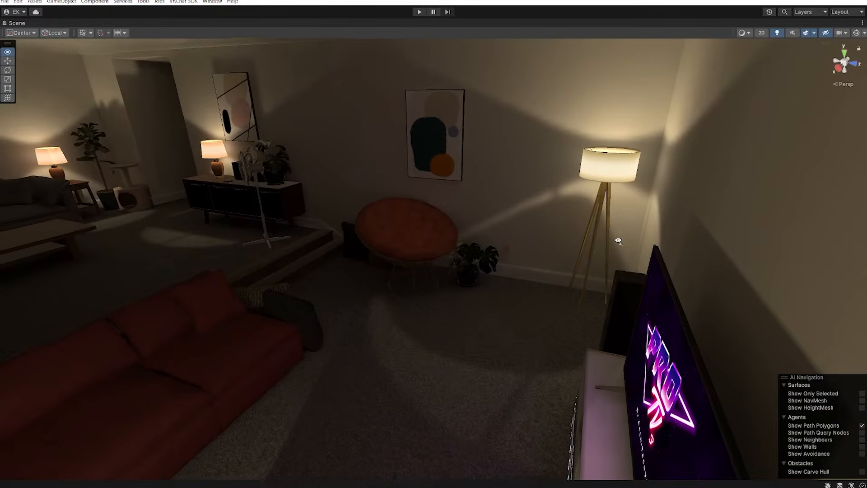
# Step: Extrude the end edge of the room's wall and flatten it along Y with a scale of 0
pyautogui.scroll(-3, 407, 316)
pyautogui.moveTo(438, 372)
pyautogui.mouseDown(button='middle')
pyautogui.moveTo(406, 316)
pyautogui.moveTo(452, 294)
pyautogui.moveTo(474, 316)
pyautogui.moveTo(448, 334)
pyautogui.moveTo(361, 294)
pyautogui.moveTo(357, 253)
pyautogui.mouseUp(button='middle')
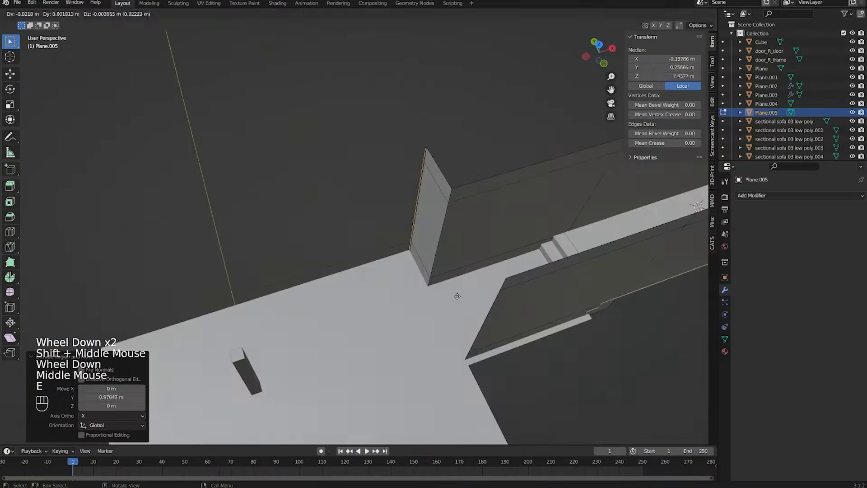
pyautogui.press('KP_7')
pyautogui.hotkey('shift', 'z')
pyautogui.scroll(-1, 448, 334)
pyautogui.hotkey('shift', 'z')
pyautogui.press('s')
pyautogui.press('y')
pyautogui.press('KP_0')
pyautogui.press('KP_Enter')
# Step: Select the wall's edge loop and move it about -3.03 m along the Y axis
pyautogui.keyDown('alt'); pyautogui.click(361, 343); pyautogui.keyUp('alt')
pyautogui.hotkey('shift', 'z')
pyautogui.keyDown('alt'); pyautogui.click(356, 345); pyautogui.keyUp('alt')
pyautogui.hotkey('shift', 'z')
pyautogui.press('g')
pyautogui.press('y')
# Step: Extend the selection along the wall and align it by scaling to 0 along Y
pyautogui.keyDown('shift'); pyautogui.click(400, 304); pyautogui.keyUp('shift')
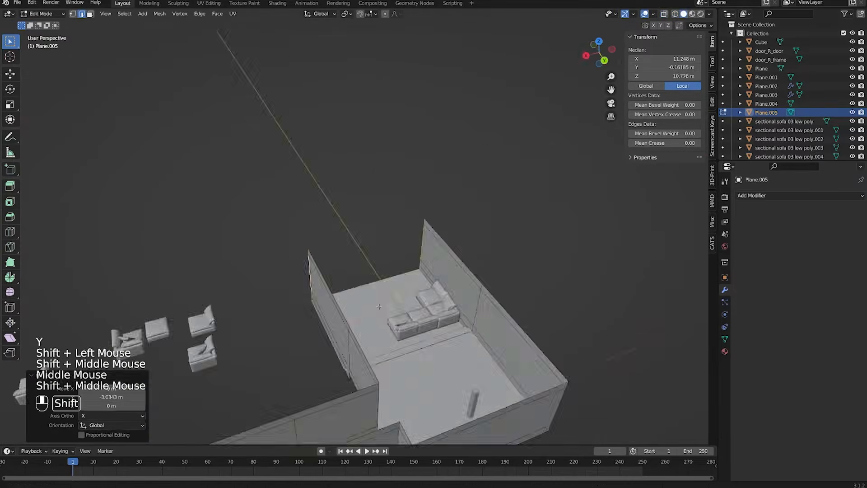
pyautogui.press('s')
pyautogui.press('y')
pyautogui.press('KP_0')
pyautogui.press('KP_Enter')
# Step: Try to fill a face between two wall edge loops of the room
pyautogui.moveTo(400, 303); pyautogui.dragTo(428, 283, button='middle')
pyautogui.scroll(3, 228, 235)
pyautogui.keyDown('alt'); pyautogui.click(229, 234); pyautogui.keyUp('alt')
pyautogui.keyDown('alt'); pyautogui.keyDown('shift'); pyautogui.click(482, 249); pyautogui.keyUp('shift'); pyautogui.keyUp('alt')
pyautogui.press('f')
pyautogui.hotkey('ctrl', 'z')
pyautogui.moveTo(482, 249)
pyautogui.mouseDown(button='middle')
pyautogui.moveTo(147, 223)
pyautogui.moveTo(466, 191)
pyautogui.mouseUp(button='middle')
pyautogui.scroll(2, 148, 222)
pyautogui.press('super')
pyautogui.scroll(-3, 466, 190)
pyautogui.rightClick(255, 219)
pyautogui.rightClick(230, 197)
pyautogui.click(210, 231)
pyautogui.moveTo(210, 231); pyautogui.dragTo(406, 244, button='middle')
# Step: Return to Object Mode and examine the room model using walk navigation
pyautogui.press('Tab')
pyautogui.click(443, 210)
pyautogui.scroll(-1, 443, 210)
pyautogui.moveTo(406, 244); pyautogui.dragTo(410, 289, button='middle')
pyautogui.hotkey('shift', '`')
pyautogui.press('w')
pyautogui.click(426, 259)
pyautogui.scroll(-2, 420, 271)
pyautogui.scroll(1, 419, 271)
pyautogui.click(410, 289)
pyautogui.scroll(2, 410, 289)
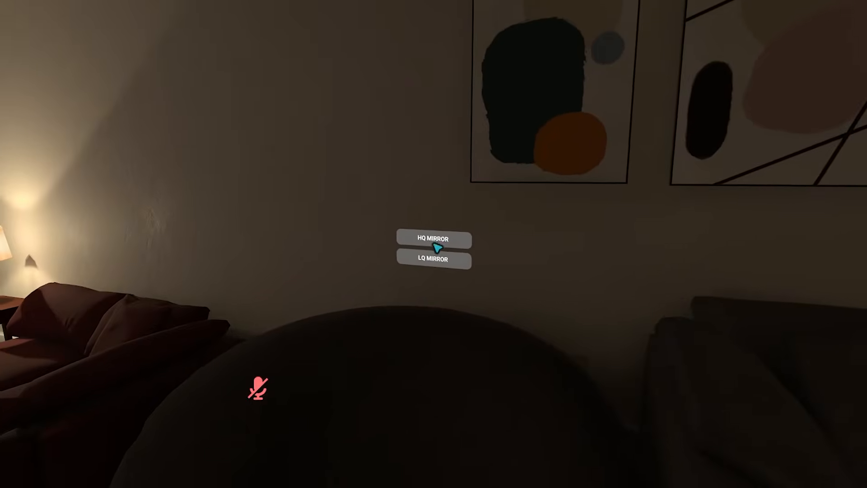
# Step: In the VRChat room, try the HQ and LQ mirror toggles and grab the small black object on the carpet
pyautogui.click(436, 245)
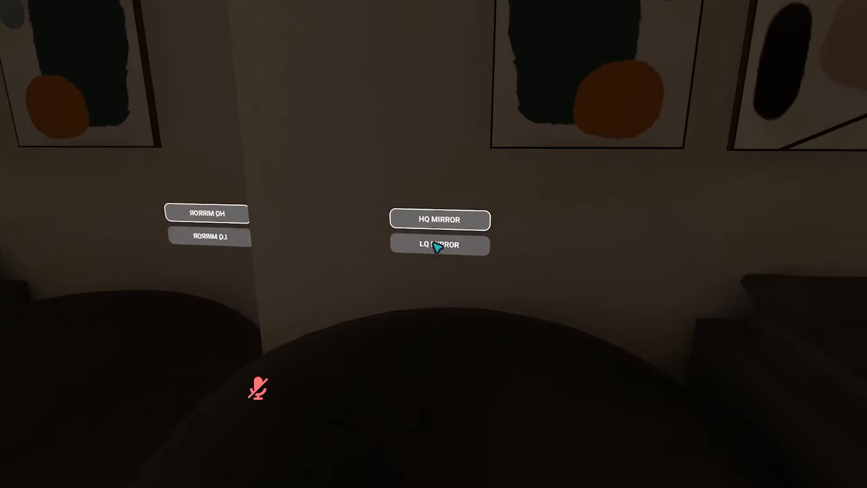
pyautogui.click(436, 247)
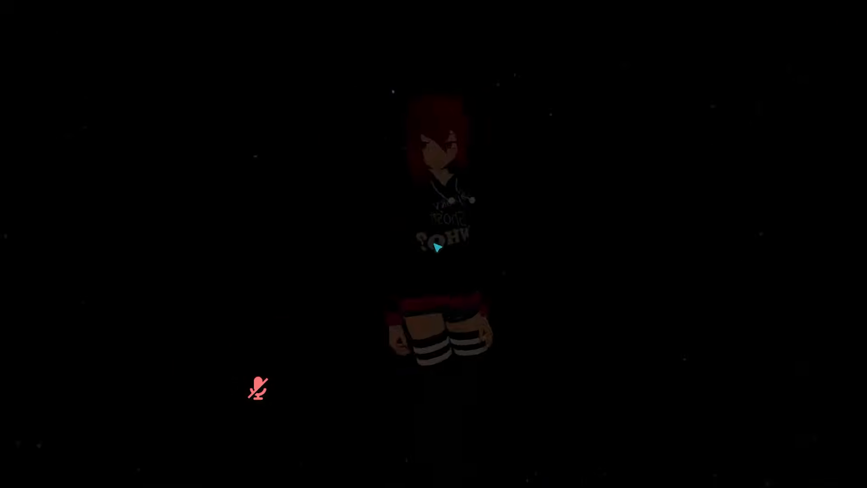
pyautogui.click(437, 246)
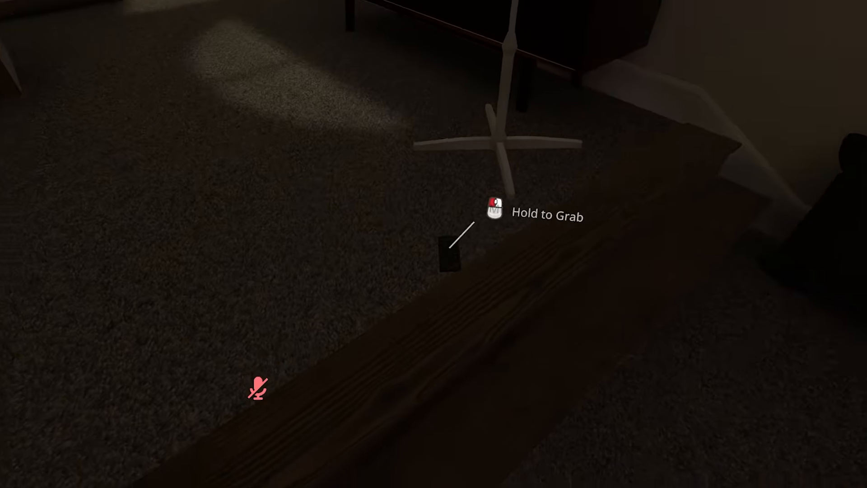
pyautogui.click(438, 254)
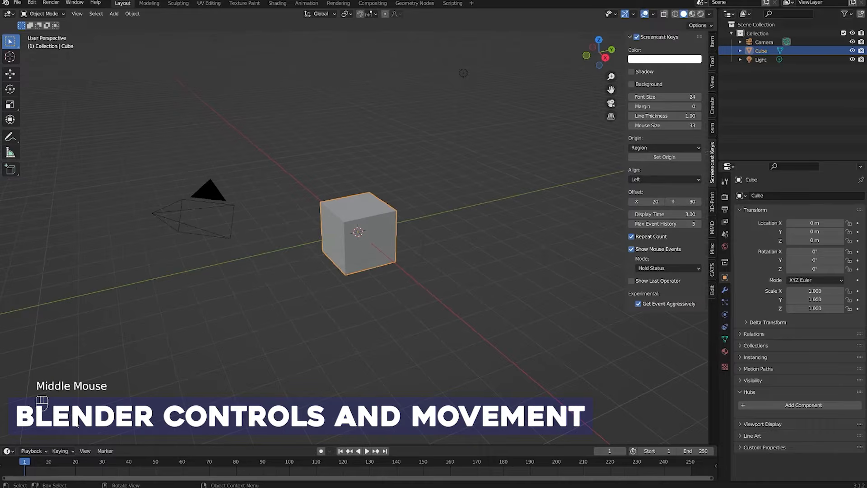
# Step: In Blender, view the default cube from several angles and distances by orbiting, panning and zooming
pyautogui.moveTo(76, 424); pyautogui.dragTo(163, 370, button='middle')
pyautogui.moveTo(120, 415); pyautogui.dragTo(84, 385, button='middle')
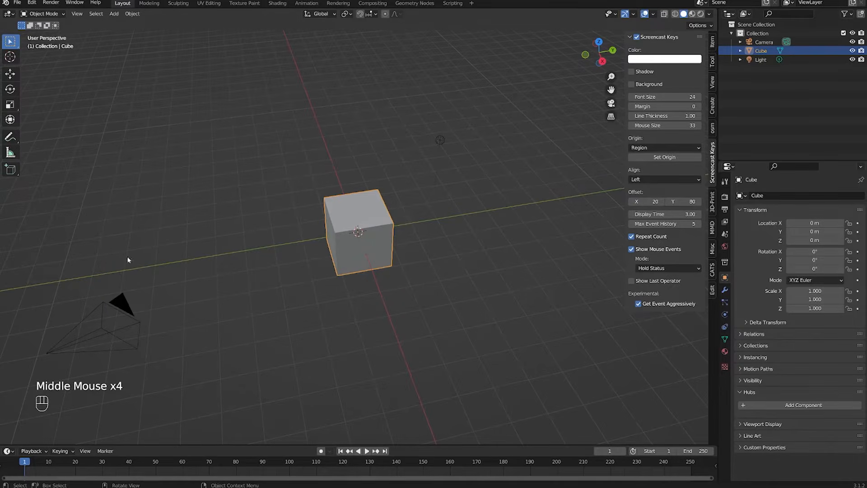
pyautogui.keyDown('shift'); pyautogui.moveTo(419, 268); pyautogui.dragTo(354, 309, button='middle'); pyautogui.keyUp('shift')
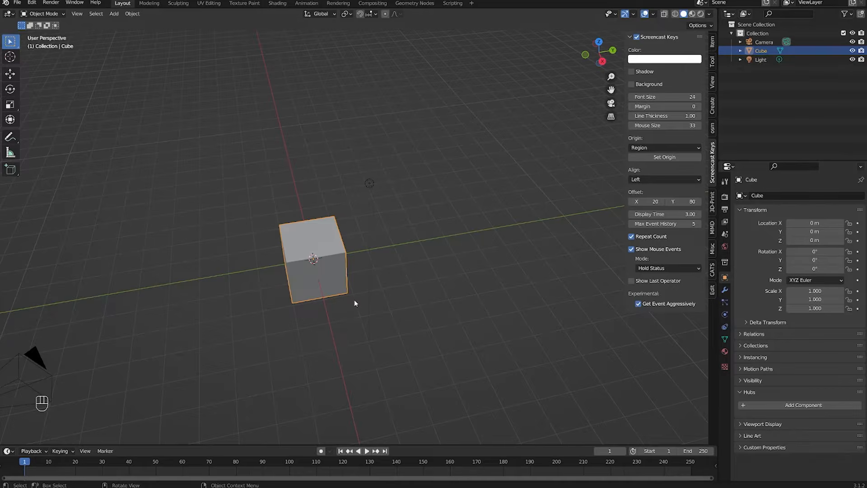
pyautogui.scroll(1, 331, 267)
pyautogui.moveTo(316, 276); pyautogui.dragTo(298, 257, button='middle')
pyautogui.scroll(-2, 332, 288)
pyautogui.scroll(-1, 350, 292)
pyautogui.scroll(1, 334, 267)
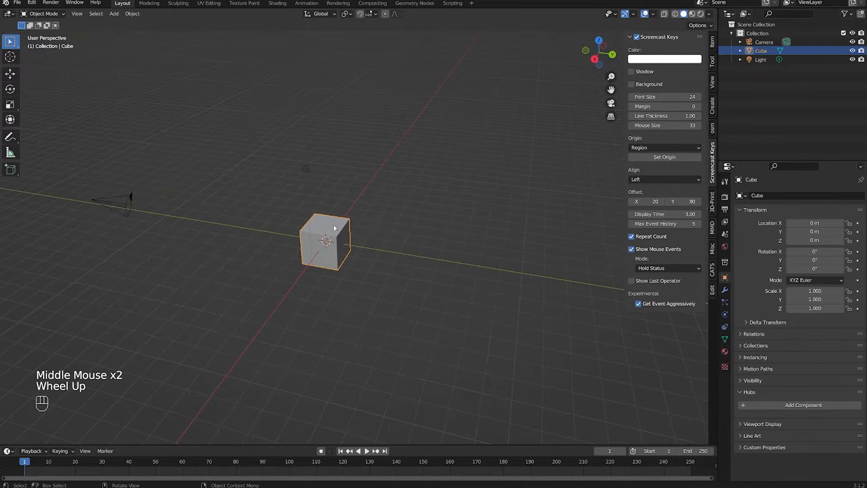
pyautogui.scroll(-2, 213, 238)
pyautogui.moveTo(213, 237); pyautogui.dragTo(360, 253, button='middle')
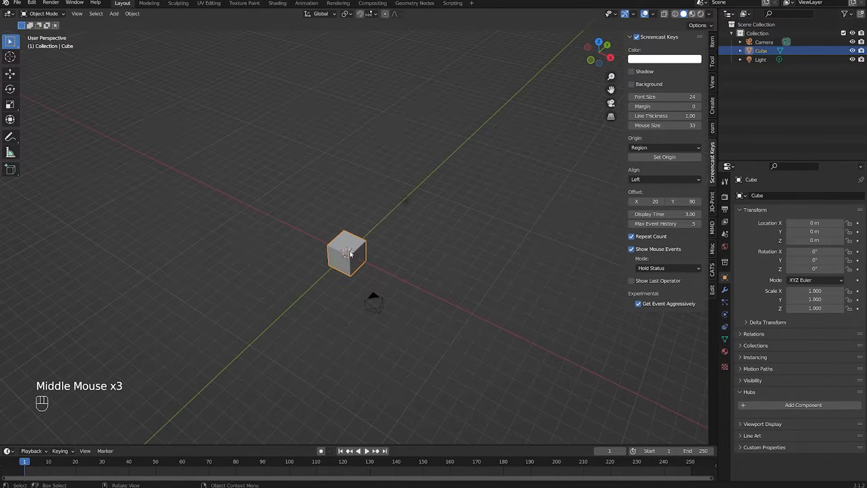
pyautogui.moveTo(350, 254); pyautogui.dragTo(293, 248, button='middle')
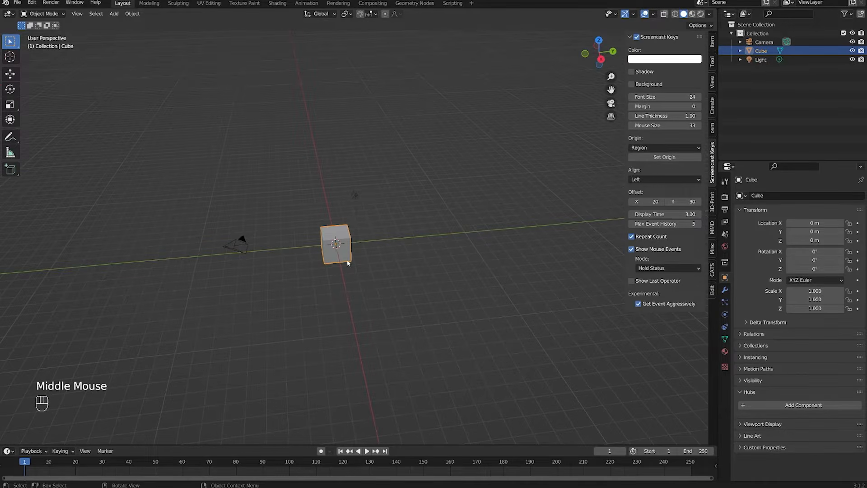
pyautogui.keyDown('shift'); pyautogui.moveTo(325, 258); pyautogui.dragTo(324, 259, button='middle'); pyautogui.keyUp('shift')
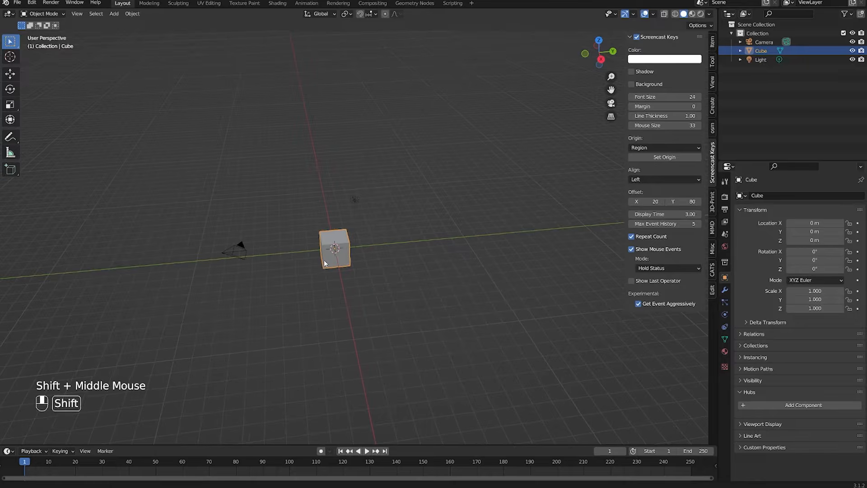
# Step: Select the camera, frame the view on it and orbit around it
pyautogui.click(248, 251)
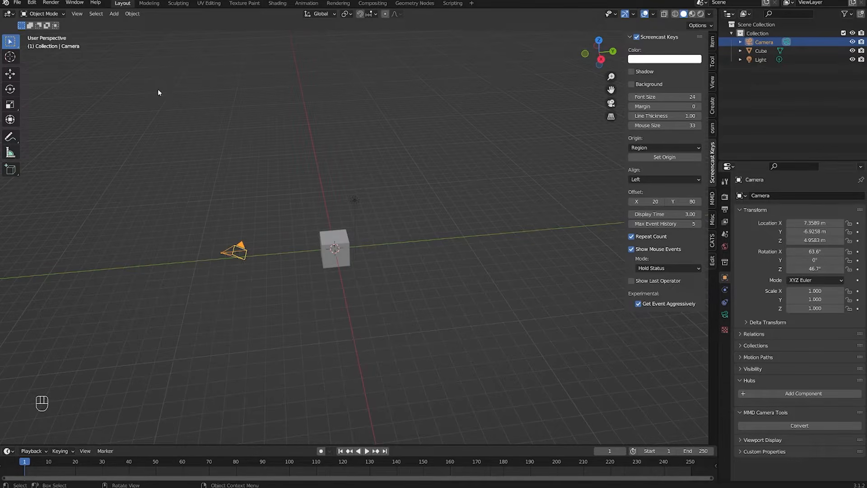
pyautogui.moveTo(231, 261); pyautogui.dragTo(226, 259, button='middle')
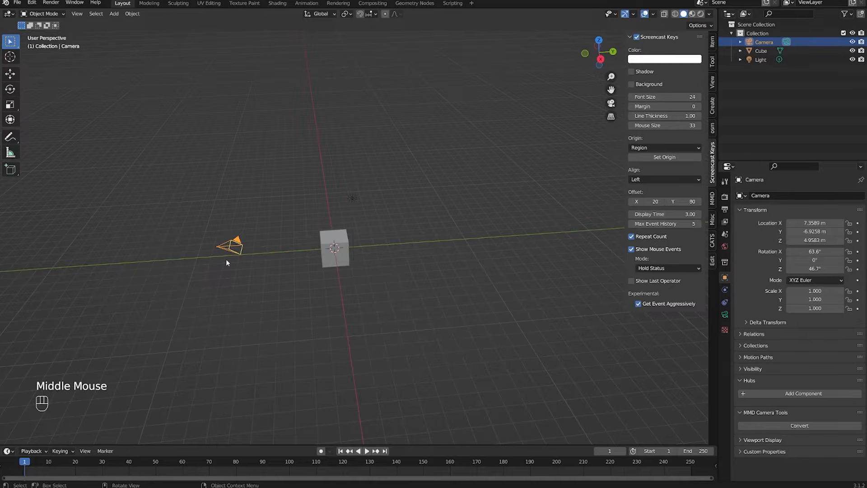
pyautogui.press('KP_Decimal')
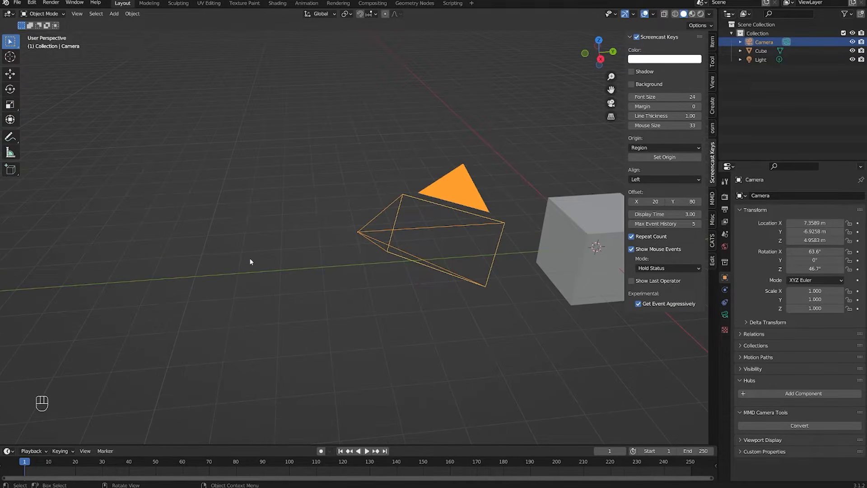
pyautogui.scroll(-2, 364, 248)
pyautogui.moveTo(364, 248); pyautogui.dragTo(374, 195, button='middle')
pyautogui.scroll(-2, 374, 194)
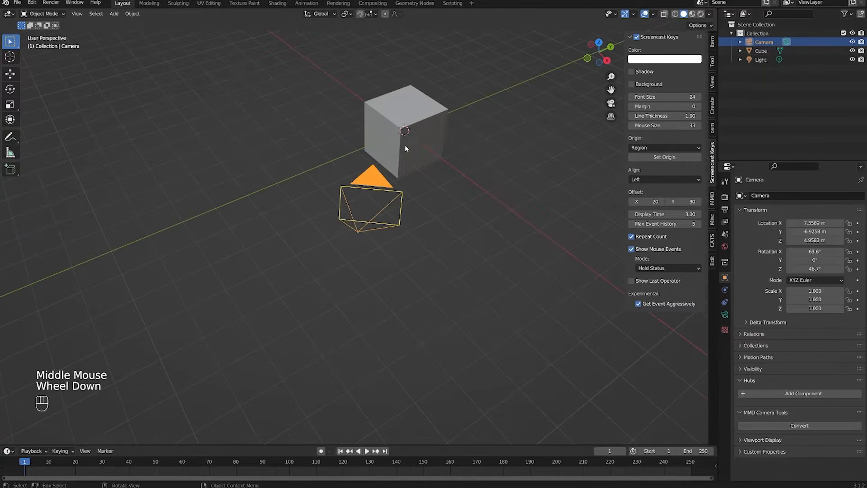
# Step: Zoom out and in repeatedly to view the camera and cube at different distances
pyautogui.scroll(-3, 405, 147)
pyautogui.scroll(3, 397, 172)
pyautogui.scroll(-3, 389, 181)
pyautogui.scroll(3, 383, 186)
pyautogui.scroll(-2, 371, 201)
pyautogui.scroll(1, 363, 212)
pyautogui.scroll(2, 362, 213)
pyautogui.scroll(-2, 362, 212)
pyautogui.scroll(2, 362, 213)
pyautogui.scroll(-3, 366, 213)
pyautogui.scroll(1, 368, 213)
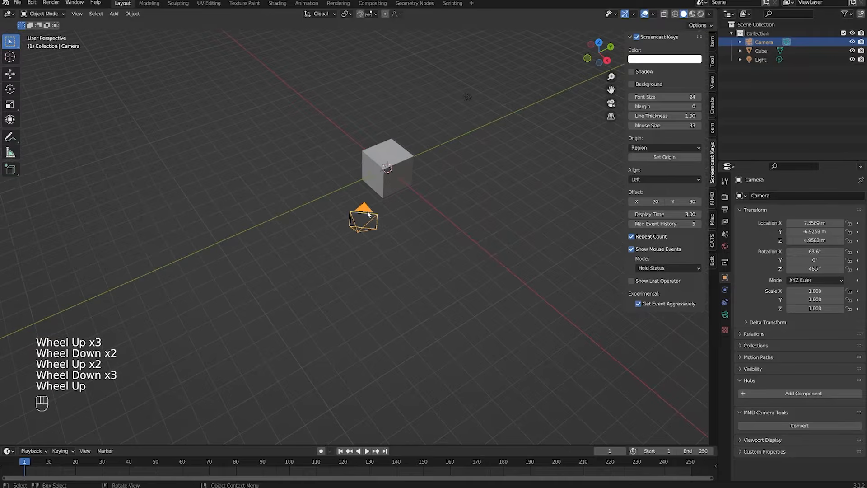
# Step: Select the cube, frame the view on it and orbit around it
pyautogui.click(394, 165)
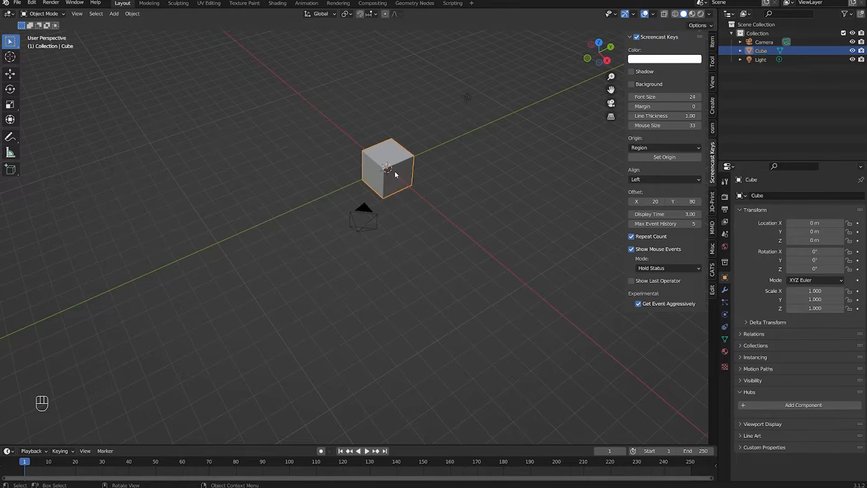
pyautogui.press('KP_Decimal')
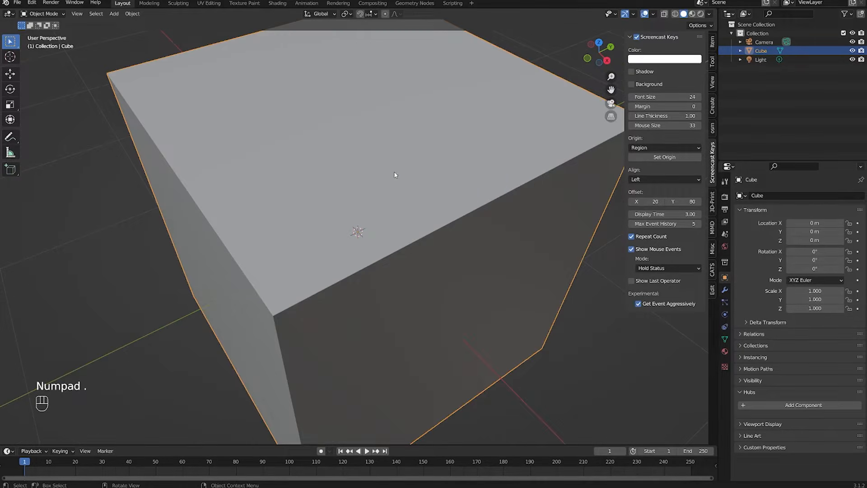
pyautogui.scroll(-4, 397, 204)
pyautogui.moveTo(431, 218); pyautogui.dragTo(217, 218, button='middle')
pyautogui.scroll(-1, 217, 218)
# Step: Alternate the selection between the camera and the cube, ending with the camera selected
pyautogui.click(111, 229)
pyautogui.click(370, 164)
pyautogui.moveTo(370, 164); pyautogui.dragTo(396, 167, button='middle')
pyautogui.click(226, 76)
pyautogui.scroll(-1, 313, 156)
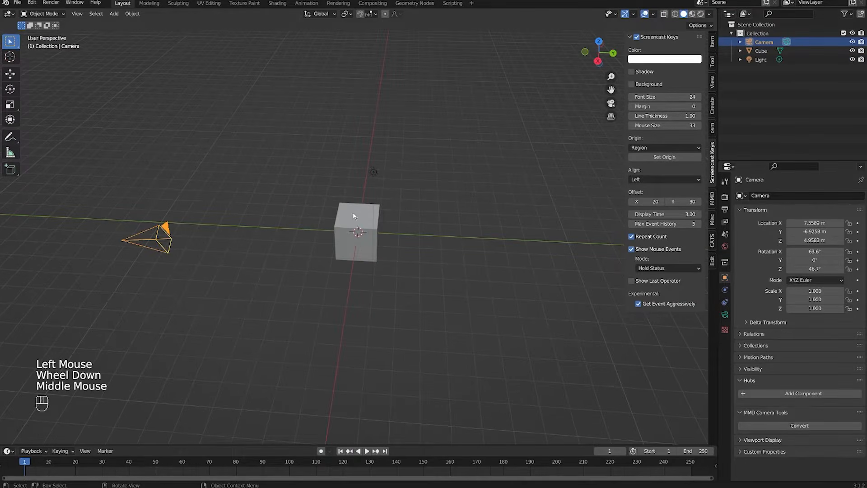
# Step: Pan and orbit around the scene to view the cube and camera from different positions
pyautogui.keyDown('shift'); pyautogui.moveTo(427, 199); pyautogui.dragTo(308, 151, button='middle'); pyautogui.keyUp('shift')
pyautogui.keyDown('shift'); pyautogui.moveTo(192, 226); pyautogui.dragTo(315, 316, button='middle'); pyautogui.keyUp('shift')
pyautogui.keyDown('shift'); pyautogui.moveTo(386, 221); pyautogui.dragTo(166, 231, button='middle'); pyautogui.keyUp('shift')
pyautogui.keyDown('shift'); pyautogui.moveTo(283, 244); pyautogui.dragTo(187, 246, button='middle'); pyautogui.keyUp('shift')
pyautogui.moveTo(283, 234)
pyautogui.mouseDown(button='middle')
pyautogui.moveTo(271, 239)
pyautogui.moveTo(291, 248)
pyautogui.mouseUp(button='middle')
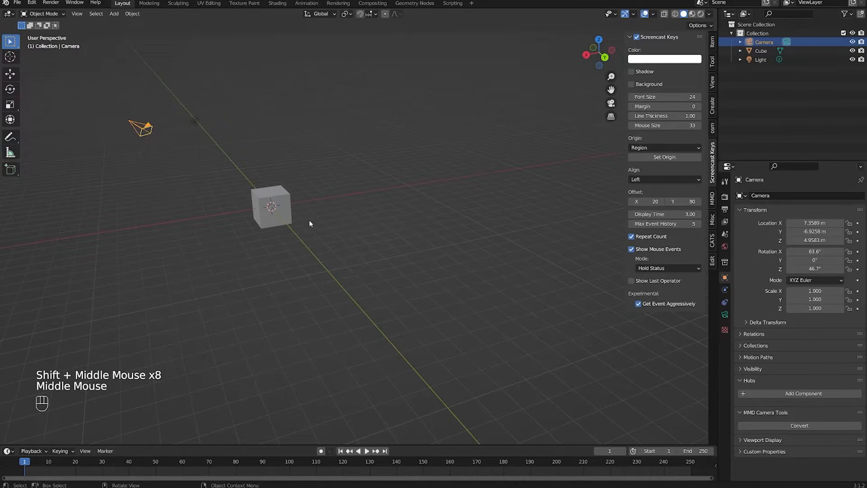
pyautogui.moveTo(353, 309); pyautogui.dragTo(506, 222, button='middle')
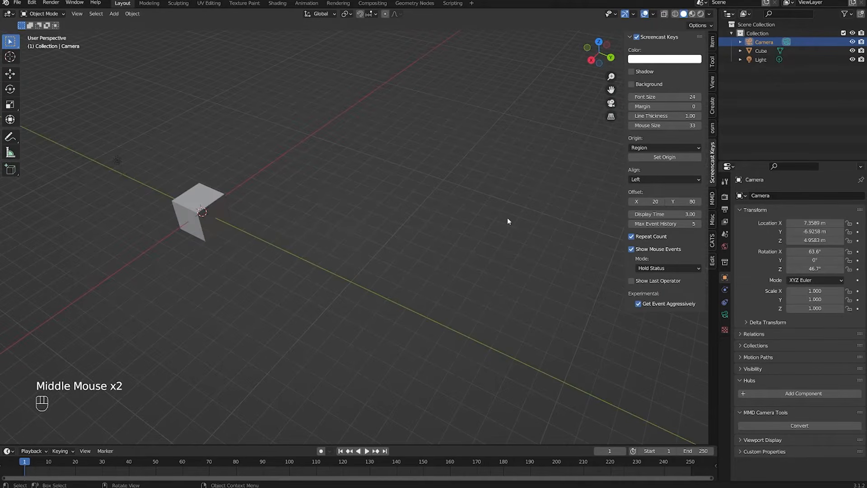
pyautogui.keyDown('shift'); pyautogui.moveTo(465, 189); pyautogui.dragTo(477, 269, button='middle'); pyautogui.keyUp('shift')
pyautogui.keyDown('shift'); pyautogui.moveTo(354, 230); pyautogui.dragTo(506, 189, button='middle'); pyautogui.keyUp('shift')
pyautogui.keyDown('shift'); pyautogui.moveTo(269, 311); pyautogui.dragTo(423, 272, button='middle'); pyautogui.keyUp('shift')
pyautogui.scroll(-2, 424, 273)
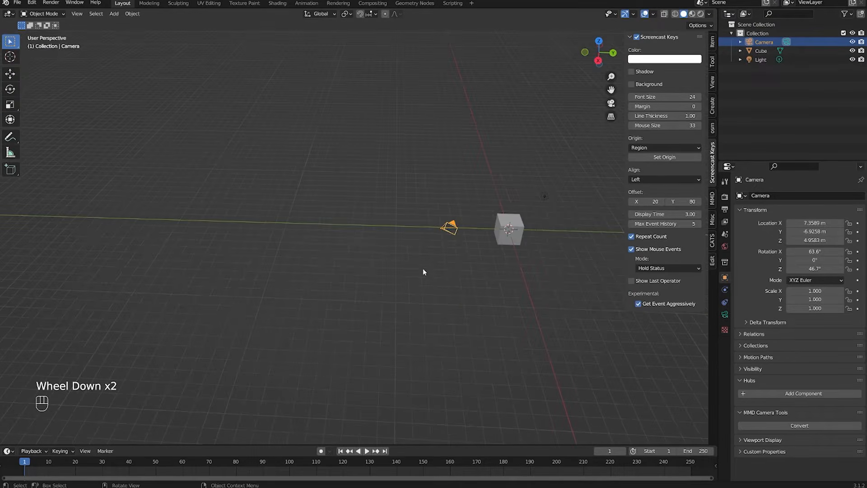
# Step: Select the cube again and refocus the view on it
pyautogui.click(508, 226)
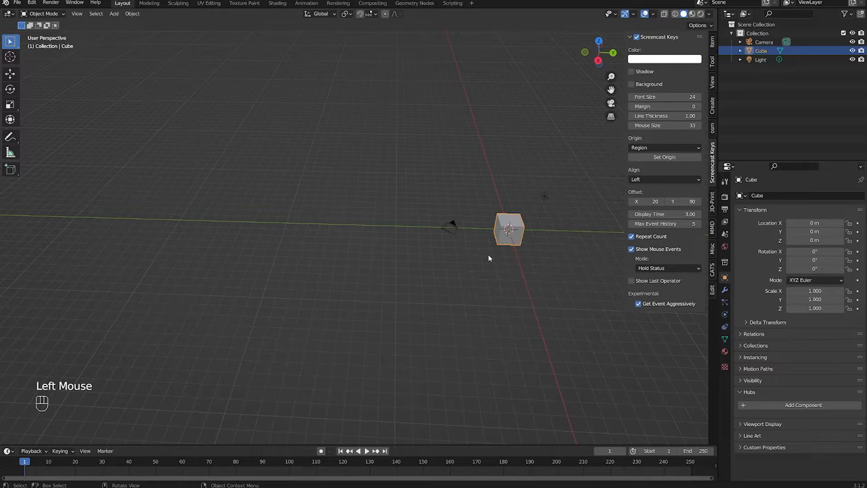
pyautogui.press('KP_Decimal')
pyautogui.scroll(-3, 483, 244)
pyautogui.moveTo(472, 226); pyautogui.dragTo(373, 228, button='middle')
# Step: View the cube and its surroundings by combining zooming, panning and orbiting
pyautogui.scroll(-3, 354, 246)
pyautogui.scroll(2, 364, 238)
pyautogui.scroll(-3, 375, 237)
pyautogui.scroll(2, 386, 235)
pyautogui.scroll(-1, 397, 234)
pyautogui.scroll(1, 406, 233)
pyautogui.scroll(1, 407, 232)
pyautogui.keyDown('shift'); pyautogui.scroll(-1, 324, 216); pyautogui.keyUp('shift')
pyautogui.keyDown('shift'); pyautogui.moveTo(289, 208); pyautogui.dragTo(412, 161, button='middle'); pyautogui.keyUp('shift')
pyautogui.keyDown('shift'); pyautogui.scroll(-2, 417, 177); pyautogui.keyUp('shift')
pyautogui.scroll(-2, 361, 180)
pyautogui.moveTo(361, 180); pyautogui.dragTo(486, 235, button='middle')
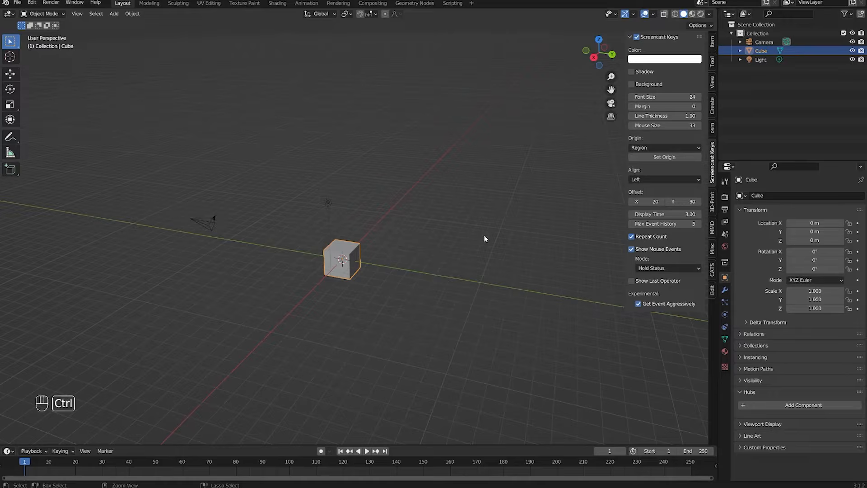
# Step: Save the file as tutorial_entertainment_room.blend in the tutorial entertainment room folder
pyautogui.hotkey('ctrl', 's')
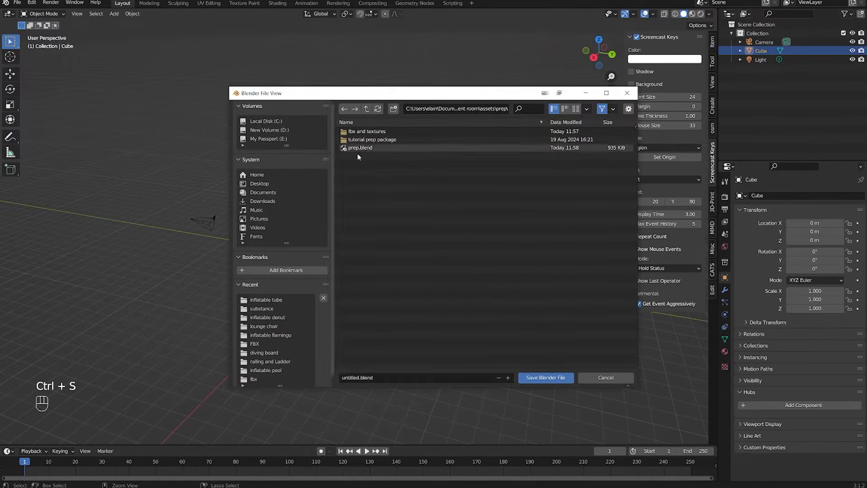
pyautogui.click(483, 111)
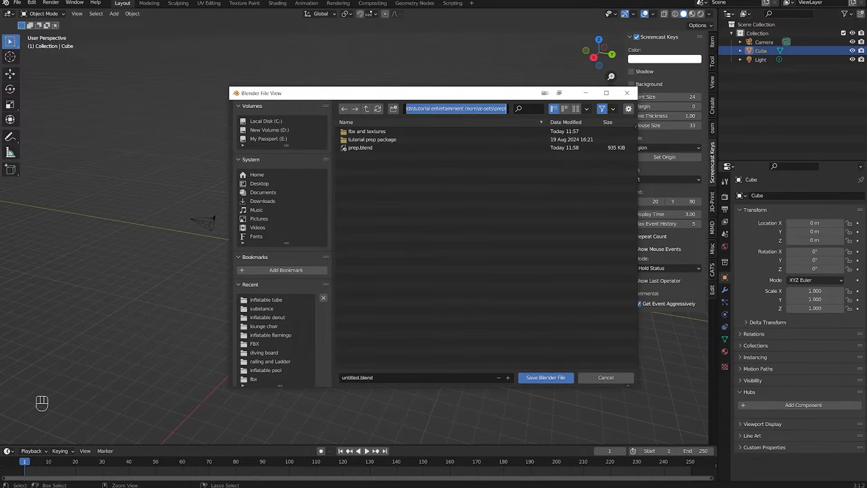
pyautogui.moveTo(482, 109); pyautogui.dragTo(507, 110)
pyautogui.press('Return')
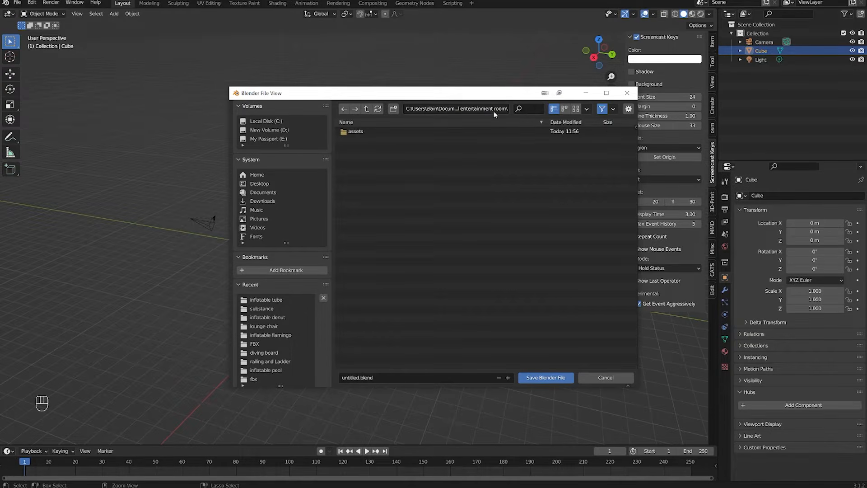
pyautogui.click(416, 378)
pyautogui.write('tutorial_entertainment_room.blend')
pyautogui.click(554, 377)
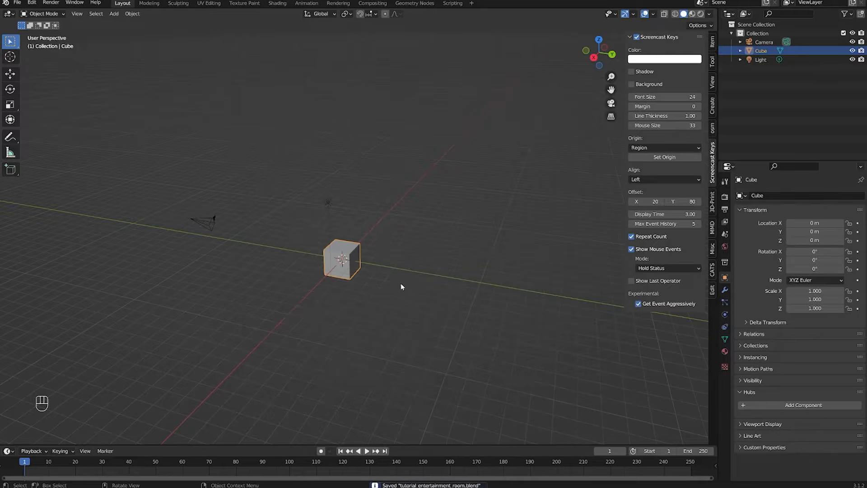
# Step: Look through the interaction modes available for the cube
pyautogui.moveTo(404, 275); pyautogui.dragTo(388, 273, button='middle')
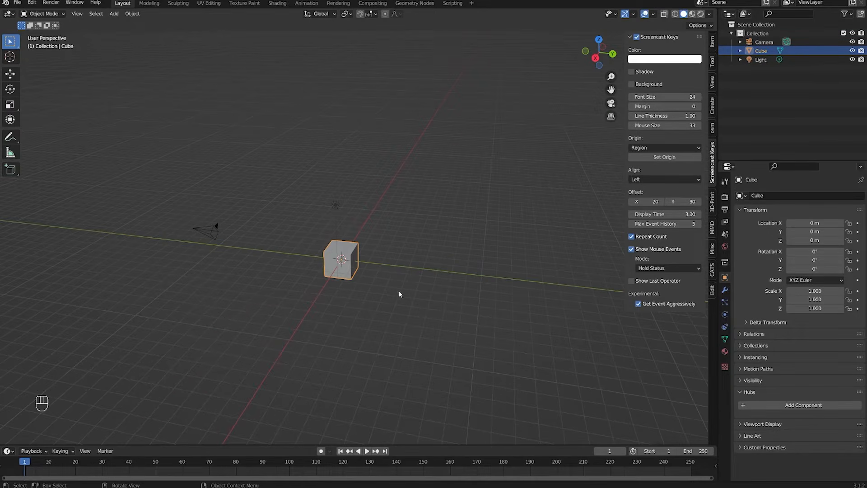
pyautogui.click(55, 14)
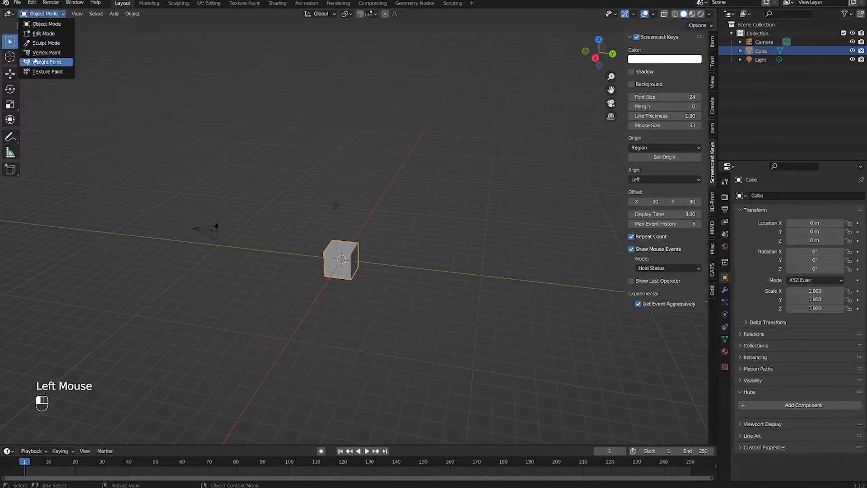
pyautogui.moveTo(386, 322); pyautogui.dragTo(334, 312, button='middle')
# Step: Select different objects in the scene in Object Mode, including the camera, and finish with the cube selected
pyautogui.click(266, 278)
pyautogui.doubleClick(265, 278)
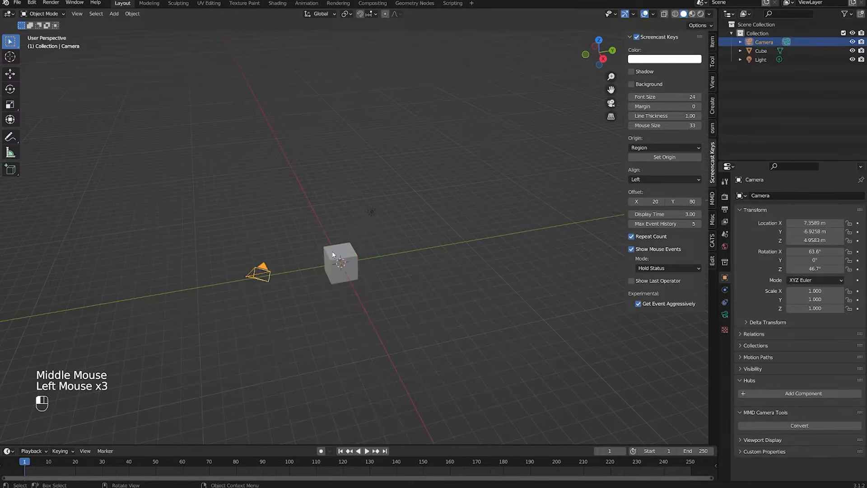
pyautogui.click(375, 213)
pyautogui.click(322, 273)
pyautogui.click(360, 260)
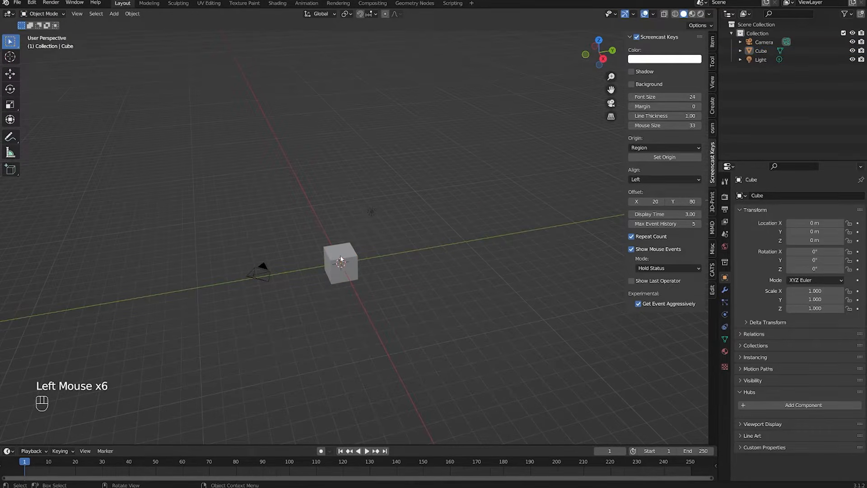
pyautogui.click(340, 259)
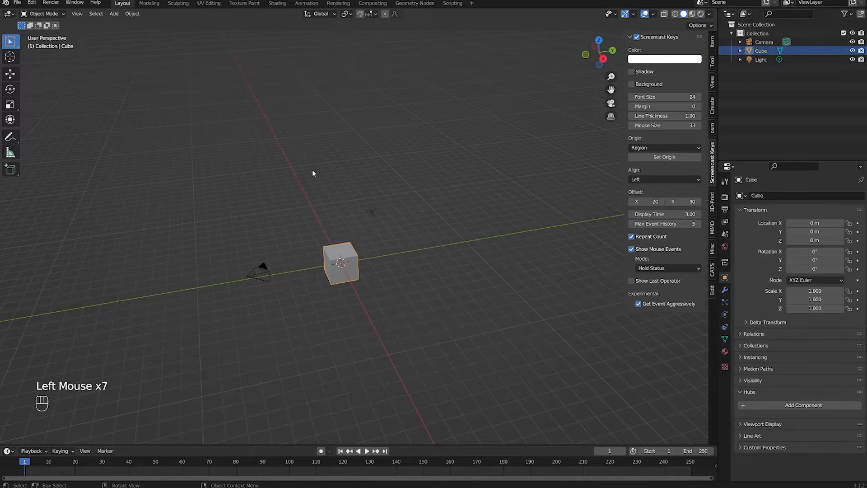
# Step: Switch the cube to Edit Mode, toggle repeatedly between Object Mode and Edit Mode, and finish in Edit Mode
pyautogui.click(44, 14)
pyautogui.click(44, 33)
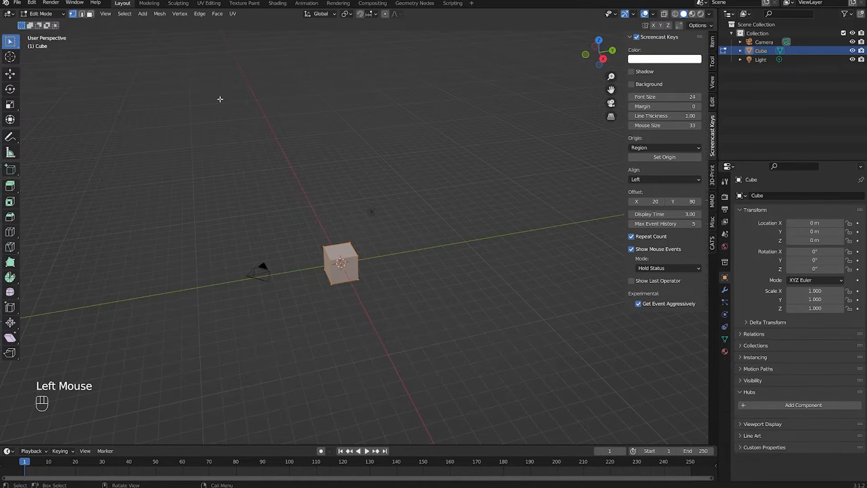
pyautogui.press('Tab')
pyautogui.press('Tab')
pyautogui.press('Tab')
pyautogui.press('Tab')
pyautogui.press('Tab')
pyautogui.press('Tab')
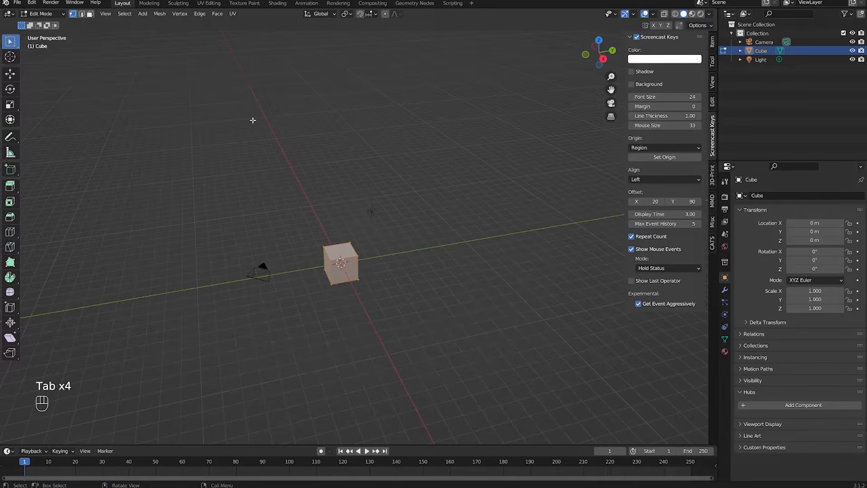
pyautogui.press('Tab')
pyautogui.press('Tab')
pyautogui.press('Tab')
pyautogui.press('Tab')
# Step: Select several of the cube's corner vertices one after another in vertex select mode
pyautogui.moveTo(334, 270); pyautogui.dragTo(357, 264, button='middle')
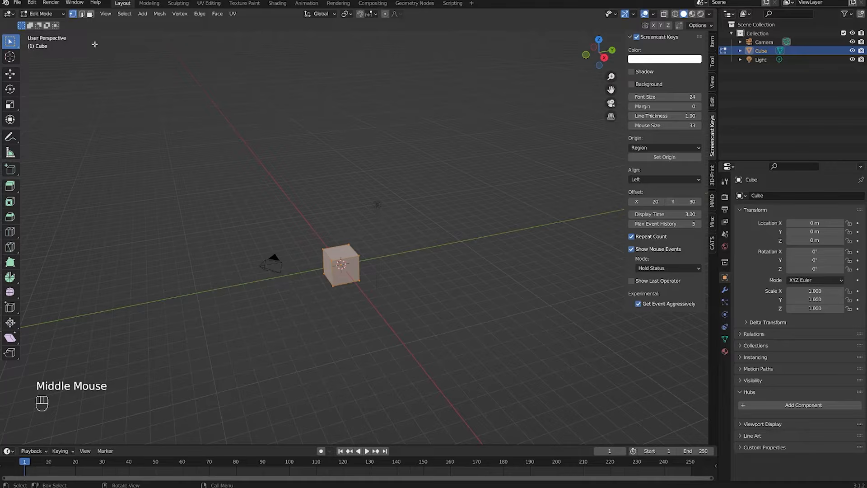
pyautogui.click(359, 270)
pyautogui.click(322, 248)
pyautogui.click(349, 244)
pyautogui.click(360, 255)
pyautogui.click(331, 261)
pyautogui.click(332, 284)
pyautogui.click(359, 280)
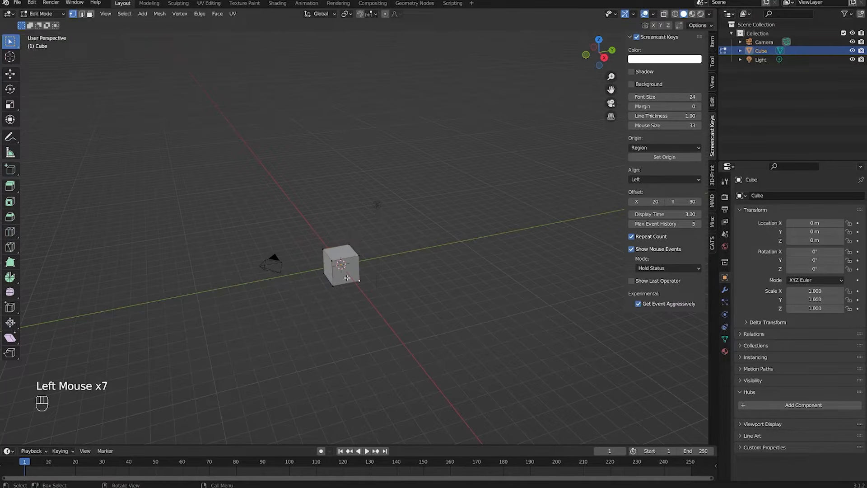
# Step: Switch to edge select mode and select different edges of the cube in turn
pyautogui.press('2')
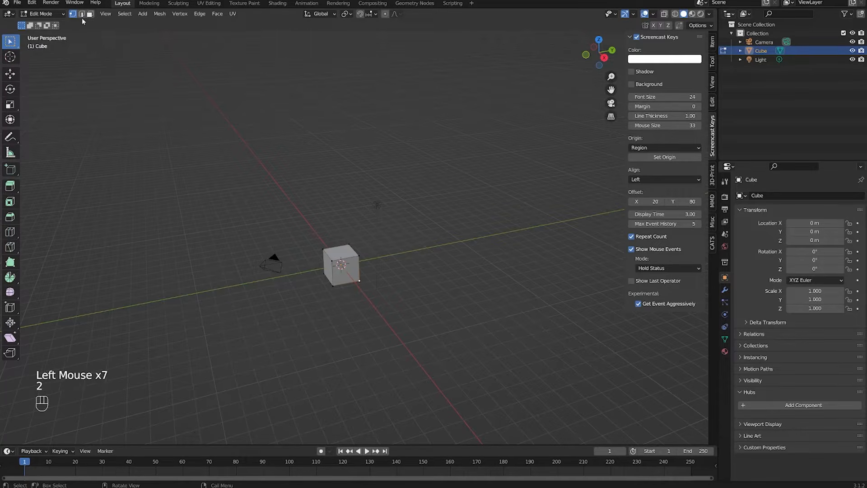
pyautogui.click(81, 14)
pyautogui.press('2')
pyautogui.press('3')
pyautogui.press('2')
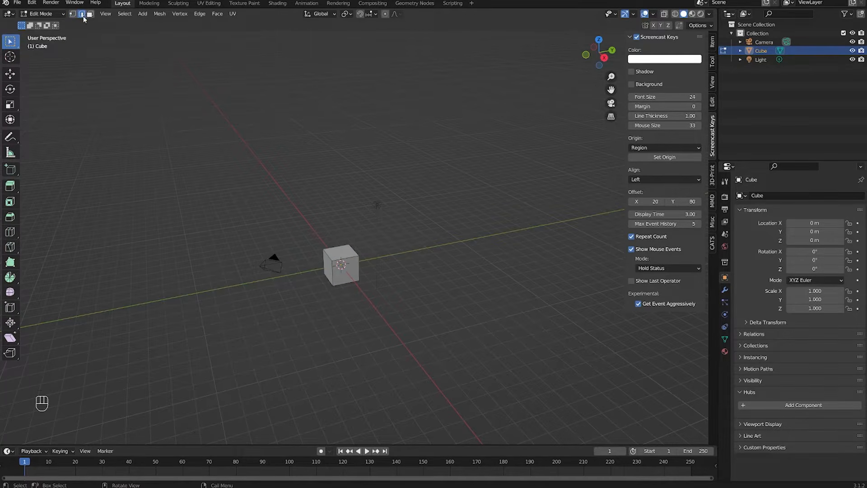
pyautogui.click(83, 16)
pyautogui.click(83, 16)
pyautogui.click(341, 264)
pyautogui.click(343, 263)
pyautogui.click(343, 263)
pyautogui.click(332, 245)
pyautogui.click(330, 241)
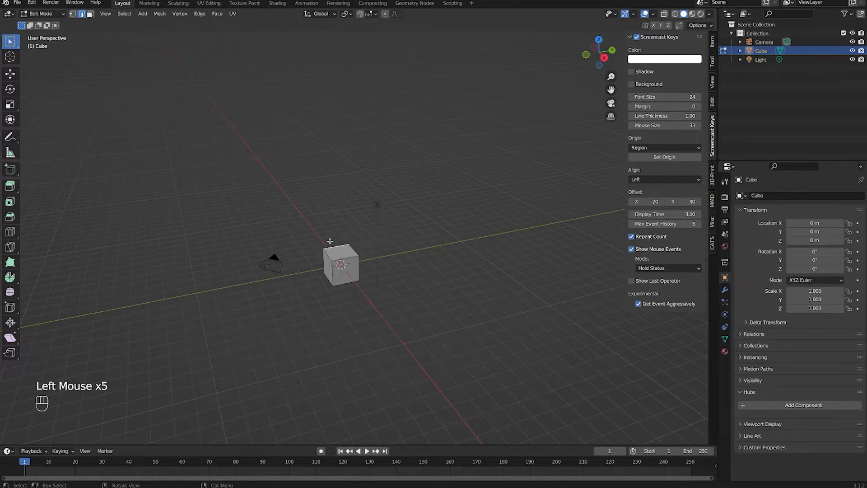
# Step: Switch to face select mode and select different faces of the cube, including one on its far side
pyautogui.press('3')
pyautogui.click(89, 16)
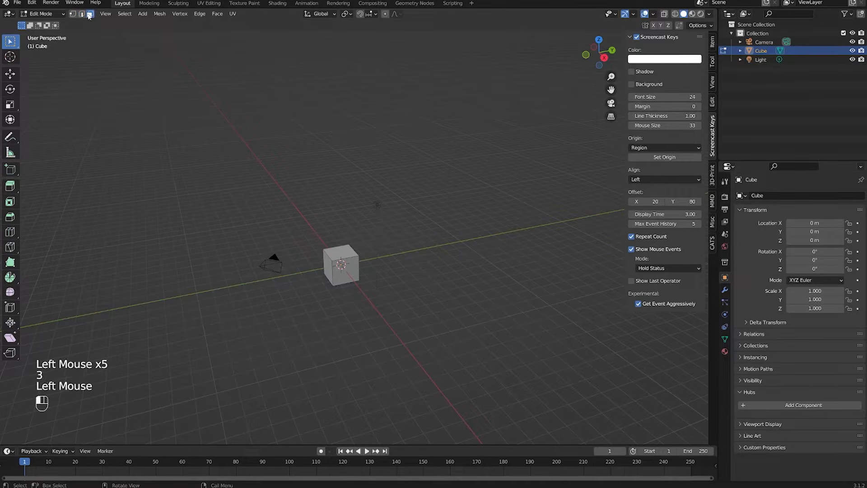
pyautogui.click(350, 273)
pyautogui.click(329, 268)
pyautogui.click(340, 253)
pyautogui.moveTo(340, 265); pyautogui.dragTo(411, 202, button='middle')
pyautogui.scroll(1, 342, 263)
pyautogui.moveTo(381, 282); pyautogui.dragTo(366, 302, button='middle')
pyautogui.click(390, 283)
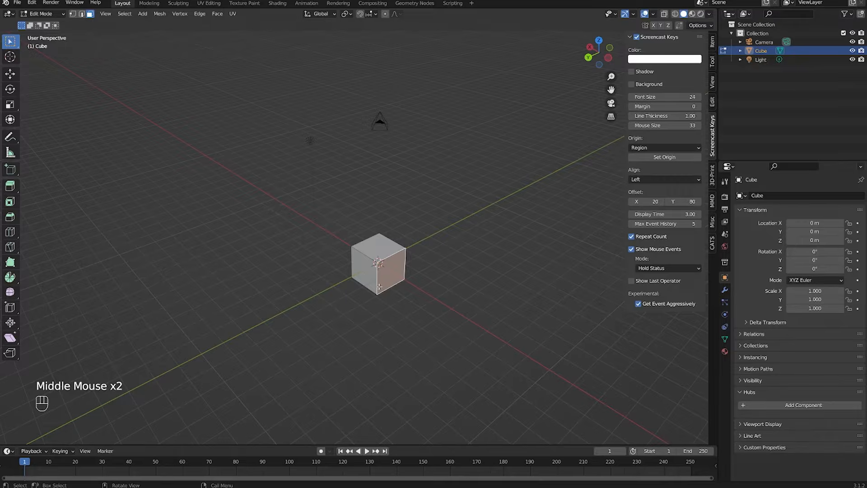
pyautogui.moveTo(357, 284); pyautogui.dragTo(294, 288, button='middle')
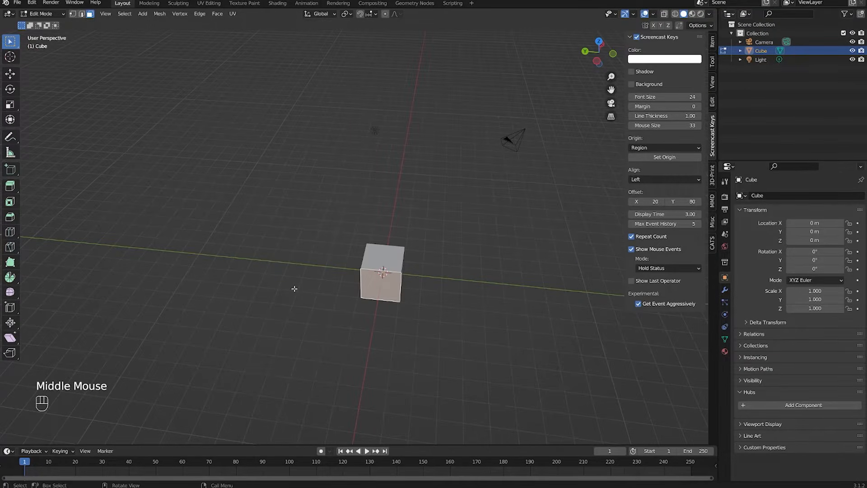
# Step: Return to vertex select mode, select an upper corner vertex of the cube and frame the view on it
pyautogui.press('1')
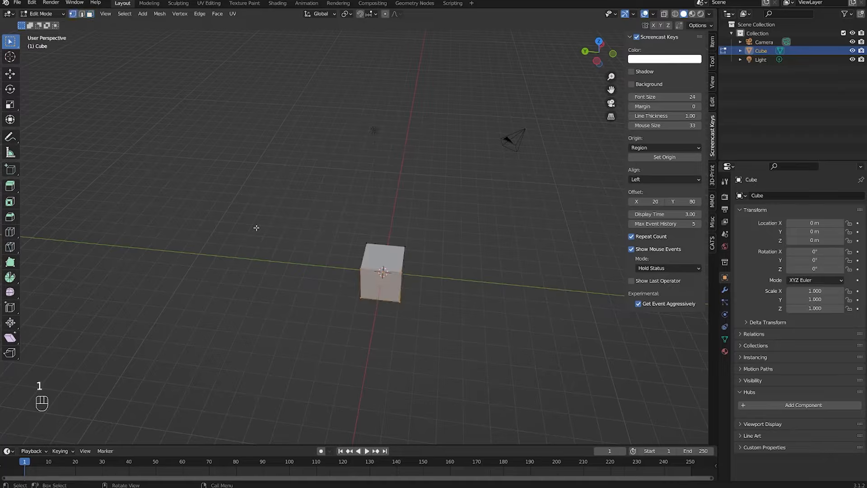
pyautogui.click(342, 260)
pyautogui.moveTo(458, 341); pyautogui.dragTo(379, 298, button='middle')
pyautogui.press('KP_Decimal')
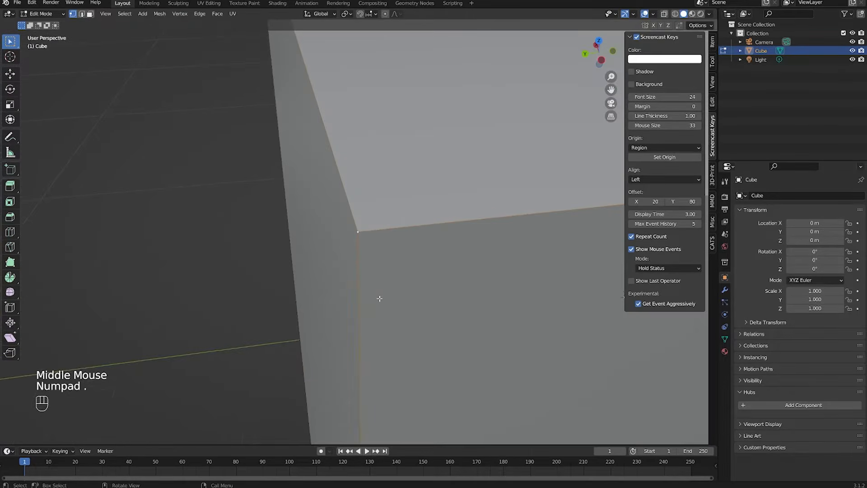
# Step: Examine the cube around the selected corner vertex from several angles and distances
pyautogui.scroll(-2, 363, 280)
pyautogui.scroll(-3, 362, 277)
pyautogui.scroll(-6, 361, 276)
pyautogui.moveTo(257, 227); pyautogui.dragTo(399, 202, button='middle')
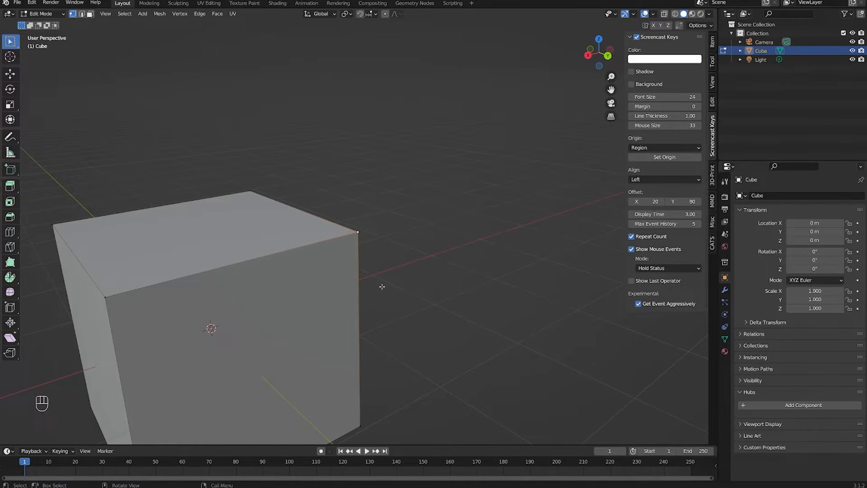
pyautogui.moveTo(382, 286); pyautogui.dragTo(371, 267, button='middle')
pyautogui.scroll(-2, 371, 268)
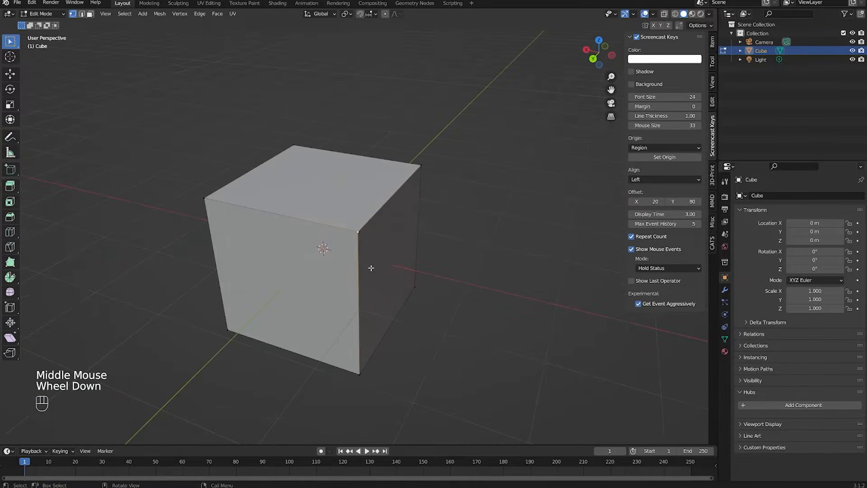
pyautogui.scroll(1, 365, 259)
pyautogui.scroll(-1, 401, 265)
pyautogui.keyDown('shift'); pyautogui.moveTo(284, 257); pyautogui.dragTo(283, 298, button='middle'); pyautogui.keyUp('shift')
pyautogui.moveTo(392, 306); pyautogui.dragTo(451, 283, button='middle')
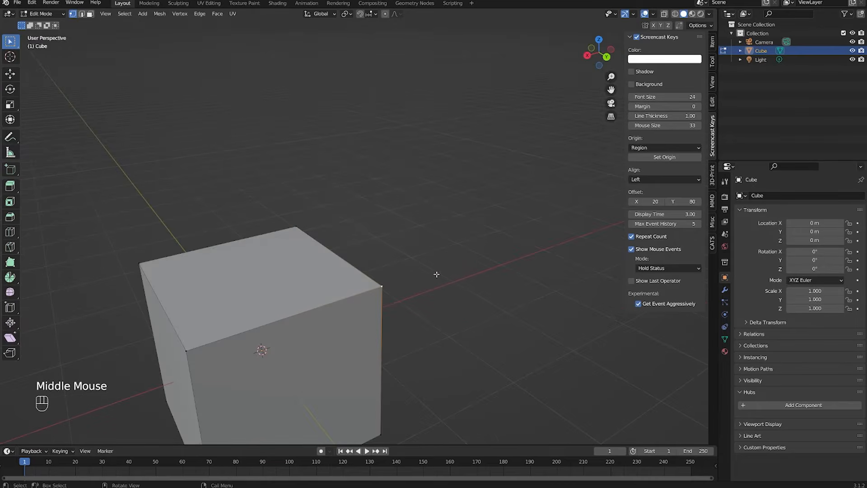
# Step: Return to Object Mode and delete all objects in the scene: the camera, cube and light
pyautogui.press('Tab')
pyautogui.scroll(1, 433, 275)
pyautogui.scroll(-5, 237, 192)
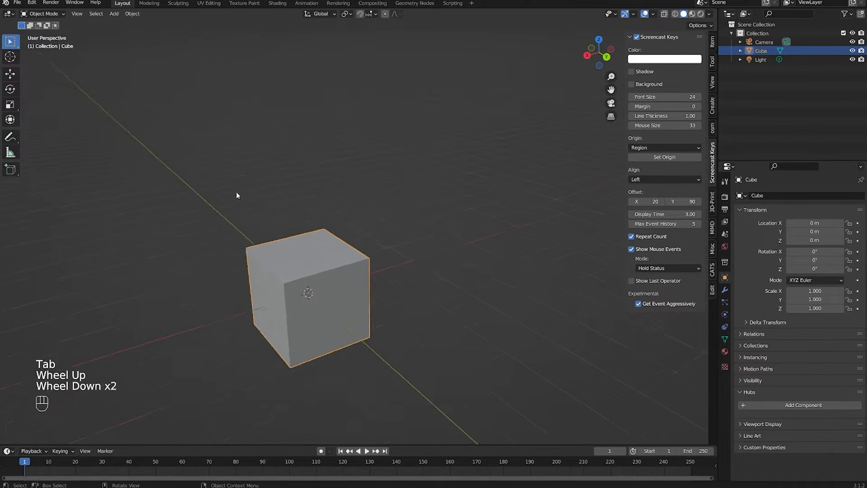
pyautogui.press('a')
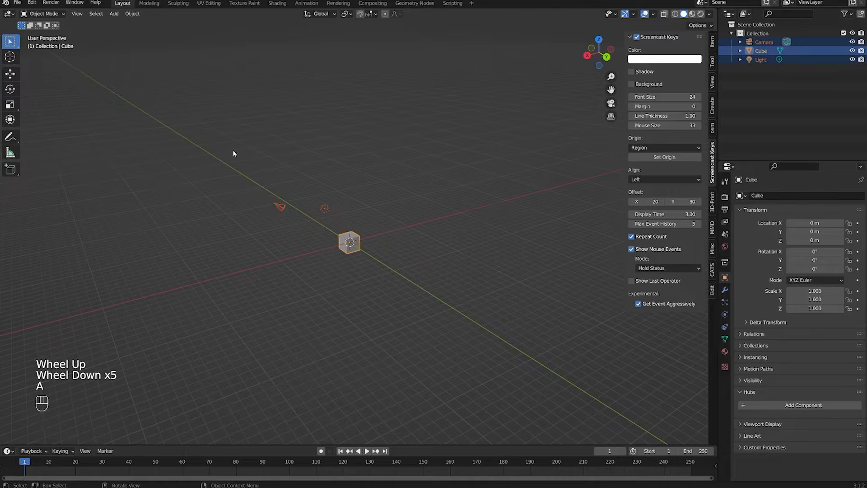
pyautogui.scroll(1, 328, 217)
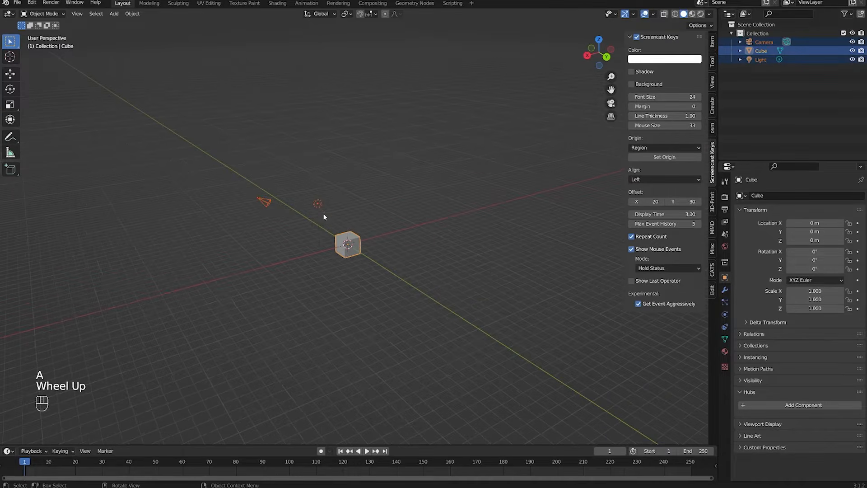
pyautogui.press('x')
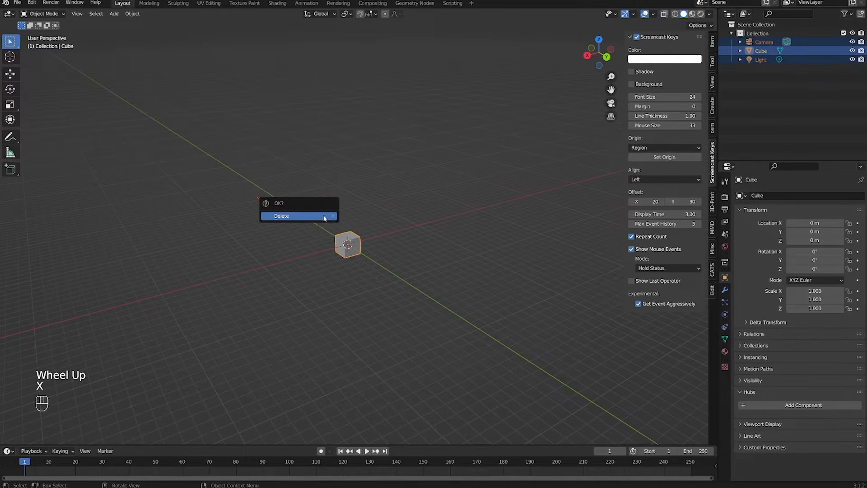
pyautogui.click(276, 219)
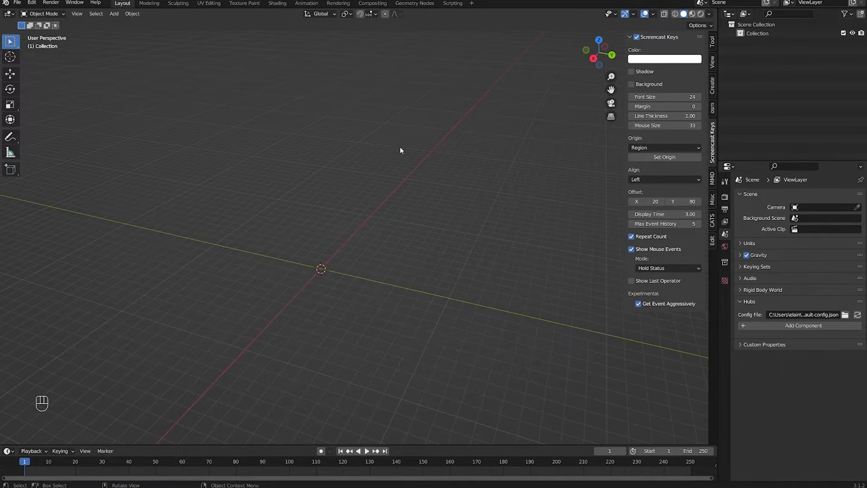
# Step: Add a plane mesh at the world origin and frame the view on it
pyautogui.hotkey('shift', 'a')
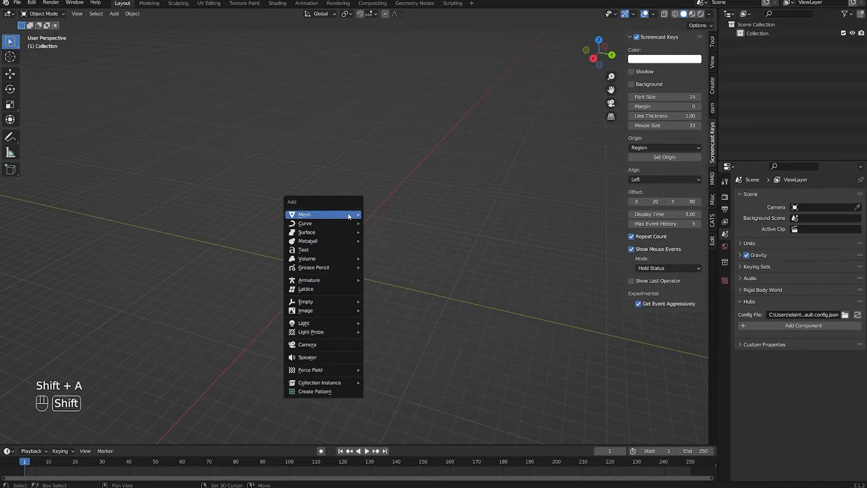
pyautogui.moveTo(326, 217)
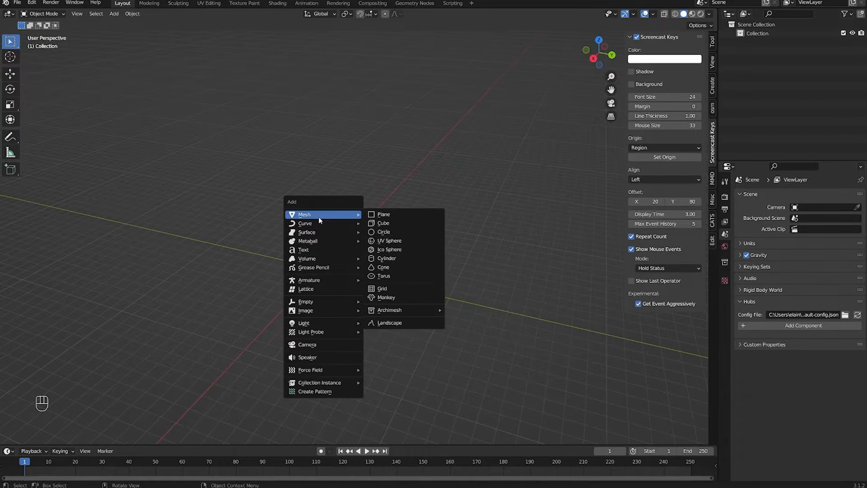
pyautogui.click(389, 215)
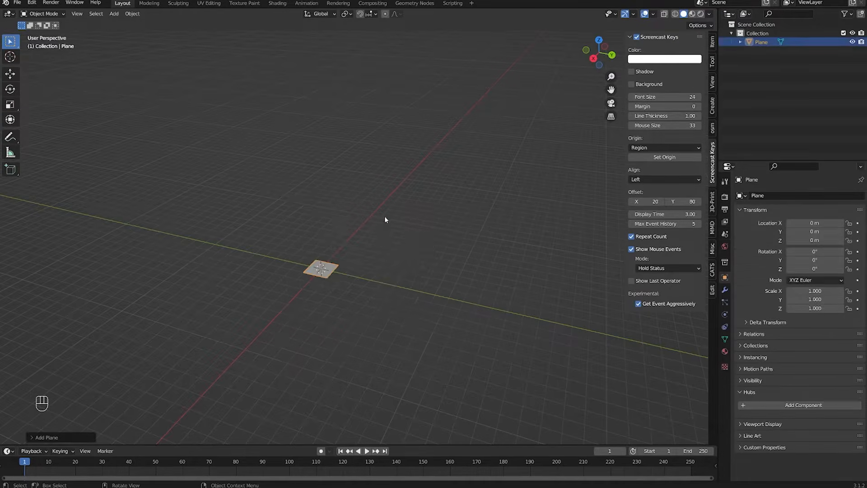
pyautogui.scroll(2, 354, 248)
pyautogui.moveTo(354, 249); pyautogui.dragTo(316, 221, button='middle')
pyautogui.press('KP_Decimal')
pyautogui.scroll(-1, 316, 221)
pyautogui.moveTo(316, 221); pyautogui.dragTo(397, 234, button='middle')
pyautogui.scroll(-2, 389, 226)
# Step: In Edit Mode, select the whole plane and scale it up uniformly by about 1.9
pyautogui.press('Tab')
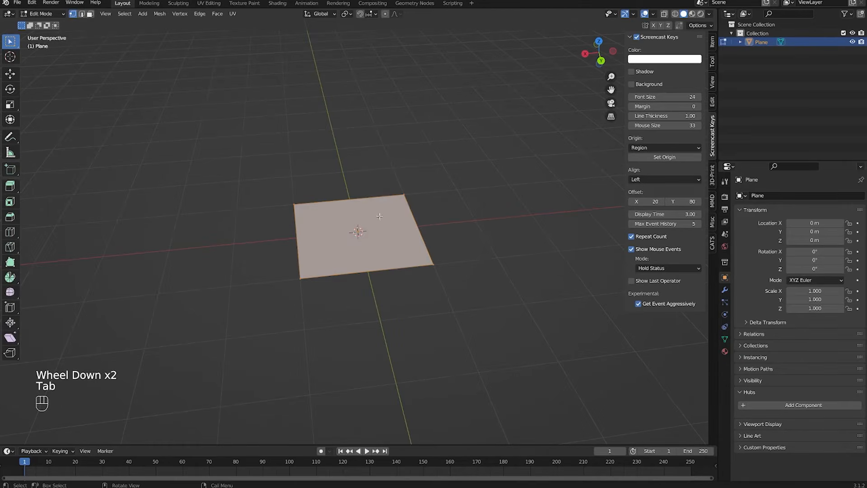
pyautogui.click(440, 199)
pyautogui.press('a')
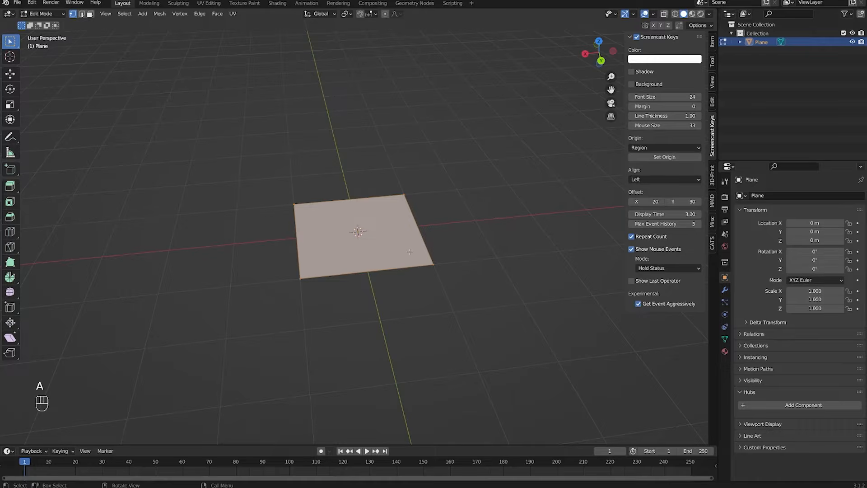
pyautogui.press('s')
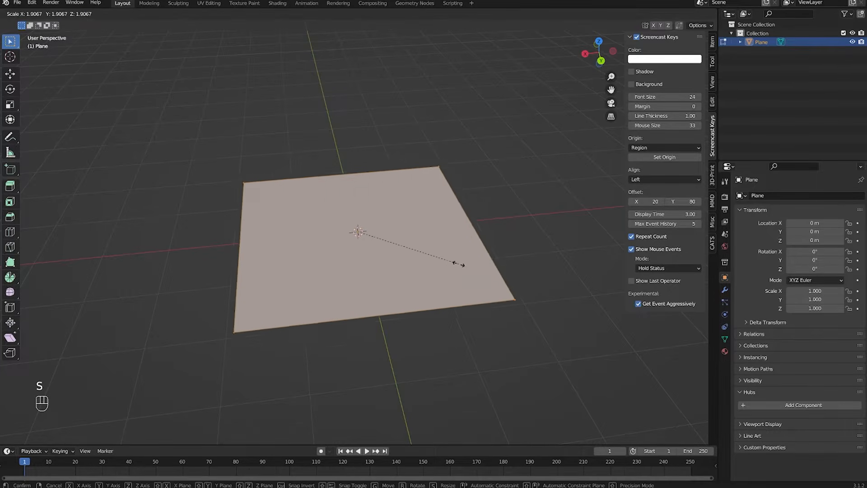
pyautogui.click(459, 264)
# Step: Extrude one edge of the plane in the negative global Y direction, adding a face about as long as the original
pyautogui.press('2')
pyautogui.click(367, 184)
pyautogui.scroll(-1, 367, 183)
pyautogui.moveTo(367, 183); pyautogui.dragTo(387, 243, button='middle')
pyautogui.press('e')
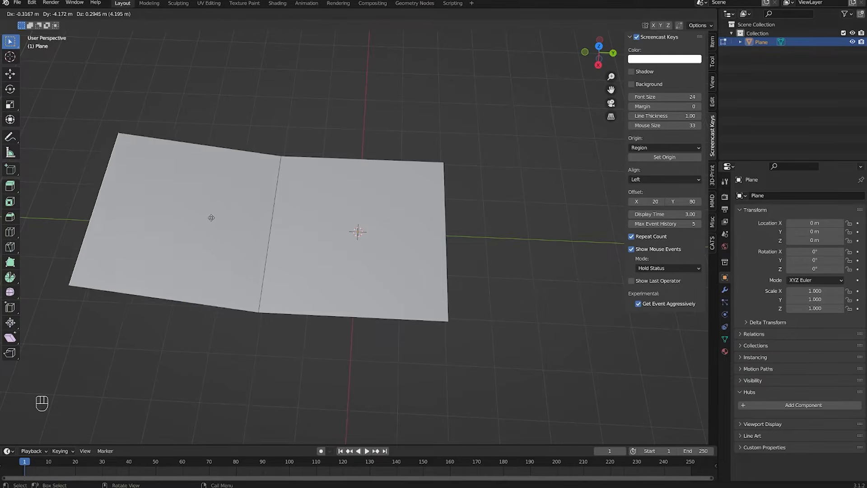
pyautogui.press('y')
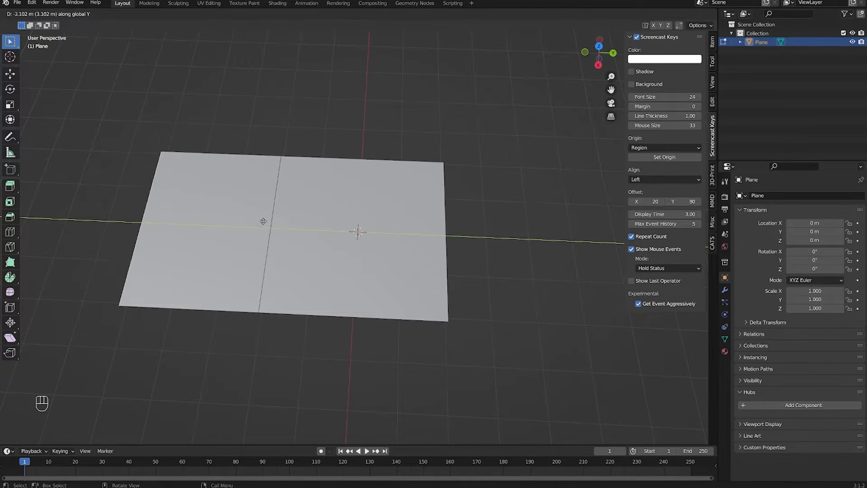
pyautogui.click(218, 221)
# Step: Select the original plane face at the origin in face select mode and extrude it straight up into a tall box
pyautogui.moveTo(219, 237); pyautogui.dragTo(302, 195, button='middle')
pyautogui.scroll(2, 288, 193)
pyautogui.scroll(-2, 289, 194)
pyautogui.scroll(1, 289, 193)
pyautogui.moveTo(339, 221); pyautogui.dragTo(306, 267, button='middle')
pyautogui.keyDown('shift'); pyautogui.moveTo(375, 230); pyautogui.dragTo(304, 230, button='middle'); pyautogui.keyUp('shift')
pyautogui.moveTo(305, 230); pyautogui.dragTo(307, 234, button='middle')
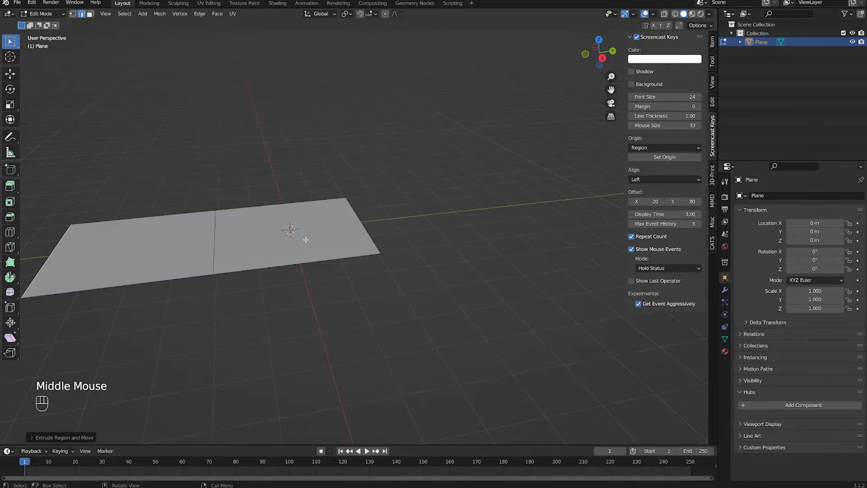
pyautogui.press('3')
pyautogui.click(303, 227)
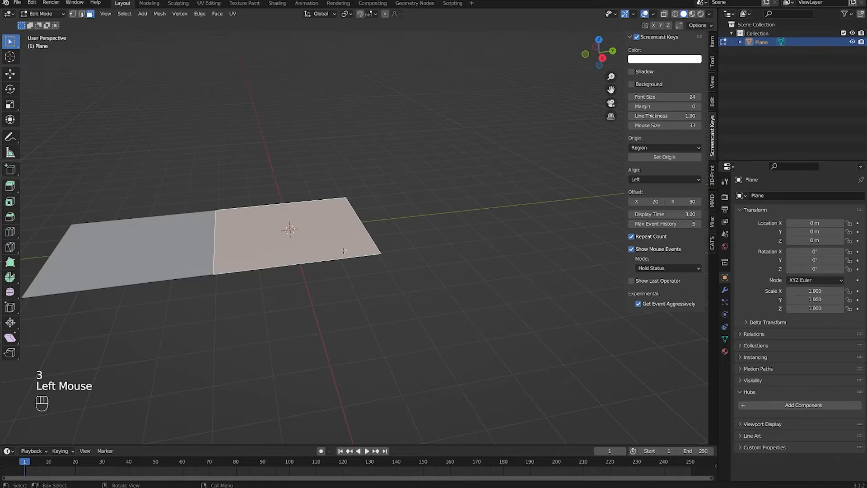
pyautogui.moveTo(303, 226); pyautogui.dragTo(369, 270, button='middle')
pyautogui.press('e')
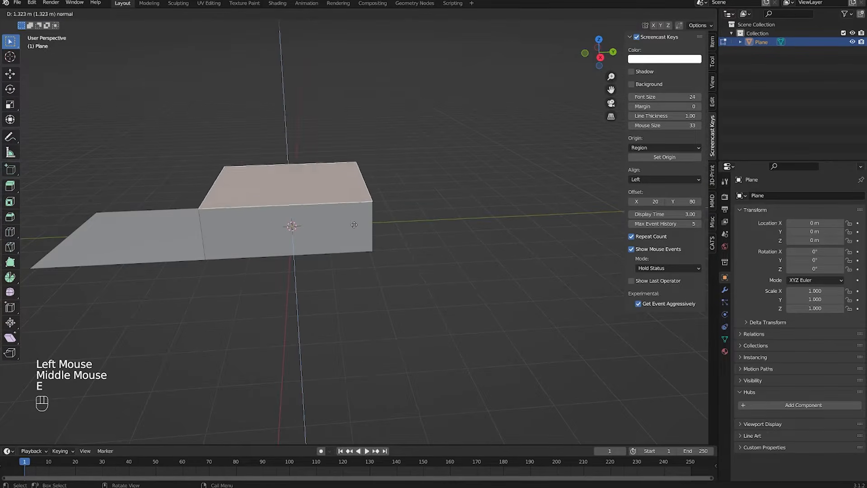
pyautogui.click(307, 137)
pyautogui.moveTo(298, 129); pyautogui.dragTo(314, 203, button='middle')
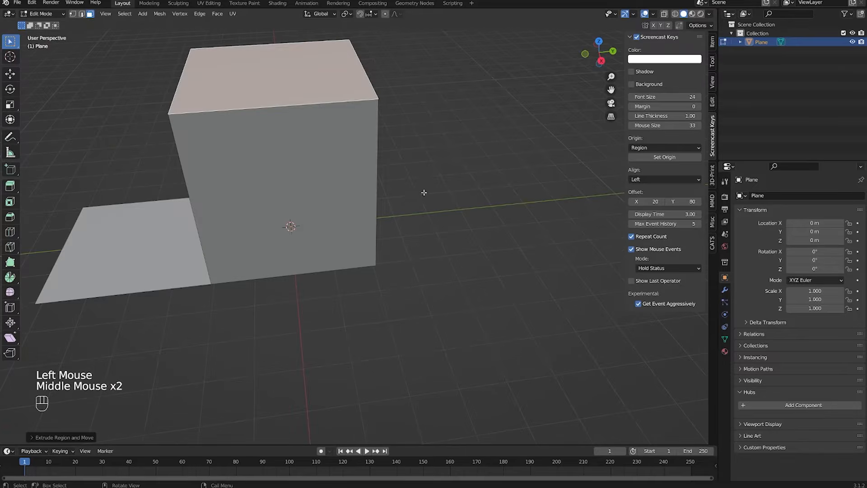
pyautogui.scroll(1, 410, 194)
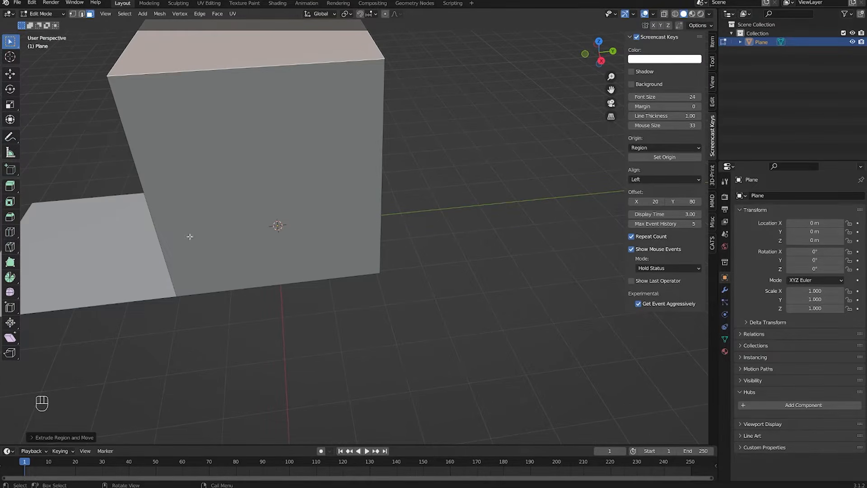
pyautogui.moveTo(358, 337); pyautogui.dragTo(337, 335, button='middle')
pyautogui.keyDown('shift'); pyautogui.moveTo(384, 312); pyautogui.dragTo(393, 346, button='middle'); pyautogui.keyUp('shift')
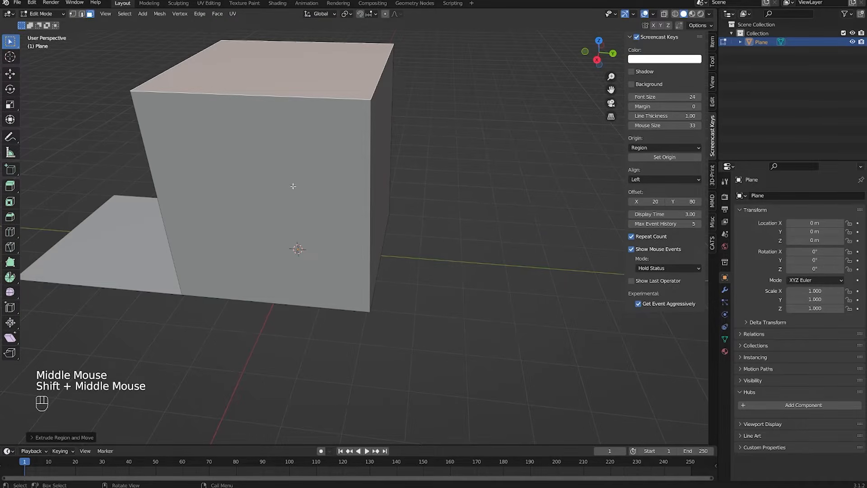
pyautogui.scroll(-2, 347, 204)
pyautogui.middleClick(348, 204)
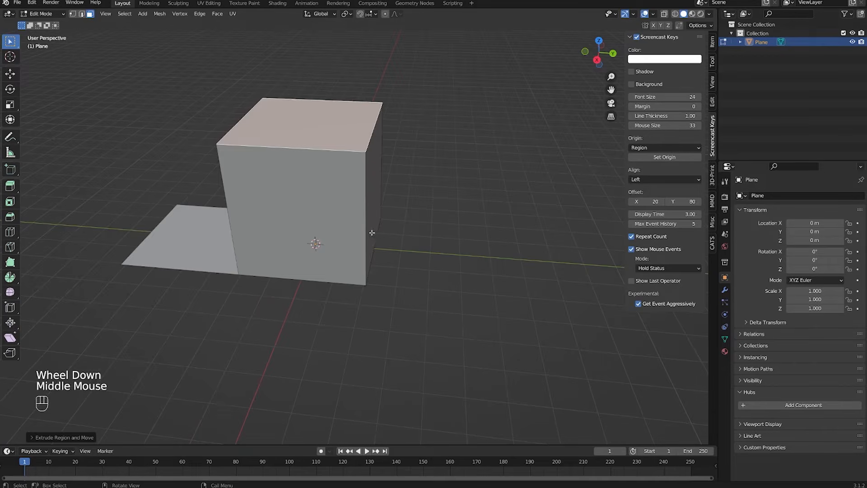
# Step: Select the entire mesh, box and side face together, and scale it up uniformly
pyautogui.press('a')
pyautogui.press('s')
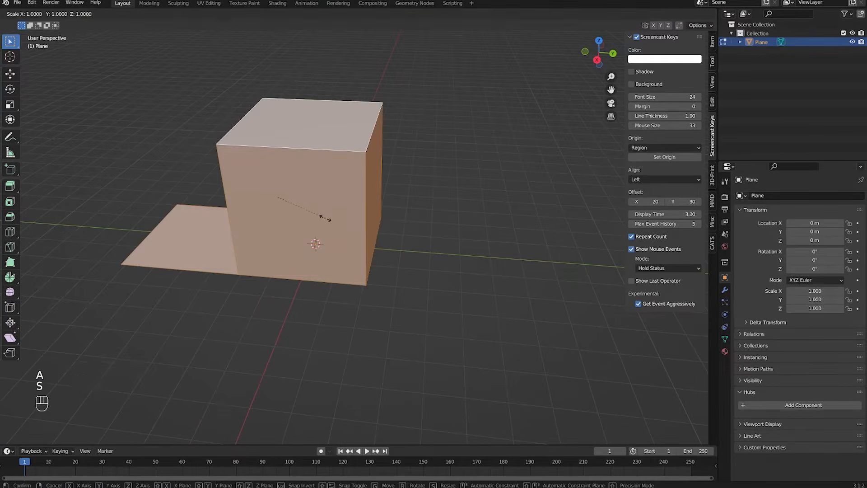
pyautogui.click(422, 259)
pyautogui.moveTo(422, 258); pyautogui.dragTo(422, 215, button='middle')
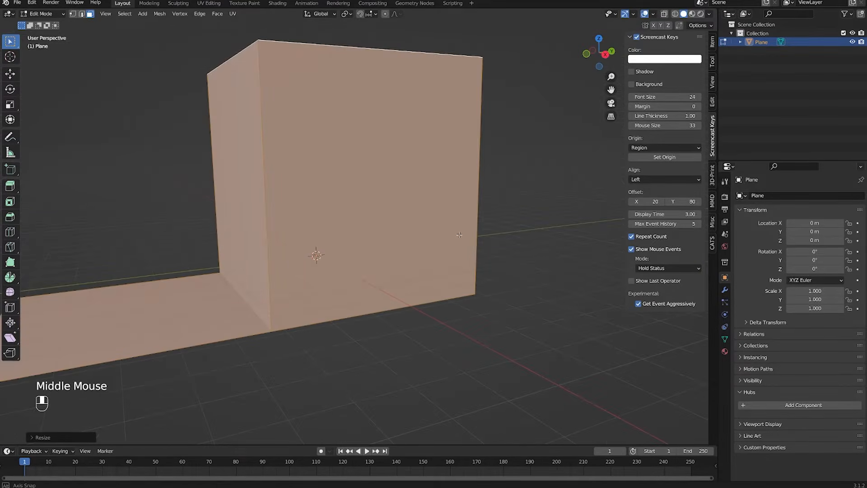
pyautogui.scroll(-2, 422, 215)
pyautogui.scroll(2, 421, 215)
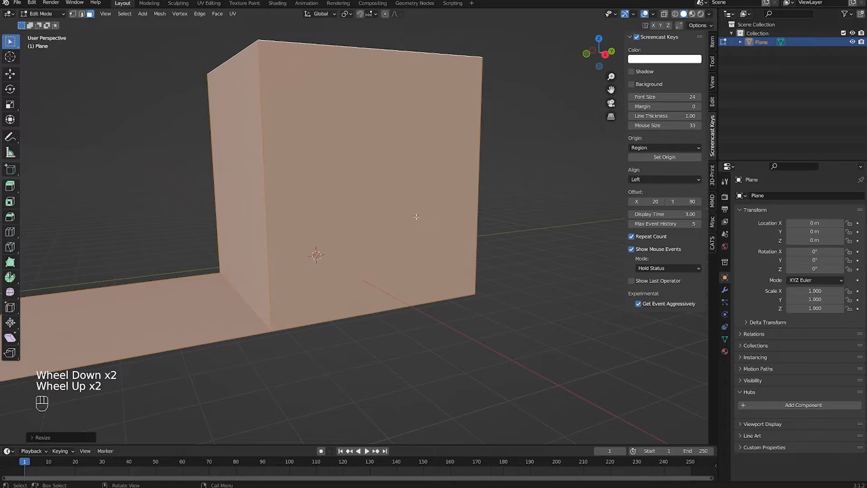
pyautogui.scroll(1, 416, 216)
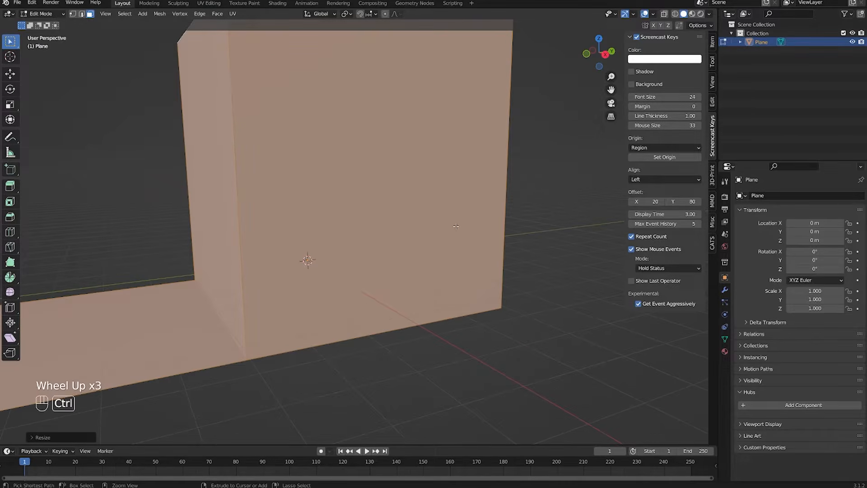
# Step: Undo the scaling and both extrusions back to the single plane, and return to Object Mode
pyautogui.hotkey('ctrl', 'z')
pyautogui.hotkey('ctrl', 'z')
pyautogui.hotkey('ctrl', 'z')
pyautogui.hotkey('ctrl', 'z')
pyautogui.hotkey('ctrl', 'z')
pyautogui.hotkey('ctrl', 'z')
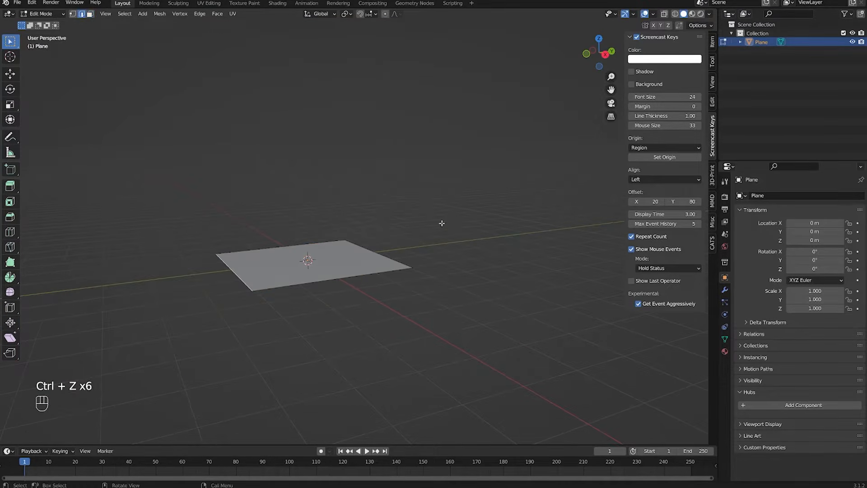
pyautogui.moveTo(448, 223); pyautogui.dragTo(303, 250, button='middle')
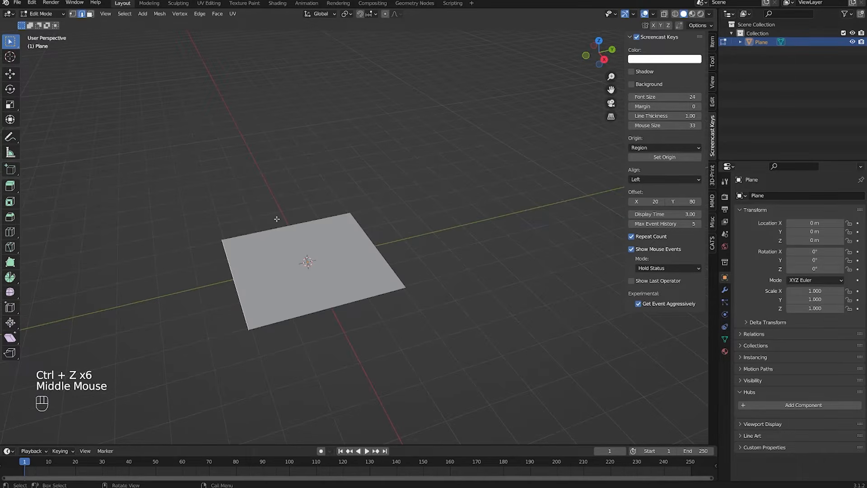
pyautogui.press('Tab')
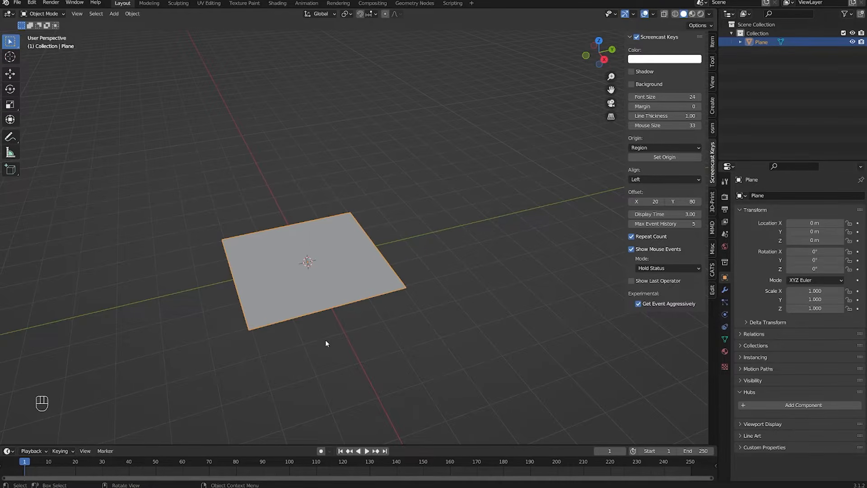
# Step: Add a cube mesh at the world origin, in the centre of the plane
pyautogui.scroll(-2, 340, 290)
pyautogui.scroll(1, 352, 323)
pyautogui.moveTo(352, 323); pyautogui.dragTo(305, 307, button='middle')
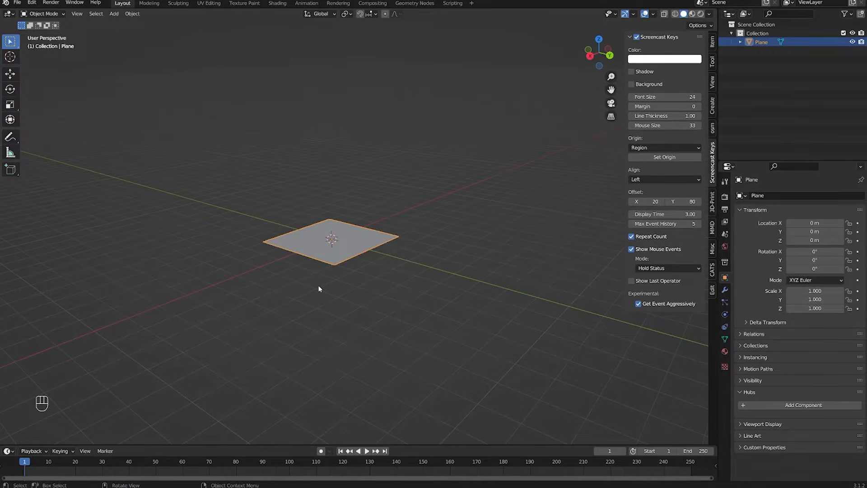
pyautogui.keyDown('shift'); pyautogui.moveTo(322, 287); pyautogui.dragTo(358, 336, button='middle'); pyautogui.keyUp('shift')
pyautogui.scroll(1, 339, 290)
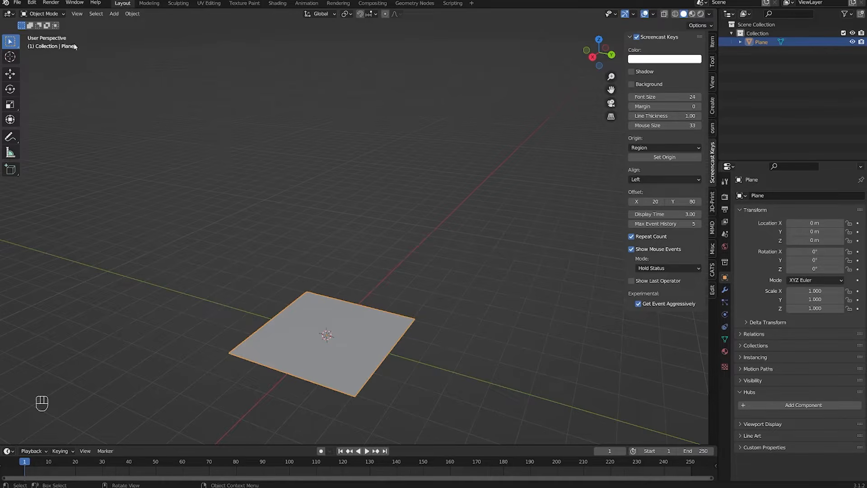
pyautogui.click(59, 15)
pyautogui.moveTo(181, 176); pyautogui.dragTo(244, 212, button='middle')
pyautogui.keyDown('shift'); pyautogui.moveTo(244, 212); pyautogui.dragTo(272, 229, button='middle'); pyautogui.keyUp('shift')
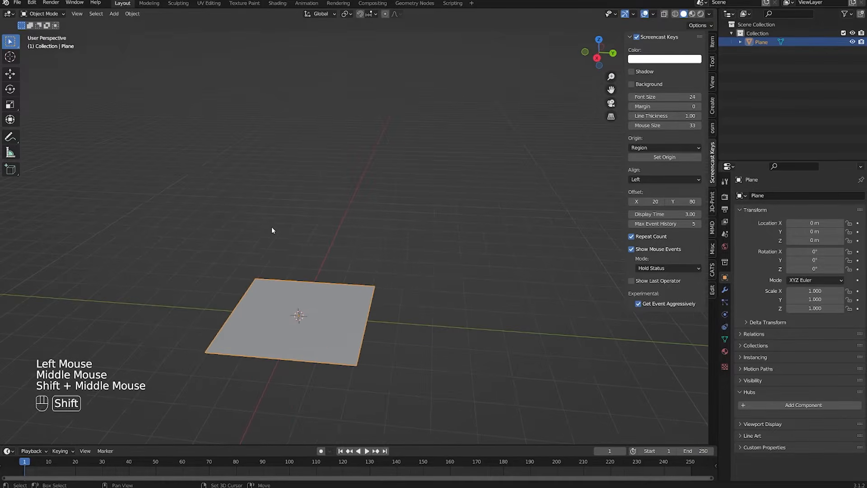
pyautogui.hotkey('shift', 'a')
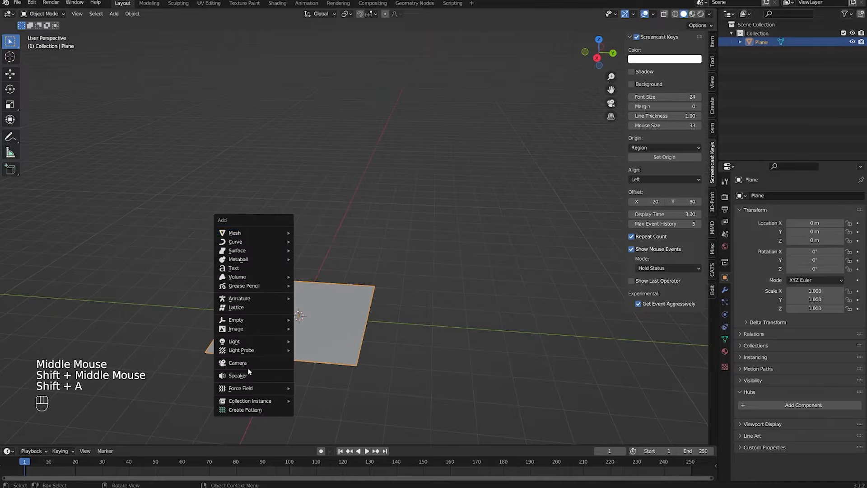
pyautogui.moveTo(244, 239)
pyautogui.click(332, 244)
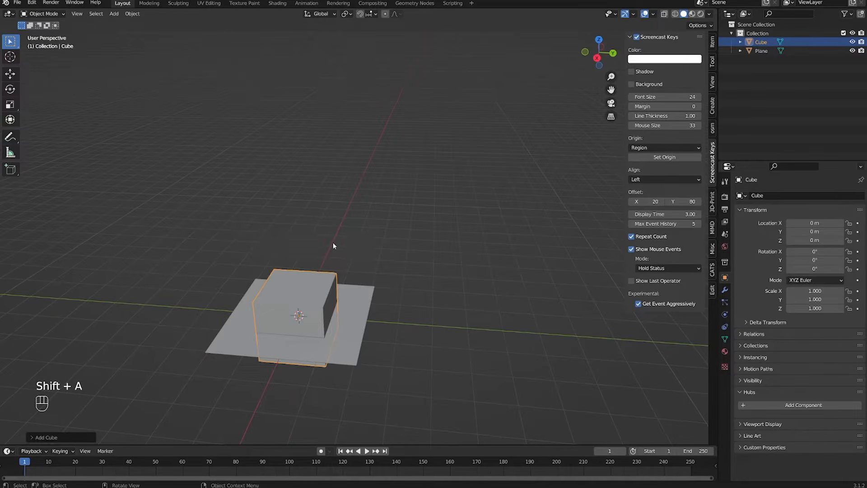
# Step: Set the cube's dimensions to 0.2 m in X, 0.2 m in Y and 1.8 m in Z
pyautogui.click(712, 44)
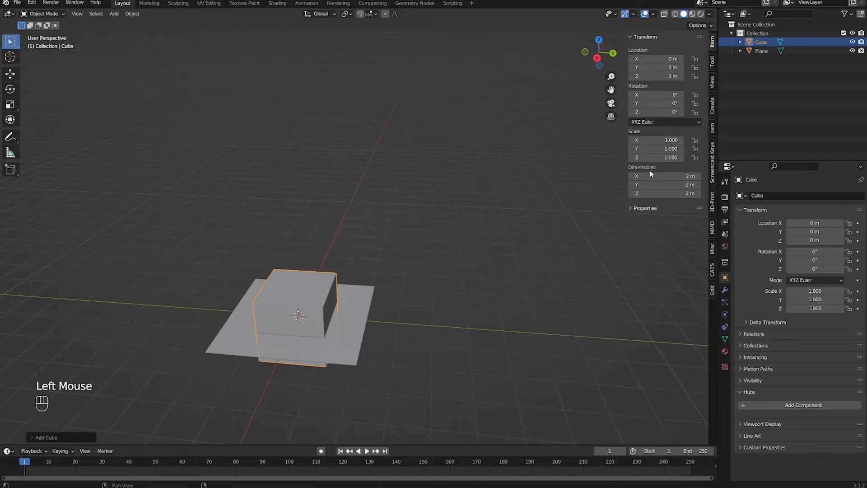
pyautogui.click(684, 178)
pyautogui.write('.2')
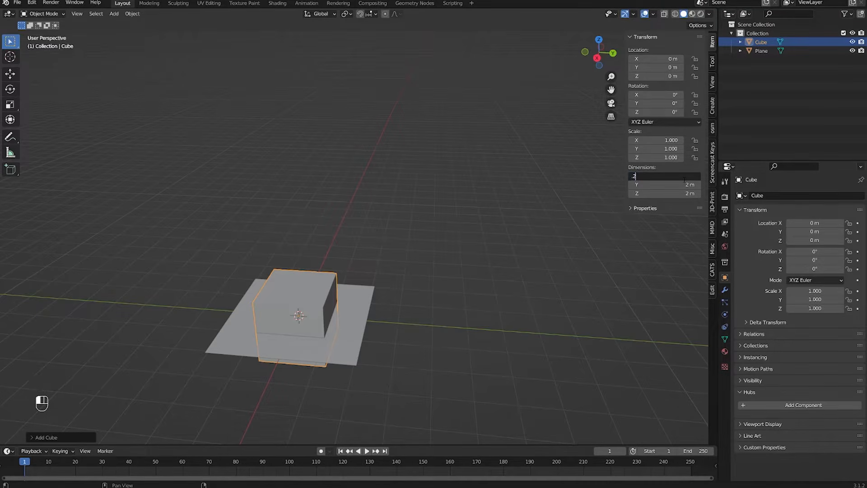
pyautogui.press('Tab')
pyautogui.write('.2')
pyautogui.press('Tab')
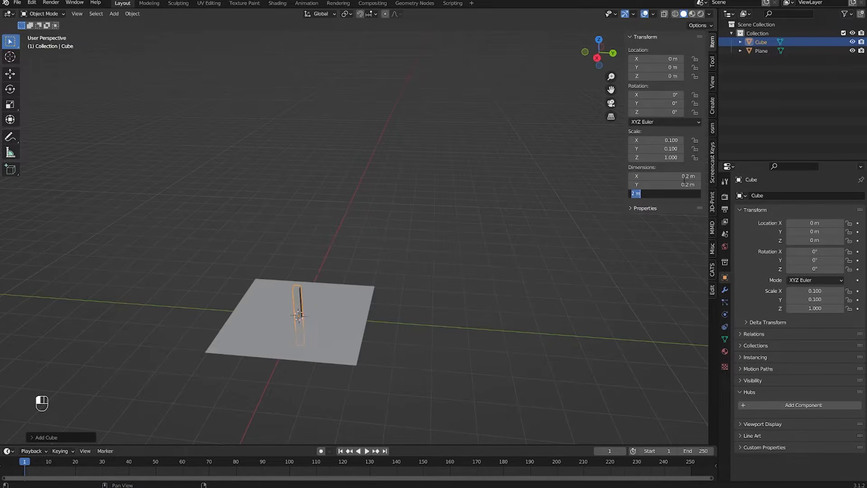
pyautogui.press('Return')
# Step: Try raising the thin pillar along the global Z axis, and undo the move
pyautogui.scroll(1, 348, 326)
pyautogui.moveTo(316, 307); pyautogui.dragTo(408, 294, button='middle')
pyautogui.keyDown('shift'); pyautogui.scroll(1, 408, 294); pyautogui.keyUp('shift')
pyautogui.scroll(2, 408, 294)
pyautogui.press('g')
pyautogui.press('z')
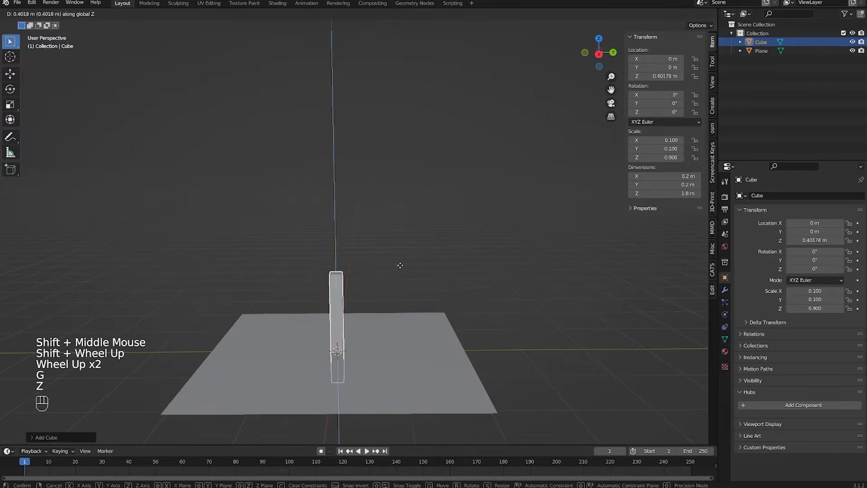
pyautogui.click(385, 240)
pyautogui.keyDown('shift'); pyautogui.moveTo(385, 240); pyautogui.dragTo(358, 297, button='middle'); pyautogui.keyUp('shift')
pyautogui.hotkey('ctrl', 'z')
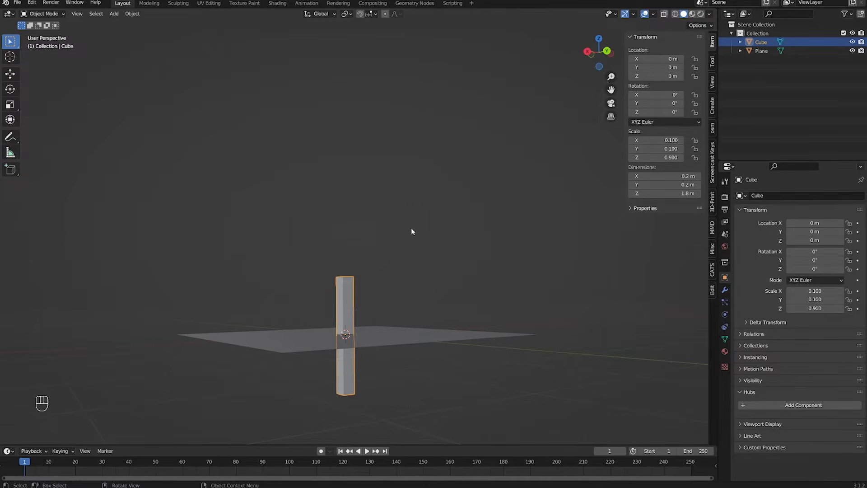
# Step: Move the pillar straight up along global Z by about 0.89 m so its base rests on the plane
pyautogui.keyDown('shift'); pyautogui.moveTo(560, 388); pyautogui.dragTo(412, 318, button='middle'); pyautogui.keyUp('shift')
pyautogui.scroll(-1, 432, 320)
pyautogui.scroll(2, 467, 325)
pyautogui.scroll(-1, 437, 318)
pyautogui.scroll(1, 412, 317)
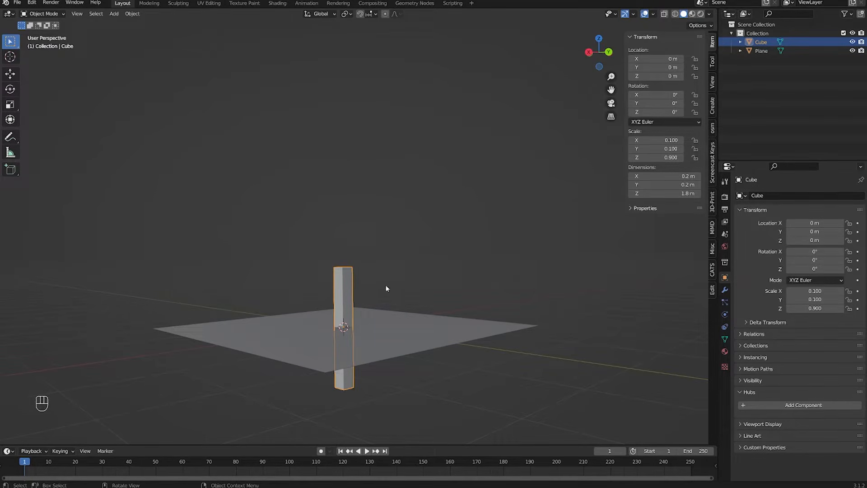
pyautogui.keyDown('shift'); pyautogui.moveTo(389, 346); pyautogui.dragTo(399, 336, button='middle'); pyautogui.keyUp('shift')
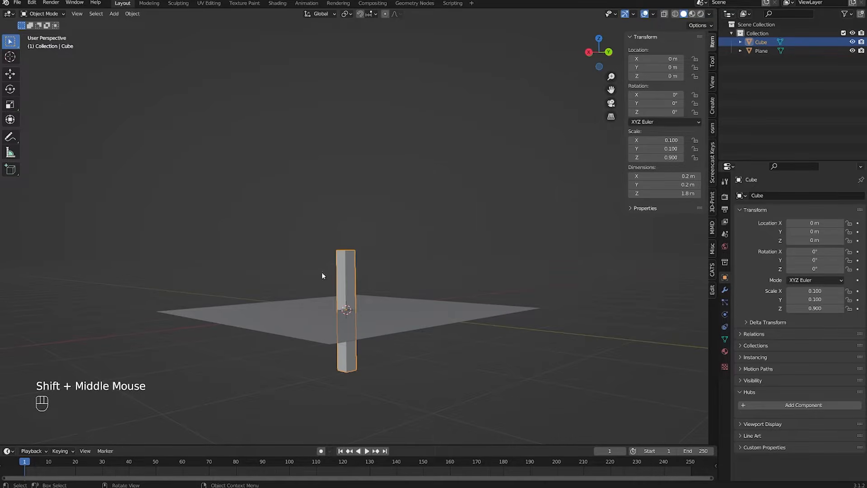
pyautogui.moveTo(343, 310); pyautogui.dragTo(397, 337, button='middle')
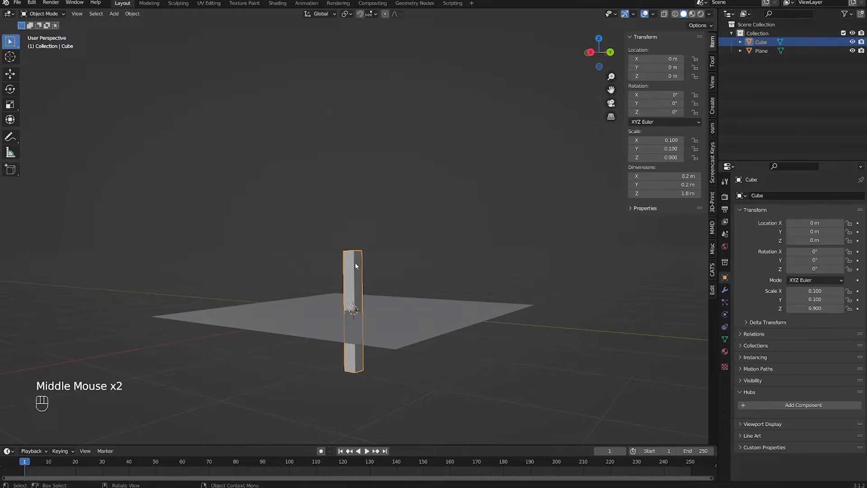
pyautogui.press('g')
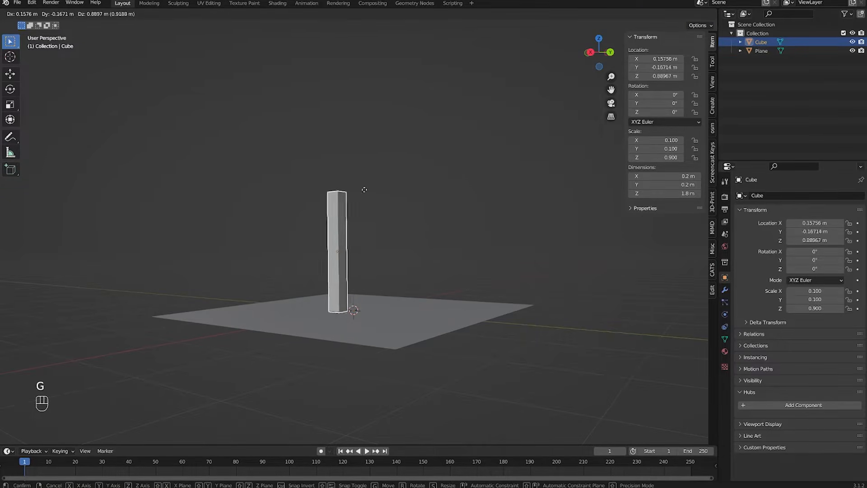
pyautogui.press('z')
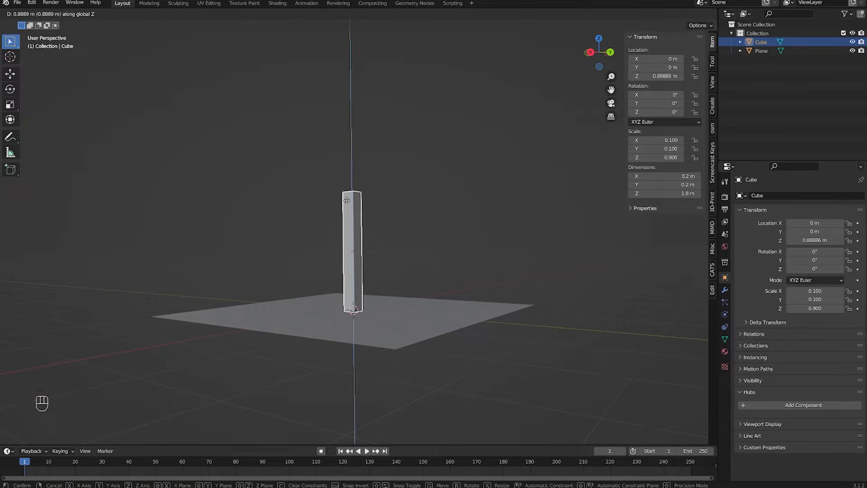
pyautogui.click(346, 200)
# Step: Select the plane and examine its size against the 1.8 m pillar from several angles
pyautogui.moveTo(346, 200); pyautogui.dragTo(358, 241, button='middle')
pyautogui.keyDown('shift'); pyautogui.scroll(2, 357, 228); pyautogui.keyUp('shift')
pyautogui.scroll(3, 357, 228)
pyautogui.scroll(-2, 395, 253)
pyautogui.scroll(1, 334, 244)
pyautogui.scroll(-1, 358, 241)
pyautogui.scroll(1, 329, 207)
pyautogui.scroll(3, 383, 215)
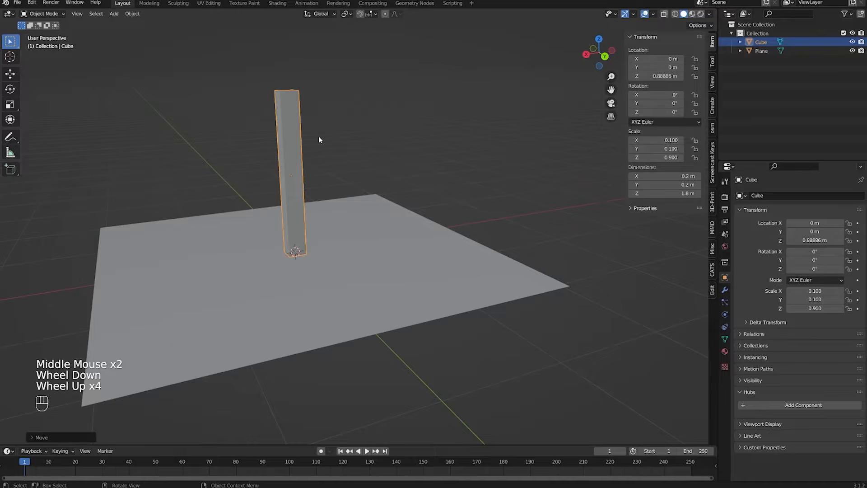
pyautogui.click(351, 257)
pyautogui.keyDown('shift'); pyautogui.moveTo(321, 192); pyautogui.dragTo(414, 273, button='middle'); pyautogui.keyUp('shift')
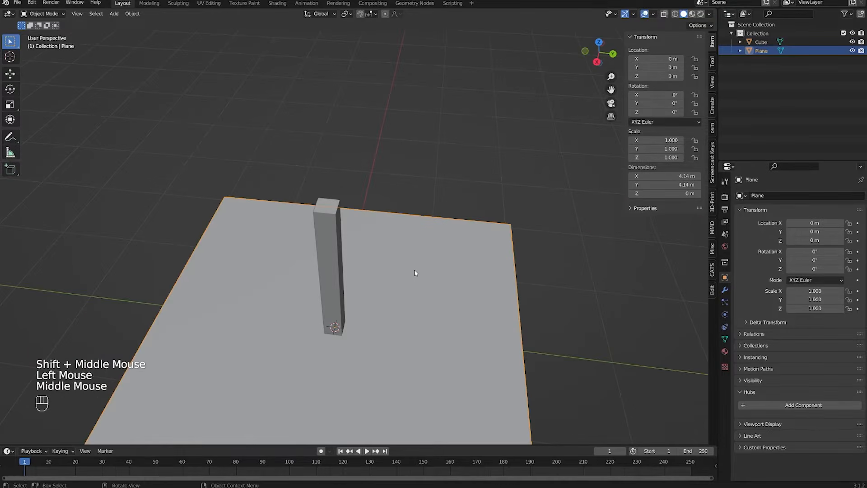
pyautogui.scroll(-1, 445, 223)
pyautogui.moveTo(445, 223); pyautogui.dragTo(374, 207, button='middle')
pyautogui.moveTo(414, 271); pyautogui.dragTo(365, 291, button='middle')
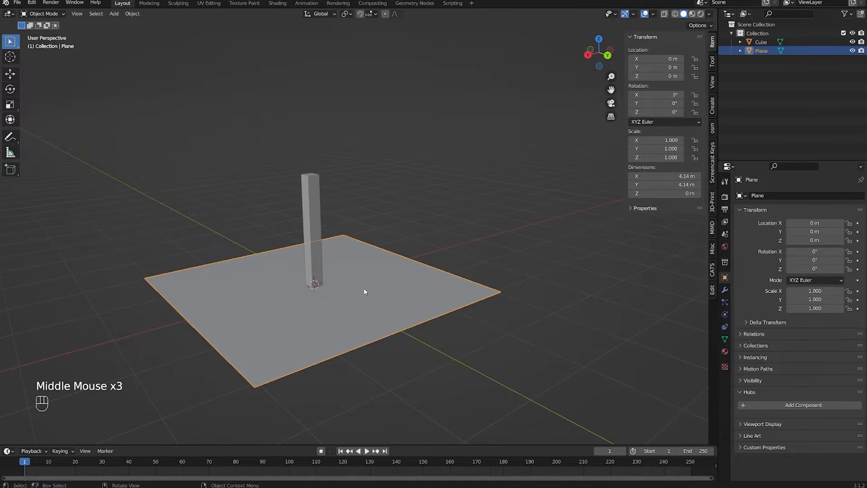
# Step: Scale the plane's mesh up uniformly in Edit Mode to about 8.06 m per side, and return to Object Mode
pyautogui.click(387, 276)
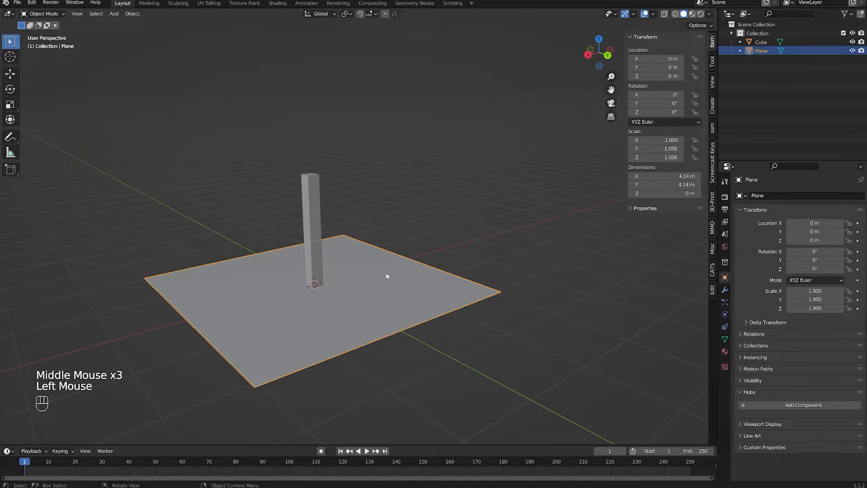
pyautogui.moveTo(400, 264); pyautogui.dragTo(426, 273, button='middle')
pyautogui.press('Tab')
pyautogui.press('s')
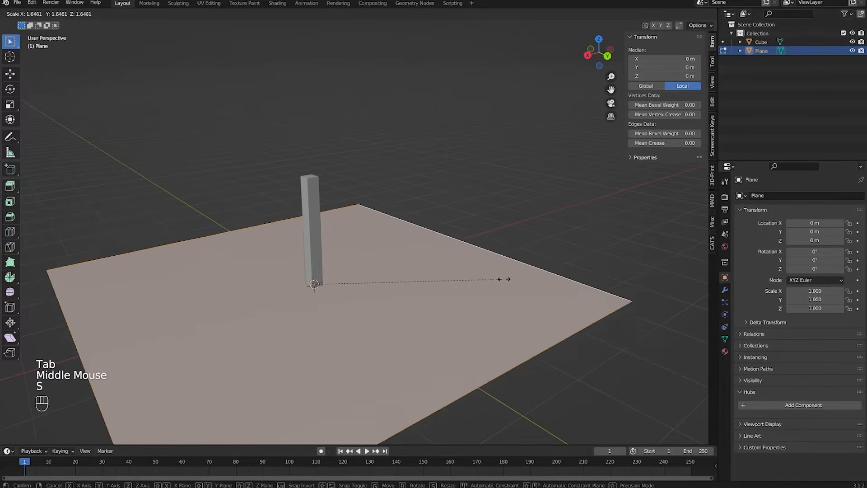
pyautogui.click(505, 276)
pyautogui.scroll(-3, 451, 276)
pyautogui.moveTo(451, 277); pyautogui.dragTo(389, 300, button='middle')
pyautogui.scroll(2, 423, 277)
pyautogui.press('Tab')
# Step: Examine the enlarged floor plane around the pillar, both close up and from farther away
pyautogui.scroll(2, 408, 306)
pyautogui.keyDown('shift'); pyautogui.moveTo(388, 301); pyautogui.dragTo(332, 235, button='middle'); pyautogui.keyUp('shift')
pyautogui.scroll(-1, 366, 296)
pyautogui.scroll(-1, 334, 235)
pyautogui.scroll(1, 337, 234)
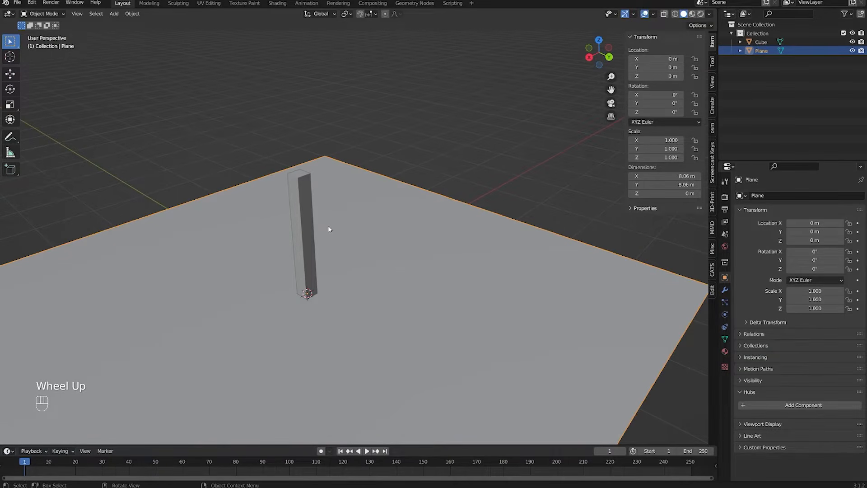
pyautogui.scroll(2, 328, 226)
pyautogui.keyDown('shift'); pyautogui.moveTo(327, 228); pyautogui.dragTo(373, 258, button='middle'); pyautogui.keyUp('shift')
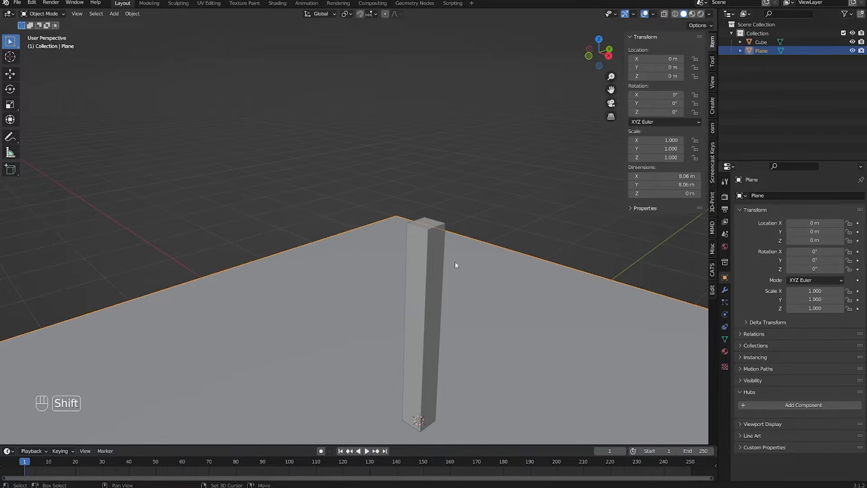
pyautogui.keyDown('shift'); pyautogui.moveTo(466, 265); pyautogui.dragTo(407, 264, button='middle'); pyautogui.keyUp('shift')
pyautogui.moveTo(502, 333); pyautogui.dragTo(441, 342, button='middle')
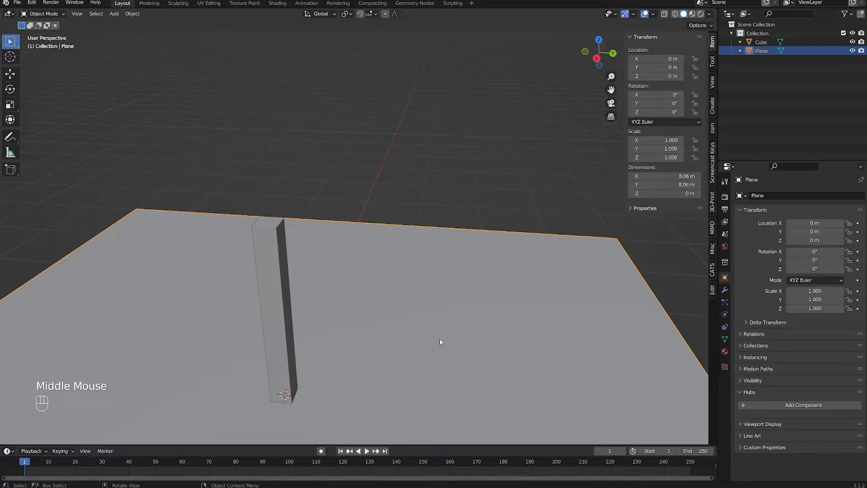
pyautogui.press('shift')
pyautogui.keyDown('shift'); pyautogui.scroll(-1, 455, 321); pyautogui.keyUp('shift')
pyautogui.scroll(-5, 442, 275)
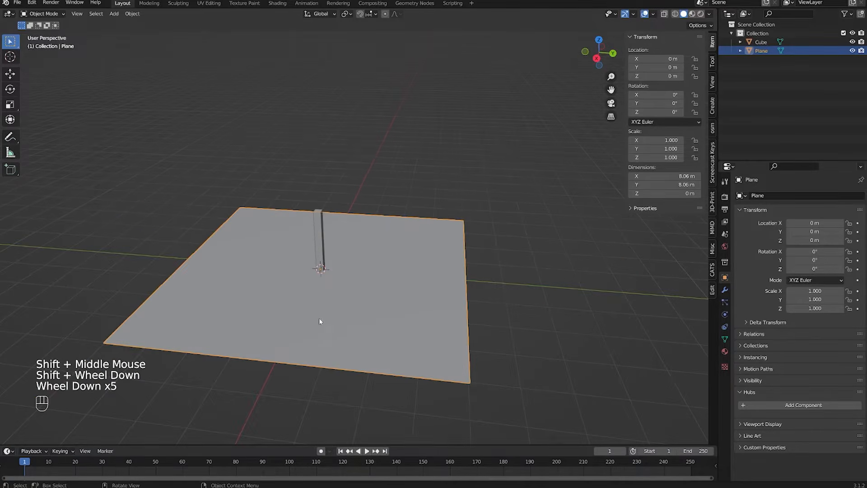
# Step: Select the pillar, try moving it freely, and undo the move
pyautogui.click(333, 229)
pyautogui.click(324, 230)
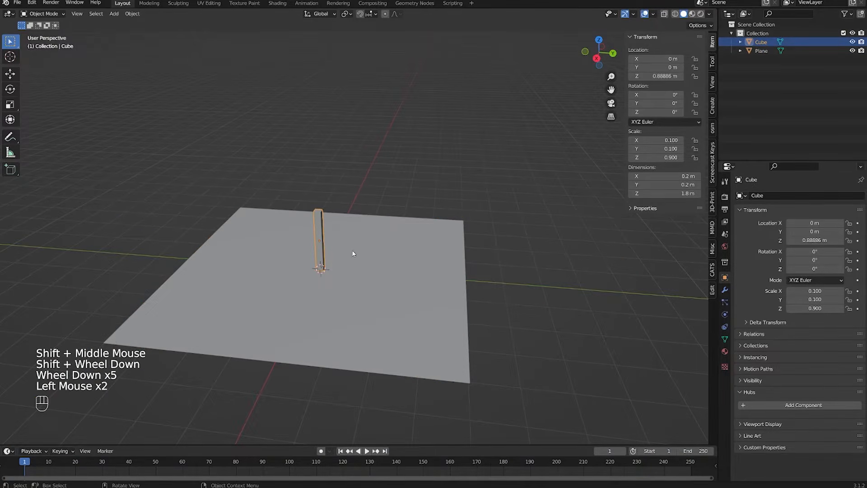
pyautogui.press('g')
pyautogui.click(344, 242)
pyautogui.hotkey('ctrl', 'z')
# Step: Examine the 1.8 m pillar against the floor plane, up close and from a raised angle
pyautogui.scroll(4, 402, 255)
pyautogui.moveTo(350, 259); pyautogui.dragTo(473, 282, button='middle')
pyautogui.scroll(-1, 504, 267)
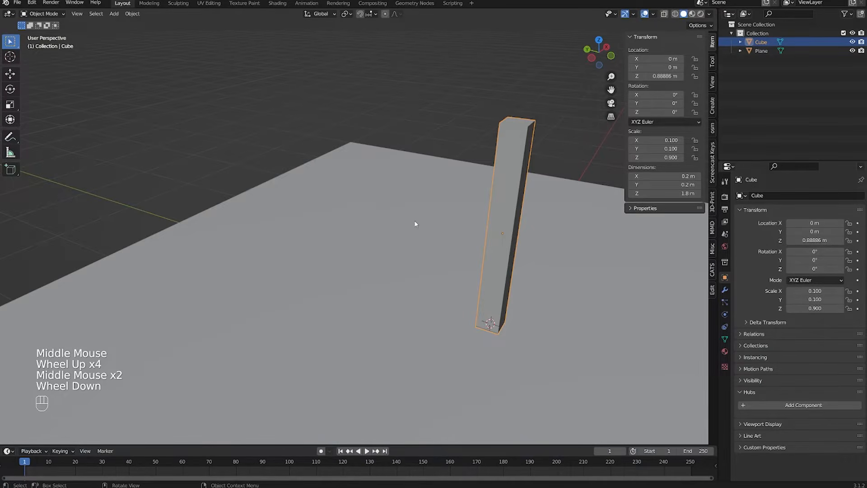
pyautogui.scroll(-1, 399, 250)
pyautogui.keyDown('shift'); pyautogui.moveTo(394, 246); pyautogui.dragTo(390, 291, button='middle'); pyautogui.keyUp('shift')
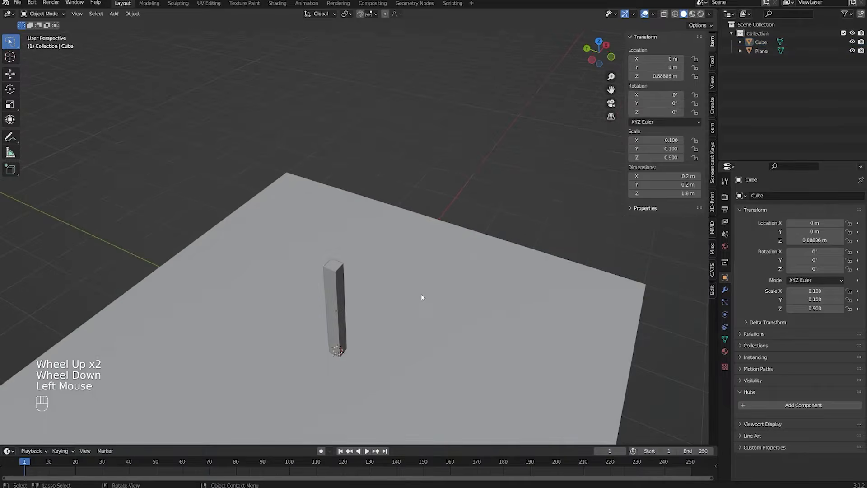
pyautogui.moveTo(421, 294); pyautogui.dragTo(438, 294, button='middle')
# Step: Try walk navigation briefly, and examine the floor plane's edges and the pillar from above
pyautogui.hotkey('shift', '`')
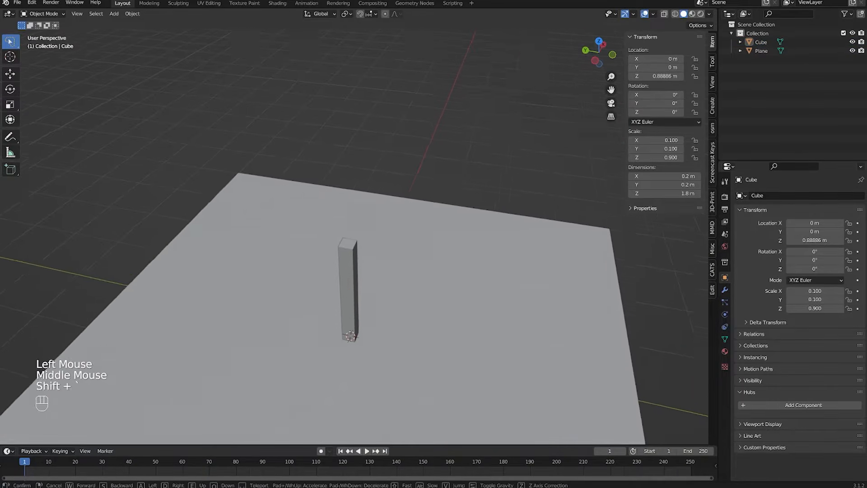
pyautogui.scroll(-1, 397, 199)
pyautogui.scroll(-2, 398, 199)
pyautogui.scroll(1, 440, 174)
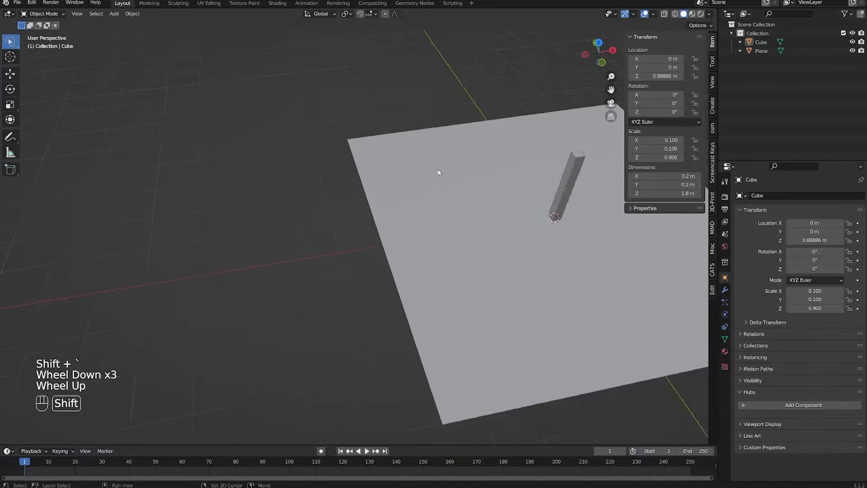
pyautogui.keyDown('shift'); pyautogui.moveTo(439, 174); pyautogui.dragTo(365, 257, button='middle'); pyautogui.keyUp('shift')
pyautogui.scroll(1, 366, 258)
pyautogui.scroll(1, 363, 262)
pyautogui.middleClick(362, 262)
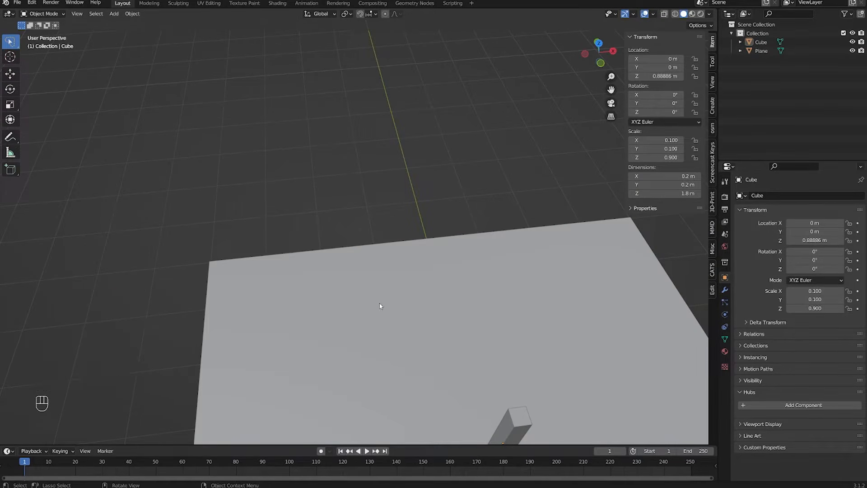
pyautogui.scroll(-2, 380, 304)
pyautogui.moveTo(380, 304); pyautogui.dragTo(478, 298, button='middle')
pyautogui.scroll(1, 403, 287)
pyautogui.keyDown('shift'); pyautogui.moveTo(479, 298); pyautogui.dragTo(517, 339, button='middle'); pyautogui.keyUp('shift')
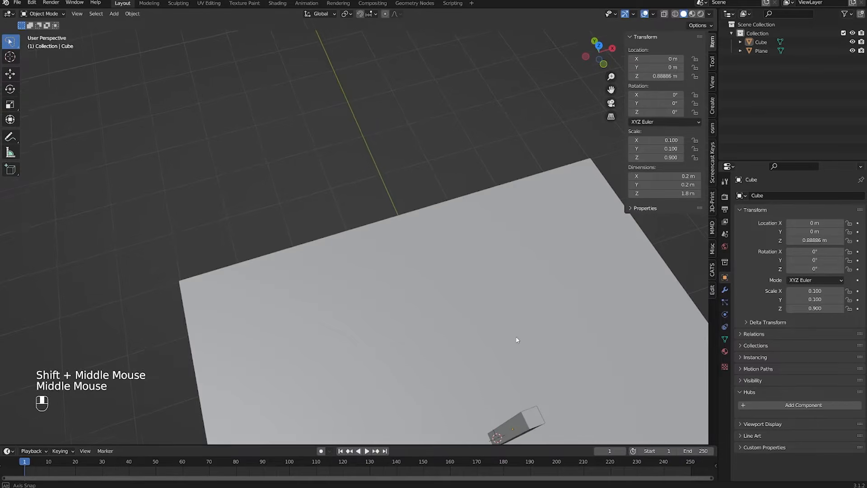
# Step: Walk across the floor plane and around the pillar with walk navigation, then leave it and view the whole pillar
pyautogui.hotkey('shift', '`')
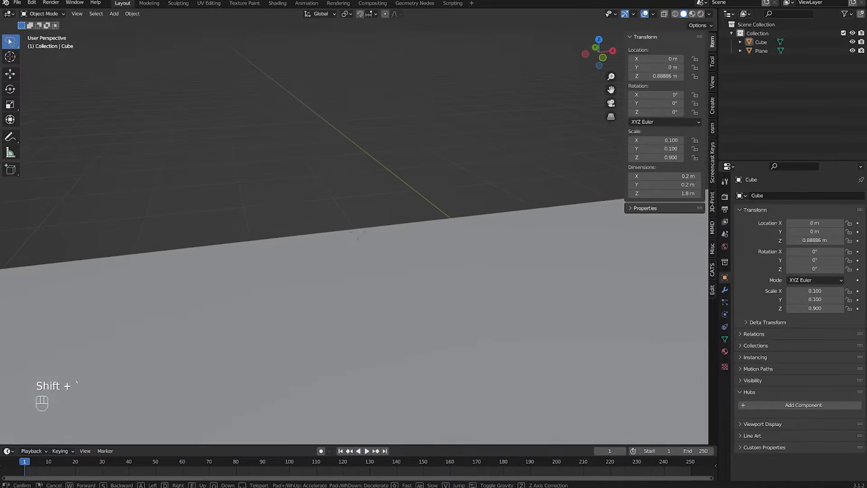
pyautogui.press('w')
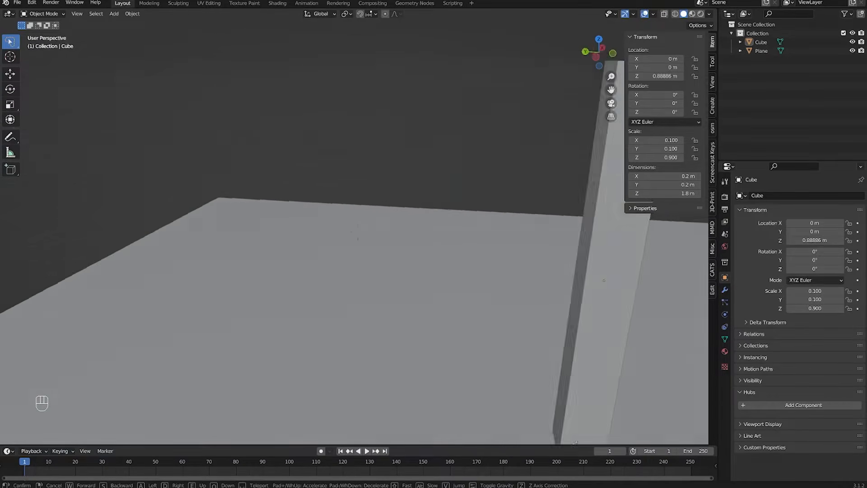
pyautogui.press('w')
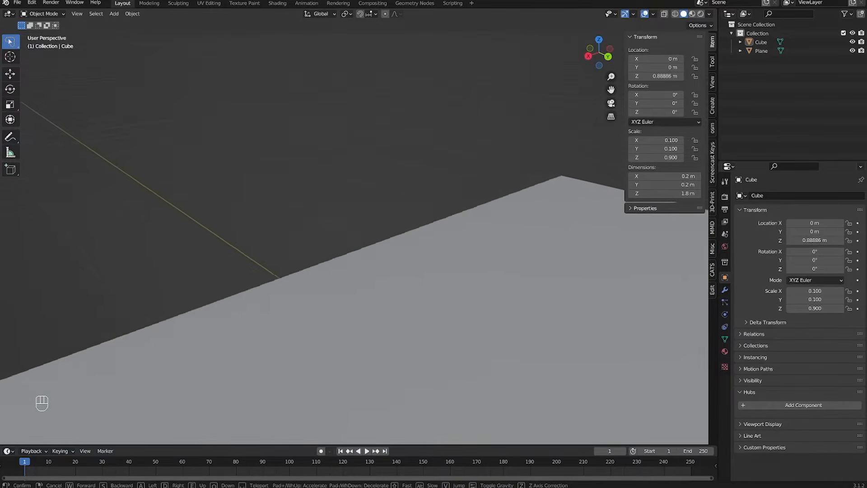
pyautogui.press('w')
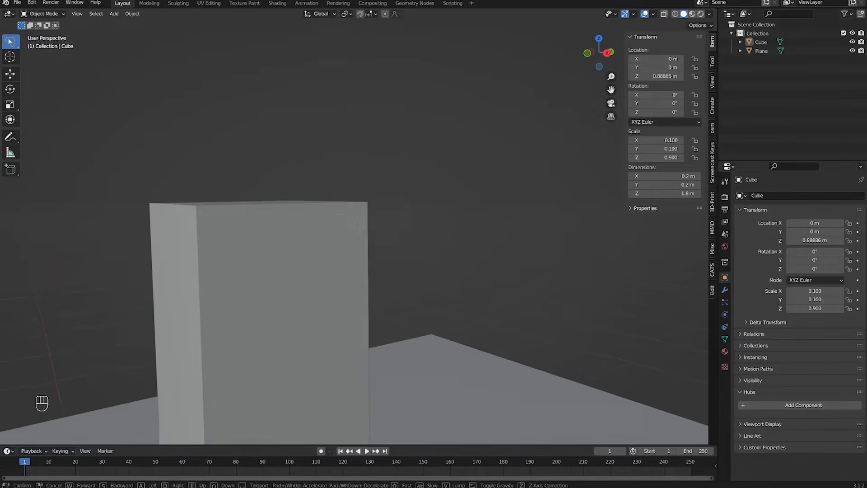
pyautogui.press('Escape')
pyautogui.moveTo(51, 38); pyautogui.dragTo(172, 178, button='middle')
pyautogui.moveTo(364, 269); pyautogui.dragTo(253, 189, button='middle')
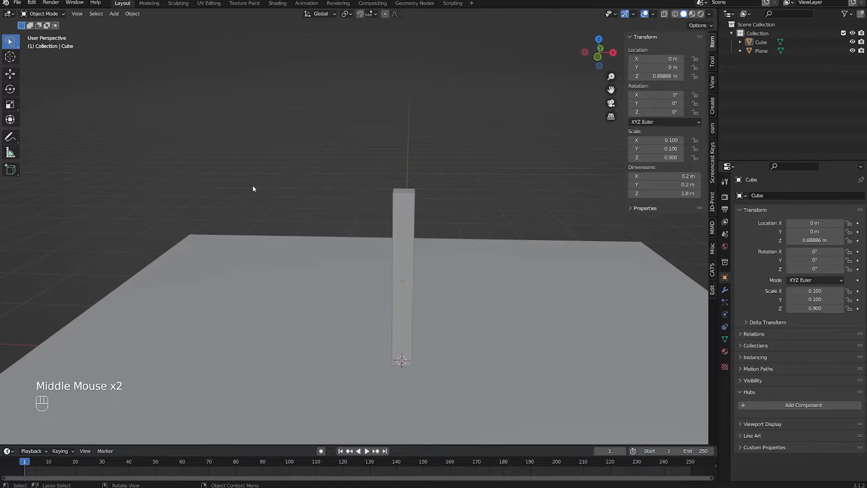
# Step: Check the walk navigation's gravity View Height in the Navigation preferences and close them
pyautogui.click(16, 3)
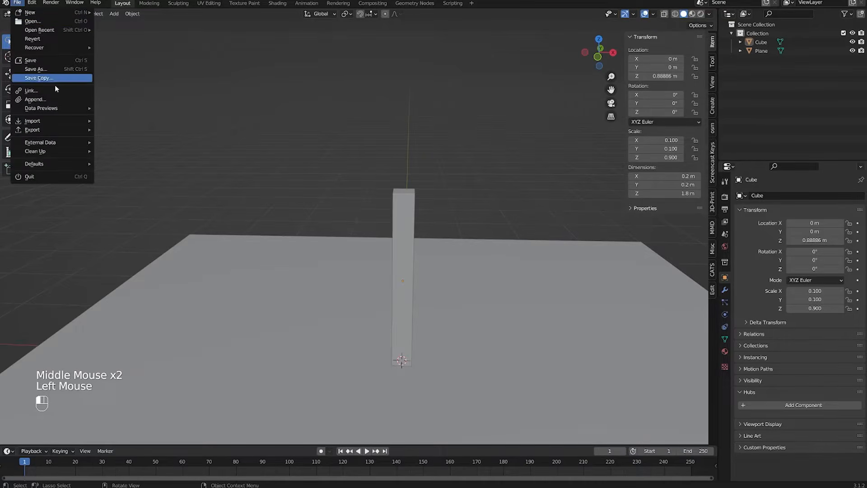
pyautogui.click(31, 3)
pyautogui.click(56, 128)
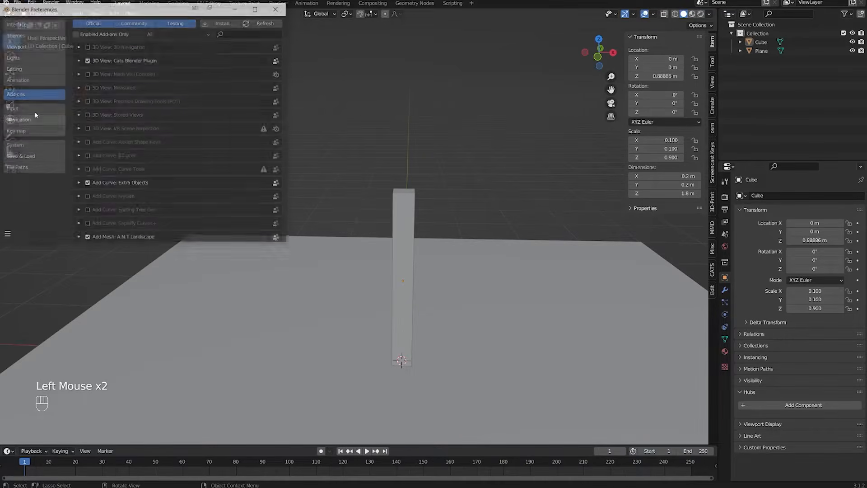
pyautogui.click(17, 119)
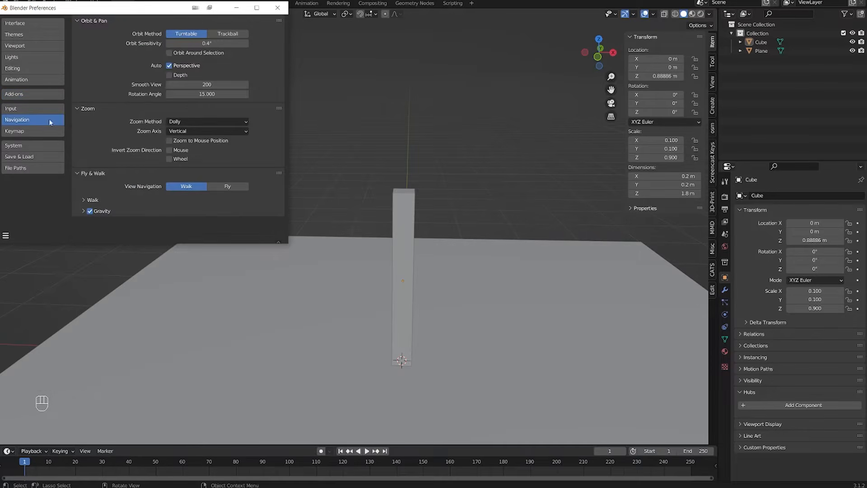
pyautogui.click(83, 211)
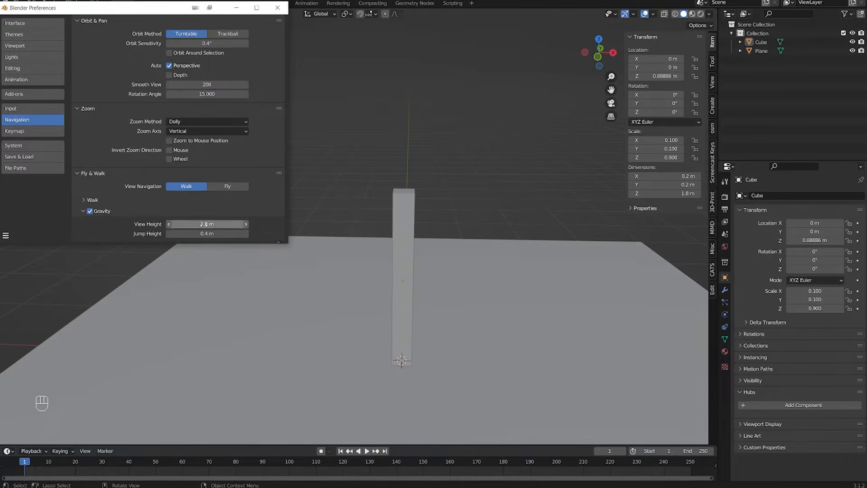
pyautogui.click(270, 7)
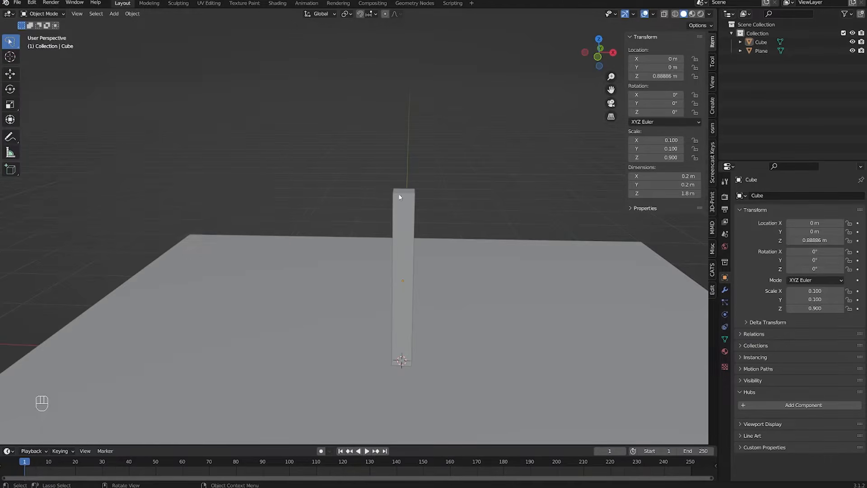
# Step: Select the pillar and compare its top with the eye level in walk navigation, then leave walk mode
pyautogui.click(405, 197)
pyautogui.moveTo(405, 197); pyautogui.dragTo(388, 237, button='middle')
pyautogui.scroll(1, 387, 238)
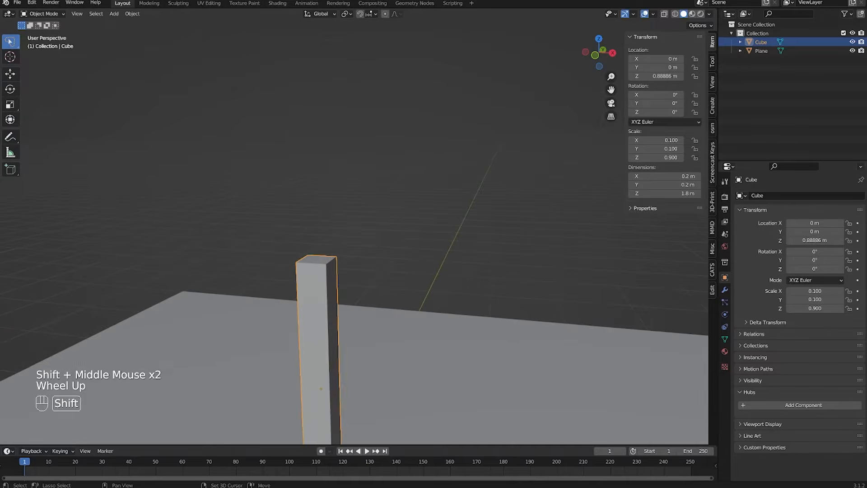
pyautogui.hotkey('shift', '`')
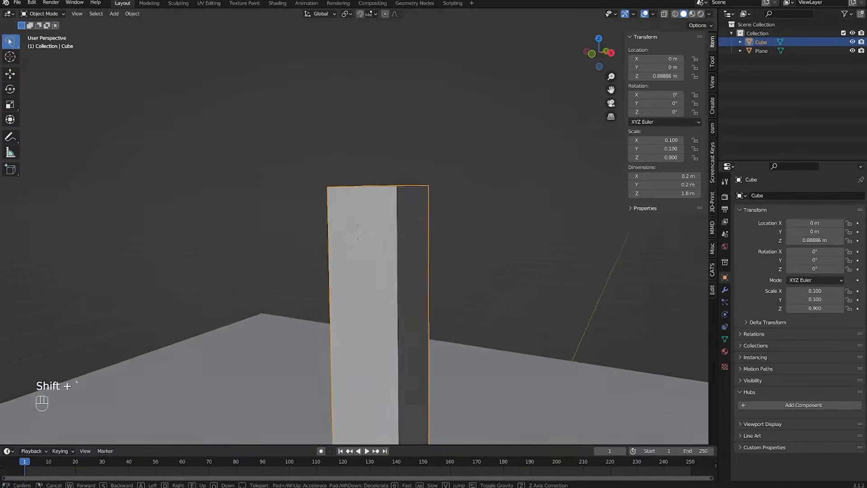
pyautogui.press('w')
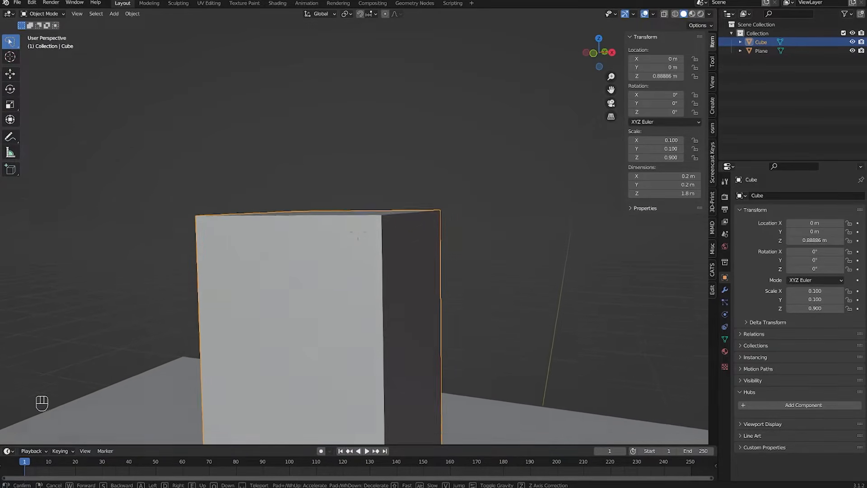
pyautogui.rightClick(357, 232)
pyautogui.moveTo(340, 225); pyautogui.dragTo(326, 262, button='middle')
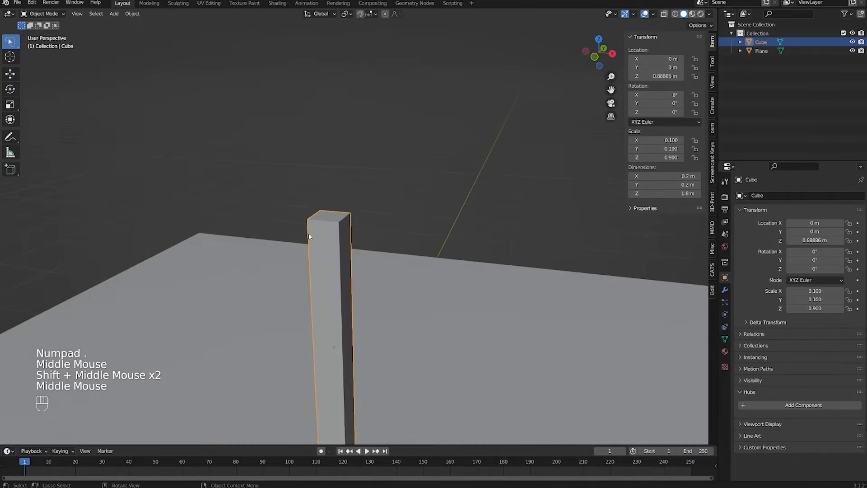
pyautogui.moveTo(308, 234); pyautogui.dragTo(292, 231, button='middle')
# Step: Set the walk navigation's gravity View Height to 1.6 m in the Navigation preferences
pyautogui.click(32, 2)
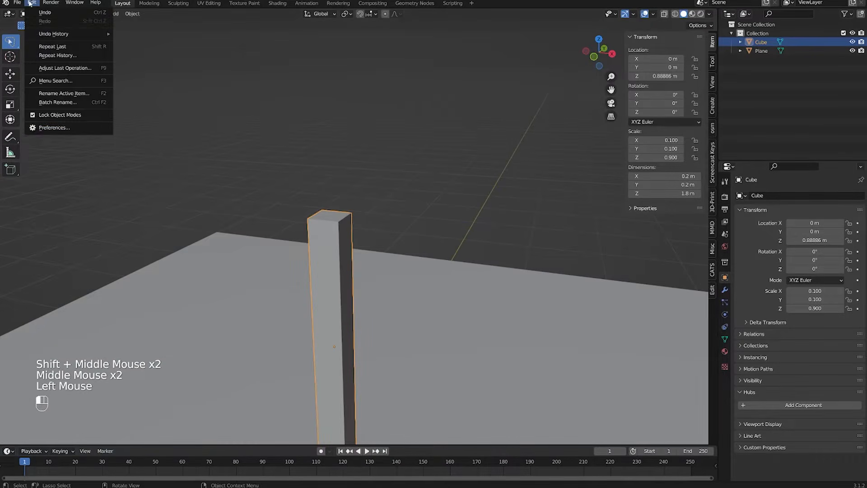
pyautogui.click(51, 128)
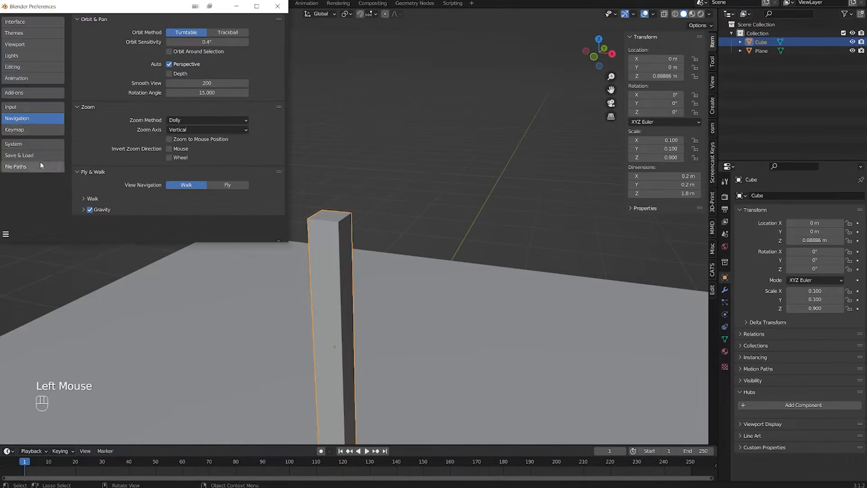
pyautogui.click(83, 210)
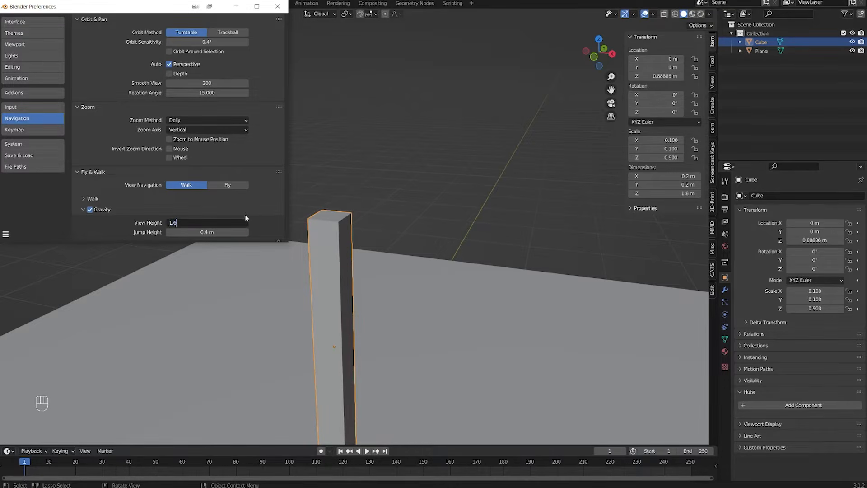
pyautogui.press('Return')
# Step: Start walk navigation near the pillar and walk over the floor plane to judge the room's size
pyautogui.scroll(-2, 438, 212)
pyautogui.moveTo(438, 212); pyautogui.dragTo(395, 163, button='middle')
pyautogui.scroll(2, 397, 163)
pyautogui.hotkey('shift', '`')
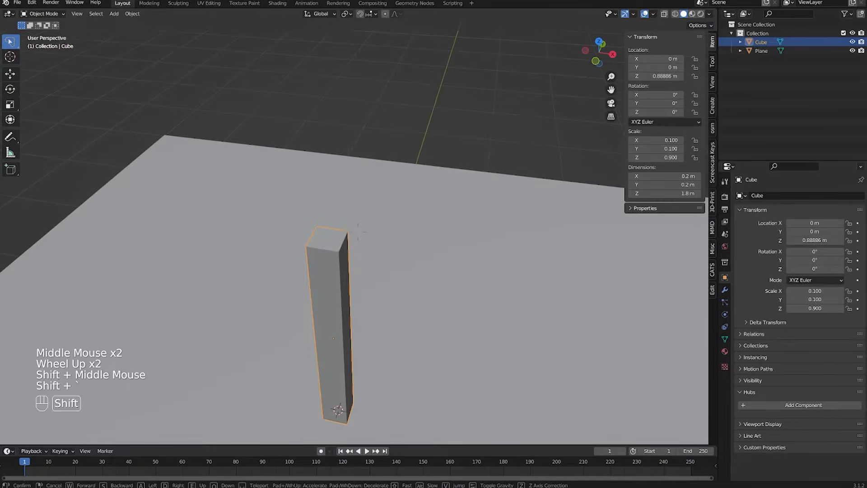
pyautogui.press('w')
pyautogui.press('d')
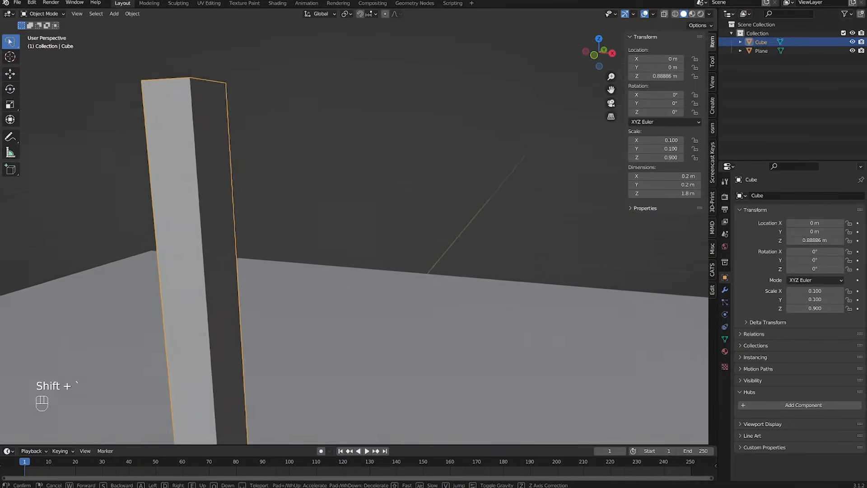
pyautogui.press('a')
pyautogui.press('d')
pyautogui.press('w')
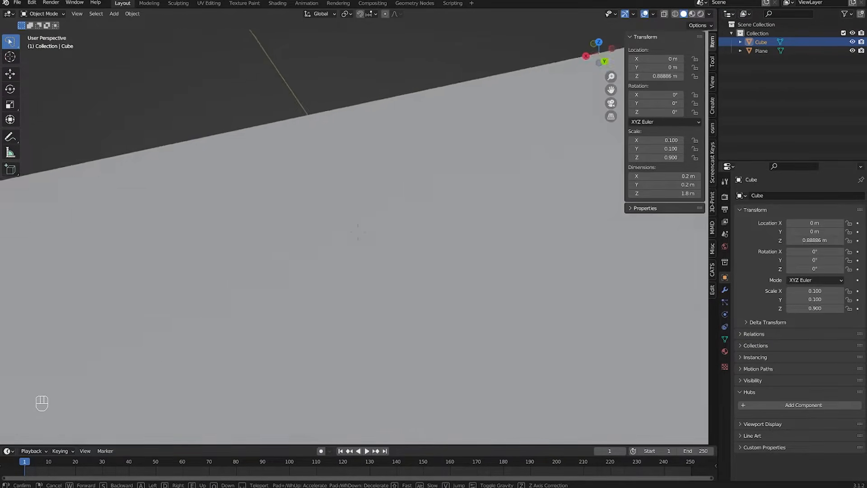
pyautogui.press('s')
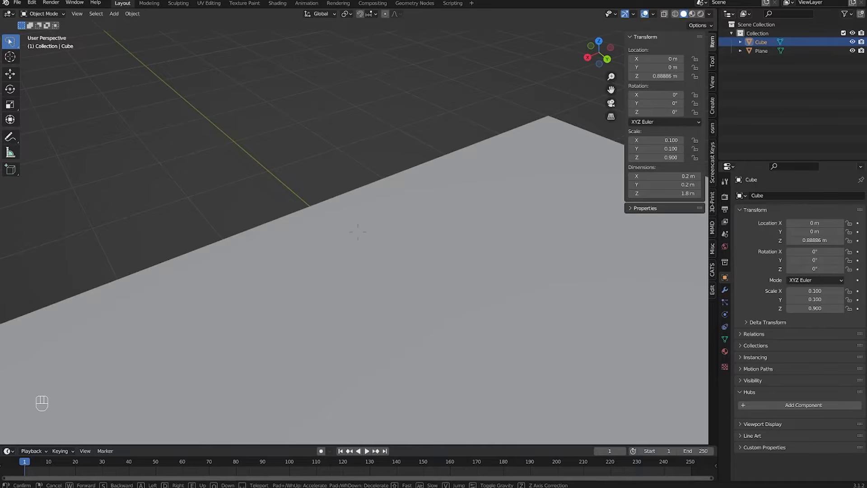
# Step: Fly around outside the floor plane at faster walk speed and view it from above
pyautogui.press('a')
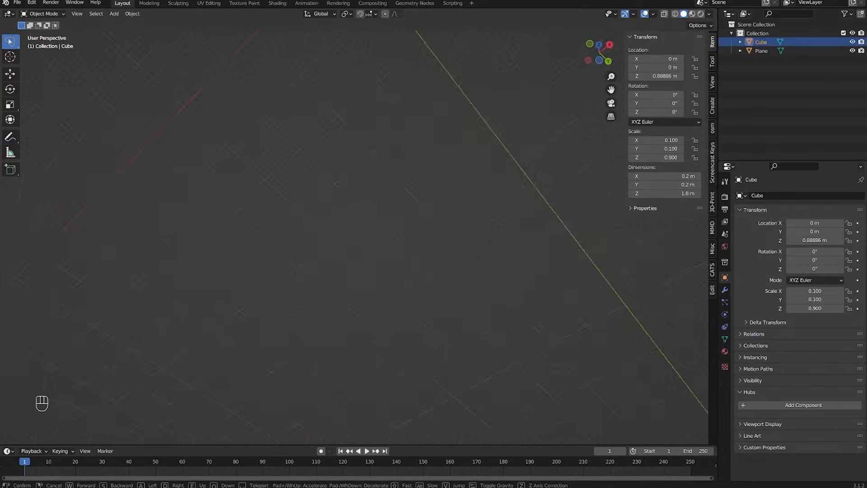
pyautogui.press('shift')
pyautogui.press('w')
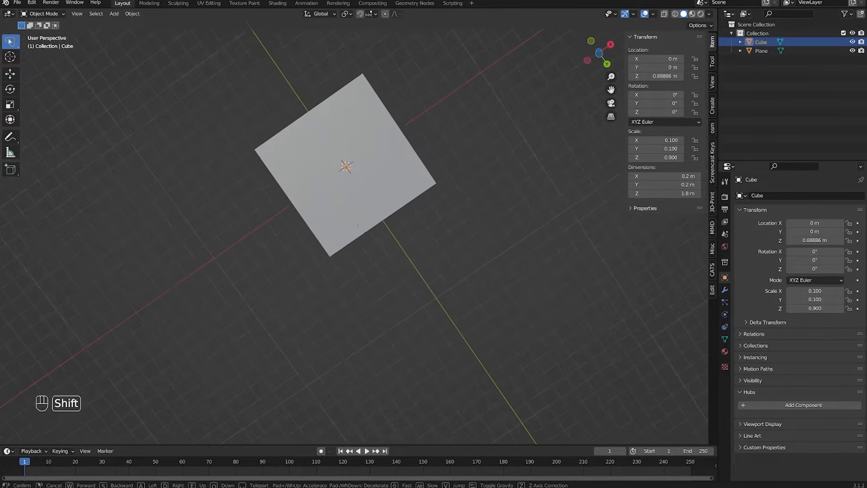
pyautogui.press('w')
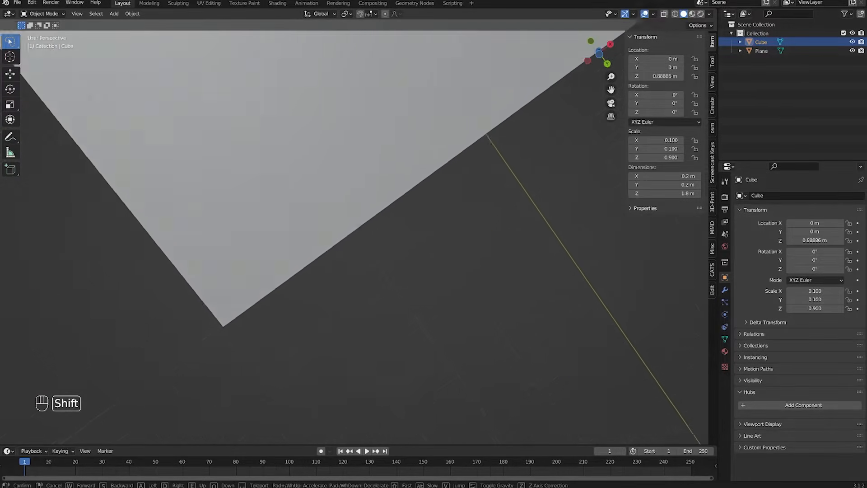
pyautogui.hotkey('shift', 'w')
pyautogui.press('shift')
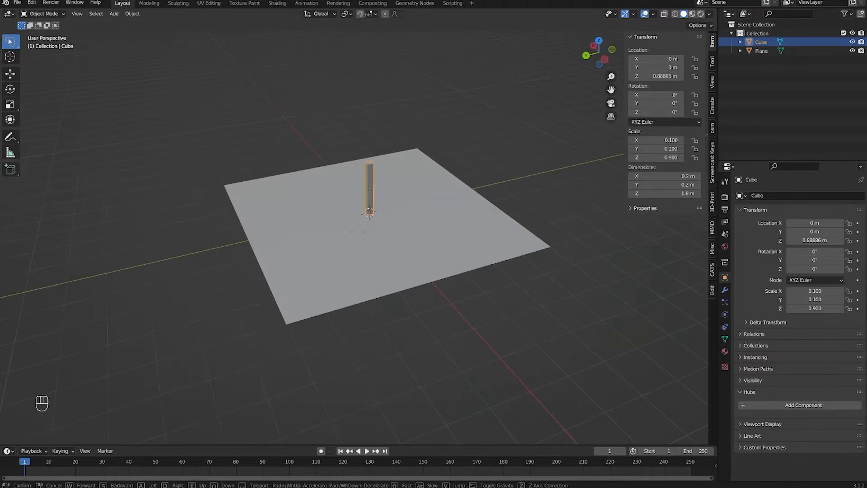
# Step: Walk across the floor plane past the pillar, leave walk navigation, and select the floor plane
pyautogui.press('w')
pyautogui.press('d')
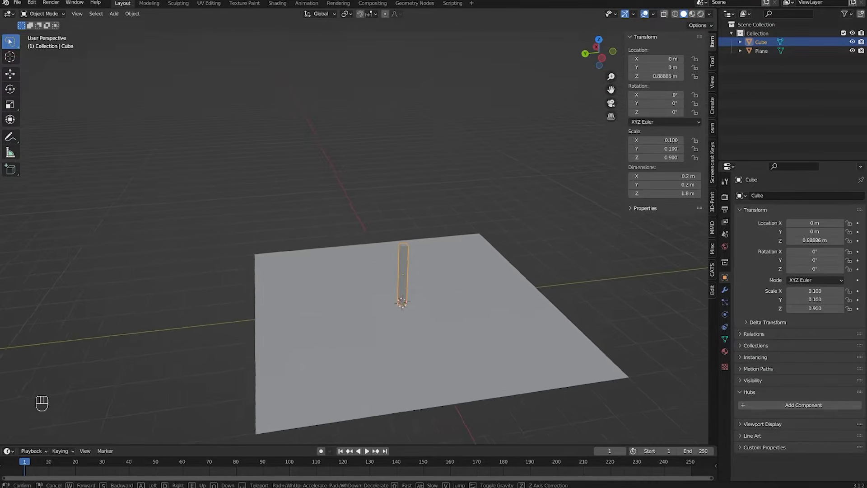
pyautogui.press('w')
pyautogui.press('d')
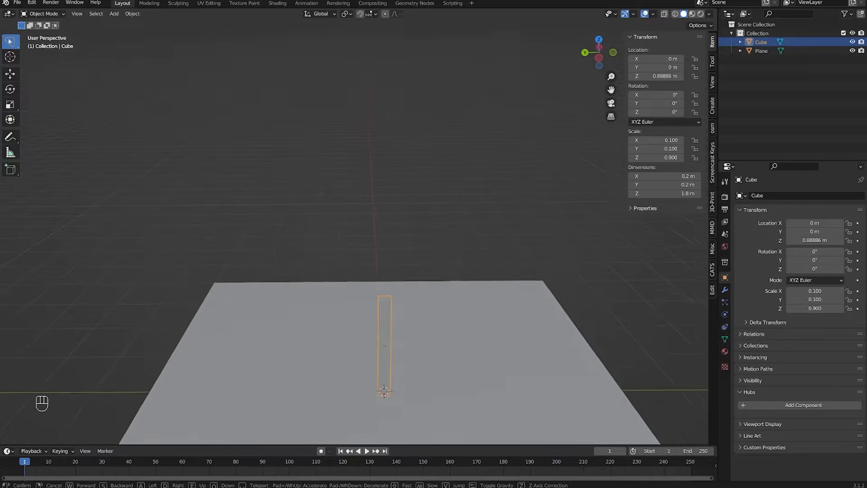
pyautogui.press('w')
pyautogui.press('a')
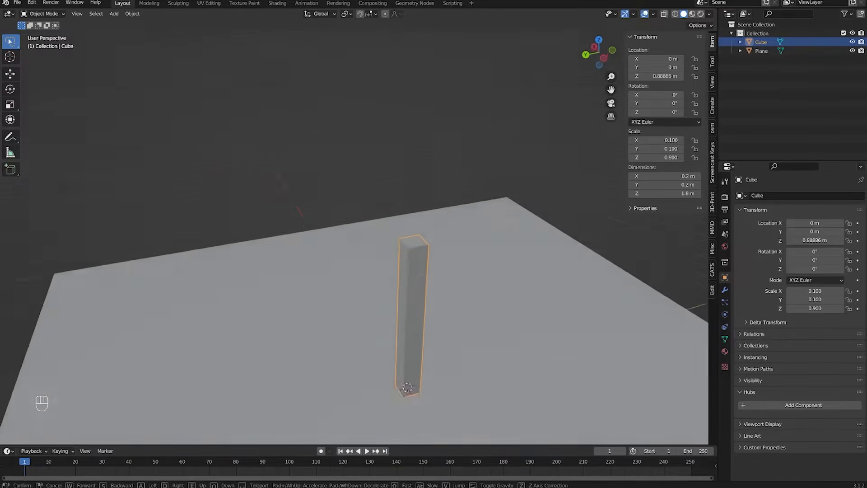
pyautogui.press('w')
pyautogui.press('d')
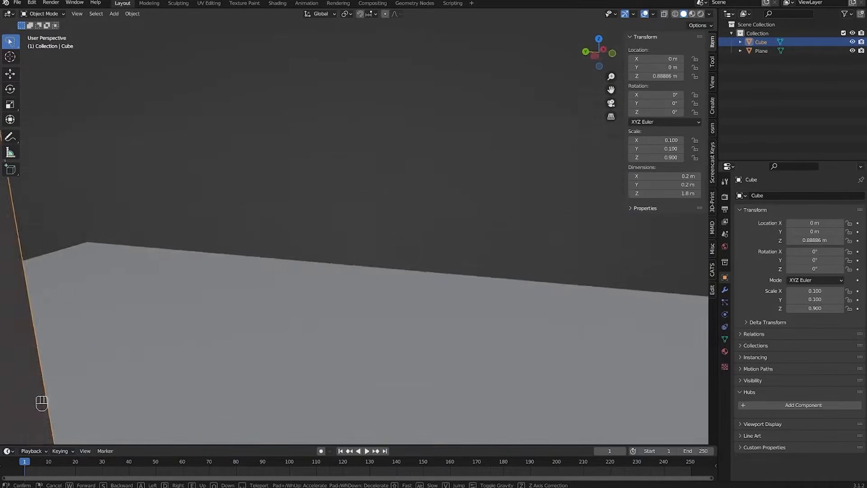
pyautogui.press('d')
pyautogui.click(358, 233)
pyautogui.scroll(-4, 359, 236)
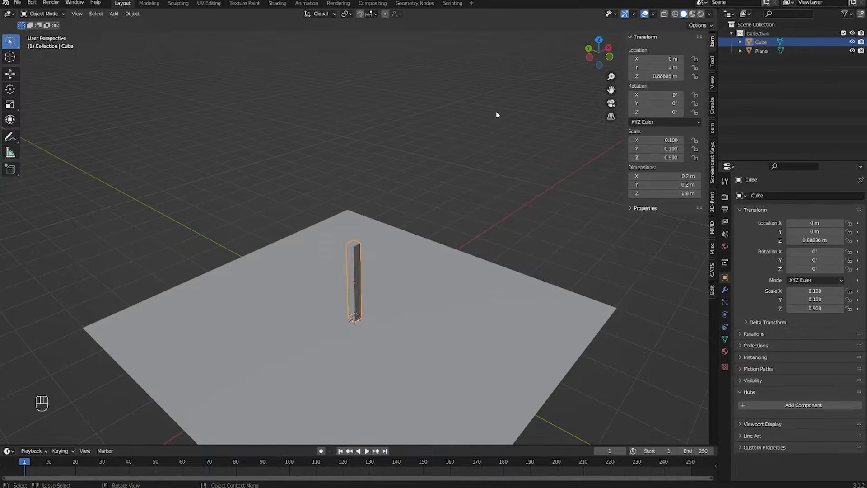
pyautogui.click(414, 277)
pyautogui.moveTo(414, 277); pyautogui.dragTo(374, 269, button='middle')
pyautogui.scroll(-2, 429, 265)
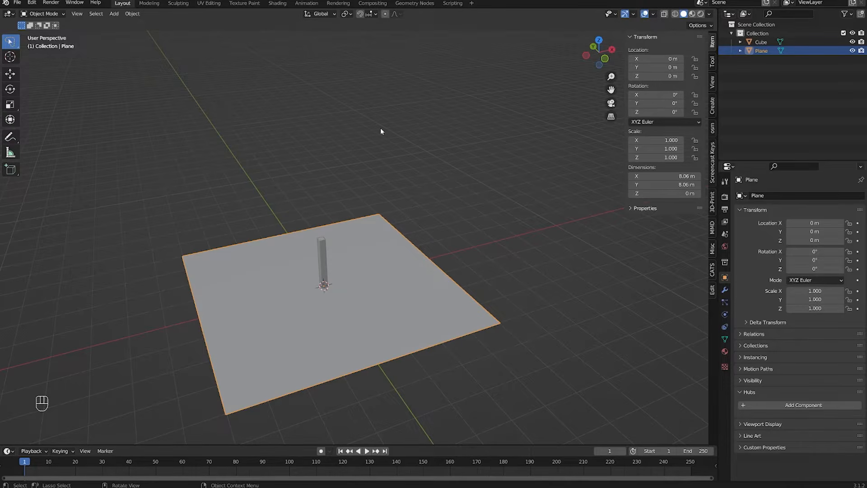
# Step: Import all the door and sectional sofa FBX files from the "fbx and textures" folder in the project's assets
pyautogui.click(17, 3)
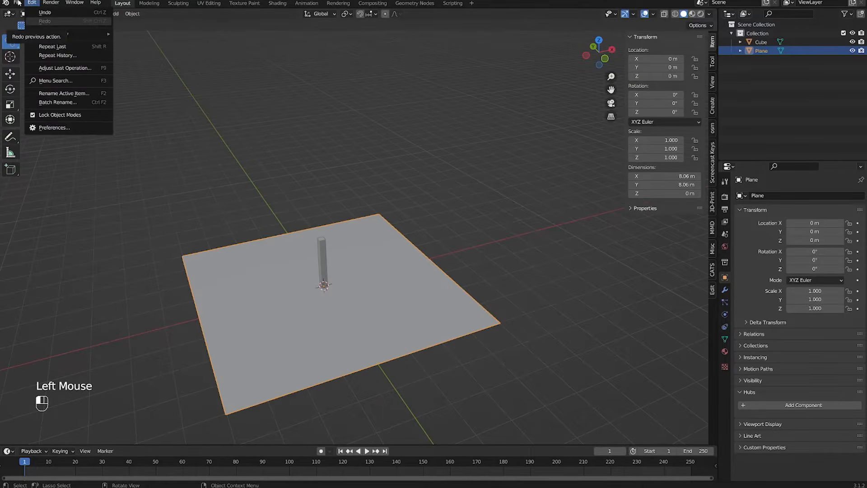
pyautogui.click(17, 2)
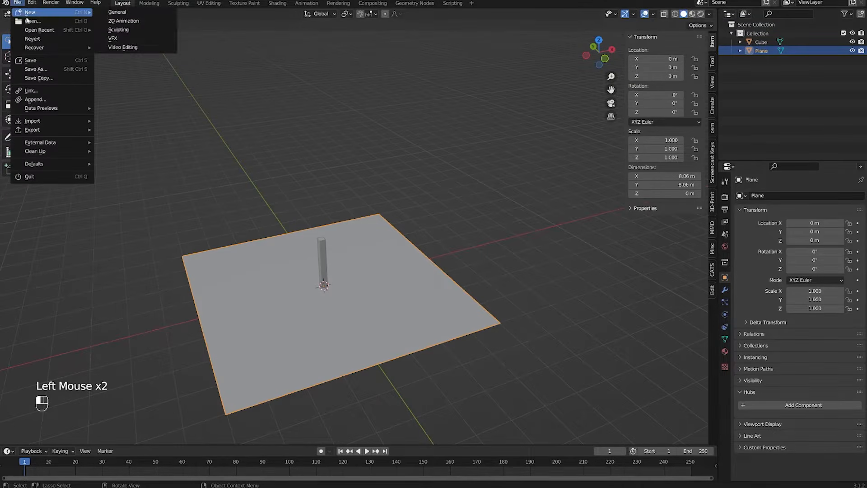
pyautogui.moveTo(64, 120)
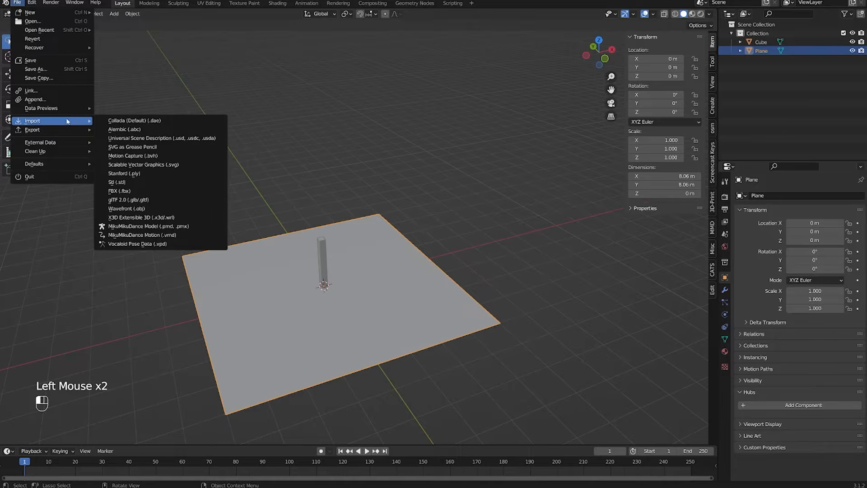
pyautogui.click(138, 192)
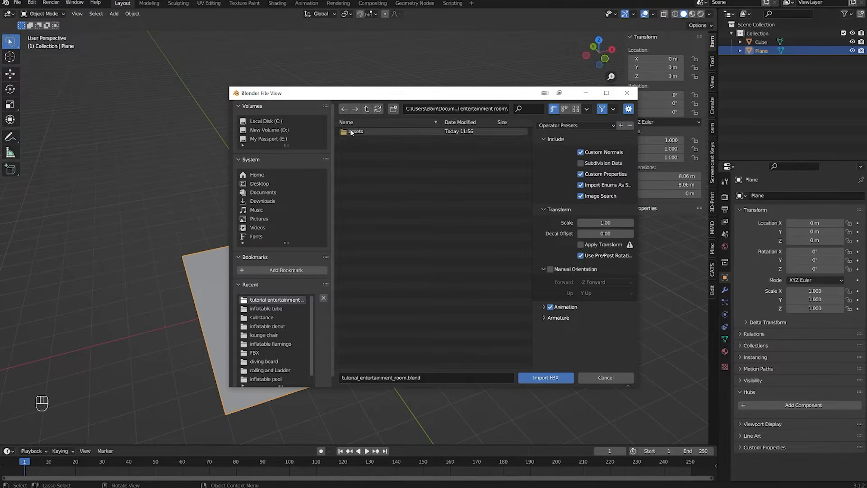
pyautogui.doubleClick(366, 131)
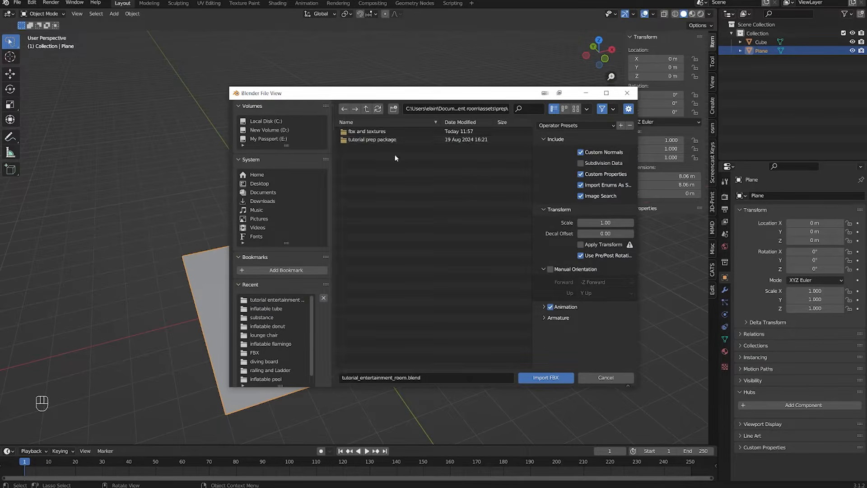
pyautogui.doubleClick(367, 132)
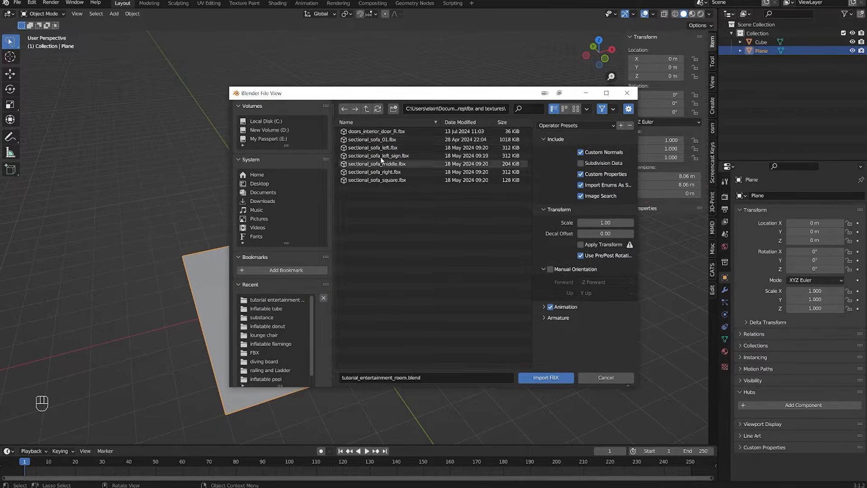
pyautogui.click(377, 181)
pyautogui.keyDown('shift'); pyautogui.click(374, 131); pyautogui.keyUp('shift')
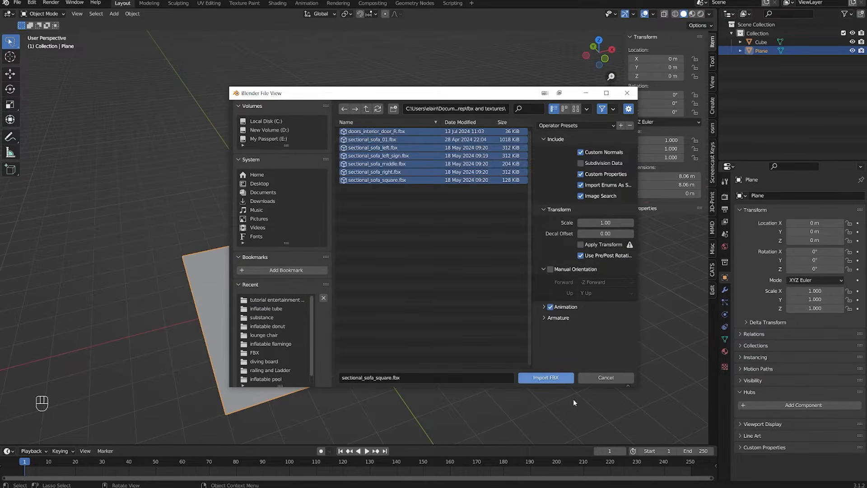
pyautogui.click(543, 380)
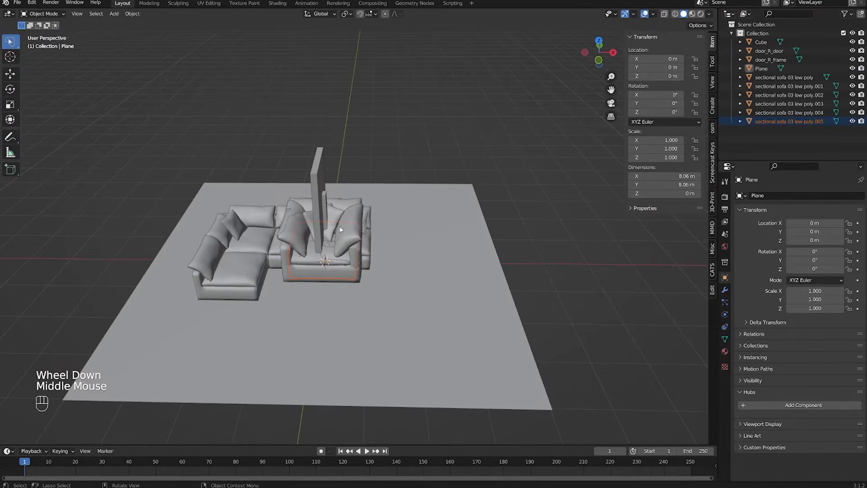
# Step: Move the large L-shaped sofa horizontally off the floor plane to the open area behind it, keeping its height locked
pyautogui.scroll(1, 327, 227)
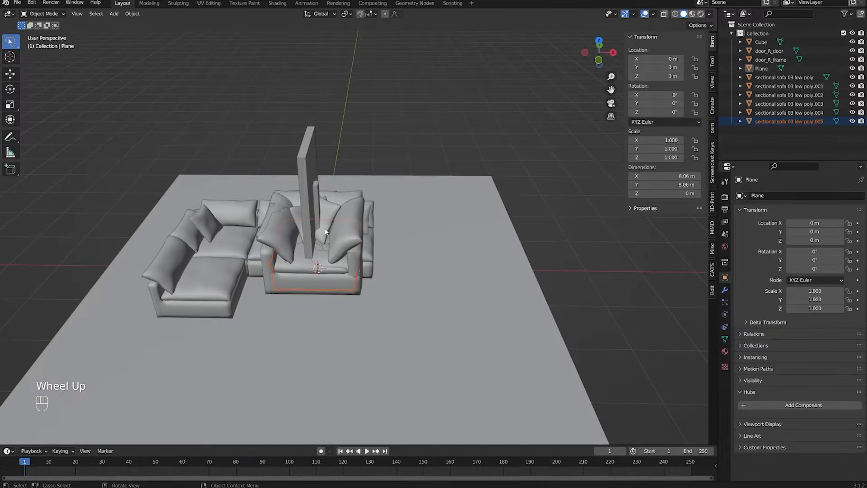
pyautogui.scroll(1, 325, 231)
pyautogui.moveTo(325, 231); pyautogui.dragTo(275, 307, button='middle')
pyautogui.click(227, 269)
pyautogui.click(337, 223)
pyautogui.click(280, 309)
pyautogui.click(397, 304)
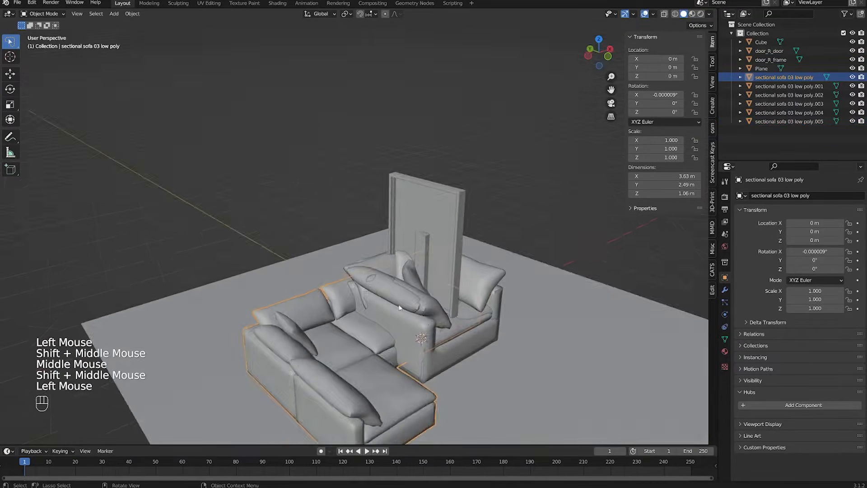
pyautogui.moveTo(397, 305); pyautogui.dragTo(394, 321, button='middle')
pyautogui.keyDown('shift'); pyautogui.moveTo(304, 358); pyautogui.dragTo(309, 367, button='middle'); pyautogui.keyUp('shift')
pyautogui.press('g')
pyautogui.hotkey('shift', 'z')
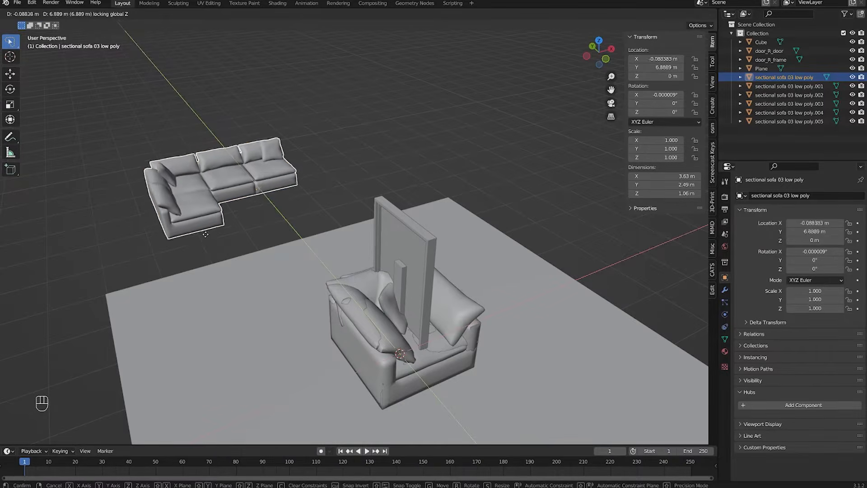
pyautogui.click(367, 356)
# Step: Move the next two overlapping sofa pieces horizontally off the floor plane, lining them up beside the L-shaped sofa
pyautogui.click(377, 330)
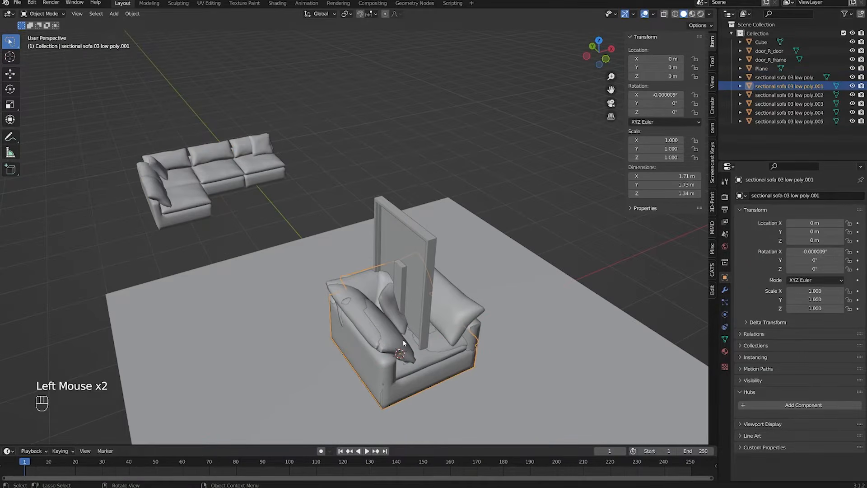
pyautogui.press('g')
pyautogui.hotkey('shift', 'z')
pyautogui.click(334, 156)
pyautogui.click(347, 296)
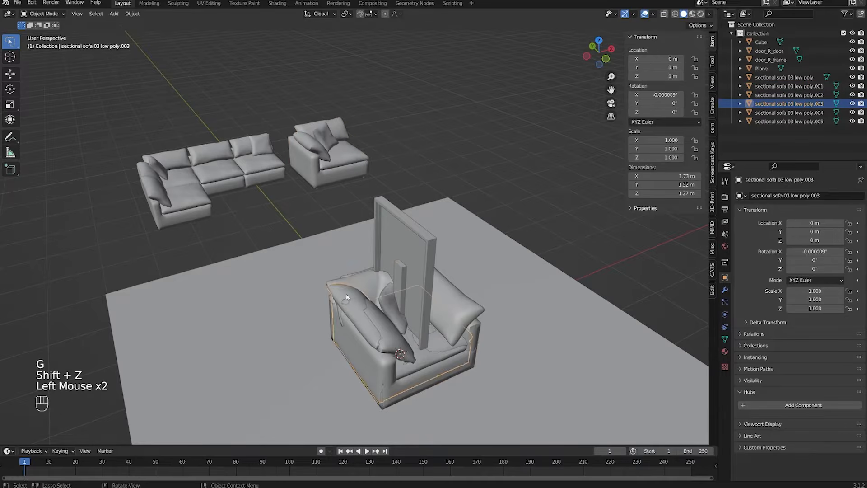
pyautogui.press('g')
pyautogui.hotkey('shift', 'z')
pyautogui.click(346, 106)
# Step: Move the last two cushioned sofa pieces and the square ottoman horizontally out to the row, then select the door panel
pyautogui.click(340, 316)
pyautogui.press('g')
pyautogui.hotkey('shift', 'z')
pyautogui.click(411, 113)
pyautogui.click(389, 354)
pyautogui.press('g')
pyautogui.hotkey('shift', 'z')
pyautogui.click(515, 134)
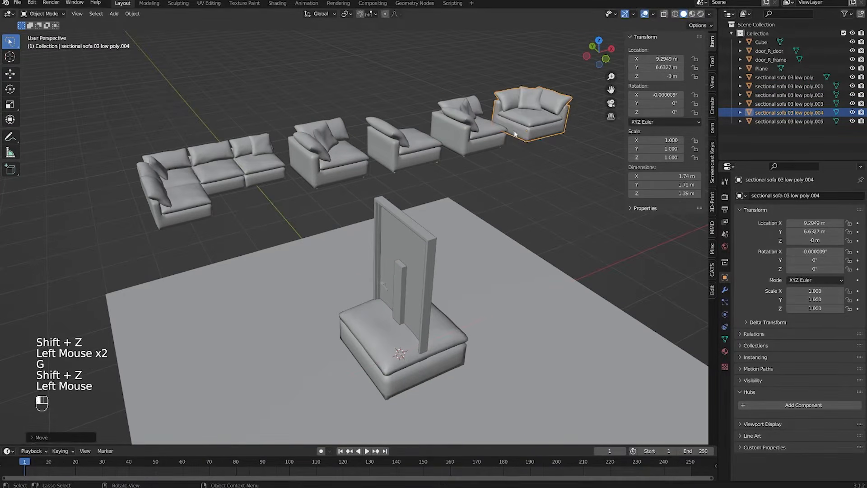
pyautogui.click(406, 368)
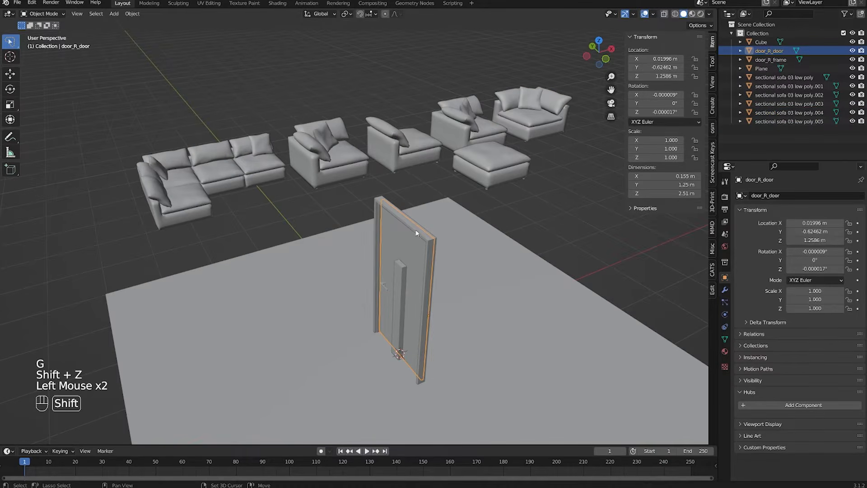
# Step: Try moving the door panel and the door frame separately, undoing each move
pyautogui.press('f')
pyautogui.press('g')
pyautogui.click(429, 243)
pyautogui.hotkey('ctrl', 'z')
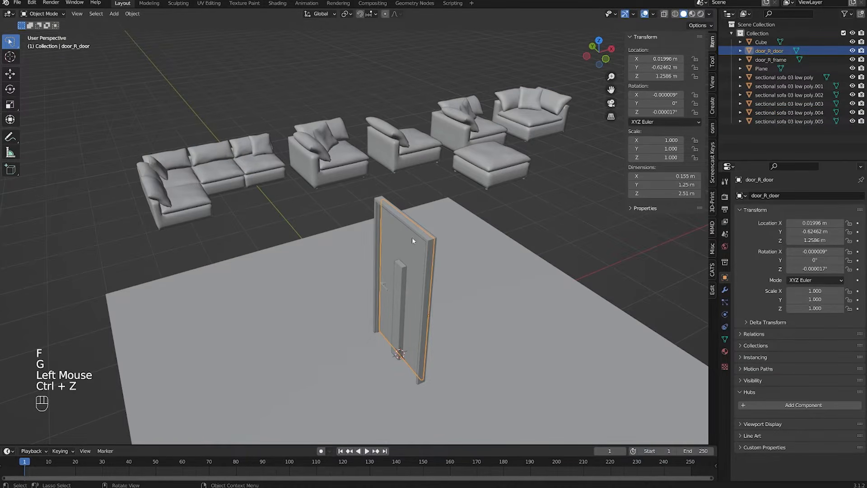
pyautogui.click(412, 237)
pyautogui.press('g')
pyautogui.click(424, 246)
pyautogui.hotkey('ctrl', 'z')
# Step: Select the door panel and frame together and move them horizontally to the floor's edge, placing the frame at about X 4.55 m, Y 1.41 m
pyautogui.scroll(2, 403, 254)
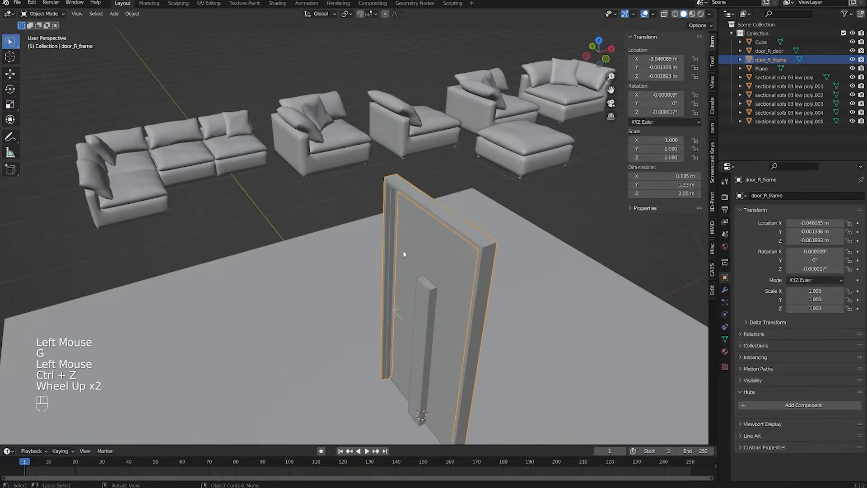
pyautogui.moveTo(403, 254); pyautogui.dragTo(344, 249, button='middle')
pyautogui.keyDown('shift'); pyautogui.click(278, 253); pyautogui.keyUp('shift')
pyautogui.keyDown('shift'); pyautogui.scroll(-1, 278, 254); pyautogui.keyUp('shift')
pyautogui.keyDown('shift'); pyautogui.moveTo(280, 255); pyautogui.dragTo(415, 255, button='middle'); pyautogui.keyUp('shift')
pyautogui.keyDown('shift'); pyautogui.scroll(-1, 430, 308); pyautogui.keyUp('shift')
pyautogui.doubleClick(416, 255)
pyautogui.click(416, 255)
pyautogui.keyDown('shift'); pyautogui.click(446, 224); pyautogui.keyUp('shift')
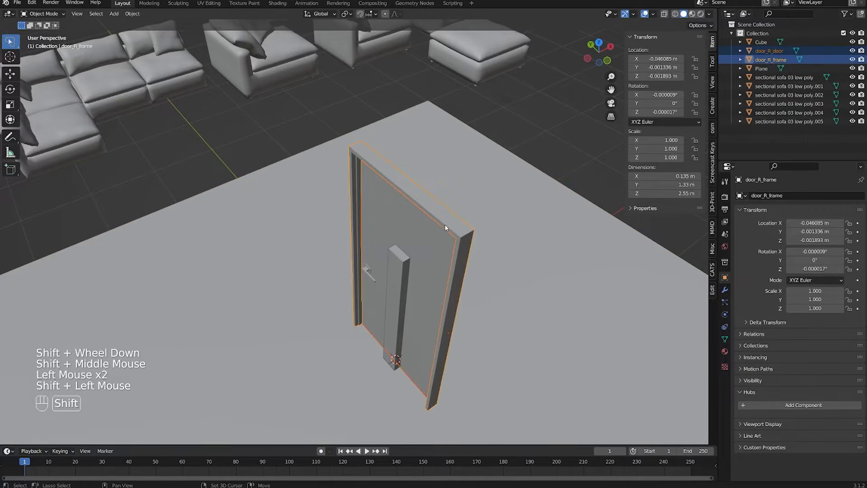
pyautogui.press('g')
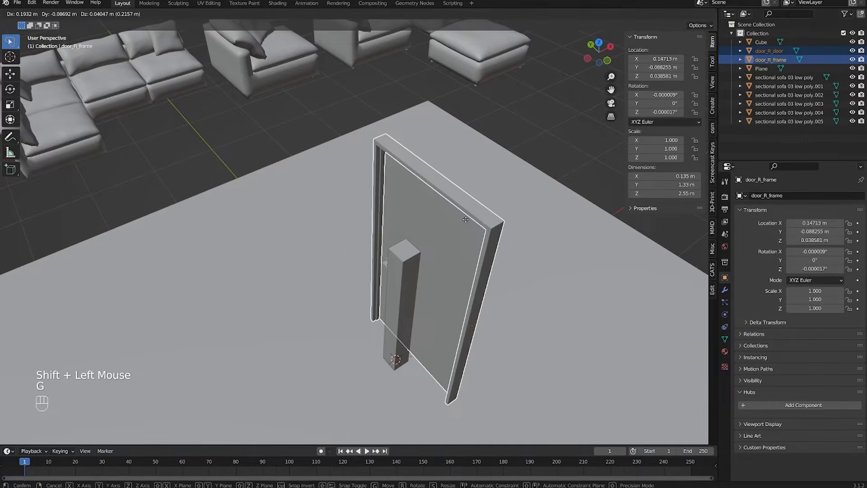
pyautogui.hotkey('shift', 'z')
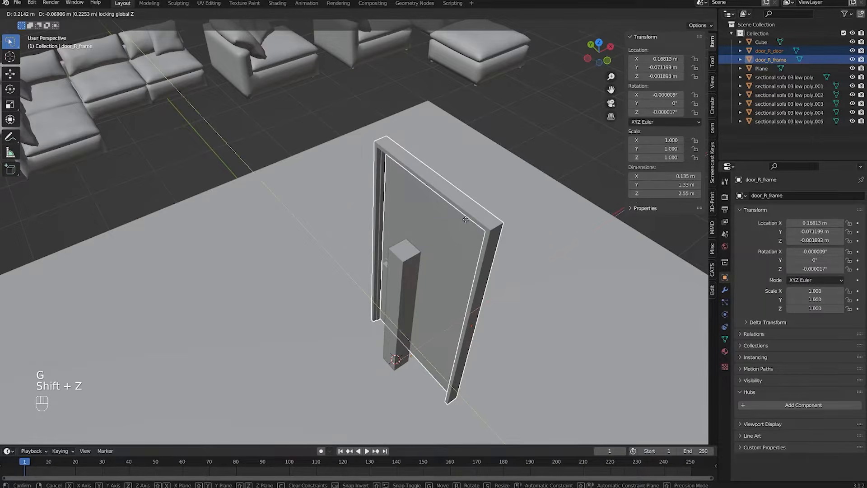
pyautogui.click(583, 36)
# Step: Examine the laid-out sofa pieces and the door beside the floor plane from several angles, focusing on the door
pyautogui.scroll(-2, 593, 455)
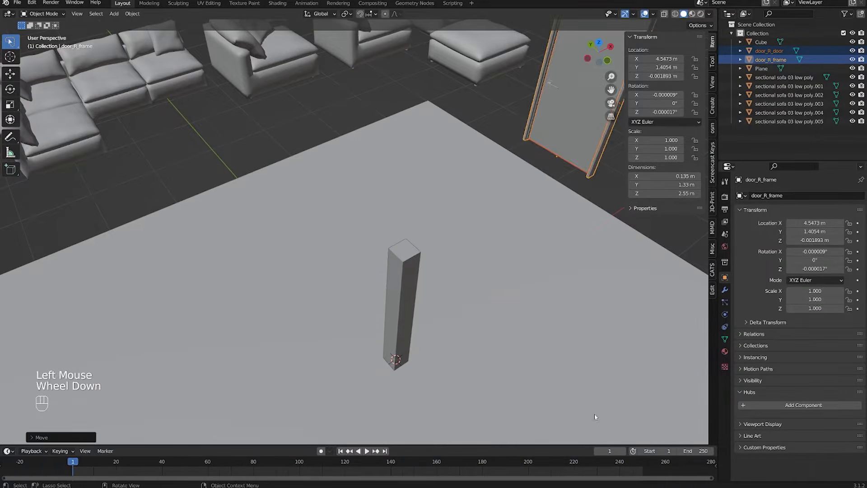
pyautogui.scroll(-2, 535, 205)
pyautogui.keyDown('shift'); pyautogui.moveTo(535, 204); pyautogui.dragTo(508, 362, button='middle'); pyautogui.keyUp('shift')
pyautogui.scroll(1, 509, 362)
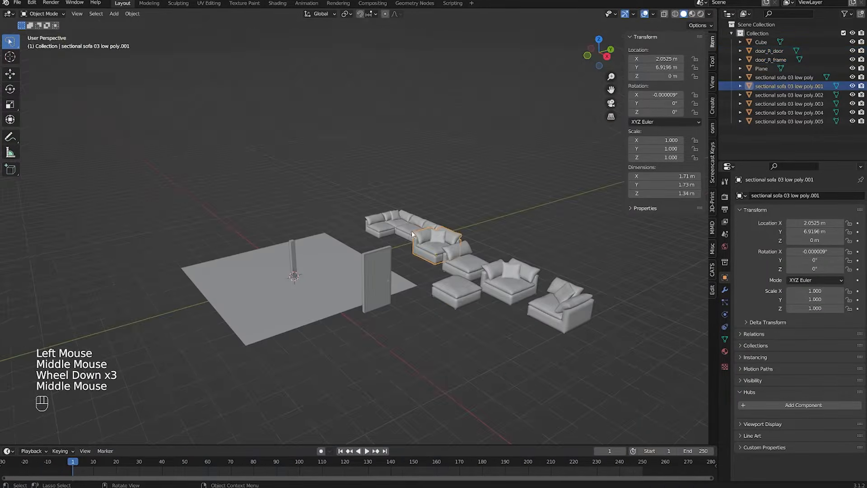
pyautogui.click(397, 257)
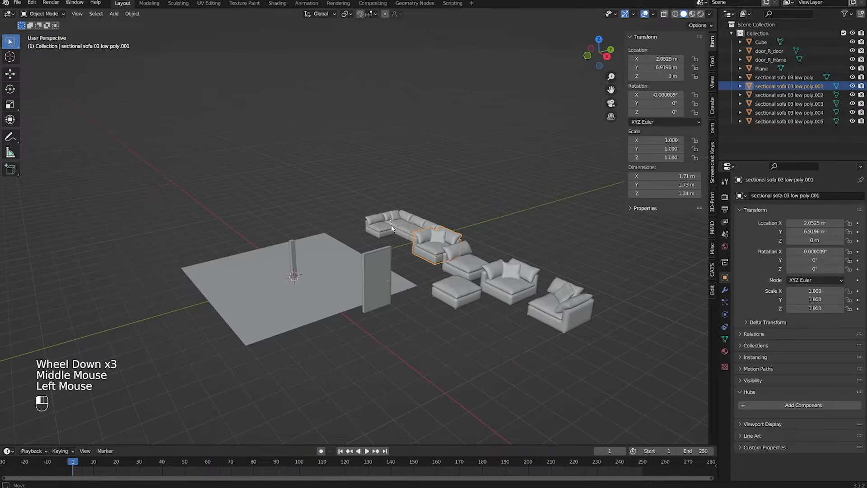
pyautogui.click(386, 273)
pyautogui.press('KP_Decimal')
pyautogui.scroll(-1, 370, 269)
pyautogui.scroll(-2, 370, 268)
pyautogui.moveTo(384, 274); pyautogui.dragTo(501, 265, button='middle')
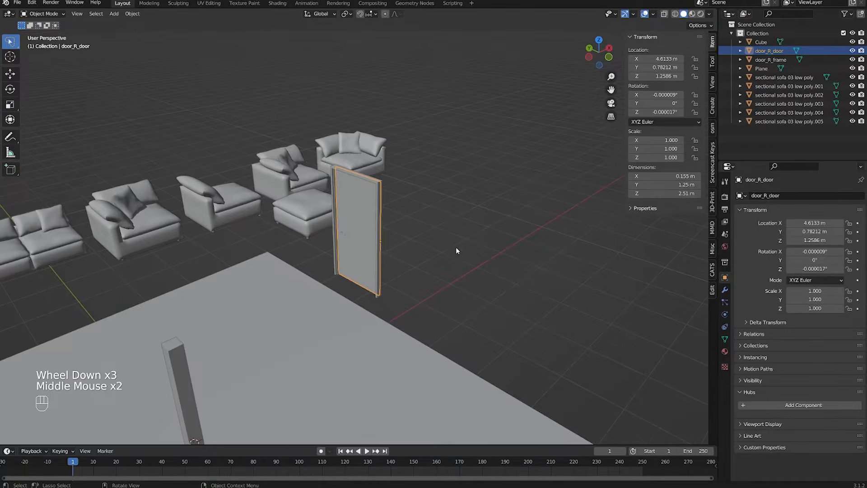
pyautogui.scroll(-2, 465, 246)
pyautogui.moveTo(464, 244); pyautogui.dragTo(435, 258, button='middle')
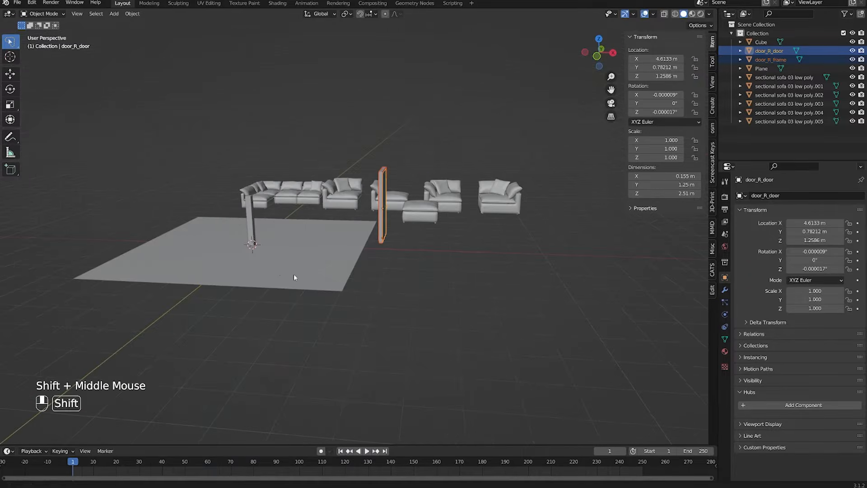
# Step: Select the floor plane and view it up close together with the reference pillar
pyautogui.keyDown('shift'); pyautogui.moveTo(294, 274); pyautogui.dragTo(361, 281, button='middle'); pyautogui.keyUp('shift')
pyautogui.scroll(1, 361, 281)
pyautogui.moveTo(361, 280); pyautogui.dragTo(338, 277, button='middle')
pyautogui.scroll(1, 331, 278)
pyautogui.click(331, 276)
pyautogui.scroll(-1, 397, 311)
pyautogui.scroll(4, 375, 303)
pyautogui.scroll(-1, 375, 304)
pyautogui.scroll(-1, 375, 304)
pyautogui.scroll(1, 304, 283)
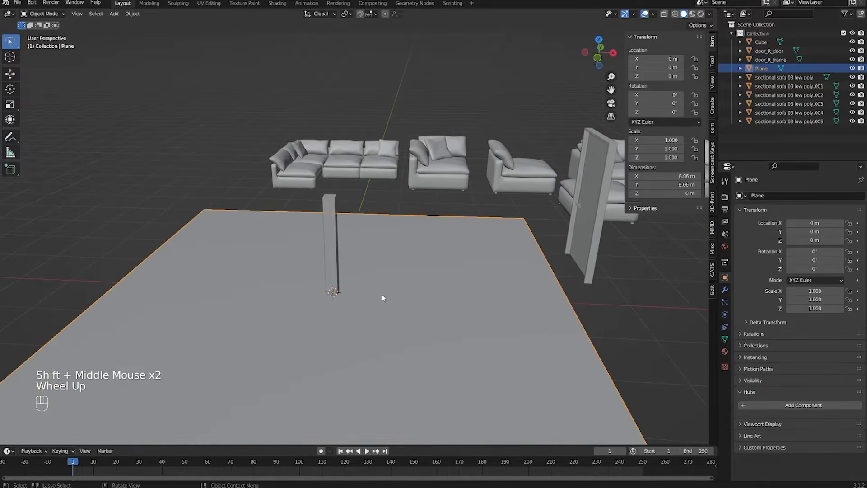
pyautogui.scroll(-1, 397, 352)
# Step: Select the reference pillar and undo that selection
pyautogui.keyDown('shift'); pyautogui.moveTo(410, 359); pyautogui.dragTo(309, 271, button='middle'); pyautogui.keyUp('shift')
pyautogui.keyDown('shift'); pyautogui.scroll(1, 387, 325); pyautogui.keyUp('shift')
pyautogui.click(248, 228)
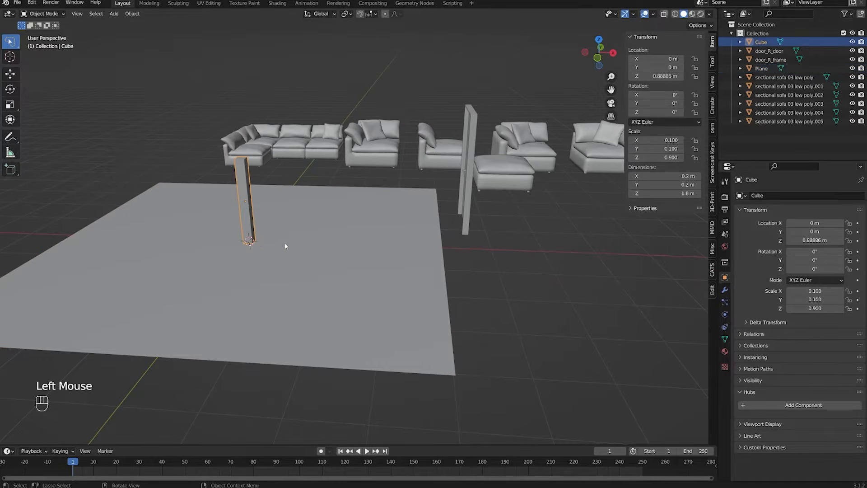
pyautogui.keyDown('shift'); pyautogui.moveTo(271, 238); pyautogui.dragTo(360, 240, button='middle'); pyautogui.keyUp('shift')
pyautogui.hotkey('ctrl', 'z')
# Step: Add a 2 m plane at a 3D cursor placed on the floor beside the pillar, and delete the new plane
pyautogui.hotkey('shift', 's')
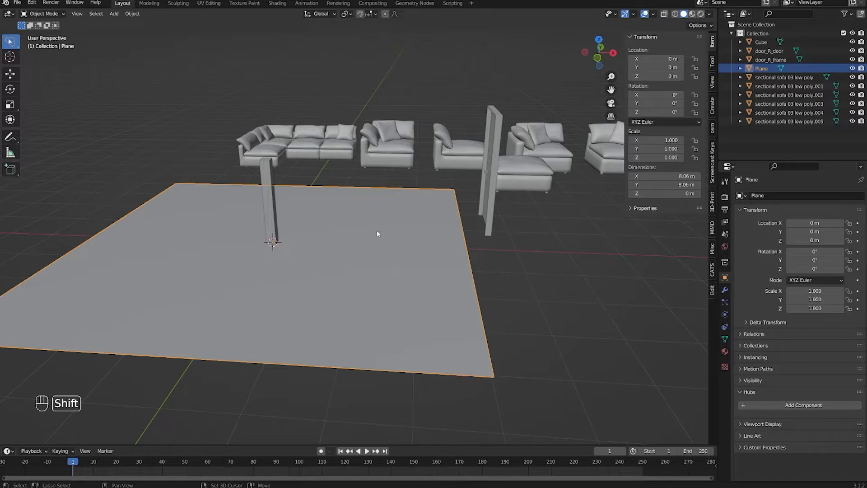
pyautogui.keyDown('shift'); pyautogui.rightClick(380, 241); pyautogui.keyUp('shift')
pyautogui.keyDown('shift'); pyautogui.rightClick(331, 221); pyautogui.keyUp('shift')
pyautogui.hotkey('shift', 'a')
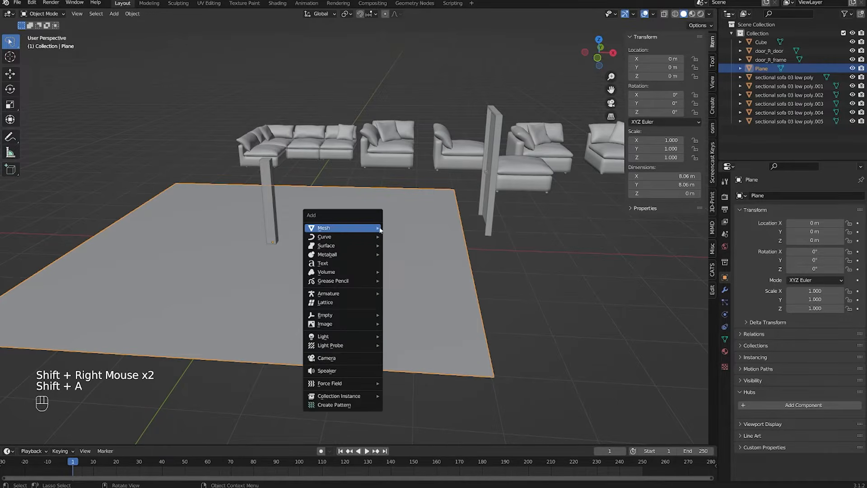
pyautogui.click(392, 232)
pyautogui.moveTo(331, 224); pyautogui.dragTo(345, 247, button='middle')
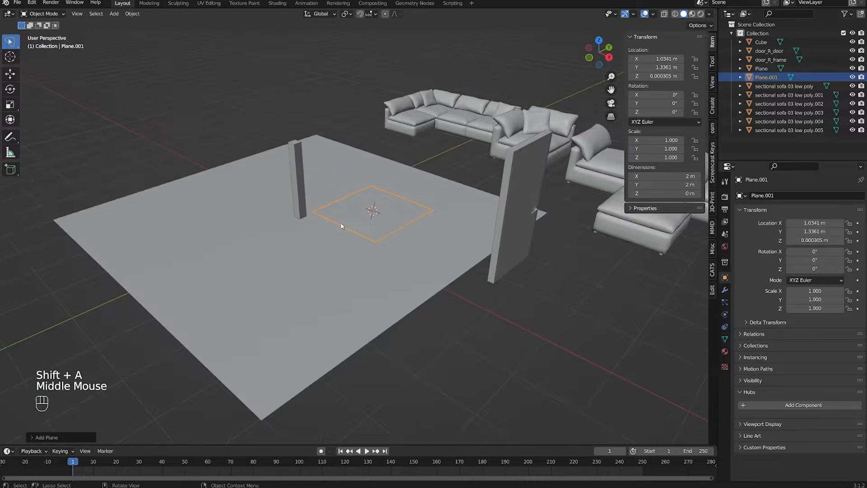
pyautogui.scroll(3, 356, 223)
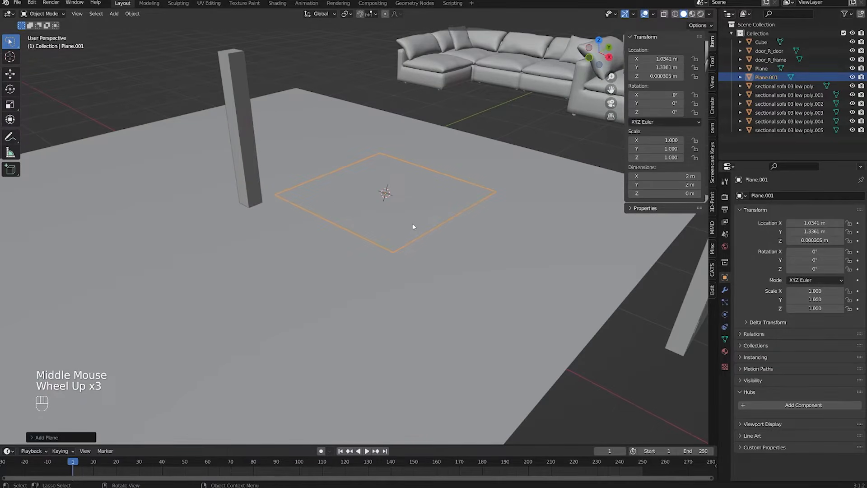
pyautogui.press('x')
# Step: Place the 3D cursor at several spots on the floor plane, ending near its far corner on the pillar's other side
pyautogui.keyDown('shift'); pyautogui.moveTo(375, 244); pyautogui.dragTo(371, 247, button='middle'); pyautogui.keyUp('shift')
pyautogui.moveTo(292, 275); pyautogui.dragTo(315, 265, button='middle')
pyautogui.scroll(-2, 316, 265)
pyautogui.keyDown('shift'); pyautogui.rightClick(376, 233); pyautogui.keyUp('shift')
pyautogui.keyDown('shift'); pyautogui.rightClick(224, 252); pyautogui.keyUp('shift')
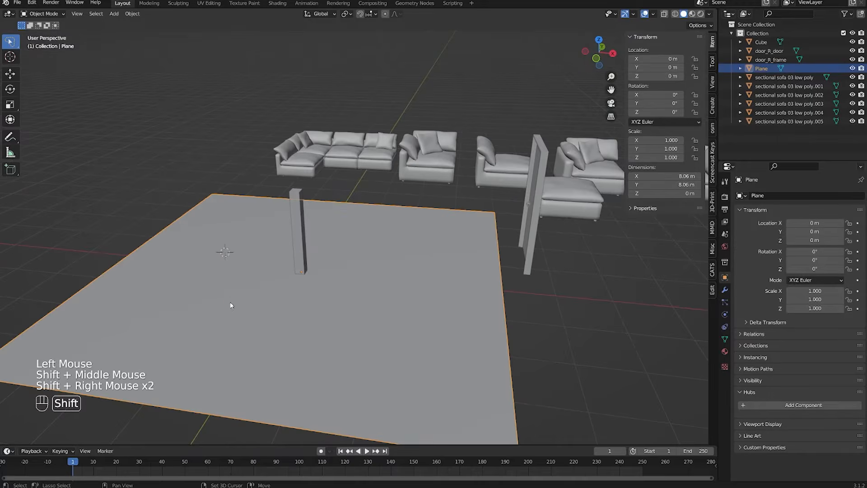
pyautogui.keyDown('shift'); pyautogui.rightClick(232, 304); pyautogui.keyUp('shift')
pyautogui.keyDown('shift'); pyautogui.moveTo(347, 273); pyautogui.dragTo(356, 268, button='right'); pyautogui.keyUp('shift')
pyautogui.keyDown('shift'); pyautogui.moveTo(323, 227); pyautogui.dragTo(311, 227, button='right'); pyautogui.keyUp('shift')
pyautogui.keyDown('shift'); pyautogui.rightClick(210, 234); pyautogui.keyUp('shift')
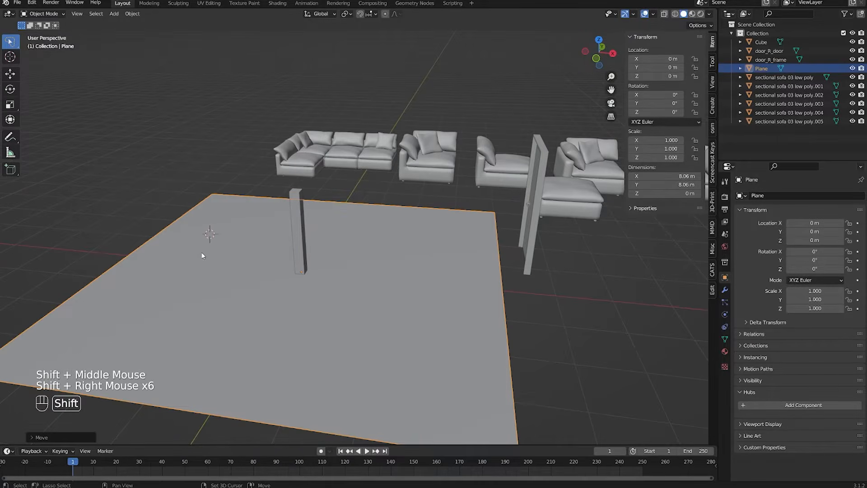
# Step: Select individual sofa pieces and the door frame one after another in Object Mode
pyautogui.click(357, 158)
pyautogui.click(428, 167)
pyautogui.click(513, 176)
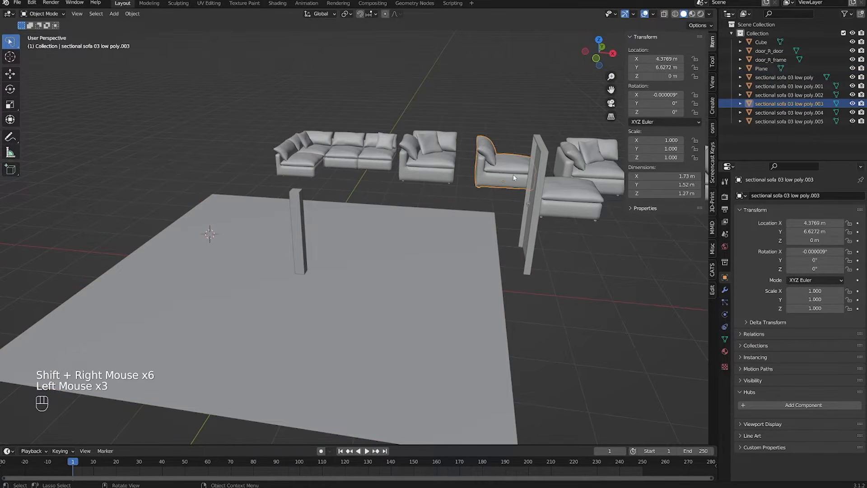
pyautogui.click(524, 182)
pyautogui.click(528, 188)
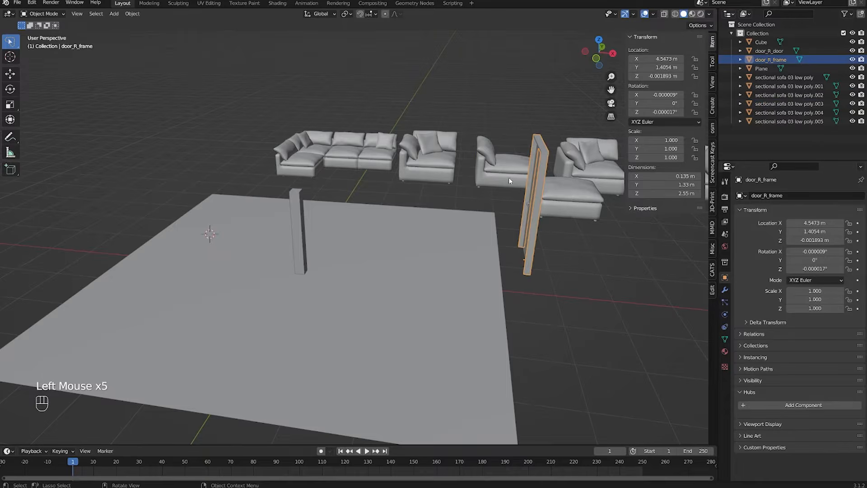
pyautogui.moveTo(397, 222); pyautogui.dragTo(369, 249, button='middle')
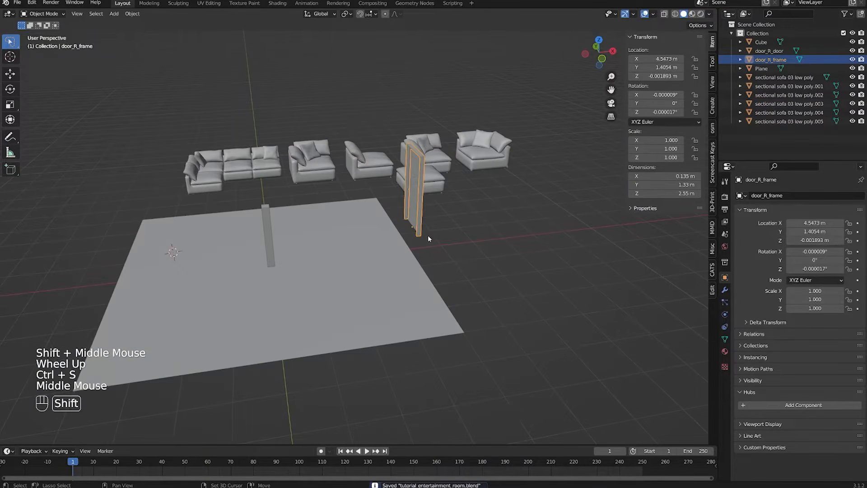
# Step: Select the door panel and frame together and move them horizontally about 4.4 m, away from the floor plane's edge
pyautogui.click(419, 226)
pyautogui.click(419, 225)
pyautogui.keyDown('shift'); pyautogui.click(366, 248); pyautogui.keyUp('shift')
pyautogui.keyDown('shift'); pyautogui.click(366, 249); pyautogui.keyUp('shift')
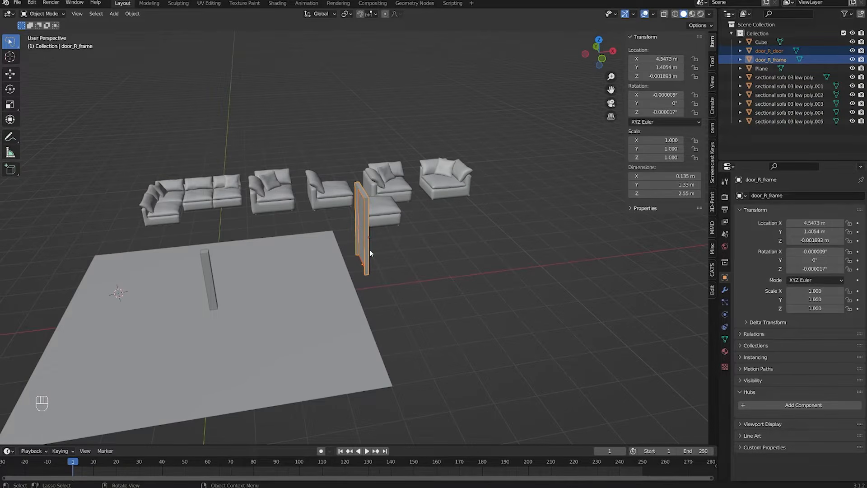
pyautogui.moveTo(371, 253); pyautogui.dragTo(397, 264, button='middle')
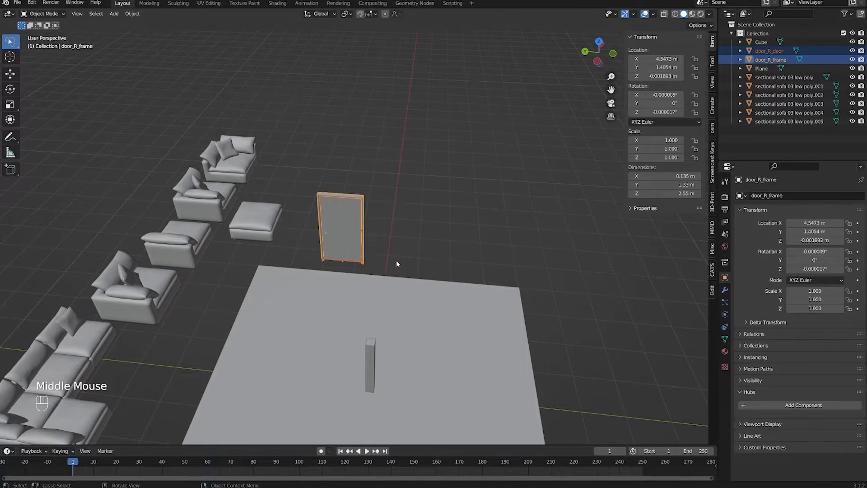
pyautogui.click(338, 243)
pyautogui.keyDown('shift'); pyautogui.click(346, 197); pyautogui.keyUp('shift')
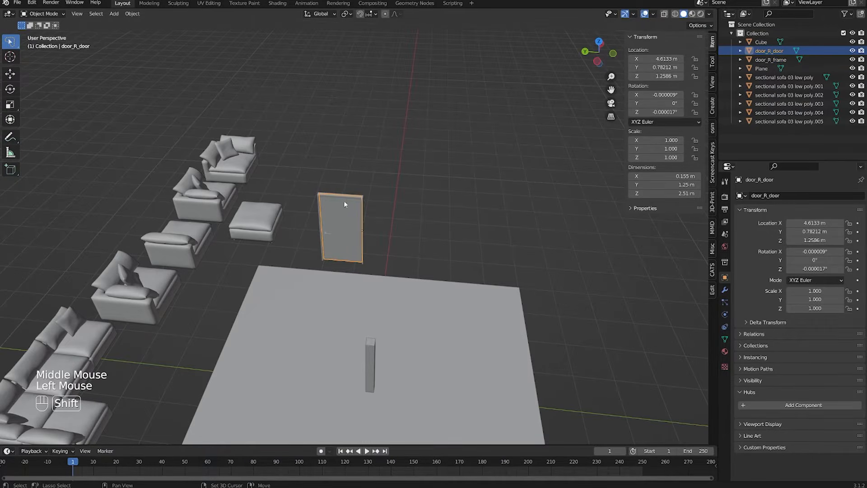
pyautogui.press('g')
pyautogui.hotkey('shift', 'z')
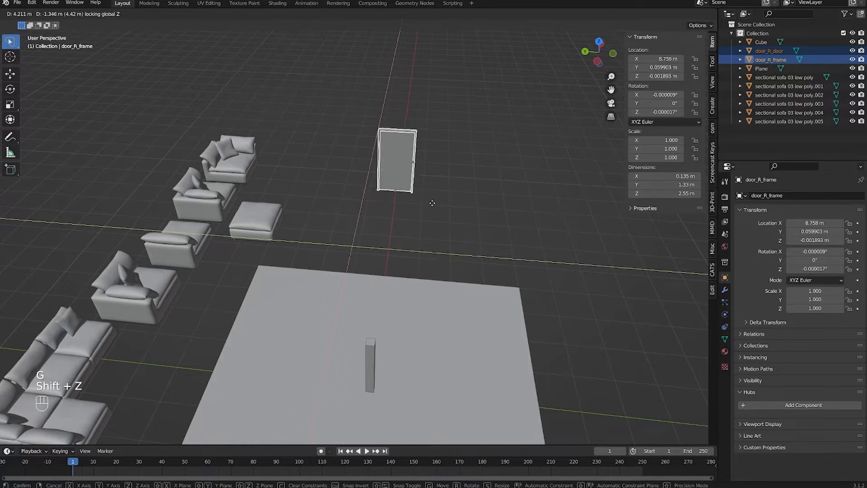
pyautogui.click(434, 206)
# Step: Duplicate the floor plane and offset the copy about 4.8 m along the X axis toward the door
pyautogui.scroll(-3, 434, 206)
pyautogui.moveTo(434, 206); pyautogui.dragTo(308, 224, button='middle')
pyautogui.scroll(1, 270, 271)
pyautogui.moveTo(254, 294); pyautogui.dragTo(298, 300, button='middle')
pyautogui.click(294, 305)
pyautogui.moveTo(353, 284); pyautogui.dragTo(282, 306, button='middle')
pyautogui.keyDown('shift'); pyautogui.moveTo(282, 307); pyautogui.dragTo(382, 322, button='middle'); pyautogui.keyUp('shift')
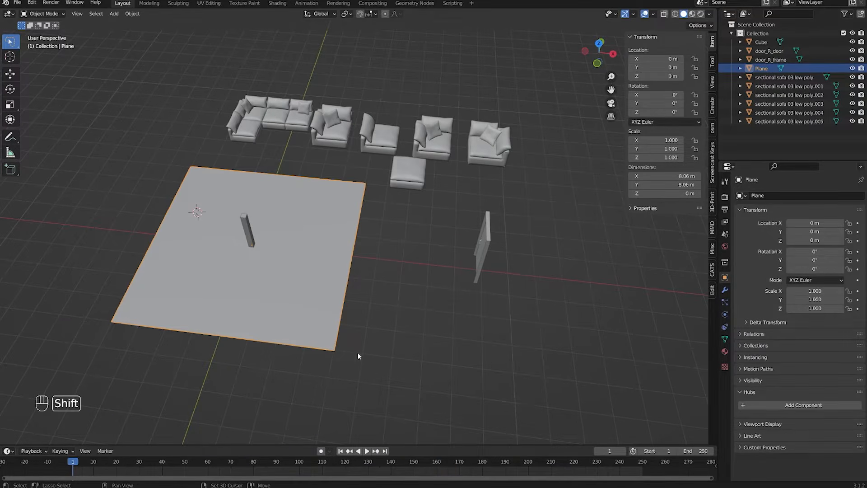
pyautogui.hotkey('shift', 'd')
pyautogui.press('x')
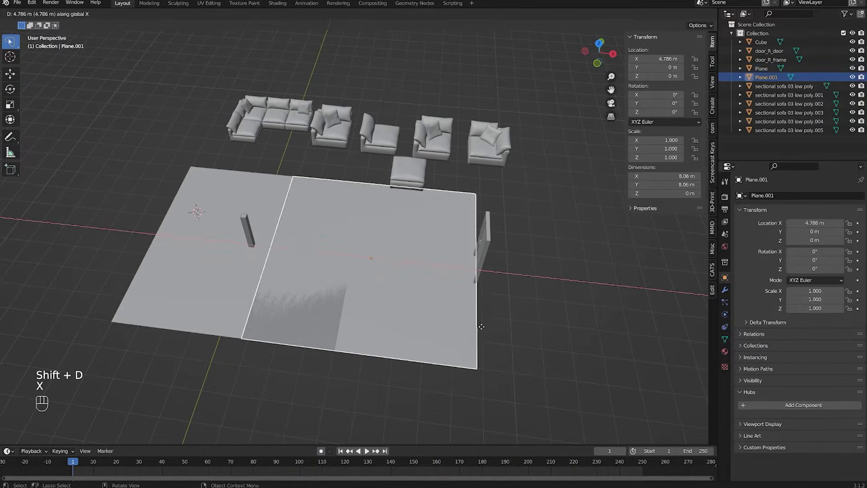
pyautogui.click(481, 327)
# Step: In Edit Mode, scale the duplicate's whole mesh down to a small square and move it about 3.18 m along X to the door
pyautogui.press('Tab')
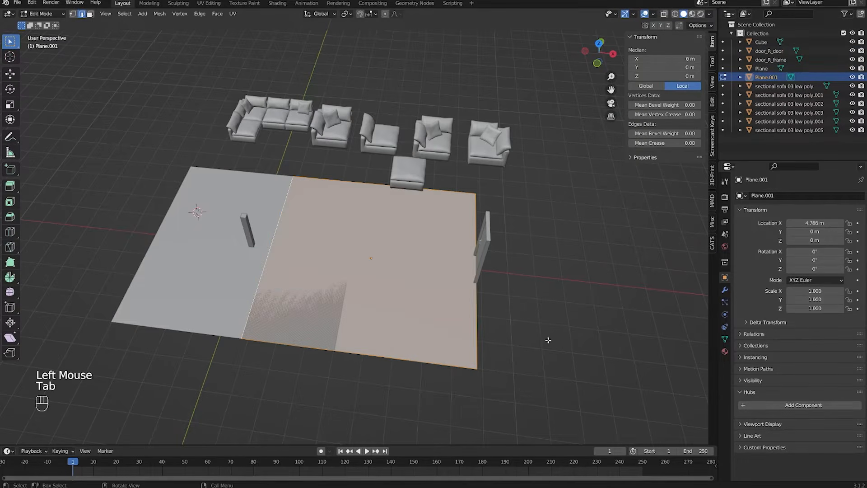
pyautogui.press('a')
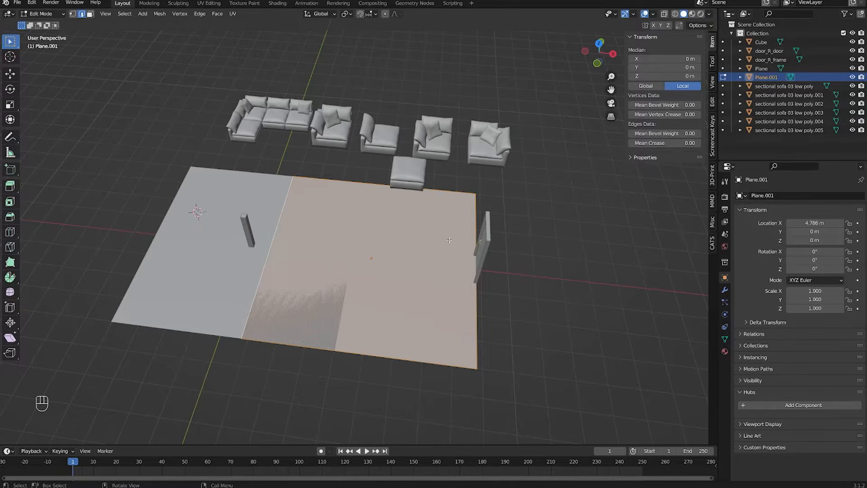
pyautogui.press('s')
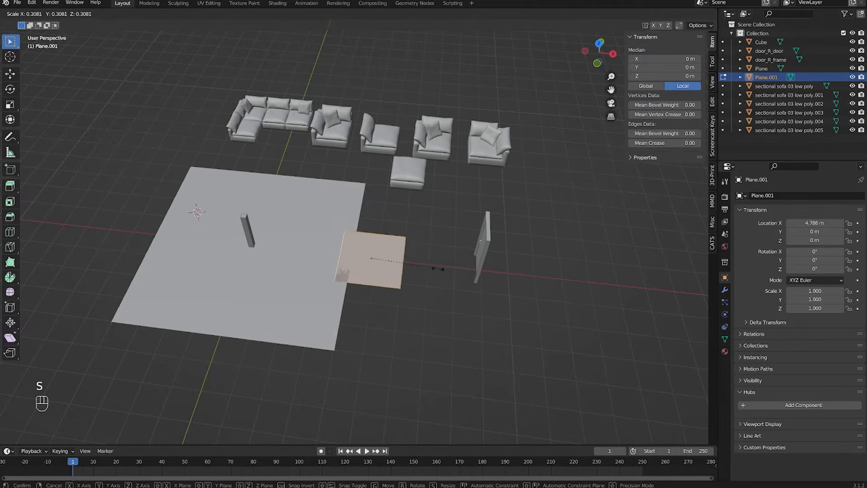
pyautogui.click(396, 258)
pyautogui.scroll(2, 398, 257)
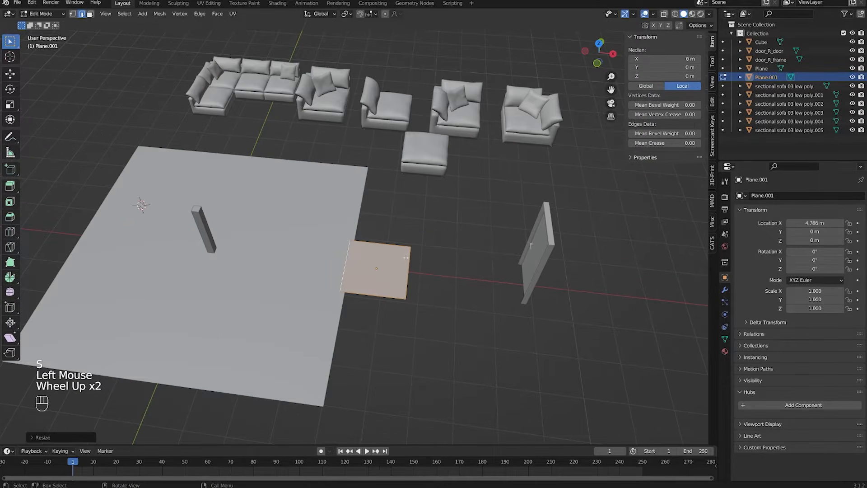
pyautogui.press('g')
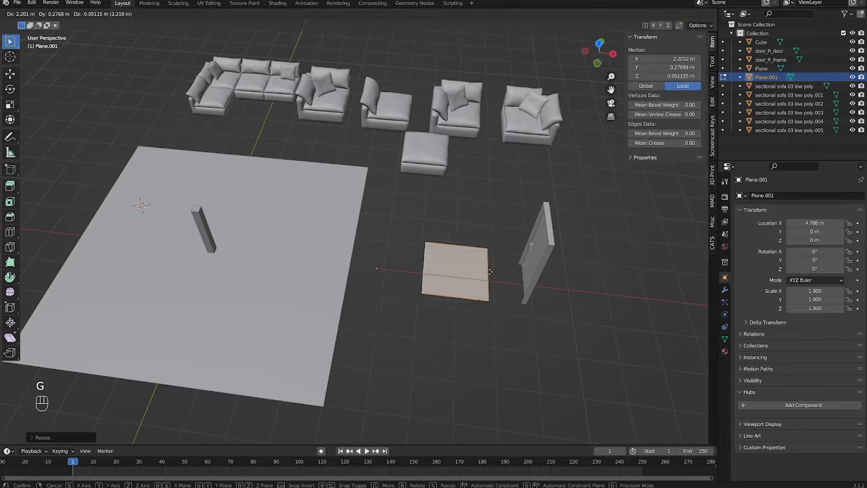
pyautogui.press('x')
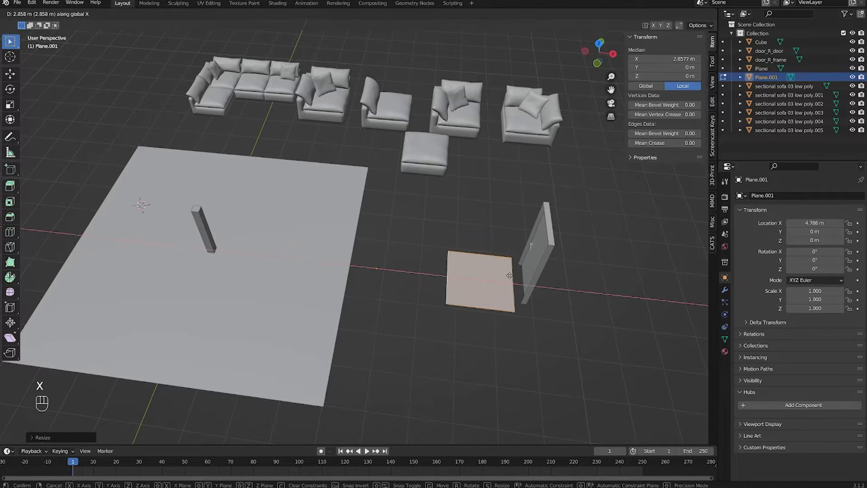
pyautogui.click(520, 276)
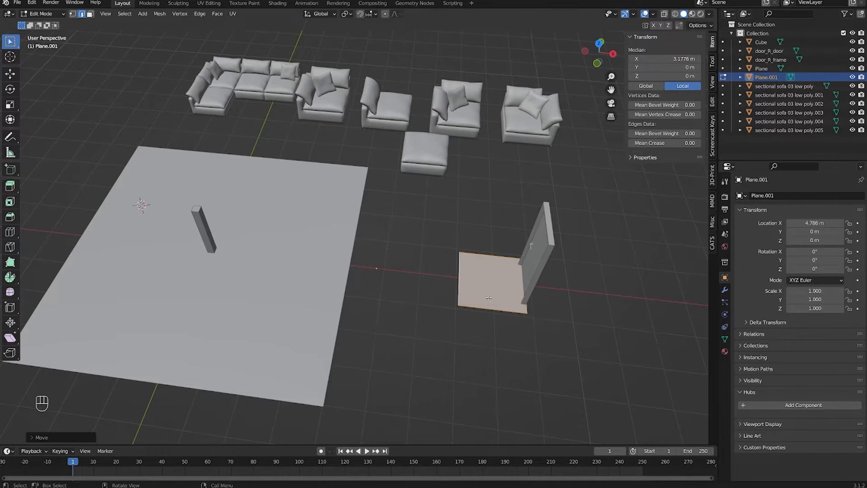
# Step: Duplicate the small square four times within the same mesh, spreading the copies between the floor plane and the door
pyautogui.hotkey('shift', 'd')
pyautogui.click(443, 242)
pyautogui.hotkey('shift', 'd')
pyautogui.hotkey('shift', 'z')
pyautogui.click(402, 351)
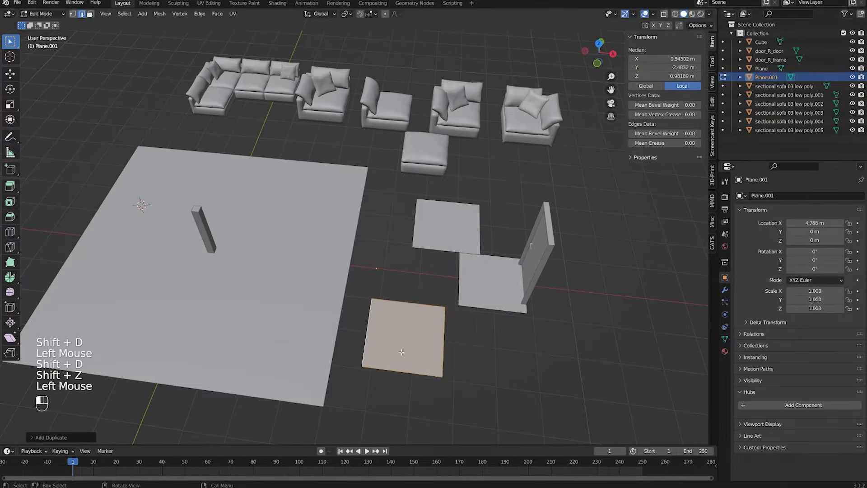
pyautogui.hotkey('shift', 'd')
pyautogui.hotkey('shift', 'z')
pyautogui.click(536, 388)
pyautogui.hotkey('shift', 'd')
pyautogui.hotkey('shift', 'z')
pyautogui.click(386, 236)
# Step: Pull the two outer corner vertices of the square nearest the floor plane outward, stretching it into a large irregular quad
pyautogui.press('1')
pyautogui.click(359, 204)
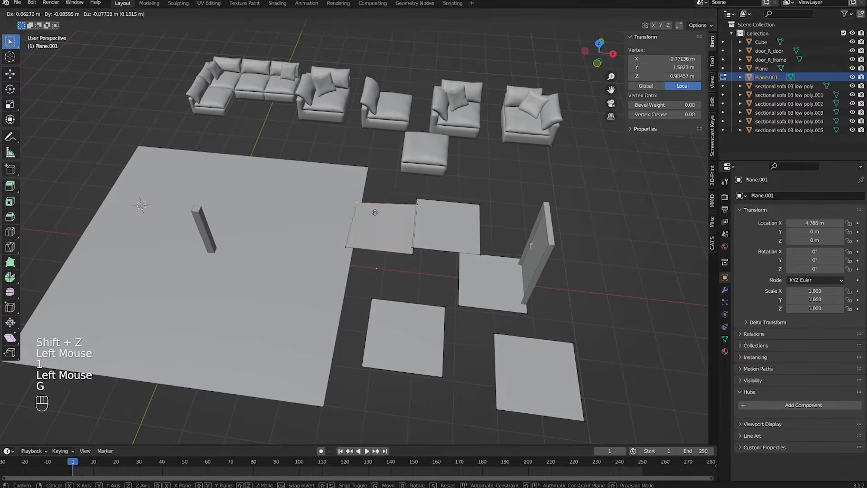
pyautogui.click(344, 140)
pyautogui.click(345, 247)
pyautogui.press('g')
pyautogui.click(289, 274)
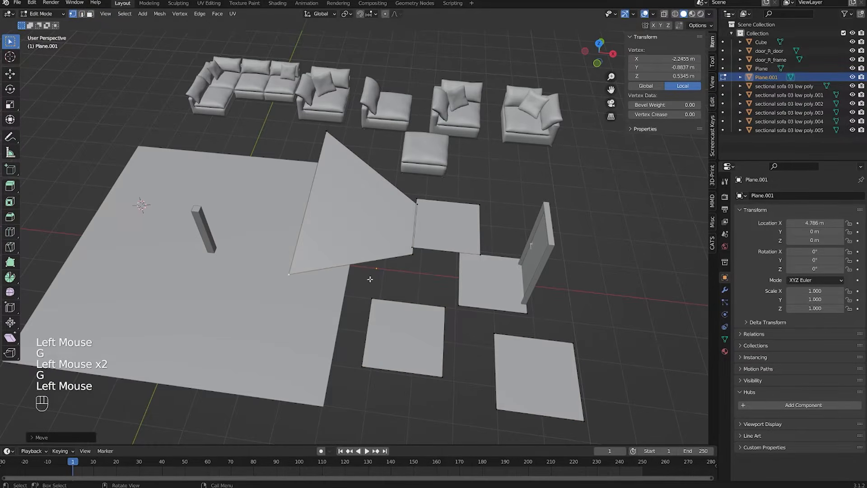
# Step: Rotate the whole duplicated object freely twice in Object Mode, and undo both rotations
pyautogui.press('Tab')
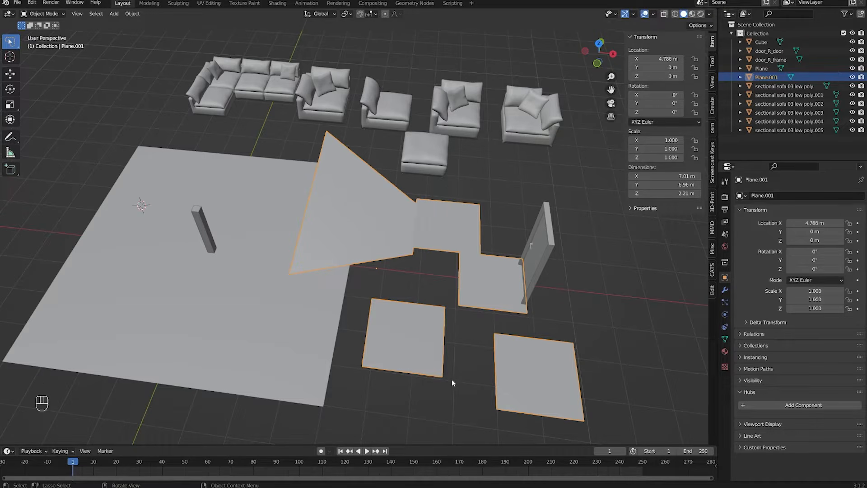
pyautogui.press('r')
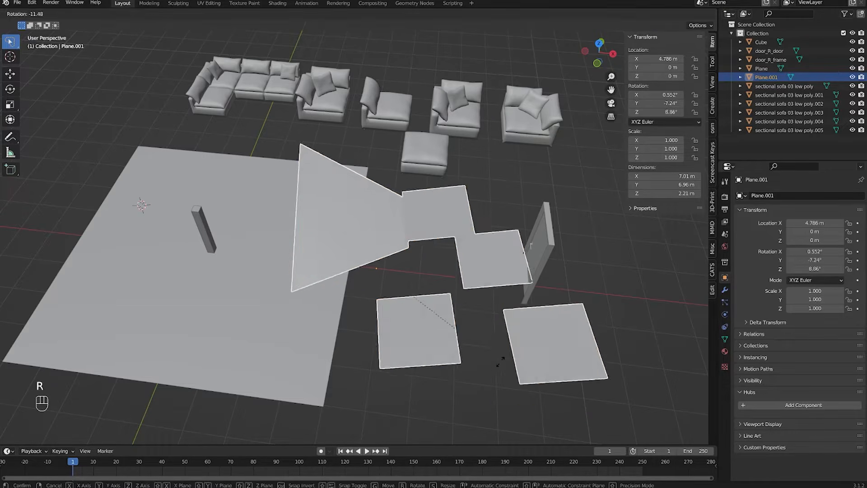
pyautogui.click(363, 244)
pyautogui.moveTo(397, 294)
pyautogui.mouseDown(button='middle')
pyautogui.moveTo(397, 273)
pyautogui.moveTo(365, 245)
pyautogui.moveTo(385, 301)
pyautogui.mouseUp(button='middle')
pyautogui.scroll(2, 397, 272)
pyautogui.scroll(-2, 365, 245)
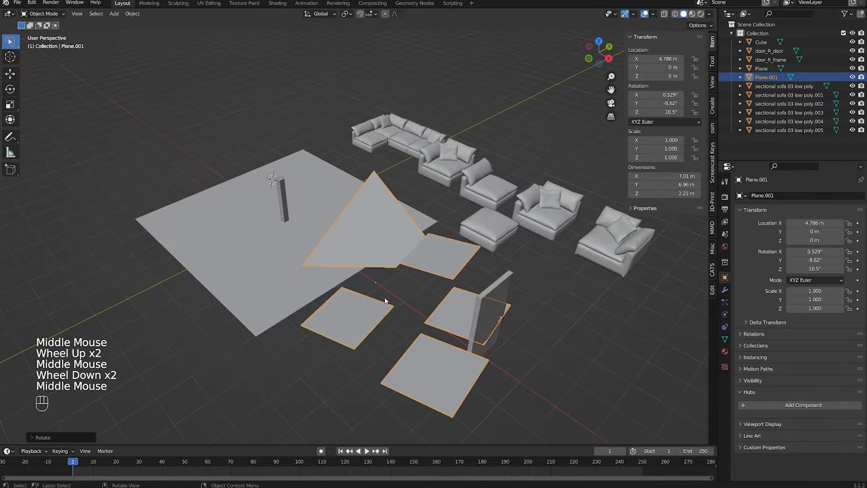
pyautogui.moveTo(392, 331); pyautogui.dragTo(433, 290, button='middle')
pyautogui.press('r')
pyautogui.click(433, 290)
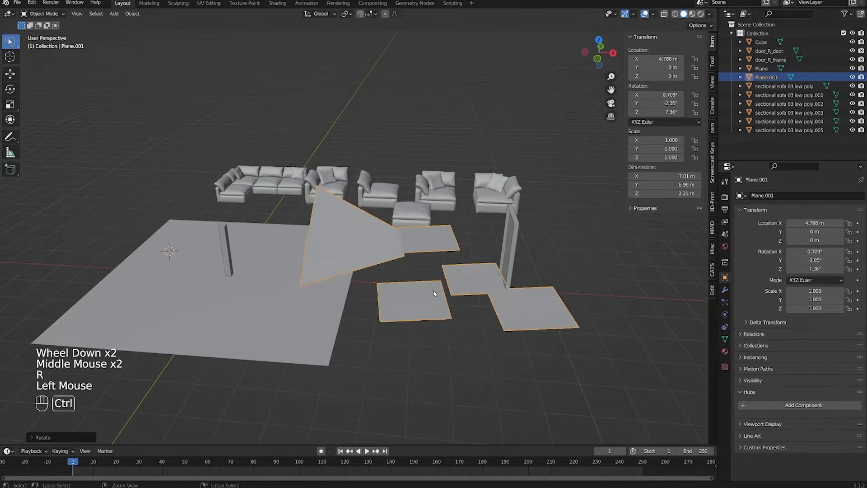
pyautogui.hotkey('ctrl', 'z')
pyautogui.hotkey('ctrl', 'z')
# Step: In Edit Mode with edge selection, select the linked geometry of the squares in front, and finish with a single edge selected
pyautogui.keyDown('shift'); pyautogui.moveTo(434, 292); pyautogui.dragTo(459, 371, button='middle'); pyautogui.keyUp('shift')
pyautogui.press('Tab')
pyautogui.press('2')
pyautogui.click(458, 371)
pyautogui.press('l')
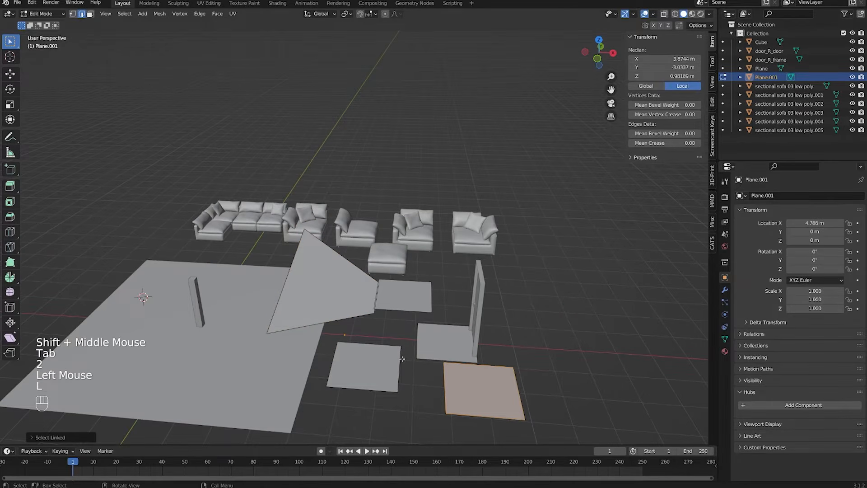
pyautogui.press('l')
pyautogui.click(424, 378)
pyautogui.moveTo(423, 378)
pyautogui.mouseDown(button='middle')
pyautogui.moveTo(470, 375)
pyautogui.moveTo(410, 337)
pyautogui.moveTo(417, 382)
pyautogui.mouseUp(button='middle')
pyautogui.scroll(1, 411, 337)
pyautogui.scroll(1, 411, 336)
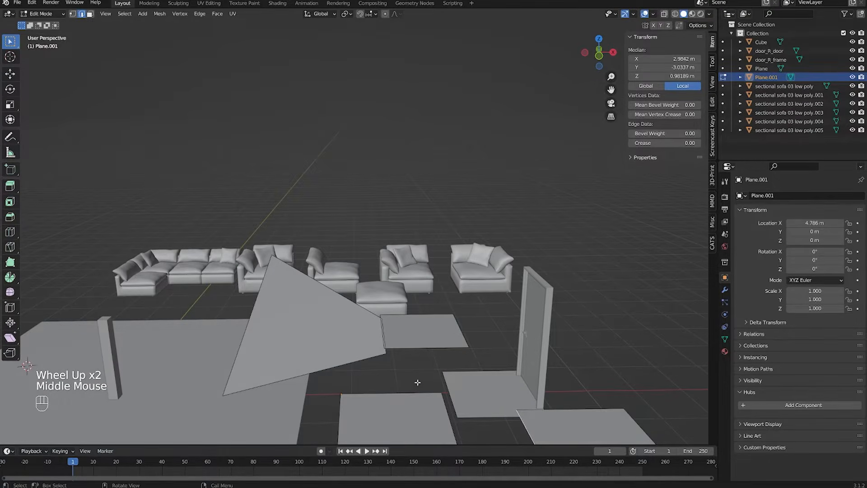
# Step: View the object in Object Mode, and select the stretched quad's two outer corner vertices in turn in Edit Mode
pyautogui.press('Tab')
pyautogui.scroll(1, 418, 382)
pyautogui.scroll(-2, 417, 382)
pyautogui.moveTo(417, 382); pyautogui.dragTo(481, 361, button='middle')
pyautogui.keyDown('shift'); pyautogui.scroll(1, 481, 362); pyautogui.keyUp('shift')
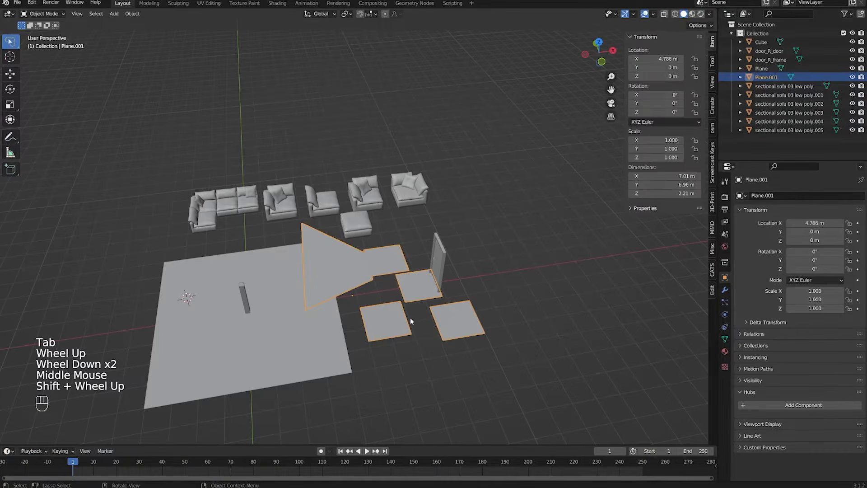
pyautogui.press('Tab')
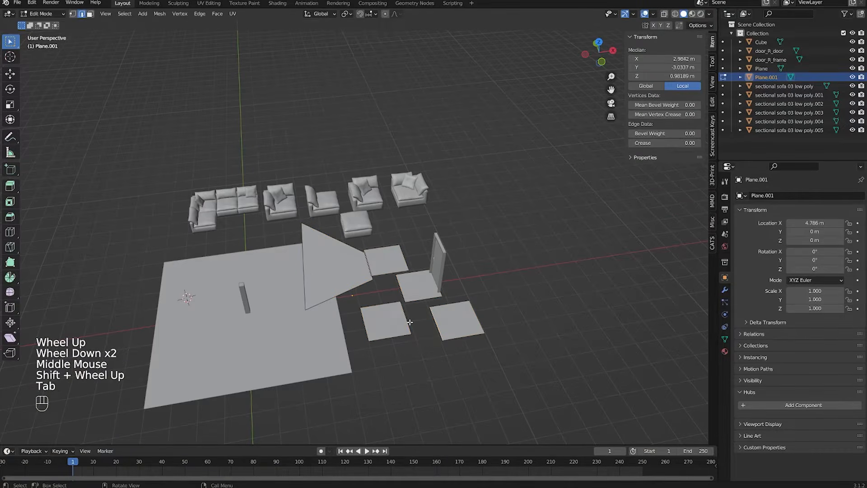
pyautogui.press('1')
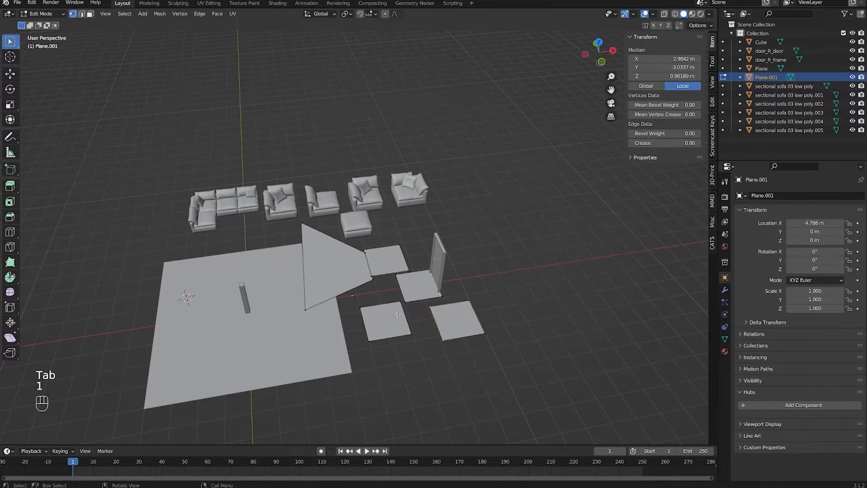
pyautogui.click(301, 223)
pyautogui.click(306, 309)
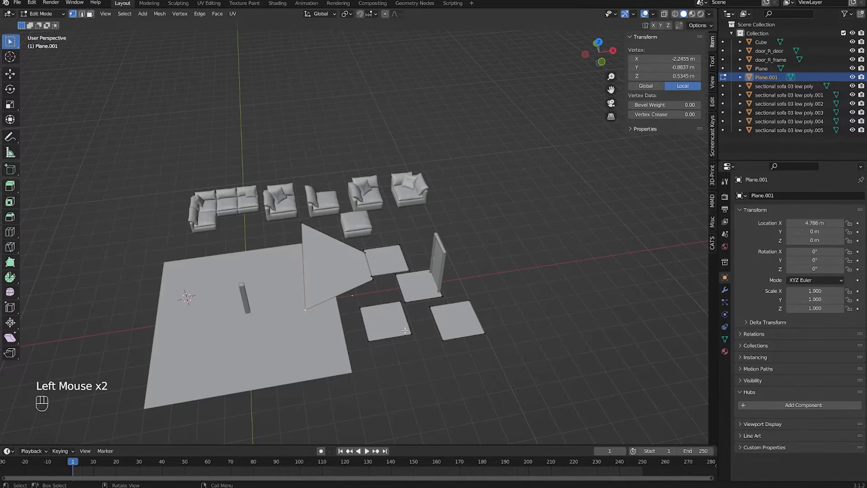
# Step: Select the linked geometry of the stretched quad and the three loose squares, and switch to face selection
pyautogui.moveTo(425, 330); pyautogui.dragTo(398, 320, button='middle')
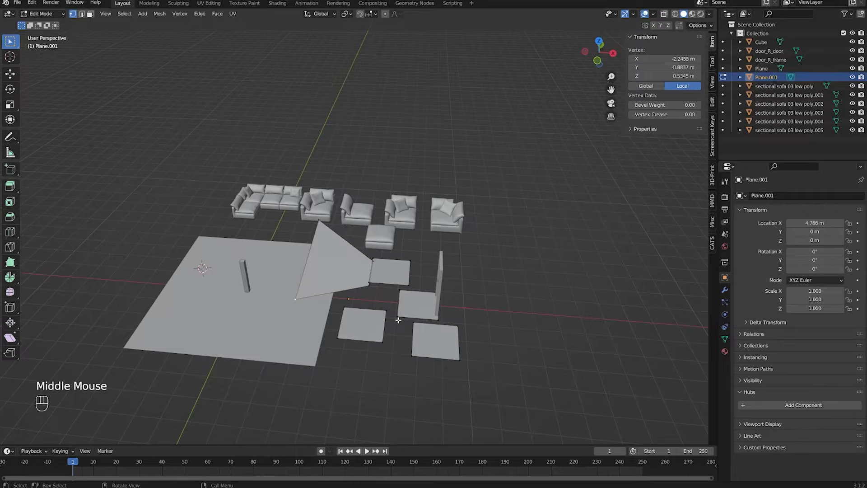
pyautogui.scroll(1, 371, 317)
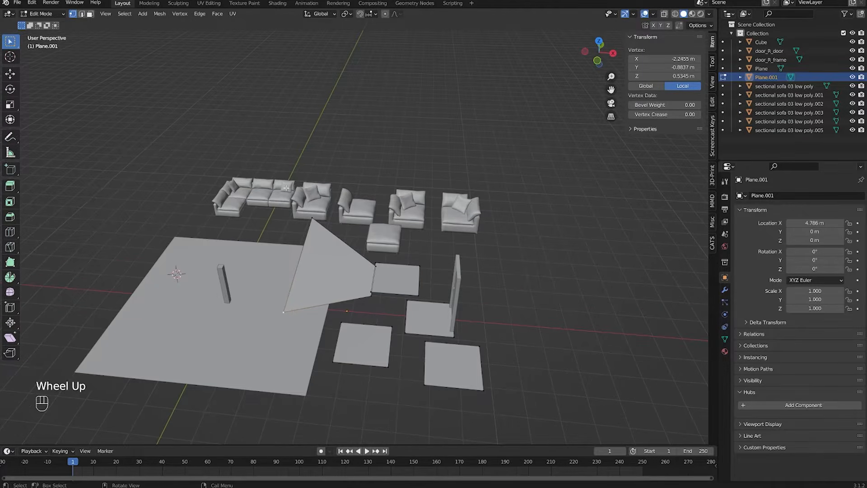
pyautogui.press('l')
pyautogui.press('l')
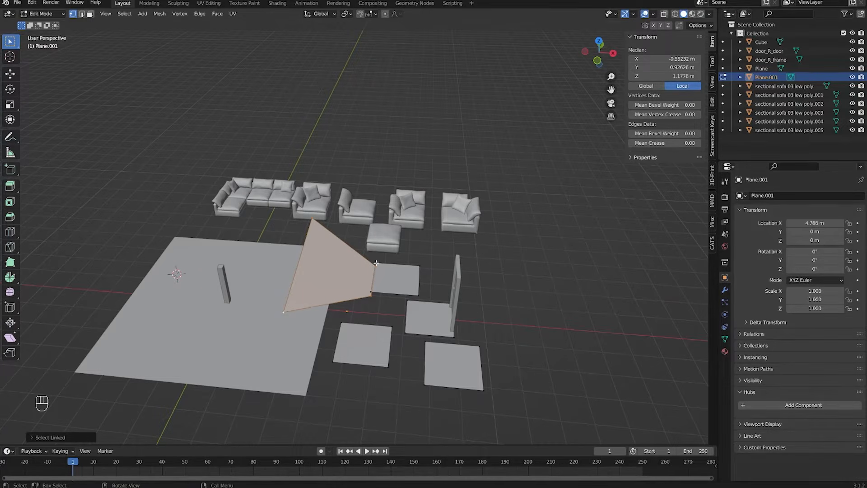
pyautogui.press('l')
pyautogui.press('l')
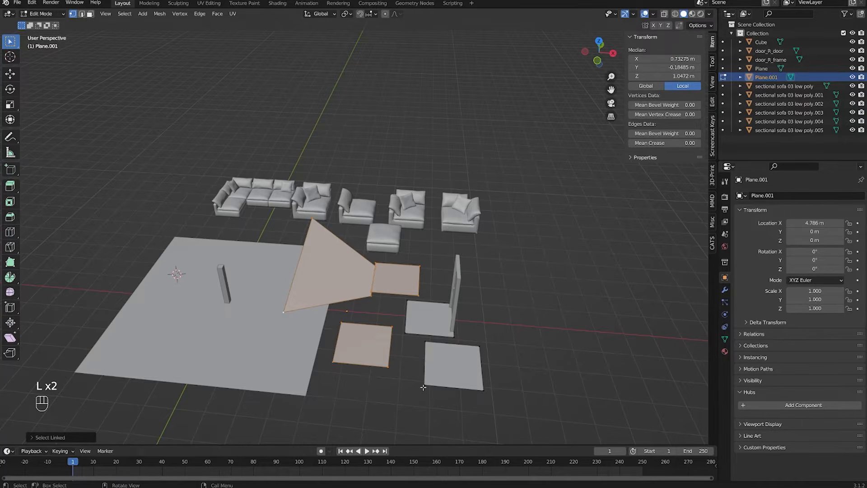
pyautogui.press('l')
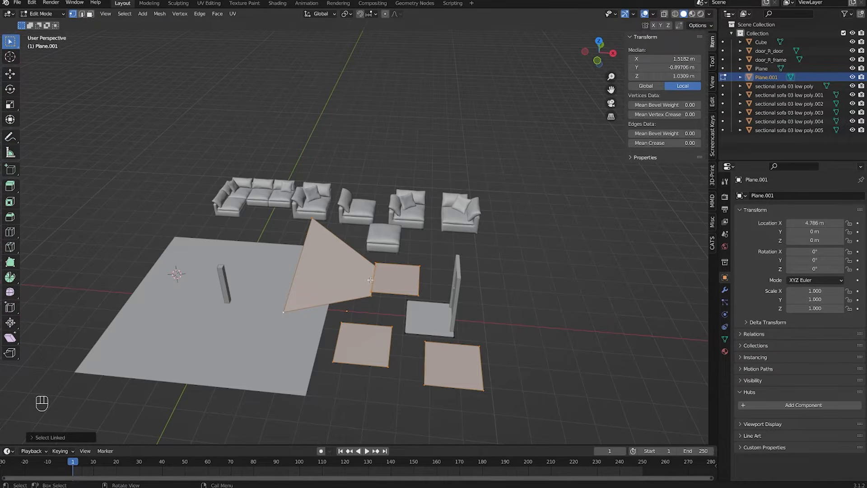
pyautogui.press('3')
pyautogui.click(352, 363)
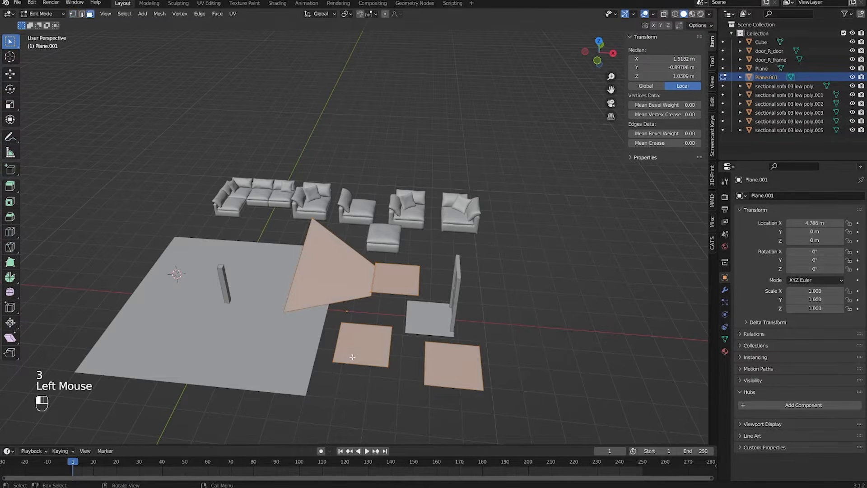
# Step: Extrude the front edge of the square beside the floor plane along Y to form a second connected face
pyautogui.press('2')
pyautogui.click(352, 364)
pyautogui.press('e')
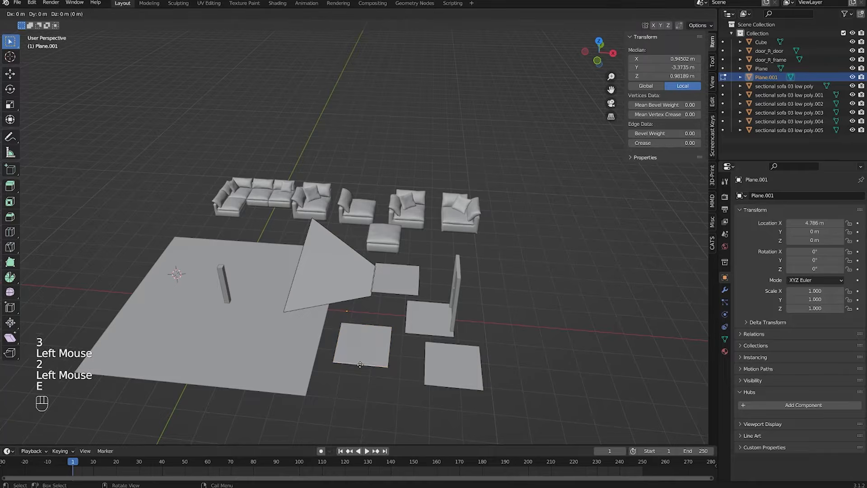
pyautogui.press('y')
pyautogui.click(345, 376)
pyautogui.press('3')
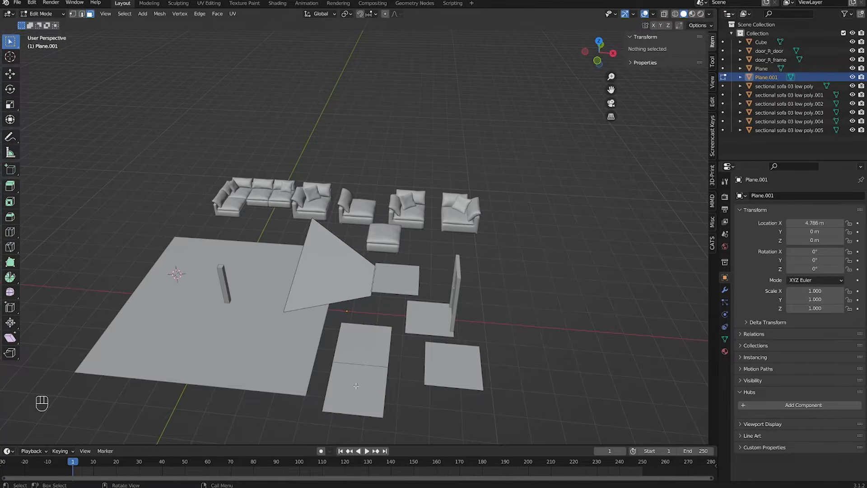
# Step: Select the linked faces of the extruded strip, quad and loose squares, then select only the quad's lower edge in edge selection
pyautogui.press('l')
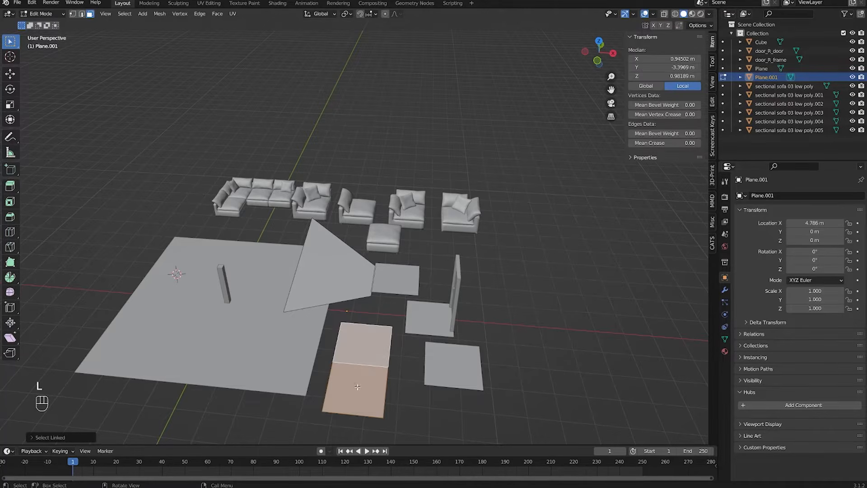
pyautogui.press('l')
pyautogui.press('l')
pyautogui.press('l')
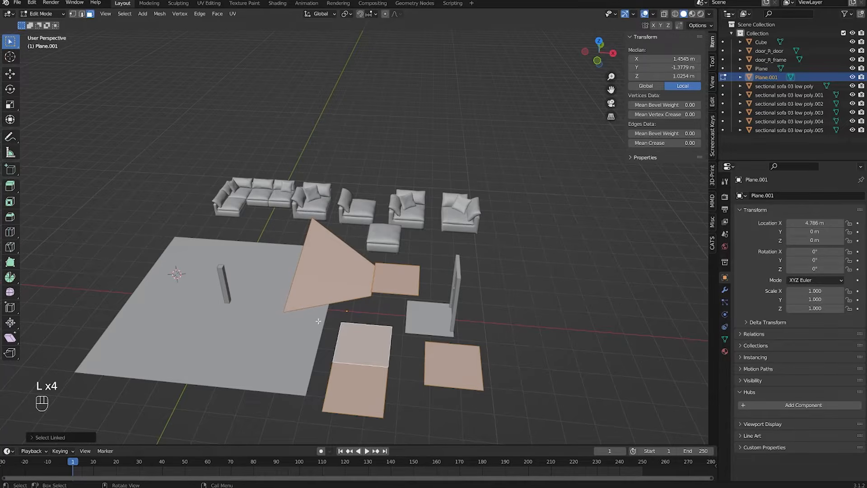
pyautogui.press('2')
pyautogui.click(328, 302)
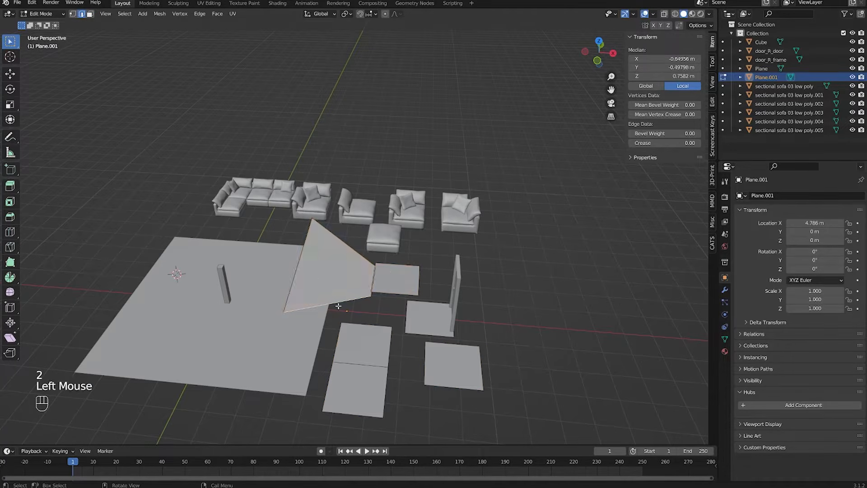
# Step: Select all linked geometry of the stretched quad, extruded strip and two loose squares, and delete their vertices
pyautogui.press('l')
pyautogui.press('l')
pyautogui.press('l')
pyautogui.press('l')
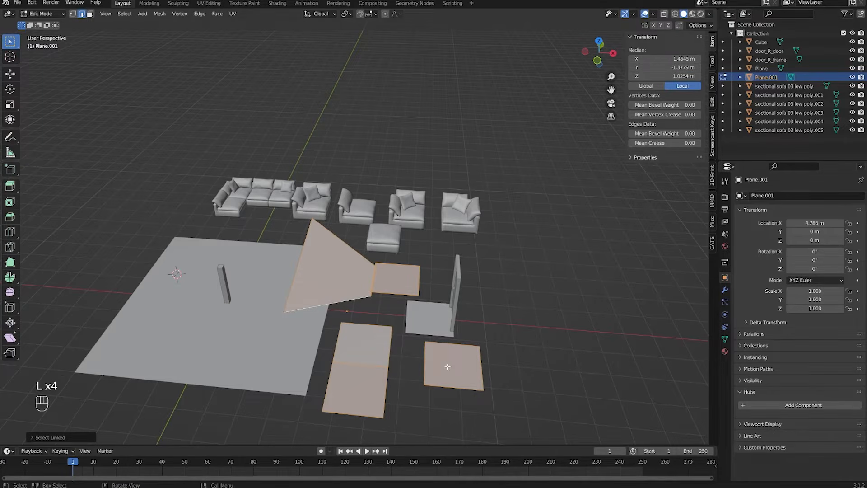
pyautogui.press('x')
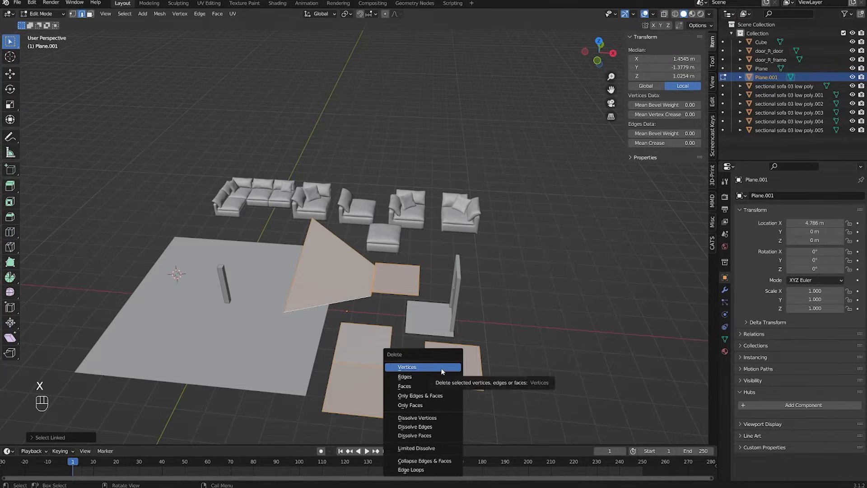
pyautogui.click(442, 371)
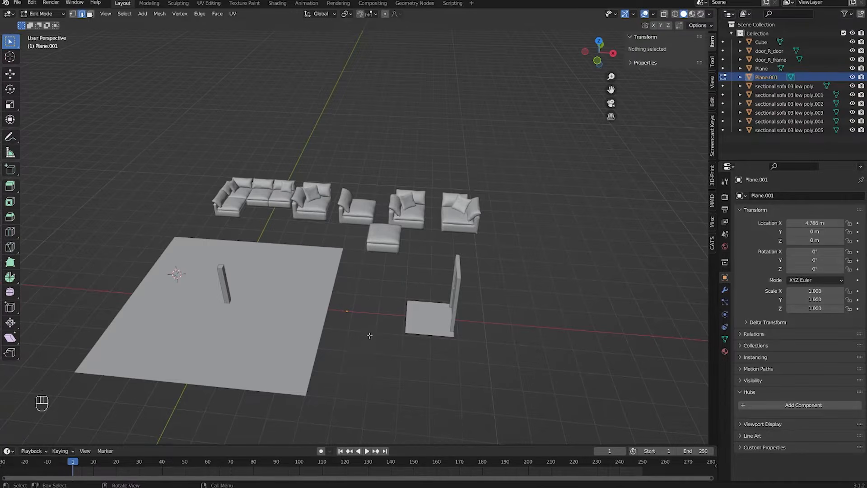
# Step: Select the edge of the remaining square that faces the floor plane, and return to Object Mode
pyautogui.keyDown('shift'); pyautogui.moveTo(375, 338); pyautogui.dragTo(358, 292, button='middle'); pyautogui.keyUp('shift')
pyautogui.click(383, 266)
pyautogui.keyDown('shift'); pyautogui.moveTo(382, 266); pyautogui.dragTo(326, 274, button='middle'); pyautogui.keyUp('shift')
pyautogui.scroll(2, 453, 265)
pyautogui.moveTo(452, 265); pyautogui.dragTo(503, 260, button='middle')
pyautogui.press('KP_Decimal')
pyautogui.scroll(-2, 429, 273)
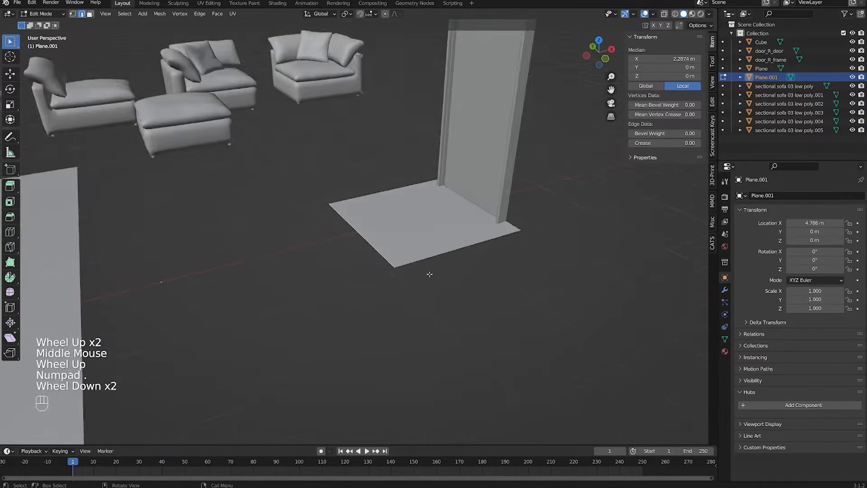
pyautogui.moveTo(429, 273); pyautogui.dragTo(349, 262, button='middle')
pyautogui.press('Tab')
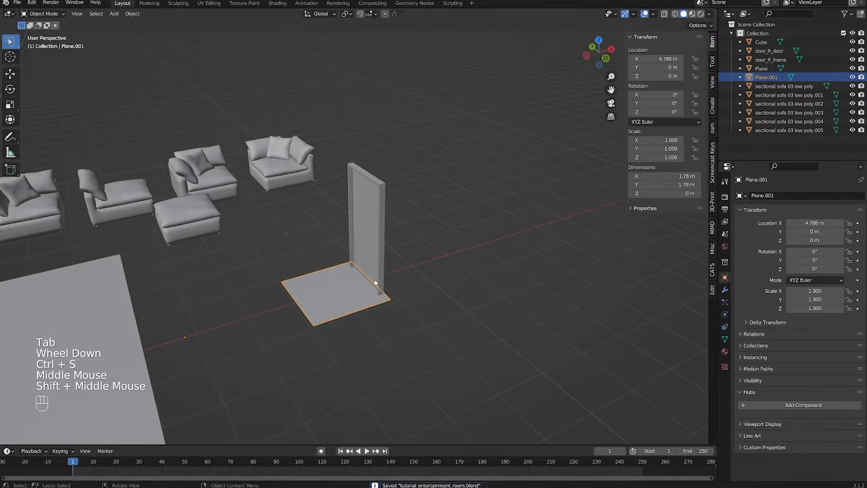
# Step: Add the door and its frame to the selection and move them with the square about 1 m along X, away from the floor plane
pyautogui.keyDown('shift'); pyautogui.click(376, 257); pyautogui.keyUp('shift')
pyautogui.keyDown('shift'); pyautogui.click(384, 221); pyautogui.keyUp('shift')
pyautogui.scroll(-2, 375, 271)
pyautogui.moveTo(371, 289); pyautogui.dragTo(354, 298, button='middle')
pyautogui.press('g')
pyautogui.press('y')
pyautogui.click(354, 301)
# Step: Select only the square in front of the door and enter Edit Mode with vertex selection
pyautogui.keyDown('shift'); pyautogui.scroll(2, 358, 269); pyautogui.keyUp('shift')
pyautogui.scroll(2, 358, 269)
pyautogui.click(359, 269)
pyautogui.press('Tab')
pyautogui.press('2')
pyautogui.press('1')
pyautogui.press('Tab')
pyautogui.press('Tab')
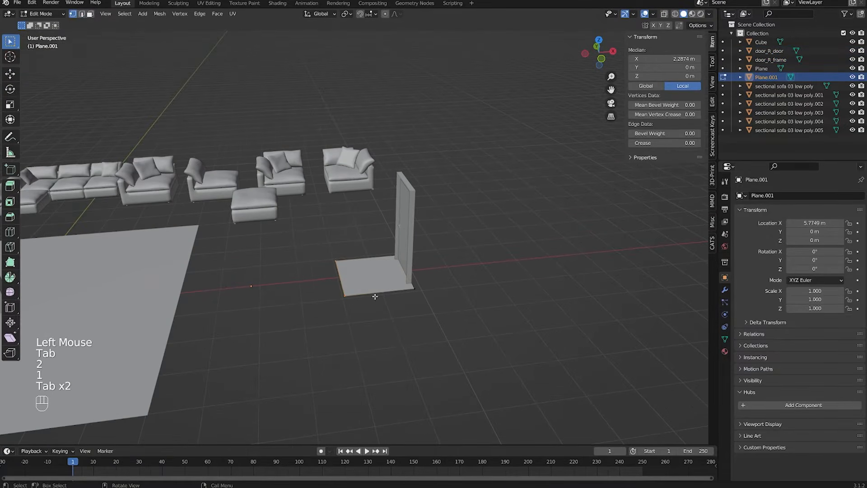
# Step: Select the square's whole linked geometry and scale it along Y to about 2.66 m wide
pyautogui.press('2')
pyautogui.press('l')
pyautogui.scroll(-2, 372, 281)
pyautogui.keyDown('shift'); pyautogui.scroll(1, 416, 291); pyautogui.keyUp('shift')
pyautogui.moveTo(372, 281)
pyautogui.mouseDown(button='middle')
pyautogui.moveTo(416, 291)
pyautogui.moveTo(366, 289)
pyautogui.mouseUp(button='middle')
pyautogui.scroll(2, 366, 288)
pyautogui.moveTo(366, 289); pyautogui.dragTo(381, 271, button='middle')
pyautogui.keyDown('shift'); pyautogui.moveTo(382, 271); pyautogui.dragTo(402, 271, button='middle'); pyautogui.keyUp('shift')
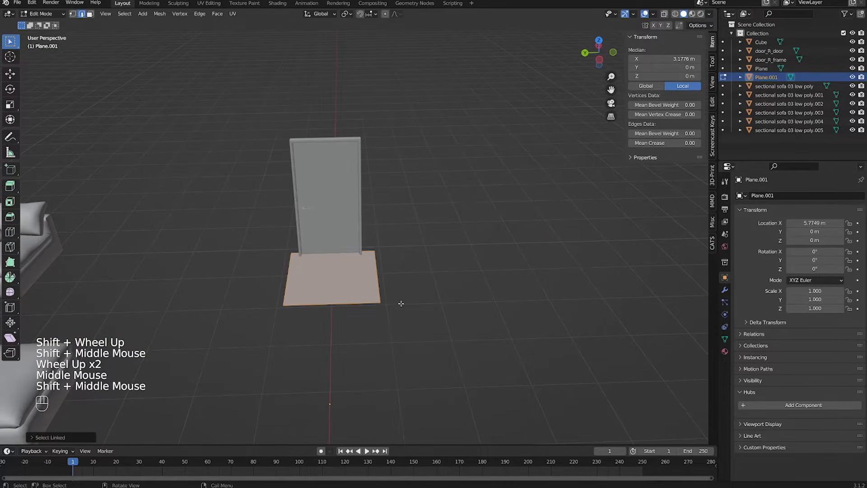
pyautogui.press('s')
pyautogui.press('x')
pyautogui.press('y')
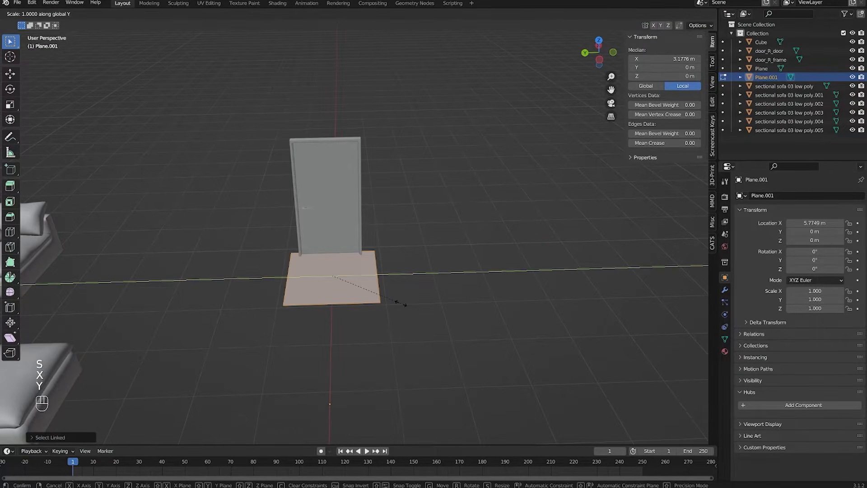
pyautogui.click(438, 303)
# Step: Move the square's edge facing the floor plane along X until the piece is about 4.25 m long, and return to Object Mode
pyautogui.moveTo(441, 302); pyautogui.dragTo(350, 261, button='middle')
pyautogui.click(431, 247)
pyautogui.scroll(-2, 433, 244)
pyautogui.scroll(-1, 434, 244)
pyautogui.moveTo(433, 244); pyautogui.dragTo(379, 259, button='middle')
pyautogui.scroll(1, 379, 259)
pyautogui.press('g')
pyautogui.press('y')
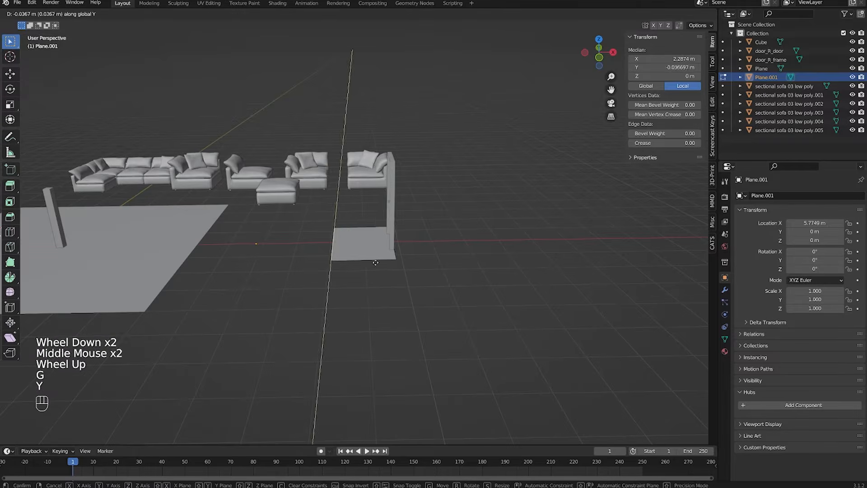
pyautogui.press('x')
pyautogui.click(290, 261)
pyautogui.keyDown('shift'); pyautogui.moveTo(316, 259); pyautogui.dragTo(283, 291, button='middle'); pyautogui.keyUp('shift')
pyautogui.press('Tab')
pyautogui.moveTo(431, 290); pyautogui.dragTo(399, 270, button='middle')
pyautogui.scroll(1, 399, 270)
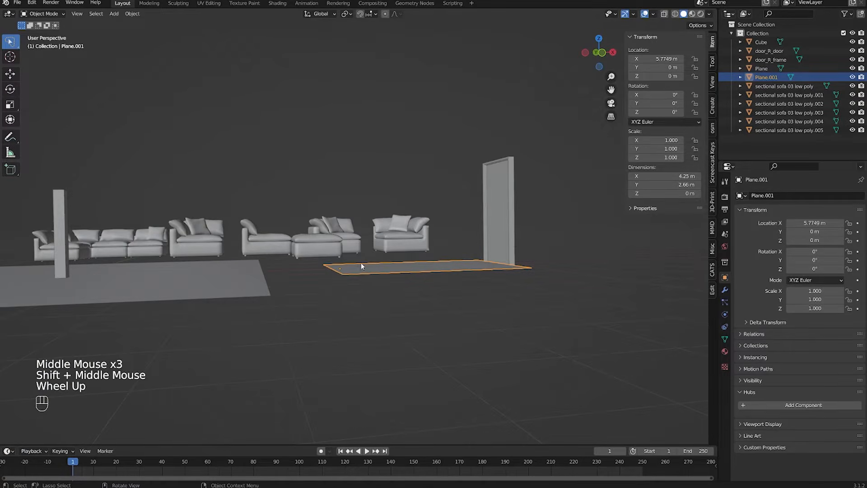
# Step: Add the door and its frame to the strip's selection and shift all three slightly along Z
pyautogui.scroll(-2, 293, 321)
pyautogui.moveTo(239, 330)
pyautogui.mouseDown(button='middle')
pyautogui.moveTo(293, 321)
pyautogui.moveTo(246, 321)
pyautogui.mouseUp(button='middle')
pyautogui.keyDown('shift'); pyautogui.click(371, 202); pyautogui.keyUp('shift')
pyautogui.keyDown('shift'); pyautogui.click(371, 202); pyautogui.keyUp('shift')
pyautogui.keyDown('shift'); pyautogui.moveTo(371, 202); pyautogui.dragTo(321, 220, button='middle'); pyautogui.keyUp('shift')
pyautogui.scroll(2, 342, 281)
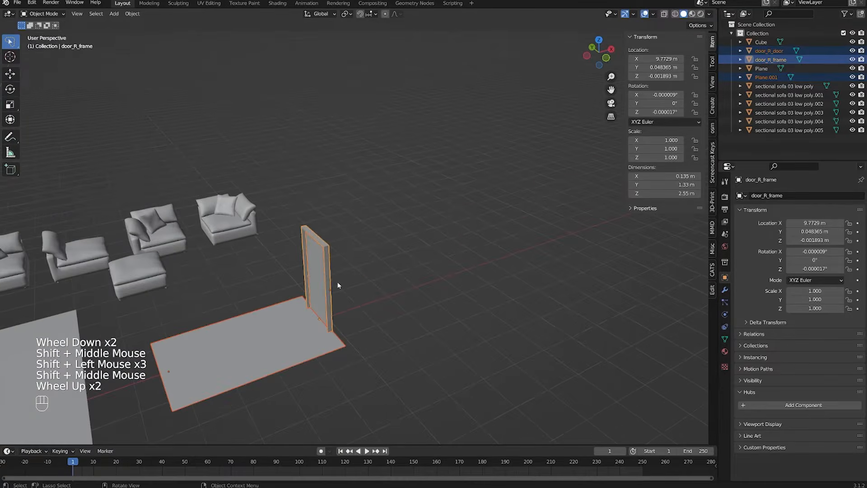
pyautogui.keyDown('shift'); pyautogui.moveTo(298, 283); pyautogui.dragTo(305, 254, button='middle'); pyautogui.keyUp('shift')
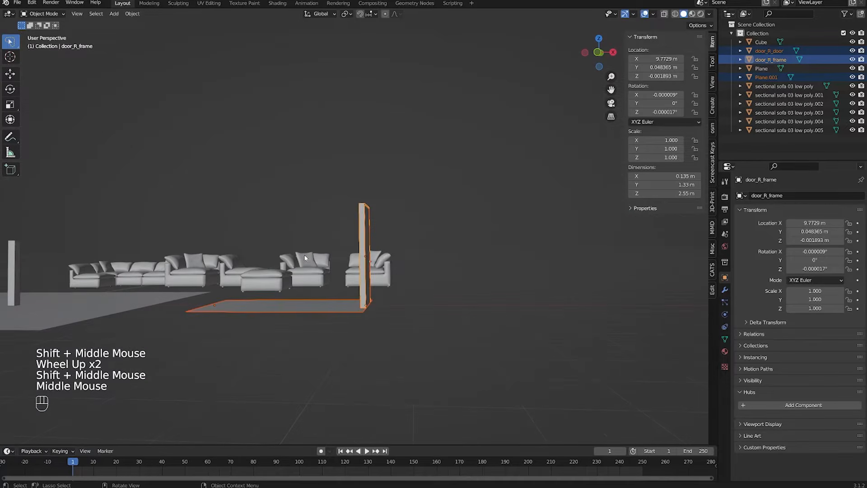
pyautogui.press('g')
pyautogui.press('z')
pyautogui.click(301, 253)
# Step: Move the selected door, frame and strip along X, farther away from the main floor plane
pyautogui.moveTo(313, 266); pyautogui.dragTo(316, 275, button='middle')
pyautogui.scroll(-2, 316, 276)
pyautogui.moveTo(316, 276); pyautogui.dragTo(354, 281, button='middle')
pyautogui.press('g')
pyautogui.press('y')
pyautogui.press('x')
pyautogui.click(376, 272)
pyautogui.scroll(1, 327, 267)
pyautogui.moveTo(354, 281); pyautogui.dragTo(319, 255, button='middle')
pyautogui.click(336, 270)
pyautogui.scroll(1, 318, 256)
pyautogui.moveTo(318, 256); pyautogui.dragTo(423, 270, button='middle')
pyautogui.click(377, 236)
pyautogui.scroll(-2, 343, 244)
# Step: Select the reference pillar and examine it and the floor around its base up close
pyautogui.click(264, 247)
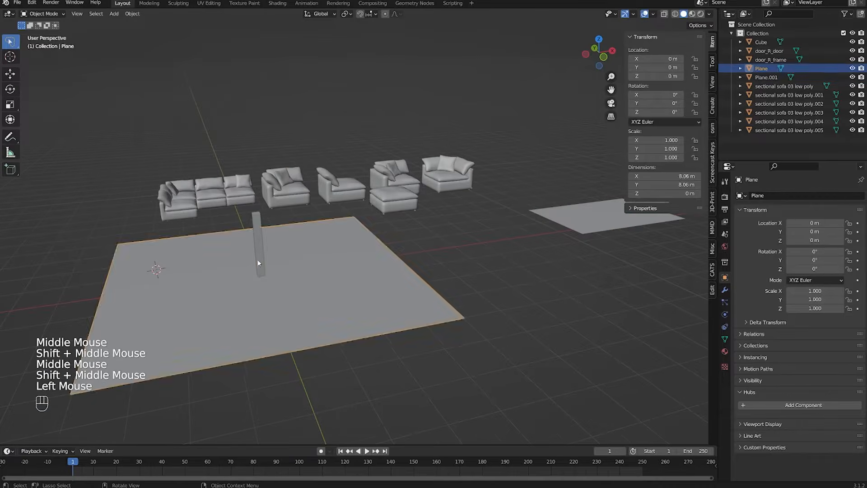
pyautogui.click(264, 247)
pyautogui.moveTo(263, 248); pyautogui.dragTo(256, 247, button='middle')
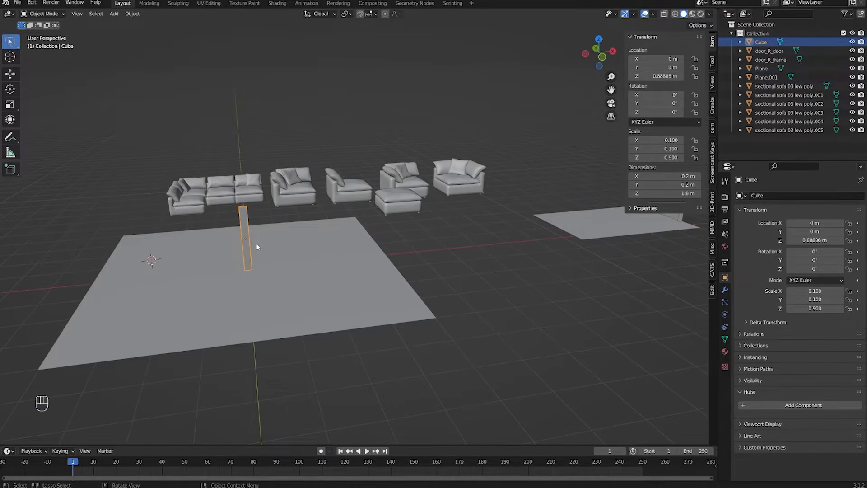
pyautogui.press('KP_Decimal')
pyautogui.moveTo(343, 223); pyautogui.dragTo(323, 238, button='middle')
pyautogui.scroll(-2, 302, 221)
pyautogui.scroll(2, 300, 270)
pyautogui.scroll(-1, 309, 232)
pyautogui.scroll(3, 340, 254)
pyautogui.keyDown('shift'); pyautogui.moveTo(344, 256); pyautogui.dragTo(350, 285, button='middle'); pyautogui.keyUp('shift')
pyautogui.scroll(-1, 348, 246)
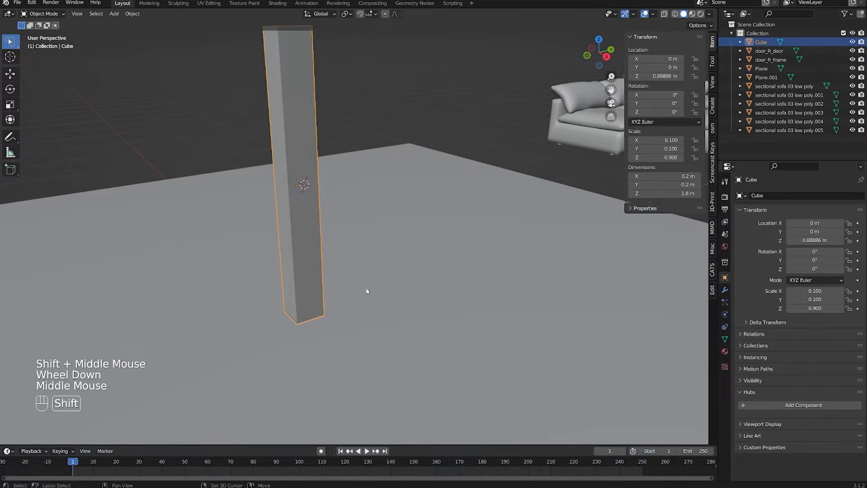
# Step: Place the 3D cursor on the floor beside the pillar and add a plane mesh there
pyautogui.keyDown('shift'); pyautogui.rightClick(363, 294); pyautogui.keyUp('shift')
pyautogui.keyDown('shift'); pyautogui.moveTo(363, 294); pyautogui.dragTo(373, 292, button='middle'); pyautogui.keyUp('shift')
pyautogui.hotkey('shift', 'a')
pyautogui.moveTo(372, 293)
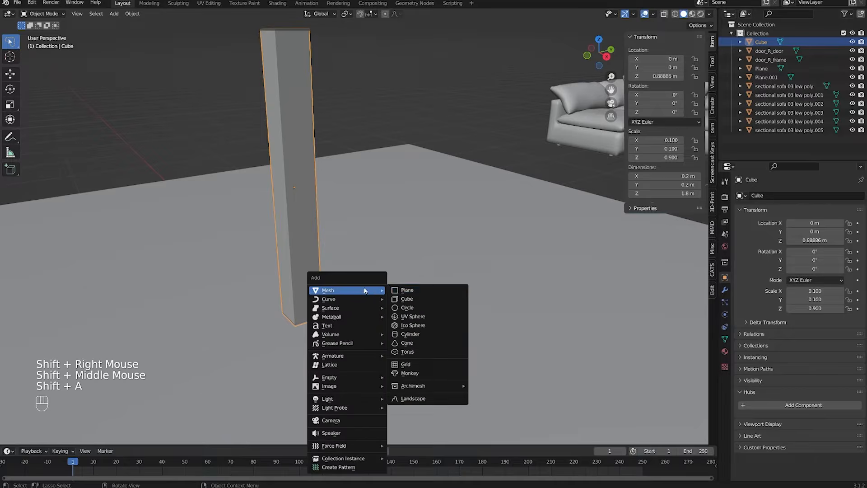
pyautogui.click(440, 294)
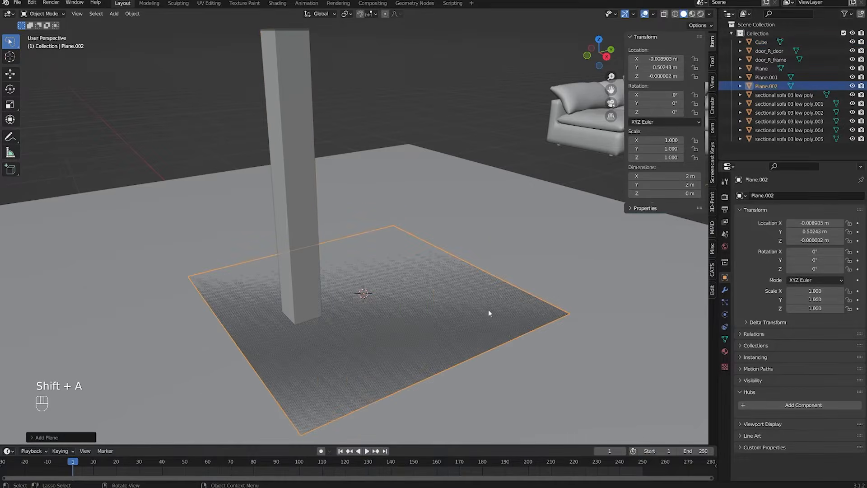
# Step: In Edit Mode, scale the new plane down to a small square and raise it about 0.28 m along Z
pyautogui.press('Tab')
pyautogui.press('s')
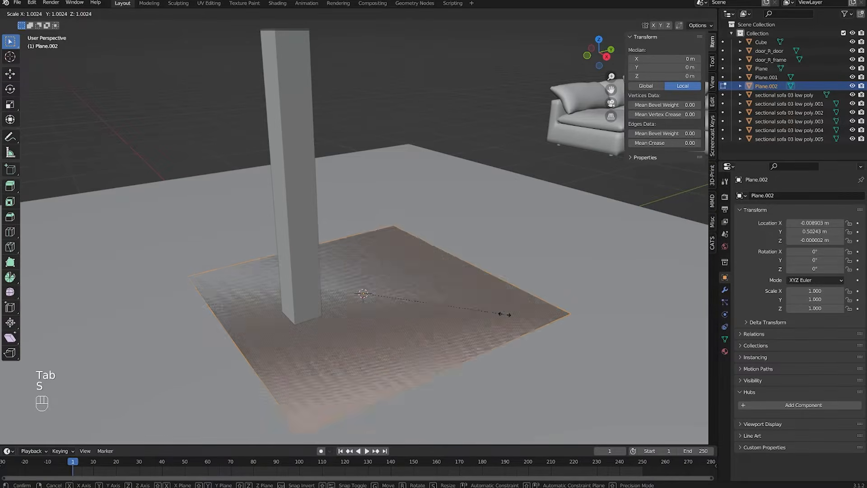
pyautogui.click(380, 303)
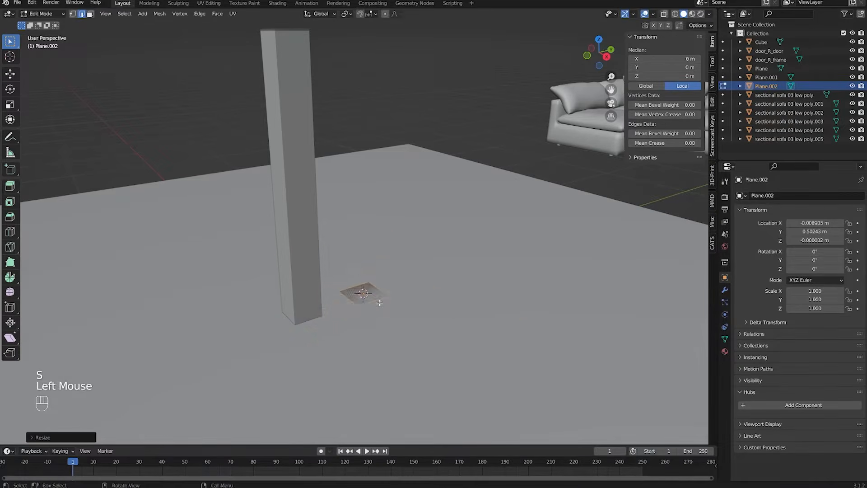
pyautogui.moveTo(380, 303); pyautogui.dragTo(352, 289, button='middle')
pyautogui.press('g')
pyautogui.press('z')
pyautogui.click(326, 256)
pyautogui.keyDown('shift'); pyautogui.moveTo(325, 257); pyautogui.dragTo(391, 250, button='middle'); pyautogui.keyUp('shift')
pyautogui.scroll(-2, 368, 285)
pyautogui.scroll(2, 332, 250)
# Step: Move the small square's edge nearest the pillar along Y until it meets the pillar's side
pyautogui.press('2')
pyautogui.click(332, 250)
pyautogui.moveTo(312, 262); pyautogui.dragTo(263, 267, button='middle')
pyautogui.press('g')
pyautogui.press('y')
pyautogui.click(316, 266)
# Step: Select the opposite outer edge and move it along Y away from the pillar, lengthening the strip
pyautogui.click(333, 266)
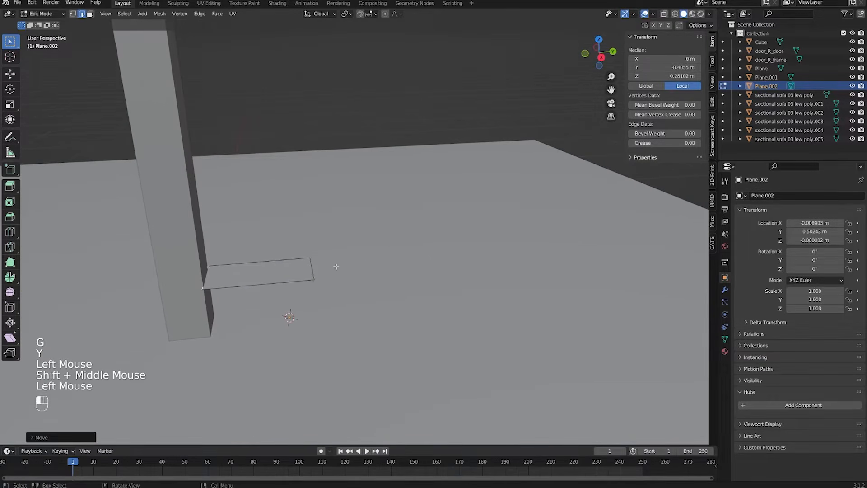
pyautogui.keyDown('shift'); pyautogui.moveTo(334, 266); pyautogui.dragTo(289, 255, button='middle'); pyautogui.keyUp('shift')
pyautogui.press('g')
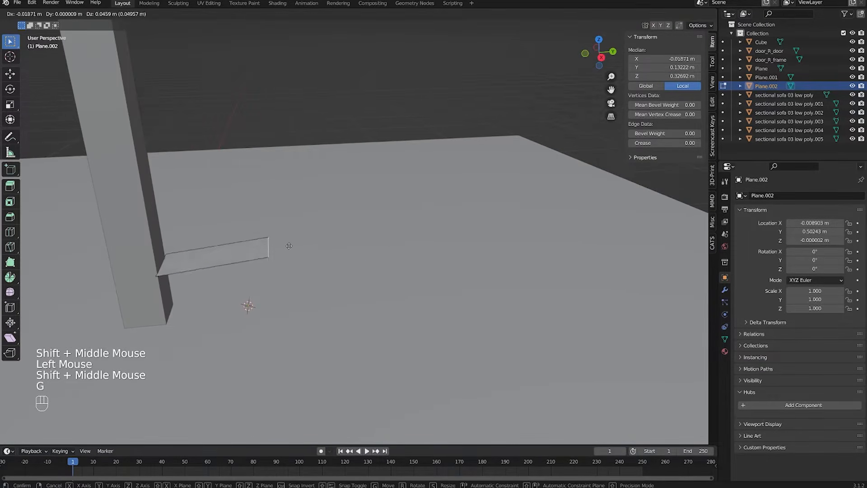
pyautogui.press('y')
pyautogui.click(345, 253)
# Step: Adjust the strip's width by moving a long side edge along X to about 0.125 m from its centre
pyautogui.click(280, 259)
pyautogui.keyDown('shift'); pyautogui.moveTo(280, 259); pyautogui.dragTo(376, 259, button='middle'); pyautogui.keyUp('shift')
pyautogui.moveTo(376, 259); pyautogui.dragTo(335, 289, button='middle')
pyautogui.scroll(1, 299, 258)
pyautogui.press('g')
pyautogui.press('x')
pyautogui.click(298, 258)
pyautogui.scroll(-1, 298, 257)
pyautogui.press('g')
pyautogui.press('x')
pyautogui.click(316, 285)
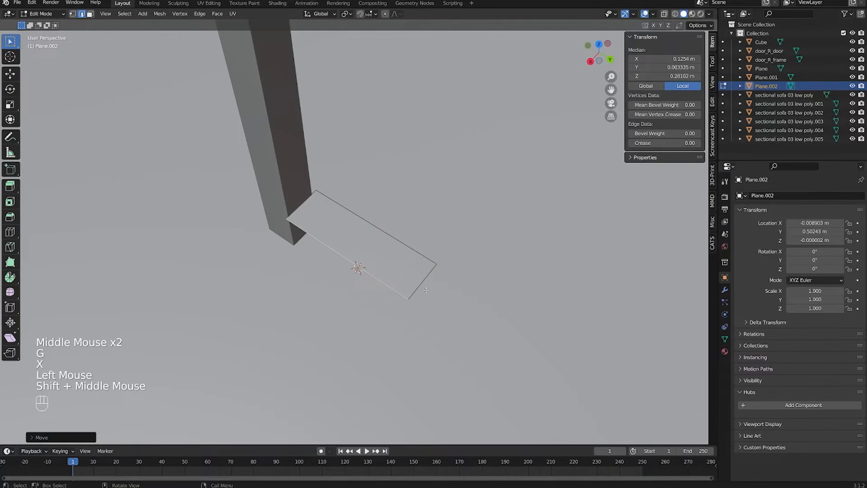
pyautogui.keyDown('shift'); pyautogui.moveTo(404, 252); pyautogui.dragTo(375, 236, button='middle'); pyautogui.keyUp('shift')
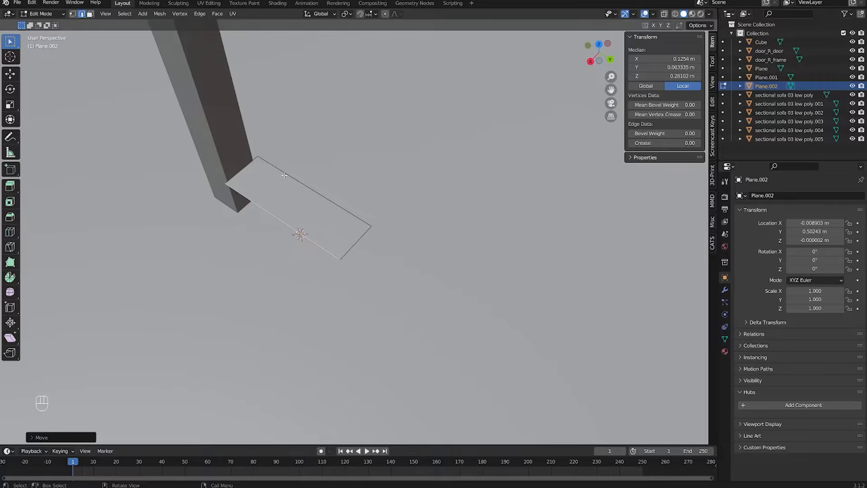
# Step: Move the strip's outer end edge along Y until the strip is about 1.08 m long, and return to Object Mode
pyautogui.moveTo(284, 175); pyautogui.dragTo(300, 159, button='middle')
pyautogui.click(362, 246)
pyautogui.moveTo(362, 246); pyautogui.dragTo(275, 234, button='middle')
pyautogui.scroll(-2, 380, 221)
pyautogui.scroll(1, 381, 221)
pyautogui.moveTo(381, 220); pyautogui.dragTo(408, 232, button='middle')
pyautogui.press('g')
pyautogui.press('x')
pyautogui.press('y')
pyautogui.click(321, 215)
pyautogui.scroll(-2, 332, 224)
pyautogui.press('Tab')
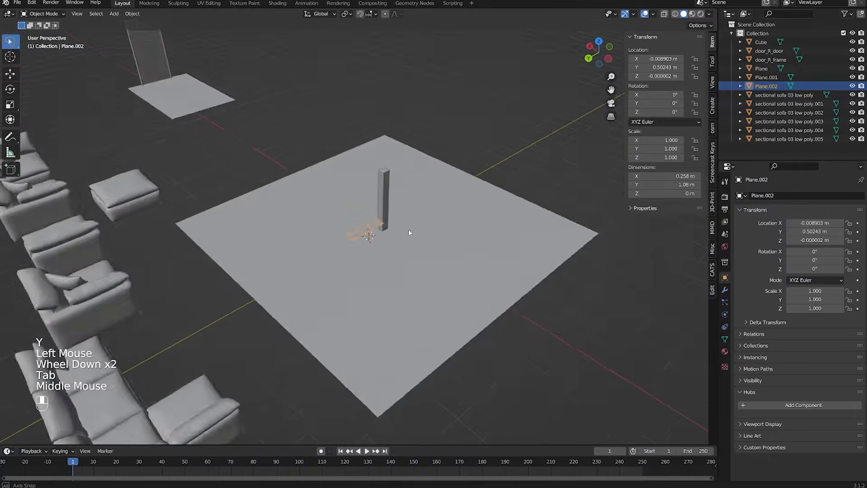
# Step: Try moving the strip horizontally to the floor plane in front of the door and shifting it along Z, and undo both moves
pyautogui.scroll(-1, 408, 233)
pyautogui.keyDown('shift'); pyautogui.scroll(1, 409, 232); pyautogui.keyUp('shift')
pyautogui.press('g')
pyautogui.hotkey('shift', 'z')
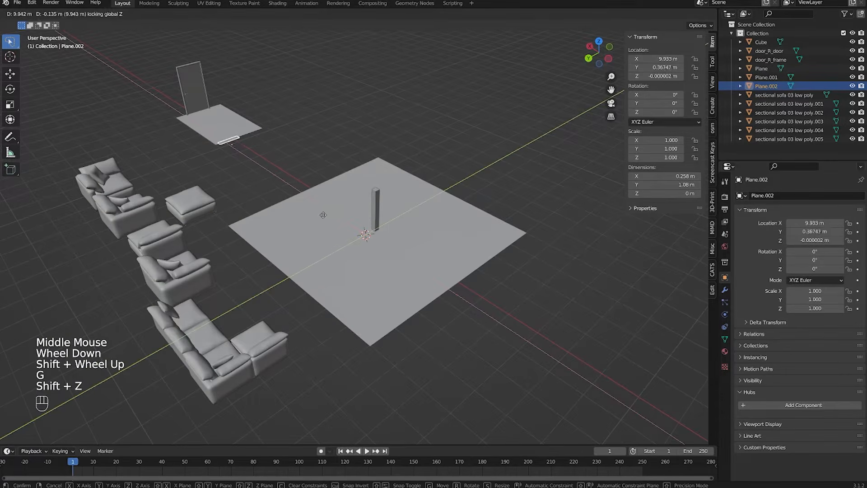
pyautogui.click(348, 216)
pyautogui.press('KP_Decimal')
pyautogui.scroll(-3, 372, 269)
pyautogui.moveTo(371, 269); pyautogui.dragTo(476, 258, button='middle')
pyautogui.press('g')
pyautogui.press('z')
pyautogui.click(319, 240)
pyautogui.scroll(-1, 320, 240)
pyautogui.hotkey('ctrl', 'z')
pyautogui.hotkey('ctrl', 'z')
# Step: Move the strip horizontally, with Z locked, to just before the front edge of the door's floor plane
pyautogui.scroll(-2, 477, 258)
pyautogui.press('g')
pyautogui.hotkey('shift', 'z')
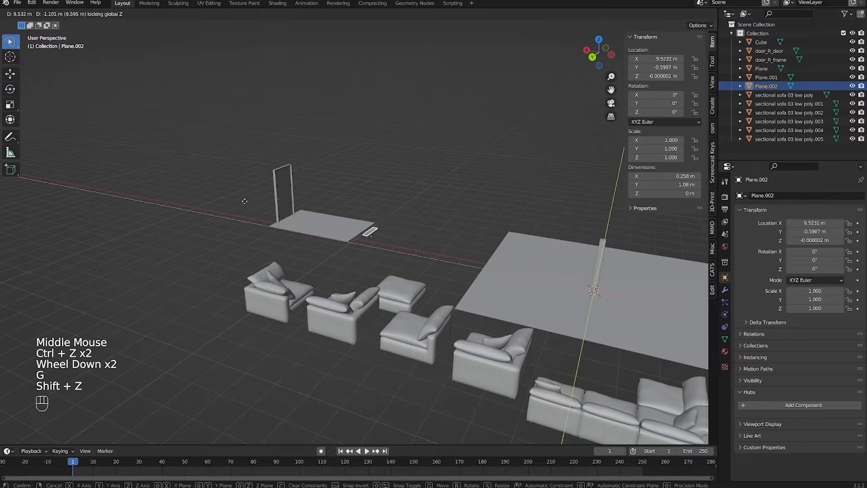
pyautogui.click(239, 204)
pyautogui.press('KP_Decimal')
pyautogui.moveTo(240, 204); pyautogui.dragTo(333, 258, button='middle')
pyautogui.scroll(-1, 392, 180)
pyautogui.scroll(-2, 397, 218)
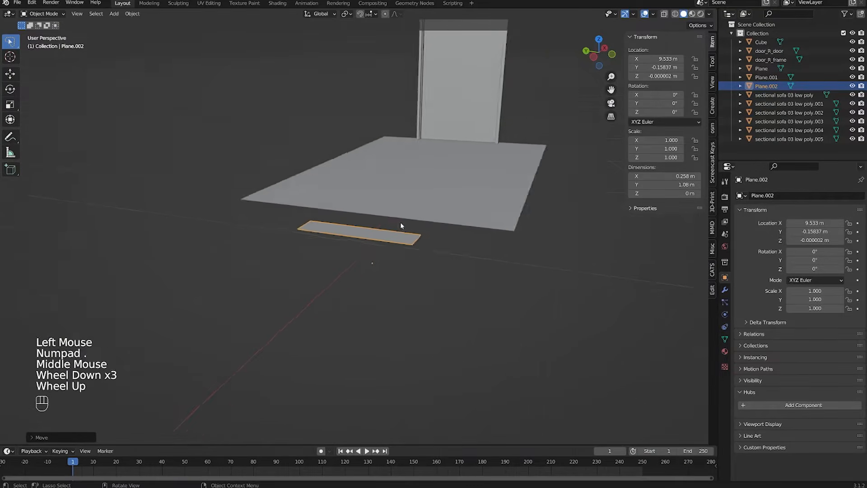
# Step: Narrow the floor plane in front of the door by scaling its whole mesh along Y in Edit Mode
pyautogui.scroll(1, 397, 218)
pyautogui.moveTo(397, 218); pyautogui.dragTo(363, 187, button='middle')
pyautogui.scroll(1, 363, 188)
pyautogui.click(364, 187)
pyautogui.keyDown('shift'); pyautogui.moveTo(368, 68); pyautogui.dragTo(344, 203, button='middle'); pyautogui.keyUp('shift')
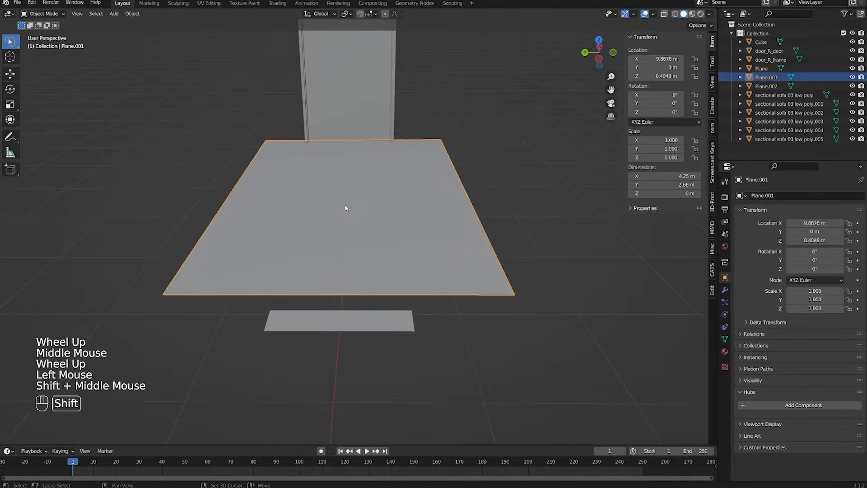
pyautogui.press('Tab')
pyautogui.press('a')
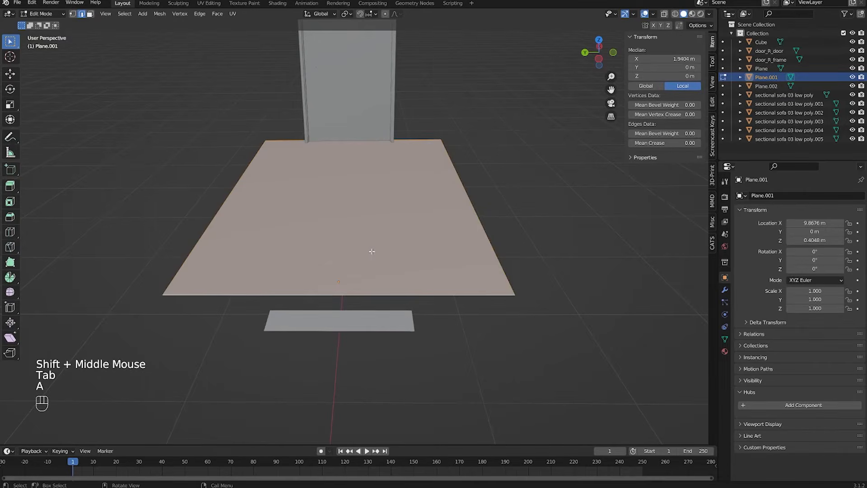
pyautogui.press('s')
pyautogui.press('x')
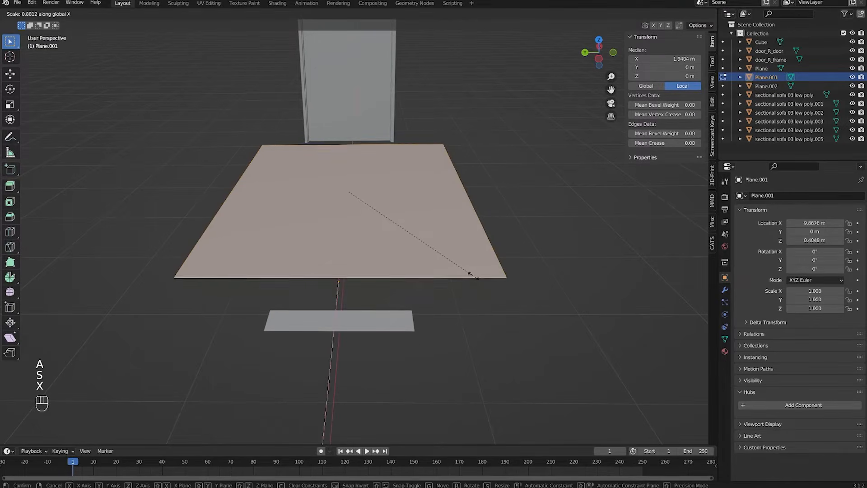
pyautogui.press('y')
pyautogui.click(378, 333)
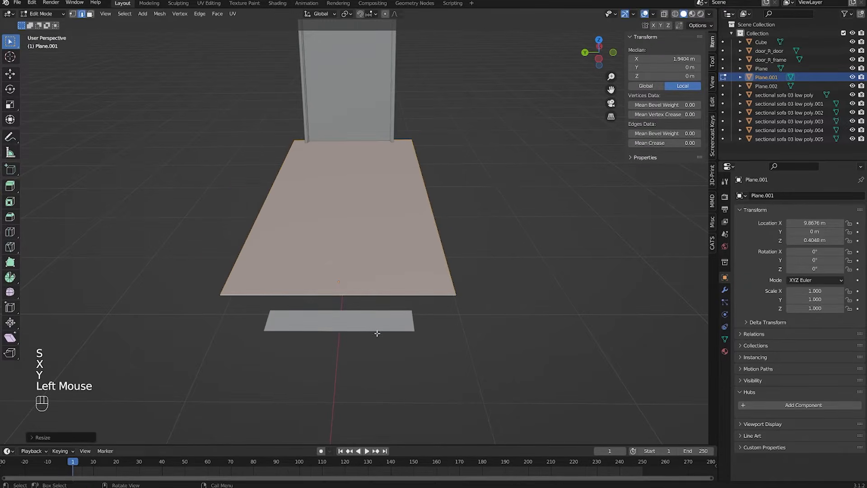
pyautogui.press('Tab')
# Step: Scale the strip's whole mesh along Y in Edit Mode to approximately match the narrowed floor plane's width
pyautogui.click(381, 329)
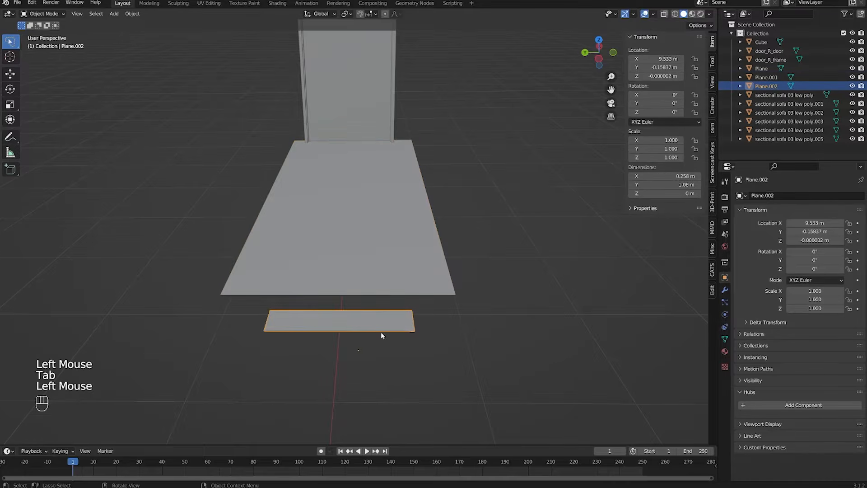
pyautogui.press('Tab')
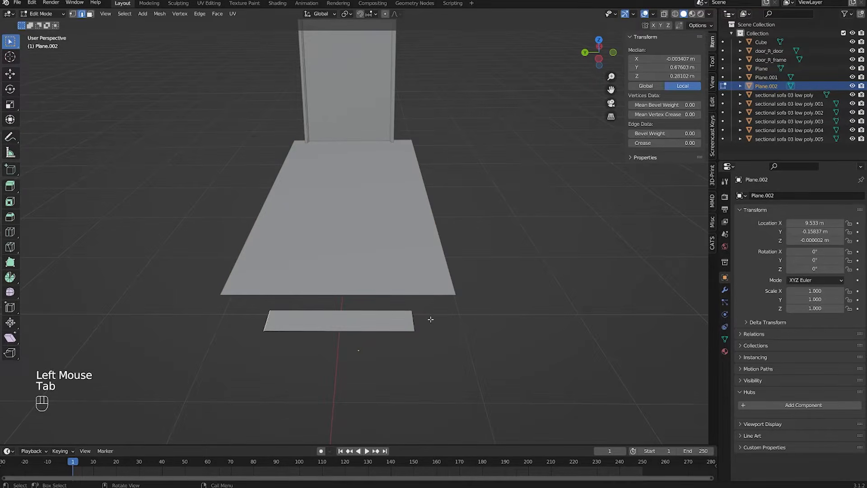
pyautogui.press('a')
pyautogui.press('s')
pyautogui.press('x')
pyautogui.press('y')
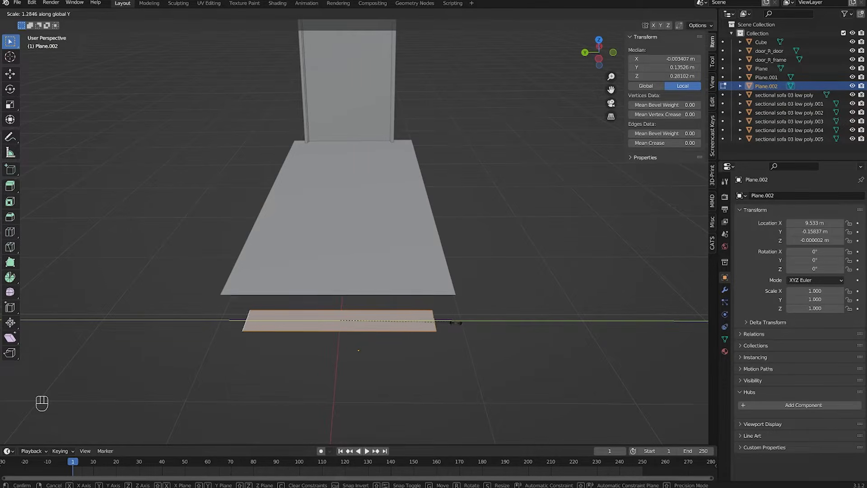
pyautogui.click(405, 284)
# Step: Center the strip on the floor plane's front edge in top view and fine-tune its Y scale so both ends line up
pyautogui.press('KP_7')
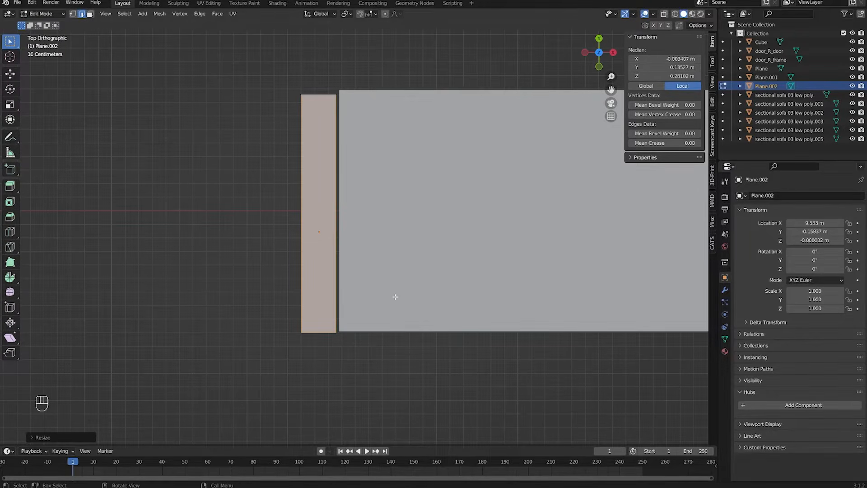
pyautogui.keyDown('shift'); pyautogui.moveTo(390, 287); pyautogui.dragTo(391, 310, button='middle'); pyautogui.keyUp('shift')
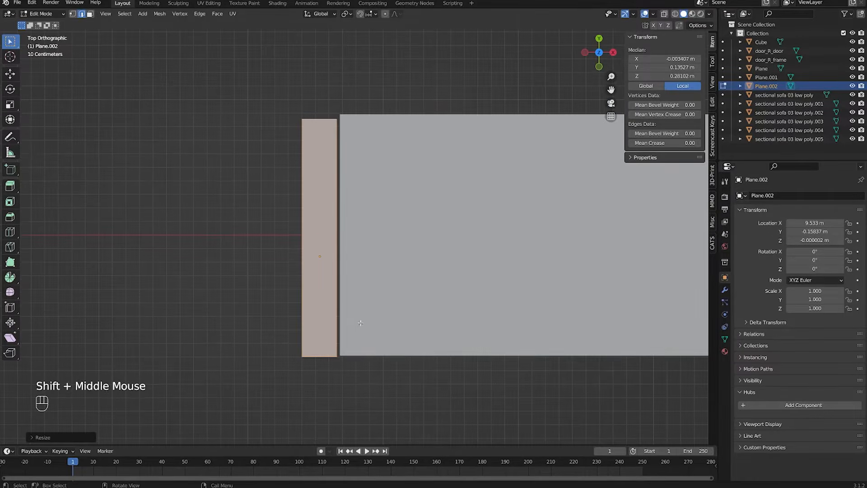
pyautogui.press('g')
pyautogui.click(354, 320)
pyautogui.press('s')
pyautogui.press('y')
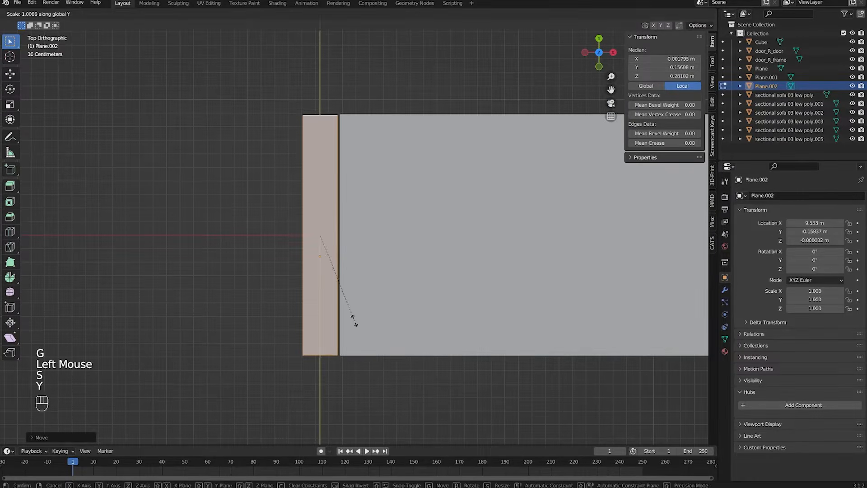
pyautogui.click(356, 313)
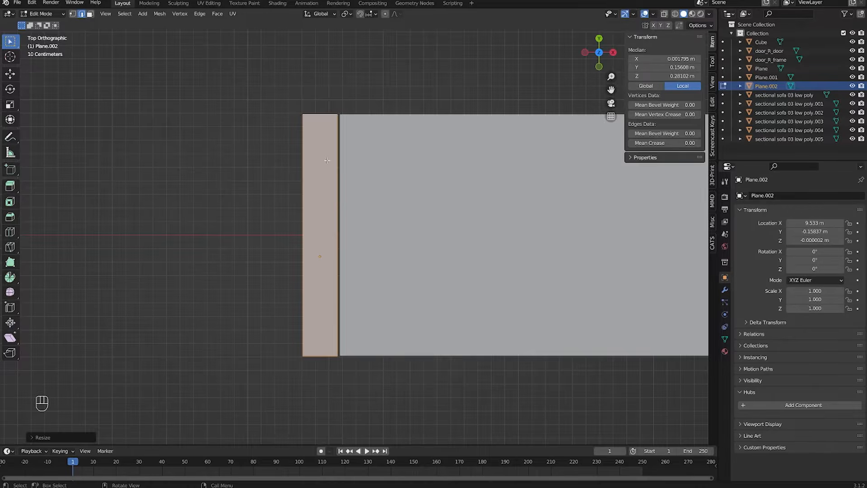
# Step: Move the strip's outer long edge along X away from the floor plane, widening the strip to about 0.313 m, and leave Edit Mode
pyautogui.scroll(-2, 327, 160)
pyautogui.moveTo(327, 160); pyautogui.dragTo(345, 203, button='middle')
pyautogui.click(325, 291)
pyautogui.moveTo(325, 290)
pyautogui.mouseDown(button='middle')
pyautogui.moveTo(319, 257)
pyautogui.moveTo(316, 278)
pyautogui.mouseUp(button='middle')
pyautogui.scroll(1, 309, 274)
pyautogui.press('Tab')
pyautogui.press('Tab')
pyautogui.moveTo(316, 277); pyautogui.dragTo(327, 284, button='middle')
pyautogui.press('g')
pyautogui.press('y')
pyautogui.press('x')
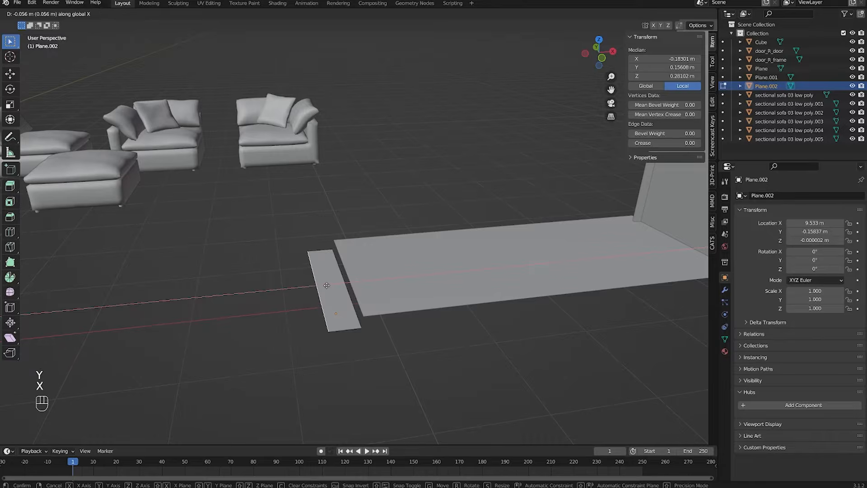
pyautogui.click(326, 284)
pyautogui.scroll(-2, 333, 282)
pyautogui.moveTo(332, 282); pyautogui.dragTo(451, 321, button='middle')
pyautogui.press('Tab')
# Step: Move the strip horizontally, with Z locked, from the door's floor plane back to the large plane near the reference pillar
pyautogui.scroll(-1, 469, 322)
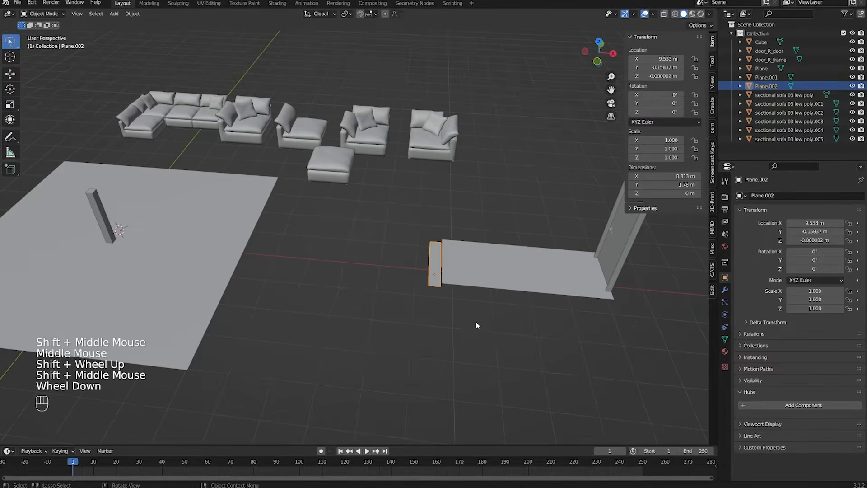
pyautogui.press('g')
pyautogui.press('x')
pyautogui.click(489, 327)
pyautogui.press('g')
pyautogui.hotkey('shift', 'z')
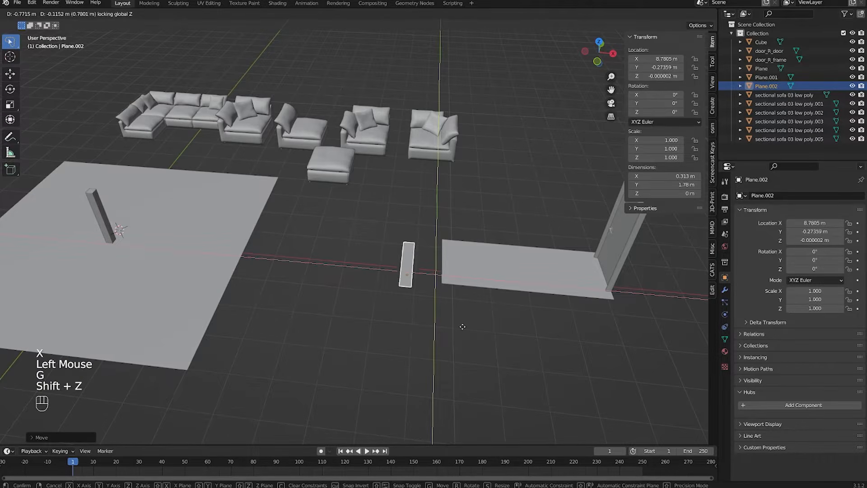
pyautogui.click(188, 272)
# Step: Fine-tune the strip's horizontal position so that one short end meets the pillar, at about X 0.015 m and Y 0.859 m
pyautogui.press('KP_Decimal')
pyautogui.moveTo(438, 255); pyautogui.dragTo(343, 212, button='middle')
pyautogui.scroll(-2, 343, 213)
pyautogui.moveTo(343, 212); pyautogui.dragTo(414, 247, button='middle')
pyautogui.press('g')
pyautogui.hotkey('shift', 'z')
pyautogui.keyDown('shift'); pyautogui.click(381, 215); pyautogui.keyUp('shift')
# Step: Examine the strip's size and position against the pillar by flying around it
pyautogui.moveTo(381, 215); pyautogui.dragTo(352, 199, button='middle')
pyautogui.scroll(4, 352, 198)
pyautogui.moveTo(352, 199); pyautogui.dragTo(355, 166, button='middle')
pyautogui.scroll(-4, 324, 115)
pyautogui.scroll(1, 343, 196)
pyautogui.scroll(2, 355, 167)
pyautogui.hotkey('shift', '`')
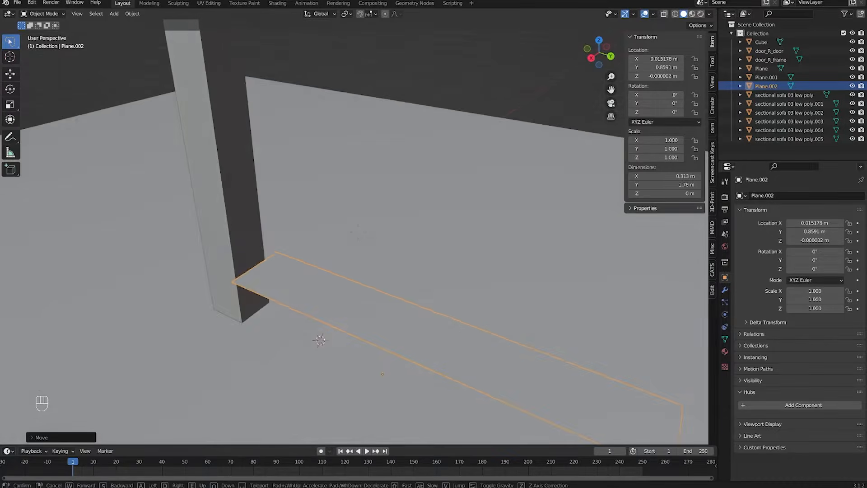
pyautogui.press('a')
pyautogui.press('d')
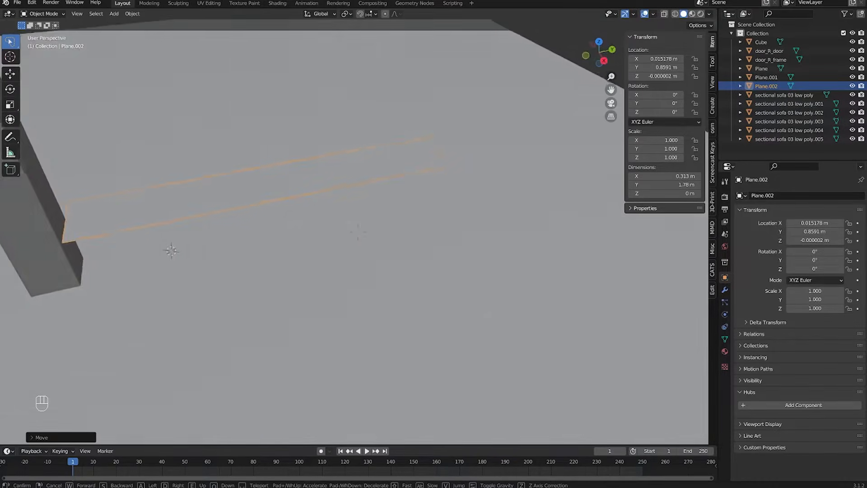
pyautogui.press('d')
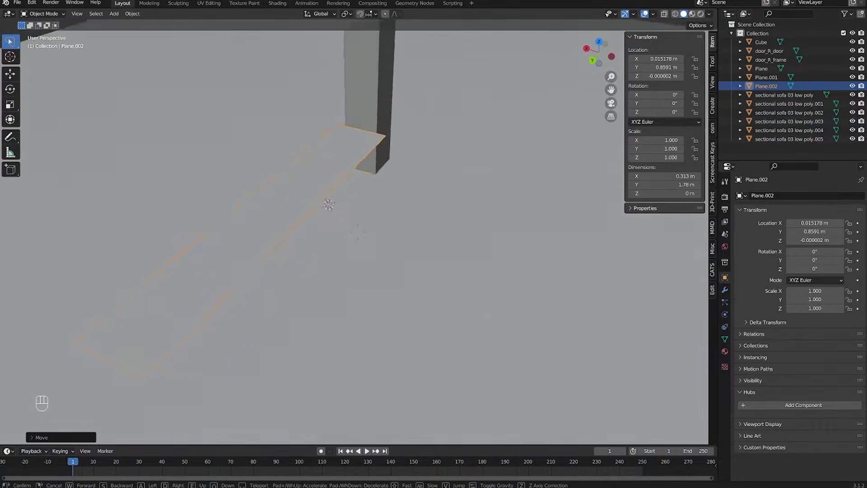
pyautogui.press('a')
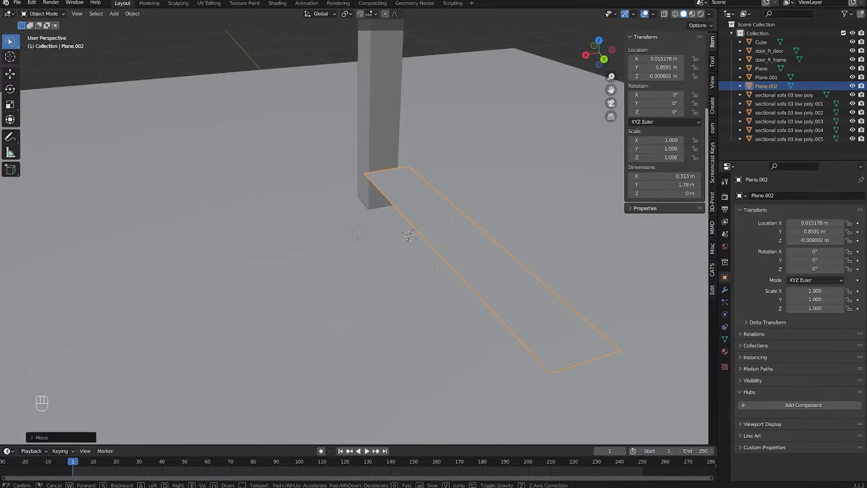
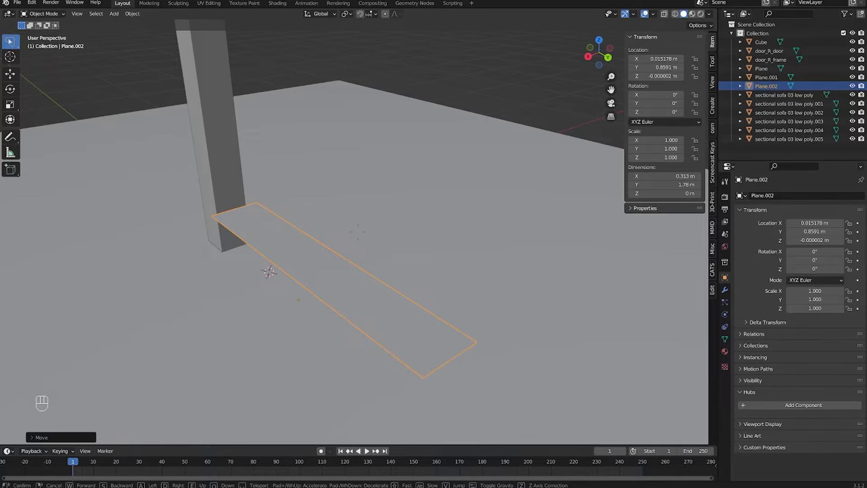
pyautogui.click(357, 232)
pyautogui.scroll(-1, 359, 233)
pyautogui.moveTo(361, 234); pyautogui.dragTo(285, 217, button='middle')
# Step: In Edit Mode, extrude the strip's front long edge about 0.03 m down along Z to form a thin lip
pyautogui.press('Tab')
pyautogui.press('2')
pyautogui.click(298, 261)
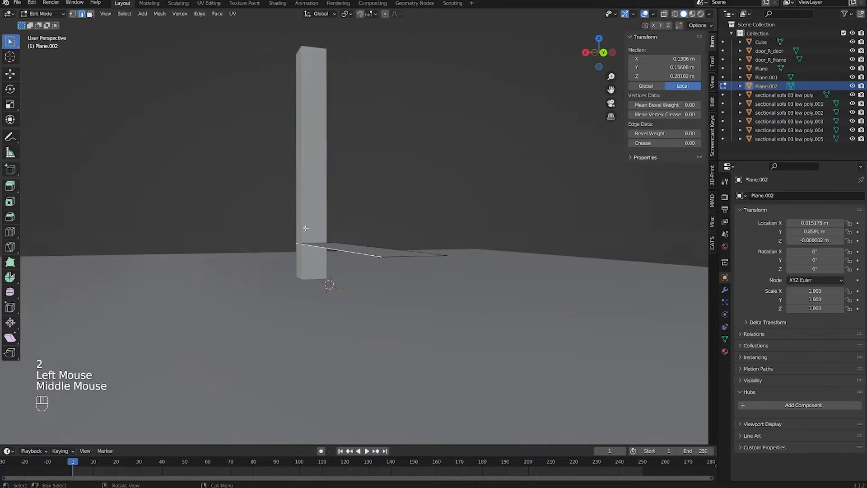
pyautogui.press('e')
pyautogui.press('z')
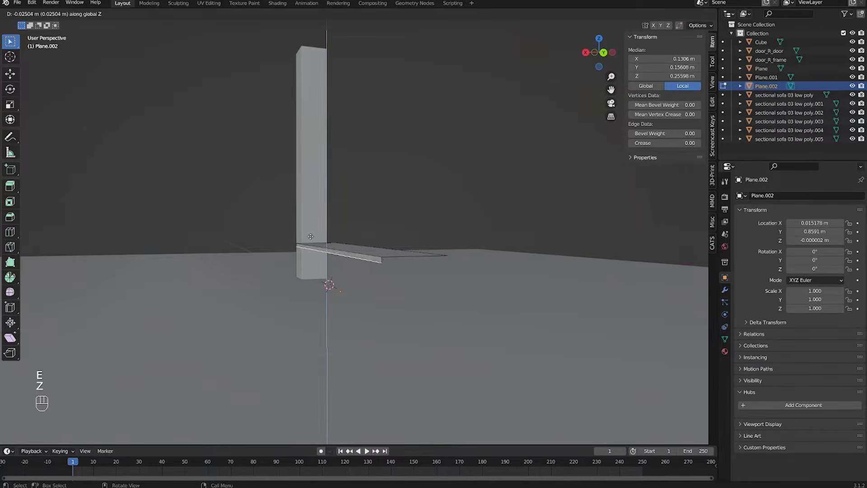
pyautogui.keyDown('shift'); pyautogui.click(311, 238); pyautogui.keyUp('shift')
pyautogui.moveTo(310, 237); pyautogui.dragTo(321, 288, button='middle')
pyautogui.scroll(1, 281, 237)
pyautogui.scroll(1, 281, 237)
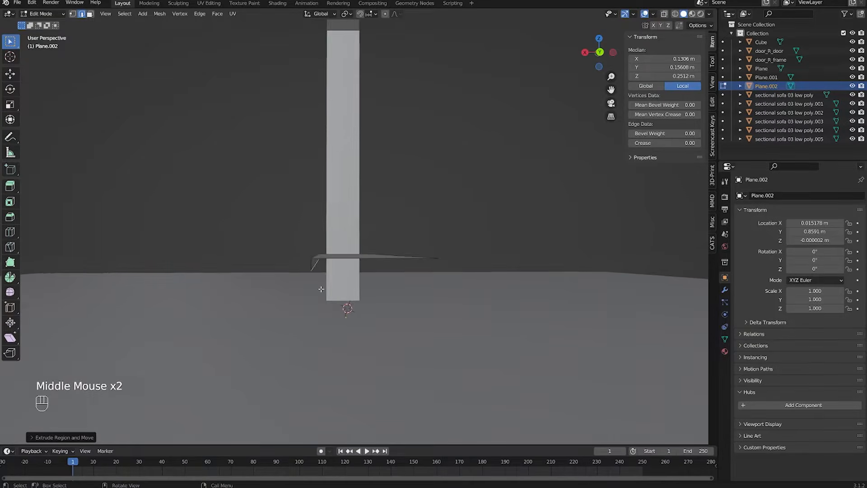
# Step: Extrude the lip's lower edge inward along X, underneath the strip
pyautogui.scroll(-1, 321, 289)
pyautogui.press('e')
pyautogui.press('y')
pyautogui.press('x')
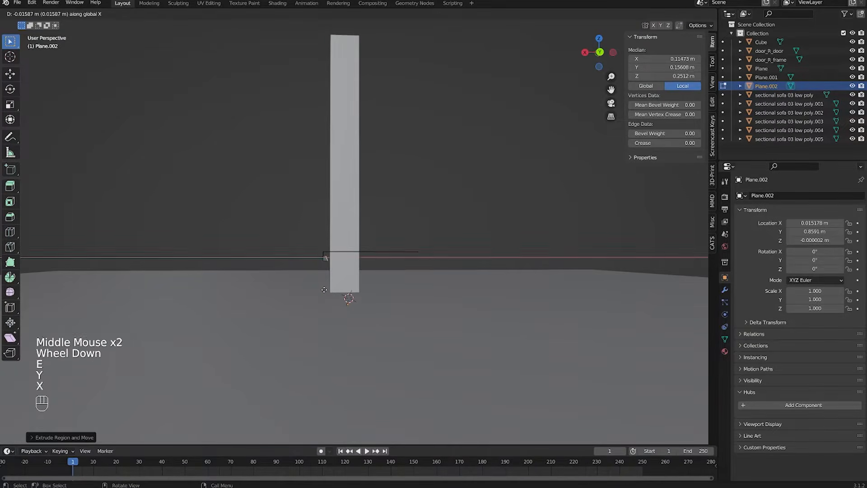
pyautogui.click(330, 288)
pyautogui.moveTo(330, 288); pyautogui.dragTo(377, 287, button='middle')
pyautogui.press('Tab')
pyautogui.moveTo(420, 265); pyautogui.dragTo(387, 270, button='middle')
pyautogui.moveTo(324, 254); pyautogui.dragTo(350, 265, button='middle')
pyautogui.press('Tab')
# Step: Try to adjust the inner lip edge with Edge Slide, and undo each slide
pyautogui.press('g')
pyautogui.press('g')
pyautogui.click(345, 266)
pyautogui.hotkey('ctrl', 'z')
pyautogui.press('g')
pyautogui.press('g')
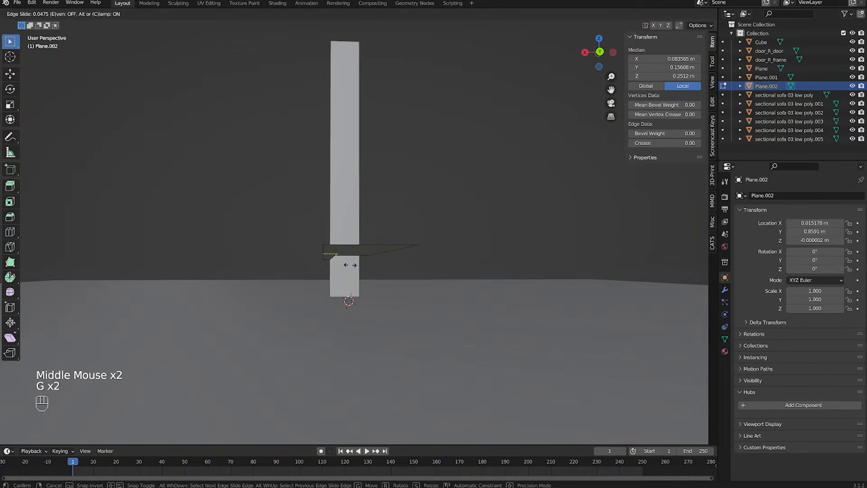
pyautogui.click(349, 265)
pyautogui.hotkey('ctrl', 'z')
# Step: Move the inner lip edge along X to about 0.1 m, setting how far the lip overhangs
pyautogui.press('g')
pyautogui.press('y')
pyautogui.press('x')
pyautogui.click(347, 264)
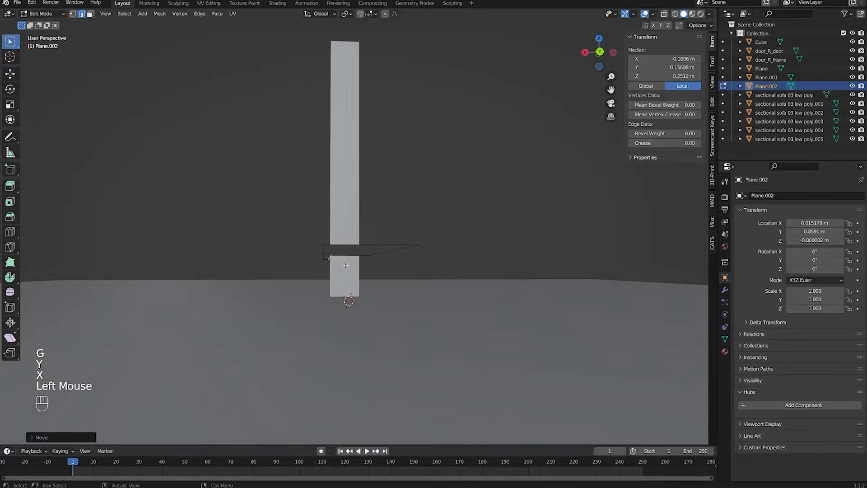
# Step: Extrude the inner lip edge down along Z as a riser, for an overall height of about 0.172 m, and return to Object Mode
pyautogui.press('e')
pyautogui.press('z')
pyautogui.click(345, 276)
pyautogui.moveTo(345, 277); pyautogui.dragTo(409, 302, button='middle')
pyautogui.press('Tab')
pyautogui.scroll(-1, 397, 273)
pyautogui.scroll(3, 400, 262)
pyautogui.moveTo(399, 262)
pyautogui.mouseDown(button='middle')
pyautogui.moveTo(402, 253)
pyautogui.moveTo(385, 256)
pyautogui.mouseUp(button='middle')
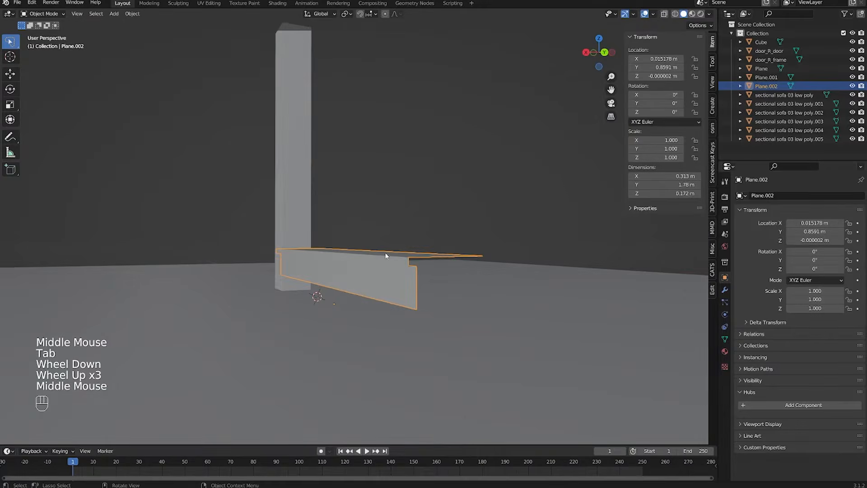
# Step: Lower the stair step along Z to about -0.114 m so that its riser meets the floor
pyautogui.press('g')
pyautogui.press('z')
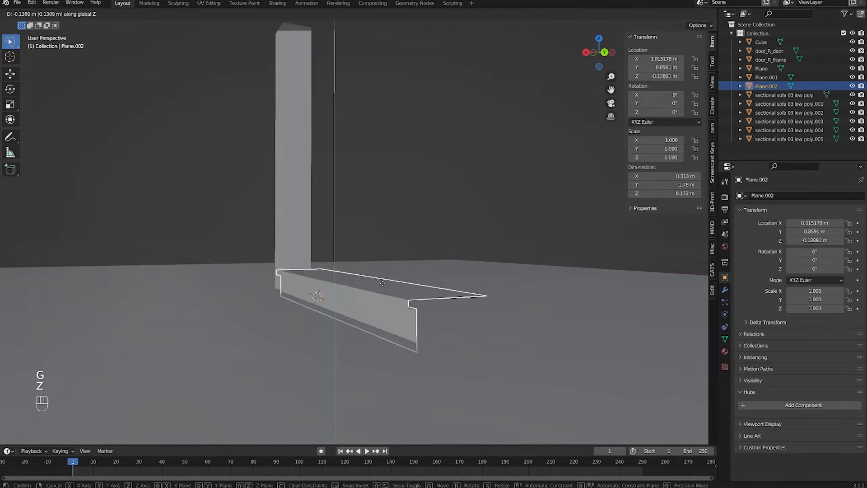
pyautogui.keyDown('shift'); pyautogui.click(389, 233); pyautogui.keyUp('shift')
pyautogui.scroll(-2, 390, 234)
pyautogui.moveTo(390, 234); pyautogui.dragTo(420, 300, button='middle')
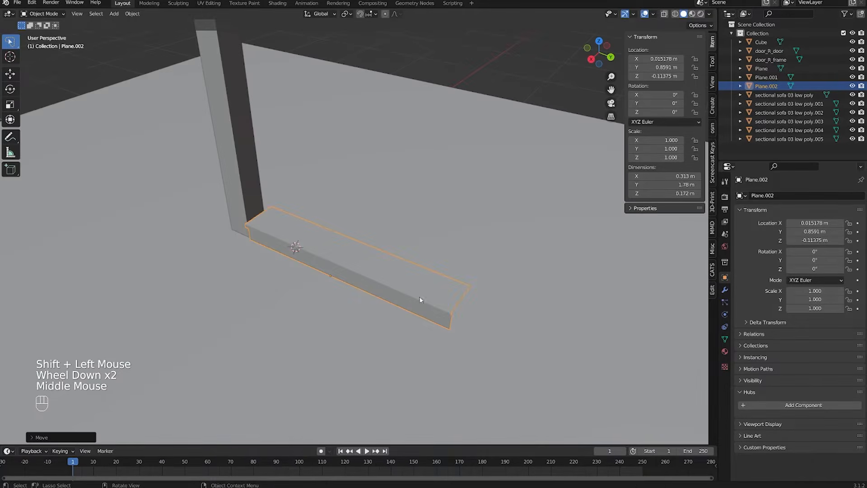
# Step: Add an Array modifier to the stair step
pyautogui.moveTo(712, 273); pyautogui.dragTo(497, 248, button='middle')
pyautogui.click(725, 289)
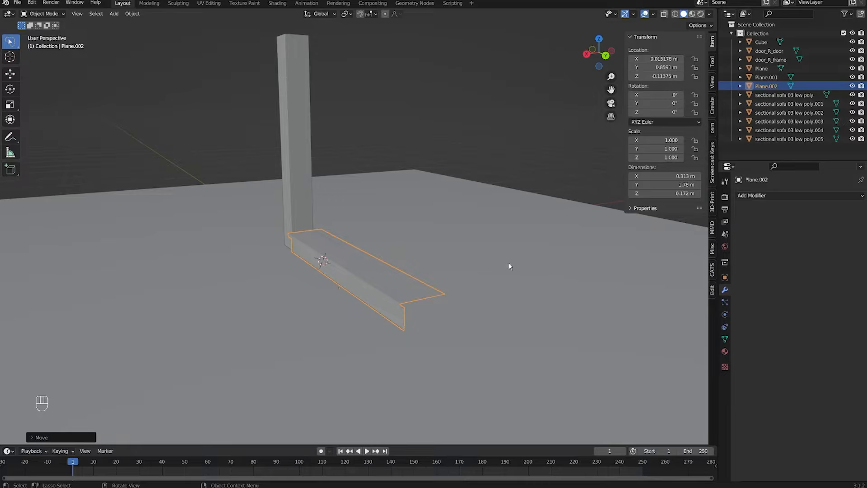
pyautogui.click(759, 195)
pyautogui.moveTo(536, 218); pyautogui.dragTo(547, 211, button='middle')
pyautogui.click(789, 195)
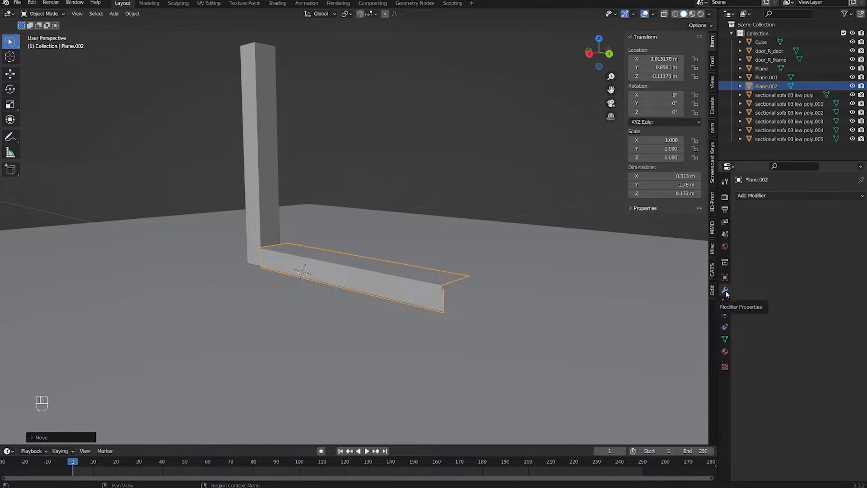
pyautogui.click(754, 195)
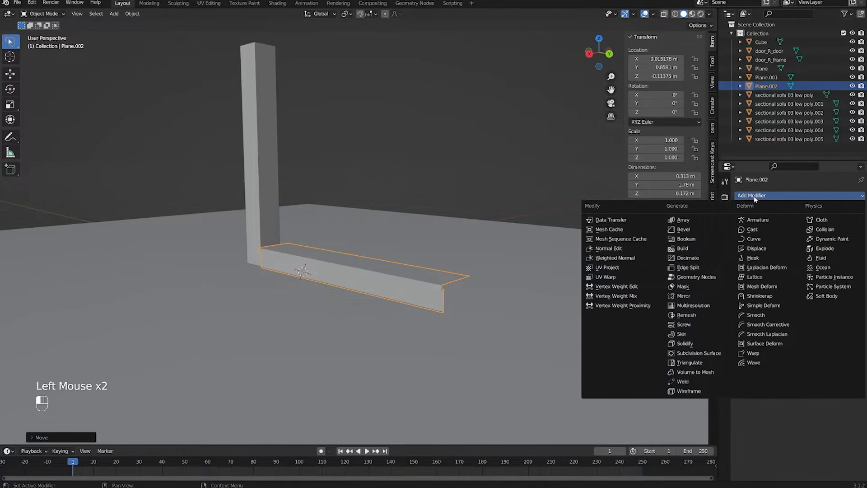
pyautogui.click(694, 219)
pyautogui.moveTo(583, 244); pyautogui.dragTo(570, 258, button='middle')
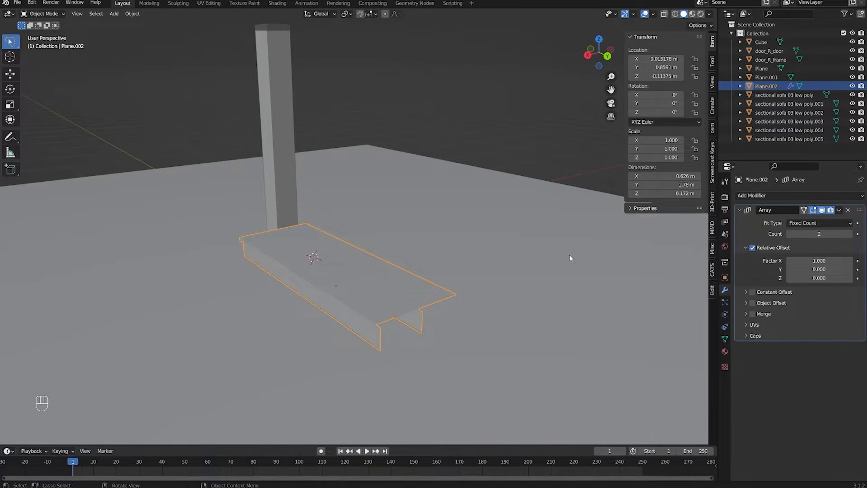
pyautogui.scroll(1, 570, 255)
pyautogui.moveTo(570, 254); pyautogui.dragTo(592, 255, button='middle')
pyautogui.moveTo(506, 248); pyautogui.dragTo(587, 251, button='middle')
# Step: Set the Array modifier's relative offset factors to -1 on X and 1 on Z
pyautogui.click(820, 261)
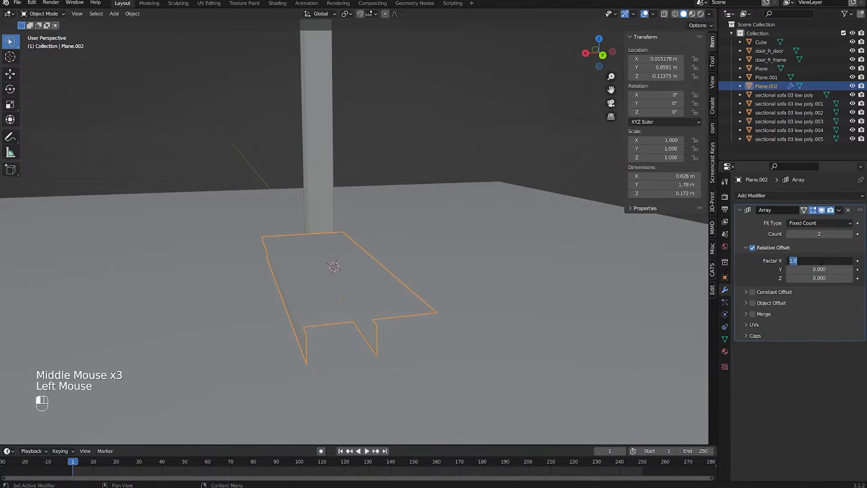
pyautogui.write('-1')
pyautogui.press('Return')
pyautogui.moveTo(470, 258); pyautogui.dragTo(443, 249, button='middle')
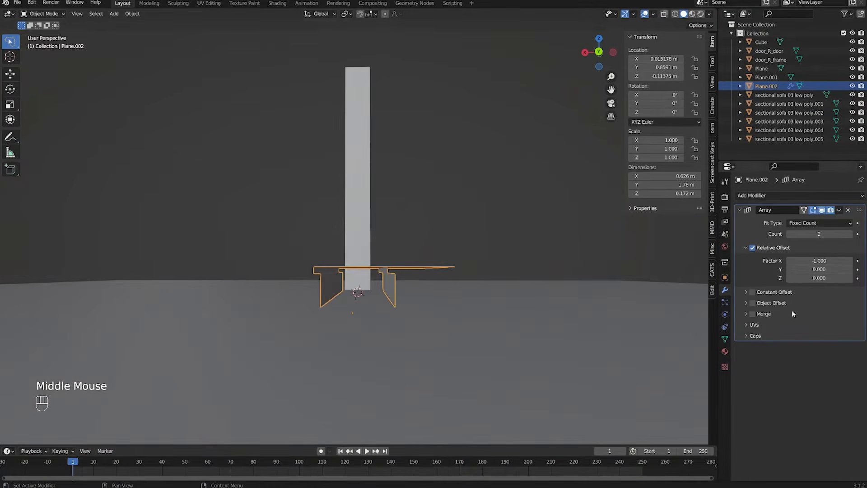
pyautogui.click(818, 277)
pyautogui.write('1')
pyautogui.press('Return')
pyautogui.moveTo(520, 253); pyautogui.dragTo(676, 265, button='middle')
pyautogui.moveTo(564, 261); pyautogui.dragTo(466, 273, button='middle')
# Step: Enter Edit Mode on the stair step with face selection and select the lower step's tread face
pyautogui.press('Tab')
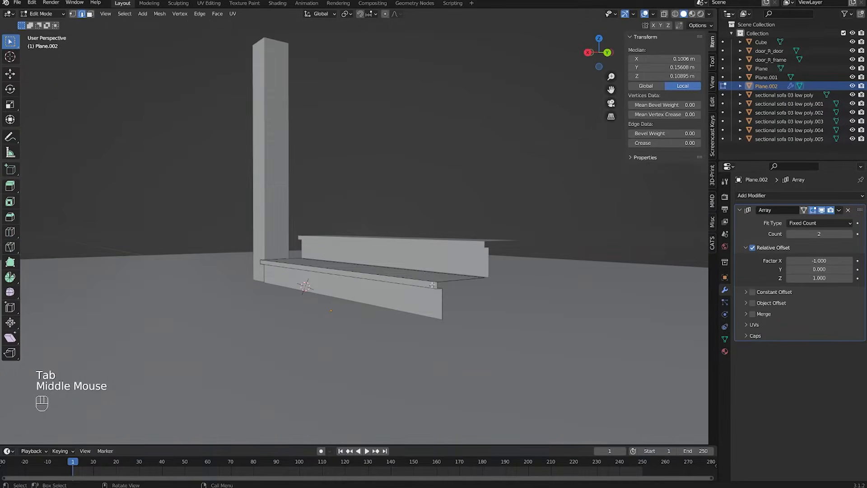
pyautogui.press('3')
pyautogui.moveTo(416, 287); pyautogui.dragTo(382, 243, button='middle')
pyautogui.scroll(1, 433, 289)
pyautogui.click(339, 273)
pyautogui.click(339, 267)
pyautogui.click(346, 284)
pyautogui.moveTo(339, 267); pyautogui.dragTo(363, 308, button='middle')
pyautogui.scroll(1, 356, 317)
pyautogui.scroll(-1, 356, 317)
pyautogui.scroll(-1, 356, 317)
pyautogui.scroll(2, 356, 262)
pyautogui.scroll(1, 356, 262)
pyautogui.scroll(-1, 364, 308)
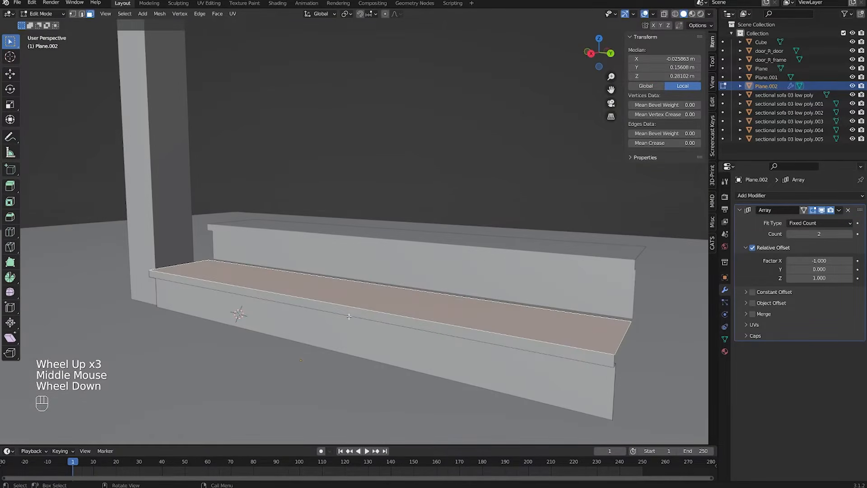
pyautogui.moveTo(342, 349); pyautogui.dragTo(334, 350, button='middle')
pyautogui.scroll(-1, 334, 350)
# Step: Show the scene in wireframe shading and box-select the lower step's tread and lip faces
pyautogui.hotkey('shift', 'z')
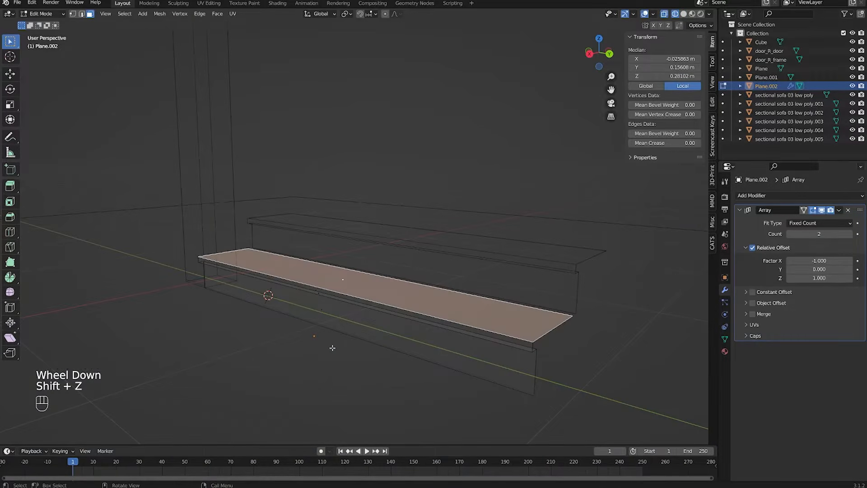
pyautogui.scroll(1, 334, 348)
pyautogui.scroll(-3, 334, 350)
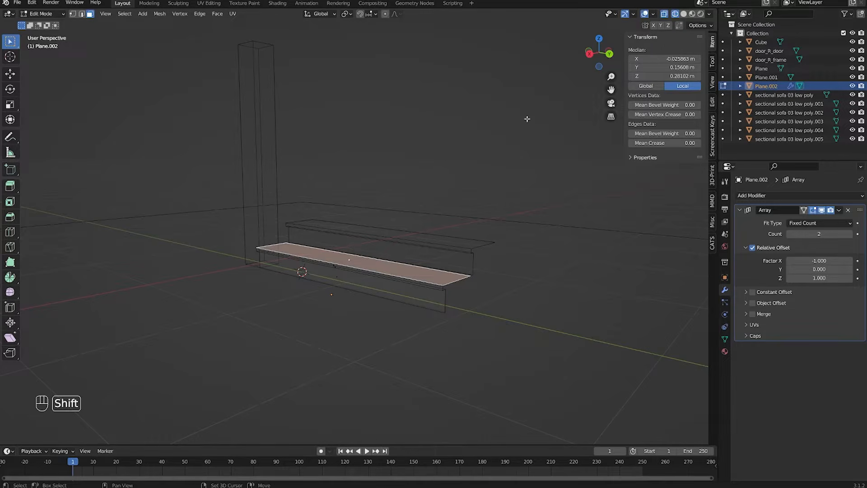
pyautogui.hotkey('shift', 'z')
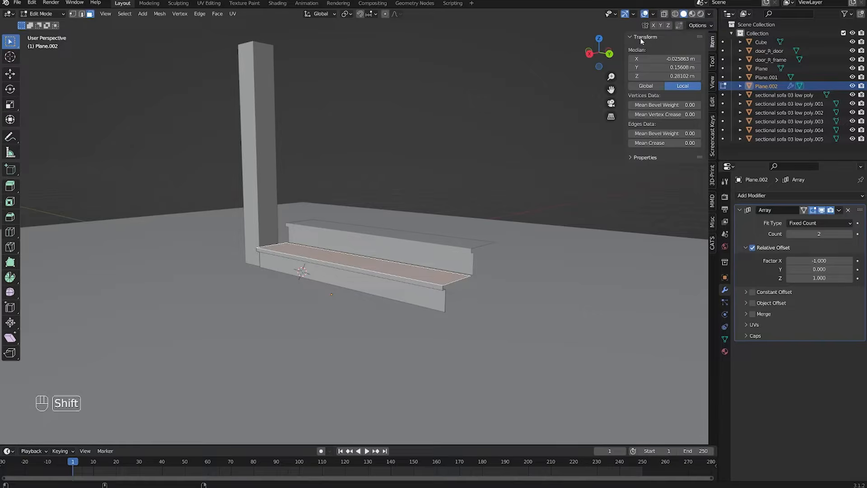
pyautogui.hotkey('shift', 'z')
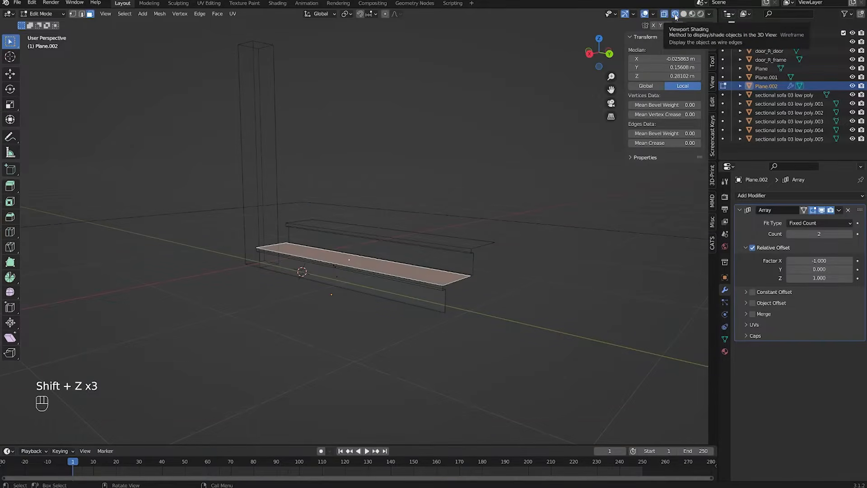
pyautogui.scroll(3, 466, 162)
pyautogui.moveTo(467, 162); pyautogui.dragTo(405, 283, button='middle')
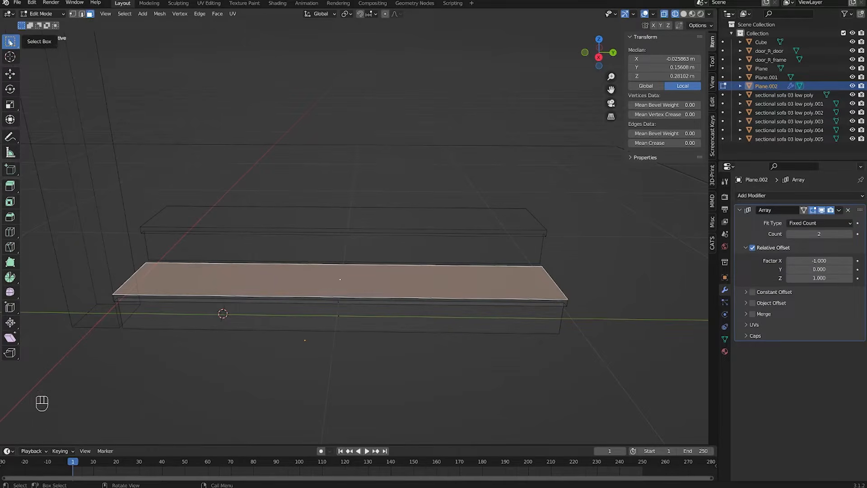
pyautogui.moveTo(280, 253); pyautogui.dragTo(297, 264, button='middle')
pyautogui.moveTo(297, 264); pyautogui.dragTo(356, 302)
pyautogui.moveTo(355, 302); pyautogui.dragTo(271, 245, button='middle')
pyautogui.moveTo(271, 245); pyautogui.dragTo(376, 302)
pyautogui.moveTo(270, 263); pyautogui.dragTo(369, 303)
# Step: Try the Select Lasso tool on the step's faces and cycle through the selection tools back to Select Box
pyautogui.press('w')
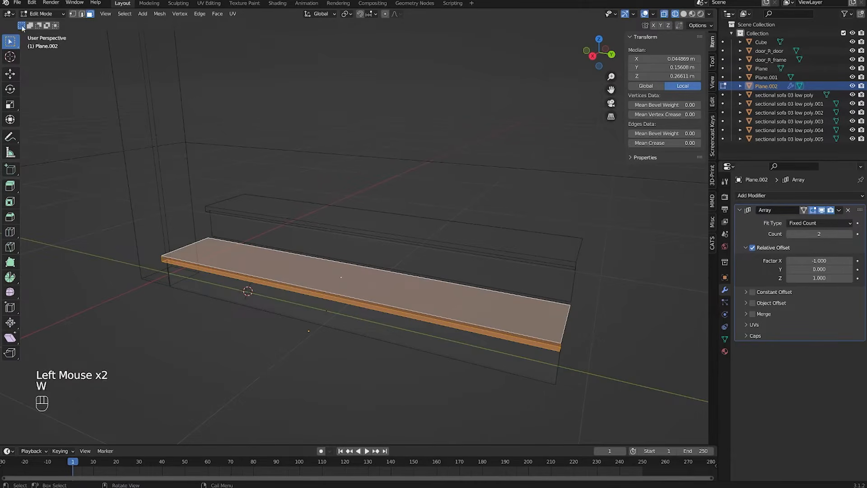
pyautogui.click(16, 44)
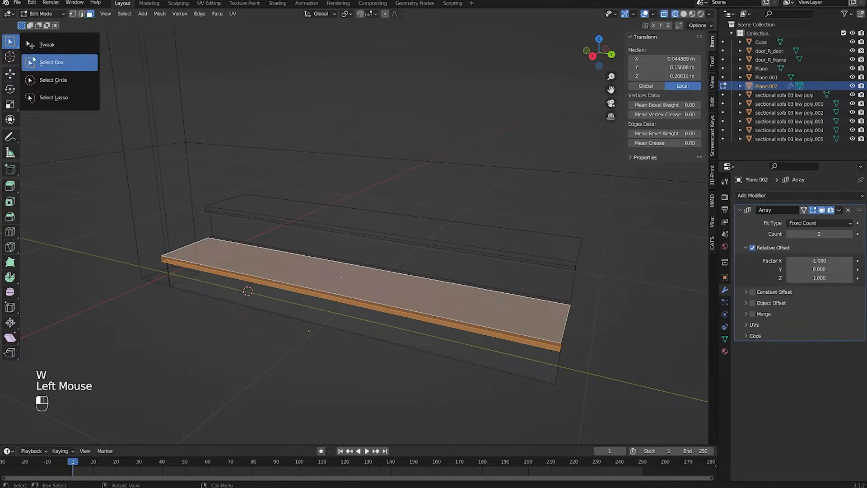
pyautogui.click(53, 96)
pyautogui.moveTo(255, 260); pyautogui.dragTo(263, 241, button='middle')
pyautogui.moveTo(352, 303)
pyautogui.mouseDown()
pyautogui.moveTo(323, 304)
pyautogui.moveTo(367, 268)
pyautogui.mouseUp()
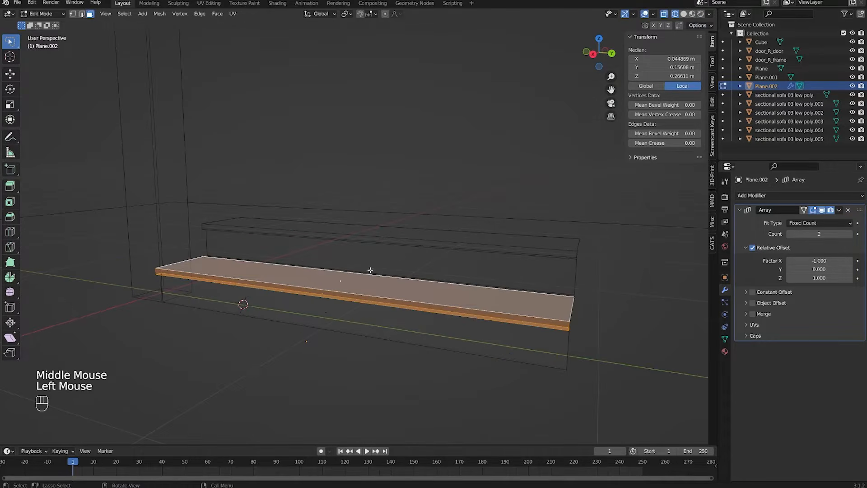
pyautogui.press('w')
pyautogui.press('w')
pyautogui.press('w')
pyautogui.press('w')
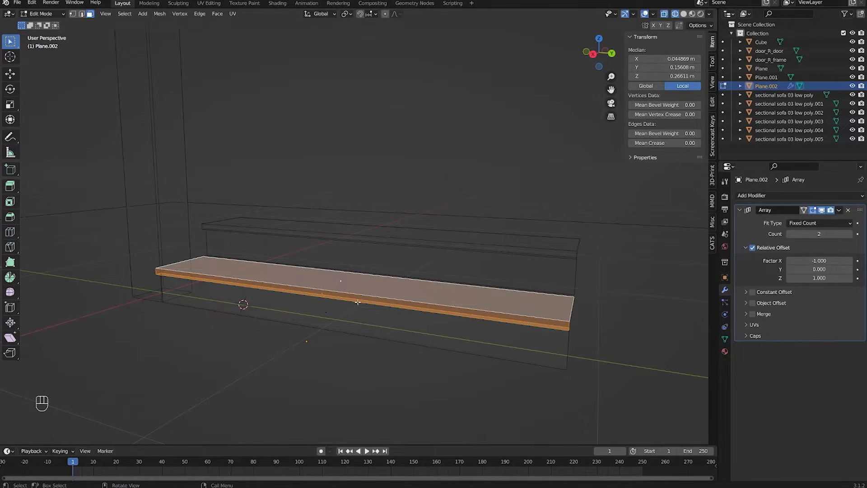
# Step: Raise the selected tread and lip faces along Z by about 0.05 m in solid shading, and return to Object Mode
pyautogui.moveTo(369, 304); pyautogui.dragTo(334, 308, button='middle')
pyautogui.hotkey('shift', 'z')
pyautogui.scroll(-2, 334, 308)
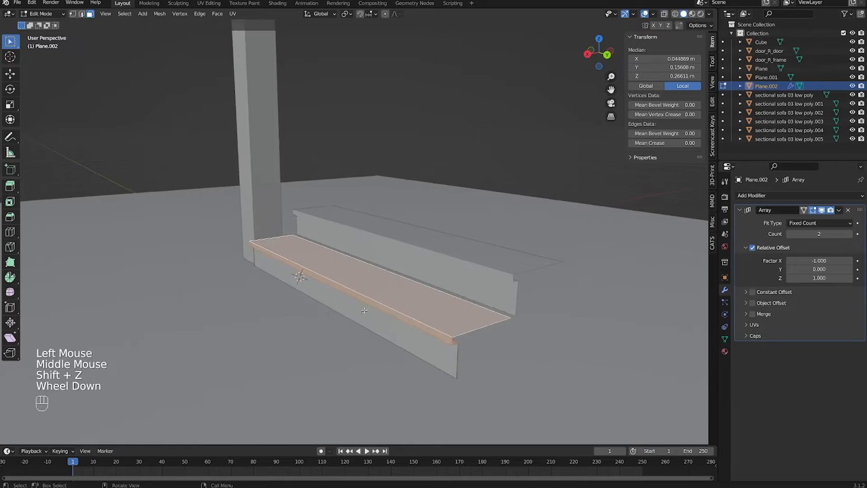
pyautogui.moveTo(396, 305); pyautogui.dragTo(375, 277, button='middle')
pyautogui.scroll(3, 370, 294)
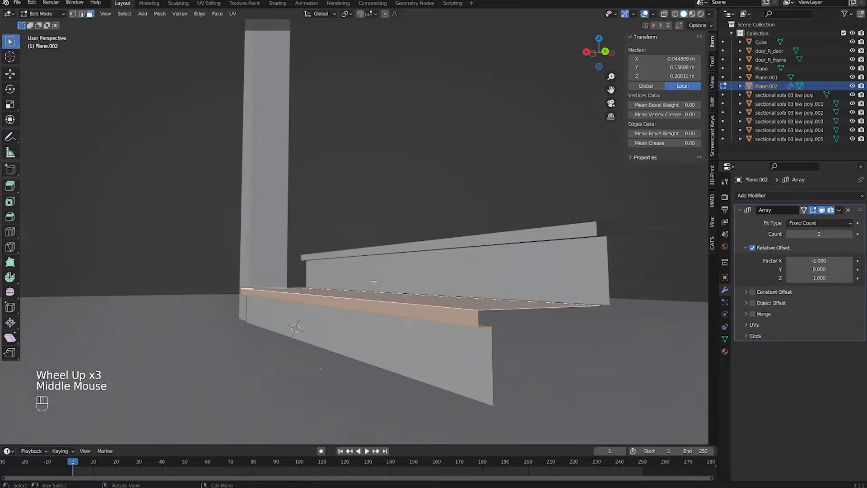
pyautogui.press('g')
pyautogui.press('z')
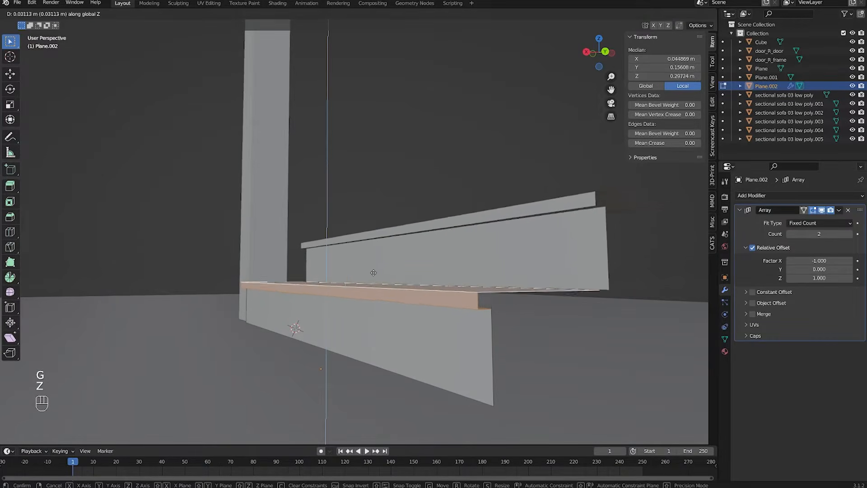
pyautogui.click(373, 266)
pyautogui.scroll(-1, 374, 268)
pyautogui.moveTo(375, 271); pyautogui.dragTo(343, 307, button='middle')
pyautogui.press('Tab')
# Step: Examine how the two stair steps meet and how deep their treads are by walking around them
pyautogui.scroll(1, 347, 323)
pyautogui.hotkey('shift', '`')
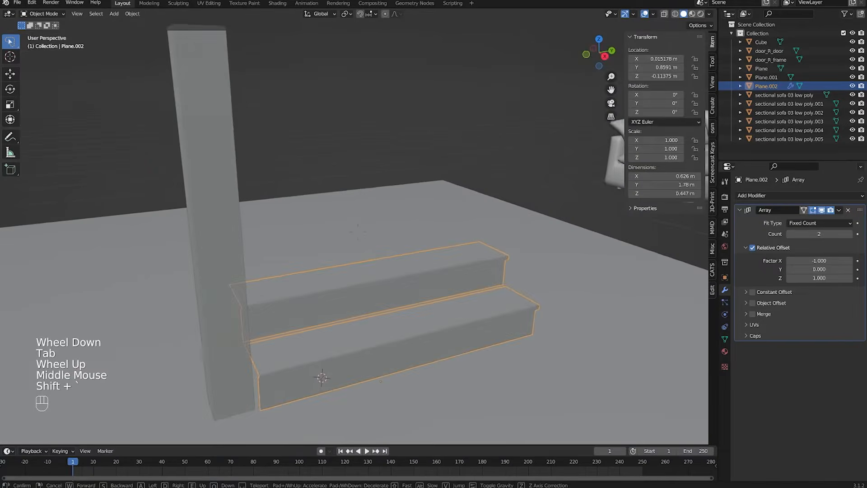
pyautogui.press('a')
pyautogui.press('w')
pyautogui.press('d')
pyautogui.press('w')
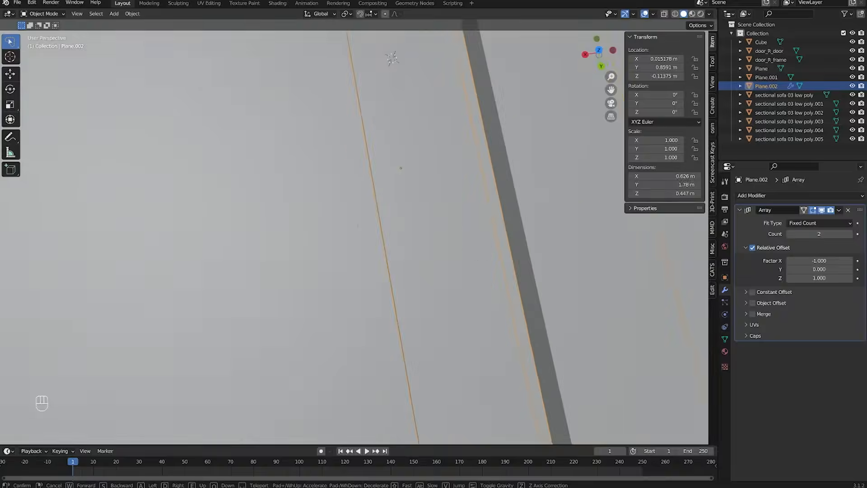
pyautogui.press('s')
pyautogui.click(336, 239)
pyautogui.scroll(-1, 336, 238)
pyautogui.moveTo(335, 238); pyautogui.dragTo(333, 212, button='middle')
pyautogui.scroll(-3, 212, 182)
pyautogui.press('KP_Decimal')
# Step: Move the tread's rear edge along X by about 0.04 m in Edit Mode, making the tread shallower
pyautogui.press('Tab')
pyautogui.press('Tab')
pyautogui.press('Tab')
pyautogui.press('2')
pyautogui.click(307, 217)
pyautogui.scroll(1, 307, 216)
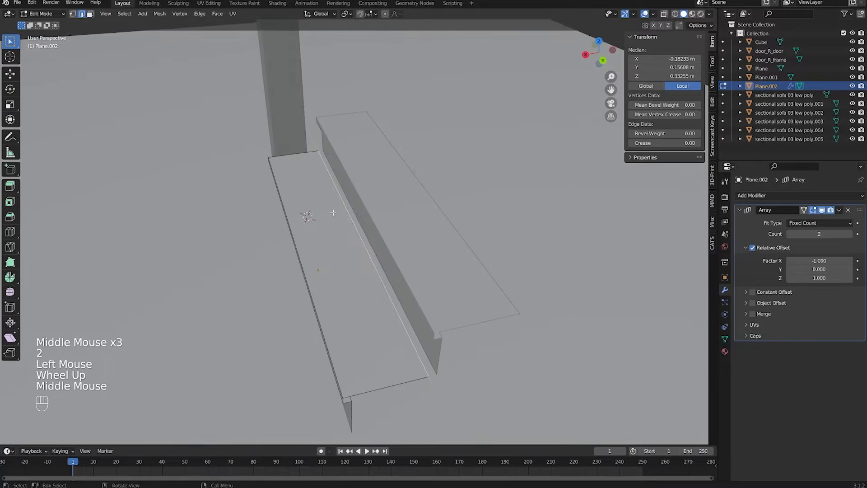
pyautogui.press('g')
pyautogui.press('y')
pyautogui.press('x')
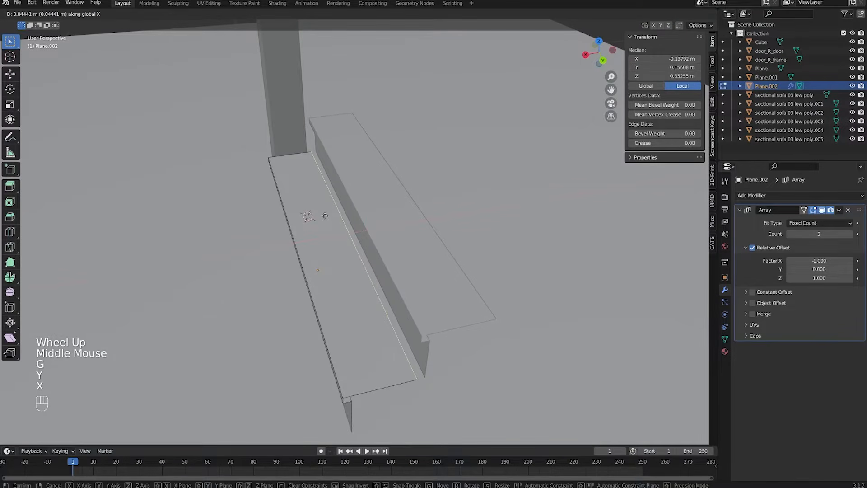
pyautogui.click(325, 215)
# Step: Select the tread and lip faces in wireframe and lower them along Z for an overall stair height of about 0.407 m
pyautogui.moveTo(325, 215); pyautogui.dragTo(310, 315, button='middle')
pyautogui.click(298, 279)
pyautogui.press('3')
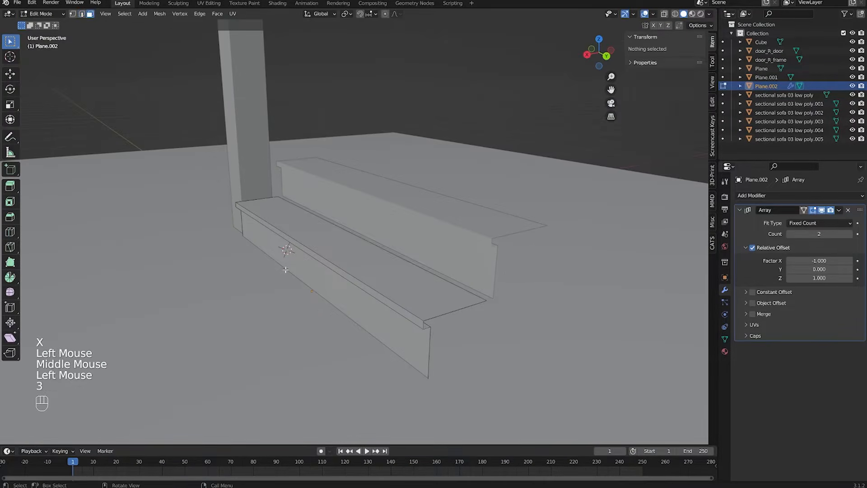
pyautogui.hotkey('shift', 'z')
pyautogui.moveTo(285, 270); pyautogui.dragTo(302, 262, button='middle')
pyautogui.click(294, 222)
pyautogui.moveTo(294, 221); pyautogui.dragTo(283, 254, button='middle')
pyautogui.press('g')
pyautogui.press('z')
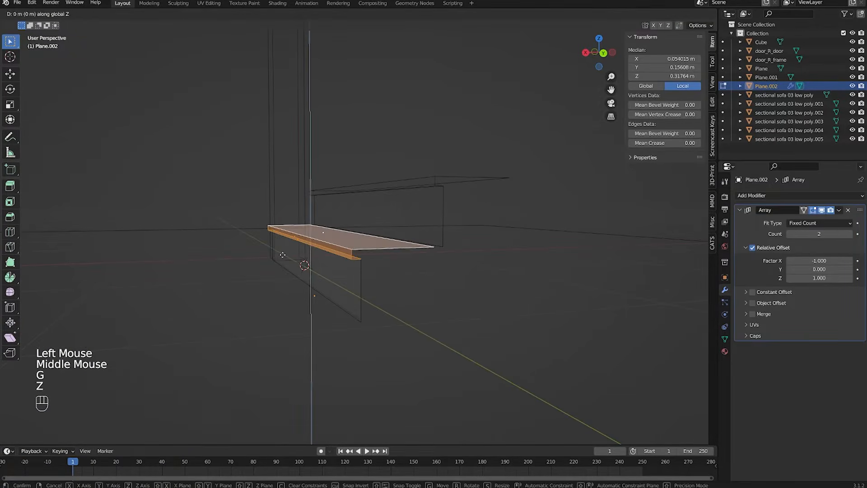
pyautogui.click(282, 255)
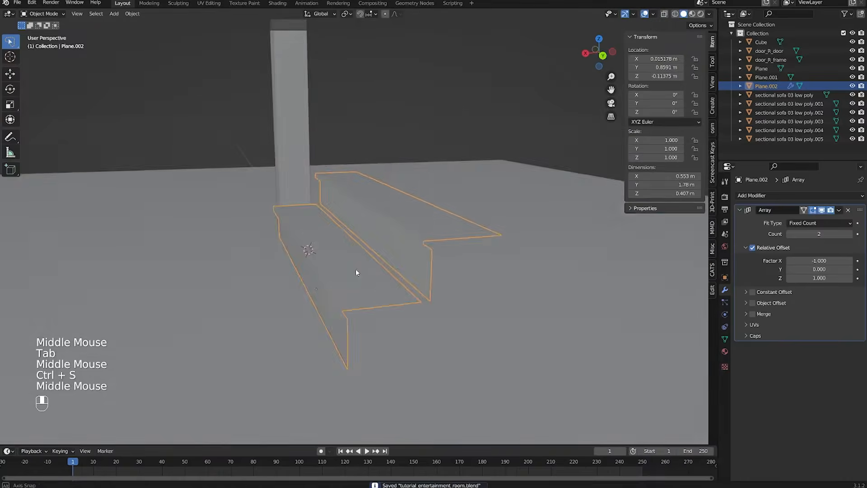
# Step: Examine the two-step stair in perspective and in right and front orthographic views, using solid and wireframe shading
pyautogui.scroll(2, 356, 270)
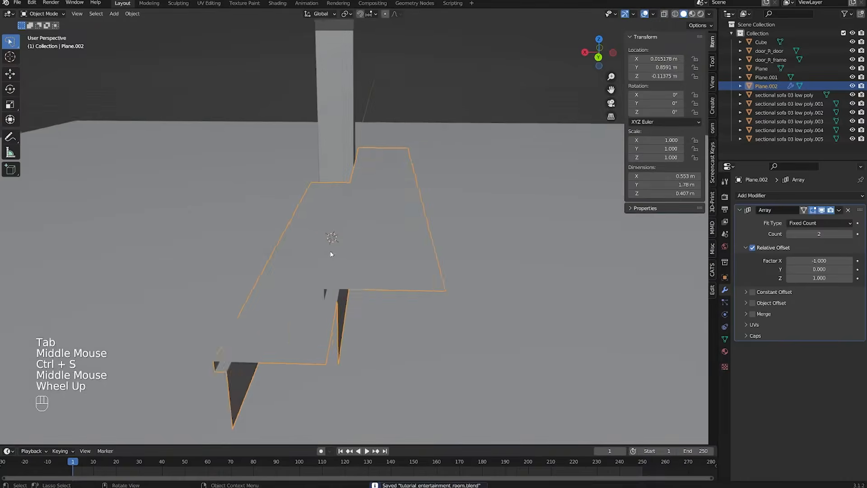
pyautogui.moveTo(337, 266); pyautogui.dragTo(377, 263, button='middle')
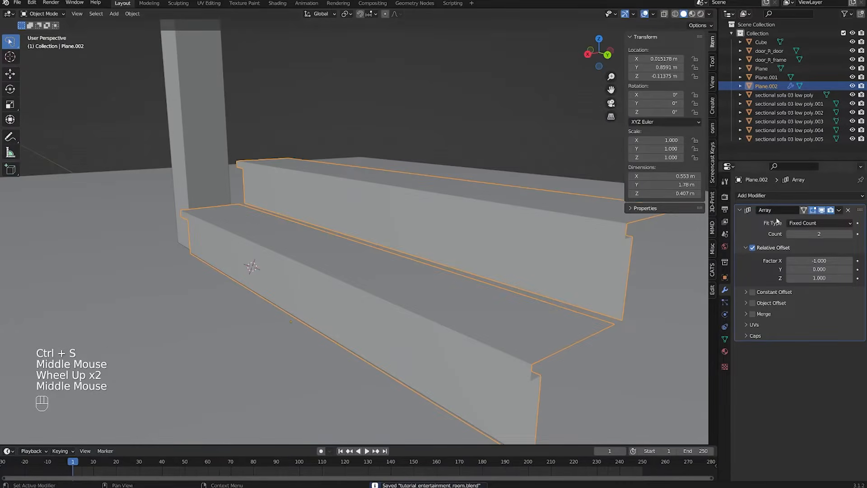
pyautogui.moveTo(387, 258); pyautogui.dragTo(371, 259, button='middle')
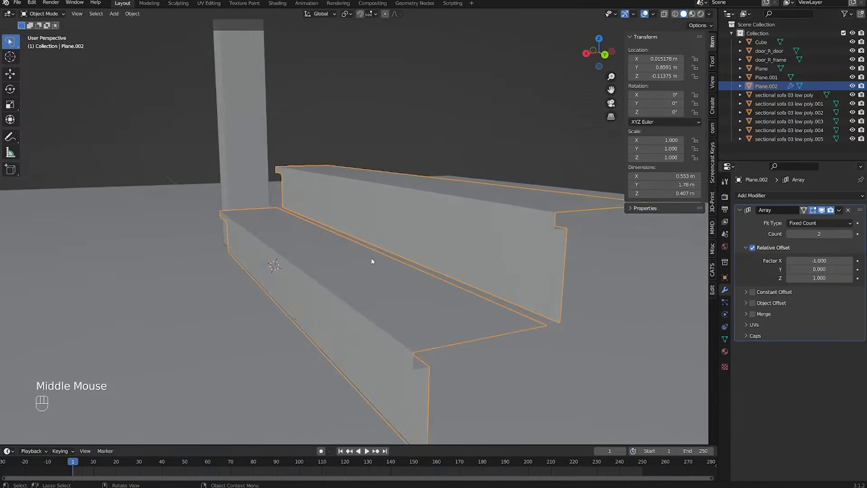
pyautogui.scroll(-4, 384, 231)
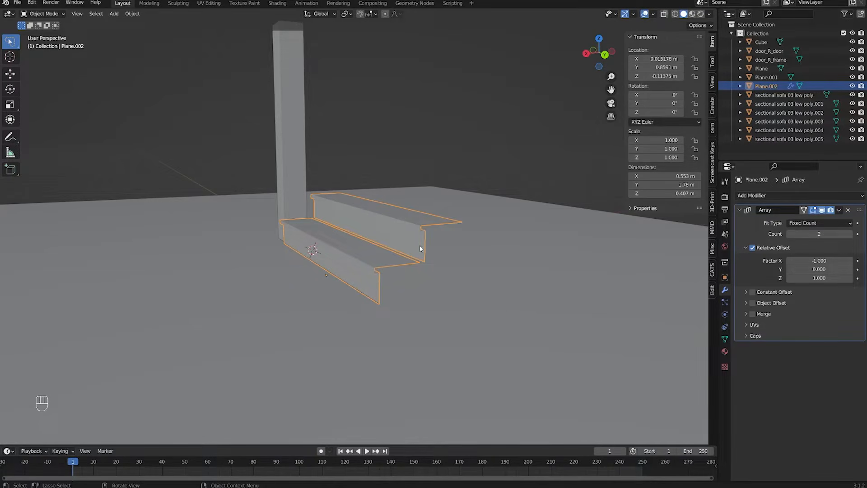
pyautogui.press('KP_3')
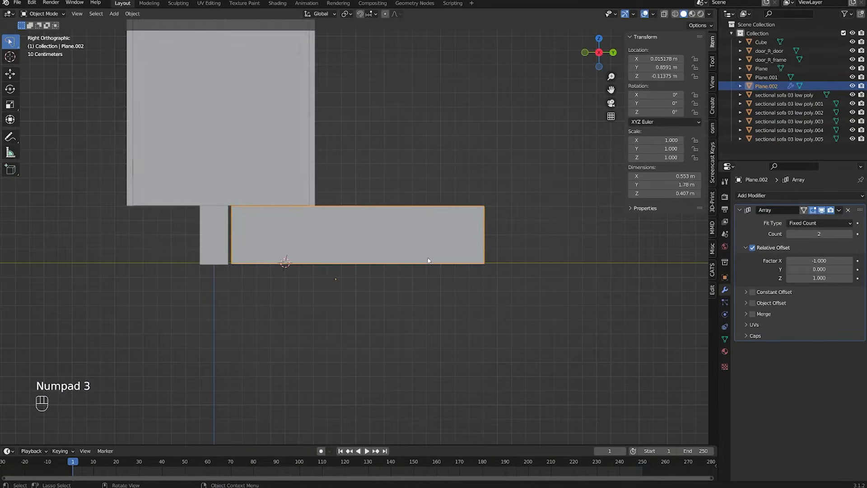
pyautogui.keyDown('shift'); pyautogui.moveTo(397, 245); pyautogui.dragTo(467, 299, button='middle'); pyautogui.keyUp('shift')
pyautogui.keyDown('shift'); pyautogui.scroll(1, 468, 299); pyautogui.keyUp('shift')
pyautogui.hotkey('shift', 'z')
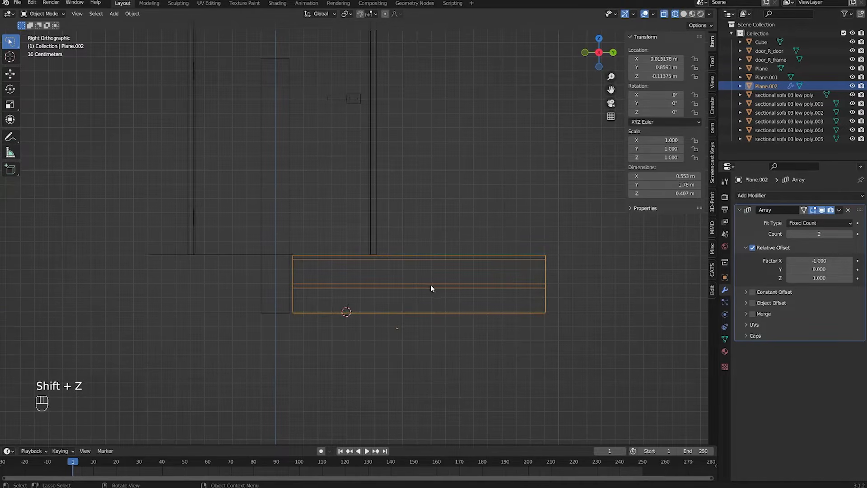
pyautogui.press('KP_1')
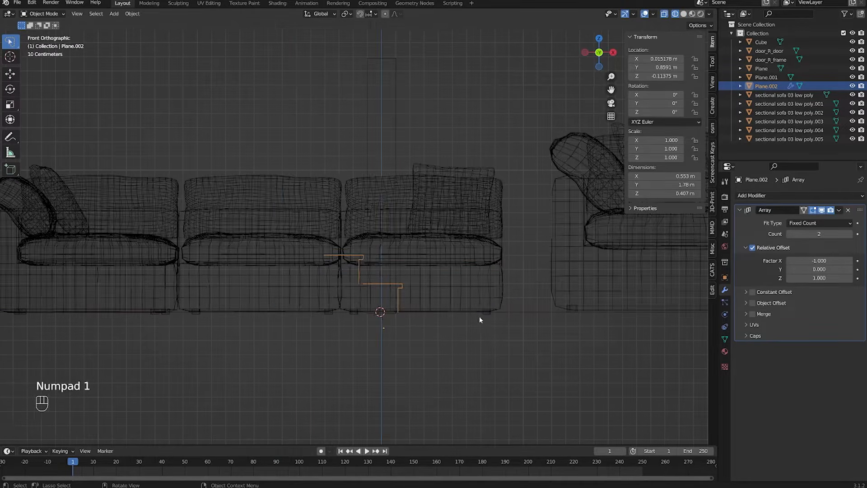
pyautogui.scroll(-2, 458, 314)
pyautogui.hotkey('shift', 'z')
# Step: Move the L-shaped sofa horizontally toward negative X, and the rightmost armchair horizontally to about X 13.08 m, Y 6.59 m
pyautogui.moveTo(458, 315); pyautogui.dragTo(385, 333, button='middle')
pyautogui.scroll(-3, 385, 333)
pyautogui.click(370, 164)
pyautogui.press('g')
pyautogui.hotkey('shift', 'z')
pyautogui.click(264, 175)
pyautogui.doubleClick(493, 164)
pyautogui.press('g')
pyautogui.hotkey('shift', 'z')
pyautogui.click(542, 163)
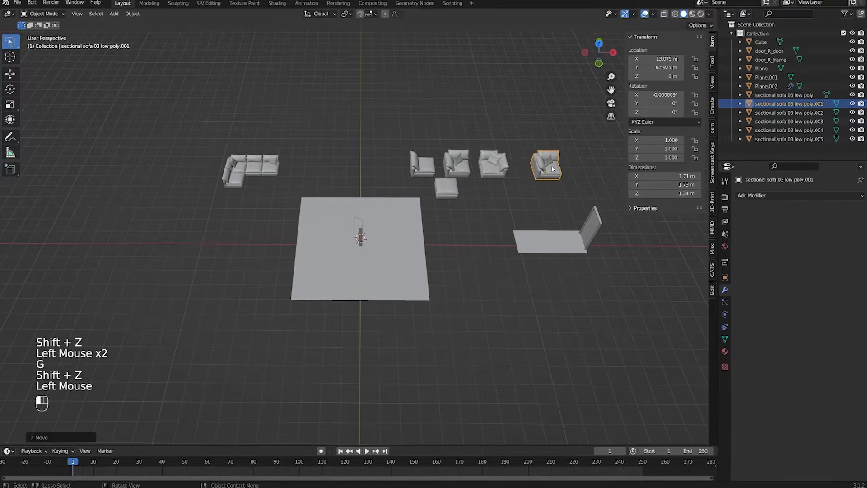
# Step: Select the stair in front wireframe view and set its Array modifier's relative offset Factor X to -0.89
pyautogui.scroll(1, 421, 174)
pyautogui.press('KP_3')
pyautogui.press('KP_1')
pyautogui.hotkey('shift', 'z')
pyautogui.scroll(6, 421, 199)
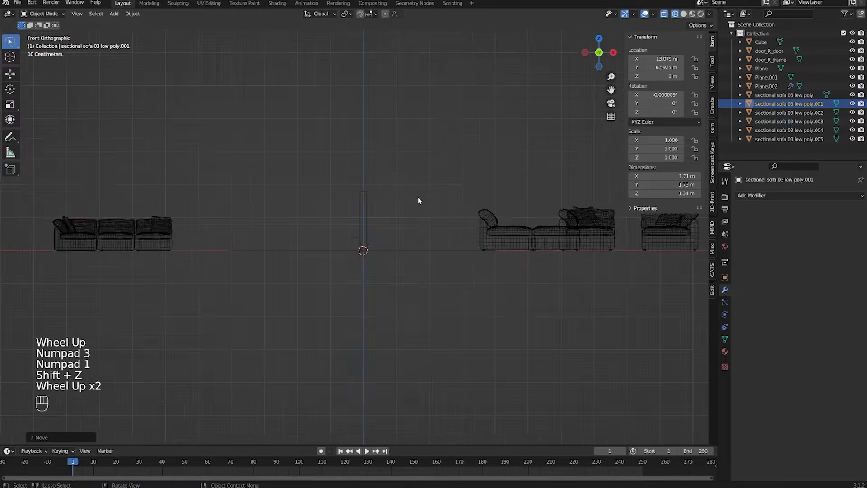
pyautogui.click(346, 259)
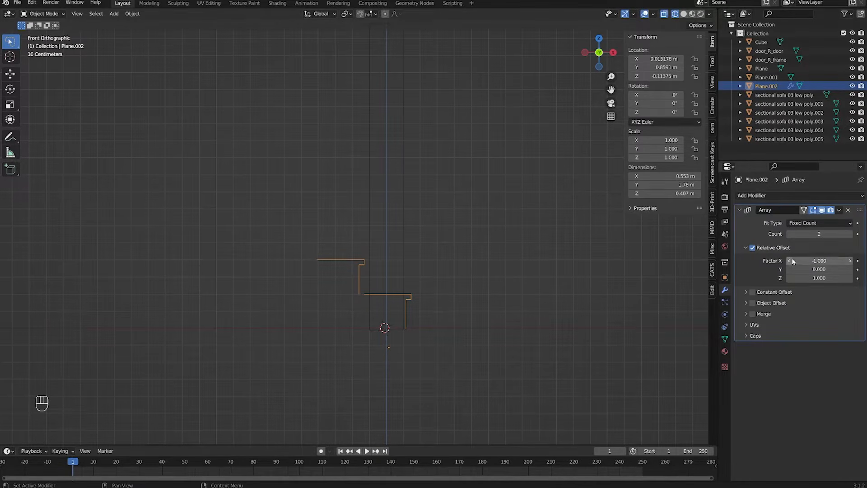
pyautogui.click(851, 263)
pyautogui.click(836, 261)
pyautogui.write('-0.89')
pyautogui.press('Return')
pyautogui.scroll(3, 354, 310)
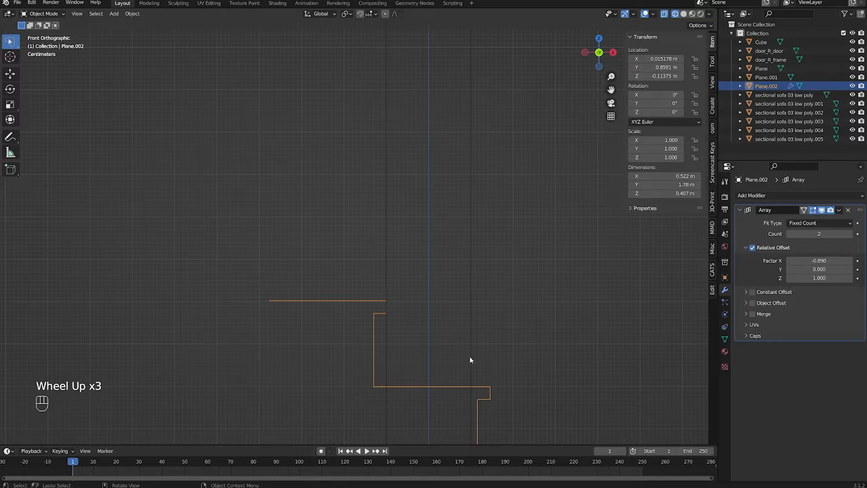
# Step: Try a relative offset Factor X of -0.88 on the stair's array and return it to -0.89
pyautogui.click(820, 260)
pyautogui.write('-0.88')
pyautogui.press('Return')
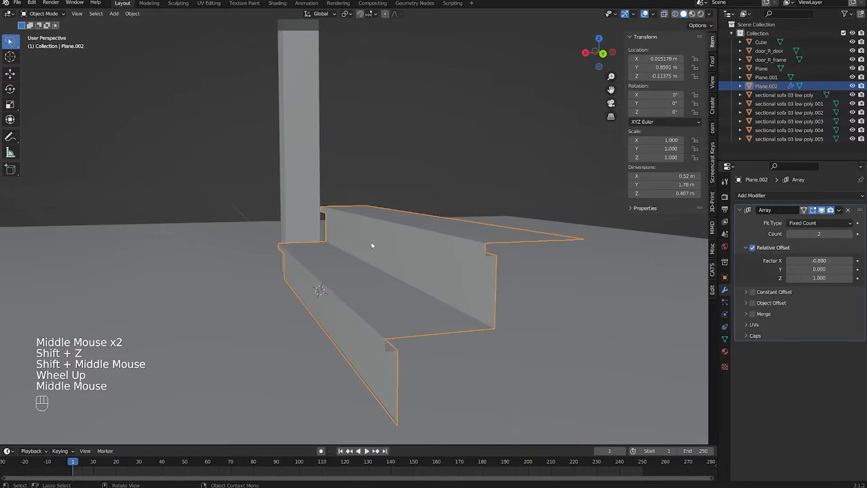
pyautogui.click(829, 260)
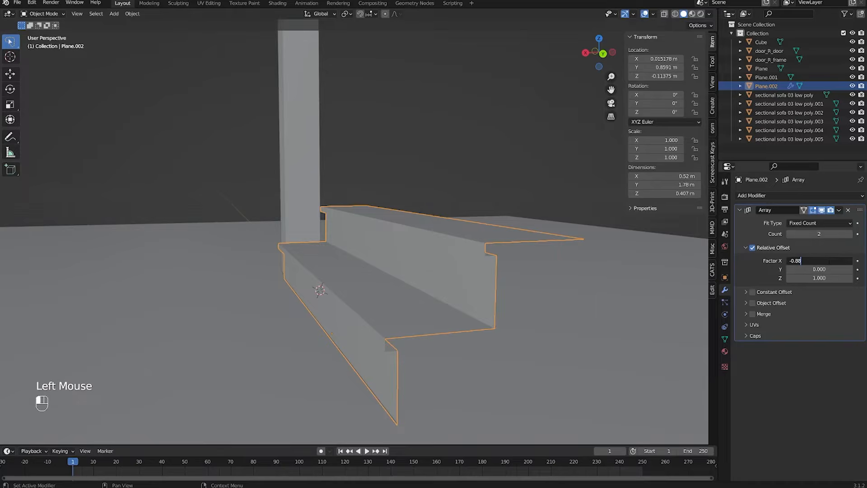
pyautogui.press('Return')
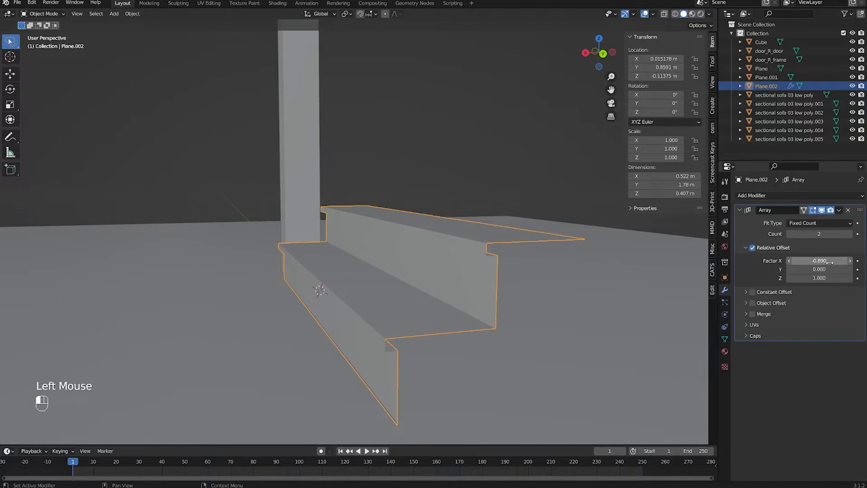
# Step: Enable Merge in the stair's Array modifier and save the file
pyautogui.click(752, 314)
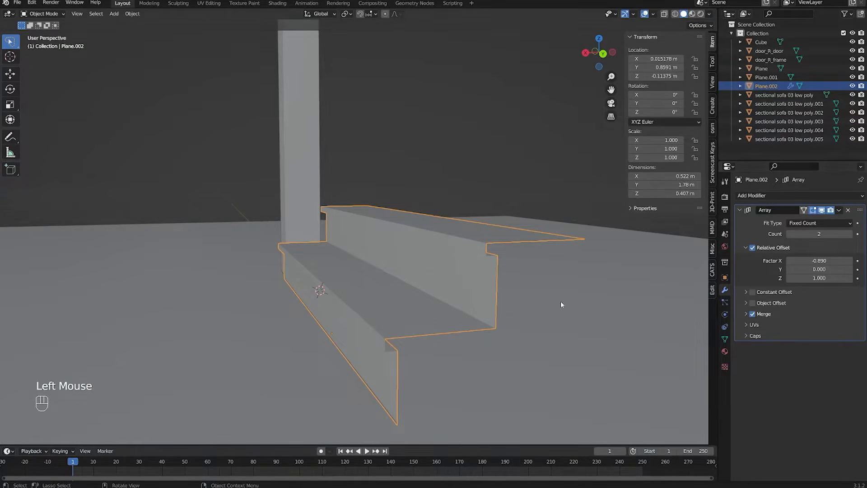
pyautogui.moveTo(616, 310); pyautogui.dragTo(499, 289, button='middle')
pyautogui.press('Tab')
pyautogui.press('1')
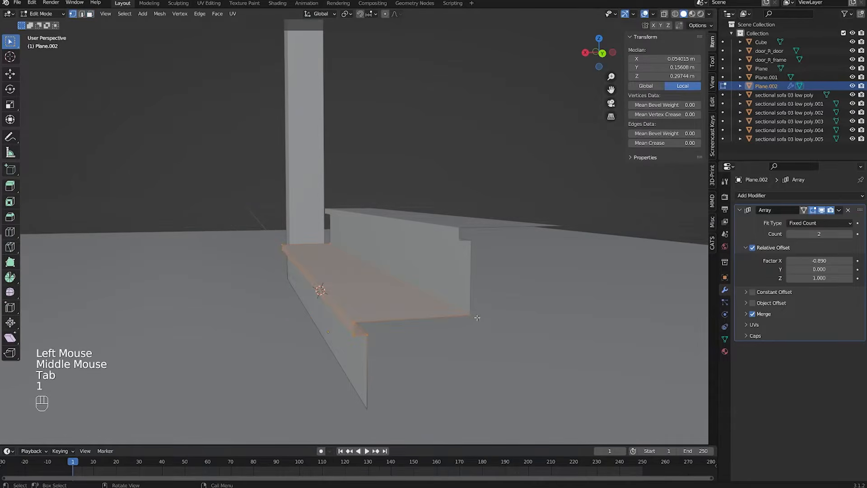
pyautogui.hotkey('shift', 'z')
pyautogui.hotkey('shift', 'z')
pyautogui.press('Tab')
pyautogui.scroll(-2, 361, 271)
pyautogui.hotkey('ctrl', 's')
# Step: Remove the Array modifier from the stair and undo the removal
pyautogui.moveTo(375, 283); pyautogui.dragTo(482, 148, button='middle')
pyautogui.scroll(-3, 383, 164)
pyautogui.scroll(-1, 383, 166)
pyautogui.keyDown('shift'); pyautogui.moveTo(384, 166); pyautogui.dragTo(463, 261, button='middle'); pyautogui.keyUp('shift')
pyautogui.scroll(-1, 513, 246)
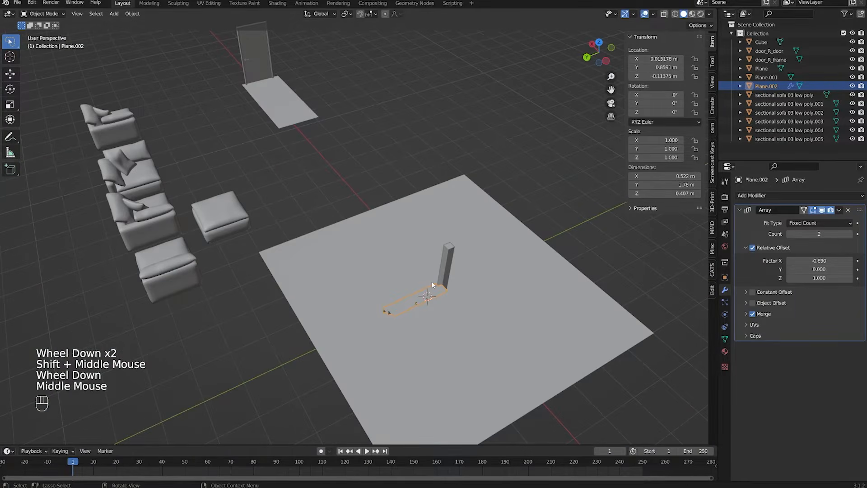
pyautogui.keyDown('shift'); pyautogui.moveTo(447, 310); pyautogui.dragTo(464, 315, button='middle'); pyautogui.keyUp('shift')
pyautogui.click(849, 211)
pyautogui.moveTo(632, 253); pyautogui.dragTo(645, 246, button='middle')
pyautogui.hotkey('ctrl', 'z')
# Step: Try applying the Array modifier to the stair, inspect the mesh in Edit Mode, and undo the application
pyautogui.click(839, 211)
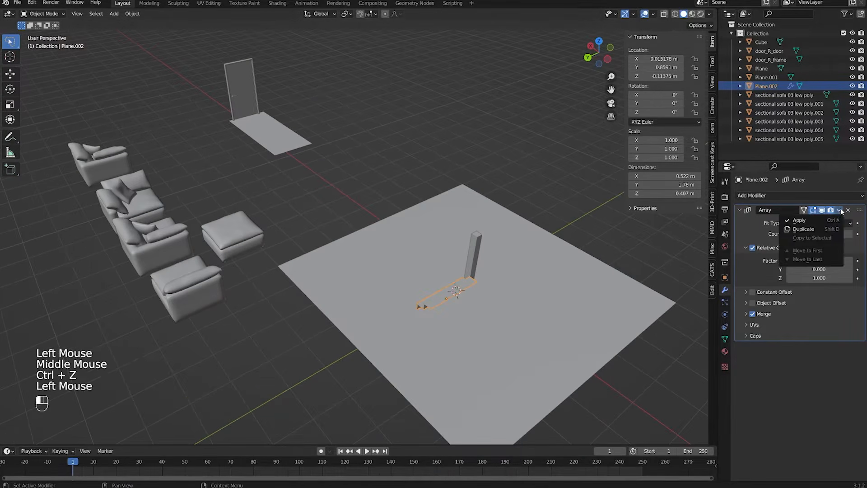
pyautogui.click(798, 220)
pyautogui.scroll(3, 438, 311)
pyautogui.press('Tab')
pyautogui.moveTo(438, 311); pyautogui.dragTo(376, 241, button='middle')
pyautogui.scroll(3, 386, 238)
pyautogui.hotkey('ctrl', 'z')
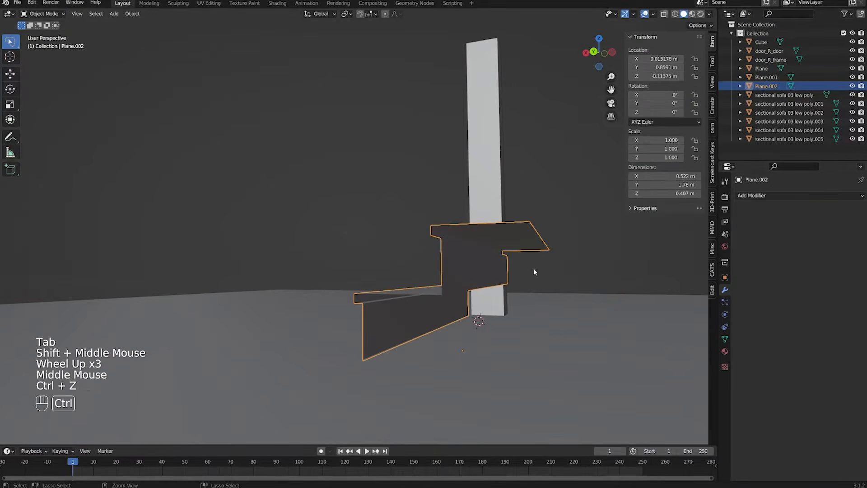
pyautogui.hotkey('ctrl', 'z')
# Step: Move the stair horizontally to the near edge of the door's floor platform, about X 9.66 m, Y -0.20 m
pyautogui.moveTo(535, 270); pyautogui.dragTo(407, 289, button='middle')
pyautogui.scroll(-3, 452, 312)
pyautogui.scroll(-1, 403, 296)
pyautogui.scroll(-1, 411, 284)
pyautogui.moveTo(407, 289); pyautogui.dragTo(429, 312, button='middle')
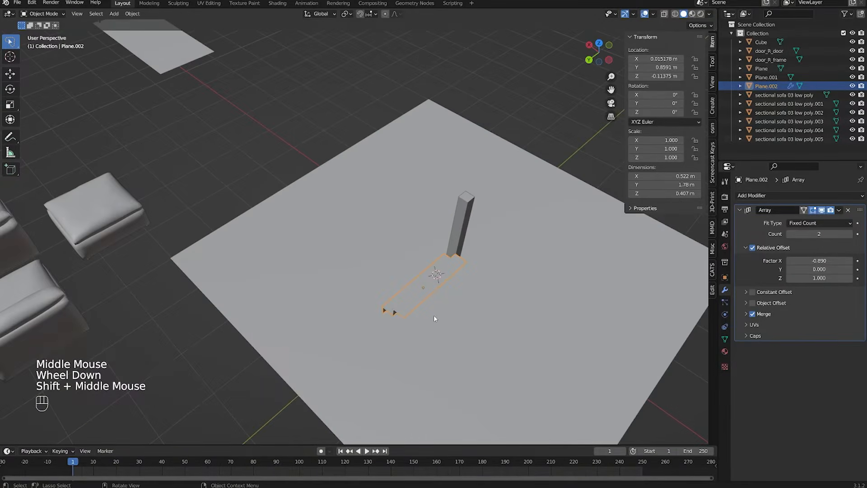
pyautogui.press('g')
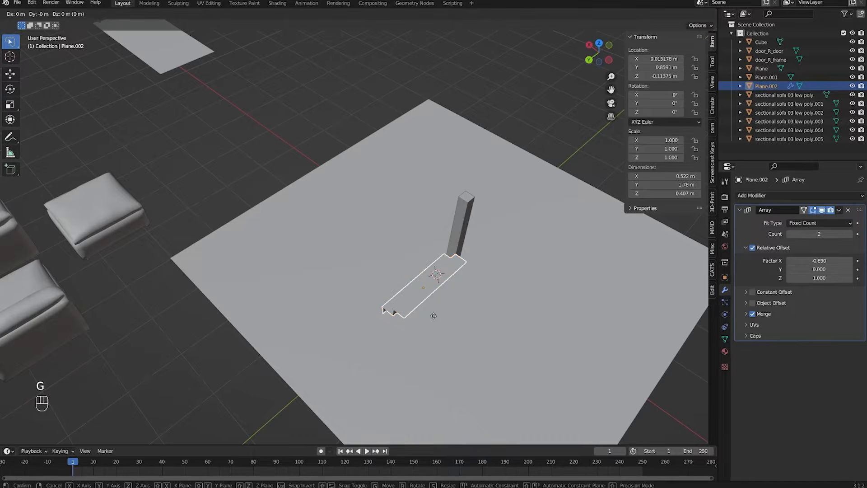
pyautogui.hotkey('shift', 'z')
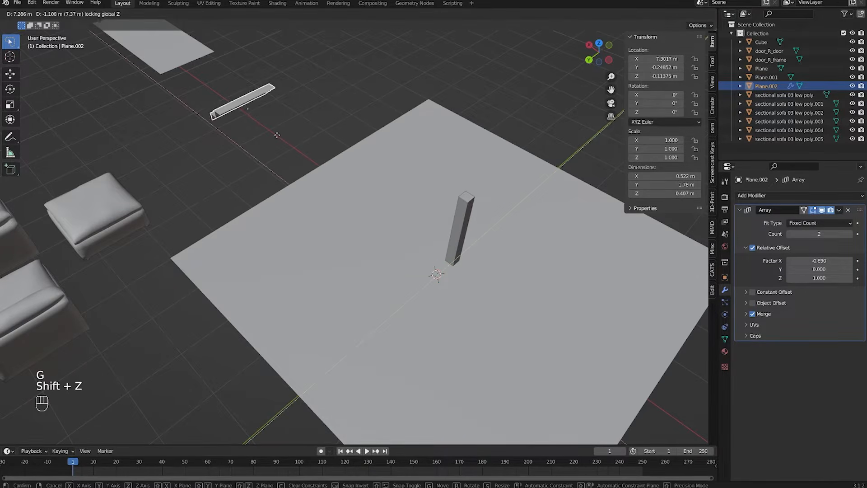
pyautogui.click(229, 103)
# Step: Try rotating the stair freehand in Object Mode from the top view and undo the rotation
pyautogui.press('KP_7')
pyautogui.scroll(-3, 321, 145)
pyautogui.keyDown('shift'); pyautogui.moveTo(432, 192); pyautogui.dragTo(389, 232, button='middle'); pyautogui.keyUp('shift')
pyautogui.scroll(1, 306, 164)
pyautogui.scroll(1, 307, 164)
pyautogui.scroll(2, 388, 231)
pyautogui.keyDown('shift'); pyautogui.moveTo(429, 268); pyautogui.dragTo(411, 262, button='middle'); pyautogui.keyUp('shift')
pyautogui.scroll(1, 406, 257)
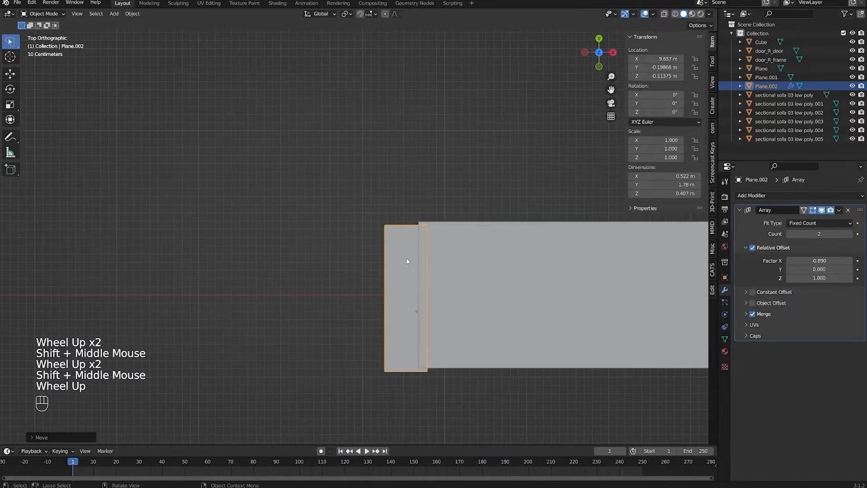
pyautogui.press('r')
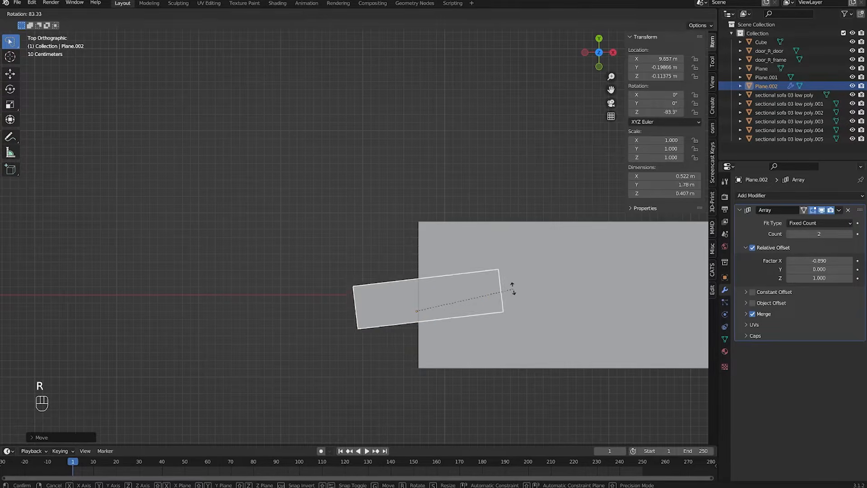
pyautogui.click(498, 278)
pyautogui.hotkey('ctrl', 'z')
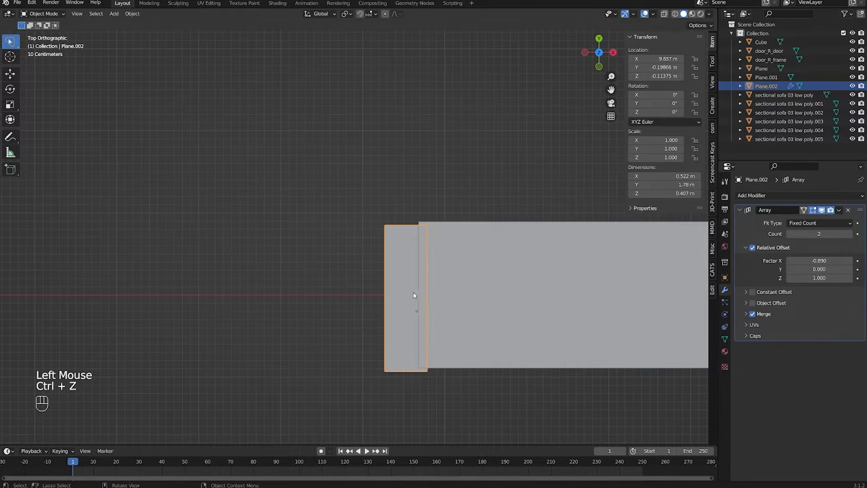
# Step: Try rotating the whole stair mesh in Edit Mode from the top wireframe view, undoing both attempts
pyautogui.press('Tab')
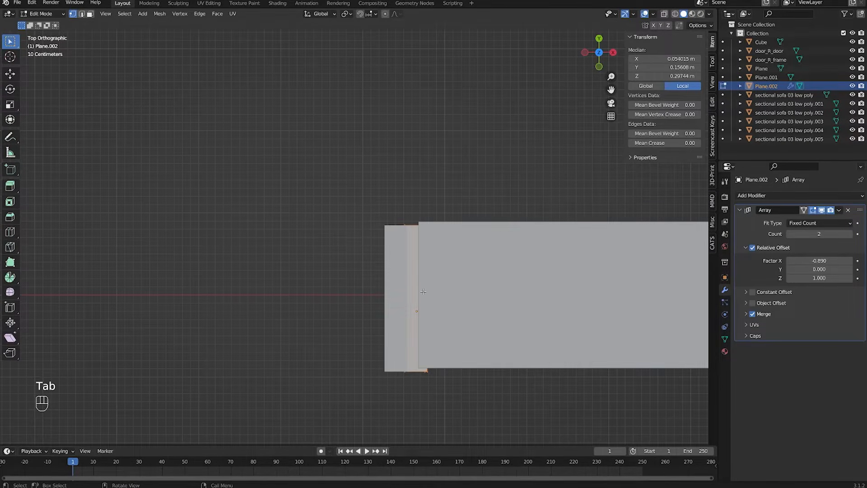
pyautogui.hotkey('shift', 'z')
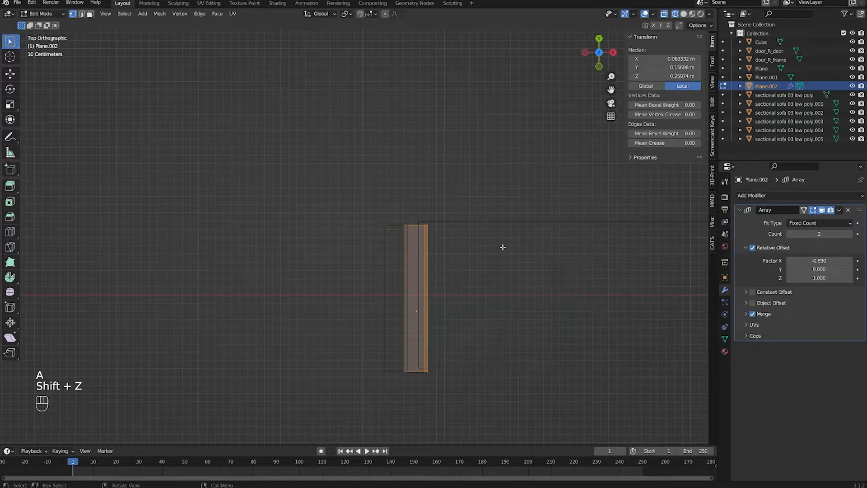
pyautogui.press('r')
pyautogui.press('z')
pyautogui.keyDown('ctrl'); pyautogui.click(389, 329); pyautogui.keyUp('ctrl')
pyautogui.hotkey('ctrl', 'z')
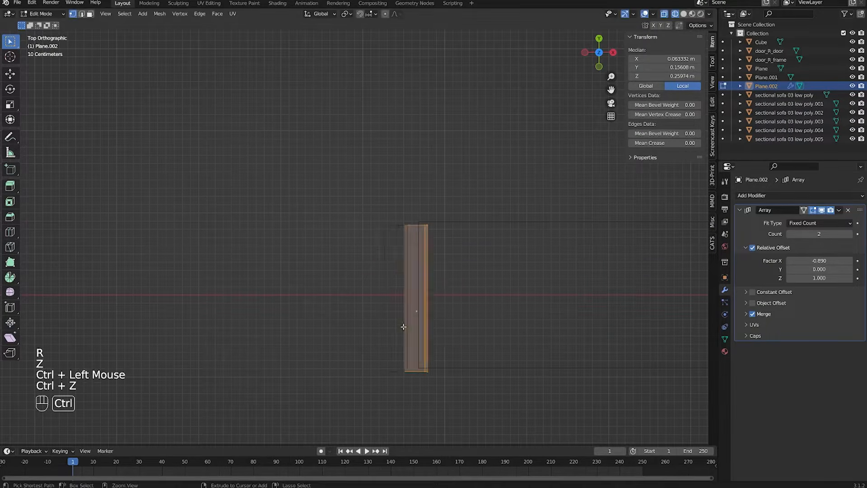
pyautogui.press('r')
pyautogui.keyDown('ctrl'); pyautogui.click(450, 341); pyautogui.keyUp('ctrl')
pyautogui.hotkey('ctrl', 'z')
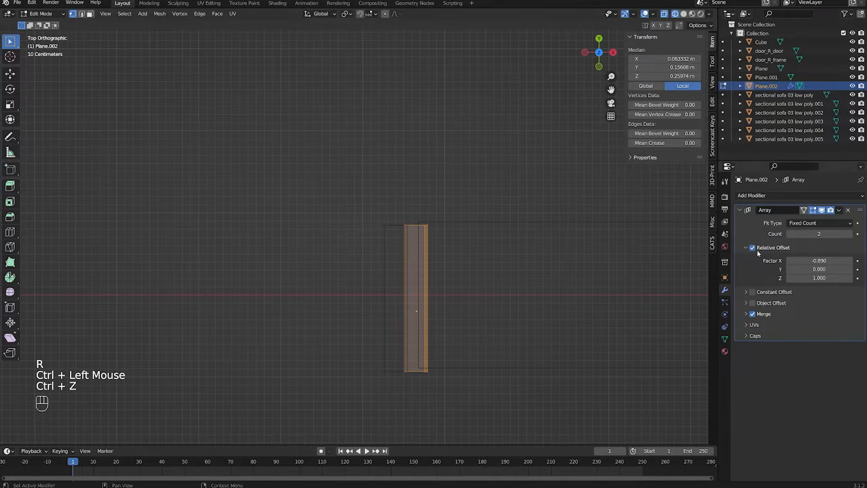
pyautogui.press('Tab')
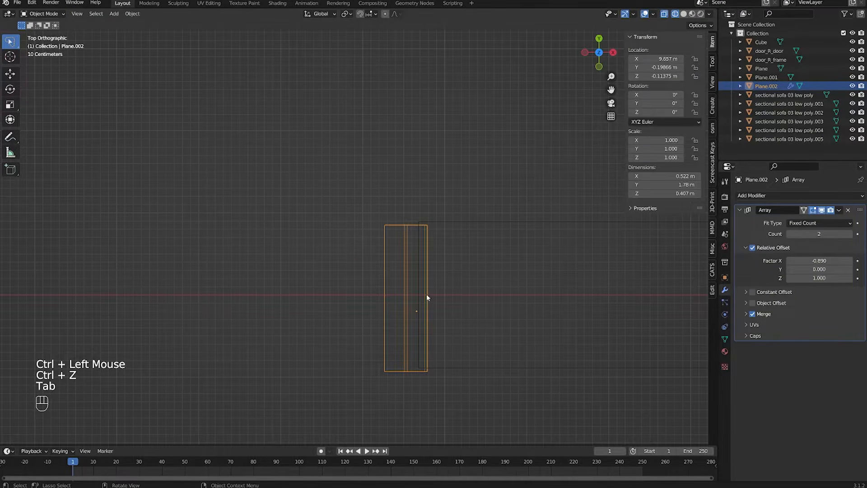
# Step: Rotate the stair mesh once more in Edit Mode, check it in solid perspective, and undo the rotation
pyautogui.press('Tab')
pyautogui.press('r')
pyautogui.keyDown('ctrl'); pyautogui.click(486, 336); pyautogui.keyUp('ctrl')
pyautogui.moveTo(485, 336)
pyautogui.mouseDown(button='middle')
pyautogui.moveTo(484, 163)
pyautogui.moveTo(442, 218)
pyautogui.moveTo(416, 223)
pyautogui.mouseUp(button='middle')
pyautogui.hotkey('shift', 'z')
pyautogui.hotkey('ctrl', 'z')
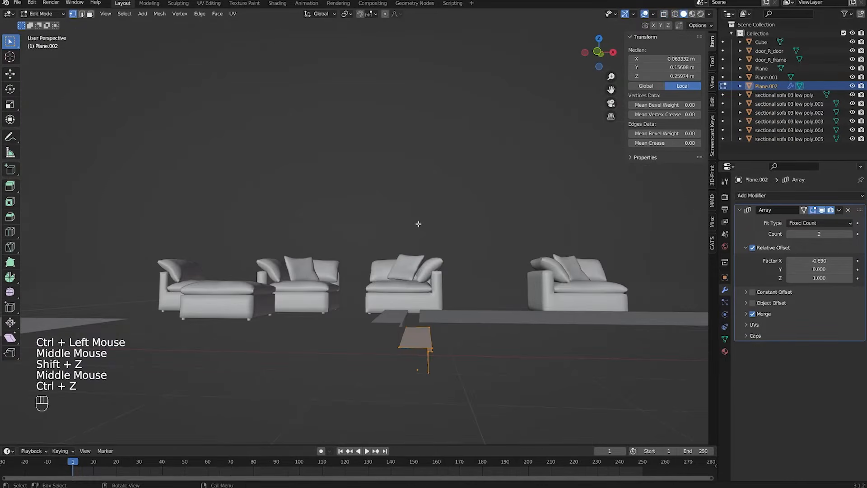
pyautogui.press('Tab')
# Step: Rotate the stair object 180° in top view and move it against the door platform at about X 9.29 m, Y 0.16 m
pyautogui.press('KP_7')
pyautogui.press('r')
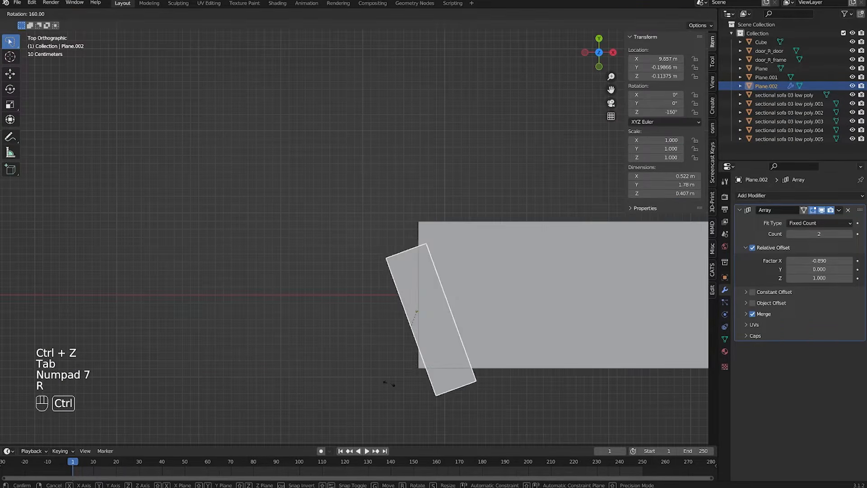
pyautogui.keyDown('ctrl'); pyautogui.click(460, 393); pyautogui.keyUp('ctrl')
pyautogui.press('g')
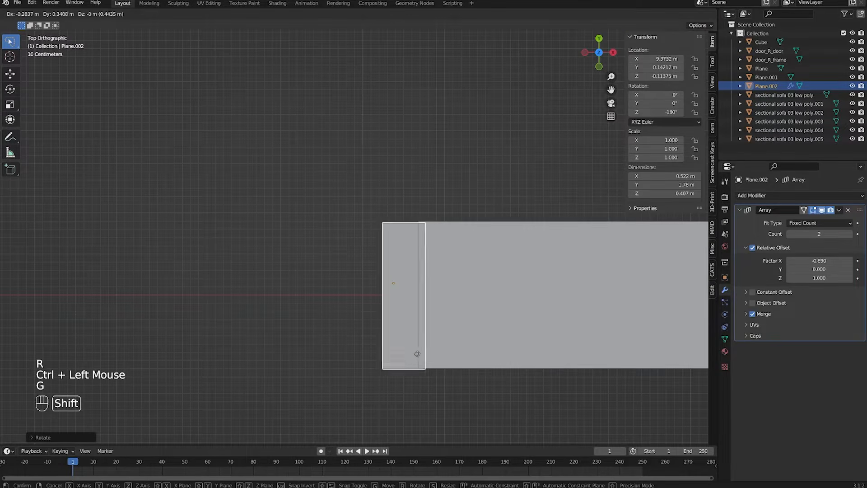
pyautogui.keyDown('shift'); pyautogui.click(384, 334); pyautogui.keyUp('shift')
pyautogui.moveTo(384, 337); pyautogui.dragTo(430, 238, button='middle')
pyautogui.scroll(2, 430, 238)
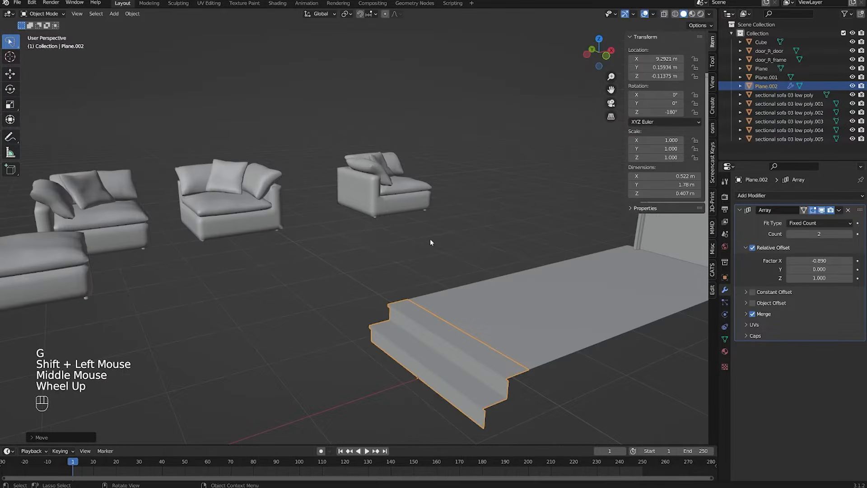
# Step: Move the armchair overlapping the stair in front wireframe view out of the way, to about X 7.33 m, Z 1.40 m
pyautogui.press('KP_3')
pyautogui.press('KP_1')
pyautogui.hotkey('shift', 'z')
pyautogui.keyDown('shift'); pyautogui.moveTo(430, 296); pyautogui.dragTo(432, 259, button='middle'); pyautogui.keyUp('shift')
pyautogui.scroll(1, 432, 259)
pyautogui.click(433, 259)
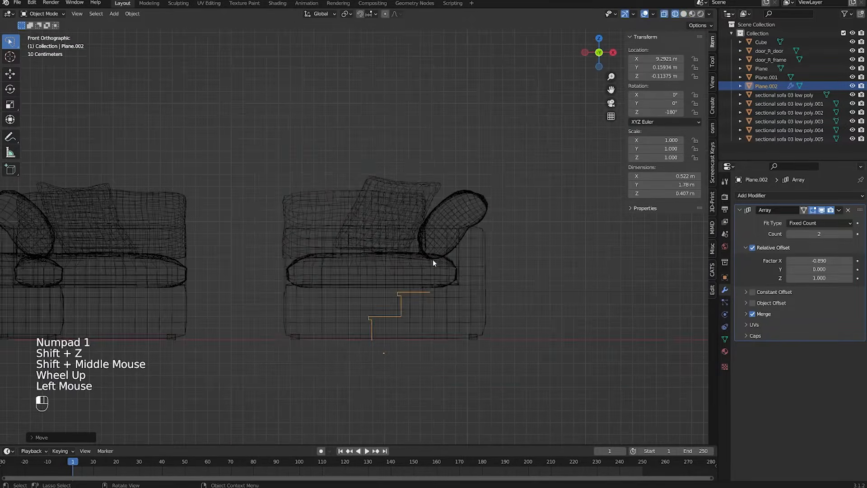
pyautogui.press('g')
pyautogui.click(291, 129)
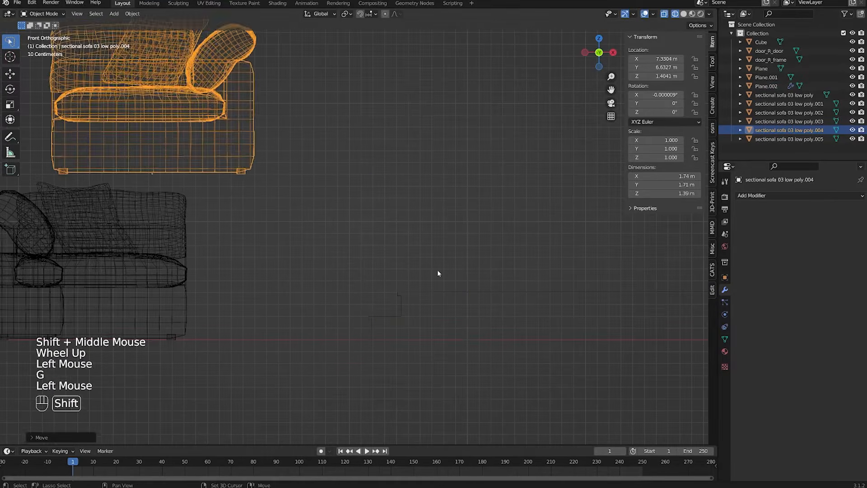
# Step: Select the stair and nudge it in front view to meet the platform edge, at about X 9.290 m, Z -0.106 m
pyautogui.keyDown('shift'); pyautogui.moveTo(437, 271); pyautogui.dragTo(325, 186, button='middle'); pyautogui.keyUp('shift')
pyautogui.click(296, 208)
pyautogui.click(290, 213)
pyautogui.scroll(3, 298, 221)
pyautogui.keyDown('shift'); pyautogui.scroll(1, 334, 248); pyautogui.keyUp('shift')
pyautogui.keyDown('shift'); pyautogui.moveTo(354, 268); pyautogui.dragTo(392, 315, button='middle'); pyautogui.keyUp('shift')
pyautogui.scroll(2, 394, 326)
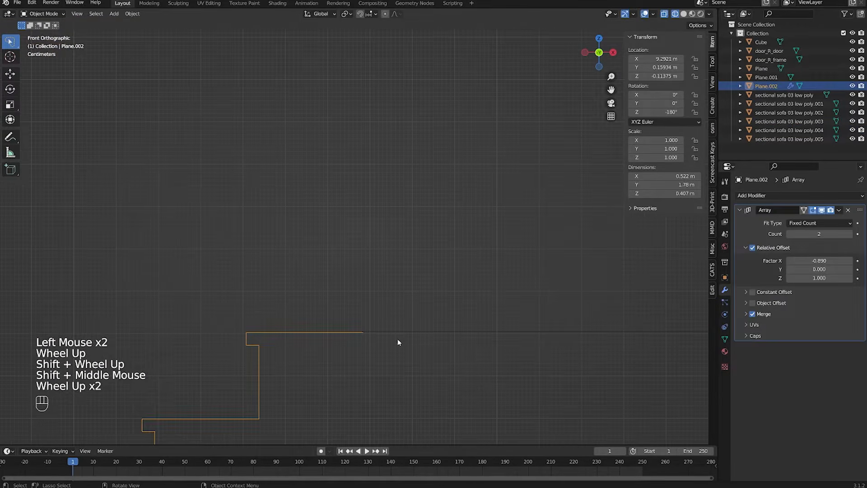
pyautogui.press('g')
pyautogui.keyDown('shift'); pyautogui.click(380, 337); pyautogui.keyUp('shift')
pyautogui.keyDown('shift'); pyautogui.moveTo(380, 338); pyautogui.dragTo(361, 262, button='middle'); pyautogui.keyUp('shift')
pyautogui.scroll(1, 361, 262)
pyautogui.press('g')
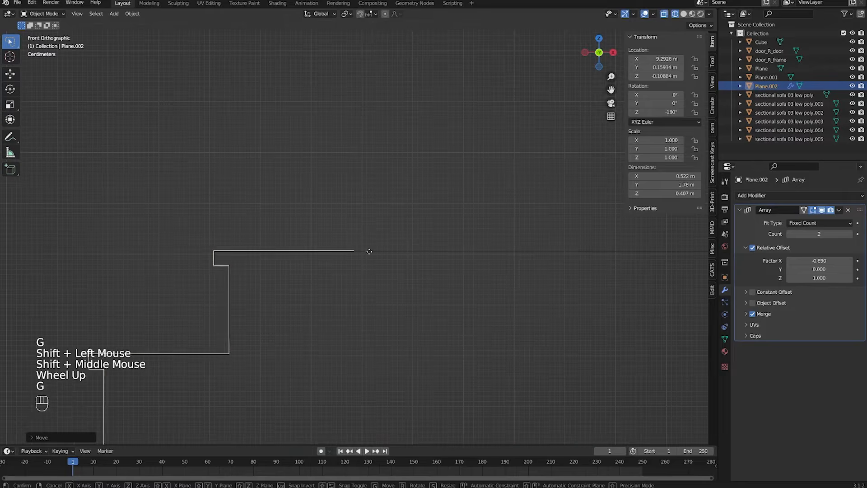
pyautogui.keyDown('shift'); pyautogui.click(374, 246); pyautogui.keyUp('shift')
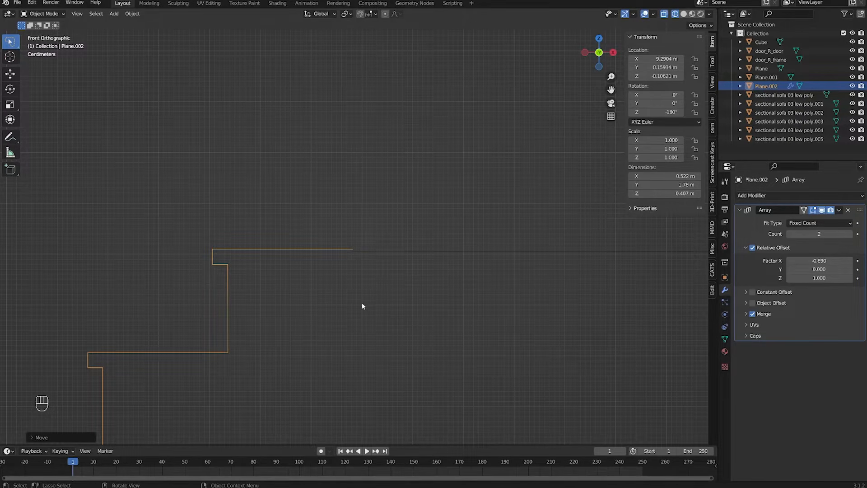
# Step: Examine the join between the stair's upper tread and the door platform in solid perspective view
pyautogui.moveTo(379, 315)
pyautogui.mouseDown(button='middle')
pyautogui.moveTo(387, 310)
pyautogui.moveTo(442, 348)
pyautogui.mouseUp(button='middle')
pyautogui.scroll(-1, 430, 344)
pyautogui.keyDown('shift'); pyautogui.scroll(-1, 432, 345); pyautogui.keyUp('shift')
pyautogui.hotkey('shift', 'z')
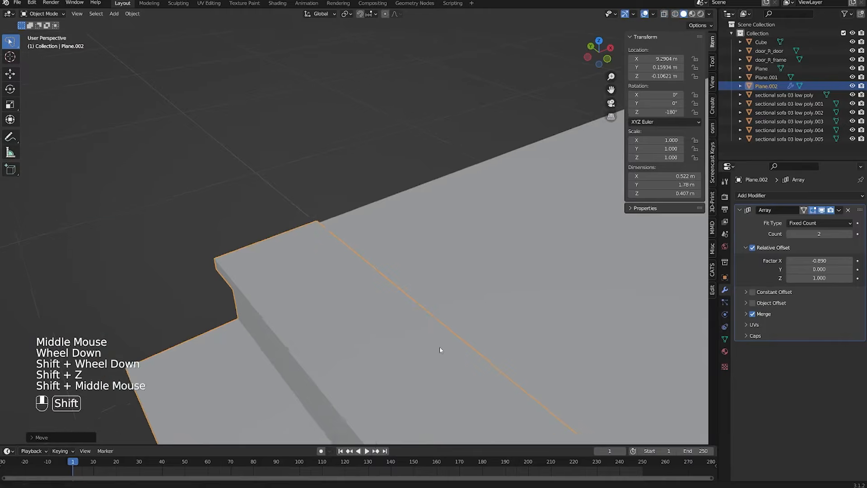
pyautogui.scroll(1, 336, 320)
pyautogui.scroll(-2, 337, 319)
pyautogui.moveTo(337, 319); pyautogui.dragTo(387, 343, button='middle')
pyautogui.scroll(-2, 331, 260)
# Step: Select the door, its frame, the platform and the stair together in top wireframe view and move them along X closer to the floor plane
pyautogui.press('KP_7')
pyautogui.scroll(-1, 426, 284)
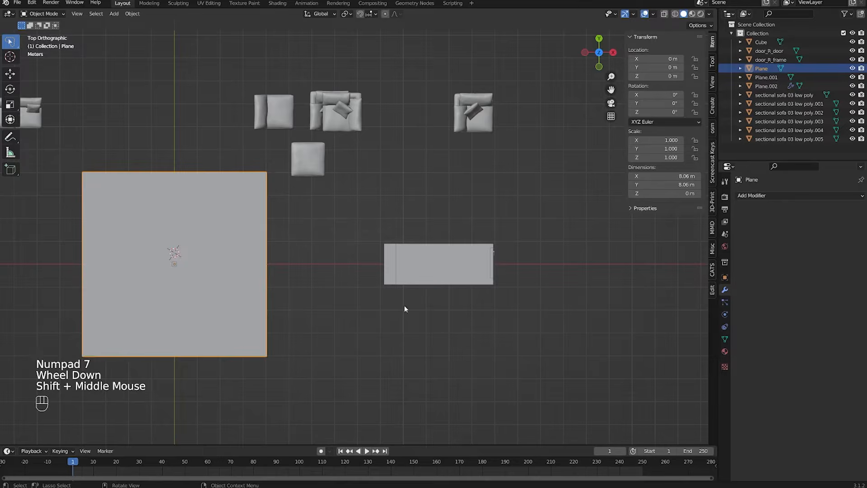
pyautogui.hotkey('shift', 'z')
pyautogui.click(369, 256)
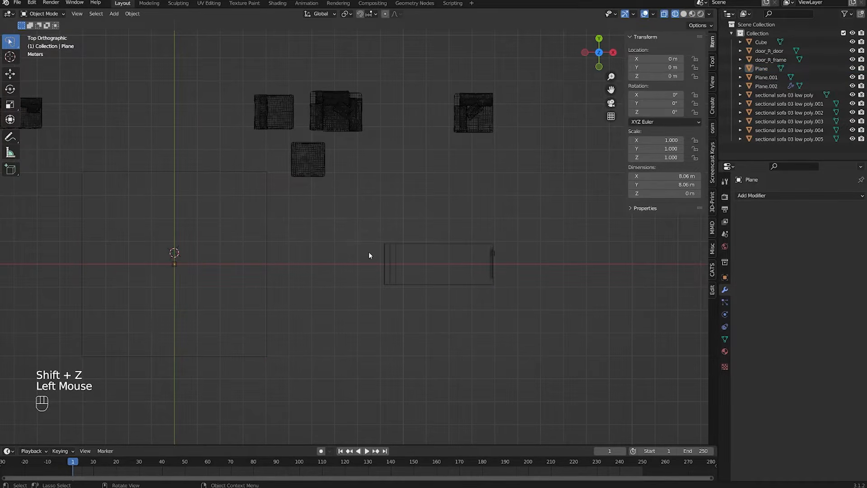
pyautogui.moveTo(345, 212); pyautogui.dragTo(540, 228)
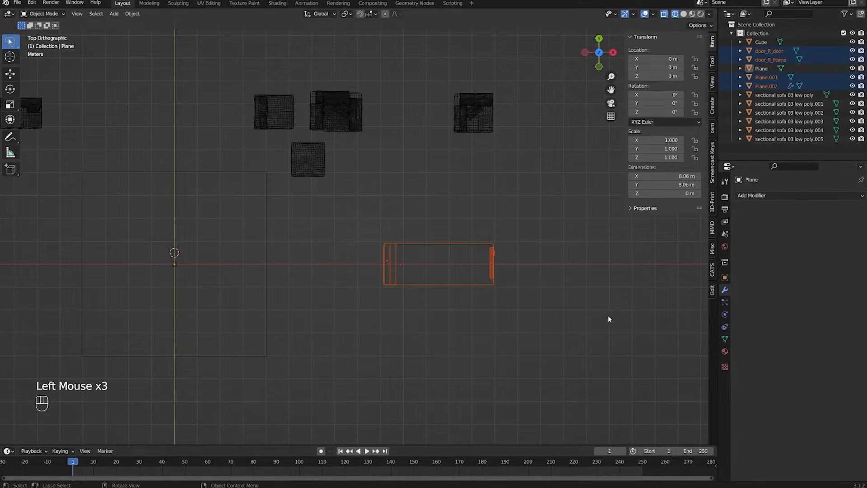
pyautogui.press('g')
pyautogui.press('x')
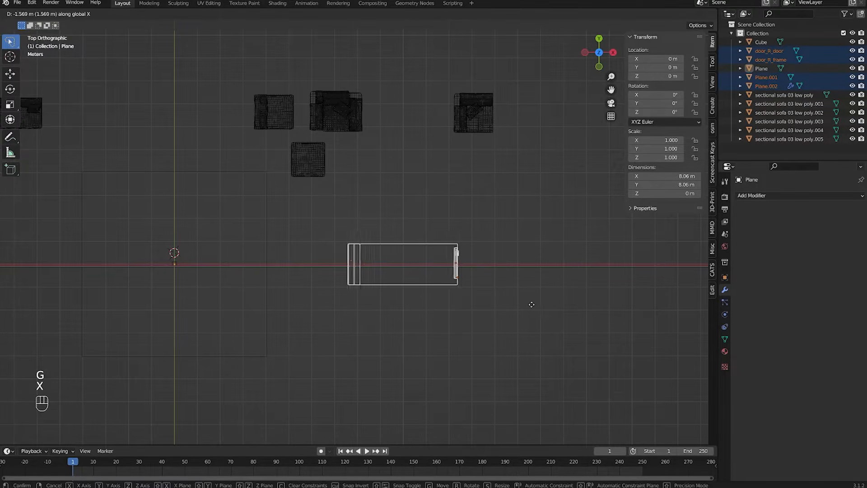
pyautogui.click(515, 299)
# Step: Add two loop cuts along X to the floor plane, one through its centre and one midway across its +Y half
pyautogui.moveTo(409, 316)
pyautogui.keyDown('shift'); pyautogui.mouseDown(button='middle')
pyautogui.moveTo(577, 346)
pyautogui.moveTo(535, 275)
pyautogui.moveTo(479, 253)
pyautogui.mouseUp(button='middle'); pyautogui.keyUp('shift')
pyautogui.hotkey('shift', 'z')
pyautogui.scroll(2, 479, 253)
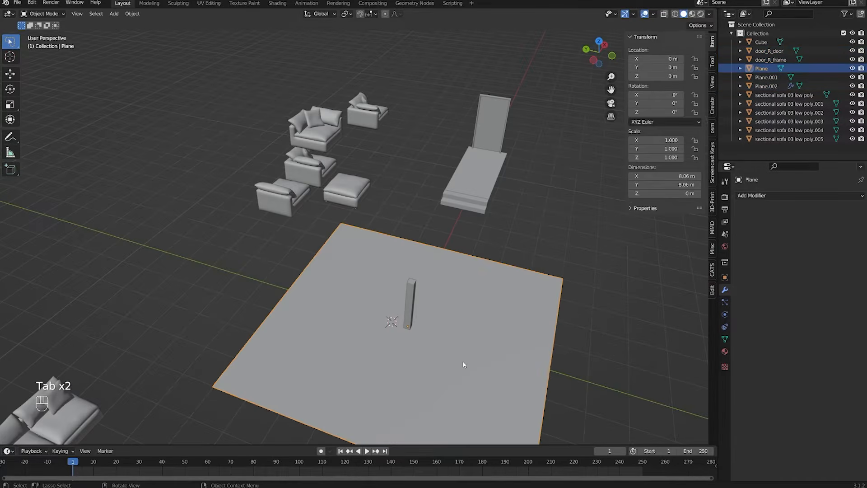
pyautogui.press('Tab')
pyautogui.keyDown('shift'); pyautogui.moveTo(459, 357); pyautogui.dragTo(394, 273, button='middle'); pyautogui.keyUp('shift')
pyautogui.press('2')
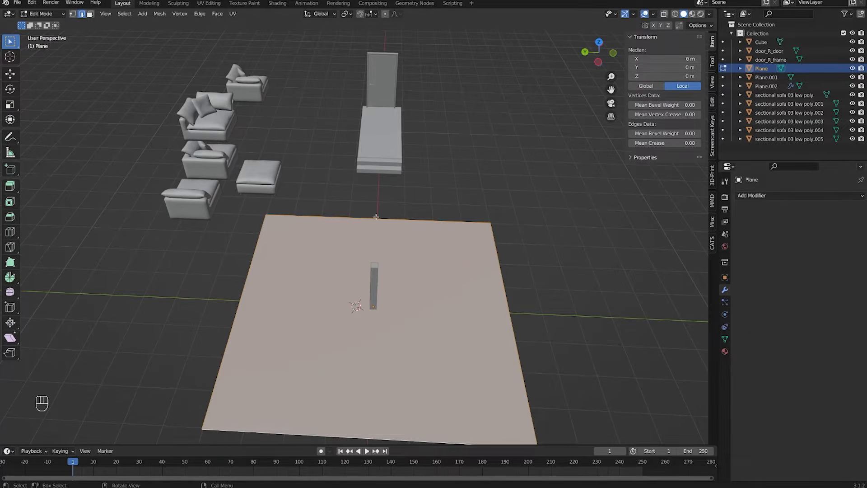
pyautogui.press('ctrl')
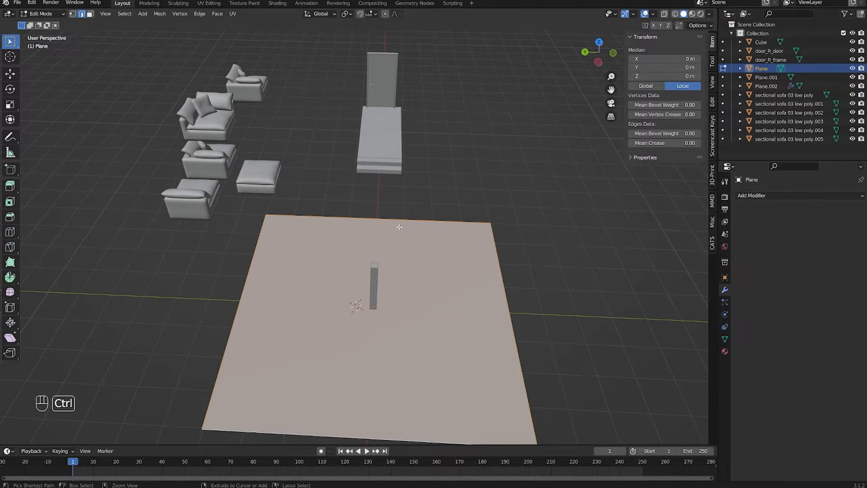
pyautogui.hotkey('ctrl', 'r')
pyautogui.click(401, 221)
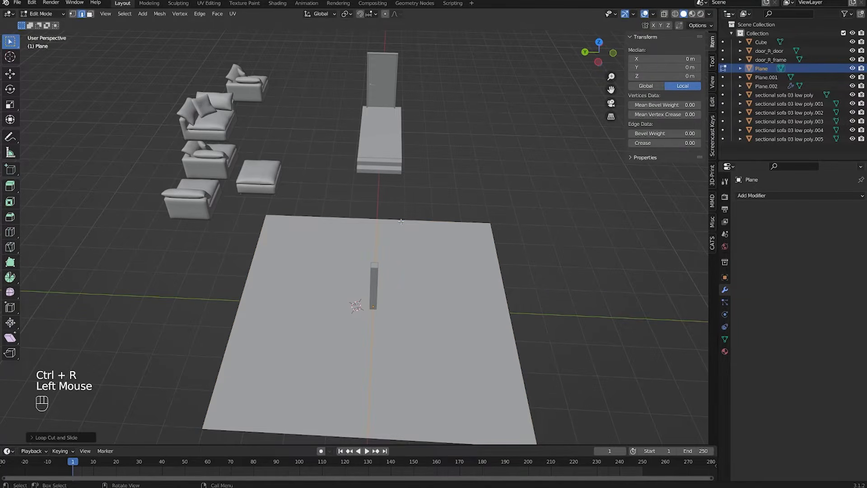
pyautogui.press('ctrl')
pyautogui.hotkey('ctrl', 'r')
pyautogui.click(326, 217)
# Step: Move the floor strip between the two cuts along Y in line with the stair, centred at about Y 0.008 m
pyautogui.press('3')
pyautogui.click(344, 268)
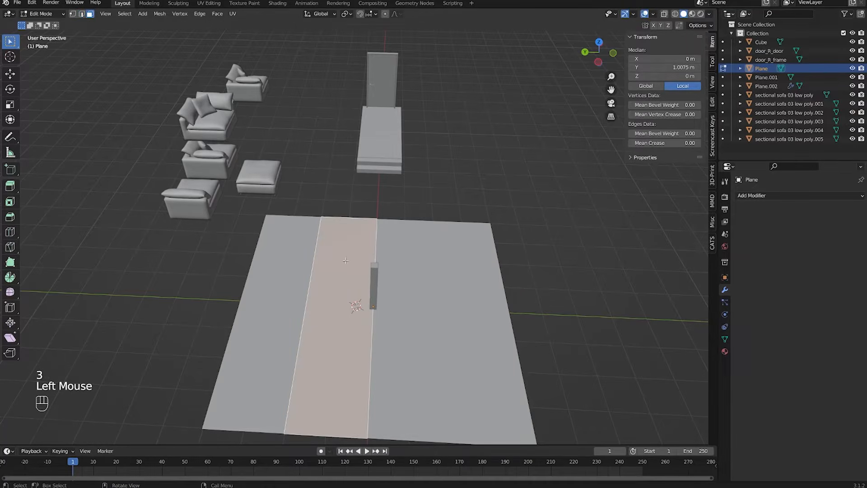
pyautogui.moveTo(345, 260); pyautogui.dragTo(356, 280, button='middle')
pyautogui.press('KP_7')
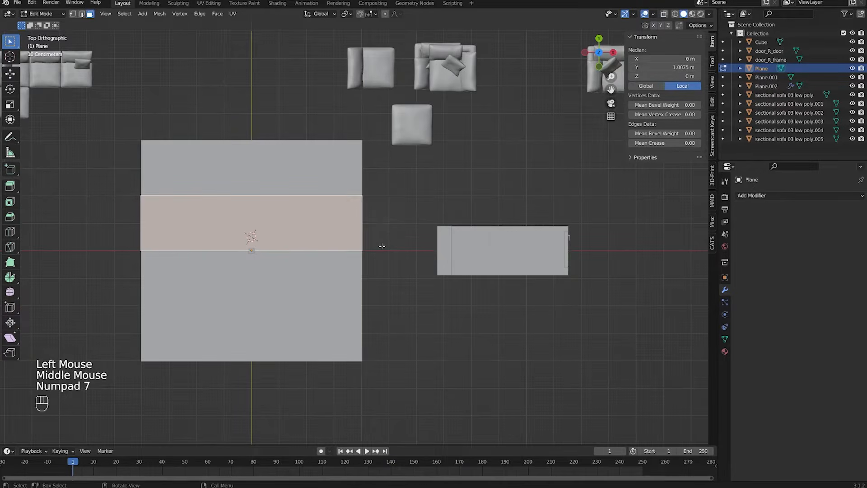
pyautogui.press('g')
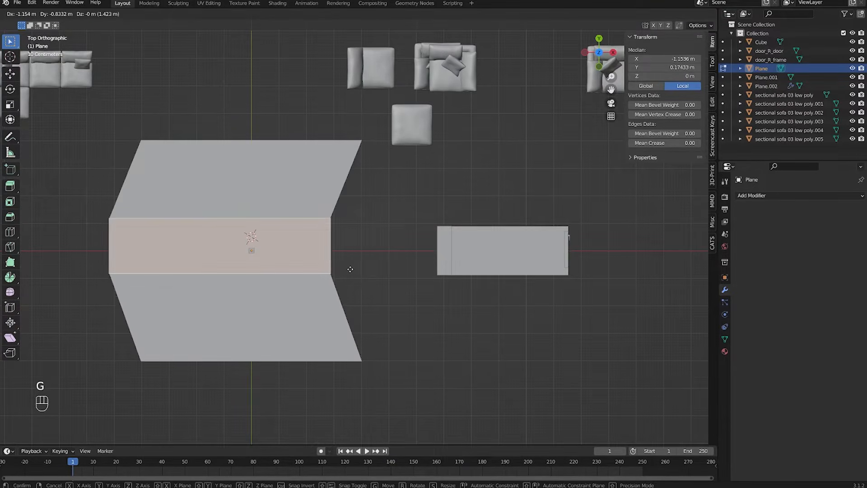
pyautogui.press('u')
pyautogui.press('y')
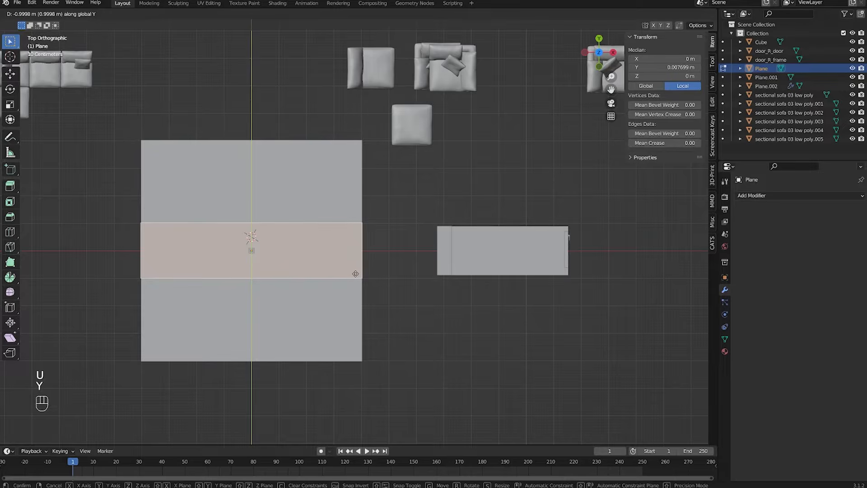
pyautogui.click(356, 274)
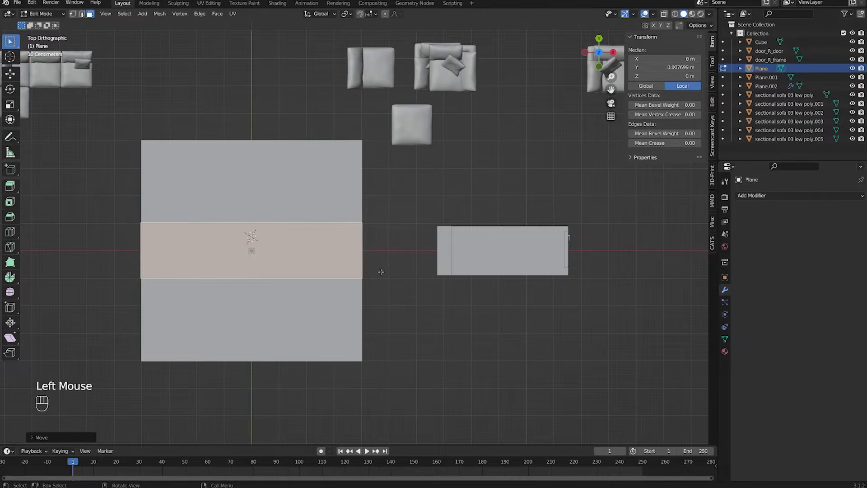
# Step: Extrude the middle strip's stair-facing edge along X to meet the stair at about X 6.90 m, and save the file
pyautogui.press('2')
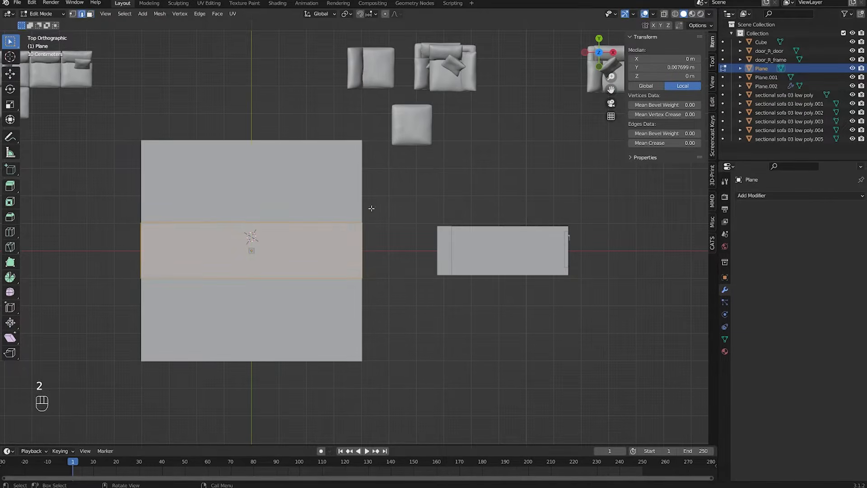
pyautogui.click(365, 235)
pyautogui.press('e')
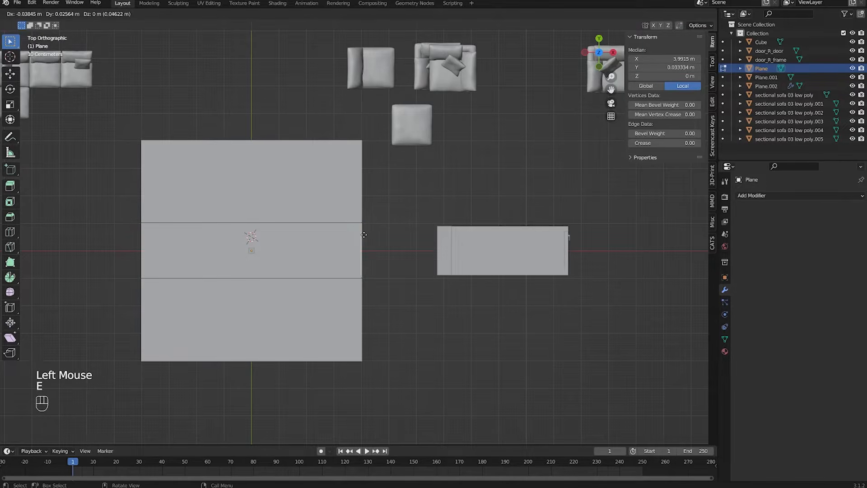
pyautogui.press('x')
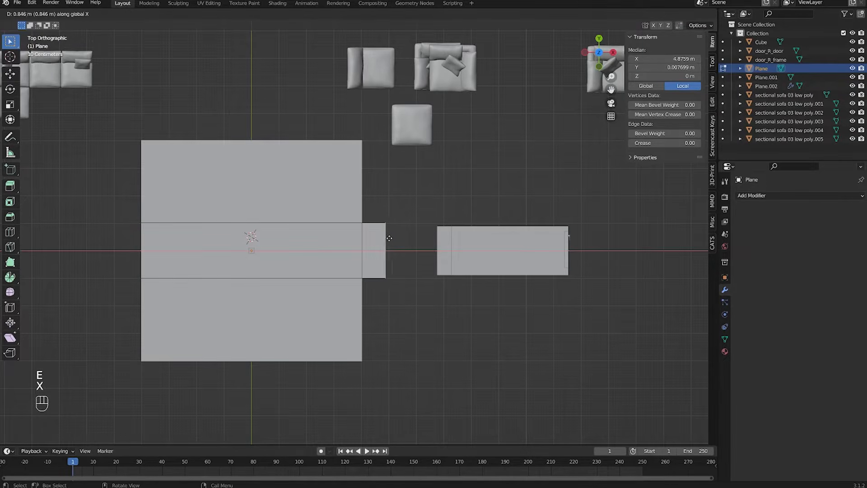
pyautogui.click(442, 246)
pyautogui.moveTo(441, 246)
pyautogui.mouseDown(button='middle')
pyautogui.moveTo(497, 214)
pyautogui.moveTo(443, 252)
pyautogui.mouseUp(button='middle')
pyautogui.press('Tab')
pyautogui.click(497, 214)
pyautogui.hotkey('ctrl', 's')
# Step: Examine the floor, connecting walkway, stair and door layout from several angles in perspective view
pyautogui.moveTo(443, 253); pyautogui.dragTo(406, 271, button='middle')
pyautogui.scroll(2, 406, 270)
pyautogui.moveTo(407, 271); pyautogui.dragTo(374, 285, button='middle')
pyautogui.keyDown('shift'); pyautogui.moveTo(375, 284); pyautogui.dragTo(353, 295, button='middle'); pyautogui.keyUp('shift')
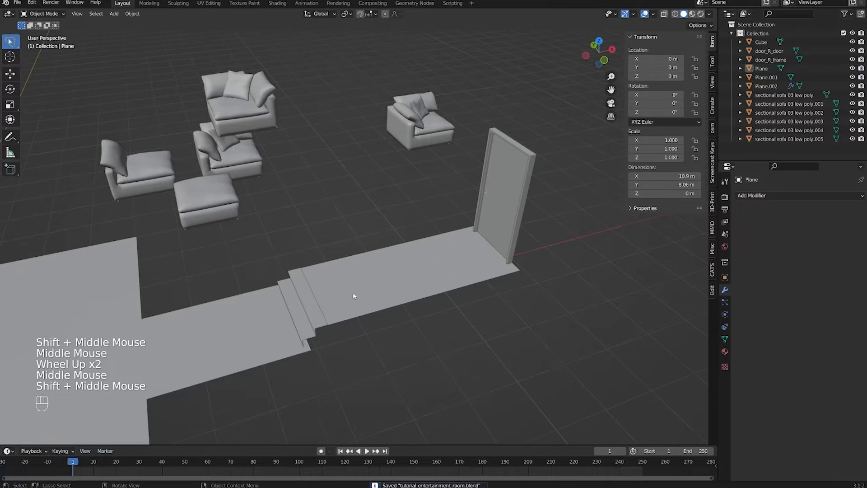
pyautogui.scroll(-2, 459, 266)
pyautogui.doubleClick(125, 306)
pyautogui.moveTo(377, 248); pyautogui.dragTo(236, 271, button='middle')
pyautogui.scroll(3, 315, 238)
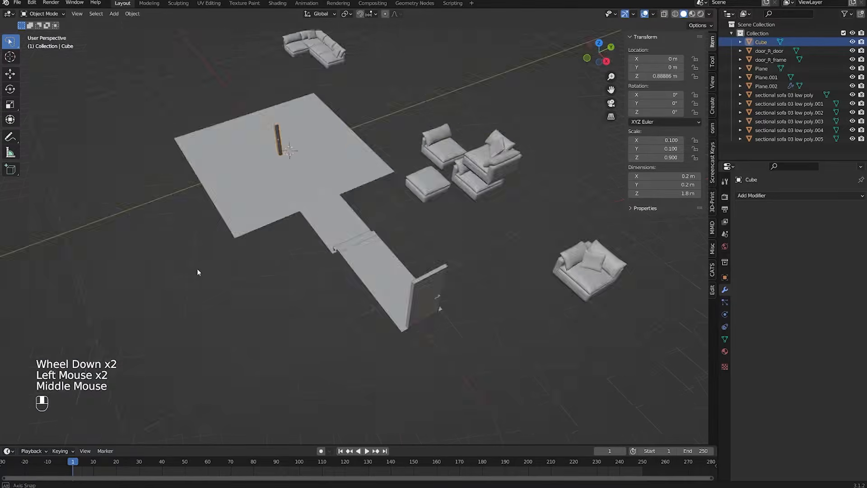
pyautogui.moveTo(315, 238); pyautogui.dragTo(382, 236, button='middle')
pyautogui.scroll(3, 381, 236)
pyautogui.click(454, 229)
pyautogui.scroll(-2, 454, 229)
pyautogui.scroll(1, 453, 229)
pyautogui.moveTo(454, 229); pyautogui.dragTo(459, 310, button='middle')
pyautogui.scroll(-1, 386, 294)
pyautogui.scroll(1, 385, 294)
pyautogui.moveTo(385, 294); pyautogui.dragTo(257, 224, button='middle')
pyautogui.scroll(2, 225, 196)
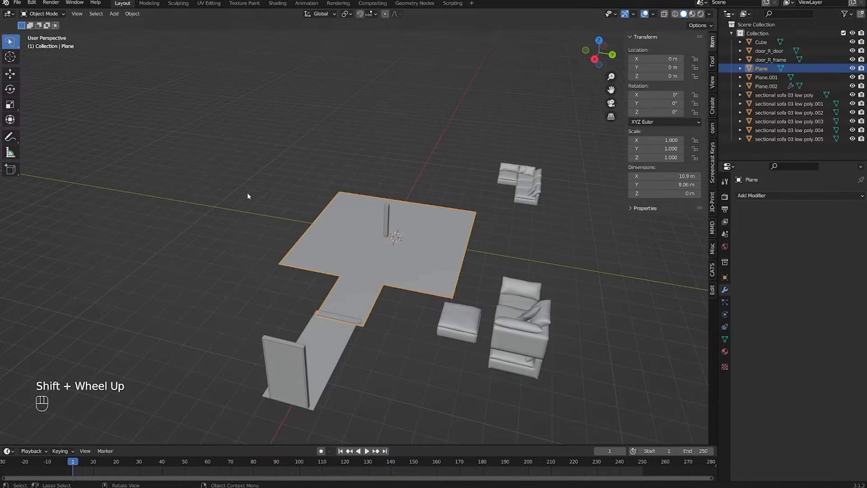
# Step: Move the floor plane's outer +Y edge inward along Y to about Y 1.60 m in Edit Mode
pyautogui.moveTo(216, 215); pyautogui.dragTo(382, 228, button='middle')
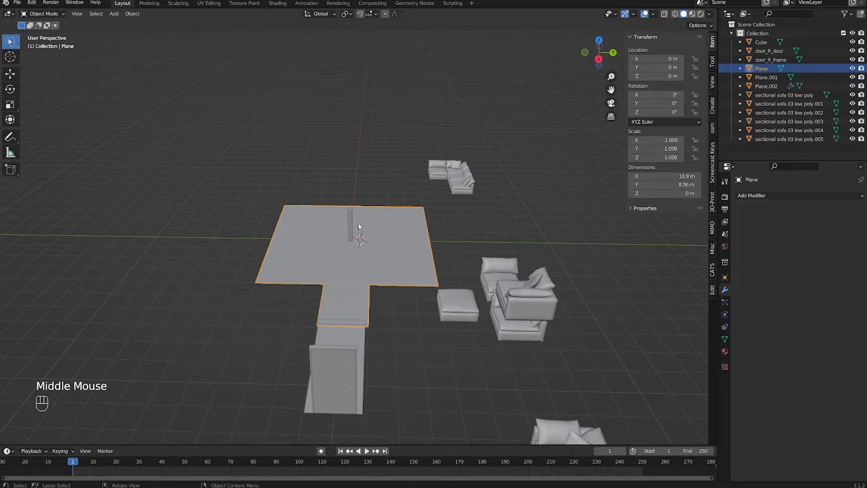
pyautogui.press('Tab')
pyautogui.press('2')
pyautogui.click(422, 255)
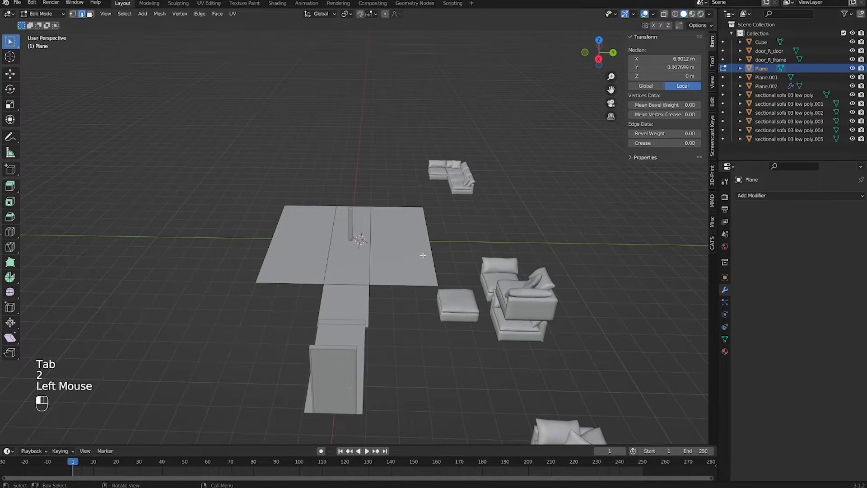
pyautogui.press('g')
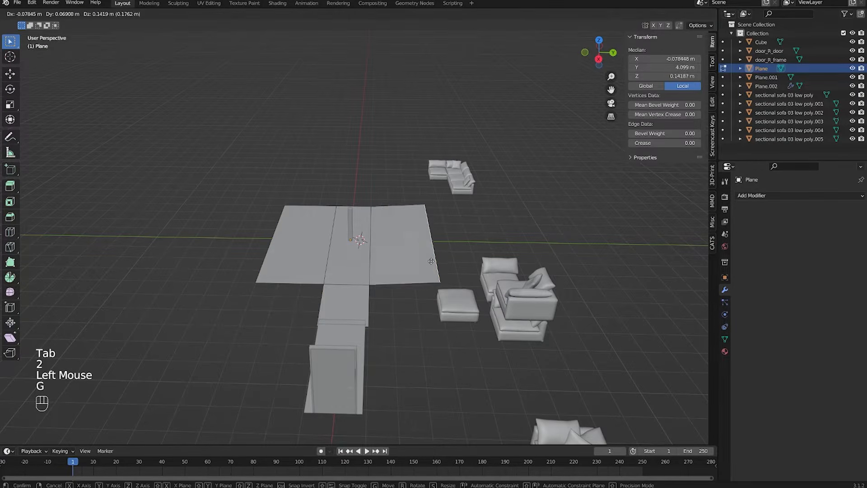
pyautogui.press('y')
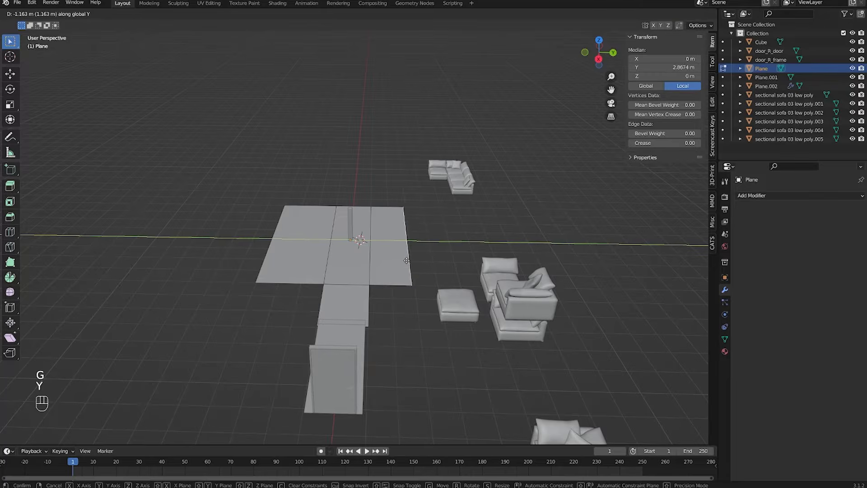
pyautogui.click(382, 264)
pyautogui.scroll(3, 382, 264)
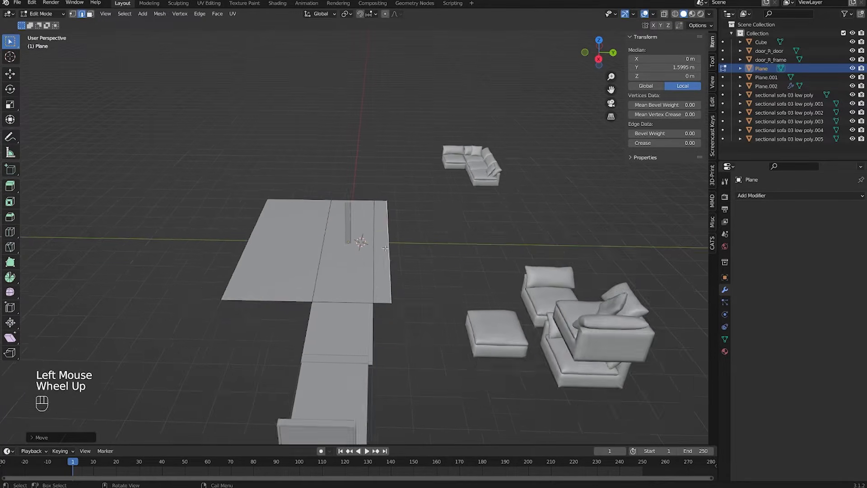
# Step: Move the floor plane's outer edge along Y to about 1.70 m and save the file
pyautogui.press('f')
pyautogui.press('g')
pyautogui.press('y')
pyautogui.click(425, 259)
pyautogui.moveTo(427, 315); pyautogui.dragTo(465, 246, button='middle')
pyautogui.hotkey('ctrl', 's')
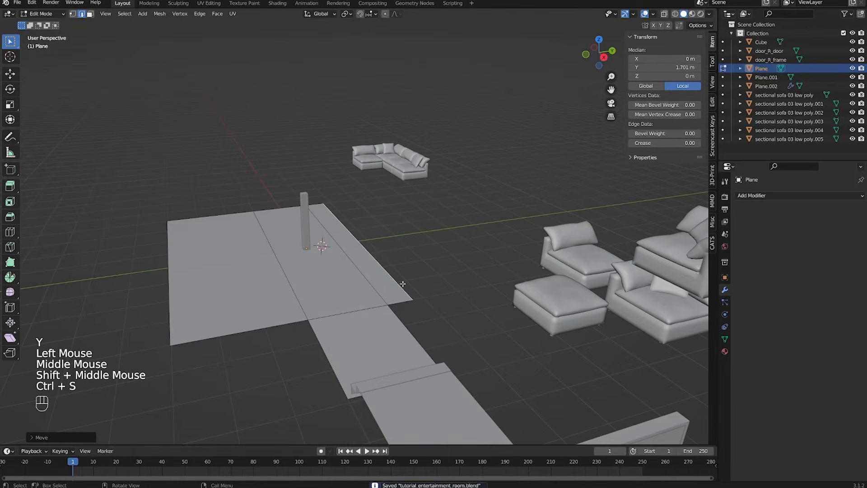
# Step: Examine the room layout from above and at walking height around the pillar
pyautogui.moveTo(410, 279); pyautogui.dragTo(420, 286, button='middle')
pyautogui.scroll(-1, 415, 282)
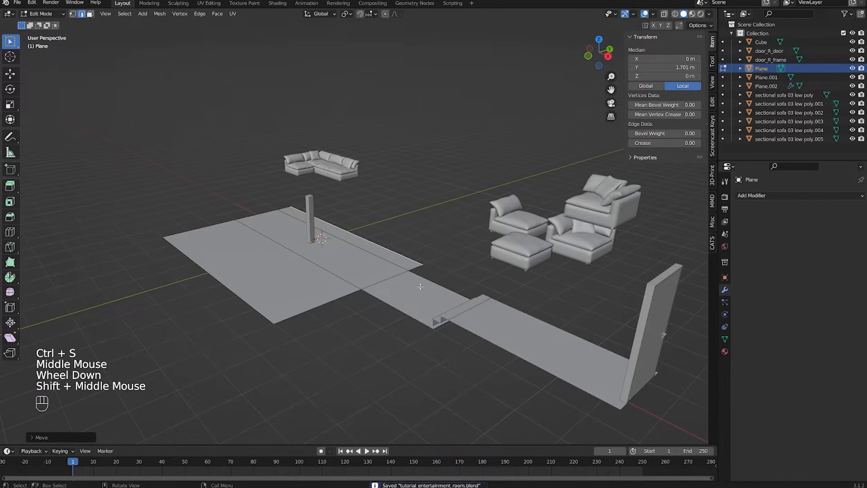
pyautogui.scroll(-1, 318, 287)
pyautogui.keyDown('shift'); pyautogui.scroll(-1, 319, 286); pyautogui.keyUp('shift')
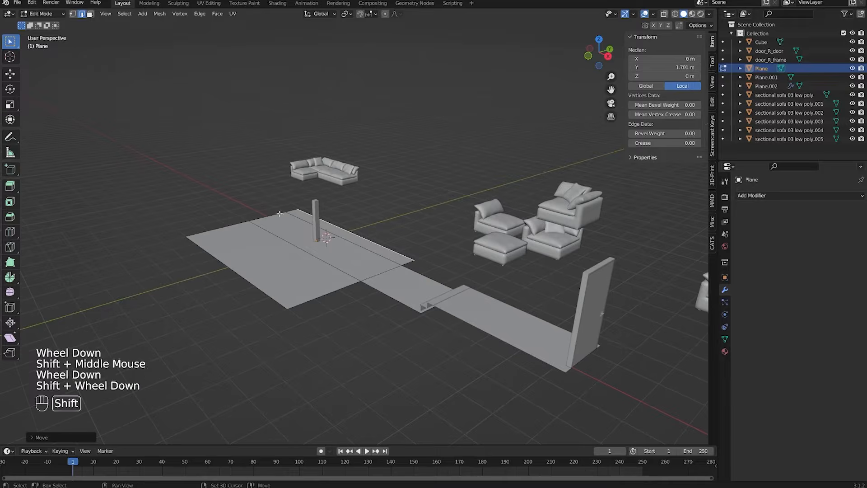
pyautogui.keyDown('shift'); pyautogui.moveTo(319, 286); pyautogui.dragTo(318, 278, button='middle'); pyautogui.keyUp('shift')
pyautogui.scroll(2, 318, 277)
pyautogui.moveTo(319, 277); pyautogui.dragTo(261, 258, button='middle')
pyautogui.scroll(-2, 319, 254)
pyautogui.click(312, 260)
pyautogui.scroll(-2, 262, 258)
pyautogui.hotkey('shift', '`')
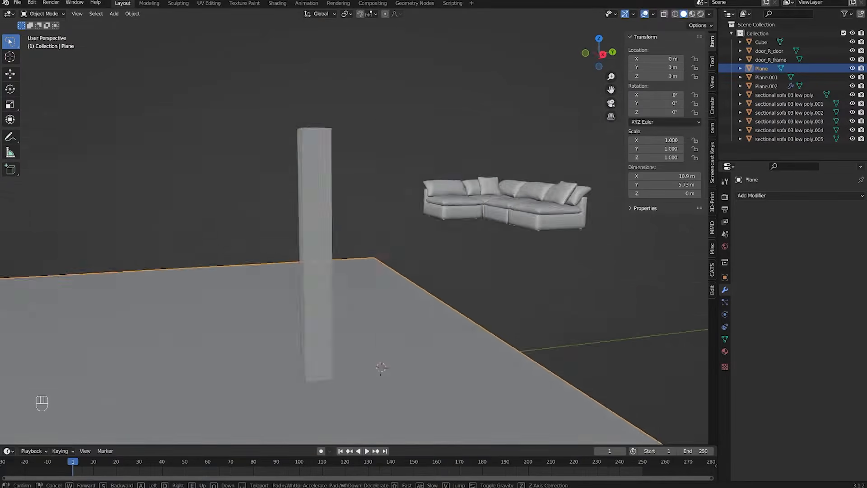
pyautogui.click(355, 242)
# Step: Push the floor plane's outer edge further along Y so the plane is about 5.89 m deep
pyautogui.press('Tab')
pyautogui.press('2')
pyautogui.click(362, 265)
pyautogui.scroll(-2, 362, 265)
pyautogui.moveTo(362, 265); pyautogui.dragTo(350, 251, button='middle')
pyautogui.press('g')
pyautogui.press('y')
pyautogui.keyDown('shift'); pyautogui.click(326, 272); pyautogui.keyUp('shift')
pyautogui.scroll(1, 387, 280)
pyautogui.press('Tab')
# Step: Inspect the enlarged floor, pillar and entrance corridor at walking height and from several surrounding angles
pyautogui.scroll(2, 387, 280)
pyautogui.hotkey('shift', '`')
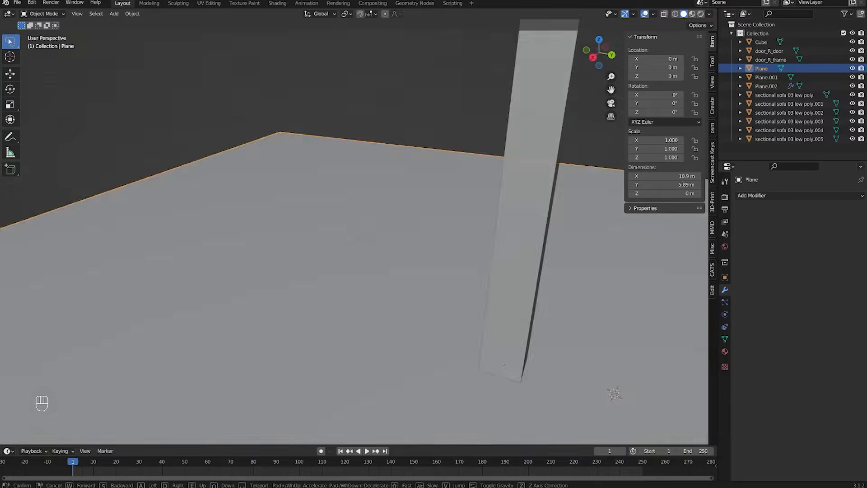
pyautogui.click(358, 231)
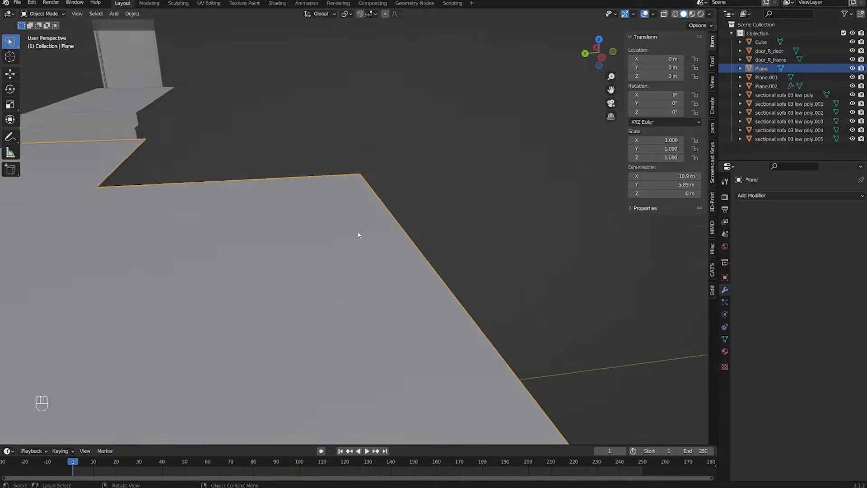
pyautogui.scroll(-2, 361, 229)
pyautogui.scroll(-1, 361, 228)
pyautogui.moveTo(361, 228); pyautogui.dragTo(309, 244, button='middle')
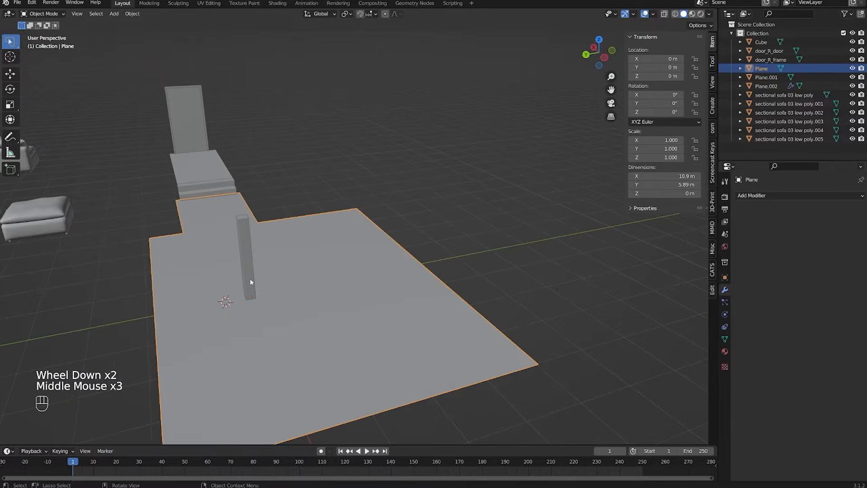
pyautogui.moveTo(251, 282); pyautogui.dragTo(404, 323, button='middle')
pyautogui.scroll(2, 523, 257)
pyautogui.keyDown('shift'); pyautogui.moveTo(523, 258); pyautogui.dragTo(487, 267, button='middle'); pyautogui.keyUp('shift')
pyautogui.moveTo(488, 266); pyautogui.dragTo(349, 240, button='middle')
pyautogui.scroll(-1, 451, 273)
pyautogui.moveTo(300, 274); pyautogui.dragTo(249, 289, button='middle')
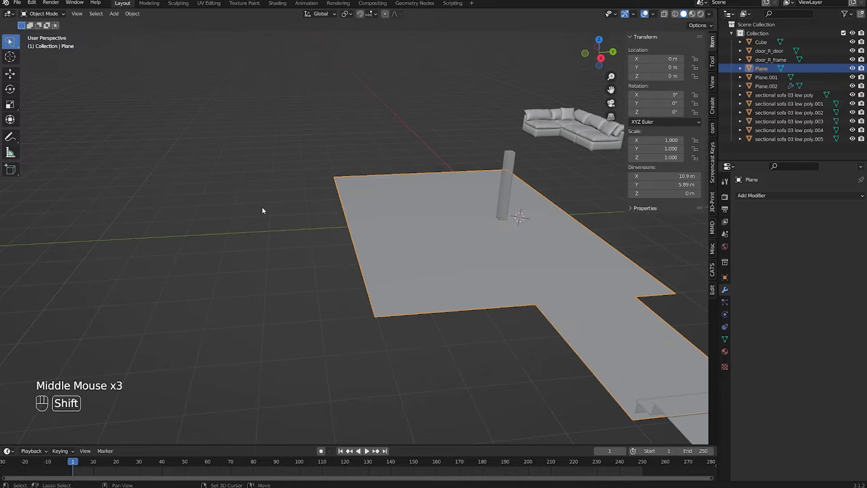
pyautogui.scroll(-2, 211, 195)
pyautogui.moveTo(211, 194); pyautogui.dragTo(357, 227, button='middle')
pyautogui.scroll(1, 221, 248)
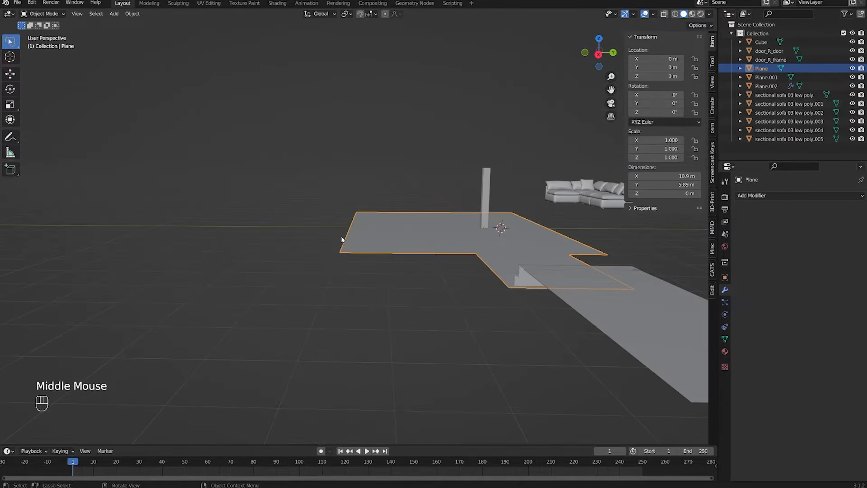
pyautogui.moveTo(311, 252); pyautogui.dragTo(431, 345, button='middle')
# Step: Duplicate the entrance steps and place the copy horizontally at the floor's long edge, near X -0.07 m, Y -4.21 m
pyautogui.click(600, 303)
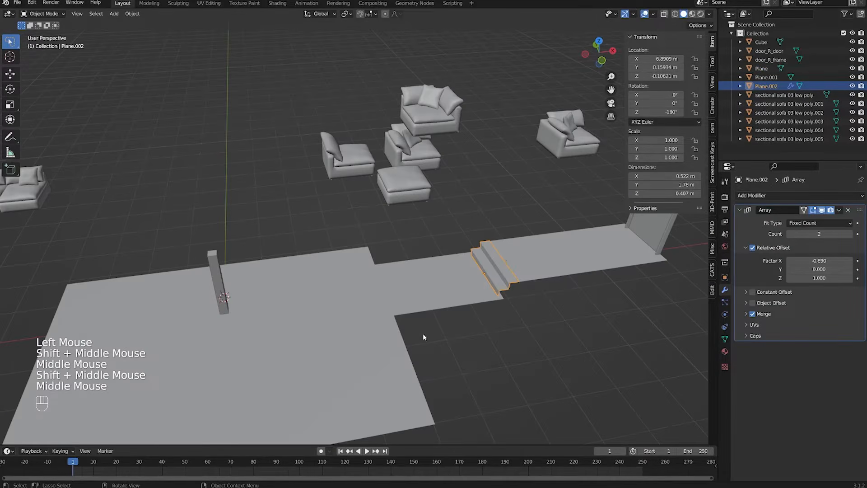
pyautogui.moveTo(499, 229); pyautogui.dragTo(445, 301, button='middle')
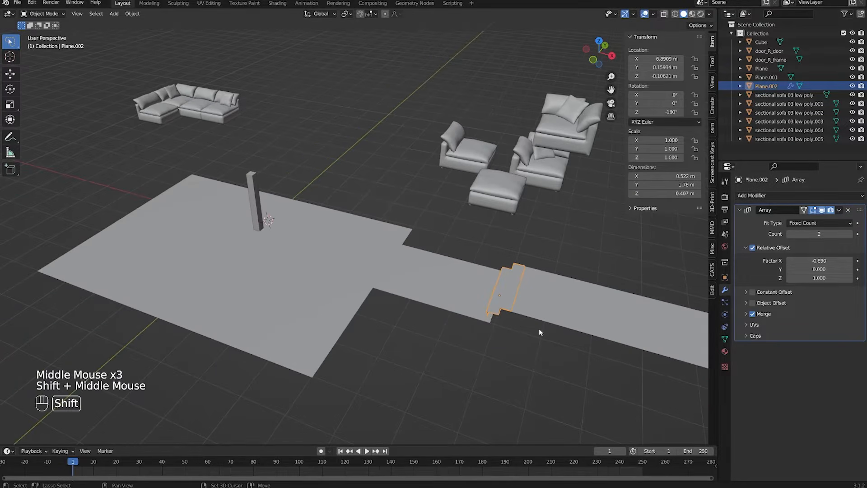
pyautogui.hotkey('shift', 'd')
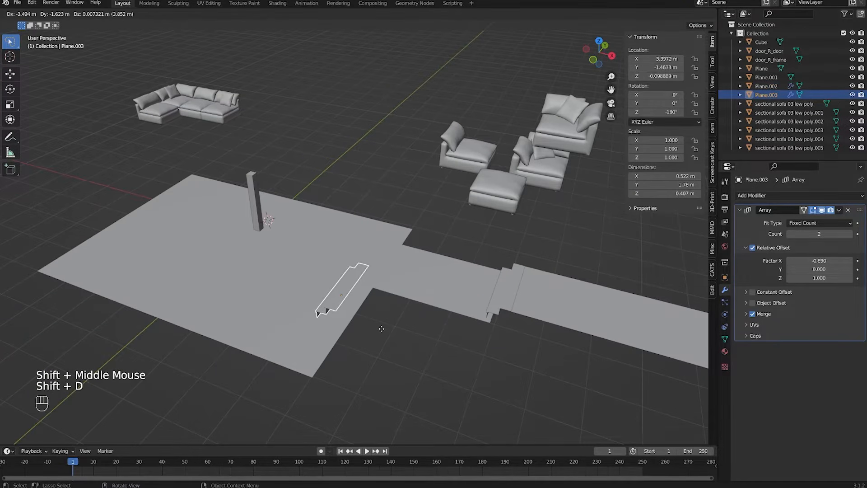
pyautogui.hotkey('shift', 'z')
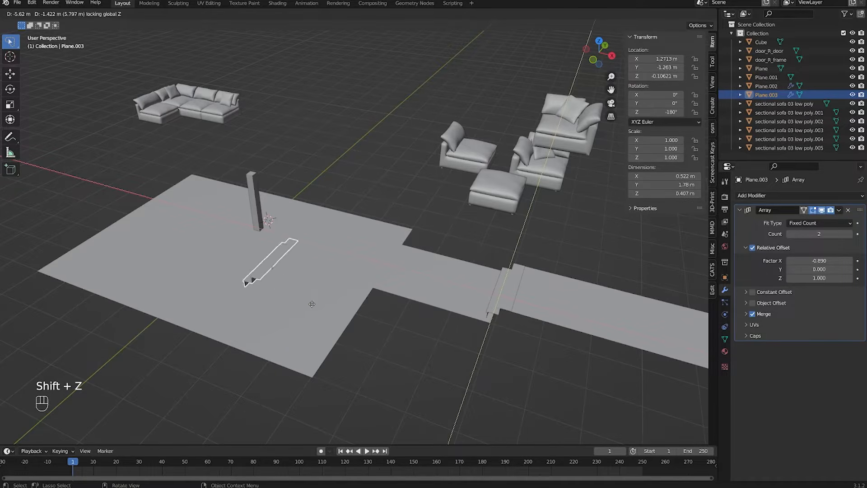
pyautogui.click(194, 361)
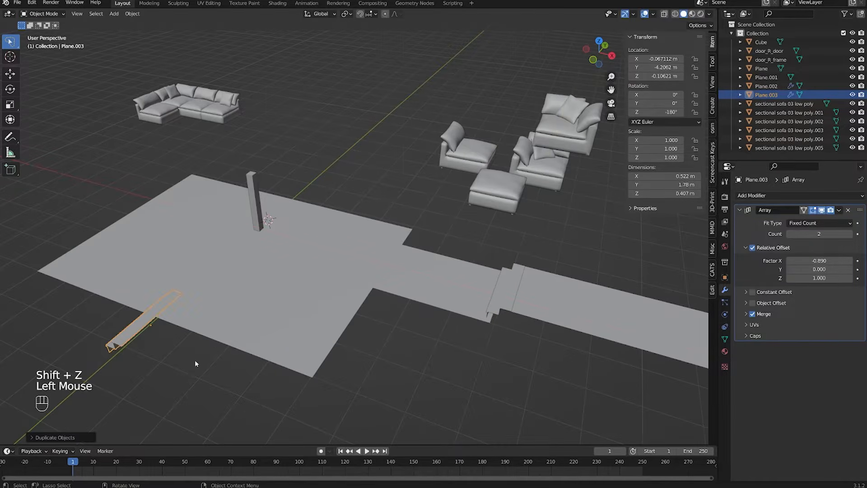
# Step: Rotate the copied steps -90° about Z and expand the rotation's adjustment settings
pyautogui.press('KP_7')
pyautogui.scroll(-2, 197, 359)
pyautogui.keyDown('shift'); pyautogui.moveTo(334, 431); pyautogui.dragTo(385, 324, button='middle'); pyautogui.keyUp('shift')
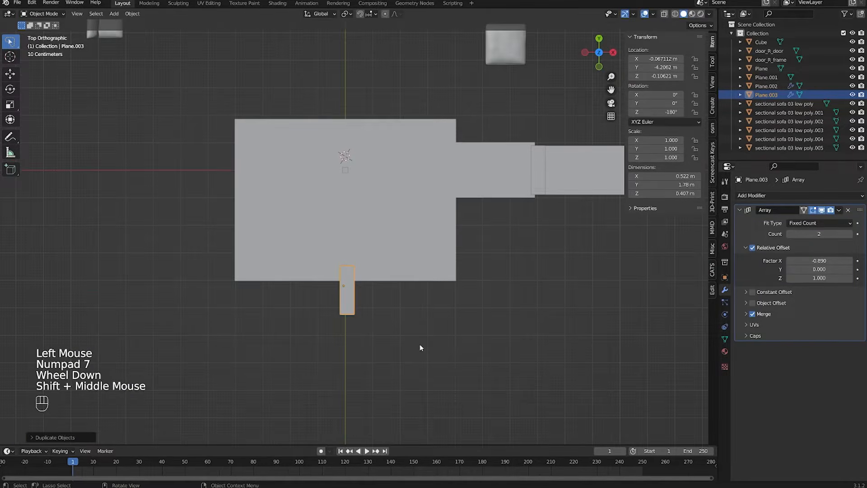
pyautogui.press('r')
pyautogui.press('ctrl')
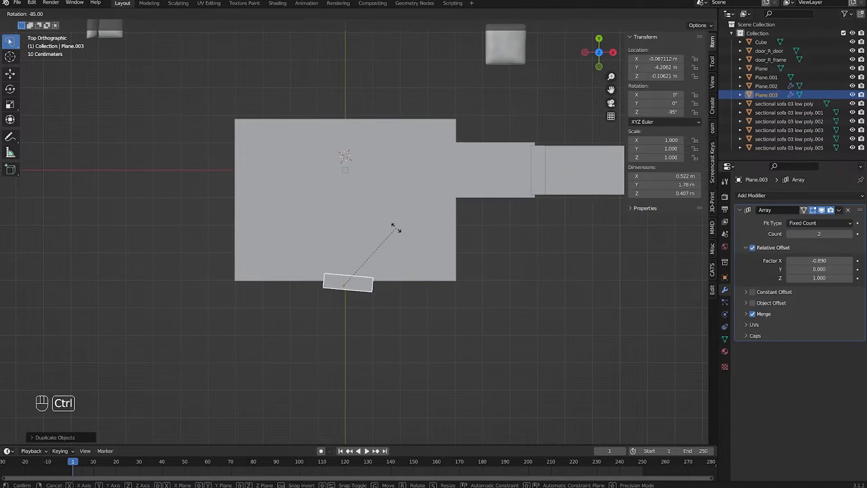
pyautogui.keyDown('ctrl'); pyautogui.click(389, 227); pyautogui.keyUp('ctrl')
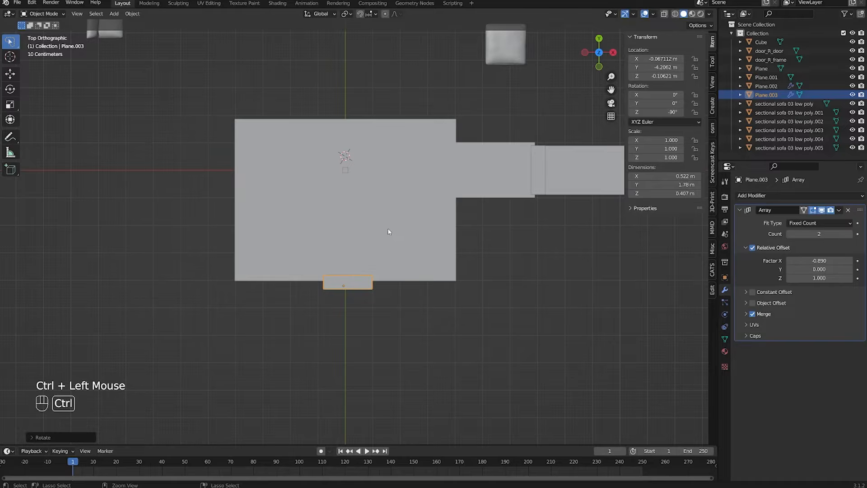
pyautogui.click(369, 14)
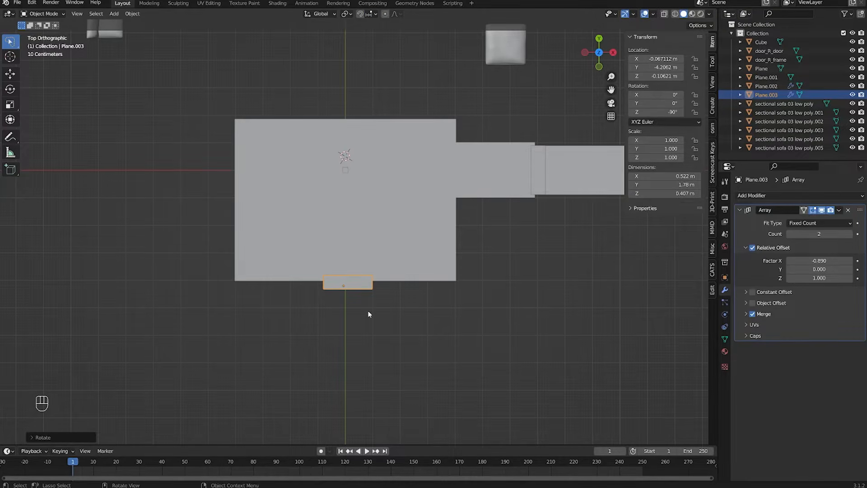
pyautogui.click(374, 16)
pyautogui.scroll(-1, 286, 380)
pyautogui.click(34, 437)
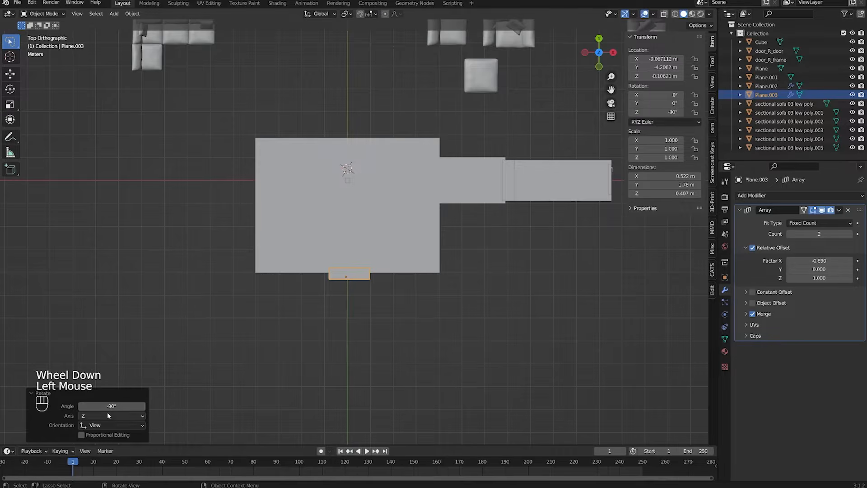
# Step: Lower the copied steps to about Y -4.42 m, Z -0.50 m, bringing the top tread level with the floor edge
pyautogui.moveTo(414, 296); pyautogui.dragTo(371, 261, button='middle')
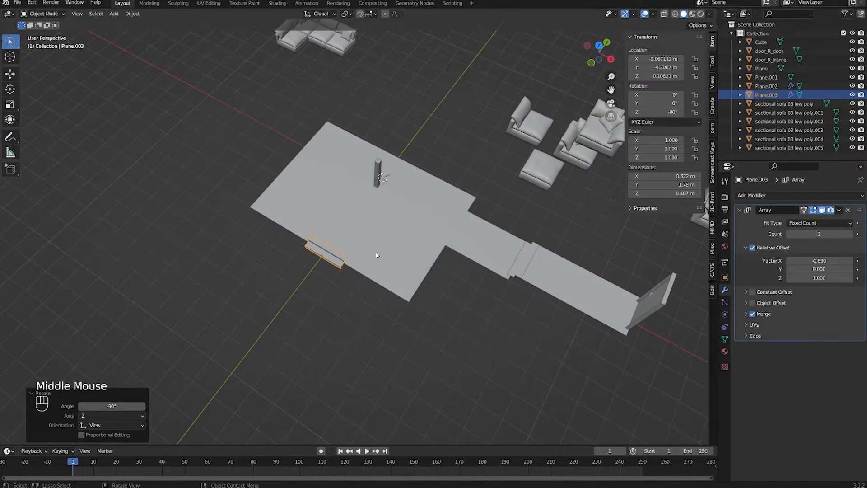
pyautogui.press('KP_3')
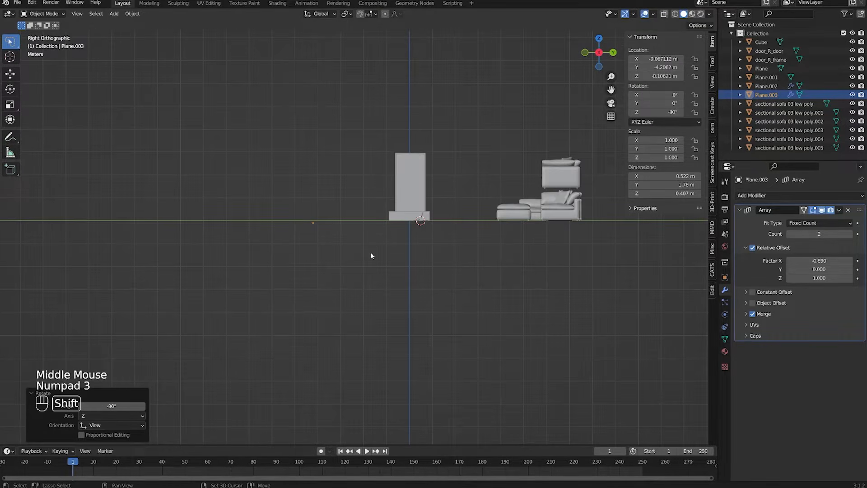
pyautogui.hotkey('shift', 'z')
pyautogui.keyDown('shift'); pyautogui.moveTo(371, 255); pyautogui.dragTo(430, 273, button='middle'); pyautogui.keyUp('shift')
pyautogui.scroll(5, 405, 248)
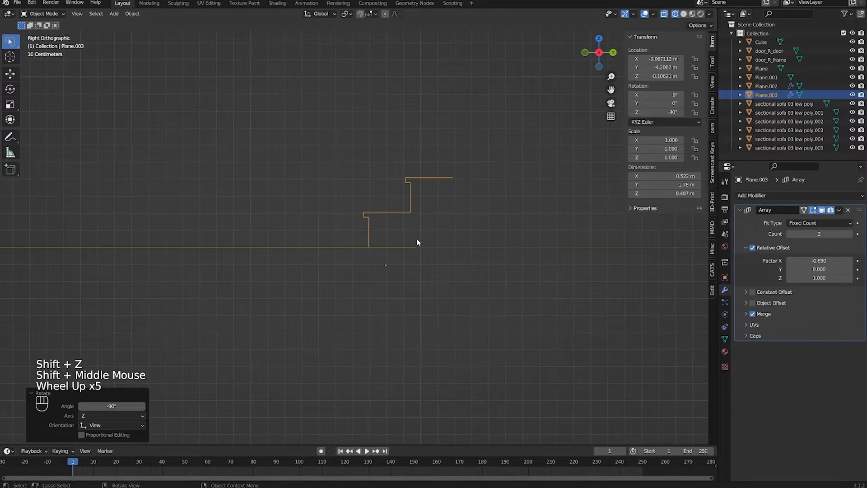
pyautogui.press('g')
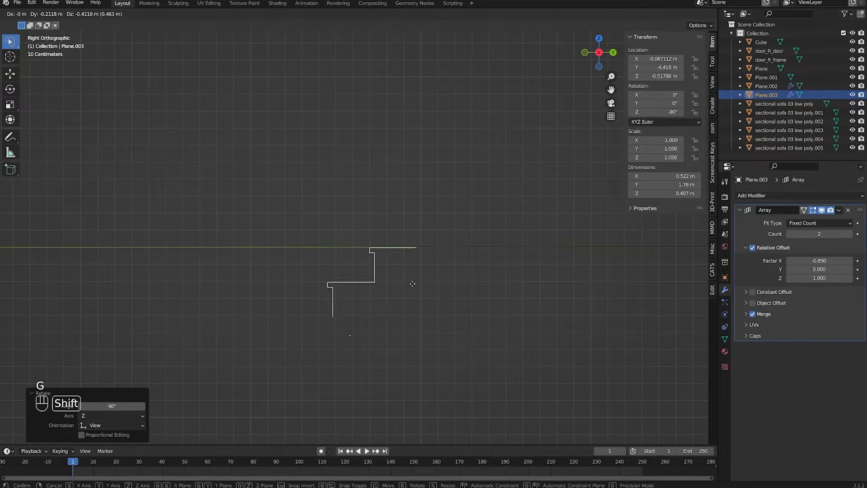
pyautogui.click(412, 285)
pyautogui.scroll(-2, 408, 287)
pyautogui.scroll(1, 409, 290)
pyautogui.press('g')
pyautogui.keyDown('shift'); pyautogui.click(394, 285); pyautogui.keyUp('shift')
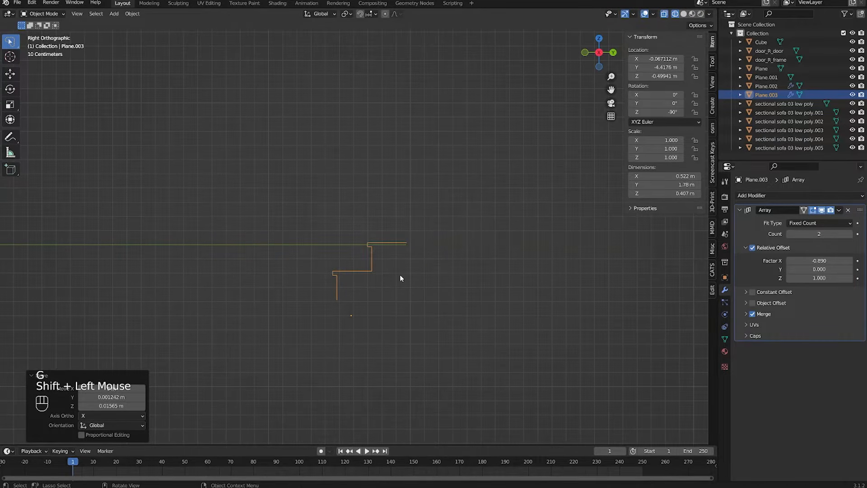
# Step: Stretch the copied steps' mesh along X to about 8.12 m and align it with the ends of the floor's long edge
pyautogui.press('KP_7')
pyautogui.scroll(-5, 402, 278)
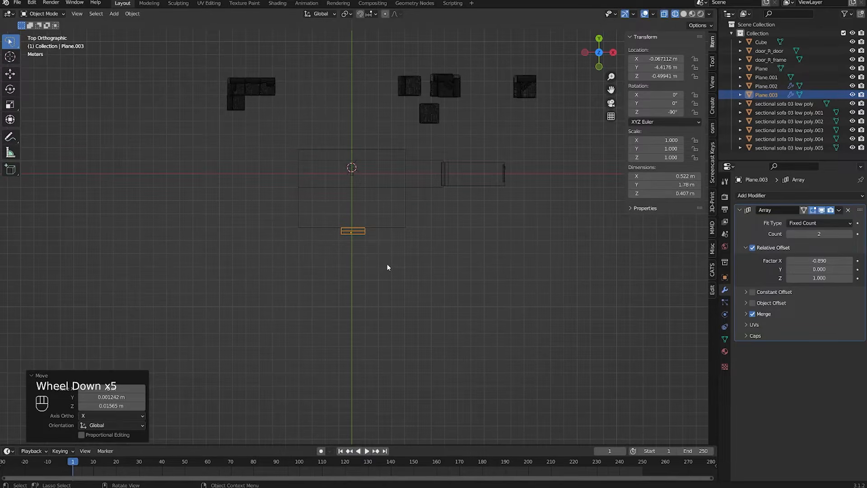
pyautogui.press('Tab')
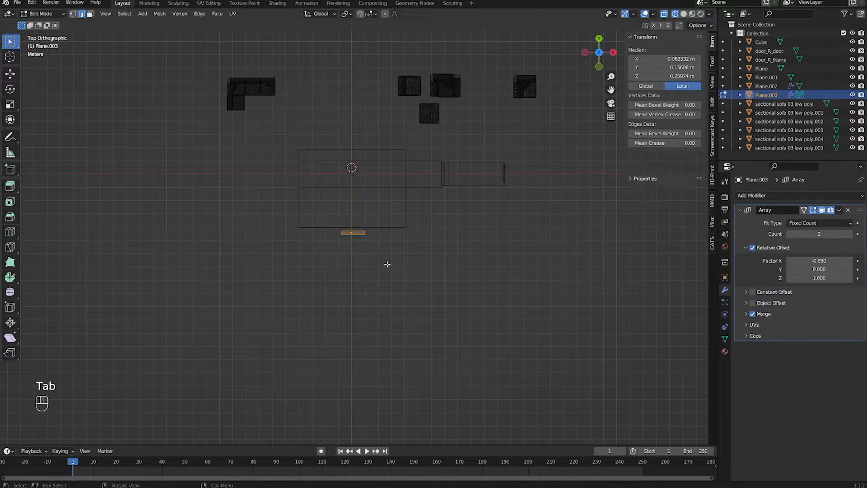
pyautogui.scroll(3, 387, 264)
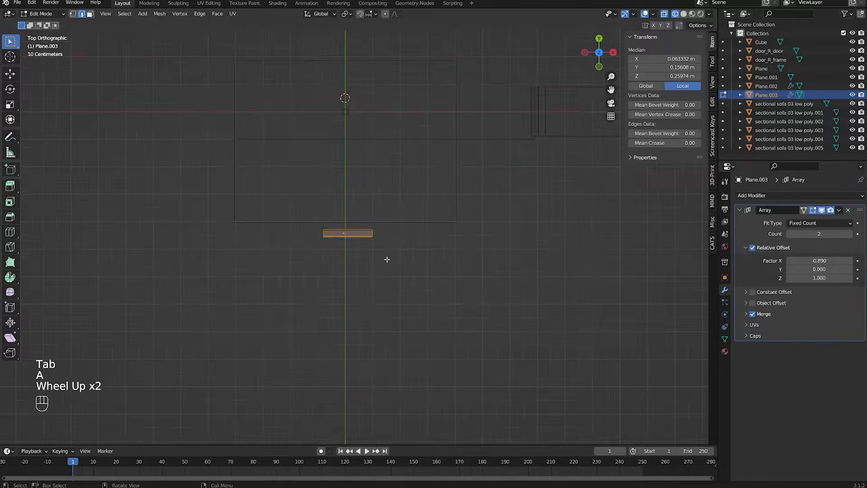
pyautogui.press('s')
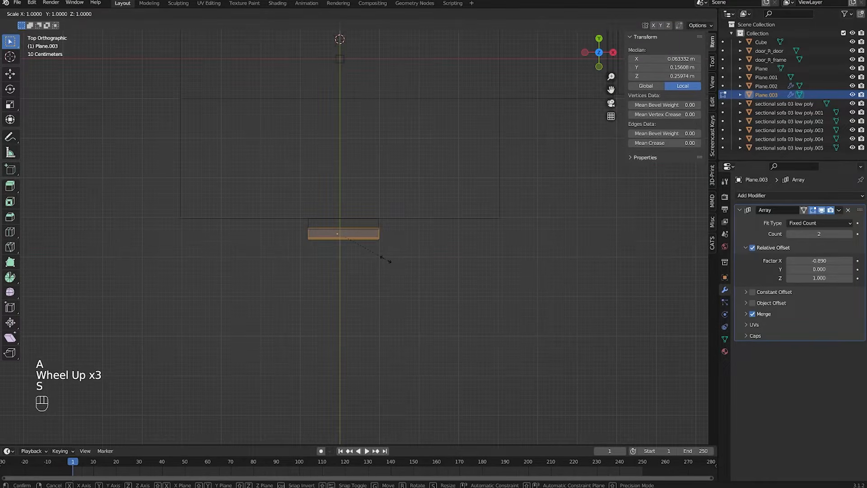
pyautogui.press('x')
pyautogui.scroll(1, 397, 260)
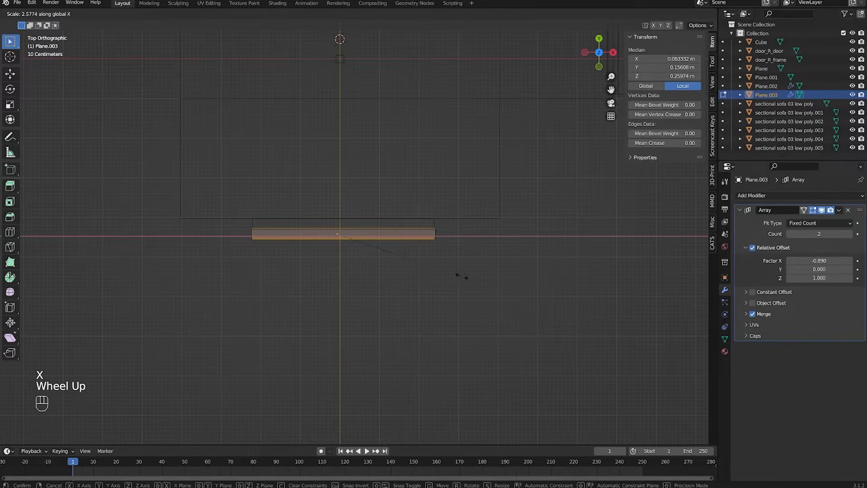
pyautogui.click(556, 287)
pyautogui.press('Tab')
pyautogui.press('g')
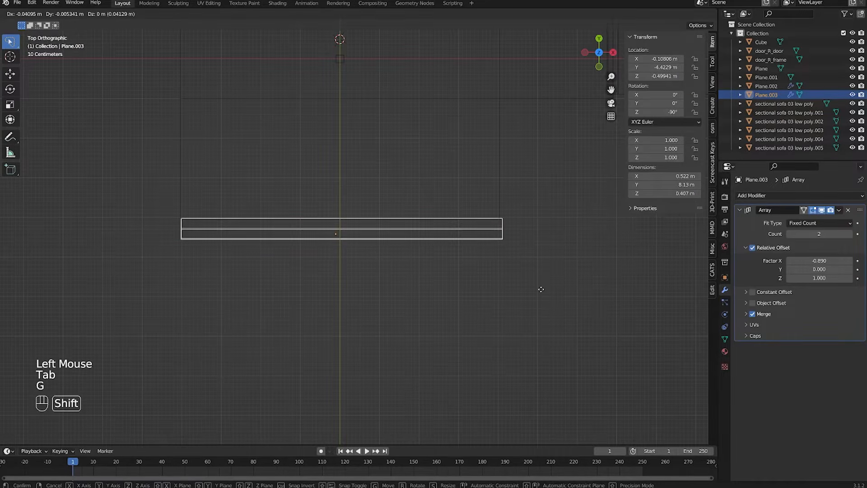
pyautogui.keyDown('shift'); pyautogui.click(521, 291); pyautogui.keyUp('shift')
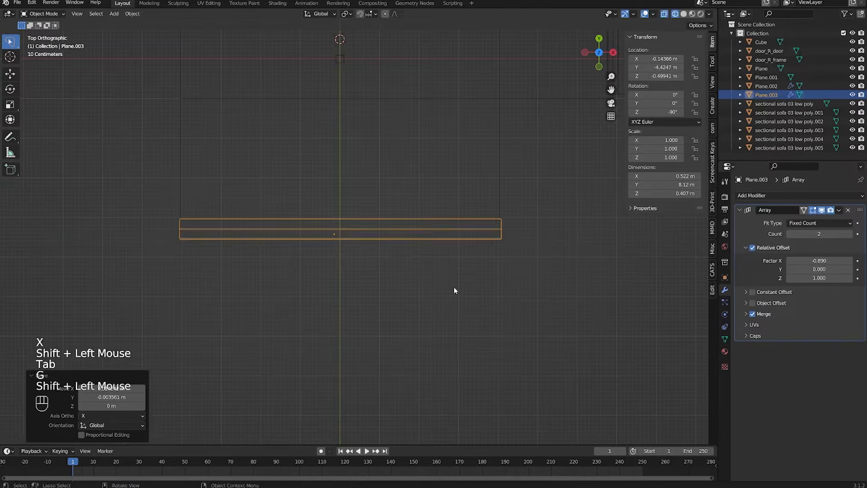
# Step: Return to solid shading and inspect how the widened steps fit the floor, pillar and entrance from several angles
pyautogui.moveTo(454, 290)
pyautogui.mouseDown(button='middle')
pyautogui.moveTo(434, 252)
pyautogui.moveTo(329, 290)
pyautogui.mouseUp(button='middle')
pyautogui.scroll(-2, 435, 252)
pyautogui.hotkey('shift', 'z')
pyautogui.scroll(3, 375, 276)
pyautogui.moveTo(376, 276)
pyautogui.mouseDown(button='middle')
pyautogui.moveTo(437, 266)
pyautogui.moveTo(397, 265)
pyautogui.mouseUp(button='middle')
pyautogui.moveTo(397, 266); pyautogui.dragTo(181, 267, button='middle')
pyautogui.scroll(-1, 479, 235)
pyautogui.keyDown('shift'); pyautogui.moveTo(479, 234); pyautogui.dragTo(487, 289, button='middle'); pyautogui.keyUp('shift')
pyautogui.moveTo(488, 289); pyautogui.dragTo(350, 217, button='middle')
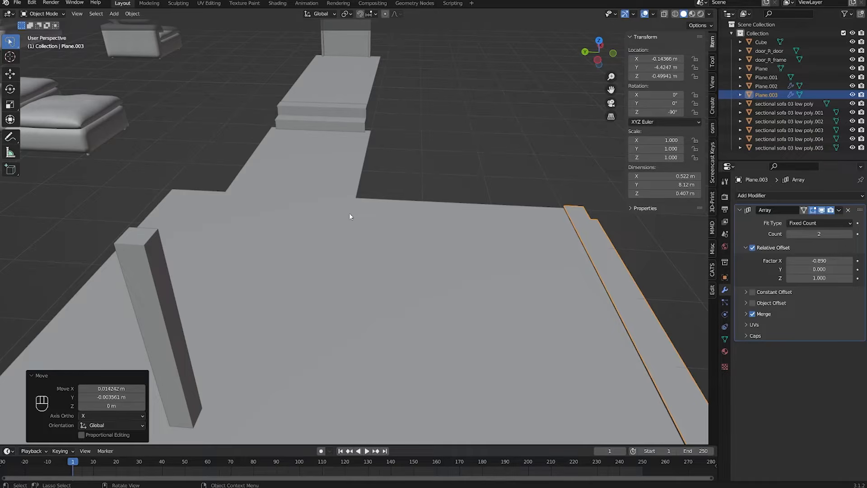
pyautogui.keyDown('shift'); pyautogui.moveTo(558, 180); pyautogui.dragTo(470, 248, button='middle'); pyautogui.keyUp('shift')
pyautogui.scroll(-3, 470, 248)
pyautogui.scroll(1, 446, 248)
pyautogui.moveTo(385, 240); pyautogui.dragTo(398, 326, button='middle')
pyautogui.scroll(-1, 471, 240)
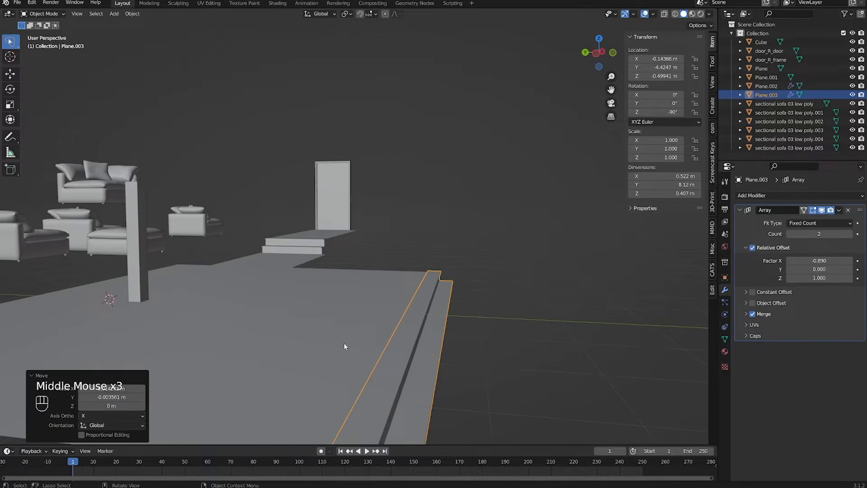
pyautogui.keyDown('shift'); pyautogui.moveTo(328, 346); pyautogui.dragTo(342, 262, button='middle'); pyautogui.keyUp('shift')
pyautogui.scroll(-2, 415, 332)
pyautogui.moveTo(416, 333); pyautogui.dragTo(420, 343, button='middle')
pyautogui.keyDown('shift'); pyautogui.moveTo(420, 343); pyautogui.dragTo(426, 348, button='middle'); pyautogui.keyUp('shift')
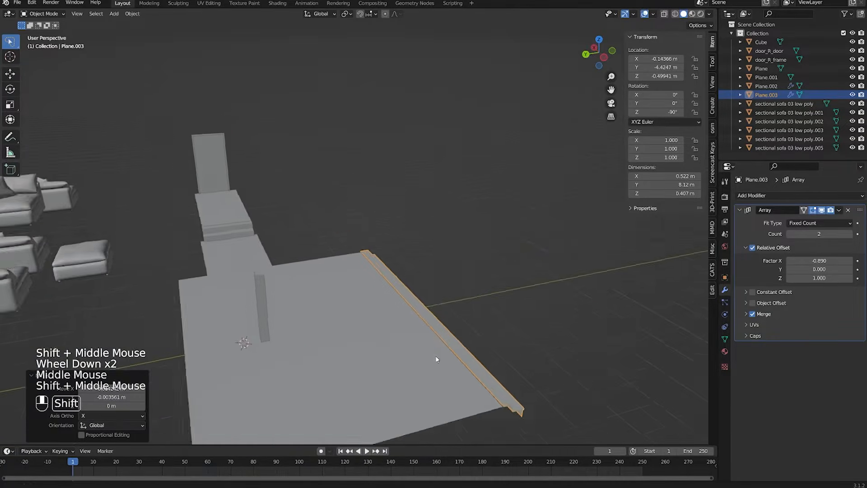
pyautogui.scroll(-1, 401, 261)
pyautogui.moveTo(540, 333); pyautogui.dragTo(315, 79, button='middle')
pyautogui.scroll(2, 315, 79)
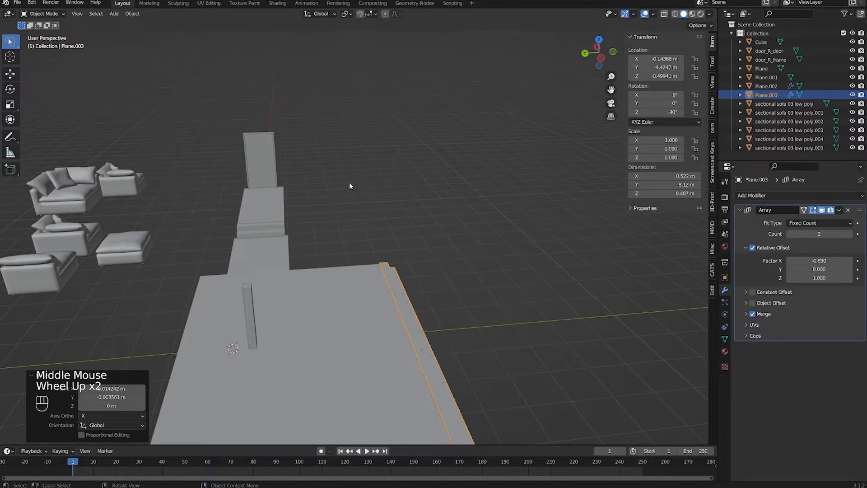
# Step: Hide the floor grid in the viewport overlays and toggle the X and Y axis lines off and on
pyautogui.scroll(-1, 349, 87)
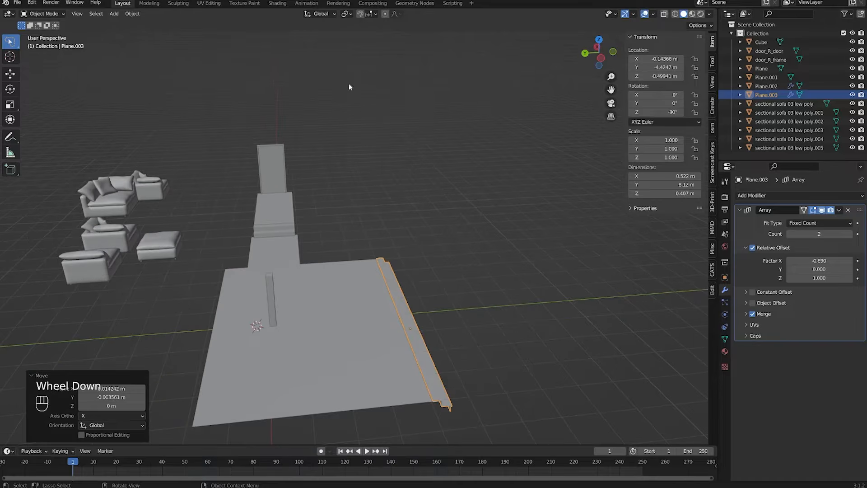
pyautogui.click(654, 14)
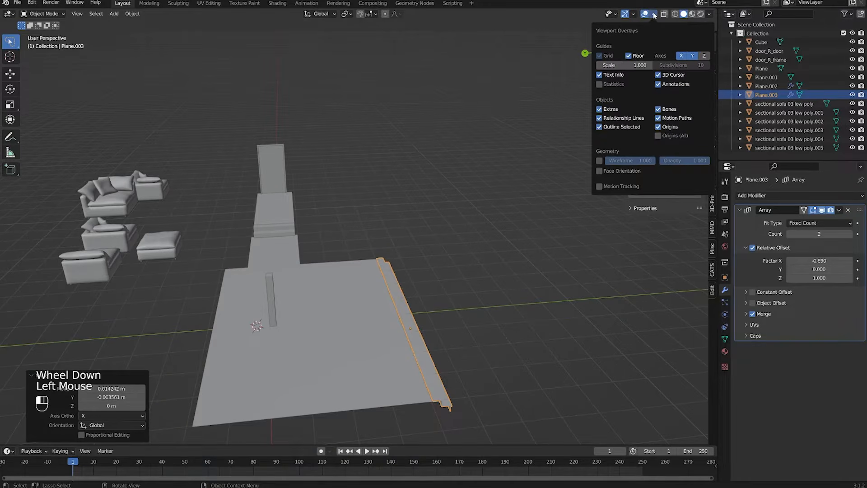
pyautogui.click(648, 17)
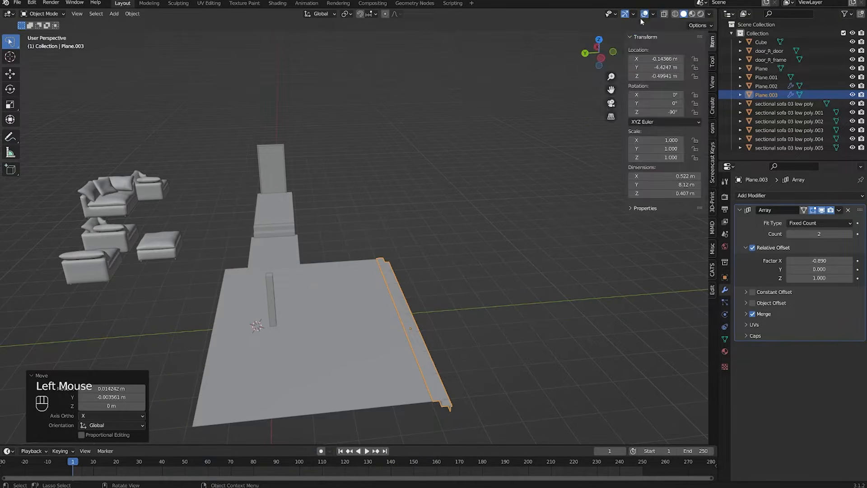
pyautogui.click(654, 15)
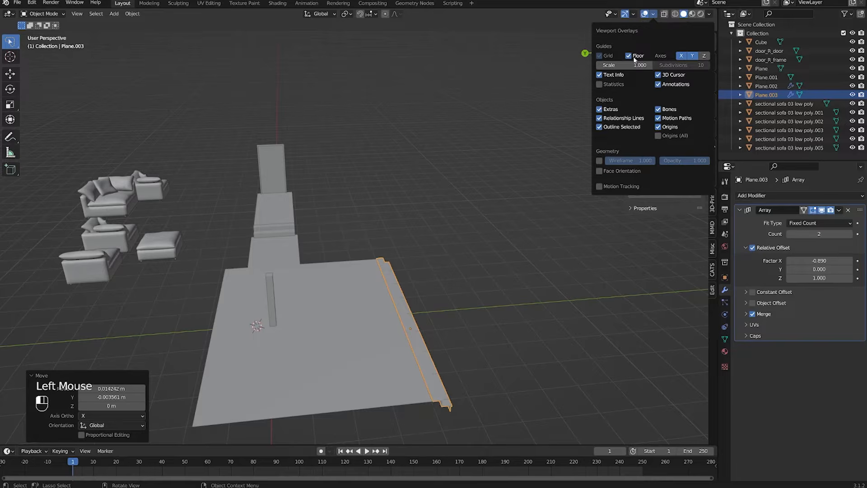
pyautogui.click(692, 57)
pyautogui.click(681, 57)
pyautogui.click(694, 57)
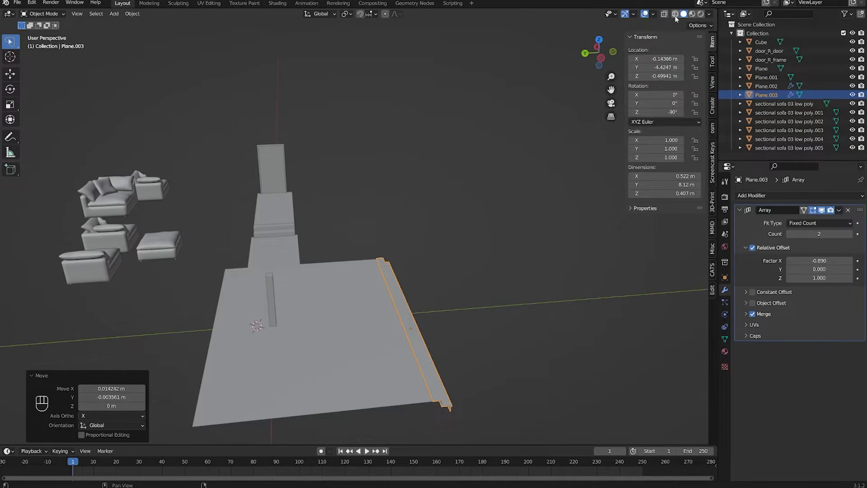
# Step: Show the scene statistics overlay and switch it back off
pyautogui.click(653, 14)
pyautogui.click(599, 84)
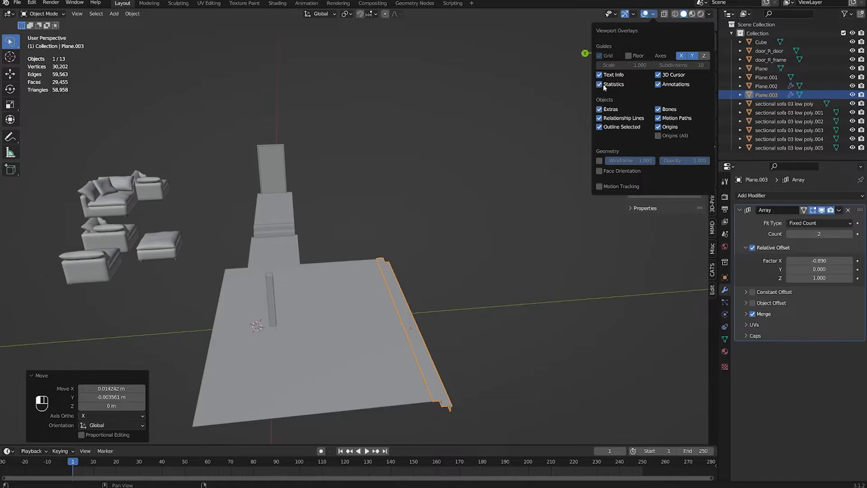
pyautogui.click(600, 84)
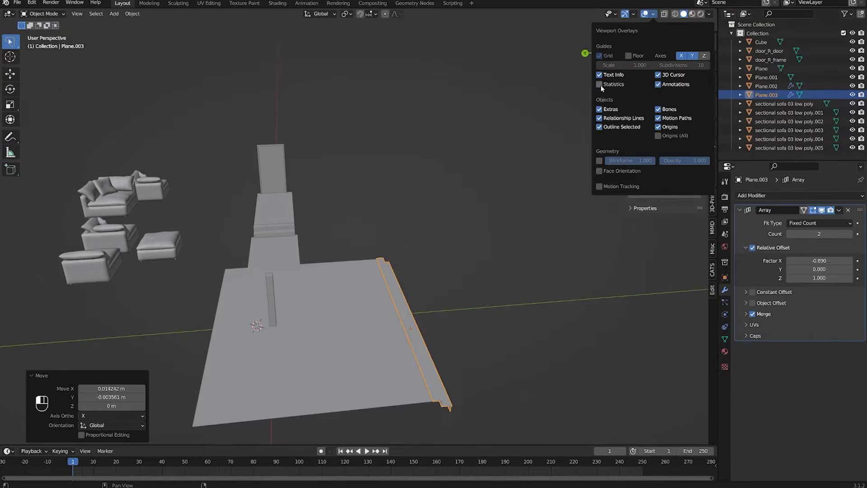
pyautogui.click(575, 193)
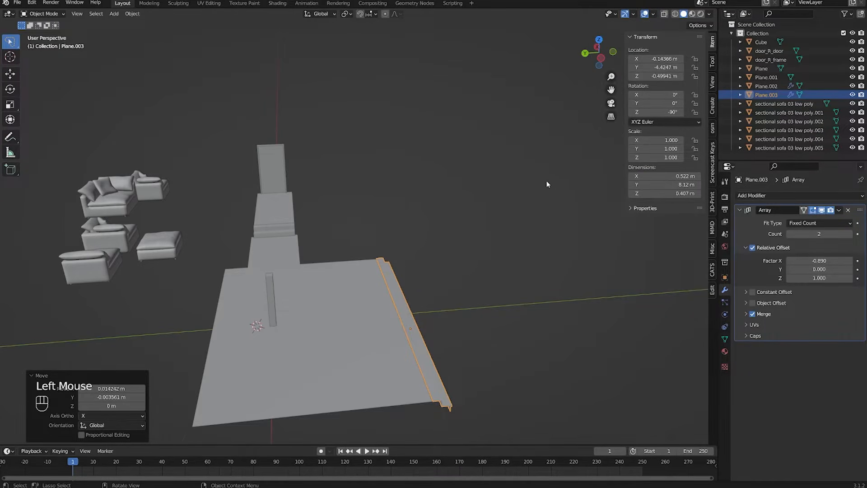
# Step: Deselect the long steps and save the blend file
pyautogui.moveTo(541, 181); pyautogui.dragTo(480, 170, button='middle')
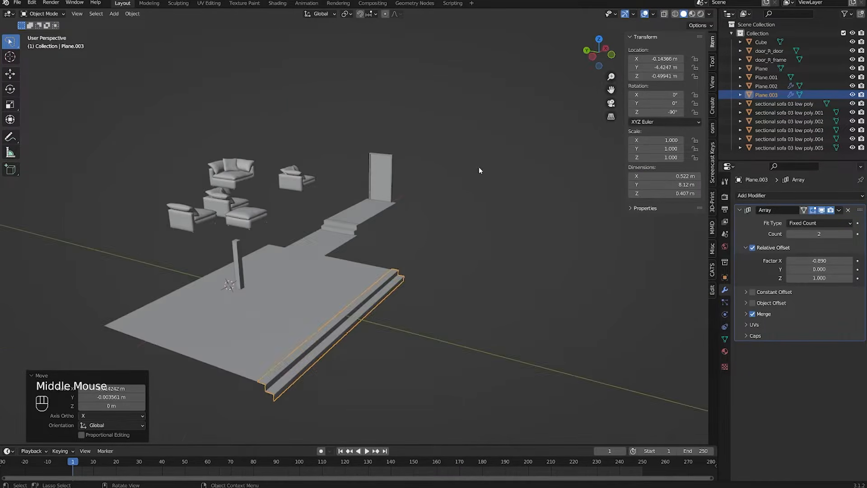
pyautogui.click(653, 14)
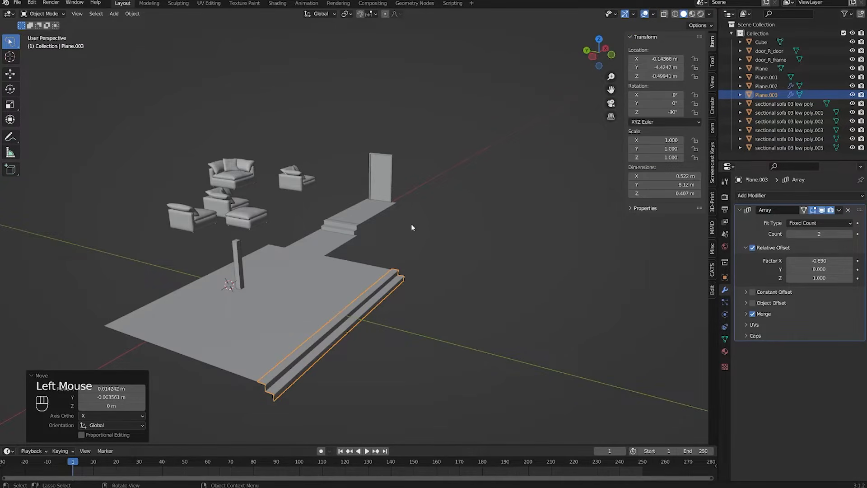
pyautogui.scroll(1, 406, 239)
pyautogui.middleClick(380, 270)
pyautogui.scroll(2, 380, 270)
pyautogui.middleClick(362, 270)
pyautogui.scroll(-1, 362, 270)
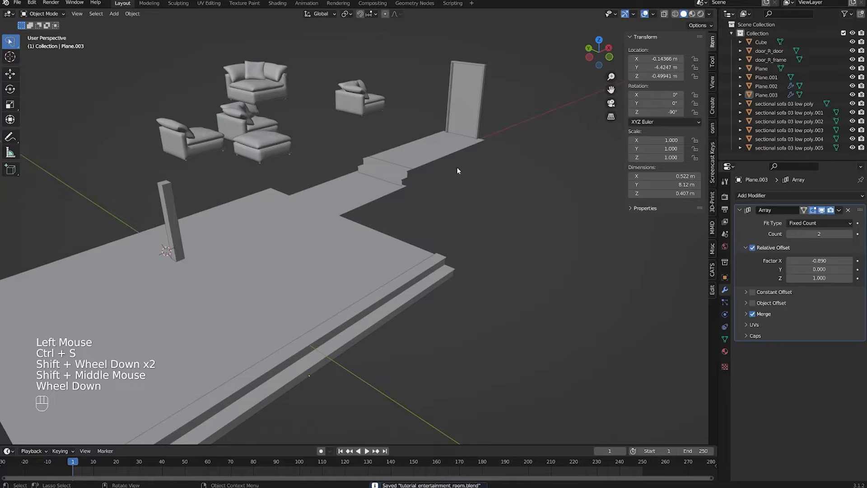
pyautogui.scroll(-1, 459, 167)
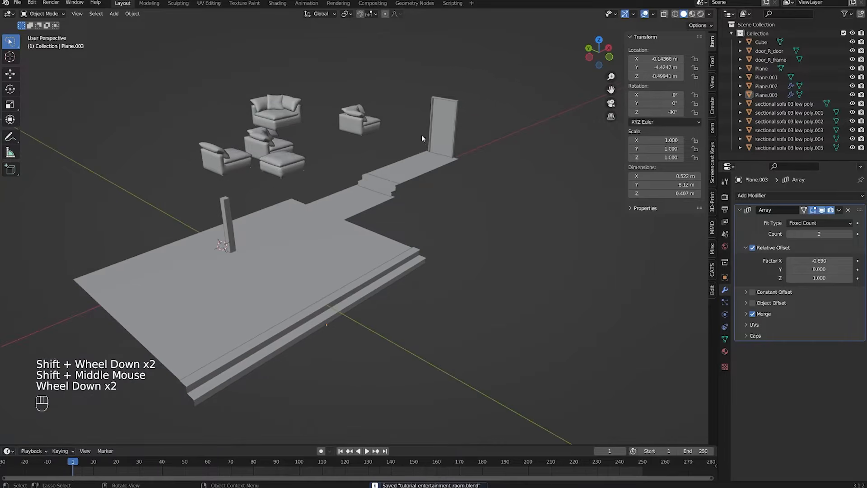
# Step: Place the 3D cursor on the lower riser near the middle of the long steps and add a plane there
pyautogui.moveTo(271, 260); pyautogui.dragTo(427, 259, button='middle')
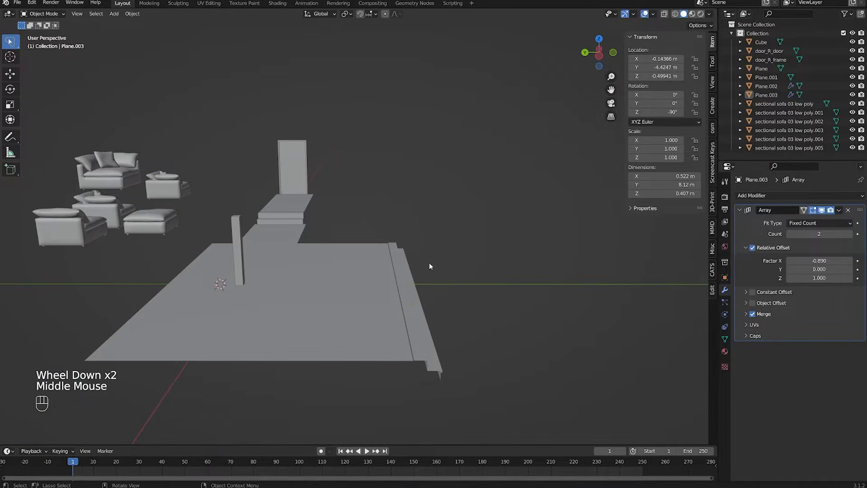
pyautogui.keyDown('shift'); pyautogui.moveTo(558, 347); pyautogui.dragTo(318, 339, button='middle'); pyautogui.keyUp('shift')
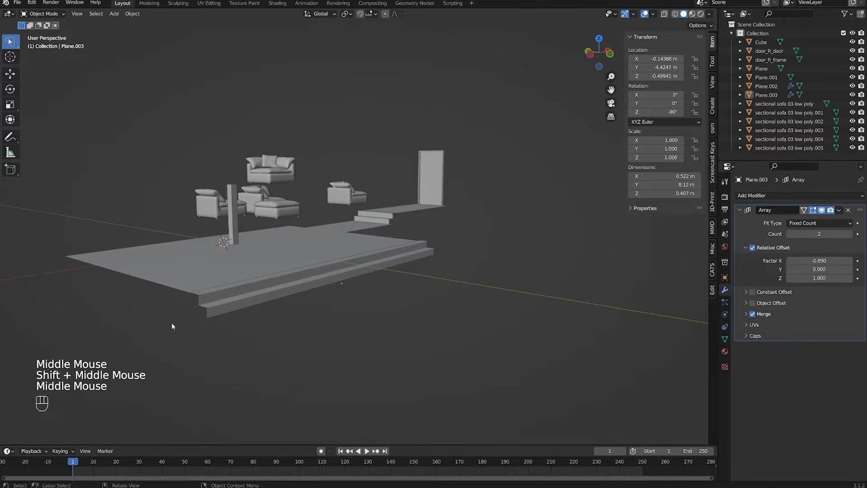
pyautogui.scroll(2, 313, 276)
pyautogui.press('shift')
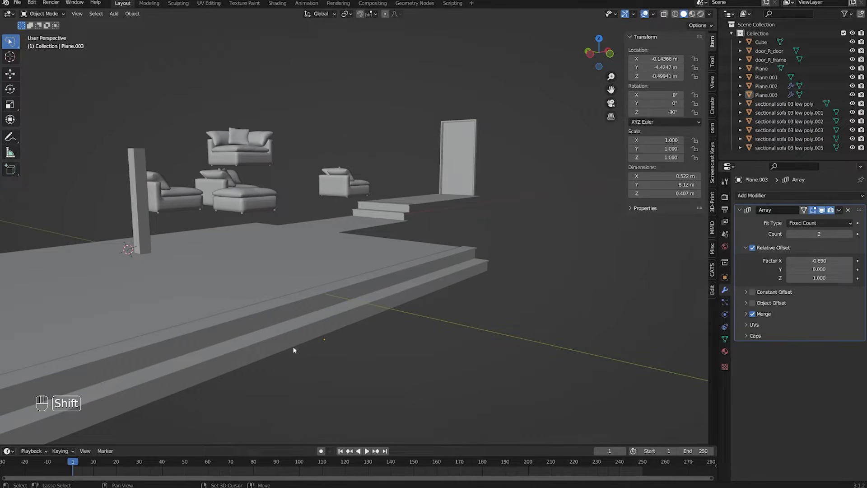
pyautogui.keyDown('shift'); pyautogui.moveTo(316, 337); pyautogui.dragTo(328, 297, button='middle'); pyautogui.keyUp('shift')
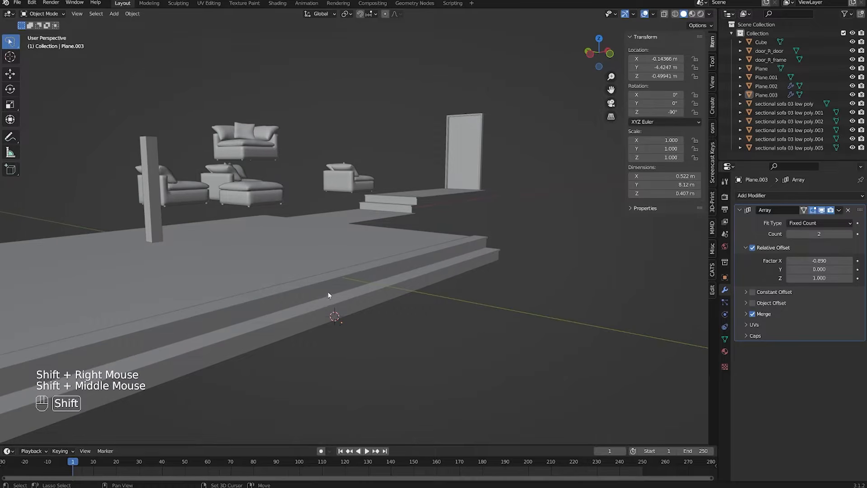
pyautogui.hotkey('shift', 'a')
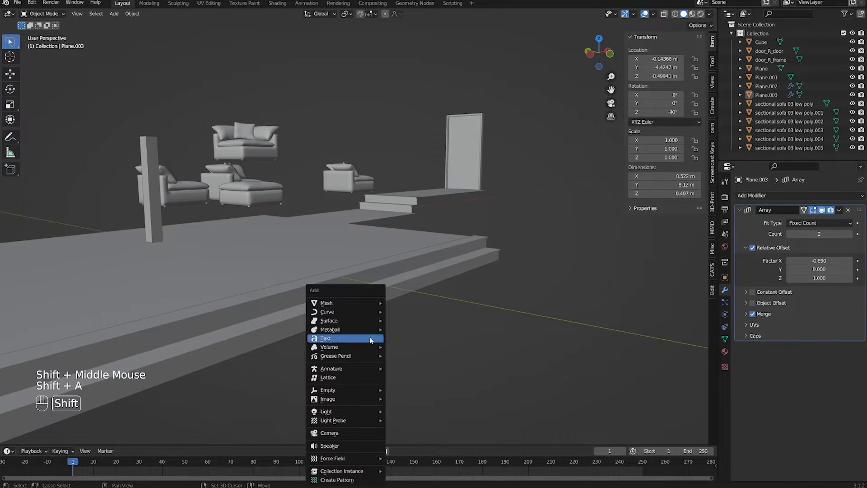
pyautogui.moveTo(347, 304)
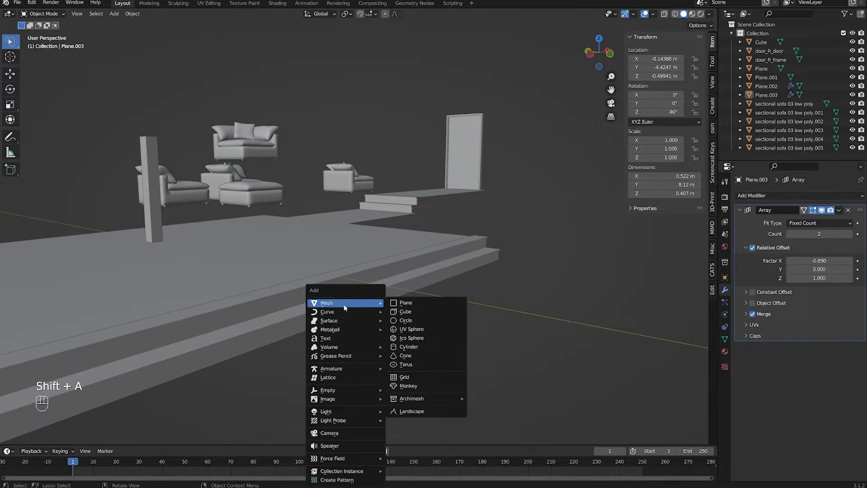
pyautogui.click(398, 302)
# Step: Move the new plane along Y by about -0.85 m, outward from the long steps
pyautogui.moveTo(397, 302)
pyautogui.mouseDown(button='middle')
pyautogui.moveTo(380, 315)
pyautogui.moveTo(388, 308)
pyautogui.mouseUp(button='middle')
pyautogui.scroll(1, 380, 315)
pyautogui.scroll(-1, 387, 308)
pyautogui.keyDown('shift'); pyautogui.moveTo(418, 337); pyautogui.dragTo(384, 341, button='middle'); pyautogui.keyUp('shift')
pyautogui.moveTo(384, 341); pyautogui.dragTo(348, 286, button='middle')
pyautogui.scroll(-1, 345, 344)
pyautogui.press('g')
pyautogui.press('y')
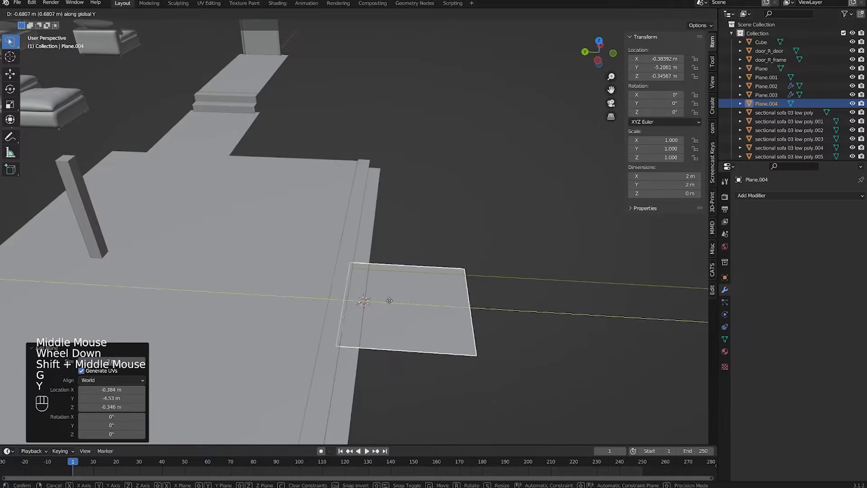
pyautogui.click(399, 299)
# Step: Lower the plane to about Z -0.38 m, level with the foot of the steps
pyautogui.moveTo(400, 299); pyautogui.dragTo(376, 264, button='middle')
pyautogui.scroll(2, 369, 279)
pyautogui.press('g')
pyautogui.press('z')
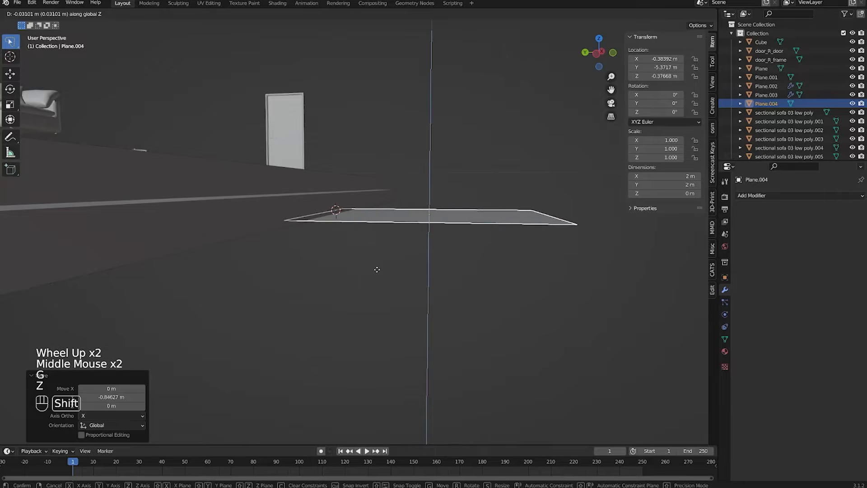
pyautogui.keyDown('shift'); pyautogui.click(378, 272); pyautogui.keyUp('shift')
# Step: Shift the plane horizontally to about X -0.19 m, Y -5.51 m, in front of the bottom step
pyautogui.scroll(-1, 378, 273)
pyautogui.moveTo(378, 272); pyautogui.dragTo(361, 305, button='middle')
pyautogui.press('g')
pyautogui.hotkey('shift', 'z')
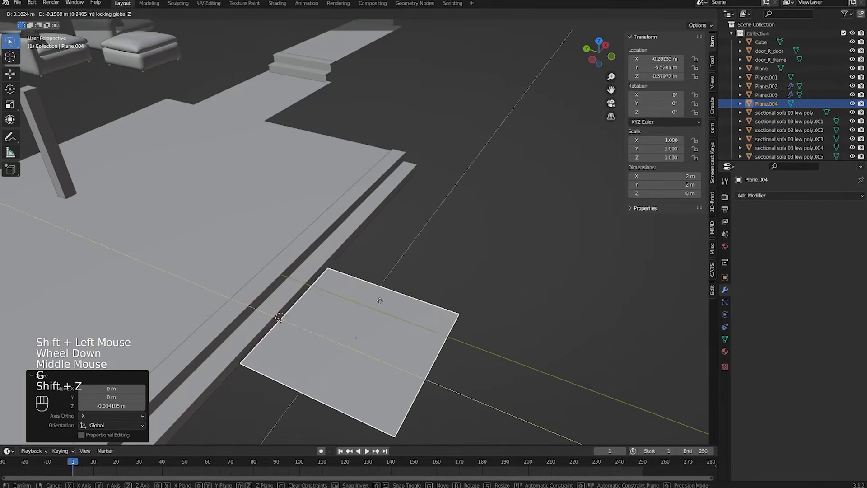
pyautogui.click(379, 300)
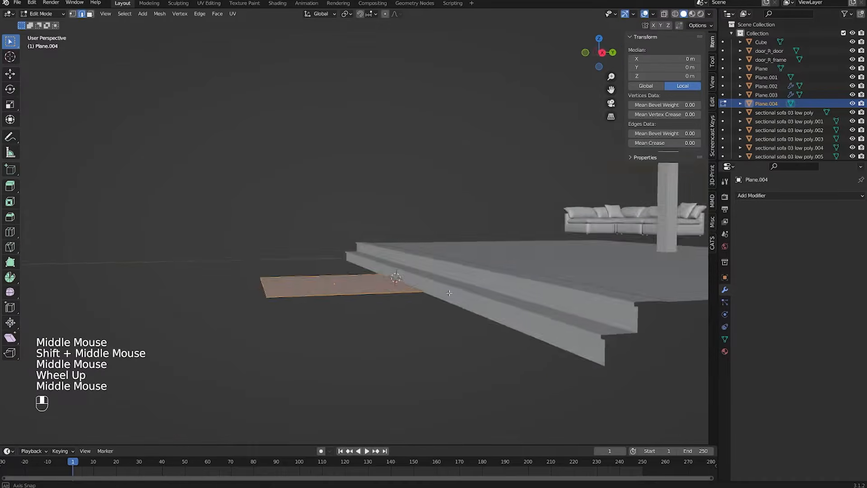
# Step: In Edit Mode, stretch the plane's +X edge to about local X 4.25 m, matching the end of the steps
pyautogui.moveTo(406, 288); pyautogui.dragTo(523, 325, button='middle')
pyautogui.scroll(-1, 467, 315)
pyautogui.press('2')
pyautogui.click(453, 307)
pyautogui.keyDown('shift'); pyautogui.moveTo(453, 307); pyautogui.dragTo(425, 302, button='middle'); pyautogui.keyUp('shift')
pyautogui.moveTo(424, 302); pyautogui.dragTo(395, 303, button='middle')
pyautogui.press('g')
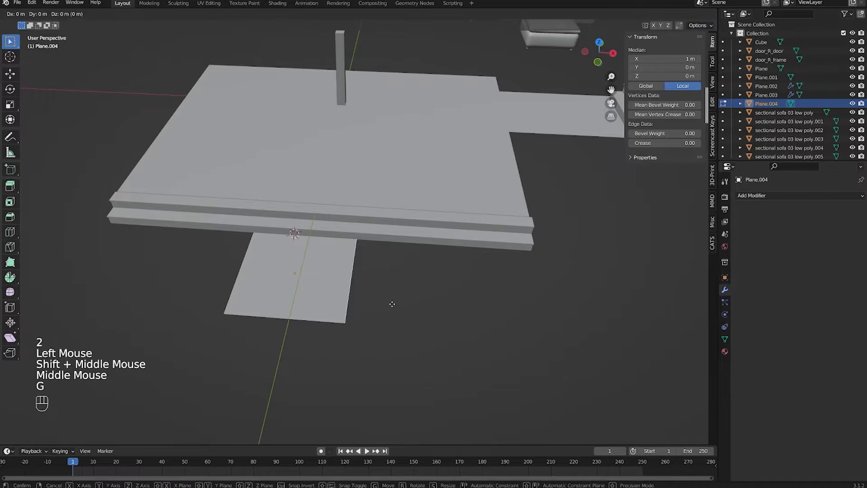
pyautogui.press('x')
pyautogui.keyDown('shift'); pyautogui.click(582, 313); pyautogui.keyUp('shift')
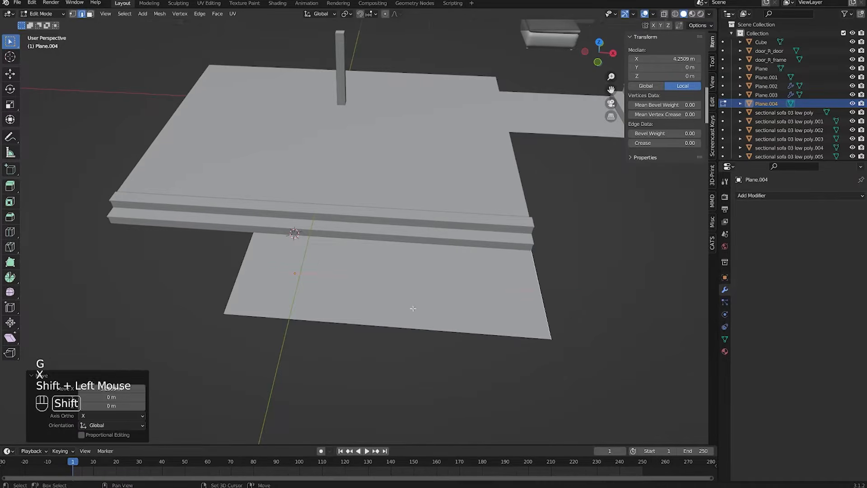
# Step: Stretch the plane's opposite edge along -X to the other end of the steps, making it about 8.09 m long
pyautogui.keyDown('shift'); pyautogui.moveTo(186, 260); pyautogui.dragTo(311, 261, button='middle'); pyautogui.keyUp('shift')
pyautogui.click(375, 269)
pyautogui.press('g')
pyautogui.press('x')
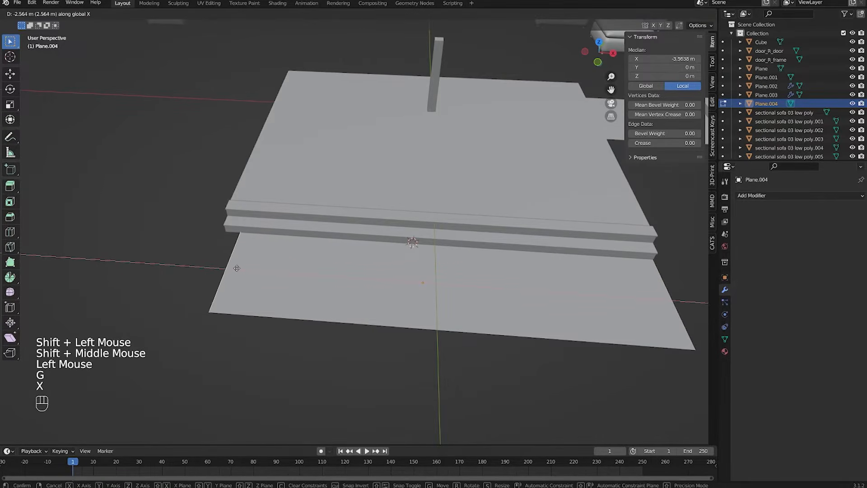
pyautogui.keyDown('shift'); pyautogui.click(222, 269); pyautogui.keyUp('shift')
# Step: Extend the plane's outer edge along -Y to a depth of about 5.64 m, return to Object Mode and save
pyautogui.click(340, 298)
pyautogui.scroll(-2, 341, 301)
pyautogui.moveTo(341, 305); pyautogui.dragTo(312, 285, button='middle')
pyautogui.press('g')
pyautogui.press('x')
pyautogui.press('y')
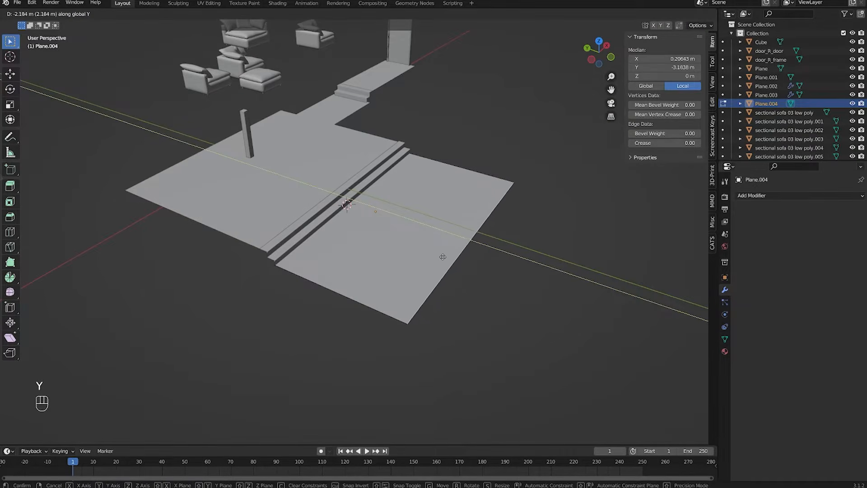
pyautogui.click(493, 265)
pyautogui.press('Tab')
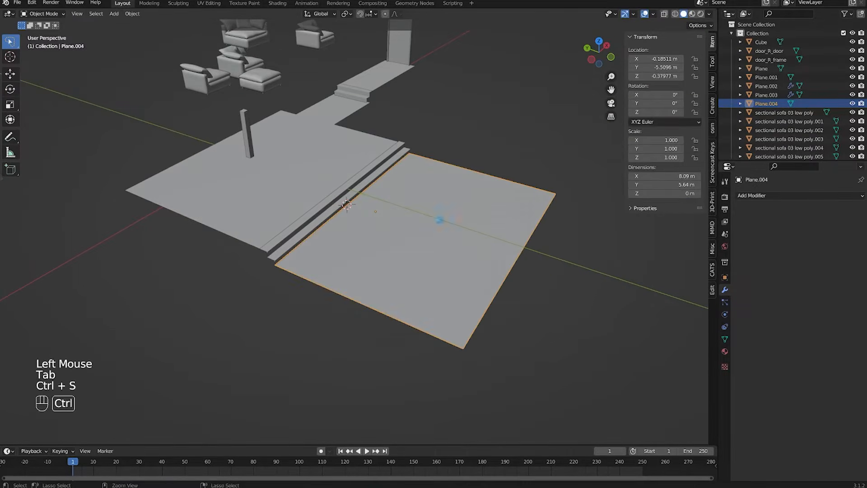
pyautogui.hotkey('ctrl', 's')
# Step: Move the L-shaped sectional sofa onto the lower floor and lower it to about Z -0.38 m
pyautogui.keyDown('shift'); pyautogui.moveTo(440, 221); pyautogui.dragTo(435, 266, button='middle'); pyautogui.keyUp('shift')
pyautogui.click(510, 180)
pyautogui.moveTo(510, 180); pyautogui.dragTo(379, 187, button='middle')
pyautogui.scroll(-2, 380, 187)
pyautogui.keyDown('shift'); pyautogui.moveTo(453, 224); pyautogui.dragTo(487, 244, button='middle'); pyautogui.keyUp('shift')
pyautogui.keyDown('shift'); pyautogui.moveTo(576, 330); pyautogui.dragTo(593, 316, button='middle'); pyautogui.keyUp('shift')
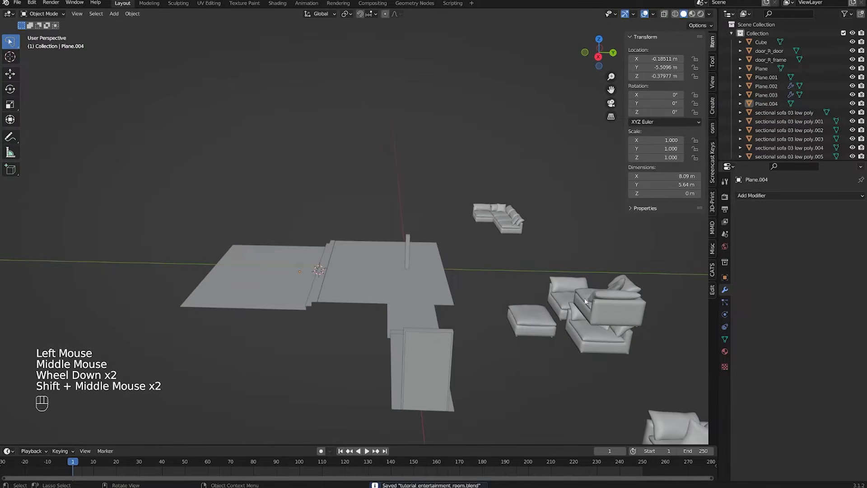
pyautogui.click(501, 226)
pyautogui.moveTo(501, 226); pyautogui.dragTo(569, 244, button='middle')
pyautogui.scroll(-1, 527, 258)
pyautogui.press('g')
pyautogui.hotkey('shift', 'z')
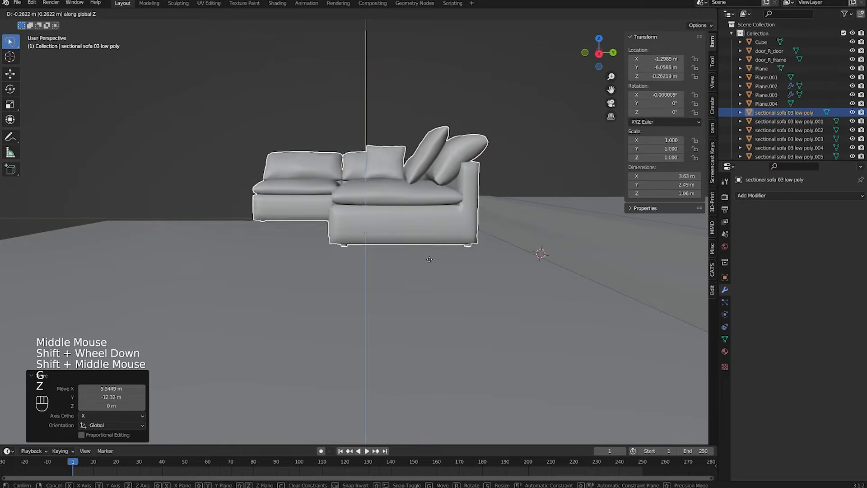
pyautogui.keyDown('shift'); pyautogui.click(428, 261); pyautogui.keyUp('shift')
# Step: Slide the L-shaped sofa to about X -1.47 m, Y -6.09 m beside the steps and deselect it
pyautogui.moveTo(428, 261); pyautogui.dragTo(386, 264, button='middle')
pyautogui.scroll(-6, 424, 259)
pyautogui.press('g')
pyautogui.hotkey('shift', 'z')
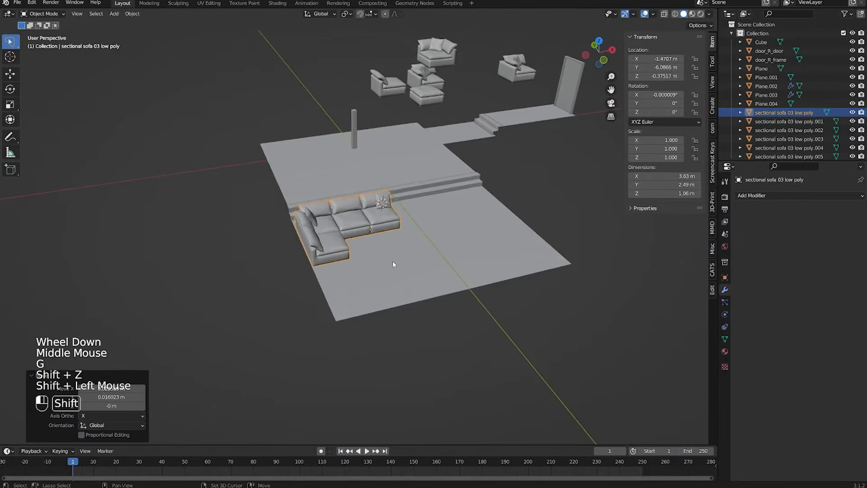
pyautogui.click(551, 331)
# Step: Move the separate corner seat over the L-shaped sofa, to about X -2.75 m, Y -5.89 m, Z -0.99 m
pyautogui.scroll(4, 433, 316)
pyautogui.moveTo(551, 331); pyautogui.dragTo(361, 296, button='middle')
pyautogui.scroll(-3, 460, 294)
pyautogui.keyDown('shift'); pyautogui.scroll(1, 361, 295); pyautogui.keyUp('shift')
pyautogui.keyDown('shift'); pyautogui.moveTo(361, 296); pyautogui.dragTo(285, 299, button='middle'); pyautogui.keyUp('shift')
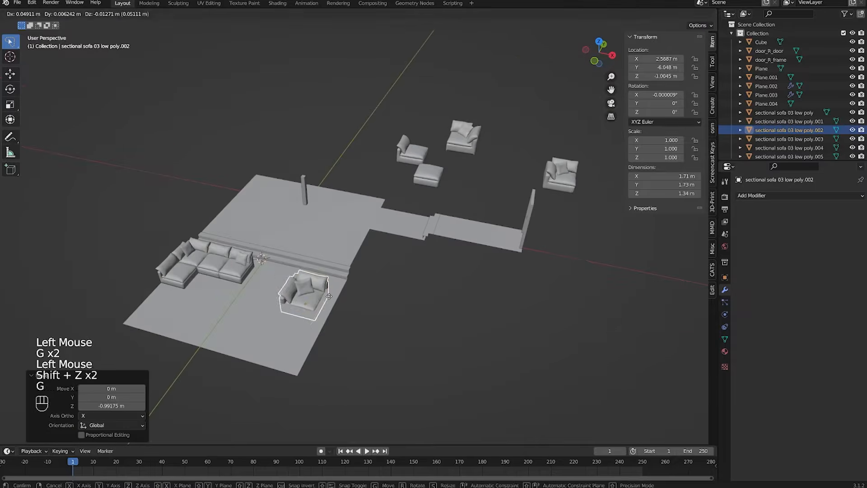
pyautogui.hotkey('shift', 'z')
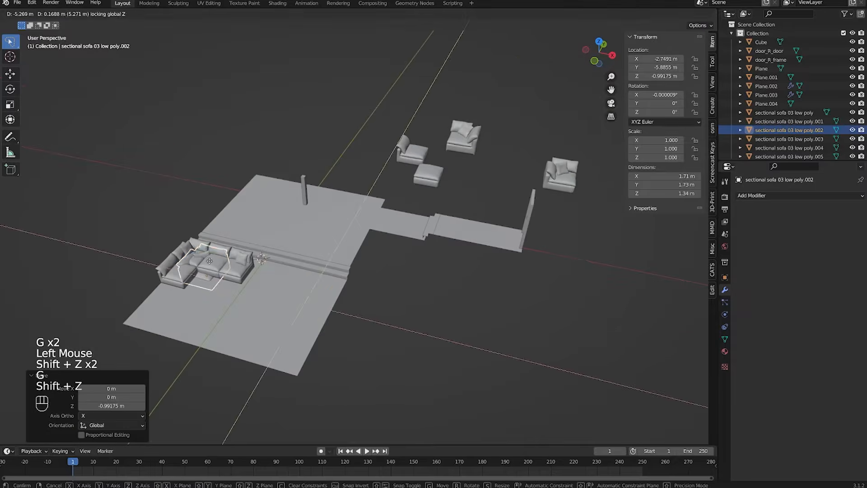
pyautogui.click(382, 264)
# Step: Try scaling the corner seat to 0.777 at about Z -0.41 m and aligning it with the L-shaped sofa's corner
pyautogui.press('KP_Decimal')
pyautogui.moveTo(381, 264); pyautogui.dragTo(304, 241, button='middle')
pyautogui.scroll(-1, 304, 241)
pyautogui.scroll(-4, 304, 238)
pyautogui.press('g')
pyautogui.press('z')
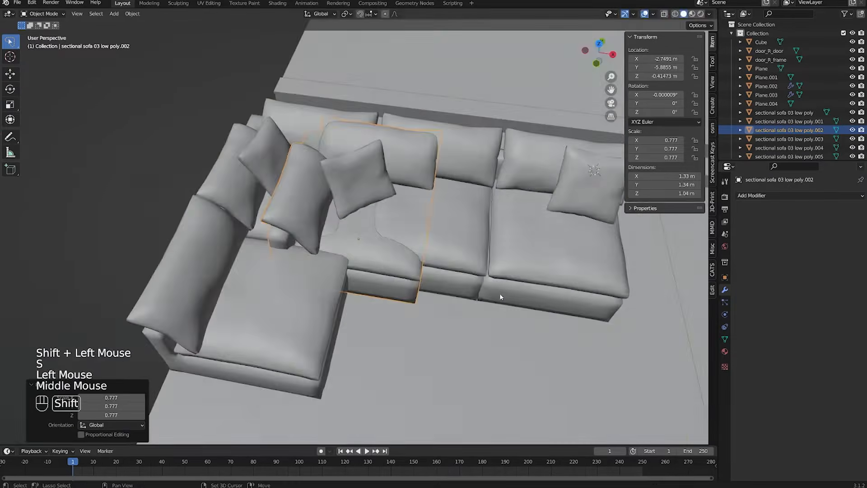
pyautogui.hotkey('shift', 'z')
pyautogui.hotkey('shift', 'z')
pyautogui.press('g')
pyautogui.hotkey('shift', 'z')
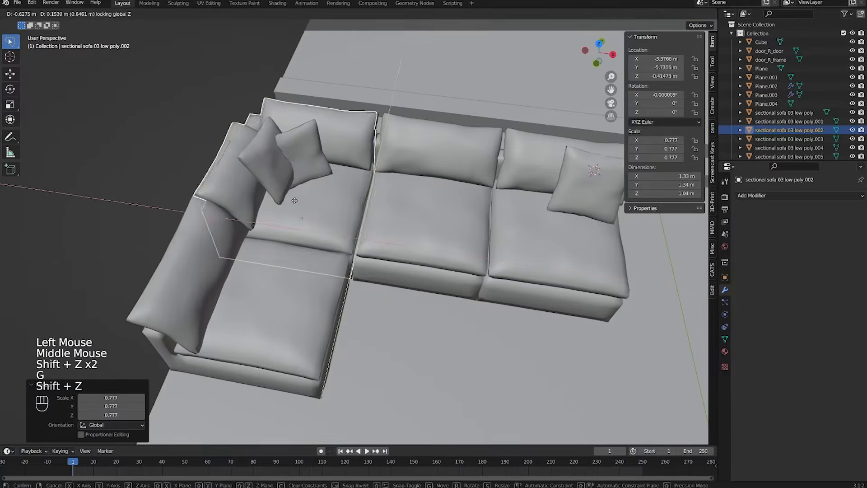
pyautogui.click(304, 199)
# Step: Undo the corner seat's scaling and alignment with the L-shaped sofa
pyautogui.hotkey('ctrl', 'z')
pyautogui.hotkey('ctrl', 'z')
pyautogui.hotkey('ctrl', 'z')
pyautogui.keyDown('ctrl'); pyautogui.scroll(-1, 347, 221); pyautogui.keyUp('ctrl')
pyautogui.scroll(-2, 348, 222)
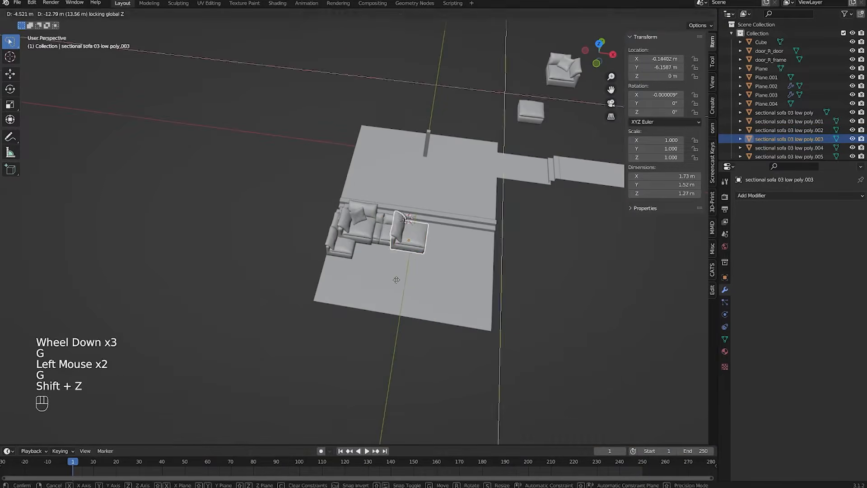
# Step: Place the single armless seat at about X -0.14 m, Y -6.16 m and select it with the other four separate sofa pieces
pyautogui.click(397, 239)
pyautogui.keyDown('shift'); pyautogui.click(531, 112); pyautogui.keyUp('shift')
pyautogui.keyDown('shift'); pyautogui.click(560, 66); pyautogui.keyUp('shift')
pyautogui.keyDown('shift'); pyautogui.click(560, 66); pyautogui.keyUp('shift')
pyautogui.keyDown('shift'); pyautogui.scroll(-1, 560, 68); pyautogui.keyUp('shift')
pyautogui.keyDown('shift'); pyautogui.moveTo(560, 68); pyautogui.dragTo(433, 136, button='middle'); pyautogui.keyUp('shift')
pyautogui.keyDown('shift'); pyautogui.click(533, 104); pyautogui.keyUp('shift')
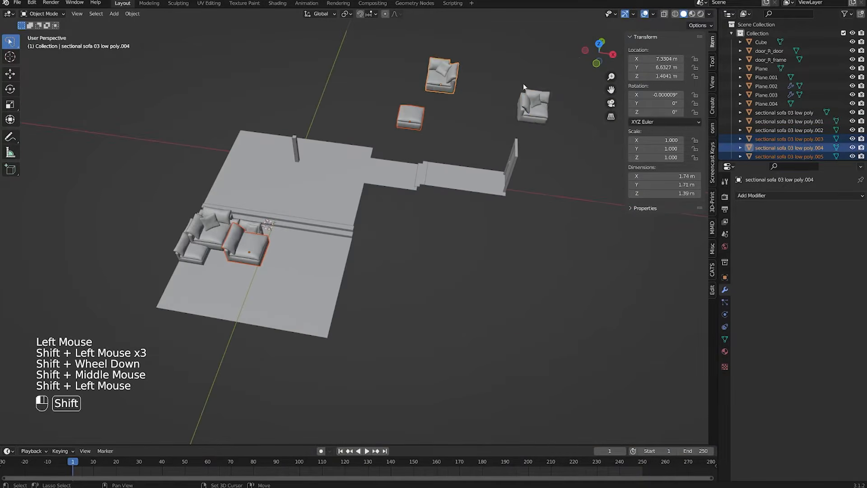
pyautogui.keyDown('shift'); pyautogui.click(215, 228); pyautogui.keyUp('shift')
# Step: Scale the five selected sofa pieces to 1.007
pyautogui.scroll(2, 270, 239)
pyautogui.moveTo(284, 261); pyautogui.dragTo(465, 252, button='middle')
pyautogui.scroll(2, 319, 233)
pyautogui.press('s')
pyautogui.click(432, 252)
# Step: Try scaling the five sofa pieces down about their median point, including by 0.971, undoing each attempt
pyautogui.scroll(-3, 432, 253)
pyautogui.press('s')
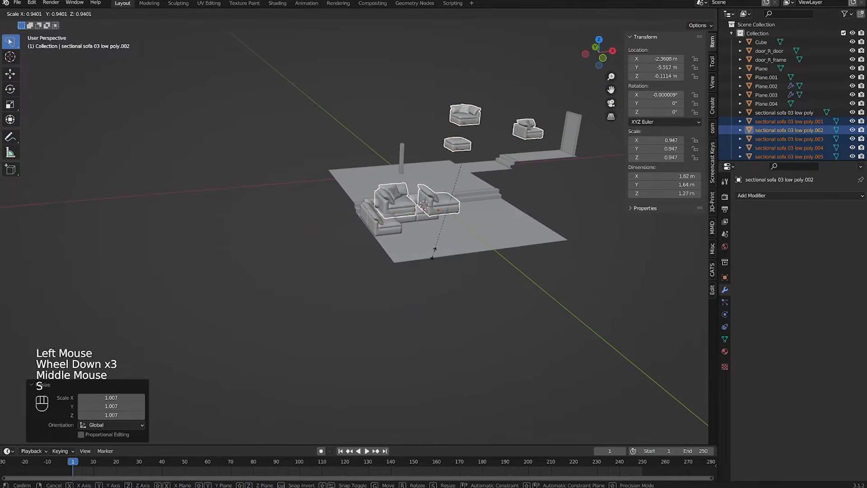
pyautogui.click(470, 208)
pyautogui.hotkey('ctrl', 'z')
pyautogui.scroll(3, 474, 189)
pyautogui.moveTo(470, 208); pyautogui.dragTo(451, 243, button='middle')
pyautogui.scroll(2, 450, 228)
pyautogui.press('s')
pyautogui.click(457, 241)
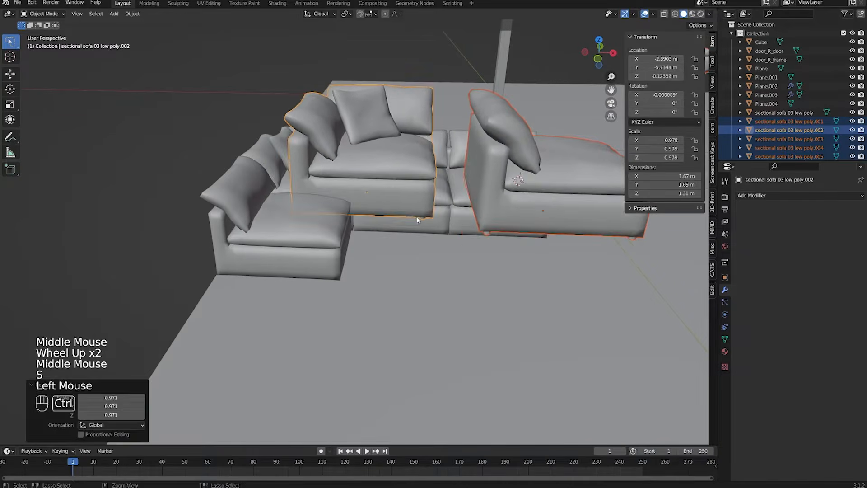
pyautogui.hotkey('ctrl', 'z')
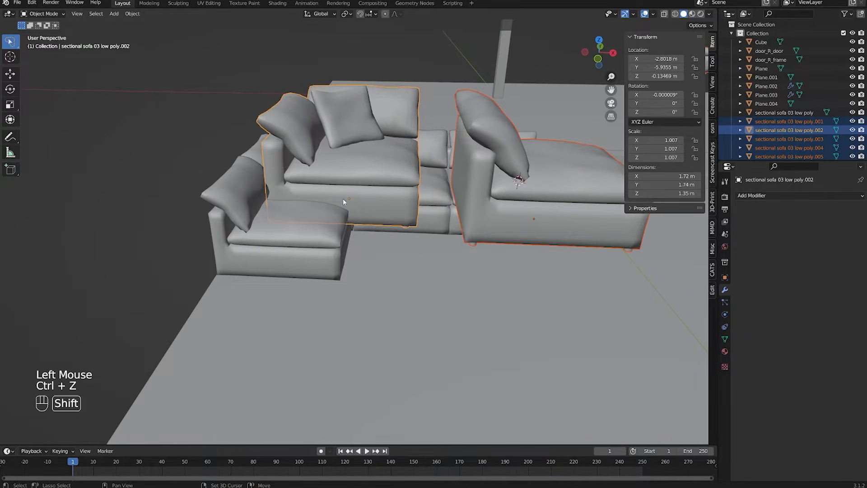
# Step: Place the 3D cursor on the corner seat, make it the pivot point and scale the five sofa pieces down about it
pyautogui.keyDown('shift'); pyautogui.rightClick(351, 188); pyautogui.keyUp('shift')
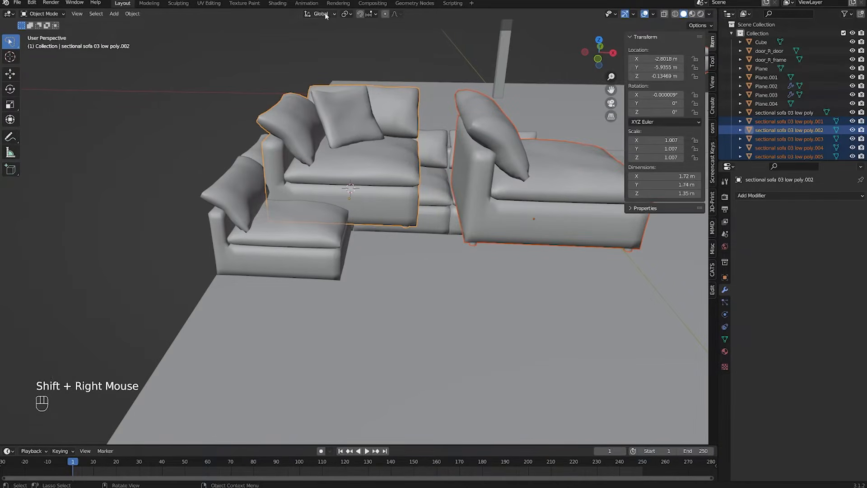
pyautogui.click(348, 14)
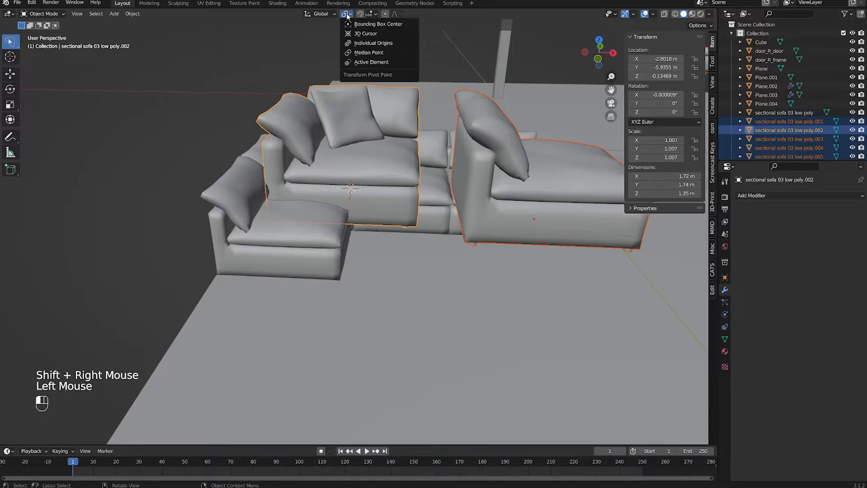
pyautogui.click(367, 34)
pyautogui.press('s')
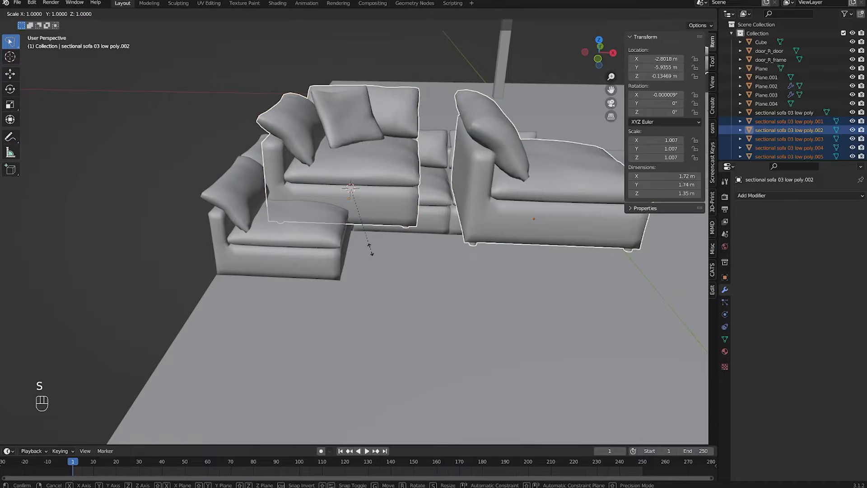
pyautogui.click(366, 239)
# Step: Scale the five sofa pieces down to 0.751 and lower them along Z, with the corner seat at about Z -0.40 m
pyautogui.moveTo(362, 230); pyautogui.dragTo(343, 235, button='middle')
pyautogui.press('g')
pyautogui.press('z')
pyautogui.click(340, 231)
pyautogui.press('g')
pyautogui.press('z')
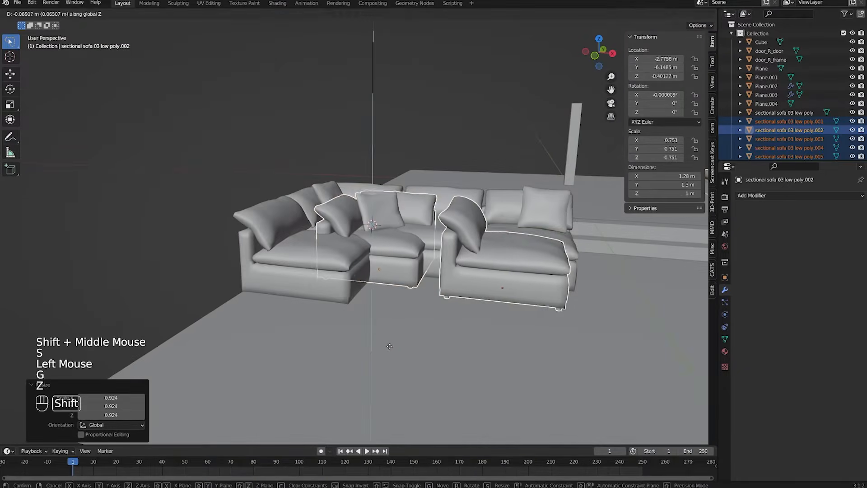
pyautogui.keyDown('shift'); pyautogui.click(387, 346); pyautogui.keyUp('shift')
# Step: Fine-tune the five sofa pieces' height to about Z -0.39 m at the corner seat and their scale to 0.752
pyautogui.moveTo(387, 344); pyautogui.dragTo(377, 300, button='middle')
pyautogui.press('g')
pyautogui.press('z')
pyautogui.keyDown('shift'); pyautogui.click(374, 290); pyautogui.keyUp('shift')
pyautogui.moveTo(378, 300)
pyautogui.mouseDown(button='middle')
pyautogui.moveTo(384, 312)
pyautogui.moveTo(383, 303)
pyautogui.mouseUp(button='middle')
pyautogui.press('s')
pyautogui.keyDown('shift'); pyautogui.click(384, 312); pyautogui.keyUp('shift')
# Step: Set the pivot to Median Point and move the five pieces horizontally outside the room, corner seat at about X 8.33 m, Y -9.28 m
pyautogui.scroll(-2, 384, 311)
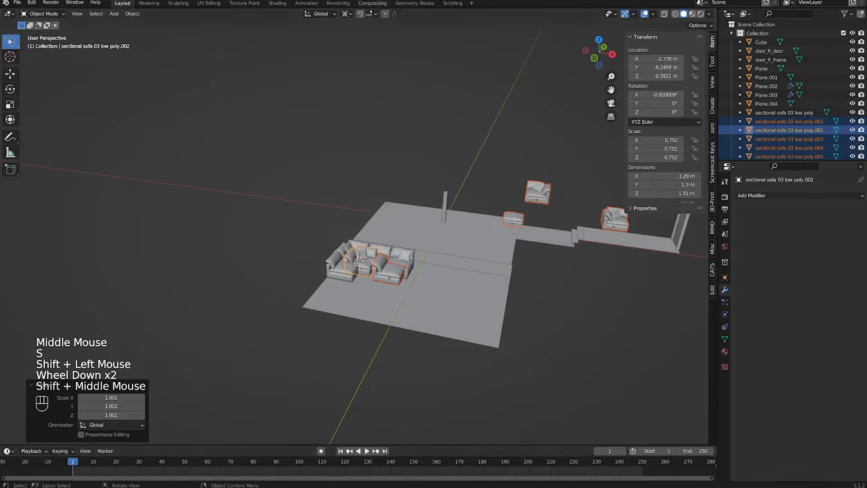
pyautogui.click(350, 14)
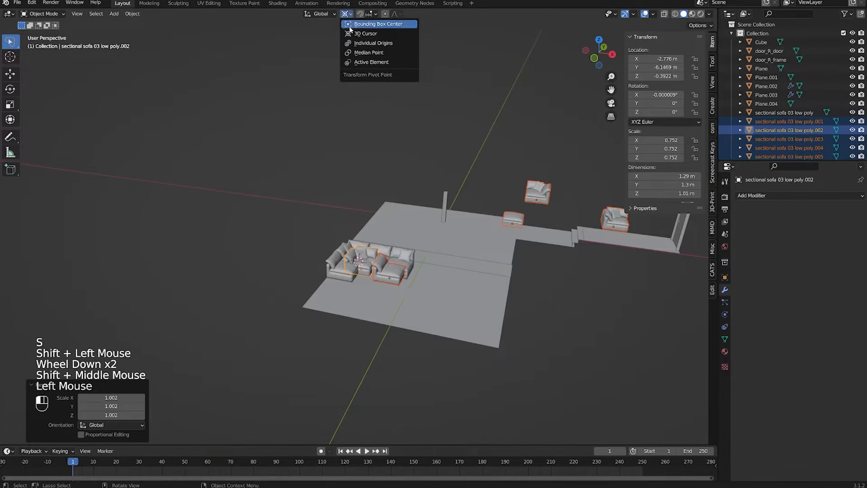
pyautogui.click(368, 55)
pyautogui.moveTo(325, 185); pyautogui.dragTo(361, 217, button='middle')
pyautogui.keyDown('shift'); pyautogui.moveTo(361, 217); pyautogui.dragTo(333, 205, button='middle'); pyautogui.keyUp('shift')
pyautogui.press('g')
pyautogui.hotkey('shift', 'z')
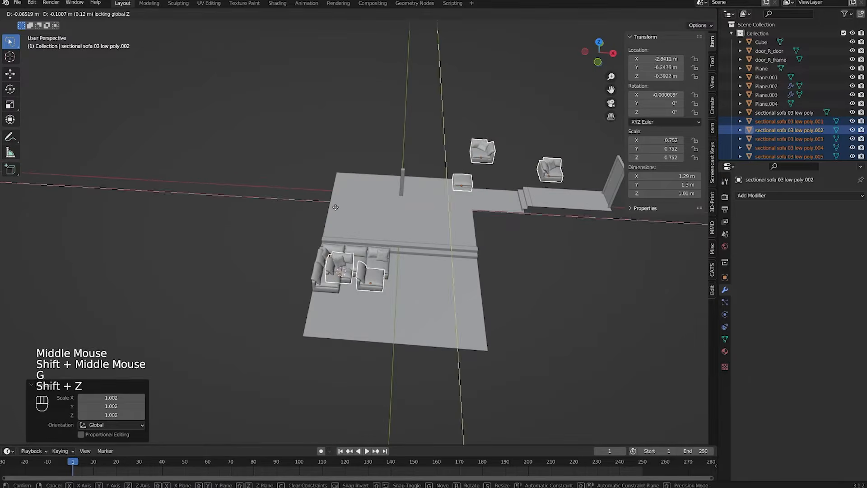
pyautogui.click(567, 266)
# Step: Move the outlying separate sofa pieces horizontally to gather them near the others outside the room
pyautogui.keyDown('shift'); pyautogui.moveTo(567, 265); pyautogui.dragTo(477, 256, button='middle'); pyautogui.keyUp('shift')
pyautogui.scroll(-4, 452, 248)
pyautogui.moveTo(431, 179); pyautogui.dragTo(526, 226)
pyautogui.press('g')
pyautogui.hotkey('shift', 'z')
pyautogui.click(511, 283)
# Step: Move the corner seat horizontally onto the lower floor beside the L-shaped sofa, to about X 0.65 m, Y -5.54 m
pyautogui.click(388, 268)
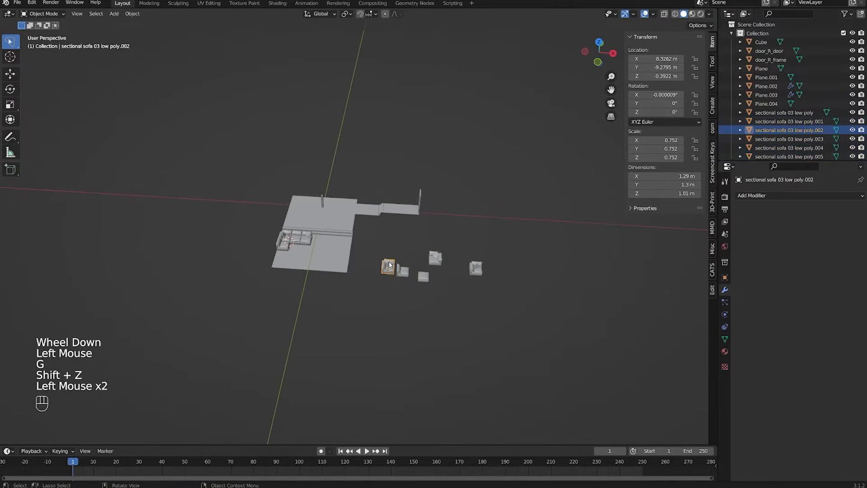
pyautogui.scroll(2, 388, 267)
pyautogui.press('g')
pyautogui.hotkey('shift', 'z')
pyautogui.click(295, 198)
# Step: Examine the corner seat's size and height against the L-shaped sofa and the steps from several sides
pyautogui.press('KP_Decimal')
pyautogui.scroll(-2, 352, 244)
pyautogui.moveTo(353, 244); pyautogui.dragTo(370, 235, button='middle')
pyautogui.scroll(3, 370, 235)
pyautogui.hotkey('shift', '`')
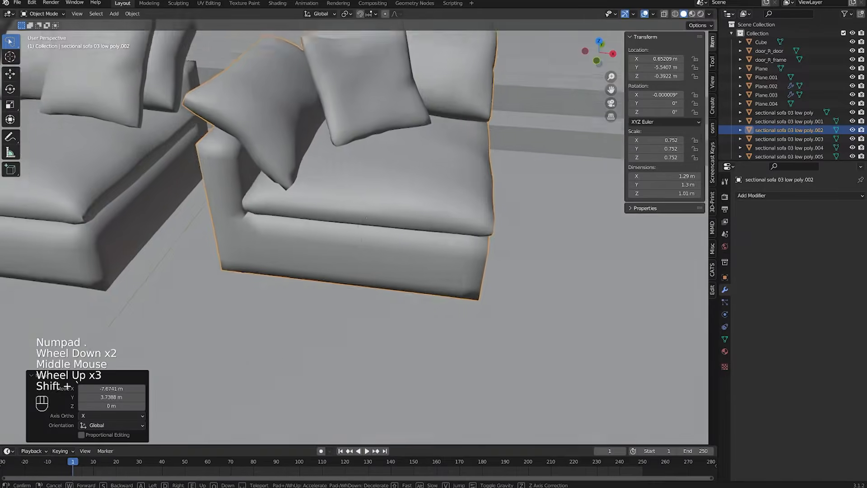
pyautogui.press('d')
pyautogui.press('w')
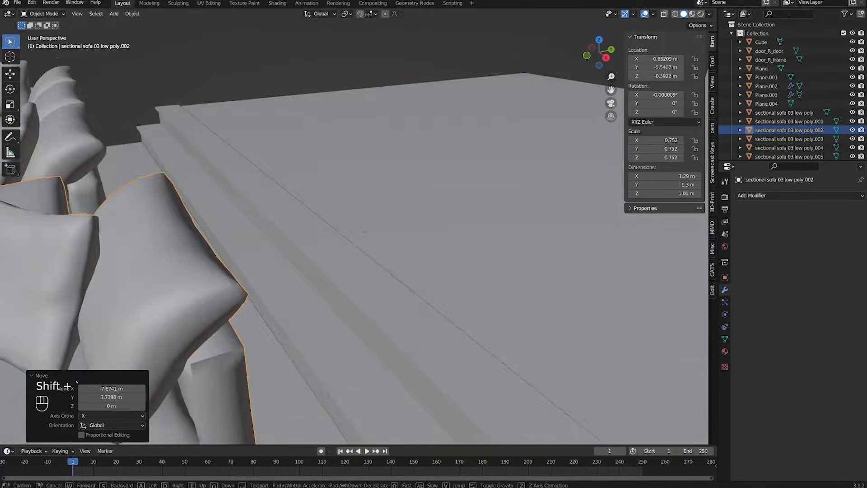
pyautogui.press('d')
pyautogui.press('a')
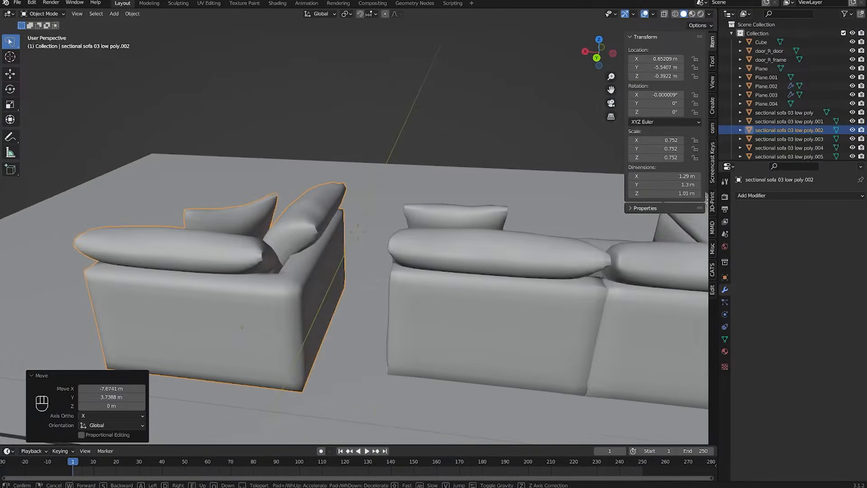
pyautogui.press('a')
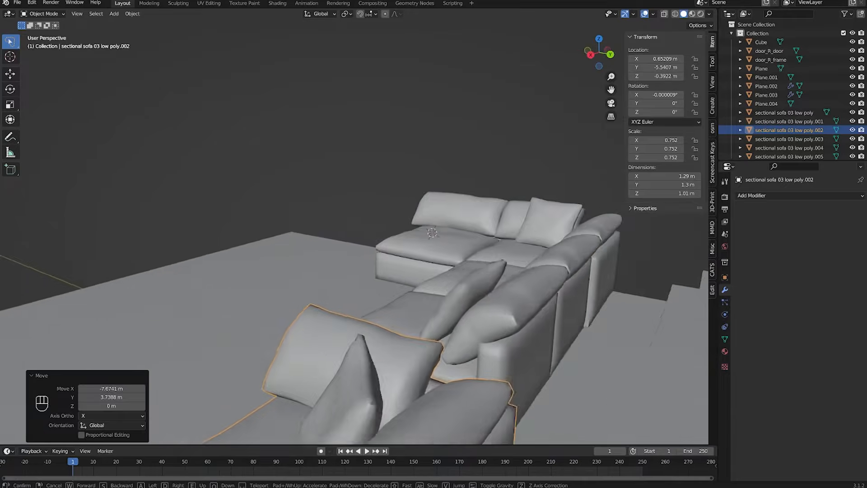
pyautogui.press('a')
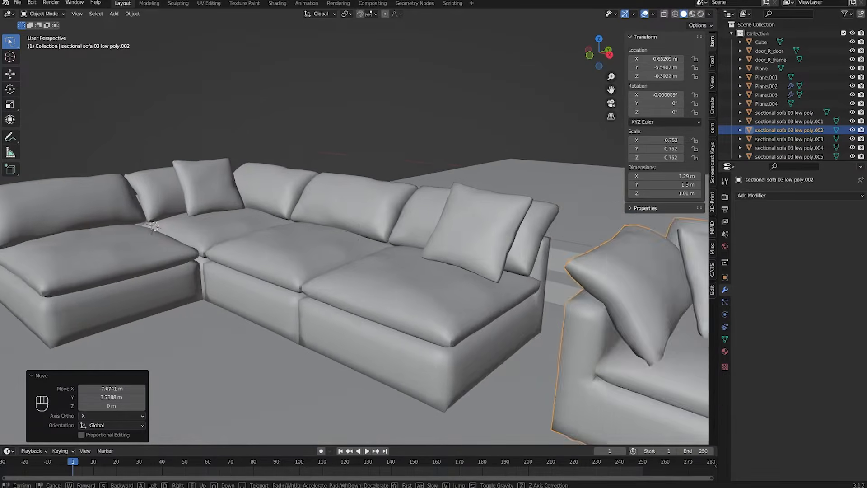
pyautogui.press('w')
pyautogui.scroll(-2, 313, 248)
pyautogui.moveTo(313, 248); pyautogui.dragTo(375, 239, button='middle')
pyautogui.scroll(-1, 319, 289)
pyautogui.keyDown('shift'); pyautogui.scroll(-1, 319, 289); pyautogui.keyUp('shift')
pyautogui.click(378, 237)
pyautogui.click(378, 237)
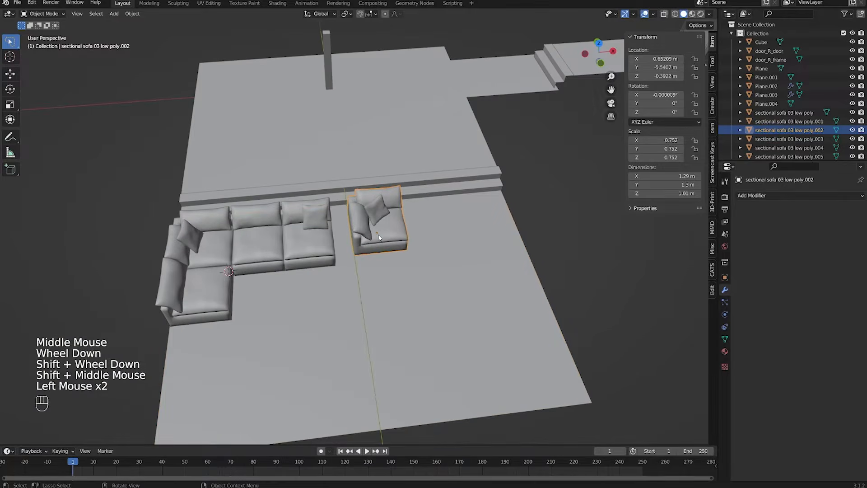
pyautogui.scroll(3, 340, 139)
pyautogui.moveTo(340, 138); pyautogui.dragTo(346, 172, button='middle')
pyautogui.scroll(-1, 253, 111)
# Step: Slide the corner seat along X, farther away from the L-shaped sofa
pyautogui.click(387, 214)
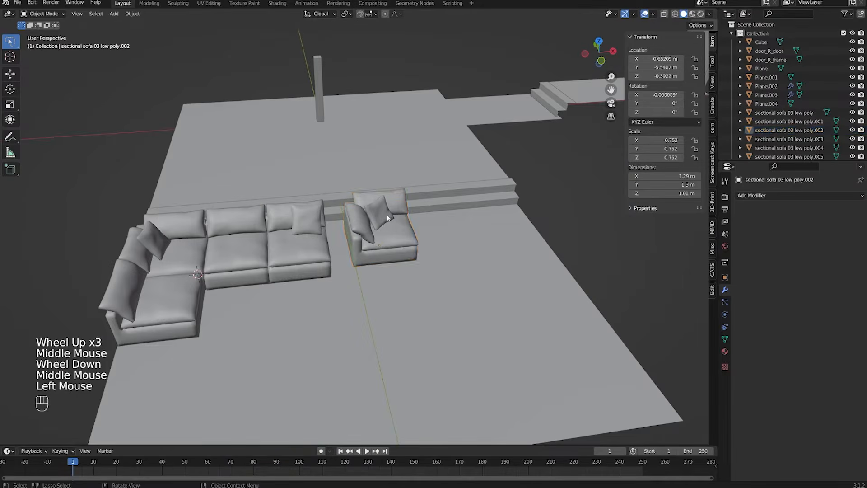
pyautogui.click(386, 215)
pyautogui.scroll(-2, 334, 241)
pyautogui.press('g')
pyautogui.press('x')
pyautogui.click(375, 237)
# Step: Slide the L-shaped sofa 1.3457 m along X, to about X -0.12 m
pyautogui.click(291, 239)
pyautogui.press('g')
pyautogui.press('x')
pyautogui.click(332, 230)
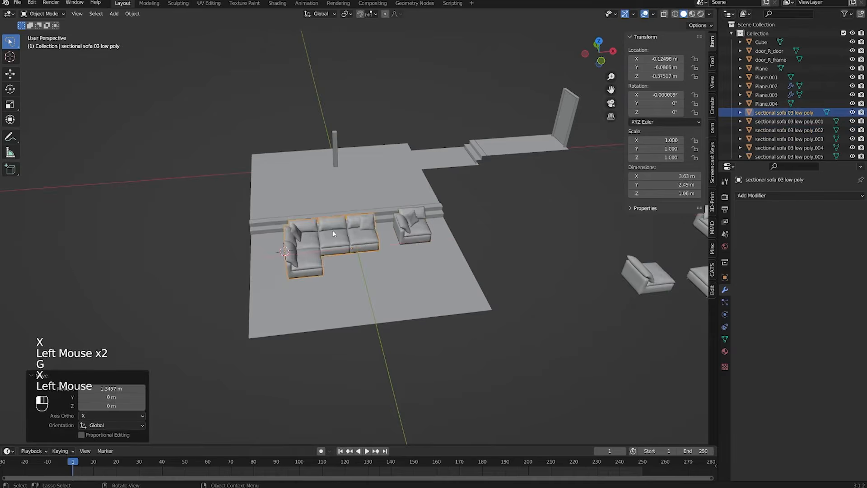
# Step: Select the raised floor, the full-width steps and the lower floor together
pyautogui.keyDown('shift'); pyautogui.moveTo(332, 230); pyautogui.dragTo(346, 233, button='middle'); pyautogui.keyUp('shift')
pyautogui.scroll(1, 346, 233)
pyautogui.click(327, 225)
pyautogui.keyDown('shift'); pyautogui.click(328, 244); pyautogui.keyUp('shift')
pyautogui.keyDown('shift'); pyautogui.click(327, 213); pyautogui.keyUp('shift')
pyautogui.scroll(-2, 327, 211)
pyautogui.moveTo(327, 203); pyautogui.dragTo(331, 213, button='middle')
pyautogui.click(333, 212)
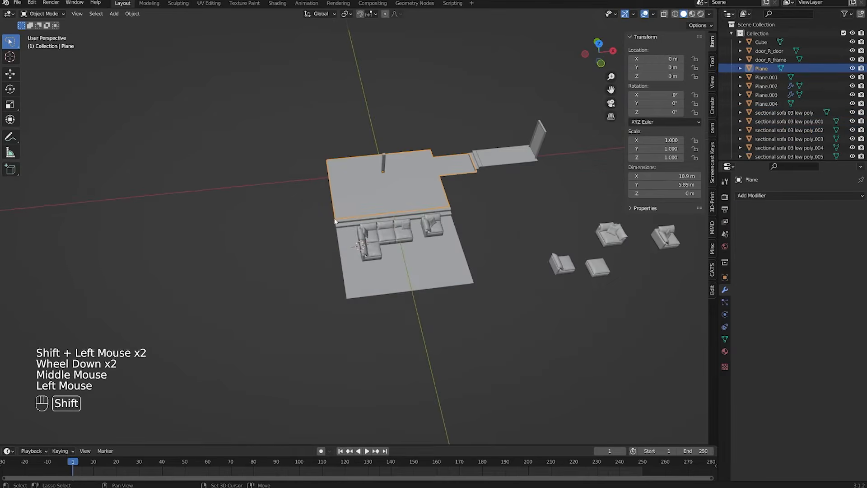
pyautogui.keyDown('shift'); pyautogui.click(345, 224); pyautogui.keyUp('shift')
pyautogui.keyDown('shift'); pyautogui.click(352, 256); pyautogui.keyUp('shift')
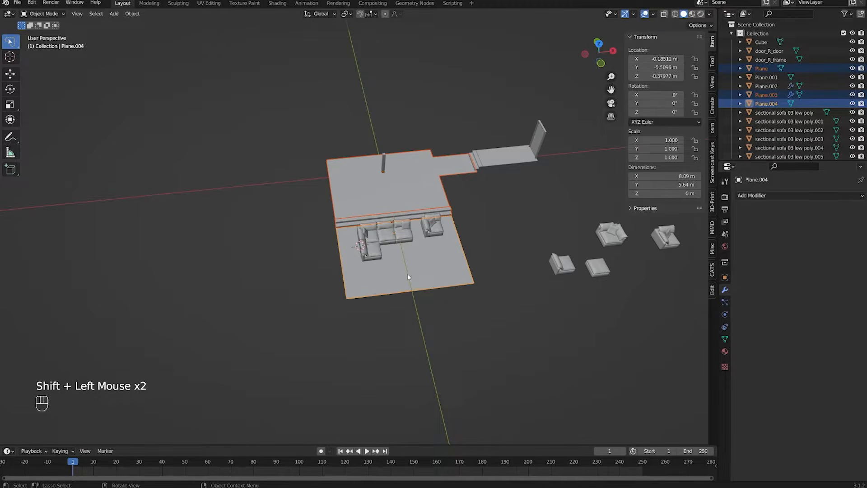
# Step: Edit the three meshes together in wireframe and box-select all vertices at their negative-X ends
pyautogui.press('Tab')
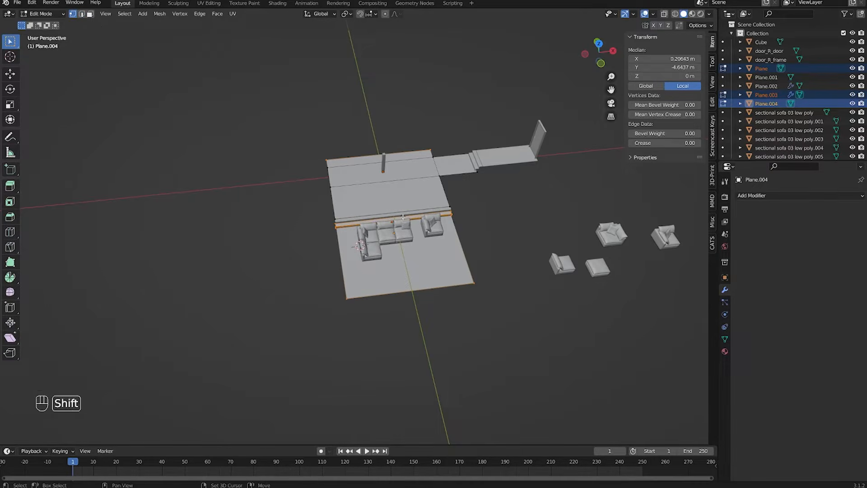
pyautogui.hotkey('shift', 'z')
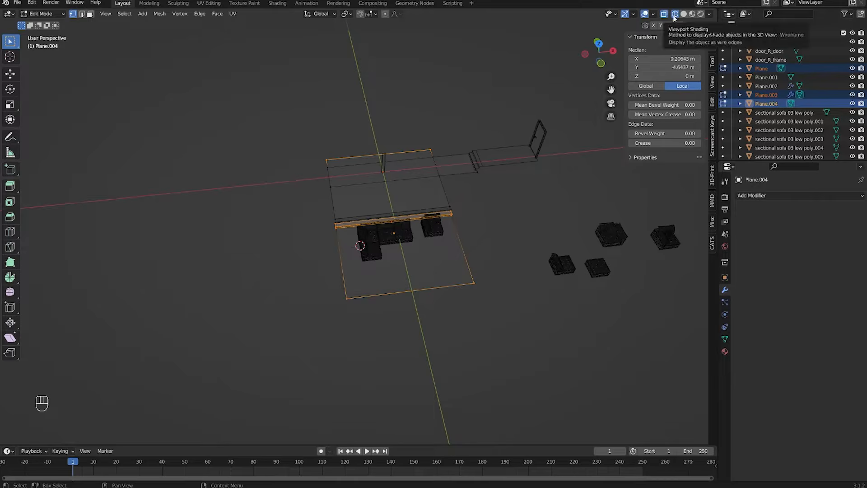
pyautogui.moveTo(366, 165); pyautogui.dragTo(330, 131)
pyautogui.moveTo(244, 100); pyautogui.dragTo(367, 378)
pyautogui.moveTo(364, 325); pyautogui.dragTo(259, 253, button='middle')
pyautogui.scroll(3, 342, 263)
pyautogui.scroll(-1, 342, 263)
pyautogui.scroll(2, 342, 263)
pyautogui.scroll(2, 184, 281)
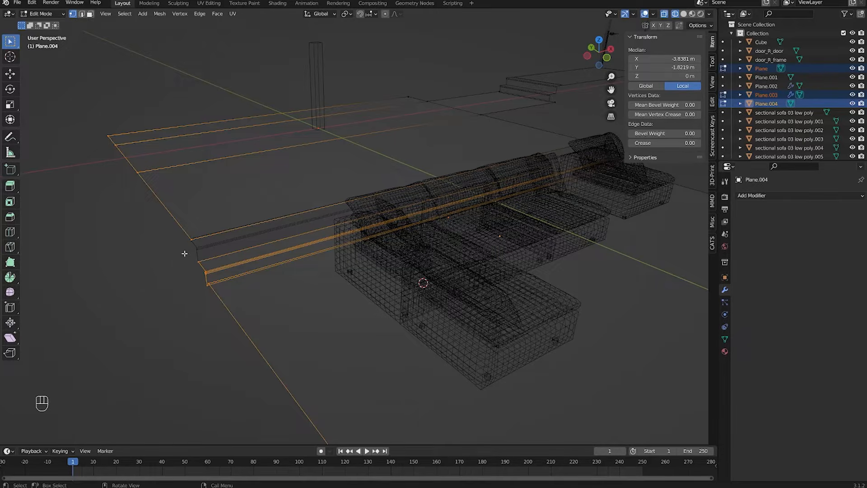
# Step: Try moving the selected end vertices freely, then undo the move
pyautogui.press('g')
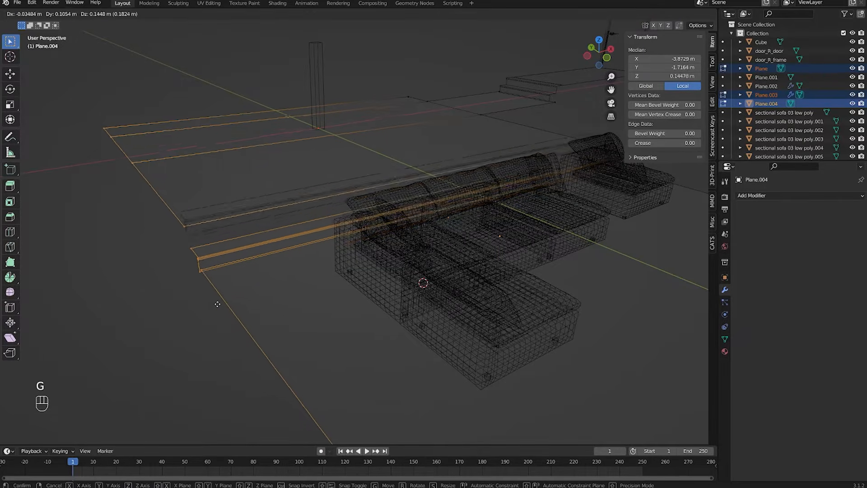
pyautogui.click(225, 323)
pyautogui.hotkey('ctrl', 'z')
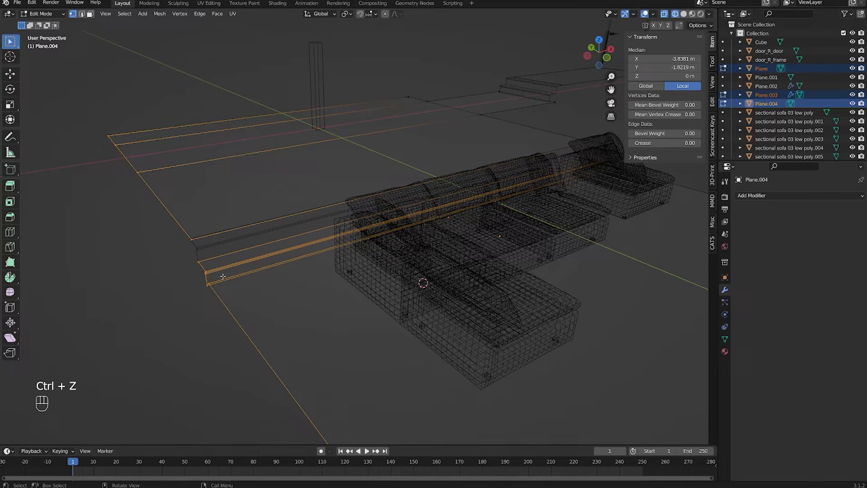
pyautogui.moveTo(176, 245); pyautogui.dragTo(190, 253, button='middle')
pyautogui.scroll(2, 174, 254)
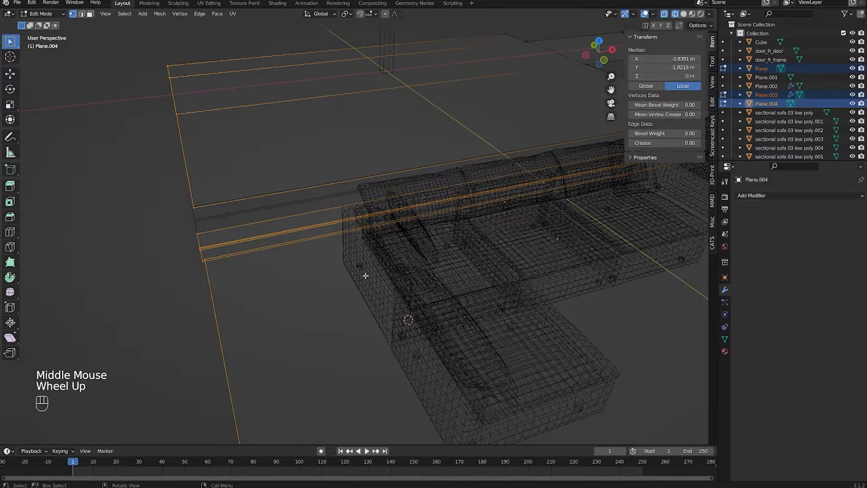
# Step: Return to solid shading, shift the selected floor and step ends about 1.27 m along X, and save the file
pyautogui.hotkey('shift', 'z')
pyautogui.scroll(-2, 365, 275)
pyautogui.keyDown('shift'); pyautogui.moveTo(334, 271); pyautogui.dragTo(318, 266, button='middle'); pyautogui.keyUp('shift')
pyautogui.keyDown('shift'); pyautogui.moveTo(318, 266); pyautogui.dragTo(299, 258, button='middle'); pyautogui.keyUp('shift')
pyautogui.press('g')
pyautogui.press('y')
pyautogui.press('x')
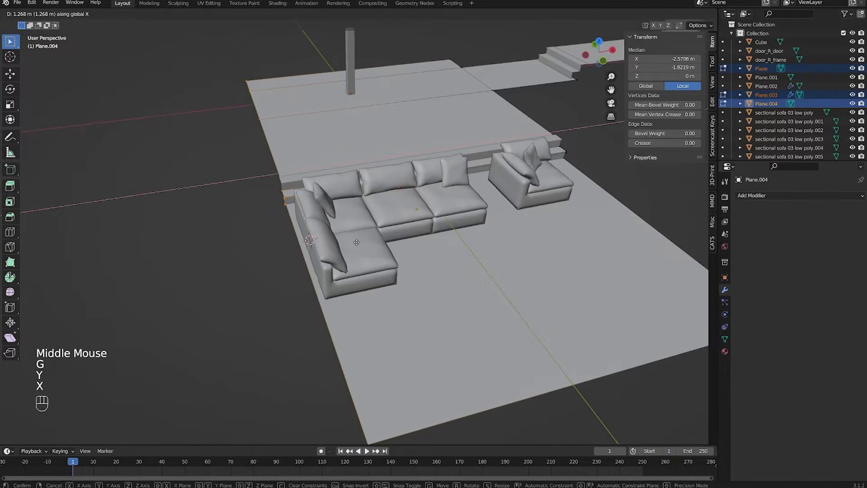
pyautogui.click(357, 243)
pyautogui.press('Tab')
pyautogui.scroll(-2, 388, 251)
pyautogui.moveTo(388, 251); pyautogui.dragTo(470, 200, button='middle')
pyautogui.hotkey('ctrl', 's')
# Step: Select the lower floor's outer edge opposite the steps and move it about 0.51 m along Y toward the sofas
pyautogui.keyDown('shift'); pyautogui.scroll(1, 400, 254); pyautogui.keyUp('shift')
pyautogui.click(453, 239)
pyautogui.moveTo(453, 240); pyautogui.dragTo(357, 239, button='middle')
pyautogui.press('Tab')
pyautogui.press('2')
pyautogui.click(311, 276)
pyautogui.moveTo(281, 264); pyautogui.dragTo(294, 245, button='middle')
pyautogui.scroll(2, 286, 243)
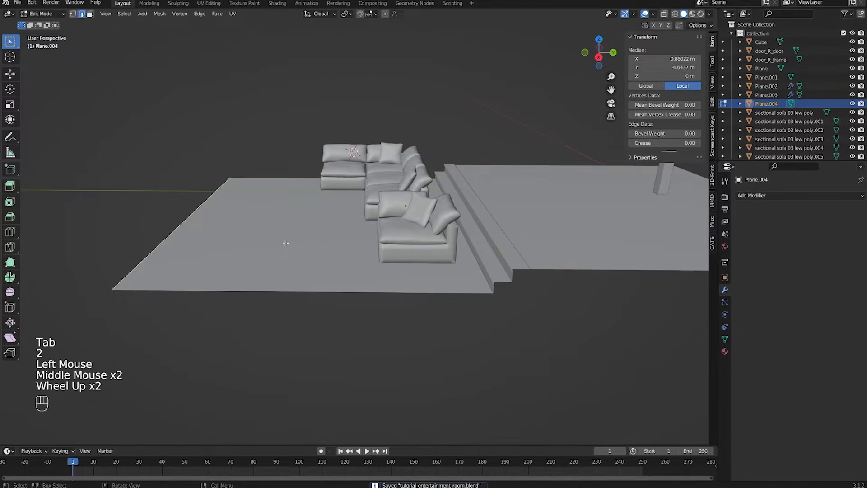
pyautogui.press('g')
pyautogui.press('y')
pyautogui.click(304, 245)
pyautogui.press('g')
pyautogui.press('y')
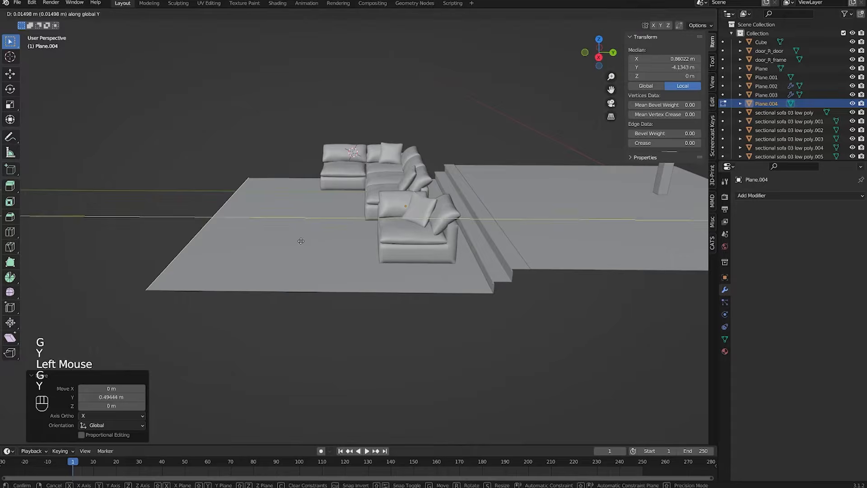
pyautogui.click(301, 241)
pyautogui.press('Tab')
# Step: Move the corner seat out of the room to X 10.193 m, Y -7.7756 m
pyautogui.click(304, 158)
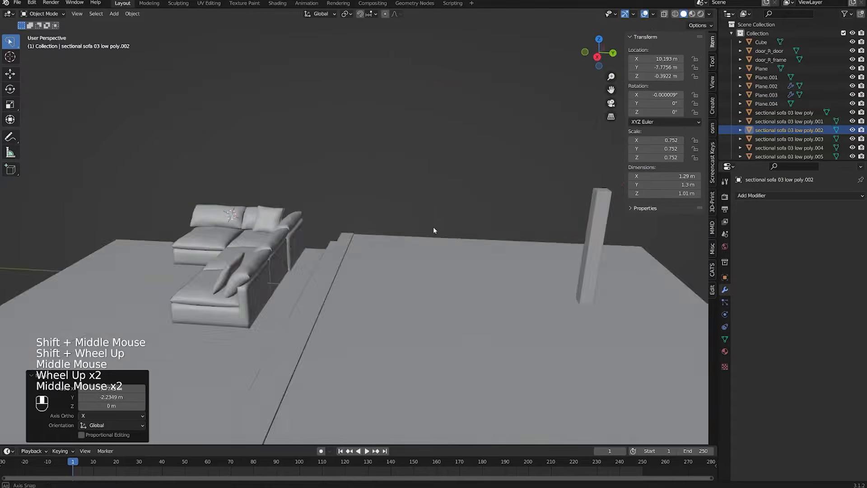
pyautogui.moveTo(433, 227); pyautogui.dragTo(408, 221, button='middle')
pyautogui.scroll(3, 408, 221)
# Step: Examine the room layout from the sofa area across to the corridor steps and the entrance door
pyautogui.hotkey('shift', '`')
pyautogui.press('d')
pyautogui.press('w')
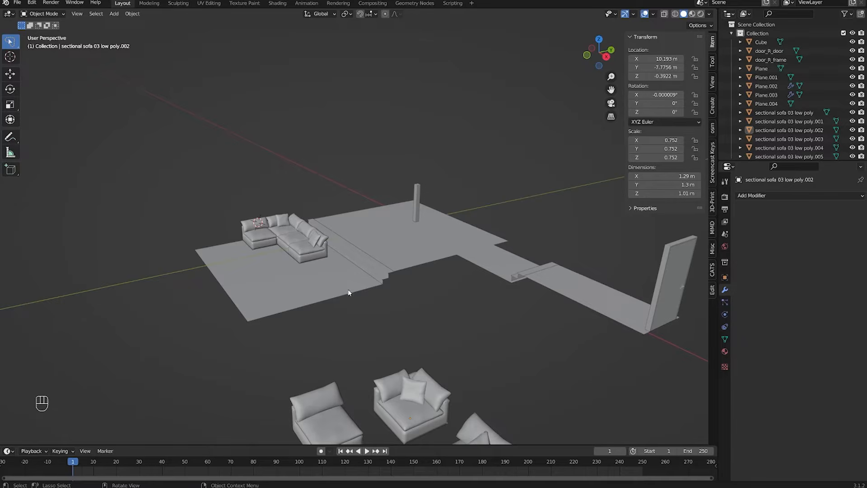
pyautogui.keyDown('shift'); pyautogui.moveTo(514, 272); pyautogui.dragTo(447, 275, button='middle'); pyautogui.keyUp('shift')
pyautogui.moveTo(447, 275); pyautogui.dragTo(321, 281, button='middle')
pyautogui.scroll(2, 285, 264)
pyautogui.keyDown('shift'); pyautogui.scroll(-1, 361, 290); pyautogui.keyUp('shift')
pyautogui.scroll(-1, 410, 296)
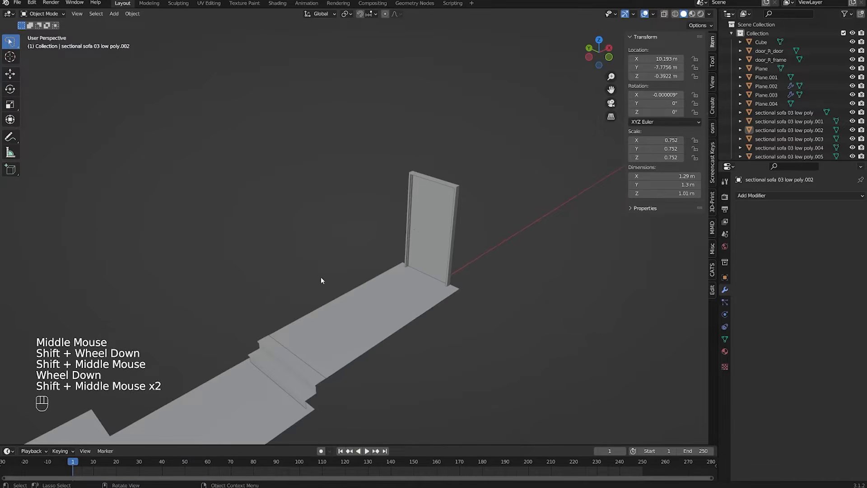
# Step: Place the 3D cursor on the upper corridor floor near the entrance door and add a plane there
pyautogui.keyDown('shift'); pyautogui.moveTo(395, 286); pyautogui.dragTo(392, 282, button='right'); pyautogui.keyUp('shift')
pyautogui.keyDown('shift'); pyautogui.moveTo(391, 283); pyautogui.dragTo(335, 294, button='middle'); pyautogui.keyUp('shift')
pyautogui.scroll(2, 296, 321)
pyautogui.moveTo(296, 321); pyautogui.dragTo(194, 279, button='middle')
pyautogui.scroll(-1, 459, 244)
pyautogui.moveTo(459, 244); pyautogui.dragTo(369, 294, button='middle')
pyautogui.hotkey('shift', 'a')
pyautogui.moveTo(318, 302)
pyautogui.click(349, 302)
# Step: Stand the new plane upright by rotating it 90° about the X axis
pyautogui.scroll(-2, 394, 293)
pyautogui.press('r')
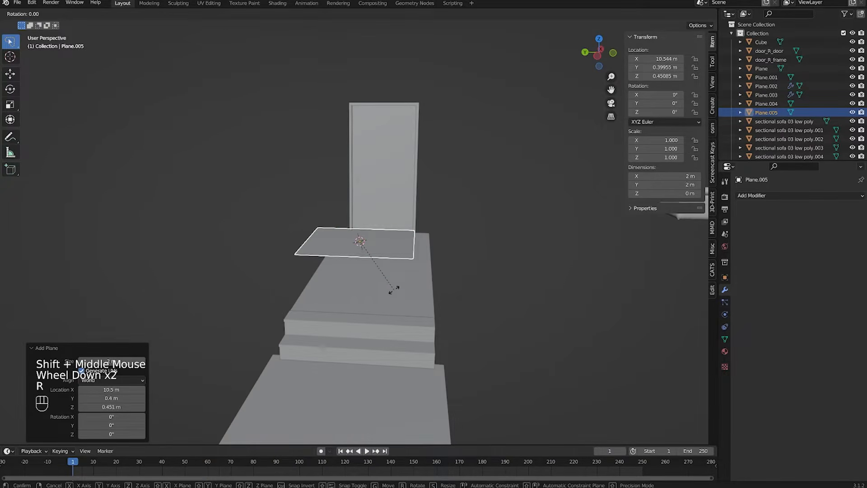
pyautogui.press('y')
pyautogui.press('x')
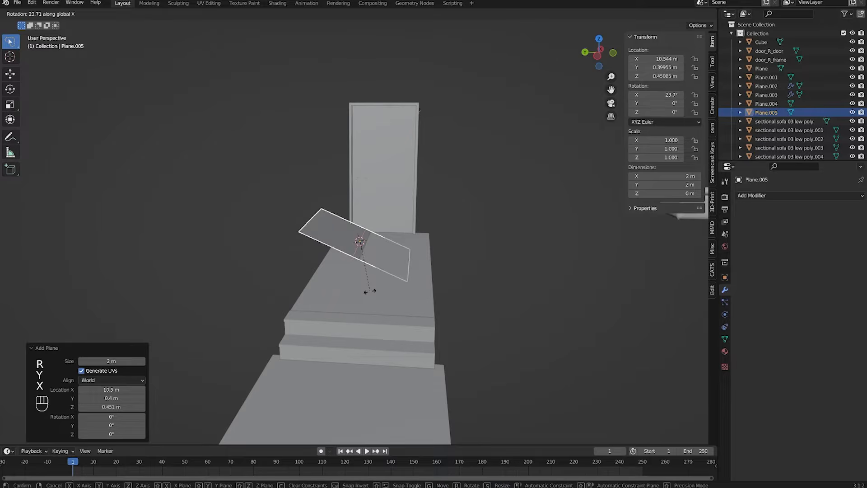
pyautogui.press('ctrl')
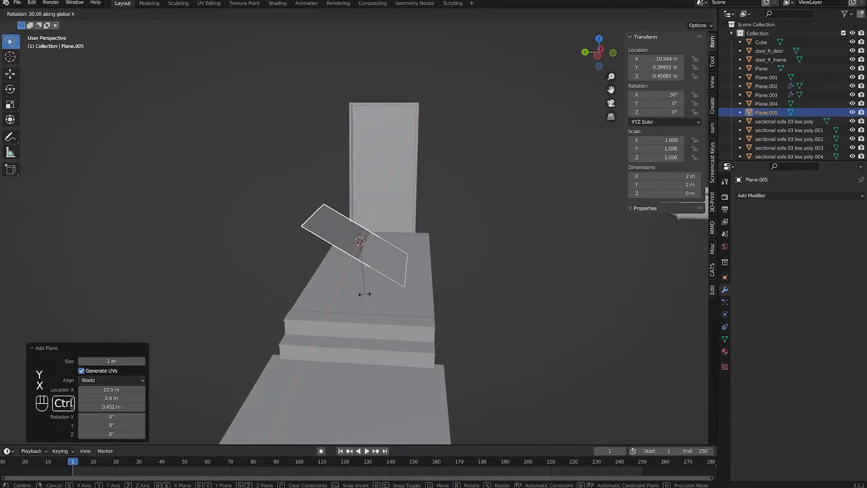
pyautogui.keyDown('ctrl'); pyautogui.click(300, 282); pyautogui.keyUp('ctrl')
# Step: Move the upright plane horizontally to the corridor floor's side edge, at X 10.705 m, Y 0.85318 m
pyautogui.moveTo(310, 247); pyautogui.dragTo(354, 330, button='middle')
pyautogui.scroll(1, 316, 338)
pyautogui.press('g')
pyautogui.hotkey('shift', 'z')
pyautogui.click(354, 327)
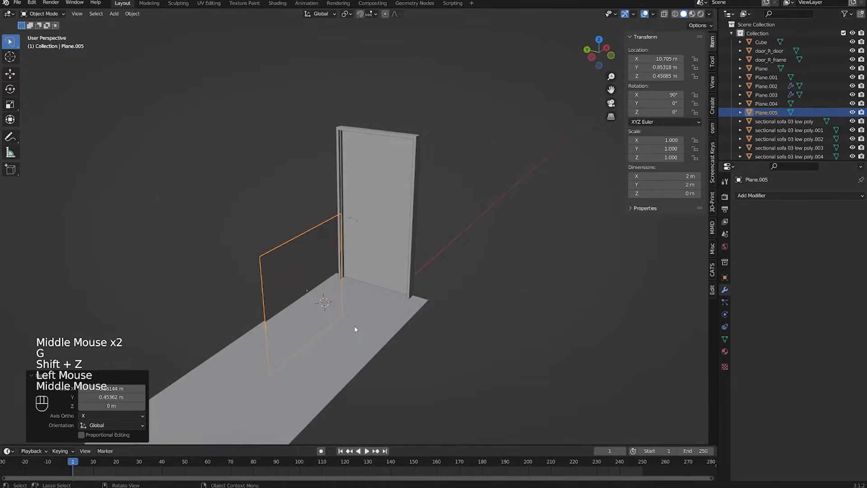
# Step: From the top view, turn the plane to -90° about Z and move it beside the door frame at X 11.433 m, Y 1.6872 m
pyautogui.press('KP_7')
pyautogui.keyDown('shift'); pyautogui.moveTo(362, 231); pyautogui.dragTo(421, 243, button='middle'); pyautogui.keyUp('shift')
pyautogui.keyDown('shift'); pyautogui.scroll(1, 421, 243); pyautogui.keyUp('shift')
pyautogui.press('r')
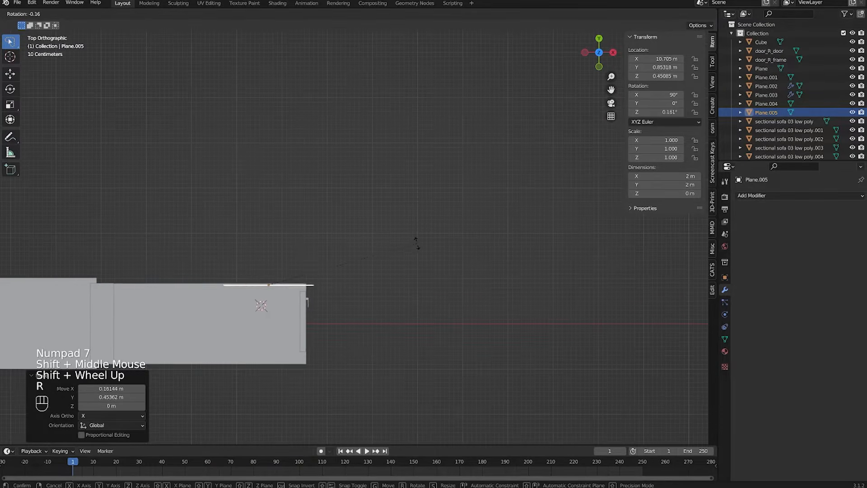
pyautogui.press('ctrl')
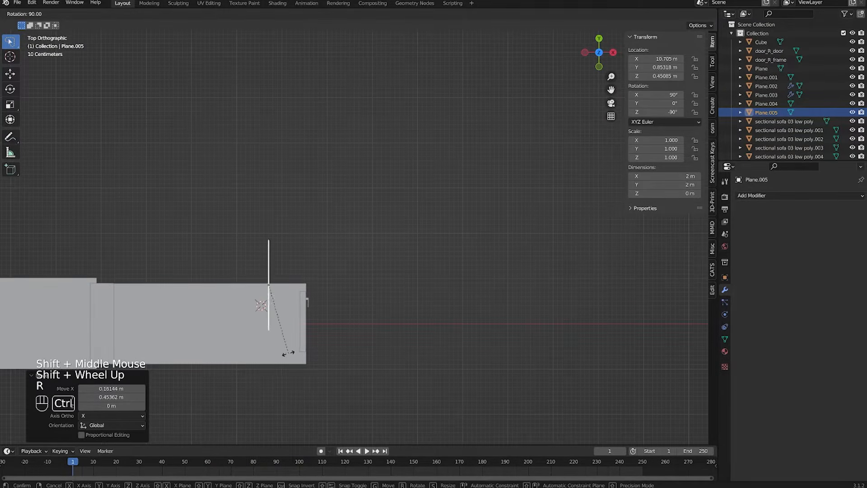
pyautogui.keyDown('ctrl'); pyautogui.click(288, 353); pyautogui.keyUp('ctrl')
pyautogui.press('g')
pyautogui.press('shift')
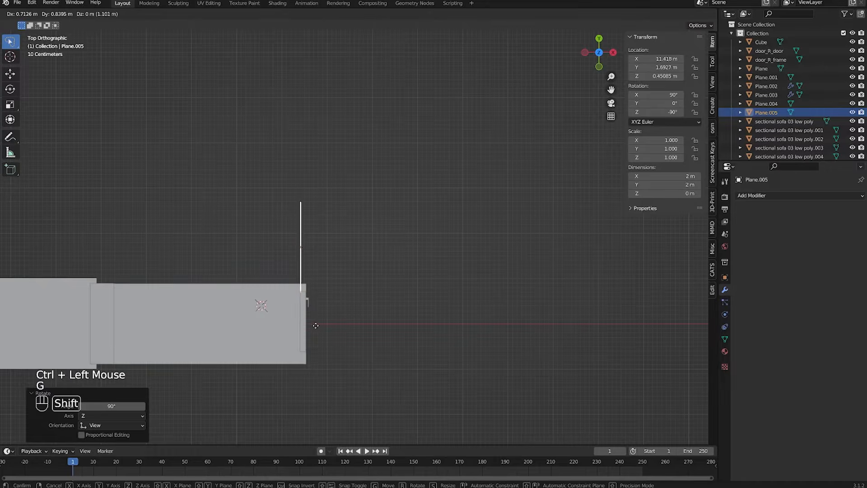
pyautogui.keyDown('shift'); pyautogui.click(315, 325); pyautogui.keyUp('shift')
# Step: Raise the plane about 0.916 m along Z so its lower edge sits at the corridor floor
pyautogui.keyDown('shift'); pyautogui.scroll(2, 250, 299); pyautogui.keyUp('shift')
pyautogui.moveTo(308, 324); pyautogui.dragTo(280, 294, button='middle')
pyautogui.scroll(2, 280, 294)
pyautogui.moveTo(279, 293); pyautogui.dragTo(312, 288, button='middle')
pyautogui.scroll(-1, 346, 288)
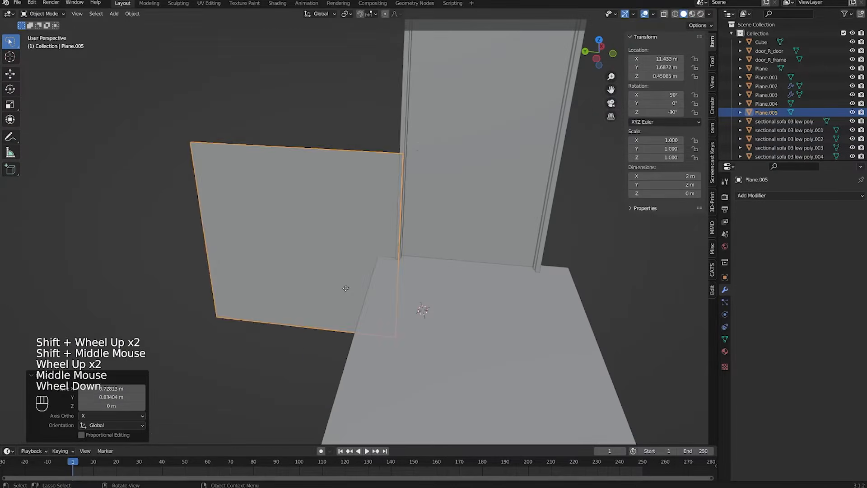
pyautogui.press('g')
pyautogui.press('z')
pyautogui.click(371, 197)
pyautogui.keyDown('shift'); pyautogui.moveTo(371, 197); pyautogui.dragTo(353, 283, button='middle'); pyautogui.keyUp('shift')
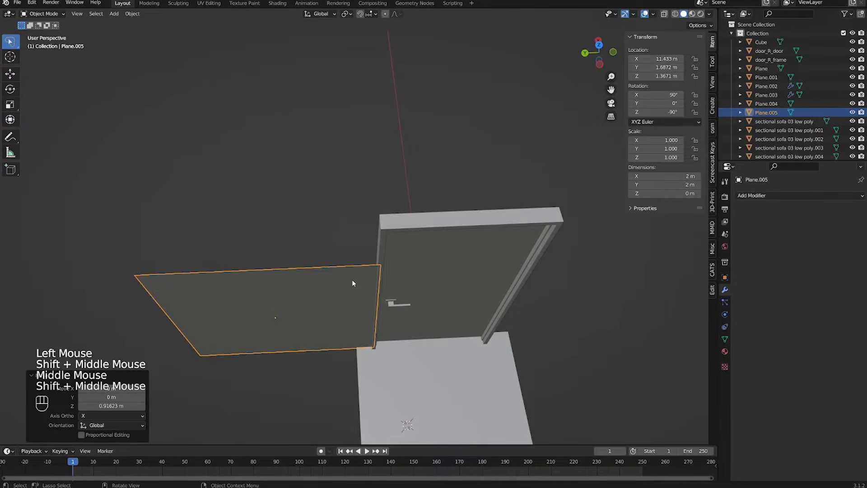
pyautogui.keyDown('shift'); pyautogui.moveTo(396, 302); pyautogui.dragTo(401, 291, button='middle'); pyautogui.keyUp('shift')
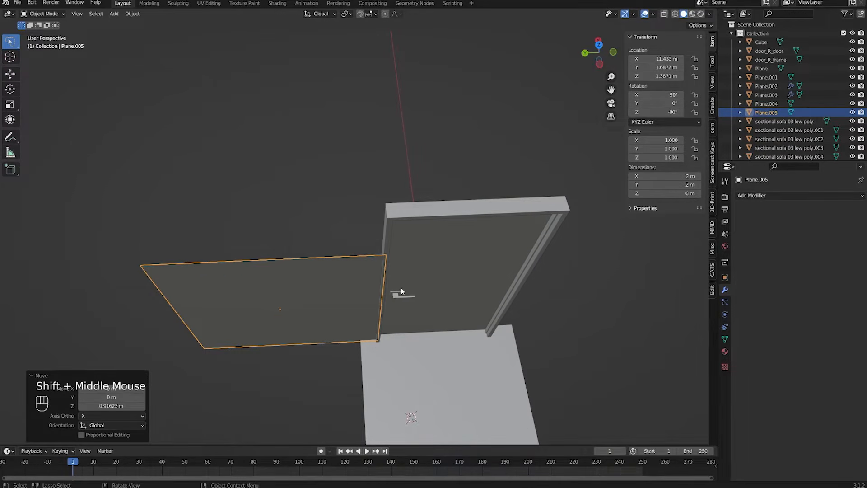
pyautogui.moveTo(399, 340); pyautogui.dragTo(414, 327, button='middle')
pyautogui.keyDown('shift'); pyautogui.moveTo(414, 328); pyautogui.dragTo(402, 325, button='middle'); pyautogui.keyUp('shift')
pyautogui.moveTo(402, 325); pyautogui.dragTo(420, 317, button='middle')
pyautogui.keyDown('shift'); pyautogui.moveTo(420, 316); pyautogui.dragTo(371, 316, button='middle'); pyautogui.keyUp('shift')
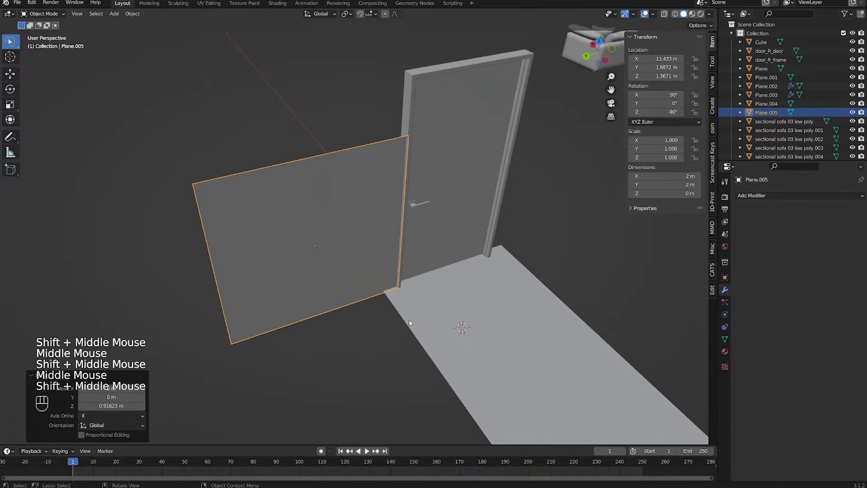
pyautogui.press('g')
pyautogui.press('z')
pyautogui.press('y')
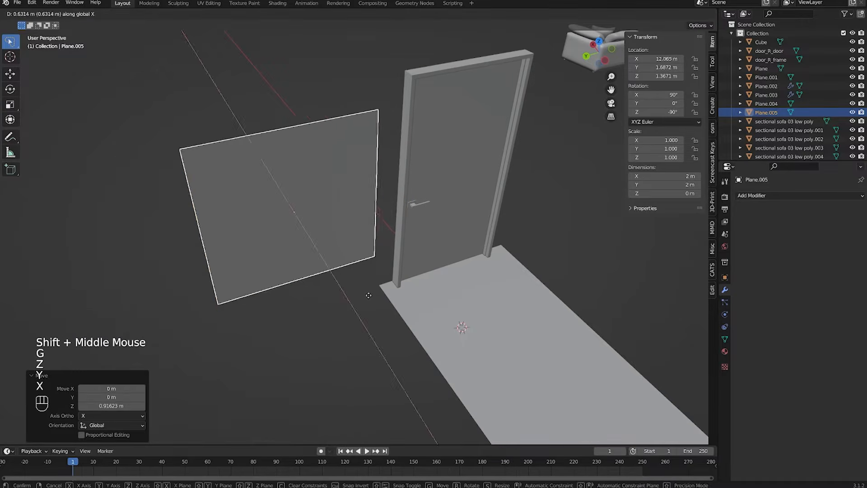
pyautogui.press('x')
pyautogui.click(382, 289)
pyautogui.hotkey('ctrl', 'z')
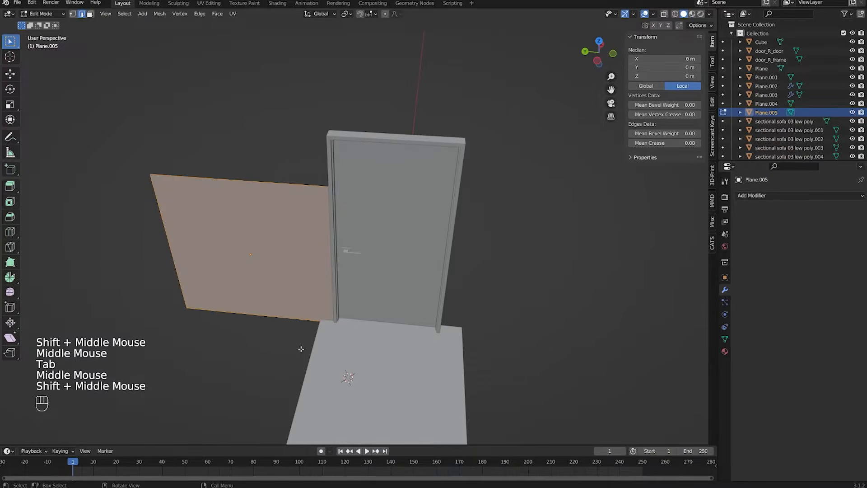
# Step: Move the plane's outer vertical edge along Y toward the door, leaving a wall strip about 0.22 m wide
pyautogui.press('2')
pyautogui.click(180, 258)
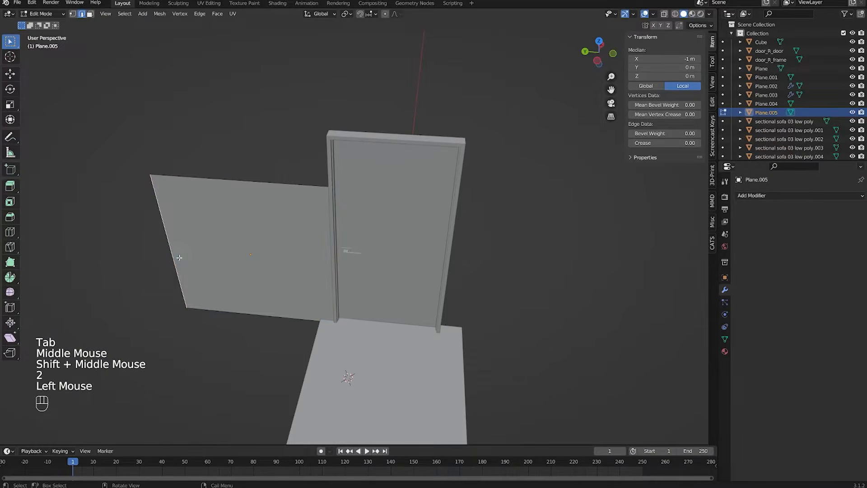
pyautogui.press('g')
pyautogui.press('y')
pyautogui.press('t')
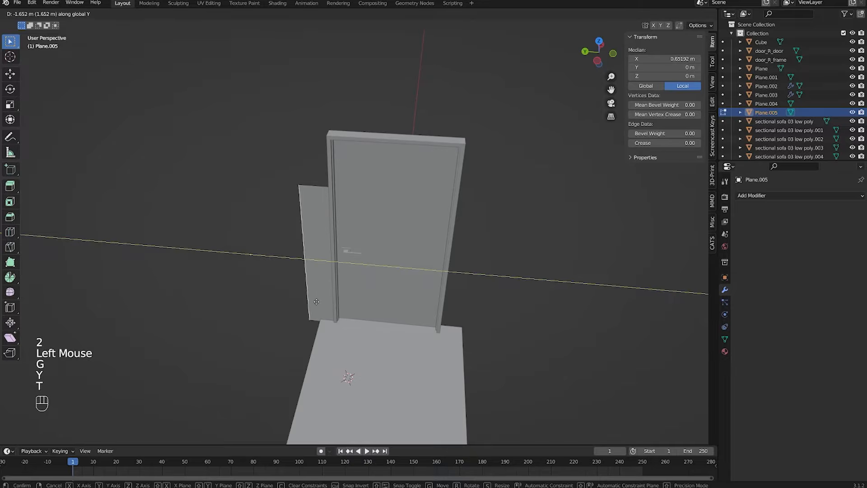
pyautogui.keyDown('shift'); pyautogui.click(298, 300); pyautogui.keyUp('shift')
# Step: Raise the strip's top edge along Z to the door frame's height, making the strip about 2.58 m tall
pyautogui.click(320, 186)
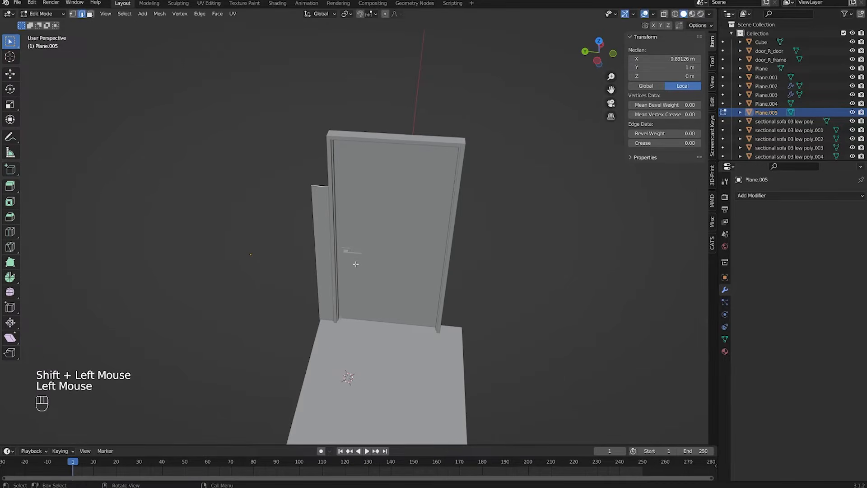
pyautogui.press('g')
pyautogui.press('z')
# Step: Duplicate the whole wall strip and move the copy about 1.51 m along Y to the door's opposite side
pyautogui.press('l')
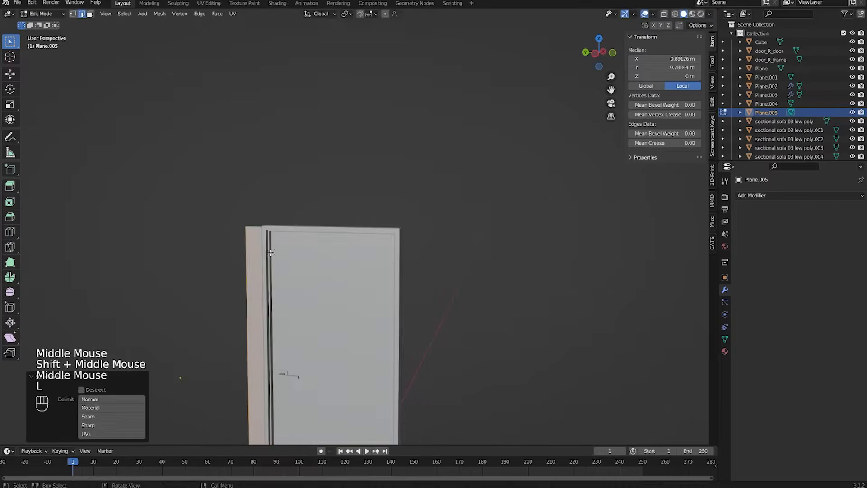
pyautogui.moveTo(243, 246)
pyautogui.mouseDown(button='middle')
pyautogui.moveTo(284, 291)
pyautogui.moveTo(231, 185)
pyautogui.moveTo(250, 249)
pyautogui.mouseUp(button='middle')
pyautogui.keyDown('shift'); pyautogui.moveTo(280, 281); pyautogui.dragTo(244, 257, button='middle'); pyautogui.keyUp('shift')
pyautogui.moveTo(245, 258); pyautogui.dragTo(263, 276, button='middle')
pyautogui.hotkey('shift', 'd')
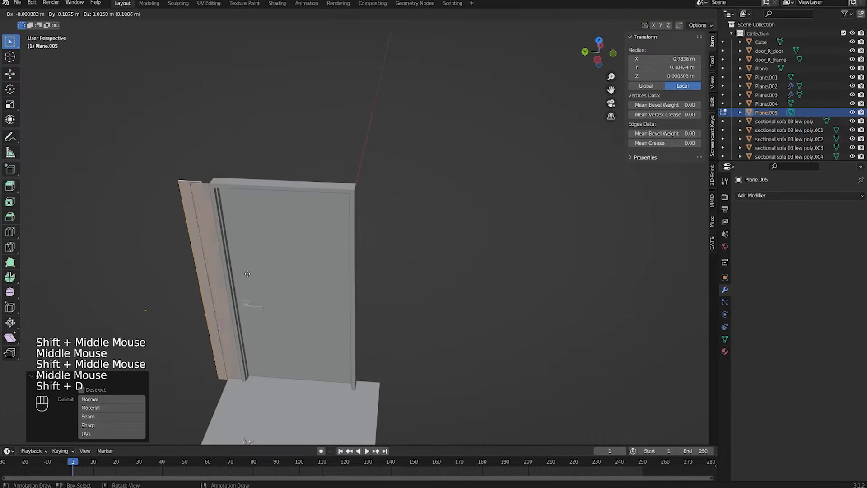
pyautogui.press('x')
pyautogui.press('y')
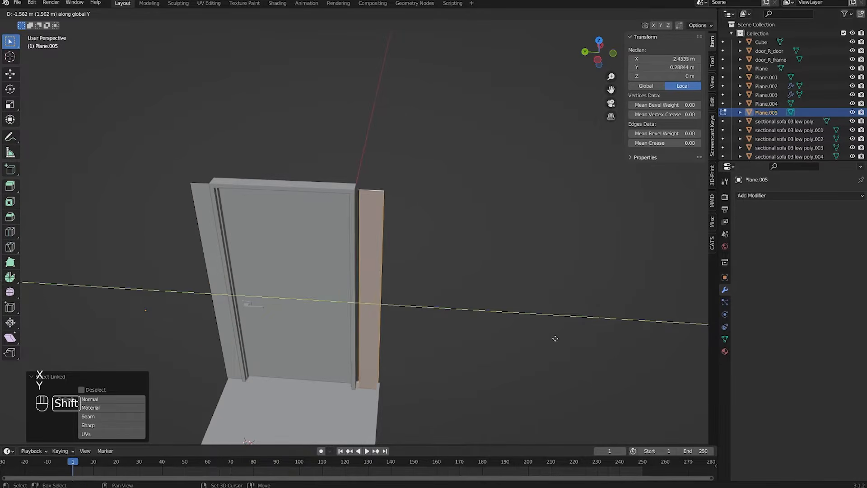
pyautogui.keyDown('shift'); pyautogui.click(513, 333); pyautogui.keyUp('shift')
pyautogui.press('g')
pyautogui.press('y')
pyautogui.keyDown('shift'); pyautogui.click(456, 317); pyautogui.keyUp('shift')
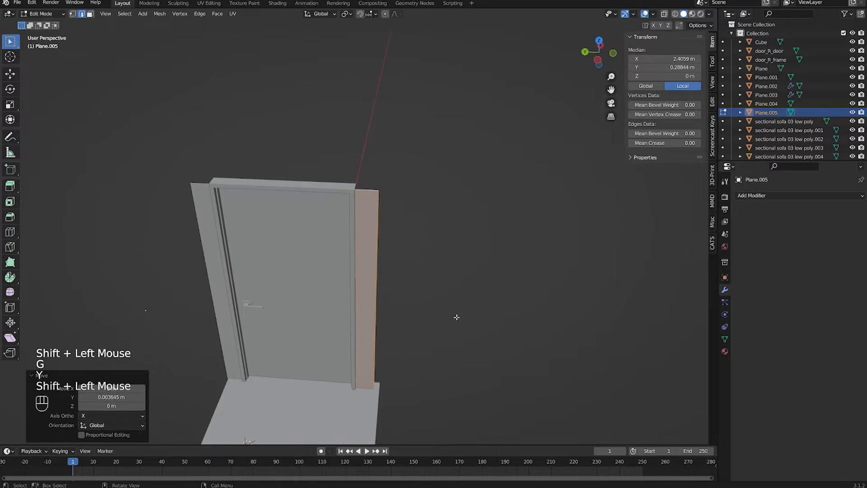
# Step: Widen both wall strips by scaling their outer vertical edges together by 1.052 along Y
pyautogui.click(377, 296)
pyautogui.keyDown('shift'); pyautogui.click(186, 238); pyautogui.keyUp('shift')
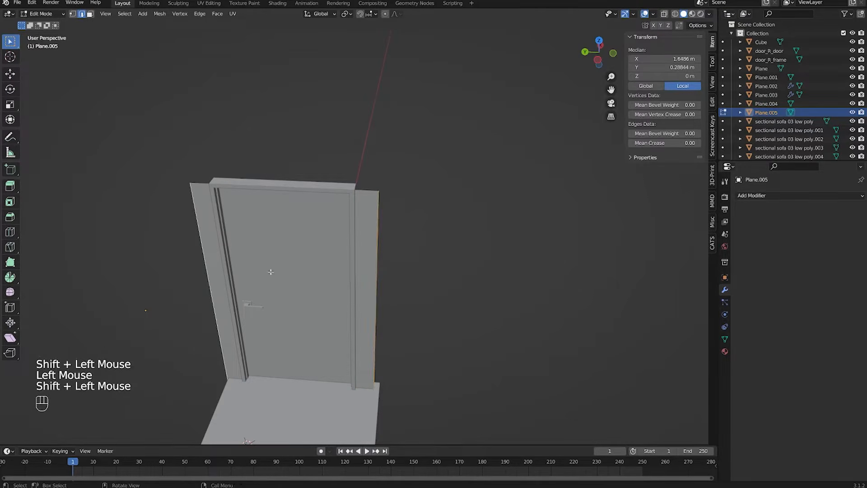
pyautogui.press('s')
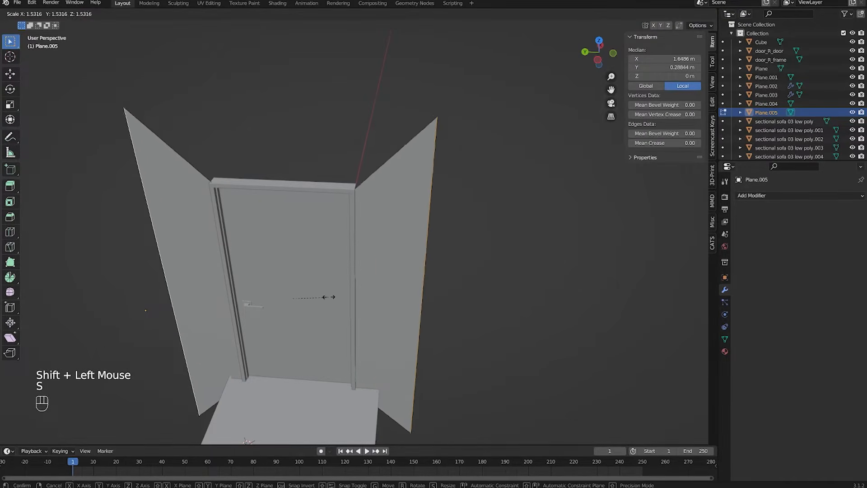
pyautogui.press('y')
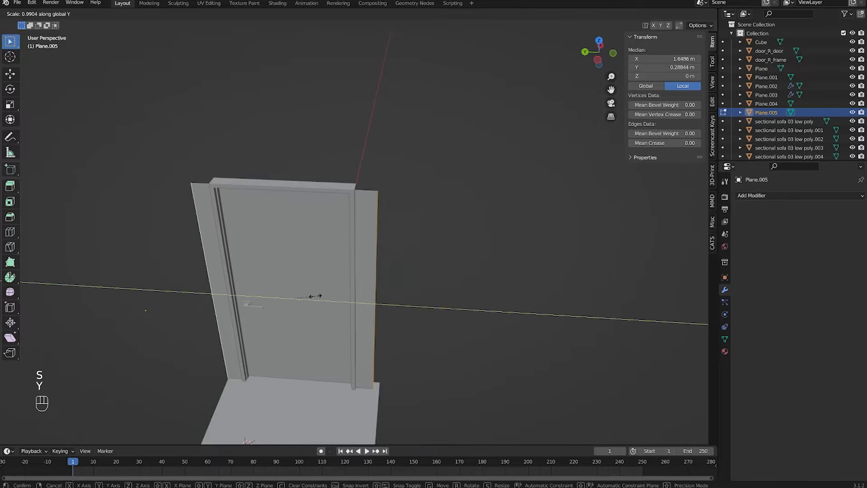
pyautogui.press('shift')
pyautogui.keyDown('shift'); pyautogui.click(327, 297); pyautogui.keyUp('shift')
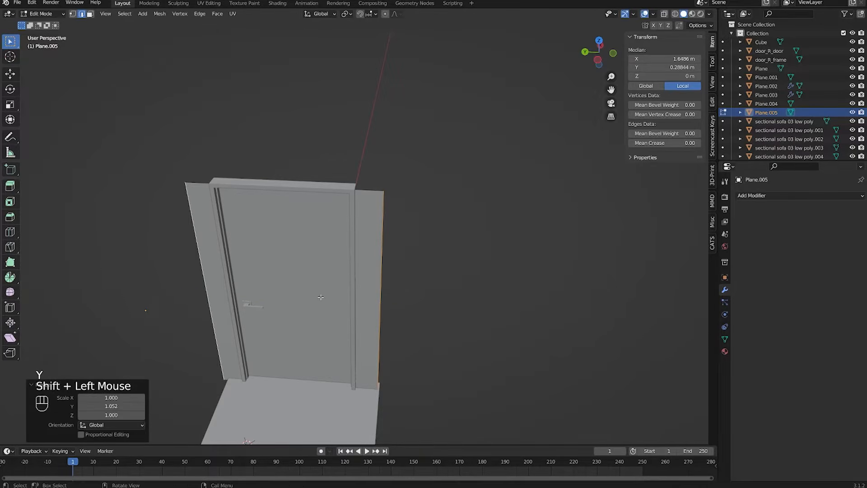
pyautogui.moveTo(321, 299); pyautogui.dragTo(326, 293, button='middle')
# Step: Select the door and its frame together with the wall strips and move them about -0.04 m along Y to center them on the corridor
pyautogui.press('Tab')
pyautogui.keyDown('shift'); pyautogui.click(295, 188); pyautogui.keyUp('shift')
pyautogui.keyDown('shift'); pyautogui.click(294, 180); pyautogui.keyUp('shift')
pyautogui.keyDown('shift'); pyautogui.moveTo(329, 218); pyautogui.dragTo(316, 193, button='middle'); pyautogui.keyUp('shift')
pyautogui.keyDown('shift'); pyautogui.scroll(-1, 270, 200); pyautogui.keyUp('shift')
pyautogui.press('g')
pyautogui.press('y')
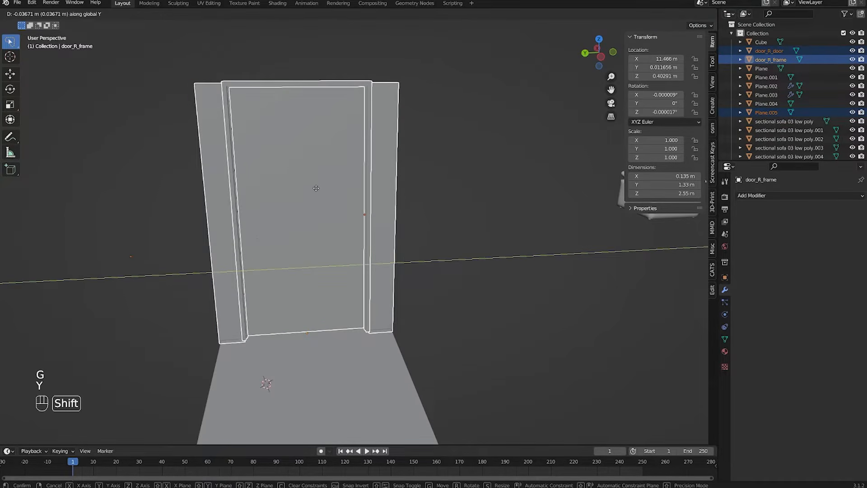
pyautogui.keyDown('shift'); pyautogui.click(319, 187); pyautogui.keyUp('shift')
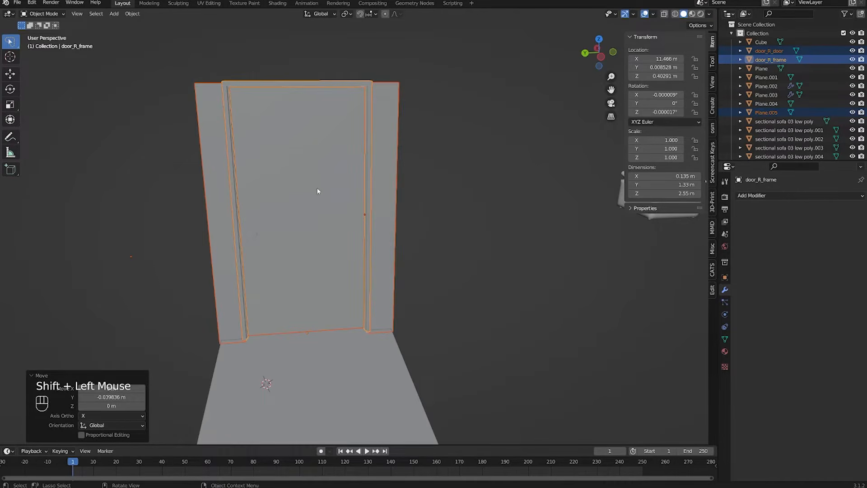
# Step: Select only the wall strips and examine how they fit around the door frame
pyautogui.moveTo(319, 188); pyautogui.dragTo(321, 209, button='middle')
pyautogui.click(466, 213)
pyautogui.keyDown('shift'); pyautogui.scroll(1, 467, 212); pyautogui.keyUp('shift')
pyautogui.click(400, 191)
pyautogui.keyDown('shift'); pyautogui.moveTo(466, 212); pyautogui.dragTo(370, 194, button='middle'); pyautogui.keyUp('shift')
pyautogui.press('Tab')
pyautogui.keyDown('shift'); pyautogui.moveTo(371, 194); pyautogui.dragTo(339, 224, button='middle'); pyautogui.keyUp('shift')
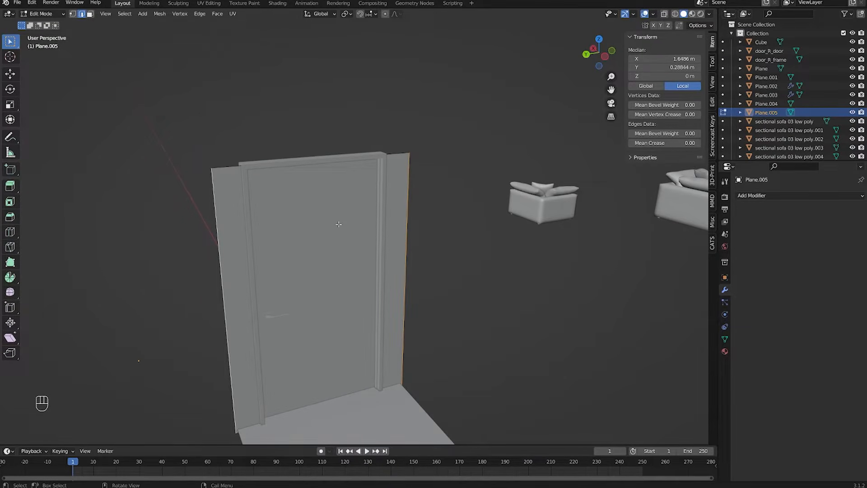
pyautogui.scroll(3, 339, 224)
pyautogui.scroll(-3, 338, 224)
pyautogui.moveTo(339, 224); pyautogui.dragTo(214, 256, button='middle')
pyautogui.press('Tab')
pyautogui.click(215, 256)
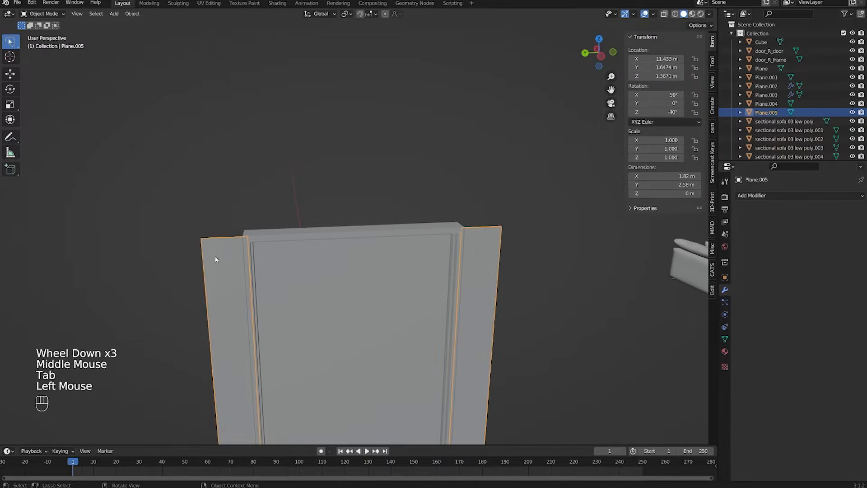
# Step: Extrude the top edges of both wall strips about 0.244 m upward along Z
pyautogui.press('Tab')
pyautogui.press('2')
pyautogui.press('3')
pyautogui.click(225, 237)
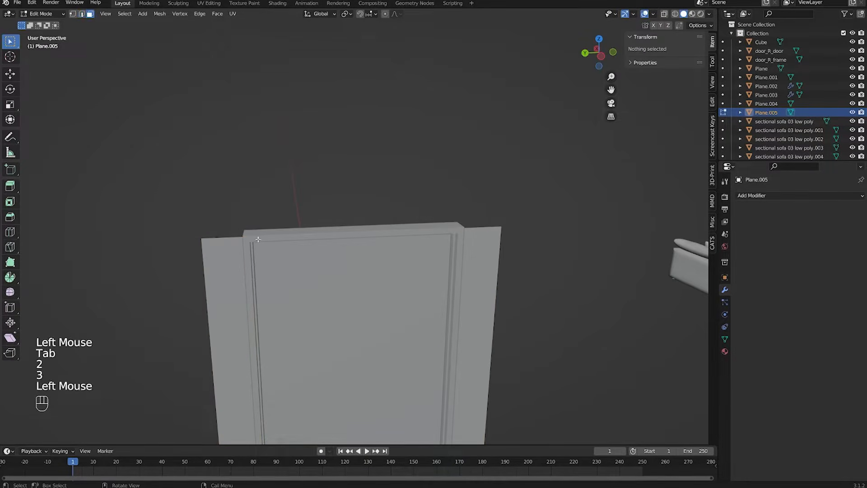
pyautogui.press('2')
pyautogui.click(218, 234)
pyautogui.keyDown('shift'); pyautogui.click(490, 235); pyautogui.keyUp('shift')
pyautogui.keyDown('shift'); pyautogui.moveTo(445, 254); pyautogui.dragTo(480, 259, button='middle'); pyautogui.keyUp('shift')
pyautogui.scroll(-1, 478, 262)
pyautogui.moveTo(474, 264); pyautogui.dragTo(463, 260, button='middle')
pyautogui.press('e')
pyautogui.press('z')
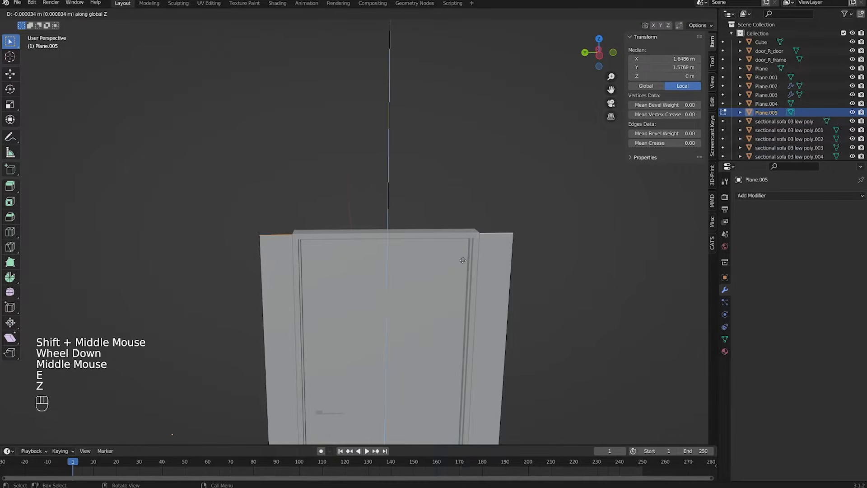
pyautogui.click(465, 226)
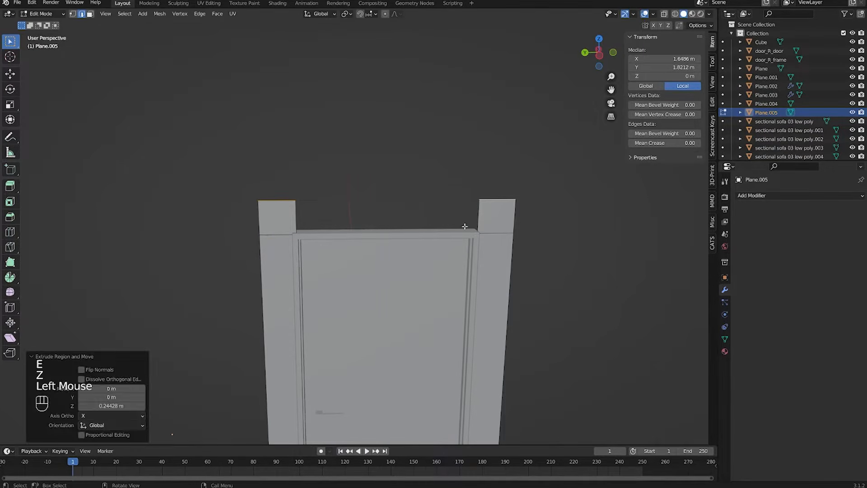
# Step: Fill the gap above the door with a face between the inner edges of the two extruded wall sections
pyautogui.doubleClick(294, 214)
pyautogui.keyDown('shift'); pyautogui.click(475, 217); pyautogui.keyUp('shift')
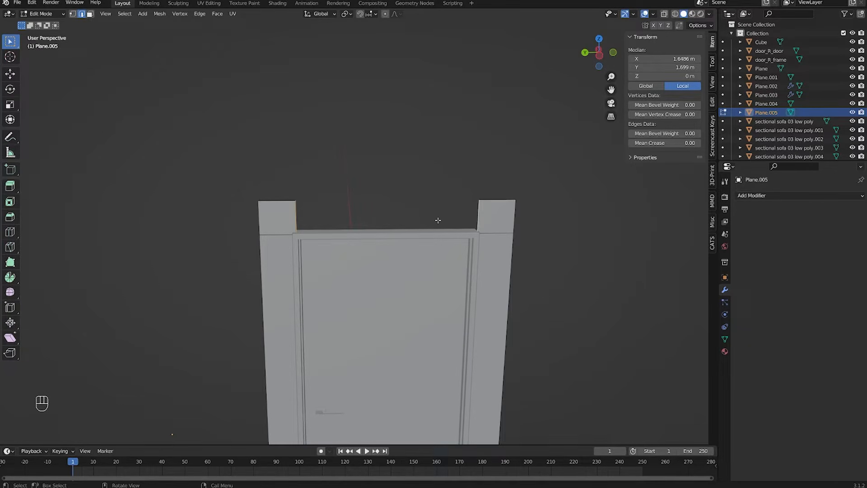
pyautogui.press('f')
pyautogui.moveTo(441, 220); pyautogui.dragTo(323, 211, button='middle')
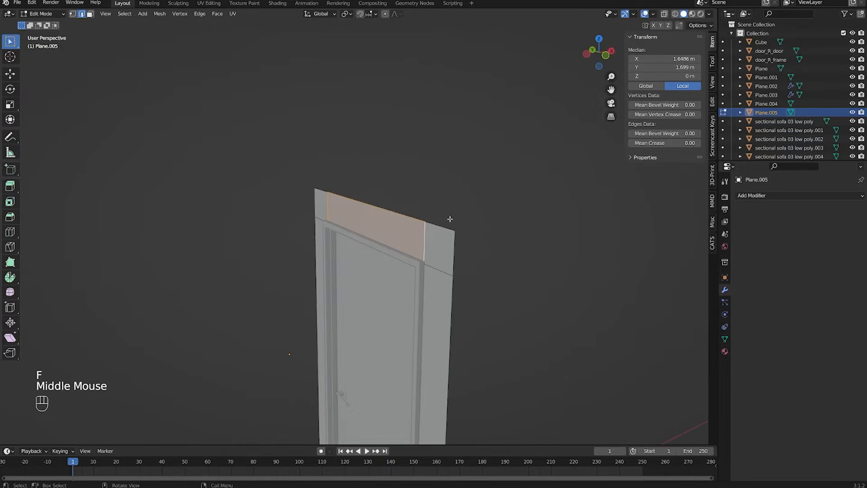
# Step: Move the face above the door freely by about X 0.148 m, Y -0.087 m, Z 0.737 m
pyautogui.moveTo(513, 264); pyautogui.dragTo(393, 258, button='middle')
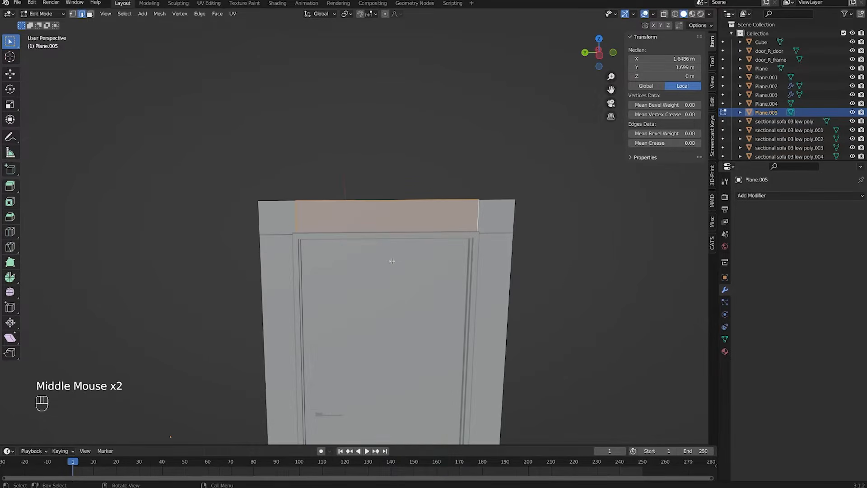
pyautogui.scroll(-1, 393, 257)
pyautogui.press('g')
pyautogui.click(422, 177)
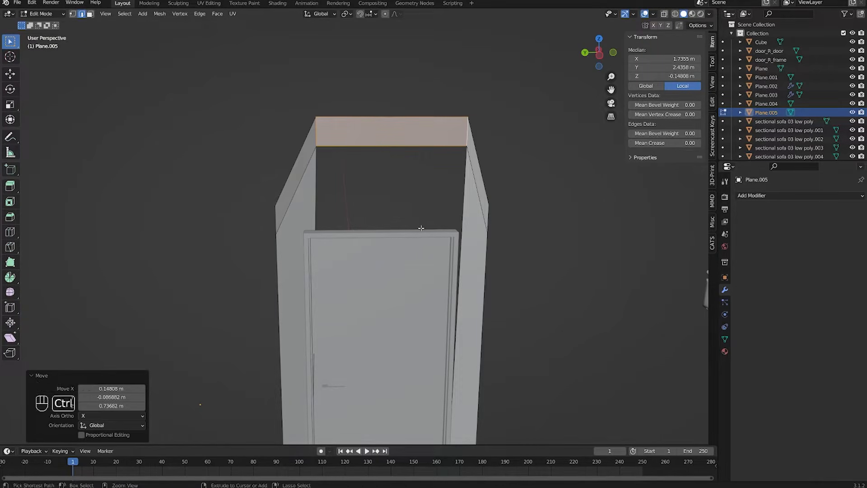
# Step: Undo the last move of the face above the door and try to select the wall's whole top edge
pyautogui.hotkey('ctrl', 'z')
pyautogui.press('2')
pyautogui.click(304, 204)
pyautogui.keyDown('ctrl'); pyautogui.click(477, 202); pyautogui.keyUp('ctrl')
pyautogui.click(291, 204)
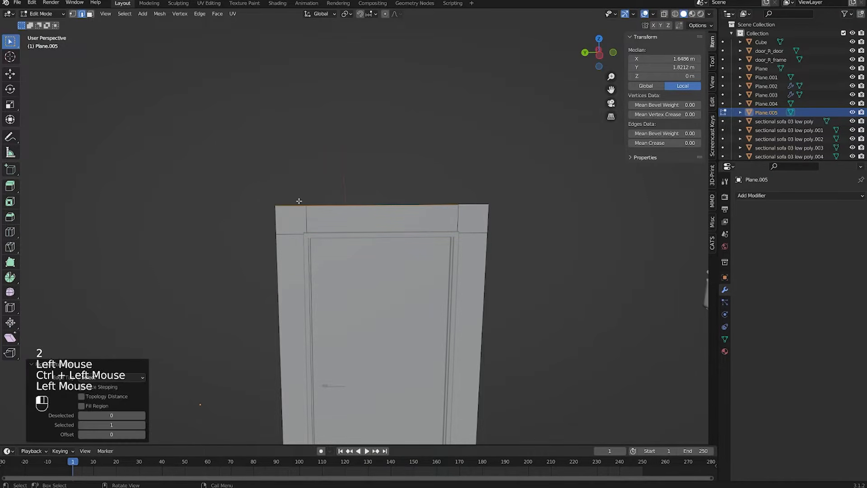
pyautogui.keyDown('alt'); pyautogui.click(474, 205); pyautogui.keyUp('alt')
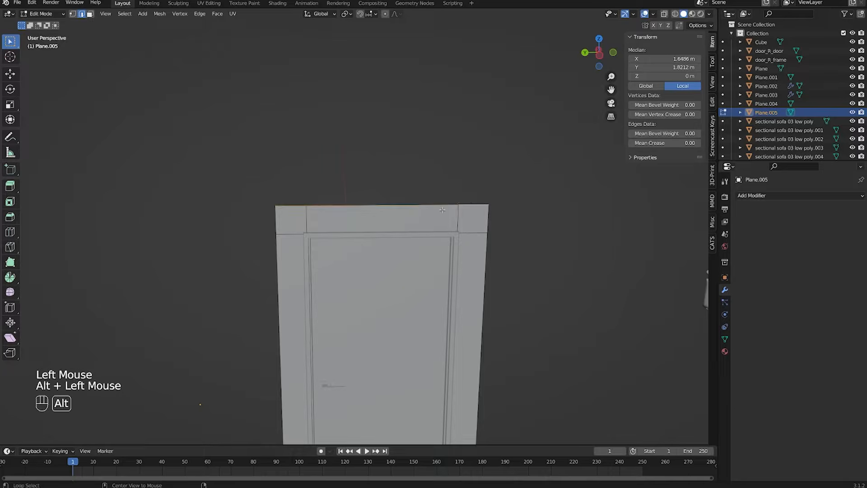
# Step: Select the top edges of the wall around the door and move them vertically along Z
pyautogui.click(305, 193)
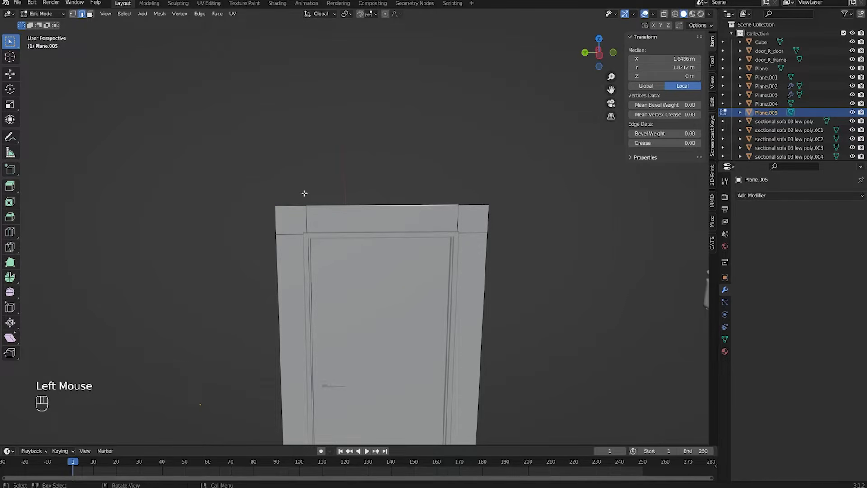
pyautogui.click(324, 174)
pyautogui.keyDown('alt'); pyautogui.click(328, 200); pyautogui.keyUp('alt')
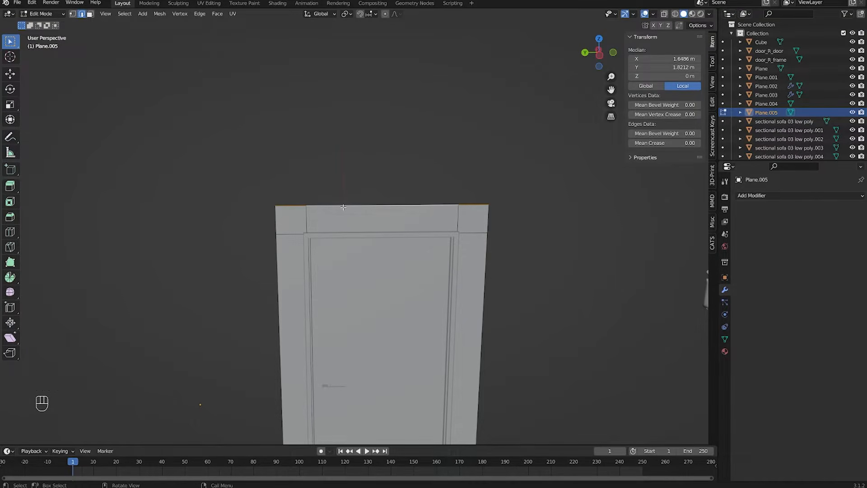
pyautogui.click(290, 206)
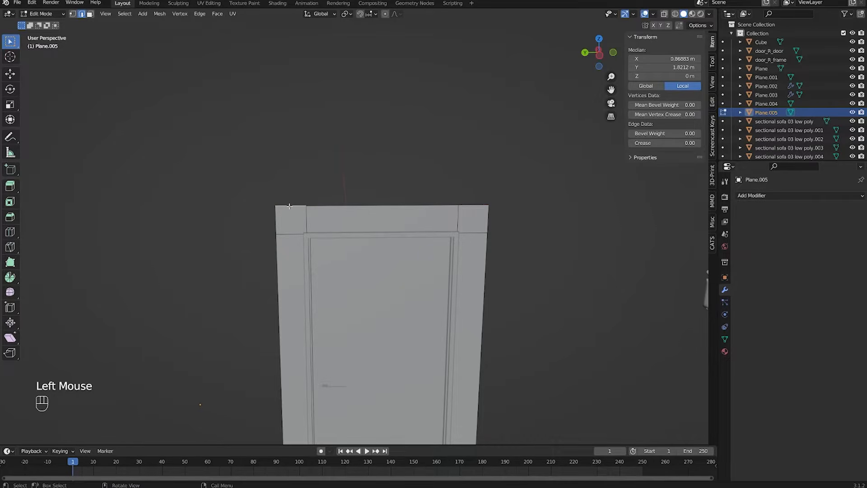
pyautogui.keyDown('ctrl'); pyautogui.click(470, 206); pyautogui.keyUp('ctrl')
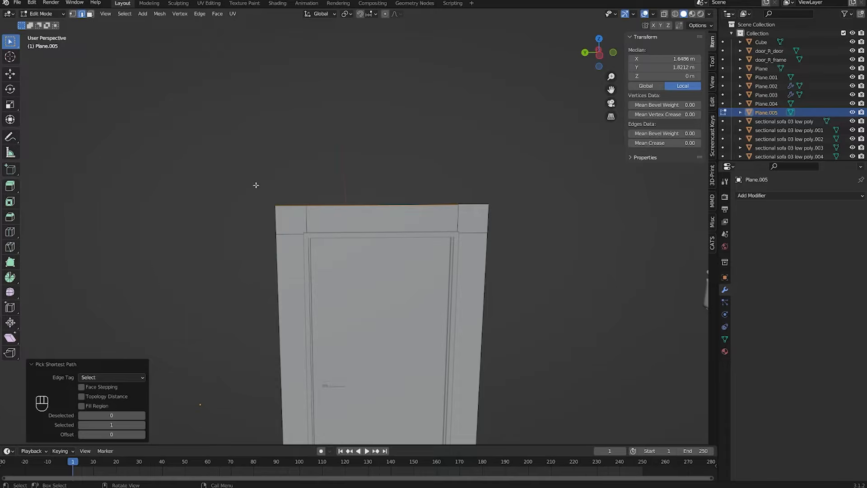
pyautogui.moveTo(357, 193); pyautogui.dragTo(266, 206, button='middle')
pyautogui.scroll(-1, 420, 285)
pyautogui.press('g')
pyautogui.press('z')
pyautogui.click(423, 269)
# Step: Extrude the outer vertical edge of the wall left of the door along X, over the corridor floor towards the steps
pyautogui.scroll(-3, 423, 269)
pyautogui.keyDown('shift'); pyautogui.scroll(-1, 424, 269); pyautogui.keyUp('shift')
pyautogui.click(326, 176)
pyautogui.click(231, 213)
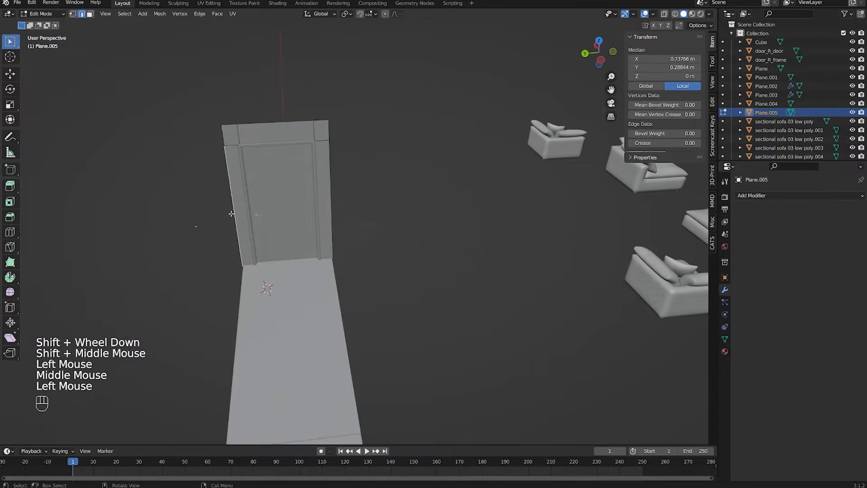
pyautogui.keyDown('alt'); pyautogui.click(234, 209); pyautogui.keyUp('alt')
pyautogui.scroll(-1, 381, 259)
pyautogui.moveTo(226, 135); pyautogui.dragTo(316, 235, button='middle')
pyautogui.press('e')
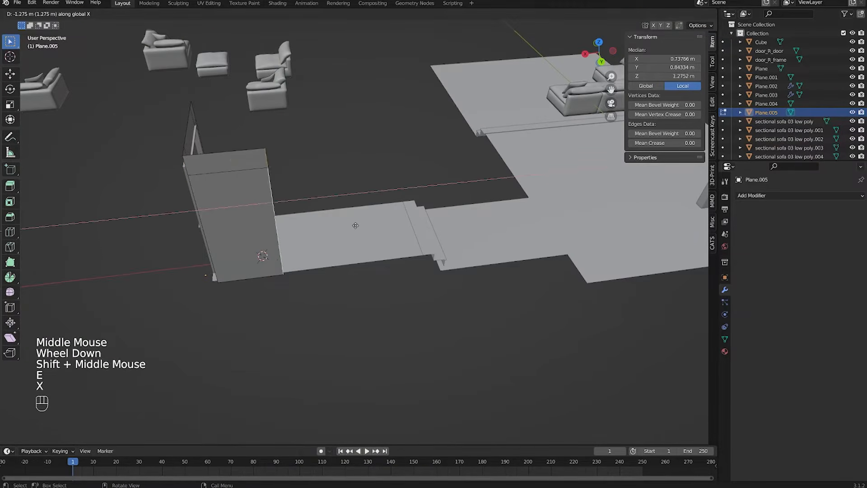
pyautogui.click(504, 234)
# Step: Extrude the outer vertical edge of the wall right of the door along X to form the opposite corridor wall
pyautogui.moveTo(504, 235); pyautogui.dragTo(348, 172, button='middle')
pyautogui.keyDown('shift'); pyautogui.scroll(-2, 407, 227); pyautogui.keyUp('shift')
pyautogui.click(349, 138)
pyautogui.keyDown('alt'); pyautogui.click(349, 138); pyautogui.keyUp('alt')
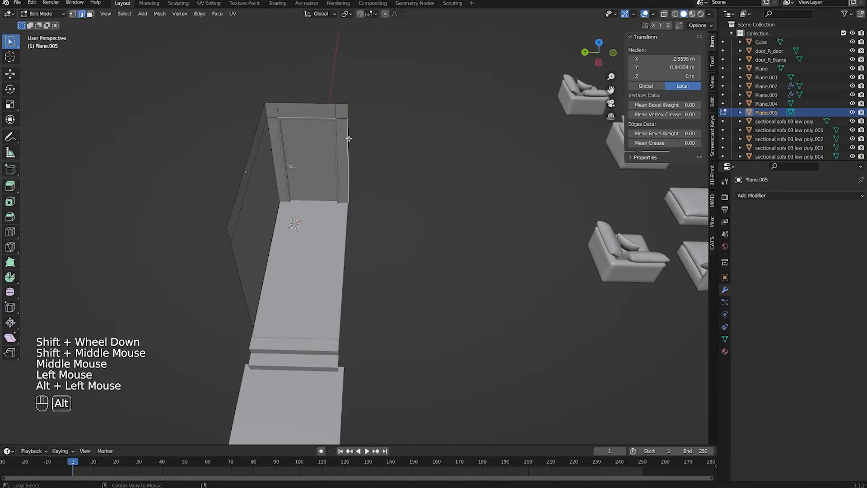
pyautogui.keyDown('shift'); pyautogui.moveTo(348, 87); pyautogui.dragTo(374, 261, button='middle'); pyautogui.keyUp('shift')
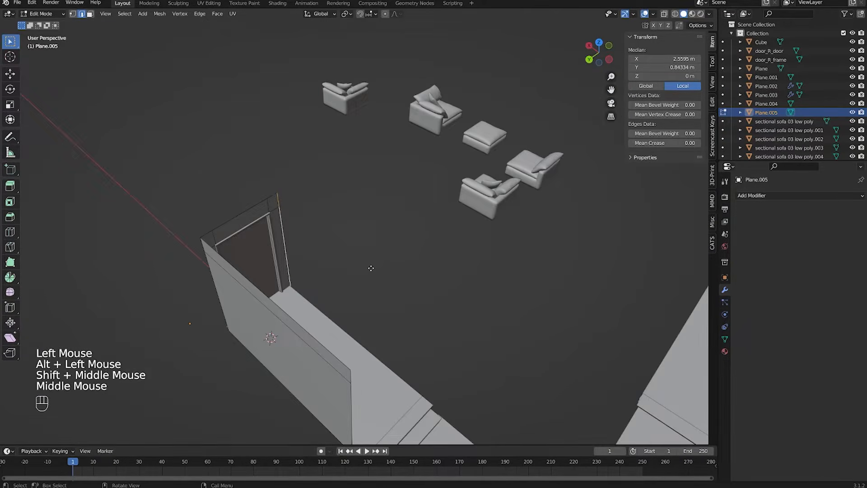
pyautogui.press('e')
pyautogui.press('y')
pyautogui.press('x')
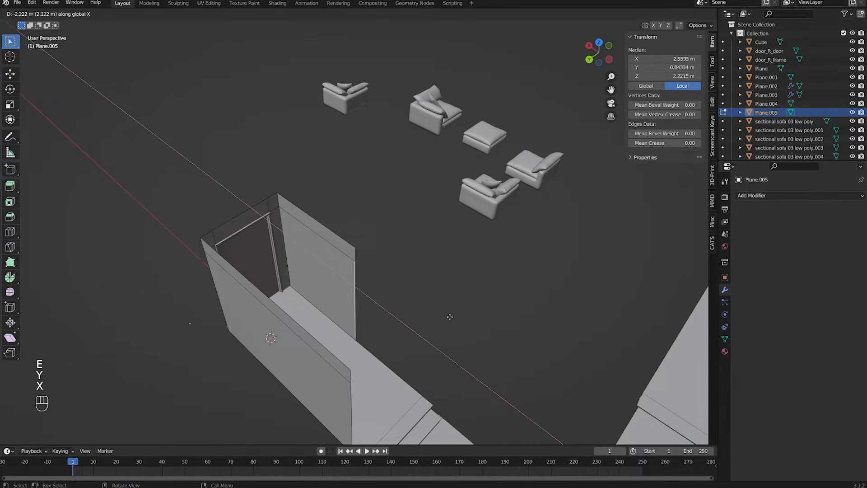
pyautogui.click(487, 360)
# Step: Select the faces of both corridor side walls and scale them along Y to match the corridor floor's width
pyautogui.moveTo(487, 360); pyautogui.dragTo(429, 316, button='middle')
pyautogui.keyDown('shift'); pyautogui.moveTo(429, 316); pyautogui.dragTo(313, 224, button='middle'); pyautogui.keyUp('shift')
pyautogui.press('3')
pyautogui.hotkey('shift', 'z')
pyautogui.scroll(-1, 304, 242)
pyautogui.moveTo(270, 143); pyautogui.dragTo(318, 276)
pyautogui.moveTo(310, 258); pyautogui.dragTo(467, 295, button='middle')
pyautogui.press('KP_7')
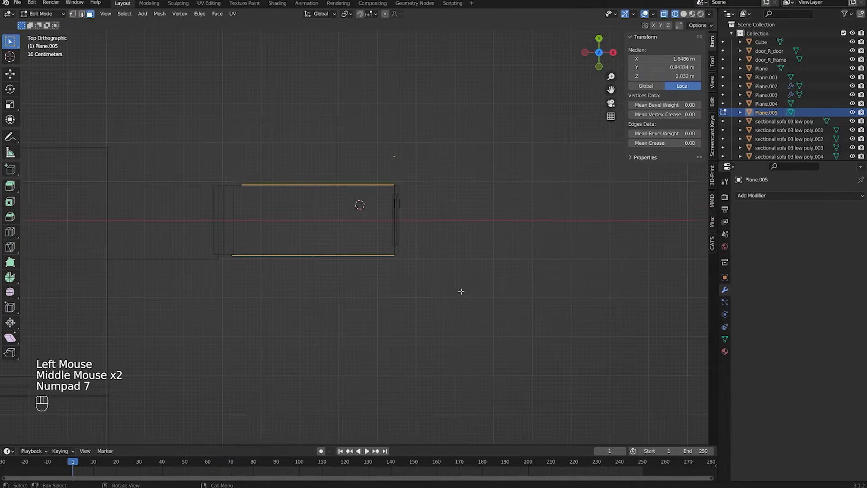
pyautogui.scroll(2, 464, 291)
pyautogui.keyDown('shift'); pyautogui.moveTo(491, 252); pyautogui.dragTo(465, 294, button='middle'); pyautogui.keyUp('shift')
pyautogui.scroll(2, 465, 294)
pyautogui.press('s')
pyautogui.press('y')
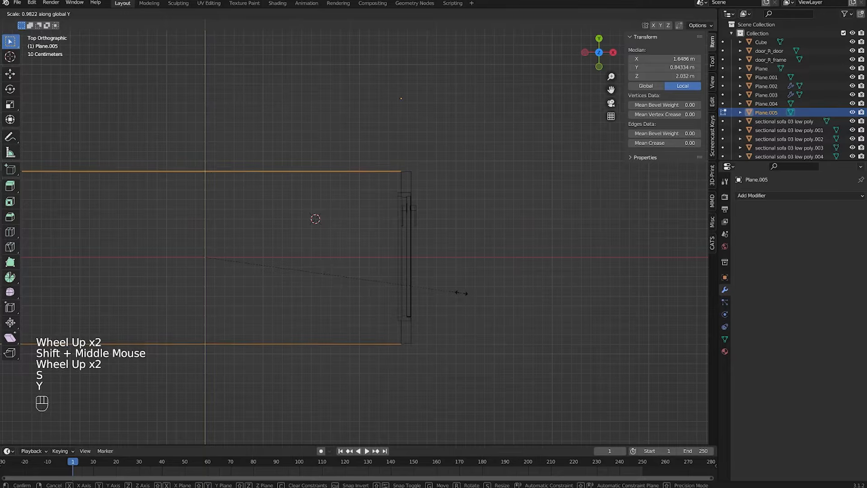
pyautogui.click(454, 290)
pyautogui.press('s')
pyautogui.press('y')
pyautogui.click(372, 144)
pyautogui.scroll(-2, 289, 270)
# Step: Select the vertical end edges of both side walls near the steps and move them about 0.043 m along X
pyautogui.moveTo(288, 270); pyautogui.dragTo(433, 208, button='middle')
pyautogui.hotkey('shift', 'z')
pyautogui.press('2')
pyautogui.keyDown('alt'); pyautogui.click(445, 207); pyautogui.keyUp('alt')
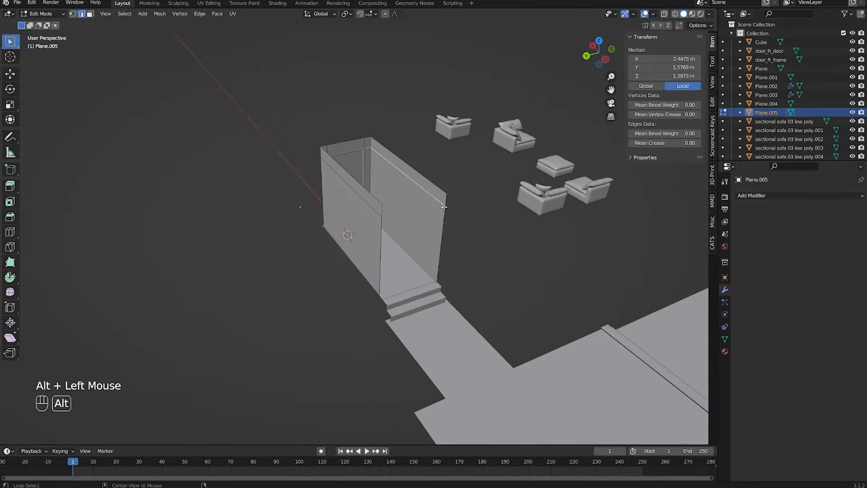
pyautogui.keyDown('alt'); pyautogui.keyDown('shift'); pyautogui.click(382, 240); pyautogui.keyUp('shift'); pyautogui.keyUp('alt')
pyautogui.keyDown('shift'); pyautogui.moveTo(382, 241); pyautogui.dragTo(389, 239, button='middle'); pyautogui.keyUp('shift')
pyautogui.moveTo(388, 240); pyautogui.dragTo(406, 223, button='middle')
pyautogui.scroll(1, 403, 234)
pyautogui.scroll(1, 402, 235)
pyautogui.press('g')
pyautogui.press('x')
pyautogui.press('y')
pyautogui.press('x')
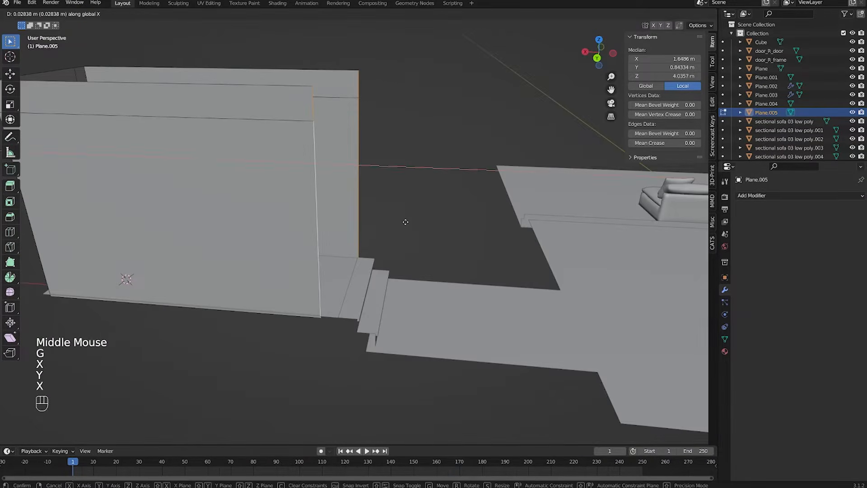
pyautogui.click(405, 222)
# Step: Flatten the end vertices of both side walls by scaling them to 0 along X
pyautogui.scroll(-2, 412, 225)
pyautogui.moveTo(412, 225); pyautogui.dragTo(389, 253, button='middle')
pyautogui.press('KP_7')
pyautogui.hotkey('shift', 'z')
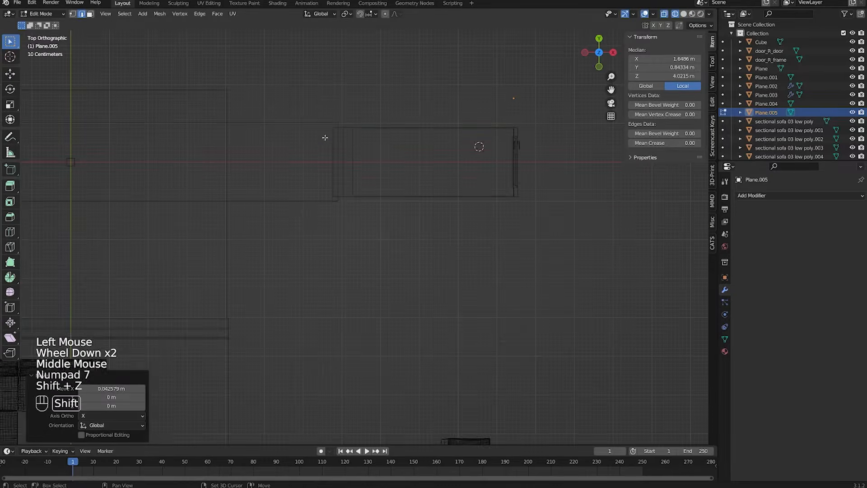
pyautogui.press('1')
pyautogui.keyDown('shift'); pyautogui.moveTo(360, 138); pyautogui.dragTo(380, 261, button='middle'); pyautogui.keyUp('shift')
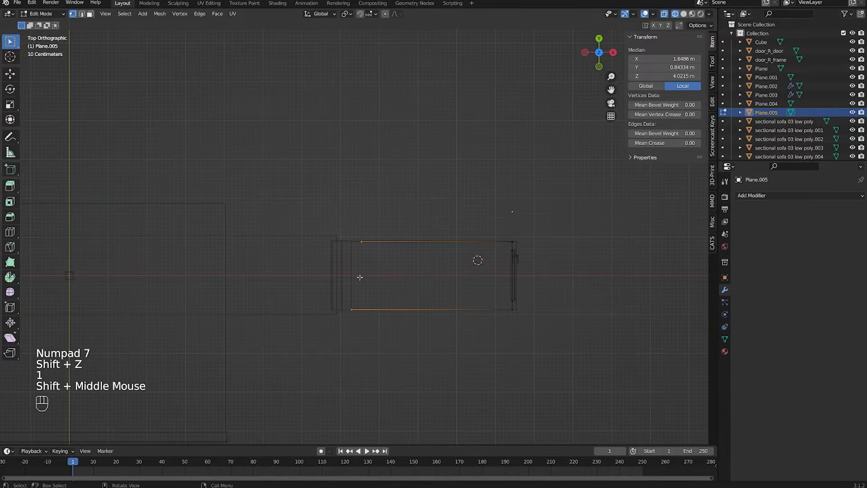
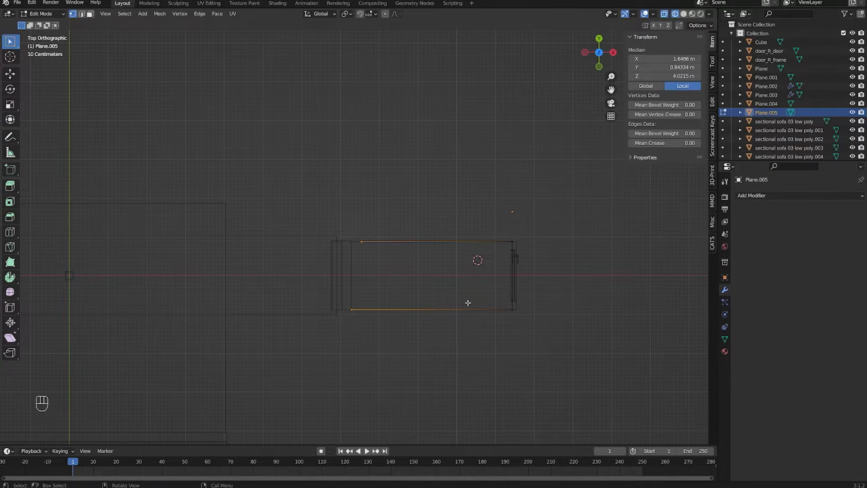
pyautogui.press('s')
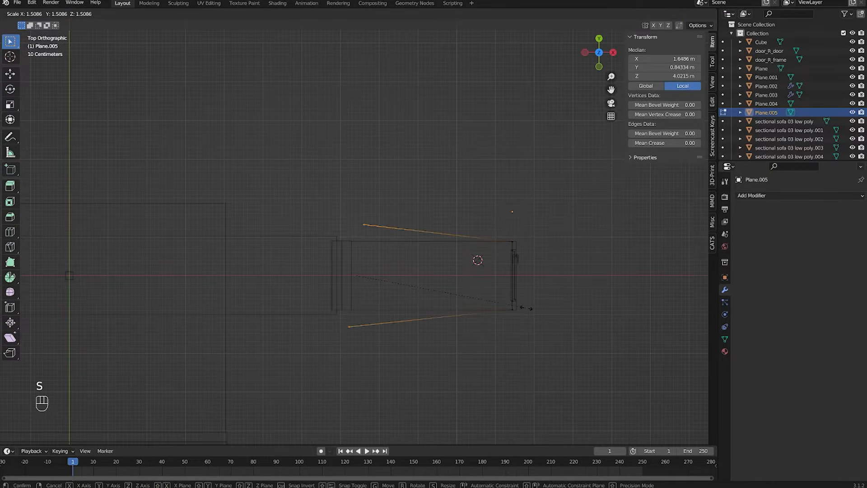
pyautogui.press('x')
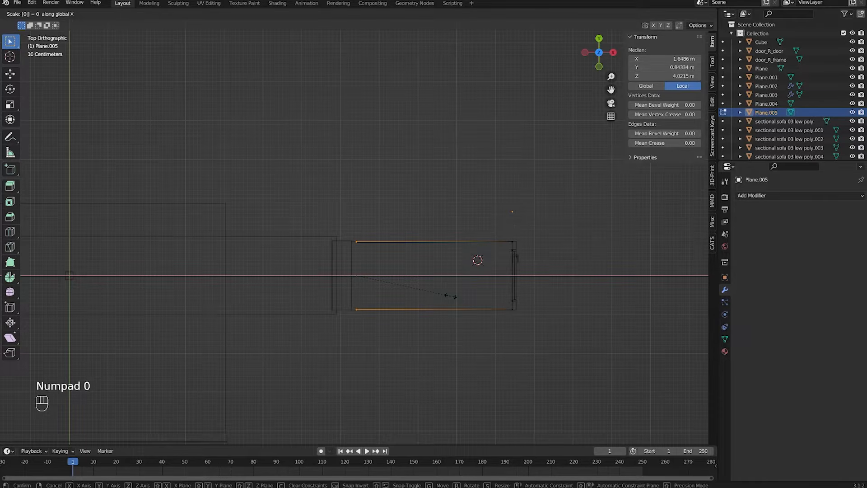
pyautogui.click(450, 296)
# Step: Extrude the aligned end edges of both side walls about -2.392 m along X, past the steps
pyautogui.scroll(2, 428, 286)
pyautogui.moveTo(427, 286); pyautogui.dragTo(482, 259, button='middle')
pyautogui.hotkey('shift', 'z')
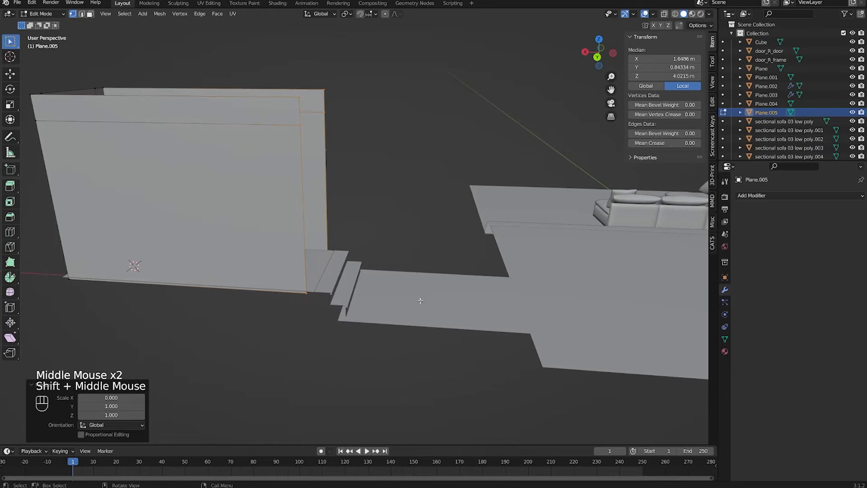
pyautogui.moveTo(421, 300); pyautogui.dragTo(450, 312, button='middle')
pyautogui.scroll(1, 478, 319)
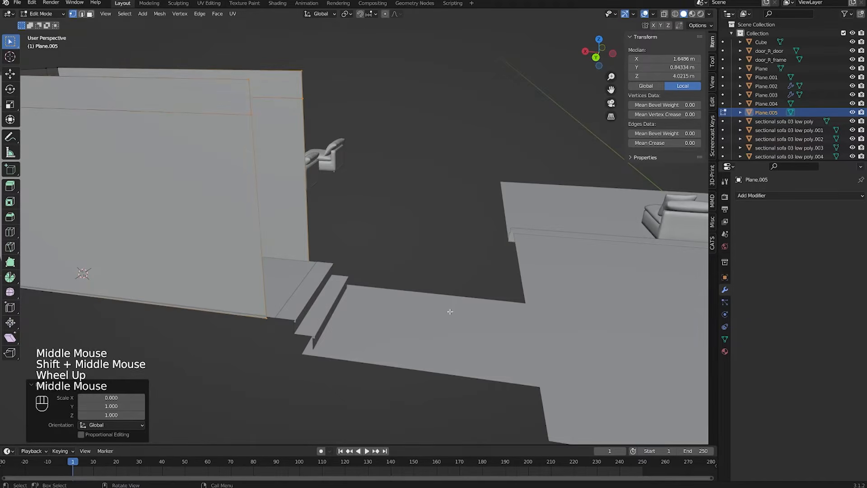
pyautogui.press('e')
pyautogui.press('y')
pyautogui.press('x')
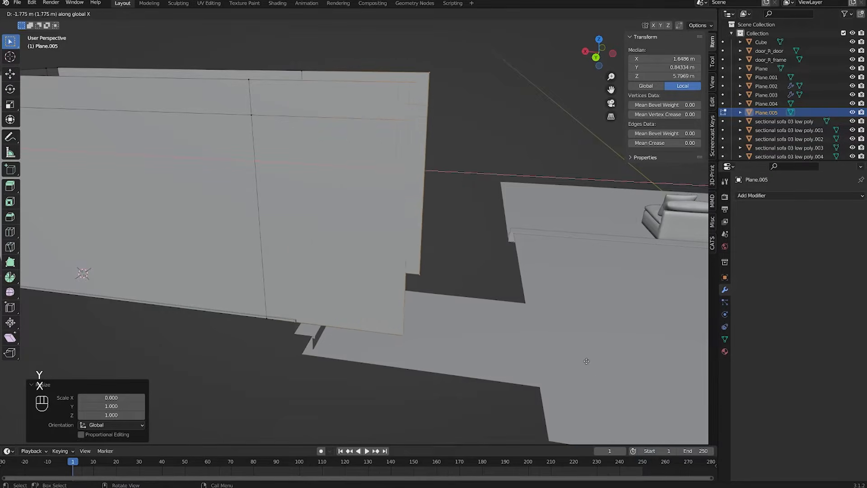
pyautogui.click(613, 367)
# Step: Move the extruded wall ends along X in top view to meet the edge of the main floor
pyautogui.press('KP_7')
pyautogui.hotkey('shift', 'z')
pyautogui.scroll(-2, 499, 304)
pyautogui.keyDown('shift'); pyautogui.moveTo(499, 303); pyautogui.dragTo(486, 325, button='middle'); pyautogui.keyUp('shift')
pyautogui.press('g')
pyautogui.press('x')
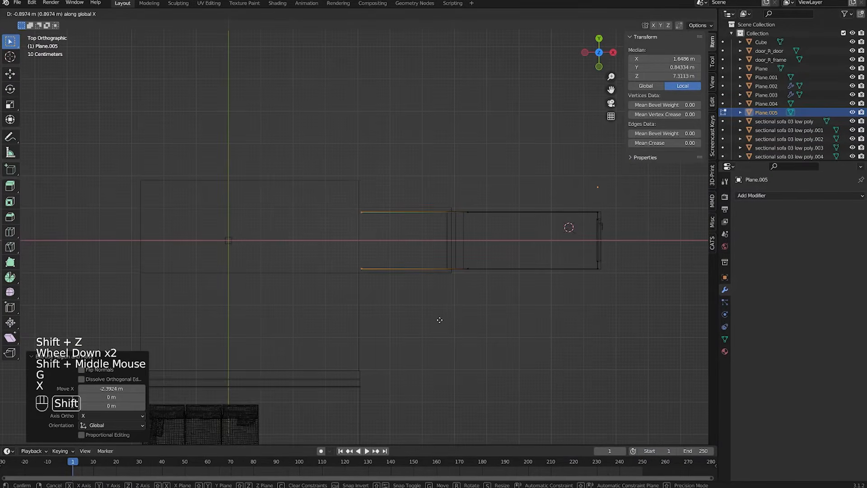
pyautogui.keyDown('shift'); pyautogui.click(415, 317); pyautogui.keyUp('shift')
# Step: Extrude the bottom edges of both new wall sections down along Z to the lower floor level
pyautogui.keyDown('shift'); pyautogui.moveTo(400, 313); pyautogui.dragTo(496, 286, button='middle'); pyautogui.keyUp('shift')
pyautogui.scroll(2, 379, 344)
pyautogui.press('2')
pyautogui.click(427, 282)
pyautogui.keyDown('shift'); pyautogui.click(377, 264); pyautogui.keyUp('shift')
pyautogui.press('e')
pyautogui.press('z')
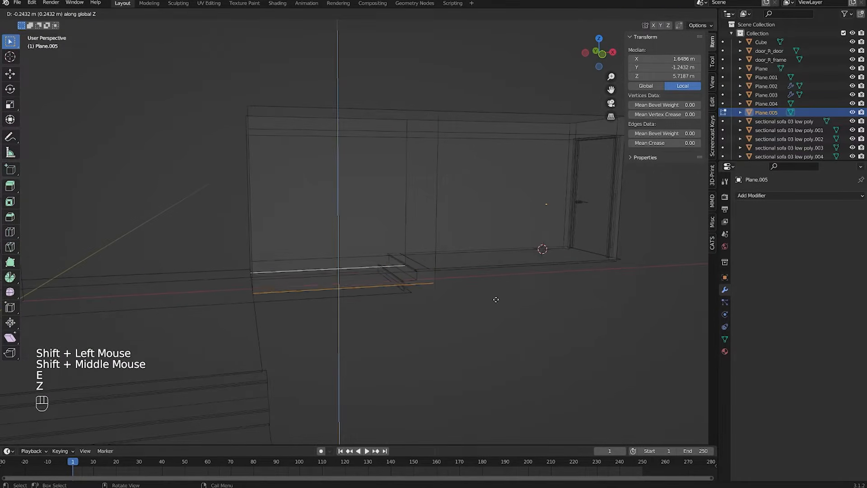
pyautogui.click(497, 307)
# Step: Return to solid display, leave mesh editing and save the file
pyautogui.hotkey('shift', 'z')
pyautogui.moveTo(497, 307)
pyautogui.keyDown('shift'); pyautogui.mouseDown(button='middle')
pyautogui.moveTo(417, 289)
pyautogui.moveTo(478, 312)
pyautogui.moveTo(546, 304)
pyautogui.moveTo(554, 314)
pyautogui.moveTo(486, 266)
pyautogui.moveTo(484, 240)
pyautogui.moveTo(462, 253)
pyautogui.mouseUp(button='middle'); pyautogui.keyUp('shift')
pyautogui.press('Tab')
pyautogui.hotkey('ctrl', 's')
pyautogui.scroll(1, 555, 314)
pyautogui.click(555, 314)
# Step: Select the open-end vertices of both side walls and examine in top view how they align with the main floor
pyautogui.scroll(2, 555, 315)
pyautogui.keyDown('shift'); pyautogui.scroll(-1, 486, 266); pyautogui.keyUp('shift')
pyautogui.scroll(-2, 483, 240)
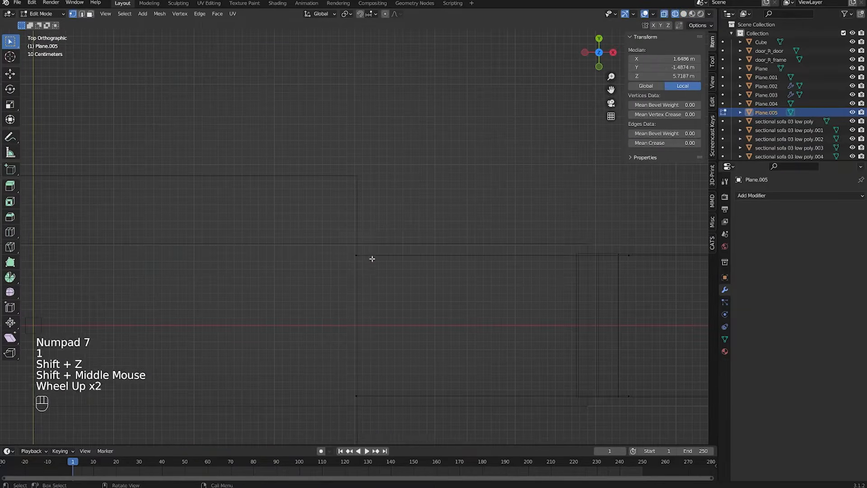
pyautogui.moveTo(335, 230); pyautogui.dragTo(403, 432)
pyautogui.scroll(3, 371, 269)
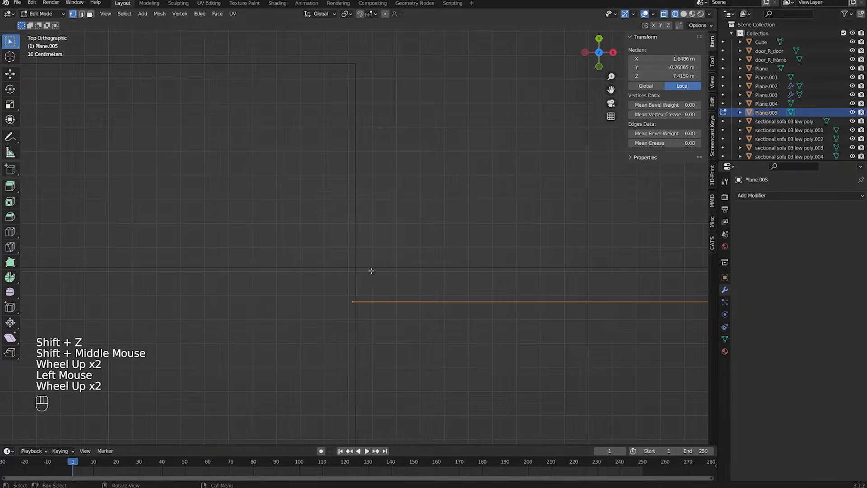
pyautogui.scroll(-3, 346, 329)
pyautogui.keyDown('shift'); pyautogui.moveTo(346, 328); pyautogui.dragTo(352, 200, button='middle'); pyautogui.keyUp('shift')
pyautogui.scroll(-1, 334, 154)
pyautogui.moveTo(333, 155)
pyautogui.keyDown('shift'); pyautogui.mouseDown(button='middle')
pyautogui.moveTo(359, 227)
pyautogui.moveTo(378, 213)
pyautogui.moveTo(374, 291)
pyautogui.mouseUp(button='middle'); pyautogui.keyUp('shift')
pyautogui.scroll(-1, 359, 226)
# Step: Select the full-height vertical edge at the open end of the side wall left of the door
pyautogui.press('2')
pyautogui.hotkey('shift', 'z')
pyautogui.keyDown('shift'); pyautogui.scroll(1, 377, 213); pyautogui.keyUp('shift')
pyautogui.keyDown('alt'); pyautogui.click(353, 213); pyautogui.keyUp('alt')
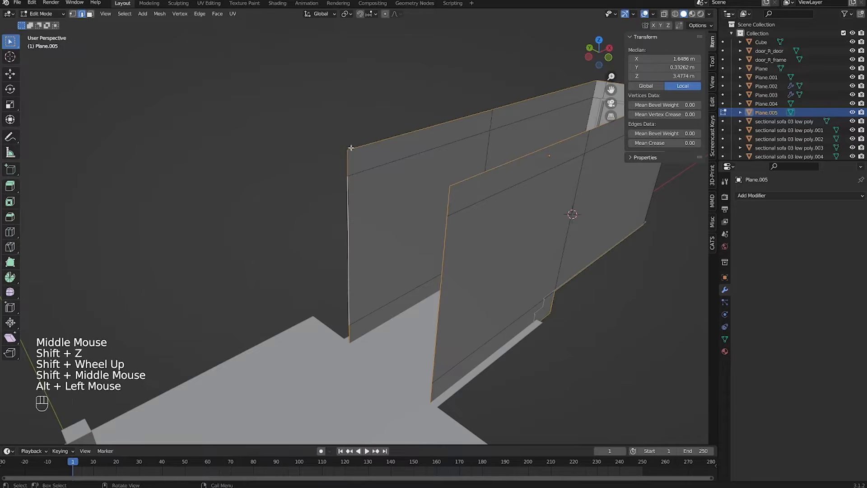
pyautogui.doubleClick(348, 191)
pyautogui.keyDown('alt'); pyautogui.click(347, 190); pyautogui.keyUp('alt')
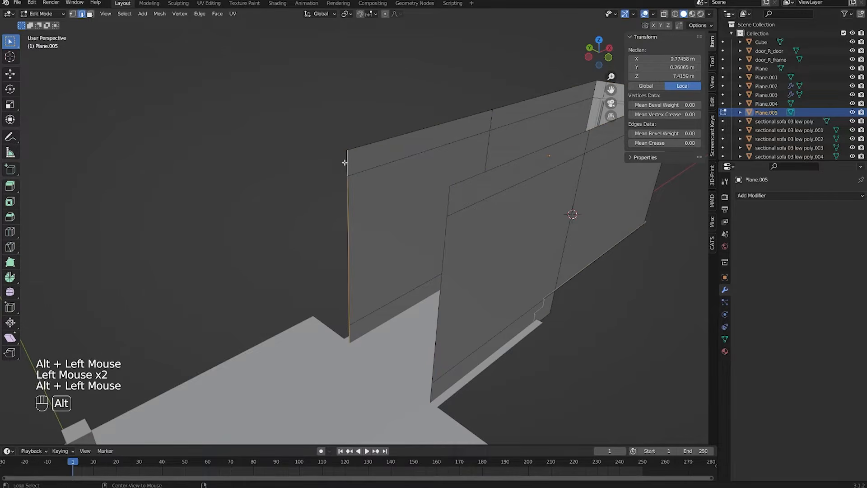
pyautogui.hotkey('shift', 'z')
pyautogui.keyDown('alt'); pyautogui.click(349, 187); pyautogui.keyUp('alt')
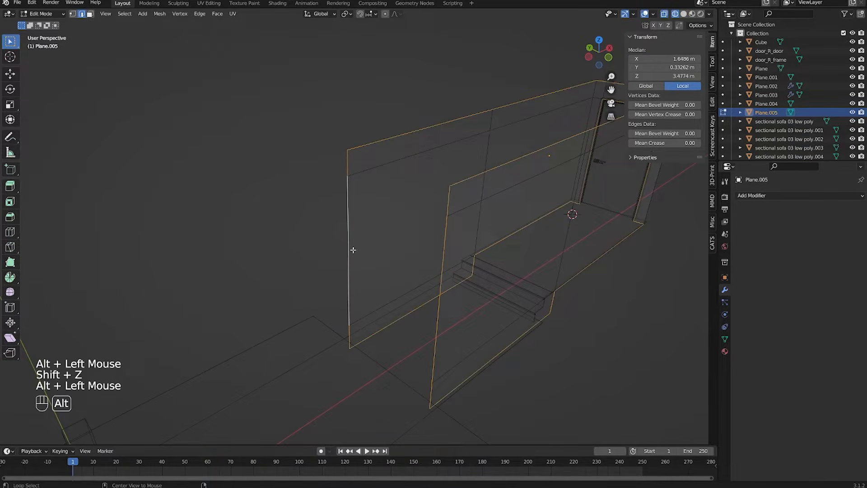
pyautogui.keyDown('shift'); pyautogui.moveTo(571, 39); pyautogui.dragTo(332, 354, button='middle'); pyautogui.keyUp('shift')
pyautogui.keyDown('alt'); pyautogui.click(292, 286); pyautogui.keyUp('alt')
pyautogui.click(290, 287)
pyautogui.moveTo(251, 113); pyautogui.dragTo(285, 419)
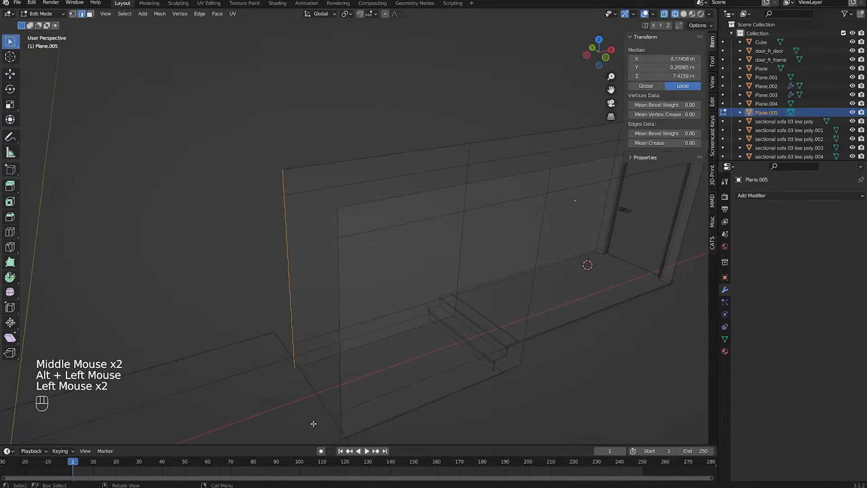
# Step: Loop-select the wall's outer boundary and examine the edges at the corridor's open end
pyautogui.keyDown('alt'); pyautogui.click(308, 383); pyautogui.keyUp('alt')
pyautogui.scroll(-2, 288, 350)
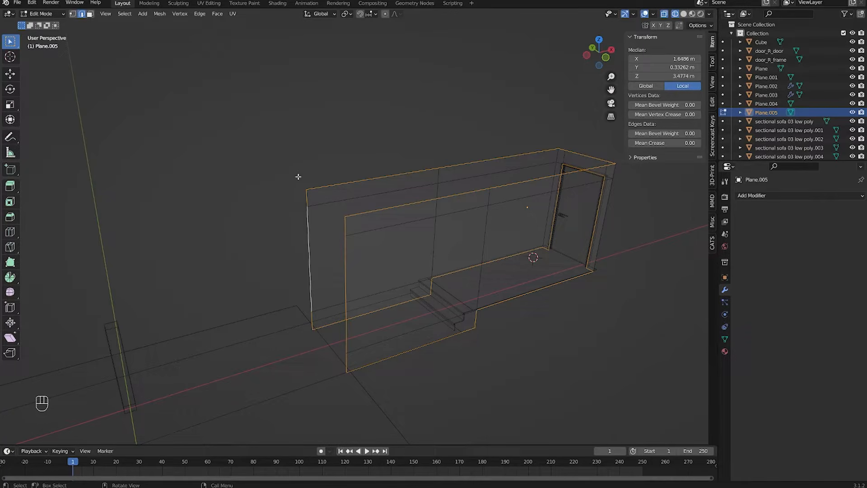
pyautogui.scroll(3, 374, 199)
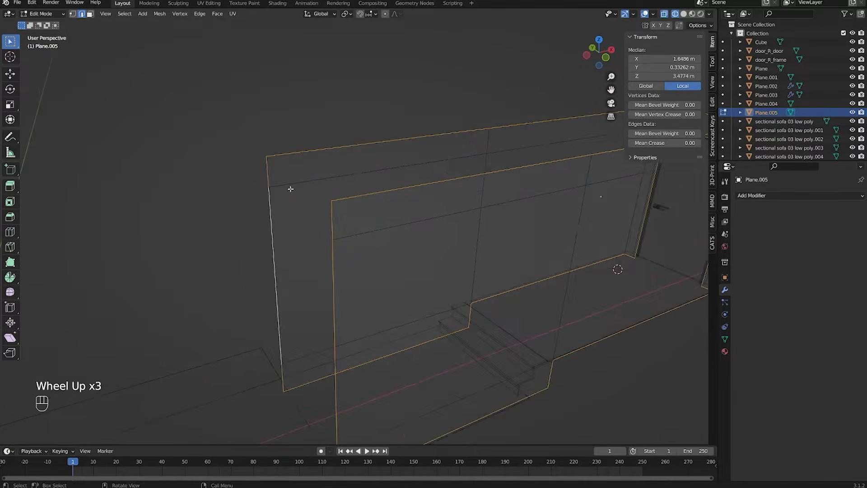
pyautogui.moveTo(229, 207); pyautogui.dragTo(271, 232, button='middle')
pyautogui.scroll(2, 236, 178)
pyautogui.click(236, 178)
pyautogui.scroll(-2, 237, 178)
pyautogui.scroll(1, 257, 242)
pyautogui.moveTo(236, 178); pyautogui.dragTo(334, 229, button='middle')
# Step: Box-select only the vertical edges closing the left side wall at the corridor's open end
pyautogui.keyDown('alt'); pyautogui.click(321, 226); pyautogui.keyUp('alt')
pyautogui.click(317, 150)
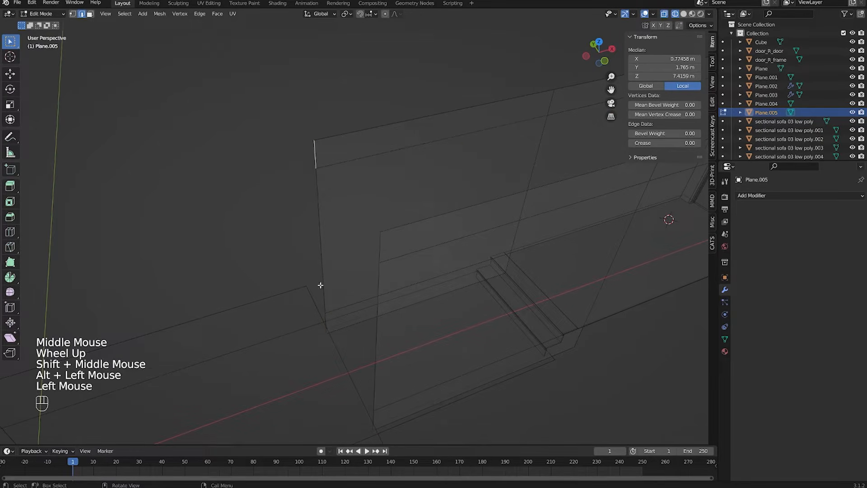
pyautogui.keyDown('ctrl'); pyautogui.click(321, 323); pyautogui.keyUp('ctrl')
pyautogui.scroll(-2, 319, 325)
pyautogui.moveTo(319, 326)
pyautogui.mouseDown(button='middle')
pyautogui.moveTo(358, 306)
pyautogui.moveTo(392, 328)
pyautogui.moveTo(271, 144)
pyautogui.mouseUp(button='middle')
pyautogui.keyDown('shift'); pyautogui.scroll(1, 358, 305); pyautogui.keyUp('shift')
pyautogui.hotkey('shift', 'z')
pyautogui.scroll(1, 263, 138)
pyautogui.hotkey('shift', 'z')
pyautogui.moveTo(248, 110); pyautogui.dragTo(312, 365)
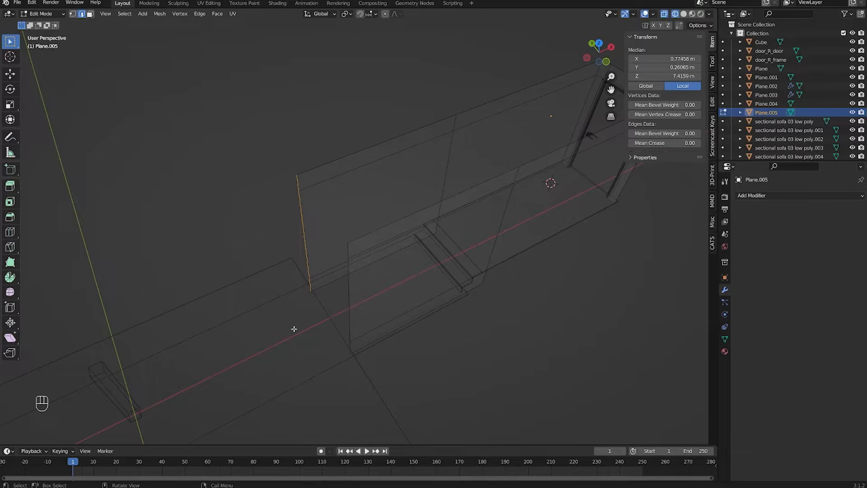
# Step: Examine in solid shading how the corridor's side walls meet the main floor at the open end
pyautogui.moveTo(391, 304); pyautogui.dragTo(420, 294, button='middle')
pyautogui.hotkey('shift', 'z')
pyautogui.scroll(-1, 420, 294)
pyautogui.moveTo(420, 294)
pyautogui.mouseDown(button='middle')
pyautogui.moveTo(507, 271)
pyautogui.moveTo(517, 320)
pyautogui.mouseUp(button='middle')
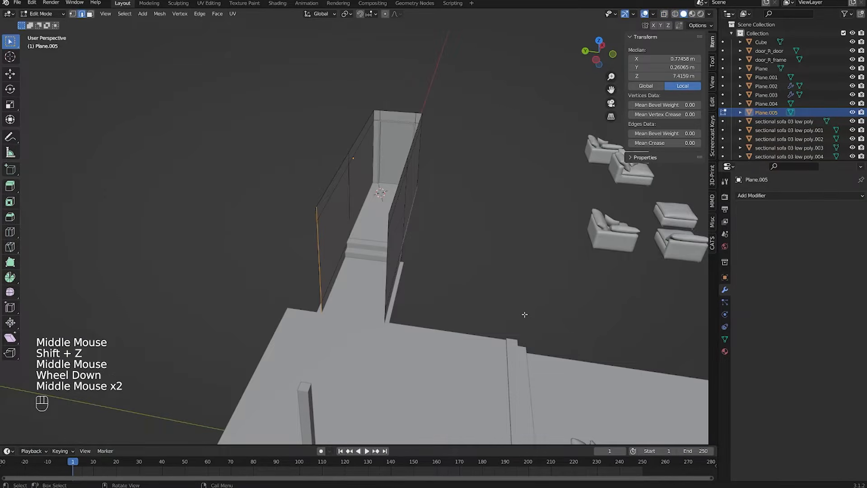
pyautogui.rightClick(519, 236)
pyautogui.scroll(-1, 519, 236)
pyautogui.moveTo(519, 236); pyautogui.dragTo(399, 329, button='middle')
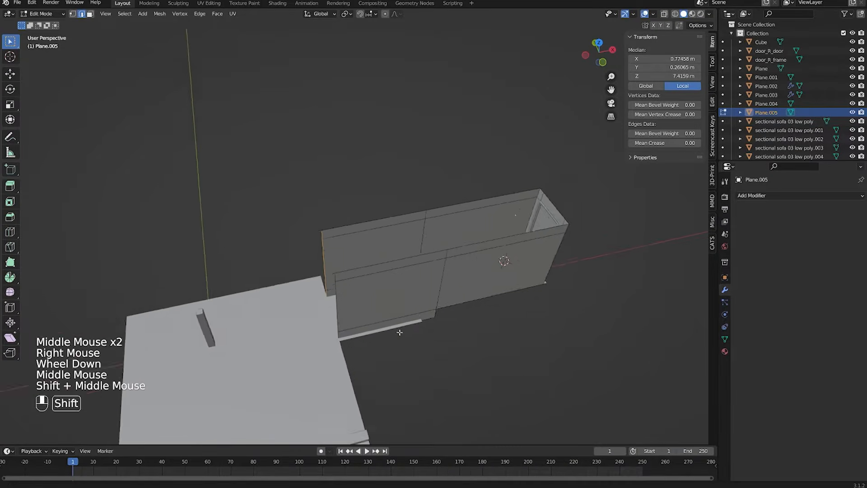
pyautogui.scroll(2, 411, 322)
pyautogui.scroll(-1, 411, 323)
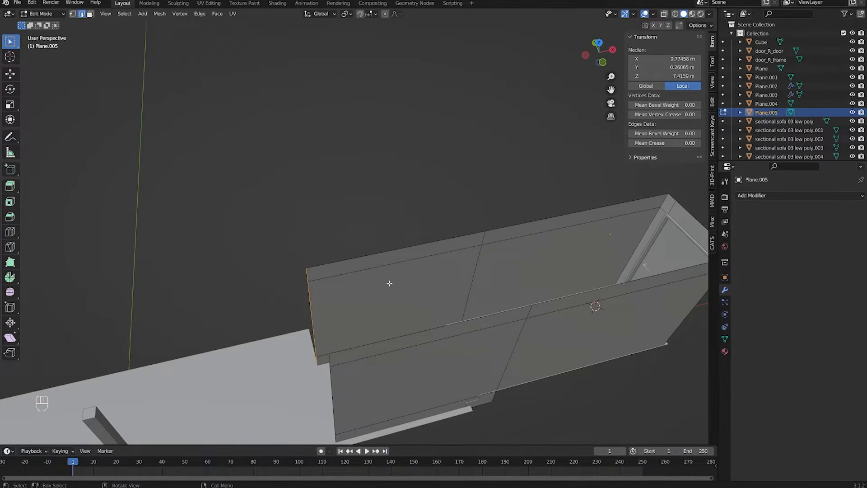
pyautogui.keyDown('shift'); pyautogui.moveTo(392, 282); pyautogui.dragTo(450, 370, button='middle'); pyautogui.keyUp('shift')
pyautogui.scroll(-1, 406, 235)
pyautogui.scroll(-1, 347, 291)
pyautogui.scroll(1, 346, 291)
pyautogui.scroll(-1, 365, 278)
pyautogui.scroll(2, 326, 283)
pyautogui.keyDown('shift'); pyautogui.scroll(-1, 325, 290); pyautogui.keyUp('shift')
pyautogui.keyDown('shift'); pyautogui.moveTo(396, 349); pyautogui.dragTo(439, 375, button='middle'); pyautogui.keyUp('shift')
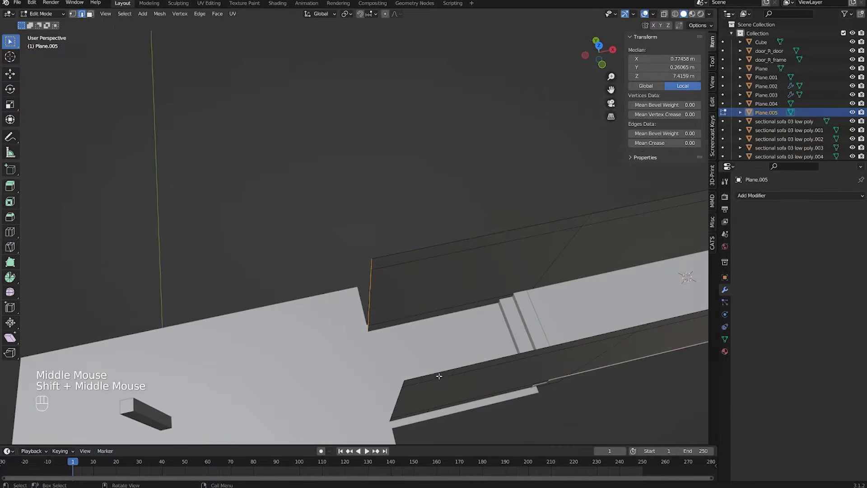
# Step: Extrude the left side wall's end edge 0.97 m along Y to the outer corner of the main floor
pyautogui.press('e')
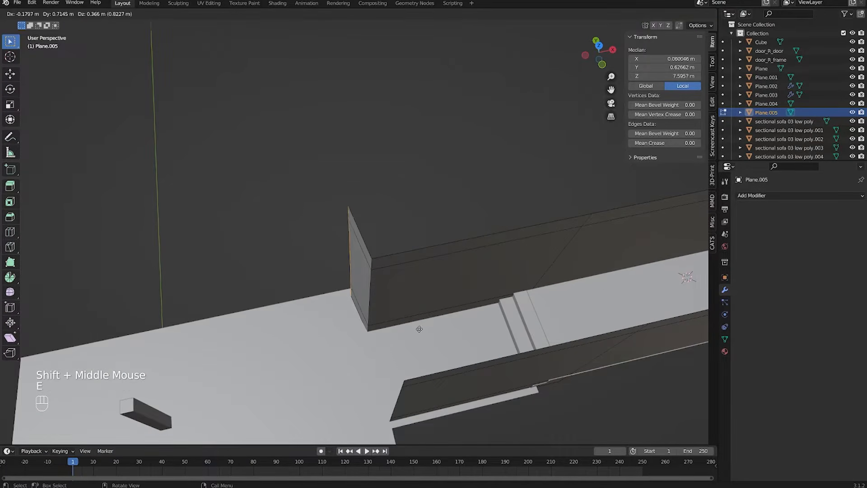
pyautogui.press('y')
pyautogui.press('shift')
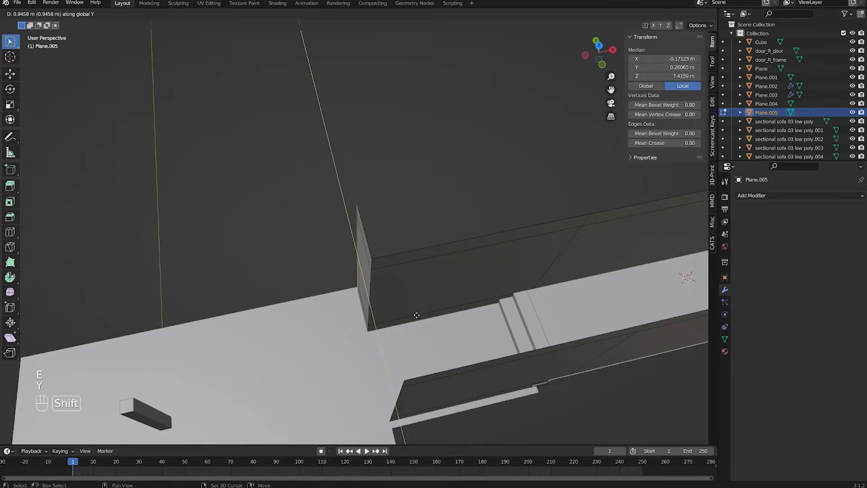
pyautogui.keyDown('shift'); pyautogui.click(414, 306); pyautogui.keyUp('shift')
pyautogui.moveTo(413, 306); pyautogui.dragTo(408, 295, button='middle')
pyautogui.scroll(1, 408, 299)
pyautogui.scroll(3, 408, 293)
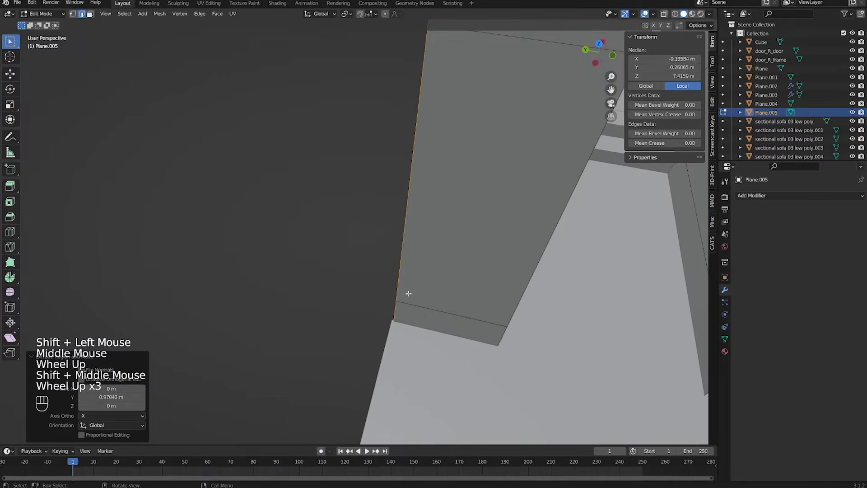
# Step: Extrude the wall's end edge along X, following the main floor's outer side toward its far corner
pyautogui.scroll(-2, 388, 325)
pyautogui.scroll(-2, 442, 352)
pyautogui.moveTo(388, 324); pyautogui.dragTo(447, 325, button='middle')
pyautogui.scroll(-1, 447, 325)
pyautogui.moveTo(447, 325); pyautogui.dragTo(458, 296, button='middle')
pyautogui.press('e')
pyautogui.press('x')
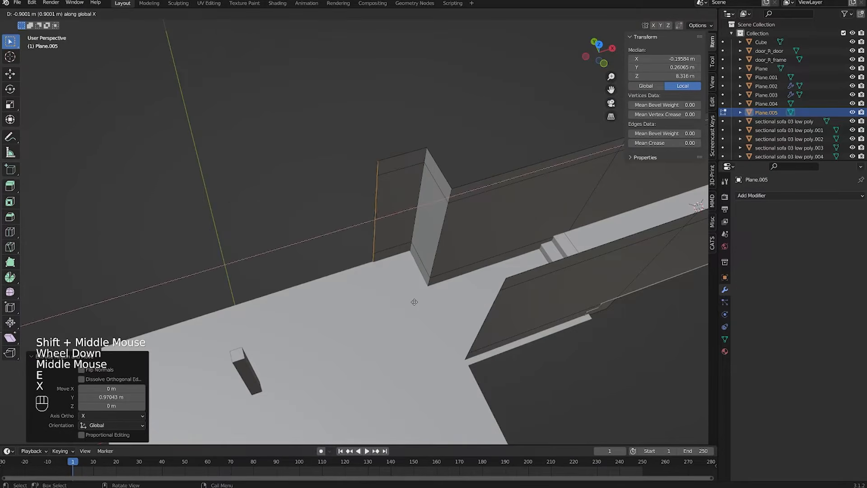
pyautogui.click(275, 332)
# Step: Fine-tune the new wall end along X to meet the main floor's far corner, finishing with a -0.03 m move
pyautogui.moveTo(275, 333); pyautogui.dragTo(489, 310, button='middle')
pyautogui.press('g')
pyautogui.press('x')
pyautogui.click(441, 298)
pyautogui.press('g')
pyautogui.moveTo(441, 298)
pyautogui.keyDown('shift'); pyautogui.mouseDown(button='middle')
pyautogui.moveTo(460, 310)
pyautogui.moveTo(429, 307)
pyautogui.mouseUp(button='middle'); pyautogui.keyUp('shift')
pyautogui.press('x')
pyautogui.keyDown('shift'); pyautogui.click(486, 312); pyautogui.keyUp('shift')
# Step: Extrude the wall end along Y beside the main floor's far side, up to the steps of the sofa area
pyautogui.keyDown('shift'); pyautogui.moveTo(429, 307); pyautogui.dragTo(370, 300, button='middle'); pyautogui.keyUp('shift')
pyautogui.press('e')
pyautogui.press('x')
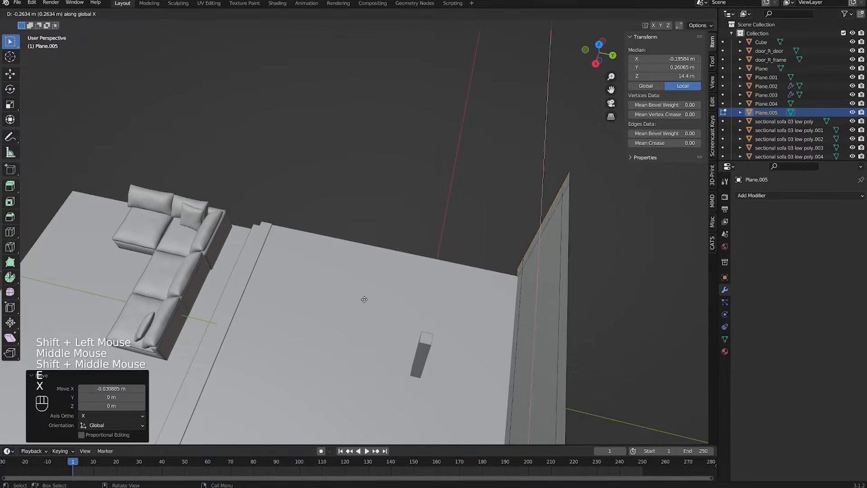
pyautogui.press('y')
pyautogui.click(170, 266)
# Step: Extrude the opposite corridor wall's full-height end edge about 3.2 m along negative Y to the steps
pyautogui.moveTo(307, 287); pyautogui.dragTo(443, 280, button='middle')
pyautogui.scroll(-1, 442, 280)
pyautogui.keyDown('shift'); pyautogui.scroll(-1, 442, 280); pyautogui.keyUp('shift')
pyautogui.keyDown('shift'); pyautogui.moveTo(443, 280); pyautogui.dragTo(253, 244, button='middle'); pyautogui.keyUp('shift')
pyautogui.keyDown('shift'); pyautogui.moveTo(271, 244); pyautogui.dragTo(214, 231, button='middle'); pyautogui.keyUp('shift')
pyautogui.moveTo(215, 230); pyautogui.dragTo(234, 212, button='middle')
pyautogui.click(234, 211)
pyautogui.keyDown('ctrl'); pyautogui.click(250, 332); pyautogui.keyUp('ctrl')
pyautogui.keyDown('shift'); pyautogui.moveTo(252, 312); pyautogui.dragTo(221, 257, button='middle'); pyautogui.keyUp('shift')
pyautogui.moveTo(221, 257); pyautogui.dragTo(344, 267, button='middle')
pyautogui.press('e')
pyautogui.press('x')
pyautogui.press('y')
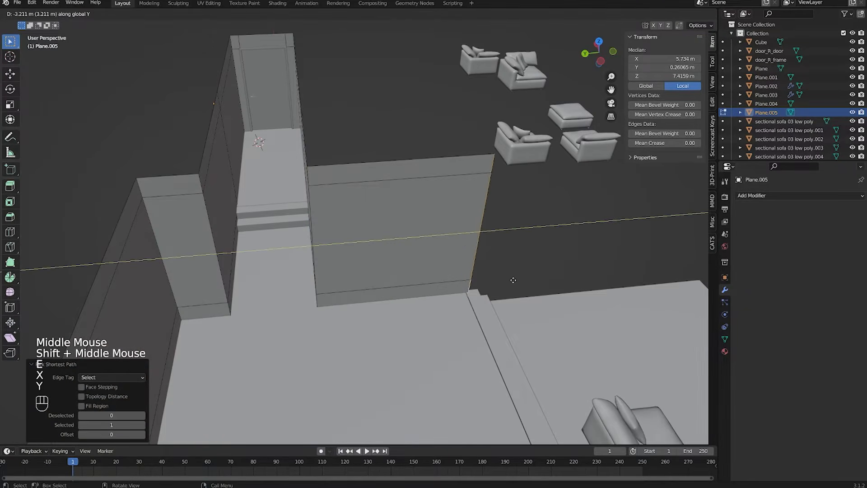
pyautogui.keyDown('shift'); pyautogui.click(508, 283); pyautogui.keyUp('shift')
pyautogui.keyDown('shift'); pyautogui.moveTo(508, 284); pyautogui.dragTo(502, 273, button='middle'); pyautogui.keyUp('shift')
pyautogui.scroll(-1, 501, 273)
# Step: Add the opposite wall's end edges at the steps to the selection and check both ends' alignment in top view
pyautogui.moveTo(501, 274); pyautogui.dragTo(537, 282, button='middle')
pyautogui.keyDown('shift'); pyautogui.moveTo(537, 283); pyautogui.dragTo(470, 212, button='middle'); pyautogui.keyUp('shift')
pyautogui.hotkey('shift', 'z')
pyautogui.keyDown('shift'); pyautogui.click(472, 94); pyautogui.keyUp('shift')
pyautogui.keyDown('shift'); pyautogui.click(471, 137); pyautogui.keyUp('shift')
pyautogui.hotkey('shift', 'z')
pyautogui.keyDown('shift'); pyautogui.moveTo(472, 137); pyautogui.dragTo(447, 331, button='middle'); pyautogui.keyUp('shift')
pyautogui.press('KP_7')
pyautogui.hotkey('shift', 'z')
pyautogui.scroll(-1, 448, 333)
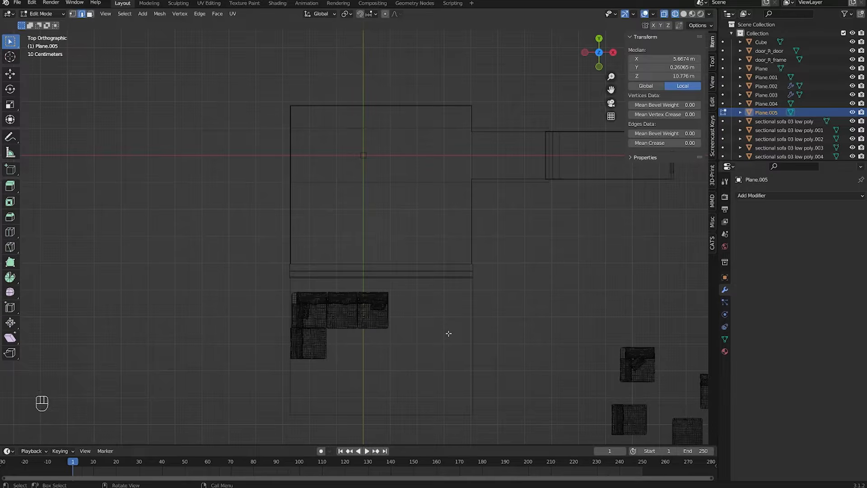
# Step: Align the open ends of both room walls by scaling the selected edges to 0 along Y
pyautogui.press('s')
pyautogui.press('x')
pyautogui.press('y')
pyautogui.press('KP_Enter')
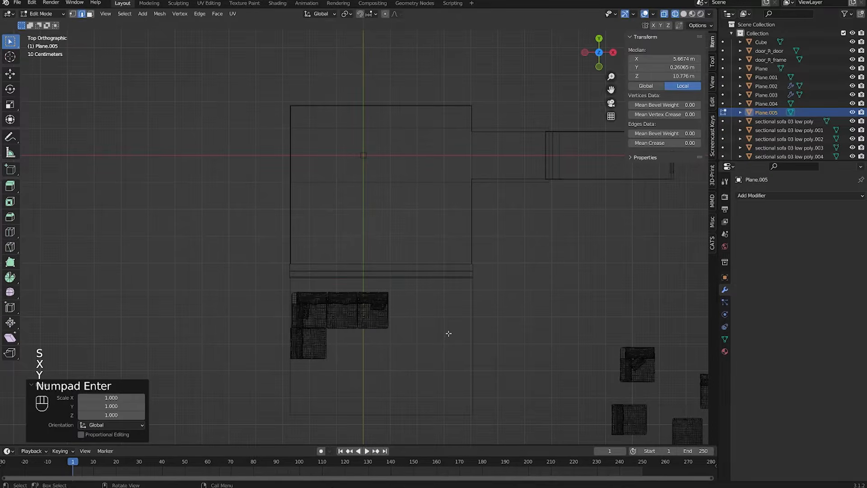
pyautogui.moveTo(448, 333); pyautogui.dragTo(372, 297, button='middle')
pyautogui.hotkey('shift', 'z')
pyautogui.press('s')
pyautogui.press('y')
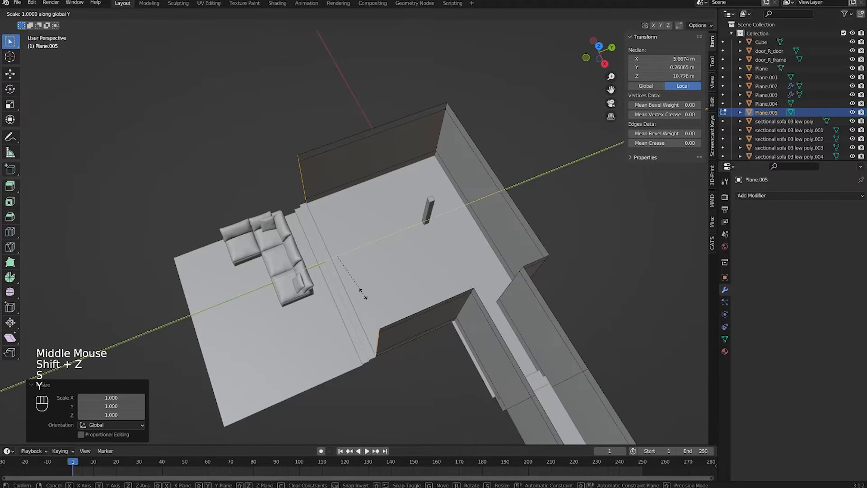
pyautogui.press('KP_0')
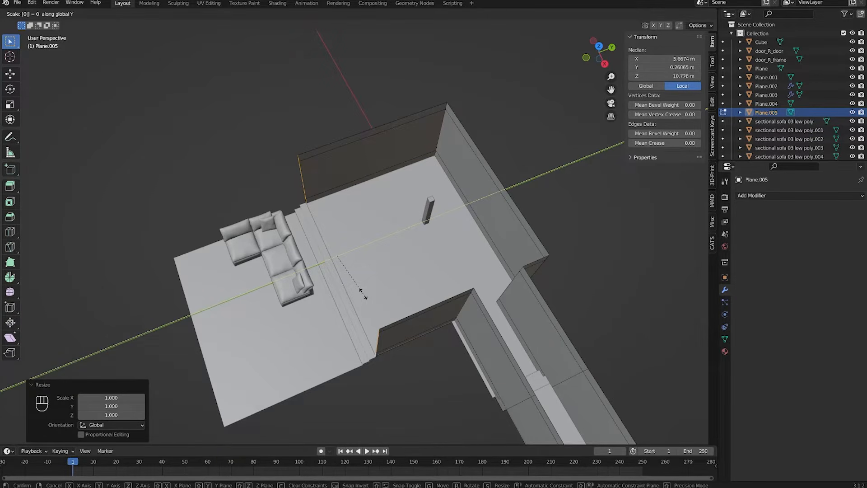
pyautogui.press('KP_Enter')
# Step: Extrude both wall ends along Y past the steps and partway along the sofa area's floor
pyautogui.moveTo(368, 273); pyautogui.dragTo(420, 288, button='middle')
pyautogui.press('e')
pyautogui.press('x')
pyautogui.press('y')
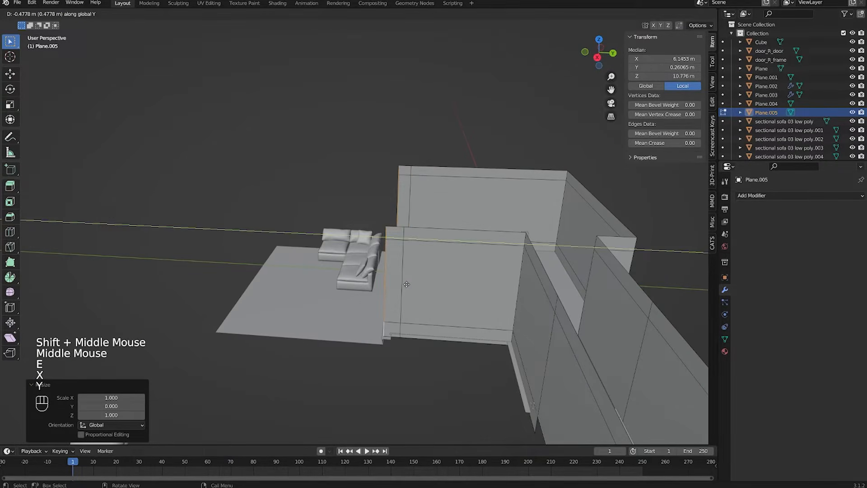
pyautogui.click(347, 278)
pyautogui.click(347, 278)
# Step: Extrude the bottom edges of the new wall sections down along Z to the sofa area's floor
pyautogui.keyDown('shift'); pyautogui.moveTo(348, 277); pyautogui.dragTo(393, 326, button='middle'); pyautogui.keyUp('shift')
pyautogui.keyDown('shift'); pyautogui.click(391, 337); pyautogui.keyUp('shift')
pyautogui.moveTo(393, 325); pyautogui.dragTo(403, 302, button='middle')
pyautogui.press('e')
pyautogui.press('z')
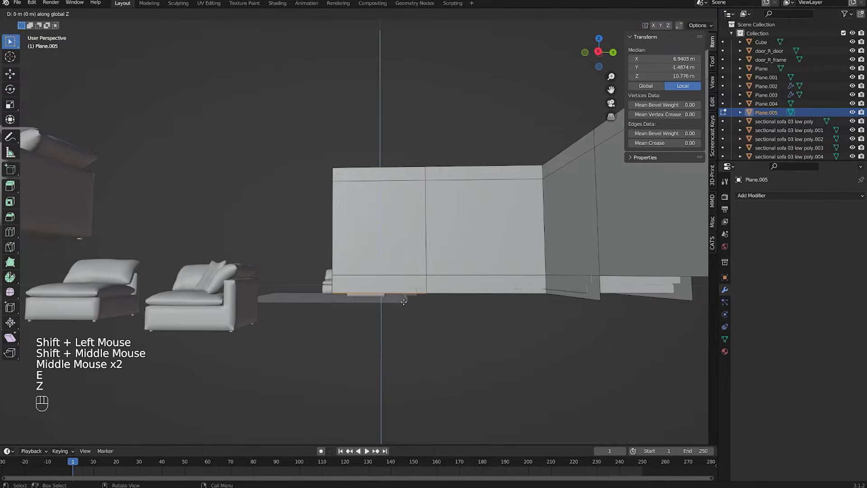
pyautogui.click(403, 304)
# Step: Select the full-height vertical end edges of both walls beside the sofa area
pyautogui.keyDown('shift'); pyautogui.moveTo(326, 228); pyautogui.dragTo(345, 245, button='middle'); pyautogui.keyUp('shift')
pyautogui.keyDown('alt'); pyautogui.click(342, 285); pyautogui.keyUp('alt')
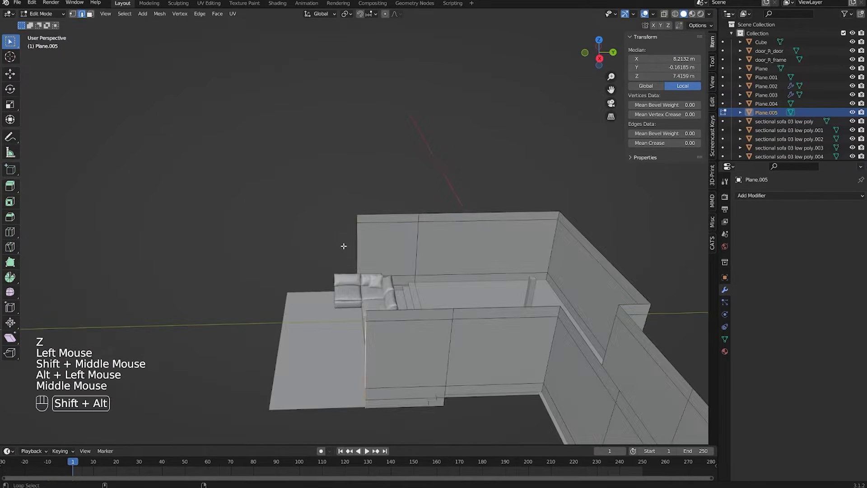
pyautogui.keyDown('alt'); pyautogui.keyDown('shift'); pyautogui.click(347, 249); pyautogui.keyUp('shift'); pyautogui.keyUp('alt')
pyautogui.hotkey('shift', 'z')
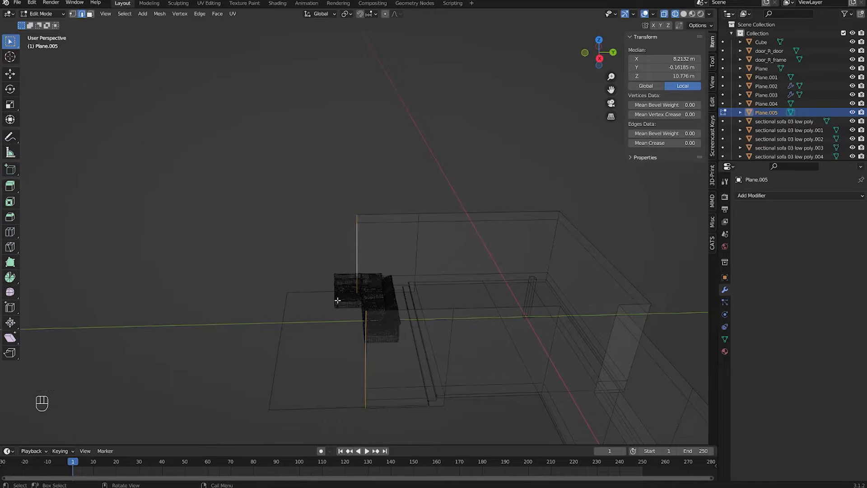
pyautogui.keyDown('alt'); pyautogui.click(365, 366); pyautogui.keyUp('alt')
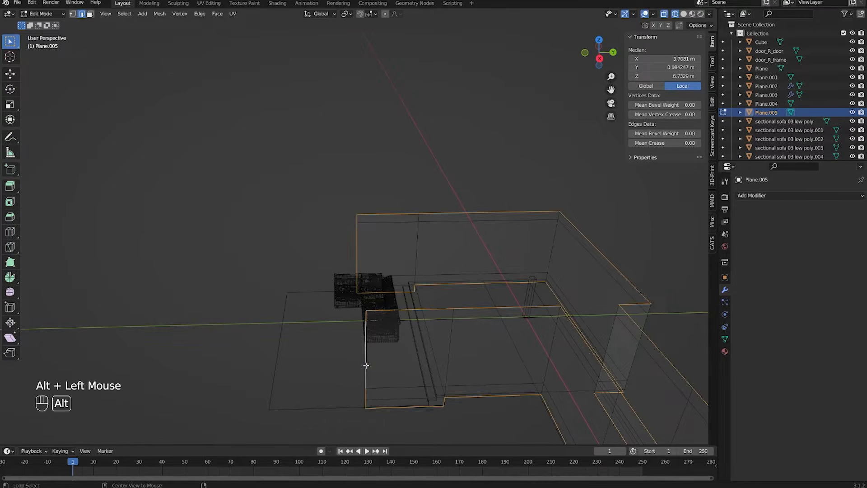
pyautogui.keyDown('alt'); pyautogui.click(367, 372); pyautogui.keyUp('alt')
pyautogui.scroll(-2, 421, 374)
pyautogui.scroll(3, 466, 323)
pyautogui.moveTo(423, 373)
pyautogui.keyDown('shift'); pyautogui.mouseDown(button='middle')
pyautogui.moveTo(465, 324)
pyautogui.moveTo(413, 325)
pyautogui.moveTo(416, 309)
pyautogui.moveTo(429, 318)
pyautogui.mouseUp(button='middle'); pyautogui.keyUp('shift')
pyautogui.scroll(-2, 451, 325)
pyautogui.keyDown('shift'); pyautogui.click(410, 333); pyautogui.keyUp('shift')
# Step: Move both wall ends -3.03 m along Y to the far edge of the sofa area's floor
pyautogui.hotkey('shift', 'z')
pyautogui.scroll(-1, 453, 303)
pyautogui.moveTo(429, 318)
pyautogui.mouseDown(button='middle')
pyautogui.moveTo(453, 304)
pyautogui.moveTo(441, 267)
pyautogui.moveTo(451, 267)
pyautogui.mouseUp(button='middle')
pyautogui.press('g')
pyautogui.press('y')
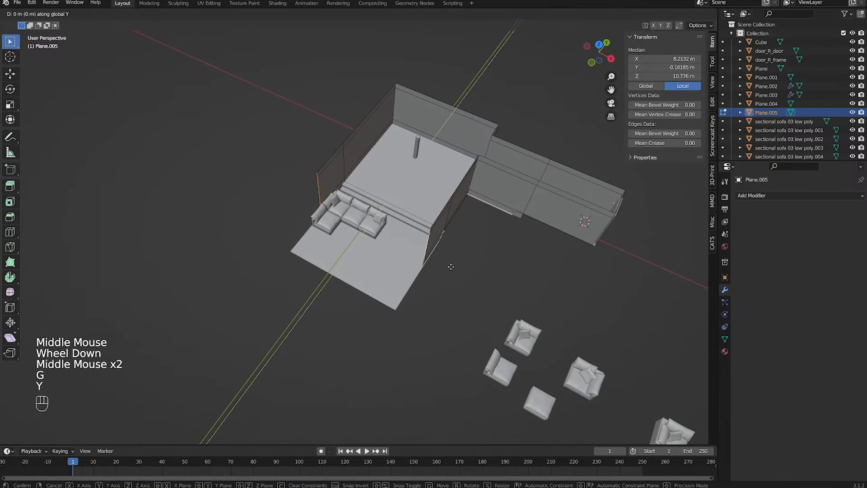
pyautogui.keyDown('shift'); pyautogui.click(416, 310); pyautogui.keyUp('shift')
pyautogui.keyDown('shift'); pyautogui.moveTo(416, 310); pyautogui.dragTo(398, 268, button='middle'); pyautogui.keyUp('shift')
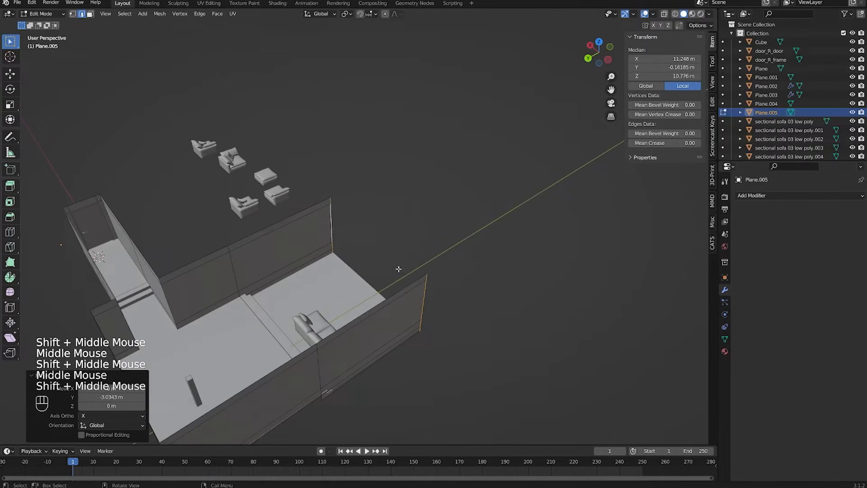
# Step: Flatten both wall ends onto one line by scaling them to 0 along Y
pyautogui.press('s')
pyautogui.press('y')
pyautogui.press('x')
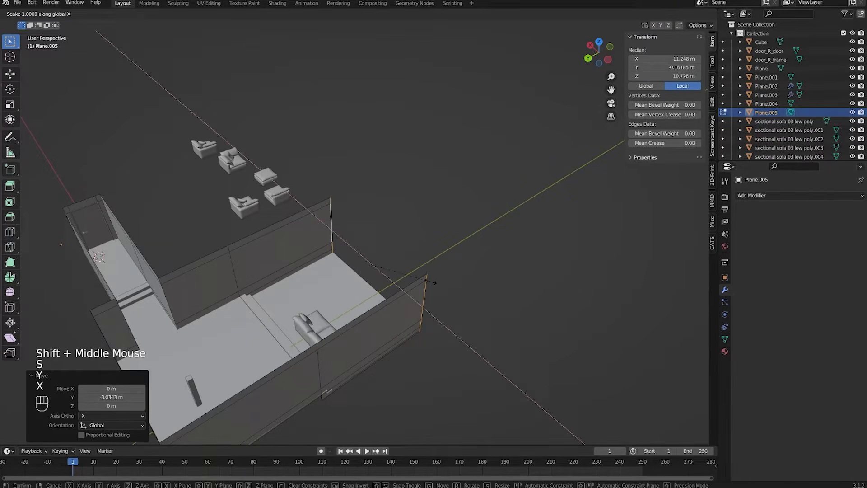
pyautogui.click(426, 280)
pyautogui.press('s')
pyautogui.press('y')
pyautogui.press('KP_0')
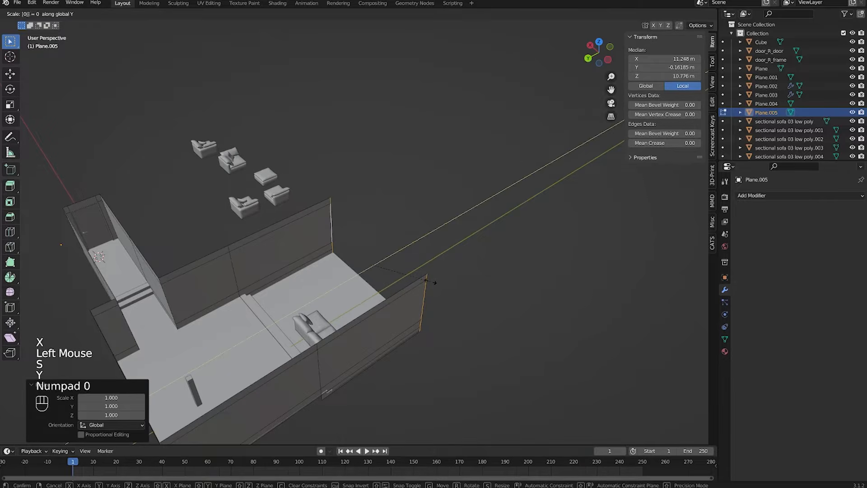
pyautogui.press('KP_Enter')
pyautogui.moveTo(494, 374); pyautogui.dragTo(411, 262, button='middle')
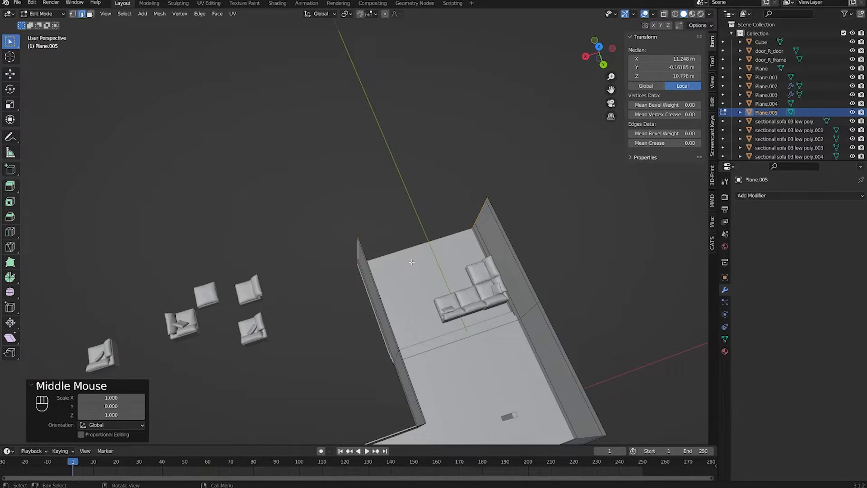
# Step: Try to fill a face between the middle end-edge segments of the two walls behind the sofa, then undo it
pyautogui.keyDown('shift'); pyautogui.moveTo(411, 262); pyautogui.dragTo(205, 235, button='middle'); pyautogui.keyUp('shift')
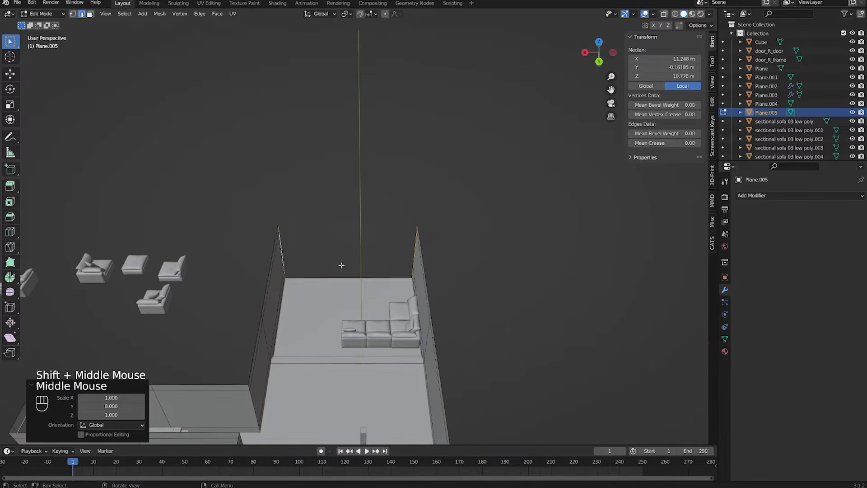
pyautogui.scroll(3, 342, 265)
pyautogui.moveTo(341, 265); pyautogui.dragTo(282, 253, button='middle')
pyautogui.click(213, 238)
pyautogui.moveTo(212, 238); pyautogui.dragTo(417, 235, button='middle')
pyautogui.keyDown('shift'); pyautogui.click(465, 229); pyautogui.keyUp('shift')
pyautogui.press('f')
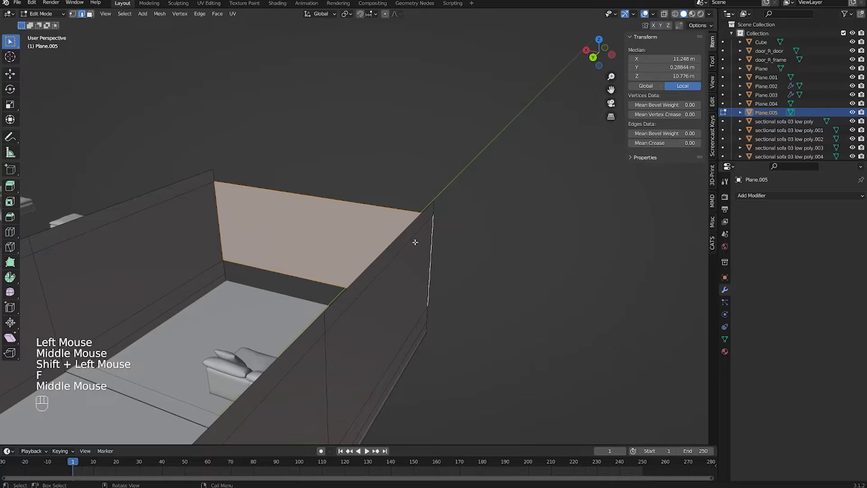
pyautogui.hotkey('ctrl', 'z')
pyautogui.scroll(1, 236, 249)
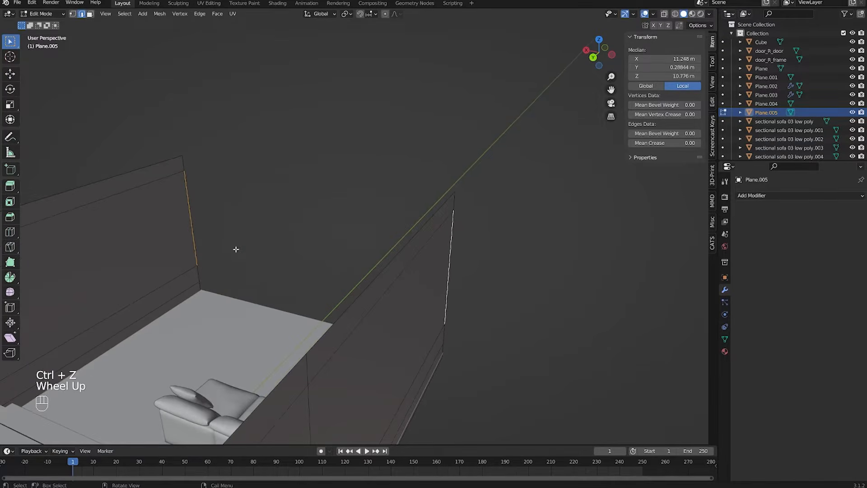
# Step: Try to close the room's open end with a single face between both full-height end edges, then undo it
pyautogui.keyDown('alt'); pyautogui.click(237, 244); pyautogui.keyUp('alt')
pyautogui.moveTo(243, 243); pyautogui.dragTo(546, 252, button='middle')
pyautogui.keyDown('alt'); pyautogui.keyDown('shift'); pyautogui.click(482, 248); pyautogui.keyUp('shift'); pyautogui.keyUp('alt')
pyautogui.press('f')
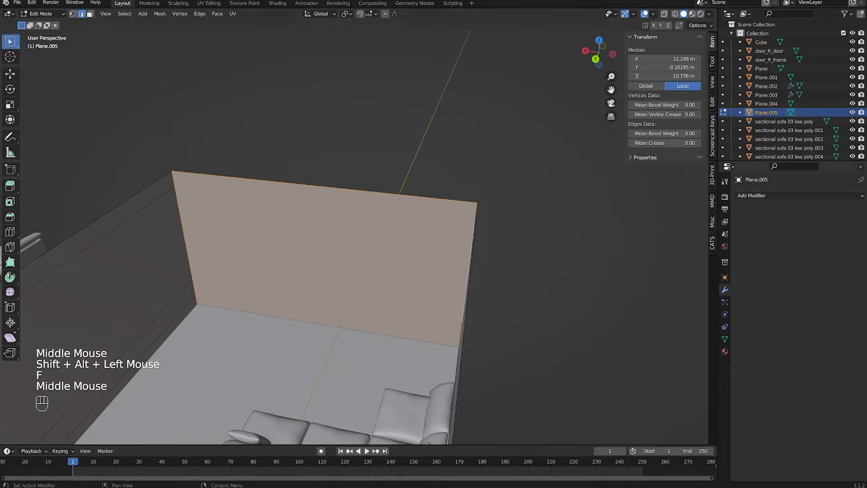
pyautogui.hotkey('ctrl', 'z')
# Step: Select both walls' full-height end edges and join them with Bridge Edge Loops to form the back wall
pyautogui.click(176, 181)
pyautogui.click(179, 209)
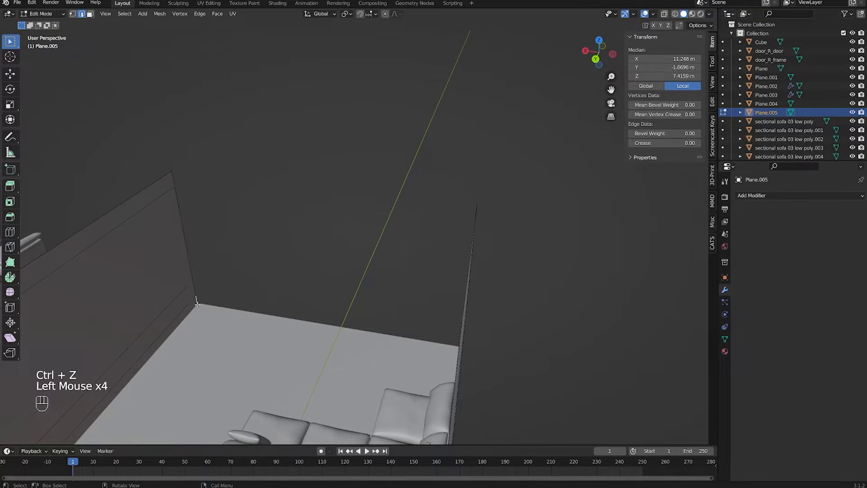
pyautogui.scroll(1, 128, 257)
pyautogui.click(143, 248)
pyautogui.keyDown('alt'); pyautogui.click(143, 249); pyautogui.keyUp('alt')
pyautogui.moveTo(151, 241); pyautogui.dragTo(339, 245, button='middle')
pyautogui.keyDown('alt'); pyautogui.keyDown('shift'); pyautogui.click(499, 246); pyautogui.keyUp('shift'); pyautogui.keyUp('alt')
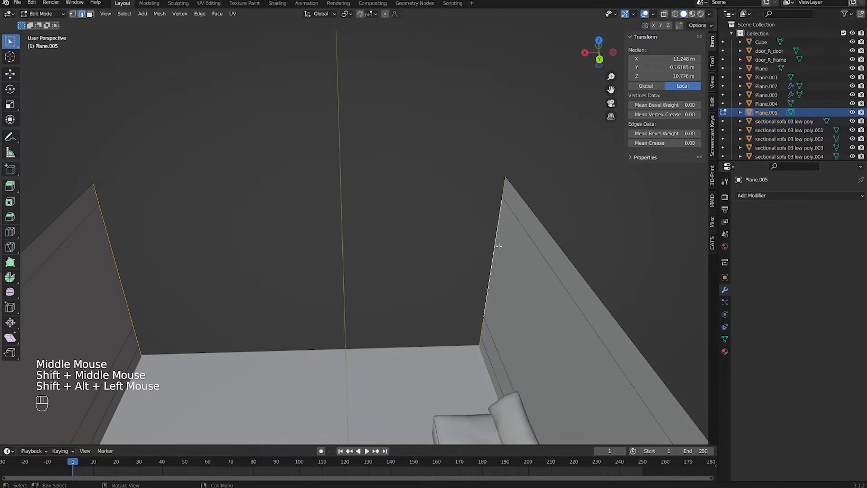
pyautogui.keyDown('shift'); pyautogui.moveTo(306, 300); pyautogui.dragTo(313, 251, button='middle'); pyautogui.keyUp('shift')
pyautogui.scroll(-1, 300, 248)
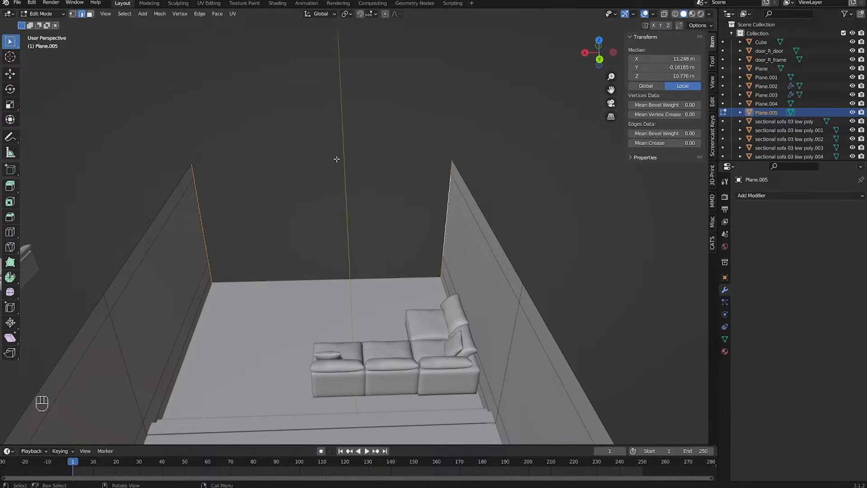
pyautogui.rightClick(282, 208)
pyautogui.rightClick(251, 197)
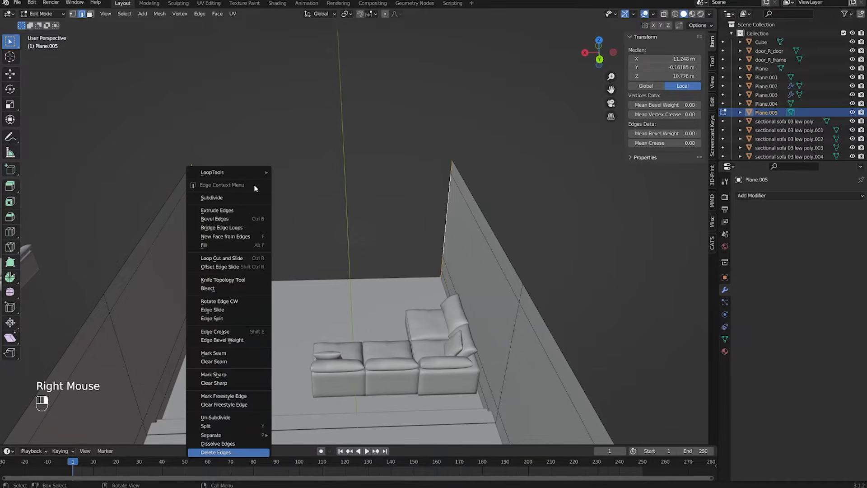
pyautogui.click(221, 231)
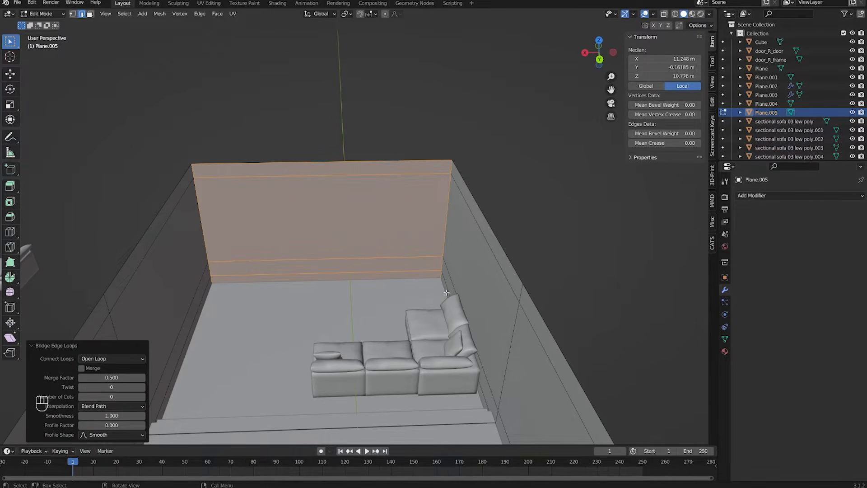
pyautogui.moveTo(420, 250); pyautogui.dragTo(485, 269, button='middle')
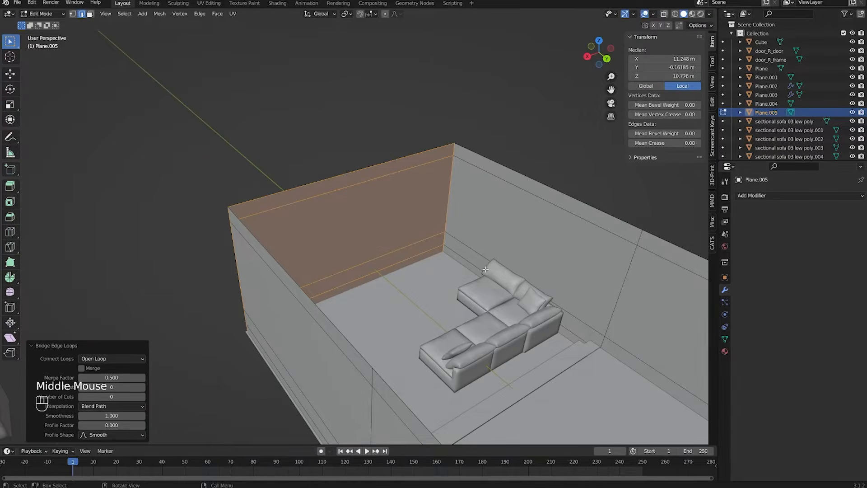
pyautogui.moveTo(398, 236); pyautogui.dragTo(370, 240, button='middle')
pyautogui.moveTo(370, 239); pyautogui.dragTo(357, 232, button='middle')
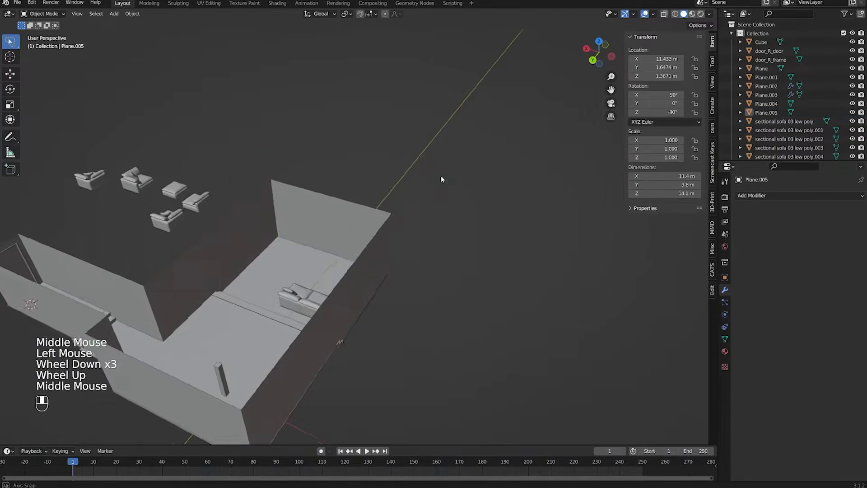
# Step: Walk through the room and corridor at eye level to examine wall height and proportions around the pillar, sofa, steps and door
pyautogui.moveTo(441, 180); pyautogui.dragTo(435, 182, button='middle')
pyautogui.keyDown('shift'); pyautogui.moveTo(247, 222); pyautogui.dragTo(445, 222, button='middle'); pyautogui.keyUp('shift')
pyautogui.scroll(3, 391, 203)
pyautogui.scroll(-3, 383, 205)
pyautogui.scroll(1, 382, 205)
pyautogui.scroll(1, 445, 222)
pyautogui.moveTo(445, 222); pyautogui.dragTo(325, 231, button='middle')
pyautogui.keyDown('shift'); pyautogui.moveTo(325, 231); pyautogui.dragTo(449, 269, button='middle'); pyautogui.keyUp('shift')
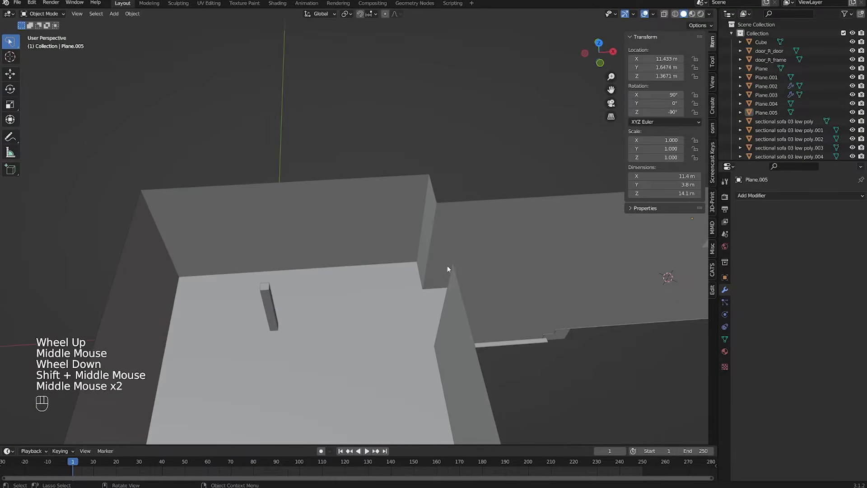
pyautogui.hotkey('shift', '`')
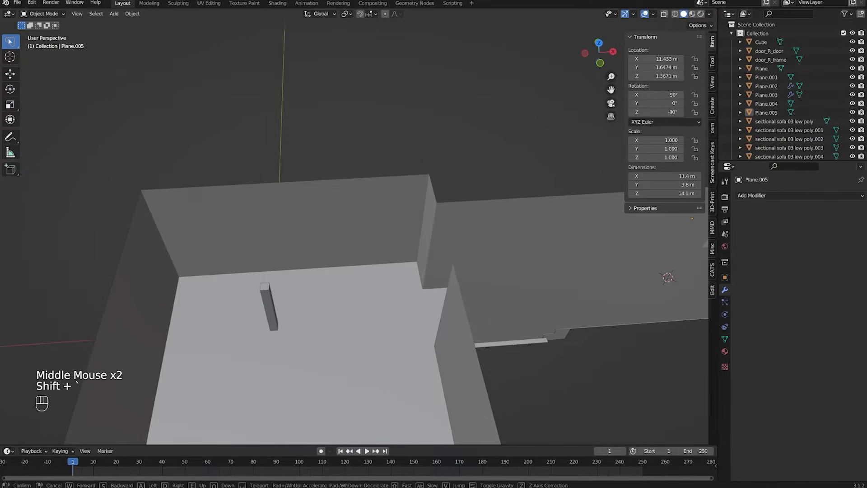
pyautogui.press('w')
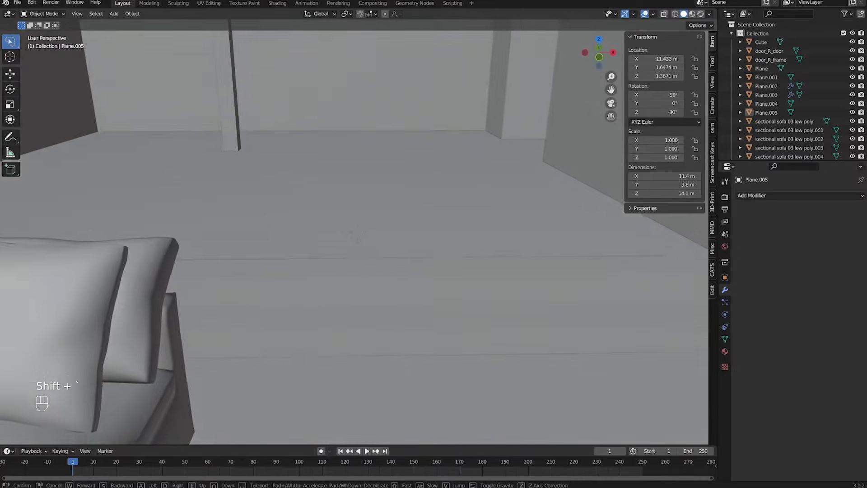
pyautogui.press('w')
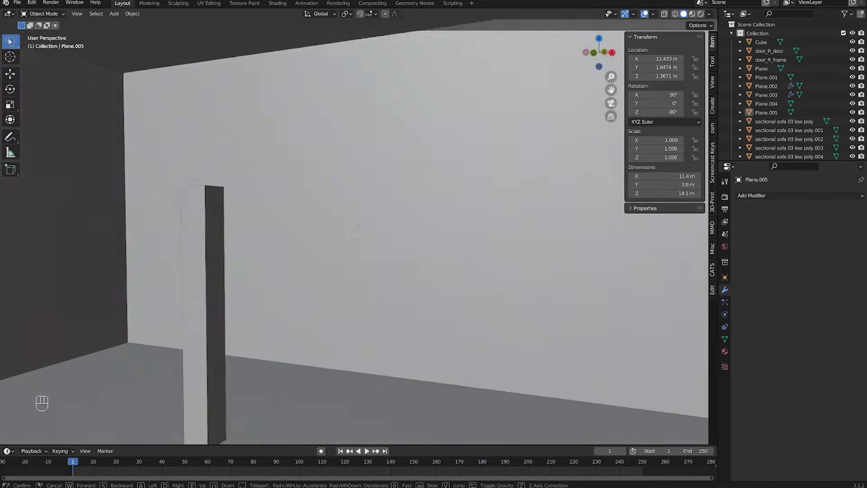
pyautogui.press('w')
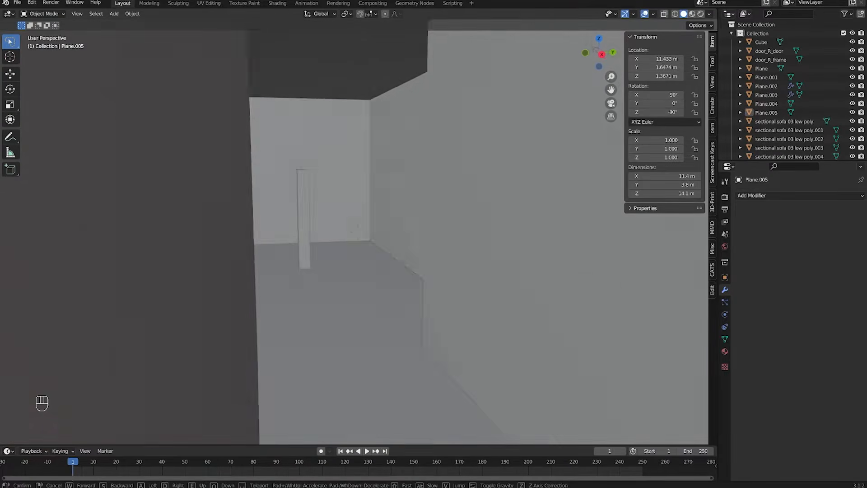
pyautogui.press('w')
pyautogui.press('w')
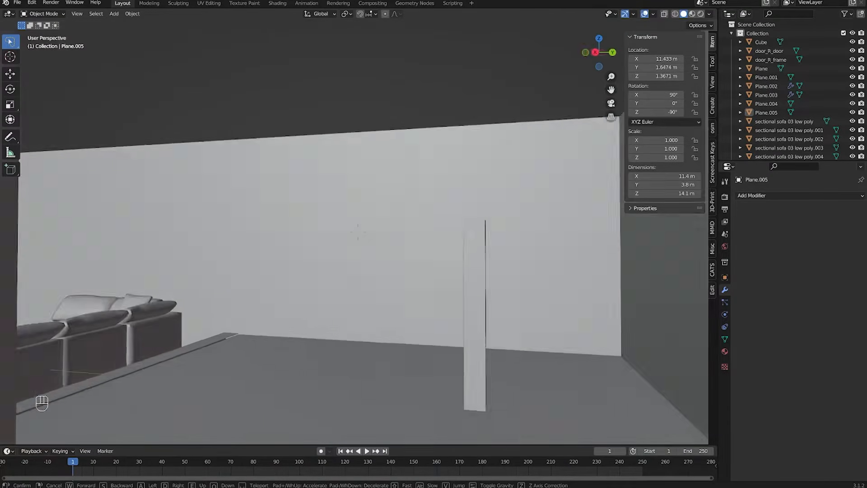
pyautogui.press('w')
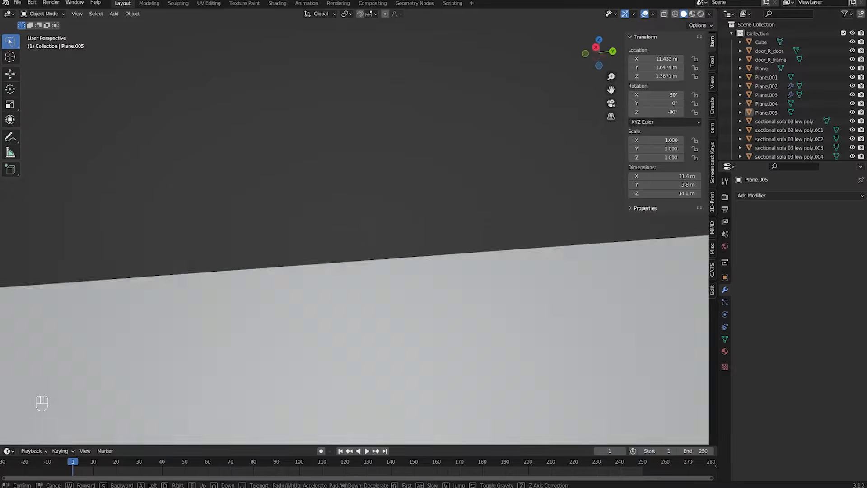
pyautogui.press('s')
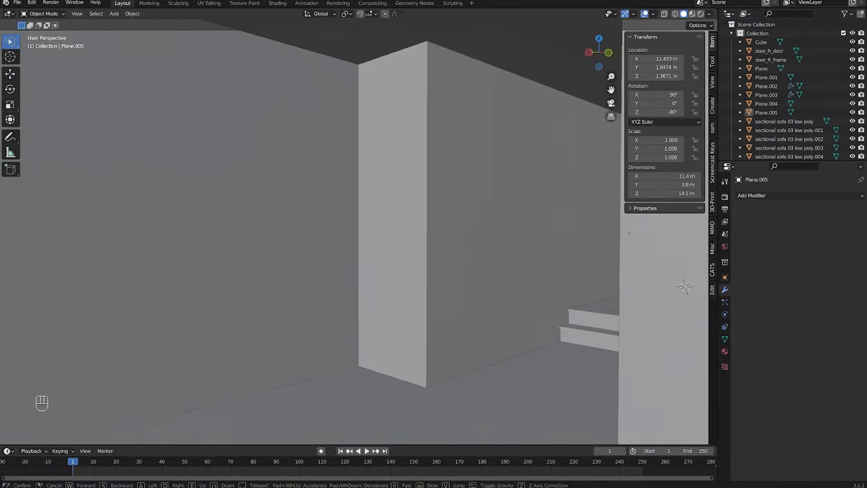
pyautogui.press('a')
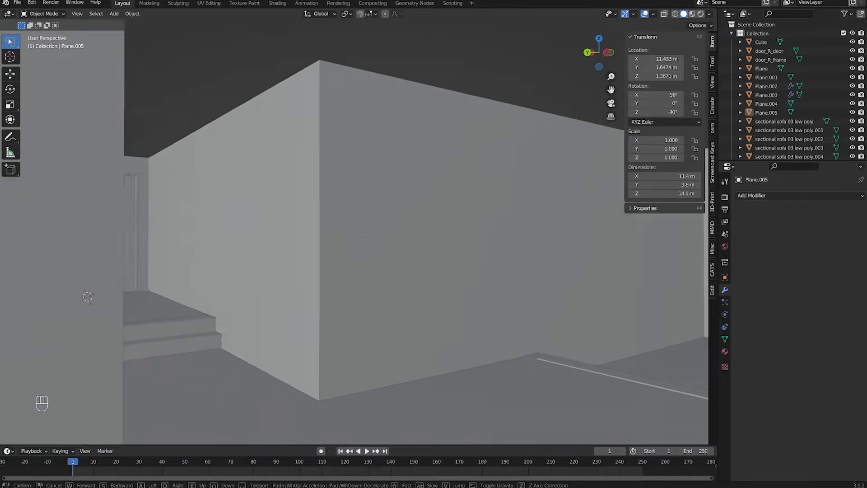
pyautogui.press('w')
pyautogui.press('w')
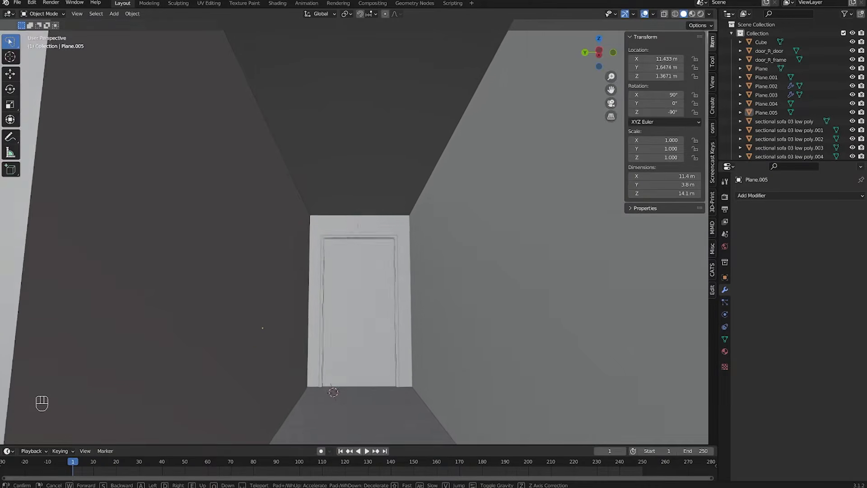
pyautogui.press('w')
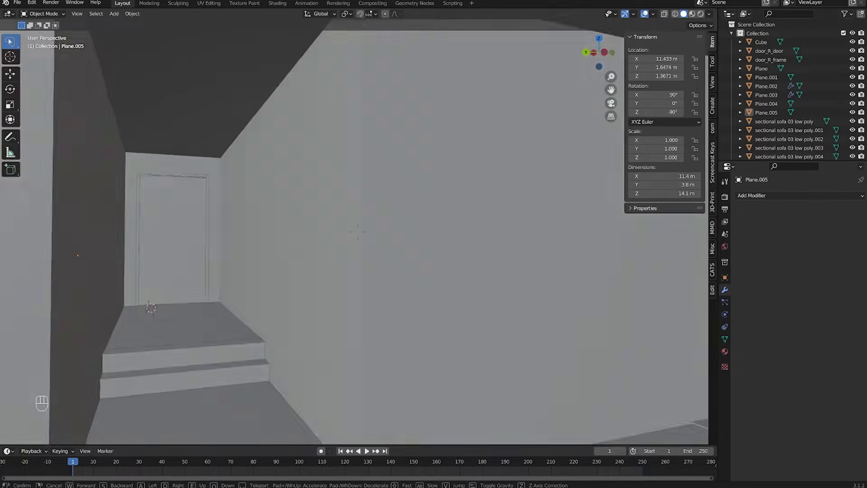
pyautogui.click(358, 232)
# Step: Select the complete top edge loop of the room and corridor walls and lower it about 0.17 m along Z
pyautogui.scroll(-2, 362, 233)
pyautogui.scroll(1, 422, 248)
pyautogui.moveTo(422, 248); pyautogui.dragTo(387, 276, button='middle')
pyautogui.click(387, 277)
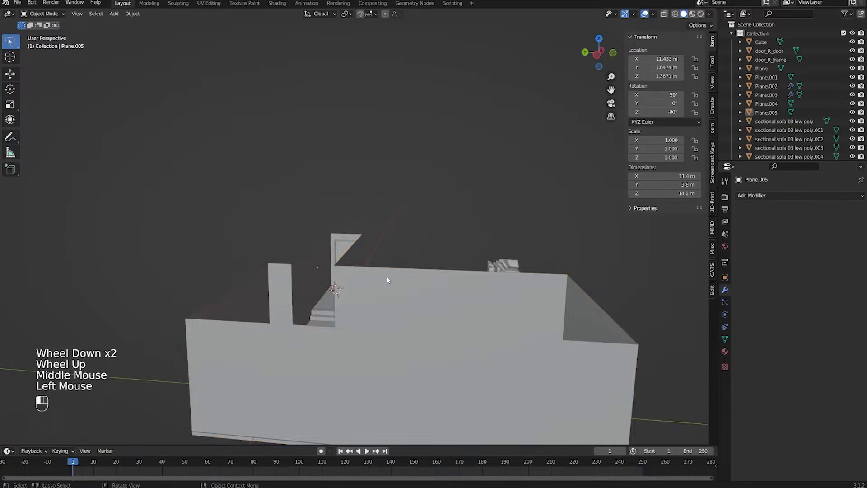
pyautogui.scroll(3, 406, 287)
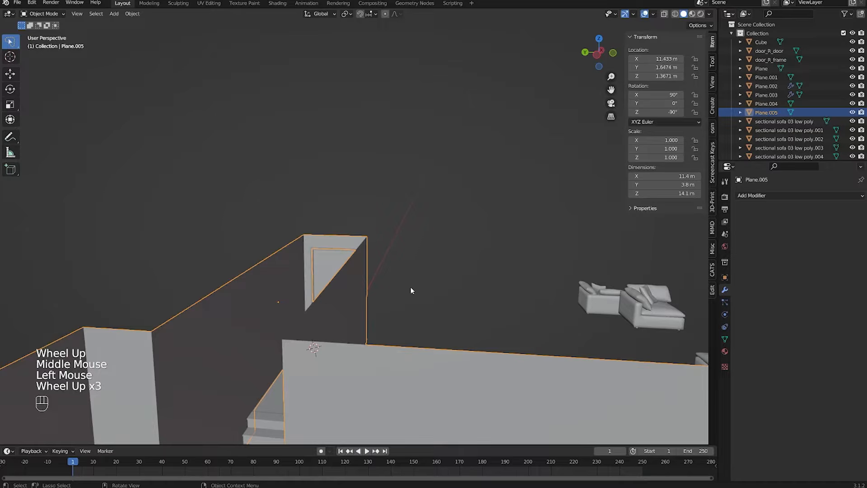
pyautogui.scroll(1, 410, 286)
pyautogui.keyDown('shift'); pyautogui.moveTo(410, 287); pyautogui.dragTo(451, 255, button='middle'); pyautogui.keyUp('shift')
pyautogui.scroll(-2, 414, 276)
pyautogui.scroll(3, 413, 273)
pyautogui.scroll(-2, 413, 272)
pyautogui.press('Tab')
pyautogui.press('2')
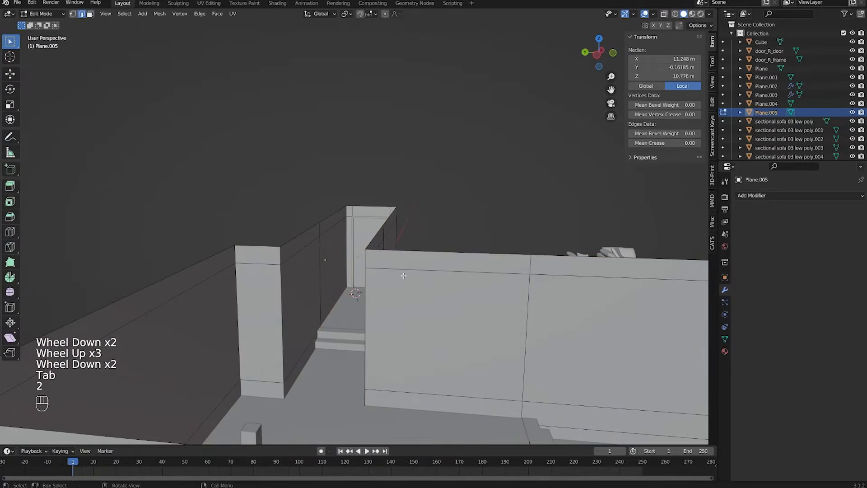
pyautogui.keyDown('alt'); pyautogui.click(404, 267); pyautogui.keyUp('alt')
pyautogui.keyDown('alt'); pyautogui.click(408, 252); pyautogui.keyUp('alt')
pyautogui.press('super')
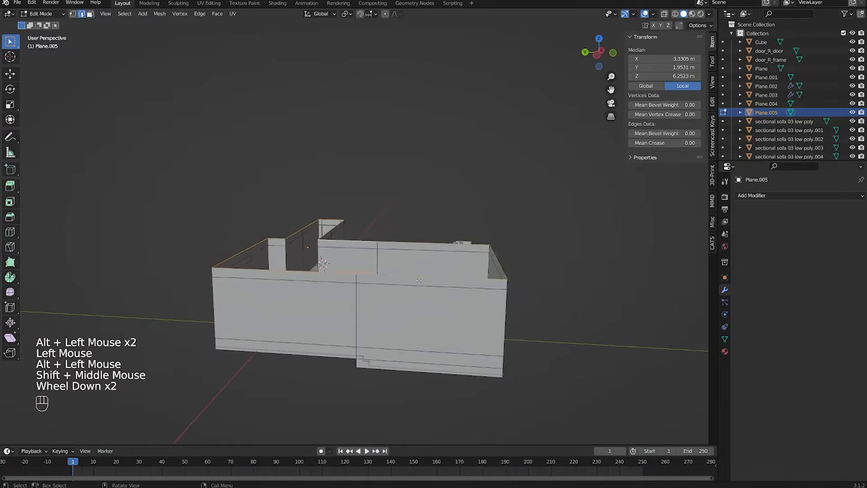
pyautogui.doubleClick(417, 234)
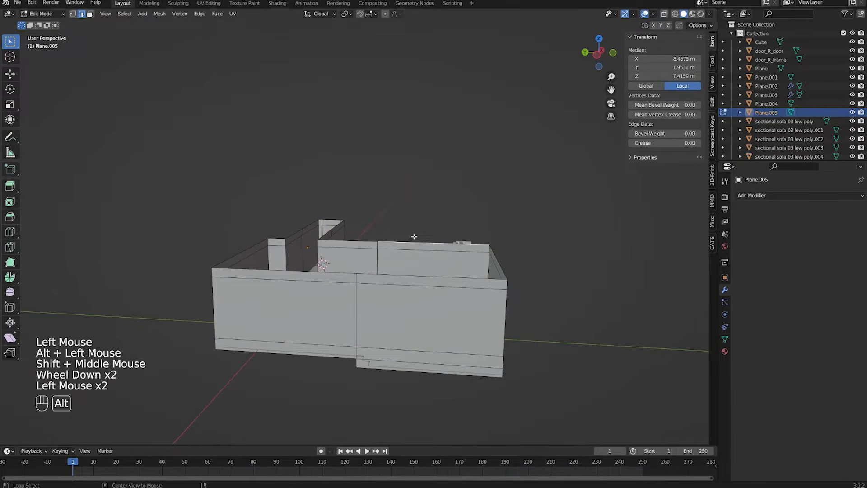
pyautogui.keyDown('alt'); pyautogui.click(414, 236); pyautogui.keyUp('alt')
pyautogui.moveTo(414, 236); pyautogui.dragTo(533, 320, button='middle')
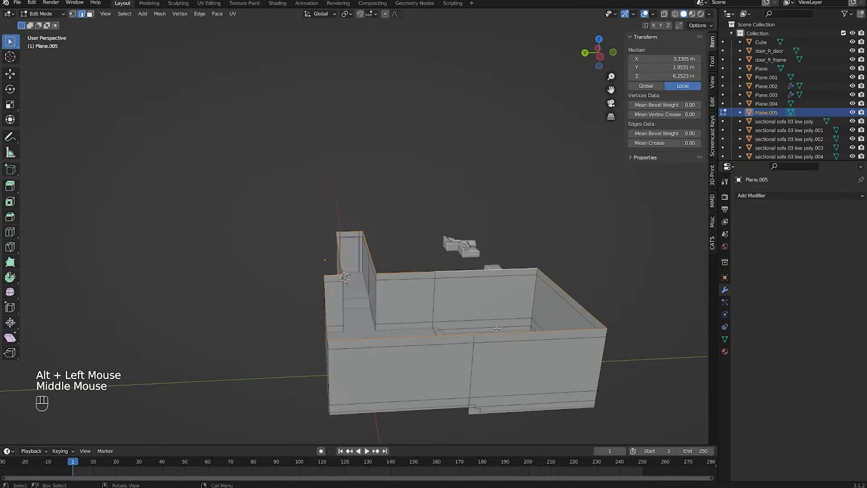
pyautogui.keyDown('shift'); pyautogui.moveTo(331, 278); pyautogui.dragTo(374, 271, button='middle'); pyautogui.keyUp('shift')
pyautogui.scroll(1, 407, 266)
pyautogui.moveTo(416, 264)
pyautogui.mouseDown(button='middle')
pyautogui.moveTo(435, 263)
pyautogui.moveTo(407, 269)
pyautogui.mouseUp(button='middle')
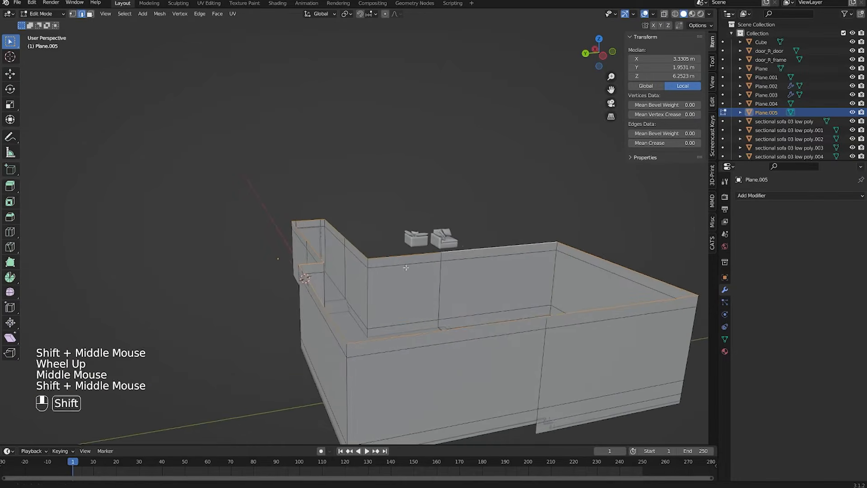
pyautogui.press('g')
pyautogui.press('z')
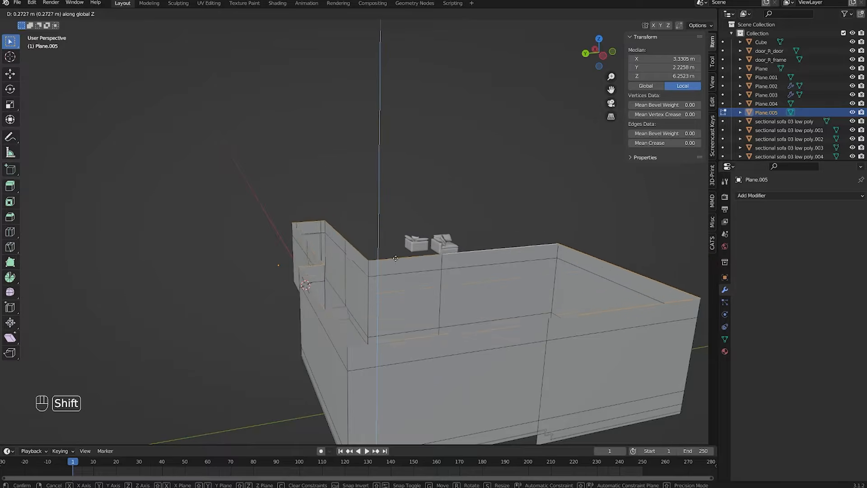
pyautogui.keyDown('shift'); pyautogui.click(422, 364); pyautogui.keyUp('shift')
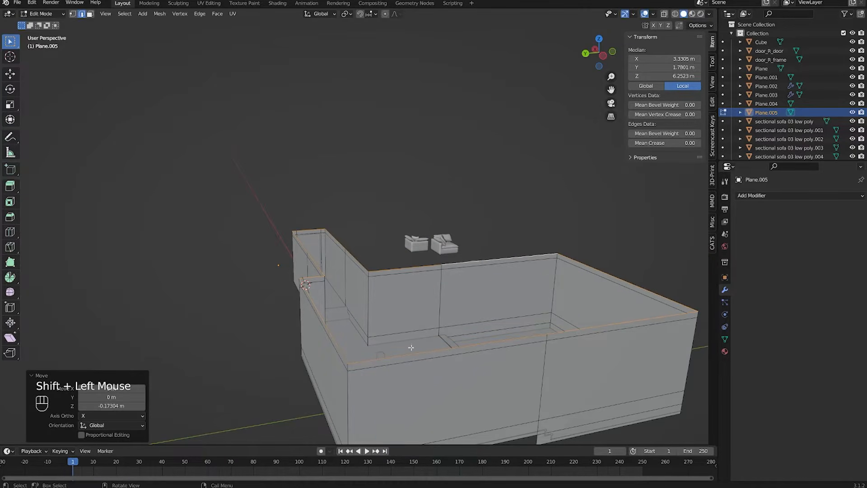
# Step: Return to Object Mode and examine the lowered walls' height against the door at the end of the corridor
pyautogui.scroll(2, 357, 244)
pyautogui.scroll(-1, 360, 253)
pyautogui.moveTo(360, 253); pyautogui.dragTo(343, 262, button='middle')
pyautogui.keyDown('shift'); pyautogui.moveTo(343, 262); pyautogui.dragTo(322, 267, button='middle'); pyautogui.keyUp('shift')
pyautogui.scroll(2, 334, 271)
pyautogui.scroll(-2, 325, 266)
pyautogui.scroll(2, 321, 267)
pyautogui.press('Tab')
pyautogui.scroll(-2, 325, 271)
pyautogui.click(340, 248)
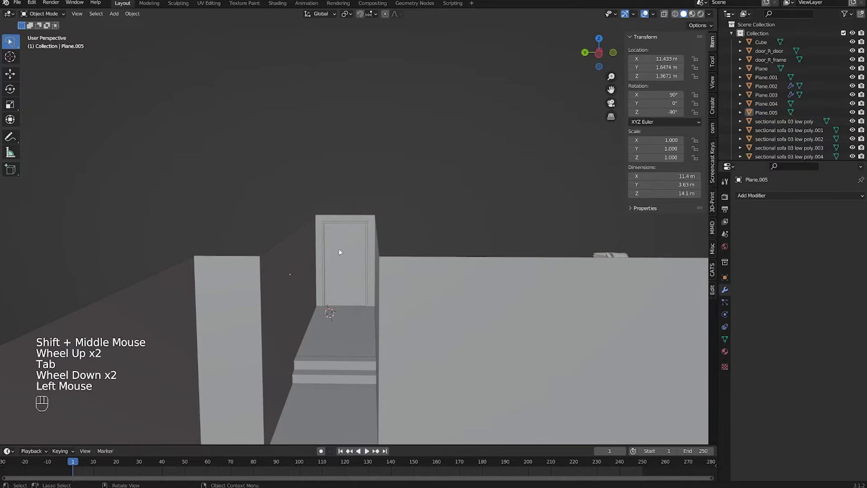
pyautogui.click(359, 259)
# Step: Deselect the corridor's top edges and extrude the main room's top edges upward along Z, raising them about 0.45 m
pyautogui.click(380, 258)
pyautogui.press('Tab')
pyautogui.scroll(-1, 380, 258)
pyautogui.moveTo(380, 258); pyautogui.dragTo(352, 258, button='middle')
pyautogui.moveTo(352, 258); pyautogui.dragTo(307, 262, button='middle')
pyautogui.keyDown('ctrl'); pyautogui.moveTo(238, 222); pyautogui.dragTo(340, 285); pyautogui.keyUp('ctrl')
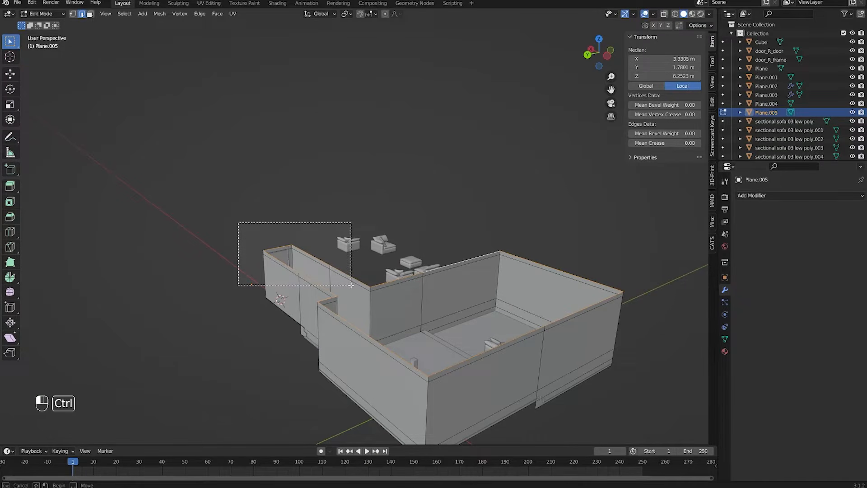
pyautogui.keyDown('ctrl'); pyautogui.moveTo(362, 284); pyautogui.dragTo(350, 280); pyautogui.keyUp('ctrl')
pyautogui.keyDown('shift'); pyautogui.moveTo(350, 280); pyautogui.dragTo(349, 286, button='middle'); pyautogui.keyUp('shift')
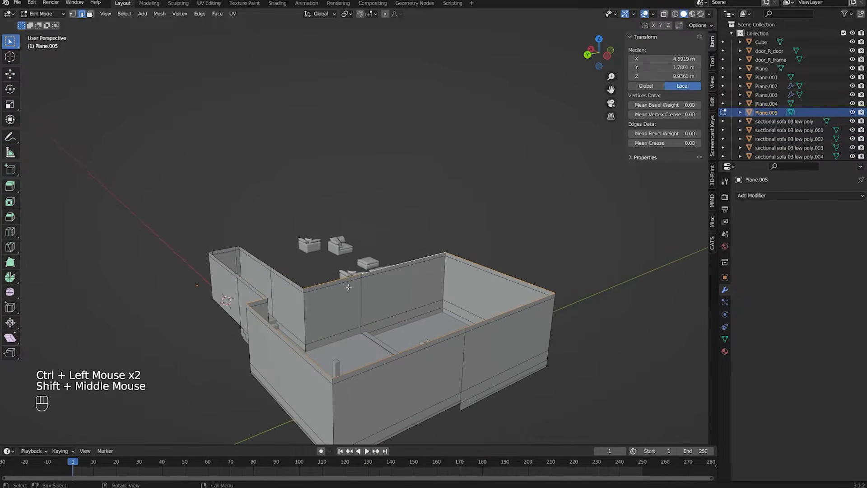
pyautogui.press('e')
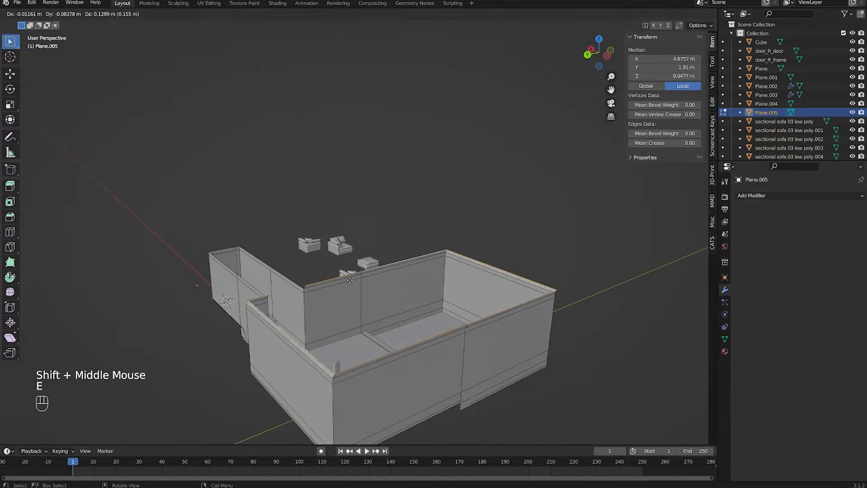
pyautogui.press('z')
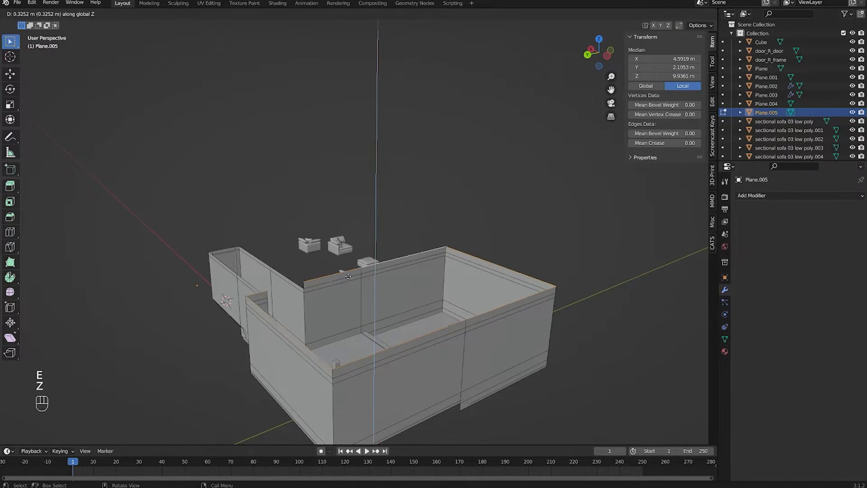
pyautogui.click(346, 273)
pyautogui.moveTo(347, 274)
pyautogui.keyDown('shift'); pyautogui.mouseDown(button='middle')
pyautogui.moveTo(400, 258)
pyautogui.moveTo(372, 247)
pyautogui.moveTo(361, 266)
pyautogui.mouseUp(button='middle'); pyautogui.keyUp('shift')
pyautogui.scroll(1, 400, 257)
pyautogui.press('g')
pyautogui.press('z')
pyautogui.keyDown('shift'); pyautogui.click(372, 245); pyautogui.keyUp('shift')
# Step: Try to fill a ceiling face between the opposite corridor wall top edges nearest the room
pyautogui.moveTo(361, 266); pyautogui.dragTo(328, 271, button='middle')
pyautogui.click(246, 260)
pyautogui.click(299, 282)
pyautogui.scroll(2, 298, 282)
pyautogui.scroll(-1, 299, 282)
pyautogui.keyDown('alt'); pyautogui.click(325, 265); pyautogui.keyUp('alt')
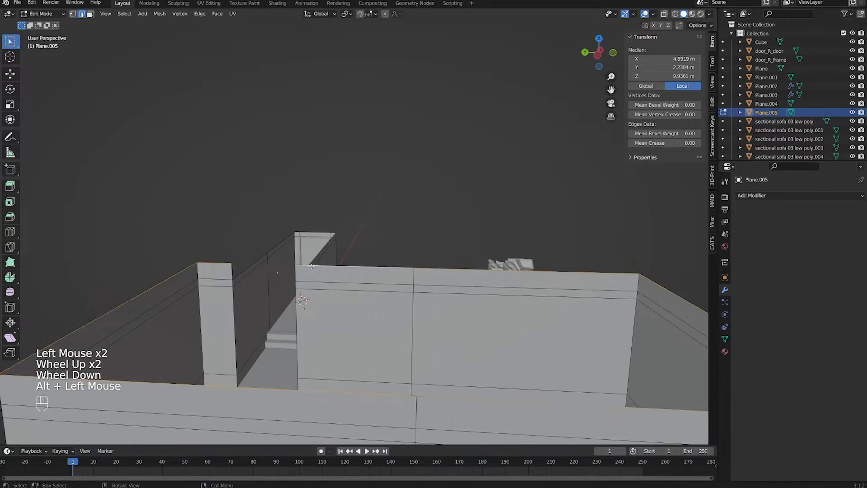
pyautogui.moveTo(325, 266); pyautogui.dragTo(298, 297, button='middle')
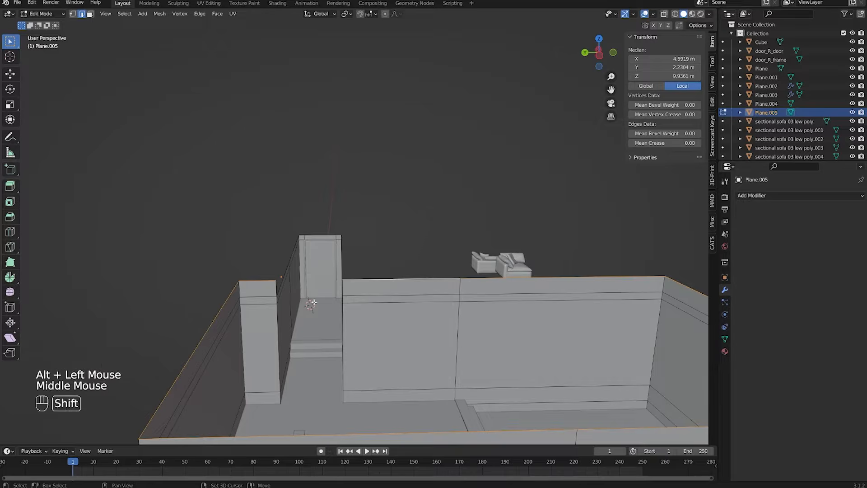
pyautogui.press('z')
pyautogui.moveTo(343, 283); pyautogui.dragTo(392, 274, button='middle')
pyautogui.click(391, 274)
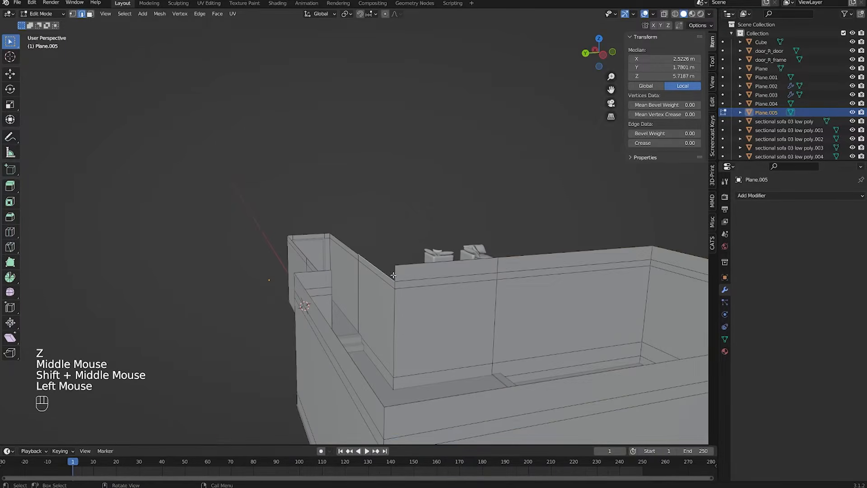
pyautogui.keyDown('shift'); pyautogui.click(336, 282); pyautogui.keyUp('shift')
pyautogui.press('f')
# Step: Undo the ceiling fill and try selecting the top edges along both corridor walls
pyautogui.moveTo(336, 281); pyautogui.dragTo(381, 293, button='middle')
pyautogui.click(327, 283)
pyautogui.moveTo(328, 284); pyautogui.dragTo(213, 245, button='middle')
pyautogui.keyDown('shift'); pyautogui.click(358, 230); pyautogui.keyUp('shift')
pyautogui.scroll(2, 358, 231)
pyautogui.keyDown('shift'); pyautogui.click(213, 246); pyautogui.keyUp('shift')
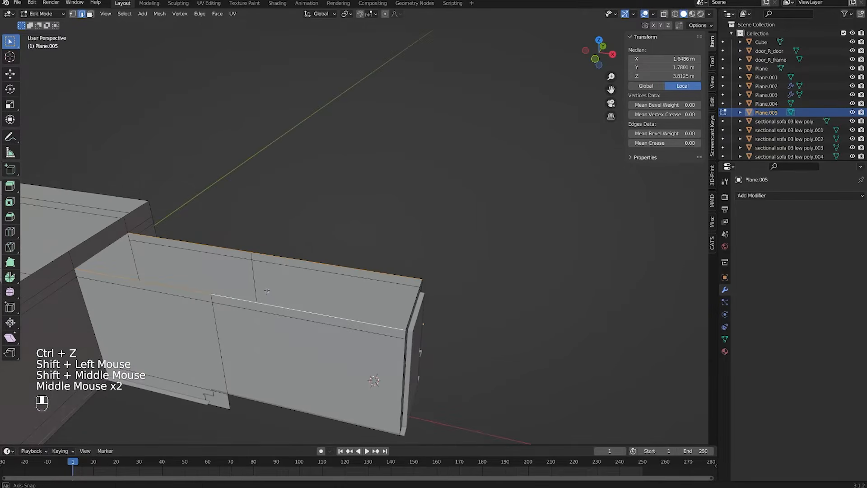
pyautogui.moveTo(266, 291); pyautogui.dragTo(249, 304, button='middle')
pyautogui.scroll(-2, 280, 270)
pyautogui.scroll(3, 280, 252)
pyautogui.scroll(-1, 271, 271)
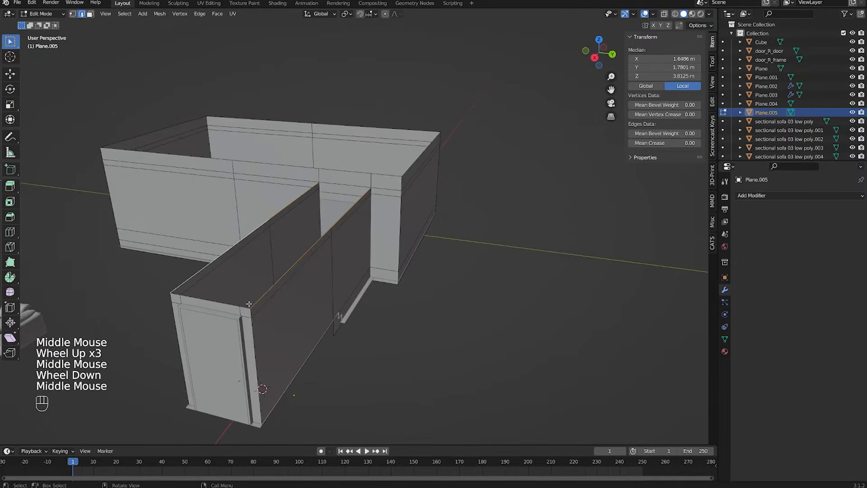
# Step: Try selecting the corridor's top edge above the door, then undo the last few actions
pyautogui.click(247, 305)
pyautogui.keyDown('shift'); pyautogui.moveTo(193, 300); pyautogui.dragTo(254, 300, button='middle'); pyautogui.keyUp('shift')
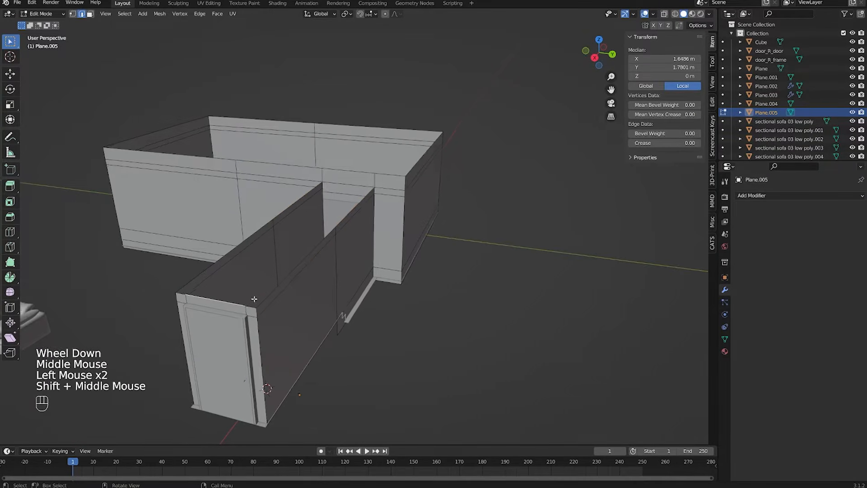
pyautogui.scroll(3, 253, 299)
pyautogui.press('3')
pyautogui.press('2')
pyautogui.scroll(-1, 307, 282)
pyautogui.moveTo(308, 283); pyautogui.dragTo(346, 288, button='middle')
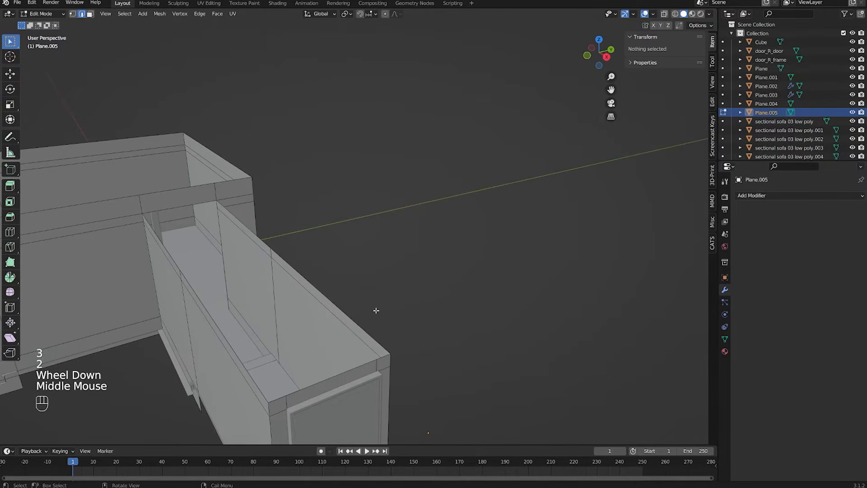
pyautogui.moveTo(328, 321); pyautogui.dragTo(399, 326, button='middle')
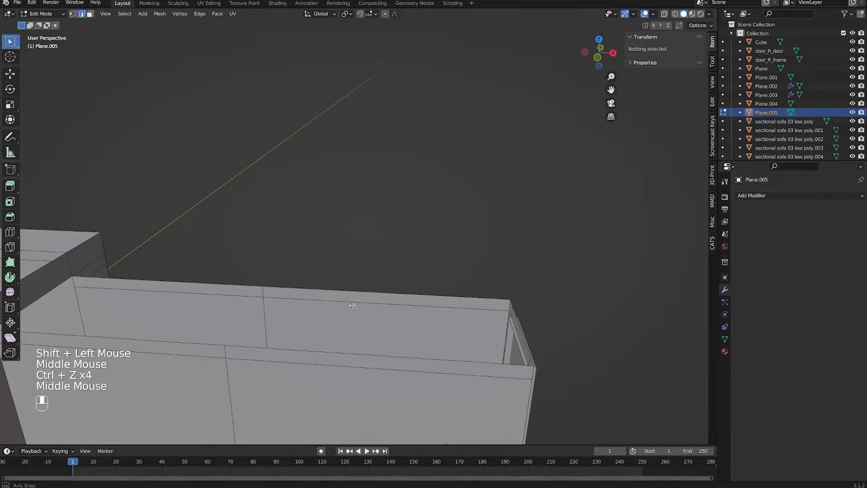
pyautogui.moveTo(354, 303); pyautogui.dragTo(386, 296, button='middle')
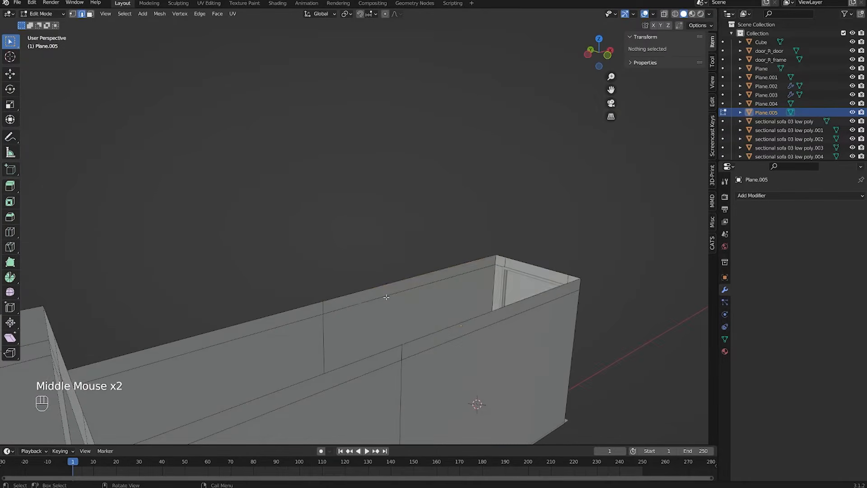
# Step: Try to fill a ceiling face between the corridor walls' top edges at the door end and loop-cut it, then undo both
pyautogui.click(386, 295)
pyautogui.click(390, 287)
pyautogui.keyDown('shift'); pyautogui.click(460, 318); pyautogui.keyUp('shift')
pyautogui.press('f')
pyautogui.moveTo(459, 319); pyautogui.dragTo(299, 279, button='middle')
pyautogui.hotkey('ctrl', 'r')
pyautogui.click(255, 270)
pyautogui.hotkey('ctrl', 'z')
pyautogui.hotkey('ctrl', 'z')
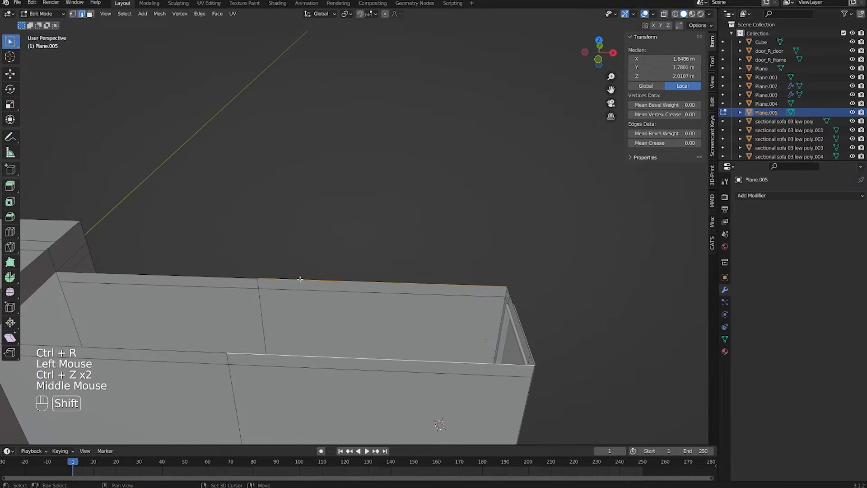
# Step: Fill a ceiling face between the opposite top edges of the corridor walls over the door-end section
pyautogui.scroll(1, 210, 262)
pyautogui.moveTo(210, 263); pyautogui.dragTo(217, 248, button='middle')
pyautogui.scroll(-3, 217, 248)
pyautogui.moveTo(362, 271); pyautogui.dragTo(326, 286, button='middle')
pyautogui.scroll(3, 325, 286)
pyautogui.scroll(-1, 325, 287)
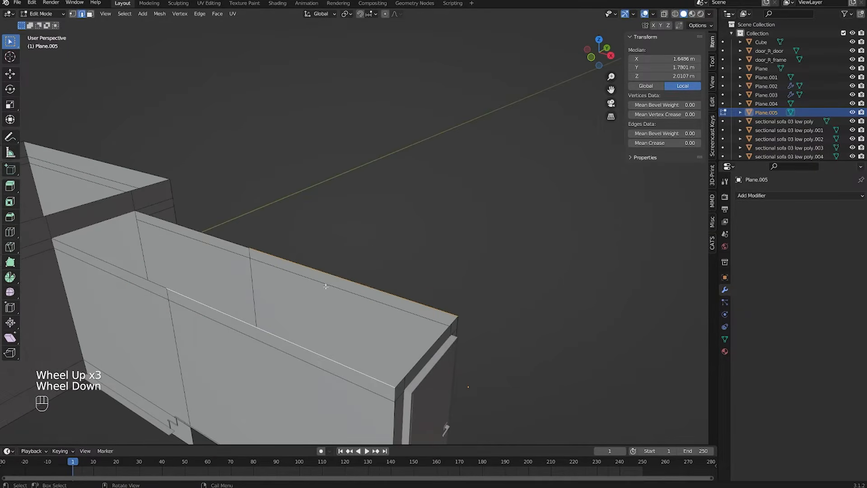
pyautogui.keyDown('shift'); pyautogui.click(343, 267); pyautogui.keyUp('shift')
pyautogui.keyDown('shift'); pyautogui.moveTo(307, 322); pyautogui.dragTo(195, 263, button='middle'); pyautogui.keyUp('shift')
pyautogui.press('f')
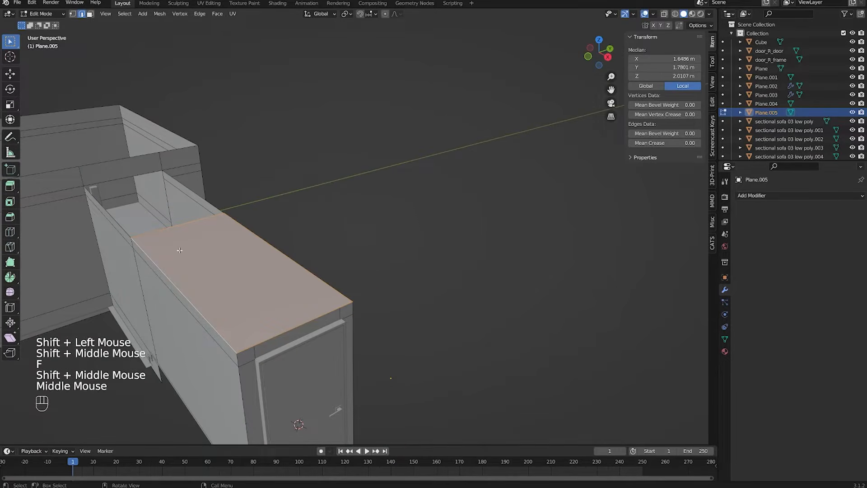
# Step: Add two lengthwise loop cuts to the new ceiling face, one slid close to each corridor wall
pyautogui.hotkey('ctrl', 'r')
pyautogui.click(195, 224)
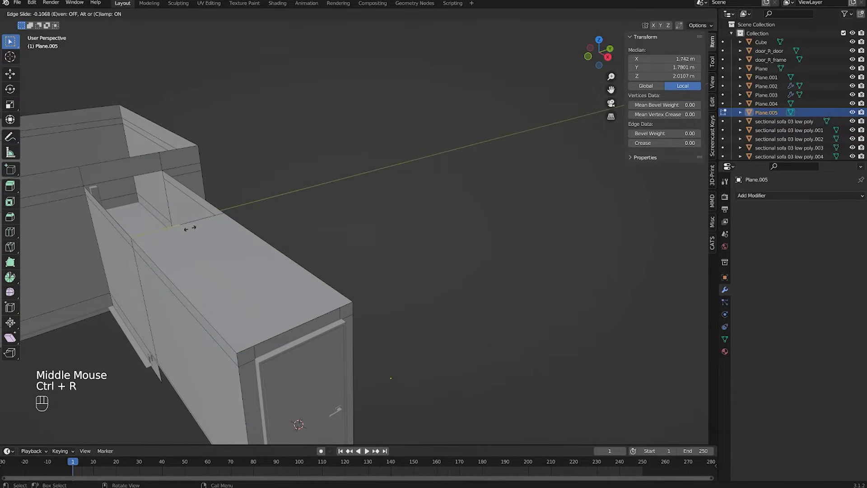
pyautogui.click(184, 254)
pyautogui.hotkey('ctrl', 'r')
pyautogui.click(212, 225)
pyautogui.click(220, 225)
# Step: Merge at center the overlapping ceiling-cut and wall vertices above one side of the door frame
pyautogui.press('1')
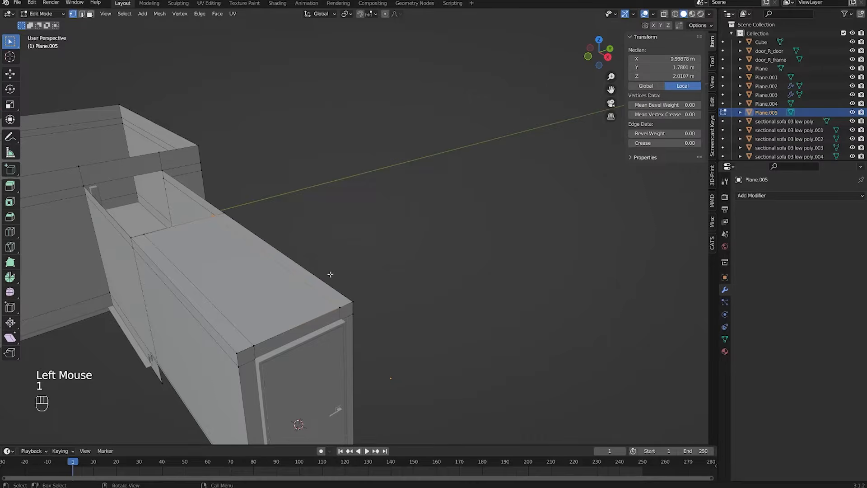
pyautogui.press('shift')
pyautogui.hotkey('shift', 'z')
pyautogui.moveTo(336, 284); pyautogui.dragTo(321, 310, button='middle')
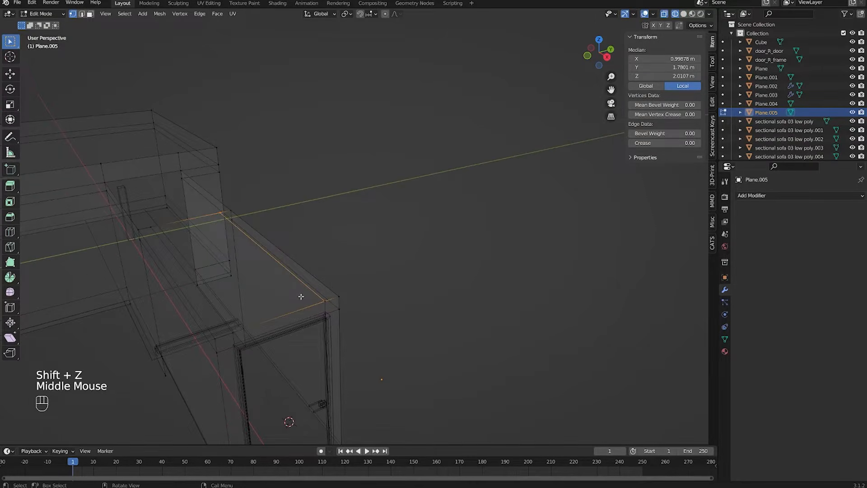
pyautogui.scroll(2, 271, 289)
pyautogui.click(300, 347)
pyautogui.click(304, 351)
pyautogui.click(304, 347)
pyautogui.moveTo(297, 346); pyautogui.dragTo(303, 350)
pyautogui.moveTo(329, 338); pyautogui.dragTo(366, 329, button='middle')
pyautogui.press('m')
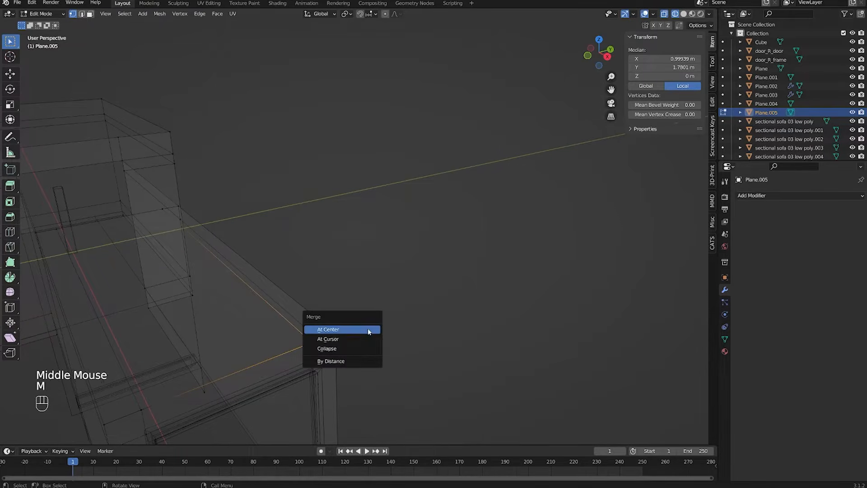
pyautogui.click(339, 330)
pyautogui.moveTo(302, 337); pyautogui.dragTo(316, 348)
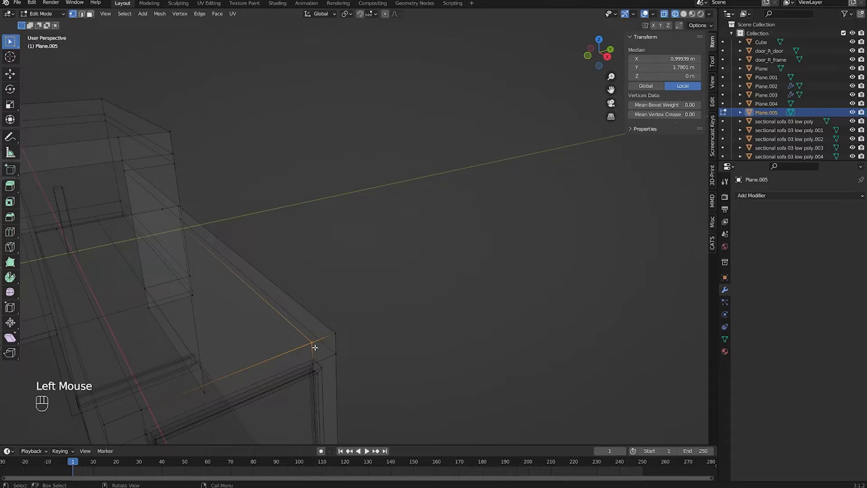
pyautogui.press('m')
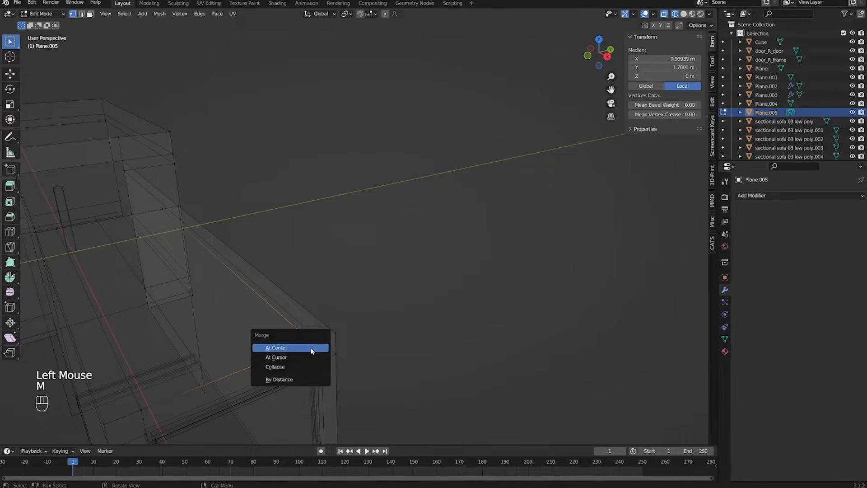
pyautogui.click(310, 348)
# Step: Merge at center the overlapping ceiling-cut and wall vertices above the other side of the door frame
pyautogui.scroll(-1, 311, 354)
pyautogui.moveTo(311, 355); pyautogui.dragTo(251, 354, button='middle')
pyautogui.moveTo(244, 346); pyautogui.dragTo(258, 355)
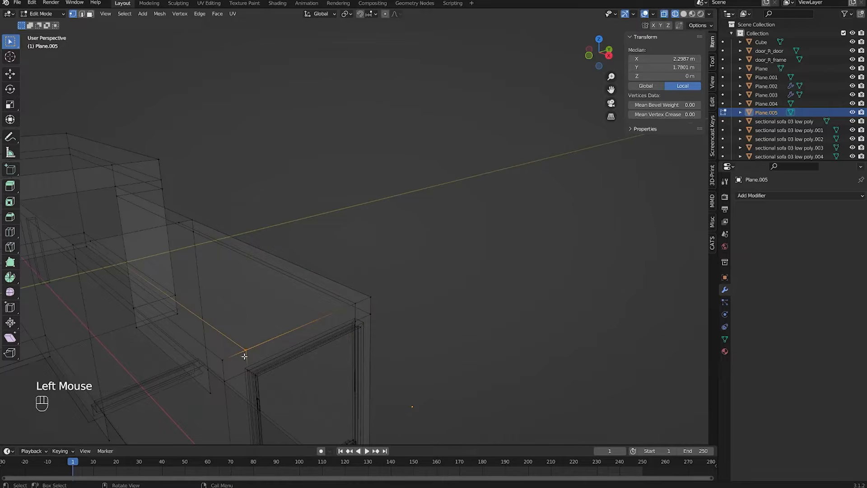
pyautogui.press('m')
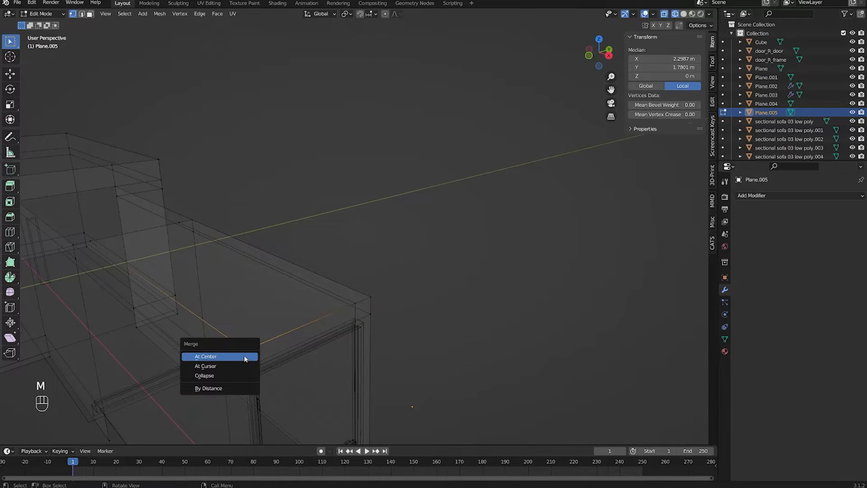
pyautogui.click(244, 356)
pyautogui.moveTo(264, 354)
pyautogui.mouseDown(button='middle')
pyautogui.moveTo(280, 360)
pyautogui.moveTo(232, 296)
pyautogui.moveTo(321, 280)
pyautogui.mouseUp(button='middle')
pyautogui.hotkey('shift', 'z')
# Step: Fill a second ceiling face between the corridor walls' top edges on the section next to the room
pyautogui.press('2')
pyautogui.click(232, 307)
pyautogui.keyDown('shift'); pyautogui.click(286, 255); pyautogui.keyUp('shift')
pyautogui.keyDown('shift'); pyautogui.moveTo(286, 256); pyautogui.dragTo(263, 232, button='middle'); pyautogui.keyUp('shift')
pyautogui.press('f')
pyautogui.click(258, 238)
pyautogui.hotkey('ctrl', 'r')
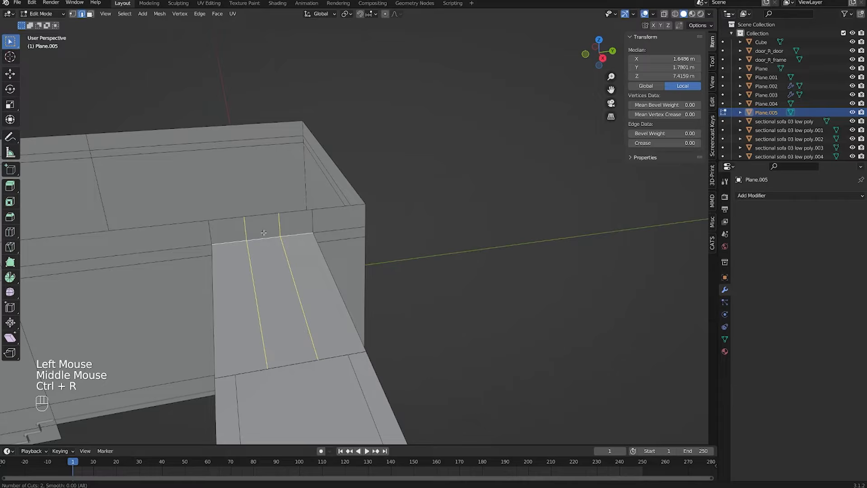
pyautogui.click(264, 233)
pyautogui.hotkey('ctrl', 'z')
pyautogui.hotkey('ctrl', 'r')
pyautogui.click(260, 242)
pyautogui.hotkey('ctrl', 'z')
# Step: Add two lengthwise loop cuts to the room-end ceiling section, aligning each with a cut in the door-end section
pyautogui.hotkey('ctrl', 'r')
pyautogui.click(261, 242)
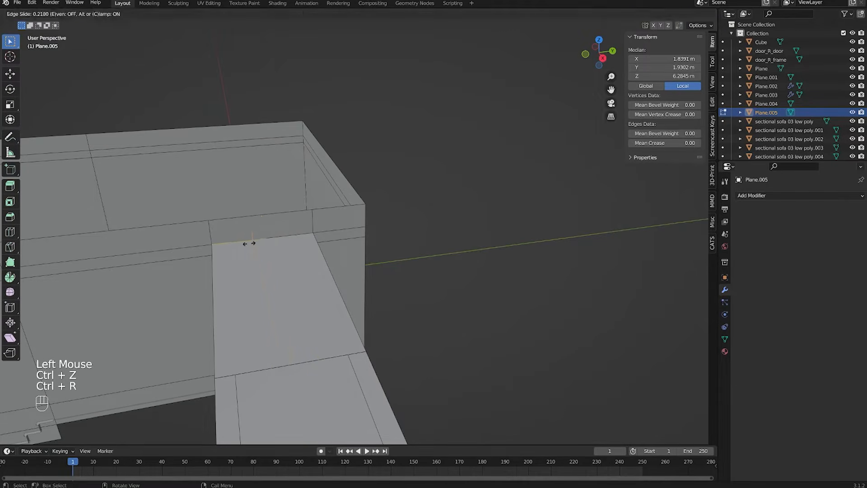
pyautogui.click(224, 256)
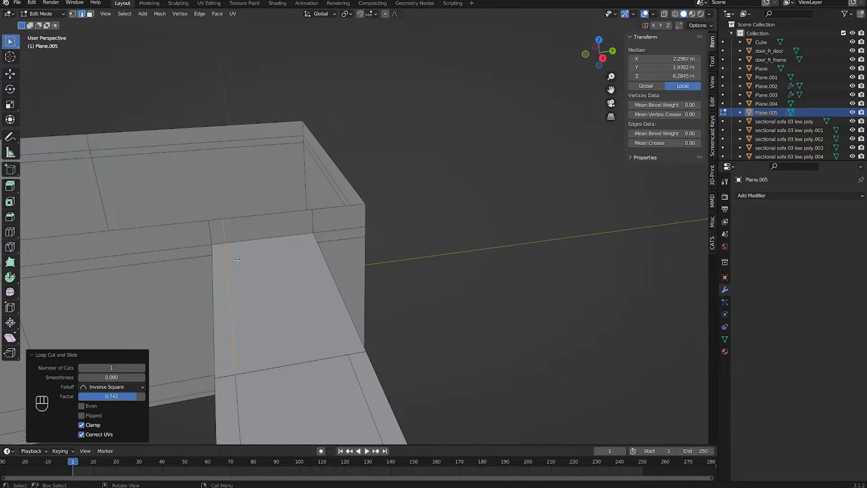
pyautogui.moveTo(272, 265); pyautogui.dragTo(280, 242, button='middle')
pyautogui.hotkey('ctrl', 'r')
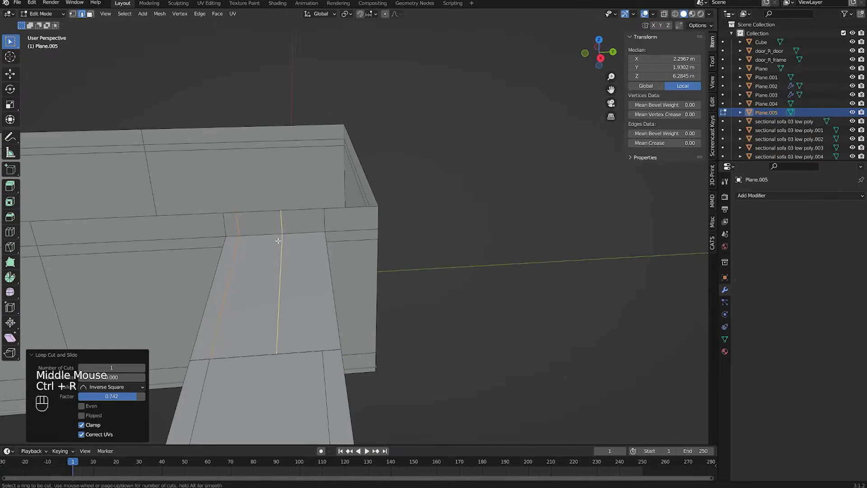
pyautogui.click(278, 240)
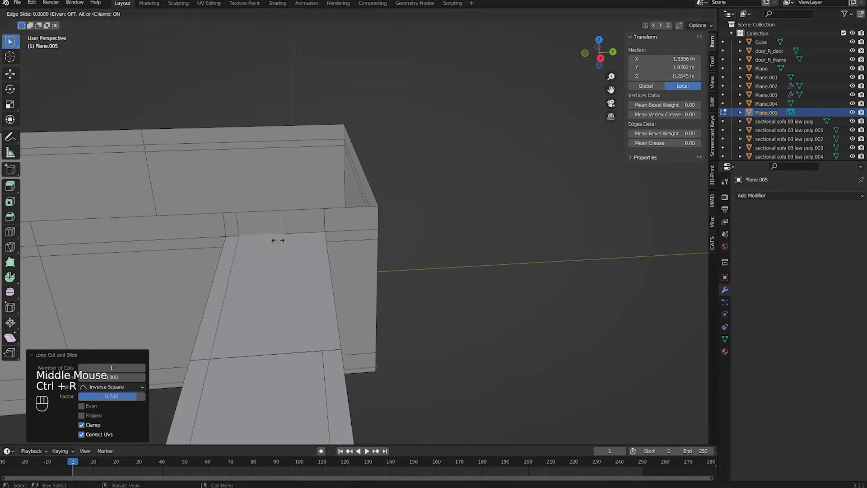
pyautogui.click(309, 248)
# Step: Merge at center the vertices where the first pair of ceiling cuts meets between the two corridor sections
pyautogui.press('1')
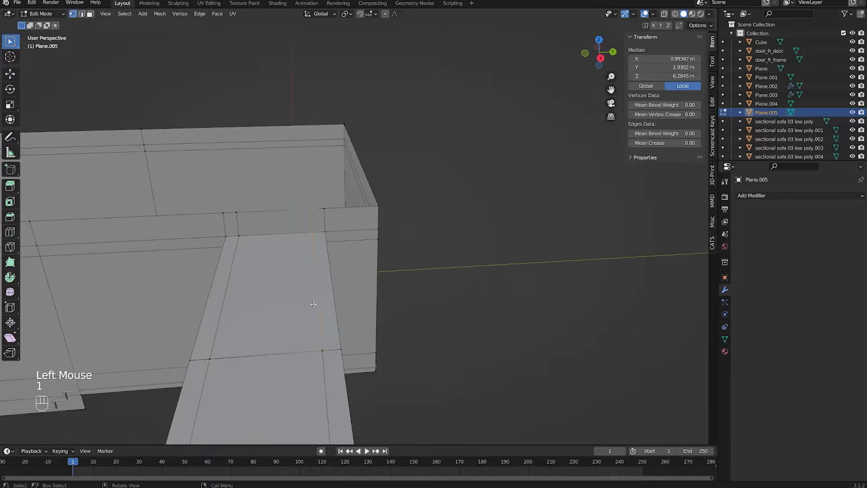
pyautogui.hotkey('shift', 'z')
pyautogui.moveTo(312, 339); pyautogui.dragTo(299, 347, button='middle')
pyautogui.click(298, 347)
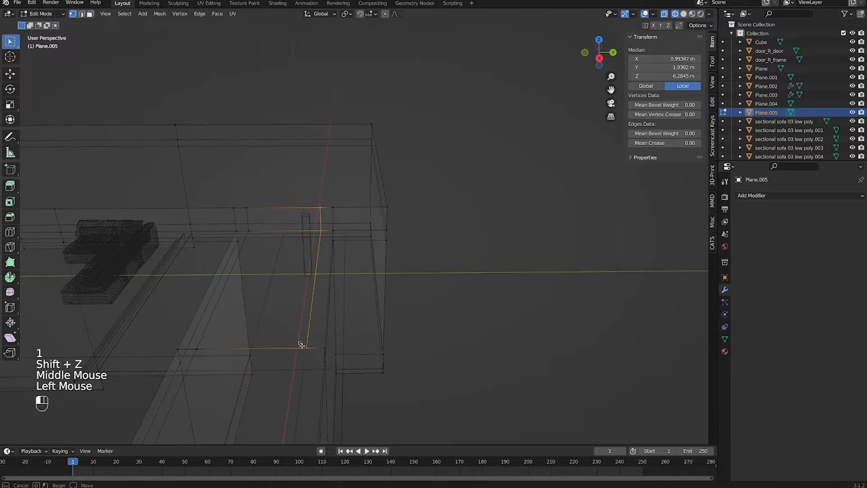
pyautogui.press('m')
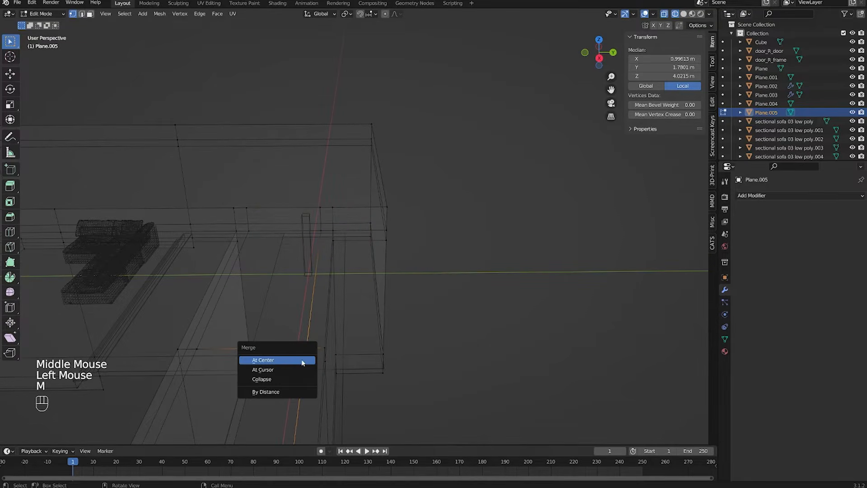
pyautogui.click(290, 359)
# Step: Merge at center the vertices where the cuts along the opposite corridor wall meet at the ceiling seam
pyautogui.moveTo(286, 359); pyautogui.dragTo(263, 361, button='middle')
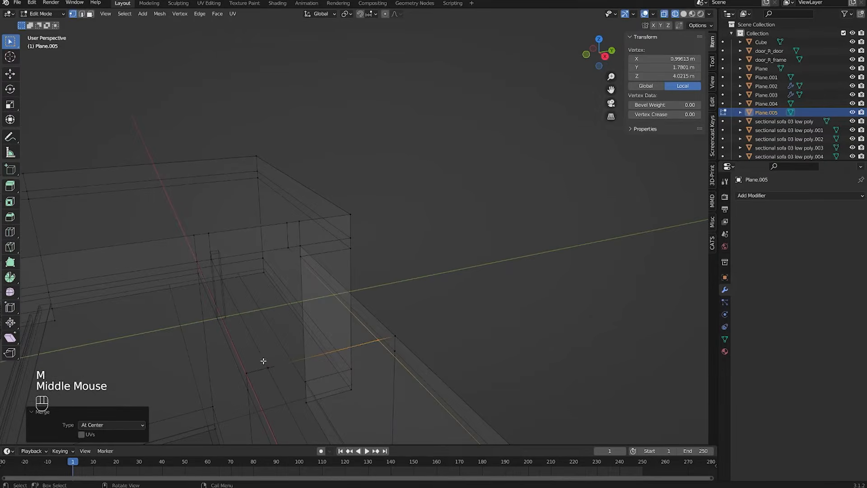
pyautogui.moveTo(275, 378); pyautogui.dragTo(276, 377)
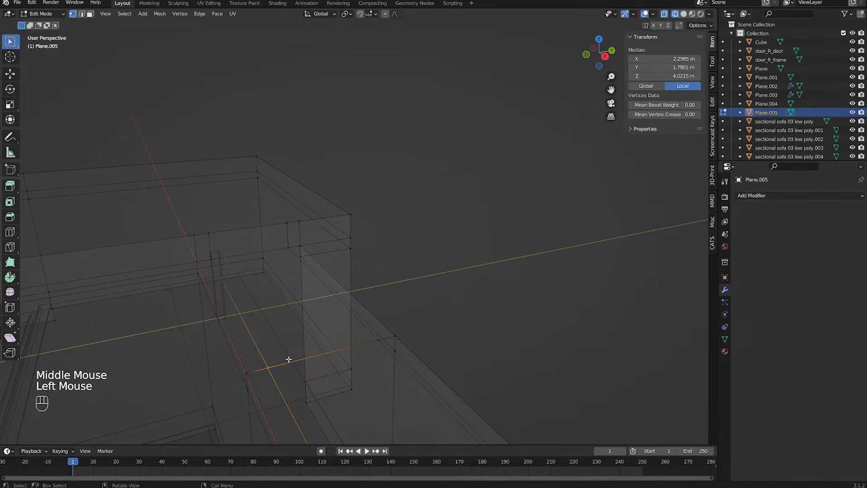
pyautogui.press('m')
pyautogui.click(289, 359)
pyautogui.scroll(-2, 298, 361)
pyautogui.hotkey('shift', 'z')
# Step: Leave editing of the walls mesh and save the file
pyautogui.keyDown('shift'); pyautogui.moveTo(336, 369); pyautogui.dragTo(465, 309, button='middle'); pyautogui.keyUp('shift')
pyautogui.press('Tab')
pyautogui.scroll(-2, 321, 340)
pyautogui.hotkey('ctrl', 's')
# Step: Examine the corridor opening and the floor around it from inside the room and from above
pyautogui.press('Tab')
pyautogui.scroll(3, 315, 286)
pyautogui.moveTo(315, 286); pyautogui.dragTo(330, 276, button='middle')
pyautogui.keyDown('shift'); pyautogui.moveTo(330, 275); pyautogui.dragTo(356, 257, button='middle'); pyautogui.keyUp('shift')
pyautogui.press('Tab')
pyautogui.press('Tab')
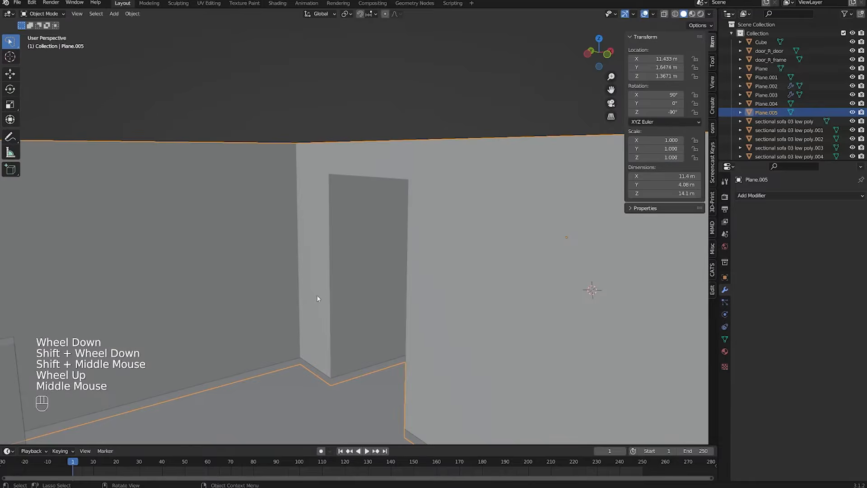
pyautogui.click(286, 404)
pyautogui.scroll(-2, 310, 388)
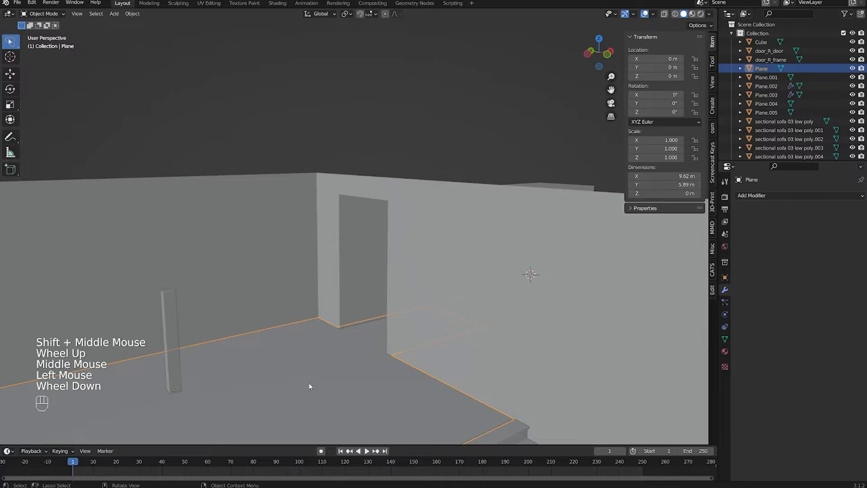
pyautogui.moveTo(309, 388); pyautogui.dragTo(296, 419, button='middle')
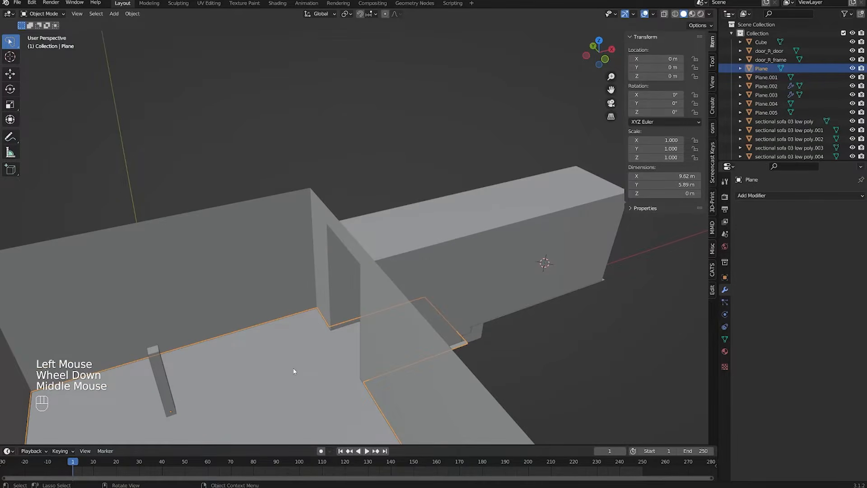
pyautogui.moveTo(334, 365); pyautogui.dragTo(352, 350, button='middle')
# Step: Try to move the edge above the corridor opening on the walls mesh, then undo the move
pyautogui.click(418, 295)
pyautogui.scroll(3, 418, 296)
pyautogui.moveTo(418, 296); pyautogui.dragTo(480, 251, button='middle')
pyautogui.scroll(2, 487, 196)
pyautogui.scroll(-2, 488, 196)
pyautogui.scroll(1, 354, 180)
pyautogui.press('Tab')
pyautogui.click(371, 152)
pyautogui.press('2')
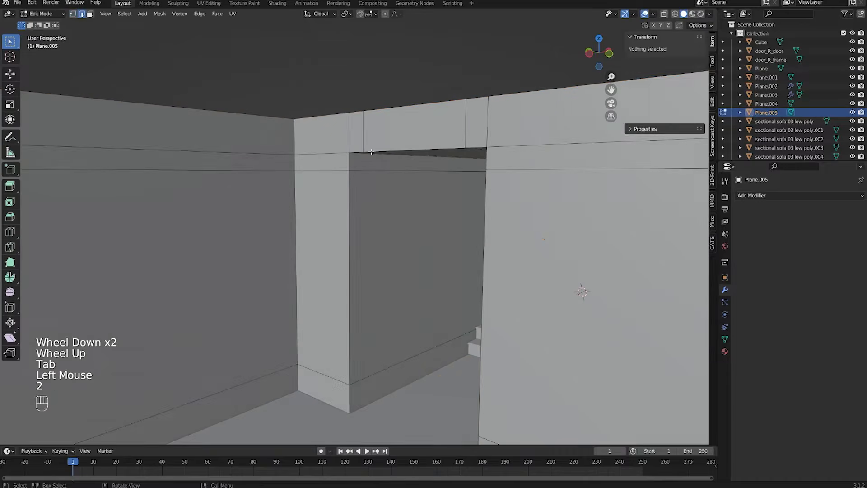
pyautogui.click(372, 152)
pyautogui.moveTo(371, 151); pyautogui.dragTo(361, 131, button='middle')
pyautogui.press('g')
pyautogui.click(359, 128)
pyautogui.hotkey('ctrl', 'z')
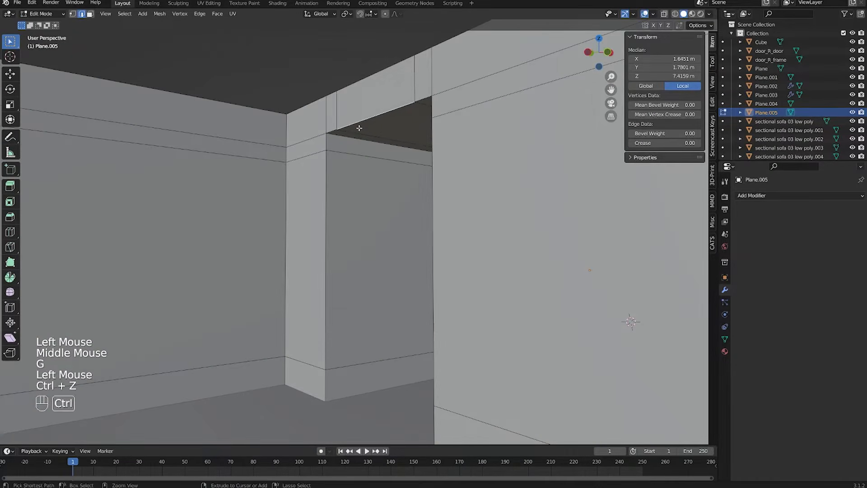
# Step: Clear the edge selection, return the walls to Object Mode and save the file again
pyautogui.keyDown('shift'); pyautogui.moveTo(359, 128); pyautogui.dragTo(522, 193, button='middle'); pyautogui.keyUp('shift')
pyautogui.click(441, 243)
pyautogui.scroll(-1, 441, 243)
pyautogui.moveTo(441, 243); pyautogui.dragTo(384, 307, button='middle')
pyautogui.scroll(-1, 430, 358)
pyautogui.scroll(-4, 384, 307)
pyautogui.keyDown('shift'); pyautogui.moveTo(374, 300); pyautogui.dragTo(418, 237, button='middle'); pyautogui.keyUp('shift')
pyautogui.moveTo(397, 332); pyautogui.dragTo(456, 363, button='middle')
pyautogui.keyDown('shift'); pyautogui.moveTo(456, 363); pyautogui.dragTo(334, 374, button='middle'); pyautogui.keyUp('shift')
pyautogui.press('Tab')
pyautogui.scroll(-1, 382, 402)
pyautogui.scroll(3, 345, 395)
pyautogui.hotkey('ctrl', 's')
# Step: Add a 2 m plane mesh at the 3D cursor near the top of the room's wall
pyautogui.moveTo(334, 375); pyautogui.dragTo(370, 316, button='middle')
pyautogui.scroll(3, 370, 316)
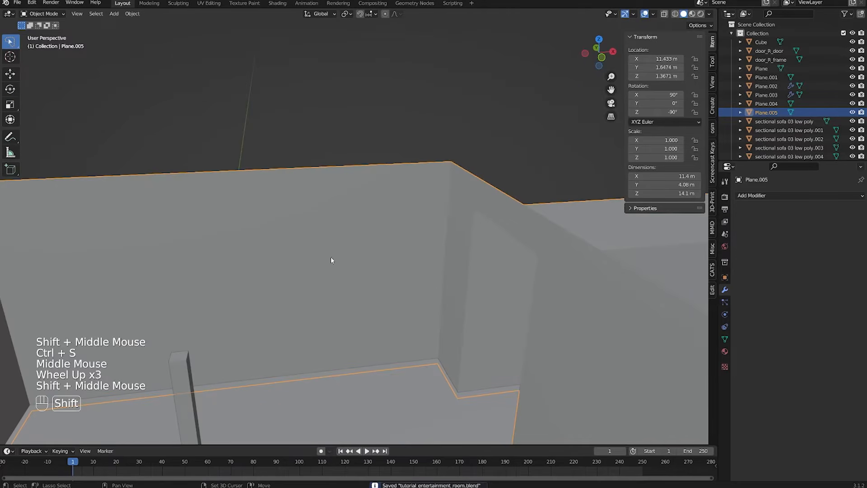
pyautogui.keyDown('shift'); pyautogui.moveTo(381, 184); pyautogui.dragTo(370, 194, button='middle'); pyautogui.keyUp('shift')
pyautogui.keyDown('shift'); pyautogui.scroll(1, 319, 249); pyautogui.keyUp('shift')
pyautogui.scroll(2, 319, 250)
pyautogui.scroll(-1, 236, 242)
pyautogui.moveTo(320, 250); pyautogui.dragTo(369, 206, button='middle')
pyautogui.hotkey('shift', 'a')
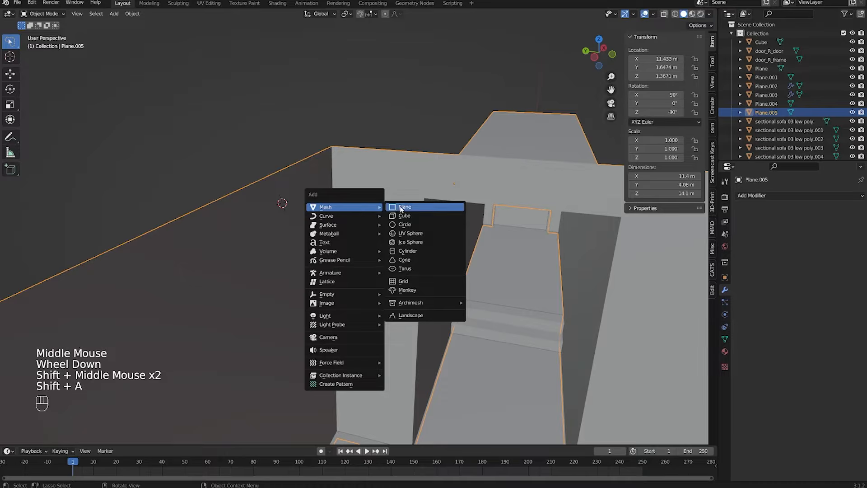
pyautogui.click(400, 208)
pyautogui.moveTo(399, 207); pyautogui.dragTo(422, 238, button='middle')
pyautogui.scroll(-1, 287, 217)
pyautogui.keyDown('shift'); pyautogui.moveTo(287, 216); pyautogui.dragTo(306, 273, button='middle'); pyautogui.keyUp('shift')
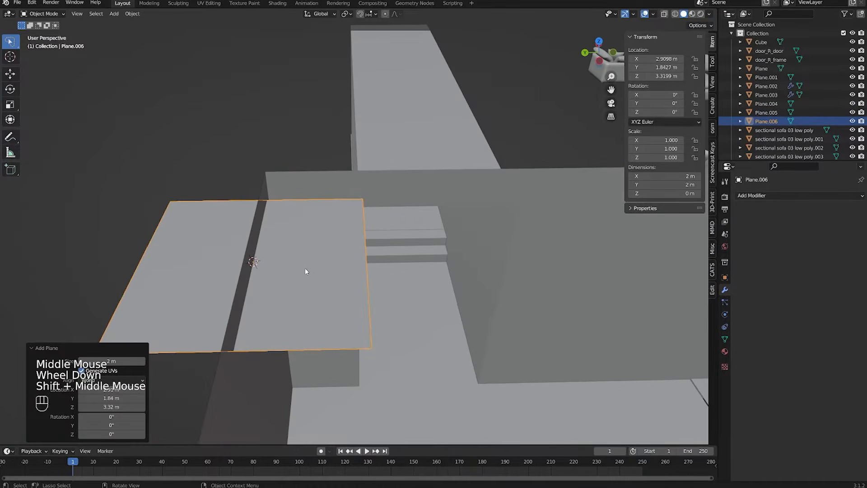
# Step: Move the plane horizontally over the room corner by the corridor opening and raise it about 0.26 m to the wall tops
pyautogui.press('g')
pyautogui.hotkey('shift', 'z')
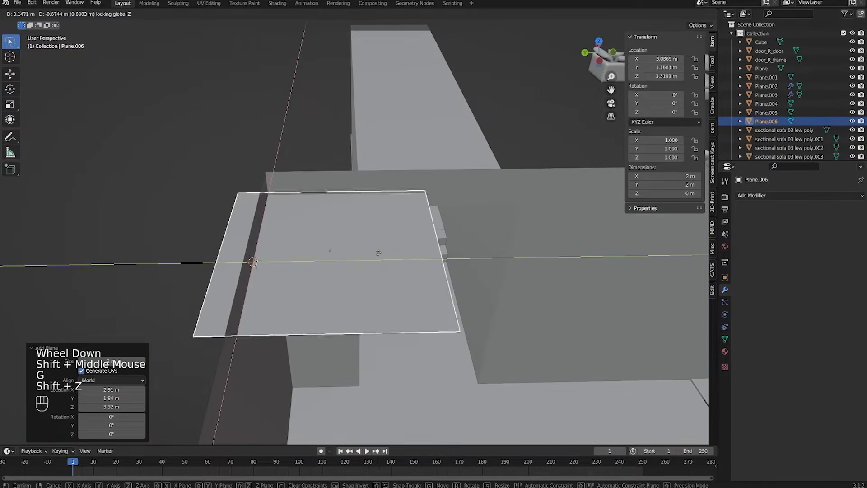
pyautogui.keyDown('shift'); pyautogui.click(404, 248); pyautogui.keyUp('shift')
pyautogui.press('g')
pyautogui.moveTo(404, 248); pyautogui.dragTo(252, 250, button='middle')
pyautogui.click(381, 218)
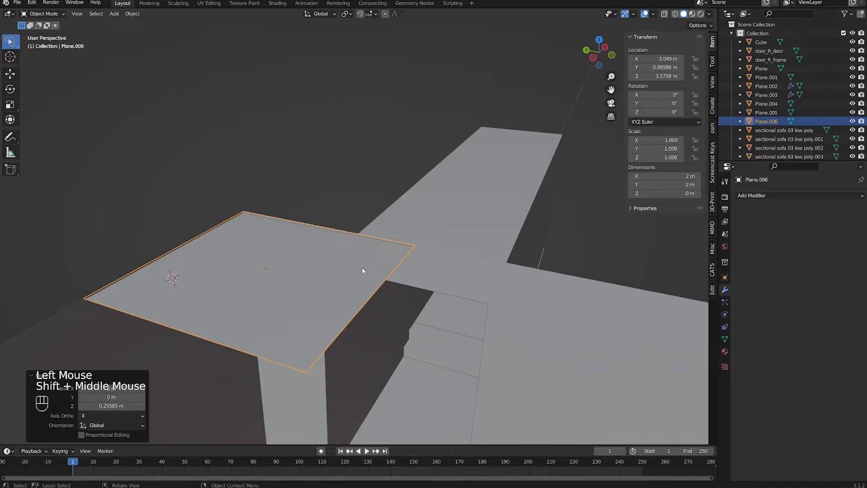
# Step: Extend the ceiling plane along Y by moving its end edge to the room's far wall
pyautogui.press('Tab')
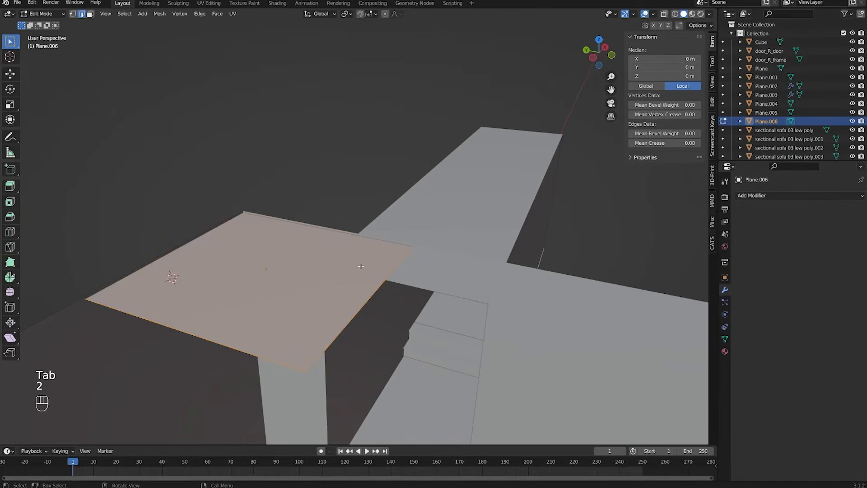
pyautogui.moveTo(361, 266); pyautogui.dragTo(387, 279, button='middle')
pyautogui.scroll(-2, 387, 278)
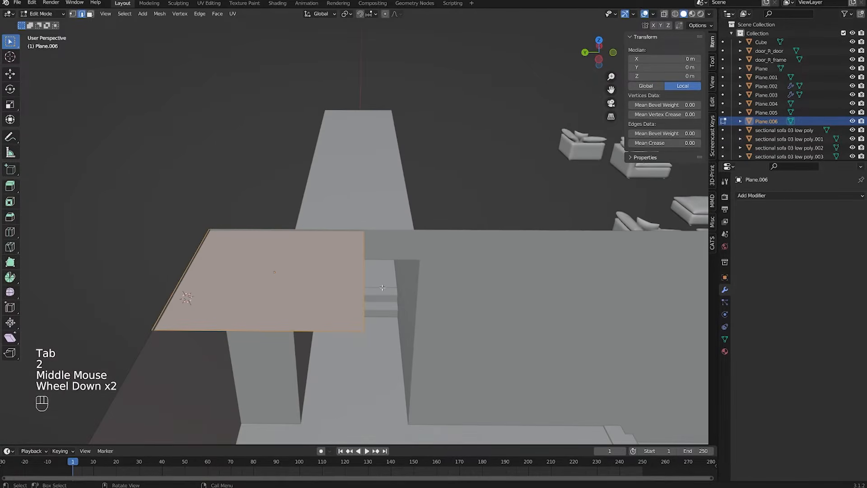
pyautogui.scroll(-2, 358, 280)
pyautogui.keyDown('shift'); pyautogui.moveTo(358, 280); pyautogui.dragTo(334, 252, button='middle'); pyautogui.keyUp('shift')
pyautogui.press('g')
pyautogui.press('y')
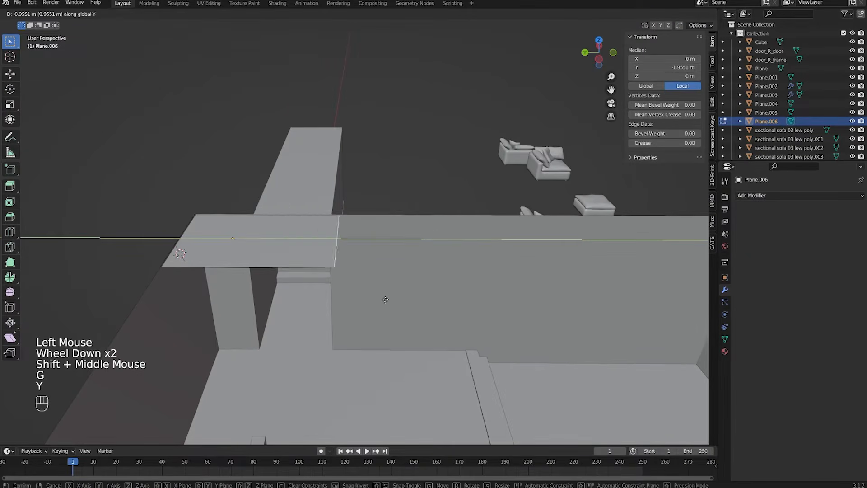
pyautogui.click(567, 310)
pyautogui.press('g')
pyautogui.keyDown('shift'); pyautogui.moveTo(567, 310); pyautogui.dragTo(478, 273, button='middle'); pyautogui.keyUp('shift')
pyautogui.press('y')
pyautogui.click(637, 294)
# Step: Extend the ceiling plane along X by moving its long side edge about 4.8 m to the opposite wall, and return to Object Mode
pyautogui.click(440, 249)
pyautogui.click(436, 249)
pyautogui.scroll(-2, 431, 260)
pyautogui.hotkey('shift', 'g')
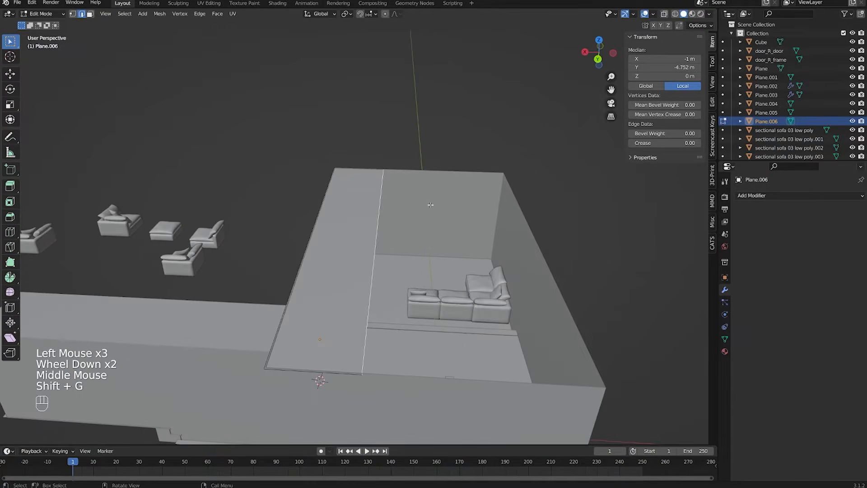
pyautogui.press('g')
pyautogui.press('x')
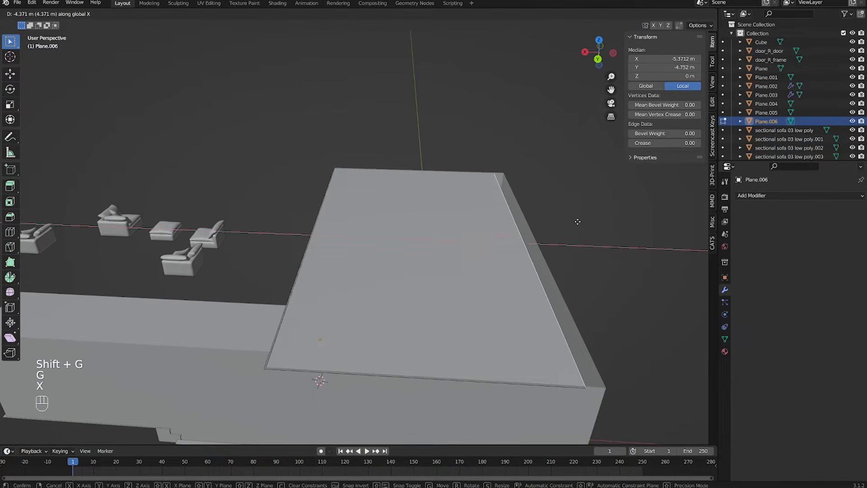
pyautogui.click(587, 221)
pyautogui.press('Tab')
pyautogui.click(600, 282)
pyautogui.click(600, 282)
# Step: Check the closed room from outside and save the file
pyautogui.scroll(-2, 600, 282)
pyautogui.moveTo(600, 282); pyautogui.dragTo(442, 226, button='middle')
pyautogui.scroll(3, 315, 235)
pyautogui.keyDown('shift'); pyautogui.scroll(-1, 497, 265); pyautogui.keyUp('shift')
pyautogui.scroll(-1, 497, 265)
pyautogui.keyDown('shift'); pyautogui.moveTo(442, 226); pyautogui.dragTo(360, 176, button='middle'); pyautogui.keyUp('shift')
pyautogui.scroll(2, 393, 195)
pyautogui.scroll(-1, 421, 188)
pyautogui.scroll(-2, 421, 186)
pyautogui.moveTo(421, 186); pyautogui.dragTo(402, 224, button='middle')
pyautogui.hotkey('ctrl', 's')
# Step: Inspect the room's walls and ceiling from inside with walk navigation and save the file again
pyautogui.scroll(2, 418, 198)
pyautogui.scroll(3, 402, 224)
pyautogui.keyDown('shift'); pyautogui.moveTo(402, 223); pyautogui.dragTo(344, 246, button='middle'); pyautogui.keyUp('shift')
pyautogui.scroll(2, 512, 276)
pyautogui.hotkey('shift', '`')
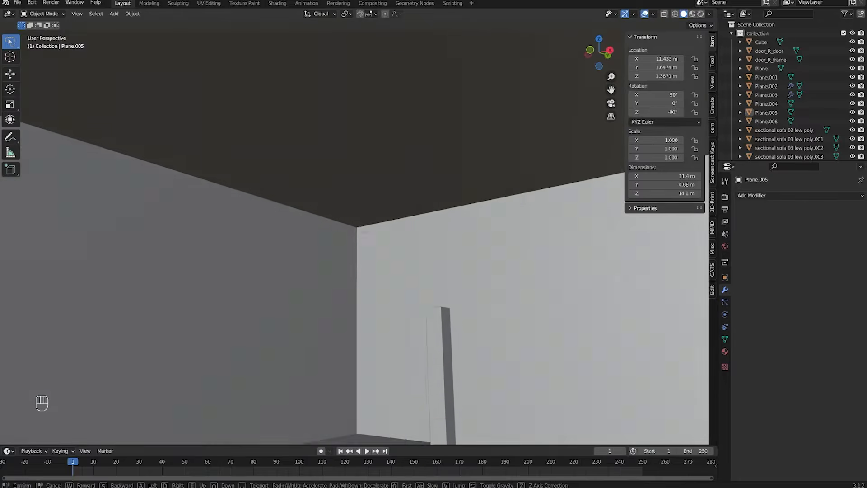
pyautogui.press('w')
pyautogui.scroll(-1, 253, 191)
pyautogui.keyDown('shift'); pyautogui.moveTo(253, 192); pyautogui.dragTo(285, 287, button='middle'); pyautogui.keyUp('shift')
pyautogui.hotkey('ctrl', 's')
pyautogui.scroll(-2, 397, 250)
pyautogui.scroll(-1, 284, 286)
pyautogui.keyDown('shift'); pyautogui.moveTo(287, 364); pyautogui.dragTo(341, 330, button='middle'); pyautogui.keyUp('shift')
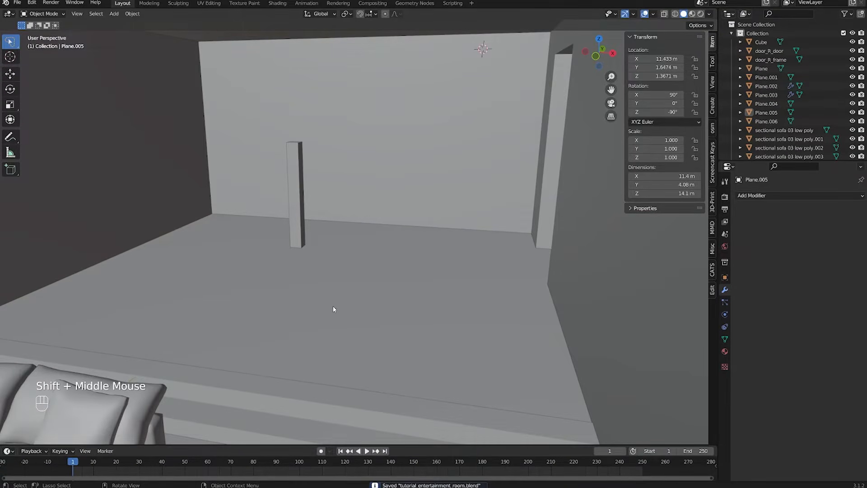
# Step: Add a 2 m plane at the 3D cursor placed over the corridor's roof and raise it about 3.31 m
pyautogui.scroll(-2, 335, 303)
pyautogui.scroll(-1, 337, 293)
pyautogui.scroll(1, 338, 295)
pyautogui.scroll(-1, 339, 302)
pyautogui.moveTo(339, 301); pyautogui.dragTo(336, 318, button='middle')
pyautogui.scroll(-1, 400, 312)
pyautogui.scroll(1, 308, 339)
pyautogui.keyDown('shift'); pyautogui.scroll(1, 309, 339); pyautogui.keyUp('shift')
pyautogui.keyDown('shift'); pyautogui.moveTo(399, 311); pyautogui.dragTo(330, 375, button='middle'); pyautogui.keyUp('shift')
pyautogui.keyDown('shift'); pyautogui.rightClick(343, 298); pyautogui.keyUp('shift')
pyautogui.hotkey('shift', 'a')
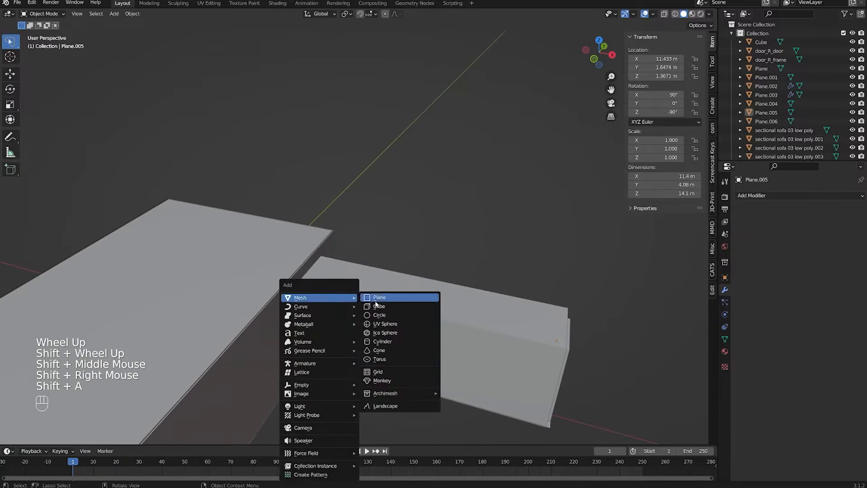
pyautogui.click(377, 296)
pyautogui.press('g')
pyautogui.press('z')
pyautogui.click(343, 191)
# Step: Examine the upper and lower sides of the floating plane from several angles
pyautogui.keyDown('shift'); pyautogui.moveTo(343, 191); pyautogui.dragTo(361, 225, button='middle'); pyautogui.keyUp('shift')
pyautogui.scroll(3, 361, 226)
pyautogui.moveTo(361, 226); pyautogui.dragTo(402, 304, button='middle')
pyautogui.scroll(-1, 406, 287)
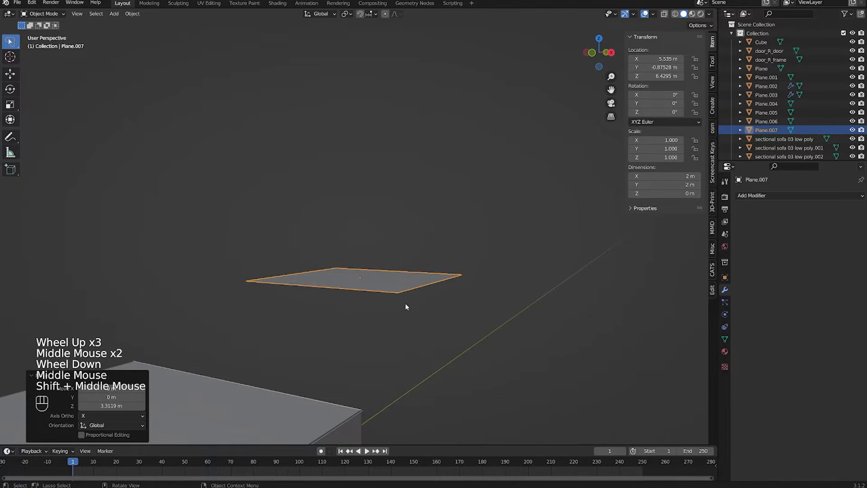
pyautogui.moveTo(280, 280); pyautogui.dragTo(429, 224, button='middle')
pyautogui.scroll(1, 291, 304)
pyautogui.scroll(1, 302, 244)
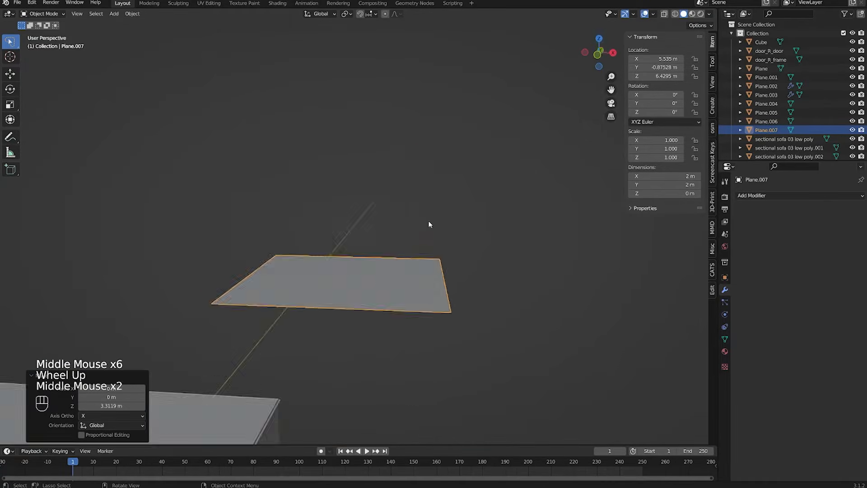
pyautogui.scroll(-1, 595, 11)
pyautogui.moveTo(596, 10); pyautogui.dragTo(458, 102, button='middle')
pyautogui.scroll(-1, 497, 136)
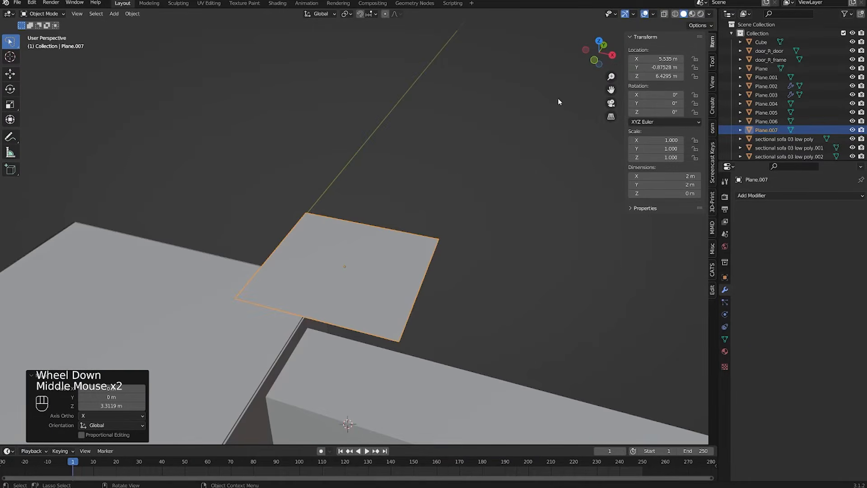
pyautogui.scroll(-2, 548, 105)
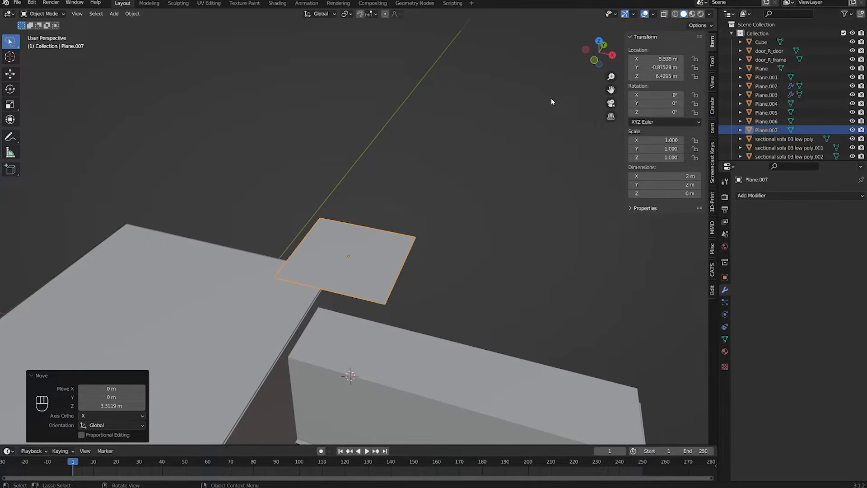
# Step: Turn on the Face Orientation overlay in the viewport
pyautogui.click(652, 14)
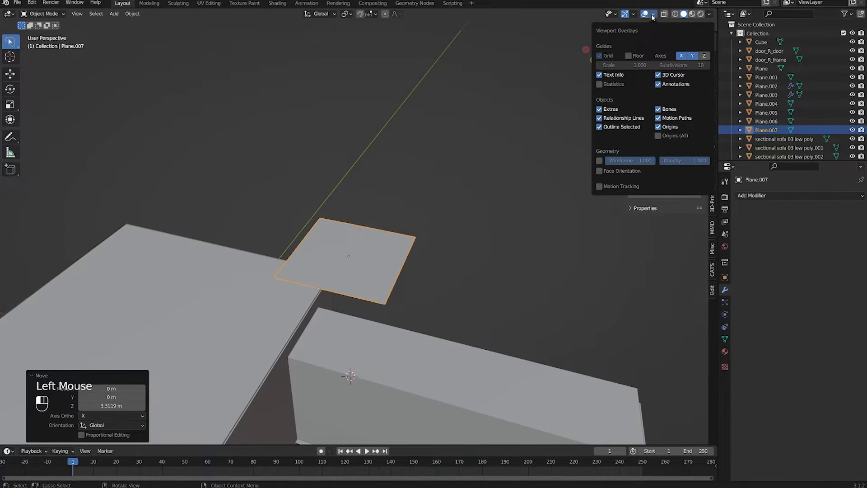
pyautogui.click(605, 171)
pyautogui.scroll(-3, 483, 150)
pyautogui.moveTo(542, 163); pyautogui.dragTo(435, 202, button='middle')
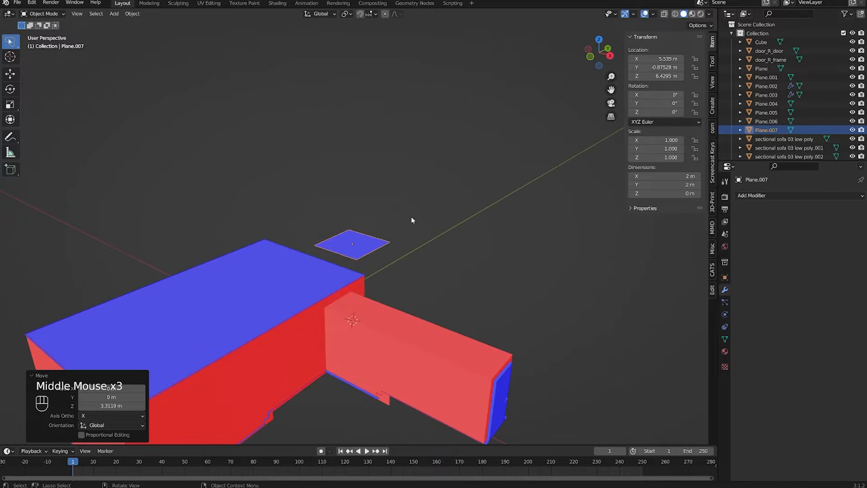
# Step: Add a 2 m cube at a 3D cursor placed on the floating plane and move it horizontally about 3 m along X and Y
pyautogui.keyDown('shift'); pyautogui.rightClick(359, 241); pyautogui.keyUp('shift')
pyautogui.hotkey('shift', 'a')
pyautogui.click(393, 250)
pyautogui.press('g')
pyautogui.hotkey('shift', 'z')
pyautogui.click(488, 247)
# Step: Examine the face orientation colours on the outside and inside of the cube
pyautogui.keyDown('shift'); pyautogui.moveTo(487, 247); pyautogui.dragTo(361, 262, button='middle'); pyautogui.keyUp('shift')
pyautogui.scroll(2, 481, 257)
pyautogui.scroll(-2, 460, 221)
pyautogui.scroll(2, 361, 262)
pyautogui.moveTo(361, 262); pyautogui.dragTo(393, 267, button='middle')
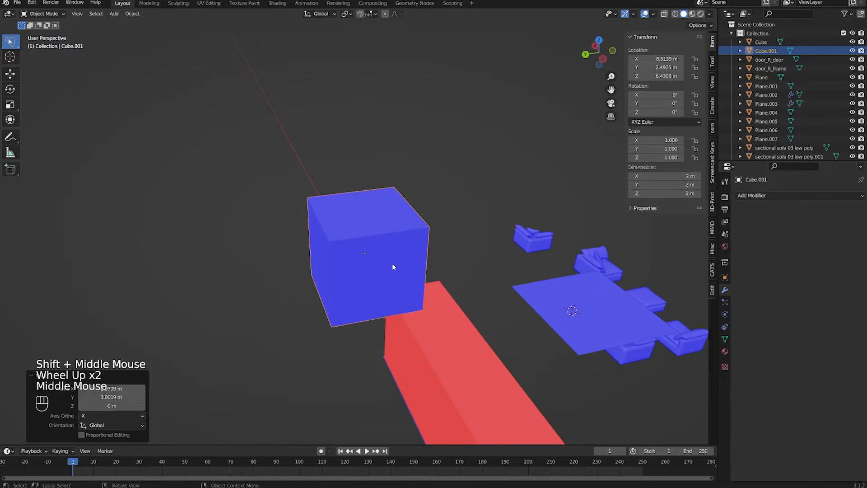
pyautogui.scroll(2, 393, 266)
pyautogui.moveTo(394, 265); pyautogui.dragTo(448, 275, button='middle')
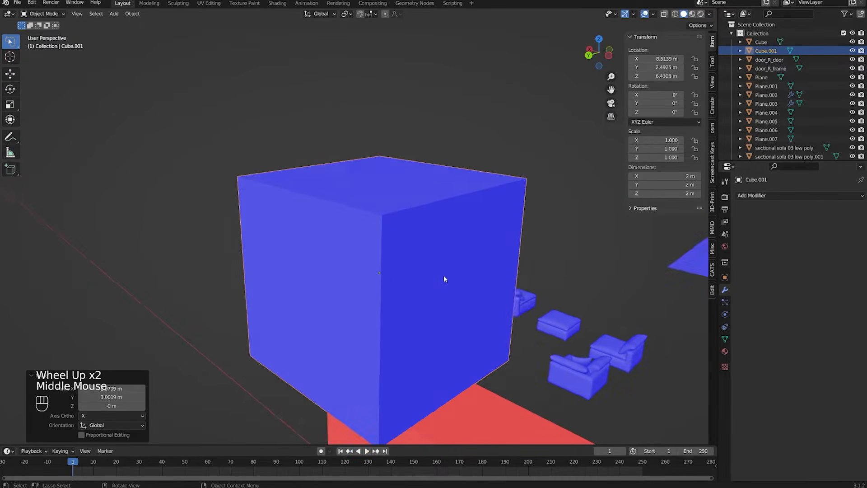
pyautogui.scroll(1, 441, 279)
pyautogui.scroll(8, 440, 279)
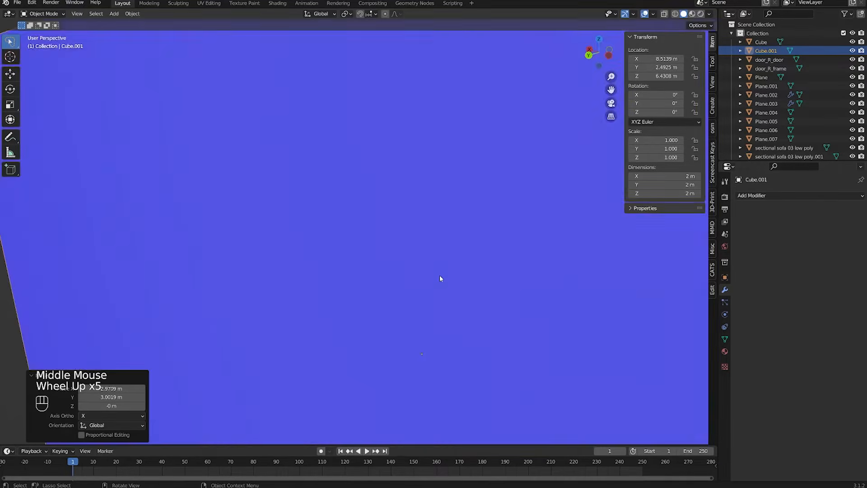
pyautogui.moveTo(449, 305); pyautogui.dragTo(447, 284, button='middle')
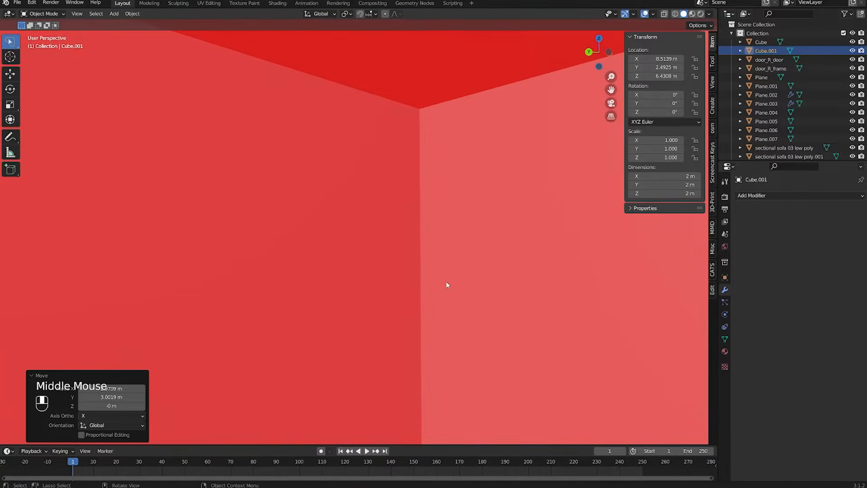
pyautogui.moveTo(447, 284); pyautogui.dragTo(550, 285, button='middle')
pyautogui.scroll(-1, 492, 306)
pyautogui.scroll(3, 485, 293)
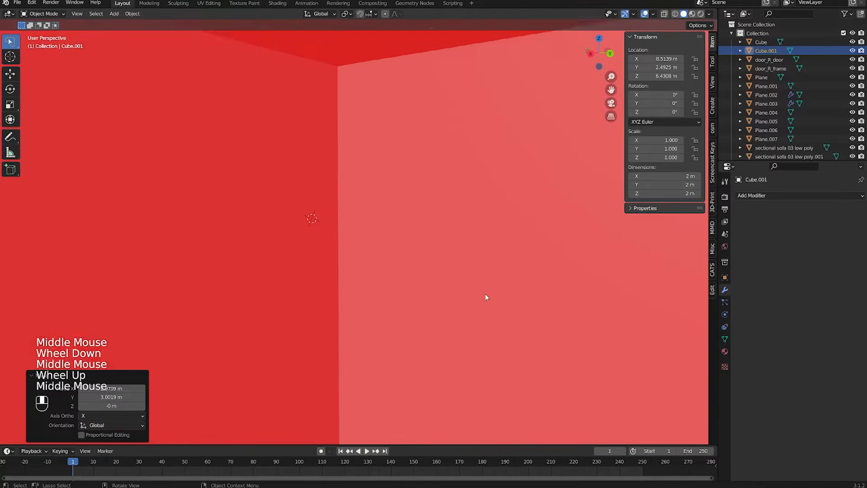
pyautogui.scroll(3, 426, 215)
pyautogui.moveTo(426, 215); pyautogui.dragTo(519, 239, button='middle')
# Step: Delete the demonstration cube
pyautogui.scroll(-5, 455, 249)
pyautogui.moveTo(426, 246); pyautogui.dragTo(375, 304, button='middle')
pyautogui.scroll(-1, 294, 268)
pyautogui.press('x')
# Step: Examine the face orientation of the room's walls, floors and ceiling from outside and from inside
pyautogui.scroll(-1, 336, 299)
pyautogui.moveTo(375, 305); pyautogui.dragTo(389, 266, button='middle')
pyautogui.scroll(-2, 365, 302)
pyautogui.scroll(1, 390, 265)
pyautogui.moveTo(390, 266); pyautogui.dragTo(399, 213, button='middle')
pyautogui.keyDown('shift'); pyautogui.moveTo(403, 269); pyautogui.dragTo(391, 178, button='middle'); pyautogui.keyUp('shift')
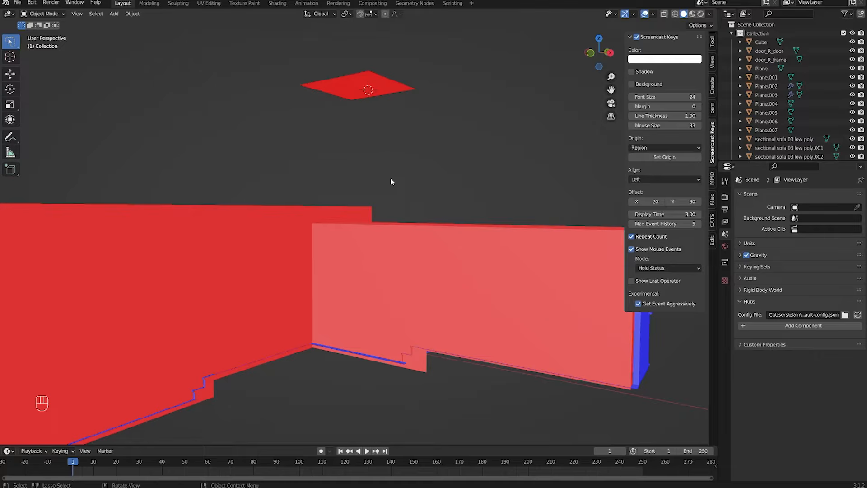
pyautogui.moveTo(391, 180); pyautogui.dragTo(468, 280, button='middle')
pyautogui.scroll(-1, 425, 225)
pyautogui.scroll(1, 451, 226)
pyautogui.scroll(1, 488, 264)
pyautogui.scroll(2, 487, 265)
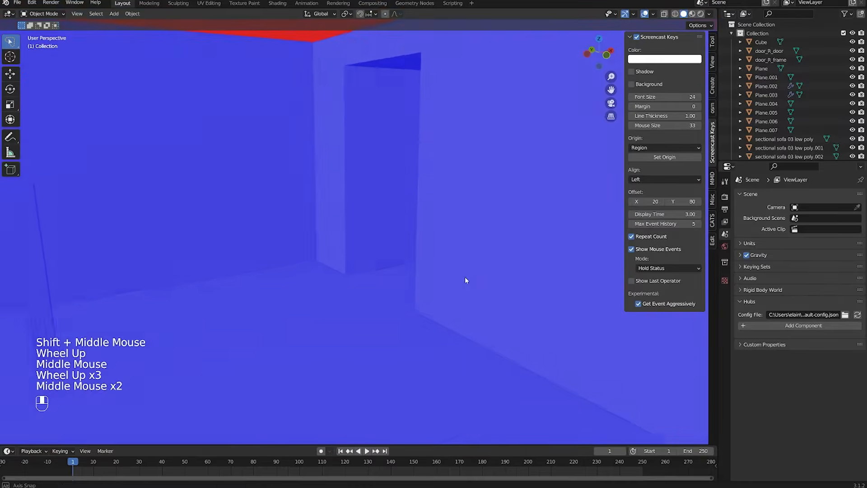
pyautogui.hotkey('shift', '`')
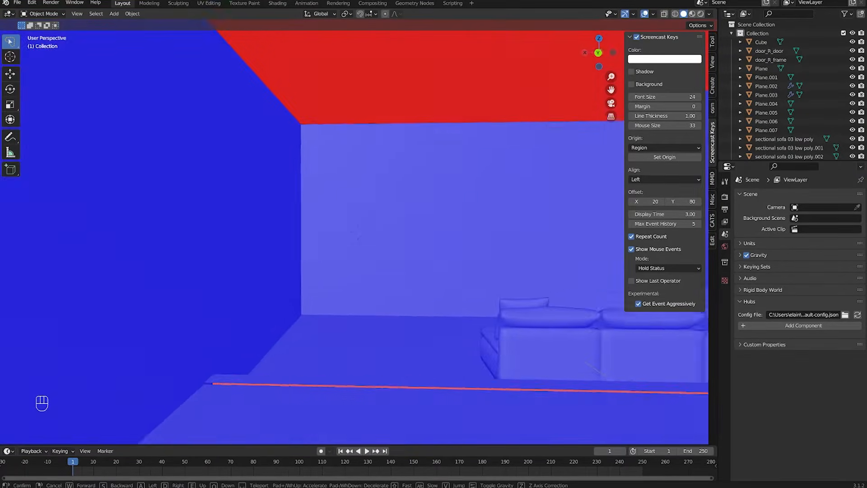
# Step: Select the main room's ceiling plane and enter Edit Mode on it
pyautogui.click(272, 193)
pyautogui.click(272, 193)
pyautogui.moveTo(272, 193); pyautogui.dragTo(269, 211, button='middle')
pyautogui.scroll(-3, 242, 265)
pyautogui.moveTo(242, 265); pyautogui.dragTo(480, 118, button='middle')
pyautogui.scroll(1, 298, 269)
pyautogui.scroll(3, 298, 269)
pyautogui.scroll(-1, 238, 189)
pyautogui.scroll(-2, 329, 253)
pyautogui.moveTo(536, 135); pyautogui.dragTo(295, 225, button='middle')
pyautogui.press('Tab')
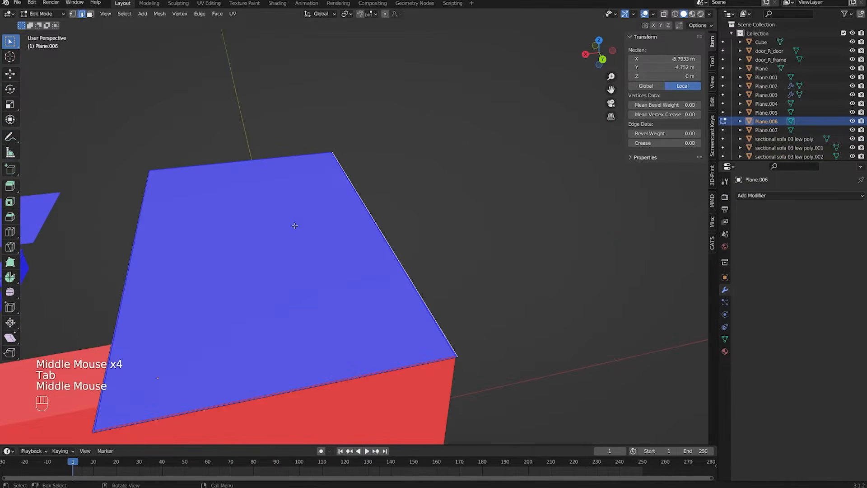
# Step: Select all of the ceiling mesh and flip its normals so the front side faces into the room
pyautogui.click(653, 14)
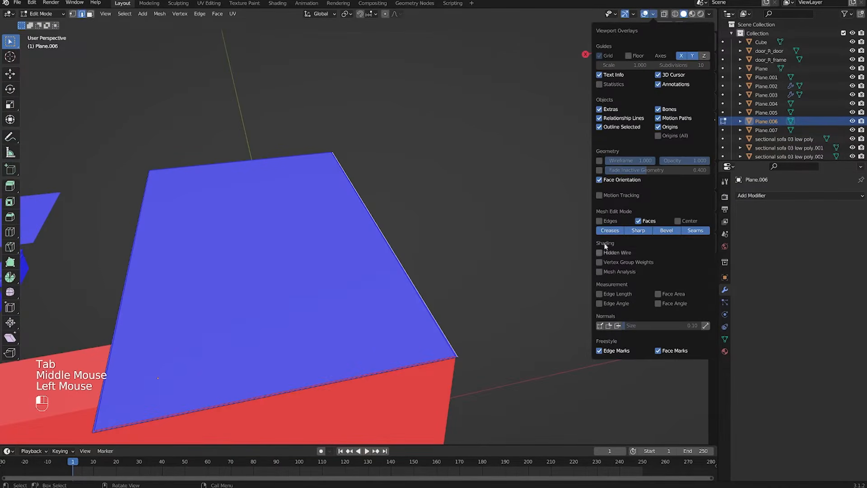
pyautogui.moveTo(364, 202); pyautogui.dragTo(384, 197, button='middle')
pyautogui.keyDown('shift'); pyautogui.moveTo(383, 197); pyautogui.dragTo(414, 134, button='middle'); pyautogui.keyUp('shift')
pyautogui.press('a')
pyautogui.press('a')
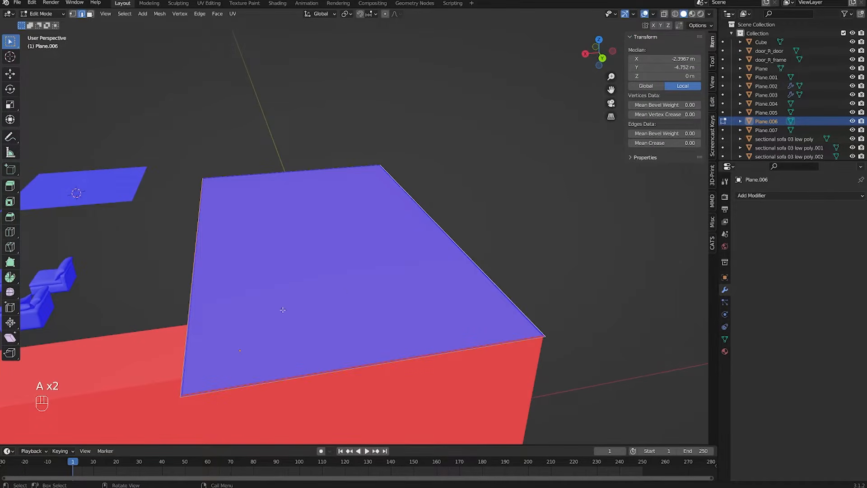
pyautogui.click(159, 13)
pyautogui.moveTo(187, 158)
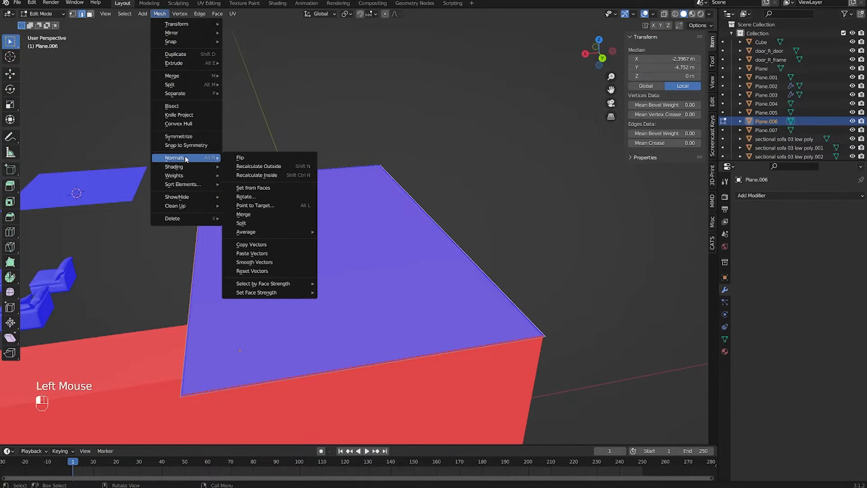
pyautogui.click(230, 159)
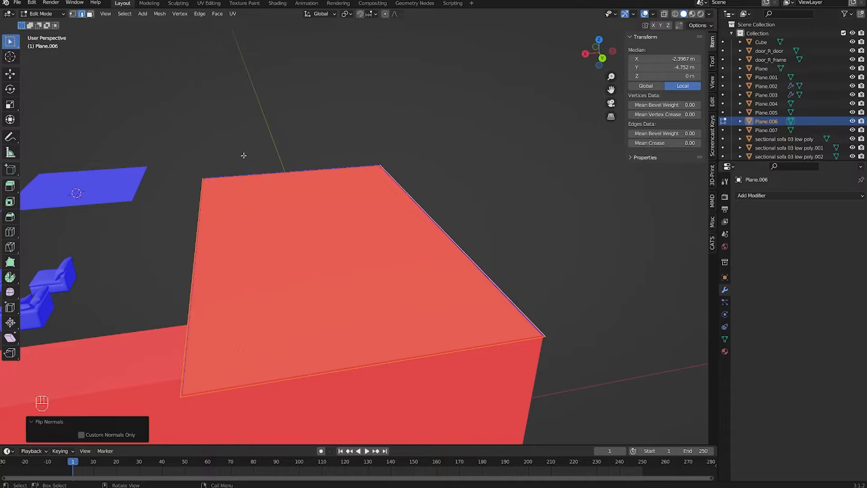
pyautogui.moveTo(257, 171); pyautogui.dragTo(252, 104, button='middle')
# Step: Return to Object Mode, delete the floating plane beside the room and save the file
pyautogui.press('Tab')
pyautogui.click(183, 147)
pyautogui.press('x')
pyautogui.hotkey('ctrl', 's')
# Step: Check the face orientation of the flipped ceiling from inside the room with walk navigation
pyautogui.scroll(-1, 244, 183)
pyautogui.scroll(3, 226, 110)
pyautogui.scroll(-2, 253, 103)
pyautogui.moveTo(253, 104); pyautogui.dragTo(280, 96, button='middle')
pyautogui.scroll(5, 280, 97)
pyautogui.hotkey('shift', '`')
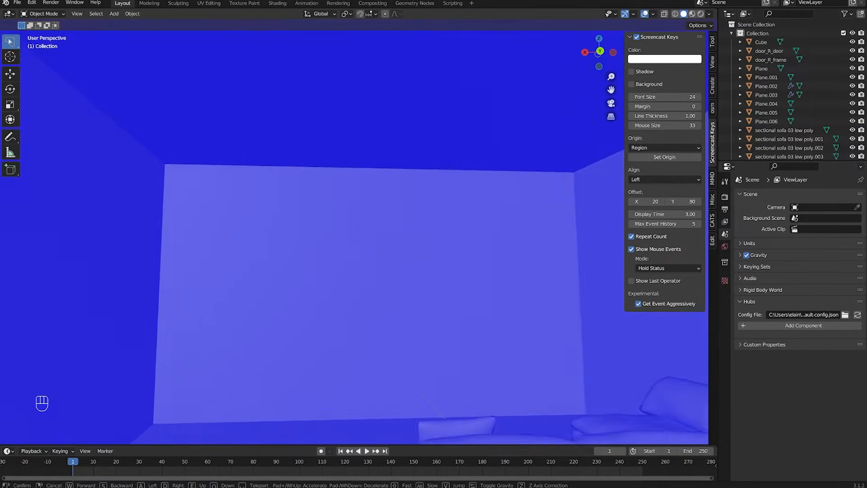
pyautogui.click(399, 216)
pyautogui.scroll(-1, 399, 220)
pyautogui.moveTo(399, 220); pyautogui.dragTo(444, 253, button='middle')
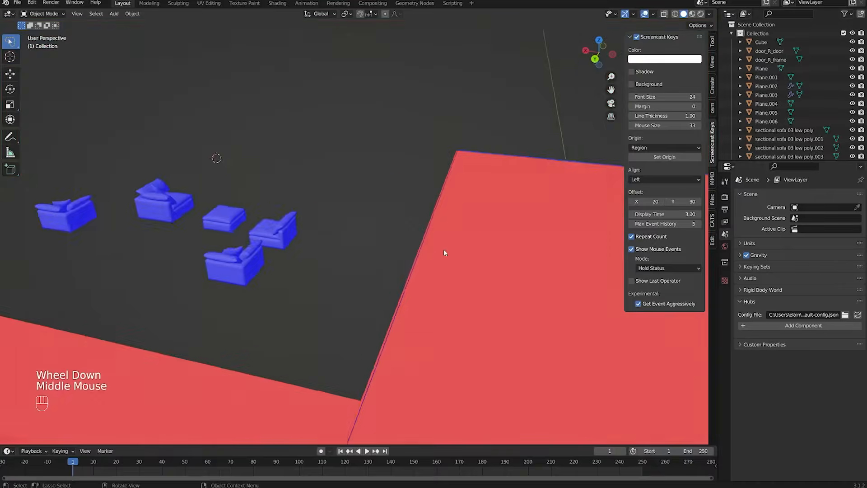
# Step: Turn off the Face Orientation overlay
pyautogui.click(653, 14)
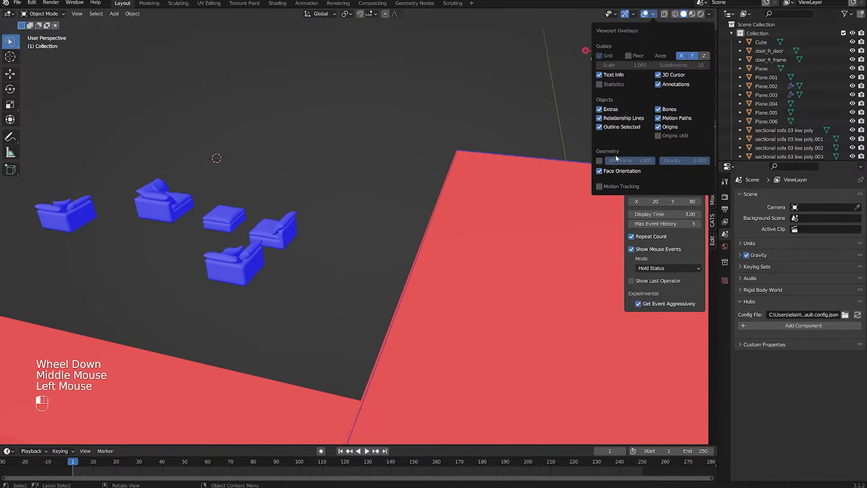
pyautogui.click(599, 171)
pyautogui.scroll(-1, 507, 164)
pyautogui.moveTo(507, 164); pyautogui.dragTo(428, 186, button='middle')
pyautogui.scroll(3, 540, 154)
pyautogui.scroll(1, 451, 171)
pyautogui.scroll(-2, 484, 156)
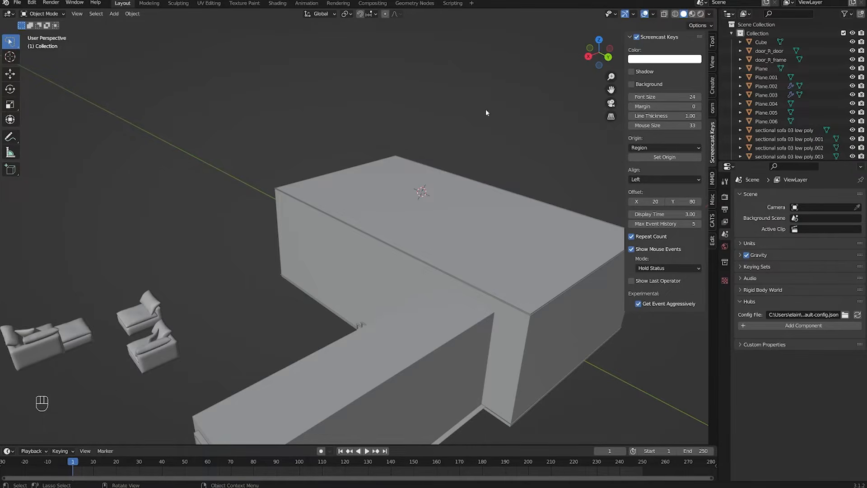
# Step: Enable Backface Culling in the solid viewport shading and view the room from above
pyautogui.click(715, 18)
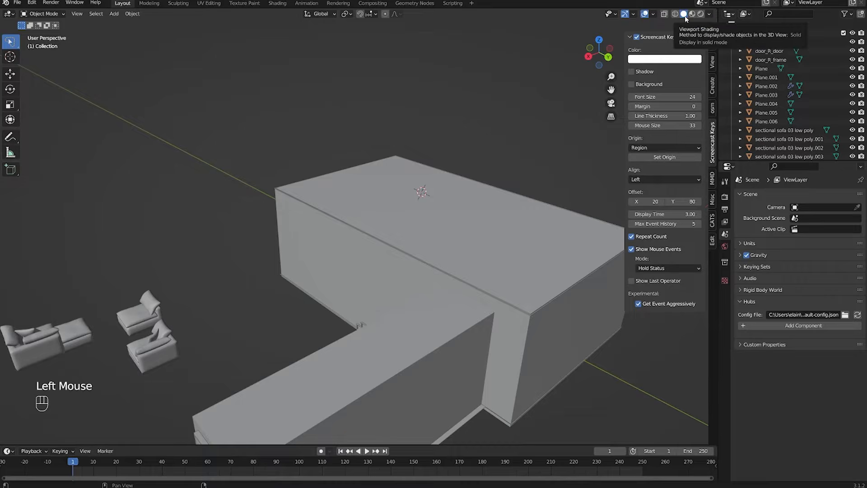
pyautogui.click(709, 14)
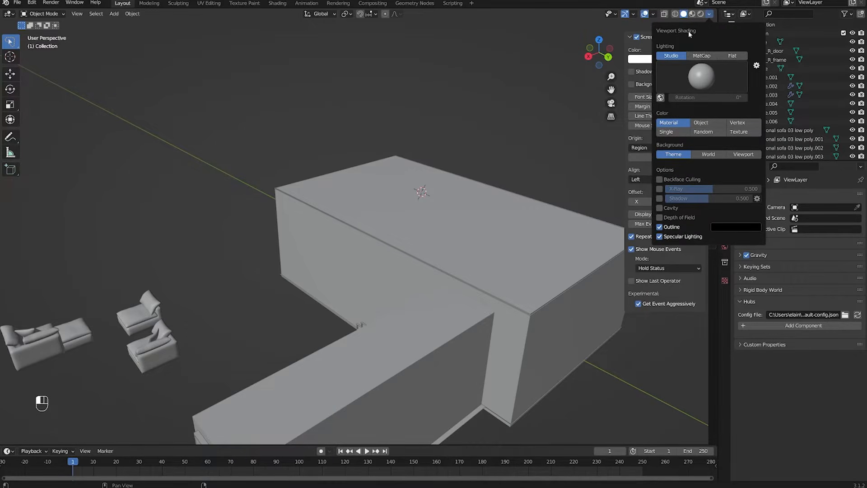
pyautogui.click(711, 16)
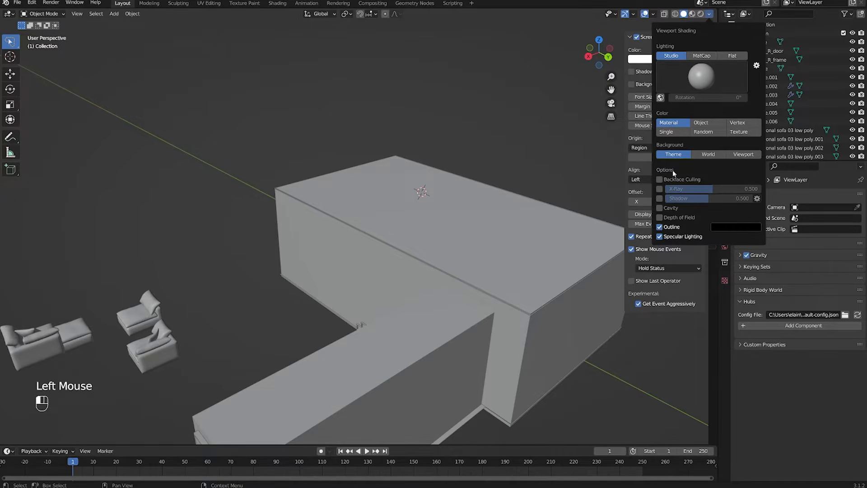
pyautogui.click(659, 179)
pyautogui.moveTo(487, 154)
pyautogui.mouseDown(button='middle')
pyautogui.moveTo(455, 147)
pyautogui.moveTo(411, 167)
pyautogui.moveTo(405, 158)
pyautogui.moveTo(411, 227)
pyautogui.moveTo(350, 235)
pyautogui.mouseUp(button='middle')
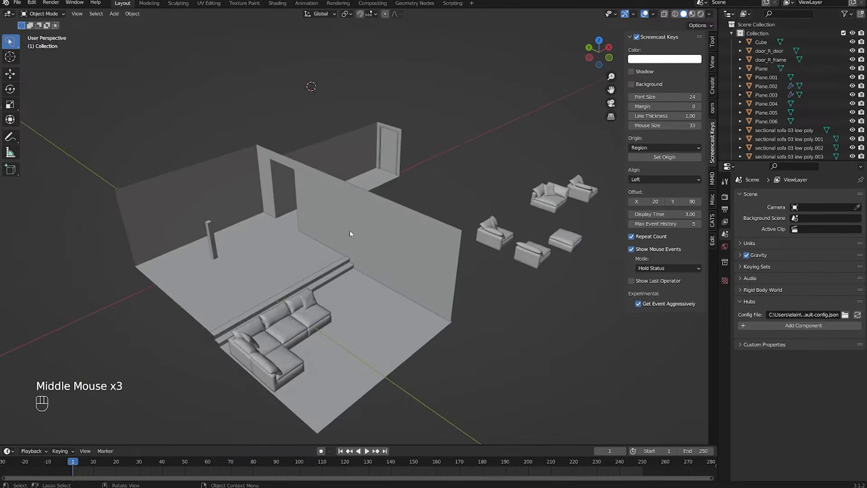
# Step: Examine the room's interior walls, doorway, steps and furniture from outside and inside with backface culling enabled
pyautogui.scroll(3, 350, 234)
pyautogui.scroll(-2, 350, 234)
pyautogui.click(467, 188)
pyautogui.keyDown('shift'); pyautogui.moveTo(467, 188); pyautogui.dragTo(519, 183, button='middle'); pyautogui.keyUp('shift')
pyautogui.scroll(2, 362, 283)
pyautogui.scroll(-3, 362, 282)
pyautogui.moveTo(363, 283); pyautogui.dragTo(336, 234, button='middle')
pyautogui.scroll(-2, 353, 310)
pyautogui.scroll(1, 364, 283)
pyautogui.moveTo(364, 283); pyautogui.dragTo(354, 271, button='middle')
pyautogui.keyDown('shift'); pyautogui.moveTo(354, 271); pyautogui.dragTo(235, 283, button='middle'); pyautogui.keyUp('shift')
pyautogui.scroll(3, 343, 262)
pyautogui.scroll(1, 343, 262)
pyautogui.moveTo(235, 282); pyautogui.dragTo(360, 184, button='middle')
pyautogui.scroll(-2, 298, 253)
pyautogui.scroll(2, 359, 184)
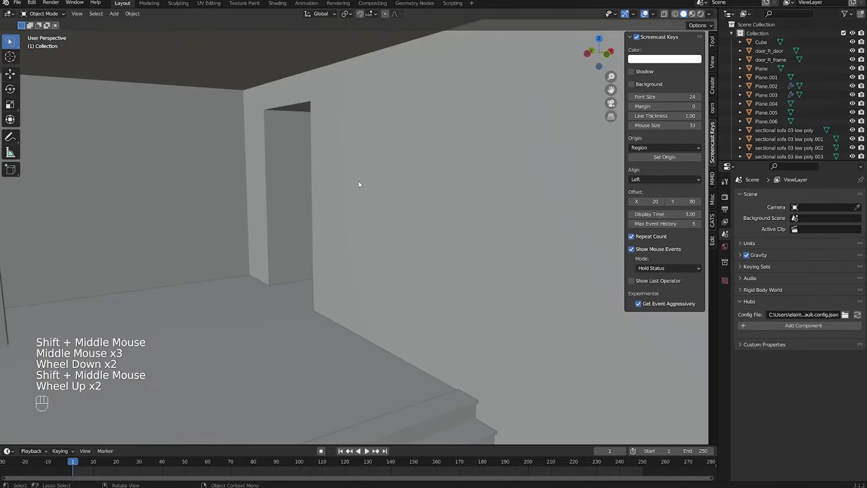
pyautogui.hotkey('shift', '`')
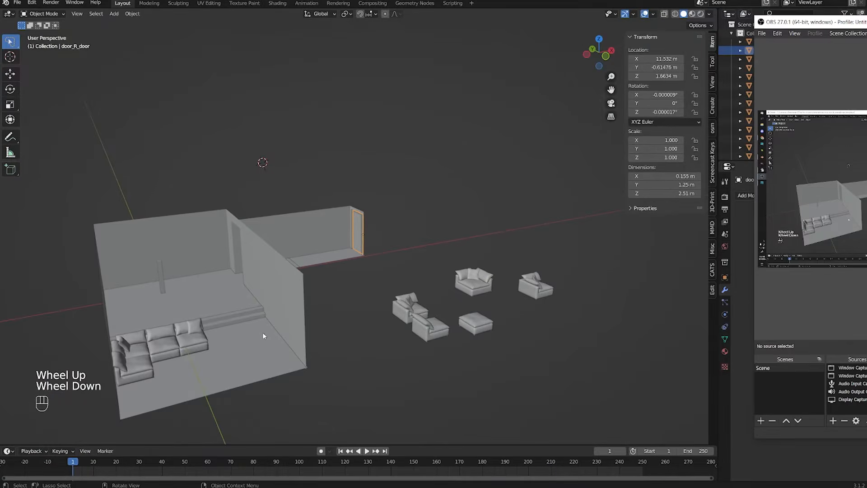
# Step: Select the short hallway steps in front of the door and frame them
pyautogui.moveTo(263, 334); pyautogui.dragTo(414, 354, button='middle')
pyautogui.keyDown('shift'); pyautogui.scroll(2, 367, 332); pyautogui.keyUp('shift')
pyautogui.scroll(3, 367, 332)
pyautogui.scroll(-1, 382, 342)
pyautogui.scroll(3, 382, 342)
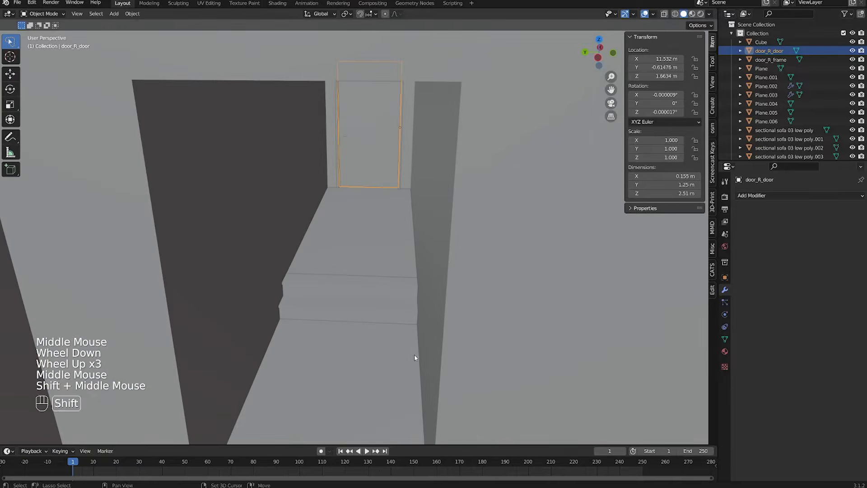
pyautogui.click(406, 316)
pyautogui.press('KP_Decimal')
pyautogui.moveTo(371, 265); pyautogui.dragTo(294, 309, button='middle')
pyautogui.scroll(-2, 188, 276)
pyautogui.scroll(-2, 213, 317)
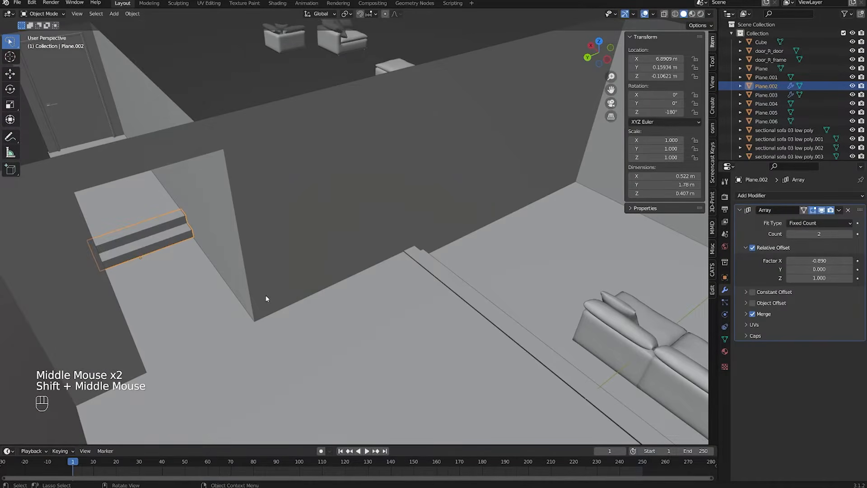
# Step: Enter Edit Mode on the hallway steps in vertex selection mode, close up on the lower step
pyautogui.press('KP_Decimal')
pyautogui.scroll(1, 256, 272)
pyautogui.moveTo(256, 271); pyautogui.dragTo(273, 246, button='middle')
pyautogui.scroll(2, 237, 264)
pyautogui.scroll(-4, 285, 253)
pyautogui.scroll(2, 284, 254)
pyautogui.press('Tab')
pyautogui.scroll(1, 294, 280)
pyautogui.press('1')
pyautogui.click(255, 284)
pyautogui.click(239, 245)
pyautogui.click(239, 245)
pyautogui.keyDown('shift'); pyautogui.click(234, 246); pyautogui.keyUp('shift')
pyautogui.keyDown('shift'); pyautogui.click(270, 248); pyautogui.keyUp('shift')
pyautogui.scroll(2, 248, 246)
pyautogui.click(277, 245)
pyautogui.press('a')
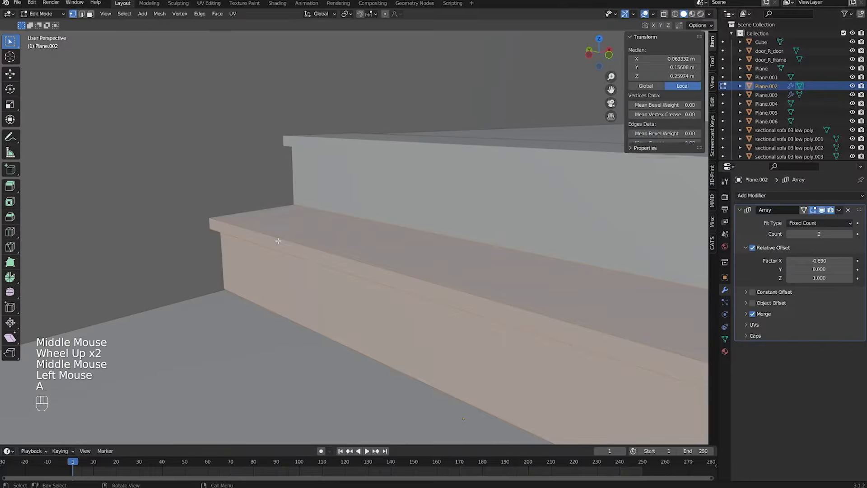
# Step: Select the upper and lower front edges of the lower tread's nosing in edge selection mode
pyautogui.hotkey('shift', 'z')
pyautogui.click(286, 240)
pyautogui.press('2')
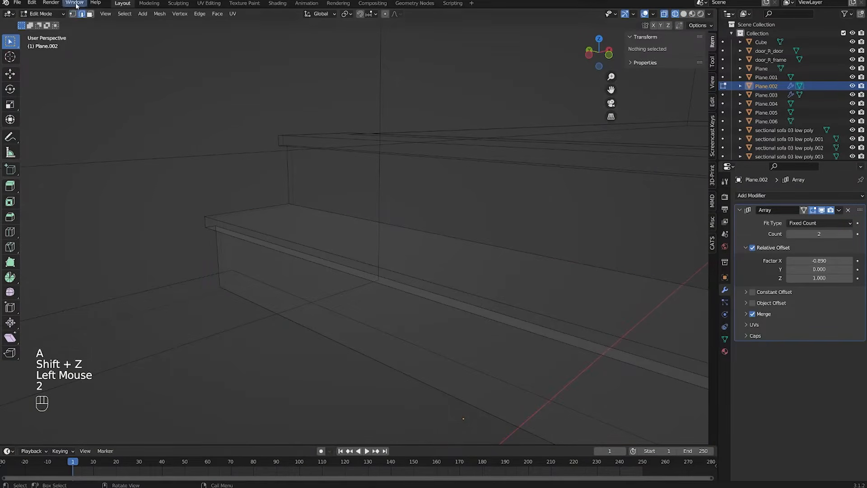
pyautogui.click(229, 219)
pyautogui.click(229, 223)
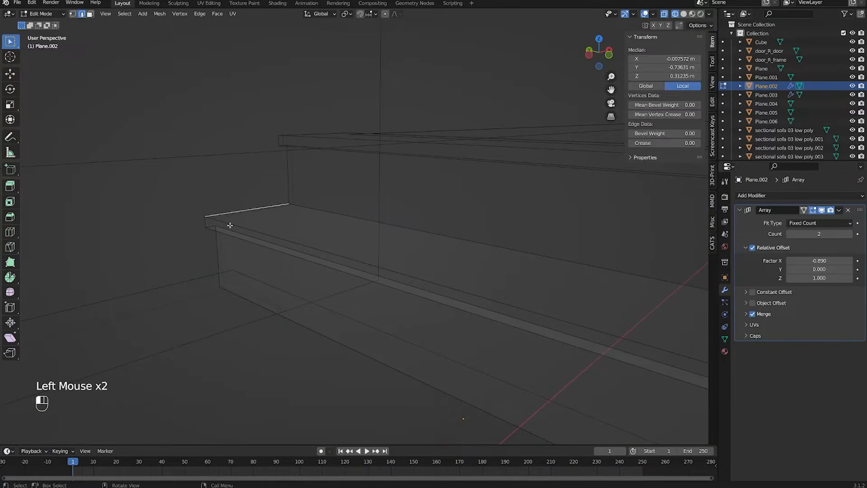
pyautogui.hotkey('shift', 'z')
pyautogui.keyDown('shift'); pyautogui.click(234, 240); pyautogui.keyUp('shift')
pyautogui.keyDown('shift'); pyautogui.moveTo(235, 240); pyautogui.dragTo(238, 260, button='middle'); pyautogui.keyUp('shift')
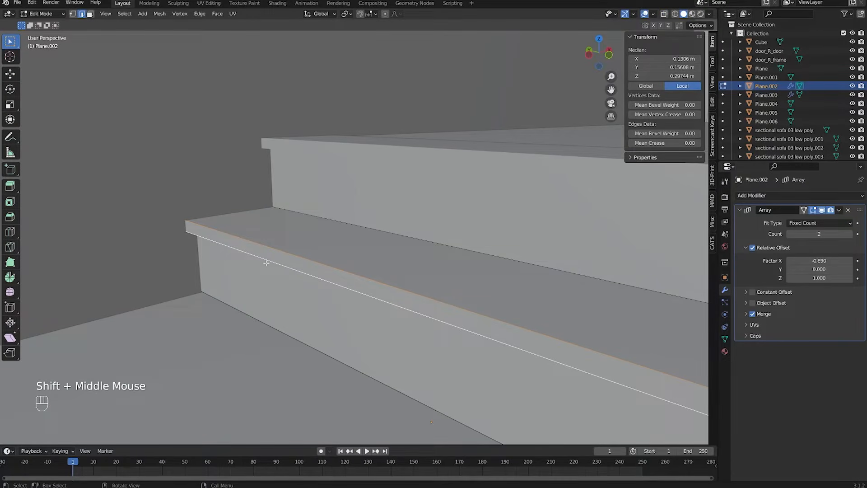
# Step: Bevel the selected nosing edges about 0.009 m wide with 2 segments
pyautogui.hotkey('ctrl', 'b')
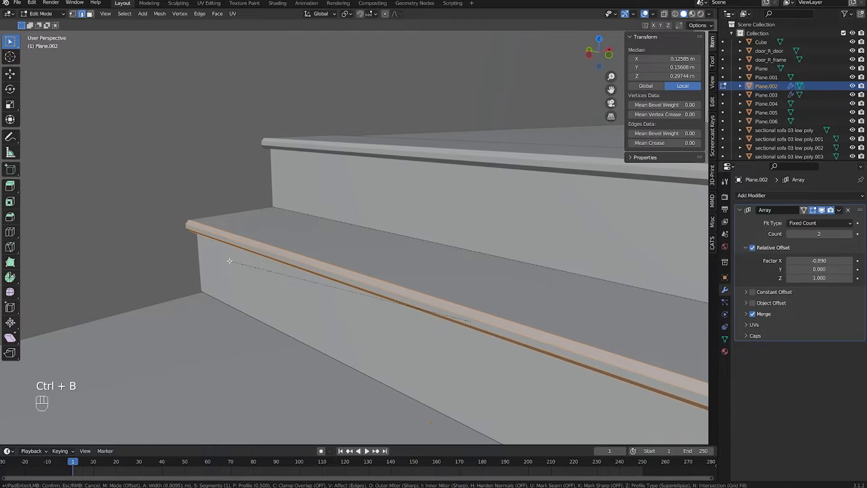
pyautogui.scroll(1, 230, 261)
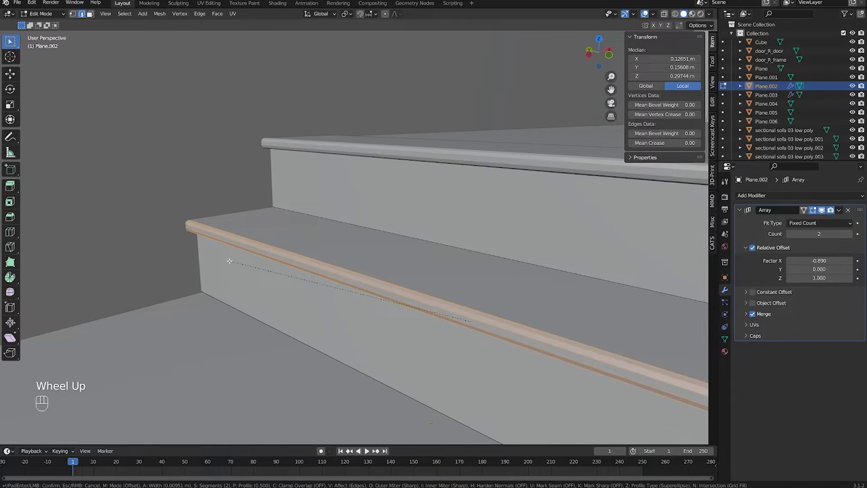
pyautogui.scroll(8, 226, 271)
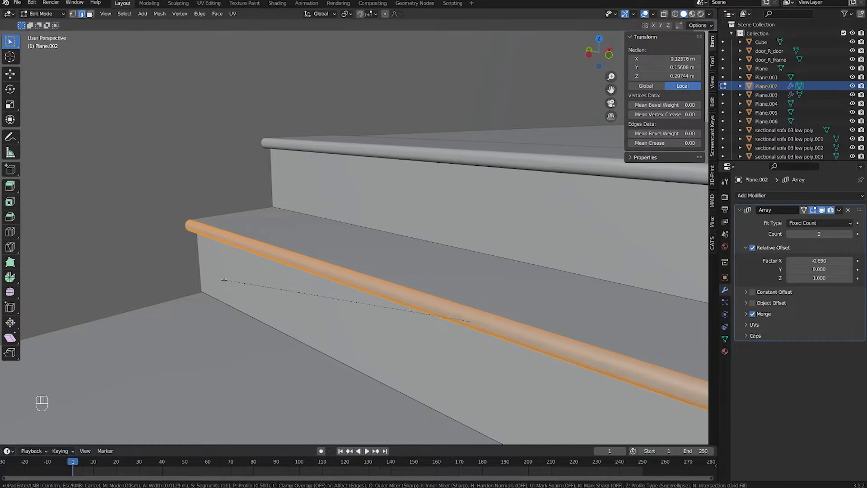
pyautogui.scroll(-8, 223, 279)
pyautogui.scroll(-1, 225, 279)
pyautogui.scroll(1, 225, 280)
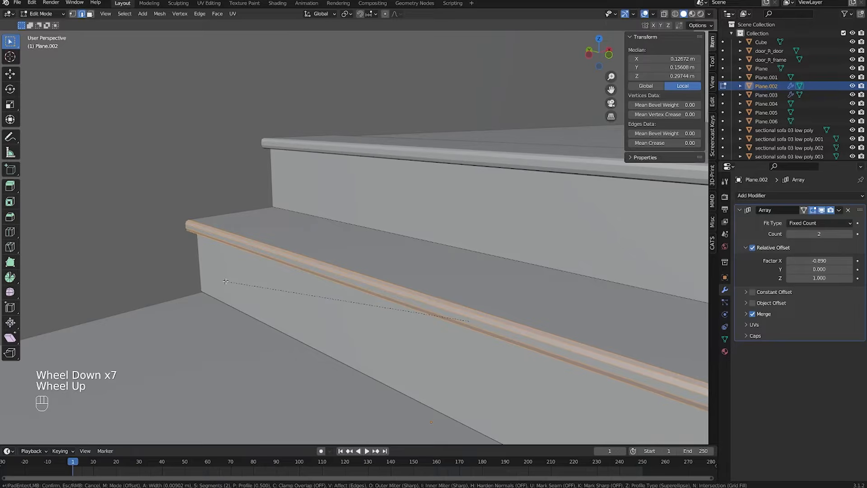
pyautogui.click(226, 281)
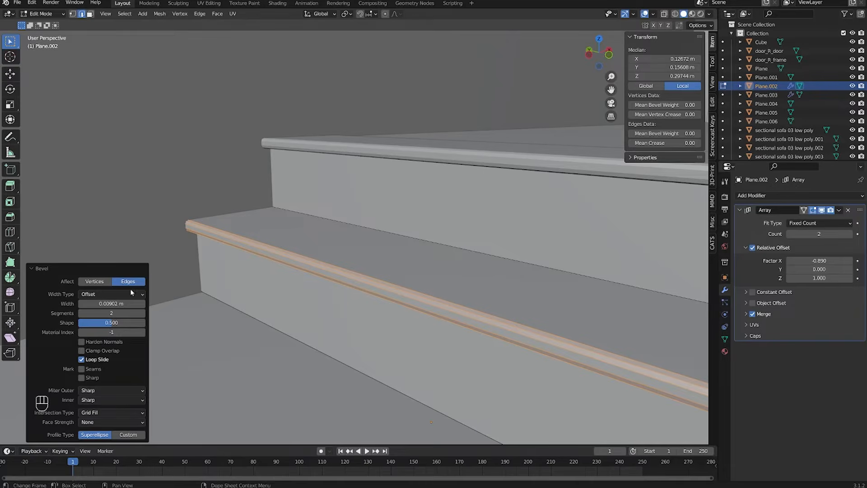
# Step: Vary the bevel's profile shape and set it back to 0.5
pyautogui.moveTo(112, 322); pyautogui.dragTo(105, 322)
pyautogui.doubleClick(105, 323)
pyautogui.write('0.5')
pyautogui.press('Return')
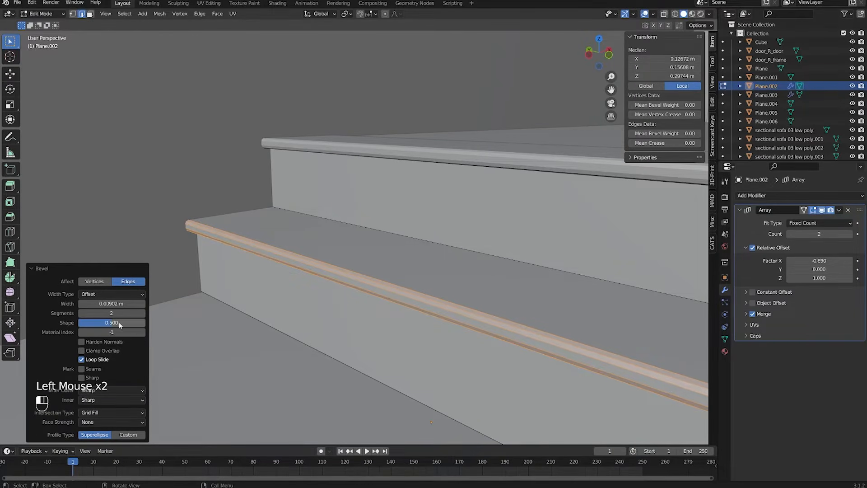
# Step: Leave the hallway steps, enter Edit Mode on the wide room steps and select the two front nosing edges
pyautogui.press('Tab')
pyautogui.scroll(-2, 327, 307)
pyautogui.moveTo(328, 308); pyautogui.dragTo(340, 274, button='middle')
pyautogui.scroll(-3, 477, 348)
pyautogui.scroll(2, 302, 305)
pyautogui.click(341, 274)
pyautogui.press('Tab')
pyautogui.press('2')
pyautogui.doubleClick(341, 264)
pyautogui.keyDown('shift'); pyautogui.click(343, 261); pyautogui.keyUp('shift')
pyautogui.press('KP_Decimal')
# Step: Bevel the wide steps' nosing edges about 0.007 m with 2 segments, return to Object Mode and save the file
pyautogui.scroll(2, 471, 278)
pyautogui.keyDown('shift'); pyautogui.moveTo(472, 278); pyautogui.dragTo(379, 303, button='middle'); pyautogui.keyUp('shift')
pyautogui.scroll(2, 344, 311)
pyautogui.keyDown('shift'); pyautogui.scroll(-1, 379, 303); pyautogui.keyUp('shift')
pyautogui.scroll(3, 380, 303)
pyautogui.moveTo(379, 304); pyautogui.dragTo(395, 312, button='middle')
pyautogui.hotkey('ctrl', 'b')
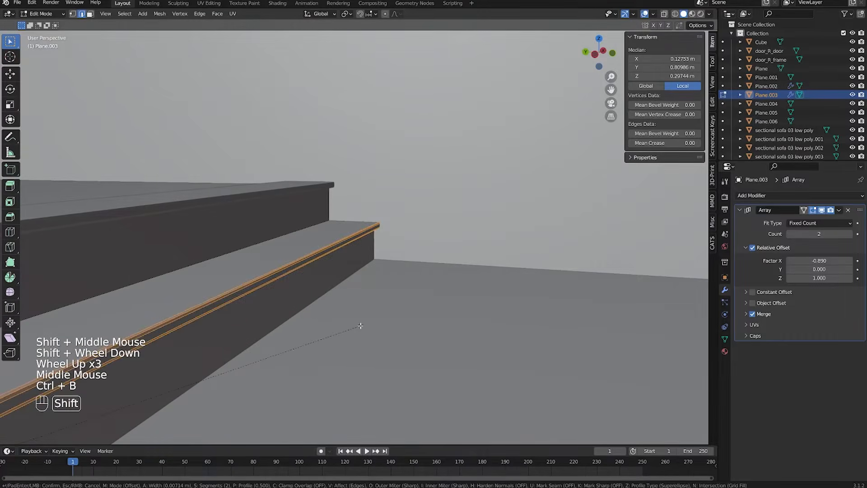
pyautogui.keyDown('shift'); pyautogui.click(344, 329); pyautogui.keyUp('shift')
pyautogui.press('Tab')
# Step: Select the hallway steps again and apply Shade Smooth to them
pyautogui.moveTo(345, 330); pyautogui.dragTo(281, 305, button='middle')
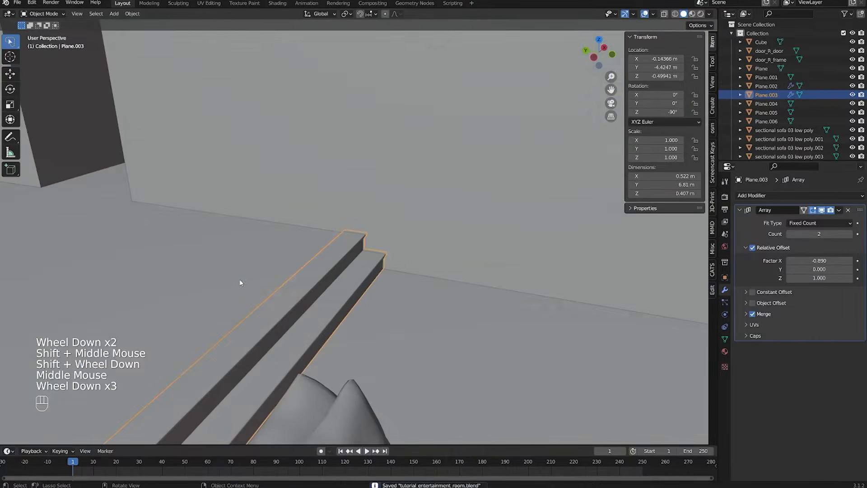
pyautogui.keyDown('shift'); pyautogui.moveTo(239, 282); pyautogui.dragTo(192, 283, button='middle'); pyautogui.keyUp('shift')
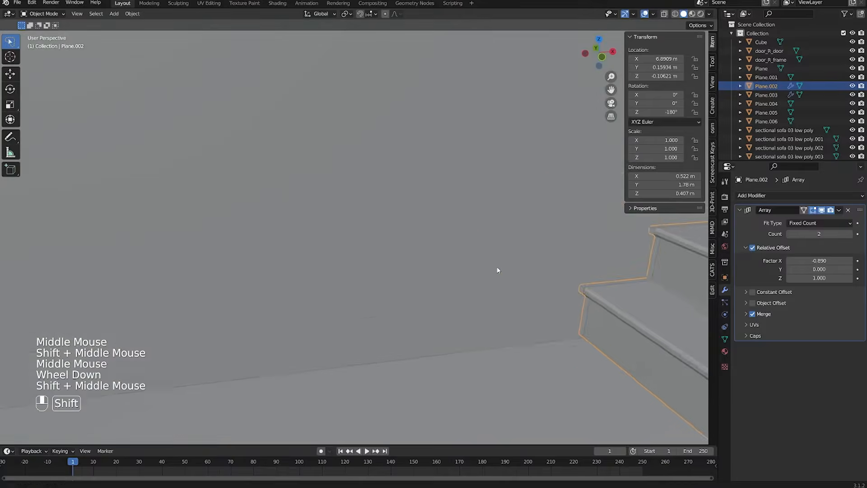
pyautogui.keyDown('shift'); pyautogui.moveTo(500, 269); pyautogui.dragTo(361, 265, button='middle'); pyautogui.keyUp('shift')
pyautogui.scroll(1, 469, 315)
pyautogui.scroll(1, 469, 314)
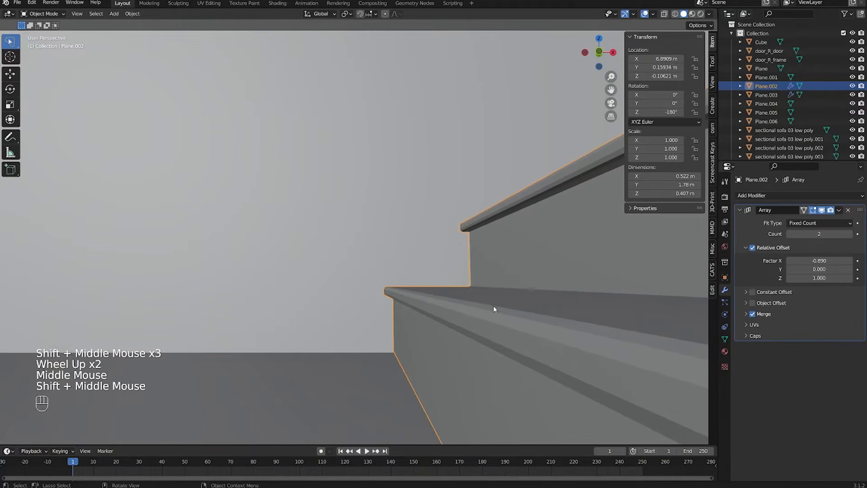
pyautogui.moveTo(478, 310); pyautogui.dragTo(484, 291, button='middle')
pyautogui.rightClick(485, 291)
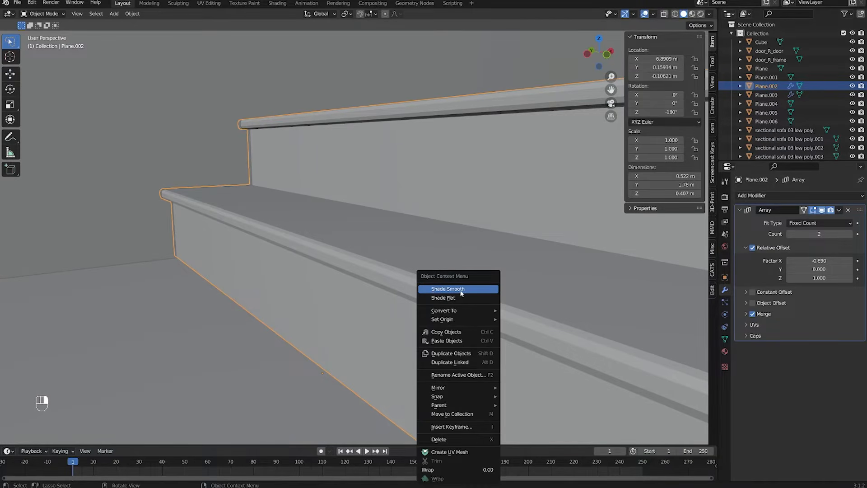
pyautogui.click(461, 290)
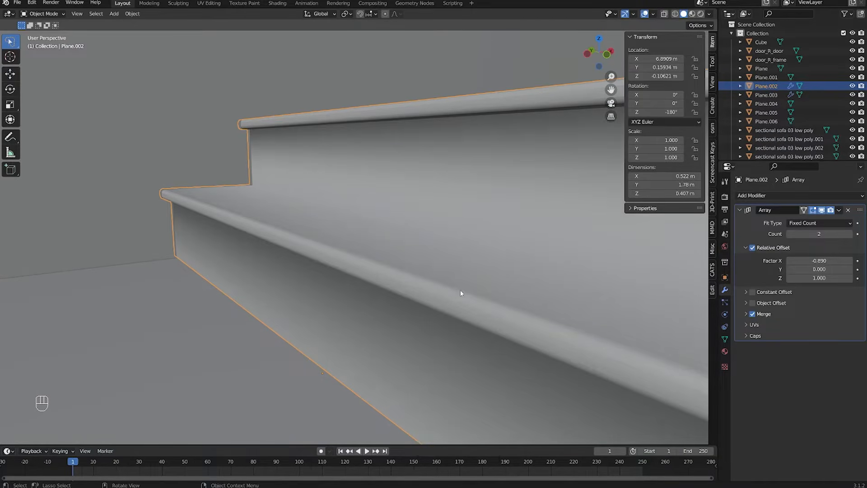
# Step: Enable Auto Smooth for the hallway steps' normals and set its angle to 45°
pyautogui.click(724, 339)
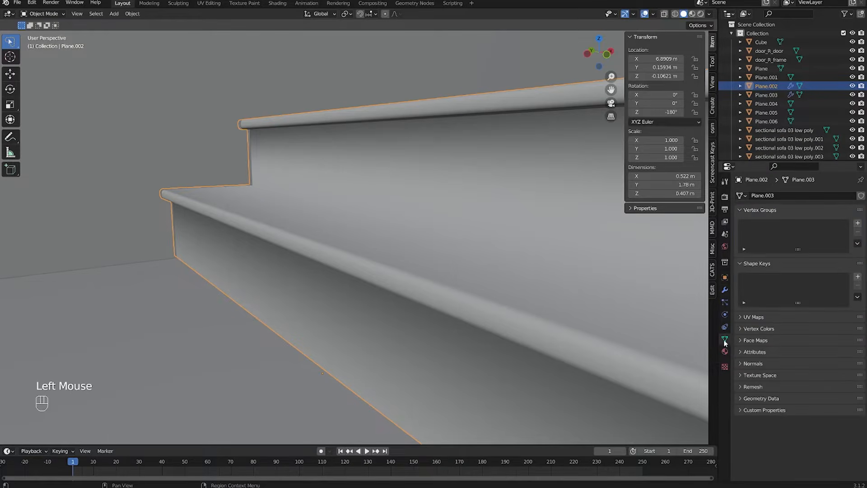
pyautogui.click(753, 363)
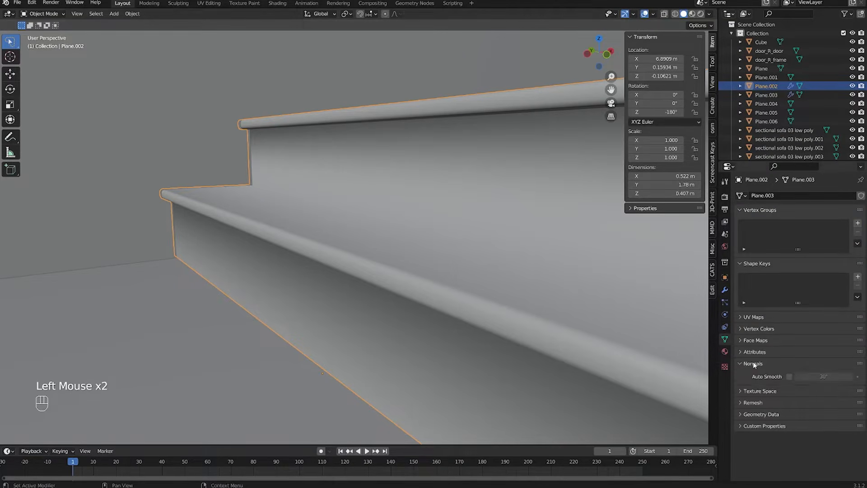
pyautogui.click(790, 377)
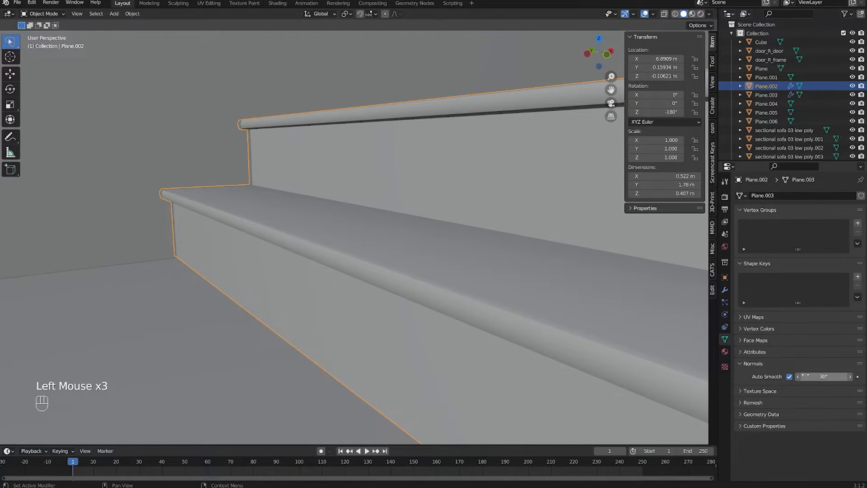
pyautogui.click(824, 377)
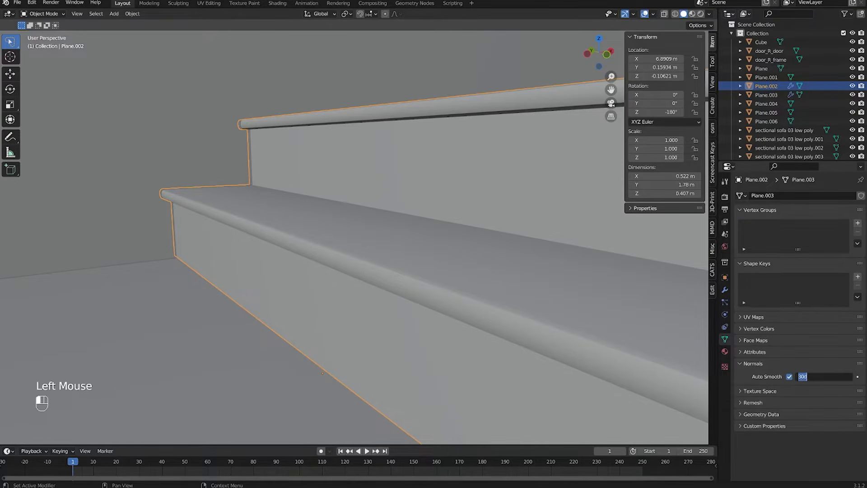
pyautogui.press('Return')
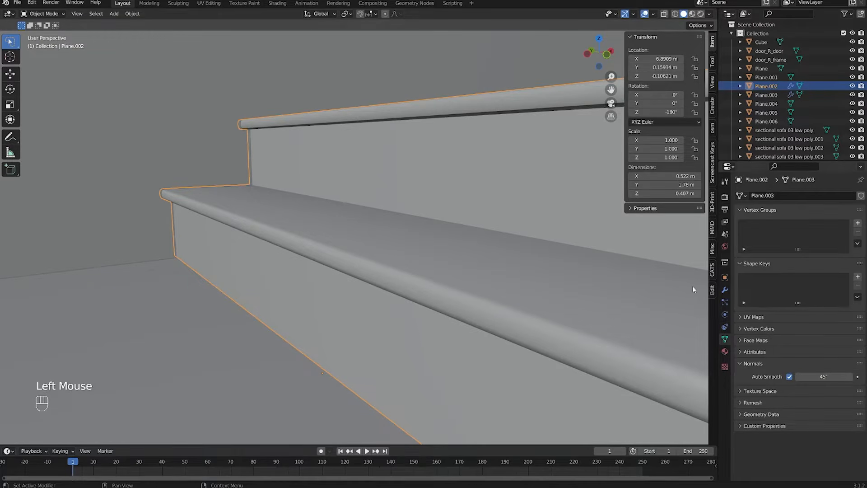
# Step: Inspect the smoothed nosing and the ends of the hallway steps from several angles
pyautogui.scroll(-2, 466, 257)
pyautogui.moveTo(466, 257); pyautogui.dragTo(400, 236, button='middle')
pyautogui.scroll(-2, 399, 235)
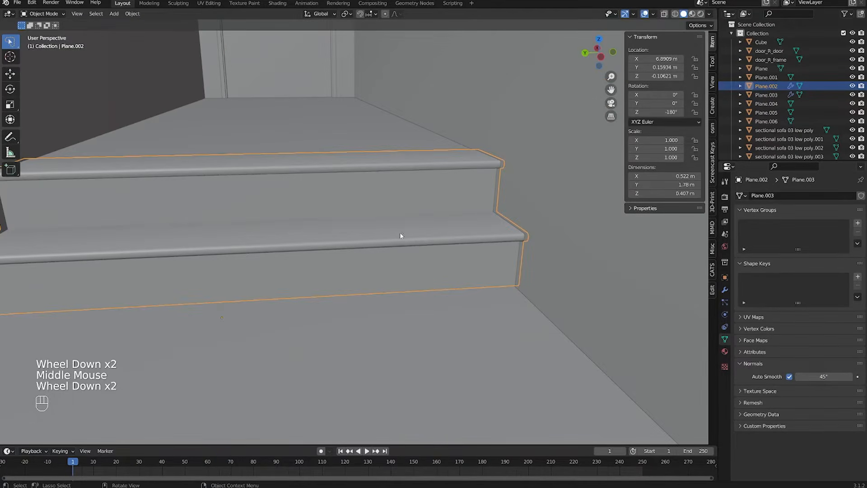
pyautogui.scroll(2, 426, 266)
pyautogui.moveTo(427, 266); pyautogui.dragTo(474, 267, button='middle')
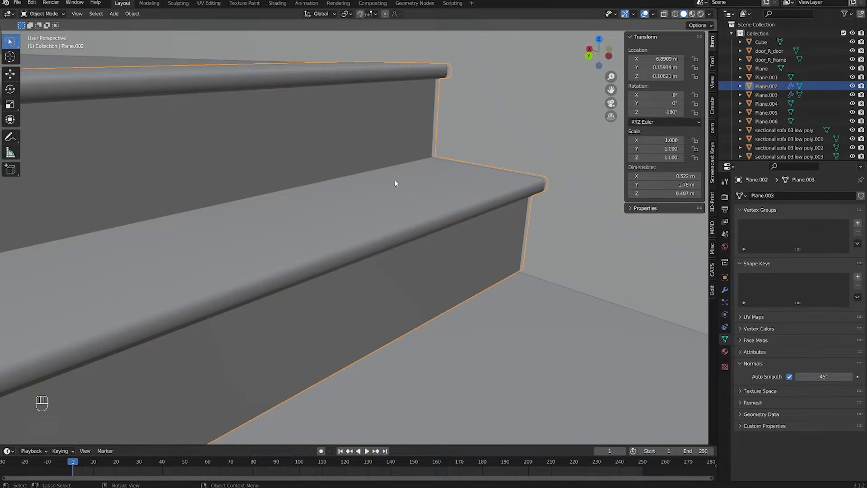
pyautogui.moveTo(267, 200); pyautogui.dragTo(445, 159, button='middle')
pyautogui.scroll(2, 311, 178)
pyautogui.keyDown('shift'); pyautogui.moveTo(360, 240); pyautogui.dragTo(351, 189, button='middle'); pyautogui.keyUp('shift')
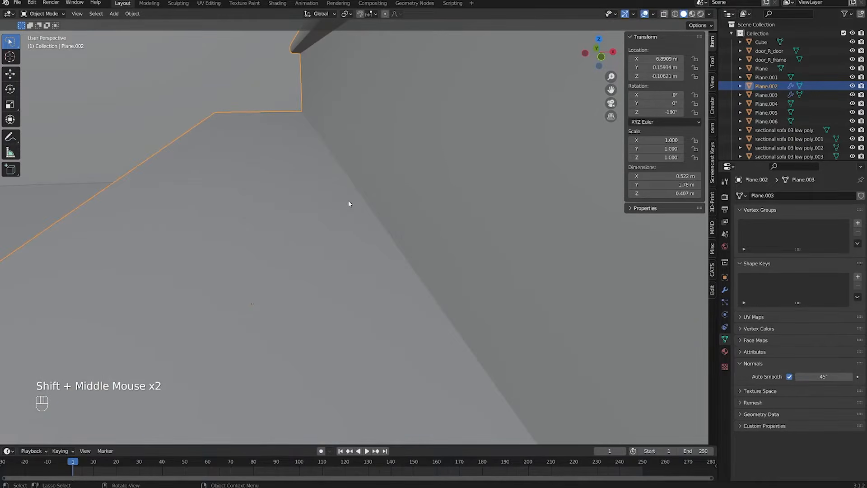
pyautogui.scroll(-2, 423, 278)
pyautogui.moveTo(423, 277); pyautogui.dragTo(522, 290, button='middle')
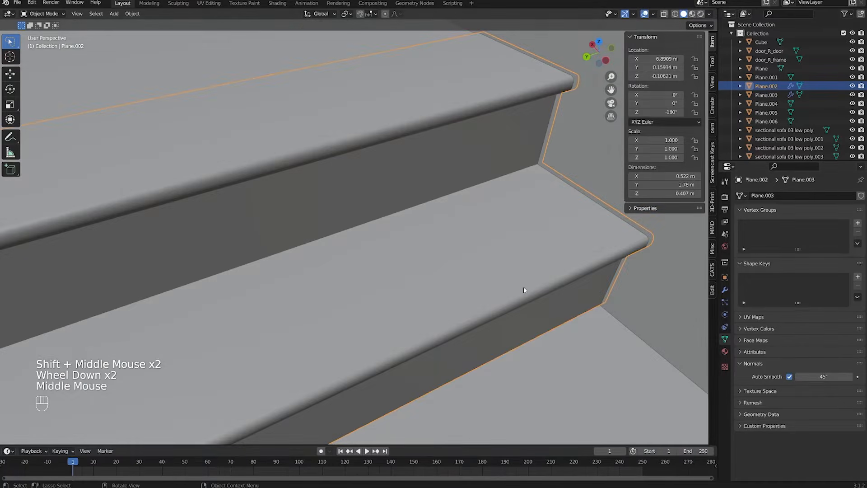
# Step: Apply Shade Smooth to the wide room steps and enable Auto Smooth at 45°
pyautogui.scroll(-2, 315, 269)
pyautogui.moveTo(316, 269); pyautogui.dragTo(376, 232, button='middle')
pyautogui.scroll(2, 375, 290)
pyautogui.scroll(-4, 397, 249)
pyautogui.scroll(5, 400, 252)
pyautogui.scroll(-4, 469, 284)
pyautogui.keyDown('shift'); pyautogui.moveTo(470, 284); pyautogui.dragTo(375, 255, button='middle'); pyautogui.keyUp('shift')
pyautogui.scroll(-2, 345, 258)
pyautogui.scroll(1, 375, 255)
pyautogui.moveTo(375, 255); pyautogui.dragTo(362, 238, button='middle')
pyautogui.scroll(2, 361, 238)
pyautogui.click(306, 213)
pyautogui.rightClick(307, 213)
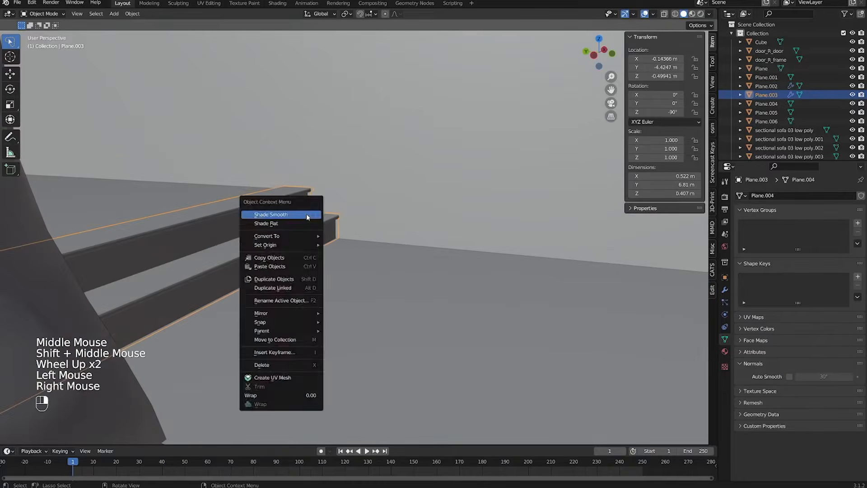
pyautogui.scroll(1, 310, 217)
pyautogui.click(818, 376)
pyautogui.moveTo(818, 376); pyautogui.dragTo(831, 376)
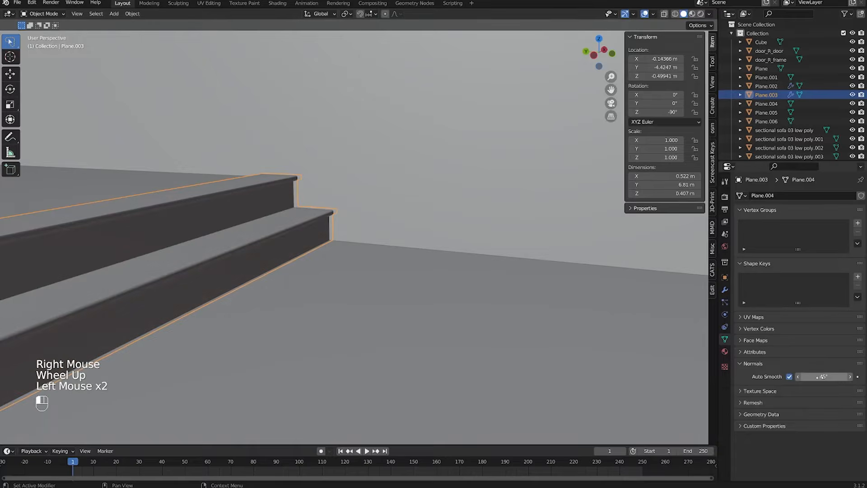
# Step: Select the two-step stairs in the hallway and apply their Array modifier
pyautogui.keyDown('shift'); pyautogui.moveTo(310, 215); pyautogui.dragTo(384, 219, button='middle'); pyautogui.keyUp('shift')
pyautogui.scroll(1, 384, 220)
pyautogui.hotkey('shift', '`')
pyautogui.press('w')
pyautogui.click(553, 261)
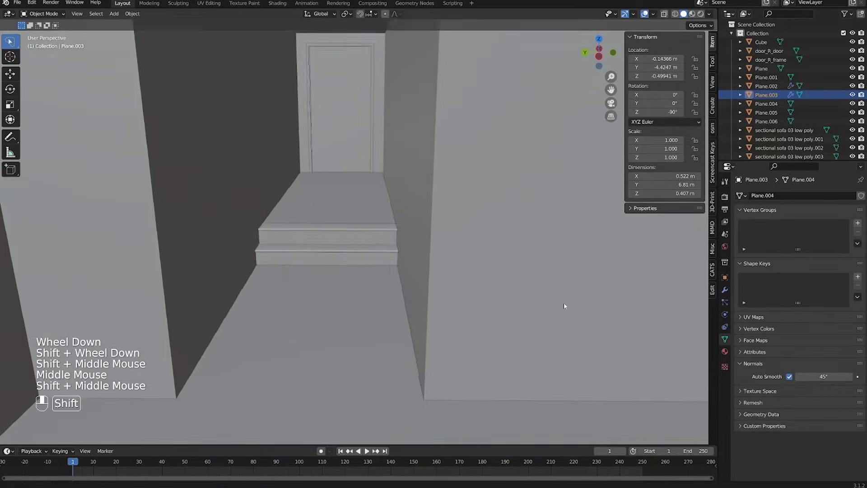
pyautogui.click(348, 253)
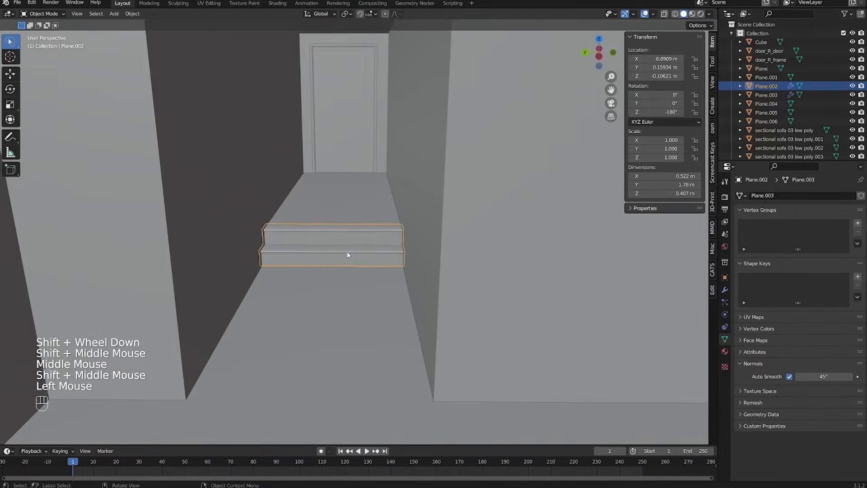
pyautogui.press('KP_Decimal')
pyautogui.scroll(1, 368, 257)
pyautogui.moveTo(368, 258); pyautogui.dragTo(356, 271, button='middle')
pyautogui.moveTo(357, 271)
pyautogui.keyDown('shift'); pyautogui.mouseDown(button='middle')
pyautogui.moveTo(348, 282)
pyautogui.moveTo(356, 285)
pyautogui.mouseUp(button='middle'); pyautogui.keyUp('shift')
pyautogui.click(725, 289)
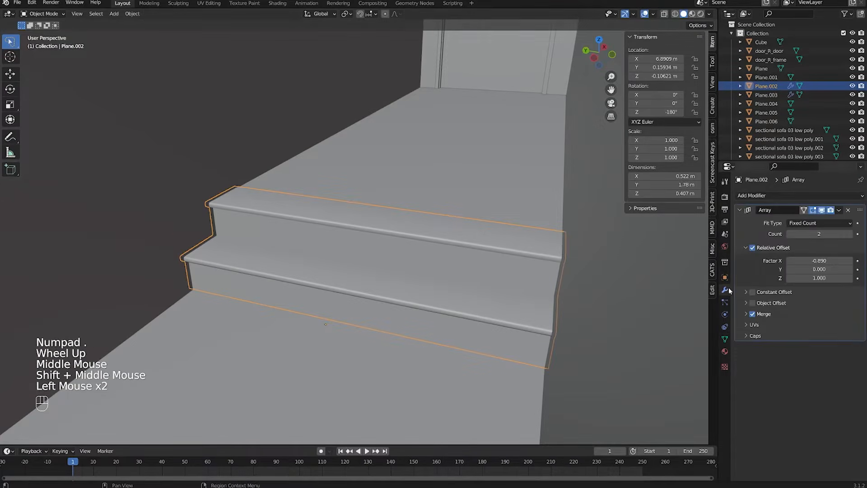
pyautogui.moveTo(686, 319); pyautogui.dragTo(496, 270, button='middle')
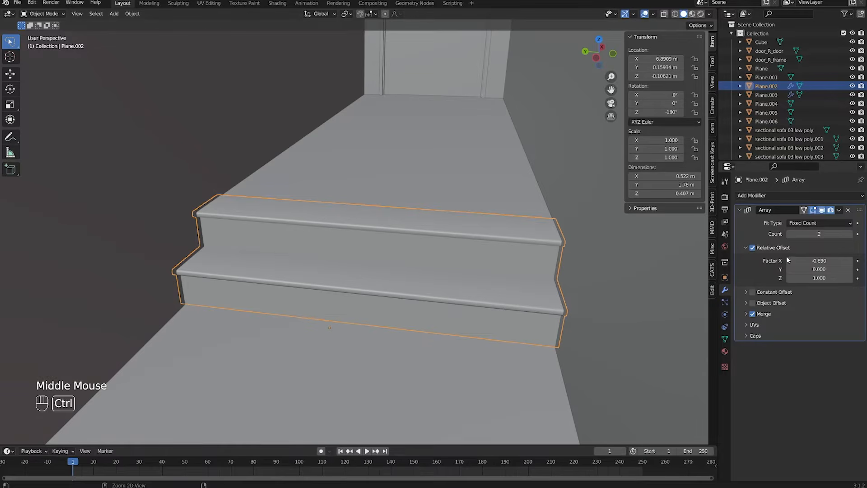
pyautogui.click(839, 210)
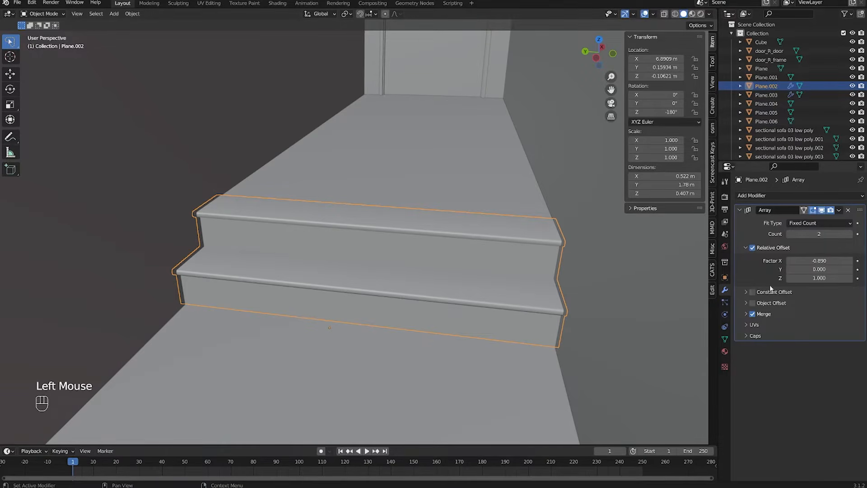
pyautogui.hotkey('ctrl', 'a')
# Step: Apply the Array modifier on the wide room steps as well
pyautogui.moveTo(511, 255); pyautogui.dragTo(551, 251, button='middle')
pyautogui.scroll(-1, 633, 251)
pyautogui.scroll(-1, 632, 251)
pyautogui.keyDown('shift'); pyautogui.moveTo(551, 251); pyautogui.dragTo(472, 250, button='middle'); pyautogui.keyUp('shift')
pyautogui.click(472, 250)
pyautogui.hotkey('ctrl', 'a')
# Step: Extrude the back edge of the upper hallway step a short distance in Edit Mode, then return to Object Mode
pyautogui.keyDown('shift'); pyautogui.moveTo(517, 233); pyautogui.dragTo(383, 325, button='middle'); pyautogui.keyUp('shift')
pyautogui.scroll(2, 337, 299)
pyautogui.keyDown('shift'); pyautogui.moveTo(384, 325); pyautogui.dragTo(393, 299, button='middle'); pyautogui.keyUp('shift')
pyautogui.scroll(3, 430, 354)
pyautogui.click(372, 265)
pyautogui.press('Tab')
pyautogui.press('2')
pyautogui.click(261, 234)
pyautogui.keyDown('shift'); pyautogui.moveTo(262, 234); pyautogui.dragTo(399, 253, button='right'); pyautogui.keyUp('shift')
pyautogui.keyDown('shift'); pyautogui.moveTo(316, 228); pyautogui.dragTo(333, 216, button='middle'); pyautogui.keyUp('shift')
pyautogui.scroll(3, 325, 221)
pyautogui.keyDown('shift'); pyautogui.moveTo(333, 216); pyautogui.dragTo(319, 200, button='middle'); pyautogui.keyUp('shift')
pyautogui.press('e')
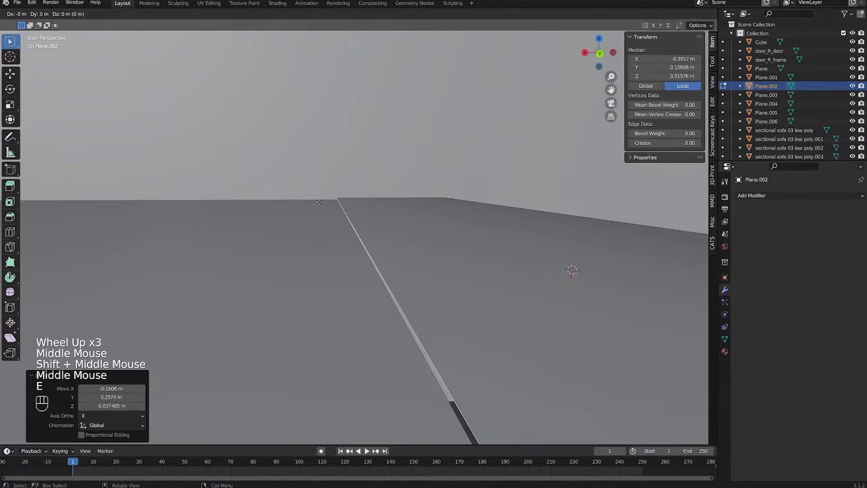
pyautogui.click(321, 210)
pyautogui.scroll(-2, 332, 223)
pyautogui.moveTo(333, 223); pyautogui.dragTo(489, 277, button='middle')
pyautogui.press('Tab')
# Step: Move the back edge of the upper wide room step about 0.009 m along Y in top view
pyautogui.scroll(-3, 492, 265)
pyautogui.click(524, 281)
pyautogui.scroll(4, 490, 276)
pyautogui.scroll(-1, 408, 315)
pyautogui.scroll(1, 409, 315)
pyautogui.moveTo(393, 313); pyautogui.dragTo(317, 289, button='middle')
pyautogui.scroll(-4, 381, 283)
pyautogui.moveTo(316, 289); pyautogui.dragTo(253, 311, button='middle')
pyautogui.keyDown('shift'); pyautogui.moveTo(253, 311); pyautogui.dragTo(256, 240, button='middle'); pyautogui.keyUp('shift')
pyautogui.scroll(-1, 256, 240)
pyautogui.click(379, 269)
pyautogui.press('Tab')
pyautogui.press('2')
pyautogui.click(386, 283)
pyautogui.scroll(3, 386, 283)
pyautogui.moveTo(386, 284); pyautogui.dragTo(420, 377, button='middle')
pyautogui.press('KP_7')
pyautogui.hotkey('shift', 'z')
pyautogui.scroll(2, 367, 315)
pyautogui.press('g')
pyautogui.press('y')
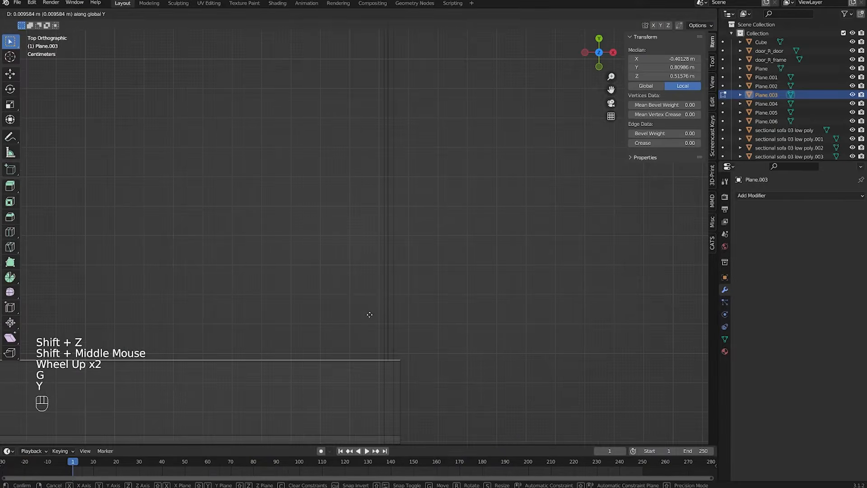
pyautogui.keyDown('shift'); pyautogui.click(370, 316); pyautogui.keyUp('shift')
# Step: Extrude the upper wide step's back edge about 0.019 m downward along Z and leave Edit Mode
pyautogui.scroll(-1, 370, 317)
pyautogui.moveTo(370, 316); pyautogui.dragTo(513, 304, button='middle')
pyautogui.hotkey('shift', 'z')
pyautogui.keyDown('shift'); pyautogui.moveTo(453, 289); pyautogui.dragTo(338, 352, button='middle'); pyautogui.keyUp('shift')
pyautogui.keyDown('shift'); pyautogui.scroll(1, 348, 307); pyautogui.keyUp('shift')
pyautogui.moveTo(402, 259)
pyautogui.keyDown('shift'); pyautogui.mouseDown(button='middle')
pyautogui.moveTo(354, 232)
pyautogui.moveTo(362, 206)
pyautogui.mouseUp(button='middle'); pyautogui.keyUp('shift')
pyautogui.press('e')
pyautogui.press('z')
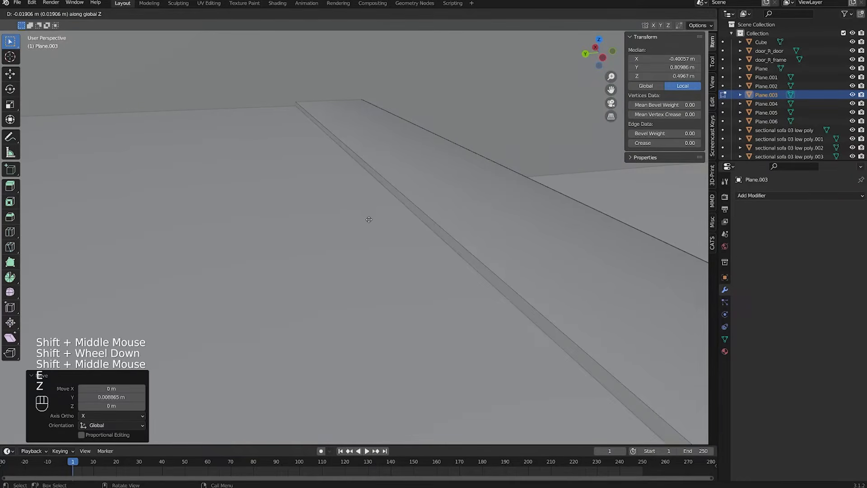
pyautogui.click(368, 219)
pyautogui.press('Tab')
# Step: Save the file and check the end profile of the wide room steps
pyautogui.scroll(-2, 370, 224)
pyautogui.hotkey('ctrl', 's')
pyautogui.scroll(-2, 381, 228)
pyautogui.scroll(1, 381, 227)
pyautogui.moveTo(381, 228); pyautogui.dragTo(374, 266, button='middle')
pyautogui.scroll(2, 374, 266)
pyautogui.keyDown('shift'); pyautogui.moveTo(375, 267); pyautogui.dragTo(377, 296, button='middle'); pyautogui.keyUp('shift')
pyautogui.scroll(3, 376, 296)
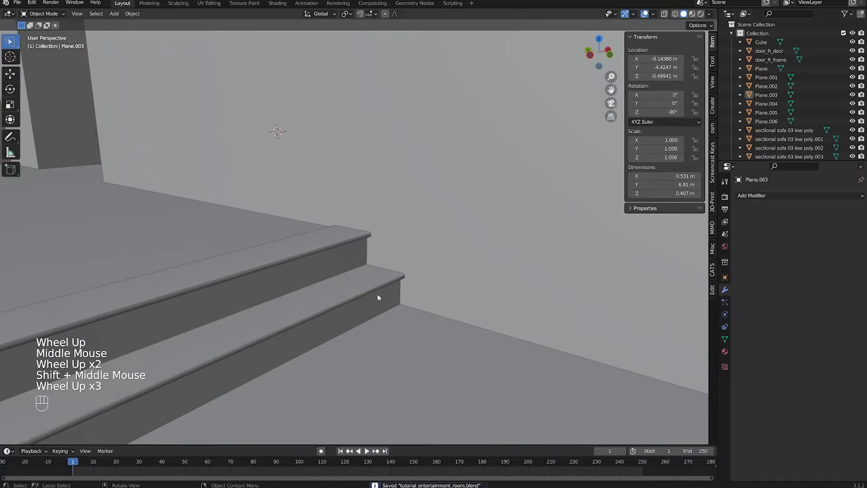
pyautogui.scroll(-3, 361, 306)
# Step: Delete the five spare sofa pieces standing outside the room and save the file
pyautogui.click(185, 264)
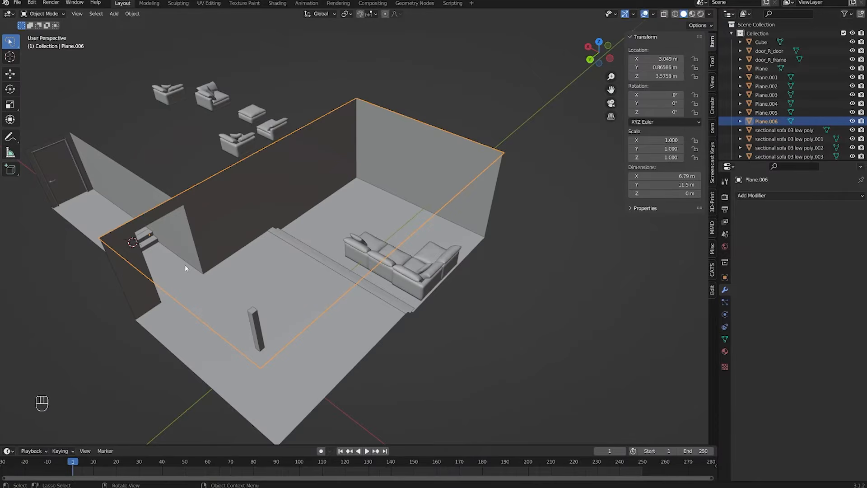
pyautogui.scroll(-2, 199, 233)
pyautogui.moveTo(208, 234); pyautogui.dragTo(218, 251, button='middle')
pyautogui.scroll(-1, 218, 251)
pyautogui.keyDown('shift'); pyautogui.moveTo(218, 251); pyautogui.dragTo(229, 291, button='middle'); pyautogui.keyUp('shift')
pyautogui.moveTo(343, 213); pyautogui.dragTo(180, 181)
pyautogui.moveTo(257, 181)
pyautogui.keyDown('shift'); pyautogui.mouseDown(button='middle')
pyautogui.moveTo(271, 190)
pyautogui.moveTo(275, 226)
pyautogui.mouseUp(button='middle'); pyautogui.keyUp('shift')
pyautogui.scroll(2, 275, 226)
pyautogui.press('x')
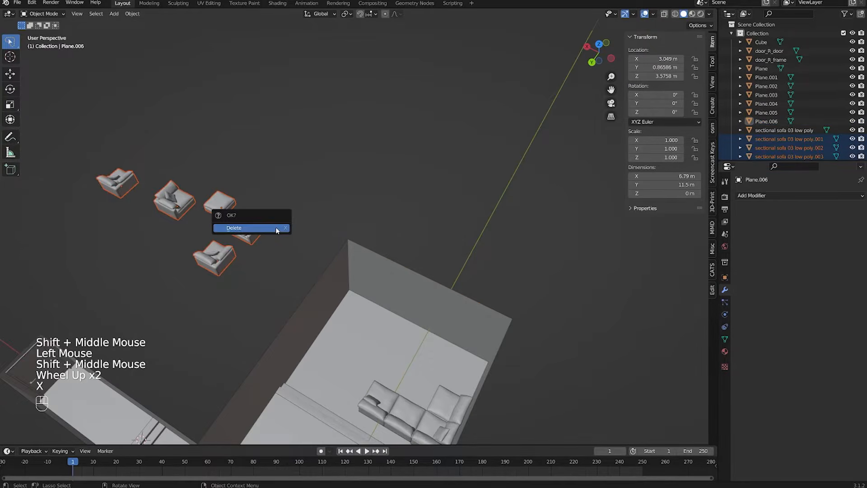
pyautogui.click(276, 227)
pyautogui.scroll(-1, 114, 251)
pyautogui.keyDown('shift'); pyautogui.moveTo(113, 251); pyautogui.dragTo(196, 184, button='middle'); pyautogui.keyUp('shift')
pyautogui.hotkey('ctrl', 's')
# Step: Select the sectional sofa in the room and examine its position beside the wide steps
pyautogui.scroll(2, 253, 289)
pyautogui.moveTo(252, 289); pyautogui.dragTo(293, 213, button='middle')
pyautogui.keyDown('shift'); pyautogui.scroll(-2, 281, 250); pyautogui.keyUp('shift')
pyautogui.scroll(-2, 294, 214)
pyautogui.scroll(2, 298, 226)
pyautogui.click(408, 275)
pyautogui.press('KP_Decimal')
pyautogui.scroll(-1, 408, 260)
pyautogui.moveTo(406, 262); pyautogui.dragTo(375, 276, button='middle')
pyautogui.scroll(1, 420, 256)
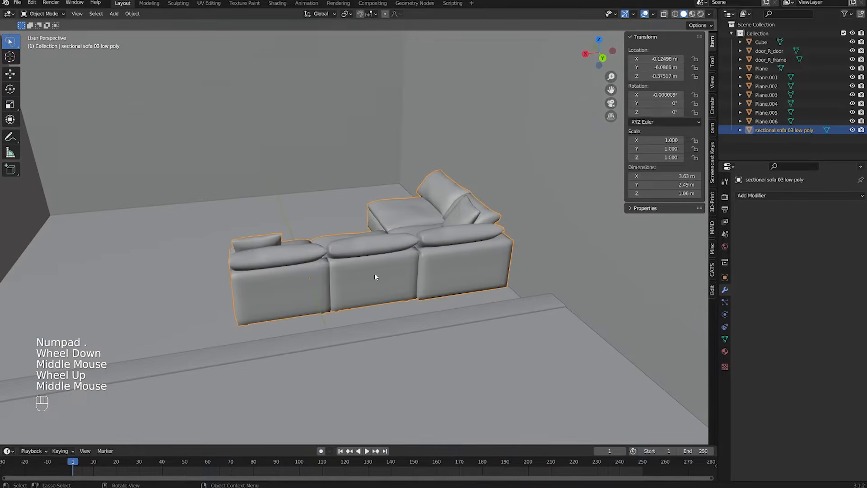
pyautogui.rightClick(339, 251)
pyautogui.scroll(-2, 442, 255)
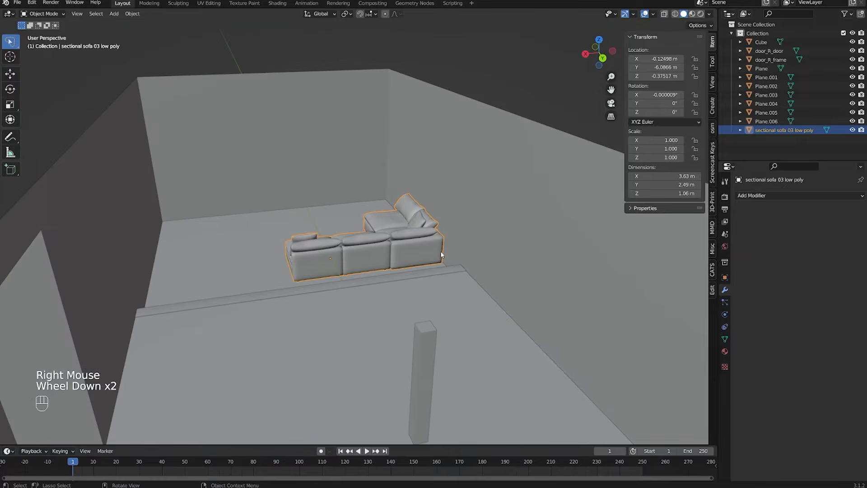
# Step: Examine the room from inside, including the pillar, walls, ceiling and hallway opening
pyautogui.moveTo(442, 255); pyautogui.dragTo(422, 318, button='middle')
pyautogui.moveTo(422, 318); pyautogui.dragTo(350, 332, button='middle')
pyautogui.scroll(-2, 362, 331)
pyautogui.keyDown('shift'); pyautogui.moveTo(384, 330); pyautogui.dragTo(479, 314, button='middle'); pyautogui.keyUp('shift')
pyautogui.moveTo(478, 314); pyautogui.dragTo(454, 360, button='middle')
pyautogui.keyDown('shift'); pyautogui.moveTo(398, 323); pyautogui.dragTo(395, 289, button='middle'); pyautogui.keyUp('shift')
pyautogui.scroll(1, 400, 277)
pyautogui.moveTo(415, 258); pyautogui.dragTo(363, 271, button='middle')
pyautogui.keyDown('shift'); pyautogui.moveTo(368, 273); pyautogui.dragTo(394, 255, button='middle'); pyautogui.keyUp('shift')
pyautogui.scroll(-1, 206, 356)
pyautogui.scroll(-2, 280, 343)
pyautogui.scroll(2, 397, 321)
pyautogui.scroll(-1, 589, 414)
pyautogui.scroll(-1, 508, 329)
pyautogui.scroll(2, 508, 328)
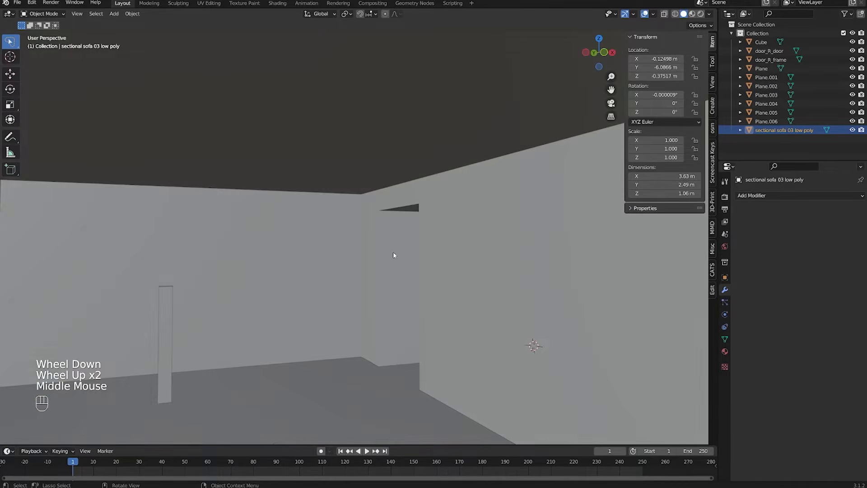
pyautogui.moveTo(349, 305); pyautogui.dragTo(365, 355, button='middle')
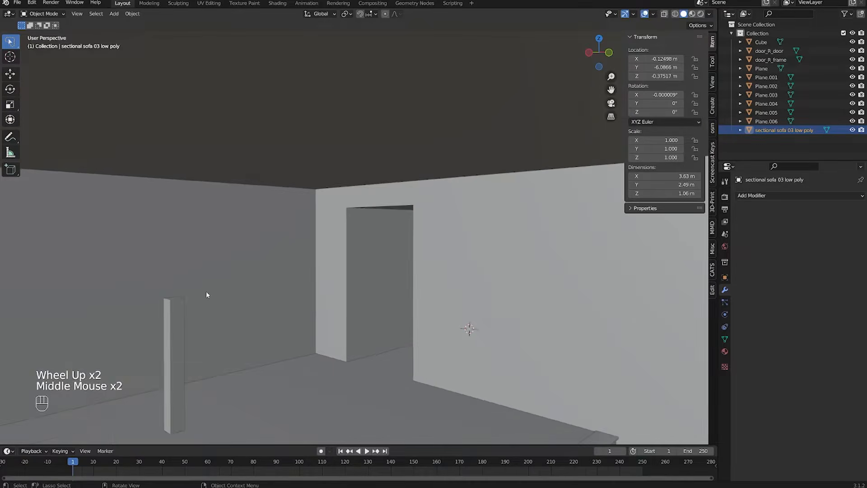
# Step: Open the room's ceiling plane in Edit Mode and check how it meets the walls
pyautogui.scroll(1, 207, 294)
pyautogui.click(220, 161)
pyautogui.press('Tab')
pyautogui.scroll(-3, 268, 253)
pyautogui.moveTo(219, 266); pyautogui.dragTo(316, 246, button='middle')
pyautogui.scroll(2, 249, 264)
pyautogui.scroll(-6, 316, 246)
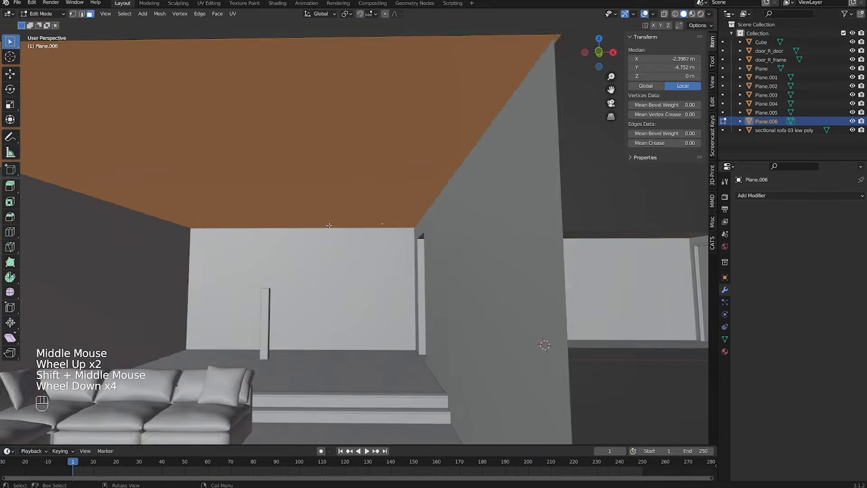
pyautogui.scroll(1, 349, 238)
pyautogui.press('Tab')
pyautogui.scroll(3, 349, 238)
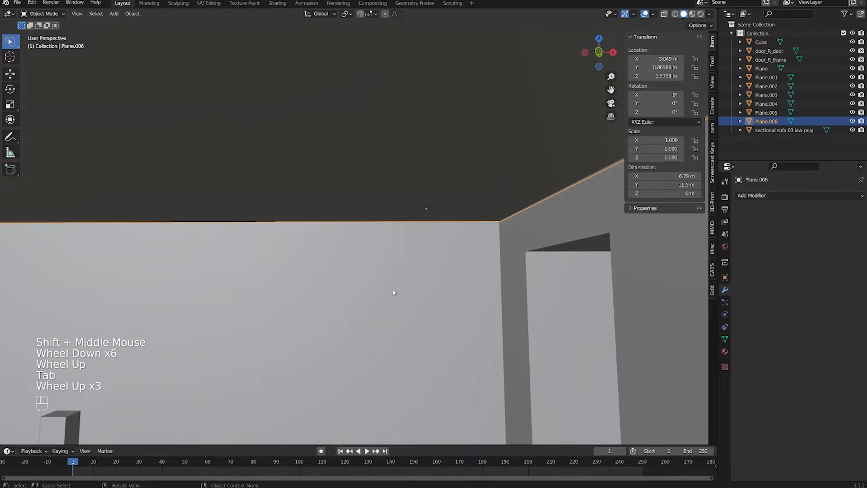
pyautogui.press('Tab')
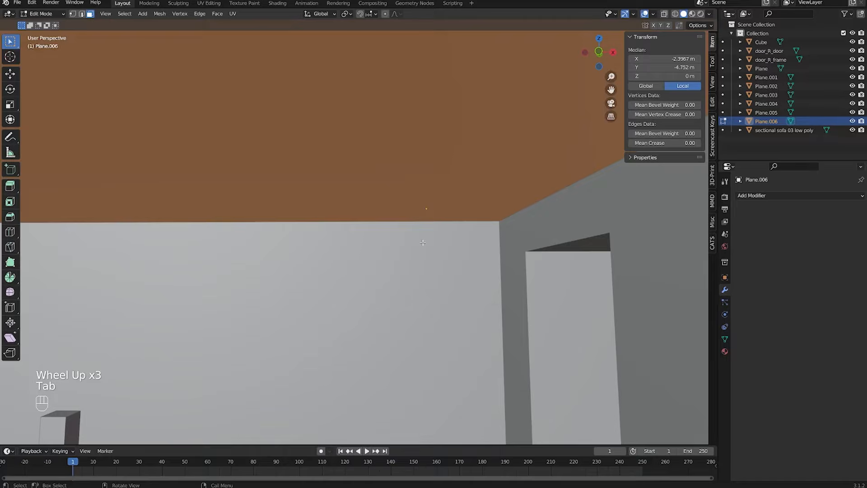
pyautogui.scroll(-2, 210, 138)
pyautogui.moveTo(217, 151); pyautogui.dragTo(344, 292, button='middle')
pyautogui.scroll(-2, 294, 200)
pyautogui.scroll(-1, 344, 292)
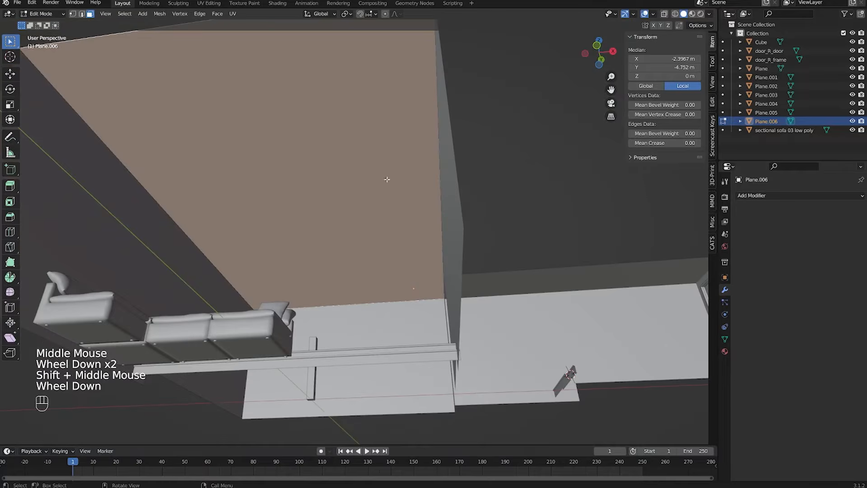
# Step: Try a narrow inset on the ceiling face, check it from different angles, and undo it
pyautogui.press('i')
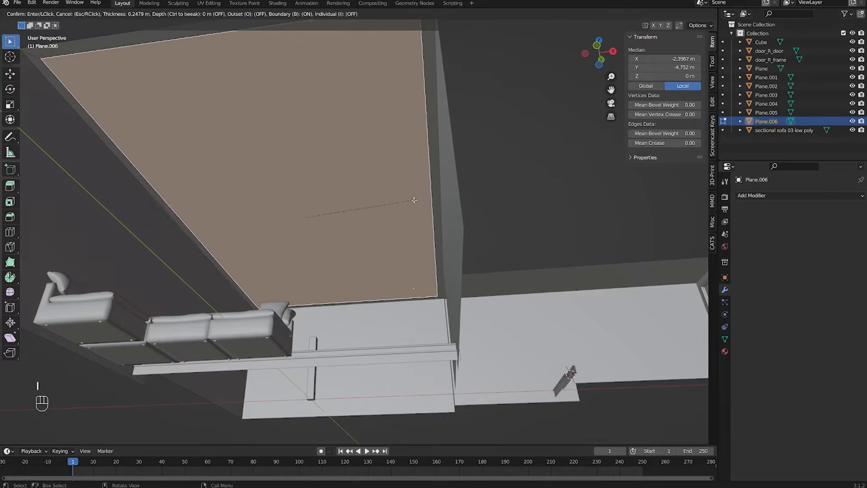
pyautogui.click(397, 203)
pyautogui.moveTo(397, 203); pyautogui.dragTo(428, 229, button='middle')
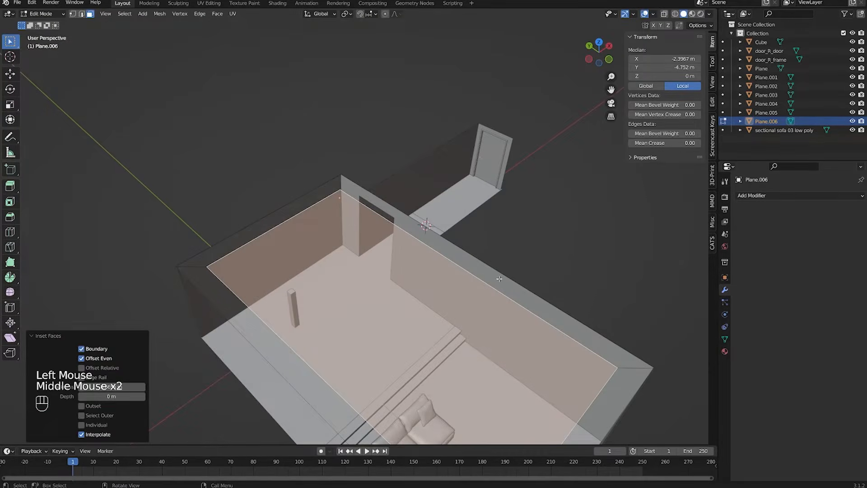
pyautogui.scroll(2, 277, 257)
pyautogui.moveTo(248, 283); pyautogui.dragTo(244, 246, button='middle')
pyautogui.keyDown('shift'); pyautogui.moveTo(335, 266); pyautogui.dragTo(299, 239, button='middle'); pyautogui.keyUp('shift')
pyautogui.hotkey('ctrl', 'z')
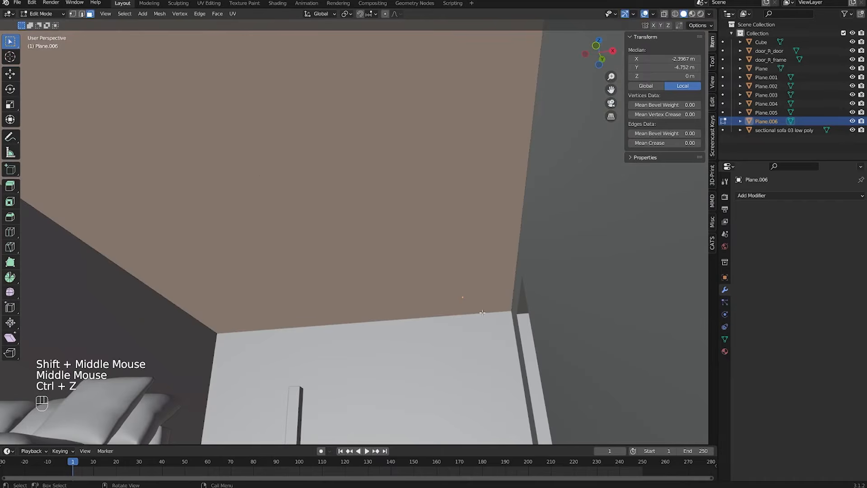
# Step: Inset the ceiling face by about 0.89 m to leave a wide border around it
pyautogui.press('i')
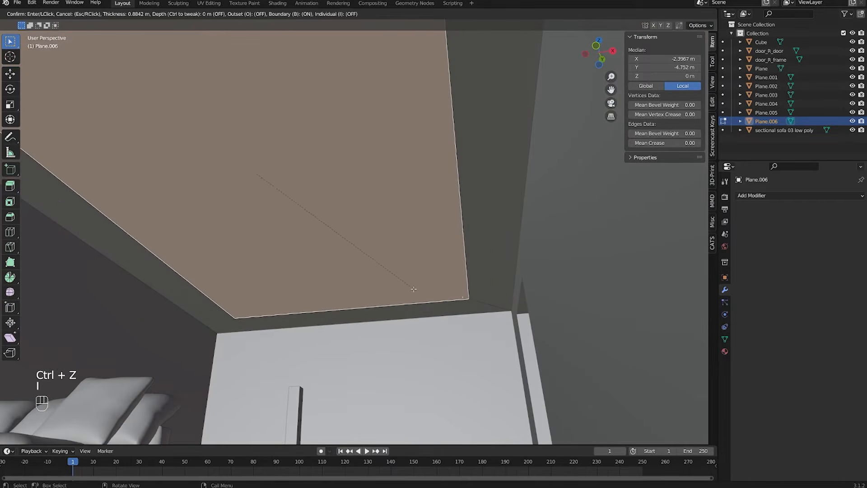
pyautogui.click(414, 289)
pyautogui.scroll(-2, 414, 289)
pyautogui.moveTo(405, 288); pyautogui.dragTo(433, 289, button='middle')
# Step: Extrude the inner ceiling face about 0.41 m upward to form a recess, and save the file
pyautogui.press('e')
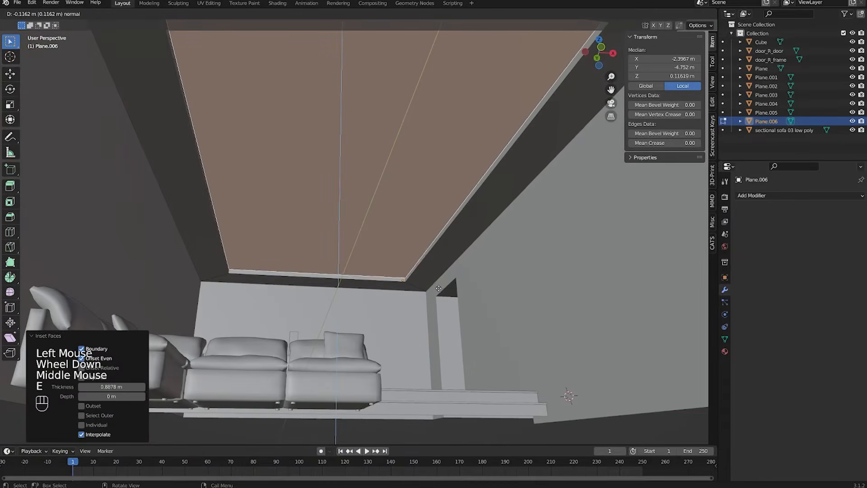
pyautogui.click(438, 288)
pyautogui.press('Tab')
pyautogui.scroll(-2, 438, 288)
pyautogui.moveTo(438, 289); pyautogui.dragTo(424, 294, button='middle')
pyautogui.keyDown('ctrl'); pyautogui.scroll(-2, 413, 233); pyautogui.keyUp('ctrl')
pyautogui.hotkey('ctrl', 's')
# Step: Examine the recessed ceiling and the tops of the walls from inside the room
pyautogui.click(312, 179)
pyautogui.keyDown('shift'); pyautogui.moveTo(312, 181); pyautogui.dragTo(293, 149, button='middle'); pyautogui.keyUp('shift')
pyautogui.scroll(2, 289, 180)
pyautogui.moveTo(280, 203); pyautogui.dragTo(255, 171, button='middle')
pyautogui.hotkey('shift', '`')
pyautogui.hotkey('shift', 'w')
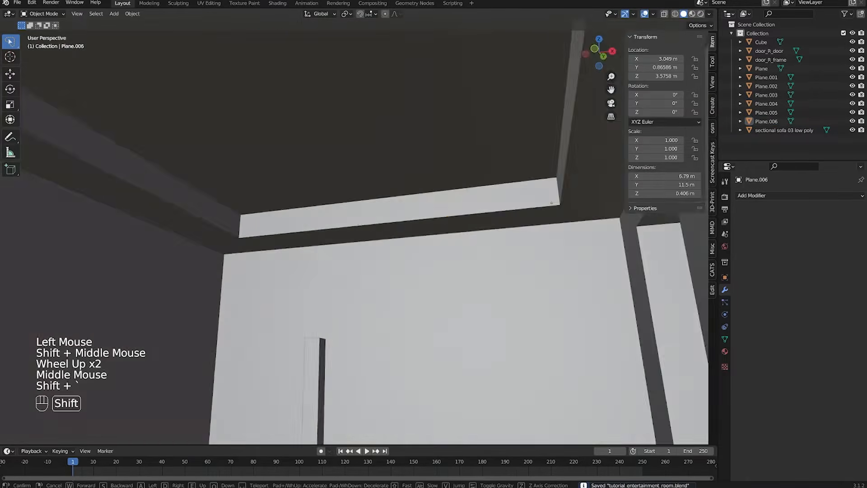
pyautogui.click(357, 234)
pyautogui.moveTo(357, 234); pyautogui.dragTo(311, 271, button='middle')
pyautogui.keyDown('shift'); pyautogui.moveTo(311, 271); pyautogui.dragTo(704, 149, button='middle'); pyautogui.keyUp('shift')
pyautogui.moveTo(556, 158); pyautogui.dragTo(601, 163, button='middle')
pyautogui.moveTo(601, 162); pyautogui.dragTo(361, 181, button='middle')
# Step: Duplicate the loop of faces forming the walls' upper band in place, directly beneath the ceiling
pyautogui.click(497, 203)
pyautogui.press('Tab')
pyautogui.keyDown('alt'); pyautogui.click(380, 157); pyautogui.keyUp('alt')
pyautogui.scroll(-3, 381, 163)
pyautogui.keyDown('shift'); pyautogui.moveTo(361, 181); pyautogui.dragTo(343, 199, button='middle'); pyautogui.keyUp('shift')
pyautogui.keyDown('shift'); pyautogui.moveTo(343, 199); pyautogui.dragTo(497, 158, button='middle'); pyautogui.keyUp('shift')
pyautogui.keyDown('shift'); pyautogui.moveTo(497, 158); pyautogui.dragTo(452, 163, button='middle'); pyautogui.keyUp('shift')
pyautogui.scroll(2, 452, 163)
pyautogui.hotkey('shift', 'd')
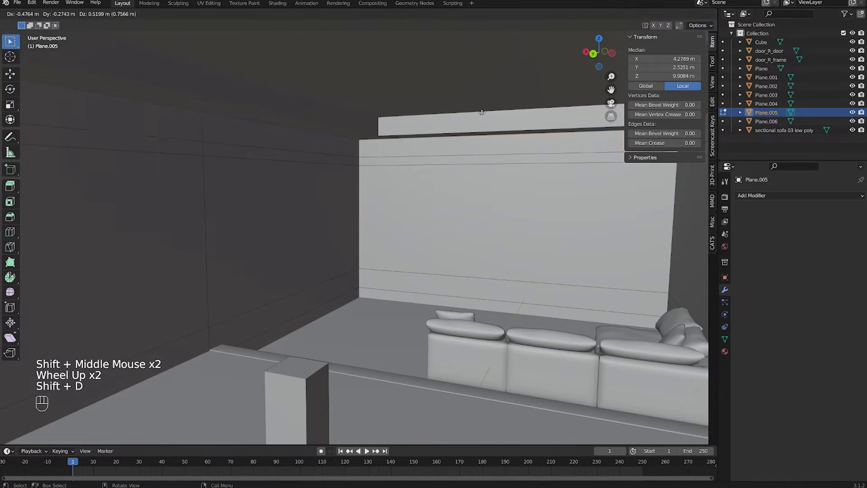
pyautogui.rightClick(490, 108)
# Step: Separate the duplicated band from the walls into its own object and select that object
pyautogui.scroll(1, 490, 108)
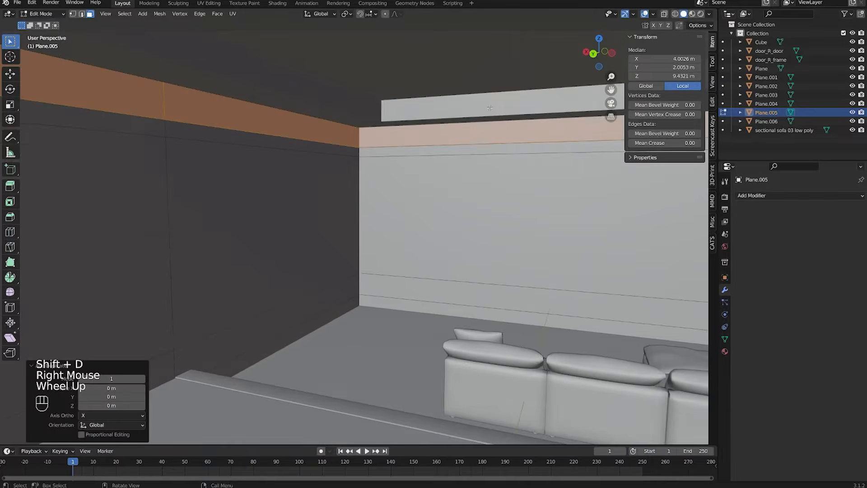
pyautogui.scroll(-1, 428, 145)
pyautogui.moveTo(428, 145); pyautogui.dragTo(431, 141, button='middle')
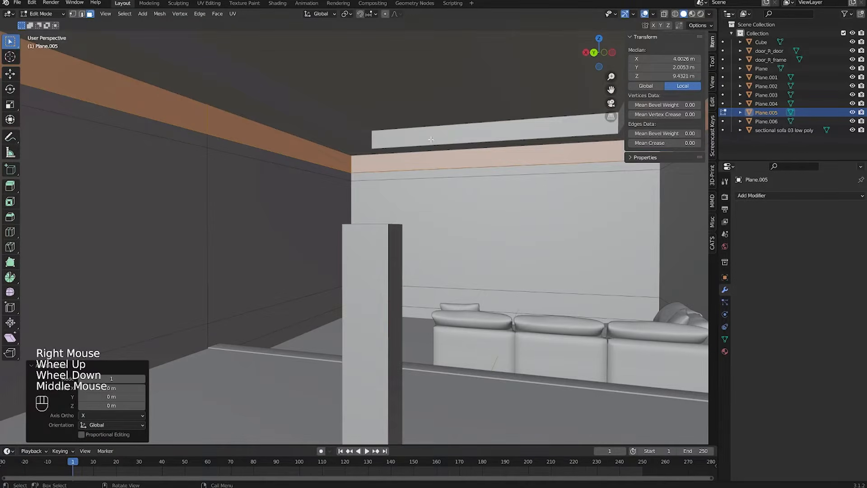
pyautogui.press('p')
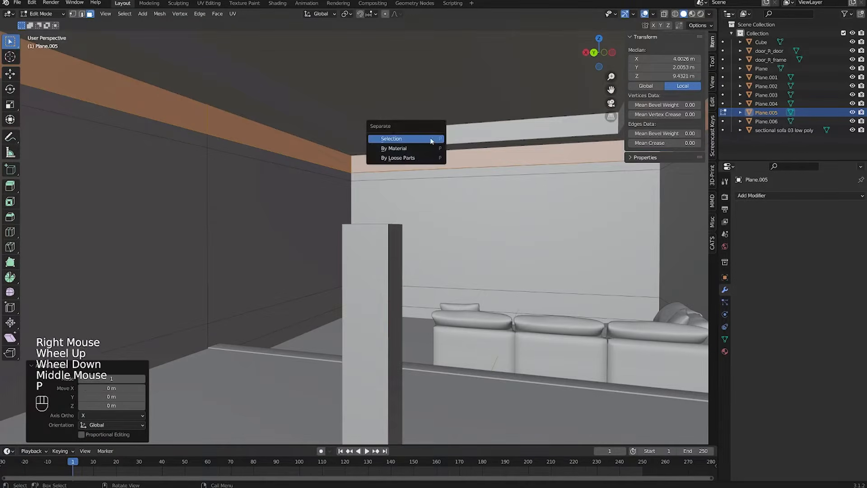
pyautogui.click(391, 139)
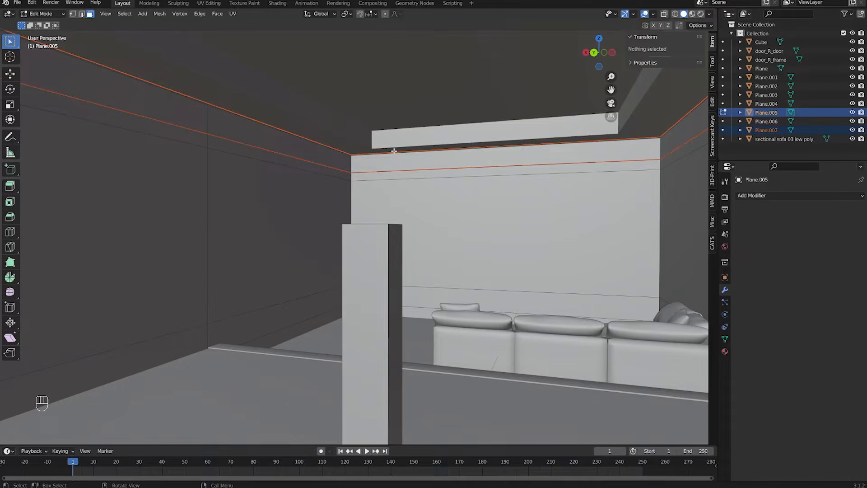
pyautogui.press('Tab')
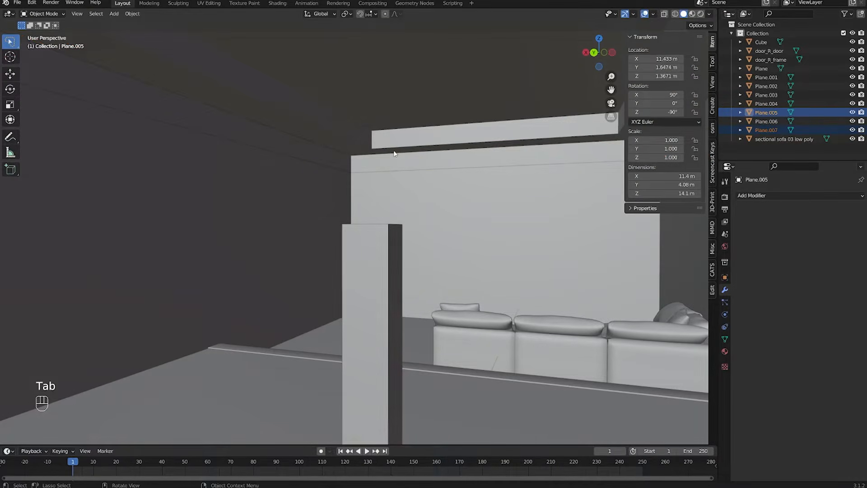
pyautogui.click(362, 165)
pyautogui.scroll(-2, 362, 164)
# Step: Try moving the separated band away from the walls and undo the move
pyautogui.press('g')
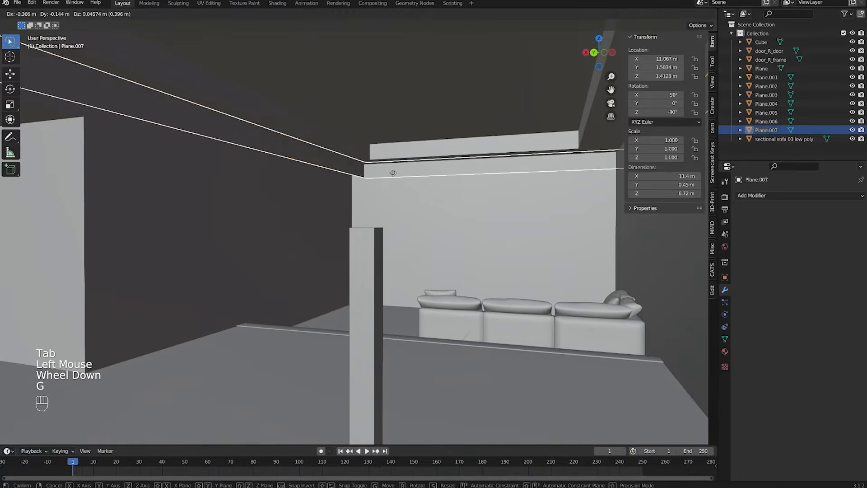
pyautogui.click(357, 157)
pyautogui.hotkey('ctrl', 'z')
# Step: Open the separated band's mesh for editing in edge select mode
pyautogui.scroll(3, 353, 141)
pyautogui.moveTo(353, 141); pyautogui.dragTo(367, 129, button='middle')
pyautogui.press('Tab')
pyautogui.hotkey('shift', 'z')
pyautogui.scroll(-2, 367, 136)
pyautogui.moveTo(464, 257)
pyautogui.mouseDown(button='middle')
pyautogui.moveTo(373, 240)
pyautogui.moveTo(378, 246)
pyautogui.moveTo(424, 230)
pyautogui.moveTo(390, 237)
pyautogui.moveTo(394, 248)
pyautogui.moveTo(374, 233)
pyautogui.mouseUp(button='middle')
pyautogui.hotkey('shift', 'z')
pyautogui.press('2')
# Step: Select the whole ring of vertical edges running around the band, starting from an edge above the doorway
pyautogui.keyDown('alt'); pyautogui.click(381, 247); pyautogui.keyUp('alt')
pyautogui.keyDown('ctrl'); pyautogui.keyDown('alt'); pyautogui.click(377, 248); pyautogui.keyUp('alt'); pyautogui.keyUp('ctrl')
pyautogui.scroll(-1, 390, 237)
pyautogui.hotkey('shift', 'z')
pyautogui.scroll(-2, 348, 240)
pyautogui.scroll(2, 395, 247)
pyautogui.click(361, 238)
pyautogui.scroll(2, 369, 236)
pyautogui.hotkey('shift', 'z')
pyautogui.click(373, 232)
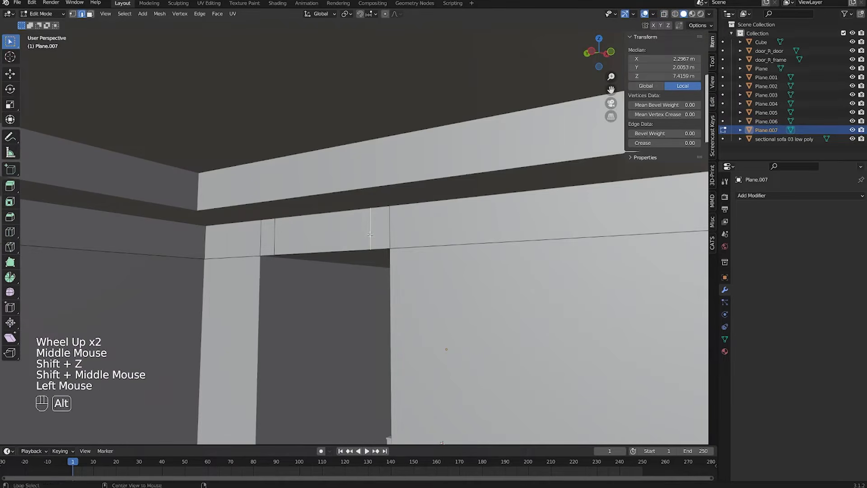
pyautogui.keyDown('ctrl'); pyautogui.keyDown('alt'); pyautogui.click(374, 233); pyautogui.keyUp('alt'); pyautogui.keyUp('ctrl')
pyautogui.click(374, 232)
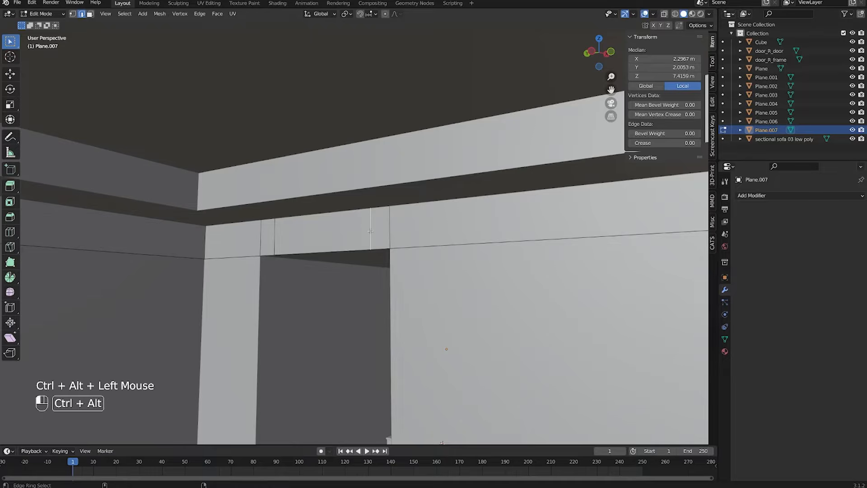
# Step: Remove the four room-corner edges from the selection, keeping only the band's intermediate vertical edges
pyautogui.moveTo(238, 241); pyautogui.dragTo(344, 243, button='middle')
pyautogui.keyDown('shift'); pyautogui.scroll(-1, 151, 245); pyautogui.keyUp('shift')
pyautogui.keyDown('shift'); pyautogui.moveTo(343, 243); pyautogui.dragTo(233, 263, button='middle'); pyautogui.keyUp('shift')
pyautogui.scroll(2, 321, 256)
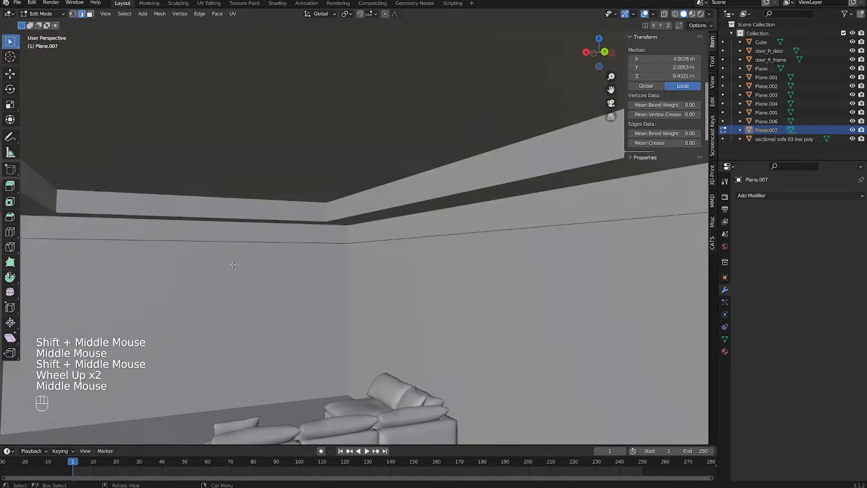
pyautogui.hotkey('shift', 'z')
pyautogui.keyDown('shift'); pyautogui.scroll(-1, 341, 238); pyautogui.keyUp('shift')
pyautogui.scroll(-2, 341, 238)
pyautogui.moveTo(340, 238); pyautogui.dragTo(257, 274, button='middle')
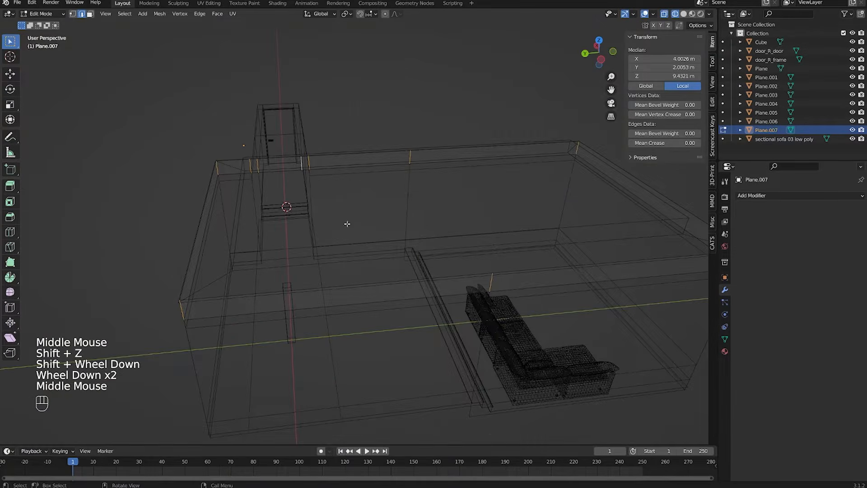
pyautogui.keyDown('shift'); pyautogui.moveTo(359, 216); pyautogui.dragTo(339, 241, button='middle'); pyautogui.keyUp('shift')
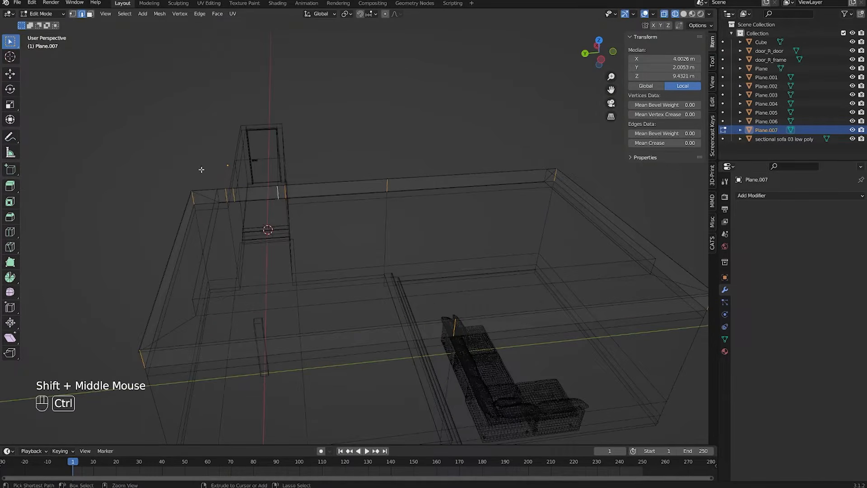
pyautogui.keyDown('ctrl'); pyautogui.moveTo(184, 208); pyautogui.dragTo(185, 208); pyautogui.keyUp('ctrl')
pyautogui.keyDown('ctrl'); pyautogui.moveTo(187, 274); pyautogui.dragTo(116, 387); pyautogui.keyUp('ctrl')
pyautogui.keyDown('ctrl'); pyautogui.moveTo(538, 298); pyautogui.dragTo(589, 306, button='middle'); pyautogui.keyUp('ctrl')
pyautogui.keyDown('ctrl'); pyautogui.moveTo(644, 258); pyautogui.dragTo(711, 312); pyautogui.keyUp('ctrl')
pyautogui.keyDown('ctrl'); pyautogui.moveTo(536, 151); pyautogui.dragTo(604, 215); pyautogui.keyUp('ctrl')
pyautogui.keyDown('ctrl'); pyautogui.scroll(-1, 481, 276); pyautogui.keyUp('ctrl')
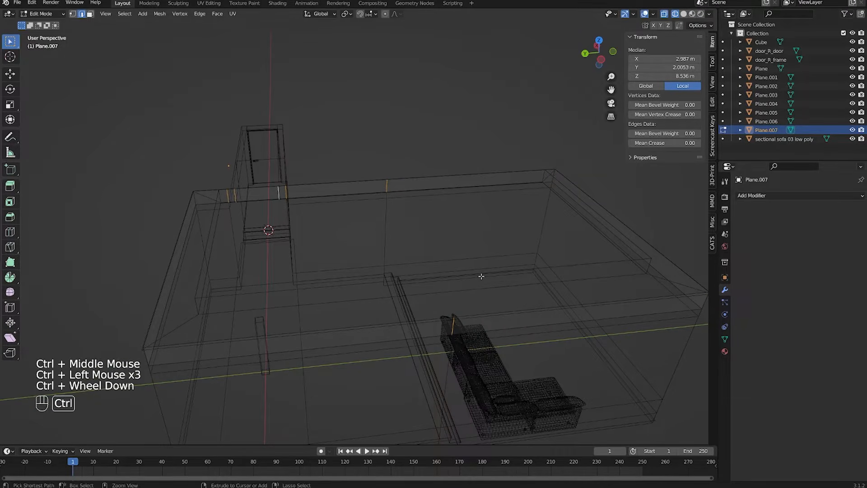
# Step: Dissolve the selected intermediate edges so each wall's section of the band is one face
pyautogui.scroll(1, 397, 254)
pyautogui.moveTo(397, 253); pyautogui.dragTo(415, 216, button='middle')
pyautogui.keyDown('shift'); pyautogui.scroll(1, 383, 253); pyautogui.keyUp('shift')
pyautogui.scroll(2, 384, 253)
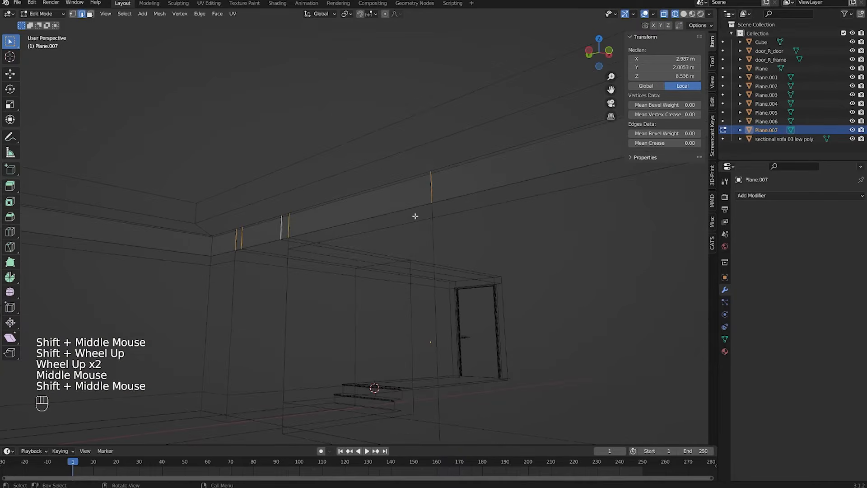
pyautogui.press('x')
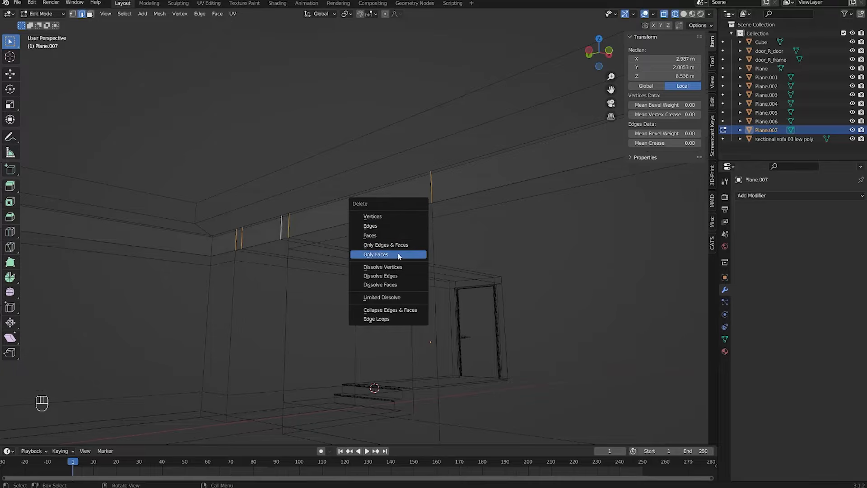
pyautogui.click(400, 280)
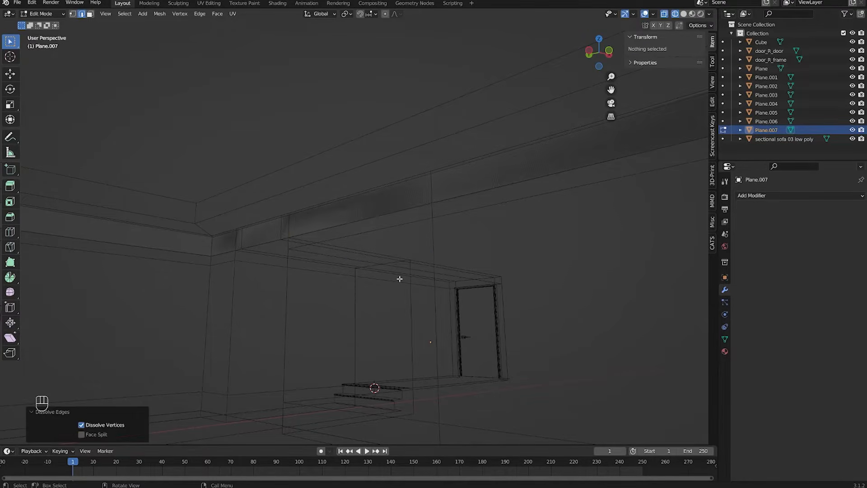
# Step: Check the cleaned-up band's faces in face select mode and wireframe, and return to object mode
pyautogui.hotkey('shift', 'z')
pyautogui.press('3')
pyautogui.click(401, 206)
pyautogui.click(400, 205)
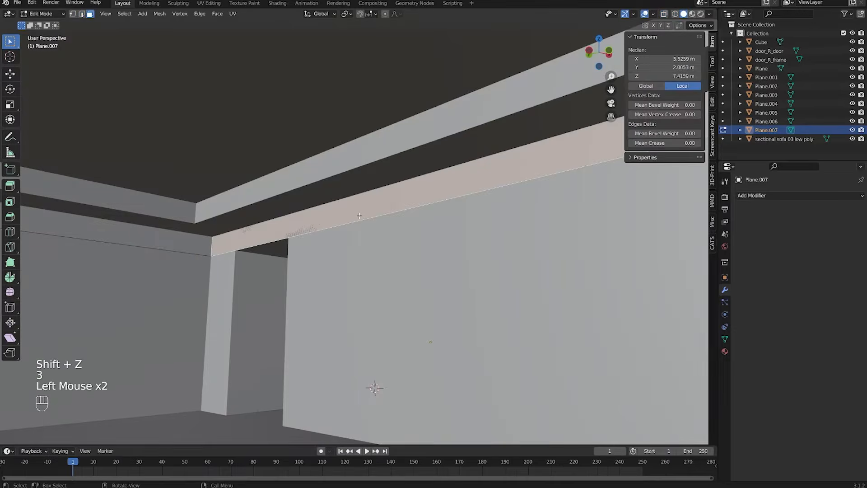
pyautogui.hotkey('shift', 'z')
pyautogui.keyDown('shift'); pyautogui.moveTo(400, 248); pyautogui.dragTo(382, 198, button='middle'); pyautogui.keyUp('shift')
pyautogui.press('a')
pyautogui.scroll(-2, 307, 226)
pyautogui.scroll(-2, 354, 263)
pyautogui.scroll(1, 262, 159)
pyautogui.hotkey('shift', 'z')
pyautogui.press('Tab')
# Step: Add a Solidify modifier to the band and set its thickness to 0.28 m
pyautogui.scroll(5, 378, 180)
pyautogui.scroll(-2, 443, 235)
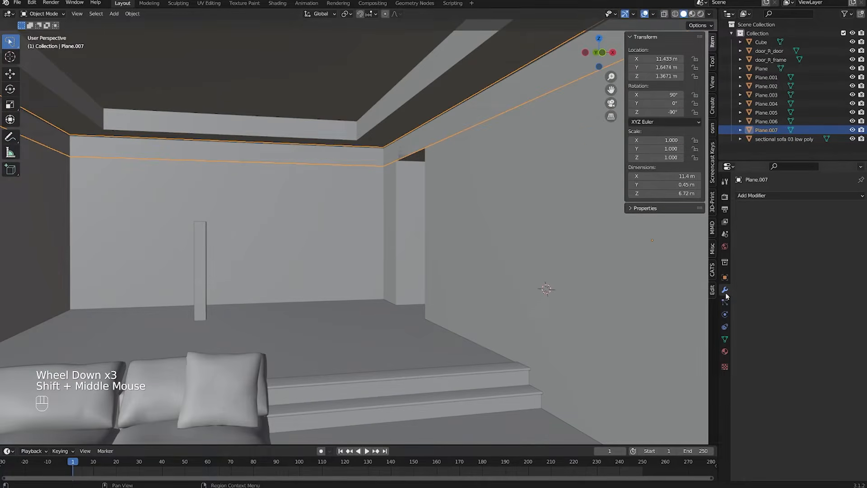
pyautogui.click(767, 195)
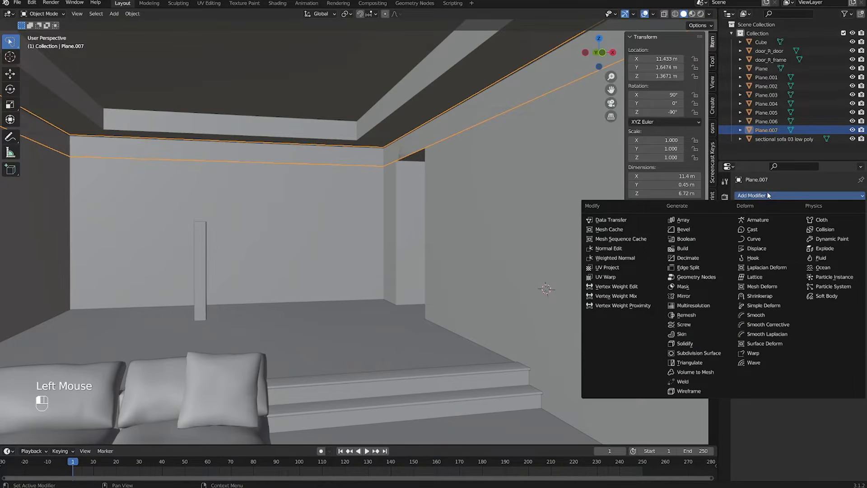
pyautogui.click(691, 344)
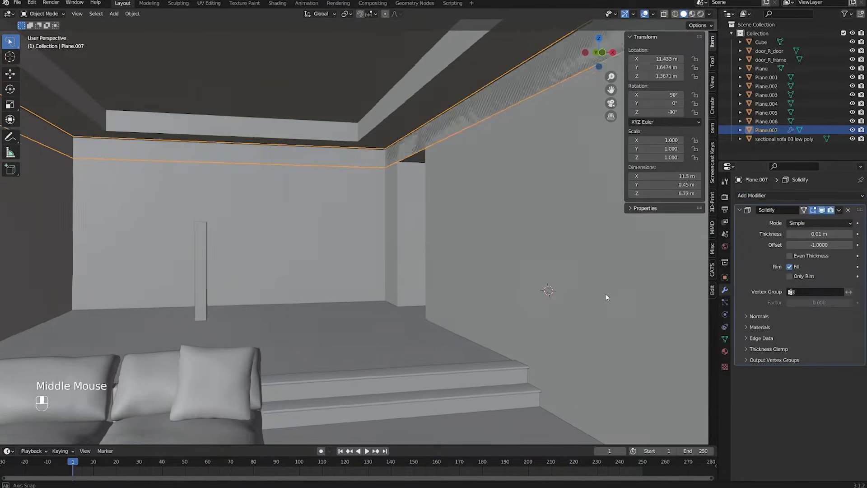
pyautogui.scroll(-2, 609, 298)
pyautogui.scroll(3, 608, 298)
pyautogui.keyDown('shift'); pyautogui.moveTo(608, 298); pyautogui.dragTo(534, 338, button='middle'); pyautogui.keyUp('shift')
pyautogui.scroll(-1, 533, 339)
pyautogui.moveTo(517, 287); pyautogui.dragTo(537, 297, button='middle')
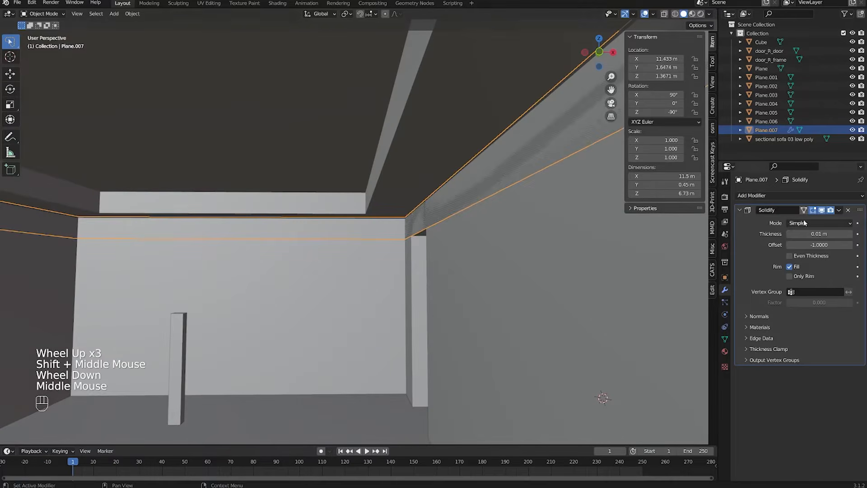
pyautogui.moveTo(811, 233); pyautogui.dragTo(833, 234)
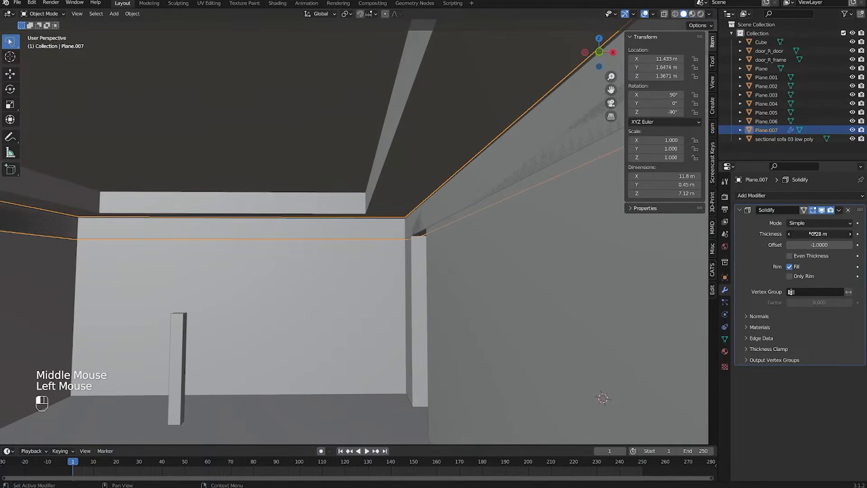
# Step: Examine in wireframe and solid shading which side of the walls the band's thickness extends toward
pyautogui.hotkey('shift', 'z')
pyautogui.scroll(-1, 449, 229)
pyautogui.moveTo(448, 229)
pyautogui.mouseDown(button='middle')
pyautogui.moveTo(421, 235)
pyautogui.moveTo(436, 276)
pyautogui.moveTo(472, 252)
pyautogui.moveTo(444, 192)
pyautogui.moveTo(450, 176)
pyautogui.mouseUp(button='middle')
pyautogui.hotkey('shift', 'z')
pyautogui.keyDown('shift'); pyautogui.scroll(-1, 443, 189); pyautogui.keyUp('shift')
pyautogui.keyDown('shift'); pyautogui.scroll(1, 443, 189); pyautogui.keyUp('shift')
pyautogui.scroll(2, 442, 188)
pyautogui.scroll(2, 423, 199)
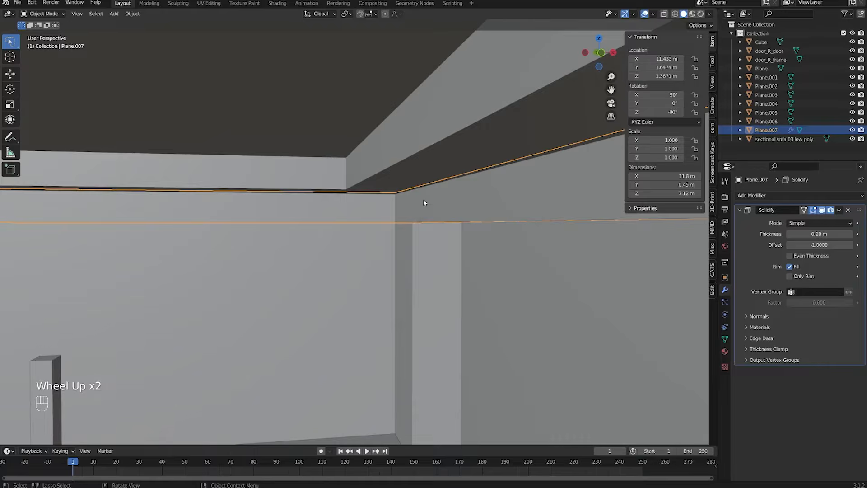
# Step: Flip the normals of all the band's faces so its thickness extends into the room
pyautogui.press('Tab')
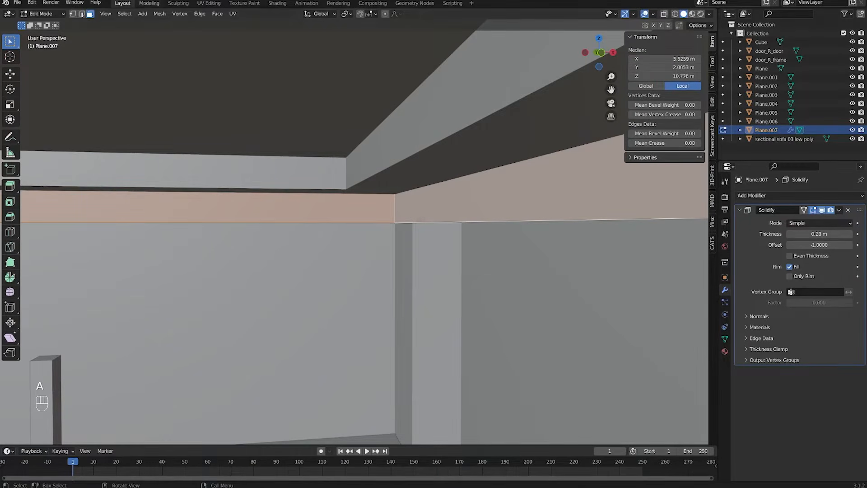
pyautogui.click(167, 15)
pyautogui.moveTo(193, 157)
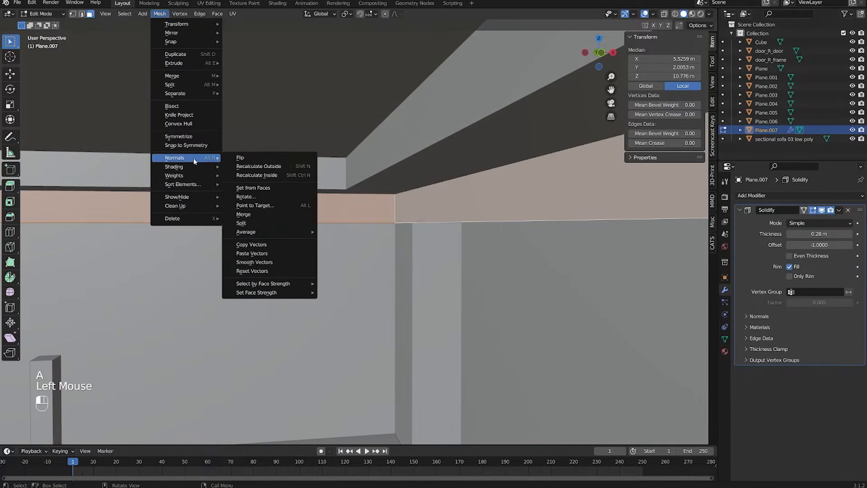
pyautogui.click(238, 156)
pyautogui.scroll(-1, 309, 201)
pyautogui.moveTo(309, 202); pyautogui.dragTo(383, 219, button='middle')
pyautogui.press('Tab')
# Step: Inspect the thickened band from inside the room, around the corner beside the doorway
pyautogui.scroll(1, 383, 219)
pyautogui.moveTo(379, 217); pyautogui.dragTo(362, 230, button='middle')
pyautogui.scroll(-1, 335, 209)
pyautogui.scroll(-1, 386, 202)
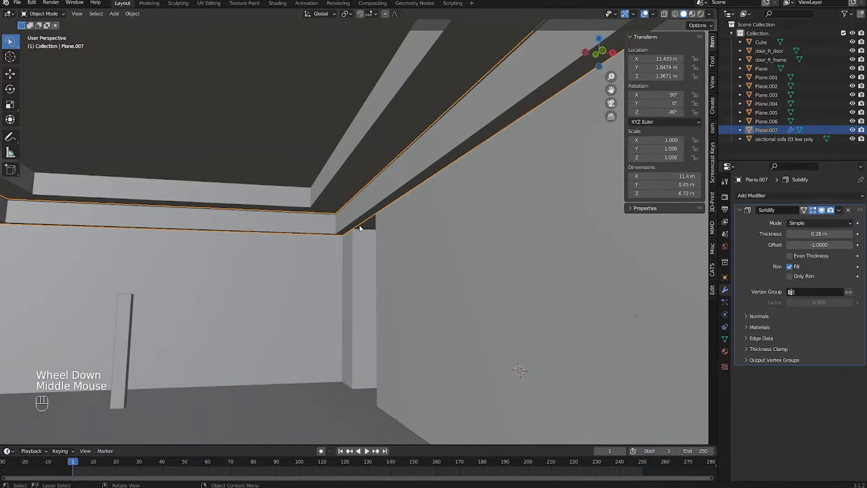
pyautogui.scroll(3, 361, 228)
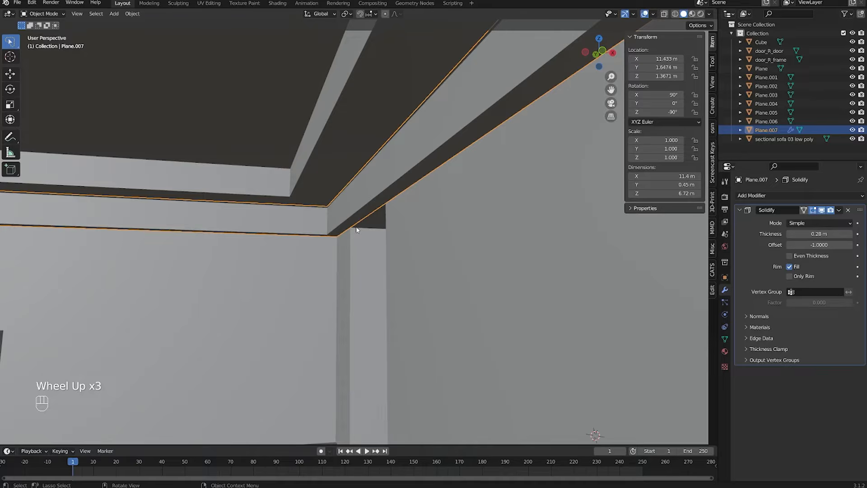
pyautogui.keyDown('shift'); pyautogui.moveTo(392, 212); pyautogui.dragTo(378, 238, button='middle'); pyautogui.keyUp('shift')
pyautogui.scroll(2, 377, 238)
# Step: Examine the band's corners and thickness around the room in a top wireframe view
pyautogui.press('KP_7')
pyautogui.hotkey('shift', 'z')
pyautogui.scroll(-2, 378, 238)
pyautogui.keyDown('shift'); pyautogui.scroll(1, 427, 149); pyautogui.keyUp('shift')
pyautogui.keyDown('shift'); pyautogui.moveTo(429, 147); pyautogui.dragTo(390, 267, button='middle'); pyautogui.keyUp('shift')
pyautogui.scroll(2, 390, 267)
pyautogui.scroll(2, 395, 253)
pyautogui.scroll(-2, 388, 244)
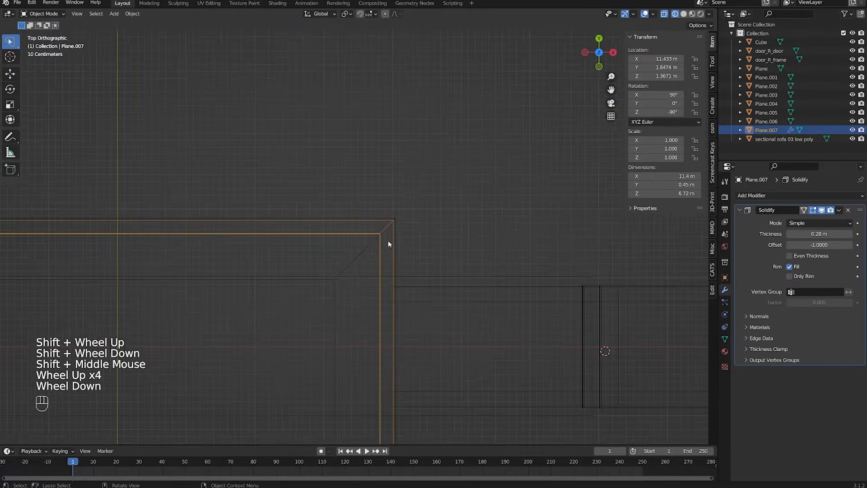
pyautogui.scroll(-1, 369, 240)
pyautogui.keyDown('shift'); pyautogui.moveTo(366, 343); pyautogui.dragTo(404, 150, button='middle'); pyautogui.keyUp('shift')
pyautogui.keyDown('shift'); pyautogui.moveTo(412, 351); pyautogui.dragTo(417, 297, button='middle'); pyautogui.keyUp('shift')
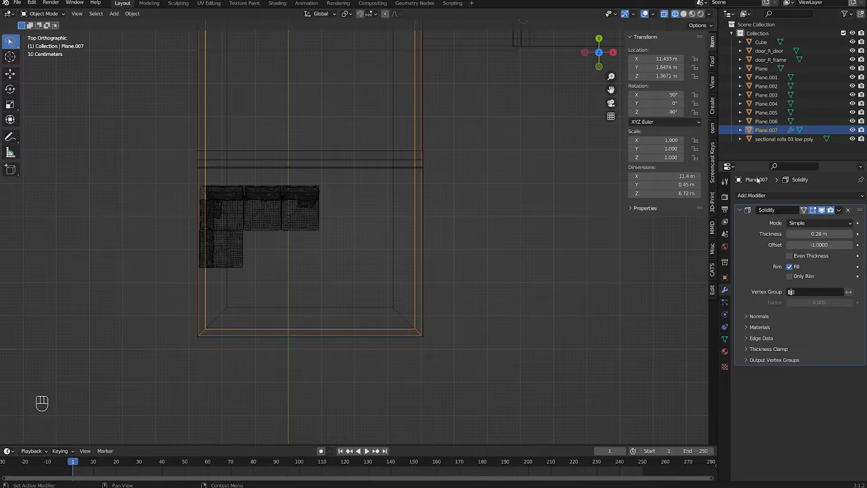
# Step: Enable Even Thickness on the band's Solidify modifier and view the result in solid shading
pyautogui.click(797, 256)
pyautogui.scroll(-1, 569, 226)
pyautogui.scroll(-1, 569, 226)
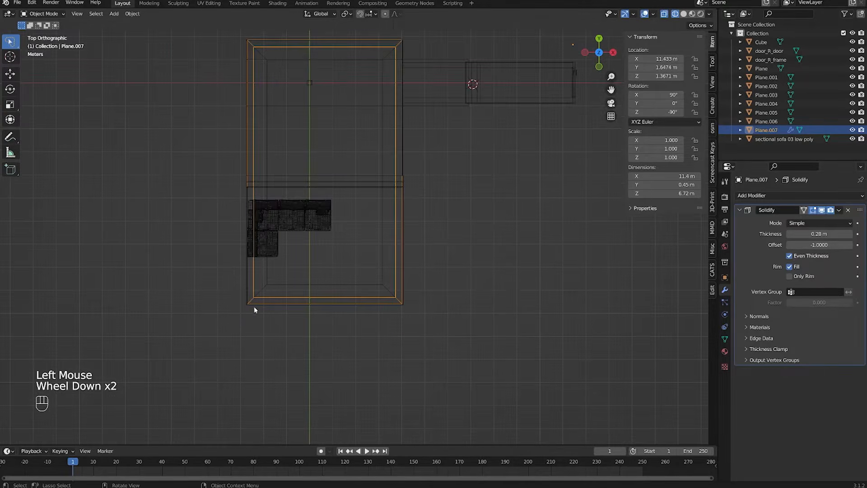
pyautogui.moveTo(396, 264)
pyautogui.mouseDown(button='middle')
pyautogui.moveTo(304, 313)
pyautogui.moveTo(441, 97)
pyautogui.moveTo(432, 207)
pyautogui.moveTo(503, 178)
pyautogui.moveTo(466, 198)
pyautogui.mouseUp(button='middle')
pyautogui.hotkey('shift', 'z')
pyautogui.scroll(1, 503, 179)
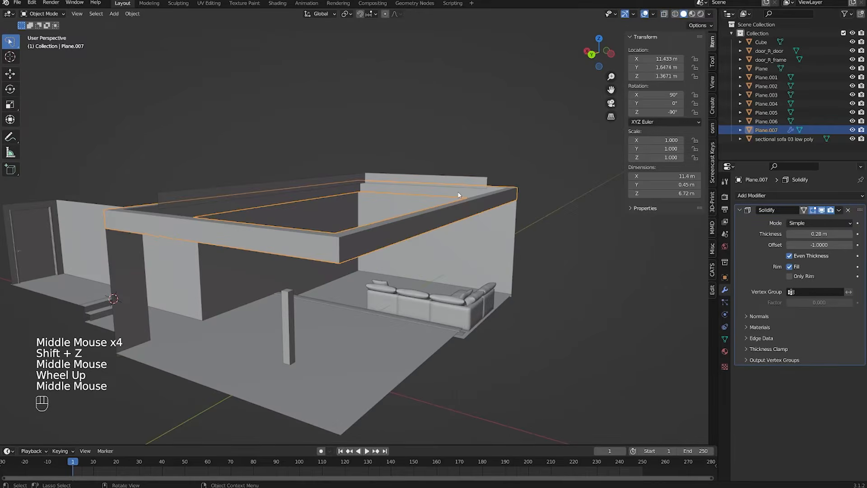
# Step: Increase the band's Solidify thickness to 0.35 m while viewing it from inside the room
pyautogui.scroll(2, 458, 195)
pyautogui.keyDown('shift'); pyautogui.scroll(-1, 540, 199); pyautogui.keyUp('shift')
pyautogui.keyDown('shift'); pyautogui.moveTo(540, 199); pyautogui.dragTo(501, 158, button='middle'); pyautogui.keyUp('shift')
pyautogui.scroll(3, 486, 164)
pyautogui.keyDown('shift'); pyautogui.moveTo(501, 158); pyautogui.dragTo(609, 180, button='middle'); pyautogui.keyUp('shift')
pyautogui.keyDown('shift'); pyautogui.moveTo(610, 181); pyautogui.dragTo(723, 213, button='middle'); pyautogui.keyUp('shift')
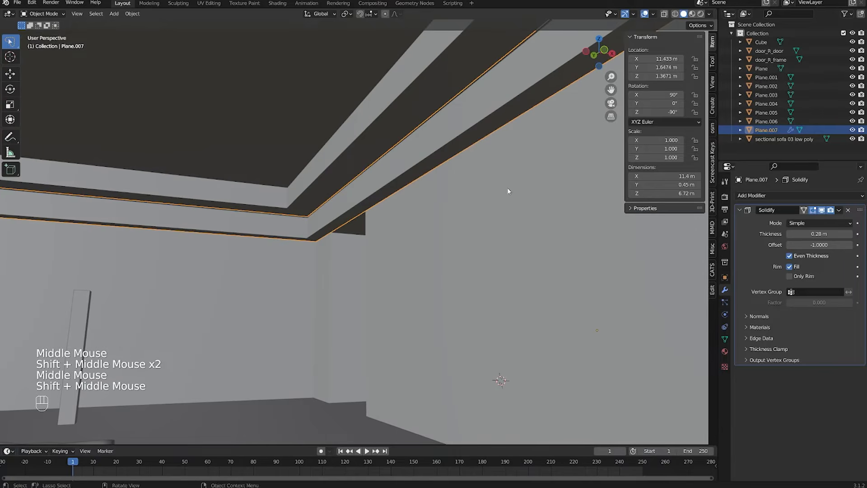
pyautogui.moveTo(812, 233); pyautogui.dragTo(830, 233)
# Step: Try to move the band's lower edge loop vertically along Z
pyautogui.keyDown('shift'); pyautogui.moveTo(390, 197); pyautogui.dragTo(340, 230, button='middle'); pyautogui.keyUp('shift')
pyautogui.scroll(-1, 344, 200)
pyautogui.press('Tab')
pyautogui.press('2')
pyautogui.keyDown('alt'); pyautogui.click(345, 200); pyautogui.keyUp('alt')
pyautogui.press('g')
pyautogui.press('z')
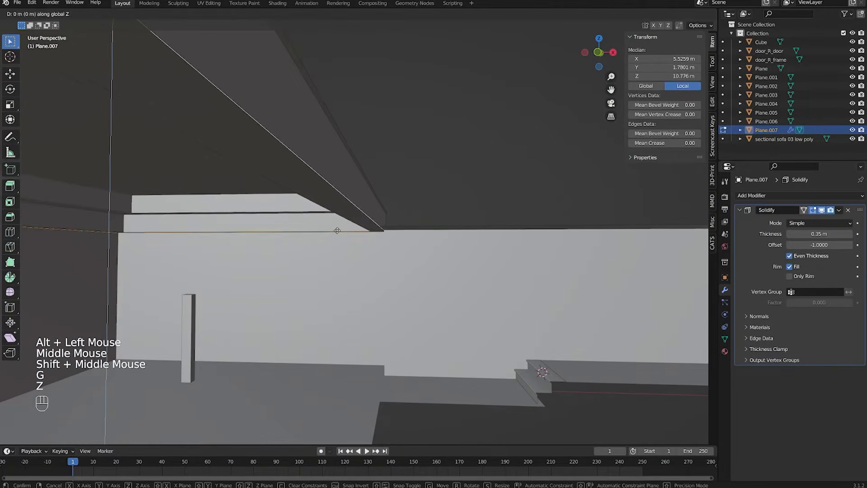
pyautogui.click(337, 228)
pyautogui.hotkey('ctrl', 'z')
# Step: Raise the band's lower edge loop along Z in wireframe so the band is about 0.34 m tall
pyautogui.hotkey('shift', 'z')
pyautogui.press('Tab')
pyautogui.press('Tab')
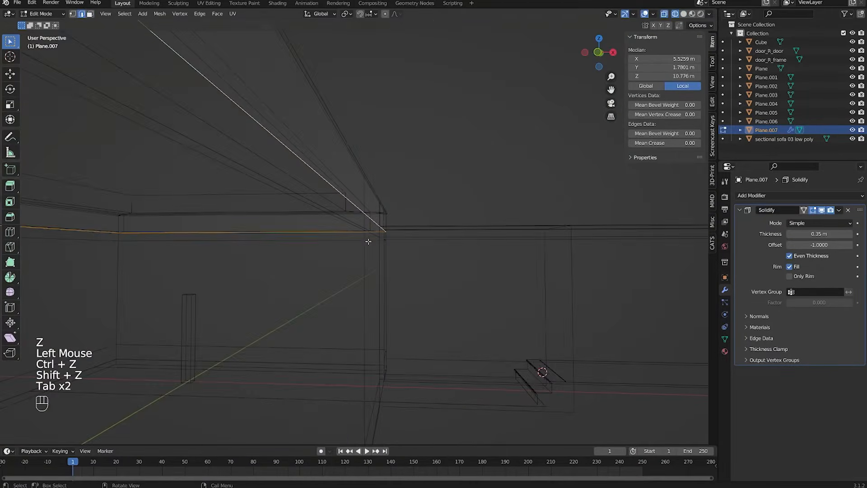
pyautogui.press('2')
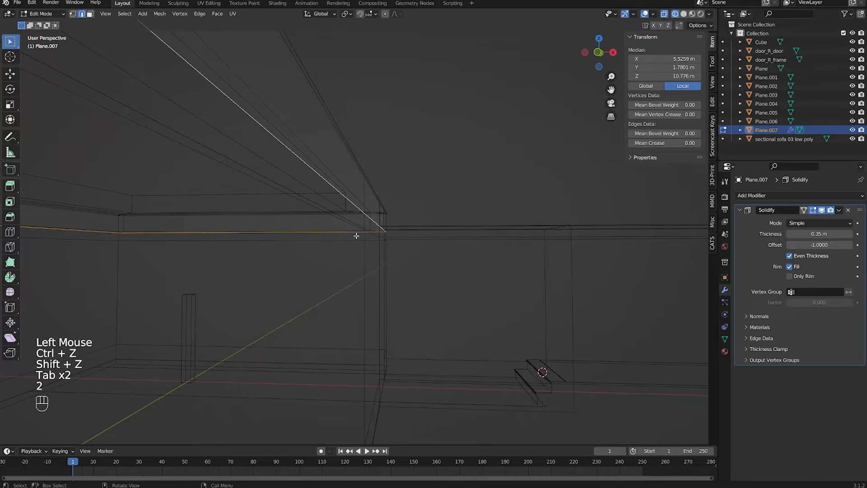
pyautogui.keyDown('alt'); pyautogui.click(380, 212); pyautogui.keyUp('alt')
pyautogui.moveTo(379, 212); pyautogui.dragTo(401, 227, button='middle')
pyautogui.press('g')
pyautogui.press('z')
pyautogui.click(397, 219)
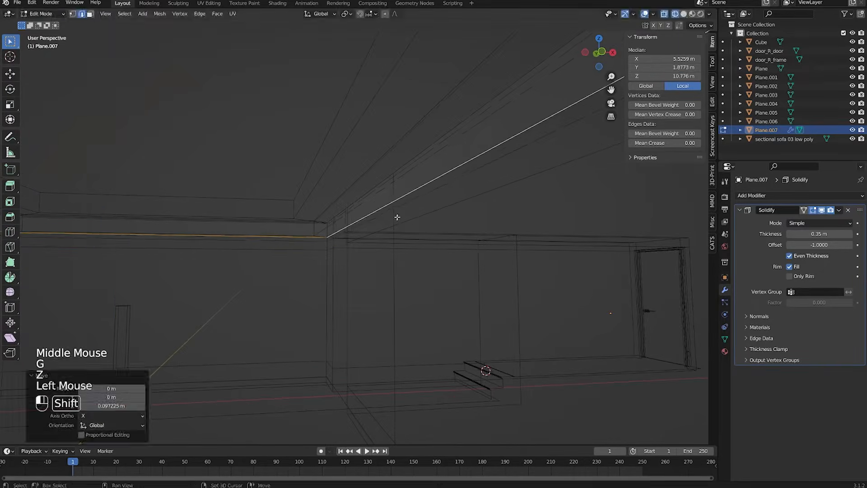
pyautogui.hotkey('shift', 'z')
pyautogui.keyDown('shift'); pyautogui.click(395, 224); pyautogui.keyUp('shift')
pyautogui.press('Tab')
# Step: Compare different Solidify thicknesses for the band from inside the room and settle on 0.33 m
pyautogui.moveTo(386, 227); pyautogui.dragTo(470, 209, button='middle')
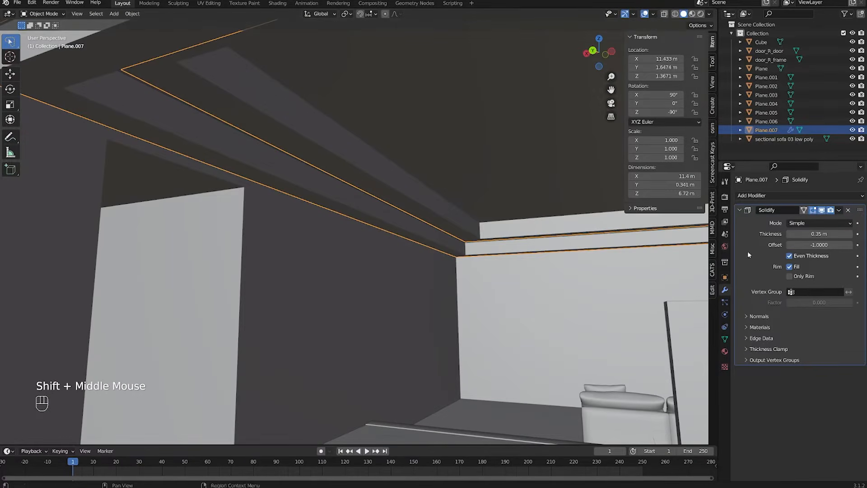
pyautogui.moveTo(816, 233); pyautogui.dragTo(811, 234)
pyautogui.moveTo(321, 204); pyautogui.dragTo(255, 188, button='middle')
pyautogui.keyDown('shift'); pyautogui.moveTo(256, 187); pyautogui.dragTo(701, 228, button='middle'); pyautogui.keyUp('shift')
pyautogui.moveTo(813, 232); pyautogui.dragTo(831, 233)
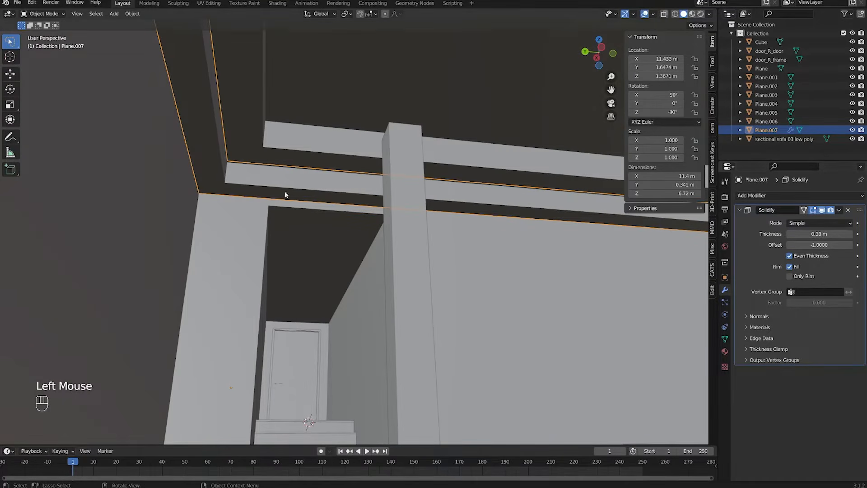
pyautogui.moveTo(277, 192); pyautogui.dragTo(289, 183, button='middle')
pyautogui.scroll(2, 289, 183)
pyautogui.moveTo(289, 183); pyautogui.dragTo(302, 172, button='middle')
pyautogui.scroll(-1, 302, 173)
pyautogui.moveTo(302, 204); pyautogui.dragTo(323, 191, button='middle')
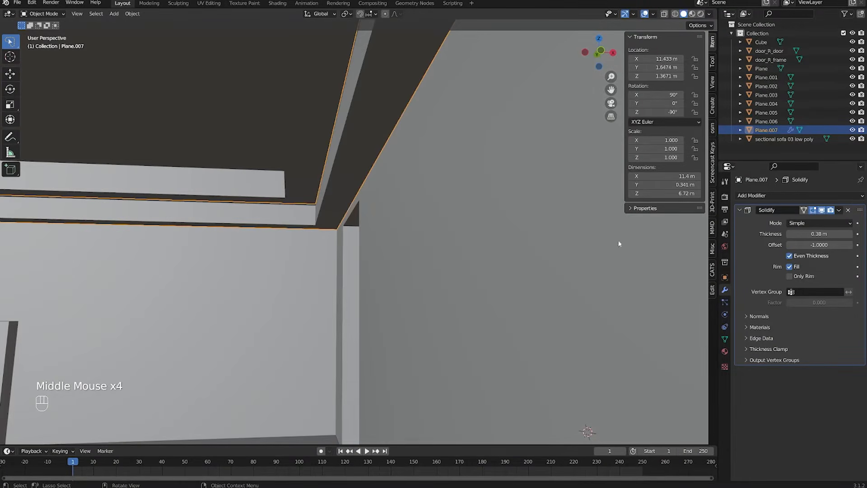
pyautogui.moveTo(808, 234); pyautogui.dragTo(797, 235)
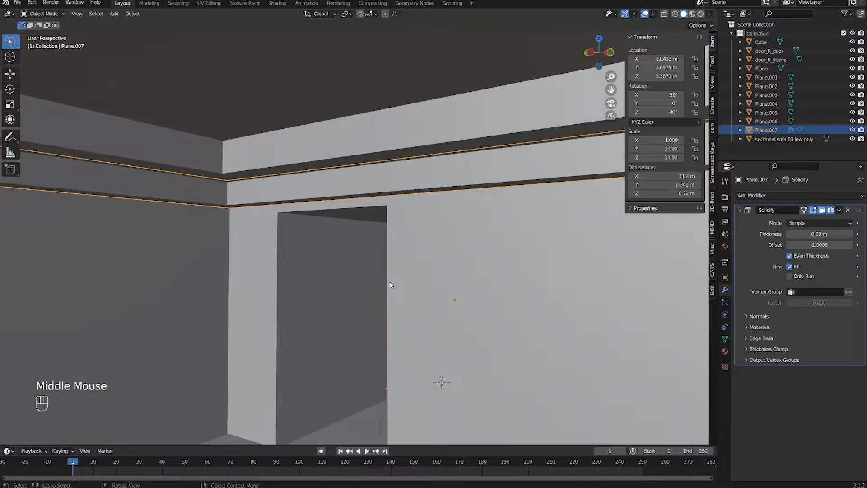
# Step: Apply the Solidify modifier to the ceiling band
pyautogui.moveTo(391, 285)
pyautogui.mouseDown(button='middle')
pyautogui.moveTo(368, 291)
pyautogui.moveTo(354, 273)
pyautogui.moveTo(387, 278)
pyautogui.mouseUp(button='middle')
pyautogui.scroll(-1, 369, 288)
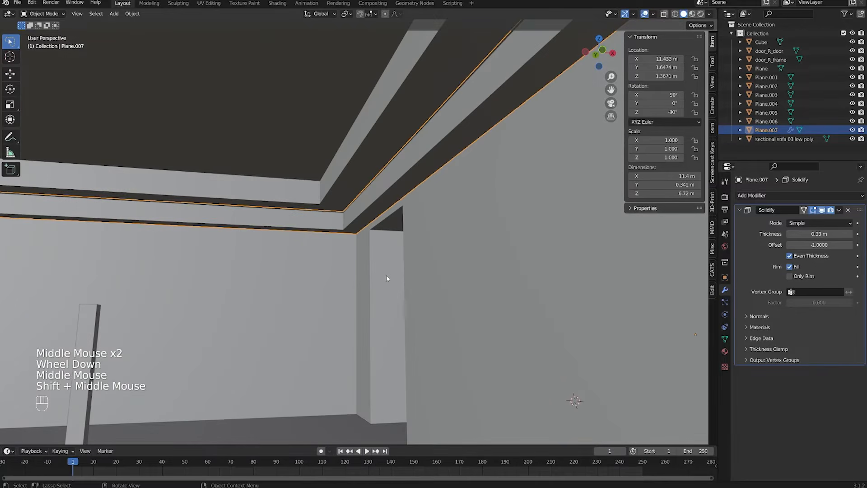
pyautogui.hotkey('ctrl', 'a')
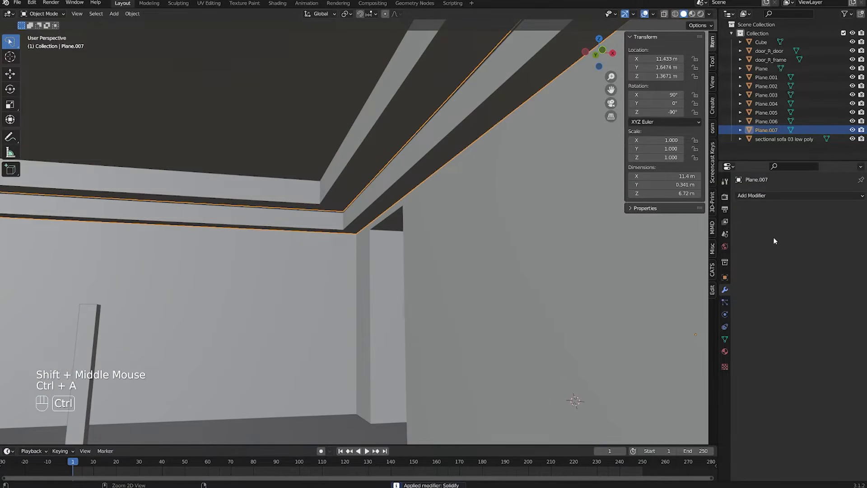
# Step: Bevel the band's inner lower edge loop around the room with 7 segments and a width of about 0.295 m
pyautogui.press('Tab')
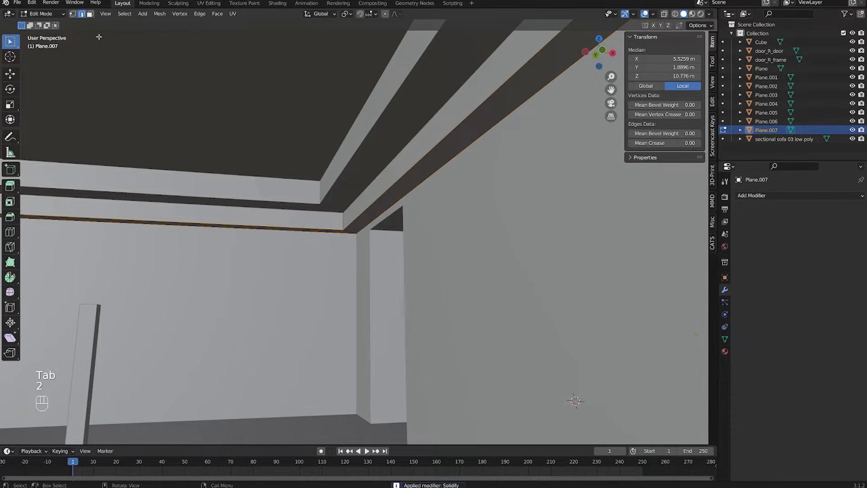
pyautogui.keyDown('alt'); pyautogui.click(364, 209); pyautogui.keyUp('alt')
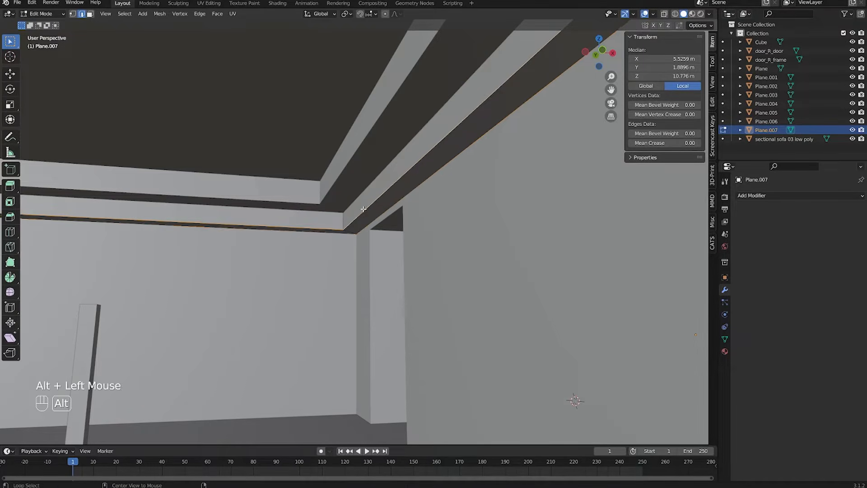
pyautogui.moveTo(168, 223); pyautogui.dragTo(153, 220, button='middle')
pyautogui.keyDown('shift'); pyautogui.moveTo(153, 220); pyautogui.dragTo(409, 214, button='middle'); pyautogui.keyUp('shift')
pyautogui.moveTo(281, 213); pyautogui.dragTo(386, 225, button='middle')
pyautogui.hotkey('ctrl', 'b')
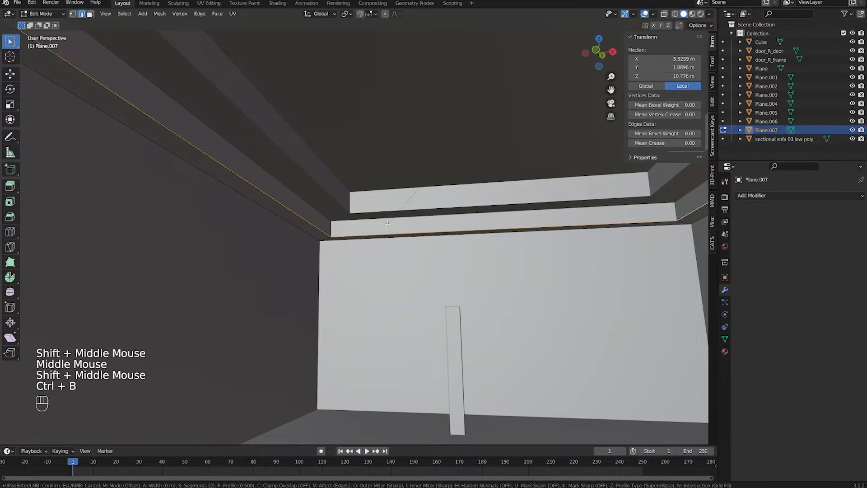
pyautogui.scroll(4, 377, 237)
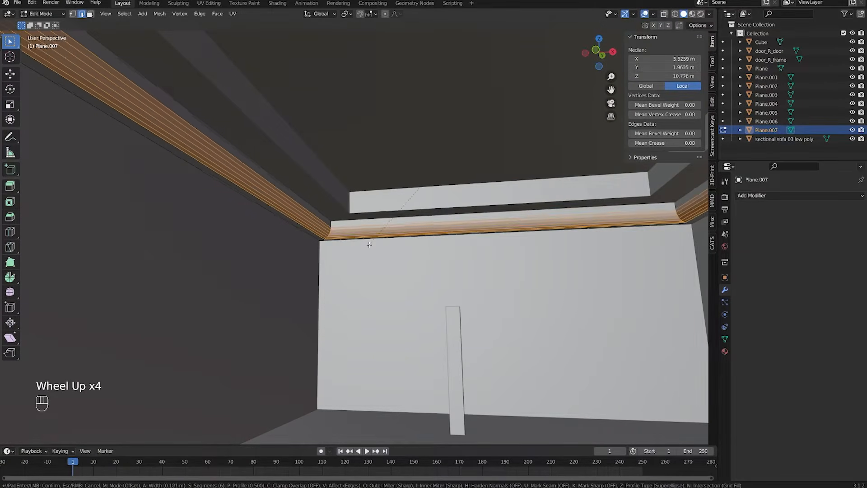
pyautogui.scroll(1, 364, 246)
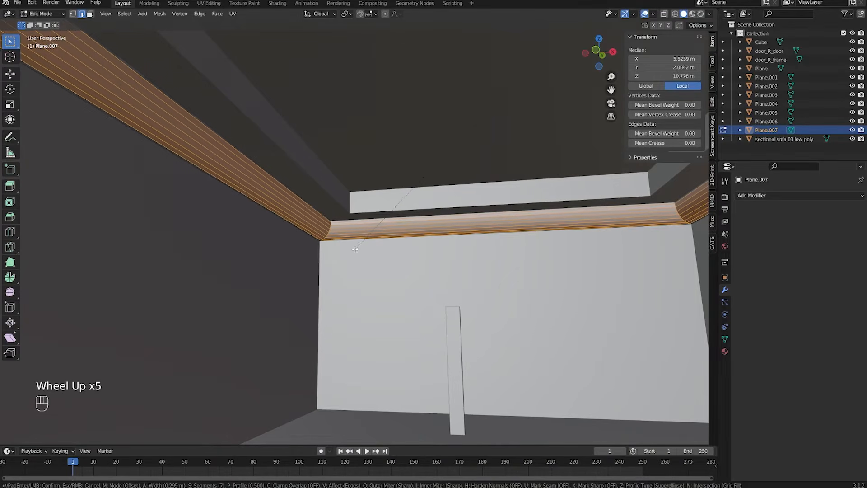
pyautogui.click(354, 249)
pyautogui.moveTo(355, 249); pyautogui.dragTo(343, 224, button='middle')
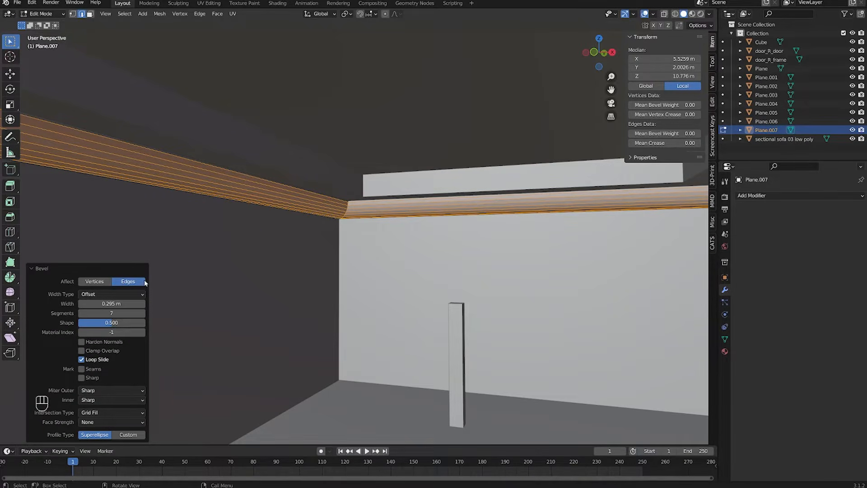
# Step: Set the bevel's profile shape to 0.1 to curve the band inward like a cove moulding
pyautogui.moveTo(118, 323); pyautogui.dragTo(90, 322)
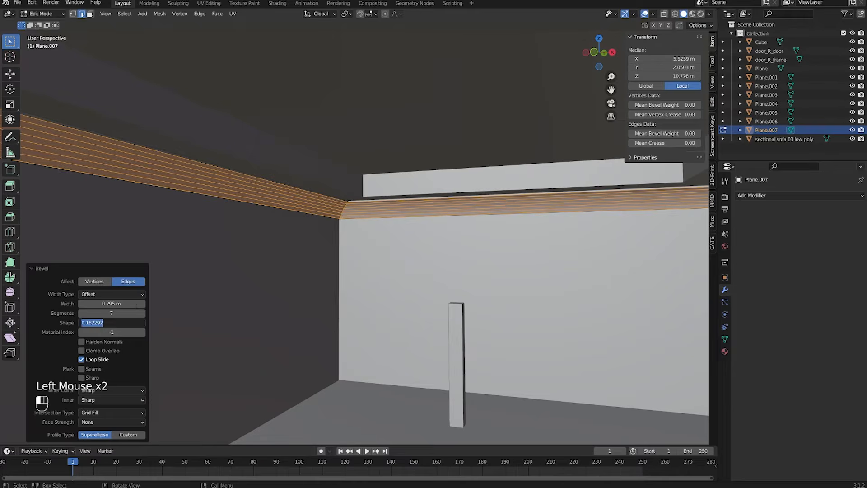
pyautogui.write('0.1')
pyautogui.press('Return')
pyautogui.moveTo(200, 249); pyautogui.dragTo(364, 218, button='middle')
pyautogui.scroll(-2, 248, 234)
pyautogui.scroll(2, 361, 227)
pyautogui.scroll(1, 248, 240)
pyautogui.keyDown('shift'); pyautogui.moveTo(248, 240); pyautogui.dragTo(279, 235, button='middle'); pyautogui.keyUp('shift')
pyautogui.moveTo(280, 235); pyautogui.dragTo(364, 189, button='middle')
# Step: Shade the moulding smooth and enable Auto Smooth at 30° on its mesh
pyautogui.press('Tab')
pyautogui.rightClick(363, 188)
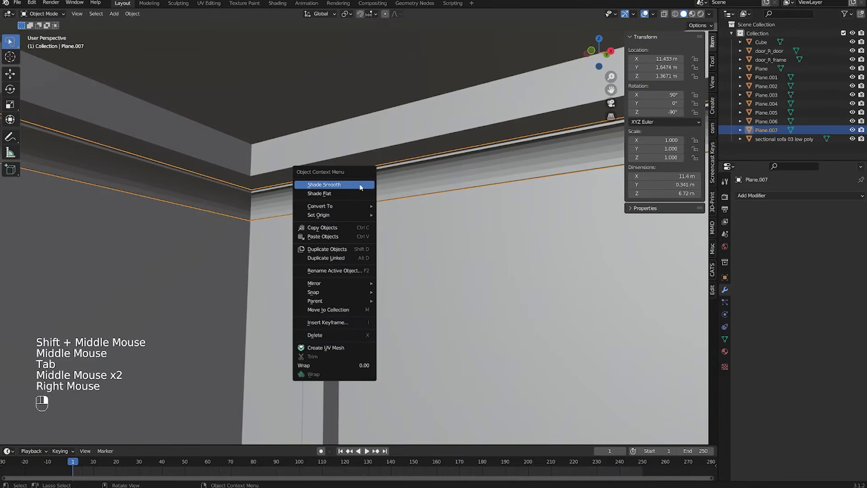
pyautogui.click(360, 185)
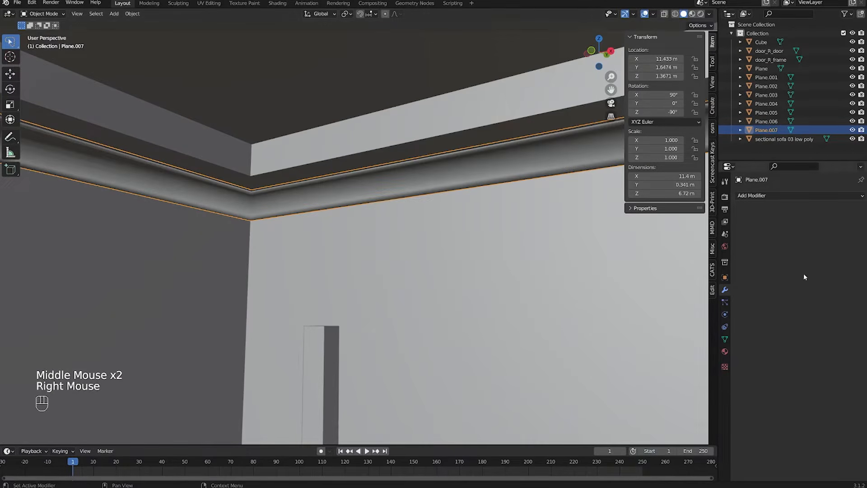
pyautogui.click(723, 339)
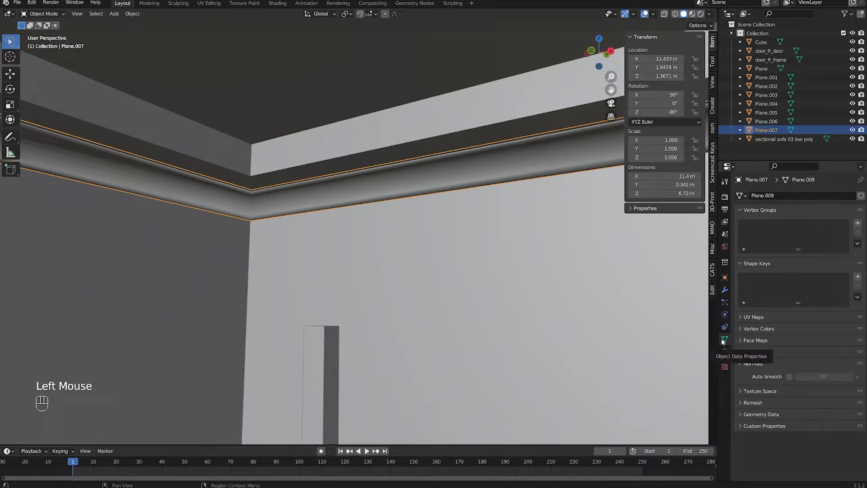
pyautogui.click(789, 376)
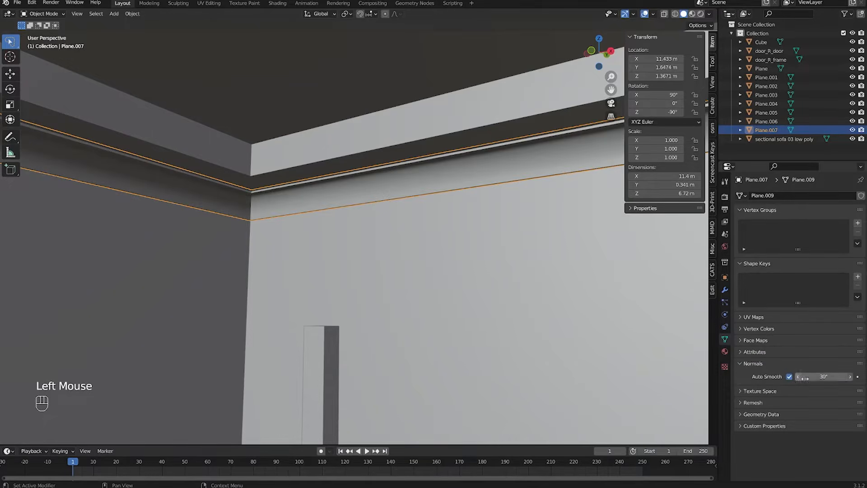
# Step: Inspect the smoothed cove moulding from inside the room, including the corner above the doorway
pyautogui.scroll(-1, 347, 230)
pyautogui.moveTo(346, 230); pyautogui.dragTo(381, 238, button='middle')
pyautogui.scroll(-2, 381, 238)
pyautogui.click(381, 238)
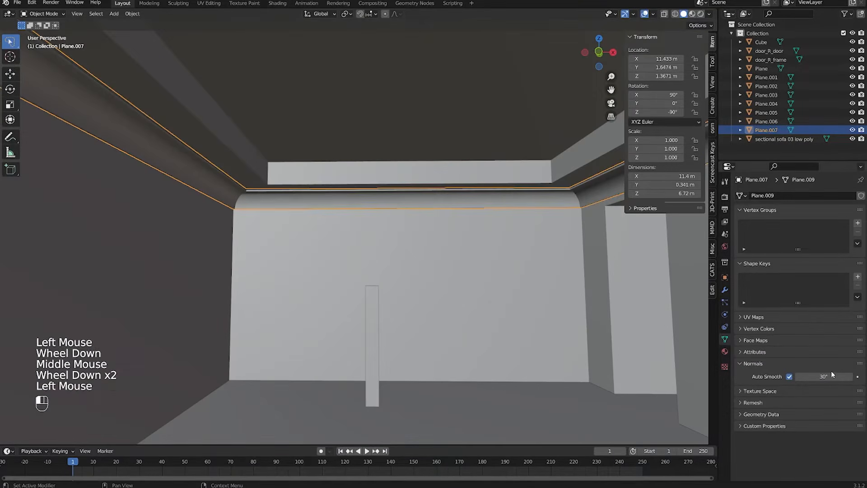
pyautogui.keyDown('shift'); pyautogui.scroll(-1, 213, 95); pyautogui.keyUp('shift')
pyautogui.keyDown('shift'); pyautogui.moveTo(213, 95); pyautogui.dragTo(302, 113, button='middle'); pyautogui.keyUp('shift')
pyautogui.click(448, 151)
pyautogui.hotkey('shift', '`')
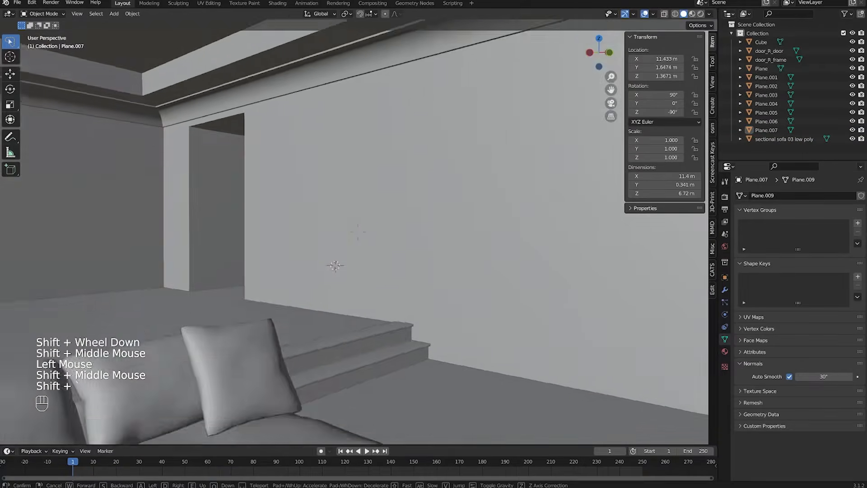
pyautogui.press('w')
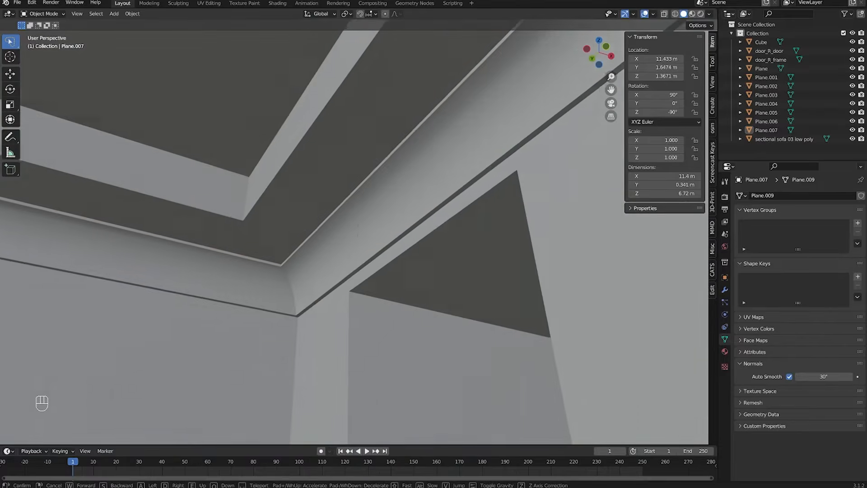
pyautogui.click(357, 231)
# Step: Examine the moulding's mesh at the wall corner and its outer sides from outside the room
pyautogui.click(354, 236)
pyautogui.press('Tab')
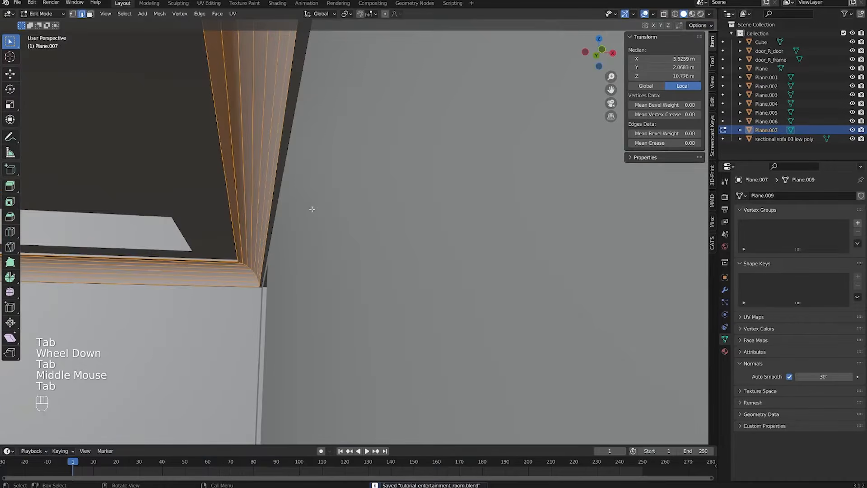
pyautogui.moveTo(311, 209); pyautogui.dragTo(246, 296, button='middle')
pyautogui.click(202, 297)
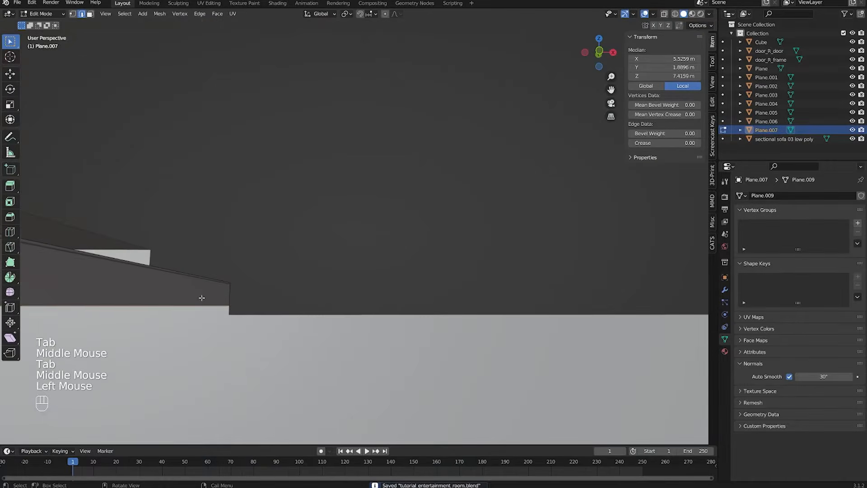
pyautogui.scroll(-2, 234, 278)
pyautogui.press('3')
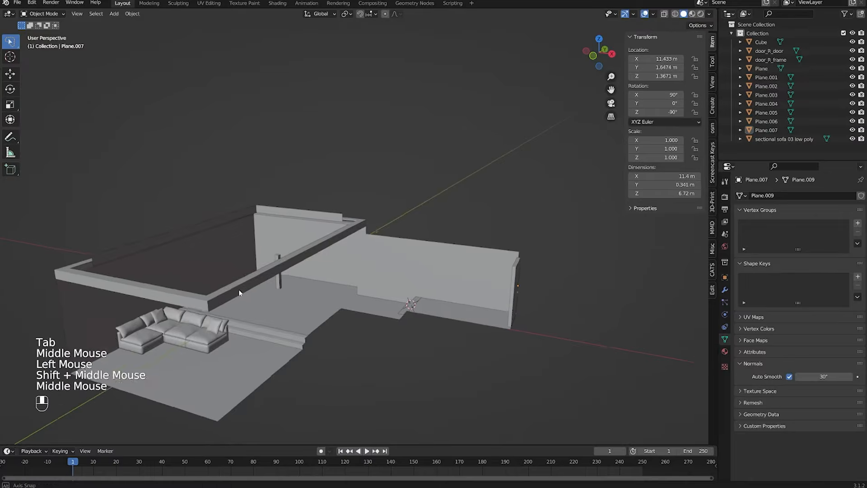
pyautogui.moveTo(194, 312); pyautogui.dragTo(166, 312, button='middle')
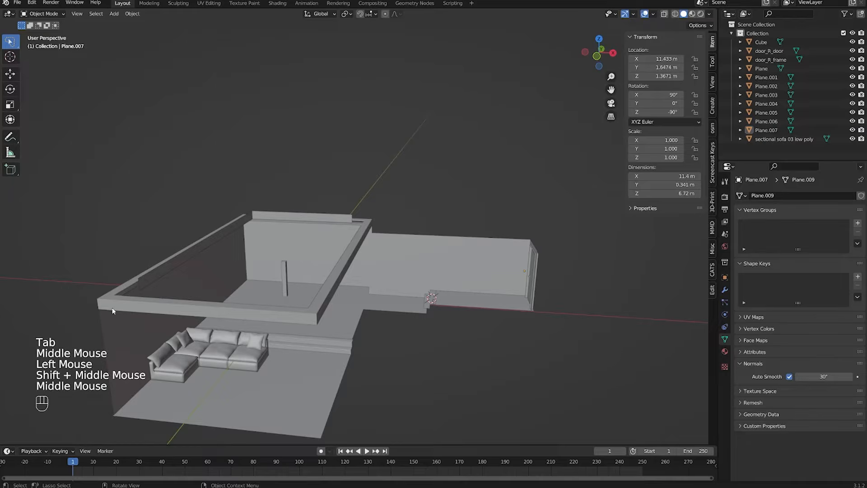
pyautogui.moveTo(340, 271)
pyautogui.mouseDown(button='middle')
pyautogui.moveTo(379, 289)
pyautogui.moveTo(341, 288)
pyautogui.mouseUp(button='middle')
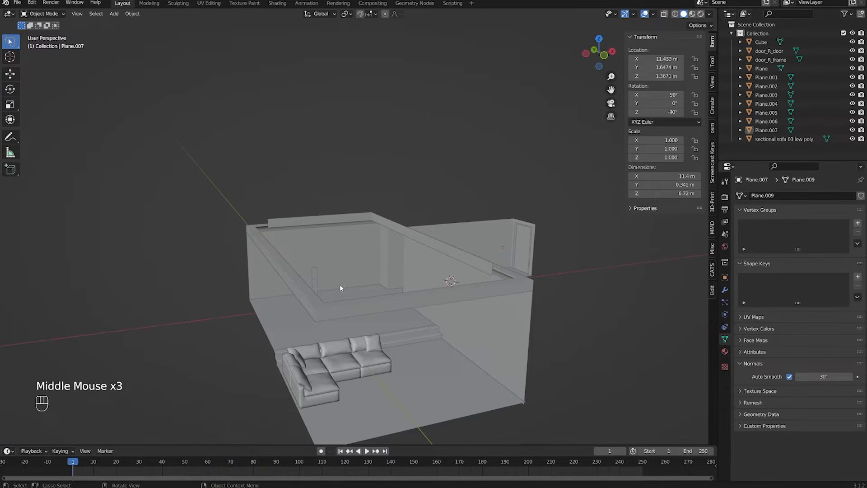
# Step: Select the moulding and examine how its outer corners meet the walls and the raised ceiling strips
pyautogui.click(344, 314)
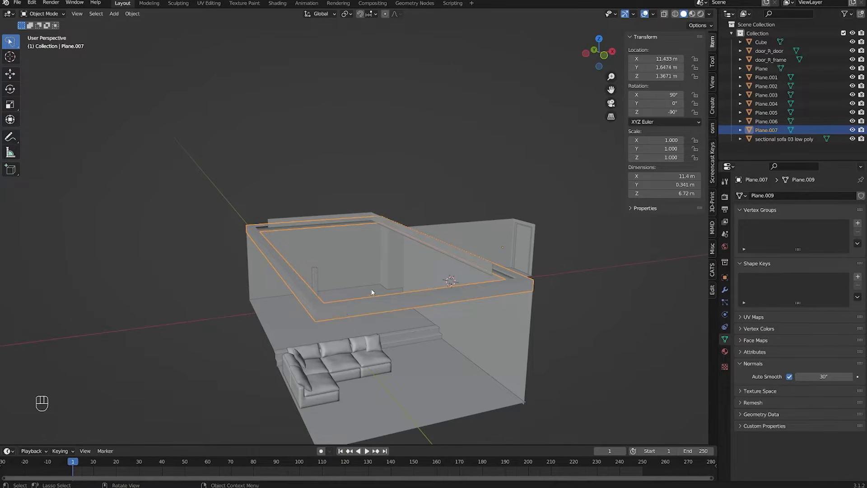
pyautogui.moveTo(305, 228); pyautogui.dragTo(331, 242, button='middle')
pyautogui.scroll(-2, 289, 247)
pyautogui.scroll(1, 271, 245)
pyautogui.scroll(2, 331, 242)
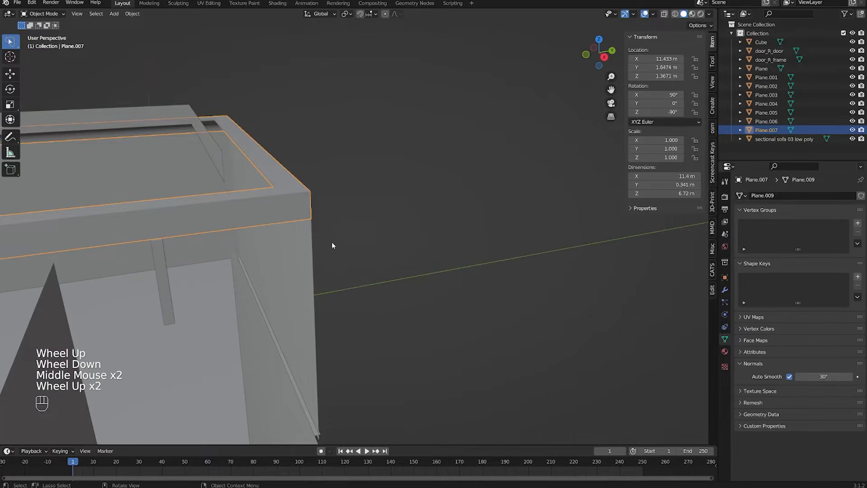
pyautogui.moveTo(286, 259); pyautogui.dragTo(318, 264, button='middle')
pyautogui.scroll(-1, 287, 254)
pyautogui.scroll(1, 325, 259)
pyautogui.scroll(-2, 334, 255)
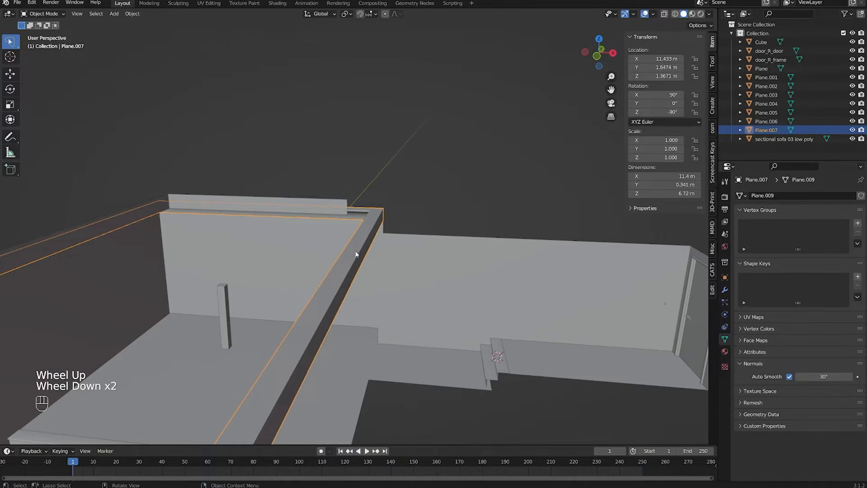
# Step: Isolate the cove moulding from the rest of the room and open its mesh for editing
pyautogui.moveTo(334, 302); pyautogui.dragTo(339, 296, button='middle')
pyautogui.moveTo(338, 297); pyautogui.dragTo(349, 292, button='middle')
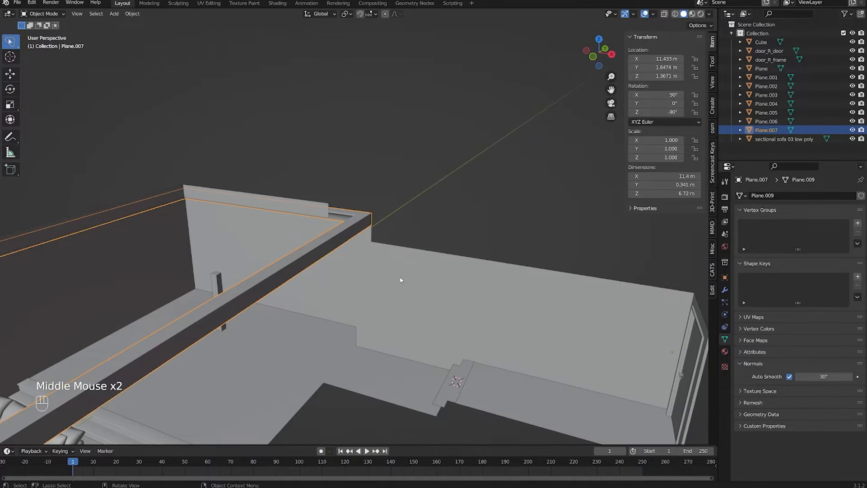
pyautogui.keyDown('shift'); pyautogui.moveTo(383, 276); pyautogui.dragTo(441, 280, button='middle'); pyautogui.keyUp('shift')
pyautogui.scroll(-2, 429, 283)
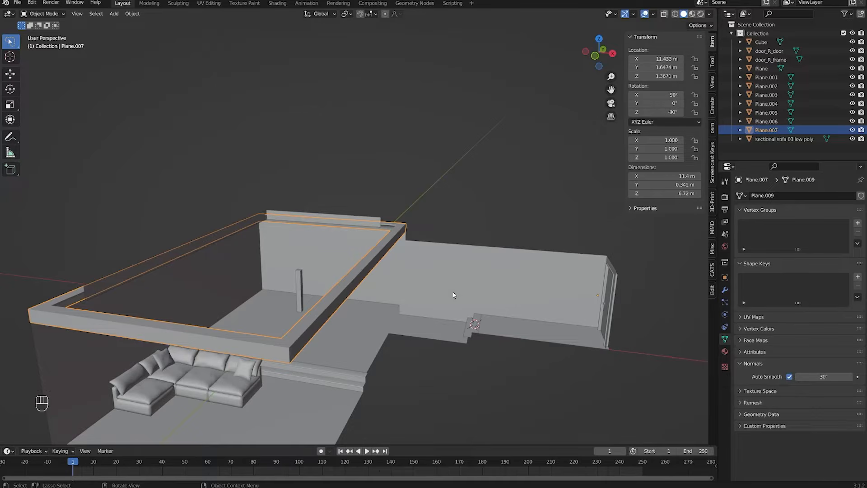
pyautogui.press('KP_Divide')
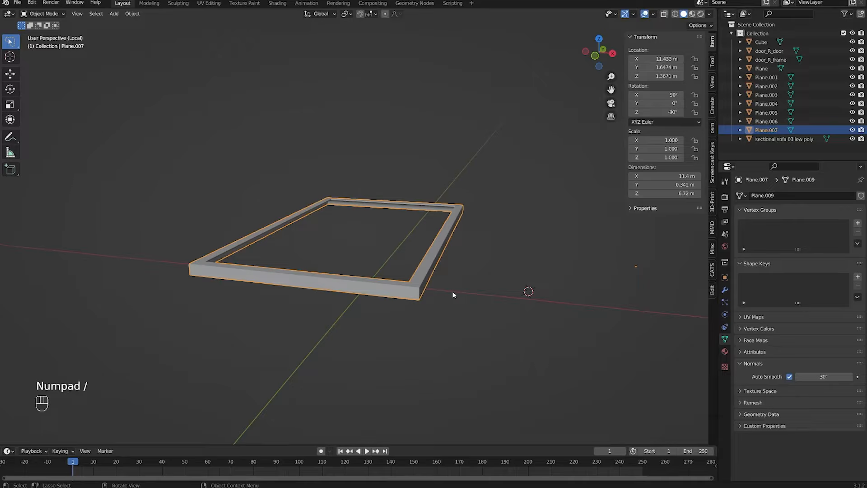
pyautogui.press('KP_Divide')
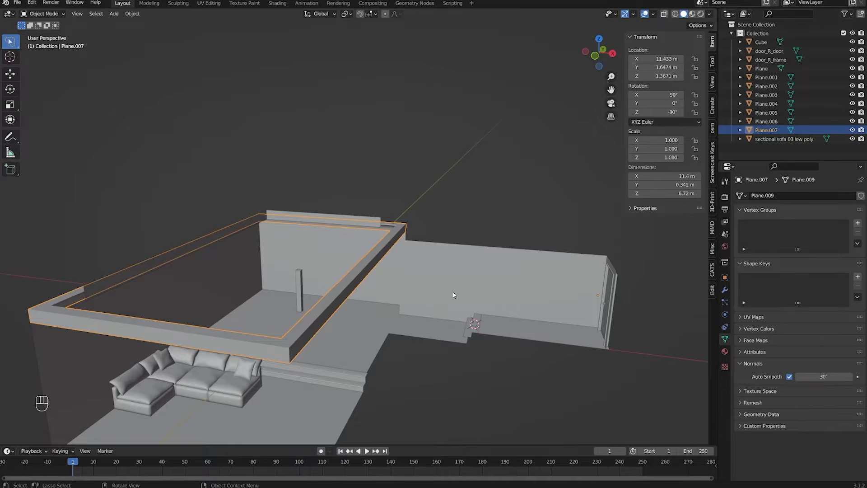
pyautogui.press('KP_Divide')
pyautogui.keyDown('shift'); pyautogui.moveTo(453, 293); pyautogui.dragTo(457, 336, button='middle'); pyautogui.keyUp('shift')
pyautogui.press('Tab')
# Step: Delete the moulding's hidden top and outer side faces along all four sides of the frame
pyautogui.click(455, 330)
pyautogui.press('3')
pyautogui.click(397, 341)
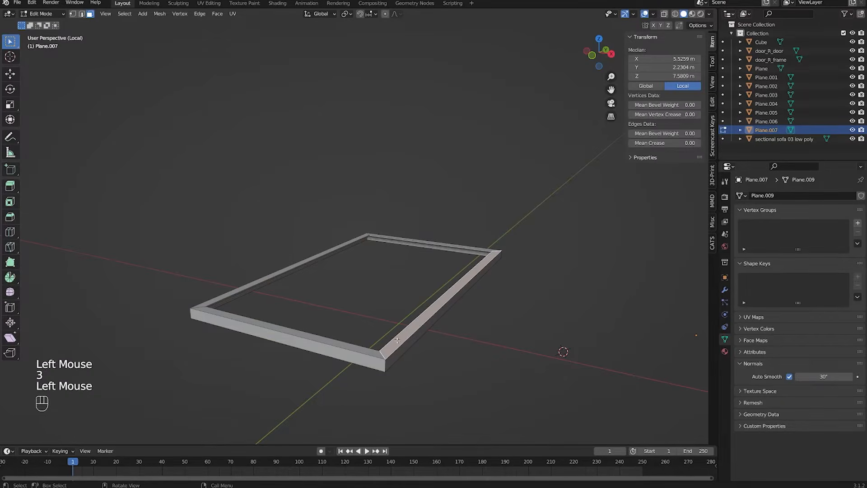
pyautogui.keyDown('shift'); pyautogui.click(395, 359); pyautogui.keyUp('shift')
pyautogui.keyDown('shift'); pyautogui.click(391, 360); pyautogui.keyUp('shift')
pyautogui.keyDown('shift'); pyautogui.click(375, 362); pyautogui.keyUp('shift')
pyautogui.keyDown('shift'); pyautogui.click(364, 351); pyautogui.keyUp('shift')
pyautogui.moveTo(363, 353); pyautogui.dragTo(469, 337, button='middle')
pyautogui.keyDown('shift'); pyautogui.click(418, 341); pyautogui.keyUp('shift')
pyautogui.keyDown('shift'); pyautogui.click(420, 339); pyautogui.keyUp('shift')
pyautogui.keyDown('shift'); pyautogui.moveTo(469, 336); pyautogui.dragTo(487, 322, button='middle'); pyautogui.keyUp('shift')
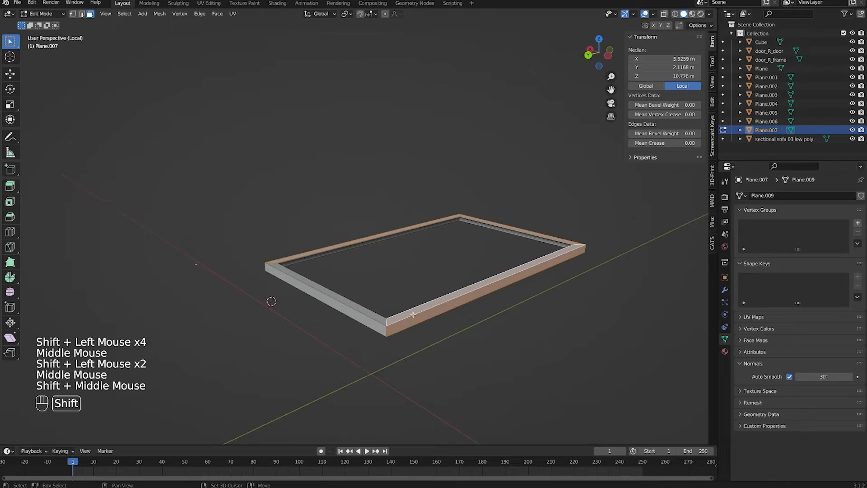
pyautogui.keyDown('shift'); pyautogui.click(379, 317); pyautogui.keyUp('shift')
pyautogui.keyDown('shift'); pyautogui.click(378, 317); pyautogui.keyUp('shift')
pyautogui.press('x')
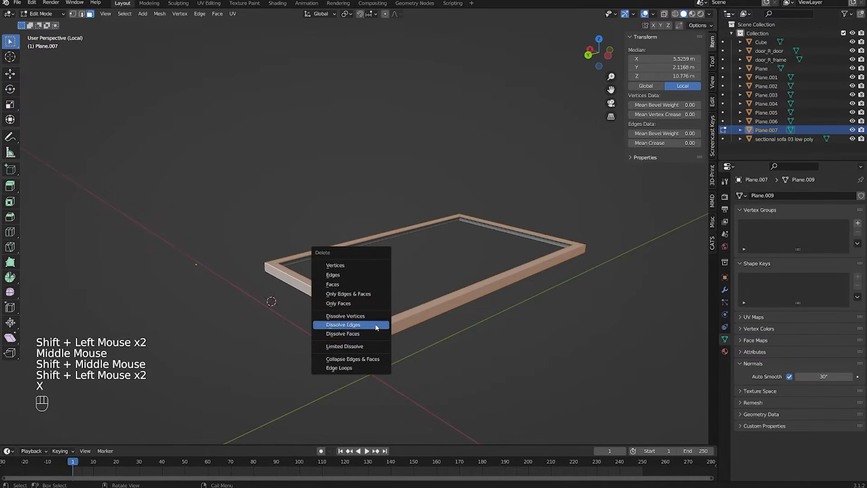
pyautogui.click(331, 285)
# Step: Finish editing the moulding, bring the whole room back into view and save the file
pyautogui.moveTo(331, 285); pyautogui.dragTo(360, 289, button='middle')
pyautogui.press('Tab')
pyautogui.press('KP_Divide')
pyautogui.hotkey('ctrl', 's')
pyautogui.moveTo(361, 289); pyautogui.dragTo(398, 259, button='middle')
pyautogui.scroll(4, 398, 259)
pyautogui.scroll(-5, 399, 259)
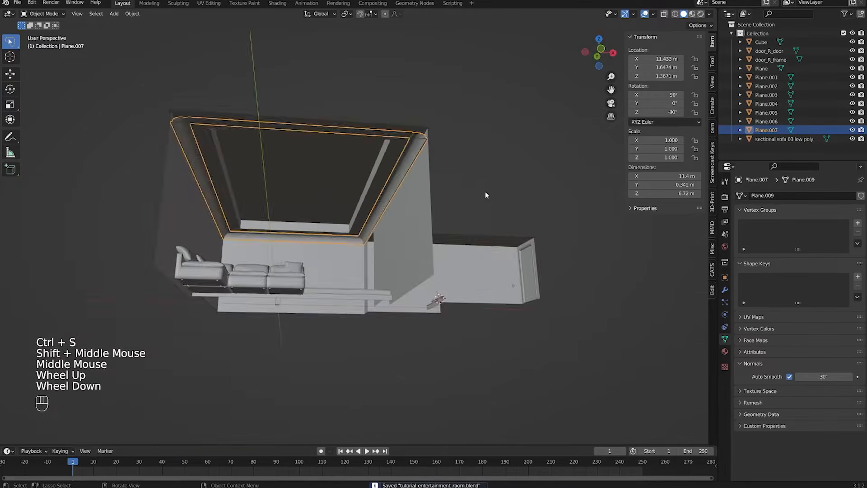
# Step: Inspect the finished cove moulding and recessed ceiling from inside the room, then view the whole room from above
pyautogui.click(485, 193)
pyautogui.moveTo(485, 193); pyautogui.dragTo(436, 242, button='middle')
pyautogui.scroll(3, 375, 261)
pyautogui.moveTo(376, 260); pyautogui.dragTo(452, 231, button='middle')
pyautogui.scroll(3, 471, 228)
pyautogui.hotkey('shift', '`')
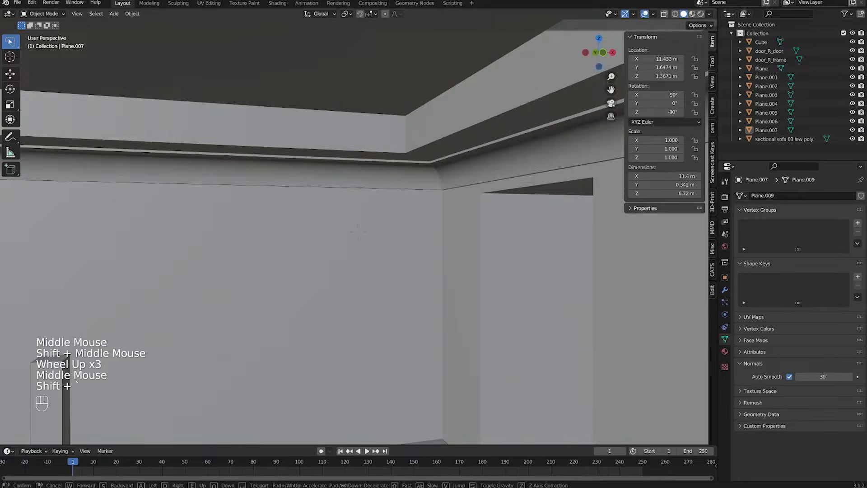
pyautogui.press('s')
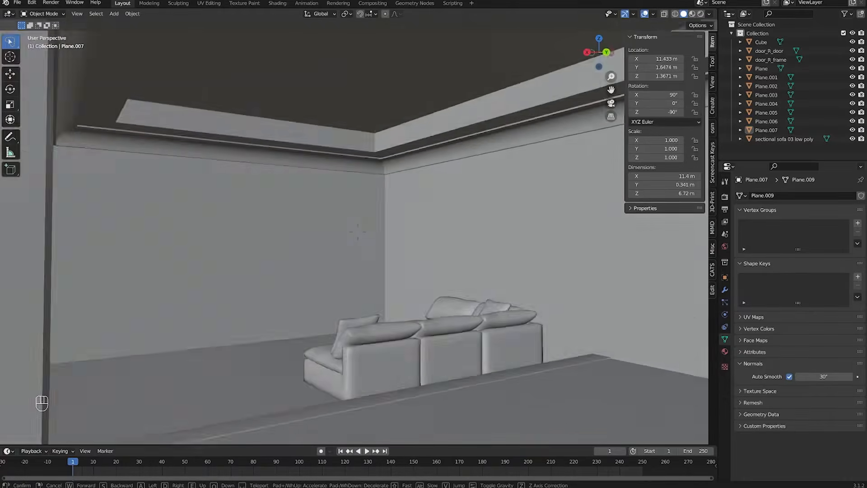
pyautogui.click(358, 232)
pyautogui.moveTo(358, 235); pyautogui.dragTo(491, 164, button='middle')
pyautogui.moveTo(385, 240); pyautogui.dragTo(246, 302, button='middle')
pyautogui.scroll(-3, 245, 302)
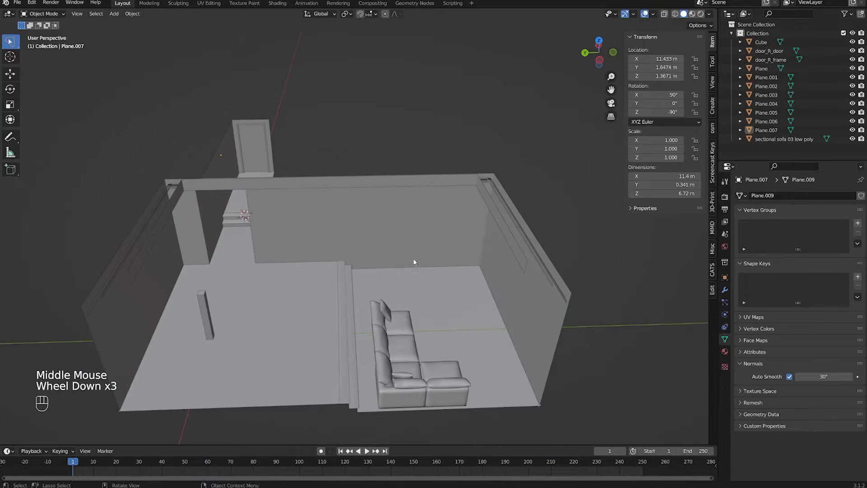
pyautogui.moveTo(333, 264); pyautogui.dragTo(311, 270, button='middle')
pyautogui.scroll(-2, 520, 271)
pyautogui.scroll(1, 519, 271)
pyautogui.scroll(1, 572, 273)
pyautogui.scroll(-1, 311, 269)
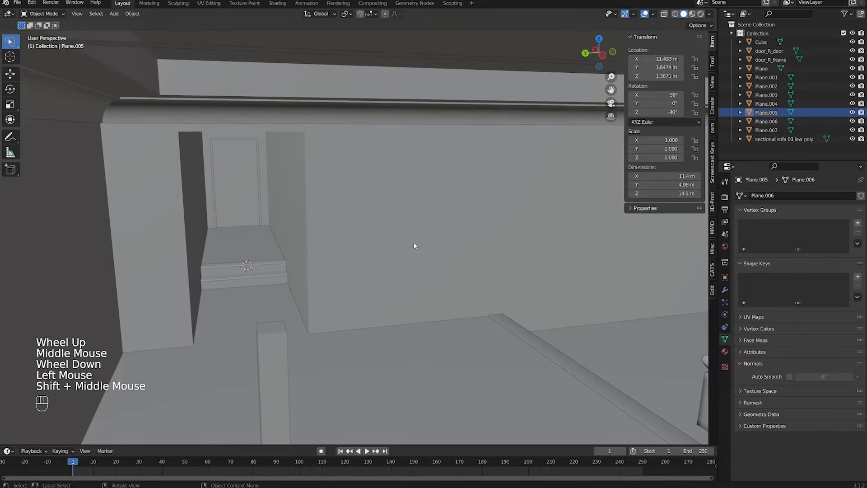
# Step: Select the face loop running along the bottom of the room's walls and check its extent in wireframe
pyautogui.click(359, 251)
pyautogui.moveTo(414, 242); pyautogui.dragTo(361, 246, button='middle')
pyautogui.click(361, 247)
pyautogui.press('Tab')
pyautogui.moveTo(361, 248); pyautogui.dragTo(357, 310, button='middle')
pyautogui.scroll(2, 328, 332)
pyautogui.press('3')
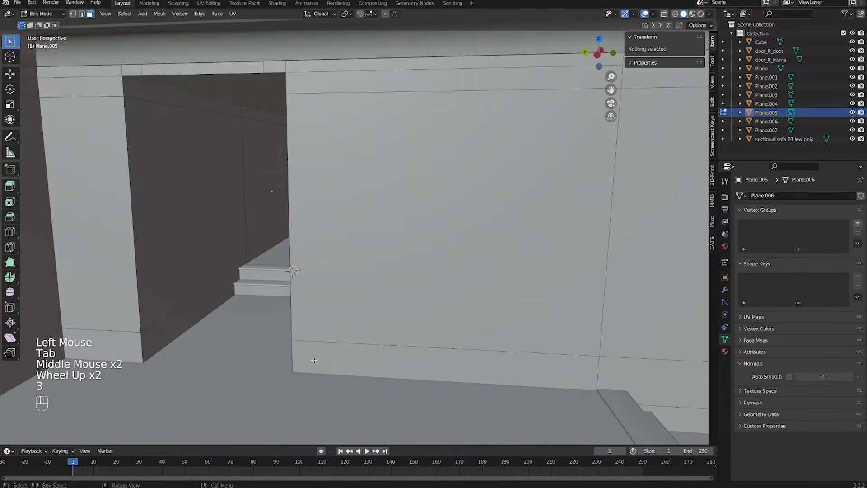
pyautogui.keyDown('alt'); pyautogui.click(297, 358); pyautogui.keyUp('alt')
pyautogui.hotkey('shift', 'z')
pyautogui.scroll(-2, 297, 358)
pyautogui.moveTo(298, 358); pyautogui.dragTo(332, 348, button='middle')
pyautogui.keyDown('shift'); pyautogui.moveTo(331, 348); pyautogui.dragTo(425, 307, button='middle'); pyautogui.keyUp('shift')
pyautogui.scroll(-2, 294, 276)
pyautogui.scroll(2, 286, 267)
pyautogui.keyDown('shift'); pyautogui.moveTo(539, 299); pyautogui.dragTo(456, 262, button='middle'); pyautogui.keyUp('shift')
pyautogui.scroll(1, 554, 277)
pyautogui.moveTo(554, 276); pyautogui.dragTo(513, 286, button='middle')
pyautogui.scroll(-2, 433, 297)
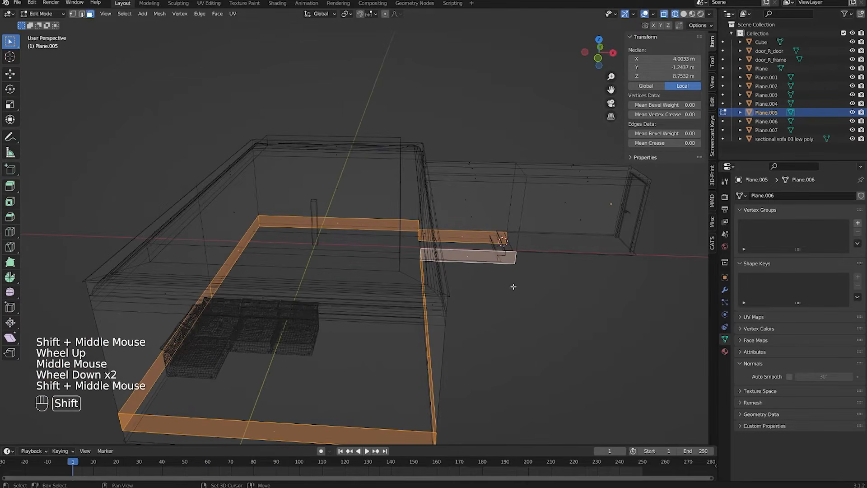
# Step: Duplicate the bottom wall strip in place and separate the copy into its own object
pyautogui.hotkey('shift', 'd')
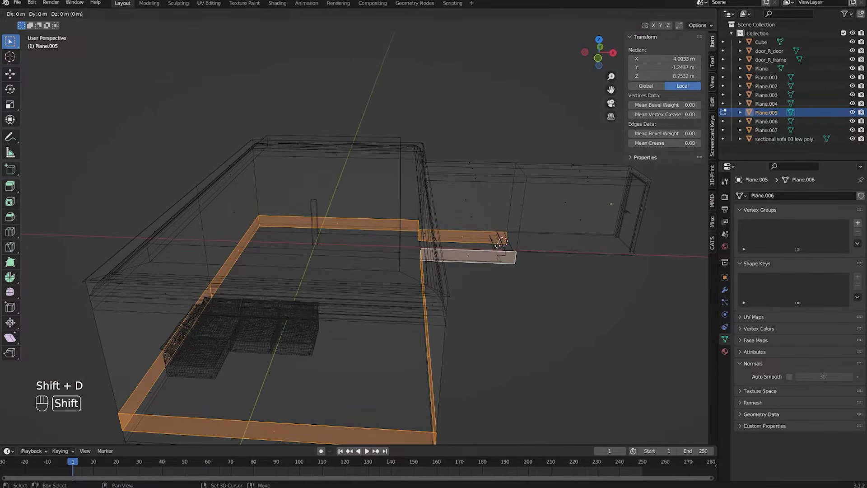
pyautogui.rightClick(498, 163)
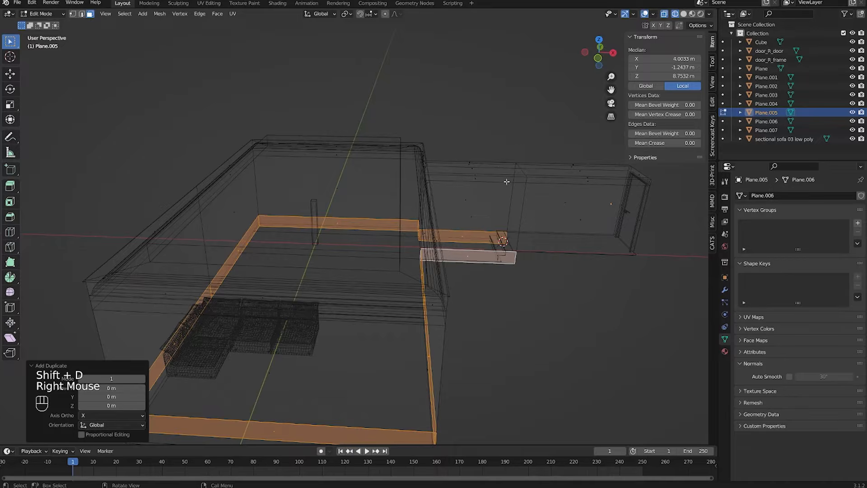
pyautogui.moveTo(507, 181); pyautogui.dragTo(518, 189, button='middle')
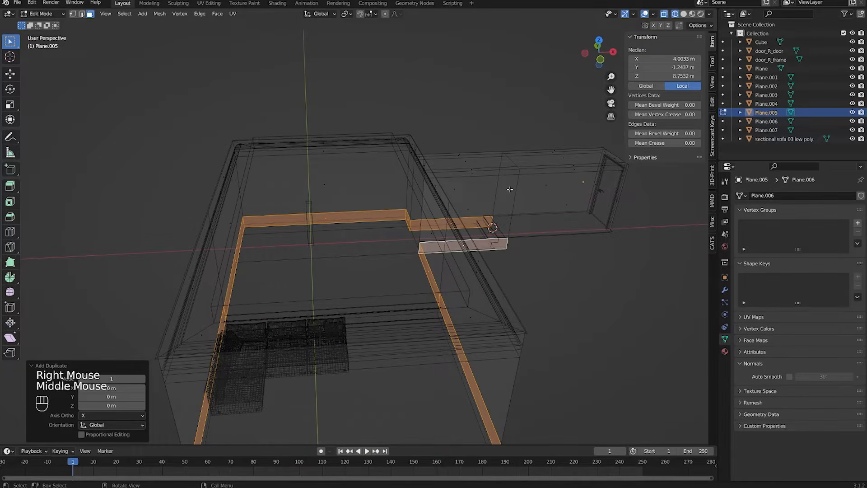
pyautogui.press('p')
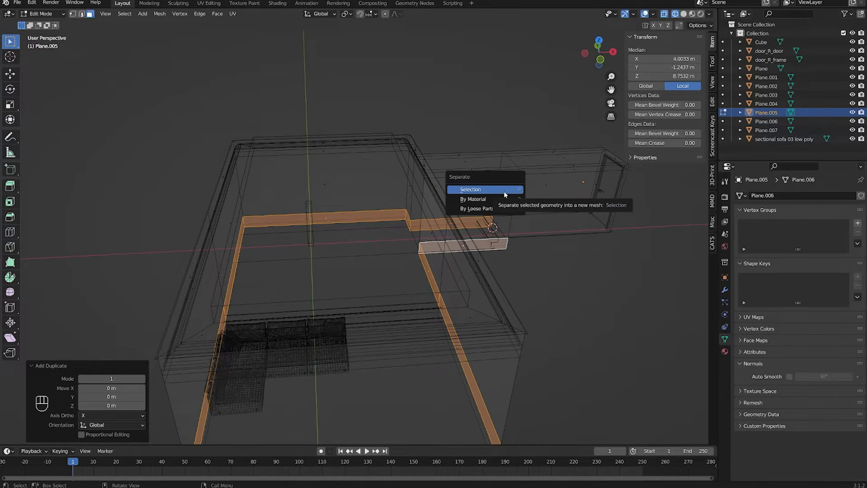
pyautogui.click(471, 195)
# Step: Select the separated baseboard strip and open its mesh with all its geometry selected
pyautogui.scroll(2, 446, 213)
pyautogui.moveTo(452, 217)
pyautogui.mouseDown(button='middle')
pyautogui.moveTo(368, 203)
pyautogui.moveTo(412, 242)
pyautogui.mouseUp(button='middle')
pyautogui.scroll(-1, 446, 213)
pyautogui.press('Tab')
pyautogui.hotkey('shift', 'z')
pyautogui.scroll(2, 368, 203)
pyautogui.click(387, 255)
pyautogui.press('Tab')
pyautogui.press('a')
pyautogui.hotkey('shift', 'z')
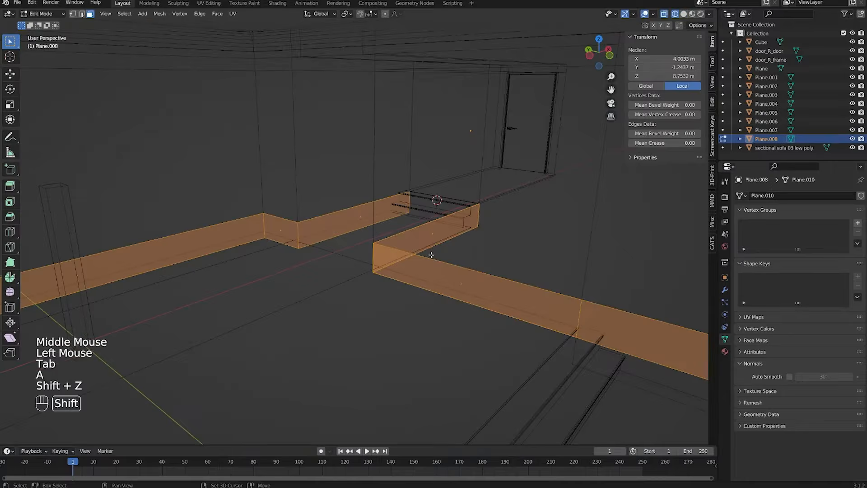
# Step: Examine the baseboard strip's mesh around the room and into the hallway in wireframe
pyautogui.keyDown('shift'); pyautogui.scroll(-1, 438, 203); pyautogui.keyUp('shift')
pyautogui.keyDown('shift'); pyautogui.moveTo(438, 203); pyautogui.dragTo(407, 226, button='middle'); pyautogui.keyUp('shift')
pyautogui.scroll(-1, 407, 226)
pyautogui.moveTo(406, 226)
pyautogui.mouseDown(button='middle')
pyautogui.moveTo(367, 237)
pyautogui.moveTo(446, 229)
pyautogui.moveTo(397, 190)
pyautogui.moveTo(507, 210)
pyautogui.mouseUp(button='middle')
pyautogui.press('a')
pyautogui.hotkey('shift', 'z')
pyautogui.scroll(2, 398, 194)
pyautogui.scroll(-2, 508, 210)
pyautogui.press('Tab')
pyautogui.press('Tab')
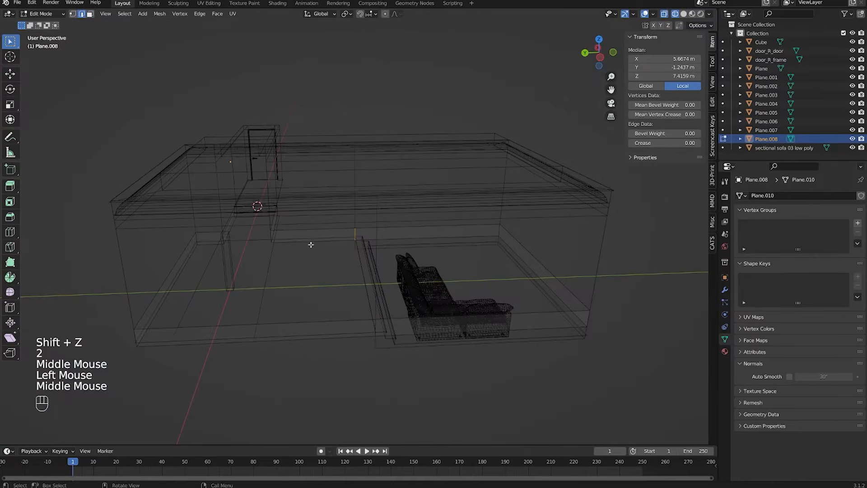
pyautogui.click(364, 350)
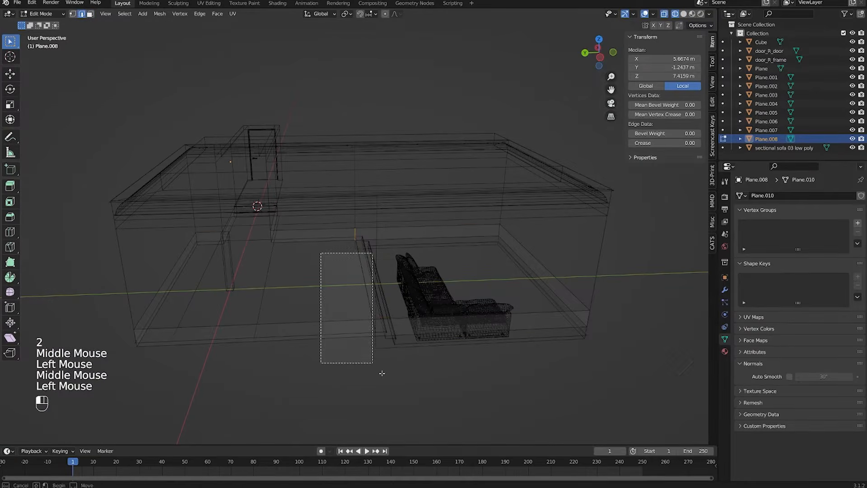
pyautogui.press('a')
pyautogui.keyDown('shift'); pyautogui.moveTo(349, 248); pyautogui.dragTo(350, 247, button='middle'); pyautogui.keyUp('shift')
pyautogui.scroll(1, 351, 247)
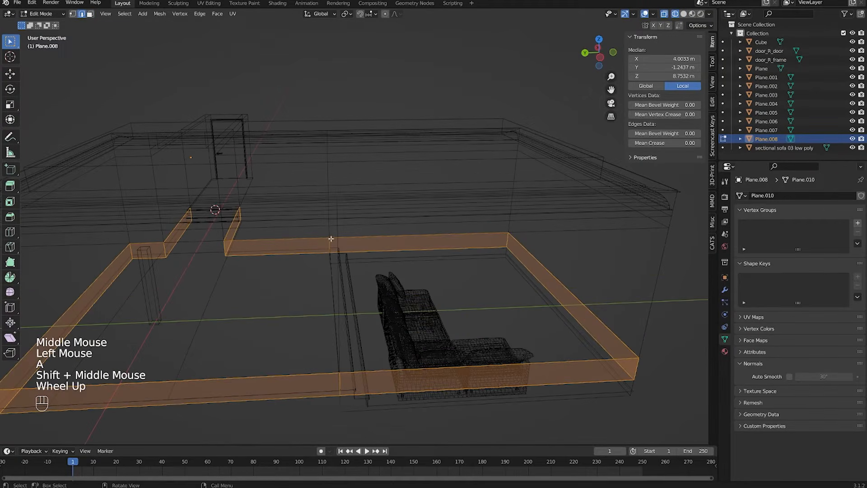
# Step: Add a Solidify modifier to the baseboard strip with Even Thickness enabled and a thickness of 0.26 m
pyautogui.press('Tab')
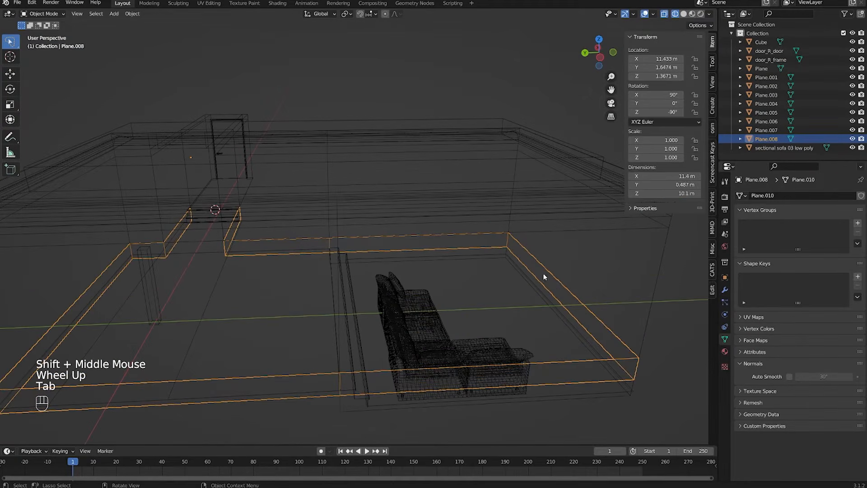
pyautogui.click(725, 290)
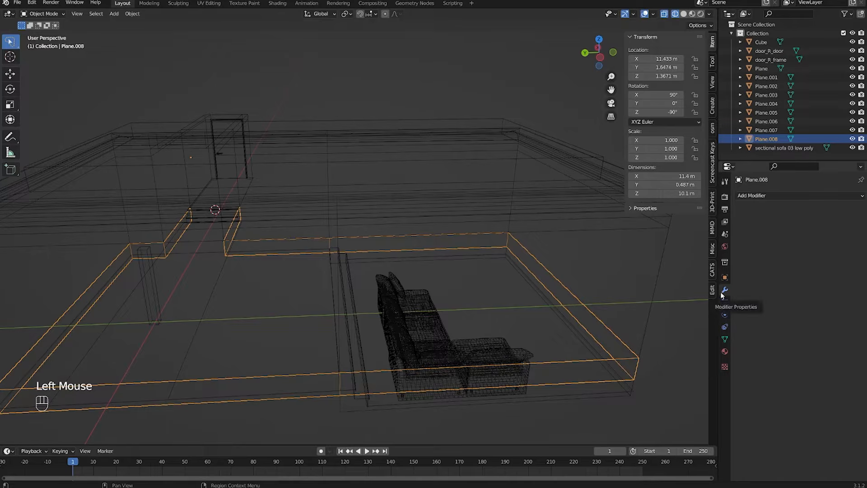
pyautogui.click(766, 195)
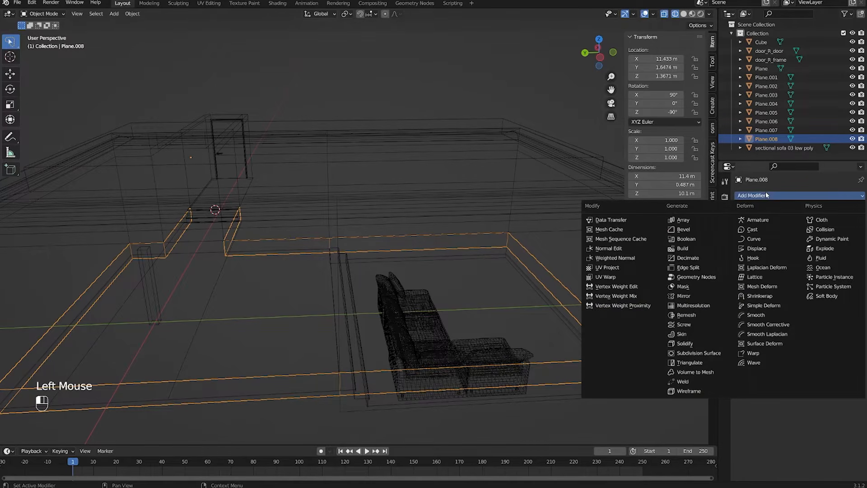
pyautogui.click(698, 346)
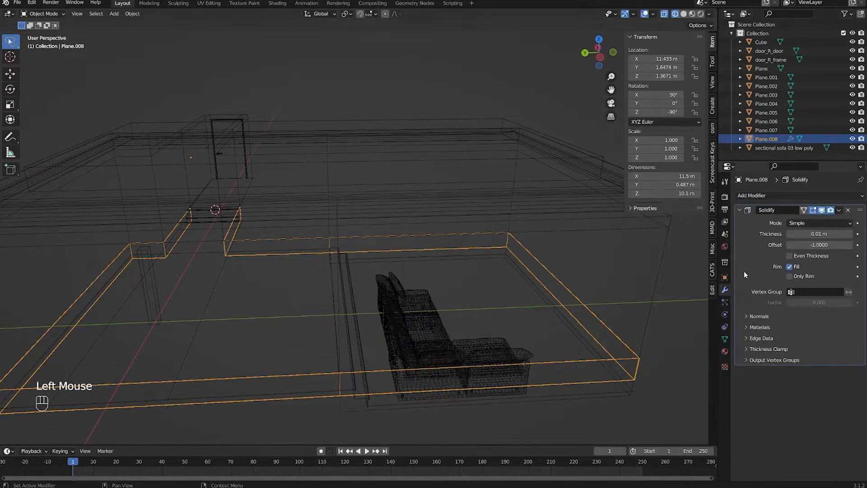
pyautogui.click(789, 256)
pyautogui.moveTo(819, 234); pyautogui.dragTo(844, 233)
# Step: Flip the normals of the whole baseboard strip so its thickness extends into the room
pyautogui.moveTo(546, 261); pyautogui.dragTo(538, 286, button='middle')
pyautogui.scroll(3, 538, 285)
pyautogui.scroll(-2, 253, 273)
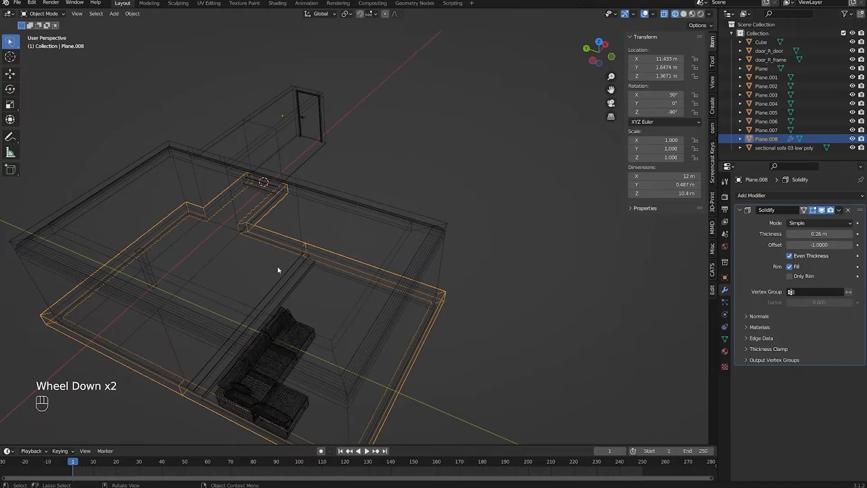
pyautogui.press('Tab')
pyautogui.press('a')
pyautogui.hotkey('shift', 'z')
pyautogui.scroll(2, 277, 270)
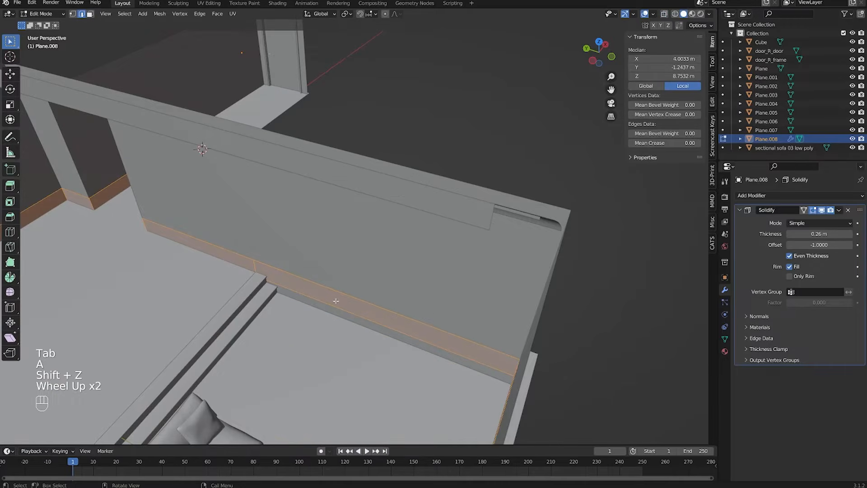
pyautogui.click(160, 13)
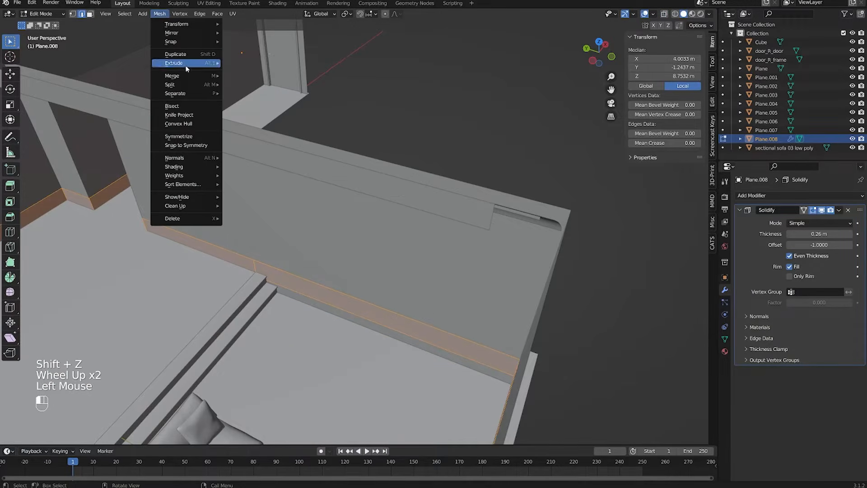
pyautogui.moveTo(175, 157)
pyautogui.click(244, 159)
# Step: Reduce the baseboard's Solidify thickness to 0.08 m
pyautogui.scroll(-2, 245, 159)
pyautogui.moveTo(244, 159); pyautogui.dragTo(336, 246, button='middle')
pyautogui.press('Tab')
pyautogui.scroll(2, 374, 251)
pyautogui.moveTo(434, 263); pyautogui.dragTo(349, 243, button='middle')
pyautogui.scroll(-1, 445, 265)
pyautogui.moveTo(819, 234); pyautogui.dragTo(813, 233)
pyautogui.keyDown('shift'); pyautogui.moveTo(396, 270); pyautogui.dragTo(446, 257, button='middle'); pyautogui.keyUp('shift')
# Step: Lower the baseboard's top edge loop vertically to a local Y of about -1.12 m
pyautogui.press('Tab')
pyautogui.press('2')
pyautogui.moveTo(340, 275); pyautogui.dragTo(393, 233, button='middle')
pyautogui.moveTo(393, 232); pyautogui.dragTo(384, 244, button='middle')
pyautogui.moveTo(384, 244); pyautogui.dragTo(377, 253, button='middle')
pyautogui.moveTo(377, 253); pyautogui.dragTo(370, 262, button='middle')
pyautogui.press('g')
pyautogui.press('z')
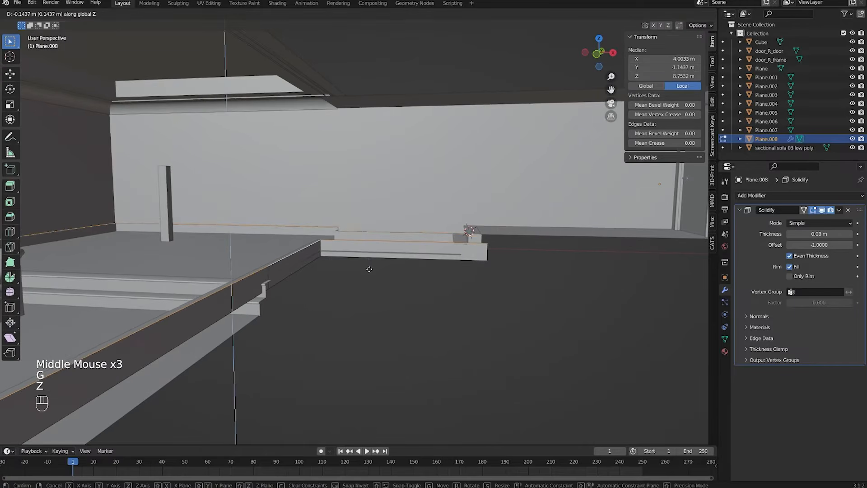
pyautogui.click(367, 272)
pyautogui.keyDown('shift'); pyautogui.moveTo(368, 272); pyautogui.dragTo(358, 270, button='middle'); pyautogui.keyUp('shift')
pyautogui.moveTo(357, 270); pyautogui.dragTo(349, 270, button='middle')
pyautogui.keyDown('alt'); pyautogui.click(324, 254); pyautogui.keyUp('alt')
pyautogui.moveTo(329, 257); pyautogui.dragTo(356, 253, button='middle')
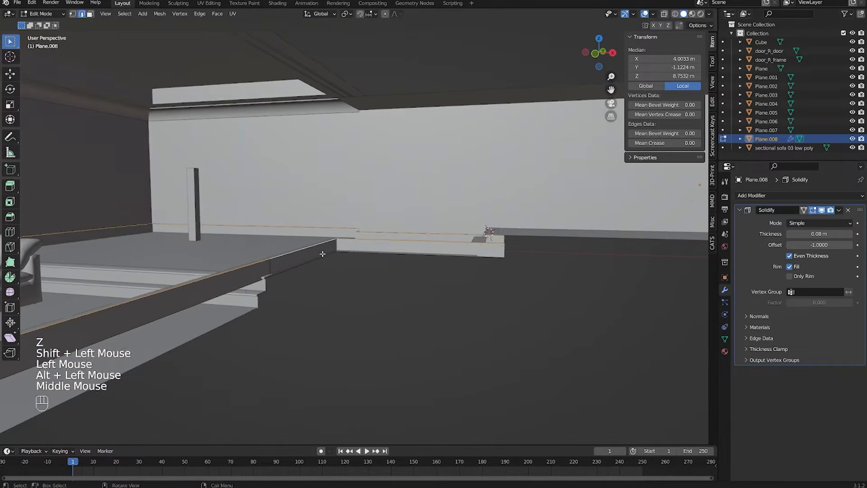
# Step: Lower the baseboard's top edge loop further, to a local Y of about -1.17 m
pyautogui.press('g')
pyautogui.press('z')
pyautogui.keyDown('shift'); pyautogui.click(323, 257); pyautogui.keyUp('shift')
pyautogui.scroll(2, 357, 253)
pyautogui.moveTo(357, 252)
pyautogui.mouseDown(button='middle')
pyautogui.moveTo(377, 257)
pyautogui.moveTo(352, 255)
pyautogui.mouseUp(button='middle')
pyautogui.scroll(1, 352, 255)
# Step: Reduce the baseboard's Solidify thickness to 0.03 m
pyautogui.press('Tab')
pyautogui.moveTo(352, 255); pyautogui.dragTo(427, 272, button='middle')
pyautogui.moveTo(818, 233); pyautogui.dragTo(801, 234)
pyautogui.click(390, 318)
pyautogui.scroll(-2, 381, 308)
pyautogui.moveTo(381, 308); pyautogui.dragTo(306, 295, button='middle')
pyautogui.keyDown('shift'); pyautogui.moveTo(414, 246); pyautogui.dragTo(388, 253, button='middle'); pyautogui.keyUp('shift')
# Step: Cut a vertical edge loop into each of the two opposite baseboard runs beside the sofa area and select both cuts
pyautogui.press('Tab')
pyautogui.keyDown('shift'); pyautogui.moveTo(388, 253); pyautogui.dragTo(413, 325, button='middle'); pyautogui.keyUp('shift')
pyautogui.hotkey('shift', 'z')
pyautogui.scroll(-2, 430, 296)
pyautogui.scroll(-1, 413, 325)
pyautogui.keyDown('shift'); pyautogui.scroll(1, 413, 325); pyautogui.keyUp('shift')
pyautogui.scroll(-1, 332, 264)
pyautogui.keyDown('shift'); pyautogui.moveTo(413, 326); pyautogui.dragTo(364, 260, button='middle'); pyautogui.keyUp('shift')
pyautogui.scroll(1, 326, 262)
pyautogui.scroll(2, 345, 348)
pyautogui.keyDown('shift'); pyautogui.moveTo(384, 357); pyautogui.dragTo(298, 347, button='middle'); pyautogui.keyUp('shift')
pyautogui.scroll(-2, 344, 348)
pyautogui.press('KP_7')
pyautogui.press('1')
pyautogui.moveTo(298, 348); pyautogui.dragTo(397, 292, button='middle')
pyautogui.scroll(2, 376, 288)
pyautogui.scroll(4, 397, 293)
pyautogui.scroll(-2, 391, 294)
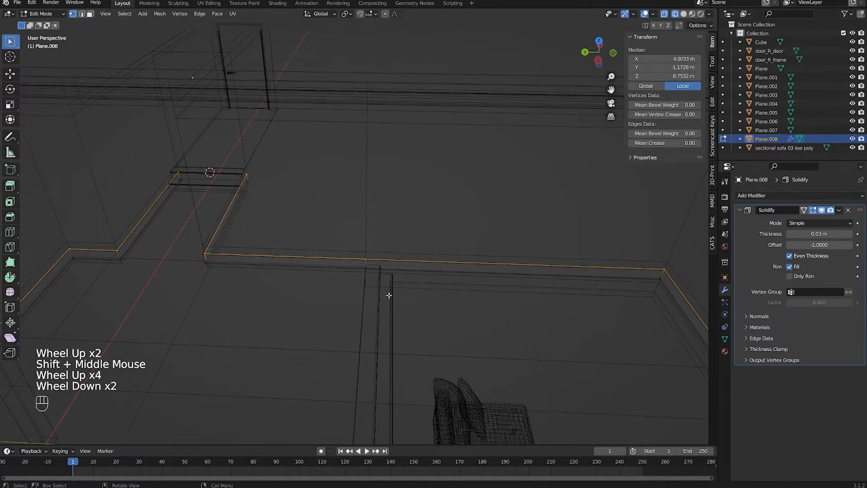
pyautogui.scroll(-3, 461, 251)
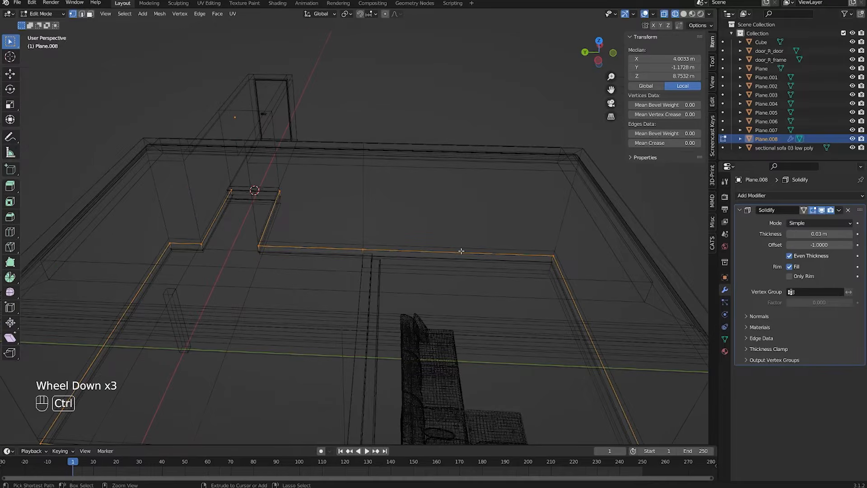
pyautogui.hotkey('ctrl', 'r')
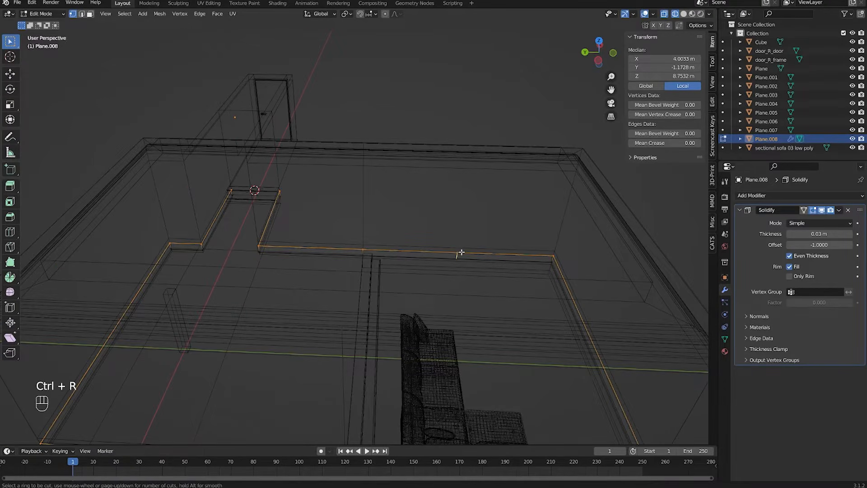
pyautogui.click(461, 252)
pyautogui.scroll(-2, 460, 251)
pyautogui.keyDown('shift'); pyautogui.moveTo(469, 313); pyautogui.dragTo(459, 255, button='middle'); pyautogui.keyUp('shift')
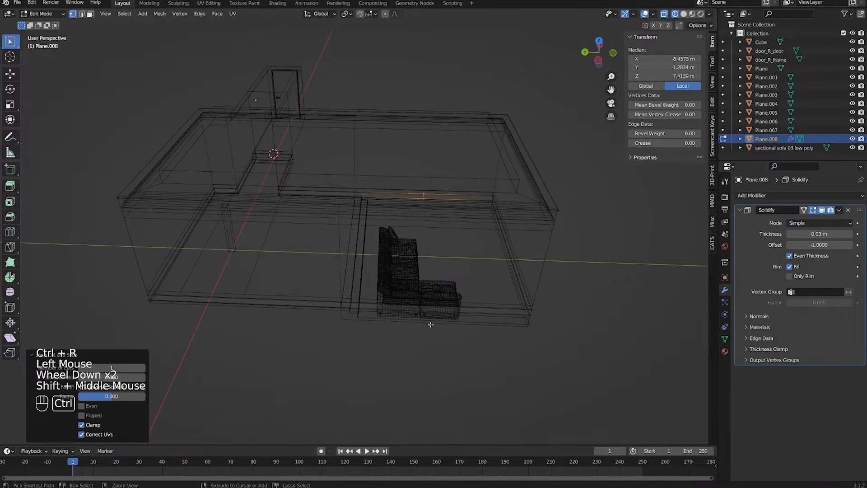
pyautogui.hotkey('ctrl', 'r')
pyautogui.click(430, 310)
pyautogui.moveTo(399, 166); pyautogui.dragTo(451, 370)
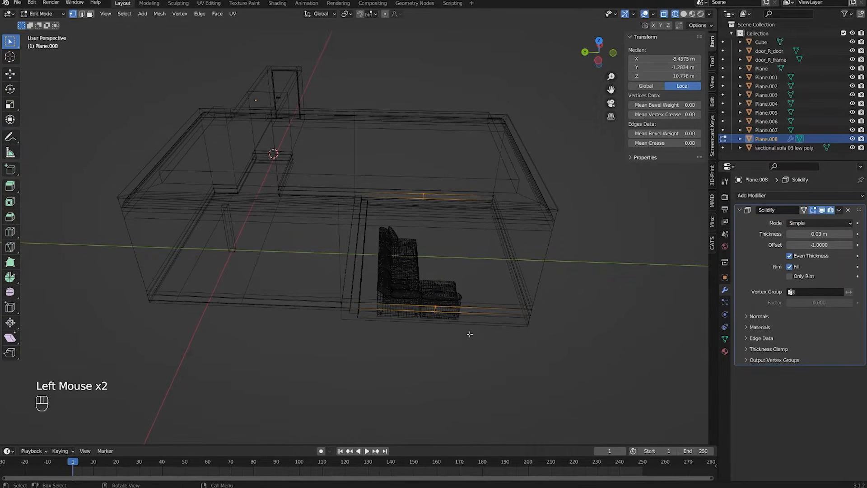
pyautogui.press('g')
pyautogui.press('x')
pyautogui.press('y')
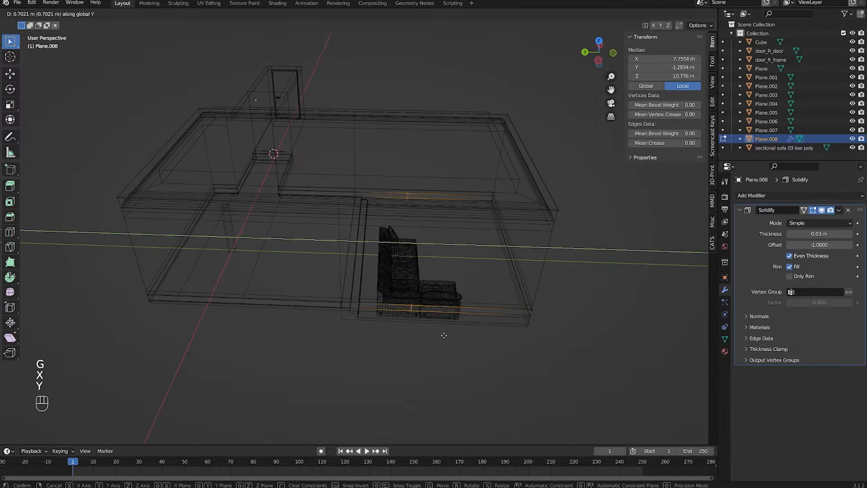
pyautogui.click(444, 326)
pyautogui.hotkey('ctrl', 'z')
# Step: Slide both new vertical cuts along the baseboard toward the steps by a factor of about 0.77
pyautogui.press('g')
pyautogui.press('g')
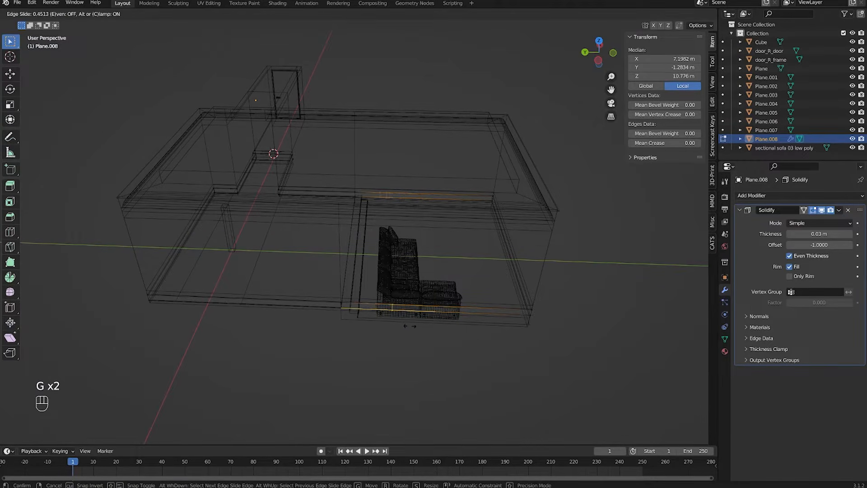
pyautogui.click(379, 328)
pyautogui.scroll(2, 375, 333)
pyautogui.scroll(-4, 388, 333)
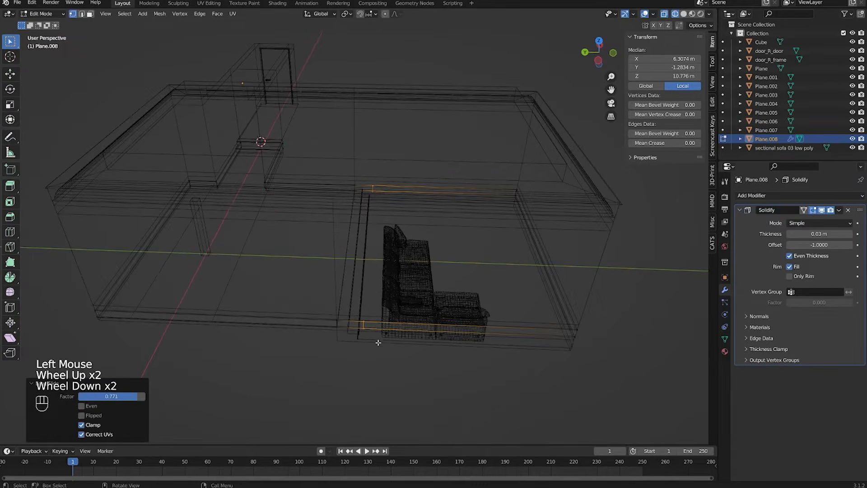
# Step: Select the baseboard faces surrounding the sunken sofa area and lower them about 0.37 m vertically
pyautogui.hotkey('shift', 'z')
pyautogui.scroll(2, 399, 333)
pyautogui.middleClick(406, 328)
pyautogui.middleClick(411, 326)
pyautogui.hotkey('shift', 'z')
pyautogui.press('KP_7')
pyautogui.moveTo(492, 251); pyautogui.dragTo(490, 289, button='middle')
pyautogui.scroll(-1, 490, 289)
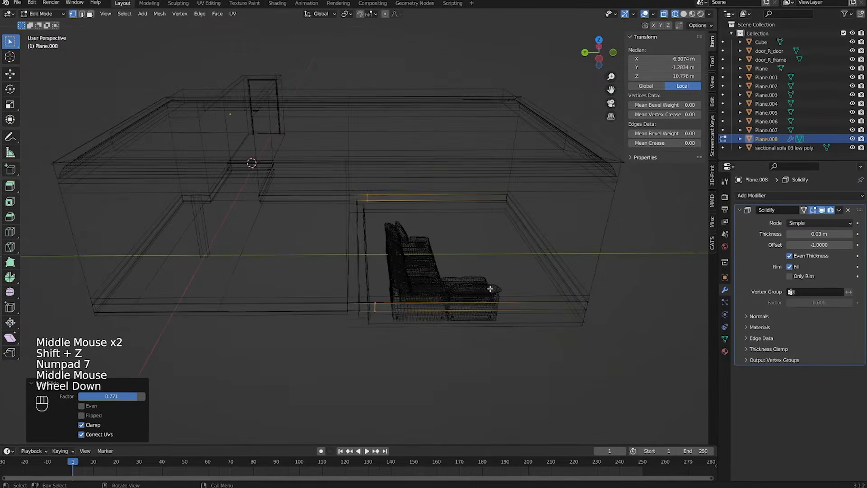
pyautogui.press('3')
pyautogui.scroll(-1, 515, 297)
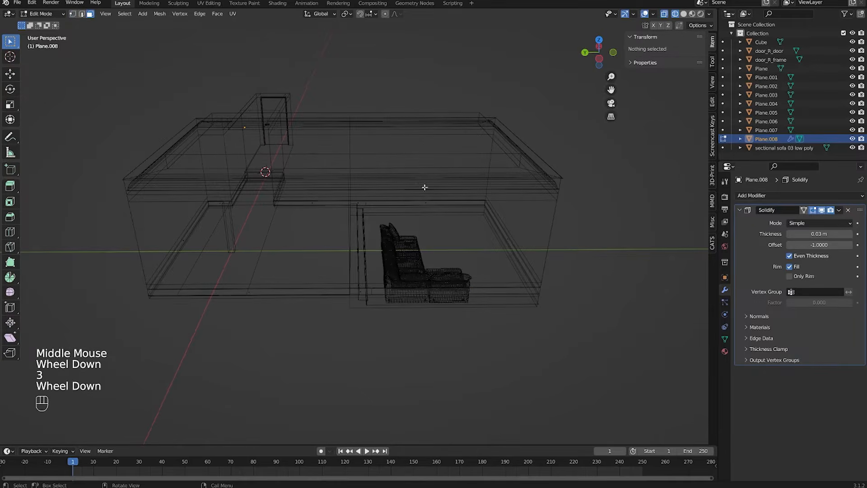
pyautogui.click(422, 253)
pyautogui.scroll(1, 536, 344)
pyautogui.moveTo(536, 344); pyautogui.dragTo(490, 306, button='middle')
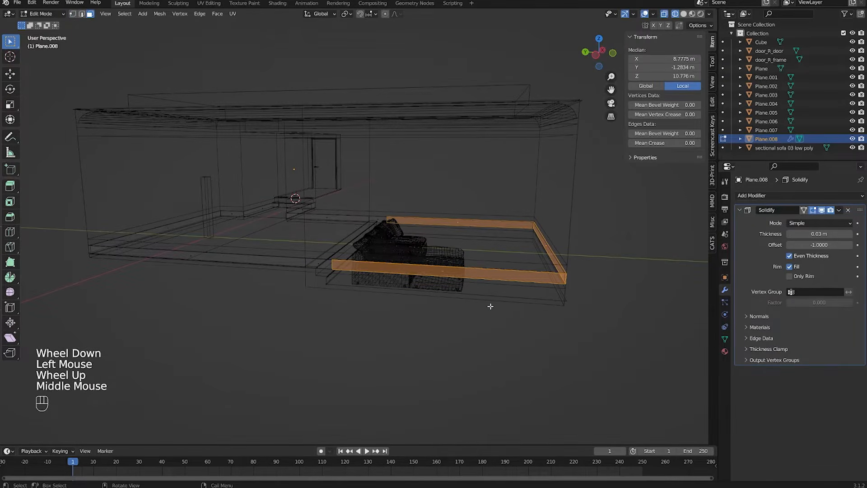
pyautogui.press('g')
pyautogui.press('z')
pyautogui.keyDown('shift'); pyautogui.click(475, 309); pyautogui.keyUp('shift')
# Step: Raise the sunken area's baseboard section slightly, to a local Y of about -1.64 m
pyautogui.hotkey('shift', 'z')
pyautogui.scroll(2, 474, 310)
pyautogui.moveTo(475, 309); pyautogui.dragTo(429, 288, button='middle')
pyautogui.scroll(2, 429, 289)
pyautogui.moveTo(429, 289); pyautogui.dragTo(416, 293, button='middle')
pyautogui.moveTo(415, 293); pyautogui.dragTo(397, 298, button='middle')
pyautogui.press('g')
pyautogui.press('z')
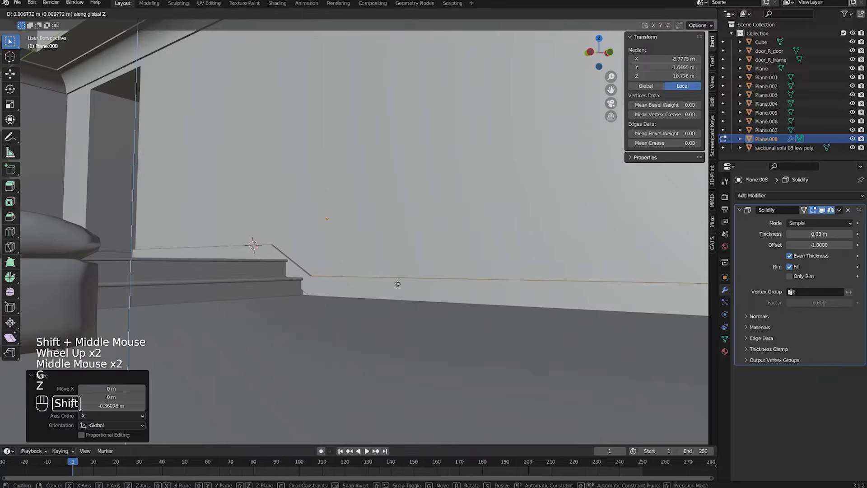
pyautogui.keyDown('shift'); pyautogui.click(402, 248); pyautogui.keyUp('shift')
# Step: Examine how the sloped baseboard sections meet the steps and floor around the sunken sofa area
pyautogui.keyDown('shift'); pyautogui.moveTo(403, 247); pyautogui.dragTo(388, 343, button='middle'); pyautogui.keyUp('shift')
pyautogui.scroll(-2, 437, 298)
pyautogui.moveTo(388, 343); pyautogui.dragTo(316, 352, button='middle')
pyautogui.scroll(2, 352, 361)
pyautogui.moveTo(353, 362); pyautogui.dragTo(356, 289, button='middle')
pyautogui.press('Tab')
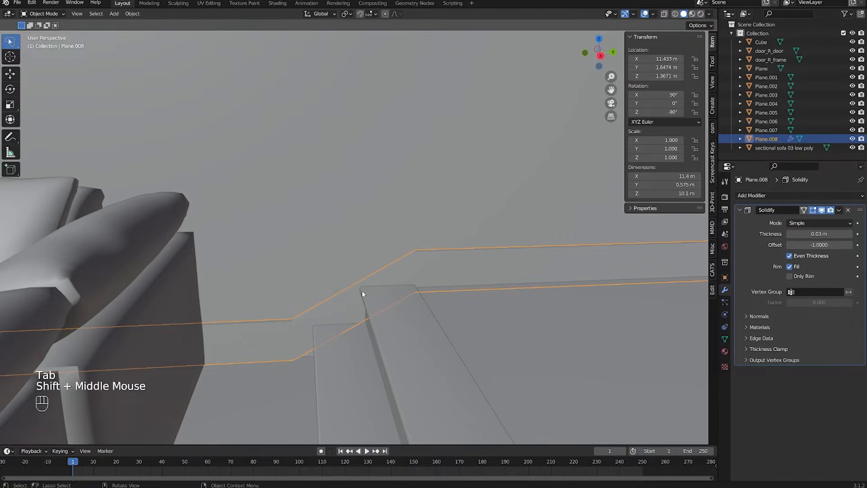
pyautogui.moveTo(361, 285); pyautogui.dragTo(389, 289, button='middle')
pyautogui.scroll(-2, 271, 258)
pyautogui.scroll(-1, 333, 280)
pyautogui.scroll(-1, 375, 281)
pyautogui.scroll(1, 375, 280)
pyautogui.scroll(-1, 517, 283)
pyautogui.click(406, 292)
pyautogui.scroll(2, 318, 299)
pyautogui.moveTo(317, 300); pyautogui.dragTo(493, 234, button='middle')
pyautogui.click(406, 267)
# Step: Extrude the lower edges of both sloped baseboard sections beside the sofa steps about 0.35 m downward
pyautogui.press('Tab')
pyautogui.hotkey('shift', 'z')
pyautogui.hotkey('shift', 'z')
pyautogui.scroll(1, 376, 283)
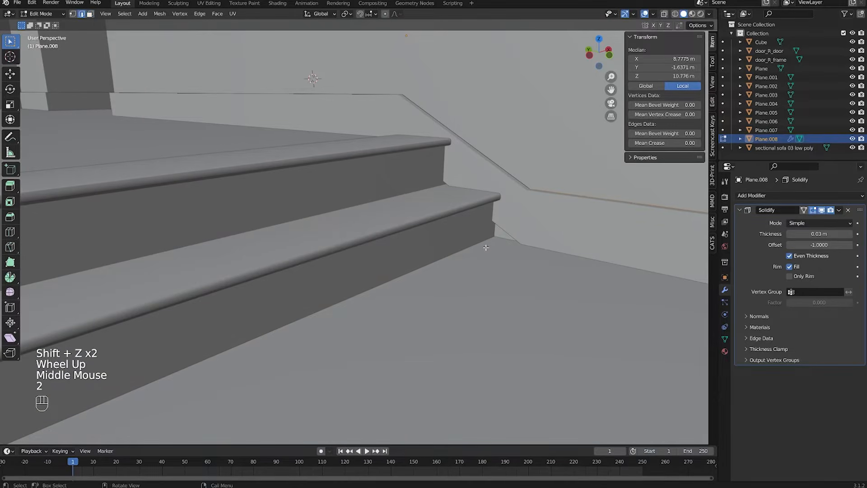
pyautogui.click(494, 231)
pyautogui.scroll(-1, 494, 231)
pyautogui.keyDown('shift'); pyautogui.scroll(-1, 494, 231); pyautogui.keyUp('shift')
pyautogui.hotkey('shift', 'z')
pyautogui.moveTo(494, 231); pyautogui.dragTo(398, 380, button='middle')
pyautogui.keyDown('shift'); pyautogui.click(217, 205); pyautogui.keyUp('shift')
pyautogui.hotkey('ctrl', 'z')
pyautogui.keyDown('shift'); pyautogui.click(222, 205); pyautogui.keyUp('shift')
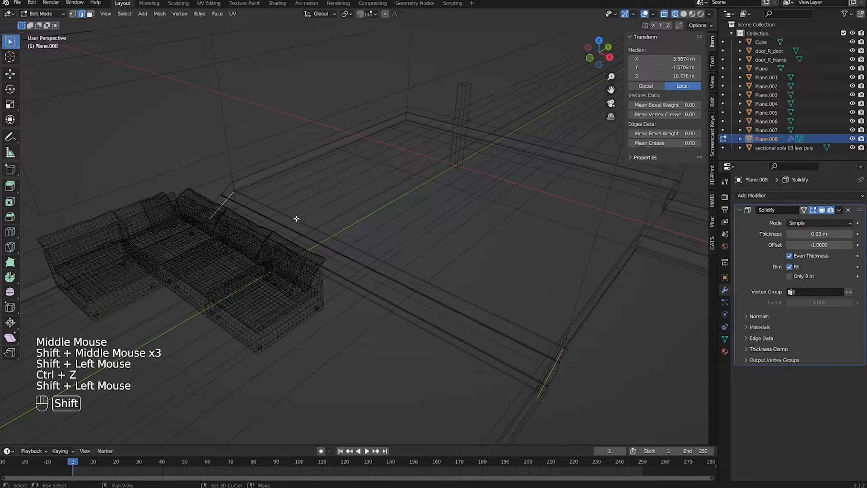
pyautogui.keyDown('shift'); pyautogui.moveTo(294, 219); pyautogui.dragTo(256, 220, button='middle'); pyautogui.keyUp('shift')
pyautogui.press('e')
pyautogui.press('z')
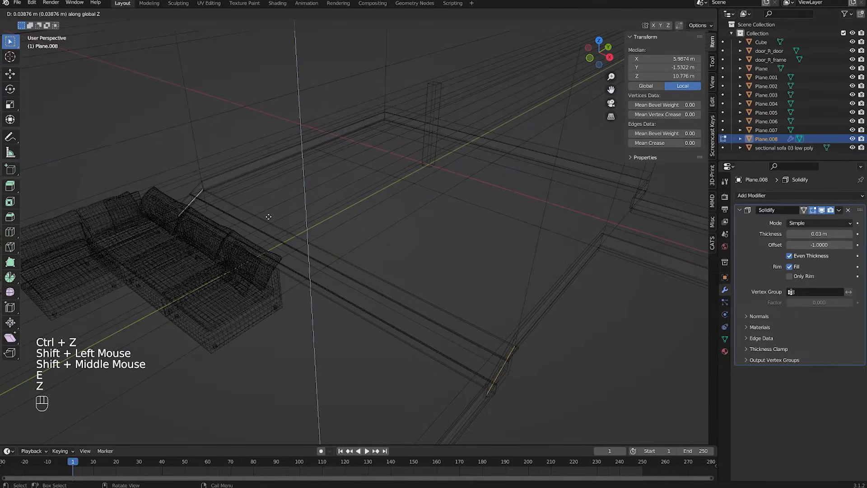
pyautogui.click(273, 227)
# Step: Flatten the extruded edges vertically and raise them to a local Y of about -1.83 m
pyautogui.moveTo(273, 227); pyautogui.dragTo(325, 253, button='middle')
pyautogui.scroll(-2, 298, 217)
pyautogui.press('s')
pyautogui.press('z')
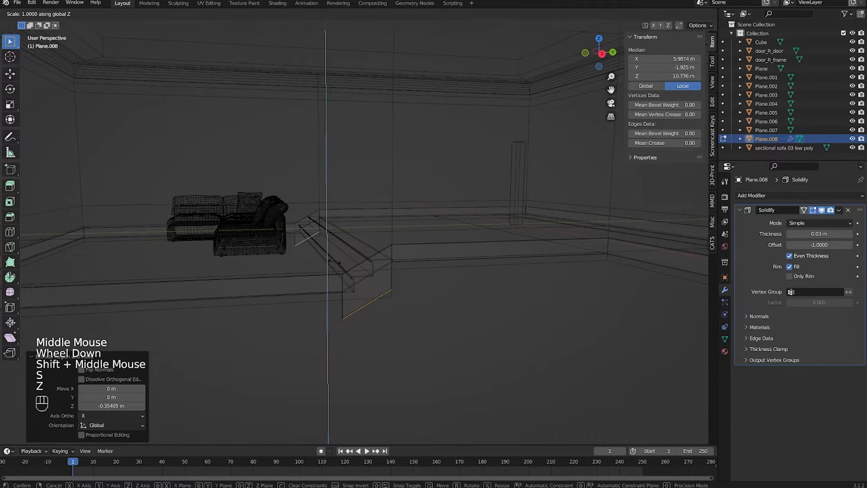
pyautogui.press('KP_Enter')
pyautogui.press('g')
pyautogui.press('z')
pyautogui.keyDown('shift'); pyautogui.click(338, 266); pyautogui.keyUp('shift')
# Step: Leave mesh editing and save the project file
pyautogui.hotkey('shift', 'z')
pyautogui.moveTo(437, 321); pyautogui.dragTo(359, 283, button='middle')
pyautogui.press('Tab')
pyautogui.hotkey('ctrl', 's')
# Step: Pull both baseboard ends at the entrance steps back about 0.84 m along the X axis
pyautogui.scroll(-2, 424, 343)
pyautogui.scroll(1, 425, 343)
pyautogui.scroll(1, 422, 356)
pyautogui.scroll(-1, 358, 283)
pyautogui.scroll(1, 358, 283)
pyautogui.press('Tab')
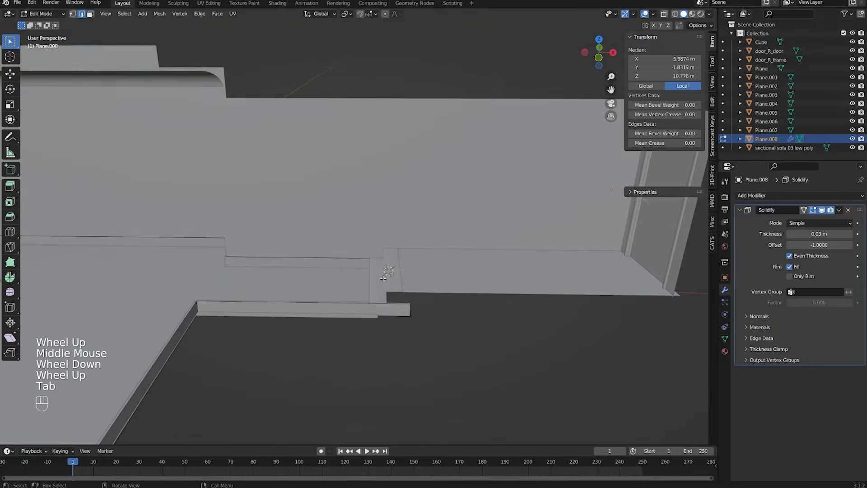
pyautogui.hotkey('shift', 'z')
pyautogui.press('1')
pyautogui.moveTo(334, 215); pyautogui.dragTo(444, 332)
pyautogui.keyDown('shift'); pyautogui.moveTo(445, 333); pyautogui.dragTo(418, 333, button='middle'); pyautogui.keyUp('shift')
pyautogui.scroll(1, 419, 333)
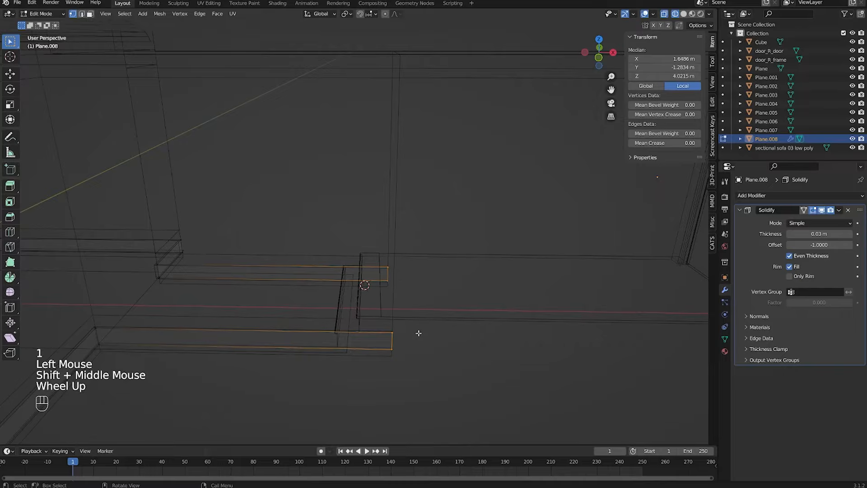
pyautogui.press('g')
pyautogui.press('y')
pyautogui.press('x')
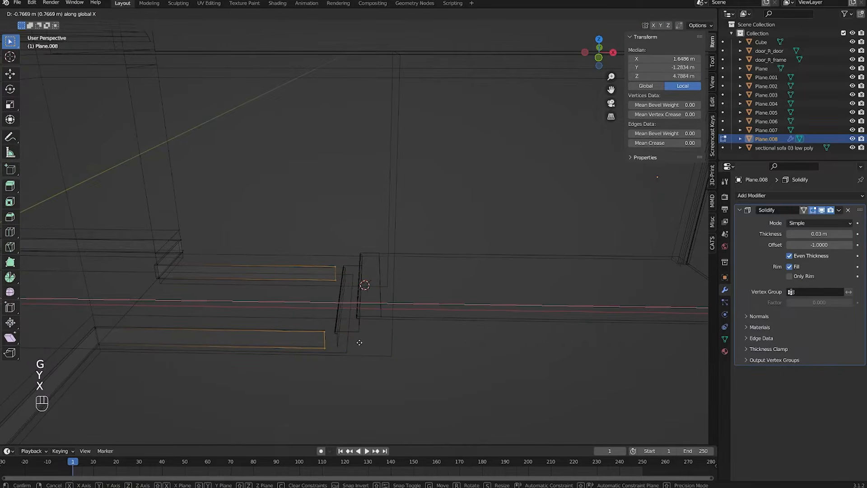
pyautogui.click(355, 343)
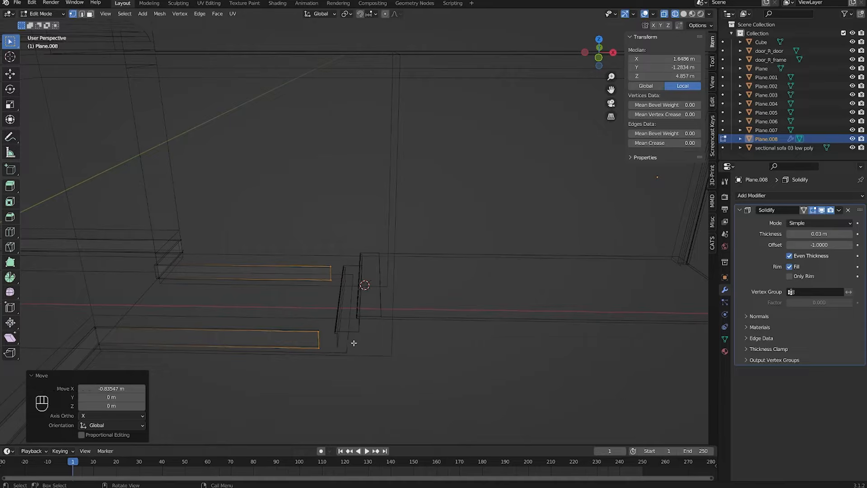
# Step: Extrude both baseboard ends at the entrance steps about 0.75 m along the X axis
pyautogui.press('e')
pyautogui.press('y')
pyautogui.press('x')
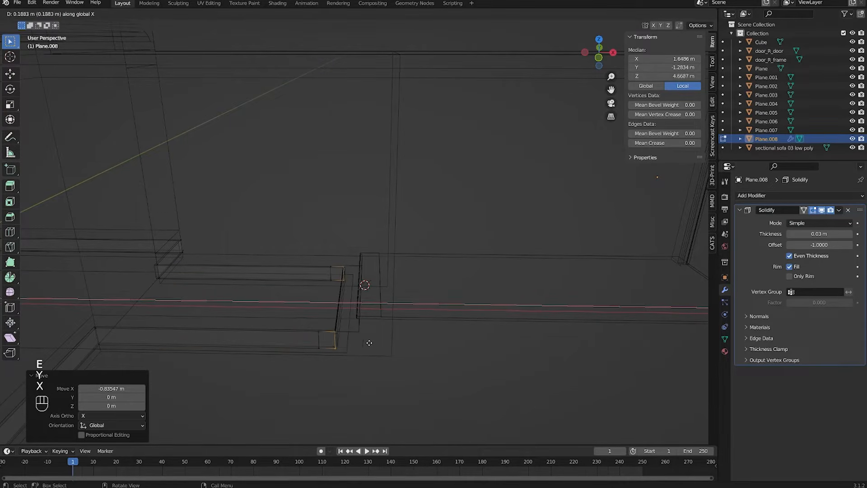
pyautogui.click(407, 347)
# Step: Raise the extruded baseboard ends to the upper entrance floor, at a local Y of about -0.86 m
pyautogui.press('g')
pyautogui.press('z')
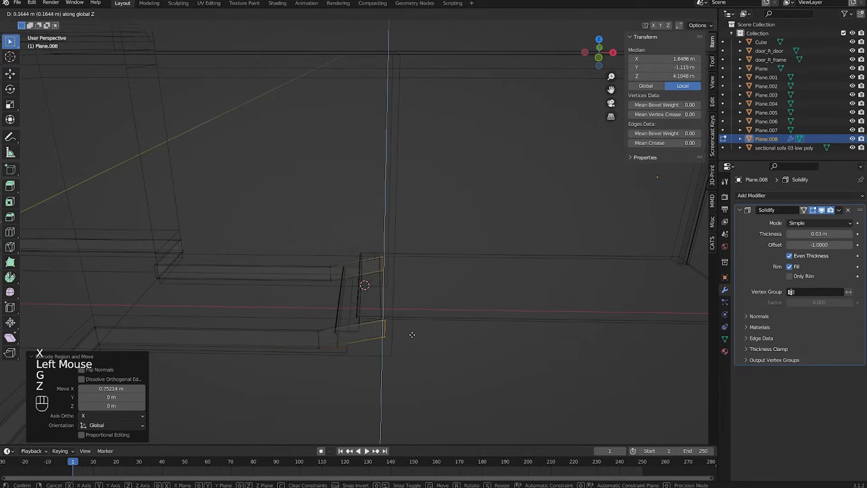
pyautogui.click(410, 314)
pyautogui.hotkey('shift', 'z')
pyautogui.moveTo(410, 315)
pyautogui.mouseDown(button='middle')
pyautogui.moveTo(294, 304)
pyautogui.moveTo(358, 377)
pyautogui.moveTo(355, 321)
pyautogui.moveTo(190, 358)
pyautogui.moveTo(271, 352)
pyautogui.mouseUp(button='middle')
pyautogui.scroll(2, 358, 378)
pyautogui.press('g')
pyautogui.keyDown('shift'); pyautogui.click(357, 316); pyautogui.keyUp('shift')
pyautogui.scroll(-2, 189, 359)
pyautogui.moveTo(271, 352); pyautogui.dragTo(354, 343, button='middle')
pyautogui.hotkey('shift', 'z')
pyautogui.keyDown('shift'); pyautogui.moveTo(632, 293); pyautogui.dragTo(515, 314, button='middle'); pyautogui.keyUp('shift')
# Step: Extrude both baseboard ends along X across the upper landing to a local Z of about 0.06 m near the door wall
pyautogui.press('e')
pyautogui.press('x')
pyautogui.click(656, 330)
pyautogui.keyDown('shift'); pyautogui.moveTo(429, 308); pyautogui.dragTo(413, 303, button='middle'); pyautogui.keyUp('shift')
pyautogui.press('g')
pyautogui.press('x')
pyautogui.click(610, 314)
pyautogui.press('g')
pyautogui.press('x')
pyautogui.keyDown('shift'); pyautogui.click(535, 306); pyautogui.keyUp('shift')
# Step: Extrude both baseboard ends at the door wall and scale them inward along Y up to the door frame
pyautogui.press('KP_Decimal')
pyautogui.keyDown('shift'); pyautogui.moveTo(536, 306); pyautogui.dragTo(401, 268, button='middle'); pyautogui.keyUp('shift')
pyautogui.keyDown('shift'); pyautogui.moveTo(401, 268); pyautogui.dragTo(321, 300, button='middle'); pyautogui.keyUp('shift')
pyautogui.hotkey('shift', 'z')
pyautogui.moveTo(397, 305); pyautogui.dragTo(493, 315, button='middle')
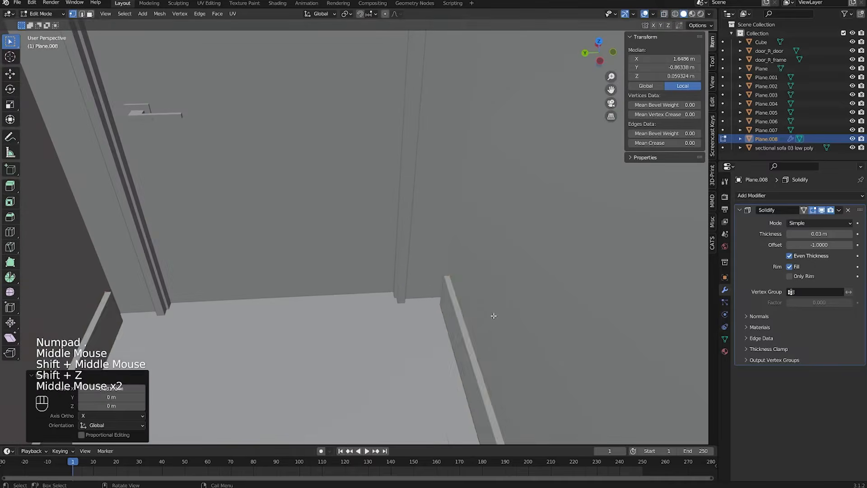
pyautogui.press('e')
pyautogui.press('s')
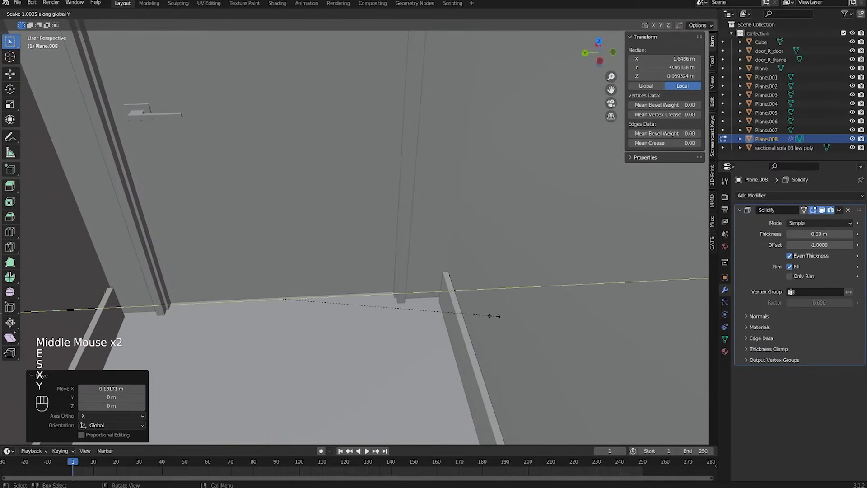
pyautogui.click(440, 314)
# Step: Move the two short baseboard faces beside the door about 0.063 m along X against the door wall
pyautogui.press('3')
pyautogui.hotkey('shift', 'z')
pyautogui.click(426, 292)
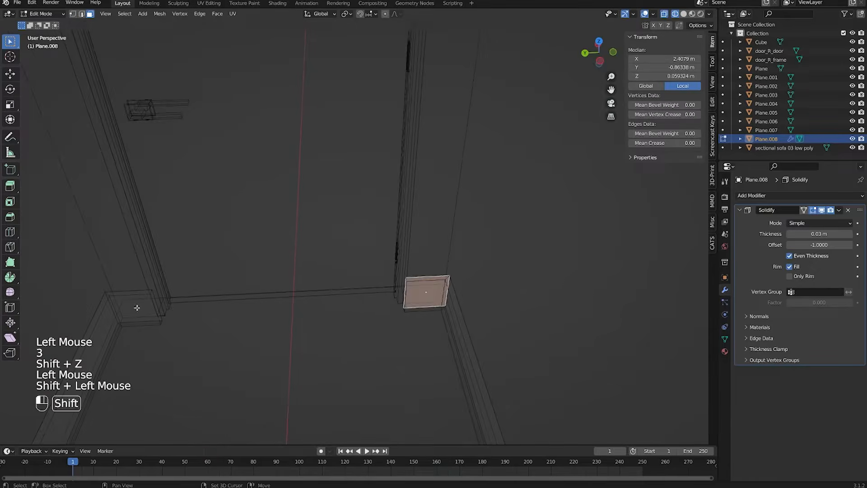
pyautogui.keyDown('shift'); pyautogui.click(134, 306); pyautogui.keyUp('shift')
pyautogui.keyDown('shift'); pyautogui.moveTo(307, 302); pyautogui.dragTo(307, 307, button='middle'); pyautogui.keyUp('shift')
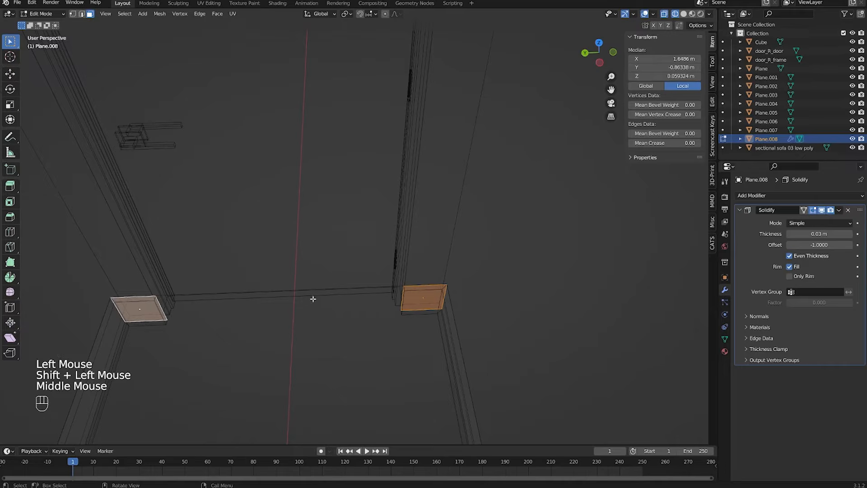
pyautogui.press('g')
pyautogui.press('y')
pyautogui.press('x')
pyautogui.keyDown('shift'); pyautogui.click(316, 276); pyautogui.keyUp('shift')
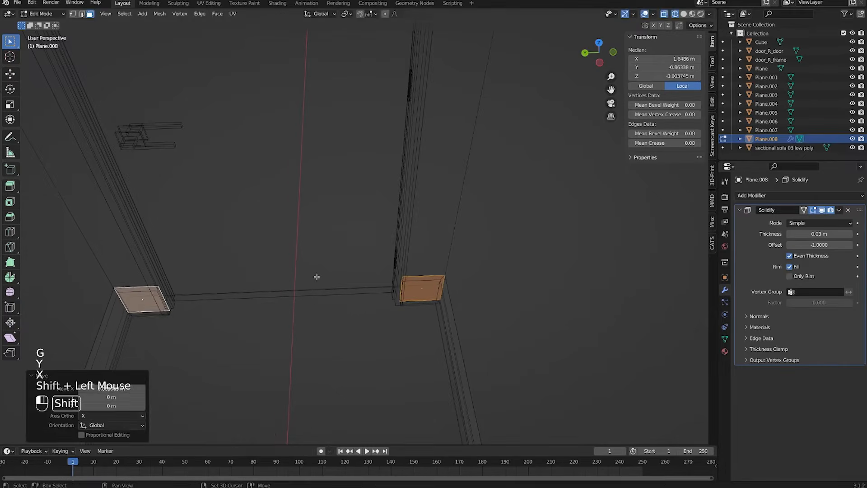
# Step: Fine-tune the X position of the two short door-side baseboard faces so they sit flush with the door wall
pyautogui.hotkey('shift', 'z')
pyautogui.keyDown('shift'); pyautogui.moveTo(317, 276); pyautogui.dragTo(321, 289, button='middle'); pyautogui.keyUp('shift')
pyautogui.scroll(1, 321, 289)
pyautogui.moveTo(320, 289); pyautogui.dragTo(330, 316, button='middle')
pyautogui.press('g')
pyautogui.press('x')
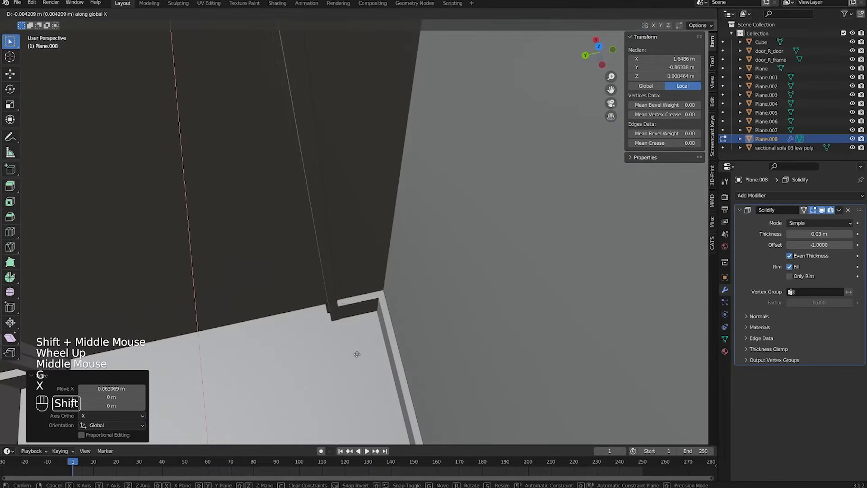
pyautogui.keyDown('shift'); pyautogui.click(374, 349); pyautogui.keyUp('shift')
# Step: Leave mesh editing and save the room file with the baseboard extended to the door
pyautogui.press('Tab')
pyautogui.scroll(-2, 449, 323)
pyautogui.hotkey('ctrl', 's')
pyautogui.click(449, 323)
pyautogui.scroll(-1, 495, 280)
pyautogui.moveTo(448, 324); pyautogui.dragTo(423, 191, button='middle')
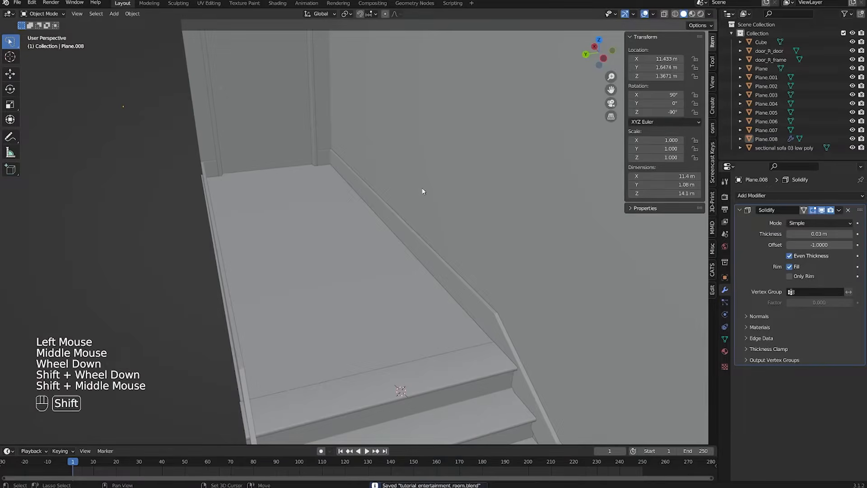
# Step: Extrude the lower edges of the sloped baseboard sections at the entrance steps downward, flatten them vertically and adjust their height
pyautogui.press('Tab')
pyautogui.scroll(-2, 491, 334)
pyautogui.moveTo(491, 335); pyautogui.dragTo(461, 257, button='middle')
pyautogui.press('2')
pyautogui.hotkey('shift', 'z')
pyautogui.keyDown('shift'); pyautogui.click(469, 232); pyautogui.keyUp('shift')
pyautogui.moveTo(460, 258); pyautogui.dragTo(445, 286, button='middle')
pyautogui.press('e')
pyautogui.press('z')
pyautogui.click(447, 285)
pyautogui.press('s')
pyautogui.press('z')
pyautogui.press('KP_0')
pyautogui.press('KP_Enter')
pyautogui.press('g')
pyautogui.keyDown('shift'); pyautogui.click(455, 299); pyautogui.keyUp('shift')
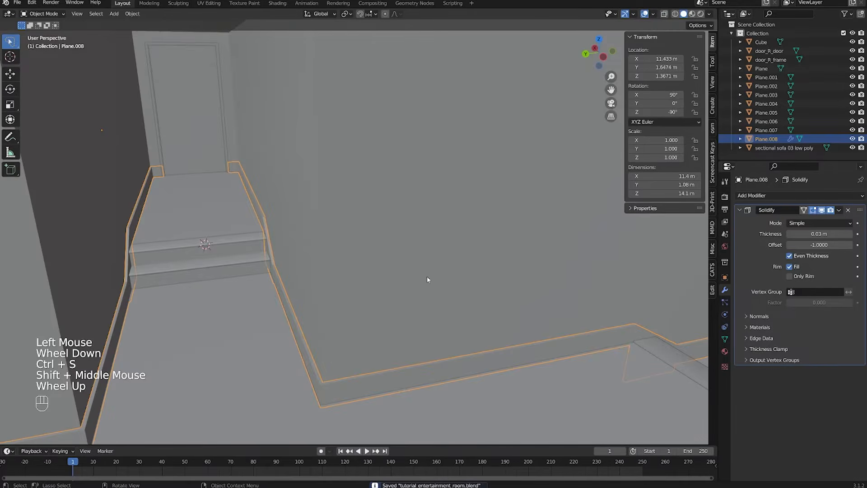
# Step: Apply the baseboard's Solidify modifier and open its mesh for editing
pyautogui.keyDown('shift'); pyautogui.moveTo(443, 291); pyautogui.dragTo(649, 304, button='middle'); pyautogui.keyUp('shift')
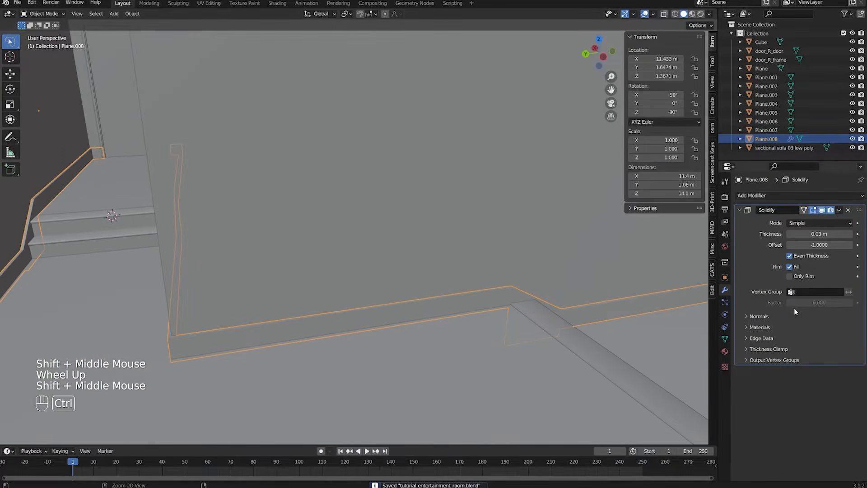
pyautogui.hotkey('ctrl', 'a')
pyautogui.press('Tab')
pyautogui.press('2')
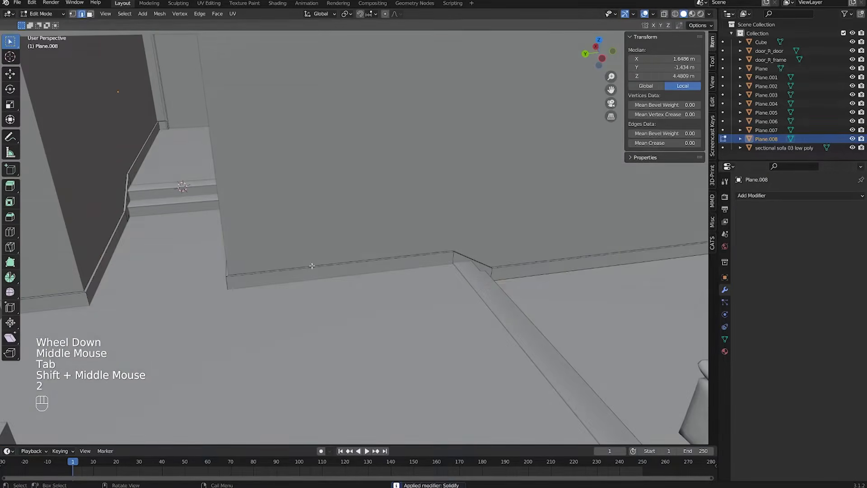
pyautogui.click(308, 268)
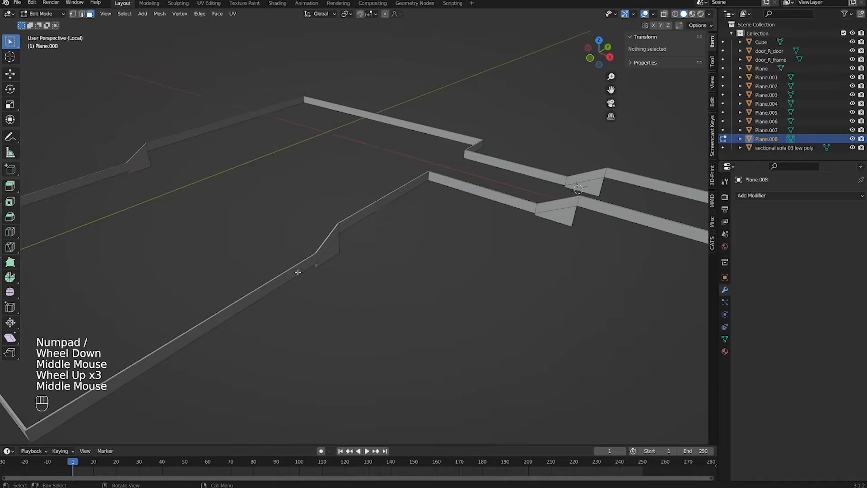
# Step: Examine the baseboard against the room's walls and stepped floors in solid and wireframe display
pyautogui.press('KP_Divide')
pyautogui.moveTo(329, 244); pyautogui.dragTo(184, 246, button='middle')
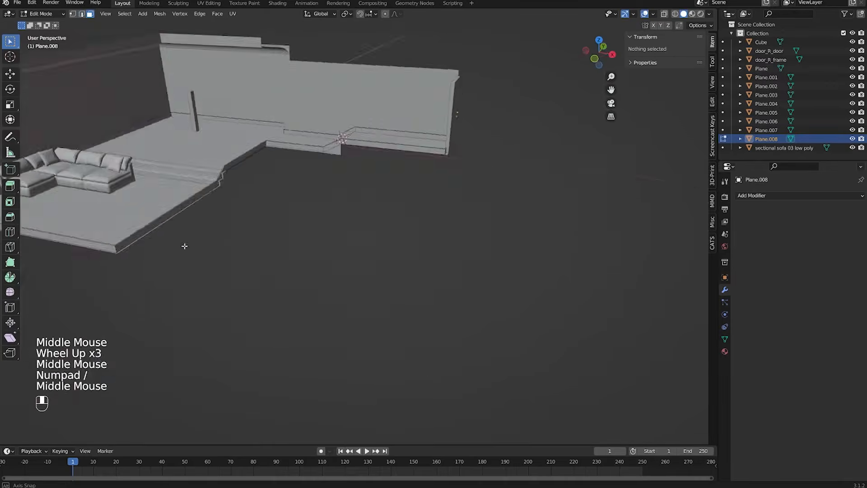
pyautogui.press('Tab')
pyautogui.keyDown('shift'); pyautogui.moveTo(184, 245); pyautogui.dragTo(422, 341, button='middle'); pyautogui.keyUp('shift')
pyautogui.hotkey('shift', 'z')
pyautogui.moveTo(422, 341); pyautogui.dragTo(432, 346, button='middle')
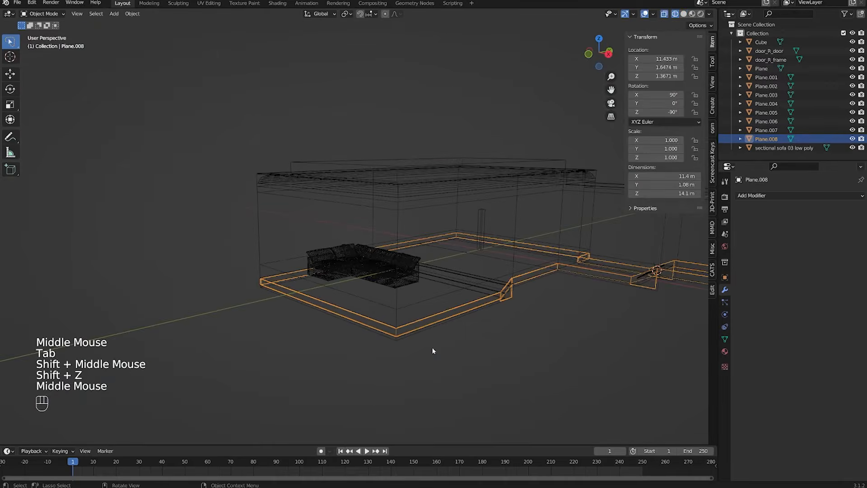
pyautogui.hotkey('shift', 'z')
pyautogui.keyDown('shift'); pyautogui.moveTo(485, 318); pyautogui.dragTo(397, 319, button='middle'); pyautogui.keyUp('shift')
pyautogui.scroll(2, 396, 319)
pyautogui.scroll(-1, 401, 319)
pyautogui.keyDown('shift'); pyautogui.moveTo(452, 315); pyautogui.dragTo(389, 316, button='middle'); pyautogui.keyUp('shift')
pyautogui.keyDown('shift'); pyautogui.moveTo(490, 333); pyautogui.dragTo(426, 324, button='middle'); pyautogui.keyUp('shift')
pyautogui.moveTo(284, 292); pyautogui.dragTo(289, 271, button='middle')
pyautogui.moveTo(289, 271); pyautogui.dragTo(269, 253, button='middle')
# Step: Isolate the baseboard in local view and open its mesh in face selection mode
pyautogui.press('KP_Divide')
pyautogui.moveTo(385, 198); pyautogui.dragTo(507, 244, button='middle')
pyautogui.press('Tab')
pyautogui.press('2')
pyautogui.press('3')
pyautogui.scroll(1, 486, 243)
pyautogui.scroll(2, 374, 224)
pyautogui.moveTo(374, 224); pyautogui.dragTo(424, 271, button='middle')
# Step: Select all wall-facing outer faces around the baseboard, including the sloped sections and door returns, and delete them
pyautogui.doubleClick(481, 309)
pyautogui.keyDown('shift'); pyautogui.click(326, 257); pyautogui.keyUp('shift')
pyautogui.keyDown('shift'); pyautogui.moveTo(325, 257); pyautogui.dragTo(342, 289, button='middle'); pyautogui.keyUp('shift')
pyautogui.moveTo(343, 289); pyautogui.dragTo(392, 294, button='middle')
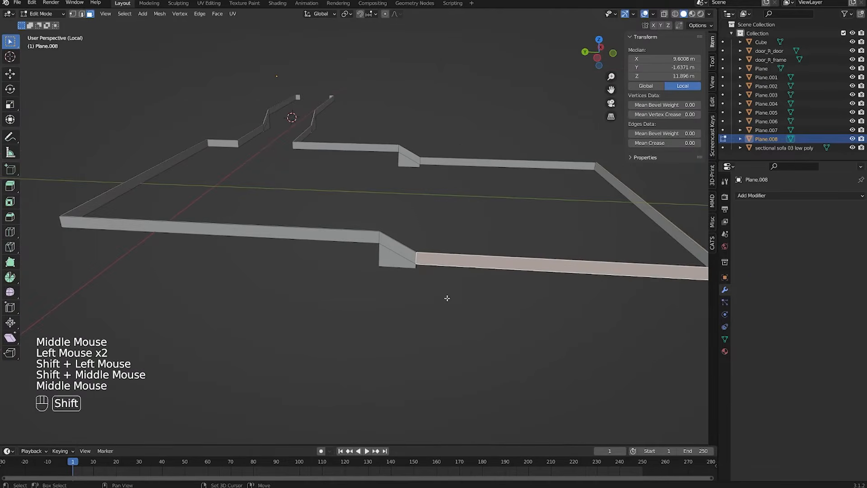
pyautogui.keyDown('ctrl'); pyautogui.click(147, 227); pyautogui.keyUp('ctrl')
pyautogui.keyDown('shift'); pyautogui.click(385, 261); pyautogui.keyUp('shift')
pyautogui.keyDown('shift'); pyautogui.moveTo(385, 260); pyautogui.dragTo(370, 255, button='middle'); pyautogui.keyUp('shift')
pyautogui.moveTo(370, 255); pyautogui.dragTo(456, 259, button='middle')
pyautogui.keyDown('shift'); pyautogui.click(316, 274); pyautogui.keyUp('shift')
pyautogui.keyDown('shift'); pyautogui.moveTo(298, 274); pyautogui.dragTo(472, 276, button='middle'); pyautogui.keyUp('shift')
pyautogui.keyDown('ctrl'); pyautogui.click(383, 247); pyautogui.keyUp('ctrl')
pyautogui.keyDown('ctrl'); pyautogui.click(241, 243); pyautogui.keyUp('ctrl')
pyautogui.keyDown('shift'); pyautogui.click(297, 270); pyautogui.keyUp('shift')
pyautogui.keyDown('shift'); pyautogui.moveTo(296, 270); pyautogui.dragTo(407, 265, button='middle'); pyautogui.keyUp('shift')
pyautogui.keyDown('shift'); pyautogui.click(484, 252); pyautogui.keyUp('shift')
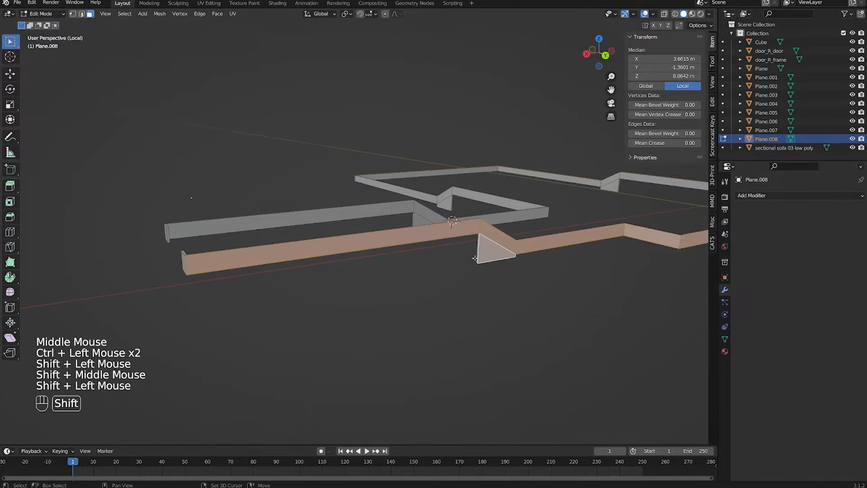
pyautogui.moveTo(278, 269); pyautogui.dragTo(330, 270, button='middle')
pyautogui.keyDown('shift'); pyautogui.click(494, 271); pyautogui.keyUp('shift')
pyautogui.keyDown('shift'); pyautogui.click(369, 249); pyautogui.keyUp('shift')
pyautogui.moveTo(369, 250); pyautogui.dragTo(434, 253, button='middle')
pyautogui.keyDown('ctrl'); pyautogui.click(417, 234); pyautogui.keyUp('ctrl')
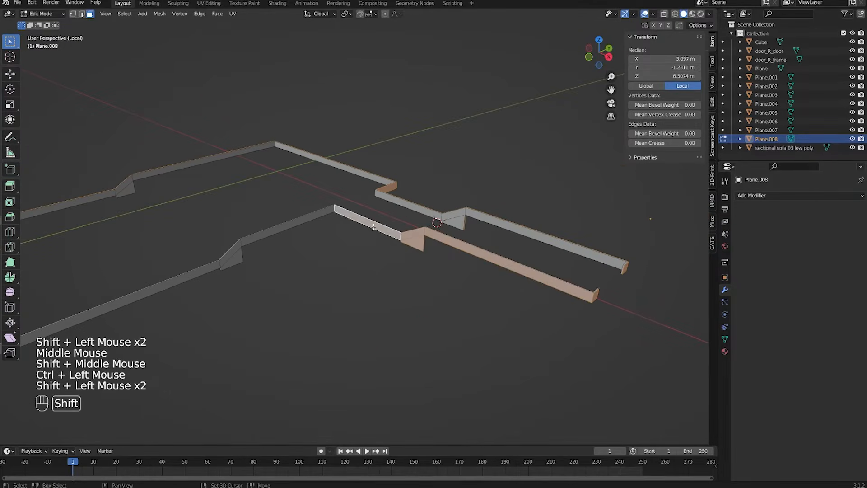
pyautogui.keyDown('ctrl'); pyautogui.click(237, 250); pyautogui.keyUp('ctrl')
pyautogui.keyDown('shift'); pyautogui.doubleClick(233, 251); pyautogui.keyUp('shift')
pyautogui.keyDown('shift'); pyautogui.moveTo(234, 251); pyautogui.dragTo(320, 238, button='middle'); pyautogui.keyUp('shift')
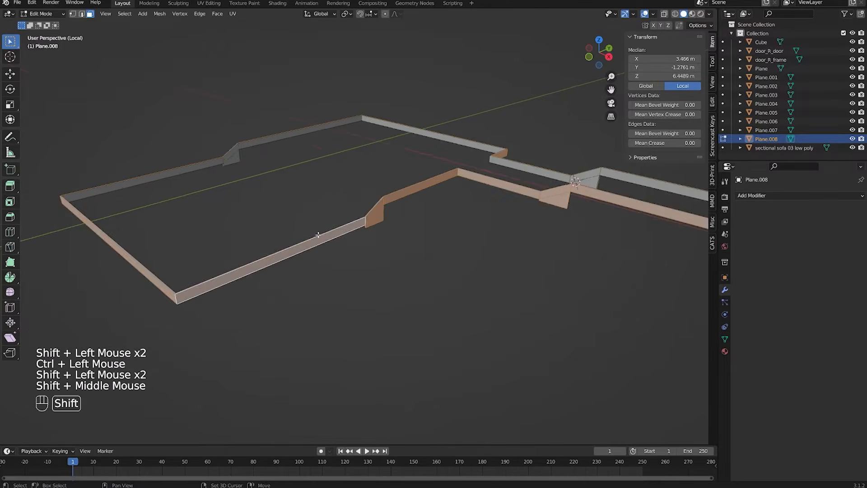
pyautogui.press('x')
pyautogui.click(226, 291)
pyautogui.moveTo(226, 291); pyautogui.dragTo(242, 306, button='middle')
pyautogui.keyDown('alt'); pyautogui.click(218, 339); pyautogui.keyUp('alt')
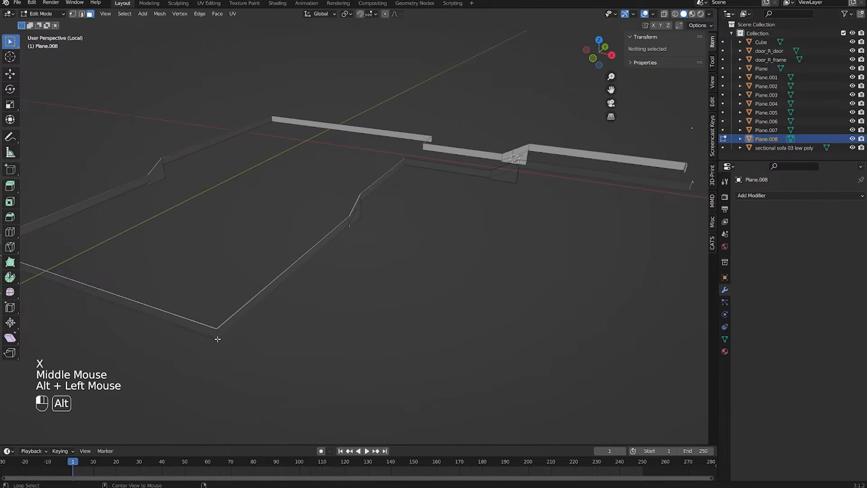
pyautogui.hotkey('shift', 'z')
pyautogui.keyDown('alt'); pyautogui.click(219, 340); pyautogui.keyUp('alt')
pyautogui.keyDown('alt'); pyautogui.click(219, 340); pyautogui.keyUp('alt')
pyautogui.keyDown('alt'); pyautogui.click(218, 339); pyautogui.keyUp('alt')
pyautogui.hotkey('shift', 'z')
pyautogui.hotkey('shift', 'z')
pyautogui.hotkey('shift', 'z')
pyautogui.keyDown('shift'); pyautogui.moveTo(677, 174); pyautogui.dragTo(540, 236, button='middle'); pyautogui.keyUp('shift')
pyautogui.scroll(1, 540, 226)
pyautogui.hotkey('shift', 'z')
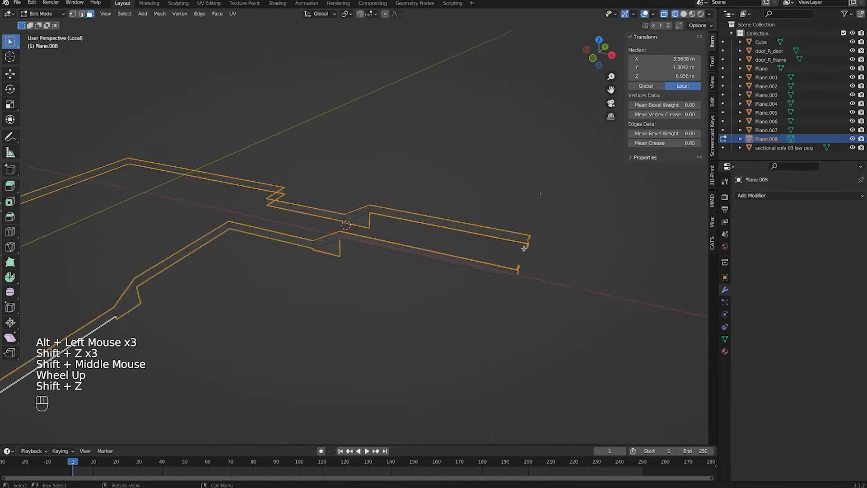
# Step: Delete the two narrow end faces of the baseboard at the door opening
pyautogui.click(440, 246)
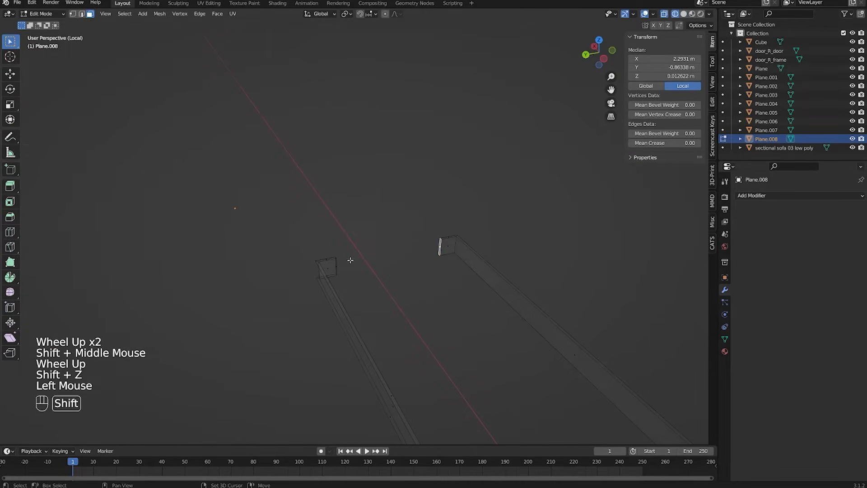
pyautogui.keyDown('shift'); pyautogui.click(344, 263); pyautogui.keyUp('shift')
pyautogui.press('x')
pyautogui.click(348, 259)
pyautogui.keyDown('shift'); pyautogui.moveTo(347, 259); pyautogui.dragTo(424, 232, button='middle'); pyautogui.keyUp('shift')
pyautogui.hotkey('shift', 'z')
# Step: Select the loop of narrow bottom faces along the whole baseboard and delete those faces
pyautogui.scroll(2, 339, 277)
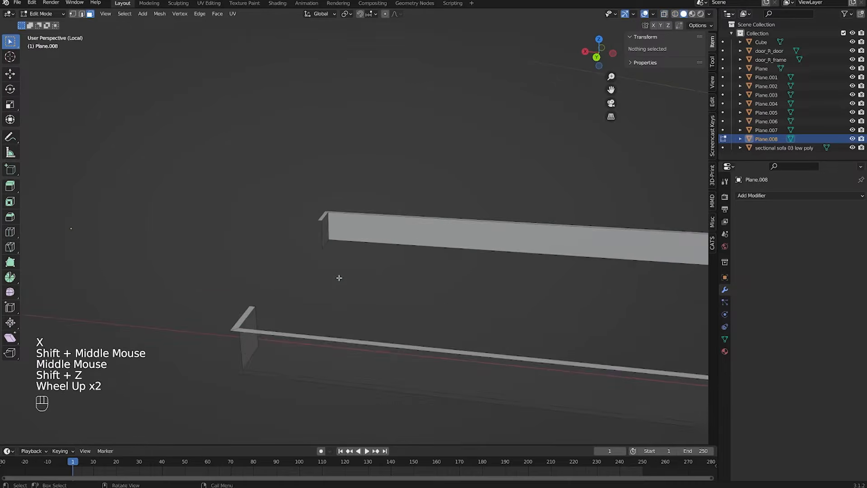
pyautogui.keyDown('shift'); pyautogui.moveTo(304, 257); pyautogui.dragTo(417, 255, button='middle'); pyautogui.keyUp('shift')
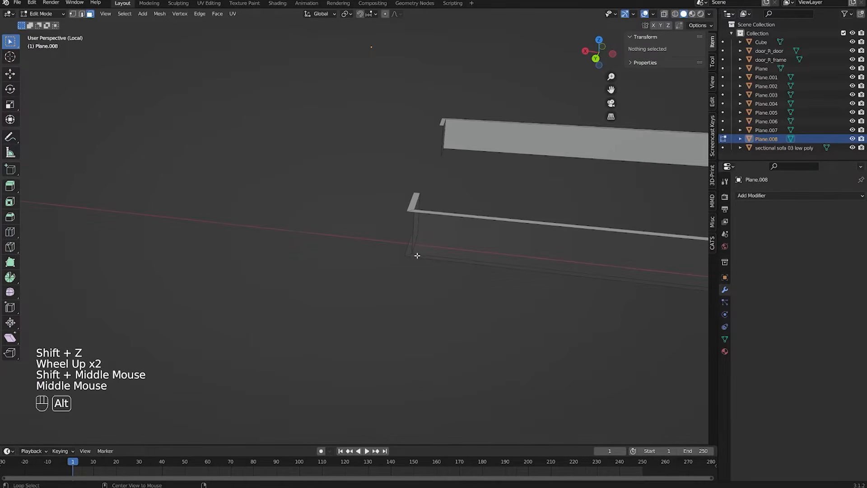
pyautogui.keyDown('alt'); pyautogui.click(408, 255); pyautogui.keyUp('alt')
pyautogui.scroll(-3, 462, 265)
pyautogui.hotkey('shift', 'z')
pyautogui.moveTo(462, 265)
pyautogui.keyDown('shift'); pyautogui.mouseDown(button='middle')
pyautogui.moveTo(519, 267)
pyautogui.moveTo(298, 246)
pyautogui.moveTo(364, 235)
pyautogui.moveTo(398, 237)
pyautogui.moveTo(283, 256)
pyautogui.moveTo(300, 239)
pyautogui.moveTo(341, 268)
pyautogui.moveTo(261, 248)
pyautogui.moveTo(245, 281)
pyautogui.moveTo(323, 267)
pyautogui.moveTo(420, 286)
pyautogui.mouseUp(button='middle'); pyautogui.keyUp('shift')
pyautogui.scroll(-1, 298, 246)
pyautogui.hotkey('shift', 'z')
pyautogui.press('x')
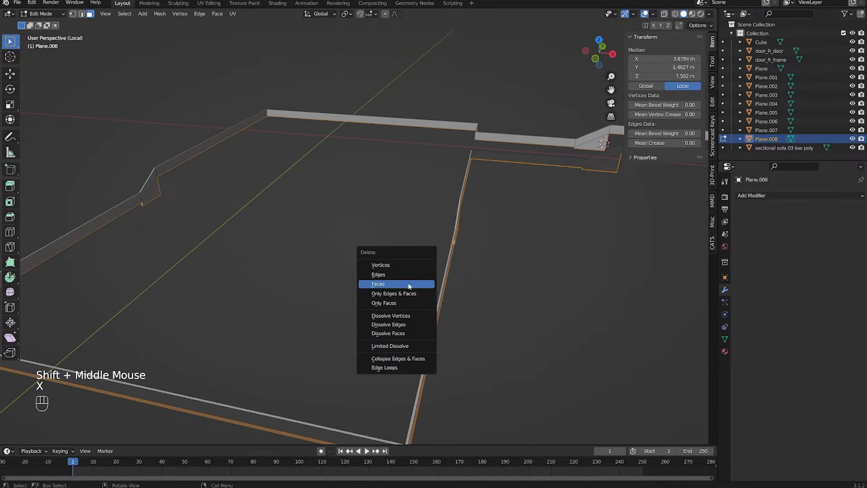
pyautogui.click(379, 284)
pyautogui.hotkey('shift', 'z')
pyautogui.keyDown('shift'); pyautogui.moveTo(426, 218); pyautogui.dragTo(333, 286, button='middle'); pyautogui.keyUp('shift')
pyautogui.scroll(-1, 333, 287)
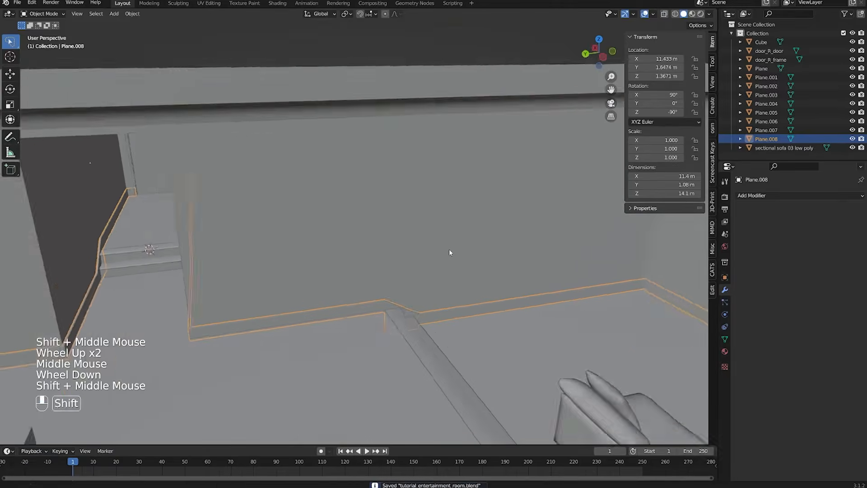
# Step: Open the baseboard's mesh in edge selection mode and select its top room-facing edge loop, including the sloped sections at the steps
pyautogui.scroll(2, 455, 244)
pyautogui.moveTo(455, 245); pyautogui.dragTo(374, 234, button='middle')
pyautogui.press('Tab')
pyautogui.press('2')
pyautogui.keyDown('alt'); pyautogui.click(355, 262); pyautogui.keyUp('alt')
pyautogui.scroll(3, 355, 245)
pyautogui.keyDown('shift'); pyautogui.moveTo(375, 234); pyautogui.dragTo(405, 219, button='middle'); pyautogui.keyUp('shift')
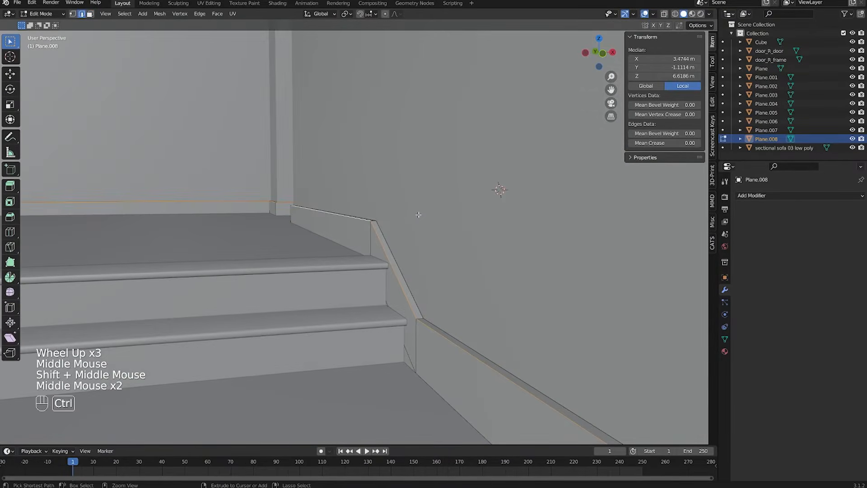
pyautogui.scroll(-2, 405, 218)
pyautogui.hotkey('shift', 'z')
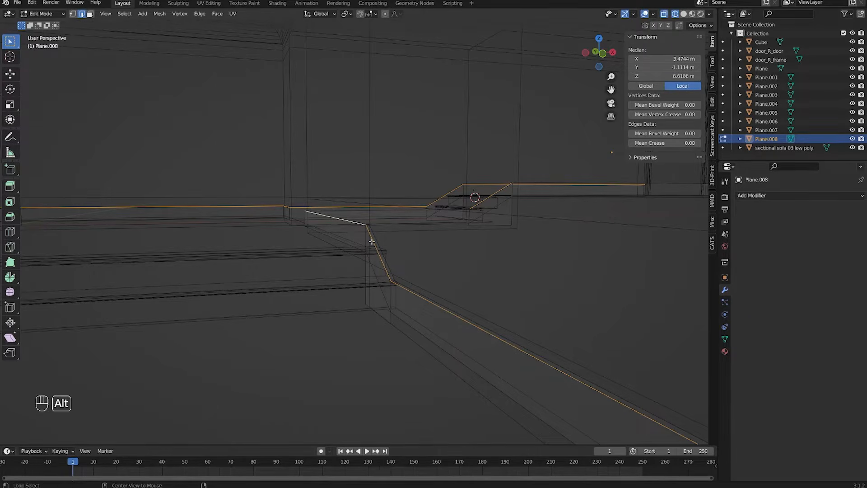
pyautogui.hotkey('shift', 'z')
# Step: Bevel the selected top edge loop of the baseboard with a width of 0.0222 m and 4 segments
pyautogui.moveTo(426, 308)
pyautogui.mouseDown(button='middle')
pyautogui.moveTo(454, 300)
pyautogui.moveTo(465, 242)
pyautogui.moveTo(494, 243)
pyautogui.moveTo(442, 230)
pyautogui.moveTo(422, 248)
pyautogui.moveTo(279, 223)
pyautogui.moveTo(312, 230)
pyautogui.mouseUp(button='middle')
pyautogui.scroll(-1, 279, 223)
pyautogui.scroll(2, 312, 231)
pyautogui.moveTo(312, 230); pyautogui.dragTo(332, 240, button='middle')
pyautogui.scroll(1, 345, 237)
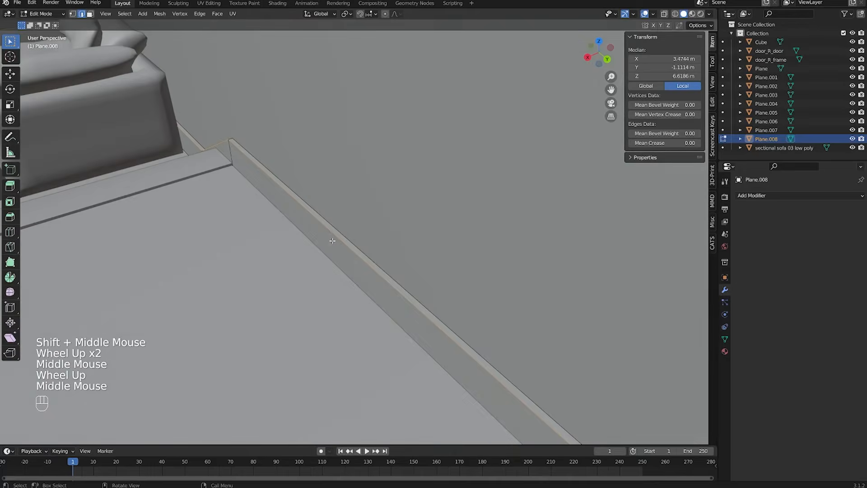
pyautogui.hotkey('ctrl', 'b')
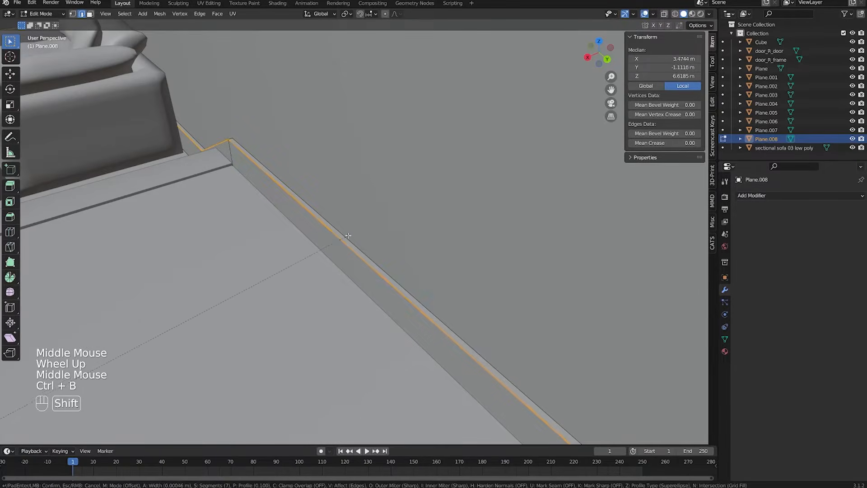
pyautogui.keyDown('shift'); pyautogui.scroll(-4, 347, 235); pyautogui.keyUp('shift')
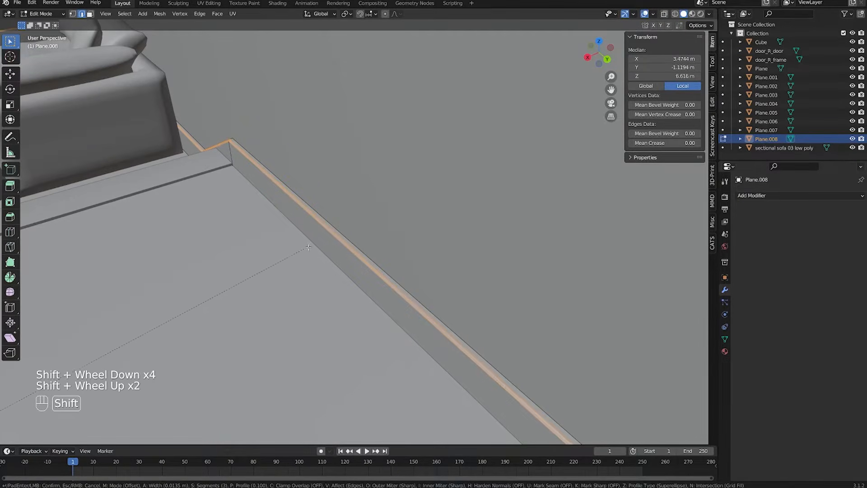
pyautogui.keyDown('shift'); pyautogui.click(289, 259); pyautogui.keyUp('shift')
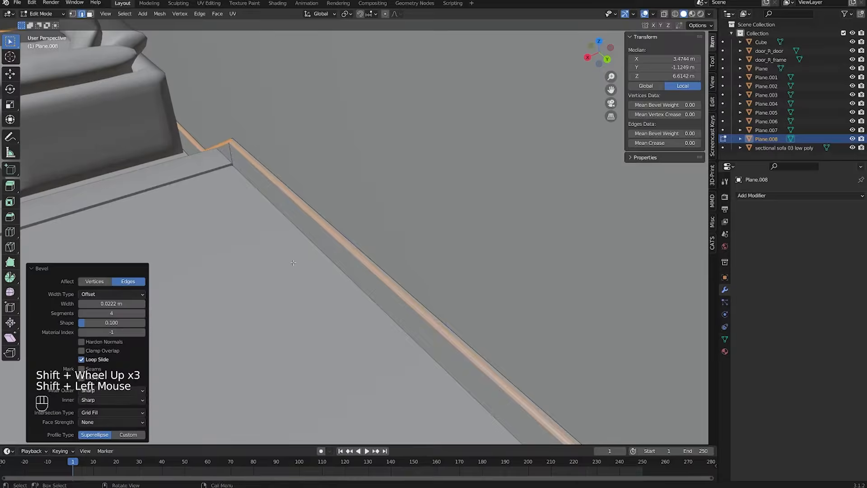
# Step: Shade the baseboard smooth in object mode and enable Auto Smooth with an angle of 27.6°
pyautogui.press('Tab')
pyautogui.moveTo(289, 260); pyautogui.dragTo(311, 216, button='middle')
pyautogui.moveTo(312, 217); pyautogui.dragTo(330, 175, button='middle')
pyautogui.rightClick(330, 176)
pyautogui.click(330, 175)
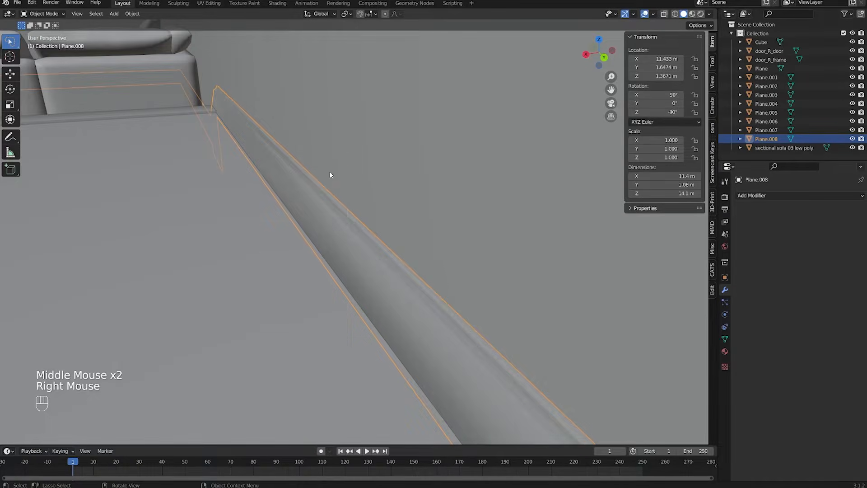
pyautogui.scroll(-1, 329, 175)
pyautogui.click(725, 339)
pyautogui.click(789, 376)
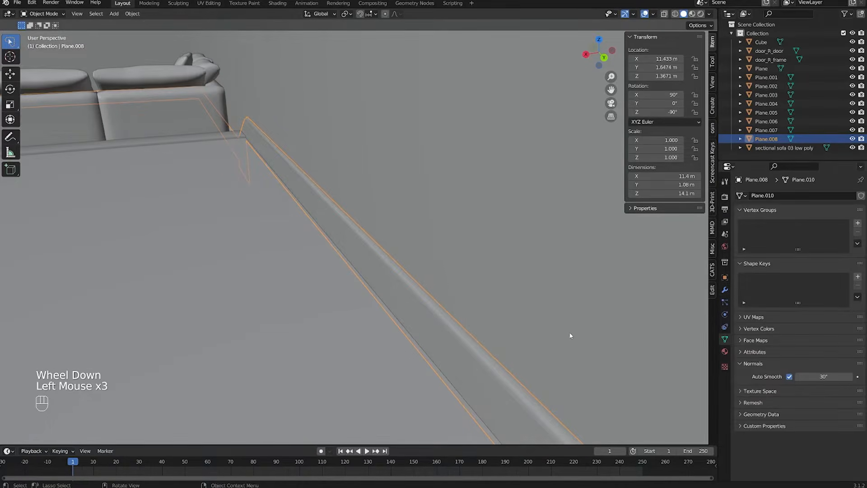
pyautogui.moveTo(571, 334); pyautogui.dragTo(561, 329, button='middle')
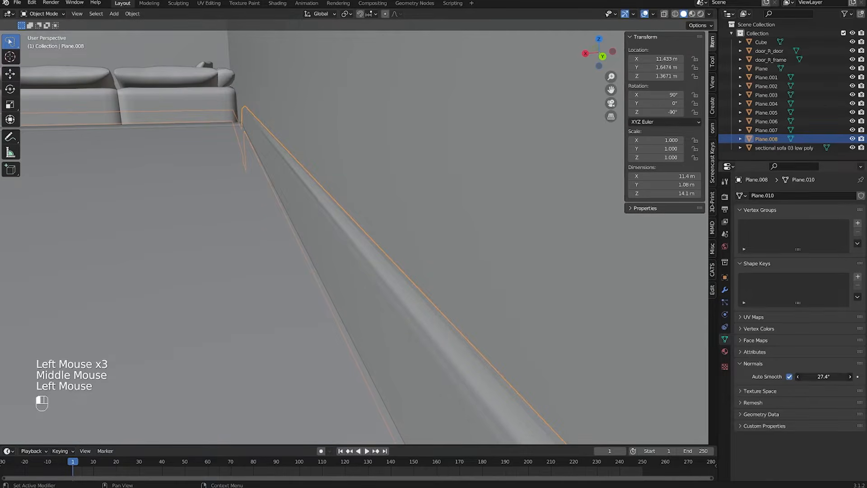
pyautogui.moveTo(823, 376); pyautogui.dragTo(824, 376)
# Step: Check the smoothed baseboard along the walls and floor steps, deselect it and save the file
pyautogui.scroll(2, 355, 219)
pyautogui.moveTo(348, 216); pyautogui.dragTo(407, 226, button='middle')
pyautogui.keyDown('shift'); pyautogui.scroll(-1, 428, 223); pyautogui.keyUp('shift')
pyautogui.scroll(-2, 427, 224)
pyautogui.keyDown('shift'); pyautogui.moveTo(184, 173); pyautogui.dragTo(316, 168, button='middle'); pyautogui.keyUp('shift')
pyautogui.keyDown('shift'); pyautogui.moveTo(316, 168); pyautogui.dragTo(445, 172, button='middle'); pyautogui.keyUp('shift')
pyautogui.scroll(-1, 445, 172)
pyautogui.keyDown('shift'); pyautogui.moveTo(446, 172); pyautogui.dragTo(446, 180, button='middle'); pyautogui.keyUp('shift')
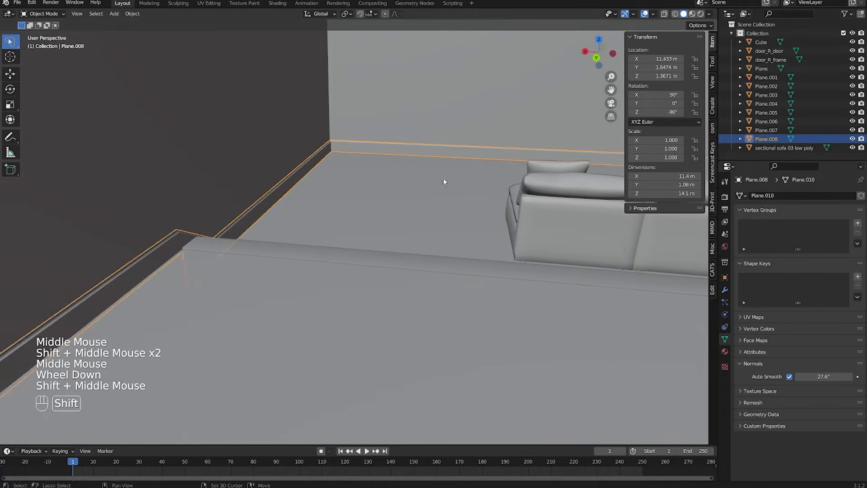
pyautogui.click(444, 180)
pyautogui.keyDown('shift'); pyautogui.moveTo(319, 210); pyautogui.dragTo(373, 256, button='middle'); pyautogui.keyUp('shift')
pyautogui.scroll(1, 416, 240)
pyautogui.keyDown('shift'); pyautogui.moveTo(569, 173); pyautogui.dragTo(552, 267, button='middle'); pyautogui.keyUp('shift')
pyautogui.scroll(-5, 551, 266)
pyautogui.keyDown('shift'); pyautogui.scroll(1, 478, 122); pyautogui.keyUp('shift')
pyautogui.click(478, 121)
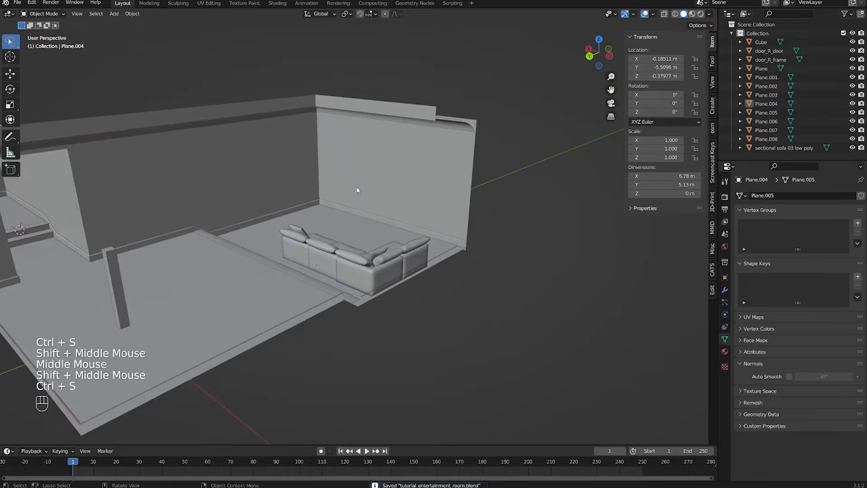
# Step: Walk through the room and the stepped hallway to examine the finished baseboard and ceiling moulding from inside
pyautogui.scroll(3, 354, 189)
pyautogui.moveTo(354, 189); pyautogui.dragTo(371, 198, button='middle')
pyautogui.hotkey('shift', '`')
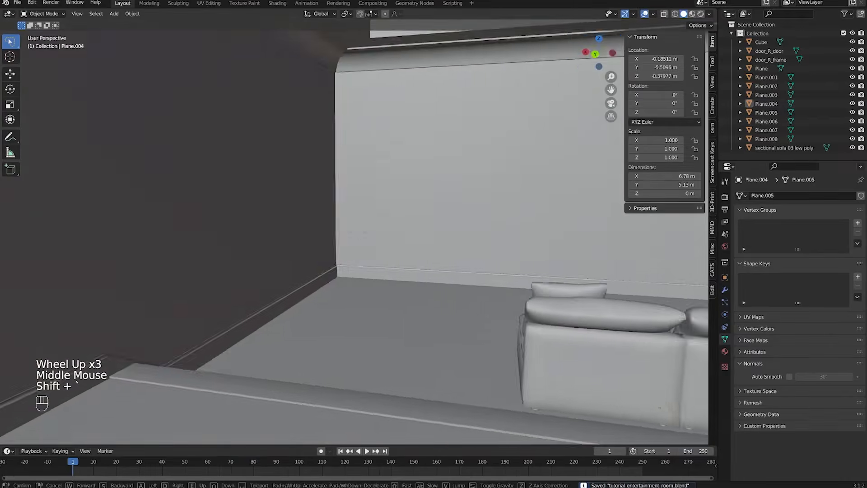
pyautogui.press('w')
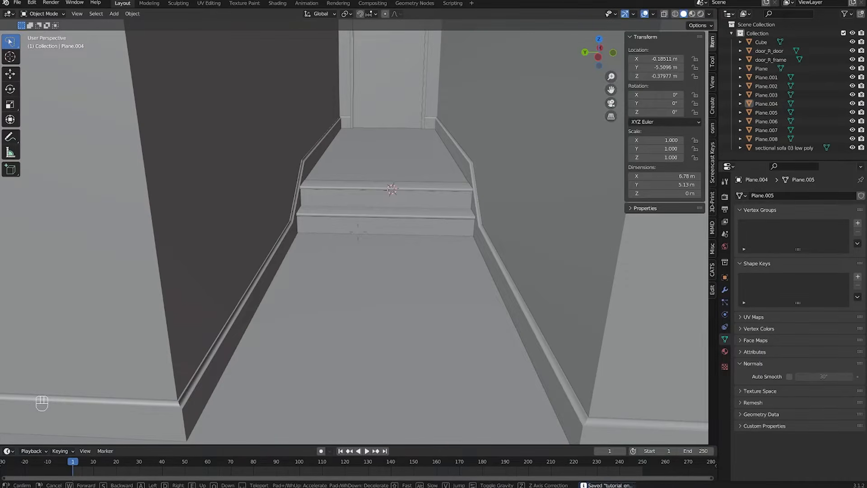
pyautogui.press('w')
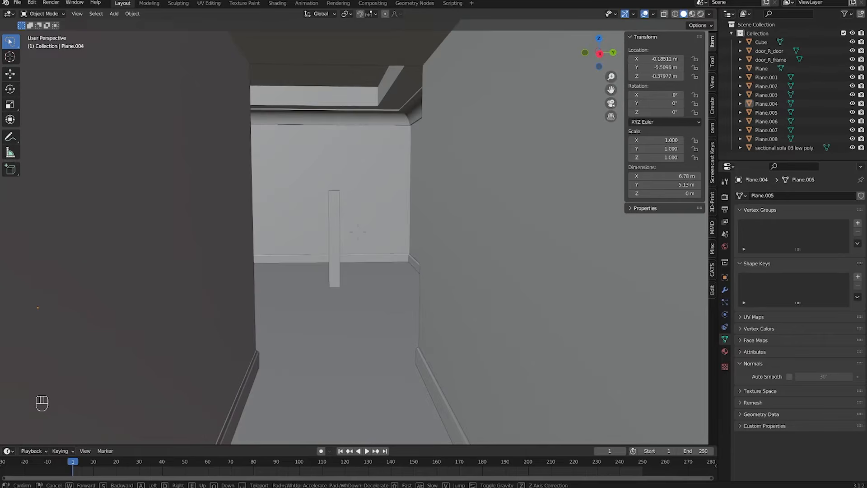
pyautogui.press('w')
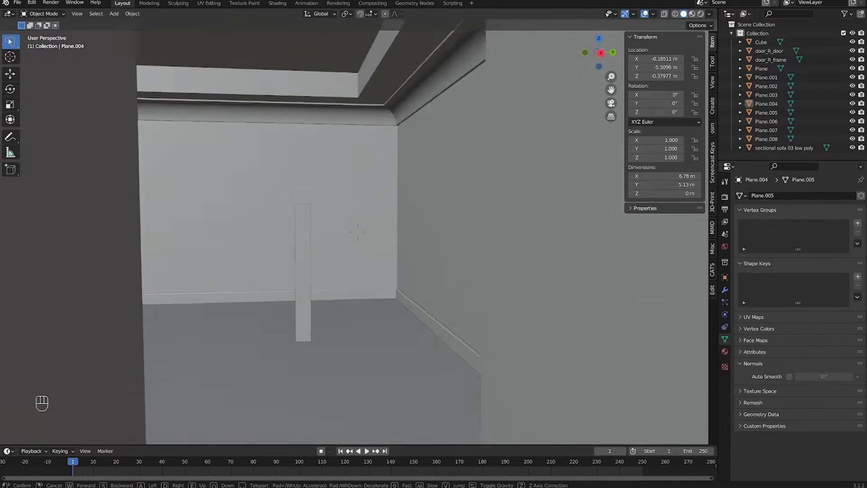
pyautogui.press('w')
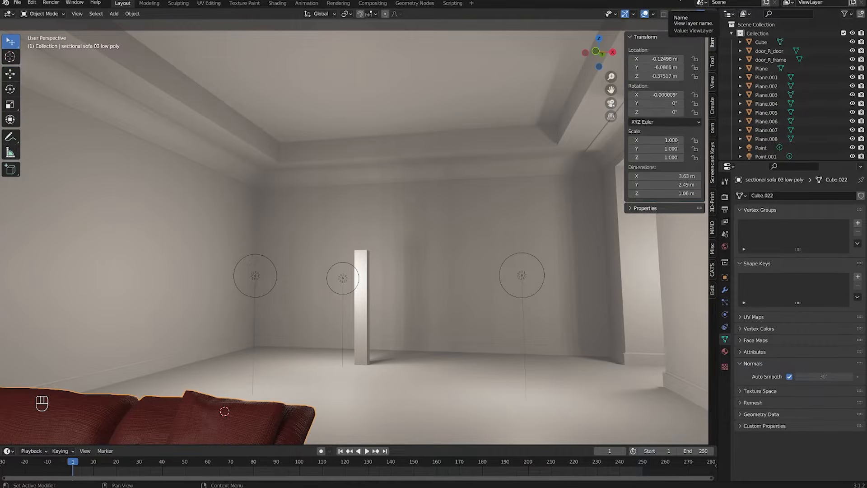
# Step: Examine the point-lit rendered room, including the recessed ceiling, the baseboard and the hallway leading to the door
pyautogui.scroll(-1, 529, 240)
pyautogui.moveTo(490, 212); pyautogui.dragTo(397, 204, button='middle')
pyautogui.scroll(-2, 449, 183)
pyautogui.scroll(1, 449, 183)
pyautogui.scroll(3, 336, 201)
pyautogui.scroll(-1, 488, 219)
pyautogui.scroll(-2, 488, 218)
pyautogui.scroll(3, 356, 215)
pyautogui.keyDown('shift'); pyautogui.moveTo(397, 203); pyautogui.dragTo(325, 187, button='middle'); pyautogui.keyUp('shift')
pyautogui.press('KP_Decimal')
pyautogui.scroll(1, 470, 174)
pyautogui.scroll(-2, 257, 179)
pyautogui.scroll(2, 326, 188)
pyautogui.moveTo(325, 188); pyautogui.dragTo(406, 189, button='middle')
pyautogui.keyDown('shift'); pyautogui.moveTo(407, 189); pyautogui.dragTo(399, 289, button='middle'); pyautogui.keyUp('shift')
pyautogui.moveTo(400, 289); pyautogui.dragTo(456, 288, button='middle')
pyautogui.click(236, 183)
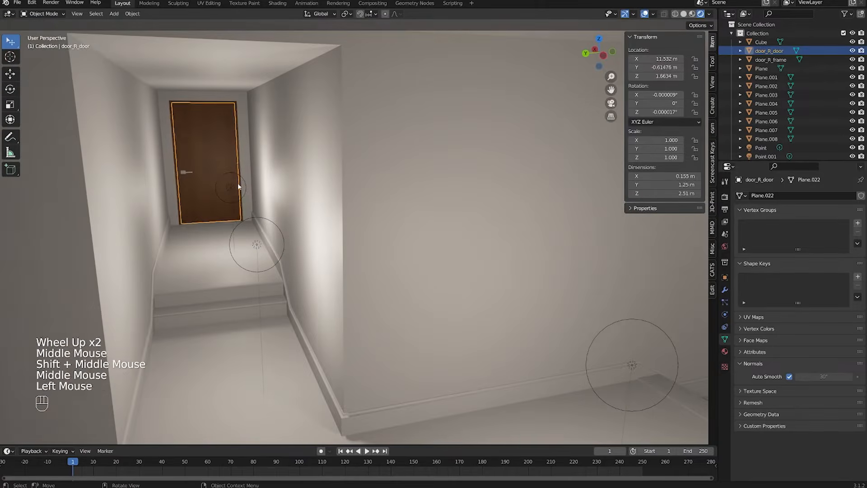
pyautogui.keyDown('shift'); pyautogui.moveTo(238, 183); pyautogui.dragTo(178, 183, button='middle'); pyautogui.keyUp('shift')
pyautogui.scroll(-1, 178, 183)
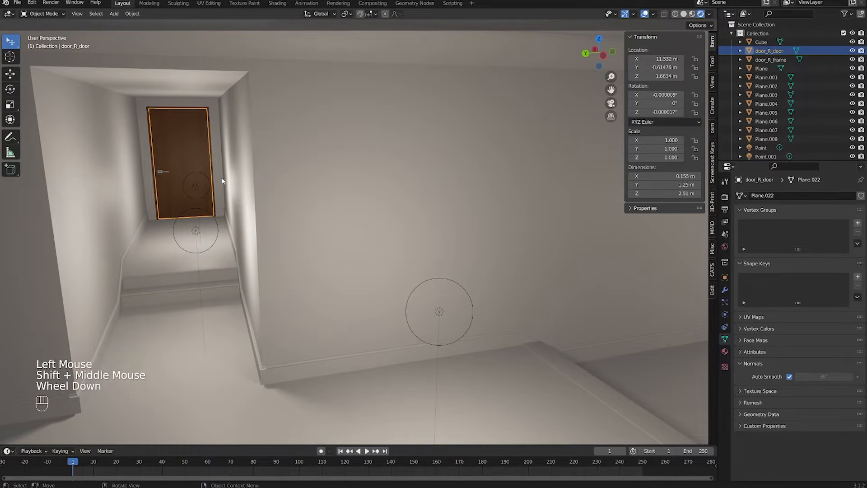
pyautogui.moveTo(293, 185); pyautogui.dragTo(264, 205, button='middle')
pyautogui.keyDown('shift'); pyautogui.moveTo(265, 206); pyautogui.dragTo(232, 226, button='middle'); pyautogui.keyUp('shift')
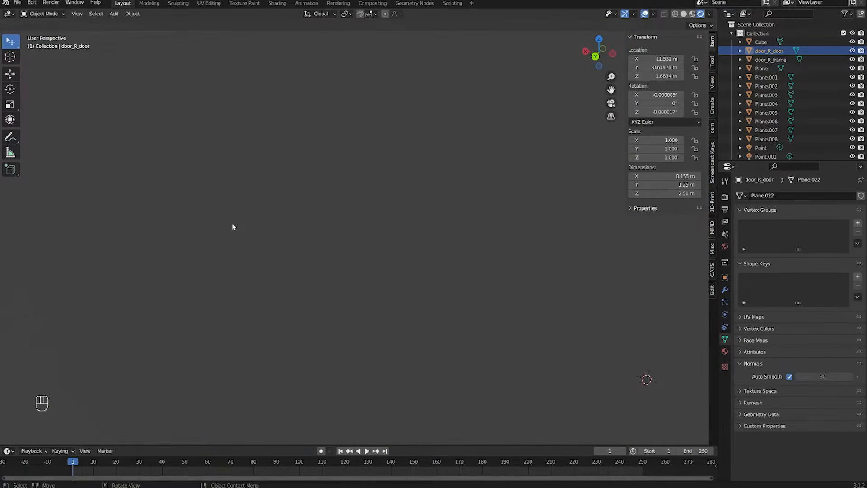
# Step: Frame the sofa in the rendered view and examine the lit room around it
pyautogui.scroll(2, 344, 231)
pyautogui.scroll(-3, 437, 257)
pyautogui.moveTo(345, 230); pyautogui.dragTo(537, 257, button='middle')
pyautogui.scroll(1, 537, 257)
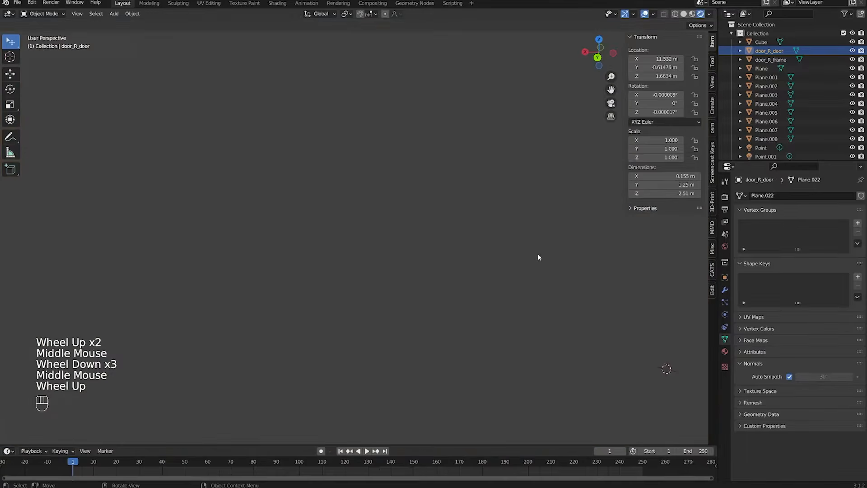
pyautogui.scroll(2, 538, 256)
pyautogui.click(581, 283)
pyautogui.press('KP_Decimal')
pyautogui.moveTo(581, 283); pyautogui.dragTo(434, 264, button='middle')
pyautogui.scroll(2, 510, 254)
pyautogui.scroll(-2, 348, 251)
pyautogui.scroll(1, 333, 212)
pyautogui.scroll(-2, 366, 242)
pyautogui.moveTo(434, 264); pyautogui.dragTo(257, 300, button='middle')
pyautogui.scroll(1, 242, 331)
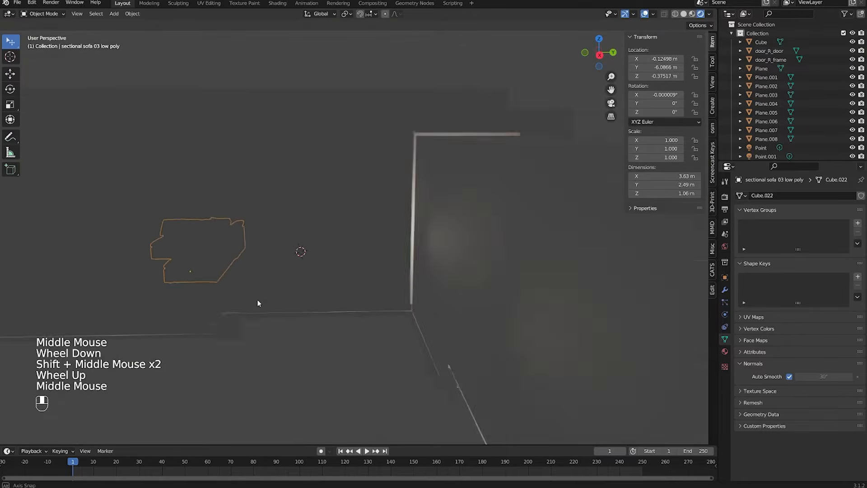
pyautogui.scroll(-1, 258, 303)
pyautogui.keyDown('shift'); pyautogui.scroll(-1, 258, 303); pyautogui.keyUp('shift')
pyautogui.keyDown('shift'); pyautogui.moveTo(316, 312); pyautogui.dragTo(292, 320, button='middle'); pyautogui.keyUp('shift')
pyautogui.scroll(-1, 293, 320)
pyautogui.moveTo(197, 272); pyautogui.dragTo(467, 272, button='middle')
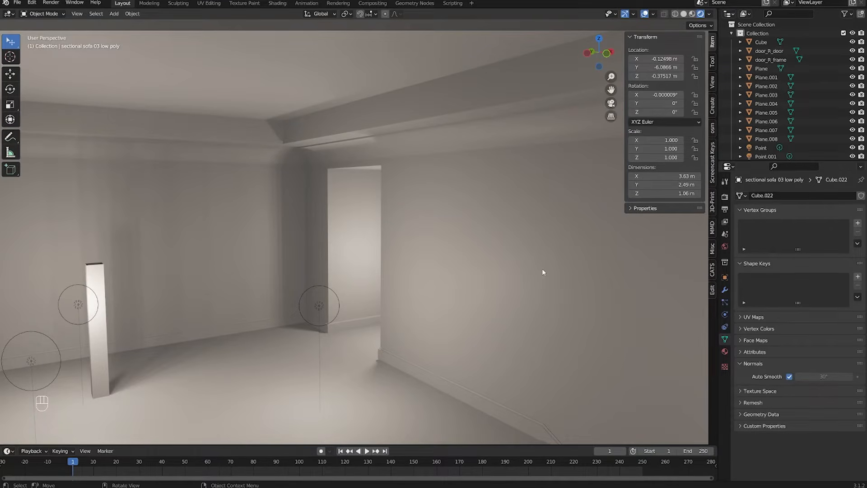
# Step: Return the viewport to solid shading, select all the point lights in the room and hallway, and delete them
pyautogui.click(394, 192)
pyautogui.moveTo(394, 193); pyautogui.dragTo(310, 253, button='middle')
pyautogui.scroll(-2, 418, 158)
pyautogui.click(692, 16)
pyautogui.click(683, 14)
pyautogui.moveTo(456, 199); pyautogui.dragTo(384, 289, button='middle')
pyautogui.scroll(-2, 433, 244)
pyautogui.click(374, 382)
pyautogui.keyDown('shift'); pyautogui.click(240, 385); pyautogui.keyUp('shift')
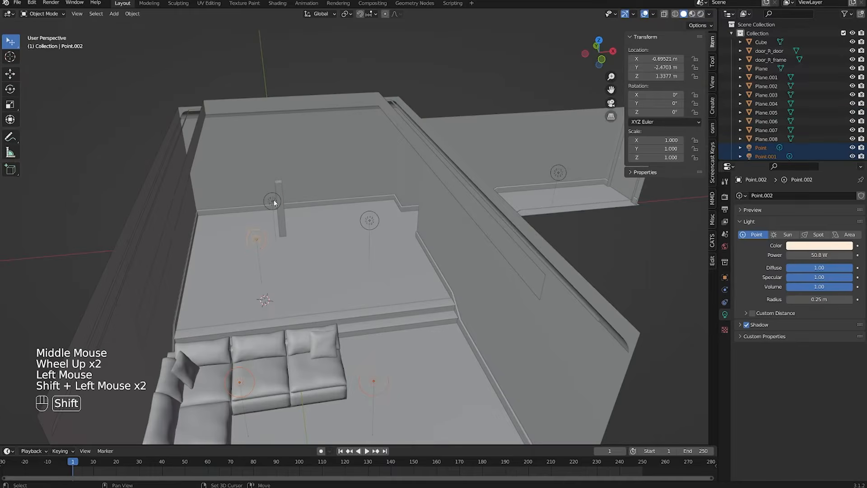
pyautogui.keyDown('shift'); pyautogui.moveTo(517, 210); pyautogui.dragTo(322, 313, button='middle'); pyautogui.keyUp('shift')
pyautogui.keyDown('shift'); pyautogui.click(410, 270); pyautogui.keyUp('shift')
pyautogui.keyDown('shift'); pyautogui.click(300, 234); pyautogui.keyUp('shift')
pyautogui.press('x')
pyautogui.click(297, 227)
# Step: Examine the overall layout of the room and hallway from outside, briefly checking it in wireframe
pyautogui.keyDown('shift'); pyautogui.moveTo(296, 228); pyautogui.dragTo(369, 303, button='middle'); pyautogui.keyUp('shift')
pyautogui.scroll(-2, 282, 217)
pyautogui.scroll(1, 283, 216)
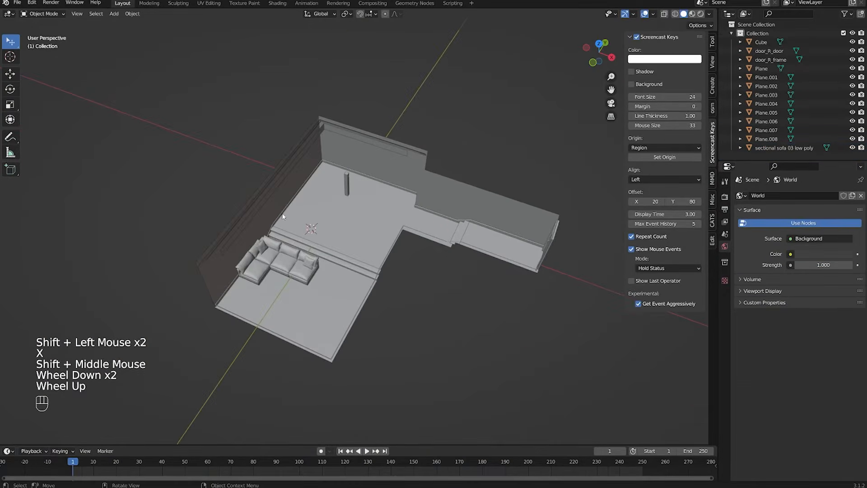
pyautogui.scroll(1, 484, 230)
pyautogui.moveTo(545, 249); pyautogui.dragTo(502, 283, button='middle')
pyautogui.scroll(3, 483, 230)
pyautogui.scroll(-2, 327, 256)
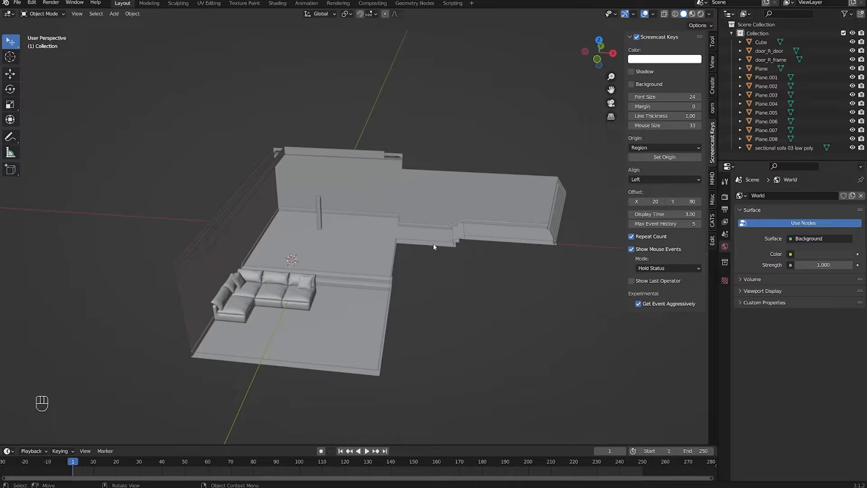
pyautogui.hotkey('shift', 'z')
pyautogui.hotkey('shift', 'z')
pyautogui.keyDown('shift'); pyautogui.moveTo(433, 246); pyautogui.dragTo(365, 209, button='middle'); pyautogui.keyUp('shift')
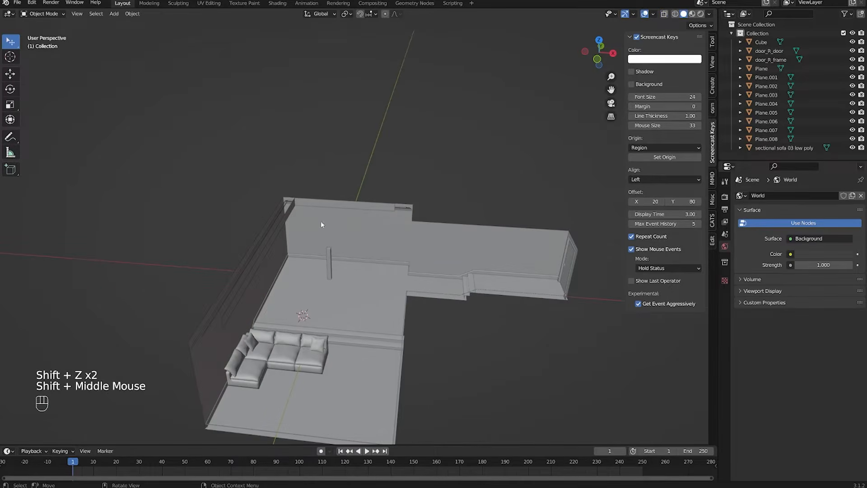
pyautogui.moveTo(480, 245); pyautogui.dragTo(311, 274, button='middle')
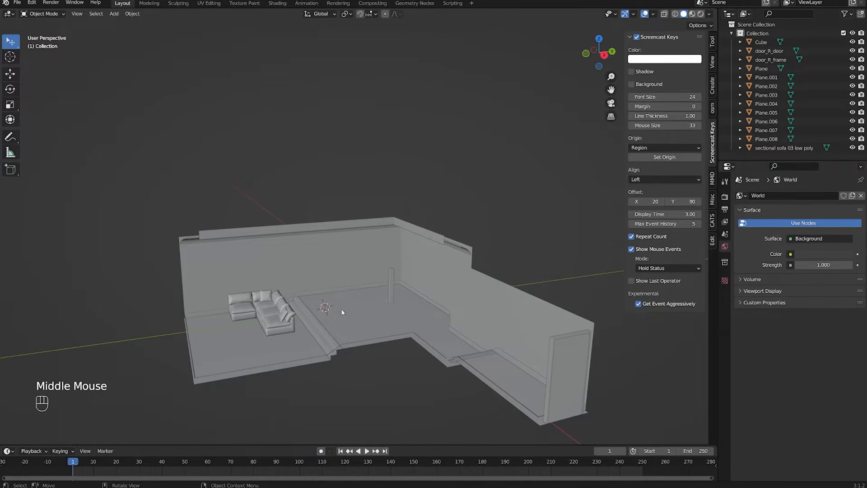
pyautogui.keyDown('shift'); pyautogui.moveTo(341, 311); pyautogui.dragTo(415, 312, button='middle'); pyautogui.keyUp('shift')
# Step: Switch the viewport to rendered shading and examine the unlit room from outside and inside
pyautogui.click(700, 14)
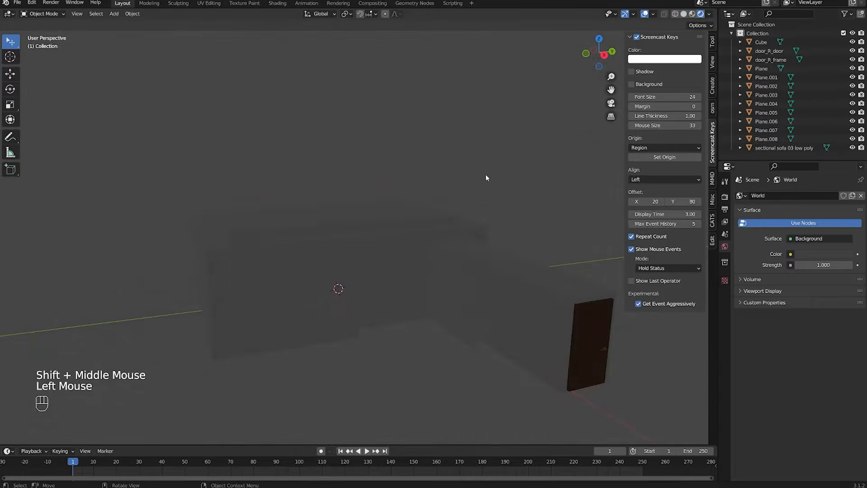
pyautogui.moveTo(486, 178); pyautogui.dragTo(456, 173, button='middle')
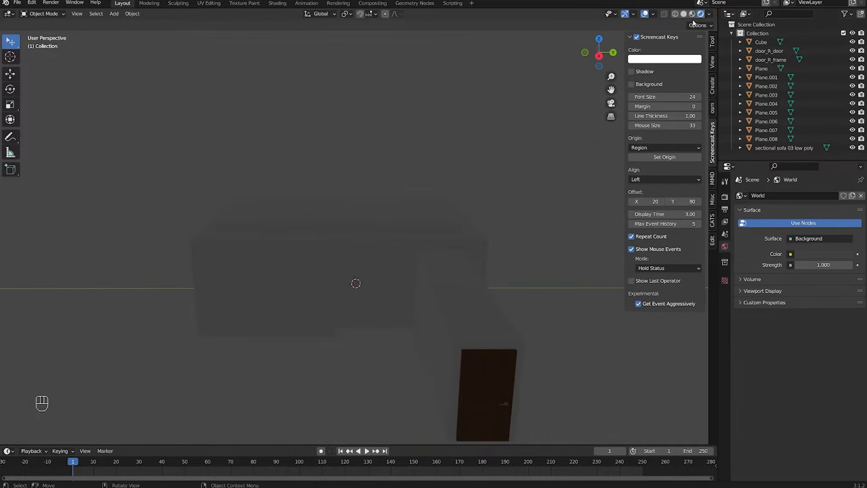
pyautogui.moveTo(571, 100); pyautogui.dragTo(523, 123, button='middle')
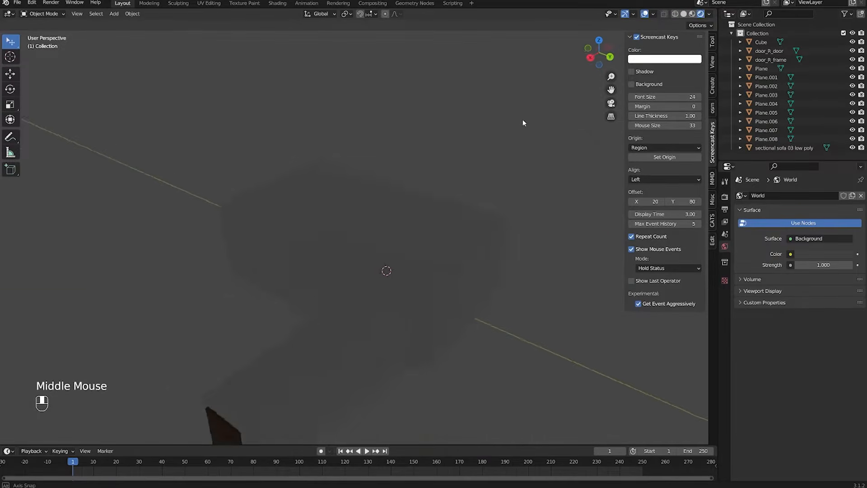
pyautogui.scroll(2, 487, 211)
pyautogui.moveTo(488, 211); pyautogui.dragTo(477, 193, button='middle')
pyautogui.scroll(-1, 477, 193)
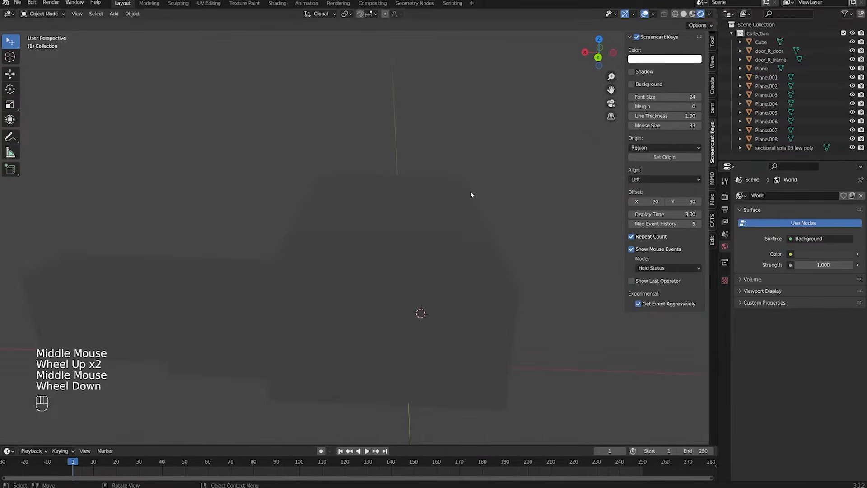
pyautogui.scroll(2, 470, 193)
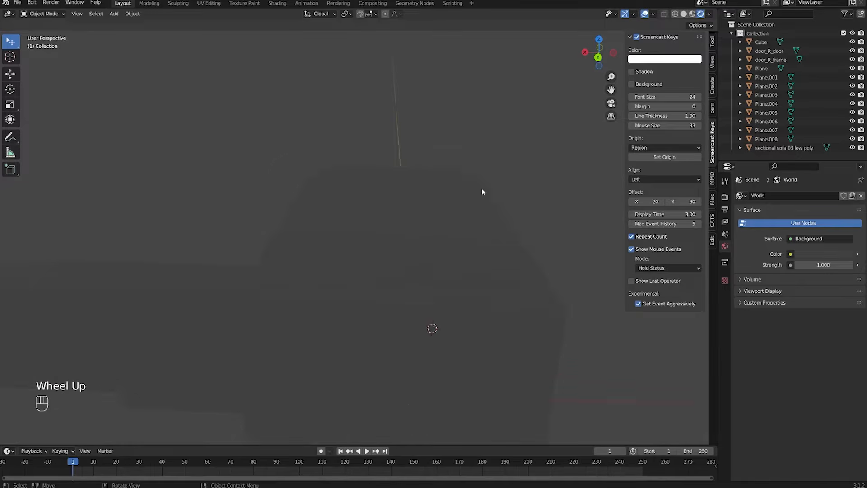
pyautogui.moveTo(470, 192); pyautogui.dragTo(500, 196, button='middle')
pyautogui.scroll(-1, 500, 196)
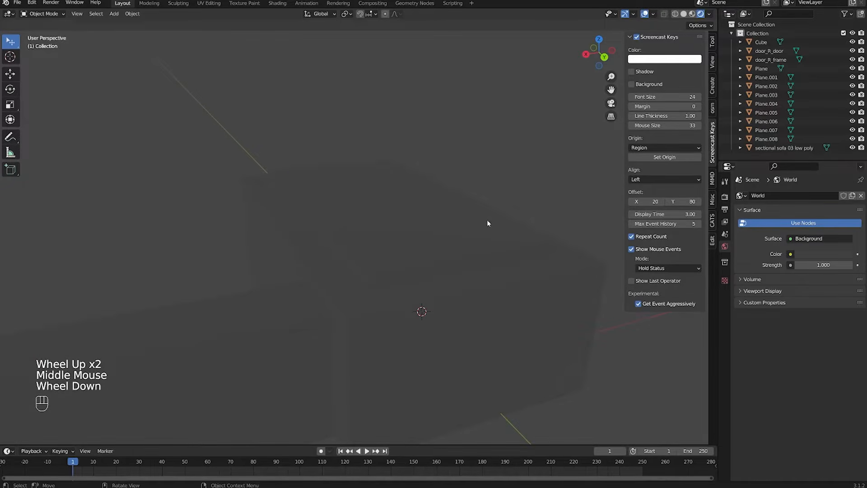
pyautogui.keyDown('shift'); pyautogui.moveTo(505, 240); pyautogui.dragTo(448, 215, button='middle'); pyautogui.keyUp('shift')
pyautogui.keyDown('shift'); pyautogui.scroll(1, 476, 175); pyautogui.keyUp('shift')
pyautogui.scroll(4, 489, 197)
pyautogui.scroll(-1, 448, 215)
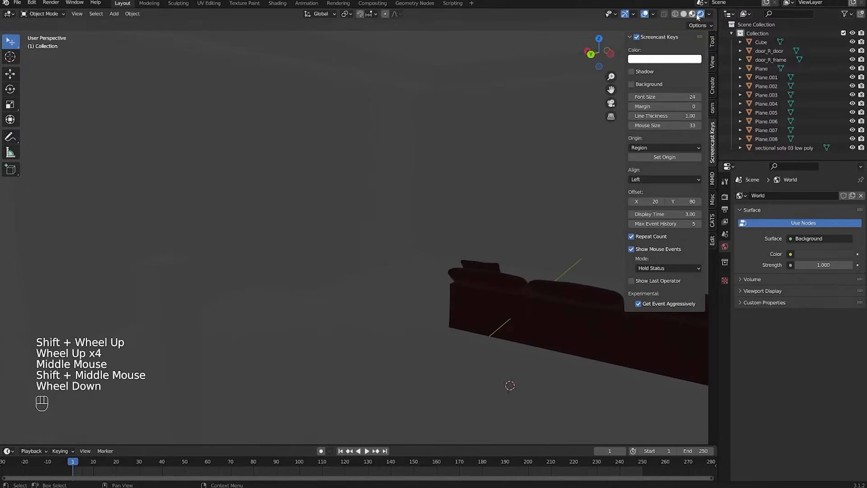
# Step: Place the 3D cursor on the room floor near the back of the sofa
pyautogui.moveTo(542, 145); pyautogui.dragTo(510, 188, button='middle')
pyautogui.keyDown('shift'); pyautogui.scroll(1, 511, 187); pyautogui.keyUp('shift')
pyautogui.scroll(1, 510, 188)
pyautogui.keyDown('shift'); pyautogui.rightClick(290, 325); pyautogui.keyUp('shift')
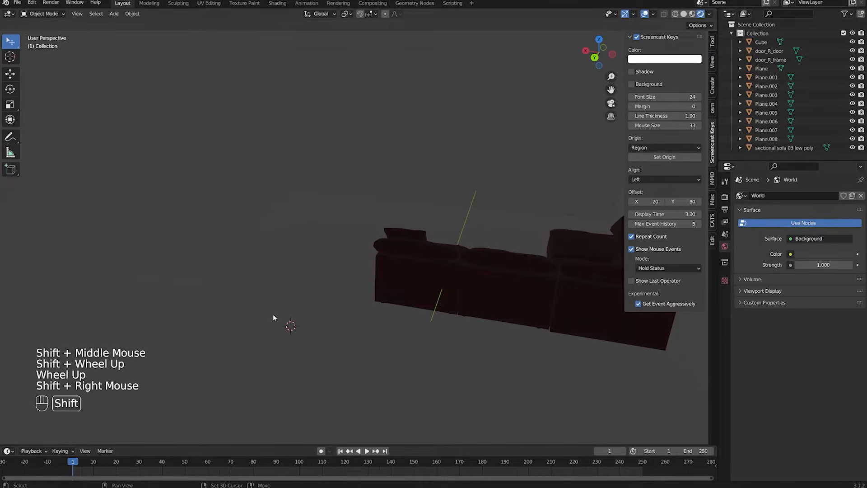
# Step: Add a point light at the 3D cursor and raise it about 1.03 m above the floor
pyautogui.keyDown('shift'); pyautogui.moveTo(286, 337); pyautogui.dragTo(344, 333, button='middle'); pyautogui.keyUp('shift')
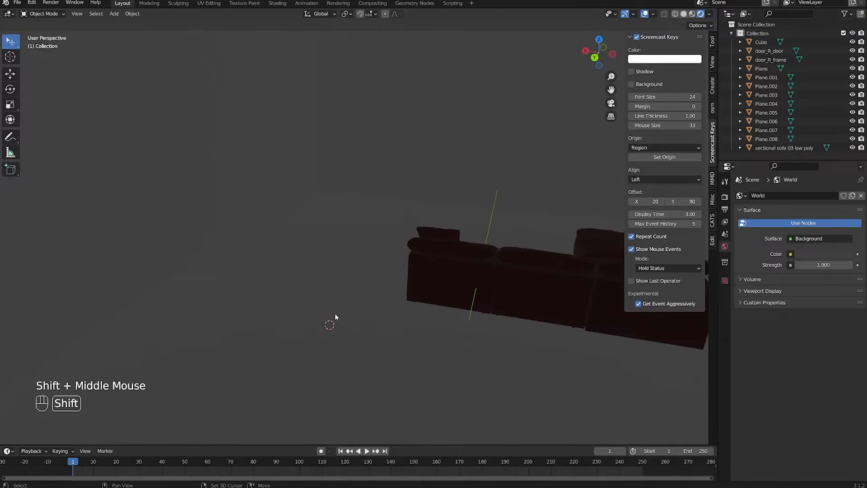
pyautogui.hotkey('shift', 'a')
pyautogui.moveTo(298, 316)
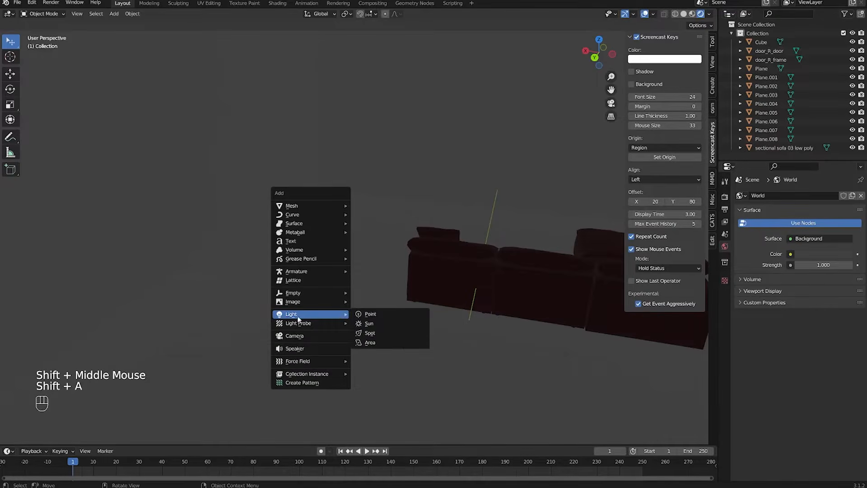
pyautogui.click(358, 313)
pyautogui.press('g')
pyautogui.press('z')
pyautogui.click(359, 232)
# Step: Give the point light a warm off-white colour and set its power to 47 W
pyautogui.click(811, 247)
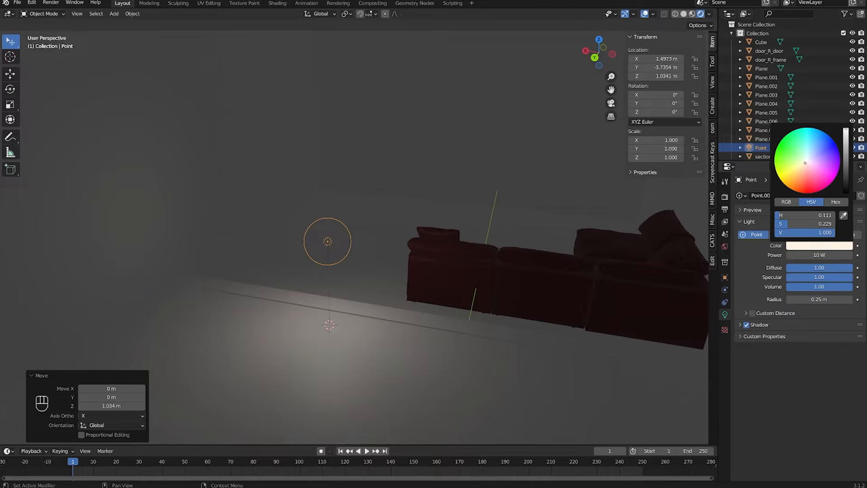
pyautogui.moveTo(819, 256); pyautogui.dragTo(852, 256)
pyautogui.scroll(-1, 394, 265)
pyautogui.moveTo(392, 264); pyautogui.dragTo(382, 266, button='middle')
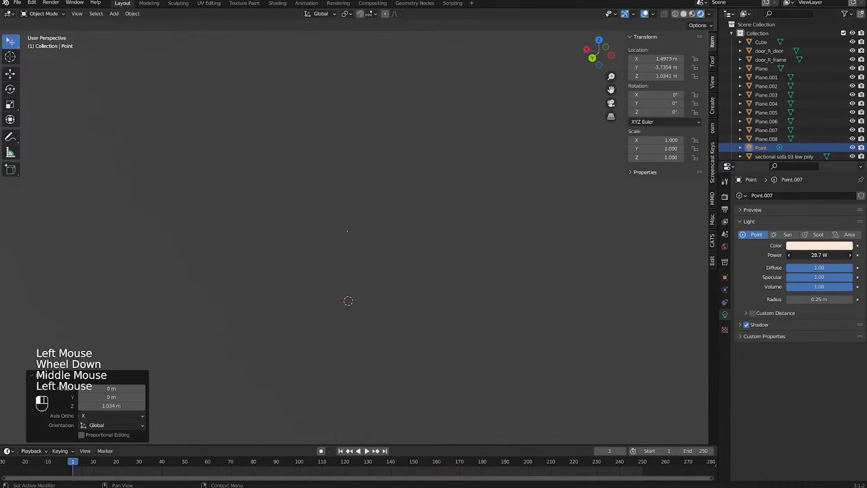
pyautogui.scroll(3, 482, 289)
pyautogui.click(850, 255)
# Step: Move the point light horizontally towards the wall beside the sofa and raise it about 0.73 m
pyautogui.press('g')
pyautogui.hotkey('shift', 'z')
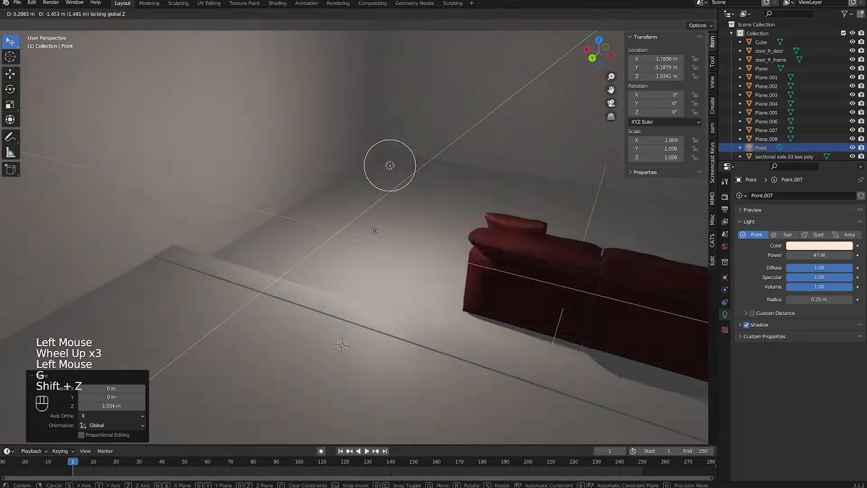
pyautogui.click(392, 189)
pyautogui.keyDown('shift'); pyautogui.moveTo(391, 188); pyautogui.dragTo(252, 244, button='middle'); pyautogui.keyUp('shift')
pyautogui.moveTo(253, 244); pyautogui.dragTo(438, 267, button='middle')
pyautogui.scroll(-3, 307, 254)
pyautogui.scroll(2, 339, 265)
pyautogui.press('z')
pyautogui.click(319, 190)
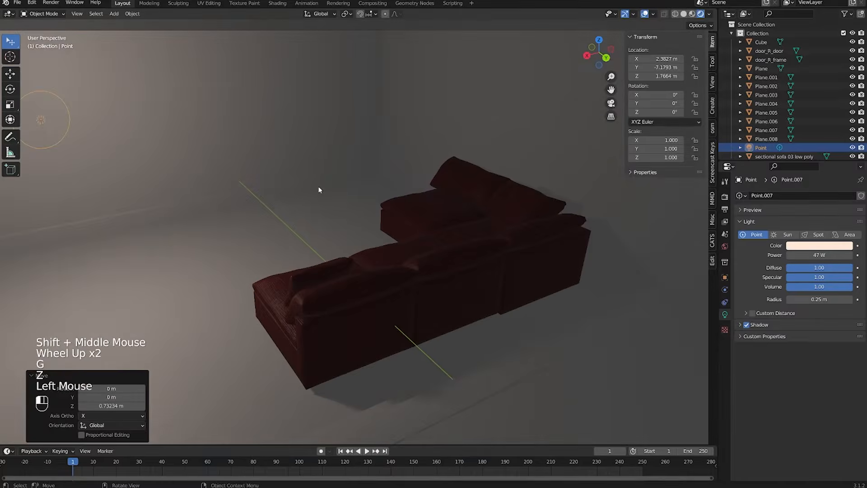
# Step: Duplicate the light to the other side of the sofa area at the same height, fine-tuning its position in wireframe
pyautogui.keyDown('shift'); pyautogui.moveTo(319, 189); pyautogui.dragTo(327, 230, button='middle'); pyautogui.keyUp('shift')
pyautogui.keyDown('shift'); pyautogui.moveTo(327, 230); pyautogui.dragTo(333, 267, button='middle'); pyautogui.keyUp('shift')
pyautogui.hotkey('shift', 'd')
pyautogui.hotkey('shift', 'z')
pyautogui.click(454, 218)
pyautogui.hotkey('shift', 'z')
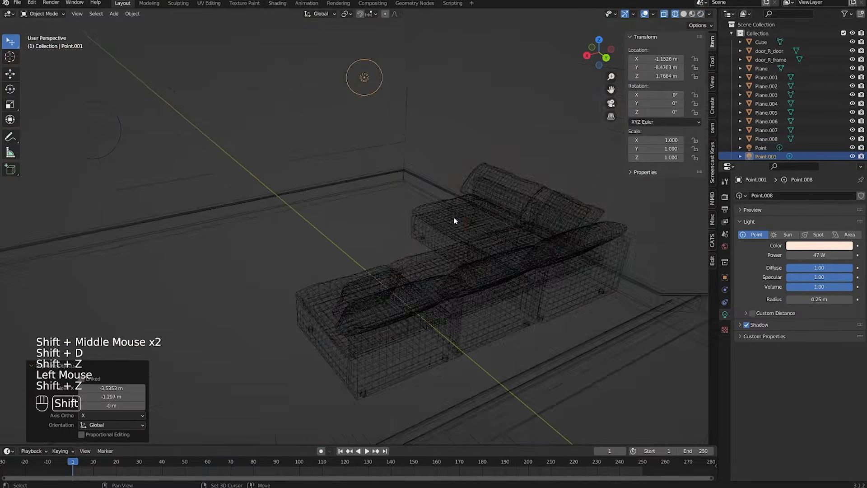
pyautogui.scroll(-2, 454, 221)
pyautogui.press('g')
pyautogui.hotkey('shift', 'z')
pyautogui.click(458, 240)
# Step: Duplicate the light four more times at the same height to cover the rest of the room and the hallway
pyautogui.scroll(-2, 457, 240)
pyautogui.hotkey('shift', 'd')
pyautogui.hotkey('shift', 'z')
pyautogui.click(432, 317)
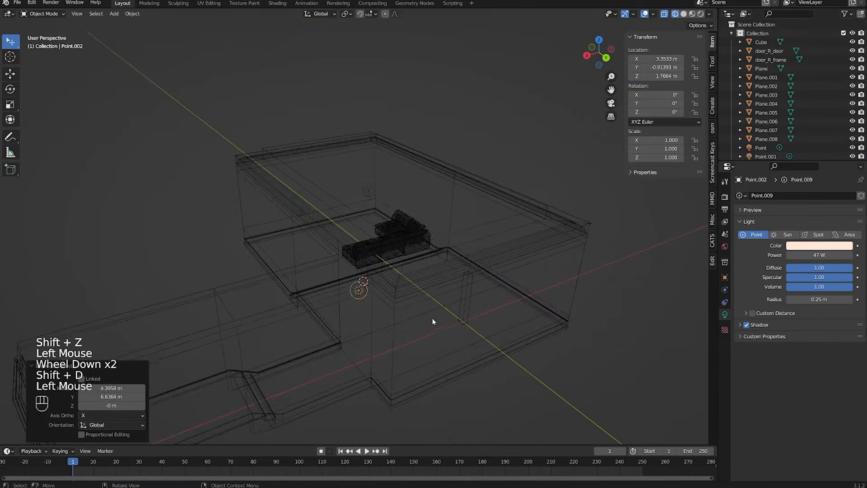
pyautogui.moveTo(498, 283); pyautogui.dragTo(476, 297, button='middle')
pyautogui.hotkey('shift', 'd')
pyautogui.hotkey('shift', 'z')
pyautogui.click(409, 341)
pyautogui.hotkey('shift', 'd')
pyautogui.hotkey('shift', 'z')
pyautogui.click(560, 335)
pyautogui.hotkey('shift', 'd')
pyautogui.hotkey('shift', 'z')
pyautogui.click(205, 384)
pyautogui.keyDown('shift'); pyautogui.moveTo(205, 384); pyautogui.dragTo(429, 311, button='middle'); pyautogui.keyUp('shift')
pyautogui.click(355, 334)
# Step: Return to rendered shading and move the light near the hallway opening about 0.92 m along Y
pyautogui.hotkey('shift', 'z')
pyautogui.keyDown('shift'); pyautogui.moveTo(429, 311); pyautogui.dragTo(389, 351, button='middle'); pyautogui.keyUp('shift')
pyautogui.scroll(5, 390, 354)
pyautogui.moveTo(381, 317); pyautogui.dragTo(398, 311, button='middle')
pyautogui.hotkey('shift', '`')
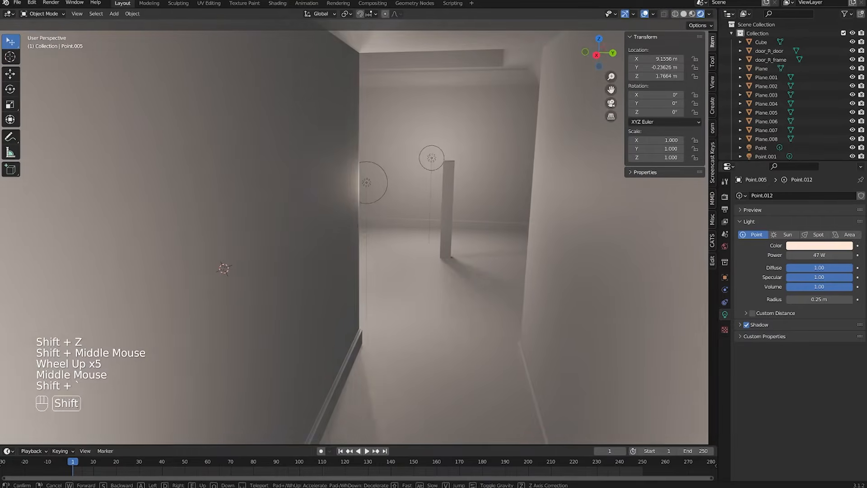
pyautogui.click(355, 191)
pyautogui.click(355, 192)
pyautogui.press('g')
pyautogui.press('x')
pyautogui.press('y')
pyautogui.press('t')
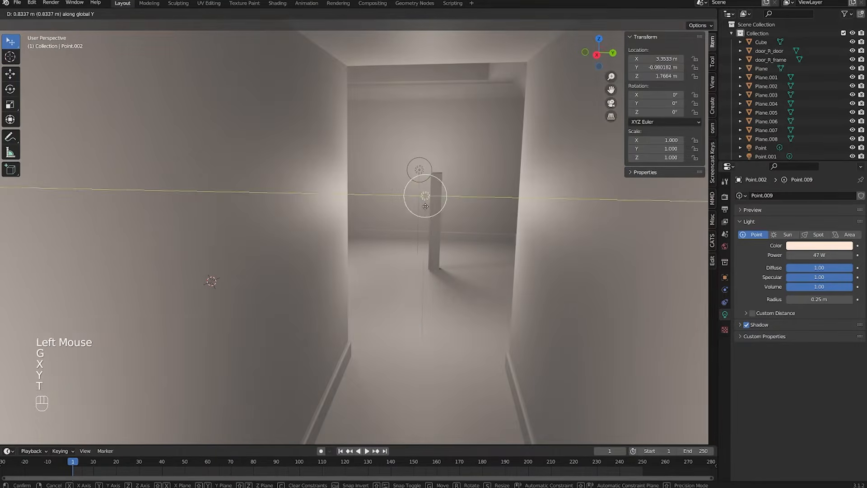
pyautogui.click(428, 204)
# Step: Walk through the lit room to examine the light on the sofa, walls, ceiling moulding and baseboards
pyautogui.hotkey('shift', '`')
pyautogui.press('w')
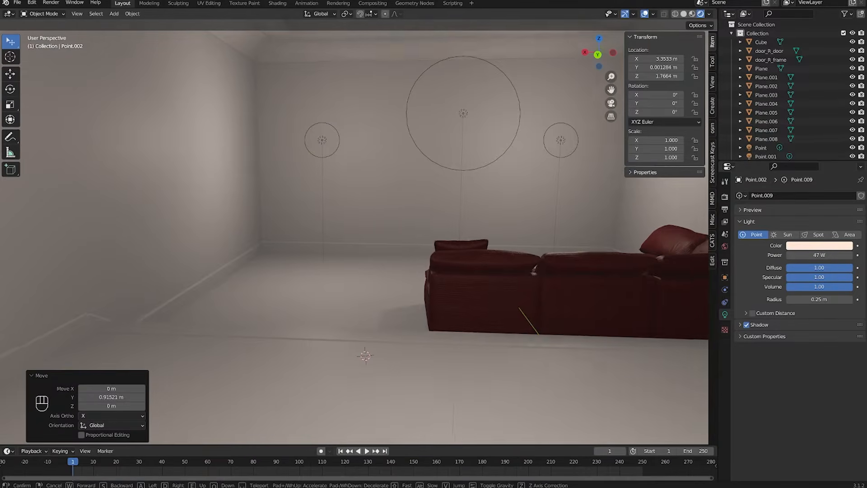
pyautogui.click(361, 232)
pyautogui.moveTo(391, 223); pyautogui.dragTo(418, 273, button='middle')
pyautogui.scroll(-1, 340, 276)
pyautogui.scroll(3, 340, 277)
pyautogui.scroll(1, 341, 277)
pyautogui.moveTo(354, 274); pyautogui.dragTo(357, 253, button='middle')
pyautogui.hotkey('shift', '`')
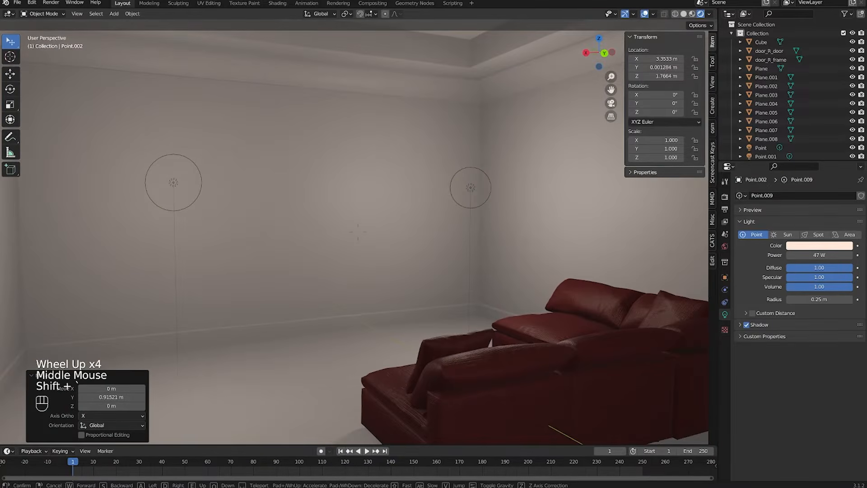
pyautogui.hotkey('shift', 'w')
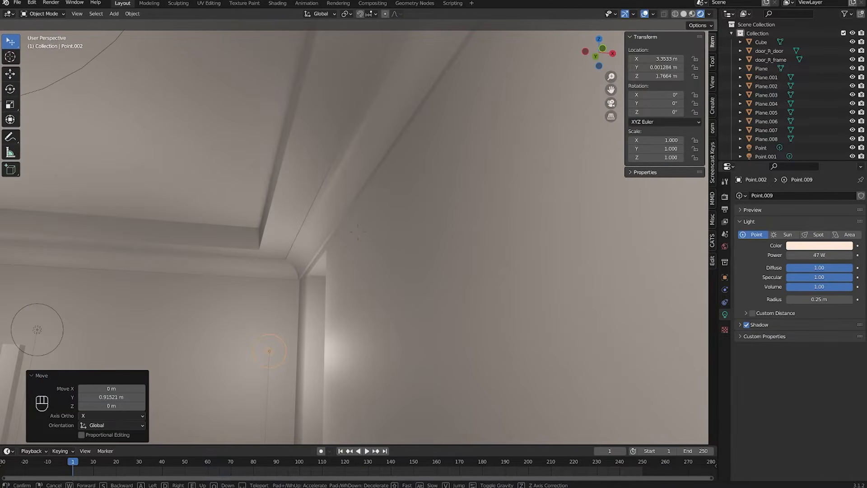
pyautogui.click(358, 234)
pyautogui.scroll(-2, 358, 235)
pyautogui.moveTo(358, 235); pyautogui.dragTo(321, 298, button='middle')
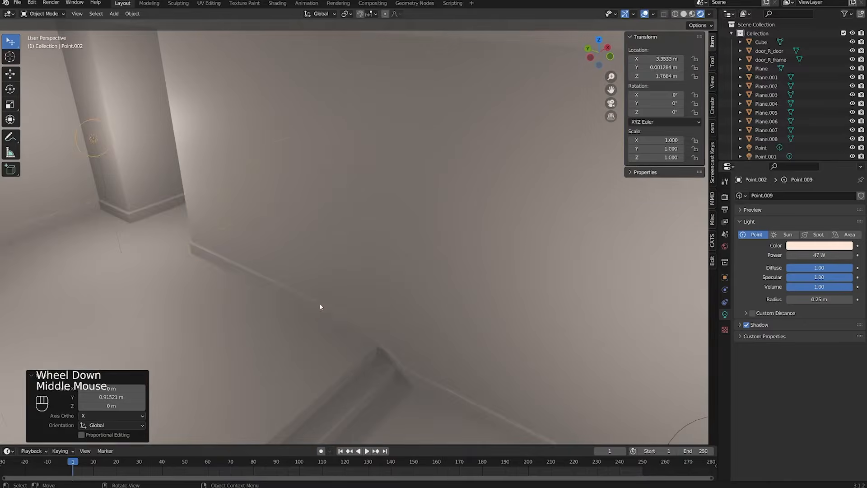
# Step: Examine the lit scene from several distances and angles, and save the file
pyautogui.click(331, 308)
pyautogui.scroll(-5, 330, 309)
pyautogui.scroll(-2, 366, 291)
pyautogui.scroll(1, 365, 278)
pyautogui.scroll(2, 365, 275)
pyautogui.moveTo(366, 275); pyautogui.dragTo(416, 240, button='middle')
pyautogui.scroll(2, 376, 234)
pyautogui.scroll(-1, 413, 277)
pyautogui.scroll(-1, 428, 291)
pyautogui.moveTo(428, 290); pyautogui.dragTo(434, 307, button='middle')
pyautogui.scroll(1, 529, 291)
pyautogui.scroll(1, 530, 291)
pyautogui.scroll(-2, 457, 312)
pyautogui.moveTo(433, 307); pyautogui.dragTo(432, 280, button='middle')
pyautogui.keyDown('shift'); pyautogui.scroll(-1, 465, 323); pyautogui.keyUp('shift')
pyautogui.hotkey('ctrl', 's')
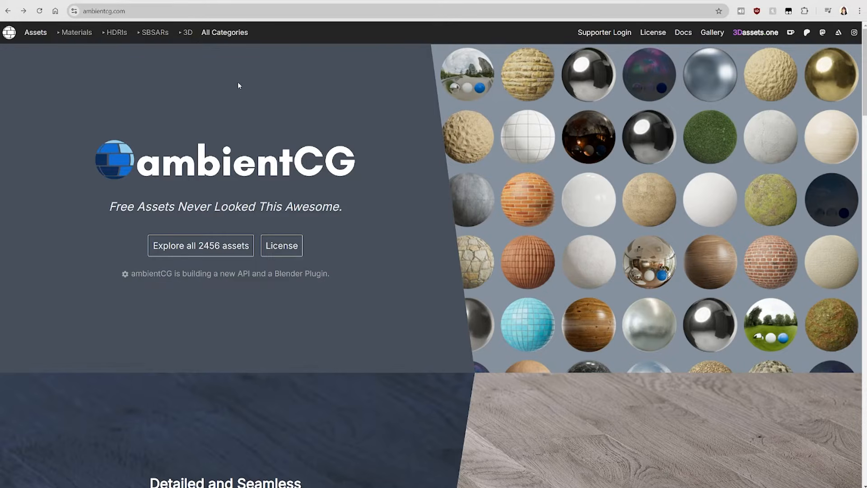
# Step: Switch to the ambientCG website in the browser, skim its home page and open the full asset list
pyautogui.scroll(-15, 234, 85)
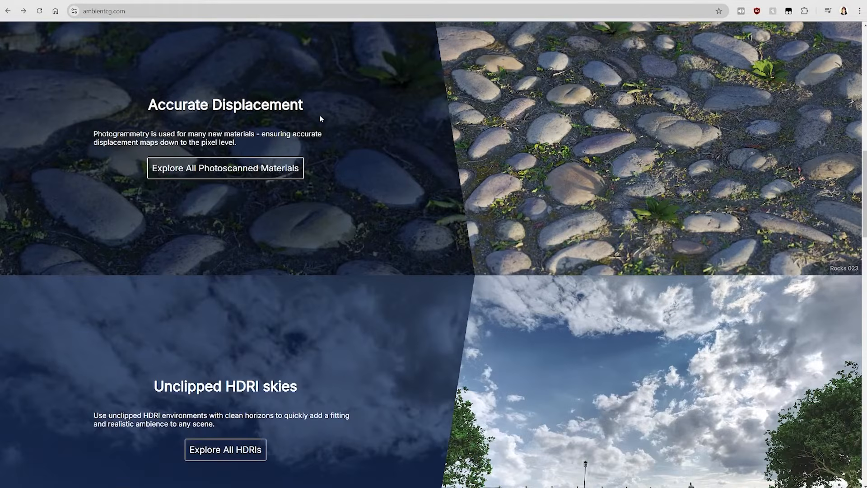
pyautogui.scroll(-3, 328, 116)
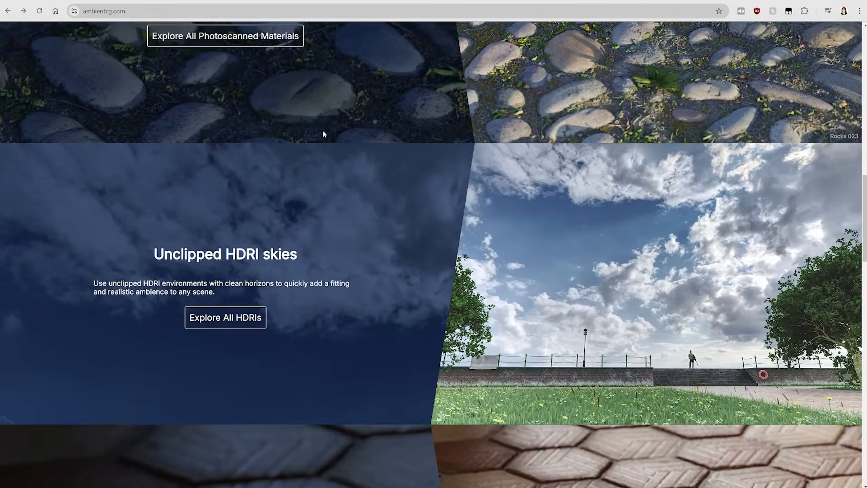
pyautogui.scroll(18, 316, 134)
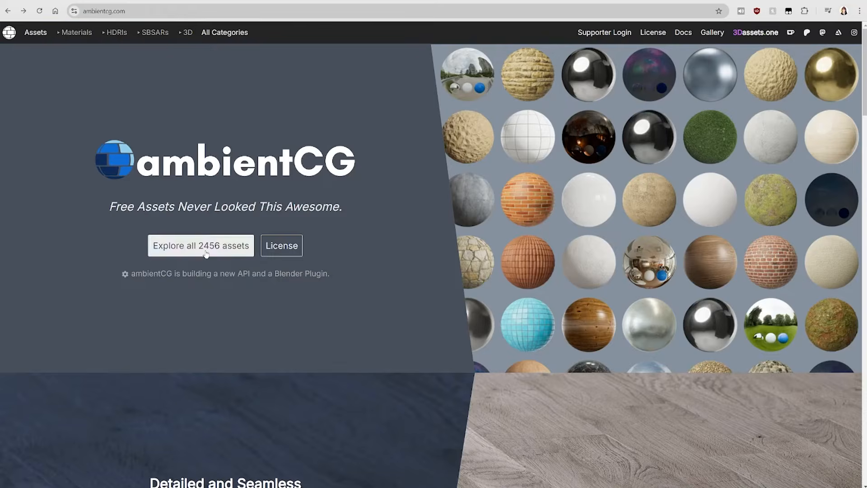
pyautogui.click(206, 246)
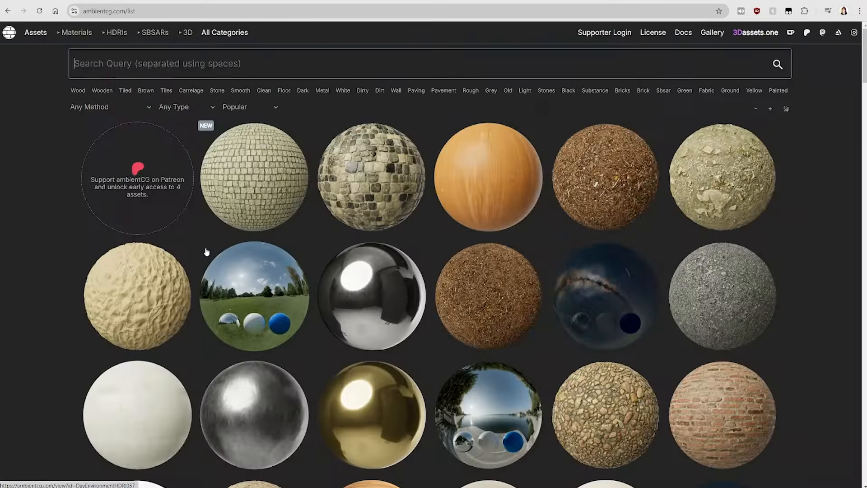
# Step: Browse the ambientCG asset list for wood, tile, concrete and other materials suited to the room
pyautogui.scroll(-15, 206, 250)
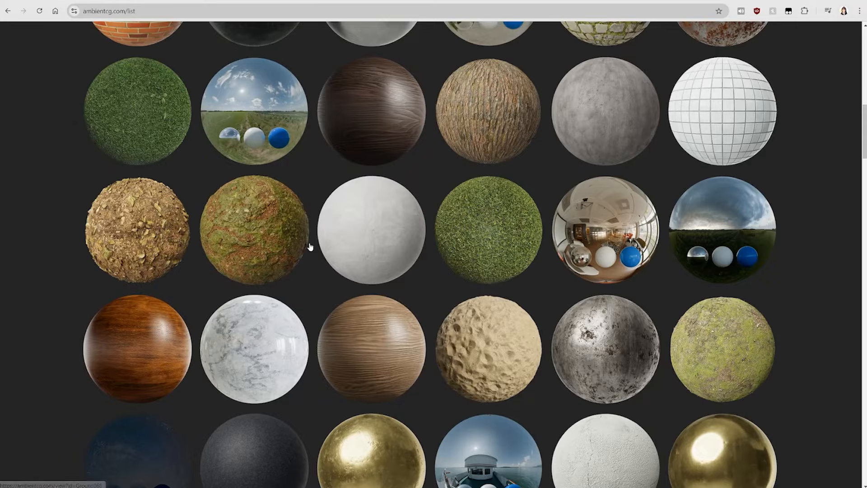
pyautogui.moveTo(310, 246)
pyautogui.scroll(-13, 310, 246)
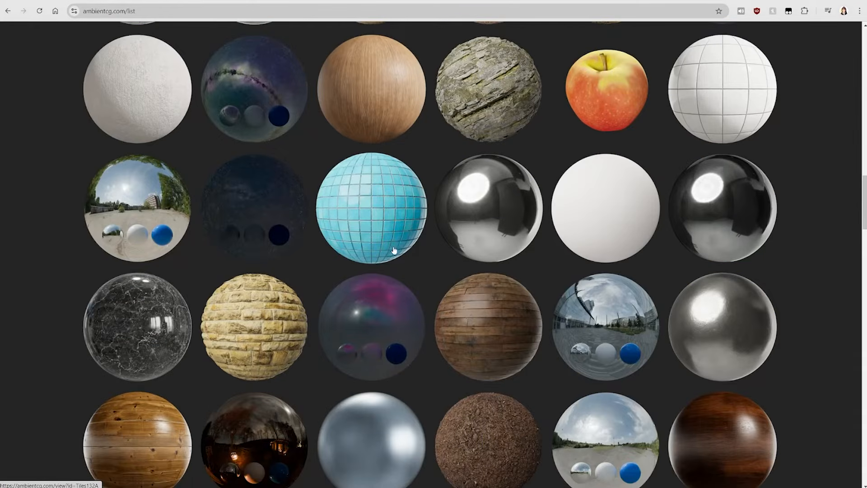
pyautogui.moveTo(394, 252)
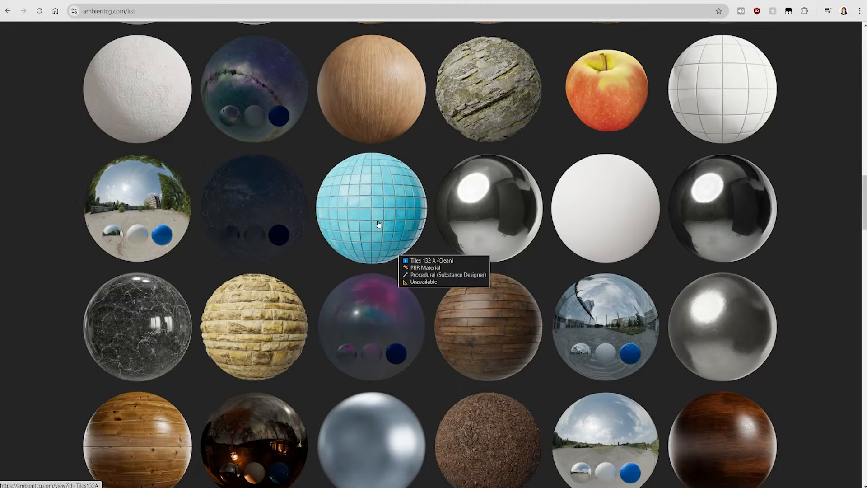
pyautogui.scroll(-5, 458, 245)
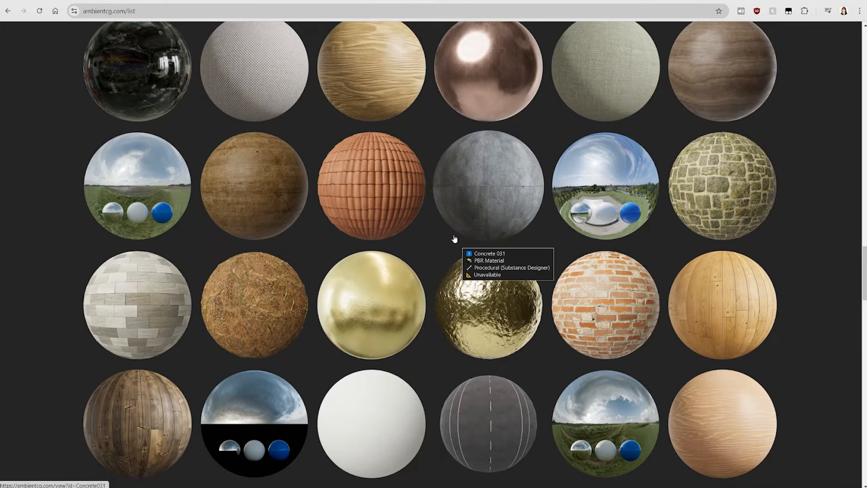
pyautogui.scroll(-5, 396, 244)
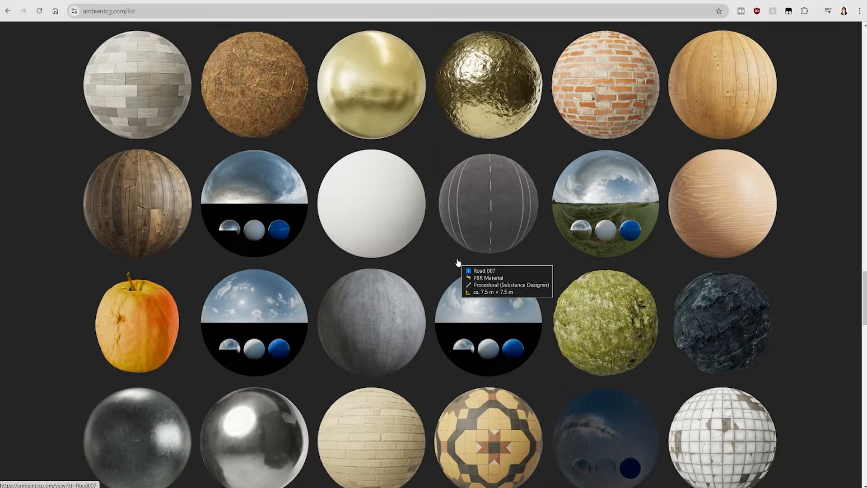
pyautogui.moveTo(296, 120)
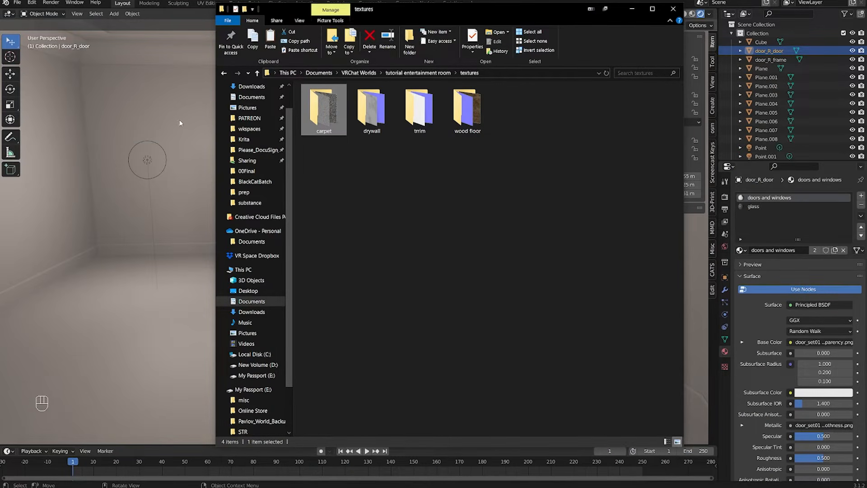
# Step: Switch to File Explorer, review the carpet, drywall, trrim and wood floor texture folders, and return to Blender
pyautogui.click(330, 155)
pyautogui.click(318, 130)
pyautogui.click(462, 125)
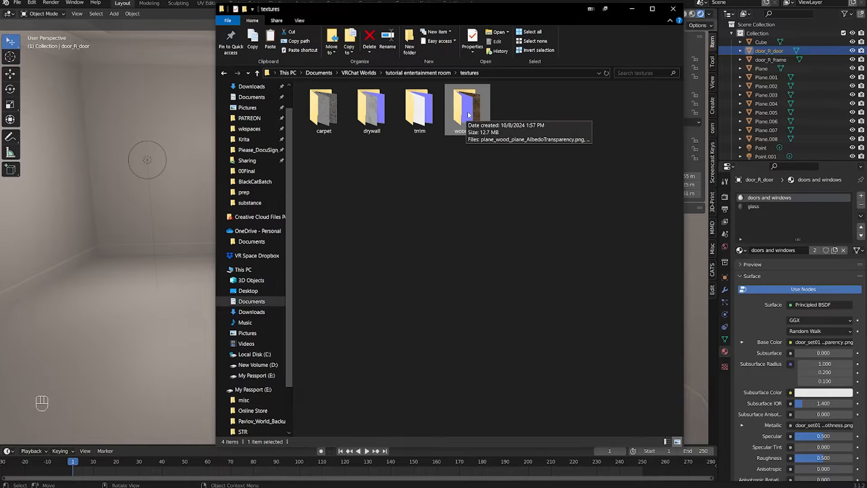
pyautogui.moveTo(535, 177); pyautogui.dragTo(415, 183)
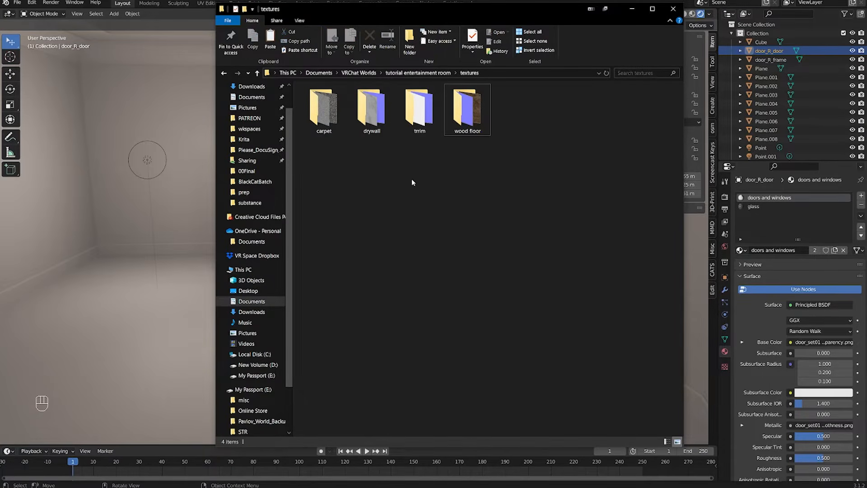
pyautogui.moveTo(360, 157); pyautogui.dragTo(508, 161)
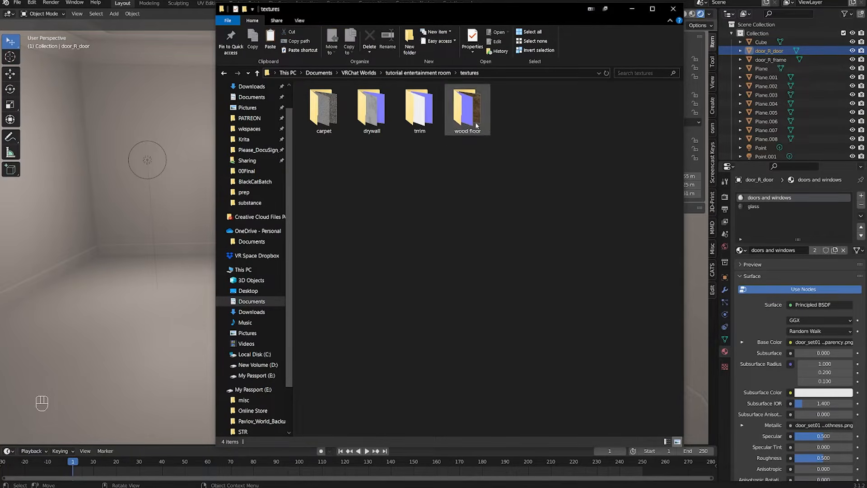
pyautogui.click(476, 125)
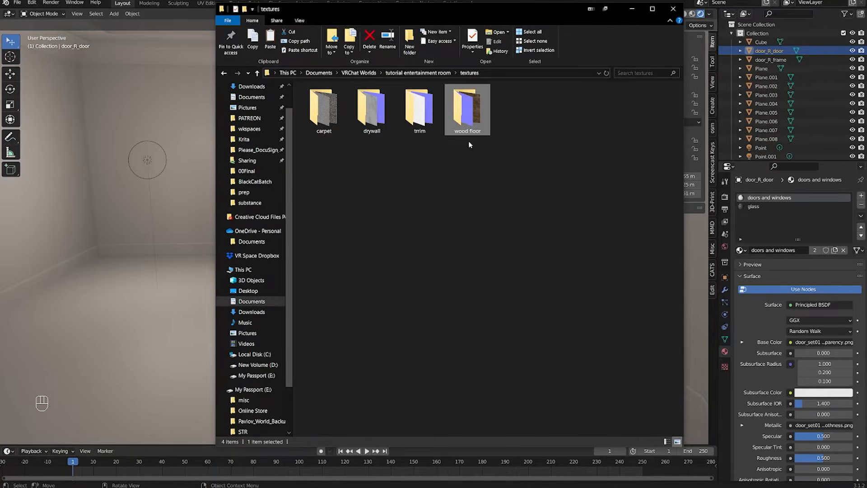
pyautogui.moveTo(517, 171); pyautogui.dragTo(358, 152)
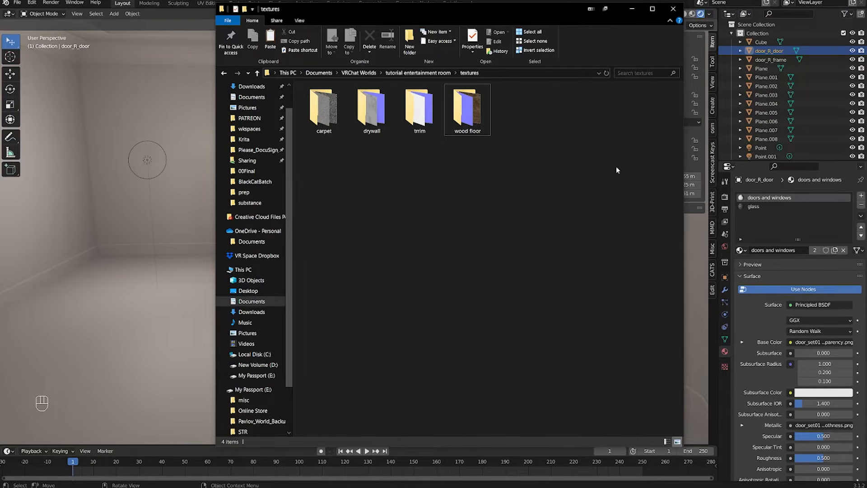
pyautogui.click(279, 0)
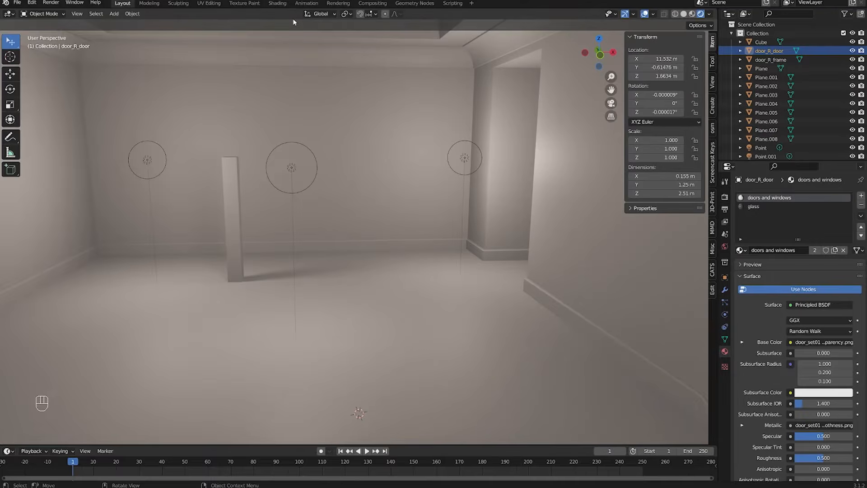
# Step: View the building from outside, switch the viewport to solid shading and save the file
pyautogui.scroll(-1, 285, 121)
pyautogui.moveTo(308, 107); pyautogui.dragTo(669, 24, button='middle')
pyautogui.scroll(-2, 300, 213)
pyautogui.scroll(1, 294, 192)
pyautogui.scroll(-3, 294, 191)
pyautogui.click(683, 13)
pyautogui.keyDown('ctrl'); pyautogui.scroll(1, 546, 188); pyautogui.keyUp('ctrl')
pyautogui.hotkey('ctrl', 's')
pyautogui.keyDown('ctrl'); pyautogui.scroll(1, 546, 188); pyautogui.keyUp('ctrl')
pyautogui.scroll(1, 546, 187)
pyautogui.moveTo(546, 188)
pyautogui.mouseDown(button='middle')
pyautogui.moveTo(474, 228)
pyautogui.moveTo(485, 159)
pyautogui.mouseUp(button='middle')
# Step: Look at the building briefly in the Modeling workspace and return to the Layout workspace
pyautogui.click(149, 4)
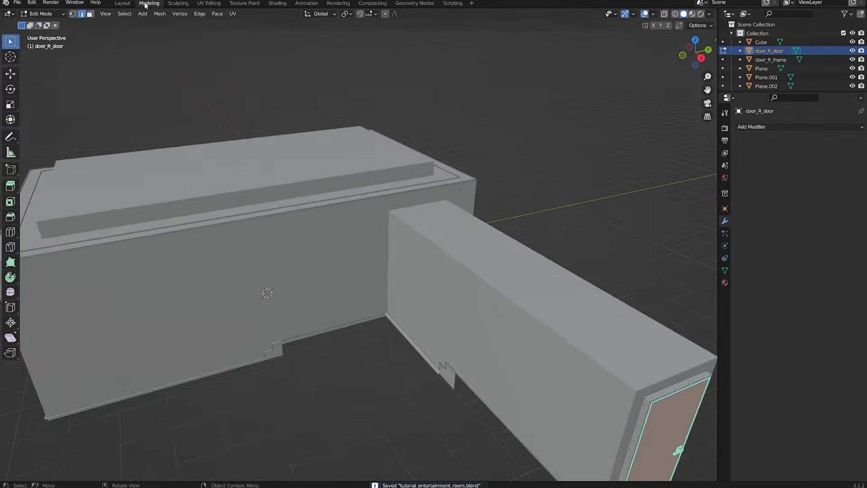
pyautogui.scroll(-3, 188, 66)
pyautogui.scroll(-2, 188, 66)
pyautogui.click(122, 3)
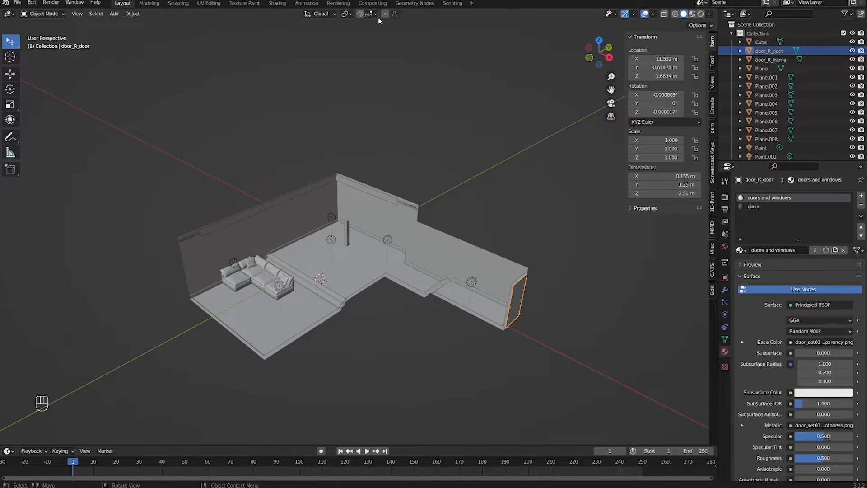
# Step: Switch to the Shading workspace and examine the building in material preview with the door's material nodes
pyautogui.click(275, 4)
pyautogui.scroll(-5, 410, 159)
pyautogui.moveTo(410, 159); pyautogui.dragTo(354, 149, button='middle')
pyautogui.scroll(4, 374, 152)
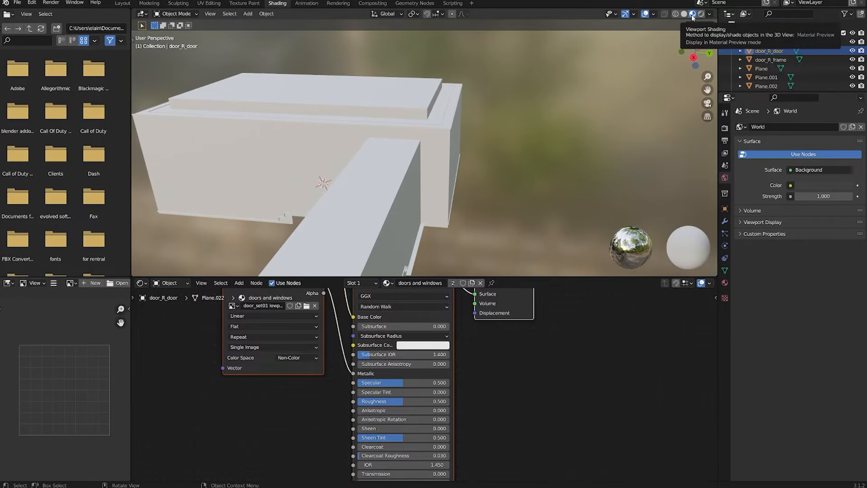
pyautogui.moveTo(260, 122); pyautogui.dragTo(313, 111, button='middle')
pyautogui.scroll(-2, 314, 111)
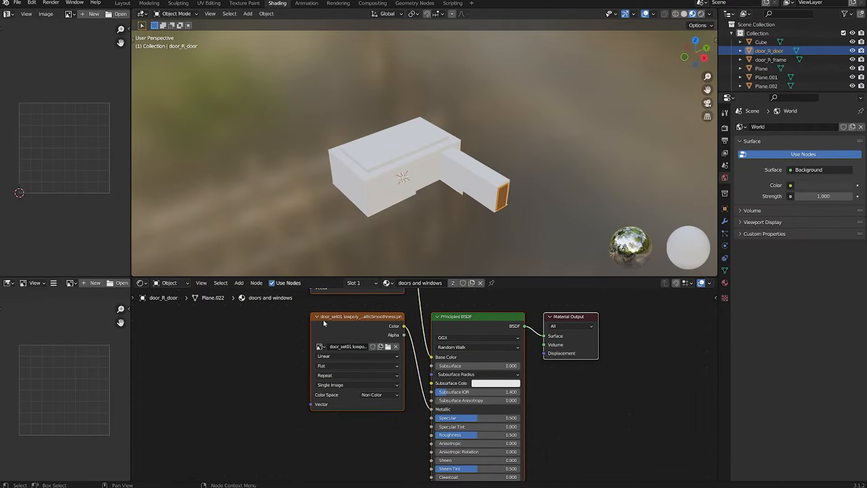
# Step: Examine the outside of the building and the wooden door at the end of the hallway
pyautogui.scroll(3, 417, 240)
pyautogui.scroll(2, 424, 245)
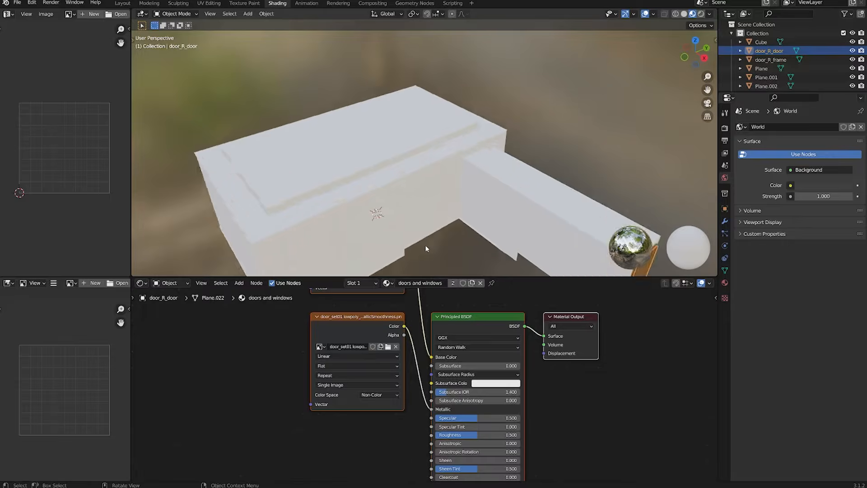
pyautogui.scroll(-5, 424, 244)
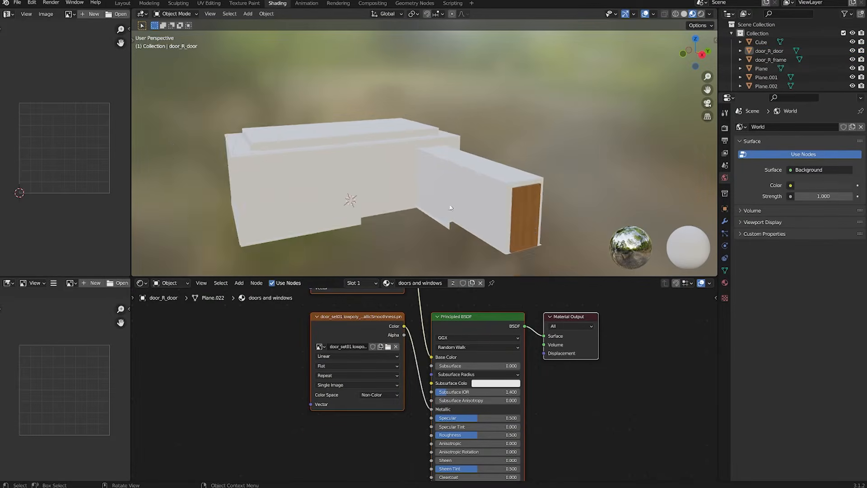
pyautogui.scroll(2, 436, 230)
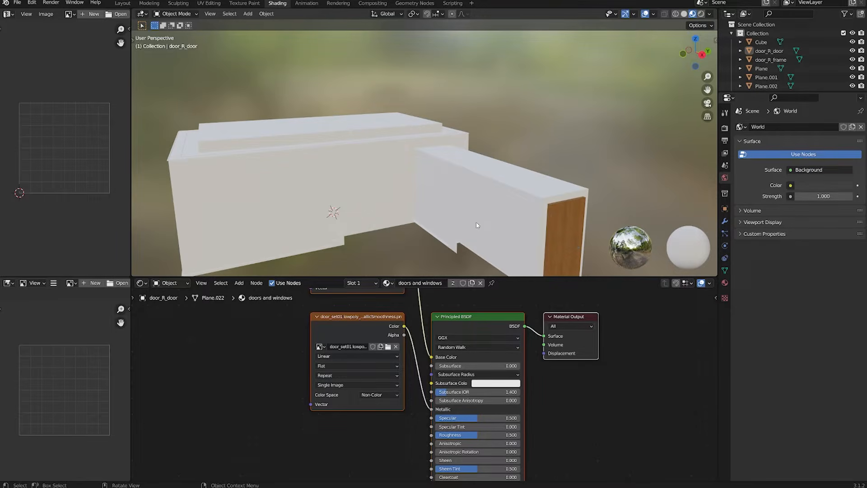
pyautogui.moveTo(472, 238); pyautogui.dragTo(492, 227, button='middle')
pyautogui.scroll(3, 456, 242)
pyautogui.keyDown('shift'); pyautogui.moveTo(429, 245); pyautogui.dragTo(339, 197, button='middle'); pyautogui.keyUp('shift')
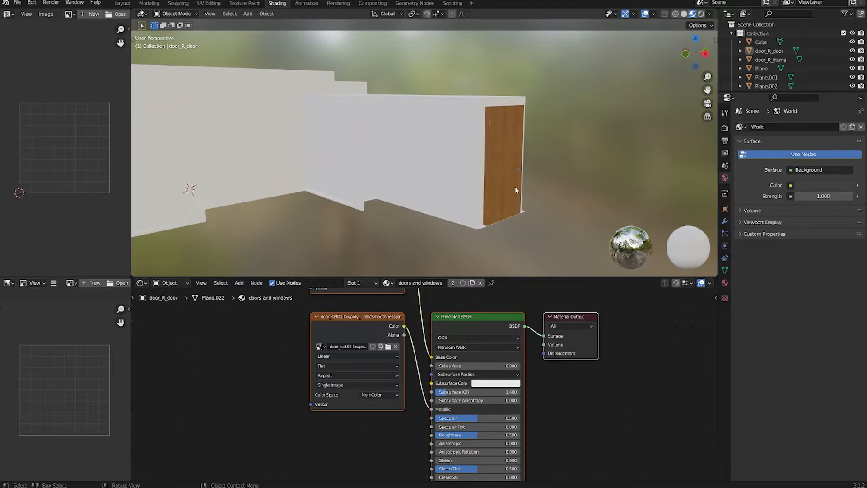
# Step: Turn on Screencast Keys so inputs are displayed in the 3D viewport
pyautogui.scroll(2, 622, 177)
pyautogui.press('n')
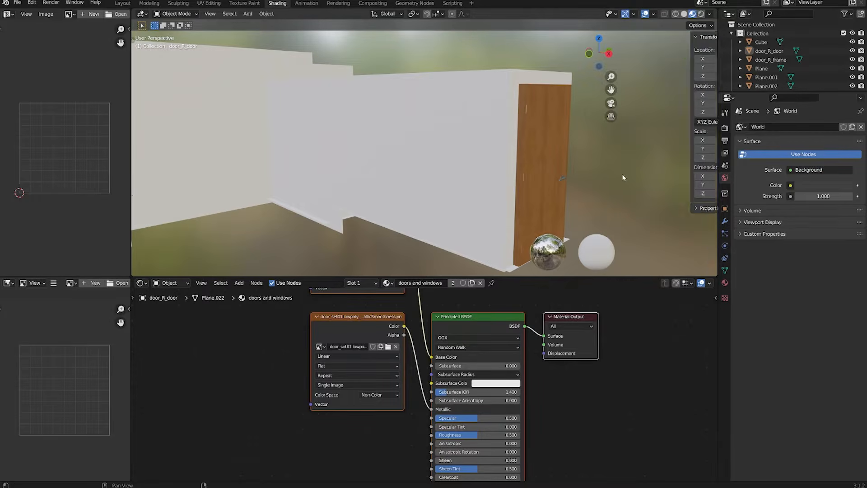
pyautogui.click(712, 153)
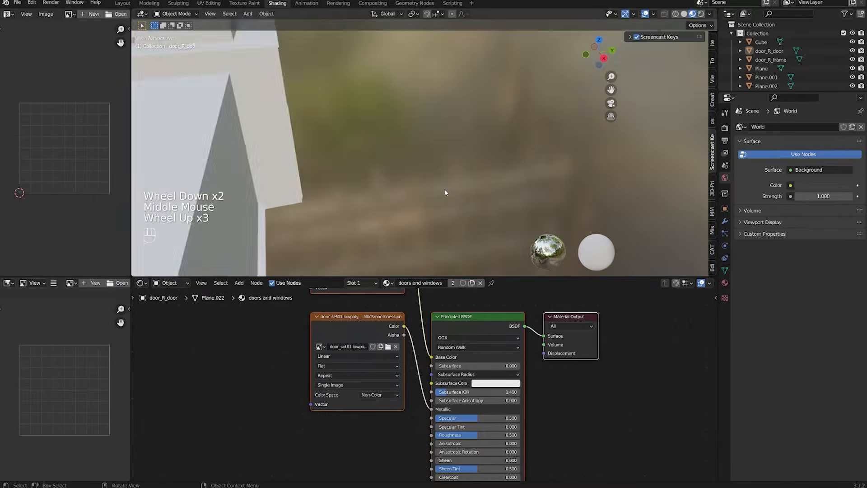
pyautogui.scroll(-2, 446, 193)
pyautogui.scroll(2, 448, 198)
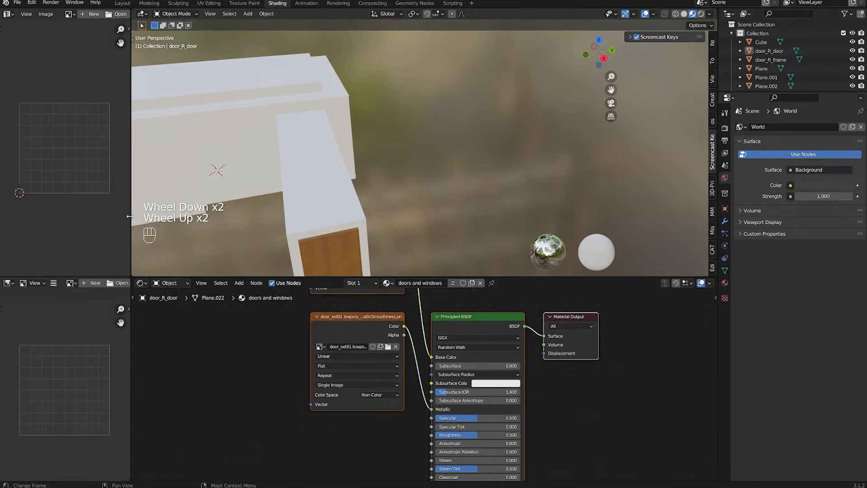
# Step: Widen the 3D viewport and shader editor by narrowing the image editors beside them, and look over the hallway exterior
pyautogui.moveTo(131, 219); pyautogui.dragTo(83, 218)
pyautogui.scroll(-1, 262, 242)
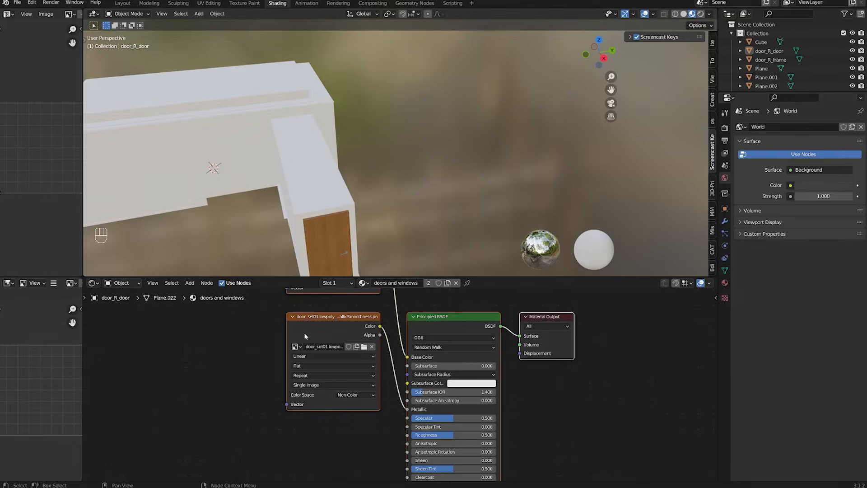
pyautogui.keyDown('shift'); pyautogui.moveTo(393, 177); pyautogui.dragTo(445, 174, button='middle'); pyautogui.keyUp('shift')
pyautogui.scroll(3, 405, 175)
pyautogui.scroll(-2, 405, 175)
pyautogui.keyDown('shift'); pyautogui.moveTo(445, 174); pyautogui.dragTo(306, 188, button='middle'); pyautogui.keyUp('shift')
pyautogui.scroll(1, 321, 177)
pyautogui.keyDown('shift'); pyautogui.moveTo(413, 224); pyautogui.dragTo(399, 228, button='middle'); pyautogui.keyUp('shift')
pyautogui.scroll(-1, 399, 229)
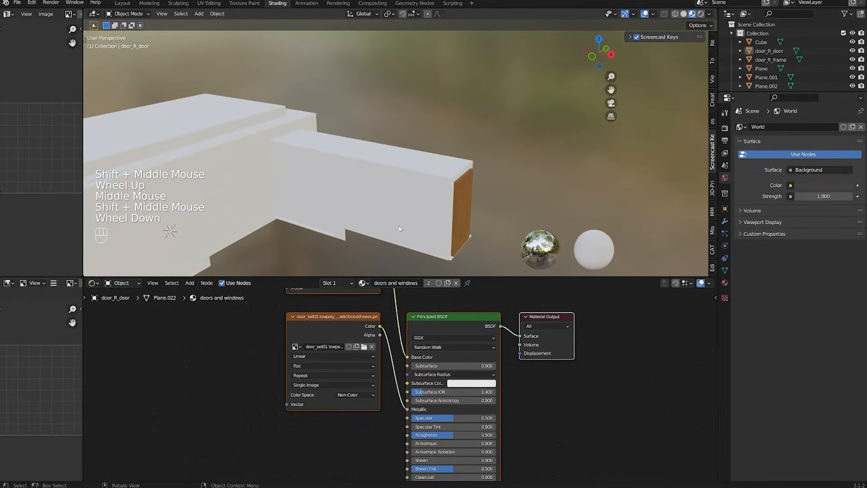
# Step: Remove the glass material slot from the hallway door and inspect the door
pyautogui.click(470, 204)
pyautogui.moveTo(471, 217); pyautogui.dragTo(451, 212, button='middle')
pyautogui.keyDown('shift'); pyautogui.moveTo(451, 212); pyautogui.dragTo(440, 203, button='middle'); pyautogui.keyUp('shift')
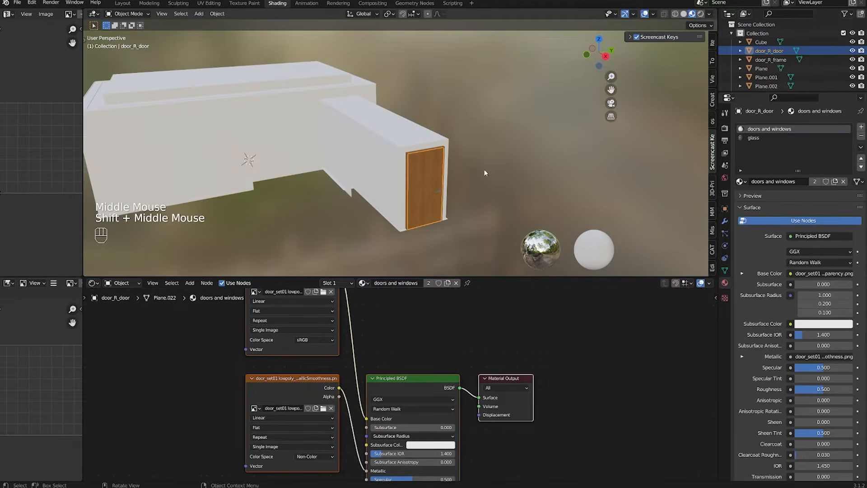
pyautogui.scroll(2, 467, 175)
pyautogui.scroll(-1, 466, 174)
pyautogui.scroll(1, 467, 163)
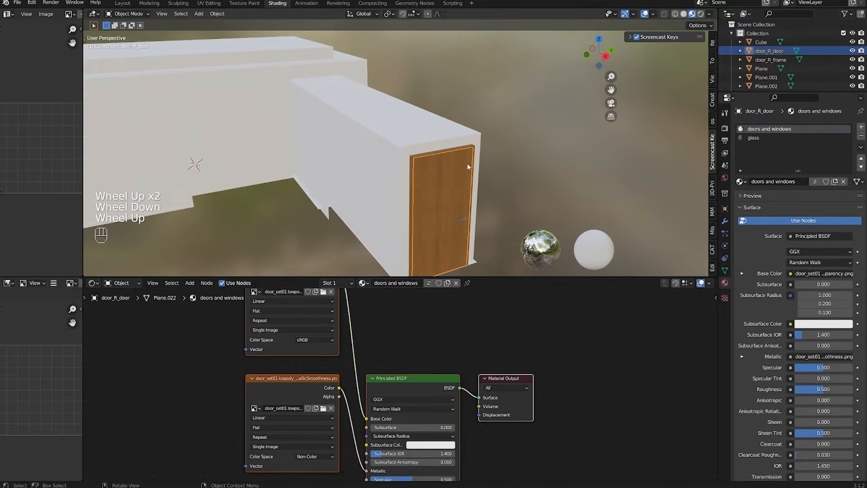
pyautogui.click(763, 138)
pyautogui.click(861, 136)
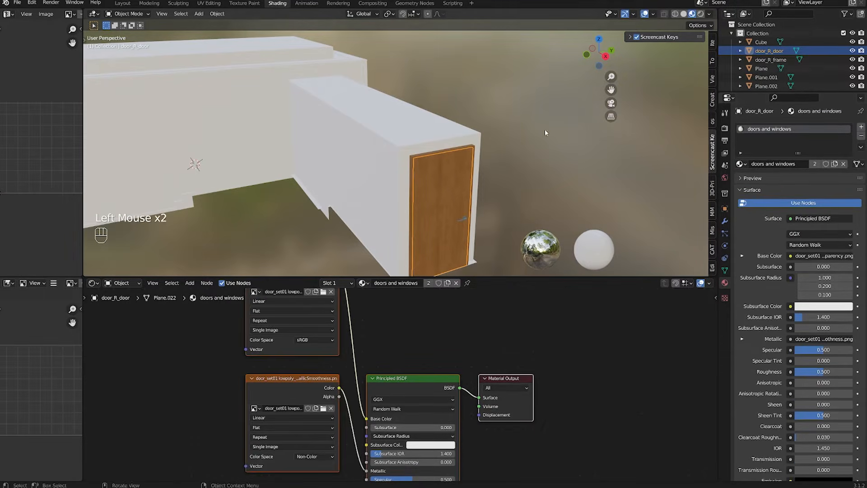
pyautogui.moveTo(533, 126); pyautogui.dragTo(540, 135, button='middle')
pyautogui.scroll(2, 542, 131)
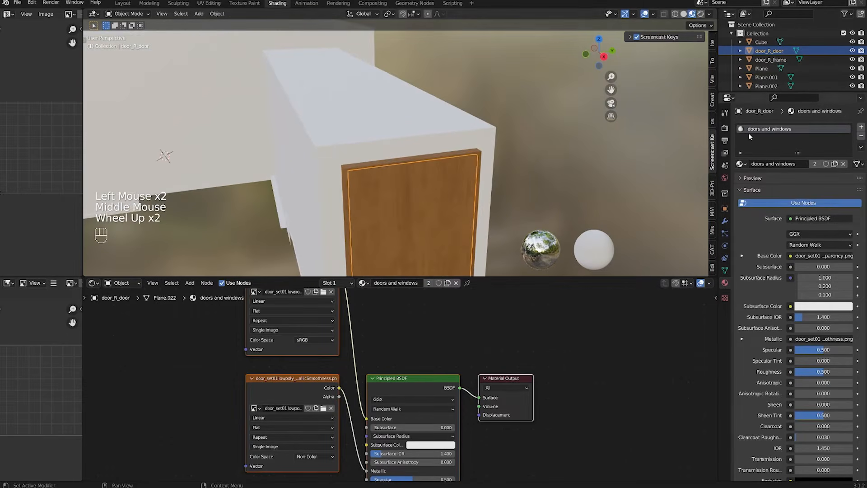
pyautogui.scroll(-2, 543, 194)
pyautogui.moveTo(543, 194); pyautogui.dragTo(549, 190, button='middle')
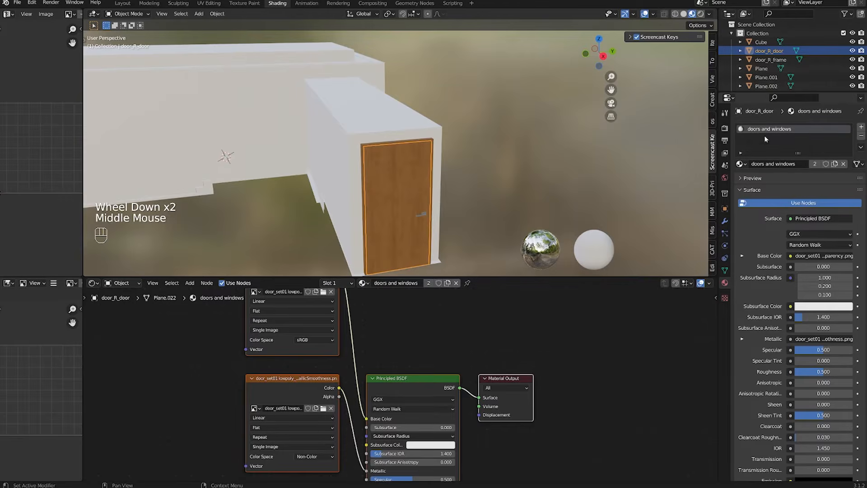
# Step: Move the door material's two image texture nodes farther away from the Principled BSDF node
pyautogui.scroll(-3, 377, 350)
pyautogui.moveTo(378, 351); pyautogui.dragTo(461, 300, button='middle')
pyautogui.scroll(-2, 445, 288)
pyautogui.scroll(2, 461, 300)
pyautogui.click(456, 309)
pyautogui.click(404, 301)
pyautogui.moveTo(408, 301); pyautogui.dragTo(366, 304)
pyautogui.moveTo(399, 361); pyautogui.dragTo(332, 371)
pyautogui.scroll(1, 428, 252)
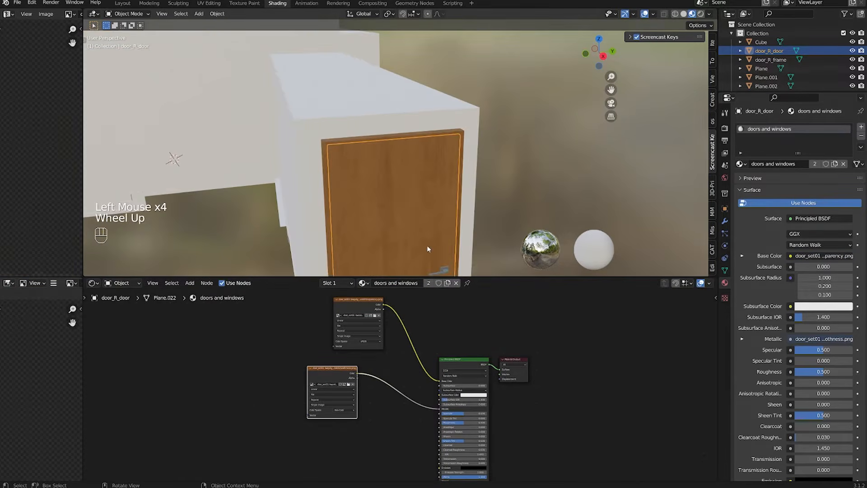
# Step: Examine the hallway door up close and look around inside the room toward the hallway
pyautogui.scroll(1, 429, 250)
pyautogui.moveTo(428, 249); pyautogui.dragTo(377, 228, button='middle')
pyautogui.scroll(-2, 378, 228)
pyautogui.moveTo(311, 217); pyautogui.dragTo(383, 217, button='middle')
pyautogui.scroll(3, 384, 217)
pyautogui.scroll(-1, 390, 235)
pyautogui.moveTo(384, 216); pyautogui.dragTo(441, 217, button='middle')
pyautogui.scroll(-2, 451, 230)
pyautogui.scroll(2, 429, 219)
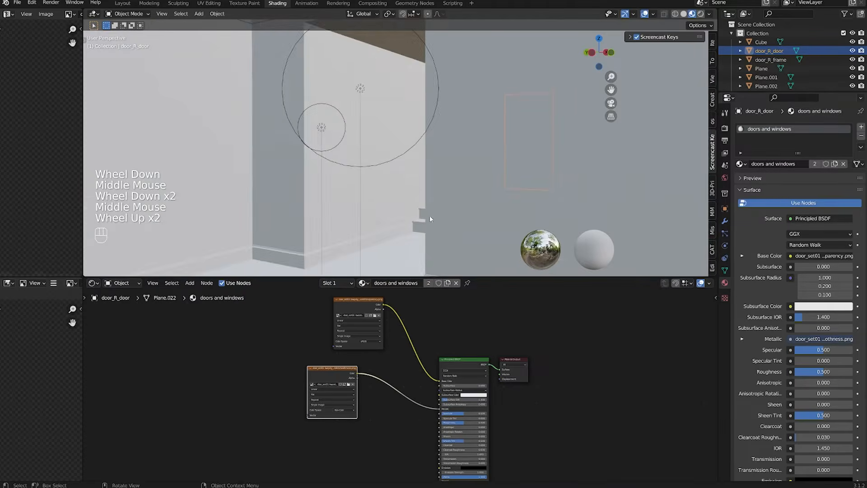
# Step: Give the two hallway steps a new material named "wood floor"
pyautogui.moveTo(386, 208); pyautogui.dragTo(443, 239, button='middle')
pyautogui.click(454, 213)
pyautogui.scroll(1, 455, 202)
pyautogui.scroll(-1, 455, 201)
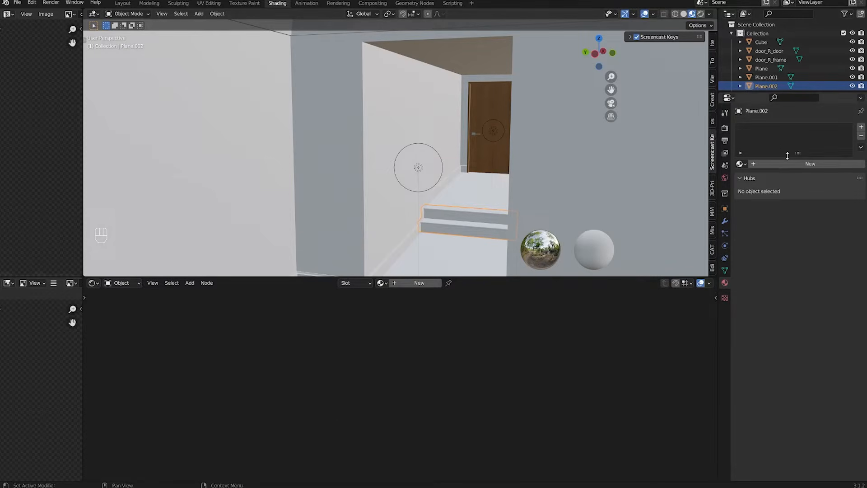
pyautogui.click(779, 165)
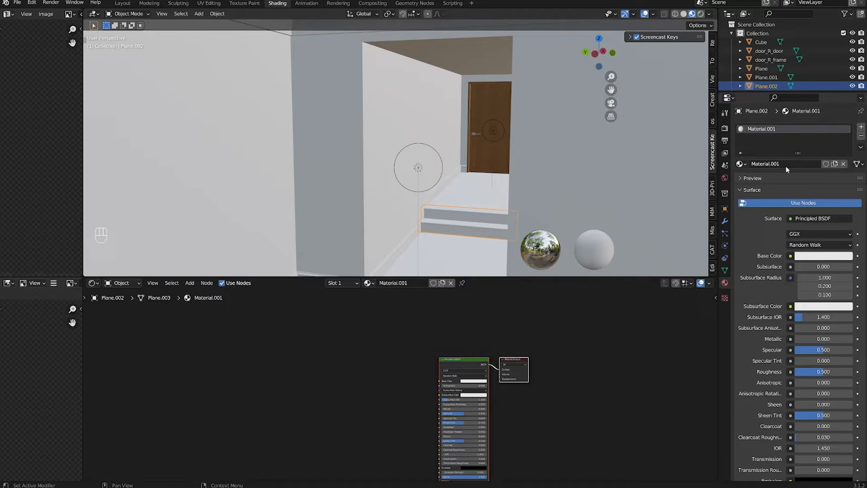
pyautogui.click(778, 166)
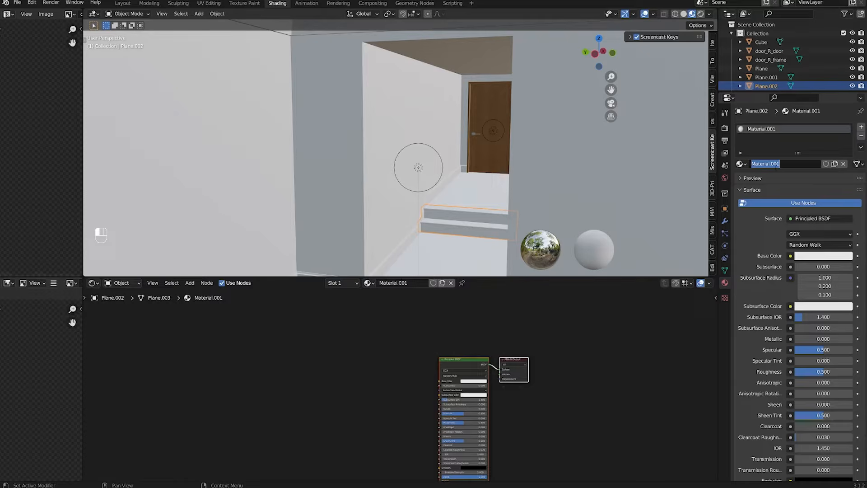
pyautogui.write('wood floor')
pyautogui.press('Return')
pyautogui.middleClick(557, 327)
pyautogui.moveTo(556, 328); pyautogui.dragTo(508, 305, button='middle')
pyautogui.scroll(-1, 505, 316)
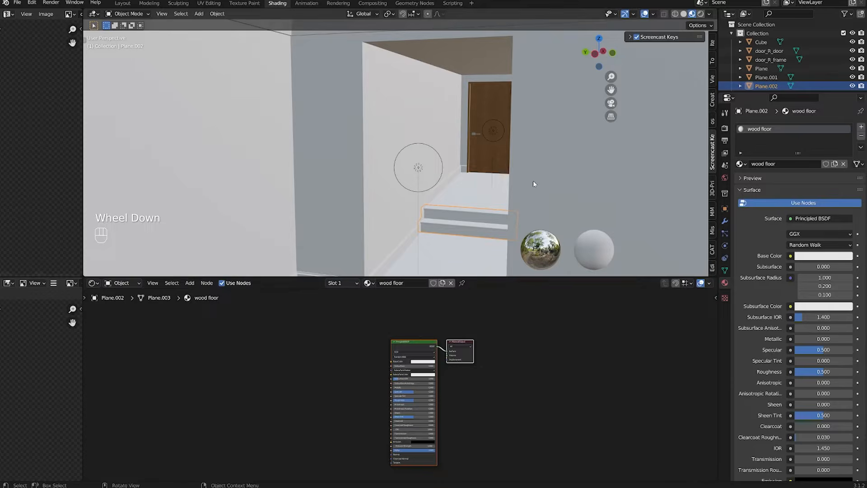
# Step: Examine the Principled BSDF and Material Output nodes of the wood floor material
pyautogui.click(558, 419)
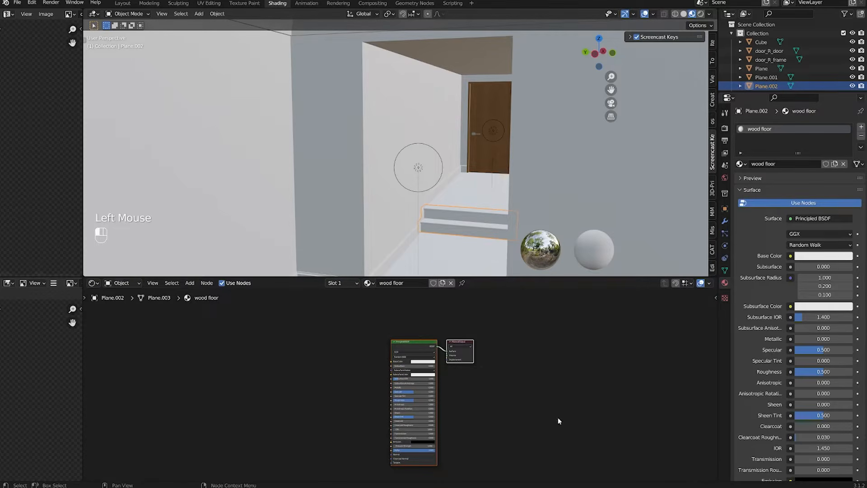
pyautogui.click(435, 377)
pyautogui.moveTo(340, 337); pyautogui.dragTo(449, 435)
pyautogui.scroll(1, 437, 398)
pyautogui.click(436, 398)
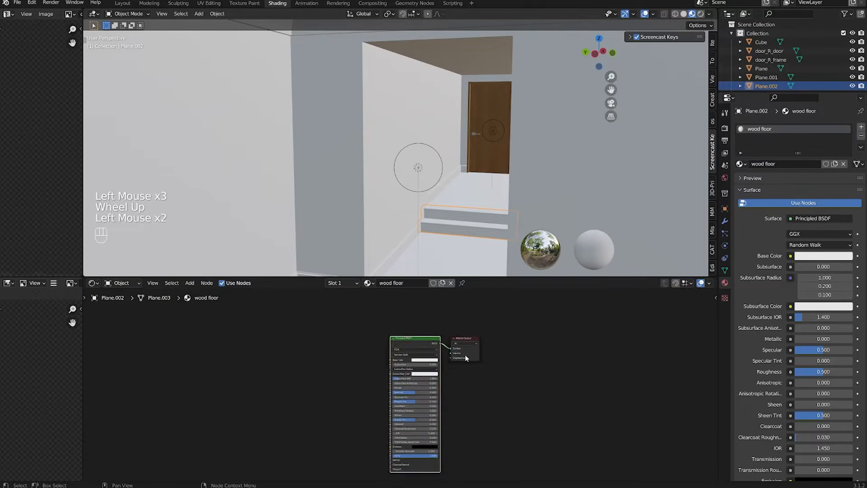
pyautogui.scroll(2, 456, 359)
pyautogui.moveTo(456, 359); pyautogui.dragTo(449, 337, button='middle')
pyautogui.scroll(-1, 469, 354)
pyautogui.moveTo(489, 370); pyautogui.dragTo(505, 423, button='middle')
pyautogui.scroll(1, 502, 415)
pyautogui.click(492, 408)
pyautogui.scroll(-2, 470, 386)
pyautogui.scroll(2, 522, 364)
pyautogui.moveTo(468, 388); pyautogui.dragTo(537, 381, button='middle')
pyautogui.scroll(2, 522, 362)
# Step: Try different Base Color settings on the wood floor material's Principled BSDF node, ending on white
pyautogui.click(442, 349)
pyautogui.click(446, 356)
pyautogui.moveTo(470, 270)
pyautogui.mouseDown()
pyautogui.moveTo(447, 250)
pyautogui.moveTo(459, 262)
pyautogui.mouseUp()
pyautogui.keyDown('shift'); pyautogui.moveTo(456, 185); pyautogui.dragTo(409, 174, button='middle'); pyautogui.keyUp('shift')
pyautogui.moveTo(409, 174); pyautogui.dragTo(422, 186, button='middle')
pyautogui.keyDown('shift'); pyautogui.moveTo(423, 186); pyautogui.dragTo(434, 181, button='middle'); pyautogui.keyUp('shift')
pyautogui.keyDown('shift'); pyautogui.scroll(1, 427, 182); pyautogui.keyUp('shift')
pyautogui.scroll(2, 426, 182)
pyautogui.click(450, 358)
pyautogui.click(449, 358)
pyautogui.moveTo(468, 259)
pyautogui.mouseDown()
pyautogui.moveTo(470, 271)
pyautogui.moveTo(490, 254)
pyautogui.moveTo(449, 257)
pyautogui.moveTo(458, 257)
pyautogui.mouseUp()
pyautogui.moveTo(479, 316); pyautogui.dragTo(429, 321)
pyautogui.moveTo(479, 335)
pyautogui.mouseDown()
pyautogui.moveTo(425, 335)
pyautogui.moveTo(497, 334)
pyautogui.mouseUp()
pyautogui.click(505, 354)
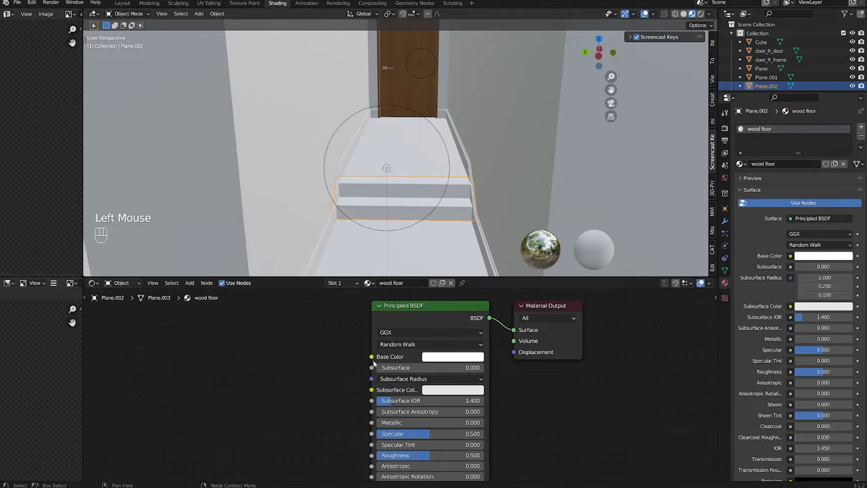
# Step: Add an Image Texture node beside the Principled BSDF node in the wood floor material
pyautogui.scroll(-3, 288, 365)
pyautogui.hotkey('shift', 'a')
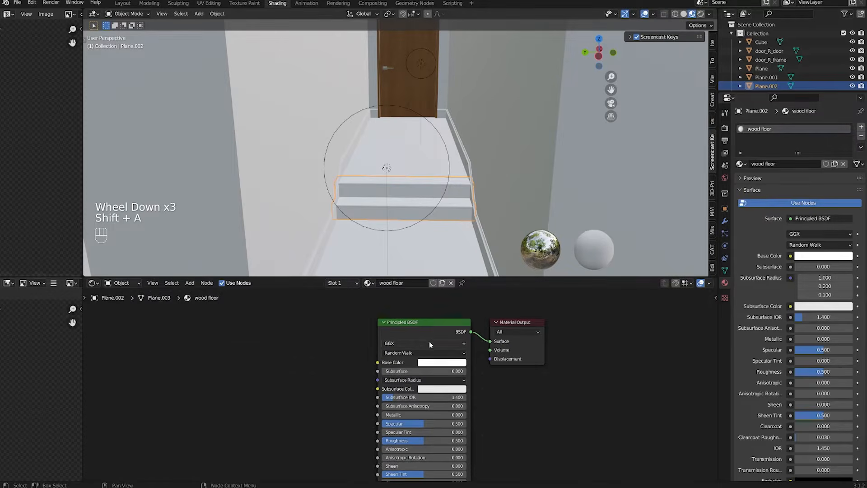
pyautogui.hotkey('shift', 'a')
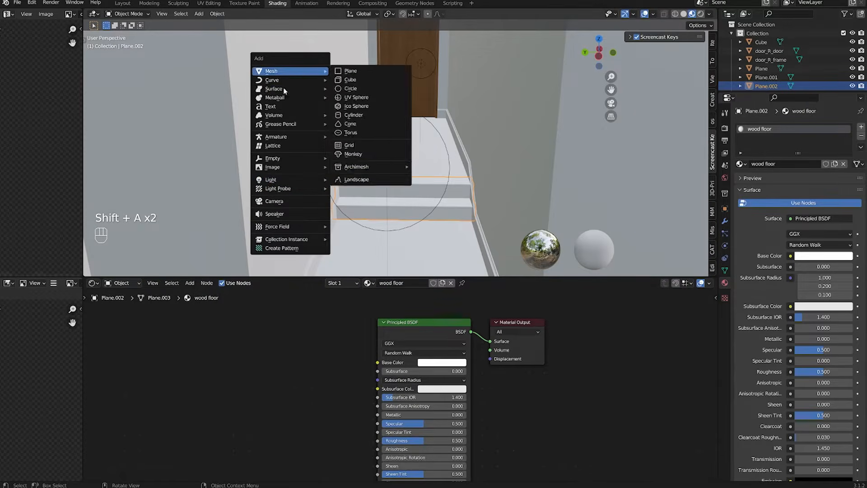
pyautogui.click(329, 402)
pyautogui.hotkey('shift', 'a')
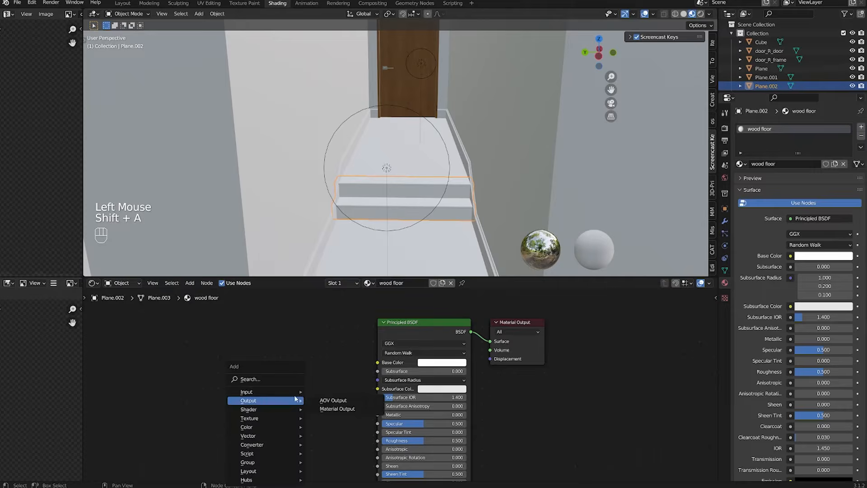
pyautogui.moveTo(281, 421)
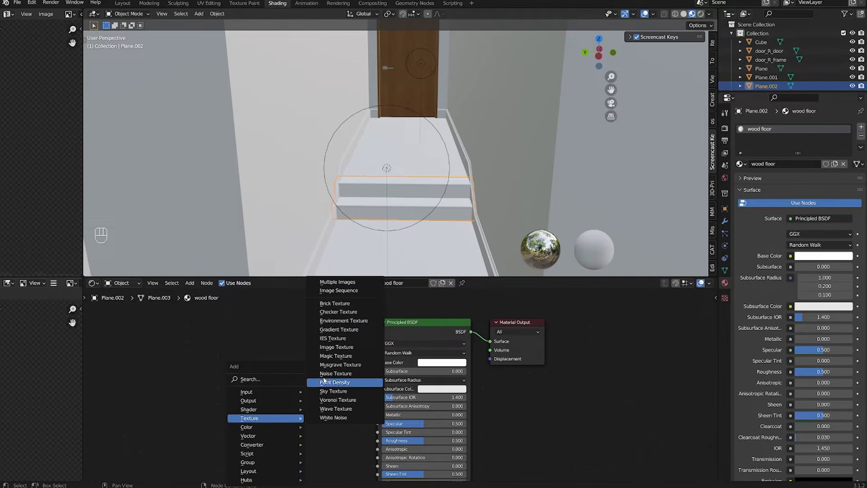
pyautogui.click(336, 347)
pyautogui.click(241, 334)
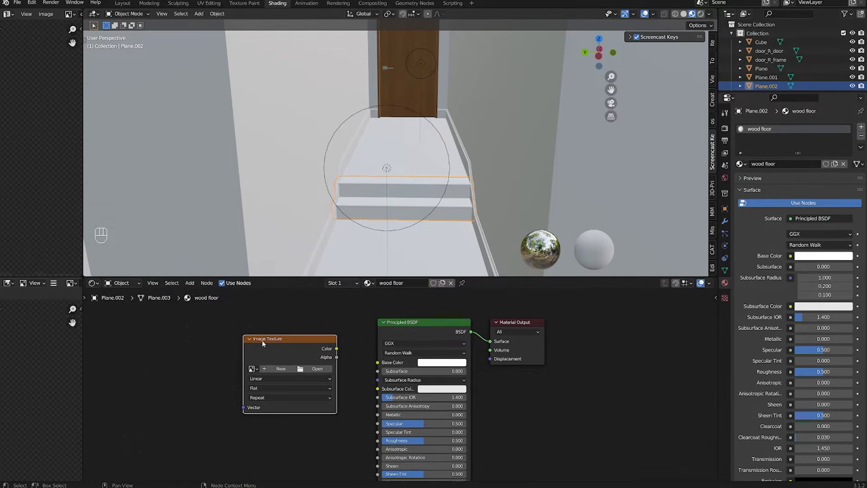
# Step: Load plane_wood_plane_AlbedoTransparency.png from the wood floor folder into the image texture node and connect its Color to Base Color
pyautogui.click(311, 369)
pyautogui.click(380, 139)
pyautogui.doubleClick(379, 139)
pyautogui.doubleClick(368, 156)
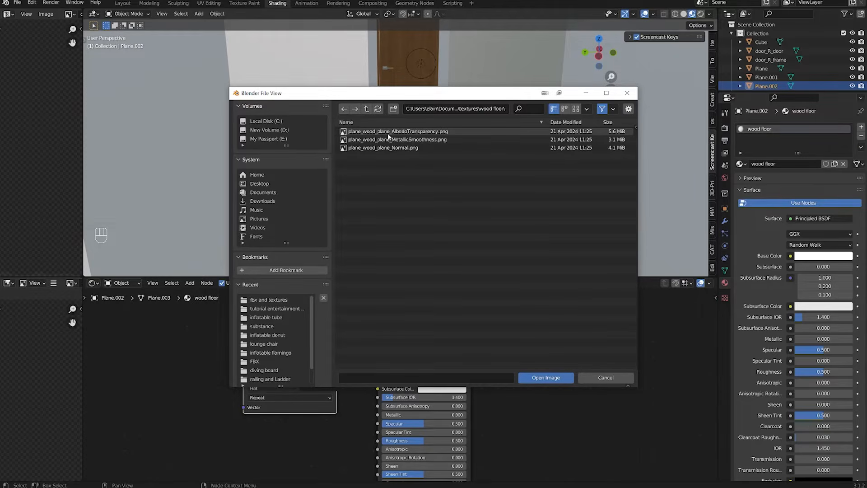
pyautogui.doubleClick(388, 134)
pyautogui.moveTo(335, 350); pyautogui.dragTo(377, 362)
# Step: Examine the wood texture on the hallway steps from several angles, along with the material's node setup
pyautogui.scroll(2, 367, 231)
pyautogui.scroll(4, 382, 129)
pyautogui.moveTo(367, 231); pyautogui.dragTo(373, 85, button='middle')
pyautogui.scroll(-1, 381, 129)
pyautogui.keyDown('shift'); pyautogui.scroll(-1, 375, 90); pyautogui.keyUp('shift')
pyautogui.scroll(-2, 373, 85)
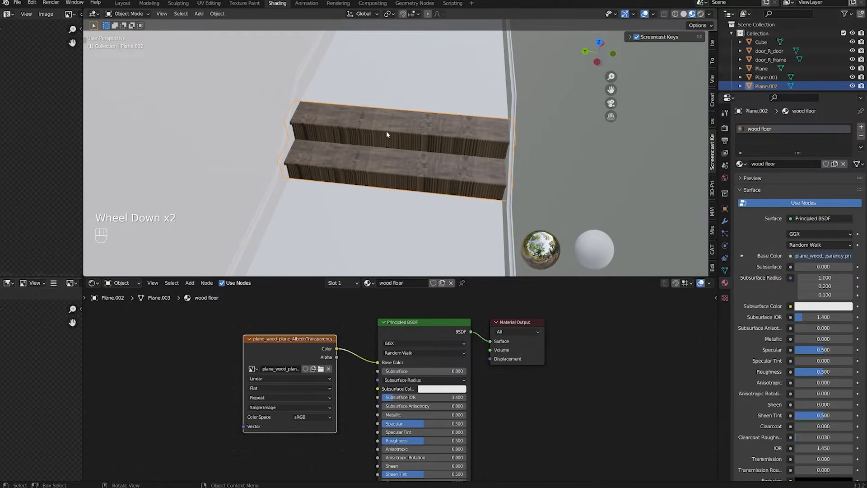
pyautogui.scroll(-2, 386, 131)
pyautogui.moveTo(386, 131); pyautogui.dragTo(361, 112, button='middle')
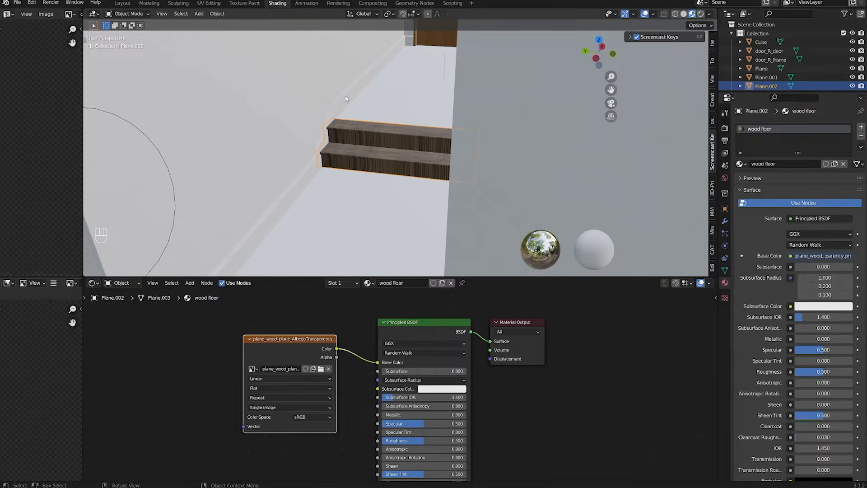
pyautogui.moveTo(363, 99); pyautogui.dragTo(392, 88, button='middle')
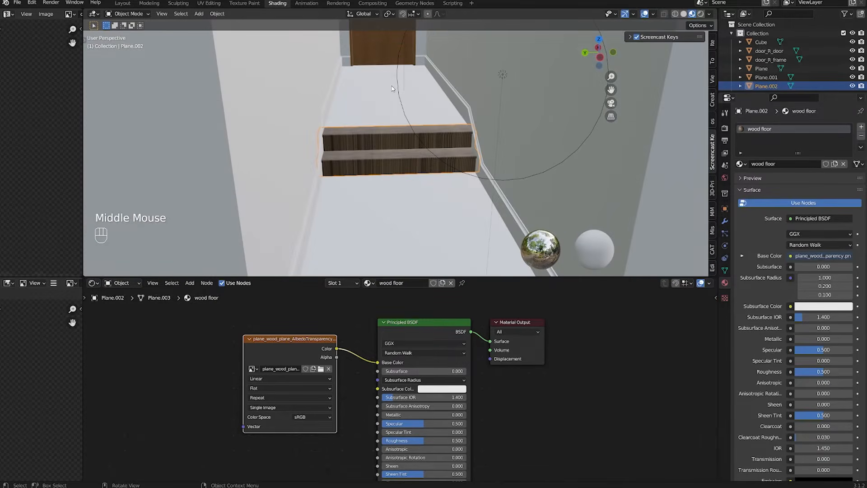
pyautogui.scroll(-2, 393, 89)
pyautogui.scroll(3, 392, 88)
pyautogui.moveTo(393, 89); pyautogui.dragTo(351, 126, button='middle')
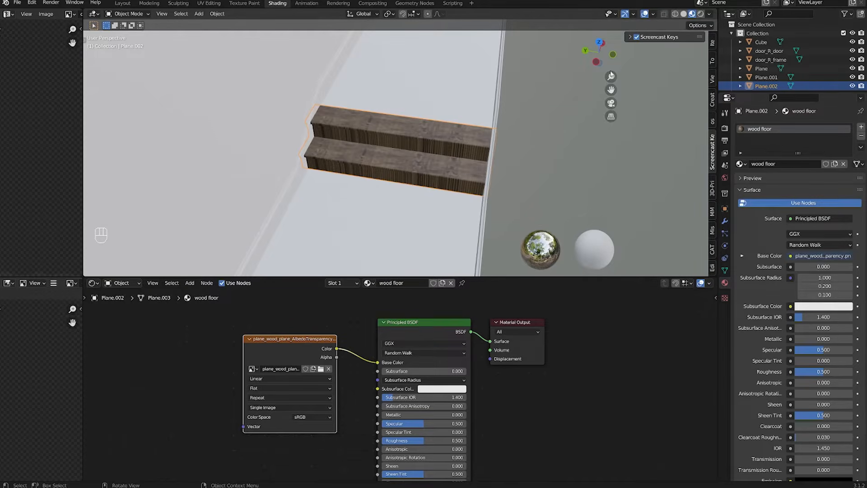
pyautogui.scroll(1, 452, 181)
pyautogui.scroll(-2, 462, 319)
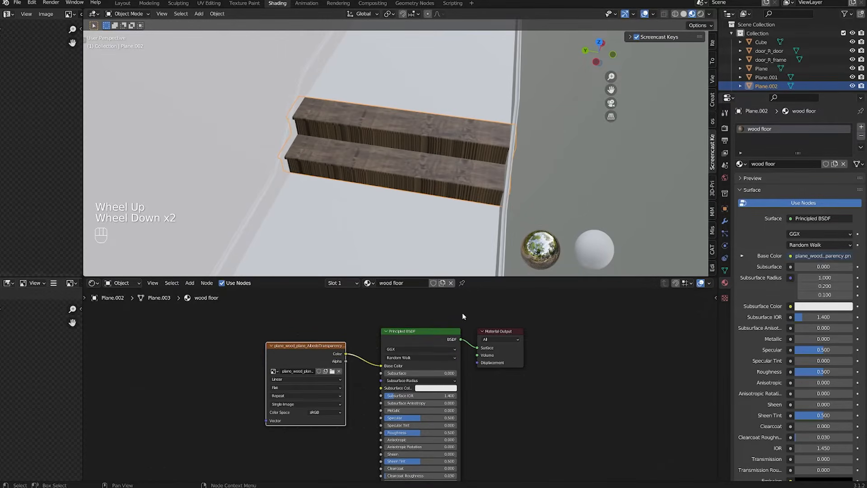
pyautogui.keyDown('shift'); pyautogui.moveTo(347, 397); pyautogui.dragTo(356, 324, button='middle'); pyautogui.keyUp('shift')
pyautogui.doubleClick(372, 329)
pyautogui.scroll(-2, 371, 359)
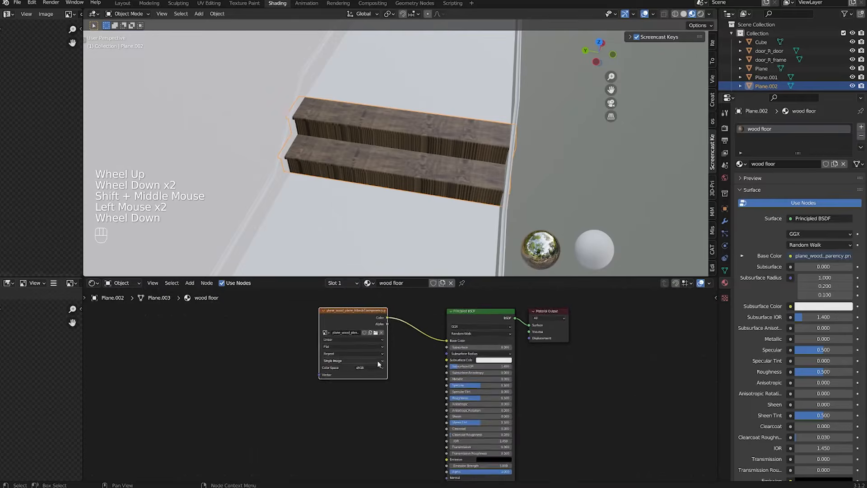
# Step: Examine the Principled BSDF inputs and the image texture node in the wood floor material
pyautogui.scroll(4, 411, 373)
pyautogui.moveTo(485, 401); pyautogui.dragTo(489, 400)
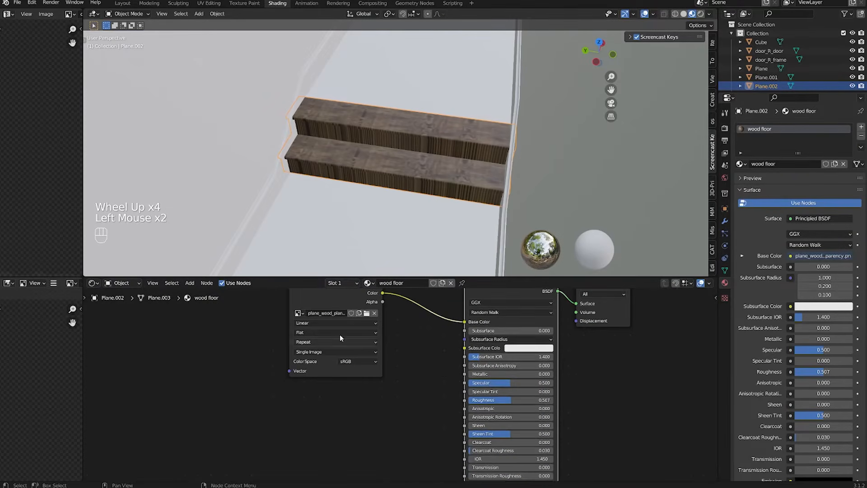
pyautogui.scroll(-1, 423, 422)
pyautogui.scroll(3, 425, 371)
pyautogui.moveTo(422, 422); pyautogui.dragTo(390, 391, button='middle')
pyautogui.scroll(-3, 409, 307)
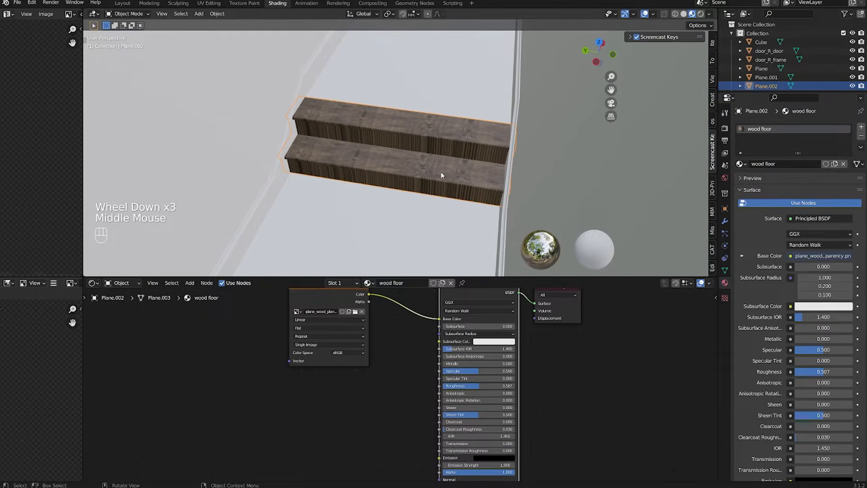
pyautogui.scroll(-1, 386, 422)
pyautogui.moveTo(386, 423); pyautogui.dragTo(394, 419, button='middle')
# Step: Duplicate the albedo image texture node, place the copy below it, and load plane_wood_plane_MetallicSmoothness.png into the copy
pyautogui.click(351, 303)
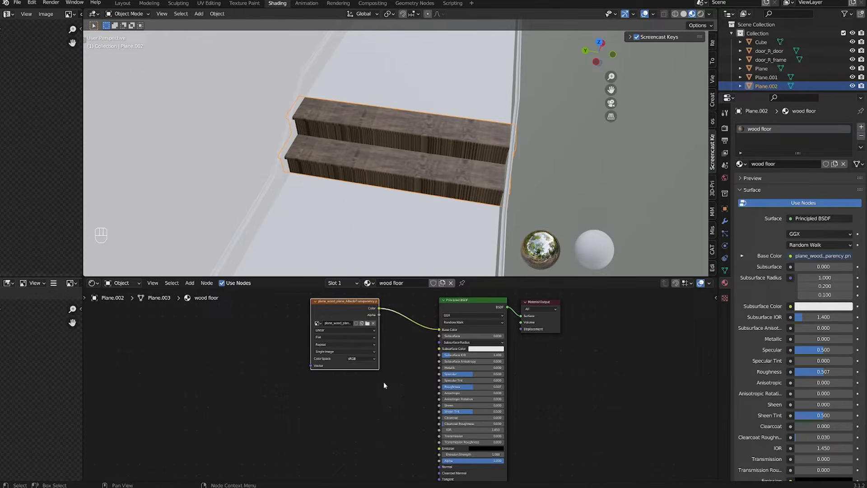
pyautogui.moveTo(358, 317); pyautogui.dragTo(353, 314)
pyautogui.hotkey('shift', 'd')
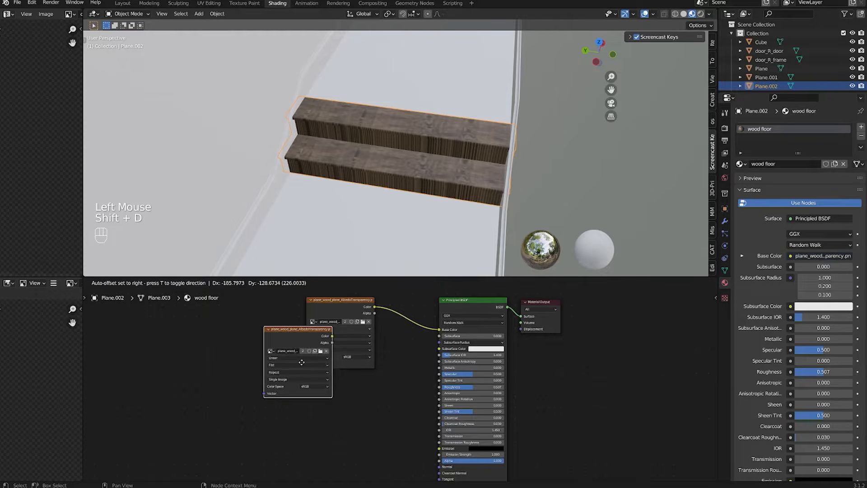
pyautogui.click(283, 419)
pyautogui.click(283, 416)
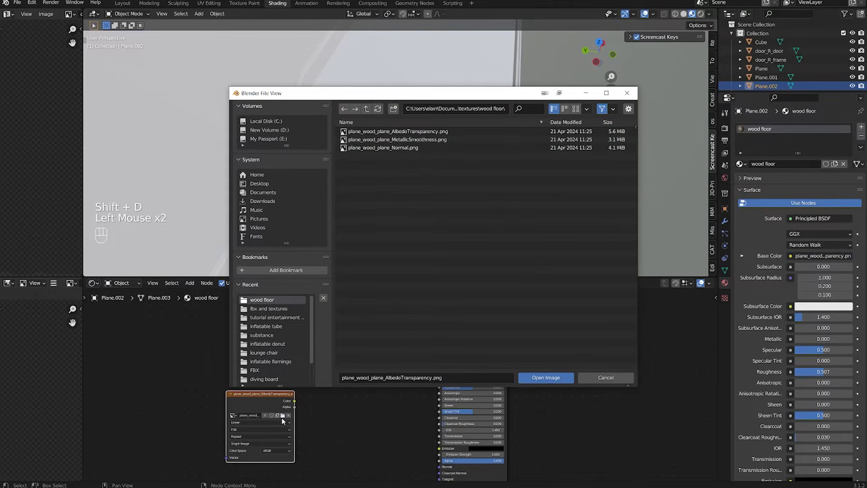
pyautogui.doubleClick(411, 140)
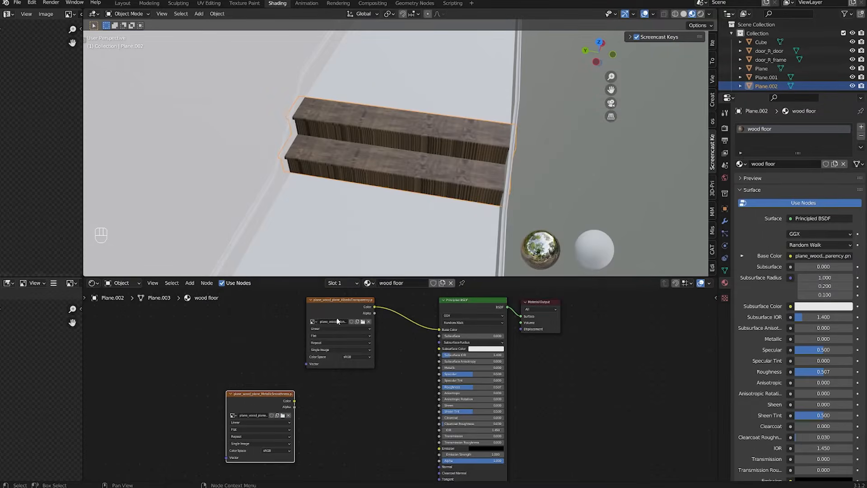
# Step: Inspect the MetallicSmoothness texture file in the wood floor folder in File Explorer, and return to Blender
pyautogui.moveTo(866, 63); pyautogui.dragTo(539, 58)
pyautogui.doubleClick(546, 163)
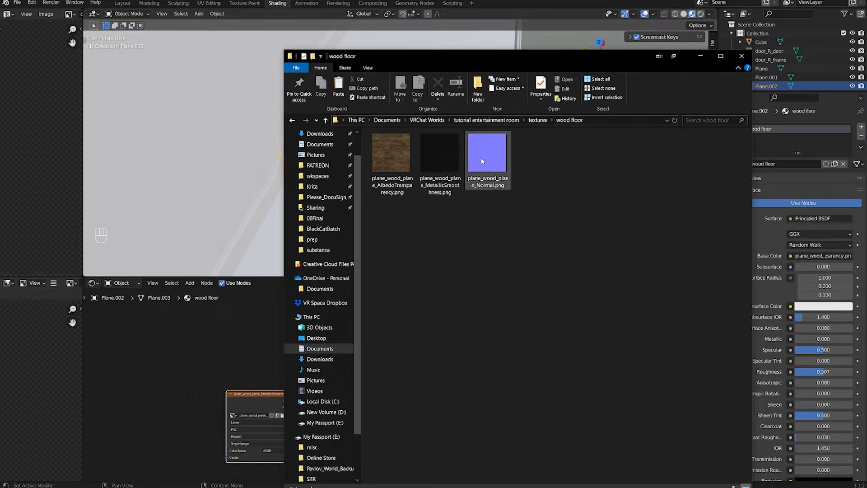
pyautogui.click(440, 174)
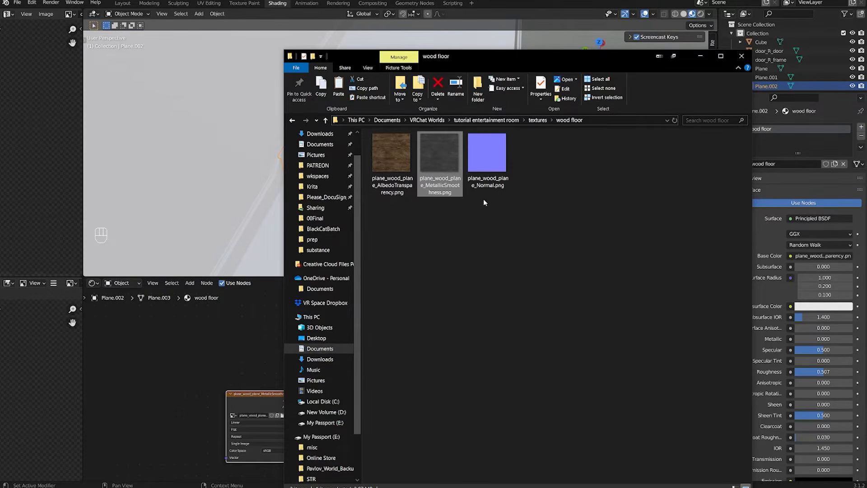
pyautogui.moveTo(452, 56); pyautogui.dragTo(844, 52)
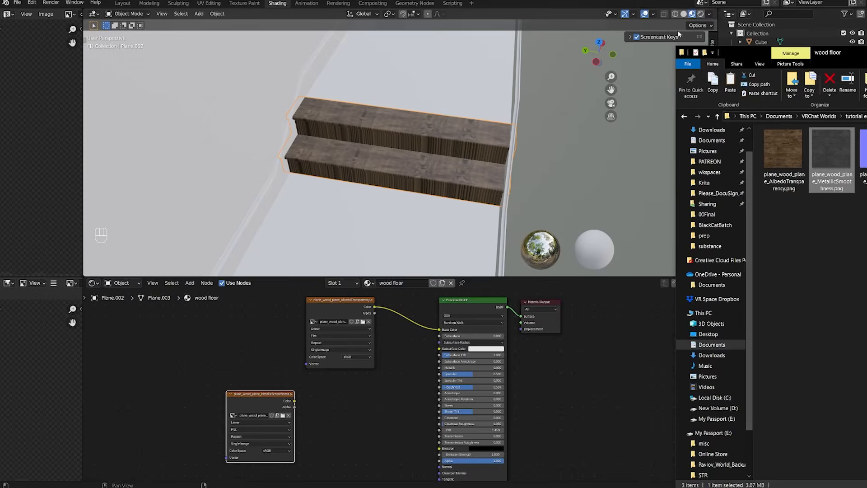
pyautogui.click(601, 40)
pyautogui.scroll(1, 400, 389)
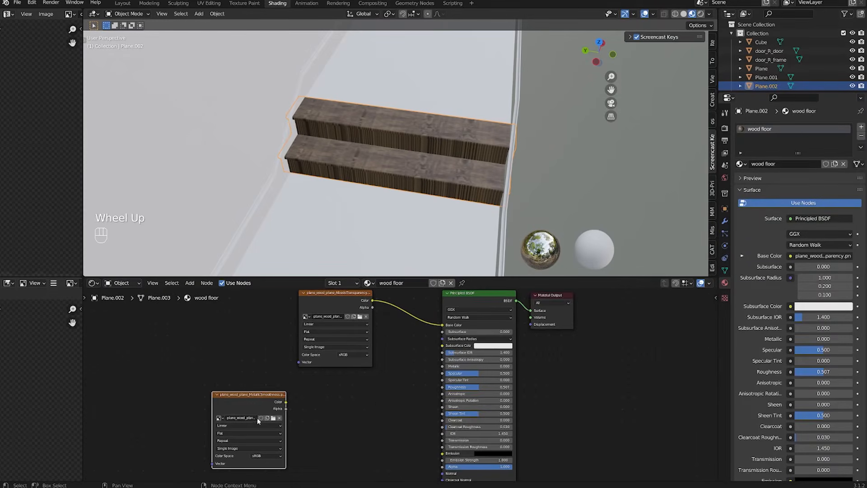
pyautogui.moveTo(286, 408); pyautogui.dragTo(351, 397)
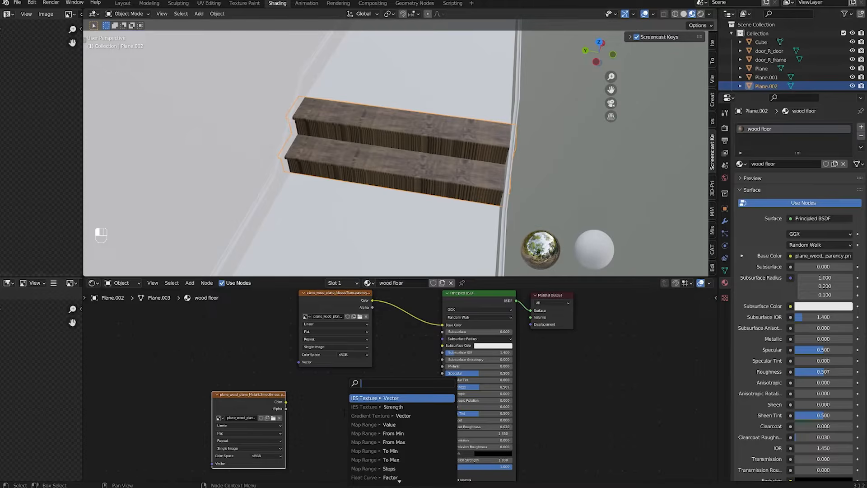
pyautogui.click(344, 413)
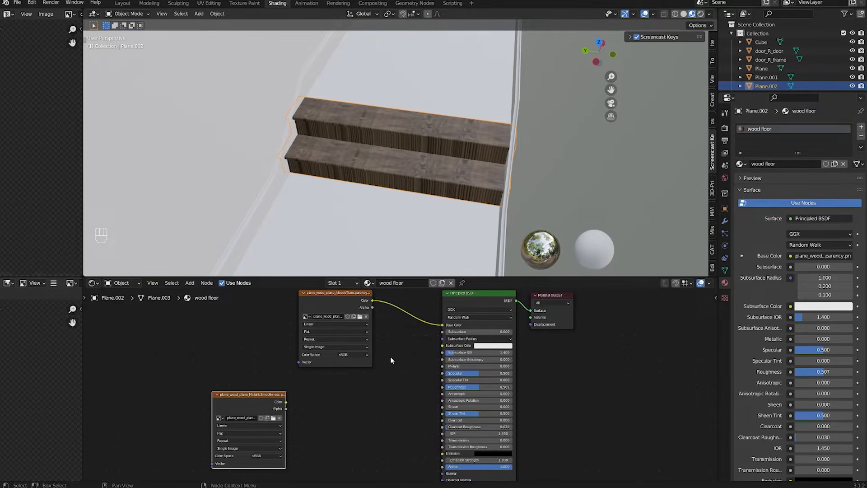
pyautogui.moveTo(252, 396); pyautogui.dragTo(256, 395)
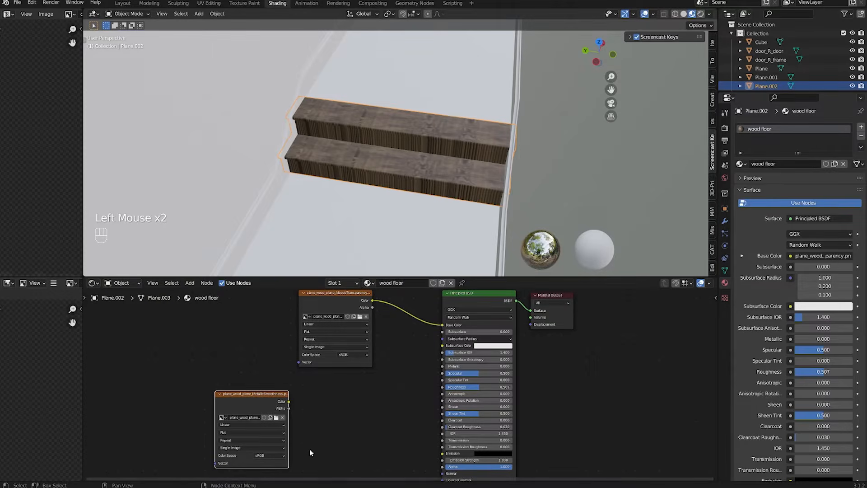
pyautogui.moveTo(288, 408); pyautogui.dragTo(342, 408)
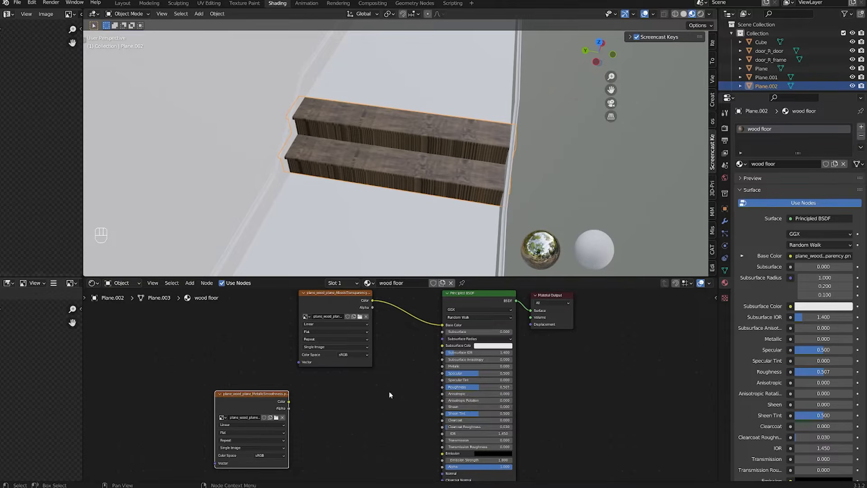
# Step: Add an Invert node and route the MetallicSmoothness texture's Alpha through it into the Principled BSDF's Roughness
pyautogui.hotkey('shift', 'a')
pyautogui.moveTo(375, 409)
pyautogui.moveTo(341, 418)
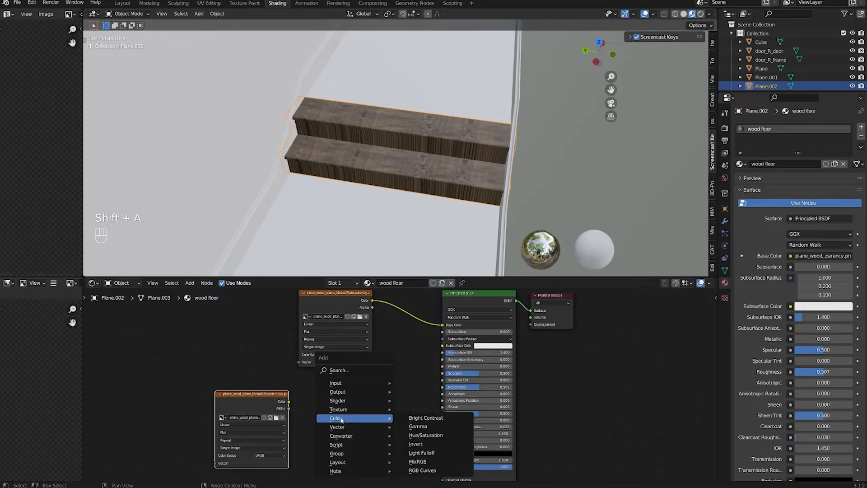
pyautogui.click(416, 443)
pyautogui.click(354, 404)
pyautogui.moveTo(288, 408); pyautogui.dragTo(410, 420)
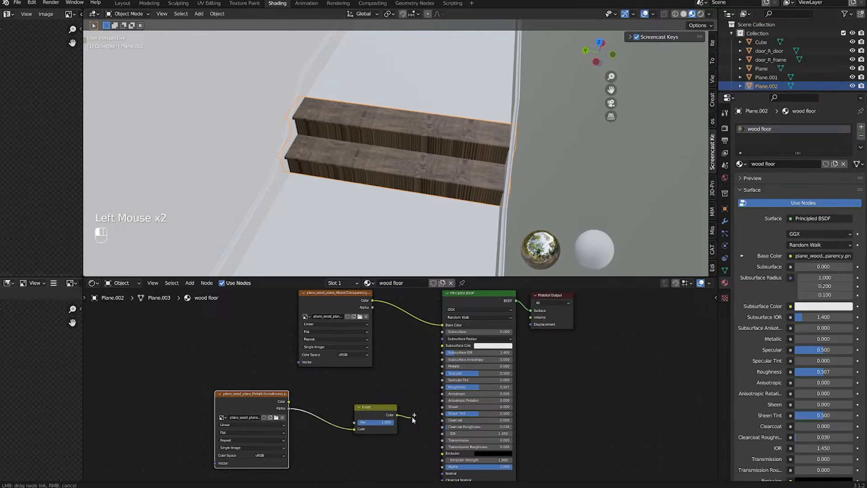
pyautogui.moveTo(433, 387); pyautogui.dragTo(443, 387)
pyautogui.moveTo(374, 212)
pyautogui.mouseDown(button='middle')
pyautogui.moveTo(387, 199)
pyautogui.moveTo(366, 207)
pyautogui.mouseUp(button='middle')
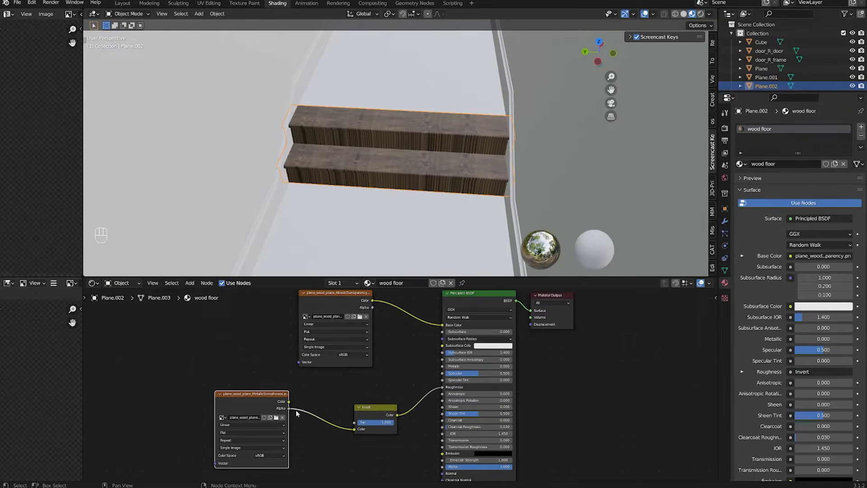
# Step: Connect the MetallicSmoothness texture's Color to the Principled BSDF's Metallic input and move the texture node farther from the shader
pyautogui.moveTo(289, 402); pyautogui.dragTo(443, 366)
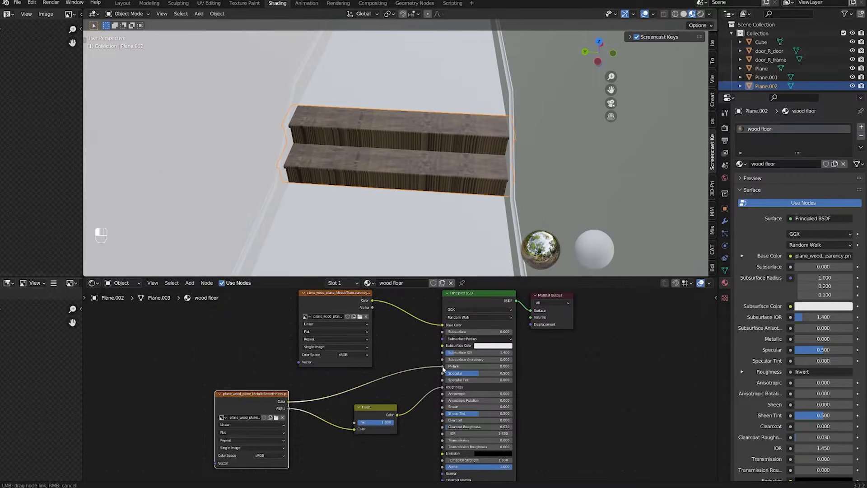
pyautogui.moveTo(272, 409); pyautogui.dragTo(206, 377)
pyautogui.click(196, 378)
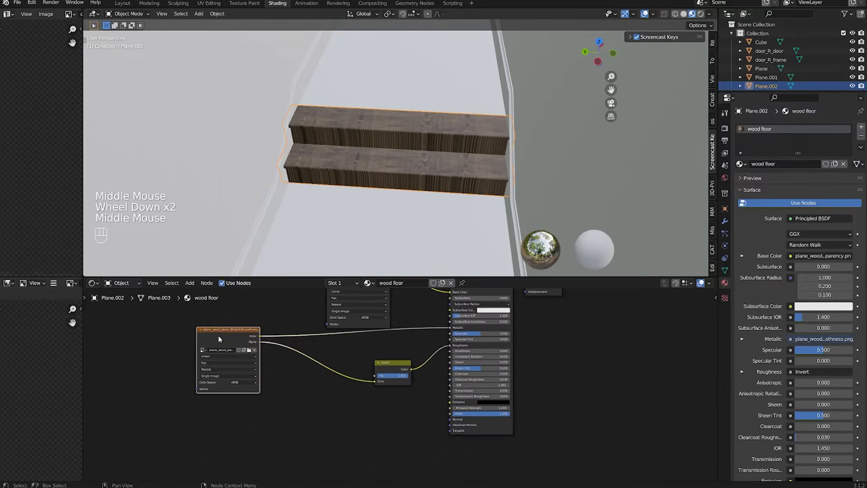
# Step: Duplicate the MetallicSmoothness texture node, place the copy below it, and load plane_wood_plane_Normal.png into the copy
pyautogui.click(219, 338)
pyautogui.hotkey('shift', 'd')
pyautogui.click(276, 428)
pyautogui.click(292, 429)
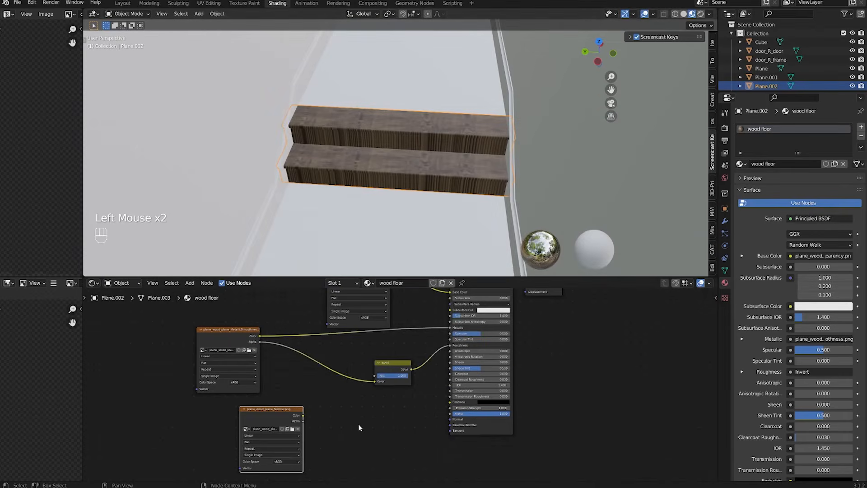
# Step: Add a Normal Map node and route the normal texture's Color through it into the Principled BSDF's Normal input
pyautogui.hotkey('shift', 'a')
pyautogui.moveTo(334, 447)
pyautogui.moveTo(312, 434)
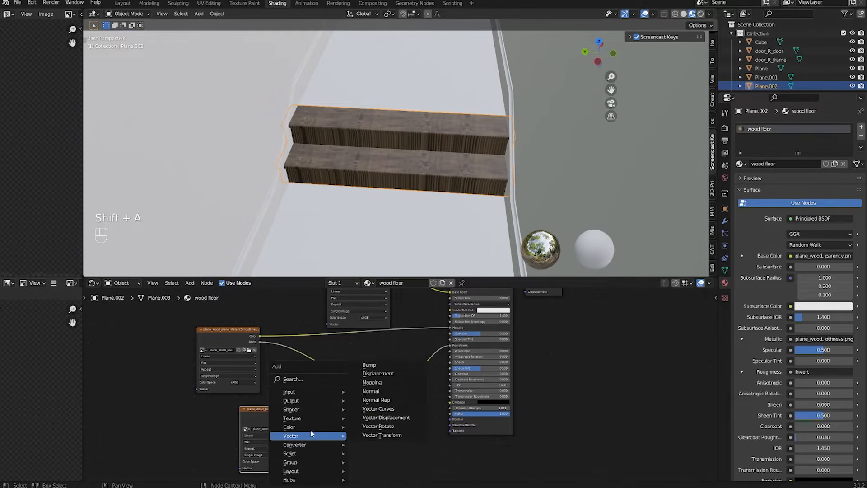
pyautogui.click(374, 399)
pyautogui.click(396, 421)
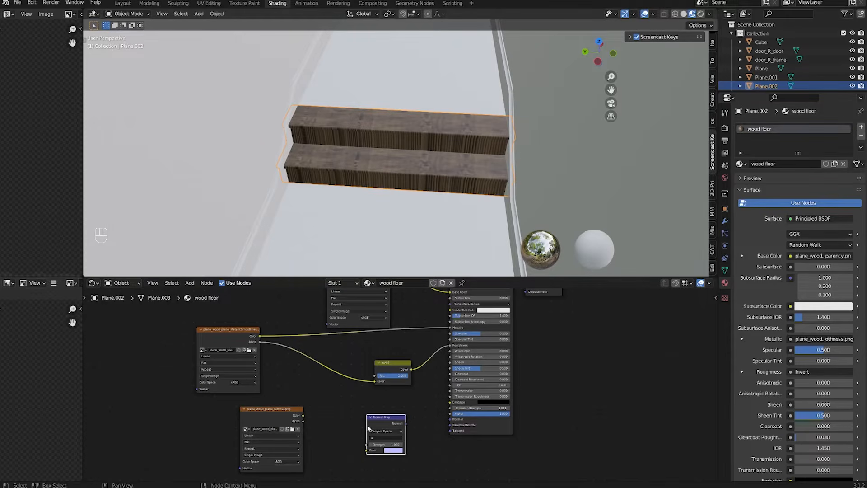
pyautogui.moveTo(282, 420); pyautogui.dragTo(366, 450)
pyautogui.moveTo(405, 423)
pyautogui.mouseDown()
pyautogui.moveTo(443, 429)
pyautogui.moveTo(450, 420)
pyautogui.mouseUp()
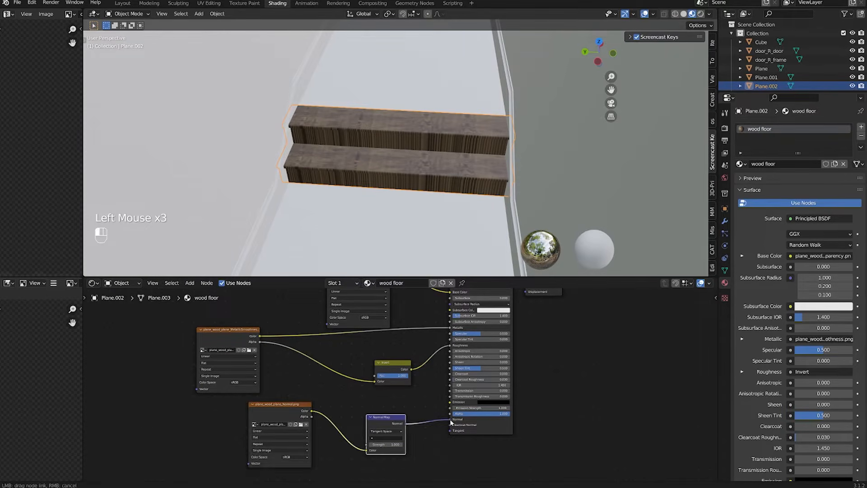
# Step: Set the normal texture's color space to Linear and save the file
pyautogui.click(289, 456)
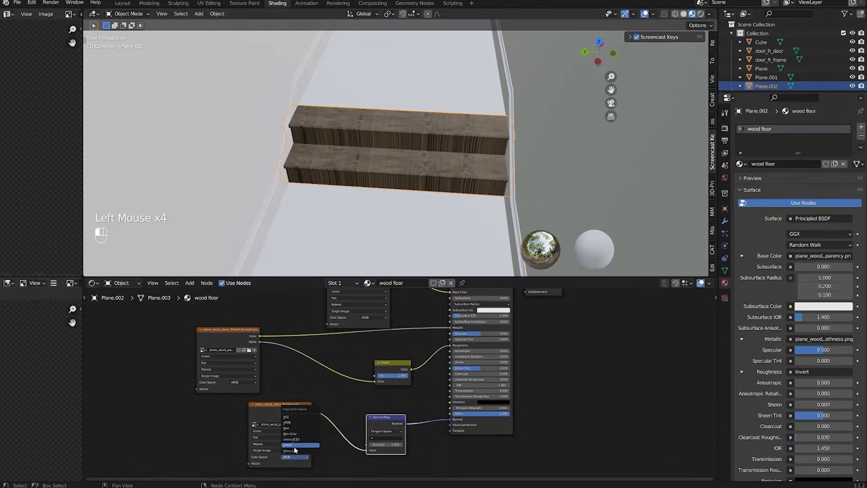
pyautogui.click(297, 446)
pyautogui.moveTo(361, 203)
pyautogui.mouseDown(button='middle')
pyautogui.moveTo(392, 195)
pyautogui.moveTo(388, 266)
pyautogui.moveTo(377, 256)
pyautogui.moveTo(387, 217)
pyautogui.moveTo(370, 194)
pyautogui.mouseUp(button='middle')
pyautogui.scroll(2, 387, 265)
pyautogui.hotkey('ctrl', 's')
# Step: Examine the finished wood floor material on the hallway steps and its albedo texture node
pyautogui.scroll(-2, 370, 254)
pyautogui.scroll(2, 387, 216)
pyautogui.scroll(-1, 370, 196)
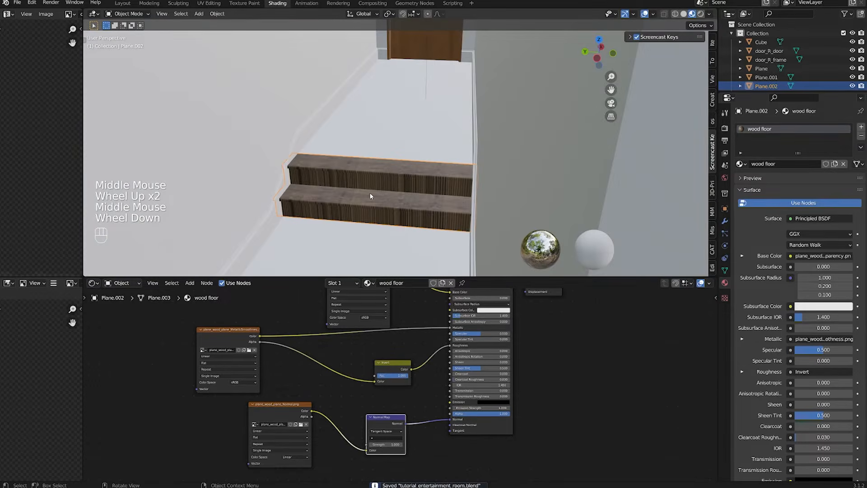
pyautogui.moveTo(366, 197); pyautogui.dragTo(265, 183, button='middle')
pyautogui.scroll(3, 332, 227)
pyautogui.scroll(-2, 333, 228)
pyautogui.moveTo(332, 227); pyautogui.dragTo(399, 196, button='middle')
pyautogui.scroll(1, 403, 196)
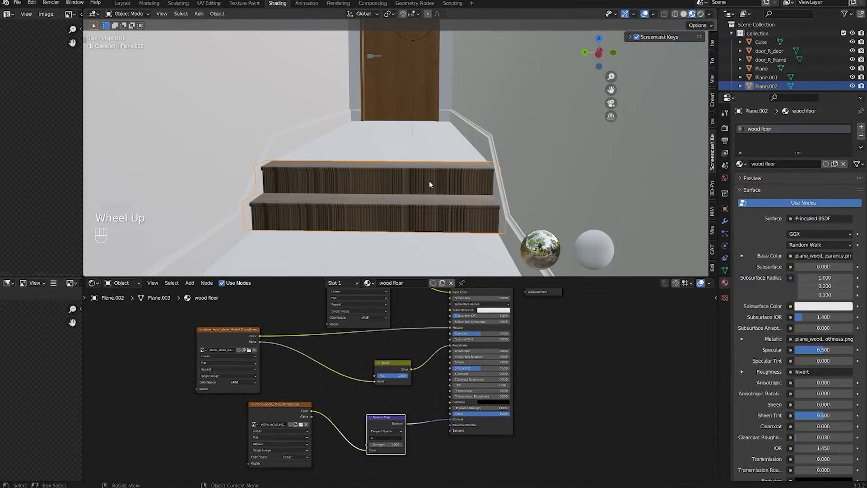
pyautogui.scroll(-1, 429, 184)
pyautogui.scroll(4, 430, 184)
pyautogui.moveTo(407, 232); pyautogui.dragTo(392, 199, button='middle')
pyautogui.scroll(-2, 483, 359)
pyautogui.moveTo(483, 359); pyautogui.dragTo(475, 389, button='middle')
pyautogui.moveTo(376, 319); pyautogui.dragTo(333, 309)
pyautogui.click(397, 305)
pyautogui.scroll(1, 399, 310)
pyautogui.moveTo(400, 317); pyautogui.dragTo(403, 348, button='middle')
pyautogui.scroll(-1, 404, 348)
pyautogui.scroll(2, 408, 240)
pyautogui.scroll(-2, 426, 205)
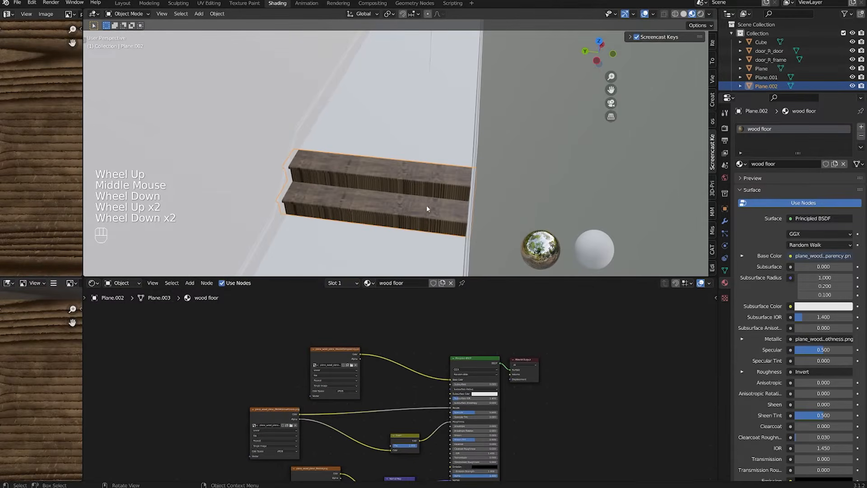
pyautogui.scroll(-1, 427, 216)
pyautogui.moveTo(425, 235); pyautogui.dragTo(435, 200, button='middle')
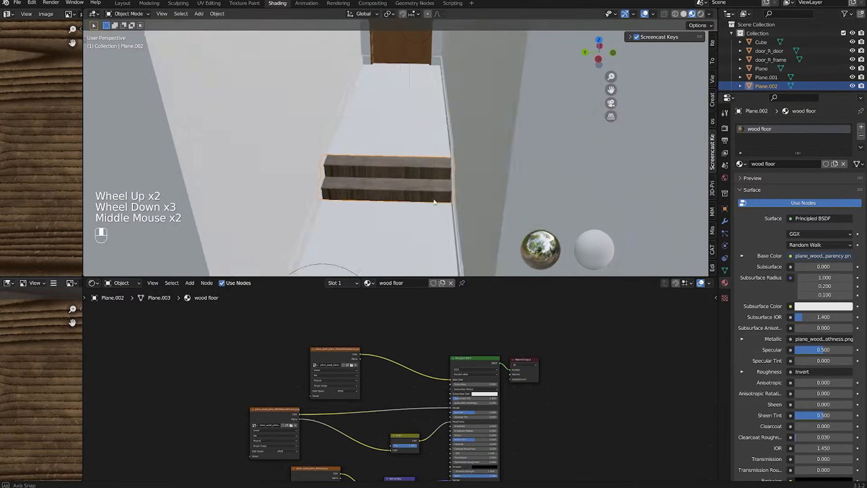
# Step: Apply the wood floor material to the wide steps in the main room beside the red sofa
pyautogui.scroll(-1, 519, 199)
pyautogui.scroll(1, 519, 198)
pyautogui.keyDown('shift'); pyautogui.moveTo(520, 198); pyautogui.dragTo(379, 167, button='middle'); pyautogui.keyUp('shift')
pyautogui.scroll(-1, 367, 124)
pyautogui.scroll(2, 345, 121)
pyautogui.scroll(-1, 375, 148)
pyautogui.scroll(-2, 321, 188)
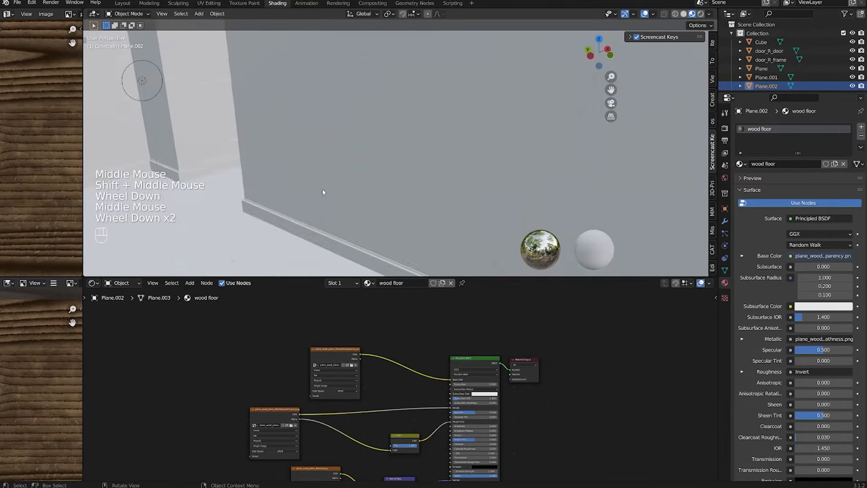
pyautogui.keyDown('shift'); pyautogui.moveTo(322, 189); pyautogui.dragTo(304, 128, button='middle'); pyautogui.keyUp('shift')
pyautogui.scroll(-1, 349, 186)
pyautogui.moveTo(349, 186)
pyautogui.keyDown('shift'); pyautogui.mouseDown(button='middle')
pyautogui.moveTo(367, 174)
pyautogui.moveTo(352, 182)
pyautogui.mouseUp(button='middle'); pyautogui.keyUp('shift')
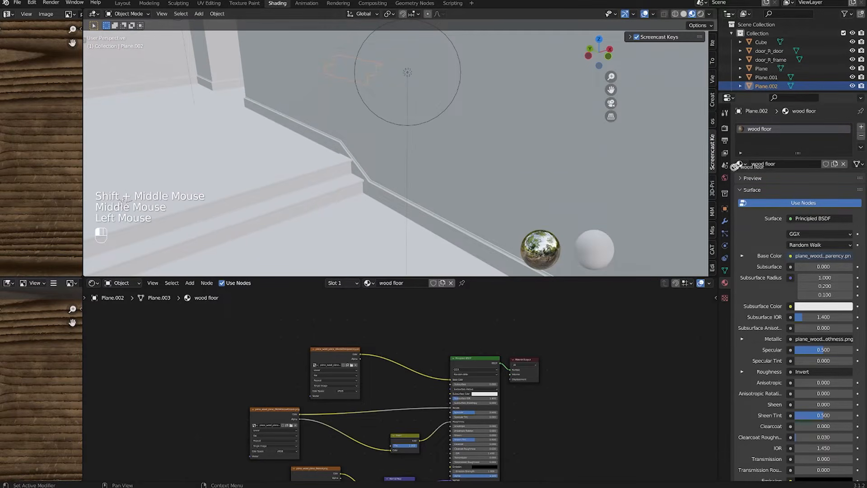
pyautogui.moveTo(741, 164); pyautogui.dragTo(510, 173)
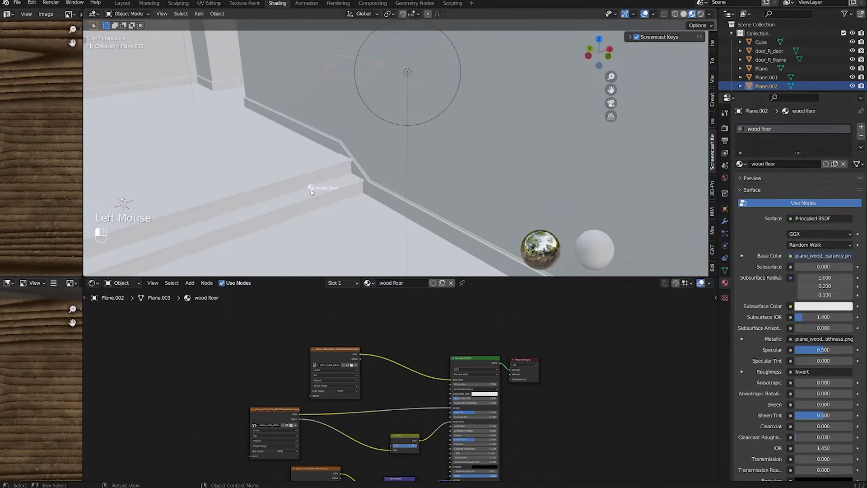
pyautogui.moveTo(311, 192); pyautogui.dragTo(319, 195)
pyautogui.moveTo(320, 195); pyautogui.dragTo(462, 183, button='middle')
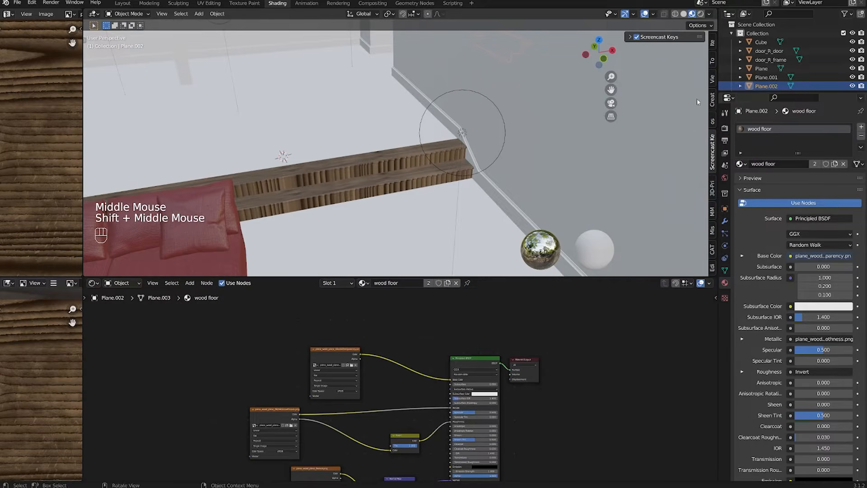
# Step: Select the white floor plane and rename its material, Material.001, as carpet
pyautogui.moveTo(380, 169); pyautogui.dragTo(482, 197, button='middle')
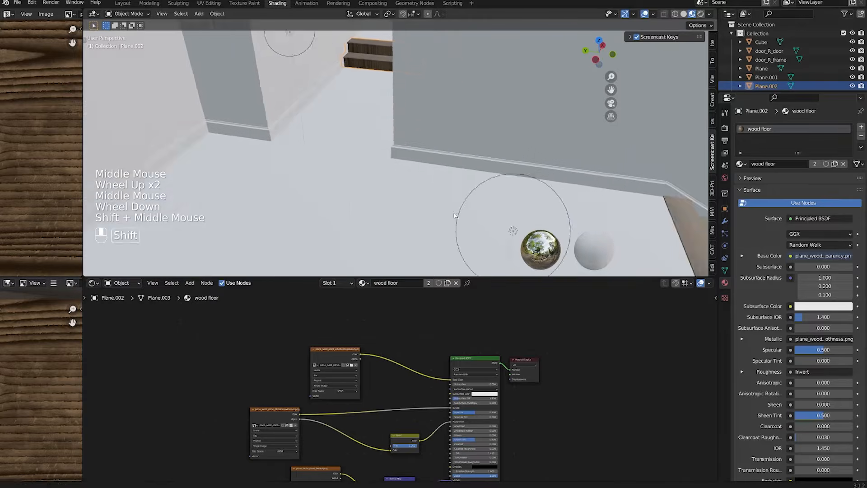
pyautogui.keyDown('shift'); pyautogui.moveTo(332, 128); pyautogui.dragTo(452, 181, button='middle'); pyautogui.keyUp('shift')
pyautogui.click(383, 143)
pyautogui.click(806, 164)
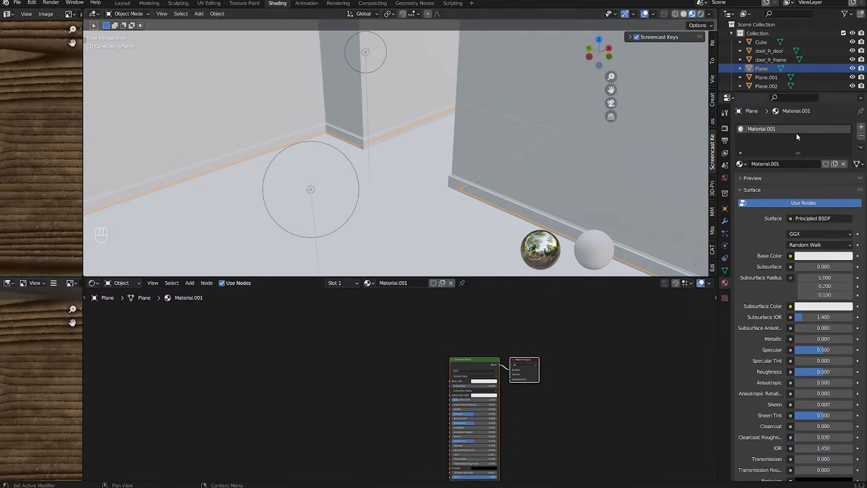
pyautogui.click(790, 163)
pyautogui.write('carpet')
pyautogui.press('Return')
pyautogui.scroll(2, 568, 204)
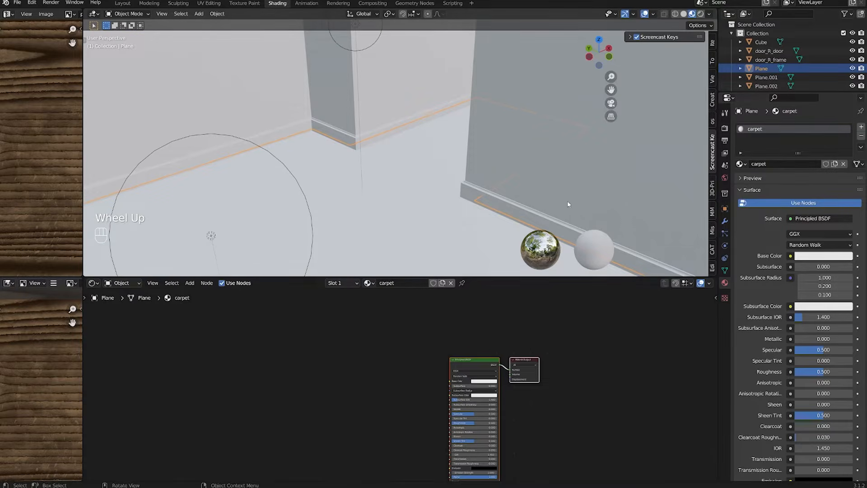
# Step: Switch to File Explorer and open the carpet folder inside the textures folder
pyautogui.moveTo(407, 341); pyautogui.dragTo(424, 327, button='middle')
pyautogui.hotkey('alt', 'Tab')
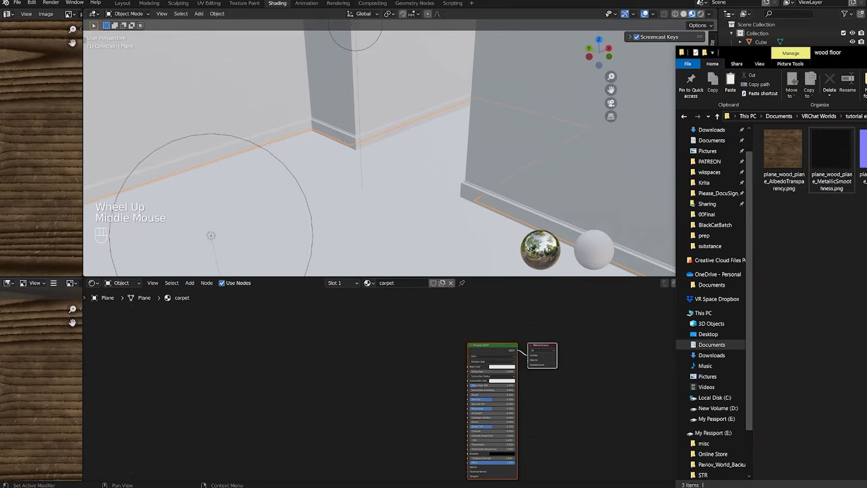
pyautogui.moveTo(866, 56); pyautogui.dragTo(477, 57)
pyautogui.click(483, 116)
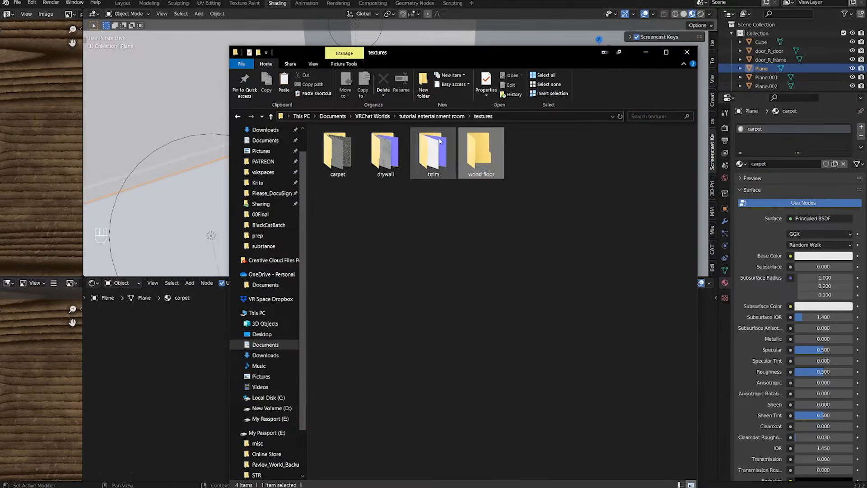
pyautogui.doubleClick(342, 164)
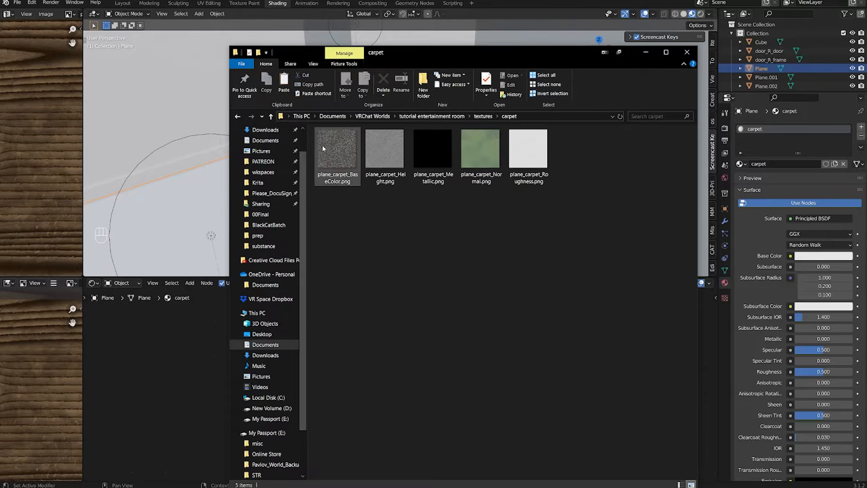
# Step: Examine the base color, height, metallic, normal and roughness images in the carpet folder, then move the window aside
pyautogui.moveTo(563, 205); pyautogui.dragTo(336, 146)
pyautogui.click(491, 241)
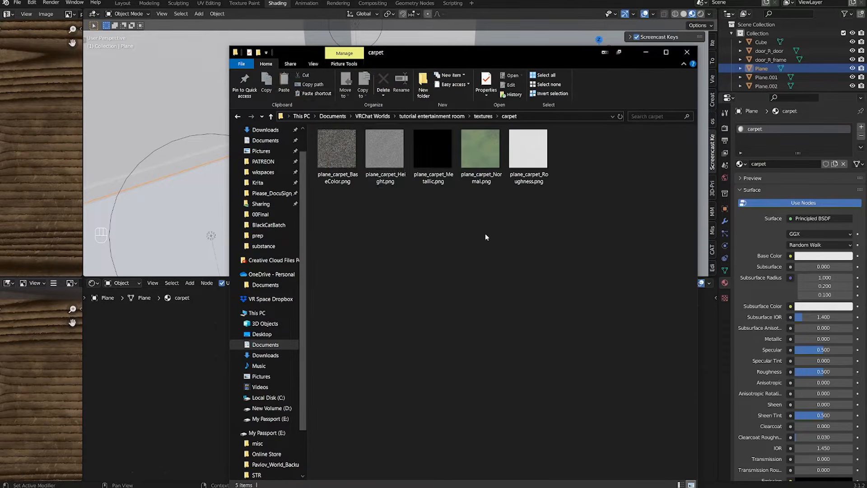
pyautogui.click(357, 178)
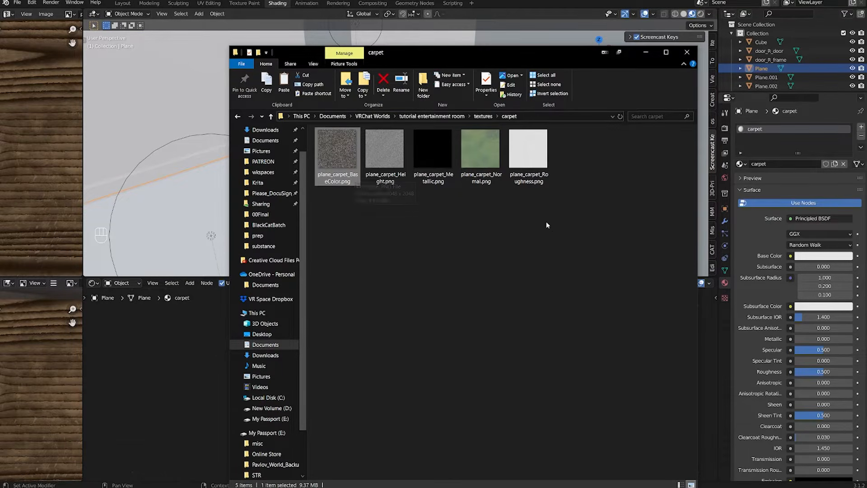
pyautogui.moveTo(546, 214); pyautogui.dragTo(353, 164)
pyautogui.click(487, 238)
pyautogui.moveTo(529, 200); pyautogui.dragTo(343, 172)
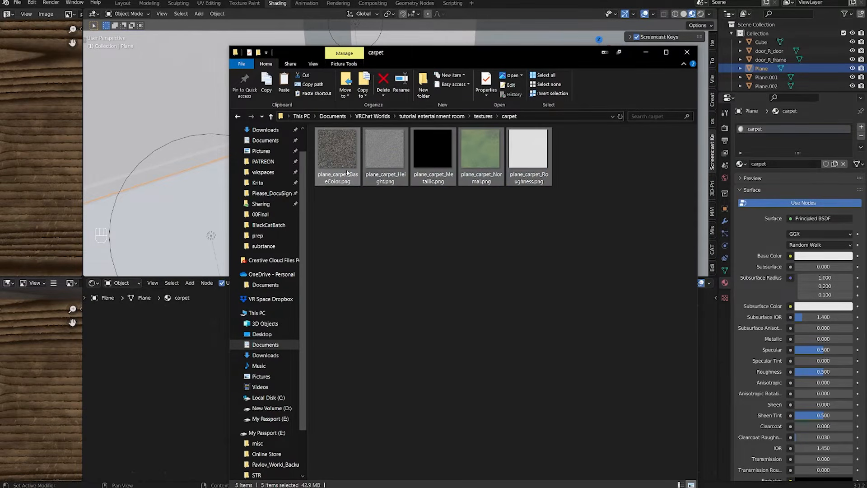
pyautogui.click(533, 223)
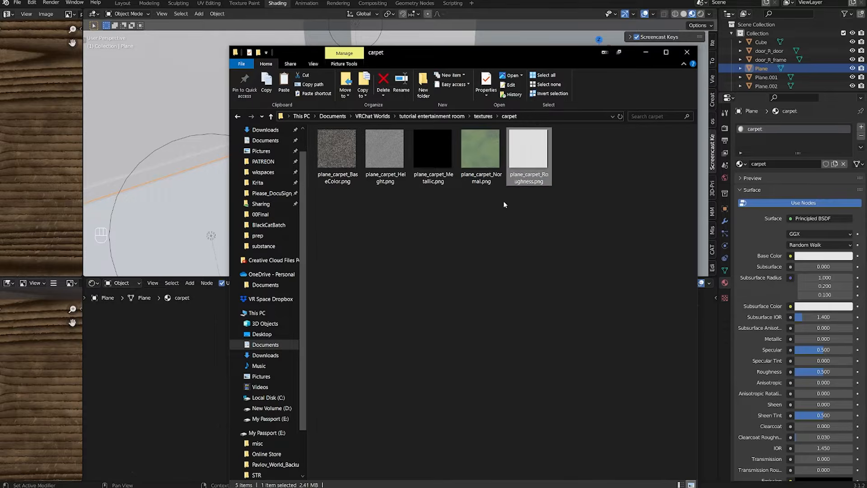
pyautogui.click(434, 182)
pyautogui.click(569, 189)
pyautogui.moveTo(574, 201); pyautogui.dragTo(357, 169)
pyautogui.click(383, 218)
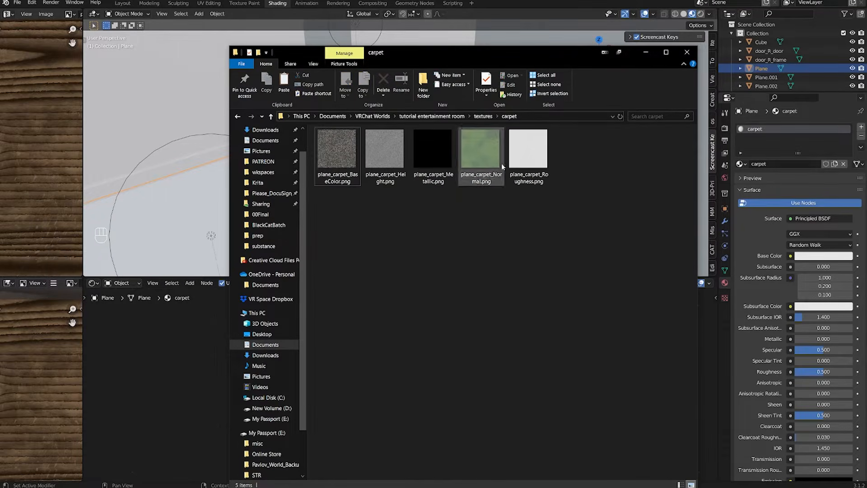
pyautogui.moveTo(494, 52); pyautogui.dragTo(866, 58)
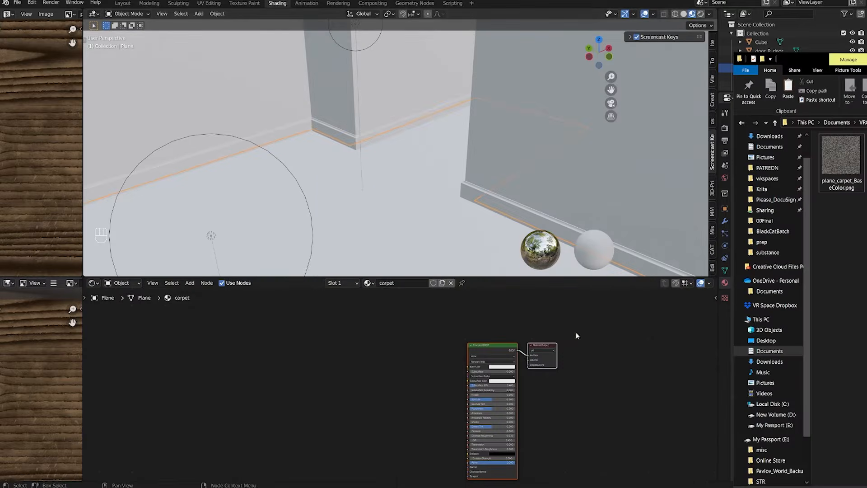
# Step: Add an Image Texture node to the carpet material and load plane_carpet_BaseColor.png from the carpet folder
pyautogui.scroll(3, 412, 356)
pyautogui.moveTo(420, 369); pyautogui.dragTo(372, 364, button='middle')
pyautogui.scroll(-1, 411, 357)
pyautogui.scroll(-1, 373, 363)
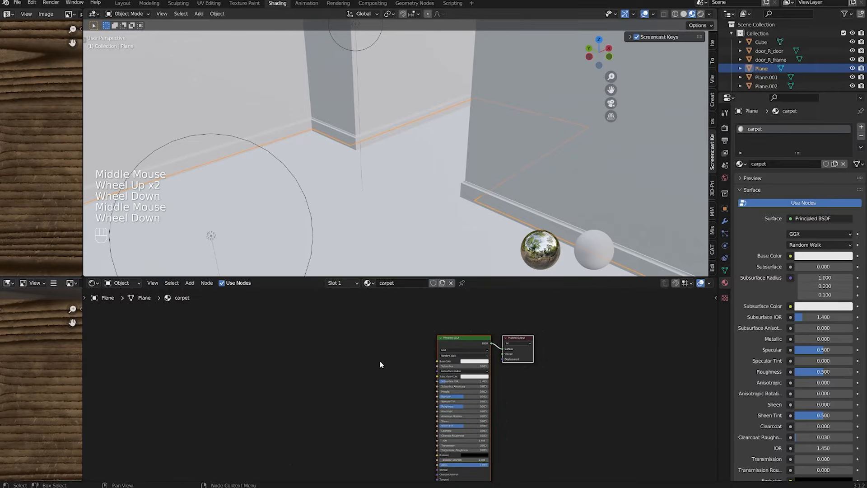
pyautogui.hotkey('shift', 'a')
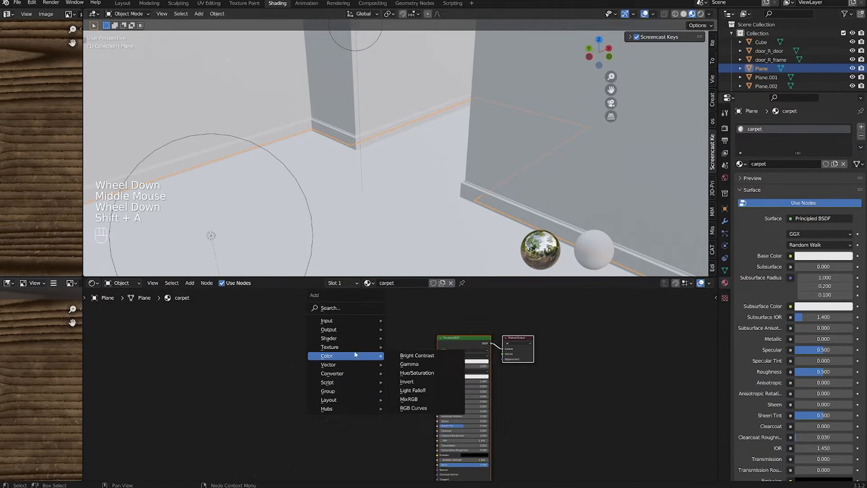
pyautogui.moveTo(357, 349)
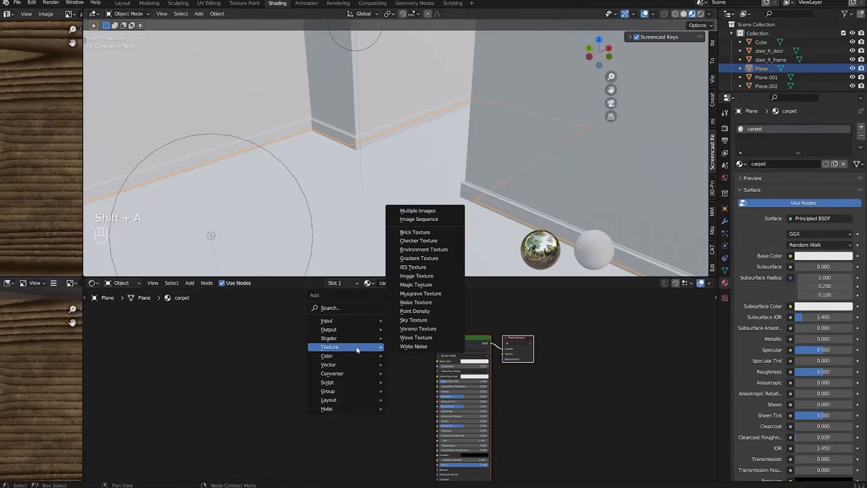
pyautogui.click(430, 276)
pyautogui.click(382, 351)
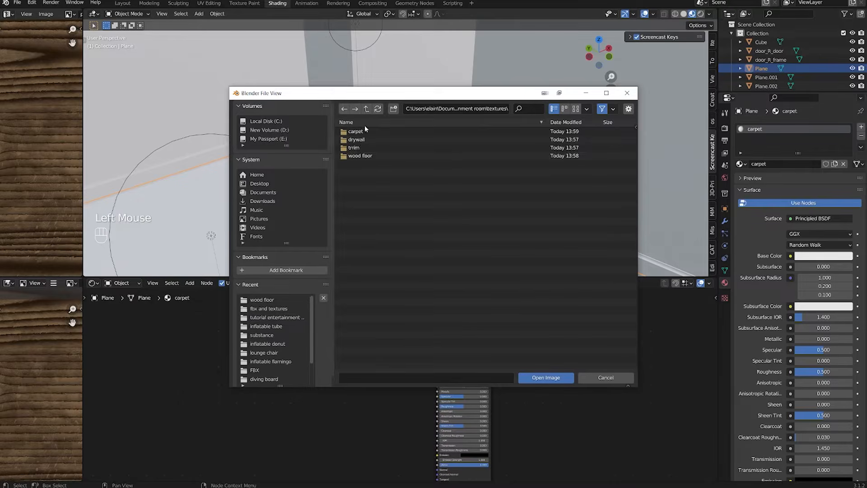
pyautogui.doubleClick(362, 131)
pyautogui.doubleClick(375, 131)
# Step: Connect the base color texture's Color output to the Principled BSDF's Base Color and check the floor
pyautogui.scroll(4, 429, 367)
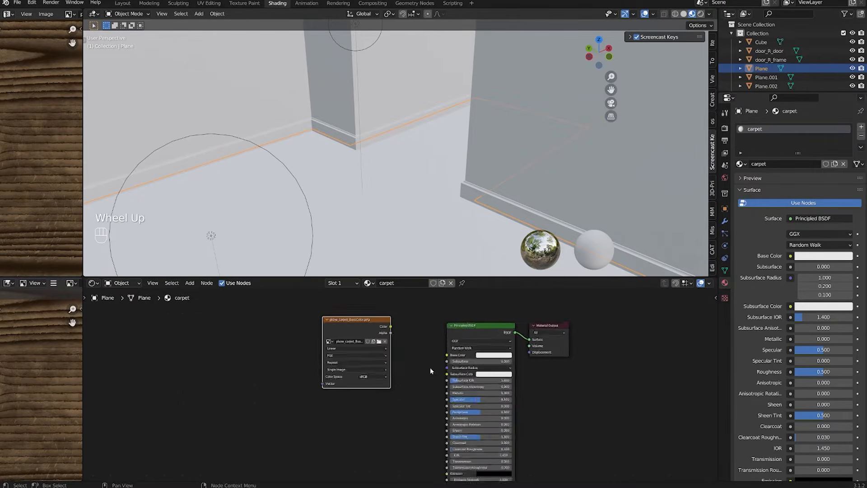
pyautogui.moveTo(379, 317); pyautogui.dragTo(398, 326)
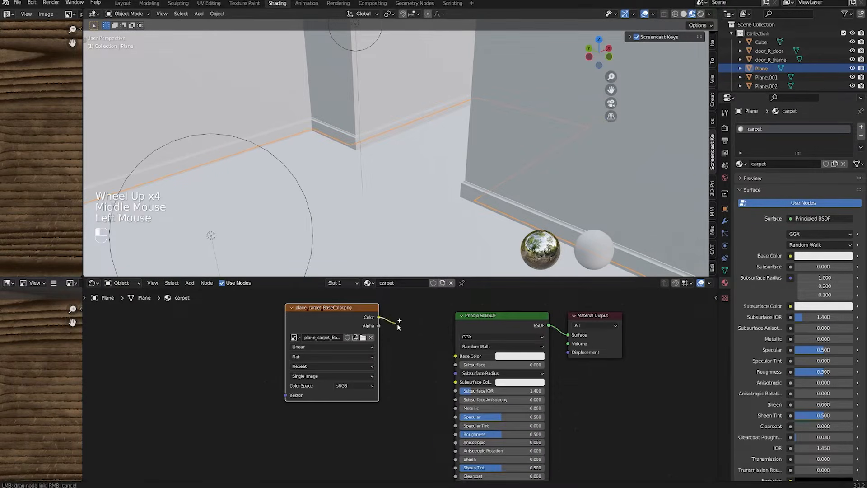
pyautogui.moveTo(457, 357); pyautogui.dragTo(455, 356)
pyautogui.moveTo(434, 203); pyautogui.dragTo(400, 242, button='middle')
pyautogui.scroll(-3, 408, 221)
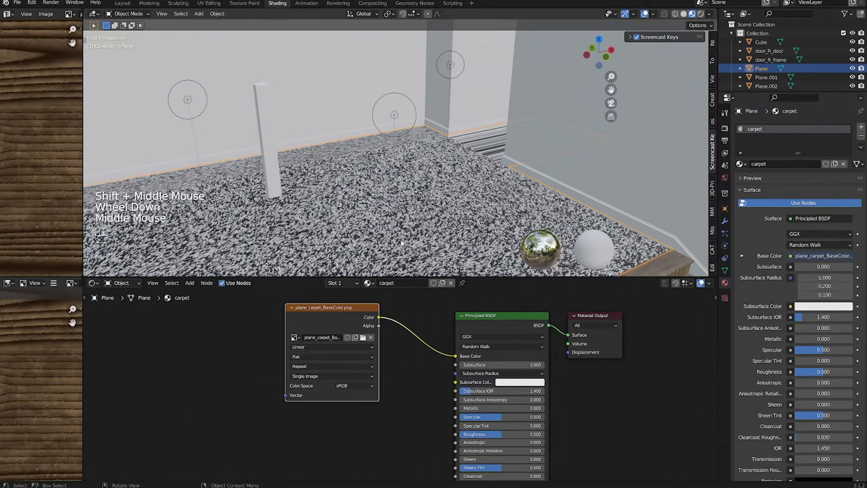
# Step: Duplicate the base color texture node below the original and load plane_carpet_Roughness.png into the copy
pyautogui.scroll(-2, 362, 358)
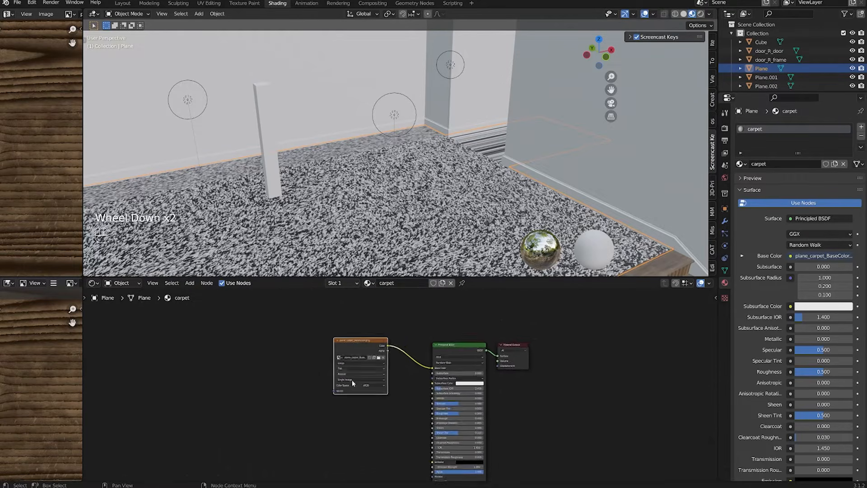
pyautogui.moveTo(351, 380); pyautogui.dragTo(364, 375, button='middle')
pyautogui.scroll(-1, 365, 374)
pyautogui.moveTo(363, 345); pyautogui.dragTo(388, 316)
pyautogui.hotkey('shift', 'd')
pyautogui.click(292, 373)
pyautogui.click(321, 381)
pyautogui.doubleClick(402, 164)
pyautogui.scroll(2, 336, 312)
pyautogui.scroll(1, 340, 306)
pyautogui.moveTo(331, 371); pyautogui.dragTo(365, 345, button='middle')
pyautogui.scroll(3, 365, 345)
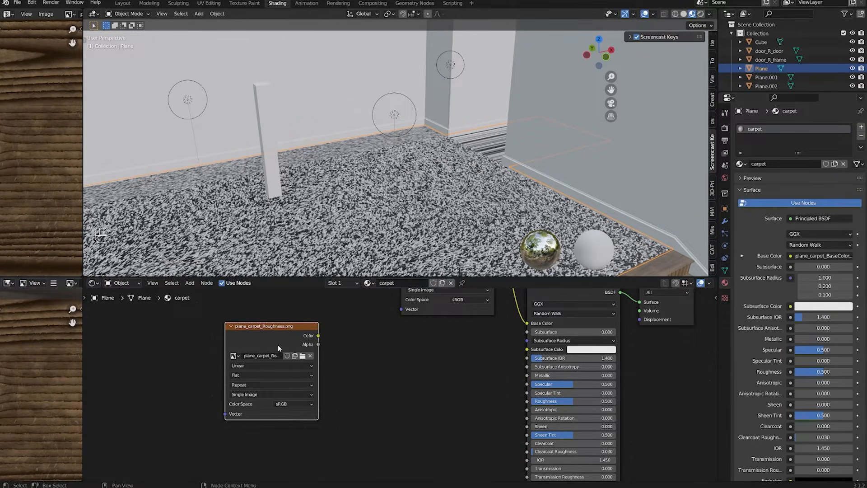
# Step: Connect the roughness texture's Color output to the Principled BSDF's Roughness and move the node closer to the shader
pyautogui.moveTo(316, 337); pyautogui.dragTo(527, 400)
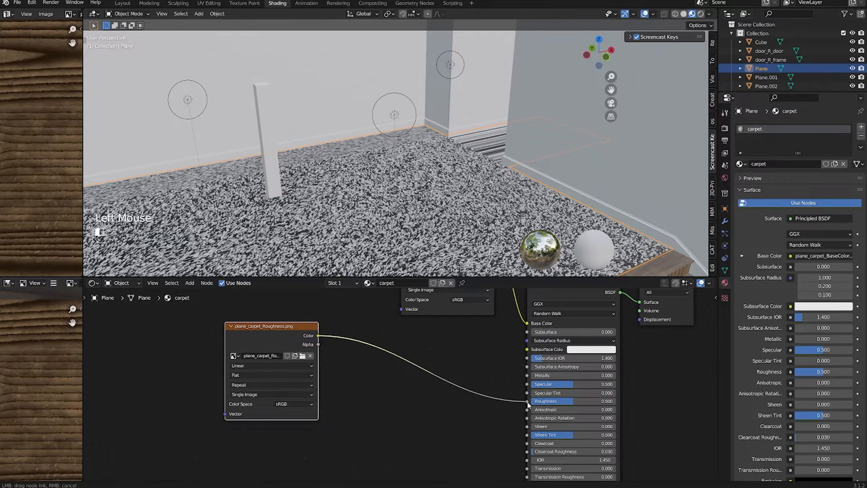
pyautogui.moveTo(284, 333); pyautogui.dragTo(328, 354)
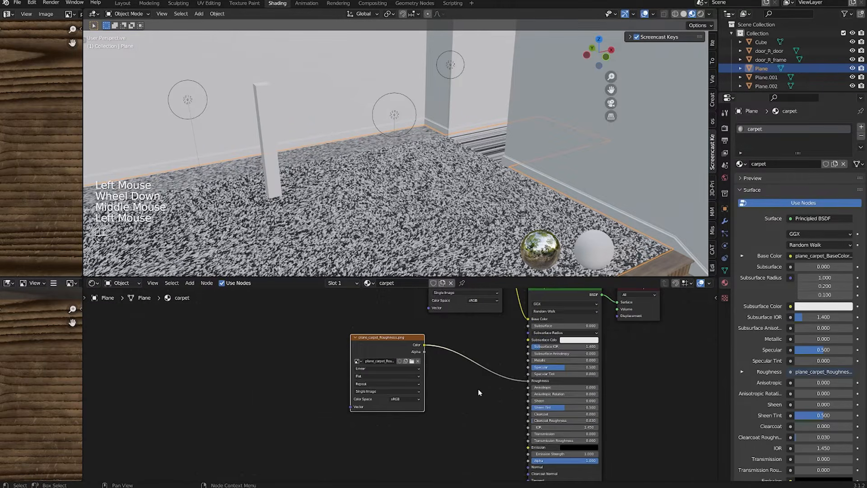
pyautogui.moveTo(477, 390); pyautogui.dragTo(479, 359, button='middle')
pyautogui.scroll(3, 464, 390)
pyautogui.scroll(-2, 463, 390)
pyautogui.scroll(-1, 425, 386)
pyautogui.scroll(1, 425, 386)
# Step: Duplicate the carpet roughness texture node and place the copy below the original
pyautogui.moveTo(425, 386); pyautogui.dragTo(435, 370, button='middle')
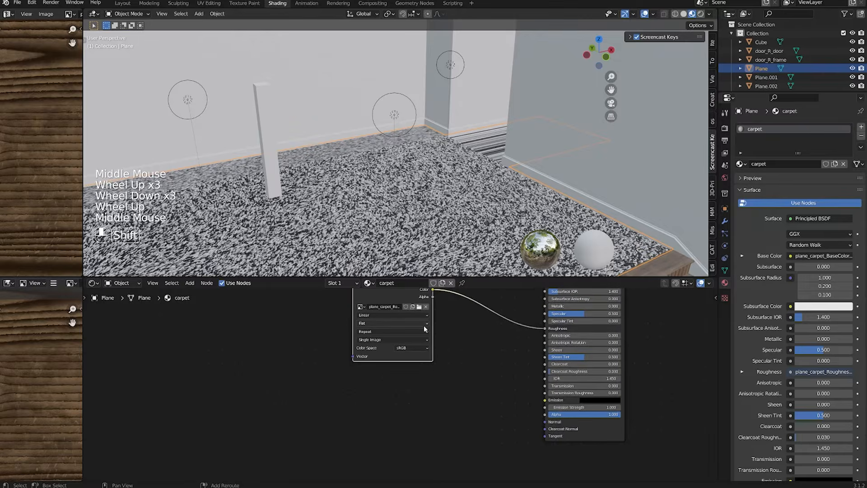
pyautogui.hotkey('shift', 'd')
pyautogui.click(269, 431)
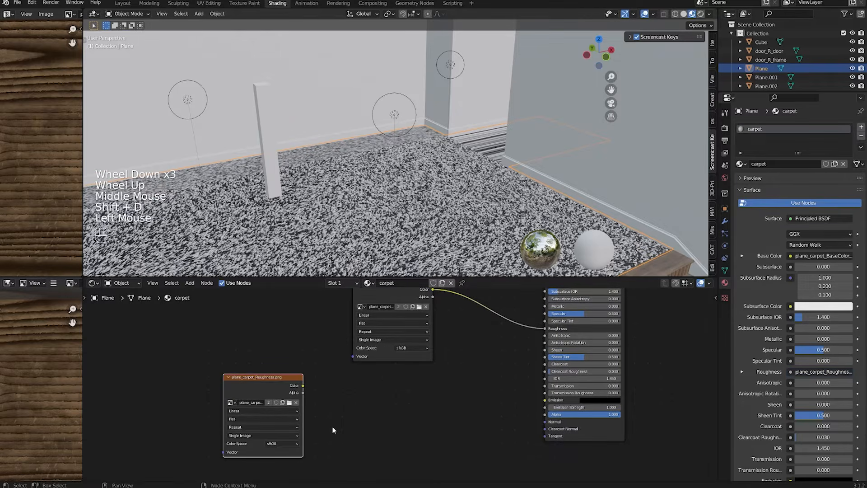
pyautogui.scroll(1, 428, 419)
pyautogui.scroll(-1, 427, 415)
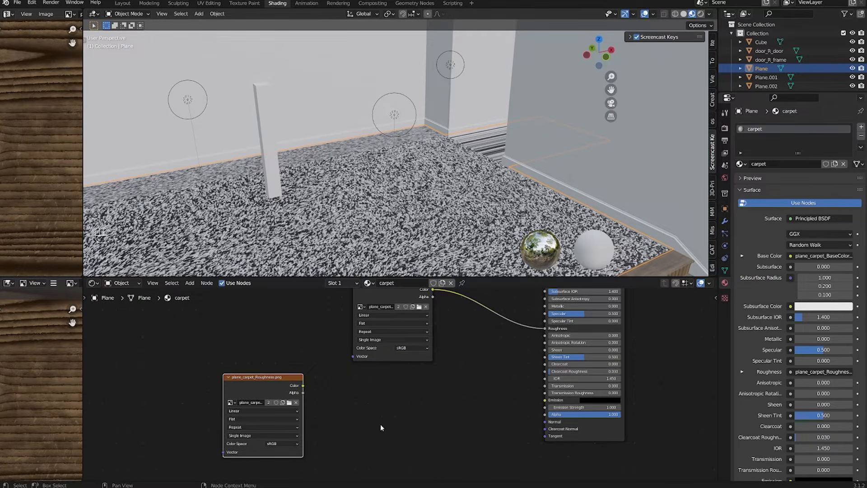
# Step: Add a Normal Map node between the duplicated texture's Color output and the Principled BSDF's Normal input
pyautogui.hotkey('shift', 'a')
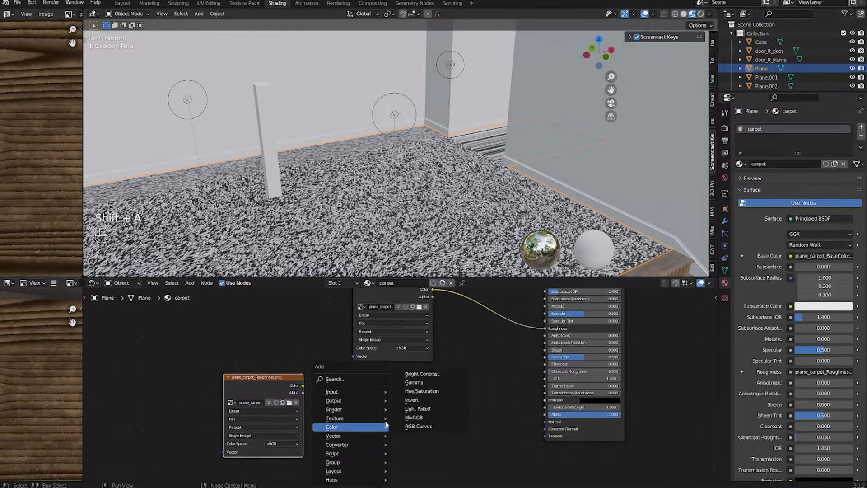
pyautogui.moveTo(379, 449)
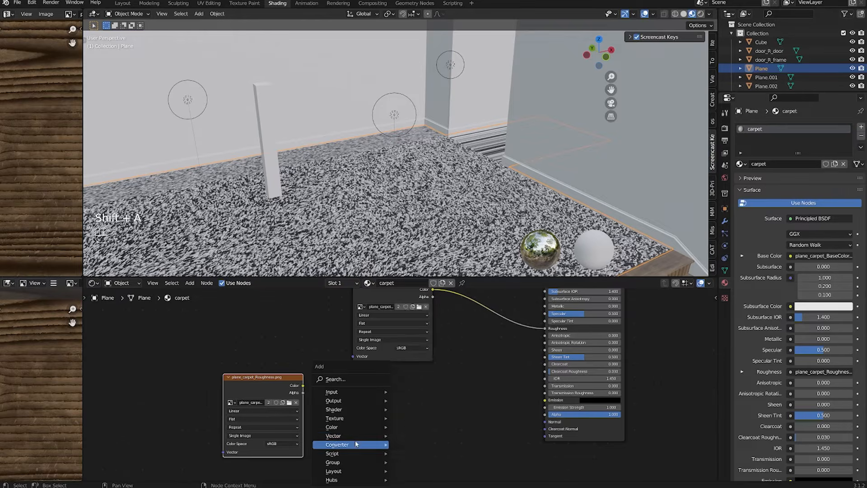
pyautogui.moveTo(356, 436)
pyautogui.click(432, 405)
pyautogui.click(419, 409)
pyautogui.moveTo(470, 419); pyautogui.dragTo(544, 422)
pyautogui.moveTo(303, 386); pyautogui.dragTo(421, 452)
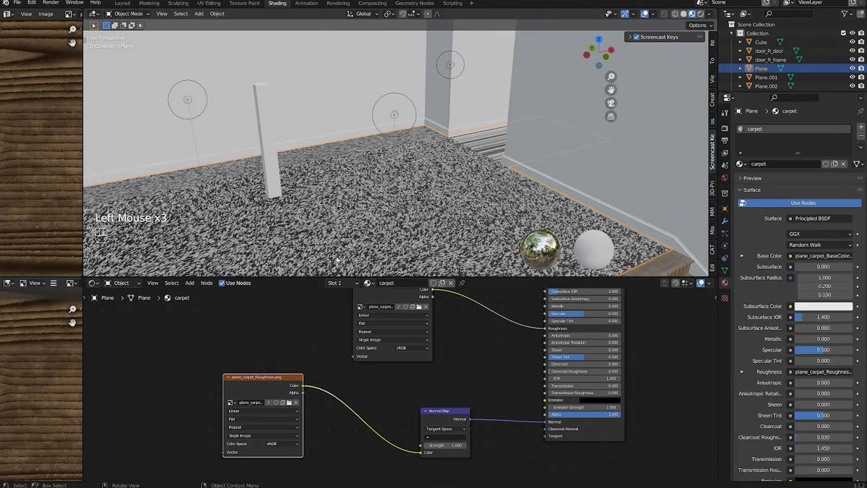
# Step: Try the Linear color space on the texture feeding the Normal Map node, then return it to sRGB
pyautogui.moveTo(324, 227); pyautogui.dragTo(358, 253, button='middle')
pyautogui.click(278, 442)
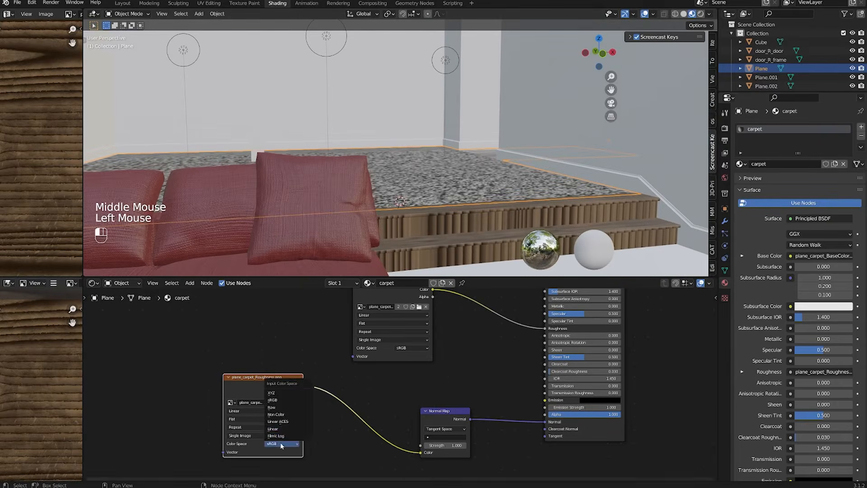
pyautogui.click(274, 431)
pyautogui.moveTo(435, 144); pyautogui.dragTo(435, 134, button='middle')
pyautogui.click(278, 442)
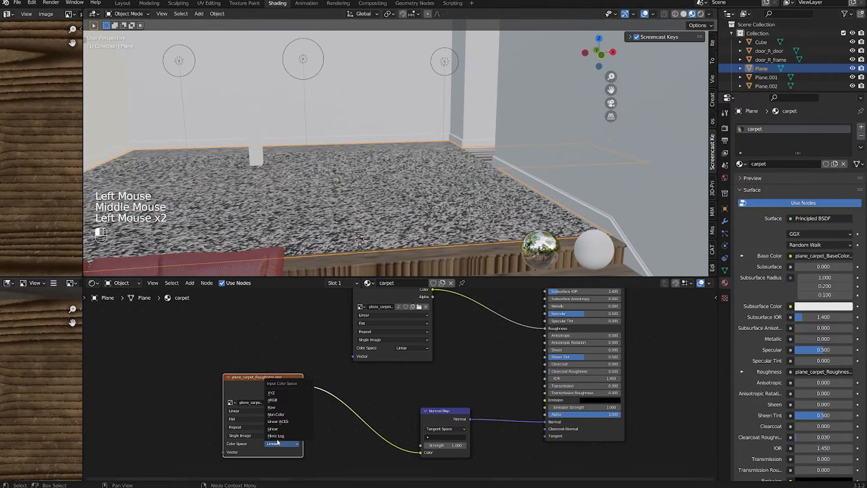
pyautogui.click(283, 400)
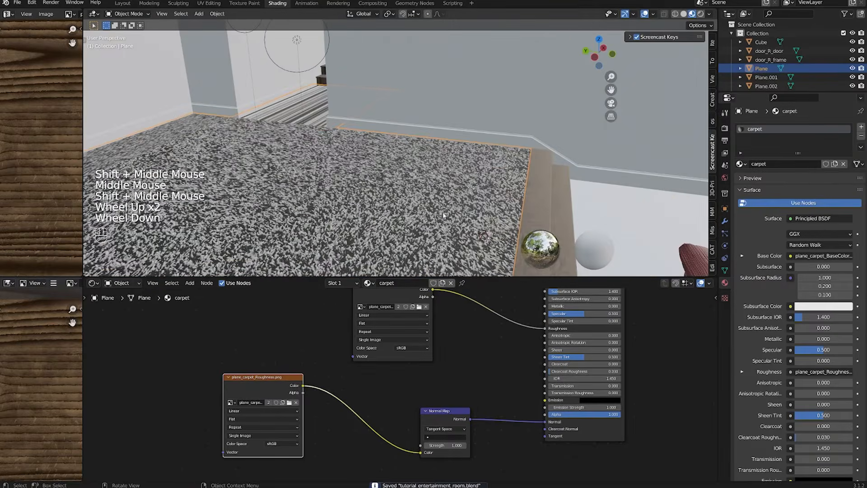
# Step: Examine how the carpet texture maps onto the main room floor and the hallway floor
pyautogui.scroll(2, 453, 200)
pyautogui.scroll(-1, 484, 186)
pyautogui.moveTo(453, 200); pyautogui.dragTo(397, 244, button='middle')
pyautogui.scroll(-1, 397, 244)
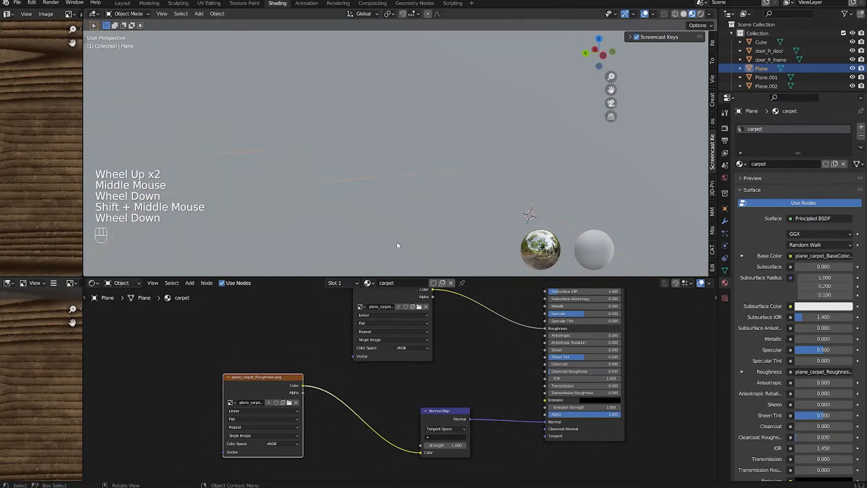
pyautogui.scroll(2, 397, 244)
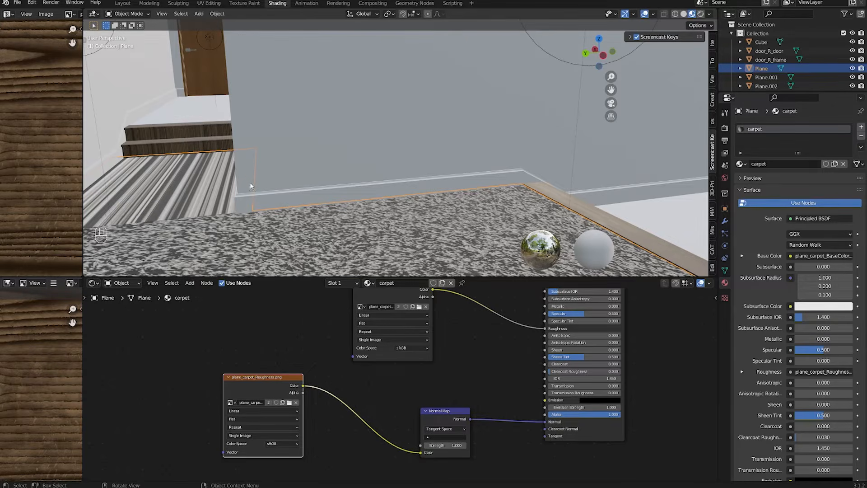
pyautogui.keyDown('shift'); pyautogui.scroll(-5, 205, 202); pyautogui.keyUp('shift')
pyautogui.keyDown('shift'); pyautogui.moveTo(460, 217); pyautogui.dragTo(513, 229, button='middle'); pyautogui.keyUp('shift')
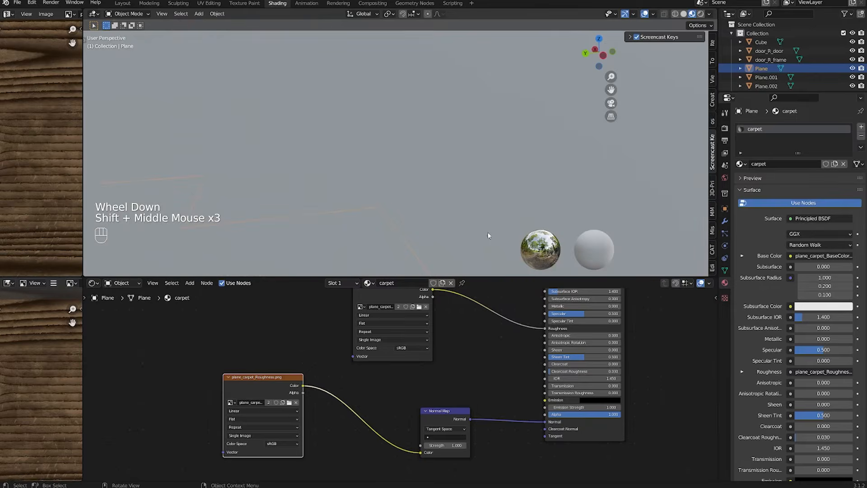
pyautogui.scroll(1, 513, 229)
pyautogui.click(656, 228)
pyautogui.keyDown('shift'); pyautogui.moveTo(656, 228); pyautogui.dragTo(570, 168, button='middle'); pyautogui.keyUp('shift')
# Step: Save the file, select the room's wall object and give it a new material named drywall
pyautogui.click(570, 169)
pyautogui.moveTo(571, 166); pyautogui.dragTo(297, 166)
pyautogui.scroll(-2, 297, 166)
pyautogui.moveTo(297, 165); pyautogui.dragTo(374, 142, button='middle')
pyautogui.scroll(2, 296, 167)
pyautogui.hotkey('ctrl', 's')
pyautogui.click(430, 150)
pyautogui.scroll(-2, 429, 151)
pyautogui.scroll(2, 406, 146)
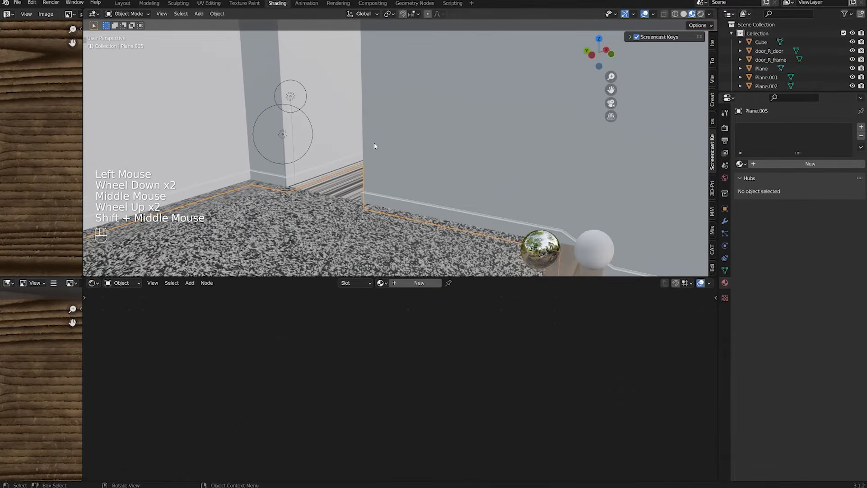
pyautogui.click(783, 164)
pyautogui.click(783, 164)
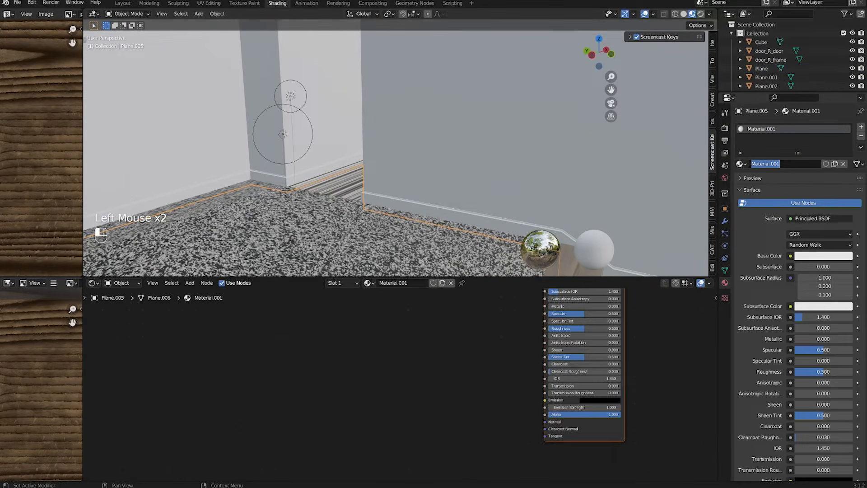
pyautogui.write('drywall')
pyautogui.press('Return')
# Step: Add an Image Texture node with the plane_drywall_rough AlbedoTransparency image to the drywall material and link its Color to Base Color
pyautogui.hotkey('shift', 'a')
pyautogui.moveTo(414, 356)
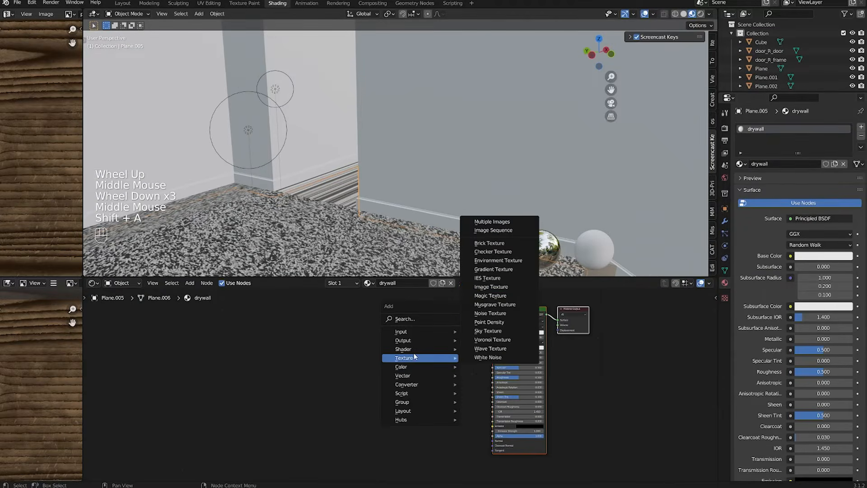
pyautogui.click(486, 288)
pyautogui.click(453, 320)
pyautogui.scroll(2, 453, 320)
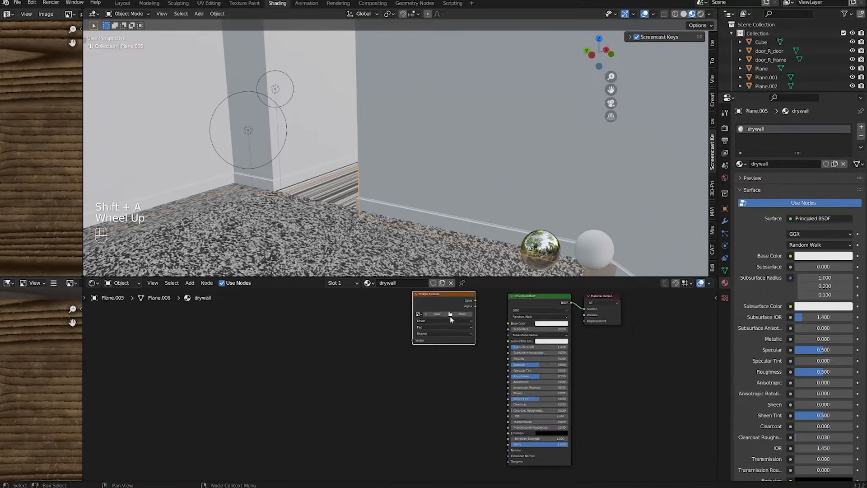
pyautogui.click(386, 372)
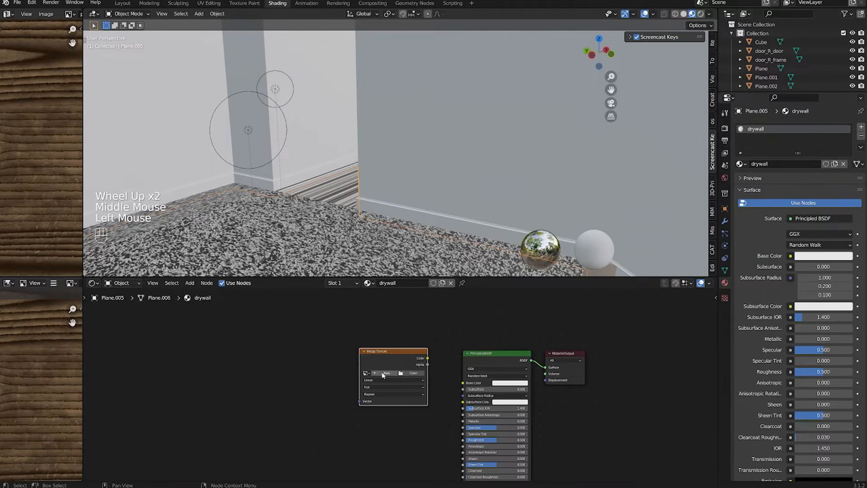
pyautogui.click(413, 373)
pyautogui.doubleClick(388, 140)
pyautogui.doubleClick(390, 140)
pyautogui.doubleClick(391, 133)
pyautogui.moveTo(424, 357); pyautogui.dragTo(463, 383)
pyautogui.scroll(-1, 451, 375)
# Step: Duplicate the albedo texture node and load the plane_drywall_rough MetallicSmoothness image into the copy
pyautogui.click(422, 360)
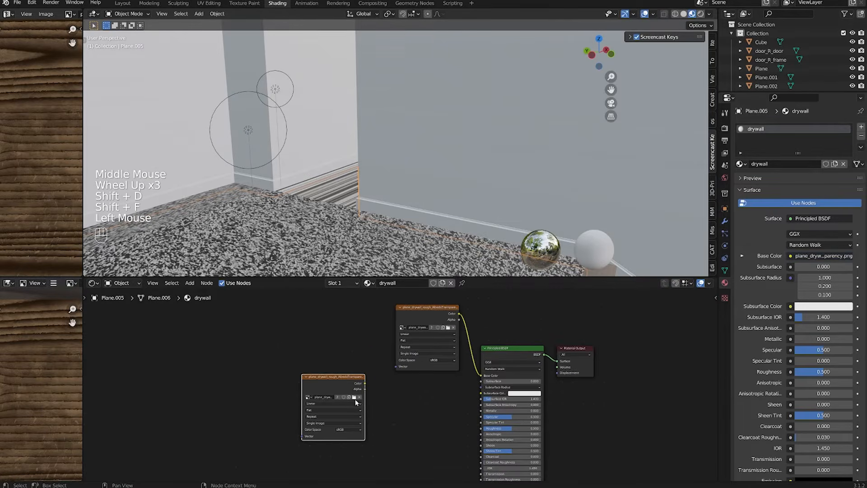
pyautogui.click(355, 398)
pyautogui.doubleClick(435, 140)
# Step: Add an Invert node between the MetallicSmoothness texture's Alpha output and the Principled BSDF's Roughness input
pyautogui.moveTo(383, 447); pyautogui.dragTo(393, 404, button='middle')
pyautogui.hotkey('shift', 'a')
pyautogui.moveTo(383, 414)
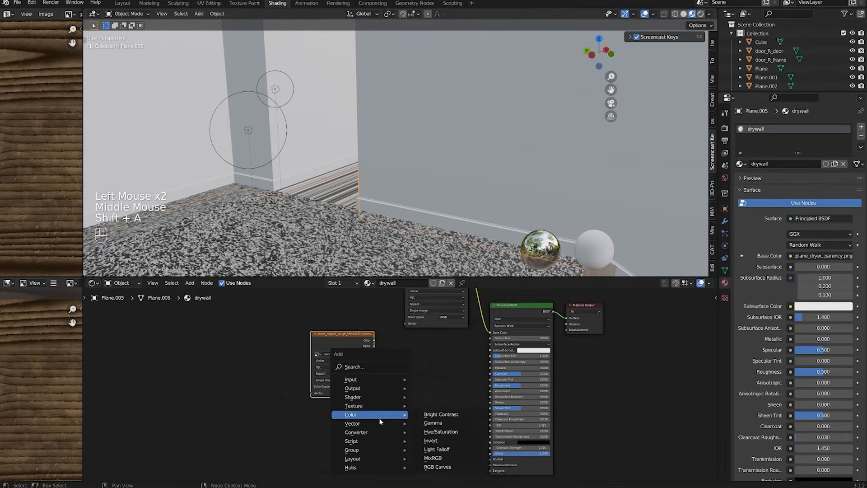
pyautogui.click(431, 440)
pyautogui.click(440, 386)
pyautogui.moveTo(374, 346); pyautogui.dragTo(433, 395)
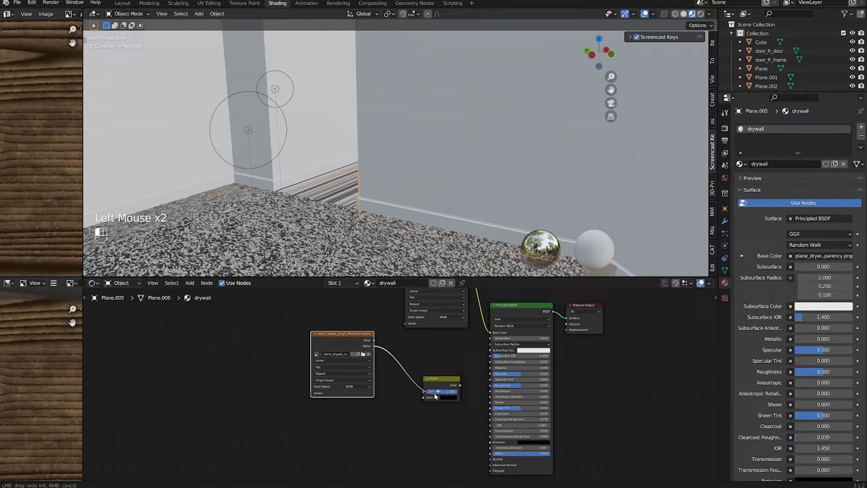
pyautogui.moveTo(425, 398); pyautogui.dragTo(425, 398)
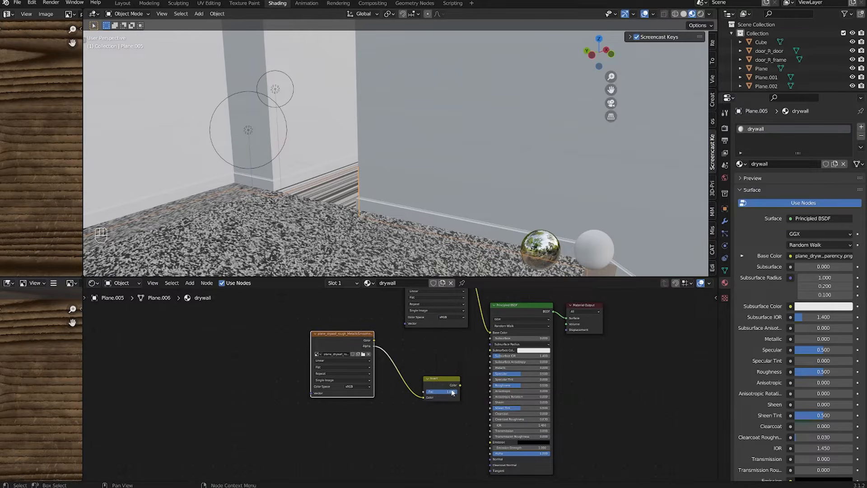
pyautogui.moveTo(460, 385); pyautogui.dragTo(491, 385)
pyautogui.scroll(-1, 420, 240)
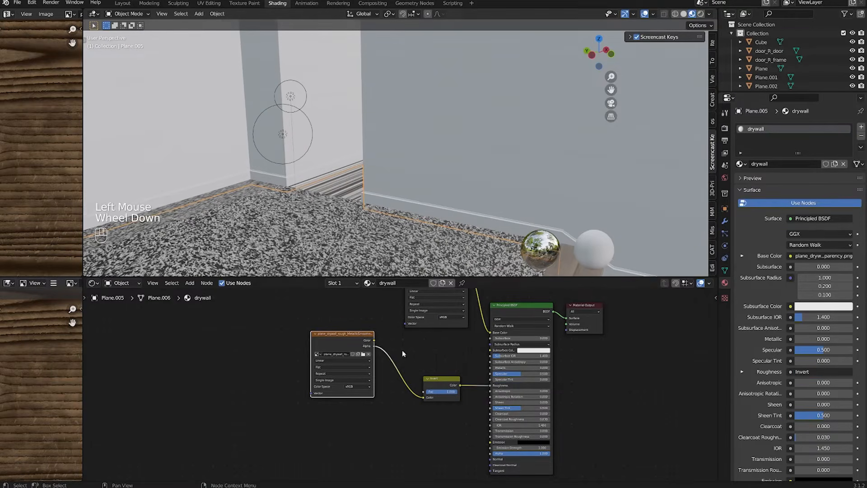
# Step: Duplicate the smoothness texture node, load plane_drywall_rough_Normal.png into the copy and place a Normal Map node beside it
pyautogui.scroll(1, 384, 342)
pyautogui.moveTo(367, 343); pyautogui.dragTo(362, 334, button='middle')
pyautogui.click(361, 334)
pyautogui.hotkey('shift', 'd')
pyautogui.click(365, 447)
pyautogui.hotkey('shift', 'a')
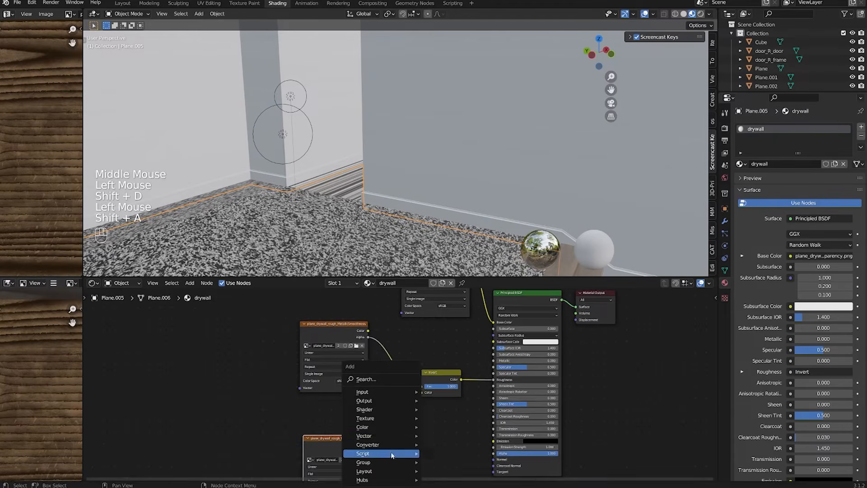
pyautogui.moveTo(378, 438)
pyautogui.click(451, 409)
pyautogui.click(424, 451)
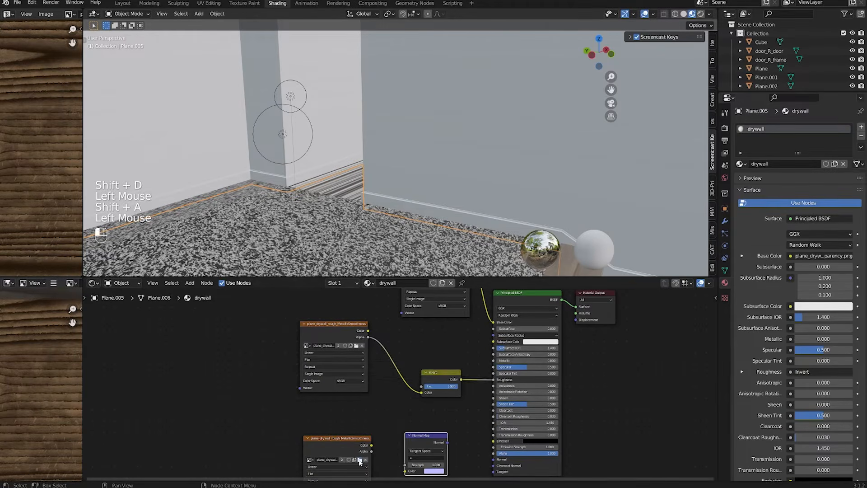
pyautogui.click(360, 460)
pyautogui.doubleClick(387, 148)
# Step: Link the rough drywall normal texture through the Normal Map node to the Principled BSDF's Normal input, using Linear color space
pyautogui.moveTo(371, 447); pyautogui.dragTo(405, 439)
pyautogui.moveTo(447, 410); pyautogui.dragTo(499, 429)
pyautogui.click(356, 461)
pyautogui.click(356, 444)
# Step: Examine how the drywall material looks on the room's ceiling edges, walls and hallway
pyautogui.moveTo(495, 119); pyautogui.dragTo(526, 125, button='middle')
pyautogui.scroll(-1, 524, 127)
pyautogui.keyDown('shift'); pyautogui.moveTo(519, 131); pyautogui.dragTo(583, 107, button='middle'); pyautogui.keyUp('shift')
pyautogui.scroll(3, 490, 165)
pyautogui.scroll(-2, 519, 169)
pyautogui.scroll(-1, 584, 107)
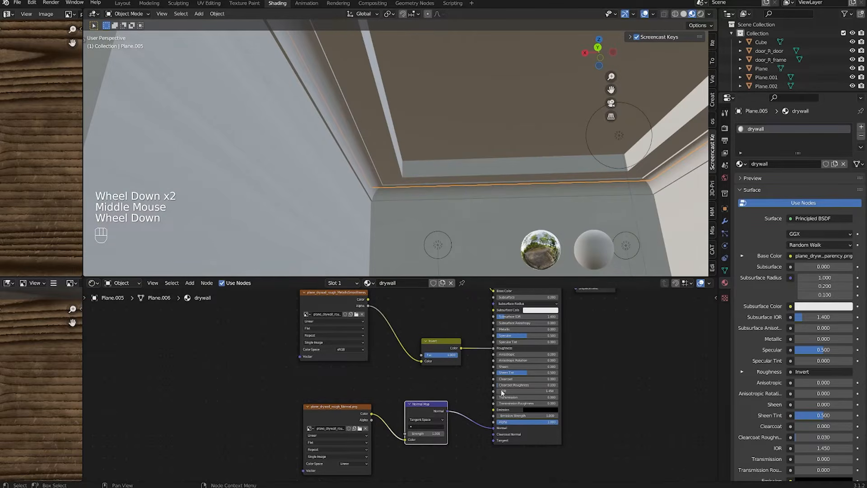
pyautogui.moveTo(740, 165); pyautogui.dragTo(555, 182)
pyautogui.scroll(-1, 556, 182)
pyautogui.moveTo(555, 182); pyautogui.dragTo(403, 219, button='middle')
pyautogui.scroll(-1, 403, 219)
pyautogui.scroll(3, 392, 164)
pyautogui.moveTo(391, 162); pyautogui.dragTo(452, 194, button='middle')
pyautogui.scroll(2, 240, 178)
pyautogui.scroll(-2, 416, 202)
pyautogui.moveTo(451, 194); pyautogui.dragTo(434, 192, button='middle')
pyautogui.scroll(-1, 515, 188)
pyautogui.scroll(1, 515, 188)
pyautogui.scroll(-1, 426, 201)
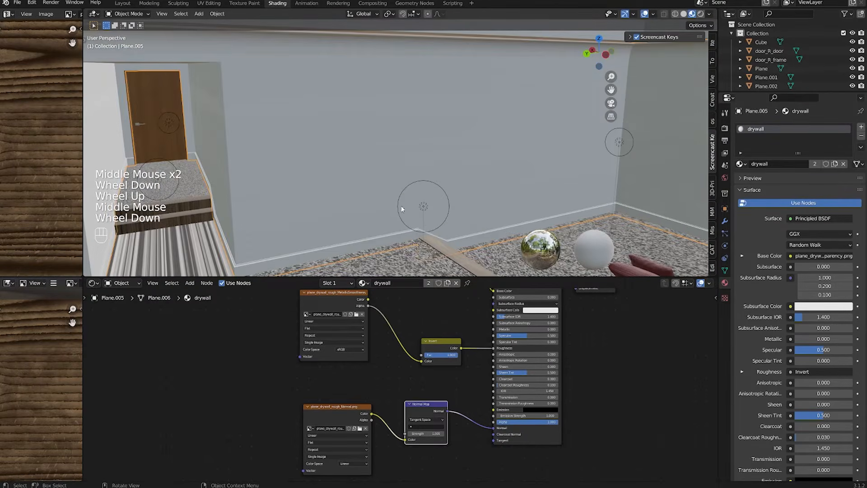
# Step: Select the baseboard object along the room's walls and rename its material trim
pyautogui.click(344, 228)
pyautogui.moveTo(344, 229); pyautogui.dragTo(361, 221, button='middle')
pyautogui.scroll(2, 398, 232)
pyautogui.scroll(-1, 361, 222)
pyautogui.moveTo(334, 221); pyautogui.dragTo(398, 224, button='middle')
pyautogui.keyDown('shift'); pyautogui.moveTo(397, 223); pyautogui.dragTo(330, 217, button='middle'); pyautogui.keyUp('shift')
pyautogui.moveTo(329, 217); pyautogui.dragTo(351, 230, button='middle')
pyautogui.click(810, 163)
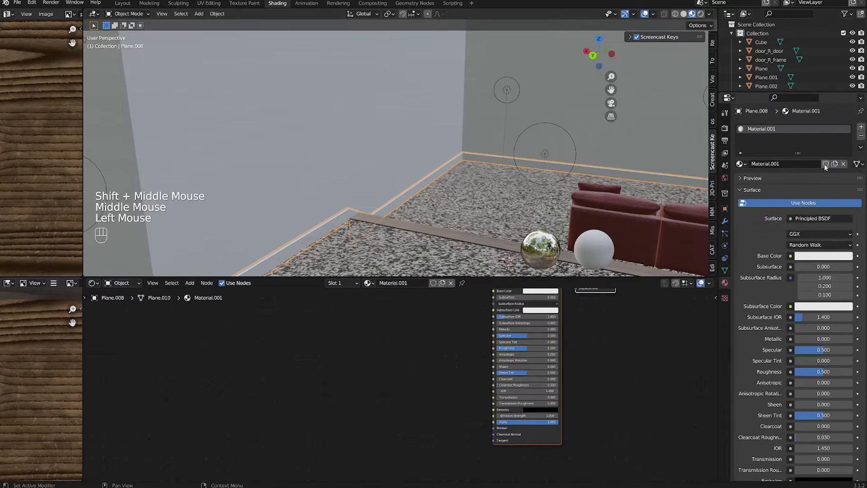
pyautogui.write('trim\\')
pyautogui.press('Return')
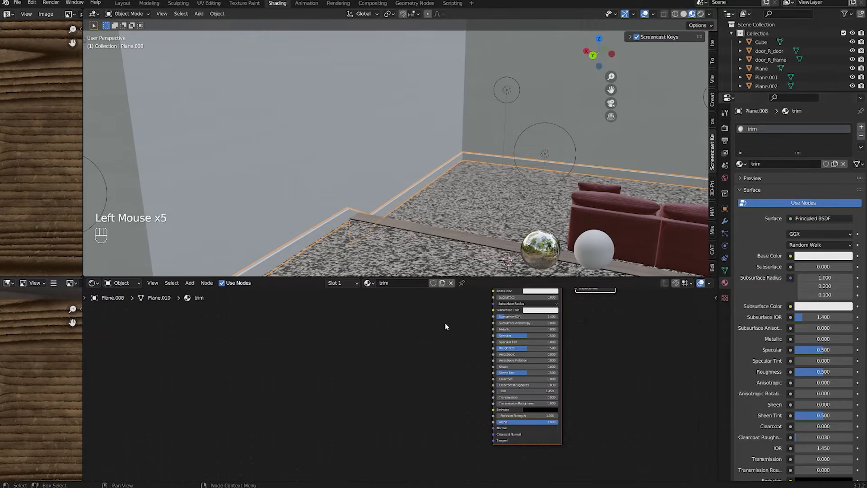
# Step: Add an Image Texture node with plane_drywall_smooth_AlbedoTransparency.png to the trim material and link its Color to Base Color
pyautogui.moveTo(449, 330); pyautogui.dragTo(460, 358, button='middle')
pyautogui.hotkey('shift', 'a')
pyautogui.moveTo(431, 336)
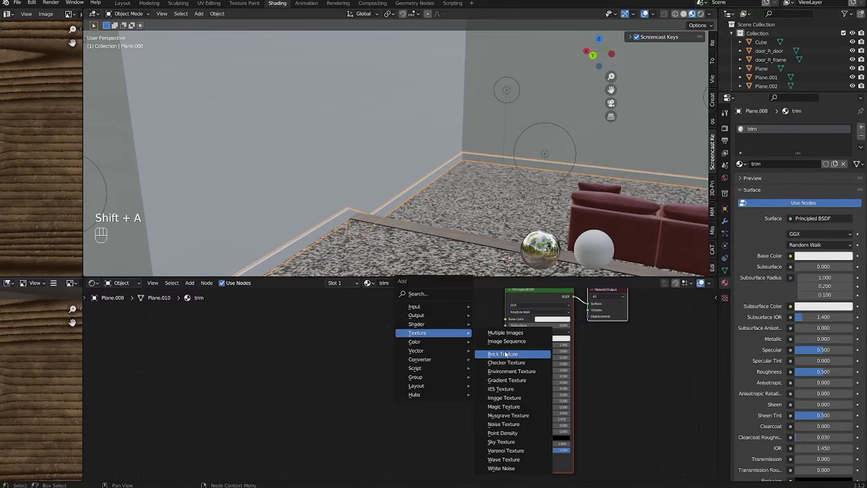
pyautogui.click(505, 397)
pyautogui.click(451, 352)
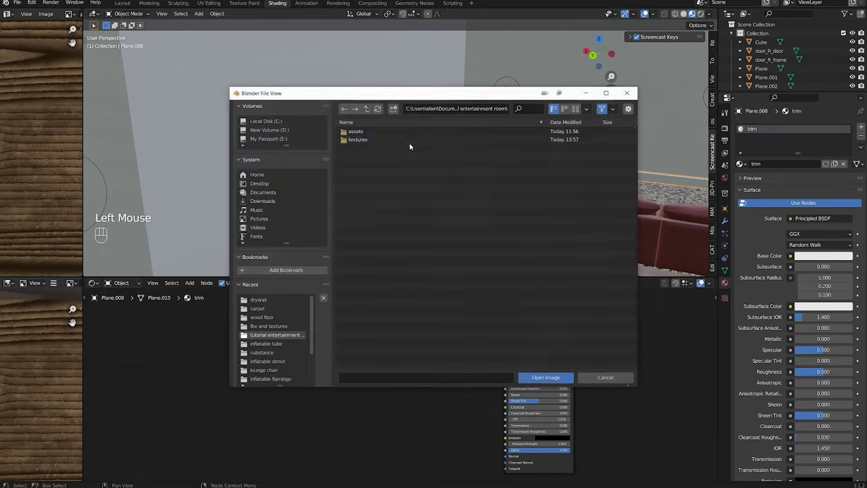
pyautogui.doubleClick(402, 137)
pyautogui.doubleClick(388, 140)
pyautogui.click(384, 131)
pyautogui.doubleClick(383, 132)
pyautogui.moveTo(449, 344); pyautogui.dragTo(443, 341, button='middle')
pyautogui.moveTo(461, 333); pyautogui.dragTo(498, 315)
pyautogui.moveTo(419, 332); pyautogui.dragTo(307, 292)
# Step: Duplicate the trim's albedo texture node and load plane_drywall_smooth_MetallicSmoothness.png into the copy
pyautogui.moveTo(306, 295); pyautogui.dragTo(348, 309, button='middle')
pyautogui.hotkey('shift', 'd')
pyautogui.click(362, 427)
pyautogui.click(351, 424)
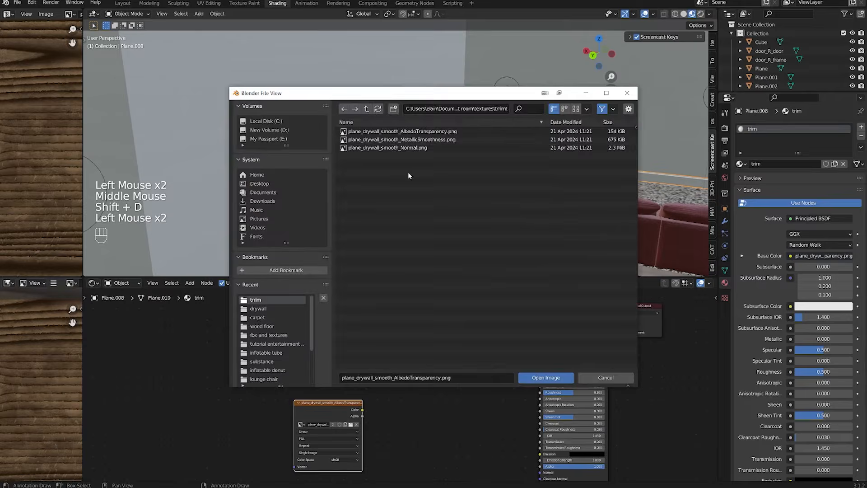
pyautogui.doubleClick(414, 141)
# Step: Add an Invert node between the trim's smoothness texture Alpha output and the Principled BSDF's Roughness input
pyautogui.scroll(2, 397, 382)
pyautogui.keyDown('shift'); pyautogui.moveTo(364, 416); pyautogui.dragTo(374, 406, button='middle'); pyautogui.keyUp('shift')
pyautogui.keyDown('shift'); pyautogui.scroll(-2, 398, 382); pyautogui.keyUp('shift')
pyautogui.hotkey('shift', 'a')
pyautogui.moveTo(395, 382)
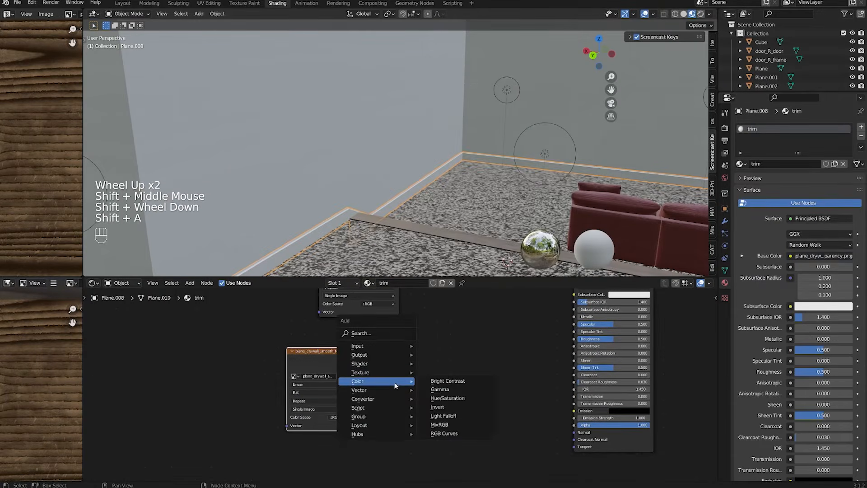
pyautogui.click(445, 407)
pyautogui.moveTo(367, 366); pyautogui.dragTo(404, 375)
pyautogui.moveTo(450, 392); pyautogui.dragTo(460, 390)
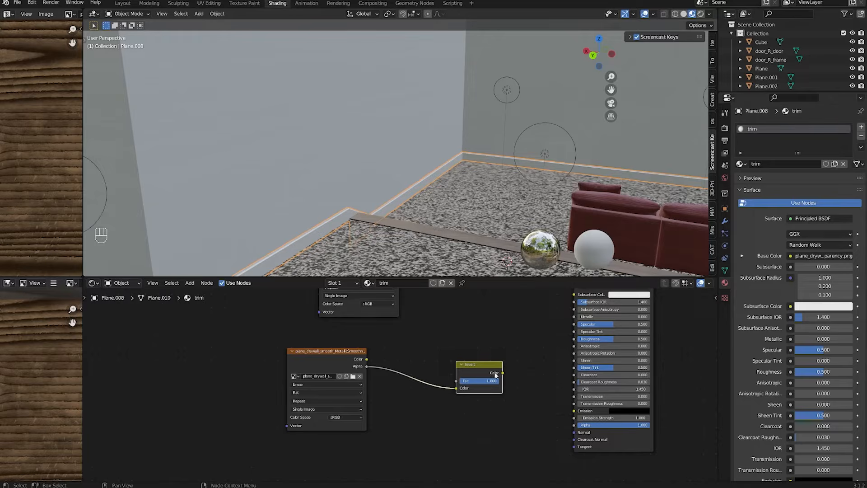
pyautogui.moveTo(502, 374); pyautogui.dragTo(581, 339)
# Step: Duplicate the trim's smoothness texture node and load plane_drywall_smooth_Normal.png into the copy
pyautogui.moveTo(374, 377); pyautogui.dragTo(388, 351, button='middle')
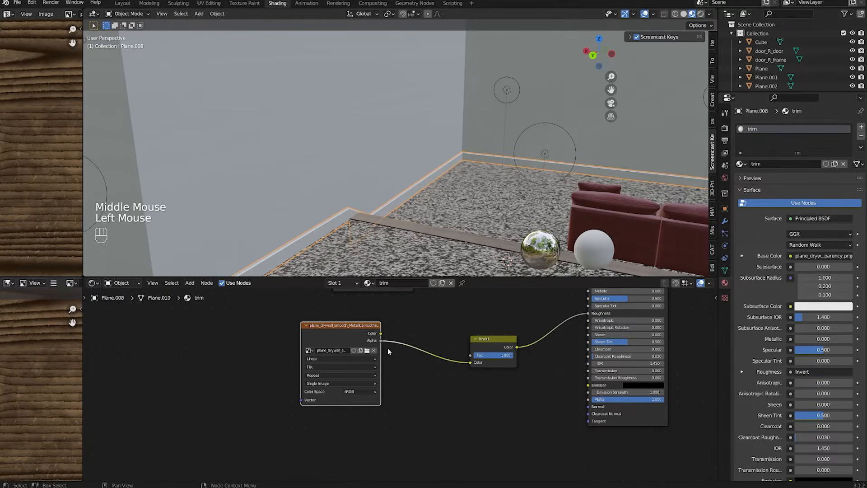
pyautogui.hotkey('shift', 'd')
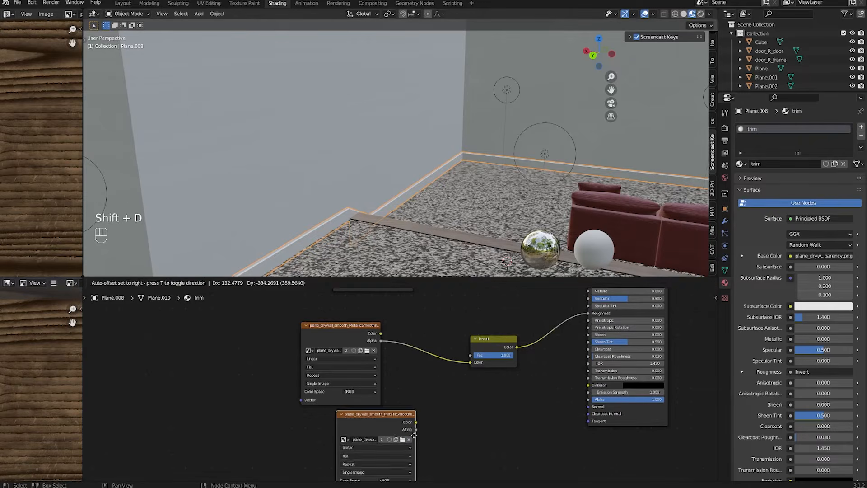
pyautogui.click(408, 437)
pyautogui.click(402, 439)
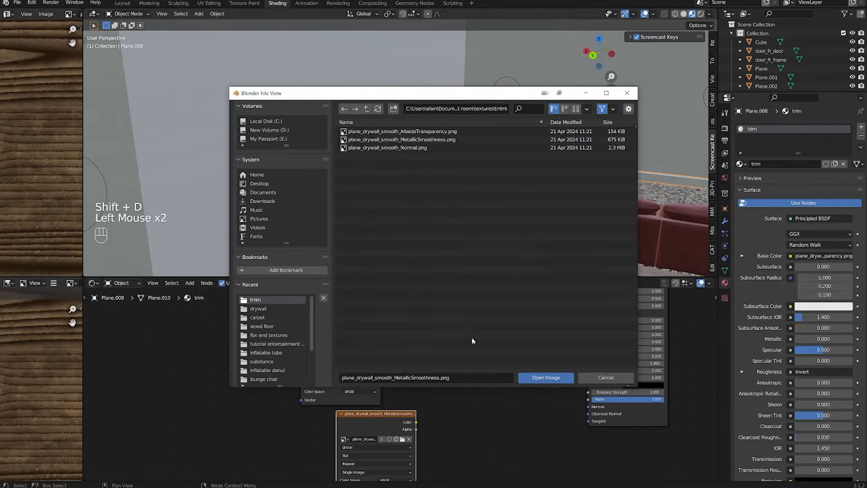
pyautogui.doubleClick(409, 148)
# Step: Route the trim's normal texture through a new Normal Map node into the Principled BSDF's Normal input, with Linear color space
pyautogui.scroll(1, 448, 404)
pyautogui.moveTo(443, 438); pyautogui.dragTo(397, 406, button='middle')
pyautogui.scroll(1, 449, 404)
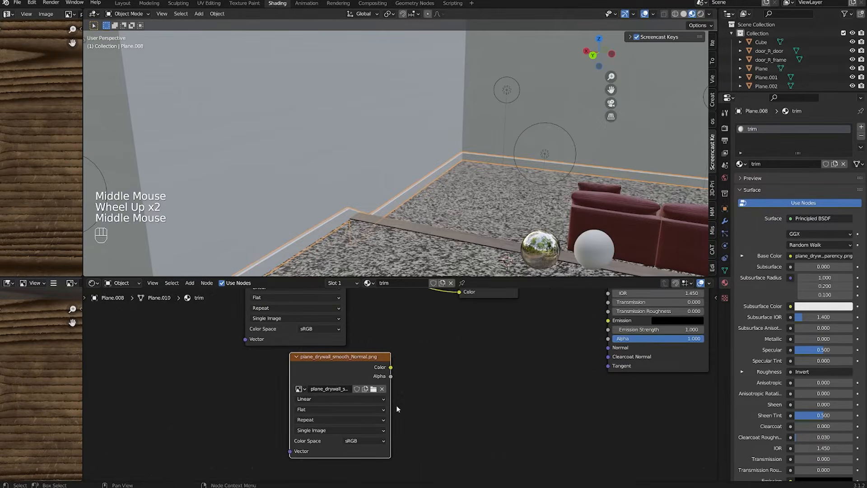
pyautogui.hotkey('shift', 'a')
pyautogui.moveTo(445, 399)
pyautogui.click(492, 433)
pyautogui.click(493, 429)
pyautogui.moveTo(391, 367); pyautogui.dragTo(438, 421)
pyautogui.click(386, 444)
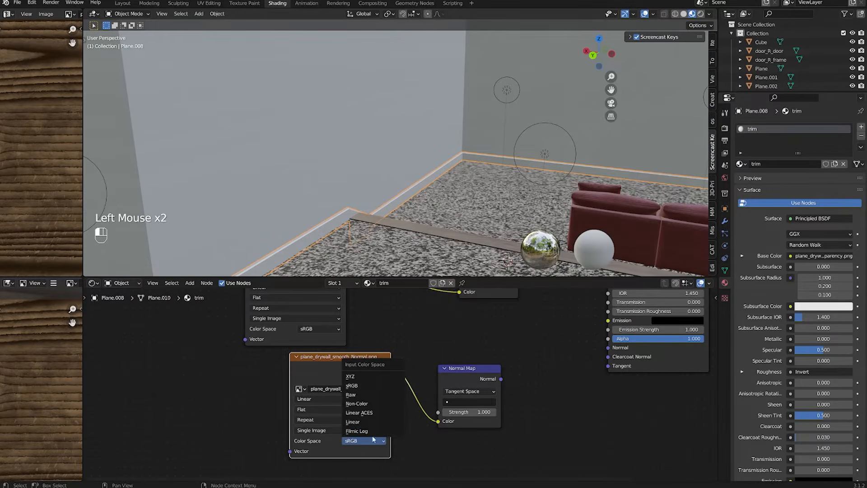
pyautogui.click(370, 427)
pyautogui.moveTo(501, 379); pyautogui.dragTo(611, 347)
# Step: Examine how the trim material looks on the baseboards and check the mouldings around the room
pyautogui.scroll(-2, 441, 207)
pyautogui.moveTo(441, 207); pyautogui.dragTo(426, 203, button='middle')
pyautogui.keyDown('shift'); pyautogui.moveTo(426, 203); pyautogui.dragTo(433, 212, button='middle'); pyautogui.keyUp('shift')
pyautogui.moveTo(433, 212); pyautogui.dragTo(420, 210, button='middle')
pyautogui.keyDown('shift'); pyautogui.moveTo(419, 210); pyautogui.dragTo(403, 230, button='middle'); pyautogui.keyUp('shift')
pyautogui.scroll(3, 402, 230)
pyautogui.scroll(2, 403, 230)
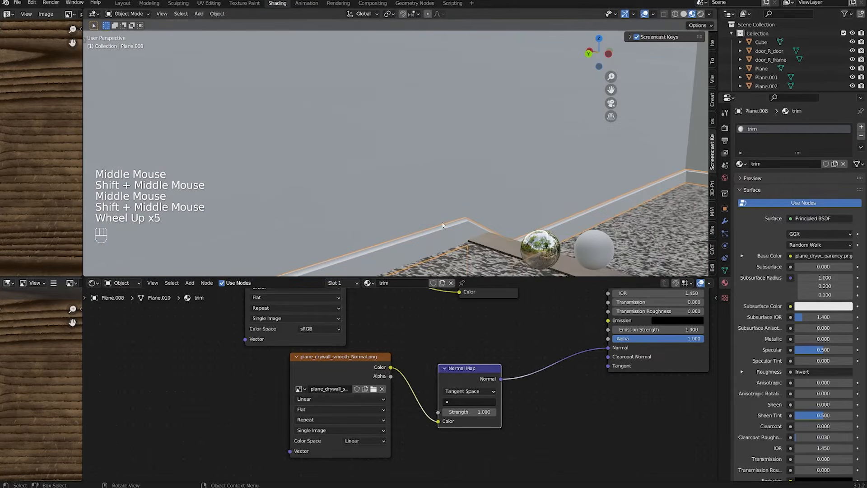
pyautogui.scroll(-2, 501, 244)
pyautogui.moveTo(414, 219); pyautogui.dragTo(458, 212, button='middle')
pyautogui.scroll(-1, 446, 183)
pyautogui.scroll(2, 458, 212)
pyautogui.moveTo(458, 212); pyautogui.dragTo(469, 194, button='middle')
pyautogui.click(745, 162)
pyautogui.scroll(-2, 536, 107)
pyautogui.moveTo(535, 107); pyautogui.dragTo(410, 93, button='middle')
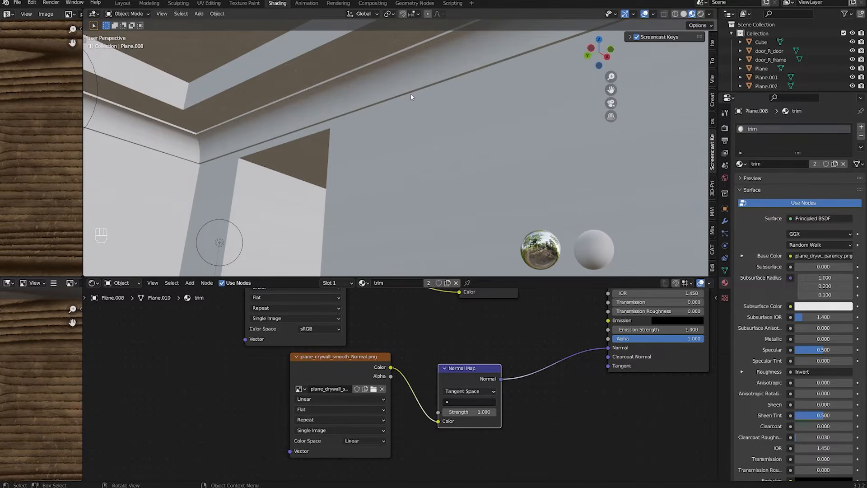
pyautogui.scroll(1, 351, 165)
pyautogui.scroll(-1, 352, 167)
pyautogui.moveTo(353, 168); pyautogui.dragTo(430, 201, button='middle')
pyautogui.scroll(-2, 498, 200)
pyautogui.moveTo(497, 200); pyautogui.dragTo(496, 172, button='middle')
pyautogui.scroll(2, 496, 171)
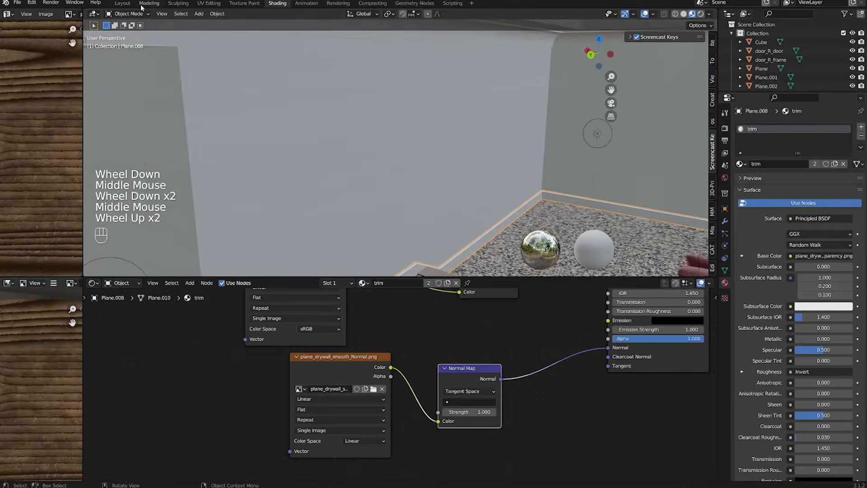
# Step: Switch to the Modeling workspace, show the viewport in rendered shading and return the baseboard to Object Mode
pyautogui.click(128, 5)
pyautogui.moveTo(303, 168); pyautogui.dragTo(244, 131, button='middle')
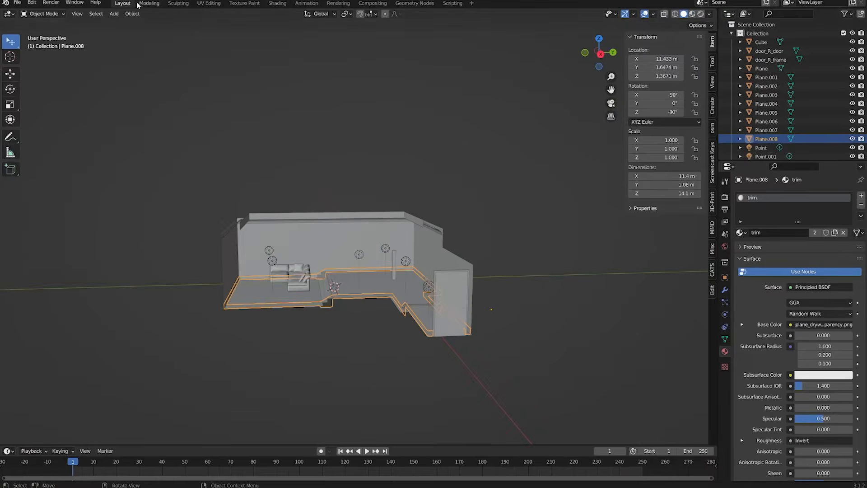
pyautogui.click(145, 4)
pyautogui.scroll(6, 242, 161)
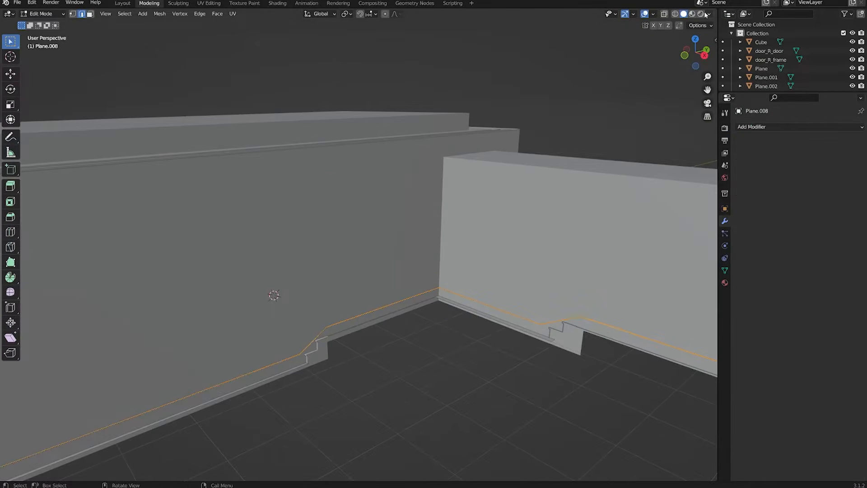
pyautogui.click(701, 14)
pyautogui.click(684, 14)
pyautogui.click(710, 15)
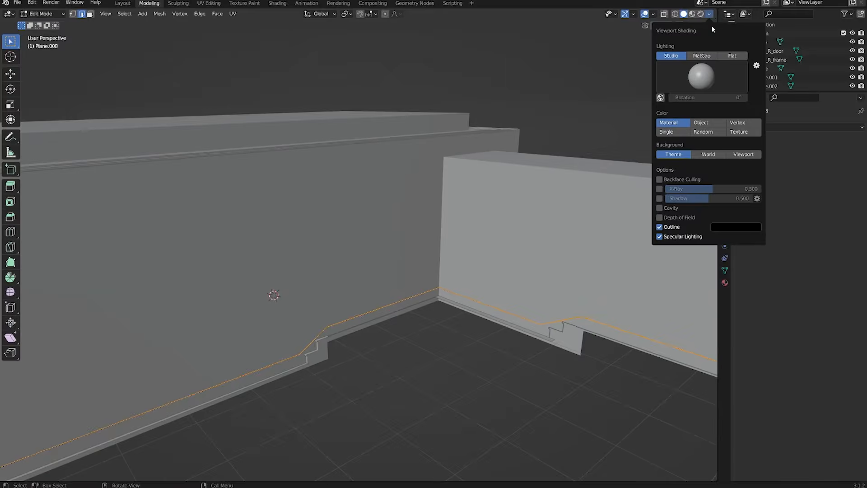
pyautogui.click(701, 15)
pyautogui.moveTo(440, 140); pyautogui.dragTo(455, 159, button='middle')
pyautogui.scroll(3, 455, 159)
pyautogui.press('Tab')
# Step: Walk through the main room and the hallway to examine the rendered carpet, wall and trim textures
pyautogui.scroll(-5, 458, 145)
pyautogui.hotkey('shift', '`')
pyautogui.press('w')
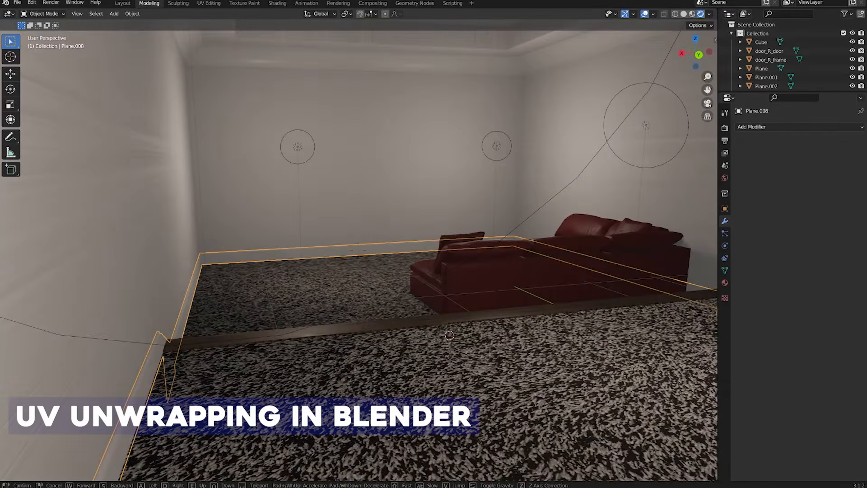
pyautogui.press('w')
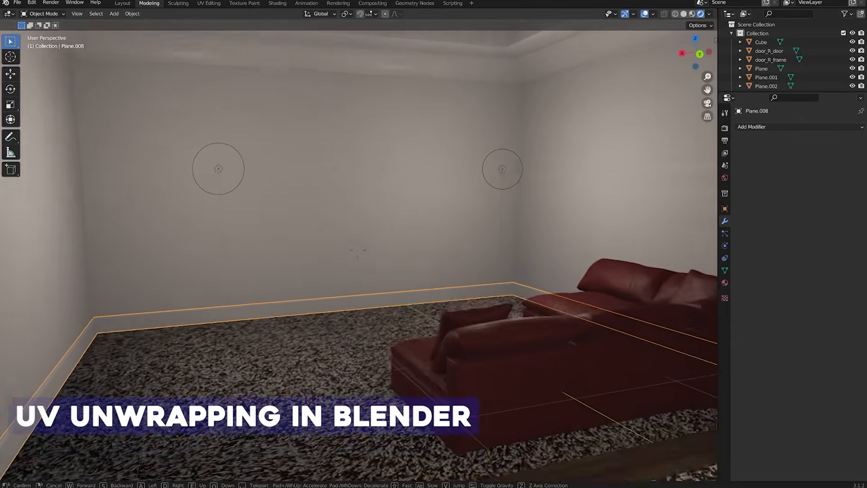
pyautogui.press('w')
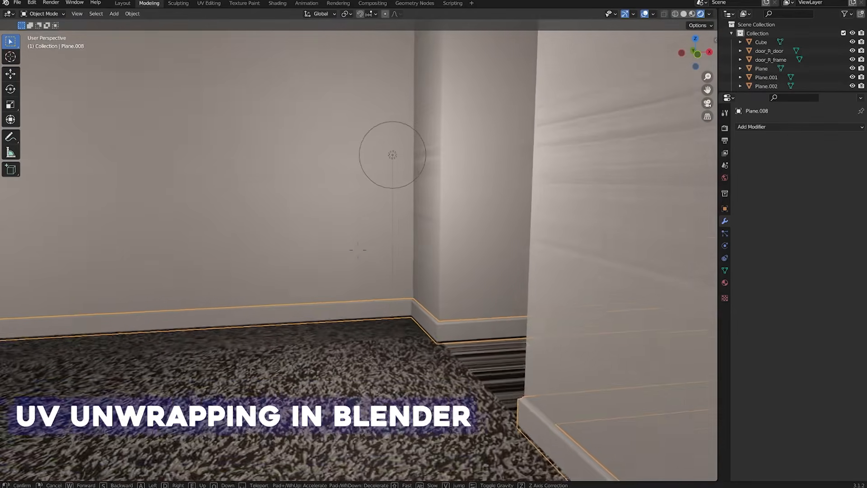
pyautogui.press('w')
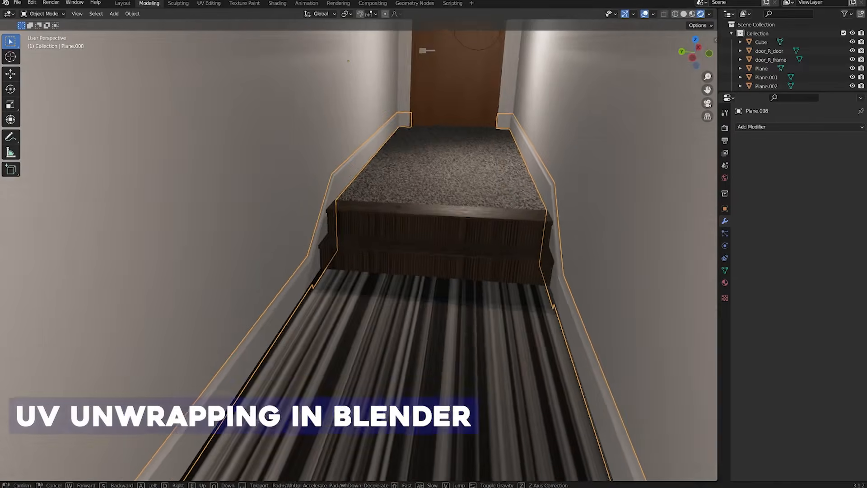
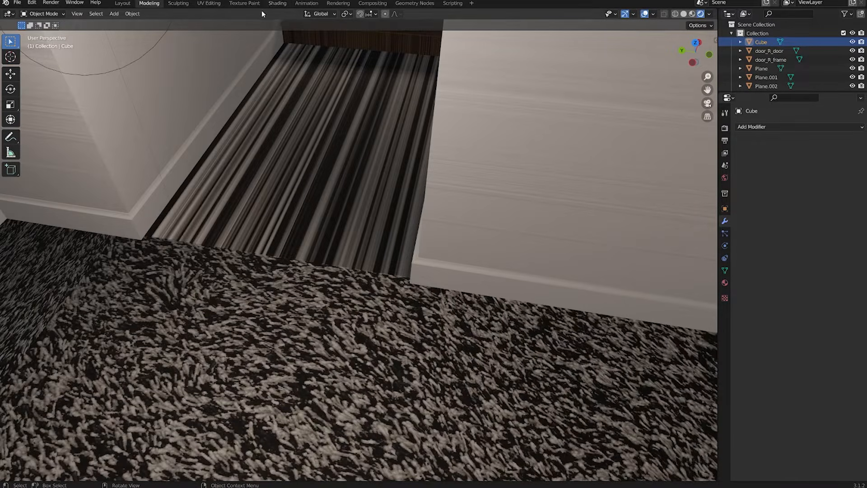
# Step: Switch to the UV Editing workspace and bring the room's wall object into view
pyautogui.click(209, 3)
pyautogui.moveTo(491, 185); pyautogui.dragTo(517, 235, button='middle')
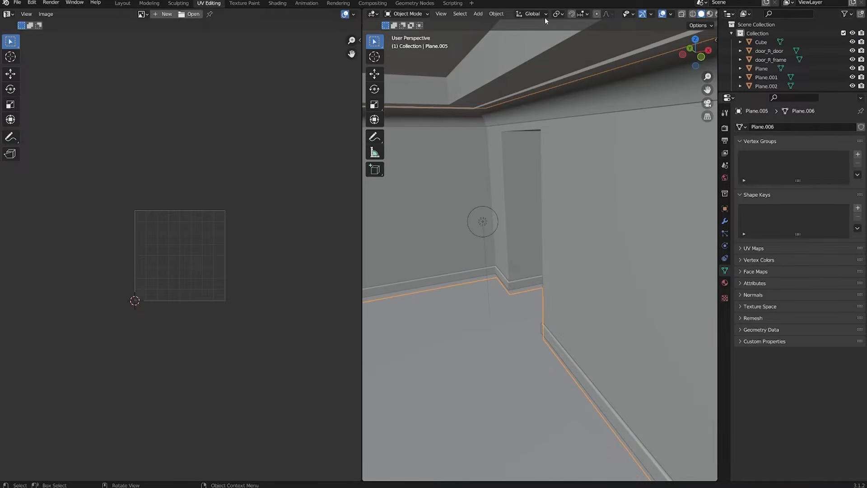
# Step: Display the room in Material Preview shading to check the textures on the floor, walls and steps
pyautogui.scroll(-2, 545, 17)
pyautogui.click(693, 15)
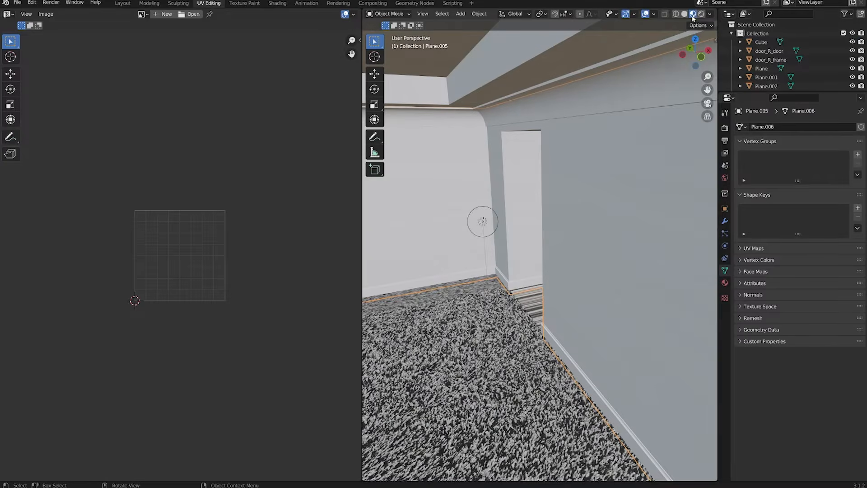
pyautogui.moveTo(536, 239); pyautogui.dragTo(503, 233, button='middle')
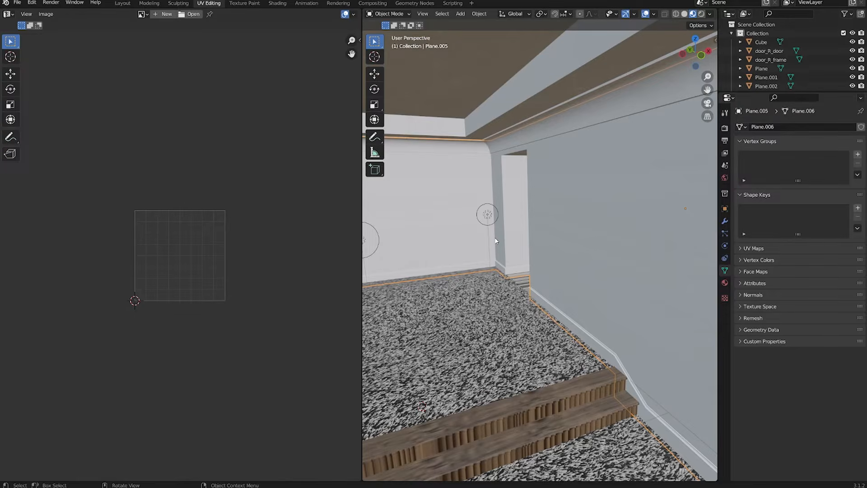
pyautogui.moveTo(495, 240); pyautogui.dragTo(577, 229, button='middle')
pyautogui.scroll(-3, 587, 244)
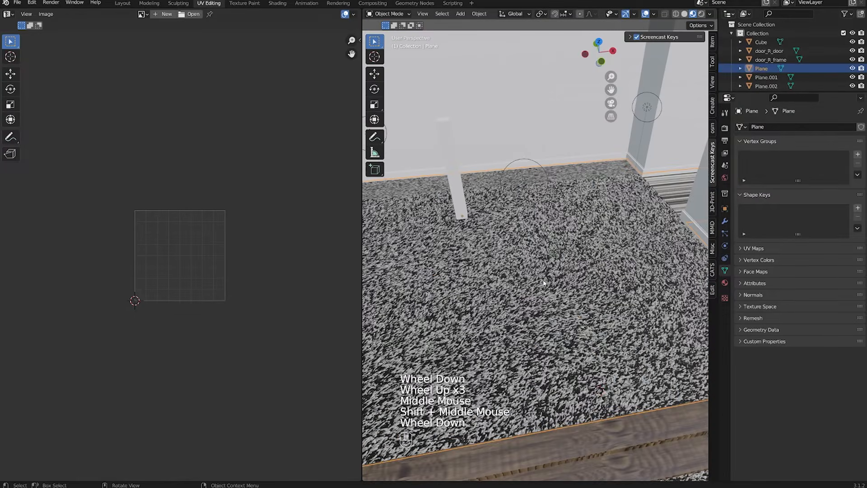
pyautogui.click(540, 283)
pyautogui.moveTo(540, 283); pyautogui.dragTo(591, 267, button='middle')
pyautogui.keyDown('shift'); pyautogui.moveTo(592, 266); pyautogui.dragTo(579, 139, button='middle'); pyautogui.keyUp('shift')
pyautogui.scroll(2, 533, 253)
pyautogui.moveTo(533, 253); pyautogui.dragTo(596, 267, button='middle')
pyautogui.scroll(-1, 565, 271)
pyautogui.keyDown('shift'); pyautogui.moveTo(564, 271); pyautogui.dragTo(494, 252, button='middle'); pyautogui.keyUp('shift')
pyautogui.keyDown('shift'); pyautogui.click(421, 231); pyautogui.keyUp('shift')
pyautogui.keyDown('shift'); pyautogui.moveTo(422, 231); pyautogui.dragTo(454, 286, button='middle'); pyautogui.keyUp('shift')
pyautogui.keyDown('shift'); pyautogui.click(627, 300); pyautogui.keyUp('shift')
pyautogui.keyDown('shift'); pyautogui.moveTo(637, 299); pyautogui.dragTo(763, 322, button='middle'); pyautogui.keyUp('shift')
pyautogui.scroll(-1, 310, 329)
pyautogui.keyDown('shift'); pyautogui.moveTo(532, 300); pyautogui.dragTo(463, 296, button='middle'); pyautogui.keyUp('shift')
pyautogui.scroll(-1, 452, 295)
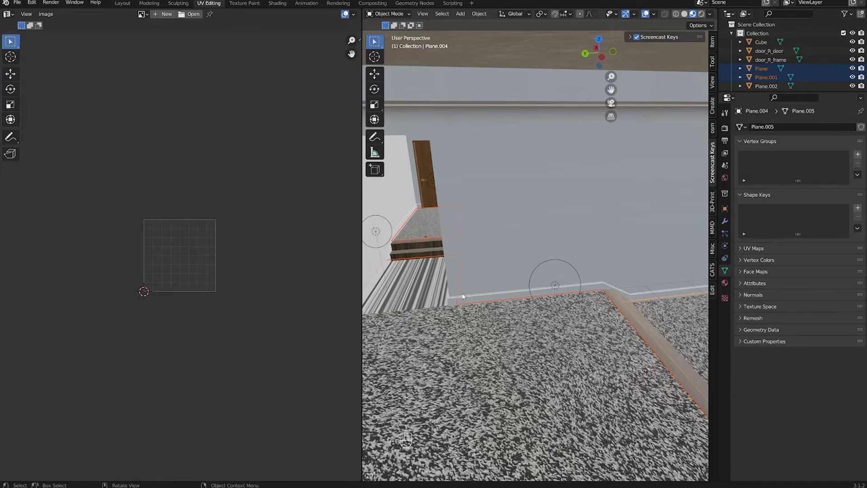
pyautogui.scroll(-1, 462, 296)
pyautogui.keyDown('shift'); pyautogui.moveTo(463, 296); pyautogui.dragTo(468, 331, button='middle'); pyautogui.keyUp('shift')
pyautogui.scroll(2, 467, 331)
# Step: Join the hallway landing floor, the main room floor and the floor beyond the wooden steps into one object
pyautogui.click(468, 331)
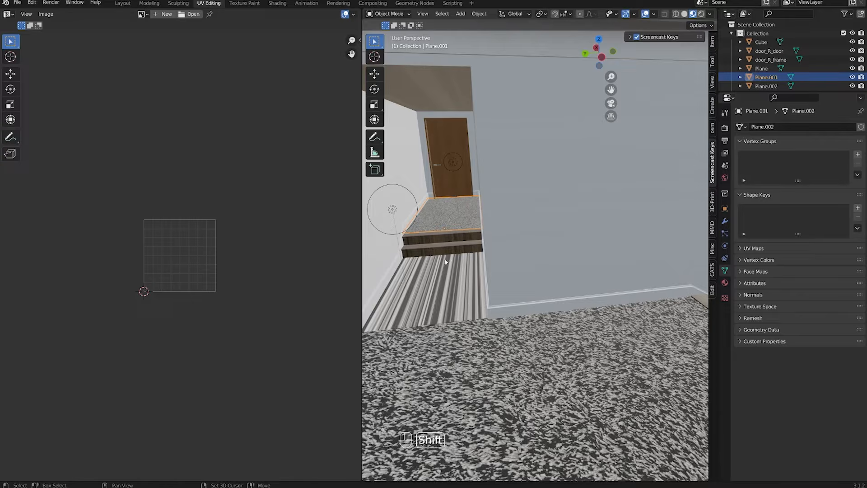
pyautogui.keyDown('shift'); pyautogui.click(458, 312); pyautogui.keyUp('shift')
pyautogui.keyDown('shift'); pyautogui.moveTo(458, 311); pyautogui.dragTo(625, 316, button='middle'); pyautogui.keyUp('shift')
pyautogui.keyDown('shift'); pyautogui.click(669, 317); pyautogui.keyUp('shift')
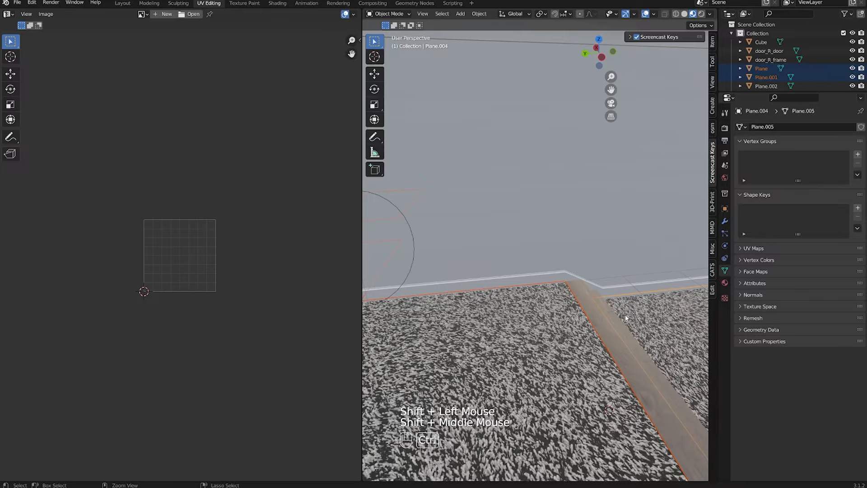
pyautogui.hotkey('ctrl', 'j')
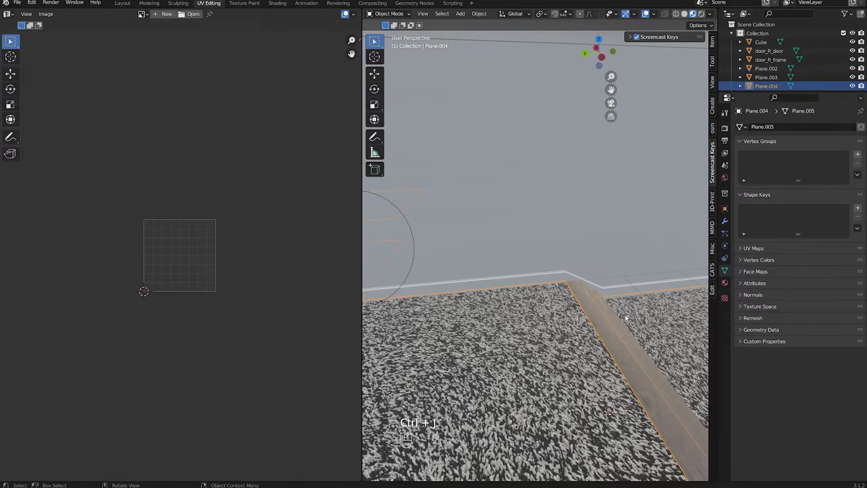
# Step: Enter Edit Mode on the joined carpet floor and select all its geometry to show its UV layout
pyautogui.keyDown('shift'); pyautogui.moveTo(553, 315); pyautogui.dragTo(596, 312, button='middle'); pyautogui.keyUp('shift')
pyautogui.scroll(-1, 486, 300)
pyautogui.moveTo(487, 304); pyautogui.dragTo(553, 316, button='middle')
pyautogui.press('Tab')
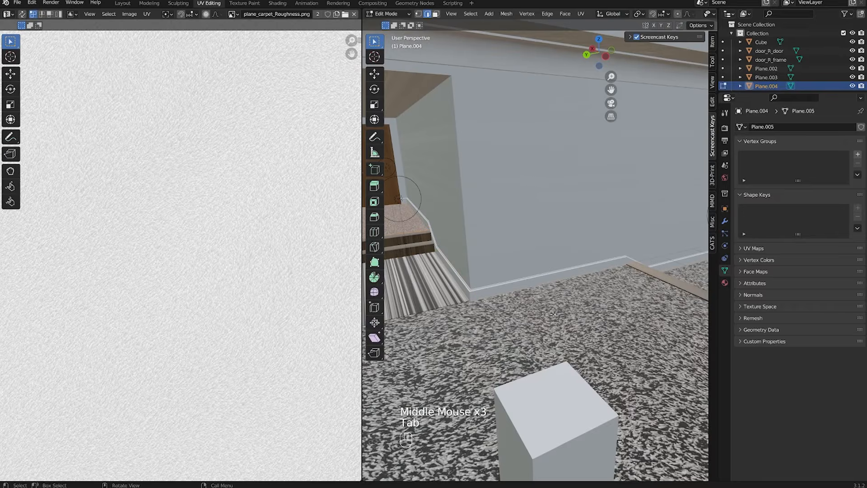
pyautogui.scroll(-2, 204, 294)
pyautogui.press('a')
pyautogui.scroll(2, 203, 294)
pyautogui.moveTo(407, 316); pyautogui.dragTo(343, 307, button='middle')
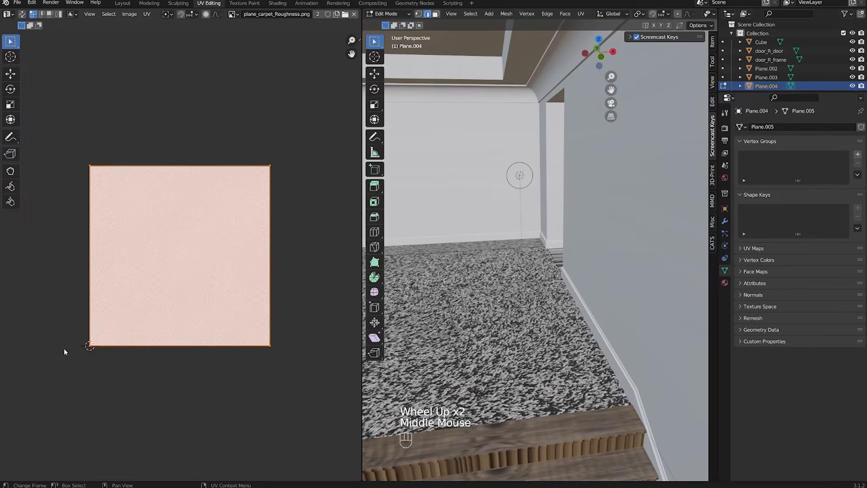
pyautogui.moveTo(488, 357); pyautogui.dragTo(547, 363, button='middle')
pyautogui.press('a')
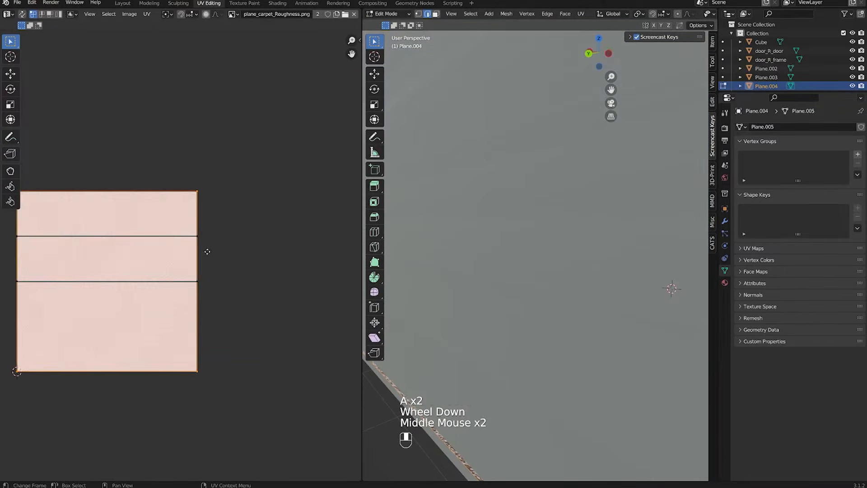
# Step: Examine the carpet texture across the main room floor and the striped hallway section before the landing
pyautogui.scroll(-1, 251, 246)
pyautogui.moveTo(251, 246); pyautogui.dragTo(251, 351, button='middle')
pyautogui.click(251, 350)
pyautogui.moveTo(555, 282); pyautogui.dragTo(514, 276, button='middle')
pyautogui.scroll(-1, 515, 275)
pyautogui.scroll(2, 557, 221)
pyautogui.moveTo(514, 275); pyautogui.dragTo(537, 257, button='middle')
pyautogui.scroll(-1, 537, 257)
pyautogui.moveTo(434, 257); pyautogui.dragTo(469, 263, button='middle')
pyautogui.scroll(-1, 469, 263)
pyautogui.moveTo(568, 259); pyautogui.dragTo(542, 249, button='middle')
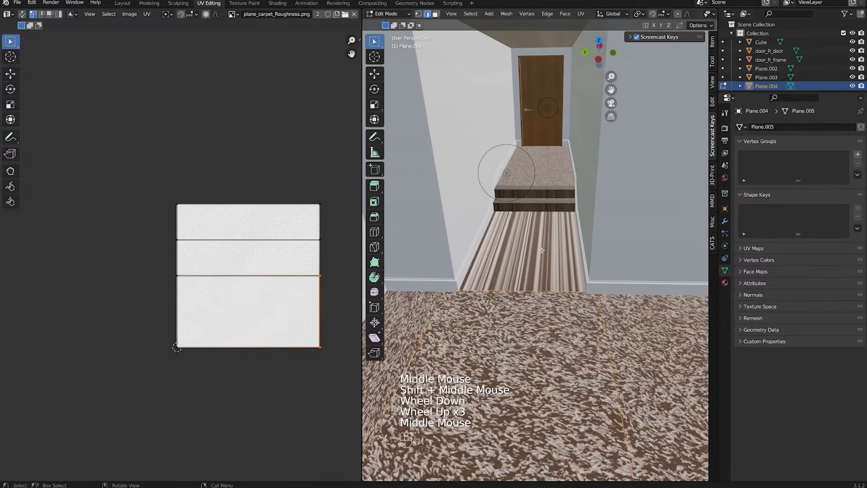
# Step: Switch to face selection and select every face and UV island of the carpet floor mesh
pyautogui.moveTo(201, 414); pyautogui.dragTo(171, 403, button='middle')
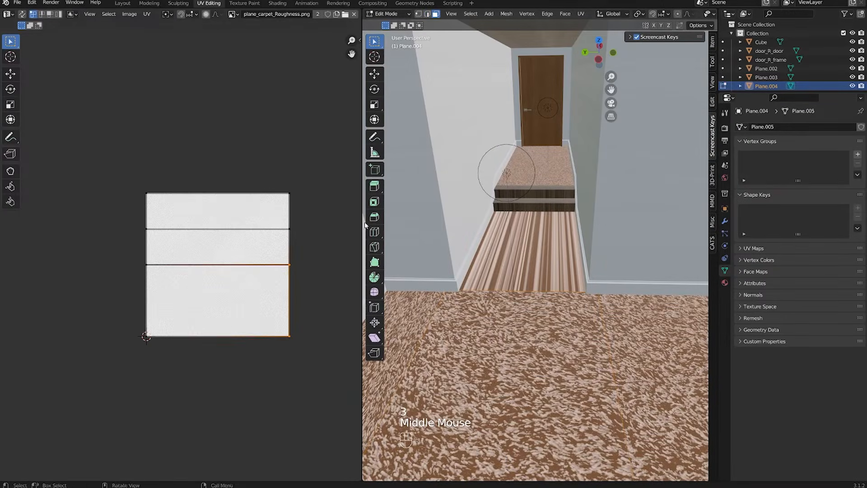
pyautogui.press('a')
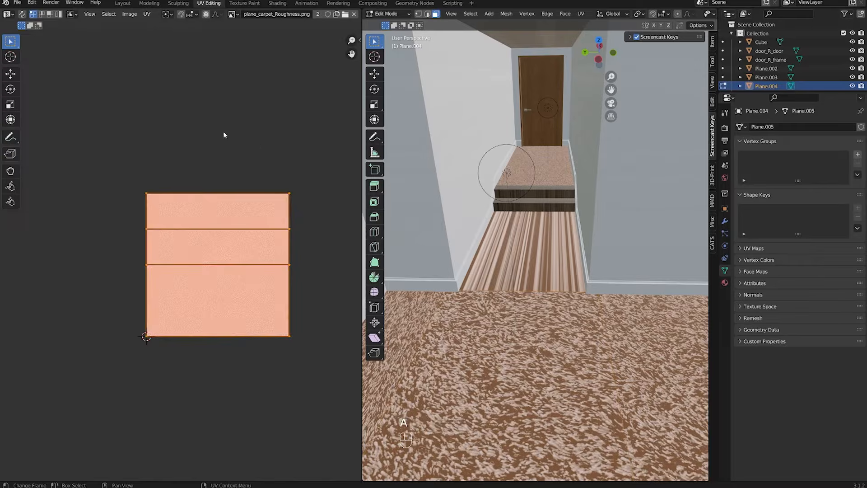
pyautogui.keyDown('shift'); pyautogui.moveTo(165, 199); pyautogui.dragTo(134, 146, button='middle'); pyautogui.keyUp('shift')
pyautogui.scroll(2, 134, 146)
pyautogui.moveTo(133, 146); pyautogui.dragTo(99, 181, button='middle')
pyautogui.moveTo(13, 119); pyautogui.dragTo(79, 205)
pyautogui.moveTo(50, 127); pyautogui.dragTo(356, 432)
pyautogui.scroll(-2, 552, 266)
pyautogui.moveTo(551, 266); pyautogui.dragTo(557, 292, button='middle')
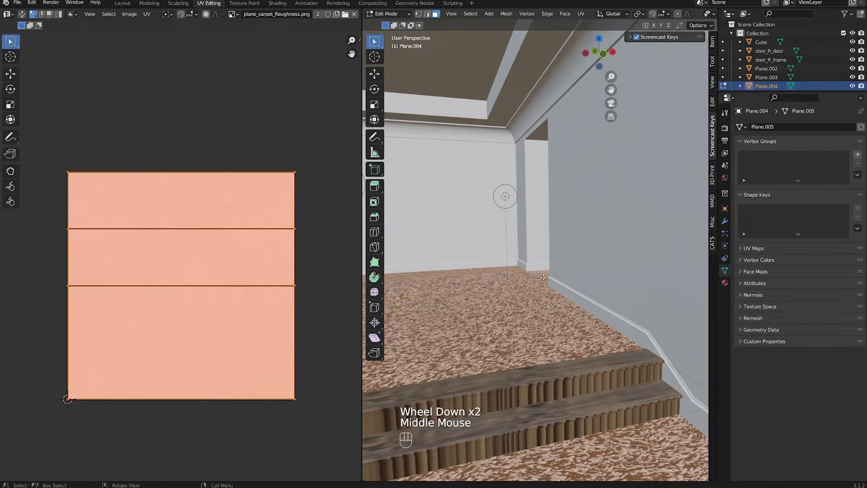
# Step: Isolate the carpet floor mesh in local view and frame all its sections
pyautogui.press('KP_Divide')
pyautogui.moveTo(542, 276); pyautogui.dragTo(539, 299, button='middle')
pyautogui.scroll(2, 604, 313)
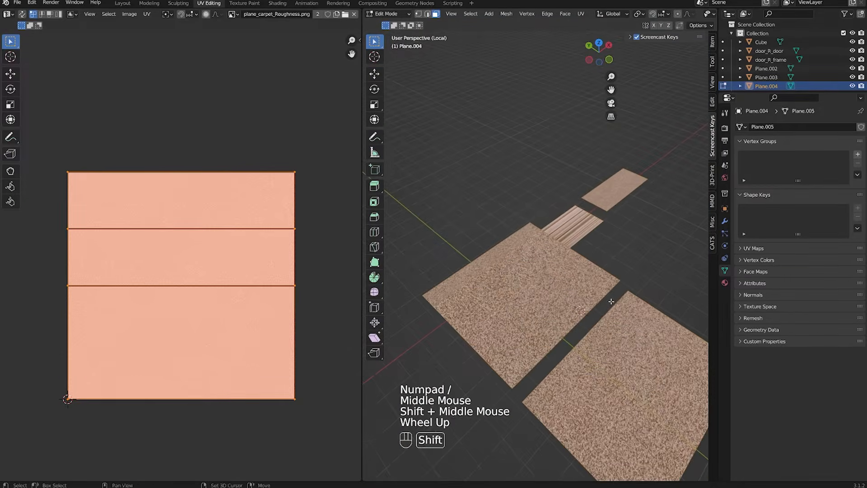
pyautogui.keyDown('shift'); pyautogui.moveTo(617, 302); pyautogui.dragTo(560, 284, button='middle'); pyautogui.keyUp('shift')
pyautogui.scroll(-1, 560, 285)
# Step: Select the main floor, hallway and landing faces one at a time to compare their UV islands
pyautogui.press('3')
pyautogui.click(512, 288)
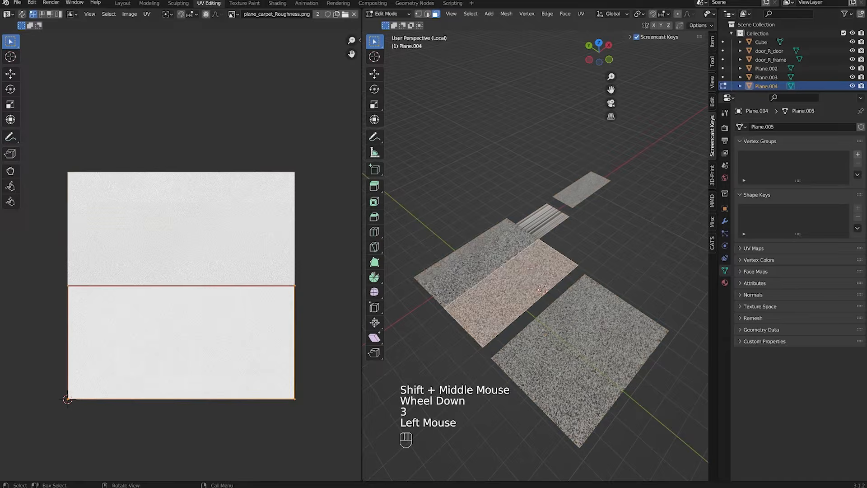
pyautogui.click(462, 252)
pyautogui.click(473, 265)
pyautogui.click(530, 224)
pyautogui.click(579, 195)
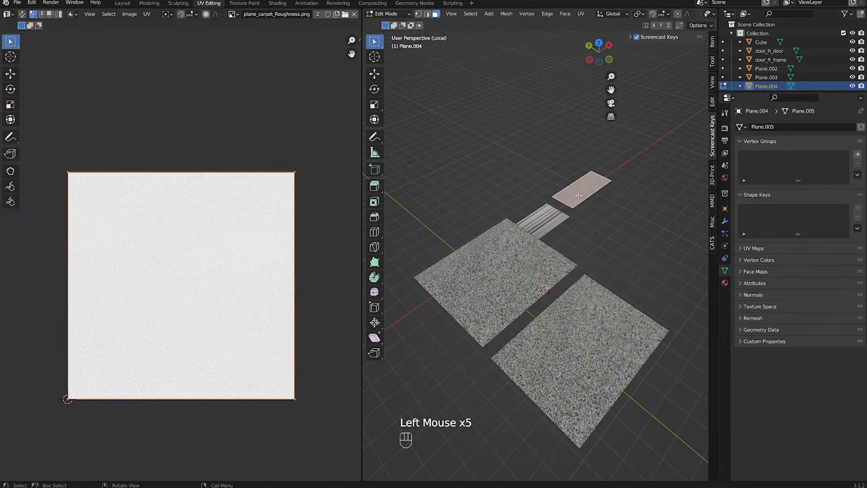
# Step: Try moving the UV island of the large separate floor face, and undo the move
pyautogui.click(555, 369)
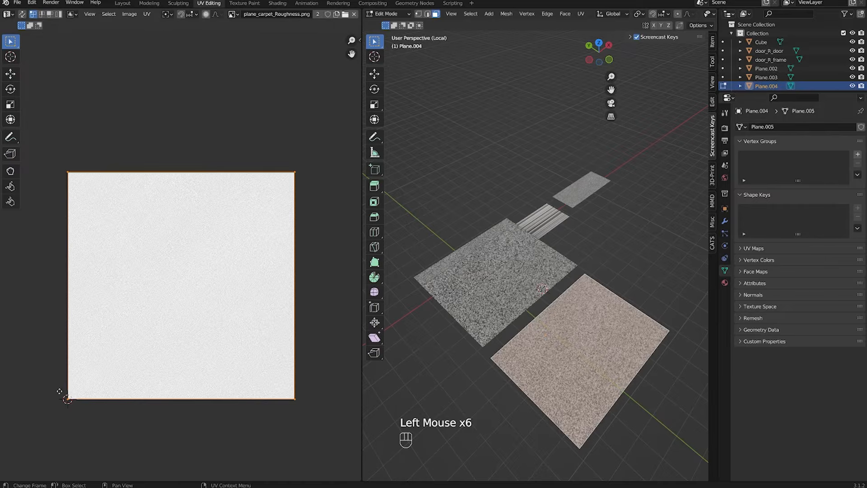
pyautogui.press('g')
pyautogui.click(95, 369)
pyautogui.hotkey('ctrl', 'z')
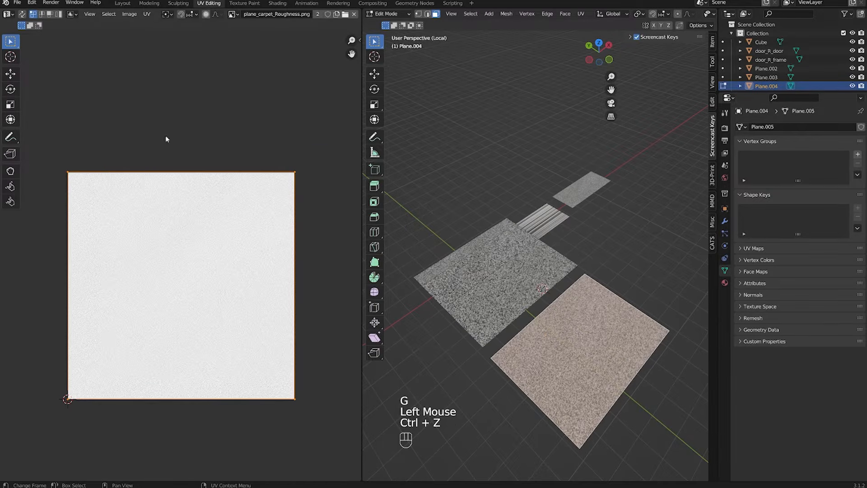
# Step: Reposition the UV island of the main floor's middle strip so it partly extends past the carpet image's right edge
pyautogui.doubleClick(427, 291)
pyautogui.press('g')
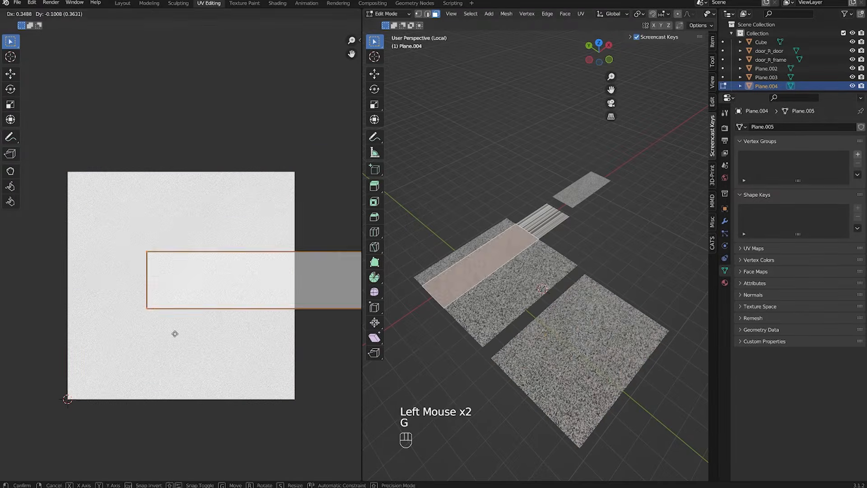
pyautogui.click(120, 292)
pyautogui.press('g')
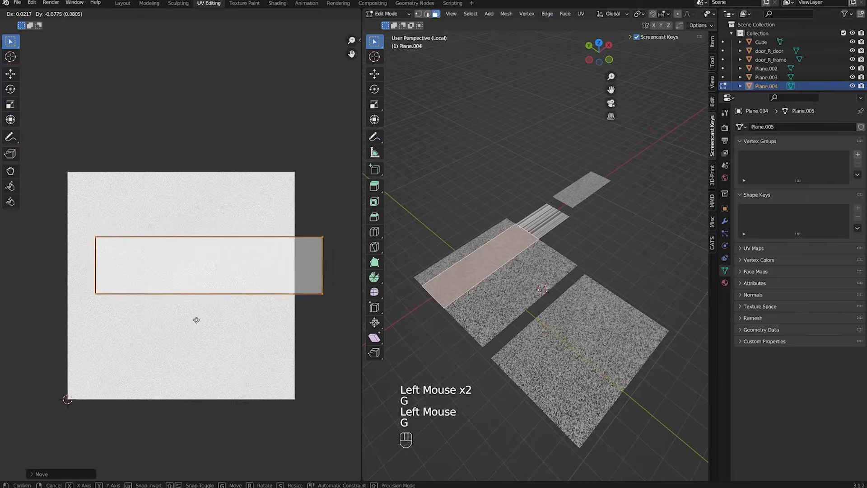
pyautogui.click(554, 286)
pyautogui.click(463, 270)
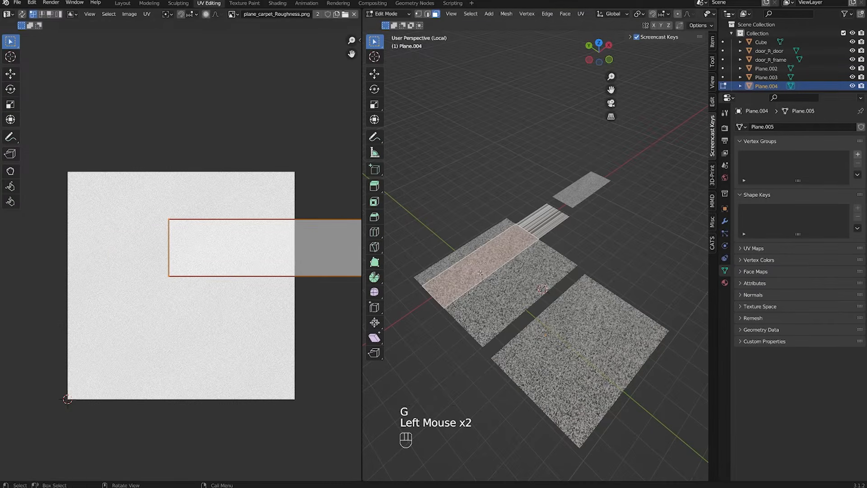
pyautogui.scroll(-1, 277, 282)
pyautogui.keyDown('shift'); pyautogui.moveTo(352, 212); pyautogui.dragTo(297, 203, button='middle'); pyautogui.keyUp('shift')
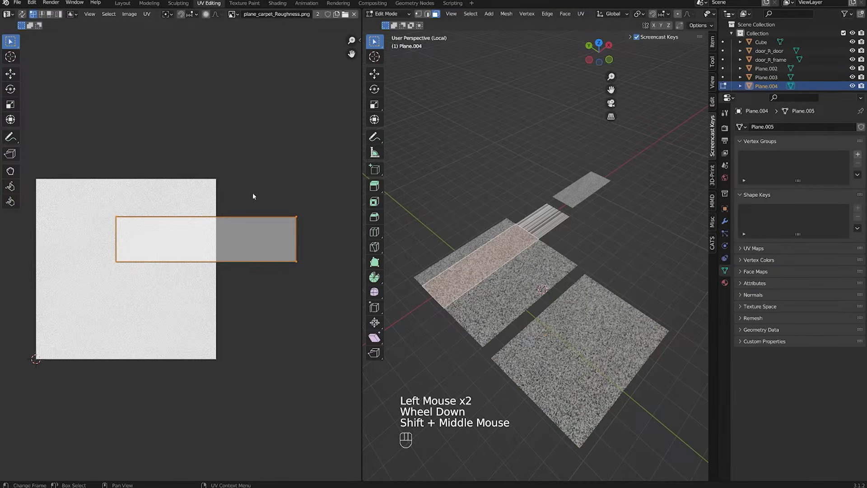
pyautogui.press('g')
pyautogui.click(165, 310)
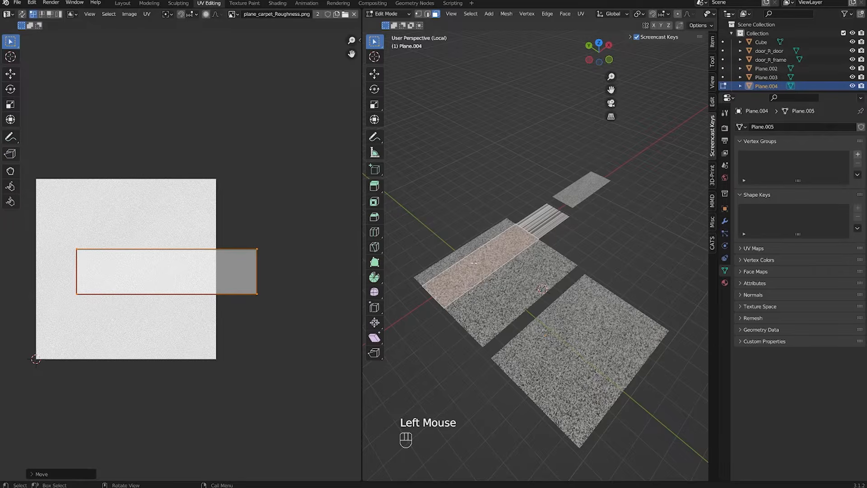
pyautogui.press('g')
pyautogui.click(154, 291)
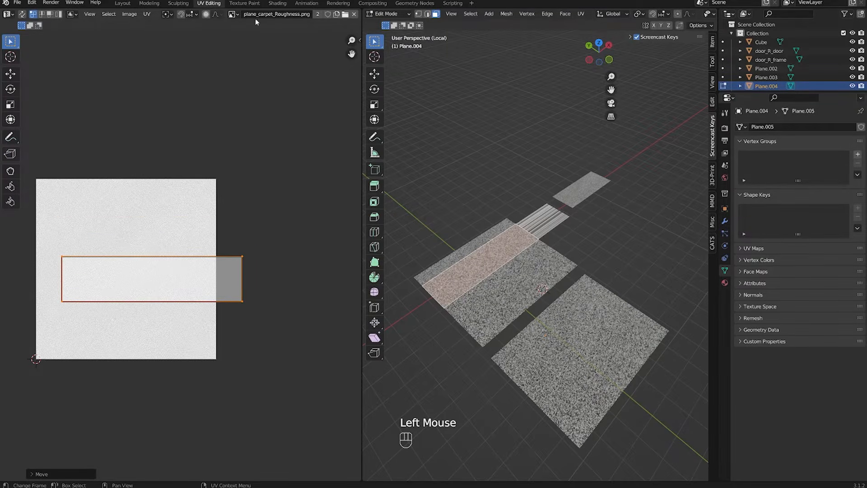
# Step: Show plane_carpet_BaseColor.png behind the UVs and move the middle strip's island into the image's lower half, slightly past its left edge
pyautogui.click(232, 14)
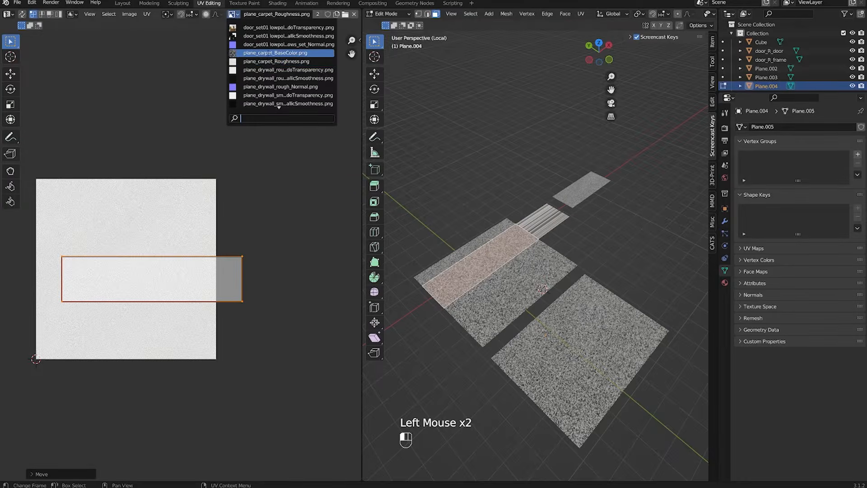
pyautogui.click(270, 53)
pyautogui.scroll(-2, 177, 254)
pyautogui.press('g')
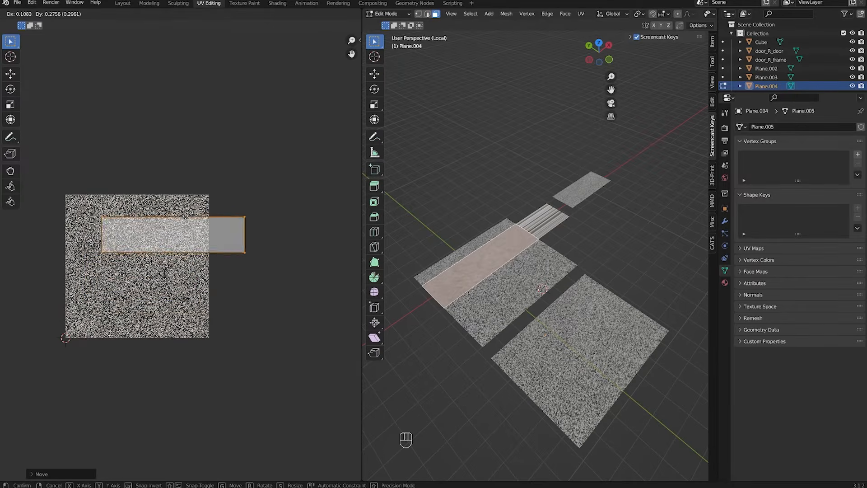
pyautogui.click(143, 274)
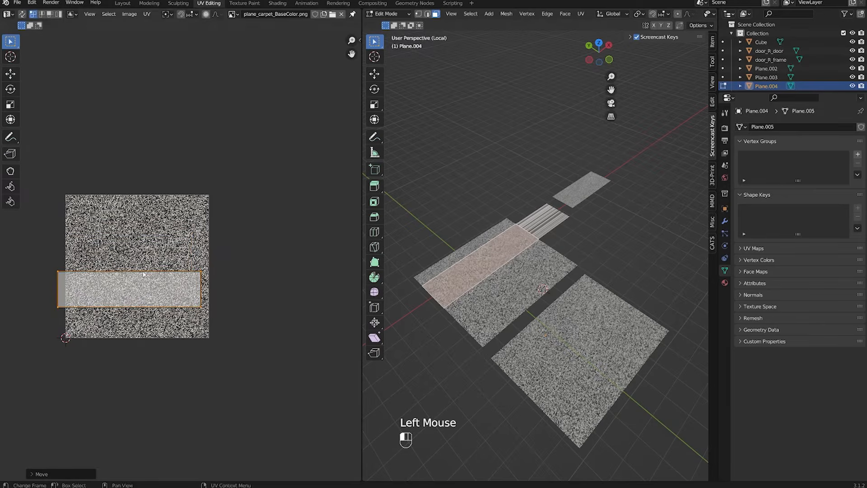
# Step: Select the striped hallway floor face and move its line-thin UV island inward from the carpet image's right edge
pyautogui.click(543, 232)
pyautogui.scroll(2, 518, 219)
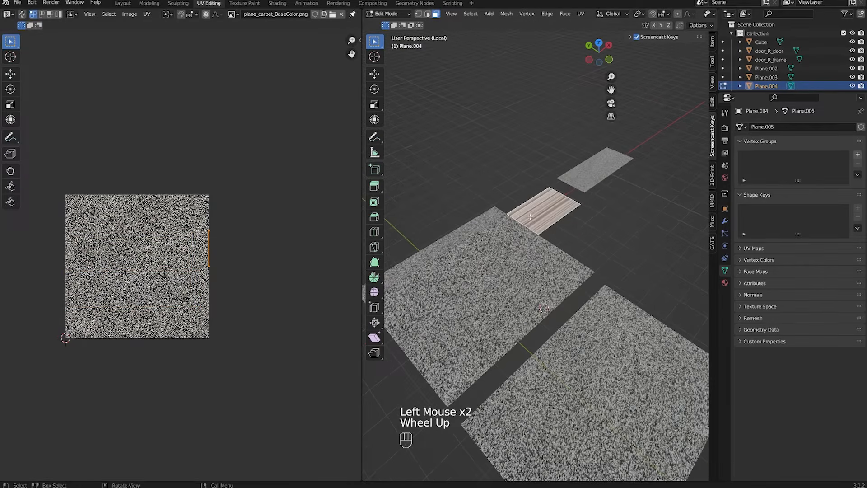
pyautogui.keyDown('shift'); pyautogui.moveTo(529, 217); pyautogui.dragTo(549, 248, button='middle'); pyautogui.keyUp('shift')
pyautogui.scroll(3, 549, 249)
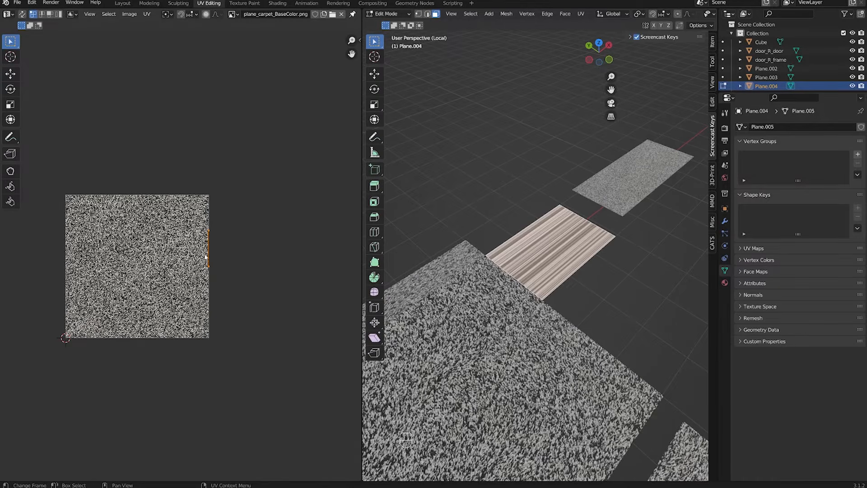
pyautogui.press('g')
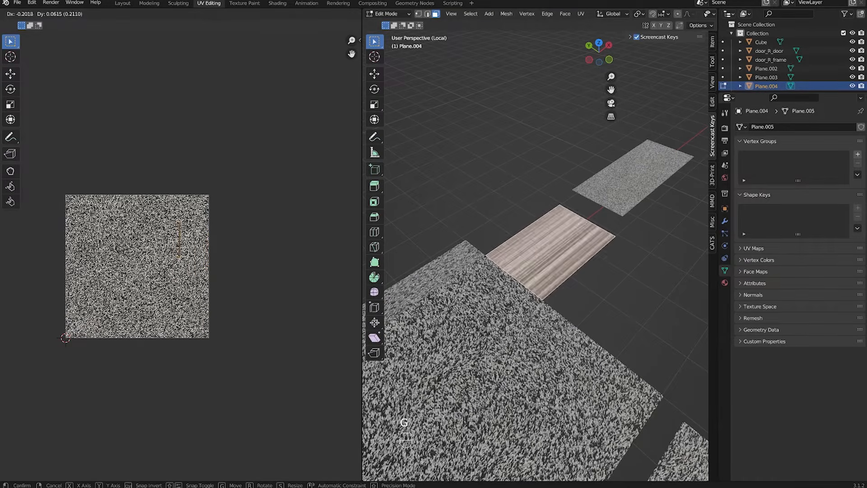
pyautogui.click(206, 274)
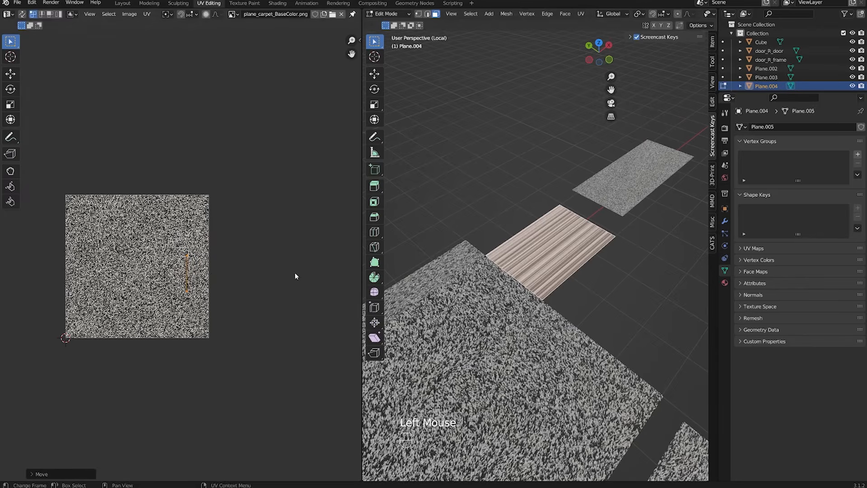
# Step: Select the three adjoining strips of the main floor together to view their UV islands over the carpet image
pyautogui.click(22, 14)
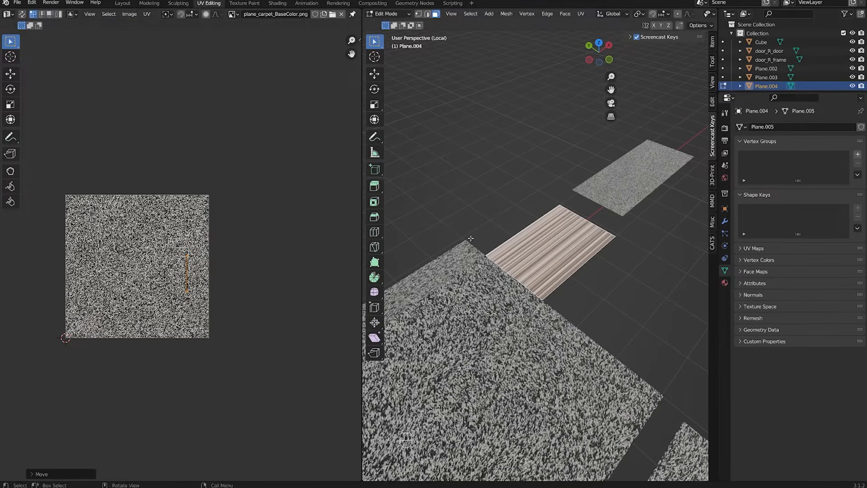
pyautogui.click(209, 235)
pyautogui.click(445, 314)
pyautogui.keyDown('shift'); pyautogui.click(434, 281); pyautogui.keyUp('shift')
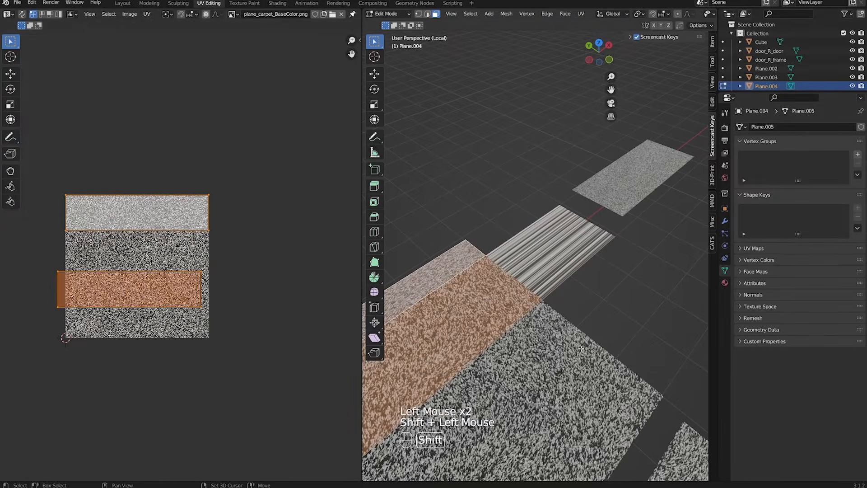
pyautogui.keyDown('shift'); pyautogui.click(581, 347); pyautogui.keyUp('shift')
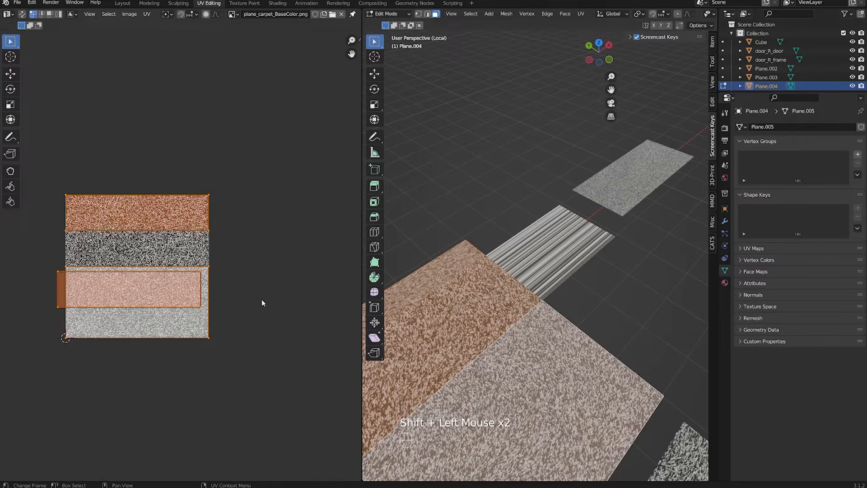
pyautogui.keyDown('shift'); pyautogui.moveTo(443, 172); pyautogui.dragTo(417, 156, button='middle'); pyautogui.keyUp('shift')
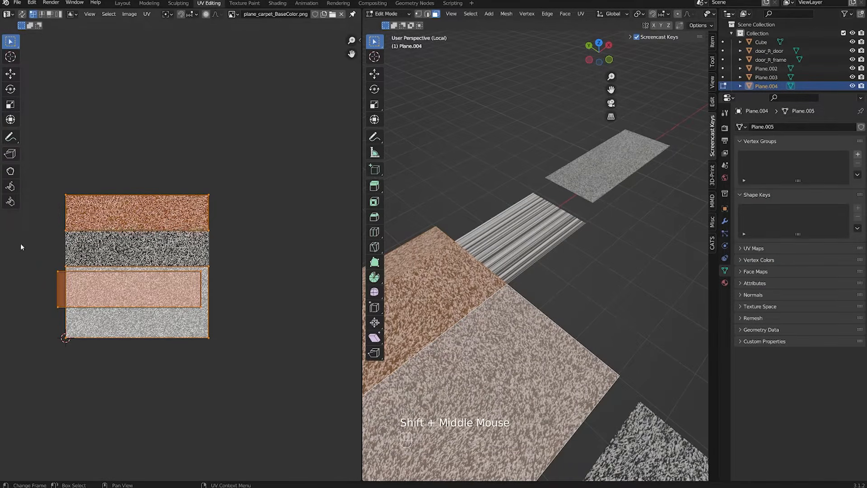
# Step: Turn on UV sync selection, try moving all the floor's UV islands together, and undo the move
pyautogui.click(97, 114)
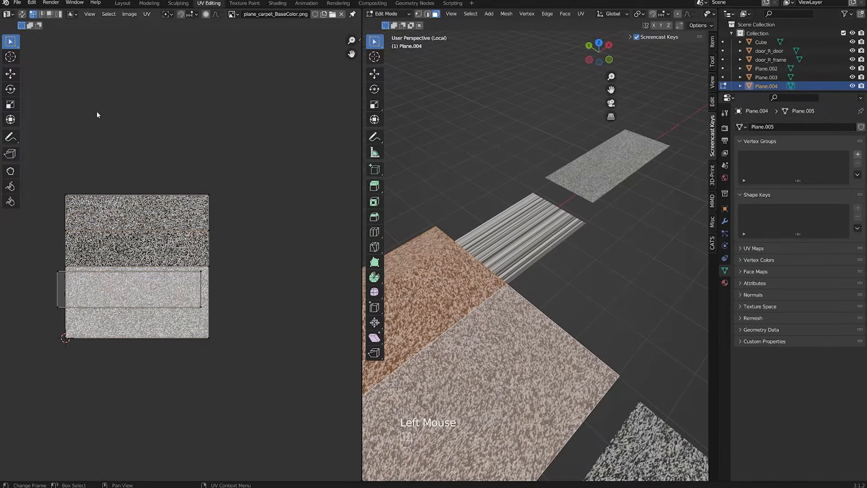
pyautogui.click(22, 14)
pyautogui.press('a')
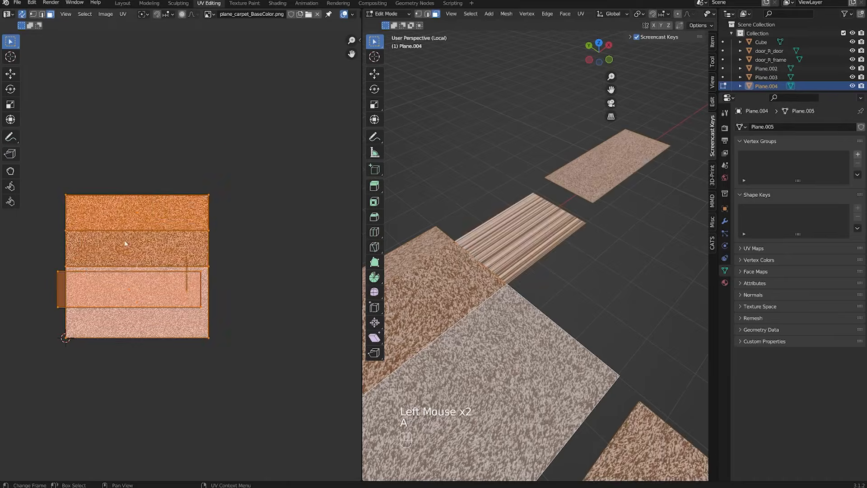
pyautogui.press('g')
pyautogui.click(201, 172)
pyautogui.hotkey('ctrl', 'z')
pyautogui.click(142, 199)
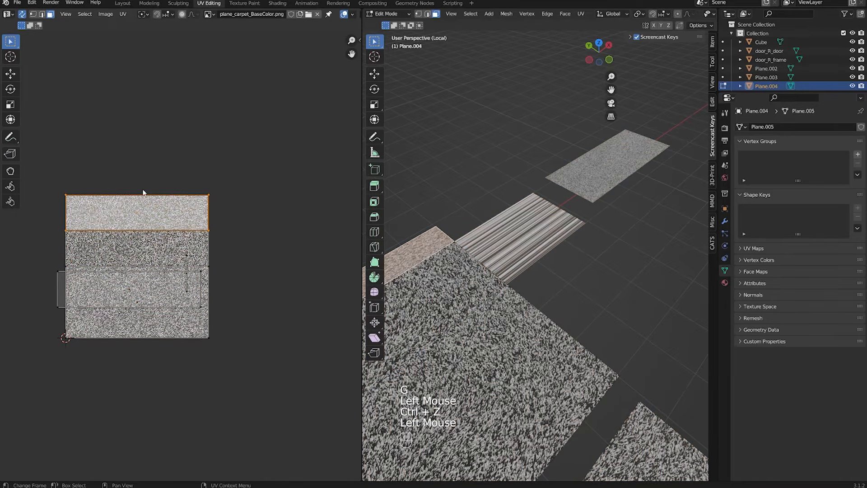
pyautogui.scroll(-2, 469, 298)
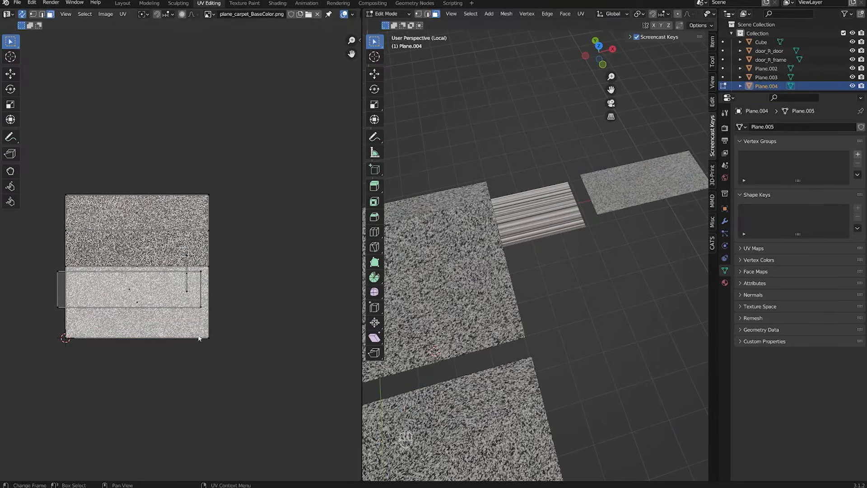
# Step: Select all the UV islands and move them directly beside the carpet image's right edge, aligned with its height
pyautogui.moveTo(43, 162); pyautogui.dragTo(272, 338)
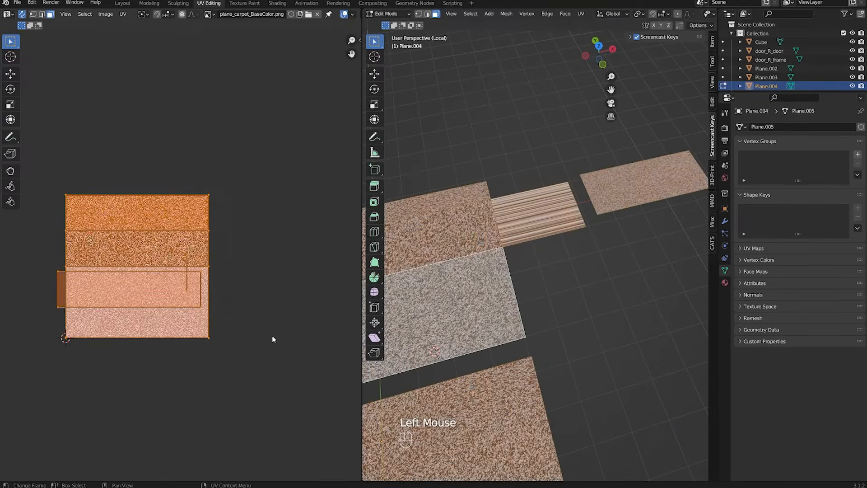
pyautogui.click(591, 321)
pyautogui.moveTo(72, 186); pyautogui.dragTo(240, 375)
pyautogui.press('g')
pyautogui.click(43, 243)
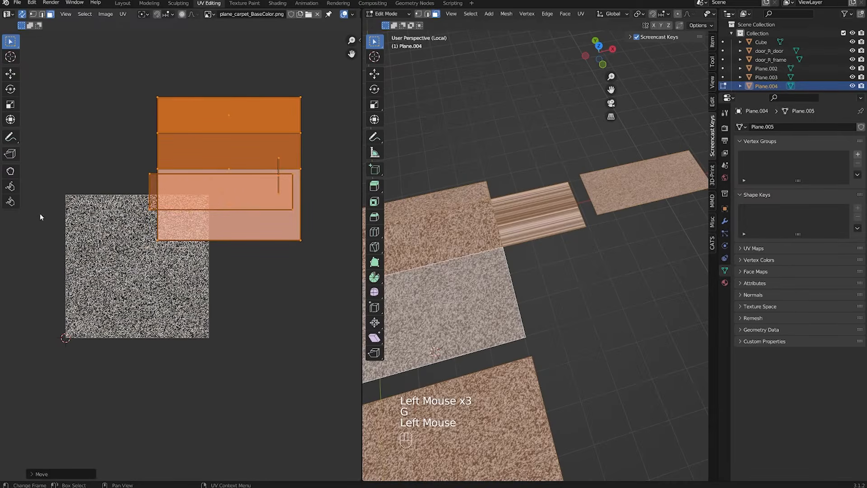
pyautogui.press('g')
pyautogui.click(142, 241)
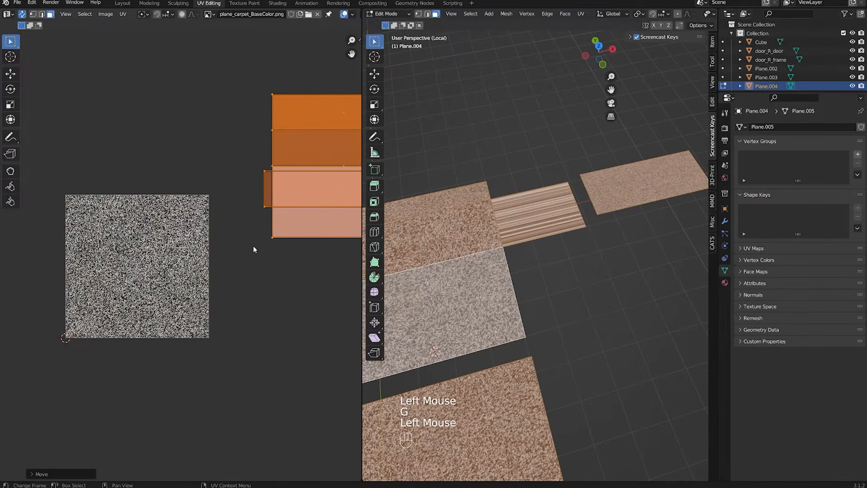
pyautogui.press('g')
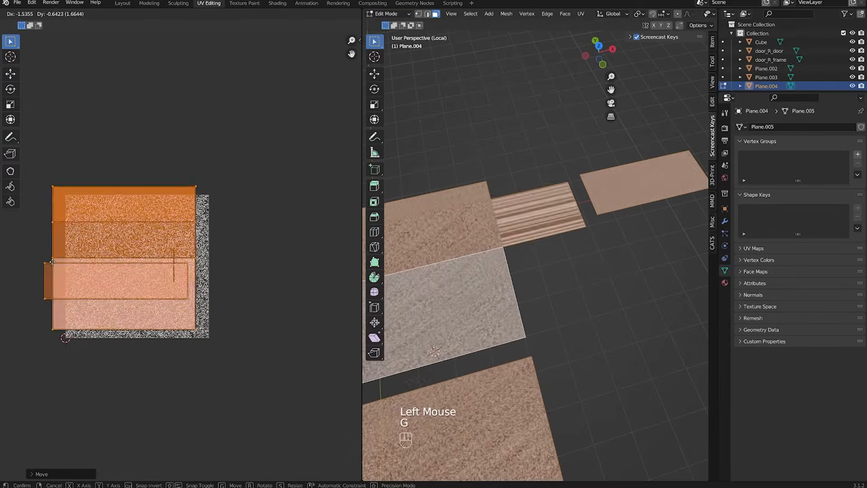
pyautogui.press('g')
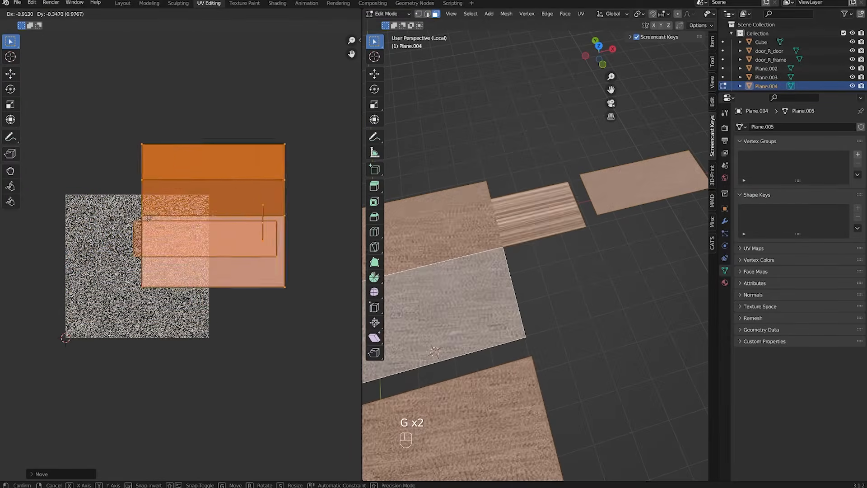
pyautogui.keyDown('shift'); pyautogui.click(189, 253); pyautogui.keyUp('shift')
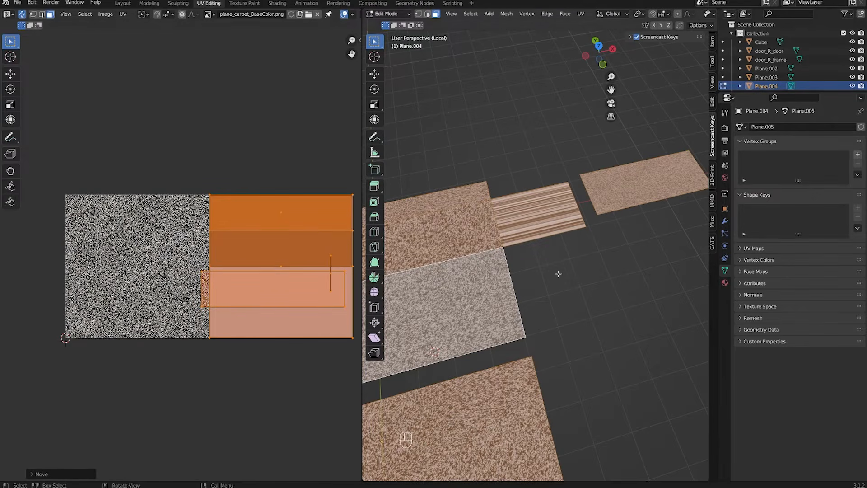
# Step: Examine how the carpet texture displays across all the floor faces, including the striped hallway section
pyautogui.scroll(-3, 255, 280)
pyautogui.keyDown('shift'); pyautogui.moveTo(482, 329); pyautogui.dragTo(519, 272, button='middle'); pyautogui.keyUp('shift')
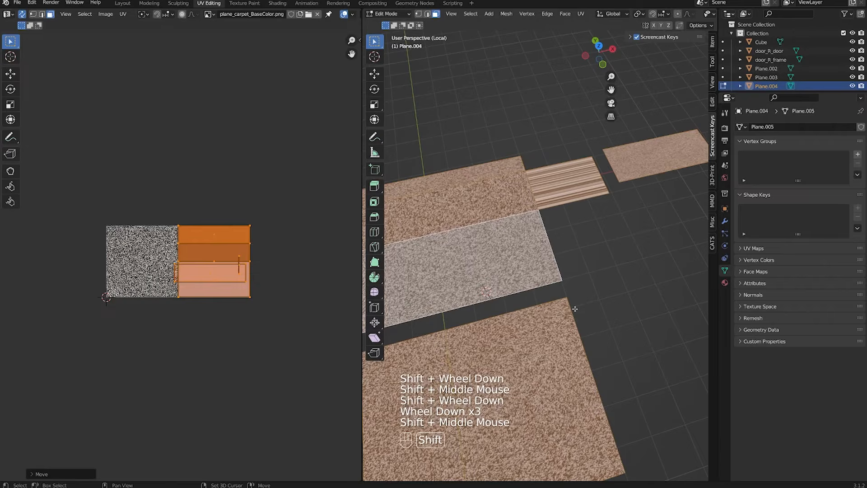
pyautogui.press('u')
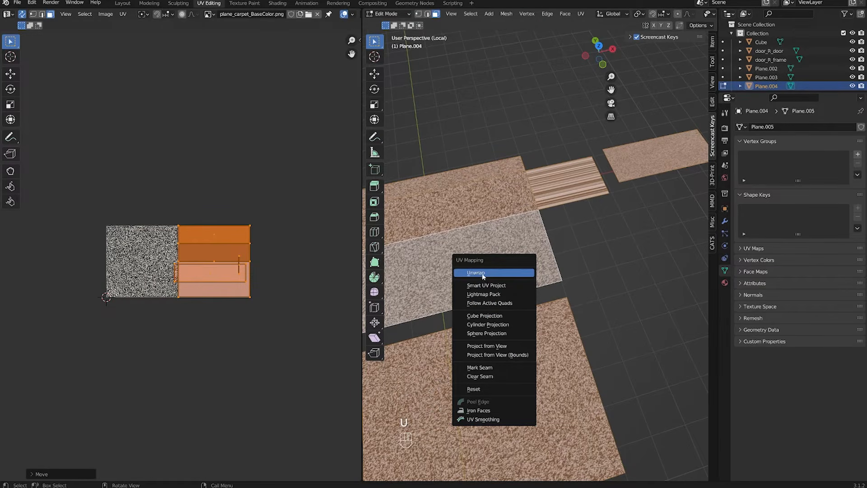
pyautogui.moveTo(560, 277); pyautogui.dragTo(532, 307, button='middle')
pyautogui.keyDown('shift'); pyautogui.scroll(-1, 538, 324); pyautogui.keyUp('shift')
pyautogui.scroll(-1, 537, 324)
pyautogui.scroll(1, 529, 295)
pyautogui.scroll(1, 531, 307)
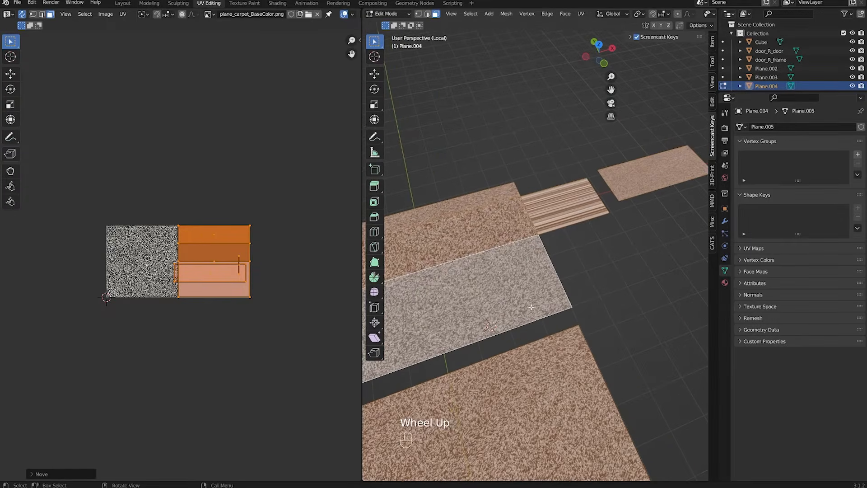
pyautogui.scroll(-2, 536, 242)
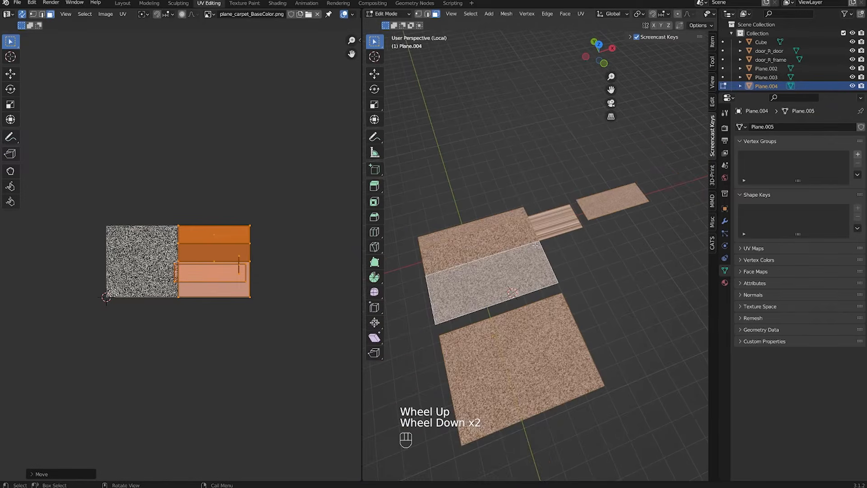
pyautogui.moveTo(536, 245); pyautogui.dragTo(486, 259, button='middle')
pyautogui.scroll(1, 449, 225)
pyautogui.moveTo(411, 289); pyautogui.dragTo(442, 327, button='middle')
pyautogui.scroll(1, 436, 316)
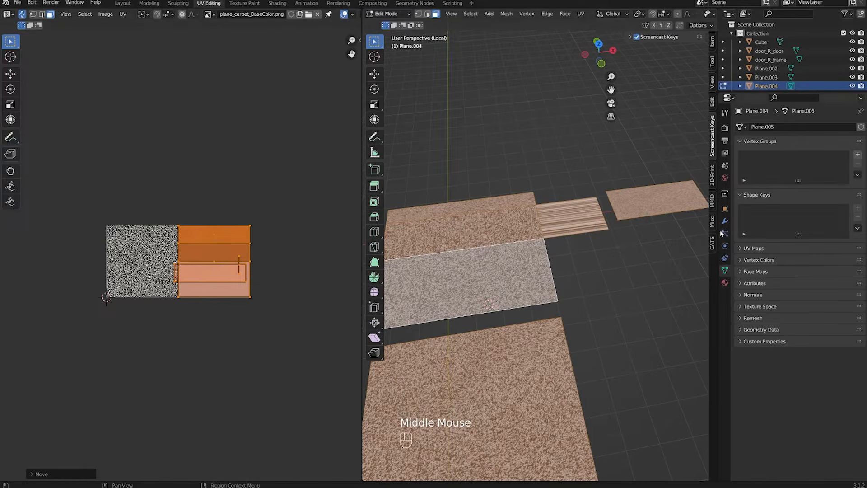
# Step: Unwrap all the floor faces to replace the stretched hallway UVs
pyautogui.press('u')
pyautogui.click(685, 228)
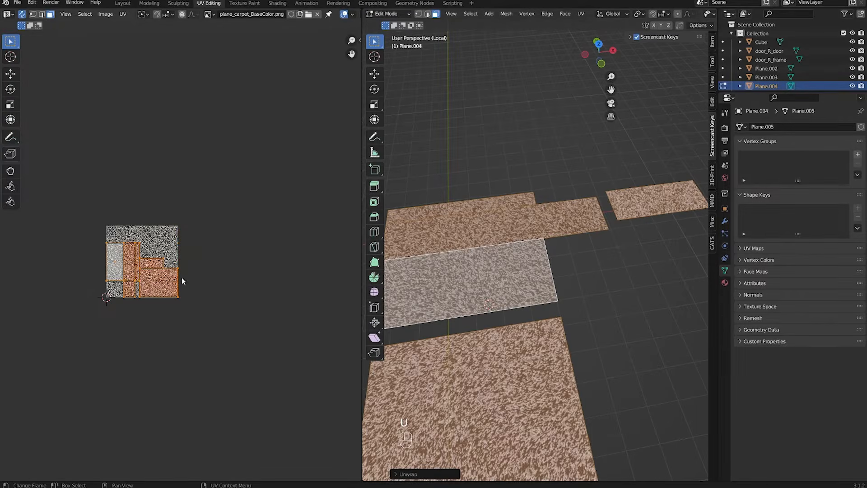
pyautogui.scroll(2, 180, 256)
# Step: Move the main floor's whole UV island over the carpet image's upper edge and rotate it 90 degrees to lie horizontally
pyautogui.click(74, 265)
pyautogui.press('l')
pyautogui.press('g')
pyautogui.click(100, 194)
pyautogui.press('r')
pyautogui.keyDown('ctrl'); pyautogui.click(122, 180); pyautogui.keyUp('ctrl')
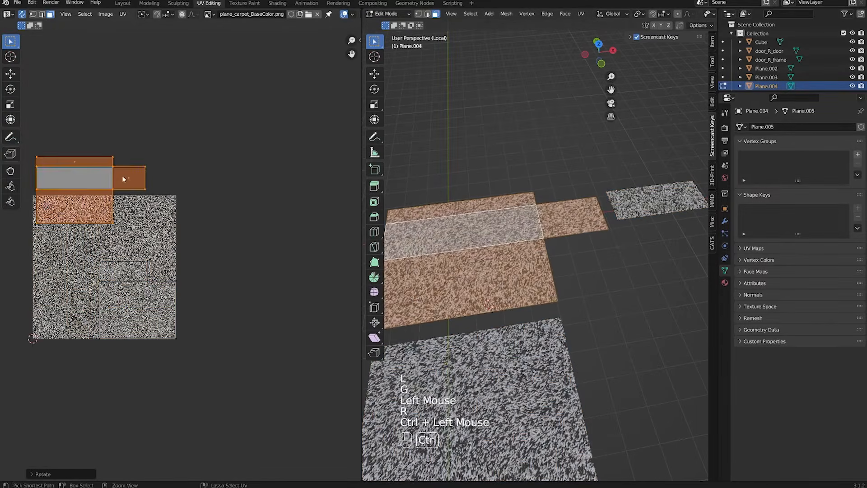
# Step: Move the far hallway's UV island above the carpet image and the large separate floor's island across its right edge
pyautogui.click(123, 271)
pyautogui.press('g')
pyautogui.click(198, 167)
pyautogui.click(148, 321)
pyautogui.press('g')
pyautogui.scroll(-2, 206, 281)
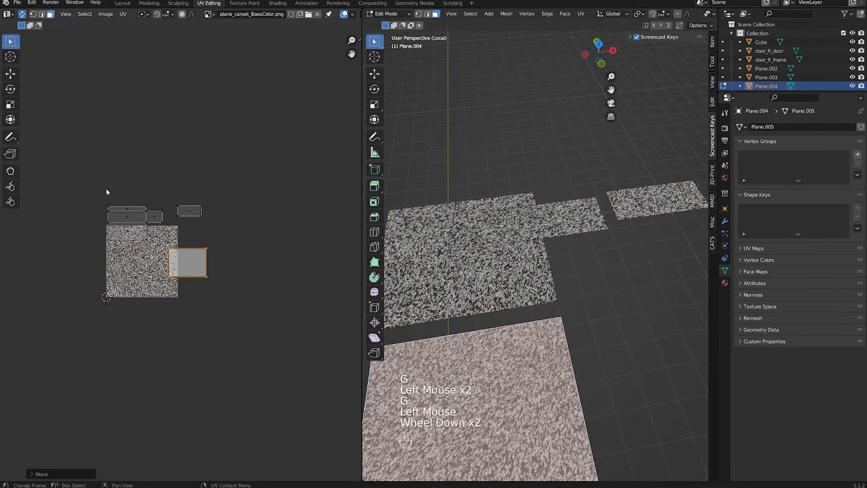
pyautogui.moveTo(71, 180); pyautogui.dragTo(250, 324)
# Step: Extrude the outer edge of the far hallway section along the X axis to lengthen it, and switch to face selection
pyautogui.moveTo(460, 311); pyautogui.dragTo(499, 338, button='middle')
pyautogui.scroll(-3, 517, 311)
pyautogui.press('2')
pyautogui.click(651, 228)
pyautogui.scroll(3, 499, 339)
pyautogui.press('e')
pyautogui.press('y')
pyautogui.press('x')
pyautogui.click(595, 336)
pyautogui.keyDown('shift'); pyautogui.moveTo(595, 337); pyautogui.dragTo(619, 299, button='middle'); pyautogui.keyUp('shift')
pyautogui.click(611, 287)
pyautogui.press('4')
pyautogui.press('3')
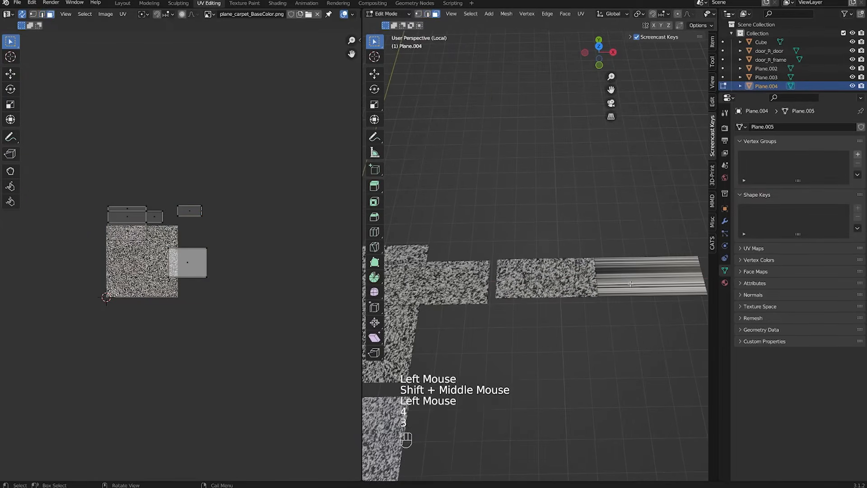
# Step: Try moving the collapsed UV island of the extruded hallway face, and undo the move
pyautogui.click(610, 288)
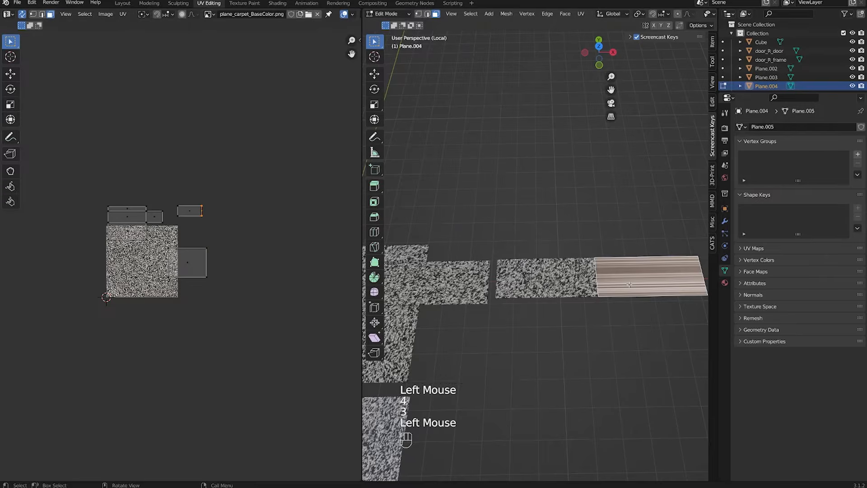
pyautogui.press('g')
pyautogui.click(188, 222)
pyautogui.hotkey('ctrl', 'z')
# Step: Unwrap all the floor faces again, including the extruded hallway face
pyautogui.press('a')
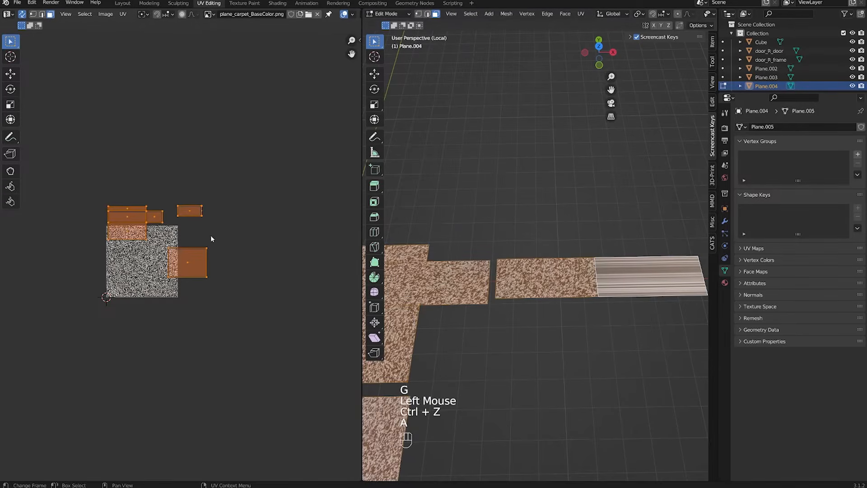
pyautogui.press('u')
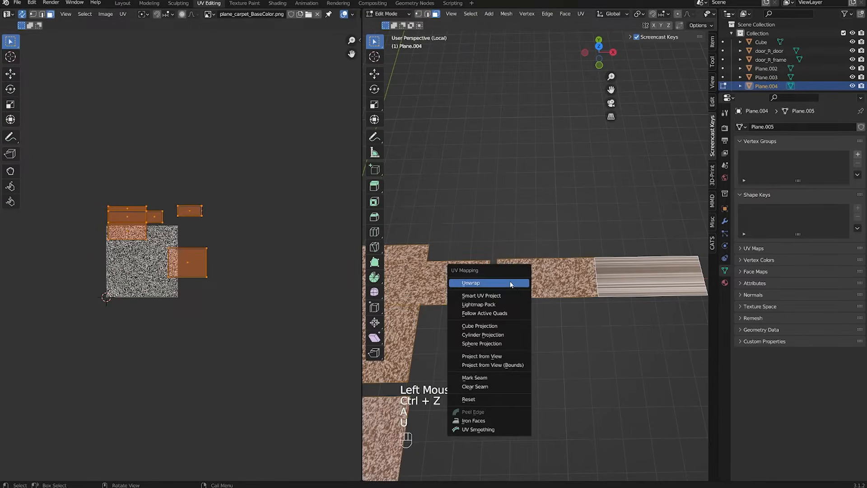
pyautogui.click(512, 281)
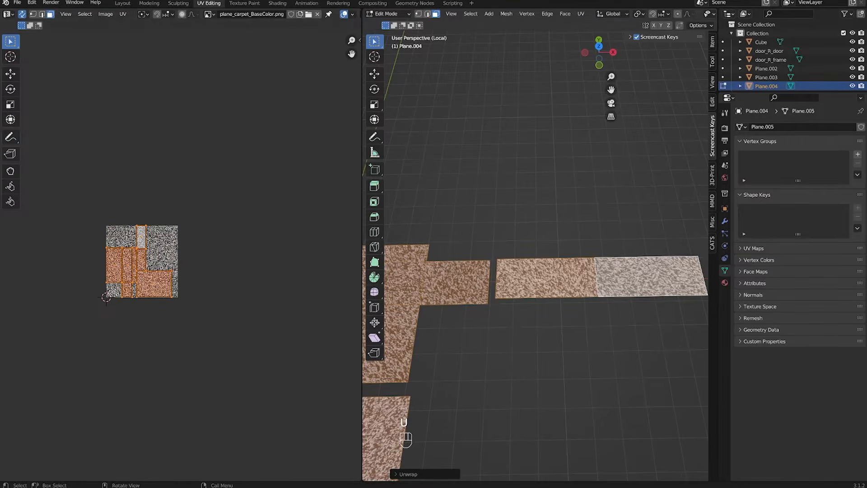
# Step: Undo the linked selection of the far hallway section and delete only its extruded face
pyautogui.scroll(2, 542, 311)
pyautogui.click(542, 339)
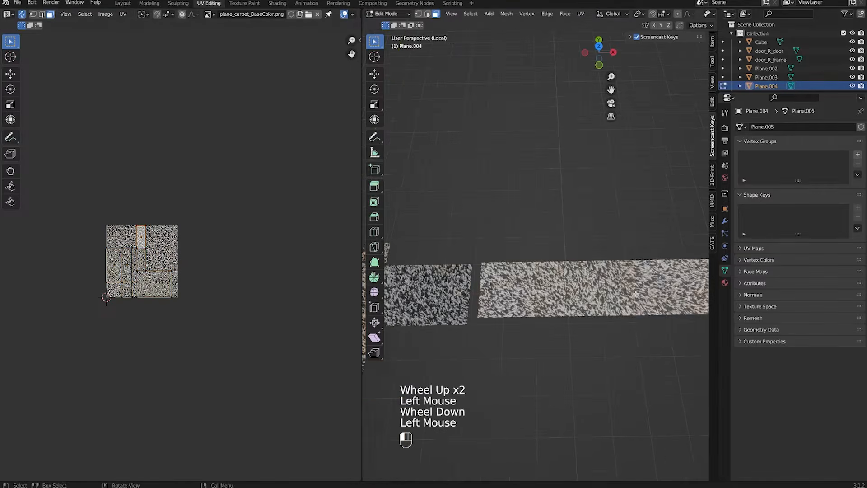
pyautogui.press('l')
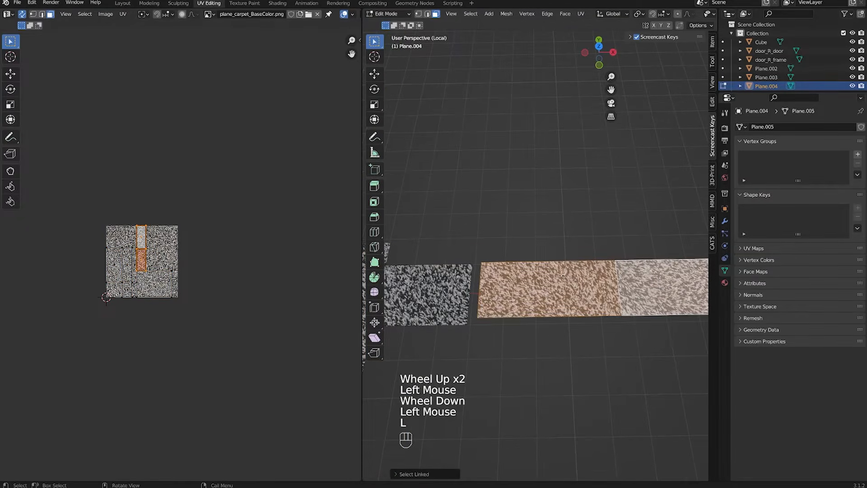
pyautogui.hotkey('ctrl', 'z')
pyautogui.press('x')
# Step: Select all the remaining floor faces and unwrap them
pyautogui.scroll(-2, 542, 280)
pyautogui.keyDown('shift'); pyautogui.moveTo(533, 289); pyautogui.dragTo(556, 262, button='middle'); pyautogui.keyUp('shift')
pyautogui.press('a')
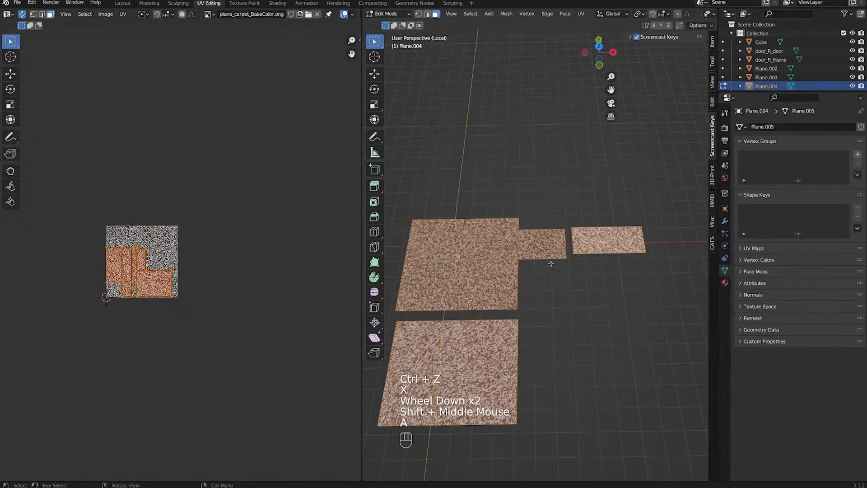
pyautogui.press('u')
pyautogui.click(534, 263)
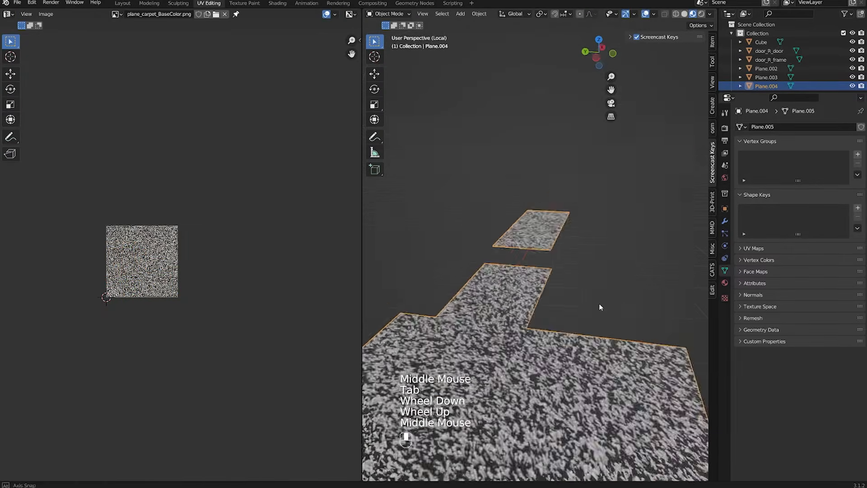
# Step: Inspect the carpet texture up close on the main floor, the hallway and its far section
pyautogui.moveTo(599, 307); pyautogui.dragTo(592, 304, button='middle')
pyautogui.scroll(2, 587, 307)
pyautogui.keyDown('shift'); pyautogui.scroll(1, 583, 310); pyautogui.keyUp('shift')
pyautogui.keyDown('shift'); pyautogui.moveTo(578, 314); pyautogui.dragTo(568, 311, button='middle'); pyautogui.keyUp('shift')
pyautogui.scroll(6, 555, 323)
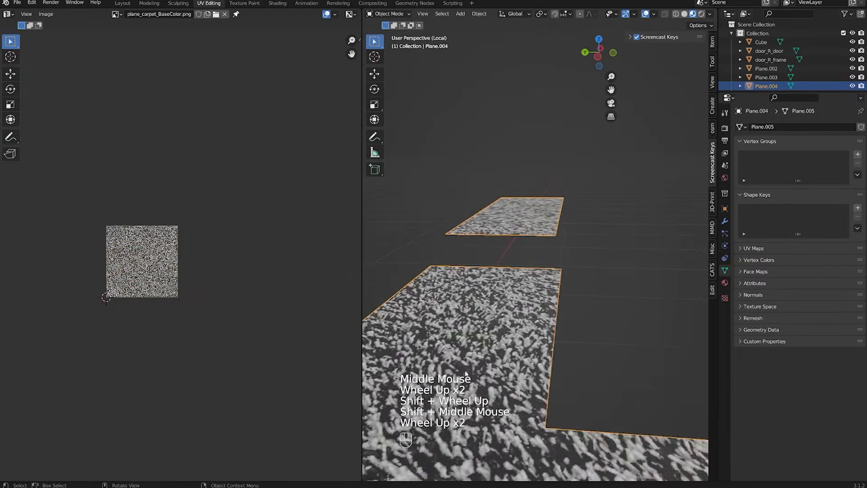
pyautogui.scroll(-1, 498, 349)
pyautogui.scroll(-3, 498, 349)
# Step: Return to Edit Mode, select all the floor's UV islands and scale them up well beyond the carpet image's bounds
pyautogui.press('Tab')
pyautogui.moveTo(498, 349); pyautogui.dragTo(456, 334, button='middle')
pyautogui.press('a')
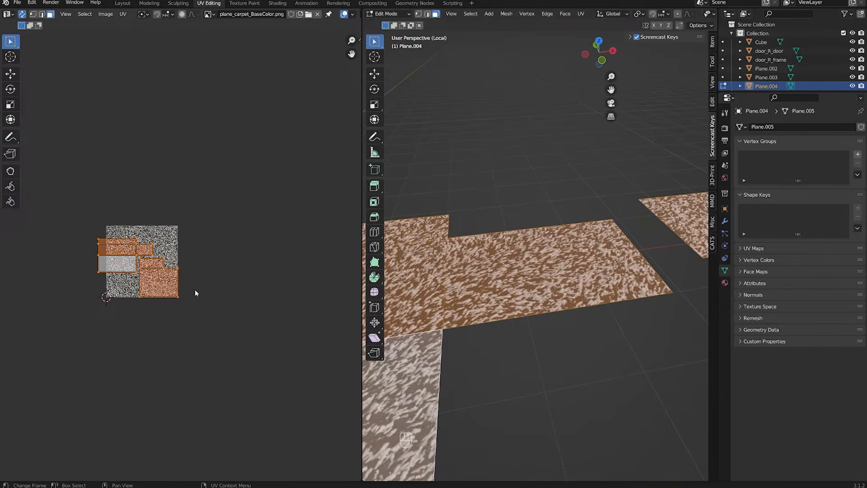
pyautogui.press('s')
pyautogui.click(238, 346)
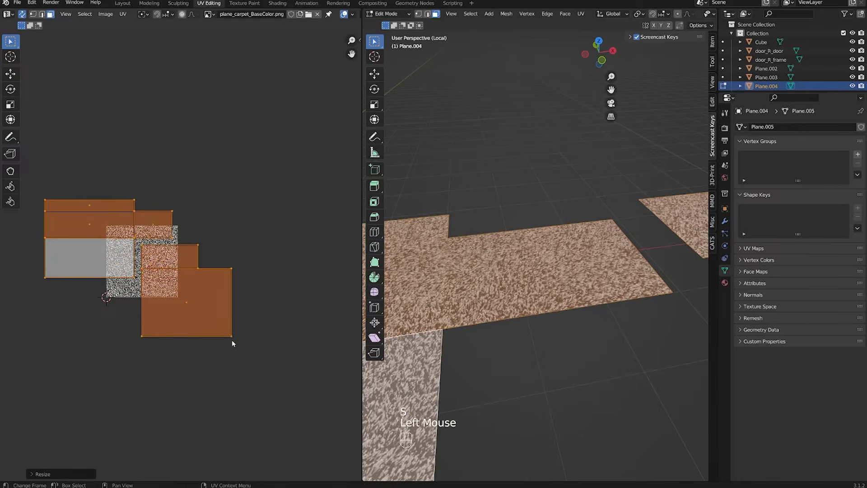
pyautogui.press('s')
pyautogui.click(184, 336)
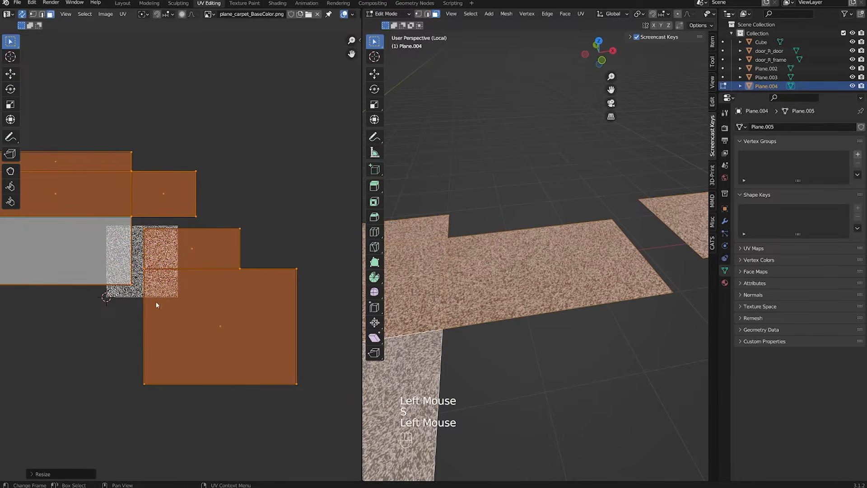
# Step: Scale the floor's UV islands up further, check the carpet pattern in Object Mode and save the file
pyautogui.press('s')
pyautogui.click(234, 362)
pyautogui.press('Tab')
pyautogui.moveTo(538, 337); pyautogui.dragTo(625, 355, button='middle')
pyautogui.keyDown('shift'); pyautogui.scroll(-1, 543, 380); pyautogui.keyUp('shift')
pyautogui.keyDown('shift'); pyautogui.moveTo(545, 381); pyautogui.dragTo(519, 324, button='middle'); pyautogui.keyUp('shift')
pyautogui.scroll(-1, 519, 323)
pyautogui.scroll(-2, 520, 278)
pyautogui.moveTo(521, 278); pyautogui.dragTo(565, 256, button='middle')
pyautogui.hotkey('ctrl', 's')
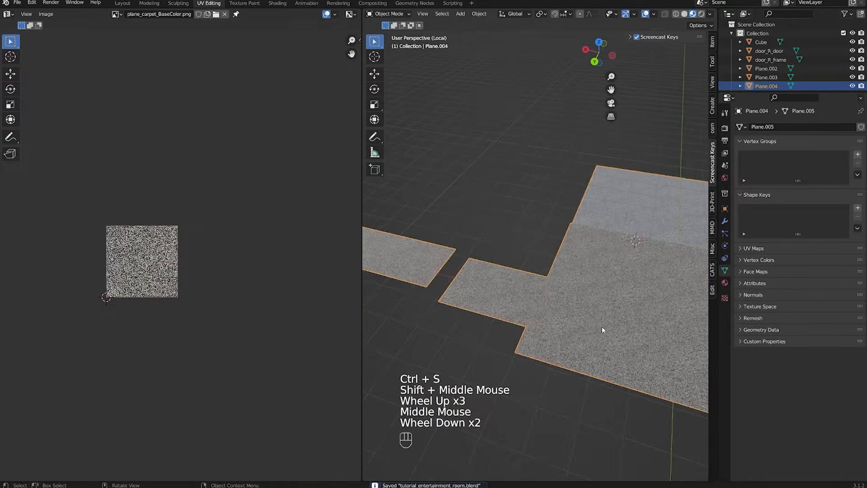
# Step: Return to Edit Mode, scale the floor's UV islands down slightly and go back to Object Mode
pyautogui.keyDown('shift'); pyautogui.moveTo(601, 326); pyautogui.dragTo(501, 326, button='middle'); pyautogui.keyUp('shift')
pyautogui.scroll(1, 501, 326)
pyautogui.press('Tab')
pyautogui.press('s')
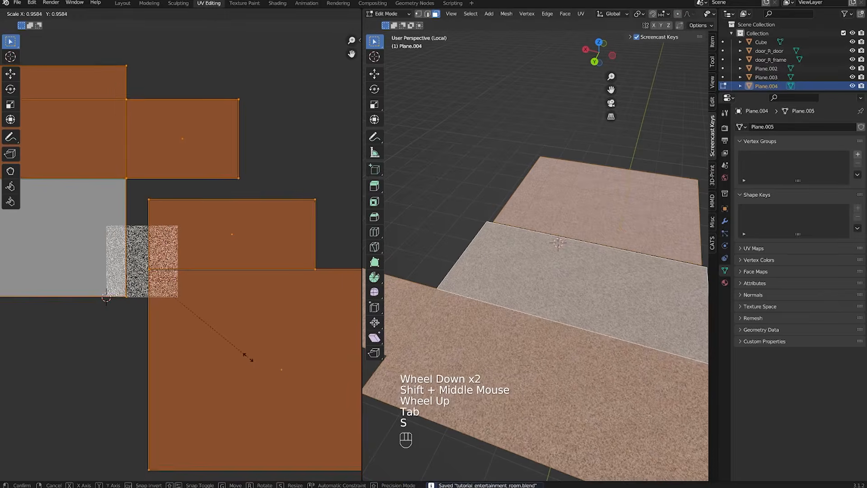
pyautogui.click(244, 357)
pyautogui.press('Tab')
pyautogui.moveTo(541, 350); pyautogui.dragTo(551, 345, button='middle')
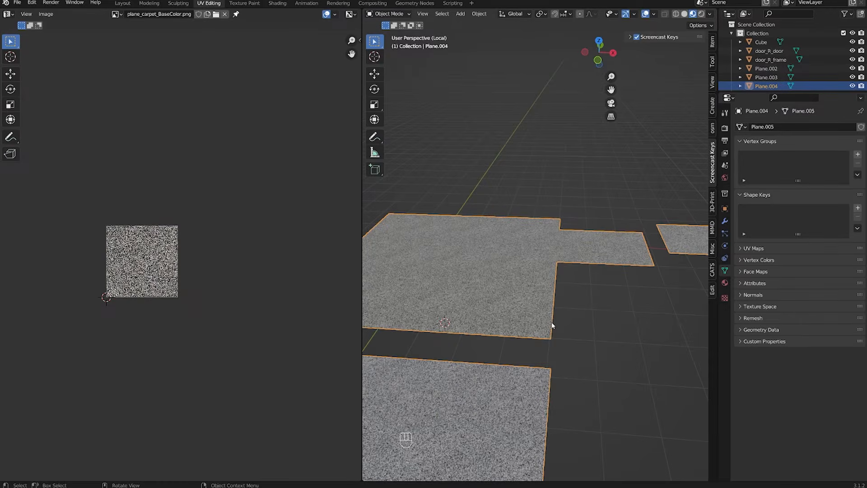
# Step: Leave local view, switch to Rendered shading and view the carpet inside the room
pyautogui.press('KP_Divide')
pyautogui.scroll(1, 585, 329)
pyautogui.scroll(-2, 582, 336)
pyautogui.moveTo(581, 337)
pyautogui.mouseDown(button='middle')
pyautogui.moveTo(631, 361)
pyautogui.moveTo(587, 344)
pyautogui.mouseUp(button='middle')
pyautogui.moveTo(587, 343); pyautogui.dragTo(542, 334, button='middle')
pyautogui.keyDown('shift'); pyautogui.moveTo(541, 335); pyautogui.dragTo(513, 325, button='middle'); pyautogui.keyUp('shift')
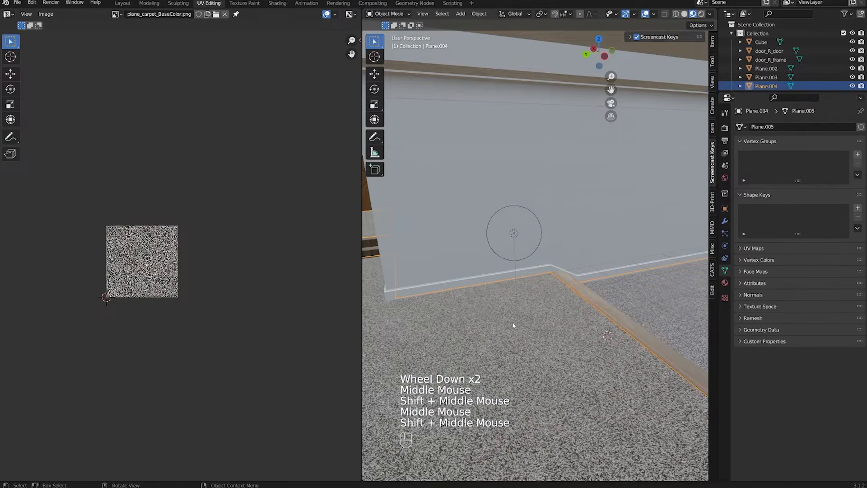
pyautogui.click(700, 14)
pyautogui.moveTo(519, 232); pyautogui.dragTo(596, 266, button='middle')
pyautogui.moveTo(596, 267); pyautogui.dragTo(662, 163, button='middle')
pyautogui.click(676, 262)
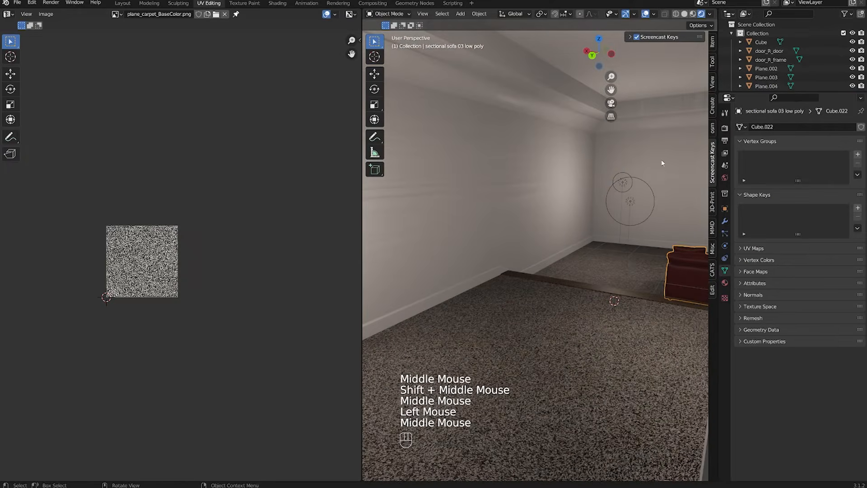
# Step: Turn off the floor grid overlay in the viewport and view the carpeted rooms
pyautogui.click(653, 14)
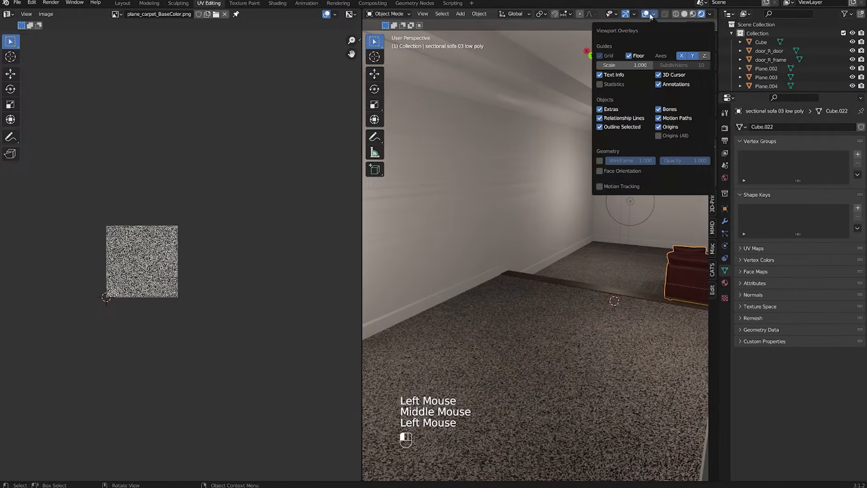
pyautogui.click(651, 15)
pyautogui.click(655, 15)
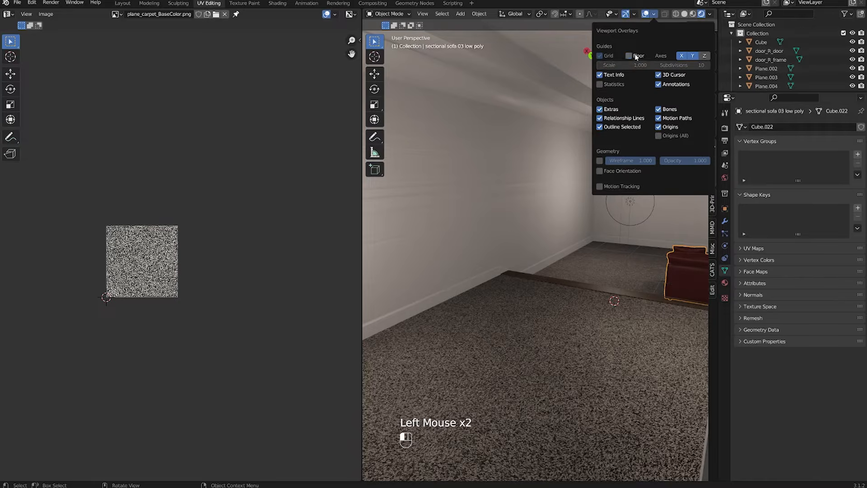
pyautogui.keyDown('shift'); pyautogui.moveTo(553, 208); pyautogui.dragTo(498, 260, button='middle'); pyautogui.keyUp('shift')
pyautogui.scroll(2, 532, 216)
pyautogui.scroll(-2, 573, 230)
pyautogui.scroll(1, 573, 230)
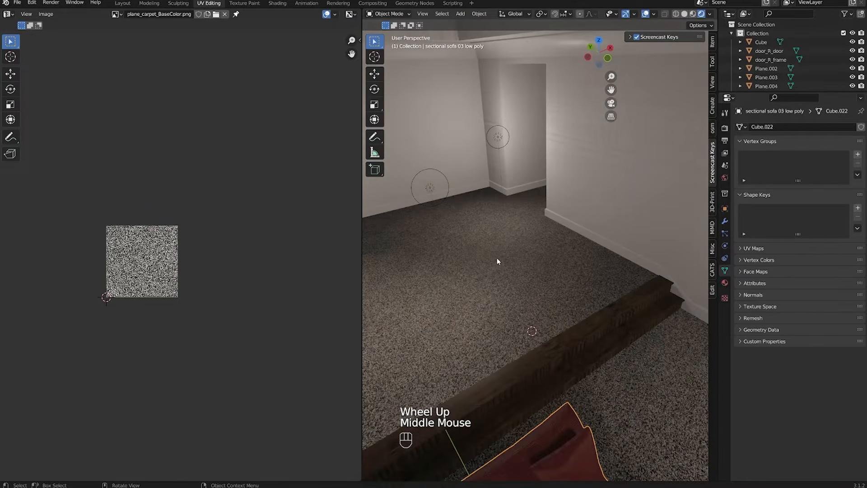
# Step: Select the long wooden step in the main room together with the hallway's wooden step and join them
pyautogui.click(609, 312)
pyautogui.scroll(-1, 478, 243)
pyautogui.scroll(3, 478, 243)
pyautogui.moveTo(478, 243); pyautogui.dragTo(434, 237, button='middle')
pyautogui.keyDown('shift'); pyautogui.moveTo(433, 237); pyautogui.dragTo(468, 203, button='middle'); pyautogui.keyUp('shift')
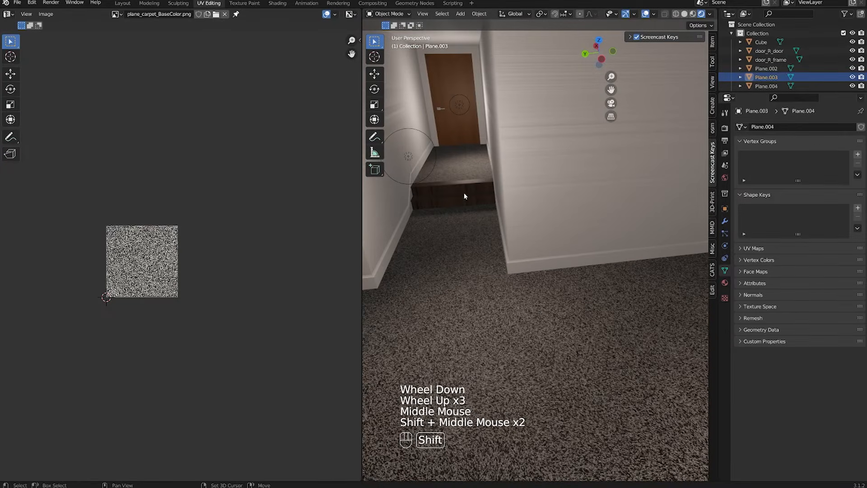
pyautogui.keyDown('shift'); pyautogui.click(464, 195); pyautogui.keyUp('shift')
pyautogui.keyDown('shift'); pyautogui.moveTo(545, 237); pyautogui.dragTo(456, 216, button='middle'); pyautogui.keyUp('shift')
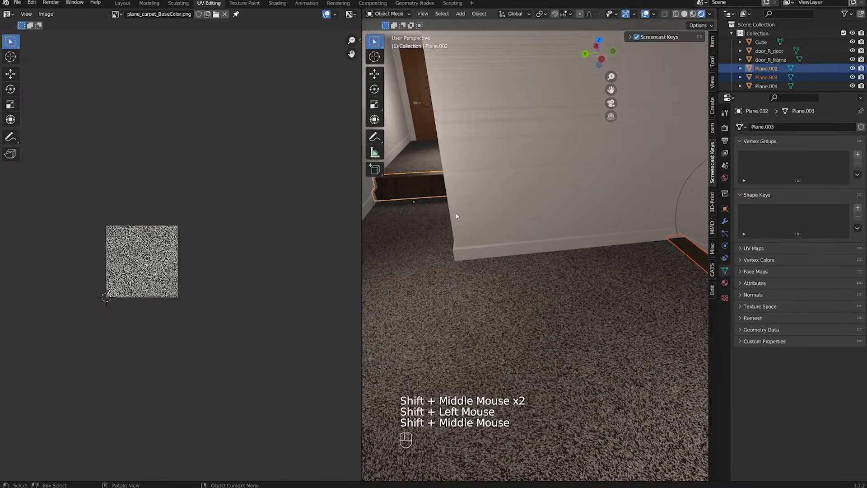
pyautogui.hotkey('ctrl', 'j')
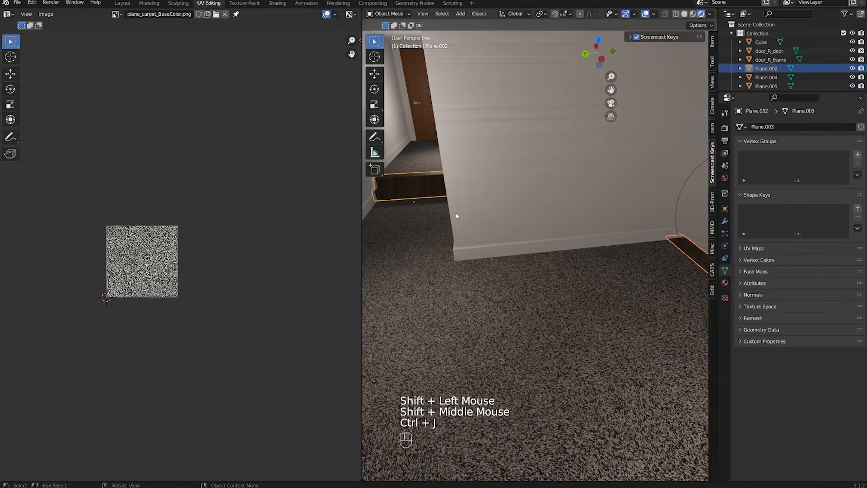
# Step: Switch to Material Preview shading and isolate the joined wooden steps in local view
pyautogui.scroll(-1, 459, 210)
pyautogui.moveTo(459, 210); pyautogui.dragTo(575, 244, button='middle')
pyautogui.scroll(1, 459, 223)
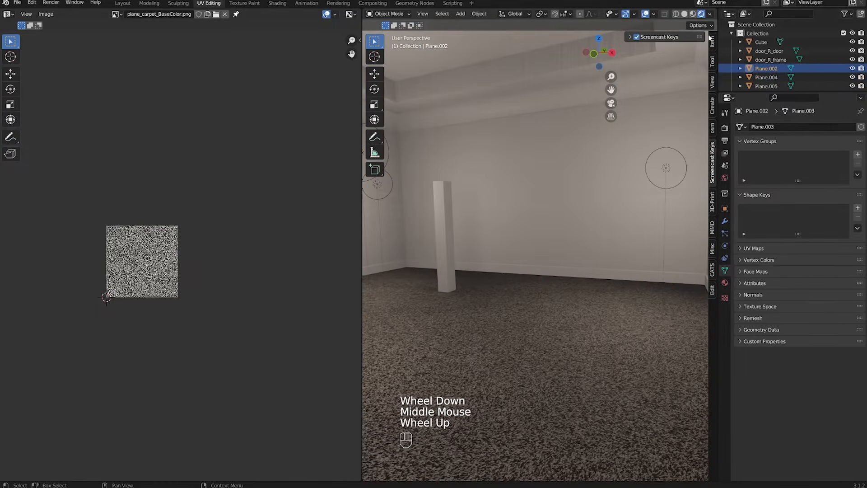
pyautogui.click(693, 14)
pyautogui.moveTo(564, 203)
pyautogui.mouseDown(button='middle')
pyautogui.moveTo(632, 237)
pyautogui.moveTo(512, 284)
pyautogui.moveTo(595, 259)
pyautogui.moveTo(521, 273)
pyautogui.moveTo(536, 270)
pyautogui.mouseUp(button='middle')
pyautogui.press('KP_Divide')
pyautogui.scroll(2, 628, 235)
# Step: Enter Edit Mode, select all faces of the wooden steps and unwrap them
pyautogui.press('Tab')
pyautogui.press('a')
pyautogui.keyDown('shift'); pyautogui.scroll(-1, 591, 252); pyautogui.keyUp('shift')
pyautogui.scroll(1, 512, 284)
pyautogui.scroll(2, 521, 273)
pyautogui.scroll(-2, 518, 278)
pyautogui.scroll(1, 434, 283)
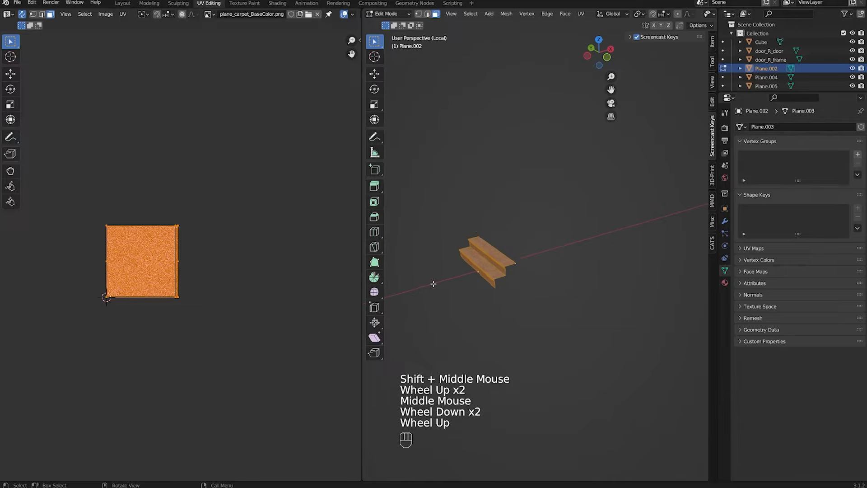
pyautogui.press('u')
pyautogui.click(437, 283)
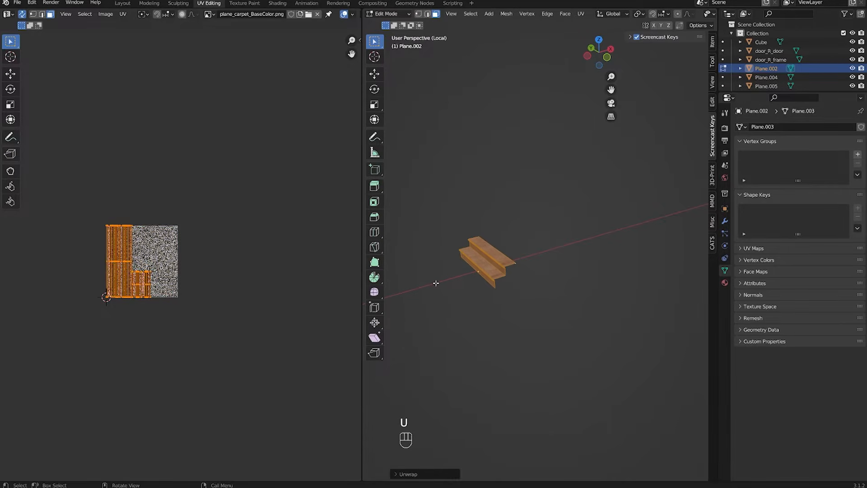
# Step: Examine the wood texture on both unwrapped steps and their UV layout
pyautogui.scroll(3, 230, 323)
pyautogui.keyDown('shift'); pyautogui.moveTo(230, 324); pyautogui.dragTo(213, 283, button='middle'); pyautogui.keyUp('shift')
pyautogui.scroll(3, 544, 239)
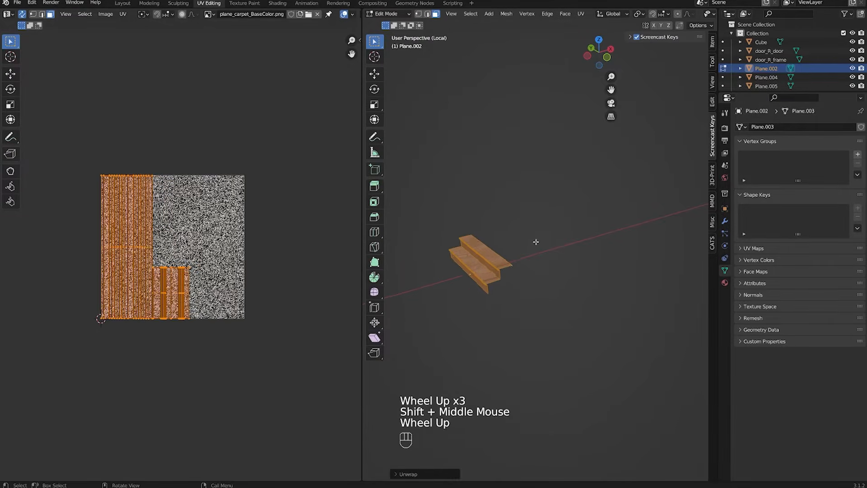
pyautogui.moveTo(538, 241); pyautogui.dragTo(544, 238, button='middle')
pyautogui.scroll(-1, 545, 239)
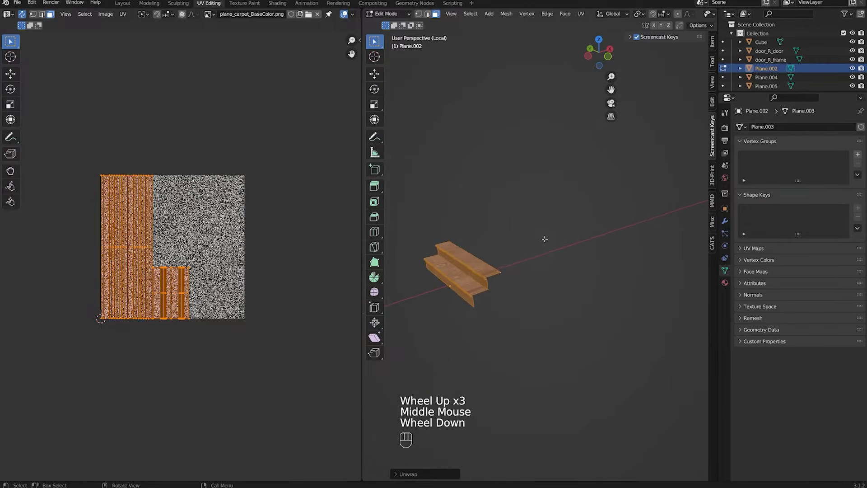
pyautogui.scroll(1, 543, 240)
pyautogui.scroll(-4, 544, 240)
pyautogui.keyDown('shift'); pyautogui.moveTo(503, 260); pyautogui.dragTo(530, 217, button='middle'); pyautogui.keyUp('shift')
pyautogui.scroll(1, 571, 202)
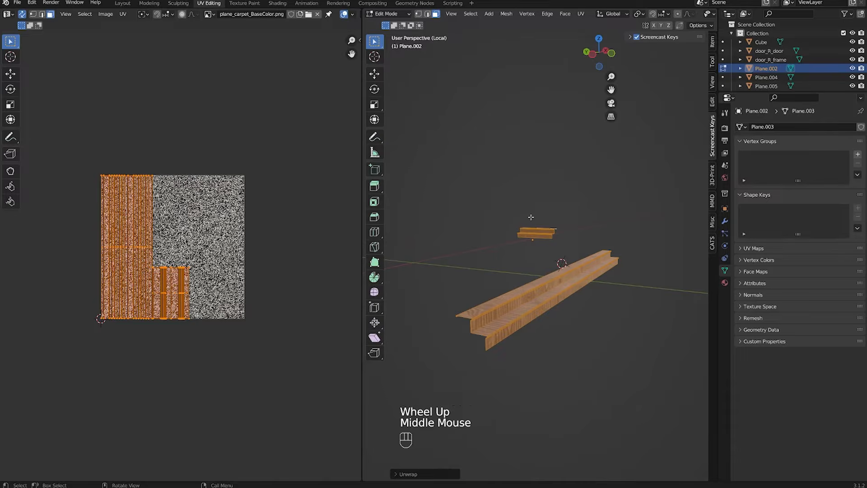
pyautogui.scroll(1, 530, 218)
pyautogui.scroll(-1, 530, 217)
pyautogui.keyDown('shift'); pyautogui.moveTo(530, 217); pyautogui.dragTo(497, 217, button='middle'); pyautogui.keyUp('shift')
pyautogui.scroll(1, 514, 226)
# Step: Display the image plane_wood_plane_AlbedoTransparency.png behind the steps' UV layout
pyautogui.click(207, 14)
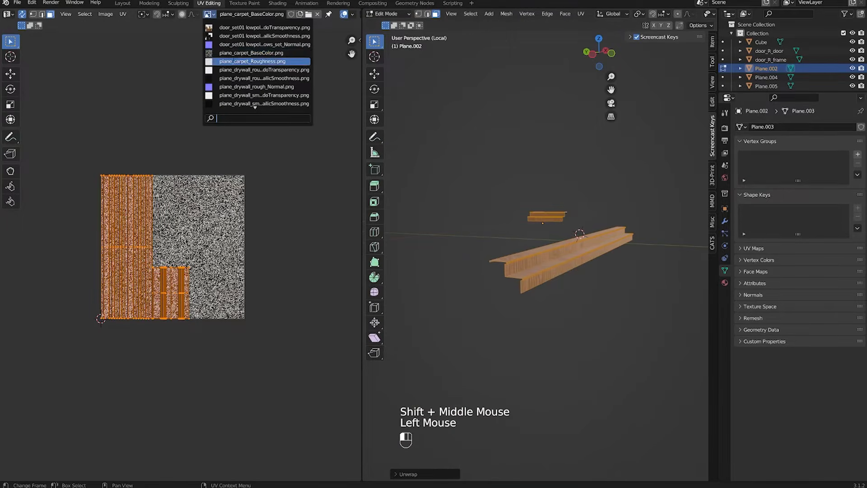
pyautogui.write('woo')
pyautogui.click(252, 37)
pyautogui.scroll(3, 151, 248)
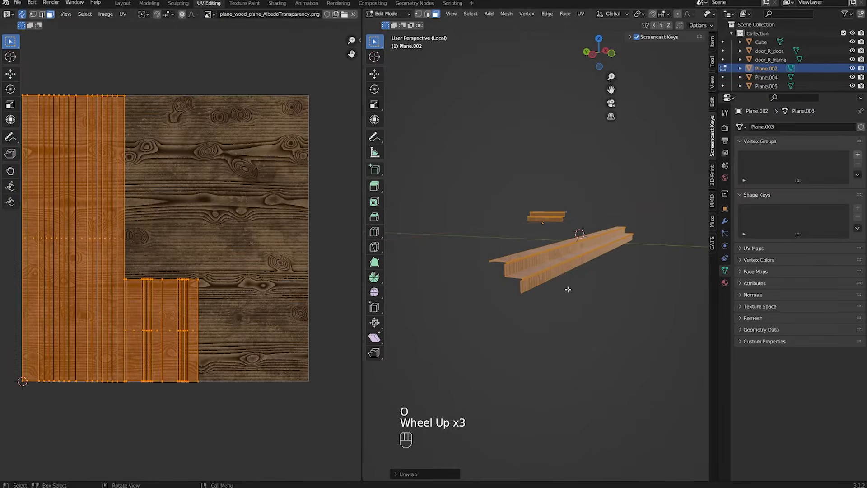
# Step: Select the upper tread face of the long step and examine the direction of its wood grain
pyautogui.scroll(2, 567, 289)
pyautogui.moveTo(567, 289); pyautogui.dragTo(510, 338, button='middle')
pyautogui.scroll(-1, 510, 337)
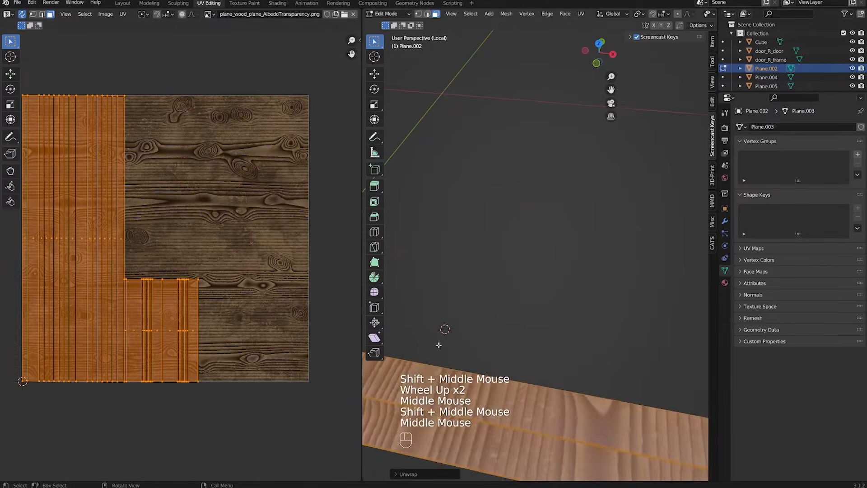
pyautogui.press('3')
pyautogui.click(435, 376)
pyautogui.keyDown('shift'); pyautogui.moveTo(435, 375); pyautogui.dragTo(543, 295, button='middle'); pyautogui.keyUp('shift')
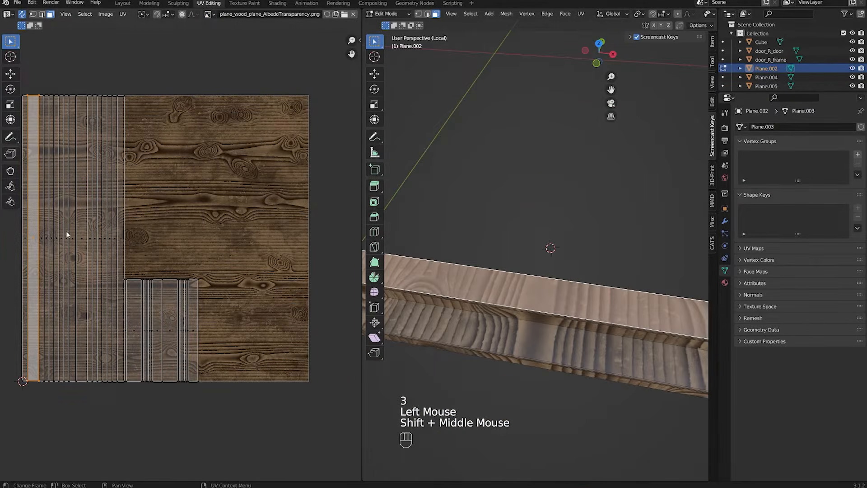
pyautogui.moveTo(569, 326); pyautogui.dragTo(597, 321, button='middle')
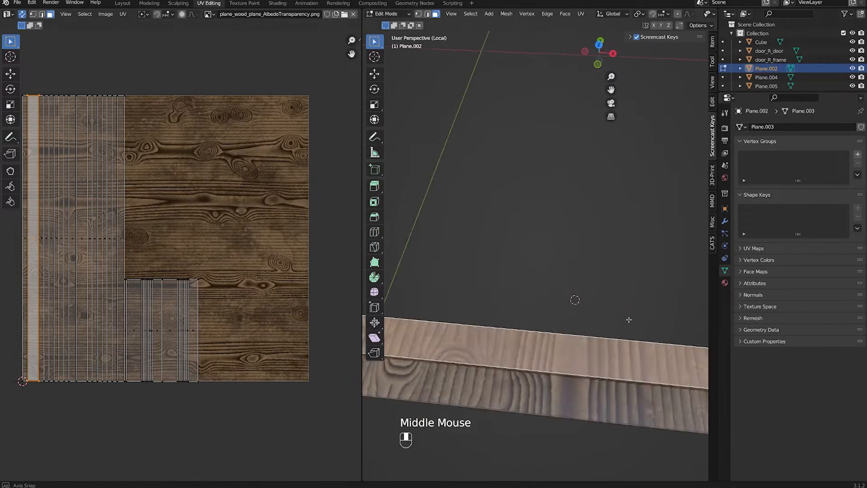
pyautogui.scroll(-2, 597, 321)
# Step: Select all faces of the steps and rotate their UVs 90 degrees so the wood grain runs lengthwise
pyautogui.press('a')
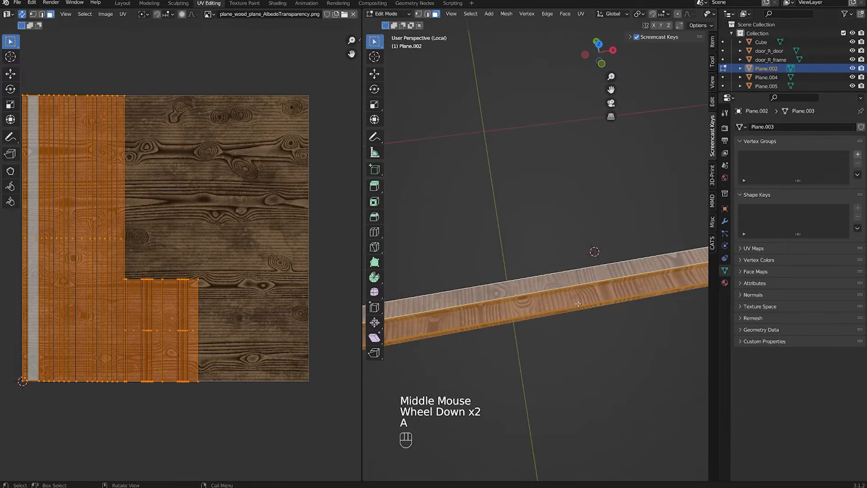
pyautogui.press('r')
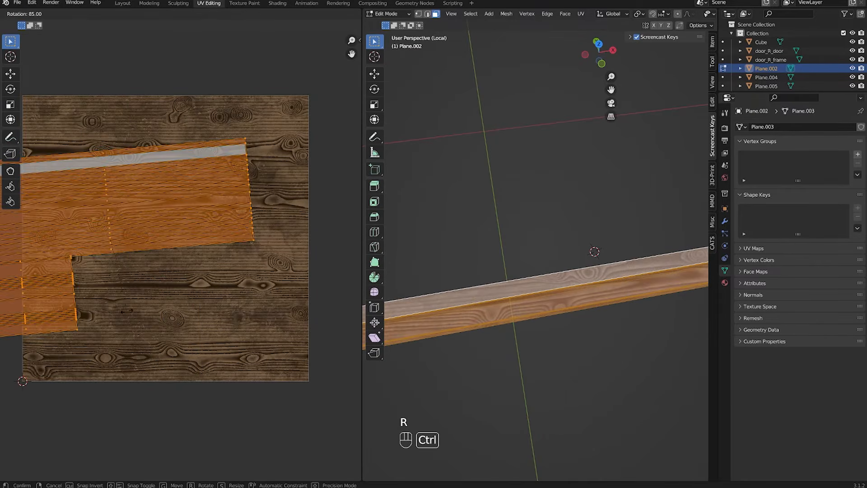
pyautogui.keyDown('ctrl'); pyautogui.click(134, 294); pyautogui.keyUp('ctrl')
pyautogui.scroll(-3, 149, 281)
pyautogui.press('f')
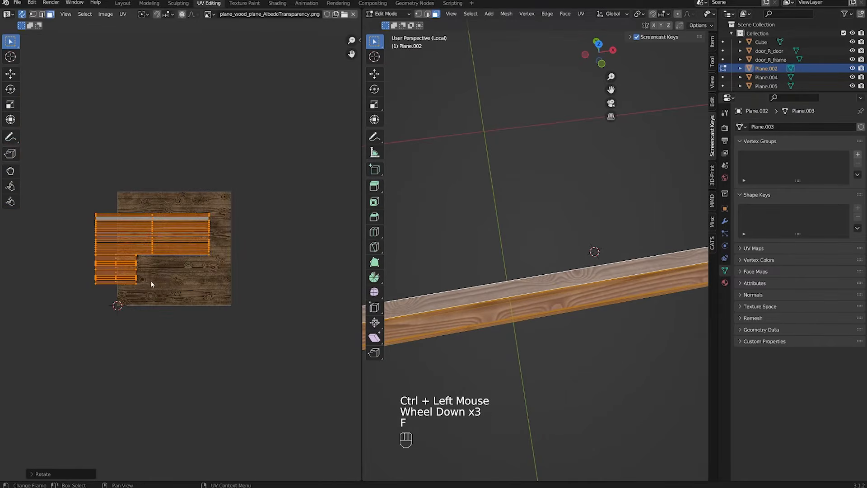
# Step: Move the steps' UV islands, scale them well beyond the wood image and return to Object Mode
pyautogui.press('g')
pyautogui.click(191, 264)
pyautogui.press('s')
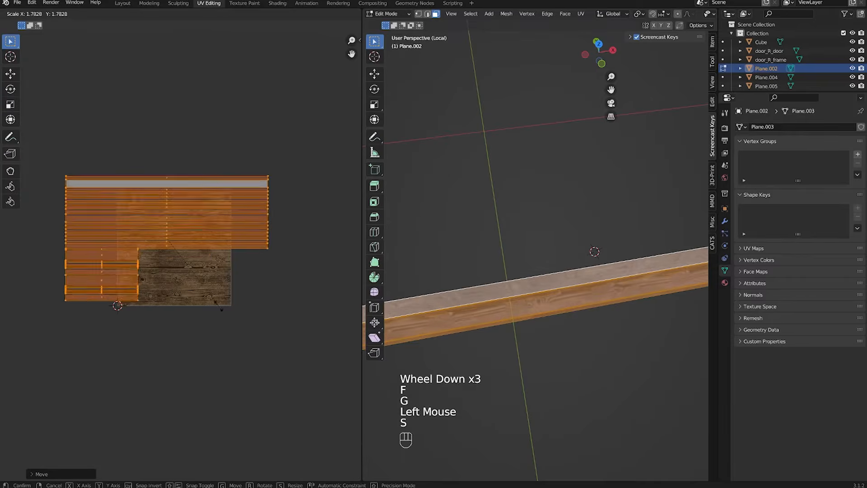
pyautogui.click(316, 353)
pyautogui.press('Tab')
pyautogui.moveTo(564, 294); pyautogui.dragTo(611, 275, button='middle')
pyautogui.scroll(1, 489, 286)
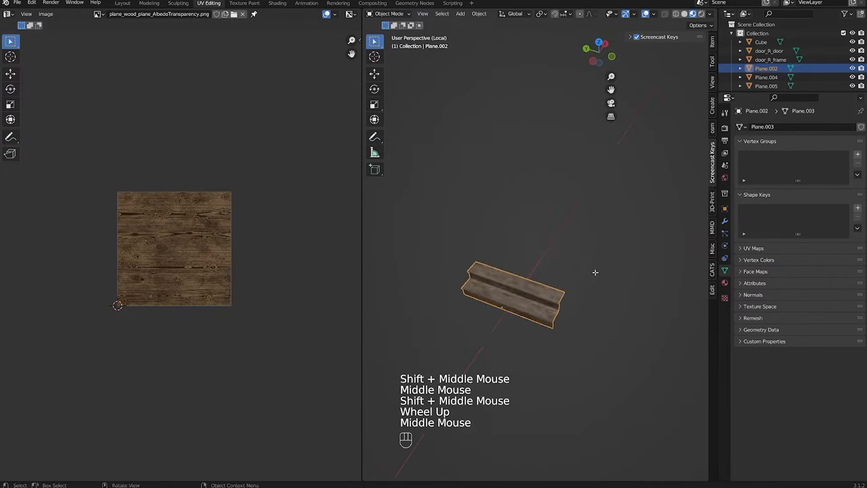
# Step: Enter Edit Mode and select all linked faces of the short hallway step
pyautogui.press('Tab')
pyautogui.scroll(1, 523, 306)
pyautogui.moveTo(523, 306); pyautogui.dragTo(555, 261, button='middle')
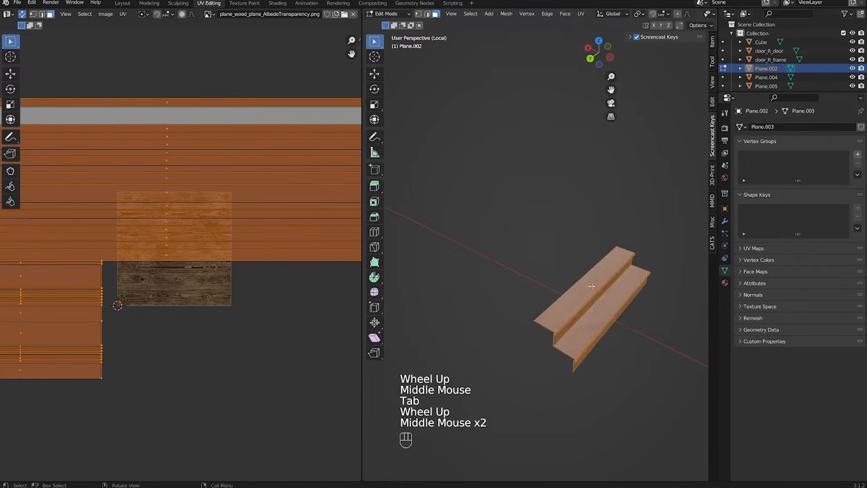
pyautogui.hotkey('shift', 'z')
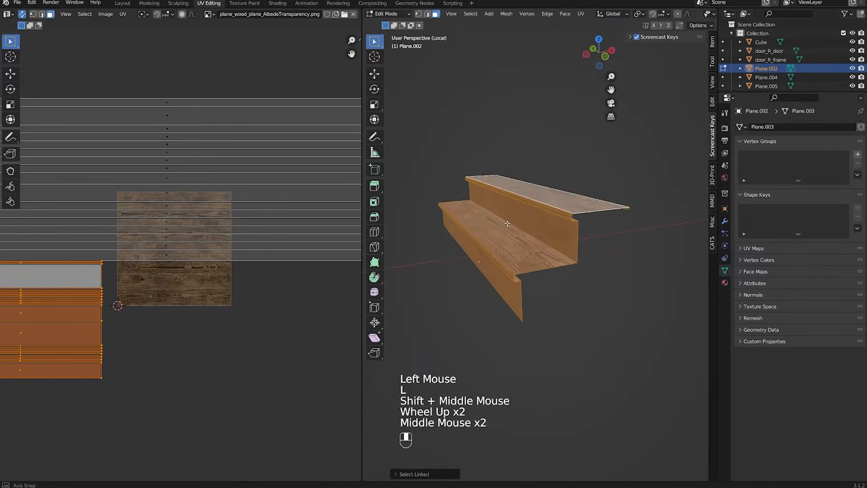
pyautogui.moveTo(508, 228); pyautogui.dragTo(455, 225, button='middle')
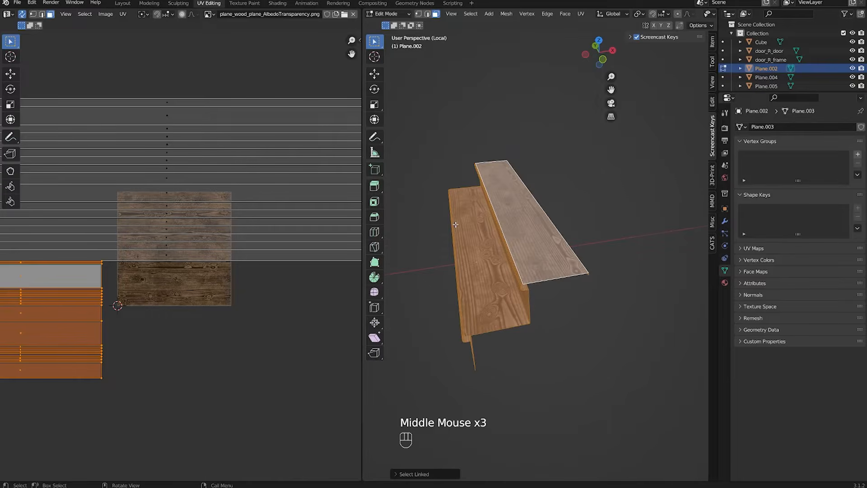
# Step: Try moving the short step's UV island away from the long step's layout, and undo the move
pyautogui.scroll(-2, 122, 284)
pyautogui.click(110, 289)
pyautogui.press('l')
pyautogui.press('g')
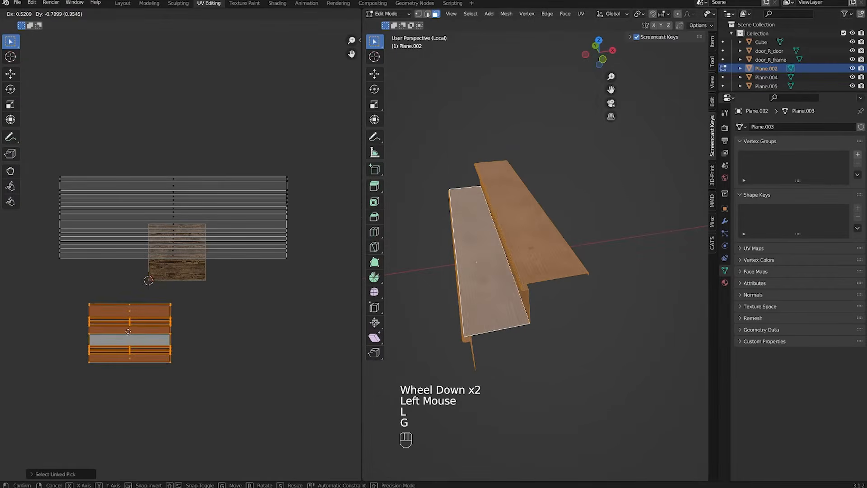
pyautogui.click(137, 294)
pyautogui.hotkey('ctrl', 'z')
# Step: Mark a seam along the short step's inner edge between the lower tread and the riser above it
pyautogui.moveTo(405, 286); pyautogui.dragTo(549, 253, button='middle')
pyautogui.press('2')
pyautogui.click(551, 253)
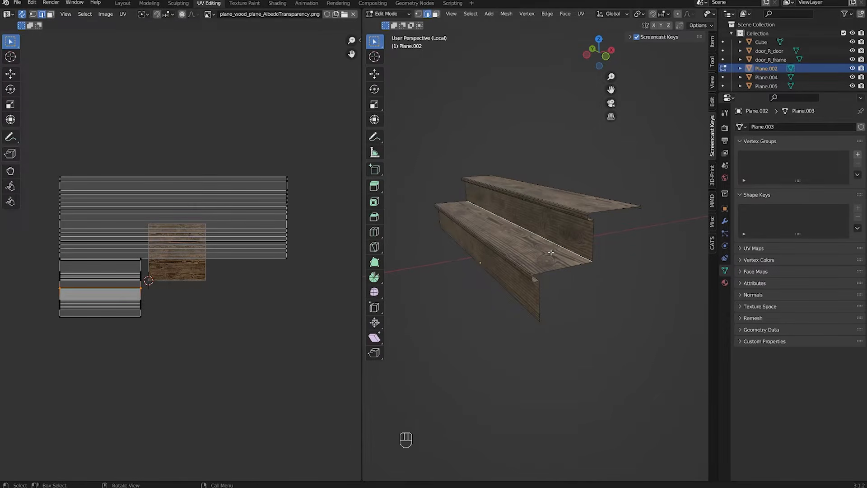
pyautogui.scroll(2, 550, 252)
pyautogui.moveTo(529, 233); pyautogui.dragTo(534, 252, button='middle')
pyautogui.scroll(-2, 478, 251)
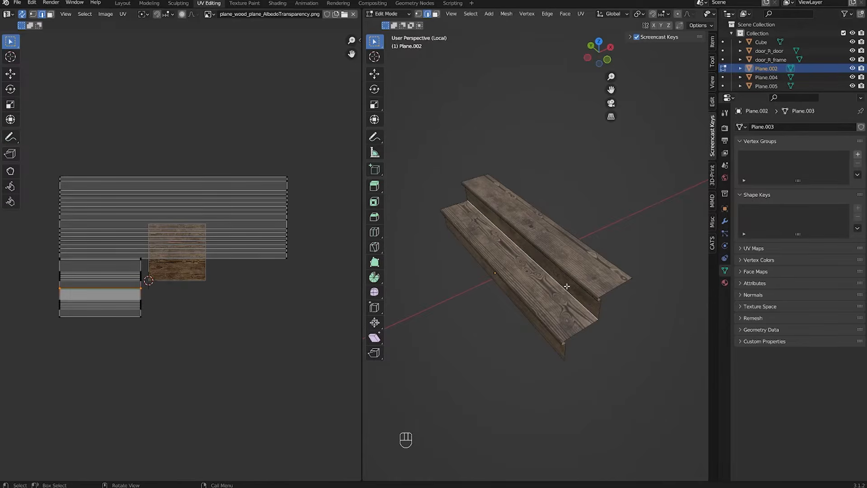
pyautogui.press('u')
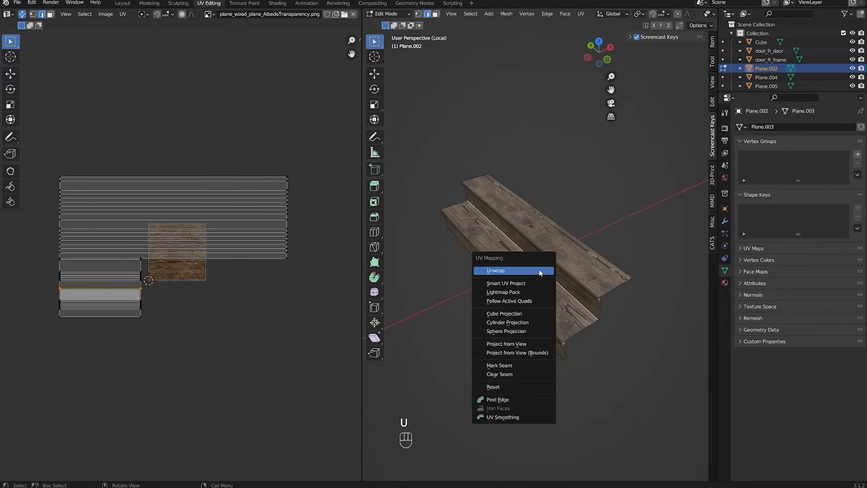
pyautogui.click(519, 364)
# Step: Select the short step's linked faces, unwrap them along the new seam and move the islands below the wood image
pyautogui.moveTo(518, 364); pyautogui.dragTo(569, 346, button='middle')
pyautogui.click(569, 346)
pyautogui.scroll(2, 546, 317)
pyautogui.press('l')
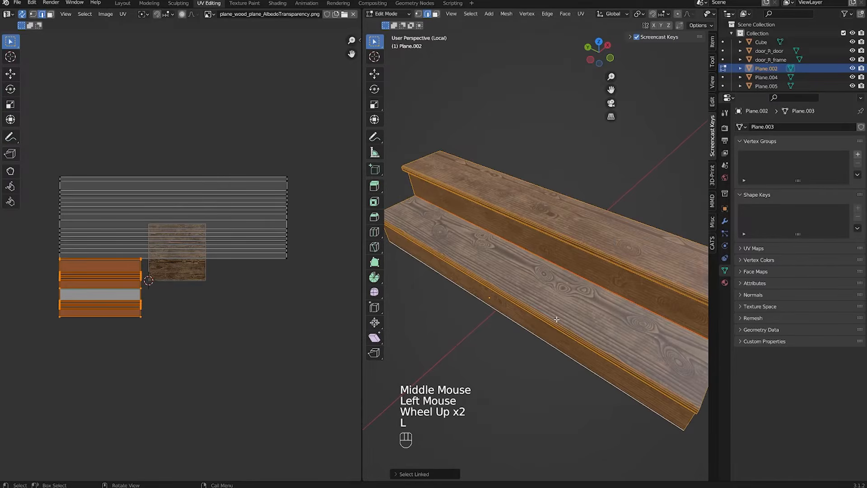
pyautogui.press('u')
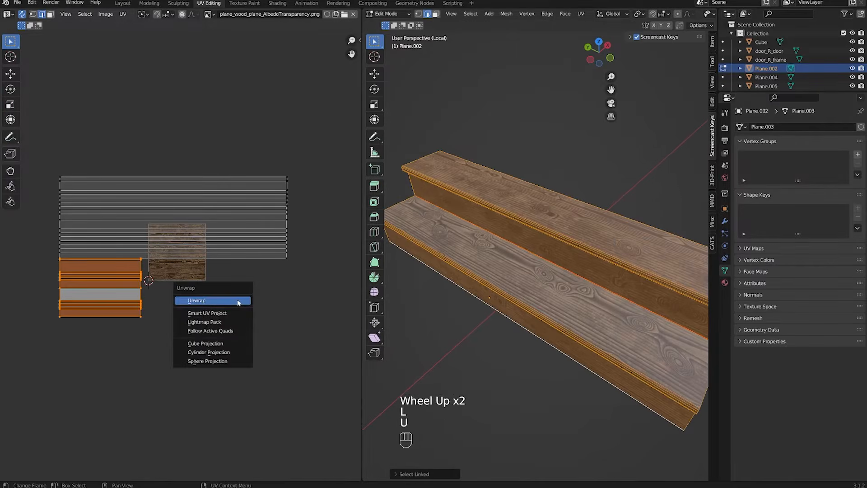
pyautogui.click(238, 300)
pyautogui.press('g')
pyautogui.click(253, 375)
# Step: Try spreading the short step's two tread UV islands apart along X
pyautogui.press('3')
pyautogui.click(210, 321)
pyautogui.press('l')
pyautogui.press('g')
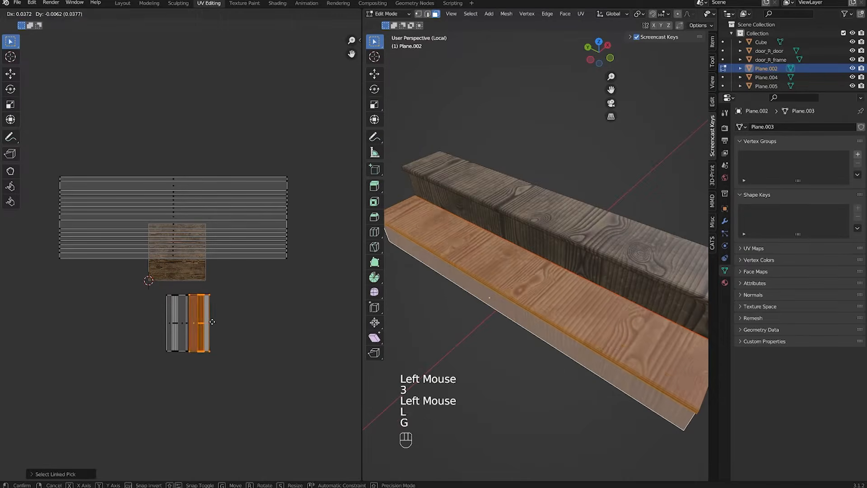
pyautogui.press('x')
pyautogui.click(229, 326)
pyautogui.click(229, 326)
pyautogui.press('l')
pyautogui.press('g')
pyautogui.press('x')
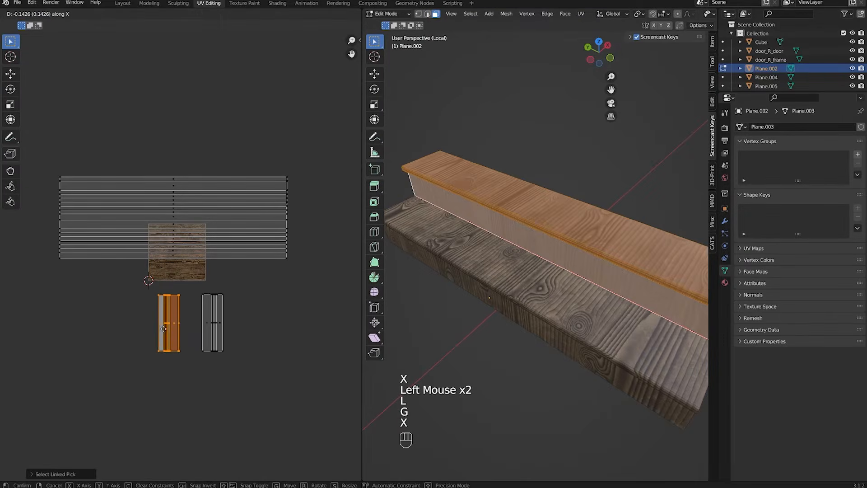
pyautogui.click(172, 330)
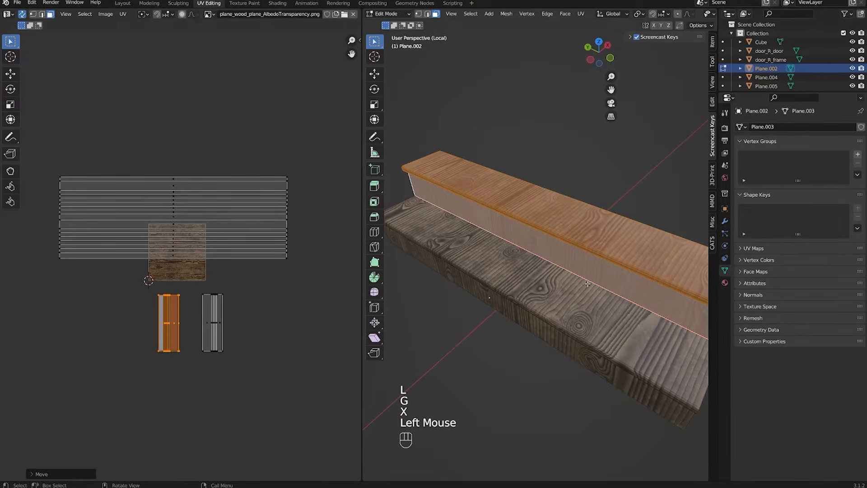
# Step: Undo the short step's island moves and its latest unwrap
pyautogui.press('2')
pyautogui.click(572, 278)
pyautogui.hotkey('ctrl', 'z')
pyautogui.hotkey('ctrl', 'z')
pyautogui.hotkey('ctrl', 'z')
pyautogui.hotkey('ctrl', 'z')
pyautogui.hotkey('ctrl', 'z')
pyautogui.hotkey('ctrl', 'z')
pyautogui.hotkey('ctrl', 'z')
pyautogui.hotkey('ctrl', 'z')
pyautogui.hotkey('ctrl', 'z')
pyautogui.hotkey('ctrl', 'z')
pyautogui.hotkey('ctrl', 'z')
# Step: Return to Object Mode and leave local view to bring back the whole room
pyautogui.press('1')
pyautogui.click(630, 300)
pyautogui.press('2')
pyautogui.click(609, 288)
pyautogui.press('u')
pyautogui.scroll(-2, 587, 284)
pyautogui.press('Tab')
pyautogui.moveTo(564, 275)
pyautogui.mouseDown(button='middle')
pyautogui.moveTo(531, 257)
pyautogui.moveTo(573, 253)
pyautogui.mouseUp(button='middle')
pyautogui.press('KP_Divide')
# Step: Switch the viewport to rendered shading, look around the room and save the file
pyautogui.keyDown('shift'); pyautogui.moveTo(573, 253); pyautogui.dragTo(601, 217, button='middle'); pyautogui.keyUp('shift')
pyautogui.click(701, 14)
pyautogui.moveTo(603, 186)
pyautogui.keyDown('shift'); pyautogui.mouseDown(button='middle')
pyautogui.moveTo(555, 182)
pyautogui.moveTo(570, 232)
pyautogui.mouseUp(button='middle'); pyautogui.keyUp('shift')
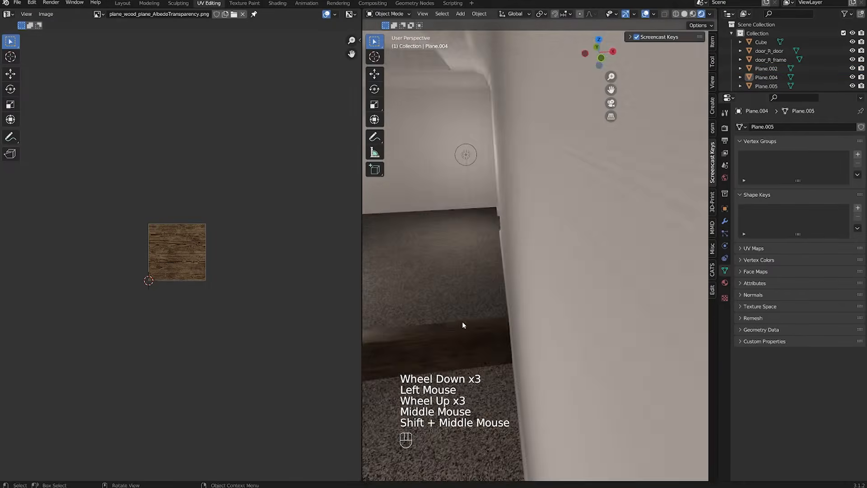
pyautogui.moveTo(462, 321); pyautogui.dragTo(495, 147, button='middle')
pyautogui.hotkey('ctrl', 's')
# Step: Select the room's walls and the ceiling and join them into one object
pyautogui.click(540, 259)
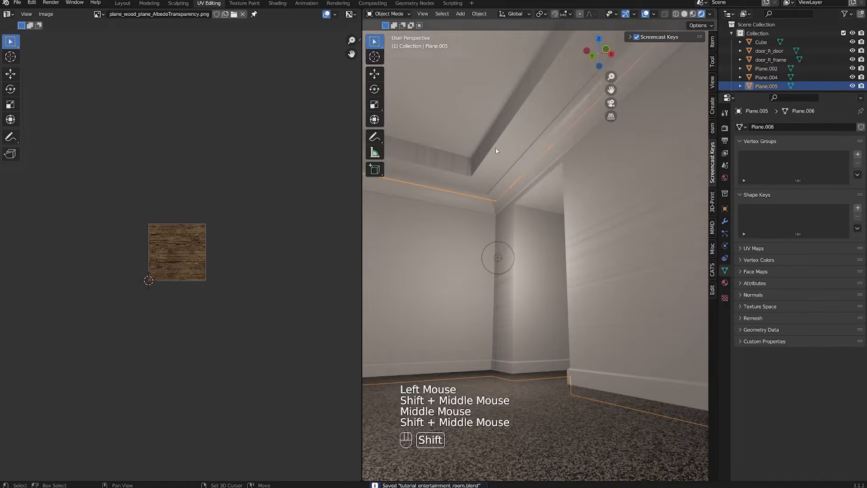
pyautogui.keyDown('shift'); pyautogui.click(495, 144); pyautogui.keyUp('shift')
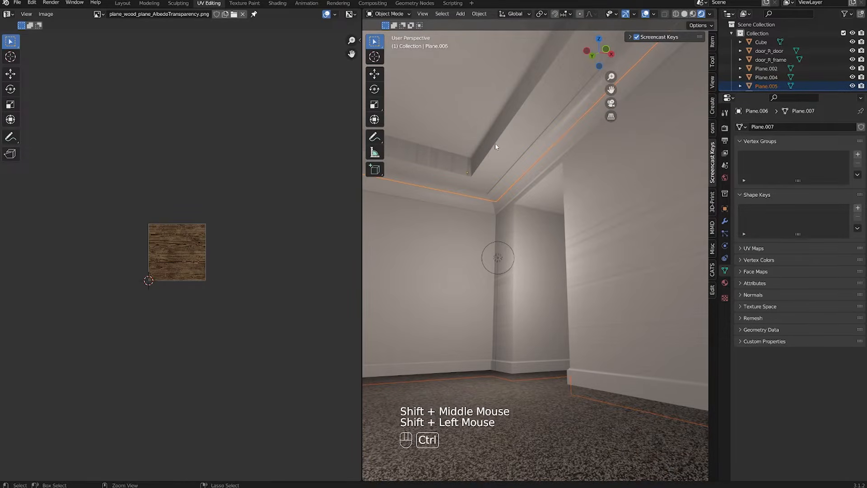
pyautogui.click(679, 246)
pyautogui.keyDown('shift'); pyautogui.click(492, 130); pyautogui.keyUp('shift')
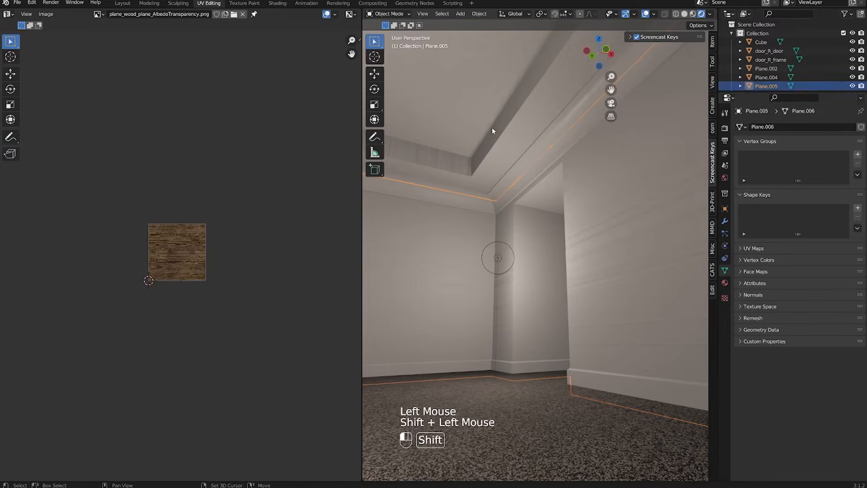
pyautogui.hotkey('ctrl', 'j')
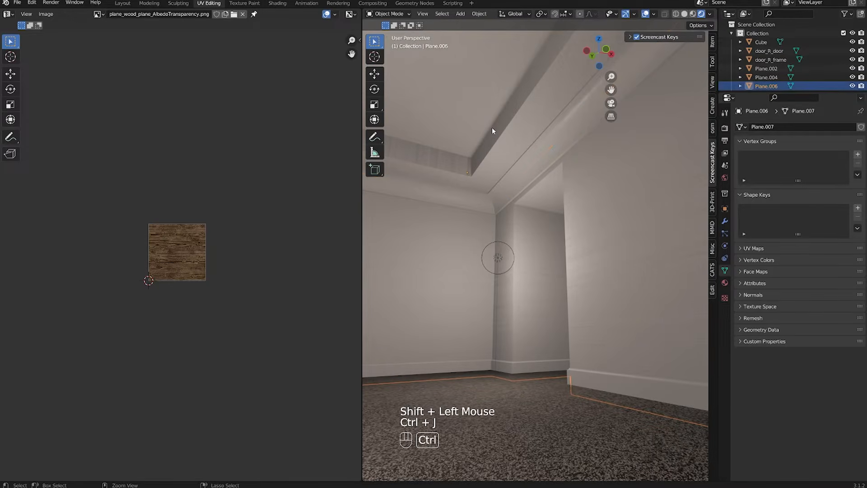
# Step: Show the joined room object's drywall material settings and switch the viewport to material preview shading
pyautogui.click(724, 283)
pyautogui.moveTo(564, 271); pyautogui.dragTo(579, 264, button='middle')
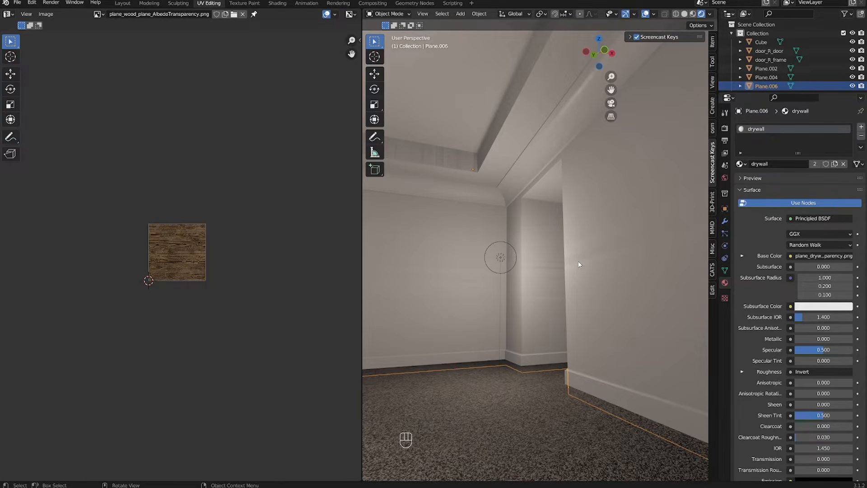
pyautogui.press('Tab')
pyautogui.click(249, 317)
pyautogui.press('Tab')
pyautogui.press('Tab')
pyautogui.moveTo(495, 297)
pyautogui.mouseDown(button='middle')
pyautogui.moveTo(587, 262)
pyautogui.moveTo(488, 267)
pyautogui.mouseUp(button='middle')
pyautogui.scroll(1, 536, 266)
pyautogui.press('Tab')
pyautogui.click(693, 15)
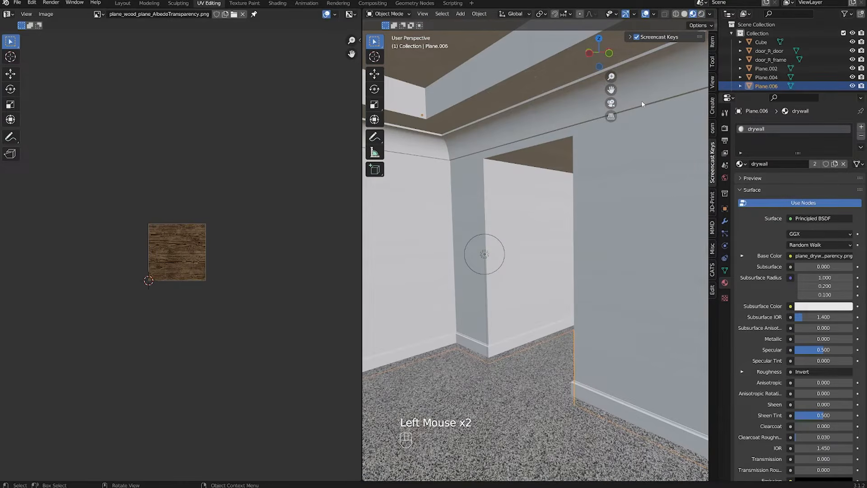
# Step: Isolate the joined room object in local view, enter Edit Mode and unwrap all its faces
pyautogui.press('KP_Divide')
pyautogui.press('Tab')
pyautogui.hotkey('shift', 'z')
pyautogui.keyDown('shift'); pyautogui.moveTo(514, 186); pyautogui.dragTo(503, 203, button='middle'); pyautogui.keyUp('shift')
pyautogui.hotkey('shift', 'z')
pyautogui.moveTo(503, 203)
pyautogui.mouseDown(button='middle')
pyautogui.moveTo(493, 218)
pyautogui.moveTo(541, 230)
pyautogui.mouseUp(button='middle')
pyautogui.hotkey('shift', 'z')
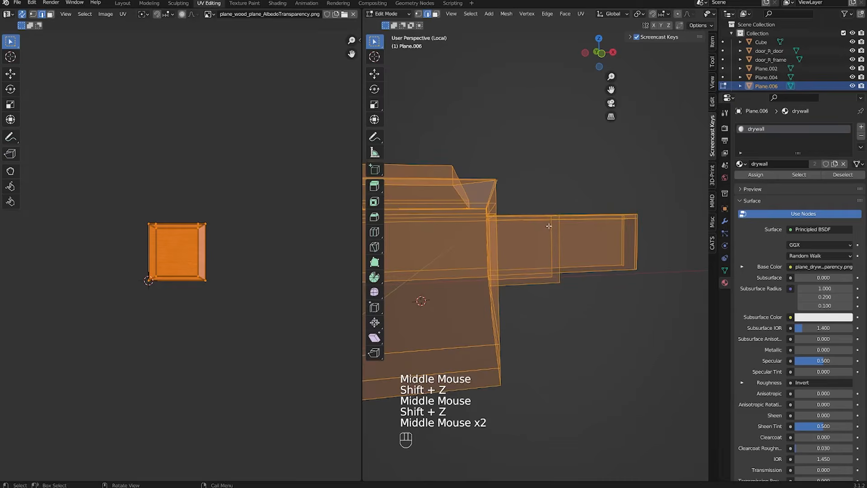
pyautogui.press('u')
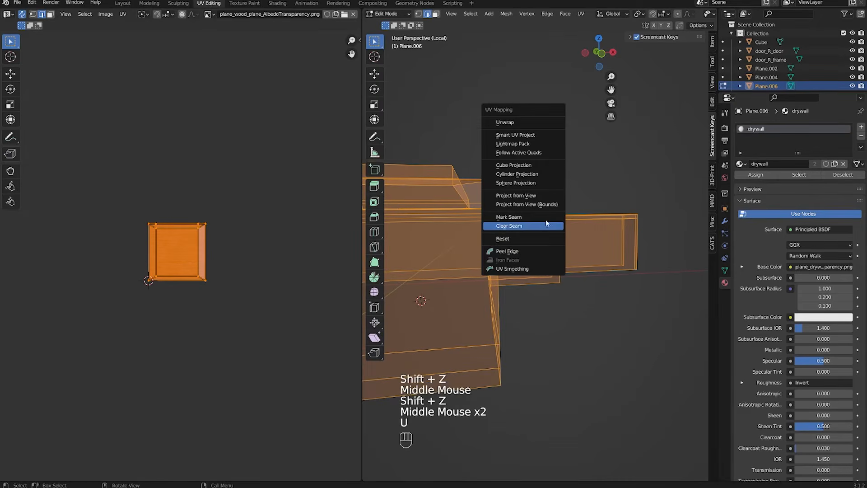
pyautogui.click(510, 129)
pyautogui.scroll(5, 144, 252)
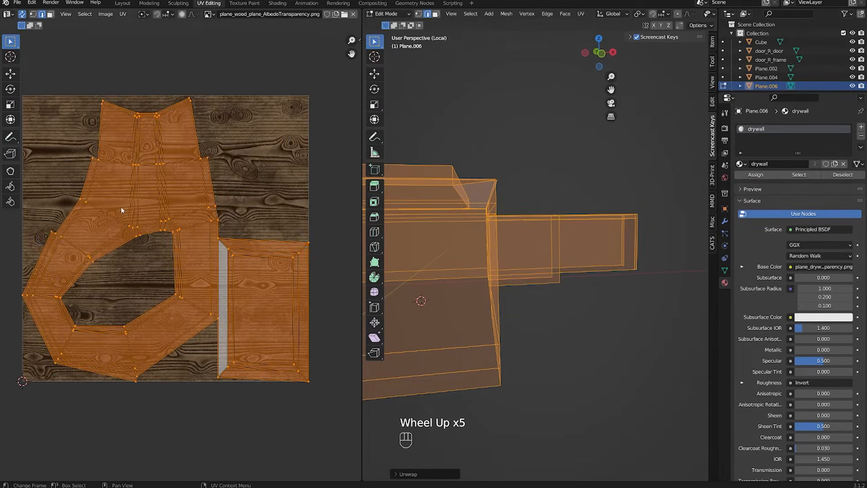
# Step: Select the large wall UV island and examine which room and hallway faces it covers
pyautogui.press('3')
pyautogui.click(118, 203)
pyautogui.press('l')
pyautogui.scroll(-2, 136, 212)
pyautogui.keyDown('shift'); pyautogui.scroll(-1, 180, 230); pyautogui.keyUp('shift')
pyautogui.keyDown('shift'); pyautogui.moveTo(519, 402); pyautogui.dragTo(626, 349, button='middle'); pyautogui.keyUp('shift')
pyautogui.moveTo(626, 349); pyautogui.dragTo(622, 333, button='middle')
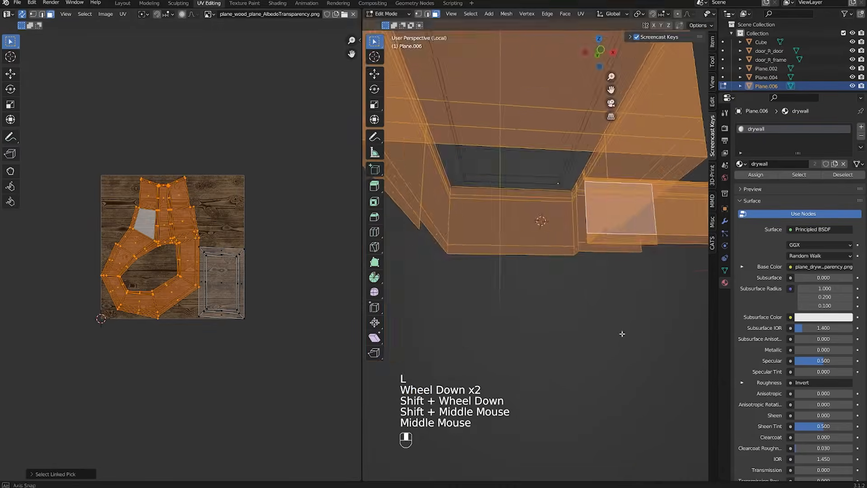
pyautogui.hotkey('shift', 'z')
pyautogui.scroll(2, 622, 333)
pyautogui.moveTo(569, 284); pyautogui.dragTo(618, 270, button='middle')
pyautogui.keyDown('shift'); pyautogui.moveTo(618, 271); pyautogui.dragTo(623, 265, button='middle'); pyautogui.keyUp('shift')
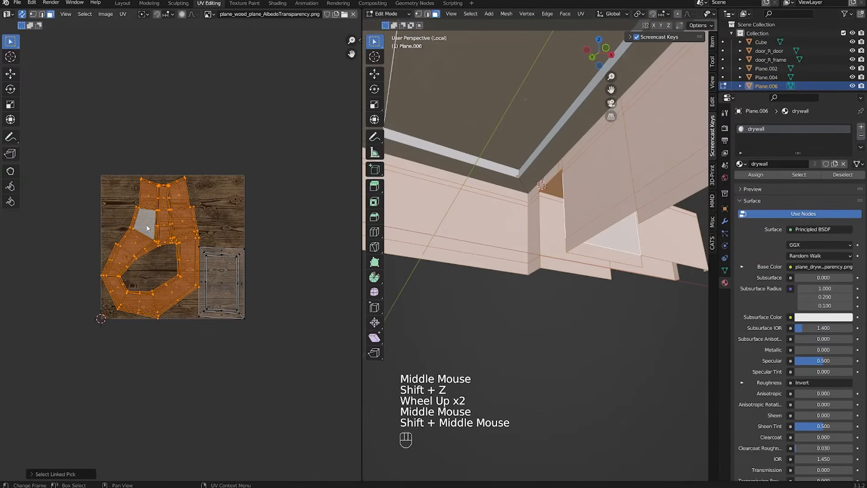
pyautogui.scroll(-1, 148, 228)
pyautogui.moveTo(514, 318); pyautogui.dragTo(505, 221, button='middle')
pyautogui.scroll(3, 507, 347)
pyautogui.scroll(1, 517, 350)
pyautogui.scroll(2, 517, 351)
pyautogui.scroll(-1, 537, 364)
pyautogui.scroll(-2, 583, 301)
pyautogui.scroll(2, 584, 302)
pyautogui.scroll(-1, 505, 221)
# Step: Mark a seam along both side edges and the upper edge of the hallway opening
pyautogui.press('2')
pyautogui.scroll(-1, 485, 197)
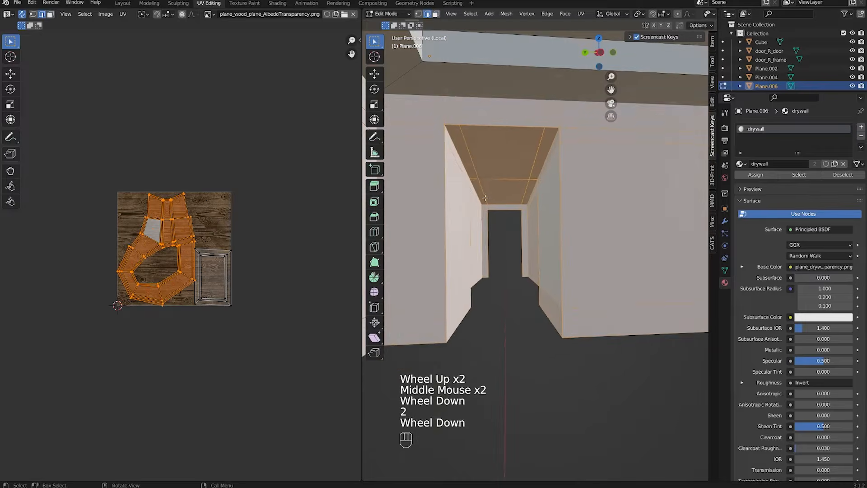
pyautogui.click(485, 197)
pyautogui.click(485, 197)
pyautogui.keyDown('shift'); pyautogui.moveTo(485, 197); pyautogui.dragTo(482, 219, button='middle'); pyautogui.keyUp('shift')
pyautogui.moveTo(482, 219); pyautogui.dragTo(480, 240, button='middle')
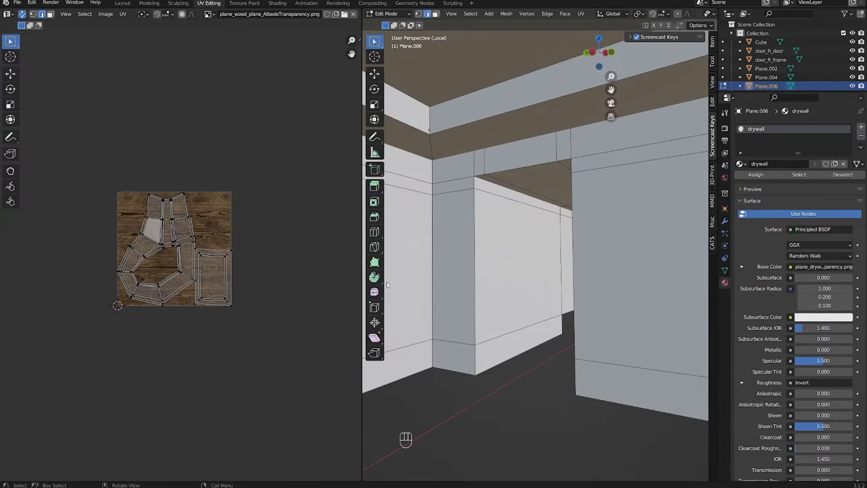
pyautogui.keyDown('alt'); pyautogui.click(501, 240); pyautogui.keyUp('alt')
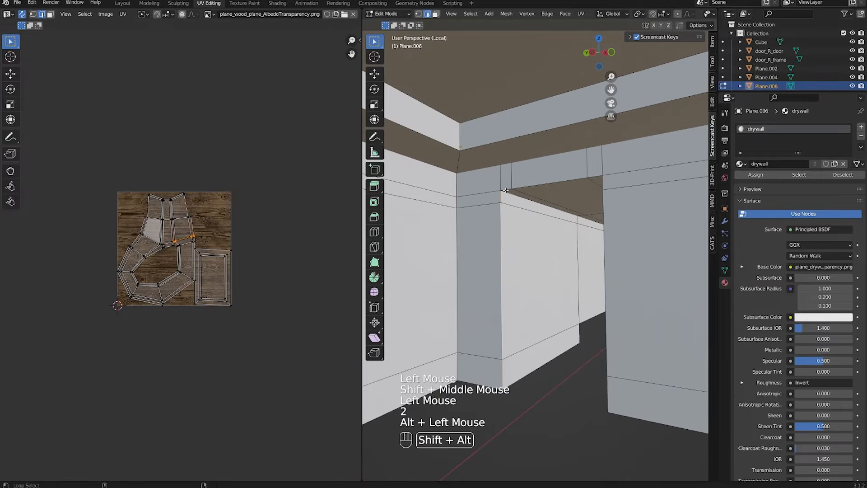
pyautogui.keyDown('alt'); pyautogui.keyDown('shift'); pyautogui.click(505, 190); pyautogui.keyUp('shift'); pyautogui.keyUp('alt')
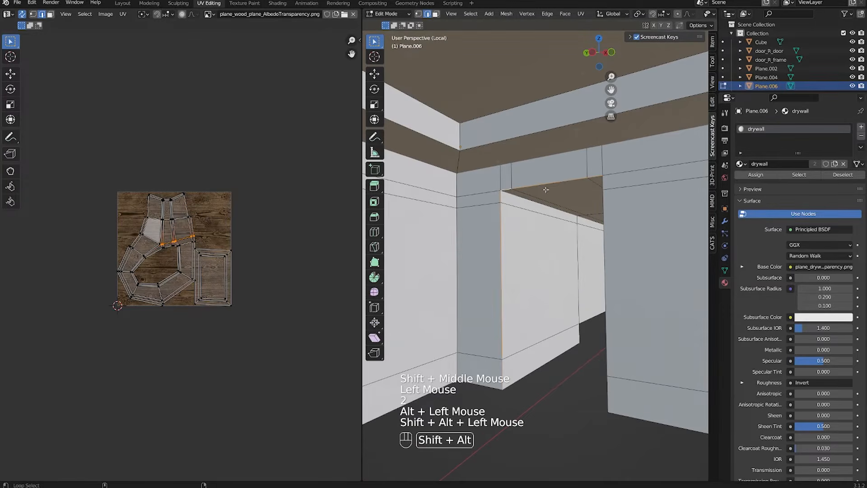
pyautogui.keyDown('alt'); pyautogui.keyDown('shift'); pyautogui.click(604, 190); pyautogui.keyUp('shift'); pyautogui.keyUp('alt')
pyautogui.moveTo(603, 189); pyautogui.dragTo(599, 231, button='middle')
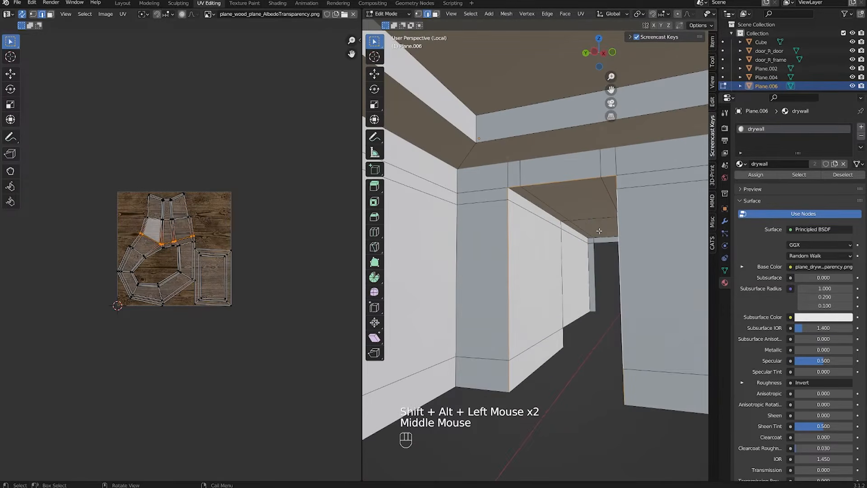
pyautogui.press('u')
pyautogui.click(512, 369)
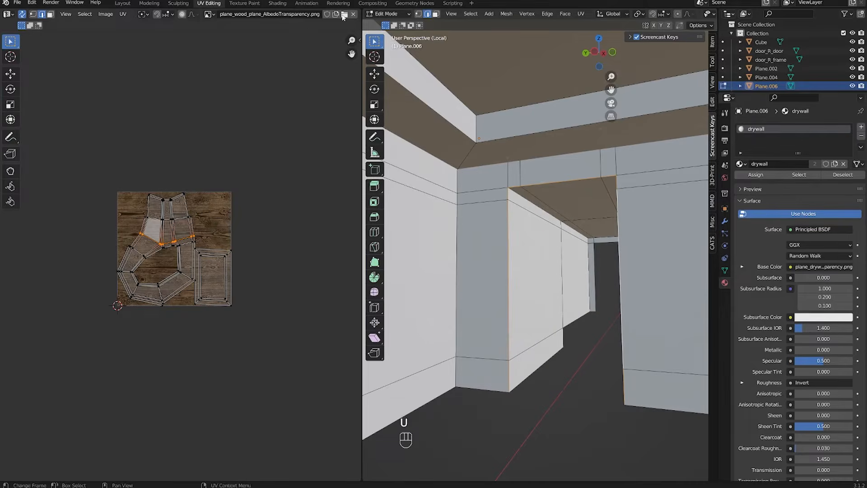
pyautogui.press('u')
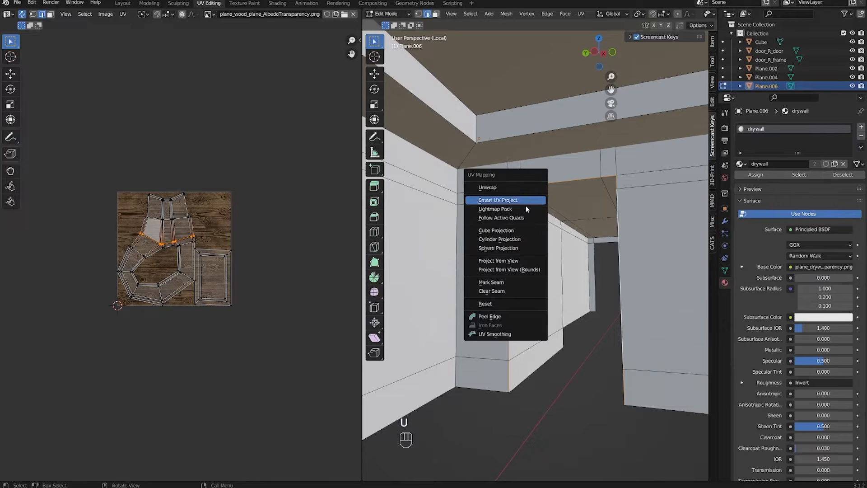
pyautogui.click(509, 285)
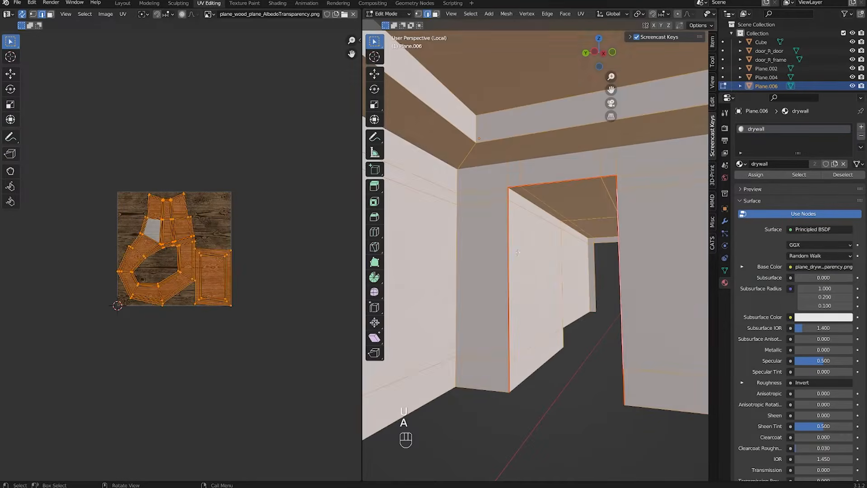
# Step: Unwrap the whole room mesh again using the hallway opening's seam
pyautogui.press('a')
pyautogui.press('u')
pyautogui.click(497, 154)
pyautogui.scroll(2, 163, 248)
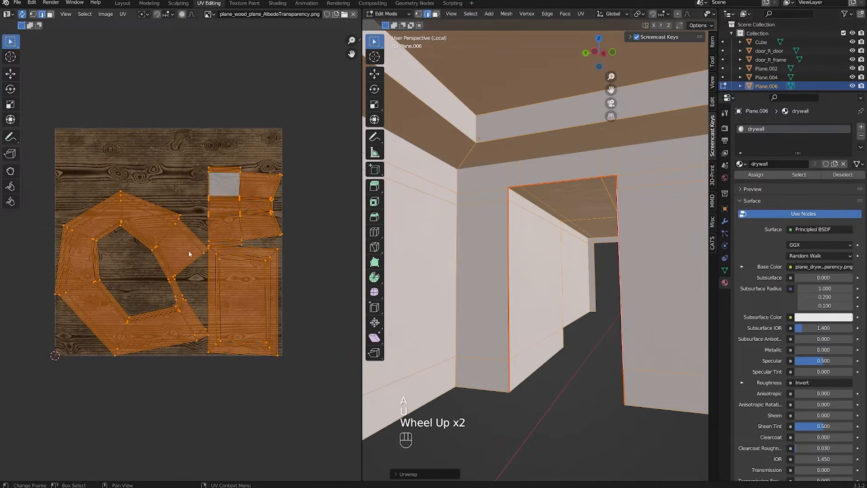
# Step: Select the separated hallway UV island to check which faces it contains
pyautogui.press('3')
pyautogui.click(243, 202)
pyautogui.press('l')
pyautogui.press('l')
pyautogui.click(242, 202)
pyautogui.press('l')
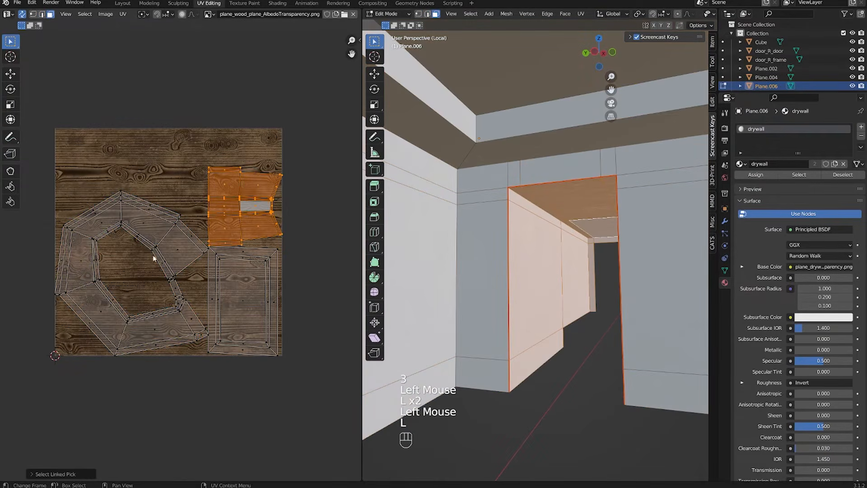
pyautogui.press('l')
# Step: Mark a seam along the vertical edges of one corner of the main room's walls
pyautogui.press('2')
pyautogui.scroll(-1, 533, 249)
pyautogui.scroll(3, 532, 248)
pyautogui.moveTo(497, 235); pyautogui.dragTo(451, 230, button='middle')
pyautogui.keyDown('shift'); pyautogui.moveTo(452, 230); pyautogui.dragTo(520, 237, button='middle'); pyautogui.keyUp('shift')
pyautogui.scroll(1, 519, 237)
pyautogui.moveTo(519, 237); pyautogui.dragTo(573, 226, button='middle')
pyautogui.press('2')
pyautogui.keyDown('alt'); pyautogui.click(539, 216); pyautogui.keyUp('alt')
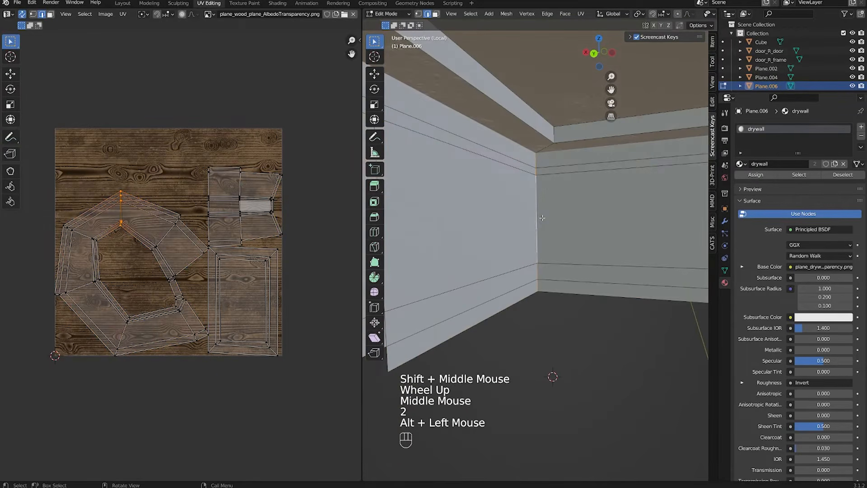
pyautogui.press('u')
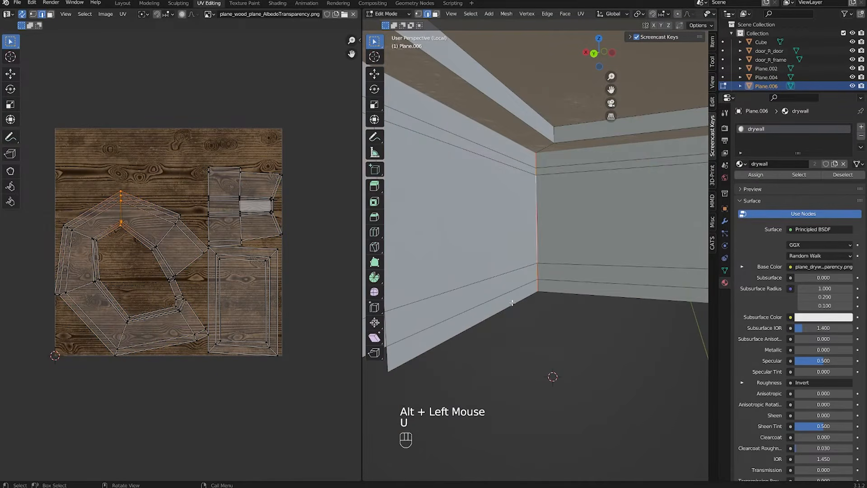
# Step: Select the entire room mesh and unwrap it with the wall corner seam
pyautogui.press('a')
pyautogui.press('u')
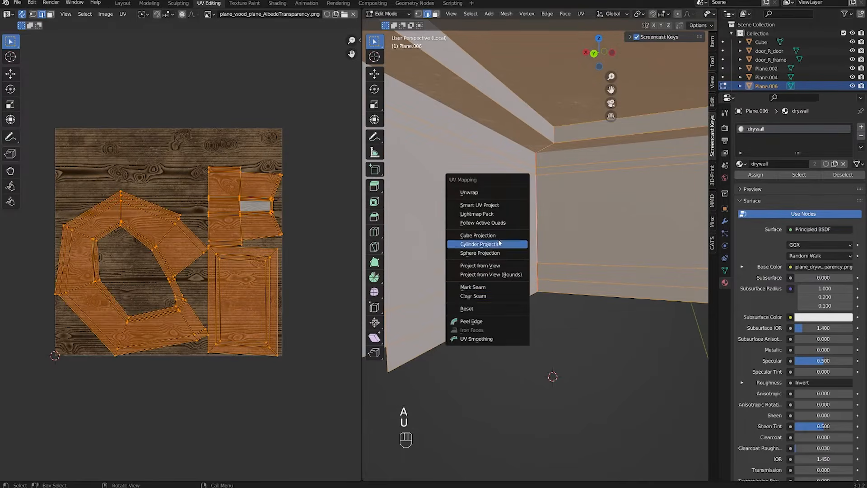
pyautogui.click(475, 192)
# Step: Move the long wall strip's UV island up clear of the other islands and scale it beyond the image
pyautogui.press('3')
pyautogui.click(213, 353)
pyautogui.press('l')
pyautogui.press('g')
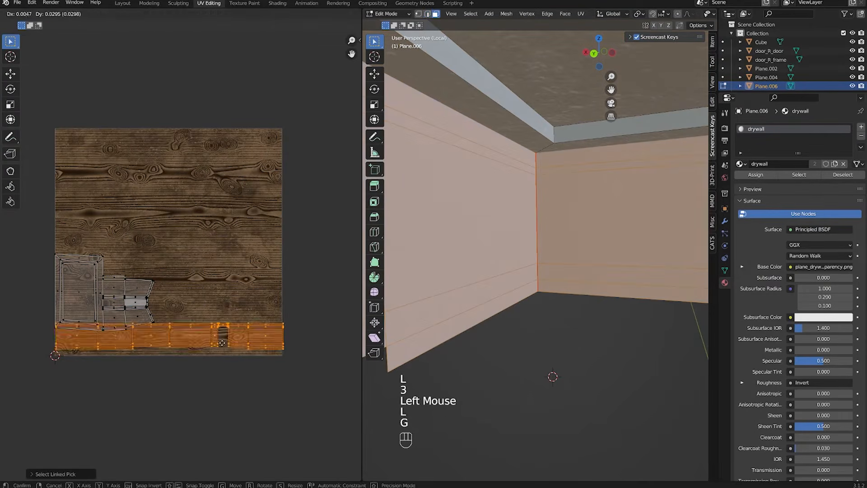
pyautogui.click(222, 201)
pyautogui.press('s')
pyautogui.click(272, 212)
# Step: Examine the enlarged wall strip's UV layout against the room's wall and hallway geometry
pyautogui.scroll(-2, 234, 213)
pyautogui.scroll(-2, 533, 163)
pyautogui.scroll(2, 534, 163)
pyautogui.scroll(-2, 533, 163)
pyautogui.moveTo(534, 162); pyautogui.dragTo(533, 185, button='middle')
pyautogui.keyDown('shift'); pyautogui.moveTo(533, 186); pyautogui.dragTo(511, 204, button='middle'); pyautogui.keyUp('shift')
pyautogui.scroll(2, 533, 208)
pyautogui.scroll(-1, 533, 231)
pyautogui.scroll(-1, 533, 231)
pyautogui.scroll(-2, 524, 222)
pyautogui.scroll(1, 524, 221)
pyautogui.scroll(-2, 524, 221)
pyautogui.scroll(-1, 524, 221)
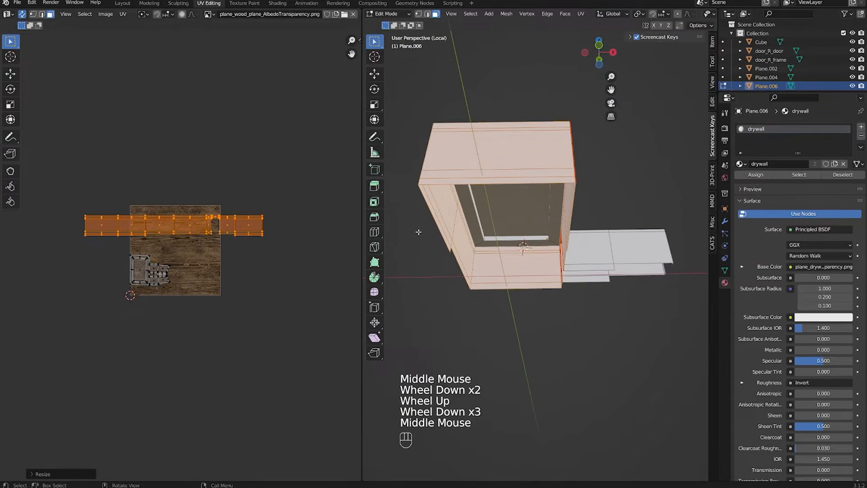
pyautogui.moveTo(237, 246); pyautogui.dragTo(253, 261, button='middle')
pyautogui.scroll(2, 253, 261)
pyautogui.moveTo(253, 261); pyautogui.dragTo(191, 249, button='middle')
pyautogui.scroll(-2, 191, 248)
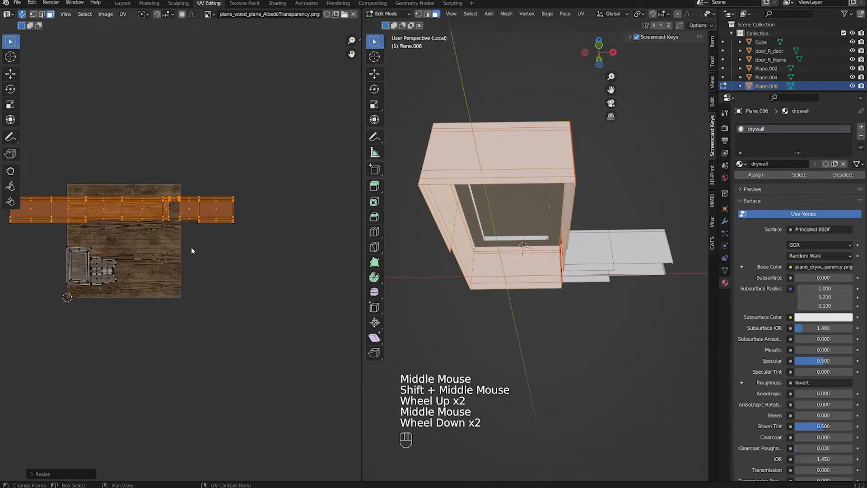
pyautogui.press('s')
pyautogui.press('a')
pyautogui.click(221, 259)
pyautogui.hotkey('ctrl', 'z')
# Step: Select the ceiling's linked geometry and examine its UV island against the recessed ceiling's corners
pyautogui.moveTo(524, 290); pyautogui.dragTo(519, 289, button='middle')
pyautogui.scroll(1, 519, 280)
pyautogui.click(512, 199)
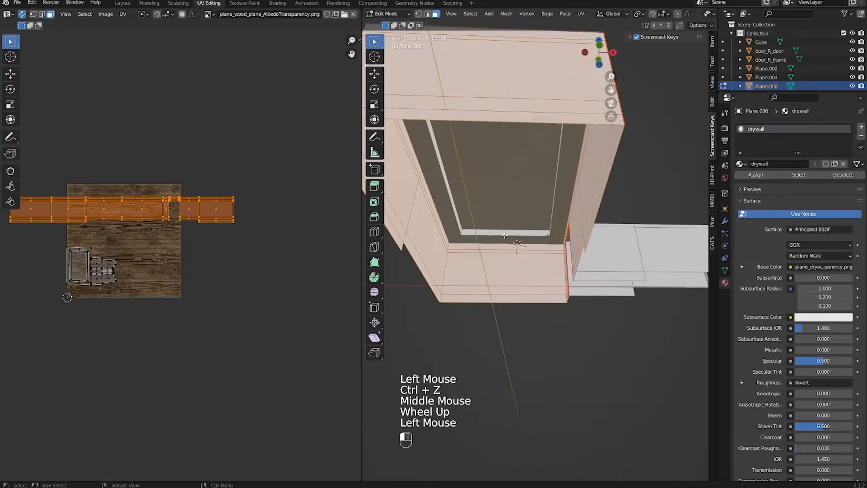
pyautogui.press('l')
pyautogui.scroll(3, 180, 256)
pyautogui.keyDown('shift'); pyautogui.moveTo(58, 258); pyautogui.dragTo(178, 246, button='middle'); pyautogui.keyUp('shift')
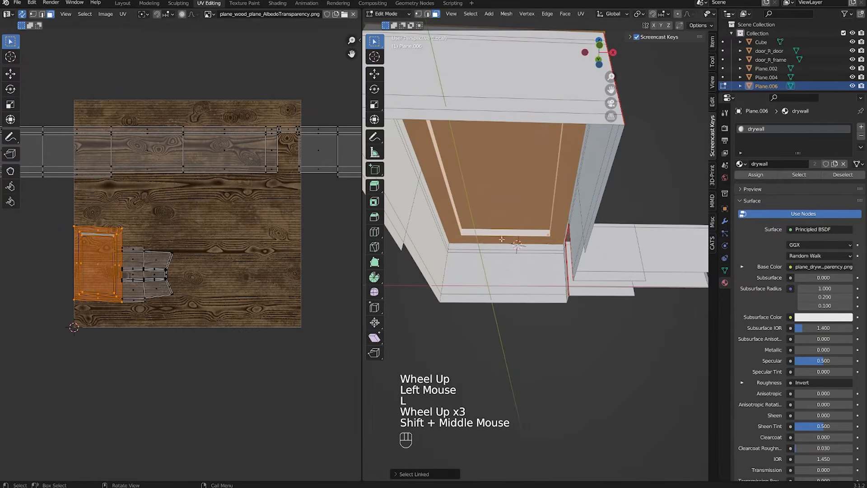
pyautogui.scroll(2, 501, 199)
pyautogui.moveTo(510, 198); pyautogui.dragTo(495, 194, button='middle')
pyautogui.moveTo(494, 194); pyautogui.dragTo(483, 190, button='middle')
pyautogui.keyDown('shift'); pyautogui.moveTo(451, 99); pyautogui.dragTo(519, 176, button='middle'); pyautogui.keyUp('shift')
pyautogui.moveTo(519, 176); pyautogui.dragTo(498, 152, button='middle')
pyautogui.scroll(1, 498, 151)
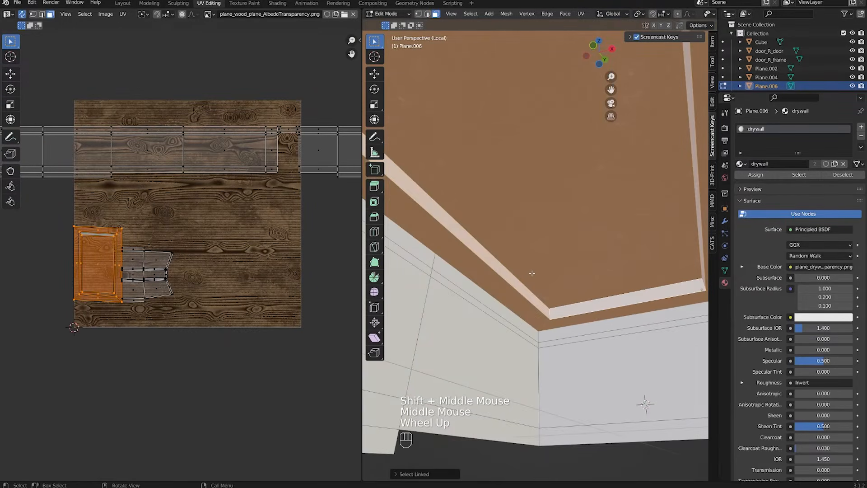
pyautogui.moveTo(535, 271); pyautogui.dragTo(506, 271, button='middle')
pyautogui.keyDown('shift'); pyautogui.scroll(1, 537, 258); pyautogui.keyUp('shift')
pyautogui.moveTo(506, 271)
pyautogui.mouseDown(button='middle')
pyautogui.moveTo(520, 289)
pyautogui.moveTo(510, 272)
pyautogui.mouseUp(button='middle')
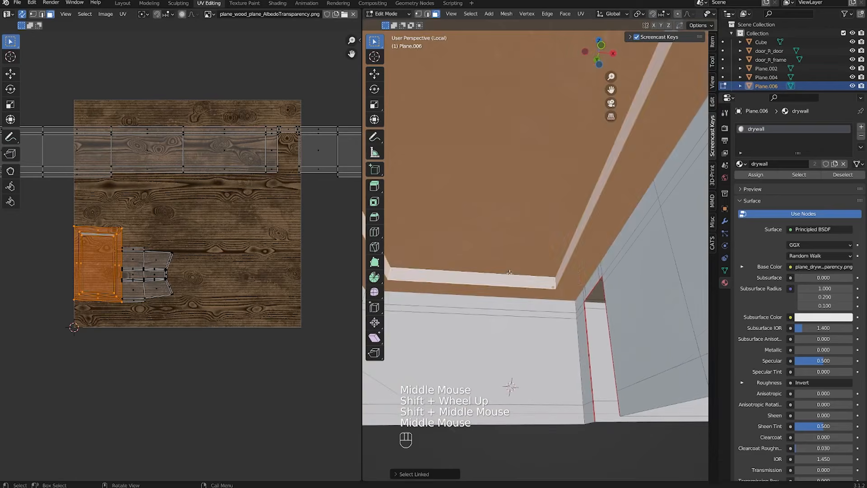
# Step: Mark a seam along the lower edge loop of the ceiling recess
pyautogui.press('2')
pyautogui.keyDown('alt'); pyautogui.click(511, 276); pyautogui.keyUp('alt')
pyautogui.keyDown('alt'); pyautogui.click(553, 286); pyautogui.keyUp('alt')
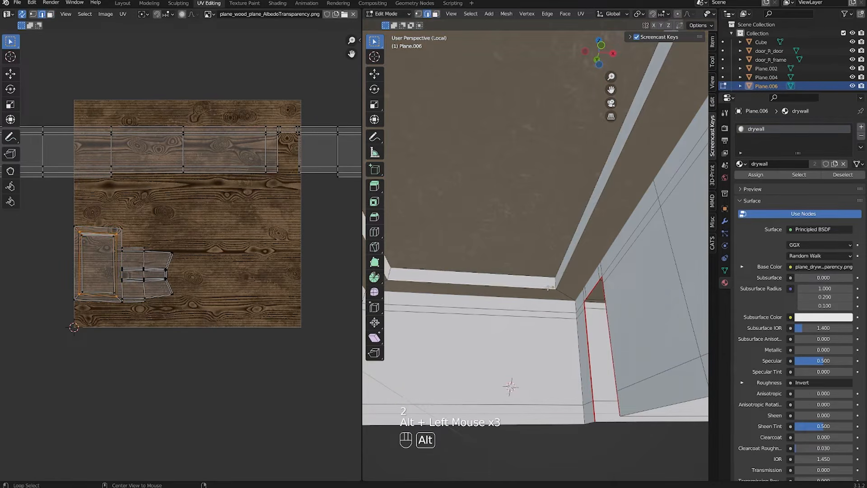
pyautogui.moveTo(547, 288); pyautogui.dragTo(552, 261, button='middle')
pyautogui.keyDown('alt'); pyautogui.keyDown('shift'); pyautogui.click(552, 261); pyautogui.keyUp('shift'); pyautogui.keyUp('alt')
pyautogui.hotkey('ctrl', 'z')
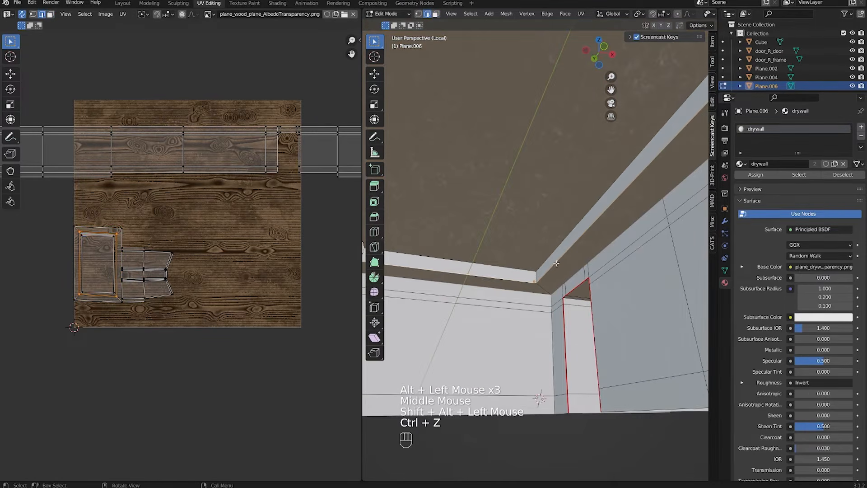
pyautogui.press('u')
# Step: Mark seams around the boundary of the recessed ceiling's inner face
pyautogui.press('3')
pyautogui.click(523, 266)
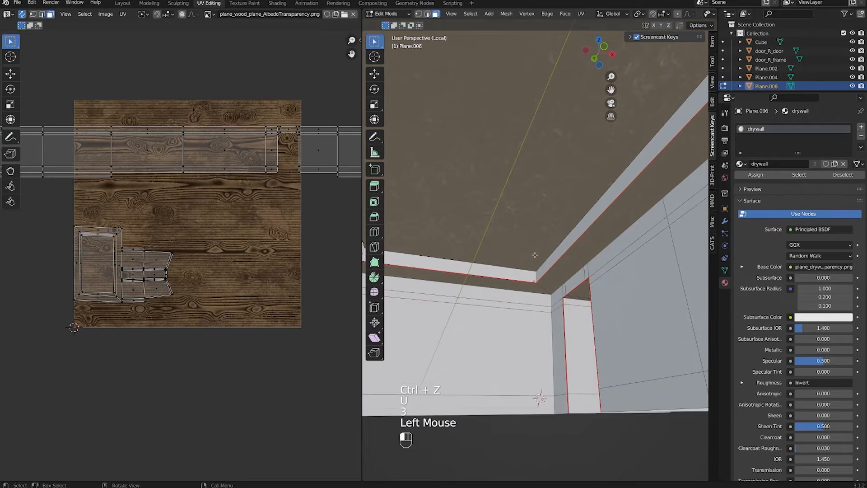
pyautogui.moveTo(524, 267); pyautogui.dragTo(514, 269, button='middle')
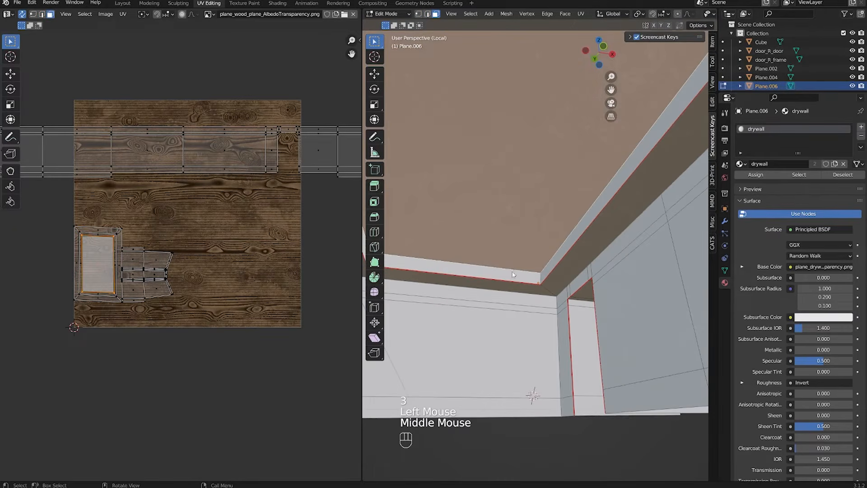
pyautogui.press('u')
# Step: Mark a seam on the short vertical edge at one corner of the ceiling recess
pyautogui.press('2')
pyautogui.click(515, 270)
pyautogui.scroll(2, 518, 270)
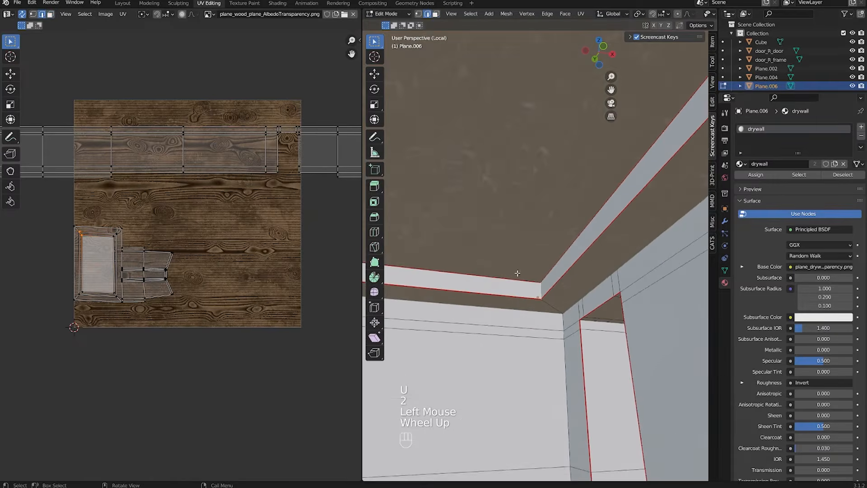
pyautogui.scroll(2, 518, 270)
pyautogui.moveTo(518, 270); pyautogui.dragTo(581, 288, button='middle')
pyautogui.scroll(-1, 581, 289)
pyautogui.press('4')
pyautogui.click(587, 307)
pyautogui.press('l')
pyautogui.moveTo(596, 343); pyautogui.dragTo(662, 347, button='middle')
pyautogui.moveTo(662, 347); pyautogui.dragTo(619, 321, button='middle')
pyautogui.press('2')
pyautogui.press('2')
pyautogui.doubleClick(619, 321)
pyautogui.moveTo(507, 332); pyautogui.dragTo(614, 266, button='middle')
pyautogui.click(614, 267)
pyautogui.press('u')
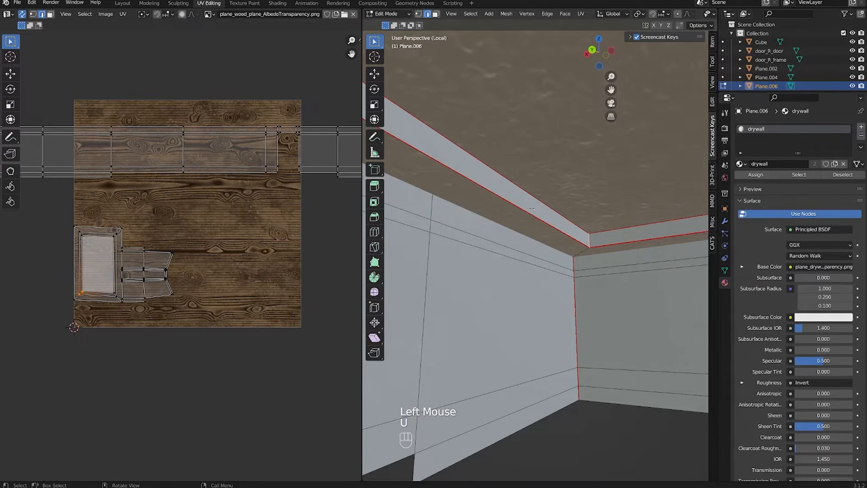
# Step: Select the whole room mesh and unwrap it with the ceiling recess seams
pyautogui.keyDown('alt'); pyautogui.click(588, 241); pyautogui.keyUp('alt')
pyautogui.moveTo(588, 241); pyautogui.dragTo(558, 237, button='middle')
pyautogui.keyDown('shift'); pyautogui.moveTo(558, 237); pyautogui.dragTo(540, 232, button='middle'); pyautogui.keyUp('shift')
pyautogui.scroll(-2, 541, 233)
pyautogui.press('a')
pyautogui.press('u')
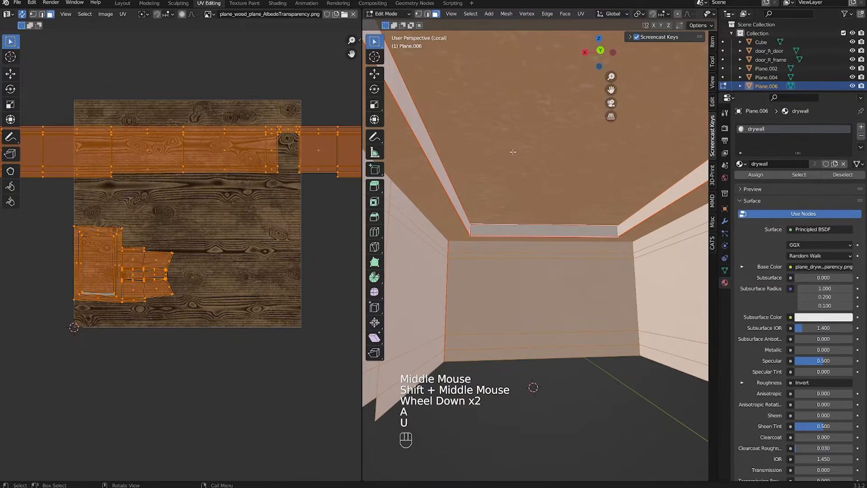
pyautogui.press('u')
pyautogui.click(549, 118)
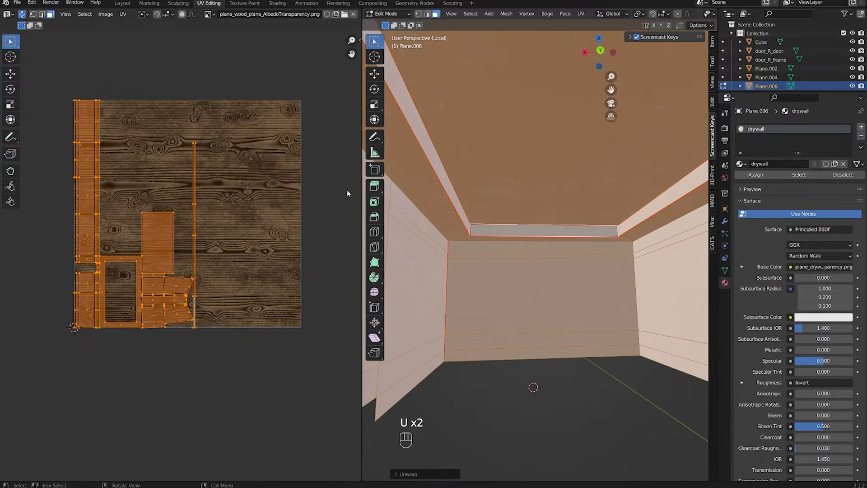
# Step: Pick out the thin strip island in the UV layout to identify its geometry
pyautogui.click(215, 258)
pyautogui.press('l')
pyautogui.moveTo(537, 280); pyautogui.dragTo(638, 272, button='middle')
pyautogui.click(267, 259)
pyautogui.press('l')
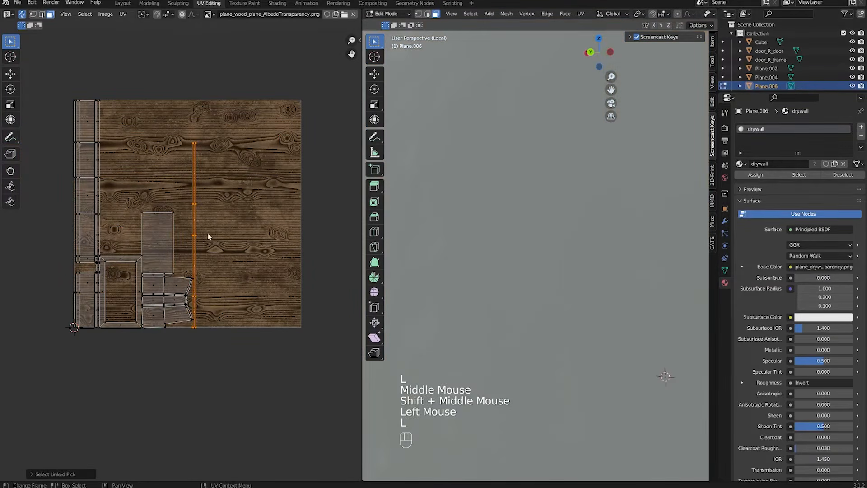
# Step: Mark seams along the hallway's ceiling edges and the wall corners at its far end
pyautogui.moveTo(853, 309); pyautogui.dragTo(852, 309, button='middle')
pyautogui.scroll(-1, 595, 282)
pyautogui.moveTo(678, 272); pyautogui.dragTo(632, 271, button='middle')
pyautogui.scroll(3, 632, 271)
pyautogui.keyDown('shift'); pyautogui.moveTo(632, 271); pyautogui.dragTo(537, 207, button='middle'); pyautogui.keyUp('shift')
pyautogui.scroll(-1, 560, 222)
pyautogui.press('2')
pyautogui.click(536, 208)
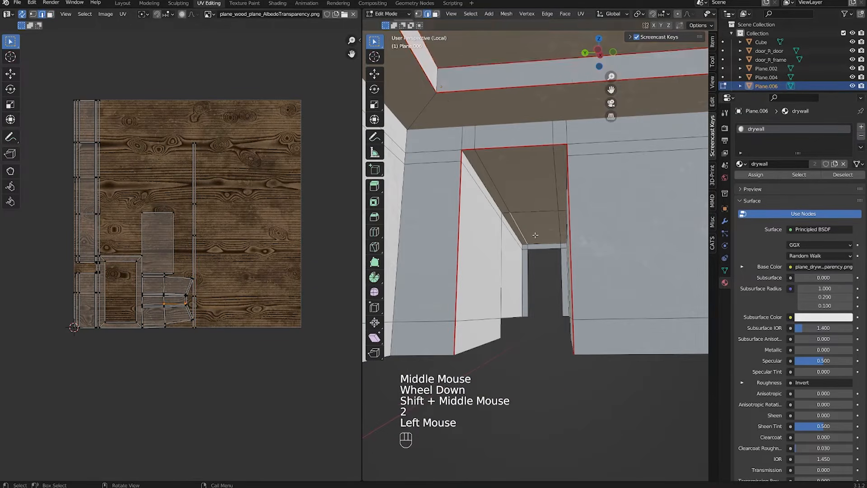
pyautogui.scroll(2, 535, 236)
pyautogui.keyDown('shift'); pyautogui.moveTo(535, 236); pyautogui.dragTo(553, 222, button='middle'); pyautogui.keyUp('shift')
pyautogui.click(525, 260)
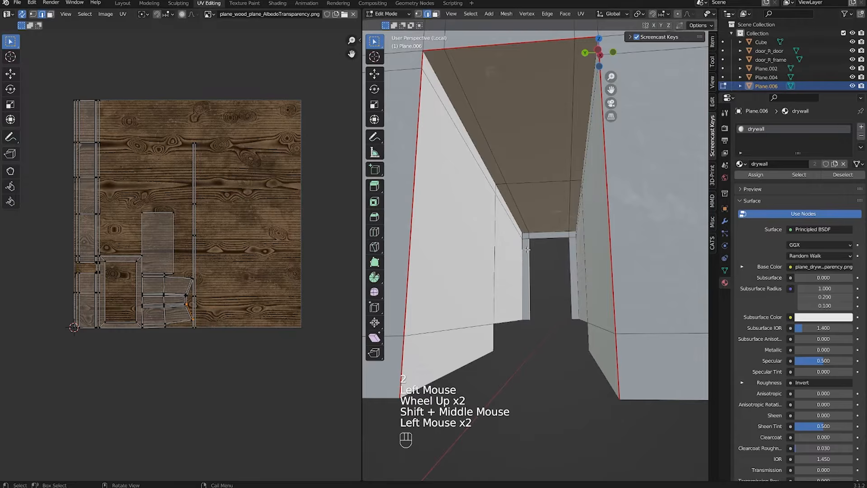
pyautogui.press('KP_Decimal')
pyautogui.scroll(-1, 523, 250)
pyautogui.keyDown('shift'); pyautogui.click(544, 177); pyautogui.keyUp('shift')
pyautogui.keyDown('shift'); pyautogui.click(550, 170); pyautogui.keyUp('shift')
pyautogui.hotkey('ctrl', 'z')
pyautogui.hotkey('ctrl', 'z')
pyautogui.moveTo(564, 185); pyautogui.dragTo(548, 182, button='middle')
pyautogui.keyDown('shift'); pyautogui.click(540, 172); pyautogui.keyUp('shift')
pyautogui.keyDown('shift'); pyautogui.click(546, 167); pyautogui.keyUp('shift')
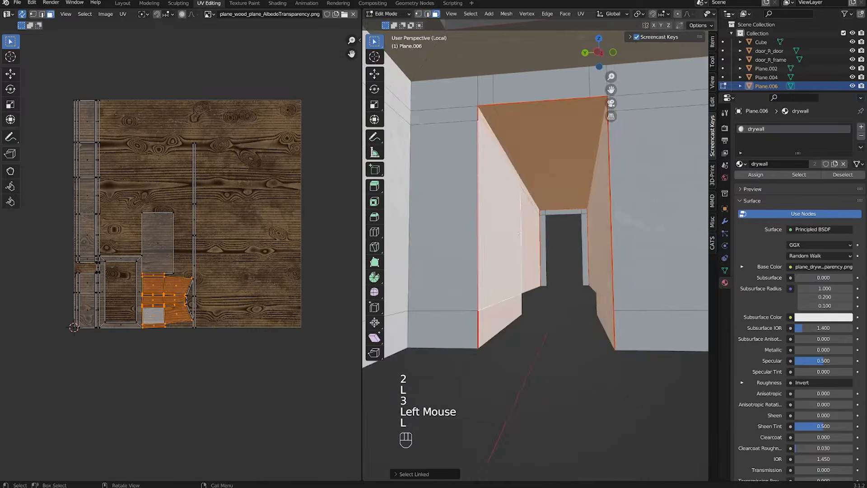
# Step: Select all faces of the room and unwrap them again using the hallway seams
pyautogui.moveTo(548, 188); pyautogui.dragTo(593, 196, button='middle')
pyautogui.press('a')
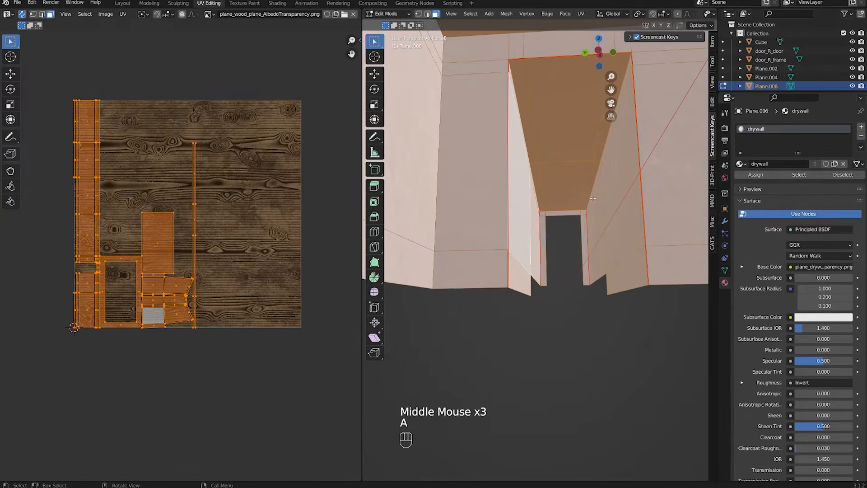
pyautogui.press('u')
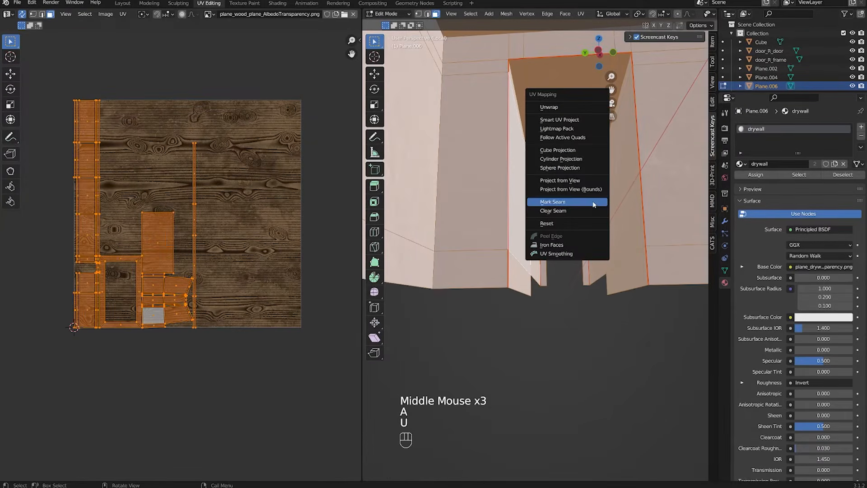
pyautogui.click(582, 111)
pyautogui.scroll(1, 209, 263)
# Step: Display plane_drywall_rough_Normal.png as the background image behind the room's UVs
pyautogui.moveTo(210, 263); pyautogui.dragTo(261, 274, button='middle')
pyautogui.scroll(-1, 78, 274)
pyautogui.click(137, 260)
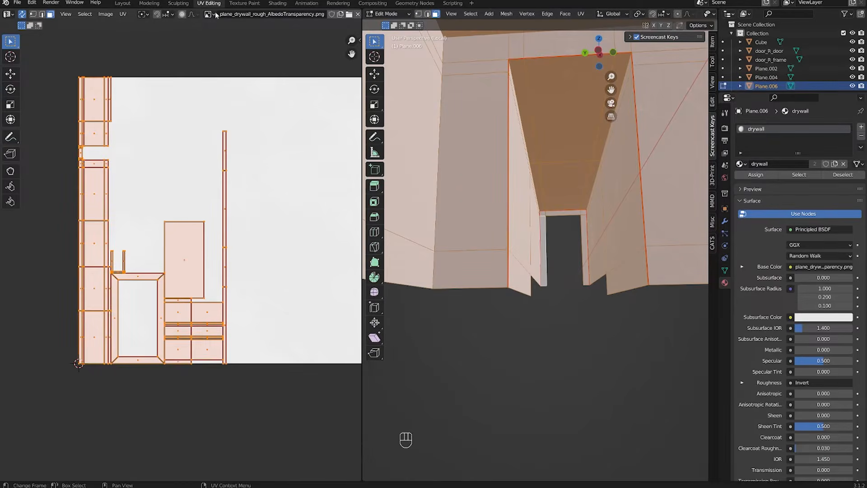
pyautogui.click(214, 14)
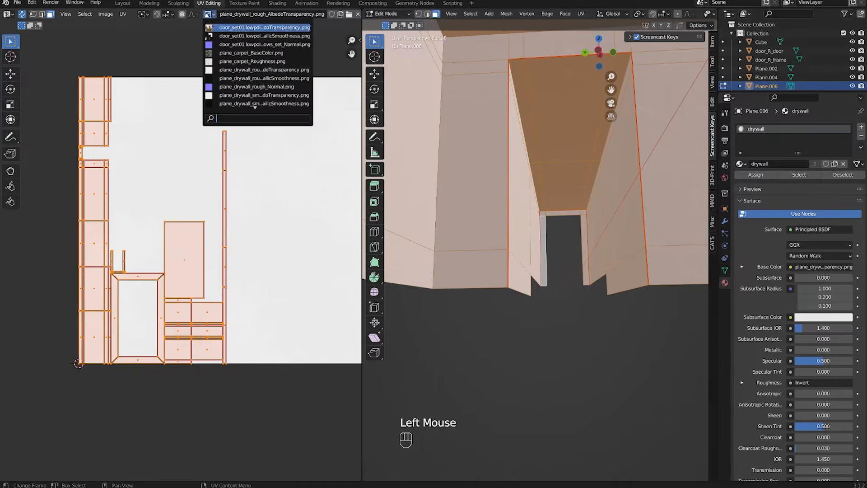
pyautogui.click(234, 87)
pyautogui.scroll(-2, 222, 193)
pyautogui.scroll(3, 235, 153)
pyautogui.moveTo(222, 194); pyautogui.dragTo(240, 148, button='middle')
# Step: Select all the room's UV islands and rotate them a quarter turn so the wall strip runs horizontally
pyautogui.press('l')
pyautogui.press('a')
pyautogui.press('r')
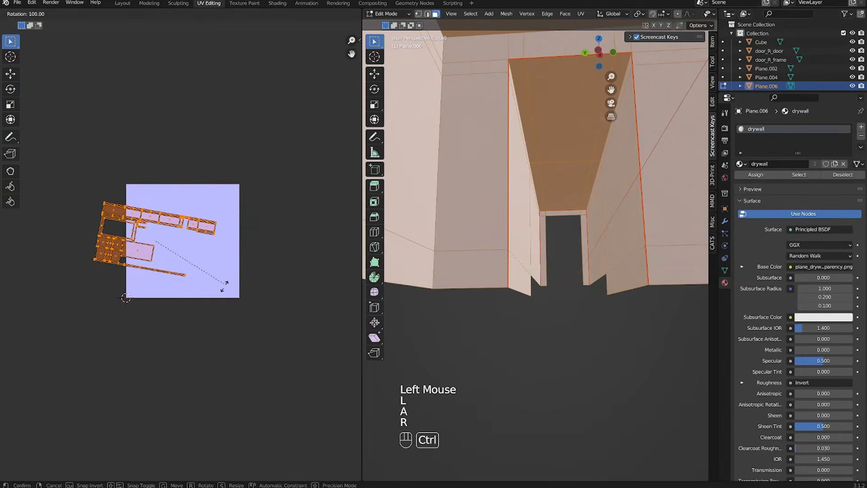
pyautogui.keyDown('ctrl'); pyautogui.click(217, 264); pyautogui.keyUp('ctrl')
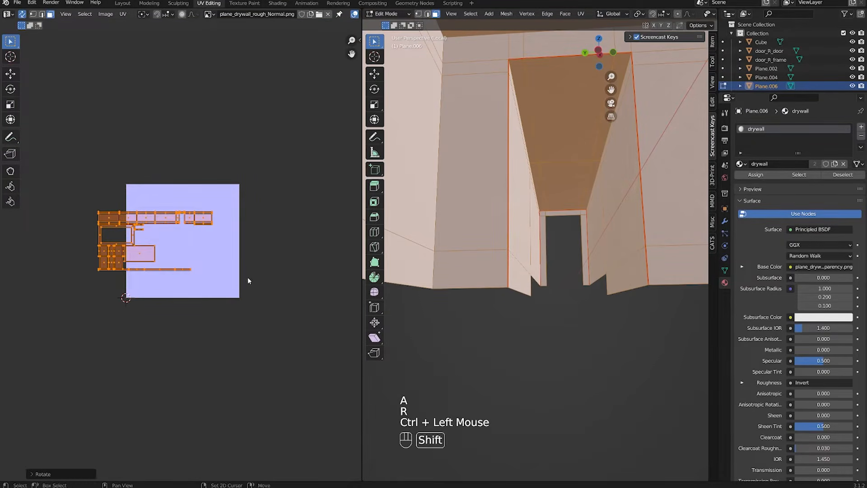
pyautogui.keyDown('shift'); pyautogui.moveTo(230, 277); pyautogui.dragTo(231, 284, button='middle'); pyautogui.keyUp('shift')
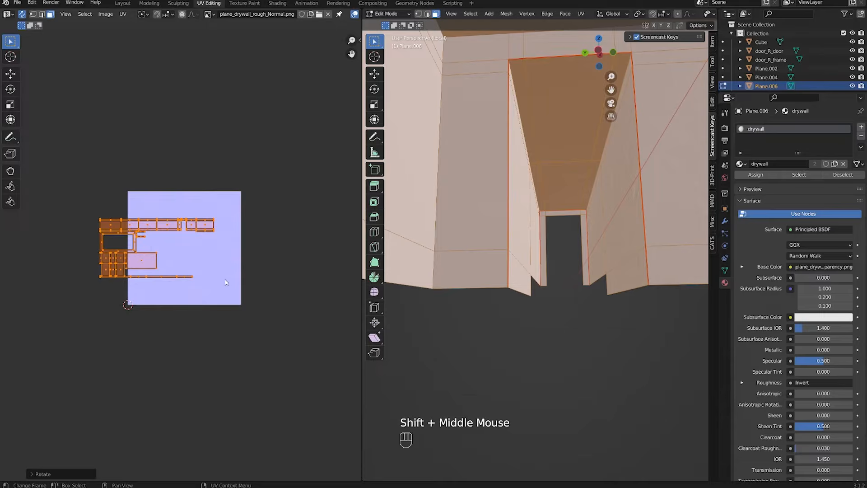
# Step: Scale the room's whole UV layout up well beyond the image and reposition it
pyautogui.press('s')
pyautogui.click(164, 248)
pyautogui.scroll(-1, 185, 275)
pyautogui.press('s')
pyautogui.click(228, 315)
pyautogui.press('g')
pyautogui.click(244, 332)
pyautogui.press('s')
pyautogui.click(277, 355)
pyautogui.press('g')
pyautogui.click(278, 391)
pyautogui.scroll(3, 507, 247)
pyautogui.scroll(-1, 507, 247)
# Step: Return to Object Mode, leave local view and switch the viewport to rendered shading
pyautogui.moveTo(502, 244); pyautogui.dragTo(625, 66, button='middle')
pyautogui.press('Tab')
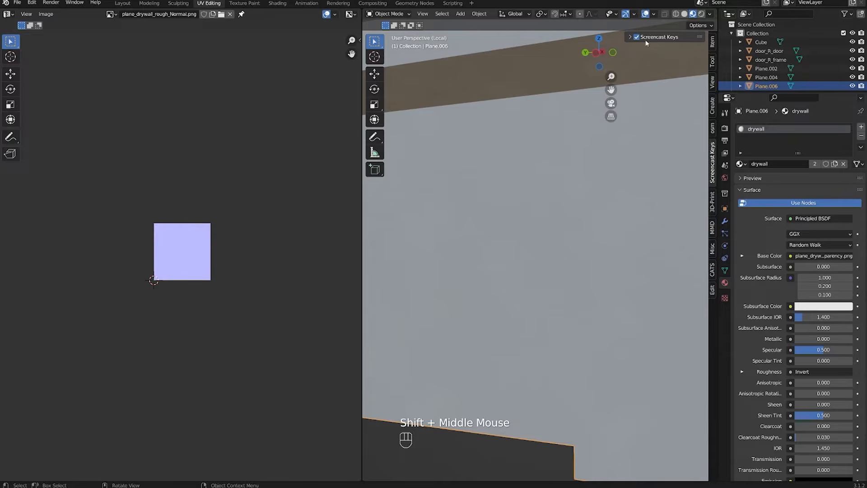
pyautogui.press('KP_Divide')
pyautogui.scroll(1, 676, 50)
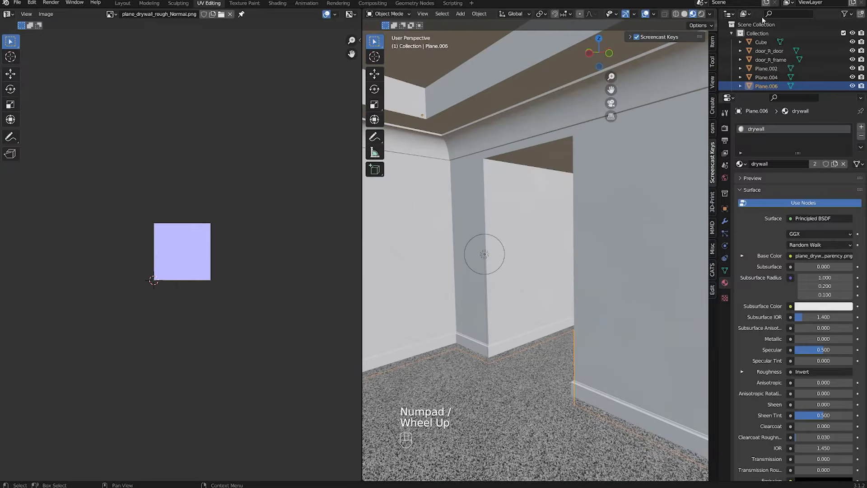
pyautogui.click(701, 14)
# Step: Examine the drywall texture's scale on the room's walls and ceiling in the rendered view
pyautogui.moveTo(569, 181)
pyautogui.mouseDown(button='middle')
pyautogui.moveTo(591, 155)
pyautogui.moveTo(510, 153)
pyautogui.moveTo(587, 188)
pyautogui.moveTo(513, 180)
pyautogui.moveTo(632, 174)
pyautogui.moveTo(574, 171)
pyautogui.mouseUp(button='middle')
pyautogui.scroll(1, 533, 149)
pyautogui.scroll(-1, 501, 164)
pyautogui.keyDown('shift'); pyautogui.scroll(-1, 520, 177); pyautogui.keyUp('shift')
pyautogui.scroll(1, 589, 190)
pyautogui.scroll(1, 565, 189)
pyautogui.scroll(-2, 544, 188)
pyautogui.scroll(2, 513, 180)
pyautogui.moveTo(573, 172); pyautogui.dragTo(549, 213, button='middle')
pyautogui.press('Tab')
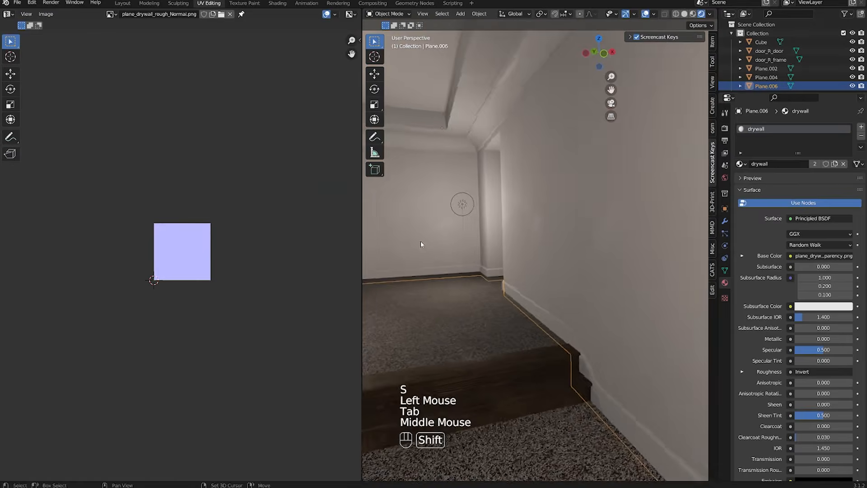
pyautogui.keyDown('shift'); pyautogui.moveTo(421, 240); pyautogui.dragTo(520, 241, button='middle'); pyautogui.keyUp('shift')
pyautogui.scroll(1, 520, 241)
pyautogui.moveTo(520, 241); pyautogui.dragTo(557, 241, button='middle')
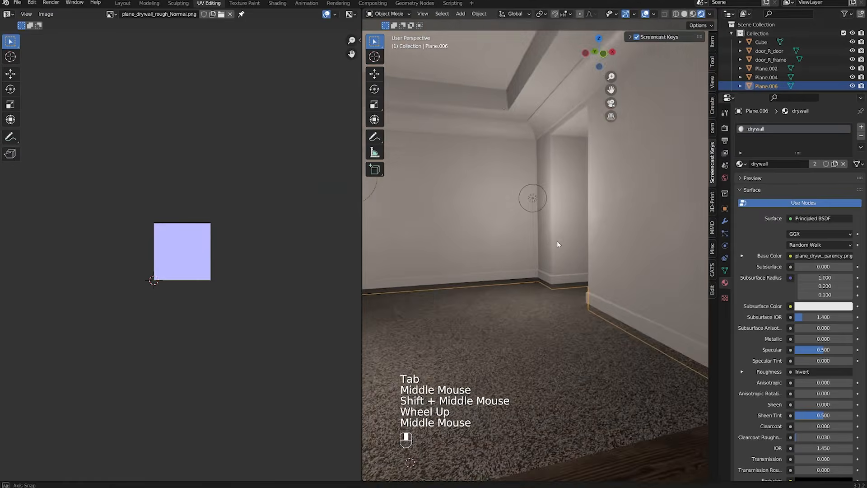
# Step: Walk through the rendered room to inspect the walls around the sofas and the far corner
pyautogui.hotkey('shift', '`')
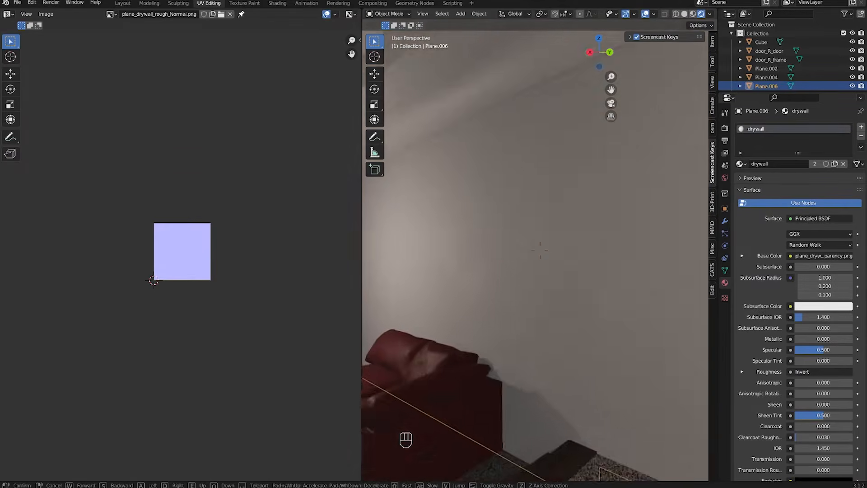
pyautogui.press('s')
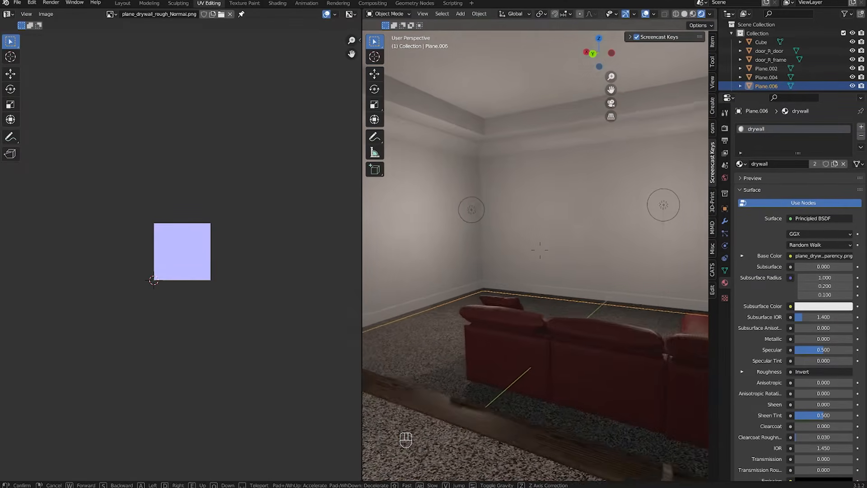
pyautogui.press('w')
pyautogui.press('a')
pyautogui.click(563, 225)
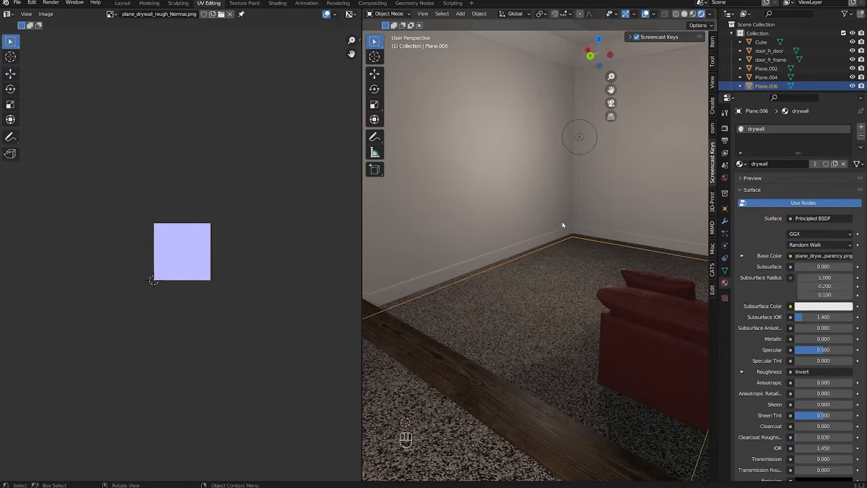
# Step: Inspect the baseboard and crown trim running around the room's walls
pyautogui.click(564, 229)
pyautogui.keyDown('shift'); pyautogui.moveTo(493, 219); pyautogui.dragTo(565, 289, button='middle'); pyautogui.keyUp('shift')
pyautogui.scroll(-1, 559, 329)
pyautogui.scroll(-1, 565, 289)
pyautogui.moveTo(564, 289); pyautogui.dragTo(568, 253, button='middle')
pyautogui.click(532, 116)
pyautogui.keyDown('shift'); pyautogui.moveTo(469, 221); pyautogui.dragTo(569, 244, button='middle'); pyautogui.keyUp('shift')
# Step: Select the crown molding and the baseboard trim and join them into one object
pyautogui.click(465, 126)
pyautogui.moveTo(580, 283); pyautogui.dragTo(526, 301, button='middle')
pyautogui.keyDown('shift'); pyautogui.click(527, 340); pyautogui.keyUp('shift')
pyautogui.keyDown('shift'); pyautogui.scroll(1, 461, 332); pyautogui.keyUp('shift')
pyautogui.keyDown('shift'); pyautogui.moveTo(541, 332); pyautogui.dragTo(487, 334, button='middle'); pyautogui.keyUp('shift')
pyautogui.keyDown('shift'); pyautogui.scroll(-1, 487, 334); pyautogui.keyUp('shift')
pyautogui.click(564, 135)
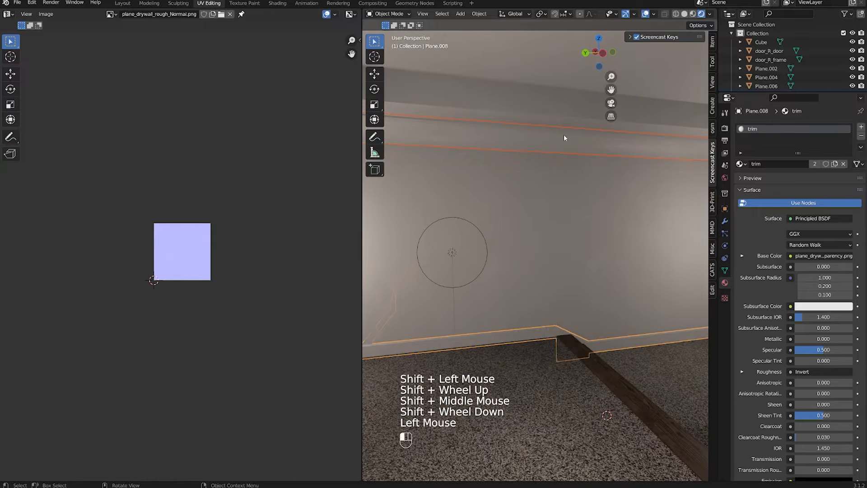
pyautogui.moveTo(535, 261); pyautogui.dragTo(599, 323, button='middle')
pyautogui.keyDown('shift'); pyautogui.click(511, 342); pyautogui.keyUp('shift')
pyautogui.keyDown('shift'); pyautogui.scroll(1, 511, 340); pyautogui.keyUp('shift')
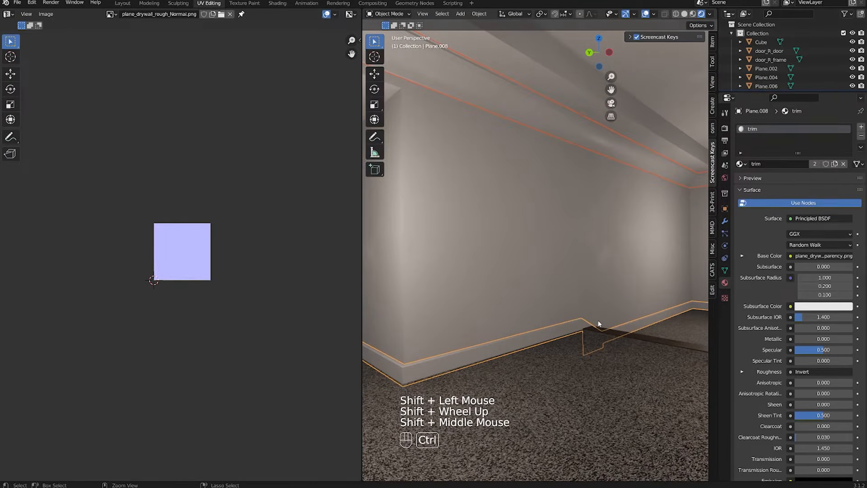
pyautogui.hotkey('ctrl', 'j')
pyautogui.scroll(-1, 547, 202)
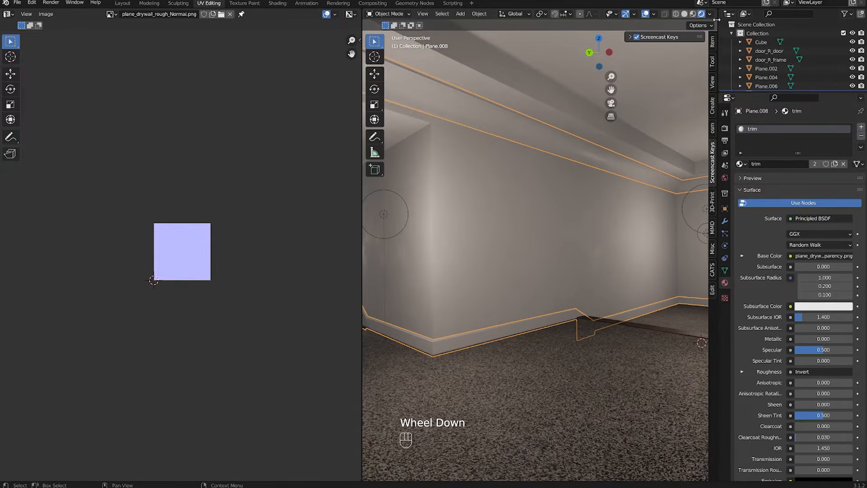
# Step: Isolate the joined trim object and open it for edge editing in wireframe display
pyautogui.click(693, 13)
pyautogui.press('KP_Divide')
pyautogui.moveTo(687, 107); pyautogui.dragTo(548, 116, button='middle')
pyautogui.press('Tab')
pyautogui.press('2')
pyautogui.hotkey('shift', 'z')
pyautogui.press('KP_7')
pyautogui.scroll(2, 503, 277)
pyautogui.hotkey('shift', 'z')
pyautogui.hotkey('shift', 'z')
# Step: Select the corner and end edges of the baseboard and crown molding all around the room and mark them as seams
pyautogui.moveTo(473, 132); pyautogui.dragTo(536, 200)
pyautogui.keyDown('shift'); pyautogui.moveTo(537, 200); pyautogui.dragTo(503, 236, button='middle'); pyautogui.keyUp('shift')
pyautogui.keyDown('shift'); pyautogui.moveTo(489, 238); pyautogui.dragTo(524, 306); pyautogui.keyUp('shift')
pyautogui.keyDown('shift'); pyautogui.moveTo(524, 305); pyautogui.dragTo(573, 202, button='middle'); pyautogui.keyUp('shift')
pyautogui.keyDown('shift'); pyautogui.moveTo(429, 218); pyautogui.dragTo(568, 220, button='middle'); pyautogui.keyUp('shift')
pyautogui.keyDown('shift'); pyautogui.moveTo(474, 207); pyautogui.dragTo(557, 235, button='middle'); pyautogui.keyUp('shift')
pyautogui.keyDown('shift'); pyautogui.moveTo(472, 259); pyautogui.dragTo(523, 307); pyautogui.keyUp('shift')
pyautogui.scroll(-1, 558, 271)
pyautogui.scroll(-1, 558, 270)
pyautogui.keyDown('shift'); pyautogui.moveTo(499, 263); pyautogui.dragTo(462, 196, button='middle'); pyautogui.keyUp('shift')
pyautogui.keyDown('shift'); pyautogui.moveTo(398, 193); pyautogui.dragTo(497, 272); pyautogui.keyUp('shift')
pyautogui.keyDown('shift'); pyautogui.moveTo(497, 273); pyautogui.dragTo(432, 275, button='middle'); pyautogui.keyUp('shift')
pyautogui.keyDown('shift'); pyautogui.click(455, 289); pyautogui.keyUp('shift')
pyautogui.keyDown('shift'); pyautogui.moveTo(455, 290); pyautogui.dragTo(479, 307); pyautogui.keyUp('shift')
pyautogui.scroll(-1, 513, 329)
pyautogui.moveTo(513, 329); pyautogui.dragTo(549, 329, button='middle')
pyautogui.keyDown('shift'); pyautogui.moveTo(549, 330); pyautogui.dragTo(482, 288, button='middle'); pyautogui.keyUp('shift')
pyautogui.keyDown('shift'); pyautogui.moveTo(483, 290); pyautogui.dragTo(492, 299); pyautogui.keyUp('shift')
pyautogui.keyDown('shift'); pyautogui.moveTo(475, 296); pyautogui.dragTo(561, 253, button='middle'); pyautogui.keyUp('shift')
pyautogui.keyDown('shift'); pyautogui.scroll(1, 501, 257); pyautogui.keyUp('shift')
pyautogui.scroll(3, 501, 257)
pyautogui.scroll(-2, 623, 256)
pyautogui.keyDown('shift'); pyautogui.moveTo(623, 256); pyautogui.dragTo(516, 223, button='middle'); pyautogui.keyUp('shift')
pyautogui.keyDown('shift'); pyautogui.click(598, 280); pyautogui.keyUp('shift')
pyautogui.keyDown('shift'); pyautogui.moveTo(561, 346); pyautogui.dragTo(603, 297, button='middle'); pyautogui.keyUp('shift')
pyautogui.scroll(-1, 604, 296)
pyautogui.keyDown('shift'); pyautogui.moveTo(604, 252); pyautogui.dragTo(605, 337, button='middle'); pyautogui.keyUp('shift')
pyautogui.keyDown('shift'); pyautogui.moveTo(619, 225); pyautogui.dragTo(650, 267); pyautogui.keyUp('shift')
pyautogui.keyDown('shift'); pyautogui.moveTo(518, 199); pyautogui.dragTo(568, 247); pyautogui.keyUp('shift')
pyautogui.keyDown('shift'); pyautogui.moveTo(452, 247); pyautogui.dragTo(623, 243, button='middle'); pyautogui.keyUp('shift')
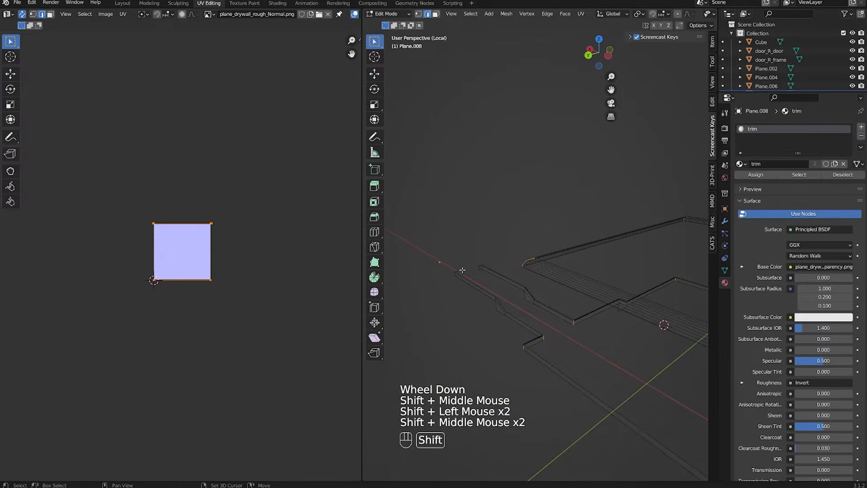
pyautogui.scroll(-3, 479, 262)
pyautogui.keyDown('shift'); pyautogui.moveTo(480, 262); pyautogui.dragTo(526, 305, button='middle'); pyautogui.keyUp('shift')
pyautogui.press('u')
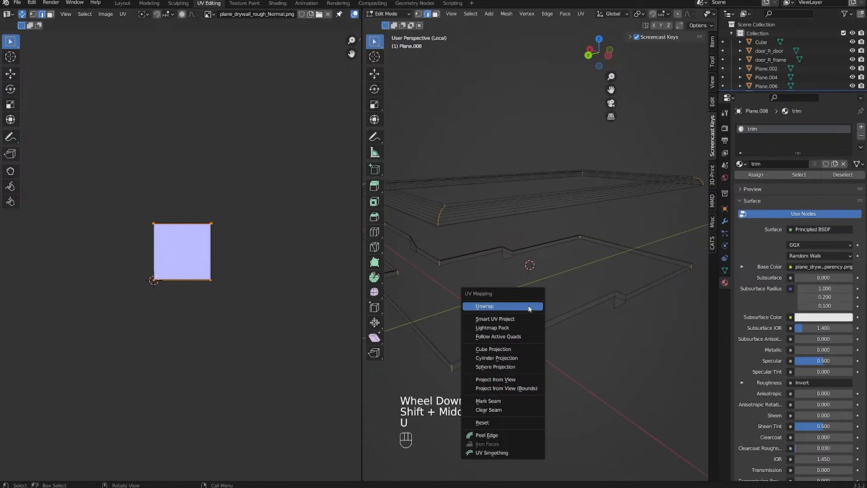
pyautogui.click(507, 401)
# Step: Unwrap the entire trim mesh along its marked seams
pyautogui.press('a')
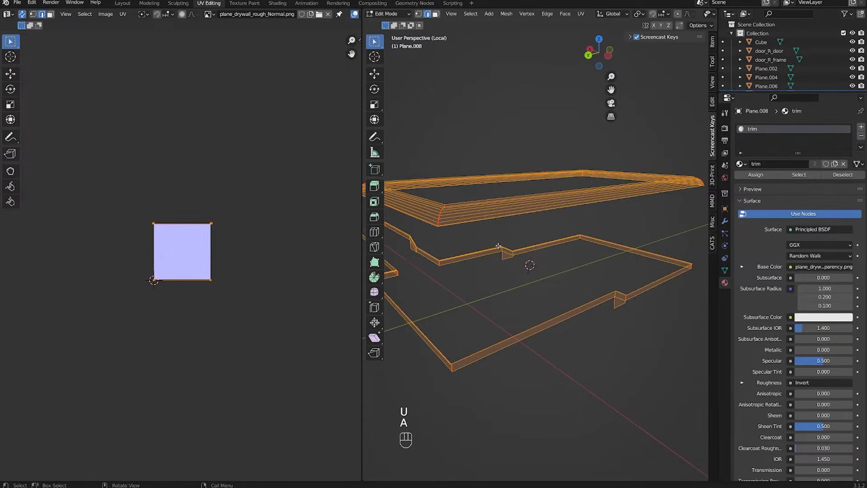
pyautogui.press('u')
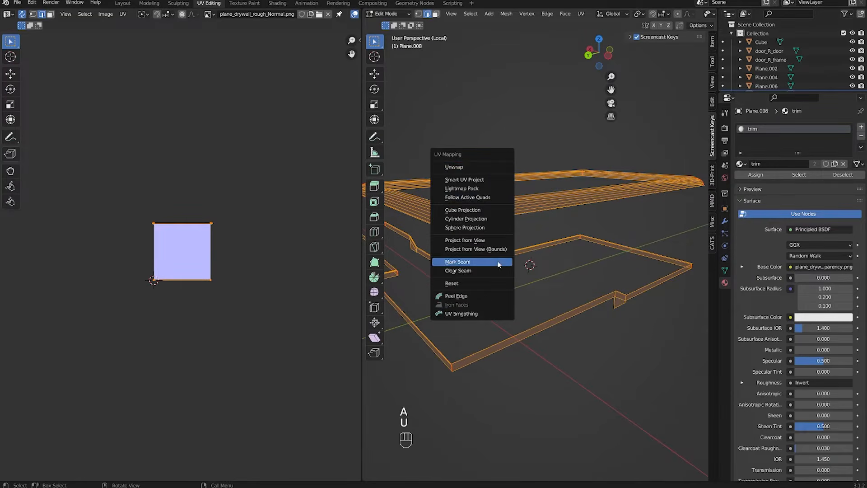
pyautogui.click(453, 172)
pyautogui.scroll(2, 180, 254)
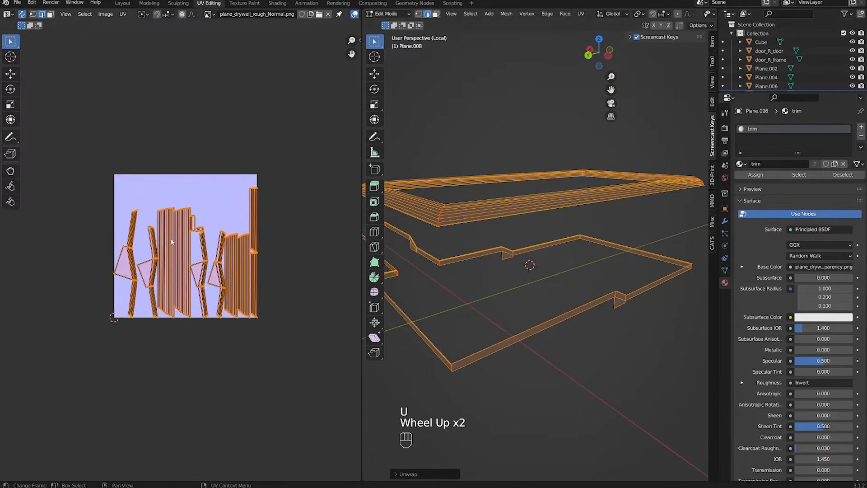
pyautogui.keyDown('shift'); pyautogui.moveTo(177, 249); pyautogui.dragTo(211, 253, button='middle'); pyautogui.keyUp('shift')
# Step: Pick a linked baseboard piece in face selection mode and examine its geometry around the stepped section
pyautogui.press('3')
pyautogui.click(653, 286)
pyautogui.press('l')
pyautogui.moveTo(506, 326); pyautogui.dragTo(434, 328, button='middle')
pyautogui.keyDown('shift'); pyautogui.moveTo(434, 328); pyautogui.dragTo(510, 305, button='middle'); pyautogui.keyUp('shift')
pyautogui.scroll(2, 488, 322)
pyautogui.keyDown('shift'); pyautogui.moveTo(511, 306); pyautogui.dragTo(509, 253, button='middle'); pyautogui.keyUp('shift')
pyautogui.scroll(1, 567, 304)
pyautogui.scroll(-1, 511, 259)
# Step: Unwrap the entire trim mesh again using the Conformal method
pyautogui.press('a')
pyautogui.press('u')
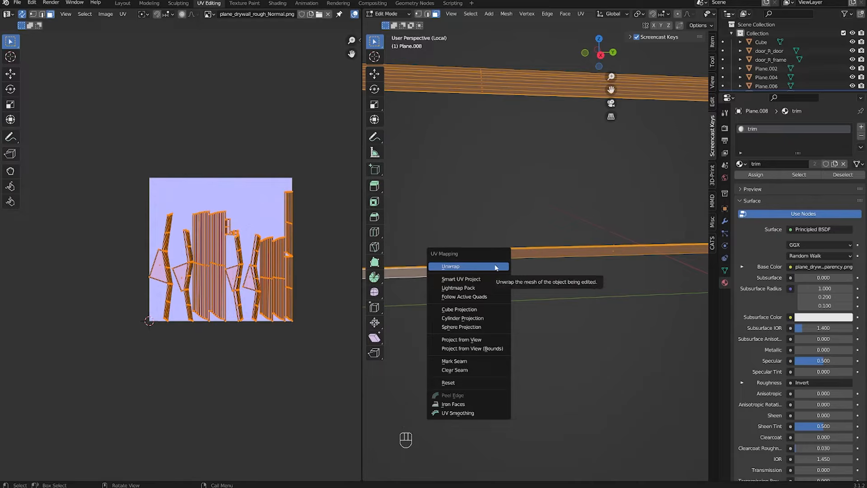
pyautogui.click(496, 267)
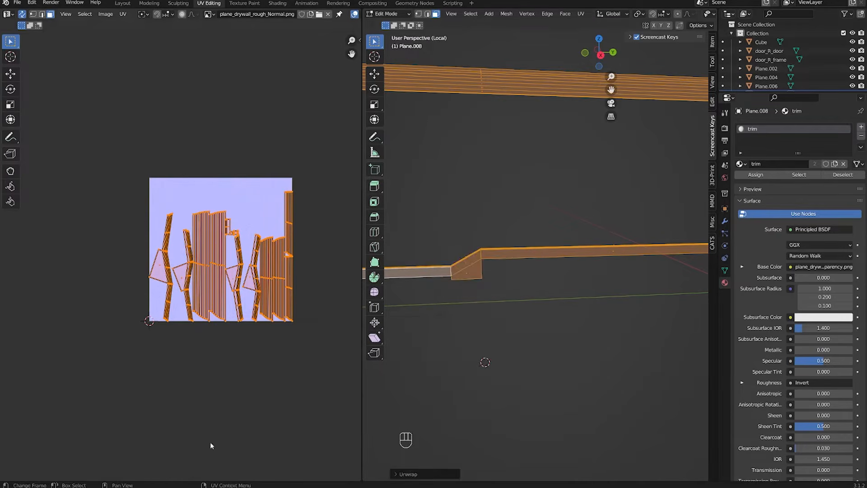
pyautogui.click(406, 474)
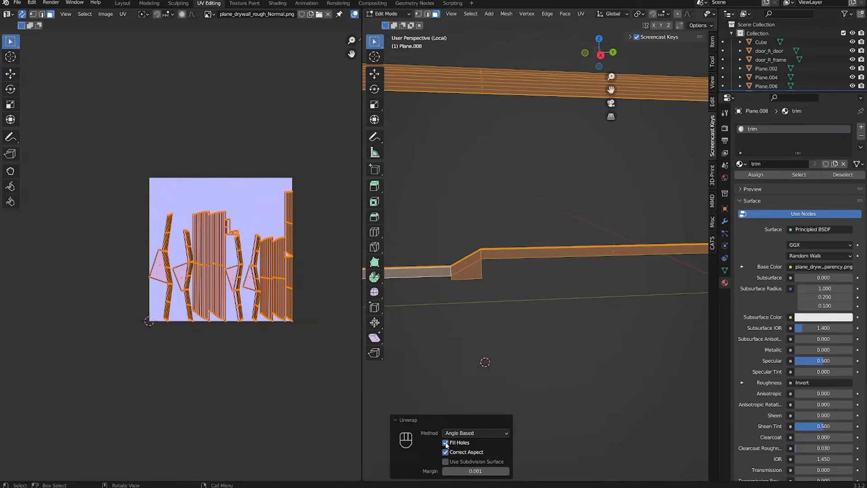
pyautogui.click(460, 433)
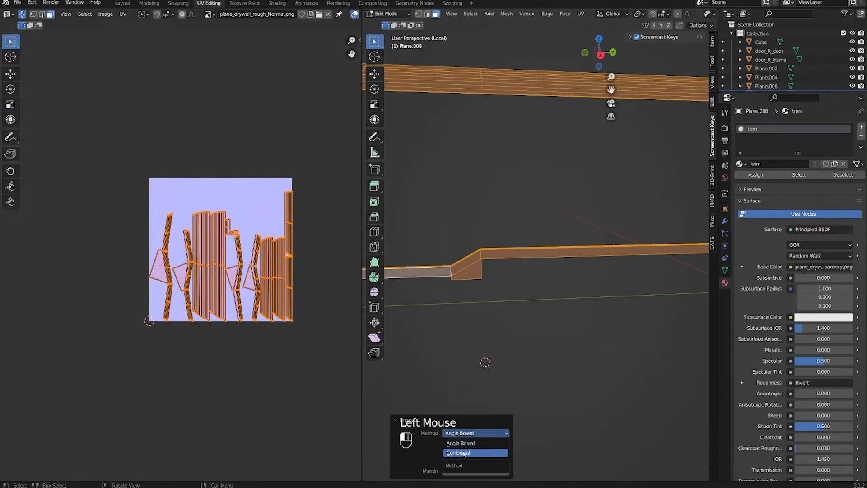
pyautogui.click(463, 453)
# Step: Rotate all trim UV islands by a snapped quarter turn so the strips run horizontally
pyautogui.scroll(2, 257, 353)
pyautogui.moveTo(257, 352); pyautogui.dragTo(264, 380, button='middle')
pyautogui.scroll(1, 199, 344)
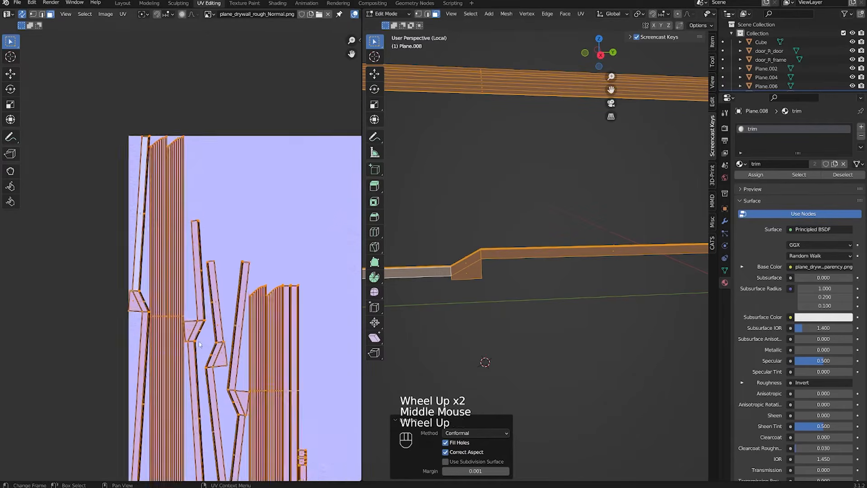
pyautogui.scroll(1, 199, 344)
pyautogui.scroll(-2, 203, 343)
pyautogui.scroll(2, 205, 344)
pyautogui.keyDown('shift'); pyautogui.moveTo(235, 347); pyautogui.dragTo(212, 344, button='middle'); pyautogui.keyUp('shift')
pyautogui.scroll(-2, 212, 344)
pyautogui.scroll(-1, 119, 264)
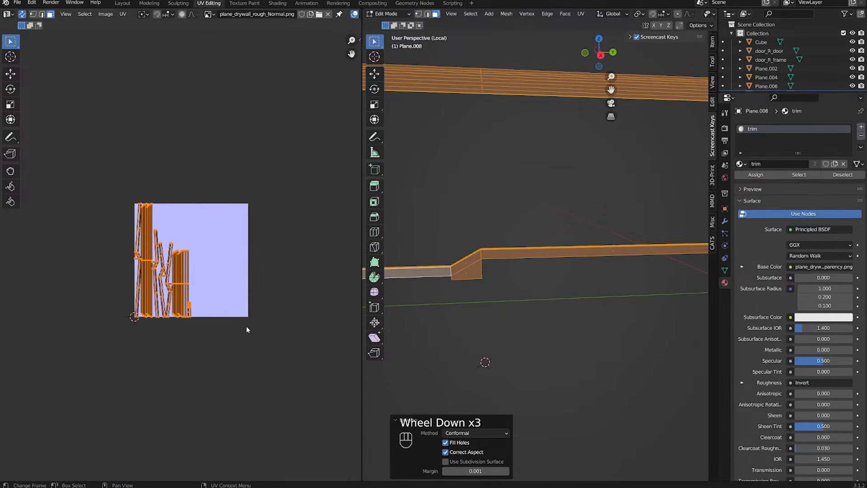
pyautogui.press('r')
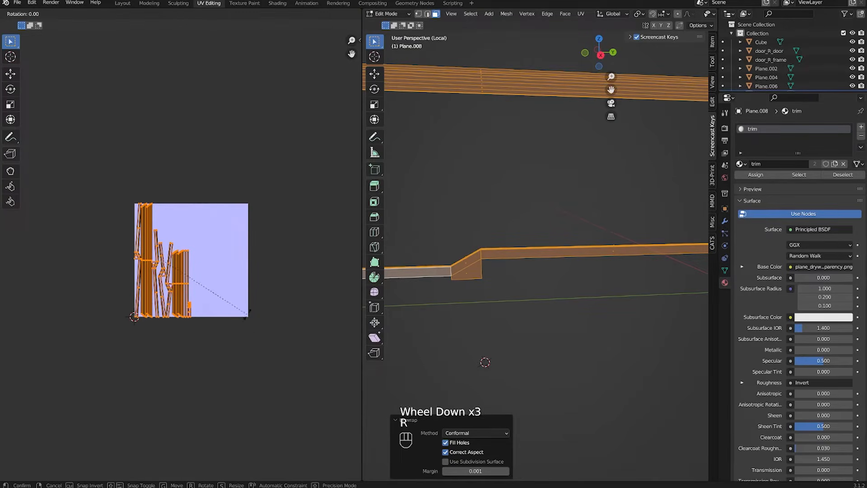
pyautogui.press('ctrl')
pyautogui.keyDown('ctrl'); pyautogui.click(202, 186); pyautogui.keyUp('ctrl')
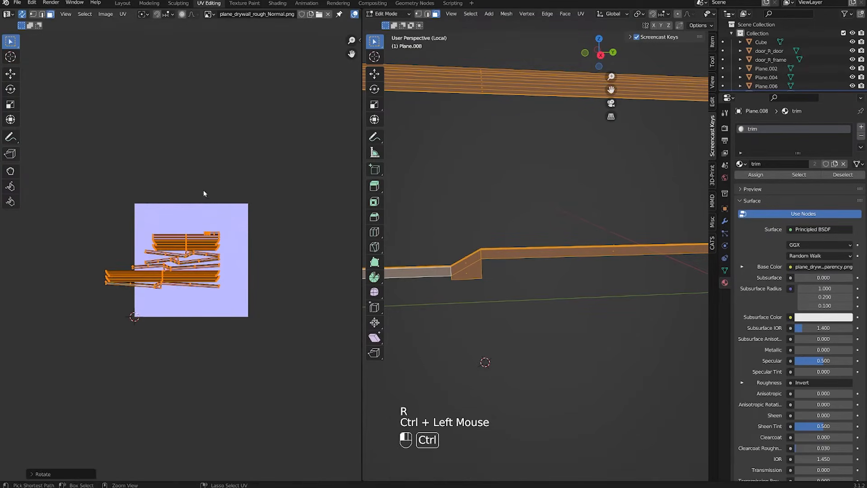
# Step: Move the slanted baseboard island just below the crown strips above the other islands and rotate it level
pyautogui.scroll(1, 218, 222)
pyautogui.scroll(3, 242, 226)
pyautogui.click(240, 249)
pyautogui.press('l')
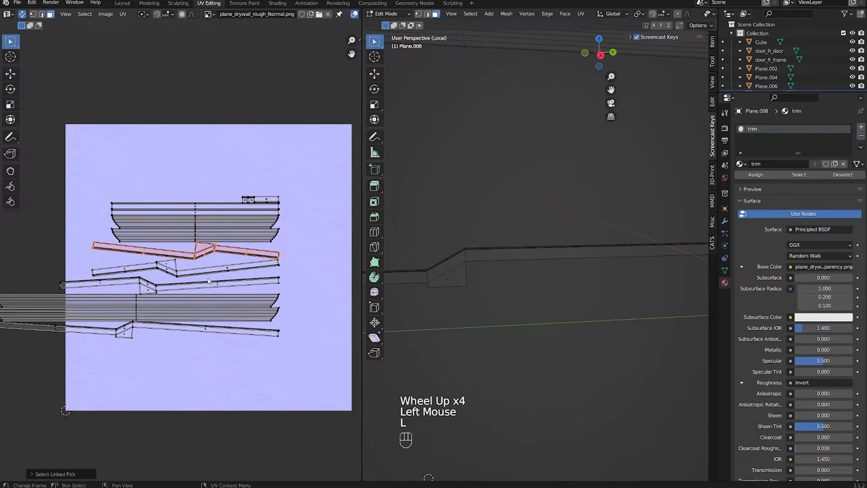
pyautogui.press('g')
pyautogui.click(239, 241)
pyautogui.press('r')
pyautogui.press('ctrl')
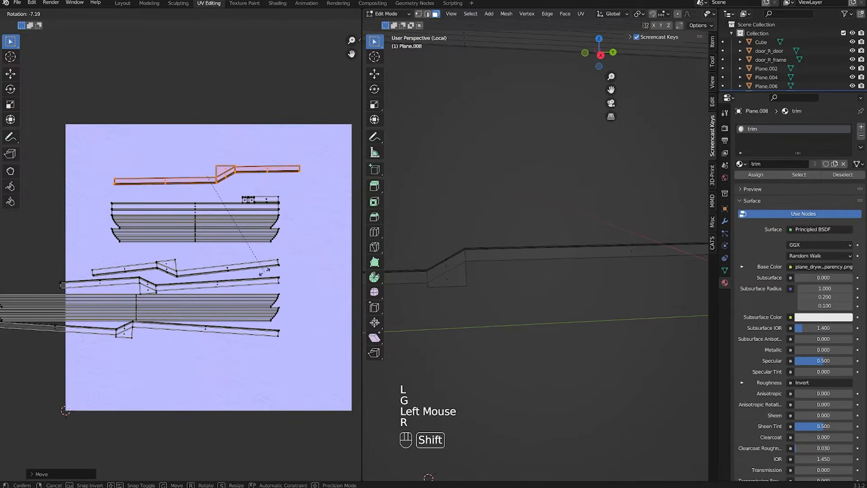
pyautogui.keyDown('shift'); pyautogui.click(261, 284); pyautogui.keyUp('shift')
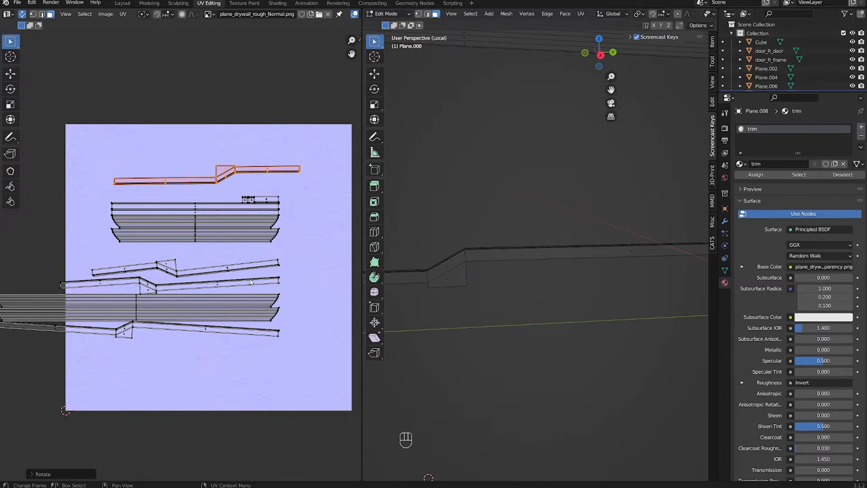
# Step: Turn the slanted baseboard island beneath the upper crown strips by about 180 degrees and level it
pyautogui.click(249, 271)
pyautogui.press('l')
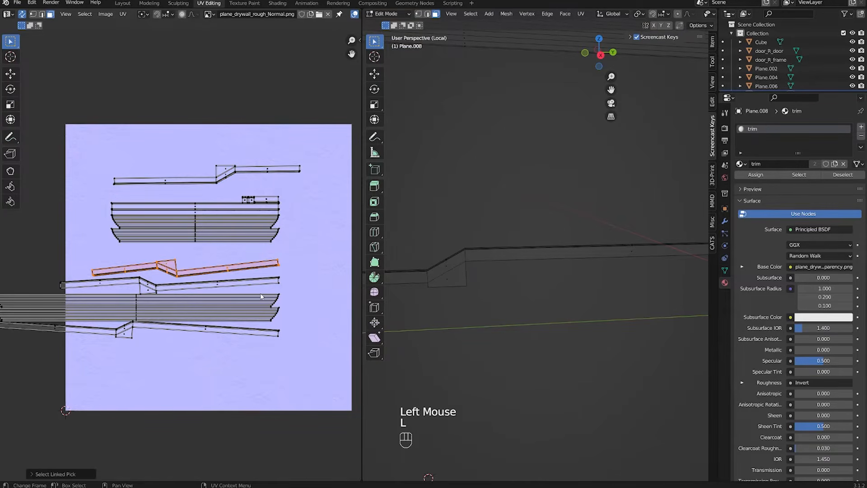
pyautogui.press('r')
pyautogui.keyDown('ctrl'); pyautogui.click(306, 298); pyautogui.keyUp('ctrl')
pyautogui.press('r')
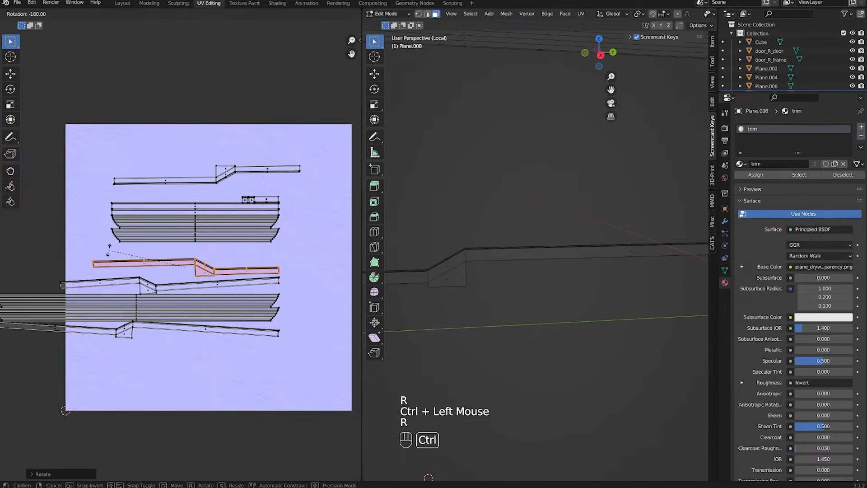
pyautogui.press('shift')
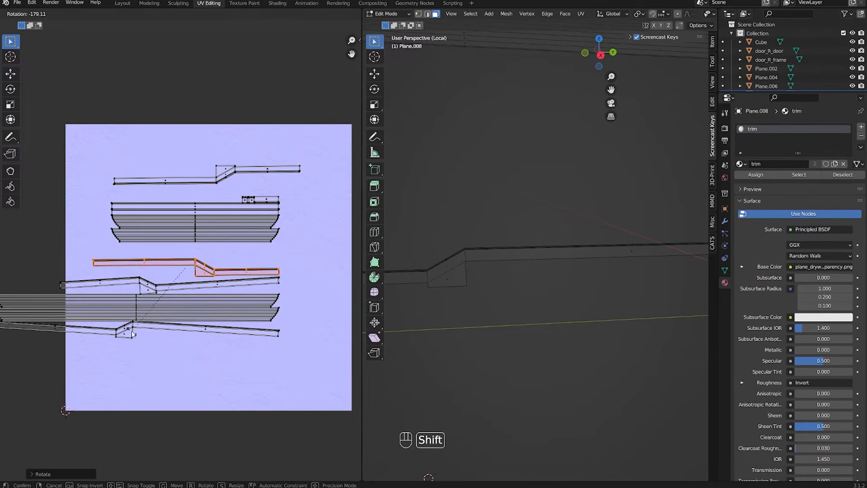
pyautogui.keyDown('shift'); pyautogui.click(101, 298); pyautogui.keyUp('shift')
# Step: Turn the uppermost baseboard island half around and level the island just above the long crown strips
pyautogui.click(339, 199)
pyautogui.press('l')
pyautogui.press('r')
pyautogui.press('l')
pyautogui.press('r')
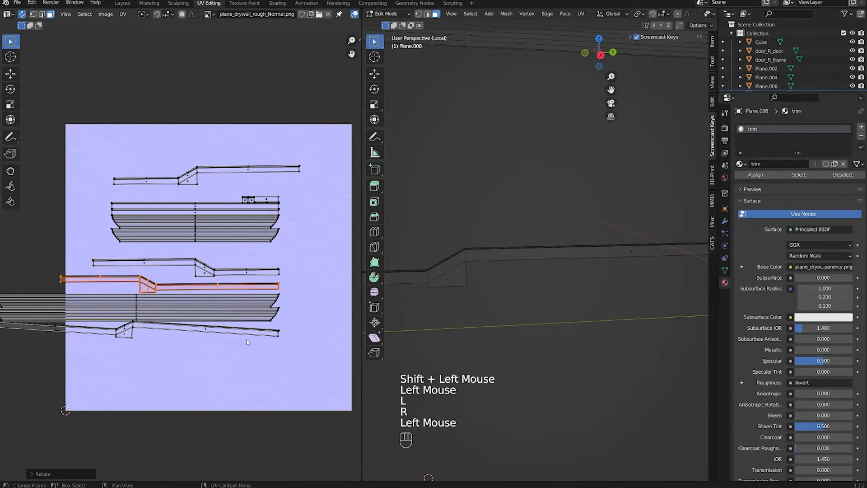
# Step: Rotate the baseboard island beneath the long crown strips level and adjust its position
pyautogui.press('l')
pyautogui.press('r')
pyautogui.click(255, 335)
pyautogui.press('g')
pyautogui.click(278, 339)
pyautogui.press('r')
pyautogui.click(278, 338)
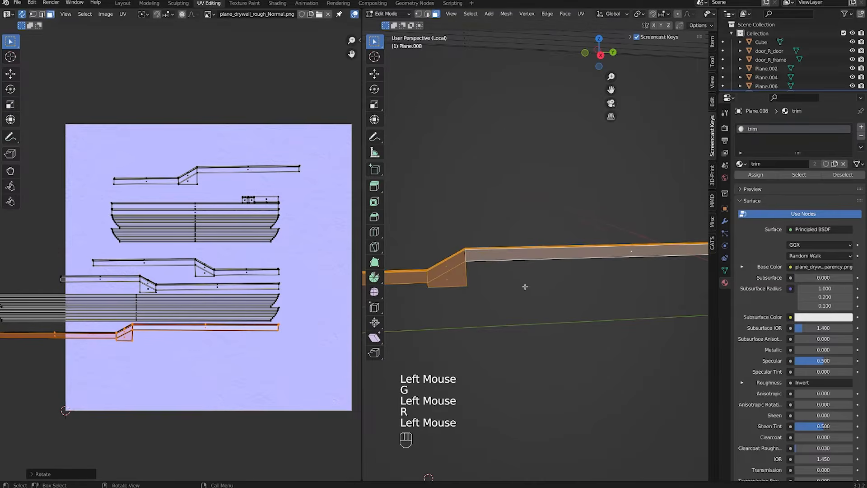
# Step: Bring the full room back in Object Mode with rendered shading and save the file
pyautogui.scroll(-1, 610, 247)
pyautogui.press('KP_Divide')
pyautogui.hotkey('shift', 'z')
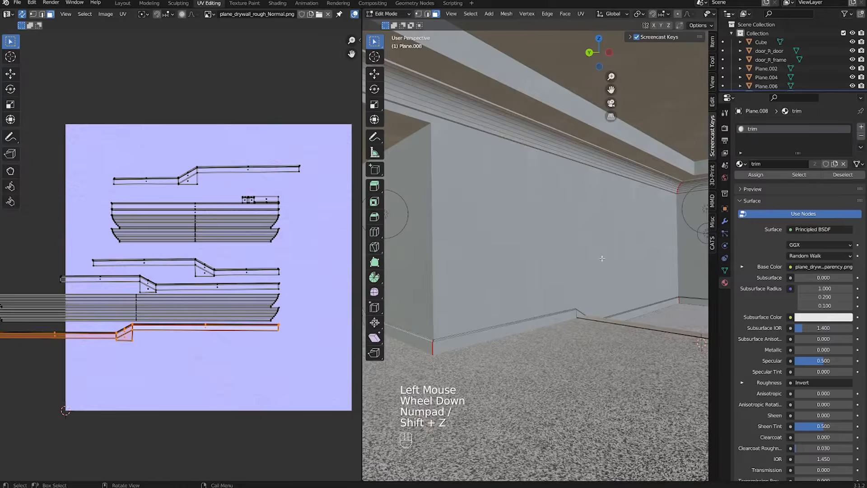
pyautogui.press('Tab')
pyautogui.moveTo(584, 248); pyautogui.dragTo(650, 251, button='middle')
pyautogui.hotkey('ctrl', 's')
pyautogui.keyDown('shift'); pyautogui.moveTo(640, 285); pyautogui.dragTo(522, 275, button='middle'); pyautogui.keyUp('shift')
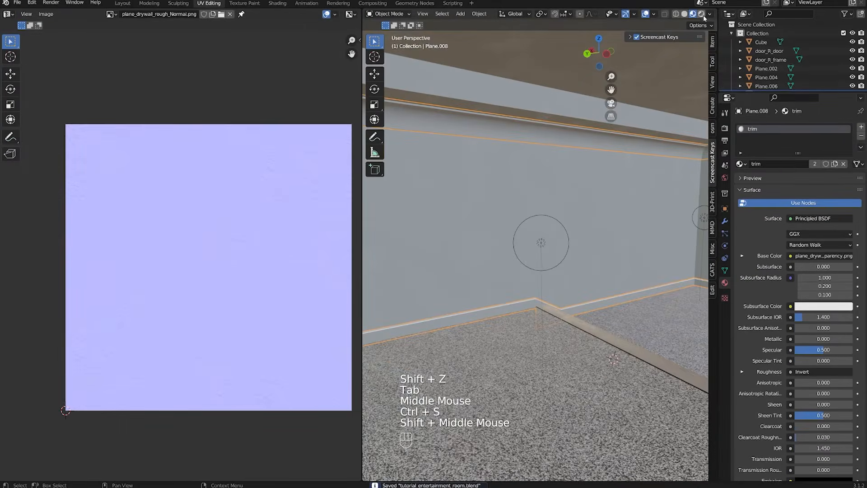
pyautogui.click(702, 14)
# Step: Scale up all trim UV islands well beyond the texture tile and reposition them over it
pyautogui.press('Tab')
pyautogui.moveTo(607, 204)
pyautogui.mouseDown(button='middle')
pyautogui.moveTo(542, 206)
pyautogui.moveTo(601, 212)
pyautogui.moveTo(446, 251)
pyautogui.moveTo(600, 233)
pyautogui.mouseUp(button='middle')
pyautogui.press('a')
pyautogui.scroll(1, 600, 234)
pyautogui.scroll(-1, 224, 257)
pyautogui.press('a')
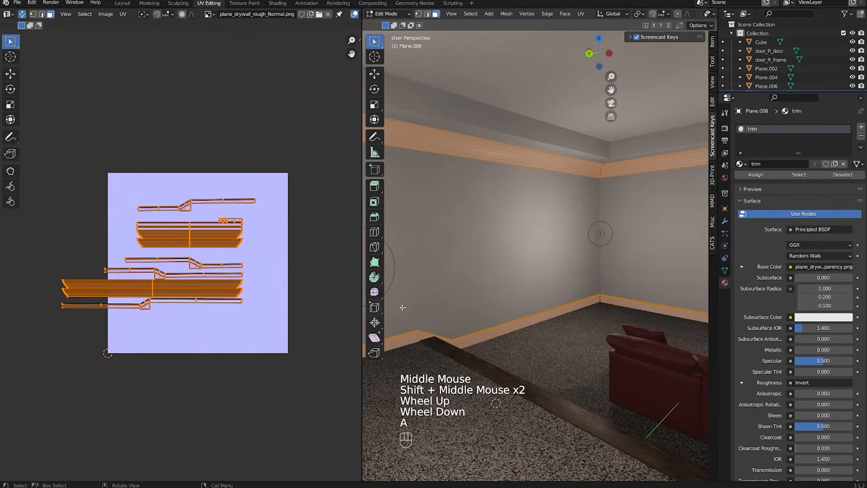
pyautogui.press('Tab')
pyautogui.press('Tab')
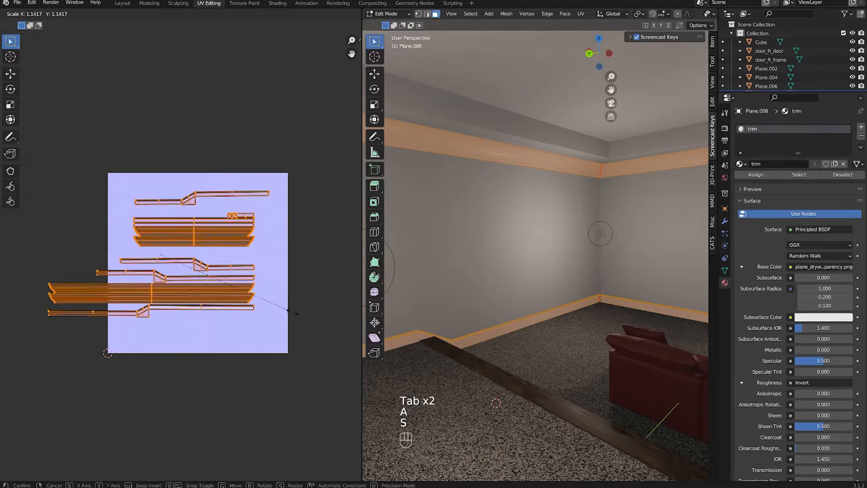
pyautogui.click(276, 305)
pyautogui.press('s')
pyautogui.click(270, 305)
pyautogui.press('g')
pyautogui.click(260, 304)
pyautogui.press('s')
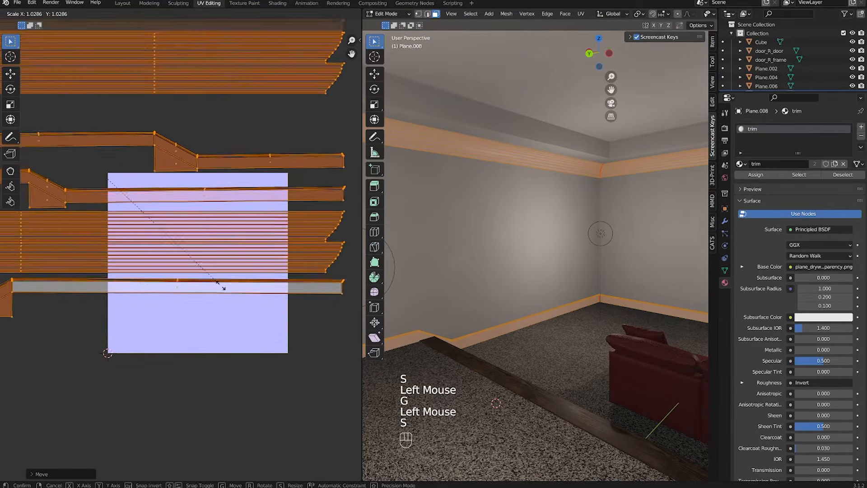
pyautogui.click(226, 284)
# Step: Walk through the rendered room to examine the texture on the crown molding and baseboards
pyautogui.press('Tab')
pyautogui.moveTo(507, 204); pyautogui.dragTo(542, 217, button='middle')
pyautogui.keyDown('shift'); pyautogui.moveTo(541, 217); pyautogui.dragTo(428, 215, button='middle'); pyautogui.keyUp('shift')
pyautogui.scroll(1, 598, 234)
pyautogui.scroll(-1, 372, 224)
pyautogui.scroll(1, 428, 215)
pyautogui.moveTo(428, 215); pyautogui.dragTo(456, 223, button='middle')
pyautogui.scroll(-2, 477, 222)
pyautogui.scroll(-1, 472, 240)
pyautogui.scroll(2, 448, 225)
pyautogui.hotkey('shift', '`')
pyautogui.click(523, 207)
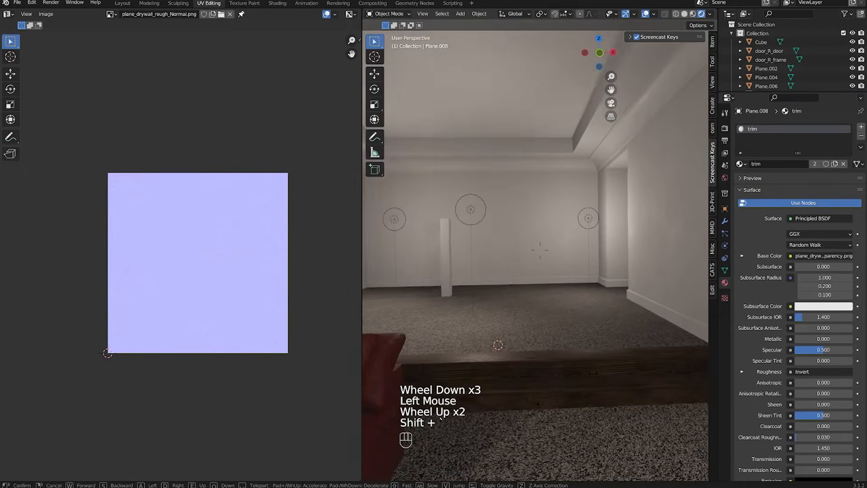
pyautogui.press('w')
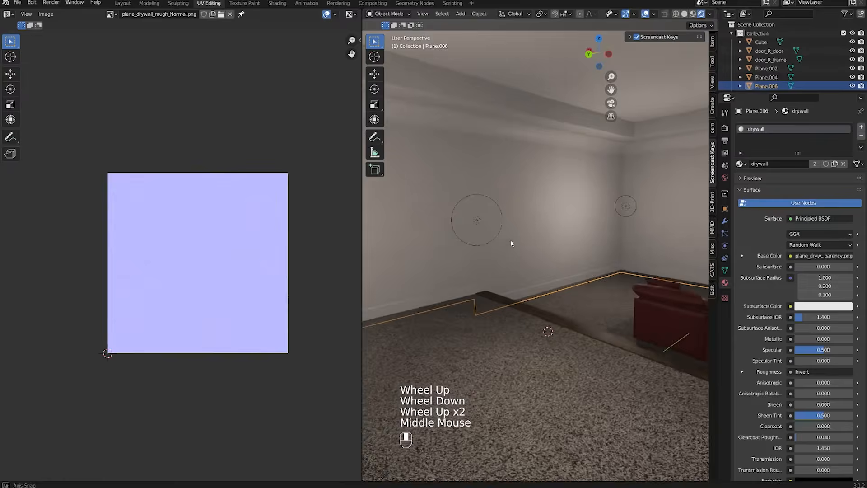
# Step: Inspect the walls and trim from the raised floor toward the hallway and select the brown door there
pyautogui.moveTo(510, 240); pyautogui.dragTo(458, 240, button='middle')
pyautogui.scroll(-1, 438, 255)
pyautogui.scroll(3, 418, 269)
pyautogui.keyDown('shift'); pyautogui.scroll(-1, 497, 285); pyautogui.keyUp('shift')
pyautogui.moveTo(419, 269); pyautogui.dragTo(609, 324, button='middle')
pyautogui.scroll(-2, 570, 302)
pyautogui.scroll(2, 610, 323)
pyautogui.scroll(-1, 500, 265)
pyautogui.keyDown('shift'); pyautogui.moveTo(500, 265); pyautogui.dragTo(405, 183, button='middle'); pyautogui.keyUp('shift')
pyautogui.click(402, 169)
pyautogui.click(404, 161)
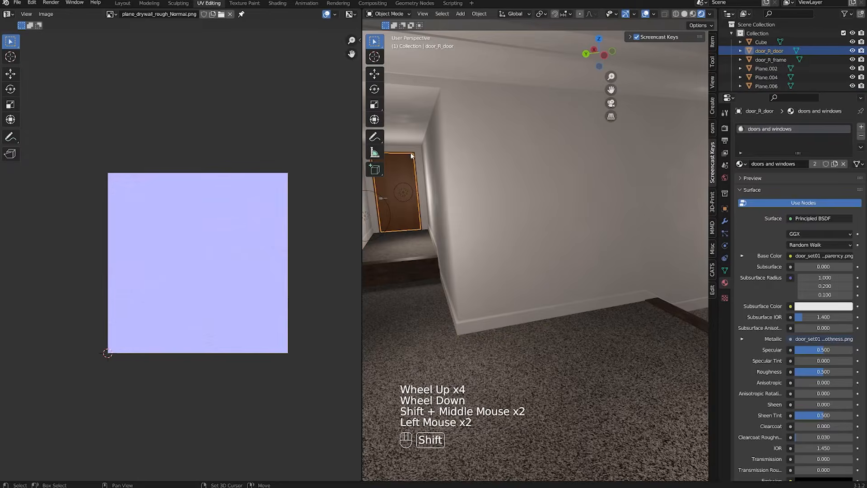
# Step: Delete the brown hallway door and its frame from the scene and save the file
pyautogui.keyDown('shift'); pyautogui.click(411, 180); pyautogui.keyUp('shift')
pyautogui.keyDown('shift'); pyautogui.moveTo(410, 180); pyautogui.dragTo(533, 236, button='middle'); pyautogui.keyUp('shift')
pyautogui.press('x')
pyautogui.click(496, 223)
pyautogui.moveTo(533, 236); pyautogui.dragTo(520, 238, button='middle')
pyautogui.click(625, 252)
pyautogui.press('x')
pyautogui.click(574, 253)
pyautogui.scroll(-1, 598, 314)
pyautogui.keyDown('shift'); pyautogui.moveTo(577, 258); pyautogui.dragTo(489, 269, button='middle'); pyautogui.keyUp('shift')
pyautogui.hotkey('ctrl', 's')
# Step: Switch to the Modeling workspace and hide the grid floor overlay in the viewport
pyautogui.scroll(-3, 598, 313)
pyautogui.scroll(1, 489, 270)
pyautogui.click(149, 3)
pyautogui.moveTo(552, 174); pyautogui.dragTo(358, 253, button='middle')
pyautogui.scroll(-6, 521, 222)
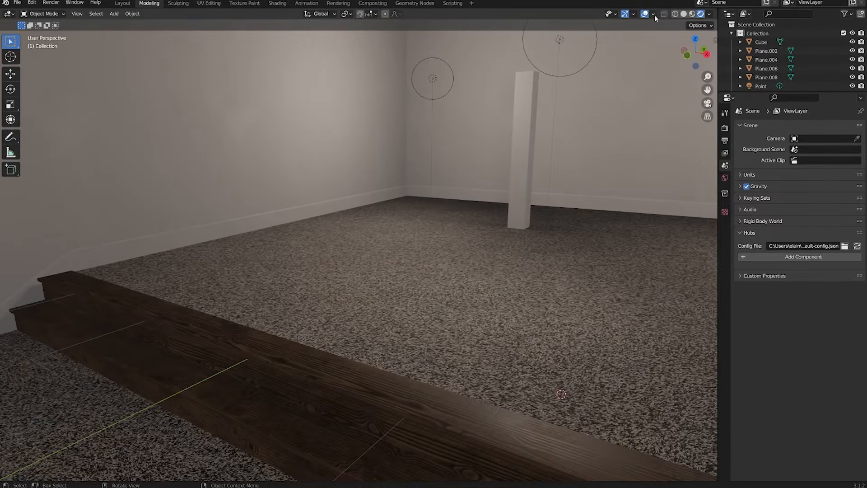
pyautogui.click(653, 14)
pyautogui.click(639, 55)
pyautogui.scroll(-5, 486, 164)
# Step: Delete the white pillar standing on the carpeted floor
pyautogui.click(479, 205)
pyautogui.press('Delete')
pyautogui.scroll(4, 479, 212)
pyautogui.moveTo(479, 217); pyautogui.dragTo(469, 247, button='middle')
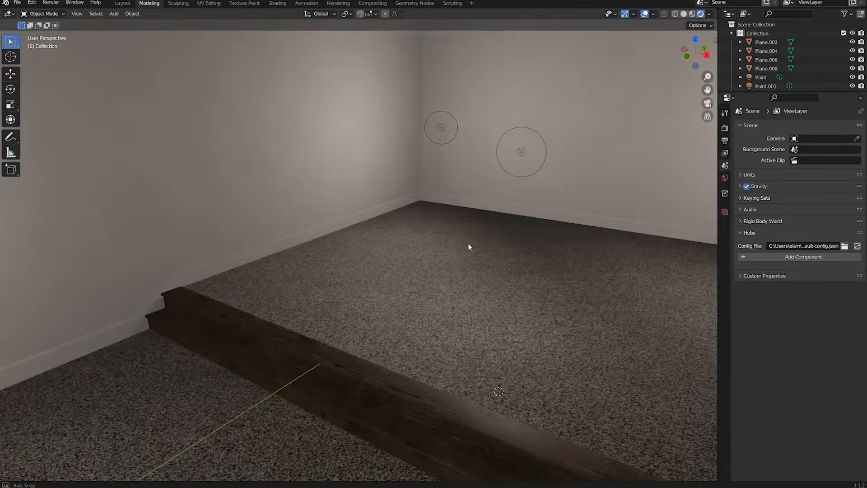
# Step: Walk through the rendered room and hallway to examine the walls, trim, carpet and steps
pyautogui.hotkey('shift', '`')
pyautogui.press('w')
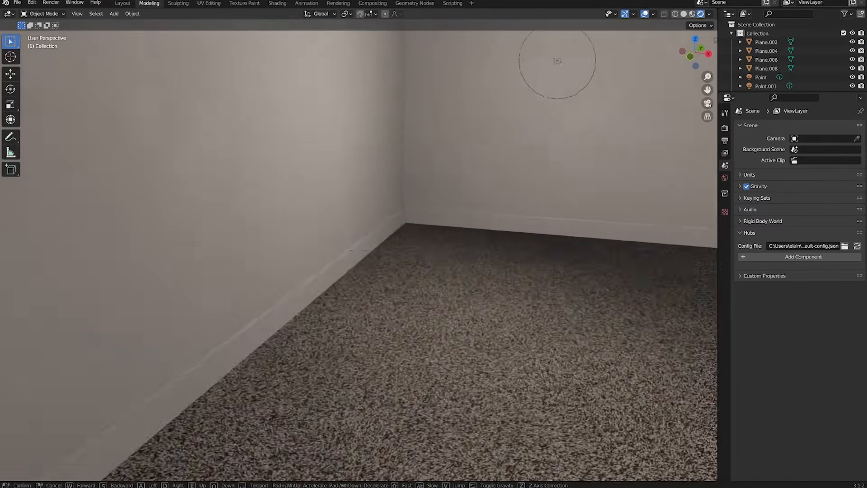
pyautogui.press('w')
pyautogui.press('a')
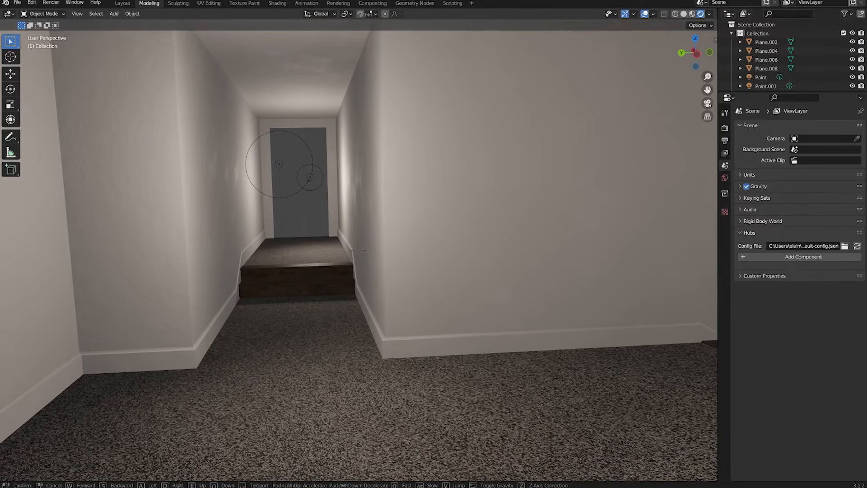
pyautogui.press('w')
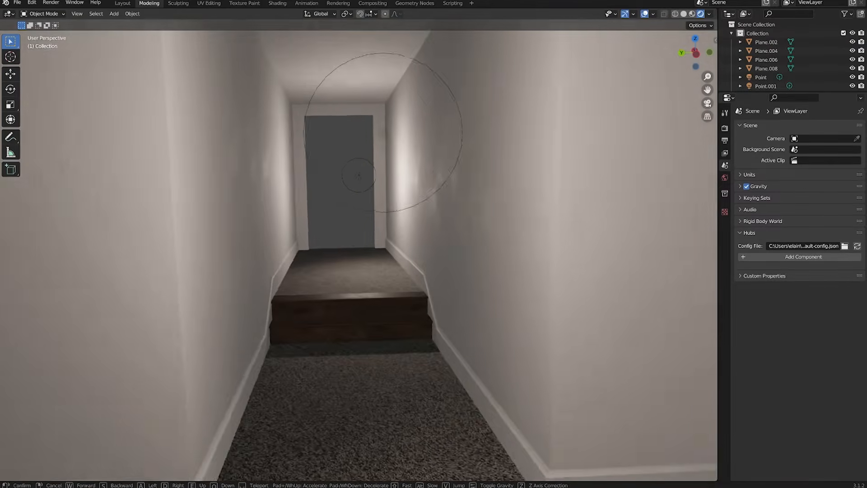
pyautogui.press('w')
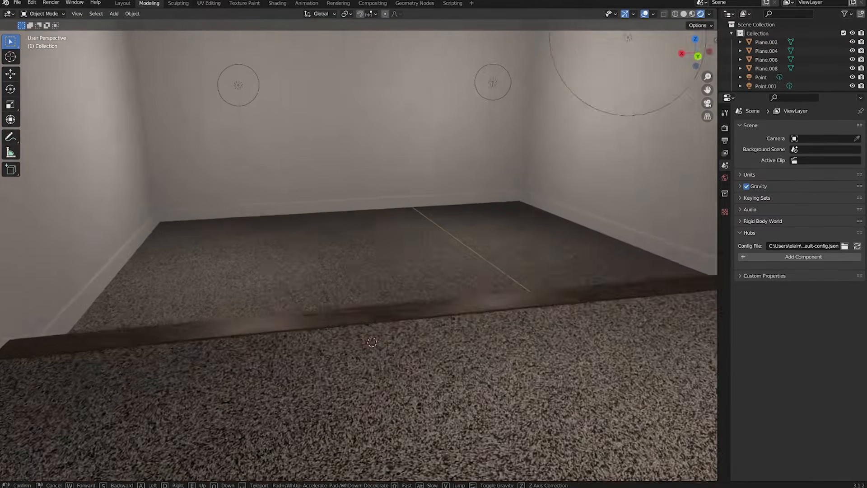
pyautogui.press('d')
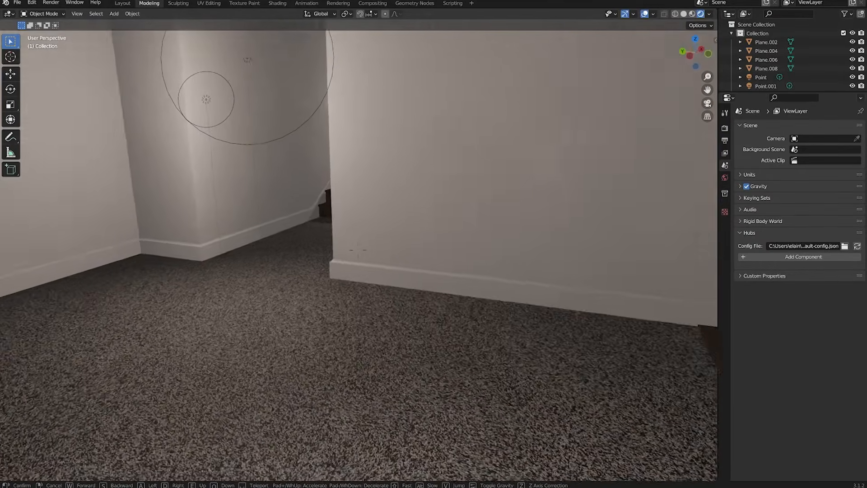
pyautogui.click(359, 255)
pyautogui.moveTo(366, 257); pyautogui.dragTo(354, 258, button='middle')
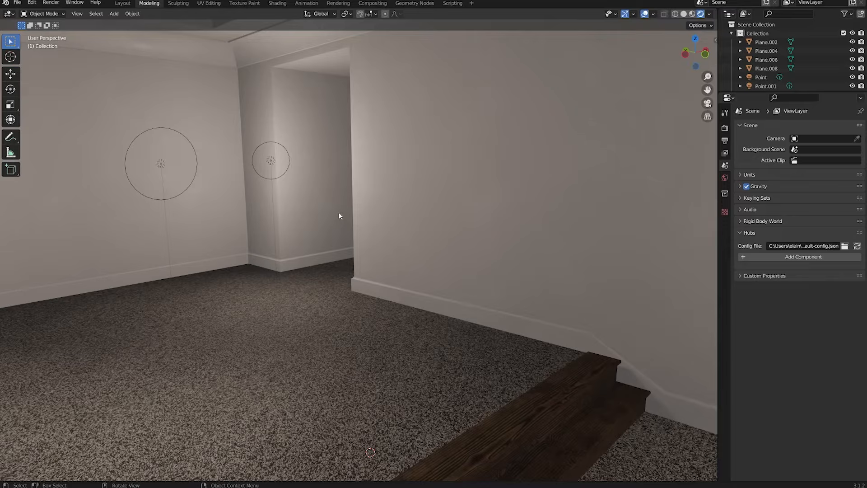
pyautogui.scroll(4, 338, 207)
pyautogui.moveTo(338, 206); pyautogui.dragTo(381, 220, button='middle')
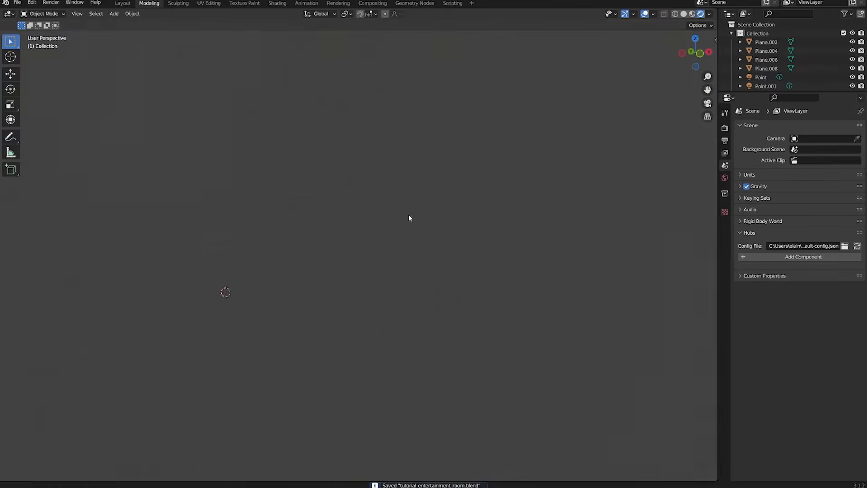
pyautogui.scroll(-5, 421, 216)
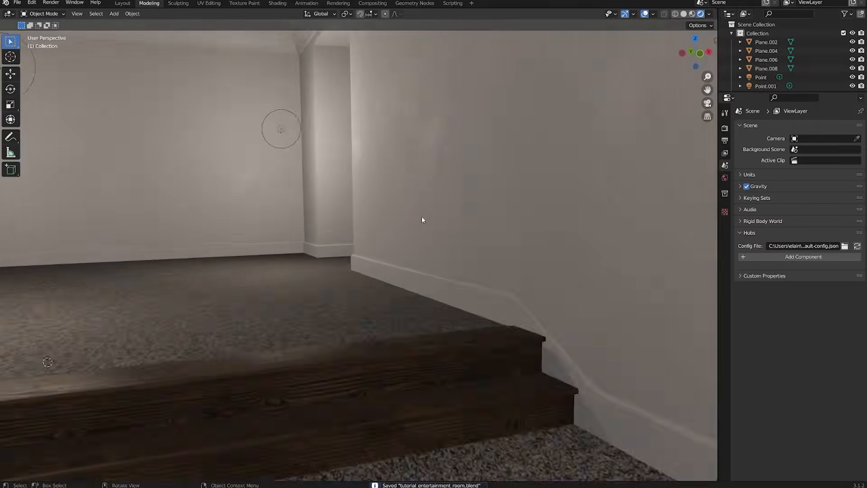
# Step: Join the wooden steps and the carpeted floor into one object
pyautogui.moveTo(418, 224); pyautogui.dragTo(401, 282, button='middle')
pyautogui.scroll(3, 433, 229)
pyautogui.click(327, 245)
pyautogui.keyDown('shift'); pyautogui.moveTo(327, 246); pyautogui.dragTo(408, 332, button='middle'); pyautogui.keyUp('shift')
pyautogui.keyDown('shift'); pyautogui.click(514, 347); pyautogui.keyUp('shift')
pyautogui.moveTo(461, 329)
pyautogui.mouseDown(button='middle')
pyautogui.moveTo(421, 331)
pyautogui.moveTo(476, 336)
pyautogui.mouseUp(button='middle')
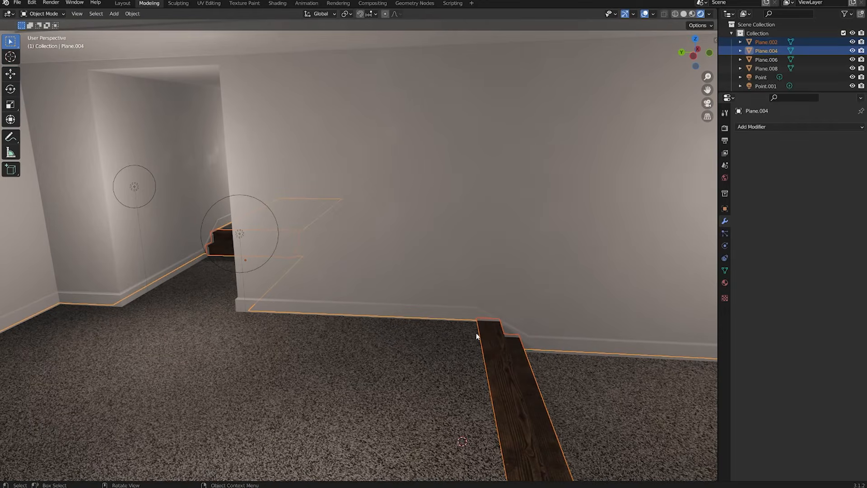
pyautogui.hotkey('ctrl', 'j')
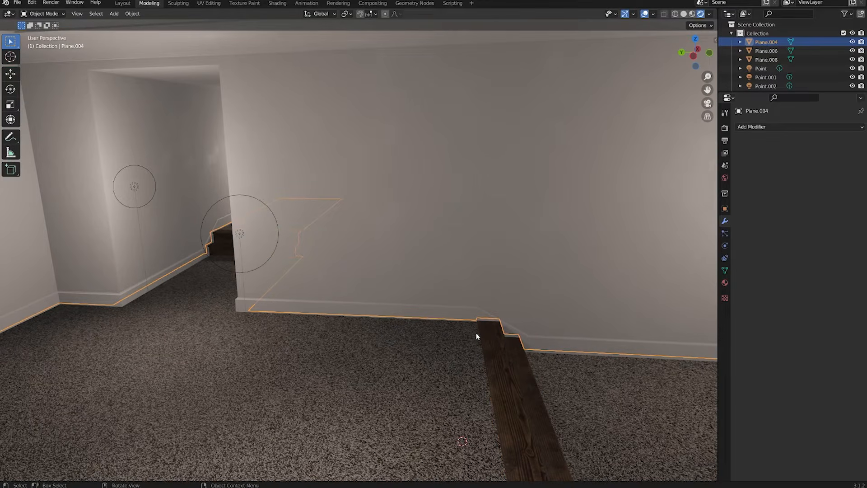
# Step: Enable Auto Smooth on the joined floor object's normals and set its angle to 45°
pyautogui.click(725, 270)
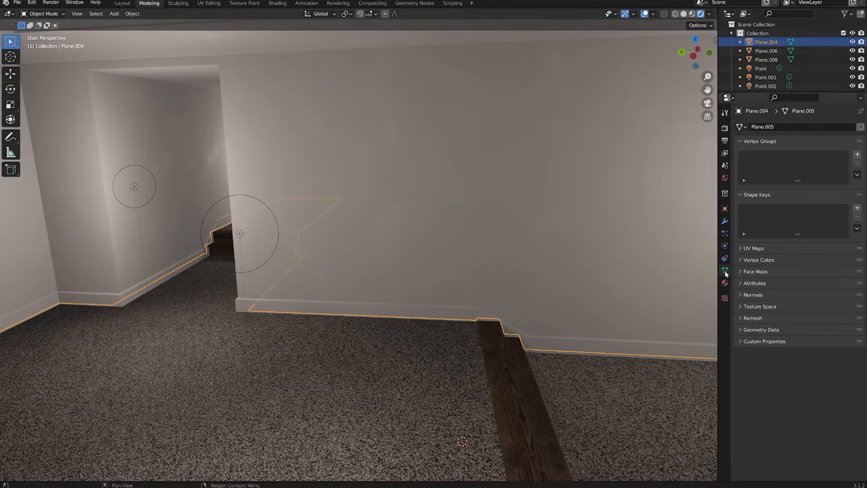
pyautogui.click(749, 295)
pyautogui.moveTo(498, 342); pyautogui.dragTo(492, 318, button='middle')
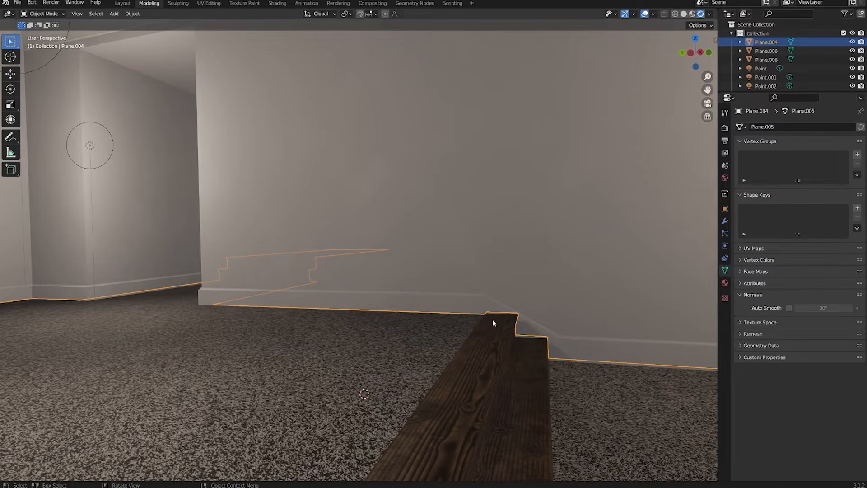
pyautogui.click(788, 307)
pyautogui.click(808, 308)
pyautogui.write('45')
pyautogui.press('Return')
# Step: Try moving the joined floor and steps as one object and undo the move
pyautogui.moveTo(610, 271); pyautogui.dragTo(324, 310, button='middle')
pyautogui.press('g')
pyautogui.click(461, 18)
pyautogui.hotkey('ctrl', 'z')
# Step: Join the room's trim with the walls into one object, keeping the walls as the active object
pyautogui.scroll(-6, 448, 214)
pyautogui.moveTo(448, 214); pyautogui.dragTo(379, 174, button='middle')
pyautogui.scroll(2, 377, 171)
pyautogui.click(373, 173)
pyautogui.keyDown('shift'); pyautogui.moveTo(384, 112); pyautogui.dragTo(408, 189, button='middle'); pyautogui.keyUp('shift')
pyautogui.keyDown('shift'); pyautogui.click(341, 138); pyautogui.keyUp('shift')
pyautogui.moveTo(340, 139); pyautogui.dragTo(271, 134, button='middle')
pyautogui.scroll(2, 271, 136)
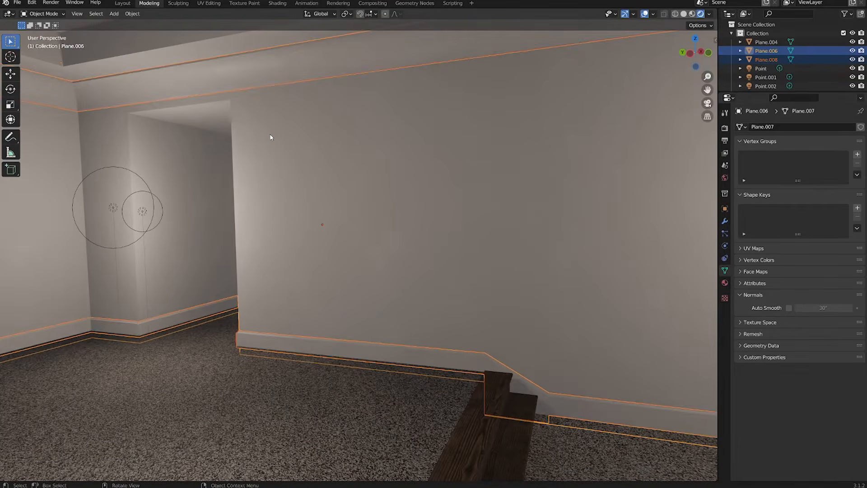
pyautogui.hotkey('ctrl', 'j')
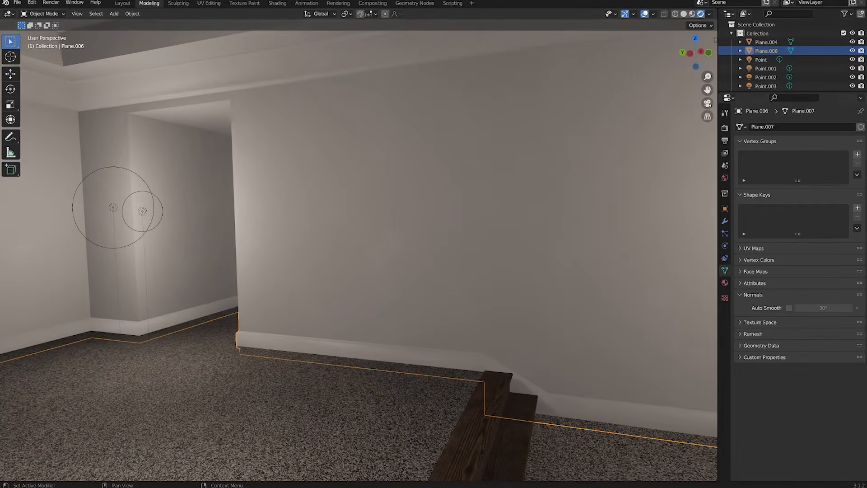
# Step: Enable Auto Smooth on the joined walls object and set its angle to 65°
pyautogui.click(788, 307)
pyautogui.click(810, 307)
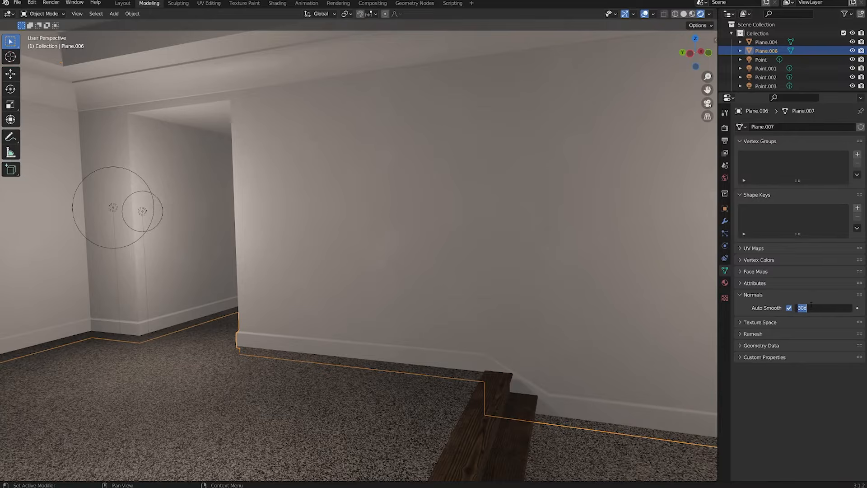
pyautogui.write('65')
pyautogui.press('Return')
# Step: Test-move the joined walls object, cancel the move and save the file
pyautogui.moveTo(534, 219); pyautogui.dragTo(480, 233, button='middle')
pyautogui.scroll(-6, 469, 239)
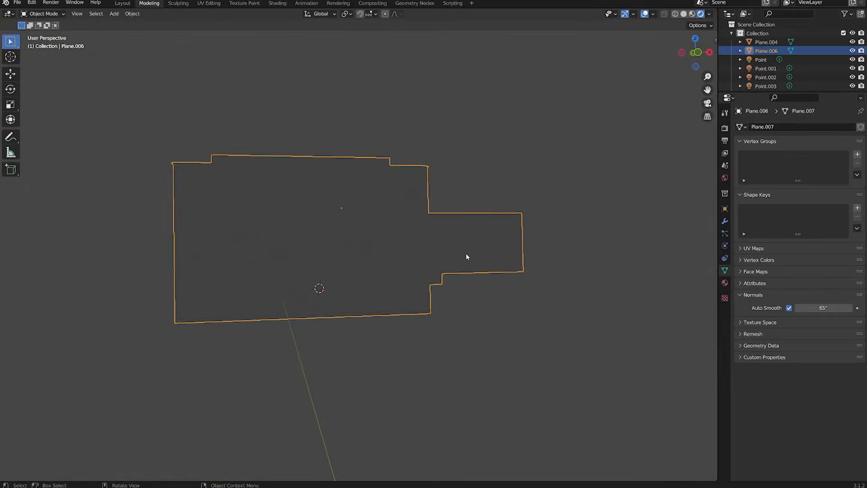
pyautogui.scroll(7, 468, 287)
pyautogui.press('g')
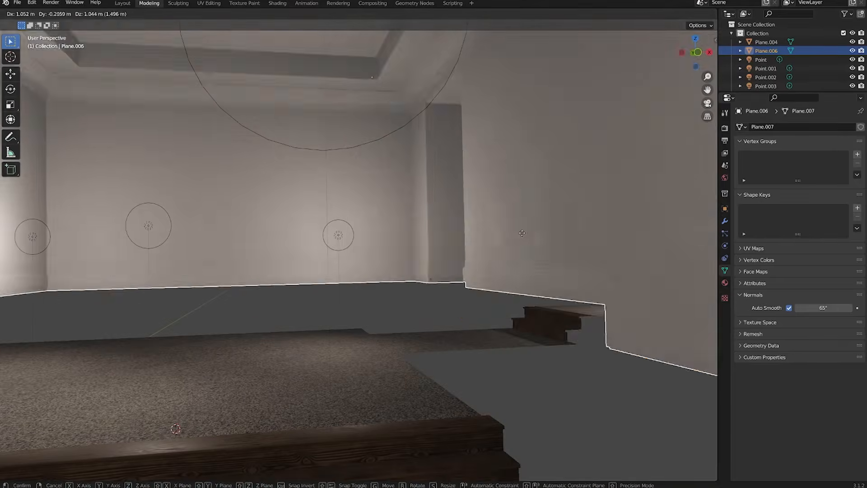
pyautogui.click(451, 215)
pyautogui.hotkey('ctrl', 's')
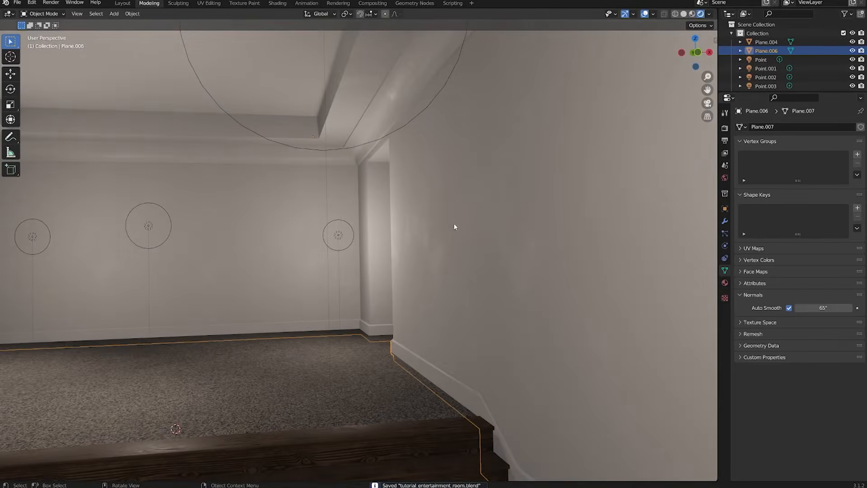
# Step: Rename the joined walls and trim object as walls and the joined floor and steps object as floor
pyautogui.scroll(-6, 534, 238)
pyautogui.scroll(7, 535, 238)
pyautogui.moveTo(774, 93); pyautogui.dragTo(777, 203)
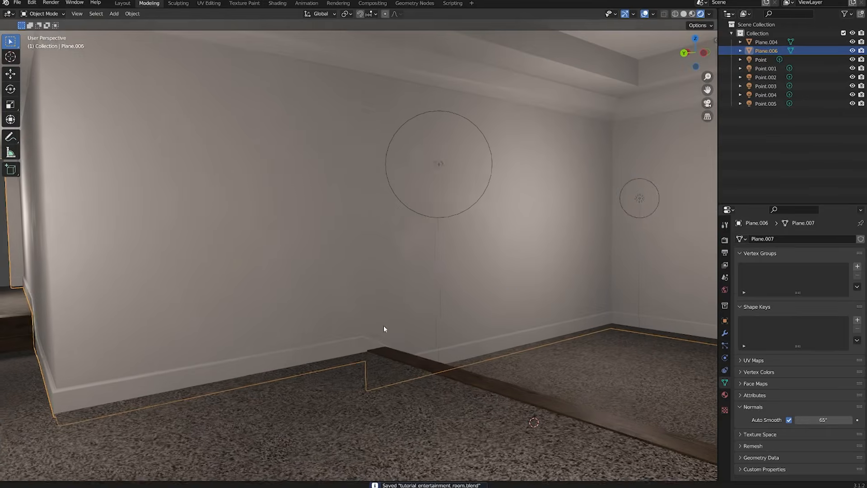
pyautogui.doubleClick(767, 51)
pyautogui.write('walls')
pyautogui.press('Return')
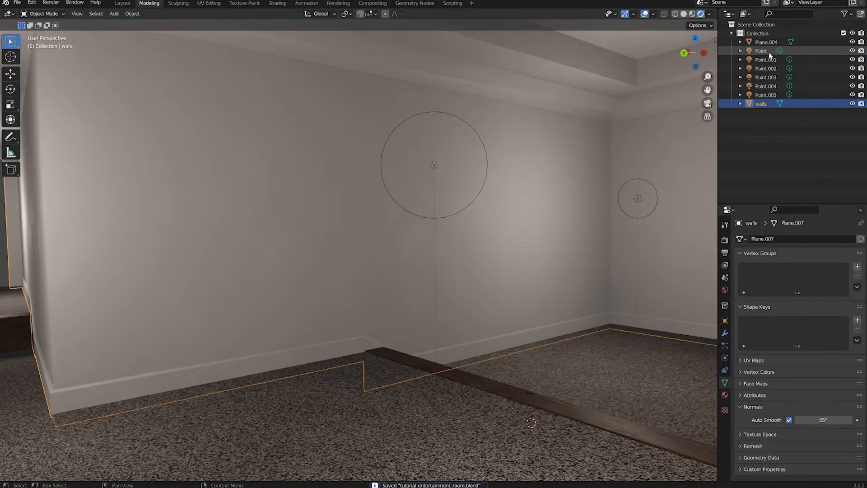
pyautogui.doubleClick(770, 41)
pyautogui.write('floor')
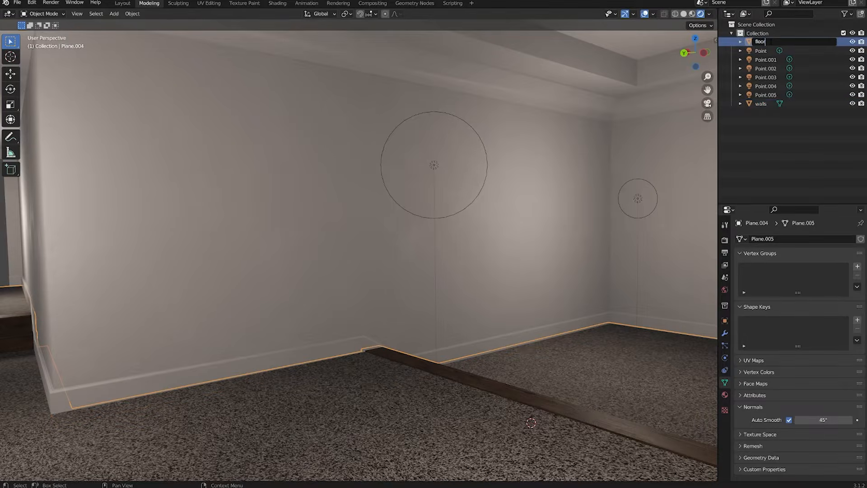
pyautogui.press('Return')
# Step: Select the walls object, inspect the walls and baseboards from several angles, and save the file
pyautogui.moveTo(415, 231); pyautogui.dragTo(408, 251, button='middle')
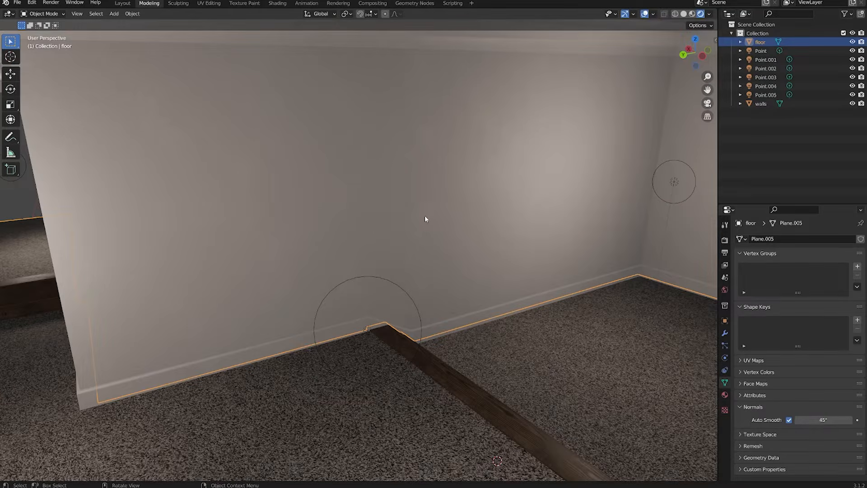
pyautogui.scroll(1, 432, 205)
pyautogui.click(427, 202)
pyautogui.moveTo(426, 202); pyautogui.dragTo(473, 246, button='middle')
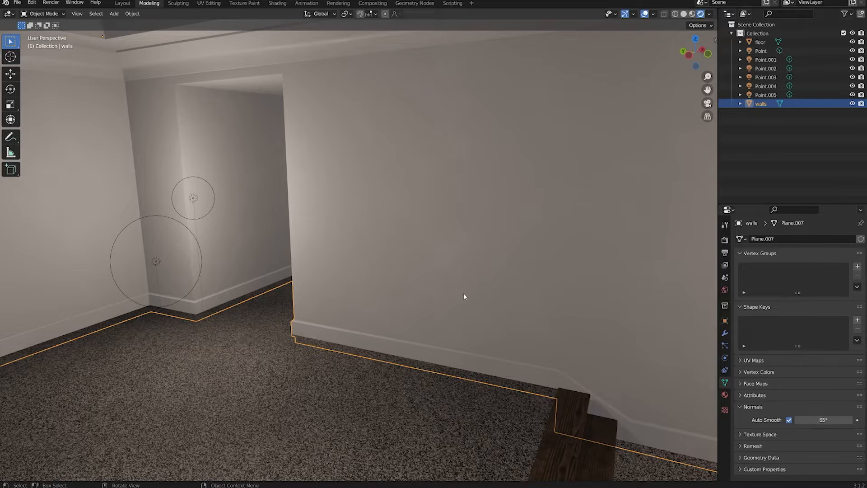
pyautogui.moveTo(442, 289); pyautogui.dragTo(487, 289, button='middle')
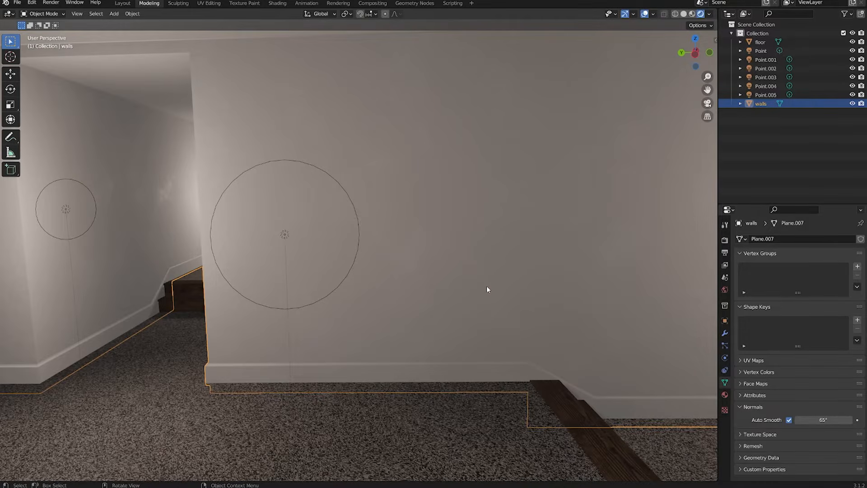
pyautogui.moveTo(476, 292); pyautogui.dragTo(416, 362, button='middle')
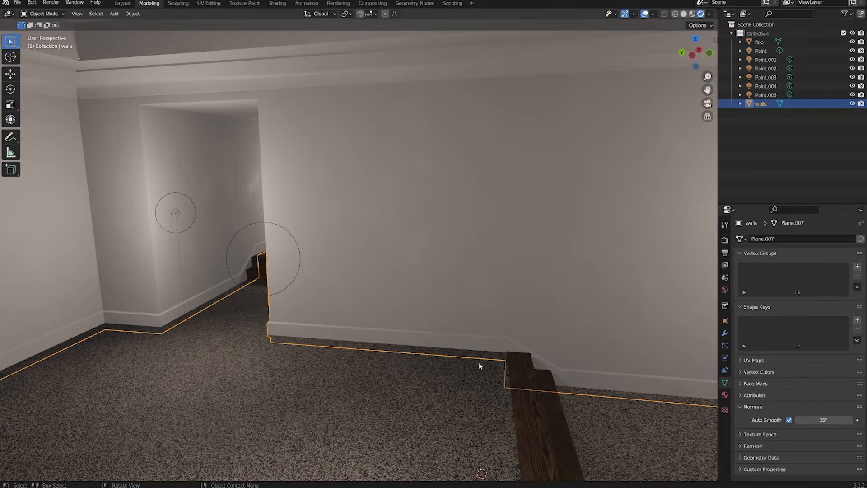
pyautogui.moveTo(479, 362); pyautogui.dragTo(410, 313, button='middle')
pyautogui.hotkey('ctrl', 's')
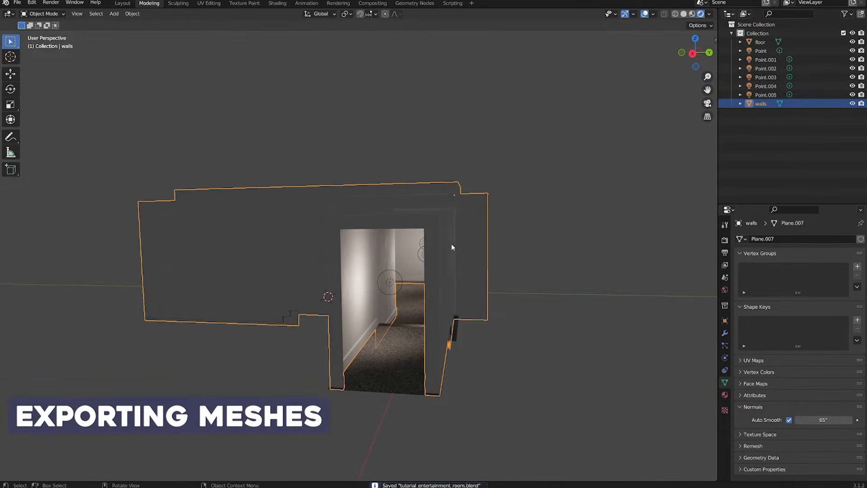
# Step: Add the floor to the walls selection and set both objects' origins to Center of Mass (Surface)
pyautogui.keyDown('shift'); pyautogui.click(414, 316); pyautogui.keyUp('shift')
pyautogui.moveTo(412, 316); pyautogui.dragTo(463, 344, button='middle')
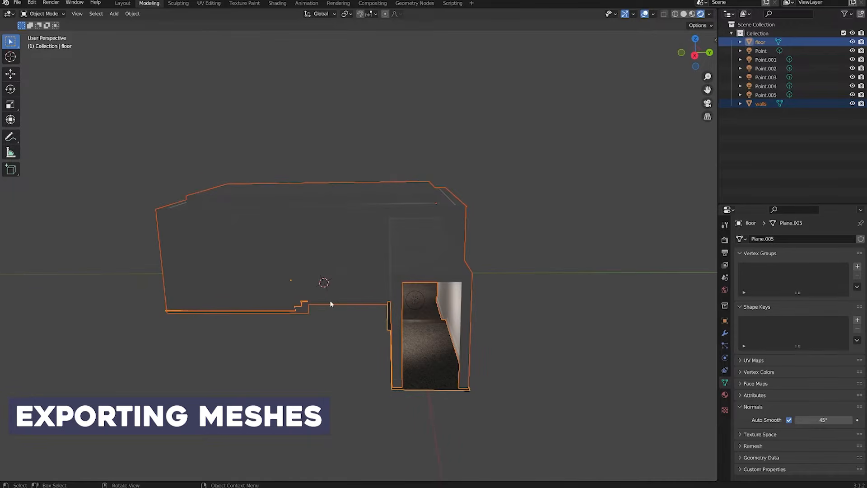
pyautogui.click(132, 14)
pyautogui.click(114, 13)
pyautogui.moveTo(132, 13)
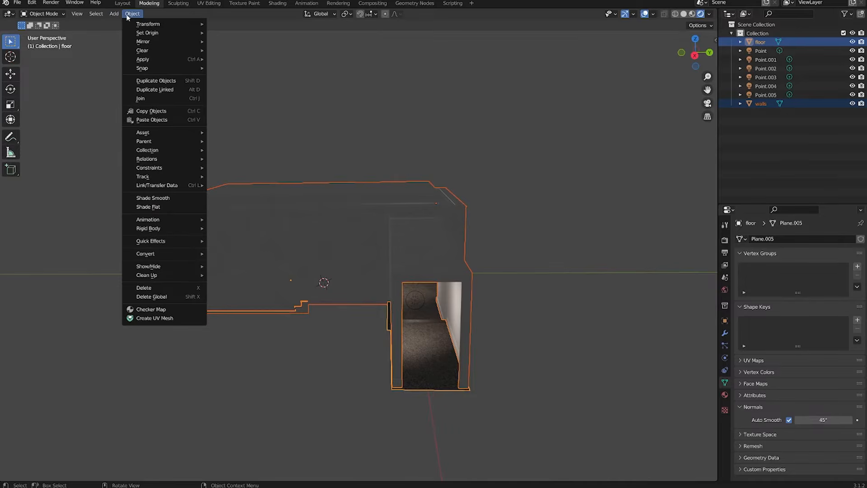
pyautogui.moveTo(138, 33)
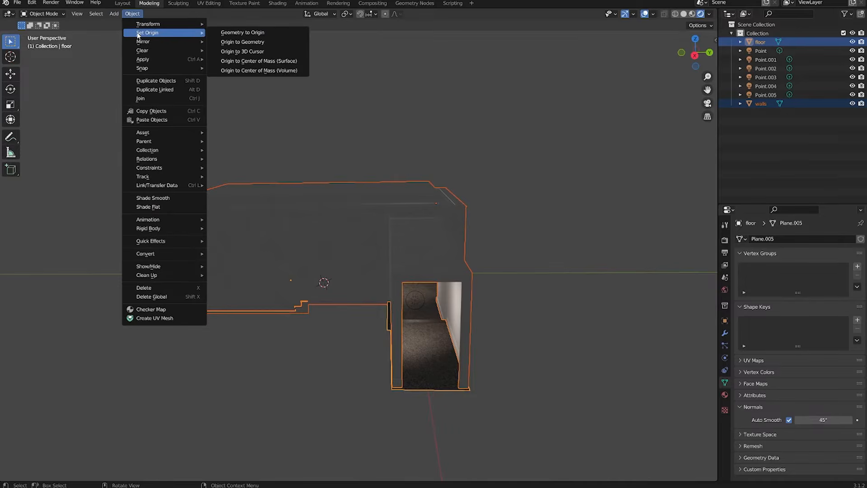
pyautogui.click(239, 61)
pyautogui.moveTo(264, 83); pyautogui.dragTo(597, 207, button='middle')
pyautogui.click(447, 154)
pyautogui.moveTo(447, 154); pyautogui.dragTo(519, 181, button='middle')
pyautogui.hotkey('ctrl', 'z')
# Step: Apply rotation and scale to the selected floor and walls objects
pyautogui.scroll(2, 395, 216)
pyautogui.moveTo(385, 218); pyautogui.dragTo(369, 222, button='middle')
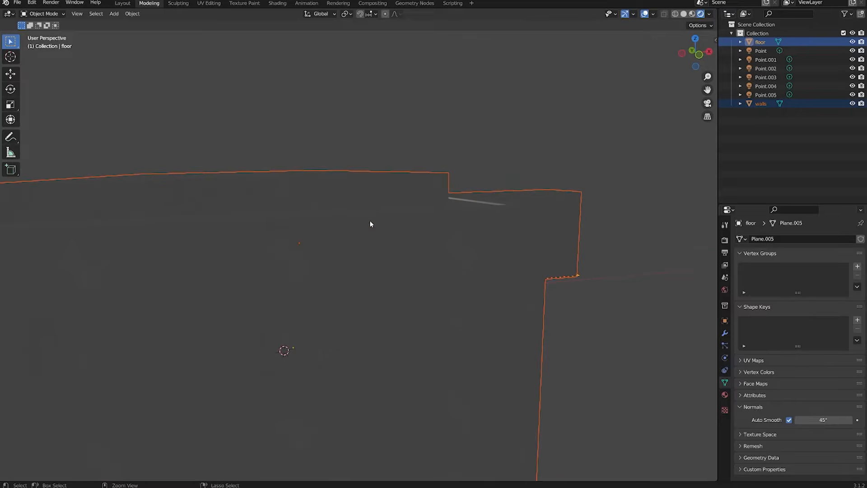
pyautogui.hotkey('ctrl', 'a')
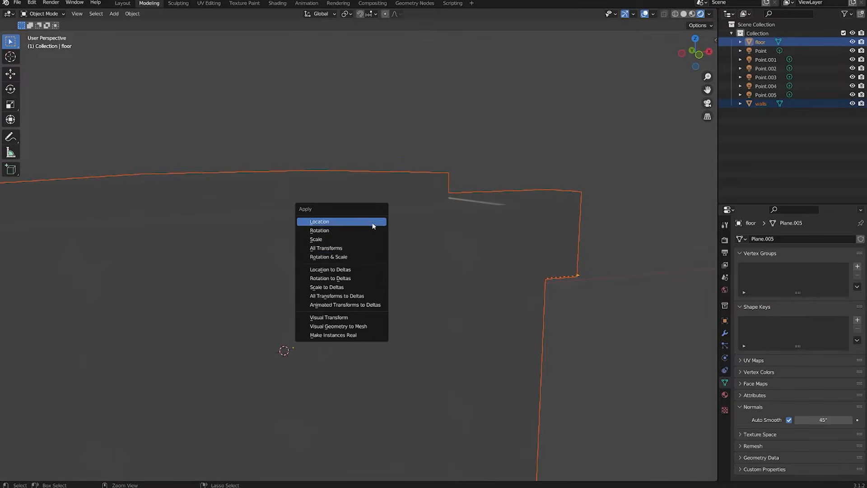
pyautogui.click(344, 256)
pyautogui.hotkey('shift', '`')
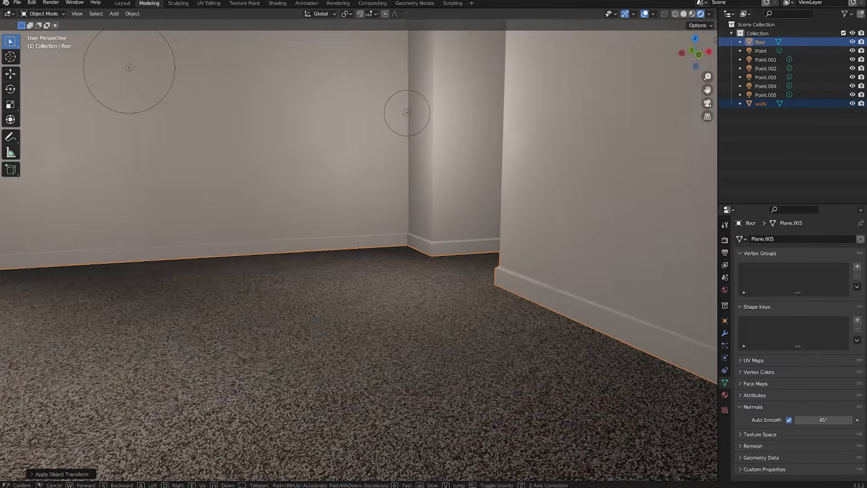
pyautogui.click(358, 249)
pyautogui.hotkey('ctrl', 'a')
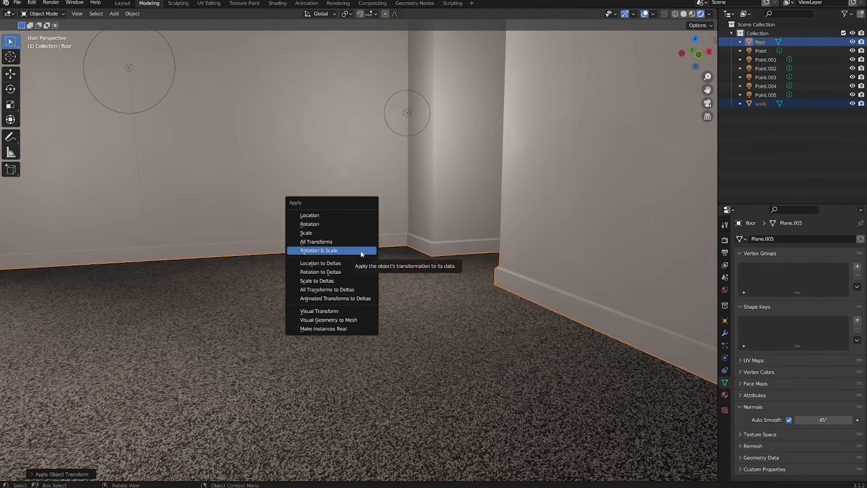
pyautogui.click(361, 254)
# Step: Inspect the room interior, reapply rotation and scale to the floor and walls, and save the file
pyautogui.hotkey('shift', '`')
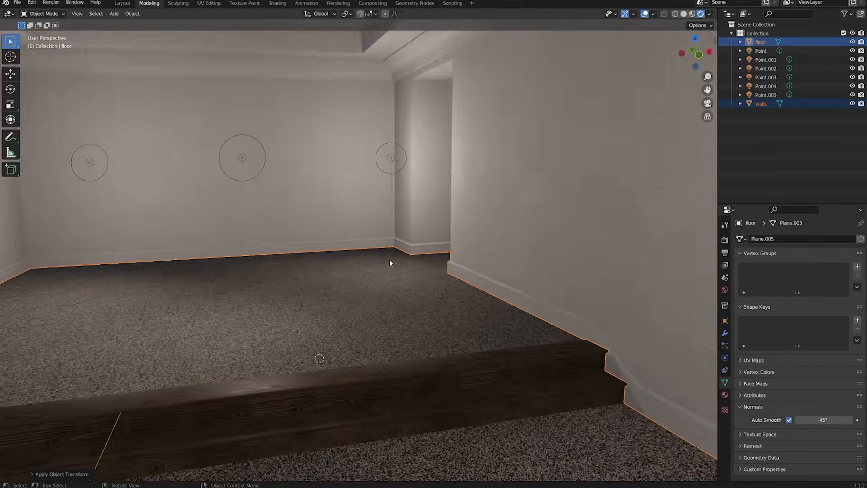
pyautogui.click(318, 294)
pyautogui.moveTo(319, 296); pyautogui.dragTo(251, 332, button='middle')
pyautogui.scroll(-2, 386, 301)
pyautogui.scroll(1, 270, 320)
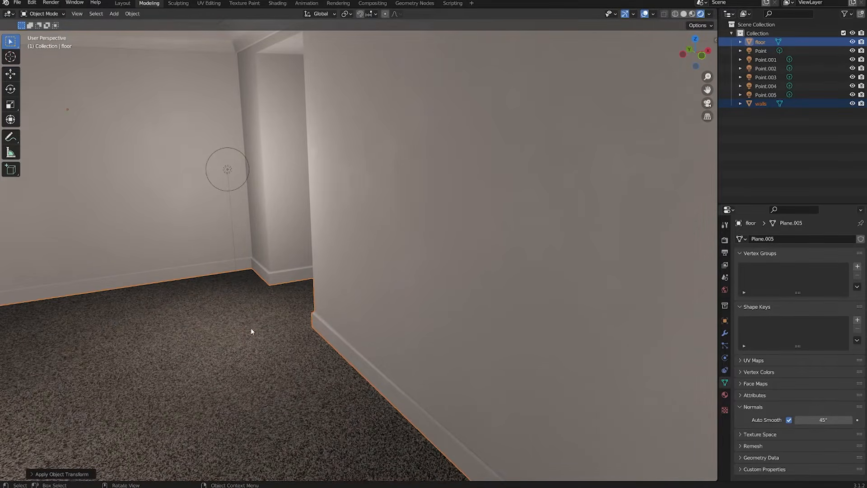
pyautogui.scroll(3, 251, 331)
pyautogui.moveTo(252, 331); pyautogui.dragTo(434, 306, button='middle')
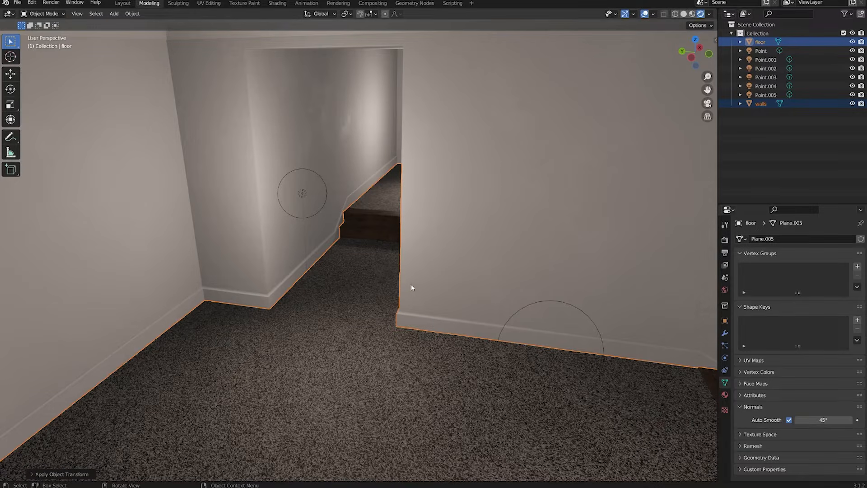
pyautogui.press('m')
pyautogui.hotkey('shift', 'a')
pyautogui.hotkey('ctrl', 'a')
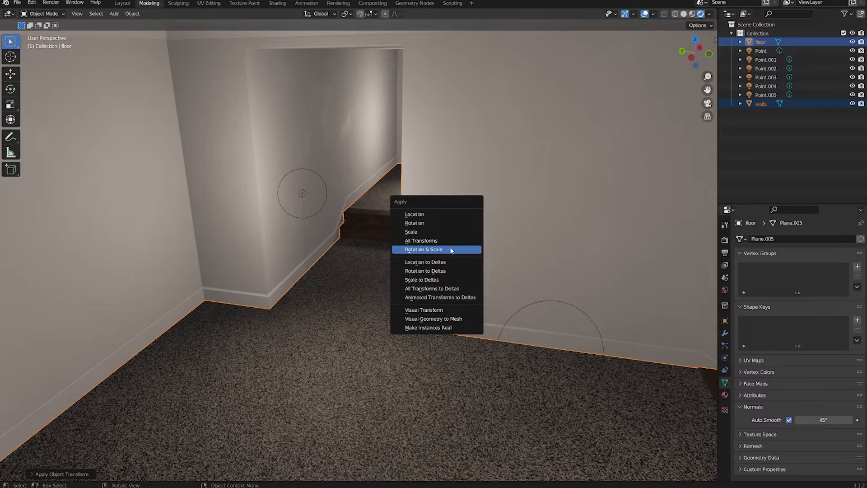
pyautogui.click(450, 248)
pyautogui.keyDown('shift'); pyautogui.moveTo(473, 264); pyautogui.dragTo(315, 236, button='middle'); pyautogui.keyUp('shift')
pyautogui.hotkey('shift', '`')
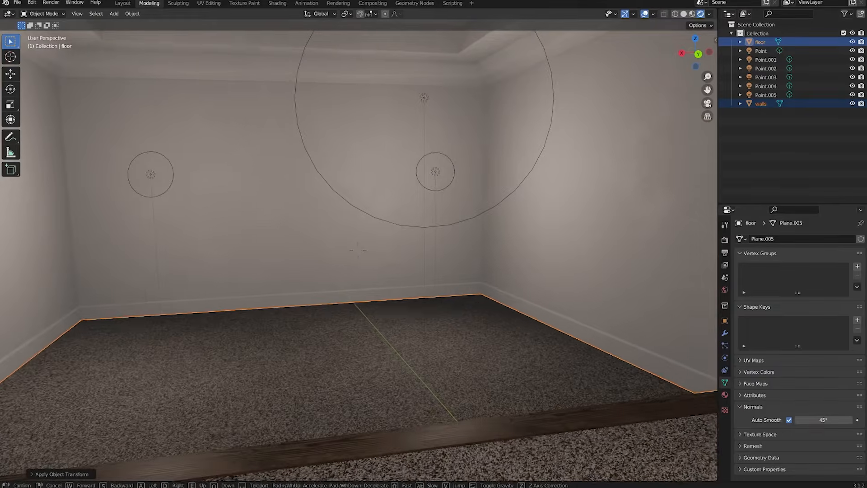
pyautogui.click(358, 250)
pyautogui.hotkey('ctrl', 's')
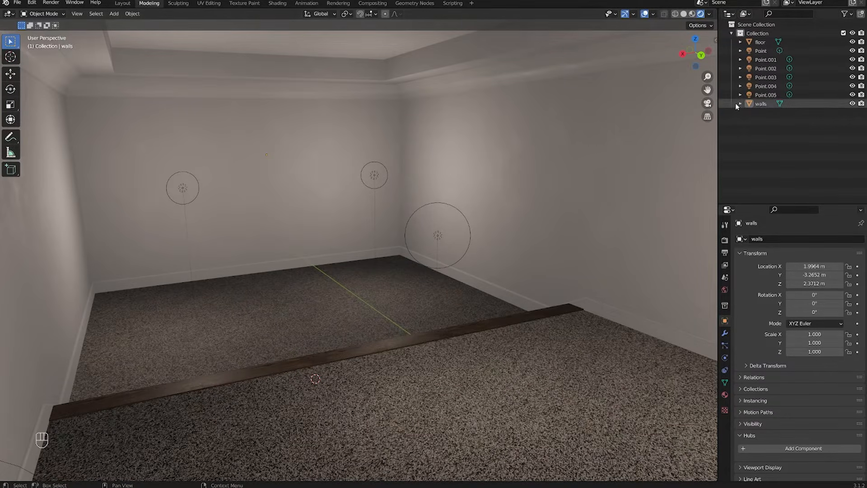
# Step: Select the walls and floor objects in turn and review each one's location, rotation and scale values
pyautogui.scroll(-1, 442, 174)
pyautogui.scroll(2, 445, 174)
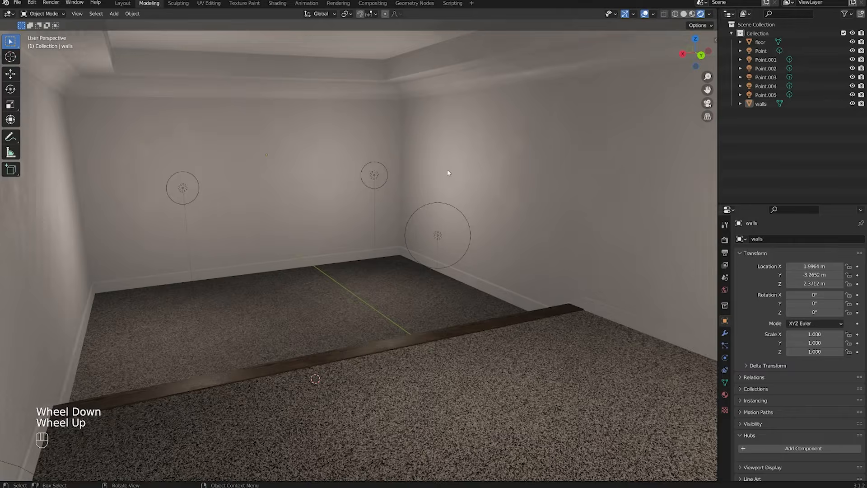
pyautogui.click(763, 103)
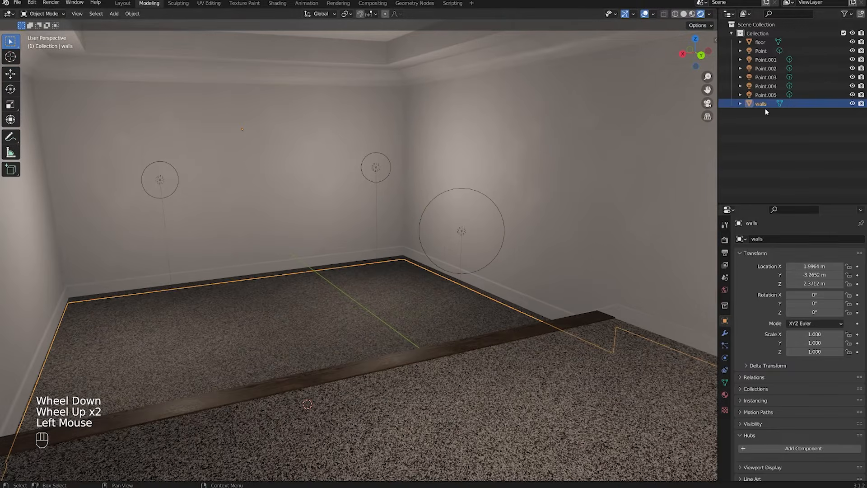
pyautogui.click(760, 43)
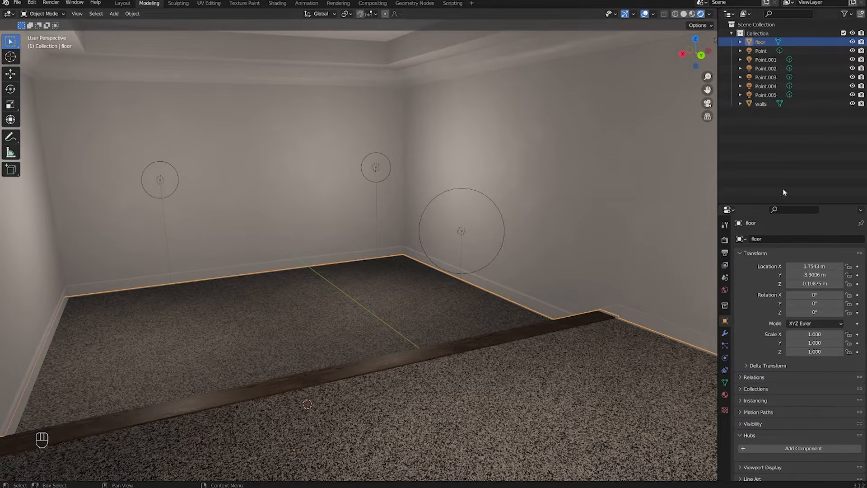
pyautogui.click(760, 104)
pyautogui.moveTo(626, 54); pyautogui.dragTo(618, 59, button='middle')
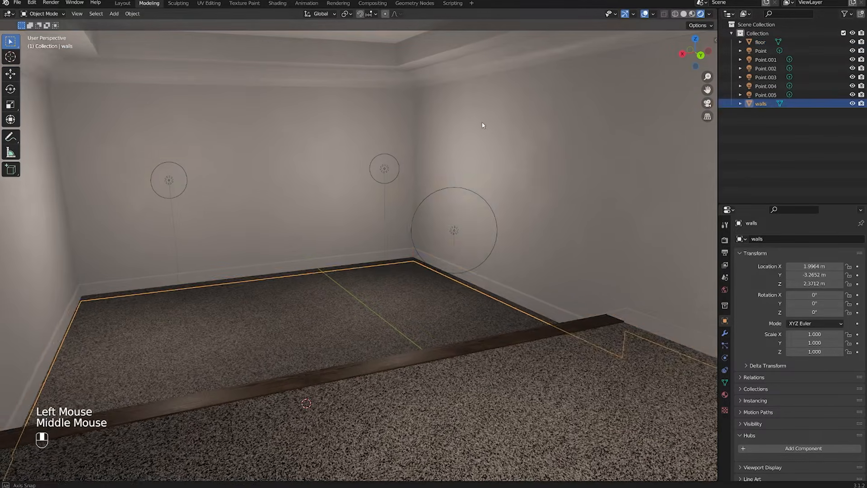
# Step: Examine the walls object's complete mesh in Edit Mode with wireframe shading, then return to Object Mode and rendered shading
pyautogui.press('Tab')
pyautogui.press('a')
pyautogui.scroll(-1, 450, 223)
pyautogui.hotkey('shift', 'z')
pyautogui.scroll(-1, 450, 223)
pyautogui.scroll(4, 450, 223)
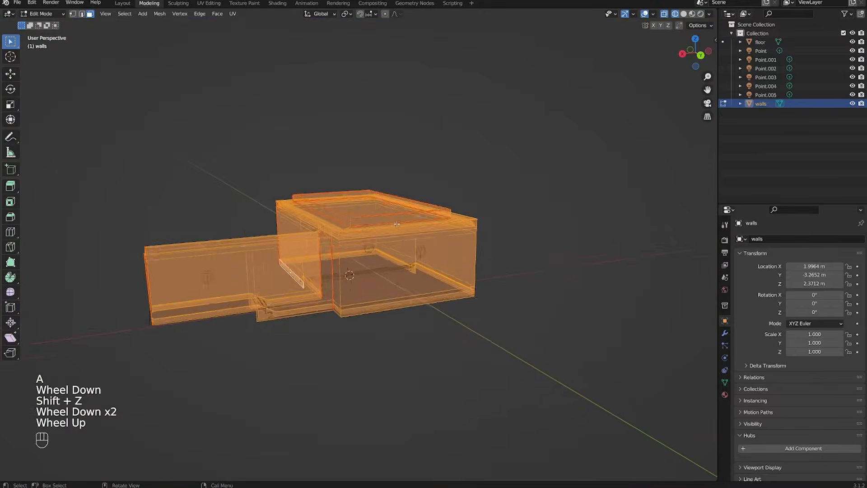
pyautogui.press('Tab')
pyautogui.scroll(1, 415, 226)
pyautogui.hotkey('shift', 'z')
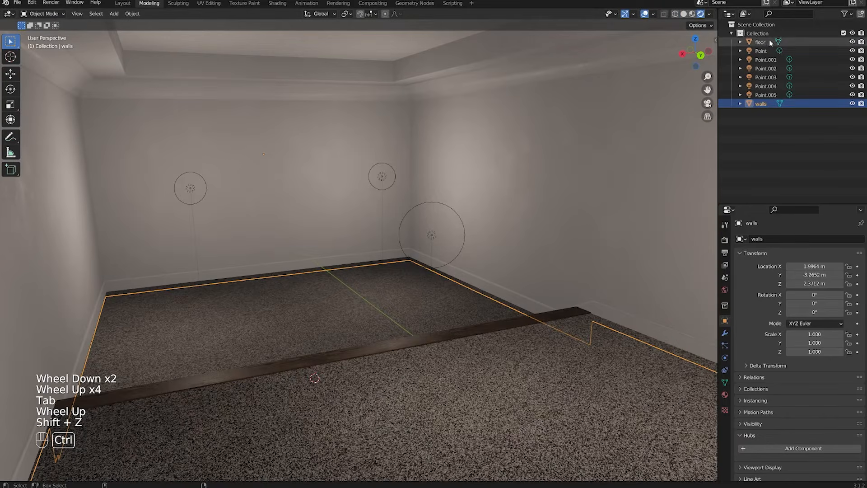
# Step: Select the walls object and add the floor object to the selection
pyautogui.doubleClick(759, 107)
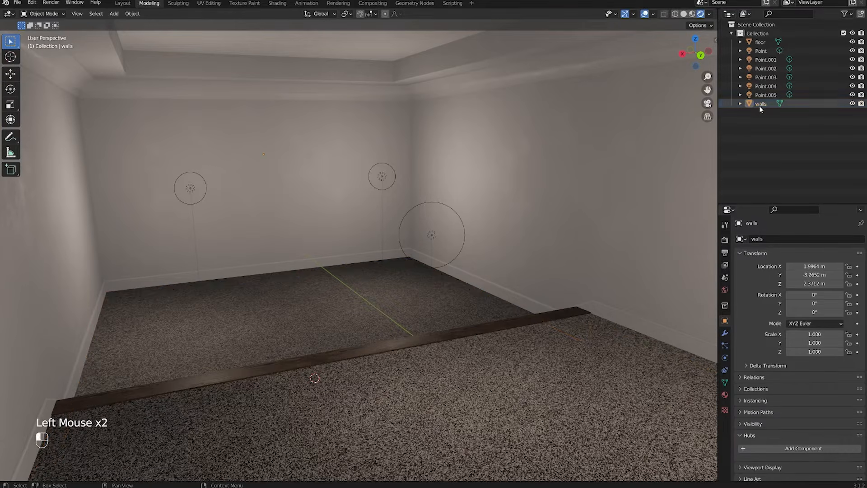
pyautogui.moveTo(445, 217); pyautogui.dragTo(454, 215, button='middle')
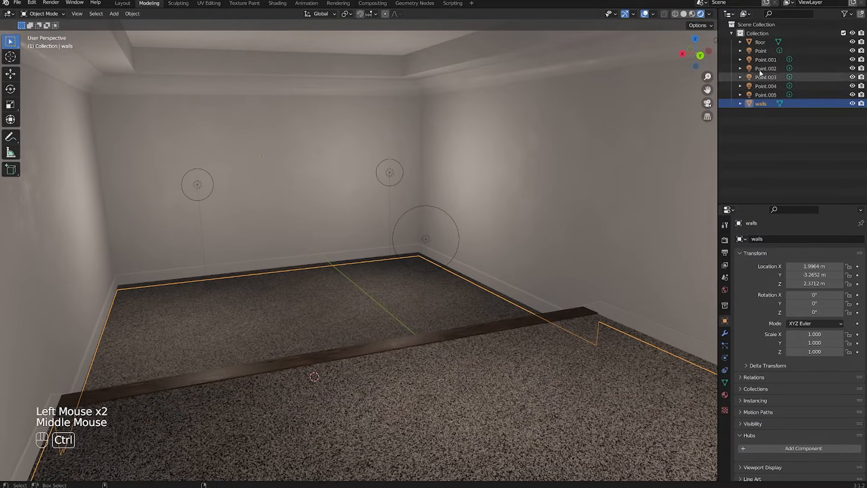
pyautogui.keyDown('ctrl'); pyautogui.click(758, 45); pyautogui.keyUp('ctrl')
# Step: Test-move the selected floor and walls together, then undo the move
pyautogui.moveTo(343, 199); pyautogui.dragTo(381, 197, button='middle')
pyautogui.scroll(-4, 384, 225)
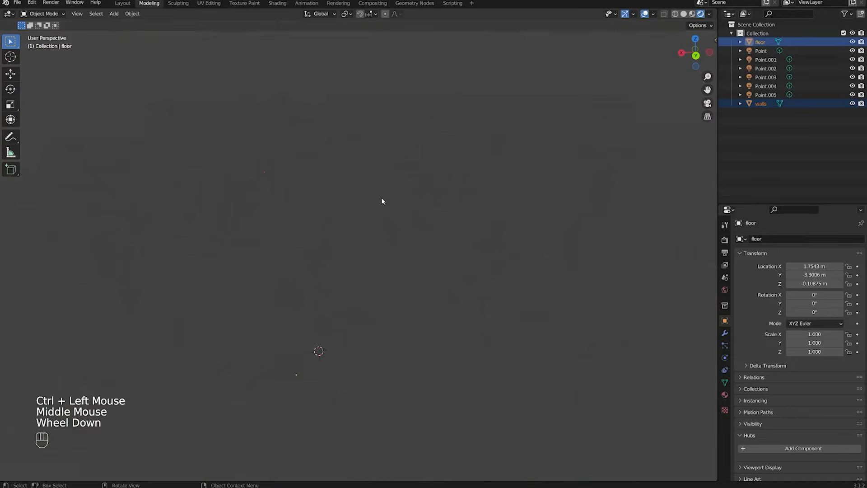
pyautogui.press('g')
pyautogui.click(425, 231)
pyautogui.hotkey('ctrl', 'z')
pyautogui.scroll(7, 435, 221)
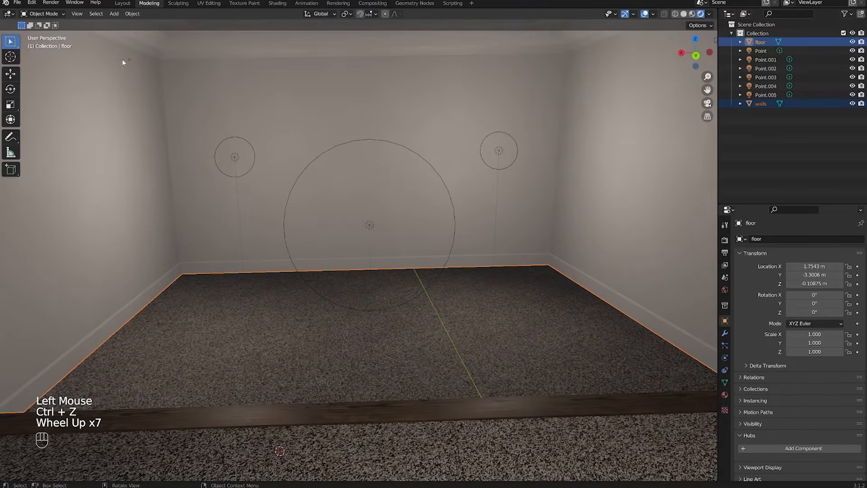
# Step: Start an FBX export limited to selected objects and to the Mesh object type
pyautogui.click(17, 3)
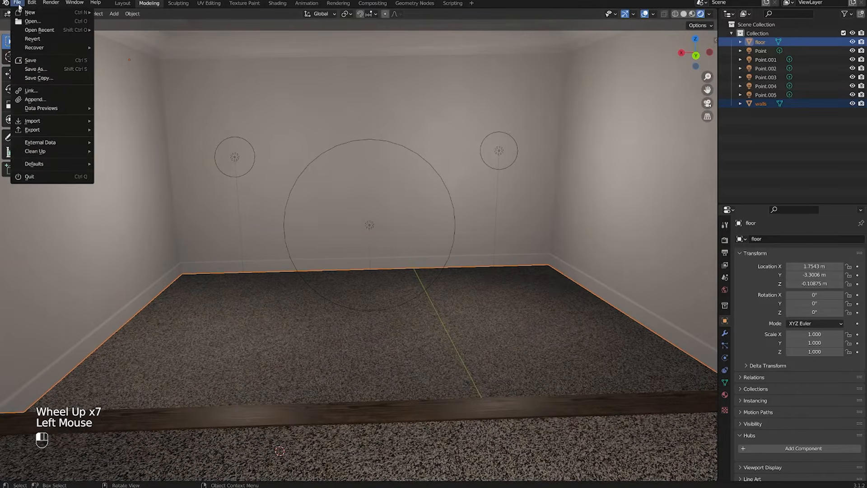
pyautogui.moveTo(71, 132)
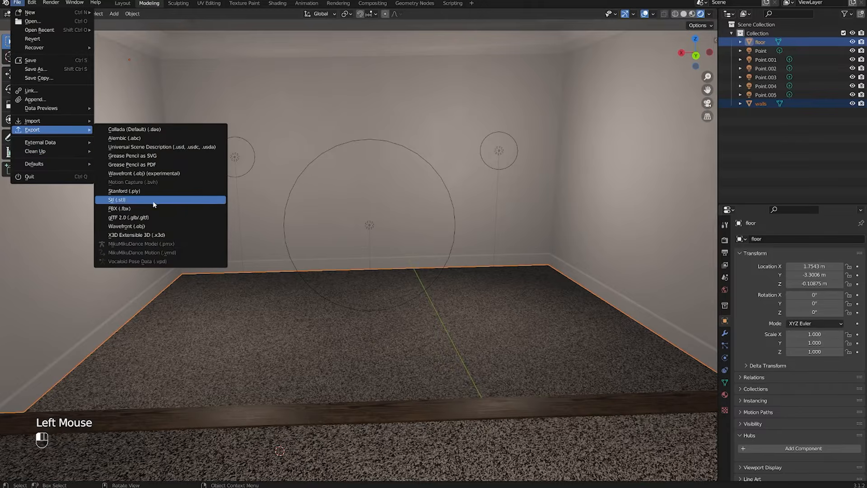
pyautogui.click(144, 210)
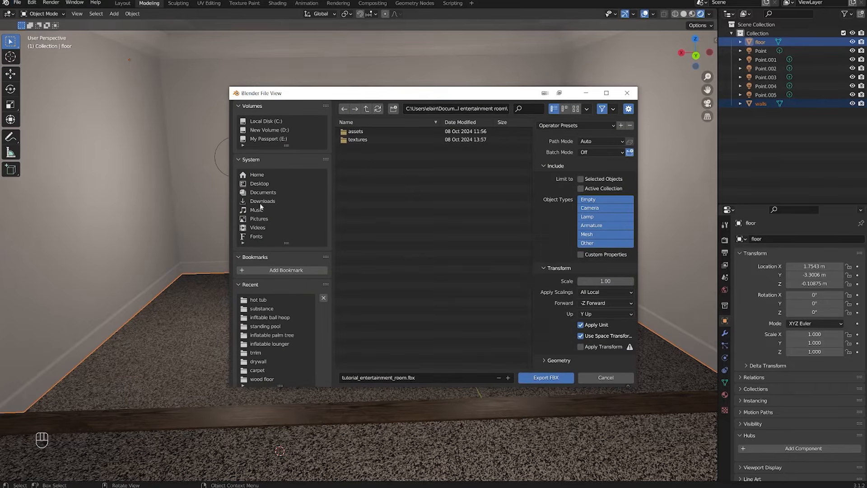
pyautogui.click(581, 180)
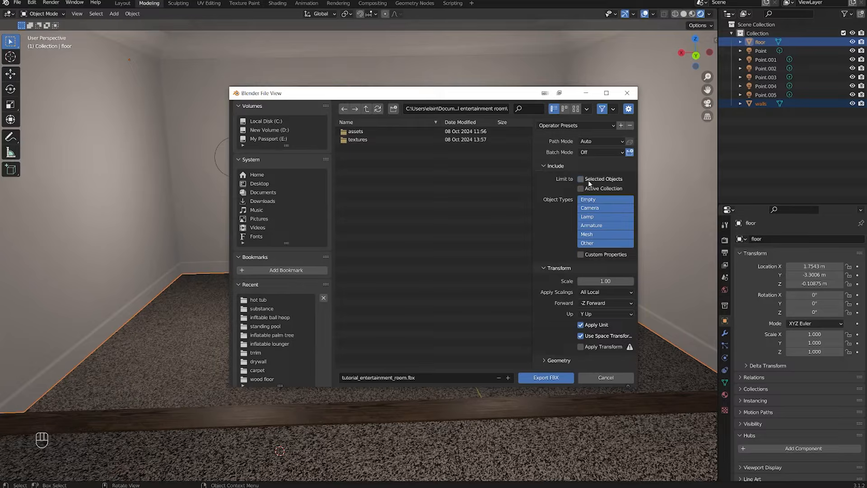
pyautogui.click(586, 235)
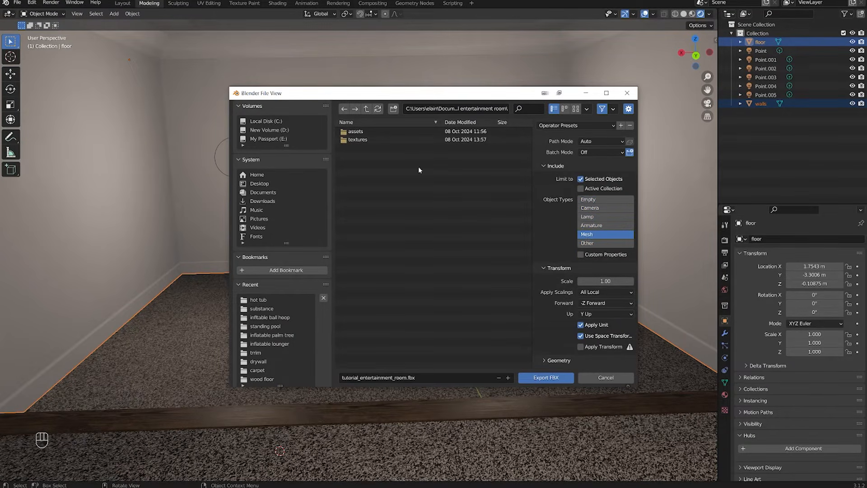
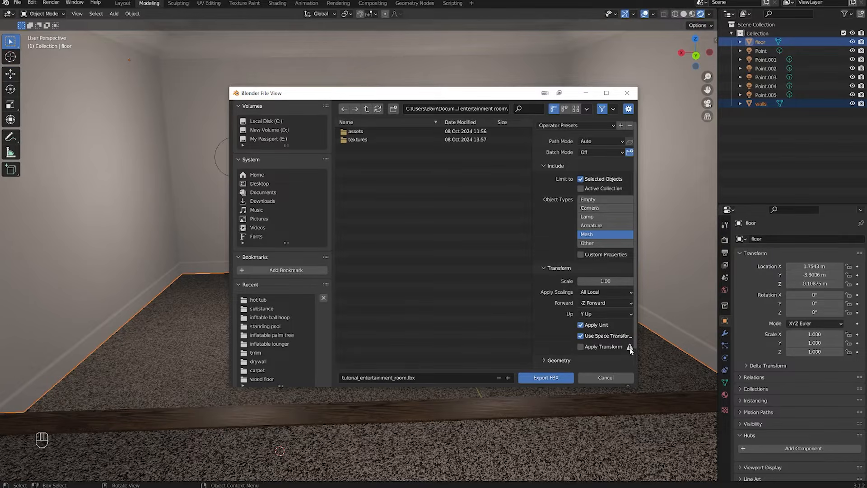
pyautogui.moveTo(637, 343); pyautogui.dragTo(647, 342)
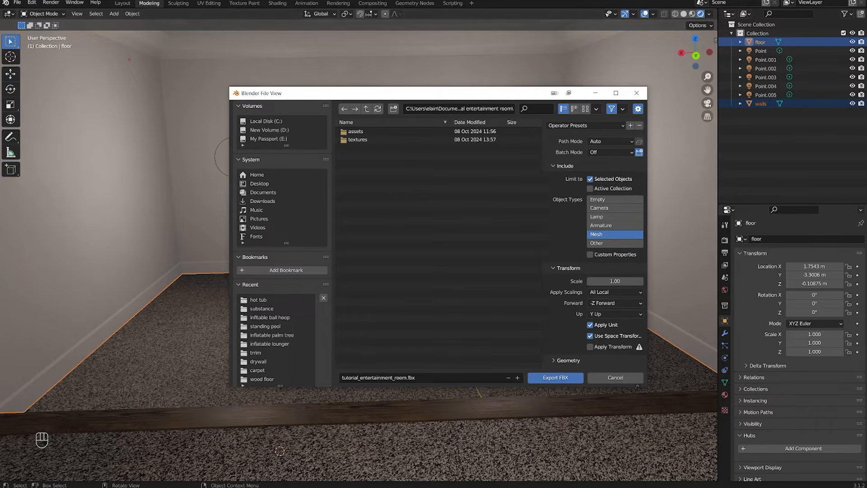
# Step: Switch to File Explorer and create a folder named fbx inside the tutorial entertainment room folder
pyautogui.hotkey('alt', 'Tab')
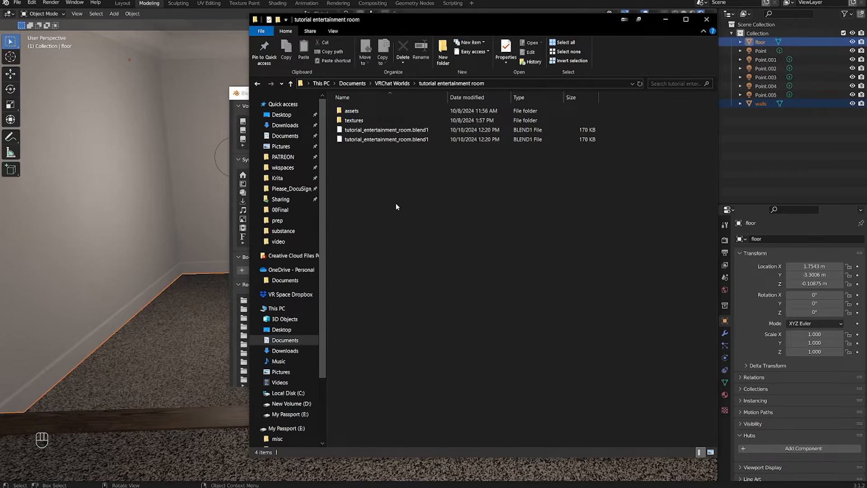
pyautogui.hotkey('ctrl', 'shift', 'n')
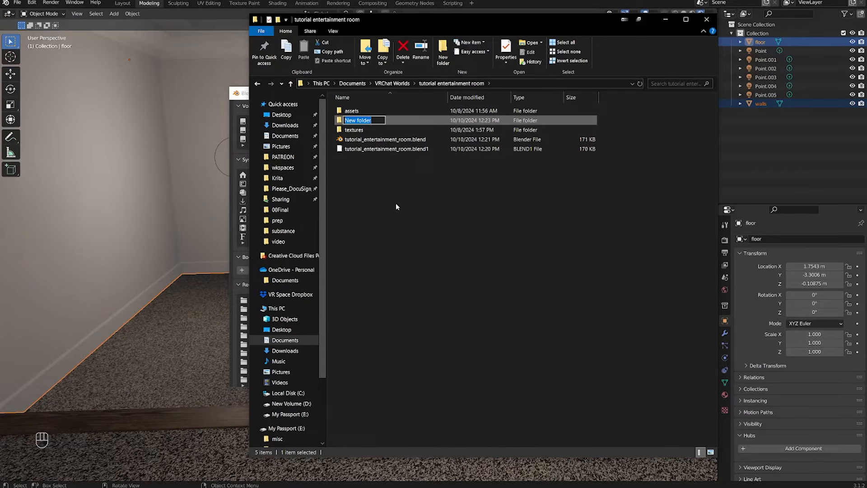
pyautogui.write('fbx')
pyautogui.press('Return')
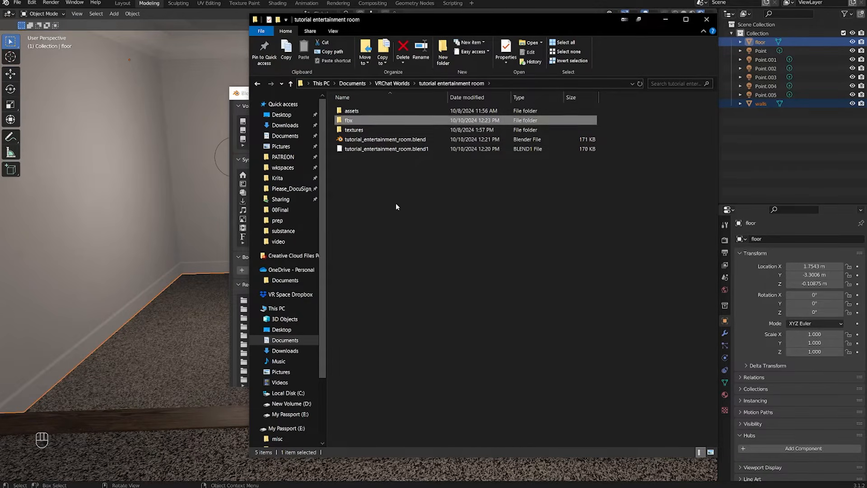
# Step: Switch back to Blender and export the room as tutorial_entertainment_room.fbx into the fbx folder
pyautogui.hotkey('alt', 'Tab')
pyautogui.click(355, 109)
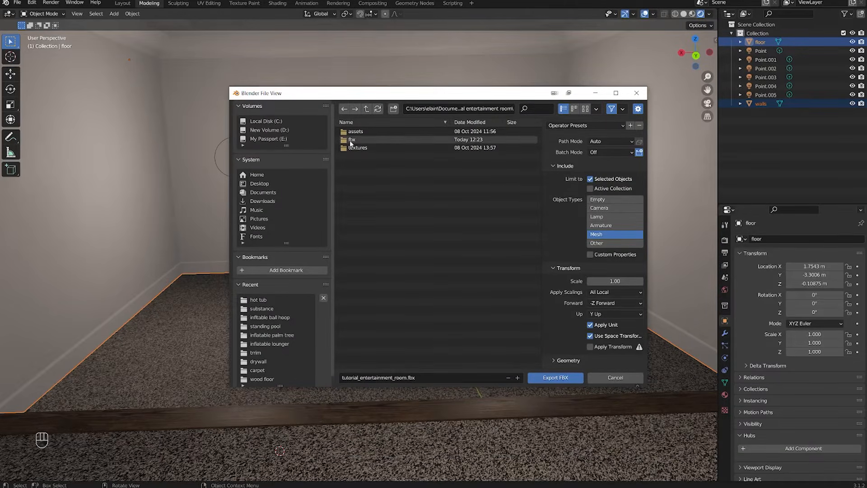
pyautogui.doubleClick(351, 141)
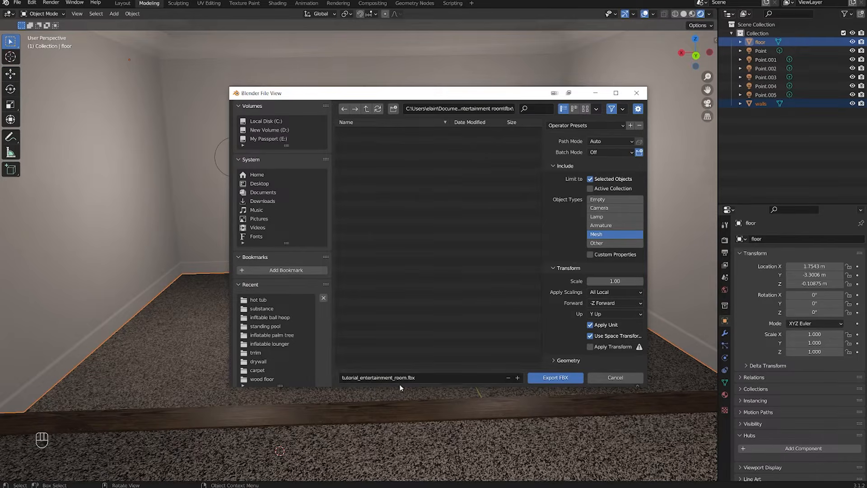
pyautogui.click(362, 378)
pyautogui.click(473, 359)
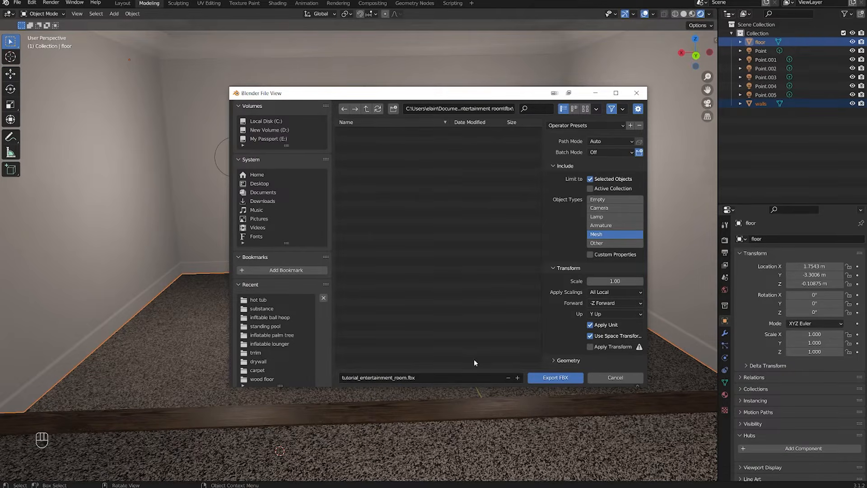
pyautogui.click(563, 380)
pyautogui.moveTo(562, 381); pyautogui.dragTo(400, 334, button='middle')
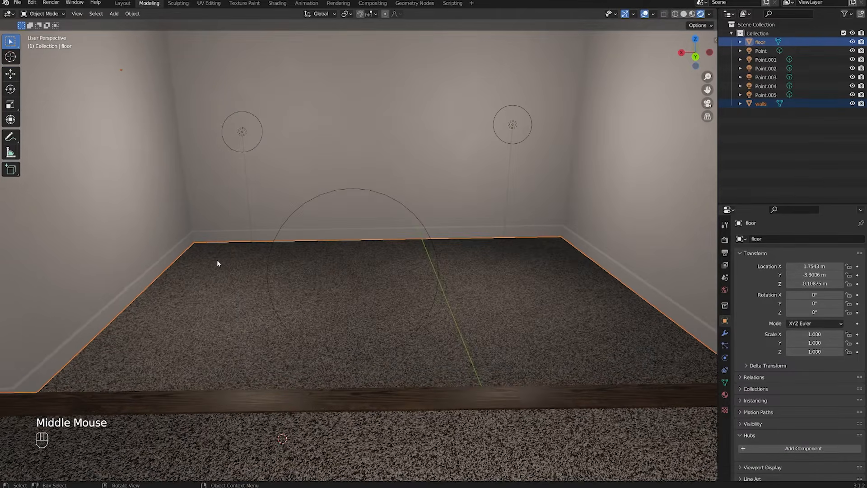
# Step: Switch to File Explorer, open the fbx folder and select the exported tutorial_entertainment_room.fbx file
pyautogui.hotkey('alt', 'Tab')
pyautogui.doubleClick(373, 121)
pyautogui.click(356, 113)
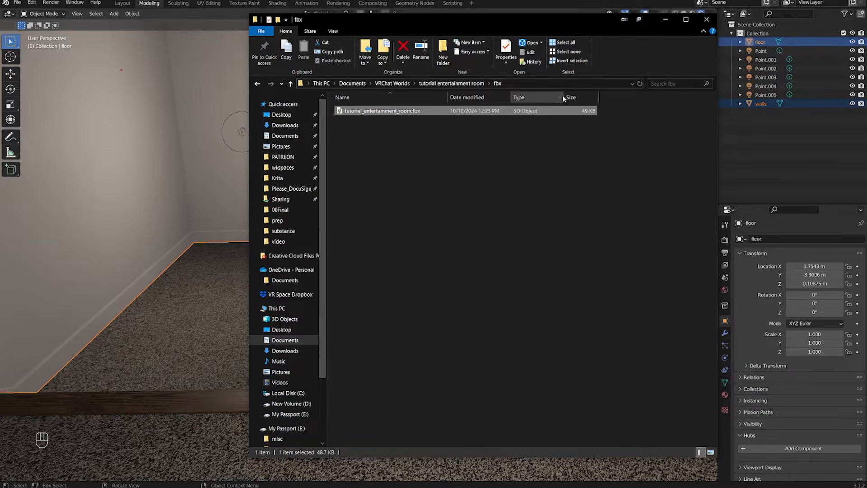
# Step: Leave File Explorer and switch to VRChat Creator Companion, moving its window beside the desktop shortcuts
pyautogui.click(514, 149)
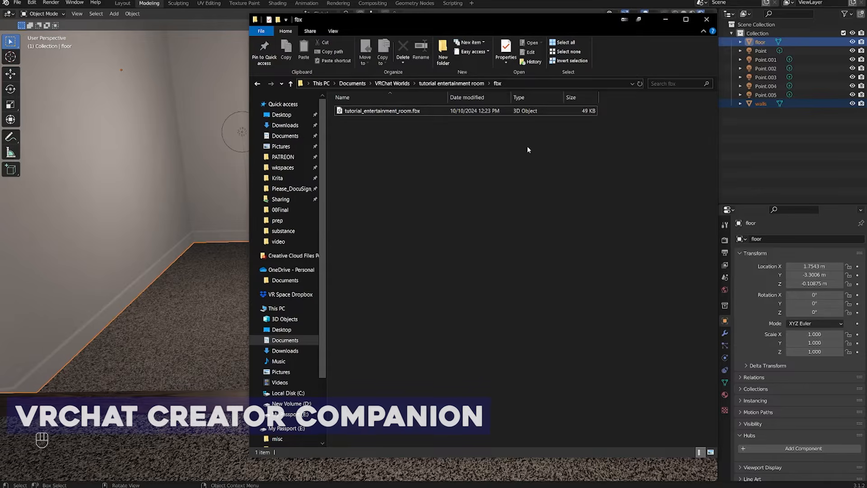
pyautogui.click(664, 19)
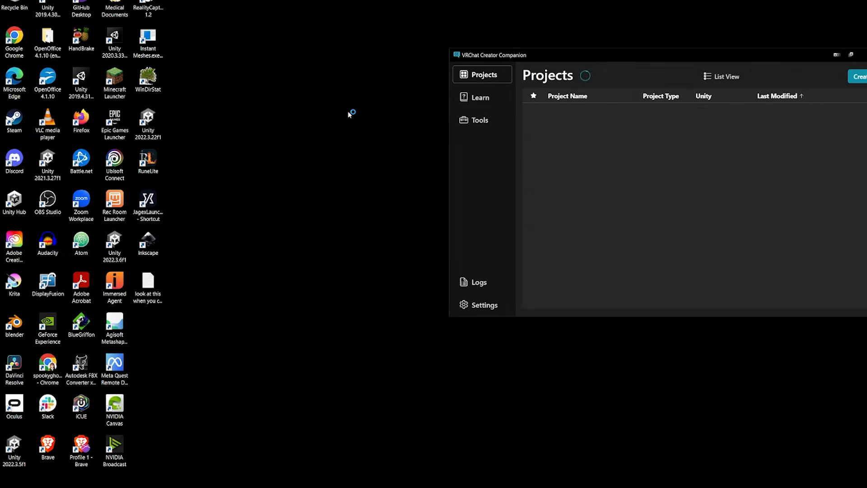
pyautogui.moveTo(567, 58); pyautogui.dragTo(375, 61)
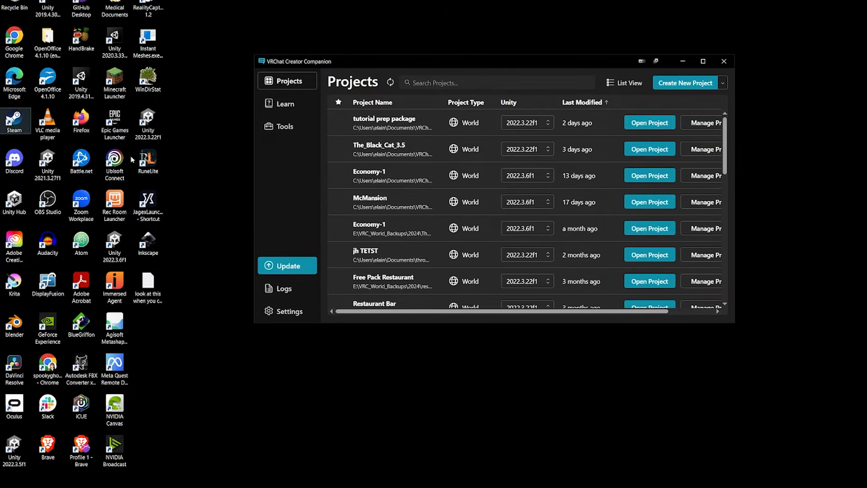
pyautogui.moveTo(403, 67); pyautogui.dragTo(365, 78)
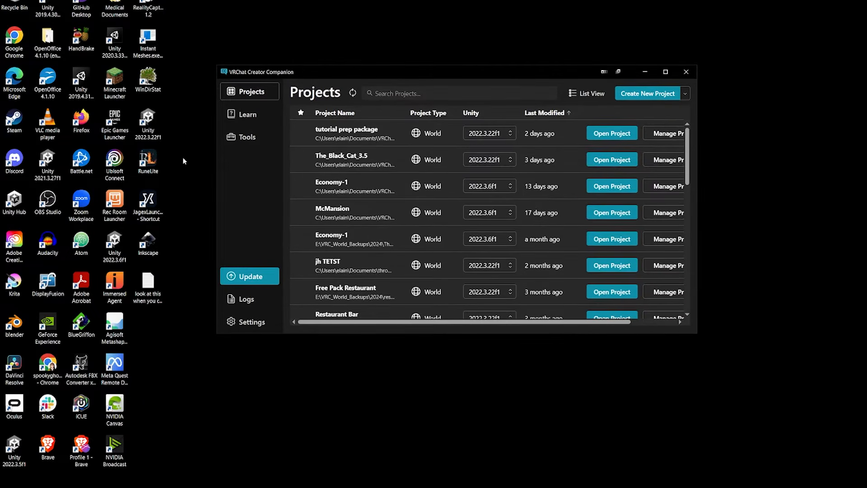
# Step: Start a new project from the Unity 2022 World Project template and name it tutorial entertainment room
pyautogui.click(655, 98)
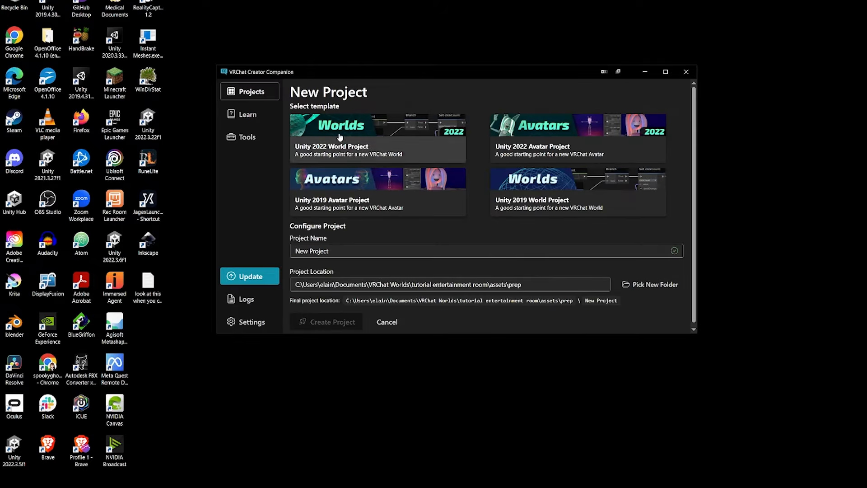
pyautogui.click(339, 139)
pyautogui.click(348, 252)
pyautogui.hotkey('ctrl', 'a')
pyautogui.write('tuto')
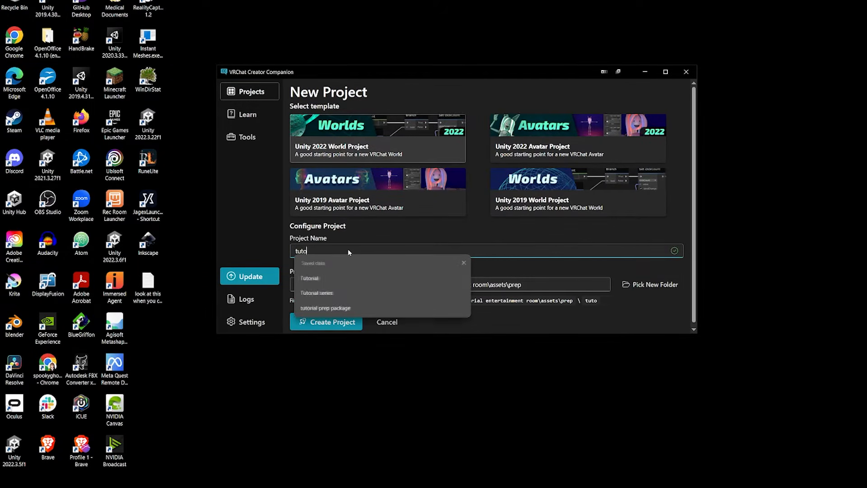
pyautogui.write('rial enter')
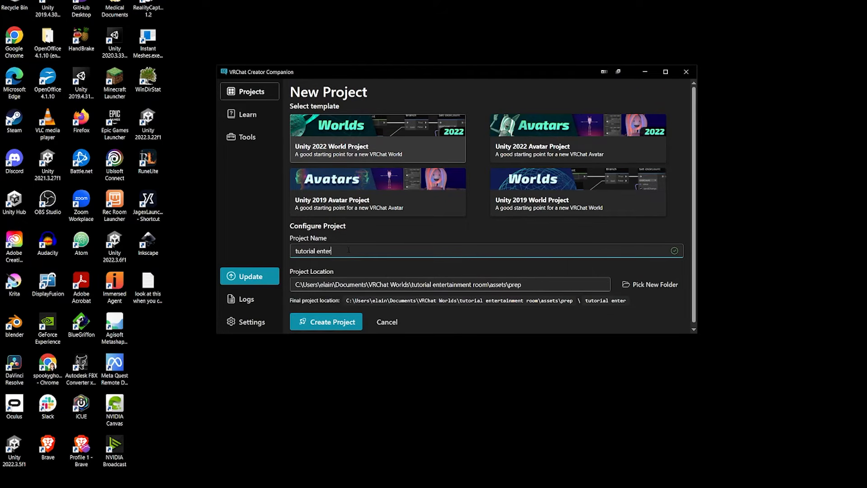
pyautogui.write('tainment room')
# Step: Set the project location to a new folder named unity inside the tutorial entertainment room folder and create the project
pyautogui.click(653, 284)
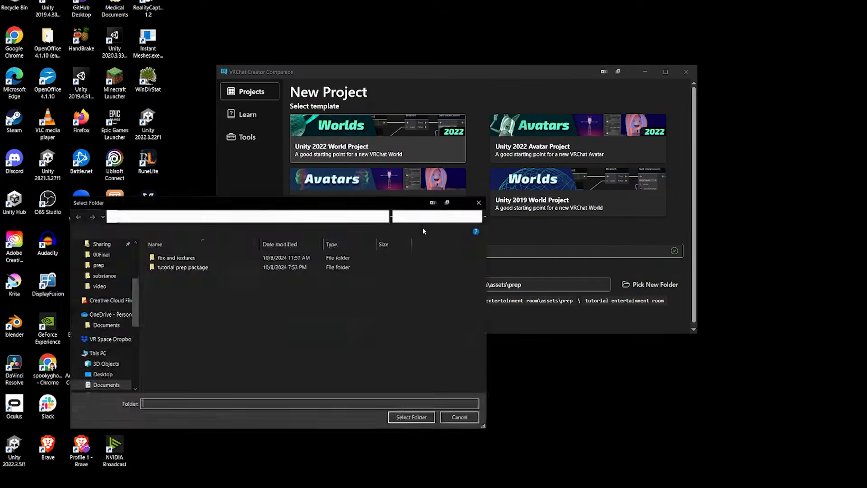
pyautogui.click(253, 216)
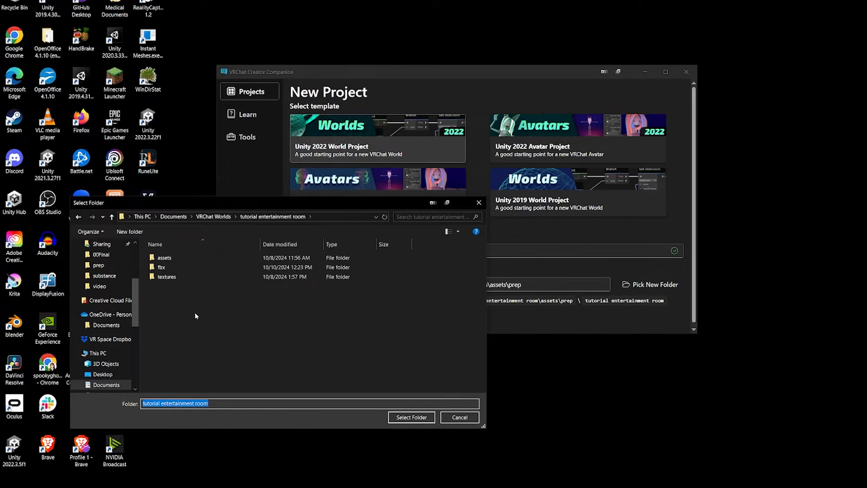
pyautogui.hotkey('ctrl', 'shift', 'n')
pyautogui.write('unity')
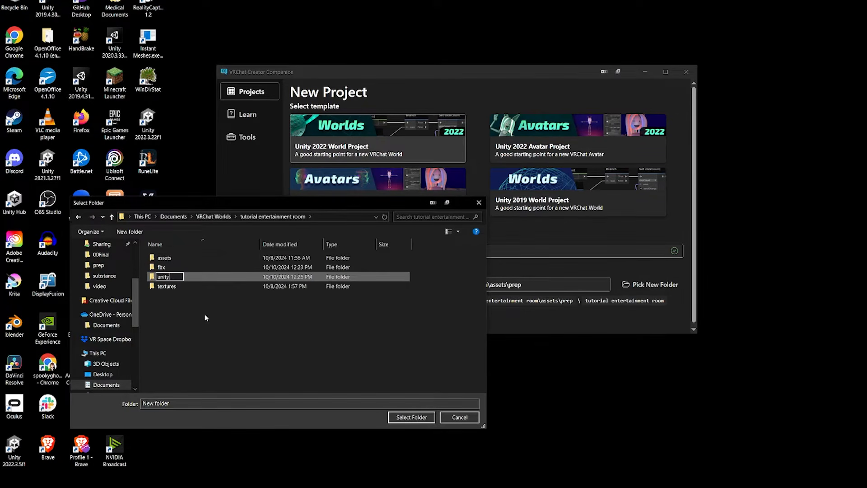
pyautogui.press('Return')
pyautogui.press('Return')
pyautogui.click(412, 417)
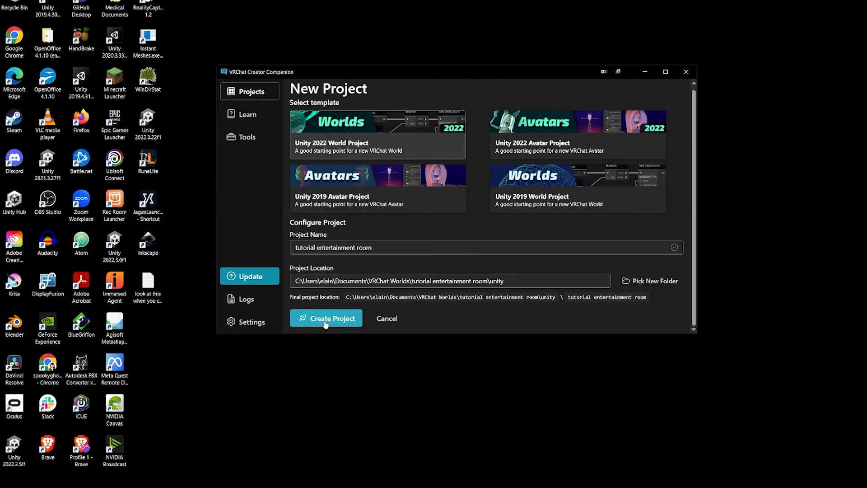
pyautogui.click(325, 322)
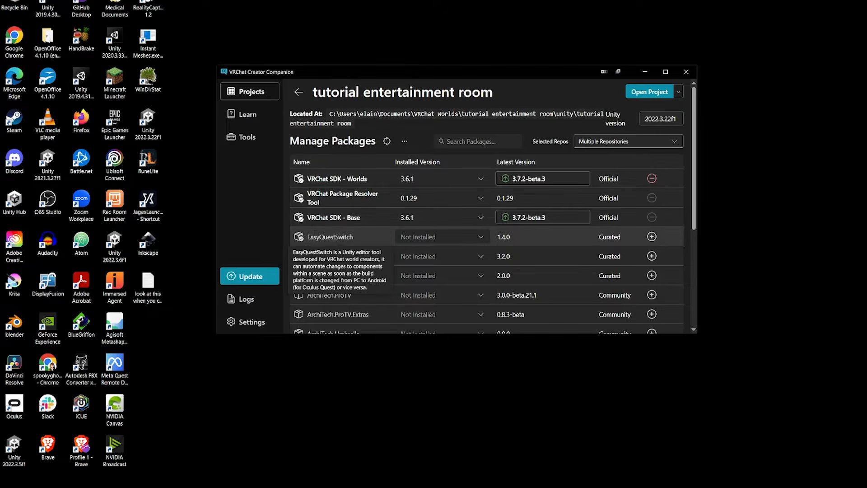
# Step: Review the project's package list and open the tutorial entertainment room project in Unity
pyautogui.scroll(-2, 370, 239)
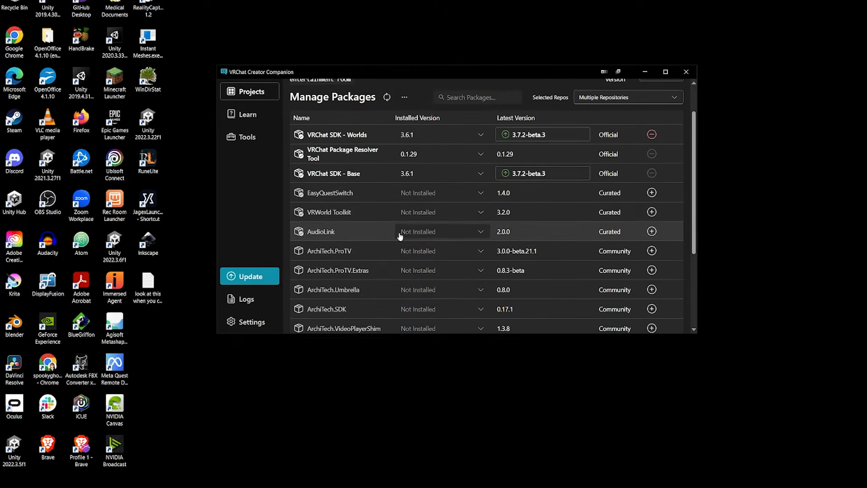
pyautogui.scroll(-5, 452, 249)
pyautogui.scroll(7, 446, 255)
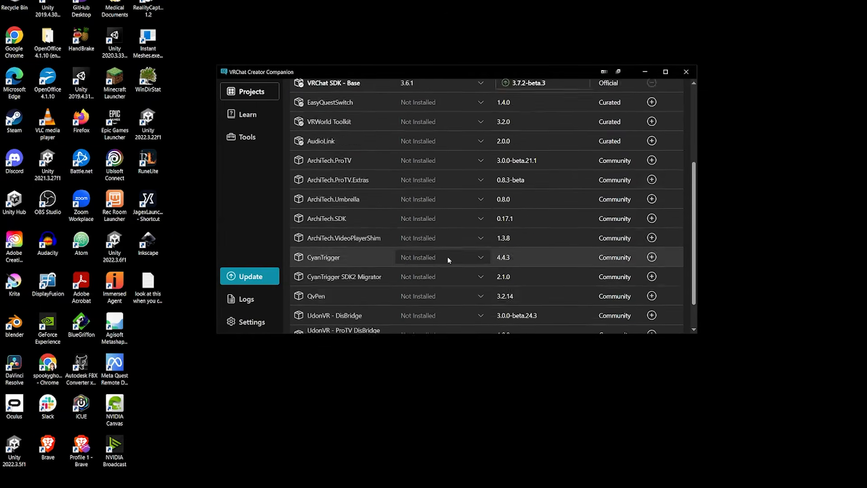
pyautogui.scroll(-2, 433, 251)
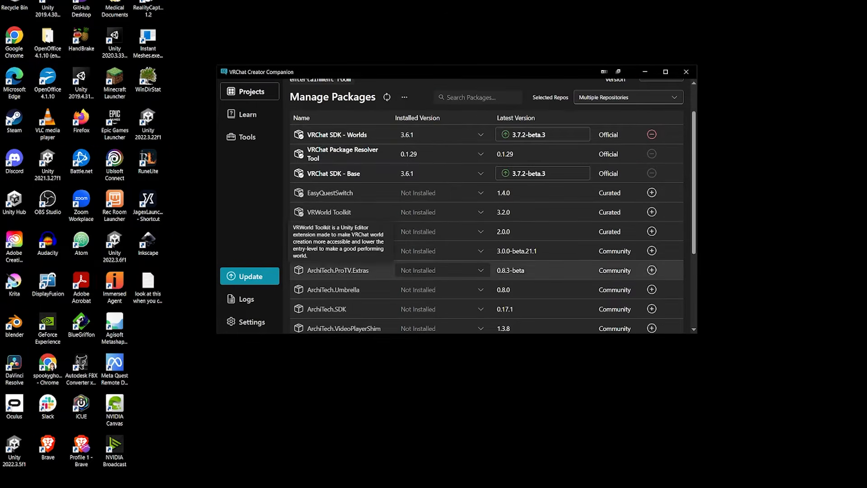
pyautogui.scroll(2, 461, 271)
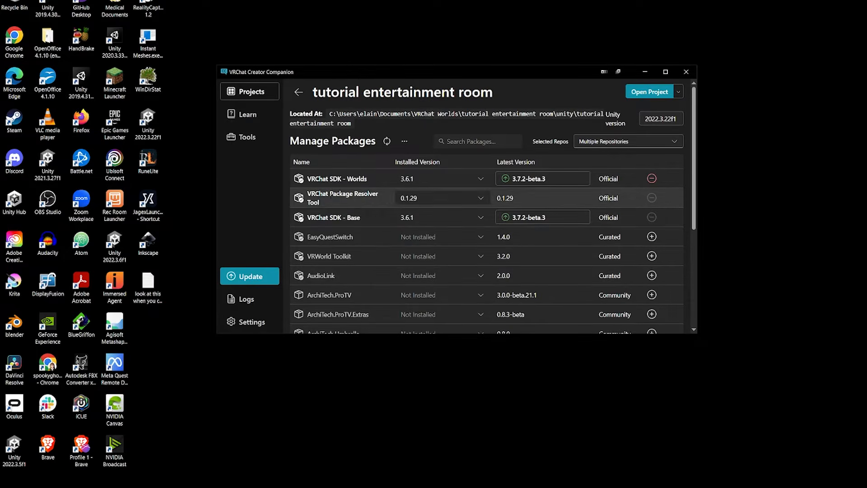
pyautogui.click(643, 93)
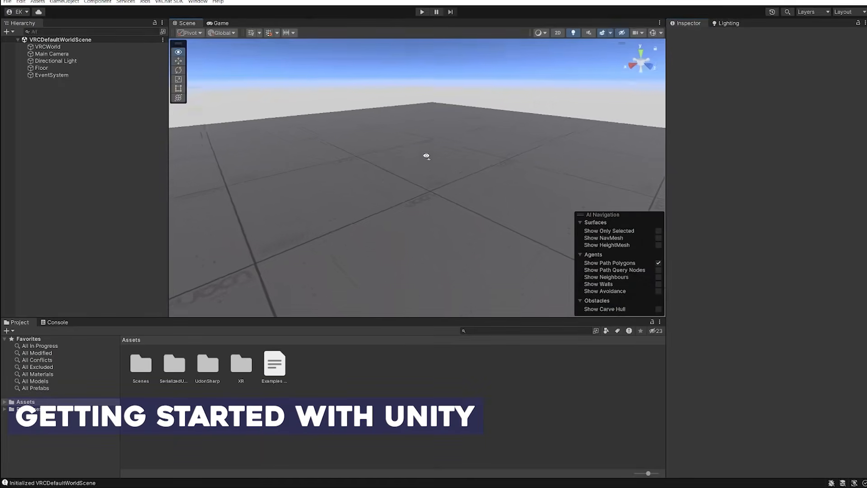
# Step: Look over the default world scene and the VRChat SDK commands, including the utilities
pyautogui.moveTo(426, 156); pyautogui.dragTo(451, 130, button='right')
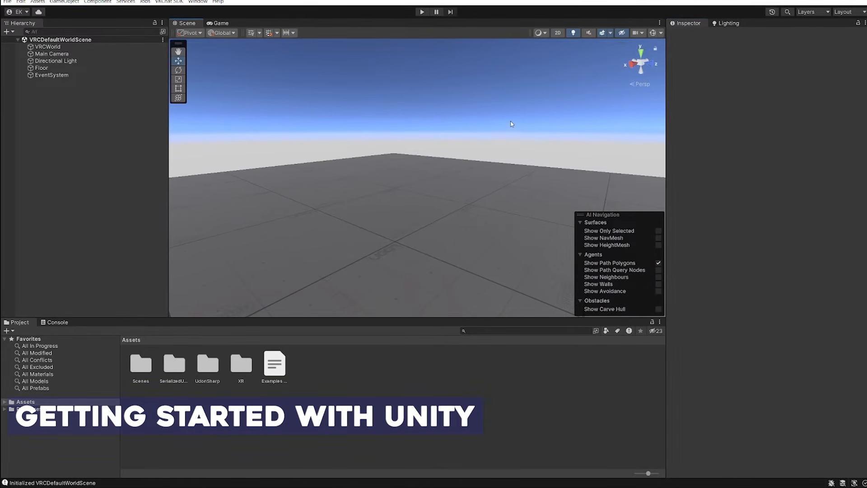
pyautogui.moveTo(270, 217); pyautogui.dragTo(195, 246, button='right')
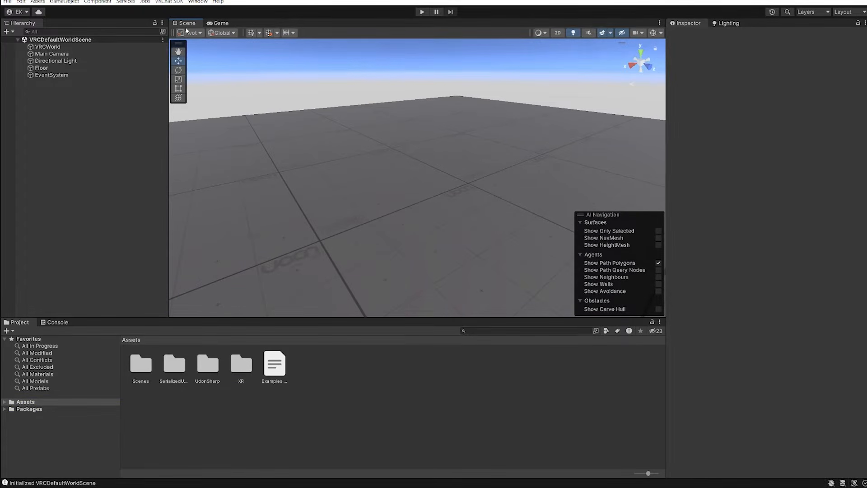
pyautogui.click(178, 3)
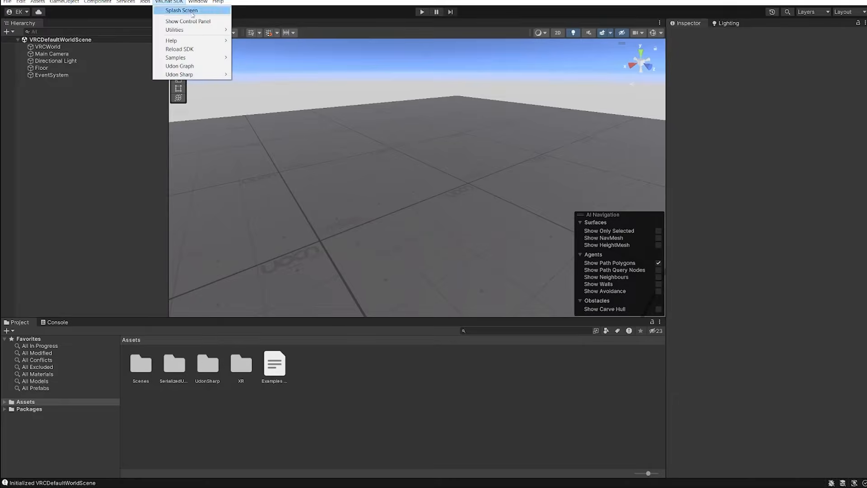
pyautogui.moveTo(181, 30)
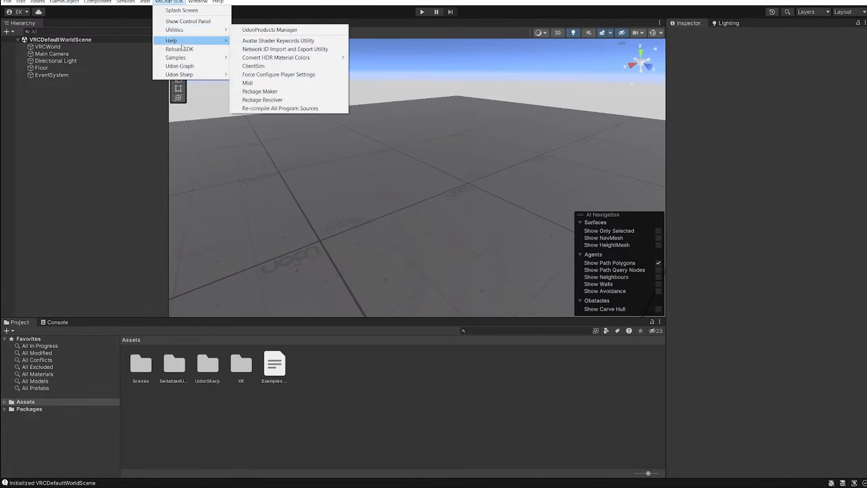
pyautogui.click(469, 85)
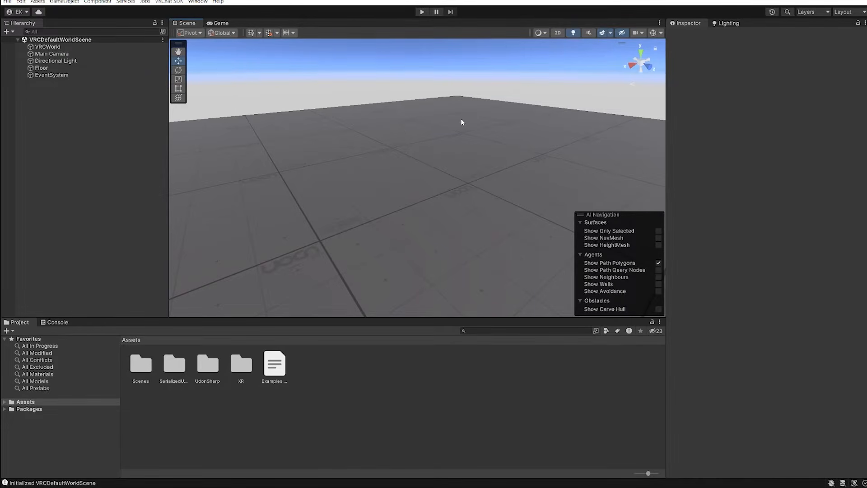
# Step: Explore the default scene's floor by looking around, panning and zooming in the Scene view
pyautogui.moveTo(336, 162); pyautogui.dragTo(350, 166, button='right')
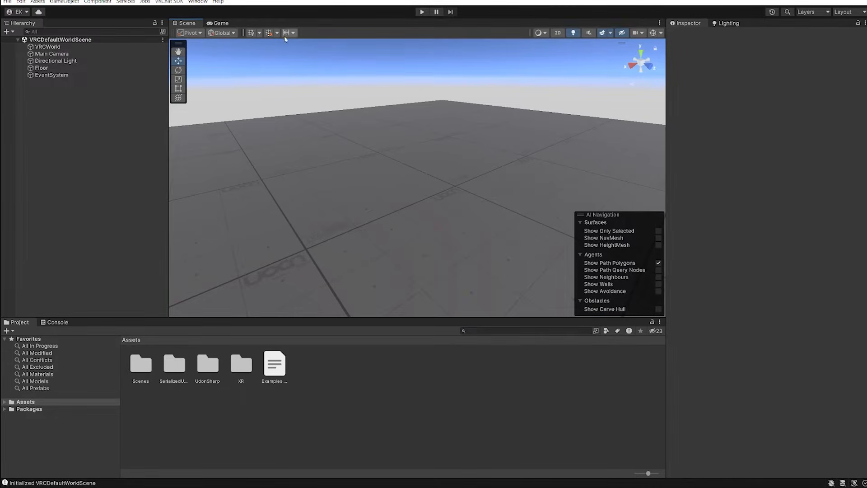
pyautogui.moveTo(369, 176); pyautogui.dragTo(489, 220, button='right')
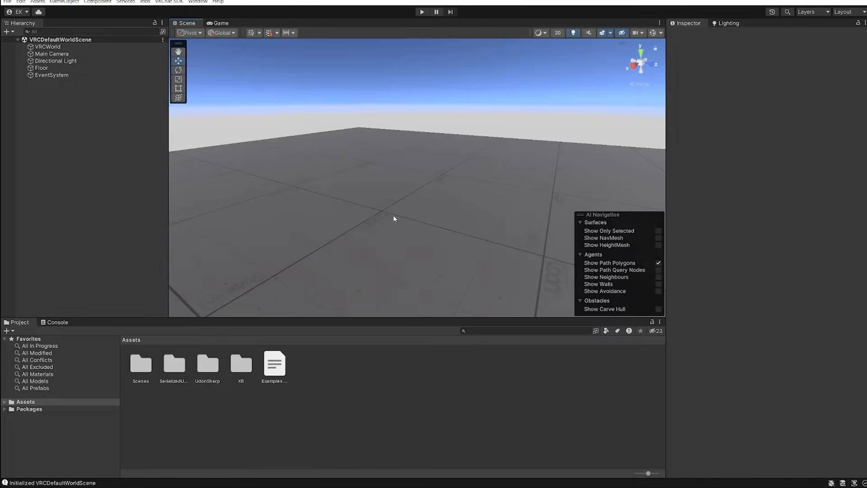
pyautogui.moveTo(393, 218); pyautogui.dragTo(538, 219, button='right')
pyautogui.scroll(-4, 510, 256)
pyautogui.scroll(2, 509, 256)
pyautogui.moveTo(420, 173); pyautogui.dragTo(531, 214, button='middle')
pyautogui.moveTo(427, 140); pyautogui.dragTo(287, 207, button='middle')
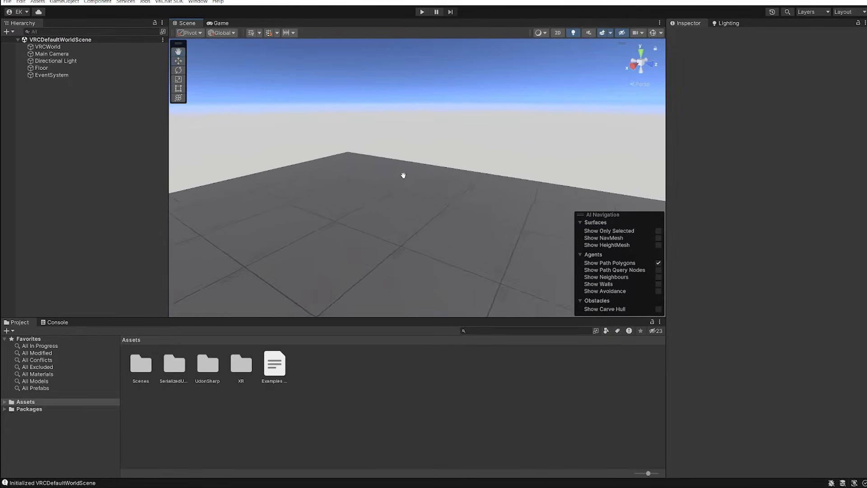
pyautogui.moveTo(409, 172); pyautogui.dragTo(269, 213, button='right')
pyautogui.scroll(-3, 399, 174)
pyautogui.scroll(-2, 476, 205)
pyautogui.scroll(3, 472, 207)
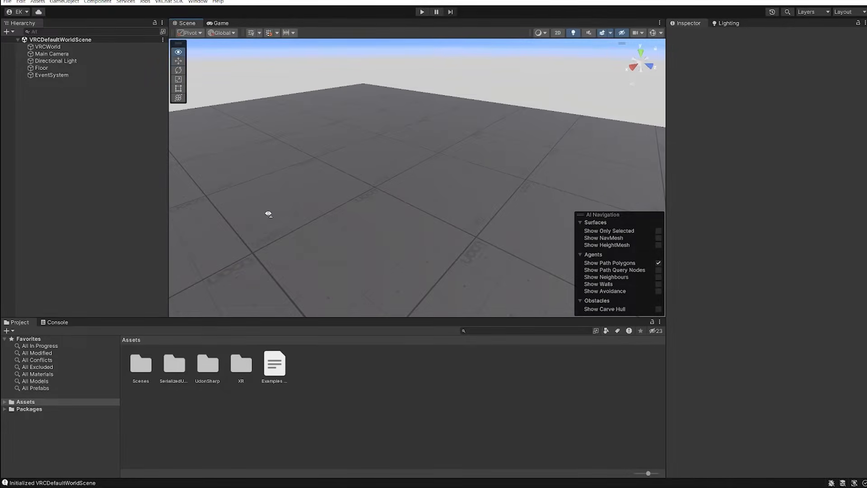
pyautogui.moveTo(272, 198); pyautogui.dragTo(317, 260, button='middle')
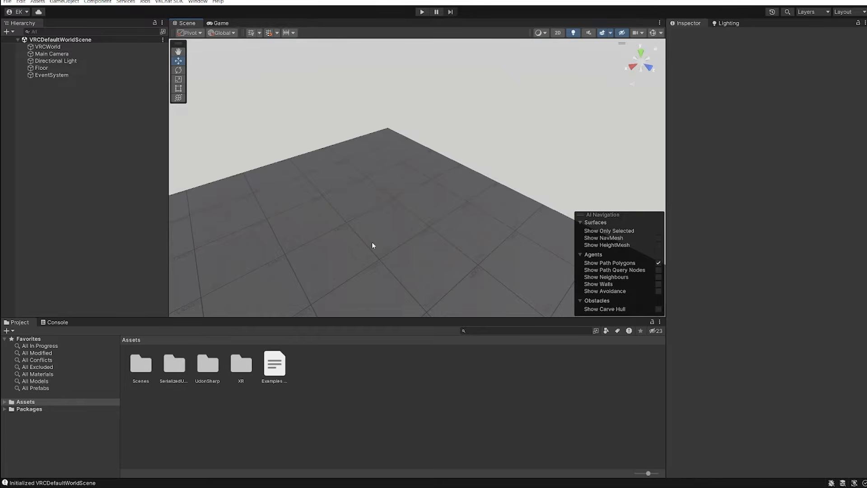
# Step: Examine the objects in VRCDefaultWorldScene and select the Floor in the Scene view to inspect its components
pyautogui.click(59, 67)
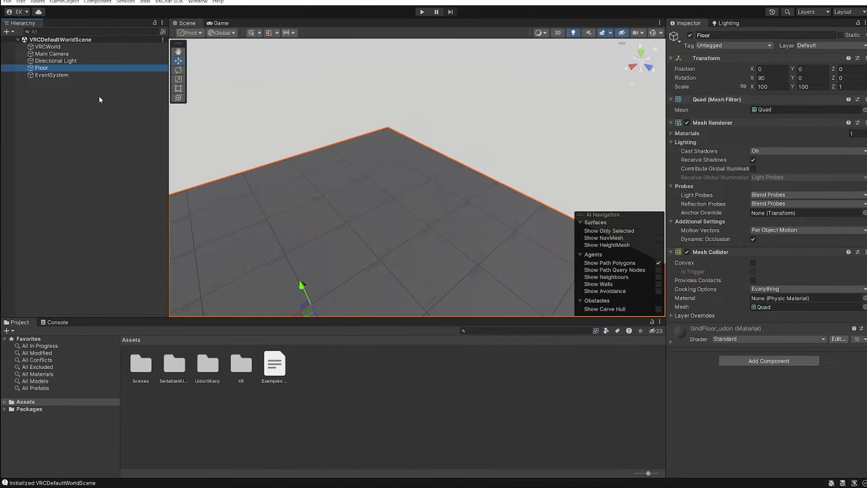
pyautogui.click(55, 47)
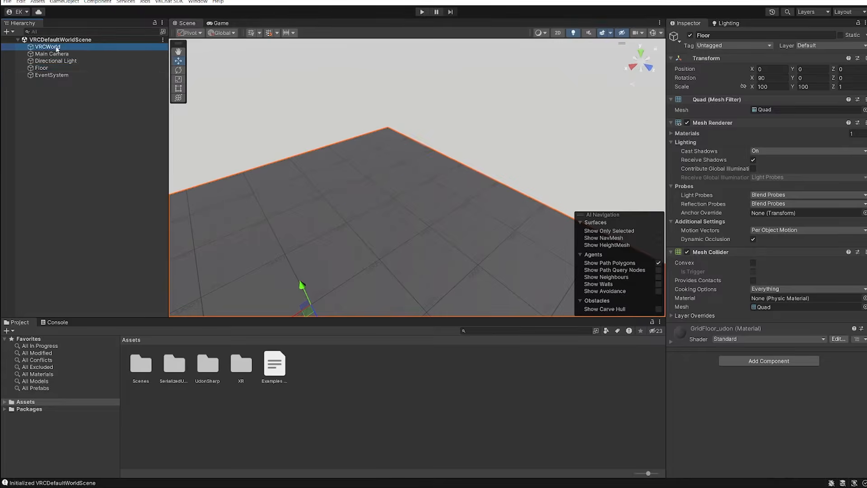
pyautogui.keyDown('shift'); pyautogui.click(50, 76); pyautogui.keyUp('shift')
pyautogui.click(61, 116)
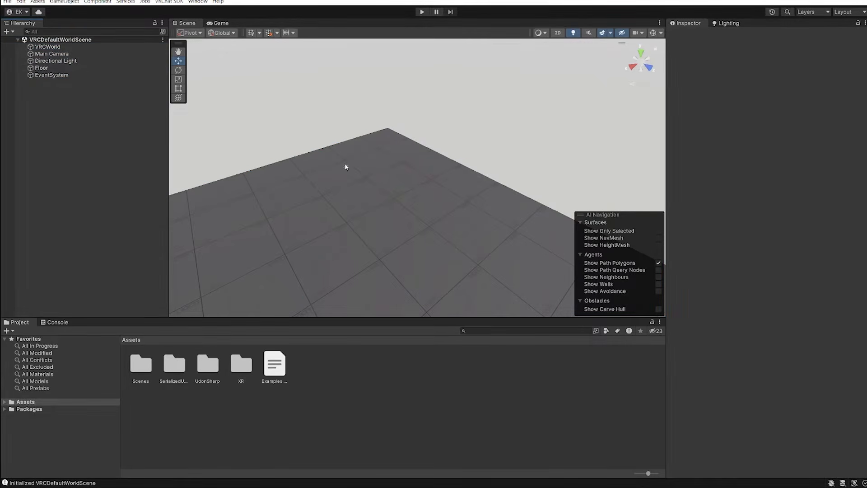
pyautogui.click(364, 181)
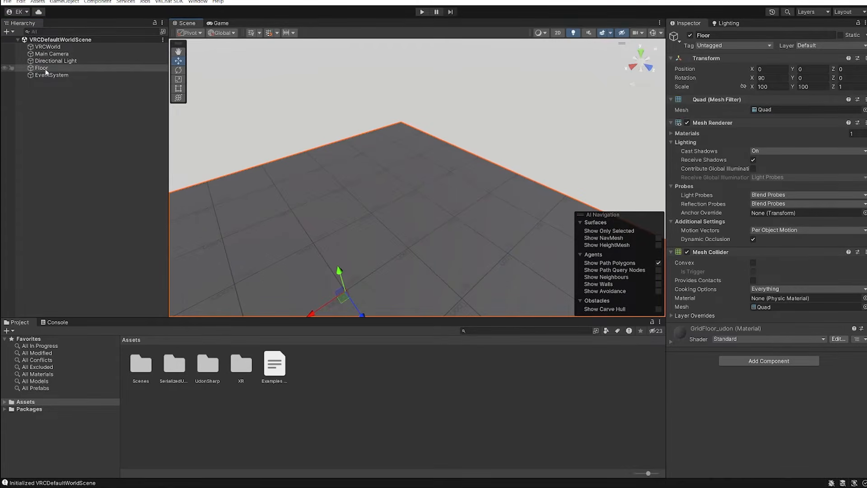
# Step: Inspect the EventSystem and Directional Light objects and view the light's placement in the scene
pyautogui.click(67, 76)
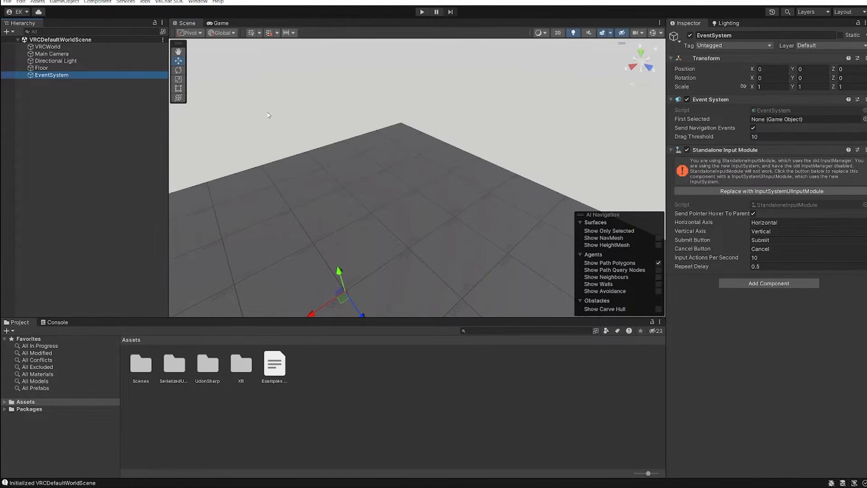
pyautogui.click(54, 60)
pyautogui.moveTo(390, 212); pyautogui.dragTo(395, 165, button='middle')
pyautogui.moveTo(270, 191); pyautogui.dragTo(277, 149, button='right')
pyautogui.moveTo(298, 202); pyautogui.dragTo(355, 153, button='middle')
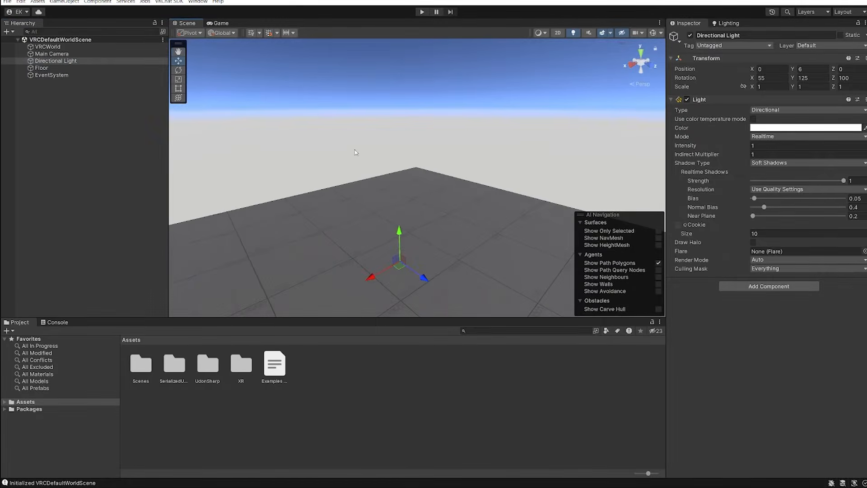
# Step: Inspect the Main Camera's settings and placement, and view the scene through it in the Game view
pyautogui.click(51, 53)
pyautogui.moveTo(436, 198); pyautogui.dragTo(454, 264, button='right')
pyautogui.moveTo(454, 264); pyautogui.dragTo(551, 200, button='middle')
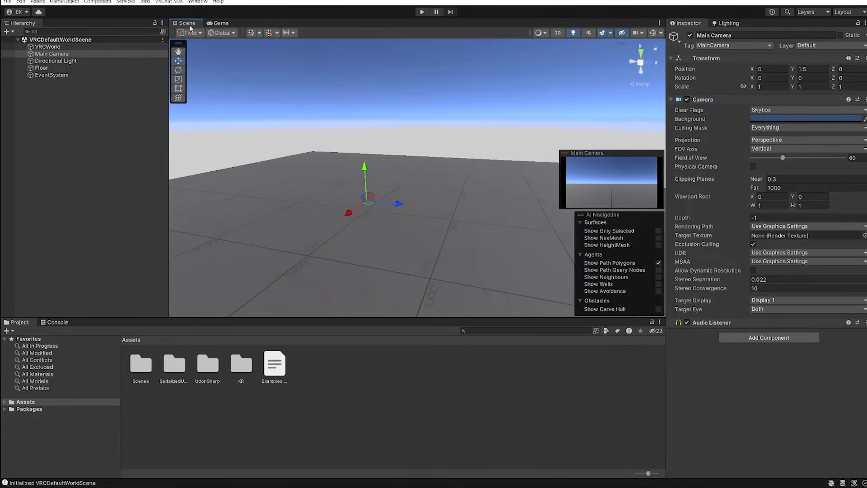
pyautogui.click(219, 23)
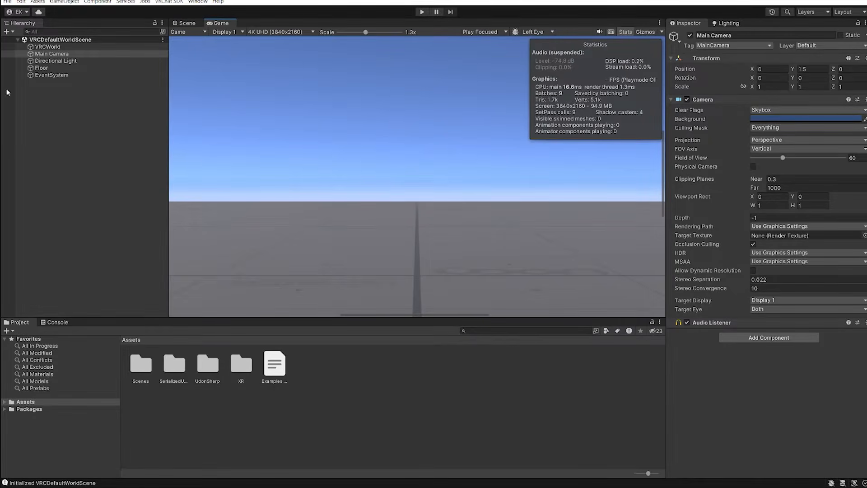
# Step: Return to the Scene view and inspect the VRCWorld object's components and its placement on the floor
pyautogui.click(185, 23)
pyautogui.click(47, 48)
pyautogui.moveTo(406, 156)
pyautogui.mouseDown(button='right')
pyautogui.moveTo(337, 158)
pyautogui.moveTo(432, 238)
pyautogui.moveTo(494, 149)
pyautogui.moveTo(419, 148)
pyautogui.mouseUp(button='right')
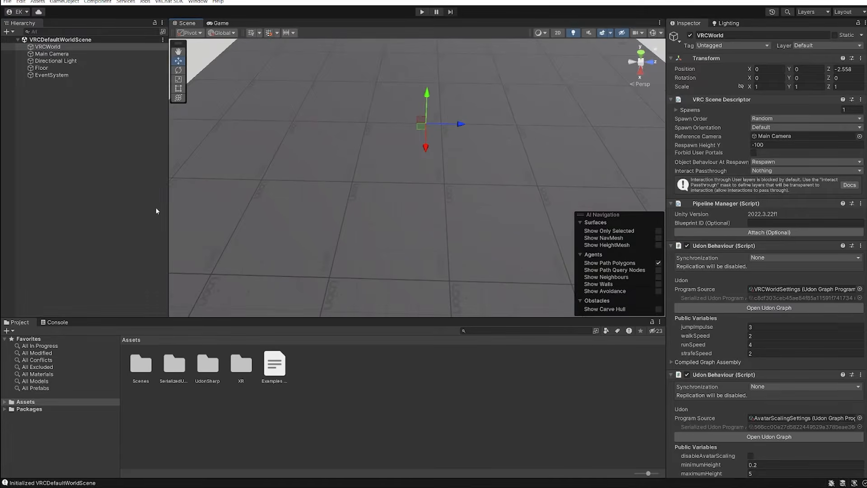
pyautogui.click(117, 225)
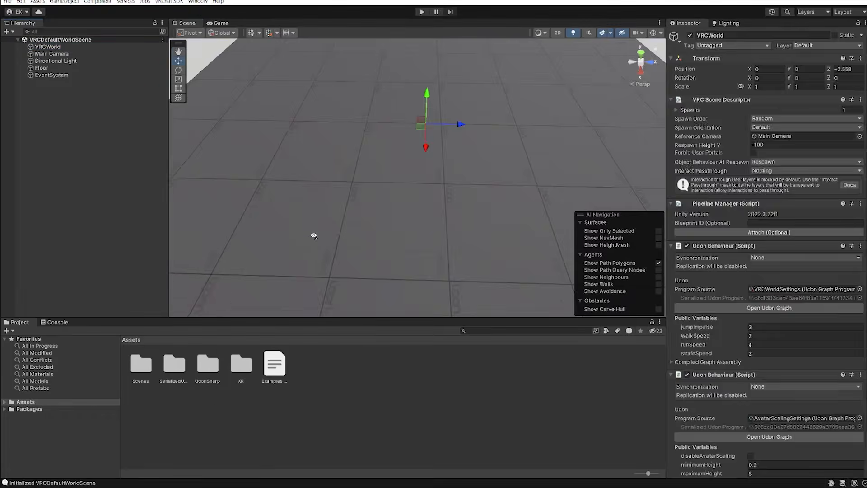
pyautogui.scroll(-5, 313, 235)
pyautogui.moveTo(455, 189); pyautogui.dragTo(455, 190, button='right')
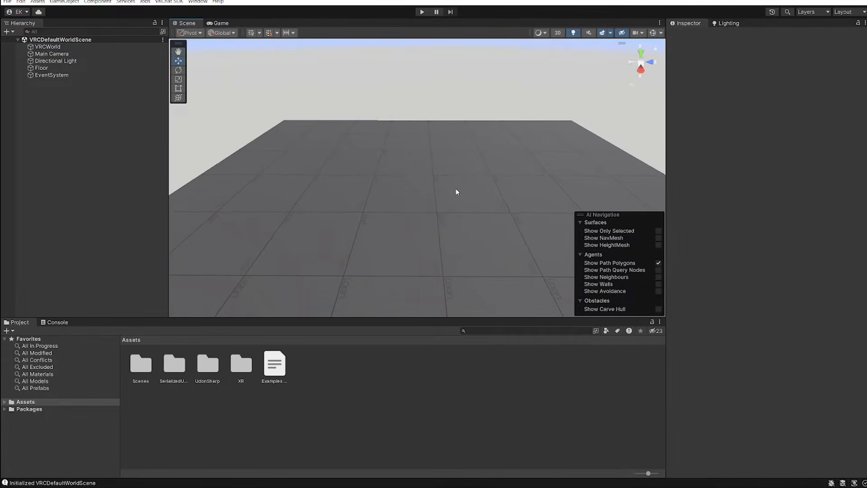
# Step: Select the Directional Light and look at its placement above the floor from several angles
pyautogui.click(43, 61)
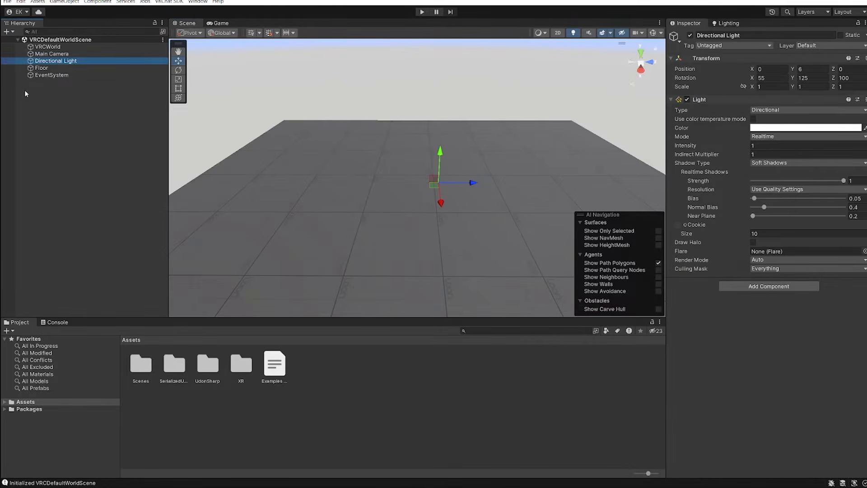
pyautogui.moveTo(384, 181); pyautogui.dragTo(392, 244, button='right')
pyautogui.moveTo(393, 244); pyautogui.dragTo(474, 237, button='middle')
pyautogui.keyDown('alt'); pyautogui.moveTo(474, 237); pyautogui.dragTo(473, 197); pyautogui.keyUp('alt')
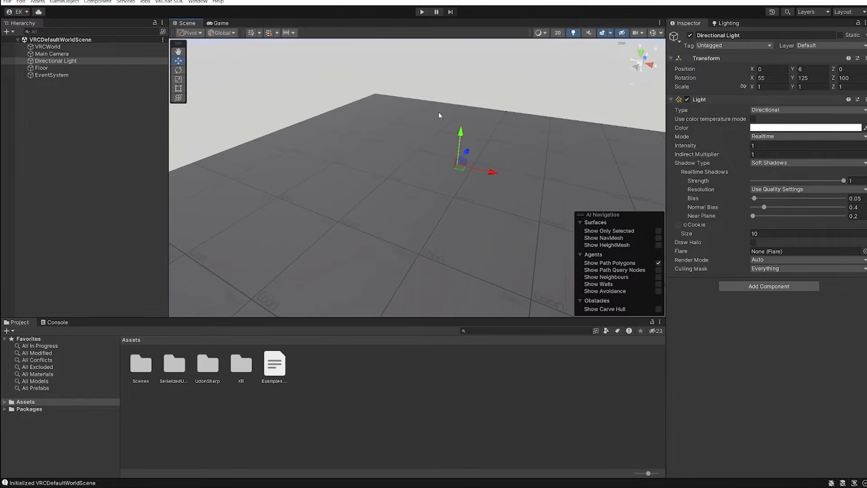
# Step: Turn on gizmos in the Scene view and look at the Directional Light's icon and ray direction up close
pyautogui.click(653, 35)
pyautogui.moveTo(451, 167); pyautogui.dragTo(512, 161, button='right')
pyautogui.moveTo(406, 158); pyautogui.dragTo(469, 153, button='middle')
pyautogui.scroll(3, 472, 99)
pyautogui.moveTo(505, 97); pyautogui.dragTo(465, 160, button='middle')
pyautogui.scroll(2, 453, 167)
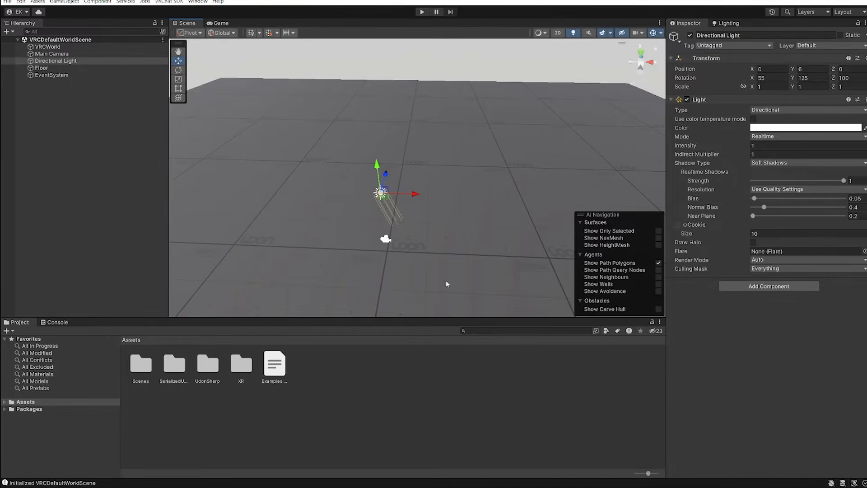
pyautogui.scroll(1, 501, 144)
pyautogui.moveTo(497, 146); pyautogui.dragTo(392, 207, button='right')
pyautogui.scroll(2, 427, 183)
pyautogui.press('q')
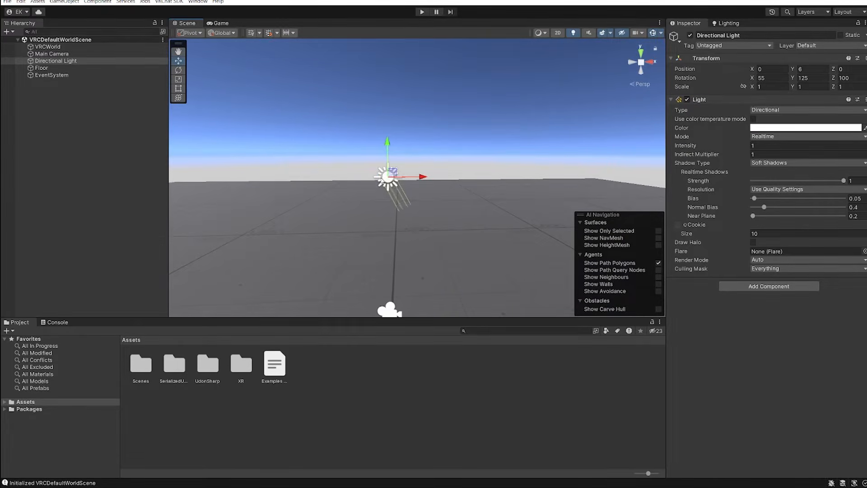
pyautogui.moveTo(504, 202); pyautogui.dragTo(515, 203, button='right')
pyautogui.press('a')
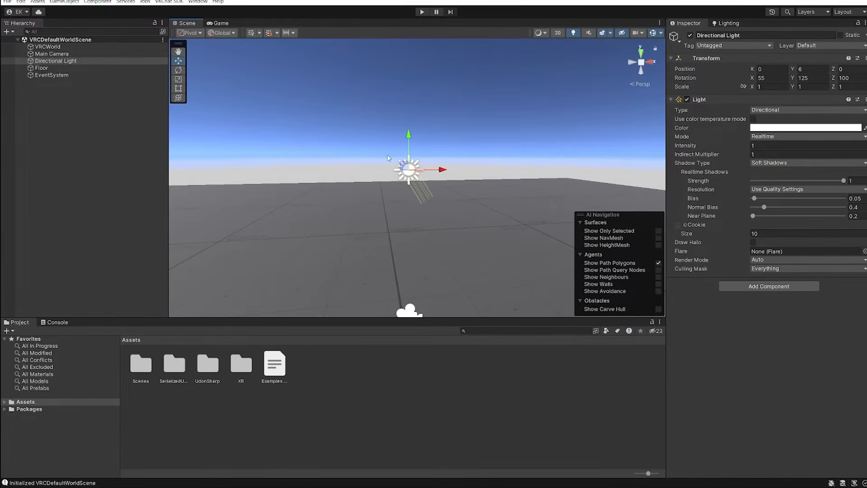
# Step: Inspect the EventSystem and Floor objects' components
pyautogui.moveTo(388, 156); pyautogui.dragTo(396, 195, button='right')
pyautogui.click(80, 74)
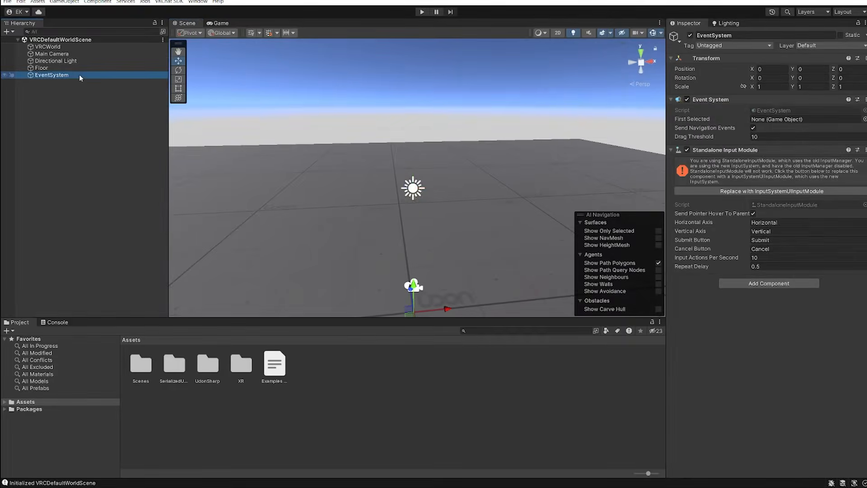
pyautogui.click(78, 68)
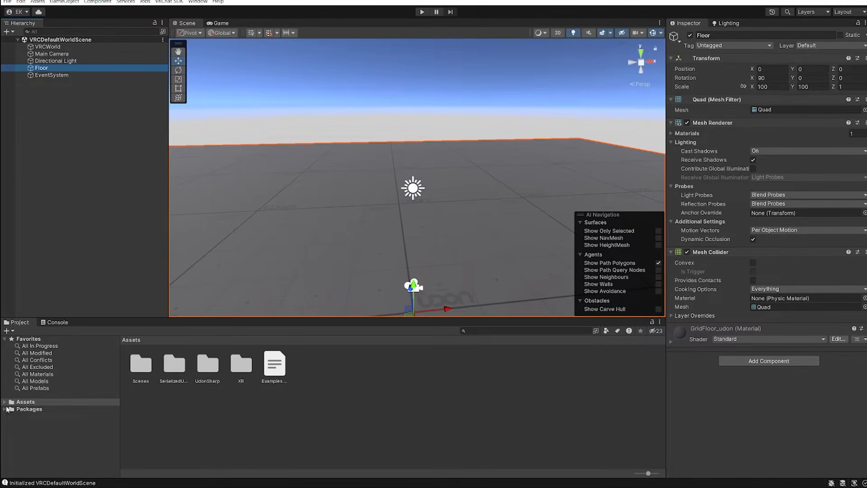
# Step: Browse the project's Assets and Packages folders, look inside Scenes, and return to Assets
pyautogui.click(29, 402)
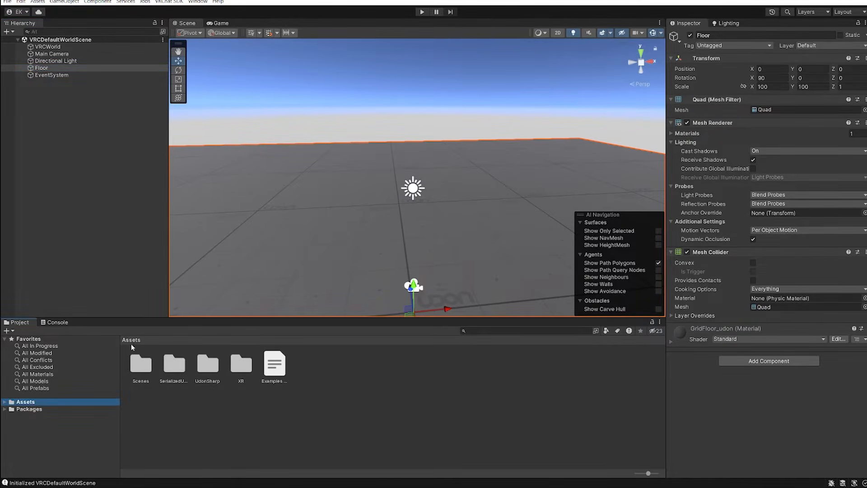
pyautogui.click(27, 409)
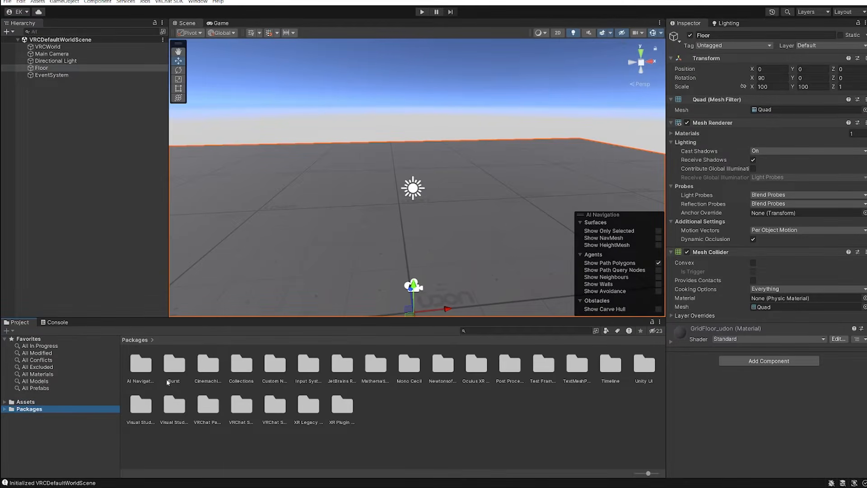
pyautogui.click(31, 402)
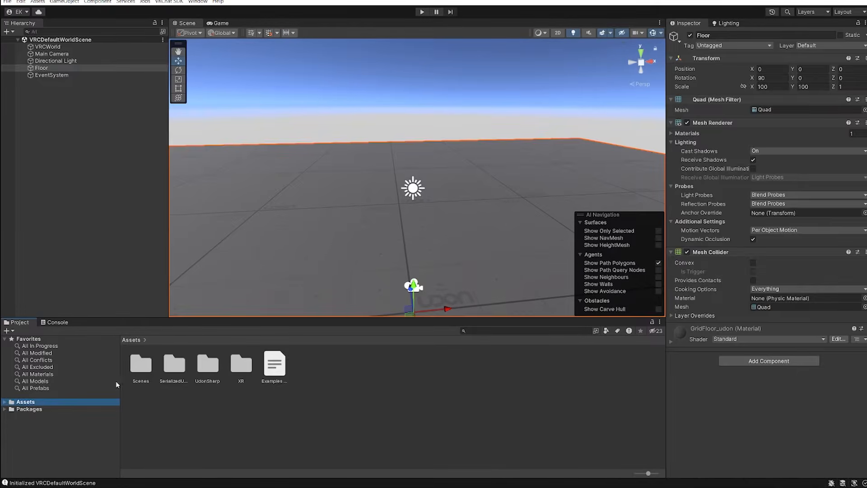
pyautogui.doubleClick(139, 359)
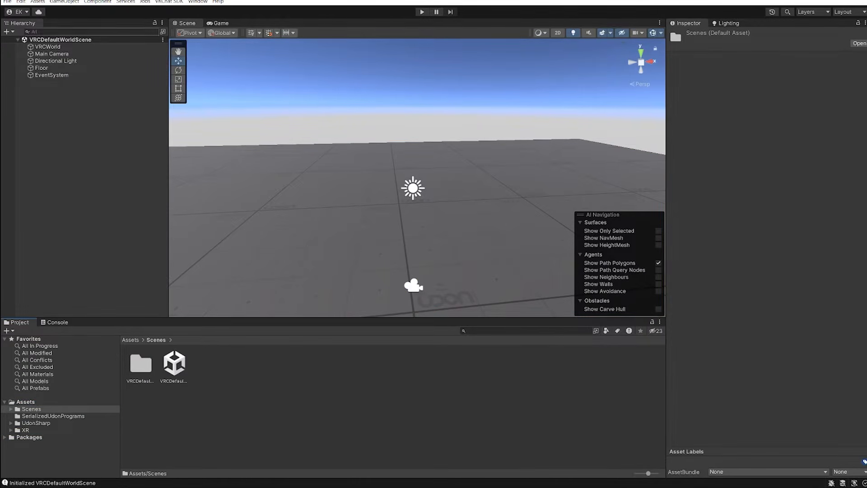
pyautogui.click(130, 339)
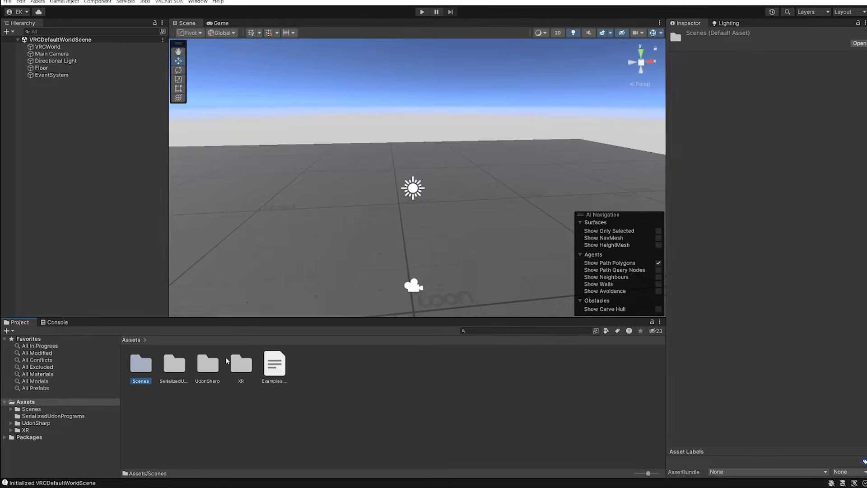
# Step: Create a folder named "tutorial entertainment room" in Assets
pyautogui.click(443, 366)
pyautogui.rightClick(331, 371)
pyautogui.rightClick(313, 407)
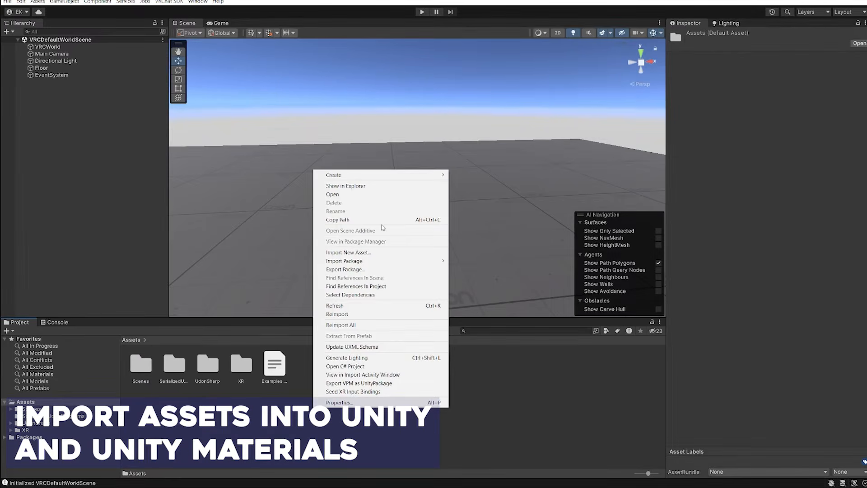
pyautogui.moveTo(326, 178)
pyautogui.click(497, 107)
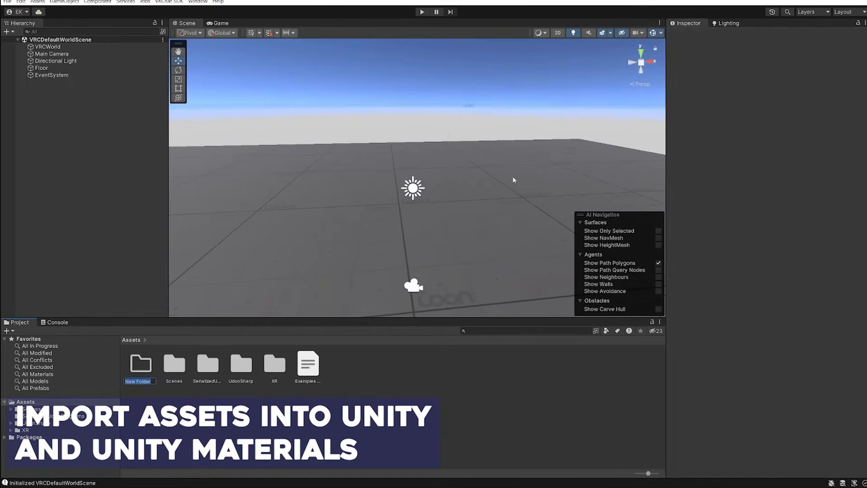
pyautogui.write('tutorial entertainment room')
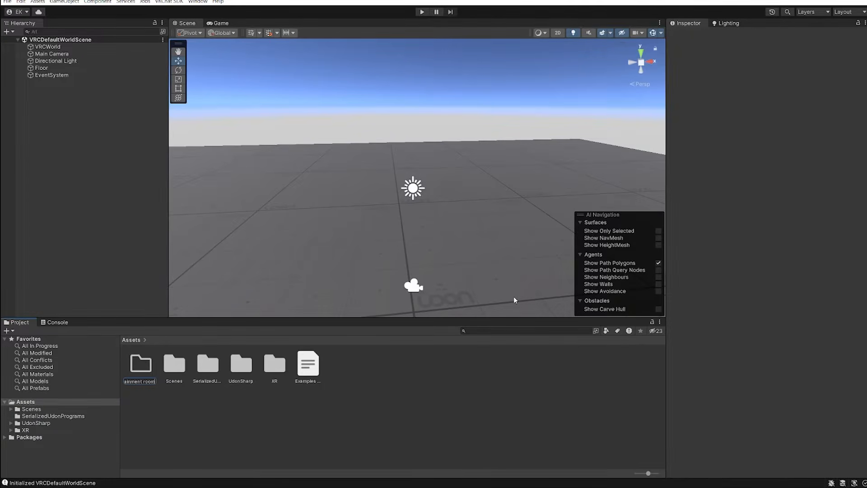
pyautogui.press('Return')
# Step: Open the tutorial entertainment room folder and create a subfolder named "fbx" in it
pyautogui.doubleClick(207, 367)
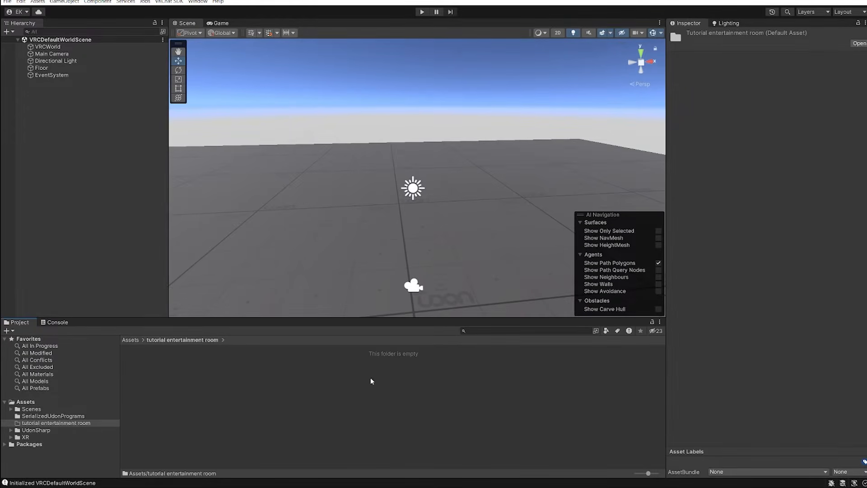
pyautogui.rightClick(259, 396)
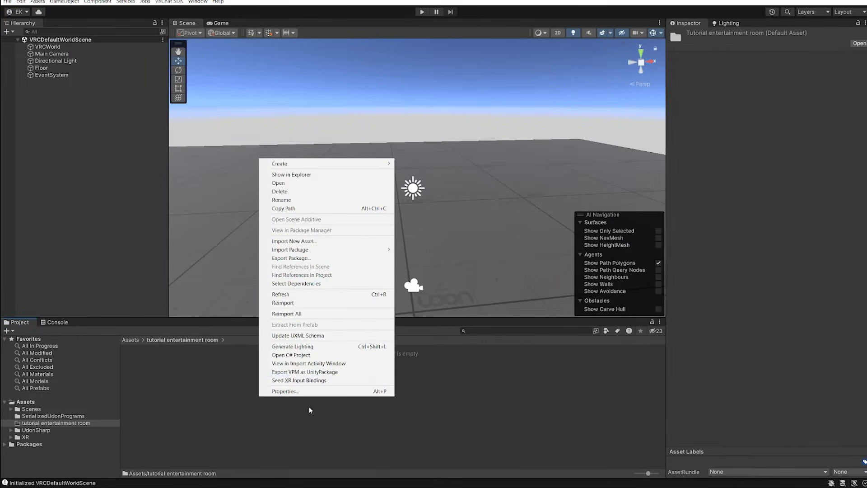
pyautogui.moveTo(336, 164)
pyautogui.click(445, 106)
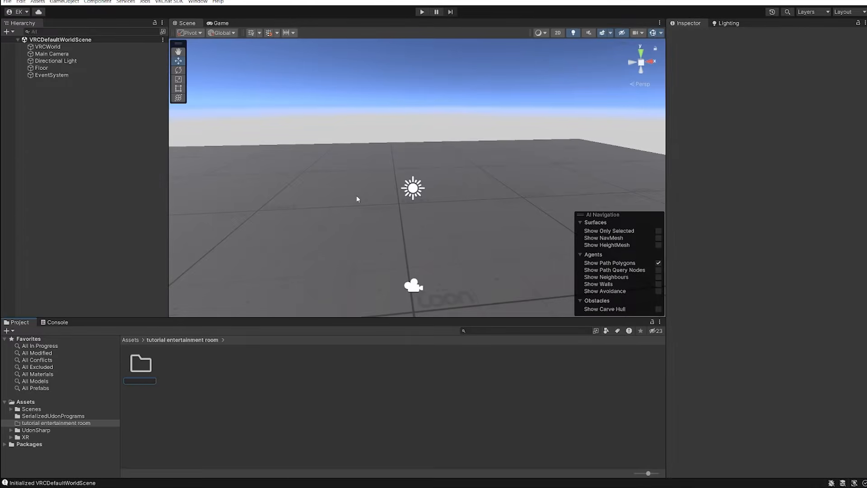
pyautogui.write('fbx')
pyautogui.press('Return')
# Step: Create a second subfolder named "textures" in the tutorial entertainment room folder
pyautogui.rightClick(185, 359)
pyautogui.moveTo(203, 145)
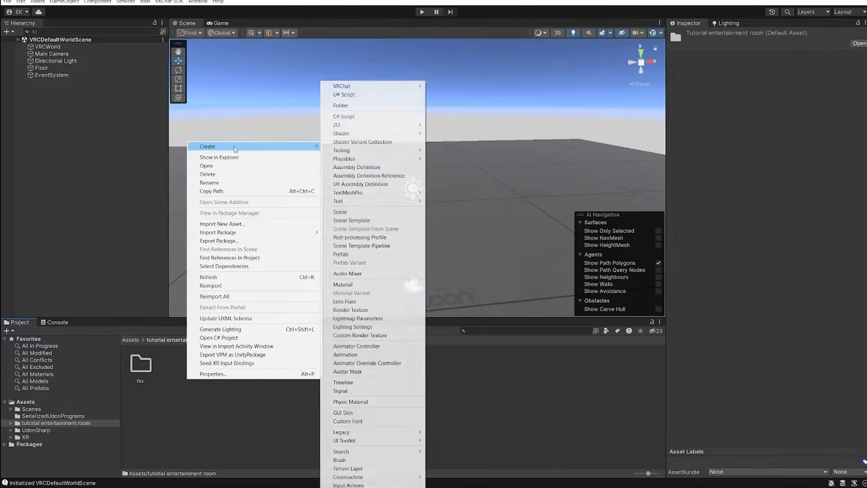
pyautogui.click(347, 113)
pyautogui.write('textures')
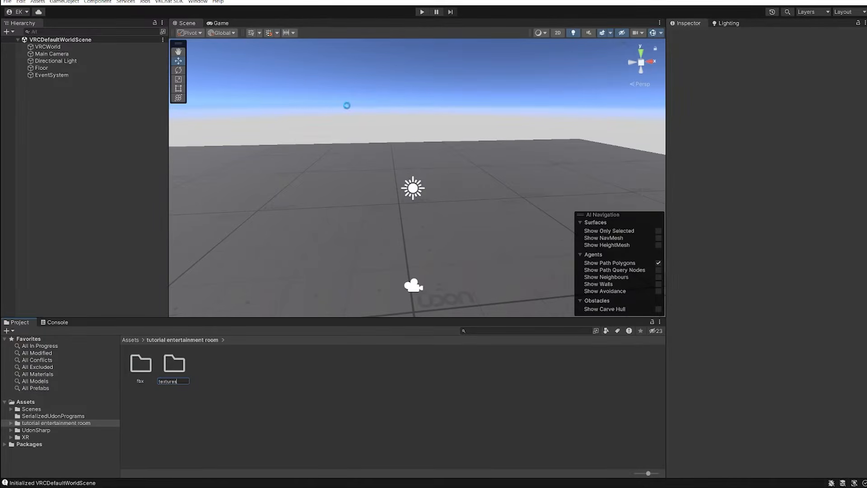
pyautogui.press('Return')
# Step: Create a third subfolder named "scenes" in the tutorial entertainment room folder
pyautogui.rightClick(246, 393)
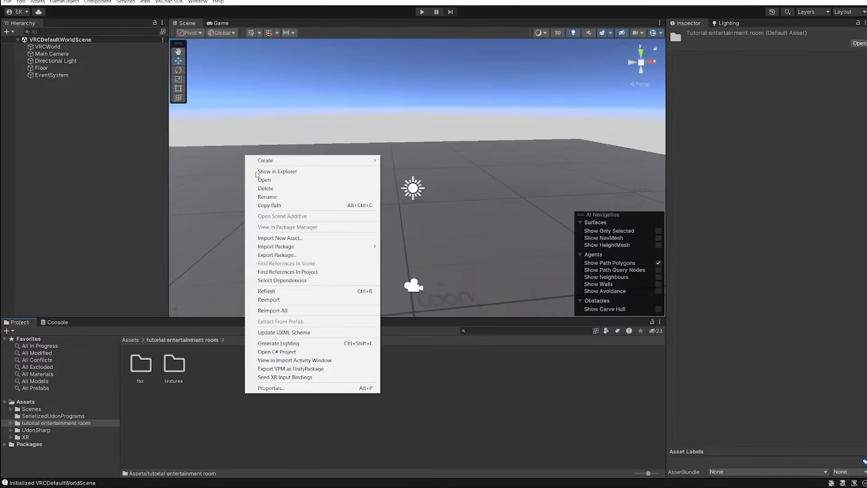
pyautogui.moveTo(271, 160)
pyautogui.click(393, 107)
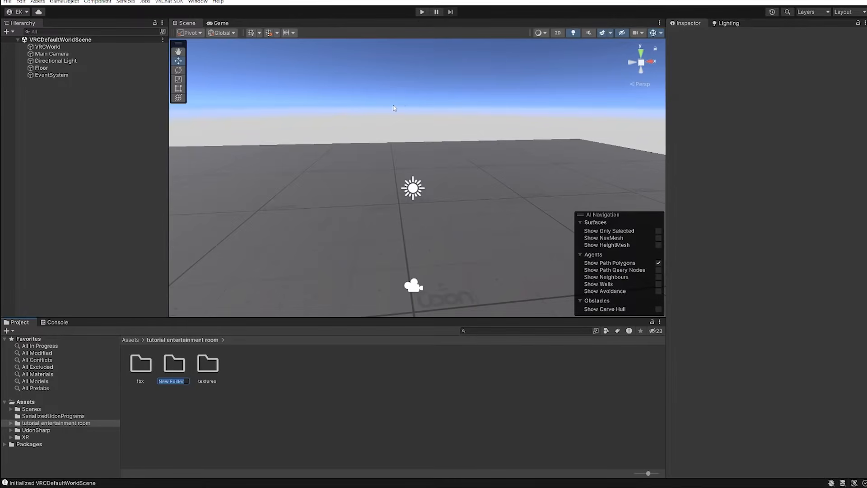
pyautogui.write('scenes')
pyautogui.press('Return')
pyautogui.keyDown('alt'); pyautogui.moveTo(244, 120); pyautogui.dragTo(217, 94); pyautogui.keyUp('alt')
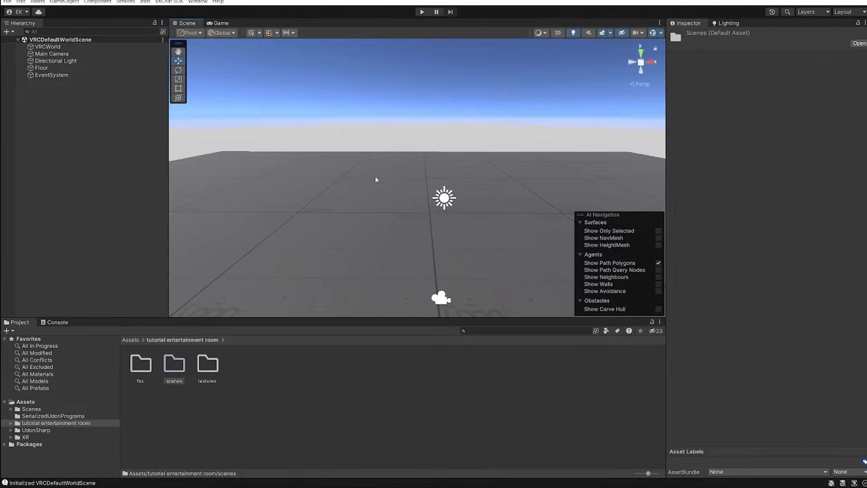
# Step: Create a new scene named "Tutorial" inside the scenes subfolder
pyautogui.doubleClick(177, 370)
pyautogui.rightClick(223, 385)
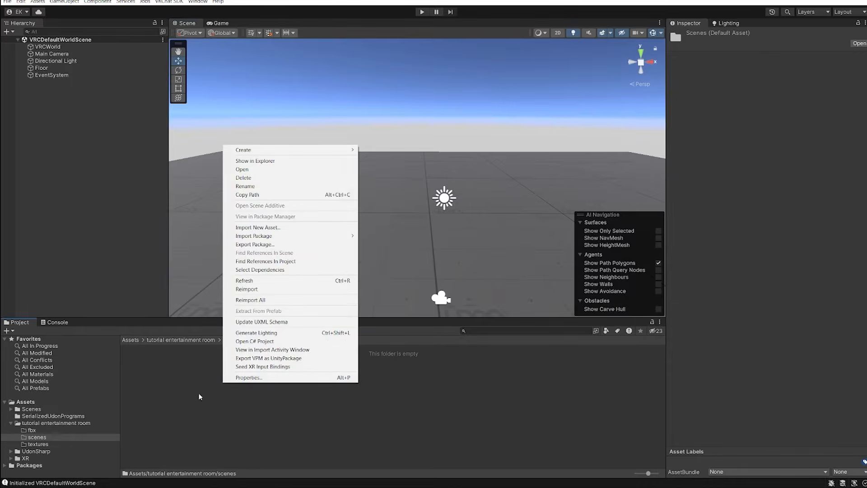
pyautogui.moveTo(320, 152)
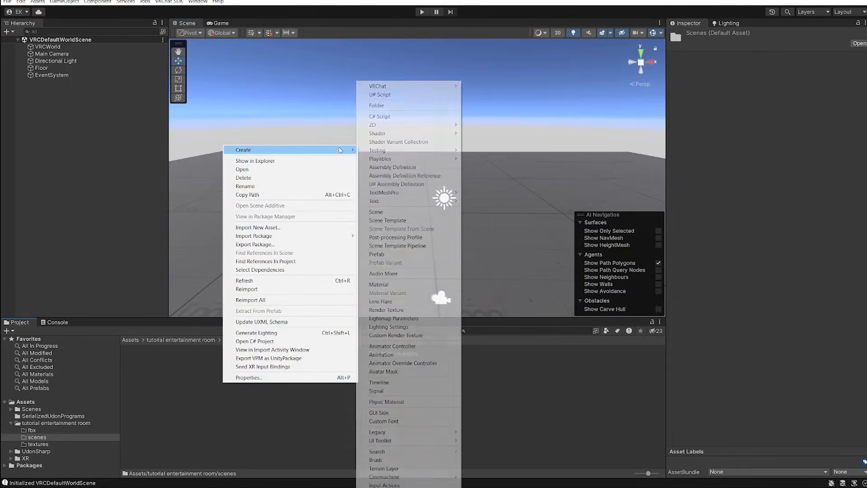
pyautogui.click(382, 212)
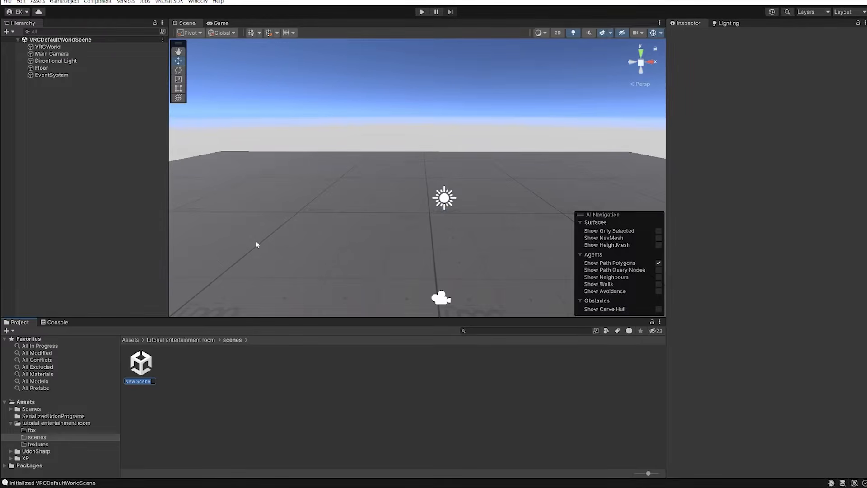
pyautogui.write('Tutorial')
pyautogui.press('Return')
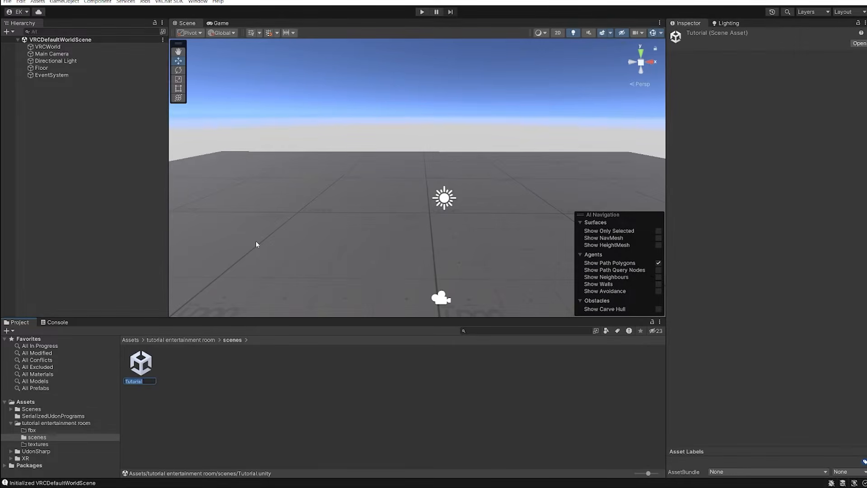
# Step: Rename the Tutorial scene to "Entertainment room" and open it
pyautogui.write('ent room')
pyautogui.press('Return')
pyautogui.doubleClick(141, 368)
pyautogui.moveTo(376, 234); pyautogui.dragTo(424, 200, button='right')
pyautogui.moveTo(294, 217); pyautogui.dragTo(346, 227, button='right')
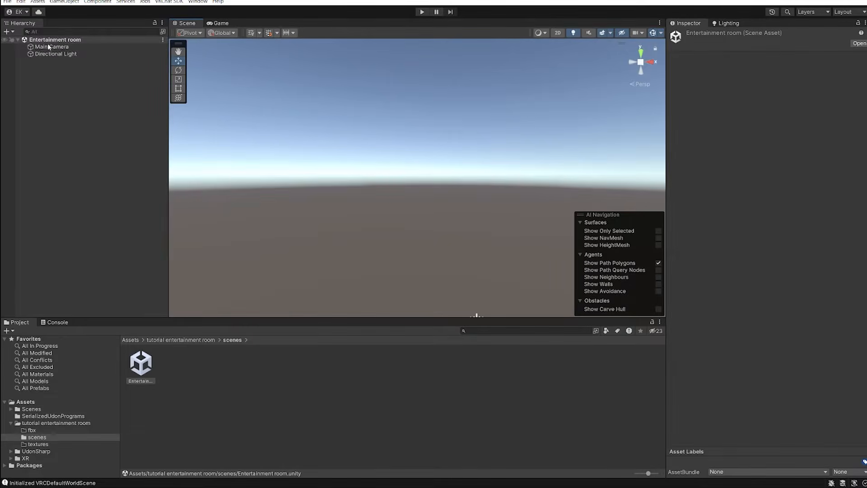
# Step: Inspect the new scene's Main Camera and Directional Light, and frame the camera in the Scene view
pyautogui.click(37, 47)
pyautogui.click(43, 53)
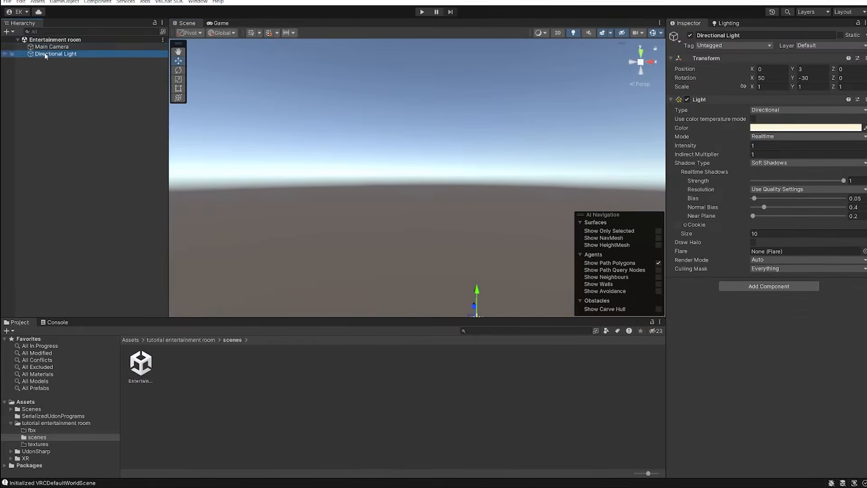
pyautogui.click(51, 47)
pyautogui.press('f')
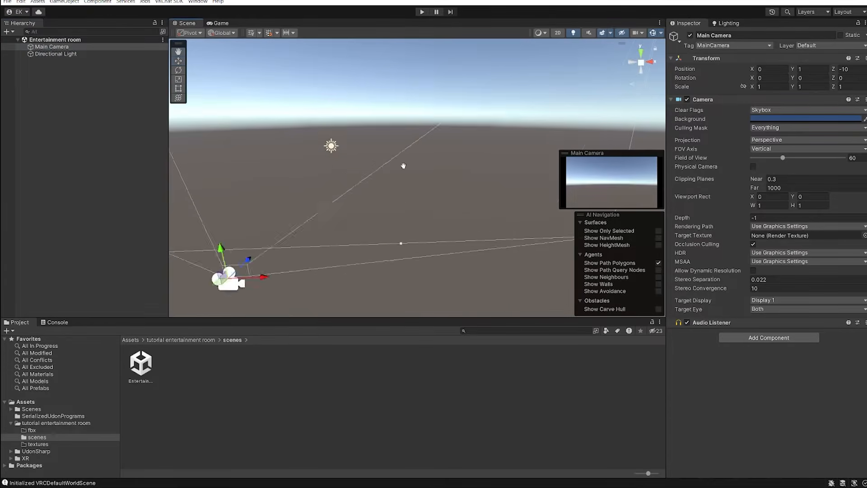
# Step: Import tutorial_entertainment_room.fbx from the exported files folder into the project's fbx subfolder
pyautogui.click(179, 340)
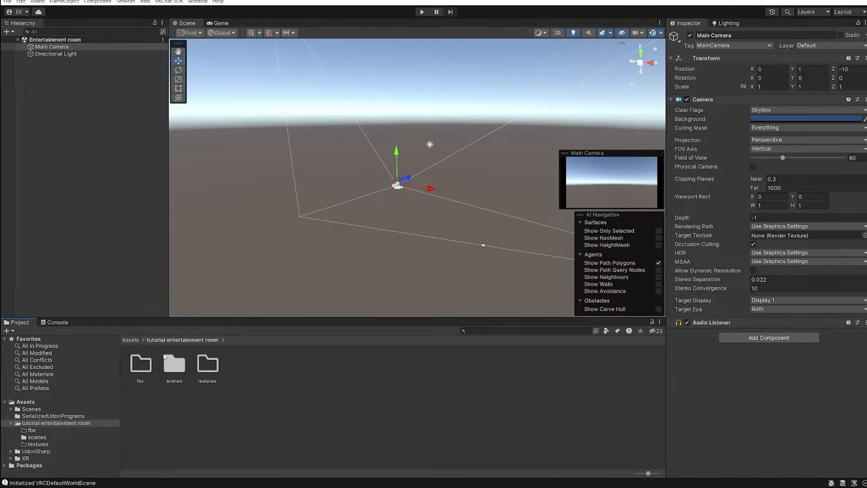
pyautogui.click(145, 375)
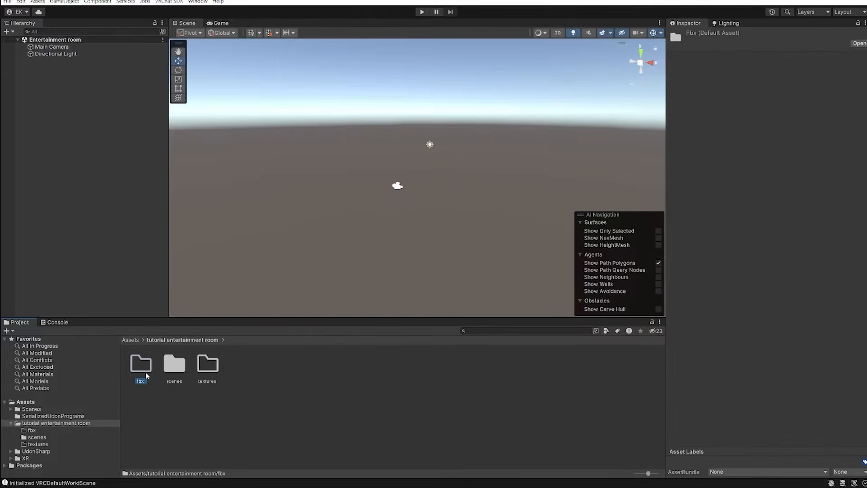
pyautogui.doubleClick(144, 377)
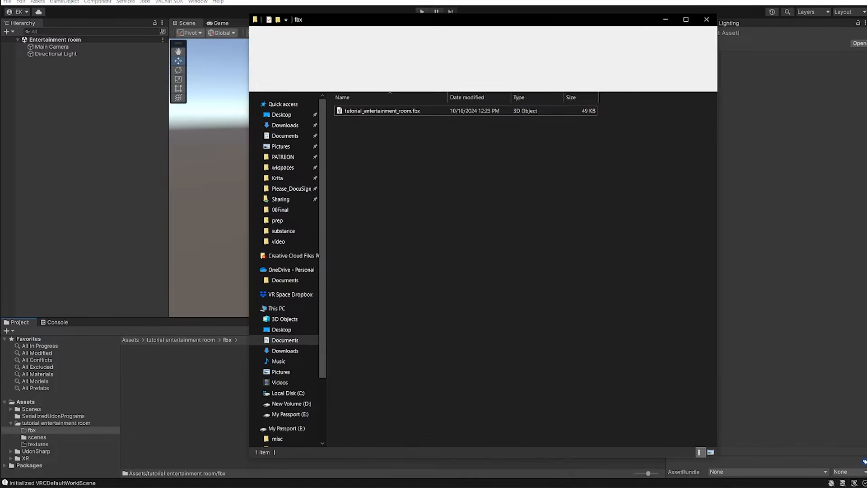
pyautogui.moveTo(434, 21); pyautogui.dragTo(555, 22)
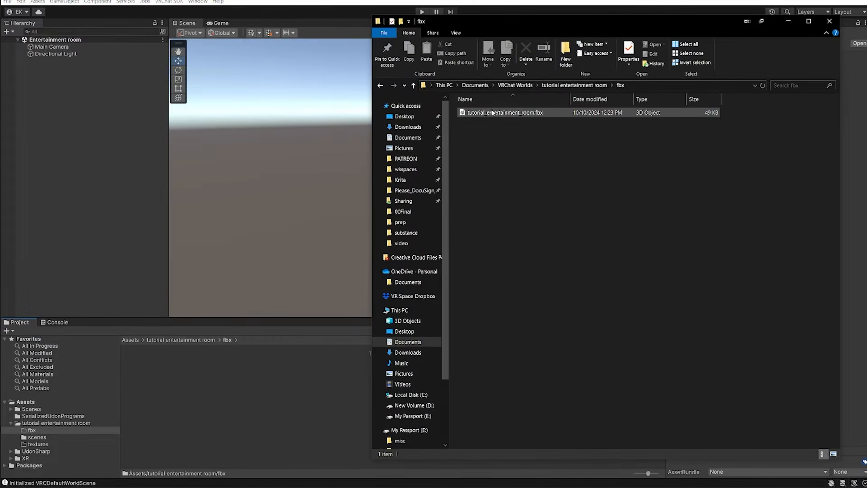
pyautogui.click(545, 114)
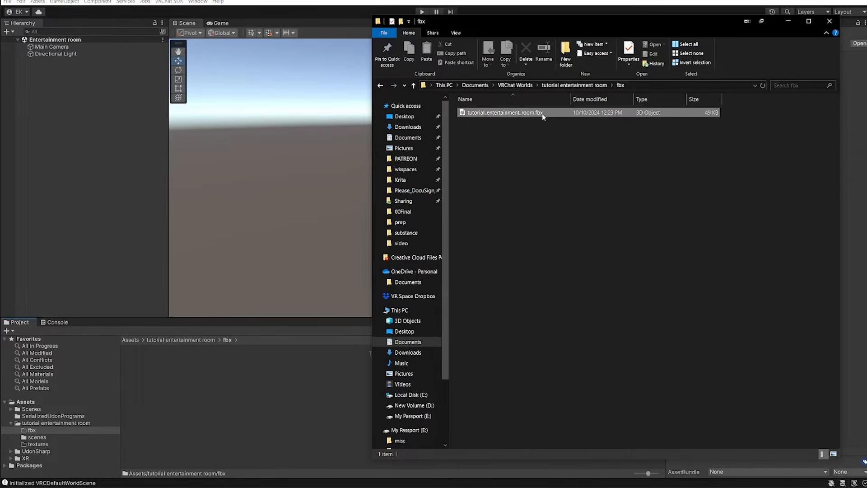
pyautogui.moveTo(487, 111); pyautogui.dragTo(223, 396)
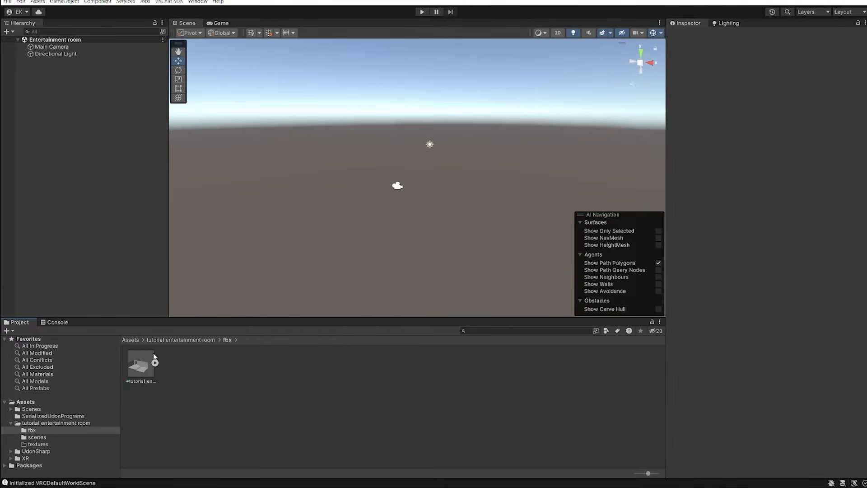
# Step: Add the tutorial_entertainment_room model to the Entertainment room scene and compare it with the original room in Blender
pyautogui.moveTo(146, 363); pyautogui.dragTo(70, 187)
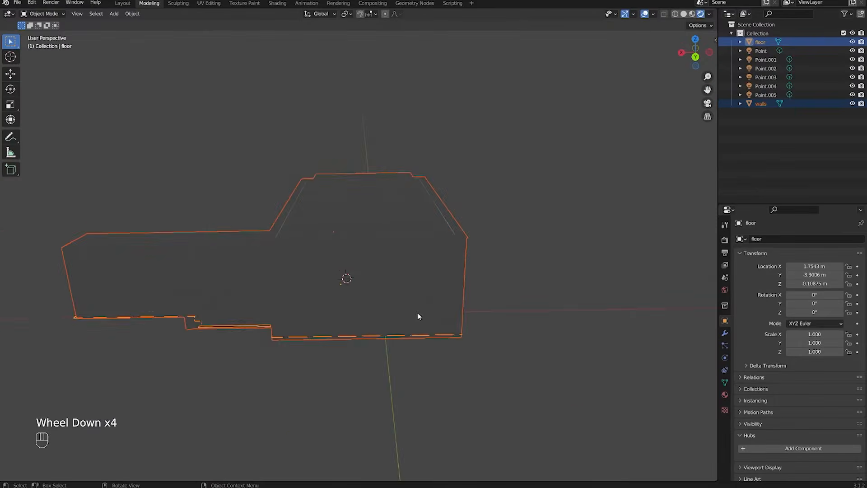
pyautogui.moveTo(418, 313); pyautogui.dragTo(349, 268, button='middle')
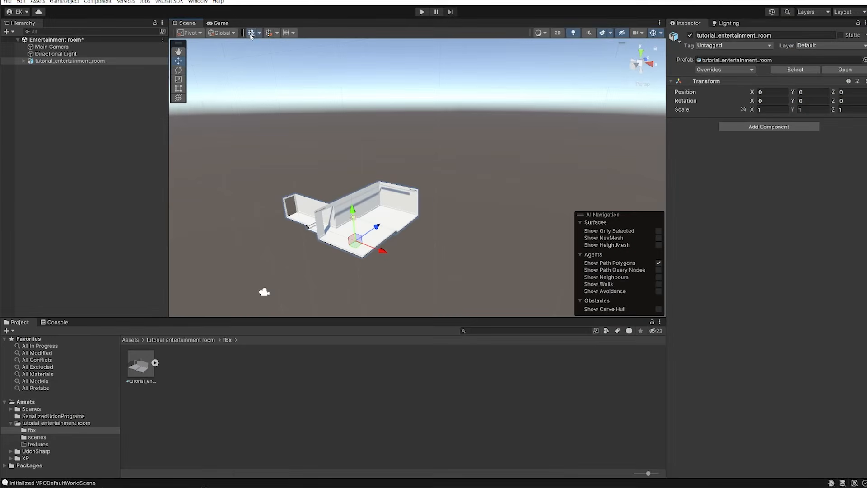
# Step: Show the scene grid on the Y plane and move it to the origin
pyautogui.click(251, 33)
pyautogui.click(259, 33)
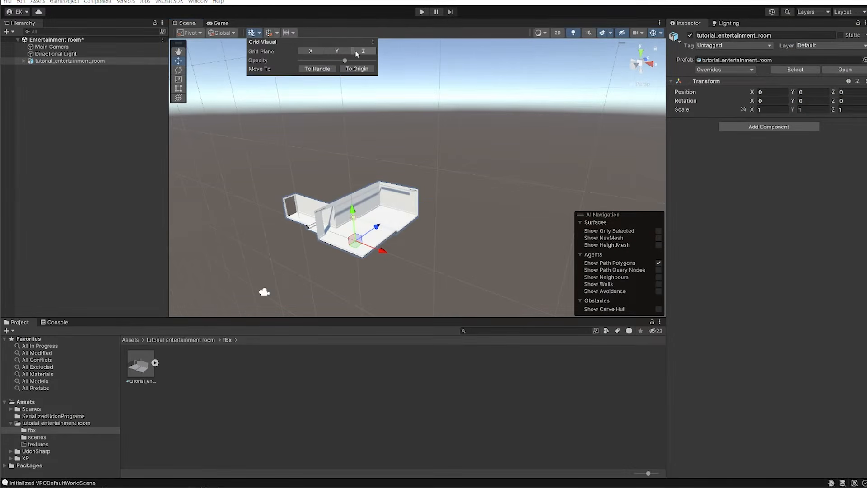
pyautogui.click(310, 51)
pyautogui.click(337, 51)
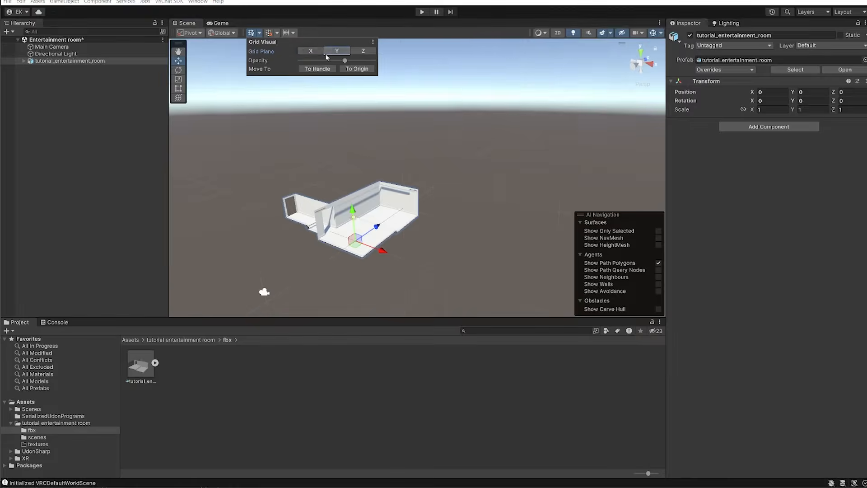
pyautogui.click(356, 69)
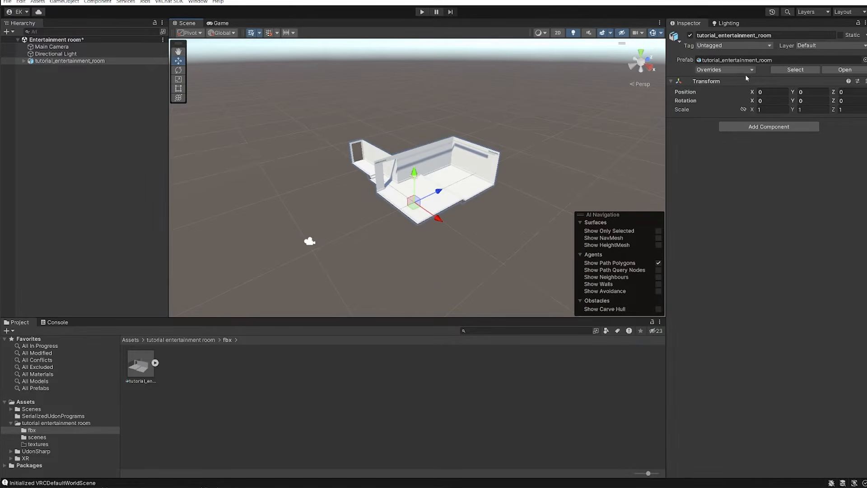
# Step: Examine the room model against the grid, from underneath and along the floor edges
pyautogui.moveTo(456, 177); pyautogui.dragTo(605, 166, button='right')
pyautogui.press('w')
pyautogui.scroll(-5, 534, 83)
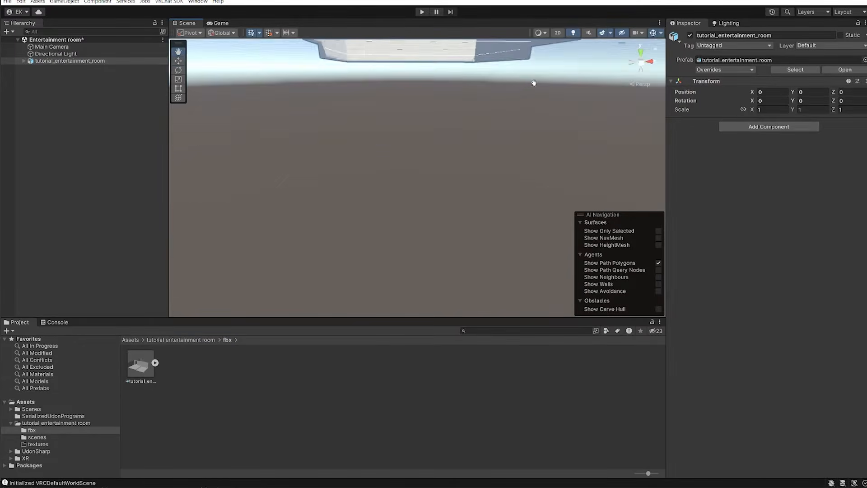
pyautogui.scroll(4, 523, 89)
pyautogui.moveTo(519, 91); pyautogui.dragTo(468, 115, button='right')
pyautogui.moveTo(469, 115); pyautogui.dragTo(436, 130, button='middle')
pyautogui.moveTo(435, 129); pyautogui.dragTo(388, 110, button='right')
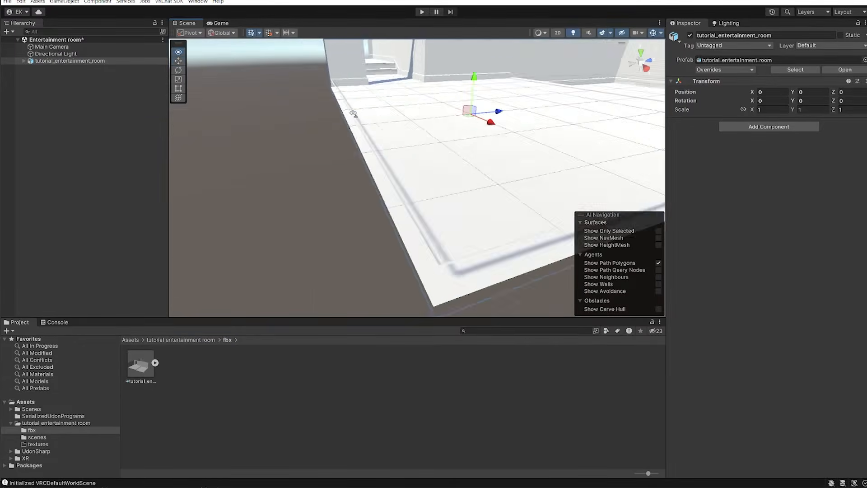
pyautogui.moveTo(388, 111); pyautogui.dragTo(381, 103, button='middle')
pyautogui.moveTo(381, 103); pyautogui.dragTo(370, 84, button='right')
pyautogui.moveTo(370, 84); pyautogui.dragTo(293, 121, button='middle')
pyautogui.scroll(-3, 294, 122)
# Step: Hide the scene grid and look at the room's interior
pyautogui.click(250, 33)
pyautogui.moveTo(316, 100); pyautogui.dragTo(433, 111, button='right')
pyautogui.moveTo(433, 111); pyautogui.dragTo(406, 106, button='right')
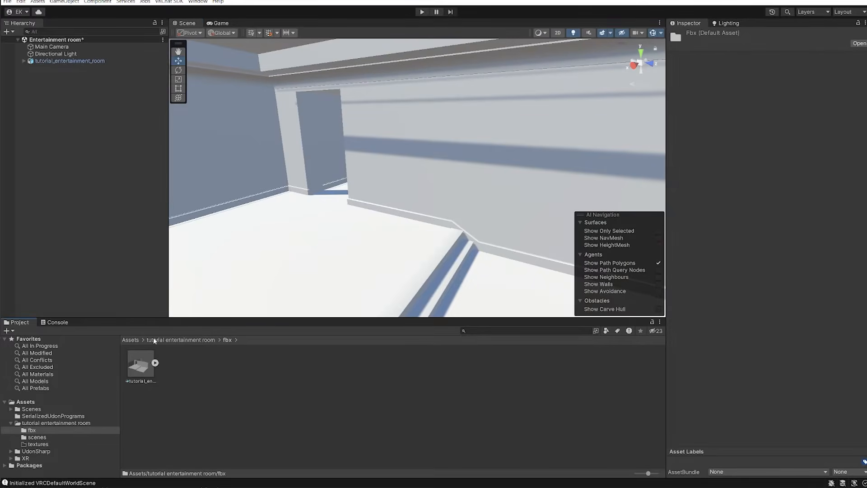
pyautogui.moveTo(310, 268); pyautogui.dragTo(318, 265, button='right')
# Step: Import the carpet, drywall, trrim and wood floor texture folders into the project's textures subfolder
pyautogui.click(186, 341)
pyautogui.click(186, 341)
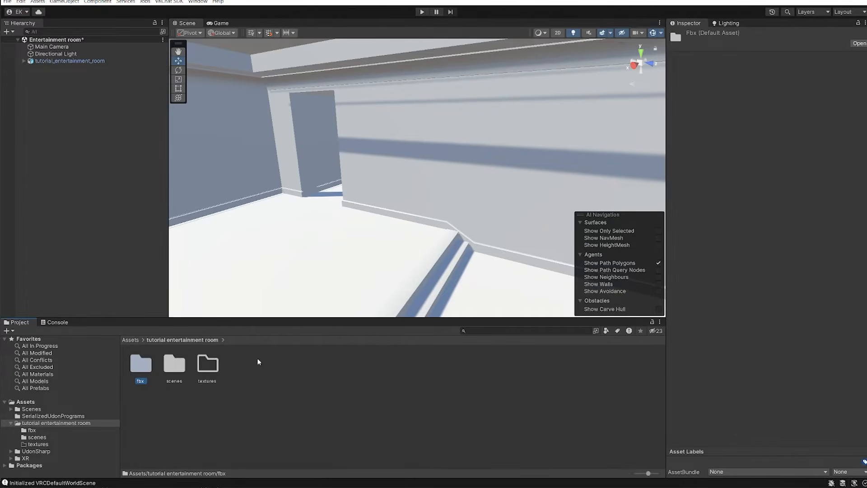
pyautogui.doubleClick(212, 374)
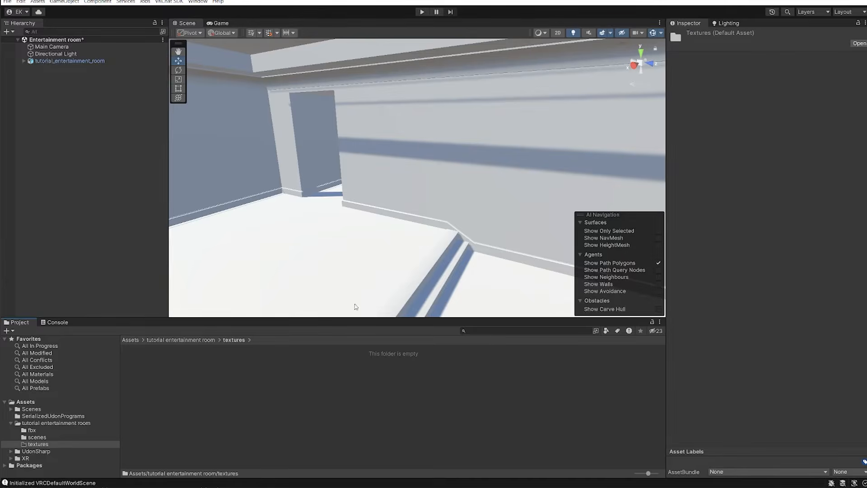
pyautogui.click(3, 45)
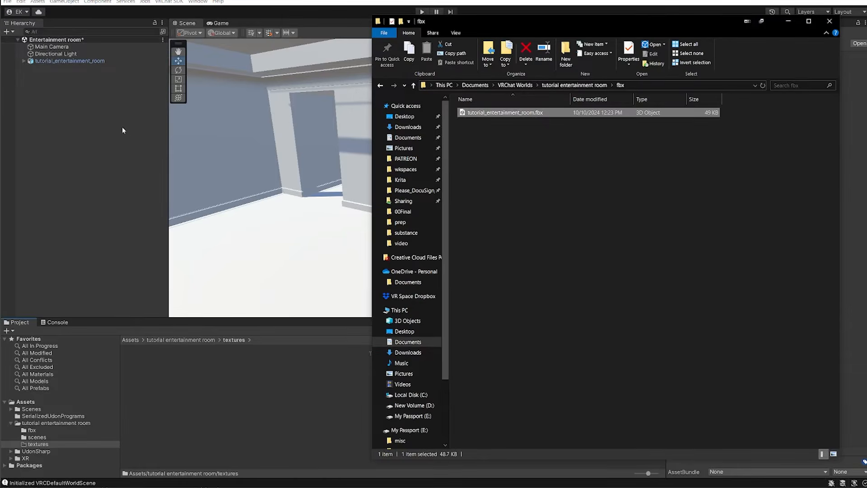
pyautogui.click(595, 86)
pyautogui.click(495, 132)
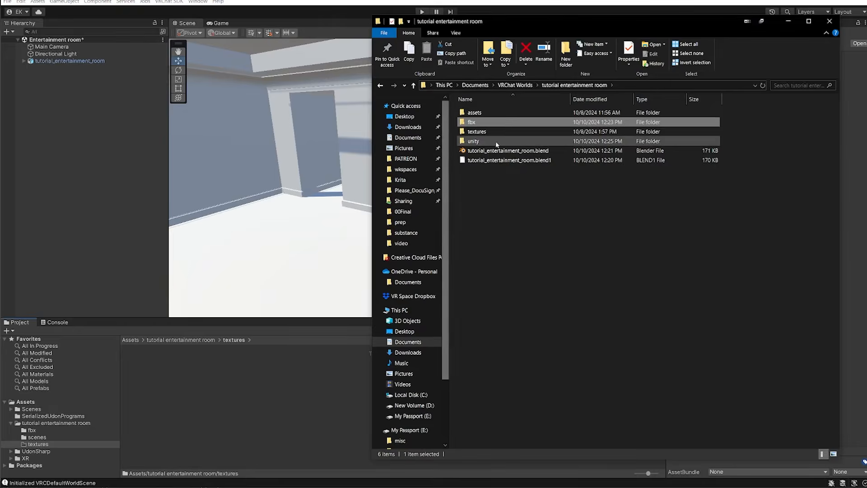
pyautogui.doubleClick(496, 132)
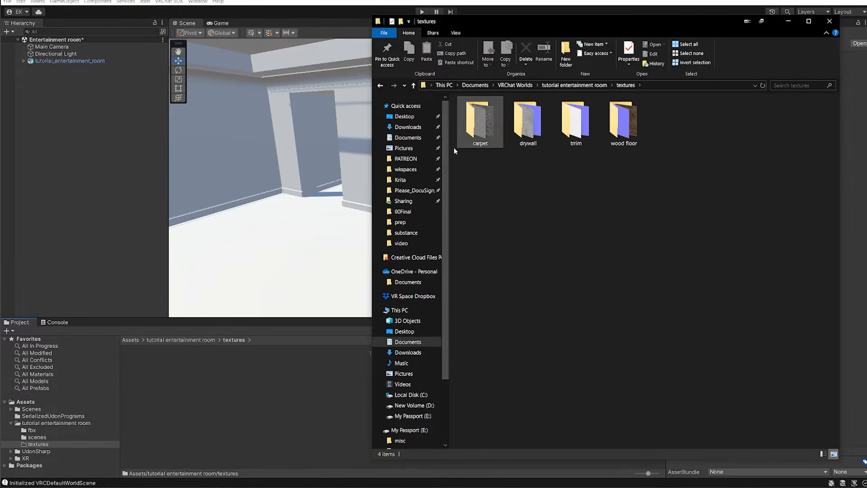
pyautogui.moveTo(717, 178); pyautogui.dragTo(205, 374)
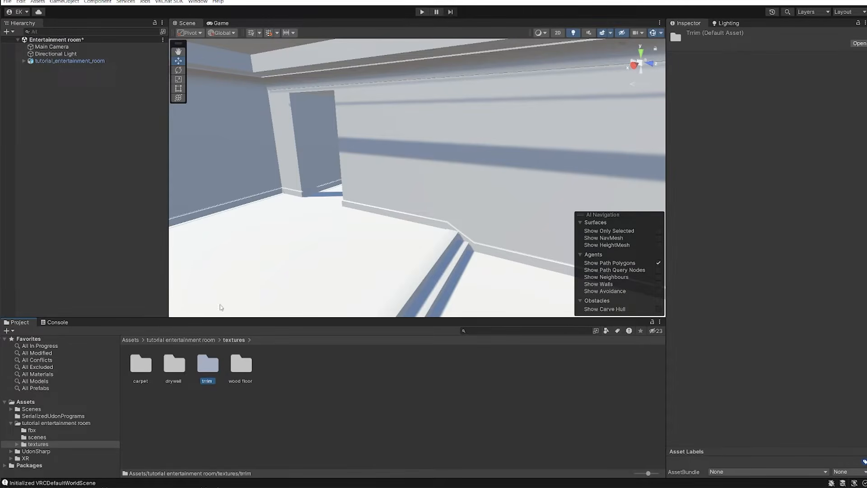
# Step: Create a material named "carpet" in the carpet texture folder and keep its shader as Standard
pyautogui.doubleClick(146, 383)
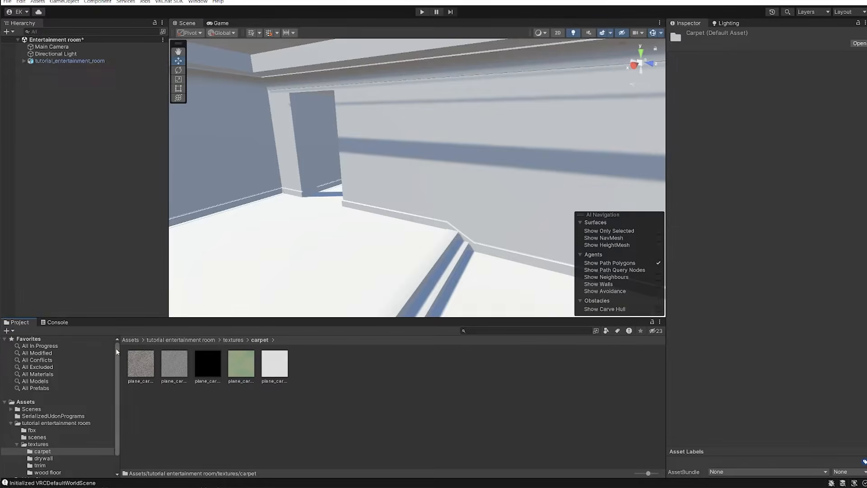
pyautogui.moveTo(395, 238); pyautogui.dragTo(344, 240, button='right')
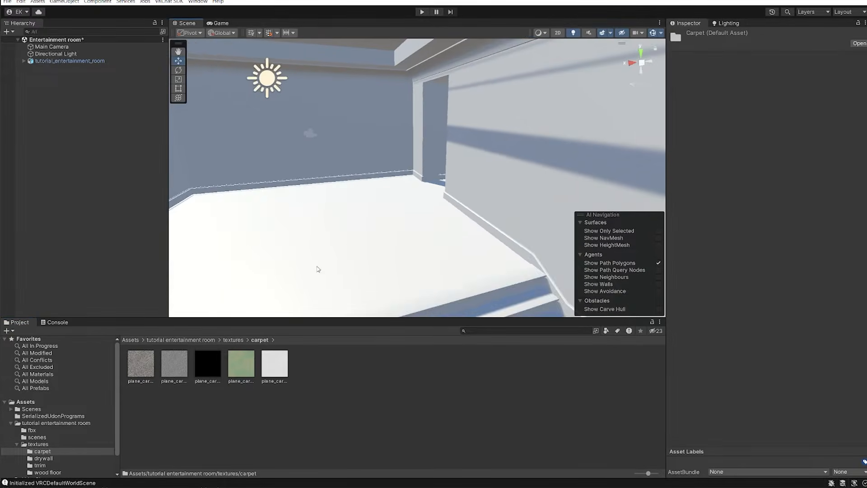
pyautogui.moveTo(318, 269); pyautogui.dragTo(288, 271, button='right')
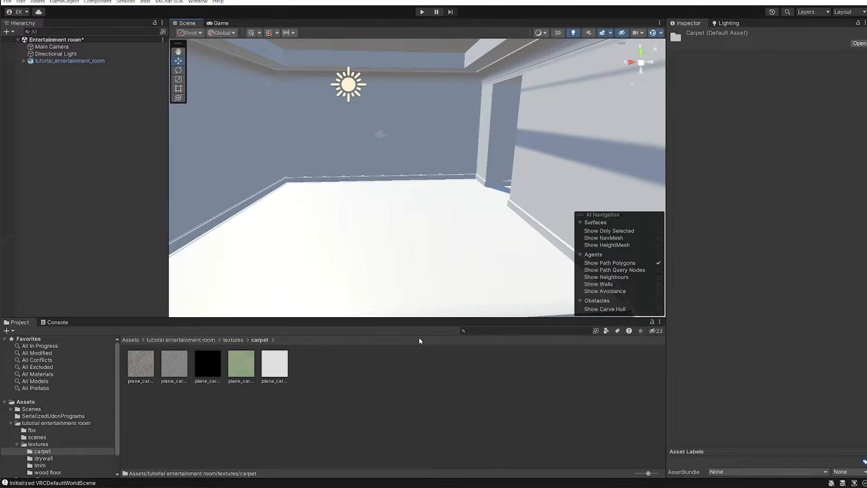
pyautogui.rightClick(341, 377)
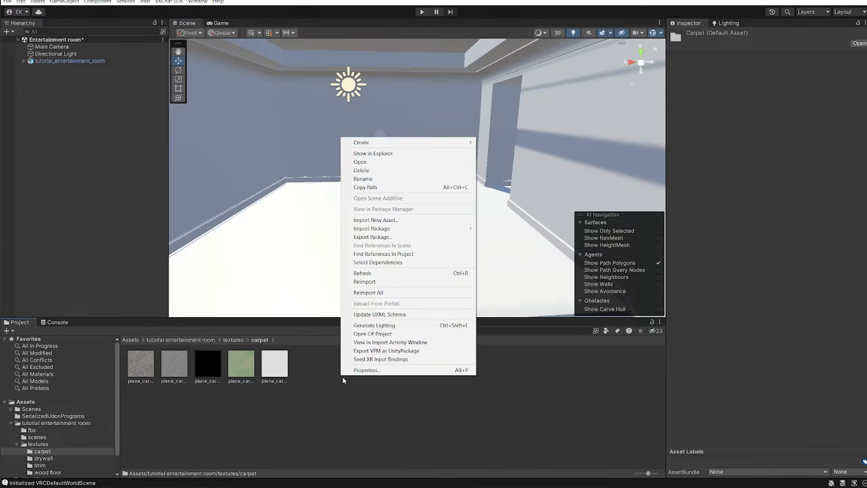
pyautogui.moveTo(414, 146)
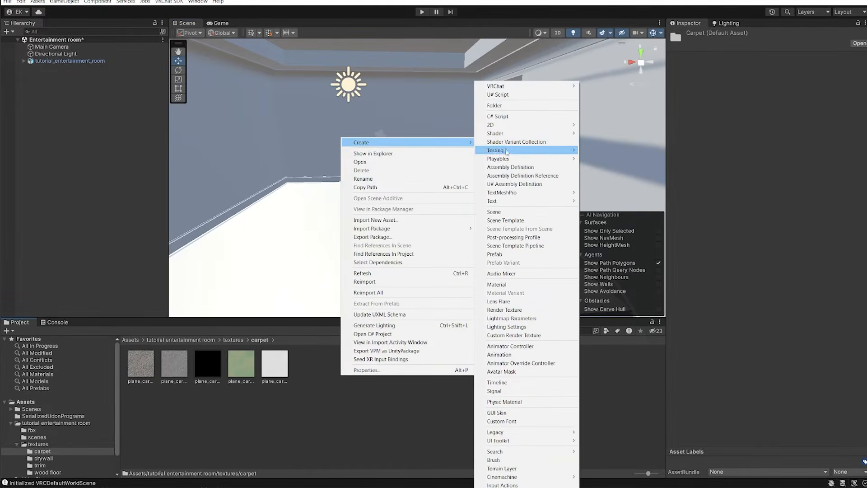
pyautogui.click(497, 284)
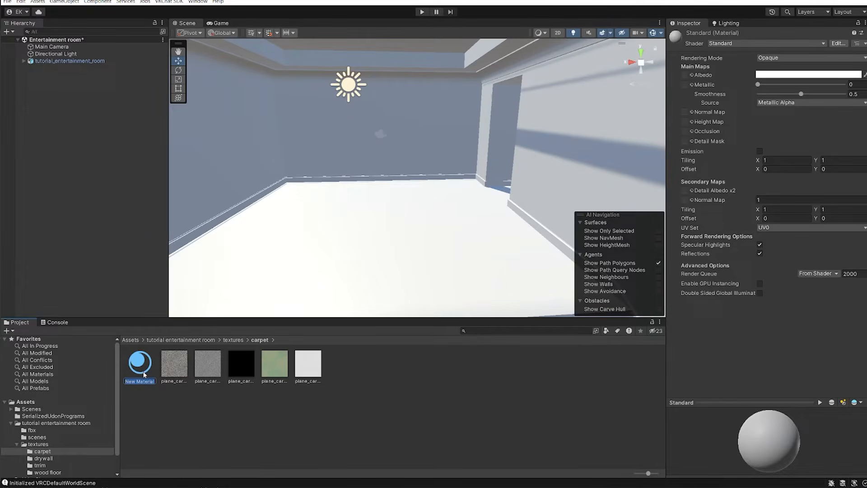
pyautogui.write('carpet')
pyautogui.press('Return')
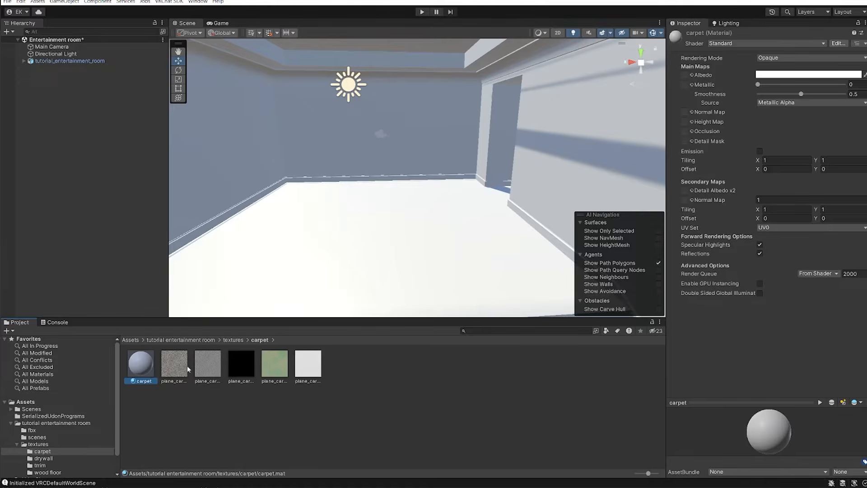
pyautogui.click(740, 43)
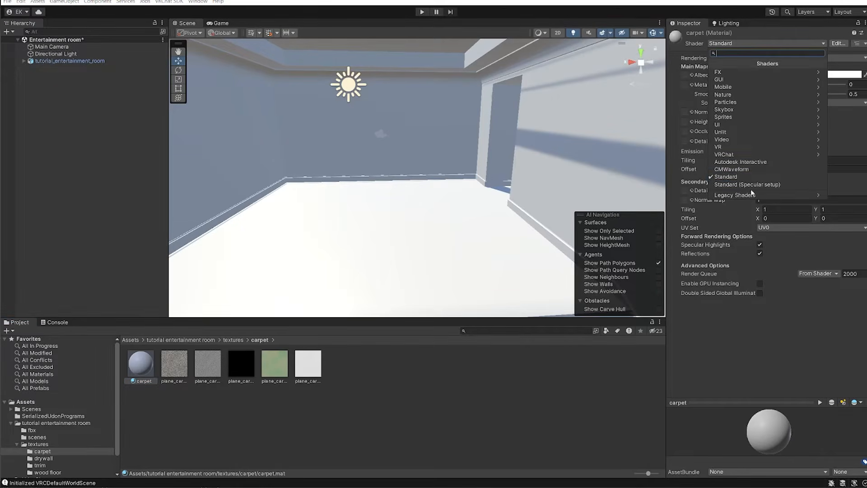
pyautogui.click(737, 180)
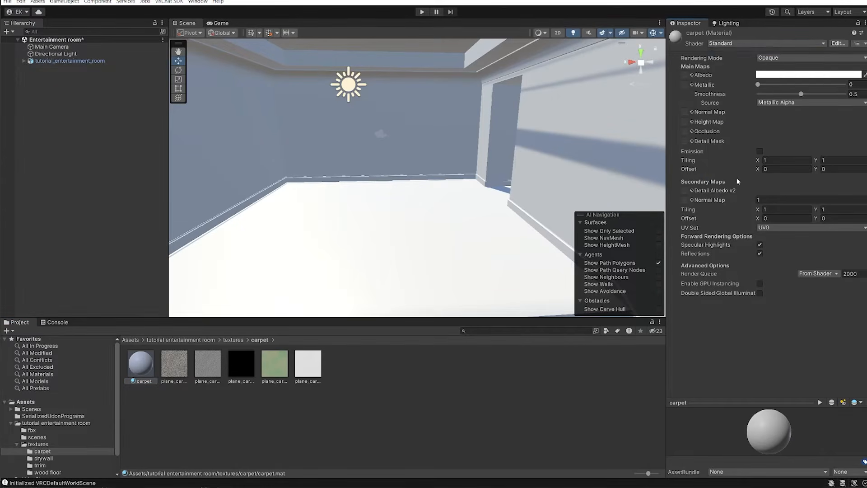
# Step: Assign the plane_carpet_BaseColor texture to the carpet material's albedo map
pyautogui.click(179, 375)
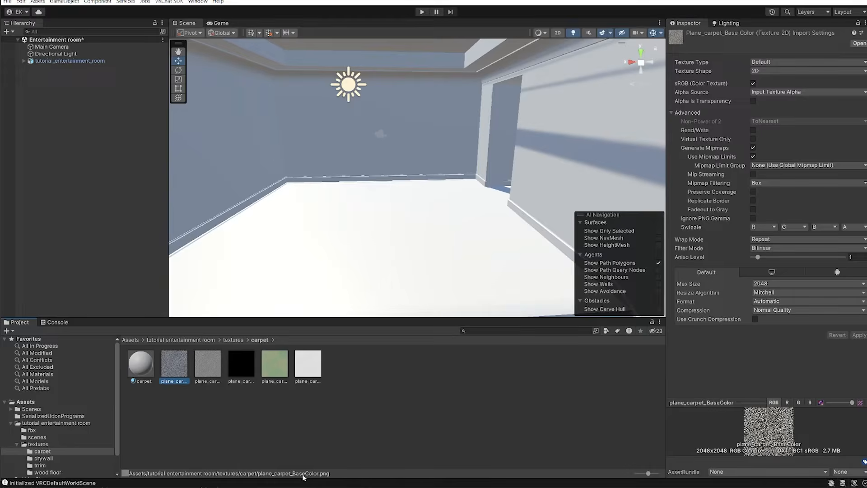
pyautogui.click(144, 376)
pyautogui.moveTo(163, 370); pyautogui.dragTo(680, 74)
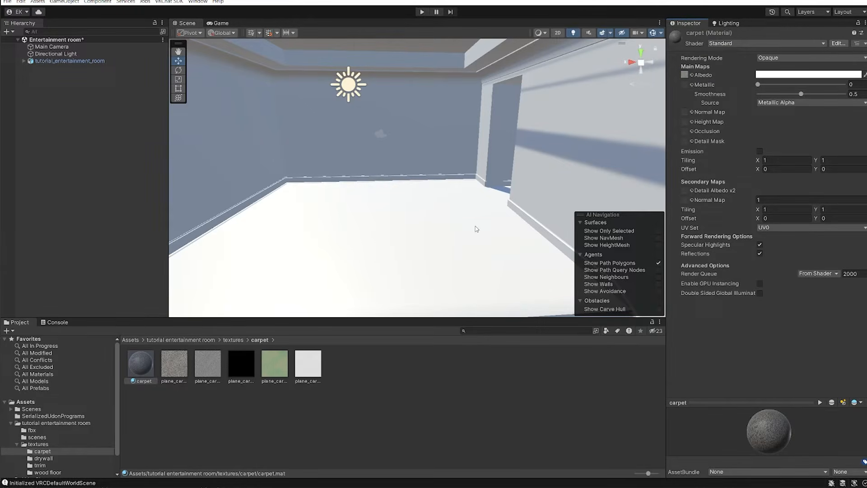
# Step: Try the Autodesk Interactive shader on the carpet material, using plane_carpet_Roughness as its roughness map
pyautogui.click(209, 374)
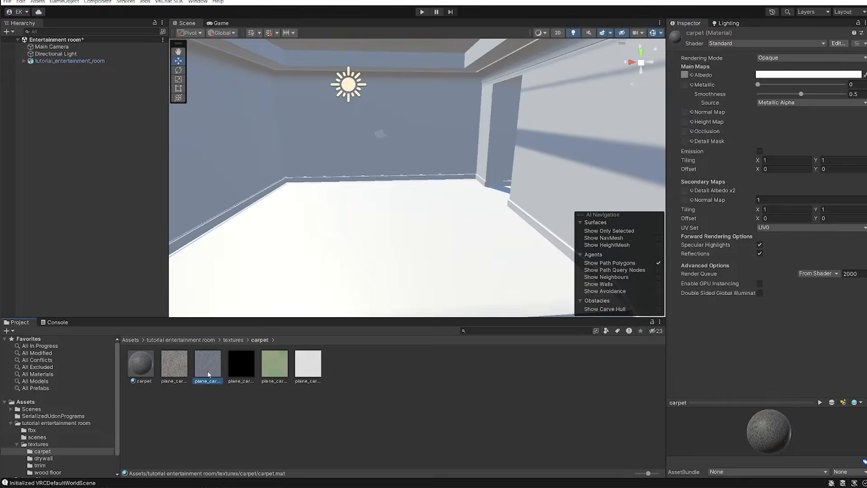
pyautogui.click(245, 372)
pyautogui.click(310, 368)
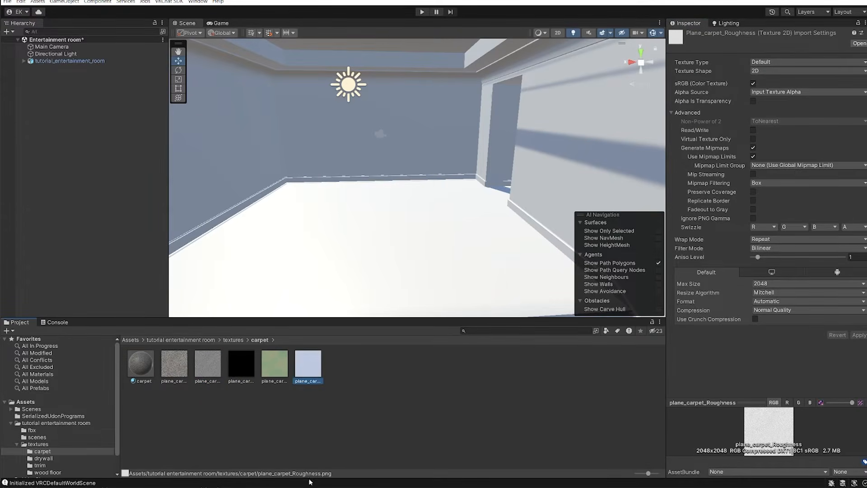
pyautogui.click(275, 366)
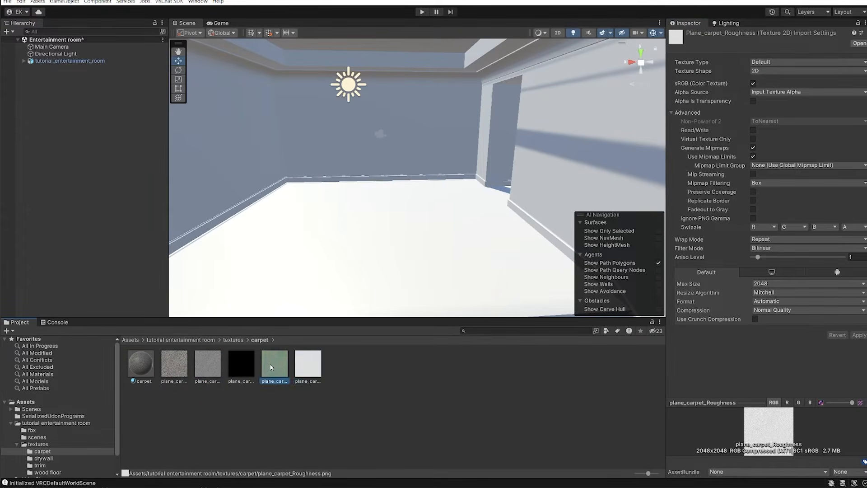
pyautogui.click(147, 373)
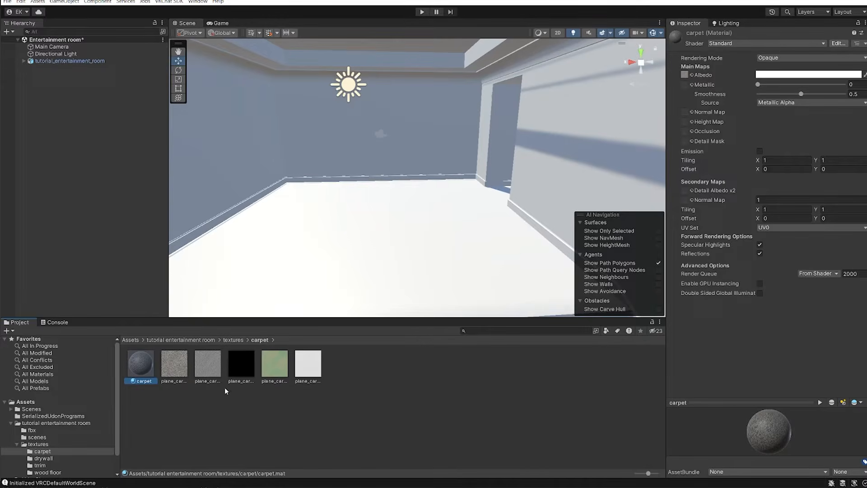
pyautogui.click(729, 44)
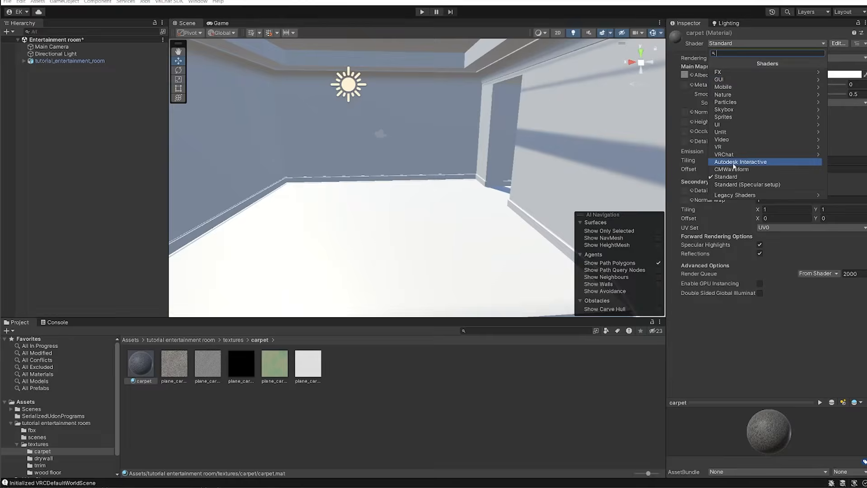
pyautogui.click(733, 163)
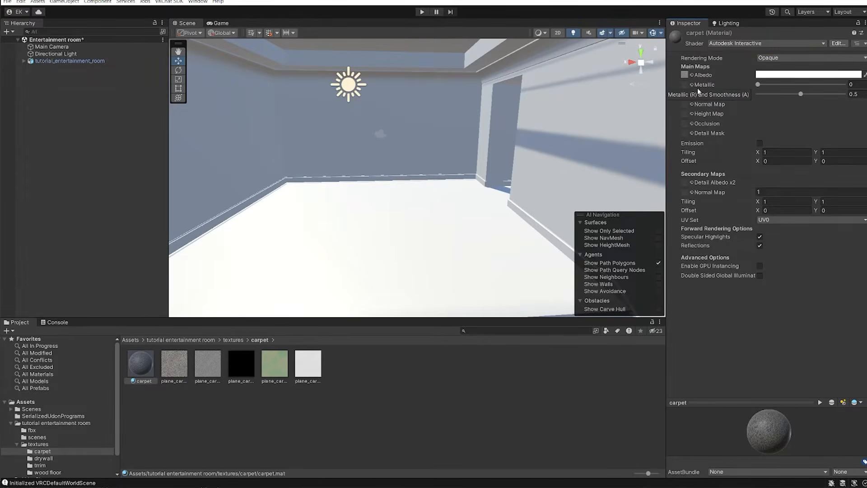
pyautogui.moveTo(308, 364); pyautogui.dragTo(690, 95)
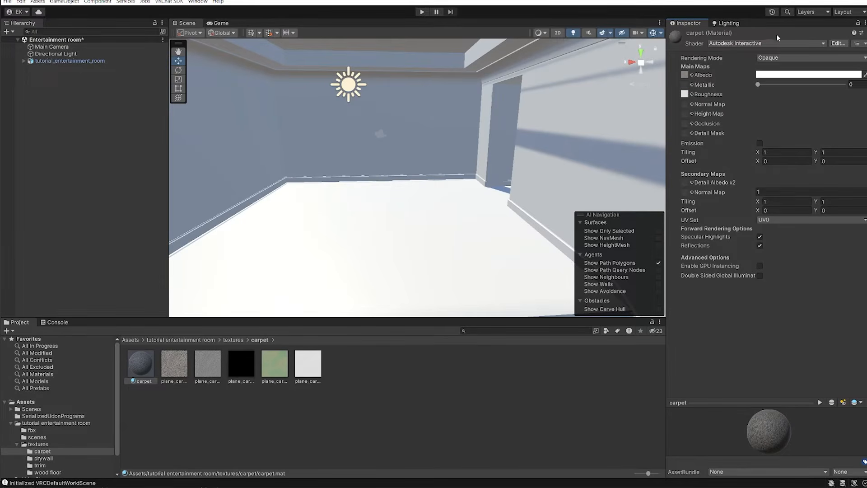
# Step: Return the carpet material to the Standard shader and set its smoothness to 0
pyautogui.click(755, 43)
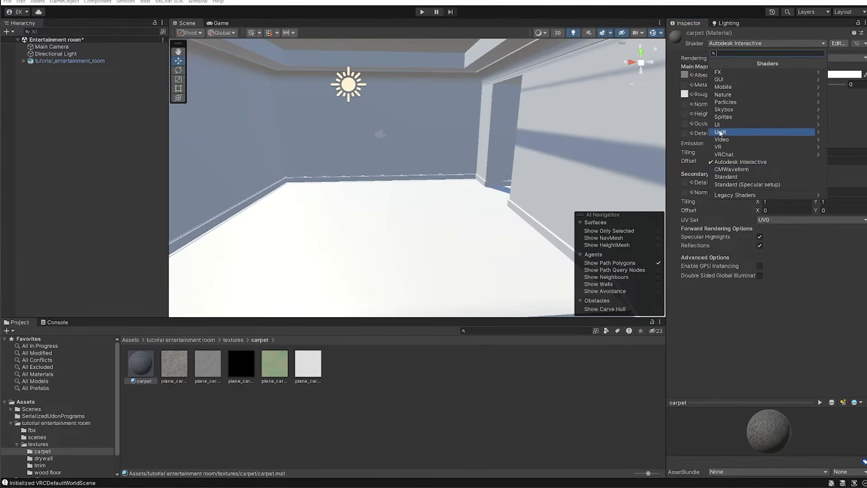
pyautogui.click(754, 176)
pyautogui.moveTo(801, 94); pyautogui.dragTo(749, 93)
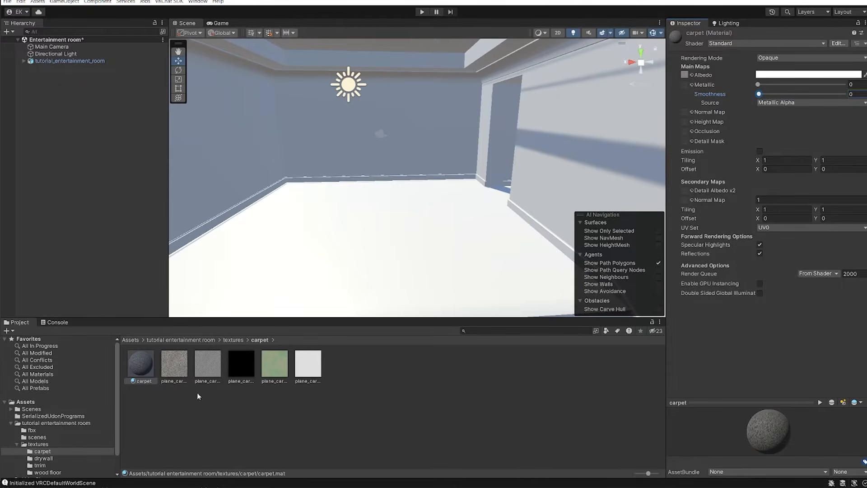
pyautogui.click(721, 44)
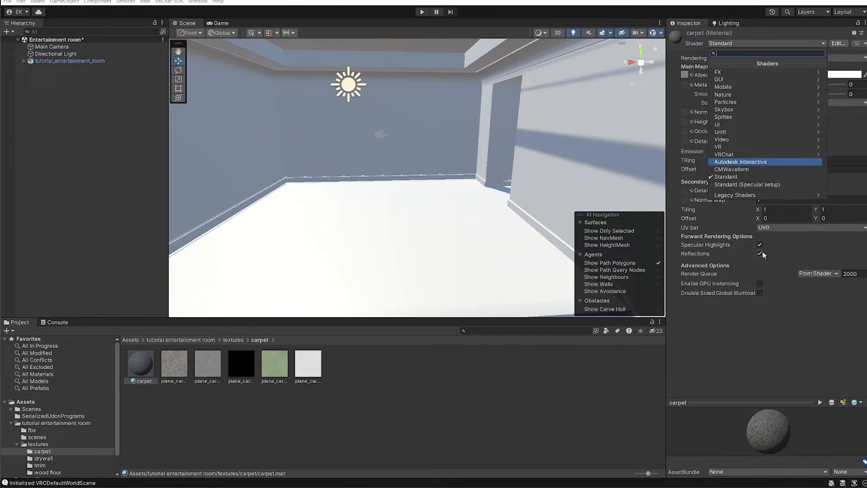
pyautogui.click(736, 177)
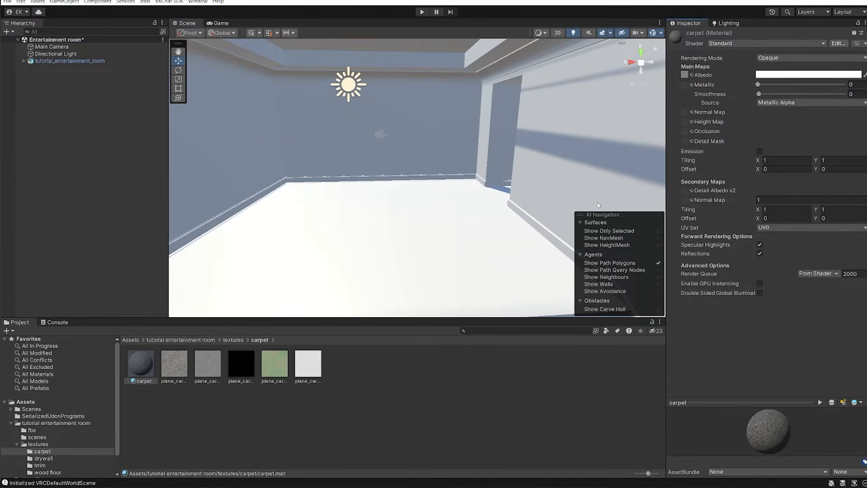
# Step: Assign plane_carpet_Normal as the carpet material's normal map and mark the texture's type as Normal map
pyautogui.click(276, 367)
pyautogui.moveTo(276, 368); pyautogui.dragTo(685, 116)
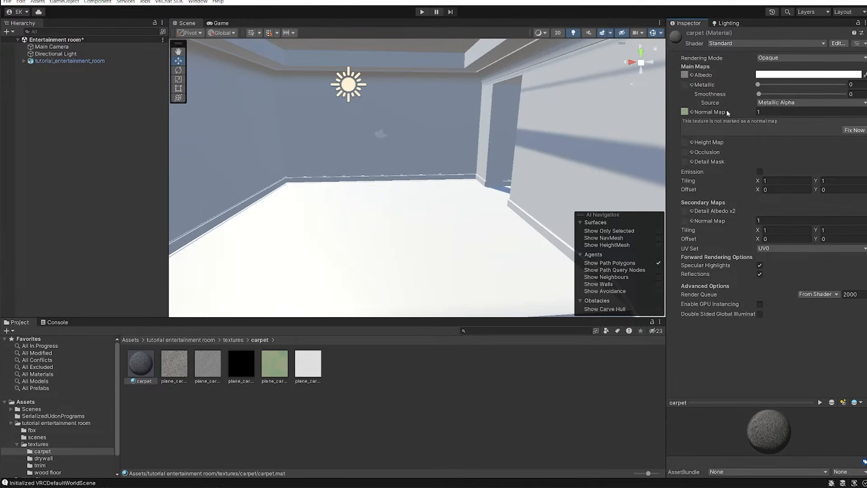
pyautogui.click(854, 131)
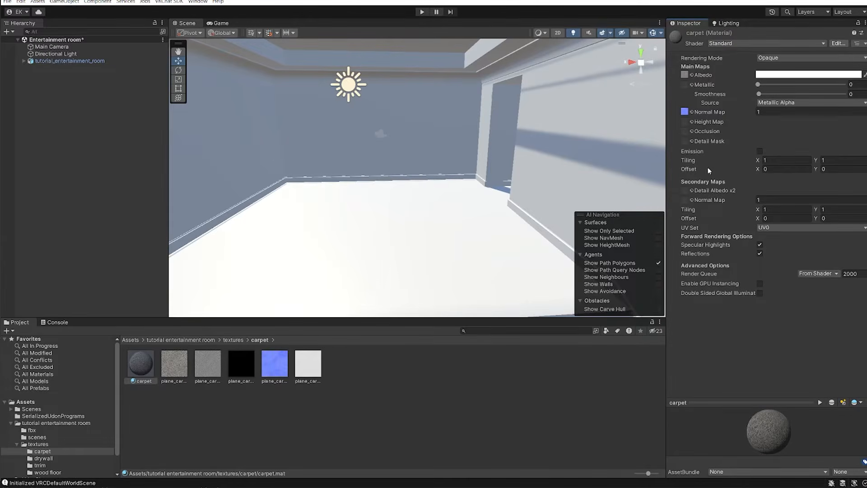
pyautogui.click(278, 374)
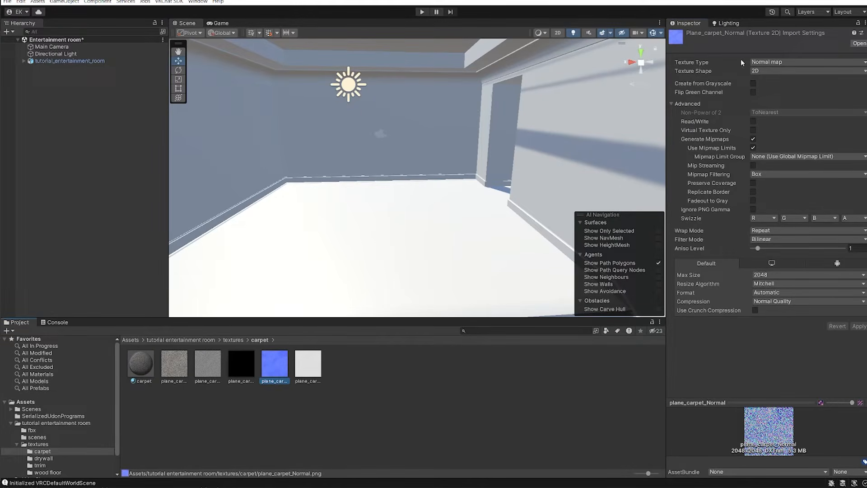
pyautogui.click(776, 64)
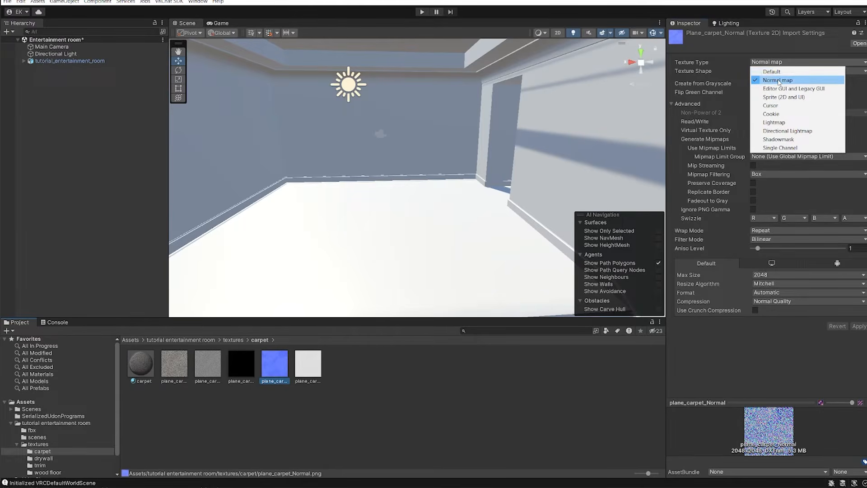
pyautogui.click(778, 80)
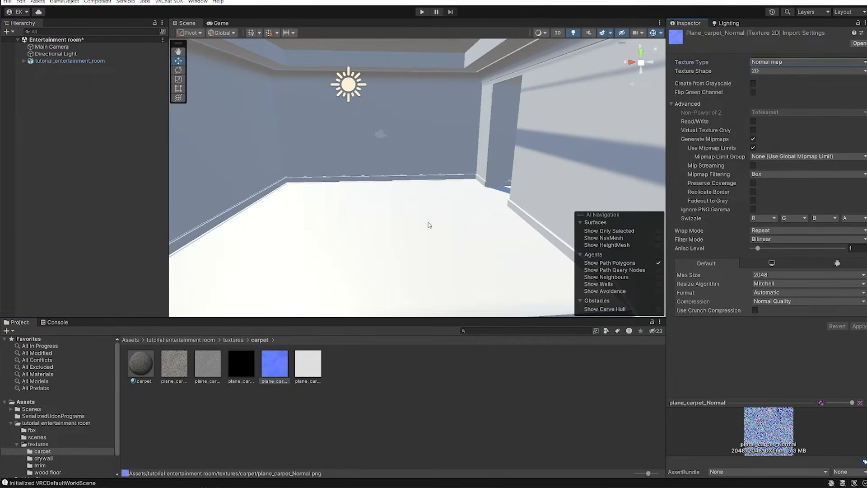
# Step: Apply the carpet material to the floor of the room in the scene
pyautogui.moveTo(429, 223); pyautogui.dragTo(465, 219, button='right')
pyautogui.click(140, 362)
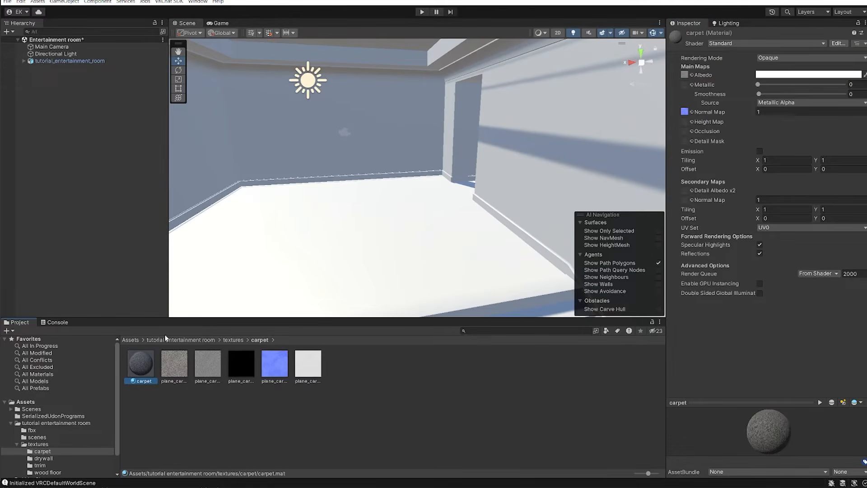
pyautogui.click(150, 355)
pyautogui.moveTo(140, 363); pyautogui.dragTo(374, 265)
pyautogui.moveTo(373, 265); pyautogui.dragTo(491, 301, button='right')
pyautogui.click(353, 268)
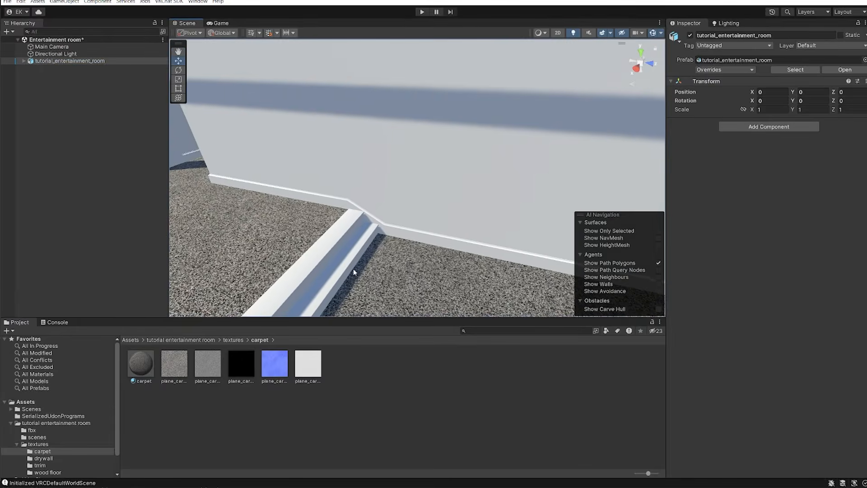
# Step: Select the floor object and expand the materials list of its Mesh Renderer
pyautogui.click(380, 266)
pyautogui.moveTo(380, 266); pyautogui.dragTo(526, 269, button='right')
pyautogui.moveTo(487, 249); pyautogui.dragTo(486, 242, button='middle')
pyautogui.moveTo(486, 243); pyautogui.dragTo(120, 165, button='right')
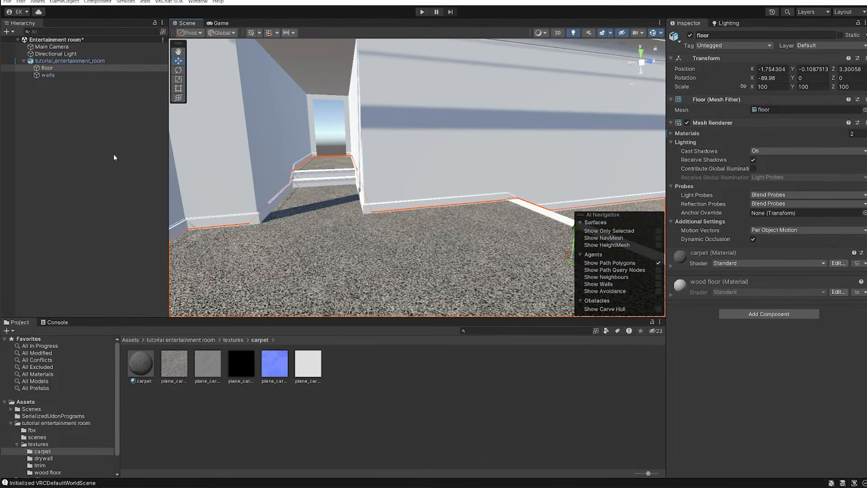
pyautogui.click(63, 69)
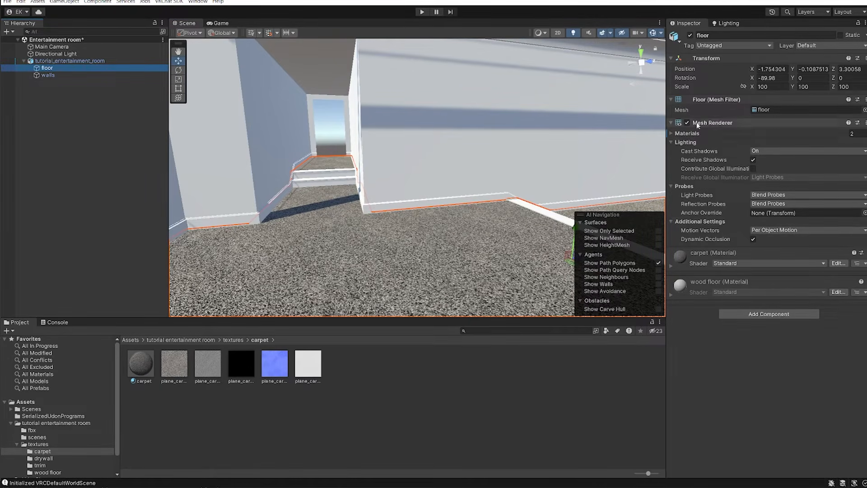
pyautogui.click(672, 134)
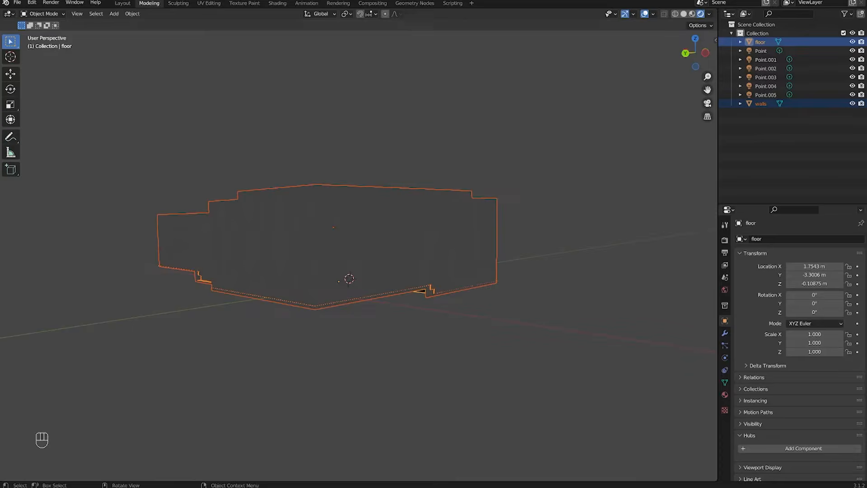
# Step: Switch to Blender, select the floor object inside the room and show its material slots for comparison
pyautogui.moveTo(533, 316); pyautogui.dragTo(551, 284, button='middle')
pyautogui.scroll(2, 455, 294)
pyautogui.scroll(2, 440, 306)
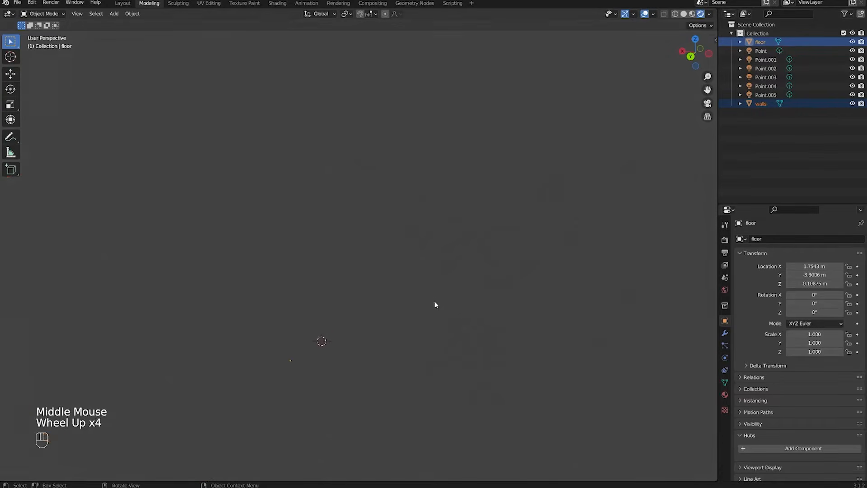
pyautogui.scroll(1, 437, 310)
pyautogui.moveTo(437, 309); pyautogui.dragTo(474, 315, button='middle')
pyautogui.click(468, 306)
pyautogui.click(442, 247)
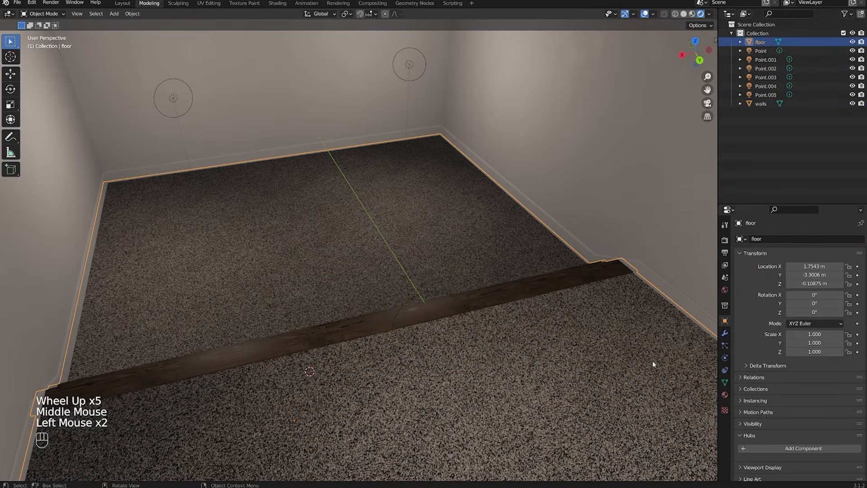
pyautogui.click(725, 395)
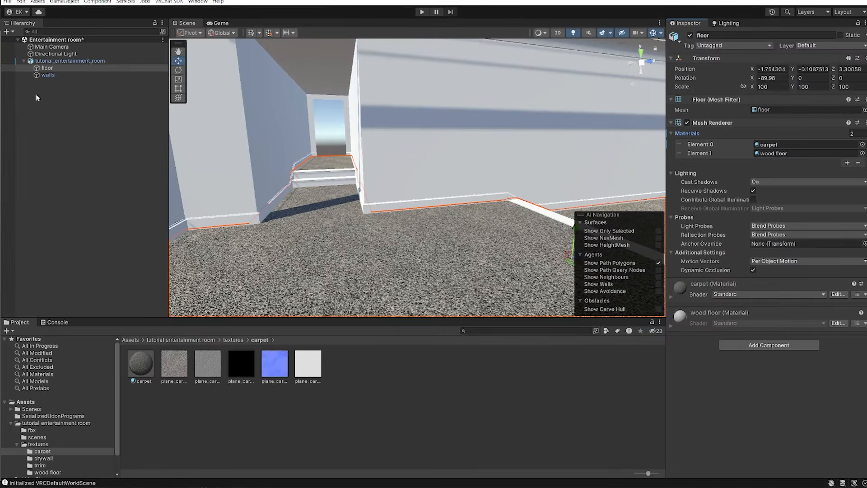
# Step: Switch back to Unity, reselect the floor object and examine the untextured step between the two carpet areas
pyautogui.click(45, 68)
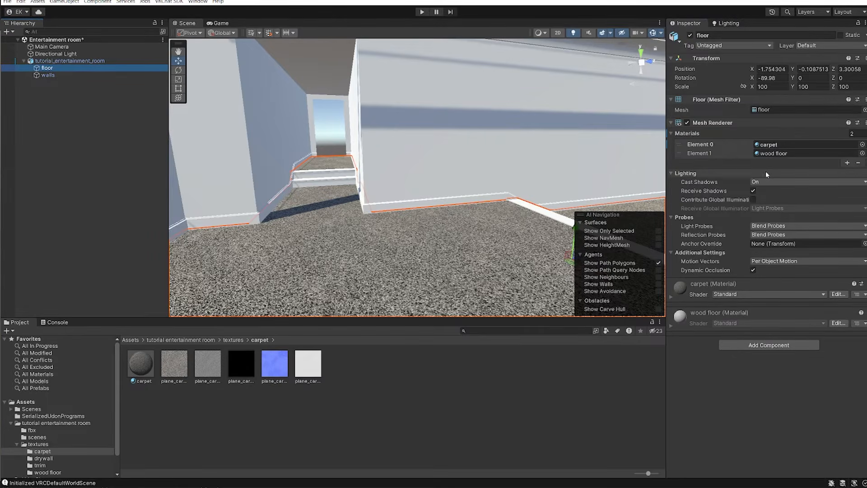
pyautogui.press('f')
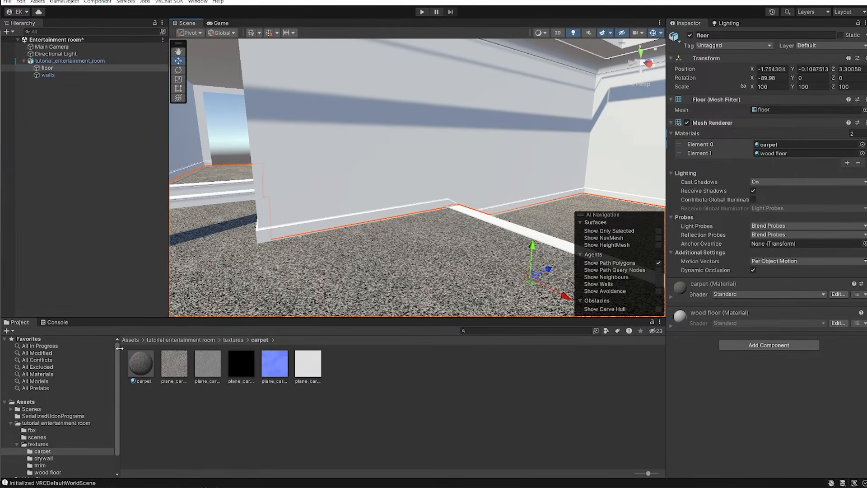
pyautogui.press('w')
pyautogui.moveTo(325, 253); pyautogui.dragTo(389, 260, button='right')
pyautogui.scroll(-3, 390, 265)
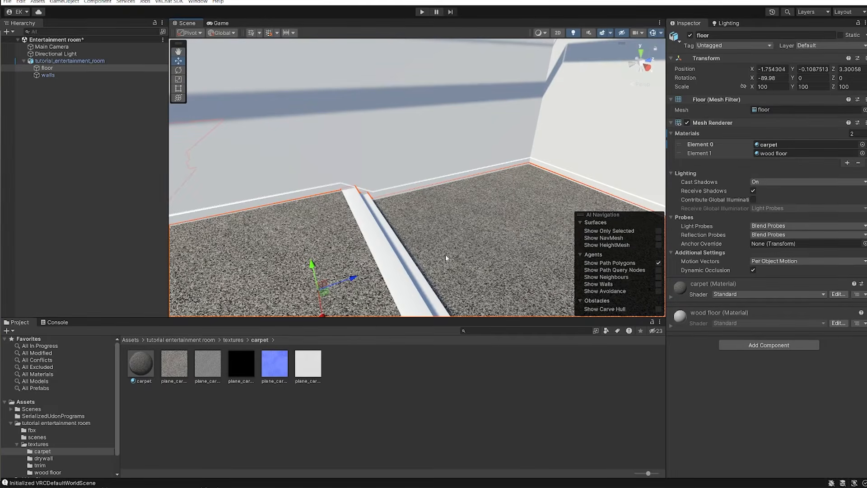
# Step: Create a material named "wood floor" in the wood floor textures folder and assign the brown wood texture as its albedo
pyautogui.click(228, 342)
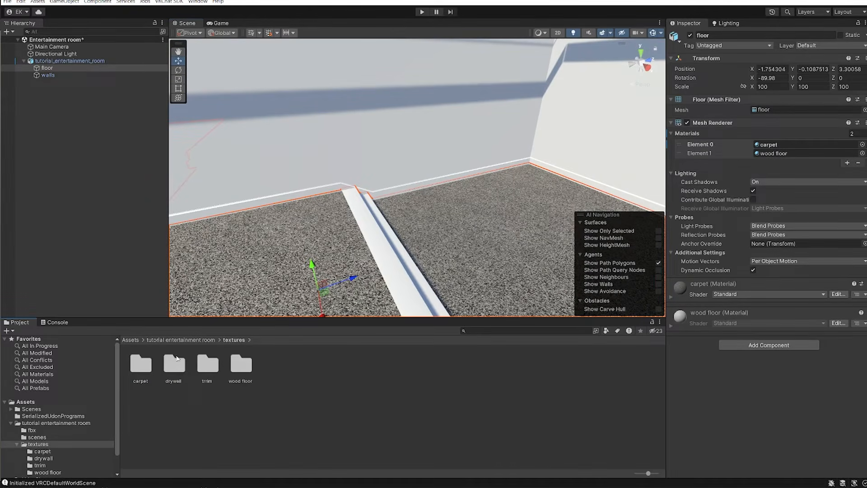
pyautogui.doubleClick(241, 364)
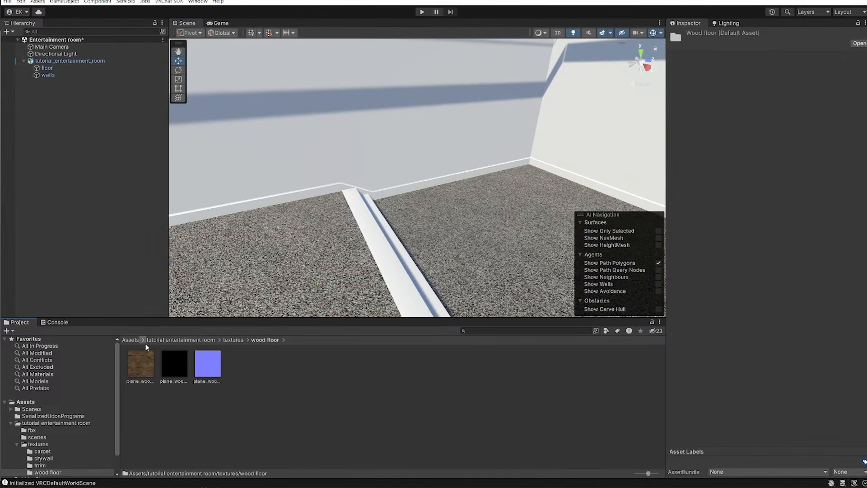
pyautogui.rightClick(286, 368)
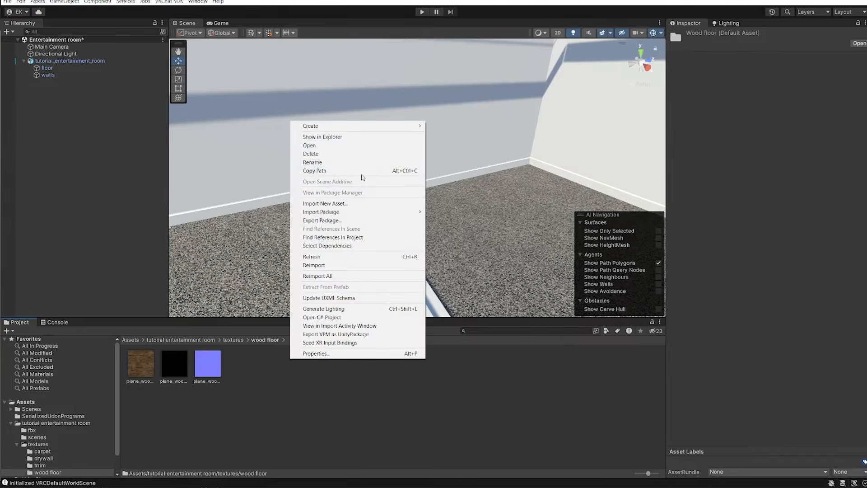
pyautogui.moveTo(345, 127)
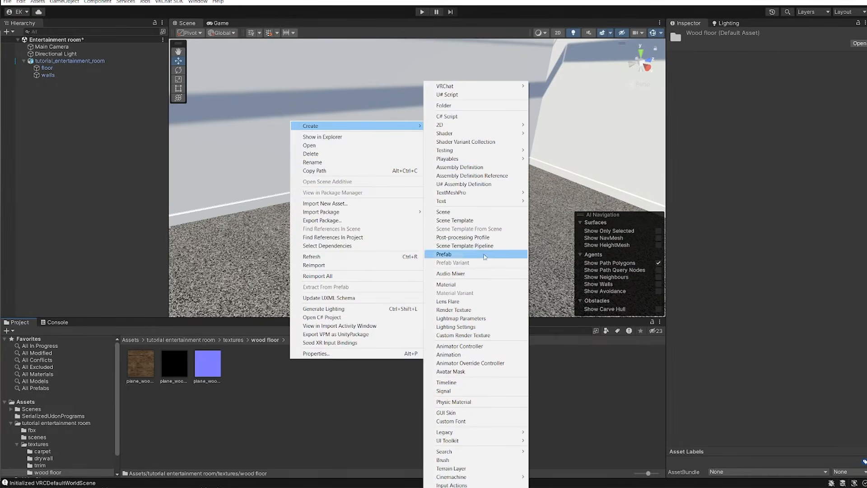
pyautogui.click(474, 284)
pyautogui.write('wood floor')
pyautogui.press('Return')
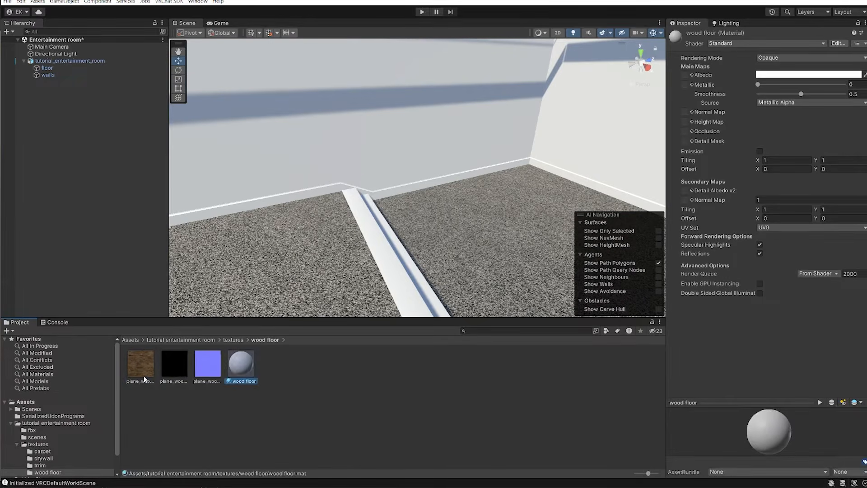
pyautogui.moveTo(689, 81); pyautogui.dragTo(687, 76)
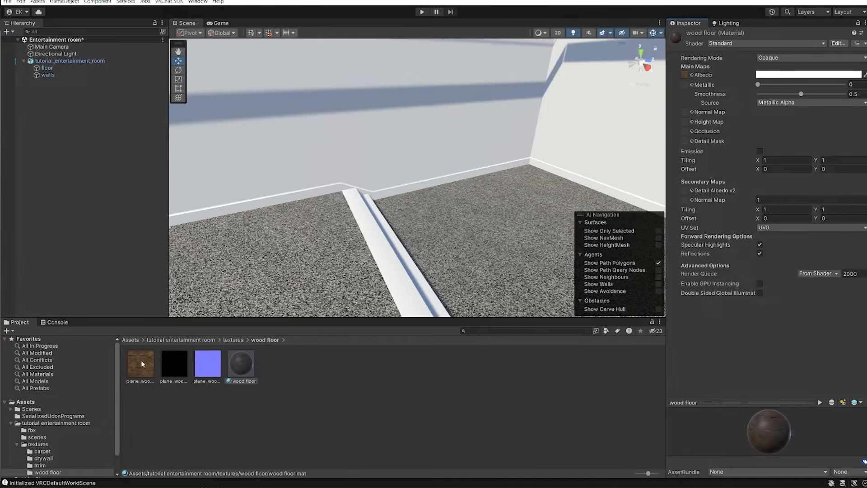
# Step: Assign the black texture to the wood floor material's metallic slot and the blue texture to its normal map, marking it as a normal map
pyautogui.moveTo(135, 364); pyautogui.dragTo(192, 380)
pyautogui.moveTo(171, 368); pyautogui.dragTo(685, 84)
pyautogui.moveTo(207, 365); pyautogui.dragTo(678, 115)
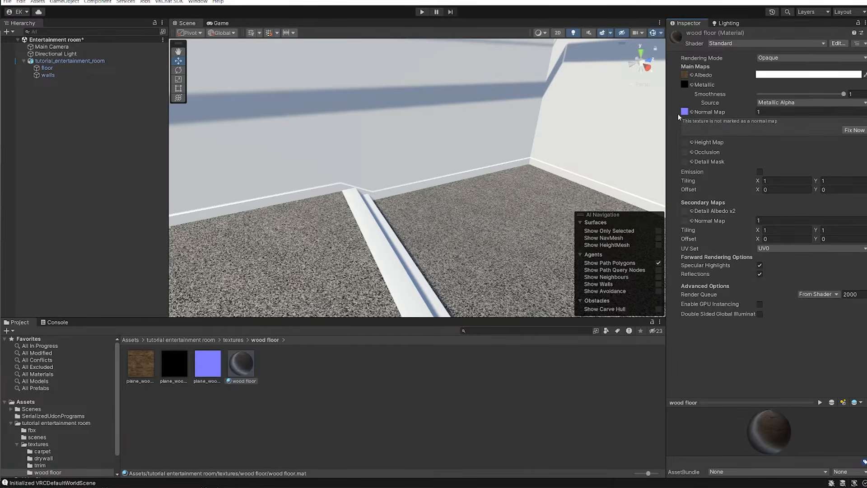
pyautogui.click(854, 130)
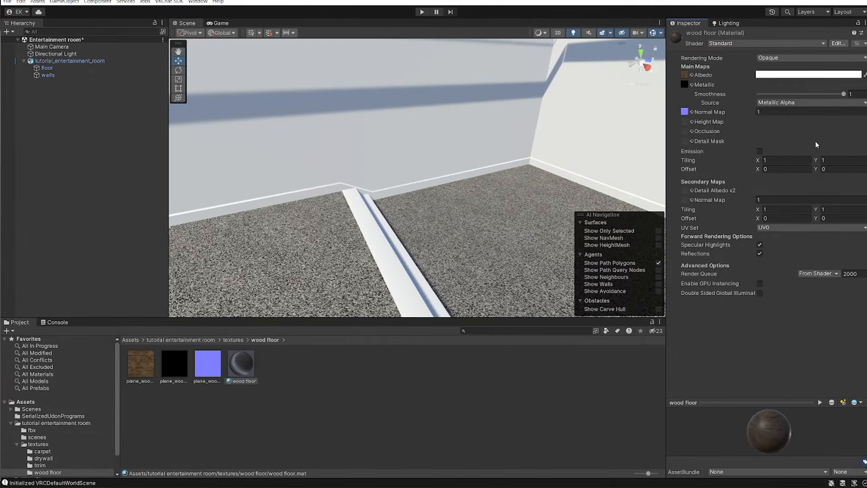
# Step: Apply the wood floor material to the untextured step between the two carpet areas
pyautogui.moveTo(374, 279); pyautogui.dragTo(235, 288, button='right')
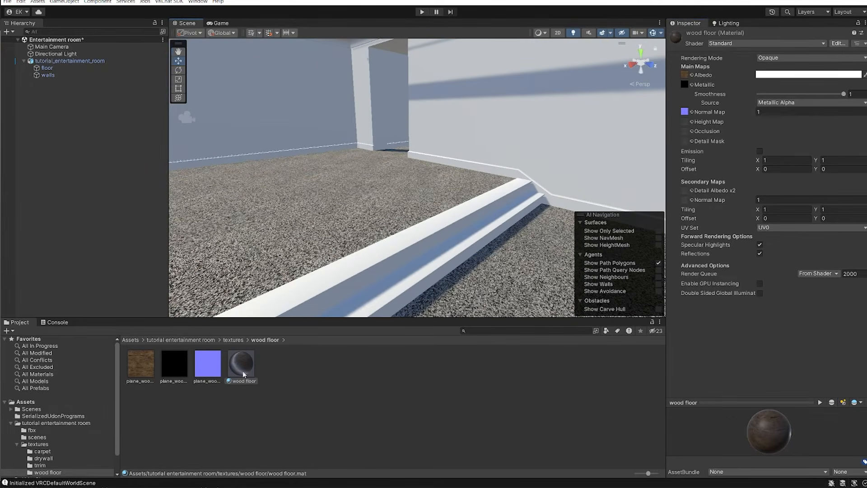
pyautogui.moveTo(243, 369); pyautogui.dragTo(311, 290)
pyautogui.moveTo(311, 291); pyautogui.dragTo(553, 236, button='right')
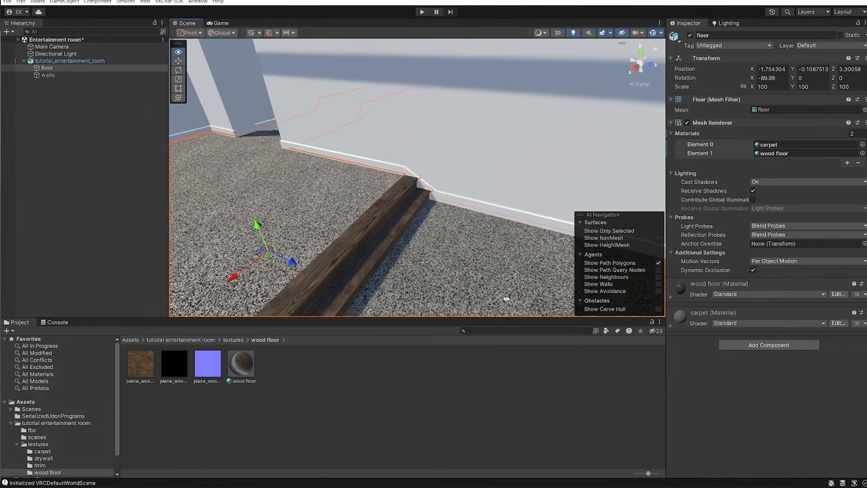
pyautogui.moveTo(507, 298); pyautogui.dragTo(499, 294, button='right')
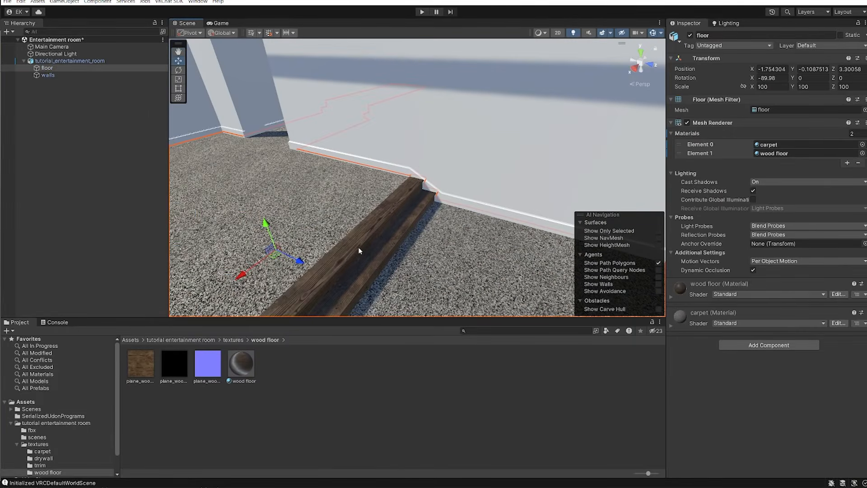
# Step: Examine the wood steps and carpeted floor from several viewpoints around the room
pyautogui.moveTo(359, 250); pyautogui.dragTo(330, 241, button='right')
pyautogui.moveTo(330, 241); pyautogui.dragTo(423, 255, button='middle')
pyautogui.moveTo(423, 255); pyautogui.dragTo(510, 248, button='right')
pyautogui.scroll(-2, 506, 251)
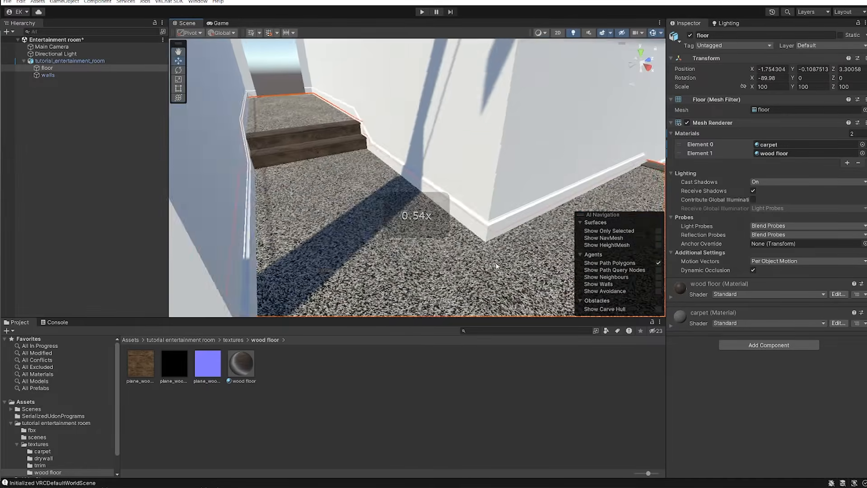
pyautogui.moveTo(433, 246); pyautogui.dragTo(452, 243, button='right')
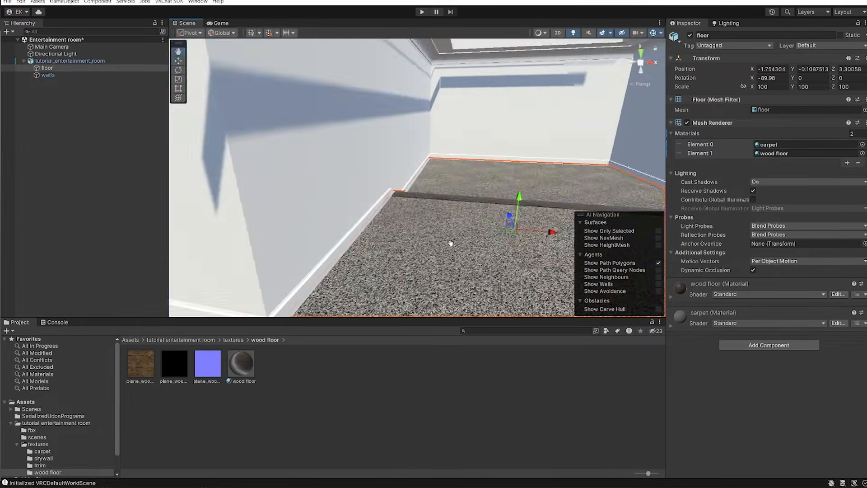
pyautogui.moveTo(451, 243); pyautogui.dragTo(466, 248, button='middle')
pyautogui.scroll(2, 467, 248)
pyautogui.moveTo(467, 248); pyautogui.dragTo(391, 253, button='right')
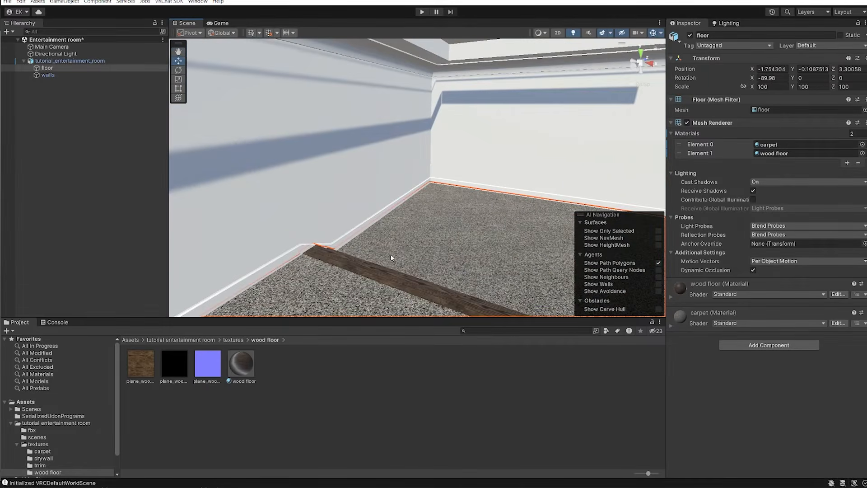
pyautogui.scroll(2, 390, 253)
# Step: Create a material named "drywall" in the drywall textures folder
pyautogui.click(236, 339)
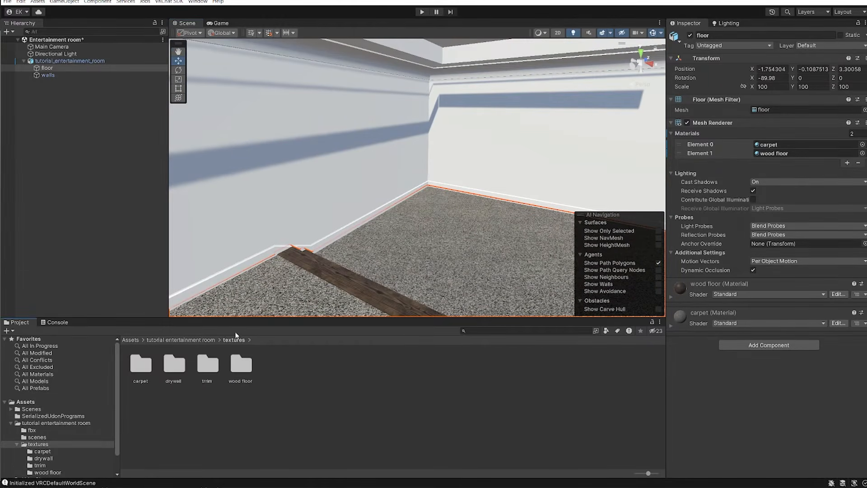
pyautogui.click(174, 372)
pyautogui.doubleClick(174, 373)
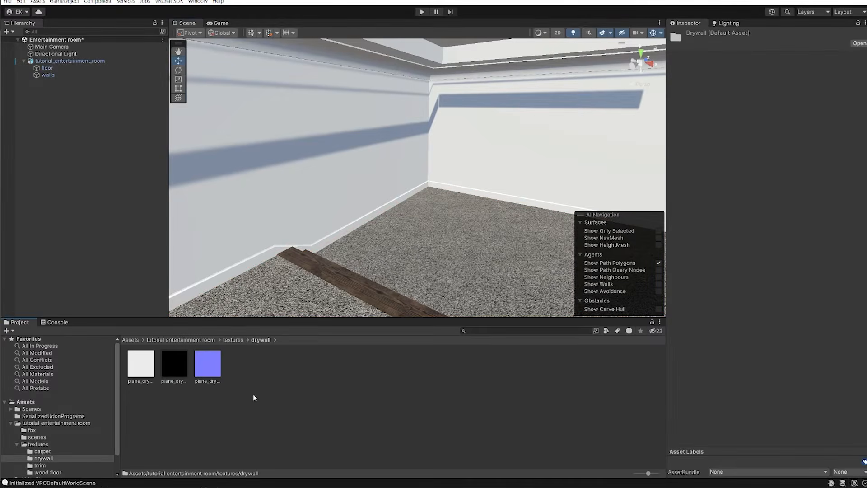
pyautogui.rightClick(253, 393)
pyautogui.moveTo(311, 161)
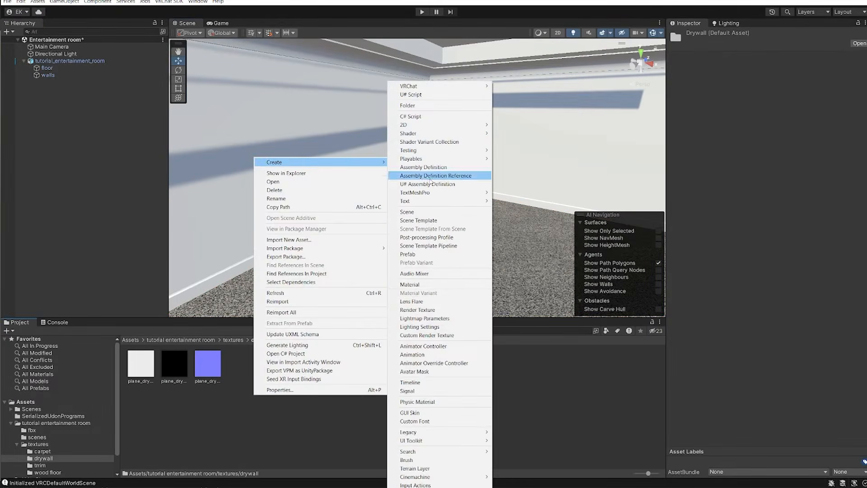
pyautogui.click(419, 284)
pyautogui.write('drywall')
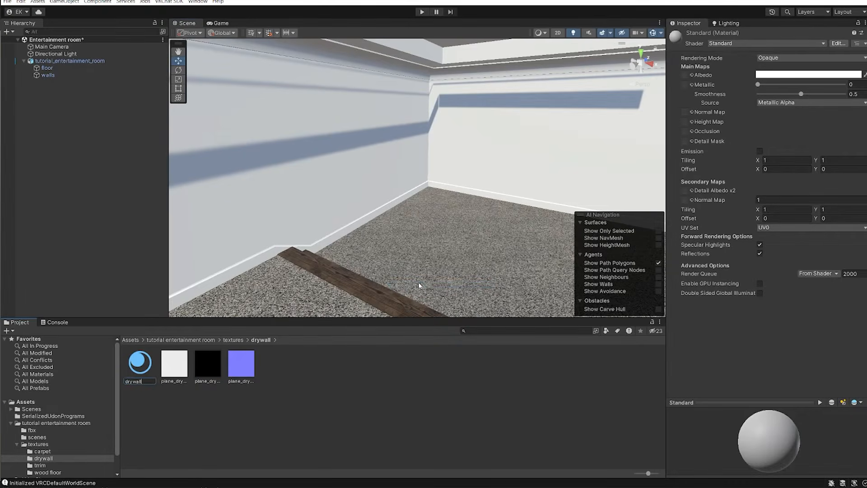
pyautogui.press('Return')
# Step: Assign the drywall textures as the material's albedo, metallic and corrected normal map, and apply the material to the walls
pyautogui.moveTo(174, 364); pyautogui.dragTo(684, 75)
pyautogui.moveTo(207, 366); pyautogui.dragTo(685, 85)
pyautogui.moveTo(241, 367); pyautogui.dragTo(685, 112)
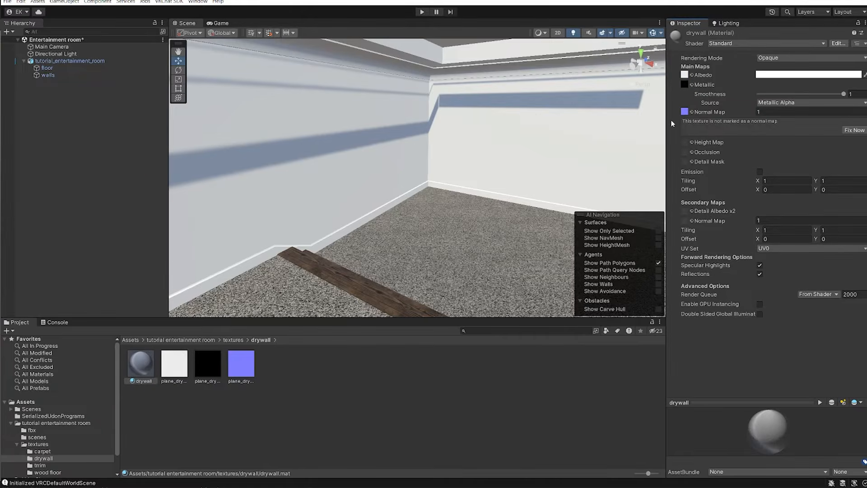
pyautogui.click(853, 131)
pyautogui.moveTo(144, 377); pyautogui.dragTo(287, 203)
pyautogui.moveTo(289, 204); pyautogui.dragTo(212, 149, button='right')
# Step: Create a material named "trim" in the trrim textures folder and assign the white texture as its albedo
pyautogui.click(233, 339)
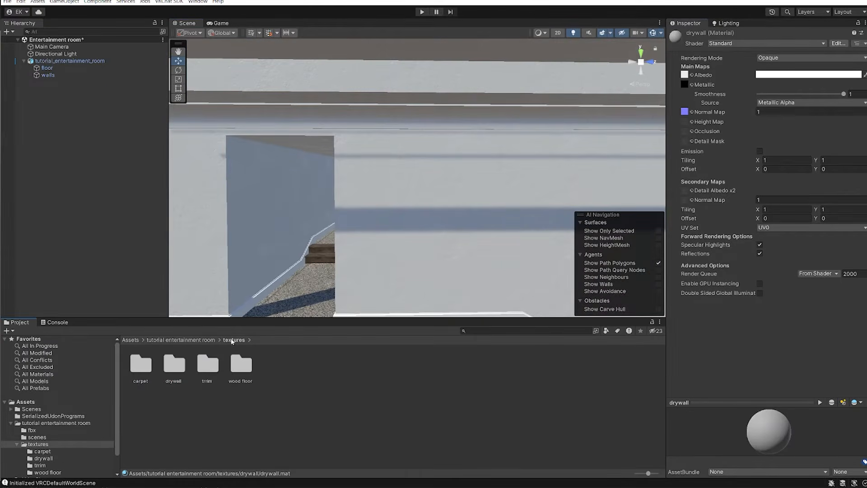
pyautogui.doubleClick(215, 363)
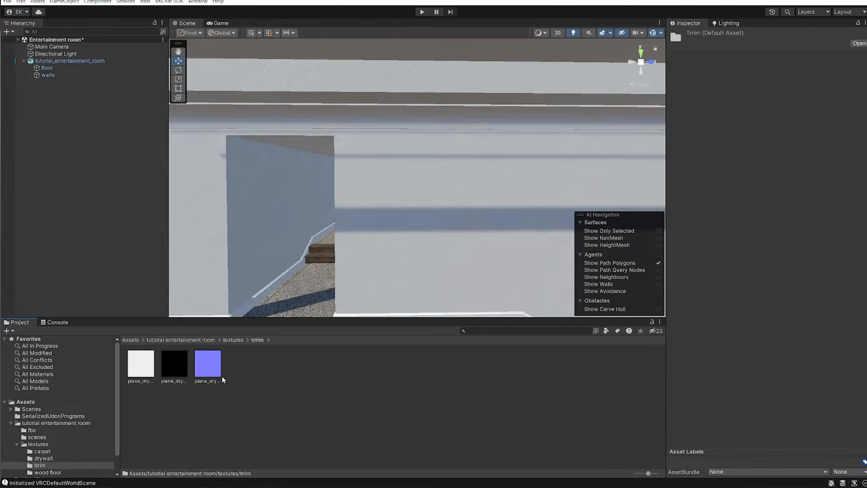
pyautogui.rightClick(276, 431)
pyautogui.moveTo(328, 201)
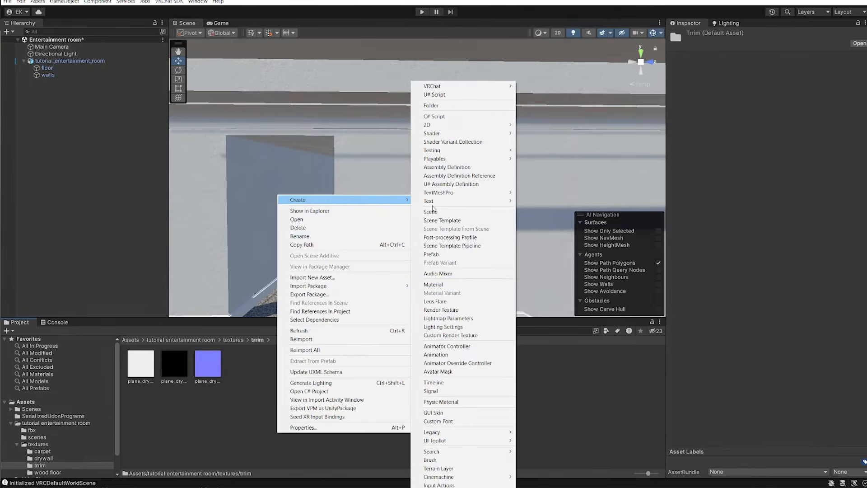
pyautogui.click(446, 286)
pyautogui.write('trim')
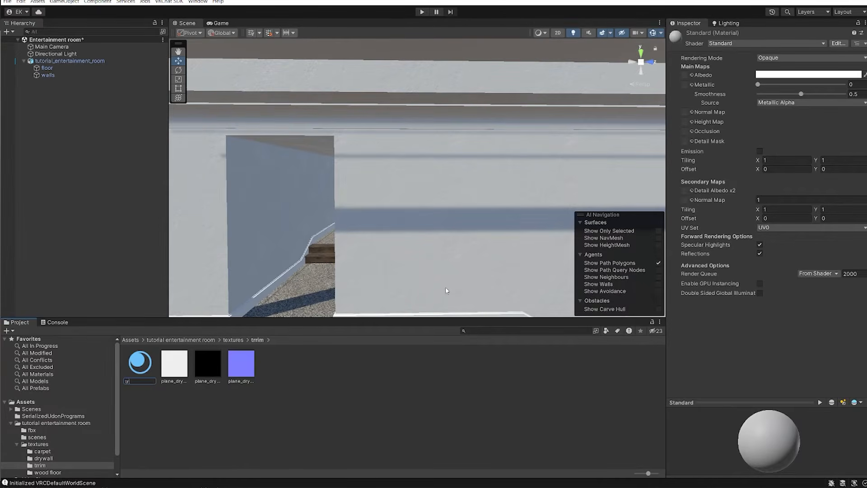
pyautogui.press('Return')
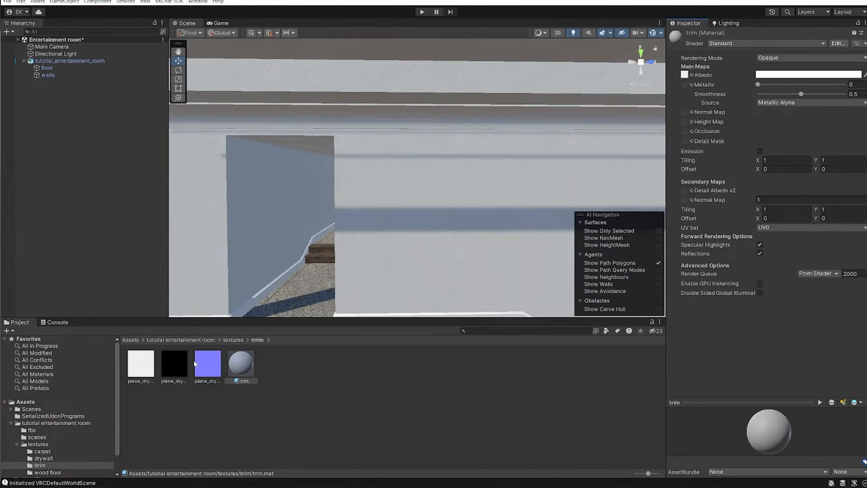
# Step: Assign the black texture as the trim material's metallic map and the blue texture as its normal map, marking it as a normal map
pyautogui.moveTo(691, 90); pyautogui.dragTo(685, 85)
pyautogui.moveTo(208, 363); pyautogui.dragTo(685, 111)
pyautogui.click(851, 130)
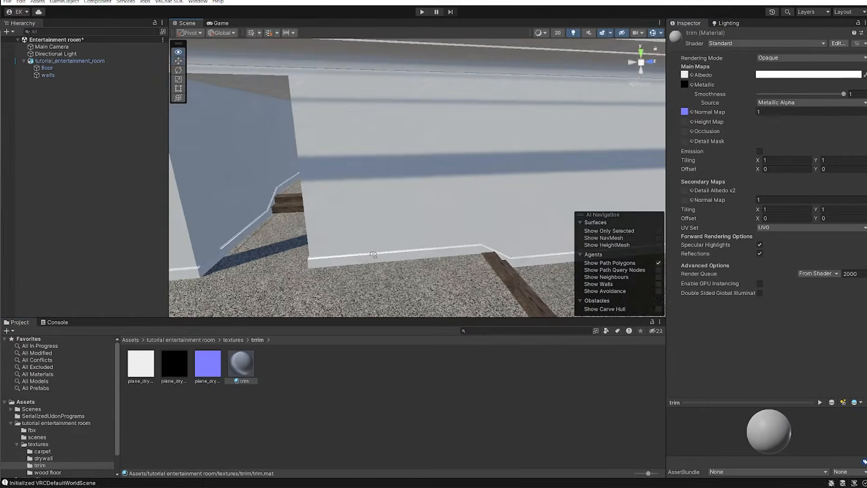
# Step: Examine the baseboards, ceiling trim and drywall surfaces around the room and hallway
pyautogui.moveTo(365, 265); pyautogui.dragTo(537, 216, button='right')
pyautogui.scroll(-2, 412, 259)
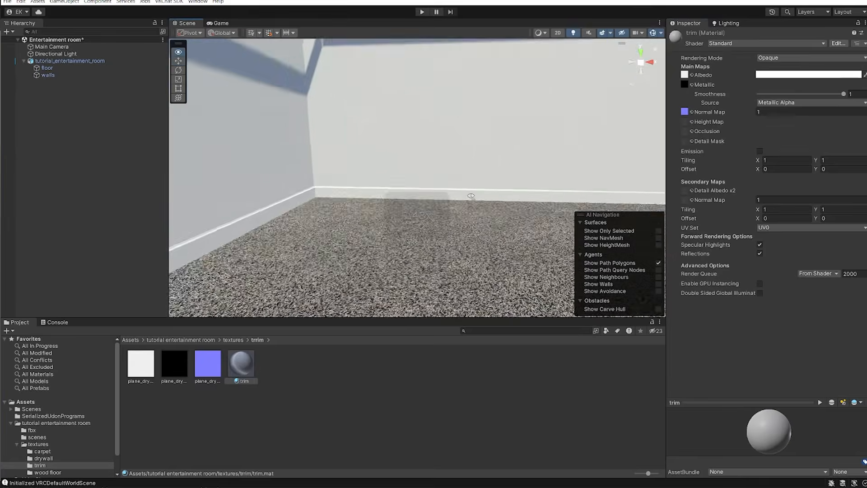
pyautogui.scroll(-5, 468, 195)
pyautogui.moveTo(468, 195); pyautogui.dragTo(429, 212, button='middle')
pyautogui.moveTo(429, 212); pyautogui.dragTo(444, 229, button='right')
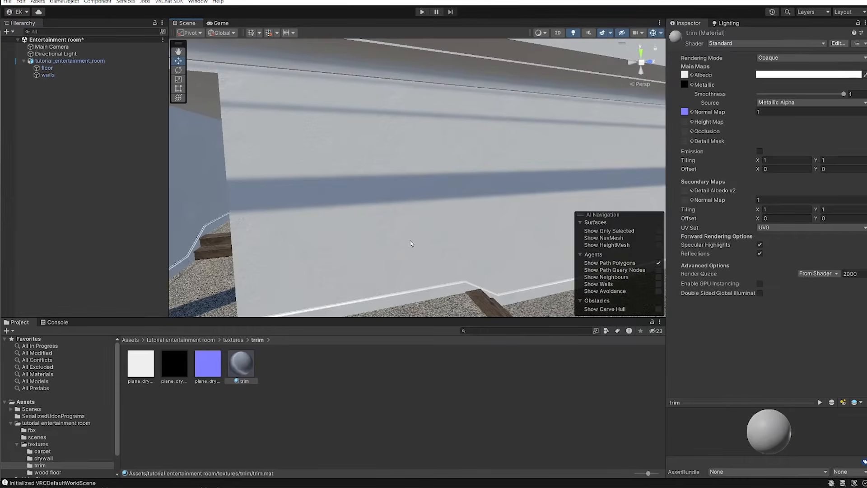
pyautogui.moveTo(411, 243); pyautogui.dragTo(317, 251, button='right')
pyautogui.moveTo(317, 251); pyautogui.dragTo(341, 284, button='middle')
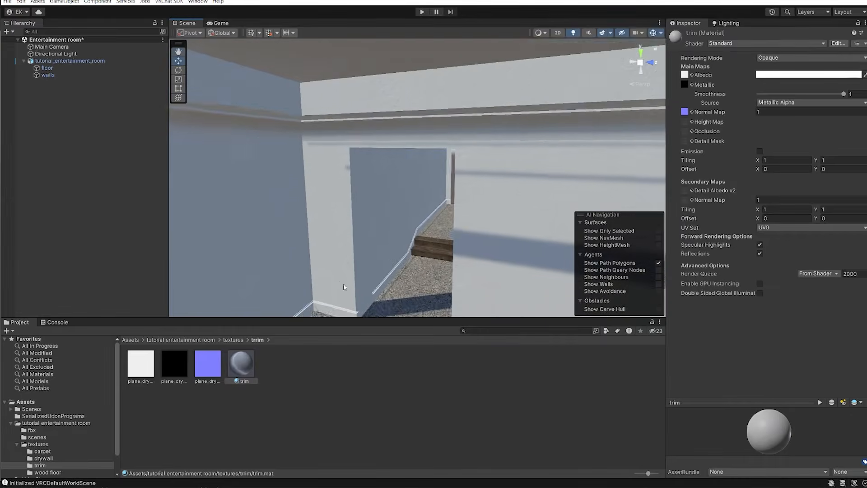
pyautogui.moveTo(341, 285); pyautogui.dragTo(404, 263, button='right')
pyautogui.moveTo(405, 264); pyautogui.dragTo(463, 244, button='middle')
pyautogui.moveTo(462, 244); pyautogui.dragTo(491, 171, button='right')
pyautogui.scroll(5, 431, 250)
pyautogui.moveTo(398, 173); pyautogui.dragTo(592, 174, button='right')
pyautogui.moveTo(510, 217); pyautogui.dragTo(641, 207, button='right')
pyautogui.moveTo(368, 230); pyautogui.dragTo(294, 287, button='right')
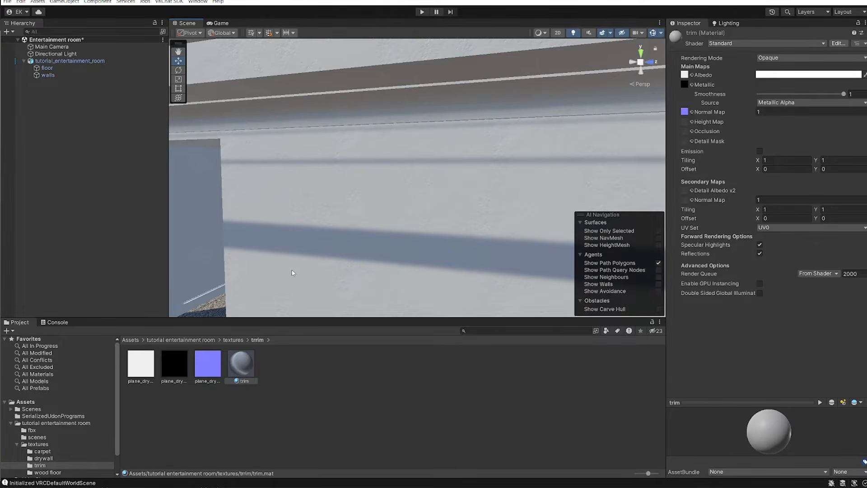
pyautogui.moveTo(294, 273); pyautogui.dragTo(295, 289, button='right')
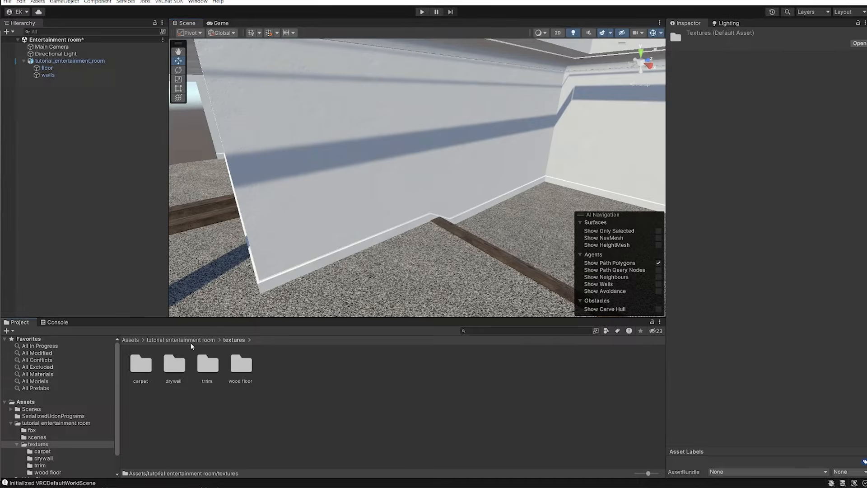
# Step: Open the project's fbx folder and select the Directional Light in the scene hierarchy
pyautogui.press('BackSpace')
pyautogui.doubleClick(135, 365)
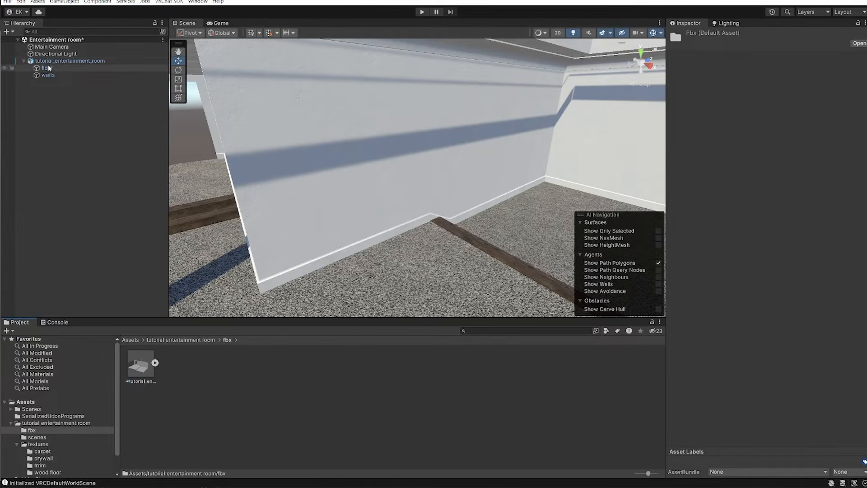
pyautogui.click(51, 47)
pyautogui.click(55, 54)
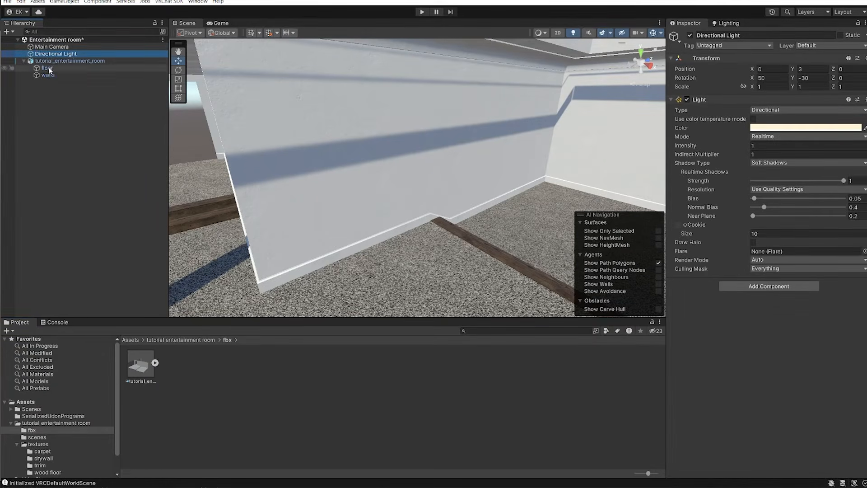
# Step: Create two empty game objects at the root of the scene hierarchy
pyautogui.rightClick(71, 148)
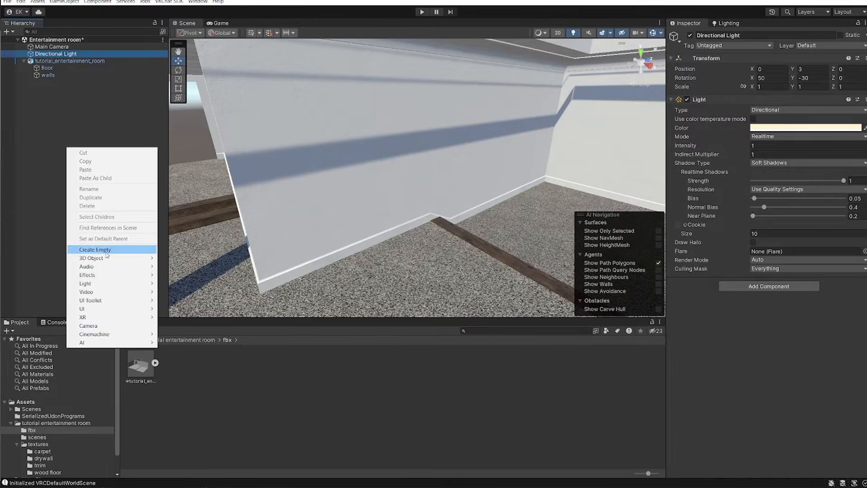
pyautogui.click(106, 251)
pyautogui.rightClick(83, 124)
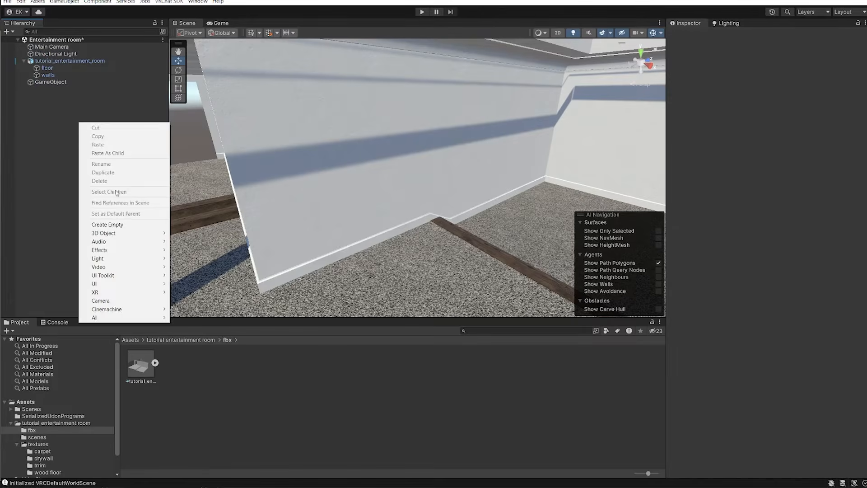
pyautogui.click(94, 226)
# Step: Select both empty game objects in the hierarchy and delete them
pyautogui.click(64, 100)
pyautogui.click(60, 90)
pyautogui.click(57, 83)
pyautogui.click(57, 99)
pyautogui.click(56, 83)
pyautogui.click(57, 91)
pyautogui.keyDown('shift'); pyautogui.click(55, 82); pyautogui.keyUp('shift')
pyautogui.press('Delete')
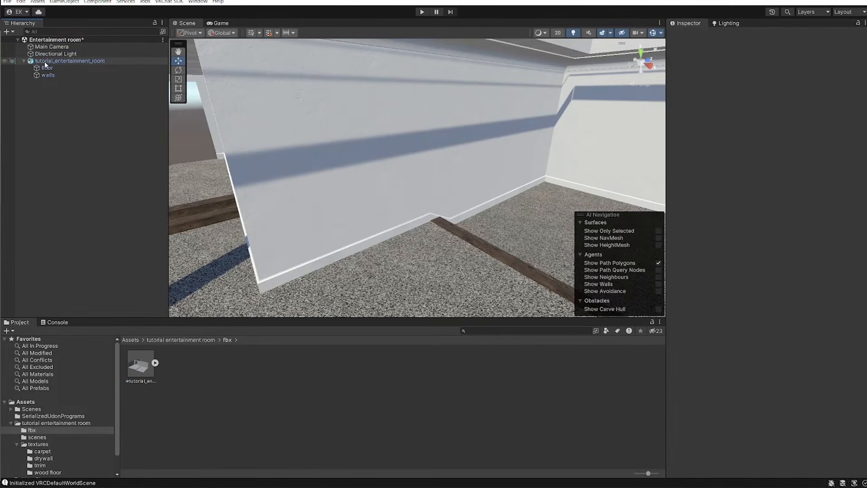
# Step: Duplicate the tutorial_entertainment_room object and move the copy away from the original, to about X 16.57 and Z 5.56
pyautogui.doubleClick(45, 62)
pyautogui.click(76, 61)
pyautogui.scroll(-10, 373, 197)
pyautogui.hotkey('ctrl', 'd')
pyautogui.moveTo(410, 229); pyautogui.dragTo(734, 235)
pyautogui.moveTo(244, 237); pyautogui.dragTo(345, 239, button='right')
pyautogui.click(151, 113)
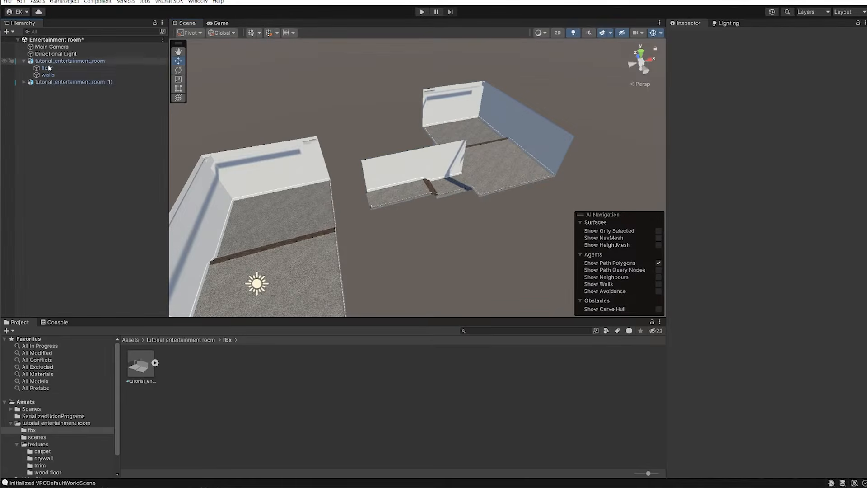
# Step: Compare the original room with its duplicate in the hierarchy and delete the duplicate
pyautogui.click(63, 61)
pyautogui.click(59, 83)
pyautogui.click(73, 61)
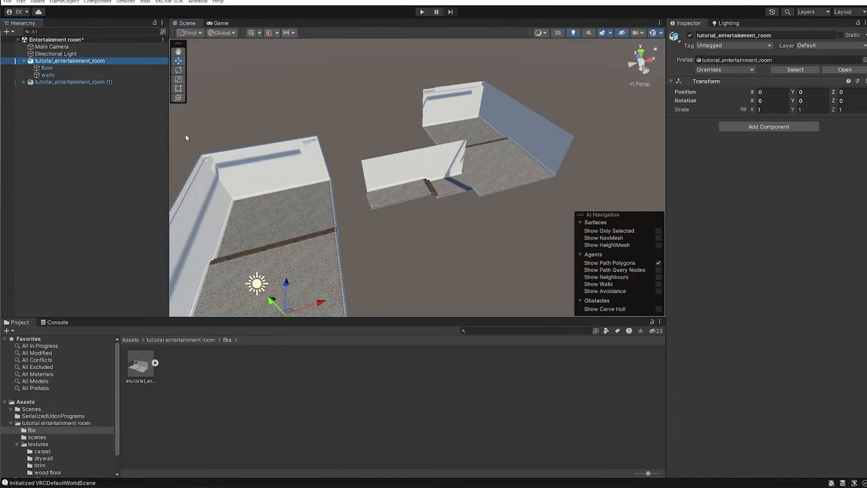
pyautogui.click(82, 82)
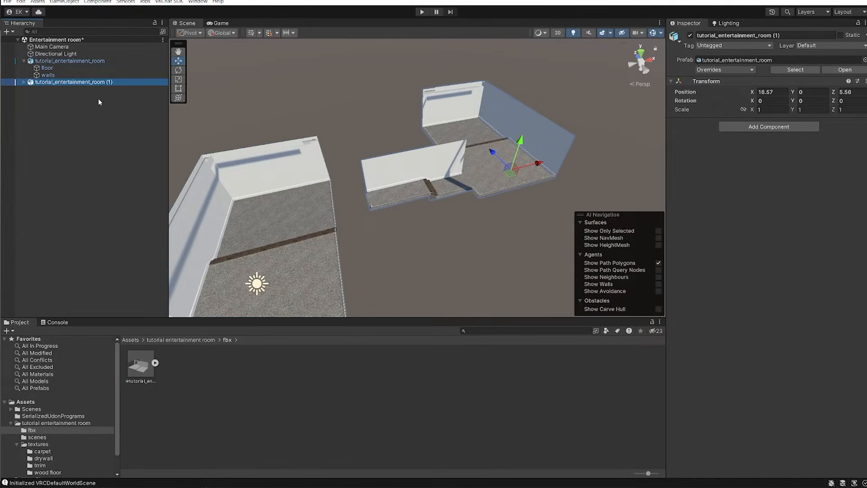
pyautogui.press('Delete')
pyautogui.keyDown('alt'); pyautogui.moveTo(353, 192); pyautogui.dragTo(430, 241); pyautogui.keyUp('alt')
pyautogui.scroll(6, 431, 240)
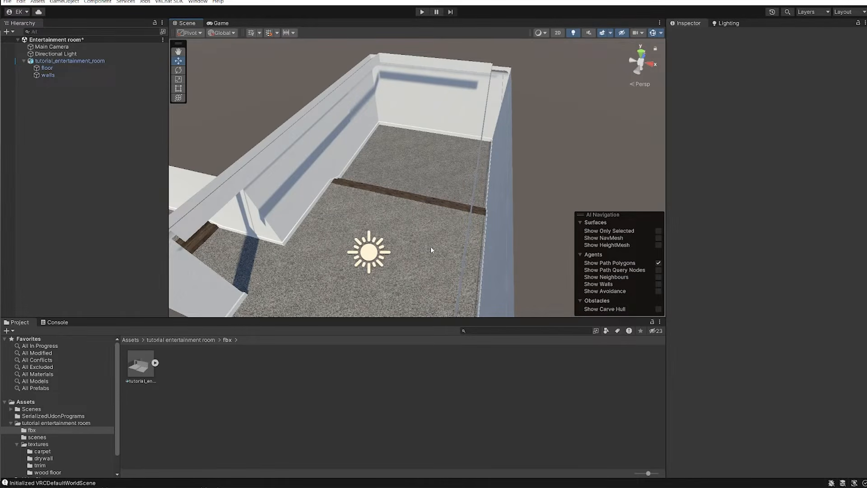
pyautogui.moveTo(430, 247); pyautogui.dragTo(429, 212, button='right')
pyautogui.press('w')
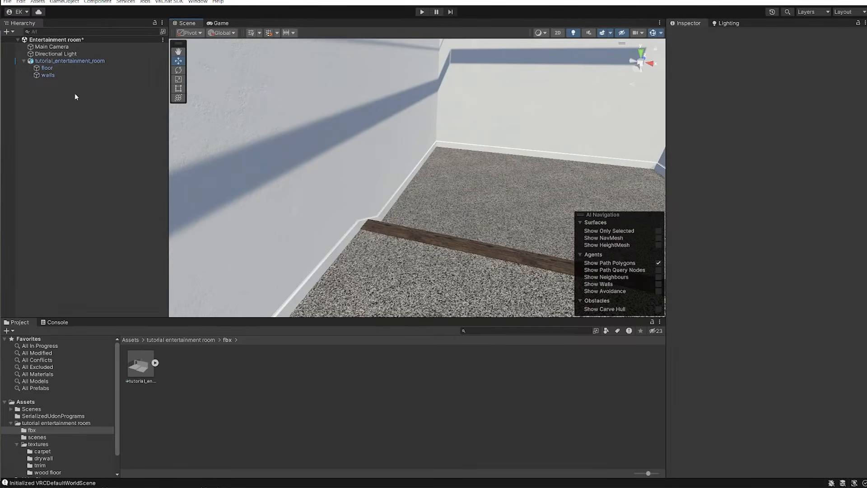
pyautogui.moveTo(254, 146); pyautogui.dragTo(302, 156, button='right')
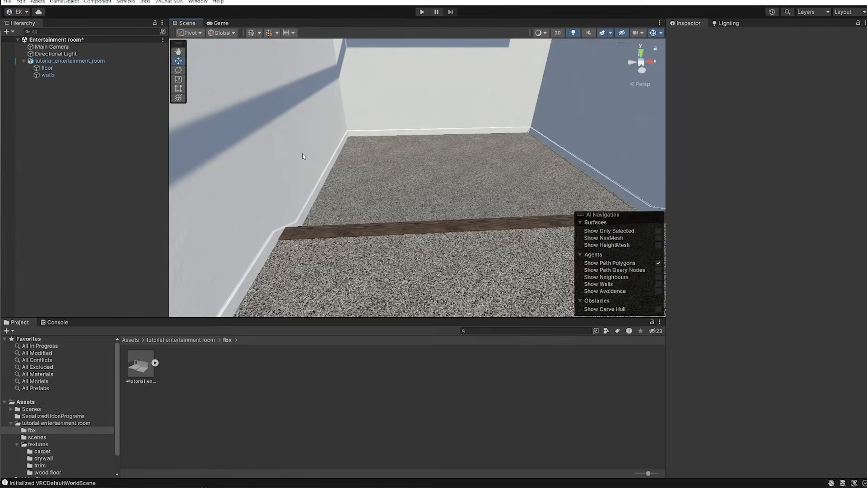
# Step: Compare the entertainment room's floor, walls and trim in the Unity scene with the source model in Blender
pyautogui.moveTo(303, 156); pyautogui.dragTo(443, 190, button='right')
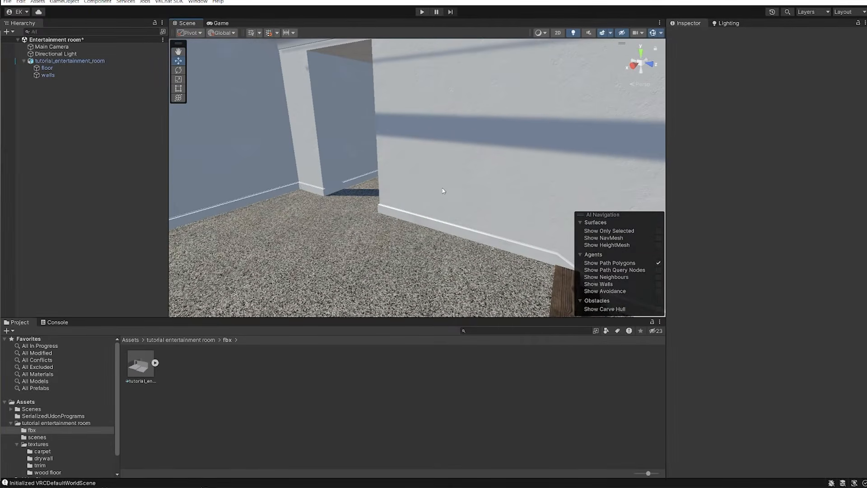
pyautogui.click(156, 61)
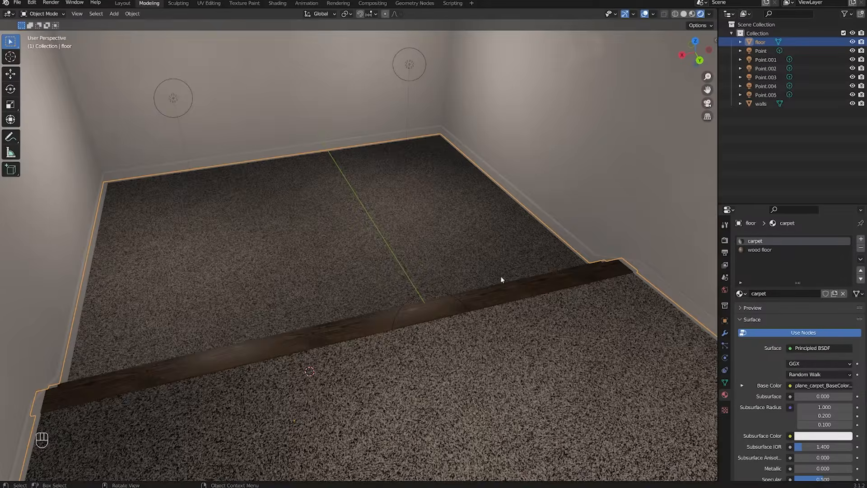
pyautogui.scroll(-2, 358, 252)
pyautogui.moveTo(358, 252); pyautogui.dragTo(358, 242, button='middle')
pyautogui.scroll(1, 170, 336)
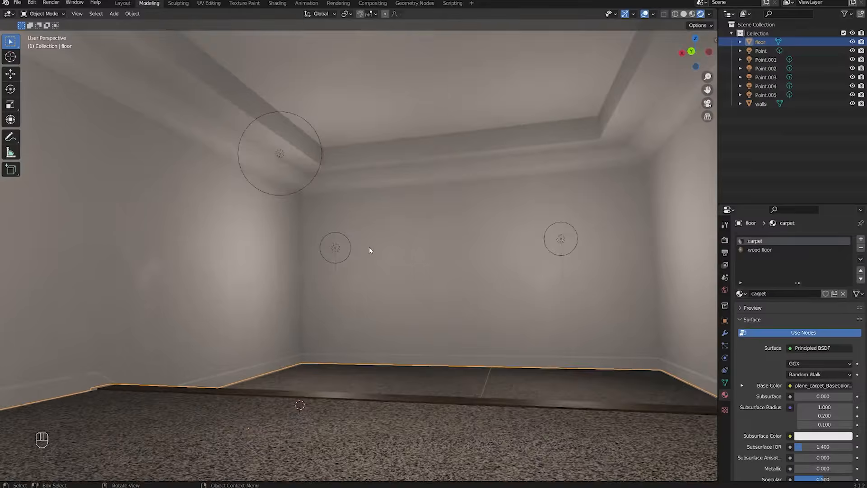
pyautogui.moveTo(368, 248); pyautogui.dragTo(282, 363, button='middle')
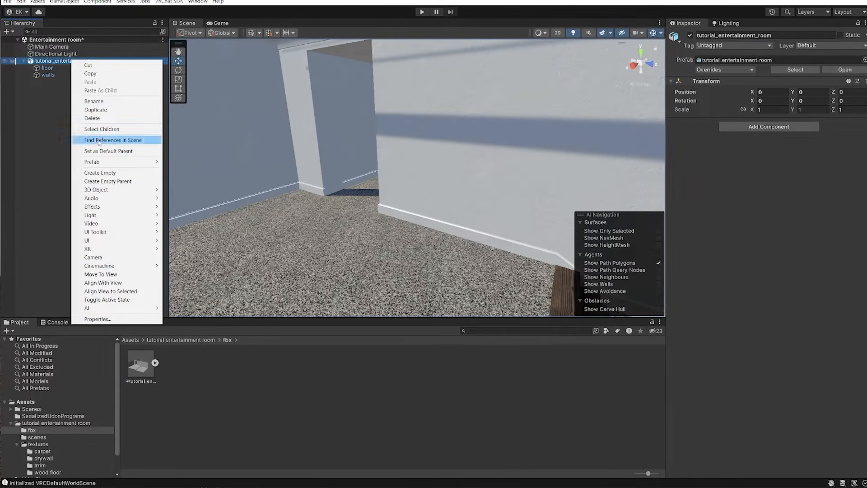
pyautogui.moveTo(98, 163)
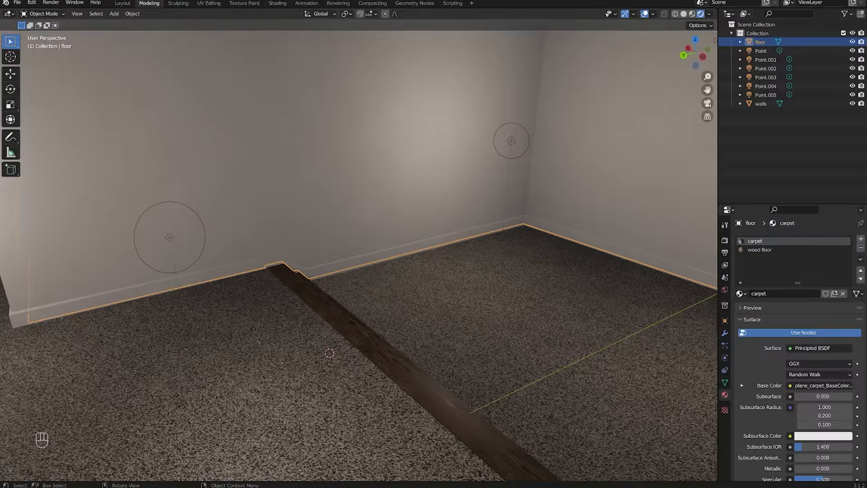
pyautogui.scroll(-2, 367, 285)
pyautogui.scroll(2, 367, 221)
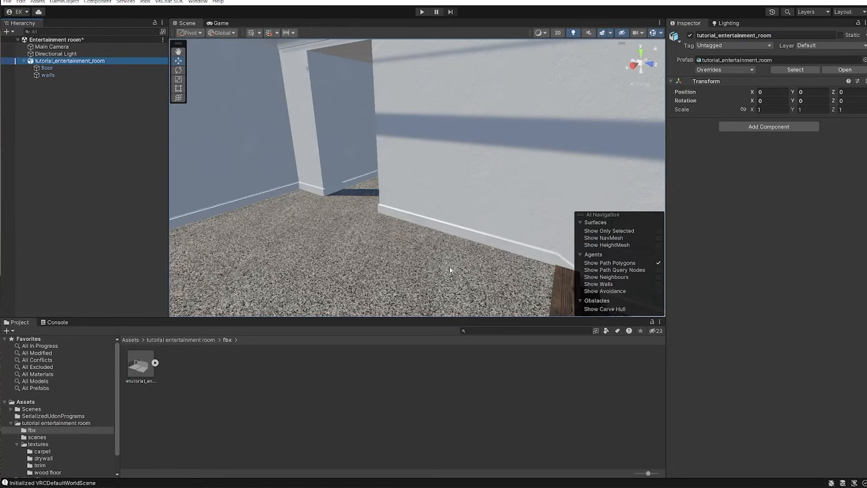
pyautogui.moveTo(273, 186); pyautogui.dragTo(359, 189, button='right')
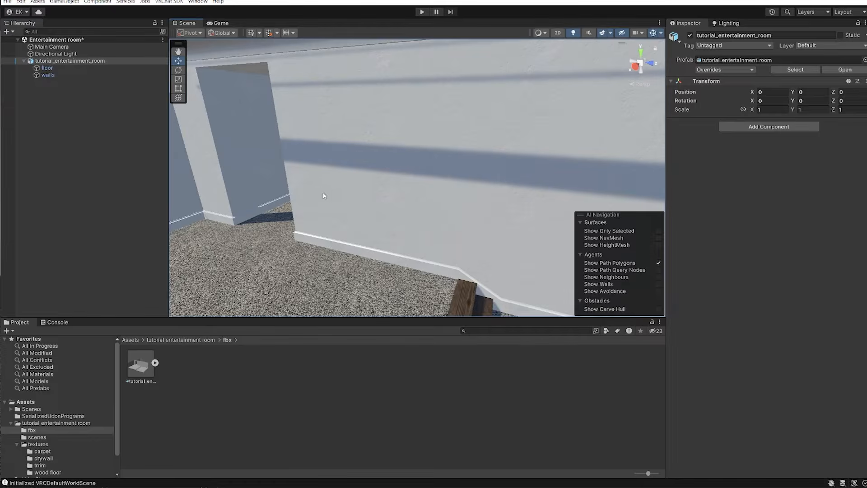
pyautogui.moveTo(286, 207); pyautogui.dragTo(471, 221, button='right')
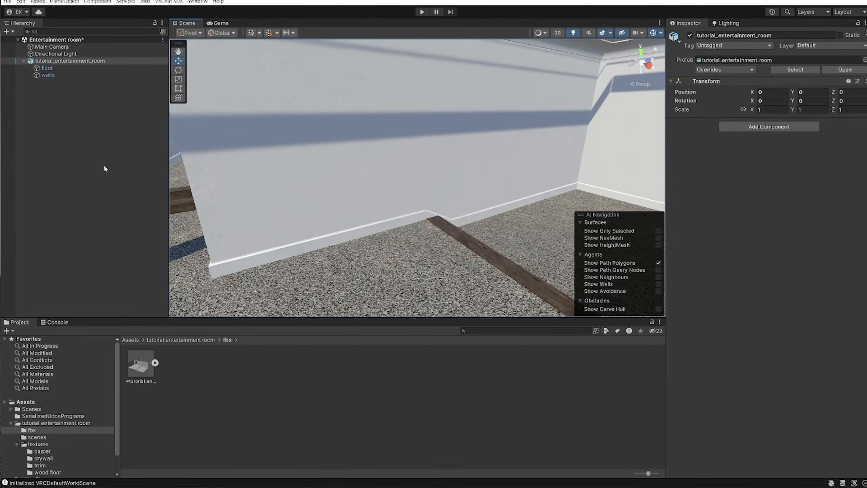
pyautogui.moveTo(389, 199); pyautogui.dragTo(470, 189, button='right')
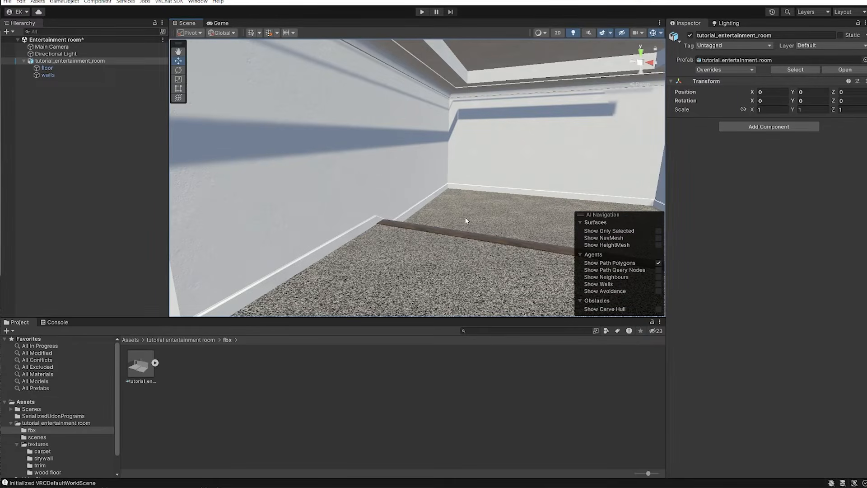
# Step: Create a folder named prefabs inside the tutorial entertainment room folder and open it
pyautogui.click(175, 343)
pyautogui.rightClick(265, 373)
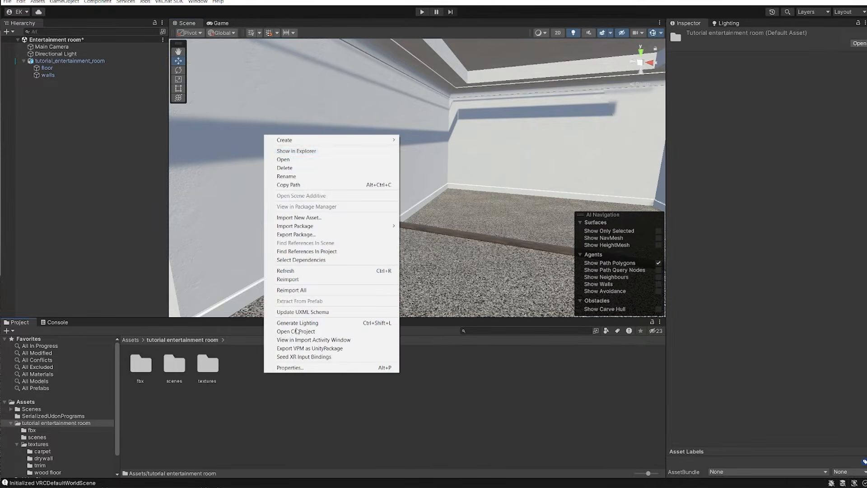
pyautogui.moveTo(322, 140)
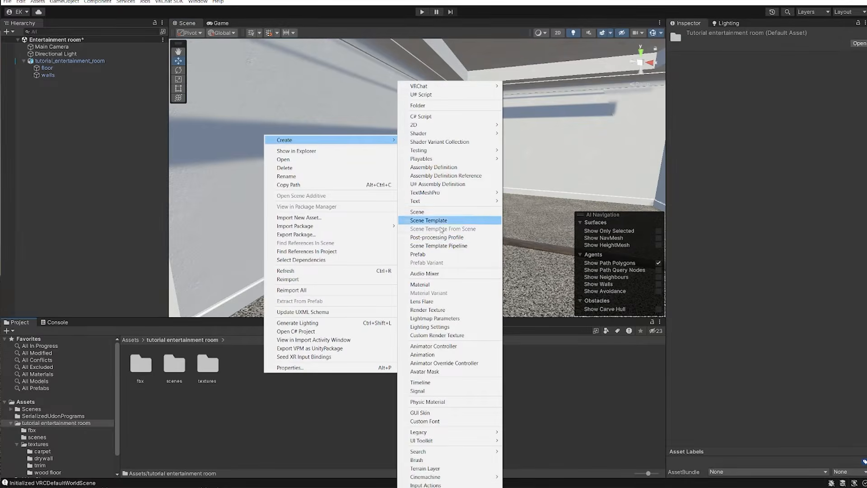
pyautogui.click(430, 107)
pyautogui.write('prefabs')
pyautogui.press('Return')
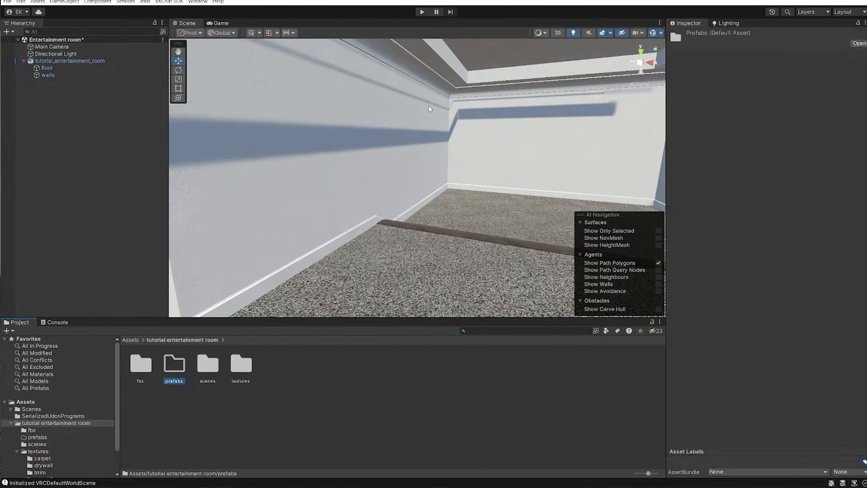
pyautogui.doubleClick(174, 364)
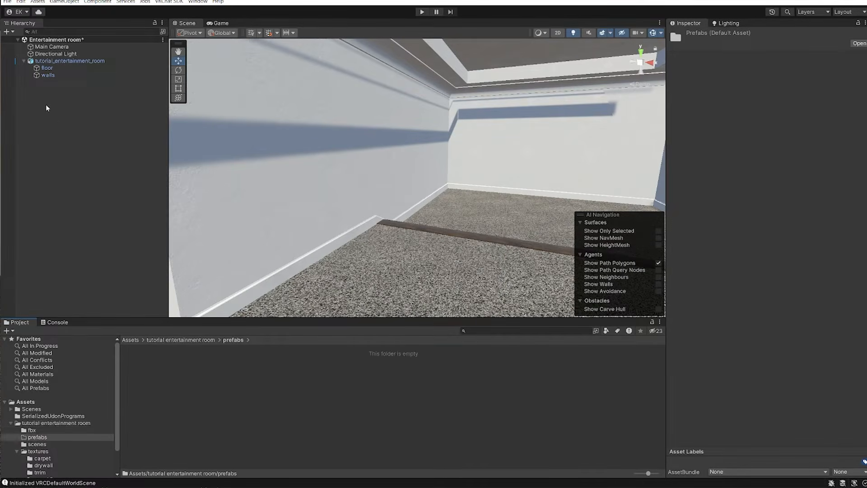
# Step: Create an empty game object at the root of the scene hierarchy and name it Base Walls
pyautogui.rightClick(75, 134)
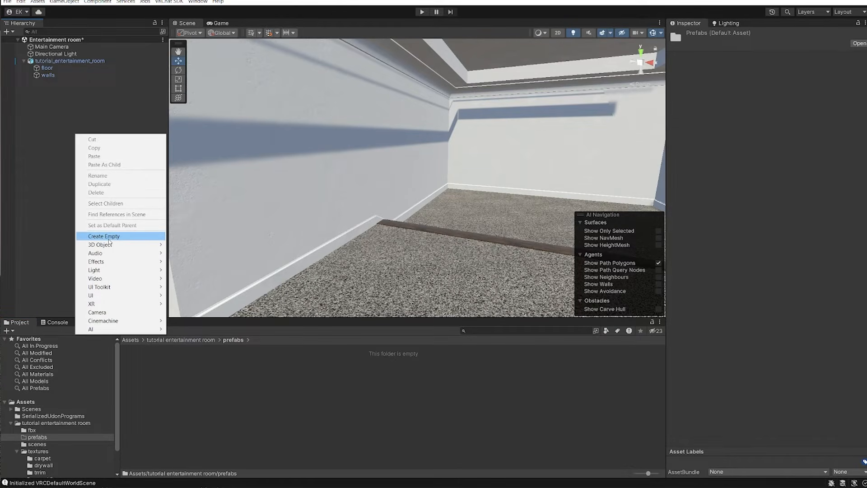
pyautogui.rightClick(40, 155)
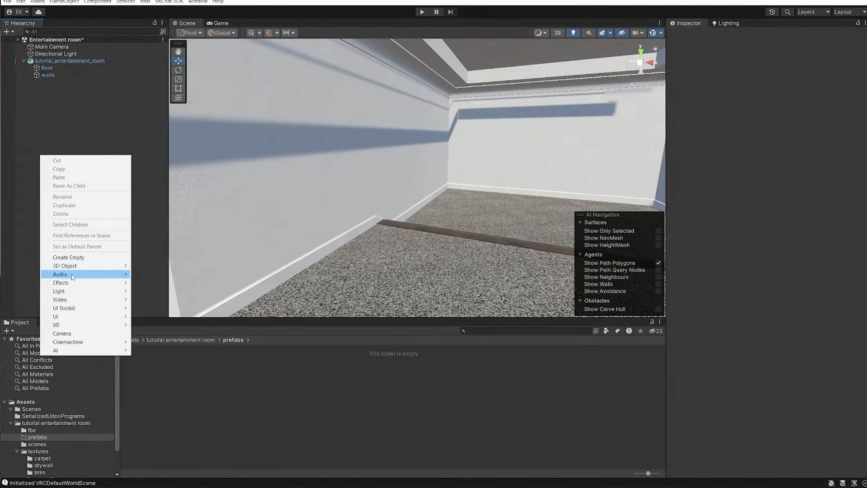
pyautogui.moveTo(82, 279)
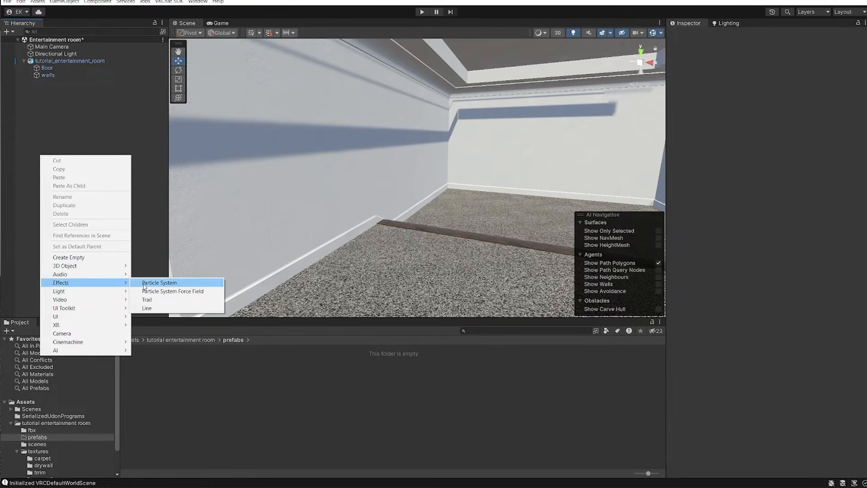
pyautogui.click(82, 258)
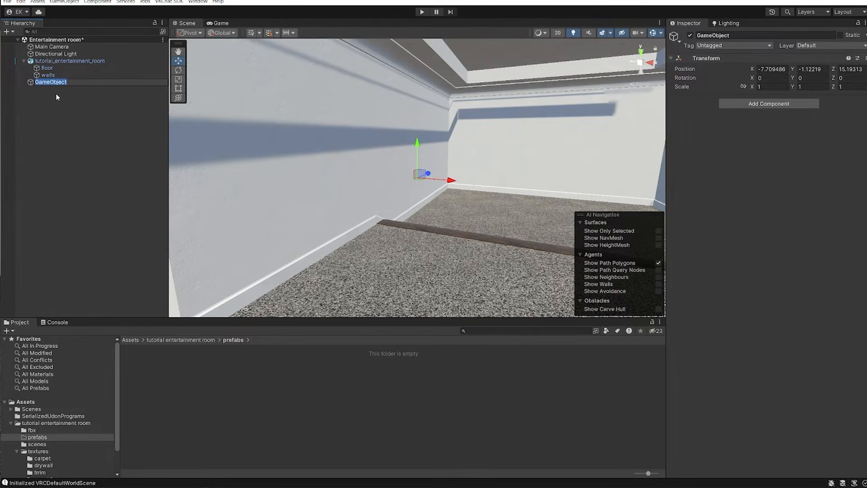
pyautogui.write('Base Walls')
pyautogui.press('Return')
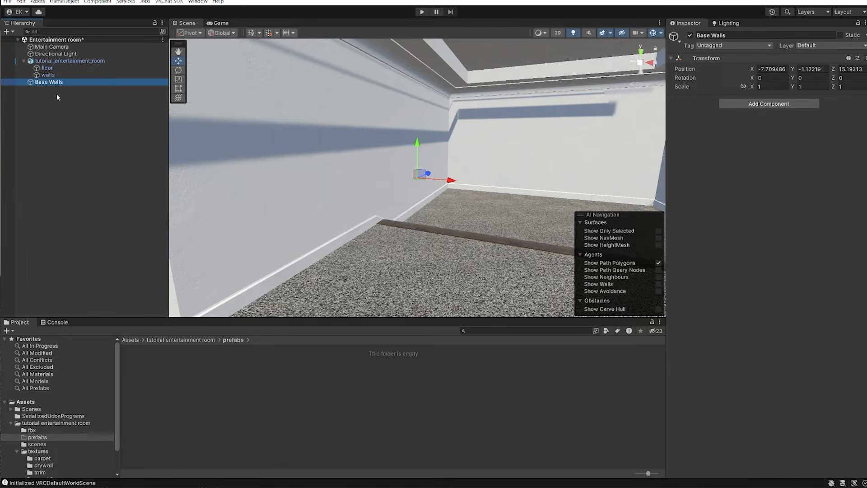
# Step: Set the Base Walls object's position to X 0, Y 0, Z 0
pyautogui.click(772, 69)
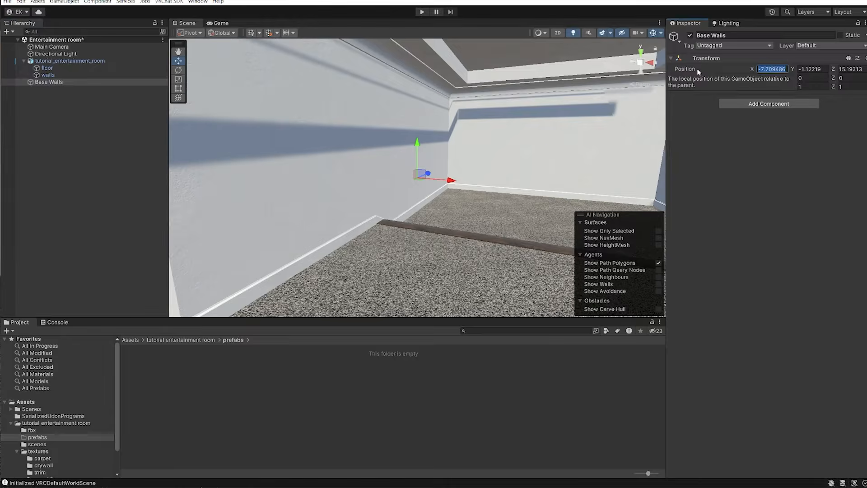
pyautogui.write('0')
pyautogui.press('Tab')
pyautogui.write('0')
pyautogui.press('Tab')
pyautogui.write('0')
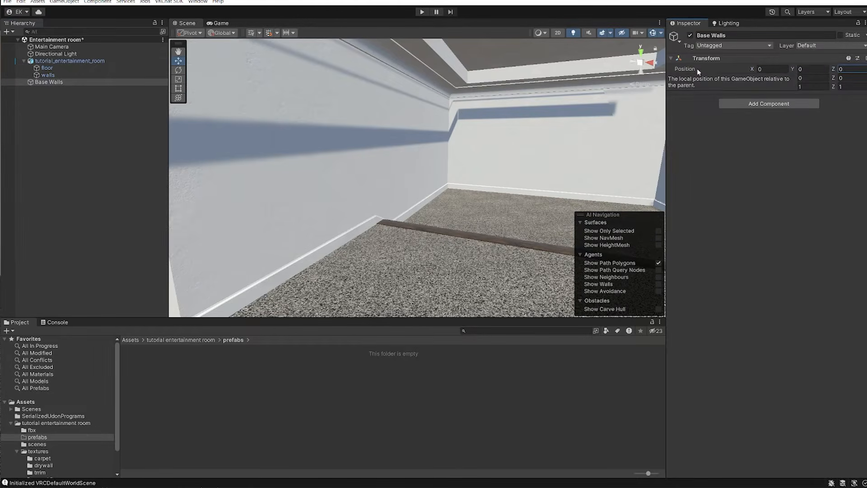
# Step: Make tutorial_entertainment_room a child of Base Walls and save Base Walls as a prefab in the prefabs folder
pyautogui.click(46, 62)
pyautogui.moveTo(46, 63); pyautogui.dragTo(51, 82)
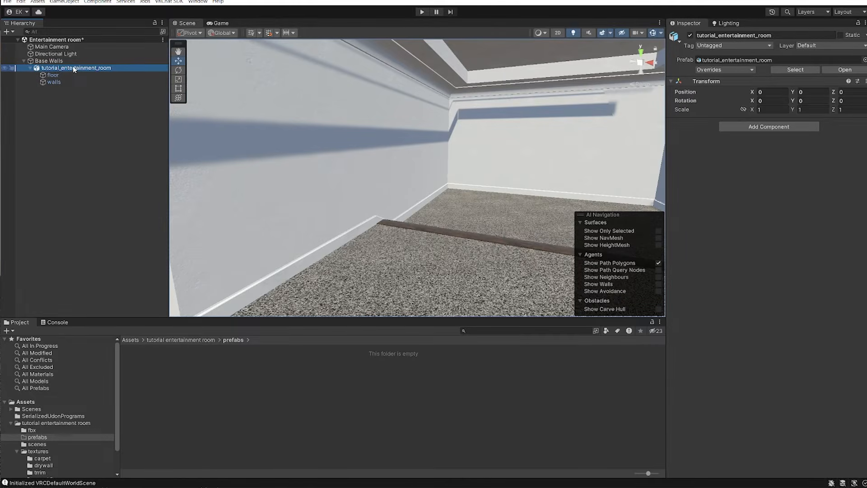
pyautogui.moveTo(440, 184); pyautogui.dragTo(414, 177, button='right')
pyautogui.moveTo(36, 61); pyautogui.dragTo(219, 392)
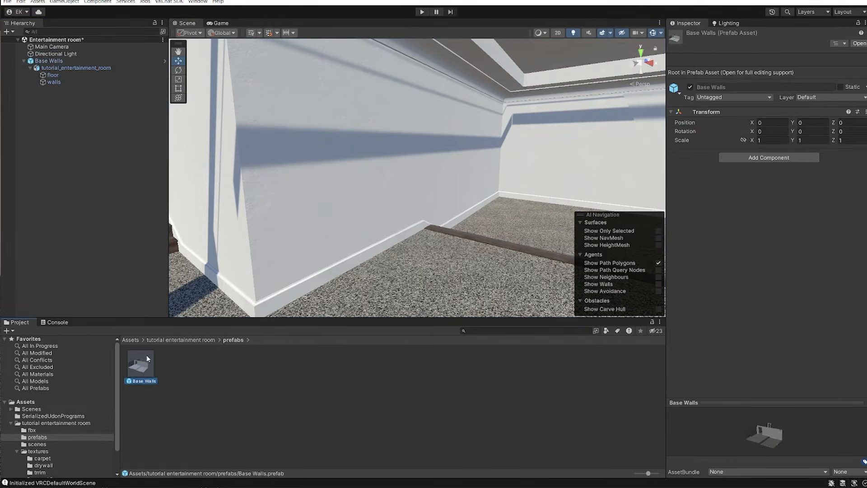
pyautogui.scroll(-3, 297, 207)
pyautogui.click(49, 62)
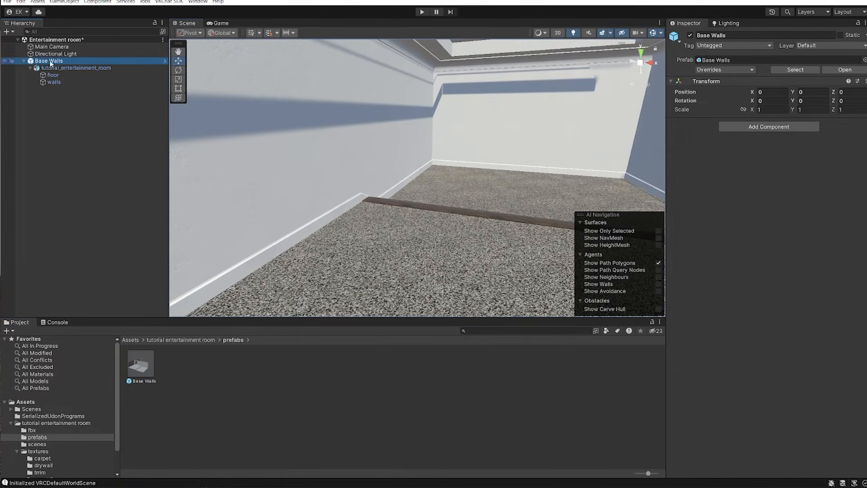
pyautogui.moveTo(543, 201); pyautogui.dragTo(413, 156, button='right')
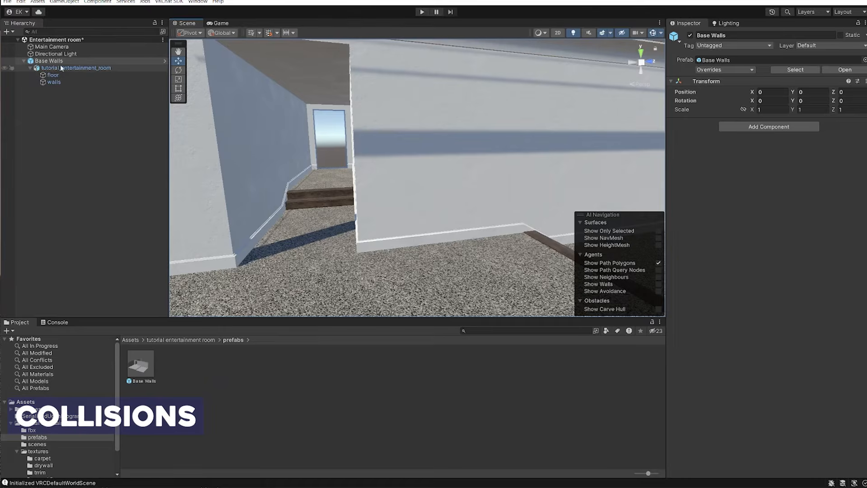
# Step: Select the walls object and inspect its components and geometry around the room and hallway
pyautogui.doubleClick(53, 82)
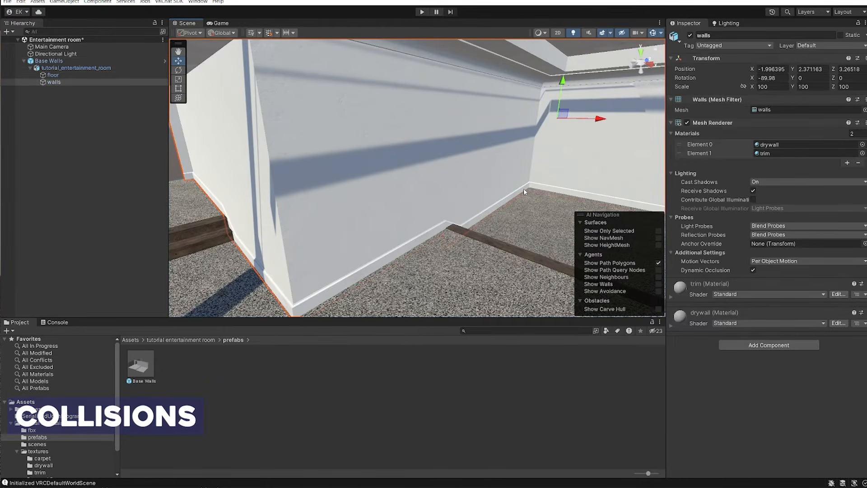
pyautogui.click(530, 195)
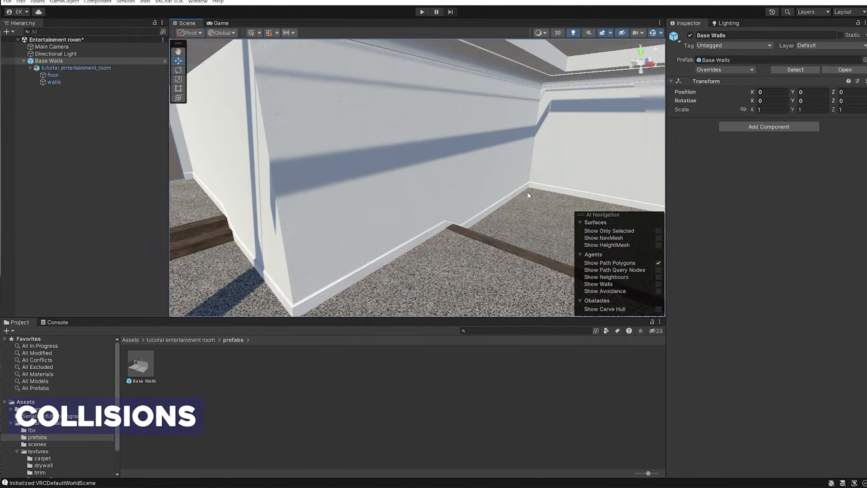
pyautogui.click(492, 181)
pyautogui.click(492, 181)
pyautogui.moveTo(510, 174); pyautogui.dragTo(432, 219, button='right')
pyautogui.click(302, 228)
pyautogui.click(303, 229)
pyautogui.moveTo(372, 260); pyautogui.dragTo(417, 154, button='right')
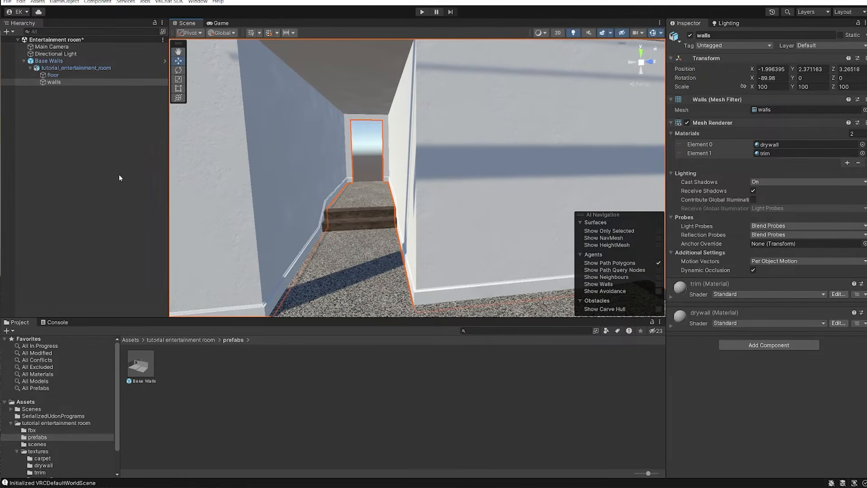
# Step: Select both the floor and walls objects and add a Mesh Collider component to them
pyautogui.click(53, 82)
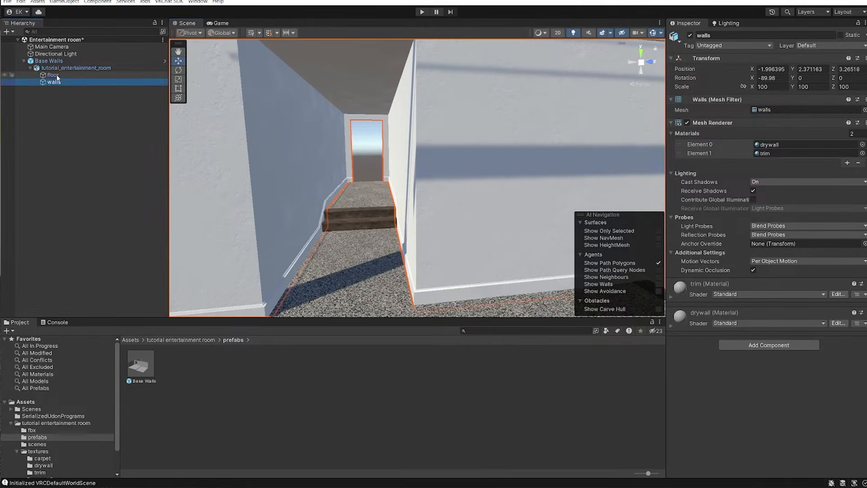
pyautogui.click(58, 84)
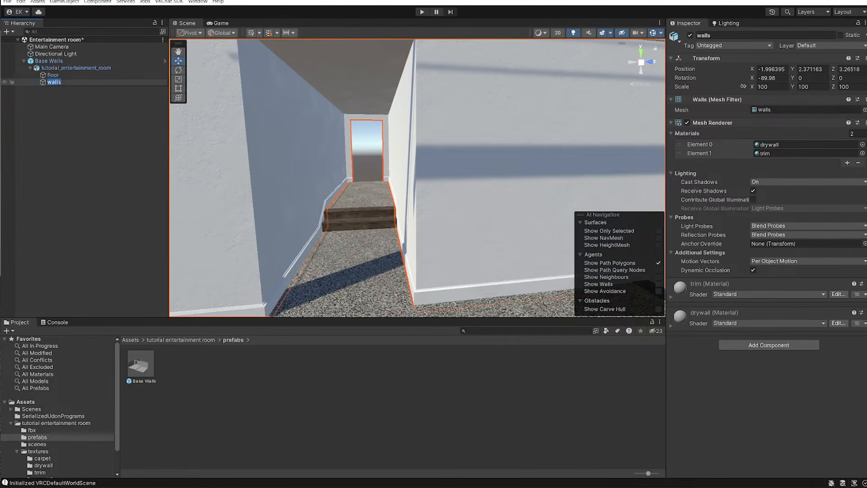
pyautogui.click(55, 93)
pyautogui.click(52, 84)
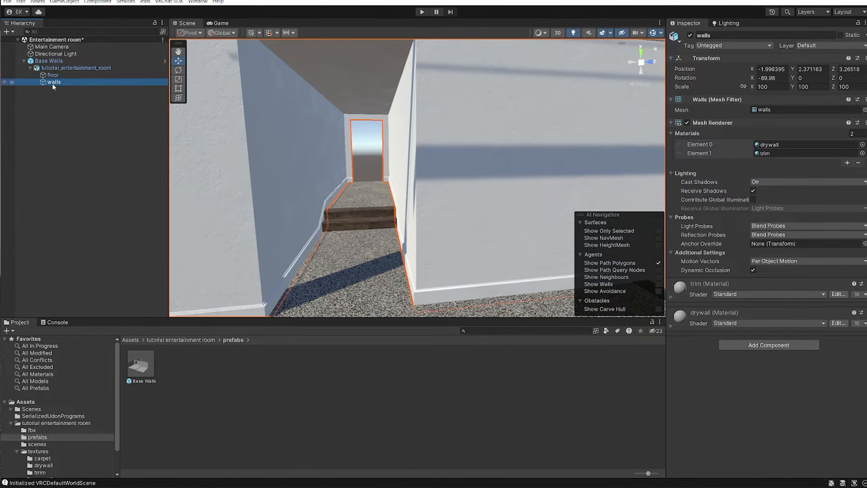
pyautogui.keyDown('ctrl'); pyautogui.click(52, 75); pyautogui.keyUp('ctrl')
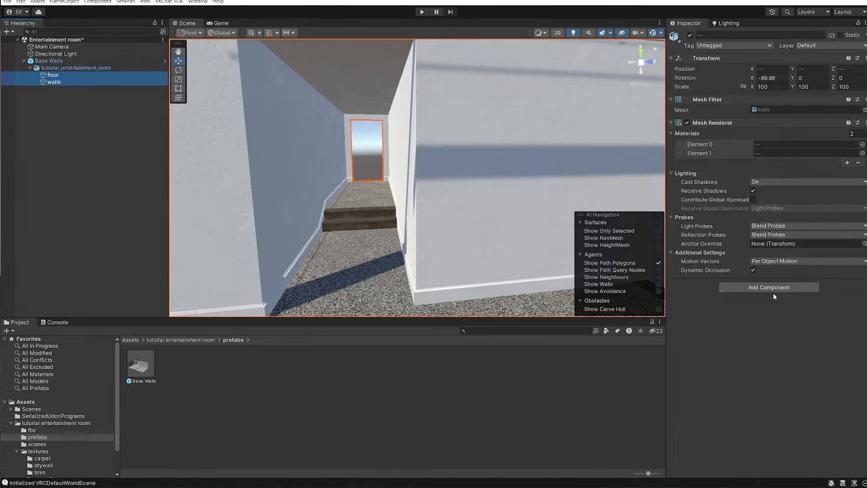
pyautogui.click(760, 289)
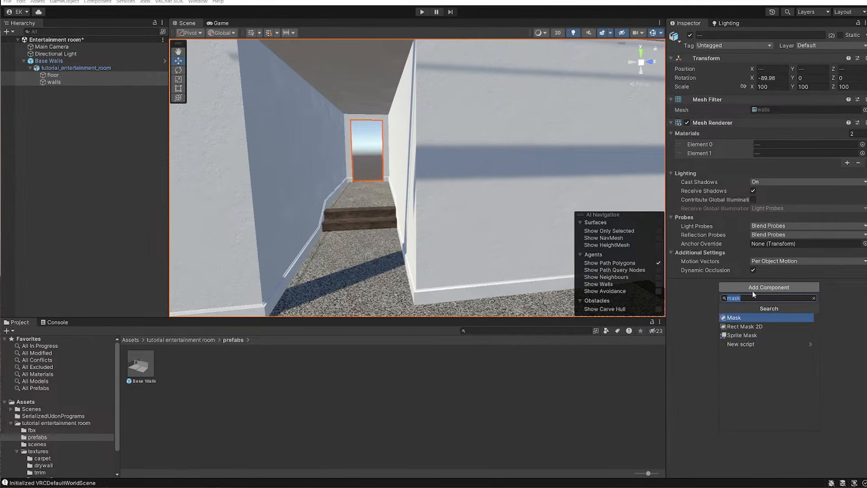
pyautogui.write('collider')
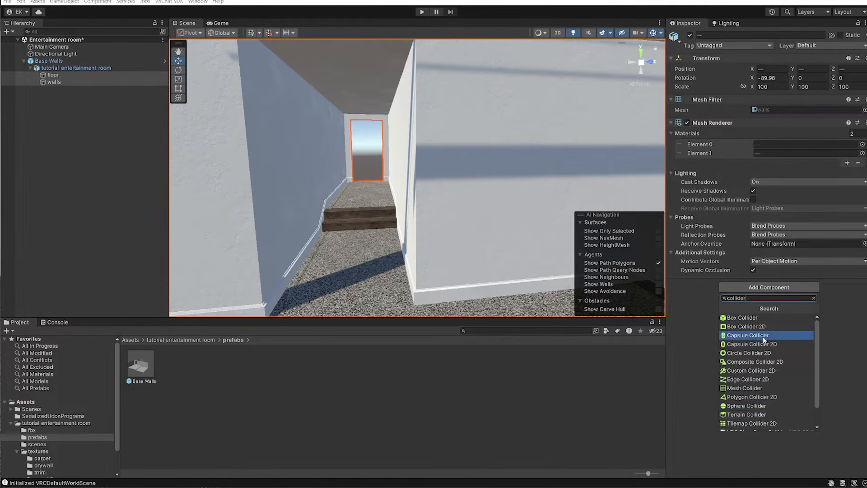
pyautogui.scroll(-1, 758, 343)
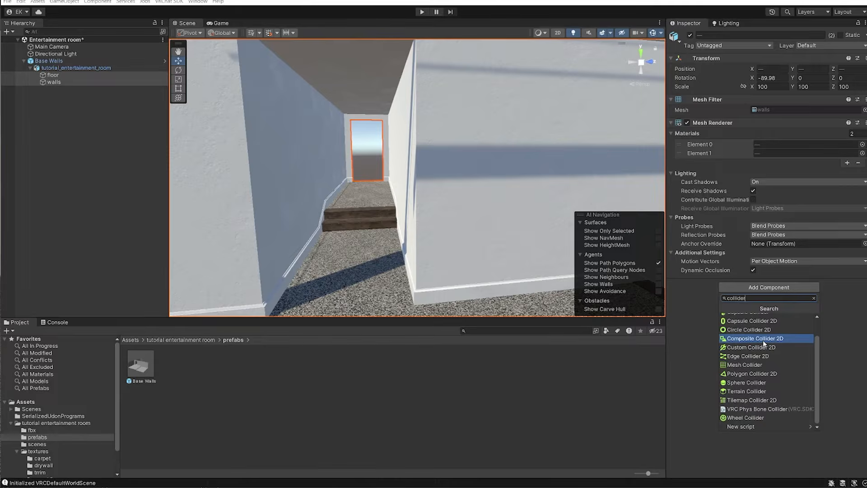
pyautogui.click(755, 368)
# Step: Select the walls in the scene and check their Mesh Collider component
pyautogui.moveTo(580, 215); pyautogui.dragTo(462, 213, button='right')
pyautogui.click(424, 209)
pyautogui.click(441, 209)
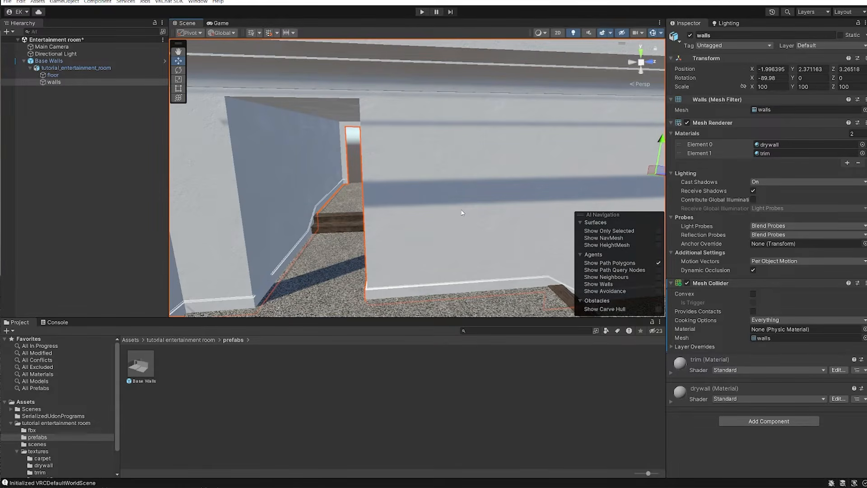
# Step: Examine the room's walls, floor and hallway steps, including the floor's Mesh Collider component
pyautogui.moveTo(462, 213); pyautogui.dragTo(553, 264, button='right')
pyautogui.scroll(-3, 462, 239)
pyautogui.scroll(2, 462, 240)
pyautogui.moveTo(462, 240)
pyautogui.mouseDown(button='middle')
pyautogui.moveTo(441, 242)
pyautogui.moveTo(454, 235)
pyautogui.mouseUp(button='middle')
pyautogui.moveTo(455, 235); pyautogui.dragTo(409, 237, button='right')
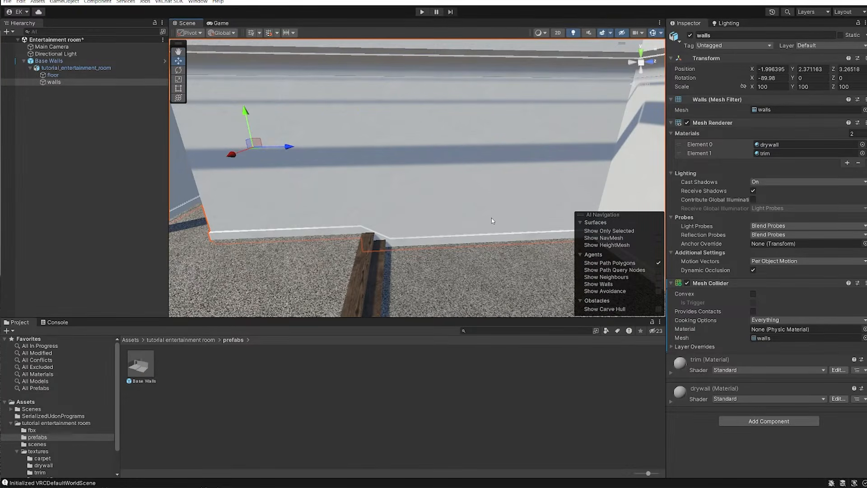
pyautogui.moveTo(492, 221); pyautogui.dragTo(406, 246, button='right')
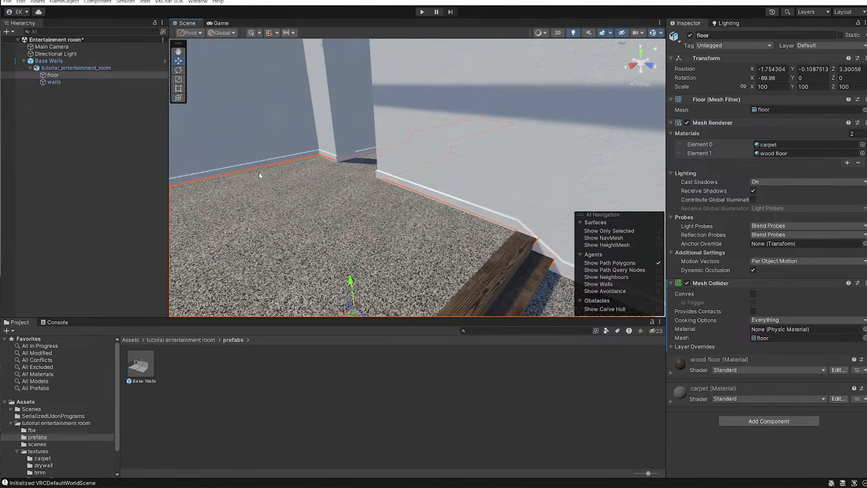
pyautogui.moveTo(260, 176); pyautogui.dragTo(464, 123, button='right')
pyautogui.click(381, 142)
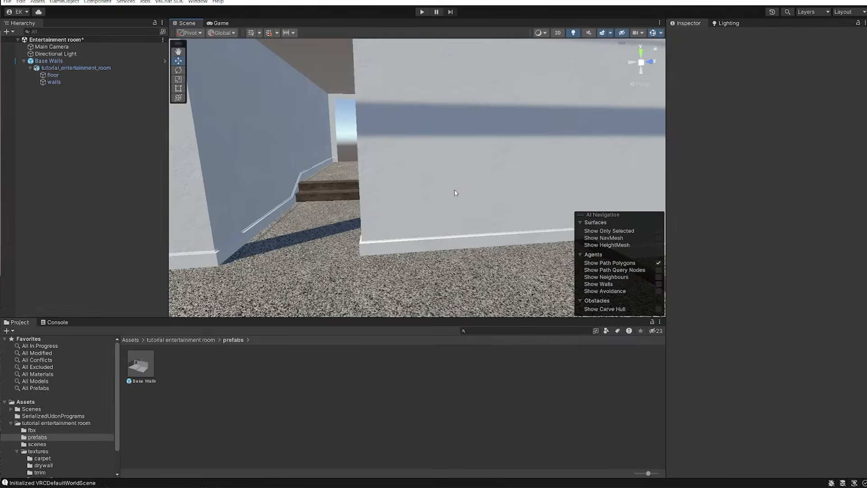
pyautogui.click(420, 194)
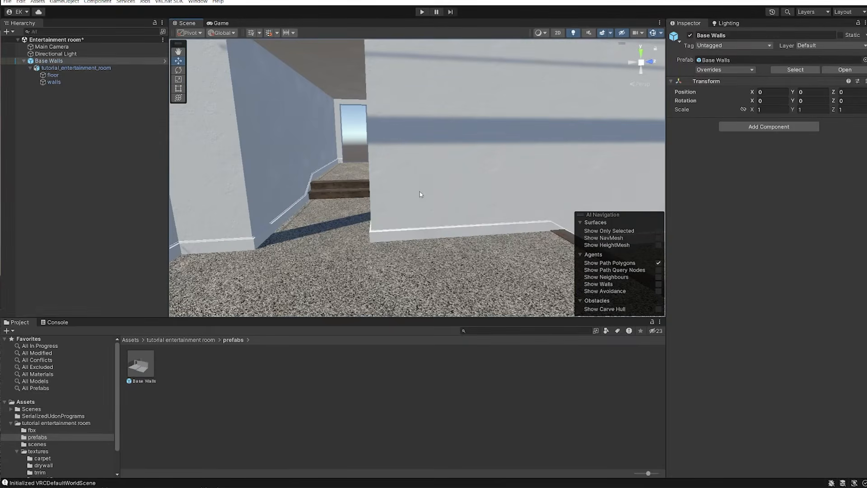
# Step: Add a test cube, position it at carpet level near the hallway entrance, and delete it
pyautogui.rightClick(51, 141)
pyautogui.moveTo(103, 263)
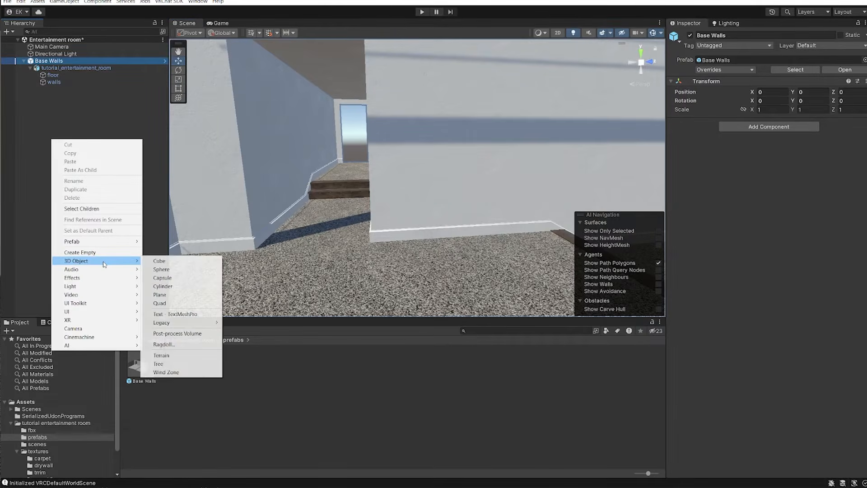
pyautogui.click(158, 262)
pyautogui.moveTo(412, 178); pyautogui.dragTo(396, 290)
pyautogui.moveTo(387, 256); pyautogui.dragTo(387, 214)
pyautogui.moveTo(504, 241); pyautogui.dragTo(466, 236, button='right')
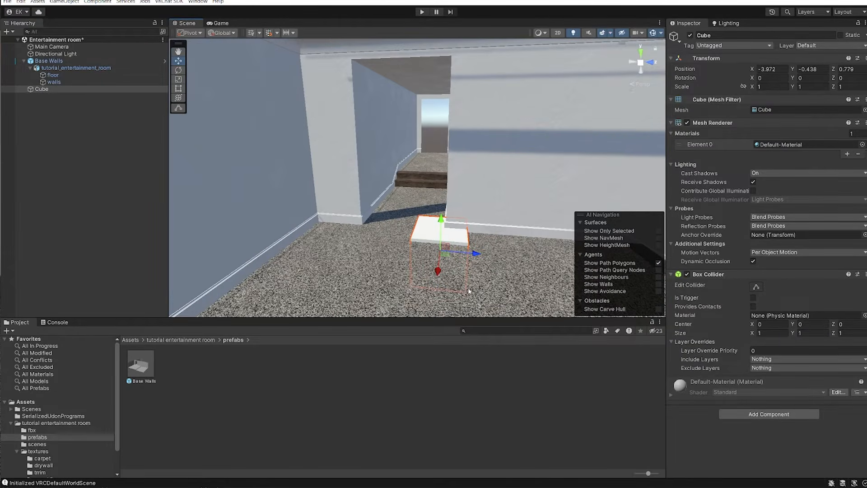
pyautogui.press('Delete')
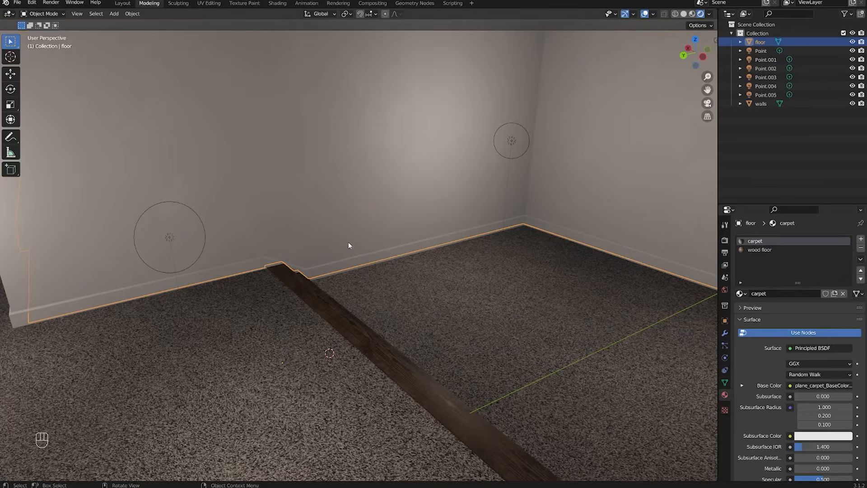
# Step: Switch to Blender, add a cube on the carpet, flatten it along Z into a slab, and delete it
pyautogui.moveTo(348, 245); pyautogui.dragTo(310, 253, button='middle')
pyautogui.scroll(2, 307, 264)
pyautogui.scroll(-2, 362, 279)
pyautogui.scroll(1, 361, 279)
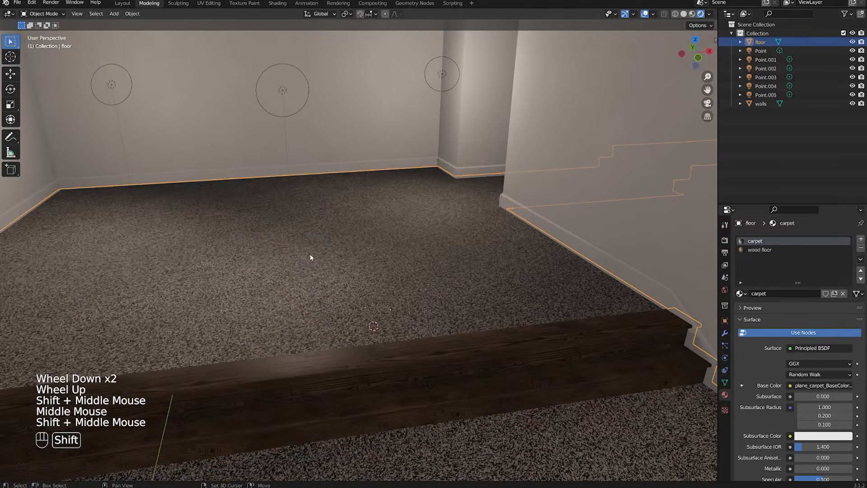
pyautogui.keyDown('shift'); pyautogui.rightClick(309, 254); pyautogui.keyUp('shift')
pyautogui.hotkey('shift', 'a')
pyautogui.click(352, 264)
pyautogui.press('Tab')
pyautogui.press('s')
pyautogui.press('z')
pyautogui.click(320, 267)
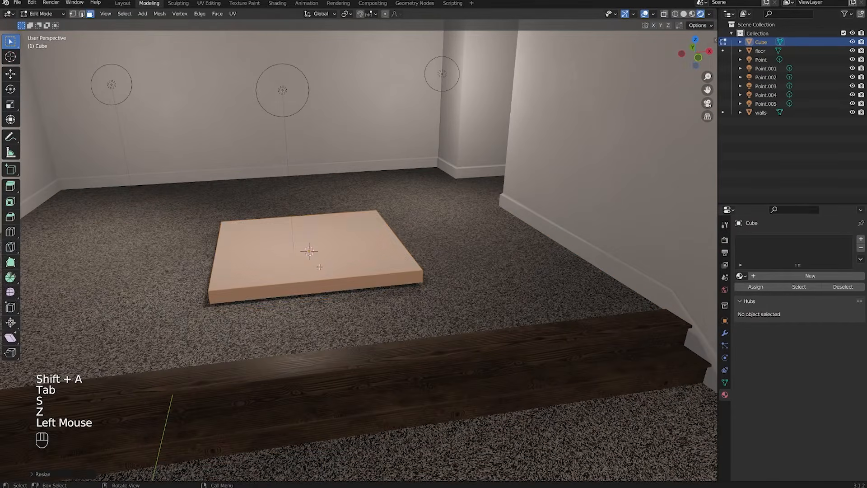
pyautogui.press('Tab')
pyautogui.press('x')
pyautogui.click(327, 276)
# Step: Select the carpet faces of the room and hallway in the floor mesh
pyautogui.keyDown('shift'); pyautogui.moveTo(334, 263); pyautogui.dragTo(580, 248, button='middle'); pyautogui.keyUp('shift')
pyautogui.scroll(-1, 444, 281)
pyautogui.scroll(-1, 466, 254)
pyautogui.keyDown('shift'); pyautogui.moveTo(344, 270); pyautogui.dragTo(417, 237, button='middle'); pyautogui.keyUp('shift')
pyautogui.press('Tab')
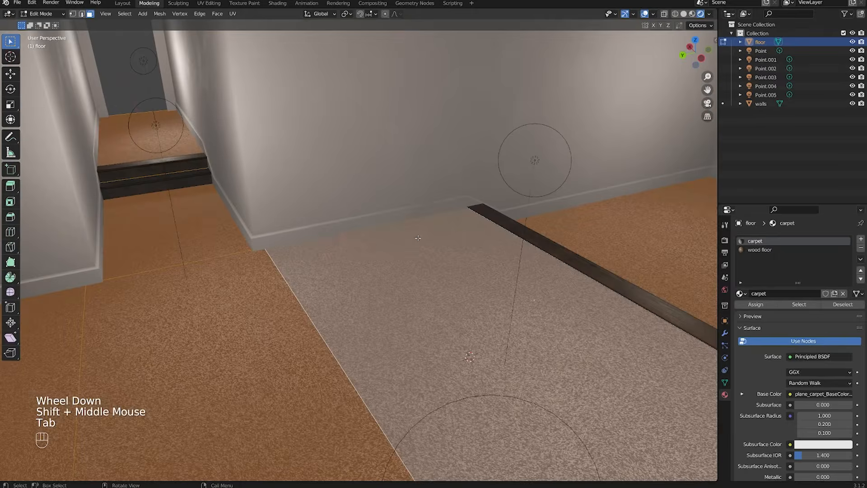
pyautogui.scroll(1, 345, 255)
pyautogui.doubleClick(344, 255)
pyautogui.press('l')
pyautogui.press('l')
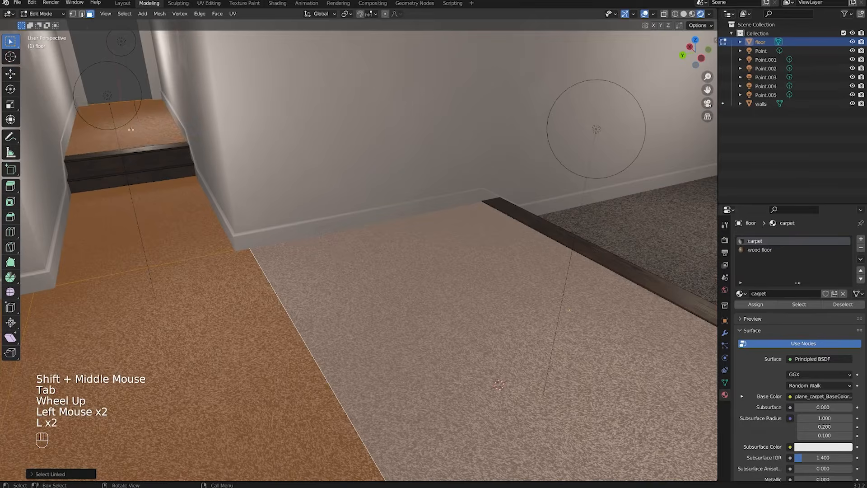
pyautogui.scroll(-1, 397, 212)
pyautogui.keyDown('shift'); pyautogui.moveTo(402, 212); pyautogui.dragTo(294, 190, button='middle'); pyautogui.keyUp('shift')
pyautogui.press('l')
pyautogui.scroll(-2, 542, 227)
pyautogui.scroll(2, 519, 203)
pyautogui.keyDown('shift'); pyautogui.moveTo(542, 226); pyautogui.dragTo(514, 171, button='middle'); pyautogui.keyUp('shift')
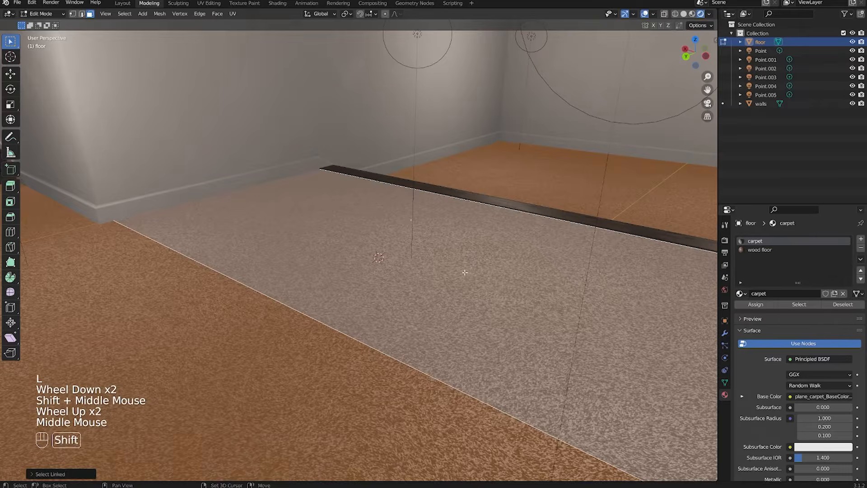
# Step: Duplicate the selected carpet faces in place and separate them into their own object
pyautogui.hotkey('shift', 'd')
pyautogui.rightClick(514, 161)
pyautogui.press('p')
pyautogui.click(514, 162)
pyautogui.press('Tab')
pyautogui.click(451, 234)
pyautogui.scroll(-1, 451, 234)
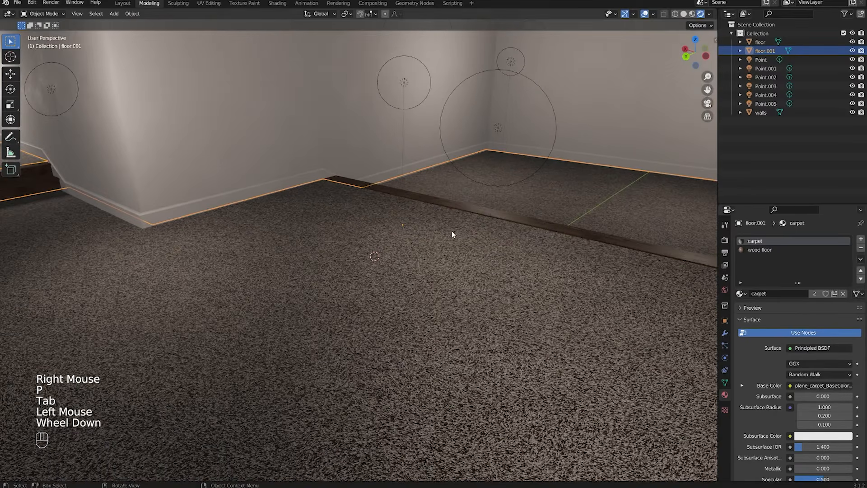
# Step: Remove the carpet and wood floor material slots from the separated floor object
pyautogui.doubleClick(862, 249)
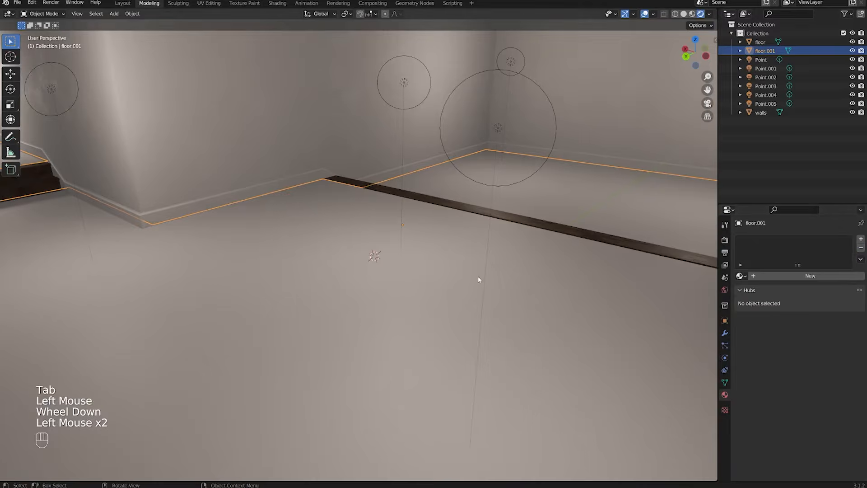
pyautogui.moveTo(479, 275); pyautogui.dragTo(437, 277, button='middle')
pyautogui.scroll(2, 438, 276)
pyautogui.moveTo(438, 277); pyautogui.dragTo(400, 278, button='middle')
pyautogui.scroll(-2, 399, 278)
pyautogui.keyDown('shift'); pyautogui.moveTo(475, 289); pyautogui.dragTo(407, 274, button='middle'); pyautogui.keyUp('shift')
pyautogui.scroll(1, 407, 274)
# Step: In wireframe view, move and extrude the separated floor's edge at the step along Y to bridge the levels
pyautogui.press('Tab')
pyautogui.press('2')
pyautogui.hotkey('shift', 'z')
pyautogui.click(408, 230)
pyautogui.moveTo(408, 230)
pyautogui.mouseDown(button='middle')
pyautogui.moveTo(431, 234)
pyautogui.moveTo(399, 167)
pyautogui.mouseUp(button='middle')
pyautogui.press('g')
pyautogui.press('y')
pyautogui.keyDown('shift'); pyautogui.click(465, 238); pyautogui.keyUp('shift')
pyautogui.press('e')
pyautogui.press('y')
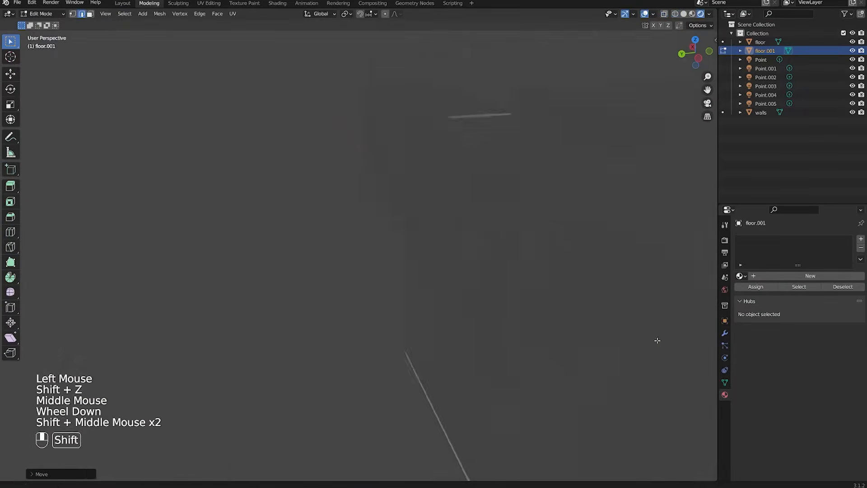
pyautogui.scroll(3, 657, 340)
pyautogui.keyDown('shift'); pyautogui.moveTo(657, 340); pyautogui.dragTo(441, 323, button='middle'); pyautogui.keyUp('shift')
pyautogui.keyDown('shift'); pyautogui.scroll(-1, 388, 190); pyautogui.keyUp('shift')
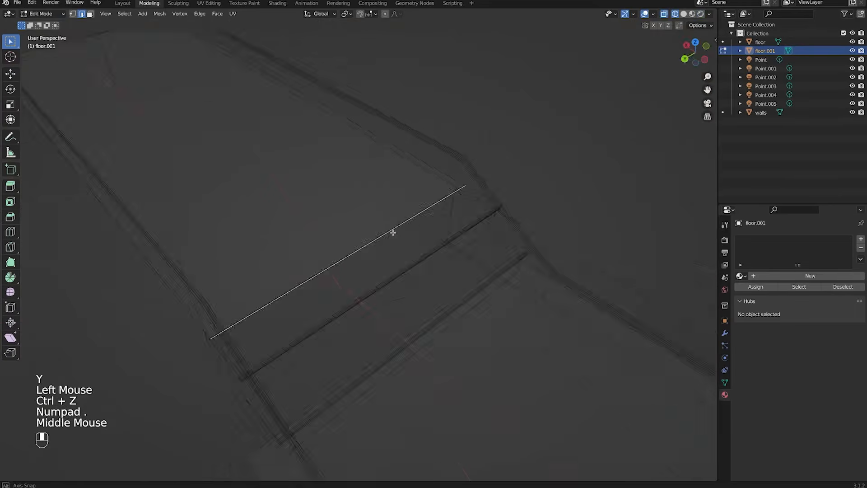
# Step: Move and extrude the edge at the hallway steps along X, and adjust its height along Z to form a ramp
pyautogui.scroll(-2, 438, 228)
pyautogui.press('g')
pyautogui.press('x')
pyautogui.moveTo(393, 232)
pyautogui.mouseDown(button='middle')
pyautogui.moveTo(438, 228)
pyautogui.moveTo(456, 209)
pyautogui.moveTo(373, 166)
pyautogui.moveTo(370, 210)
pyautogui.moveTo(318, 217)
pyautogui.mouseUp(button='middle')
pyautogui.click(427, 226)
pyautogui.press('e')
pyautogui.press('y')
pyautogui.press('x')
pyautogui.click(465, 213)
pyautogui.press('g')
pyautogui.press('z')
pyautogui.click(370, 210)
# Step: Leave wireframe view and mesh editing, save the blend file, and inspect the ramped floor
pyautogui.hotkey('shift', 'z')
pyautogui.scroll(-2, 411, 254)
pyautogui.press('Tab')
pyautogui.hotkey('ctrl', 's')
pyautogui.moveTo(411, 253); pyautogui.dragTo(429, 217, button='middle')
pyautogui.scroll(2, 436, 240)
pyautogui.keyDown('shift'); pyautogui.moveTo(429, 217); pyautogui.dragTo(428, 213, button='middle'); pyautogui.keyUp('shift')
pyautogui.scroll(-5, 427, 211)
# Step: Try moving the ramped floor, view it in solid shading, and undo the last three changes
pyautogui.press('g')
pyautogui.click(443, 181)
pyautogui.moveTo(443, 181); pyautogui.dragTo(463, 157, button='middle')
pyautogui.press('Tab')
pyautogui.click(684, 14)
pyautogui.press('KP_Decimal')
pyautogui.press('l')
pyautogui.scroll(-2, 446, 230)
pyautogui.hotkey('ctrl', 'z')
pyautogui.hotkey('ctrl', 'z')
pyautogui.hotkey('ctrl', 'z')
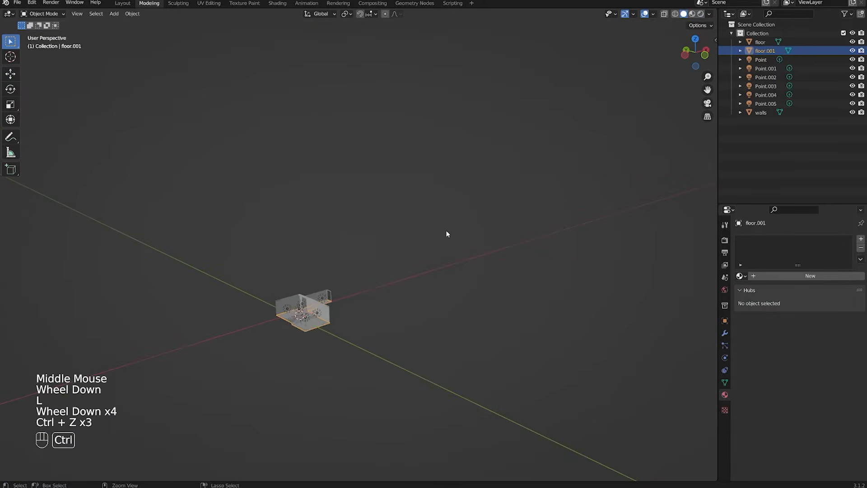
# Step: Try scaling the ramped floor mesh and undo the scaling
pyautogui.press('Tab')
pyautogui.hotkey('ctrl', 's')
pyautogui.press('s')
pyautogui.click(343, 336)
pyautogui.hotkey('ctrl', 'z')
# Step: Save tutorial_entertainment_room.blend in Object Mode and view the ramped floor within the whole room
pyautogui.keyDown('shift'); pyautogui.moveTo(348, 334); pyautogui.dragTo(131, 72, button='middle'); pyautogui.keyUp('shift')
pyautogui.scroll(-1, 389, 293)
pyautogui.hotkey('ctrl', 's')
pyautogui.press('Tab')
pyautogui.scroll(2, 399, 311)
pyautogui.hotkey('ctrl', 's')
pyautogui.scroll(1, 399, 311)
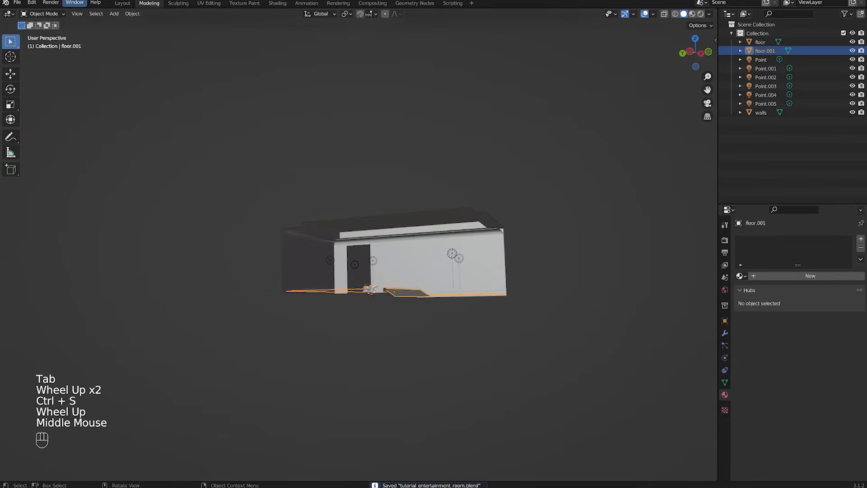
pyautogui.moveTo(248, 249); pyautogui.dragTo(432, 275, button='middle')
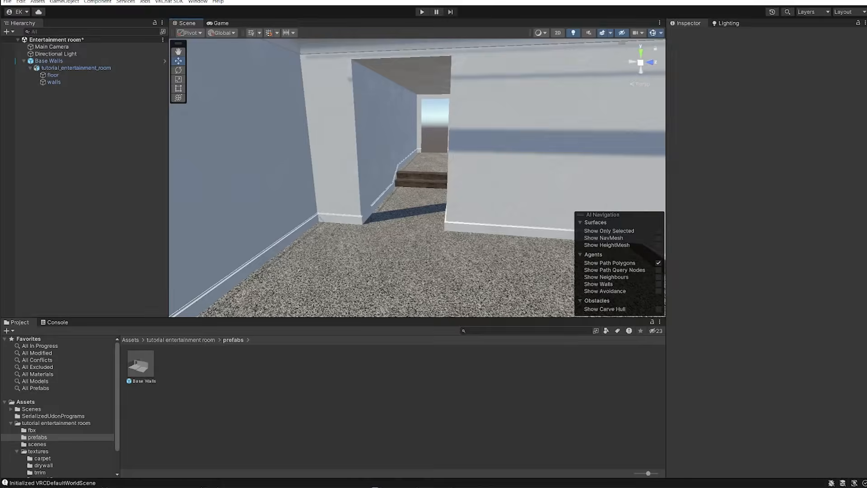
# Step: Switch to Unity and look over the carpet, wooden steps and hallway entrance
pyautogui.moveTo(389, 178); pyautogui.dragTo(377, 224, button='right')
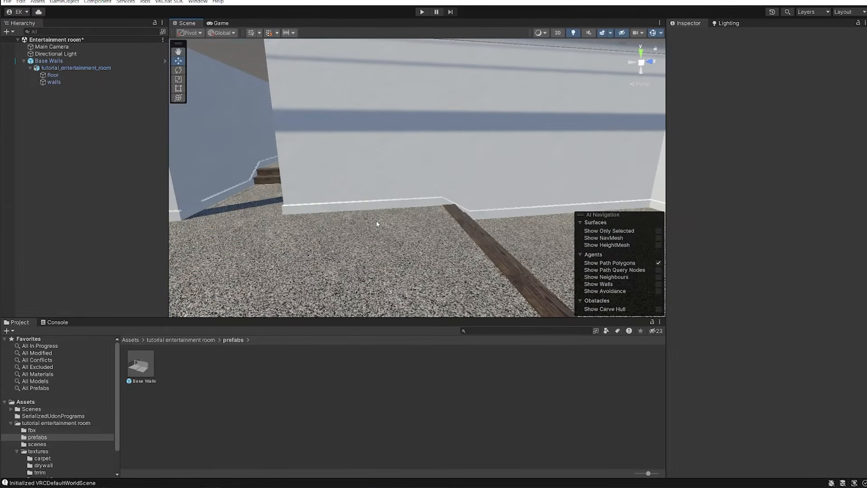
pyautogui.moveTo(369, 220); pyautogui.dragTo(451, 224, button='middle')
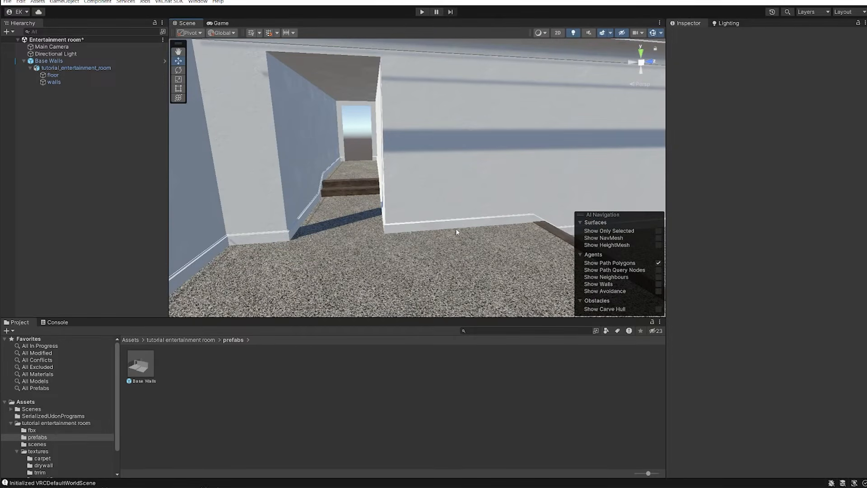
pyautogui.moveTo(449, 224); pyautogui.dragTo(451, 202, button='middle')
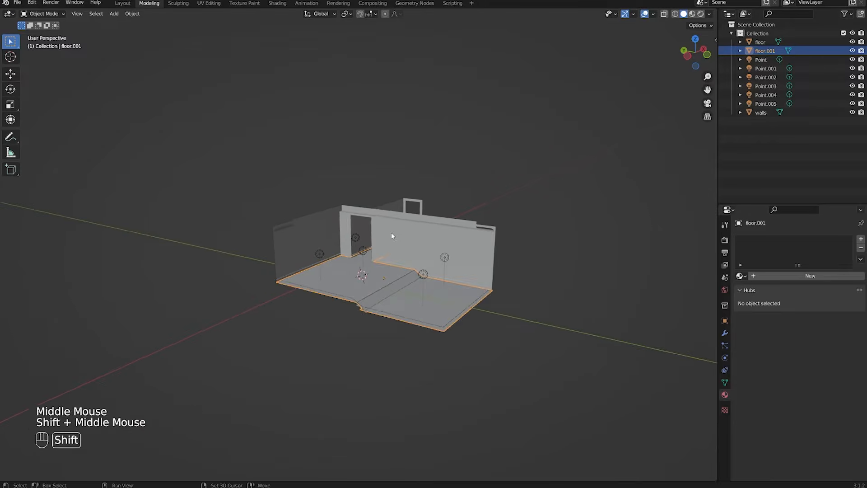
# Step: Return to Blender and delete the separated ramped floor object
pyautogui.press('x')
pyautogui.click(392, 234)
pyautogui.keyDown('shift'); pyautogui.moveTo(392, 235); pyautogui.dragTo(388, 238, button='middle'); pyautogui.keyUp('shift')
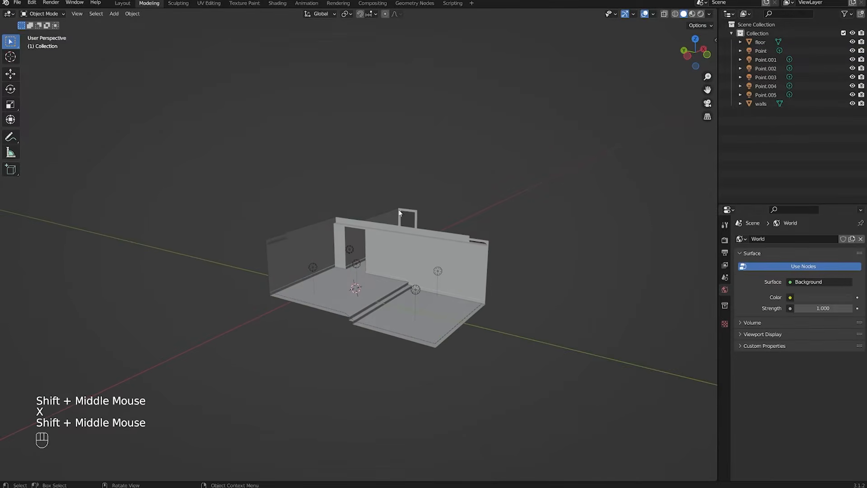
pyautogui.scroll(4, 397, 221)
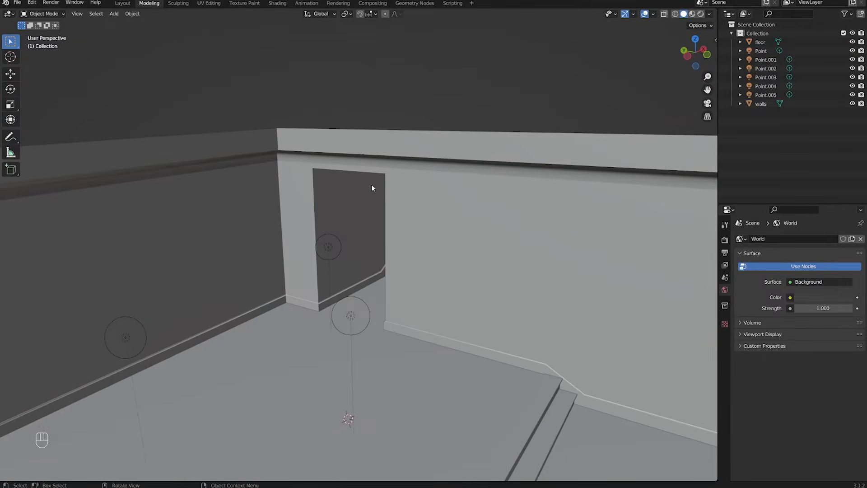
pyautogui.scroll(1, 426, 80)
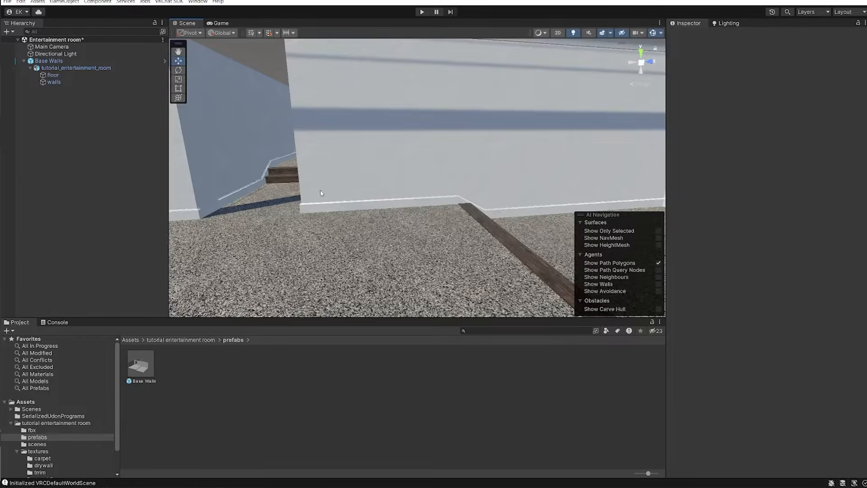
# Step: Switch to Unity and examine the Base Walls room and hallway from inside and outside
pyautogui.scroll(-3, 411, 207)
pyautogui.scroll(3, 412, 223)
pyautogui.scroll(-3, 413, 223)
pyautogui.moveTo(413, 223); pyautogui.dragTo(355, 218, button='right')
pyautogui.click(437, 232)
pyautogui.scroll(2, 355, 220)
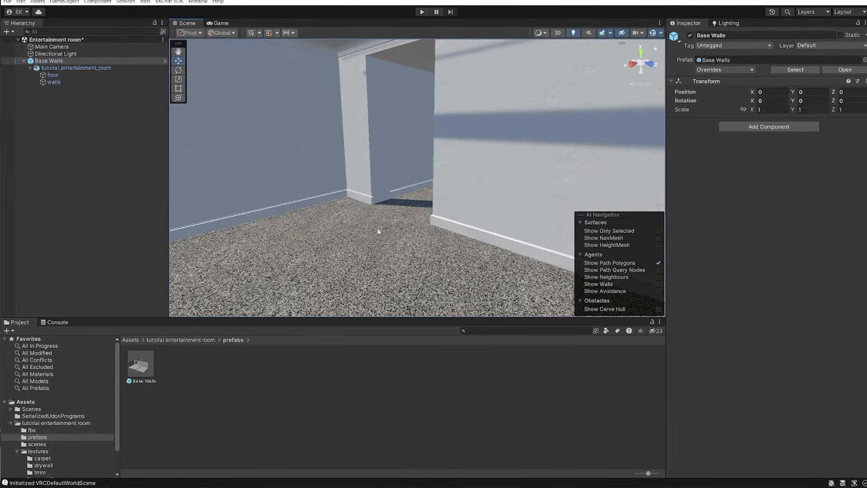
pyautogui.click(401, 219)
pyautogui.scroll(-3, 401, 219)
pyautogui.moveTo(401, 219); pyautogui.dragTo(463, 168, button='middle')
pyautogui.scroll(3, 463, 169)
pyautogui.keyDown('shift'); pyautogui.click(462, 169); pyautogui.keyUp('shift')
pyautogui.scroll(-3, 438, 172)
pyautogui.click(246, 212)
# Step: Save the Entertainment room scene and select the walls to check their Mesh Collider
pyautogui.hotkey('ctrl', 's')
pyautogui.scroll(4, 284, 216)
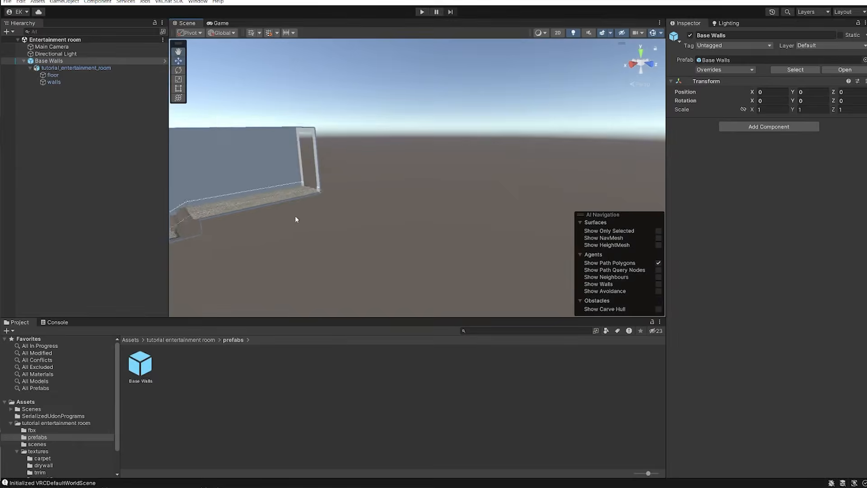
pyautogui.scroll(-5, 387, 216)
pyautogui.click(391, 180)
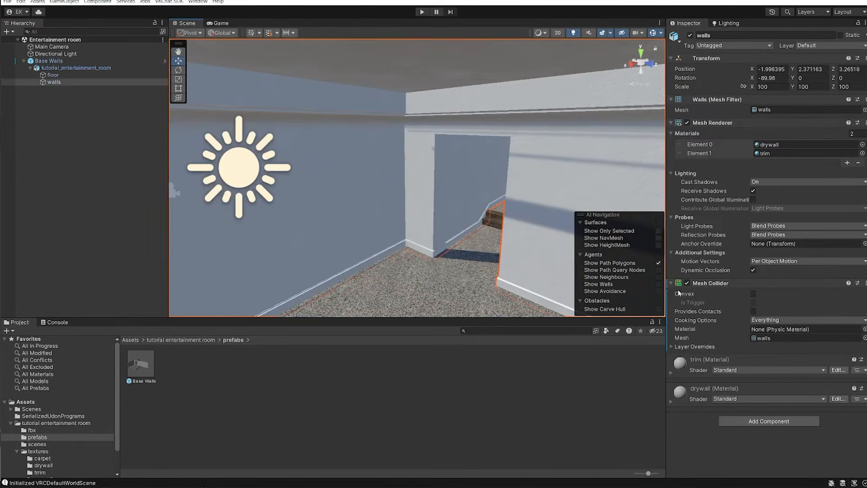
pyautogui.scroll(5, 453, 232)
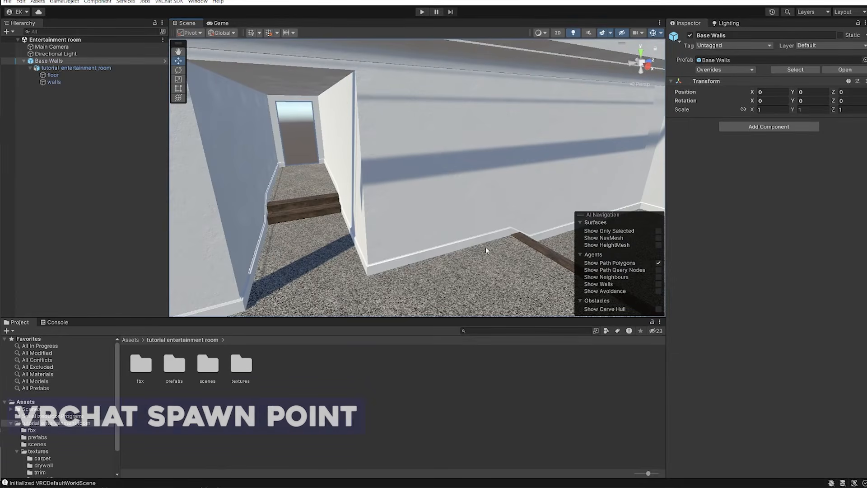
# Step: Open the project's Packages folder and search within it for vrcworld
pyautogui.moveTo(617, 203); pyautogui.dragTo(577, 206, button='right')
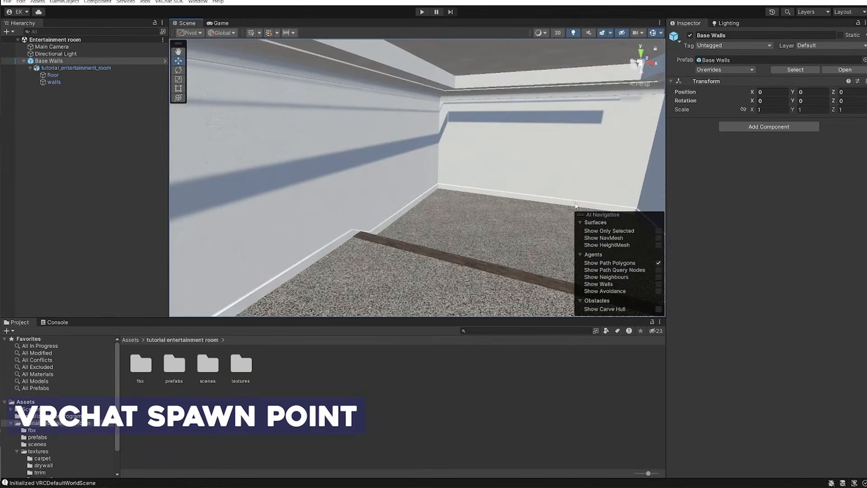
pyautogui.moveTo(470, 208); pyautogui.dragTo(411, 233, button='right')
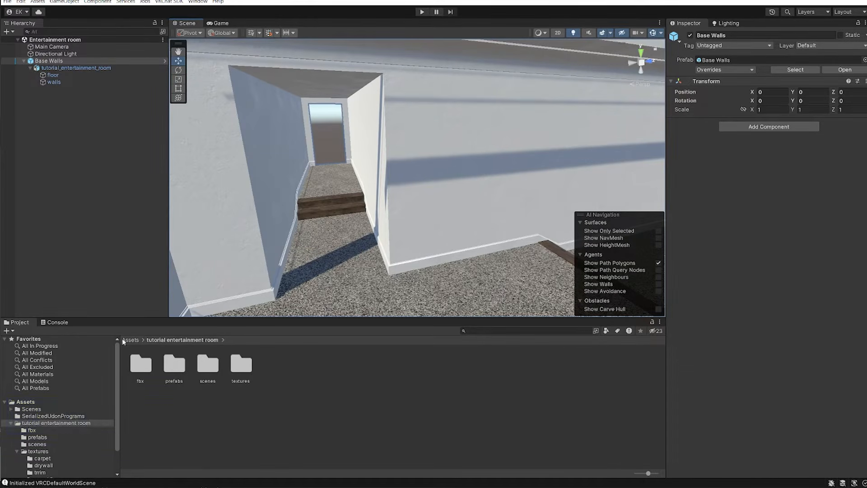
pyautogui.click(133, 340)
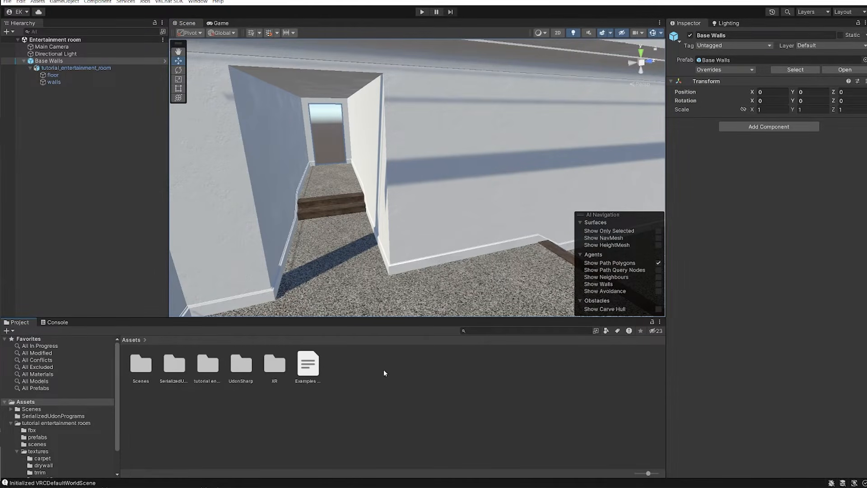
pyautogui.click(5, 402)
pyautogui.click(22, 409)
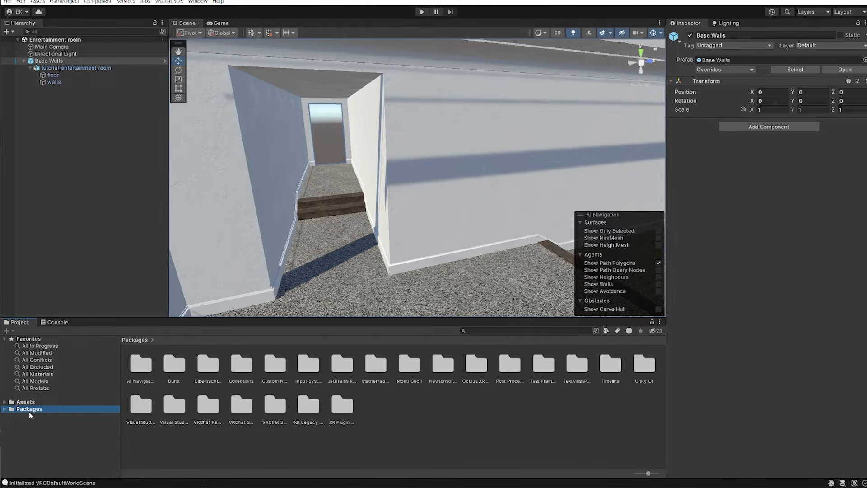
pyautogui.click(489, 331)
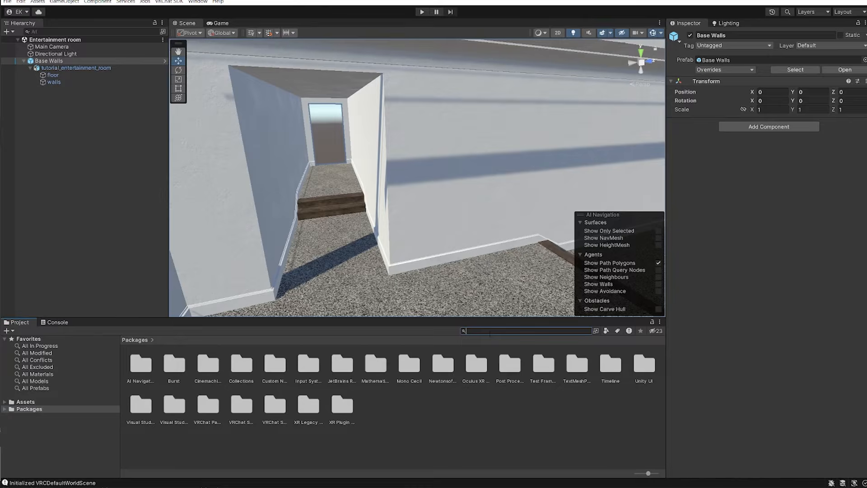
pyautogui.write('vrc')
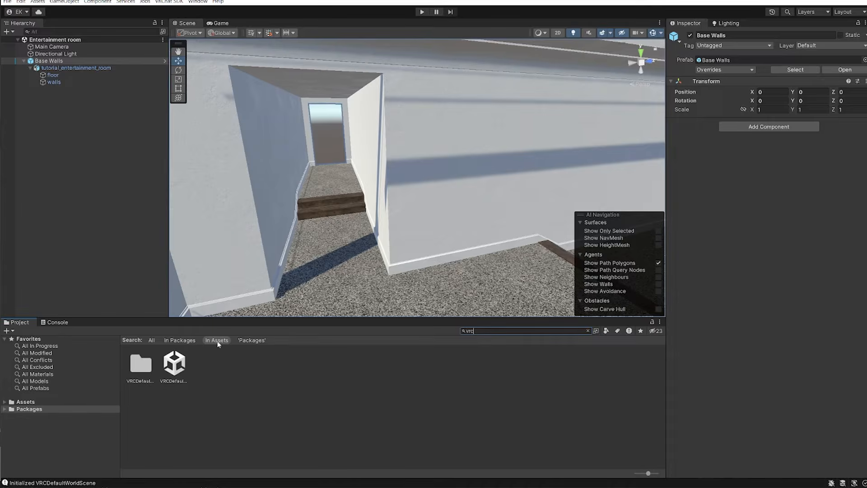
pyautogui.click(248, 341)
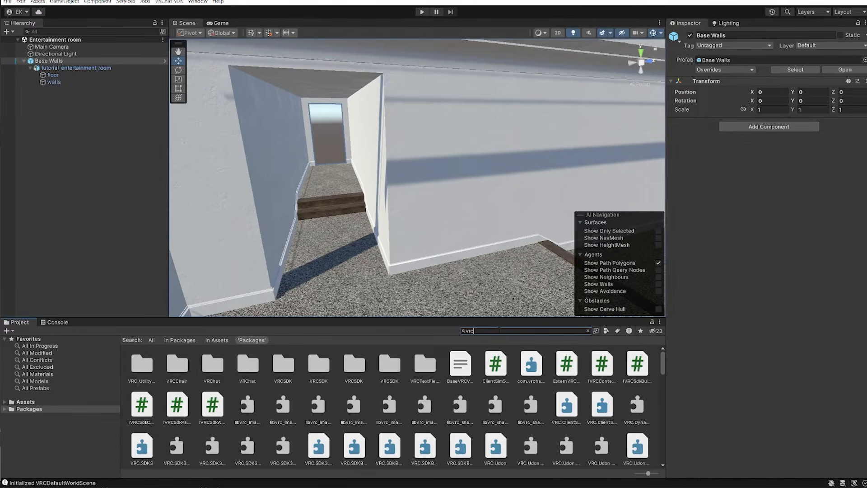
pyautogui.write('d')
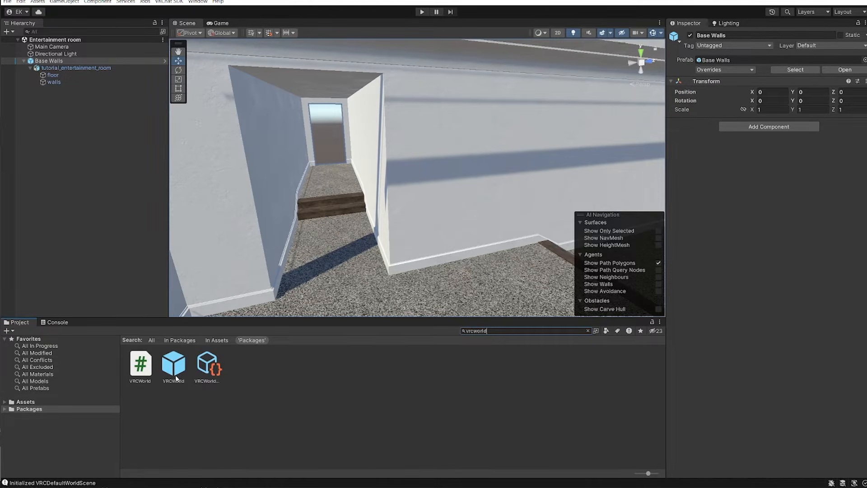
# Step: Place the VRCWorld prefab in the scene on the hallway carpet in front of the end doorway
pyautogui.moveTo(170, 375); pyautogui.dragTo(330, 171)
pyautogui.moveTo(411, 225); pyautogui.dragTo(347, 235, button='right')
pyautogui.press('w')
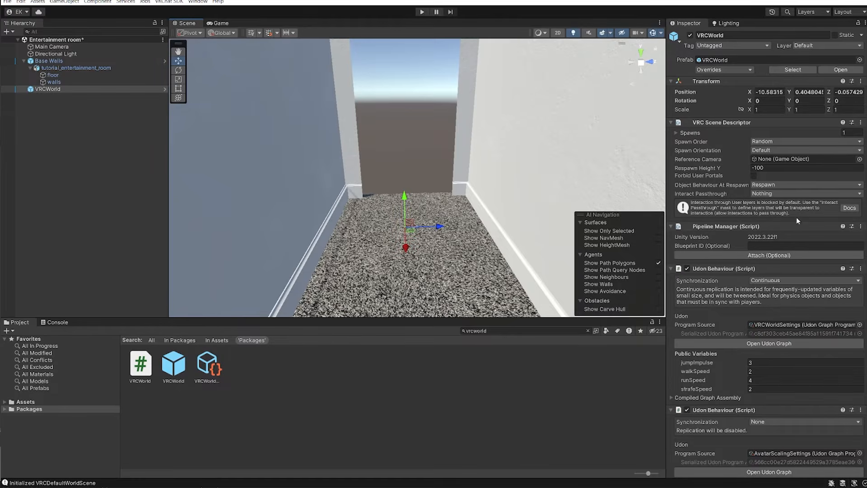
# Step: Expand the Spawns list of VRCWorld's VRC Scene Descriptor and check the Spawn Orientation options, keeping Default
pyautogui.scroll(1, 414, 167)
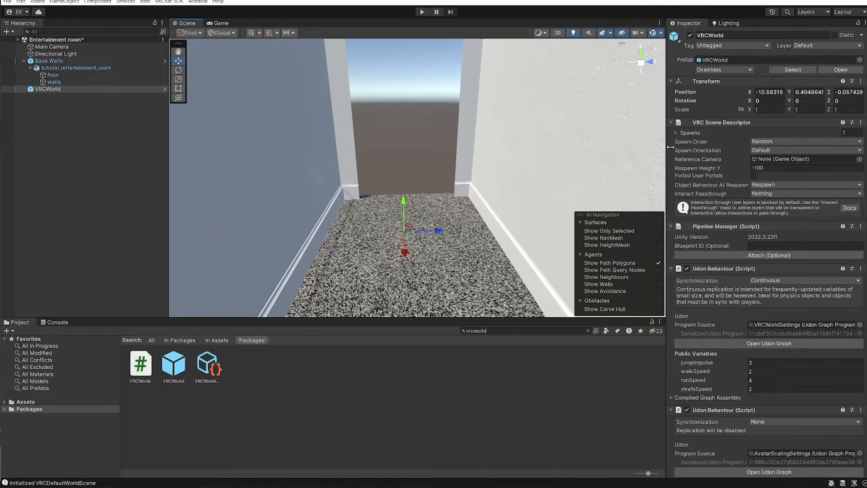
pyautogui.click(685, 132)
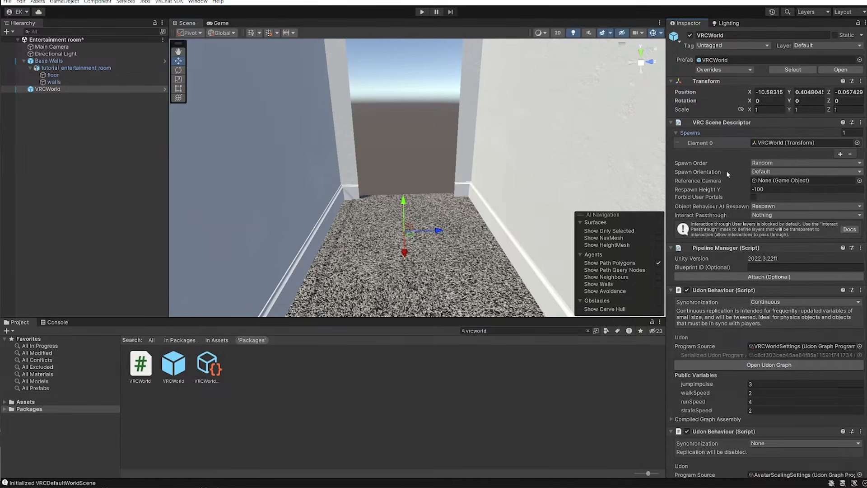
pyautogui.click(765, 172)
pyautogui.click(767, 179)
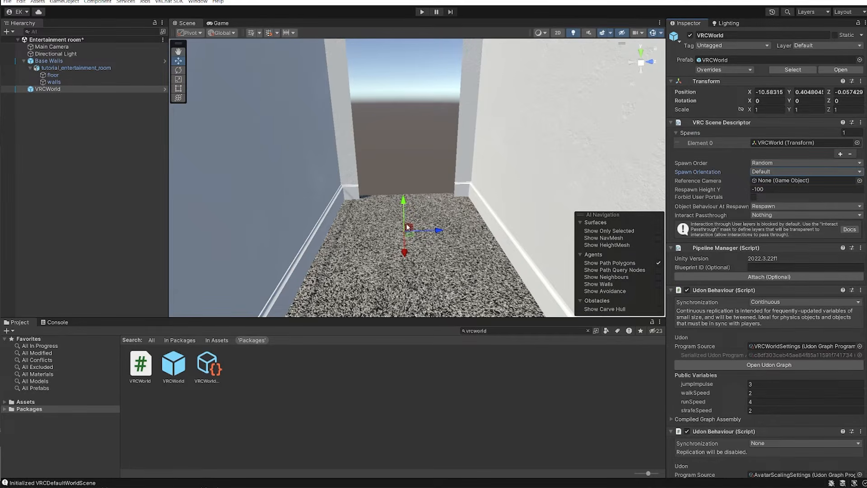
# Step: Rotate VRCWorld about 90 degrees around the Y axis so that it faces down the hallway
pyautogui.moveTo(444, 235); pyautogui.dragTo(441, 207, button='right')
pyautogui.press('e')
pyautogui.press('w')
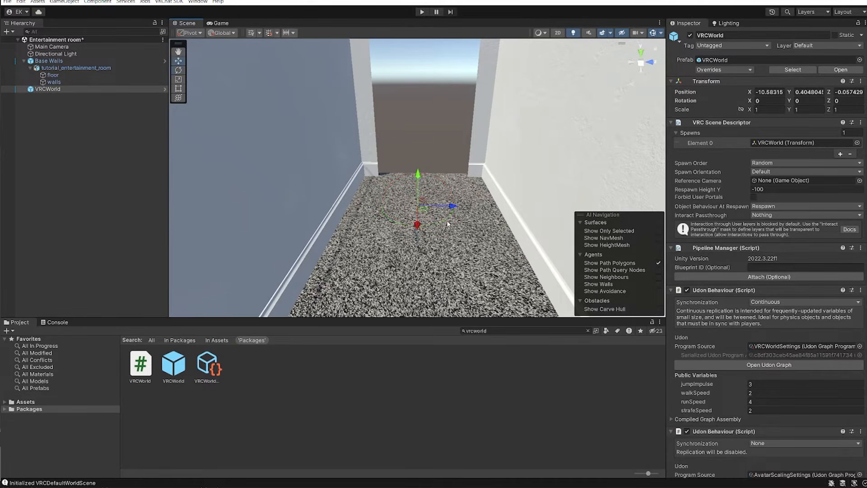
pyautogui.press('e')
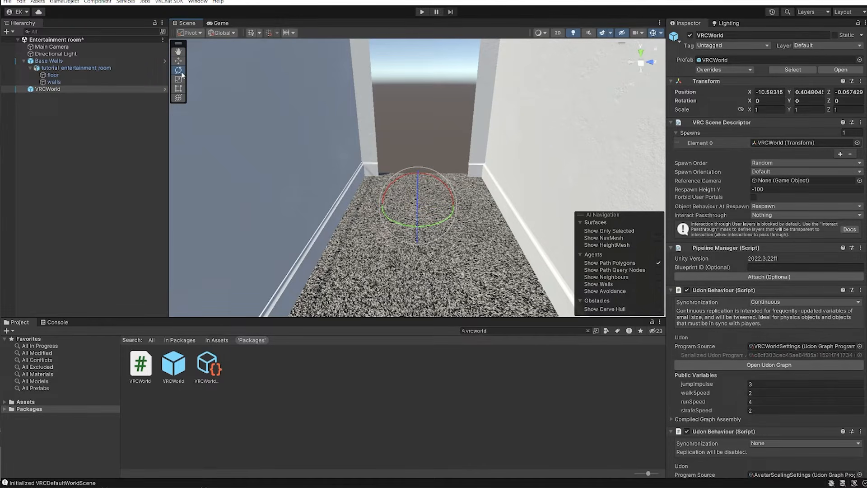
pyautogui.moveTo(424, 194); pyautogui.dragTo(424, 196, button='right')
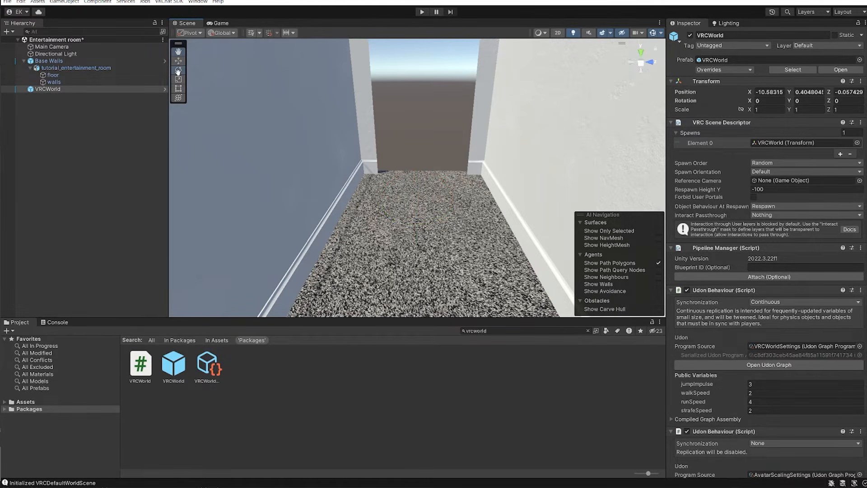
pyautogui.moveTo(438, 223); pyautogui.dragTo(349, 239)
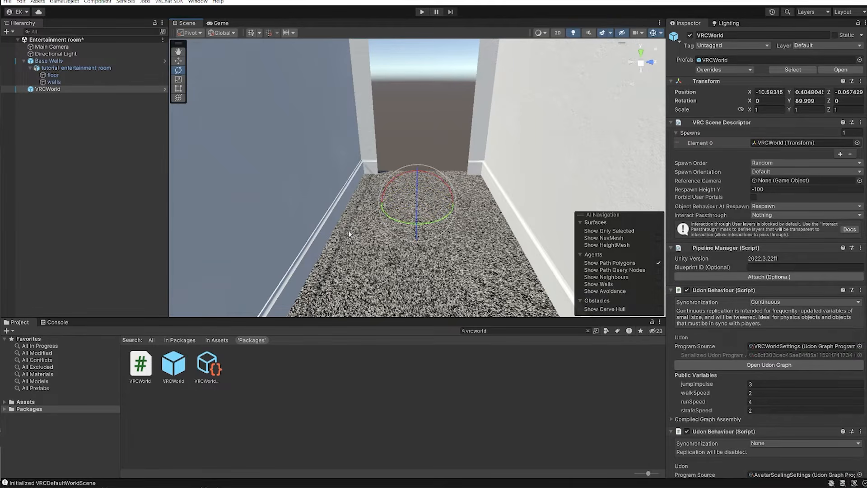
# Step: Activate the Move tool for VRCWorld and switch the handle orientation to Local
pyautogui.press('w')
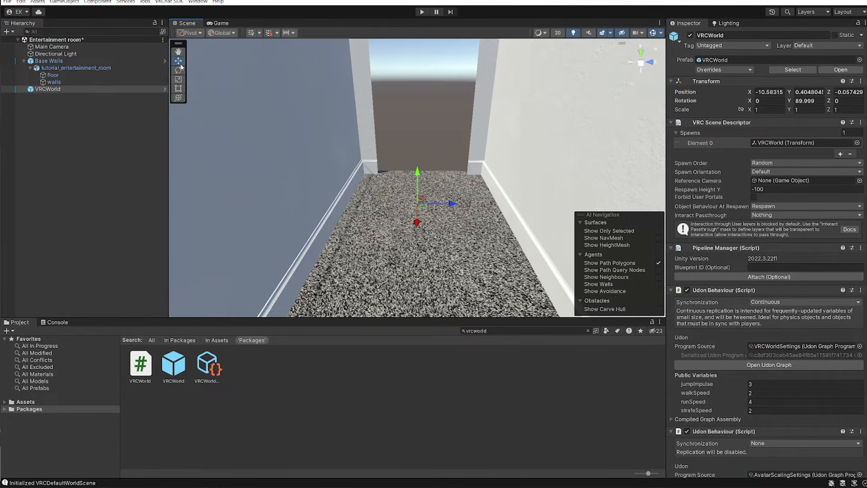
pyautogui.moveTo(428, 188); pyautogui.dragTo(434, 198, button='right')
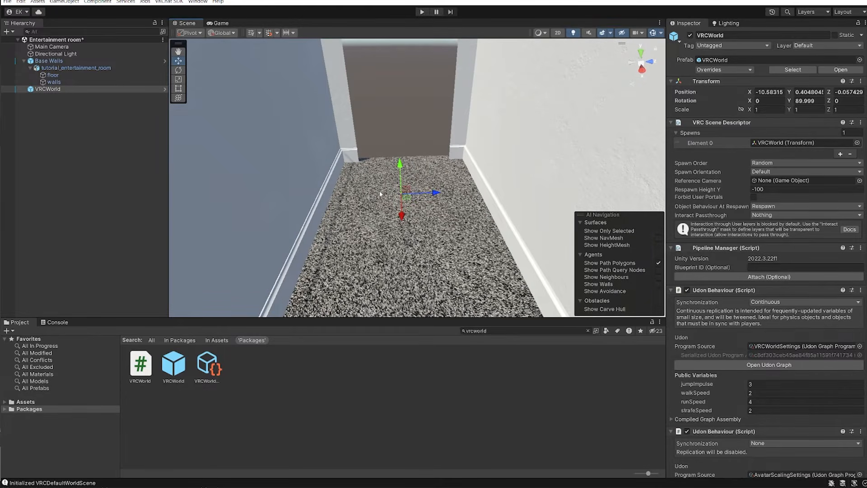
pyautogui.click(226, 33)
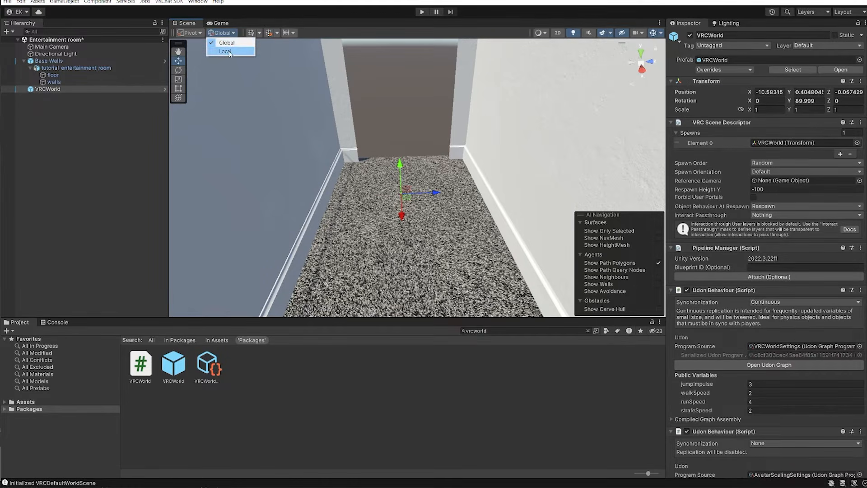
pyautogui.click(224, 51)
pyautogui.moveTo(343, 104); pyautogui.dragTo(321, 116, button='right')
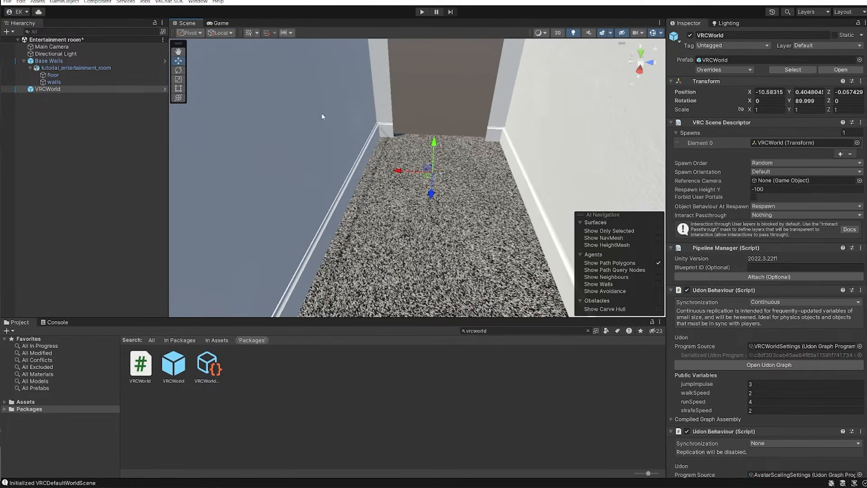
# Step: Compare VRCWorld's global and local axes by switching the handle to Global and back to Local
pyautogui.press('x')
pyautogui.moveTo(417, 143); pyautogui.dragTo(351, 75, button='right')
pyautogui.moveTo(381, 135); pyautogui.dragTo(364, 148, button='right')
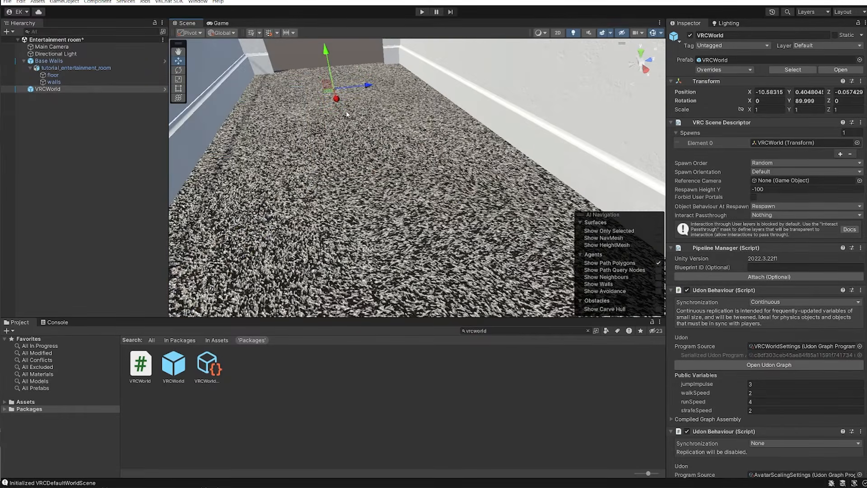
pyautogui.scroll(-3, 365, 174)
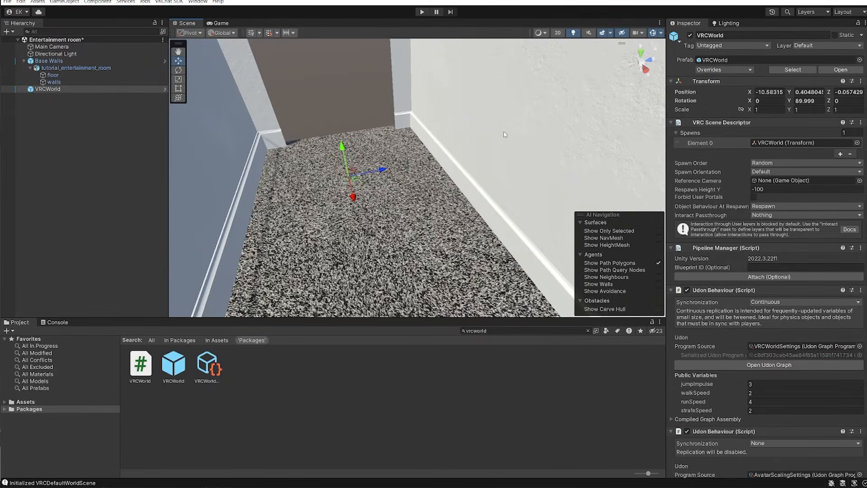
pyautogui.click(221, 32)
pyautogui.click(227, 51)
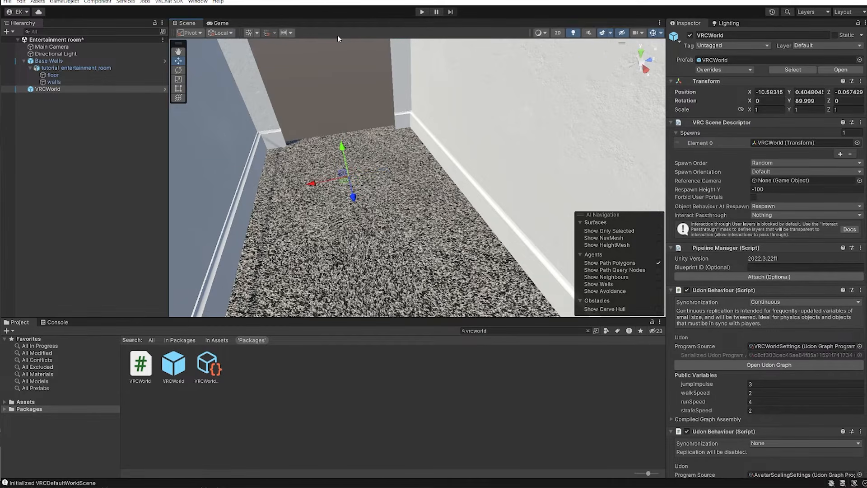
pyautogui.keyDown('alt'); pyautogui.moveTo(328, 145); pyautogui.dragTo(378, 177); pyautogui.keyUp('alt')
# Step: Look down the hallway from the spawn point and examine VRCWorld's scene descriptor, blueprint ID, movement speed and avatar scaling settings
pyautogui.moveTo(297, 221); pyautogui.dragTo(480, 131, button='right')
pyautogui.press('a')
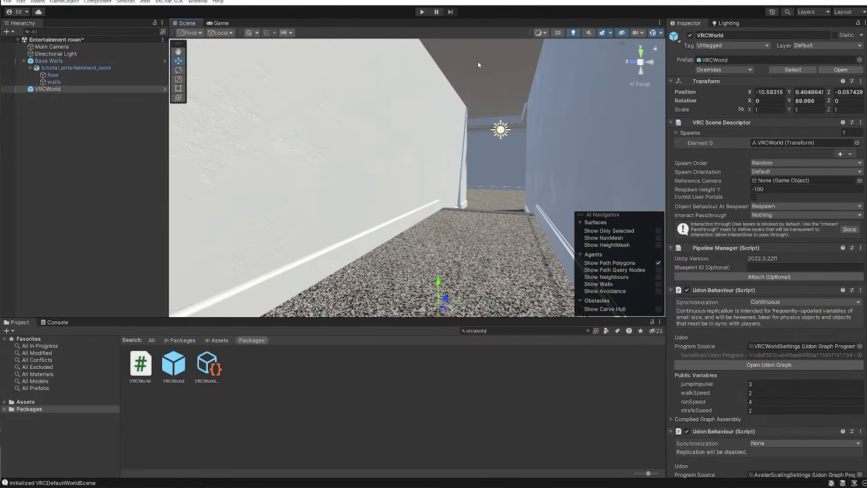
pyautogui.moveTo(473, 164); pyautogui.dragTo(482, 215, button='right')
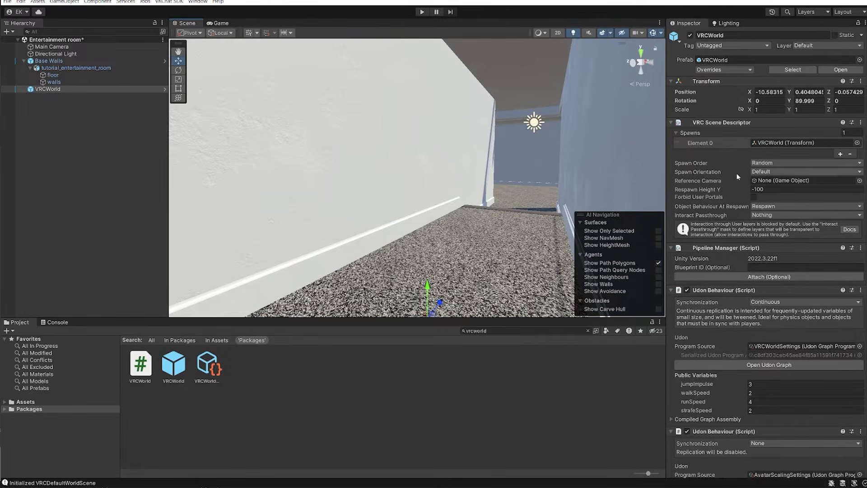
pyautogui.scroll(-3, 737, 176)
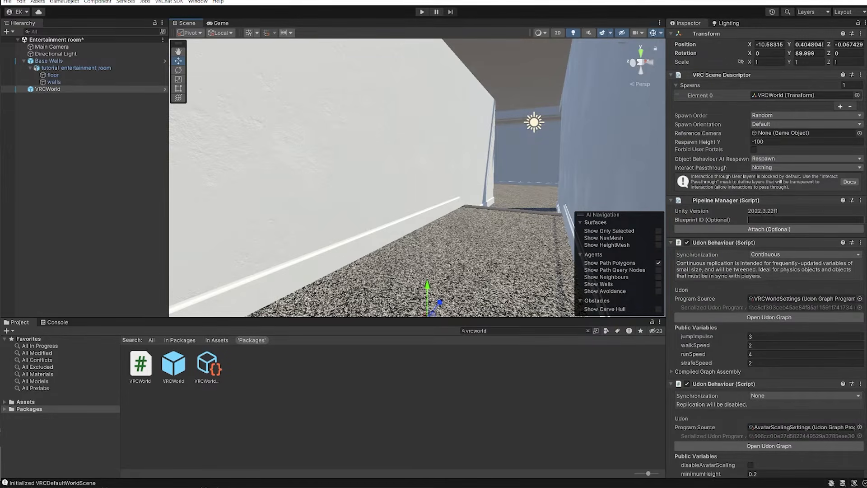
pyautogui.click(758, 220)
pyautogui.moveTo(443, 239); pyautogui.dragTo(464, 282, button='right')
pyautogui.moveTo(468, 245); pyautogui.dragTo(484, 273, button='right')
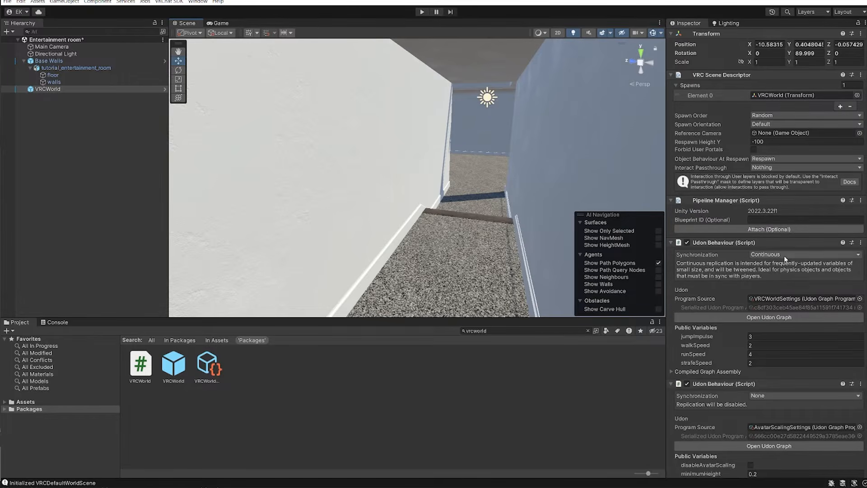
pyautogui.scroll(-1, 742, 321)
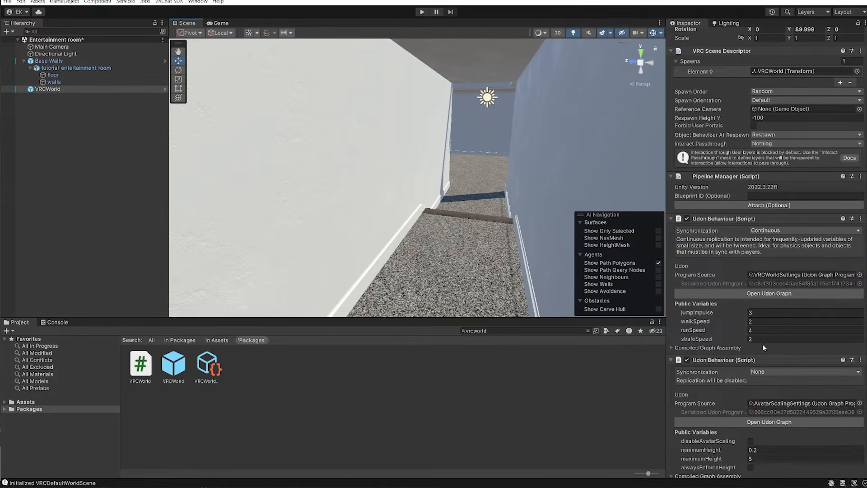
pyautogui.scroll(1, 740, 333)
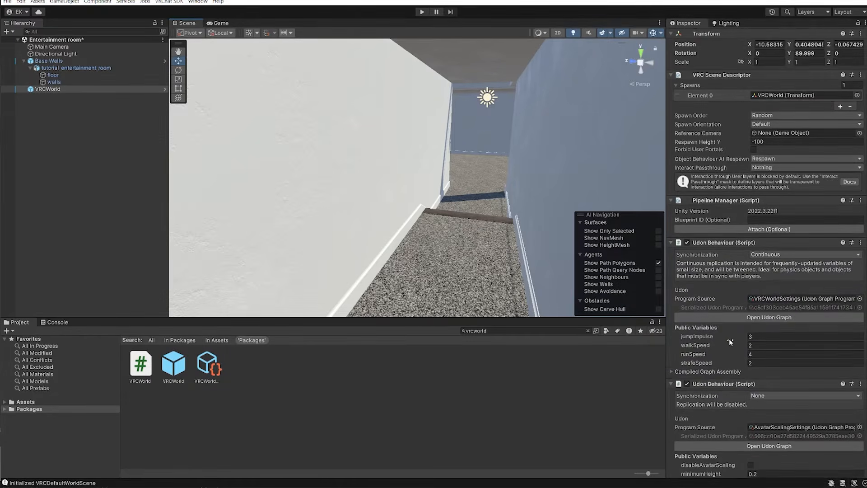
pyautogui.scroll(-1, 784, 263)
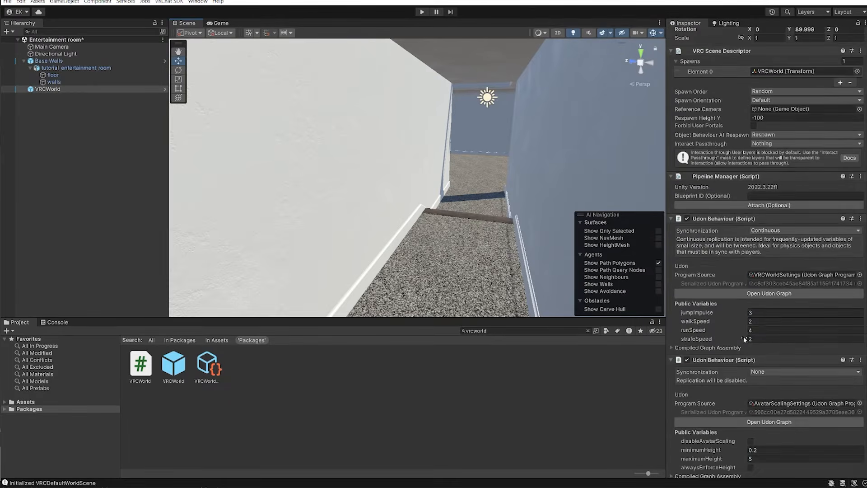
pyautogui.scroll(-1, 757, 311)
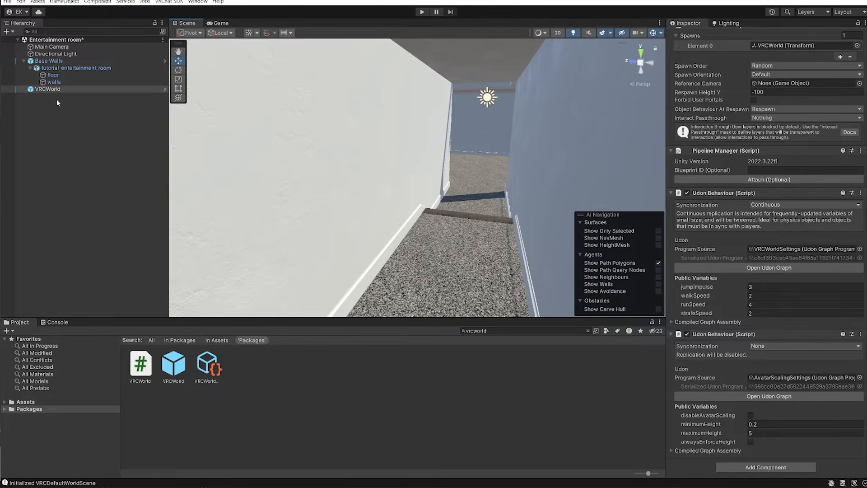
# Step: Move VRCWorld directly below Main Camera in the hierarchy and collapse the Base Walls object
pyautogui.moveTo(59, 97); pyautogui.dragTo(66, 50)
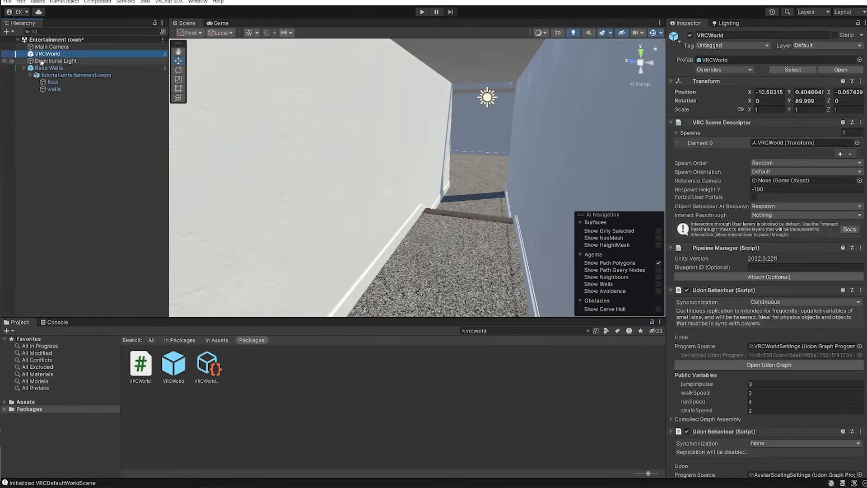
pyautogui.click(23, 68)
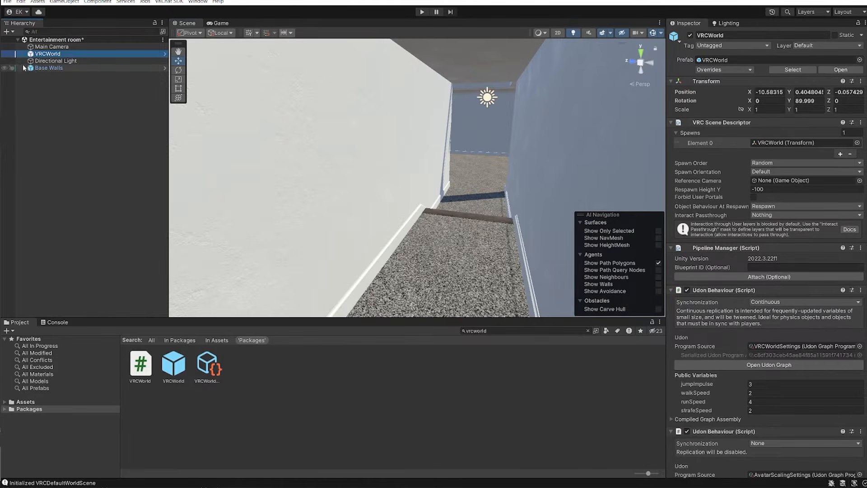
pyautogui.click(35, 66)
pyautogui.moveTo(463, 154); pyautogui.dragTo(352, 211, button='right')
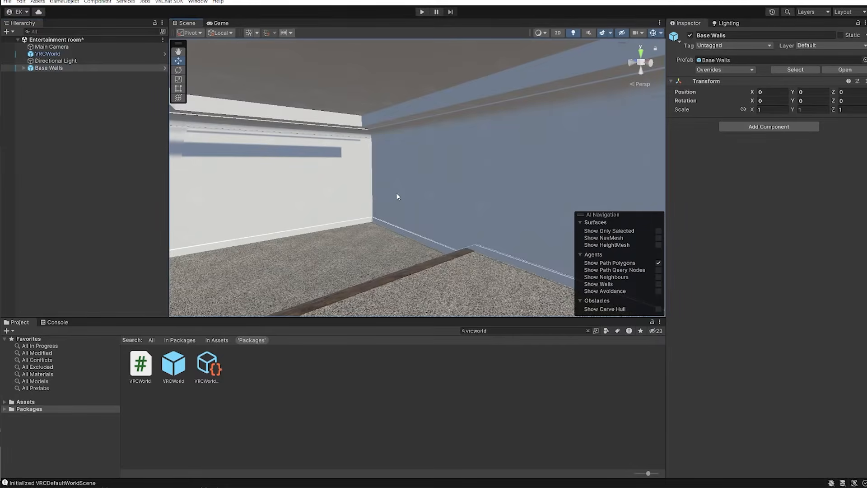
pyautogui.moveTo(405, 186); pyautogui.dragTo(366, 202, button='right')
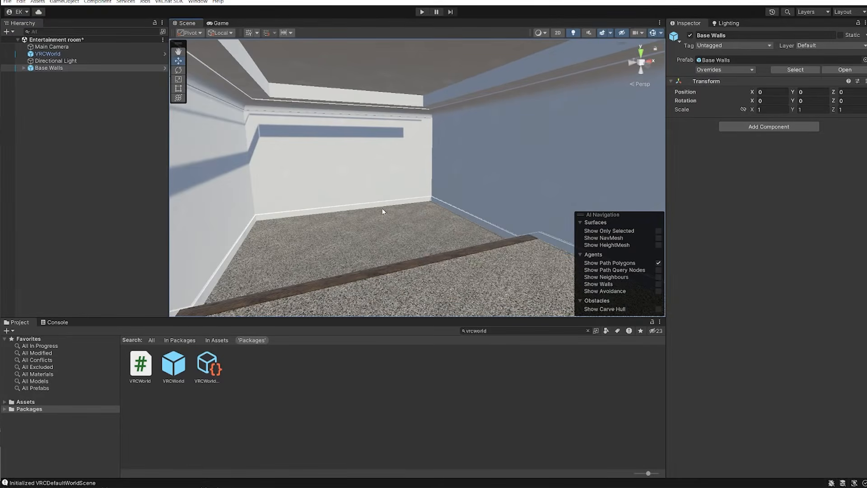
# Step: Examine the VRChat SDK's ClientSim settings and close them unchanged
pyautogui.click(170, 3)
pyautogui.moveTo(181, 30)
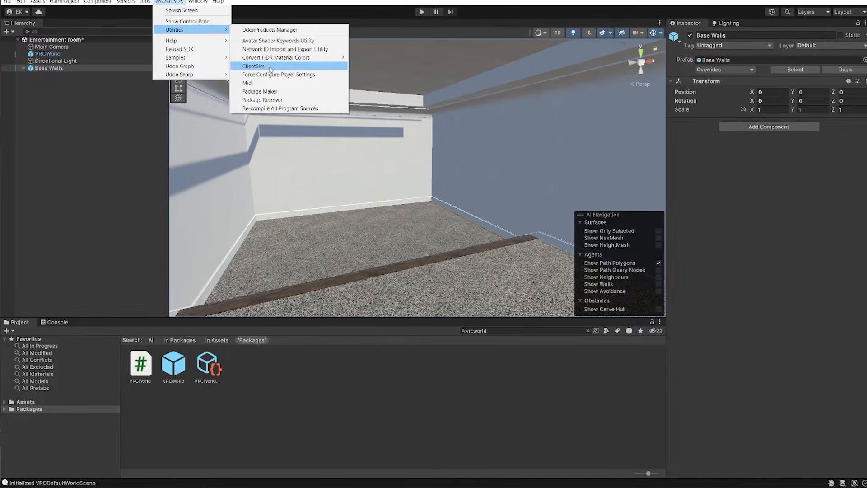
pyautogui.click(270, 68)
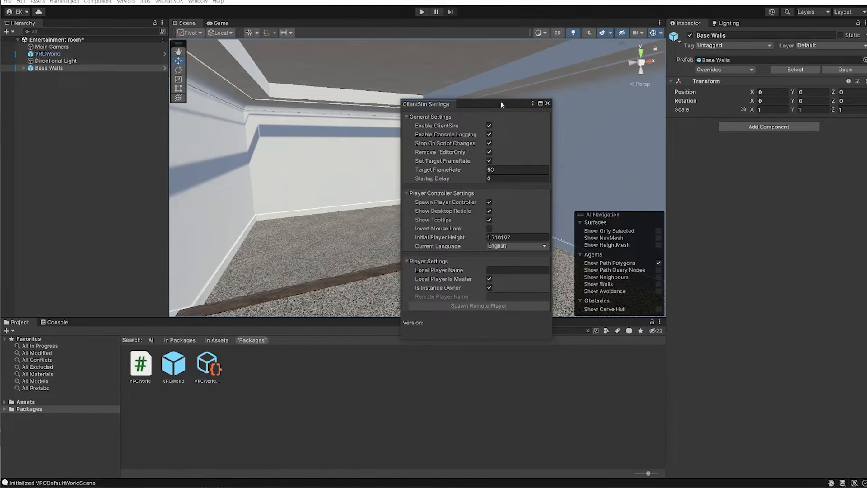
pyautogui.click(547, 103)
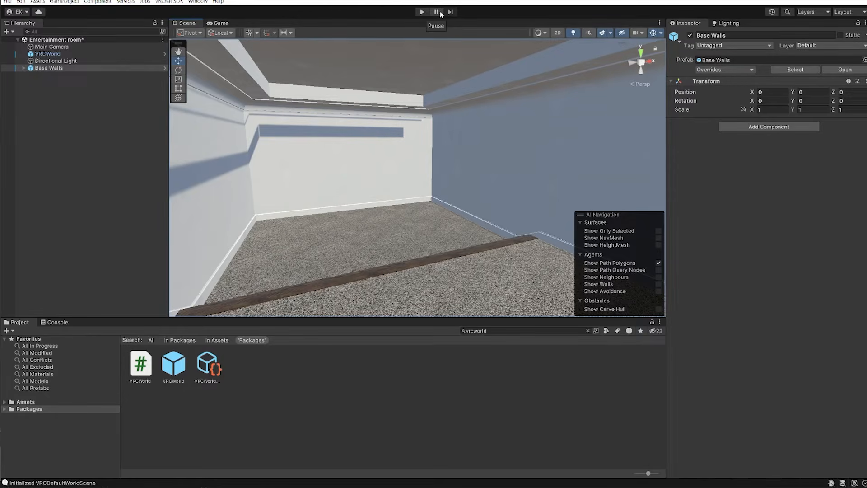
# Step: Start Play mode, reduce the Game view scale to 0.37x and accept the VRChat Client Simulator notice
pyautogui.click(421, 12)
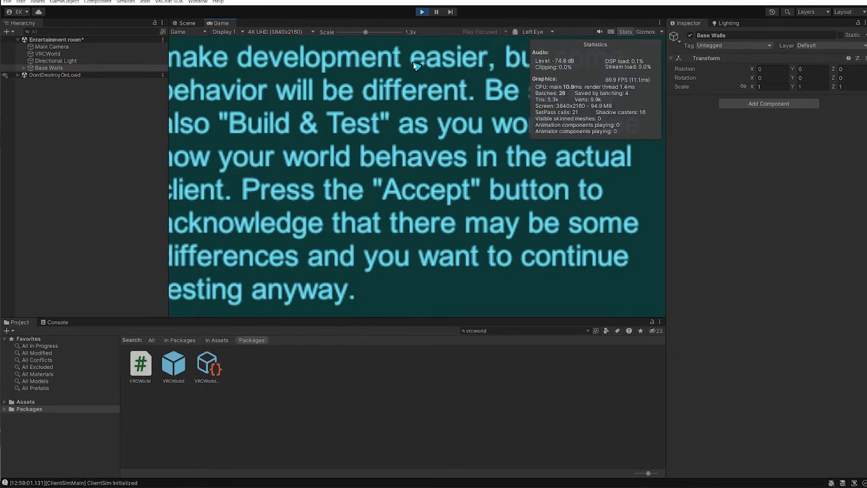
pyautogui.moveTo(365, 32); pyautogui.dragTo(339, 42)
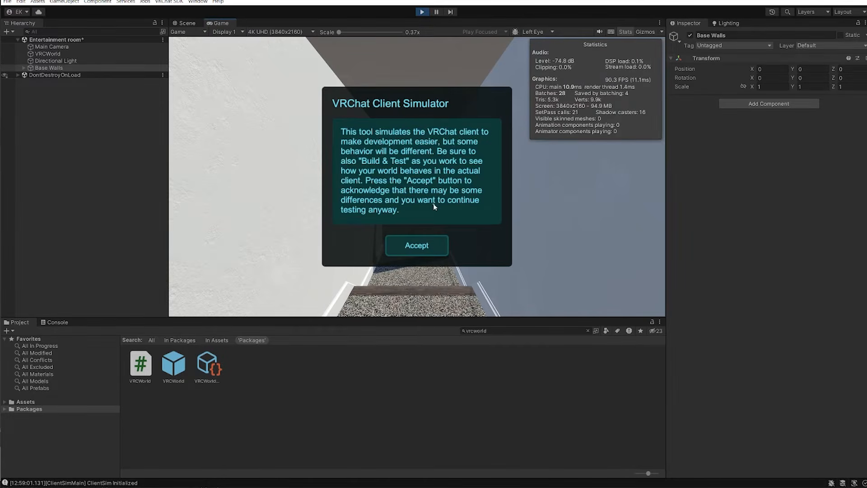
pyautogui.click(415, 246)
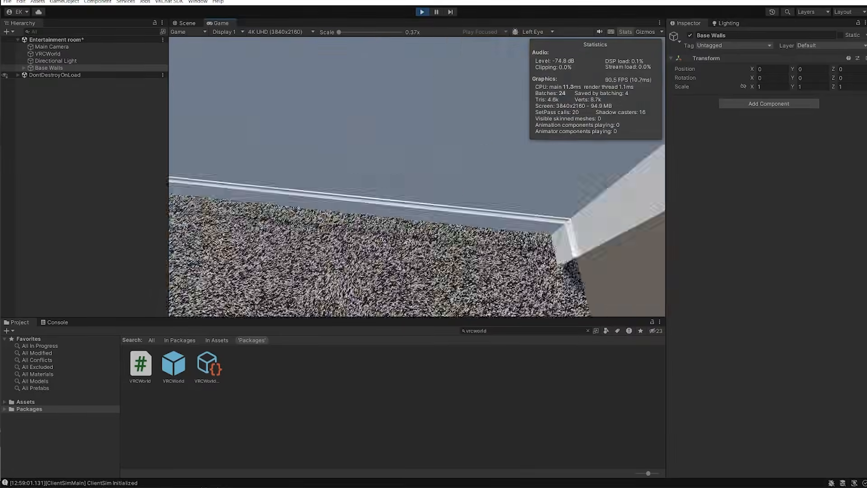
# Step: Walk through the hallway and room in the client simulator to check the floor, steps and wall collisions, and exit Play mode
pyautogui.press('w')
pyautogui.press('w')
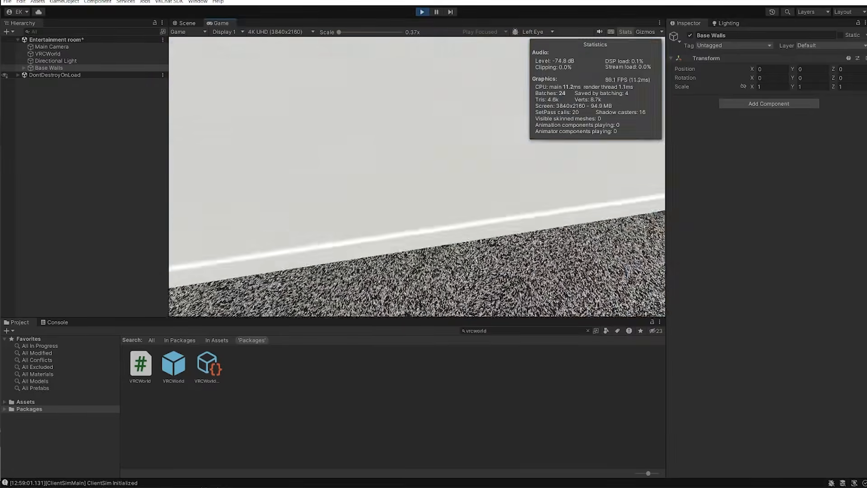
pyautogui.press('w')
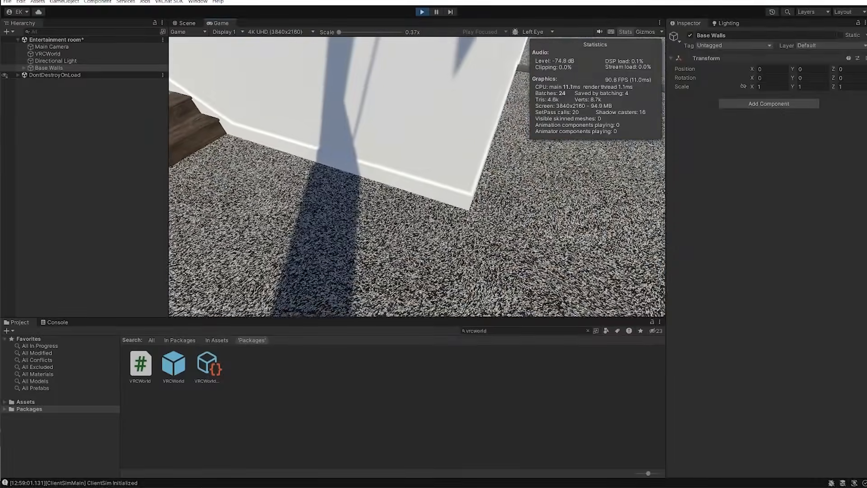
pyautogui.press('w')
pyautogui.press('w')
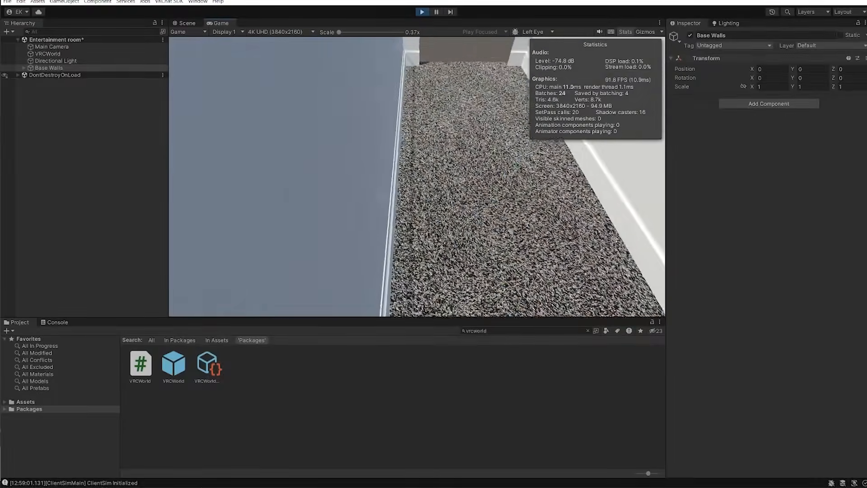
pyautogui.press('w')
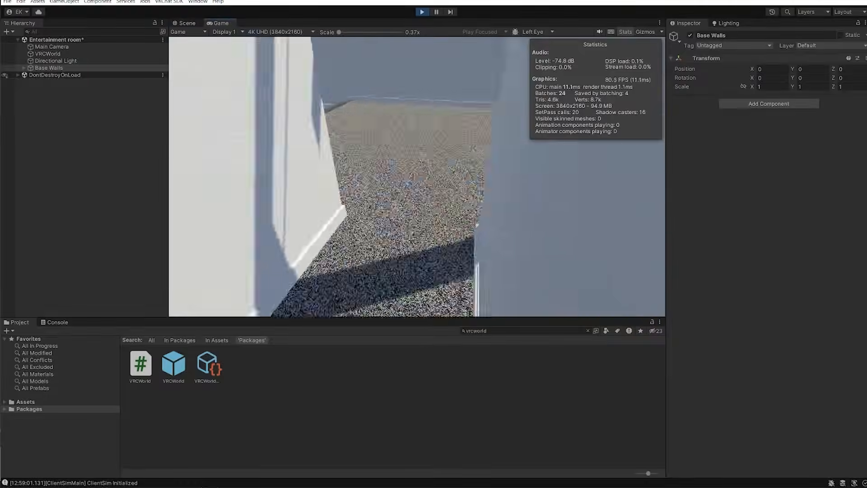
pyautogui.press('w')
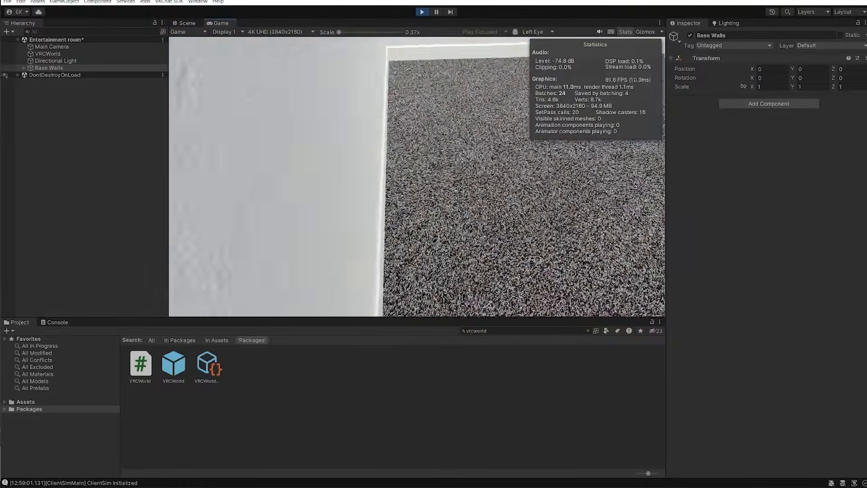
pyautogui.press('w')
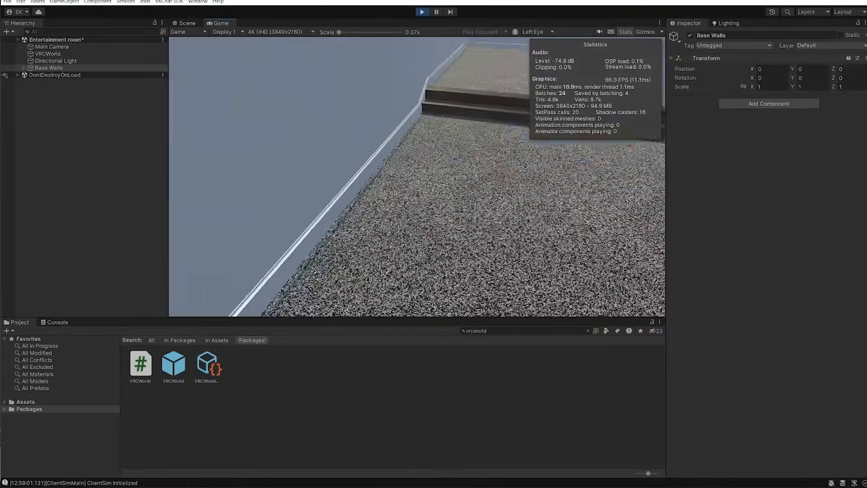
pyautogui.press('w')
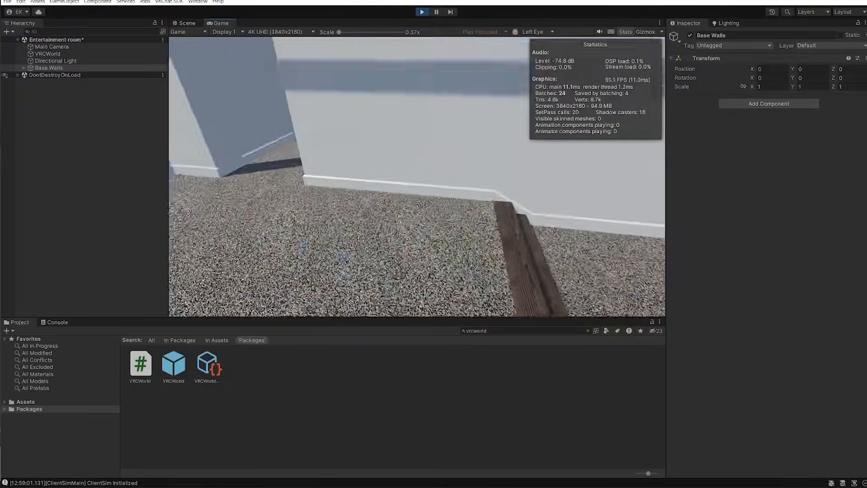
pyautogui.press('w')
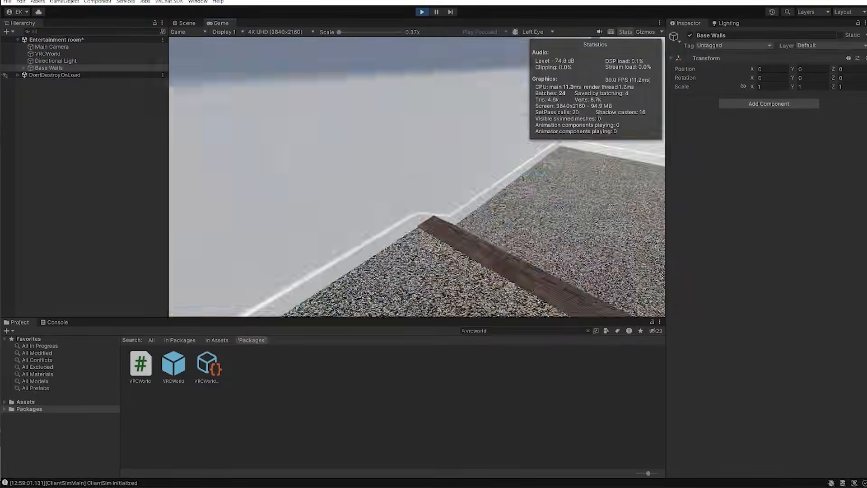
pyautogui.press('w')
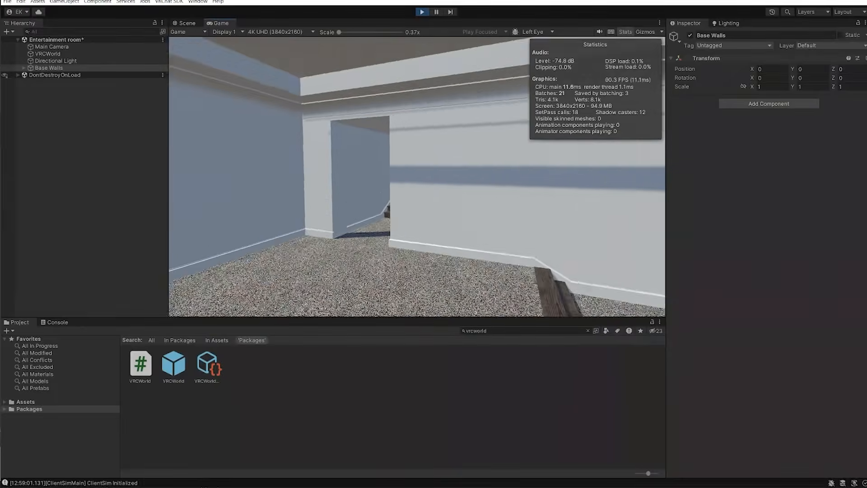
pyautogui.press('Escape')
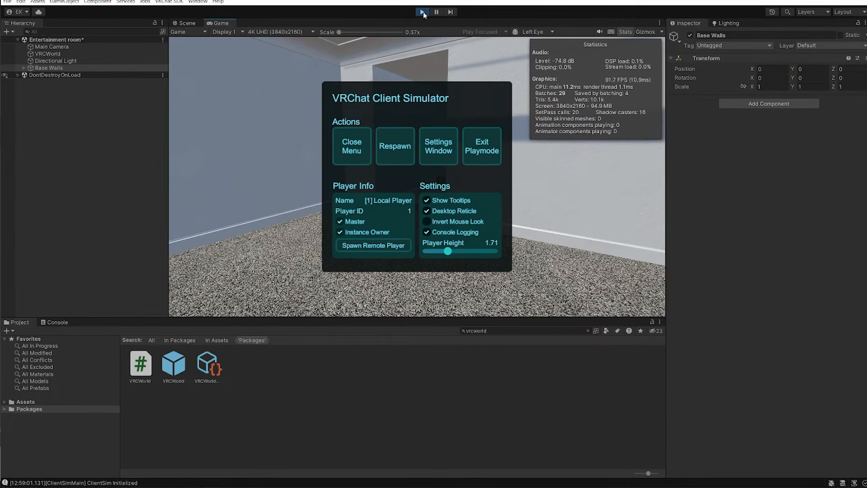
pyautogui.click(473, 151)
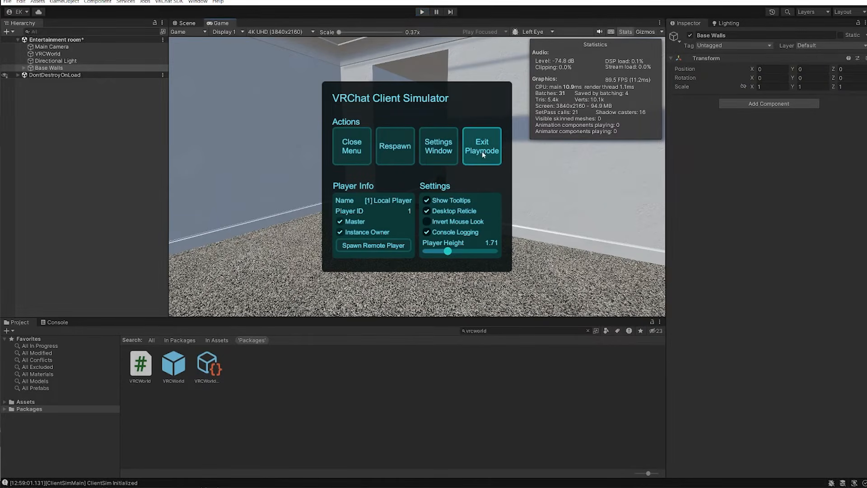
# Step: Delete the Directional Light from the Entertainment room scene
pyautogui.moveTo(521, 134); pyautogui.dragTo(392, 213, button='right')
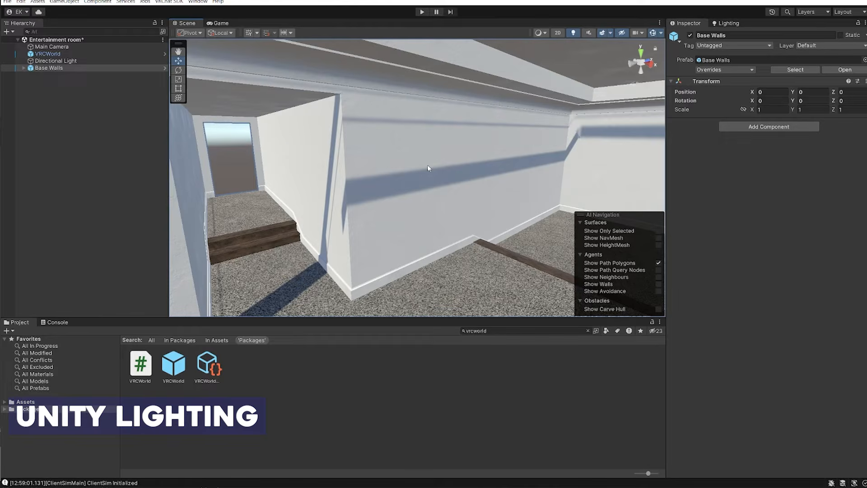
pyautogui.scroll(-6, 428, 167)
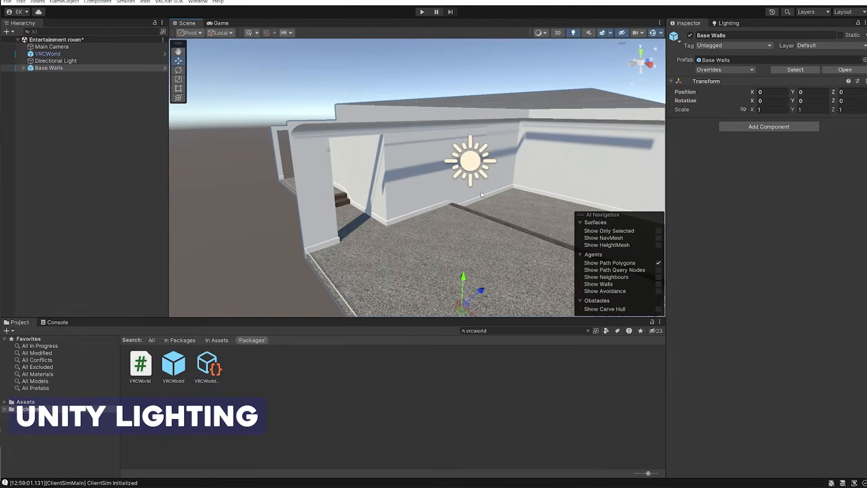
pyautogui.scroll(1, 495, 177)
pyautogui.moveTo(495, 176); pyautogui.dragTo(441, 203, button='middle')
pyautogui.moveTo(441, 203); pyautogui.dragTo(447, 213, button='right')
pyautogui.moveTo(447, 214); pyautogui.dragTo(445, 164, button='middle')
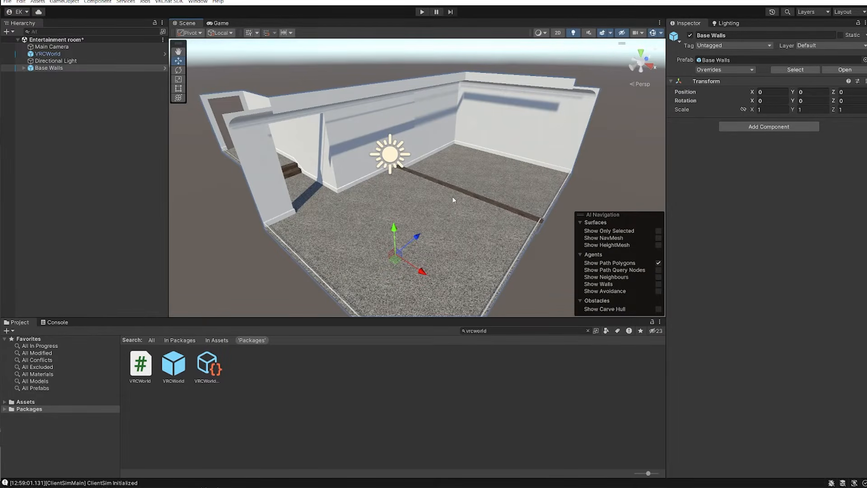
pyautogui.moveTo(444, 212); pyautogui.dragTo(526, 265, button='middle')
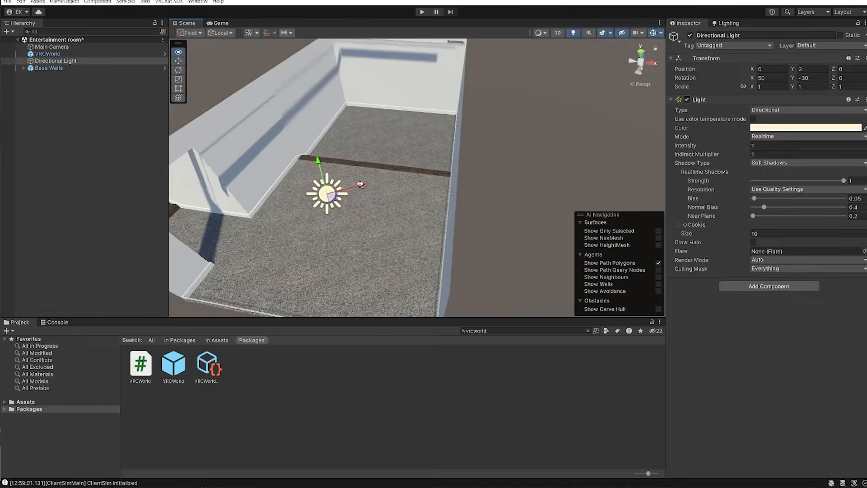
pyautogui.moveTo(360, 184); pyautogui.dragTo(350, 184, button='right')
pyautogui.click(81, 60)
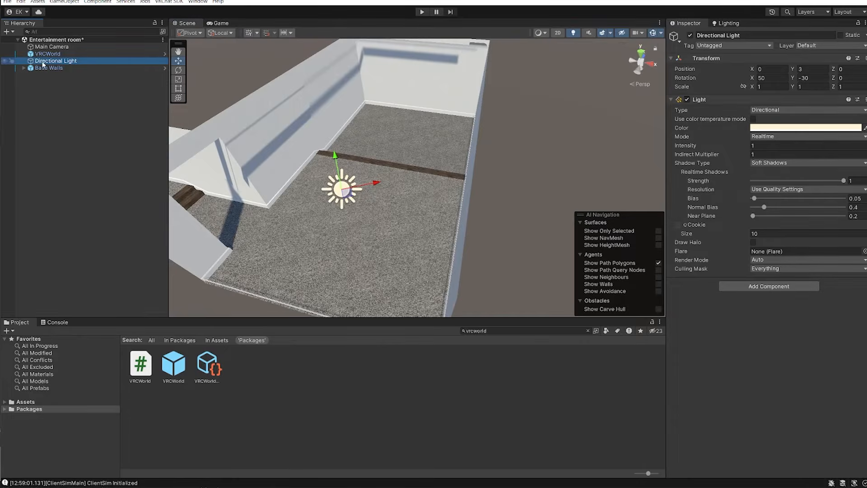
pyautogui.press('Delete')
# Step: Create an empty object named Lights at the root of the scene hierarchy
pyautogui.moveTo(406, 149); pyautogui.dragTo(316, 172, button='right')
pyautogui.rightClick(63, 115)
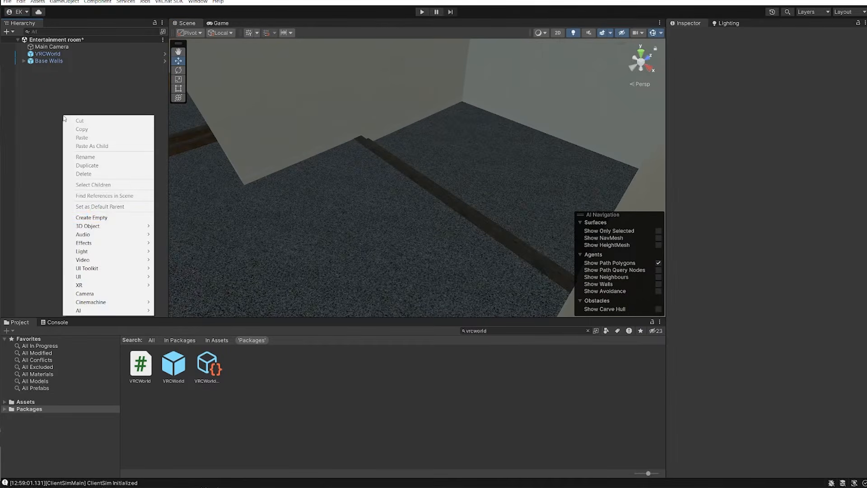
pyautogui.click(101, 218)
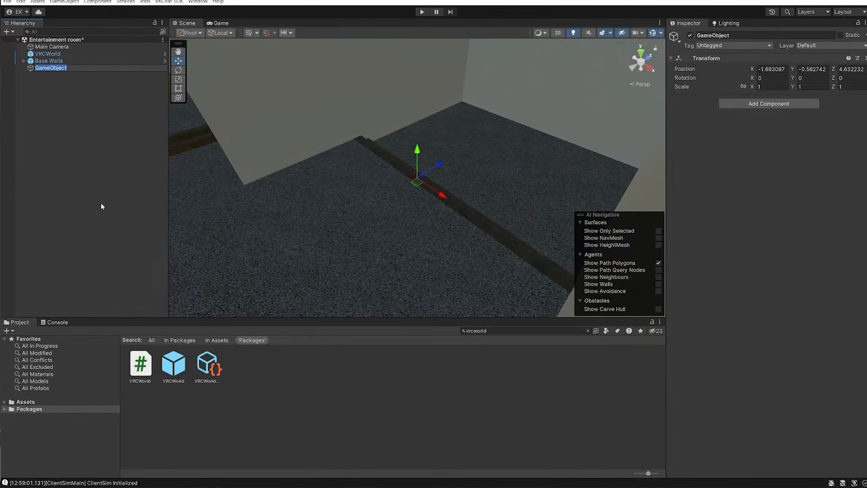
pyautogui.write('Lights')
pyautogui.press('Return')
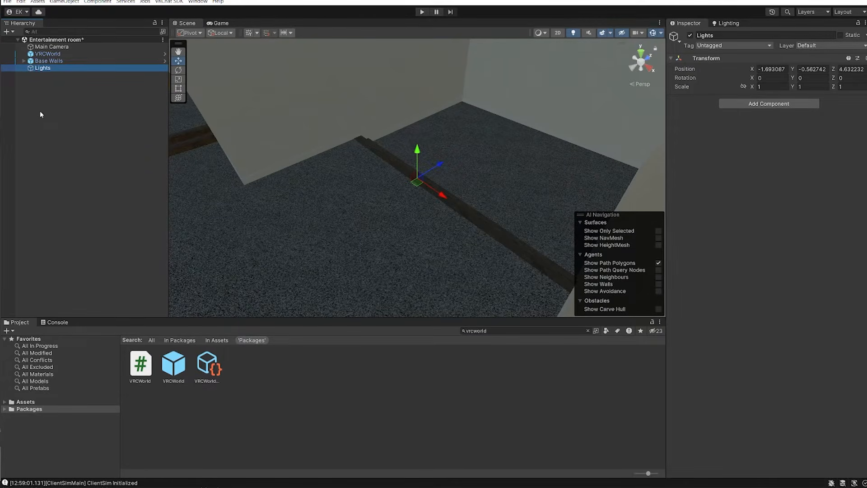
# Step: Add a point light as a child of Lights and raise it to about Y 2.2
pyautogui.rightClick(49, 72)
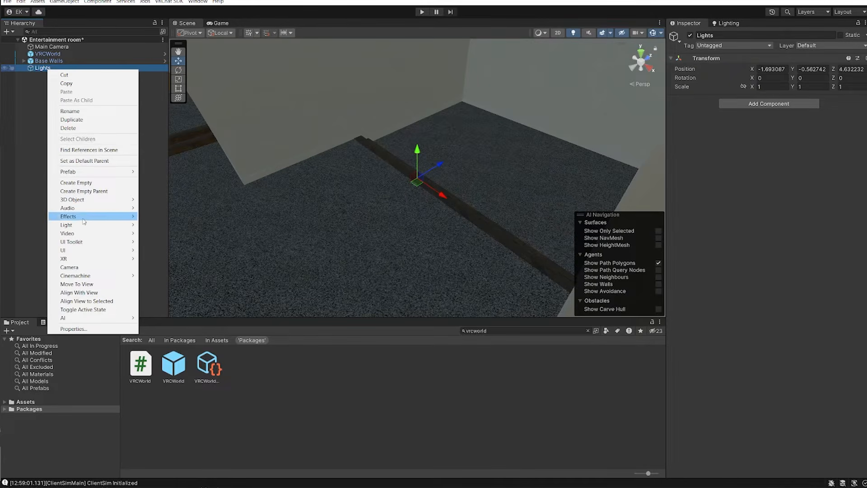
pyautogui.moveTo(94, 228)
pyautogui.click(158, 235)
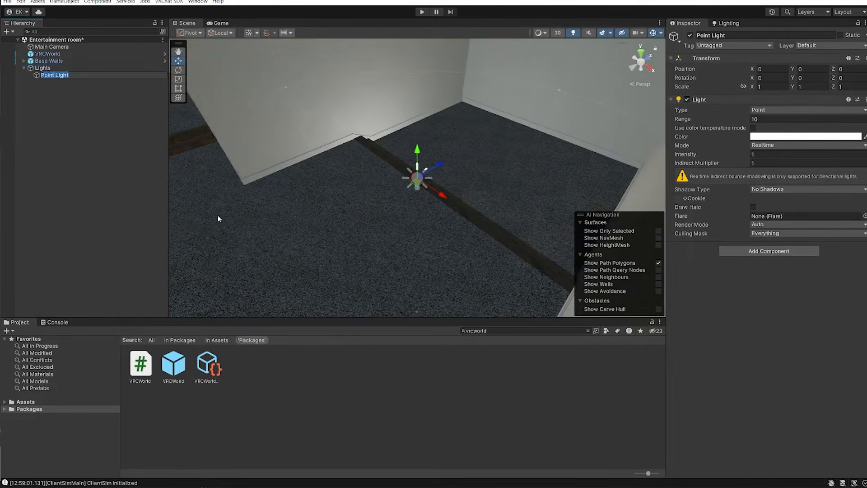
pyautogui.moveTo(439, 201); pyautogui.dragTo(442, 218, button='middle')
pyautogui.moveTo(419, 173); pyautogui.dragTo(419, 105)
pyautogui.moveTo(391, 202); pyautogui.dragTo(408, 179, button='right')
pyautogui.moveTo(408, 179); pyautogui.dragTo(430, 195, button='middle')
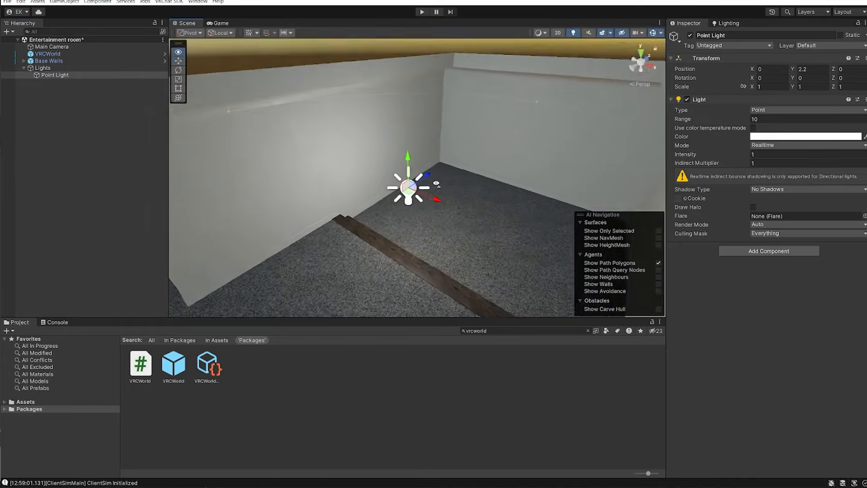
# Step: Move the point light along its X axis to about X 0.775
pyautogui.moveTo(429, 194); pyautogui.dragTo(456, 206, button='right')
pyautogui.moveTo(381, 180); pyautogui.dragTo(412, 202)
pyautogui.moveTo(412, 202); pyautogui.dragTo(434, 258, button='middle')
pyautogui.moveTo(433, 258); pyautogui.dragTo(384, 199, button='right')
pyautogui.moveTo(384, 199); pyautogui.dragTo(360, 213, button='middle')
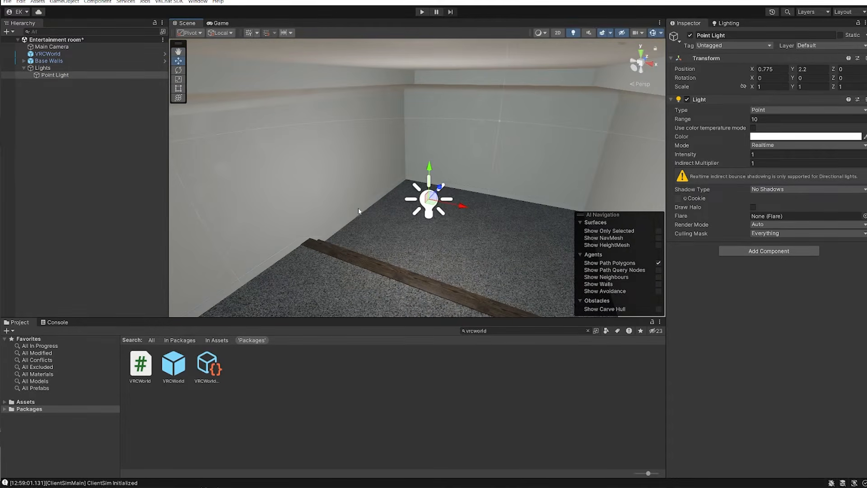
# Step: Move the point light along its Z axis to about Z 1.881, beyond the floor step
pyautogui.moveTo(470, 268); pyautogui.dragTo(409, 228, button='right')
pyautogui.moveTo(408, 228); pyautogui.dragTo(324, 221, button='middle')
pyautogui.moveTo(324, 222); pyautogui.dragTo(276, 231, button='right')
pyautogui.moveTo(488, 266); pyautogui.dragTo(462, 270, button='middle')
pyautogui.moveTo(463, 270); pyautogui.dragTo(479, 226, button='right')
pyautogui.moveTo(478, 226); pyautogui.dragTo(409, 169, button='middle')
pyautogui.moveTo(298, 217); pyautogui.dragTo(397, 223, button='middle')
pyautogui.moveTo(397, 222); pyautogui.dragTo(325, 232, button='right')
pyautogui.moveTo(427, 222); pyautogui.dragTo(567, 220)
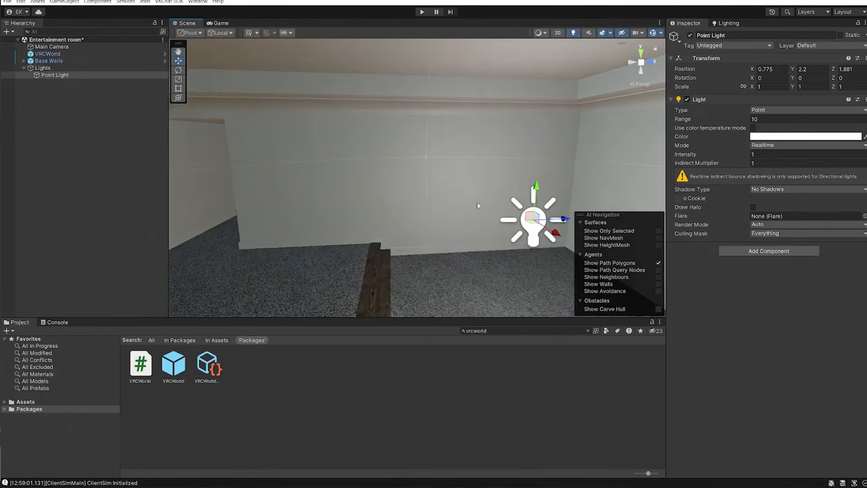
# Step: Duplicate the point light and move the copy along Z to about -2.715, on the other side of the floor step
pyautogui.moveTo(477, 206); pyautogui.dragTo(597, 192, button='middle')
pyautogui.moveTo(461, 222); pyautogui.dragTo(472, 239, button='right')
pyautogui.moveTo(523, 225); pyautogui.dragTo(482, 210, button='middle')
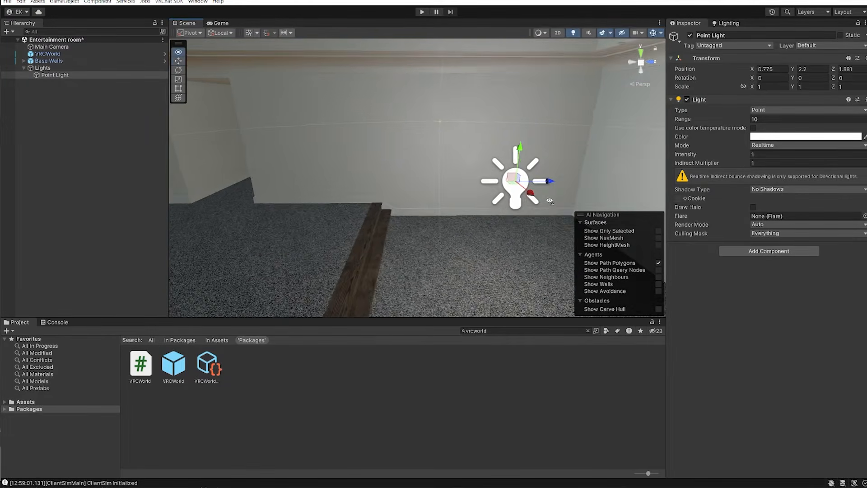
pyautogui.moveTo(482, 211); pyautogui.dragTo(454, 218, button='right')
pyautogui.moveTo(549, 210); pyautogui.dragTo(498, 214, button='middle')
pyautogui.scroll(1, 458, 199)
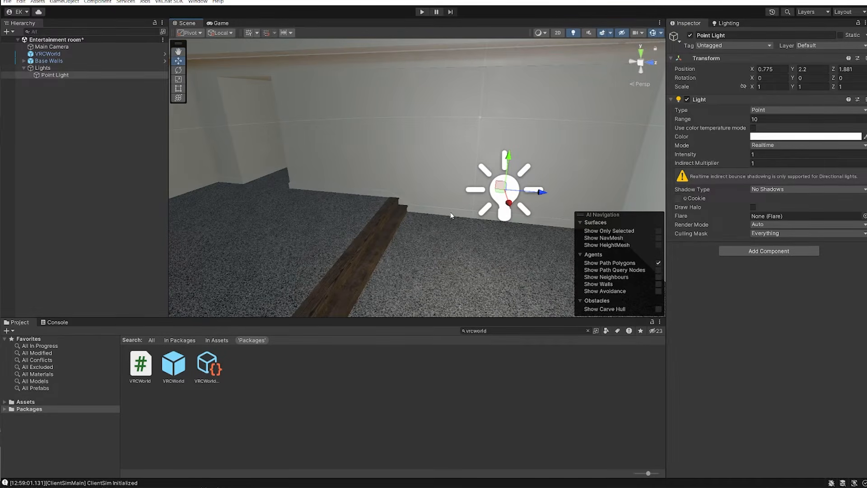
pyautogui.hotkey('ctrl', 'd')
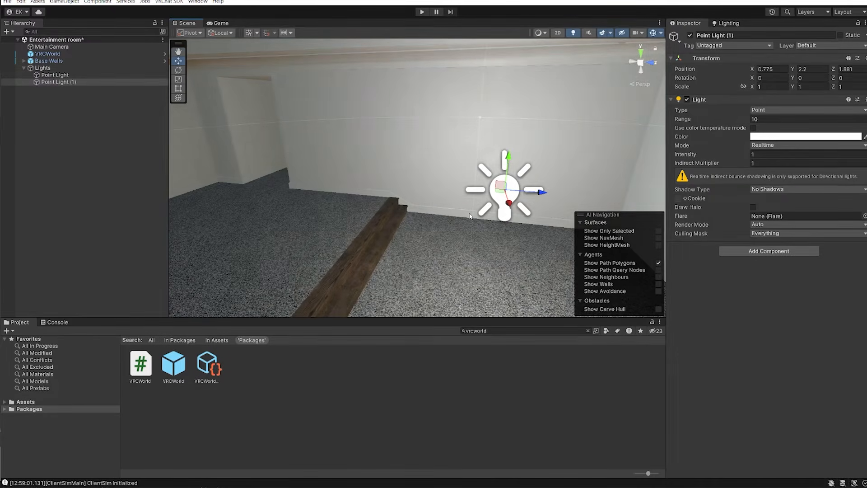
pyautogui.moveTo(531, 191); pyautogui.dragTo(209, 174)
pyautogui.moveTo(413, 189); pyautogui.dragTo(603, 187, button='right')
pyautogui.press('a')
pyautogui.press('s')
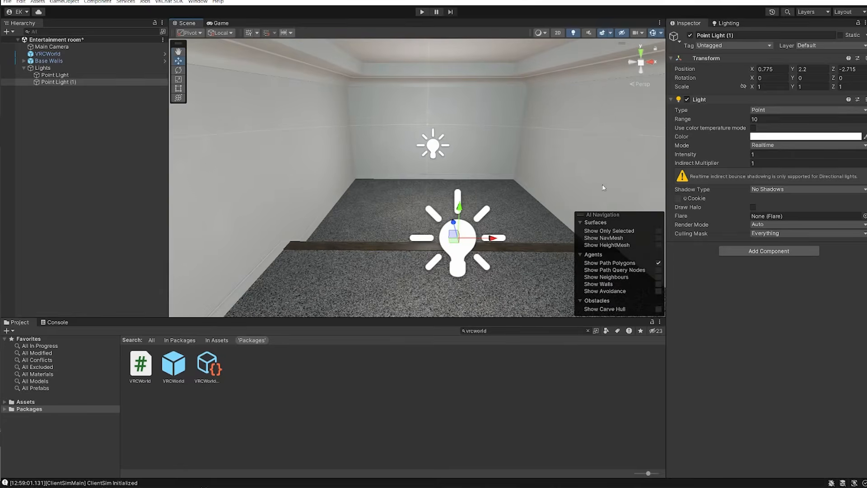
# Step: Try an area light under Lights, raised to about Y 1.983 and stretched to a height of about 2.19, and delete it
pyautogui.click(42, 68)
pyautogui.rightClick(43, 68)
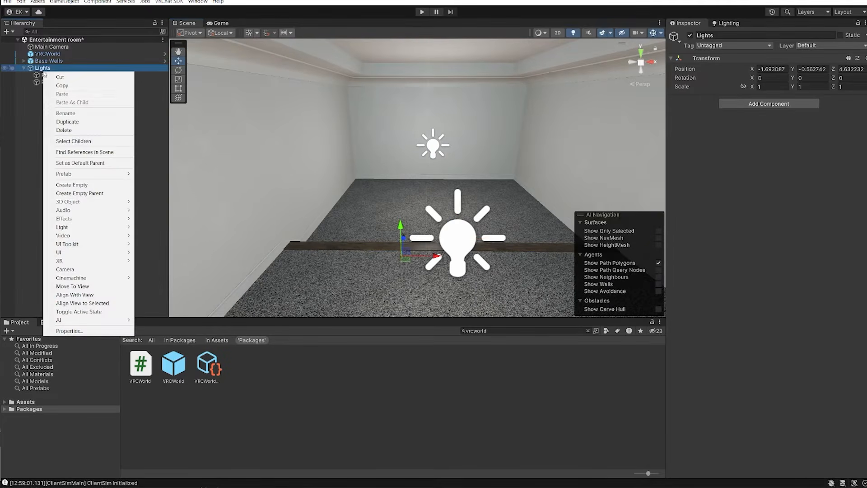
pyautogui.moveTo(90, 227)
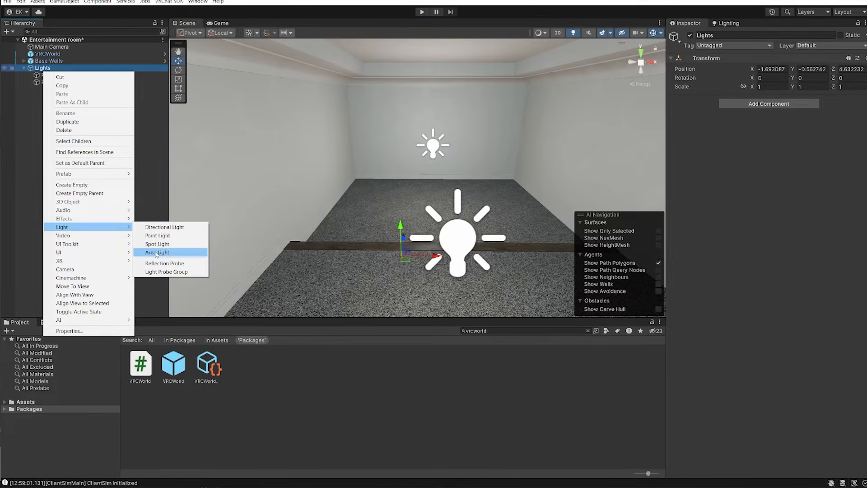
pyautogui.click(156, 252)
pyautogui.moveTo(401, 231); pyautogui.dragTo(406, 134)
pyautogui.moveTo(406, 136); pyautogui.dragTo(218, 176, button='right')
pyautogui.moveTo(315, 189); pyautogui.dragTo(312, 200, button='right')
pyautogui.moveTo(369, 197); pyautogui.dragTo(370, 234)
pyautogui.moveTo(358, 168); pyautogui.dragTo(407, 166, button='middle')
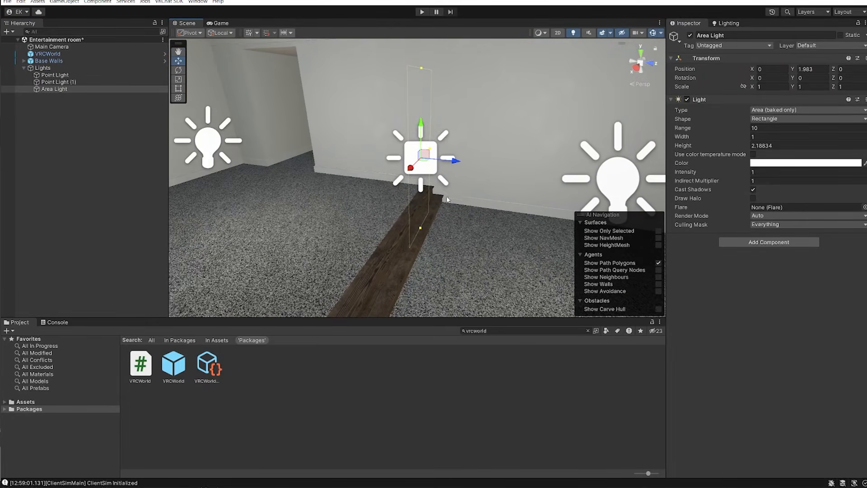
pyautogui.press('Delete')
# Step: Try the Spot, Directional and Area types on the point light beyond the floor step, and return it to Point
pyautogui.click(615, 190)
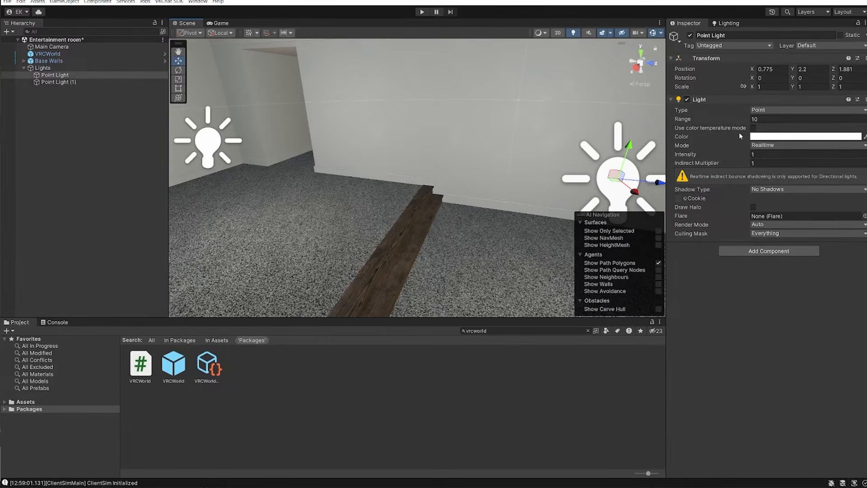
pyautogui.click(761, 110)
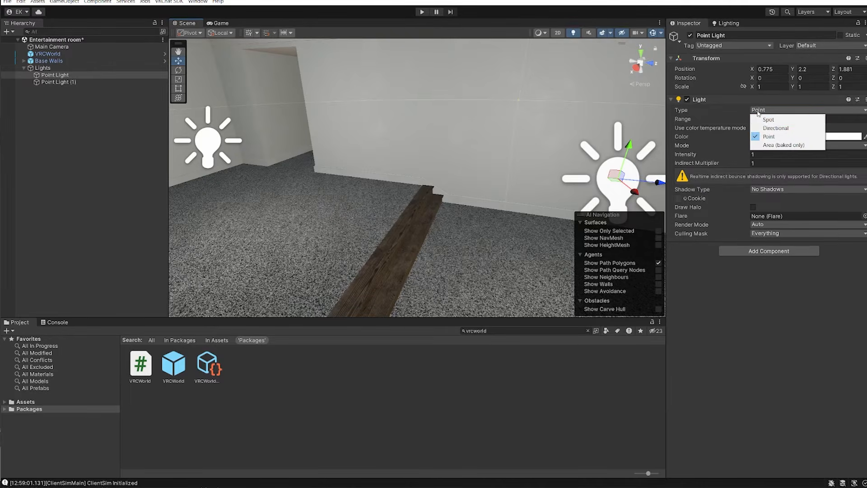
pyautogui.click(767, 121)
pyautogui.click(762, 111)
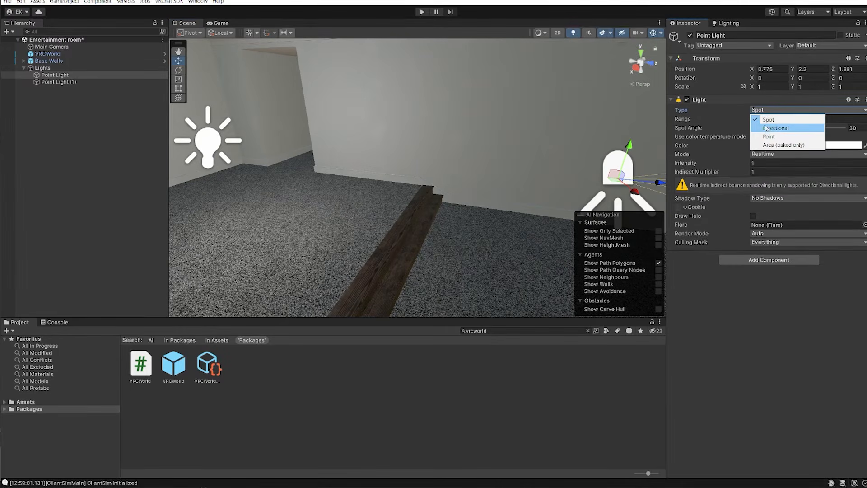
pyautogui.click(766, 128)
pyautogui.scroll(1, 577, 104)
pyautogui.click(762, 111)
pyautogui.click(802, 144)
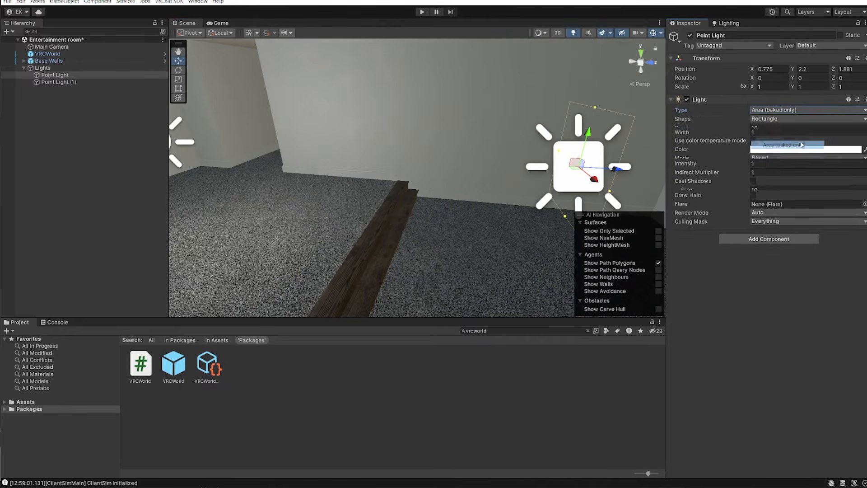
pyautogui.click(800, 110)
pyautogui.click(791, 138)
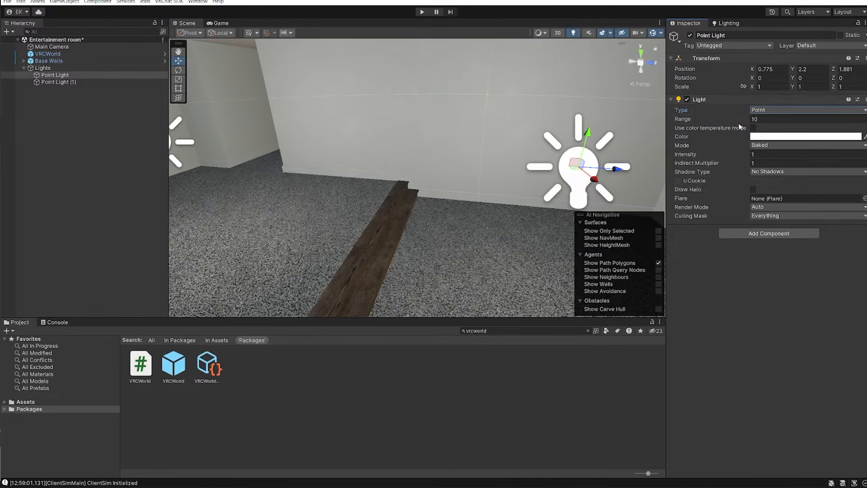
# Step: Widen the light's range to about 10.33, try the Spot type with a spot angle of about 53, and return to Point
pyautogui.moveTo(745, 123); pyautogui.dragTo(682, 122)
pyautogui.moveTo(592, 131); pyautogui.dragTo(637, 136, button='right')
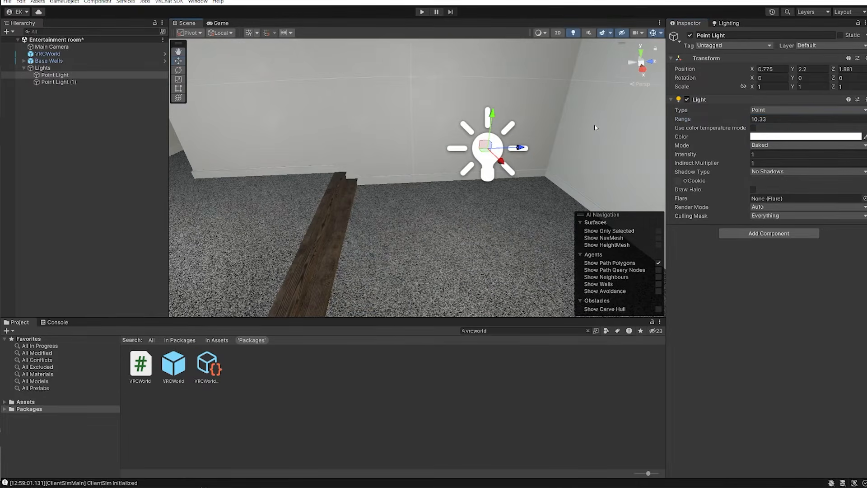
pyautogui.click(772, 109)
pyautogui.click(772, 116)
pyautogui.moveTo(764, 128); pyautogui.dragTo(778, 133)
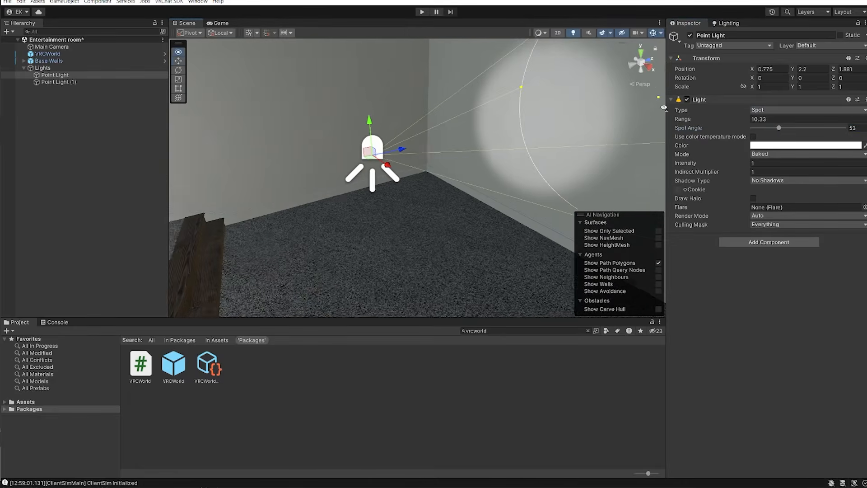
pyautogui.moveTo(779, 128)
pyautogui.mouseDown()
pyautogui.moveTo(795, 137)
pyautogui.moveTo(783, 132)
pyautogui.mouseUp()
pyautogui.click(772, 110)
pyautogui.click(768, 137)
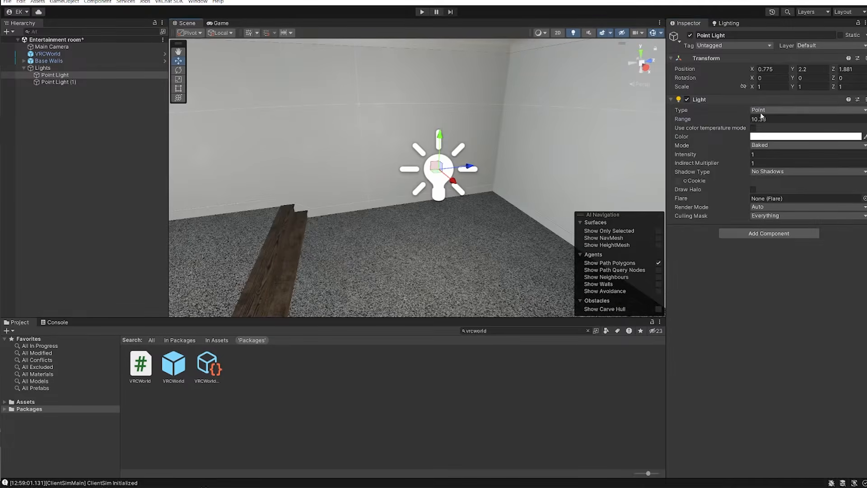
# Step: Set the point light's range to 10
pyautogui.click(781, 118)
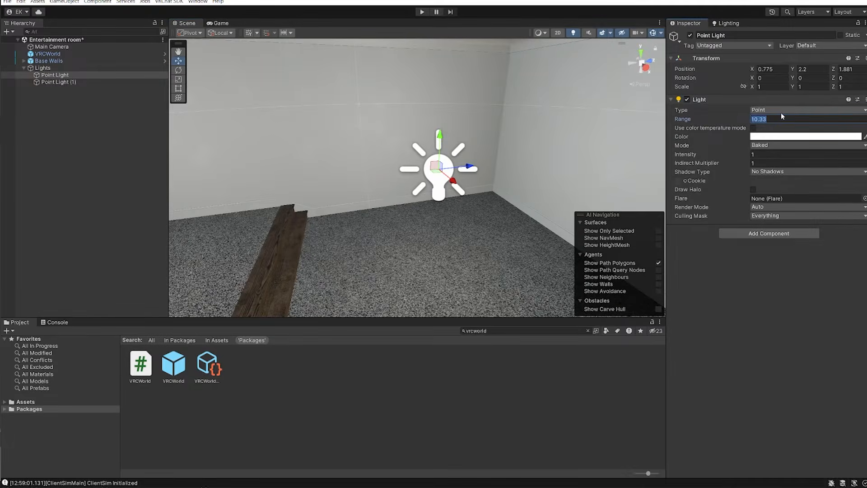
pyautogui.click(767, 137)
pyautogui.click(863, 132)
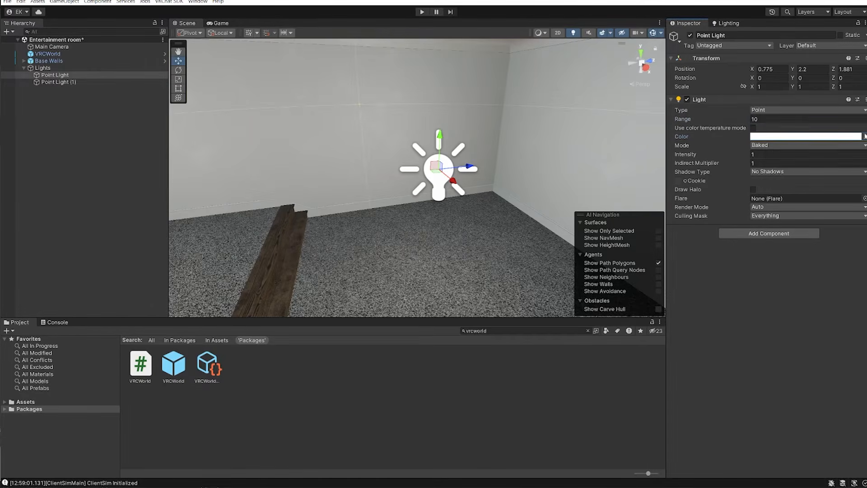
# Step: Try the Mixed mode on the point light and return it to Baked
pyautogui.click(765, 145)
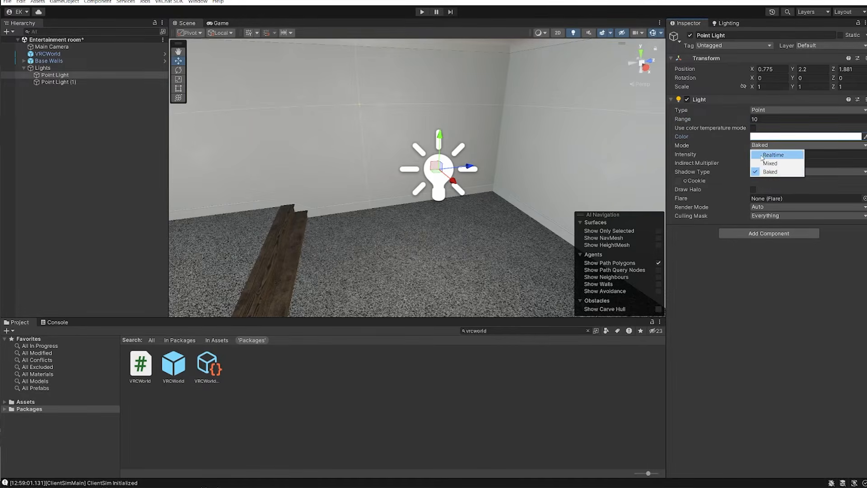
pyautogui.click(770, 163)
pyautogui.click(766, 145)
pyautogui.click(767, 172)
pyautogui.moveTo(590, 149); pyautogui.dragTo(469, 153, button='right')
# Step: Set the point light's mode to Realtime
pyautogui.click(785, 153)
pyautogui.click(785, 145)
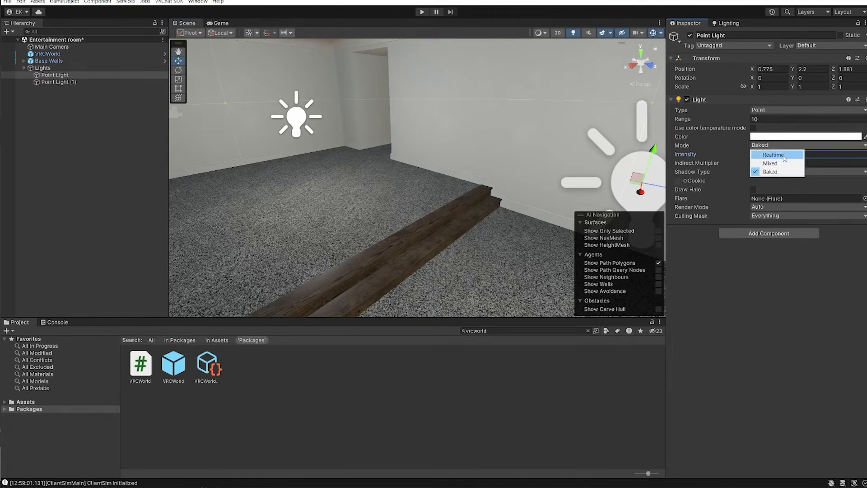
pyautogui.click(769, 154)
pyautogui.moveTo(494, 122); pyautogui.dragTo(566, 132, button='right')
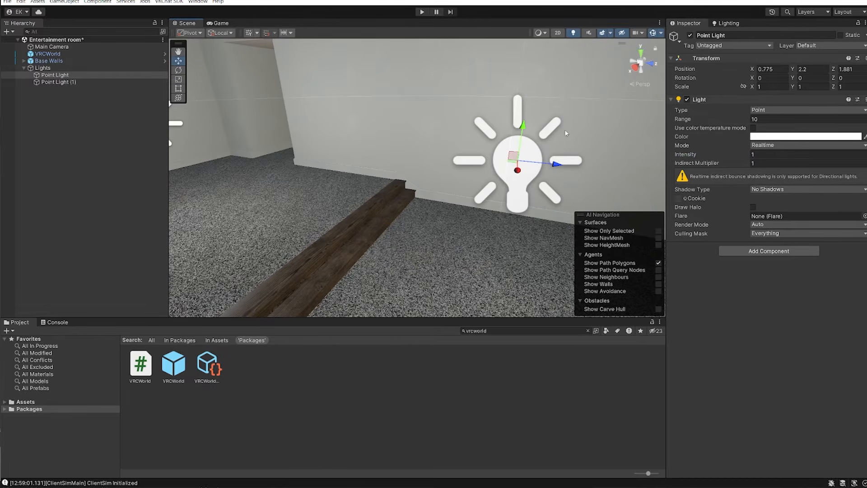
# Step: Raise the point light's intensity to about 3.79 to compare the brightness, and set it back to 1
pyautogui.moveTo(683, 150); pyautogui.dragTo(685, 151)
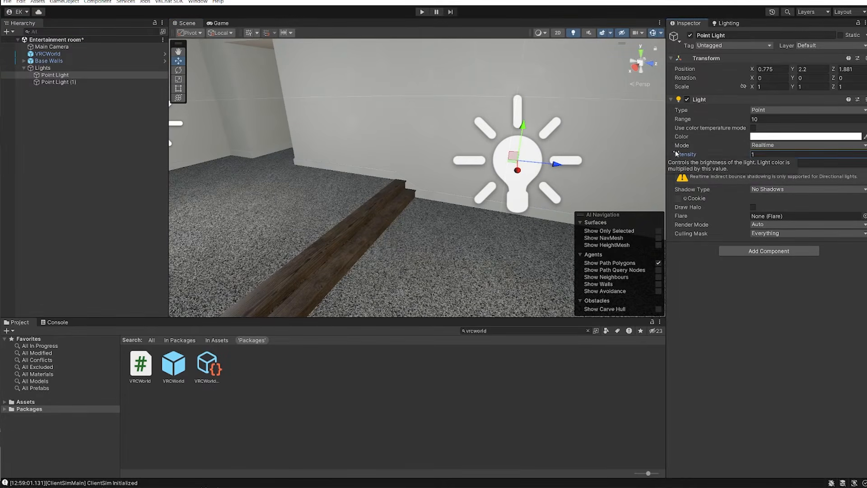
pyautogui.moveTo(416, 126); pyautogui.dragTo(495, 129, button='right')
pyautogui.moveTo(719, 155)
pyautogui.mouseDown()
pyautogui.moveTo(762, 155)
pyautogui.moveTo(732, 160)
pyautogui.mouseUp()
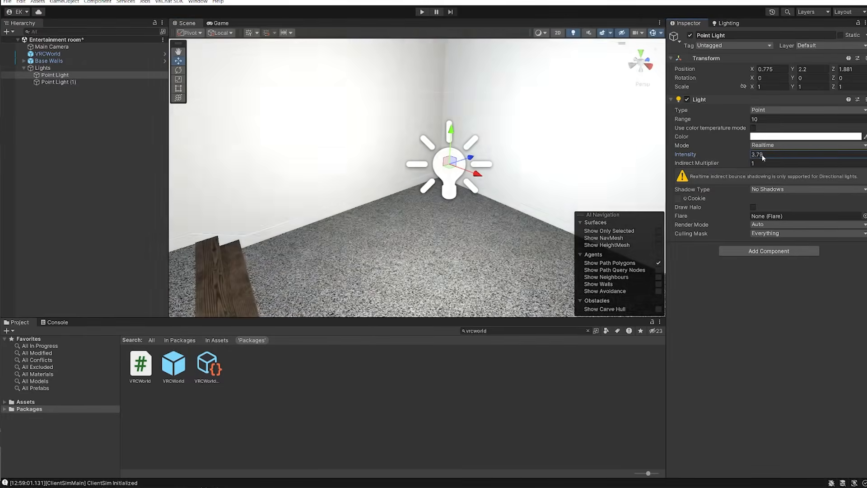
pyautogui.write('1')
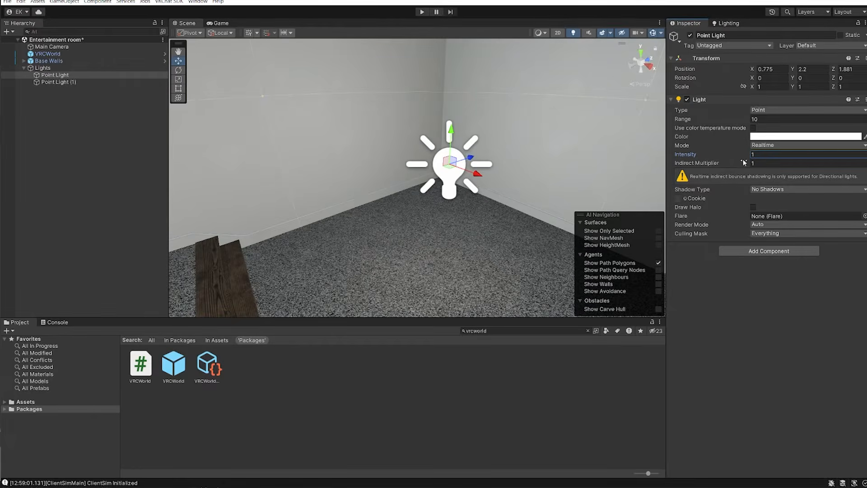
pyautogui.click(746, 164)
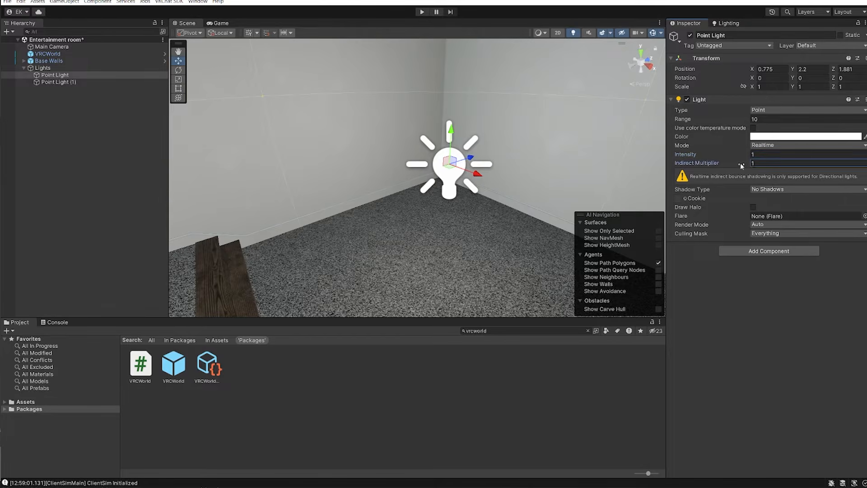
pyautogui.moveTo(758, 164); pyautogui.dragTo(743, 163)
# Step: Set the shadow type to Soft Shadows on both point lights, one on each side of the floor step
pyautogui.moveTo(575, 150); pyautogui.dragTo(416, 210, button='right')
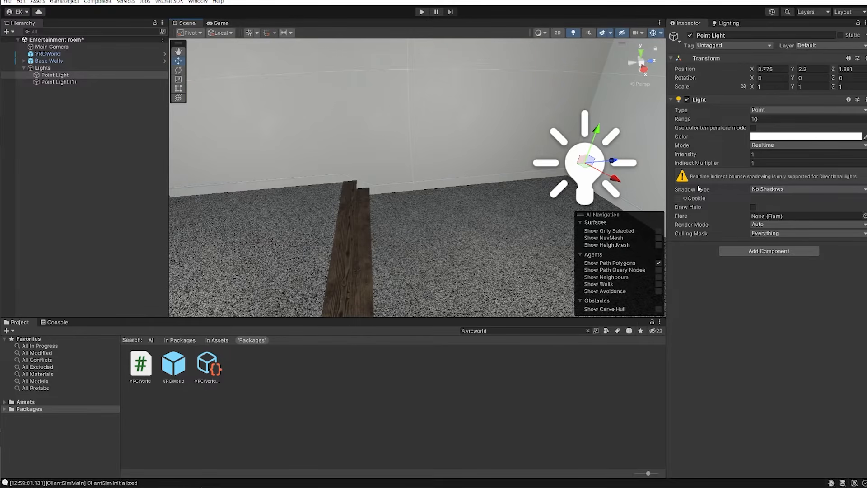
pyautogui.click(773, 189)
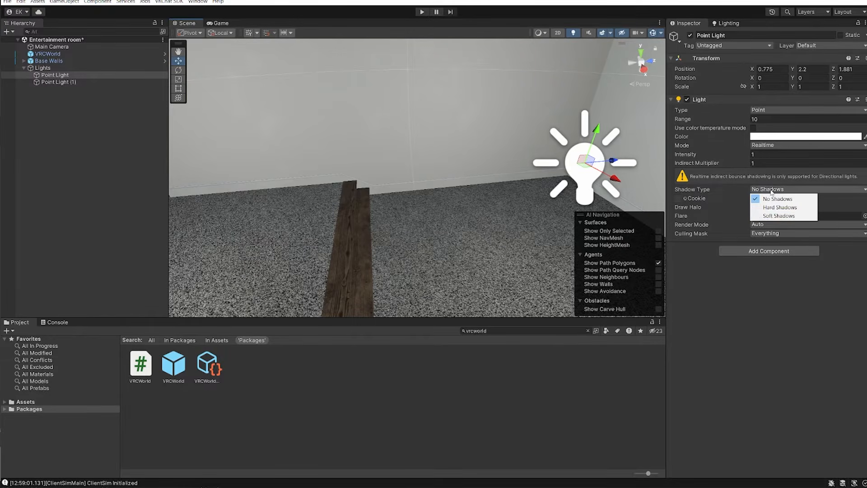
pyautogui.click(782, 220)
pyautogui.moveTo(557, 221); pyautogui.dragTo(440, 195, button='right')
pyautogui.click(275, 123)
pyautogui.click(773, 189)
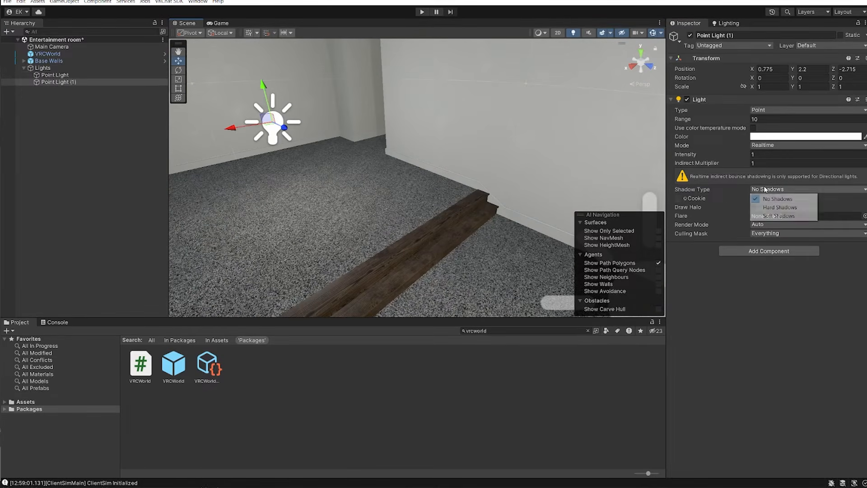
pyautogui.click(768, 215)
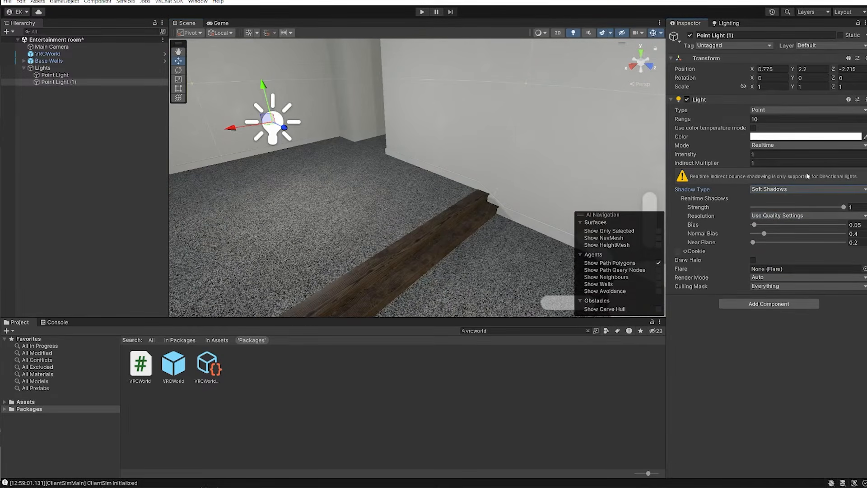
# Step: Examine the soft shadows along the floor step and walls, and look over the light's Render Mode and Culling Mask options
pyautogui.moveTo(499, 176); pyautogui.dragTo(521, 208, button='right')
pyautogui.moveTo(521, 207); pyautogui.dragTo(399, 167, button='middle')
pyautogui.moveTo(487, 178); pyautogui.dragTo(461, 189, button='right')
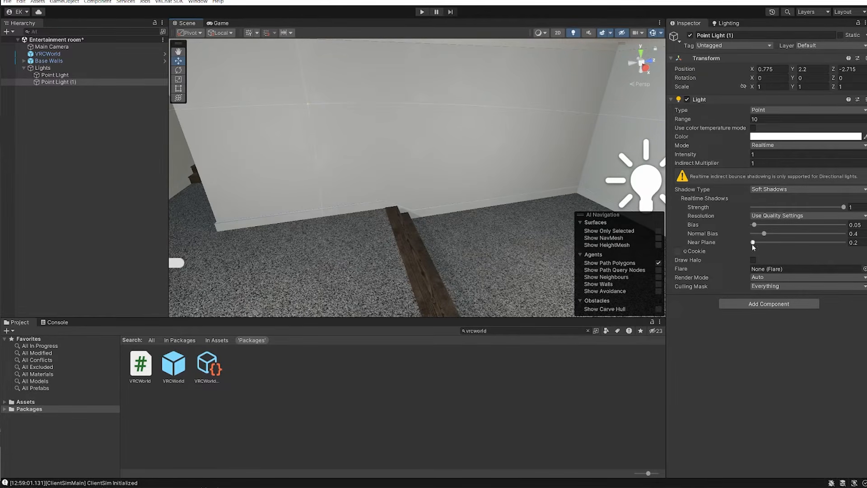
pyautogui.moveTo(514, 218); pyautogui.dragTo(472, 221, button='middle')
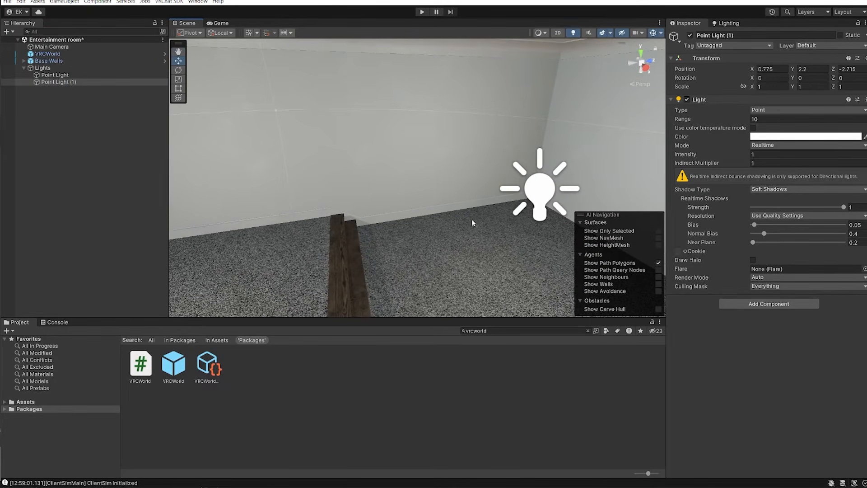
pyautogui.moveTo(527, 220); pyautogui.dragTo(472, 231, button='right')
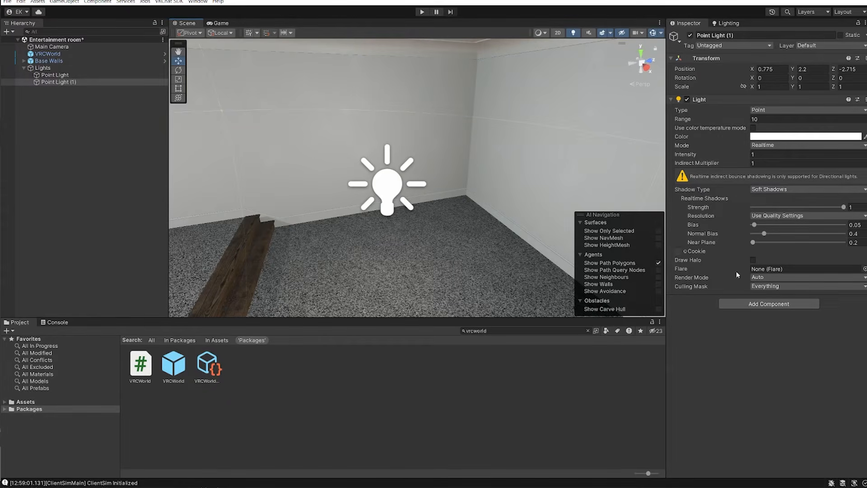
pyautogui.click(768, 277)
pyautogui.click(719, 284)
pyautogui.click(761, 285)
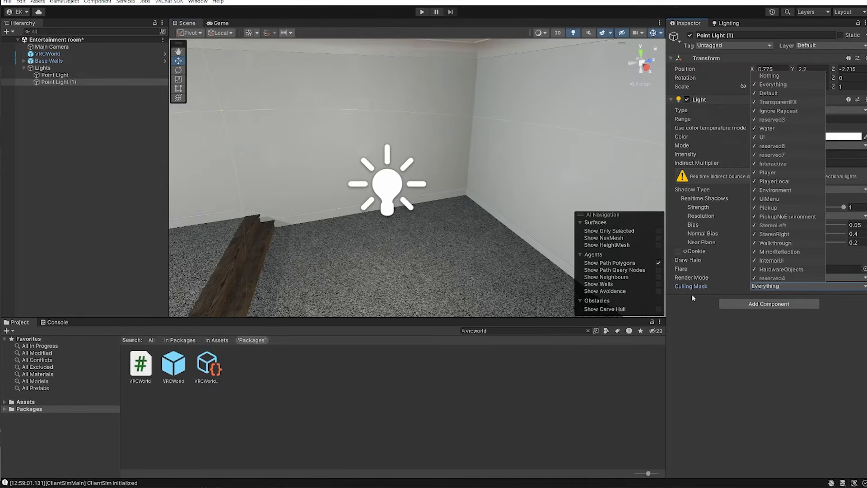
pyautogui.click(697, 311)
# Step: Select the point light beyond the floor step and examine how both lights illuminate the walls and floor
pyautogui.moveTo(348, 210); pyautogui.dragTo(395, 185, button='right')
pyautogui.click(357, 173)
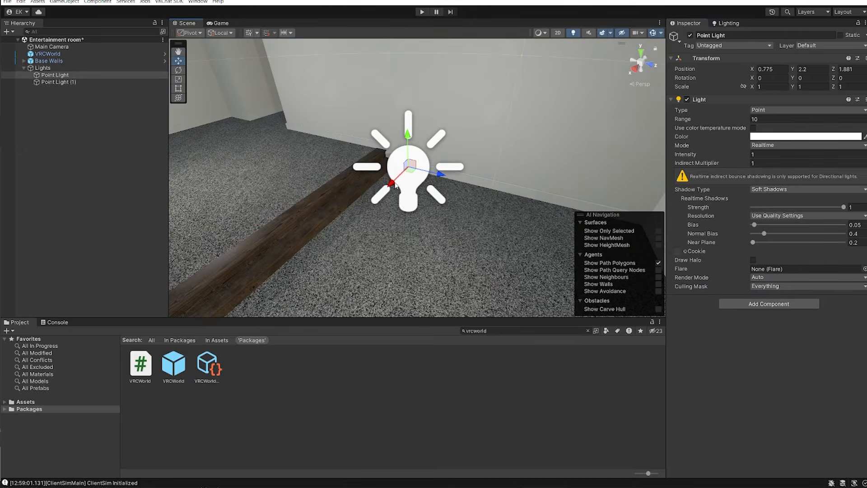
pyautogui.moveTo(538, 167); pyautogui.dragTo(582, 151, button='right')
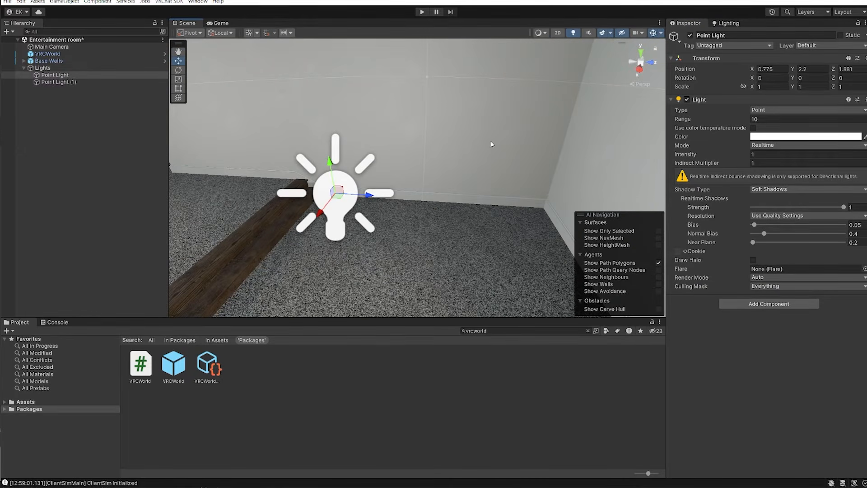
pyautogui.moveTo(492, 144); pyautogui.dragTo(459, 148, button='right')
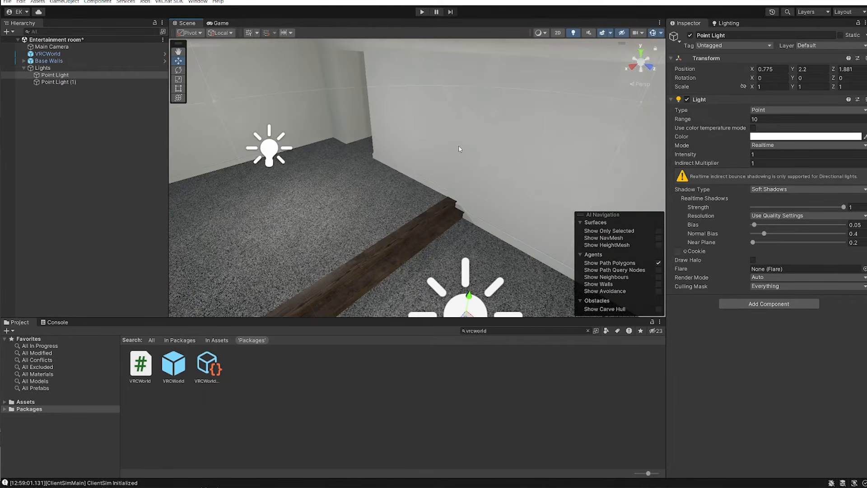
pyautogui.moveTo(412, 118); pyautogui.dragTo(486, 139, button='right')
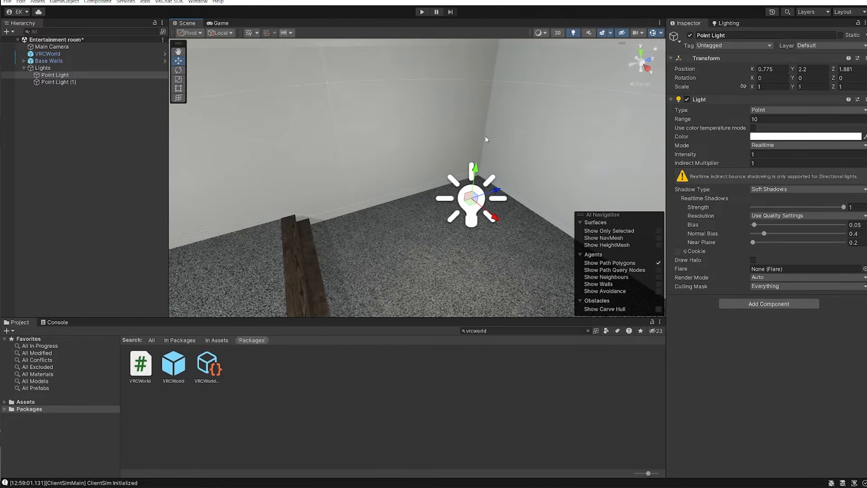
pyautogui.moveTo(427, 184); pyautogui.dragTo(481, 151, button='right')
pyautogui.moveTo(460, 122); pyautogui.dragTo(502, 124, button='right')
# Step: Duplicate the point light twice and move one copy to about X 0.88, Z -0.782, near the floor step
pyautogui.moveTo(534, 124); pyautogui.dragTo(579, 116)
pyautogui.scroll(-3, 468, 140)
pyautogui.hotkey('ctrl', 'd')
pyautogui.moveTo(579, 116); pyautogui.dragTo(564, 149, button='right')
pyautogui.hotkey('ctrl', 'd')
pyautogui.click(503, 140)
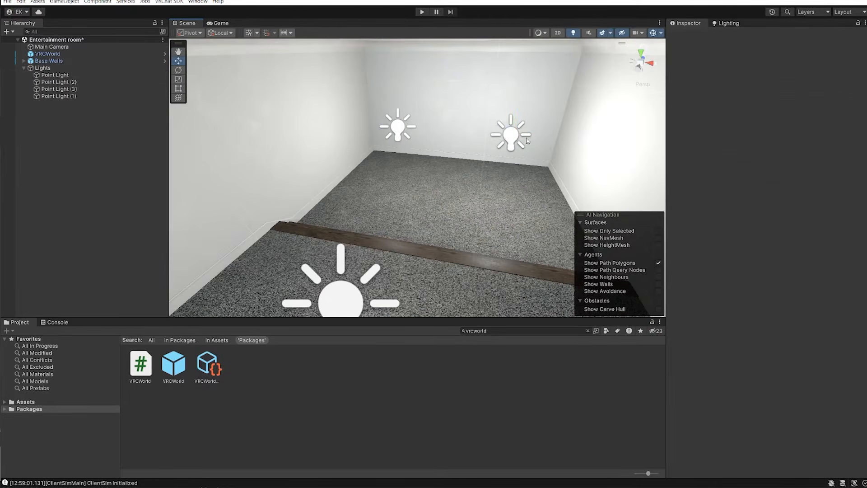
pyautogui.click(515, 137)
pyautogui.moveTo(516, 136); pyautogui.dragTo(473, 170, button='right')
pyautogui.scroll(-2, 474, 169)
pyautogui.moveTo(399, 175); pyautogui.dragTo(284, 228)
pyautogui.moveTo(283, 228); pyautogui.dragTo(149, 244, button='right')
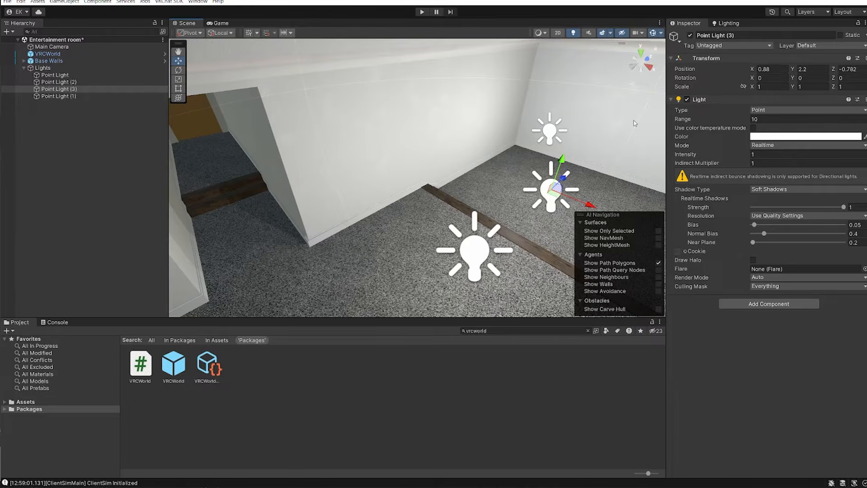
# Step: Delete the two extra point light copies, keeping one light on each side of the floor step
pyautogui.moveTo(634, 123); pyautogui.dragTo(695, 129, button='right')
pyautogui.press('Delete')
pyautogui.click(525, 116)
pyautogui.press('Delete')
# Step: Move the point light beyond the floor step to about X 1.05, Z 1.74
pyautogui.moveTo(470, 158); pyautogui.dragTo(494, 207, button='middle')
pyautogui.click(441, 154)
pyautogui.moveTo(439, 156); pyautogui.dragTo(489, 173)
pyautogui.moveTo(490, 173); pyautogui.dragTo(503, 178, button='right')
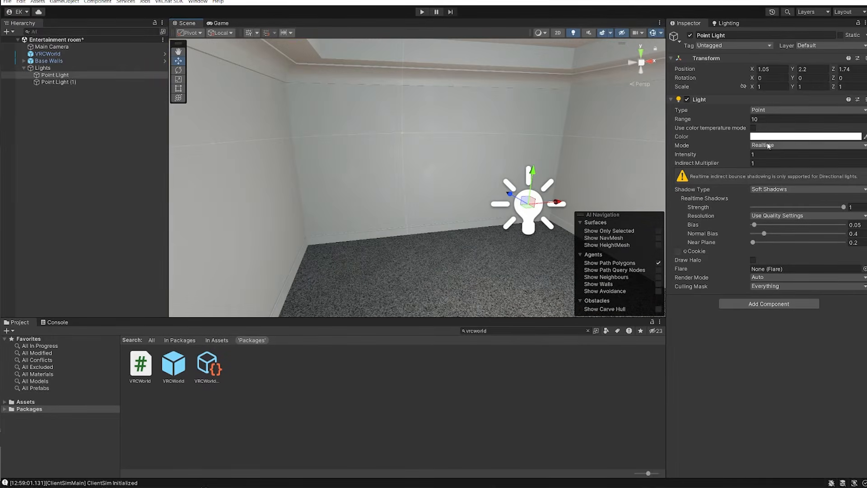
# Step: Set the light mode of the point light beyond the floor step to Baked
pyautogui.click(766, 146)
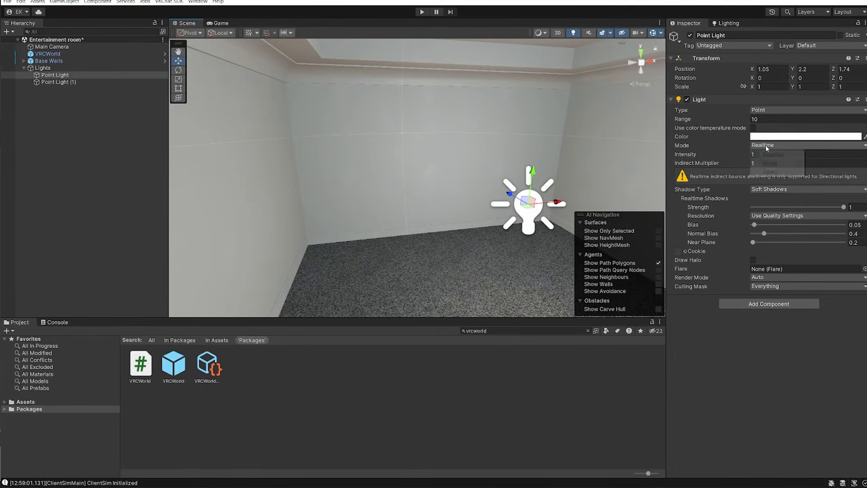
pyautogui.click(770, 171)
# Step: Examine the room's walls, corner and carpet around the selected point light from several angles
pyautogui.moveTo(654, 163); pyautogui.dragTo(599, 156, button='middle')
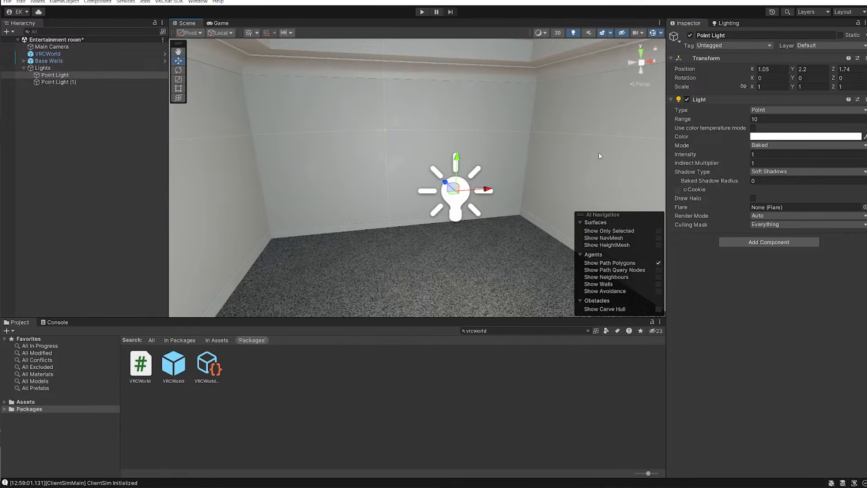
pyautogui.moveTo(542, 188); pyautogui.dragTo(541, 179, button='middle')
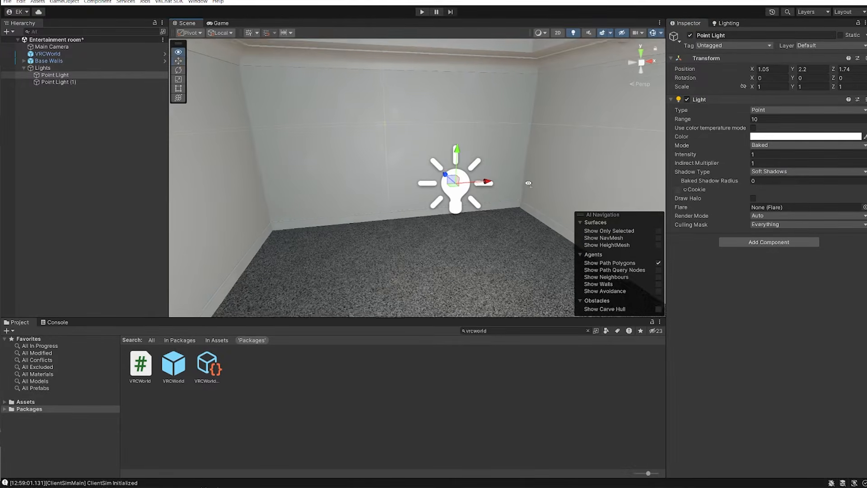
pyautogui.scroll(-3, 541, 180)
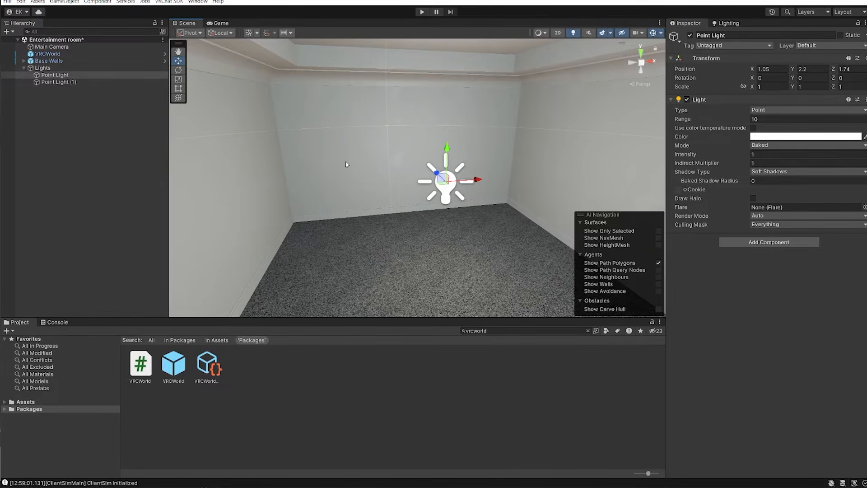
pyautogui.moveTo(334, 122); pyautogui.dragTo(352, 171, button='right')
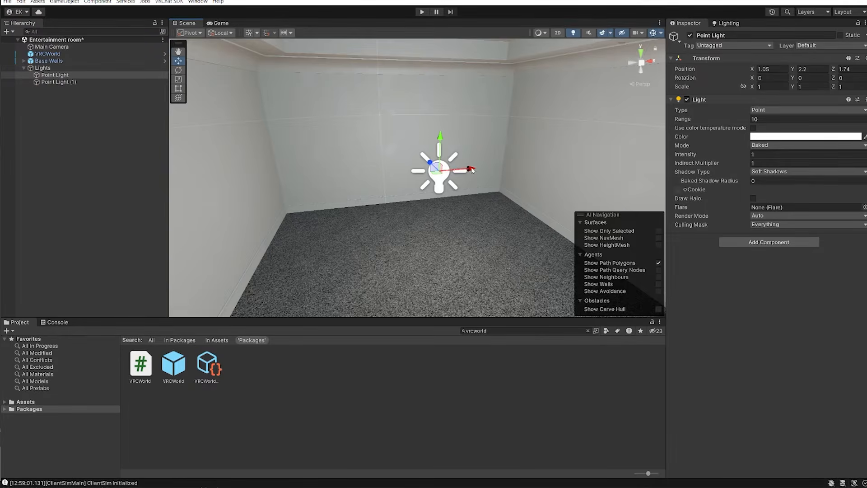
pyautogui.moveTo(472, 170); pyautogui.dragTo(494, 213, button='right')
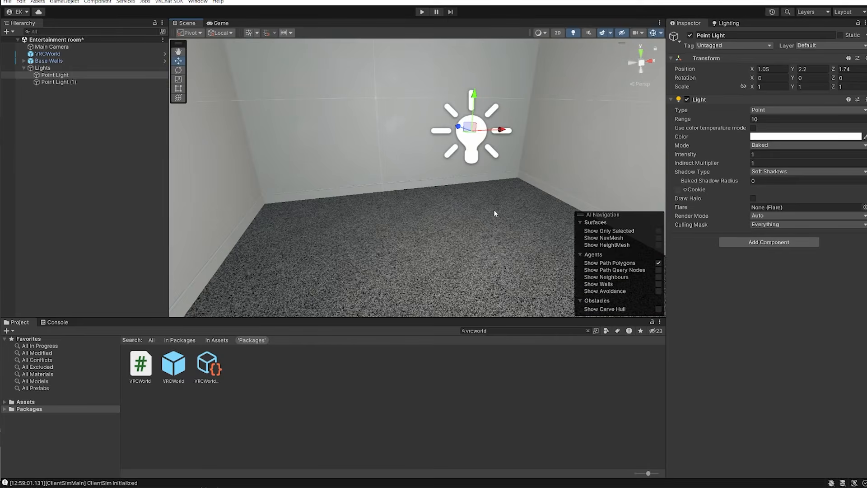
pyautogui.moveTo(492, 183); pyautogui.dragTo(544, 193, button='right')
pyautogui.moveTo(426, 184); pyautogui.dragTo(487, 164, button='right')
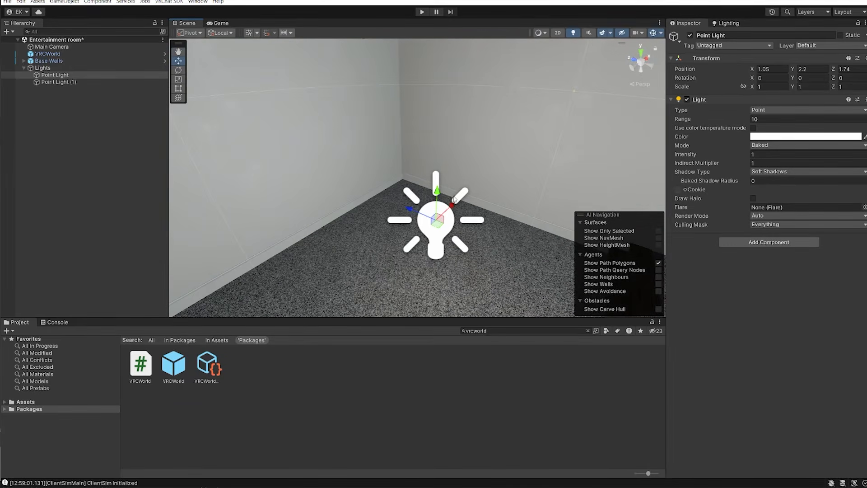
pyautogui.moveTo(341, 141); pyautogui.dragTo(480, 180, button='right')
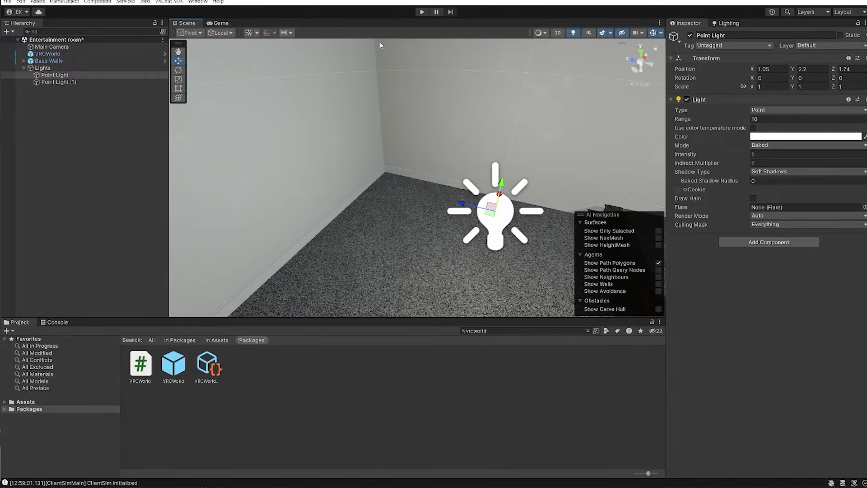
# Step: Open the Lighting settings for the scene
pyautogui.click(201, 3)
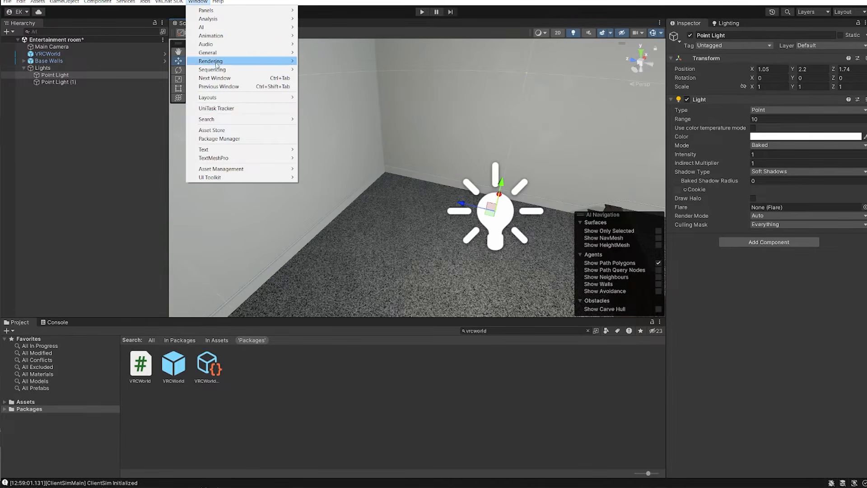
pyautogui.moveTo(214, 63)
pyautogui.click(319, 61)
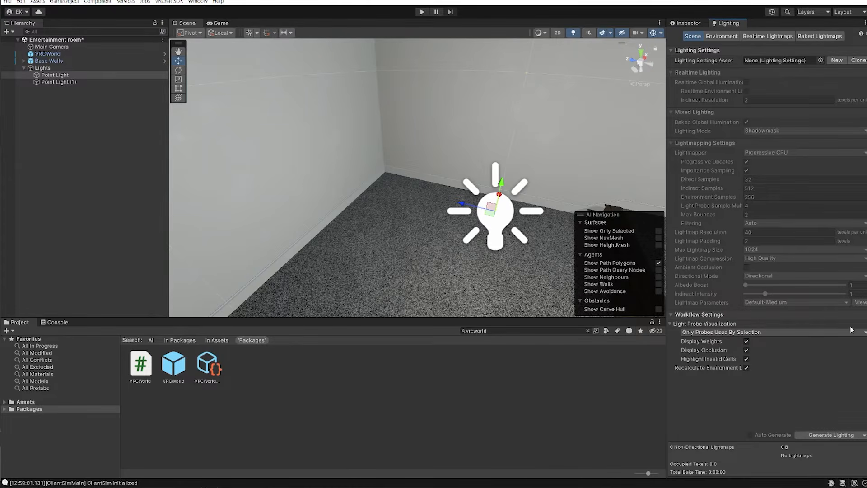
# Step: Select both point lights under Lights and set their light mode to Baked
pyautogui.click(696, 25)
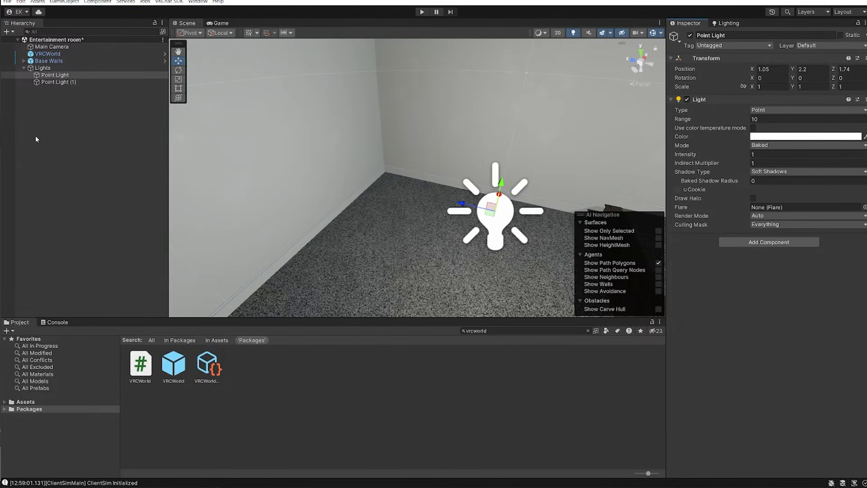
pyautogui.keyDown('shift'); pyautogui.click(118, 82); pyautogui.keyUp('shift')
pyautogui.press('f')
pyautogui.click(773, 144)
pyautogui.click(774, 172)
# Step: Create a lighting settings asset named New Lighting Settings in the scenes folder of tutorial entertainment room
pyautogui.click(728, 23)
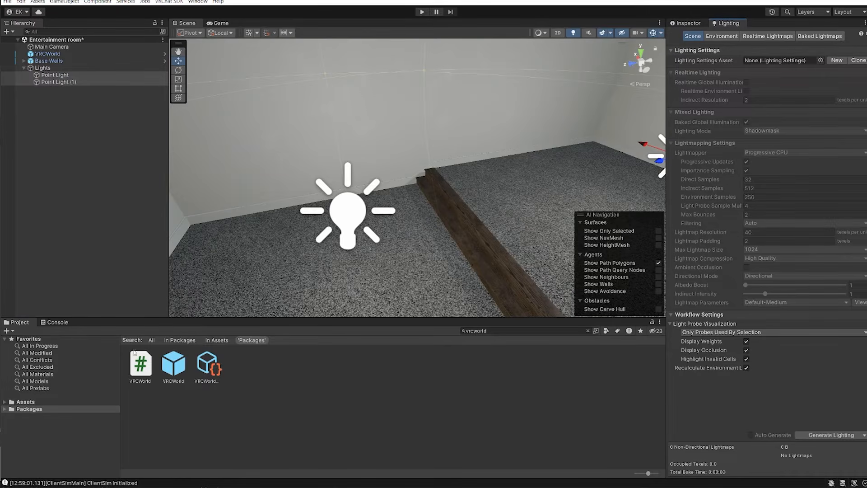
pyautogui.click(27, 402)
pyautogui.click(587, 330)
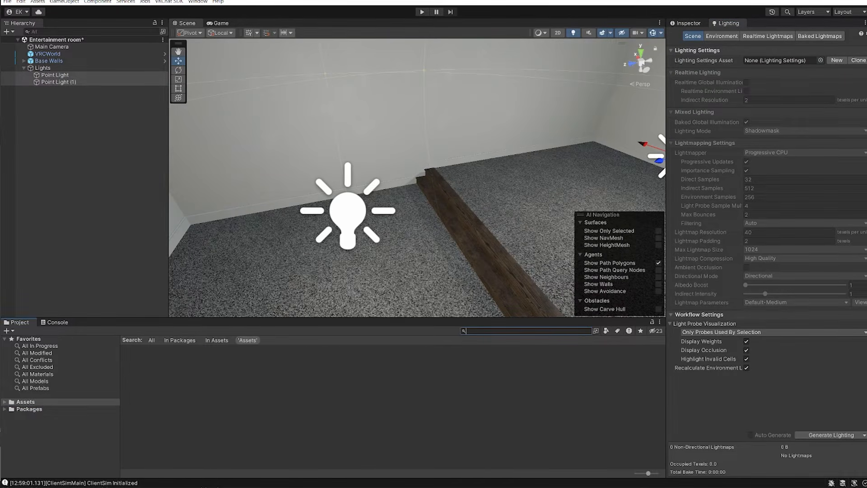
pyautogui.doubleClick(145, 366)
pyautogui.click(130, 339)
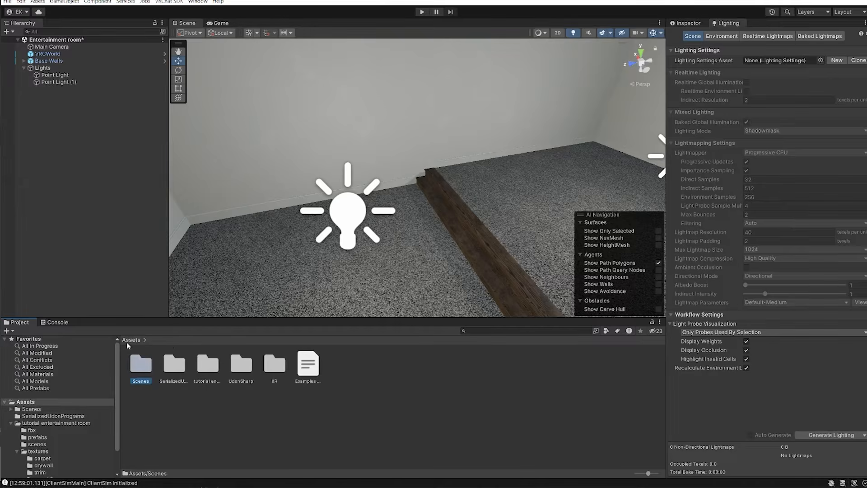
pyautogui.doubleClick(207, 363)
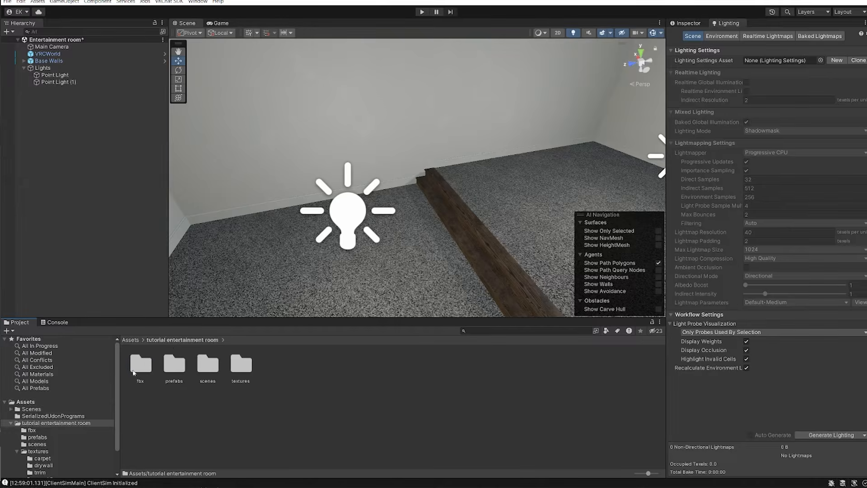
pyautogui.doubleClick(214, 368)
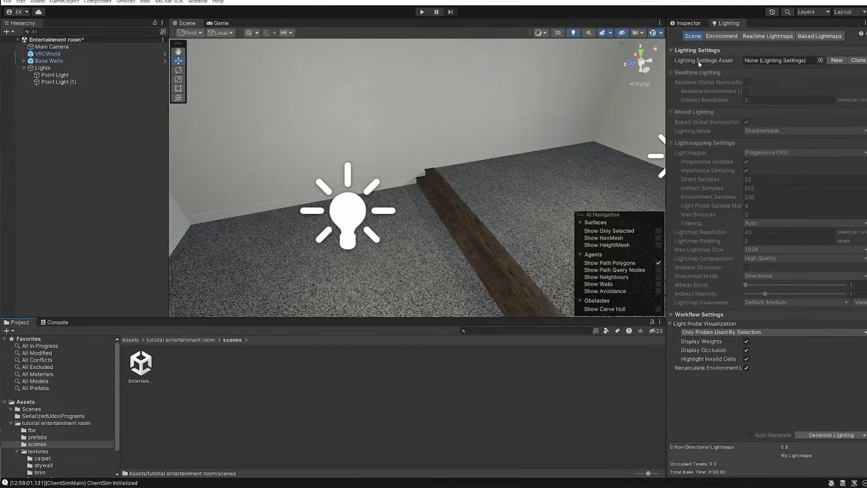
pyautogui.click(839, 61)
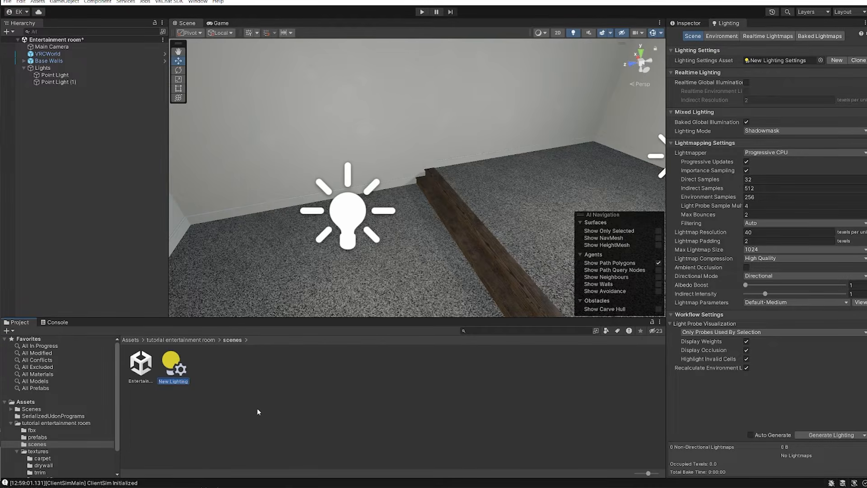
pyautogui.press('Return')
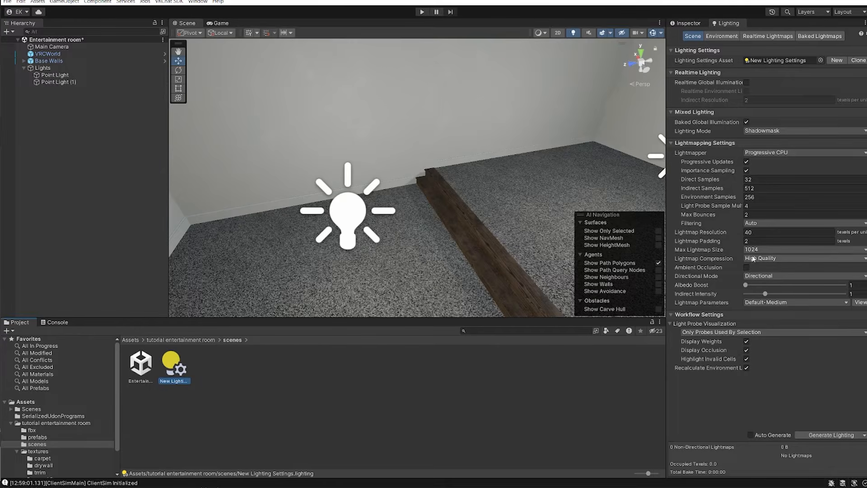
# Step: Set the lightmapper to Progressive GPU (Preview) in the new lighting settings
pyautogui.click(772, 154)
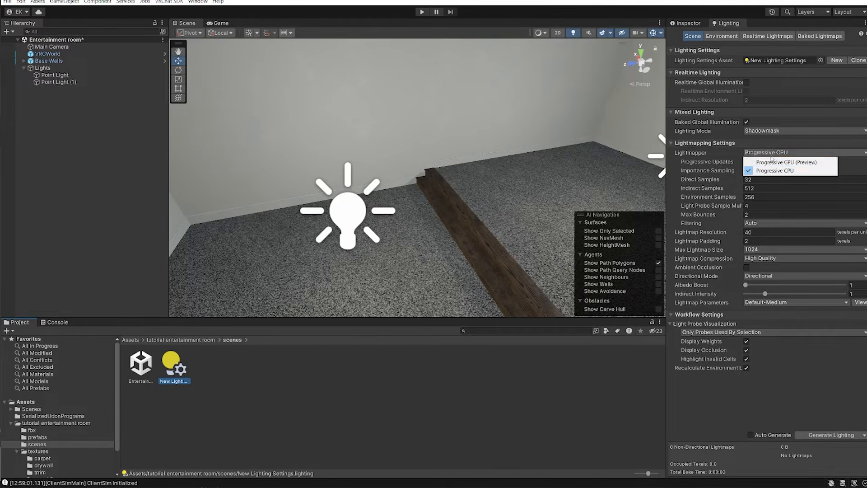
pyautogui.click(764, 165)
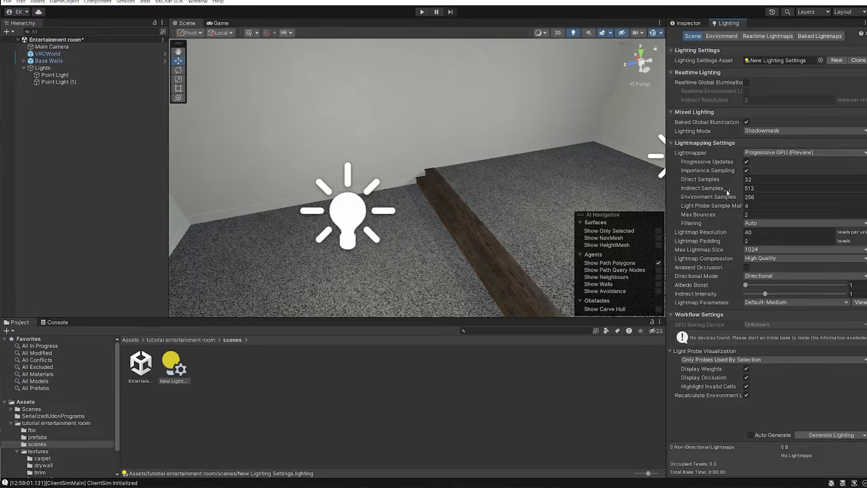
pyautogui.moveTo(723, 182)
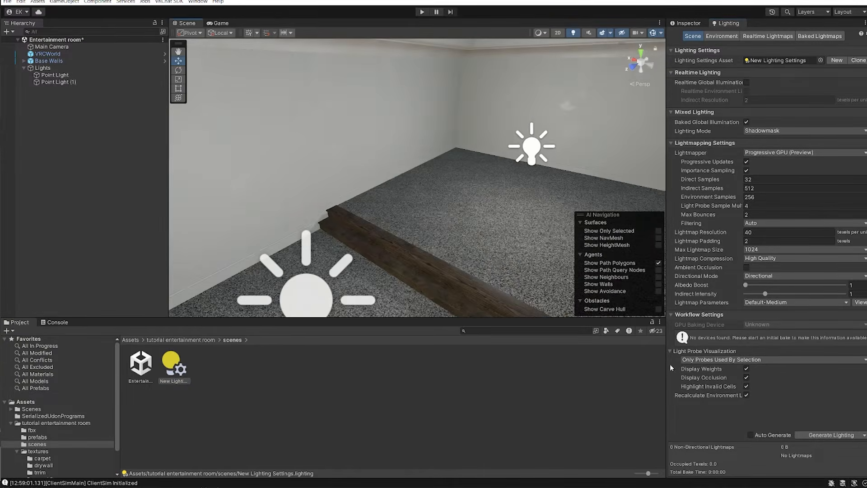
pyautogui.click(763, 232)
pyautogui.hotkey('shift', 'Tab')
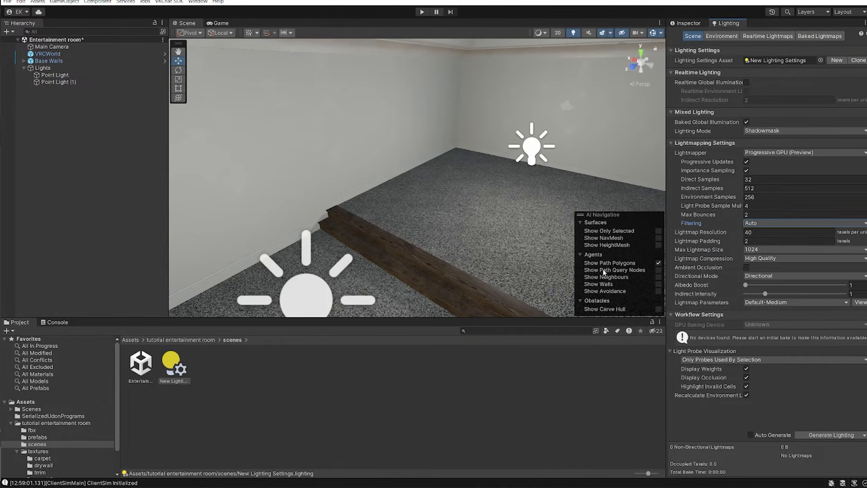
# Step: Generate the scene lighting and look over the room's walls, ceiling and floor
pyautogui.moveTo(515, 231); pyautogui.dragTo(480, 232, button='right')
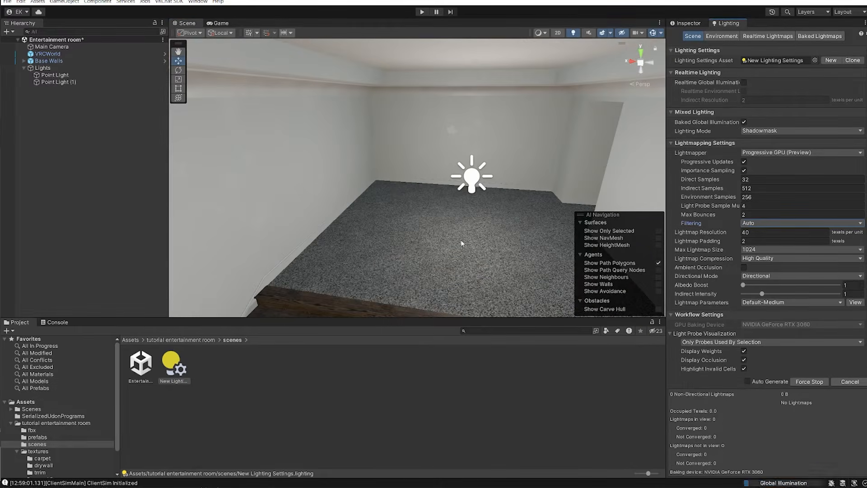
pyautogui.moveTo(462, 244); pyautogui.dragTo(511, 246, button='right')
pyautogui.moveTo(477, 269); pyautogui.dragTo(479, 263, button='right')
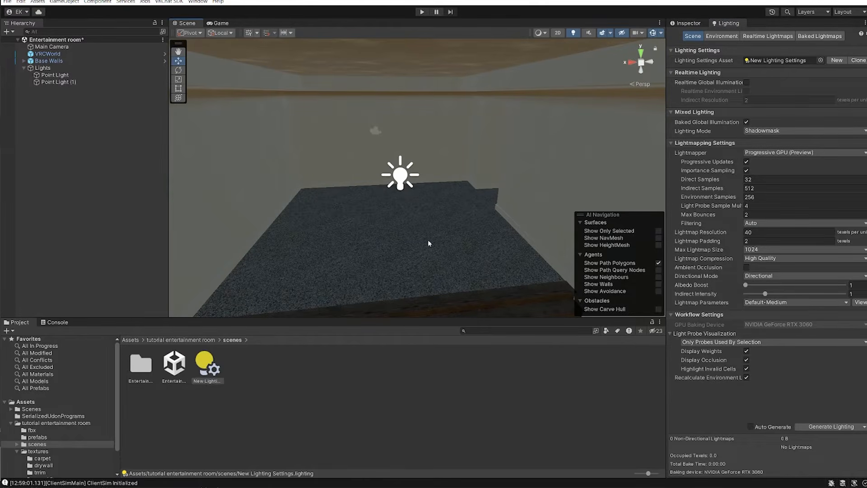
pyautogui.moveTo(449, 205); pyautogui.dragTo(451, 206, button='right')
# Step: Mark the Base Walls prefab as static, including all its child objects
pyautogui.click(48, 60)
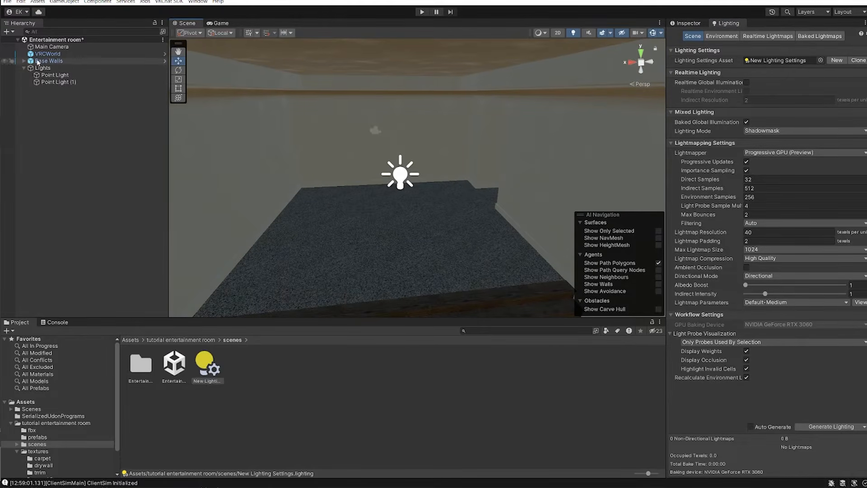
pyautogui.click(24, 60)
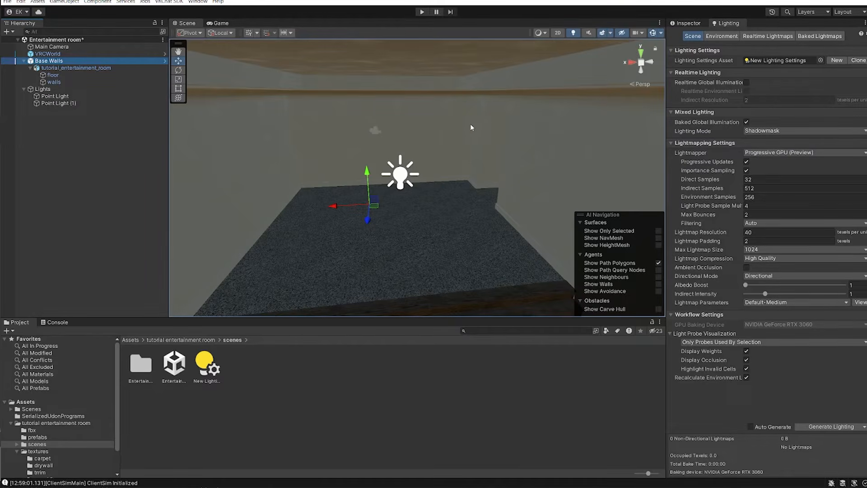
pyautogui.click(693, 23)
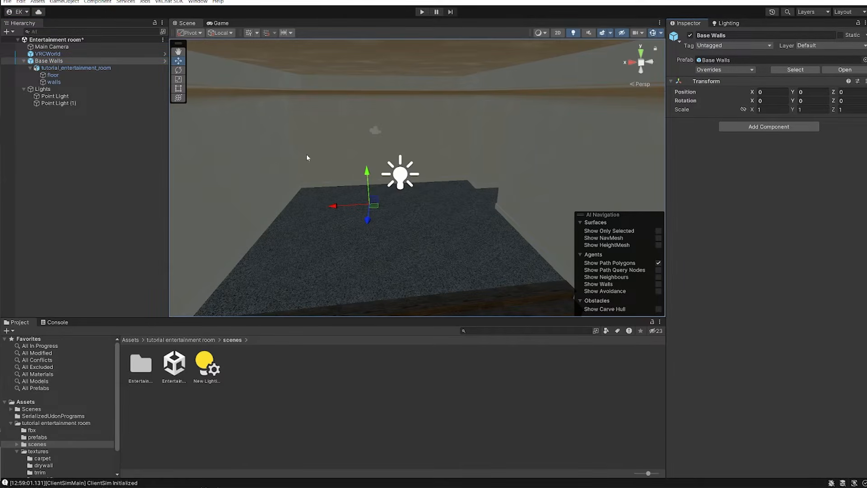
pyautogui.click(49, 61)
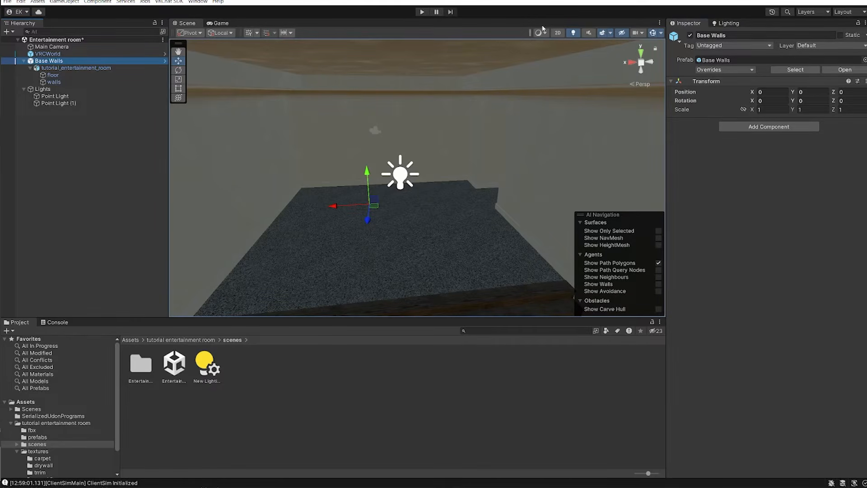
pyautogui.click(843, 36)
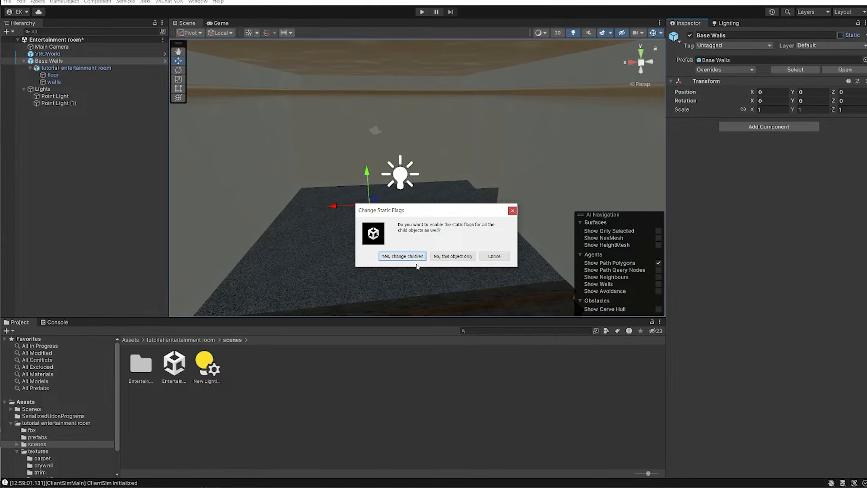
pyautogui.click(400, 256)
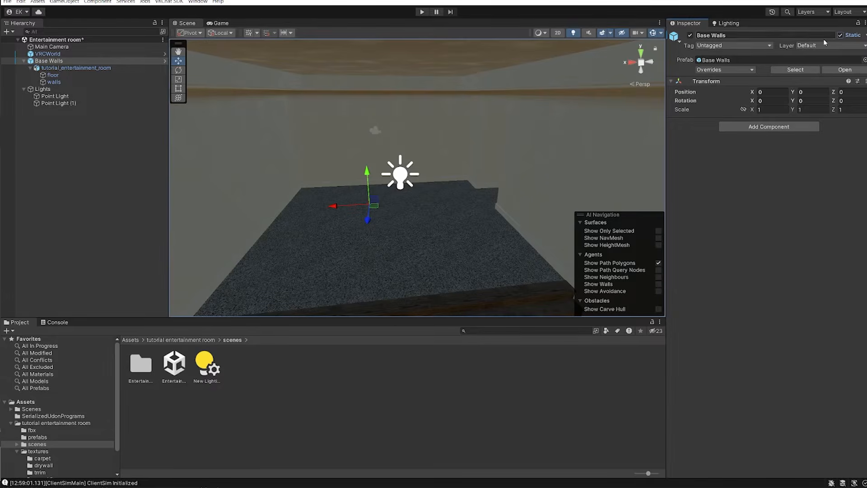
# Step: Generate the lighting with the static room geometry and examine the baked shadows on the walls and floor
pyautogui.click(722, 23)
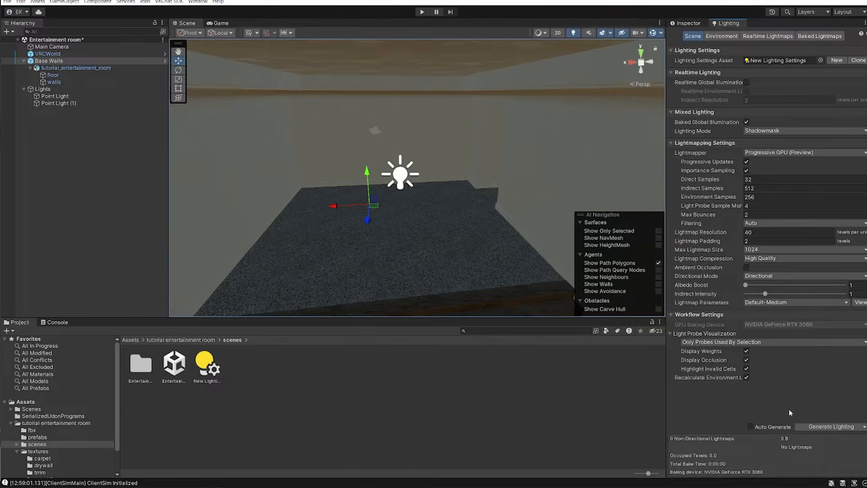
pyautogui.click(829, 427)
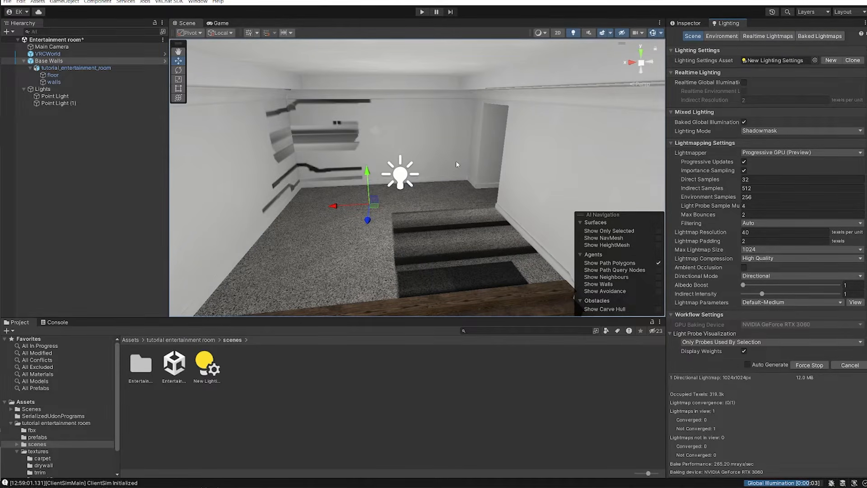
pyautogui.moveTo(489, 212); pyautogui.dragTo(568, 254, button='right')
pyautogui.press('w')
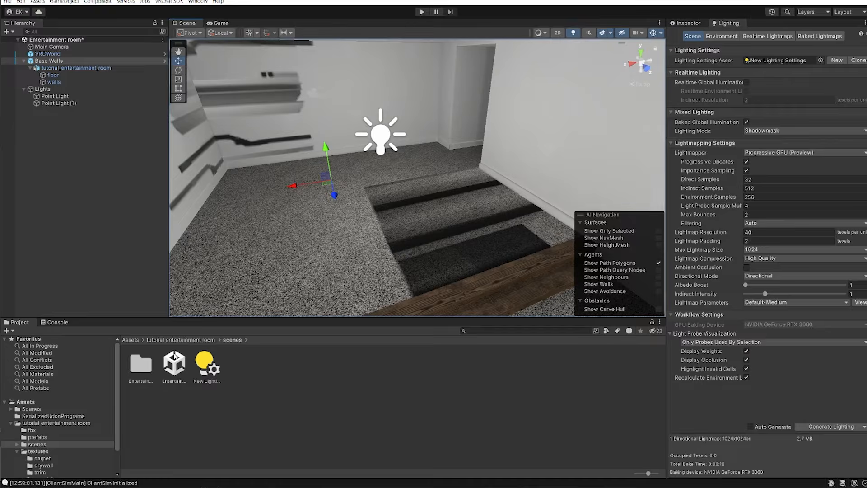
# Step: Open the Entertainment room folder inside scenes to view the generated lightmap files
pyautogui.click(136, 378)
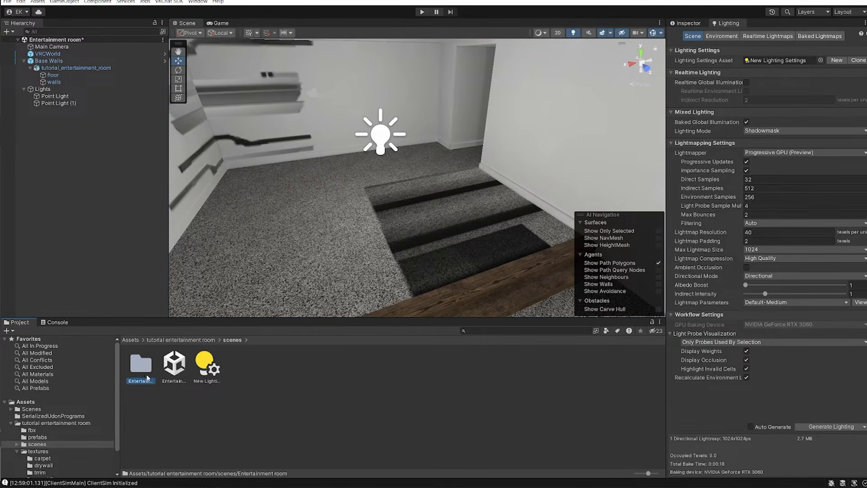
pyautogui.doubleClick(147, 377)
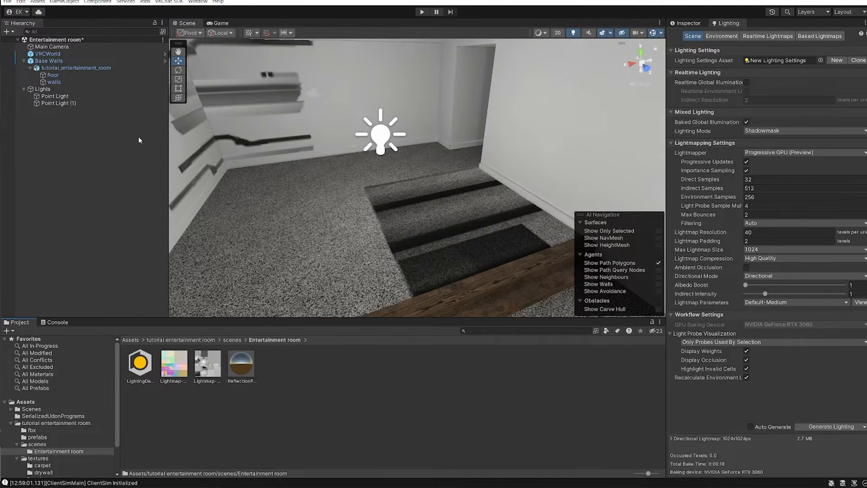
# Step: Try moving Point Light (1) in the room, and undo the move
pyautogui.click(179, 367)
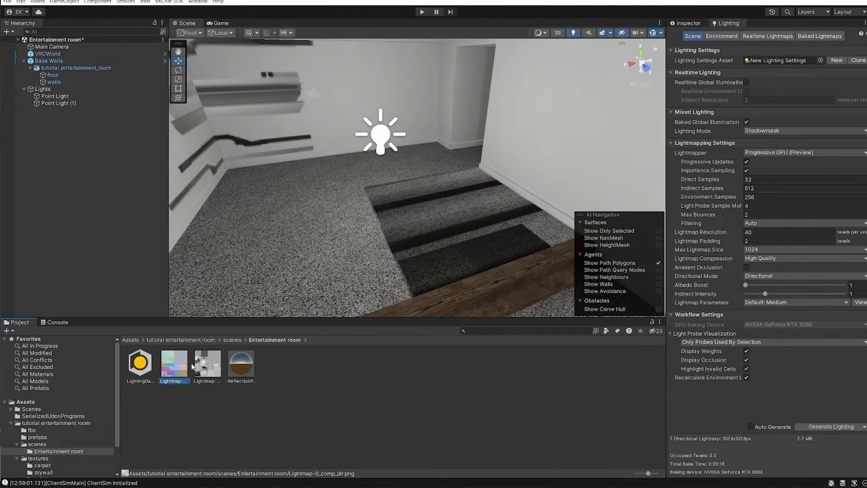
pyautogui.click(371, 158)
pyautogui.moveTo(376, 168); pyautogui.dragTo(343, 126, button='right')
pyautogui.moveTo(466, 228); pyautogui.dragTo(455, 199)
pyautogui.hotkey('ctrl', 'z')
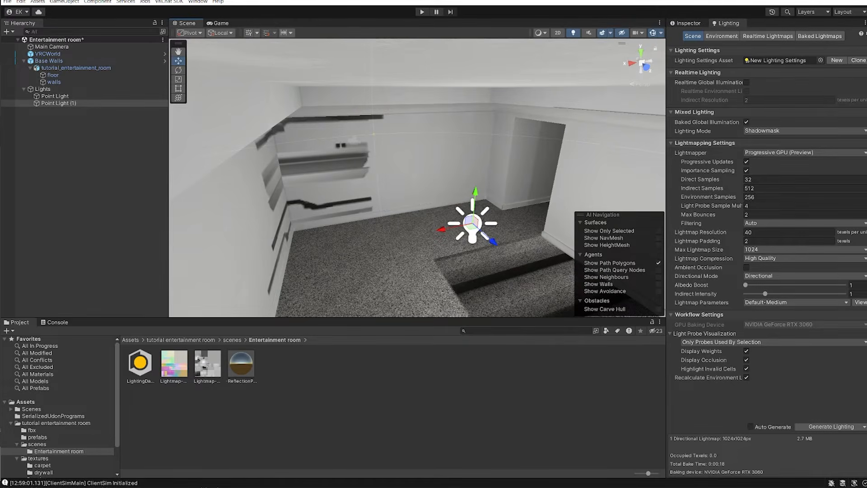
# Step: Check the first Point Light's settings and examine the baked shadows in the hallway and around its steps
pyautogui.click(687, 23)
pyautogui.click(85, 96)
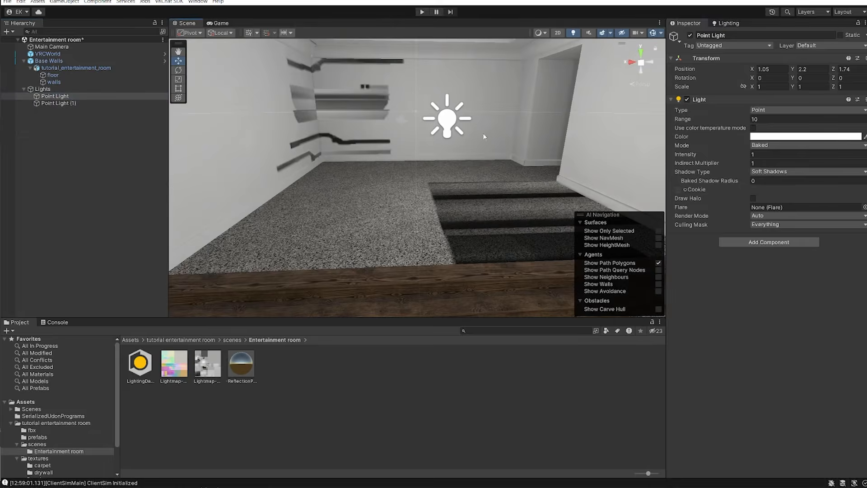
pyautogui.moveTo(483, 136); pyautogui.dragTo(251, 172, button='right')
pyautogui.moveTo(251, 172); pyautogui.dragTo(315, 178, button='middle')
pyautogui.moveTo(316, 178); pyautogui.dragTo(402, 166, button='right')
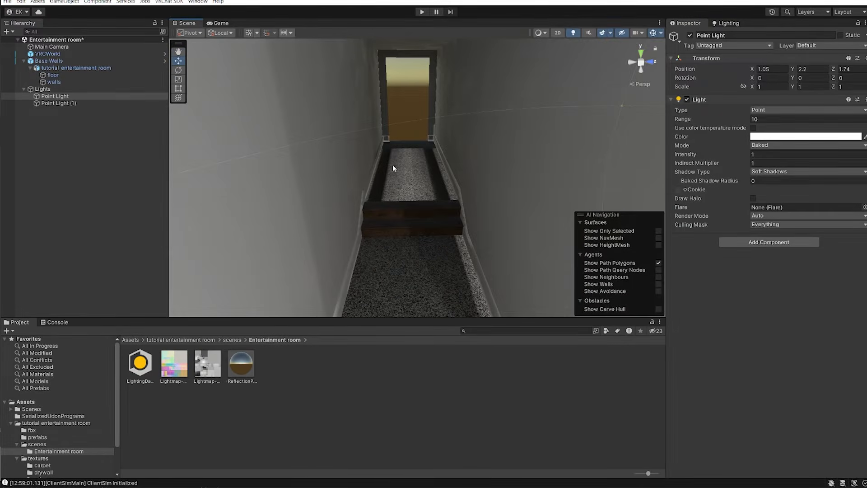
pyautogui.moveTo(431, 218); pyautogui.dragTo(306, 198, button='right')
pyautogui.moveTo(380, 212)
pyautogui.mouseDown(button='right')
pyautogui.moveTo(447, 199)
pyautogui.moveTo(379, 202)
pyautogui.mouseUp(button='right')
pyautogui.moveTo(377, 196); pyautogui.dragTo(414, 180, button='middle')
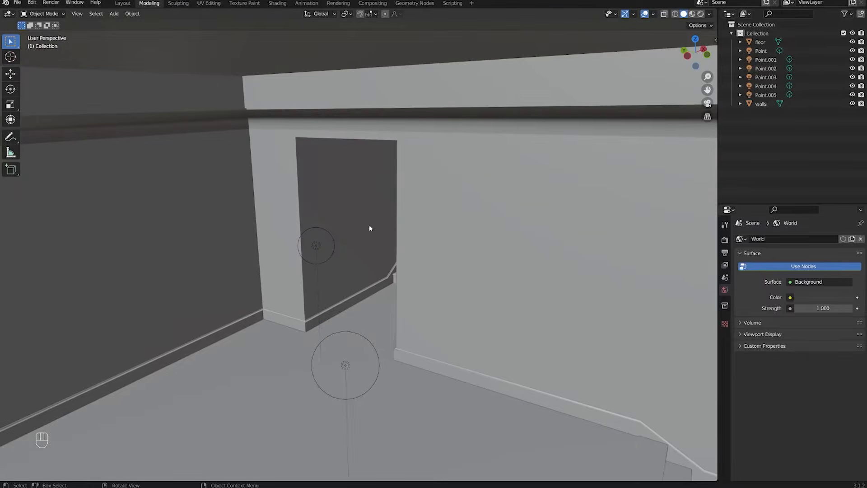
# Step: Switch to Blender and inspect the whole walls mesh with its UV layout, using Material Preview shading
pyautogui.click(494, 254)
pyautogui.press('Tab')
pyautogui.press('a')
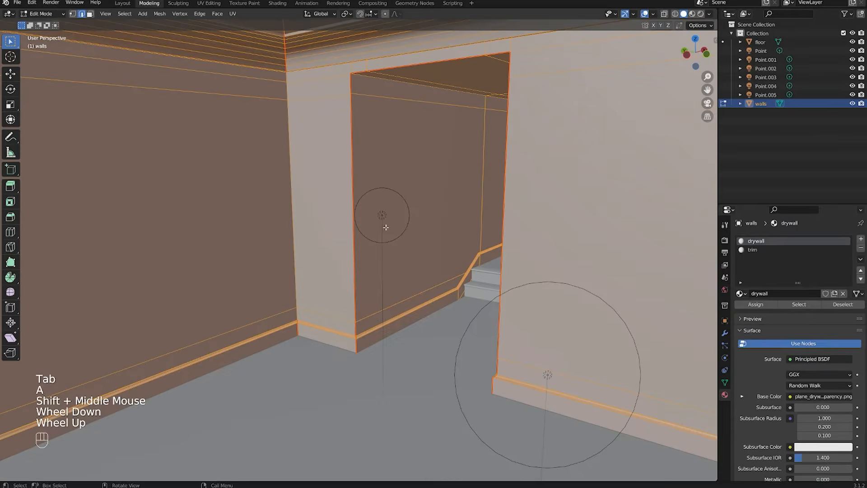
pyautogui.scroll(-1, 506, 356)
pyautogui.keyDown('shift'); pyautogui.moveTo(507, 356); pyautogui.dragTo(497, 343, button='middle'); pyautogui.keyUp('shift')
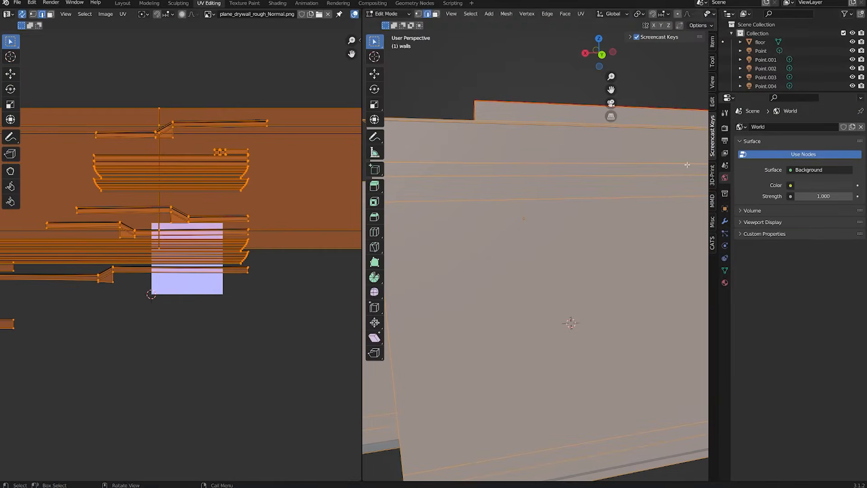
pyautogui.scroll(-4, 587, 14)
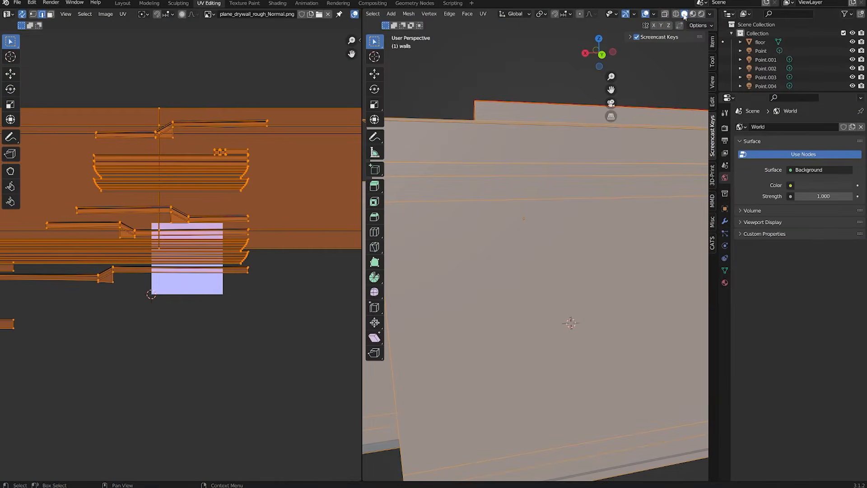
pyautogui.click(693, 14)
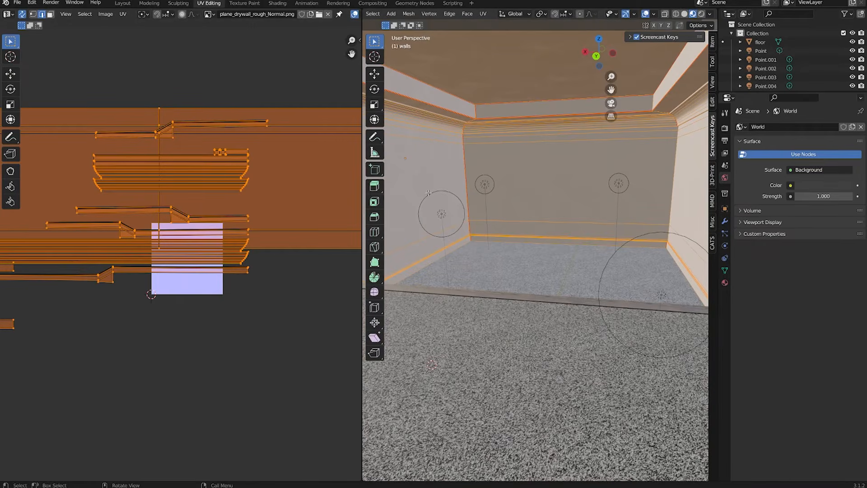
pyautogui.moveTo(535, 219); pyautogui.dragTo(540, 217, button='middle')
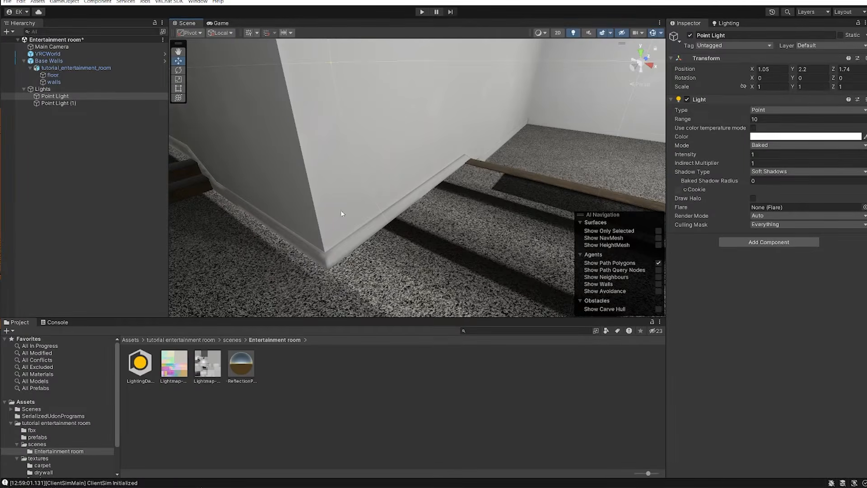
# Step: Switch back to Unity, enable Generate Lightmap UVs on the tutorial_entertainment_room model and apply it, ignoring the carpet roughness normal-map fix
pyautogui.moveTo(340, 210); pyautogui.dragTo(359, 204, button='right')
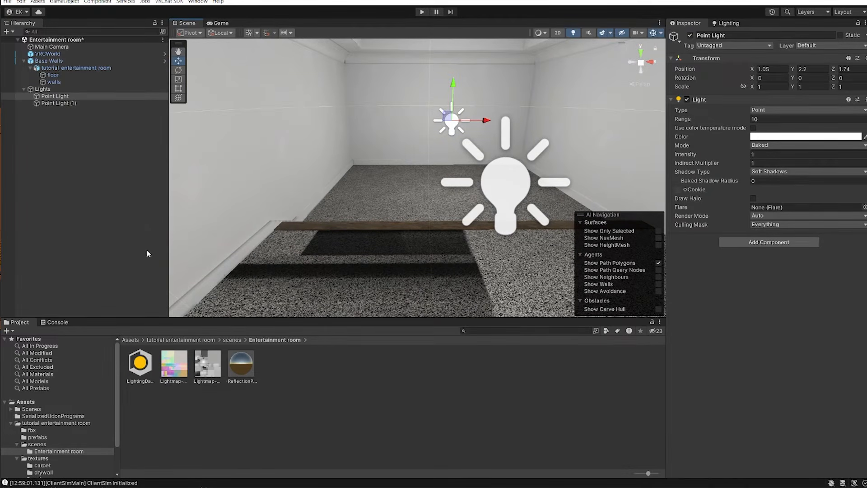
pyautogui.click(175, 344)
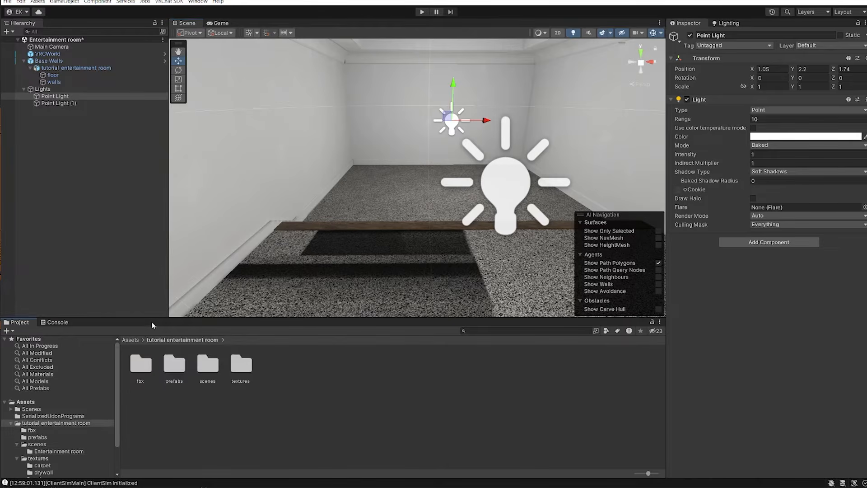
pyautogui.doubleClick(132, 370)
pyautogui.click(135, 364)
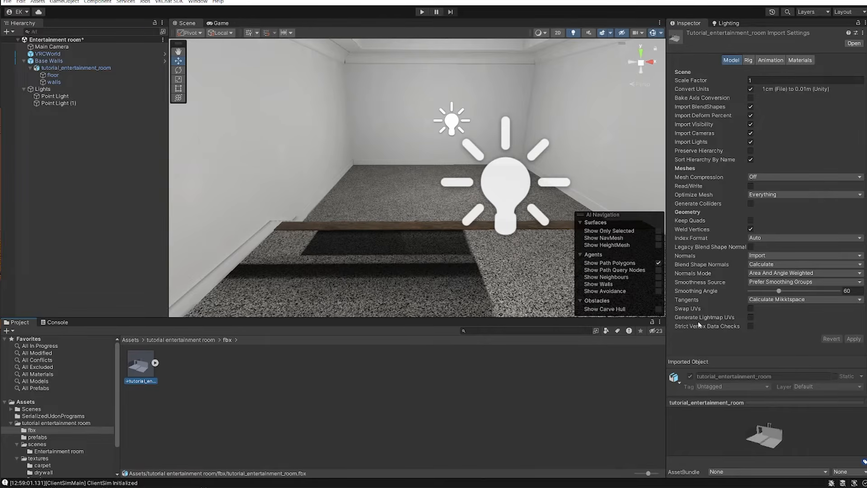
pyautogui.click(750, 317)
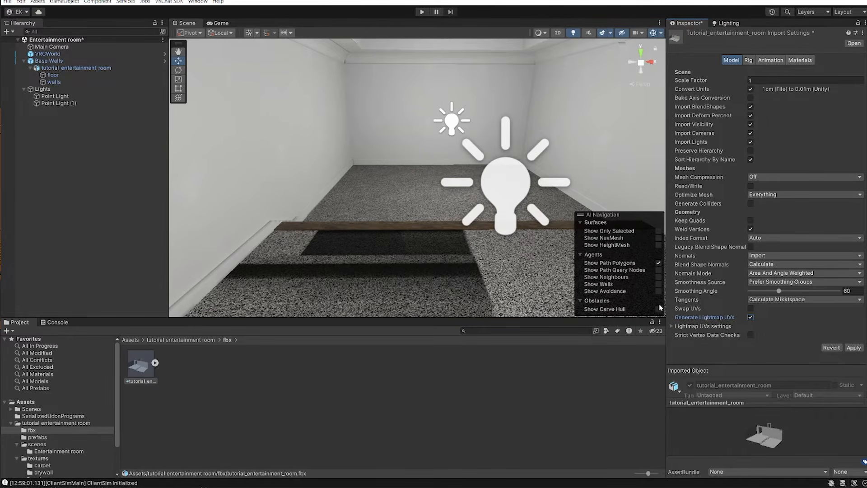
pyautogui.click(853, 347)
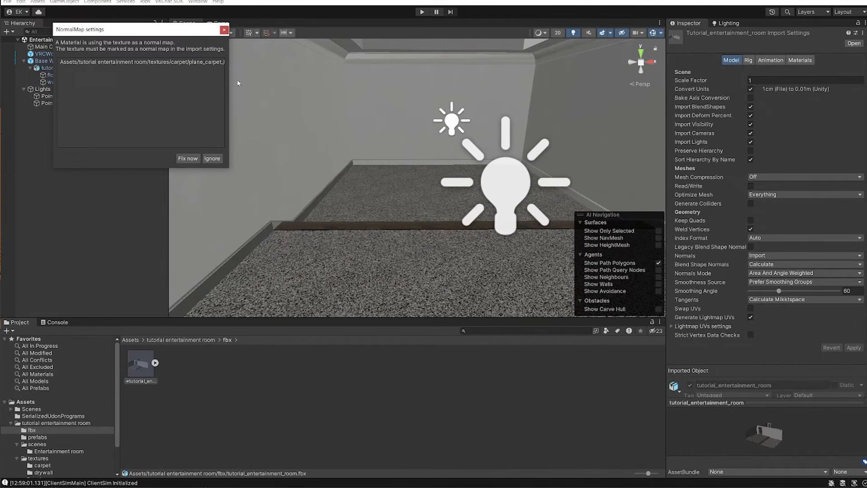
pyautogui.moveTo(228, 83); pyautogui.dragTo(283, 135)
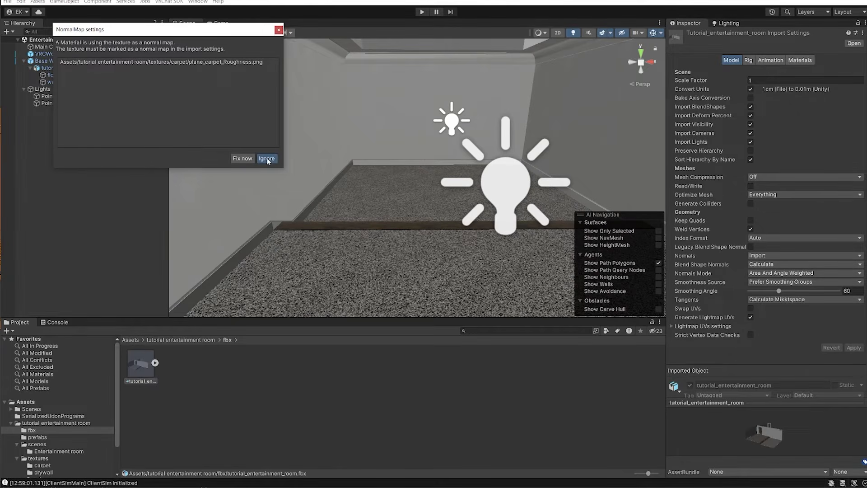
pyautogui.click(266, 159)
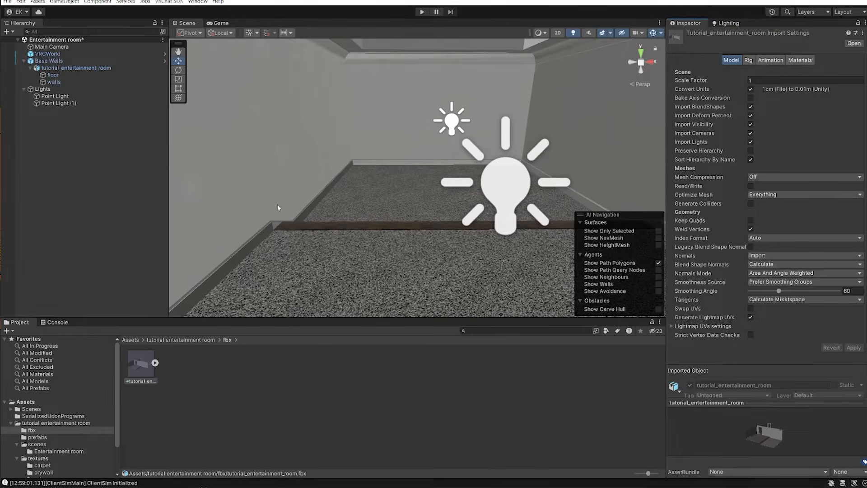
# Step: Generate the lighting using the new lightmap UVs and examine the hallway, walls, wooden steps and carpet
pyautogui.click(725, 23)
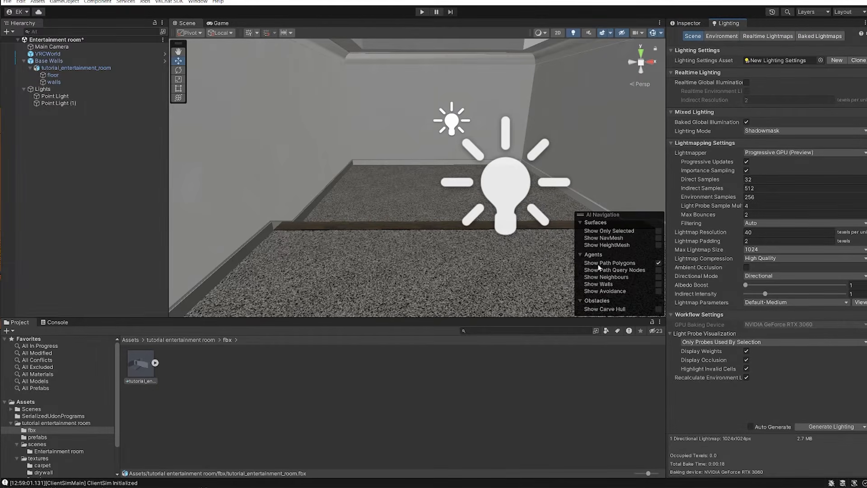
pyautogui.click(839, 426)
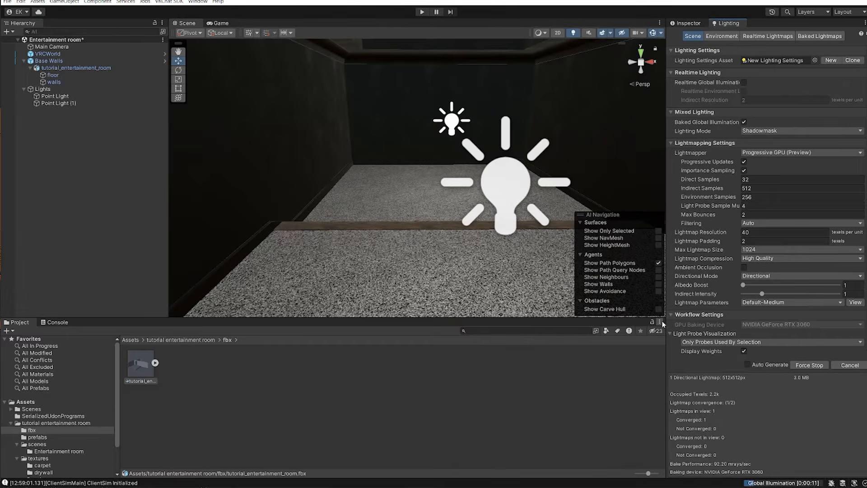
pyautogui.moveTo(363, 195); pyautogui.dragTo(469, 161, button='right')
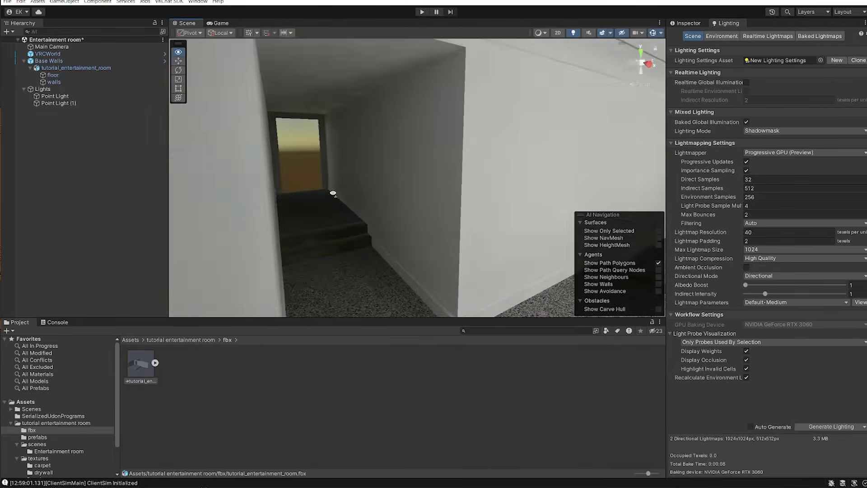
pyautogui.moveTo(429, 188); pyautogui.dragTo(411, 188, button='right')
pyautogui.moveTo(431, 181); pyautogui.dragTo(363, 202, button='middle')
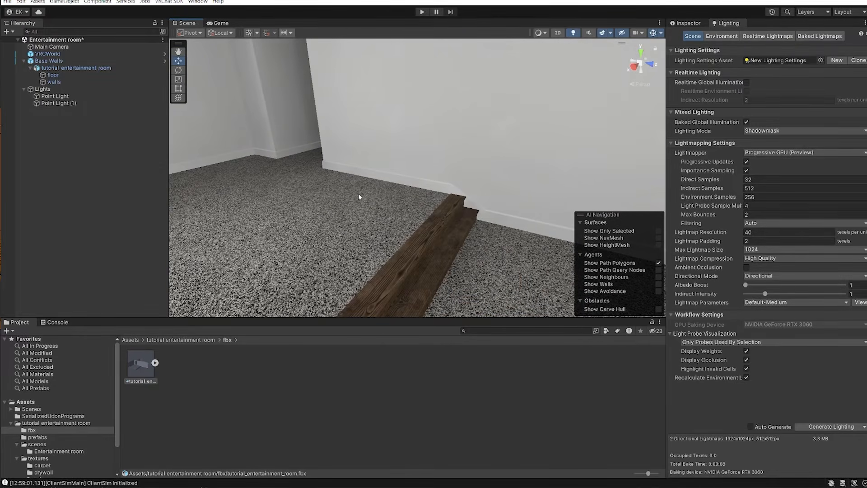
pyautogui.moveTo(383, 219); pyautogui.dragTo(418, 230, button='right')
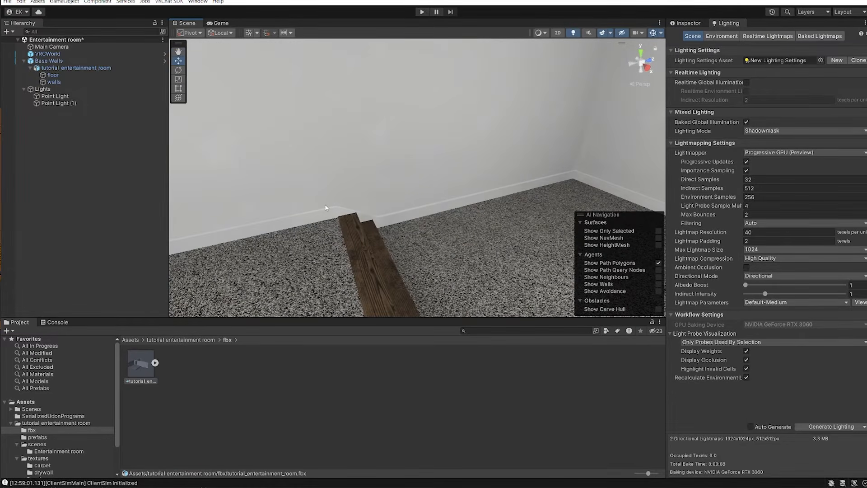
pyautogui.moveTo(326, 206); pyautogui.dragTo(342, 196, button='right')
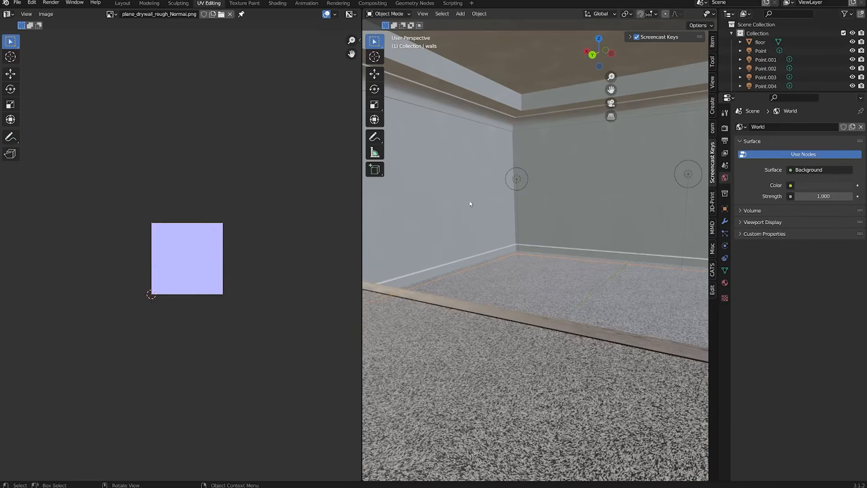
# Step: Switch to Blender, select the floor object and turn the Screencast Keys display back on
pyautogui.click(468, 267)
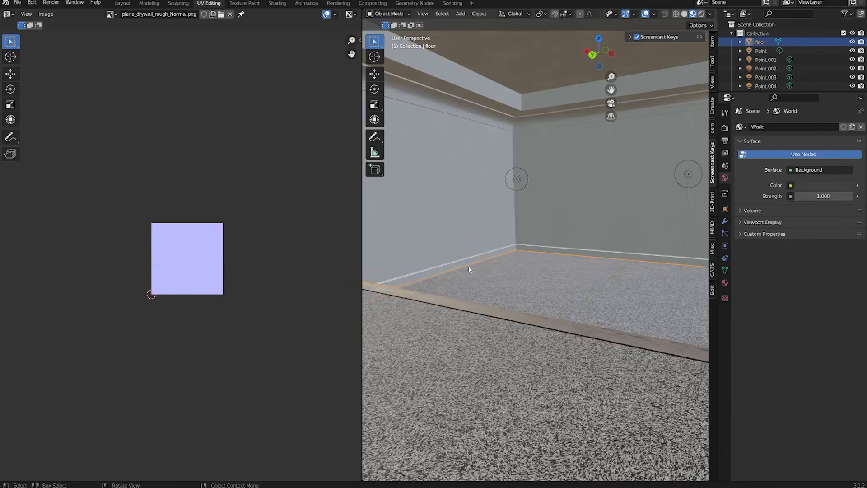
pyautogui.moveTo(468, 266); pyautogui.dragTo(655, 252, button='middle')
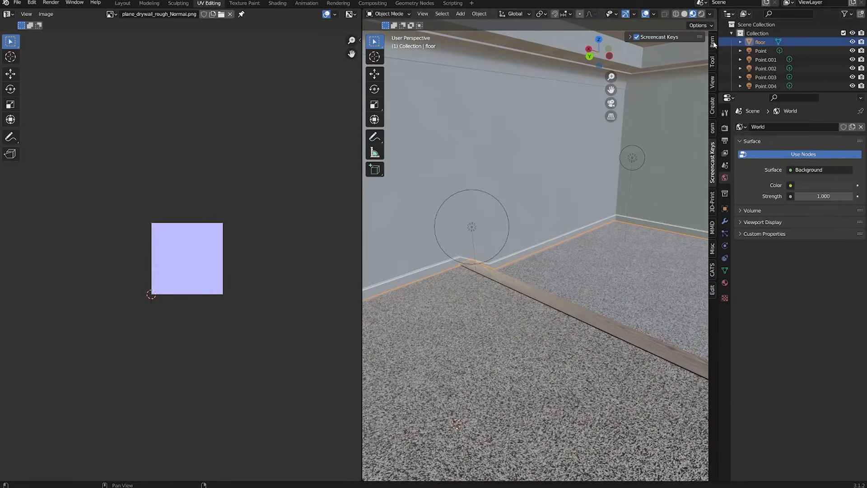
pyautogui.click(682, 38)
pyautogui.click(636, 37)
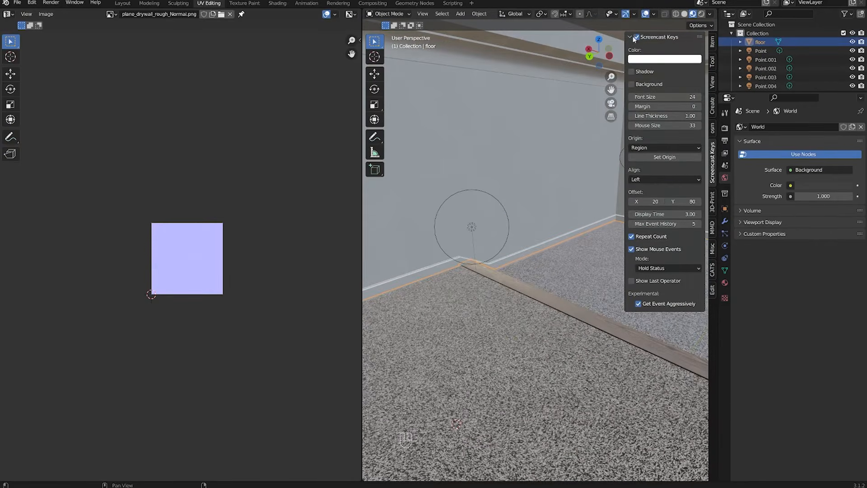
pyautogui.click(657, 37)
# Step: Widen the 3D viewport slightly and show the floor mesh's list of UV maps
pyautogui.moveTo(546, 149); pyautogui.dragTo(502, 296, button='middle')
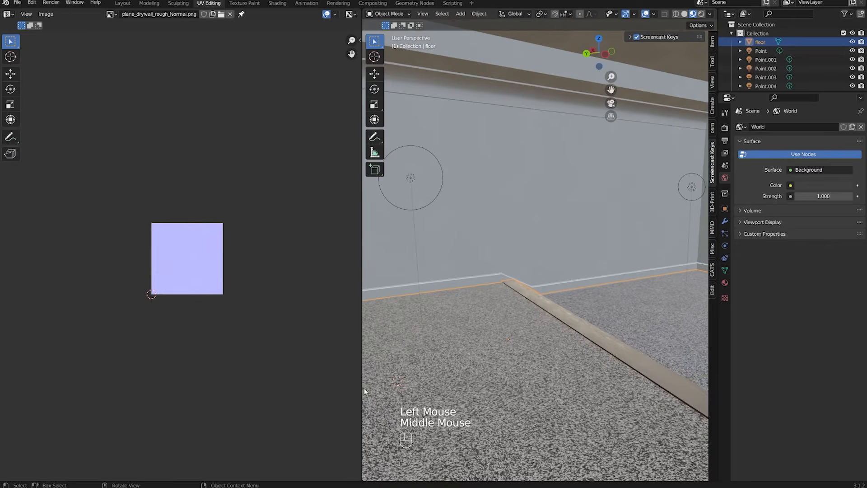
pyautogui.moveTo(364, 389); pyautogui.dragTo(329, 390)
pyautogui.moveTo(533, 293)
pyautogui.mouseDown(button='middle')
pyautogui.moveTo(553, 283)
pyautogui.moveTo(545, 287)
pyautogui.mouseUp(button='middle')
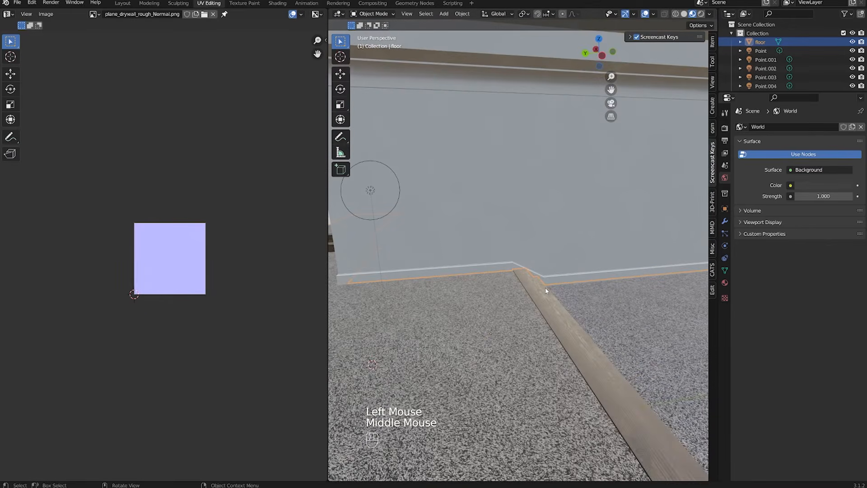
pyautogui.click(725, 270)
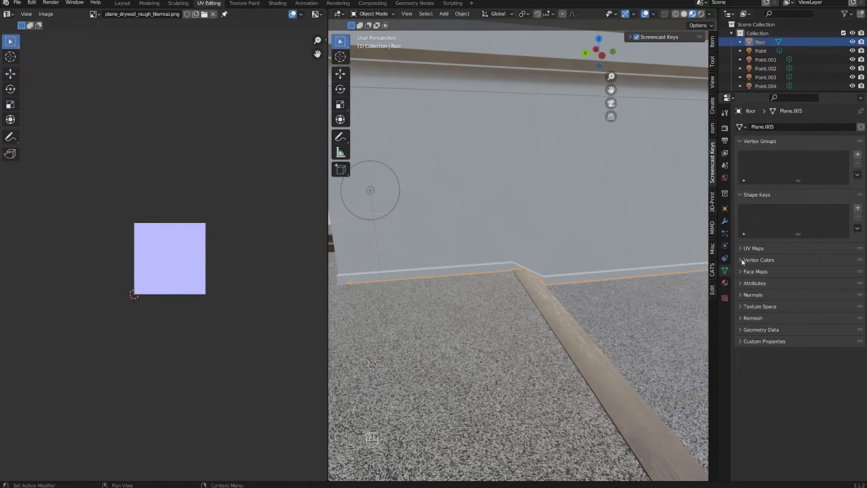
pyautogui.click(752, 248)
pyautogui.moveTo(663, 244); pyautogui.dragTo(530, 243, button='middle')
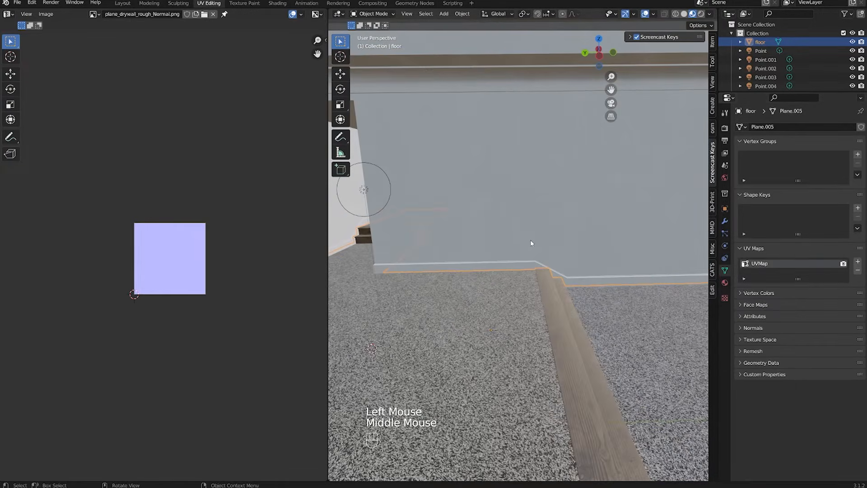
# Step: Enter Edit Mode on the floor and select all of its geometry and UVs
pyautogui.press('Tab')
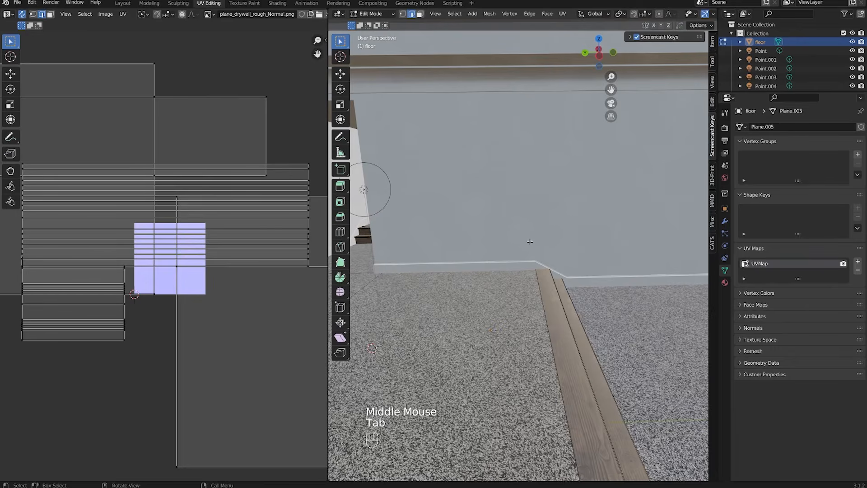
pyautogui.moveTo(519, 278); pyautogui.dragTo(485, 292, button='middle')
pyautogui.press('a')
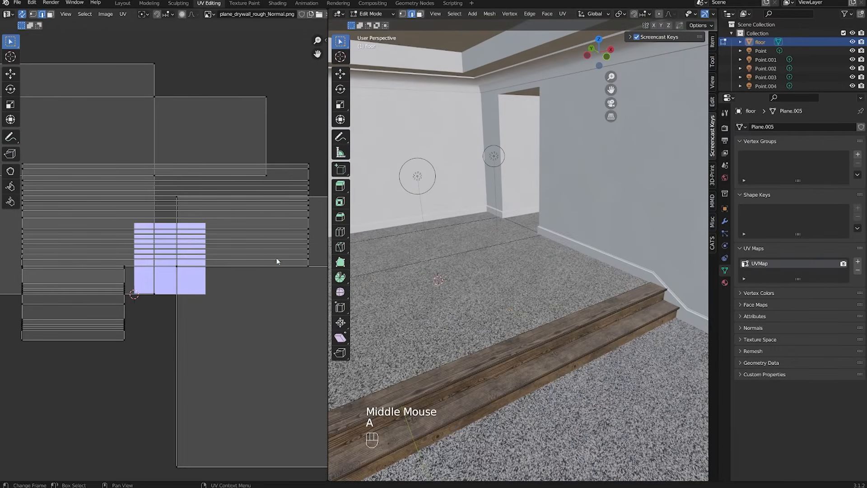
pyautogui.press('a')
# Step: Try moving the floor's whole UV layout across the texture, and undo the move
pyautogui.press('g')
pyautogui.click(235, 289)
pyautogui.hotkey('ctrl', 'z')
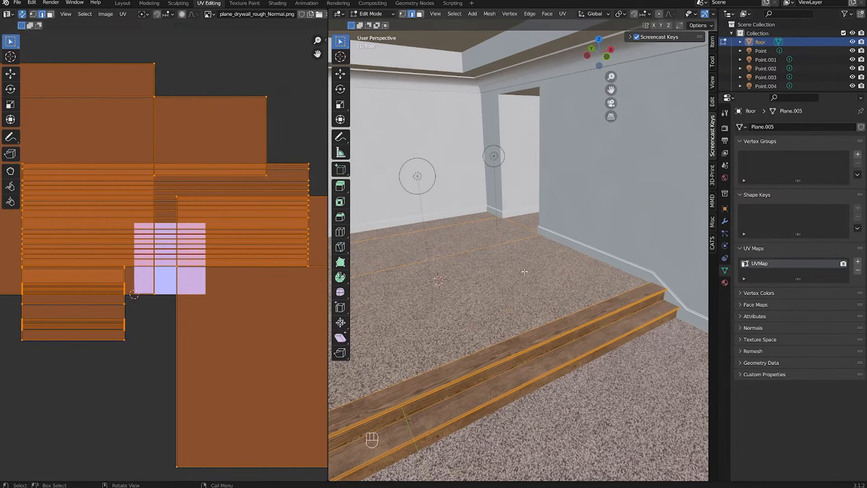
# Step: Add a second UV map to the floor mesh
pyautogui.click(858, 264)
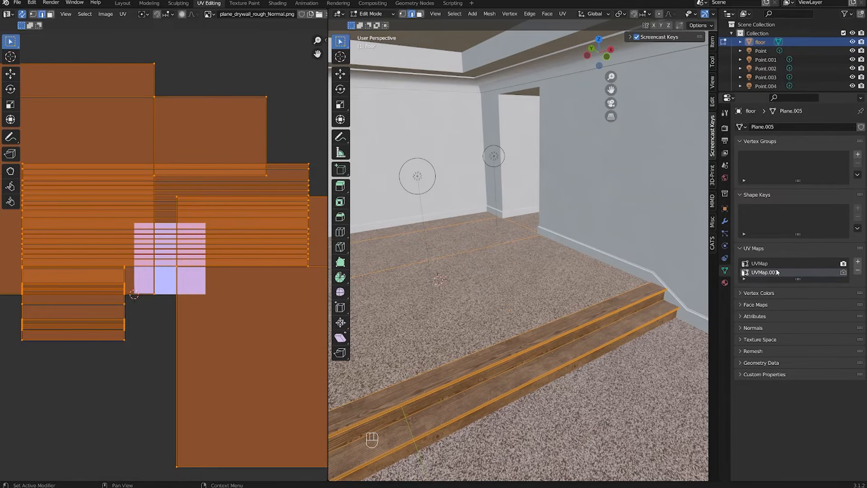
pyautogui.scroll(4, 625, 243)
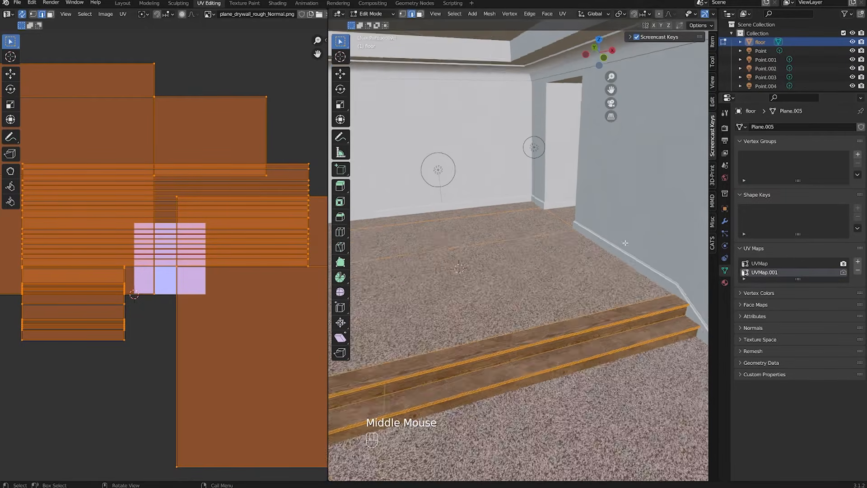
# Step: Unwrap all of the floor's geometry into the second UV map
pyautogui.scroll(-3, 625, 243)
pyautogui.keyDown('shift'); pyautogui.moveTo(625, 243); pyautogui.dragTo(576, 256, button='middle'); pyautogui.keyUp('shift')
pyautogui.scroll(2, 597, 263)
pyautogui.scroll(-2, 632, 263)
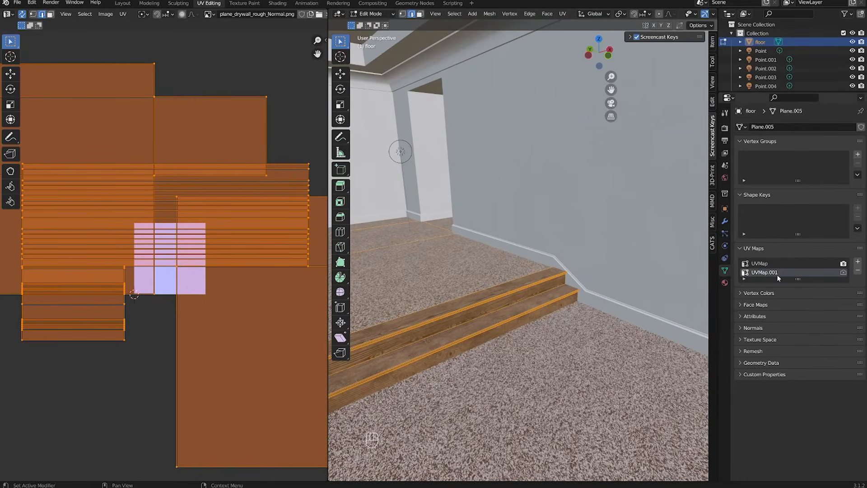
pyautogui.keyDown('shift'); pyautogui.moveTo(511, 266); pyautogui.dragTo(508, 263, button='middle'); pyautogui.keyUp('shift')
pyautogui.scroll(-1, 507, 263)
pyautogui.scroll(1, 507, 263)
pyautogui.press('a')
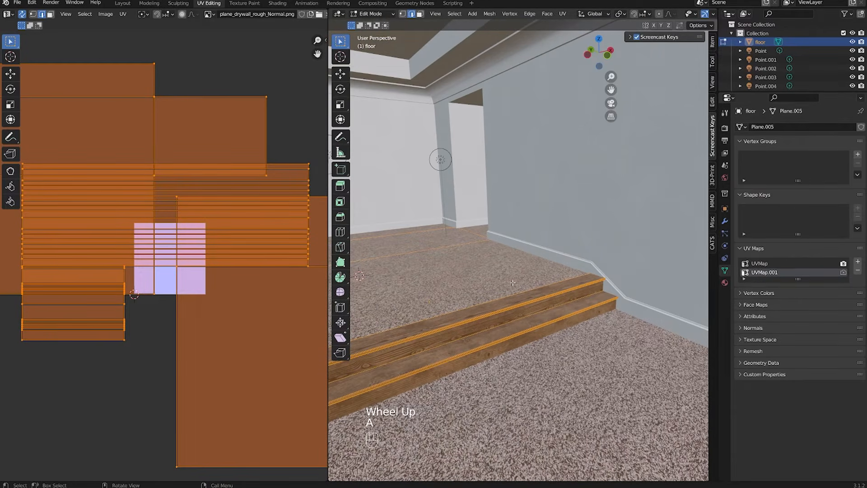
pyautogui.press('u')
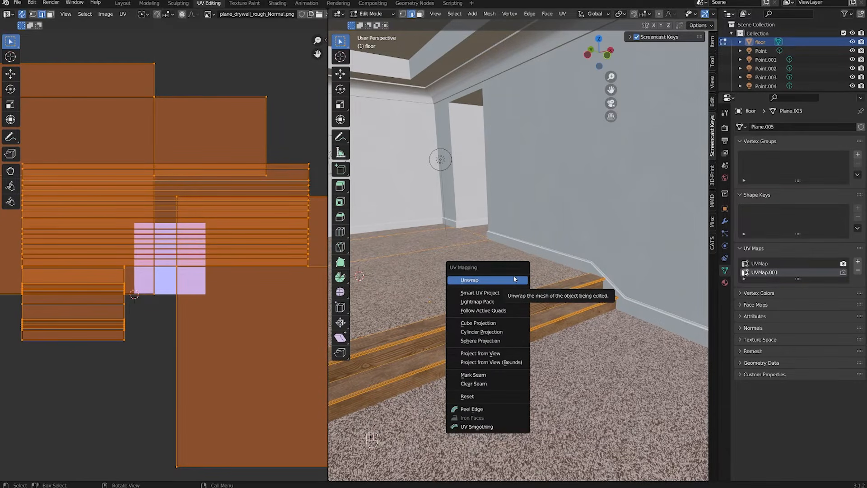
pyautogui.click(512, 283)
# Step: Enlarge the group of long stair-strip UV islands and move it to the upper-left corner of the UV square
pyautogui.scroll(2, 259, 276)
pyautogui.press('3')
pyautogui.click(246, 193)
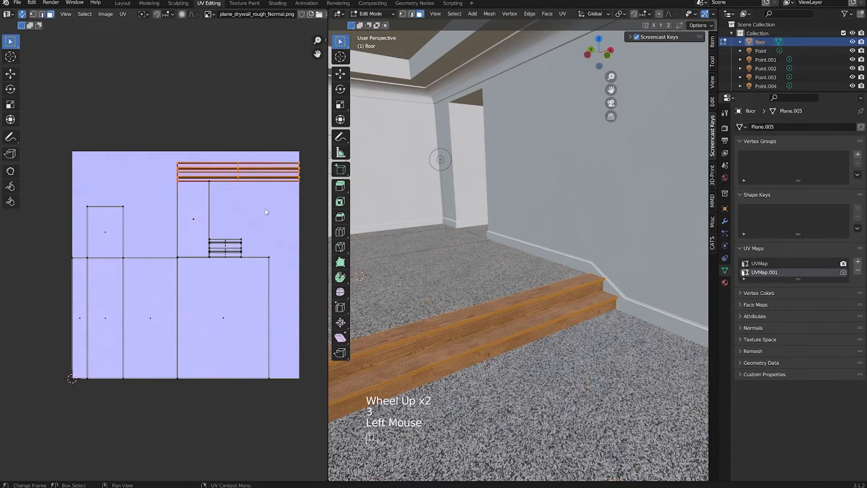
pyautogui.press('s')
pyautogui.click(228, 190)
pyautogui.press('g')
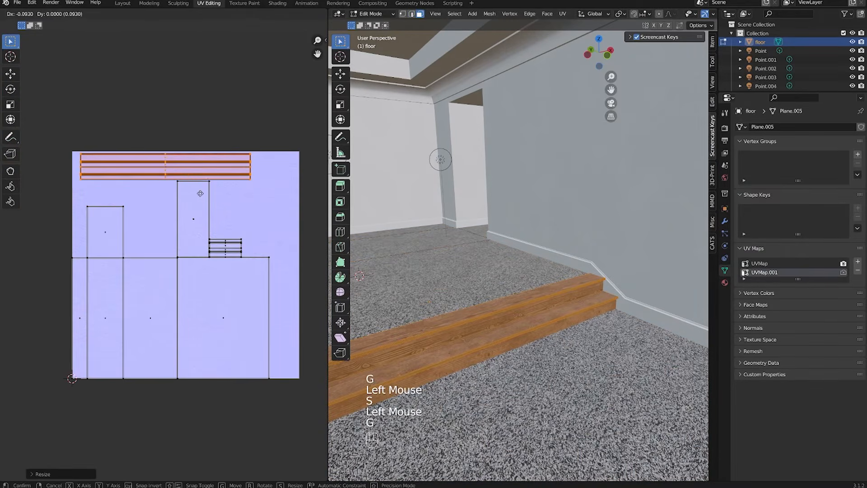
pyautogui.keyDown('shift'); pyautogui.click(195, 202); pyautogui.keyUp('shift')
# Step: Move the group of short stair-strip islands into the empty space beside the narrow floor island and enlarge it
pyautogui.moveTo(215, 232); pyautogui.dragTo(238, 263)
pyautogui.press('g')
pyautogui.click(272, 238)
pyautogui.press('s')
pyautogui.click(288, 253)
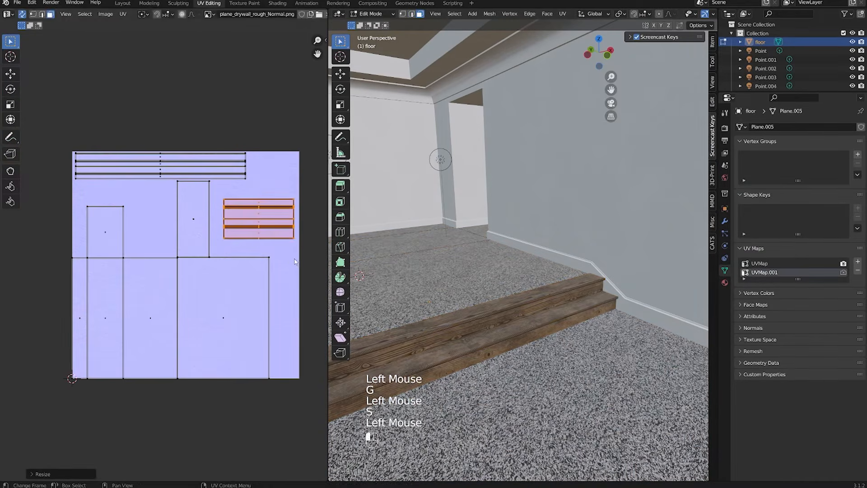
# Step: Select all the floor's UVs and remove the background image from the UV editor
pyautogui.press('a')
pyautogui.scroll(-2, 255, 16)
pyautogui.click(256, 16)
pyautogui.scroll(1, 206, 171)
pyautogui.scroll(2, 206, 170)
pyautogui.moveTo(205, 171); pyautogui.dragTo(217, 257, button='middle')
pyautogui.press('KP_Decimal')
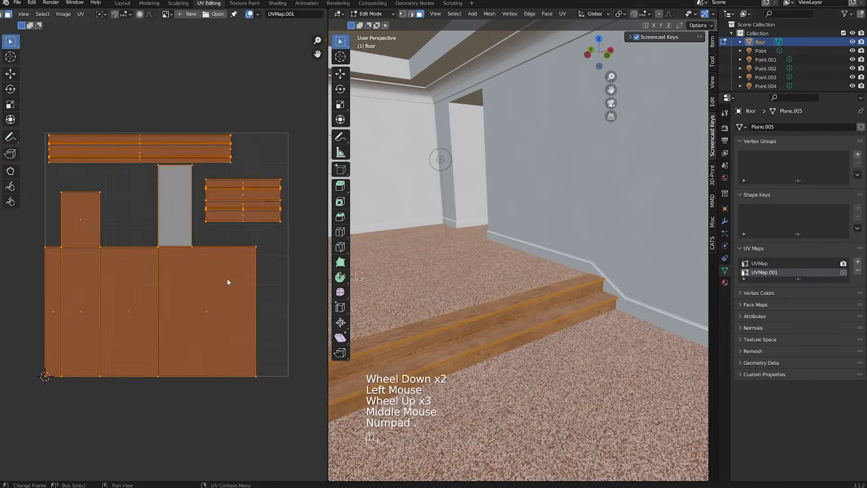
pyautogui.scroll(-1, 219, 269)
pyautogui.scroll(2, 191, 263)
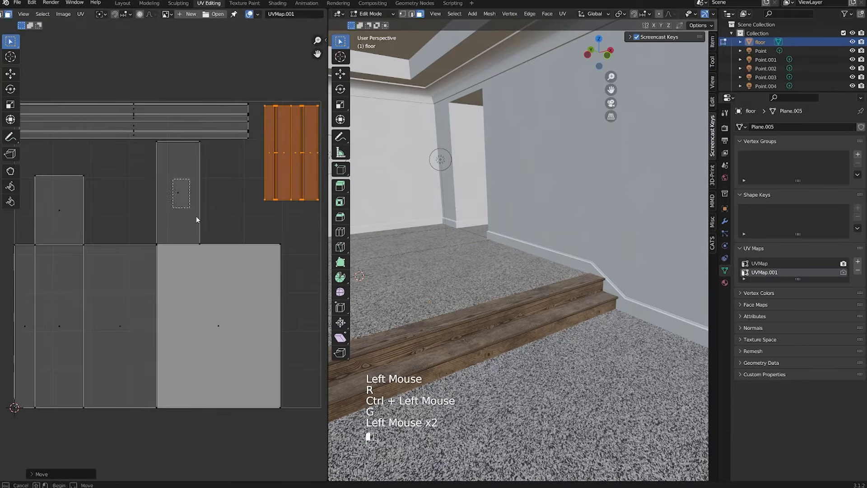
# Step: Move the large floor island and the narrow island above it away from the neighbouring floor islands
pyautogui.click(196, 216)
pyautogui.keyDown('shift'); pyautogui.click(238, 331); pyautogui.keyUp('shift')
pyautogui.press('g')
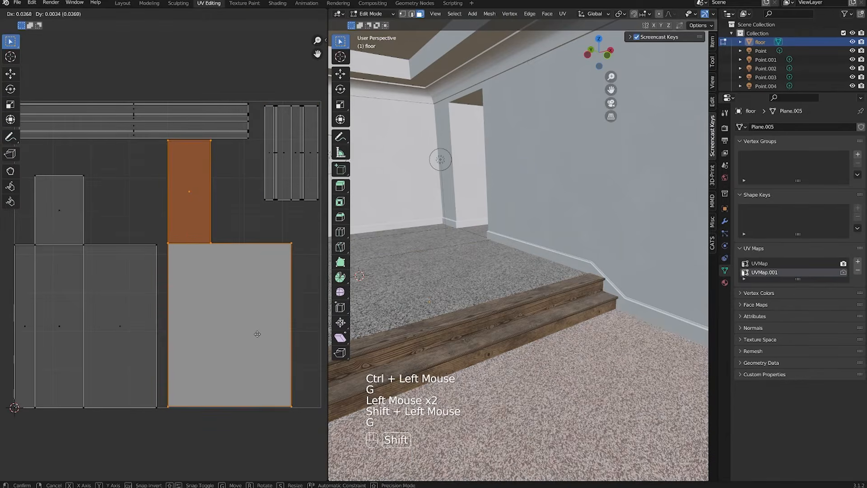
pyautogui.click(262, 335)
pyautogui.click(194, 193)
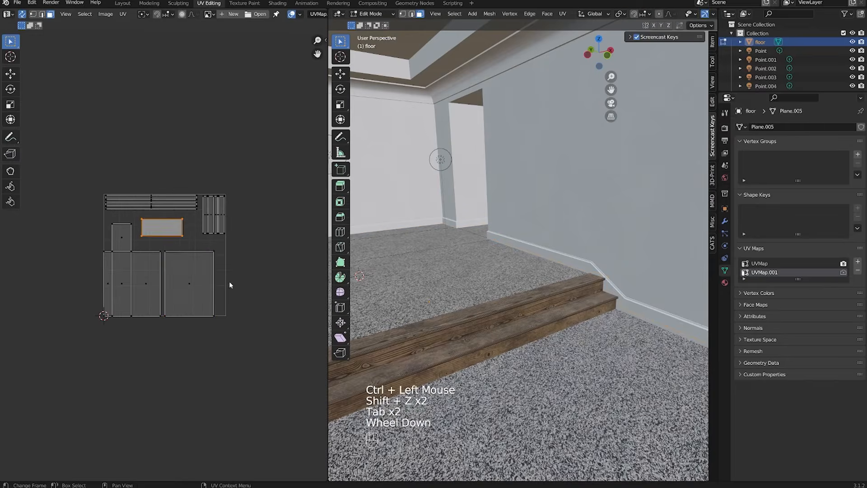
# Step: Move the large floor island slightly up and enlarge it to fill the lower-right area of the UV square
pyautogui.click(169, 273)
pyautogui.press('g')
pyautogui.click(173, 267)
pyautogui.press('s')
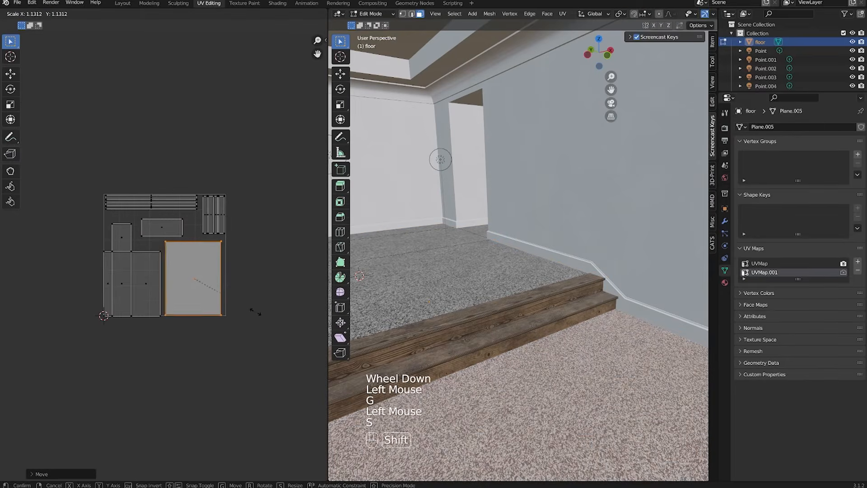
pyautogui.keyDown('shift'); pyautogui.click(260, 313); pyautogui.keyUp('shift')
pyautogui.scroll(2, 158, 271)
pyautogui.scroll(-1, 158, 271)
pyautogui.scroll(1, 158, 271)
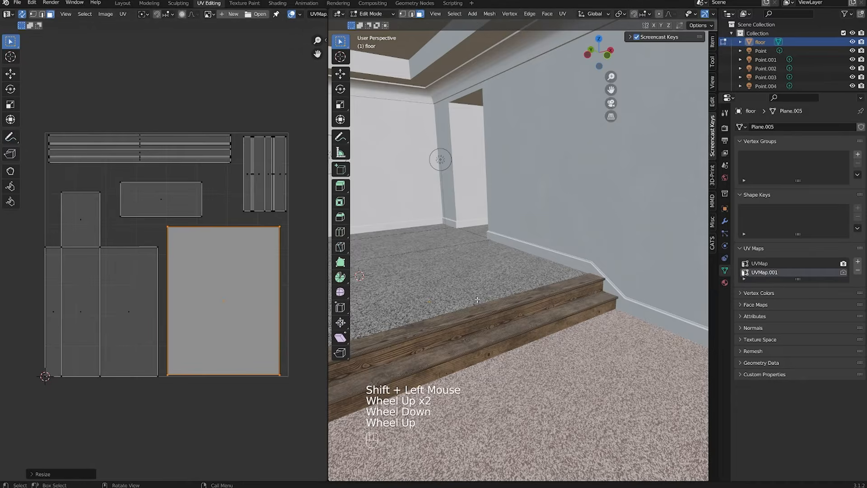
# Step: Leave the floor's Edit Mode, select the walls object and add a second UV map to it
pyautogui.press('Tab')
pyautogui.click(553, 220)
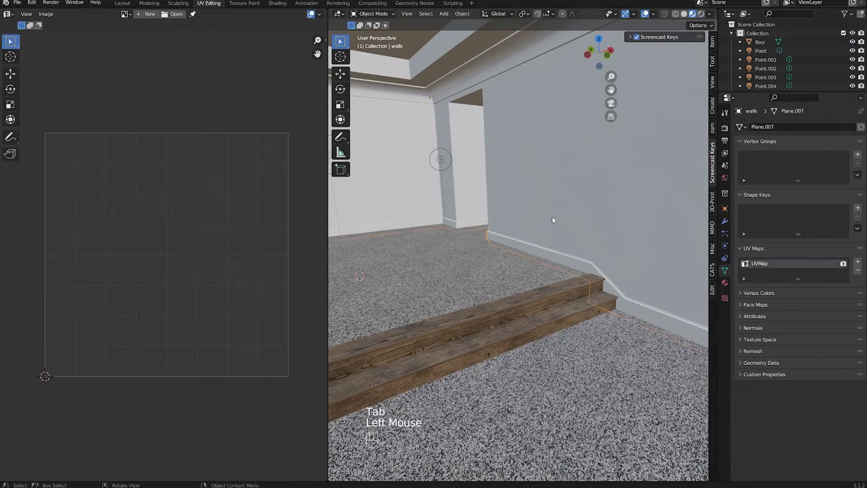
pyautogui.click(857, 263)
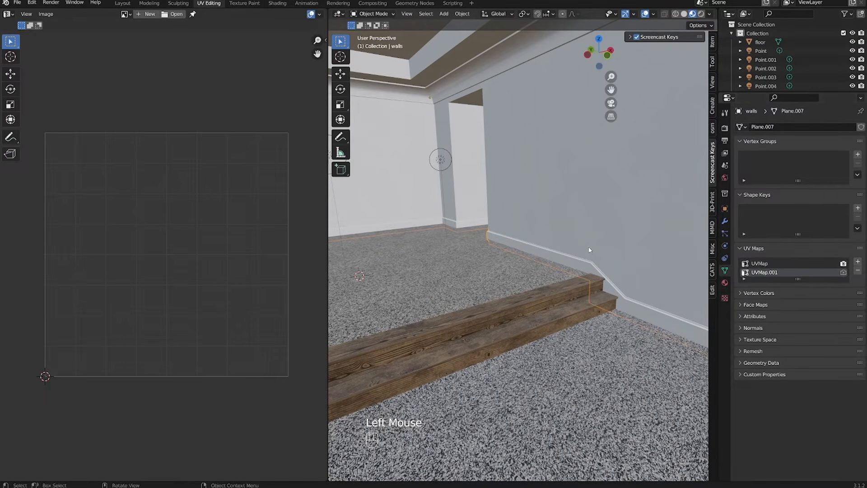
pyautogui.moveTo(493, 271); pyautogui.dragTo(479, 281, button='middle')
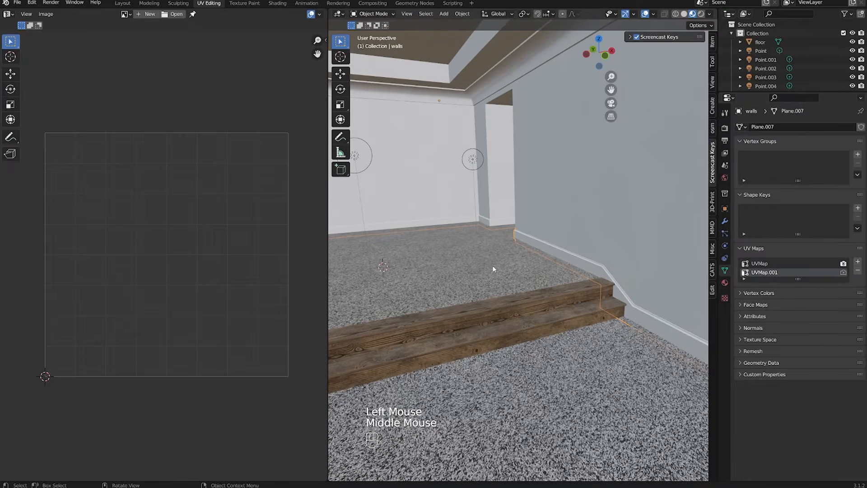
# Step: Unwrap all of the walls' geometry into the second UV map
pyautogui.press('Tab')
pyautogui.press('a')
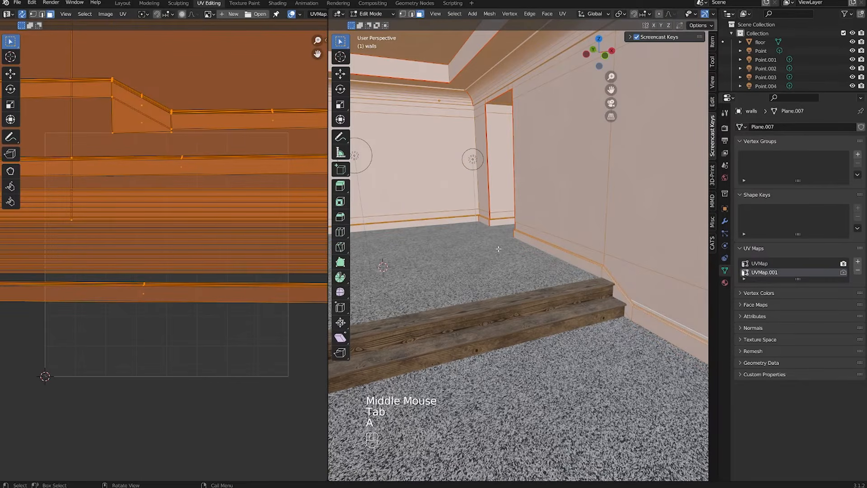
pyautogui.press('u')
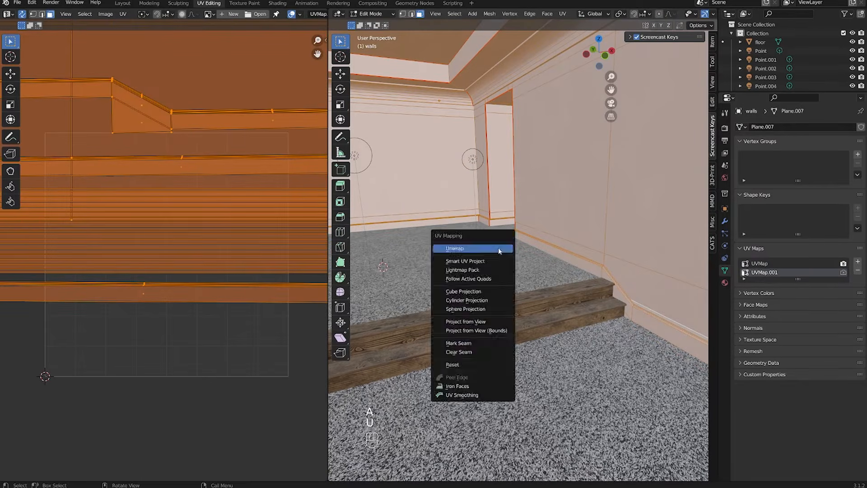
pyautogui.click(470, 247)
pyautogui.scroll(1, 199, 223)
pyautogui.press('4')
pyautogui.scroll(1, 127, 240)
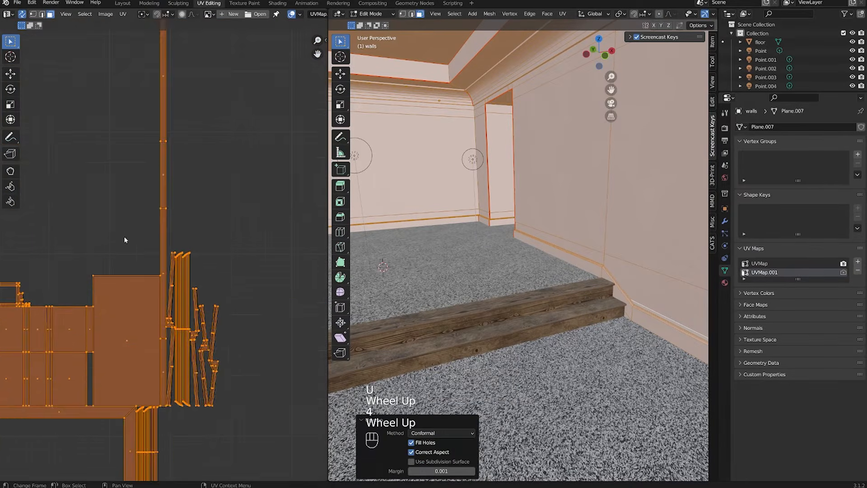
# Step: Place the walls' long thin strip island vertically near the right edge of the UV square, scaled to fit its height
pyautogui.scroll(-2, 159, 345)
pyautogui.scroll(1, 165, 302)
pyautogui.scroll(2, 162, 270)
pyautogui.keyDown('shift'); pyautogui.moveTo(162, 270); pyautogui.dragTo(131, 316, button='middle'); pyautogui.keyUp('shift')
pyautogui.click(127, 343)
pyautogui.press('l')
pyautogui.keyDown('shift'); pyautogui.moveTo(253, 205); pyautogui.dragTo(218, 222, button='middle'); pyautogui.keyUp('shift')
pyautogui.click(243, 236)
pyautogui.press('l')
pyautogui.scroll(-1, 243, 244)
pyautogui.press('g')
pyautogui.click(224, 261)
pyautogui.press('s')
pyautogui.click(252, 261)
pyautogui.press('g')
pyautogui.click(233, 267)
pyautogui.press('s')
pyautogui.keyDown('shift'); pyautogui.click(238, 270); pyautogui.keyUp('shift')
pyautogui.press('g')
pyautogui.keyDown('shift'); pyautogui.click(280, 265); pyautogui.keyUp('shift')
# Step: Select all the slanted moulding strip islands, move them right into the empty area and enlarge them
pyautogui.keyDown('shift'); pyautogui.moveTo(138, 271); pyautogui.dragTo(188, 271, button='middle'); pyautogui.keyUp('shift')
pyautogui.click(188, 271)
pyautogui.press('l')
pyautogui.press('l')
pyautogui.press('l')
pyautogui.press('l')
pyautogui.press('l')
pyautogui.press('l')
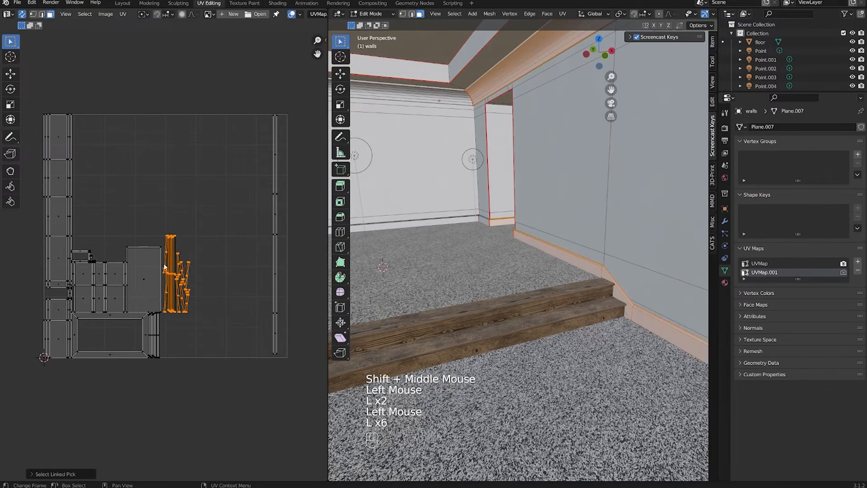
pyautogui.press('g')
pyautogui.click(237, 255)
pyautogui.press('s')
pyautogui.click(267, 319)
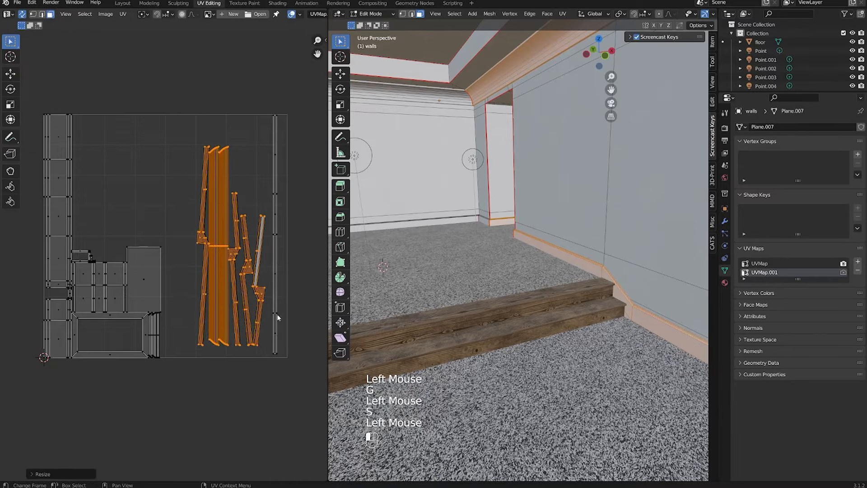
# Step: Move the solid rectangular ceiling island into the empty space between the wall islands and the moulding strips
pyautogui.click(143, 280)
pyautogui.press('g')
pyautogui.click(180, 232)
# Step: Try enlarging and repositioning the rectangular ceiling island, and undo those changes
pyautogui.press('s')
pyautogui.click(179, 239)
pyautogui.press('g')
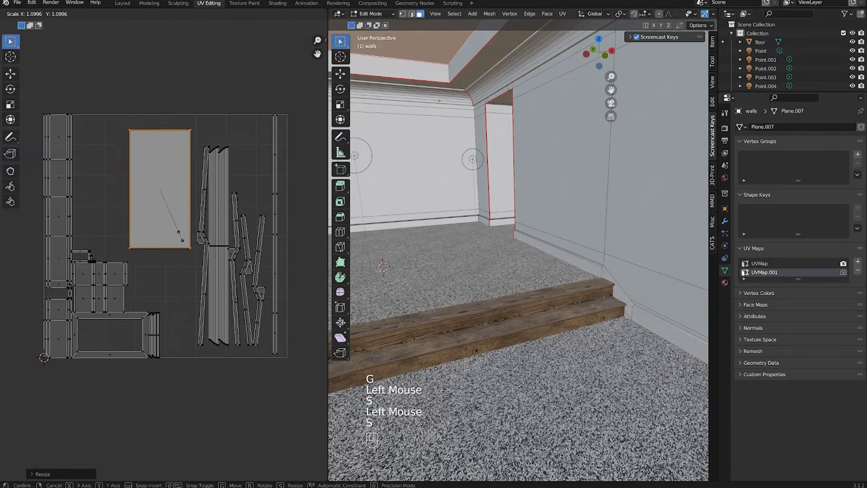
pyautogui.click(166, 235)
pyautogui.hotkey('ctrl', 'z')
pyautogui.hotkey('ctrl', 'z')
pyautogui.hotkey('ctrl', 'z')
pyautogui.hotkey('ctrl', 'z')
pyautogui.hotkey('ctrl', 'z')
# Step: Move the upper part of the leftmost wall column beside its lower part, and shift the whole layout right
pyautogui.moveTo(36, 110); pyautogui.dragTo(89, 239)
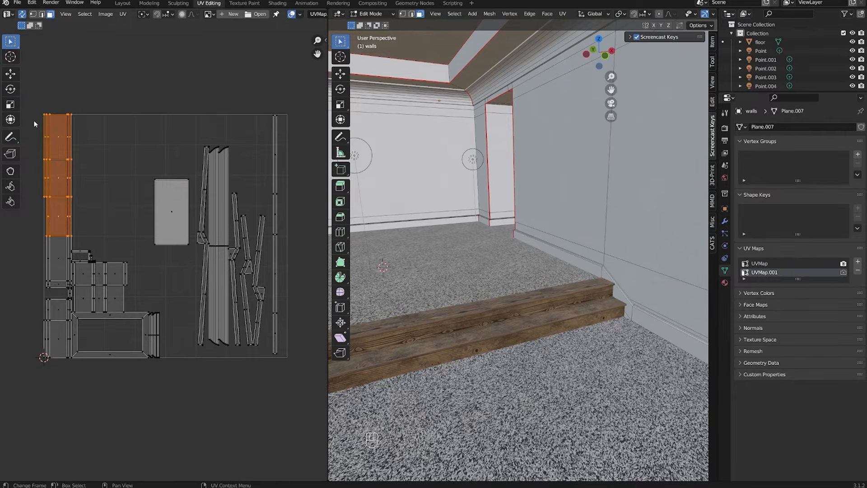
pyautogui.press('g')
pyautogui.keyDown('shift'); pyautogui.click(35, 378); pyautogui.keyUp('shift')
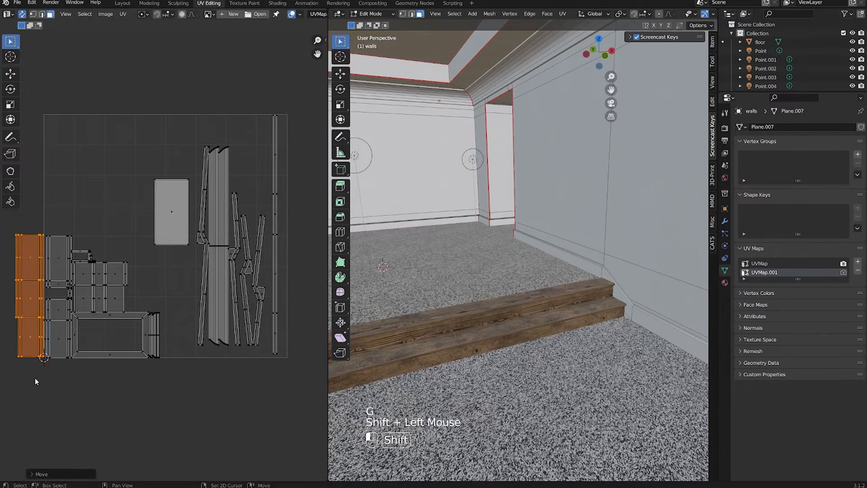
pyautogui.press('a')
pyautogui.press('g')
pyautogui.click(191, 305)
# Step: Enlarge the main wall islands and position them to fill the width of the UV square
pyautogui.moveTo(77, 132); pyautogui.dragTo(271, 332)
pyautogui.press('s')
pyautogui.click(264, 360)
pyautogui.press('g')
pyautogui.click(246, 401)
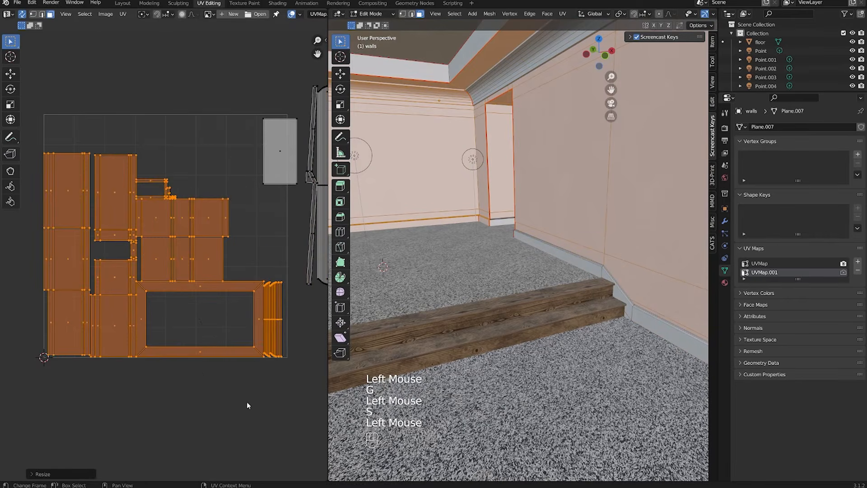
pyautogui.press('s')
pyautogui.click(248, 392)
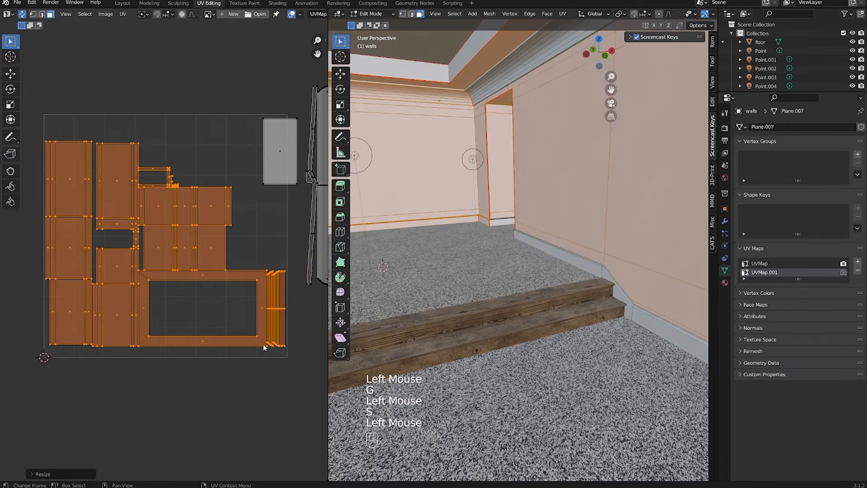
# Step: Select the linked thin strip islands beside the frame-shaped island and move them outside the UV square
pyautogui.click(279, 305)
pyautogui.press('l')
pyautogui.press('l')
pyautogui.press('l')
pyautogui.press('l')
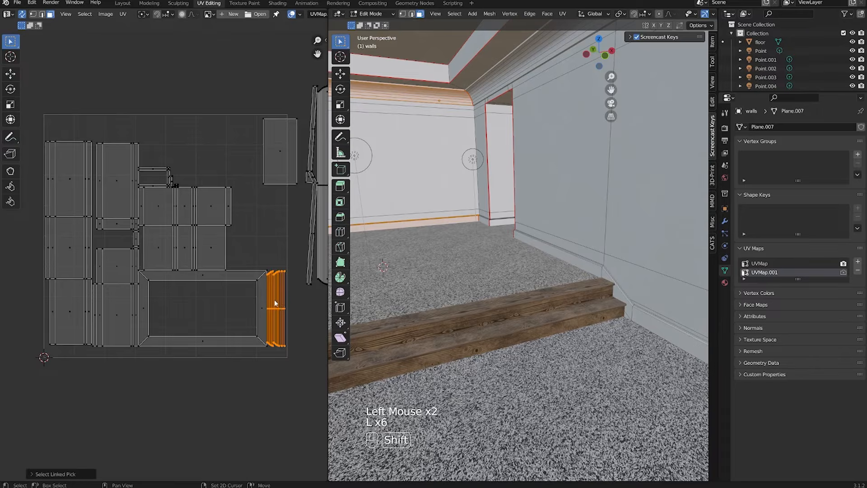
pyautogui.keyDown('shift'); pyautogui.moveTo(274, 300); pyautogui.dragTo(233, 299, button='middle'); pyautogui.keyUp('shift')
pyautogui.keyDown('shift'); pyautogui.scroll(1, 226, 296); pyautogui.keyUp('shift')
pyautogui.scroll(1, 214, 291)
pyautogui.press('g')
pyautogui.click(294, 338)
# Step: Move the remaining main wall islands within the UV square and enlarge them slightly
pyautogui.scroll(-2, 160, 225)
pyautogui.keyDown('shift'); pyautogui.moveTo(98, 193); pyautogui.dragTo(144, 215, button='middle'); pyautogui.keyUp('shift')
pyautogui.moveTo(76, 137); pyautogui.dragTo(232, 331)
pyautogui.press('g')
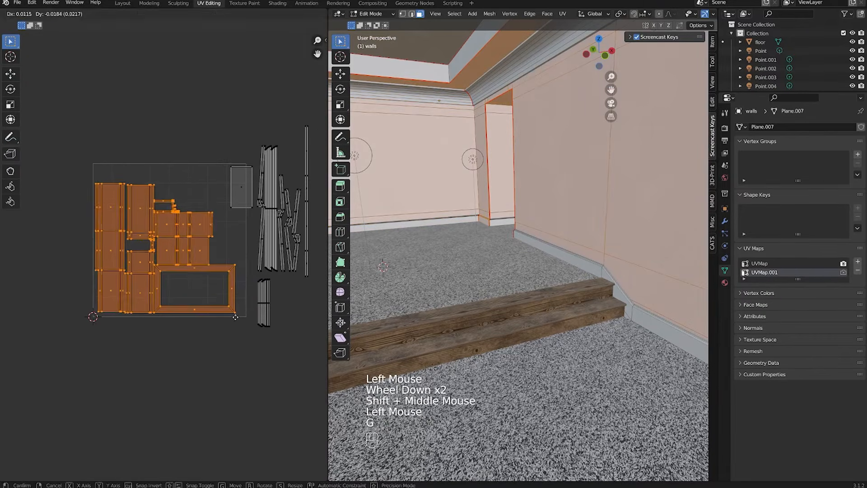
pyautogui.keyDown('shift'); pyautogui.click(237, 317); pyautogui.keyUp('shift')
pyautogui.press('s')
pyautogui.keyDown('shift'); pyautogui.click(222, 300); pyautogui.keyUp('shift')
pyautogui.keyDown('shift'); pyautogui.moveTo(219, 269); pyautogui.dragTo(215, 296, button='middle'); pyautogui.keyUp('shift')
# Step: Place the rectangular ceiling island inside the hollow of the frame-shaped island and rotate it to lie horizontally
pyautogui.click(239, 206)
pyautogui.press('g')
pyautogui.click(186, 304)
pyautogui.press('r')
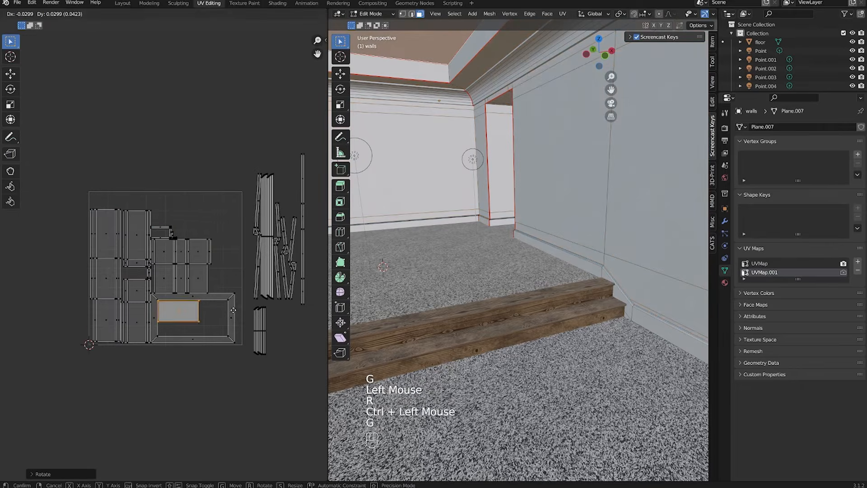
pyautogui.keyDown('shift'); pyautogui.click(233, 309); pyautogui.keyUp('shift')
# Step: Move the group of short strip islands into the gap right of the wall islands, above the frame-shaped island
pyautogui.click(264, 294)
pyautogui.press('l')
pyautogui.press('l')
pyautogui.press('l')
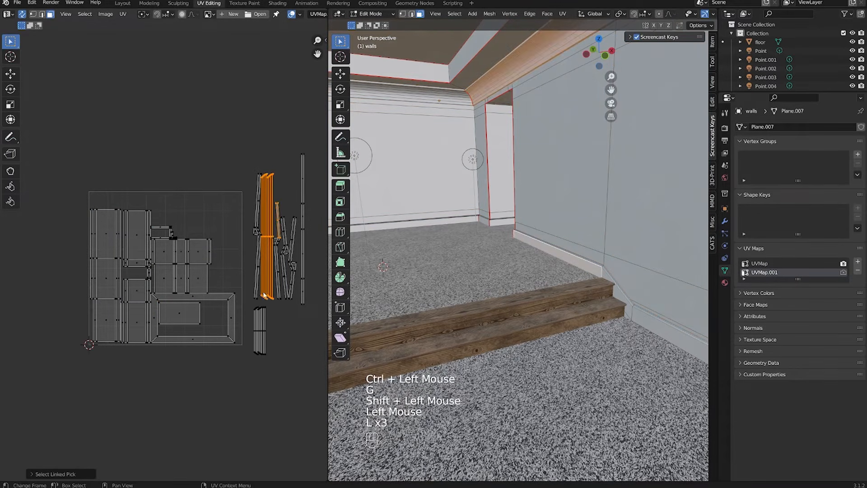
pyautogui.doubleClick(261, 328)
pyautogui.press('g')
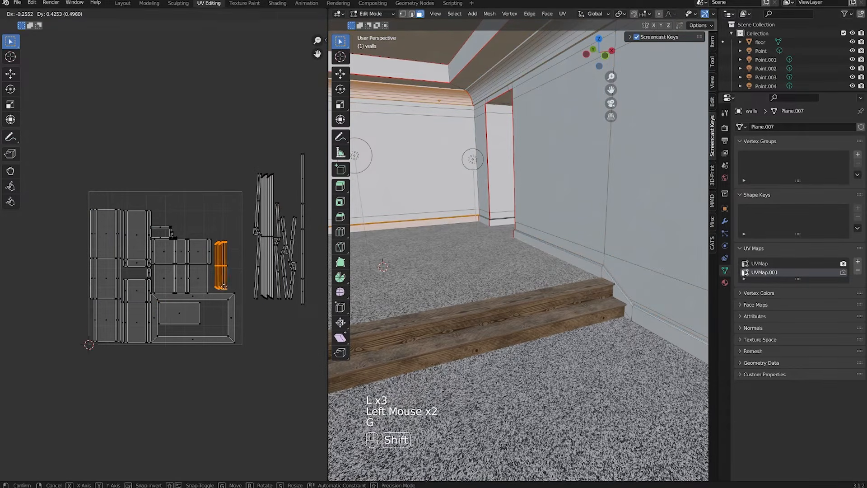
pyautogui.keyDown('shift'); pyautogui.click(223, 285); pyautogui.keyUp('shift')
# Step: Rotate the long thin strip island horizontal and fit it along the top edge inside the UV square
pyautogui.scroll(2, 168, 307)
pyautogui.keyDown('shift'); pyautogui.moveTo(265, 248); pyautogui.dragTo(201, 234, button='middle'); pyautogui.keyUp('shift')
pyautogui.click(277, 242)
pyautogui.press('l')
pyautogui.press('g')
pyautogui.click(108, 244)
pyautogui.press('r')
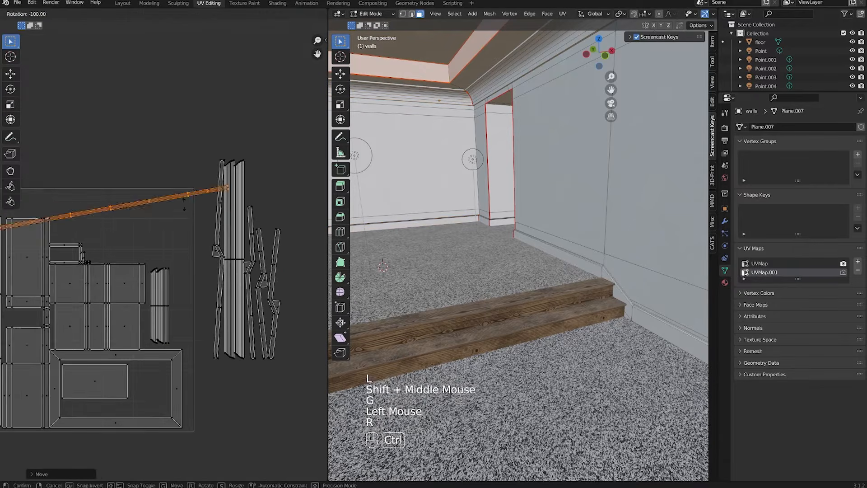
pyautogui.keyDown('ctrl'); pyautogui.click(183, 206); pyautogui.keyUp('ctrl')
pyautogui.press('s')
pyautogui.press('g')
# Step: Rotate the leftmost crooked strip island roughly horizontal and place it just below the long strip
pyautogui.press('l')
pyautogui.press('g')
pyautogui.press('r')
pyautogui.press('l')
pyautogui.moveTo(229, 253); pyautogui.dragTo(258, 271)
pyautogui.press('s')
pyautogui.press('g')
pyautogui.press('s')
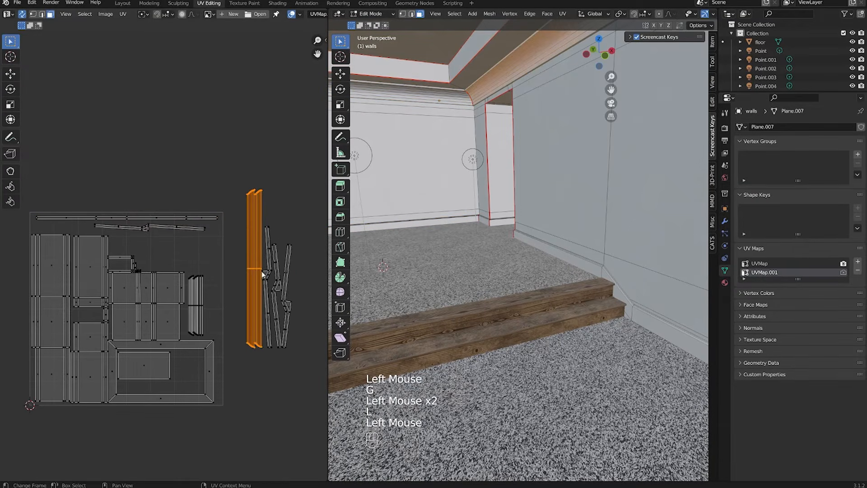
pyautogui.press('g')
pyautogui.press('KP_Decimal')
pyautogui.scroll(-4, 225, 262)
pyautogui.hotkey('ctrl', 'z')
pyautogui.hotkey('ctrl', 'z')
pyautogui.hotkey('ctrl', 'z')
pyautogui.hotkey('ctrl', 'z')
pyautogui.hotkey('ctrl', 'z')
pyautogui.hotkey('ctrl', 'z')
pyautogui.hotkey('ctrl', 'z')
pyautogui.hotkey('ctrl', 'z')
pyautogui.hotkey('ctrl', 'z')
pyautogui.hotkey('ctrl', 'z')
# Step: Scale down the group of tall strip islands and place it vertically along the right edge inside the UV square
pyautogui.press('l')
pyautogui.press('s')
pyautogui.press('g')
pyautogui.press('s')
pyautogui.click(194, 228)
# Step: Rotate the three remaining crooked strip islands horizontal together, scale them down and fit them into the gap below the first crooked strip
pyautogui.press('l')
pyautogui.press('l')
pyautogui.press('l')
pyautogui.press('g')
pyautogui.press('r')
pyautogui.keyDown('ctrl'); pyautogui.click(217, 219); pyautogui.keyUp('ctrl')
pyautogui.press('g')
pyautogui.click(194, 212)
pyautogui.press('g')
pyautogui.click(172, 206)
pyautogui.press('s')
pyautogui.click(141, 196)
pyautogui.press('g')
pyautogui.click(138, 196)
# Step: Straighten and reposition the small crooked strip islands individually so they stack with space between them
pyautogui.scroll(2, 189, 180)
pyautogui.keyDown('shift'); pyautogui.click(227, 166); pyautogui.keyUp('shift')
pyautogui.click(221, 166)
pyautogui.keyDown('shift'); pyautogui.moveTo(110, 183); pyautogui.dragTo(191, 213, button='middle'); pyautogui.keyUp('shift')
pyautogui.click(188, 209)
pyautogui.press('r')
pyautogui.click(194, 205)
pyautogui.press('g')
pyautogui.keyDown('shift'); pyautogui.click(203, 202); pyautogui.keyUp('shift')
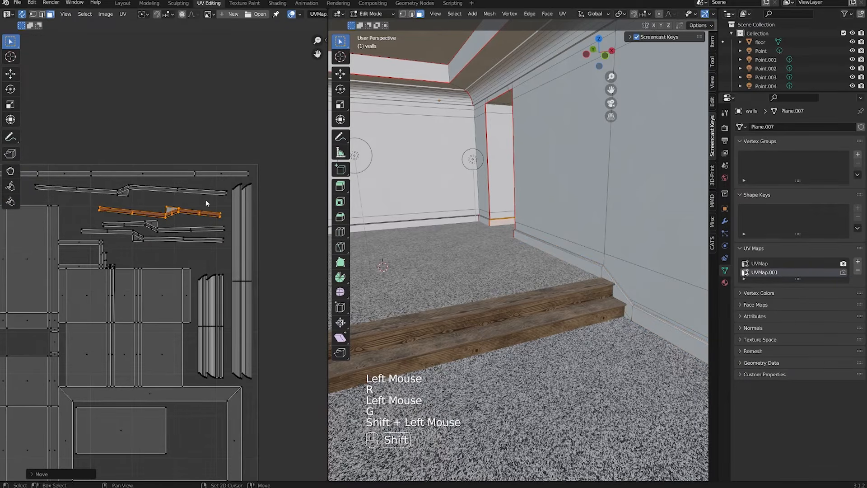
# Step: Leave Edit Mode, save the file with the packed wall UVs, and make UVMap the active map on the walls
pyautogui.scroll(-2, 481, 203)
pyautogui.press('Tab')
pyautogui.scroll(2, 497, 205)
pyautogui.hotkey('ctrl', 's')
pyautogui.scroll(1, 520, 208)
pyautogui.moveTo(521, 208); pyautogui.dragTo(522, 199, button='middle')
pyautogui.scroll(-1, 522, 199)
pyautogui.click(760, 264)
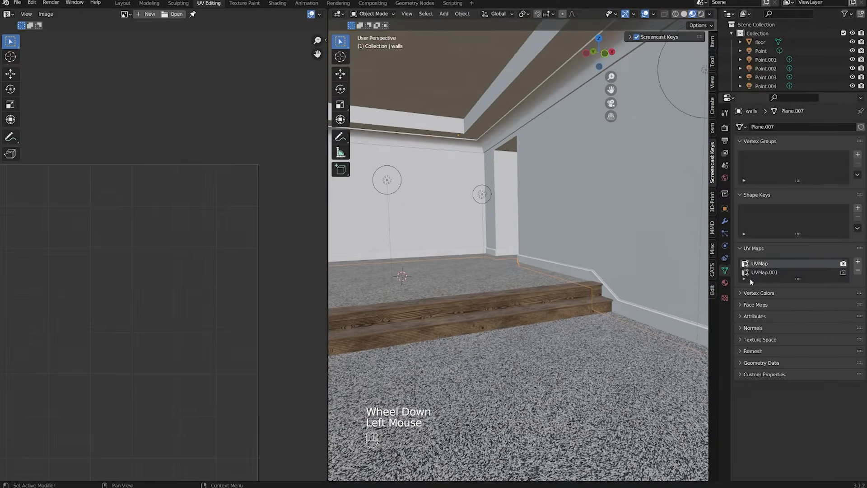
pyautogui.press('Tab')
pyautogui.press('Tab')
# Step: Select the floor and walls objects together and enlarge the Outliner to list every scene object
pyautogui.click(503, 266)
pyautogui.click(538, 270)
pyautogui.click(541, 272)
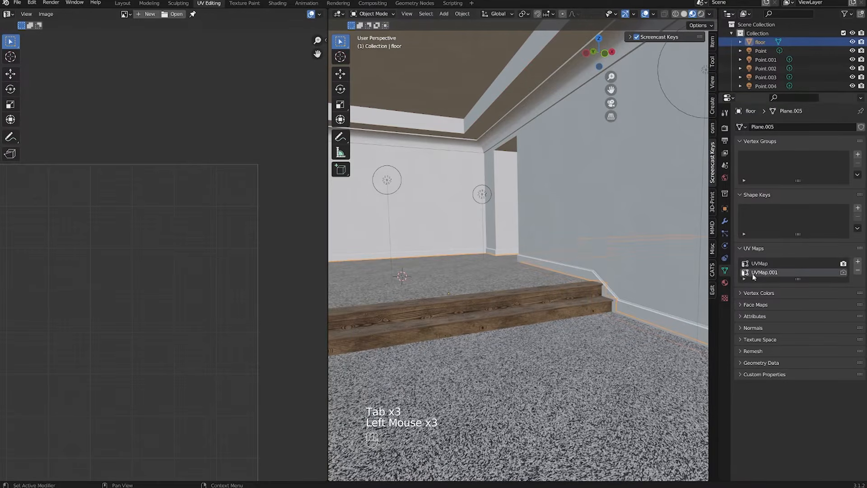
pyautogui.keyDown('shift'); pyautogui.click(593, 247); pyautogui.keyUp('shift')
pyautogui.click(586, 246)
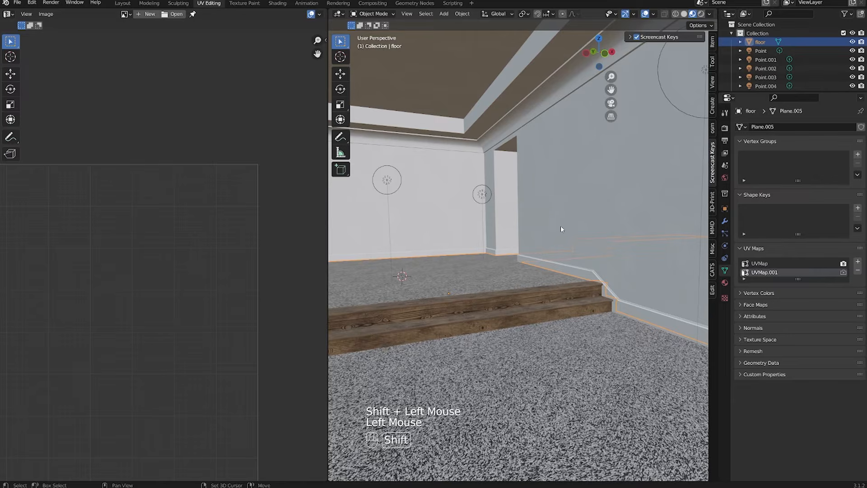
pyautogui.keyDown('shift'); pyautogui.click(509, 262); pyautogui.keyUp('shift')
pyautogui.click(507, 267)
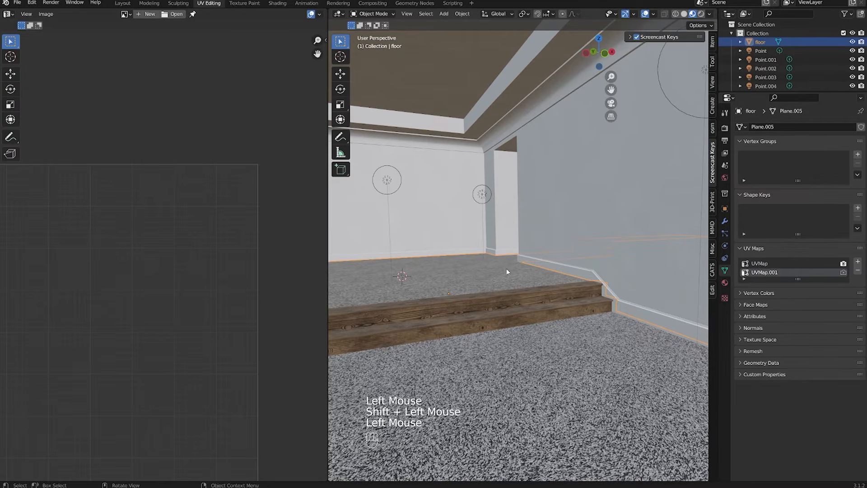
pyautogui.keyDown('shift'); pyautogui.click(587, 208); pyautogui.keyUp('shift')
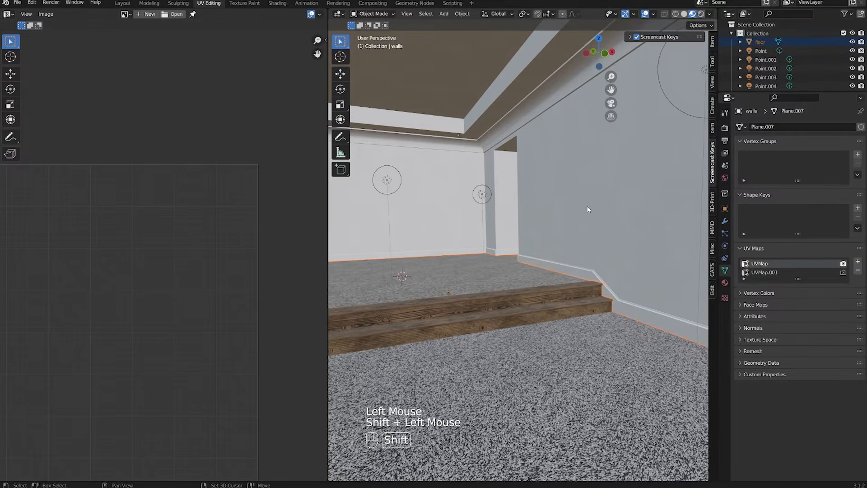
pyautogui.scroll(-3, 777, 44)
pyautogui.scroll(1, 774, 67)
pyautogui.moveTo(764, 92); pyautogui.dragTo(775, 228)
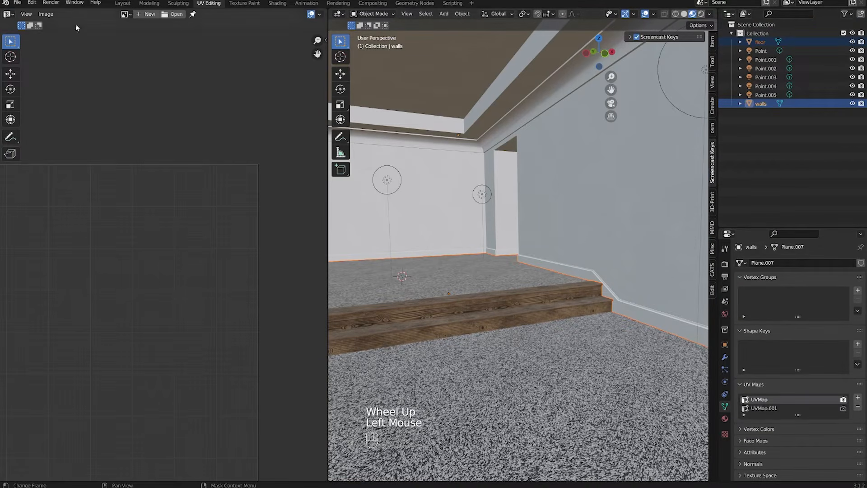
# Step: Export the selected meshes as FBX over tutorial_entertainment_room.fbx in the Unity project's Assets/tutorial entertainment room/fbx folder
pyautogui.click(19, 3)
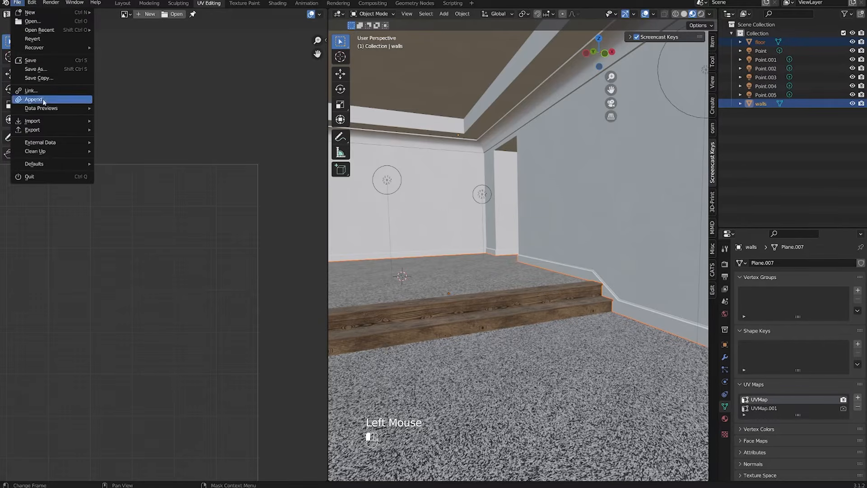
pyautogui.moveTo(36, 130)
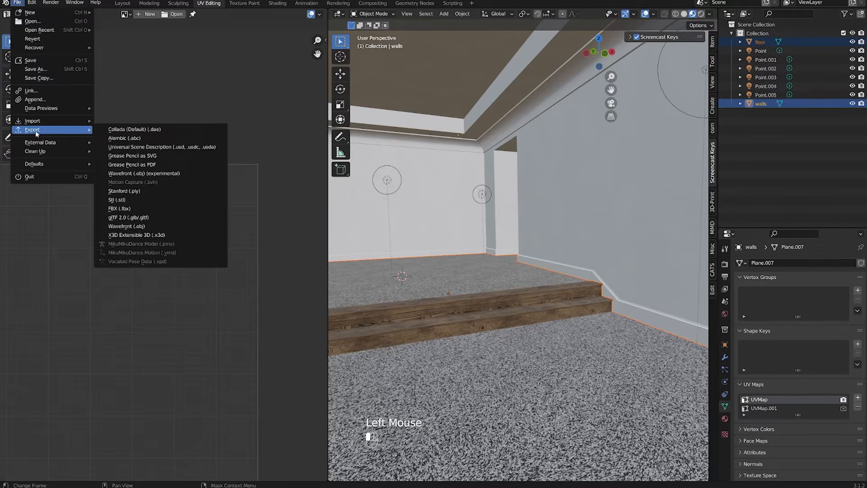
pyautogui.click(135, 209)
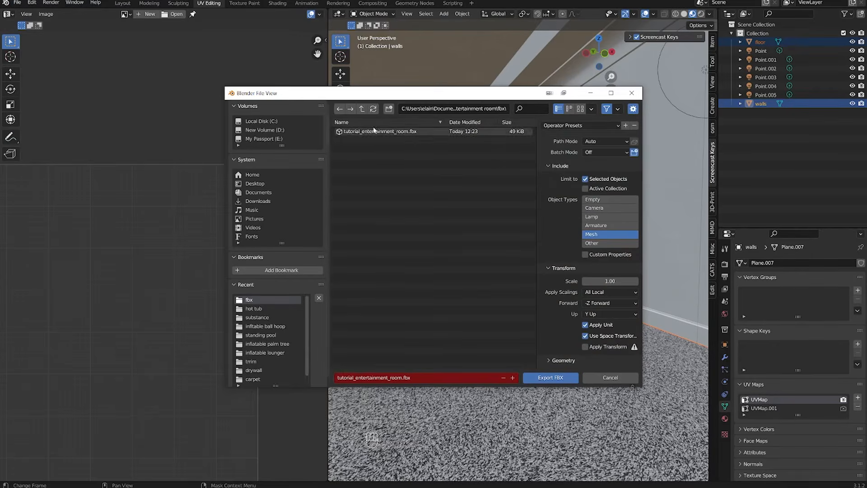
pyautogui.doubleClick(502, 109)
pyautogui.press('Return')
pyautogui.doubleClick(357, 155)
pyautogui.doubleClick(365, 130)
pyautogui.doubleClick(356, 132)
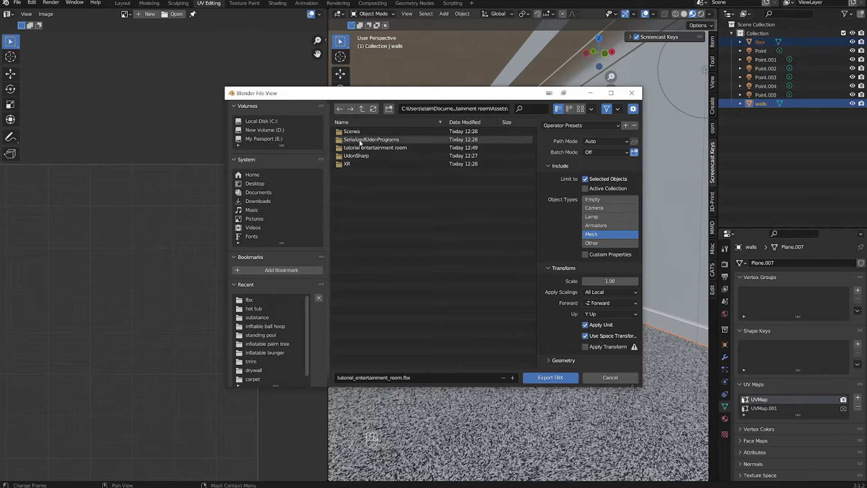
pyautogui.doubleClick(361, 147)
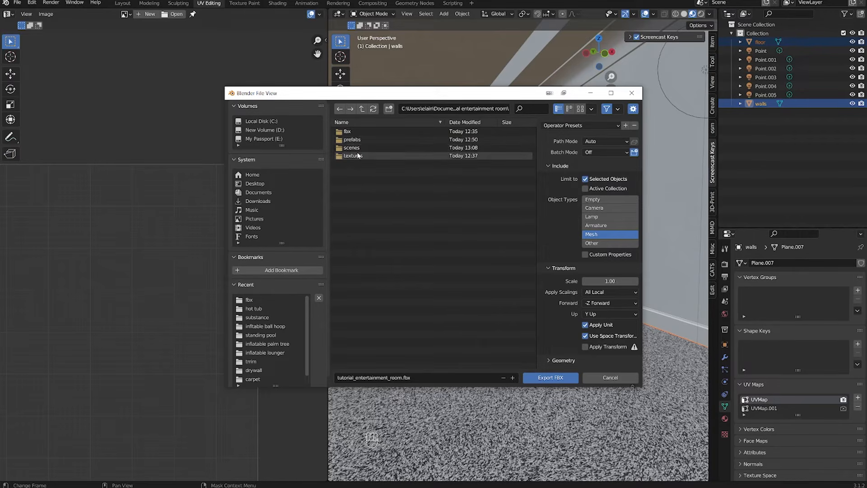
pyautogui.doubleClick(349, 131)
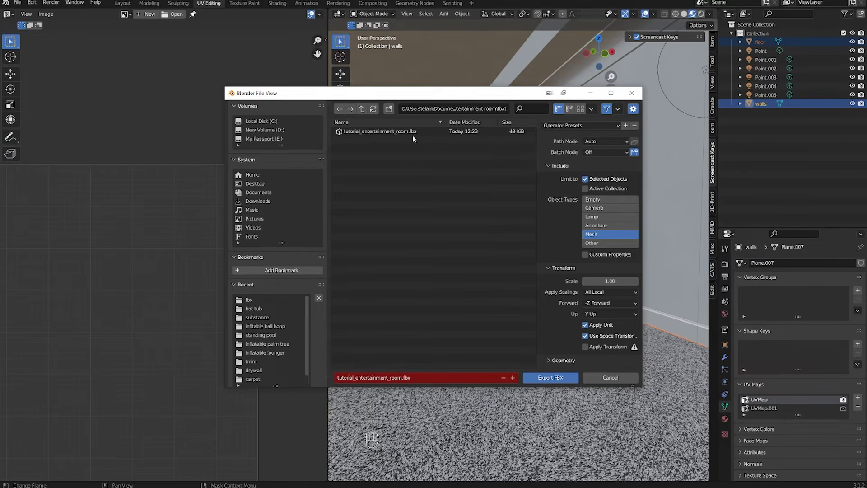
pyautogui.click(367, 131)
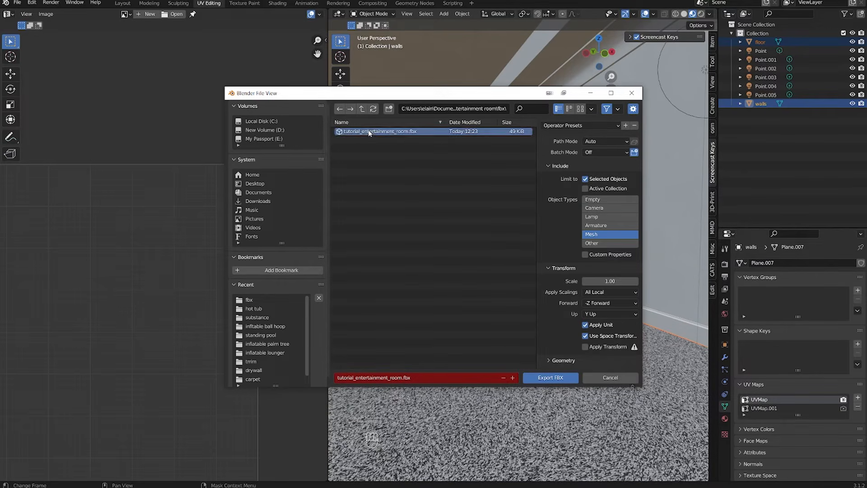
pyautogui.click(554, 378)
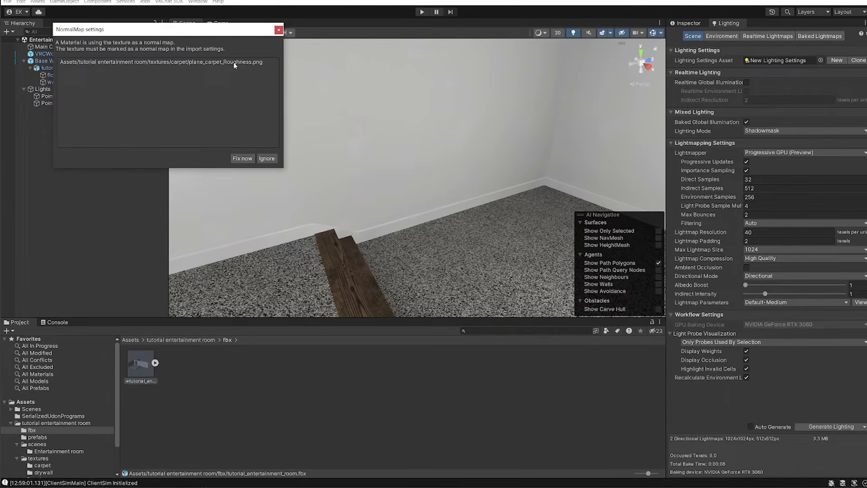
# Step: Switch to Unity, ignore the normal map fix for the carpet roughness texture, and inspect the reimported room's walls and steps
pyautogui.click(265, 160)
pyautogui.moveTo(480, 187); pyautogui.dragTo(273, 176, button='right')
pyautogui.moveTo(273, 176); pyautogui.dragTo(422, 177, button='middle')
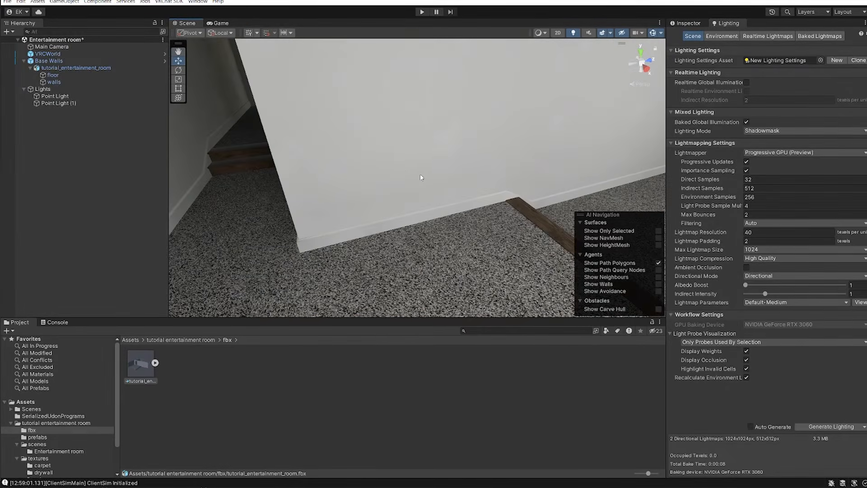
pyautogui.moveTo(281, 166); pyautogui.dragTo(400, 203, button='right')
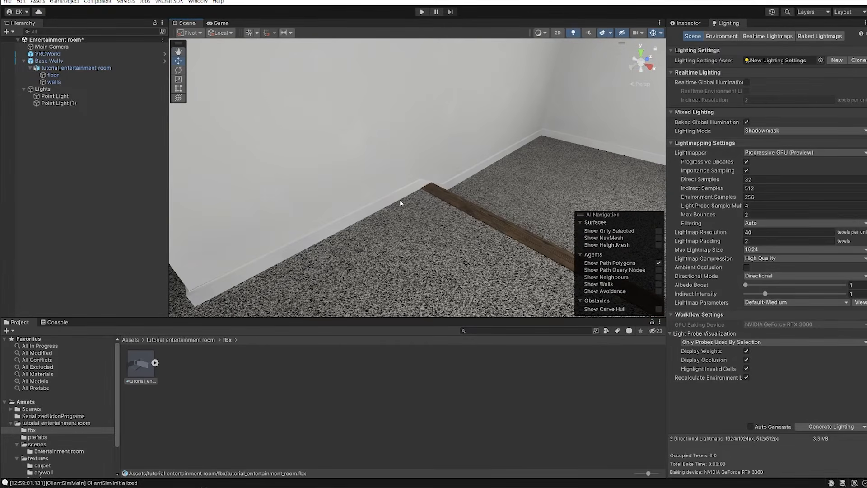
# Step: Select the tutorial_entertainment_room model asset in the fbx folder
pyautogui.click(150, 373)
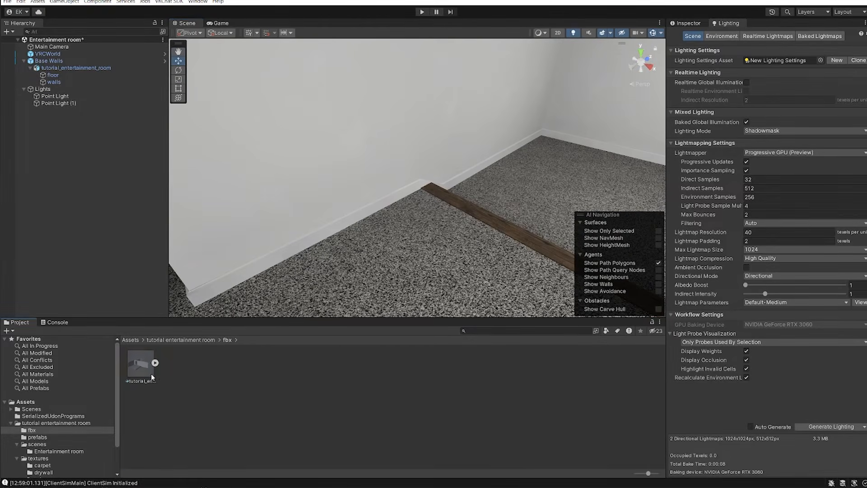
# Step: Turn off Generate Lightmap UVs for the tutorial_entertainment_room model, apply the import settings and ignore the normal map fix
pyautogui.click(688, 24)
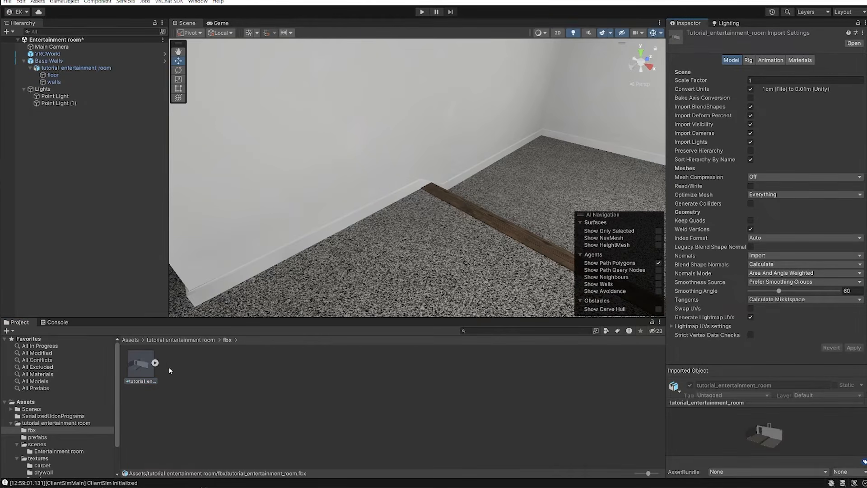
pyautogui.click(751, 318)
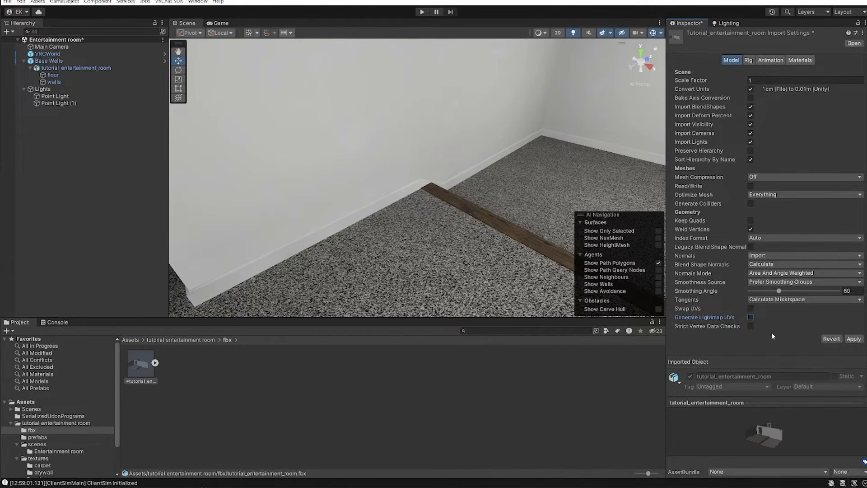
pyautogui.click(853, 338)
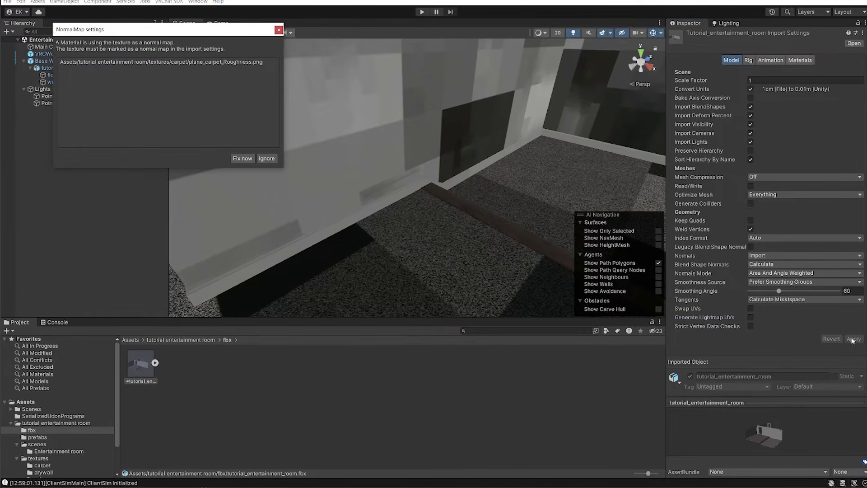
pyautogui.click(267, 158)
# Step: Bake the scene lighting again with the current lightmapping settings
pyautogui.moveTo(490, 224); pyautogui.dragTo(289, 291, button='right')
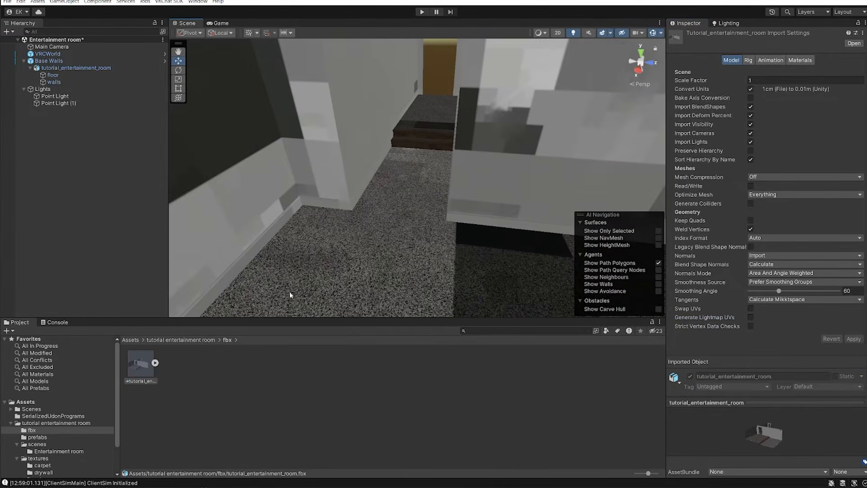
pyautogui.click(181, 345)
pyautogui.click(181, 343)
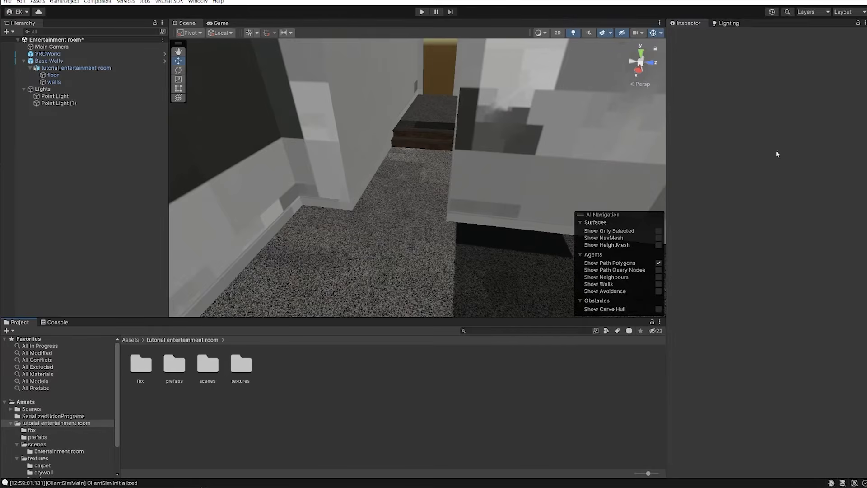
pyautogui.click(727, 23)
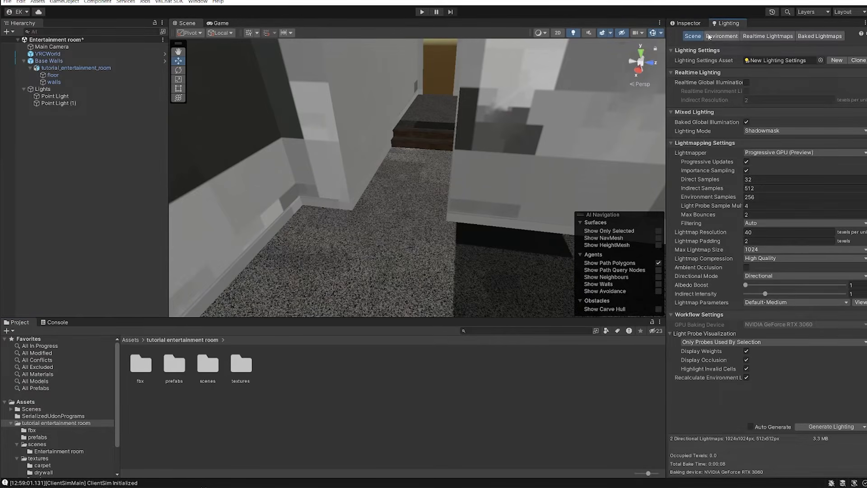
pyautogui.click(832, 427)
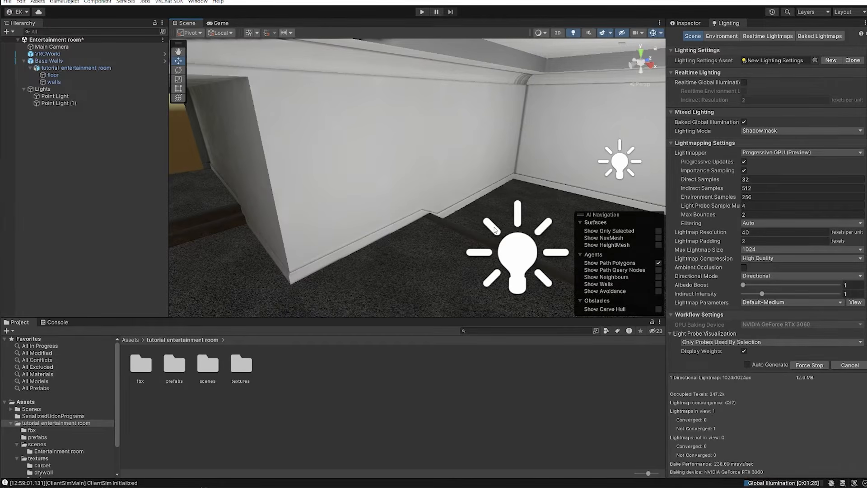
# Step: Examine the rebaked lighting on the room's walls, carpeted floor and corridor entrance
pyautogui.moveTo(473, 223); pyautogui.dragTo(631, 228, button='right')
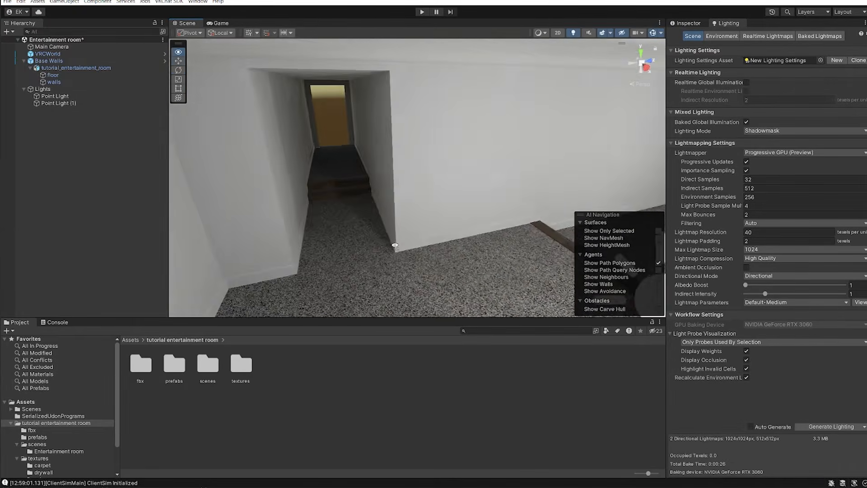
pyautogui.press('w')
pyautogui.moveTo(501, 233); pyautogui.dragTo(319, 252, button='right')
pyautogui.press('w')
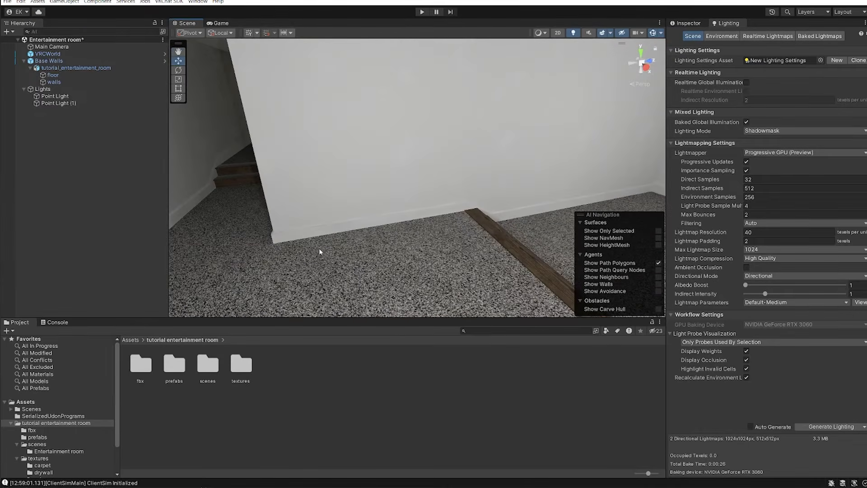
pyautogui.moveTo(392, 243); pyautogui.dragTo(343, 245, button='right')
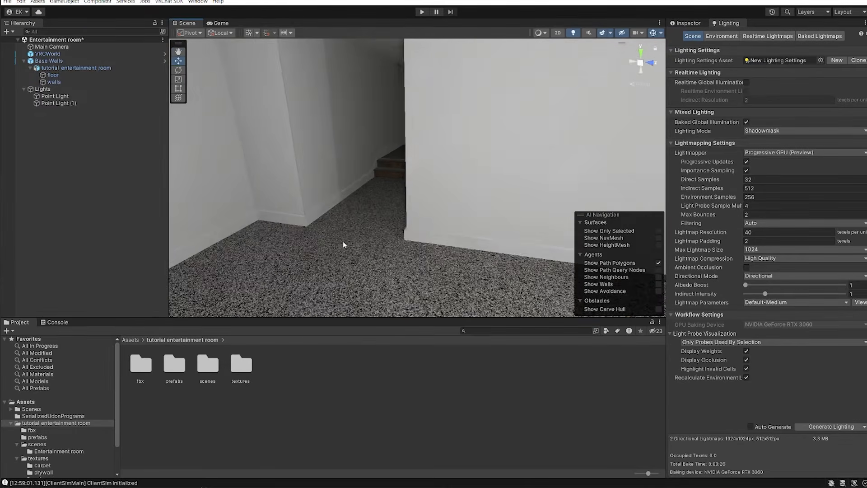
pyautogui.press('w')
pyautogui.moveTo(420, 232); pyautogui.dragTo(401, 224, button='right')
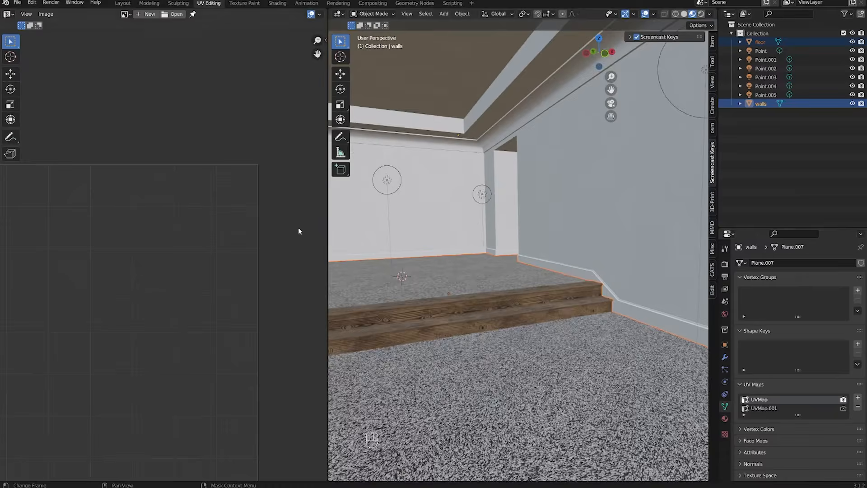
# Step: Switch to Blender, make UVMap.001 the active UV map of the walls mesh and save the file
pyautogui.scroll(-2, 518, 253)
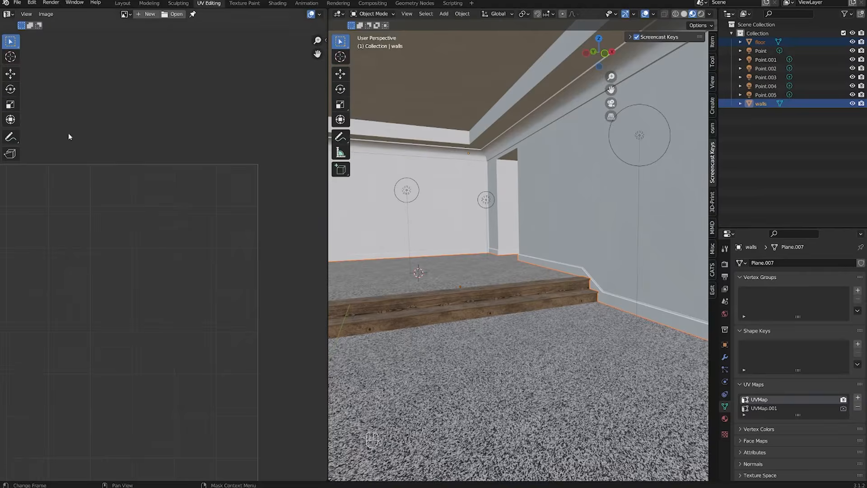
pyautogui.scroll(-2, 494, 194)
pyautogui.scroll(4, 494, 204)
pyautogui.moveTo(494, 212); pyautogui.dragTo(491, 221, button='middle')
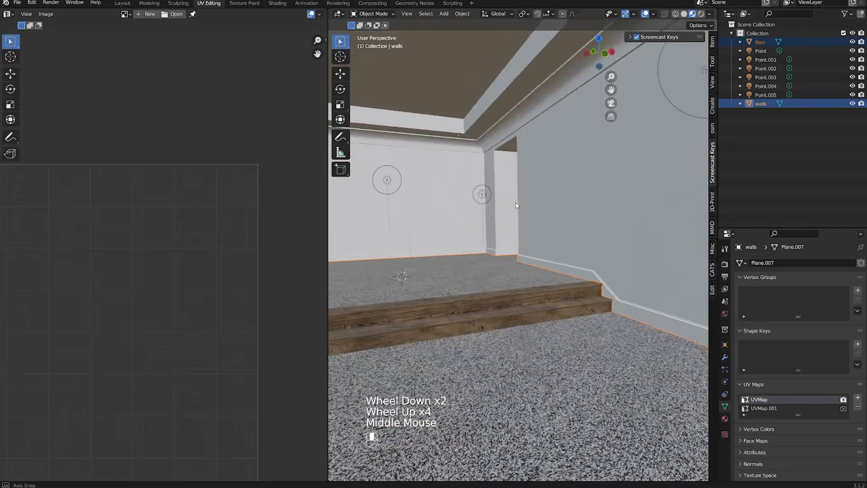
pyautogui.press('Tab')
pyautogui.moveTo(209, 213); pyautogui.dragTo(176, 189, button='middle')
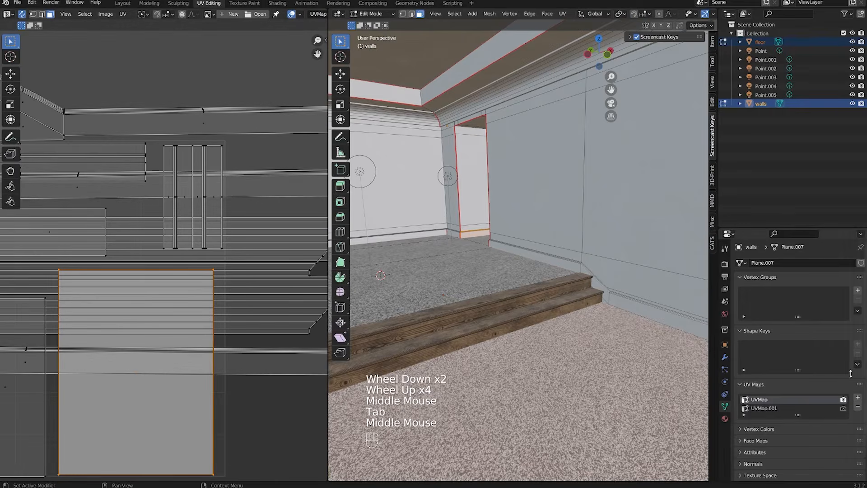
pyautogui.click(788, 408)
pyautogui.press('Tab')
pyautogui.hotkey('ctrl', 's')
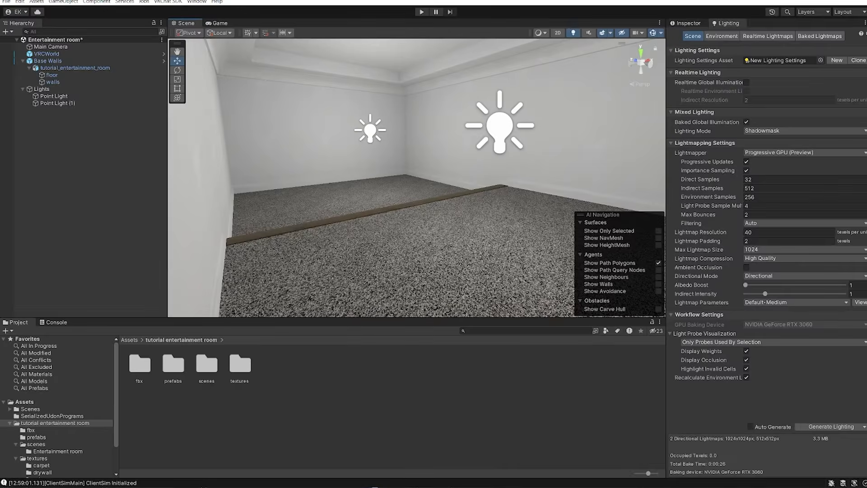
# Step: Switch to Unity and save the Entertainment room scene
pyautogui.moveTo(451, 253); pyautogui.dragTo(412, 281, button='middle')
pyautogui.moveTo(490, 241); pyautogui.dragTo(243, 277, button='right')
pyautogui.moveTo(557, 280); pyautogui.dragTo(338, 228, button='right')
pyautogui.press('s')
pyautogui.hotkey('ctrl', 's')
pyautogui.moveTo(375, 256); pyautogui.dragTo(401, 271, button='right')
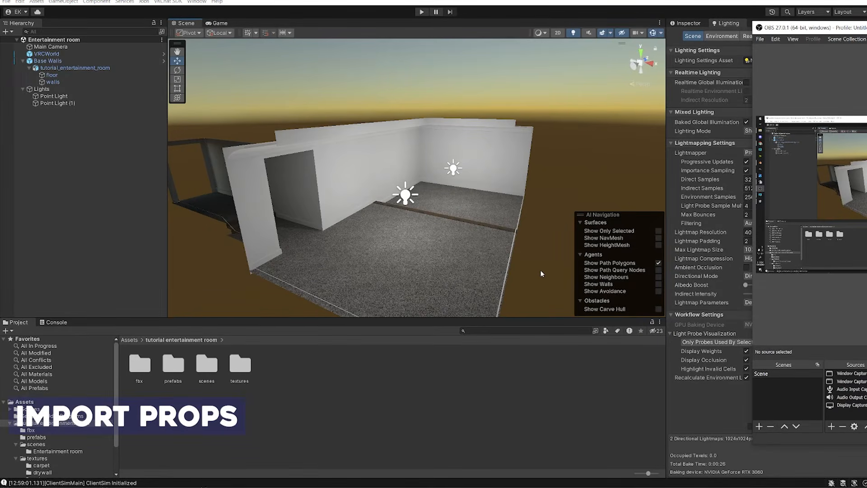
pyautogui.moveTo(363, 238); pyautogui.dragTo(432, 230, button='right')
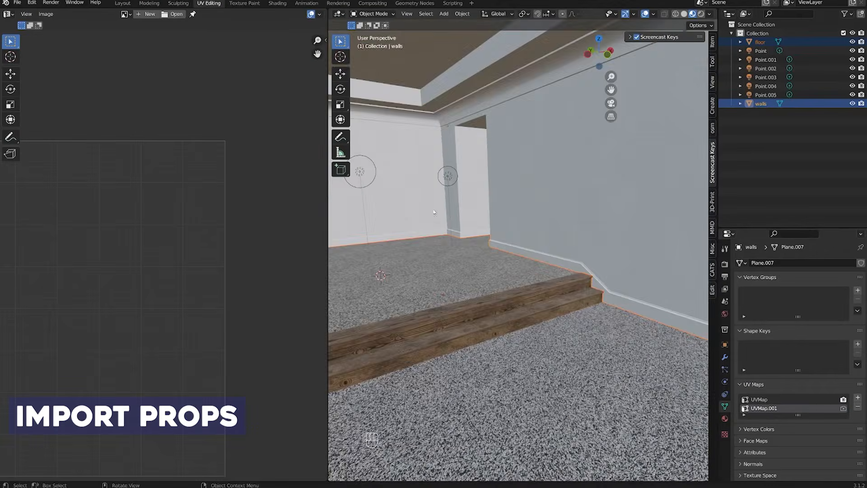
# Step: Switch to Blender, add a cube on the carpeted upper floor and scale its mesh down to about 0.16
pyautogui.scroll(-1, 496, 262)
pyautogui.moveTo(497, 262)
pyautogui.mouseDown(button='middle')
pyautogui.moveTo(497, 271)
pyautogui.moveTo(497, 263)
pyautogui.mouseUp(button='middle')
pyautogui.scroll(1, 497, 262)
pyautogui.keyDown('shift'); pyautogui.rightClick(497, 263); pyautogui.keyUp('shift')
pyautogui.hotkey('shift', 'a')
pyautogui.hotkey('shift', 'a')
pyautogui.hotkey('shift', 'a')
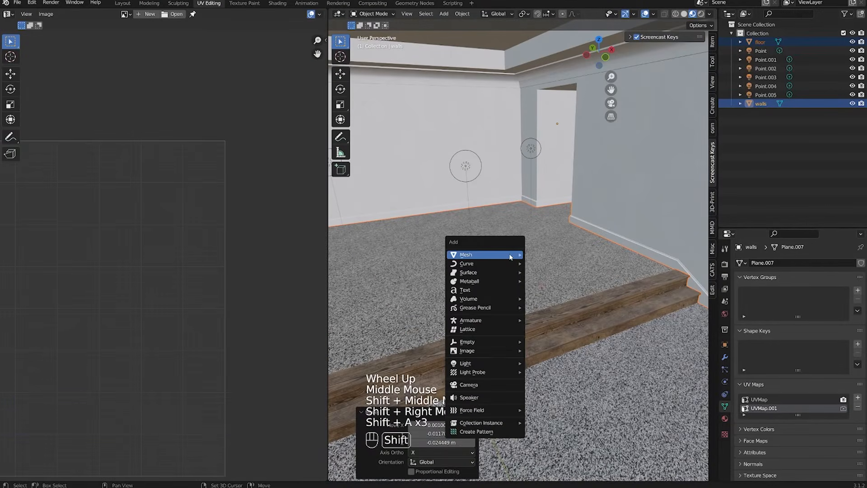
pyautogui.moveTo(486, 254)
pyautogui.click(539, 263)
pyautogui.press('Tab')
pyautogui.press('s')
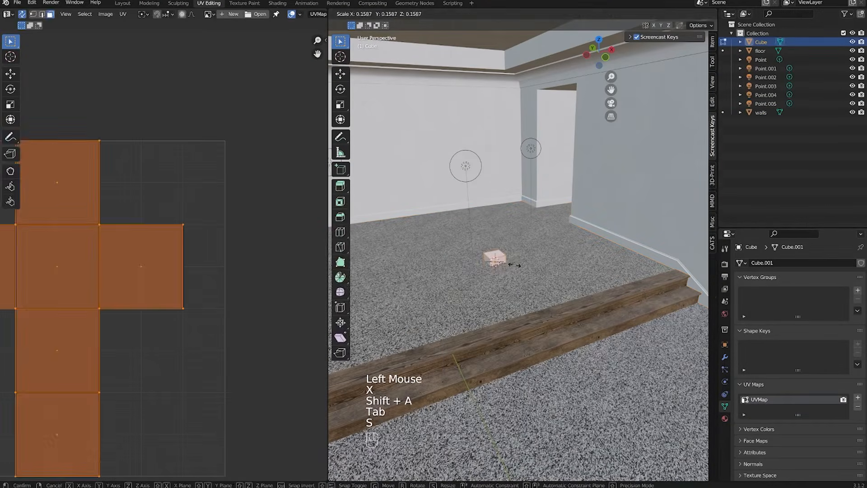
pyautogui.click(515, 264)
# Step: Raise the small cube vertically onto the floor and pull its top face up to form a tall pillar
pyautogui.press('Tab')
pyautogui.press('g')
pyautogui.press('z')
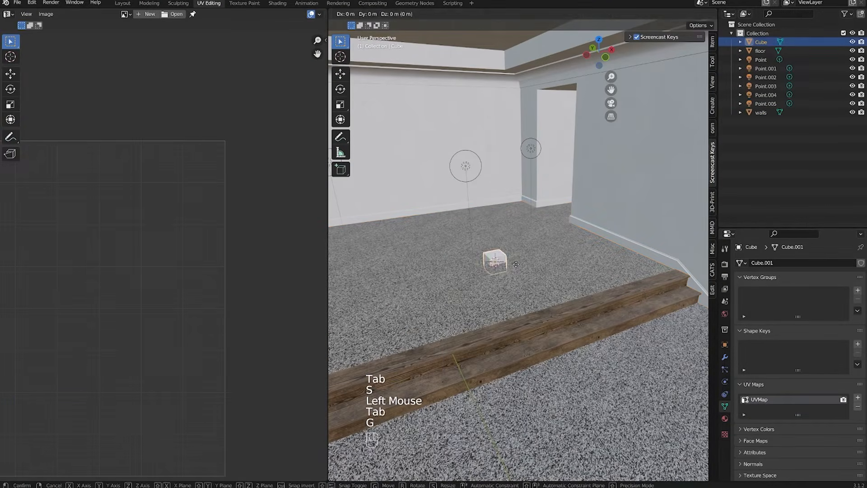
pyautogui.click(504, 246)
pyautogui.press('Tab')
pyautogui.press('3')
pyautogui.click(503, 243)
pyautogui.press('g')
pyautogui.press('z')
pyautogui.click(501, 206)
# Step: Cut a horizontal edge loop around the pillar, extrude its upper side face outward into an arm and save the file
pyautogui.click(496, 222)
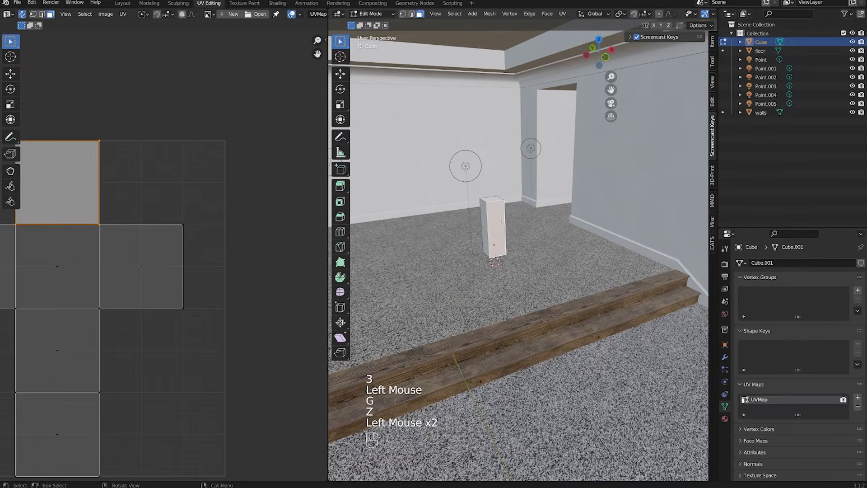
pyautogui.hotkey('ctrl', 'r')
pyautogui.click(496, 225)
pyautogui.press('3')
pyautogui.click(495, 225)
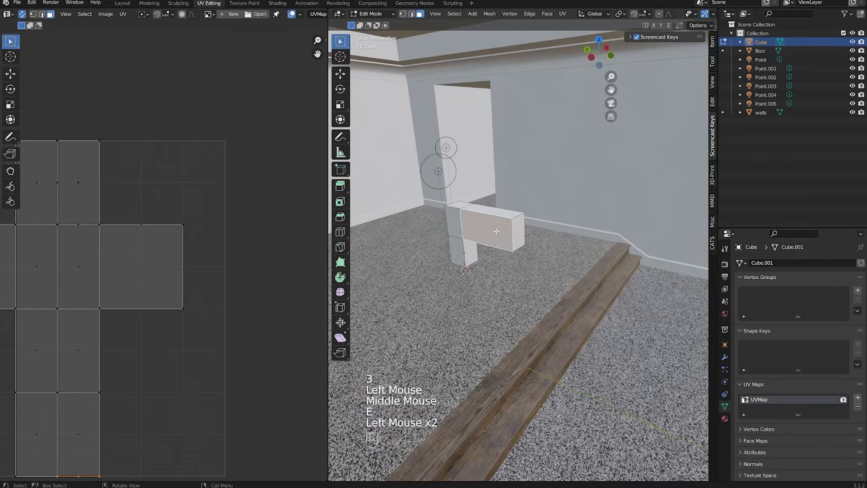
pyautogui.press('Tab')
pyautogui.scroll(2, 459, 274)
pyautogui.hotkey('ctrl', 's')
pyautogui.keyDown('shift'); pyautogui.moveTo(459, 273); pyautogui.dragTo(528, 253, button='middle'); pyautogui.keyUp('shift')
# Step: Try to move the block prop to another spot in the room
pyautogui.press('g')
pyautogui.click(516, 215)
pyautogui.hotkey('ctrl', 'z')
pyautogui.scroll(-2, 625, 220)
pyautogui.scroll(1, 625, 219)
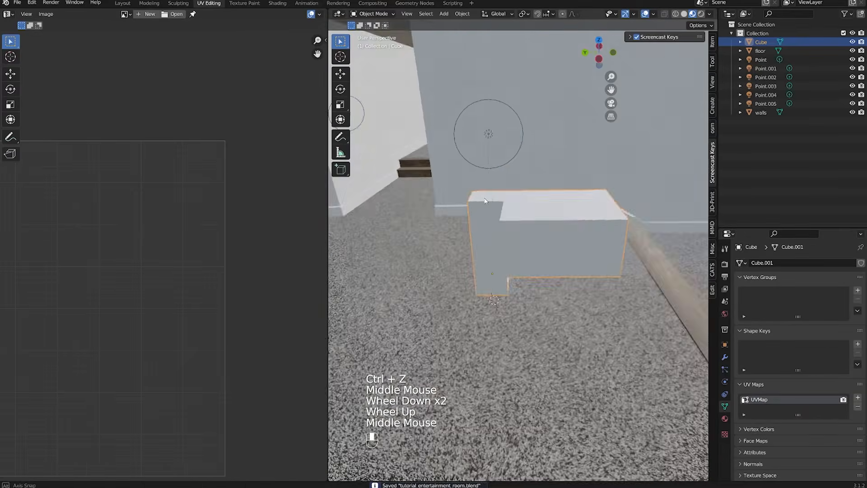
pyautogui.scroll(-5, 528, 253)
pyautogui.scroll(3, 448, 337)
pyautogui.moveTo(448, 336); pyautogui.dragTo(466, 321, button='middle')
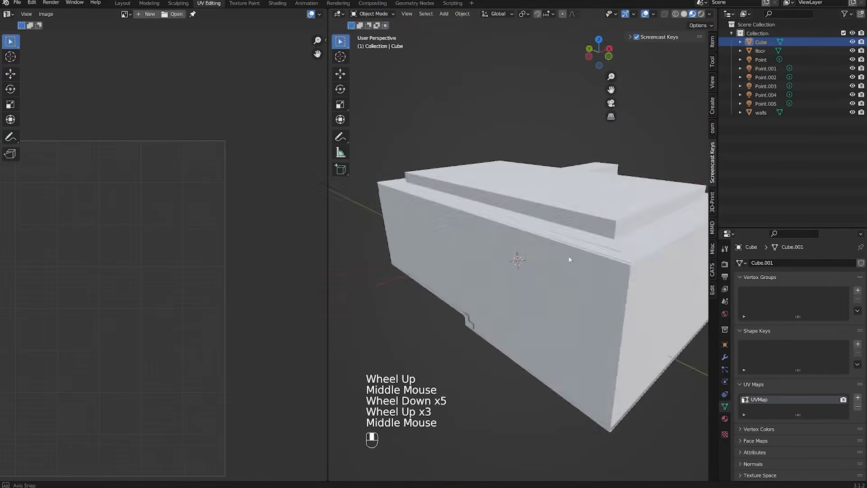
pyautogui.scroll(-1, 466, 321)
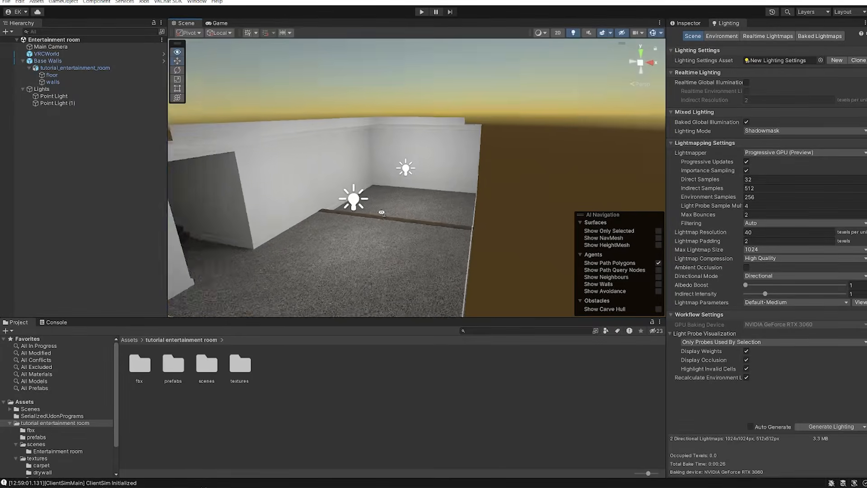
# Step: Switch to Unity and examine the baked room from outside and inside, including the floor, corridor and lights
pyautogui.keyDown('alt'); pyautogui.moveTo(362, 185); pyautogui.dragTo(339, 211); pyautogui.keyUp('alt')
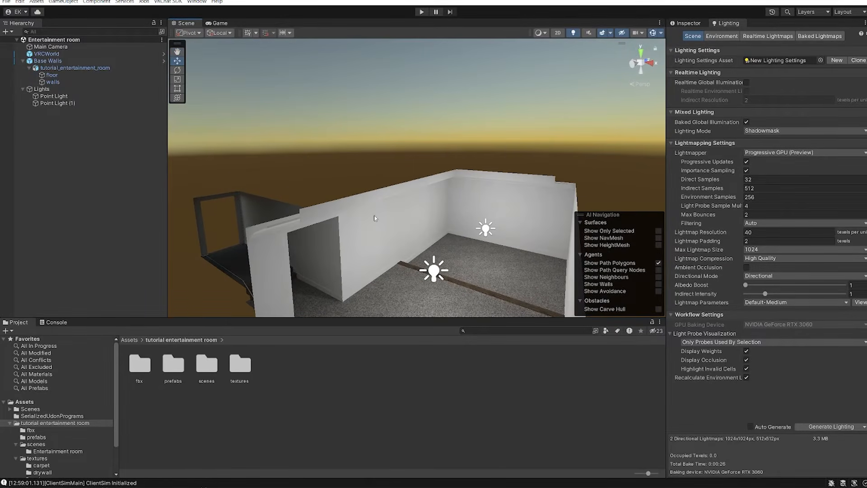
pyautogui.moveTo(325, 243); pyautogui.dragTo(313, 224, button='middle')
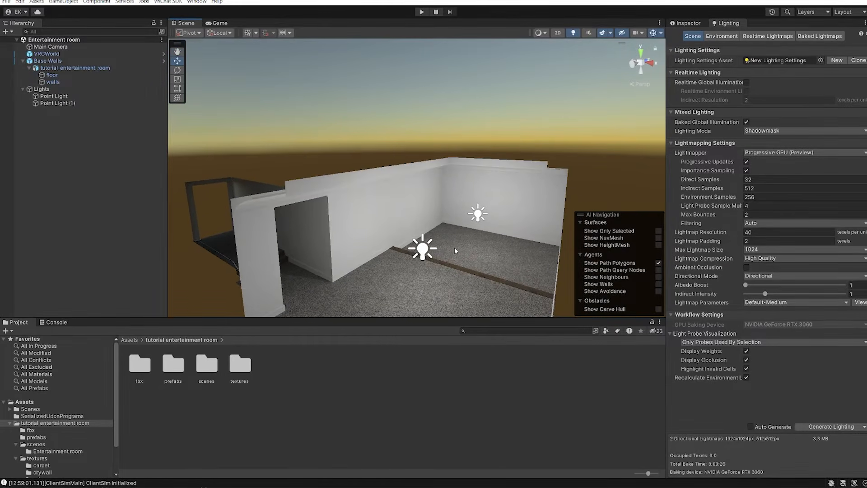
pyautogui.moveTo(539, 244); pyautogui.dragTo(467, 255, button='right')
pyautogui.moveTo(497, 230); pyautogui.dragTo(452, 213, button='middle')
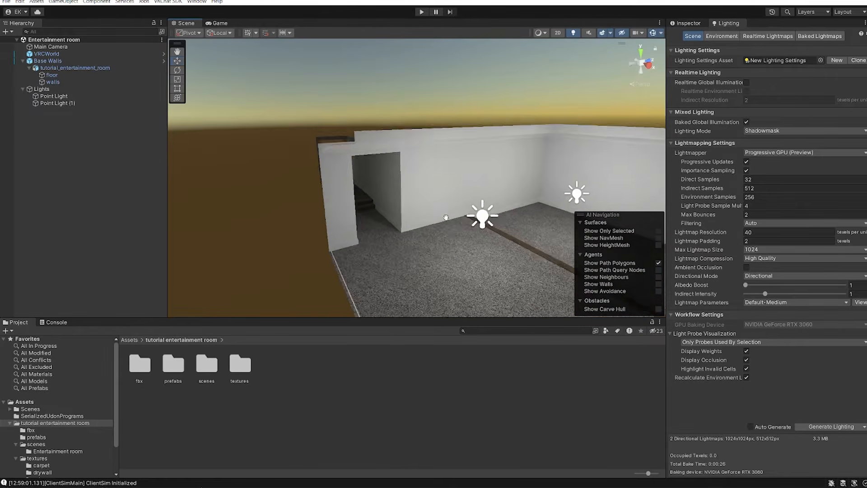
pyautogui.scroll(5, 455, 210)
pyautogui.moveTo(346, 199); pyautogui.dragTo(343, 175, button='right')
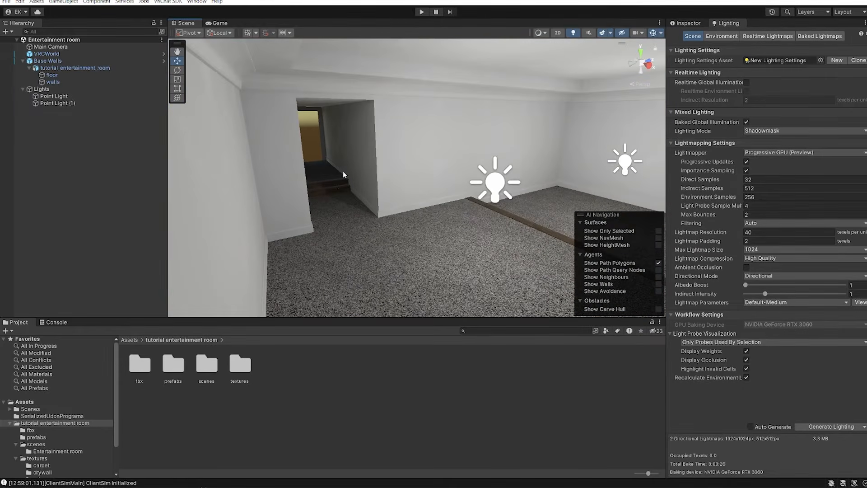
pyautogui.moveTo(379, 151)
pyautogui.mouseDown(button='right')
pyautogui.moveTo(392, 140)
pyautogui.moveTo(476, 145)
pyautogui.moveTo(375, 157)
pyautogui.mouseUp(button='right')
pyautogui.moveTo(427, 134); pyautogui.dragTo(424, 181, button='right')
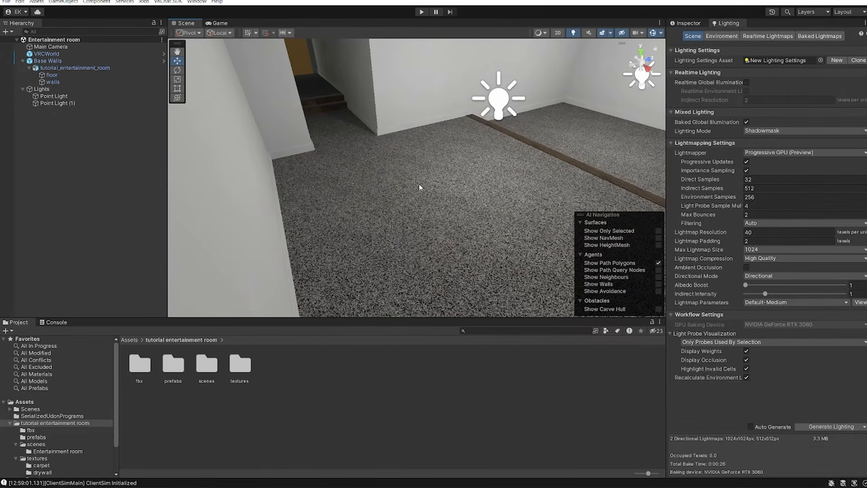
pyautogui.scroll(5, 424, 176)
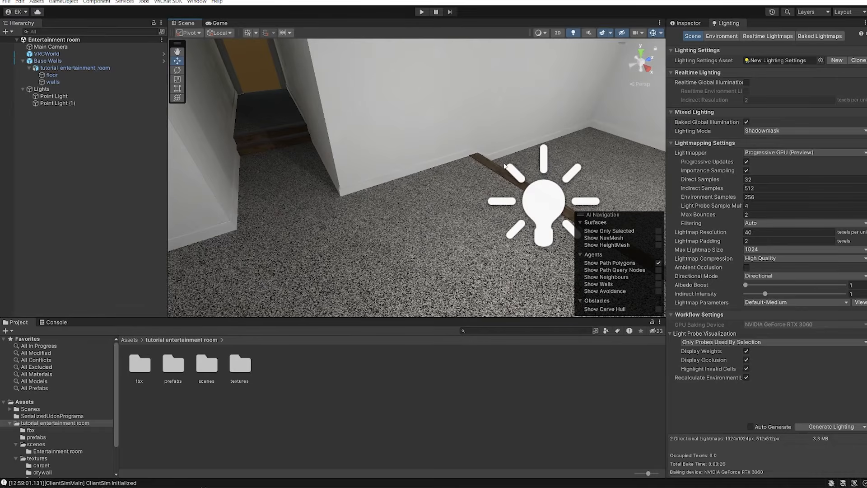
pyautogui.moveTo(463, 161); pyautogui.dragTo(470, 152, button='right')
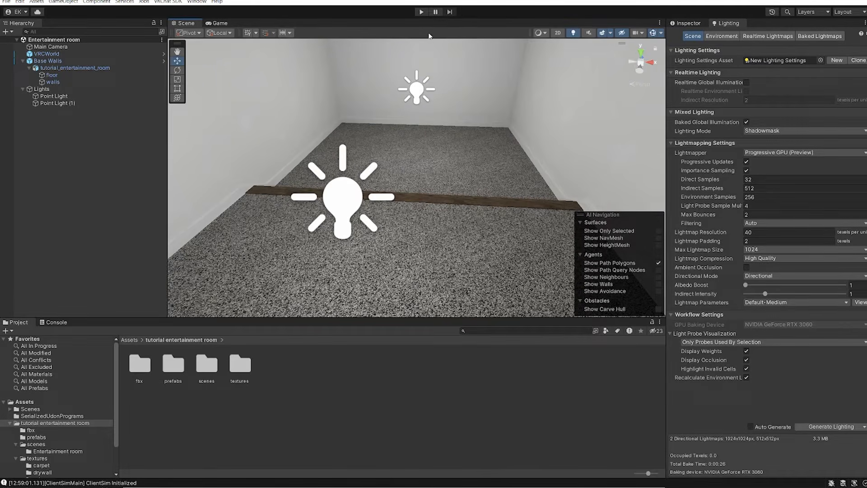
pyautogui.moveTo(472, 61); pyautogui.dragTo(350, 116, button='right')
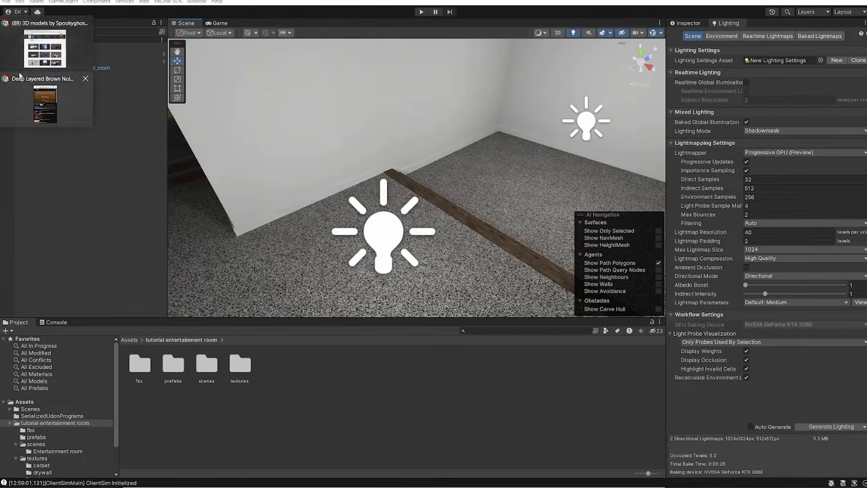
# Step: Switch to the web browser and look through the items on the BOOTH marketplace's front page
pyautogui.click(42, 42)
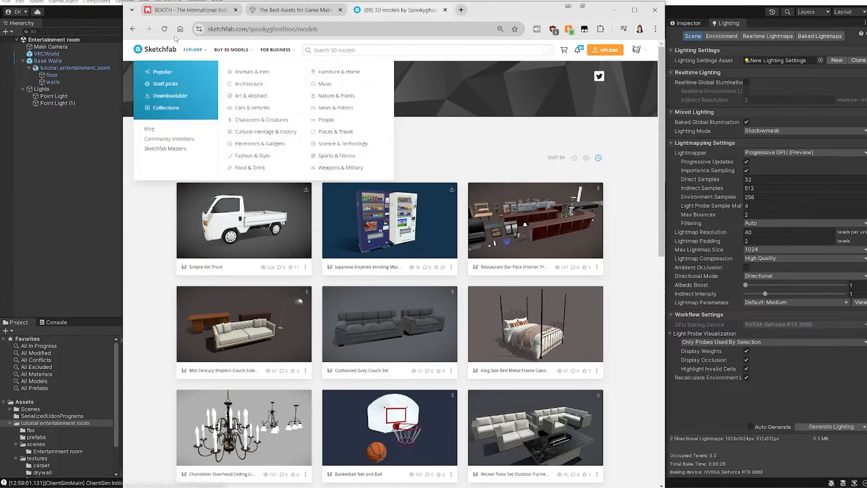
pyautogui.click(190, 10)
pyautogui.scroll(-8, 302, 119)
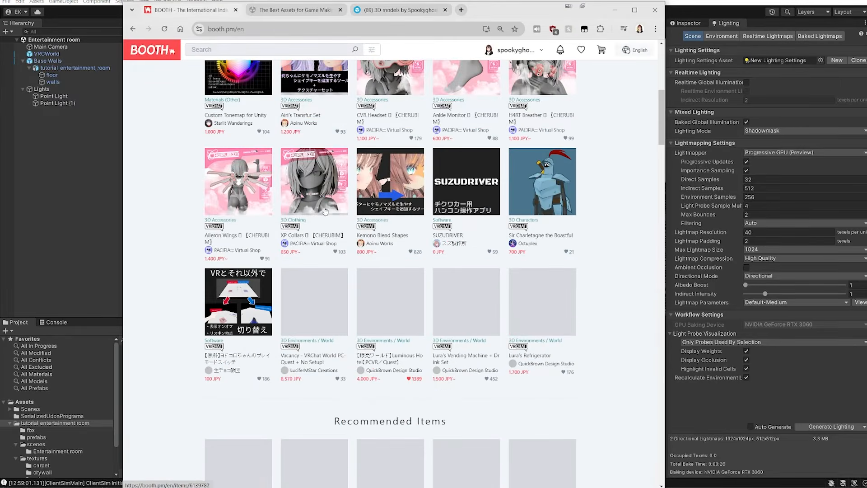
# Step: Open the creator's own BOOTH shop page and look through its VRChat world and prop listings
pyautogui.scroll(4, 216, 201)
pyautogui.scroll(4, 216, 201)
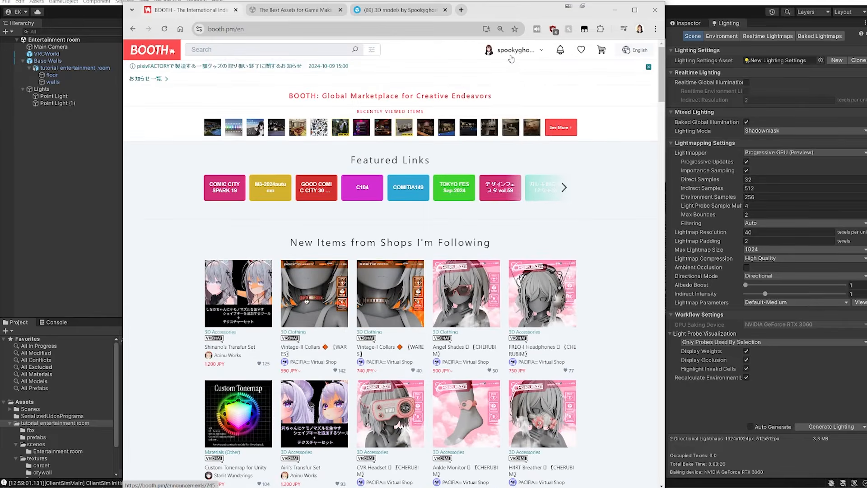
pyautogui.click(510, 51)
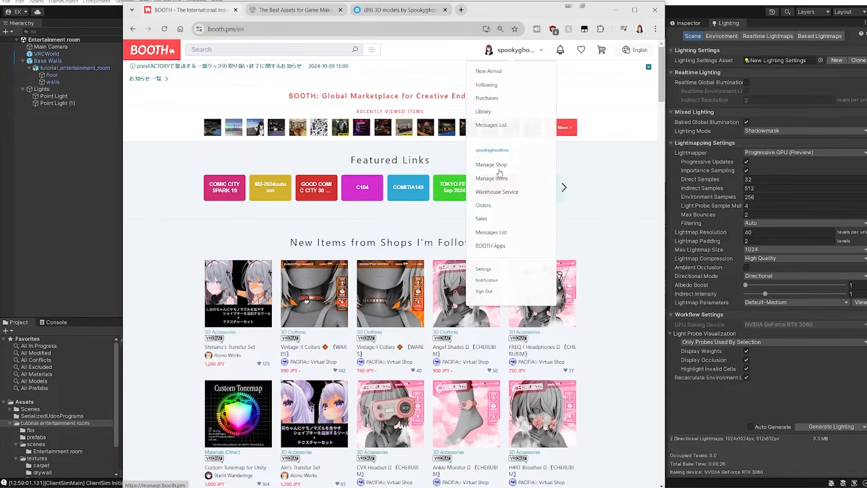
pyautogui.click(494, 150)
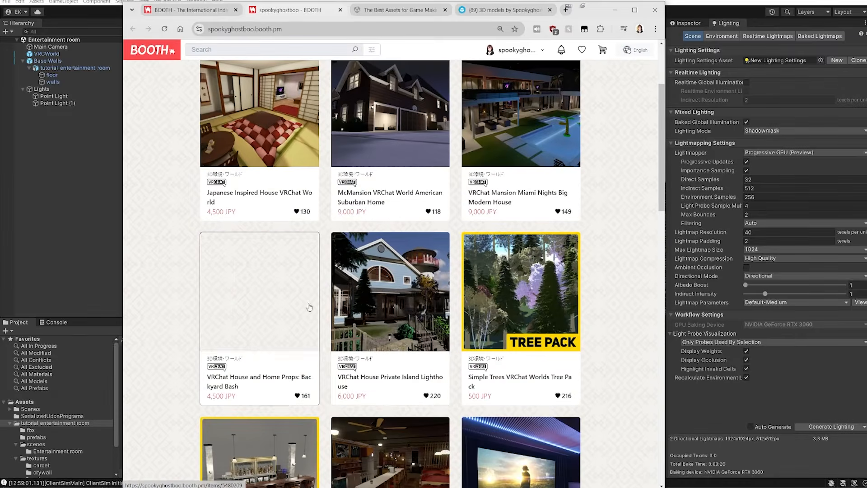
pyautogui.scroll(-3, 311, 303)
pyautogui.scroll(5, 359, 257)
pyautogui.scroll(-6, 359, 257)
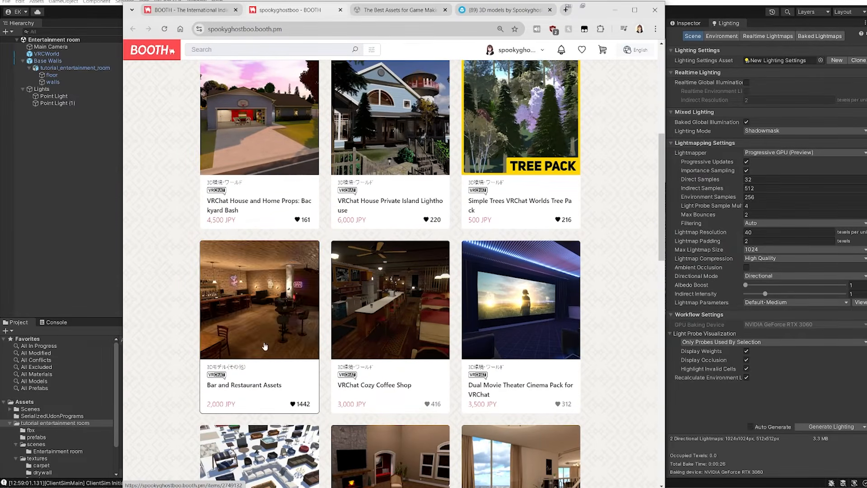
pyautogui.scroll(1, 585, 165)
pyautogui.scroll(7, 586, 164)
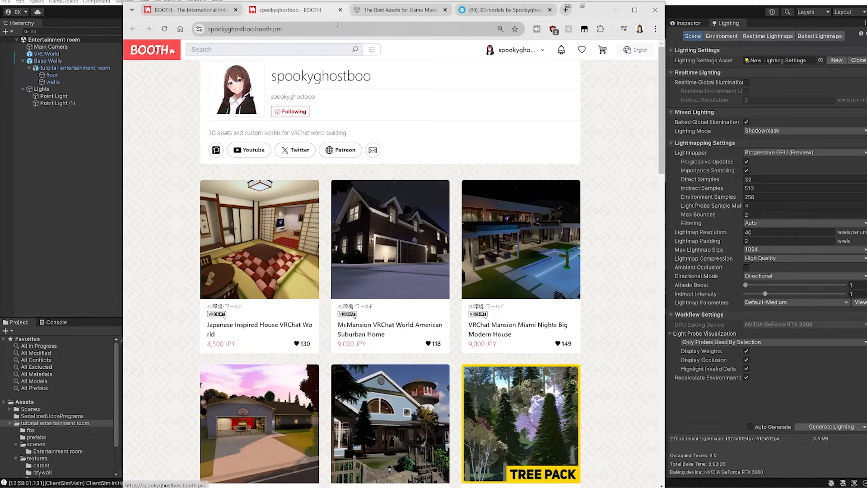
# Step: Go to the Unity Asset Store, dismiss the coupon pop-up and open the 3D category
pyautogui.click(385, 13)
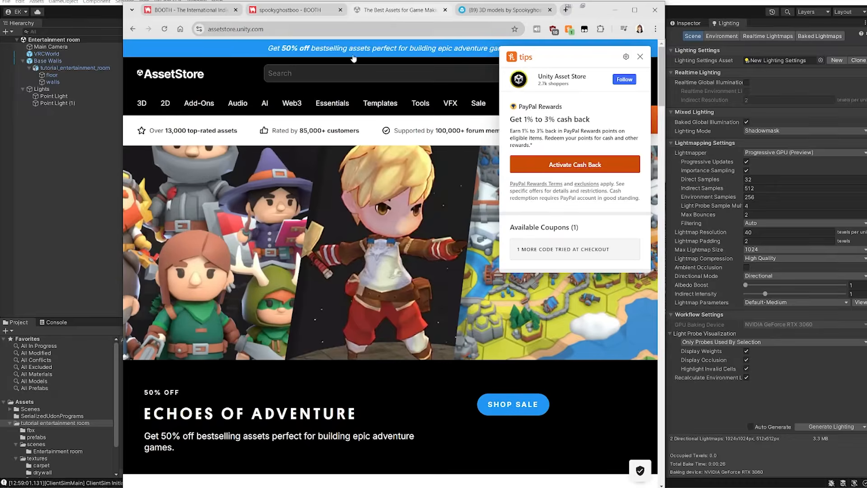
pyautogui.click(641, 57)
pyautogui.scroll(-4, 343, 153)
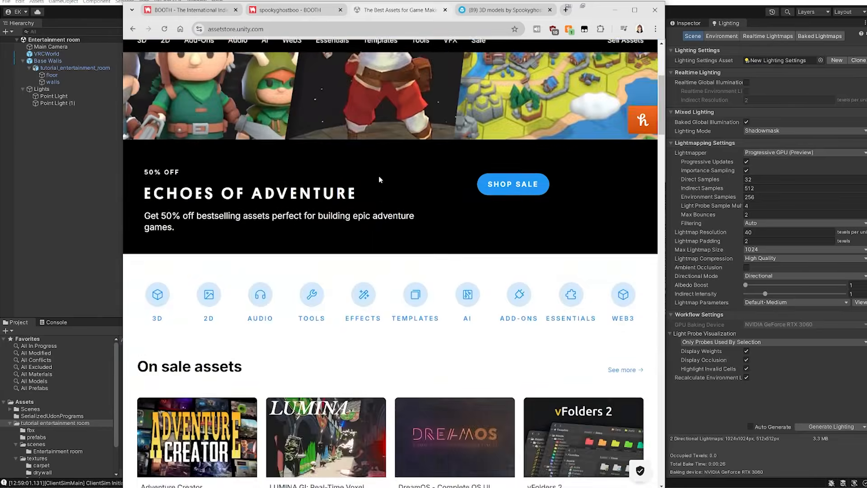
pyautogui.scroll(-6, 303, 204)
pyautogui.click(166, 219)
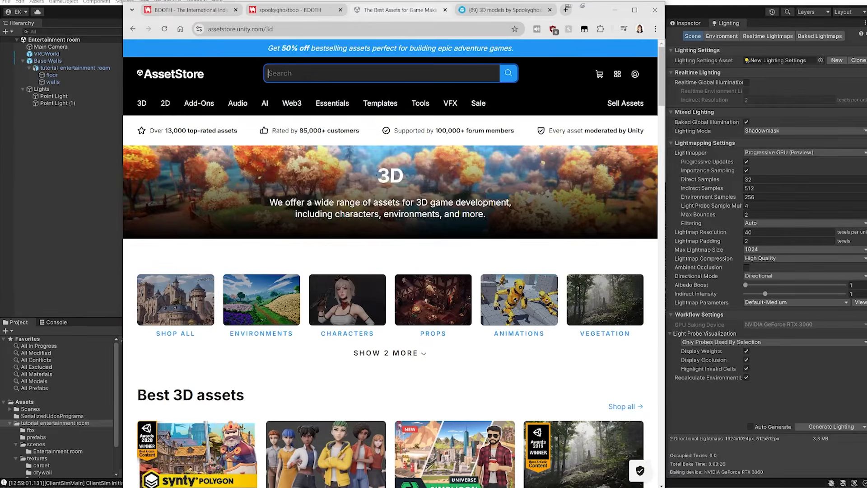
# Step: Search the Asset Store for "tv" and look over the first results
pyautogui.click(300, 73)
pyautogui.write('tv')
pyautogui.press('Return')
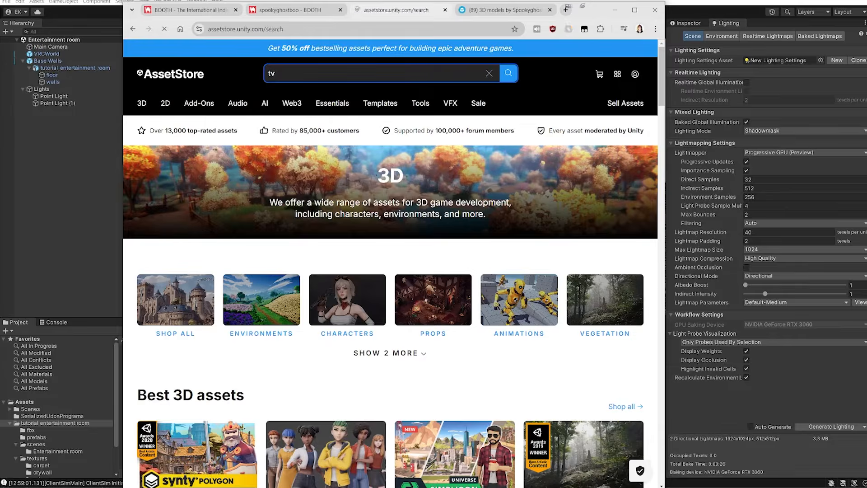
pyautogui.scroll(-5, 344, 236)
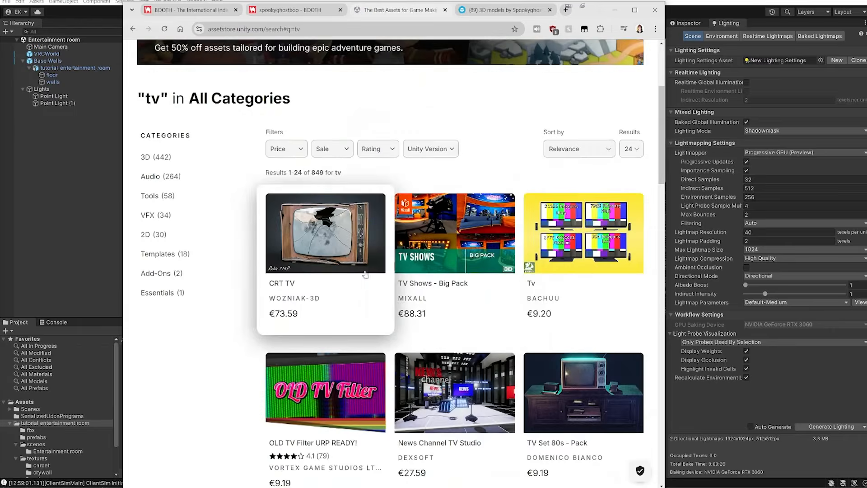
pyautogui.scroll(3, 250, 207)
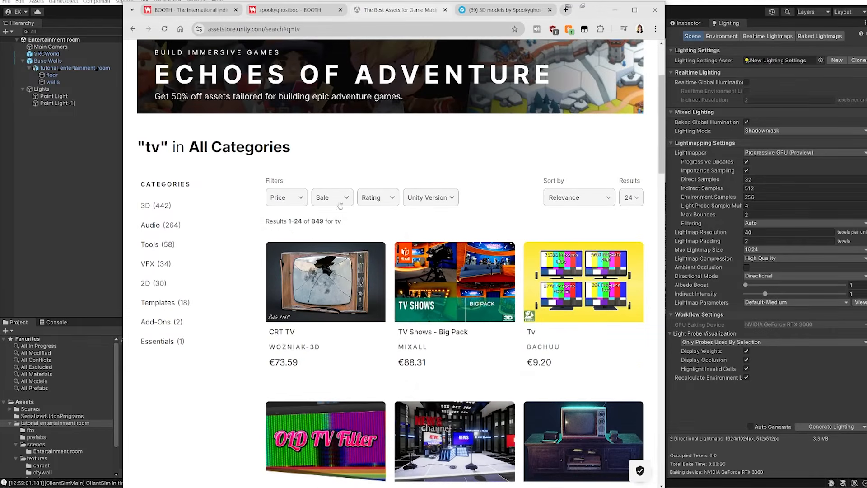
# Step: Filter the tv results by the price option Free and look through the free assets
pyautogui.click(271, 198)
pyautogui.click(292, 224)
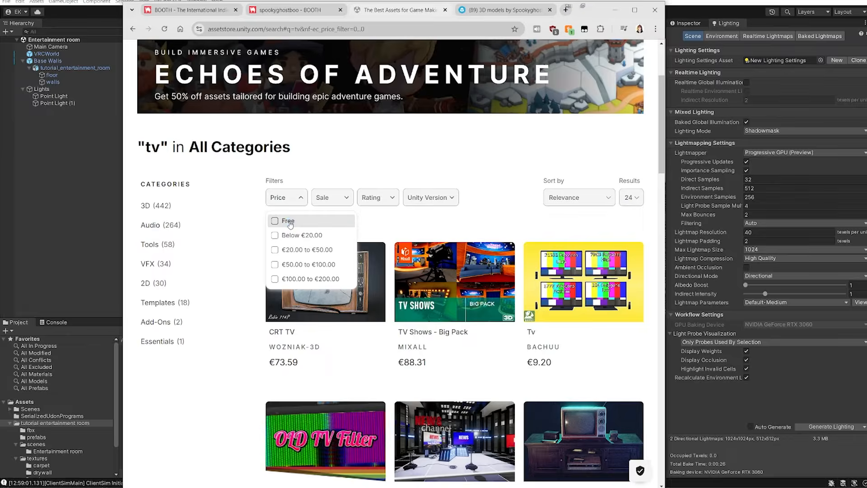
pyautogui.scroll(-2, 455, 248)
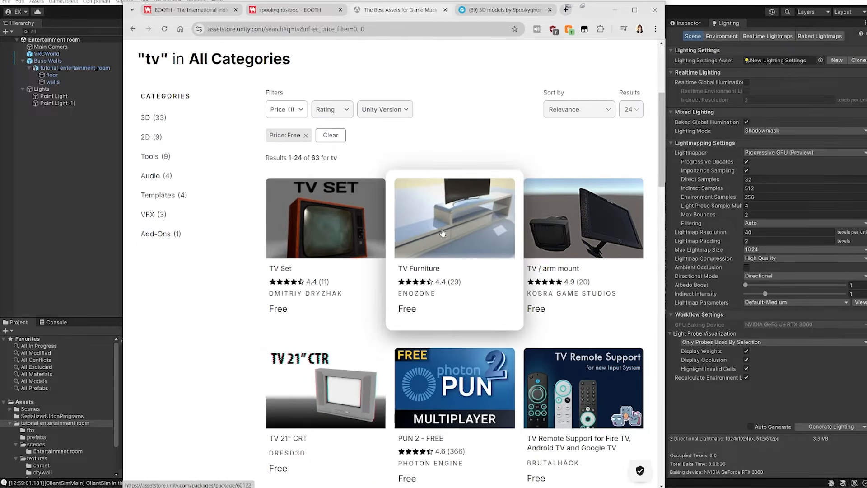
pyautogui.scroll(-4, 334, 371)
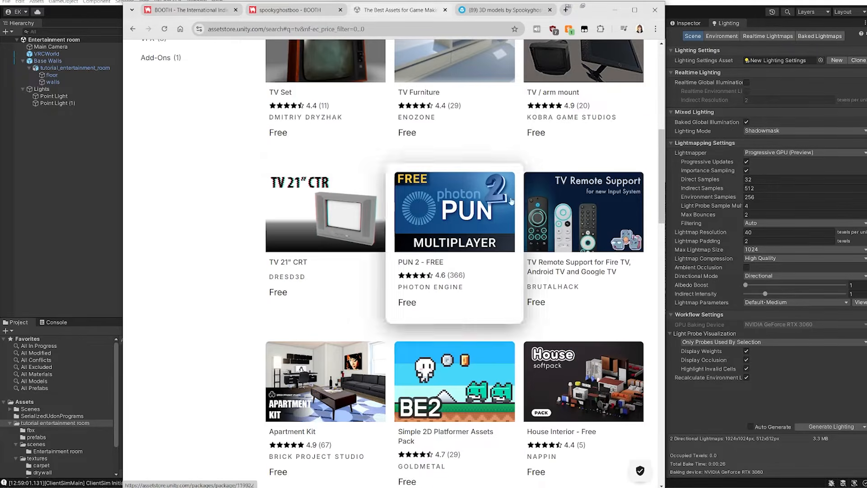
pyautogui.scroll(5, 356, 71)
# Step: Look through the furniture and prop models on the creator's Sketchfab profile
pyautogui.hotkey('ctrl', 'Tab')
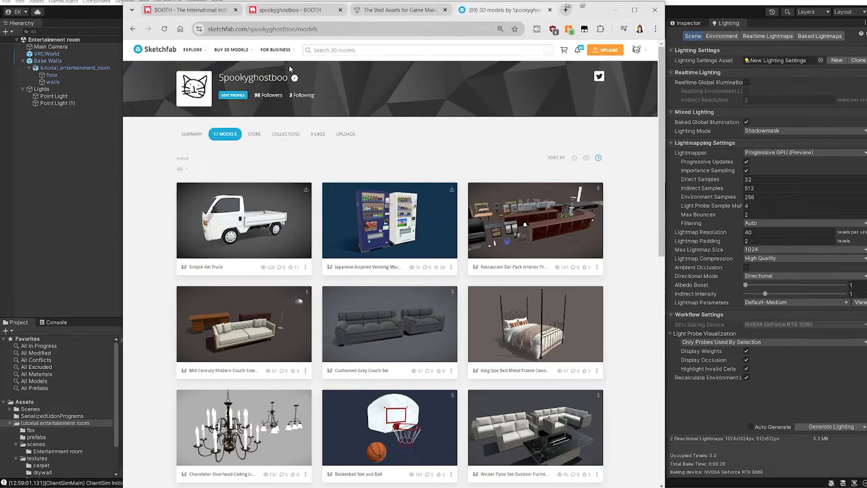
pyautogui.moveTo(202, 57)
pyautogui.scroll(-6, 443, 372)
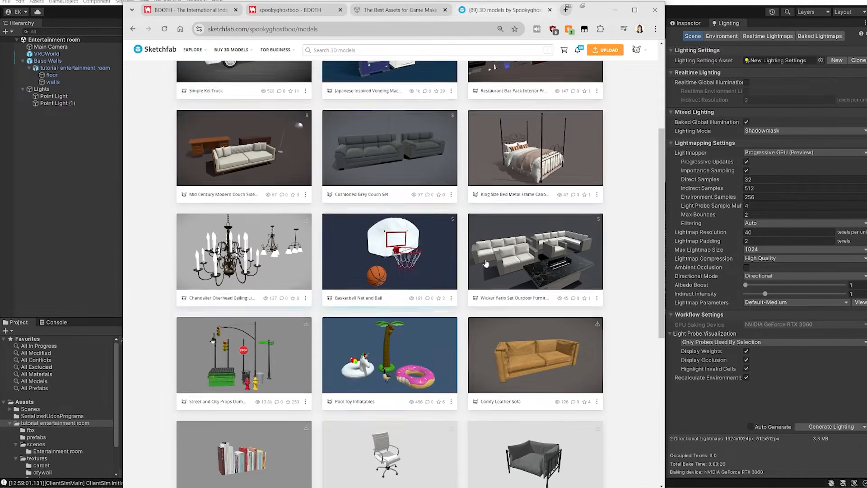
pyautogui.scroll(1, 322, 283)
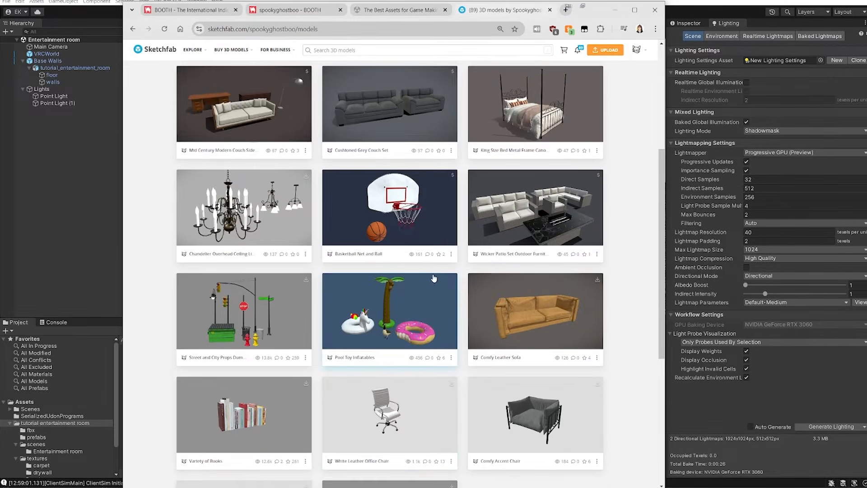
pyautogui.scroll(3, 487, 253)
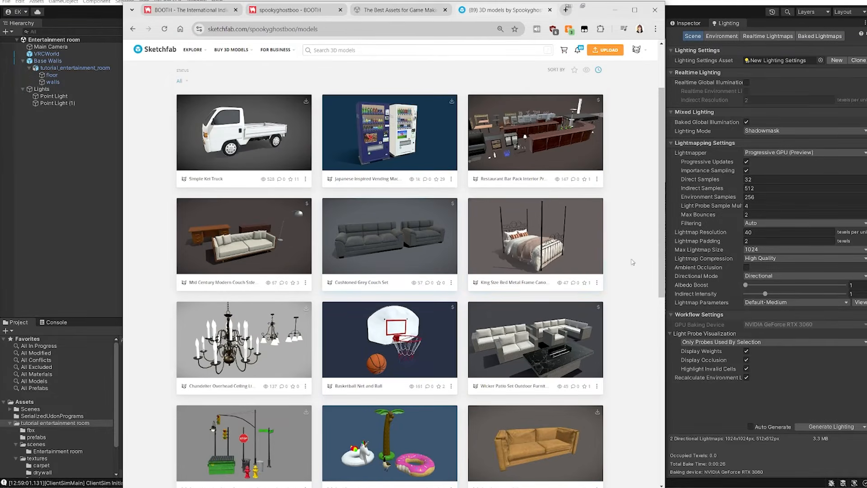
# Step: Switch back to Unity and view the empty carpeted room down its length
pyautogui.click(104, 233)
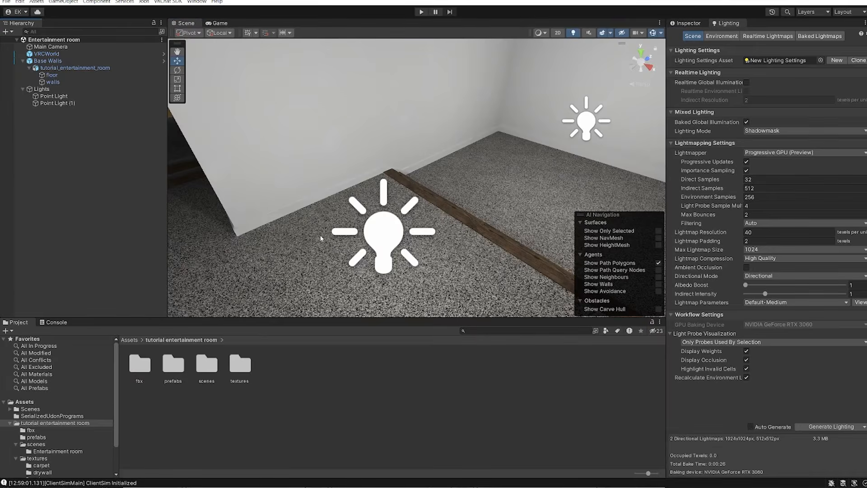
pyautogui.moveTo(373, 249); pyautogui.dragTo(461, 218, button='right')
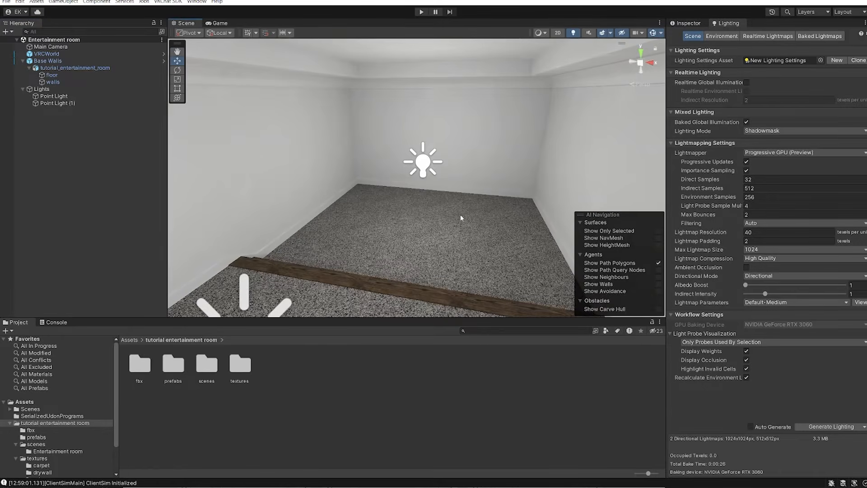
pyautogui.moveTo(455, 238); pyautogui.dragTo(467, 239, button='middle')
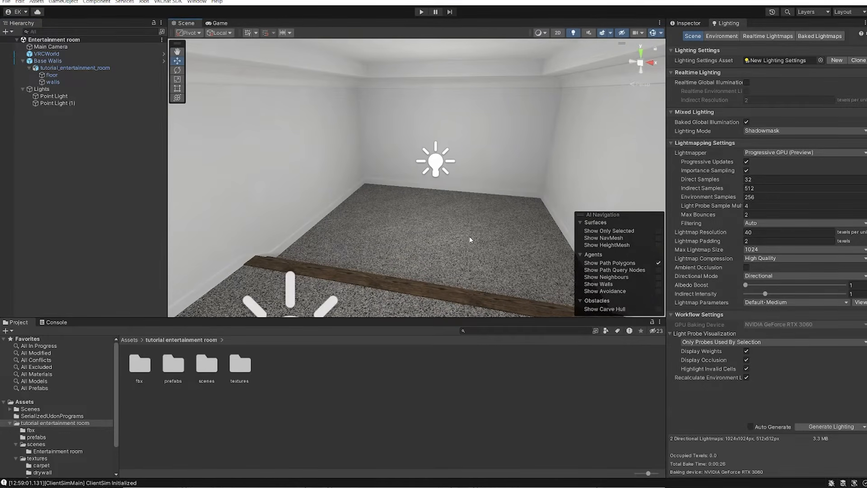
pyautogui.moveTo(391, 212); pyautogui.dragTo(382, 218, button='right')
# Step: Switch to File Explorer, open the assets/prep folder and load entertainment_room_tutorial.unitypackage into the Unity project
pyautogui.hotkey('alt', 'Tab')
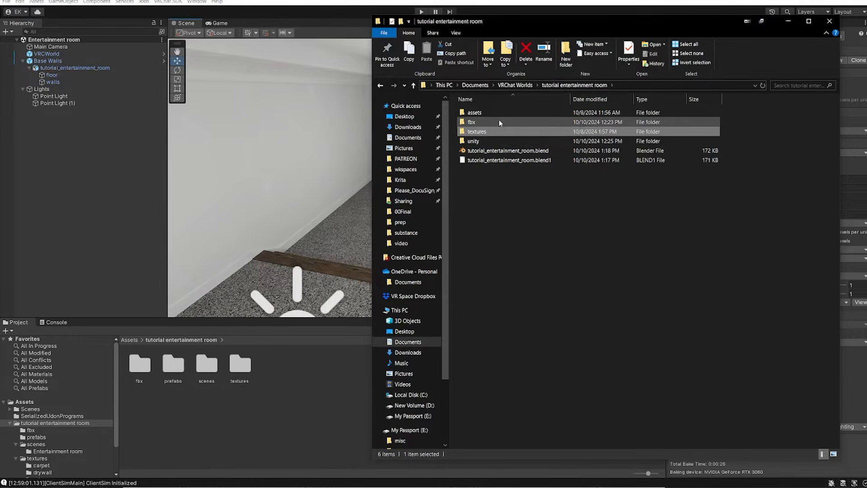
pyautogui.click(473, 115)
pyautogui.doubleClick(472, 114)
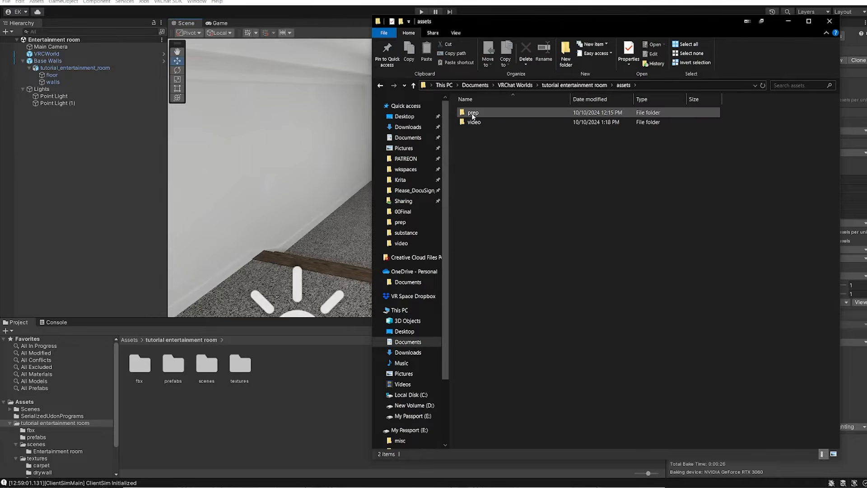
pyautogui.doubleClick(523, 111)
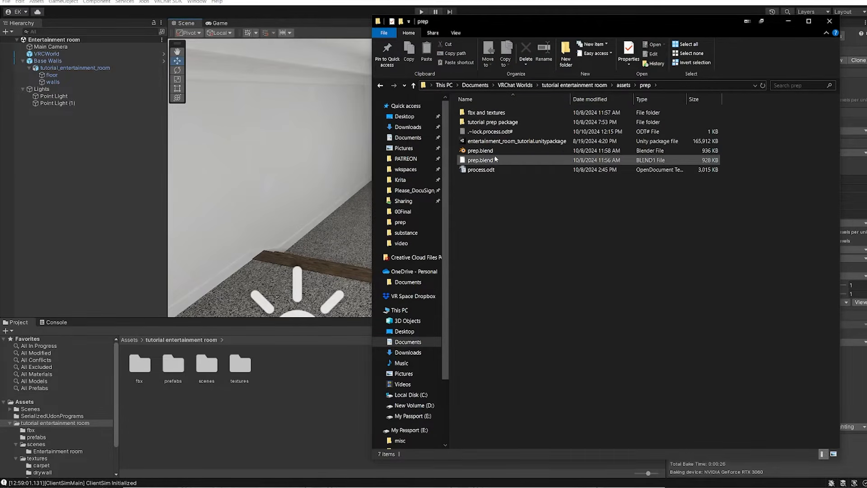
pyautogui.moveTo(471, 29); pyautogui.dragTo(414, 34)
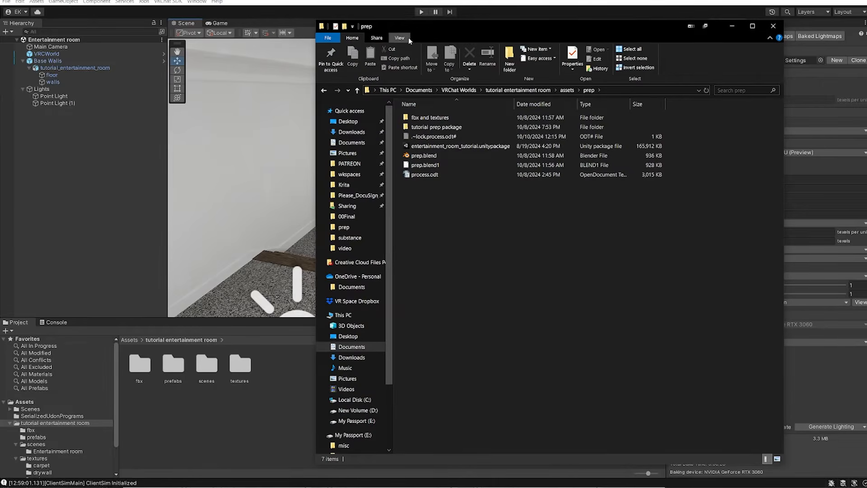
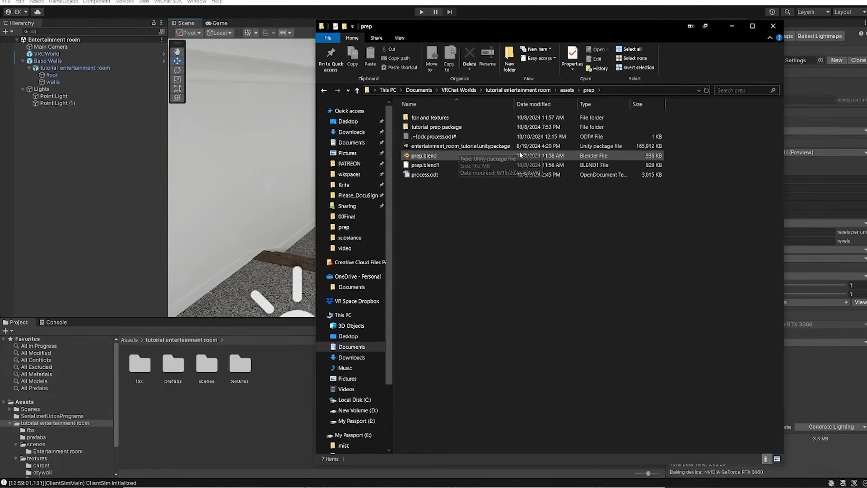
pyautogui.moveTo(456, 32); pyautogui.dragTo(526, 31)
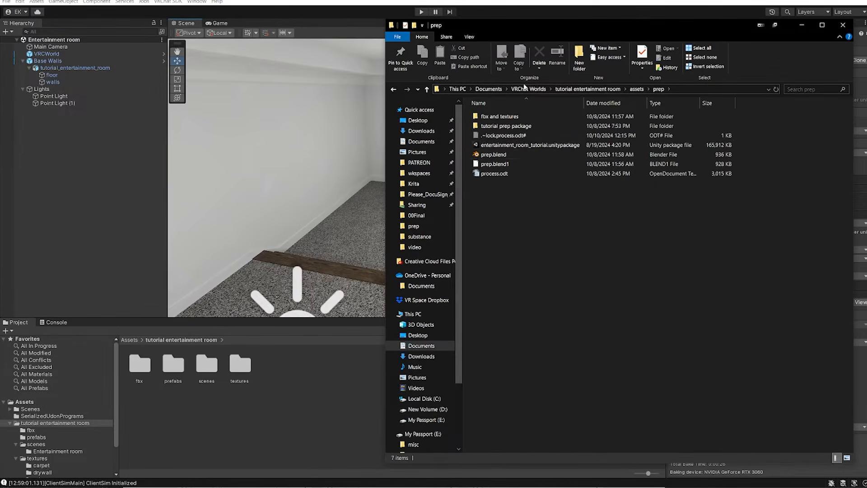
pyautogui.moveTo(508, 146); pyautogui.dragTo(272, 418)
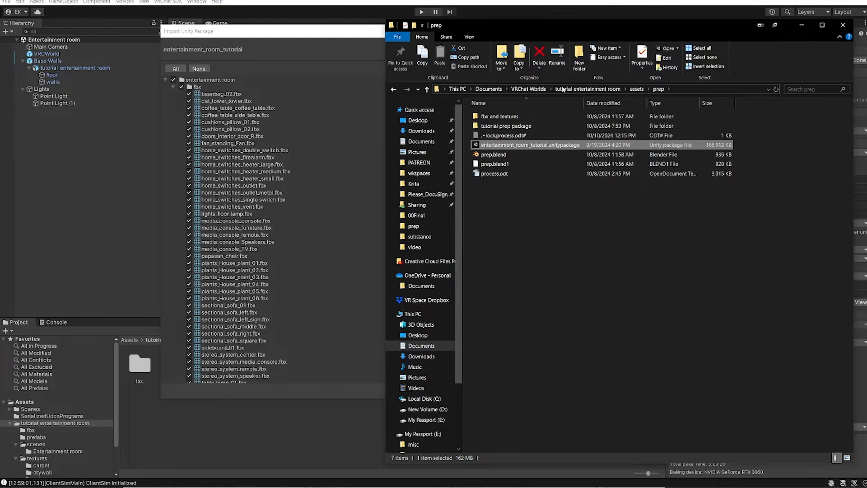
# Step: Review the package's file list, collapse its fbx, prefabs and remaining subfolder, and import everything
pyautogui.click(334, 45)
pyautogui.scroll(-10, 294, 150)
pyautogui.scroll(10, 296, 345)
pyautogui.click(177, 86)
pyautogui.click(173, 86)
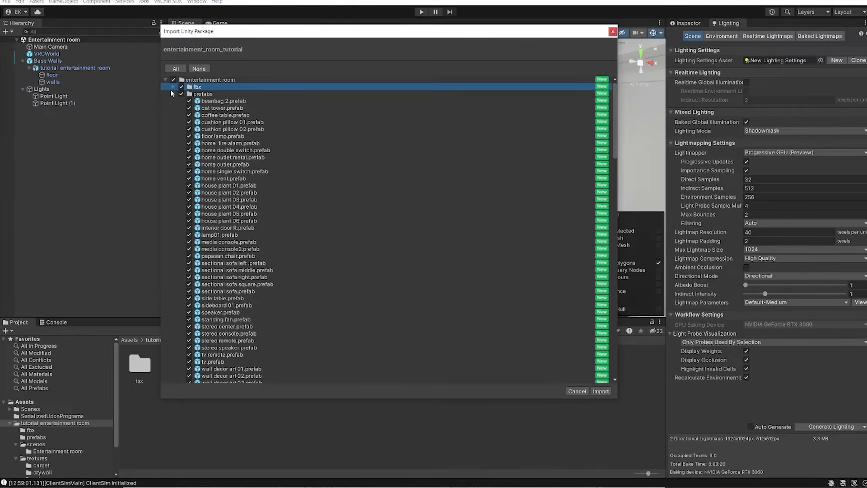
pyautogui.click(172, 94)
pyautogui.click(178, 100)
pyautogui.click(173, 100)
pyautogui.click(603, 391)
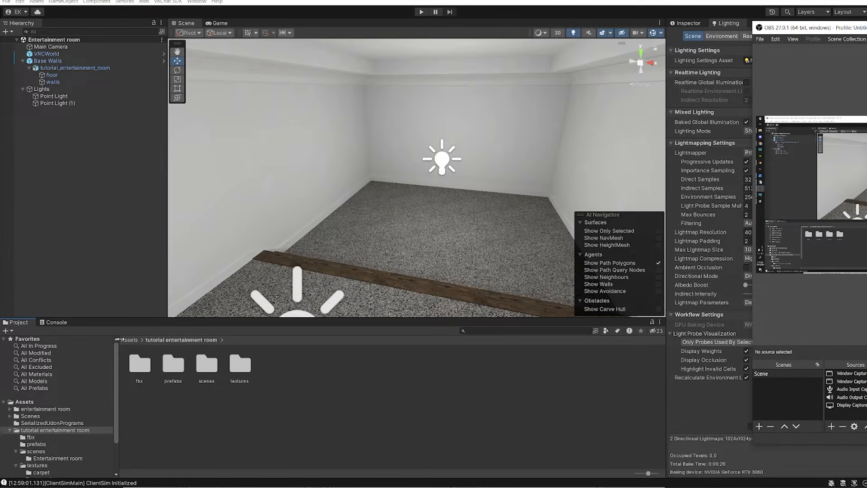
# Step: Examine the imported entertainment room folder in Assets, and return to the tutorial entertainment room folder
pyautogui.click(129, 340)
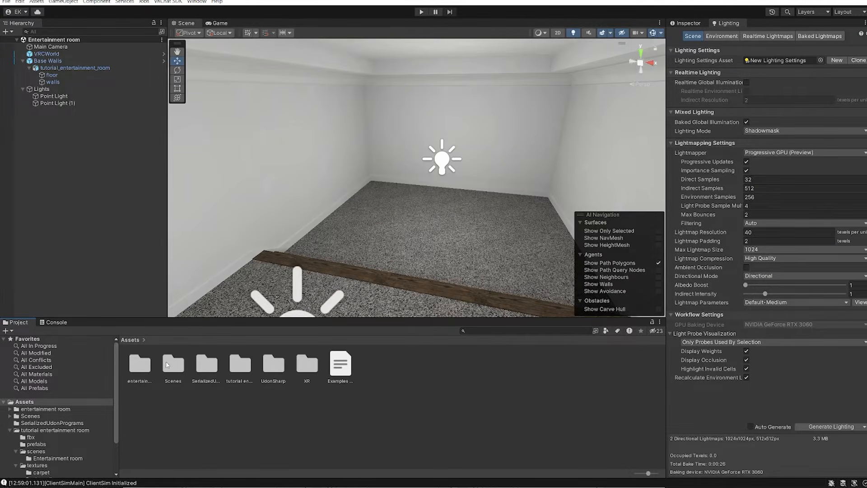
pyautogui.click(239, 366)
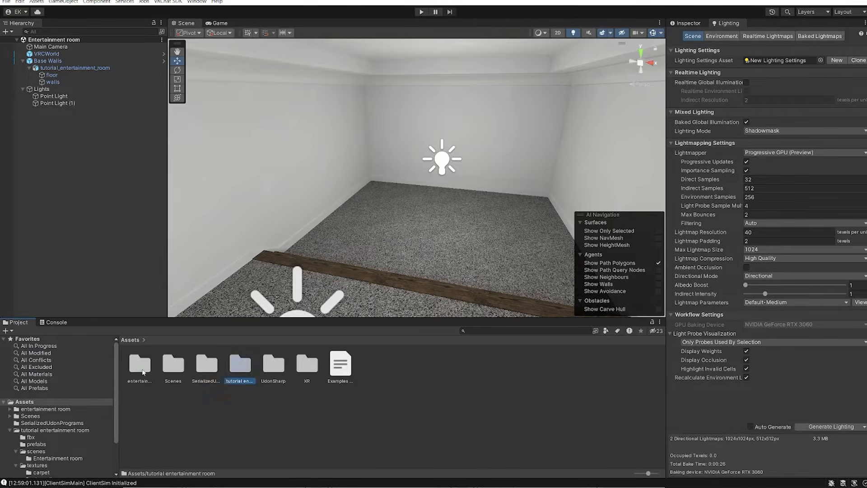
pyautogui.click(143, 372)
pyautogui.doubleClick(147, 372)
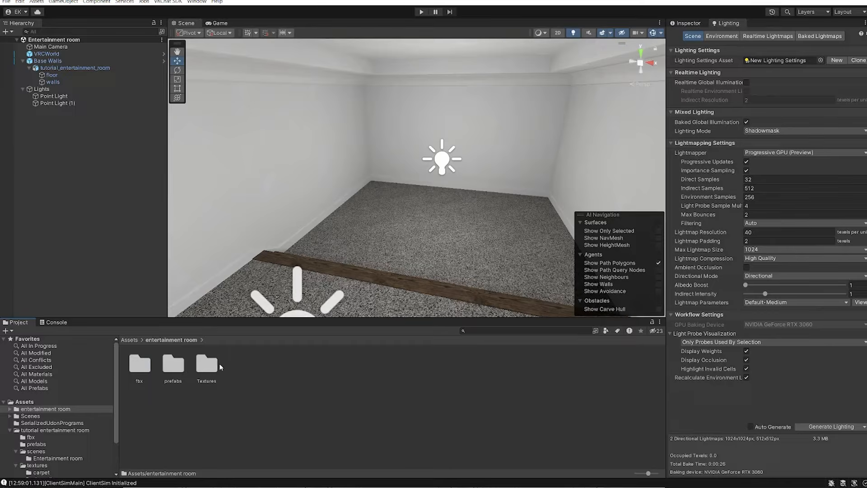
pyautogui.click(134, 341)
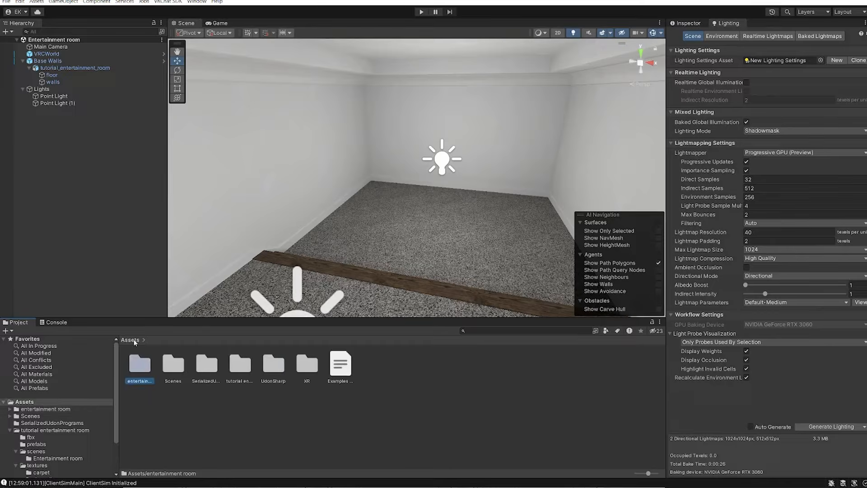
pyautogui.doubleClick(240, 365)
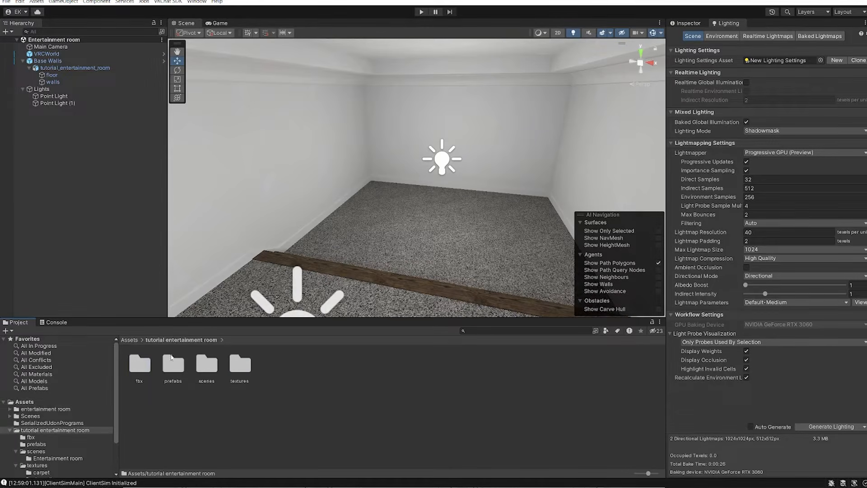
# Step: Open the prefabs subfolder of Assets/entertainment room and enlarge the asset browser to show more prefabs
pyautogui.click(134, 340)
pyautogui.doubleClick(140, 363)
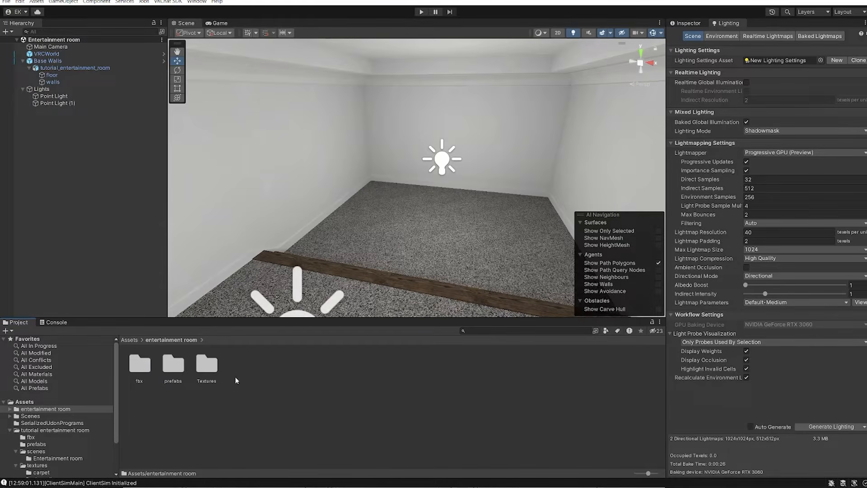
pyautogui.doubleClick(177, 367)
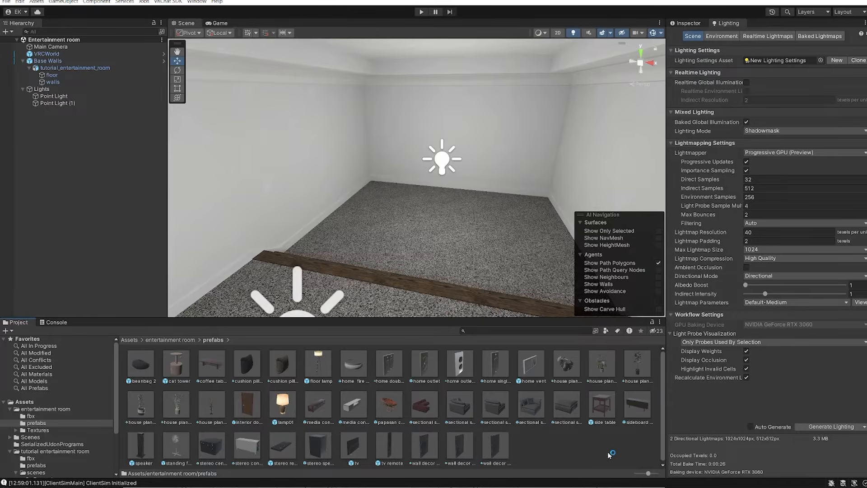
pyautogui.moveTo(360, 319); pyautogui.dragTo(359, 312)
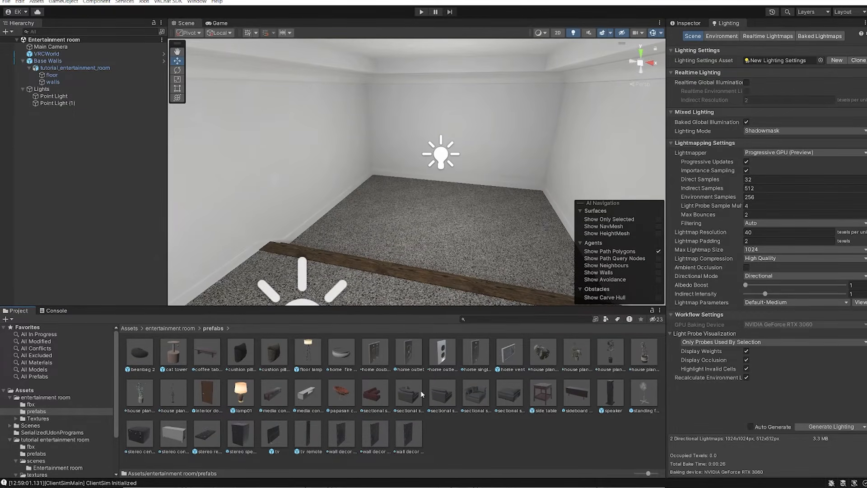
# Step: Try placing a coffee table model from the fbx folder on the carpet, and delete it
pyautogui.moveTo(384, 245); pyautogui.dragTo(334, 267, button='right')
pyautogui.moveTo(334, 267); pyautogui.dragTo(313, 275, button='middle')
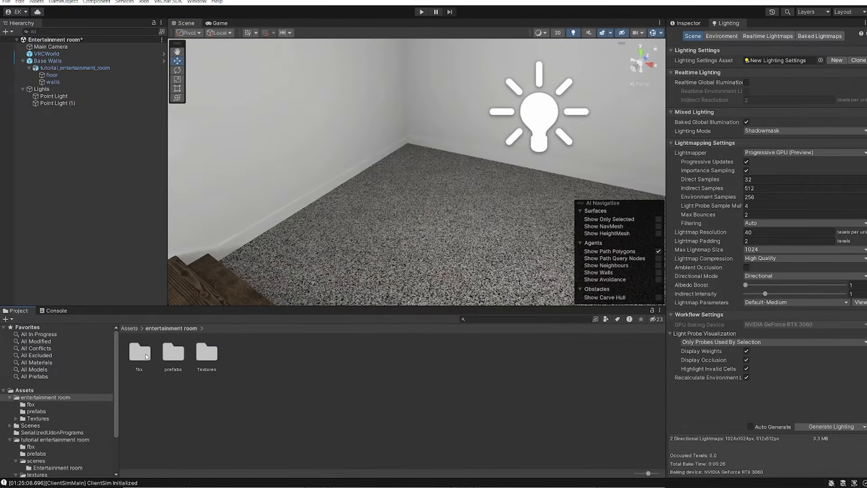
pyautogui.doubleClick(140, 353)
pyautogui.moveTo(240, 354); pyautogui.dragTo(349, 235)
pyautogui.moveTo(445, 239); pyautogui.dragTo(431, 237, button='right')
pyautogui.moveTo(431, 237); pyautogui.dragTo(403, 229, button='middle')
pyautogui.press('Delete')
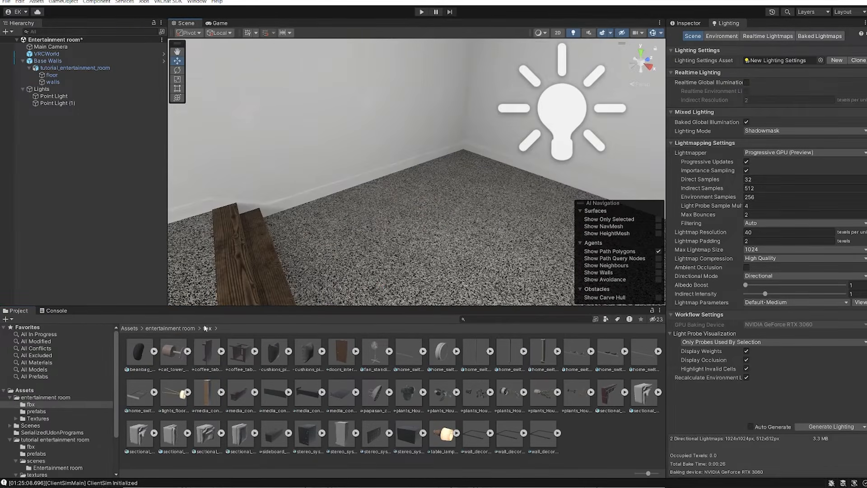
# Step: Compare the contents of the entertainment room's Textures and prefabs folders, and return to the prefabs folder
pyautogui.click(170, 328)
pyautogui.doubleClick(206, 353)
pyautogui.click(187, 329)
pyautogui.doubleClick(174, 353)
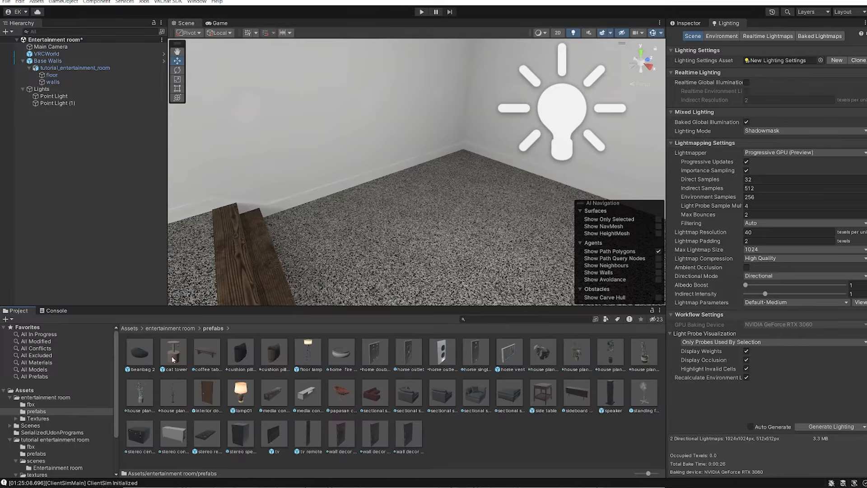
pyautogui.click(165, 329)
pyautogui.doubleClick(207, 353)
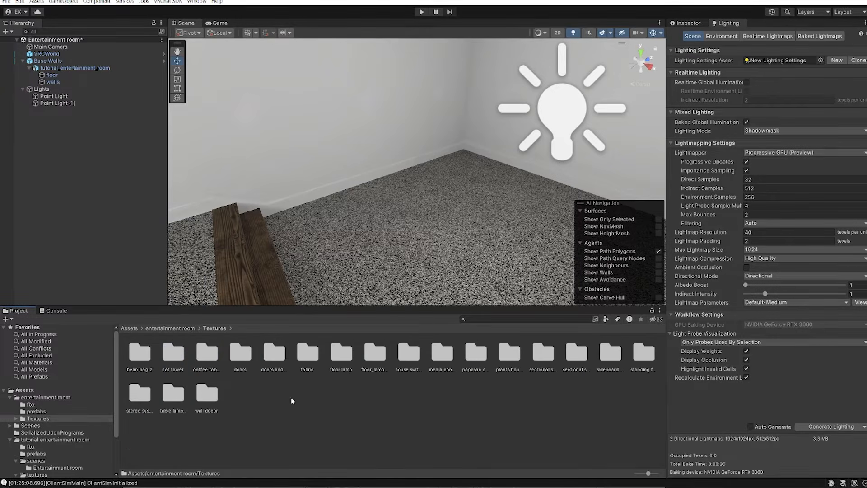
pyautogui.click(178, 328)
pyautogui.doubleClick(171, 352)
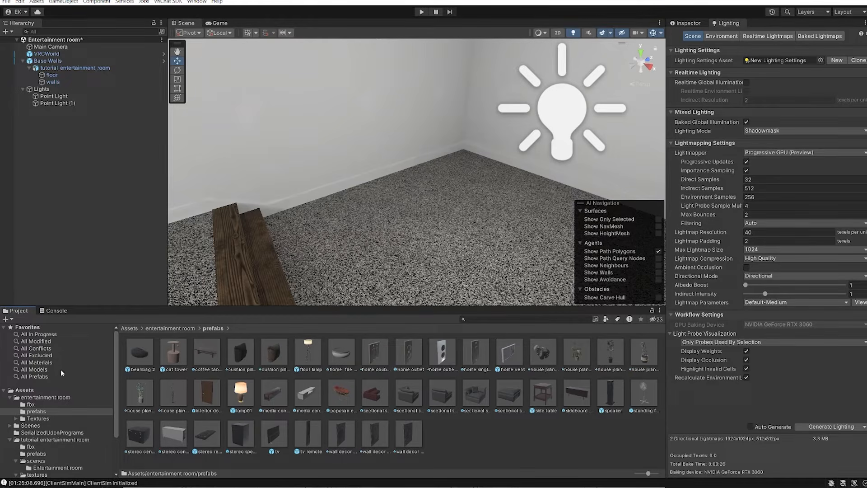
# Step: Create an empty object named Meshes in the scene hierarchy and nest Base Walls inside it
pyautogui.moveTo(293, 257); pyautogui.dragTo(372, 269, button='right')
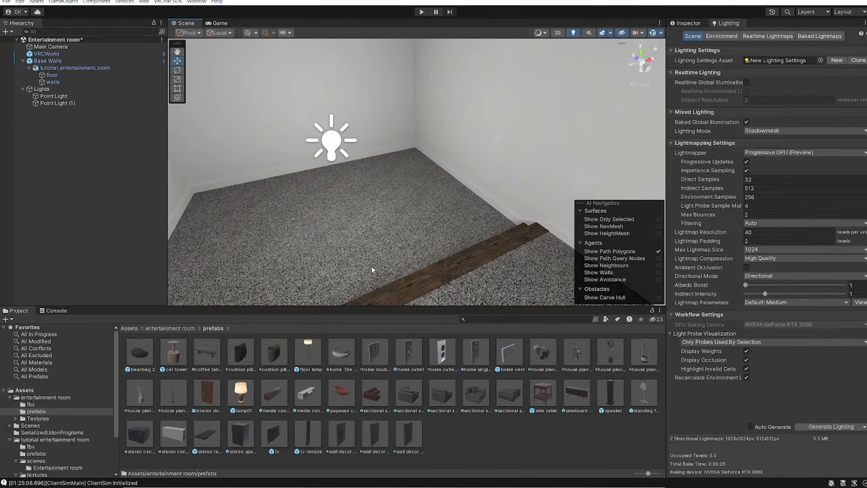
pyautogui.moveTo(272, 186); pyautogui.dragTo(273, 185, button='right')
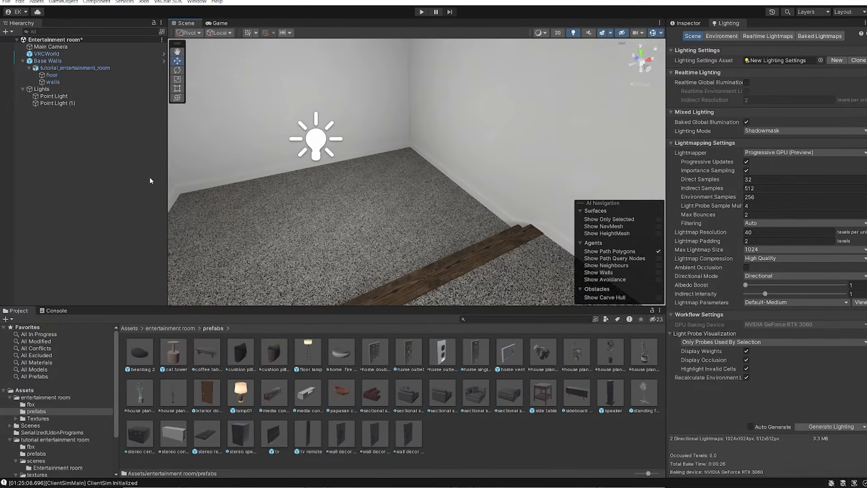
pyautogui.rightClick(61, 159)
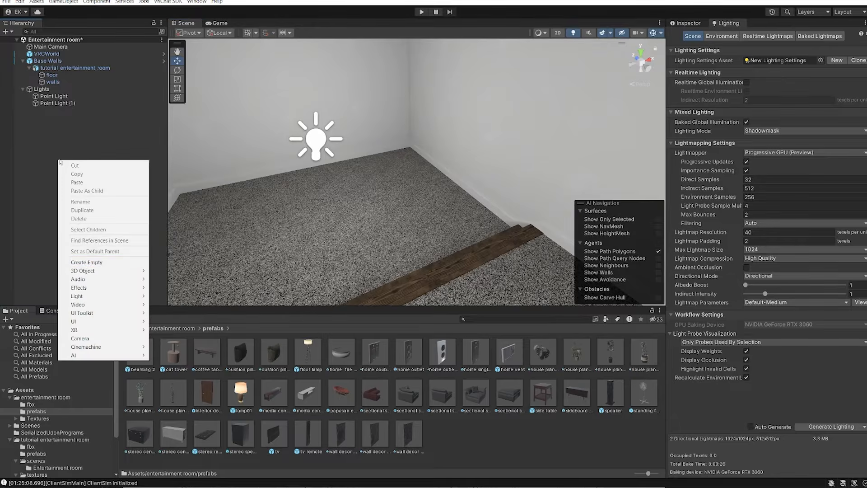
pyautogui.click(93, 262)
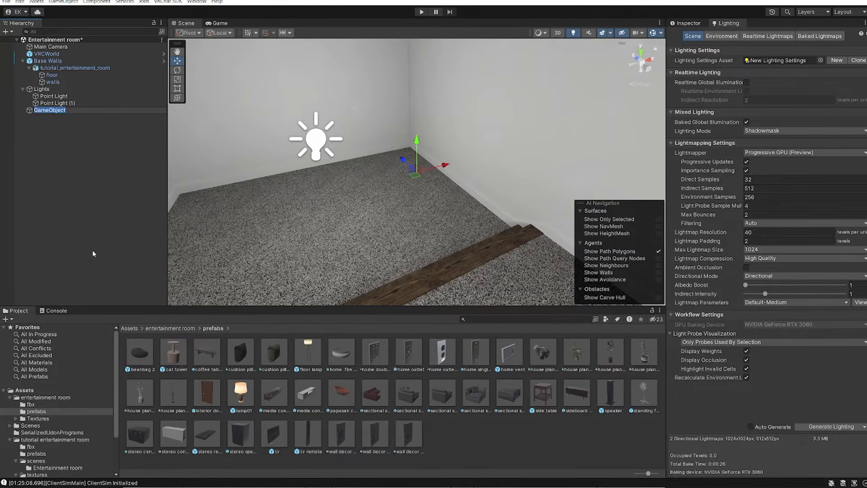
pyautogui.write('Meshes')
pyautogui.press('Return')
pyautogui.click(23, 61)
pyautogui.moveTo(40, 61); pyautogui.dragTo(40, 90)
pyautogui.click(49, 110)
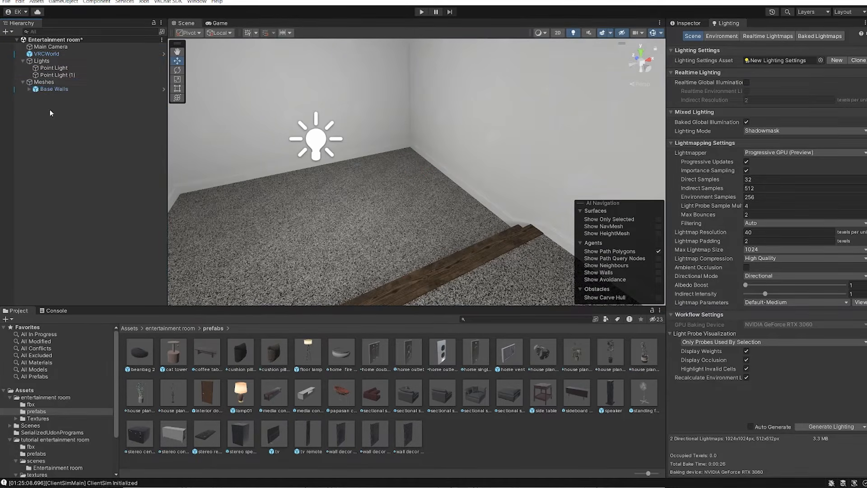
pyautogui.click(42, 89)
pyautogui.click(67, 125)
# Step: Add the red sectional sofa prefab to the room and move it across the carpet towards the side wall
pyautogui.moveTo(364, 399); pyautogui.dragTo(365, 239)
pyautogui.moveTo(364, 239); pyautogui.dragTo(438, 244, button='right')
pyautogui.keyDown('alt'); pyautogui.moveTo(519, 259); pyautogui.dragTo(348, 238); pyautogui.keyUp('alt')
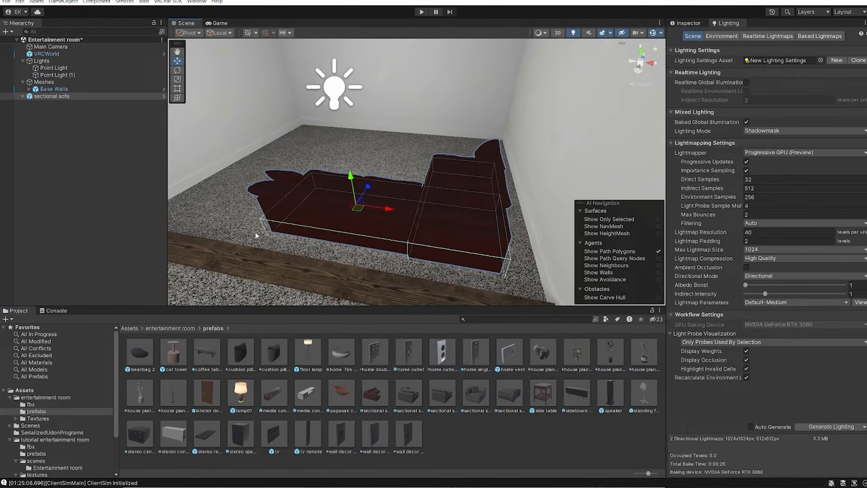
pyautogui.moveTo(359, 209); pyautogui.dragTo(465, 160)
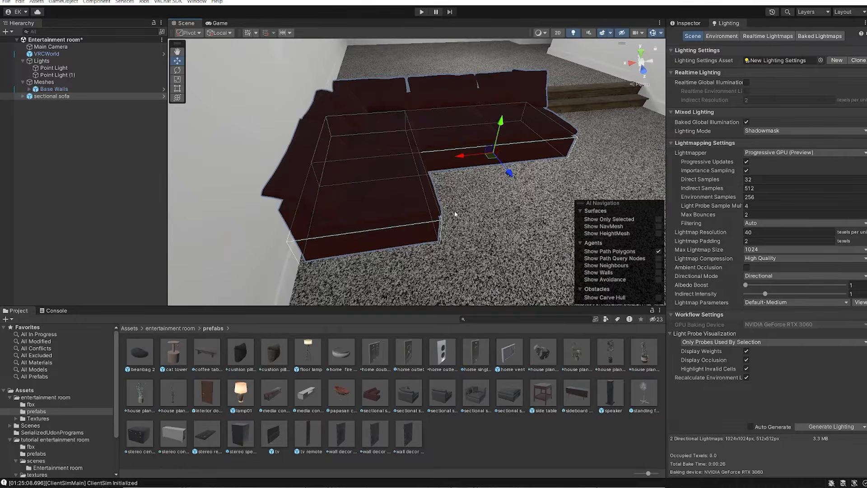
# Step: Turn off scene lighting in the Scene view so the sofa displays without the scene's lights
pyautogui.scroll(3, 416, 204)
pyautogui.moveTo(416, 204); pyautogui.dragTo(408, 250, button='middle')
pyautogui.keyDown('alt'); pyautogui.moveTo(480, 121); pyautogui.dragTo(416, 125); pyautogui.keyUp('alt')
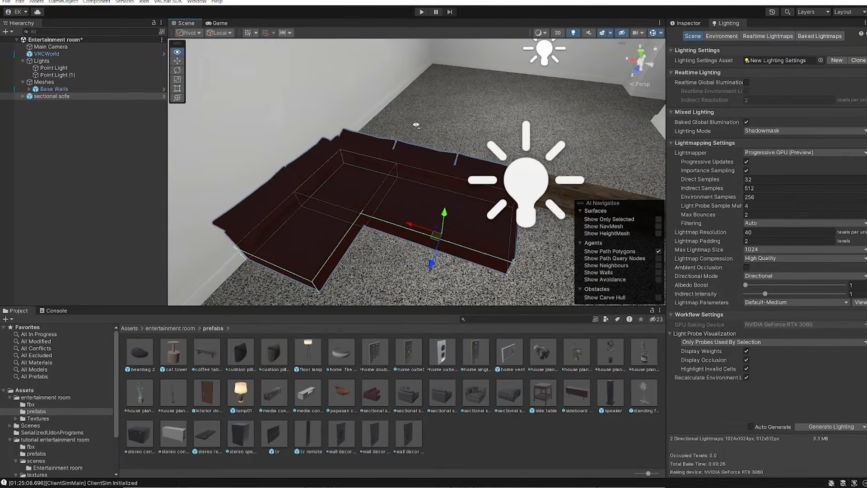
pyautogui.moveTo(408, 173); pyautogui.dragTo(402, 186, button='middle')
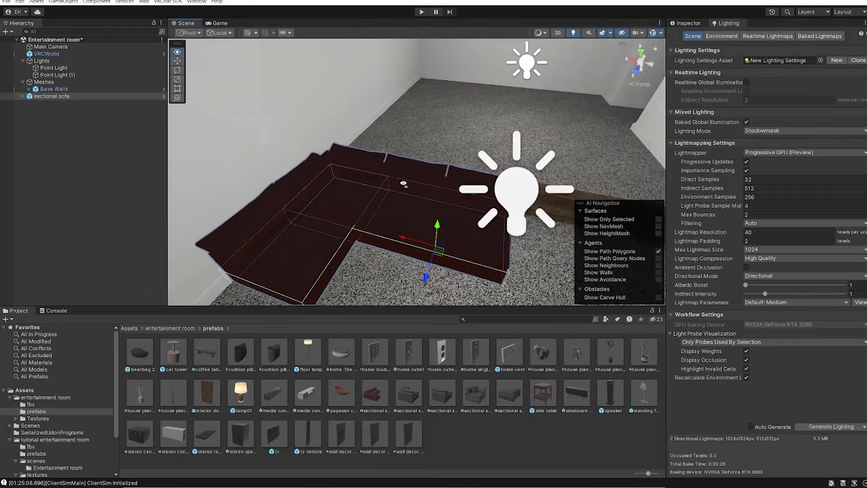
pyautogui.keyDown('alt'); pyautogui.moveTo(403, 185); pyautogui.dragTo(445, 164); pyautogui.keyUp('alt')
pyautogui.moveTo(453, 202); pyautogui.dragTo(441, 149, button='middle')
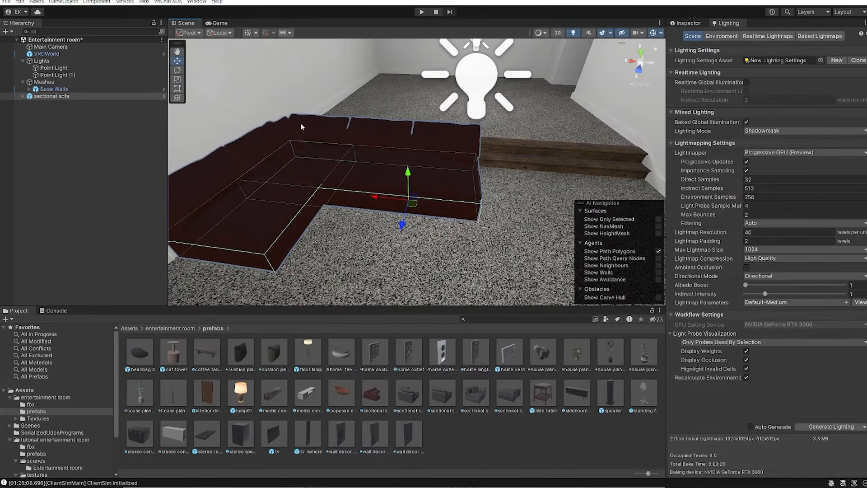
pyautogui.moveTo(383, 168); pyautogui.dragTo(393, 165, button='right')
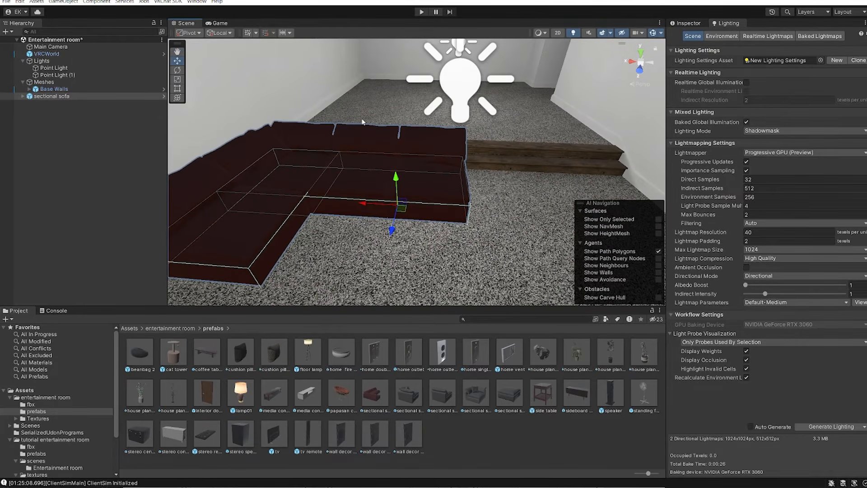
pyautogui.click(574, 33)
pyautogui.moveTo(575, 85); pyautogui.dragTo(567, 138, button='middle')
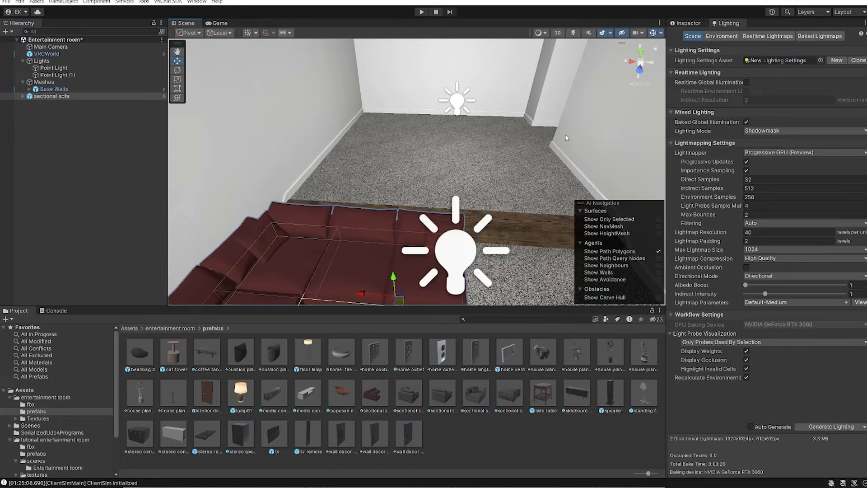
# Step: Place the papasan chair prefab beside the side wall opposite the red sofa and adjust its rotation
pyautogui.moveTo(515, 159); pyautogui.dragTo(470, 131, button='middle')
pyautogui.moveTo(470, 132); pyautogui.dragTo(461, 230, button='right')
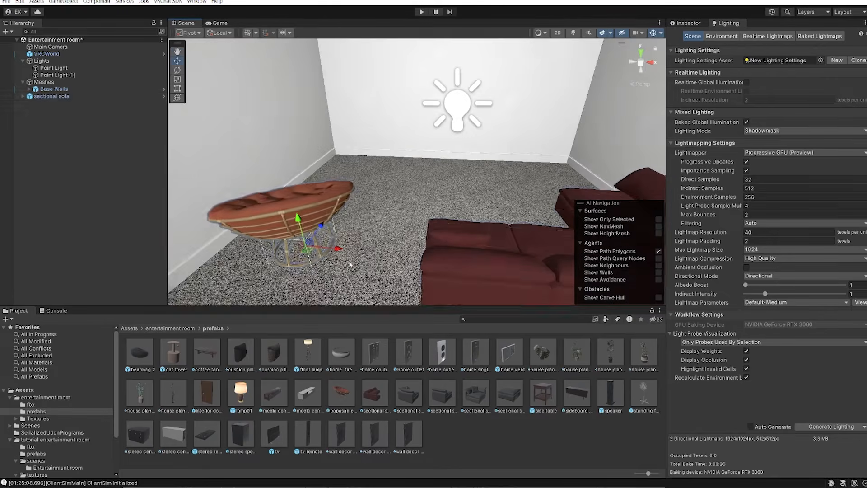
pyautogui.moveTo(350, 264); pyautogui.dragTo(370, 263, button='right')
pyautogui.press('e')
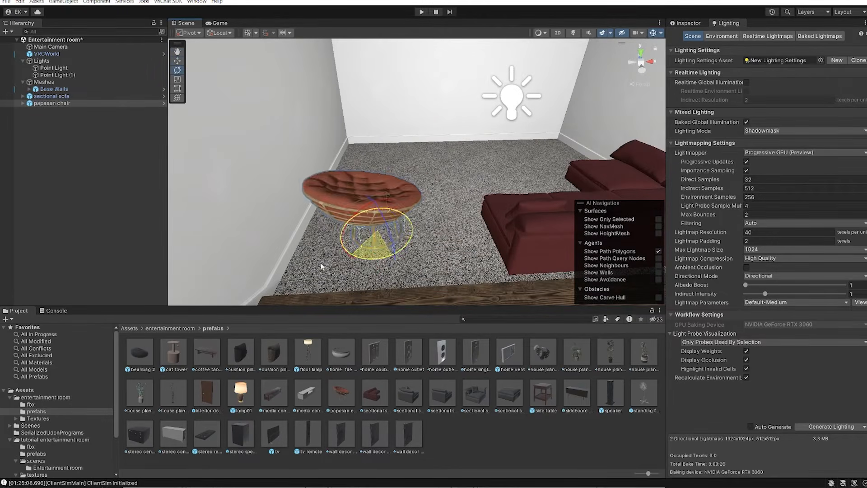
pyautogui.moveTo(356, 216); pyautogui.dragTo(564, 161, button='right')
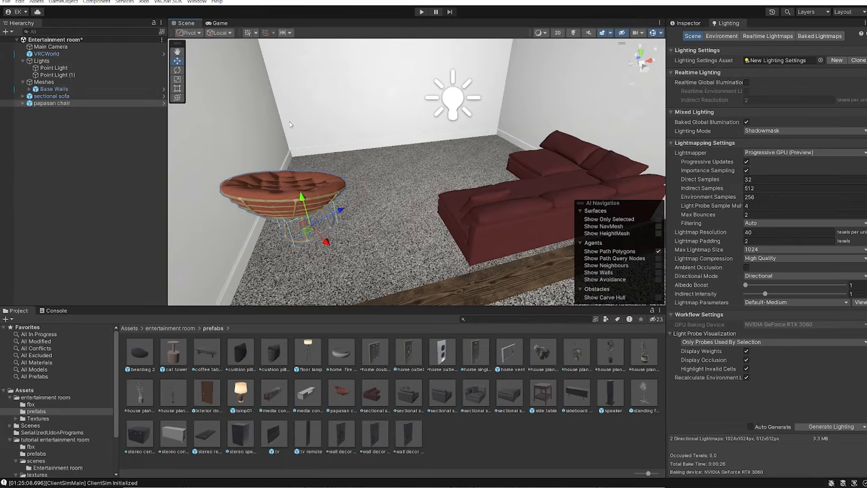
pyautogui.moveTo(476, 126); pyautogui.dragTo(454, 145, button='right')
pyautogui.moveTo(351, 197); pyautogui.dragTo(356, 200)
pyautogui.press('f')
pyautogui.press('e')
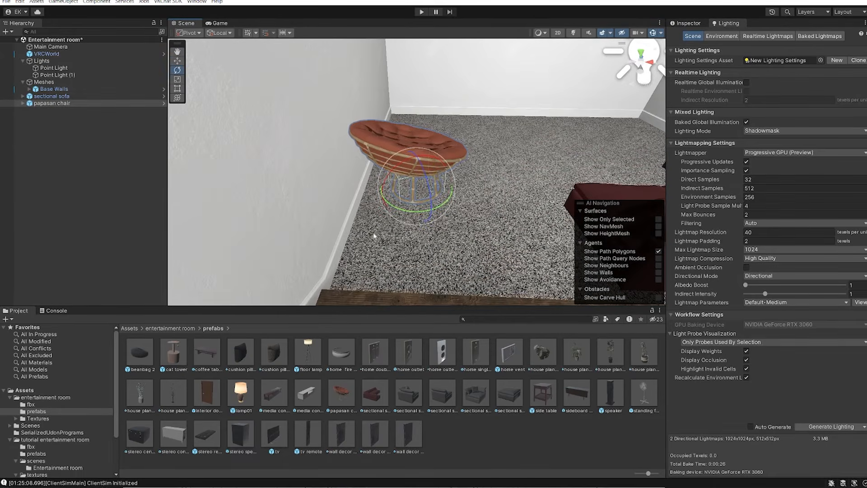
pyautogui.click(348, 261)
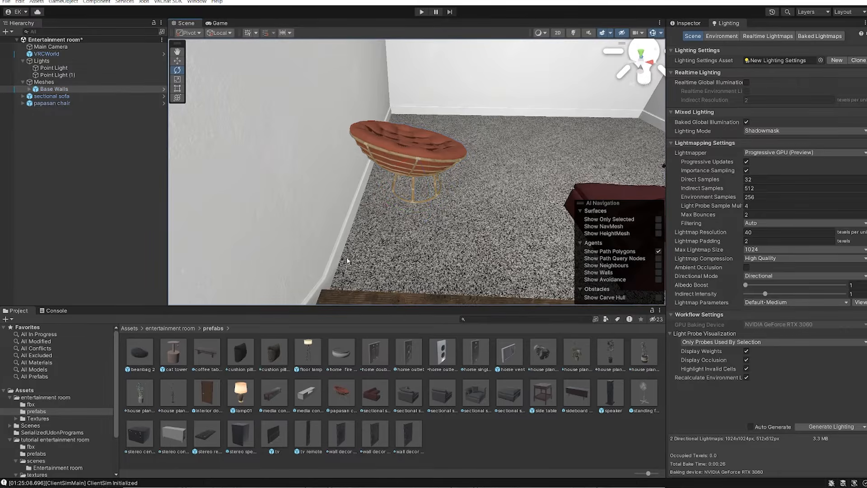
# Step: Reposition the red sectional sofa on the carpet beside the wooden step
pyautogui.moveTo(412, 396); pyautogui.dragTo(541, 149)
pyautogui.moveTo(542, 149); pyautogui.dragTo(451, 151, button='right')
pyautogui.press('w')
pyautogui.moveTo(298, 185); pyautogui.dragTo(284, 194, button='right')
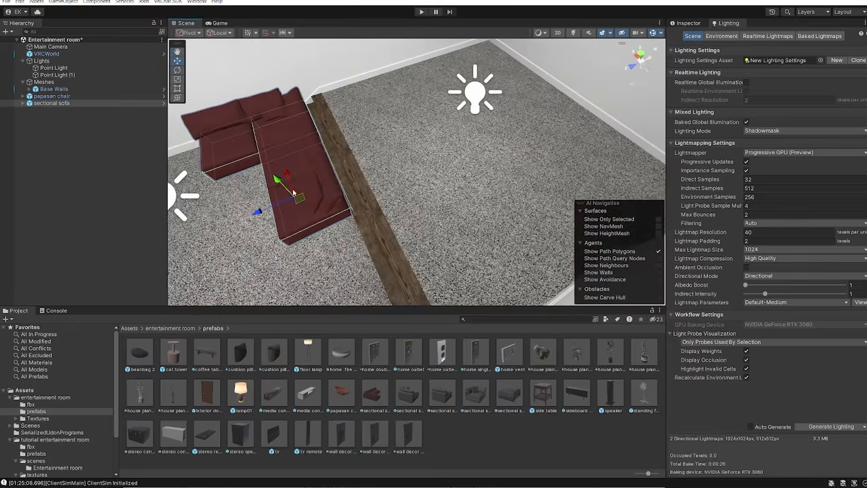
pyautogui.moveTo(266, 211); pyautogui.dragTo(252, 216)
pyautogui.moveTo(312, 198); pyautogui.dragTo(381, 144, button='right')
# Step: Place the grey sectional sofa left prefab in the room's corner and align it against both walls
pyautogui.moveTo(415, 378); pyautogui.dragTo(488, 205)
pyautogui.moveTo(488, 205); pyautogui.dragTo(445, 217, button='right')
pyautogui.moveTo(434, 228); pyautogui.dragTo(428, 220)
pyautogui.moveTo(436, 206); pyautogui.dragTo(334, 217, button='right')
pyautogui.press('w')
pyautogui.moveTo(302, 211); pyautogui.dragTo(334, 207)
pyautogui.press('f')
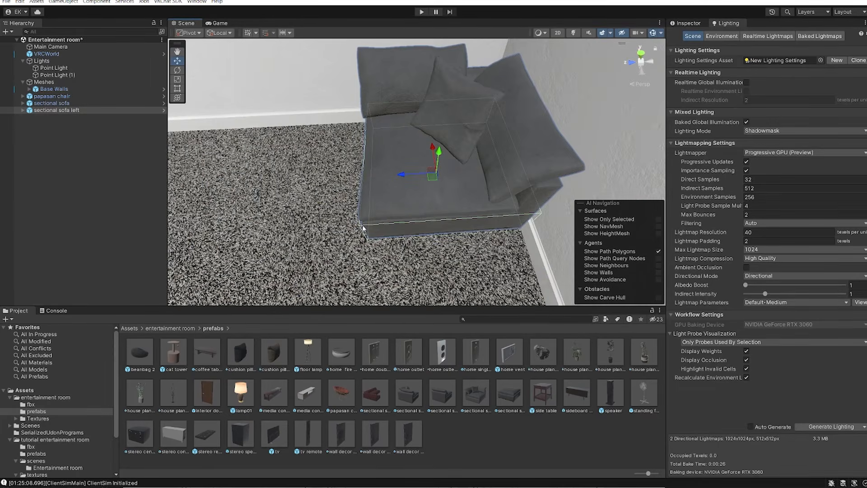
pyautogui.press('a')
pyautogui.moveTo(359, 141); pyautogui.dragTo(501, 155, button='right')
pyautogui.press('w')
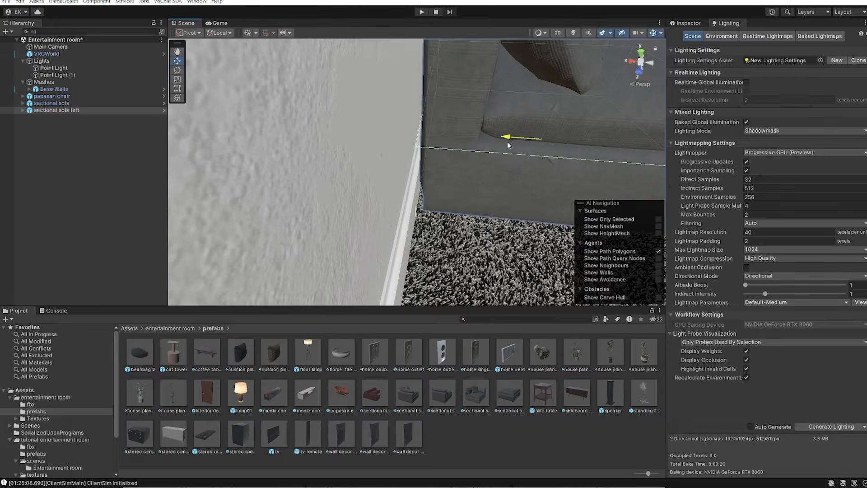
# Step: Examine the components of the sectional_sofa_left mesh, including its Box Collider, and search the addable components for "collider"
pyautogui.click(23, 110)
pyautogui.doubleClick(49, 118)
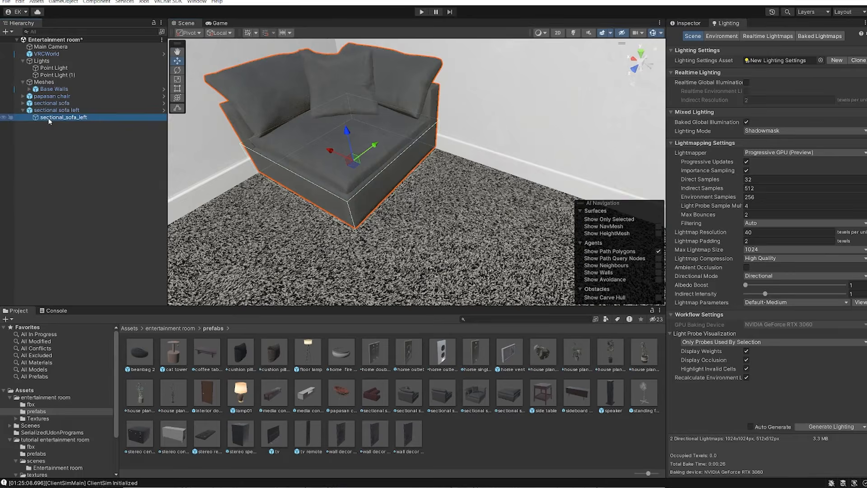
pyautogui.click(689, 23)
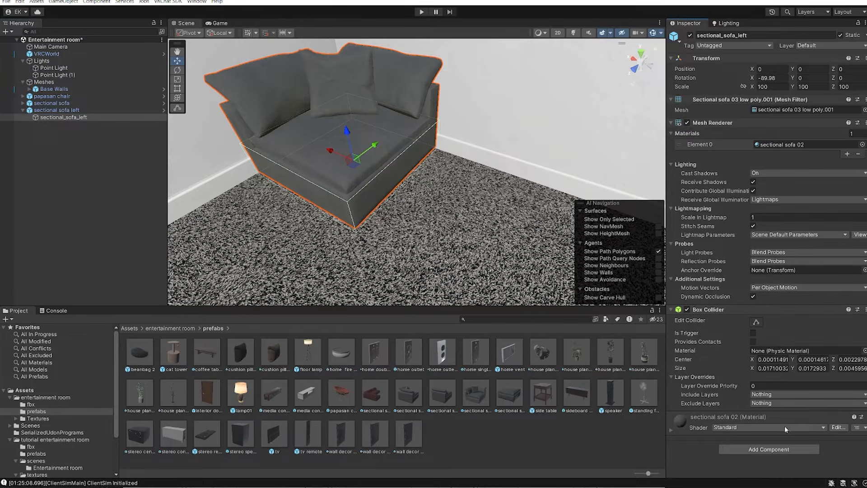
pyautogui.click(766, 449)
pyautogui.click(826, 457)
pyautogui.click(768, 448)
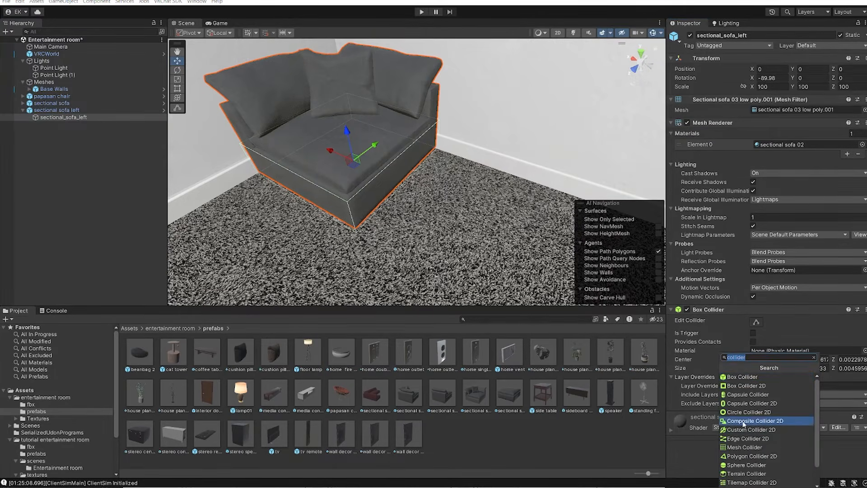
pyautogui.write('collider')
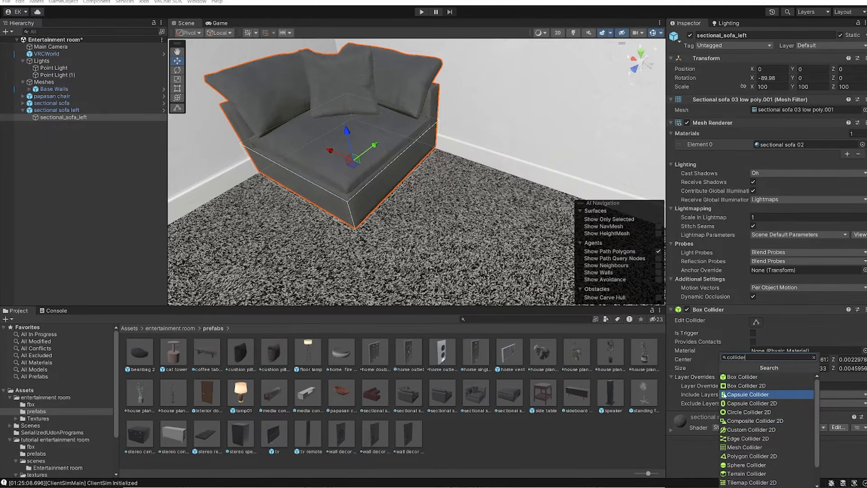
pyautogui.click(537, 438)
# Step: Place the sectional sofa middle prefab, rotated 90° about Y, against the corner piece, and put a duplicate with 0° rotation along the corner piece's other side
pyautogui.moveTo(424, 189); pyautogui.dragTo(375, 163, button='right')
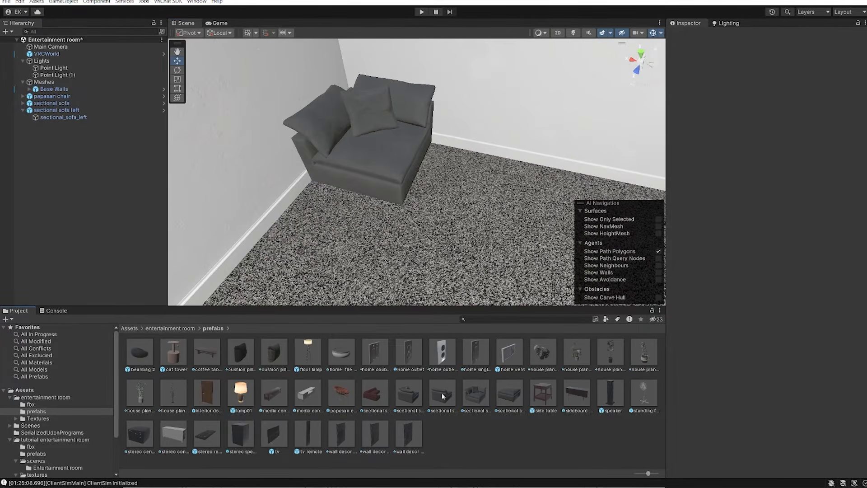
pyautogui.moveTo(442, 396); pyautogui.dragTo(386, 221)
pyautogui.press('e')
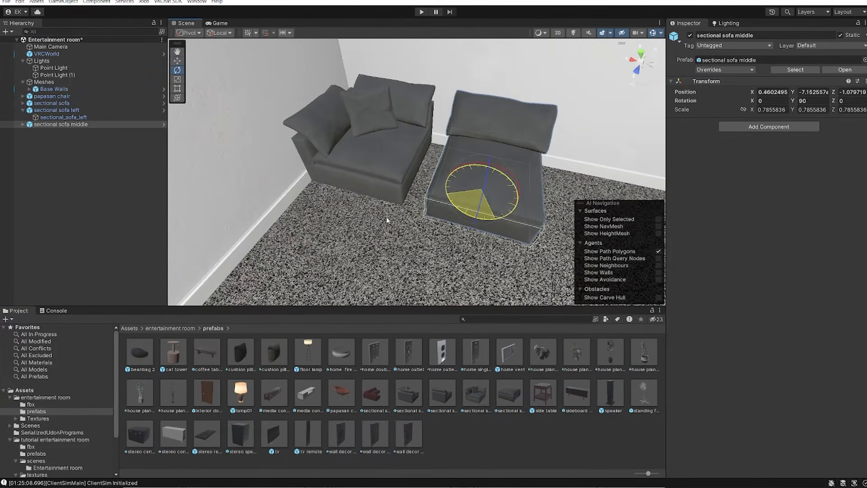
pyautogui.press('w')
pyautogui.scroll(6, 497, 189)
pyautogui.moveTo(502, 192); pyautogui.dragTo(402, 197)
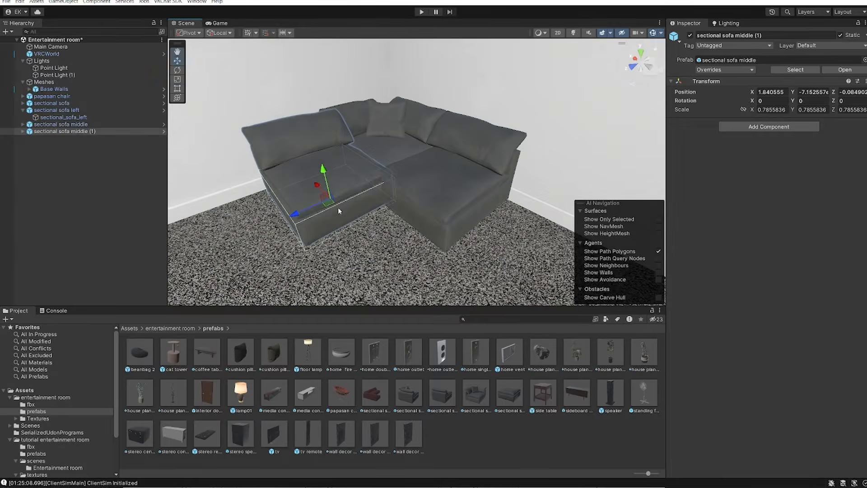
# Step: Align the unrotated middle sofa piece against the corner piece at X 1.999, Z 0.117, and extend the sofa with another middle duplicate
pyautogui.keyDown('alt'); pyautogui.moveTo(337, 207); pyautogui.dragTo(467, 207); pyautogui.keyUp('alt')
pyautogui.moveTo(309, 203); pyautogui.dragTo(281, 207)
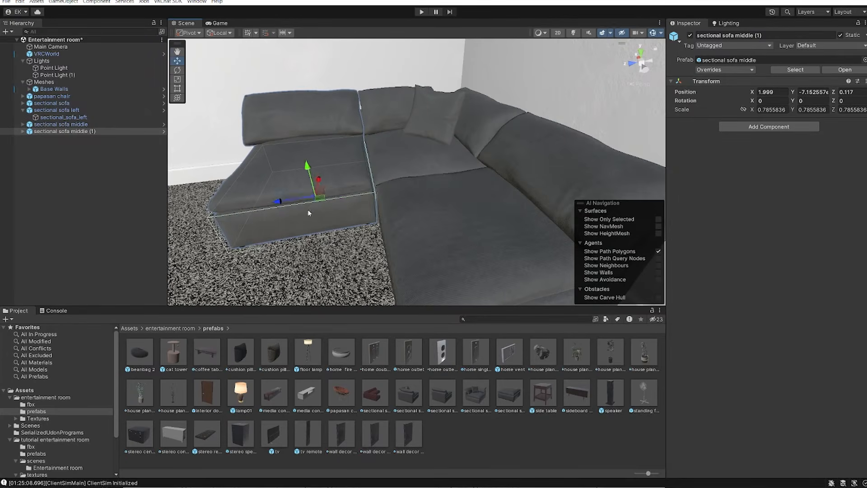
pyautogui.moveTo(309, 212); pyautogui.dragTo(580, 208, button='right')
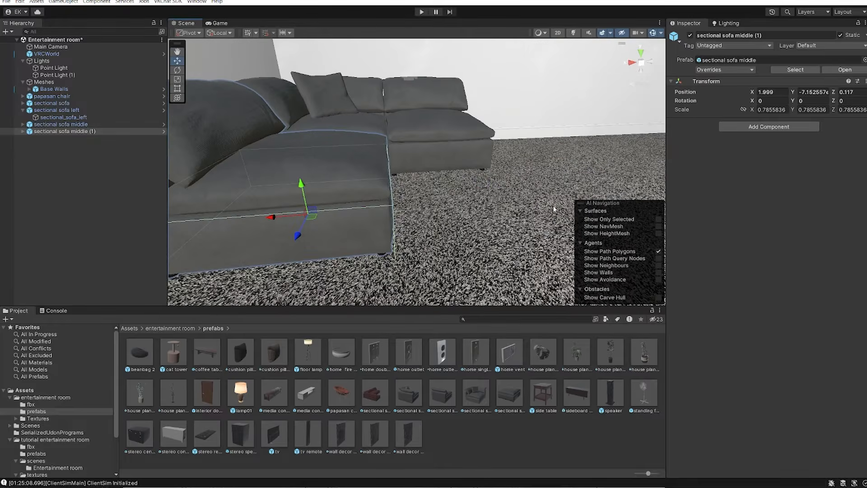
pyautogui.moveTo(386, 240); pyautogui.dragTo(419, 335, button='right')
pyautogui.click(297, 225)
pyautogui.hotkey('ctrl', 'd')
pyautogui.moveTo(249, 224); pyautogui.dragTo(357, 225)
# Step: Complete the grey sectional sofa with two additional sectional sofa left pieces
pyautogui.moveTo(368, 231); pyautogui.dragTo(307, 210, button='right')
pyautogui.click(397, 195)
pyautogui.hotkey('ctrl', 'd')
pyautogui.moveTo(388, 198); pyautogui.dragTo(406, 212, button='right')
pyautogui.hotkey('ctrl', 'd')
pyautogui.moveTo(384, 194); pyautogui.dragTo(460, 216)
pyautogui.moveTo(461, 217); pyautogui.dragTo(452, 225, button='right')
# Step: Place the coffee table by the grey sofa, and set a side table with lamp01 on it beside the sofa
pyautogui.moveTo(207, 352); pyautogui.dragTo(469, 190)
pyautogui.moveTo(470, 189); pyautogui.dragTo(479, 203, button='right')
pyautogui.moveTo(544, 393); pyautogui.dragTo(556, 226)
pyautogui.moveTo(241, 393); pyautogui.dragTo(442, 156)
# Step: Place the house plant 02 and house plant 03 prefabs on the floor and rotate the plant
pyautogui.moveTo(577, 353); pyautogui.dragTo(447, 210)
pyautogui.press('e')
pyautogui.moveTo(447, 210); pyautogui.dragTo(406, 217, button='right')
pyautogui.moveTo(611, 353); pyautogui.dragTo(375, 221)
pyautogui.moveTo(451, 212); pyautogui.dragTo(511, 212, button='right')
# Step: Add the beanbag 2 and floor lamp prefabs to the room, deleting the misplaced object
pyautogui.moveTo(308, 352); pyautogui.dragTo(513, 225)
pyautogui.moveTo(140, 352); pyautogui.dragTo(560, 210)
pyautogui.press('Delete')
pyautogui.moveTo(308, 352); pyautogui.dragTo(271, 199)
pyautogui.moveTo(271, 199); pyautogui.dragTo(496, 212, button='right')
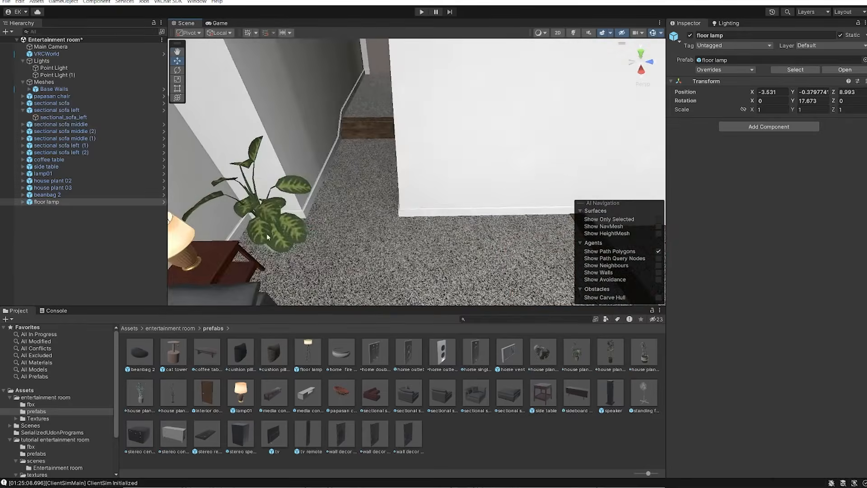
# Step: Place the cat tower and another house plant 03 prefab on the carpet and adjust the position
pyautogui.moveTo(173, 353); pyautogui.dragTo(452, 226)
pyautogui.moveTo(452, 226); pyautogui.dragTo(479, 235, button='right')
pyautogui.moveTo(606, 361); pyautogui.dragTo(406, 212)
pyautogui.moveTo(406, 213); pyautogui.dragTo(451, 189, button='right')
pyautogui.click(362, 181)
pyautogui.moveTo(374, 192); pyautogui.dragTo(357, 234)
# Step: Place the media console2 prefab against the wall and set the tv prefab on top of it
pyautogui.moveTo(308, 392); pyautogui.dragTo(375, 232)
pyautogui.moveTo(375, 232); pyautogui.dragTo(420, 222, button='right')
pyautogui.moveTo(420, 221); pyautogui.dragTo(428, 220)
pyautogui.scroll(-5, 429, 221)
pyautogui.moveTo(274, 433); pyautogui.dragTo(398, 194)
pyautogui.moveTo(397, 194); pyautogui.dragTo(317, 181, button='right')
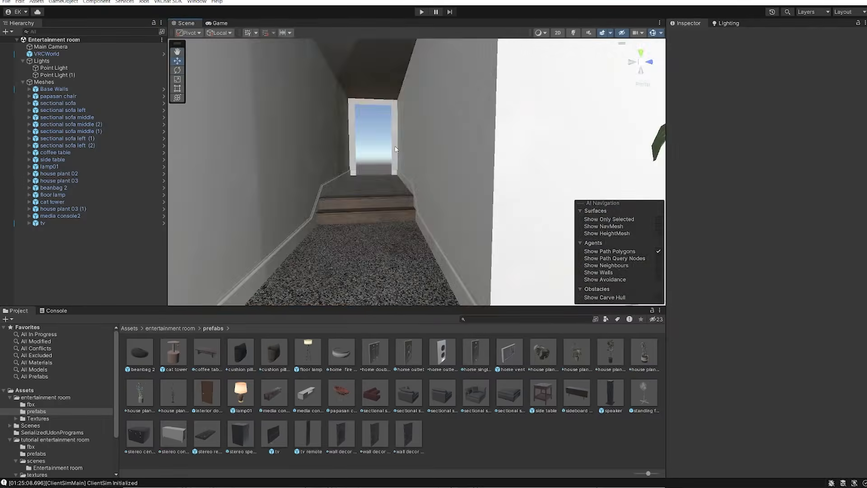
# Step: Mount the home double switch on the wall near the steps and fit the interior door R in the hallway's doorway
pyautogui.moveTo(375, 352); pyautogui.dragTo(542, 136)
pyautogui.moveTo(207, 393); pyautogui.dragTo(388, 185)
pyautogui.moveTo(388, 185); pyautogui.dragTo(343, 181, button='right')
pyautogui.moveTo(343, 180); pyautogui.dragTo(316, 164)
pyautogui.moveTo(316, 165); pyautogui.dragTo(397, 167, button='right')
pyautogui.click(403, 170)
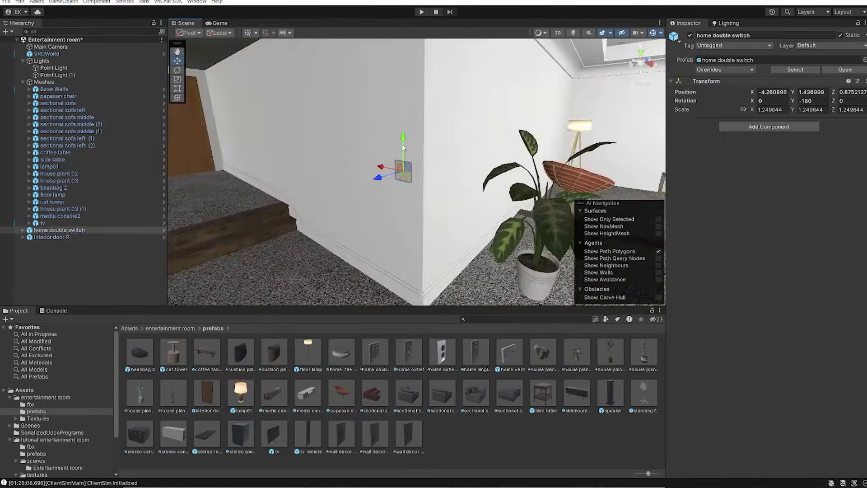
# Step: Mount a home outlet low on the wall with duplicates around the room, and place a house plant 01 beside the floor lamp
pyautogui.moveTo(408, 352); pyautogui.dragTo(313, 217)
pyautogui.moveTo(313, 190); pyautogui.dragTo(312, 210)
pyautogui.hotkey('ctrl', 'd')
pyautogui.moveTo(313, 209); pyautogui.dragTo(372, 189, button='right')
pyautogui.hotkey('ctrl', 'd')
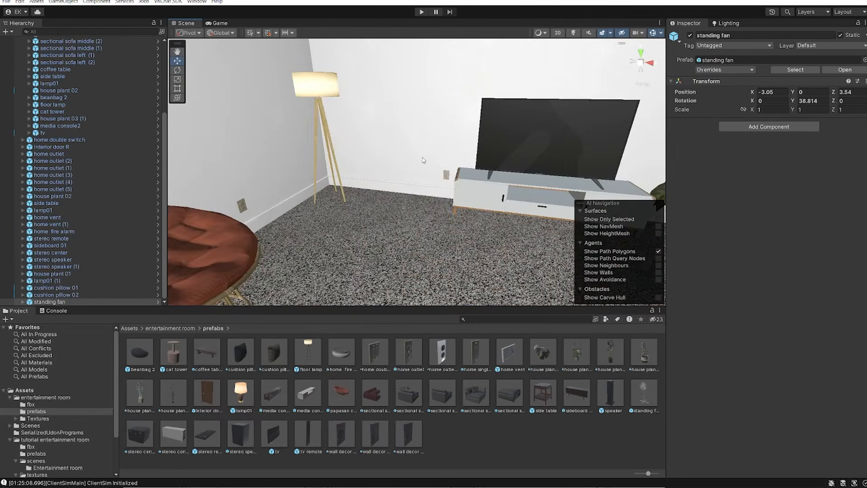
pyautogui.moveTo(550, 355); pyautogui.dragTo(334, 205)
pyautogui.moveTo(334, 206); pyautogui.dragTo(429, 190, button='right')
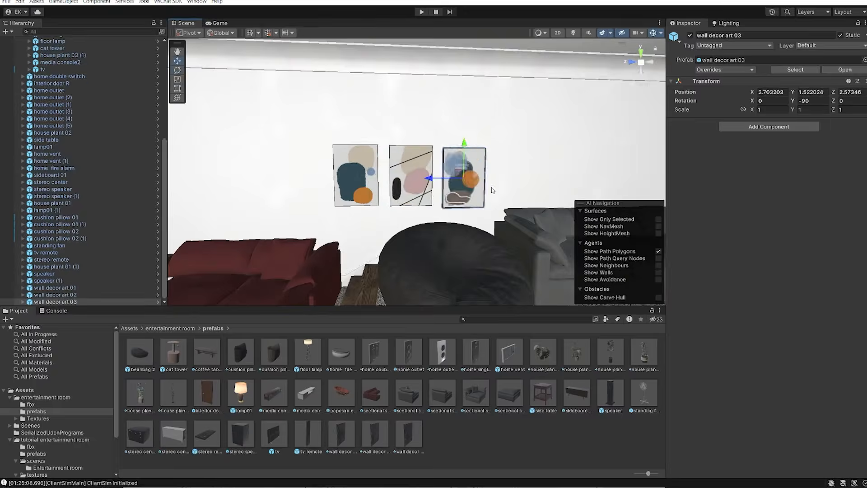
# Step: Adjust the spacing of wall decor art 03 and scale all three art pieces above the sofas to 1.1344
pyautogui.moveTo(433, 176); pyautogui.dragTo(474, 180)
pyautogui.keyDown('shift'); pyautogui.click(354, 176); pyautogui.keyUp('shift')
pyautogui.keyDown('shift'); pyautogui.click(408, 176); pyautogui.keyUp('shift')
pyautogui.moveTo(409, 177); pyautogui.dragTo(375, 190, button='right')
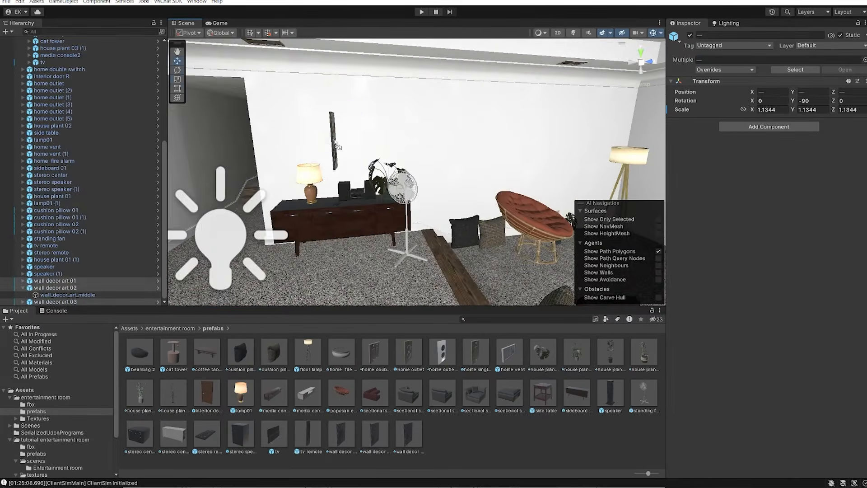
# Step: Hang another wall decor art 02 above the sideboard and another wall decor art 01 on the wall near the papasan chair
pyautogui.moveTo(375, 431); pyautogui.dragTo(292, 149)
pyautogui.moveTo(341, 433); pyautogui.dragTo(475, 168)
pyautogui.moveTo(475, 168); pyautogui.dragTo(388, 203, button='right')
pyautogui.moveTo(565, 211); pyautogui.dragTo(422, 232, button='right')
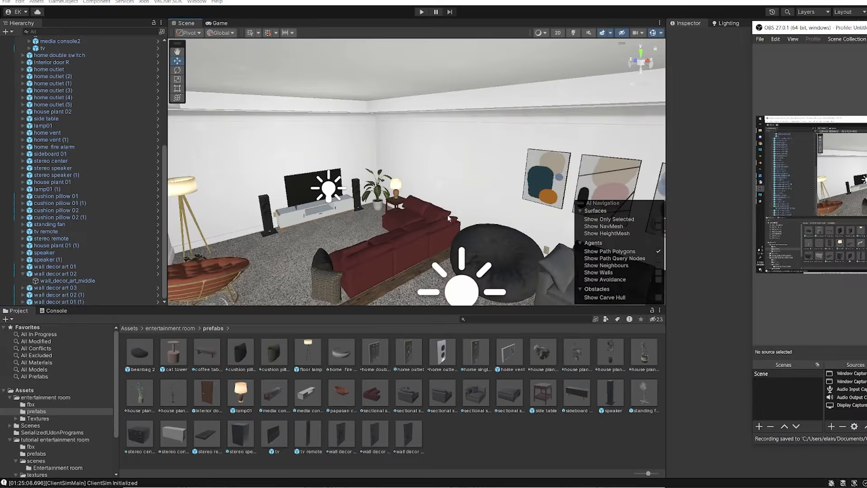
pyautogui.moveTo(448, 218); pyautogui.dragTo(392, 209, button='right')
pyautogui.moveTo(377, 262); pyautogui.dragTo(494, 188, button='right')
pyautogui.moveTo(309, 157); pyautogui.dragTo(400, 152, button='right')
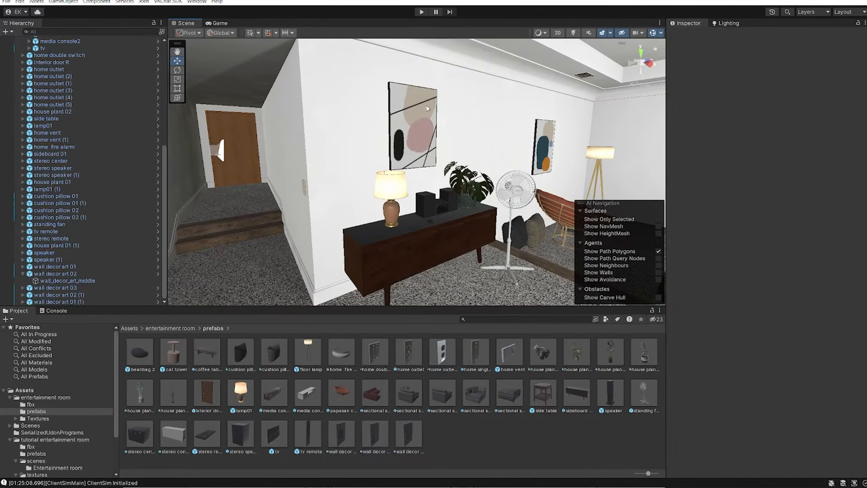
# Step: Place a second papasan chair between the grey sofa and the sideboard
pyautogui.click(221, 34)
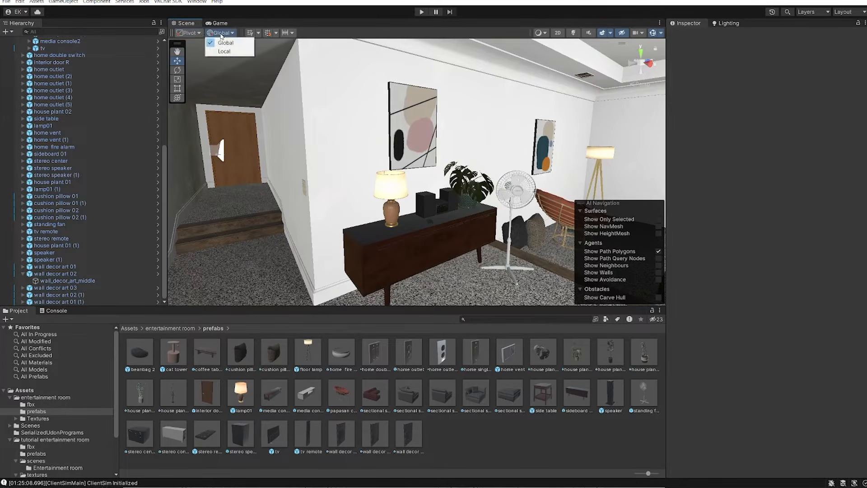
pyautogui.click(190, 35)
pyautogui.moveTo(325, 136); pyautogui.dragTo(361, 181, button='right')
pyautogui.moveTo(341, 394); pyautogui.dragTo(343, 259)
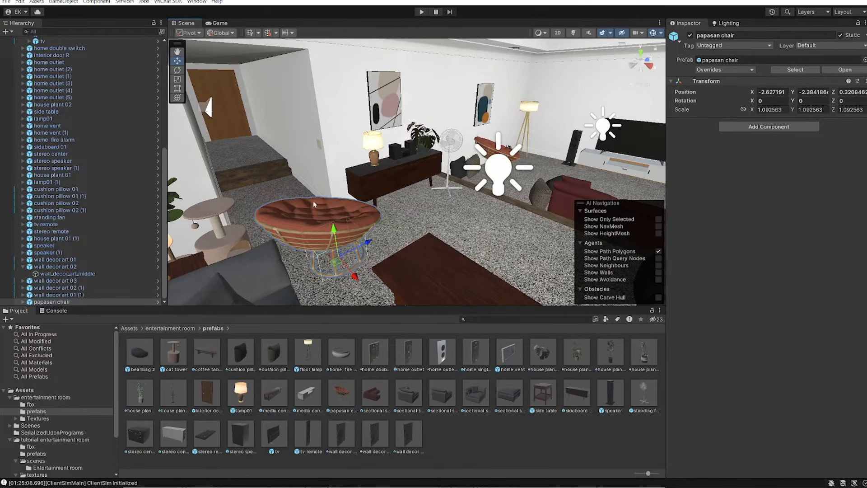
# Step: Set the handle position to Center, move the papasan chair to X -2.807, Z 0.198, and restore the Pivot handle position
pyautogui.click(199, 33)
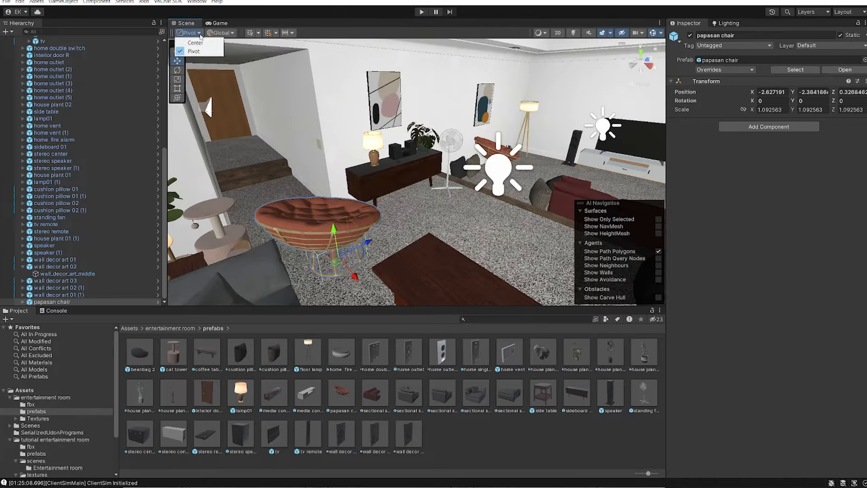
pyautogui.click(201, 44)
pyautogui.keyDown('alt'); pyautogui.moveTo(421, 263); pyautogui.dragTo(257, 242); pyautogui.keyUp('alt')
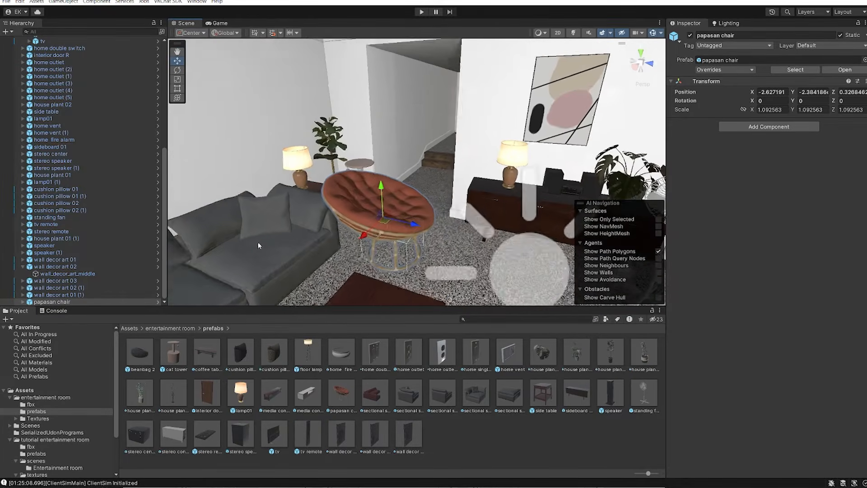
pyautogui.moveTo(355, 231); pyautogui.dragTo(377, 217)
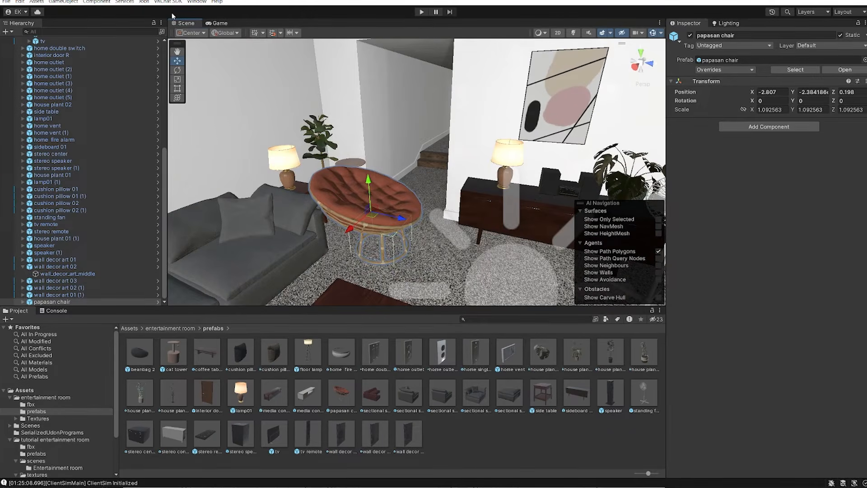
pyautogui.click(195, 51)
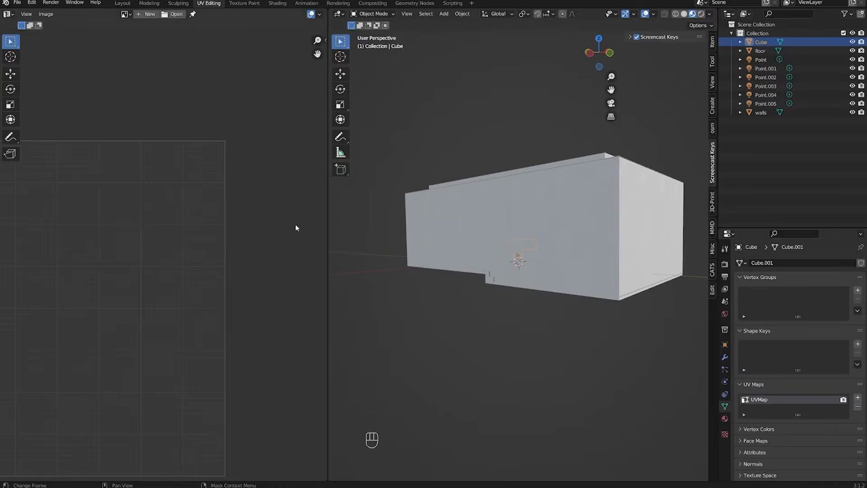
# Step: Switch to Blender and examine the walls object's origin from several angles
pyautogui.scroll(-2, 496, 253)
pyautogui.moveTo(497, 253); pyautogui.dragTo(519, 255, button='middle')
pyautogui.click(519, 270)
pyautogui.scroll(1, 510, 289)
pyautogui.moveTo(511, 289); pyautogui.dragTo(520, 234, button='middle')
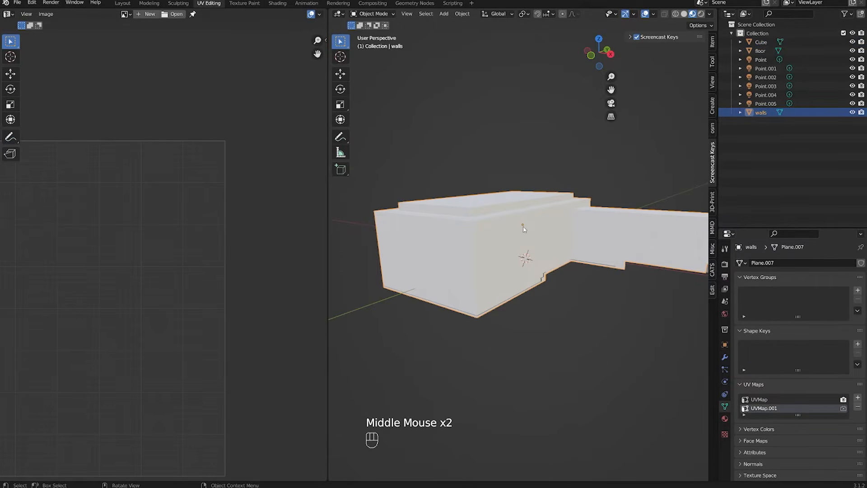
pyautogui.moveTo(523, 229); pyautogui.dragTo(509, 226, button='middle')
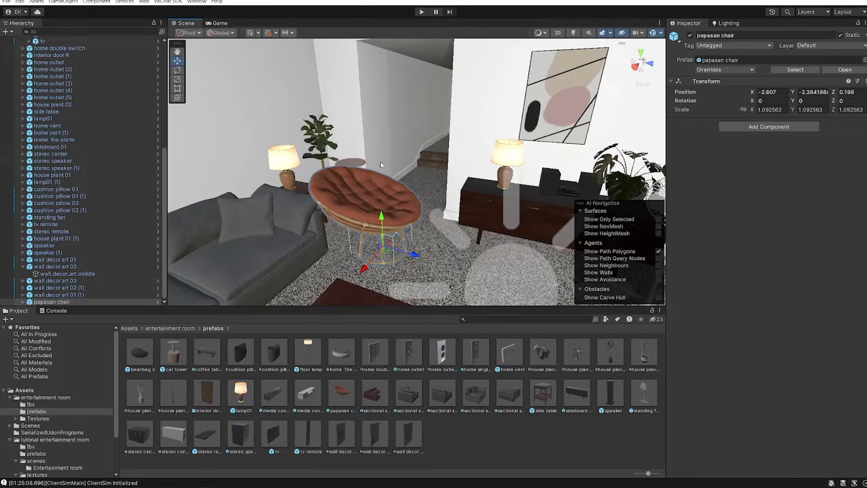
# Step: Return to Unity, select the walls mesh and examine where its pivot sits in the room
pyautogui.click(381, 164)
pyautogui.press('f')
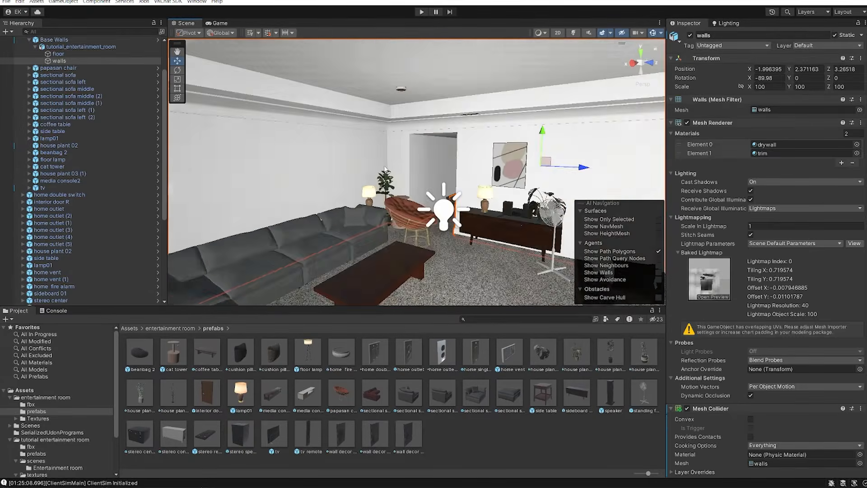
pyautogui.moveTo(486, 174); pyautogui.dragTo(355, 124, button='middle')
pyautogui.moveTo(340, 132); pyautogui.dragTo(350, 133, button='right')
pyautogui.moveTo(350, 133); pyautogui.dragTo(406, 176, button='middle')
pyautogui.moveTo(406, 176); pyautogui.dragTo(382, 202, button='right')
# Step: Select the second papasan chair and compare its Center handle position with Pivot, ending on Pivot
pyautogui.click(334, 169)
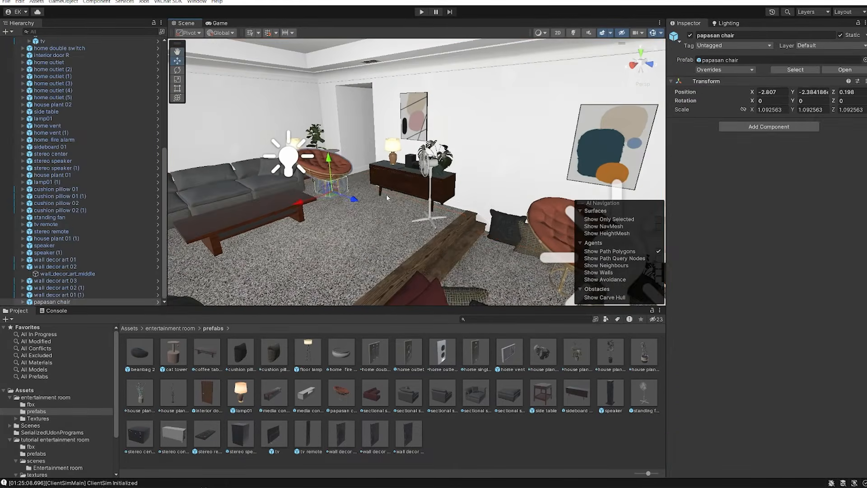
pyautogui.press('f')
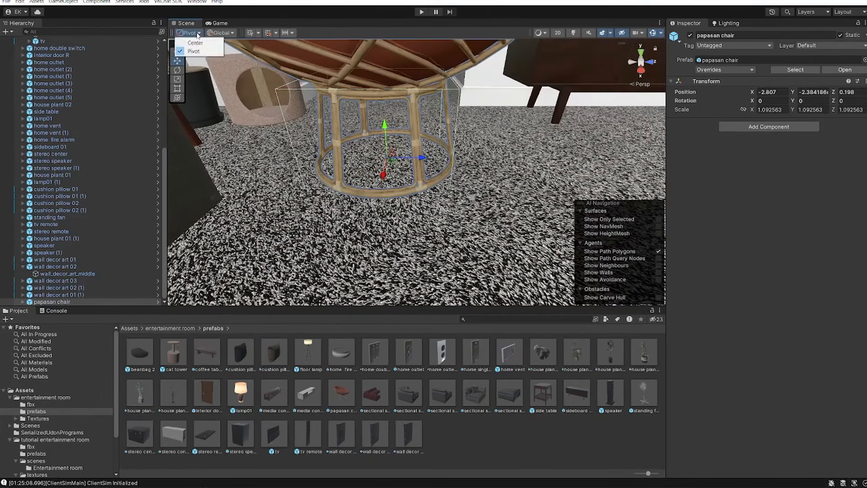
pyautogui.click(194, 43)
pyautogui.press('f')
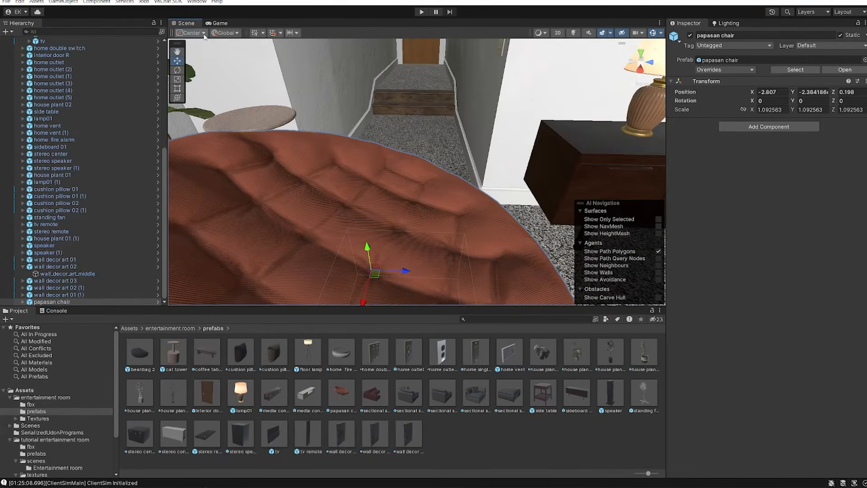
pyautogui.click(209, 53)
# Step: Rotate the second papasan chair about its vertical axis to compare the Global and Local handle orientations
pyautogui.click(222, 34)
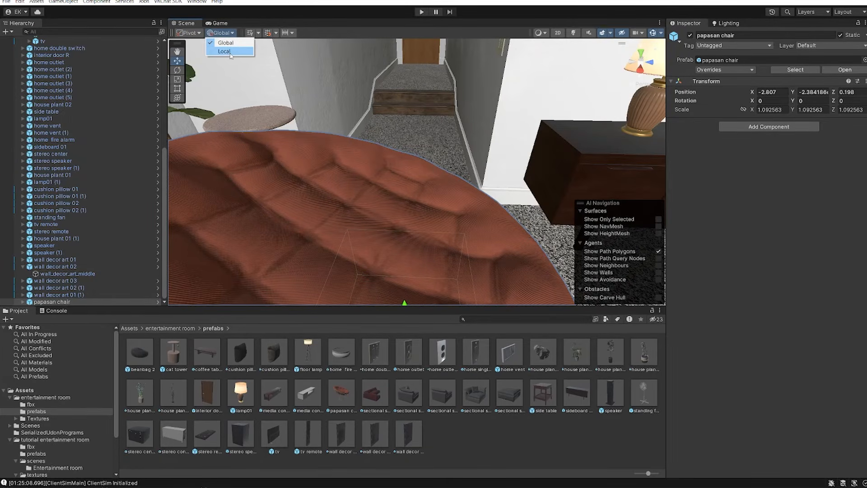
pyautogui.click(489, 179)
pyautogui.scroll(-8, 448, 183)
pyautogui.scroll(8, 434, 181)
pyautogui.scroll(-6, 406, 171)
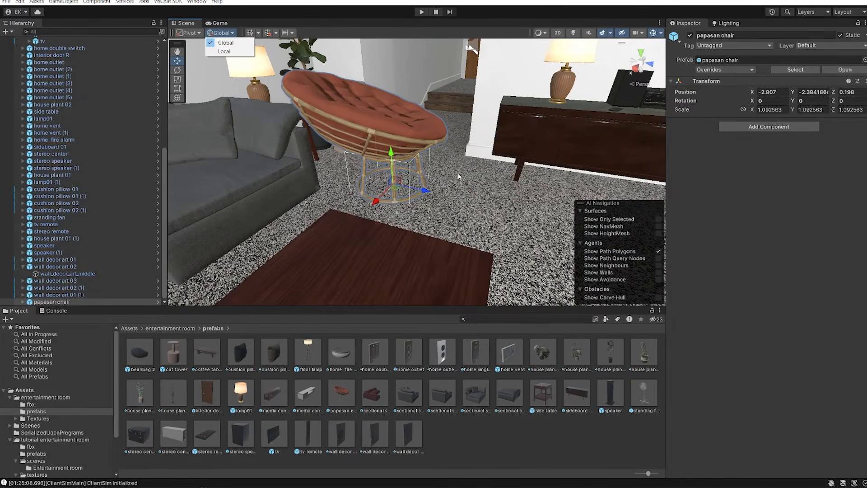
pyautogui.press('e')
pyautogui.moveTo(395, 199); pyautogui.dragTo(453, 209)
pyautogui.press('w')
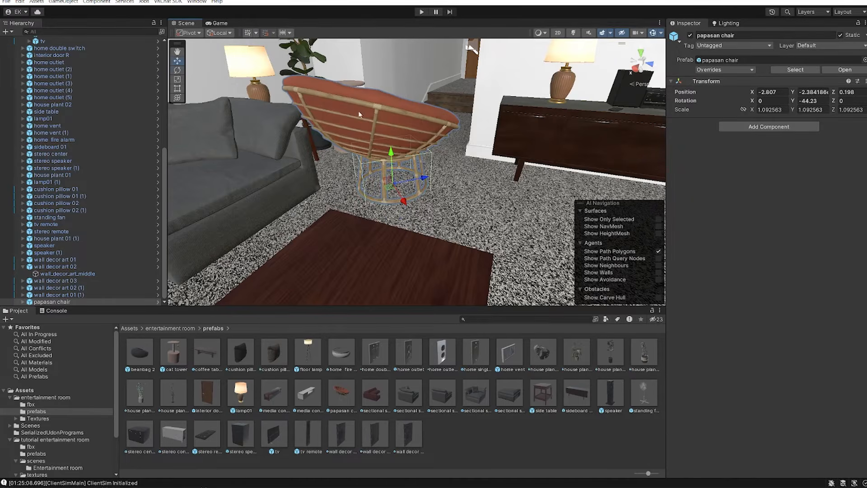
pyautogui.moveTo(394, 204); pyautogui.dragTo(340, 203)
pyautogui.press('w')
# Step: Set the handle orientation back to Global and delete the second papasan chair
pyautogui.click(334, 196)
pyautogui.click(220, 33)
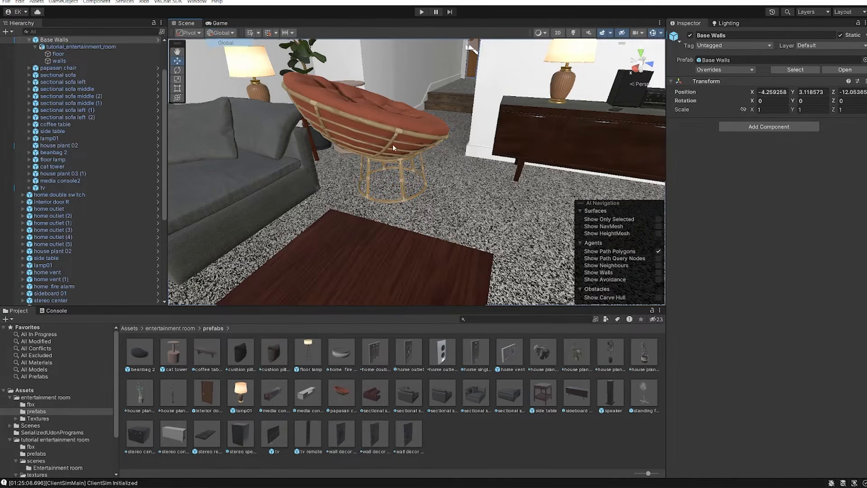
pyautogui.click(398, 147)
pyautogui.press('Delete')
pyautogui.moveTo(391, 128); pyautogui.dragTo(569, 139, button='right')
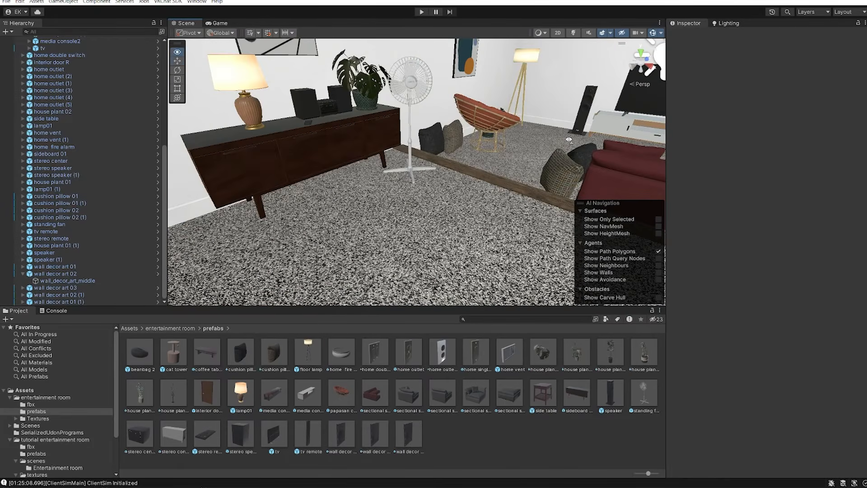
pyautogui.keyDown('alt'); pyautogui.moveTo(555, 150); pyautogui.dragTo(518, 183); pyautogui.keyUp('alt')
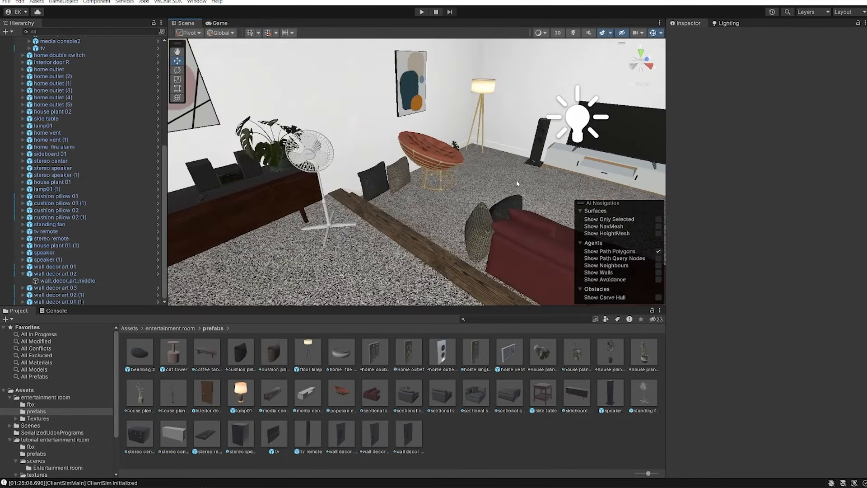
# Step: Parent all loose objects from home double switch to the last wall decor art under Meshes, and collapse the Meshes group
pyautogui.click(171, 329)
pyautogui.moveTo(447, 202); pyautogui.dragTo(365, 258, button='right')
pyautogui.click(396, 224)
pyautogui.moveTo(406, 236); pyautogui.dragTo(431, 166, button='right')
pyautogui.click(217, 179)
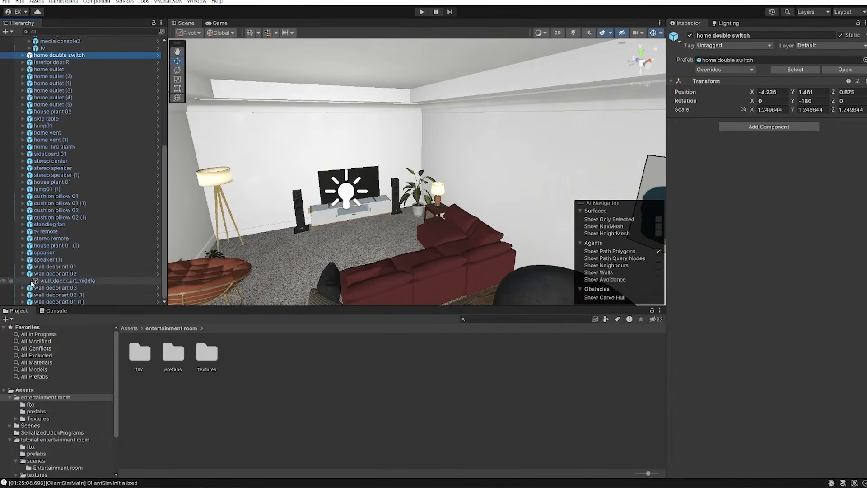
pyautogui.scroll(1, 51, 289)
pyautogui.keyDown('shift'); pyautogui.click(51, 302); pyautogui.keyUp('shift')
pyautogui.scroll(6, 39, 106)
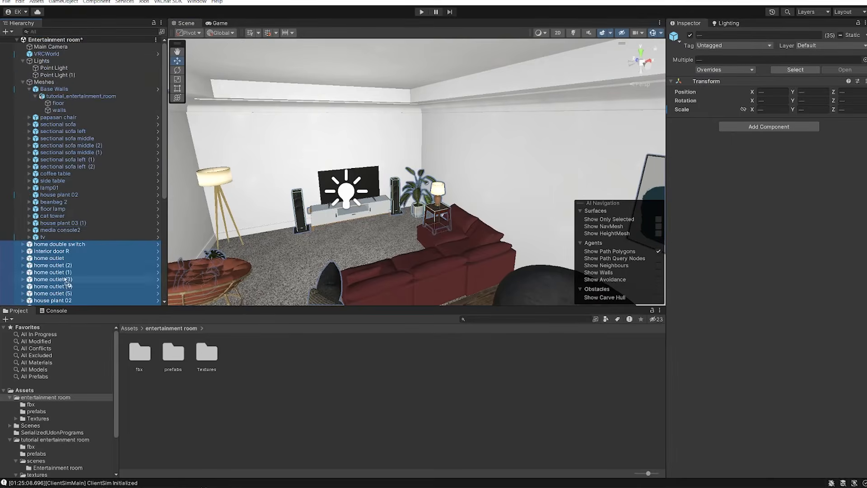
pyautogui.scroll(3, 40, 106)
pyautogui.click(29, 89)
pyautogui.click(23, 82)
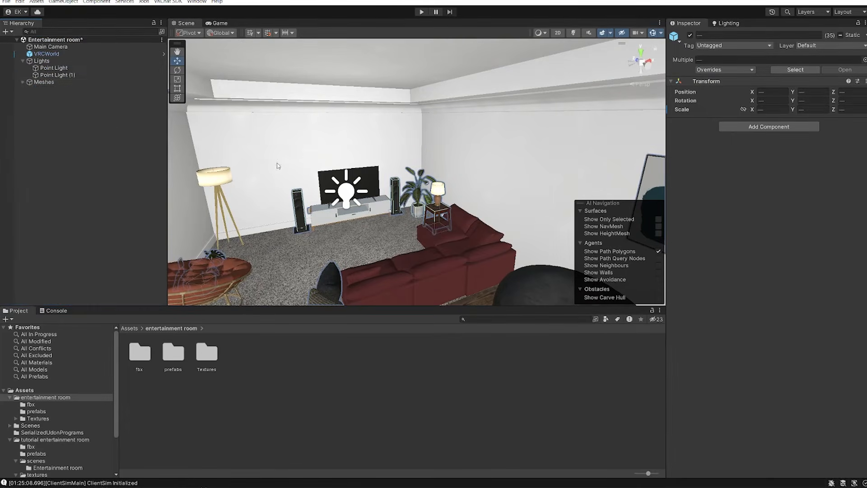
# Step: Clear the selection, turn on scene lighting in the viewport and open the Lighting settings
pyautogui.click(445, 340)
pyautogui.moveTo(368, 202); pyautogui.dragTo(325, 217, button='right')
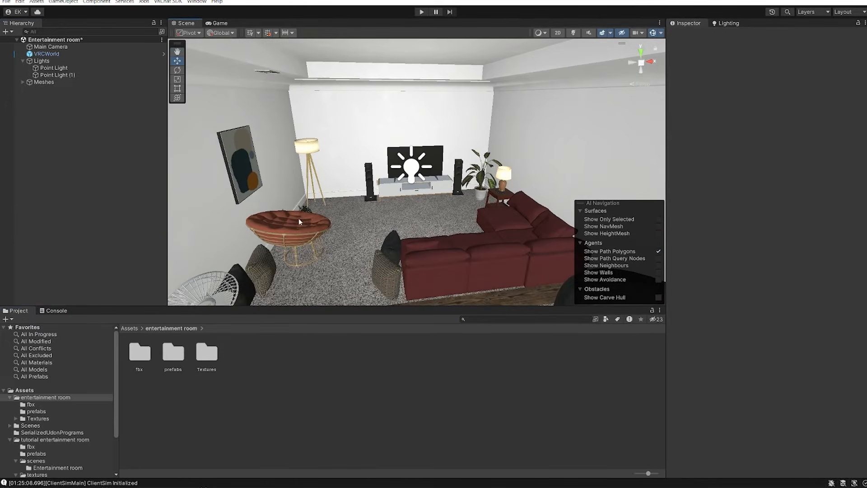
pyautogui.click(573, 33)
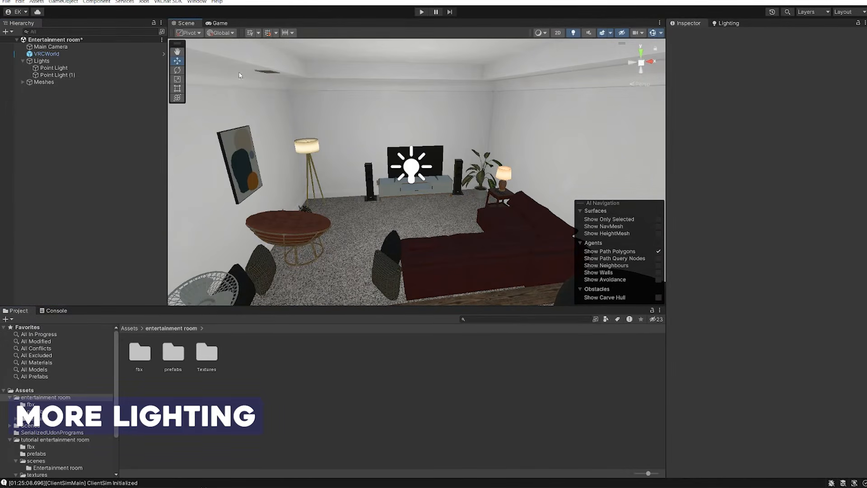
pyautogui.click(728, 23)
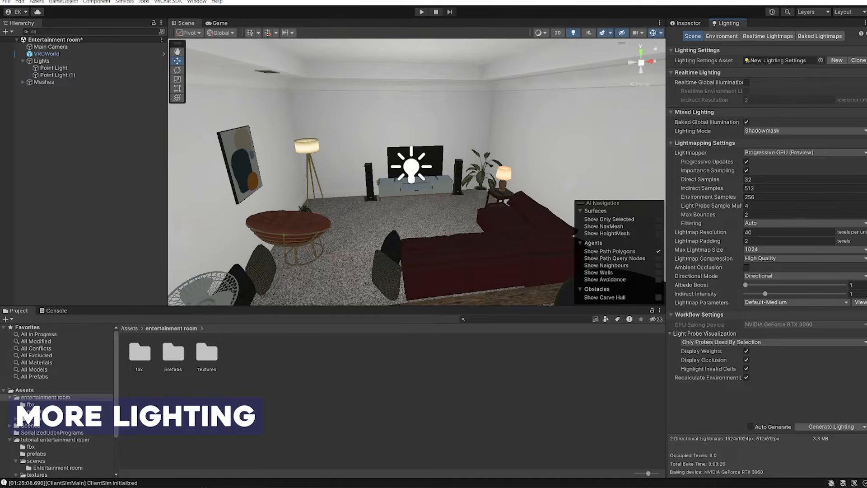
# Step: Delete the first point light, in front of the TV
pyautogui.moveTo(411, 235); pyautogui.dragTo(388, 235, button='right')
pyautogui.click(464, 168)
pyautogui.moveTo(451, 171); pyautogui.dragTo(293, 112, button='right')
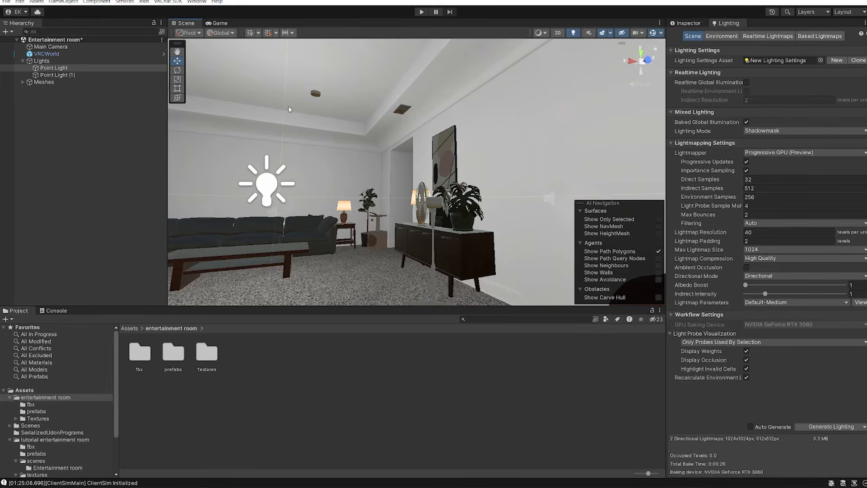
pyautogui.moveTo(315, 117); pyautogui.dragTo(368, 207, button='right')
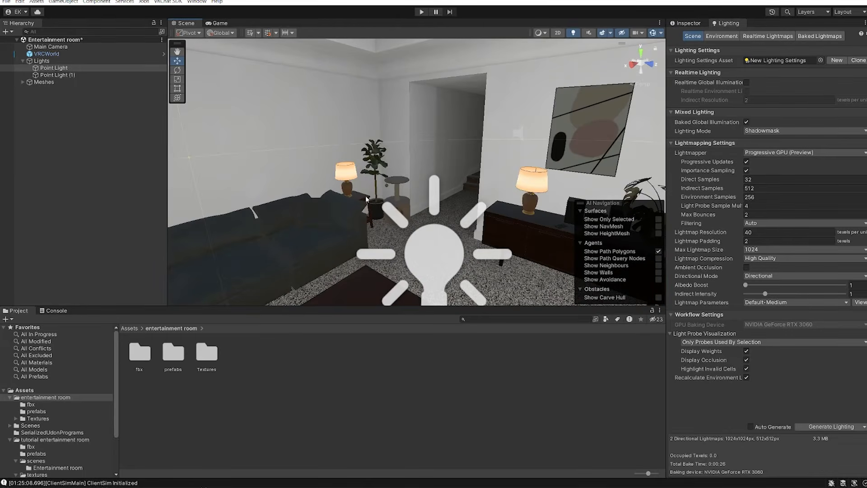
pyautogui.moveTo(346, 185); pyautogui.dragTo(462, 189, button='right')
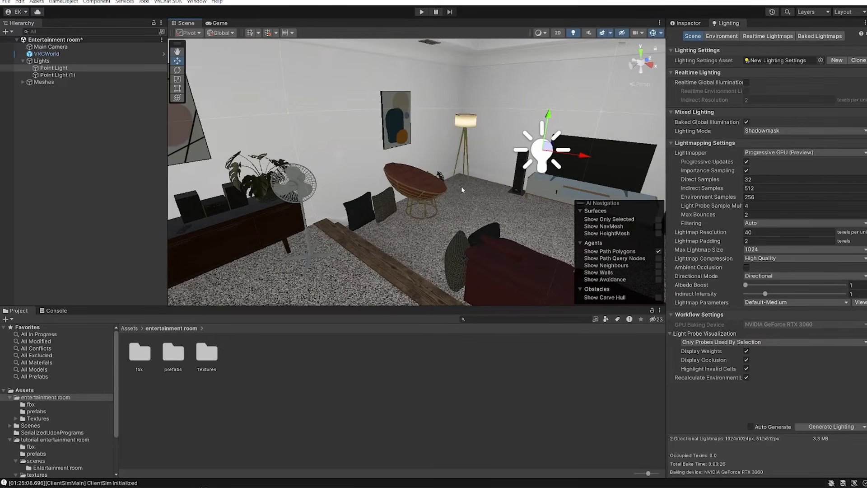
pyautogui.press('Delete')
# Step: Move the remaining point light to the table lamp on the sideboard, at about X -2.021, Y 2.2, Z -2.842
pyautogui.click(71, 69)
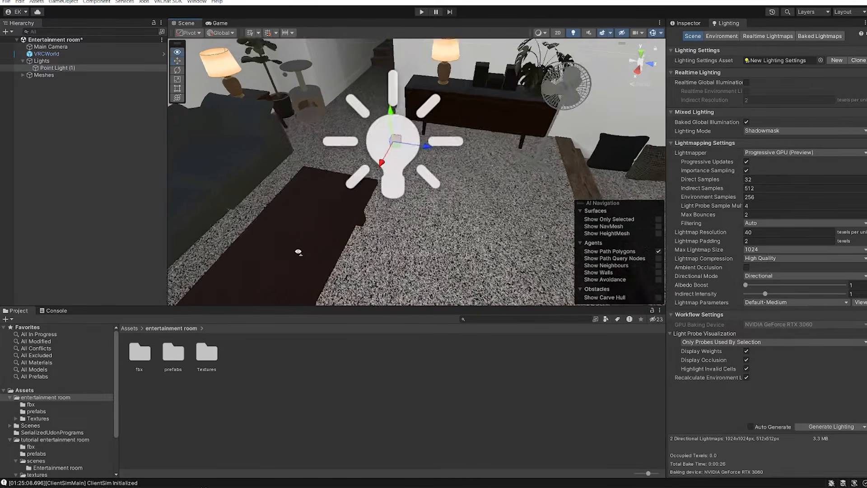
pyautogui.moveTo(298, 251); pyautogui.dragTo(399, 217, button='right')
pyautogui.click(689, 23)
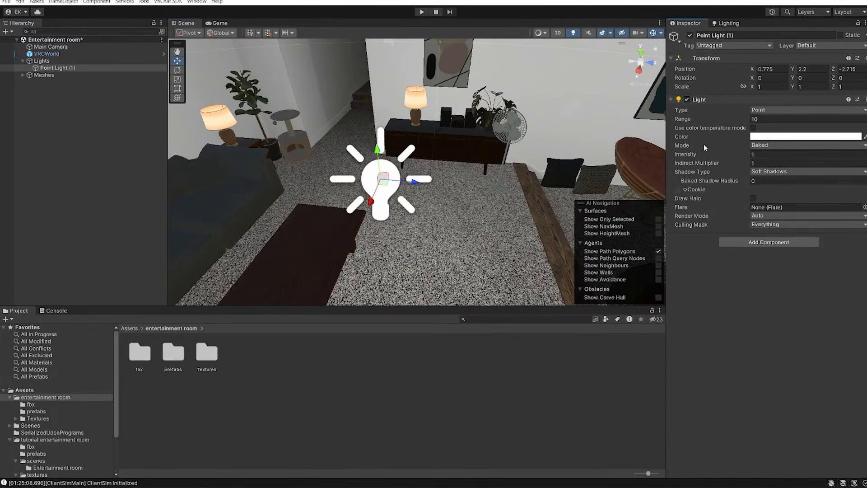
pyautogui.moveTo(386, 189); pyautogui.dragTo(417, 95)
pyautogui.moveTo(418, 95); pyautogui.dragTo(445, 111, button='right')
pyautogui.press('w')
pyautogui.press('s')
pyautogui.moveTo(409, 96); pyautogui.dragTo(460, 102)
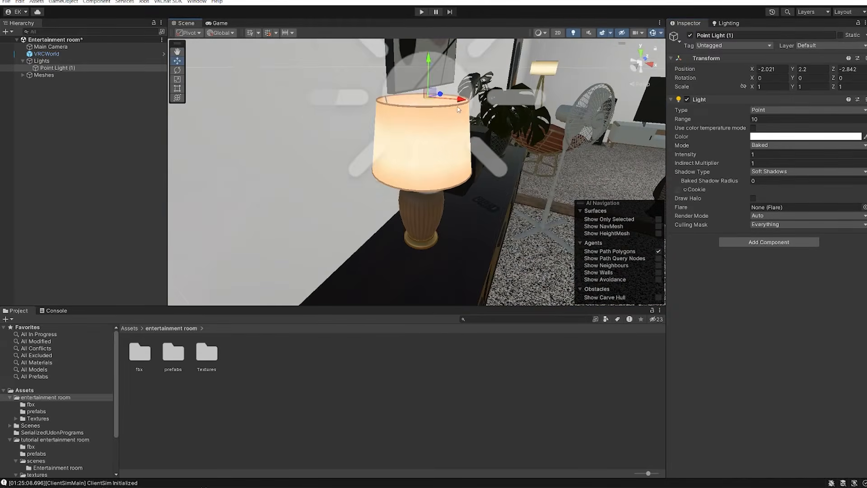
pyautogui.moveTo(510, 120); pyautogui.dragTo(471, 118, button='right')
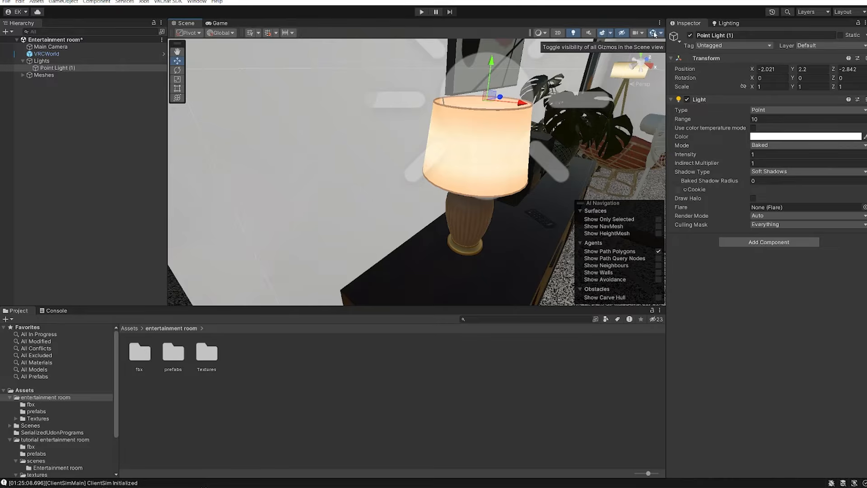
# Step: Reduce the size of the 3D gizmo icons in the viewport
pyautogui.click(653, 33)
pyautogui.click(653, 33)
pyautogui.click(653, 33)
pyautogui.click(654, 35)
pyautogui.click(660, 33)
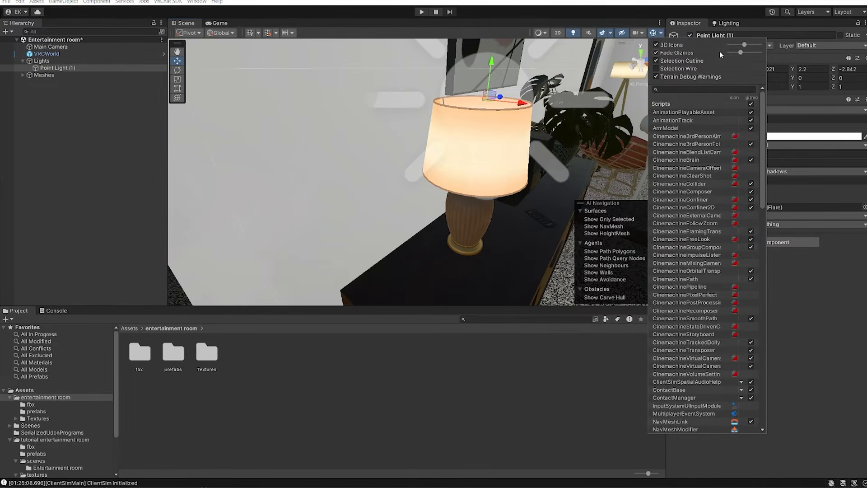
pyautogui.moveTo(743, 45); pyautogui.dragTo(738, 49)
# Step: Fine-position the point light inside the sideboard lamp's shade at about X -2.058, Y 2.107, Z -2.788
pyautogui.keyDown('alt'); pyautogui.moveTo(555, 77); pyautogui.dragTo(431, 151); pyautogui.keyUp('alt')
pyautogui.scroll(5, 381, 165)
pyautogui.keyDown('alt'); pyautogui.moveTo(469, 176); pyautogui.dragTo(416, 153); pyautogui.keyUp('alt')
pyautogui.scroll(-4, 382, 163)
pyautogui.moveTo(414, 118); pyautogui.dragTo(414, 122)
pyautogui.keyDown('alt'); pyautogui.moveTo(433, 156); pyautogui.dragTo(555, 132); pyautogui.keyUp('alt')
pyautogui.scroll(-3, 505, 147)
pyautogui.click(423, 182)
pyautogui.keyDown('alt'); pyautogui.moveTo(476, 190); pyautogui.dragTo(498, 187); pyautogui.keyUp('alt')
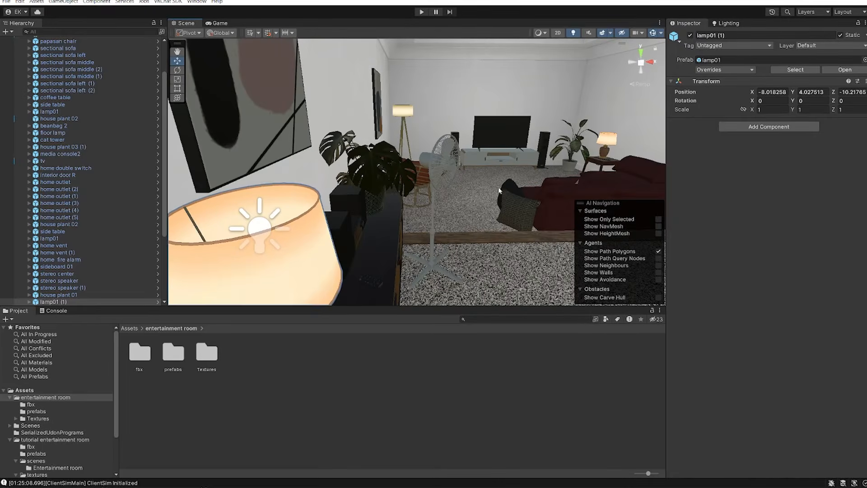
pyautogui.click(548, 194)
pyautogui.moveTo(496, 153); pyautogui.dragTo(546, 169, button='right')
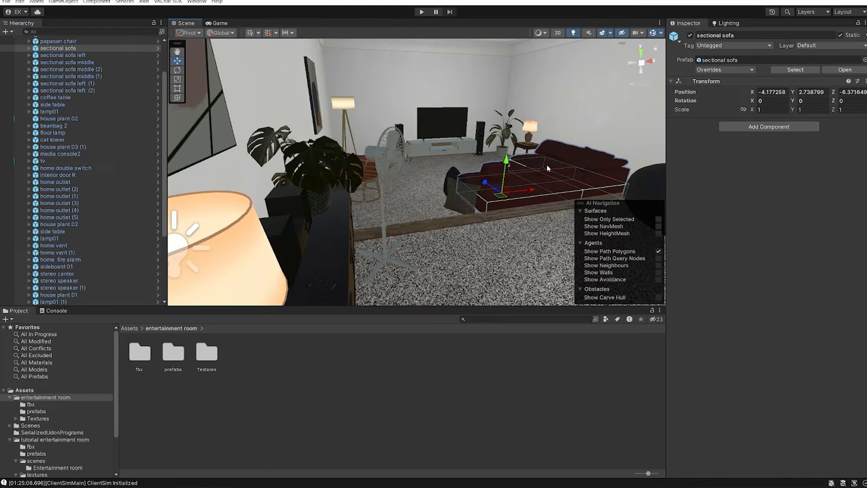
pyautogui.moveTo(606, 147); pyautogui.dragTo(535, 159, button='right')
# Step: Give the sideboard lamp's point light the warm colour FFE6B7 and nudge it to about X -2.062, Y 2.1, Z -2.801
pyautogui.click(328, 195)
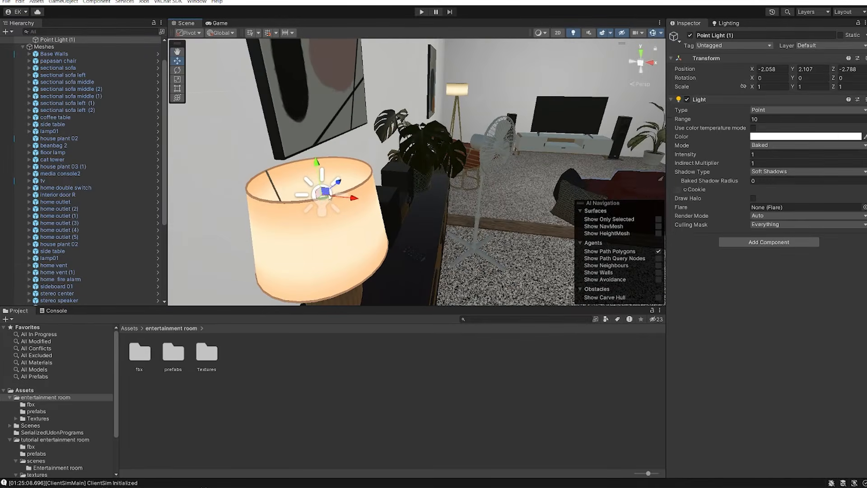
pyautogui.moveTo(328, 195); pyautogui.dragTo(312, 175, button='right')
pyautogui.click(770, 136)
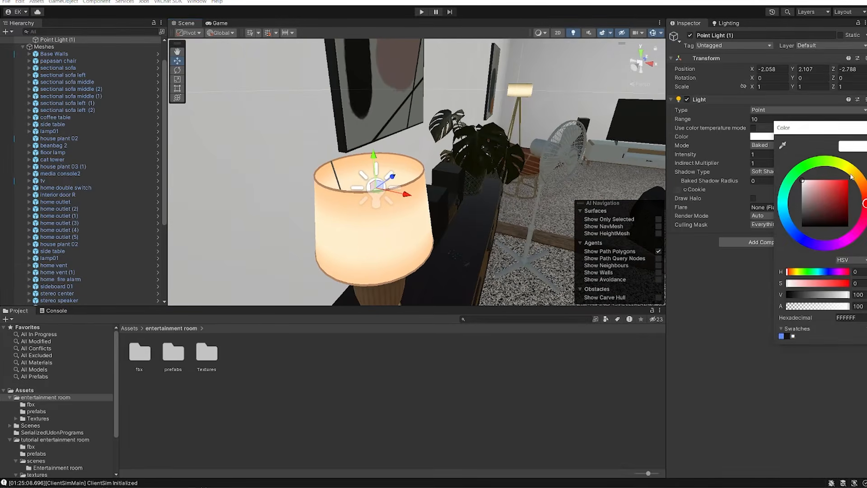
pyautogui.click(851, 177)
pyautogui.click(819, 183)
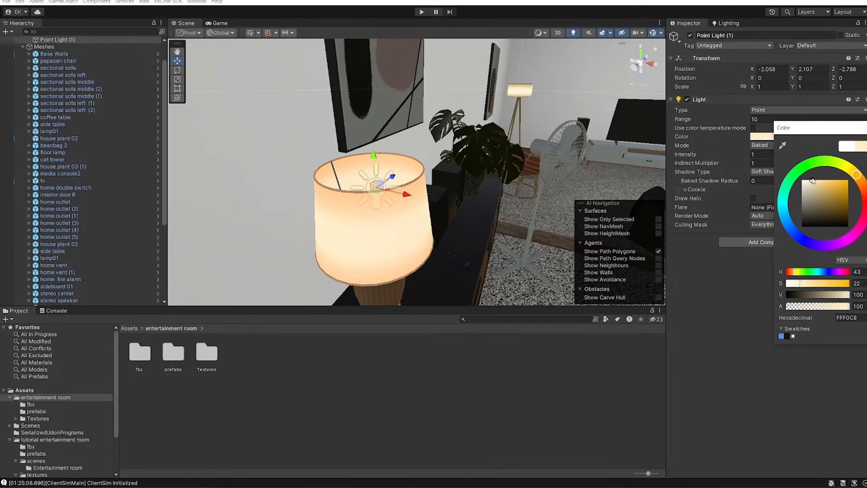
pyautogui.moveTo(493, 210); pyautogui.dragTo(388, 222, button='right')
pyautogui.moveTo(412, 193); pyautogui.dragTo(408, 190)
pyautogui.click(809, 137)
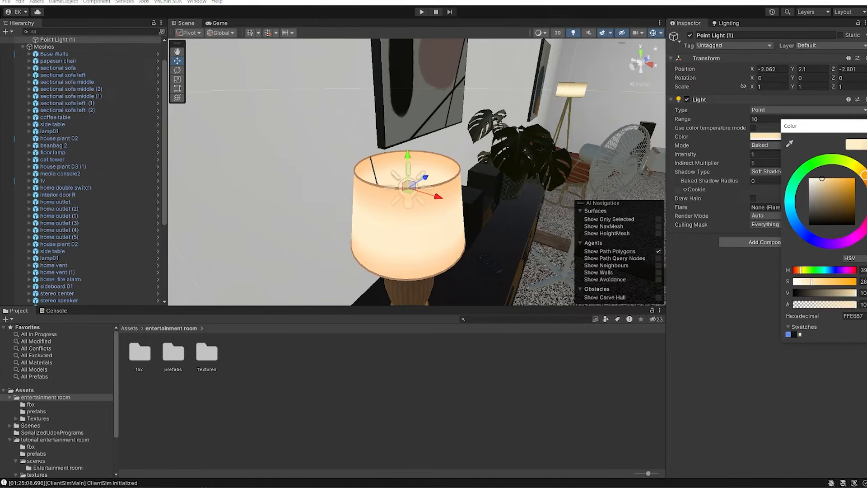
# Step: Set the sideboard lamp light's range to 5 and collapse the Meshes group
pyautogui.moveTo(542, 168); pyautogui.dragTo(527, 175, button='right')
pyautogui.scroll(-4, 579, 151)
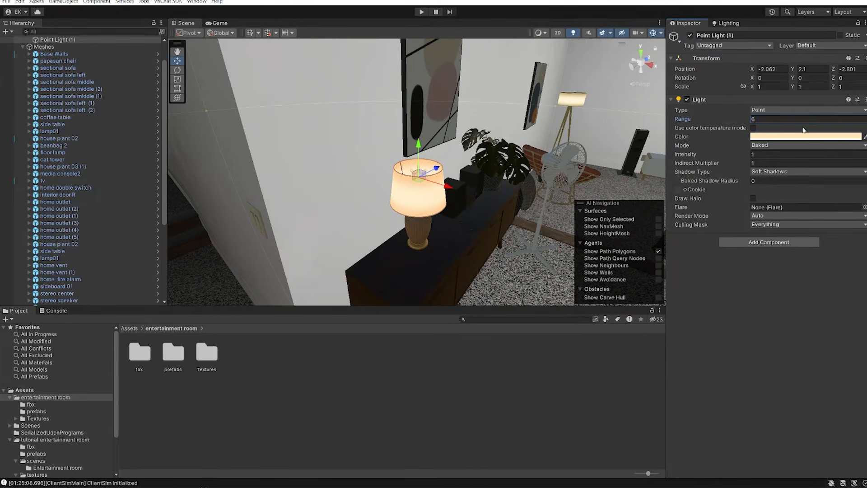
pyautogui.moveTo(552, 190); pyautogui.dragTo(551, 165, button='right')
pyautogui.press('s')
pyautogui.press('w')
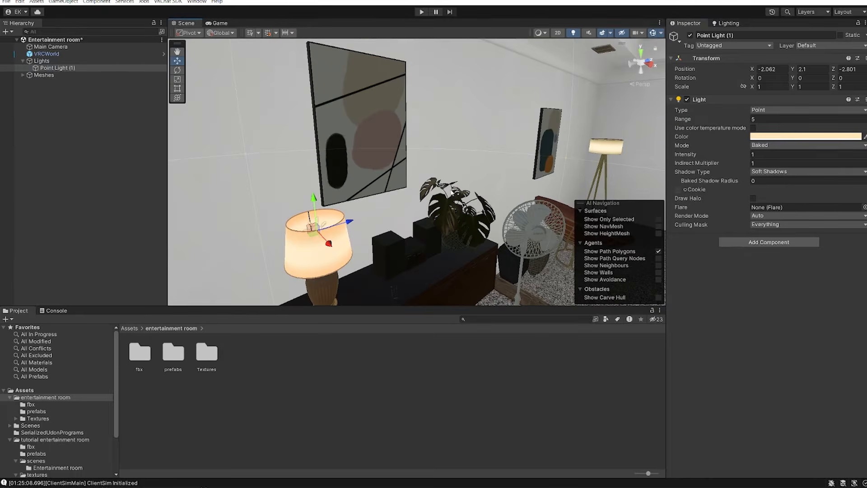
# Step: Duplicate the sideboard lamp's point light and move the copy into the room, to about X -0.621
pyautogui.moveTo(451, 192); pyautogui.dragTo(383, 199, button='right')
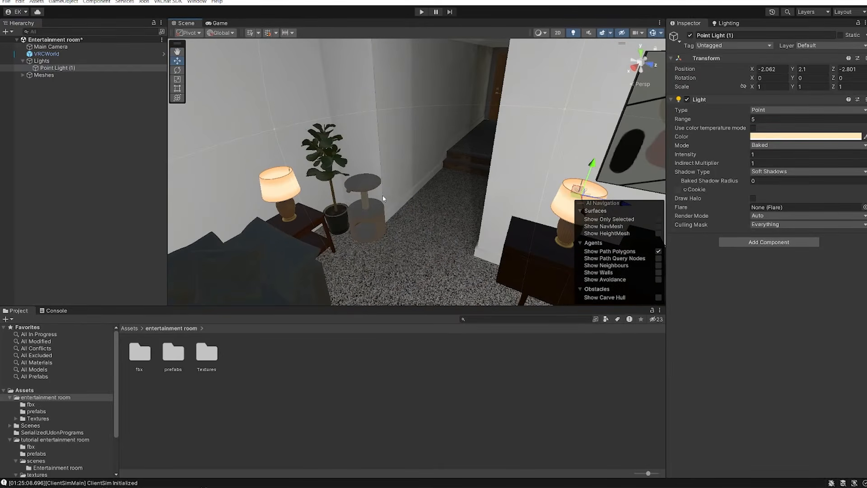
pyautogui.press('f')
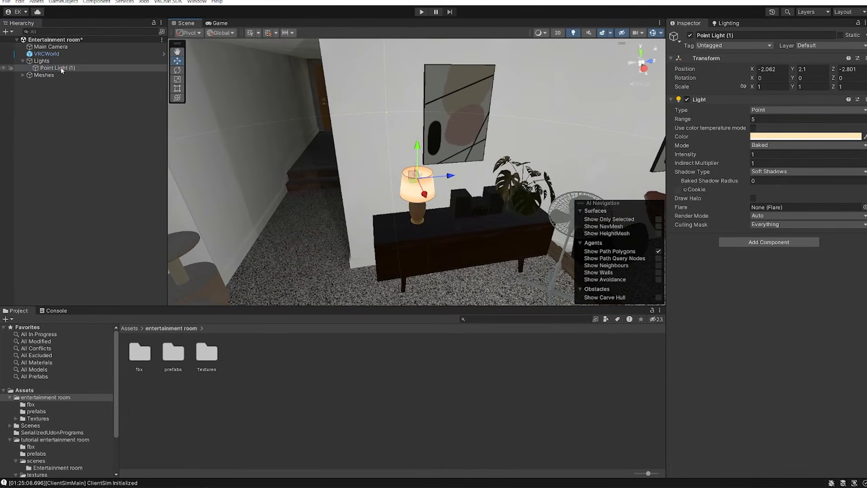
pyautogui.moveTo(338, 135); pyautogui.dragTo(427, 132, button='right')
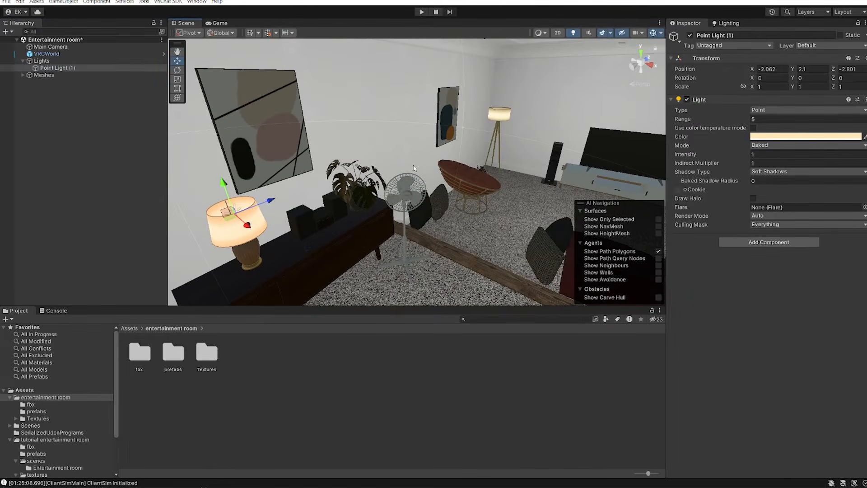
pyautogui.moveTo(405, 159); pyautogui.dragTo(432, 122, button='right')
pyautogui.moveTo(187, 180); pyautogui.dragTo(397, 248, button='right')
pyautogui.hotkey('ctrl', 'd')
pyautogui.moveTo(335, 229); pyautogui.dragTo(411, 242)
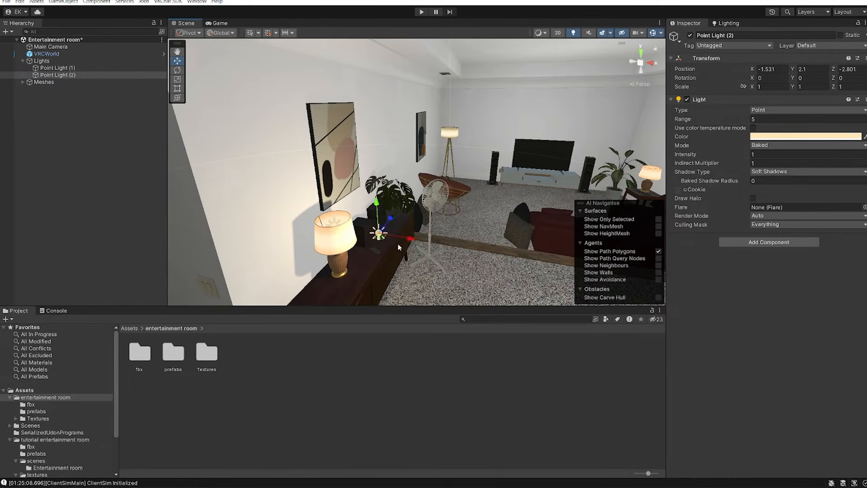
pyautogui.click(337, 224)
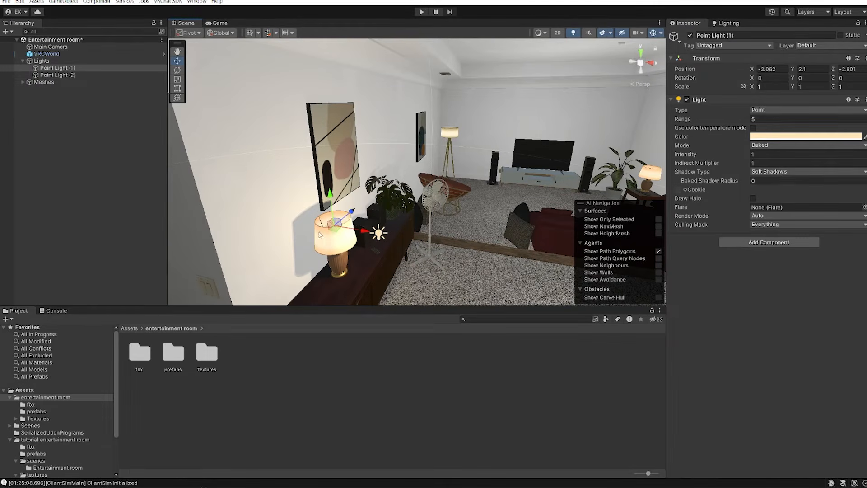
pyautogui.click(379, 234)
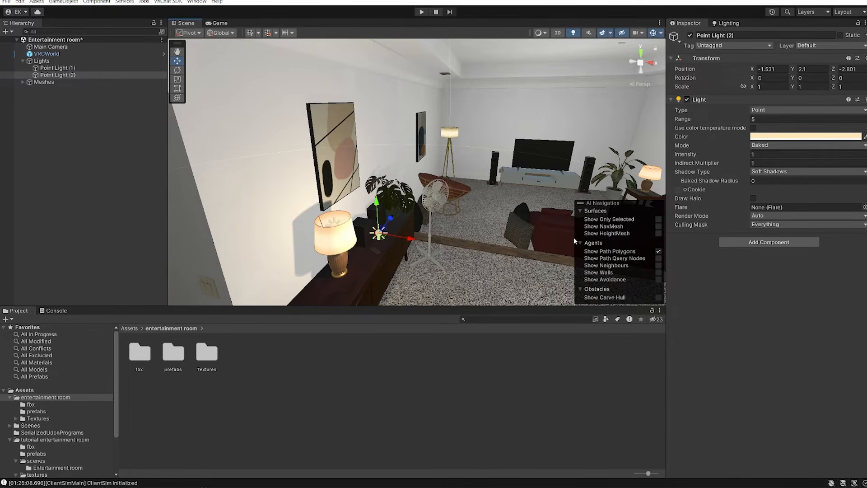
pyautogui.moveTo(404, 239); pyautogui.dragTo(494, 253)
pyautogui.moveTo(470, 295); pyautogui.dragTo(495, 278, button='right')
# Step: Change the copied light's type to Spot and rotate it 90 degrees about X so it points at the floor
pyautogui.click(804, 110)
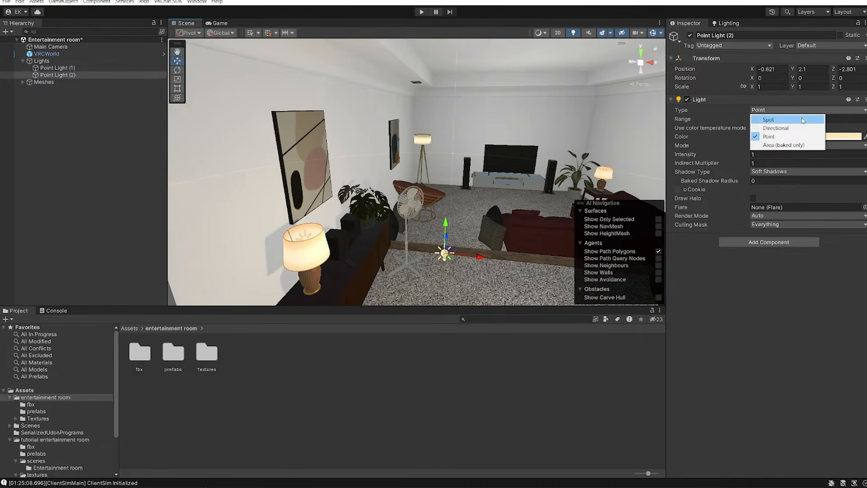
pyautogui.click(768, 117)
pyautogui.moveTo(493, 201); pyautogui.dragTo(424, 206, button='right')
pyautogui.press('e')
pyautogui.moveTo(422, 211); pyautogui.dragTo(501, 124)
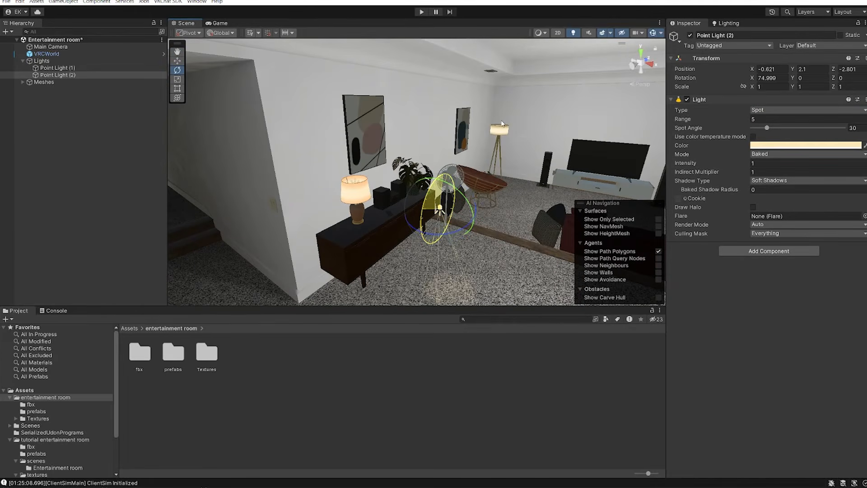
pyautogui.moveTo(508, 118); pyautogui.dragTo(388, 185, button='right')
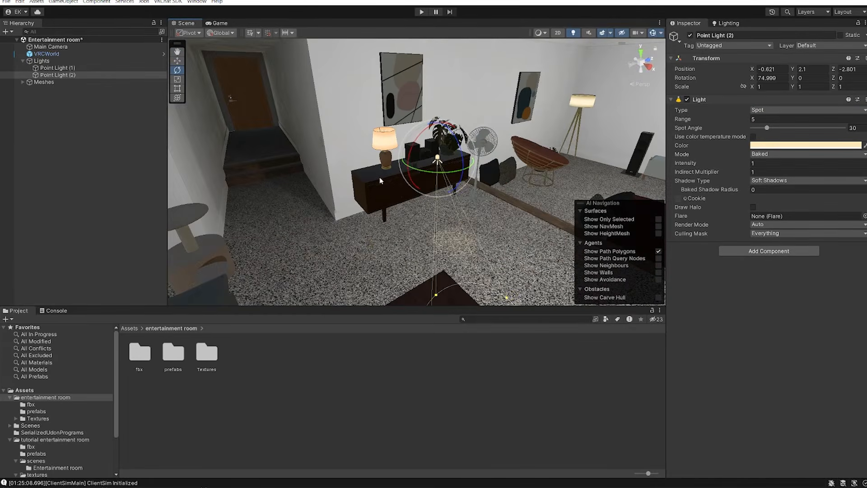
pyautogui.keyDown('ctrl'); pyautogui.moveTo(414, 141); pyautogui.dragTo(461, 45); pyautogui.keyUp('ctrl')
# Step: Raise the spotlight to the ceiling at about Y 4.464 and widen its spot angle
pyautogui.press('w')
pyautogui.moveTo(767, 128); pyautogui.dragTo(801, 128)
pyautogui.moveTo(467, 148); pyautogui.dragTo(471, 114, button='right')
pyautogui.moveTo(432, 107); pyautogui.dragTo(432, 54)
pyautogui.moveTo(434, 148); pyautogui.dragTo(443, 103, button='right')
pyautogui.moveTo(412, 143); pyautogui.dragTo(432, 92)
pyautogui.press('w')
pyautogui.moveTo(432, 131); pyautogui.dragTo(452, 94, button='right')
pyautogui.moveTo(420, 84)
pyautogui.mouseDown()
pyautogui.moveTo(419, 70)
pyautogui.moveTo(432, 76)
pyautogui.mouseUp()
pyautogui.moveTo(456, 101); pyautogui.dragTo(469, 168, button='right')
pyautogui.press('s')
# Step: Try a spot angle of about 107.8 and a range of about 11.99, and delete the spotlight
pyautogui.moveTo(801, 127); pyautogui.dragTo(806, 128)
pyautogui.moveTo(741, 119); pyautogui.dragTo(853, 135)
pyautogui.moveTo(322, 199); pyautogui.dragTo(340, 196, button='right')
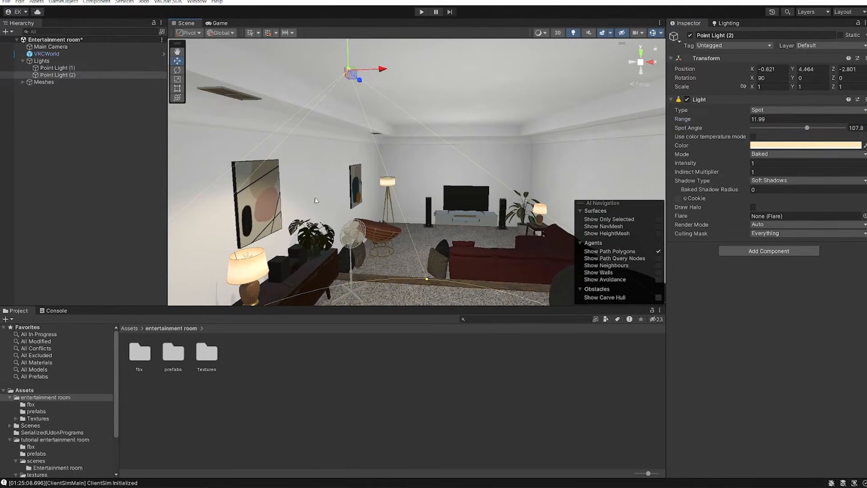
pyautogui.press('Delete')
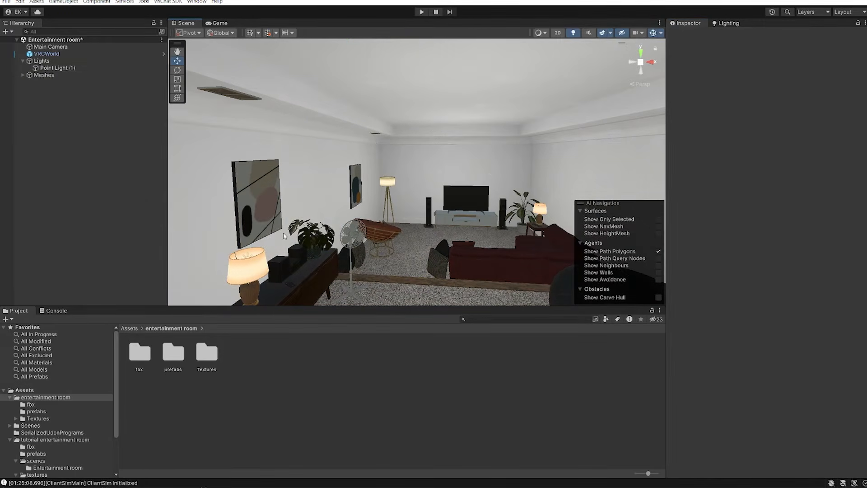
# Step: Duplicate the sideboard lamp's point light and move the copy over the coffee table, to about X 0.738
pyautogui.click(56, 67)
pyautogui.press('f')
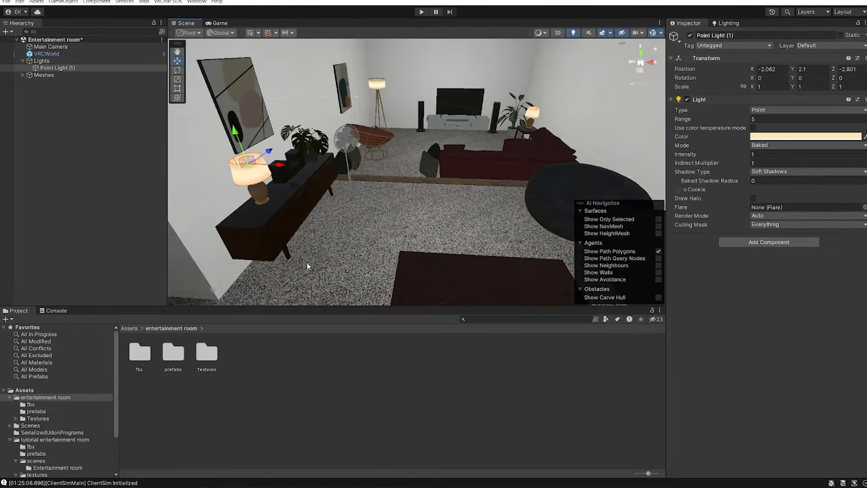
pyautogui.moveTo(307, 263); pyautogui.dragTo(326, 276, button='right')
pyautogui.hotkey('ctrl', 'd')
pyautogui.moveTo(236, 156); pyautogui.dragTo(455, 153)
pyautogui.moveTo(365, 175); pyautogui.dragTo(573, 203, button='right')
pyautogui.moveTo(421, 208); pyautogui.dragTo(501, 196, button='right')
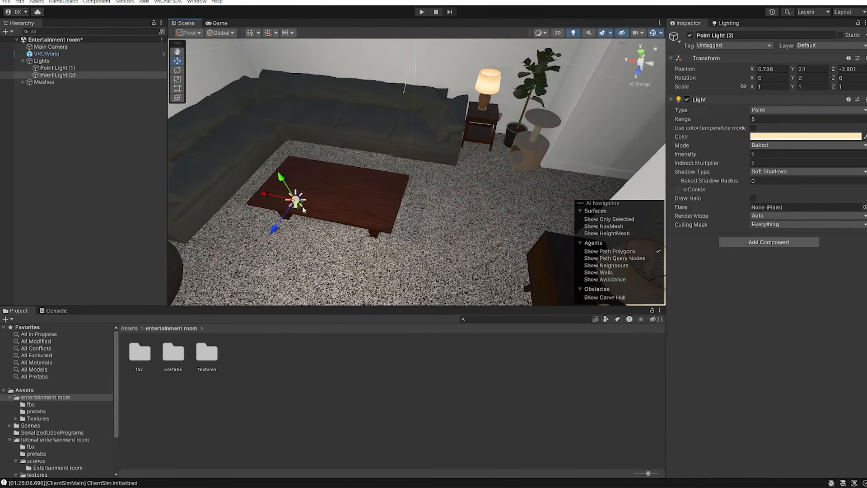
# Step: Place the copied light inside the shade of the lamp beside the dark sofa, at about X -0.94, Z -6.07
pyautogui.click(303, 209)
pyautogui.click(296, 201)
pyautogui.moveTo(298, 205); pyautogui.dragTo(490, 86)
pyautogui.moveTo(467, 137); pyautogui.dragTo(510, 172, button='right')
pyautogui.scroll(-2, 560, 149)
pyautogui.moveTo(510, 194); pyautogui.dragTo(414, 167)
pyautogui.moveTo(412, 129); pyautogui.dragTo(412, 148)
pyautogui.moveTo(420, 148); pyautogui.dragTo(436, 148, button='right')
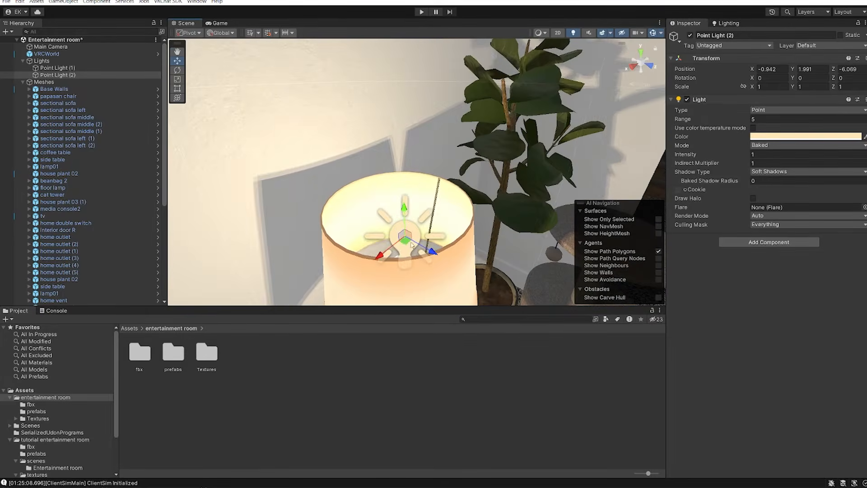
pyautogui.moveTo(410, 241); pyautogui.dragTo(404, 231)
pyautogui.moveTo(398, 198); pyautogui.dragTo(398, 205)
# Step: Duplicate the light and place the copy in the lamp beside the red sofa, at about X 4.024, Y 1.519, Z 2.996
pyautogui.moveTo(470, 199); pyautogui.dragTo(545, 211, button='right')
pyautogui.hotkey('ctrl', 'd')
pyautogui.moveTo(544, 200); pyautogui.dragTo(238, 108)
pyautogui.moveTo(357, 131); pyautogui.dragTo(406, 131, button='right')
pyautogui.moveTo(587, 135); pyautogui.dragTo(316, 130)
pyautogui.moveTo(316, 103); pyautogui.dragTo(316, 156)
pyautogui.moveTo(325, 167); pyautogui.dragTo(444, 228, button='right')
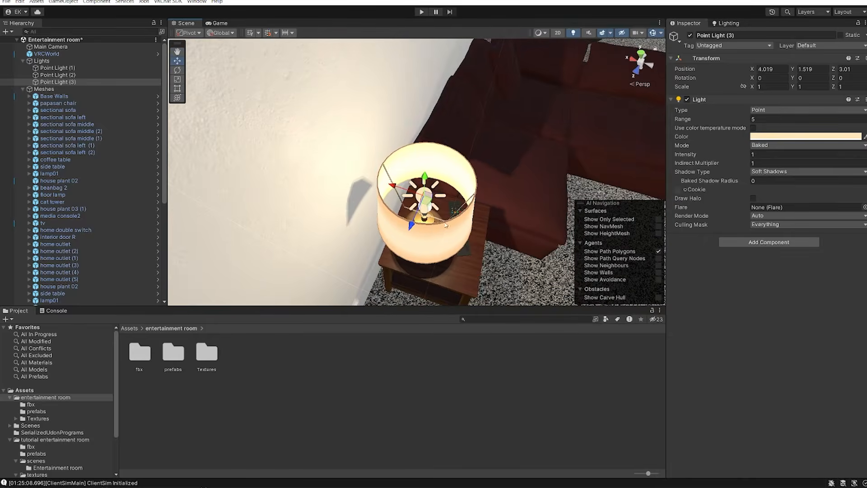
pyautogui.moveTo(424, 203); pyautogui.dragTo(422, 201)
# Step: Duplicate the red sofa lamp's light twice and move one copy beside the floor lamp, to about X -0.975, Z 4.236
pyautogui.moveTo(361, 187); pyautogui.dragTo(407, 192, button='right')
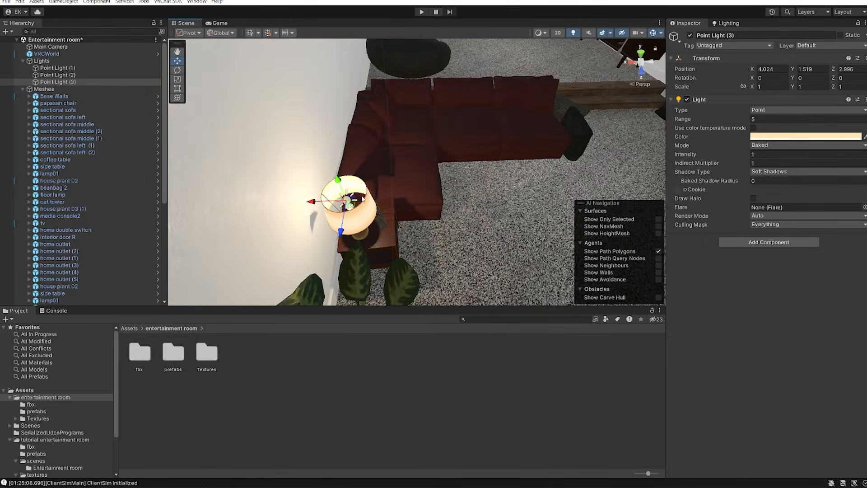
pyautogui.hotkey('ctrl', 'd')
pyautogui.hotkey('ctrl', 'd')
pyautogui.moveTo(355, 205); pyautogui.dragTo(645, 191)
pyautogui.moveTo(430, 188); pyautogui.dragTo(632, 155, button='right')
pyautogui.moveTo(319, 190); pyautogui.dragTo(435, 107)
pyautogui.press('f')
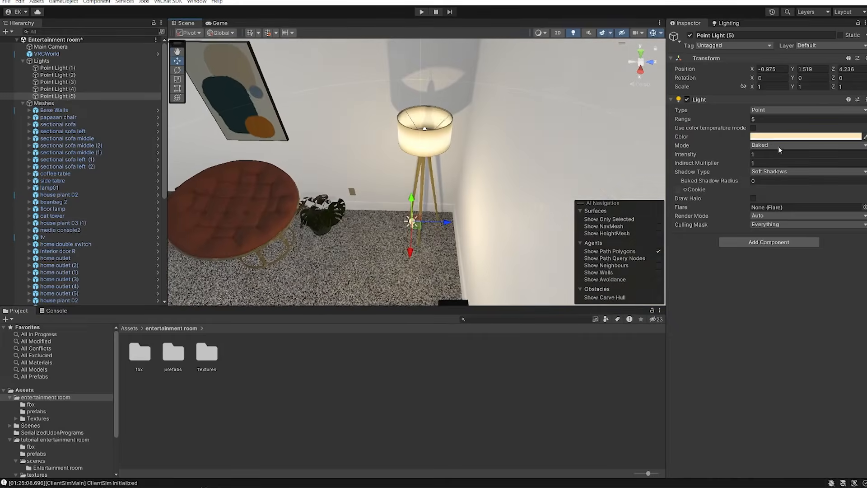
# Step: Set the new light's range to 6 and place it in the floor lamp's shade at about X -1.839, Y 2.253, Z 4.368
pyautogui.write('6')
pyautogui.moveTo(414, 227); pyautogui.dragTo(426, 171)
pyautogui.keyDown('alt'); pyautogui.moveTo(420, 176); pyautogui.dragTo(521, 64); pyautogui.keyUp('alt')
pyautogui.keyDown('alt'); pyautogui.moveTo(508, 128); pyautogui.dragTo(513, 130); pyautogui.keyUp('alt')
pyautogui.press('w')
pyautogui.moveTo(513, 130); pyautogui.dragTo(465, 153, button='right')
pyautogui.moveTo(388, 218); pyautogui.dragTo(397, 220)
pyautogui.moveTo(397, 220); pyautogui.dragTo(331, 153, button='right')
# Step: Generate the lighting bake for the room with all five lamp lights and the current lightmapping settings
pyautogui.press('w')
pyautogui.moveTo(479, 168); pyautogui.dragTo(235, 174, button='right')
pyautogui.moveTo(543, 183)
pyautogui.mouseDown(button='right')
pyautogui.moveTo(378, 161)
pyautogui.moveTo(344, 168)
pyautogui.moveTo(475, 191)
pyautogui.mouseUp(button='right')
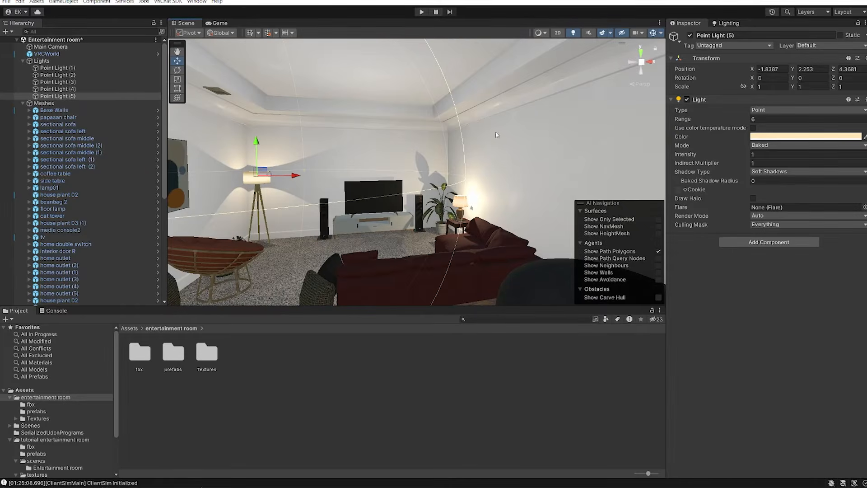
pyautogui.click(726, 23)
pyautogui.moveTo(409, 130); pyautogui.dragTo(406, 175, button='right')
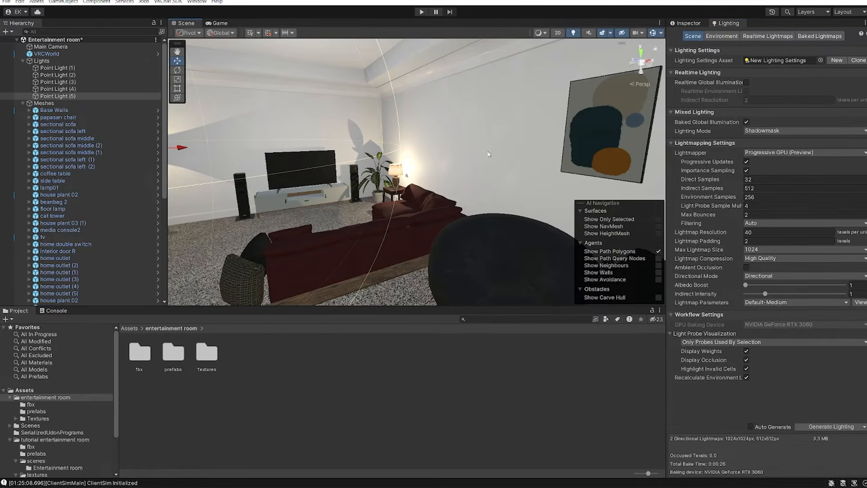
pyautogui.click(832, 427)
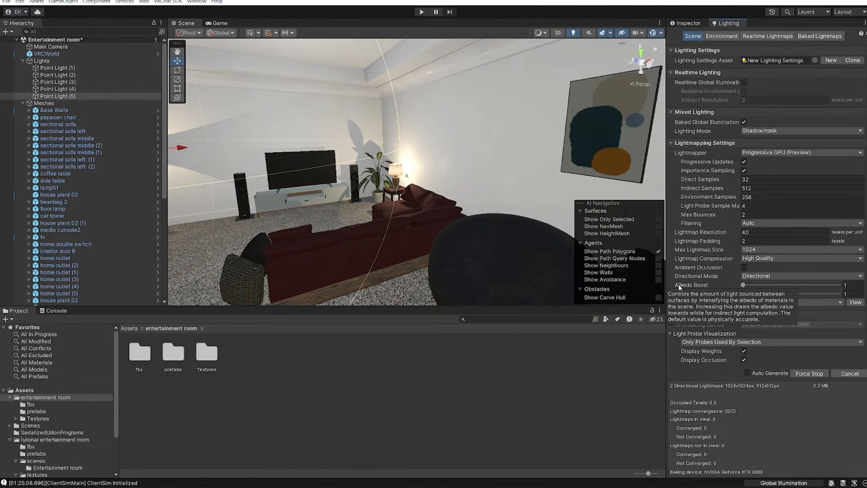
pyautogui.moveTo(400, 195); pyautogui.dragTo(303, 200, button='right')
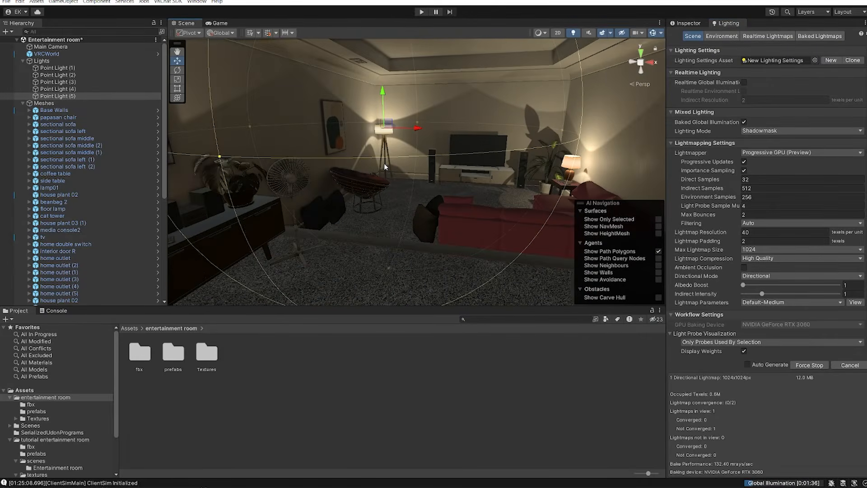
pyautogui.moveTo(384, 163); pyautogui.dragTo(476, 218, button='right')
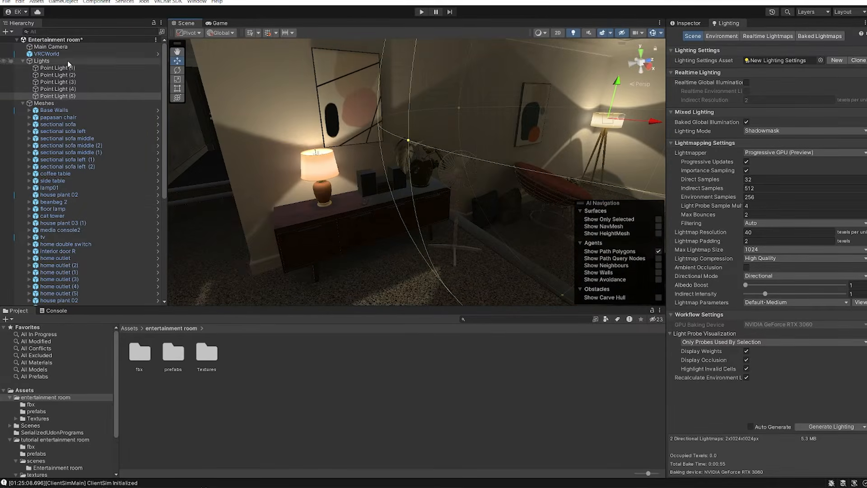
pyautogui.keyDown('shift'); pyautogui.click(63, 75); pyautogui.keyUp('shift')
pyautogui.keyDown('shift'); pyautogui.click(60, 70); pyautogui.keyUp('shift')
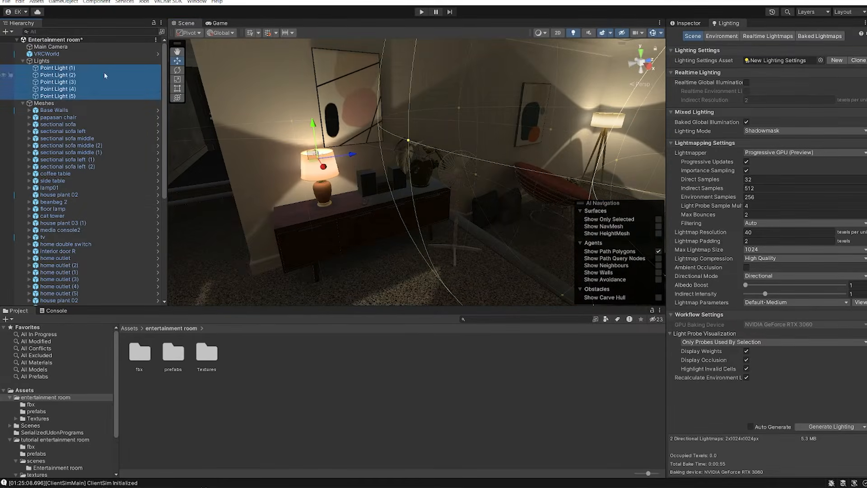
pyautogui.click(689, 23)
pyautogui.click(728, 23)
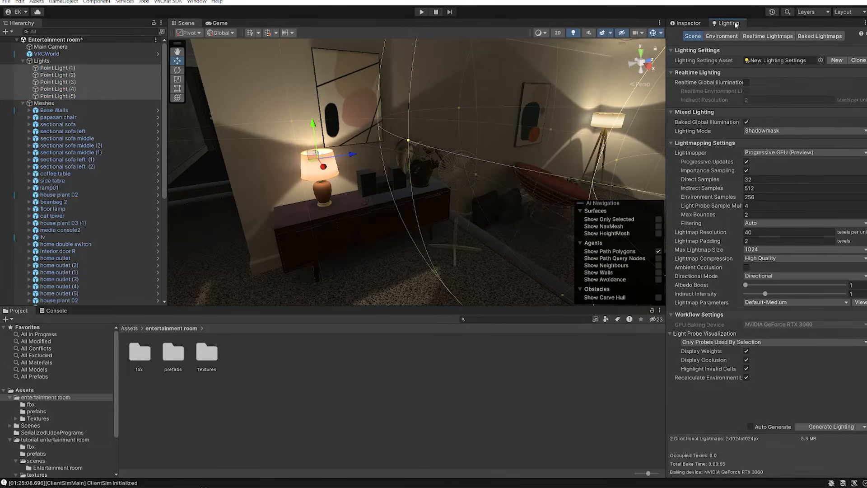
pyautogui.click(63, 97)
pyautogui.click(63, 97)
pyautogui.press('f')
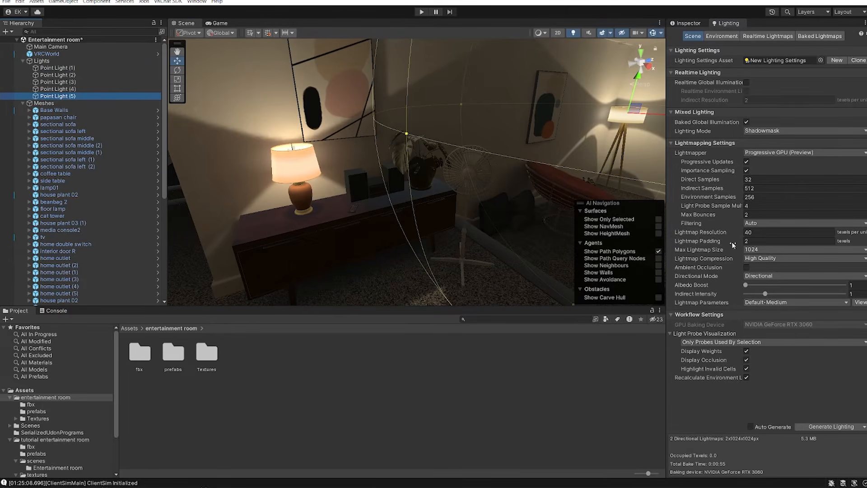
# Step: Set the maximum lightmap size to 4096 and the lightmap resolution to 20 texels per unit
pyautogui.moveTo(722, 236)
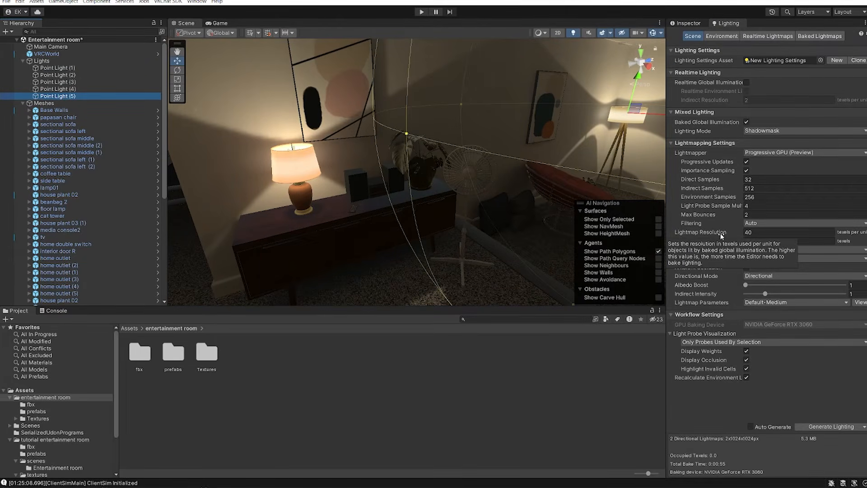
pyautogui.moveTo(456, 209); pyautogui.dragTo(366, 186, button='right')
pyautogui.press('w')
pyautogui.press('s')
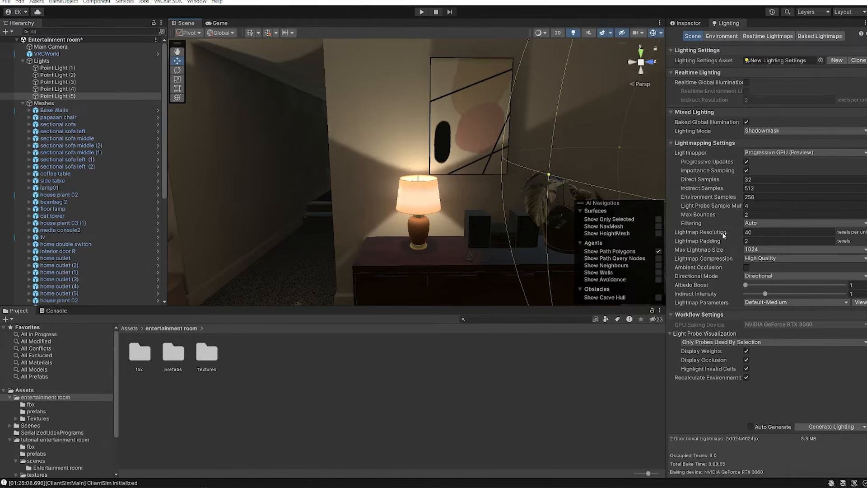
pyautogui.click(752, 251)
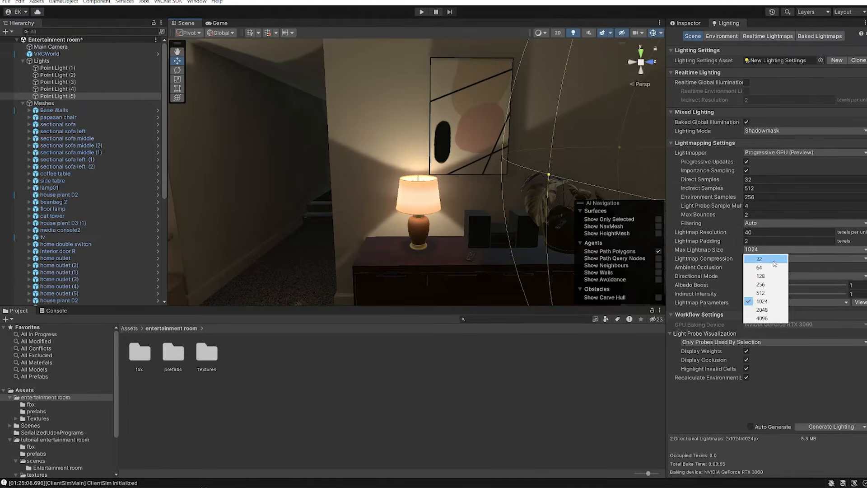
pyautogui.click(763, 318)
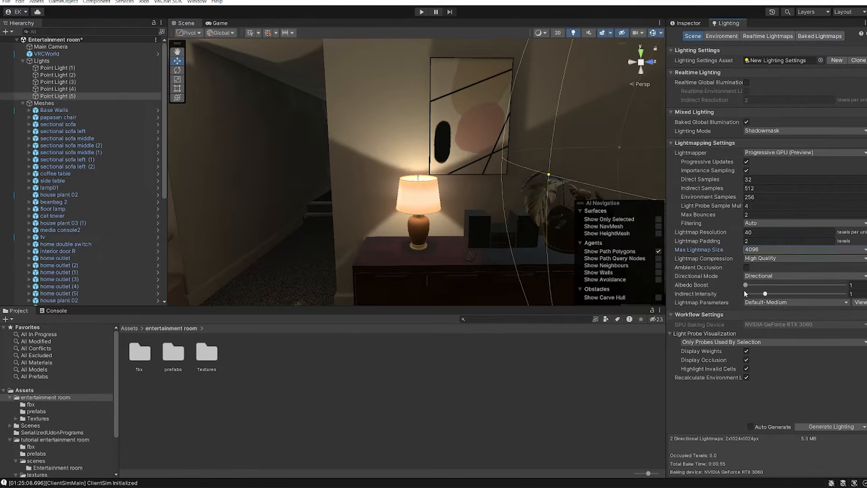
pyautogui.click(757, 233)
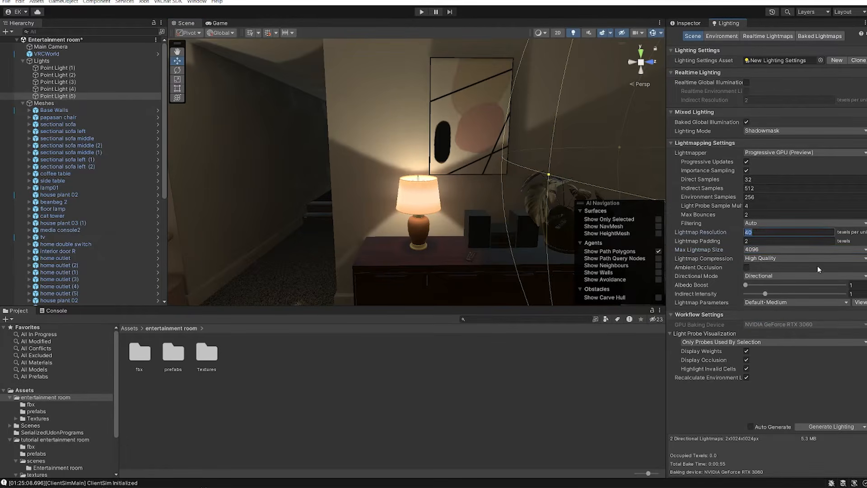
pyautogui.write('20')
# Step: Examine the baked light and shadows around the TV corner, the red sofa, the console lamp and the dark sofa
pyautogui.moveTo(334, 76); pyautogui.dragTo(475, 217, button='right')
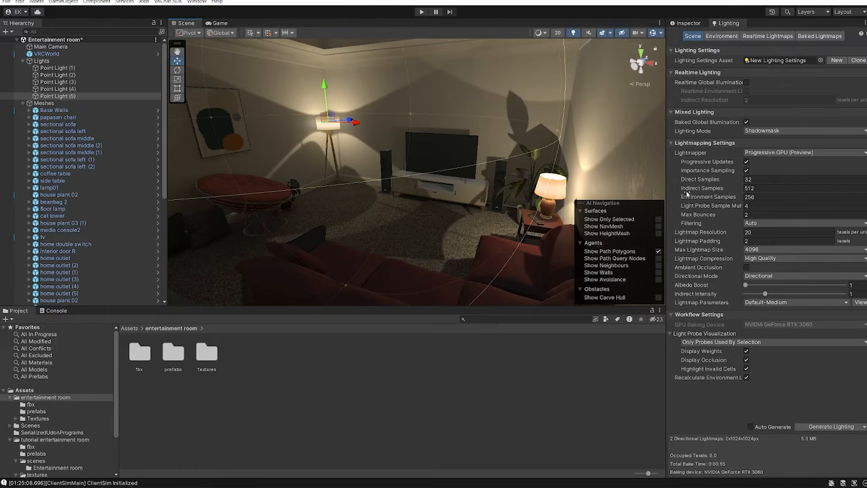
pyautogui.moveTo(533, 167); pyautogui.dragTo(412, 161, button='right')
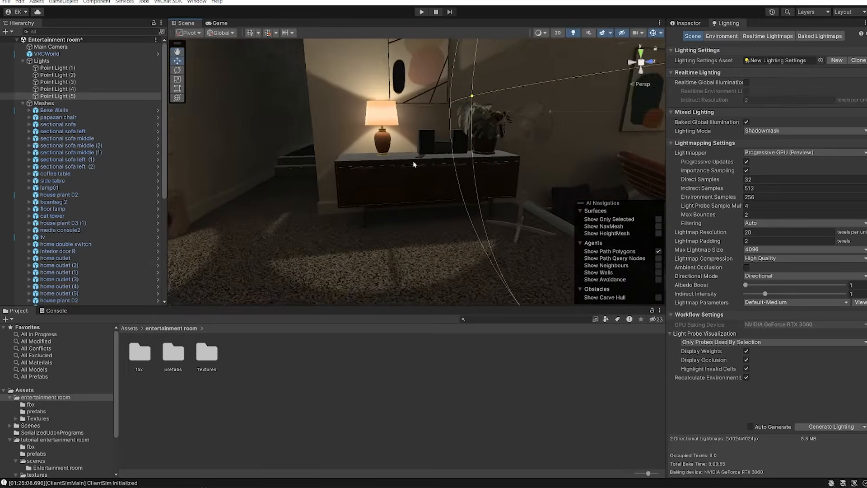
pyautogui.moveTo(412, 160); pyautogui.dragTo(445, 199, button='middle')
pyautogui.moveTo(445, 199); pyautogui.dragTo(619, 212, button='right')
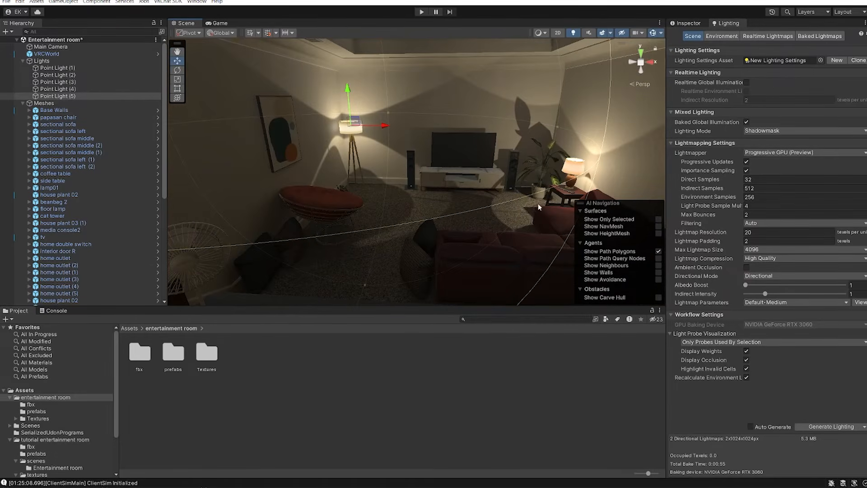
pyautogui.moveTo(550, 175); pyautogui.dragTo(613, 190, button='right')
pyautogui.moveTo(483, 207); pyautogui.dragTo(433, 207, button='middle')
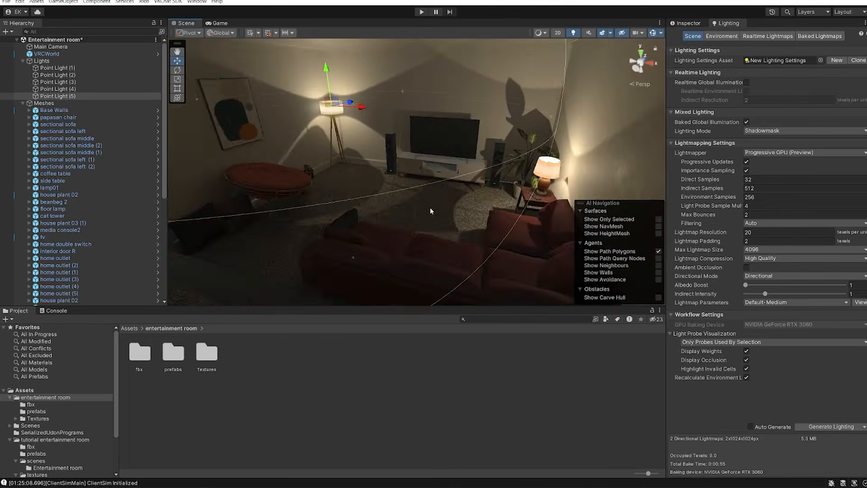
pyautogui.scroll(2, 440, 204)
pyautogui.moveTo(469, 200); pyautogui.dragTo(636, 198, button='right')
pyautogui.moveTo(502, 199); pyautogui.dragTo(290, 148, button='right')
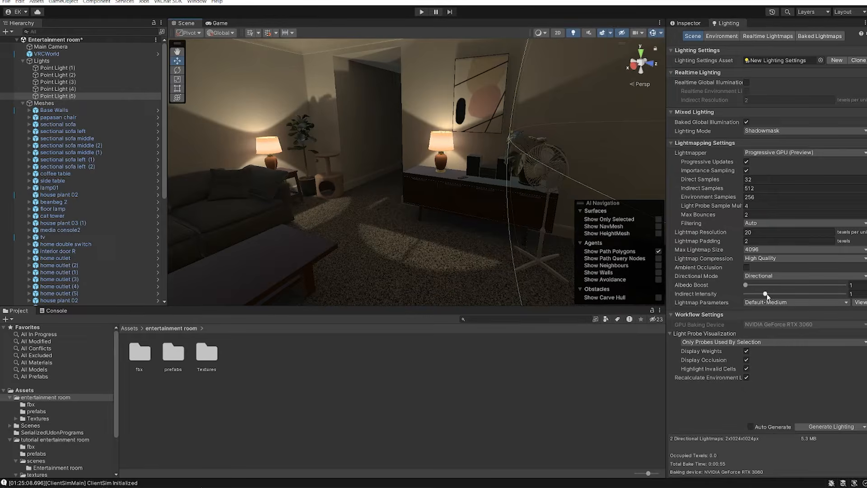
# Step: Set the indirect intensity in the lightmapping settings to 1.3
pyautogui.click(58, 89)
pyautogui.click(686, 23)
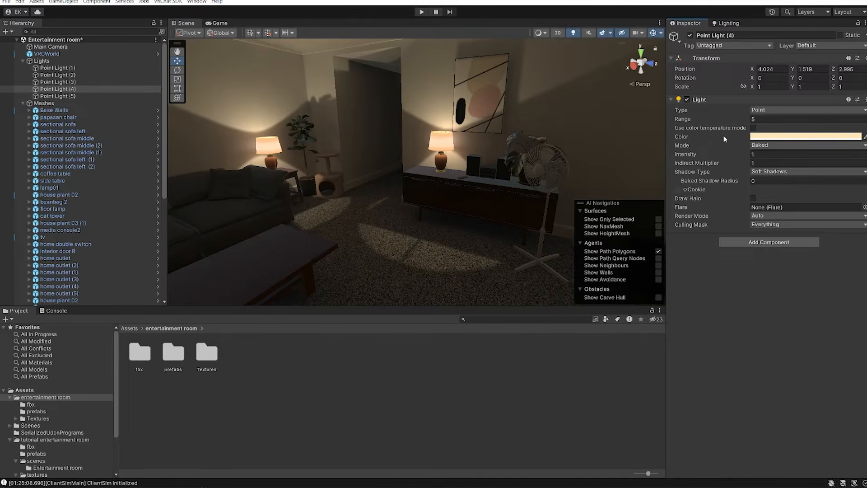
pyautogui.click(717, 23)
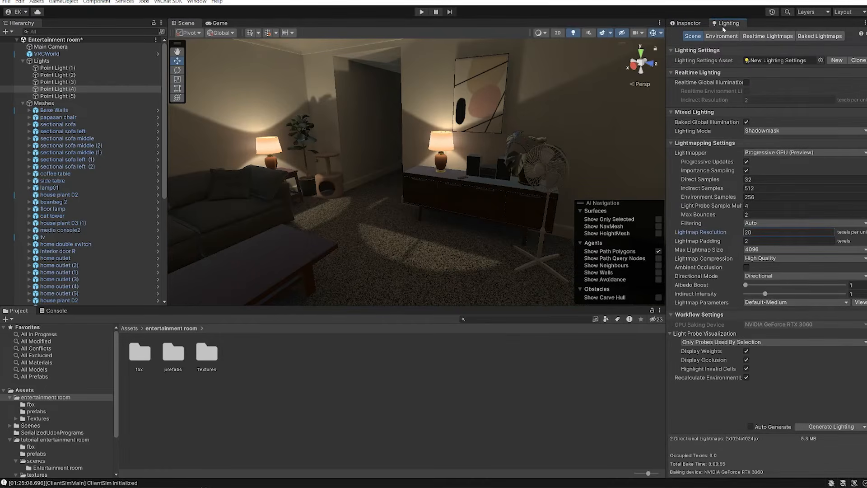
pyautogui.click(851, 294)
pyautogui.write('1.3')
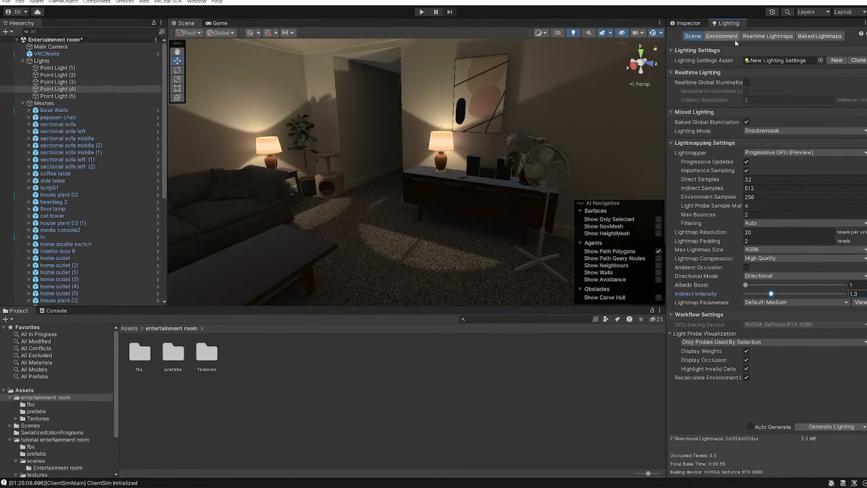
# Step: Change the environment lighting source from the skybox to Gradient
pyautogui.moveTo(304, 131); pyautogui.dragTo(407, 101, button='right')
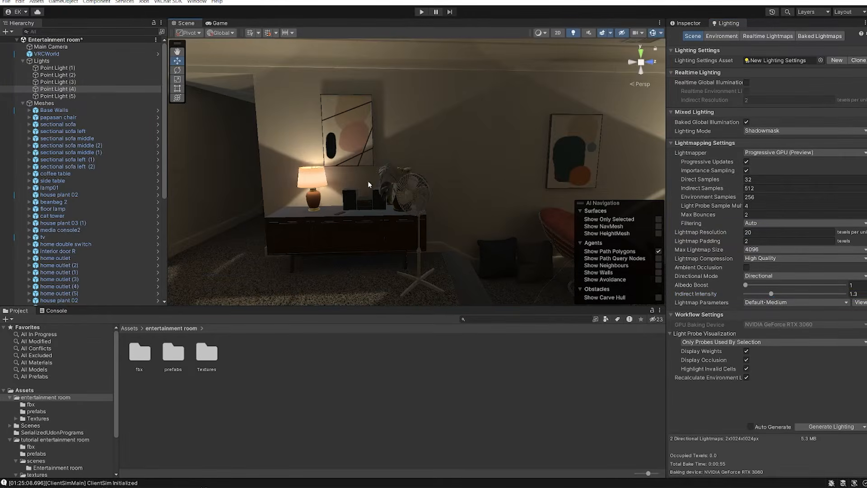
pyautogui.click(715, 38)
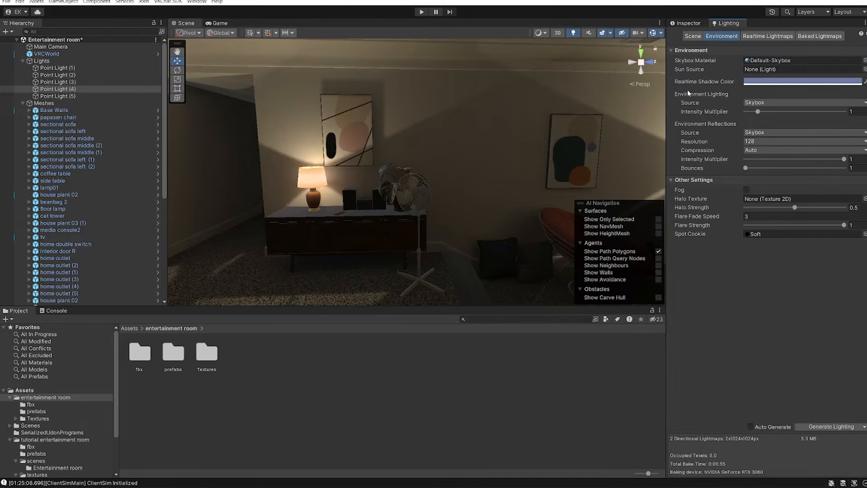
pyautogui.moveTo(630, 105); pyautogui.dragTo(598, 118, button='right')
pyautogui.moveTo(599, 119); pyautogui.dragTo(577, 194, button='middle')
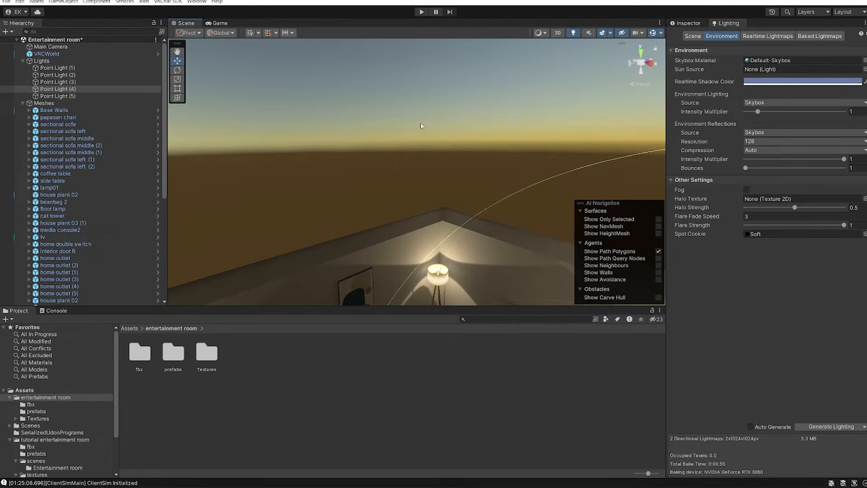
pyautogui.moveTo(432, 133); pyautogui.dragTo(463, 124, button='right')
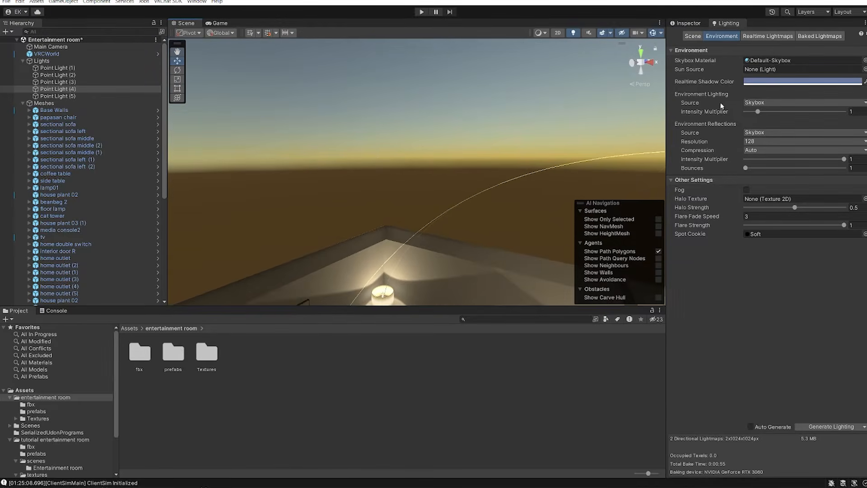
pyautogui.moveTo(499, 153); pyautogui.dragTo(513, 93, button='middle')
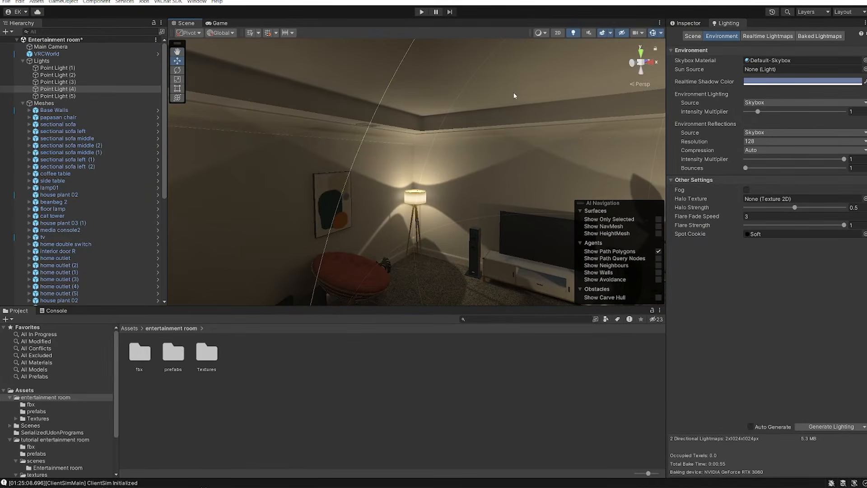
pyautogui.click(790, 102)
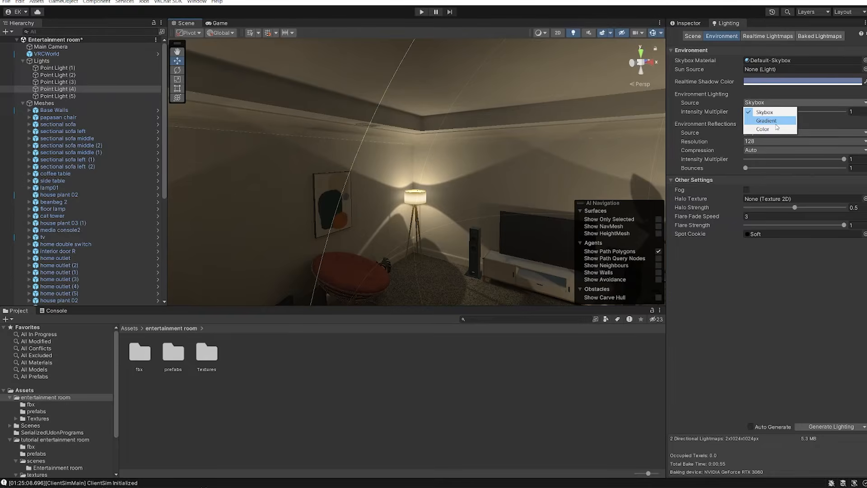
pyautogui.click(776, 124)
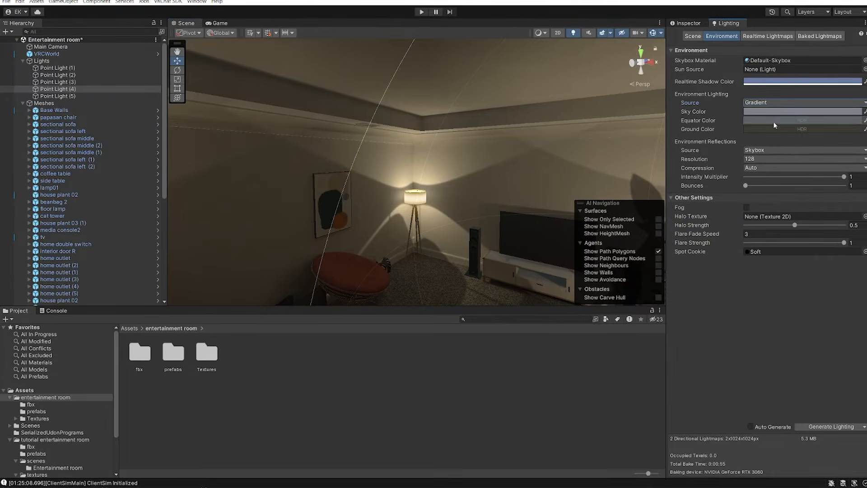
pyautogui.click(763, 113)
# Step: Examine how the skybox affects the furniture surfaces, the console top and the dark hallway stairs
pyautogui.moveTo(641, 120); pyautogui.dragTo(459, 224, button='right')
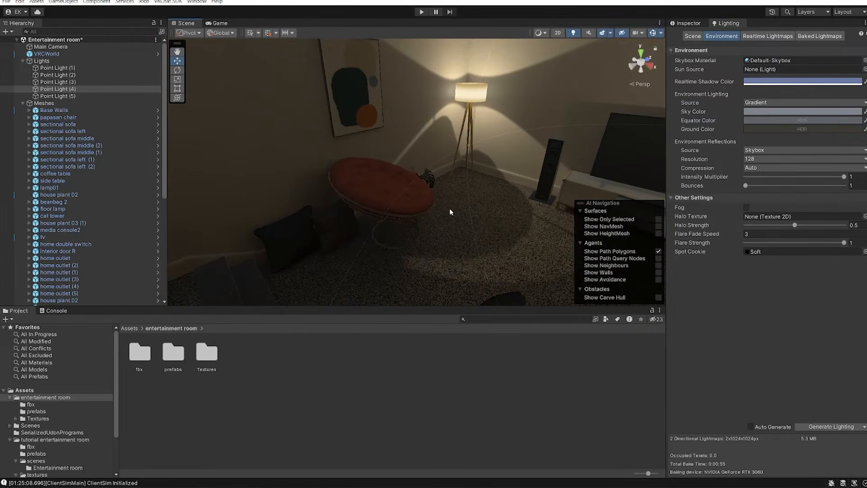
pyautogui.moveTo(451, 220); pyautogui.dragTo(311, 258, button='right')
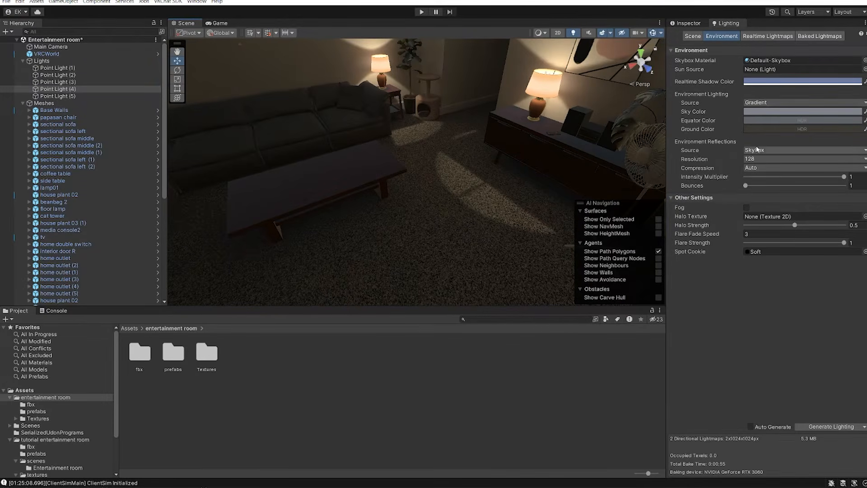
pyautogui.moveTo(651, 150)
pyautogui.mouseDown(button='right')
pyautogui.moveTo(515, 134)
pyautogui.moveTo(470, 143)
pyautogui.moveTo(526, 120)
pyautogui.moveTo(529, 110)
pyautogui.moveTo(559, 117)
pyautogui.mouseUp(button='right')
pyautogui.scroll(-3, 523, 147)
pyautogui.moveTo(522, 147); pyautogui.dragTo(400, 205, button='middle')
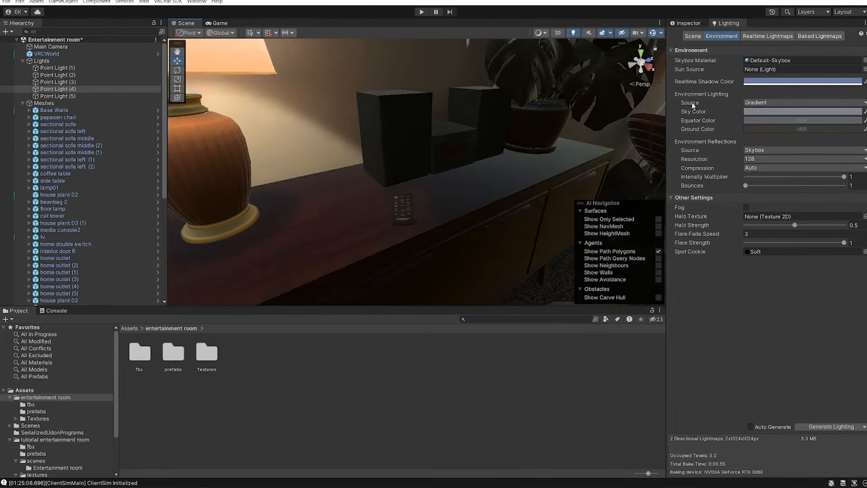
pyautogui.scroll(-5, 400, 205)
pyautogui.moveTo(524, 50); pyautogui.dragTo(475, 177, button='middle')
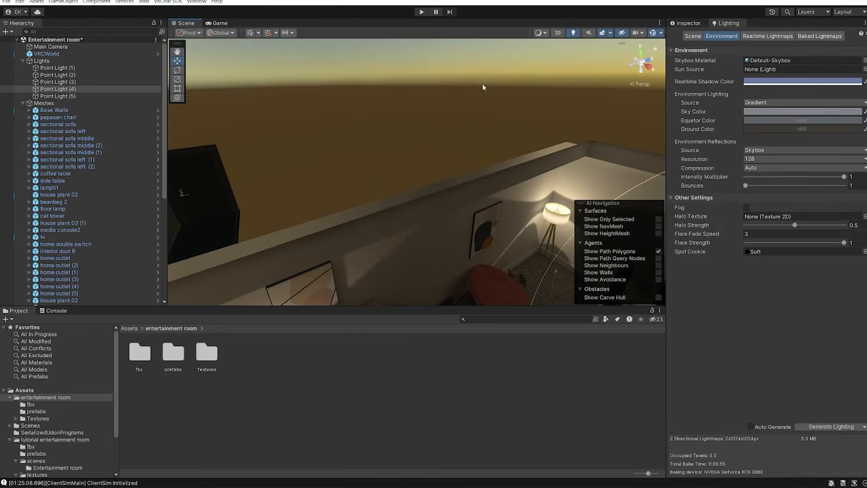
pyautogui.moveTo(485, 82)
pyautogui.mouseDown(button='right')
pyautogui.moveTo(490, 93)
pyautogui.moveTo(536, 91)
pyautogui.moveTo(483, 95)
pyautogui.mouseUp(button='right')
pyautogui.moveTo(483, 94); pyautogui.dragTo(398, 105, button='middle')
pyautogui.moveTo(398, 104); pyautogui.dragTo(528, 103, button='right')
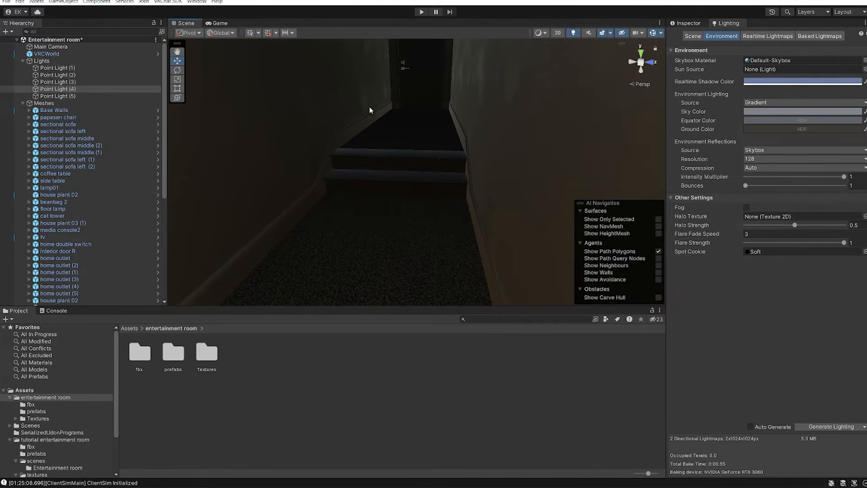
# Step: Set the environment reflections source to Custom, leaving its cubemap empty
pyautogui.moveTo(457, 121)
pyautogui.mouseDown(button='right')
pyautogui.moveTo(519, 178)
pyautogui.moveTo(468, 126)
pyautogui.moveTo(325, 139)
pyautogui.moveTo(456, 138)
pyautogui.mouseUp(button='right')
pyautogui.click(768, 150)
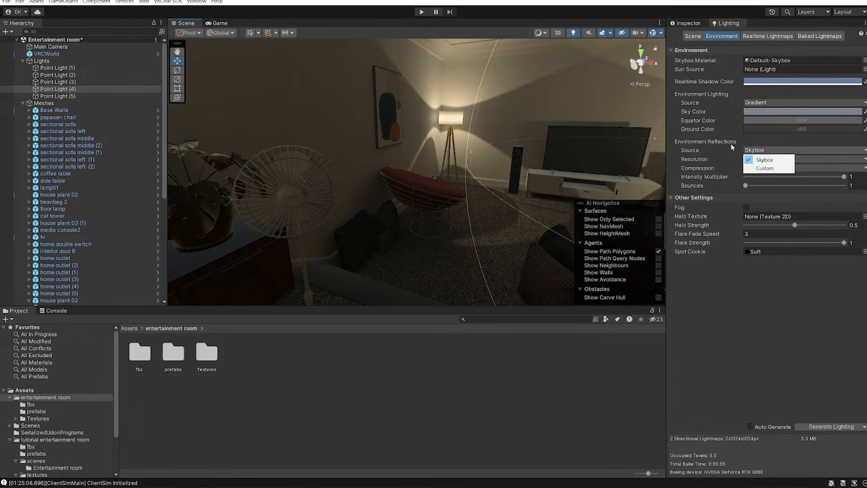
pyautogui.click(765, 168)
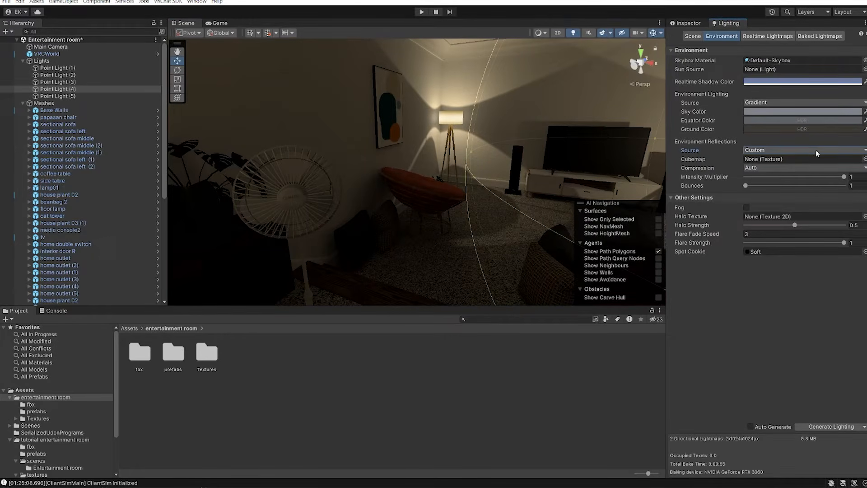
# Step: Add a Reflection Probe as a child of the Lights object
pyautogui.moveTo(335, 135); pyautogui.dragTo(400, 163, button='right')
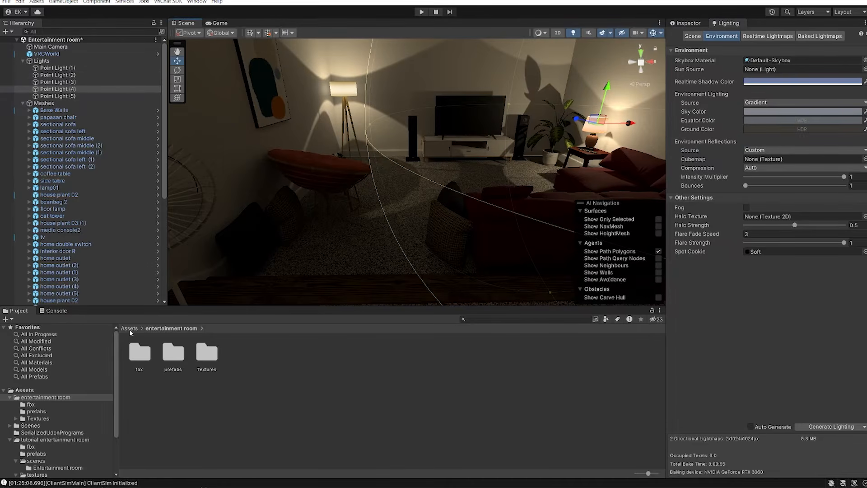
pyautogui.click(130, 329)
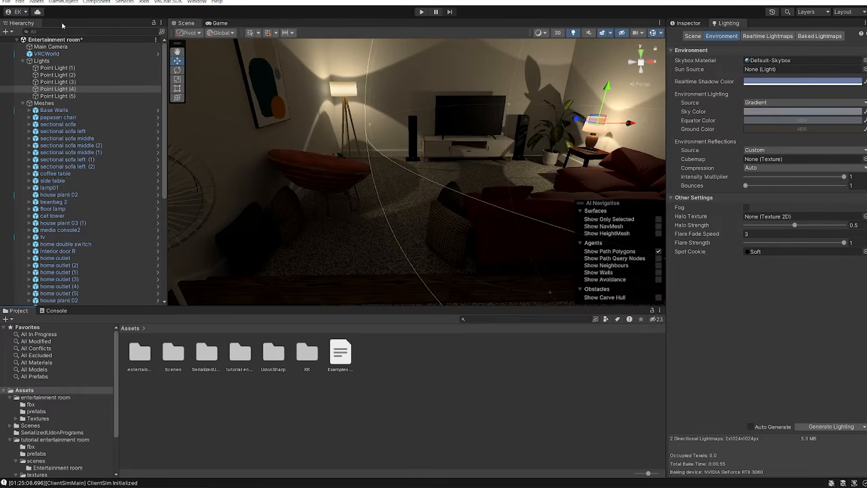
pyautogui.click(53, 61)
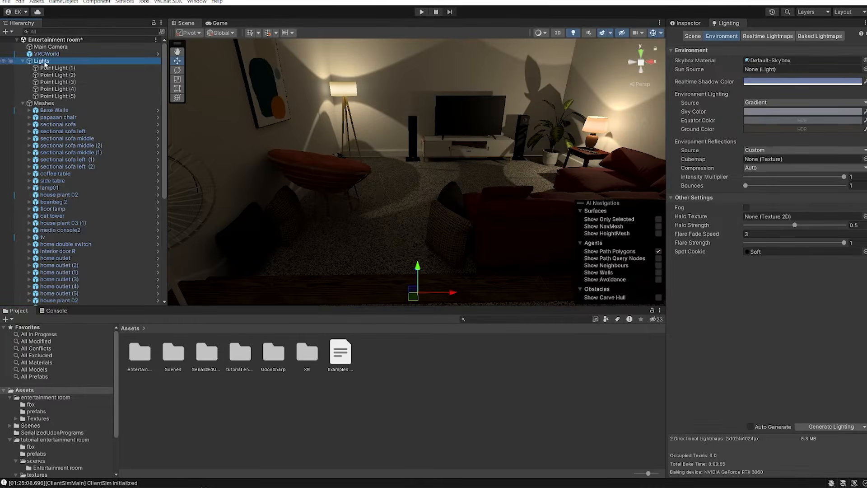
pyautogui.rightClick(45, 61)
pyautogui.moveTo(73, 218)
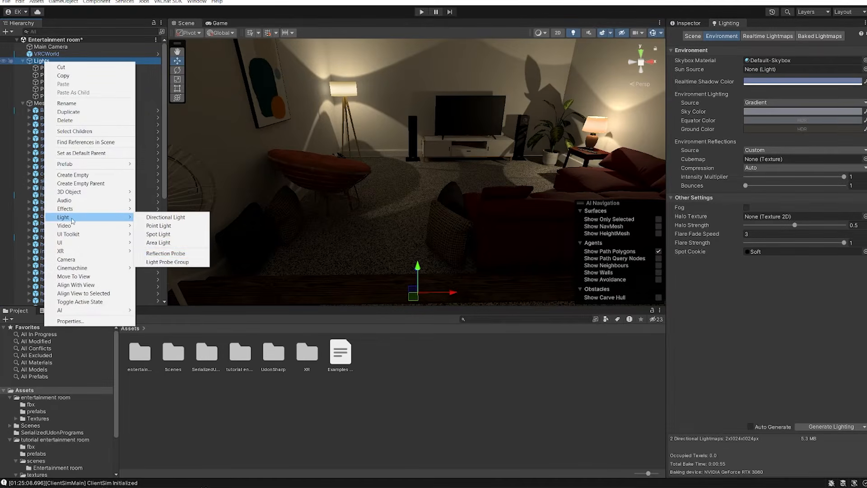
pyautogui.click(172, 254)
# Step: Raise the reflection probe into the middle of the room at about X 0.955, Y 2.235, Z -0.827
pyautogui.scroll(-3, 336, 175)
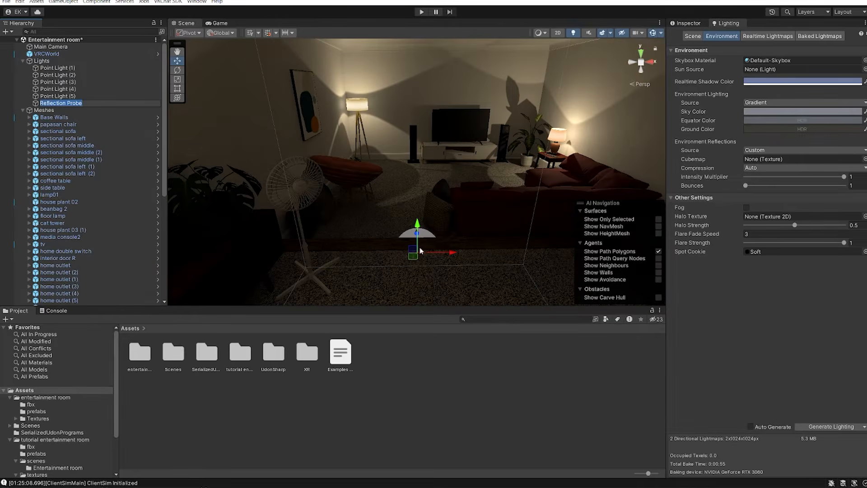
pyautogui.moveTo(412, 261); pyautogui.dragTo(458, 124)
pyautogui.moveTo(419, 203)
pyautogui.mouseDown(button='right')
pyautogui.moveTo(467, 209)
pyautogui.moveTo(349, 220)
pyautogui.moveTo(437, 203)
pyautogui.mouseUp(button='right')
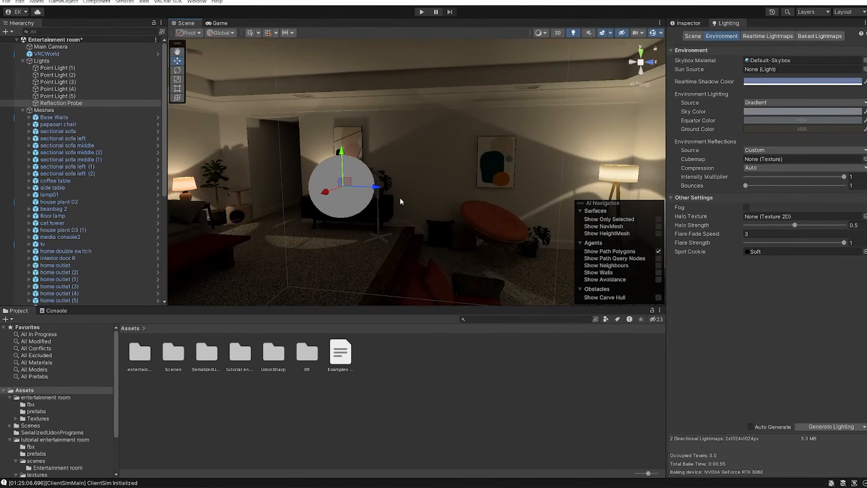
pyautogui.click(687, 24)
pyautogui.moveTo(556, 159); pyautogui.dragTo(491, 167, button='right')
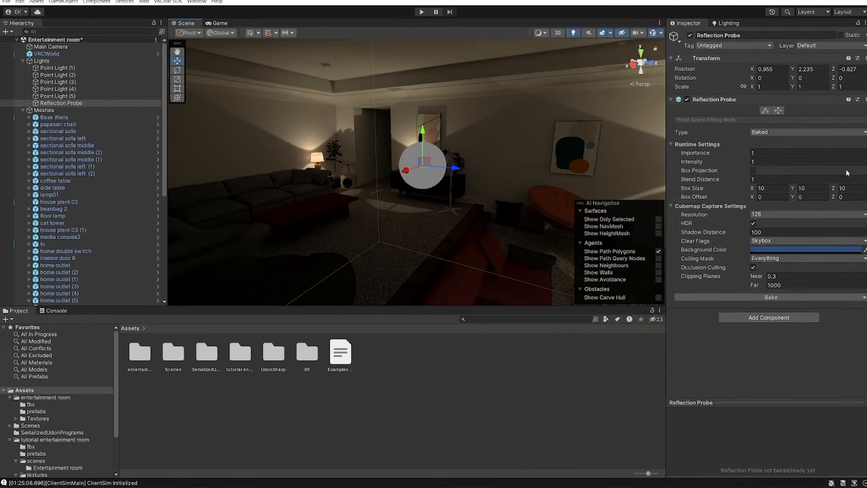
# Step: Edit the reflection probe's box bounds and pull in the side face to the wall, making the X size about 8.46
pyautogui.click(765, 111)
pyautogui.moveTo(482, 145)
pyautogui.mouseDown(button='right')
pyautogui.moveTo(551, 174)
pyautogui.moveTo(470, 179)
pyautogui.moveTo(475, 191)
pyautogui.mouseUp(button='right')
pyautogui.moveTo(414, 174); pyautogui.dragTo(504, 203, button='right')
pyautogui.scroll(-3, 513, 193)
pyautogui.moveTo(416, 198); pyautogui.dragTo(448, 209, button='right')
pyautogui.moveTo(448, 207); pyautogui.dragTo(424, 206, button='middle')
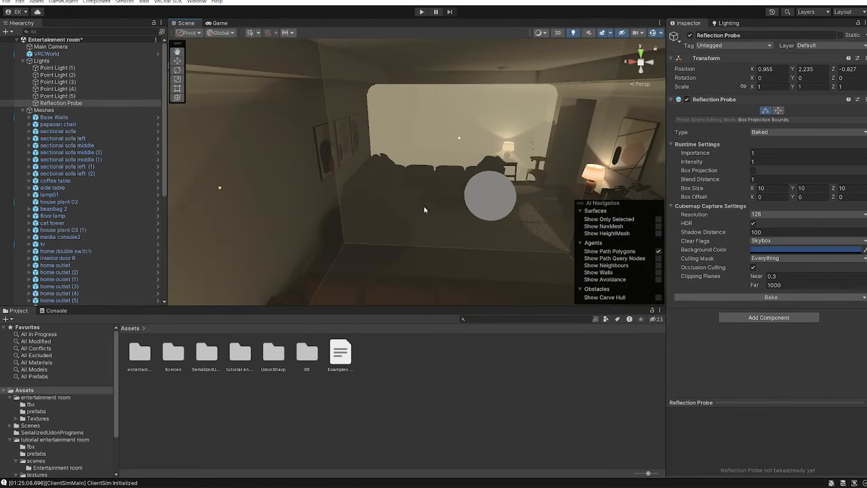
pyautogui.moveTo(424, 205); pyautogui.dragTo(383, 190, button='right')
pyautogui.moveTo(383, 190); pyautogui.dragTo(399, 197)
pyautogui.moveTo(460, 181); pyautogui.dragTo(507, 181, button='right')
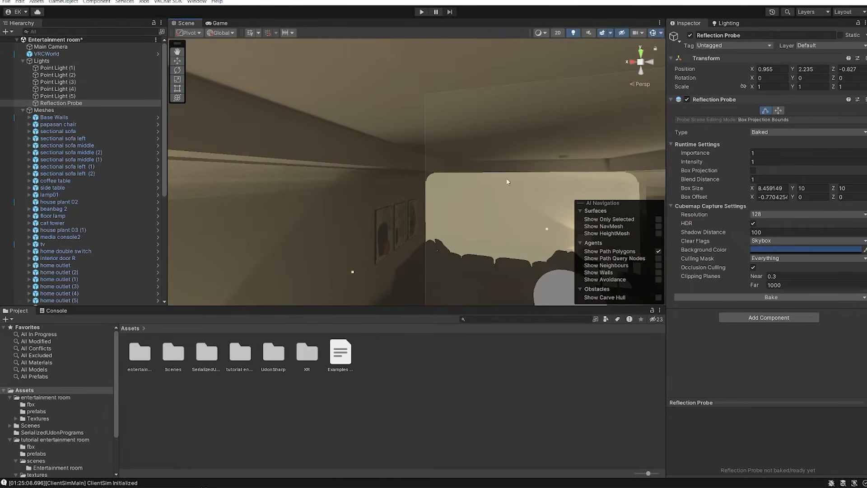
# Step: Fit the reflection probe's box to the room with a Y size of about 7.4 and a Z size of about 10.76
pyautogui.moveTo(494, 136); pyautogui.dragTo(574, 113, button='right')
pyautogui.moveTo(468, 75); pyautogui.dragTo(451, 199)
pyautogui.moveTo(451, 199); pyautogui.dragTo(346, 207, button='right')
pyautogui.moveTo(326, 216); pyautogui.dragTo(305, 211)
pyautogui.moveTo(305, 212); pyautogui.dragTo(456, 176, button='right')
# Step: Try moving the reflection probe's origin across the room and undo the move
pyautogui.click(778, 110)
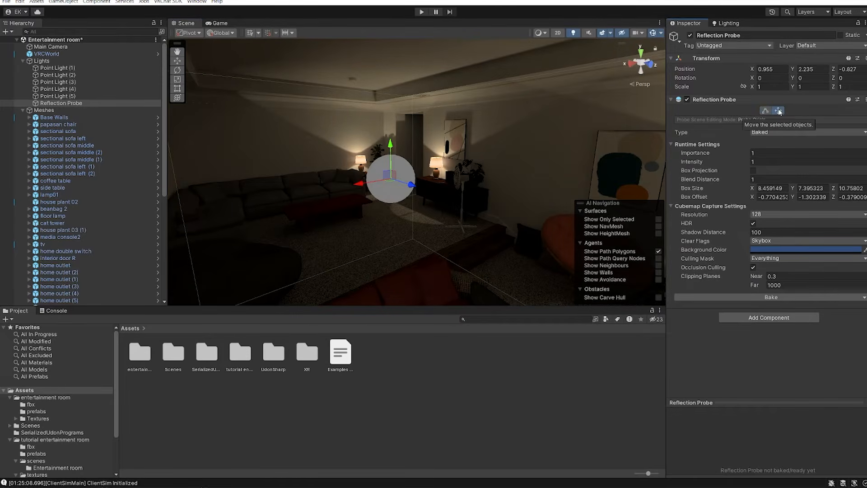
pyautogui.moveTo(391, 180); pyautogui.dragTo(417, 189)
pyautogui.hotkey('ctrl', 'z')
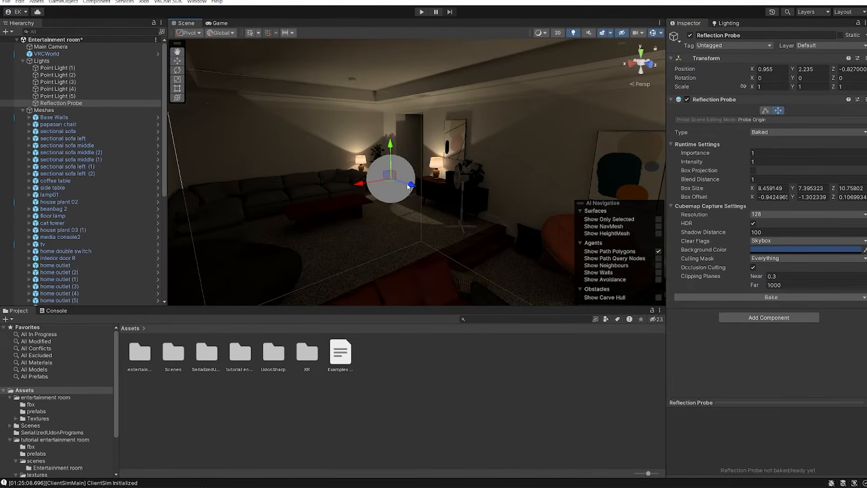
# Step: Expand the reflection probe's box bounds past the walls to about 8.67 in X and 11.34 in Z
pyautogui.scroll(3, 429, 181)
pyautogui.click(765, 110)
pyautogui.moveTo(424, 181); pyautogui.dragTo(354, 188, button='right')
pyautogui.moveTo(354, 188); pyautogui.dragTo(312, 179, button='middle')
pyautogui.moveTo(413, 201); pyautogui.dragTo(370, 207, button='right')
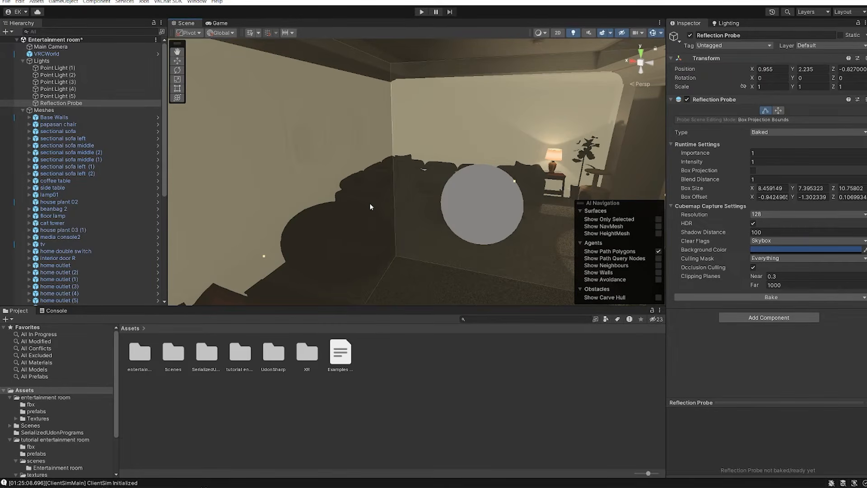
pyautogui.moveTo(371, 207); pyautogui.dragTo(356, 213, button='right')
pyautogui.scroll(-3, 524, 166)
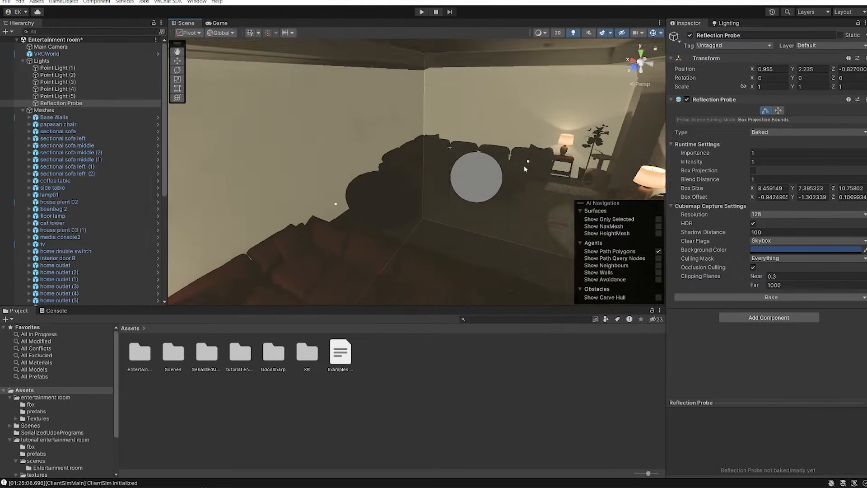
pyautogui.moveTo(523, 166); pyautogui.dragTo(507, 171, button='middle')
pyautogui.moveTo(499, 166); pyautogui.dragTo(497, 169)
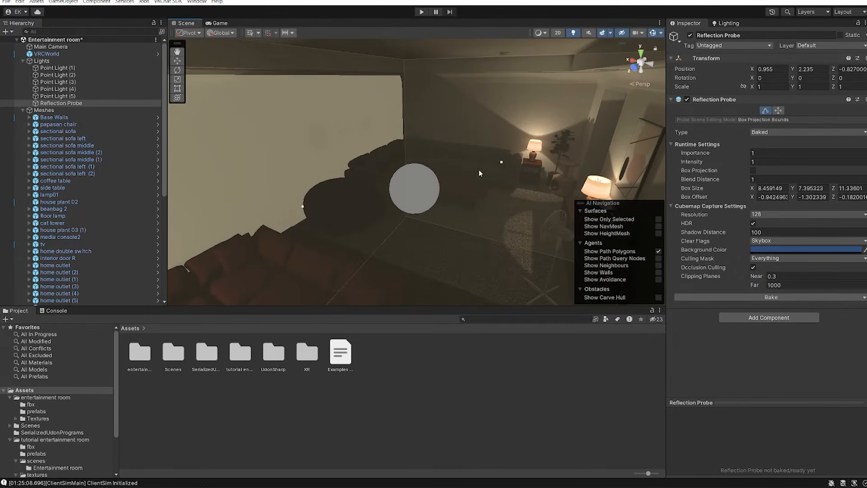
pyautogui.moveTo(303, 206); pyautogui.dragTo(294, 208)
pyautogui.moveTo(293, 208); pyautogui.dragTo(384, 151, button='right')
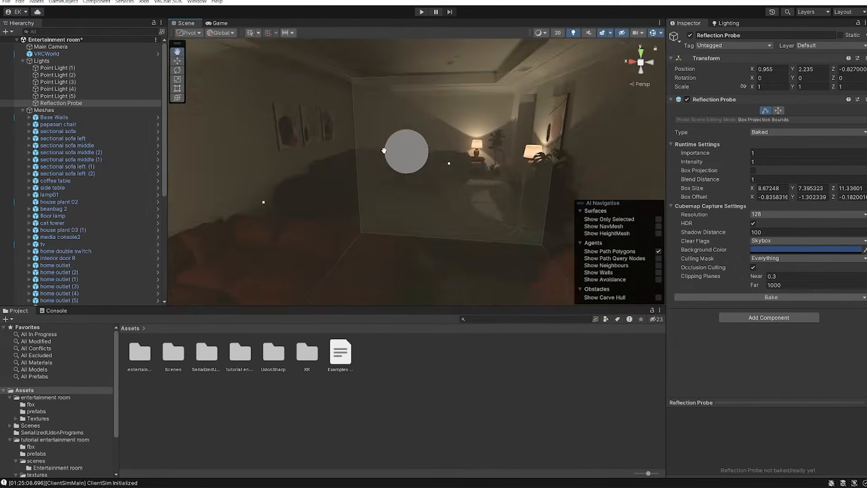
# Step: Resize the reflection probe's box to about 4.63 high and extend it through the hallway to an X size of about 14.73
pyautogui.scroll(-3, 421, 199)
pyautogui.moveTo(420, 199); pyautogui.dragTo(442, 166, button='middle')
pyautogui.moveTo(443, 143); pyautogui.dragTo(445, 151)
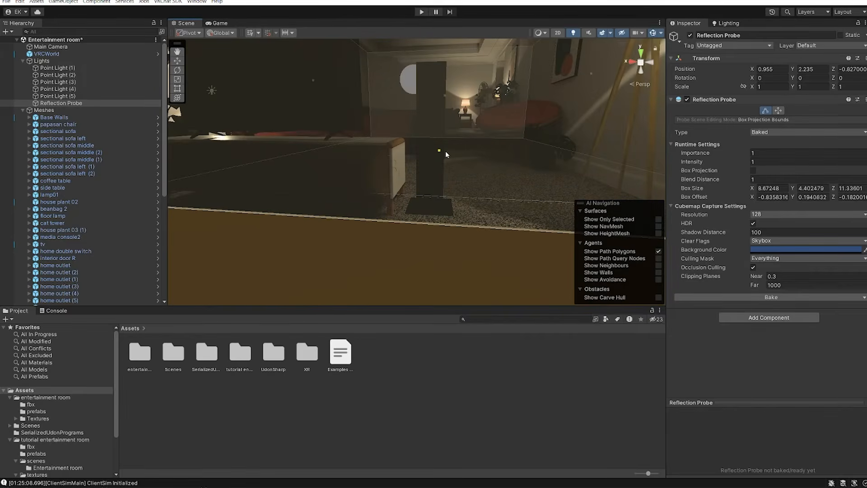
pyautogui.moveTo(528, 120); pyautogui.dragTo(486, 154, button='middle')
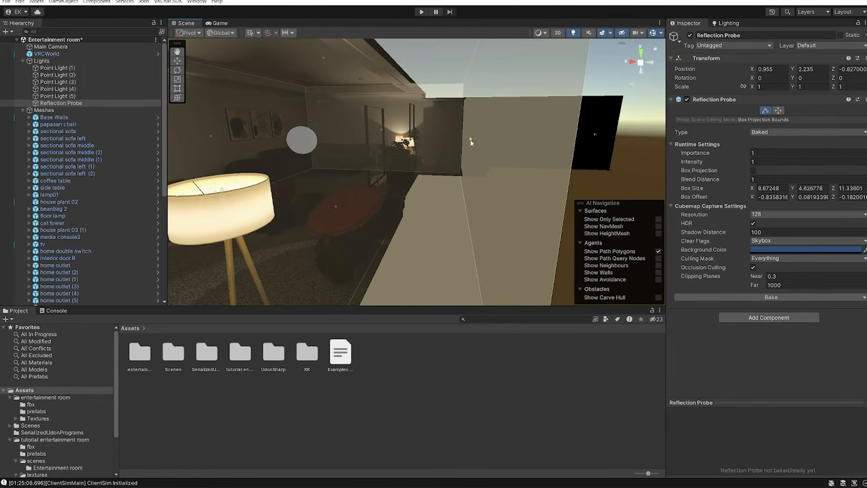
pyautogui.moveTo(471, 141); pyautogui.dragTo(632, 140)
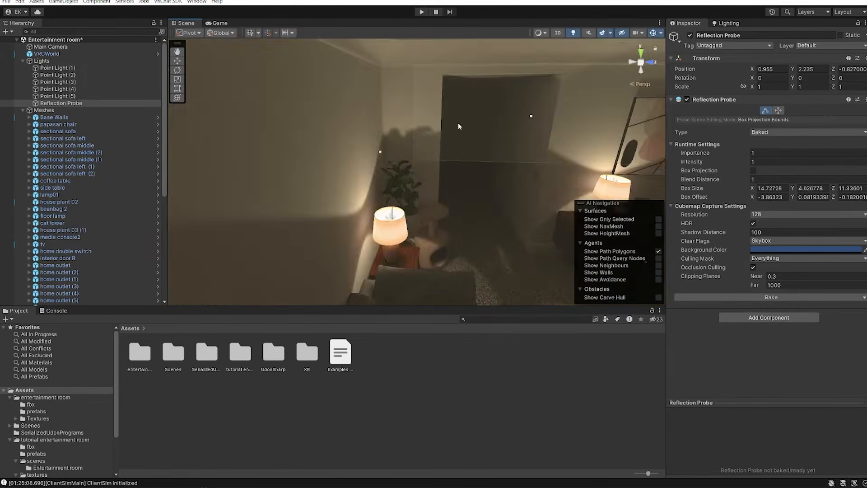
pyautogui.scroll(-3, 425, 166)
pyautogui.moveTo(426, 165); pyautogui.dragTo(501, 185, button='right')
pyautogui.moveTo(501, 185); pyautogui.dragTo(429, 45, button='middle')
# Step: Move the reflection probe's origin along X to about 0.567
pyautogui.click(777, 110)
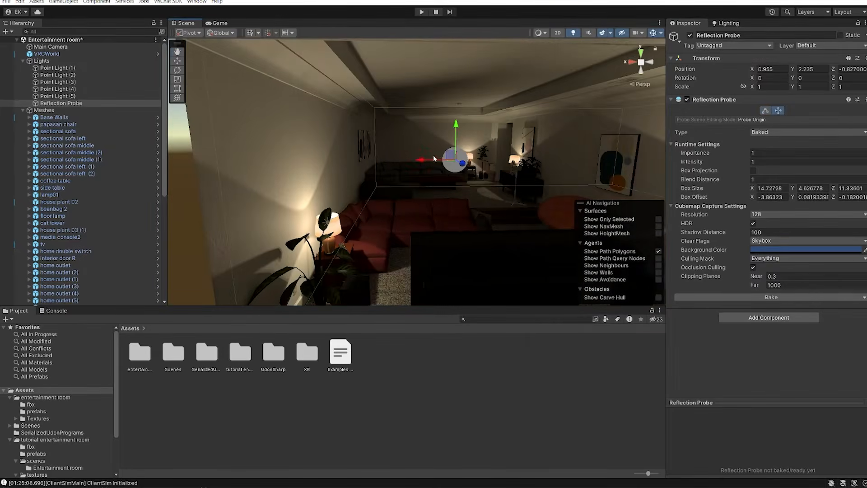
pyautogui.moveTo(447, 156); pyautogui.dragTo(469, 158)
pyautogui.moveTo(492, 173); pyautogui.dragTo(474, 179, button='right')
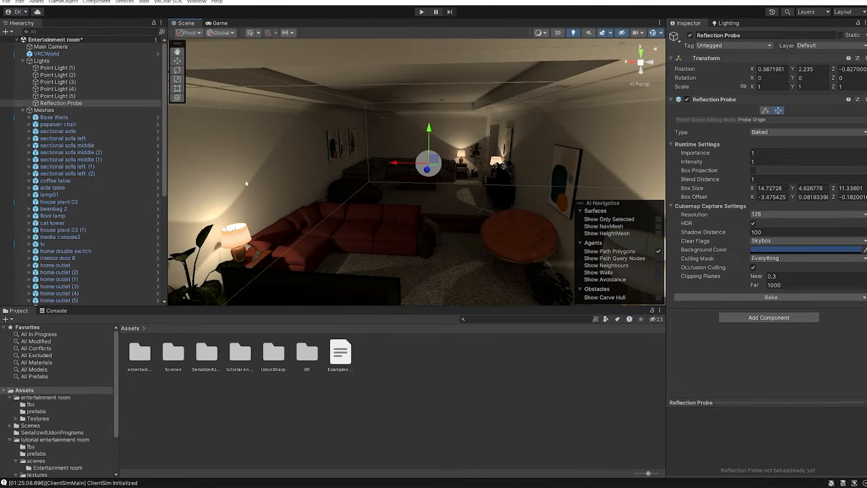
# Step: Add a Light Probe Group as a child of the Lights object and frame it in the scene
pyautogui.moveTo(269, 135); pyautogui.dragTo(407, 173, button='right')
pyautogui.moveTo(385, 201); pyautogui.dragTo(424, 163, button='right')
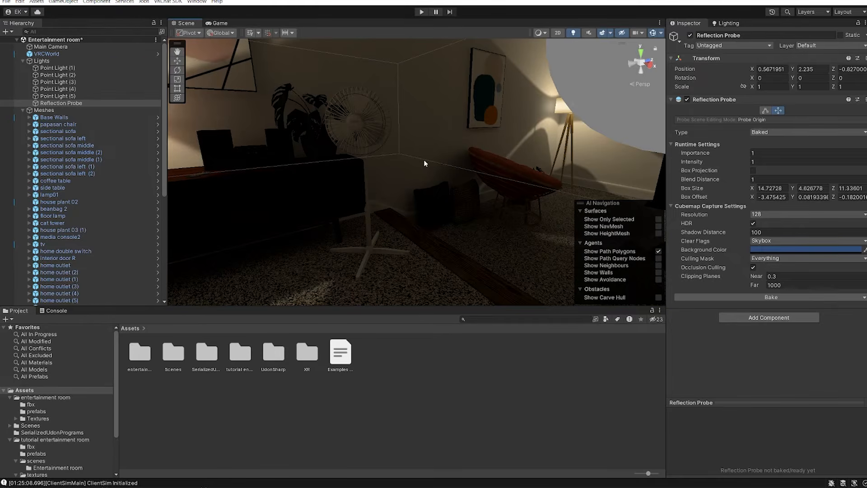
pyautogui.click(87, 62)
pyautogui.rightClick(88, 60)
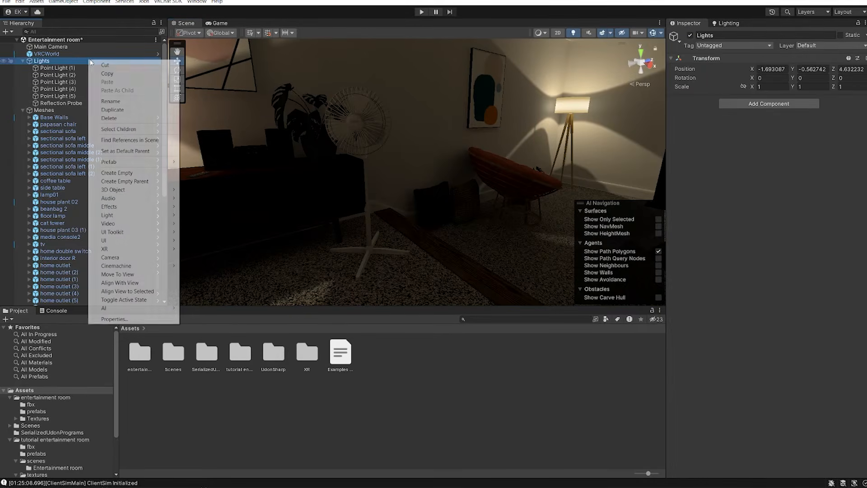
pyautogui.moveTo(141, 216)
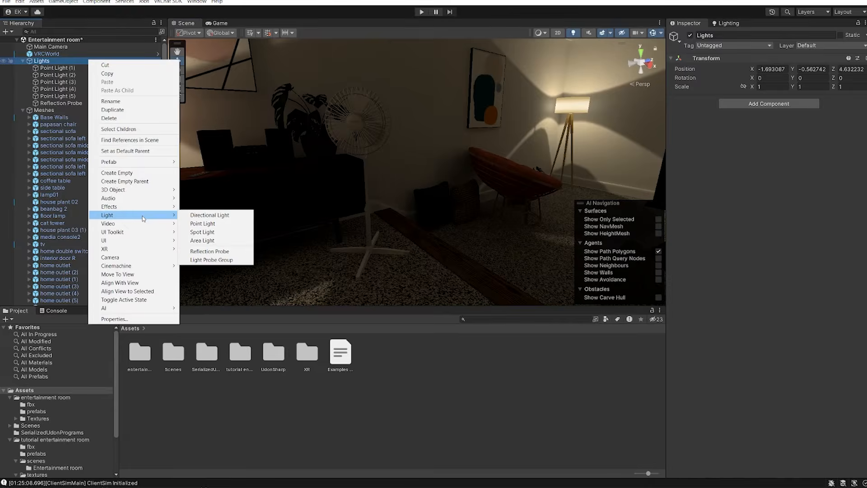
pyautogui.click(211, 260)
pyautogui.press('f')
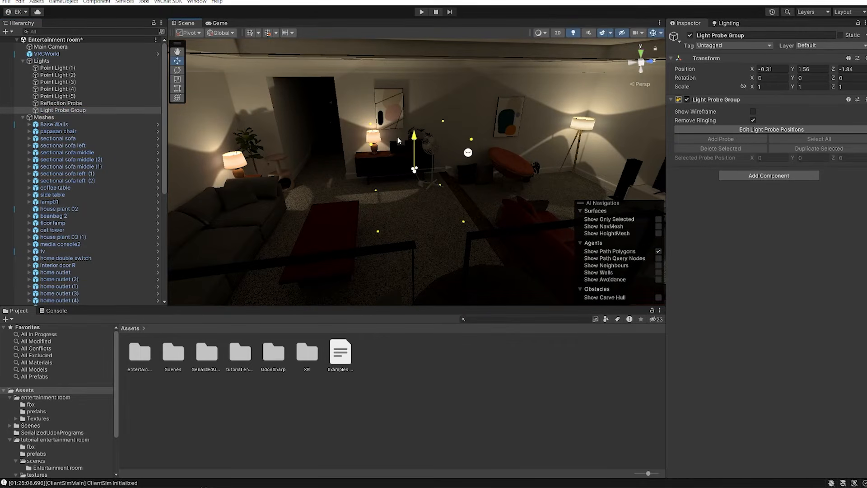
# Step: Move the light probe group across the room to about X -0.049, Z -2.022, keeping its height
pyautogui.moveTo(398, 140); pyautogui.dragTo(353, 169, button='right')
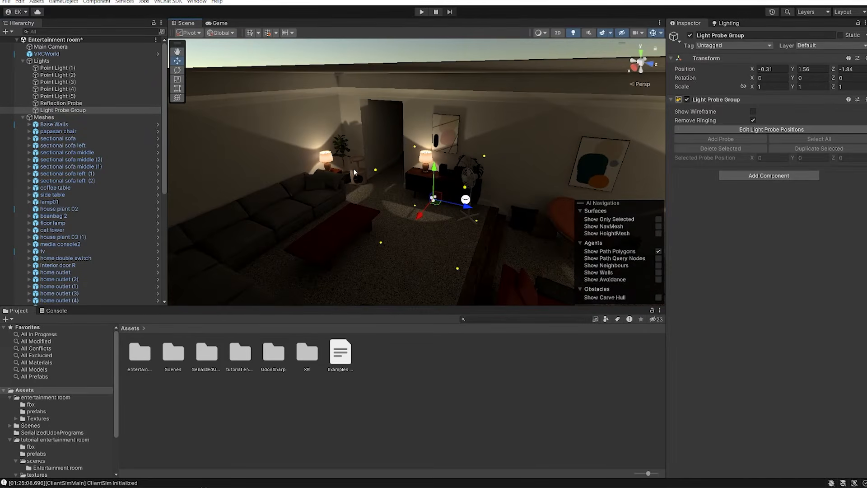
pyautogui.moveTo(432, 184); pyautogui.dragTo(318, 170, button='right')
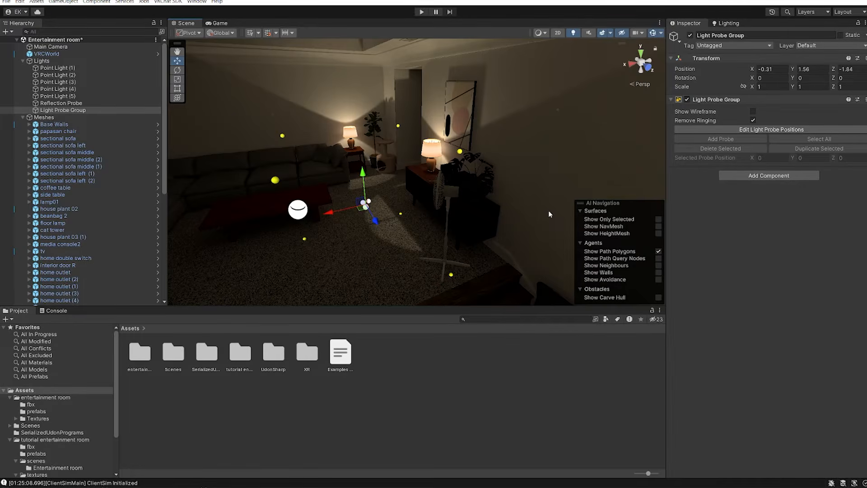
pyautogui.keyDown('alt'); pyautogui.moveTo(315, 145); pyautogui.dragTo(397, 214); pyautogui.keyUp('alt')
pyautogui.moveTo(392, 190); pyautogui.dragTo(405, 171, button='right')
pyautogui.press('w')
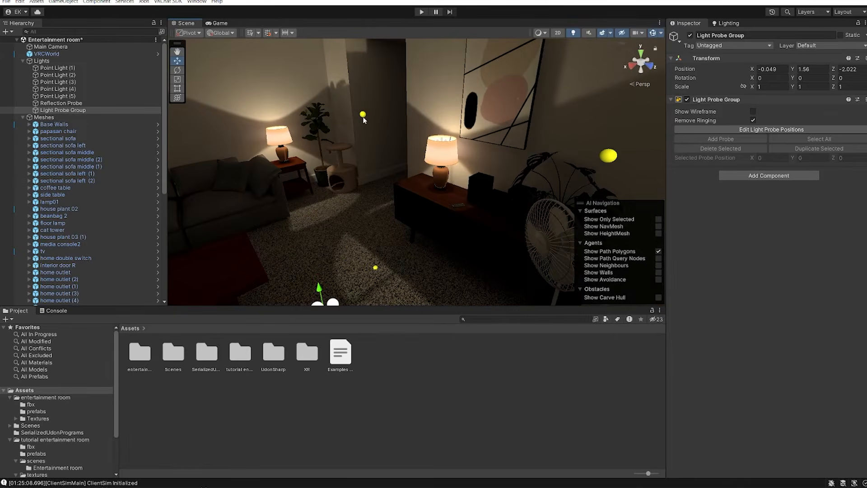
# Step: Start editing the light probe positions and lower the upper probe nearest the hallway to a Y of about 0.461
pyautogui.moveTo(485, 177); pyautogui.dragTo(470, 177, button='right')
pyautogui.moveTo(415, 163); pyautogui.dragTo(412, 175, button='middle')
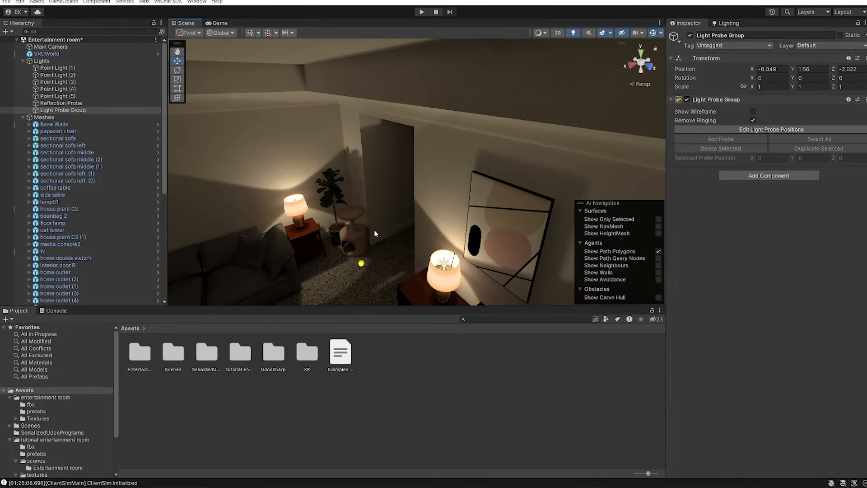
pyautogui.moveTo(362, 252); pyautogui.dragTo(481, 185, button='right')
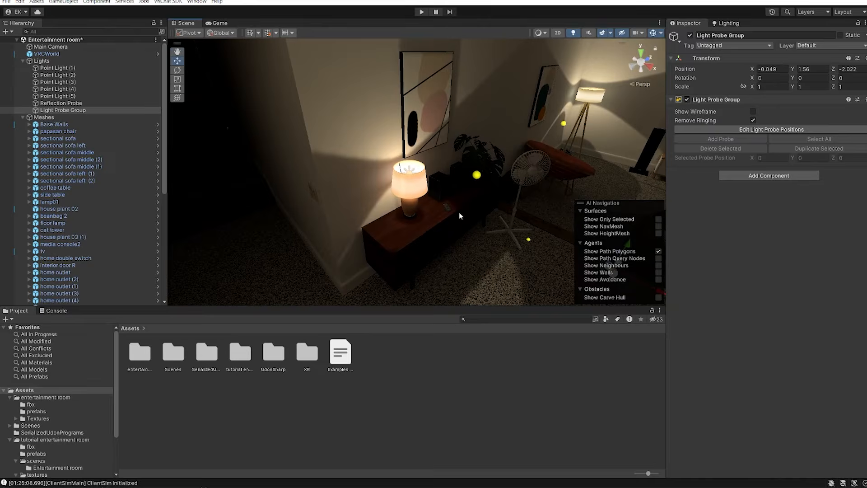
pyautogui.moveTo(376, 248); pyautogui.dragTo(396, 274, button='right')
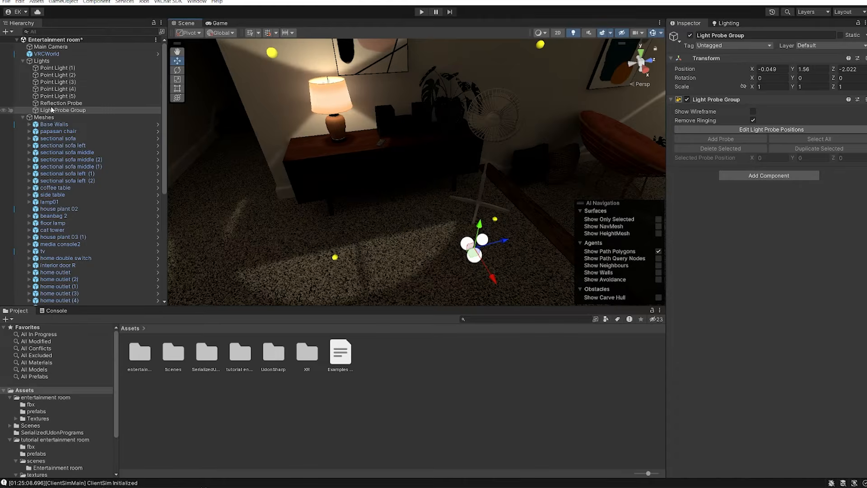
pyautogui.click(805, 129)
pyautogui.moveTo(403, 140); pyautogui.dragTo(355, 110, button='right')
pyautogui.click(353, 96)
pyautogui.moveTo(347, 58); pyautogui.dragTo(360, 137)
# Step: Move light probes from the room's hallway side deep into the dark hallway
pyautogui.moveTo(393, 162); pyautogui.dragTo(467, 177, button='right')
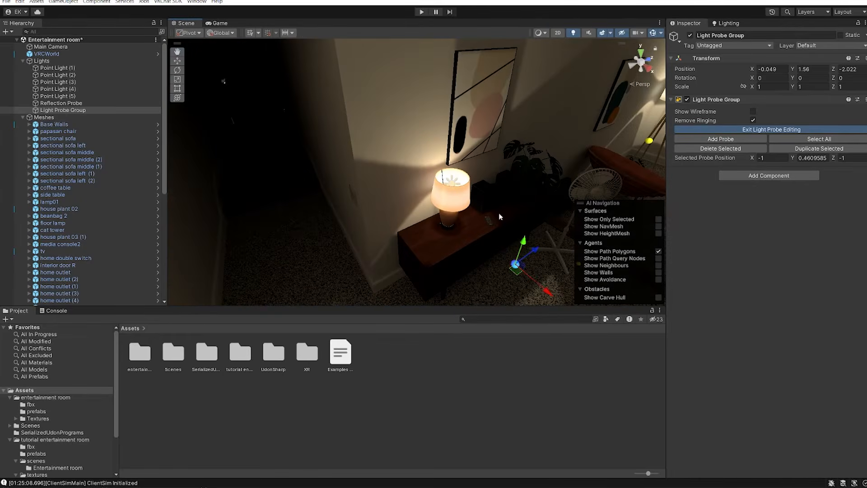
pyautogui.moveTo(517, 270); pyautogui.dragTo(256, 125)
pyautogui.moveTo(262, 126); pyautogui.dragTo(420, 185, button='right')
pyautogui.moveTo(434, 207); pyautogui.dragTo(387, 153)
pyautogui.moveTo(393, 153); pyautogui.dragTo(519, 167, button='right')
pyautogui.moveTo(546, 140); pyautogui.dragTo(426, 133)
pyautogui.moveTo(429, 136); pyautogui.dragTo(519, 154, button='right')
pyautogui.moveTo(375, 170); pyautogui.dragTo(373, 172)
pyautogui.moveTo(425, 177); pyautogui.dragTo(416, 182, button='right')
pyautogui.moveTo(315, 141)
pyautogui.mouseDown(button='right')
pyautogui.moveTo(459, 128)
pyautogui.moveTo(300, 132)
pyautogui.mouseUp(button='right')
pyautogui.moveTo(231, 132); pyautogui.dragTo(601, 163)
pyautogui.moveTo(600, 164); pyautogui.dragTo(397, 144, button='right')
pyautogui.moveTo(325, 103); pyautogui.dragTo(505, 114)
# Step: Position a light probe above the console beside the lamp at about X -1.63, Y 0.46, Z -0.73
pyautogui.moveTo(506, 114); pyautogui.dragTo(433, 97, button='right')
pyautogui.moveTo(364, 145); pyautogui.dragTo(427, 144)
pyautogui.moveTo(397, 163); pyautogui.dragTo(394, 190)
pyautogui.moveTo(391, 188); pyautogui.dragTo(526, 190, button='right')
pyautogui.moveTo(558, 171); pyautogui.dragTo(543, 170)
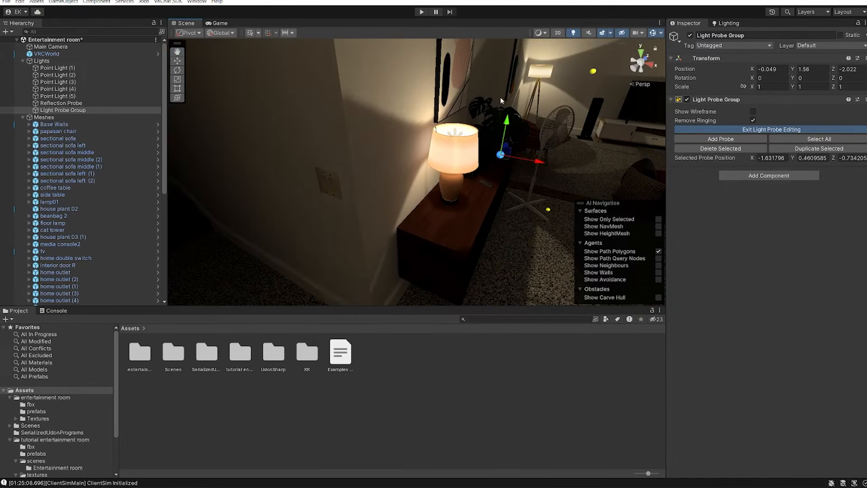
# Step: Place the upper light probe at the hallway's far end at about X -8.49, Y 1.36, Z -2.66
pyautogui.moveTo(511, 143); pyautogui.dragTo(383, 150, button='right')
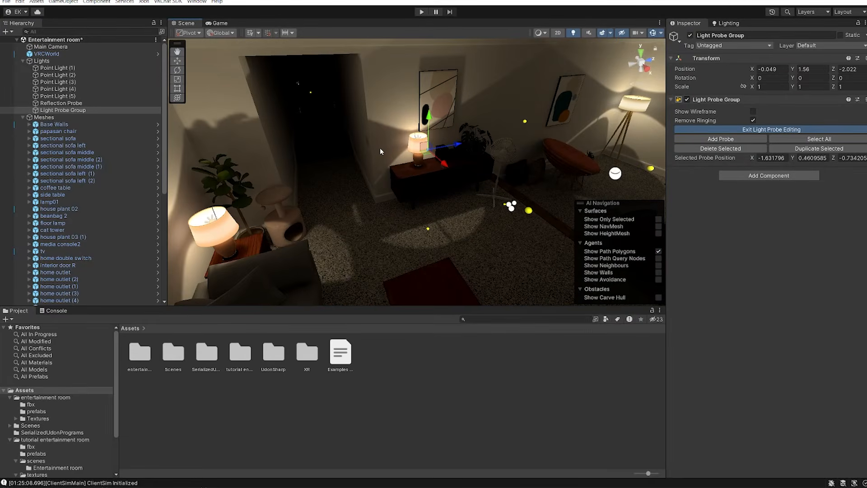
pyautogui.moveTo(322, 60); pyautogui.dragTo(271, 42, button='right')
pyautogui.click(315, 76)
pyautogui.moveTo(402, 110); pyautogui.dragTo(403, 104)
pyautogui.moveTo(402, 104); pyautogui.dragTo(506, 129, button='right')
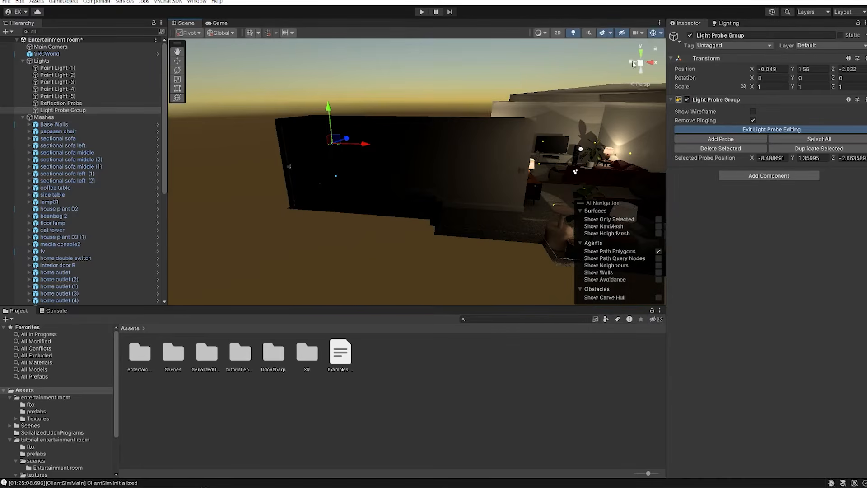
pyautogui.click(651, 62)
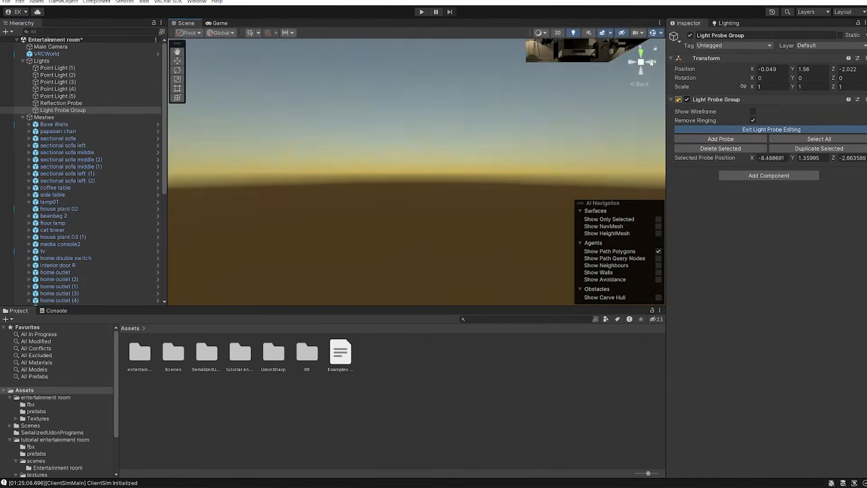
# Step: View the hallway light probes straight from the back and reopen light probe position editing
pyautogui.moveTo(439, 140); pyautogui.dragTo(556, 176, button='middle')
pyautogui.scroll(2, 555, 176)
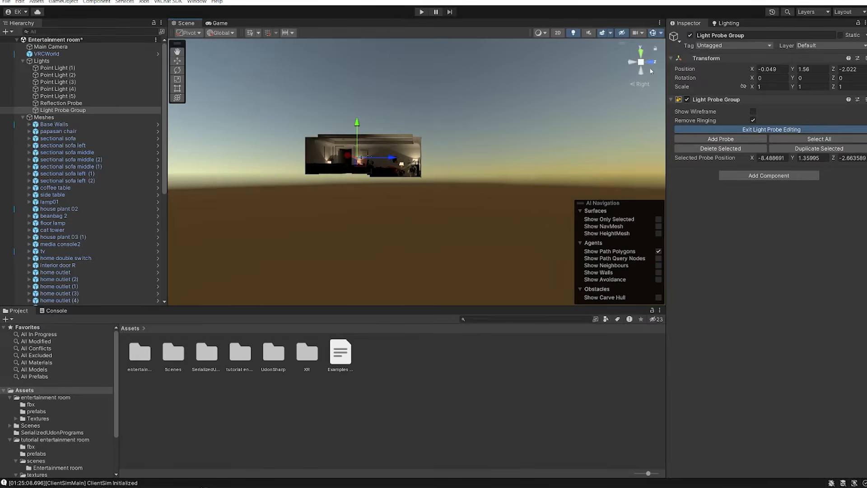
pyautogui.click(630, 63)
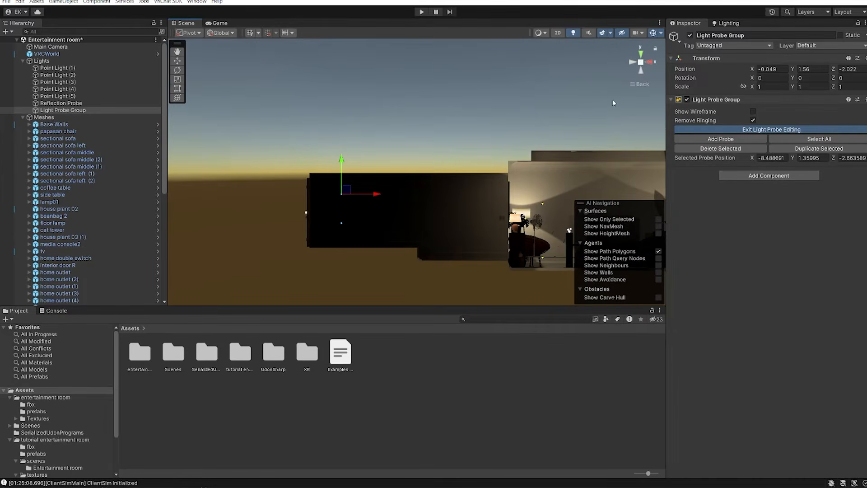
pyautogui.click(649, 61)
pyautogui.click(632, 62)
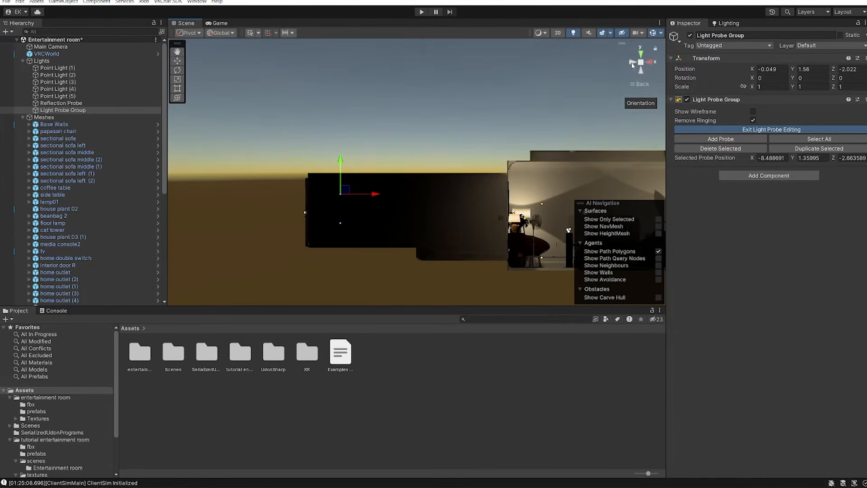
pyautogui.click(641, 64)
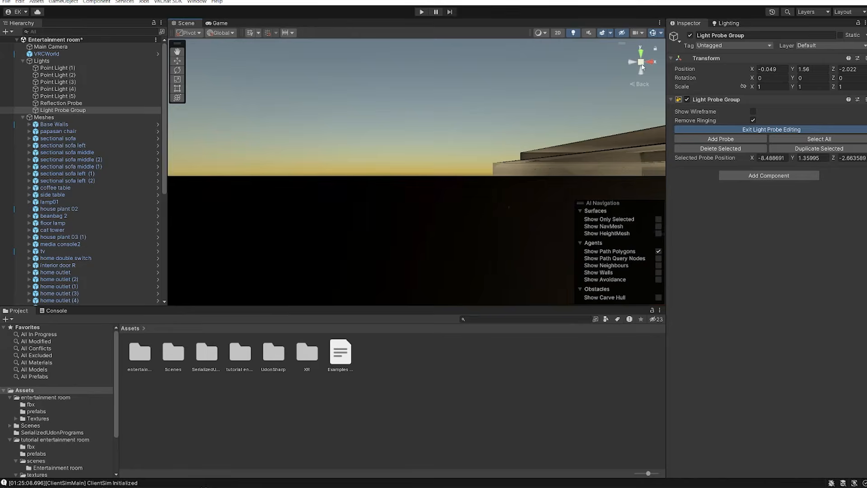
pyautogui.click(641, 67)
pyautogui.moveTo(447, 221); pyautogui.dragTo(417, 206, button='middle')
pyautogui.click(747, 131)
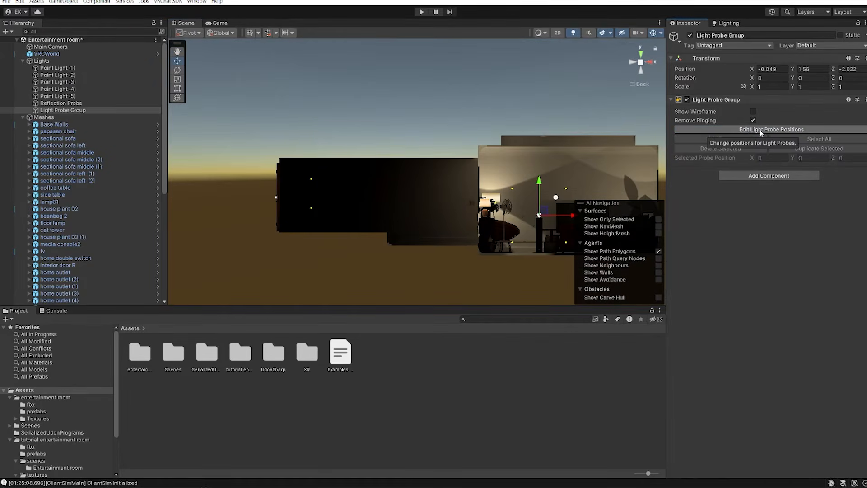
pyautogui.click(761, 130)
# Step: Duplicate the upper probe at the hallway's far end into a row towards the room, ending at about X -3.18, Y 0.87, Z -2.66
pyautogui.click(311, 179)
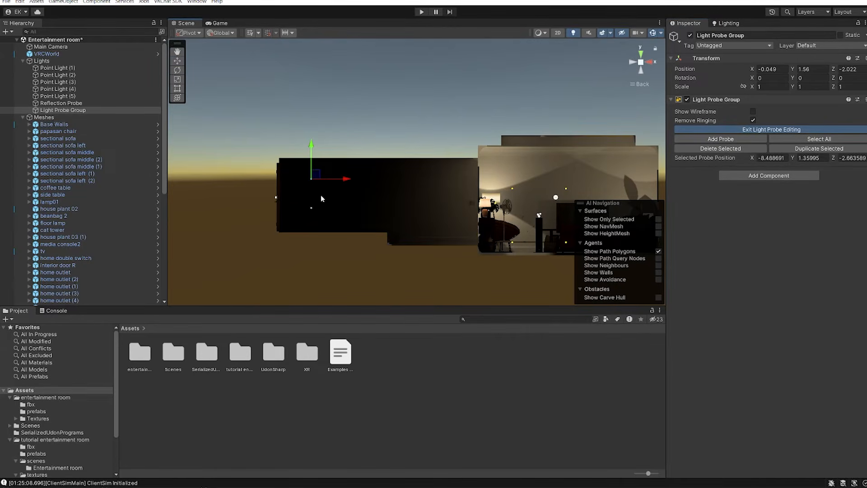
pyautogui.moveTo(344, 182); pyautogui.dragTo(446, 186)
pyautogui.hotkey('ctrl', 'd')
pyautogui.moveTo(410, 156); pyautogui.dragTo(411, 169)
pyautogui.hotkey('ctrl', 'd')
pyautogui.moveTo(442, 192); pyautogui.dragTo(487, 199)
pyautogui.moveTo(487, 199); pyautogui.dragTo(449, 208, button='middle')
pyautogui.click(640, 54)
pyautogui.moveTo(537, 244); pyautogui.dragTo(489, 108, button='middle')
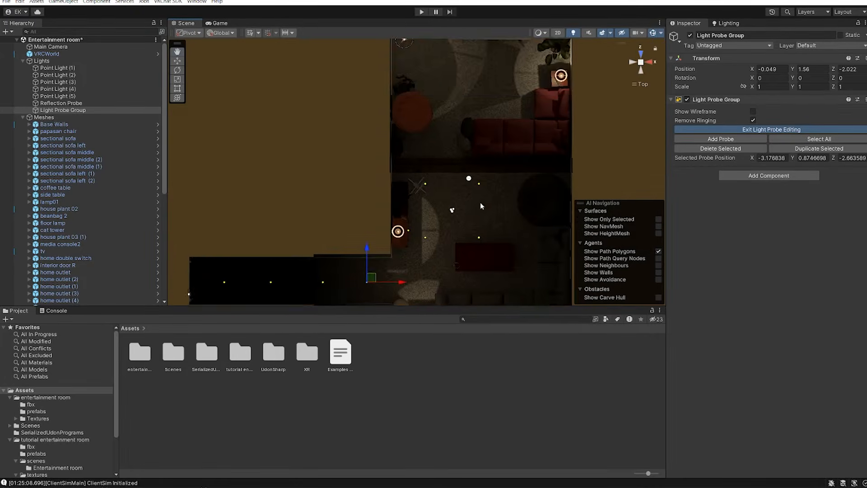
# Step: Duplicate the last hallway probe into the room's entrance at about X -1.54, Y 0.87, Z -2.41
pyautogui.moveTo(436, 249); pyautogui.dragTo(432, 194, button='middle')
pyautogui.hotkey('ctrl', 'd')
pyautogui.moveTo(370, 221); pyautogui.dragTo(414, 216)
pyautogui.hotkey('ctrl', 'd')
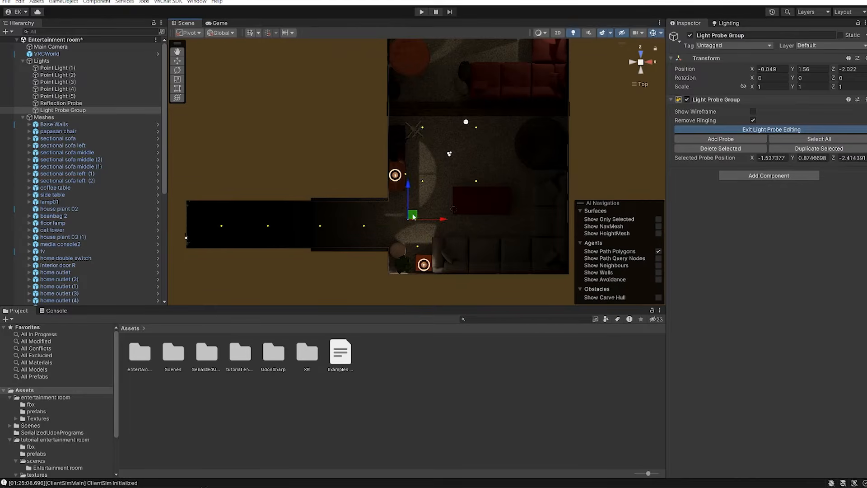
# Step: Delete all light probes inside the room, keeping only the row in the hallway
pyautogui.click(422, 127)
pyautogui.keyDown('shift'); pyautogui.click(476, 127); pyautogui.keyUp('shift')
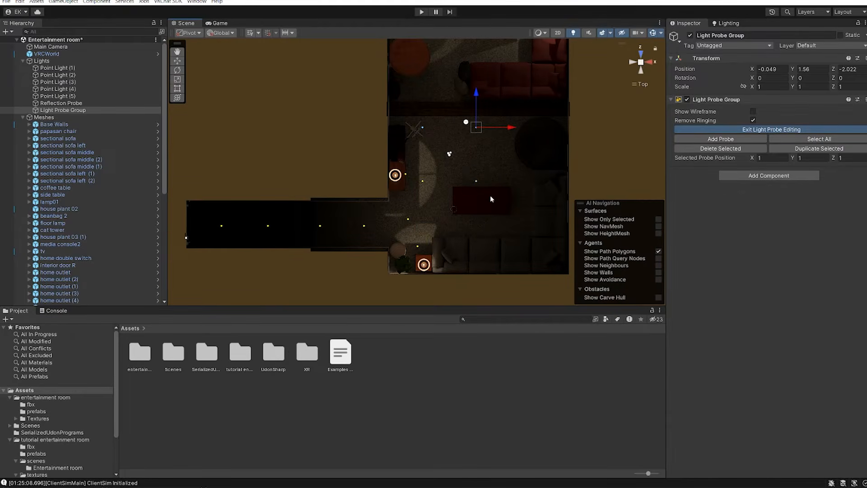
pyautogui.press('Delete')
pyautogui.click(418, 246)
pyautogui.moveTo(399, 166); pyautogui.dragTo(451, 188)
pyautogui.press('Delete')
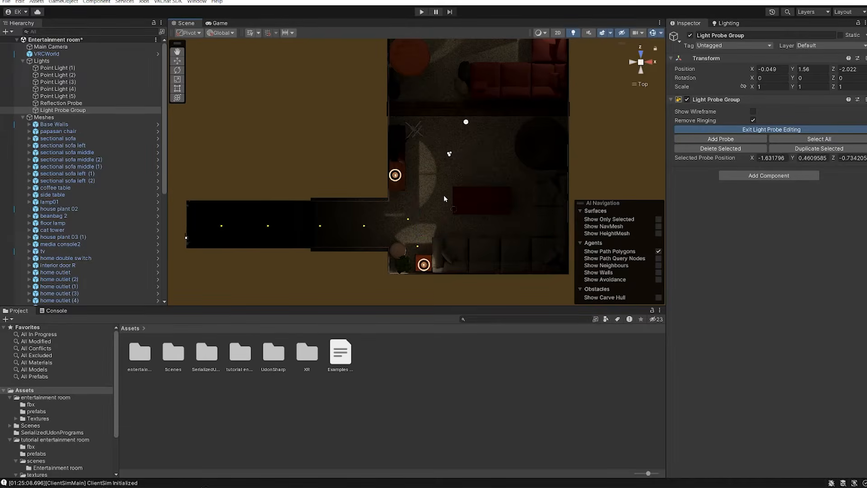
pyautogui.click(407, 219)
pyautogui.press('Delete')
pyautogui.click(417, 246)
pyautogui.press('Delete')
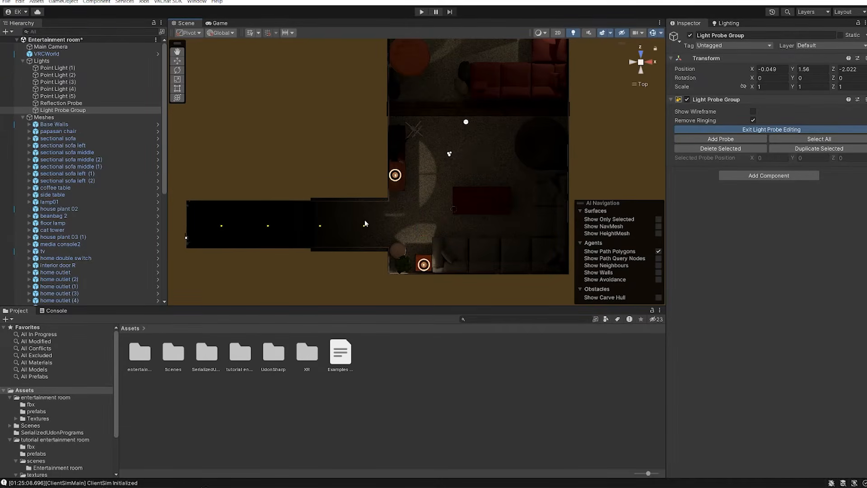
# Step: Duplicate the hallway probe nearest the room into a four-by-five grid across the room's upper area at about Y 0.87
pyautogui.click(364, 225)
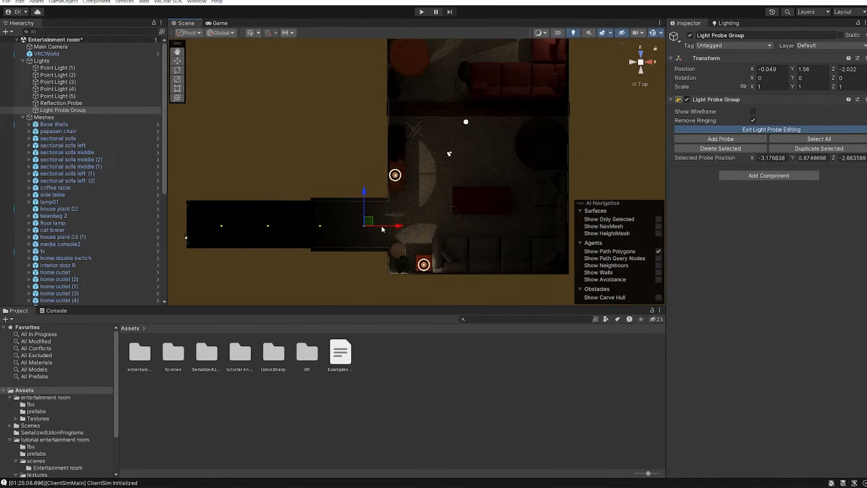
pyautogui.moveTo(369, 221); pyautogui.dragTo(419, 87)
pyautogui.hotkey('ctrl', 'd')
pyautogui.moveTo(450, 126); pyautogui.dragTo(492, 133)
pyautogui.hotkey('ctrl', 'd')
pyautogui.moveTo(493, 129); pyautogui.dragTo(574, 127)
pyautogui.hotkey('ctrl', 'd')
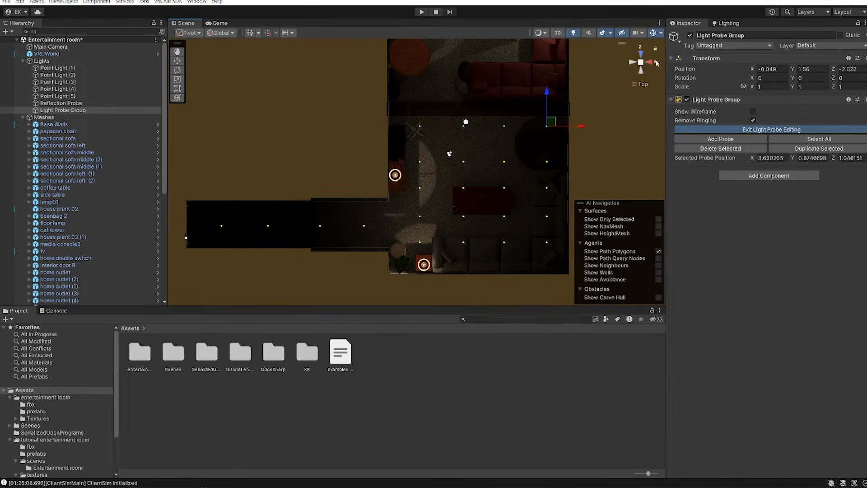
# Step: Extend the light probe grid into the lower TV area, placing one probe at about X -1.49, Y 0.62, Z 6.13
pyautogui.click(658, 63)
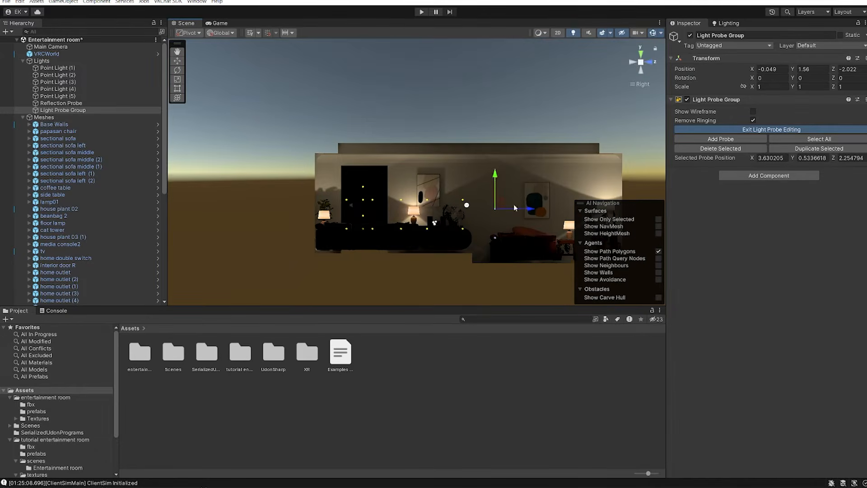
pyautogui.moveTo(531, 182); pyautogui.dragTo(540, 220)
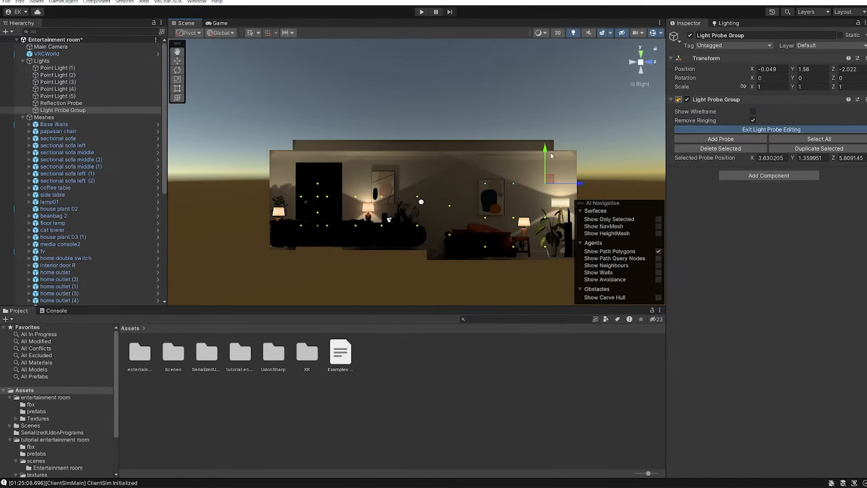
pyautogui.scroll(1, 457, 221)
pyautogui.click(640, 62)
pyautogui.moveTo(504, 154); pyautogui.dragTo(514, 184, button='right')
pyautogui.scroll(-1, 520, 149)
pyautogui.click(476, 196)
pyautogui.moveTo(479, 198); pyautogui.dragTo(468, 230, button='middle')
pyautogui.moveTo(443, 173); pyautogui.dragTo(444, 170)
# Step: Duplicate and reposition light probes around the console, fan and hallway side of the room
pyautogui.moveTo(452, 174); pyautogui.dragTo(238, 208, button='right')
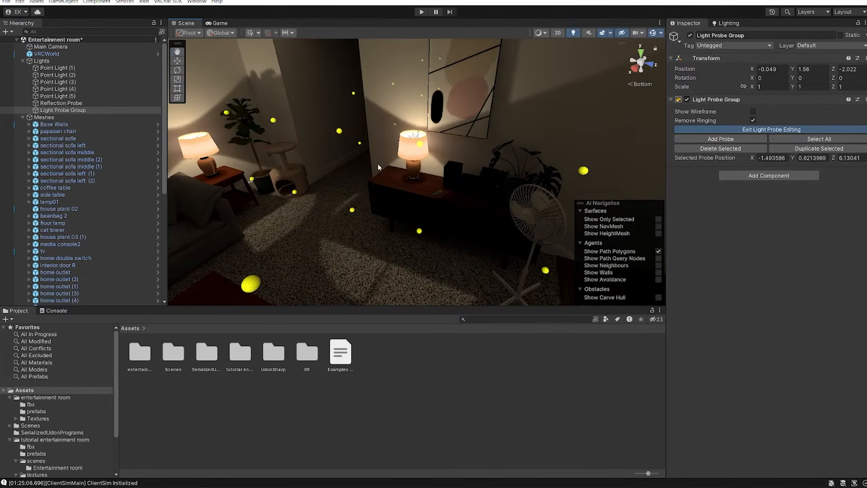
pyautogui.moveTo(353, 215); pyautogui.dragTo(390, 232, button='middle')
pyautogui.moveTo(369, 252); pyautogui.dragTo(422, 226)
pyautogui.moveTo(431, 170); pyautogui.dragTo(431, 153)
pyautogui.moveTo(431, 154); pyautogui.dragTo(438, 215, button='right')
pyautogui.press('w')
pyautogui.click(430, 210)
pyautogui.hotkey('ctrl', 'd')
pyautogui.moveTo(427, 217); pyautogui.dragTo(376, 130)
# Step: Check the light probes around the furniture and select the one at the dark round beanbag
pyautogui.moveTo(372, 116); pyautogui.dragTo(316, 176, button='right')
pyautogui.click(398, 199)
pyautogui.moveTo(397, 199); pyautogui.dragTo(418, 125, button='right')
pyautogui.click(420, 210)
pyautogui.moveTo(456, 106)
pyautogui.mouseDown(button='right')
pyautogui.moveTo(420, 184)
pyautogui.moveTo(474, 207)
pyautogui.moveTo(584, 212)
pyautogui.moveTo(422, 205)
pyautogui.moveTo(411, 175)
pyautogui.moveTo(399, 201)
pyautogui.moveTo(455, 196)
pyautogui.moveTo(336, 192)
pyautogui.moveTo(449, 175)
pyautogui.moveTo(501, 184)
pyautogui.moveTo(467, 193)
pyautogui.moveTo(524, 220)
pyautogui.moveTo(452, 195)
pyautogui.moveTo(420, 163)
pyautogui.mouseUp(button='right')
pyautogui.scroll(-2, 449, 175)
pyautogui.click(421, 162)
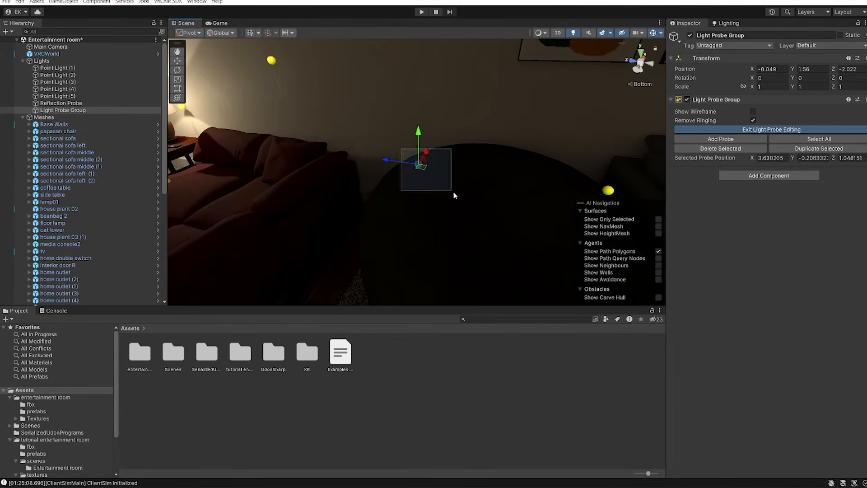
# Step: Add an upper layer of light probes near the ceiling at about Y 1.96 and save the scene
pyautogui.moveTo(481, 161)
pyautogui.mouseDown(button='right')
pyautogui.moveTo(461, 209)
pyautogui.moveTo(433, 183)
pyautogui.moveTo(393, 188)
pyautogui.moveTo(538, 176)
pyautogui.moveTo(601, 122)
pyautogui.moveTo(620, 71)
pyautogui.mouseUp(button='right')
pyautogui.click(640, 62)
pyautogui.moveTo(368, 136); pyautogui.dragTo(487, 165)
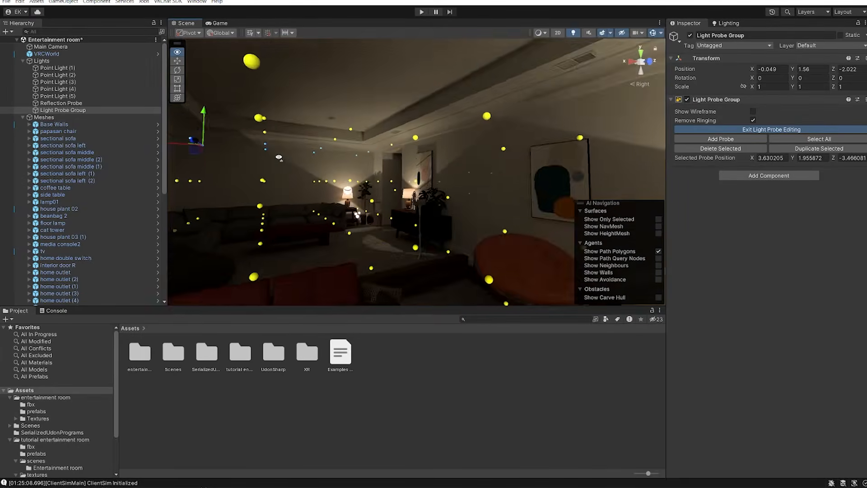
pyautogui.moveTo(524, 190); pyautogui.dragTo(407, 181, button='right')
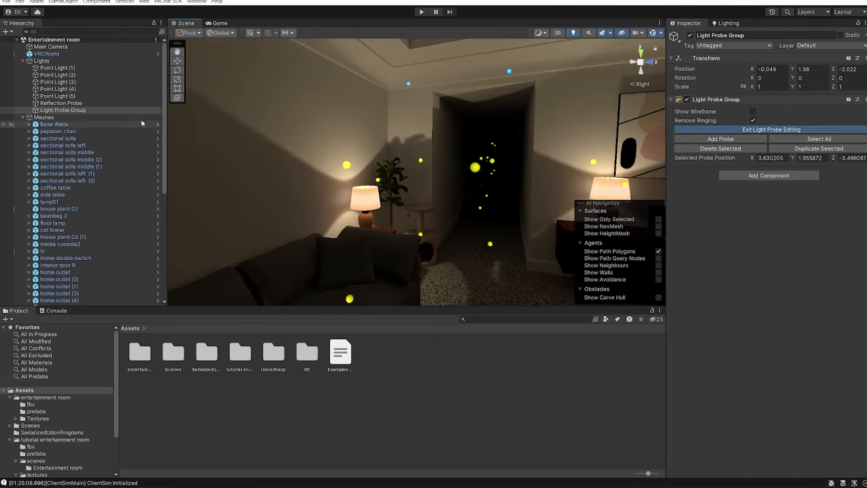
# Step: Select Point Light (1) through Point Light (4) and review their shared light settings and reach in the room
pyautogui.click(83, 67)
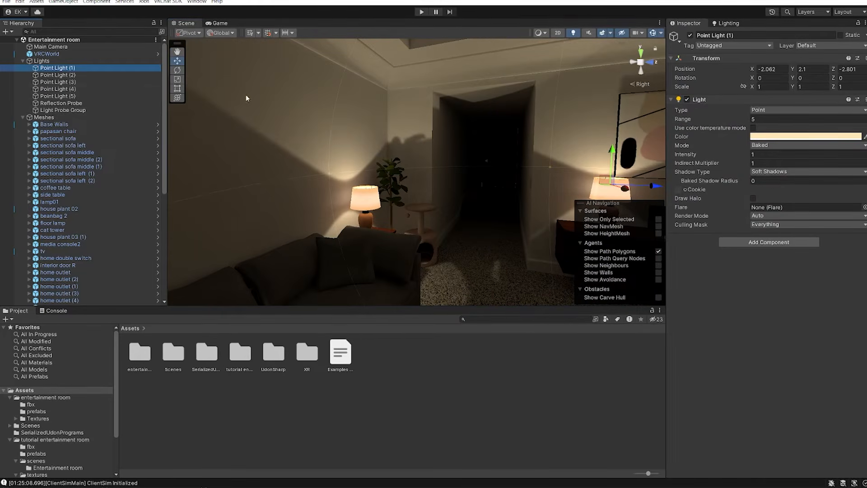
pyautogui.moveTo(245, 98); pyautogui.dragTo(436, 147, button='right')
pyautogui.keyDown('shift'); pyautogui.click(83, 89); pyautogui.keyUp('shift')
pyautogui.moveTo(345, 130); pyautogui.dragTo(420, 141, button='right')
pyautogui.click(738, 120)
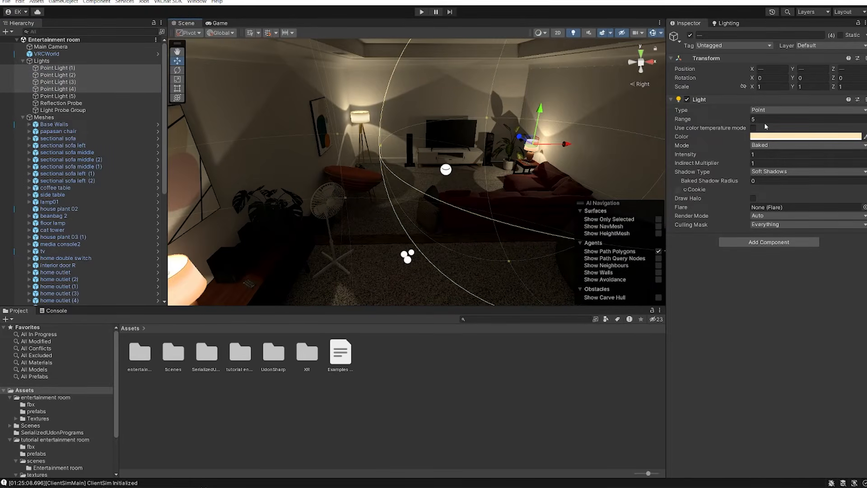
pyautogui.moveTo(460, 88); pyautogui.dragTo(447, 42, button='right')
pyautogui.moveTo(506, 88); pyautogui.dragTo(470, 136, button='right')
pyautogui.click(518, 378)
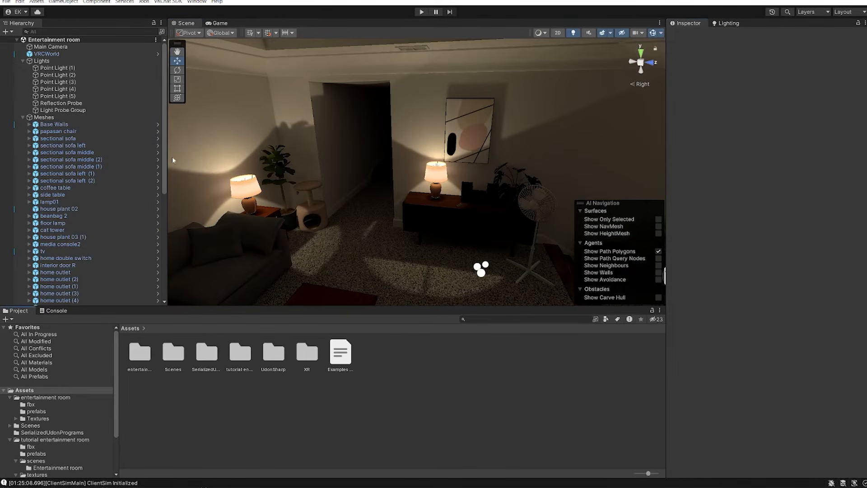
# Step: Generate the scene's baked lighting with the new light probes
pyautogui.click(41, 60)
pyautogui.click(726, 23)
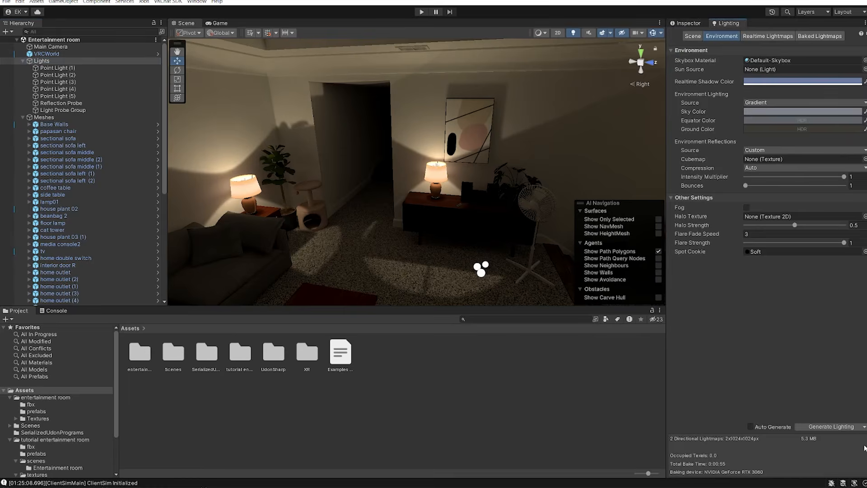
pyautogui.click(830, 426)
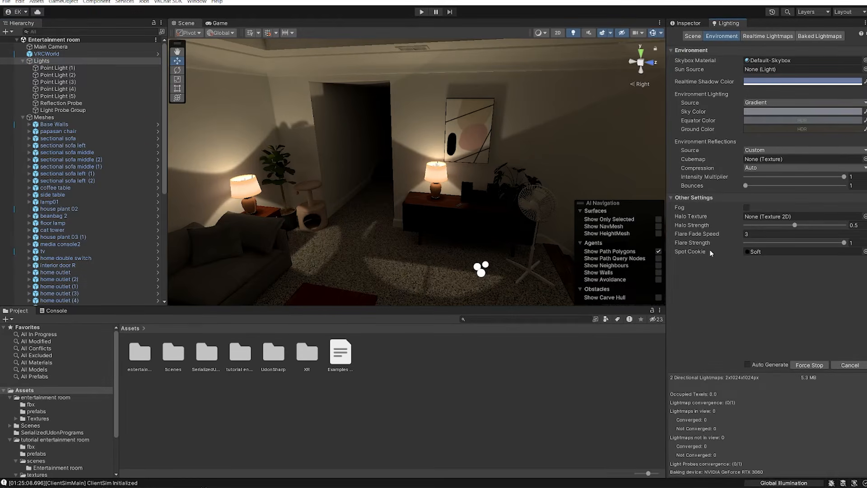
pyautogui.moveTo(508, 188); pyautogui.dragTo(570, 180, button='right')
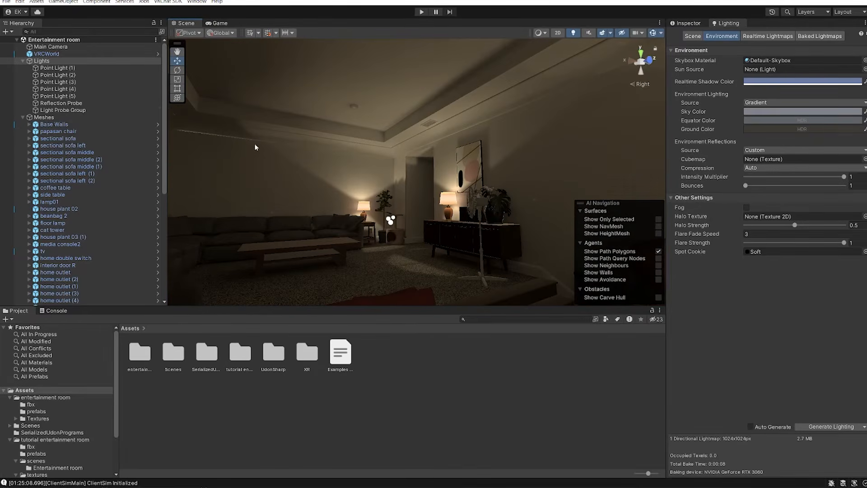
# Step: Assign the baked ReflectionProbe-0 texture as the custom cubemap for the environment reflections
pyautogui.click(61, 103)
pyautogui.moveTo(386, 135); pyautogui.dragTo(411, 150, button='right')
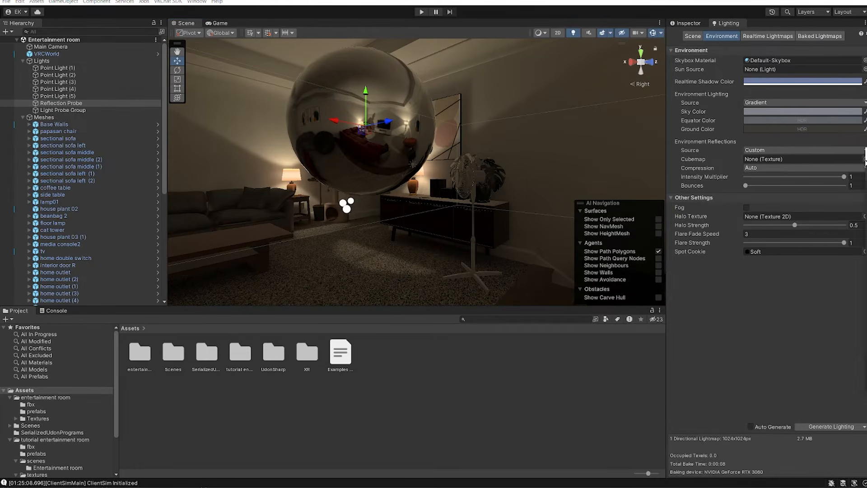
pyautogui.click(864, 159)
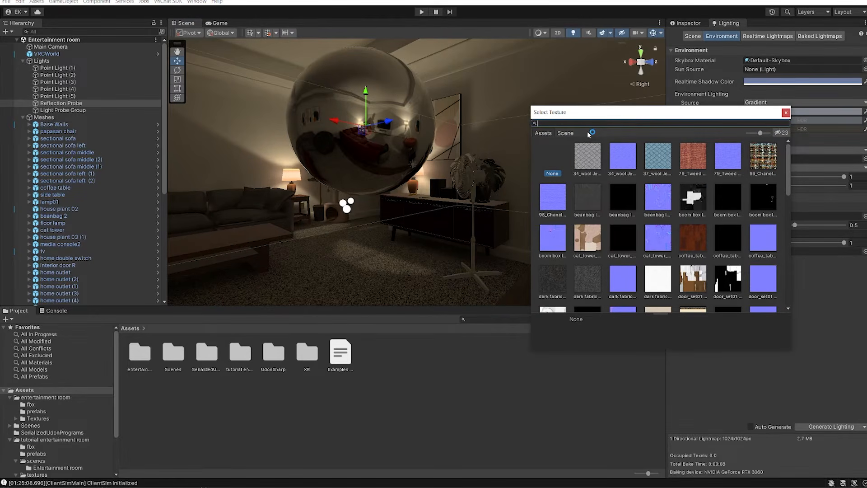
pyautogui.write('refl')
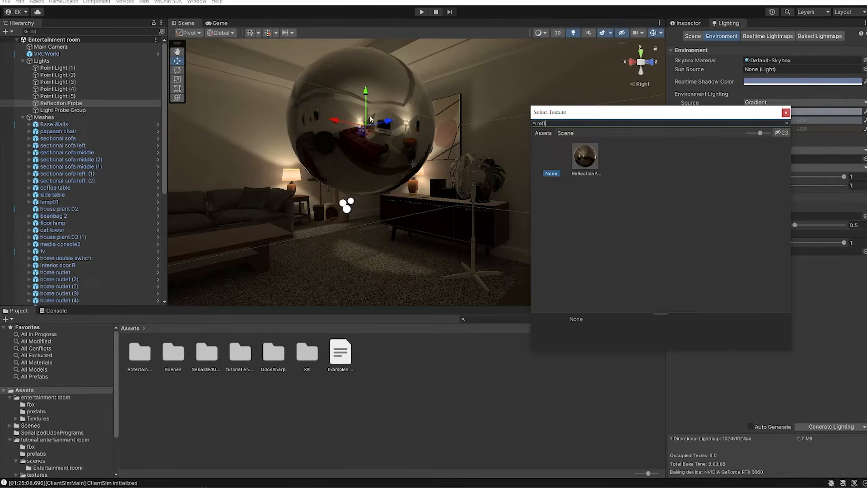
pyautogui.click(587, 156)
pyautogui.click(581, 164)
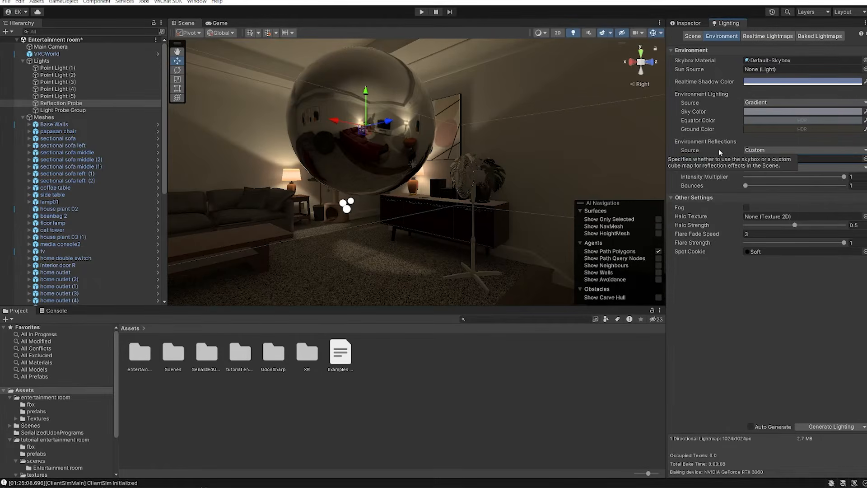
# Step: Examine the reflection probe's bounds and the reflections on the furniture throughout the room
pyautogui.keyDown('alt'); pyautogui.moveTo(319, 144); pyautogui.dragTo(459, 190); pyautogui.keyUp('alt')
pyautogui.scroll(-8, 458, 190)
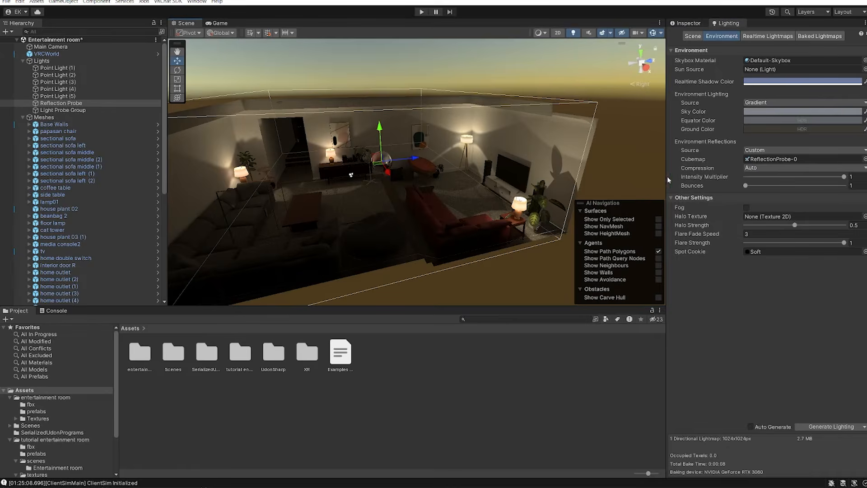
pyautogui.keyDown('alt'); pyautogui.moveTo(532, 161); pyautogui.dragTo(486, 139); pyautogui.keyUp('alt')
pyautogui.press('f')
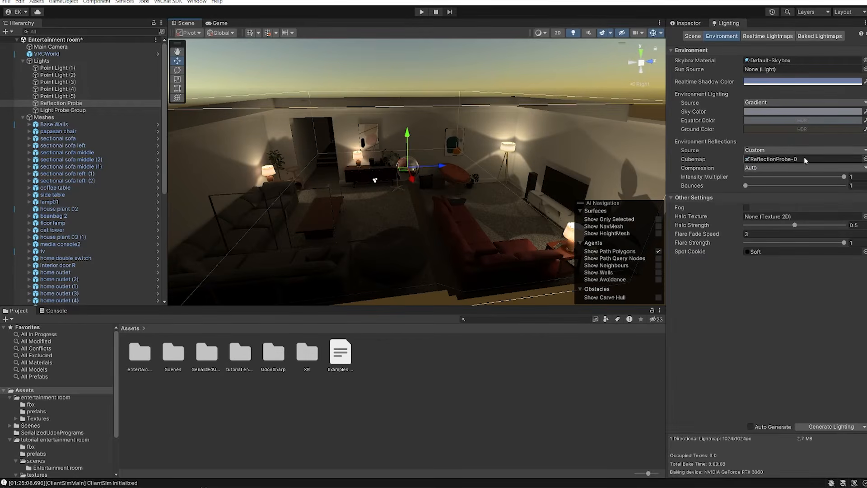
pyautogui.moveTo(418, 186); pyautogui.dragTo(470, 178, button='middle')
pyautogui.scroll(8, 470, 178)
pyautogui.moveTo(400, 186); pyautogui.dragTo(424, 183, button='middle')
pyautogui.click(505, 366)
pyautogui.moveTo(389, 199); pyautogui.dragTo(435, 211, button='right')
pyautogui.moveTo(444, 209); pyautogui.dragTo(455, 215, button='middle')
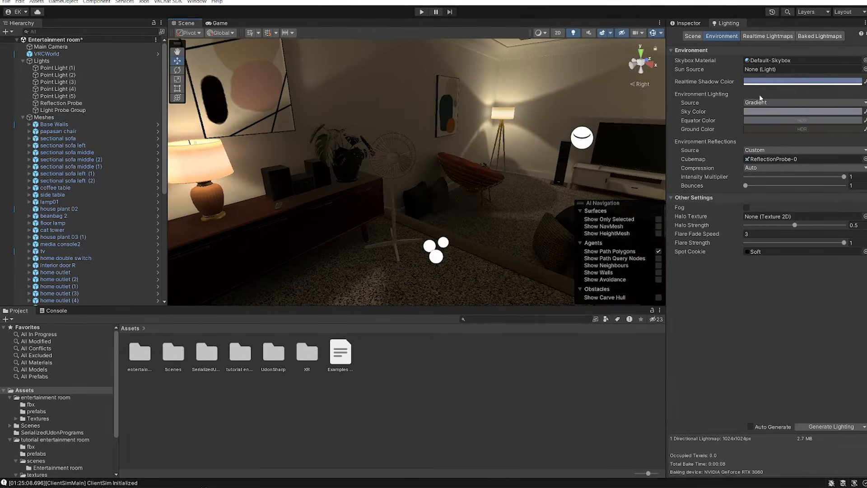
# Step: Shift the environment gradient's ground, equator and sky colors towards neutral grey, with the equator at about RGB 17, 18, 19
pyautogui.click(765, 129)
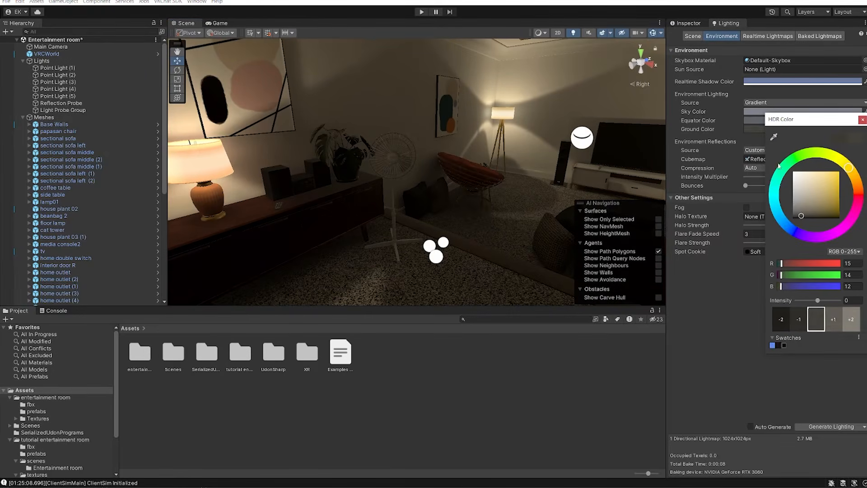
pyautogui.click(797, 215)
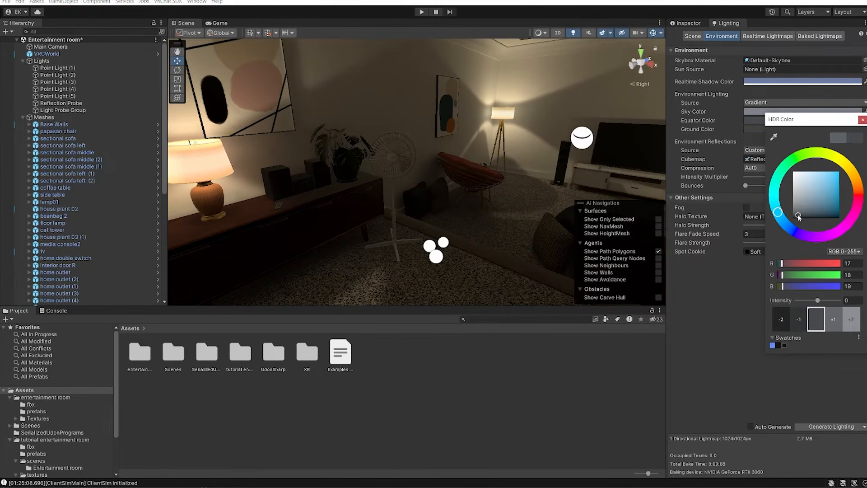
pyautogui.click(758, 112)
pyautogui.click(760, 120)
pyautogui.click(797, 217)
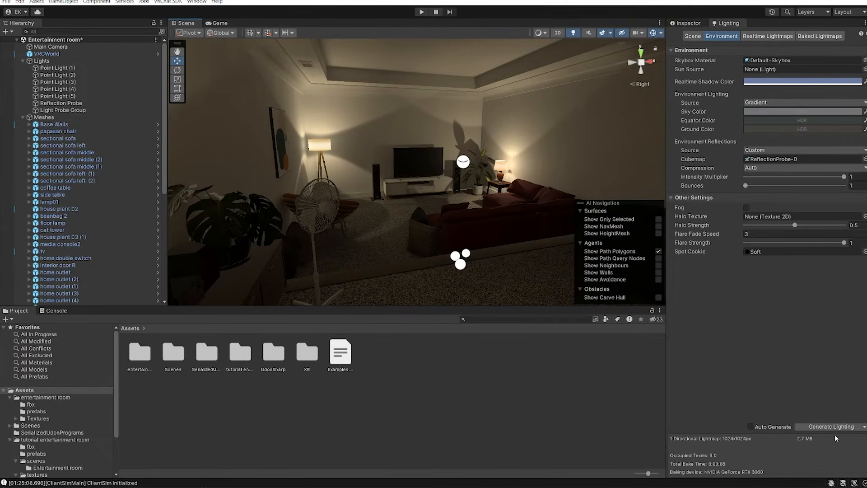
# Step: Generate the scene's baked lighting with the adjusted gradient colors and check the lamp-lit seating area
pyautogui.click(833, 427)
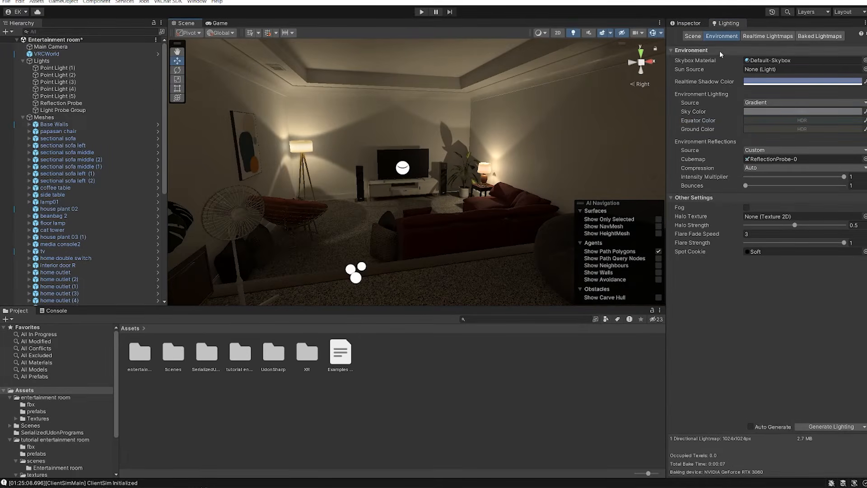
pyautogui.click(691, 37)
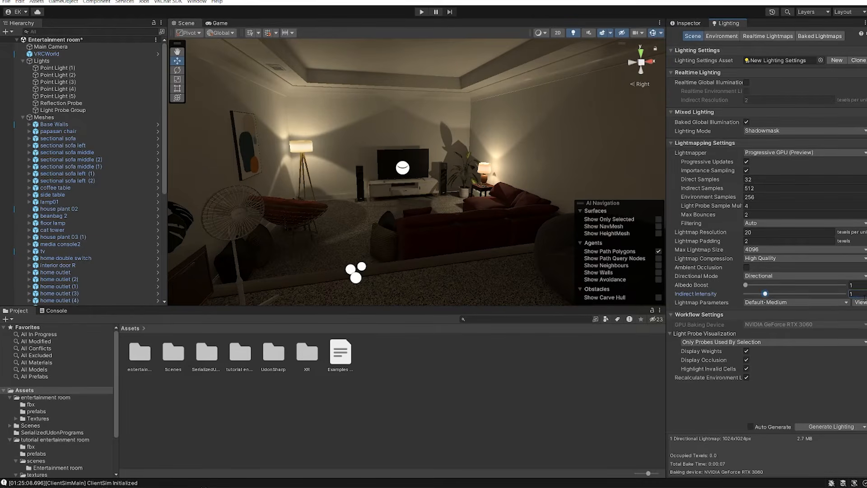
pyautogui.click(718, 36)
pyautogui.moveTo(601, 140); pyautogui.dragTo(500, 132, button='right')
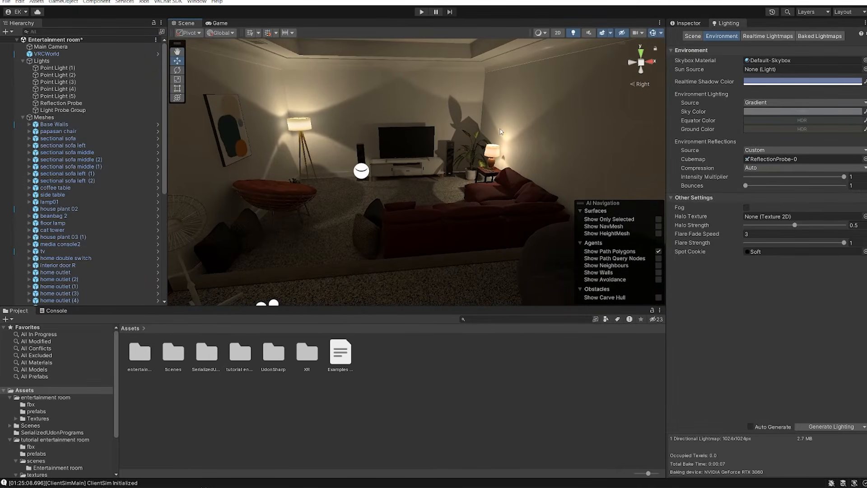
# Step: Darken the environment gradient's sky color to about RGB 29, 29, 30
pyautogui.click(774, 112)
pyautogui.moveTo(804, 201); pyautogui.dragTo(804, 200)
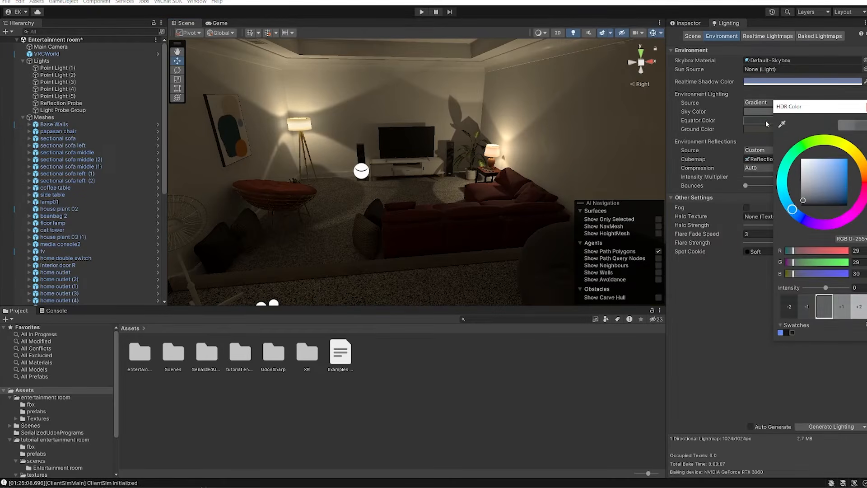
pyautogui.click(763, 120)
# Step: Switch the environment lighting source to Color and set the ambient color to about RGB 15, 15, 15
pyautogui.click(759, 104)
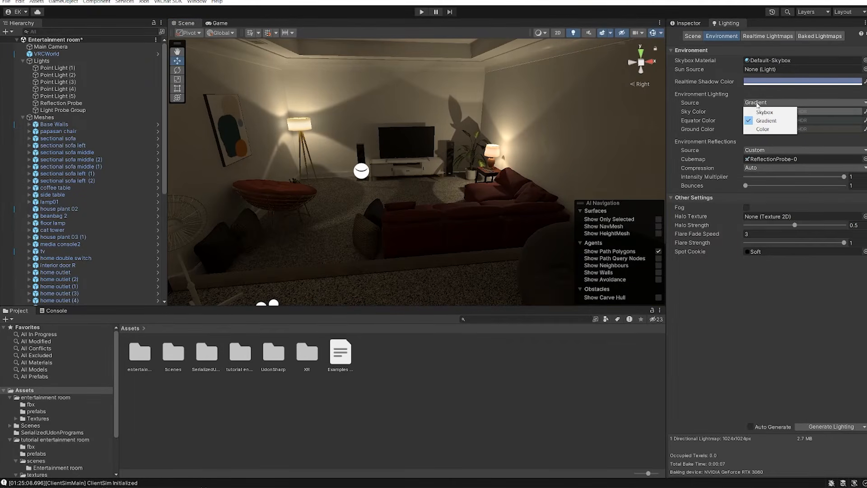
pyautogui.click(772, 130)
pyautogui.click(769, 113)
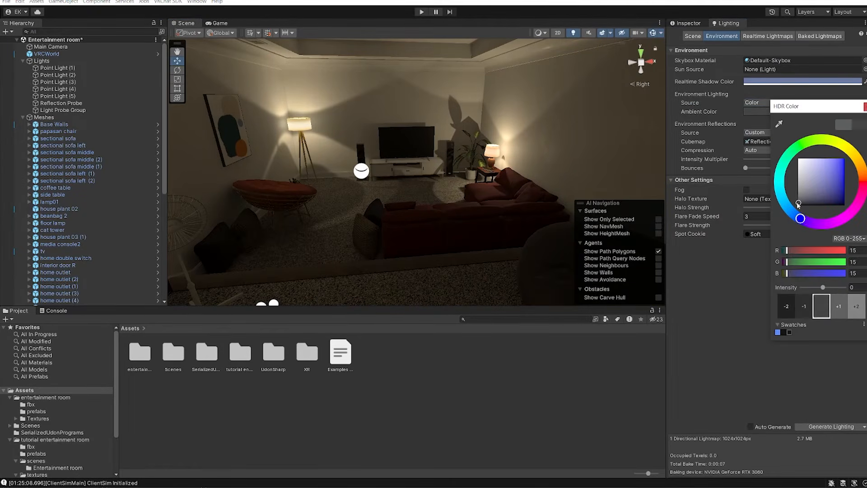
pyautogui.click(865, 107)
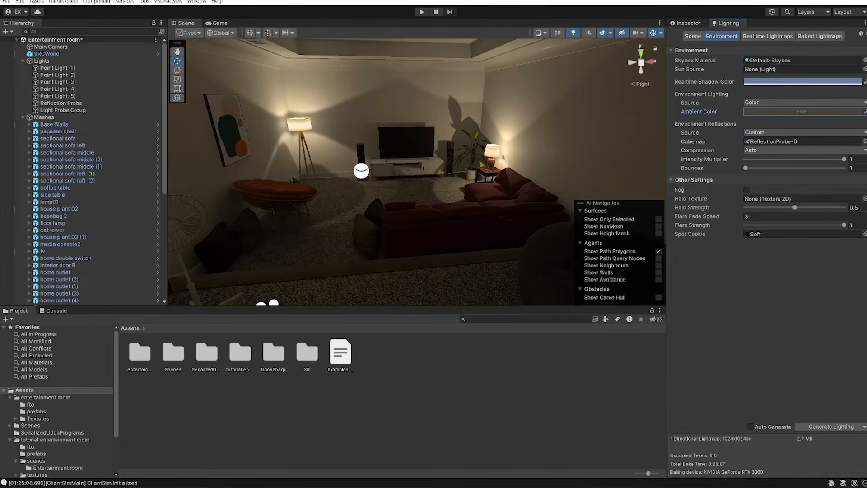
# Step: Generate the baked lighting with the single ambient color and check the result around the console and hallway
pyautogui.click(23, 117)
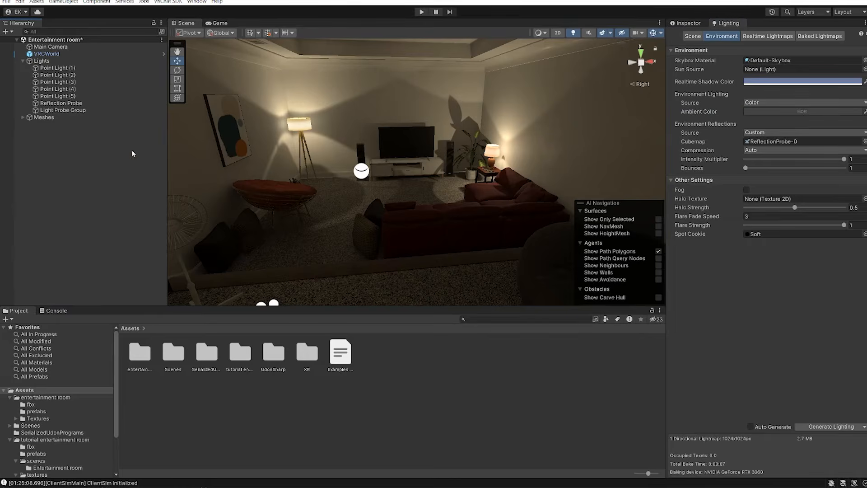
pyautogui.keyDown('alt'); pyautogui.moveTo(321, 168); pyautogui.dragTo(399, 179); pyautogui.keyUp('alt')
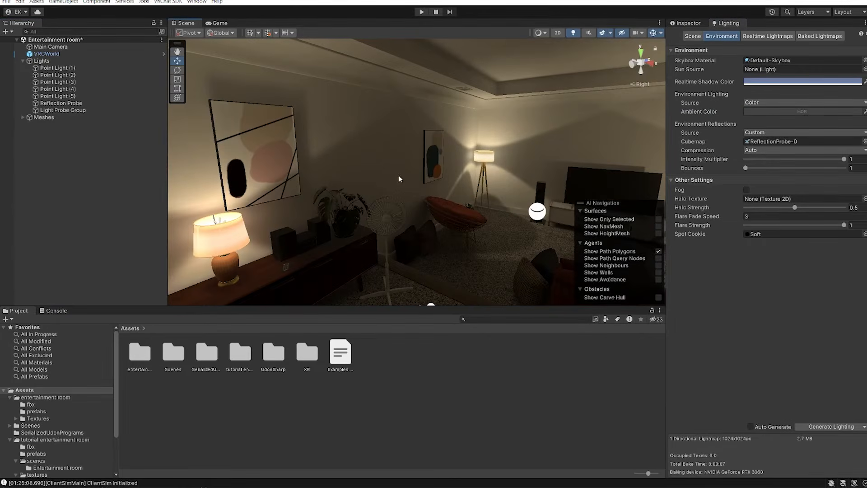
pyautogui.moveTo(413, 172); pyautogui.dragTo(276, 183, button='right')
pyautogui.click(829, 429)
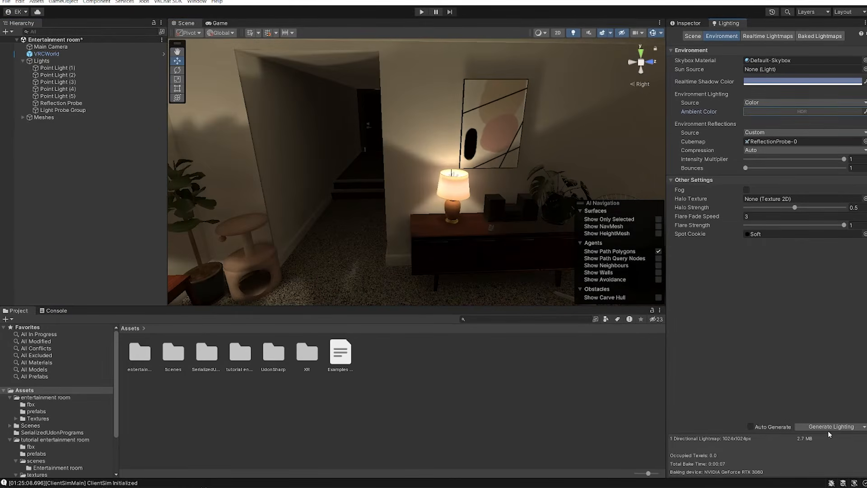
pyautogui.moveTo(335, 199); pyautogui.dragTo(438, 215, button='right')
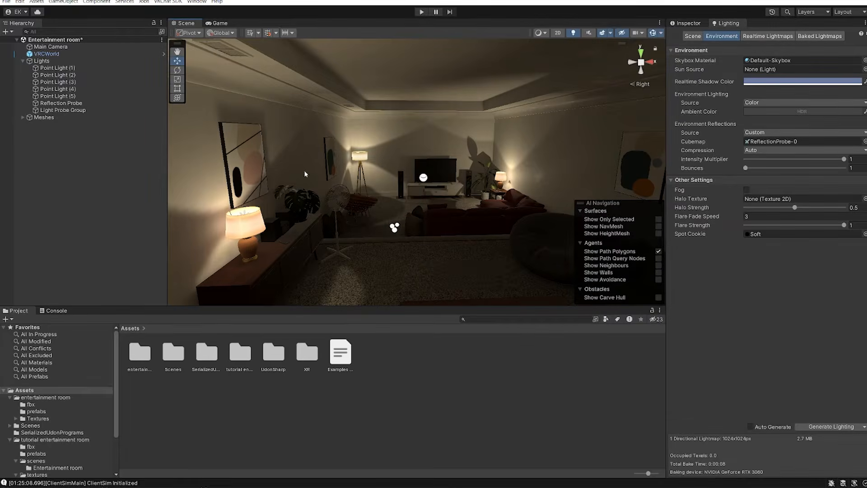
# Step: Examine the baked shading through the room and on the trim around the hallway door
pyautogui.click(22, 118)
pyautogui.moveTo(519, 190); pyautogui.dragTo(379, 194, button='right')
pyautogui.moveTo(379, 194); pyautogui.dragTo(209, 199, button='middle')
pyautogui.moveTo(379, 251); pyautogui.dragTo(445, 253, button='right')
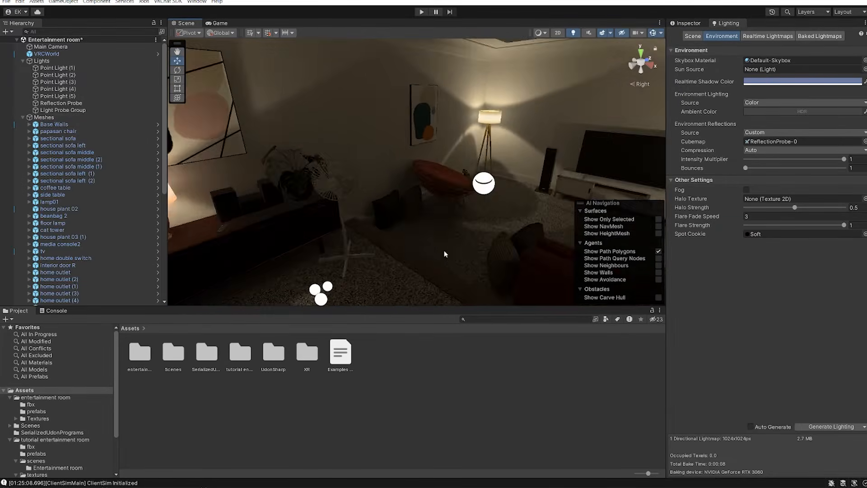
pyautogui.moveTo(445, 256); pyautogui.dragTo(522, 214, button='middle')
pyautogui.scroll(3, 522, 214)
pyautogui.moveTo(350, 243); pyautogui.dragTo(461, 236, button='right')
pyautogui.moveTo(480, 238); pyautogui.dragTo(471, 259, button='middle')
pyautogui.moveTo(378, 199); pyautogui.dragTo(309, 239, button='middle')
pyautogui.scroll(4, 310, 240)
pyautogui.moveTo(456, 203); pyautogui.dragTo(371, 161, button='right')
pyautogui.click(447, 105)
pyautogui.click(447, 104)
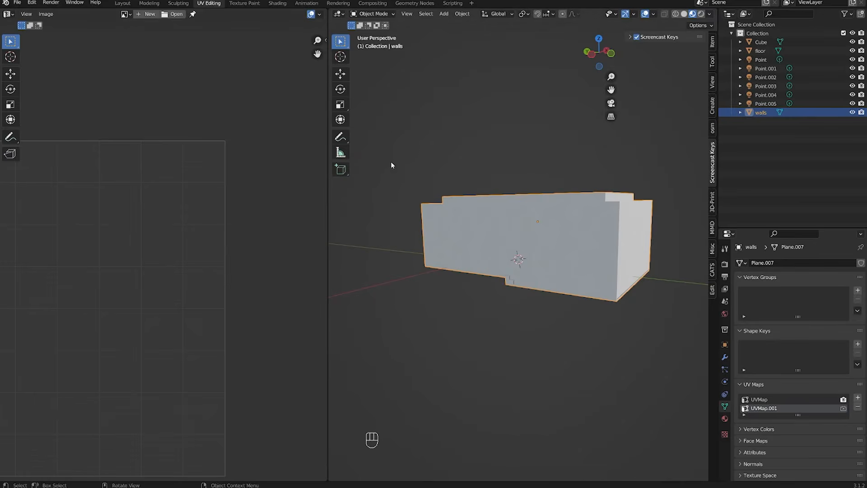
# Step: In Blender, select the linked faces of one base block beside the hallway door on the walls mesh and locate its UV island
pyautogui.moveTo(391, 161); pyautogui.dragTo(500, 257, button='middle')
pyautogui.scroll(3, 461, 261)
pyautogui.press('Tab')
pyautogui.press('3')
pyautogui.click(532, 246)
pyautogui.press('l')
pyautogui.press('KP_Decimal')
pyautogui.scroll(-2, 121, 243)
pyautogui.scroll(-1, 121, 243)
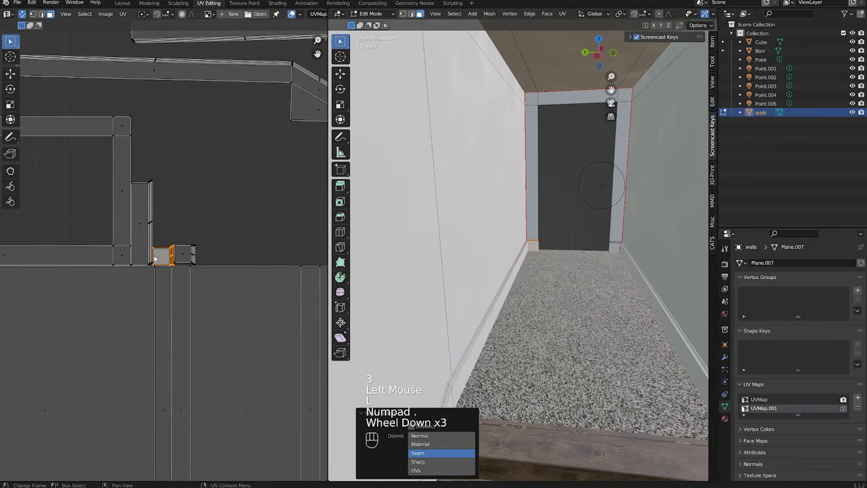
pyautogui.scroll(1, 156, 262)
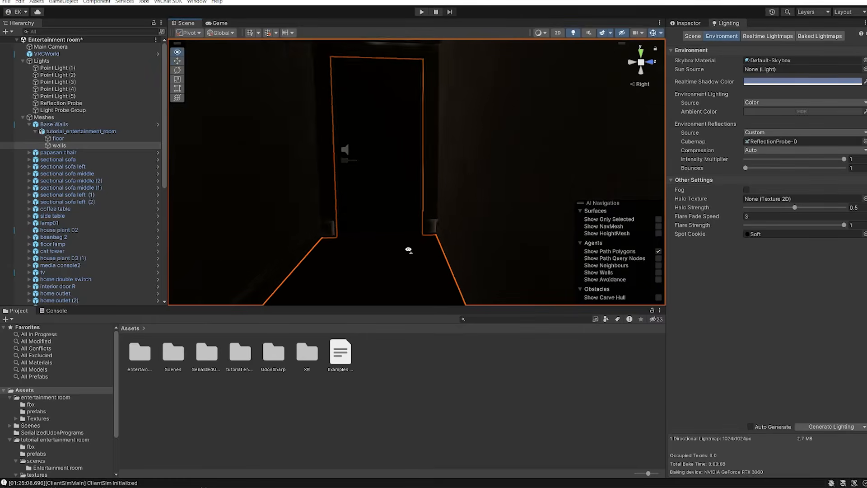
pyautogui.scroll(3, 406, 247)
pyautogui.scroll(-2, 325, 185)
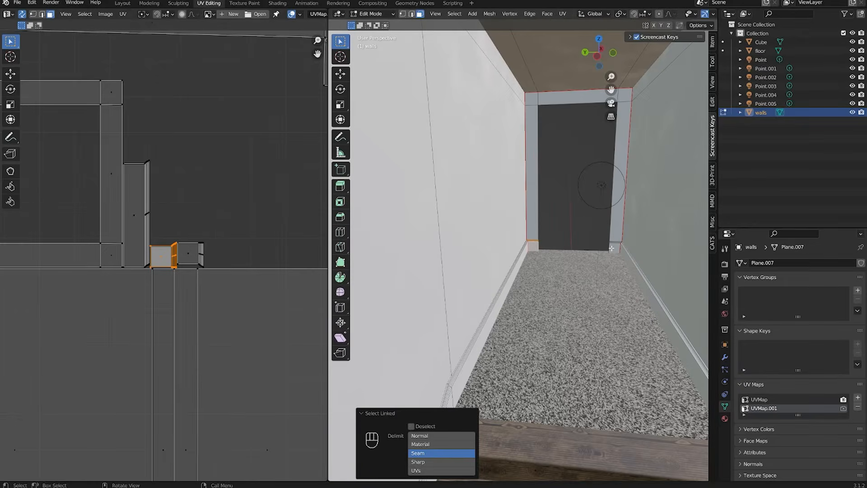
# Step: Move the UV islands of both hallway door base blocks into the empty area below the baseboard strips
pyautogui.press('l')
pyautogui.scroll(-5, 165, 261)
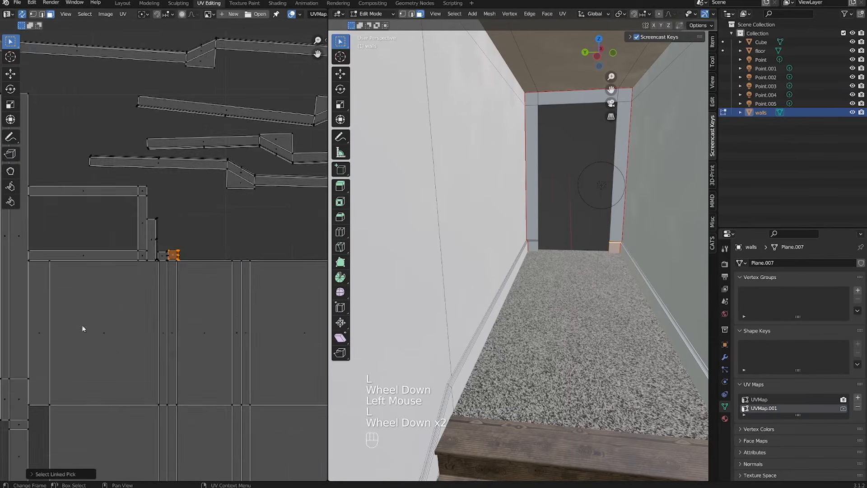
pyautogui.keyDown('shift'); pyautogui.moveTo(170, 258); pyautogui.dragTo(162, 269, button='middle'); pyautogui.keyUp('shift')
pyautogui.scroll(2, 162, 269)
pyautogui.press('g')
pyautogui.click(165, 265)
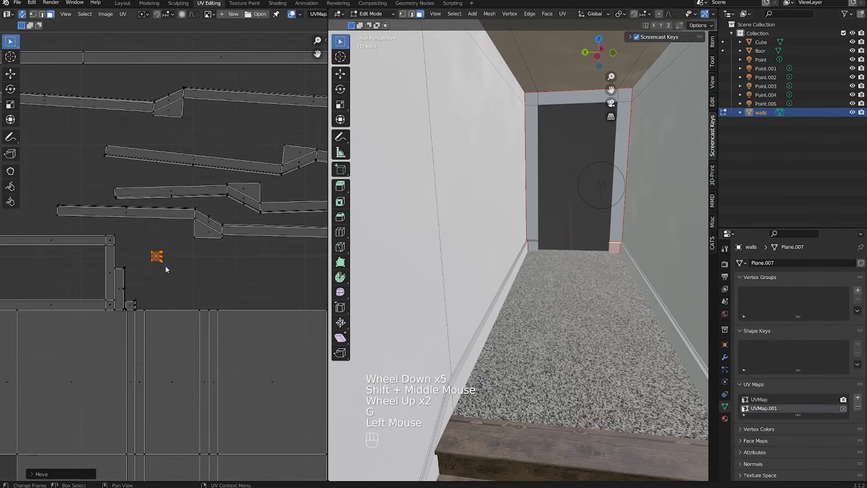
pyautogui.click(131, 304)
pyautogui.press('l')
pyautogui.press('g')
pyautogui.click(168, 282)
# Step: Enlarge the two door base block UV islands together and position them clear of the neighbouring islands
pyautogui.moveTo(145, 247); pyautogui.dragTo(183, 289)
pyautogui.click(218, 293)
pyautogui.press('g')
pyautogui.moveTo(145, 243); pyautogui.dragTo(192, 306)
pyautogui.click(201, 284)
pyautogui.press('g')
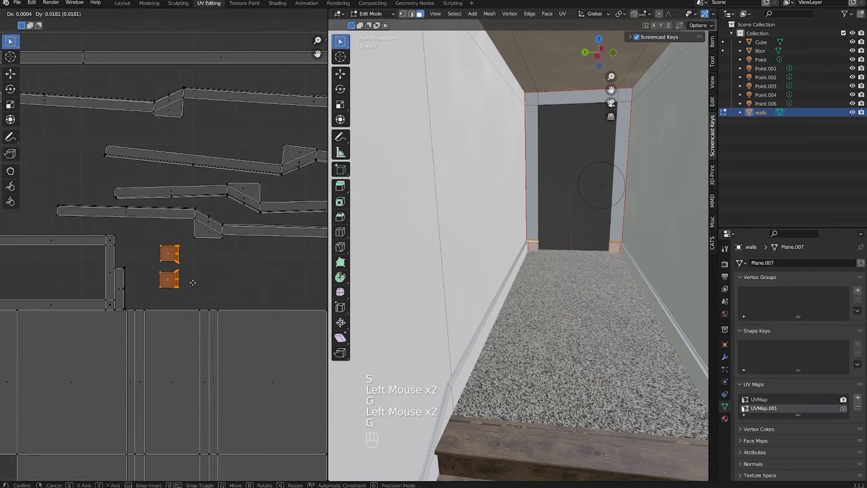
pyautogui.click(186, 276)
pyautogui.press('s')
pyautogui.click(194, 281)
# Step: Rotate and move the stepped hallway baseboard's UV island up close beneath the long top strip
pyautogui.click(125, 277)
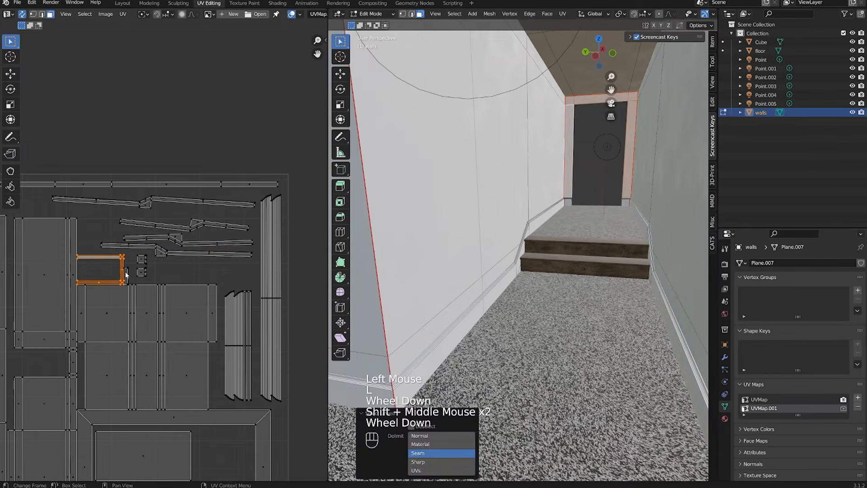
pyautogui.click(165, 261)
pyautogui.press('l')
pyautogui.click(181, 242)
pyautogui.click(191, 225)
pyautogui.press('l')
pyautogui.press('g')
pyautogui.click(190, 214)
pyautogui.press('r')
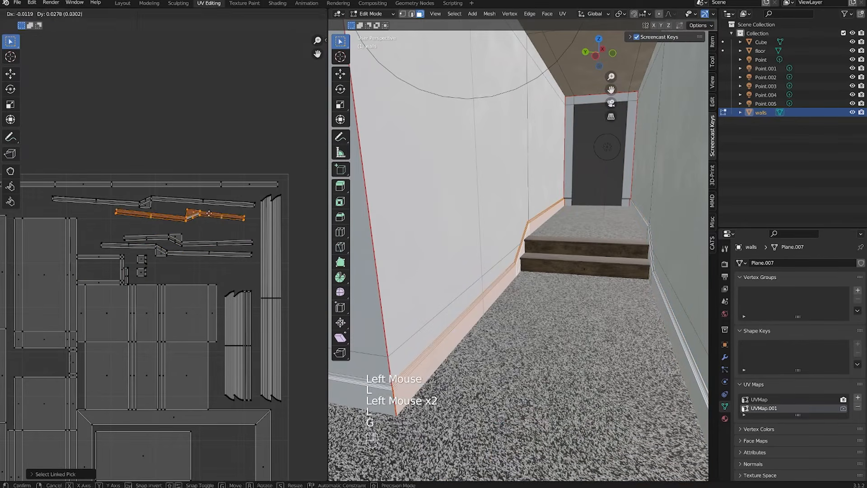
pyautogui.click(193, 213)
pyautogui.press('g')
pyautogui.keyDown('shift'); pyautogui.click(192, 212); pyautogui.keyUp('shift')
# Step: Rotate and move the remaining stepped baseboard UV islands upward, packing them closely to free space below
pyautogui.press('g')
pyautogui.click(217, 224)
pyautogui.press('r')
pyautogui.click(219, 226)
pyautogui.press('g')
pyautogui.keyDown('shift'); pyautogui.click(221, 227); pyautogui.keyUp('shift')
pyautogui.click(195, 252)
pyautogui.press('g')
pyautogui.click(205, 240)
# Step: Move the base block islands beside the tall vertical strips, and place and scale the narrow trim island near the large wall island
pyautogui.click(141, 260)
pyautogui.press('g')
pyautogui.click(240, 266)
pyautogui.click(127, 270)
pyautogui.press('g')
pyautogui.click(89, 228)
pyautogui.press('s')
pyautogui.click(127, 227)
# Step: Move the hallway door frame's UV island into the freed space and enlarge it
pyautogui.click(127, 264)
pyautogui.press('l')
pyautogui.press('s')
pyautogui.click(166, 252)
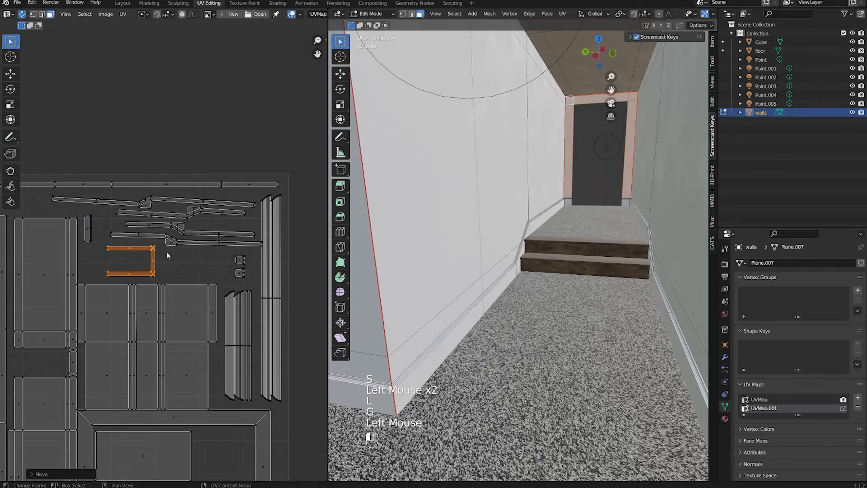
pyautogui.press('g')
pyautogui.click(193, 252)
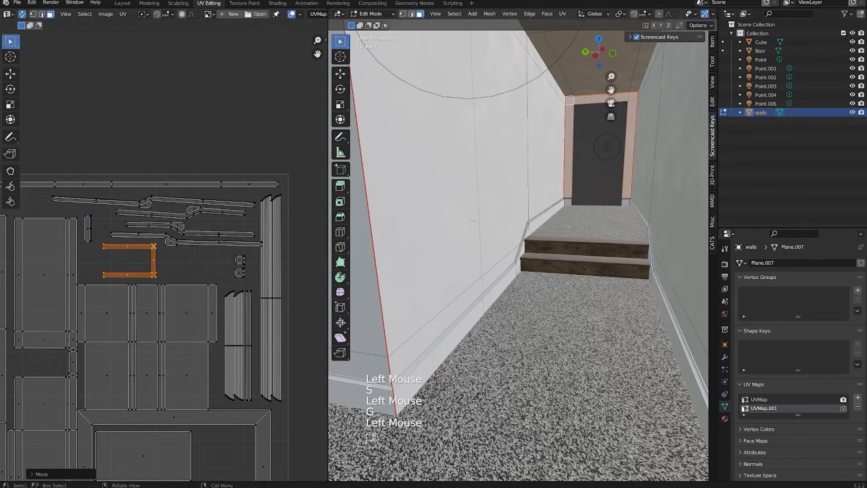
# Step: Save the Blender file and export the selected walls and floor over tutorial_entertainment_room.fbx
pyautogui.press('Tab')
pyautogui.hotkey('ctrl', 's')
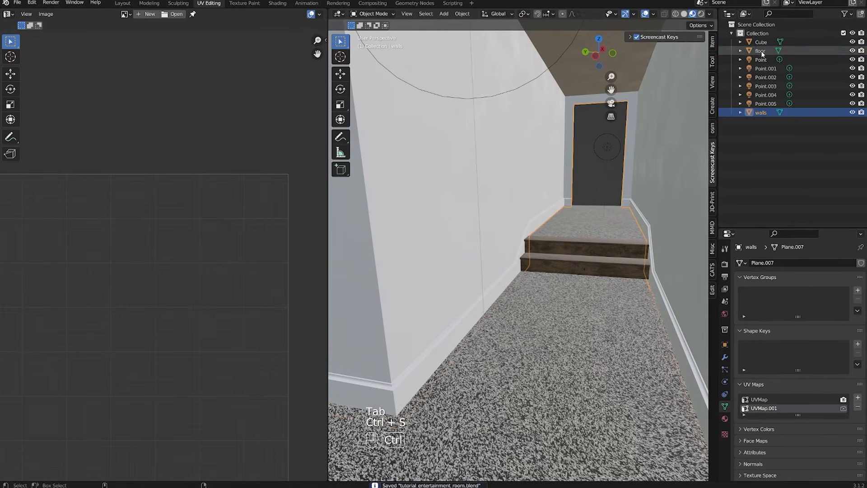
pyautogui.keyDown('ctrl'); pyautogui.click(762, 50); pyautogui.keyUp('ctrl')
pyautogui.scroll(-2, 576, 159)
pyautogui.click(18, 3)
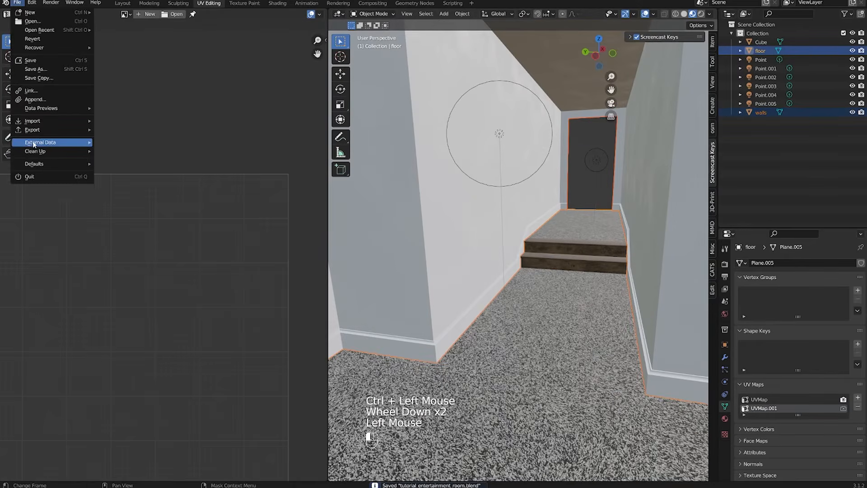
pyautogui.moveTo(55, 128)
pyautogui.click(131, 208)
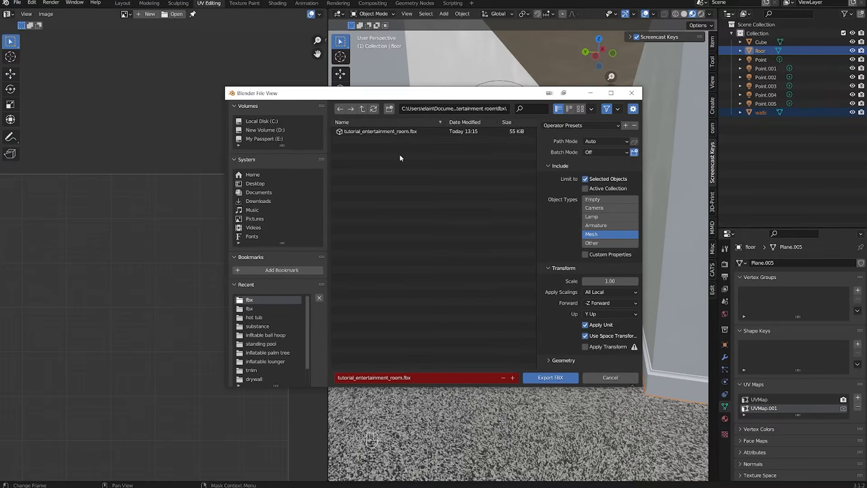
pyautogui.click(560, 378)
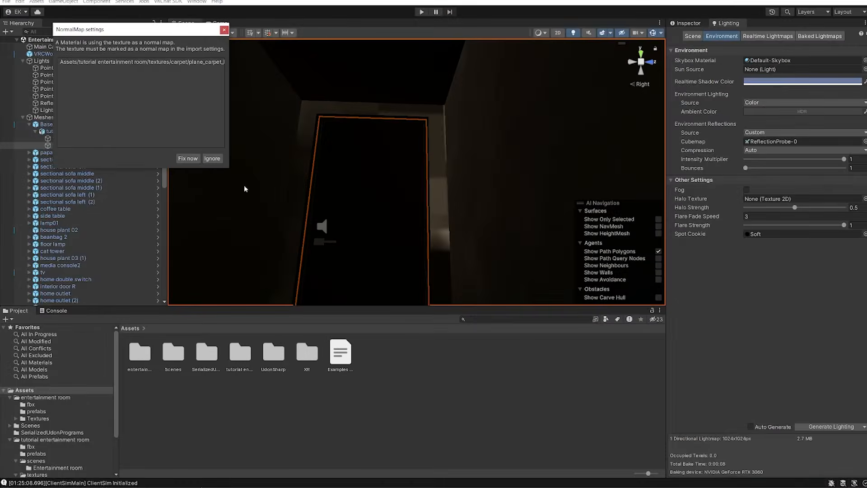
# Step: In Unity, mark the flagged carpet texture as a normal map and check the lighting around the hallway door
pyautogui.click(187, 158)
pyautogui.moveTo(271, 190); pyautogui.dragTo(624, 184, button='right')
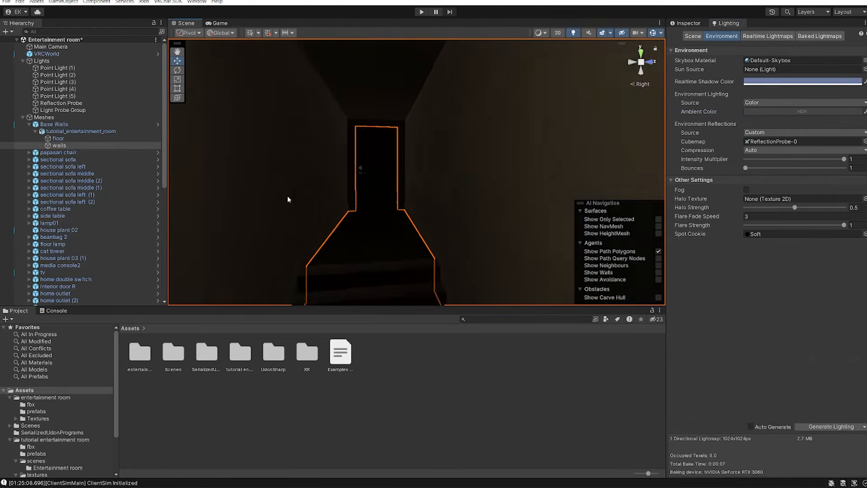
pyautogui.moveTo(288, 197); pyautogui.dragTo(334, 187, button='right')
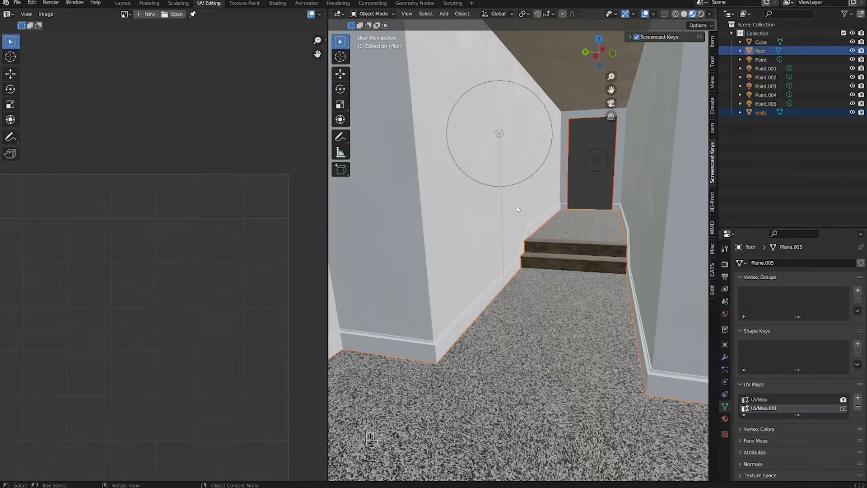
# Step: In Blender, examine the walls' and floor's UV layout for the hallway door area
pyautogui.keyDown('shift'); pyautogui.moveTo(519, 209); pyautogui.dragTo(526, 276, button='middle'); pyautogui.keyUp('shift')
pyautogui.scroll(2, 526, 277)
pyautogui.press('Tab')
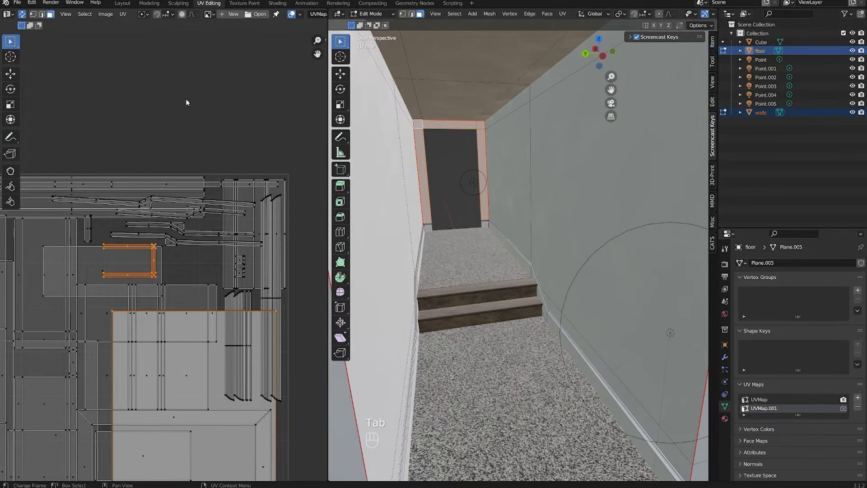
pyautogui.press('Tab')
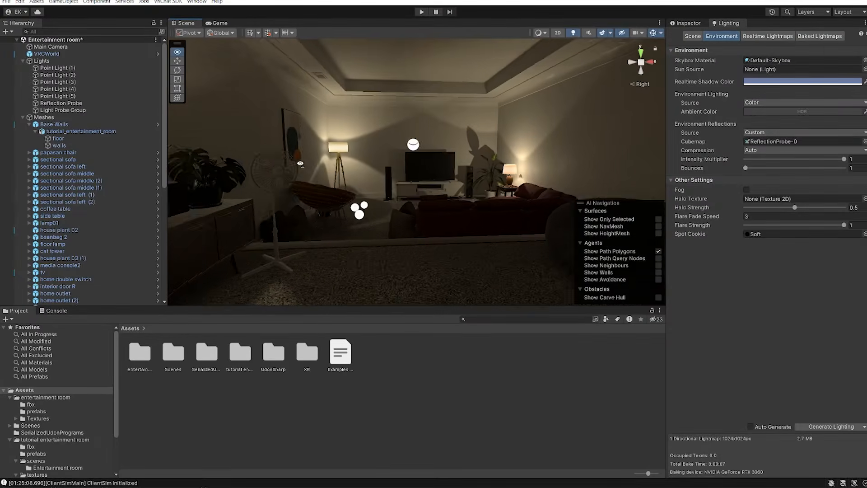
# Step: In Unity, darken the ambient color to a near-black neutral grey around RGB 7, 7, 7 and check the room
pyautogui.moveTo(300, 163); pyautogui.dragTo(318, 175, button='right')
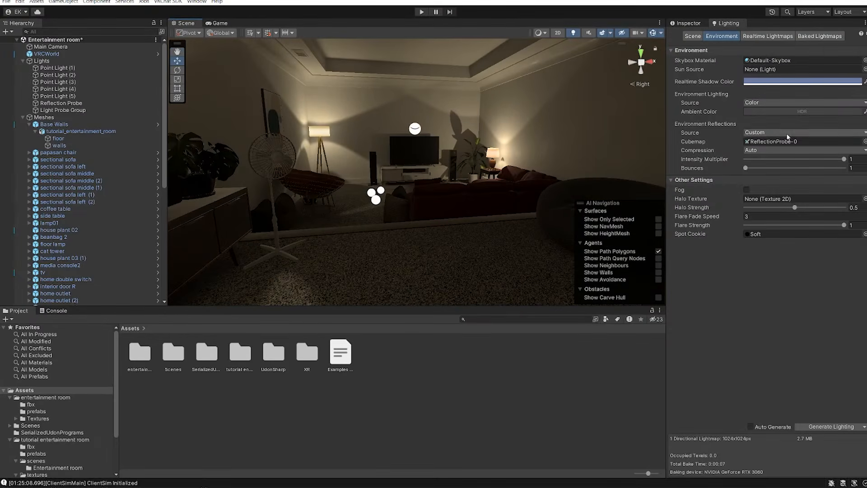
pyautogui.click(788, 112)
pyautogui.click(811, 205)
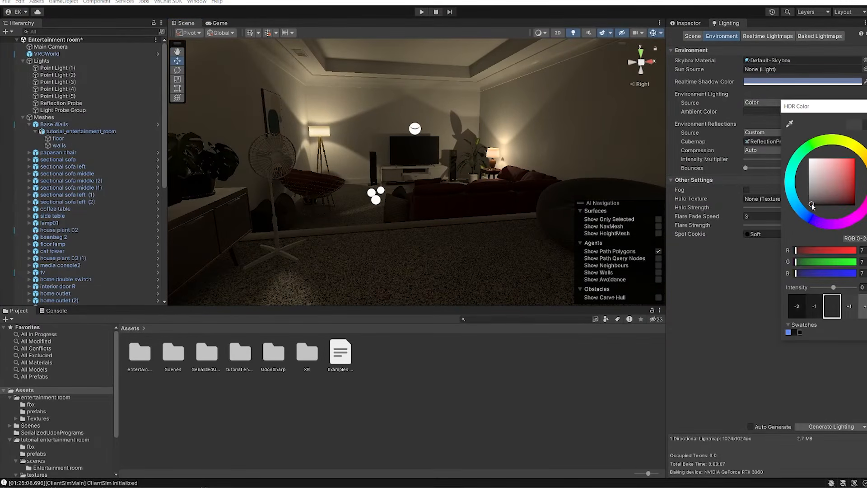
pyautogui.moveTo(808, 206); pyautogui.dragTo(804, 207)
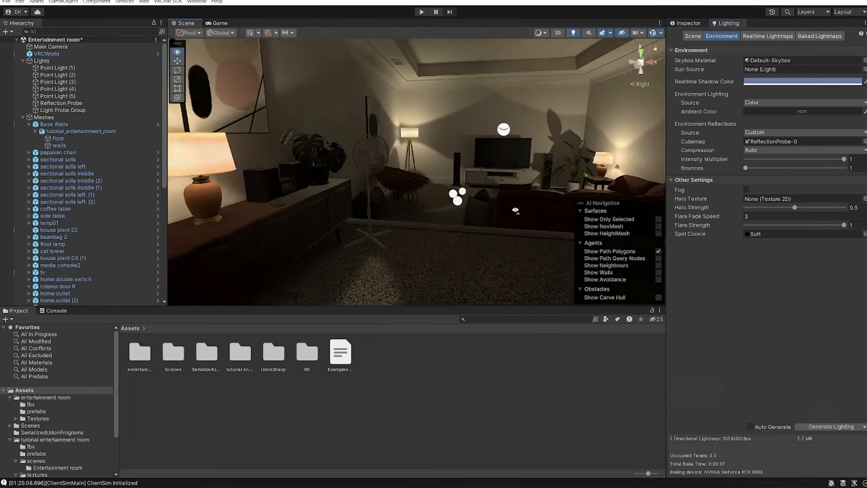
pyautogui.moveTo(377, 212); pyautogui.dragTo(436, 195, button='right')
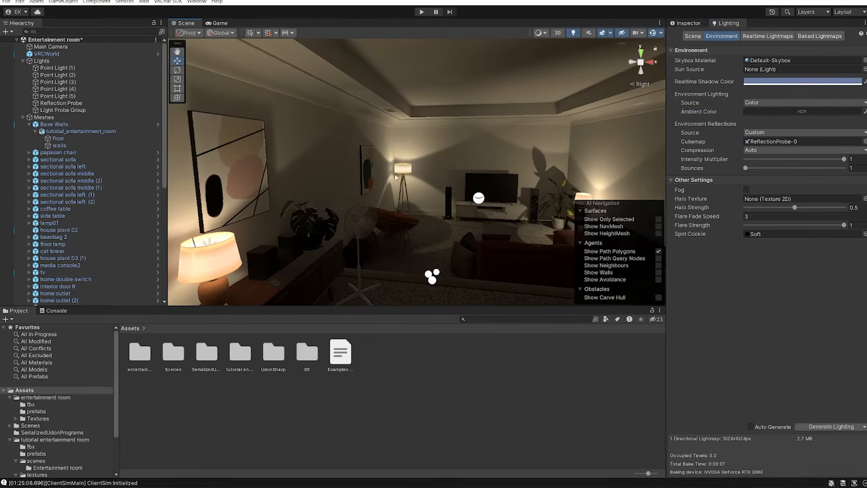
# Step: Run the scene in play mode, walk through the room to check the darker lighting, and exit play mode
pyautogui.click(425, 12)
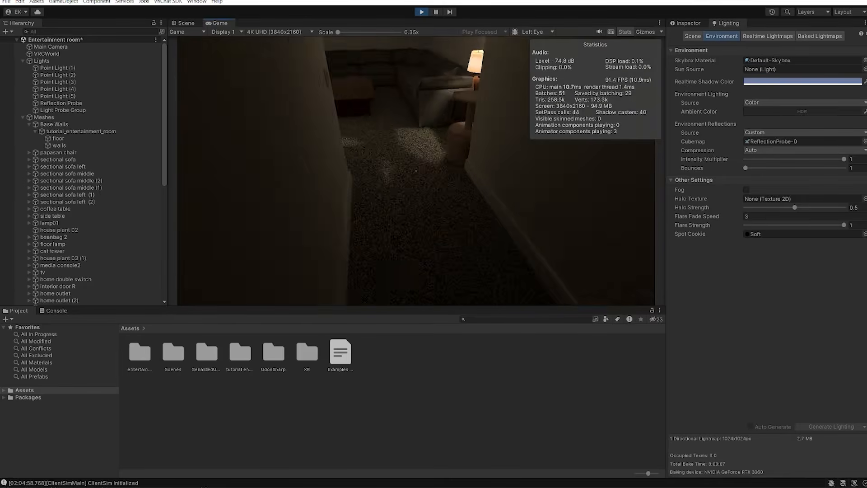
pyautogui.press('w')
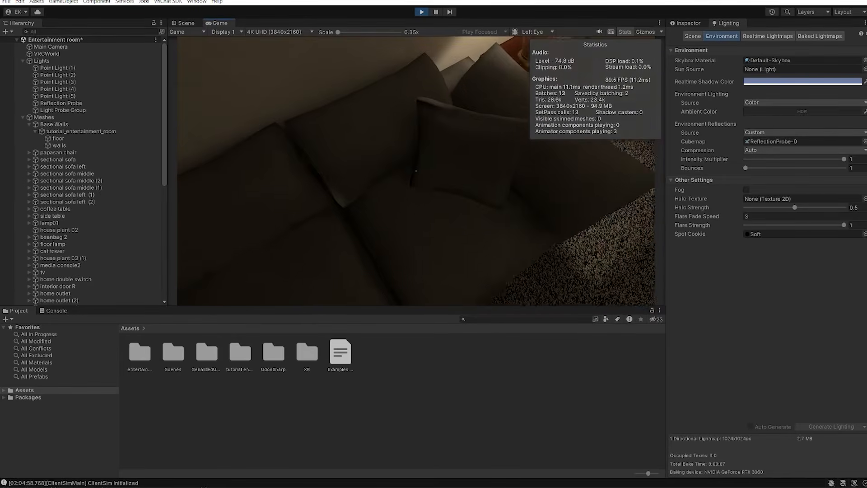
pyautogui.press('w')
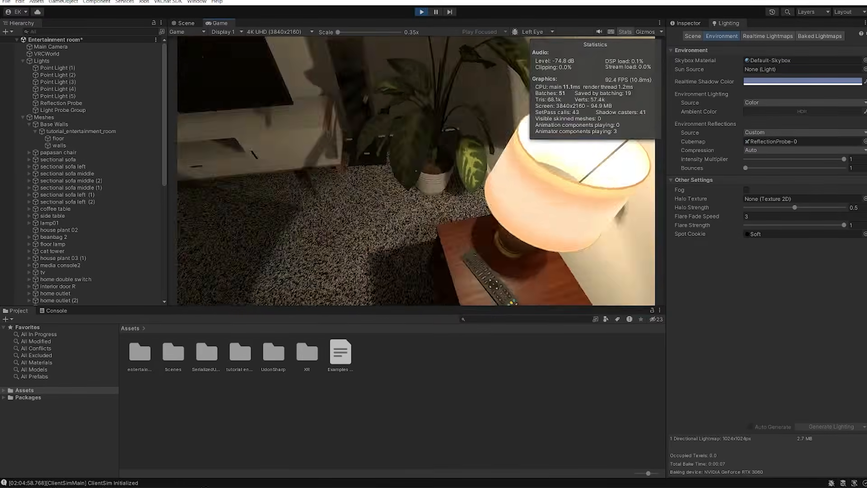
pyautogui.press('w')
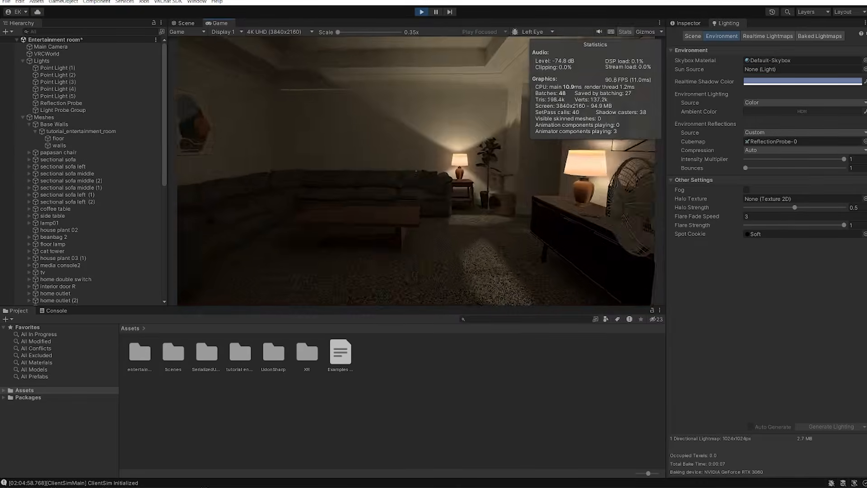
pyautogui.press('w')
pyautogui.press('Escape')
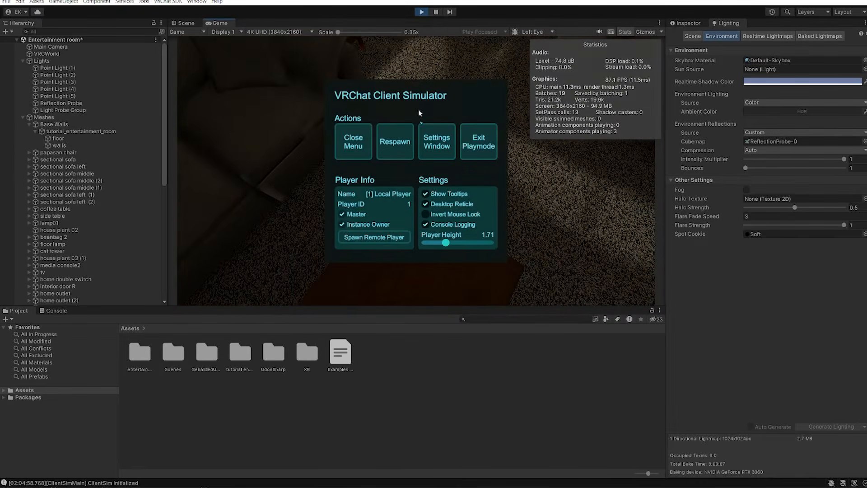
pyautogui.click(425, 16)
# Step: Examine the end sofa section beside the lamp table and the dark hallway, and bring up the scene's lightmapping settings
pyautogui.moveTo(262, 131); pyautogui.dragTo(467, 184, button='right')
pyautogui.click(467, 183)
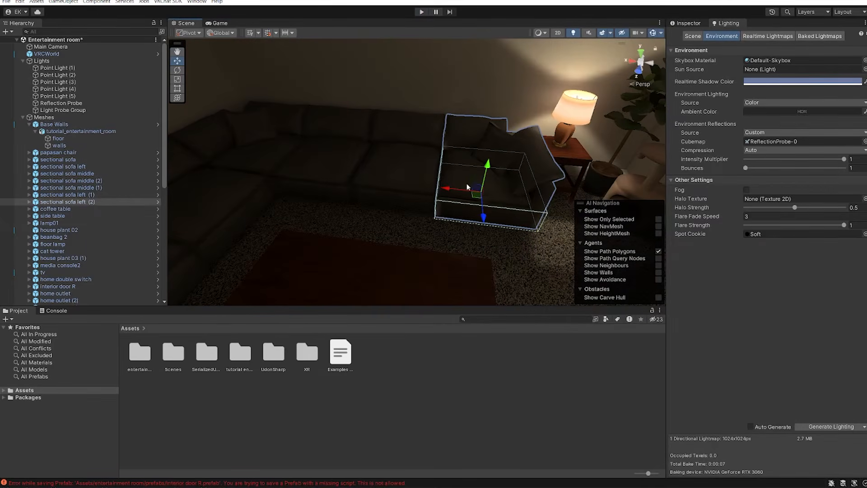
pyautogui.moveTo(368, 206); pyautogui.dragTo(519, 167, button='right')
pyautogui.click(688, 23)
pyautogui.moveTo(484, 196); pyautogui.dragTo(511, 197, button='right')
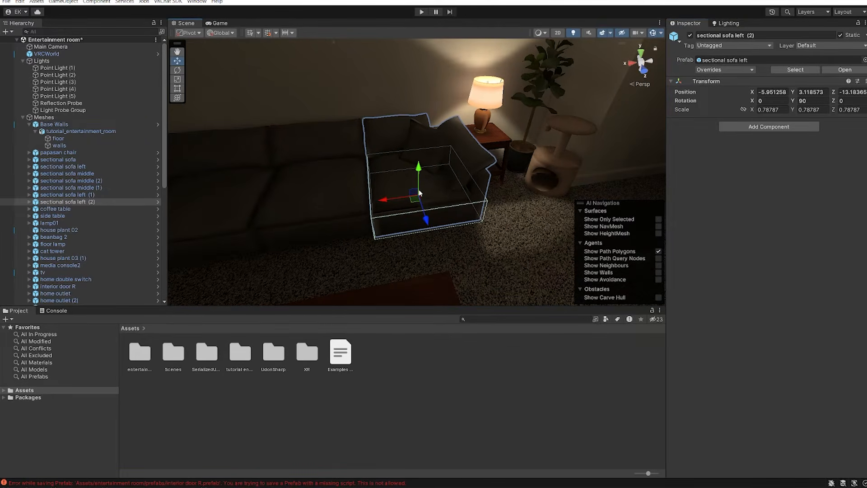
pyautogui.moveTo(419, 193); pyautogui.dragTo(673, 118, button='right')
pyautogui.scroll(4, 416, 127)
pyautogui.moveTo(404, 113); pyautogui.dragTo(442, 128, button='right')
pyautogui.click(731, 26)
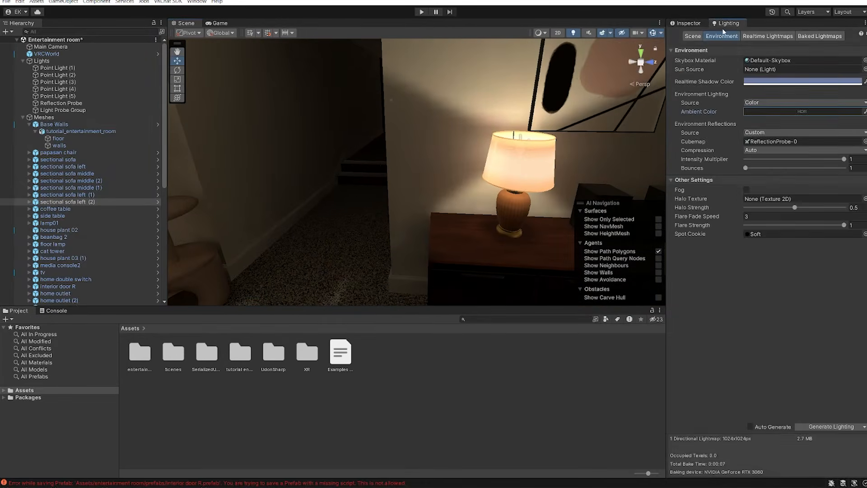
pyautogui.click(693, 36)
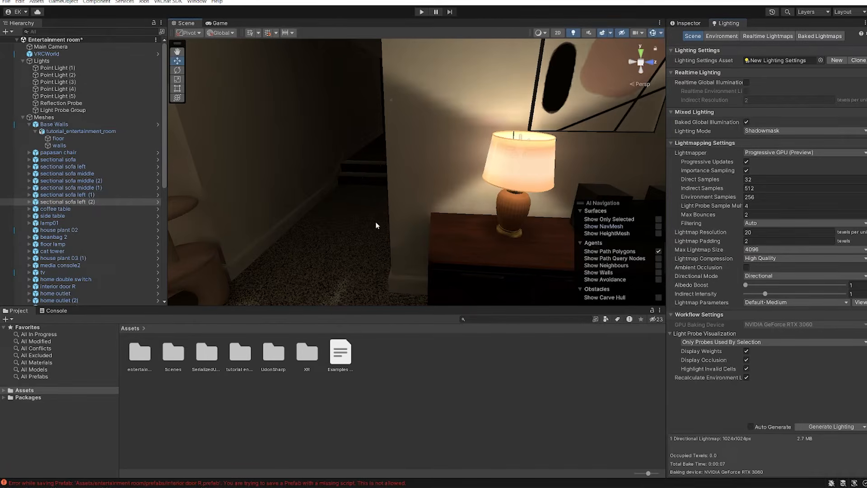
# Step: Select the sectional_sofa_left mesh of the end sofa section and set its Scale In Lightmap to 2
pyautogui.press('f')
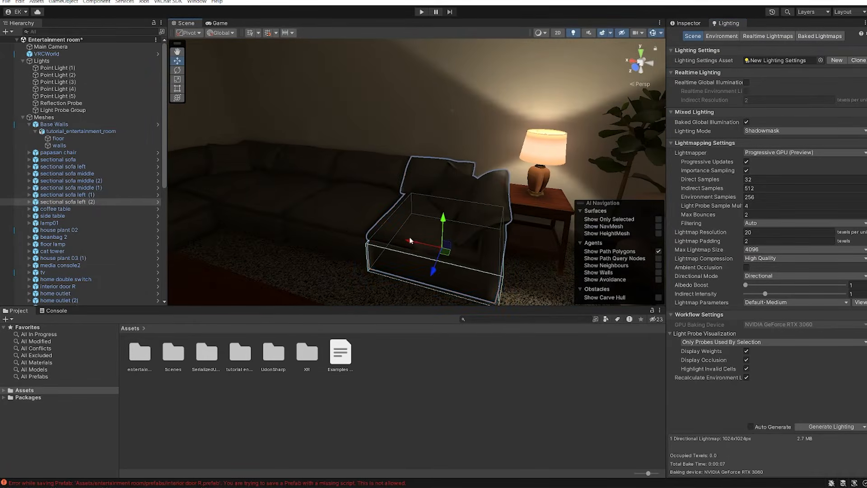
pyautogui.click(394, 239)
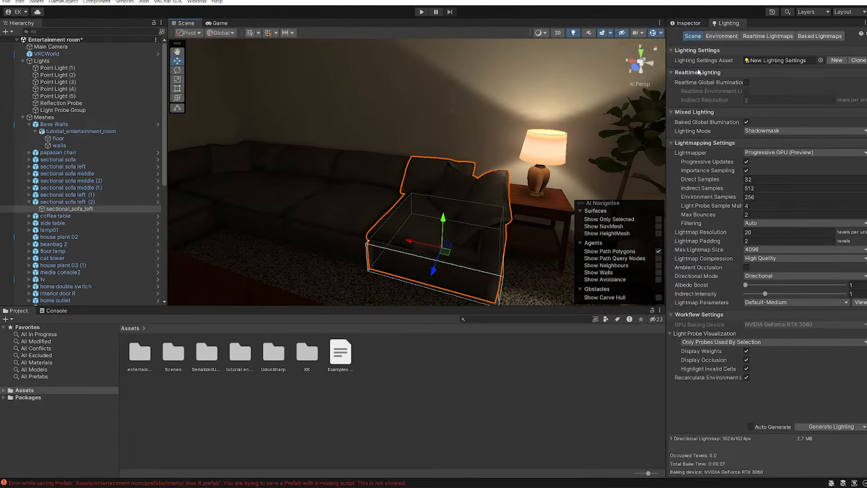
pyautogui.click(686, 23)
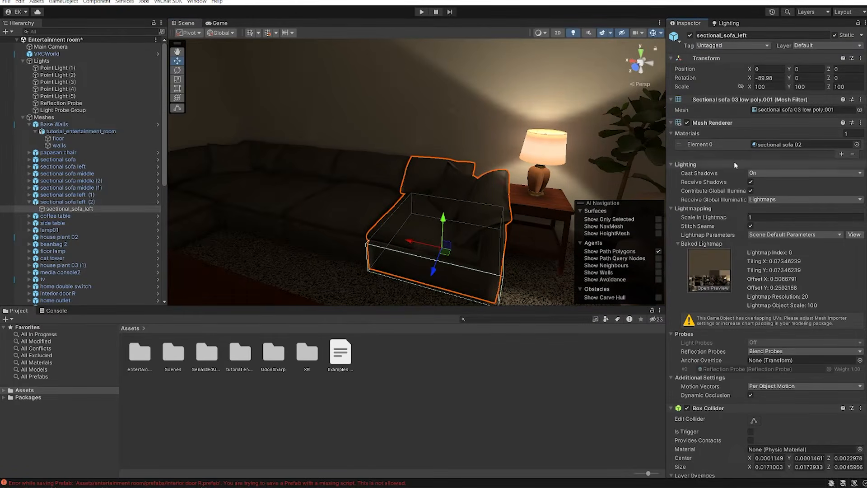
pyautogui.moveTo(492, 262); pyautogui.dragTo(504, 234, button='middle')
pyautogui.scroll(3, 484, 238)
pyautogui.keyDown('alt'); pyautogui.moveTo(483, 237); pyautogui.dragTo(439, 247); pyautogui.keyUp('alt')
pyautogui.moveTo(480, 221); pyautogui.dragTo(486, 167, button='middle')
pyautogui.scroll(2, 486, 167)
pyautogui.keyDown('alt'); pyautogui.moveTo(485, 167); pyautogui.dragTo(491, 189); pyautogui.keyUp('alt')
pyautogui.moveTo(490, 189); pyautogui.dragTo(480, 169, button='middle')
pyautogui.scroll(-3, 486, 182)
pyautogui.keyDown('alt'); pyautogui.moveTo(480, 168); pyautogui.dragTo(460, 170); pyautogui.keyUp('alt')
pyautogui.click(799, 216)
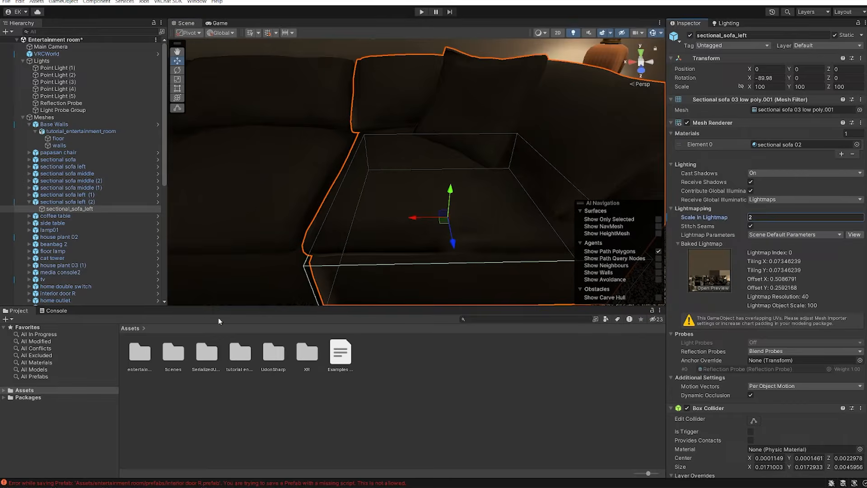
# Step: Open the Entertainment room folder inside the tutorial entertainment room's scenes folder to view the baked lightmaps
pyautogui.doubleClick(144, 354)
pyautogui.click(130, 328)
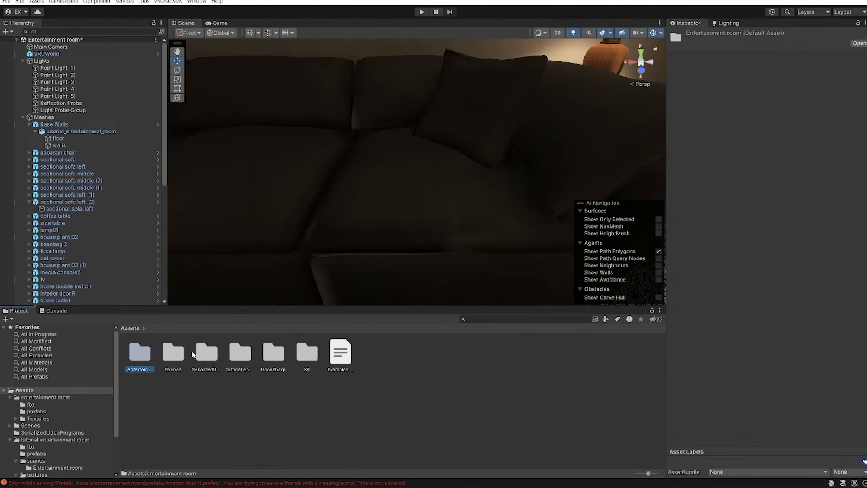
pyautogui.doubleClick(241, 353)
pyautogui.doubleClick(207, 352)
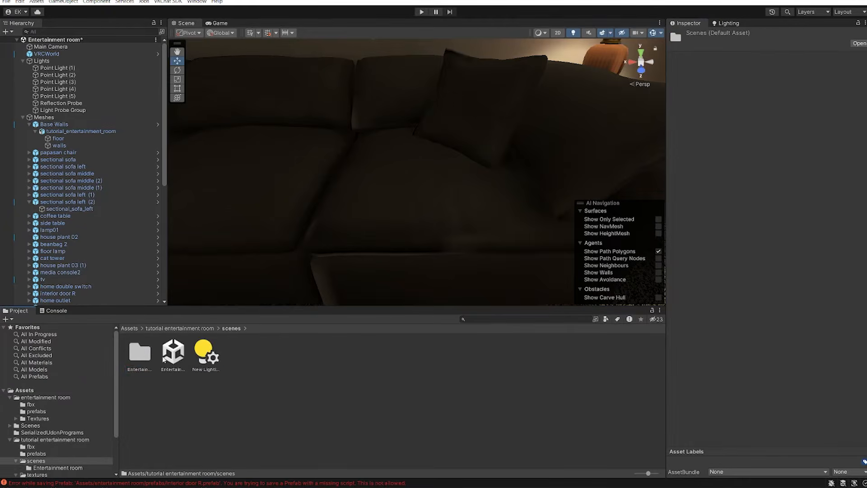
pyautogui.doubleClick(140, 352)
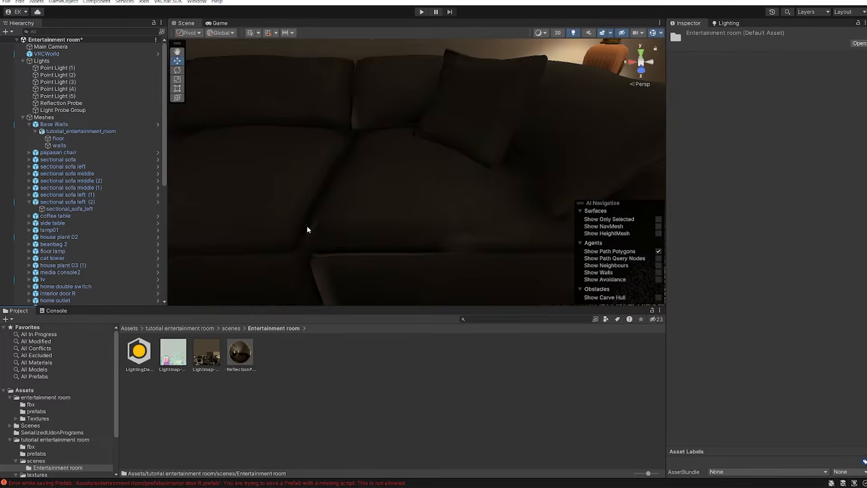
# Step: Reselect the end sofa section's mesh and review its lightmap scale and baked lightmap settings
pyautogui.scroll(-5, 287, 248)
pyautogui.click(541, 218)
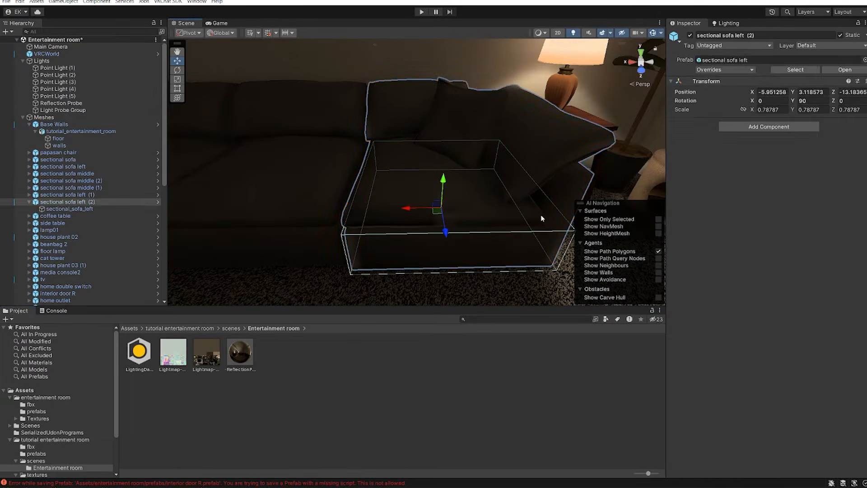
pyautogui.click(514, 217)
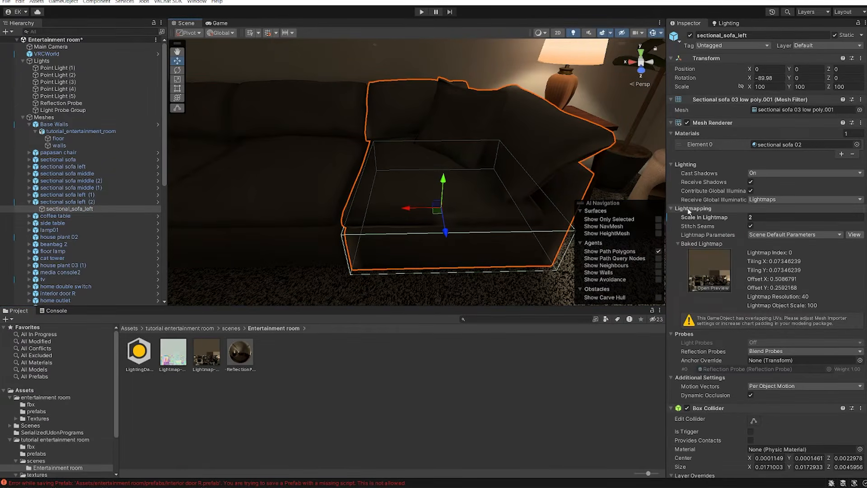
pyautogui.click(739, 219)
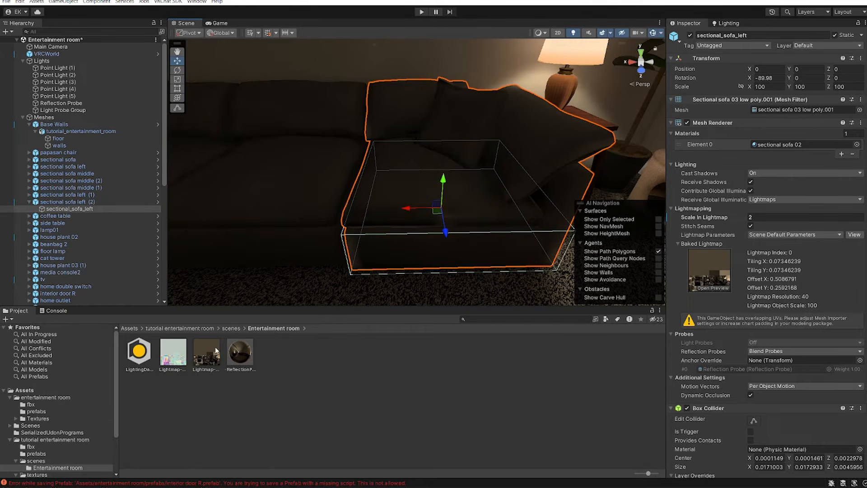
# Step: Select the cat_tower_tower mesh and set its Scale In Lightmap to 3
pyautogui.moveTo(362, 269); pyautogui.dragTo(466, 194, button='right')
pyautogui.press('d')
pyautogui.press('w')
pyautogui.press('s')
pyautogui.click(470, 190)
pyautogui.click(508, 199)
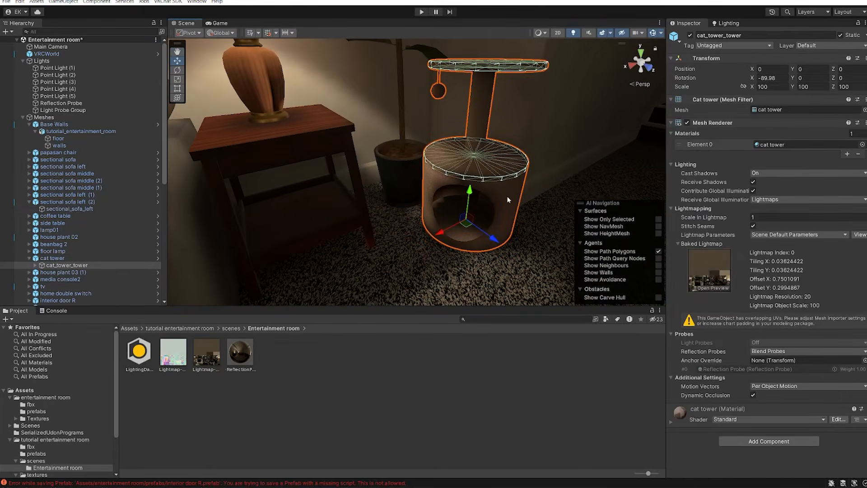
pyautogui.click(786, 218)
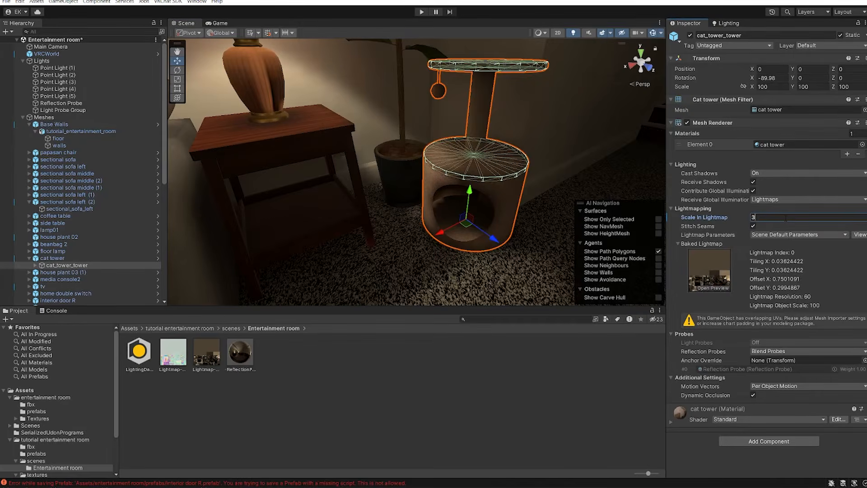
# Step: Set table_lamp_01's Scale In Lightmap to 2 and apply all overrides to the lamp01 prefab
pyautogui.moveTo(501, 166); pyautogui.dragTo(453, 235, button='right')
pyautogui.press('d')
pyautogui.press('w')
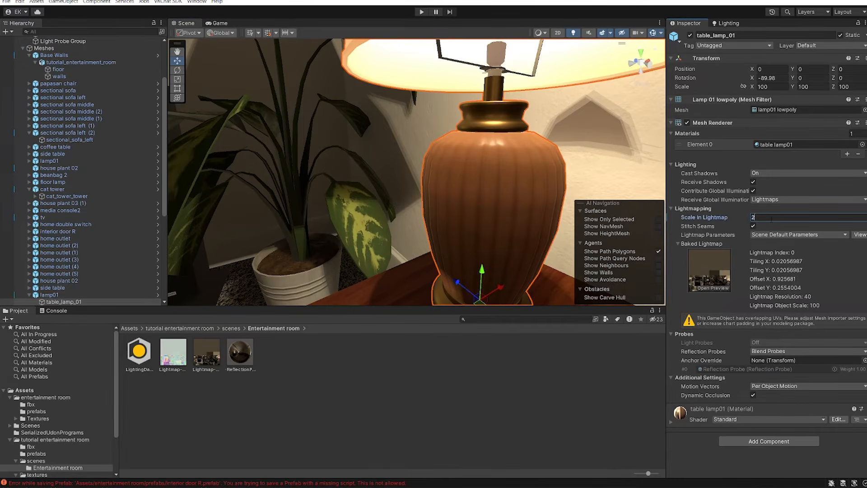
pyautogui.click(42, 295)
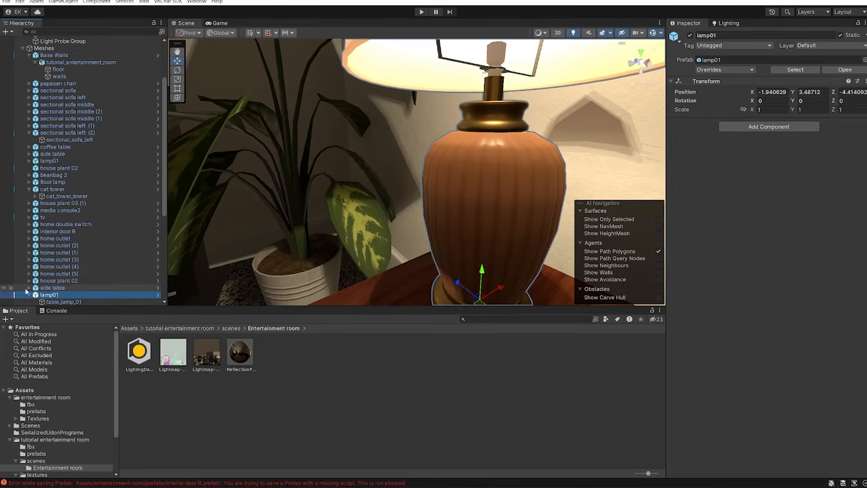
pyautogui.click(710, 72)
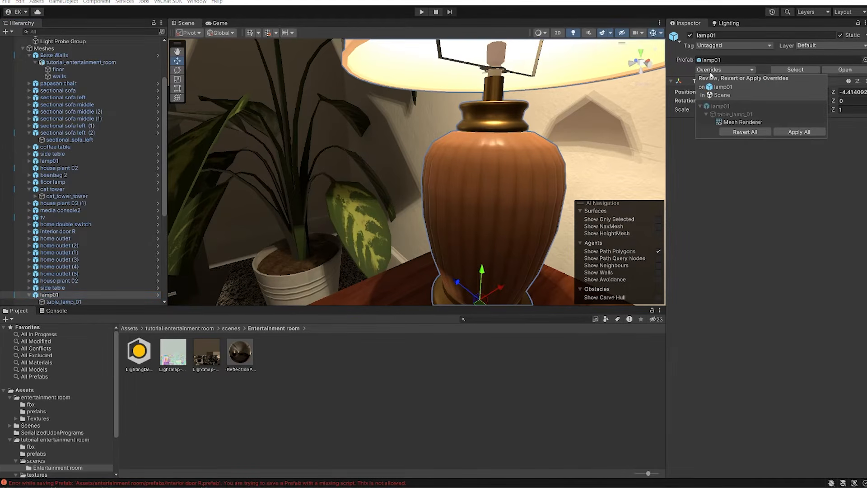
pyautogui.click(794, 132)
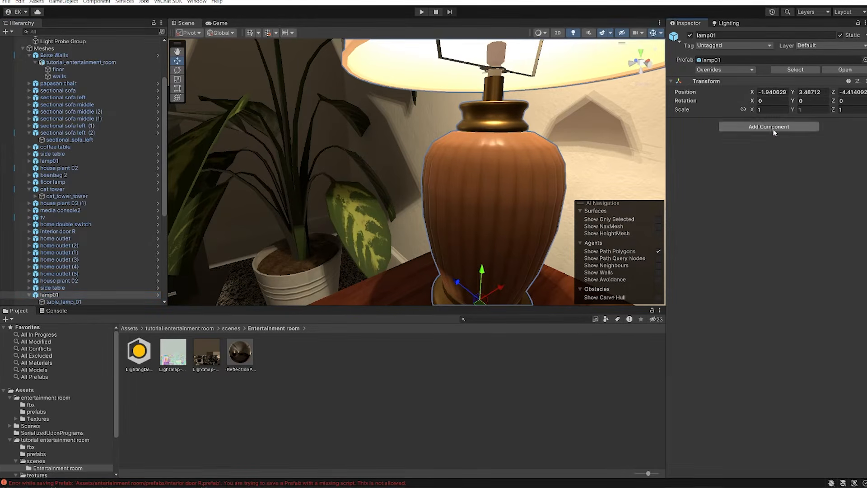
# Step: Examine the lamps, furniture and shadows around the room, and clear the selection
pyautogui.scroll(-5, 503, 180)
pyautogui.moveTo(487, 210); pyautogui.dragTo(416, 160, button='right')
pyautogui.press('w')
pyautogui.click(464, 174)
pyautogui.moveTo(464, 173); pyautogui.dragTo(397, 239, button='right')
pyautogui.press('w')
pyautogui.click(426, 177)
pyautogui.press('w')
pyautogui.press('w')
pyautogui.press('a')
pyautogui.press('e')
pyautogui.moveTo(395, 242); pyautogui.dragTo(444, 240)
pyautogui.press('a')
pyautogui.moveTo(445, 240); pyautogui.dragTo(758, 271, button='right')
pyautogui.click(331, 348)
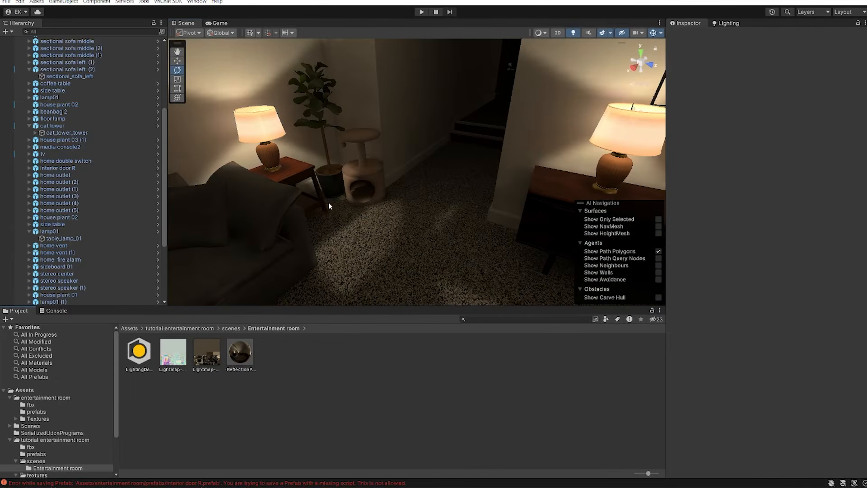
# Step: Generate the scene's lighting again and inspect the bake on the cat tower, lamp and sofa
pyautogui.moveTo(325, 204); pyautogui.dragTo(432, 195, button='right')
pyautogui.click(726, 23)
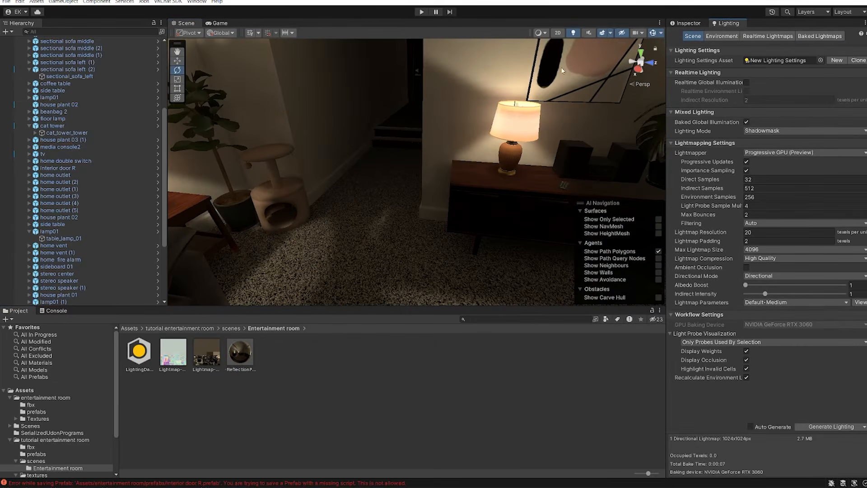
pyautogui.click(836, 429)
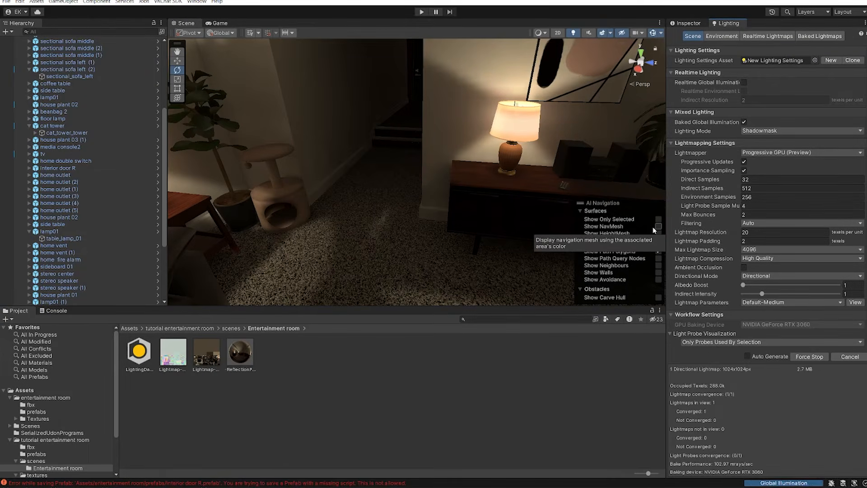
pyautogui.moveTo(503, 190); pyautogui.dragTo(366, 219, button='right')
pyautogui.moveTo(380, 222); pyautogui.dragTo(202, 216, button='right')
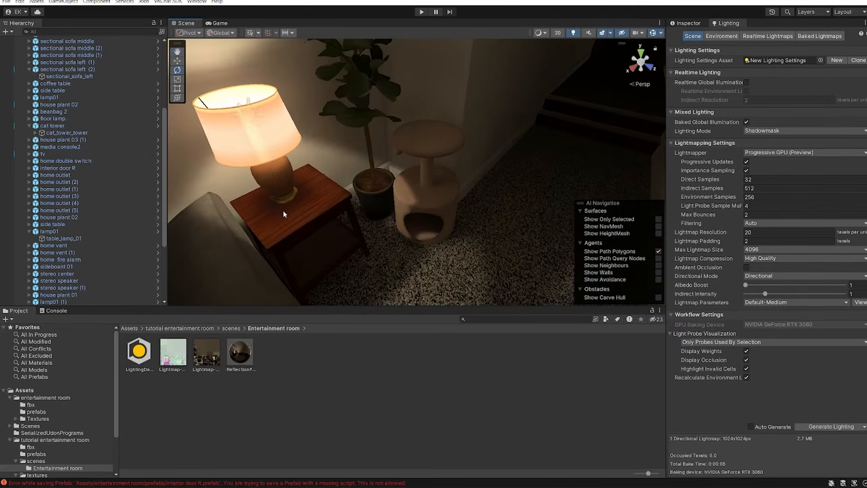
pyautogui.moveTo(281, 211); pyautogui.dragTo(431, 216, button='right')
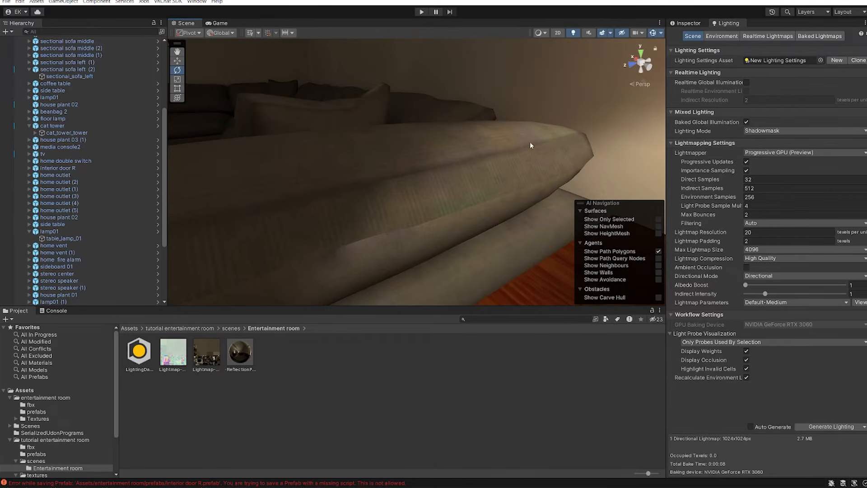
# Step: Review the import settings of both Lightmap-0 textures and check the sofa arm for compression artifacts
pyautogui.click(187, 348)
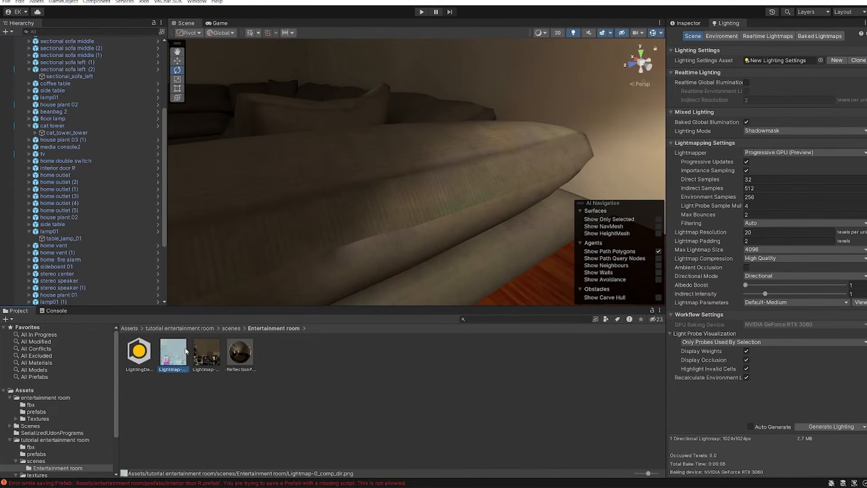
pyautogui.keyDown('ctrl'); pyautogui.click(201, 351); pyautogui.keyUp('ctrl')
pyautogui.click(691, 23)
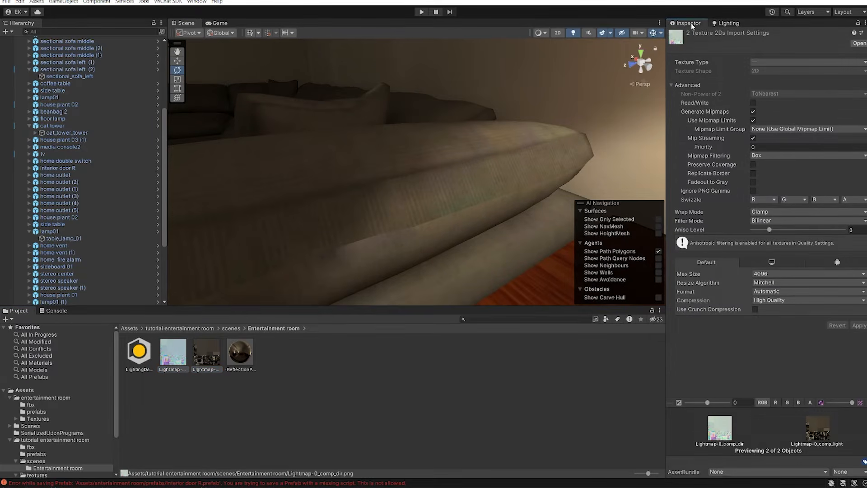
pyautogui.moveTo(502, 196); pyautogui.dragTo(535, 193, button='right')
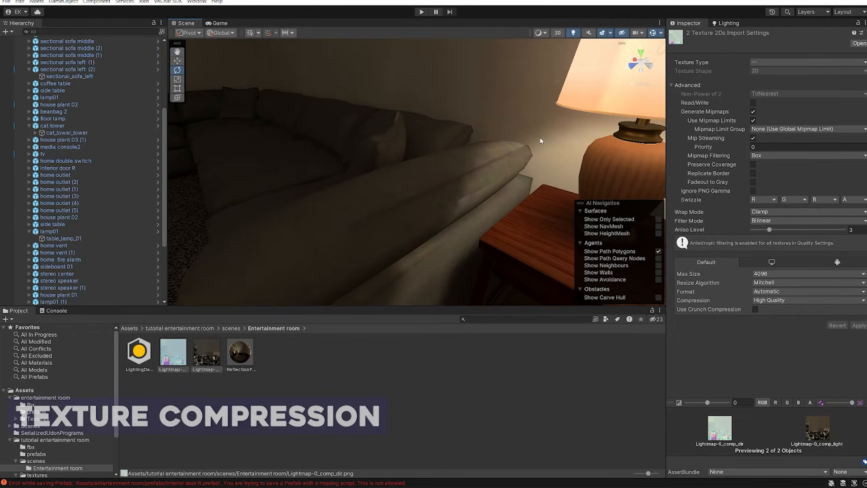
pyautogui.click(371, 394)
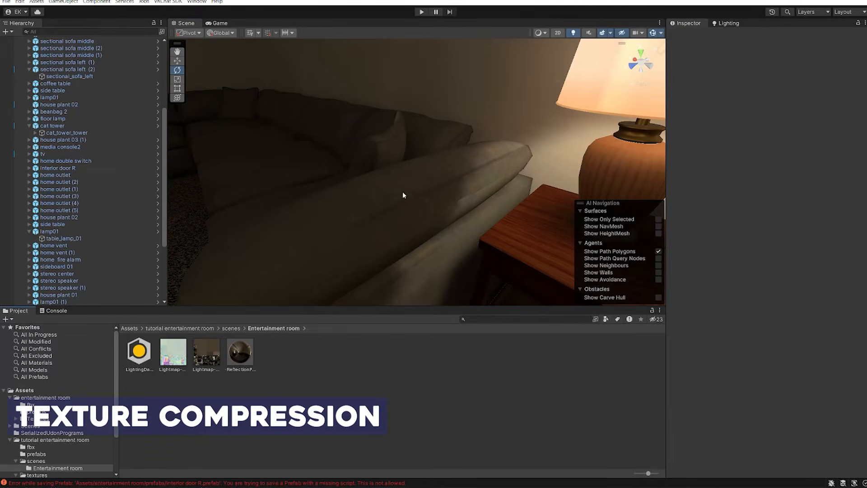
pyautogui.moveTo(458, 175); pyautogui.dragTo(449, 221, button='right')
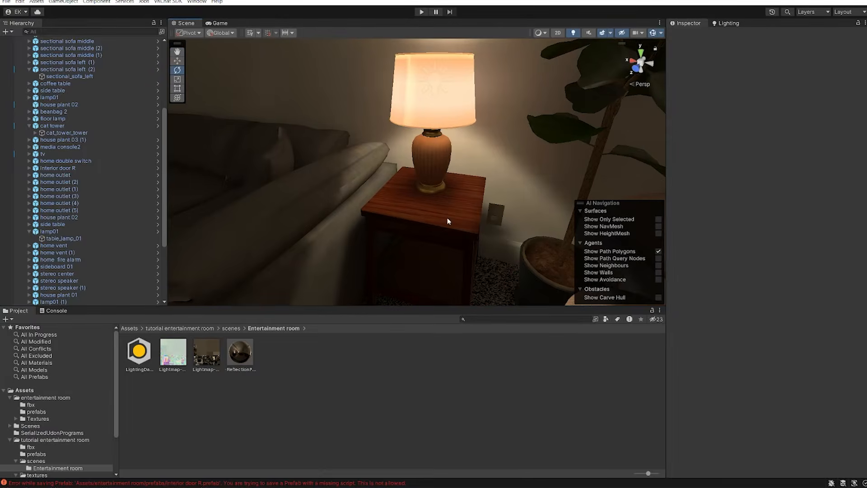
# Step: Select the room's walls and expand the drywall material's properties
pyautogui.moveTo(297, 271); pyautogui.dragTo(405, 186, button='right')
pyautogui.click(453, 194)
pyautogui.click(453, 193)
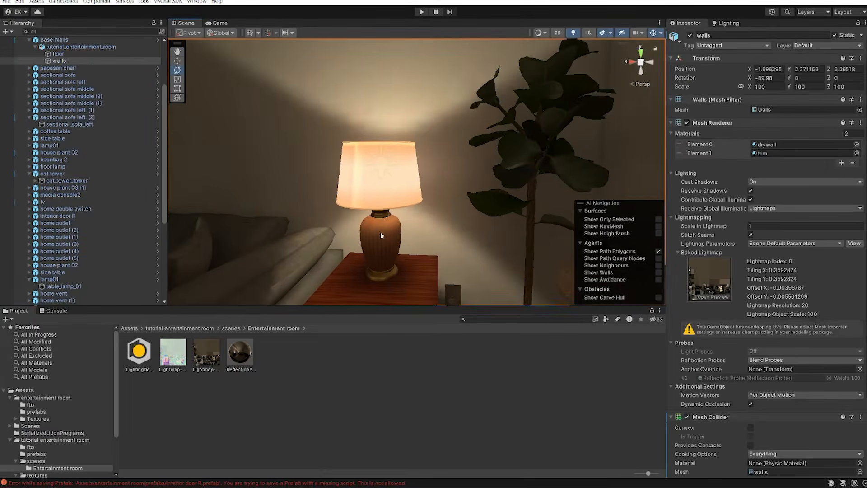
pyautogui.moveTo(446, 155); pyautogui.dragTo(515, 110, button='right')
pyautogui.scroll(-3, 515, 110)
pyautogui.scroll(2, 72, 109)
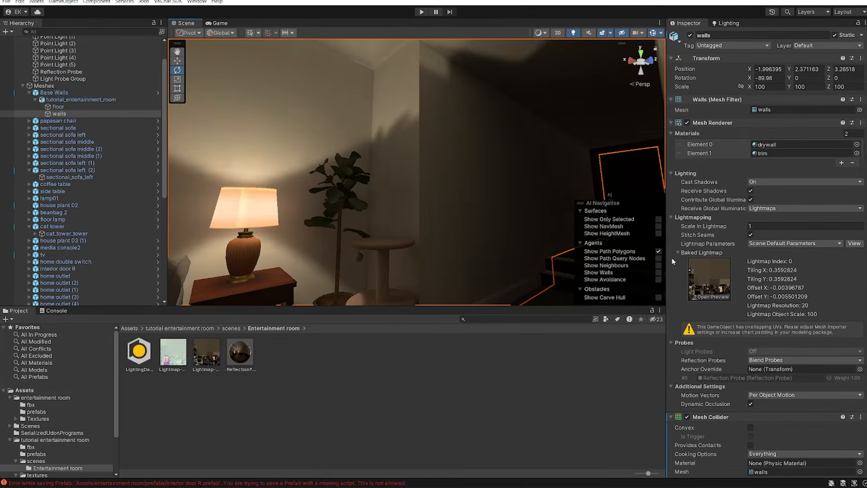
pyautogui.scroll(-4, 719, 275)
pyautogui.click(698, 437)
pyautogui.scroll(-2, 696, 456)
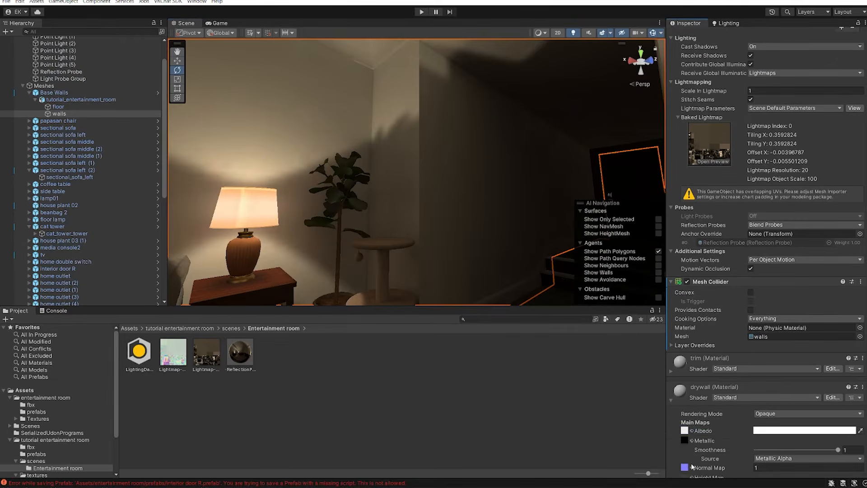
# Step: Open the drywall material's albedo texture and examine its import settings and preview size
pyautogui.doubleClick(684, 432)
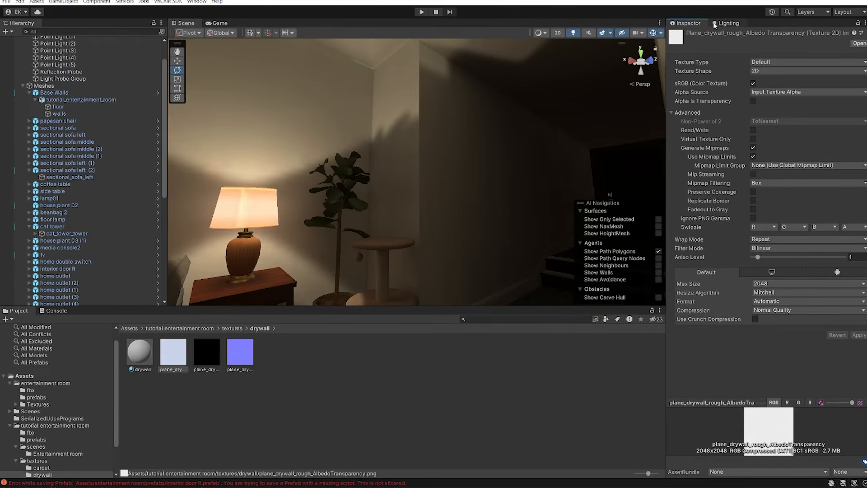
pyautogui.click(173, 353)
pyautogui.click(784, 398)
pyautogui.moveTo(761, 402)
pyautogui.mouseDown()
pyautogui.moveTo(761, 486)
pyautogui.moveTo(759, 377)
pyautogui.moveTo(758, 400)
pyautogui.mouseUp()
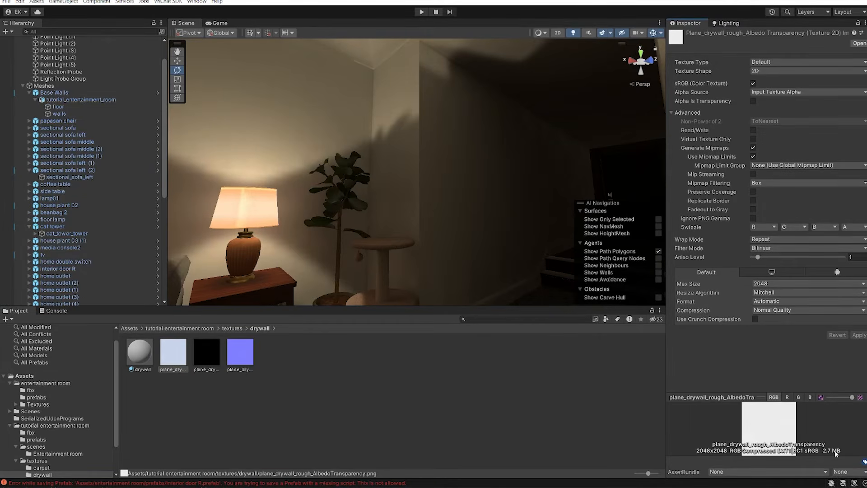
# Step: Set the drywall albedo texture's max size to 1024 with crunch compression, apply it, and dismiss the normal map prompt
pyautogui.click(780, 284)
pyautogui.click(776, 336)
pyautogui.click(755, 319)
pyautogui.click(858, 343)
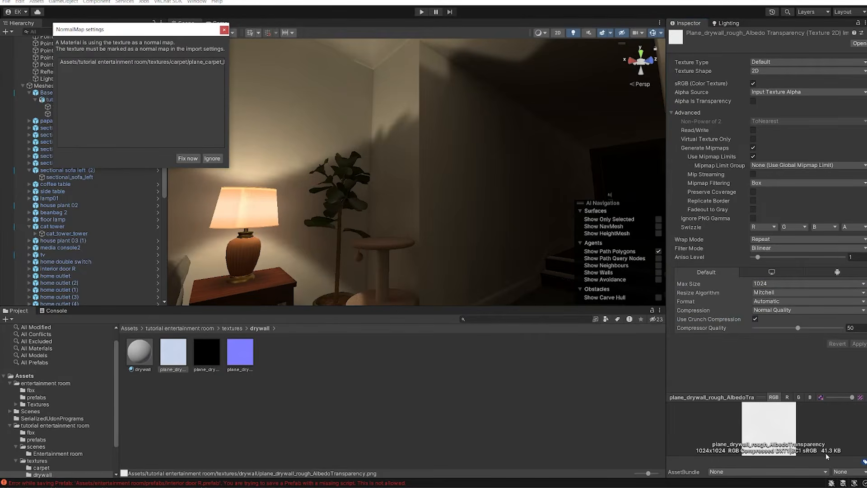
pyautogui.click(223, 29)
# Step: Restore the drywall albedo texture to max size 2048 without crunch compression, apply it, and ignore the normal map prompt
pyautogui.click(781, 283)
pyautogui.click(781, 344)
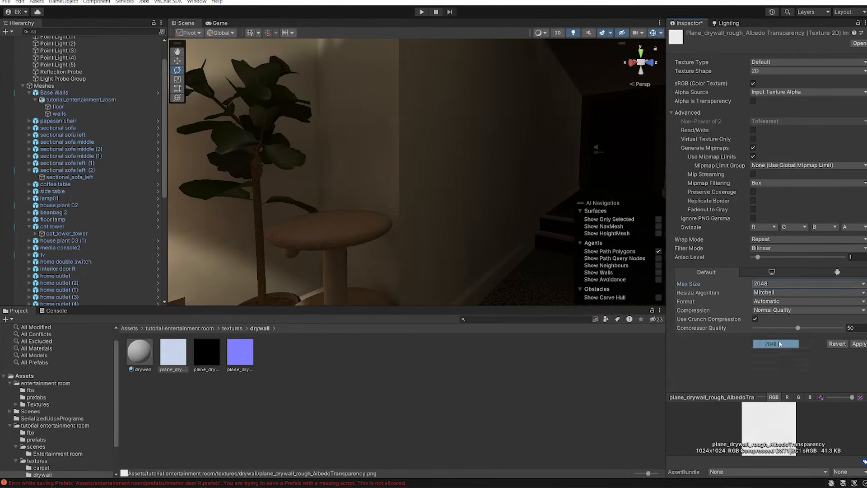
pyautogui.click(754, 319)
pyautogui.click(859, 335)
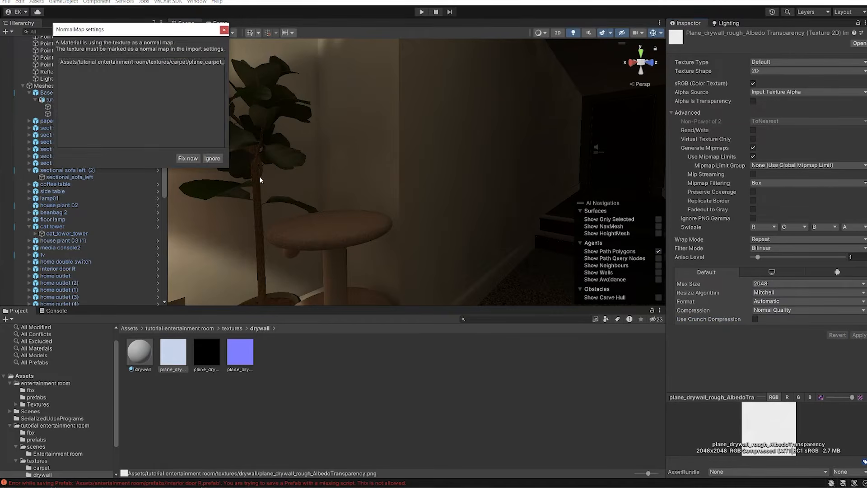
pyautogui.click(215, 160)
# Step: Review the drywall albedo texture's Android override settings and return to its default platform settings
pyautogui.moveTo(380, 239); pyautogui.dragTo(347, 250, button='right')
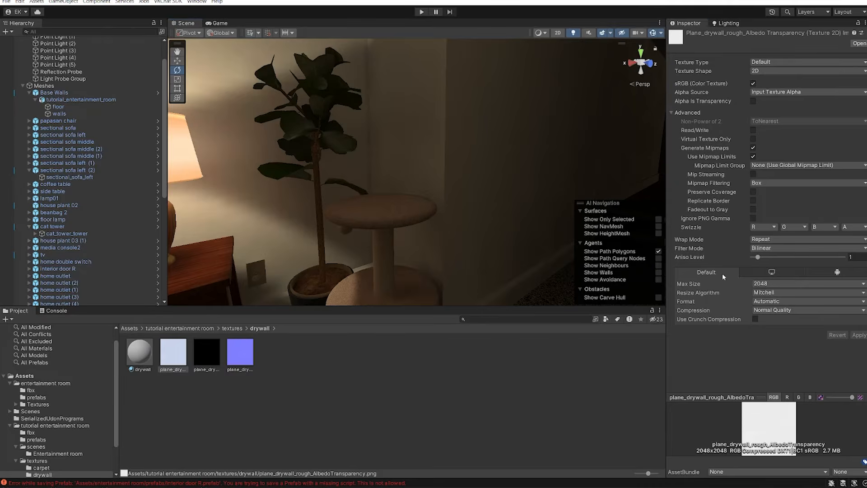
pyautogui.click(817, 273)
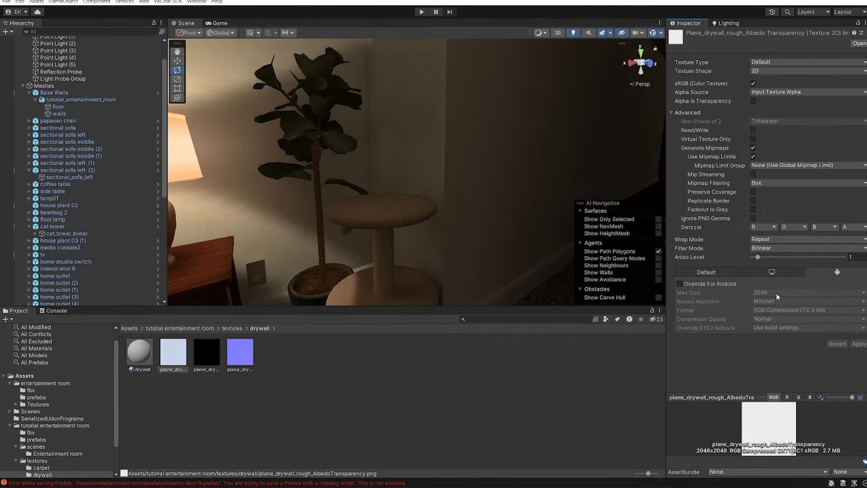
pyautogui.click(705, 272)
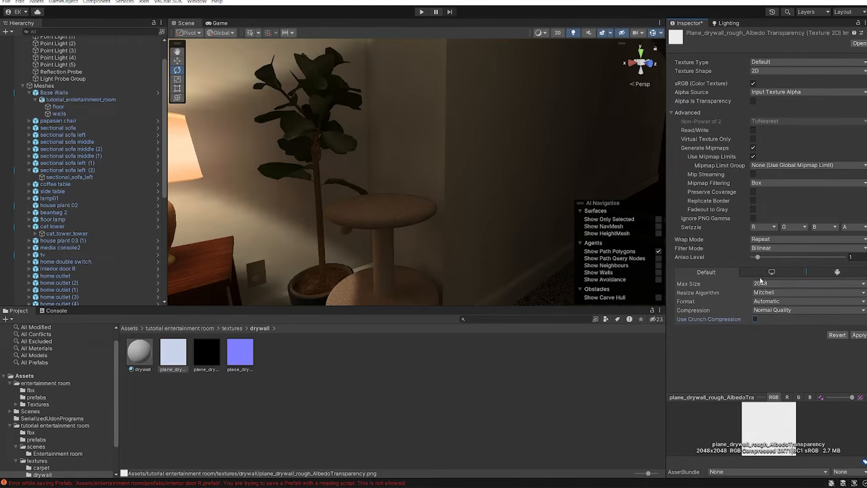
# Step: Try overriding the drywall albedo texture's import settings for Android
pyautogui.click(837, 273)
pyautogui.click(722, 284)
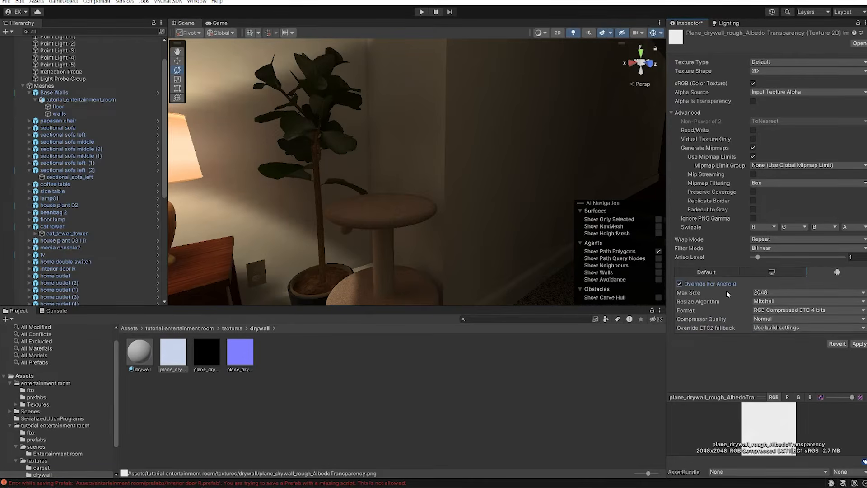
pyautogui.click(724, 284)
pyautogui.click(722, 275)
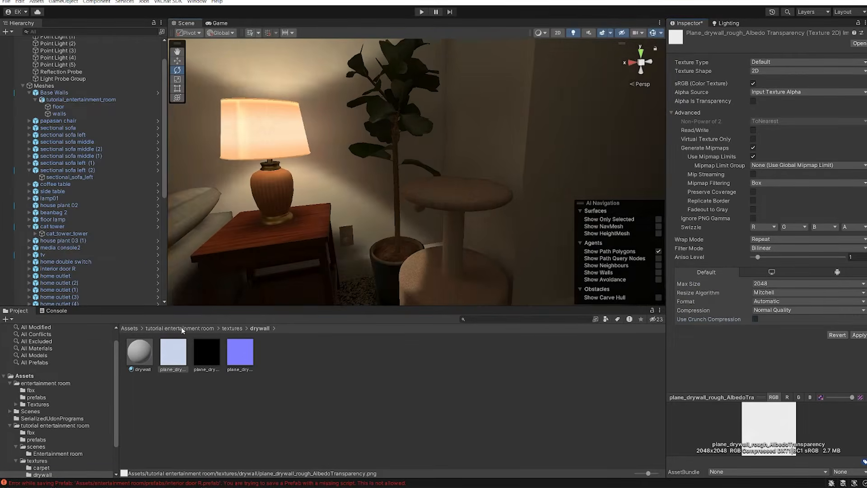
# Step: Save the drywall albedo texture's pending import settings and open the Entertainment room folder inside the tutorial's scenes folder
pyautogui.click(181, 329)
pyautogui.click(206, 352)
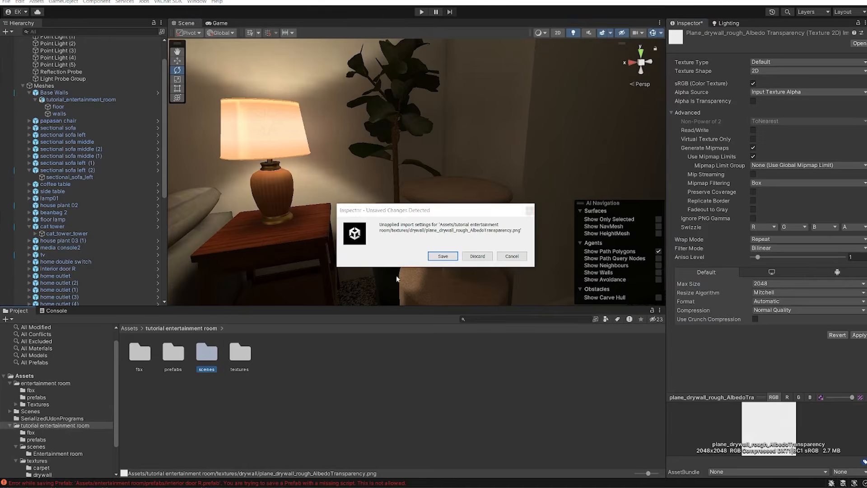
pyautogui.press('Return')
pyautogui.doubleClick(202, 357)
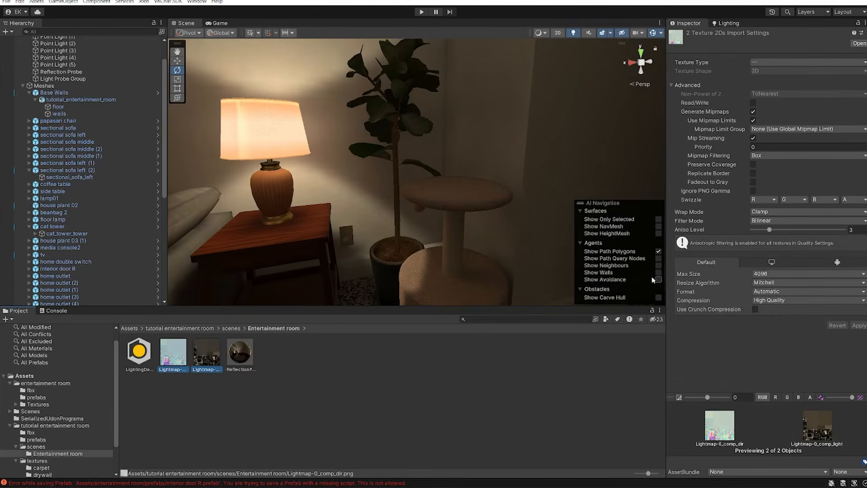
# Step: Check the baked lightmap's size in the lighting settings and examine the lighting on the wall and sofa around the table lamp
pyautogui.moveTo(632, 275); pyautogui.dragTo(567, 281, button='right')
pyautogui.click(236, 381)
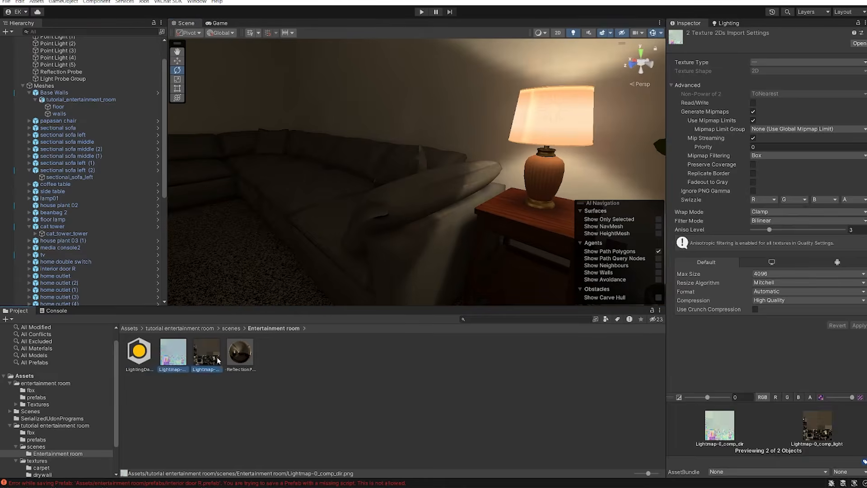
pyautogui.click(727, 23)
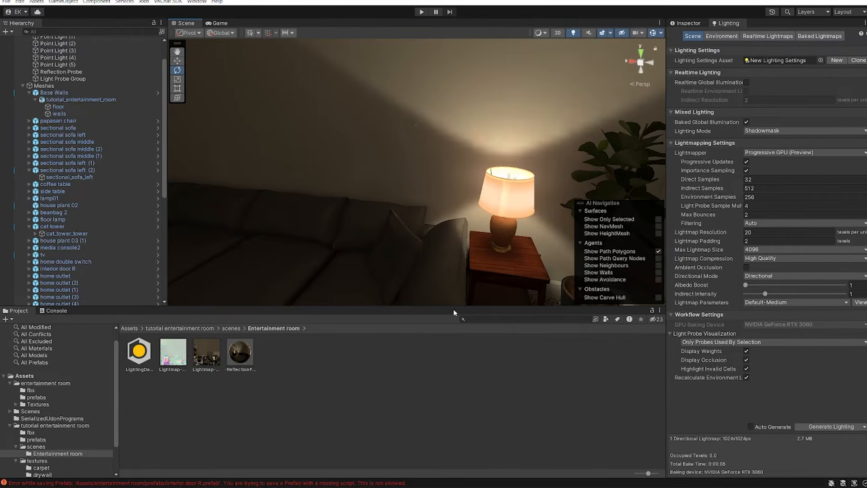
pyautogui.moveTo(511, 275); pyautogui.dragTo(549, 283, button='right')
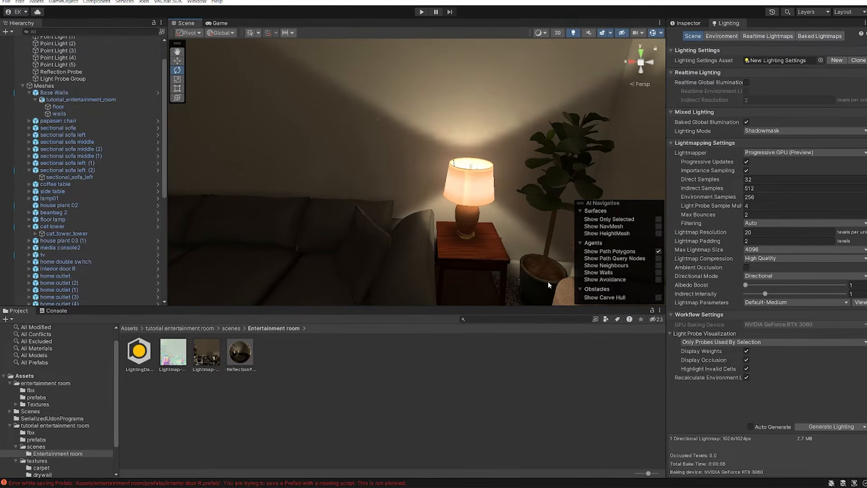
pyautogui.moveTo(311, 295); pyautogui.dragTo(264, 311, button='right')
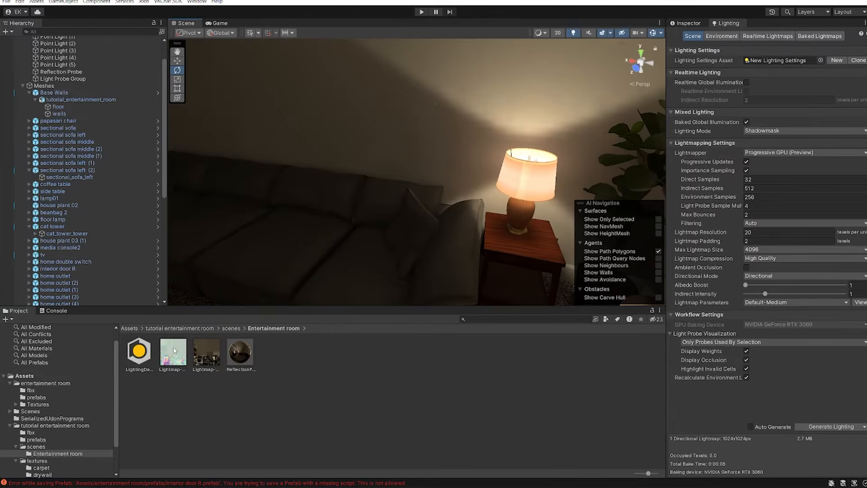
# Step: Set both Lightmap-0 textures to max size 4096 and format RGB9e5 32 bit Shared Exponent Float, and apply the import settings
pyautogui.click(175, 348)
pyautogui.keyDown('ctrl'); pyautogui.click(218, 360); pyautogui.keyUp('ctrl')
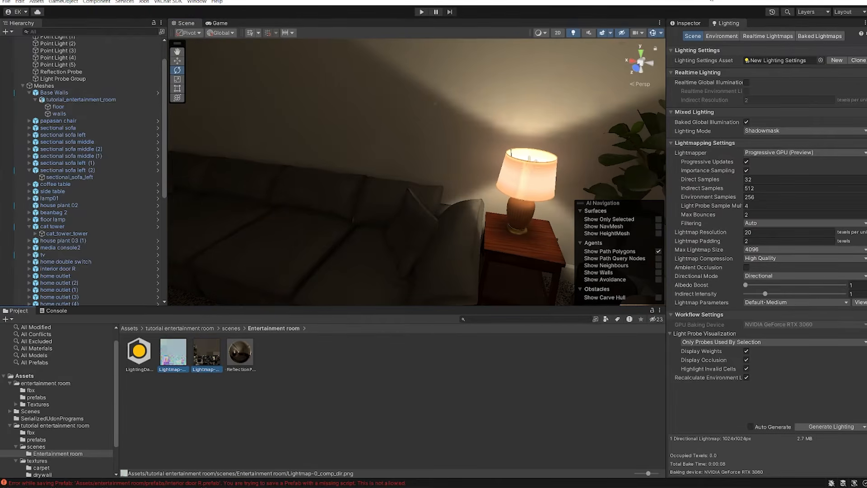
pyautogui.click(686, 23)
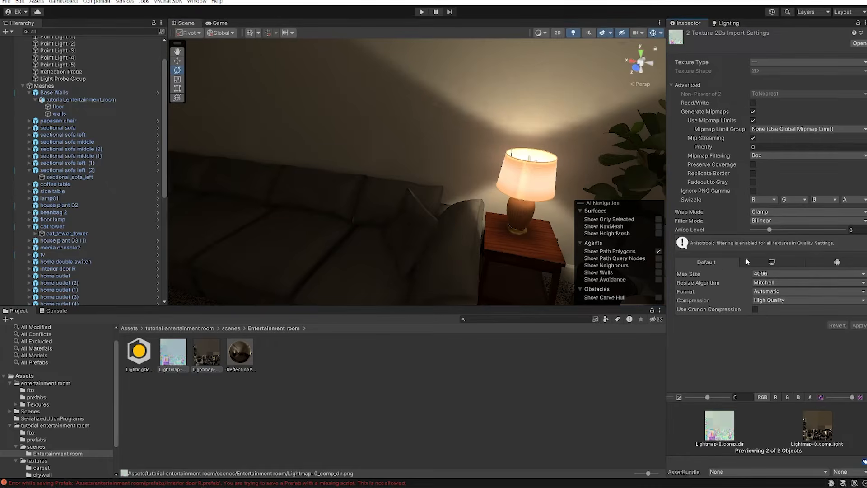
pyautogui.click(766, 273)
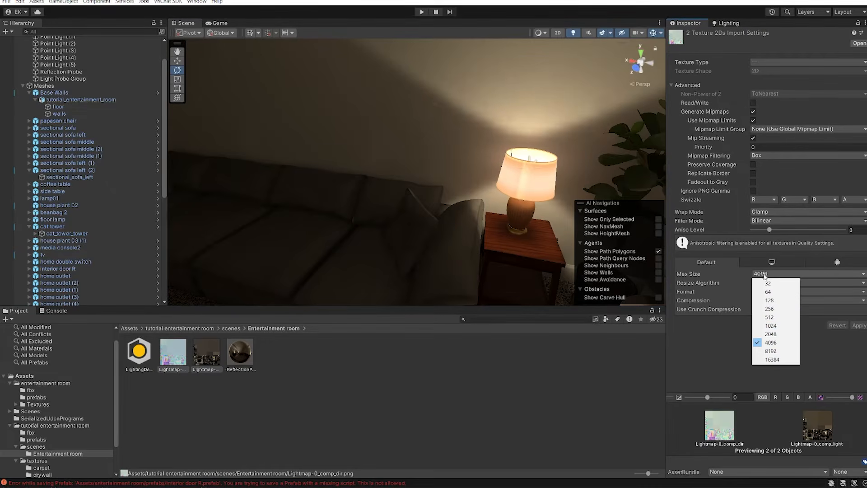
pyautogui.click(771, 342)
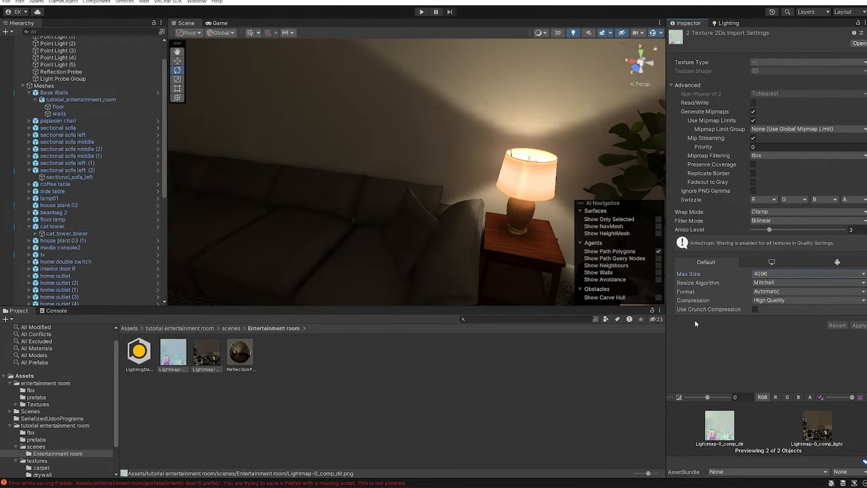
pyautogui.moveTo(515, 255); pyautogui.dragTo(428, 257, button='right')
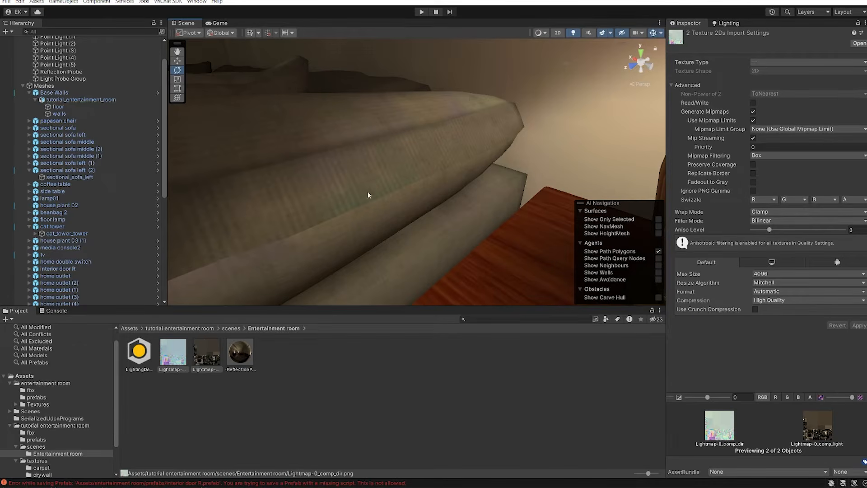
pyautogui.click(766, 292)
pyautogui.click(768, 393)
pyautogui.click(862, 309)
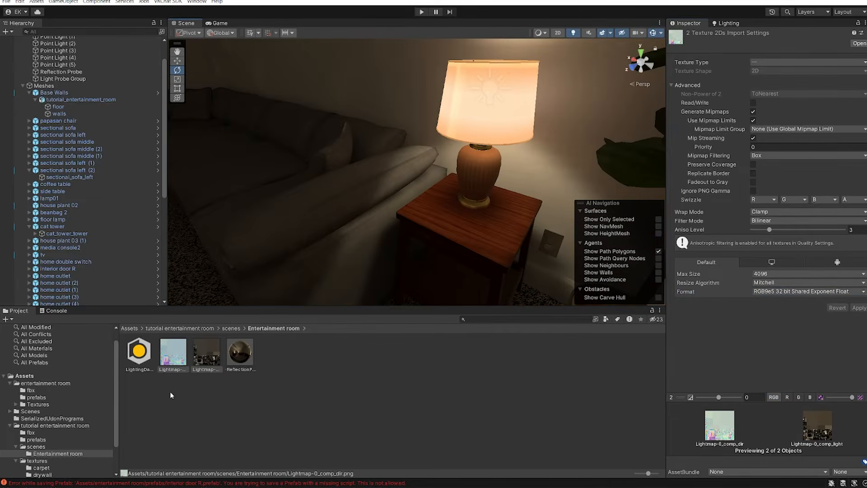
# Step: Check the size of each lightmap texture and the total in the lighting settings, and view the whole room's lighting
pyautogui.click(177, 360)
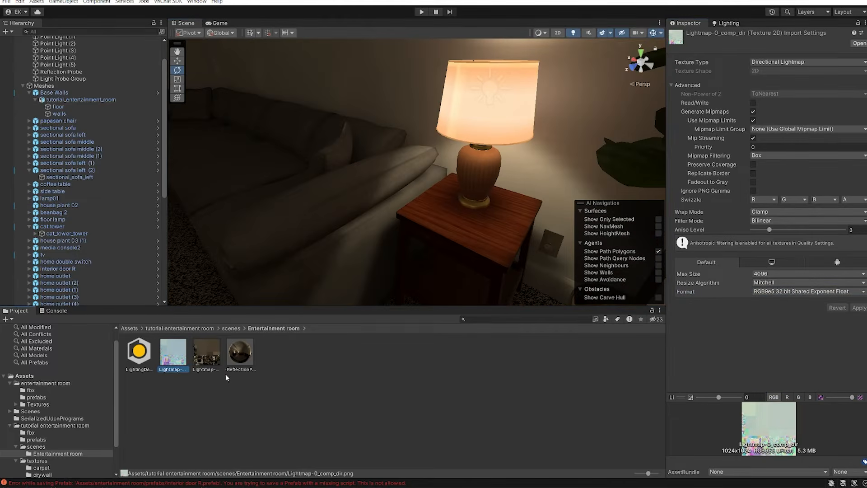
pyautogui.click(208, 368)
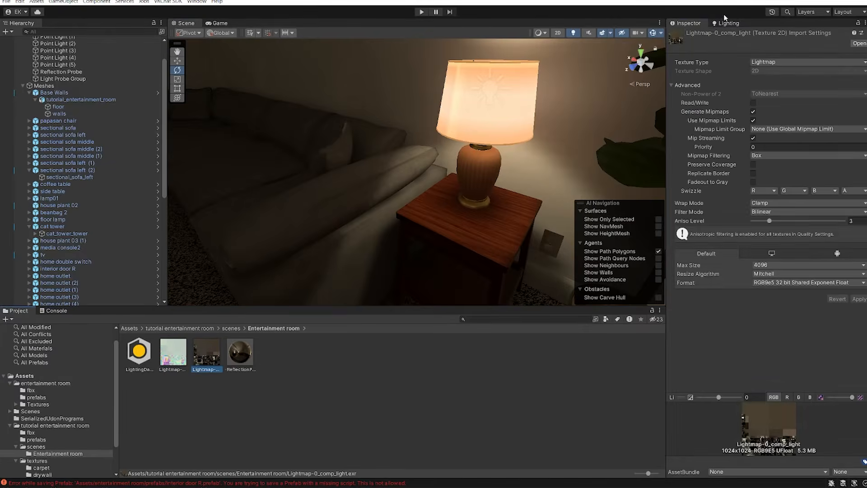
pyautogui.click(725, 21)
pyautogui.moveTo(470, 241); pyautogui.dragTo(327, 244, button='right')
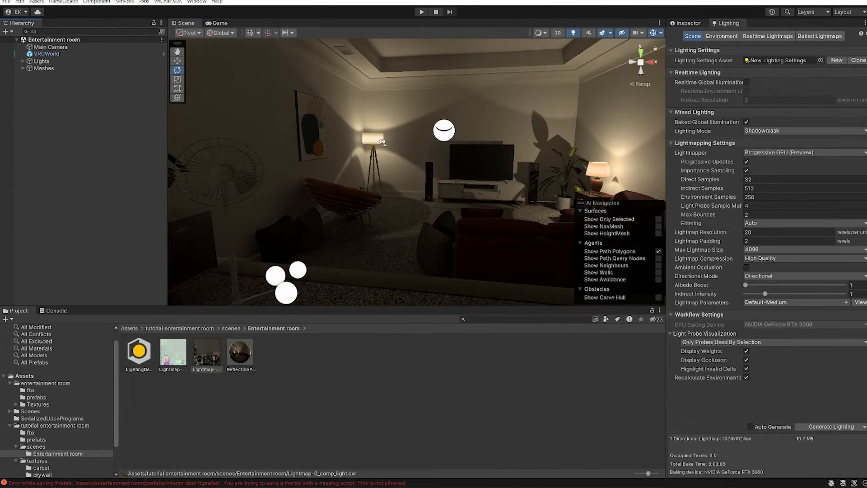
pyautogui.press('w')
pyautogui.moveTo(382, 141); pyautogui.dragTo(587, 176, button='right')
pyautogui.moveTo(316, 180); pyautogui.dragTo(377, 178, button='right')
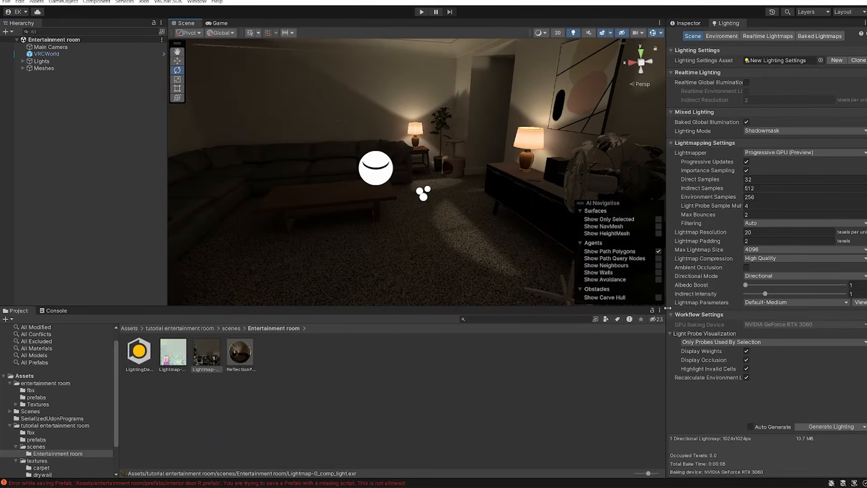
# Step: Create an empty object at the scene's root and name it PICKUPS
pyautogui.click(180, 328)
pyautogui.rightClick(75, 177)
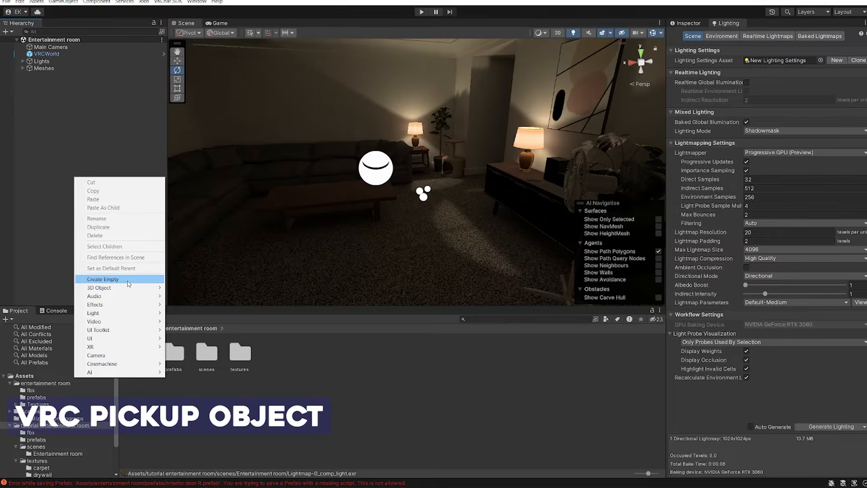
pyautogui.click(60, 112)
pyautogui.rightClick(60, 112)
pyautogui.click(114, 216)
pyautogui.write('PICKUPS')
pyautogui.press('Return')
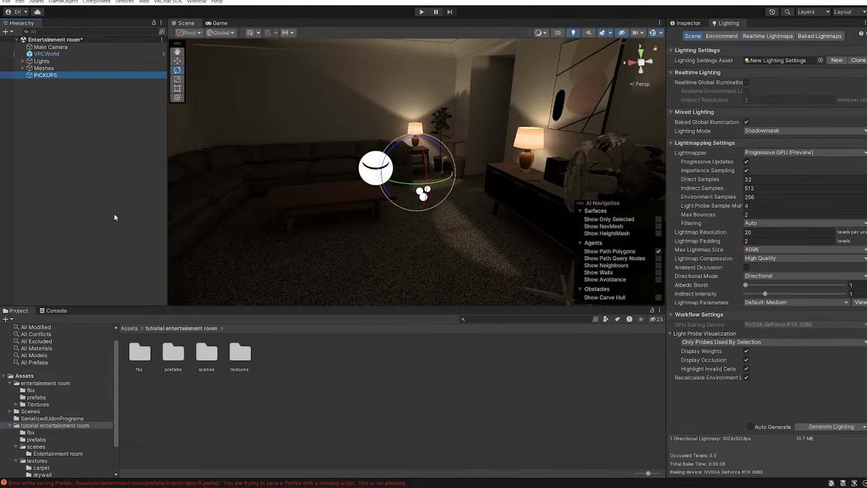
# Step: Look through the prefabs folder and around the room for small props suitable as pickups, such as the remotes
pyautogui.click(173, 352)
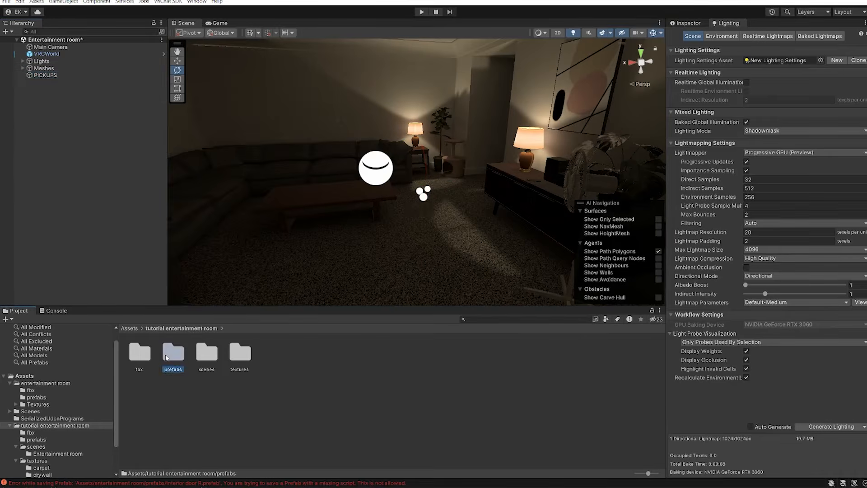
pyautogui.doubleClick(173, 352)
pyautogui.click(181, 329)
pyautogui.moveTo(379, 180); pyautogui.dragTo(384, 203, button='right')
pyautogui.press('w')
pyautogui.click(382, 203)
pyautogui.moveTo(383, 203); pyautogui.dragTo(362, 167)
pyautogui.moveTo(362, 167); pyautogui.dragTo(637, 181, button='right')
pyautogui.press('w')
pyautogui.keyDown('shift'); pyautogui.click(437, 219); pyautogui.keyUp('shift')
pyautogui.press('s')
pyautogui.moveTo(437, 218); pyautogui.dragTo(784, 171, button='right')
pyautogui.click(688, 24)
pyautogui.press('w')
pyautogui.moveTo(538, 103); pyautogui.dragTo(714, 167, button='right')
pyautogui.press('w')
pyautogui.moveTo(312, 231); pyautogui.dragTo(360, 239, button='right')
pyautogui.click(360, 241)
pyautogui.moveTo(334, 158); pyautogui.dragTo(362, 183, button='right')
pyautogui.click(361, 184)
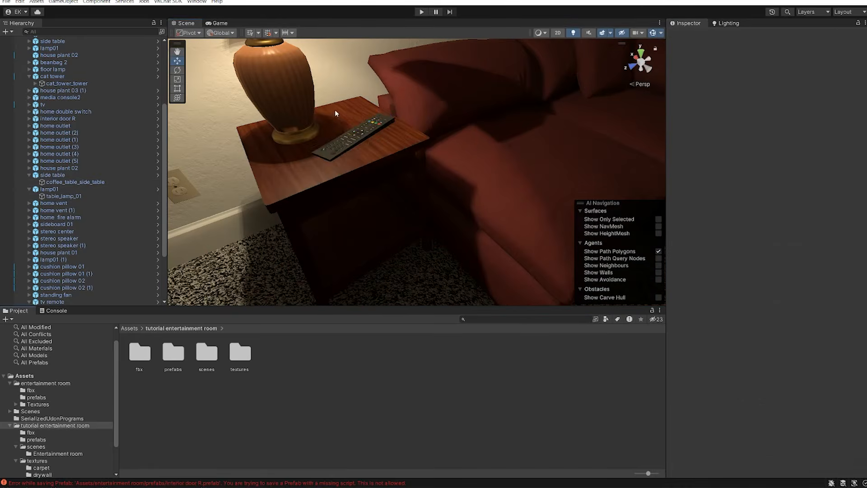
# Step: Select the tv remote on the side table and the stereo remote on the sideboard, and parent both under PICKUPS
pyautogui.click(356, 163)
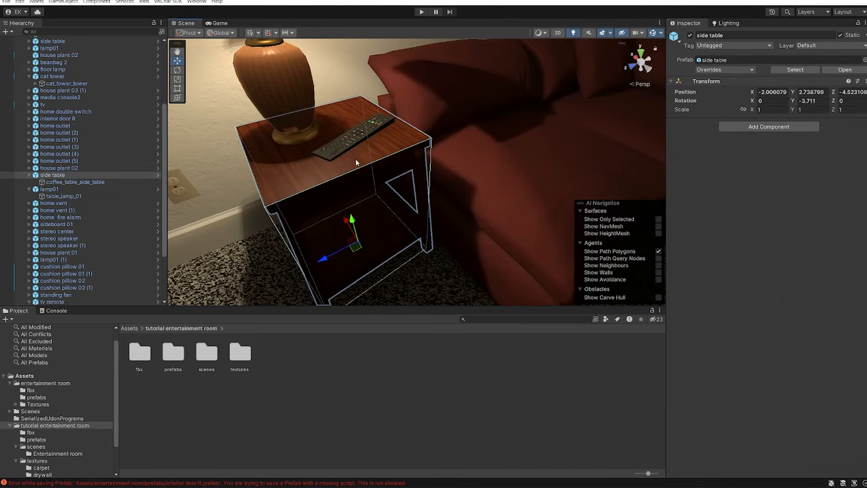
pyautogui.click(351, 144)
pyautogui.moveTo(351, 144); pyautogui.dragTo(473, 194, button='right')
pyautogui.press('w')
pyautogui.keyDown('shift'); pyautogui.click(414, 244); pyautogui.keyUp('shift')
pyautogui.click(423, 249)
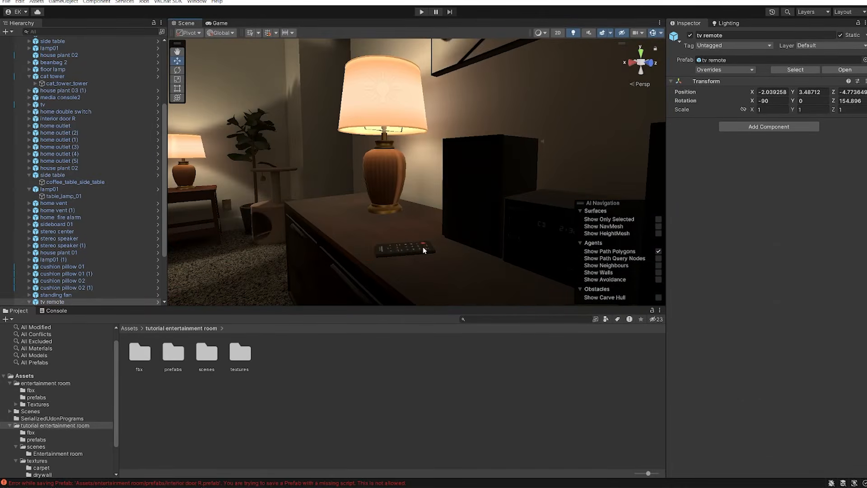
pyautogui.keyDown('shift'); pyautogui.click(423, 249); pyautogui.keyUp('shift')
pyautogui.scroll(-3, 112, 186)
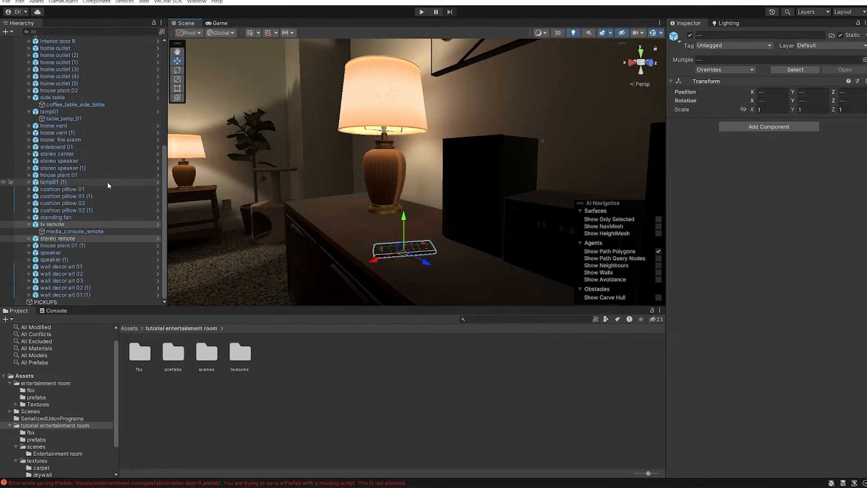
pyautogui.click(30, 225)
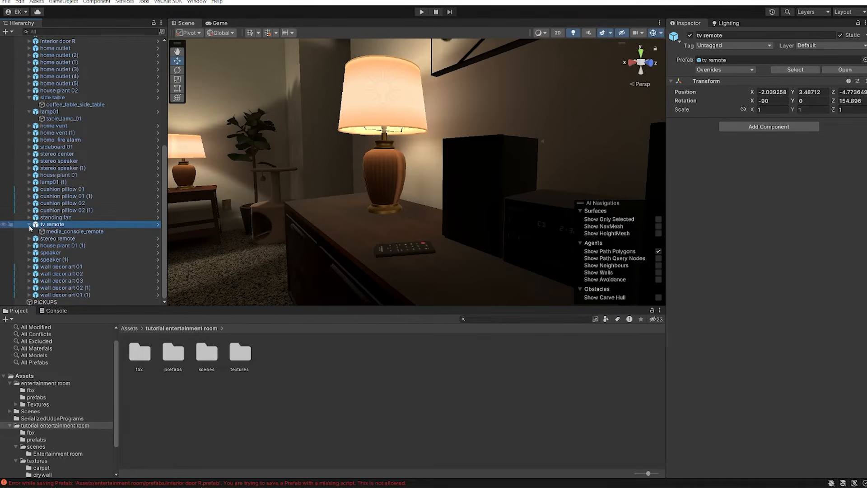
pyautogui.click(29, 225)
pyautogui.click(54, 239)
pyautogui.press('f')
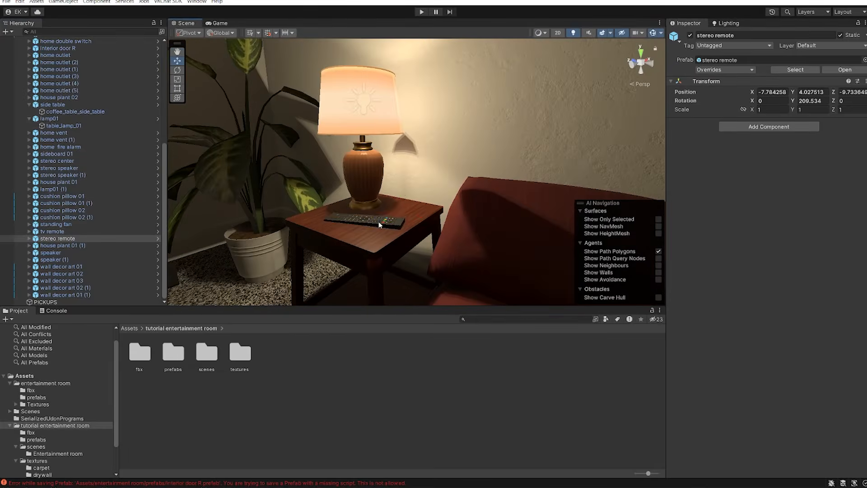
pyautogui.keyDown('shift'); pyautogui.click(379, 224); pyautogui.keyUp('shift')
pyautogui.moveTo(52, 238); pyautogui.dragTo(51, 302)
# Step: Turn off the Static flag on the tv remote and stereo remote under PICKUPS, for the parent objects only
pyautogui.click(52, 288)
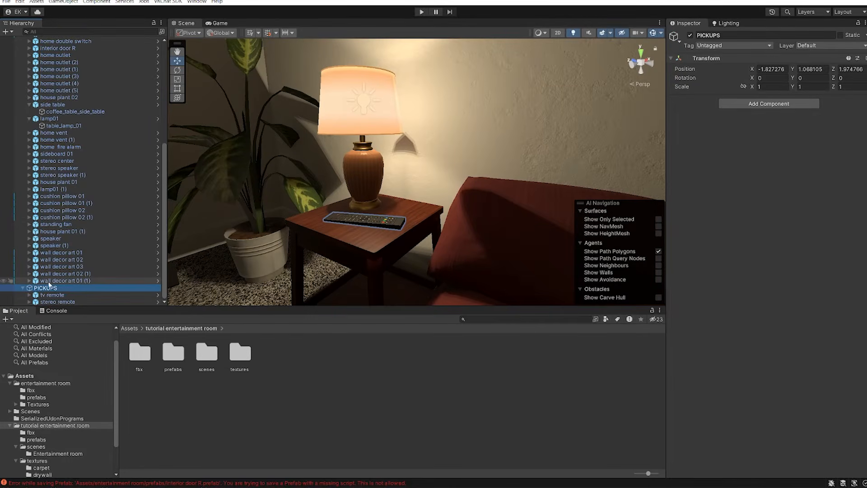
pyautogui.click(44, 295)
pyautogui.scroll(7, 106, 158)
pyautogui.click(23, 69)
pyautogui.keyDown('shift'); pyautogui.click(48, 90); pyautogui.keyUp('shift')
pyautogui.moveTo(397, 167); pyautogui.dragTo(414, 176, button='right')
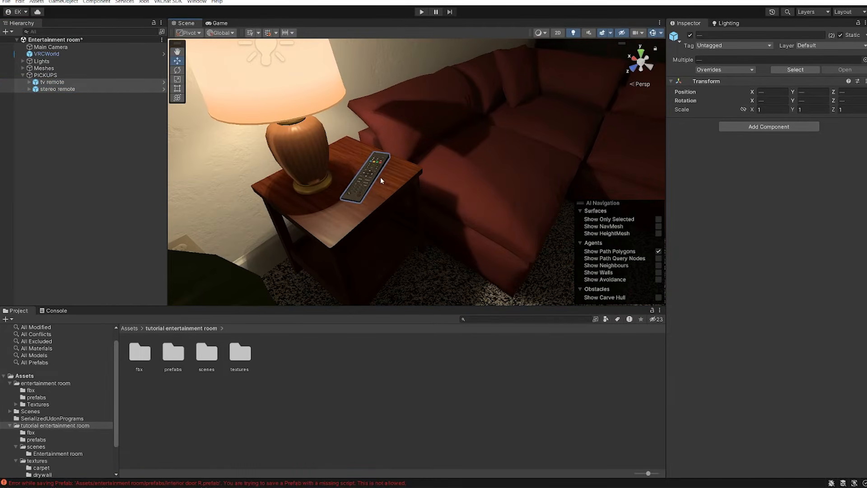
pyautogui.click(30, 90)
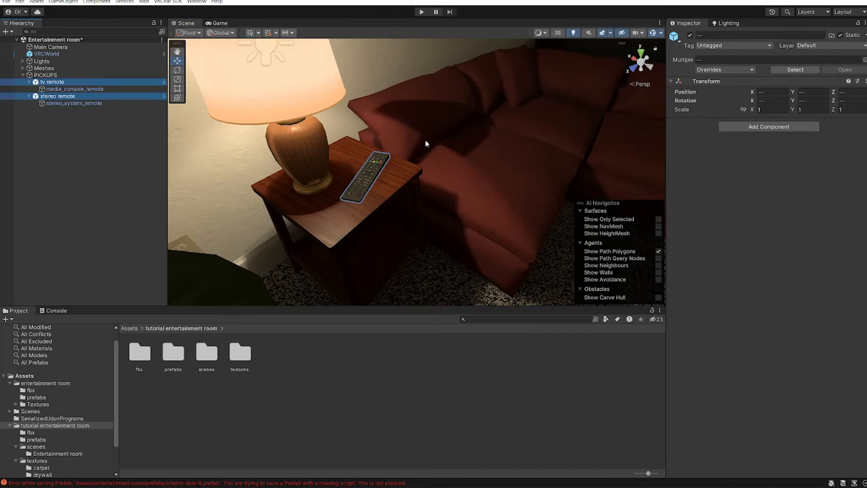
pyautogui.click(840, 35)
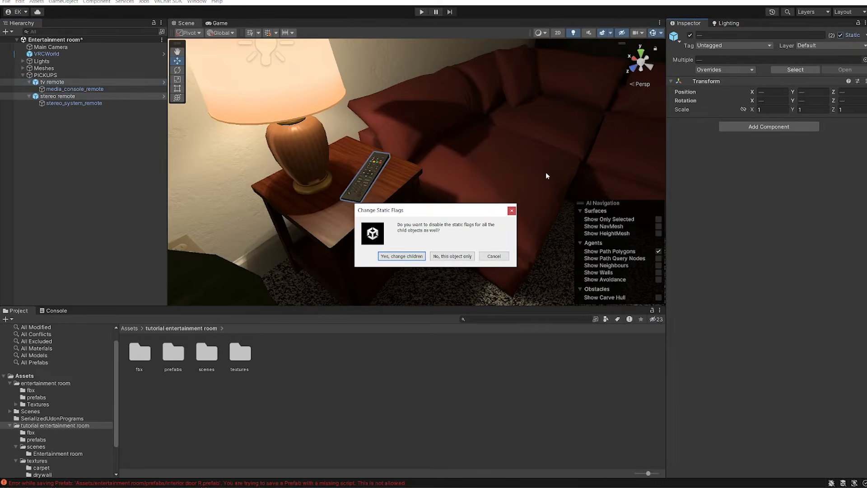
pyautogui.click(470, 258)
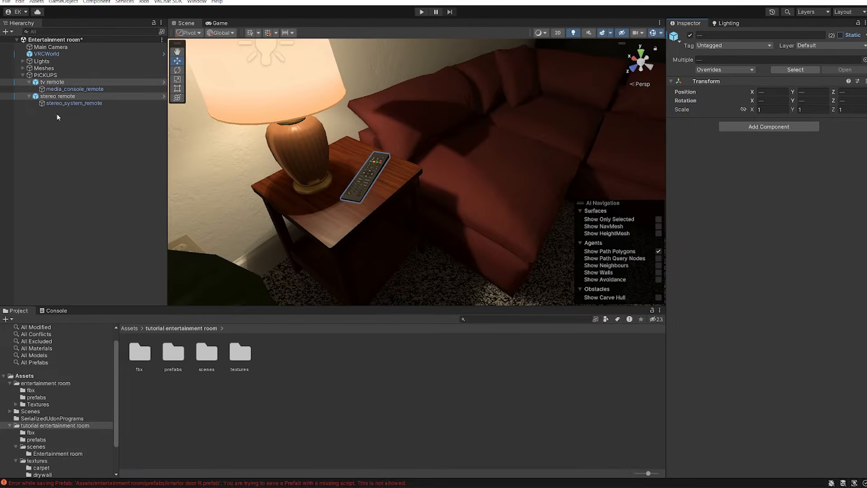
# Step: Try moving the tv remote off the side table to examine how its lighting behaves
pyautogui.click(87, 89)
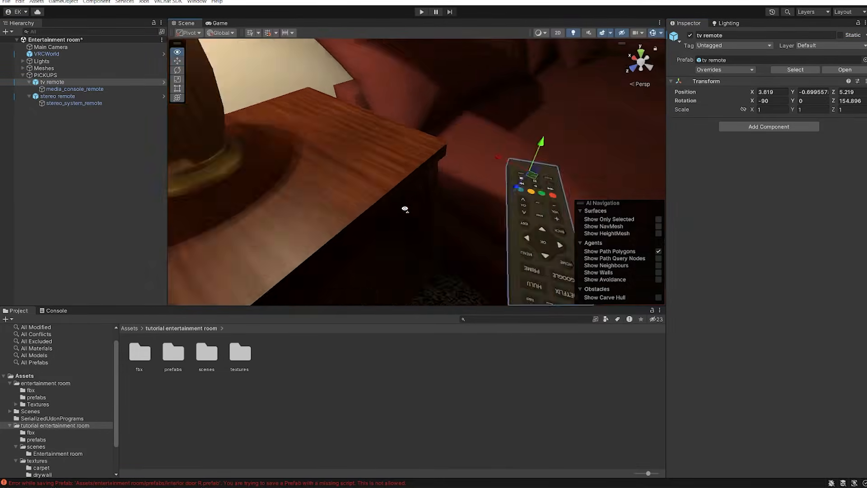
pyautogui.moveTo(404, 209); pyautogui.dragTo(374, 154, button='right')
pyautogui.moveTo(312, 165); pyautogui.dragTo(433, 193, button='right')
pyautogui.moveTo(490, 181); pyautogui.dragTo(391, 166)
pyautogui.moveTo(347, 155); pyautogui.dragTo(434, 201, button='right')
# Step: Examine the mesh renderer and lightmap settings of the child meshes media_console_remote and stereo_system_remote
pyautogui.click(95, 89)
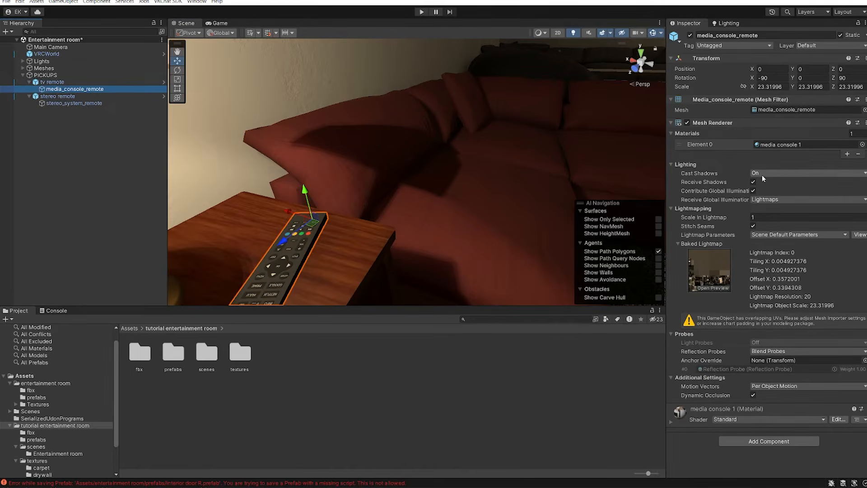
pyautogui.moveTo(492, 158); pyautogui.dragTo(442, 156, button='right')
pyautogui.click(125, 97)
pyautogui.click(127, 103)
pyautogui.click(121, 90)
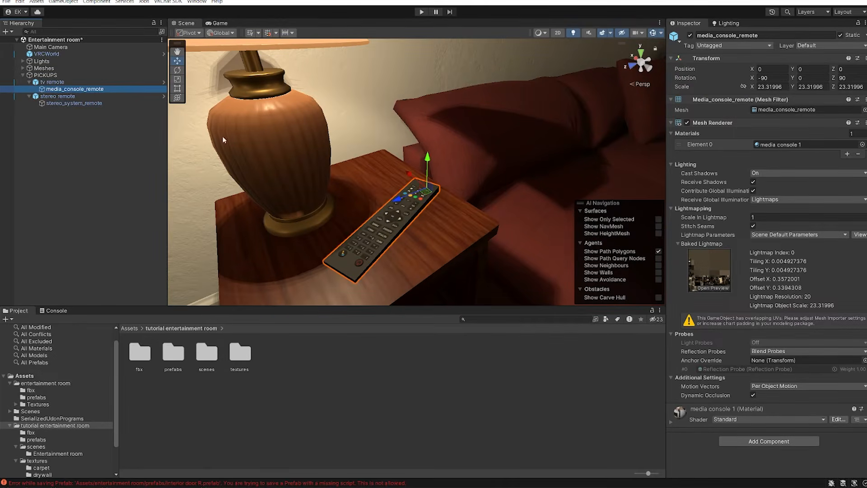
# Step: Try moving the media_console_remote mesh off the side table, and undo the move
pyautogui.moveTo(423, 191); pyautogui.dragTo(564, 200)
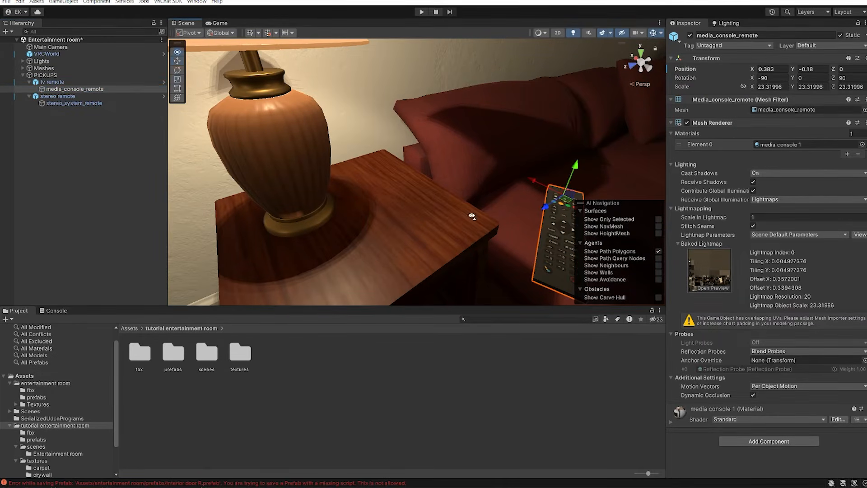
pyautogui.hotkey('ctrl', 'z')
pyautogui.moveTo(397, 147); pyautogui.dragTo(613, 104, button='right')
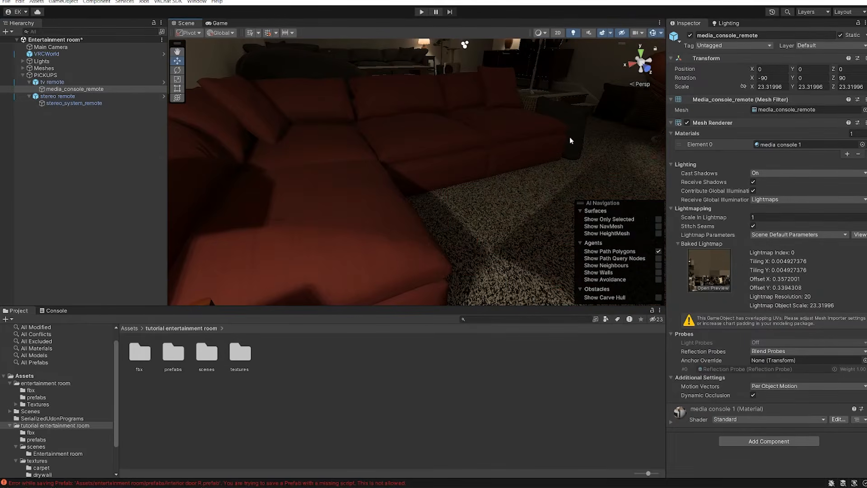
pyautogui.moveTo(387, 137); pyautogui.dragTo(277, 131, button='right')
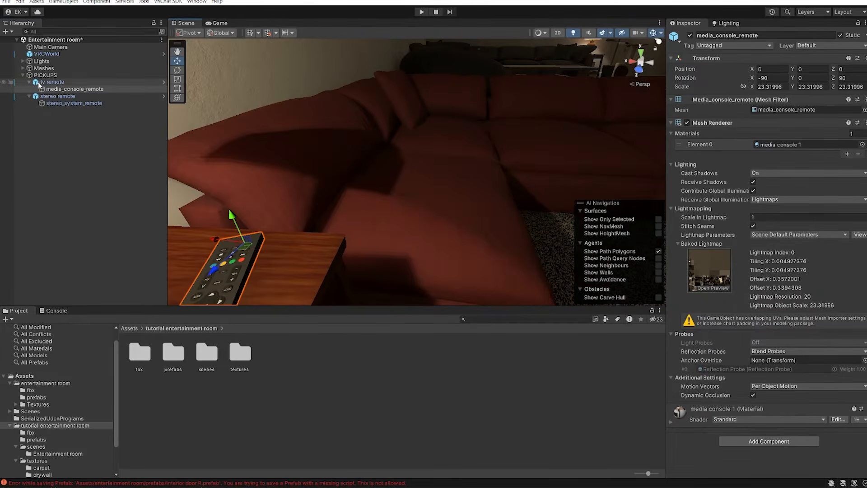
# Step: Select the child meshes media_console_remote and stereo_system_remote together and add a Box Collider to both
pyautogui.click(52, 89)
pyautogui.moveTo(373, 185); pyautogui.dragTo(315, 188, button='right')
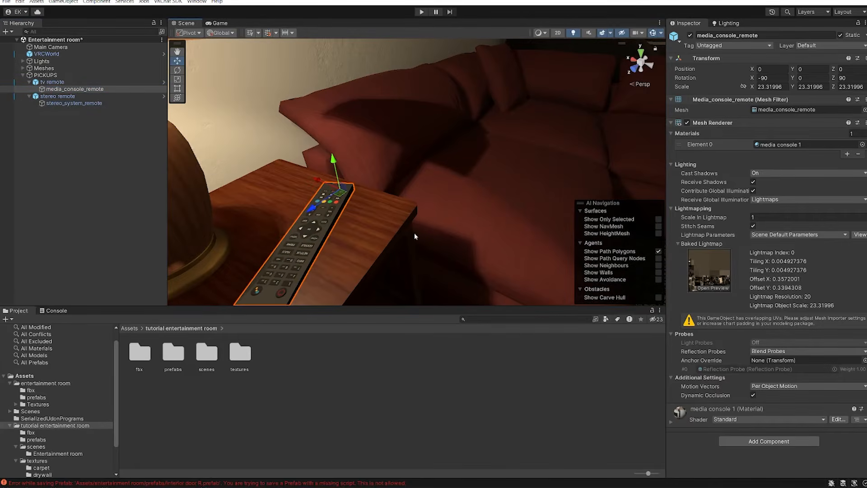
pyautogui.keyDown('ctrl'); pyautogui.click(102, 104); pyautogui.keyUp('ctrl')
pyautogui.moveTo(397, 134); pyautogui.dragTo(429, 163, button='right')
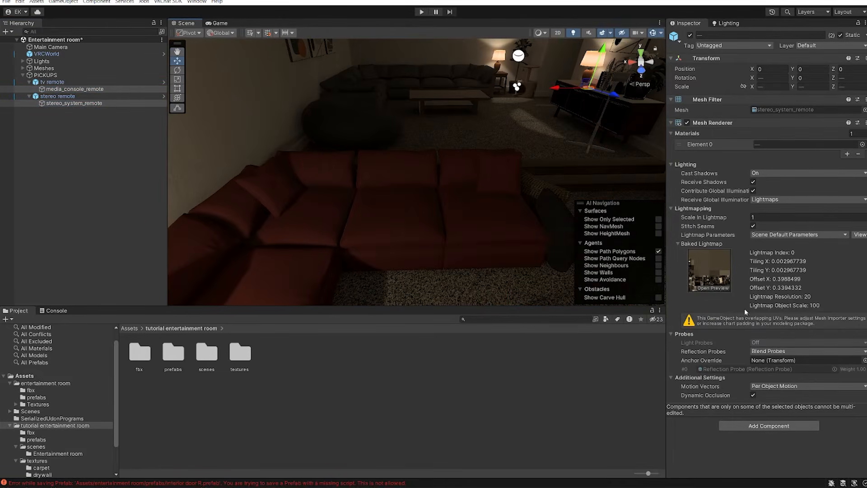
pyautogui.click(672, 122)
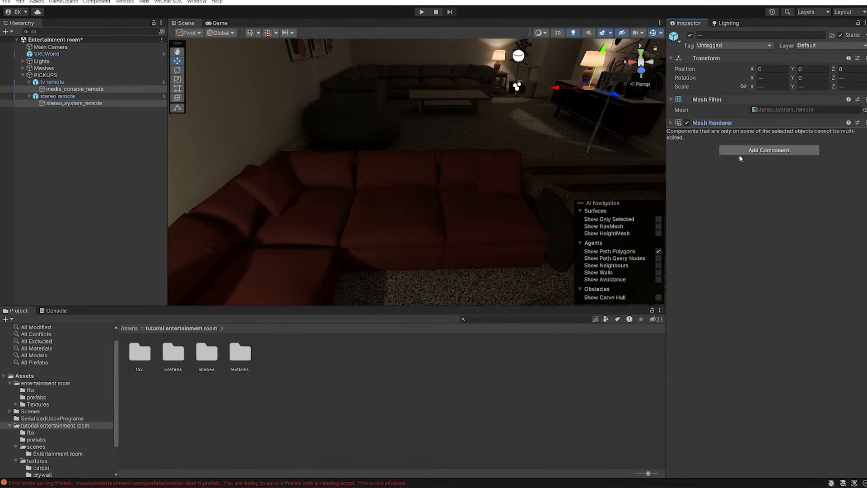
pyautogui.click(756, 152)
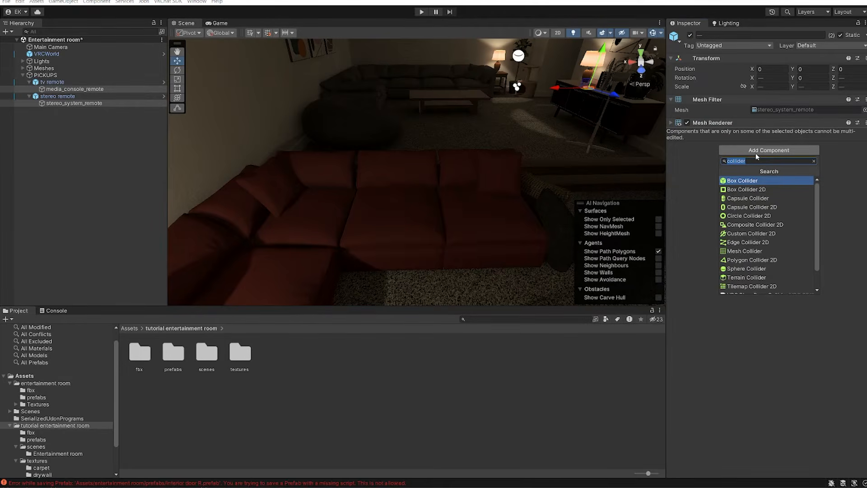
pyautogui.press('Escape')
pyautogui.press('f')
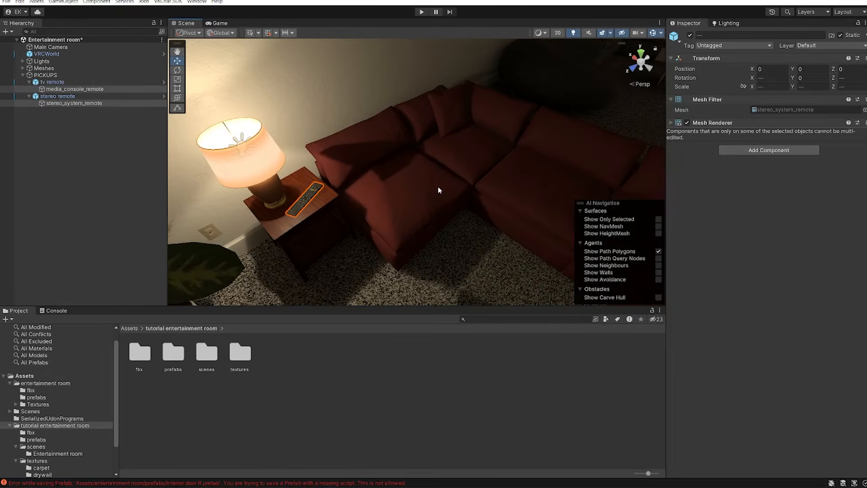
pyautogui.click(742, 151)
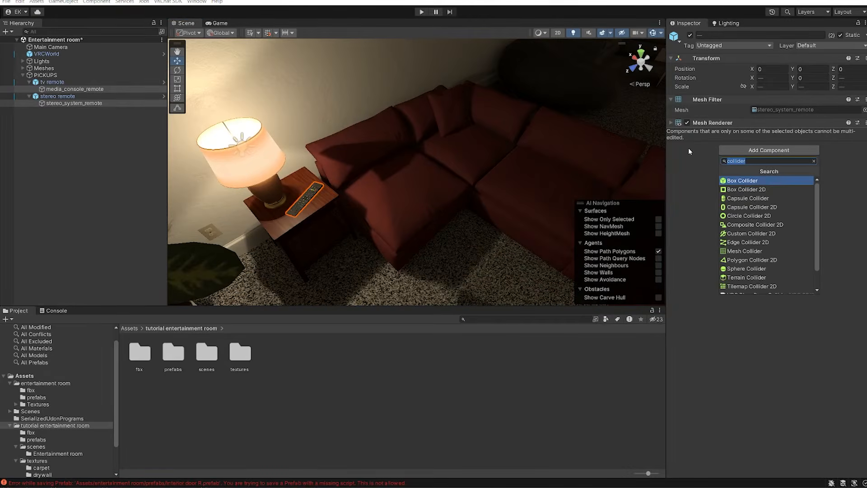
pyautogui.click(787, 182)
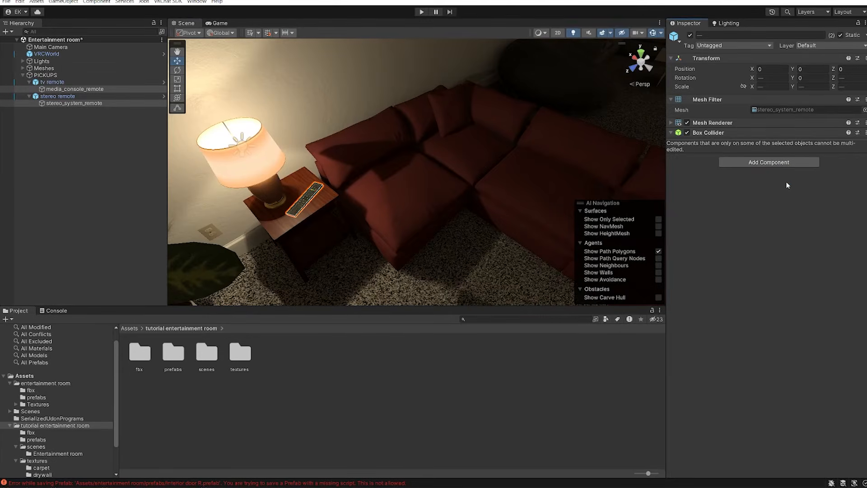
# Step: Add a VRC Pickup component to the two selected remote meshes
pyautogui.moveTo(524, 174); pyautogui.dragTo(472, 158, button='right')
pyautogui.press('w')
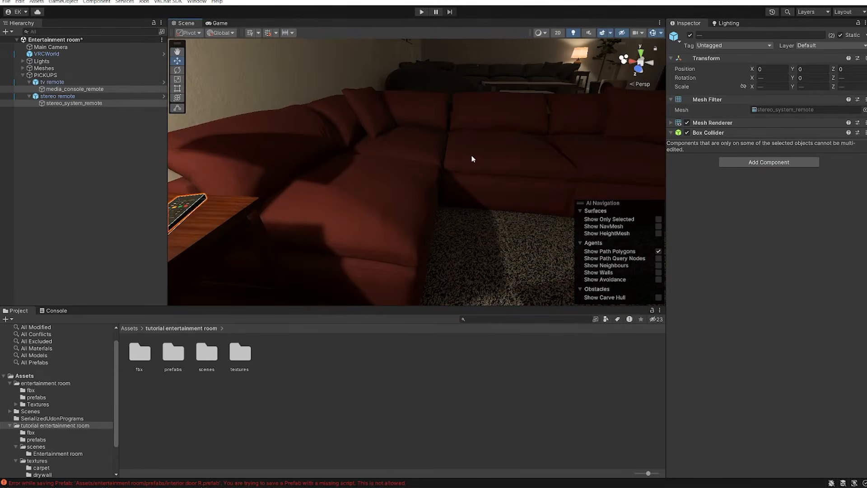
pyautogui.click(747, 161)
pyautogui.write('pickup')
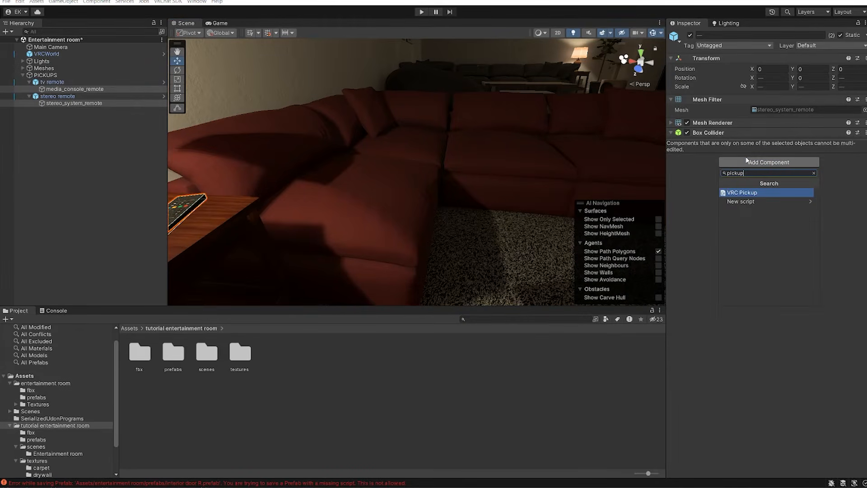
pyautogui.click(754, 193)
pyautogui.moveTo(539, 136); pyautogui.dragTo(455, 185, button='right')
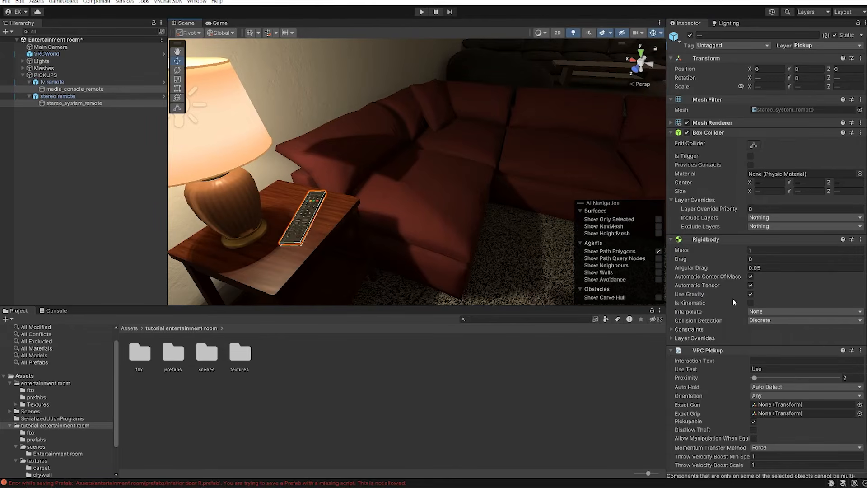
pyautogui.click(750, 294)
pyautogui.click(750, 303)
pyautogui.moveTo(479, 203); pyautogui.dragTo(497, 191, button='right')
# Step: Add a VRC Object Sync component to both selected remote meshes
pyautogui.scroll(-3, 739, 387)
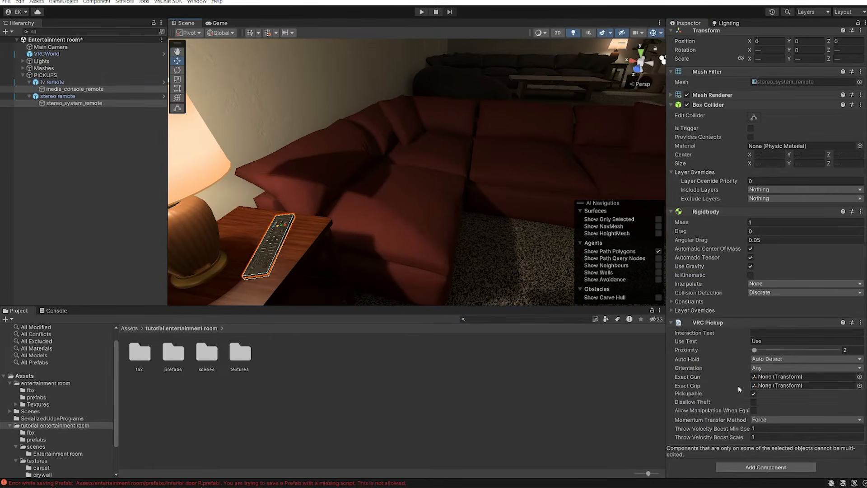
pyautogui.click(798, 463)
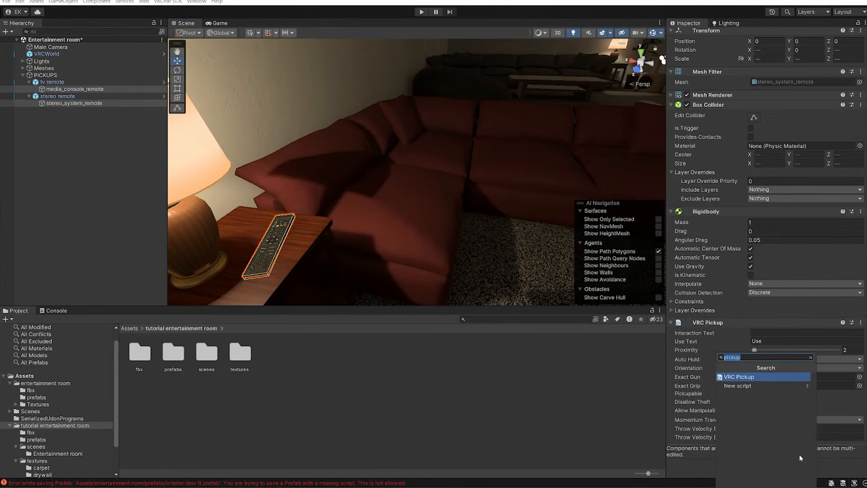
pyautogui.write('object')
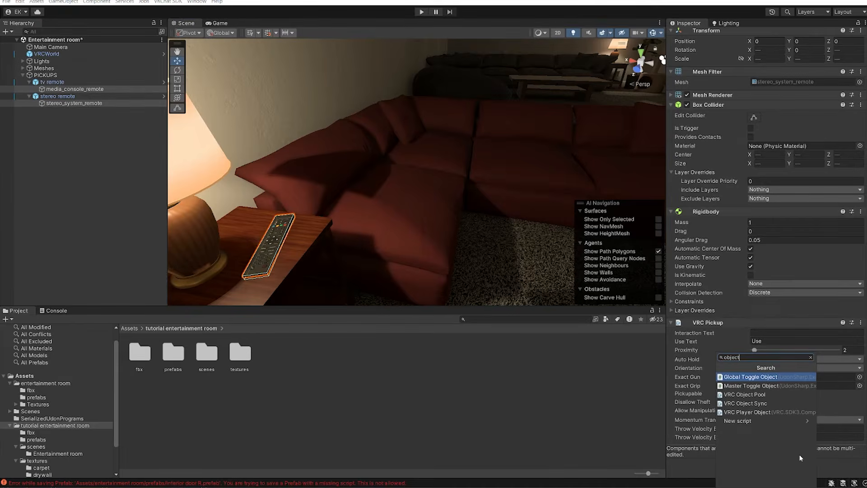
pyautogui.click(751, 403)
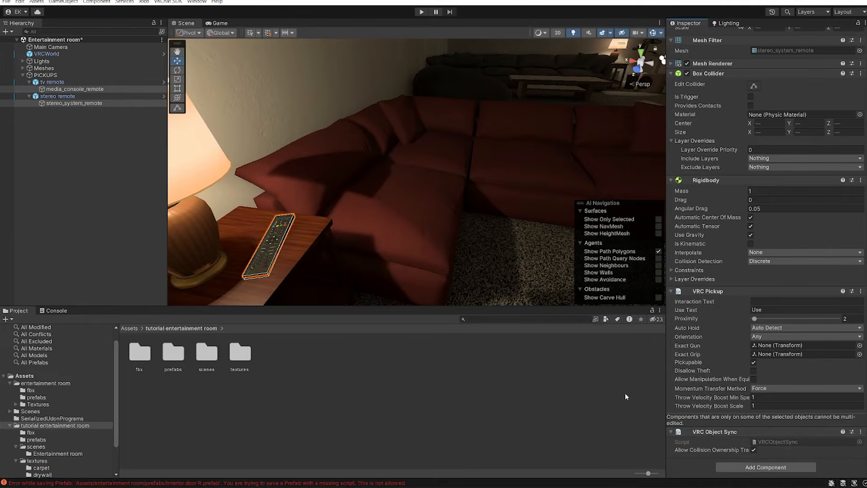
pyautogui.moveTo(280, 244); pyautogui.dragTo(271, 251, button='right')
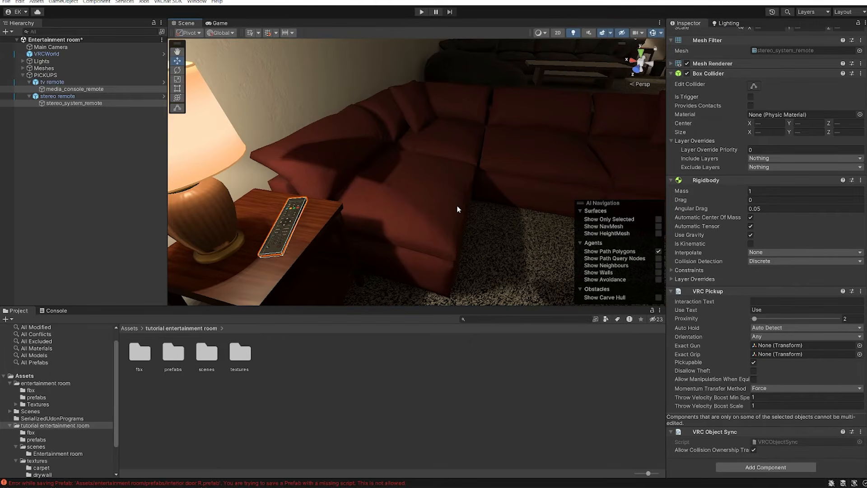
pyautogui.moveTo(429, 201); pyautogui.dragTo(314, 225, button='right')
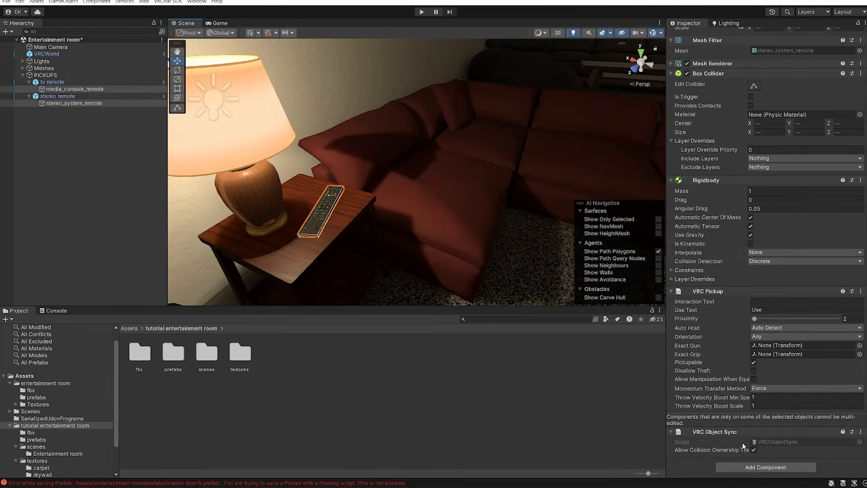
# Step: Collapse the tv remote and stereo remote in the hierarchy and select their PICKUPS parent
pyautogui.moveTo(308, 217); pyautogui.dragTo(447, 183, button='right')
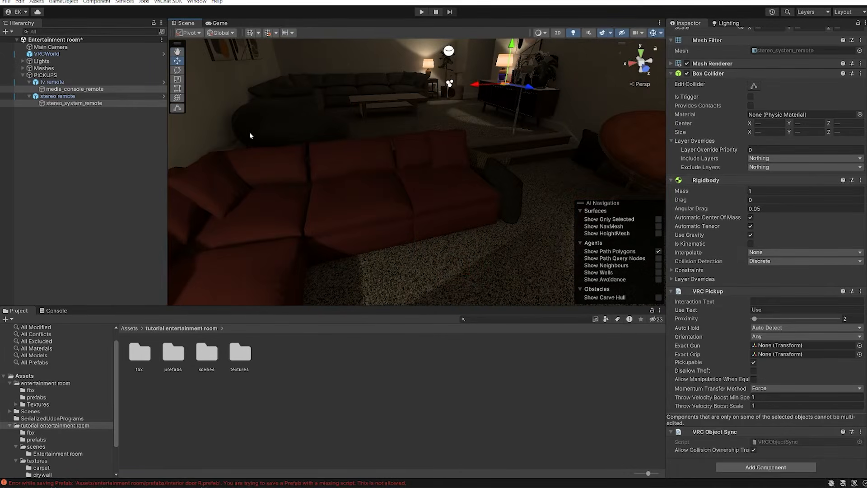
pyautogui.click(29, 83)
pyautogui.click(29, 89)
pyautogui.click(19, 75)
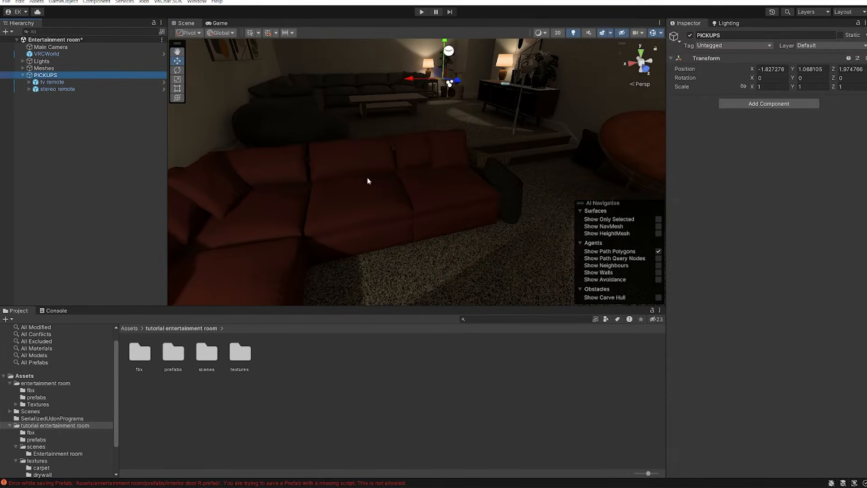
# Step: Test the world in play mode by walking to both remotes, picking them up and dropping them, and exit play mode
pyautogui.moveTo(435, 186); pyautogui.dragTo(418, 182, button='right')
pyautogui.click(421, 12)
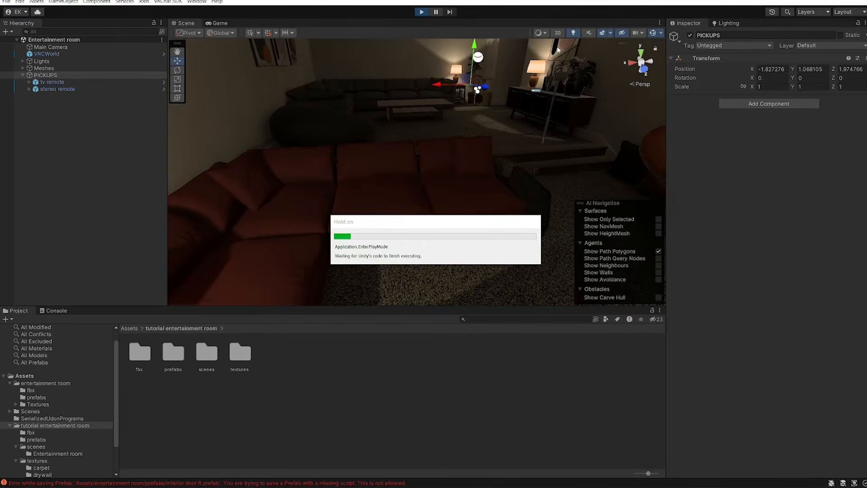
pyautogui.click(357, 141)
pyautogui.press('w')
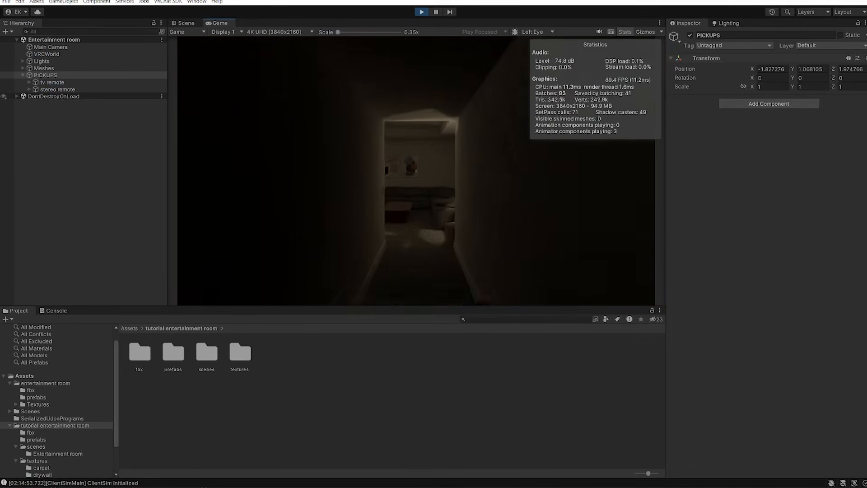
pyautogui.press('w')
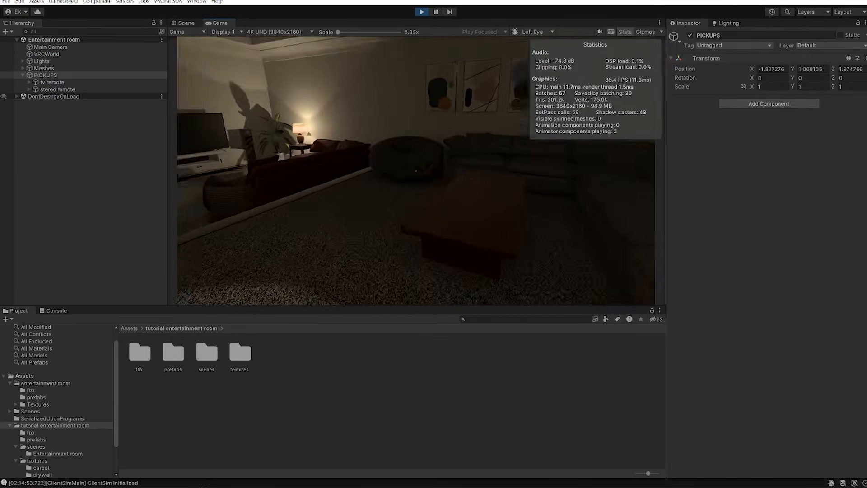
pyautogui.press('w')
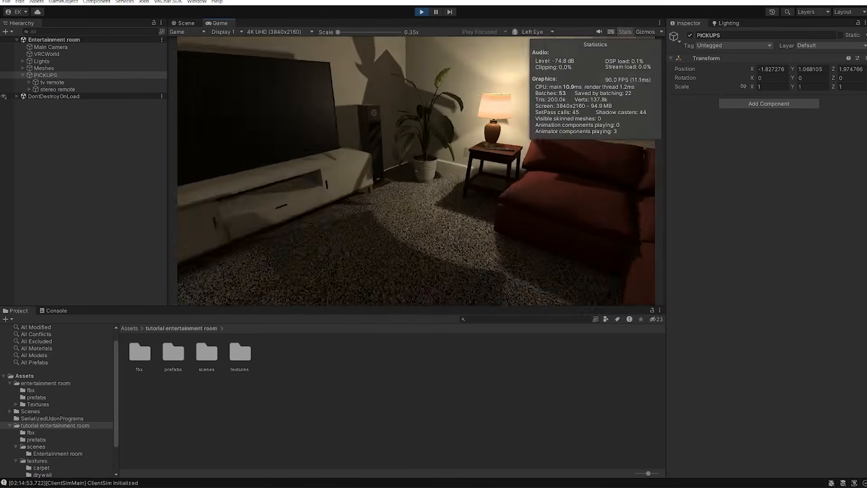
pyautogui.press('w')
pyautogui.click(416, 170)
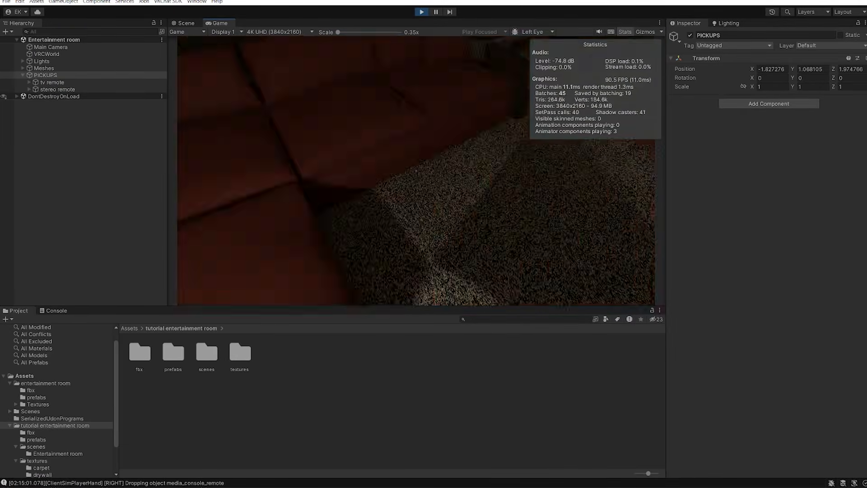
pyautogui.press('Escape')
pyautogui.click(422, 12)
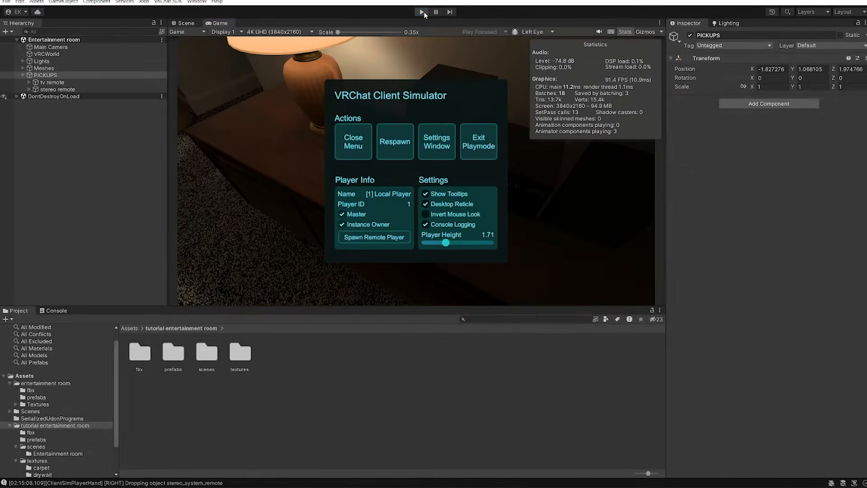
# Step: Examine the Static flags and components of the tv remote, the stereo remote and their child meshes
pyautogui.click(29, 81)
pyautogui.doubleClick(75, 89)
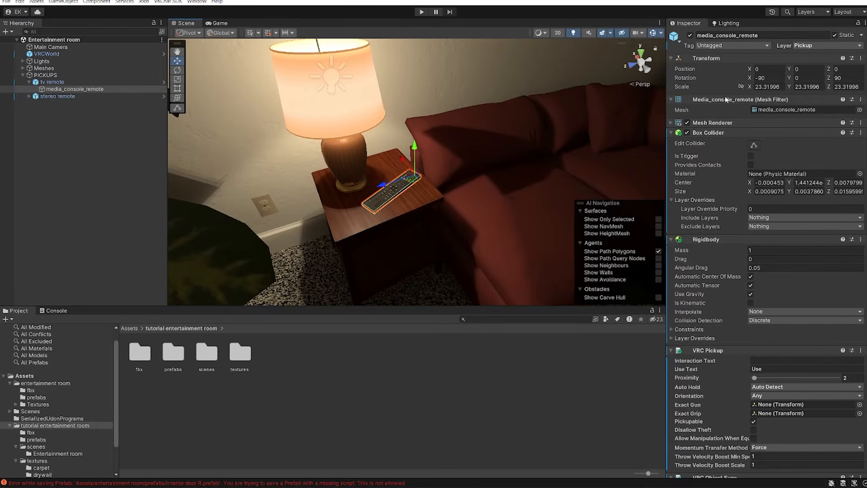
pyautogui.click(51, 82)
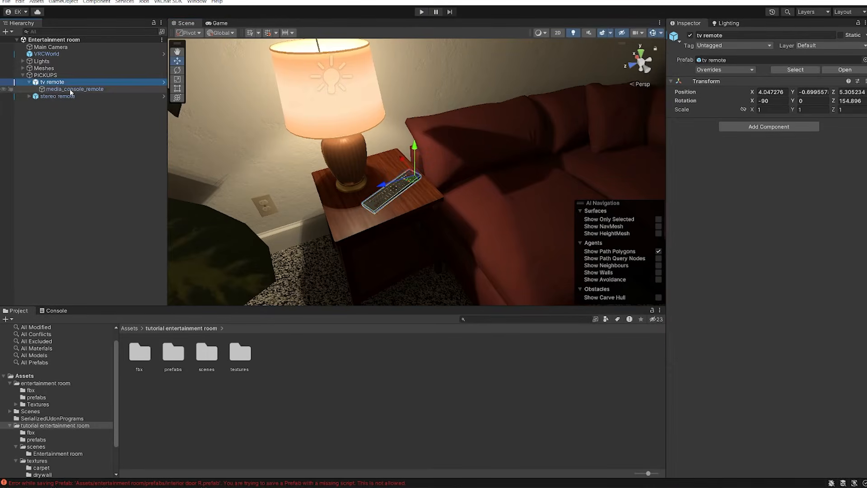
pyautogui.click(69, 89)
pyautogui.click(30, 98)
pyautogui.click(29, 96)
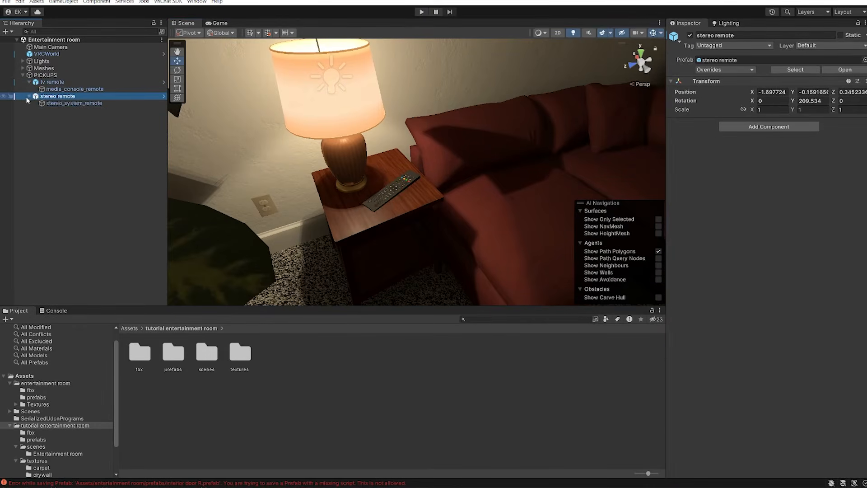
pyautogui.click(44, 104)
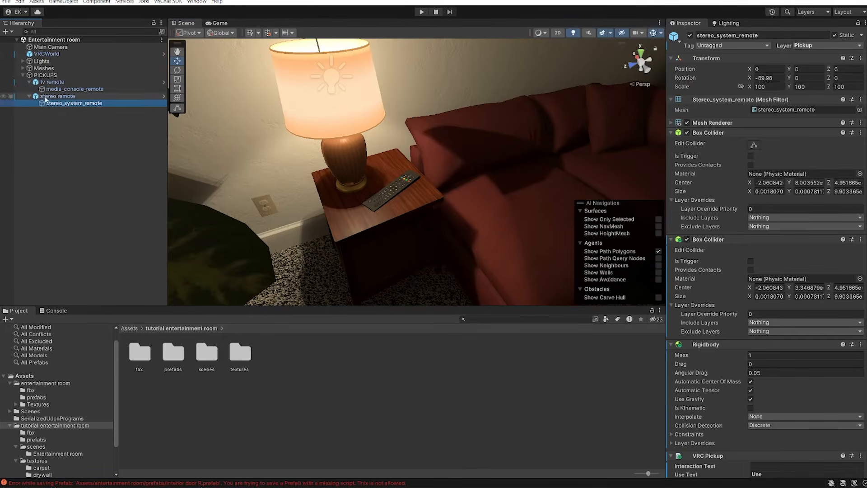
pyautogui.moveTo(201, 153); pyautogui.dragTo(404, 98, button='right')
# Step: Turn off the Static flag on both stereo_system_remote and media_console_remote
pyautogui.click(88, 104)
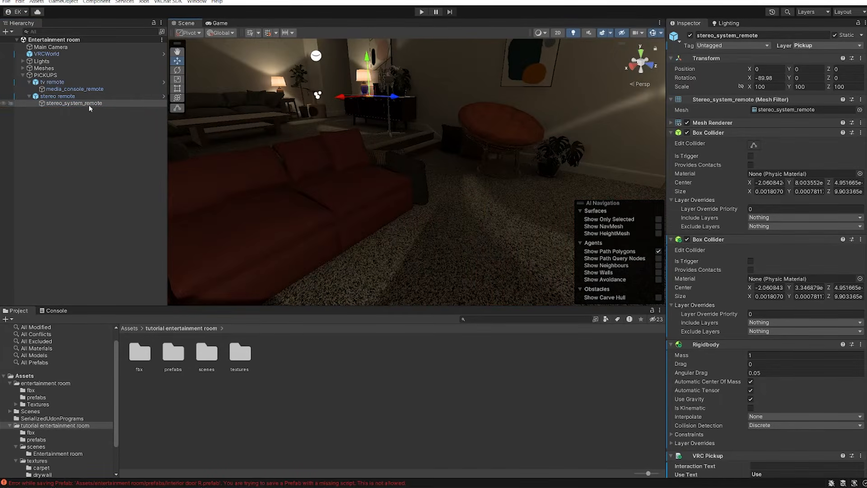
pyautogui.keyDown('ctrl'); pyautogui.click(67, 90); pyautogui.keyUp('ctrl')
pyautogui.moveTo(422, 113); pyautogui.dragTo(358, 130, button='right')
pyautogui.click(834, 35)
pyautogui.moveTo(518, 115); pyautogui.dragTo(391, 143, button='right')
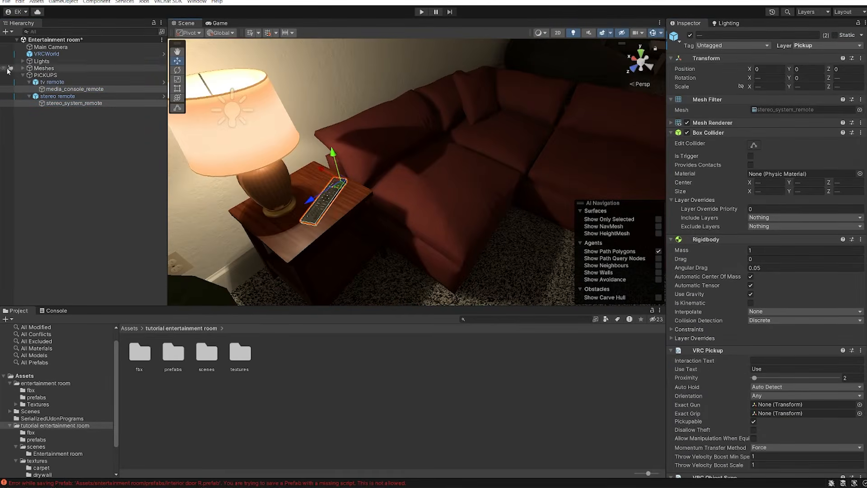
# Step: Test picking up and dropping the stereo and tv remotes in play mode, exit play mode, and collapse the PICKUPS group
pyautogui.click(421, 12)
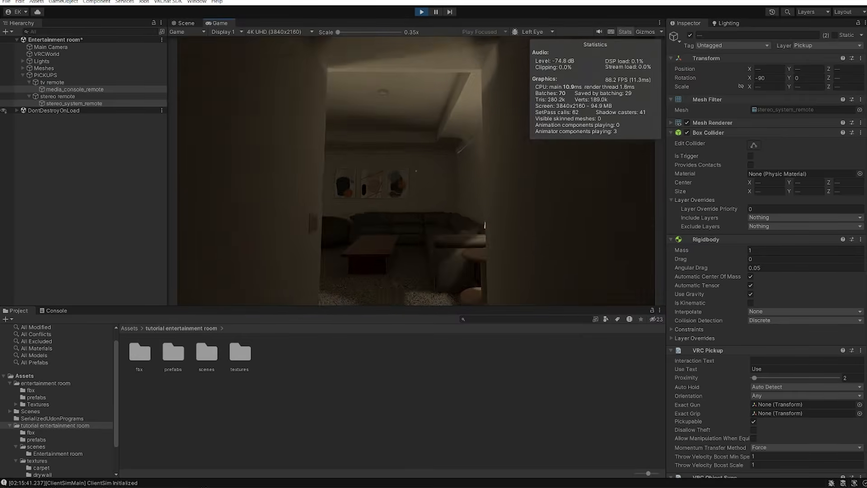
pyautogui.click(415, 171)
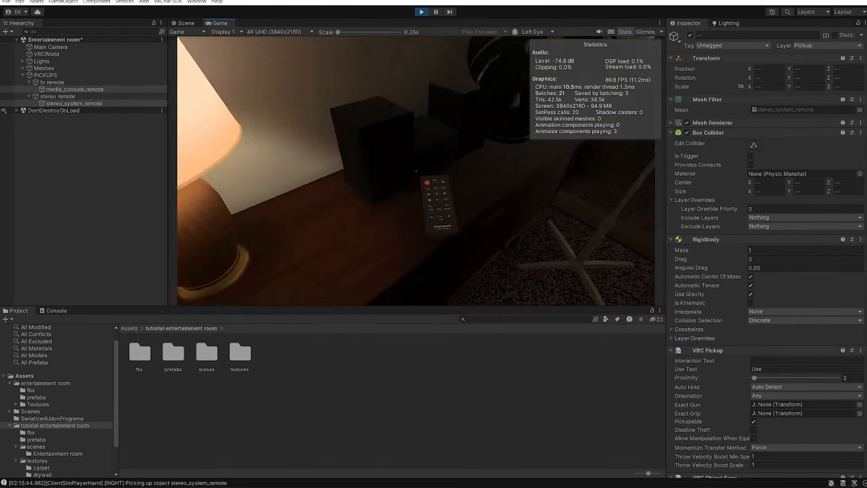
pyautogui.press('w')
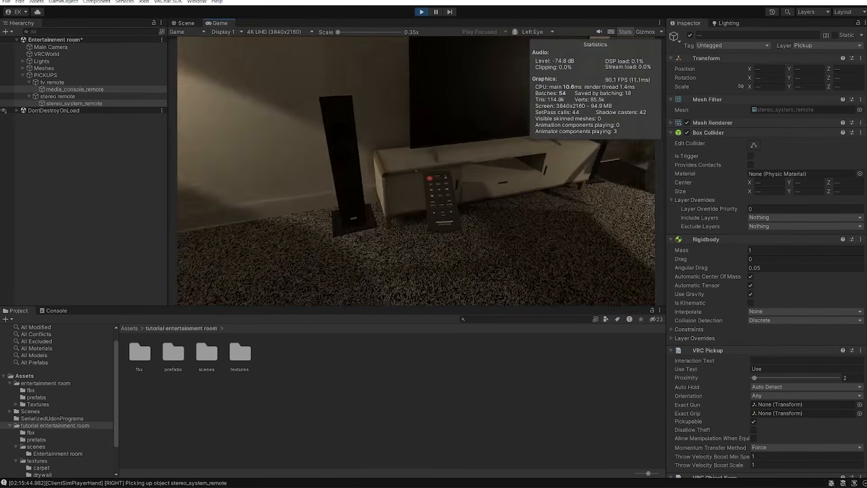
pyautogui.press('w')
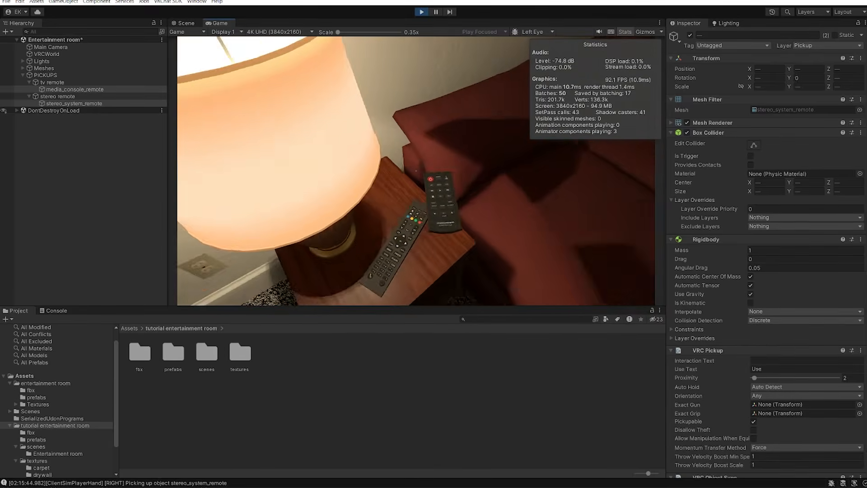
pyautogui.click(416, 171)
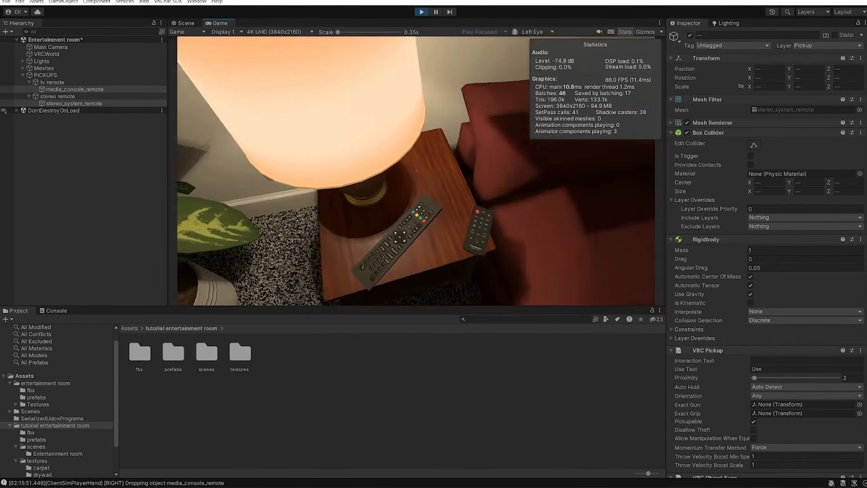
pyautogui.press('Escape')
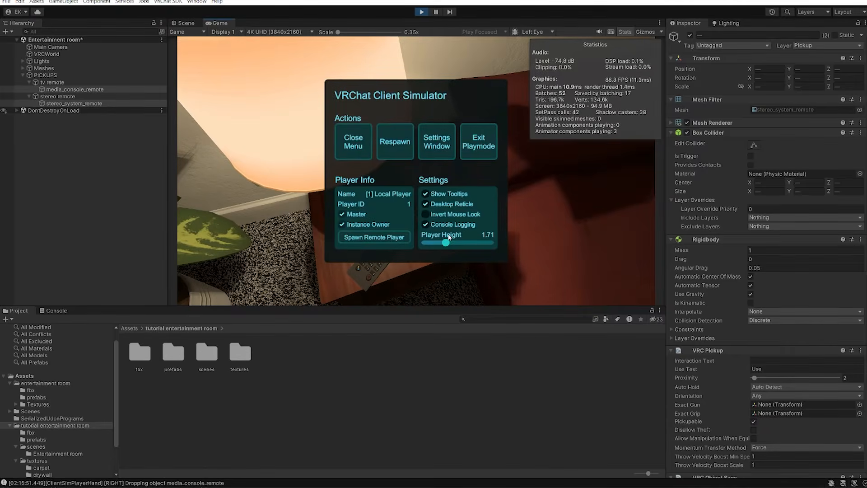
pyautogui.click(422, 13)
pyautogui.click(23, 75)
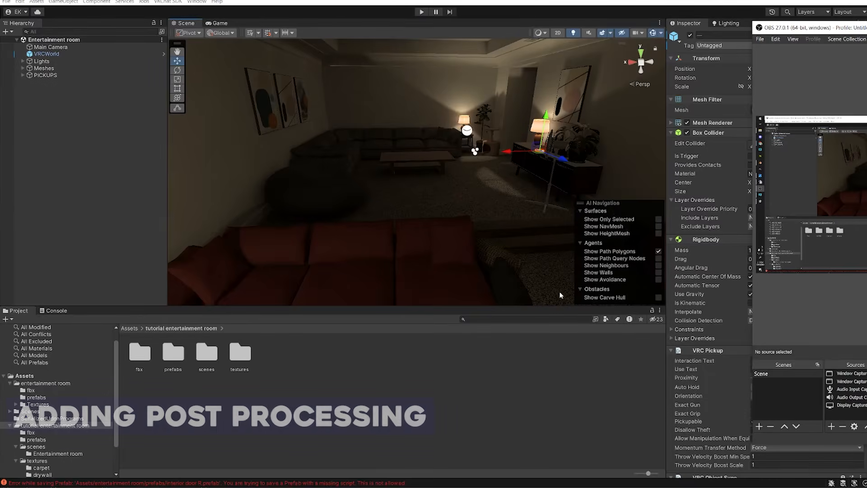
pyautogui.click(56, 176)
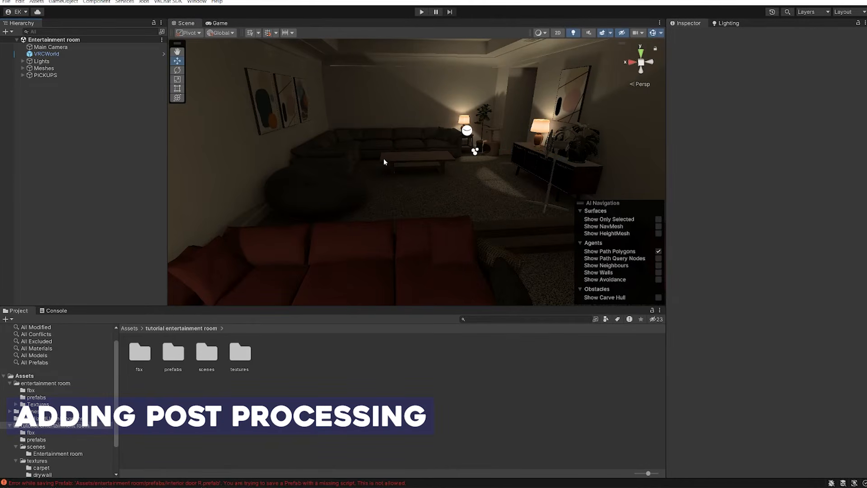
# Step: Search the Unity Registry in the Package Manager for "post process" to check the Post Processing package, and close the window
pyautogui.moveTo(383, 135); pyautogui.dragTo(543, 134, button='right')
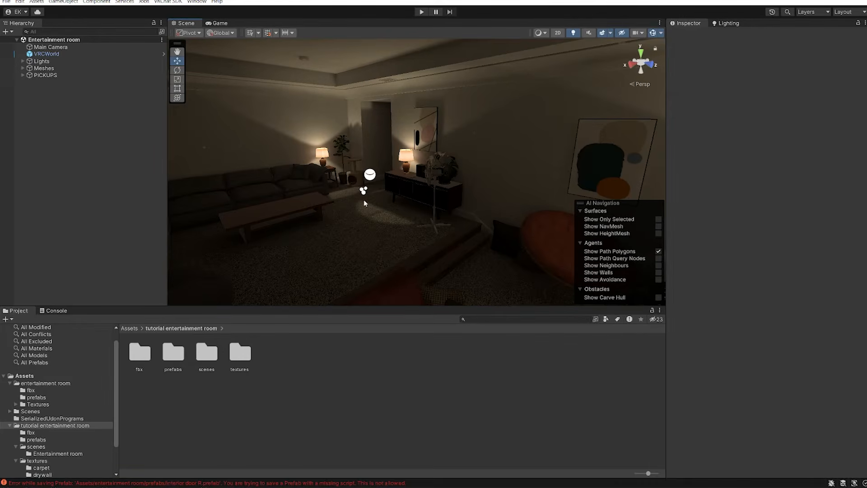
pyautogui.rightClick(78, 164)
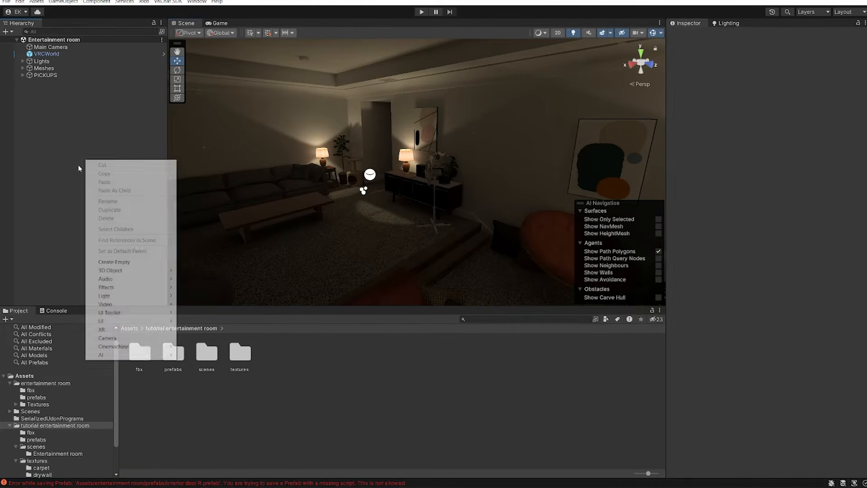
pyautogui.click(203, 2)
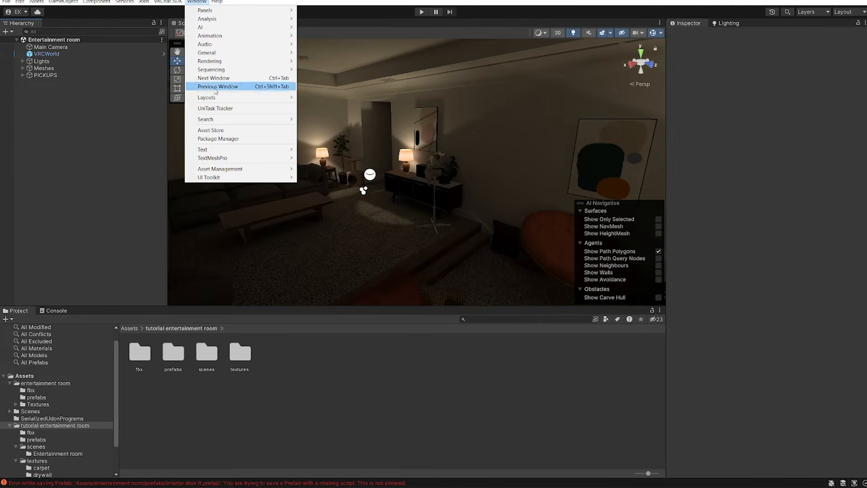
pyautogui.click(236, 139)
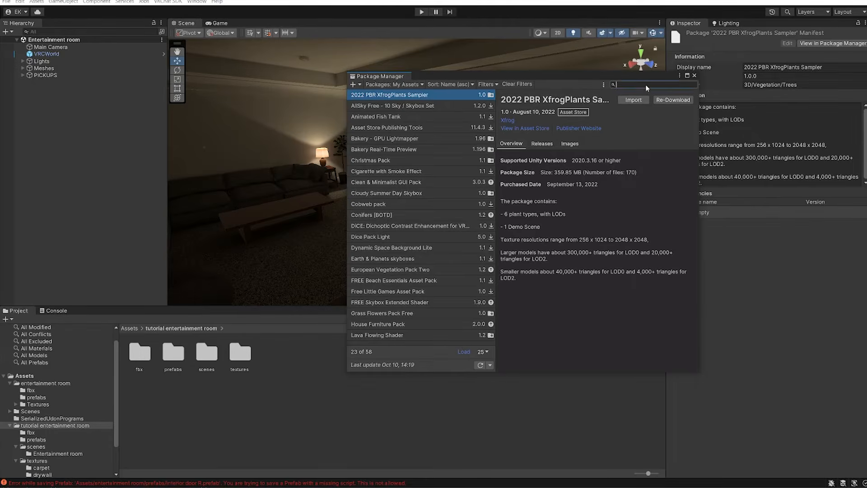
pyautogui.click(392, 84)
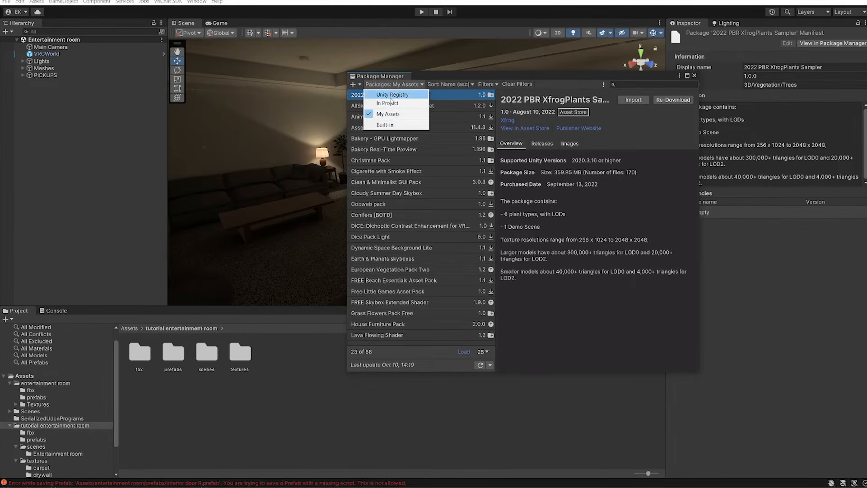
pyautogui.click(391, 96)
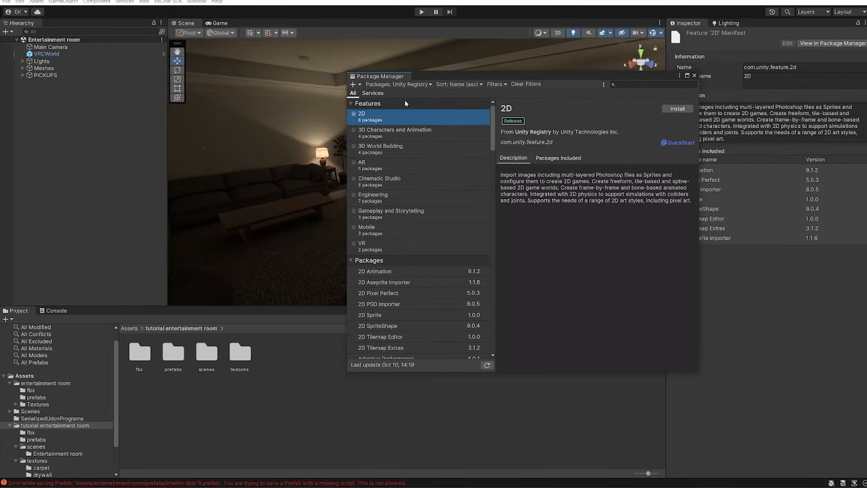
pyautogui.click(658, 85)
pyautogui.write('post process')
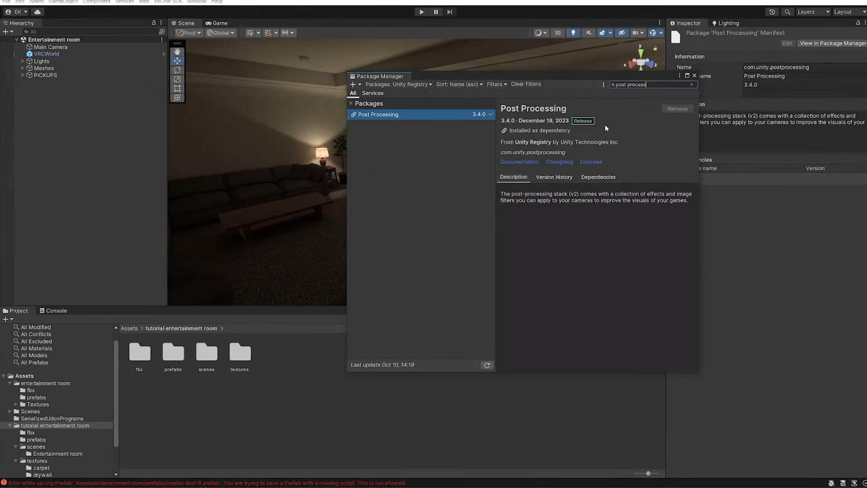
pyautogui.click(691, 85)
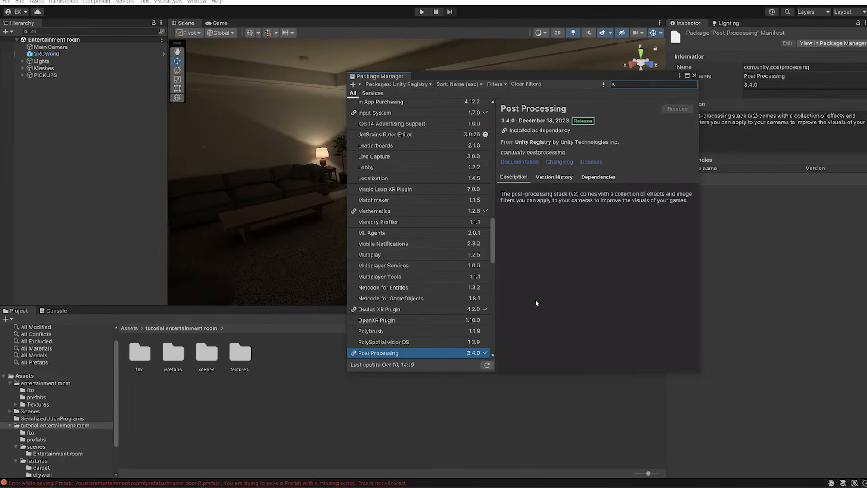
pyautogui.click(694, 75)
# Step: Create an empty object in the scene named Post Processing
pyautogui.rightClick(47, 100)
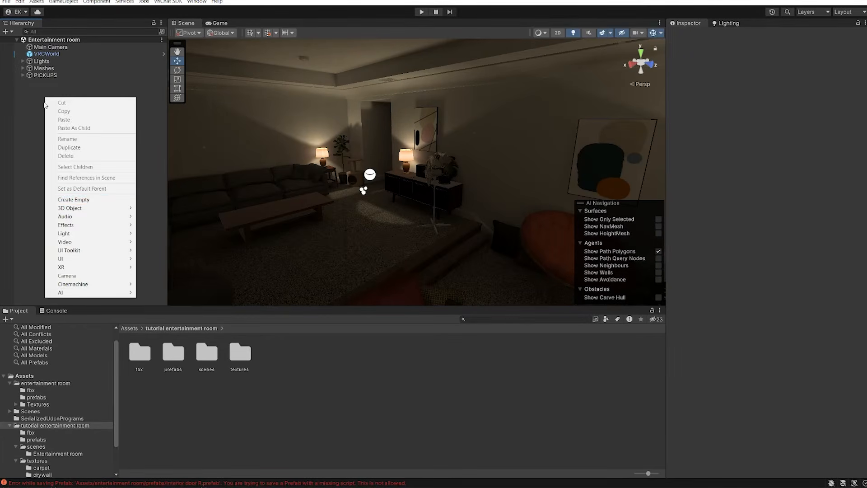
pyautogui.click(112, 200)
pyautogui.write('Post Processing')
pyautogui.press('Return')
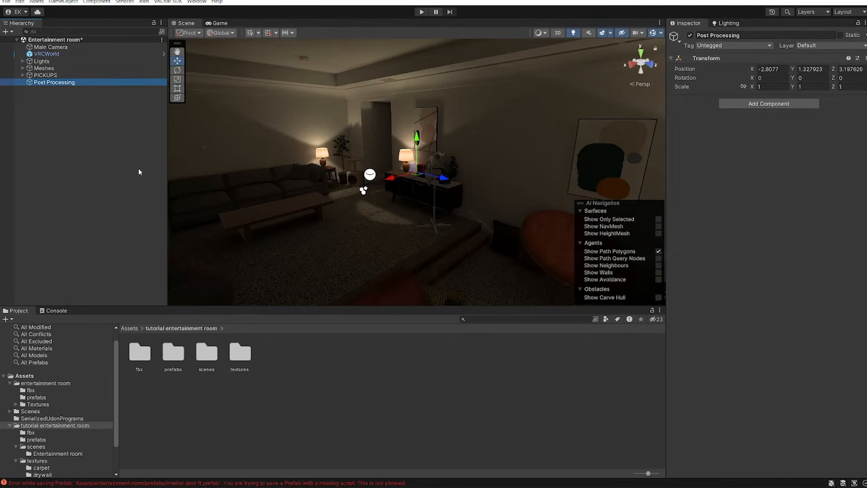
# Step: Assign Main Camera as the Reference Camera in VRCWorld's VRC Scene Descriptor
pyautogui.click(47, 54)
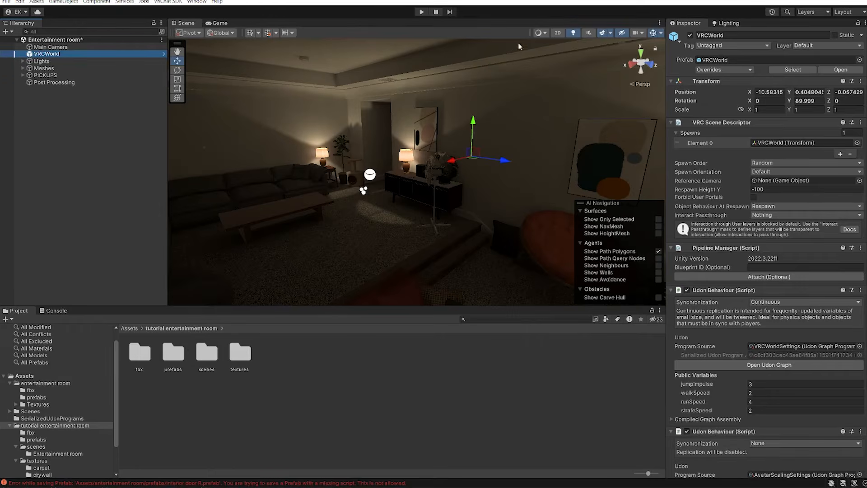
pyautogui.click(51, 47)
pyautogui.press('f')
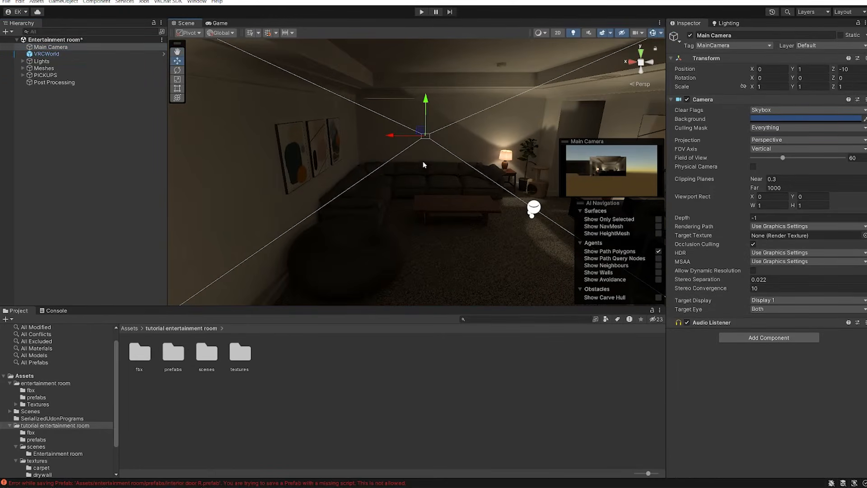
pyautogui.rightClick(75, 132)
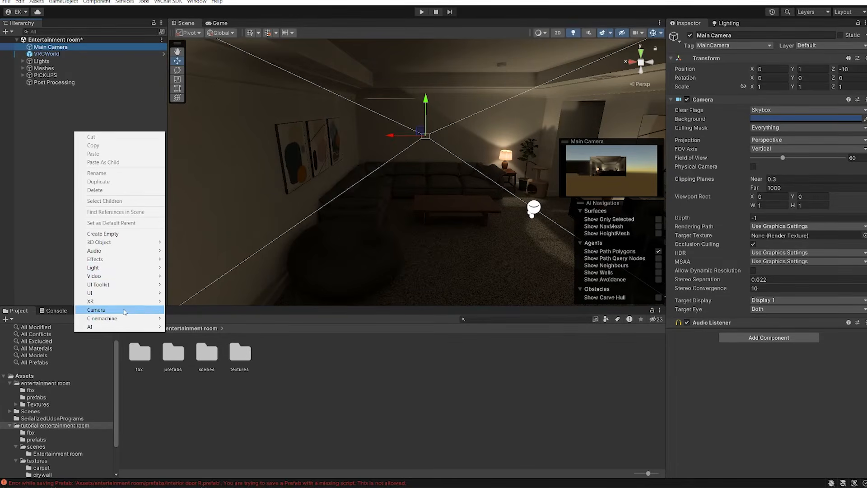
pyautogui.click(53, 158)
pyautogui.click(47, 53)
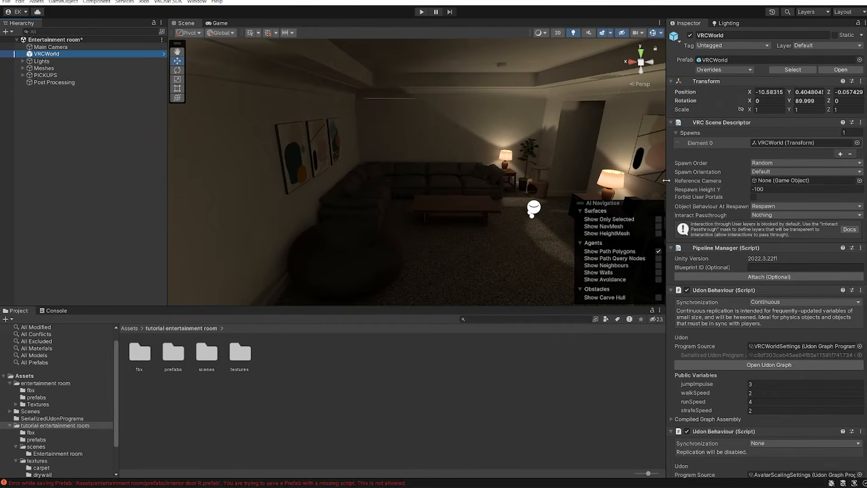
pyautogui.moveTo(45, 48); pyautogui.dragTo(785, 182)
# Step: Set Main Camera's near clipping plane to 0.01
pyautogui.click(49, 47)
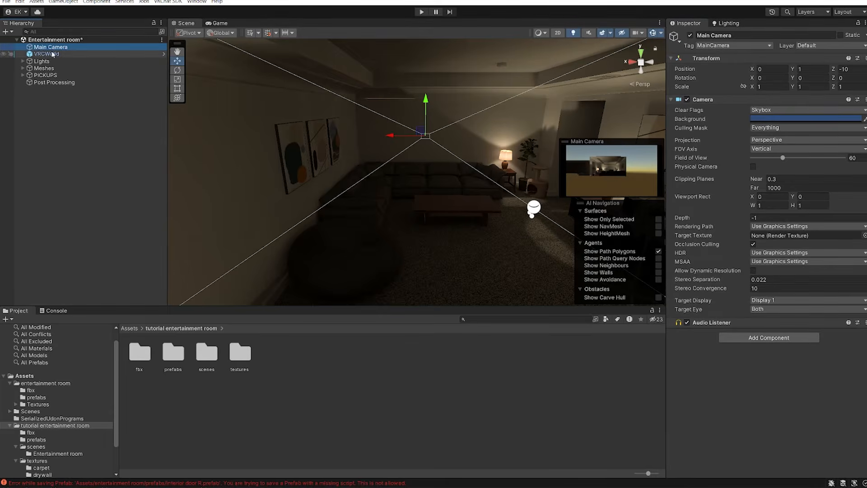
pyautogui.moveTo(783, 157); pyautogui.dragTo(801, 167)
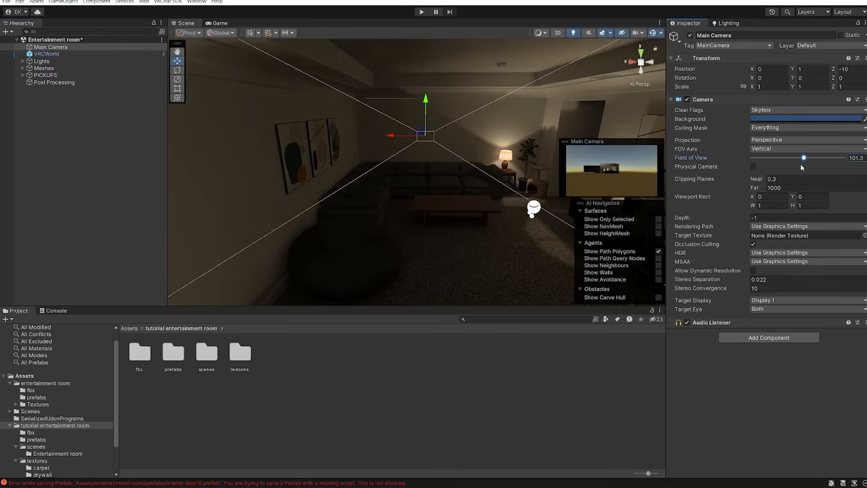
pyautogui.hotkey('ctrl', 'z')
pyautogui.click(772, 179)
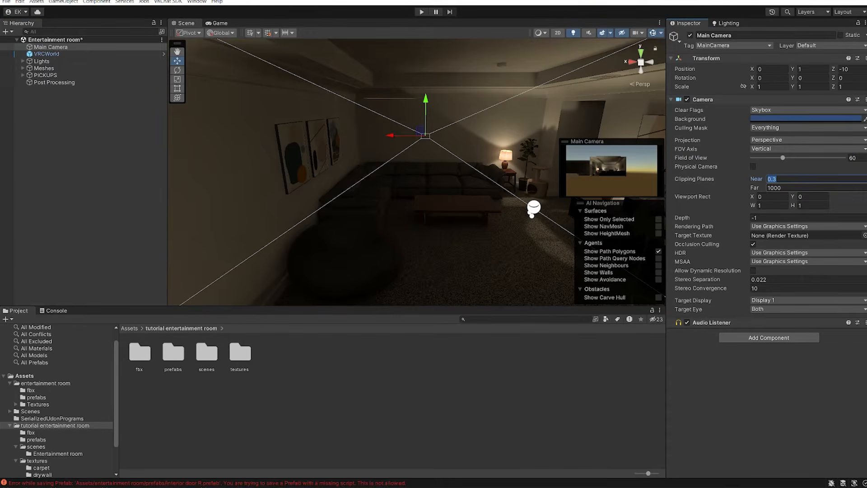
pyautogui.write('.1')
pyautogui.press('BackSpace')
pyautogui.write('01')
pyautogui.press('Return')
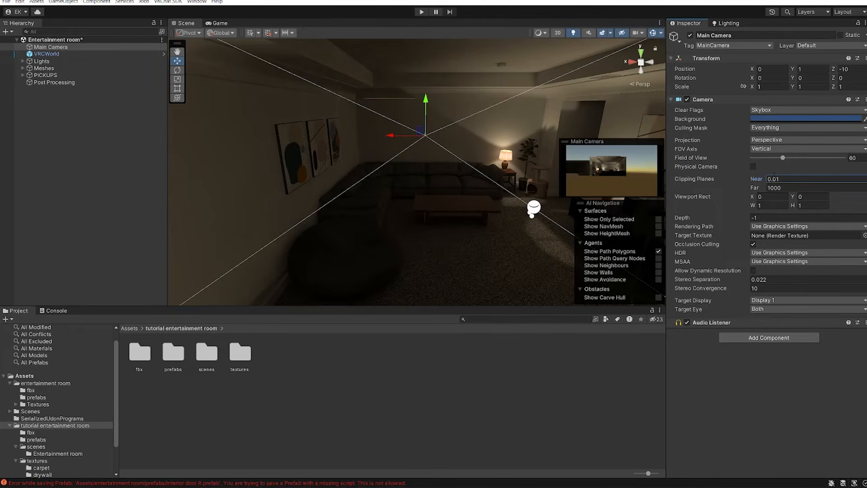
pyautogui.click(774, 174)
pyautogui.click(788, 180)
pyautogui.doubleClick(781, 179)
# Step: Add a Post-process Layer component to Main Camera and set its volume blending layer to Water
pyautogui.click(777, 337)
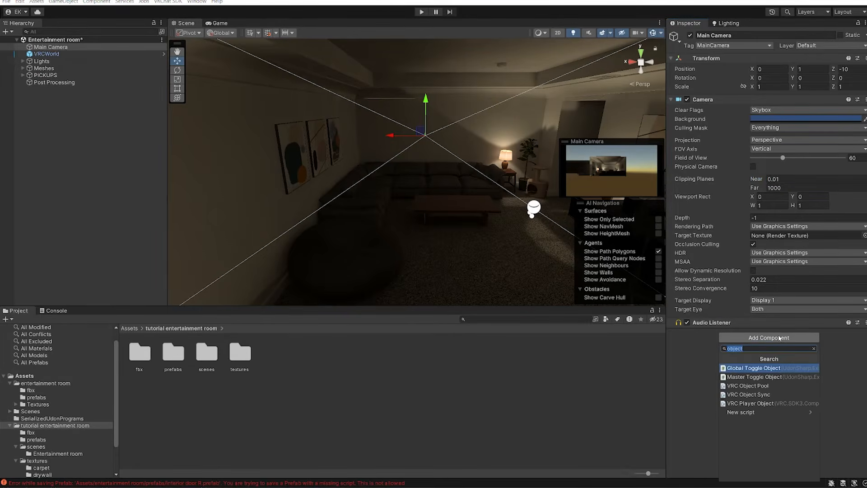
pyautogui.write('pos')
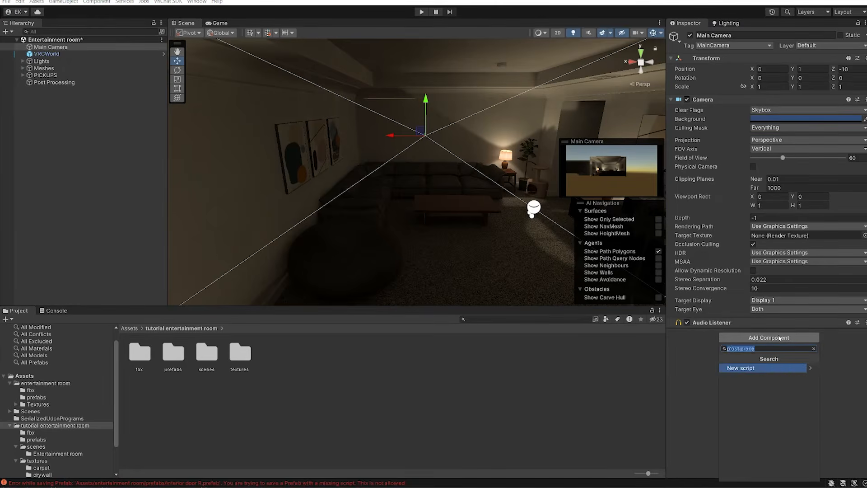
pyautogui.write('t proc')
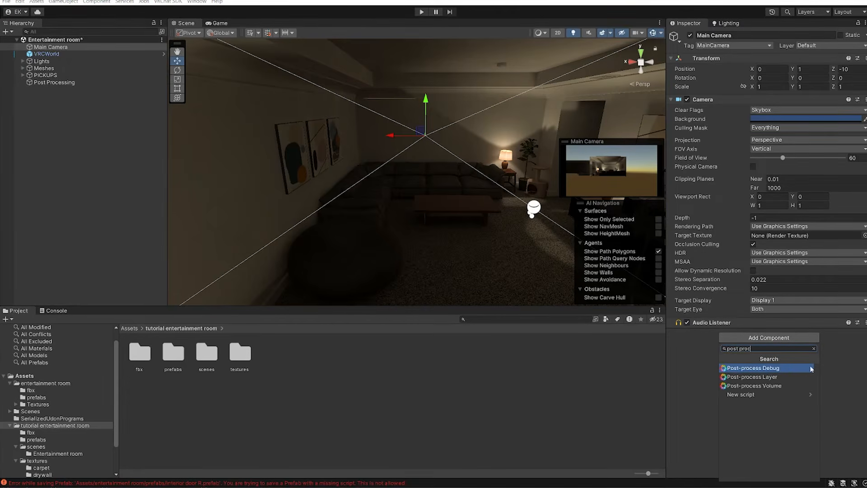
pyautogui.click(779, 376)
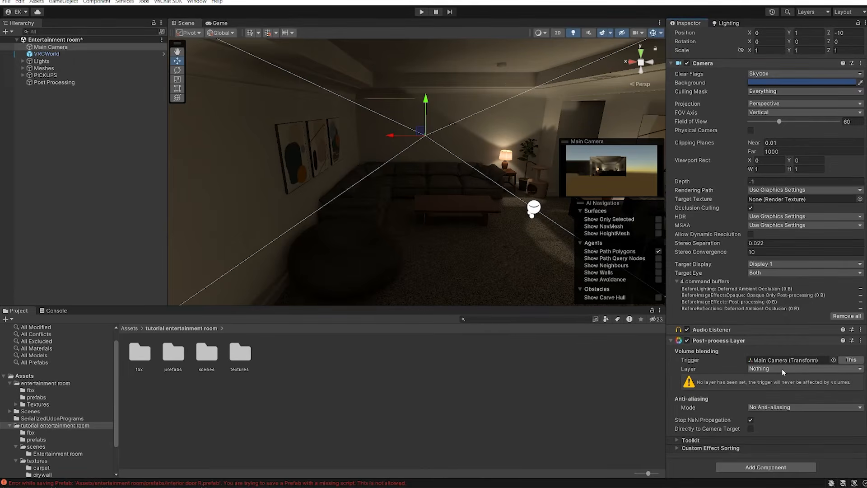
pyautogui.click(757, 369)
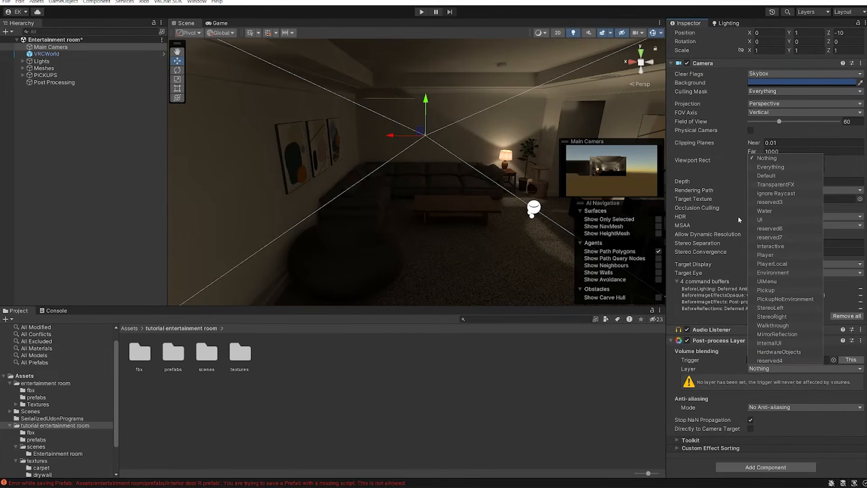
pyautogui.click(774, 210)
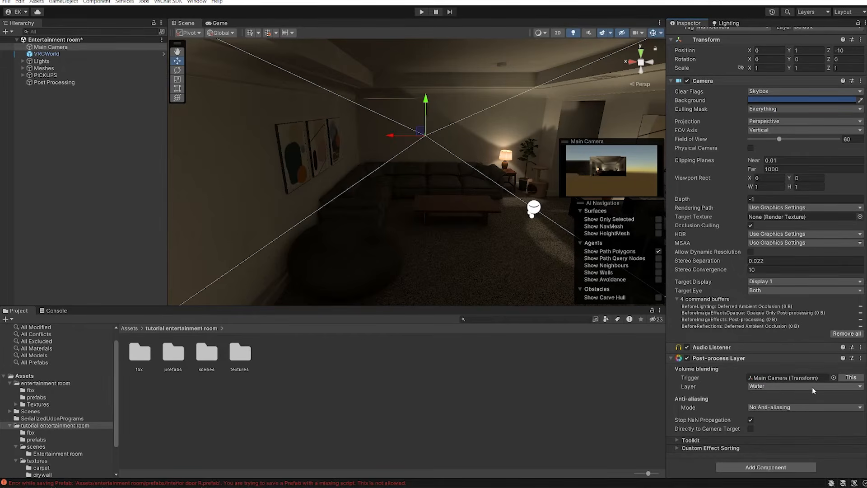
# Step: Add a Post-process Volume component to the Post Processing object
pyautogui.click(64, 54)
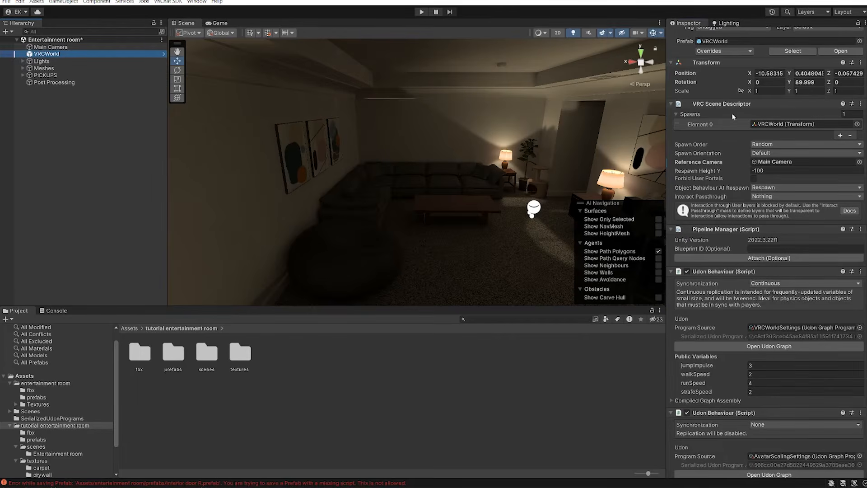
pyautogui.click(50, 47)
pyautogui.click(81, 83)
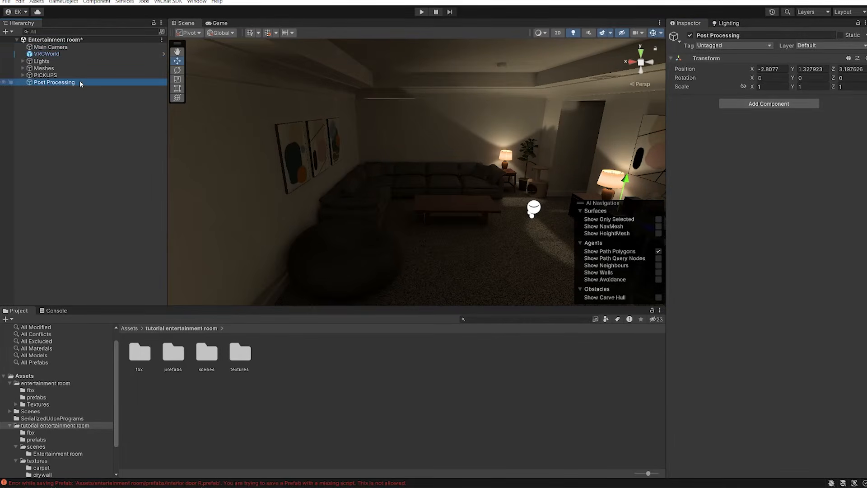
pyautogui.click(763, 103)
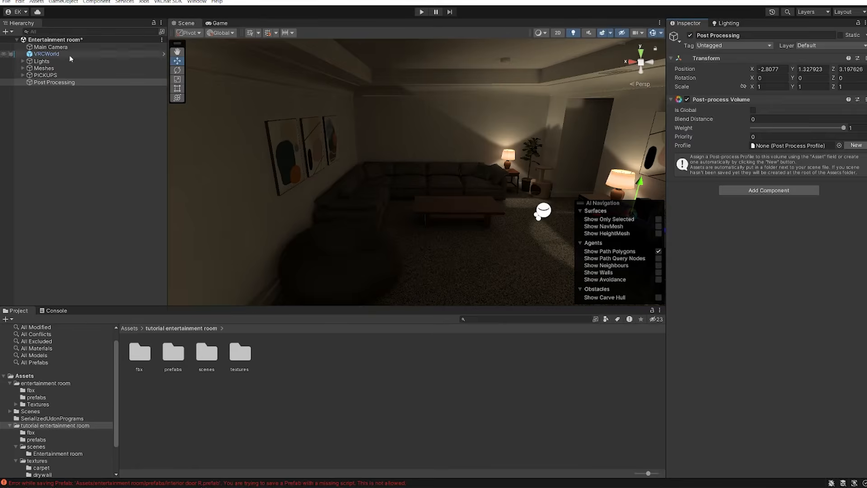
# Step: Assign the Post Processing object to the Water layer used by Main Camera's post-process layer
pyautogui.click(51, 46)
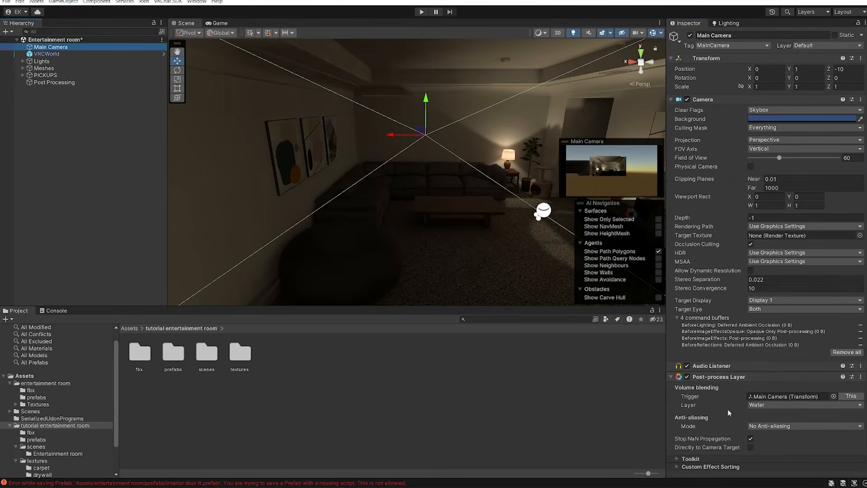
pyautogui.click(33, 83)
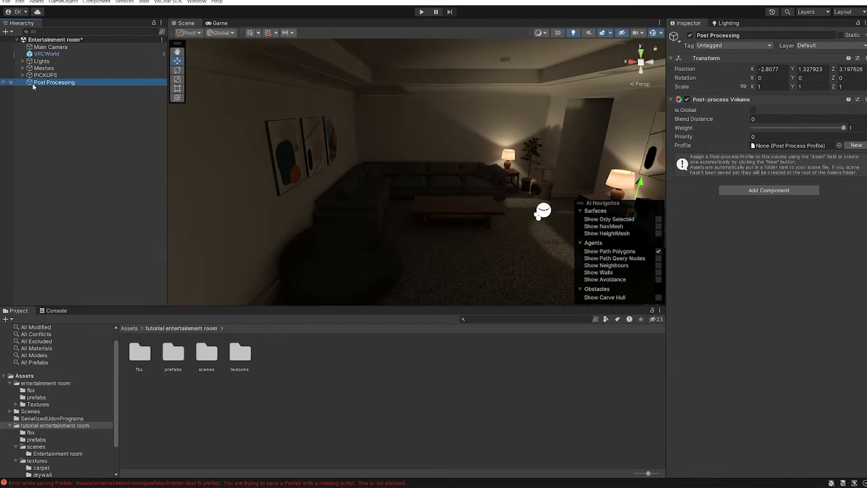
pyautogui.click(801, 45)
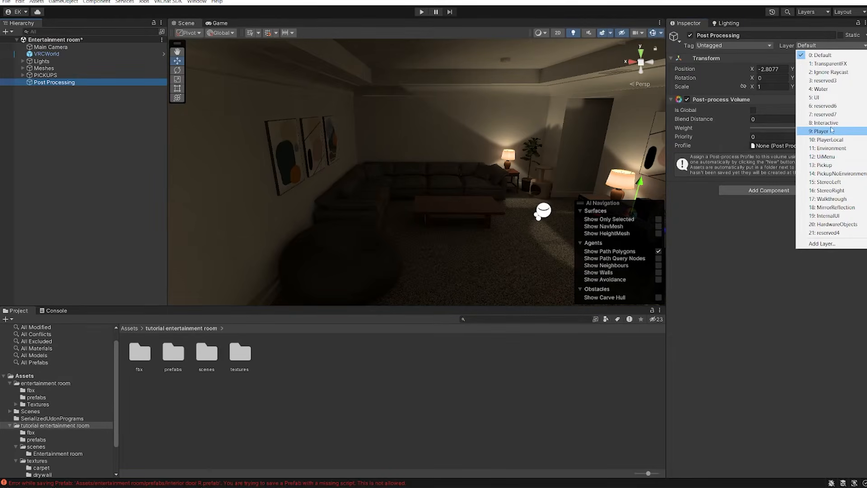
pyautogui.click(821, 89)
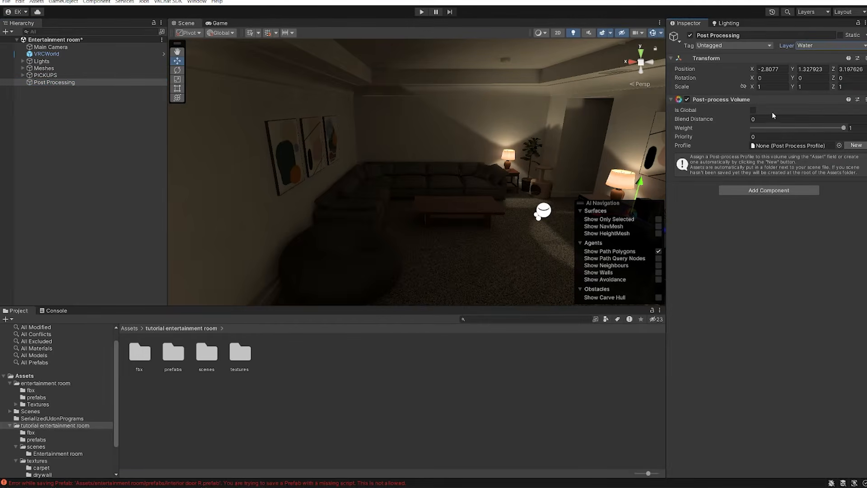
# Step: Create a new profile for the Post-process Volume and open its Entertainment room_Profiles folder inside scenes
pyautogui.click(856, 145)
pyautogui.moveTo(526, 185); pyautogui.dragTo(537, 186, button='right')
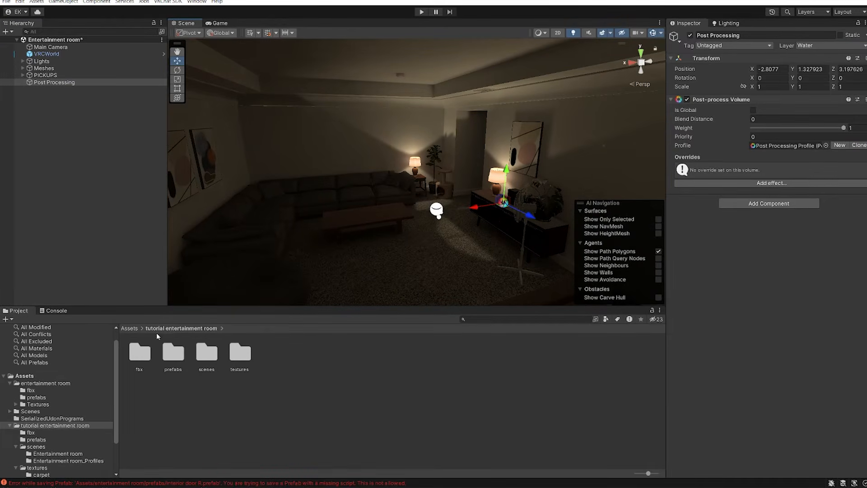
pyautogui.doubleClick(203, 357)
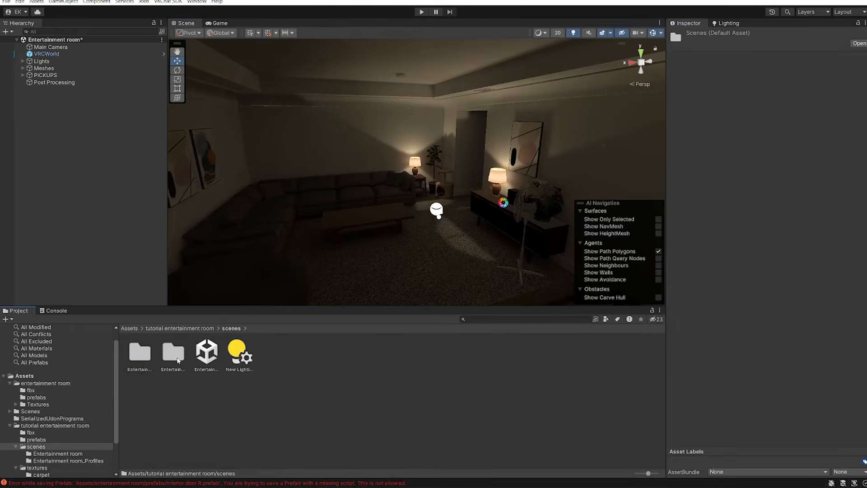
pyautogui.doubleClick(139, 352)
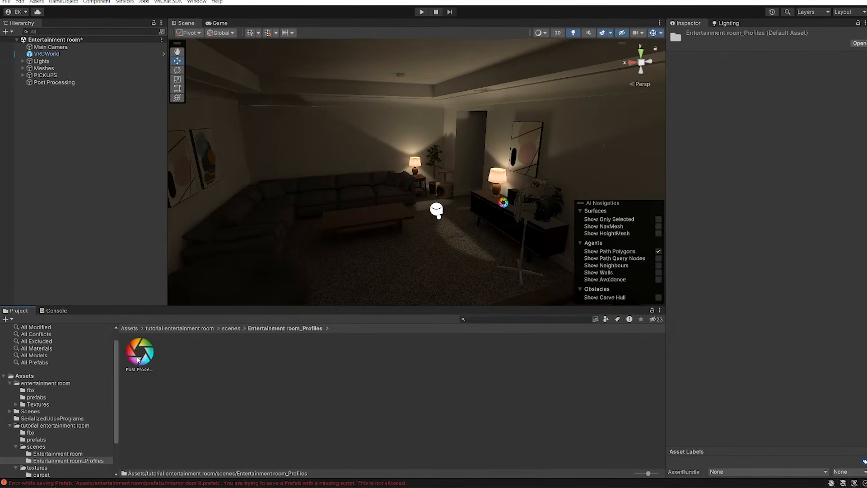
# Step: Add a Bloom effect to the Post Processing volume and enable its overrides from Intensity through Fast Mode
pyautogui.click(52, 83)
pyautogui.click(770, 183)
pyautogui.moveTo(819, 186)
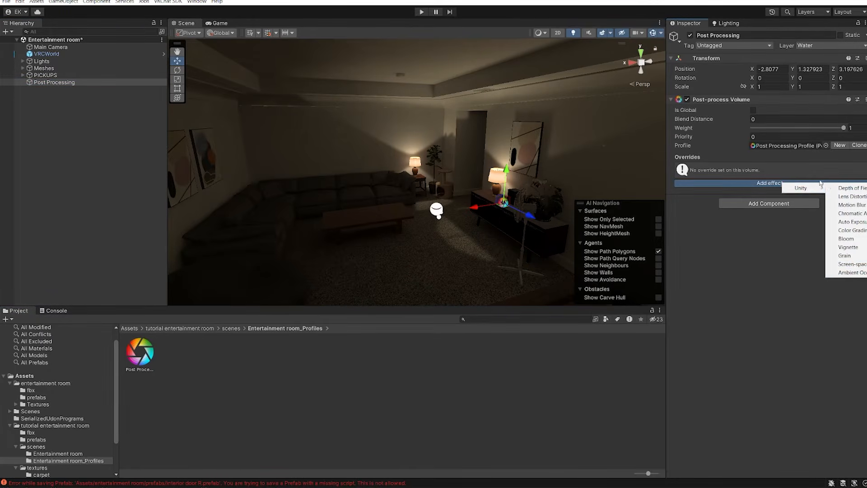
pyautogui.click(857, 241)
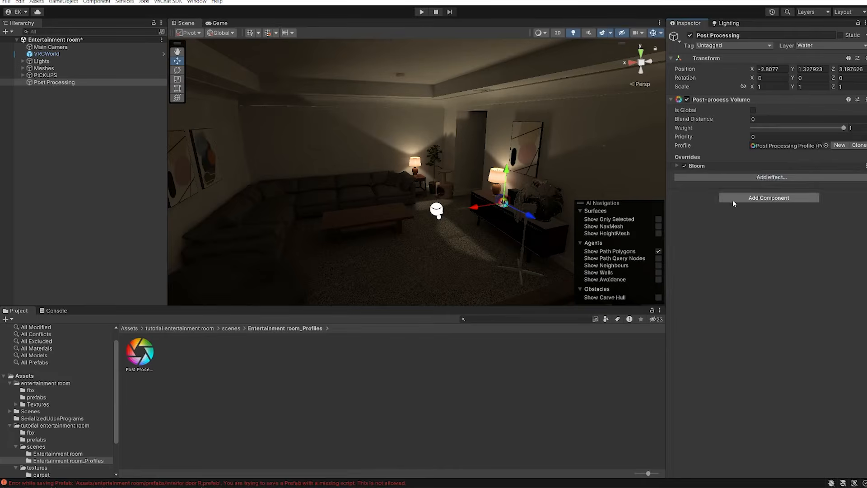
pyautogui.click(695, 167)
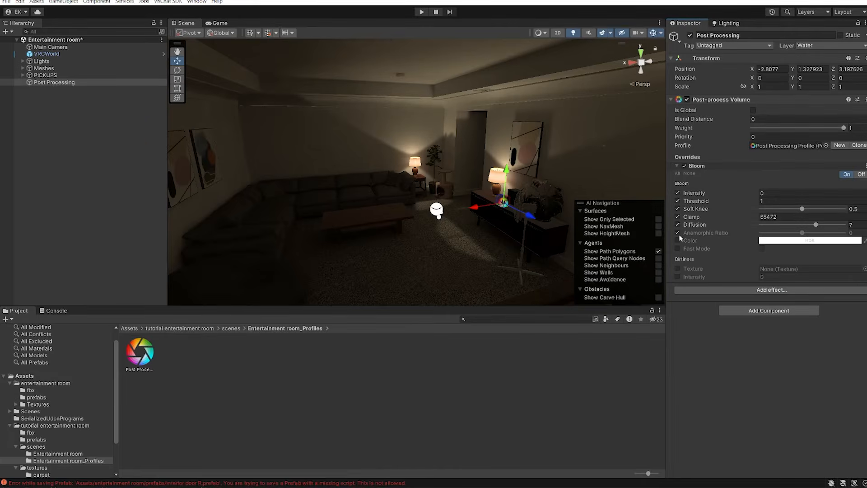
pyautogui.click(677, 233)
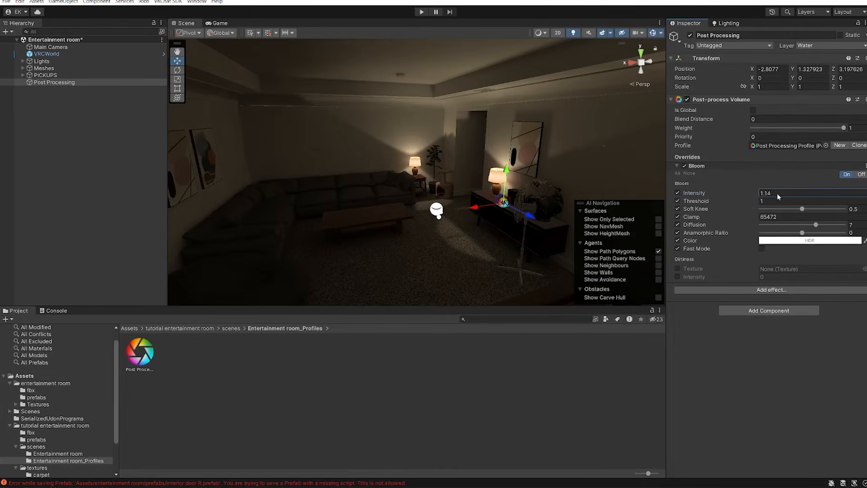
# Step: Raise the Bloom intensity above 1 and make the Post-process Volume global
pyautogui.moveTo(654, 157); pyautogui.dragTo(807, 191)
pyautogui.click(752, 111)
pyautogui.scroll(2, 607, 159)
pyautogui.moveTo(607, 159)
pyautogui.mouseDown(button='right')
pyautogui.moveTo(416, 145)
pyautogui.moveTo(421, 125)
pyautogui.moveTo(355, 128)
pyautogui.moveTo(469, 131)
pyautogui.moveTo(493, 146)
pyautogui.mouseUp(button='right')
# Step: Try different Bloom intensities, including 1, and toggle the Intensity override to compare the glow around the lamps
pyautogui.click(767, 184)
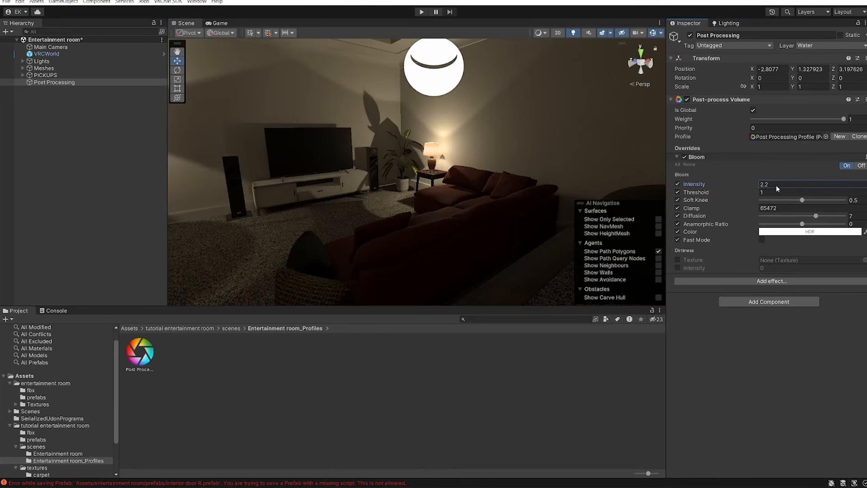
pyautogui.moveTo(749, 188); pyautogui.dragTo(749, 185)
pyautogui.moveTo(473, 186); pyautogui.dragTo(513, 201, button='right')
pyautogui.click(773, 184)
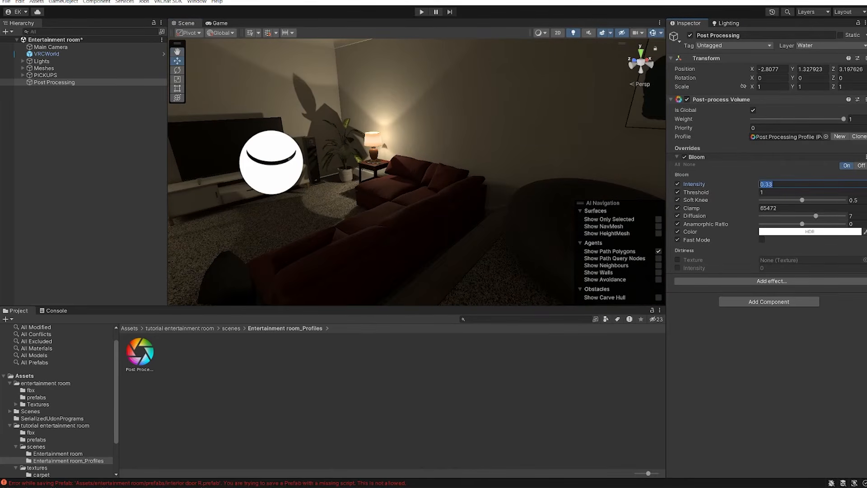
pyautogui.write('1')
pyautogui.moveTo(461, 190)
pyautogui.mouseDown(button='right')
pyautogui.moveTo(488, 226)
pyautogui.moveTo(449, 222)
pyautogui.moveTo(528, 174)
pyautogui.moveTo(448, 192)
pyautogui.moveTo(451, 171)
pyautogui.moveTo(490, 190)
pyautogui.mouseUp(button='right')
pyautogui.click(679, 183)
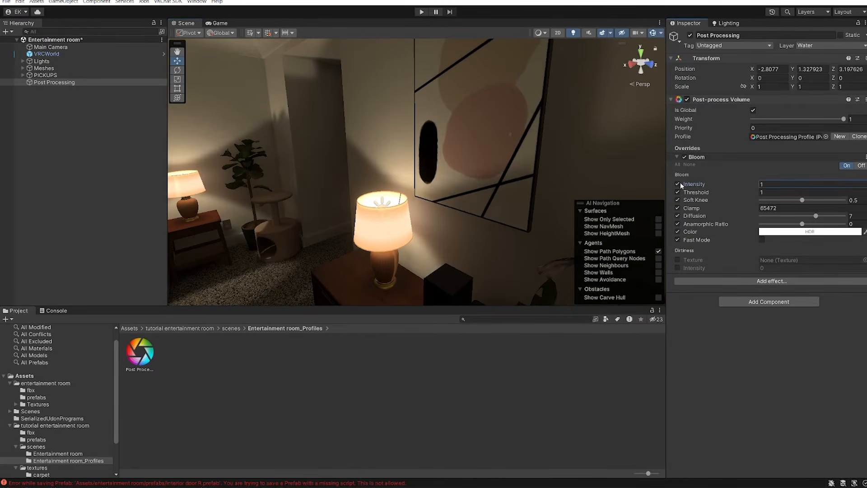
pyautogui.click(681, 183)
# Step: Try a Bloom intensity of 0.6 and settle on 0.4
pyautogui.click(768, 184)
pyautogui.write('.6')
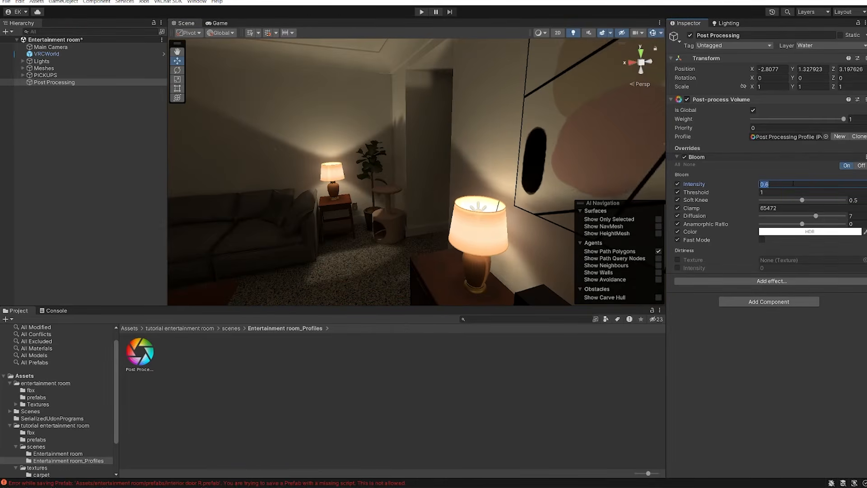
pyautogui.click(794, 184)
pyautogui.write('0.4')
# Step: Add a Color Grading effect and enable its Mode, Tonemapping, White Balance and Tone overrides
pyautogui.click(770, 281)
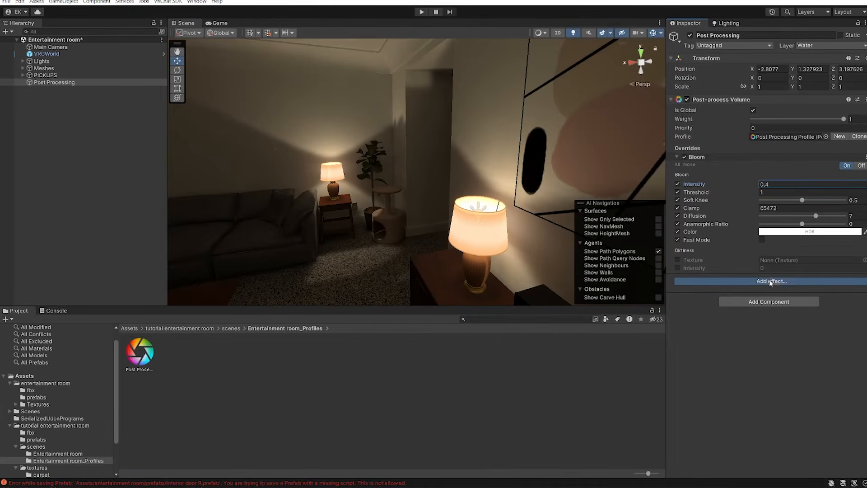
pyautogui.moveTo(795, 285)
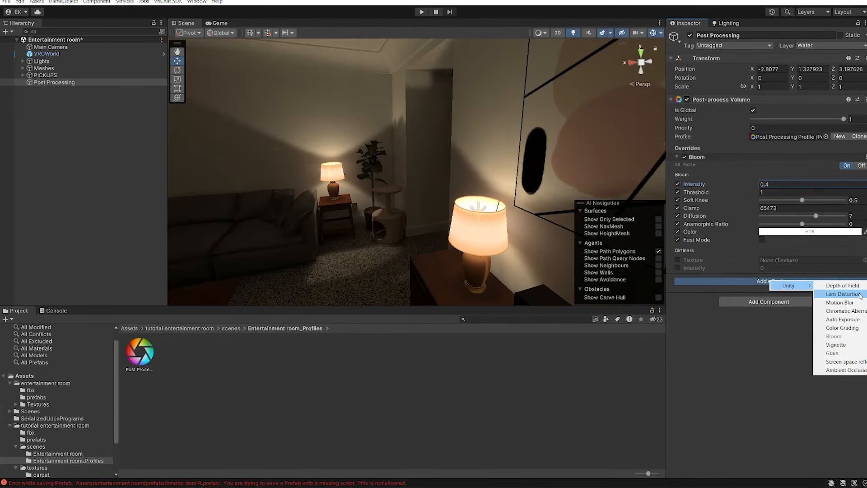
pyautogui.click(844, 327)
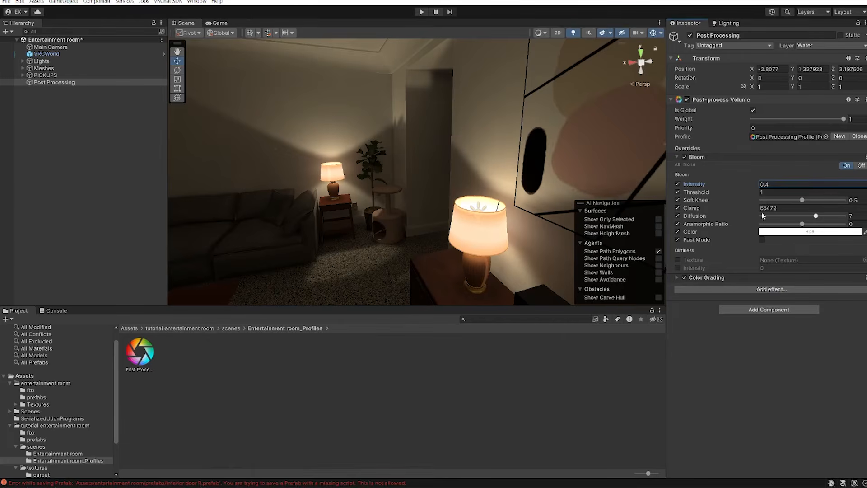
pyautogui.click(676, 278)
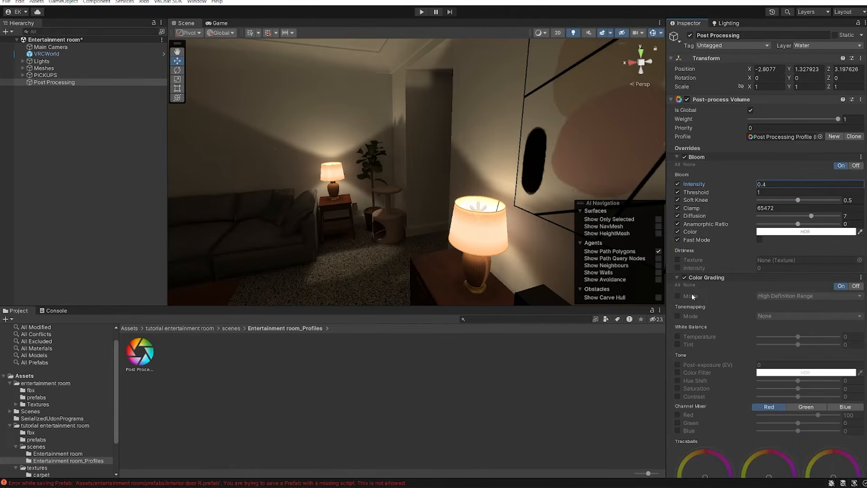
pyautogui.click(677, 345)
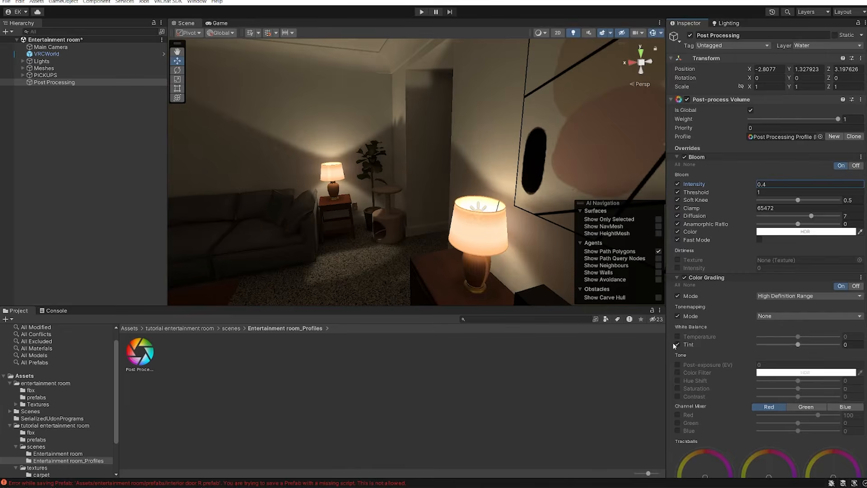
pyautogui.click(677, 336)
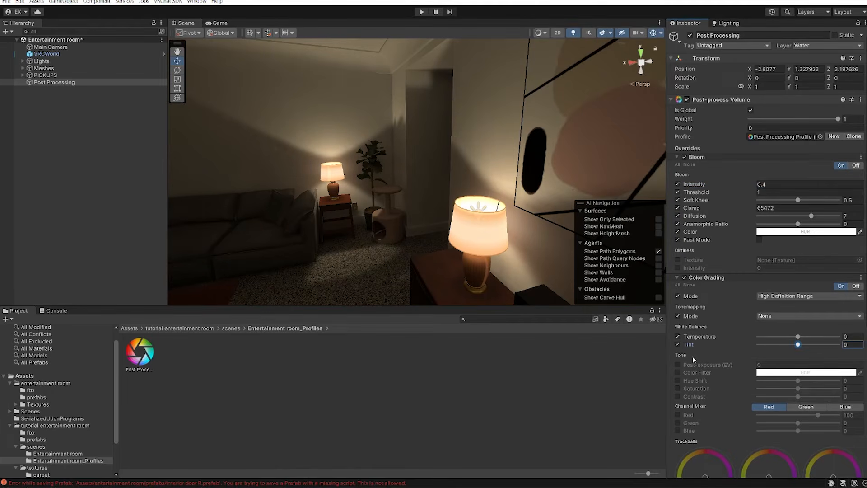
pyautogui.click(678, 373)
# Step: Keep Color Grading in High Definition Range, compare the Neutral and ACES tonemapping modes, and set tonemapping to Custom
pyautogui.click(773, 296)
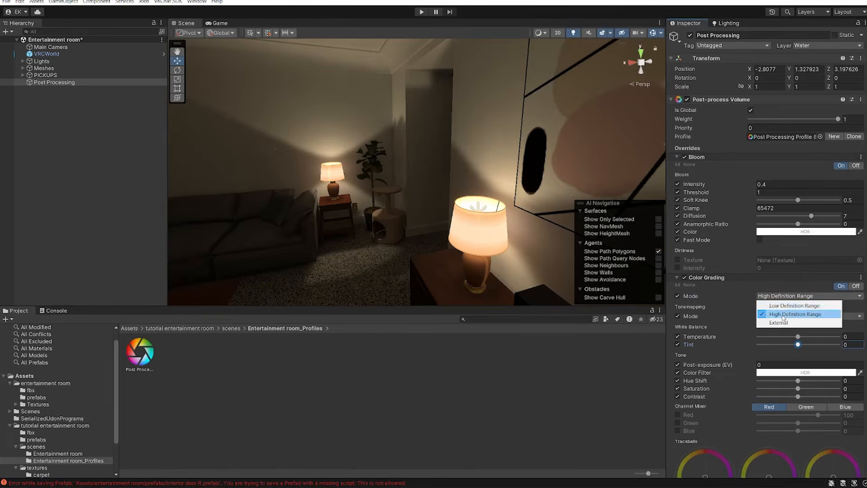
pyautogui.click(776, 309)
pyautogui.click(777, 316)
pyautogui.click(778, 335)
pyautogui.click(782, 315)
pyautogui.click(777, 351)
pyautogui.click(782, 316)
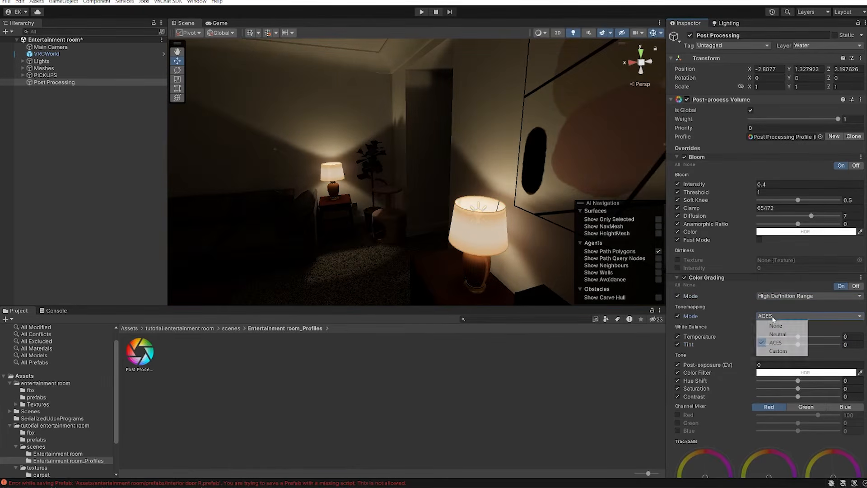
pyautogui.click(777, 334)
pyautogui.click(779, 315)
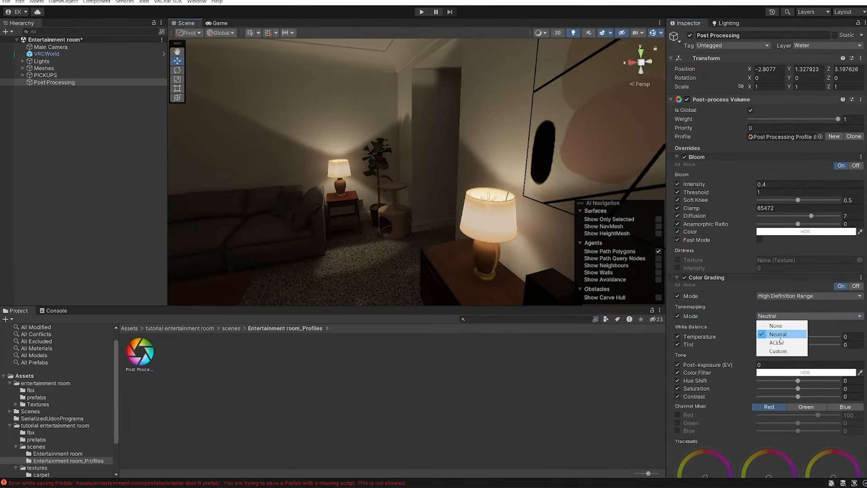
pyautogui.click(777, 350)
# Step: Enable the custom tone curve overrides and set Toe Strength to 0.027, Toe Length to 0.169 and Shoulder Strength to 0.302
pyautogui.click(678, 361)
pyautogui.click(677, 370)
pyautogui.click(677, 377)
pyautogui.click(678, 401)
pyautogui.click(679, 393)
pyautogui.moveTo(759, 362); pyautogui.dragTo(760, 362)
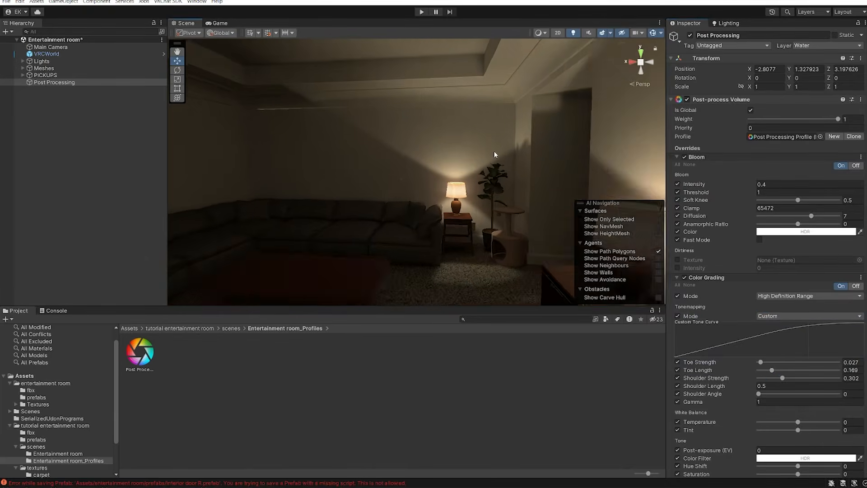
# Step: Toggle Color Grading off and on to compare the look, and set Shoulder Angle to 0.094
pyautogui.click(677, 296)
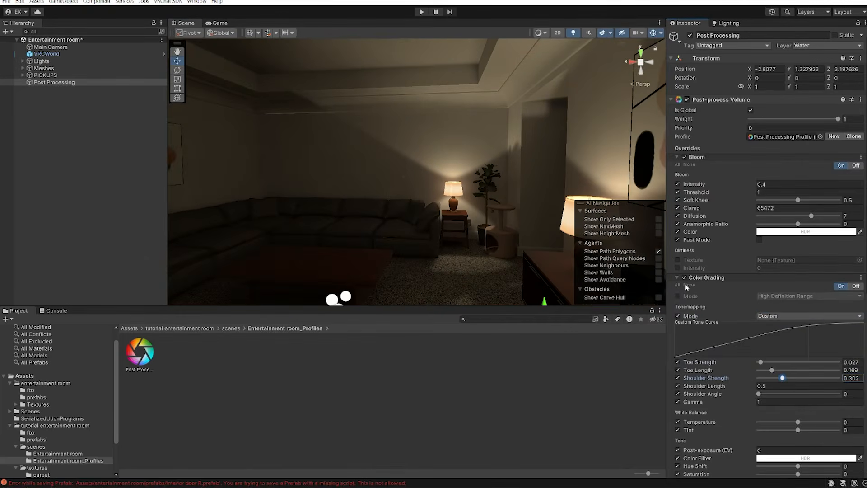
pyautogui.click(677, 296)
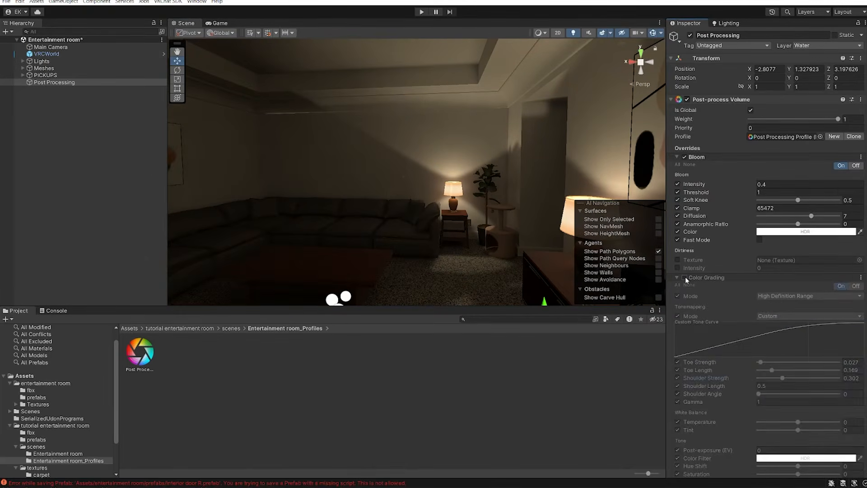
pyautogui.moveTo(759, 393); pyautogui.dragTo(766, 394)
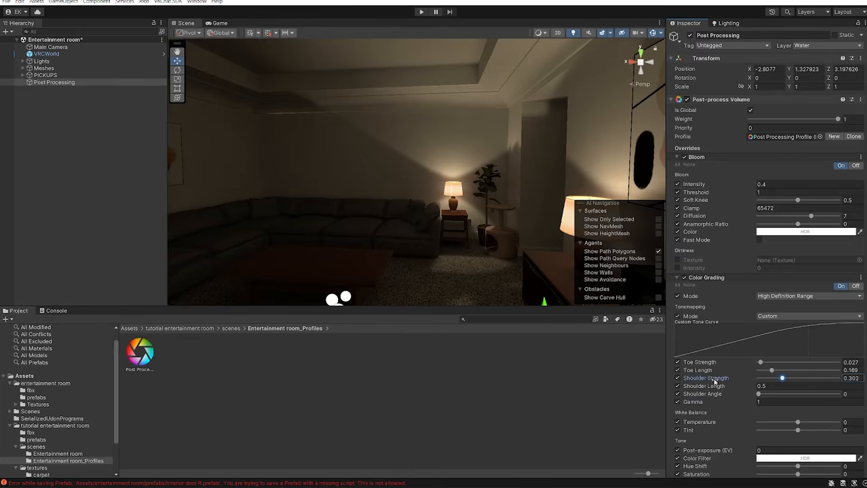
# Step: Try a Color Grading saturation of 15 on the room and return it to 0
pyautogui.scroll(-5, 787, 357)
pyautogui.click(847, 355)
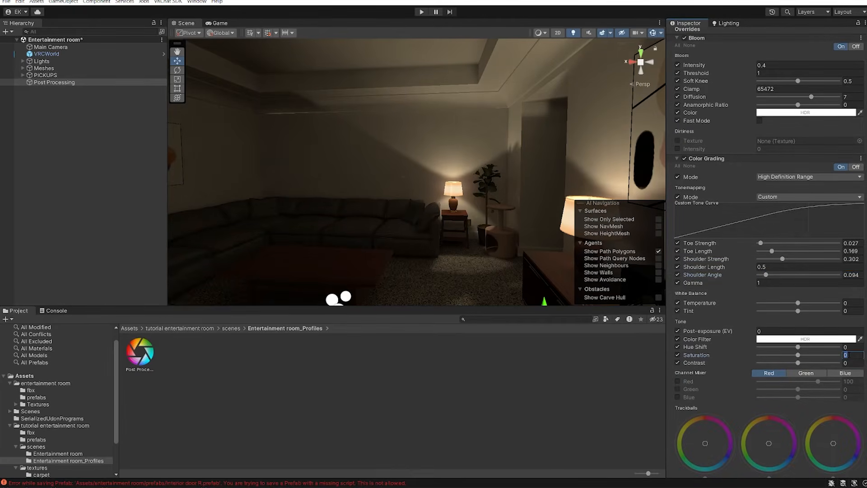
pyautogui.write('515')
pyautogui.moveTo(470, 172); pyautogui.dragTo(217, 199, button='right')
pyautogui.click(847, 355)
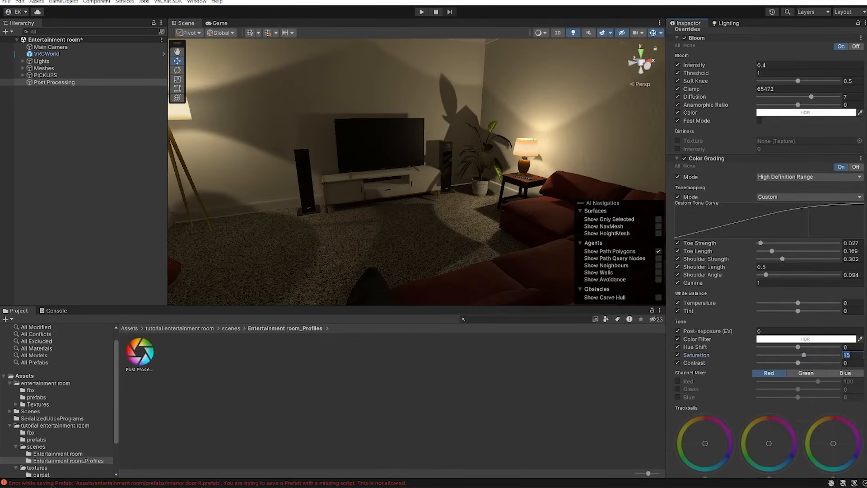
pyautogui.write('0')
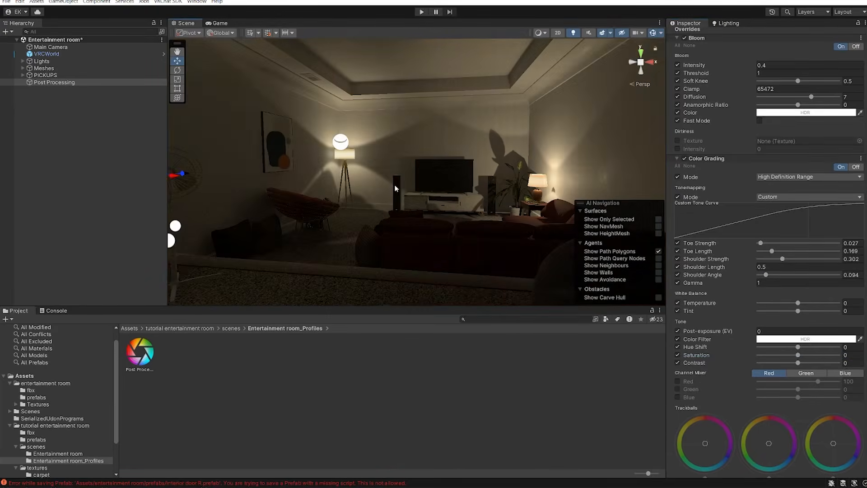
# Step: Set the Color Grading post-exposure to 0.06 while viewing the room toward the TV
pyautogui.scroll(2, 397, 185)
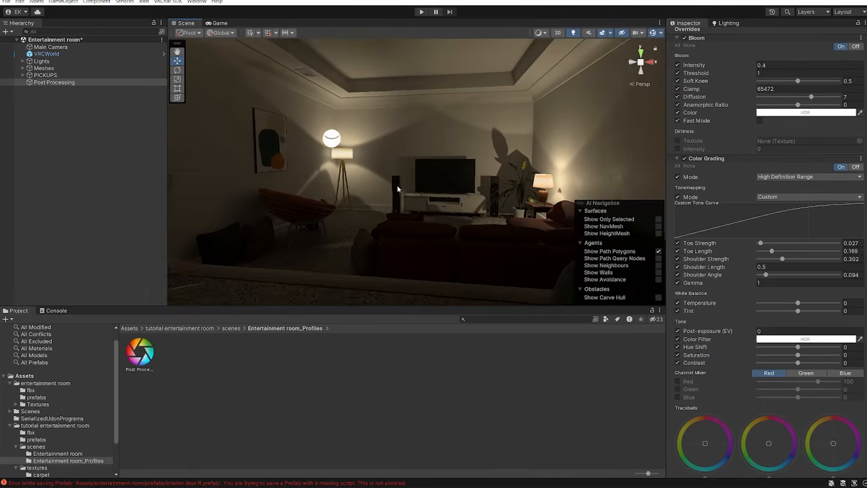
pyautogui.scroll(5, 398, 185)
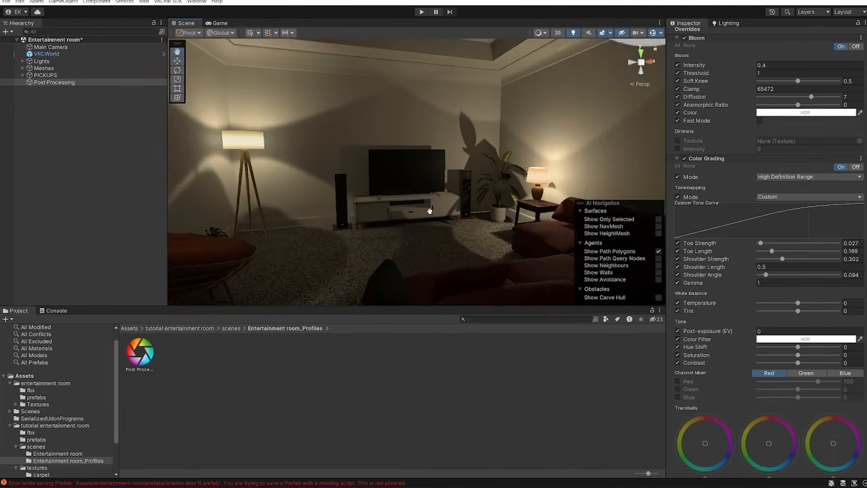
pyautogui.scroll(3, 402, 221)
pyautogui.moveTo(402, 221); pyautogui.dragTo(367, 219, button='right')
pyautogui.click(759, 331)
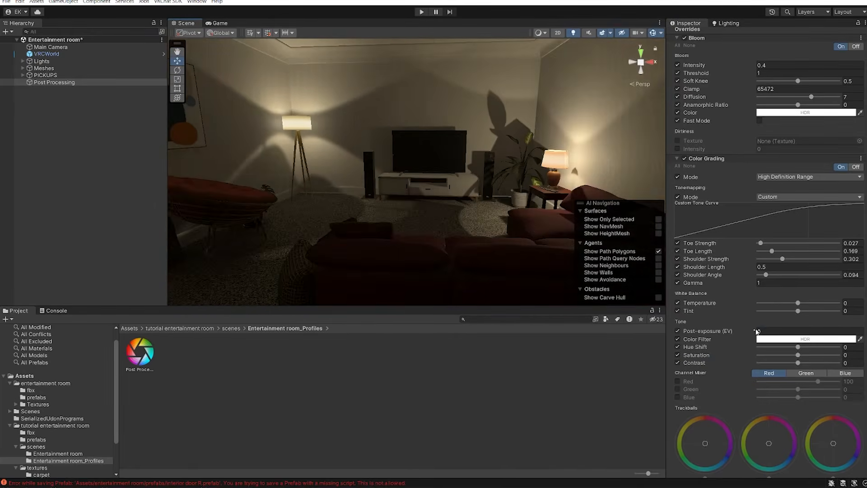
pyautogui.write('0.06')
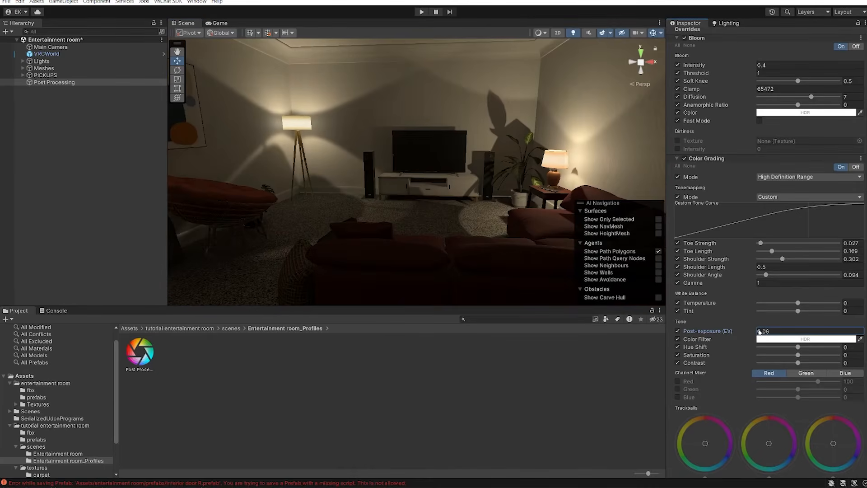
# Step: Reset the Color Grading post-exposure to 0, and set Saturation to 7 and Contrast to 4
pyautogui.press('BackSpace')
pyautogui.press('BackSpace')
pyautogui.press('BackSpace')
pyautogui.moveTo(799, 364); pyautogui.dragTo(799, 356)
pyautogui.moveTo(571, 233); pyautogui.dragTo(401, 180, button='right')
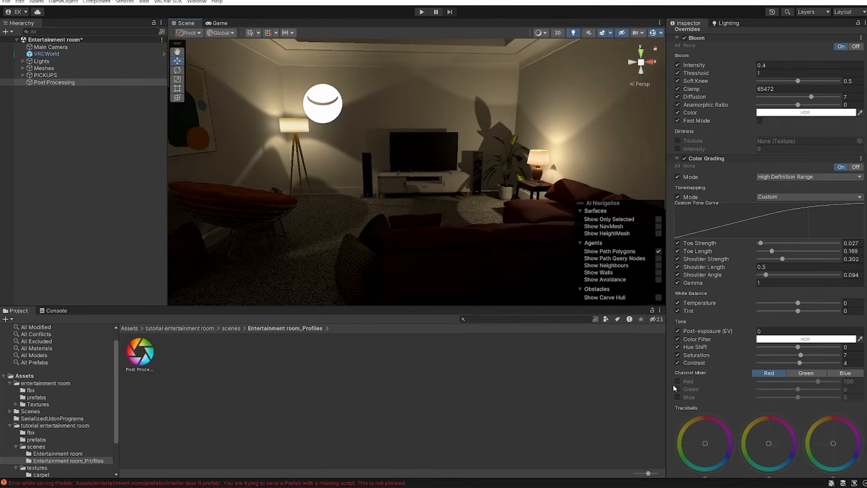
# Step: Try a green channel mixer value of 21 in Color Grading, then disable that override
pyautogui.click(677, 389)
pyautogui.moveTo(797, 389)
pyautogui.mouseDown()
pyautogui.moveTo(811, 390)
pyautogui.moveTo(802, 390)
pyautogui.mouseUp()
pyautogui.click(677, 389)
# Step: Try a White Balance temperature of -12, then bring it closer to 0 for a slightly cool tint
pyautogui.moveTo(798, 305); pyautogui.dragTo(793, 303)
pyautogui.moveTo(476, 233); pyautogui.dragTo(673, 280, button='right')
pyautogui.scroll(3, 676, 276)
pyautogui.scroll(-4, 773, 342)
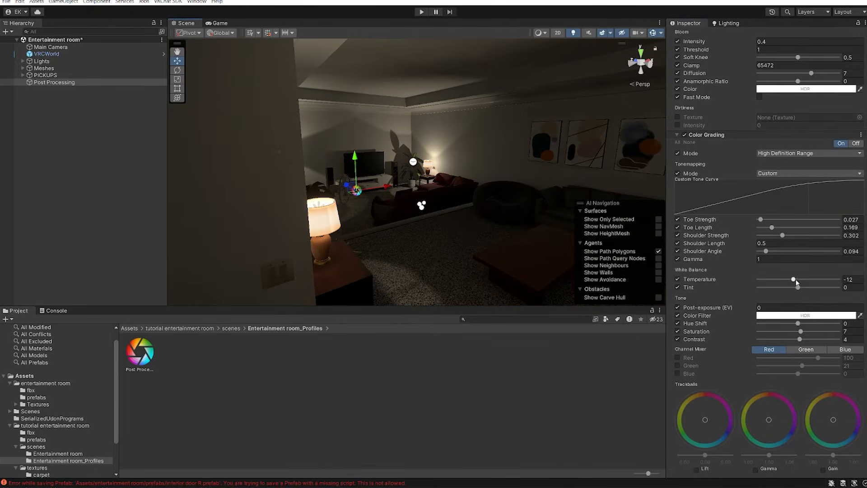
pyautogui.moveTo(793, 280); pyautogui.dragTo(796, 280)
pyautogui.scroll(1, 686, 161)
# Step: Inspect the graded room from several viewpoints with the Post Processing object deselected
pyautogui.moveTo(478, 199); pyautogui.dragTo(651, 190, button='right')
pyautogui.press('d')
pyautogui.press('w')
pyautogui.press('w')
pyautogui.press('w')
pyautogui.moveTo(339, 212); pyautogui.dragTo(497, 238, button='right')
pyautogui.press('w')
pyautogui.moveTo(417, 220); pyautogui.dragTo(211, 217, button='right')
pyautogui.click(42, 120)
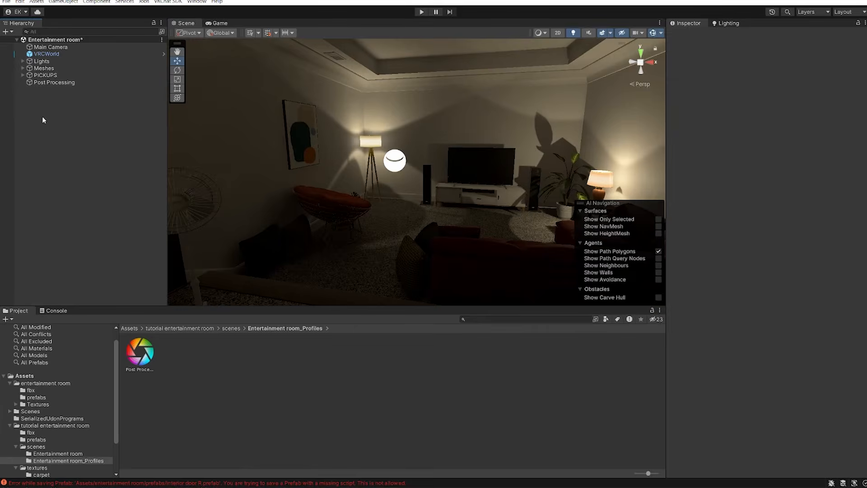
pyautogui.press('s')
pyautogui.moveTo(443, 238); pyautogui.dragTo(339, 216, button='right')
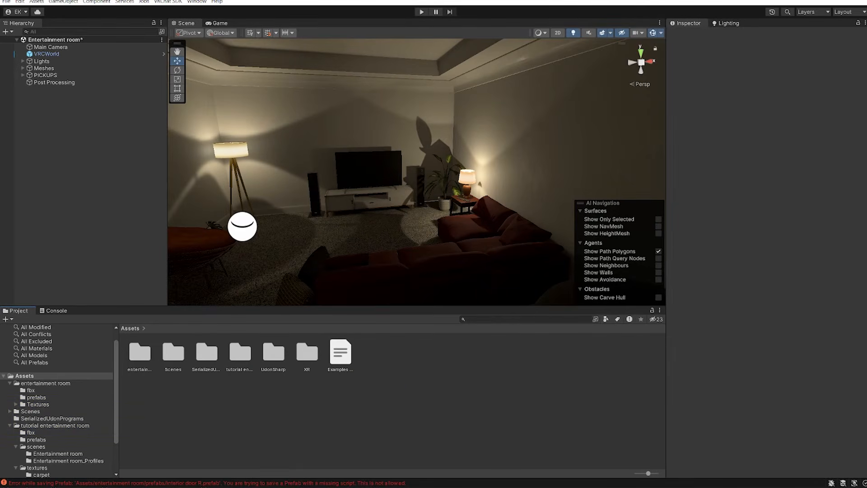
# Step: Switch to Chrome and read the ProTV Getting Started instructions for adding ProTV through Creator Companion
pyautogui.moveTo(0, 71)
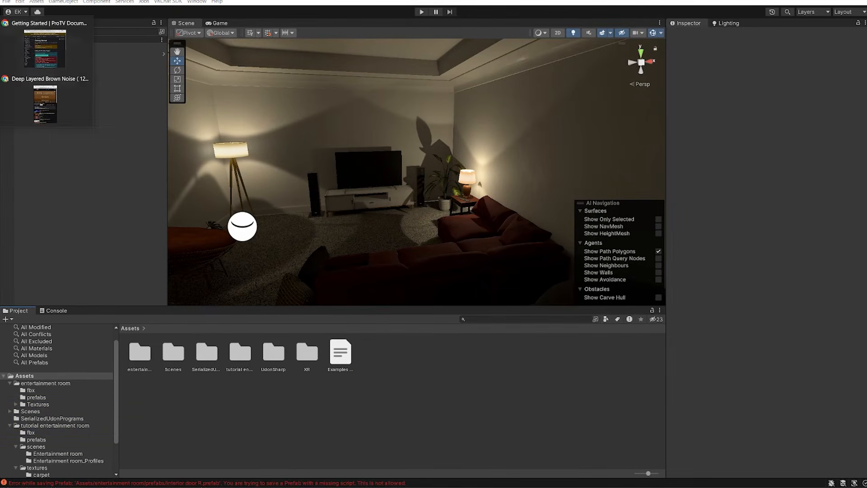
pyautogui.click(22, 55)
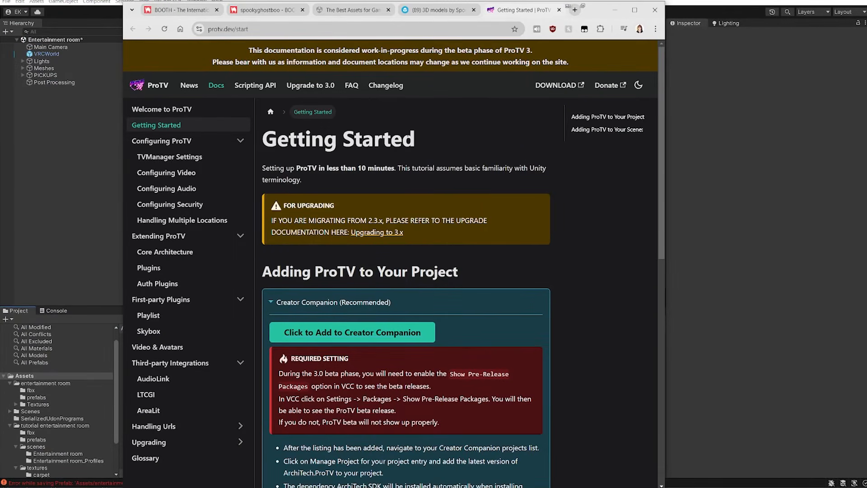
pyautogui.scroll(-3, 442, 153)
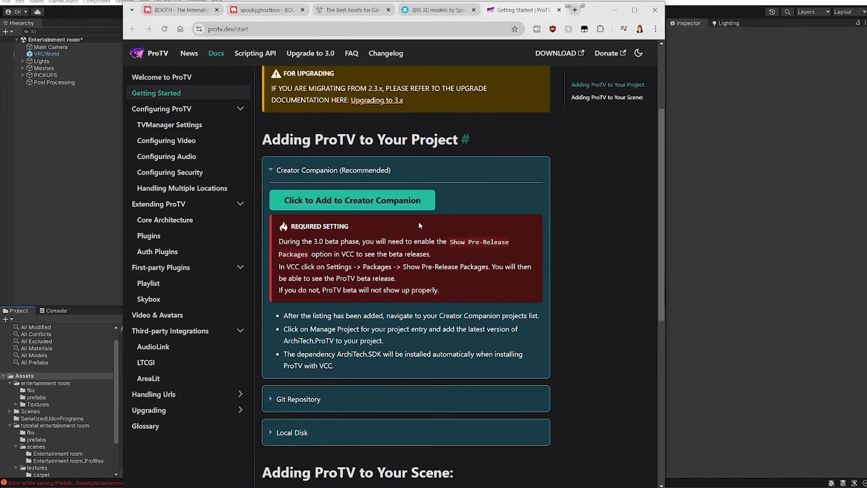
pyautogui.scroll(2, 419, 226)
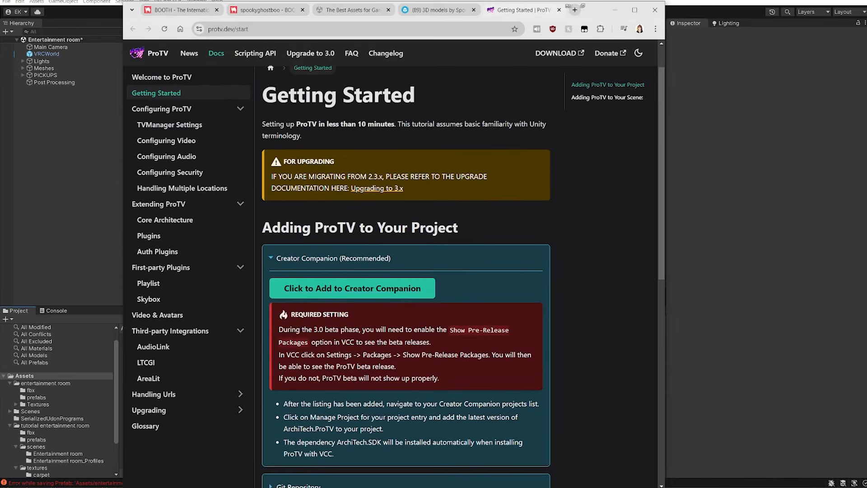
pyautogui.click(206, 29)
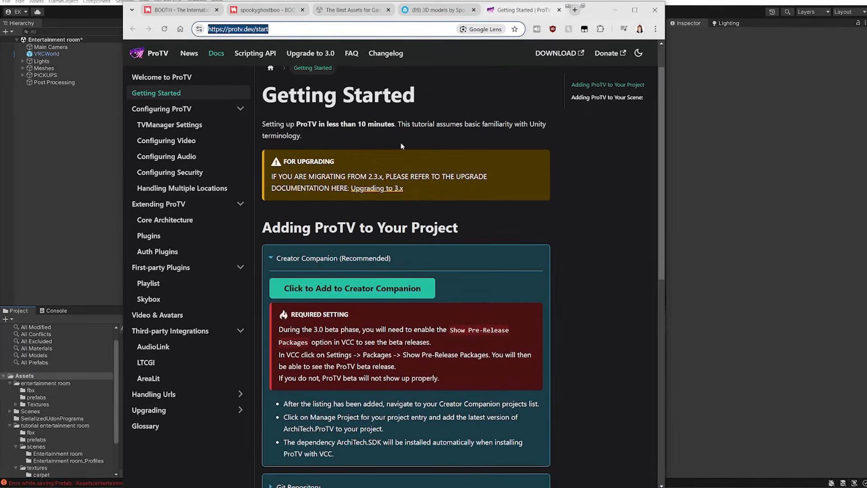
pyautogui.click(446, 186)
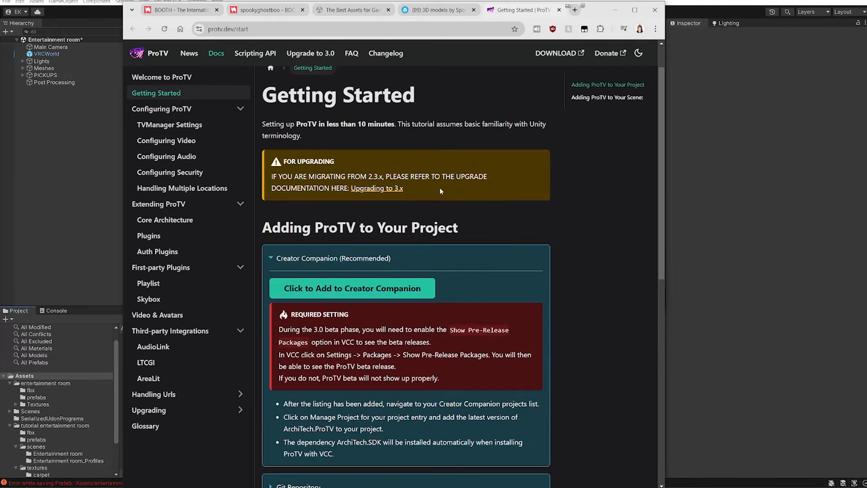
pyautogui.scroll(-2, 297, 189)
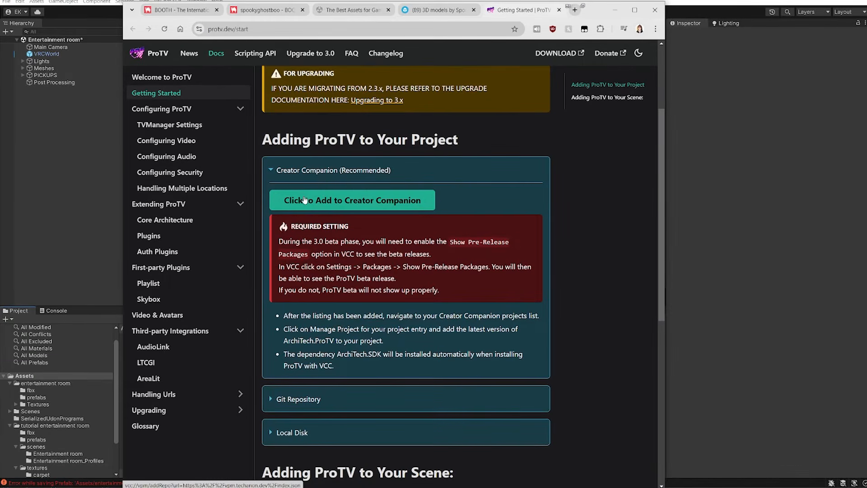
# Step: Open package management for the tutorial entertainment room project in VRChat Creator Companion, and cancel the browser's launch prompt
pyautogui.click(320, 204)
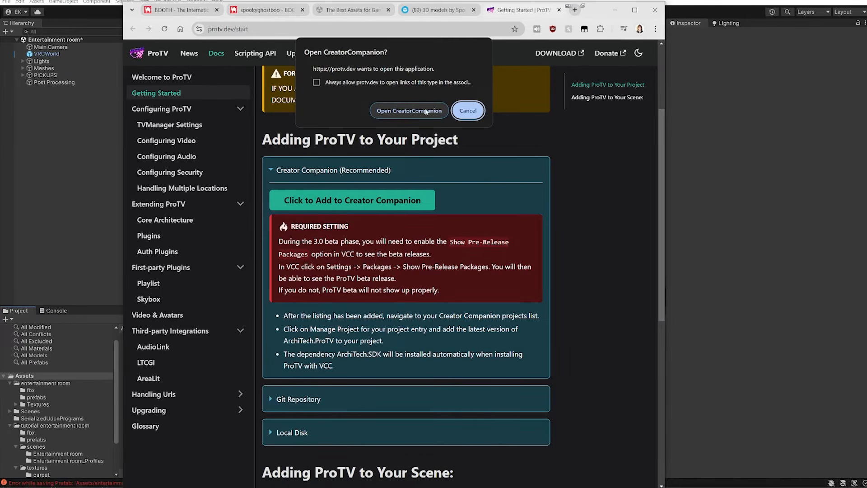
pyautogui.hotkey('alt', 'Tab')
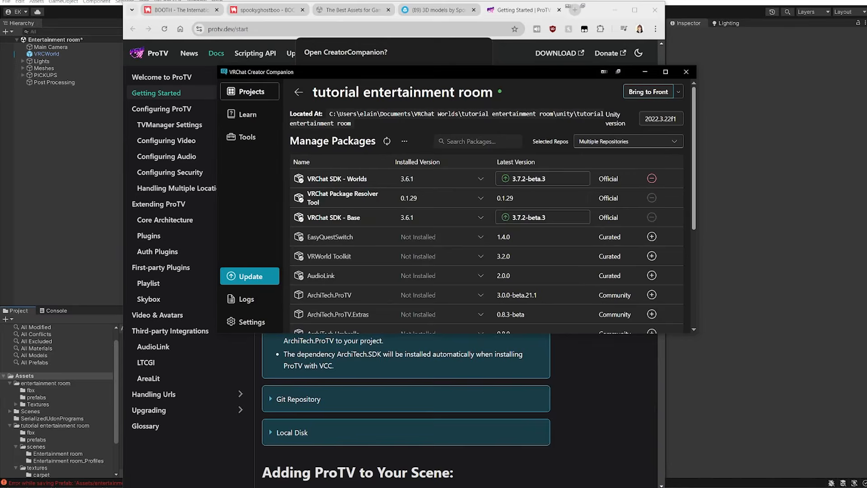
pyautogui.scroll(-2, 380, 231)
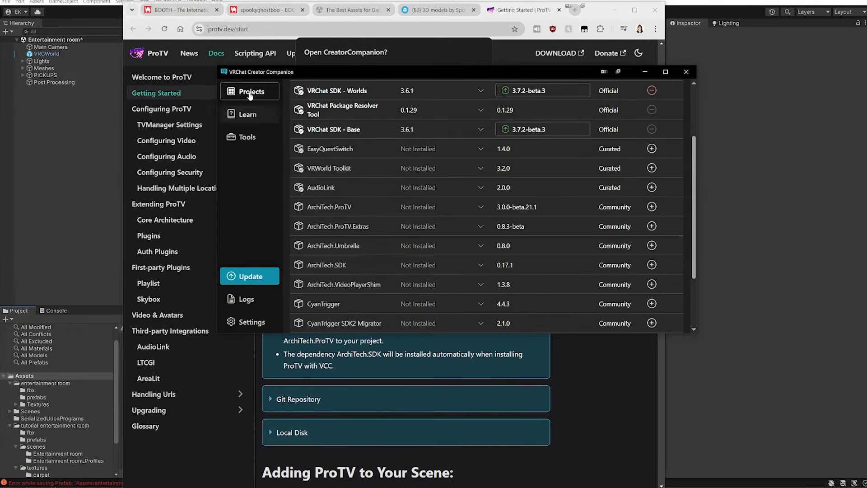
pyautogui.click(249, 91)
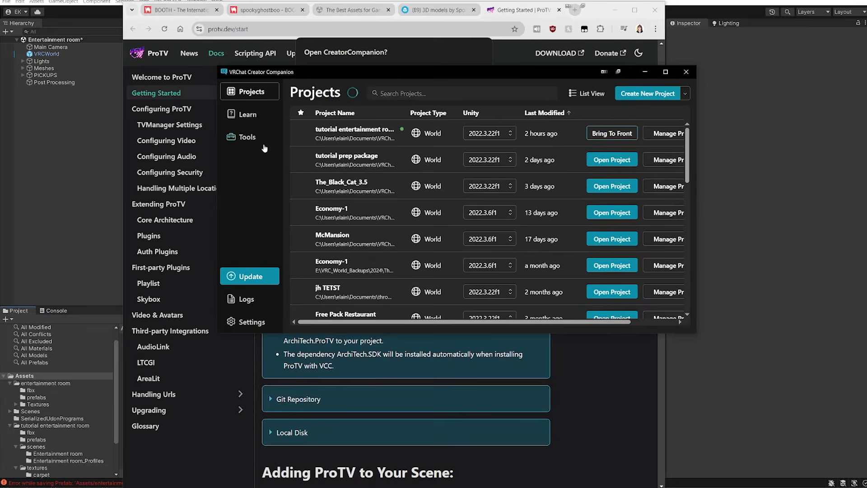
pyautogui.click(668, 133)
pyautogui.scroll(-3, 564, 131)
pyautogui.moveTo(378, 74); pyautogui.dragTo(591, 232)
pyautogui.click(468, 110)
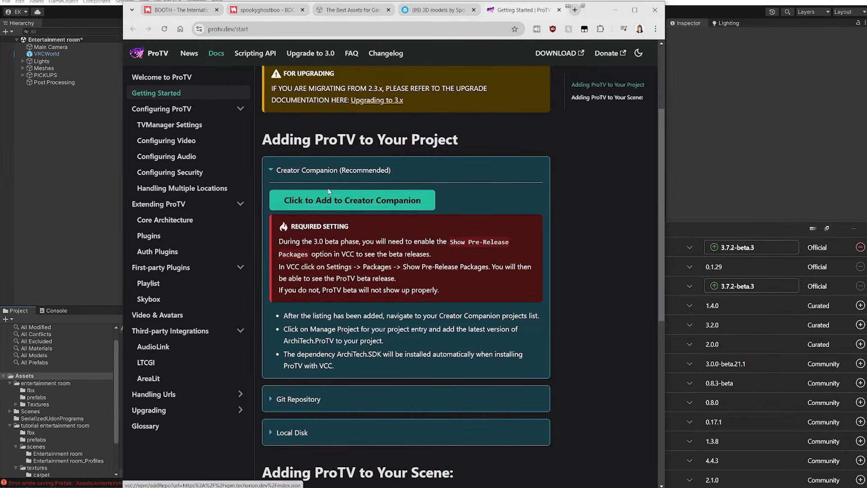
pyautogui.click(615, 10)
pyautogui.moveTo(649, 220); pyautogui.dragTo(473, 60)
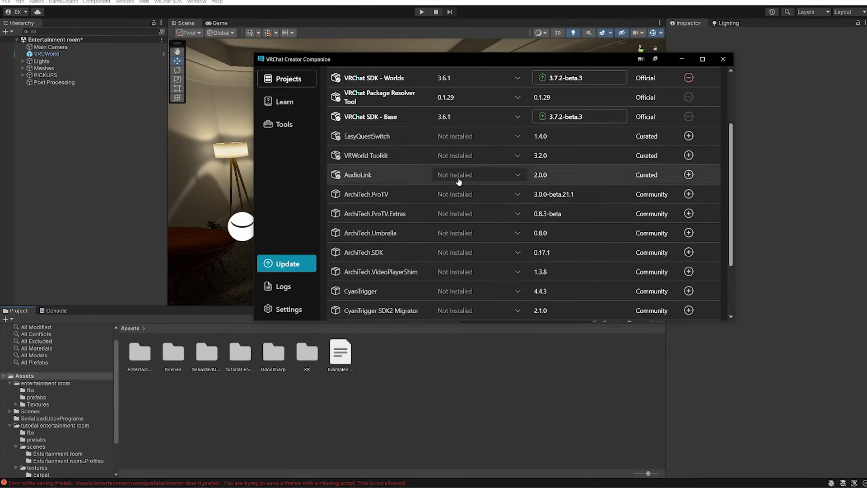
# Step: Install ArchiTech.ProTV 3.0.0-beta.21.1, ProTV.Extras 0.8.3-beta, Umbrella 0.8.0 and VideoPlayerShim 1.3.8 in the project
pyautogui.click(447, 195)
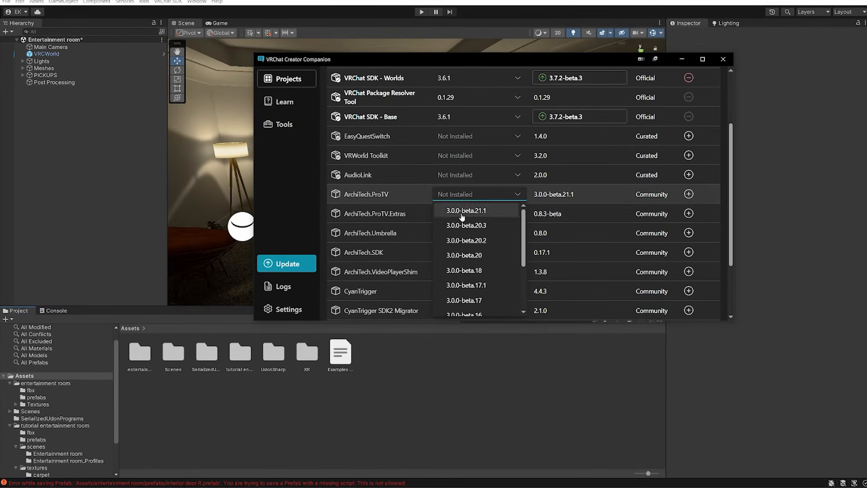
pyautogui.click(461, 211)
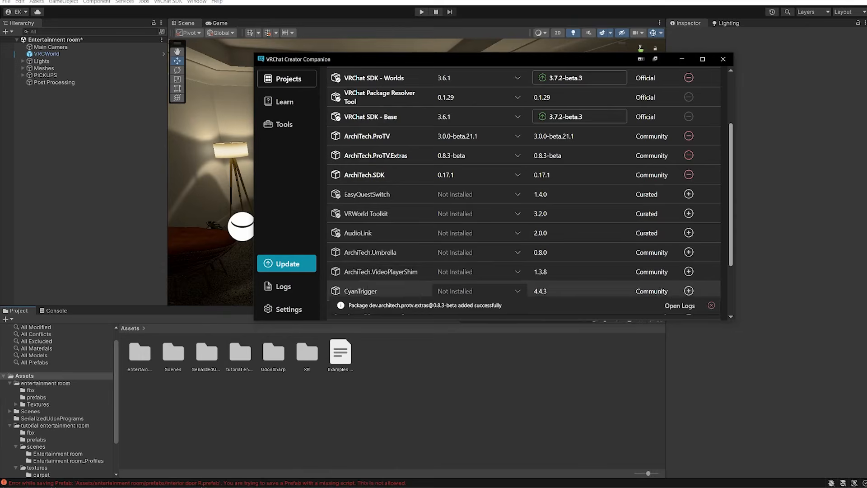
pyautogui.click(465, 255)
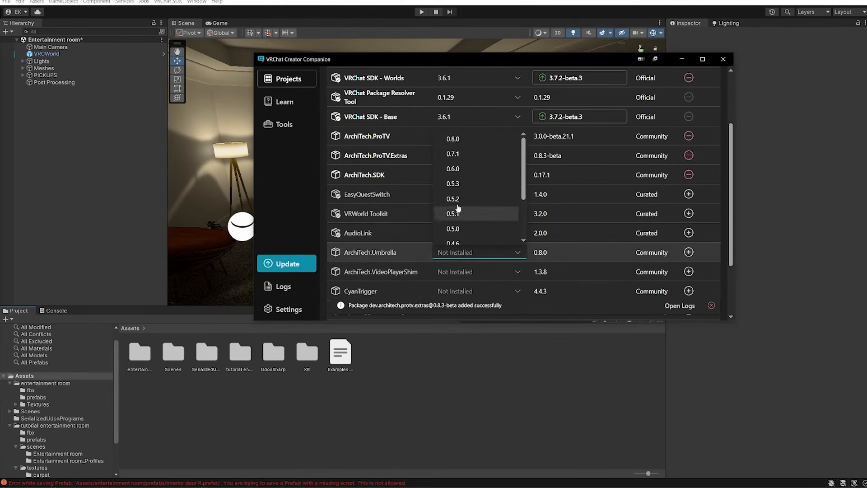
pyautogui.click(450, 138)
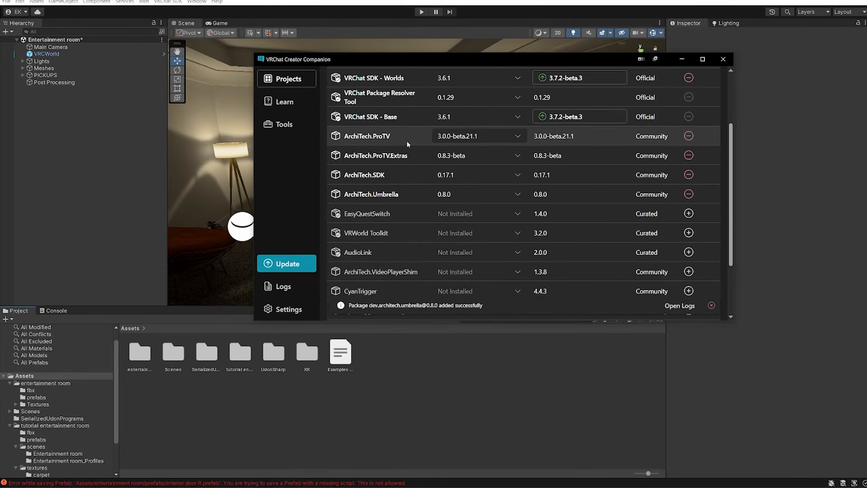
pyautogui.scroll(-1, 399, 203)
pyautogui.click(463, 229)
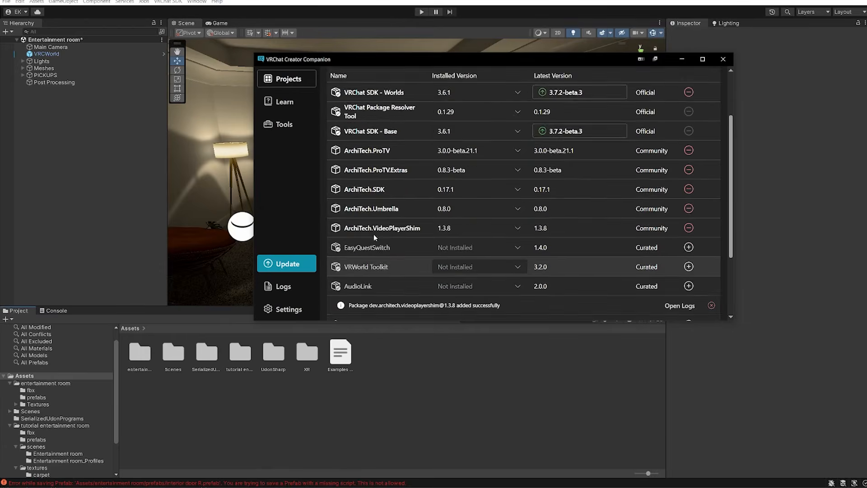
pyautogui.scroll(1, 373, 233)
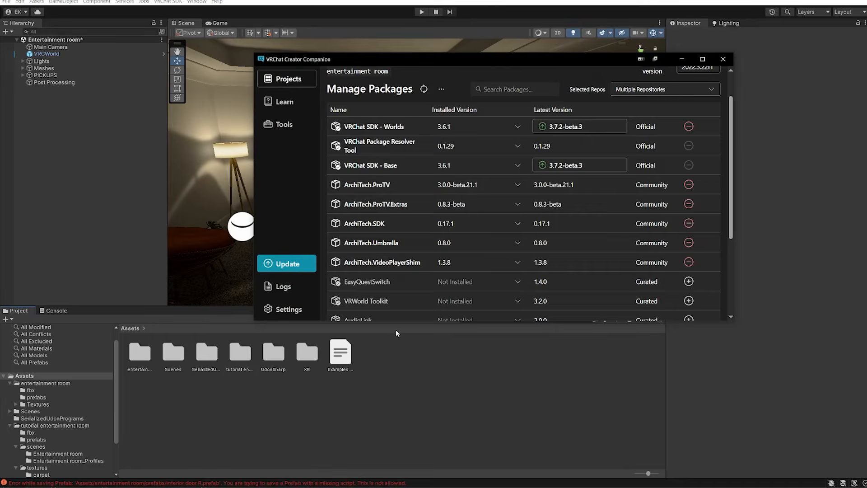
# Step: Return to Unity and check the ArchiTech packages in the project's Packages folder
pyautogui.click(403, 376)
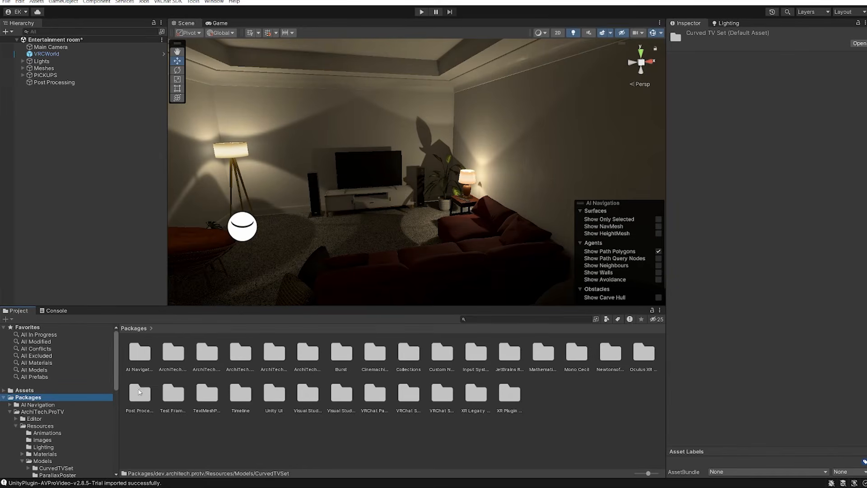
pyautogui.click(170, 364)
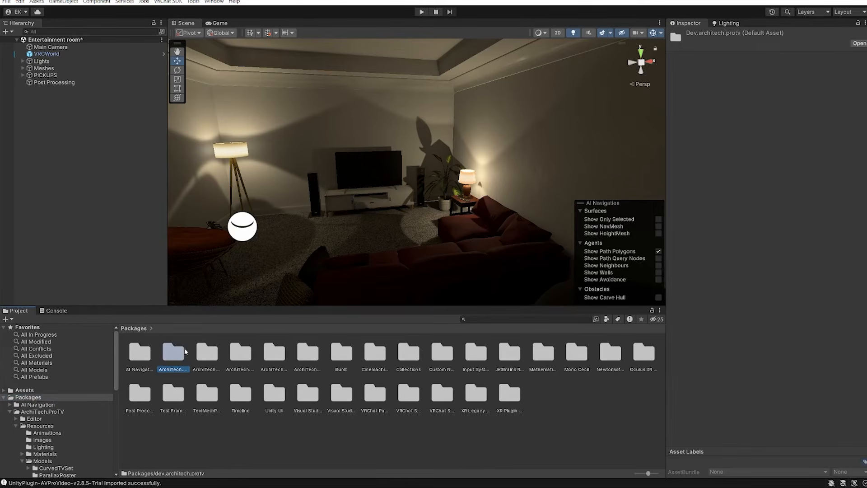
pyautogui.click(207, 354)
pyautogui.click(251, 361)
pyautogui.click(275, 361)
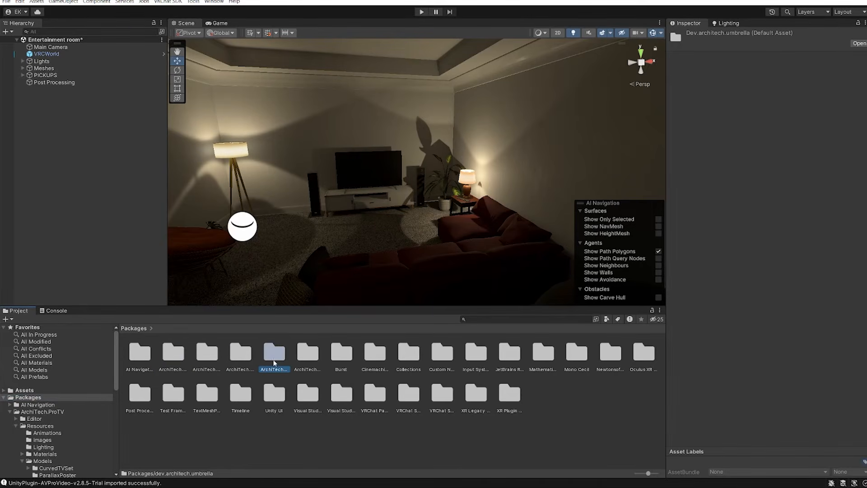
# Step: Open the TVs folder under Samples/Prefabs in the ArchiTech.ProTV package
pyautogui.click(165, 361)
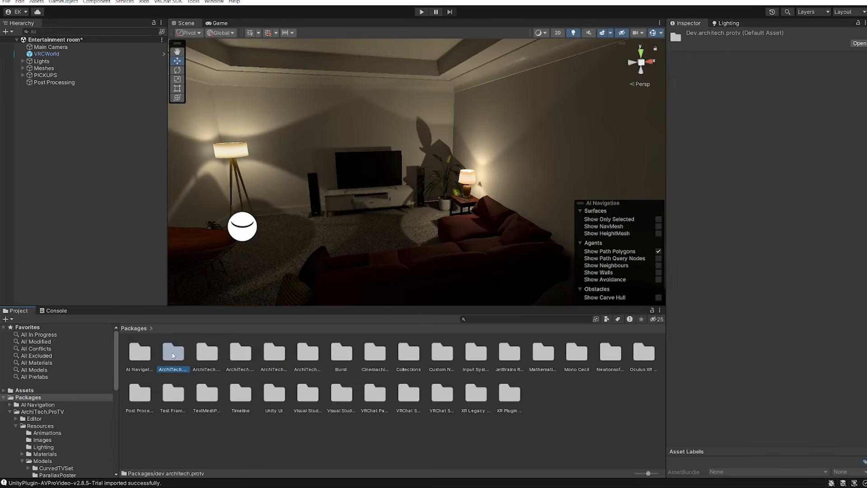
pyautogui.doubleClick(163, 354)
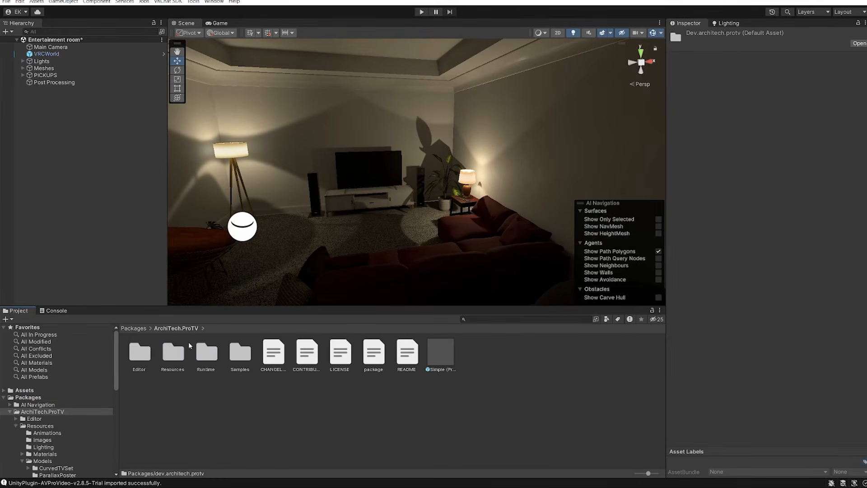
pyautogui.doubleClick(240, 356)
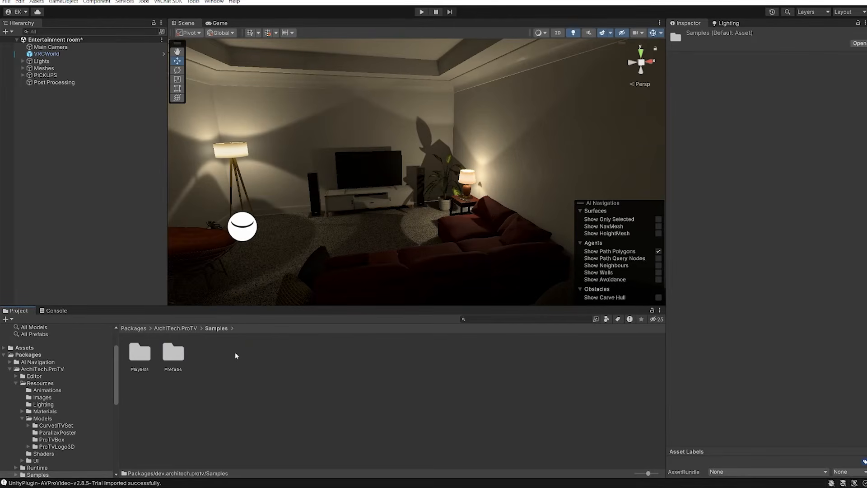
pyautogui.doubleClick(173, 355)
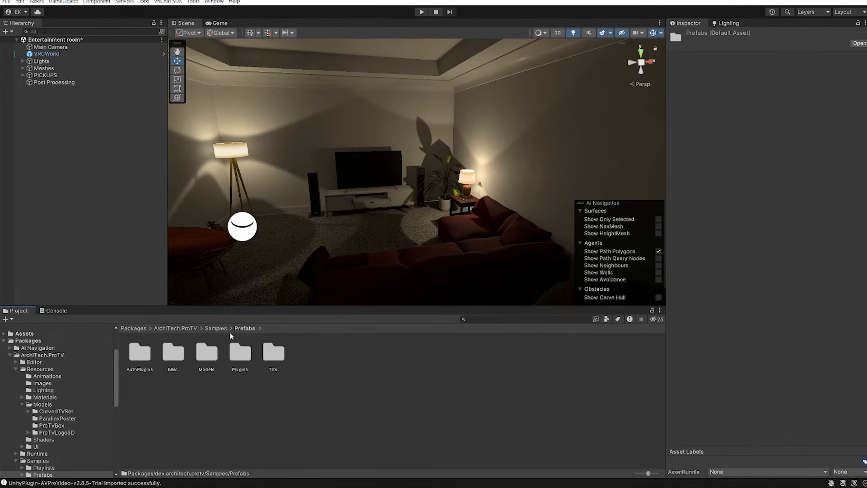
pyautogui.doubleClick(273, 353)
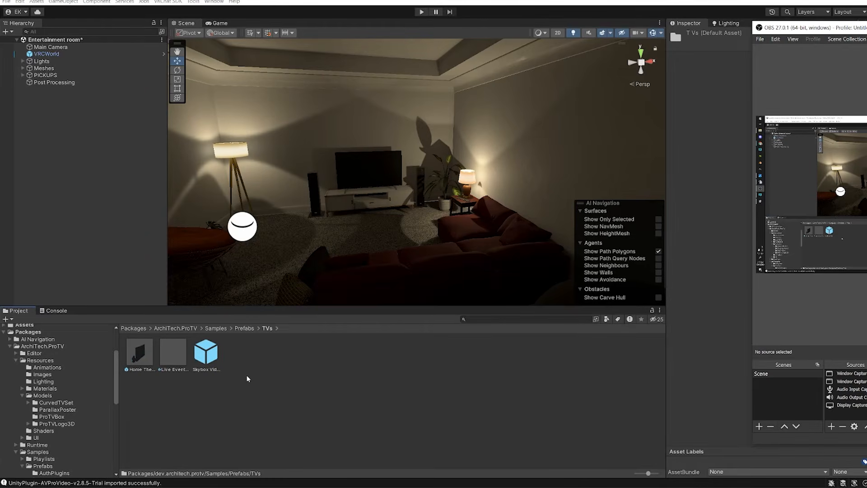
# Step: Place the Home Theater (ProTV) prefab in the room scene near the TV stand
pyautogui.click(138, 357)
pyautogui.moveTo(140, 355); pyautogui.dragTo(346, 237)
pyautogui.moveTo(366, 250); pyautogui.dragTo(355, 257, button='right')
pyautogui.press('w')
# Step: Inspect the ProTV controls with their missing text, and import the TMP Essentials resources
pyautogui.moveTo(827, 309); pyautogui.dragTo(460, 197)
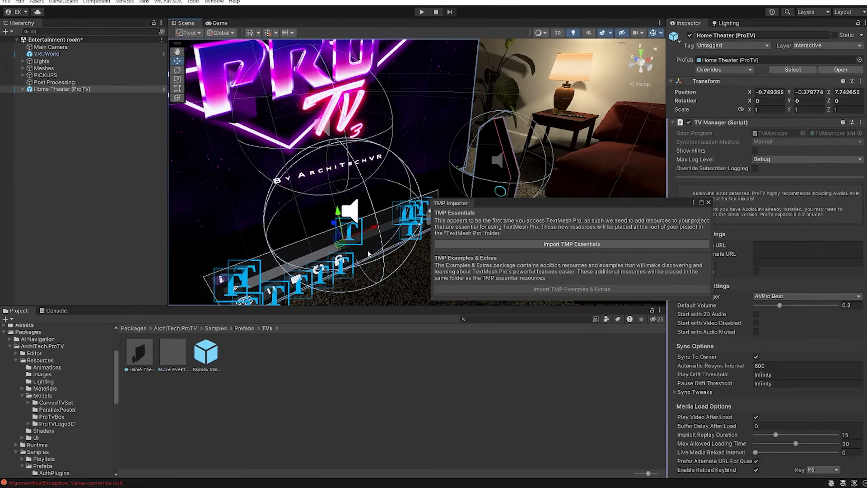
pyautogui.moveTo(374, 254); pyautogui.dragTo(354, 270, button='middle')
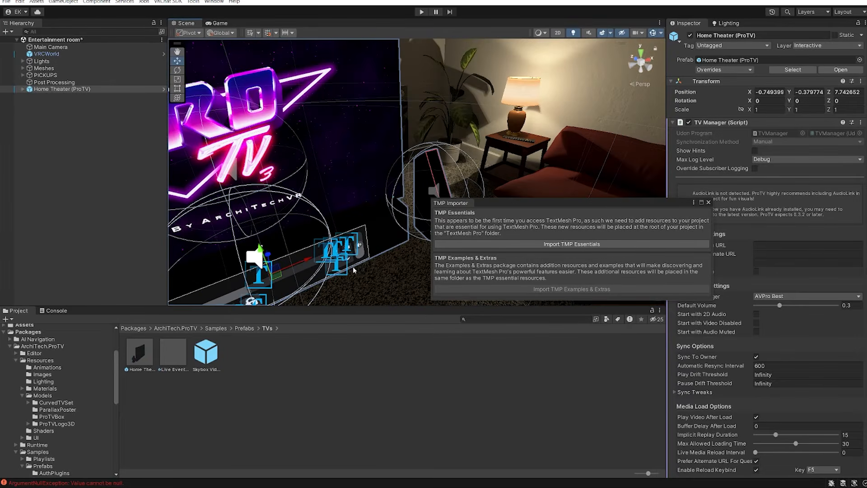
pyautogui.moveTo(359, 269); pyautogui.dragTo(281, 220, button='right')
pyautogui.scroll(3, 318, 256)
pyautogui.moveTo(337, 227); pyautogui.dragTo(338, 230, button='right')
pyautogui.moveTo(271, 219); pyautogui.dragTo(334, 224, button='right')
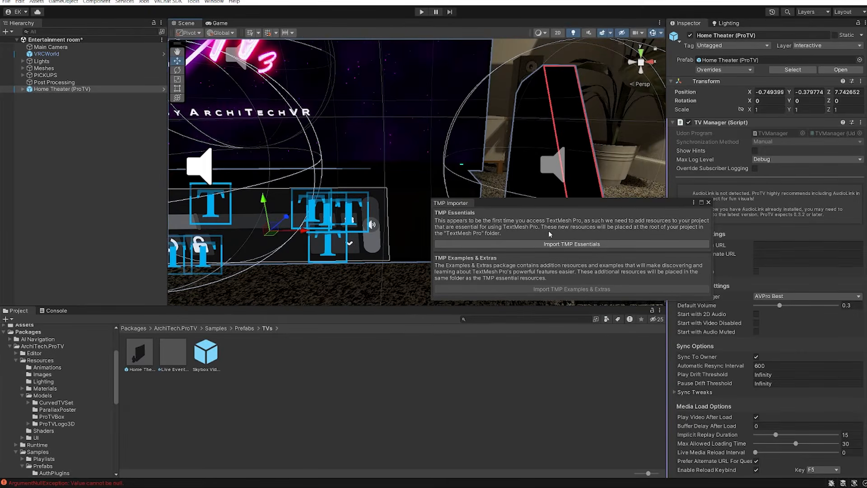
pyautogui.click(559, 242)
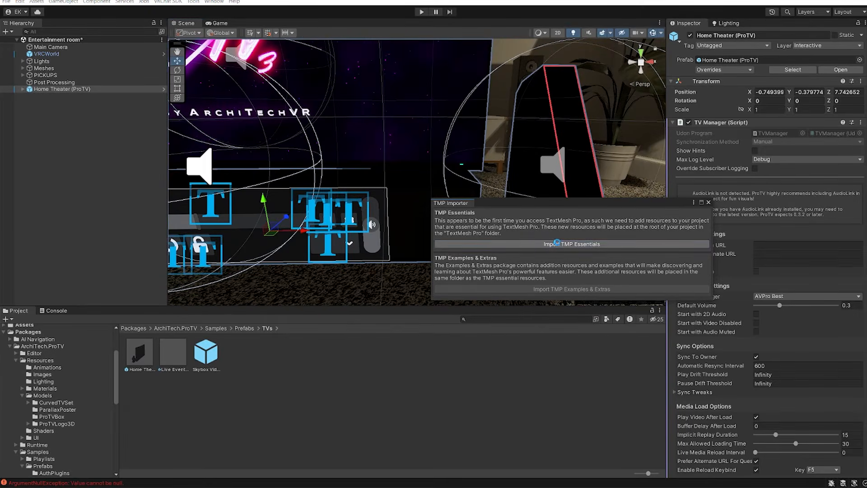
# Step: Import the TMP Examples & Extras and inspect the text on the ProTV media controls
pyautogui.click(576, 289)
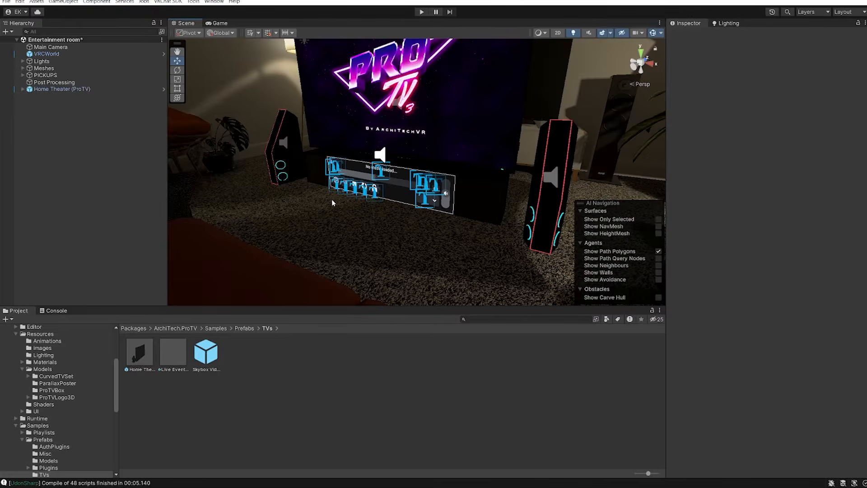
pyautogui.press('w')
pyautogui.moveTo(332, 203); pyautogui.dragTo(405, 212, button='right')
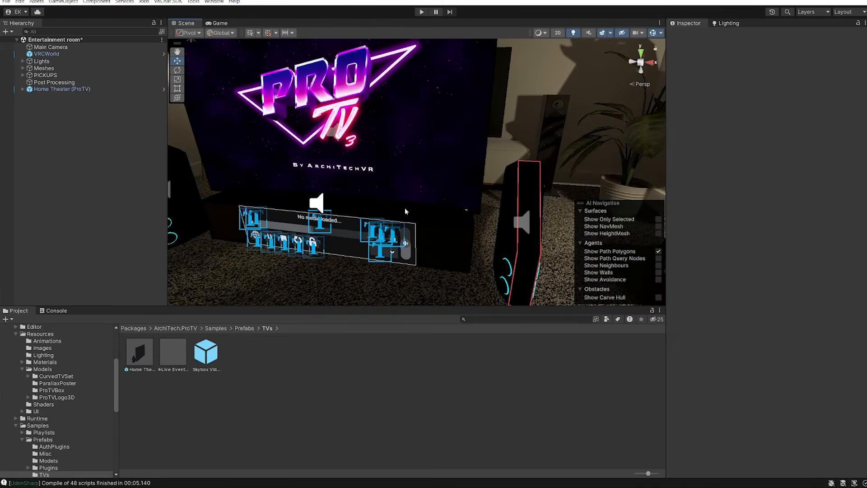
# Step: Move the Home Theater (ProTV) object to about X -0.433, Z 7.157, in front of the room's TV stand
pyautogui.click(436, 231)
pyautogui.click(23, 89)
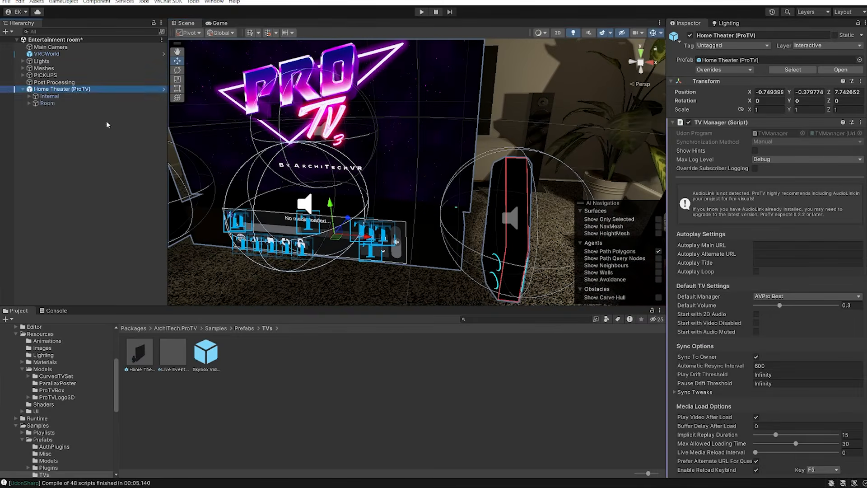
pyautogui.moveTo(345, 146); pyautogui.dragTo(383, 169, button='right')
pyautogui.press('s')
pyautogui.press('a')
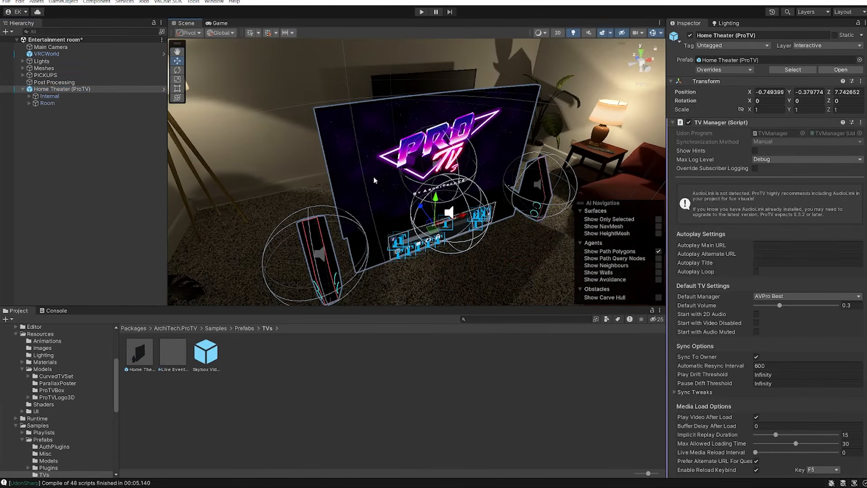
pyautogui.moveTo(414, 254); pyautogui.dragTo(439, 263, button='right')
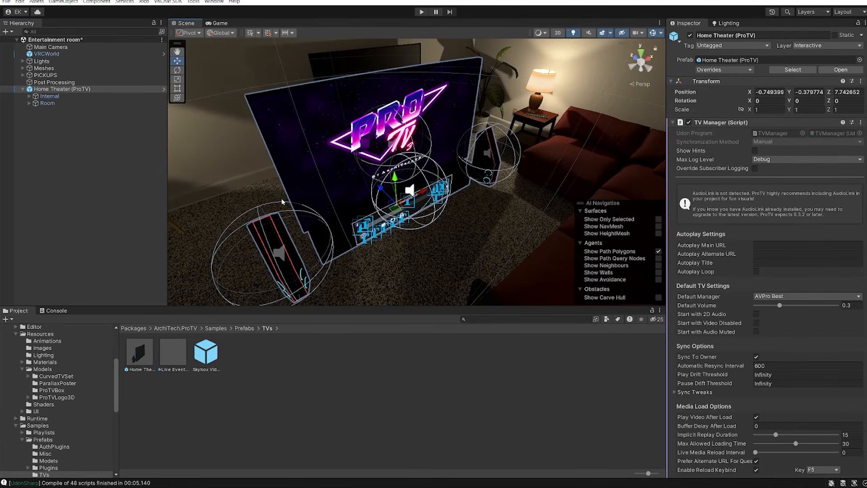
pyautogui.moveTo(397, 210); pyautogui.dragTo(435, 224)
pyautogui.moveTo(434, 225); pyautogui.dragTo(253, 135, button='right')
pyautogui.press('w')
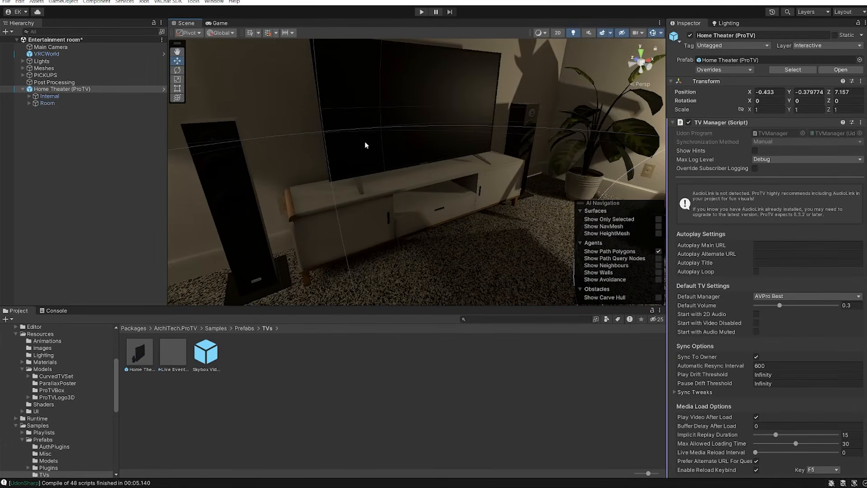
pyautogui.moveTo(362, 139); pyautogui.dragTo(346, 169, button='right')
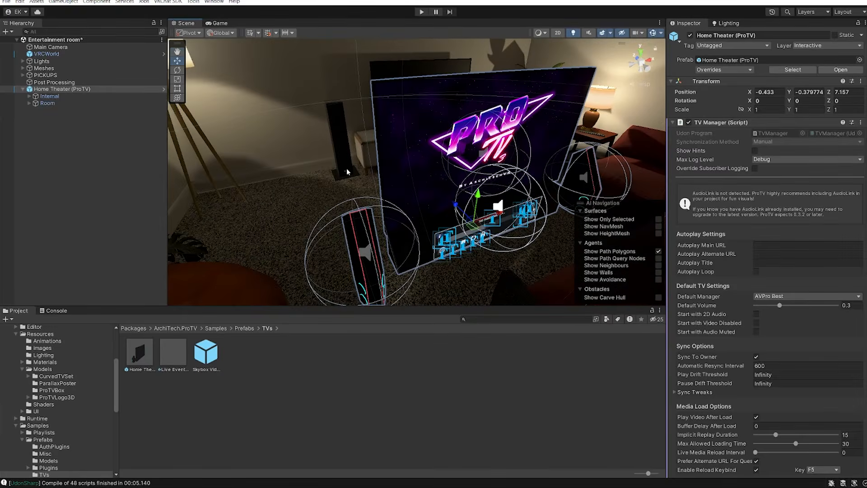
# Step: Expand the Home Theater's Internal, Room and Model groups to examine their child objects
pyautogui.moveTo(31, 96); pyautogui.dragTo(29, 100)
pyautogui.click(489, 262)
pyautogui.click(29, 97)
pyautogui.click(31, 146)
pyautogui.click(29, 146)
pyautogui.moveTo(415, 181); pyautogui.dragTo(378, 191, button='right')
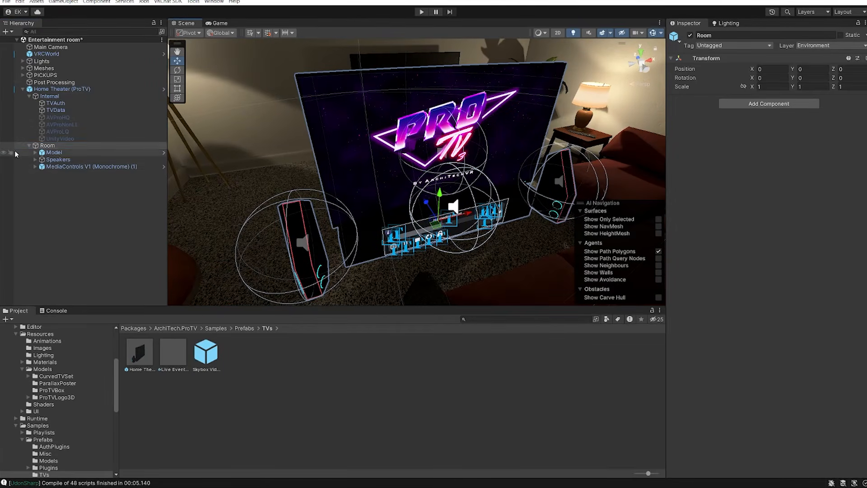
pyautogui.click(35, 153)
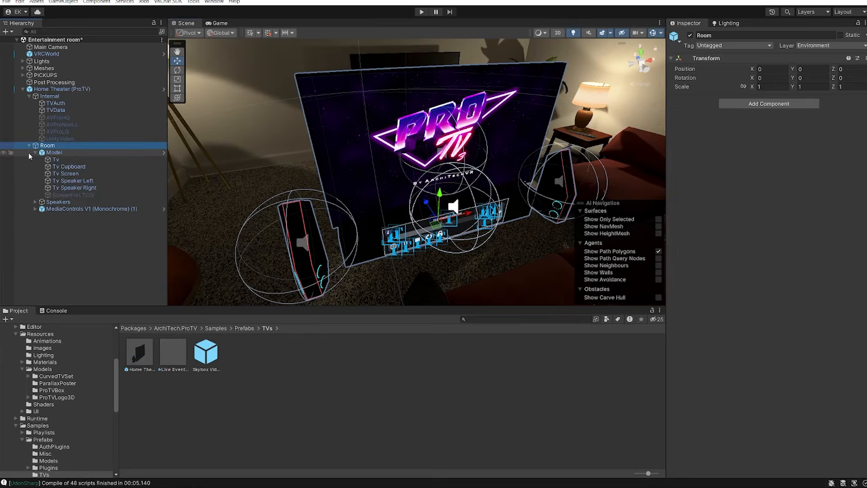
# Step: Undo the accidental nudge of the Room group's Model object and deactivate it
pyautogui.click(54, 153)
pyautogui.moveTo(466, 214)
pyautogui.mouseDown()
pyautogui.moveTo(477, 208)
pyautogui.moveTo(441, 219)
pyautogui.moveTo(462, 214)
pyautogui.mouseUp()
pyautogui.hotkey('ctrl', 'z')
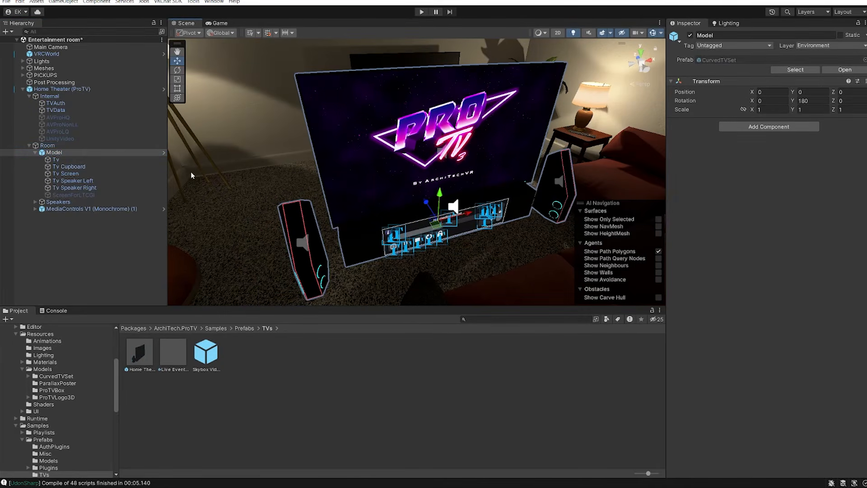
pyautogui.click(689, 35)
# Step: Move the Home Theater's Room group to about X 0.409, Y 0.284, Z 2.094, with its media controls on the TV stand's front
pyautogui.click(47, 146)
pyautogui.moveTo(435, 224); pyautogui.dragTo(416, 147)
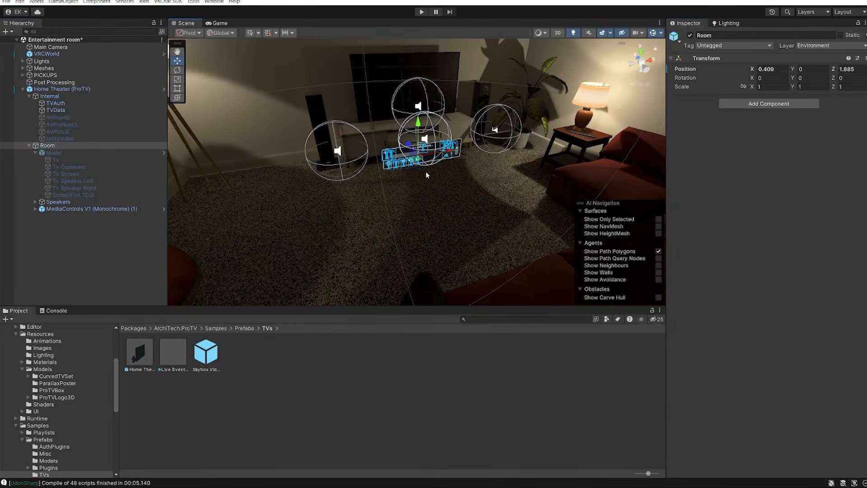
pyautogui.moveTo(425, 172); pyautogui.dragTo(412, 154, button='right')
pyautogui.press('w')
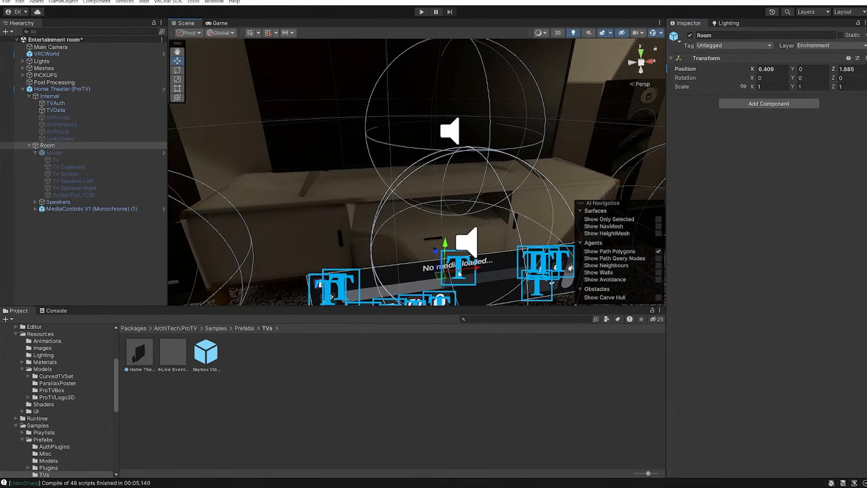
pyautogui.moveTo(363, 291); pyautogui.dragTo(397, 275, button='right')
pyautogui.press('a')
pyautogui.moveTo(378, 253); pyautogui.dragTo(374, 226)
pyautogui.moveTo(350, 193); pyautogui.dragTo(434, 216, button='right')
pyautogui.press('a')
pyautogui.moveTo(384, 208); pyautogui.dragTo(360, 213)
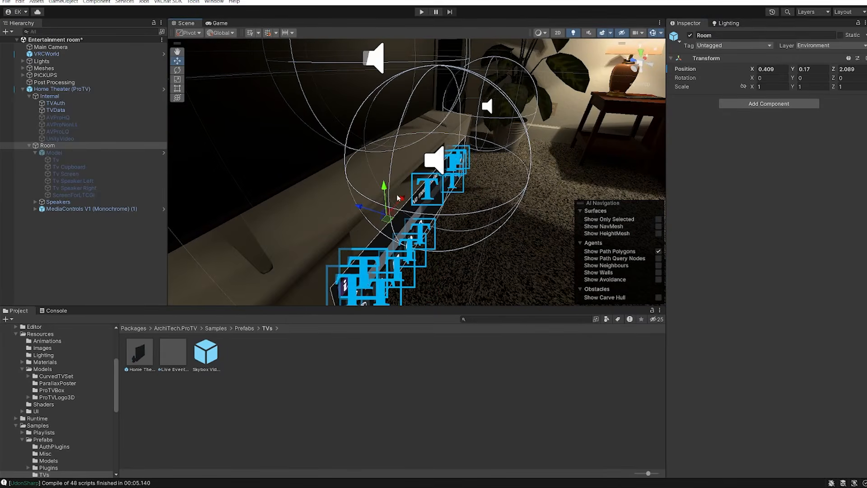
pyautogui.click(388, 190)
pyautogui.moveTo(364, 195); pyautogui.dragTo(360, 195)
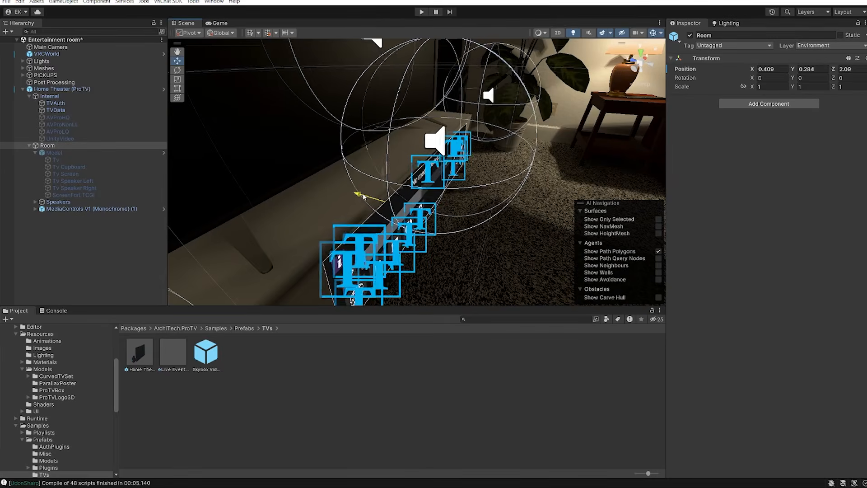
pyautogui.moveTo(360, 195); pyautogui.dragTo(289, 147, button='right')
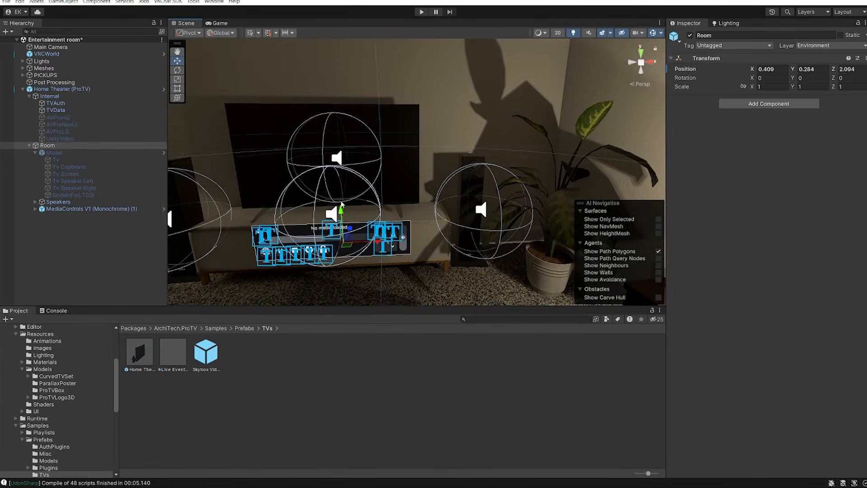
# Step: Examine the media_console_TV mesh under the room's tv object and the materials in its Mesh Renderer
pyautogui.click(278, 132)
pyautogui.press('f')
pyautogui.keyDown('alt'); pyautogui.moveTo(405, 200); pyautogui.dragTo(290, 215); pyautogui.keyUp('alt')
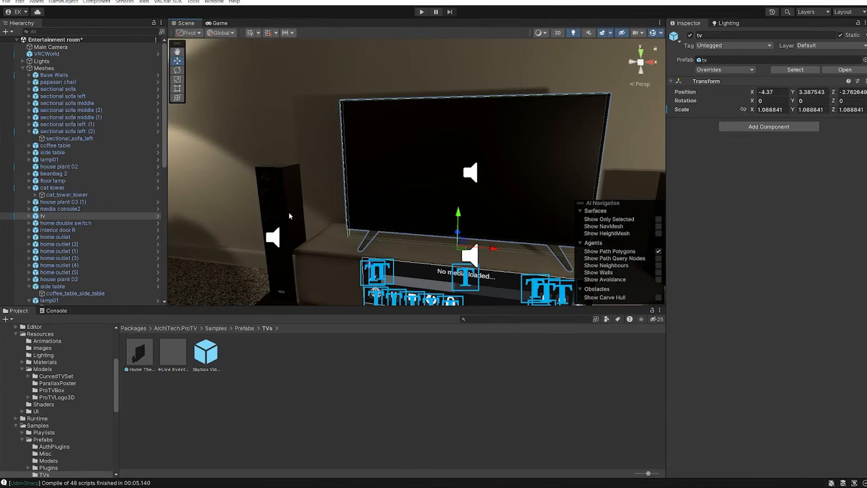
pyautogui.click(29, 216)
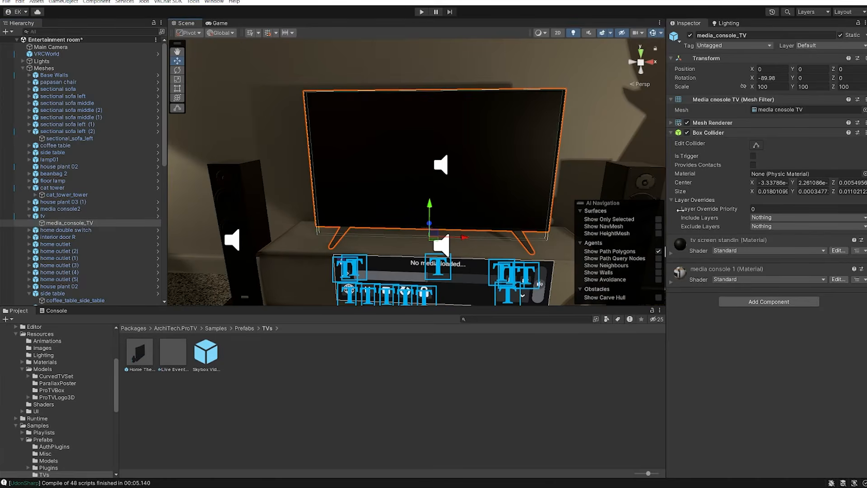
pyautogui.click(712, 122)
pyautogui.click(713, 122)
pyautogui.click(712, 122)
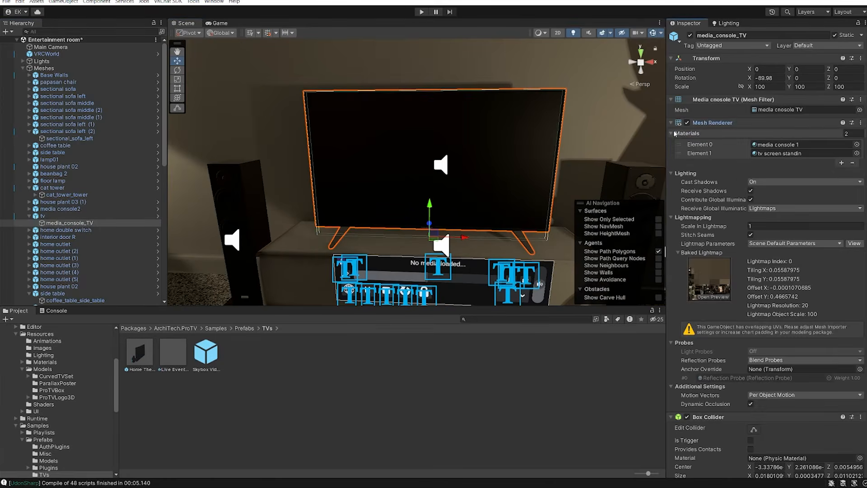
pyautogui.moveTo(284, 199); pyautogui.dragTo(420, 158, button='right')
pyautogui.press('a')
pyautogui.moveTo(292, 198); pyautogui.dragTo(307, 210, button='right')
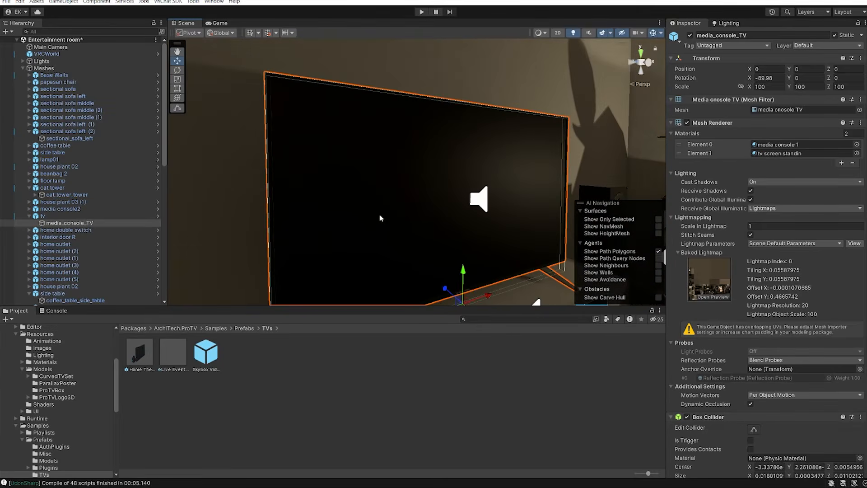
pyautogui.moveTo(391, 217); pyautogui.dragTo(458, 235, button='right')
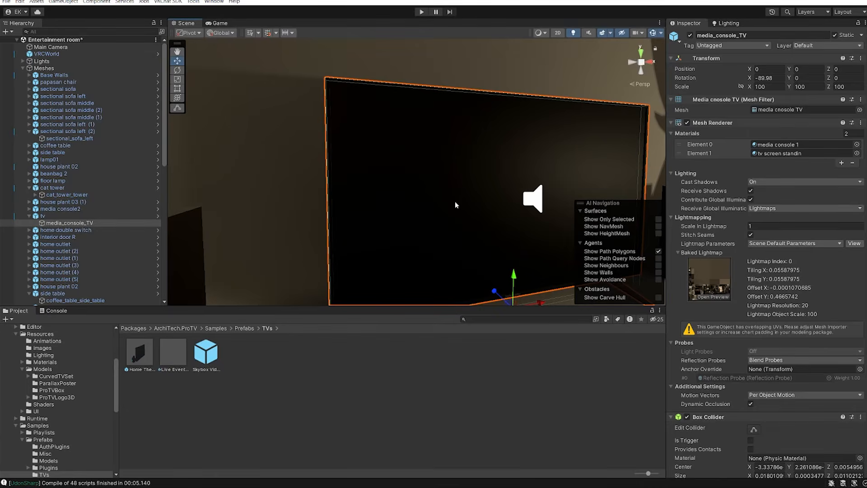
# Step: Reactivate the Home Theater's Model object for comparison with the room's own TV
pyautogui.scroll(-5, 422, 224)
pyautogui.scroll(-10, 115, 227)
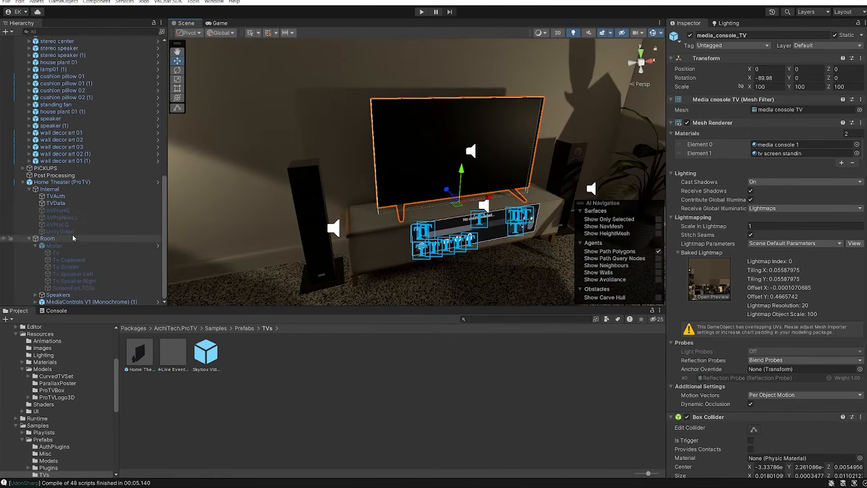
pyautogui.click(58, 243)
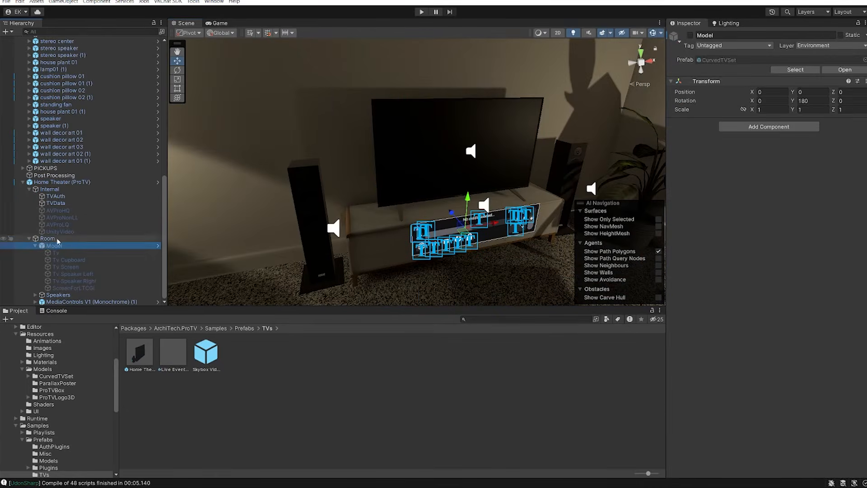
pyautogui.click(690, 36)
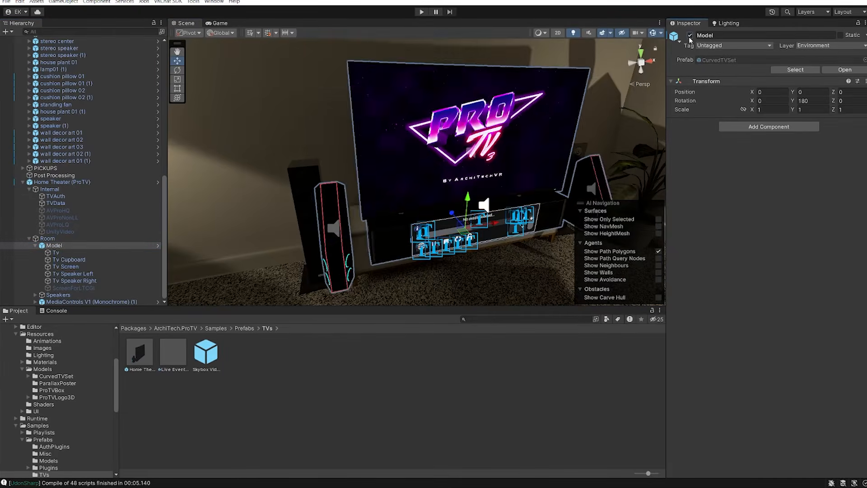
pyautogui.keyDown('alt'); pyautogui.moveTo(256, 156); pyautogui.dragTo(332, 161); pyautogui.keyUp('alt')
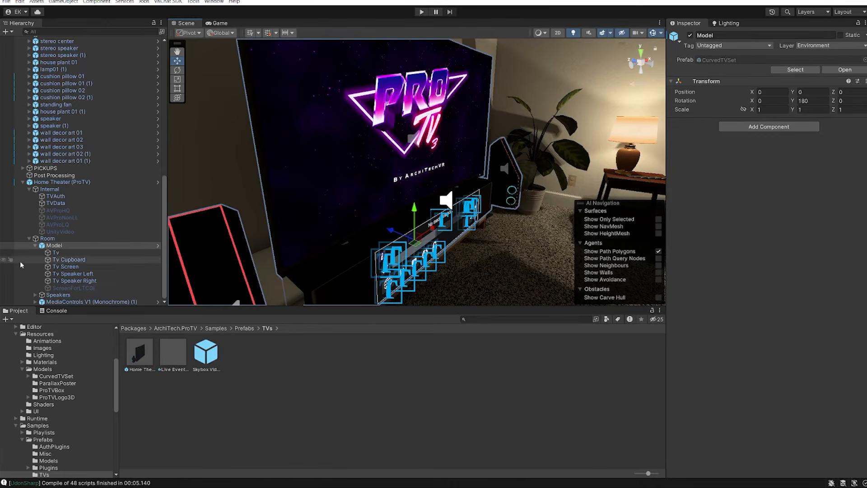
# Step: Inspect the materials on the Model's Tv and Tv Screen objects, expanding the ProTVHomeTheater material's settings
pyautogui.click(51, 253)
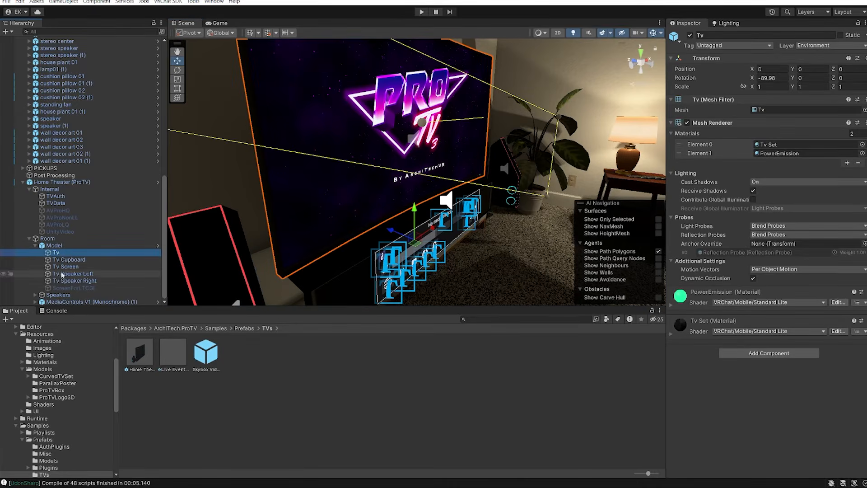
pyautogui.click(65, 266)
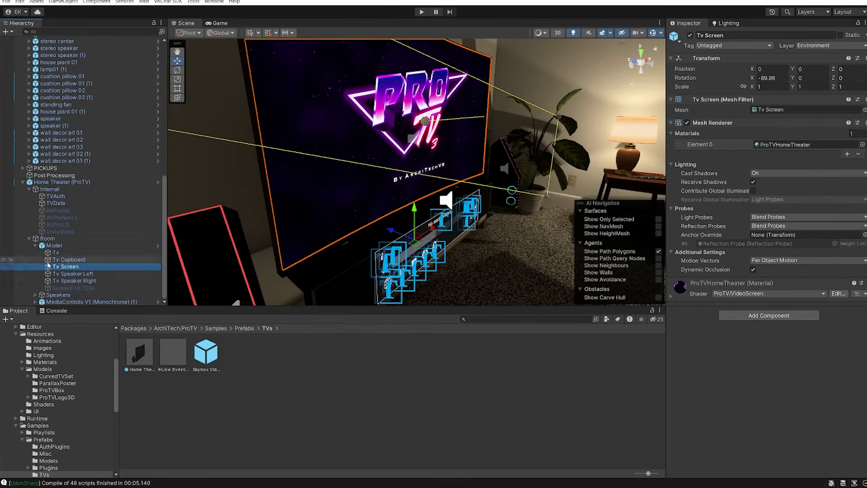
pyautogui.click(697, 294)
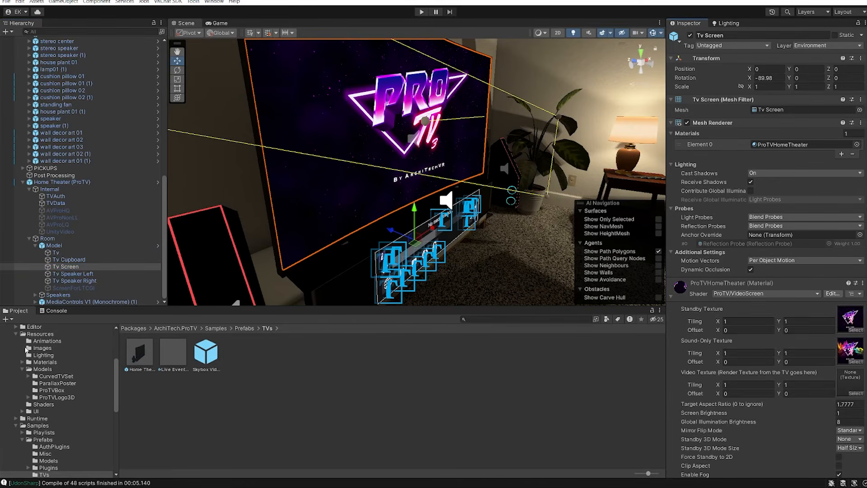
# Step: Search the project's Packages folder for "ProTVHome"
pyautogui.click(134, 328)
pyautogui.click(587, 319)
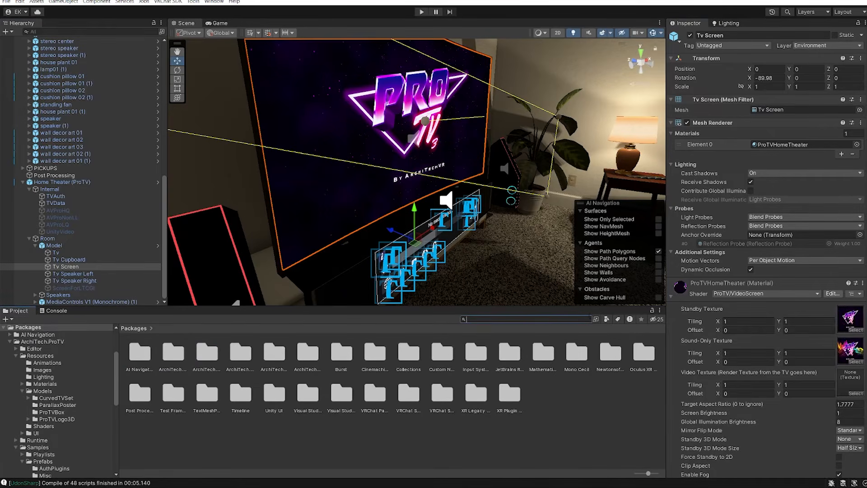
pyautogui.write('ProTVHome')
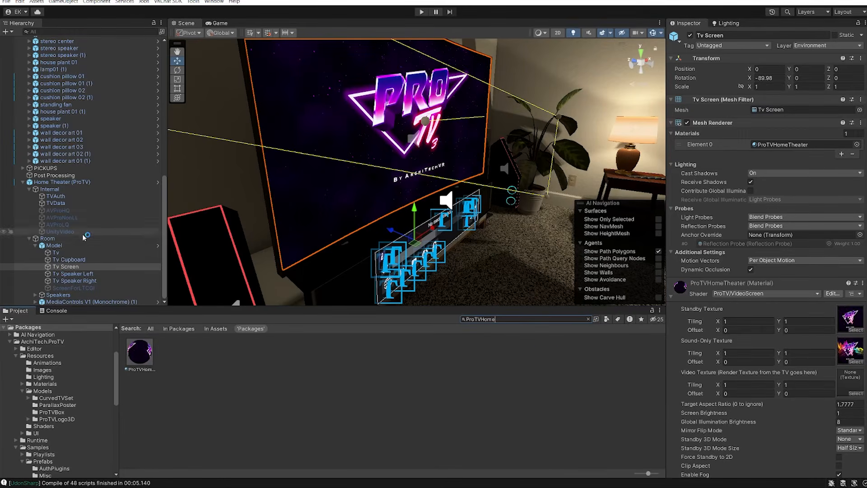
# Step: Deactivate the Home Theater's Model and apply the ProTVHomeTheater material to the room TV's screen, and collapse the Home Theater hierarchy
pyautogui.click(69, 248)
pyautogui.click(690, 35)
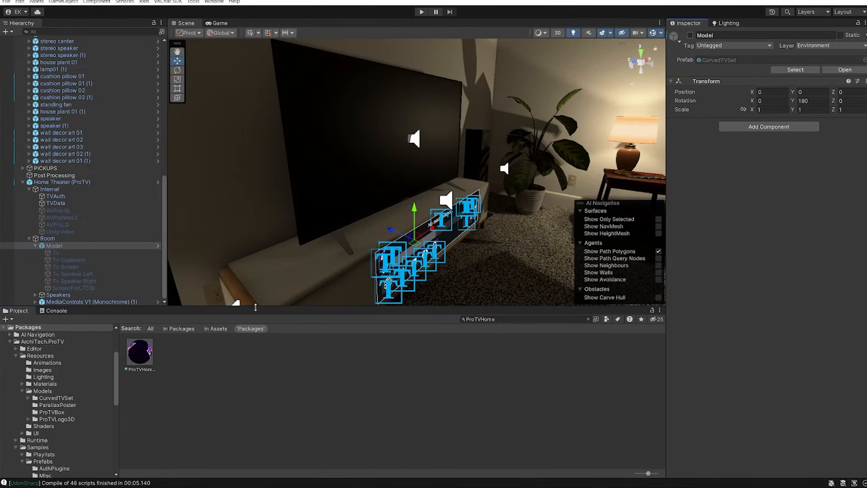
pyautogui.moveTo(142, 357); pyautogui.dragTo(336, 192)
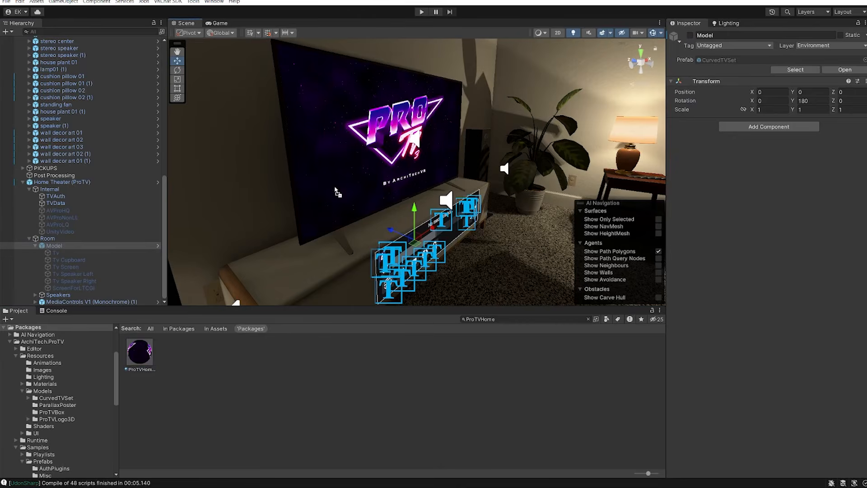
pyautogui.press('d')
pyautogui.moveTo(444, 198); pyautogui.dragTo(326, 185, button='right')
pyautogui.moveTo(384, 239); pyautogui.dragTo(433, 256, button='middle')
pyautogui.click(70, 182)
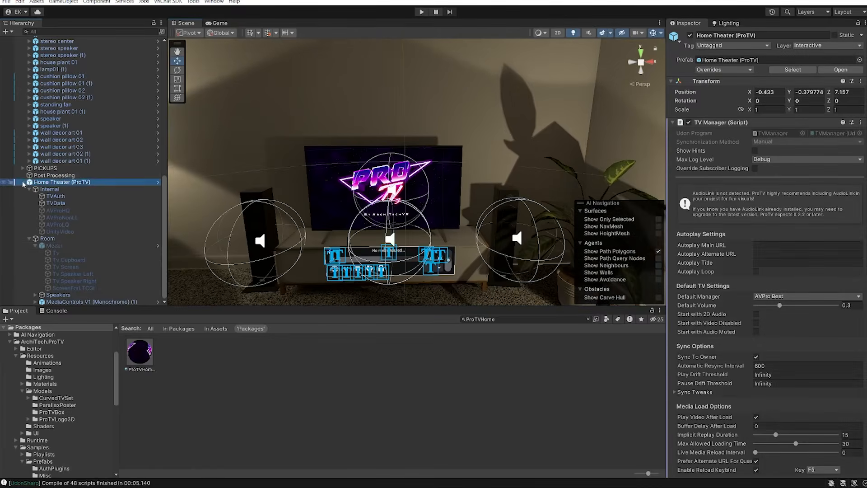
pyautogui.click(23, 182)
# Step: Switch to VRChat Creator Companion and check the ArchiTech.VideoPlayerShim entry in the project's package list
pyautogui.moveTo(301, 229); pyautogui.dragTo(322, 238, button='right')
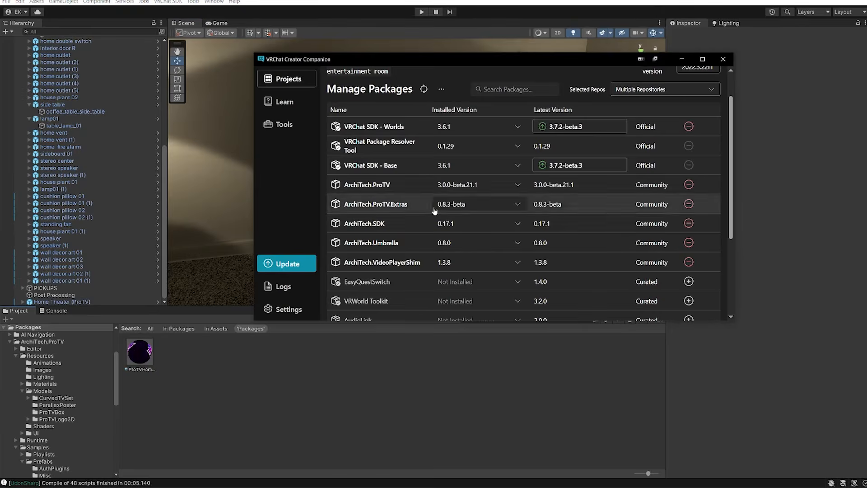
pyautogui.scroll(-1, 421, 156)
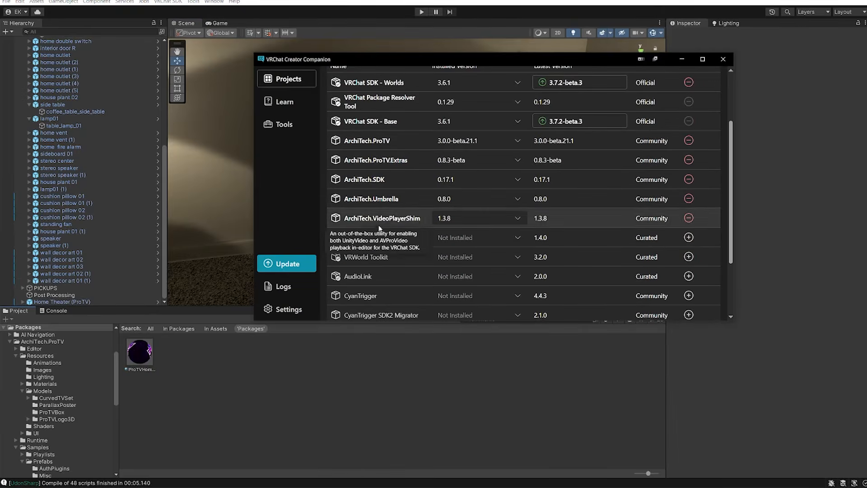
pyautogui.doubleClick(385, 218)
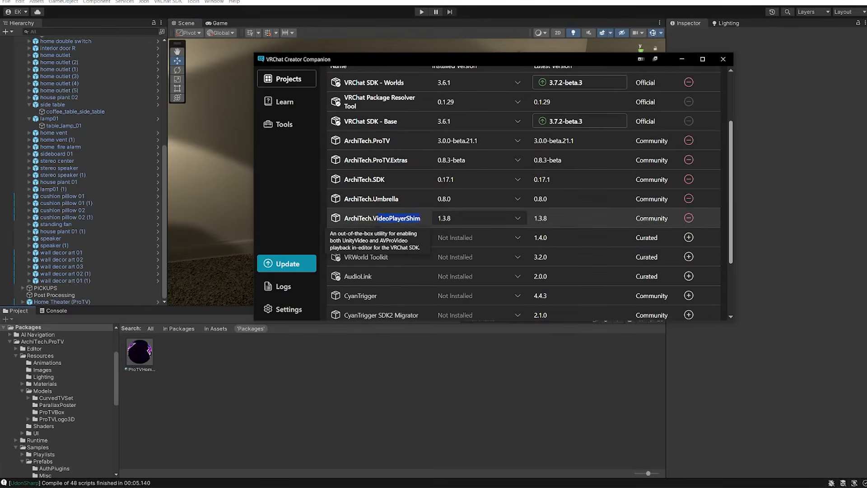
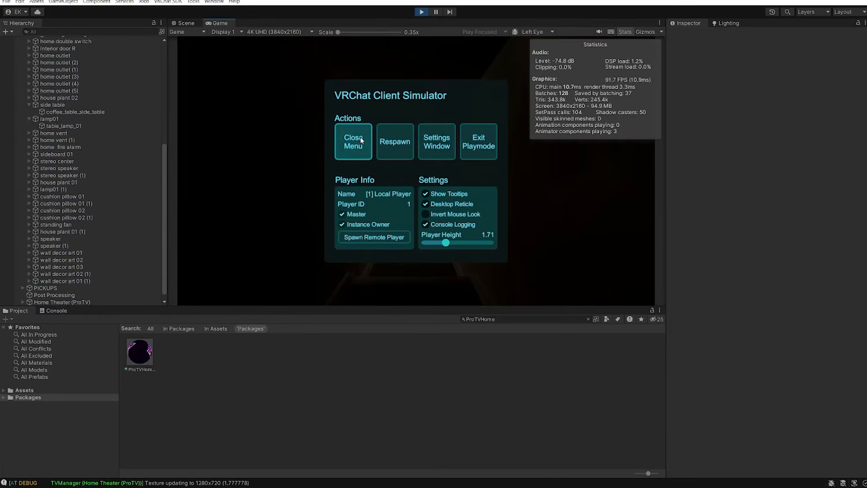
# Step: Close the client simulator menu and walk through the room up to the TV and its controls
pyautogui.click(371, 137)
pyautogui.press('w')
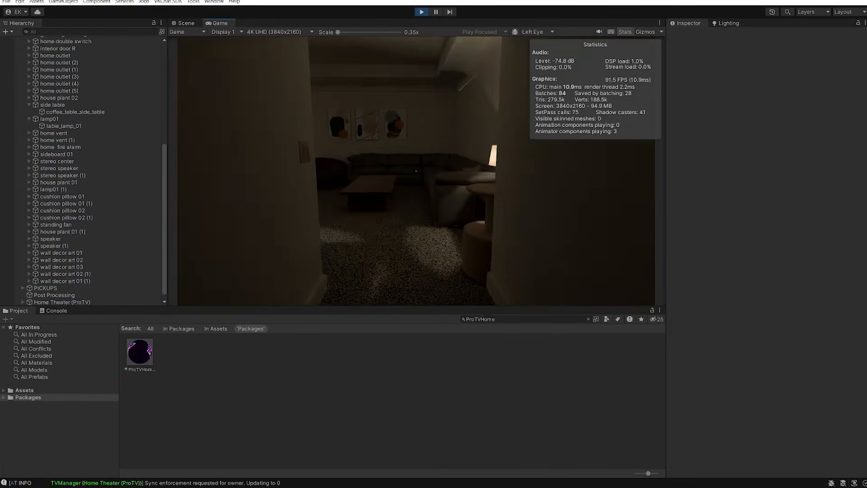
pyautogui.press('w')
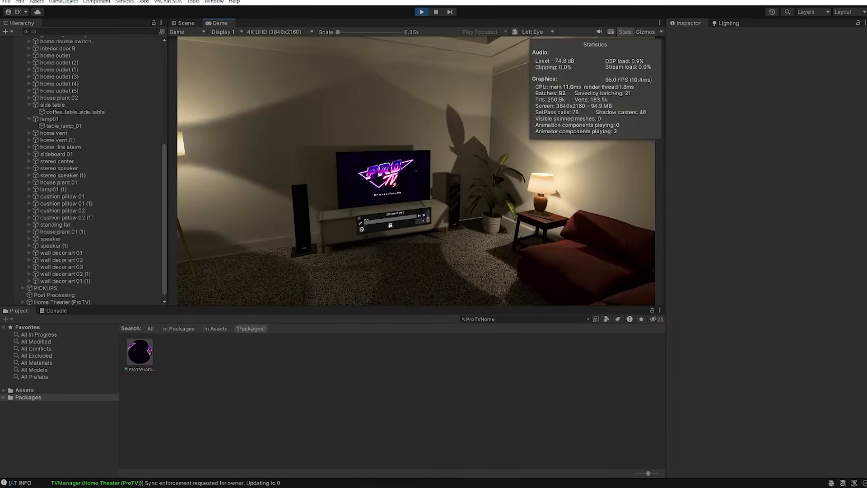
pyautogui.press('Escape')
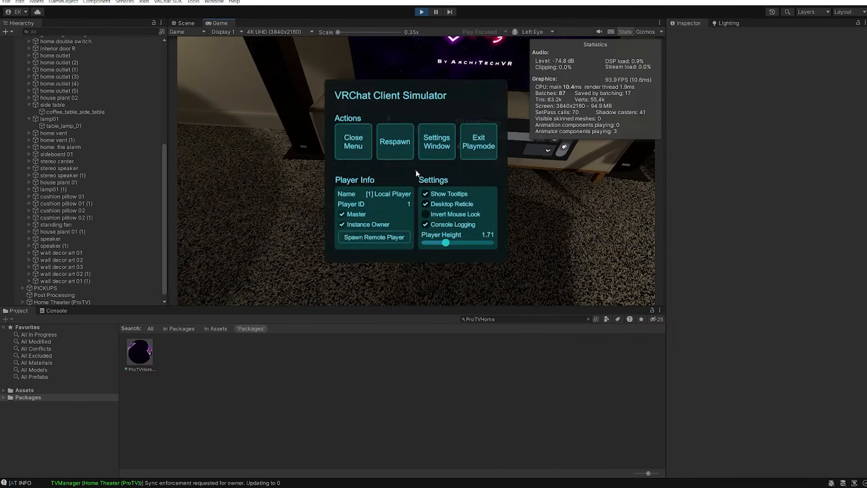
pyautogui.press('Escape')
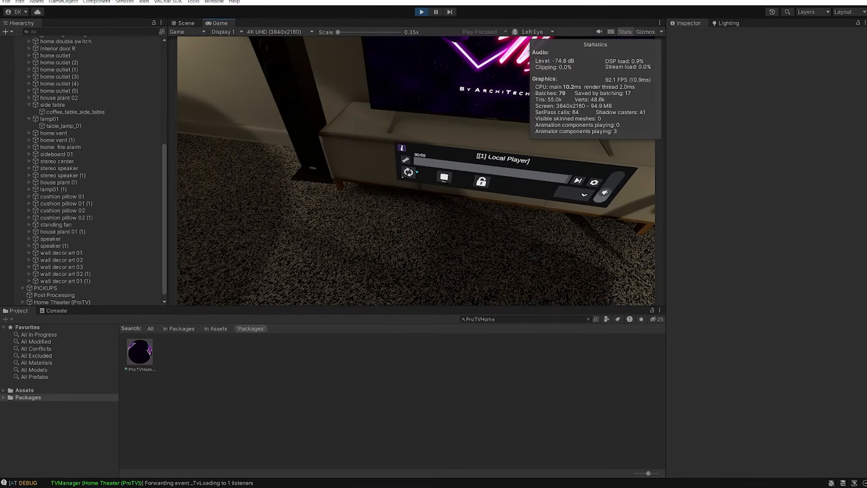
# Step: View the video on the room's TV and the controls below it from several angles, and exit play mode
pyautogui.press('s')
pyautogui.press('w')
pyautogui.press('d')
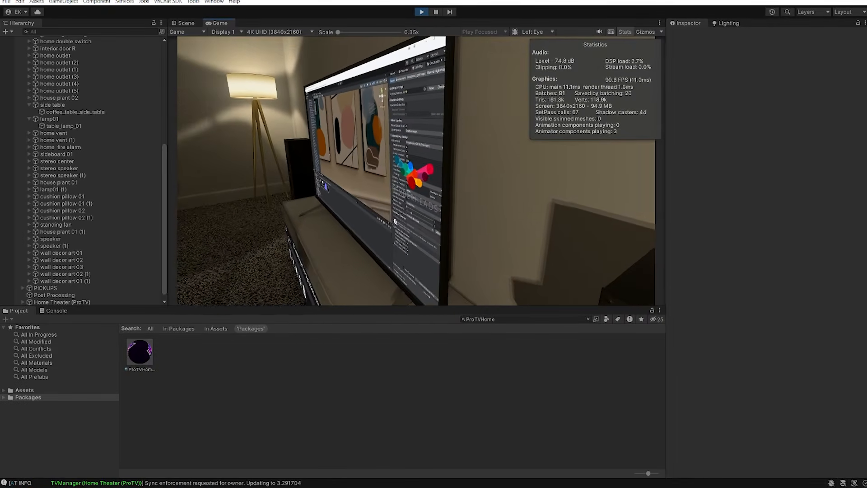
pyautogui.press('a')
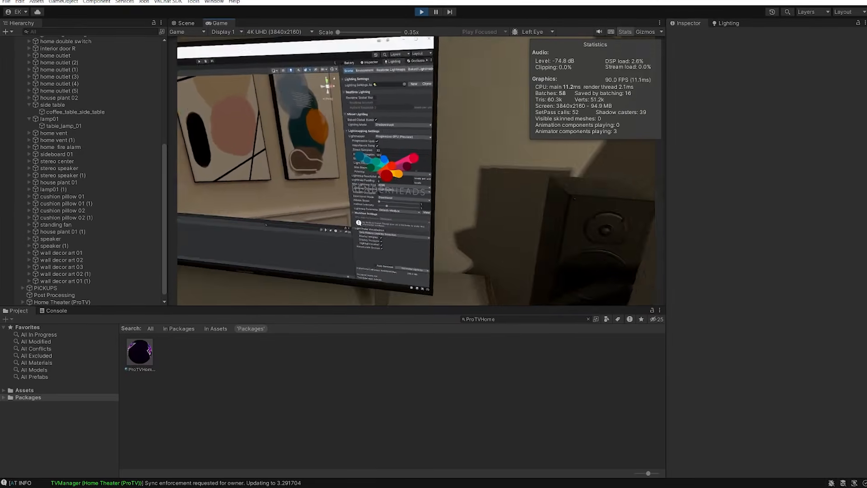
pyautogui.press('a')
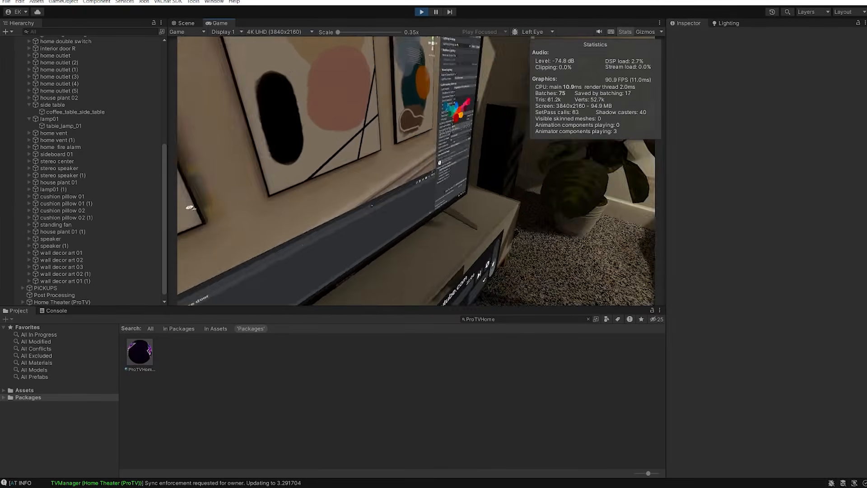
pyautogui.press('s')
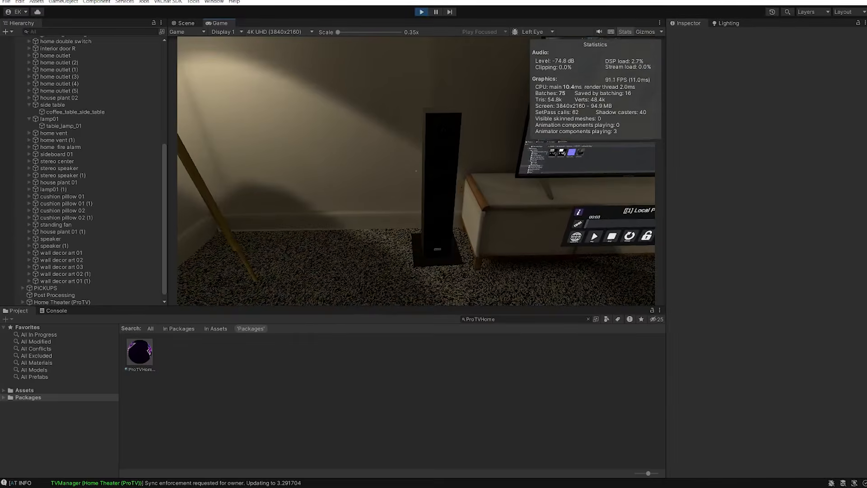
pyautogui.press('w')
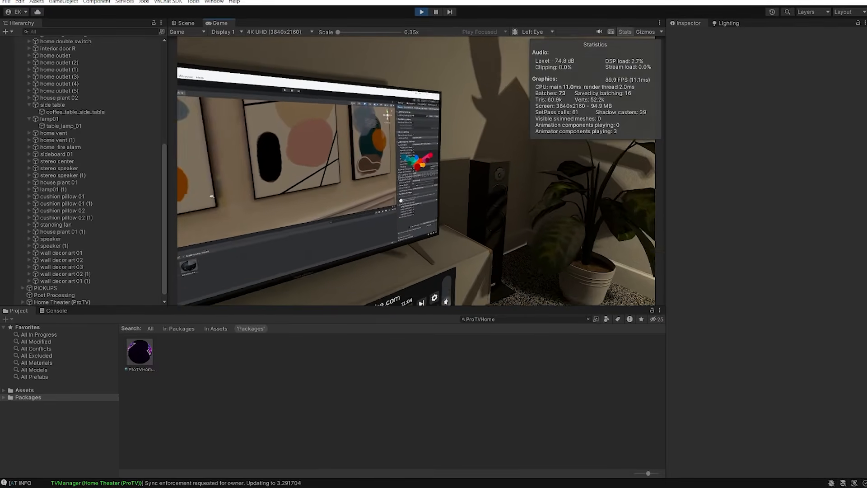
pyautogui.press('d')
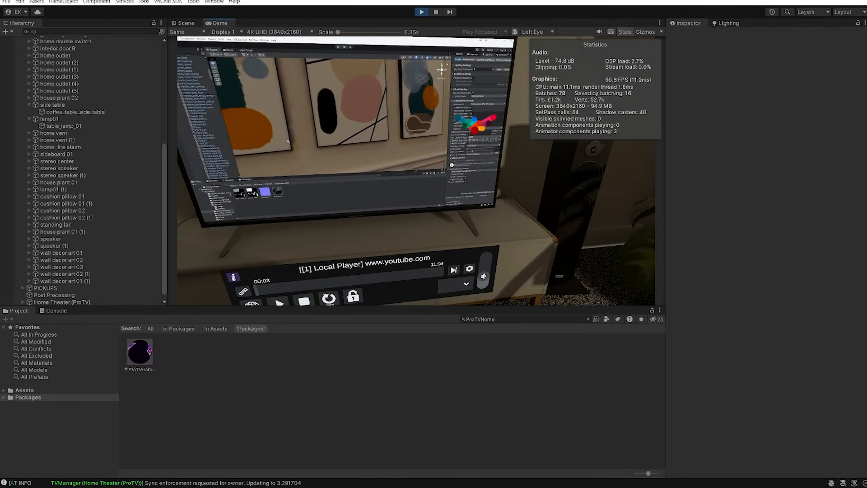
pyautogui.press('s')
pyautogui.press('Escape')
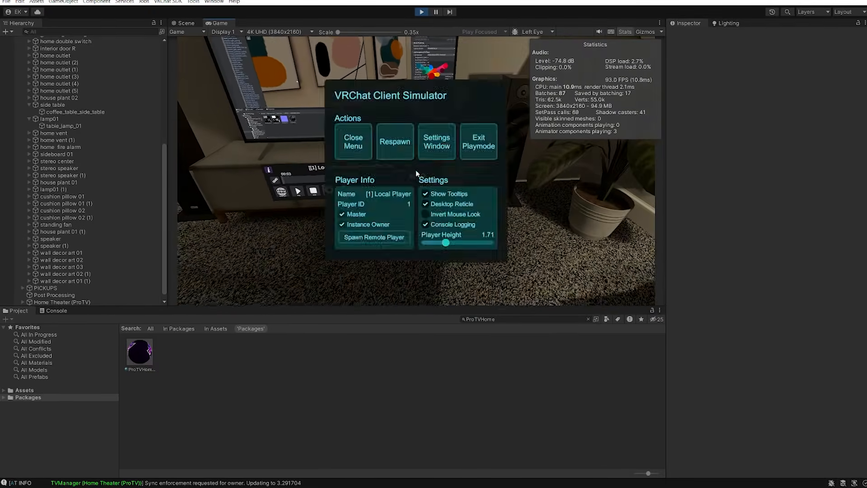
pyautogui.click(421, 12)
pyautogui.moveTo(564, 194)
pyautogui.mouseDown(button='right')
pyautogui.moveTo(354, 205)
pyautogui.moveTo(461, 218)
pyautogui.moveTo(412, 194)
pyautogui.moveTo(566, 201)
pyautogui.moveTo(349, 182)
pyautogui.mouseUp(button='right')
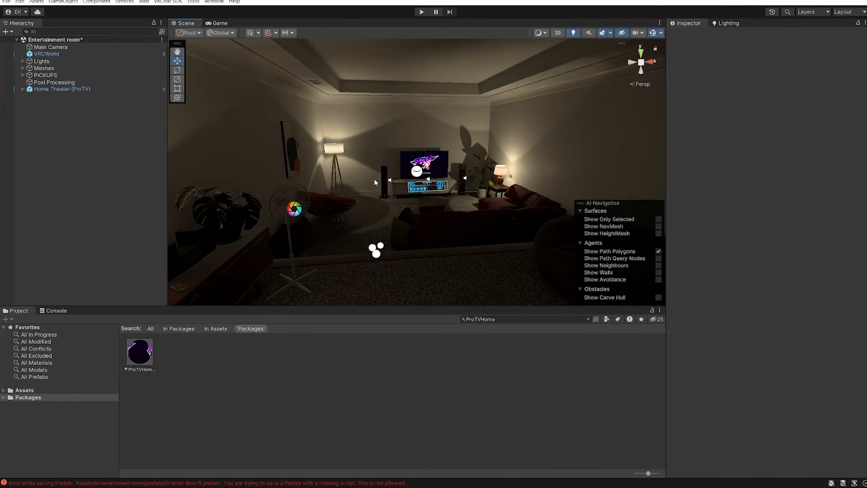
pyautogui.moveTo(367, 168); pyautogui.dragTo(367, 168, button='right')
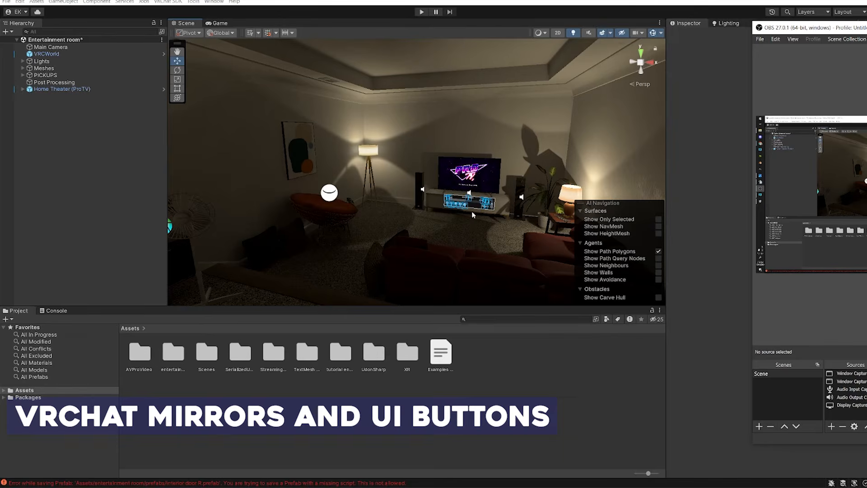
# Step: Search the Packages folder for "vrc mirr", place the VRCMirror prefab on the carpet in front of the TV, and return to the Assets folder
pyautogui.moveTo(475, 216); pyautogui.dragTo(499, 227, button='right')
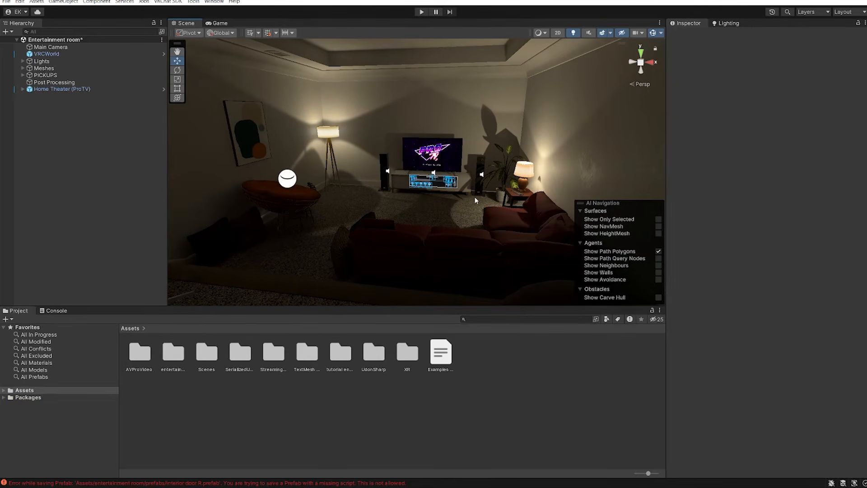
pyautogui.moveTo(479, 207); pyautogui.dragTo(474, 222, button='middle')
pyautogui.moveTo(409, 207); pyautogui.dragTo(273, 221, button='right')
pyautogui.press('w')
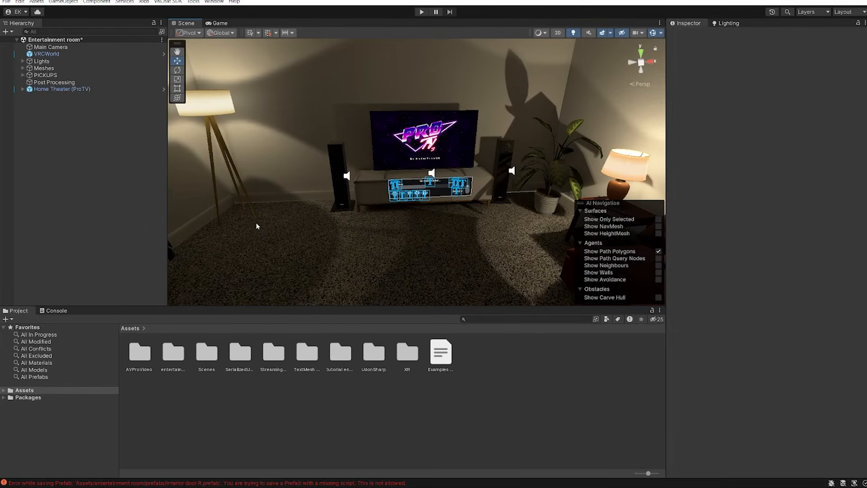
pyautogui.click(28, 397)
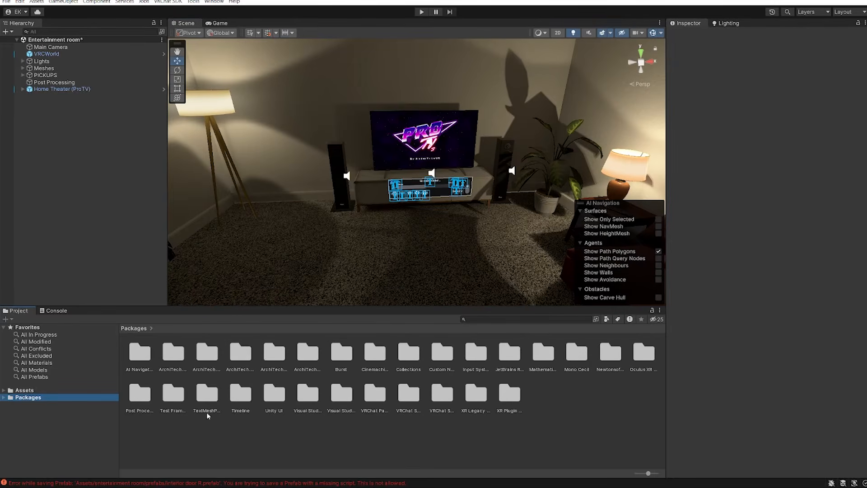
pyautogui.click(535, 319)
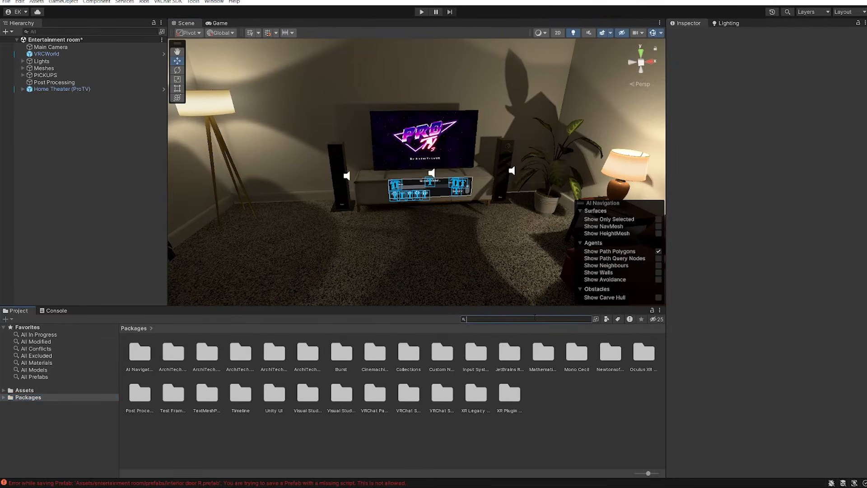
pyautogui.write('vrc mirr')
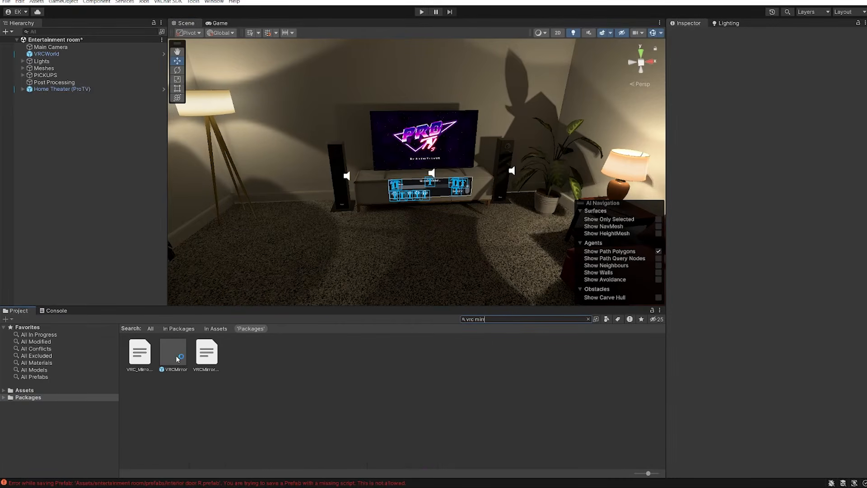
pyautogui.moveTo(175, 364); pyautogui.dragTo(381, 250)
pyautogui.moveTo(381, 249); pyautogui.dragTo(357, 276, button='right')
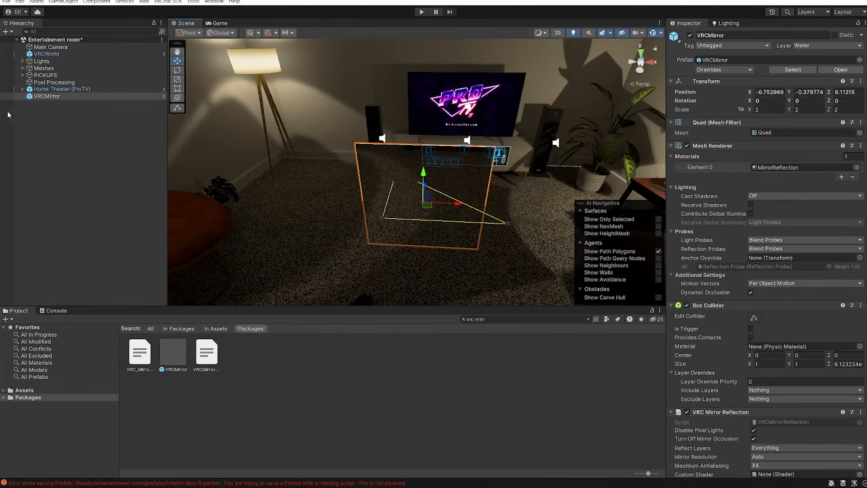
pyautogui.click(588, 319)
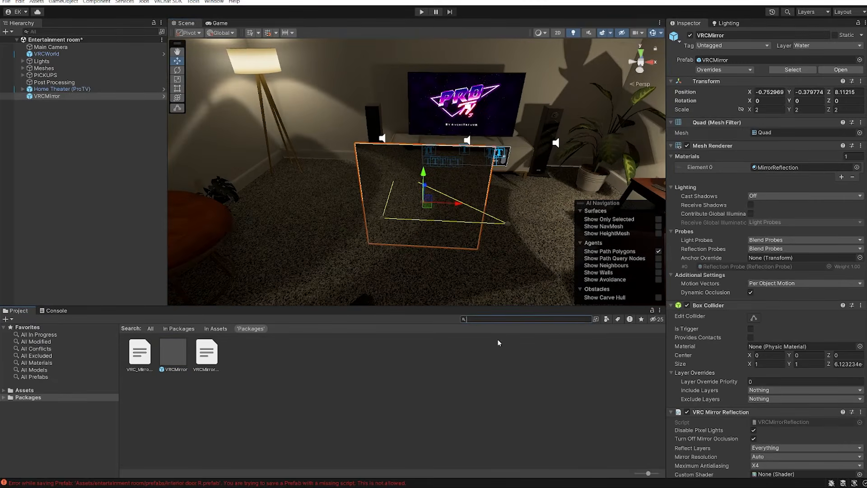
pyautogui.click(35, 390)
# Step: Raise the mirror and move it away from the TV to Y 1.007 and Z 3.849
pyautogui.moveTo(380, 226); pyautogui.dragTo(442, 168, button='right')
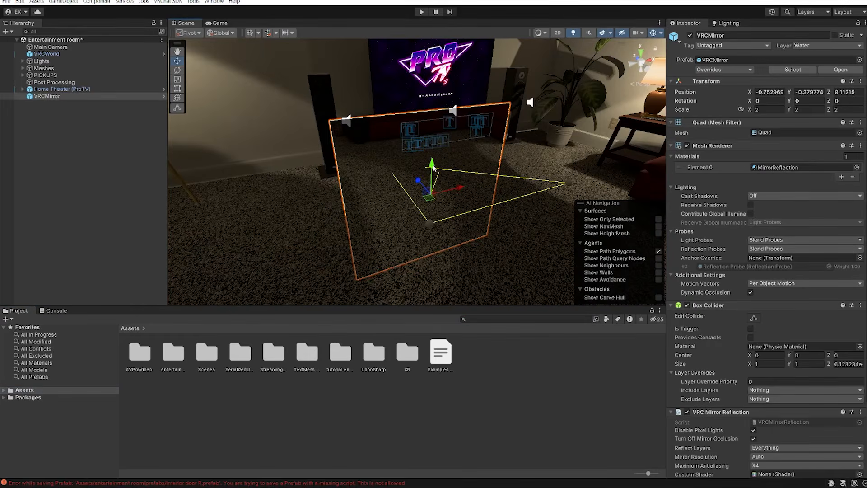
pyautogui.moveTo(430, 169); pyautogui.dragTo(434, 96)
pyautogui.moveTo(431, 136); pyautogui.dragTo(533, 172, button='right')
pyautogui.moveTo(457, 146); pyautogui.dragTo(440, 146)
pyautogui.moveTo(444, 149); pyautogui.dragTo(489, 232, button='right')
pyautogui.moveTo(340, 157); pyautogui.dragTo(470, 200)
pyautogui.moveTo(479, 199); pyautogui.dragTo(366, 190, button='middle')
pyautogui.moveTo(361, 197); pyautogui.dragTo(409, 204)
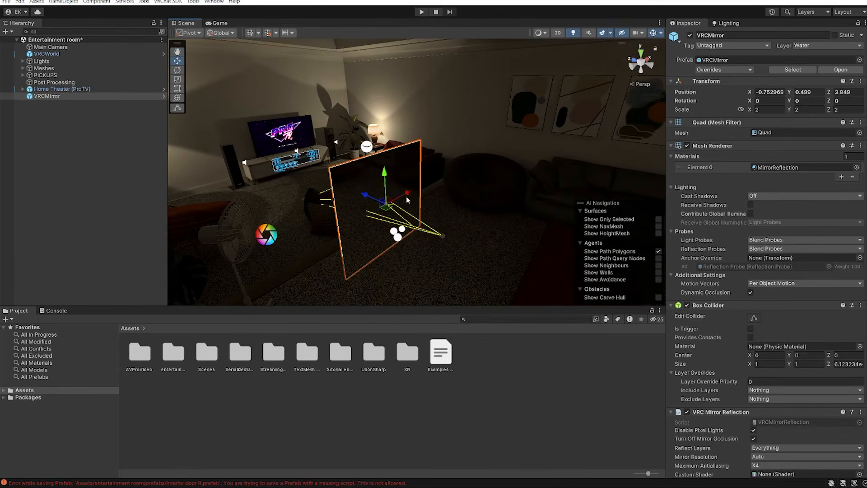
pyautogui.moveTo(386, 175); pyautogui.dragTo(385, 141)
pyautogui.moveTo(541, 174); pyautogui.dragTo(84, 146, button='right')
# Step: Create an empty object named Mirror and parent VRCMirror under it
pyautogui.rightClick(82, 140)
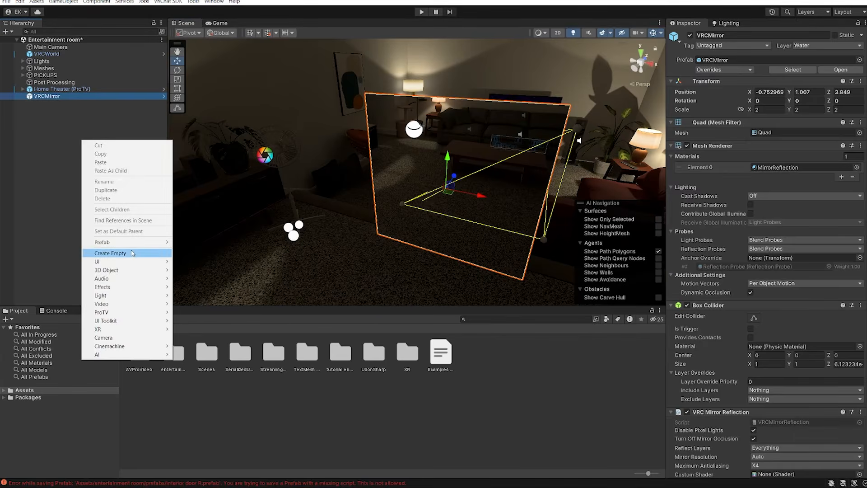
pyautogui.click(133, 253)
pyautogui.write('Mirror')
pyautogui.press('Return')
pyautogui.moveTo(53, 94); pyautogui.dragTo(49, 104)
pyautogui.click(54, 103)
pyautogui.click(50, 107)
# Step: Rename VRCMirror as HQ Mirror
pyautogui.rightClick(51, 103)
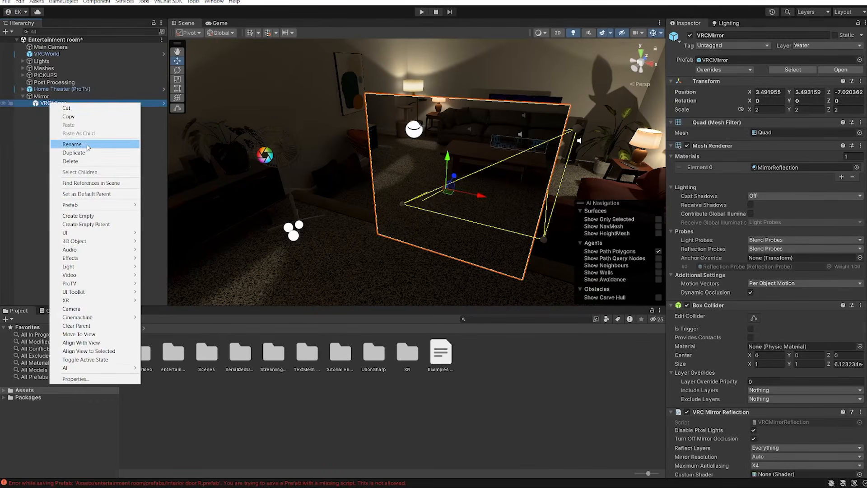
pyautogui.click(86, 144)
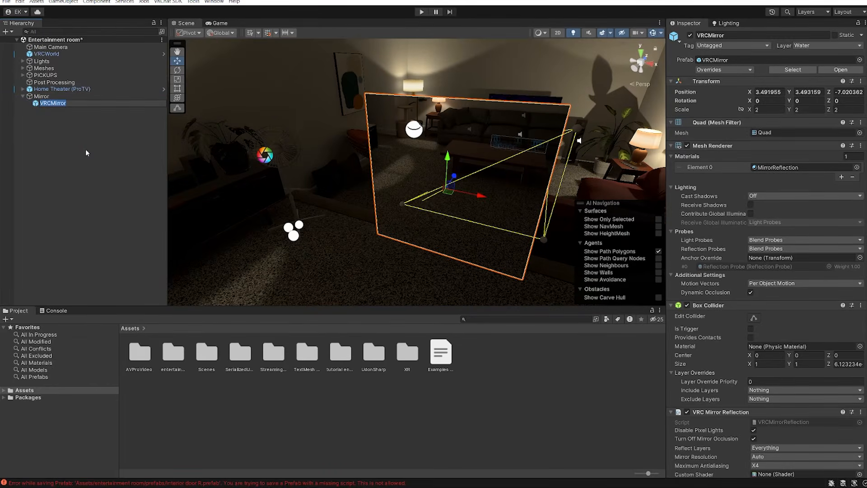
pyautogui.write('HQ Mirror')
pyautogui.press('Return')
# Step: Raise the HQ Mirror to Y 3.919 and enlarge it to a scale of about 5.64 in X and 2.94 in Y
pyautogui.moveTo(241, 163); pyautogui.dragTo(304, 155, button='right')
pyautogui.moveTo(396, 126); pyautogui.dragTo(368, 151, button='right')
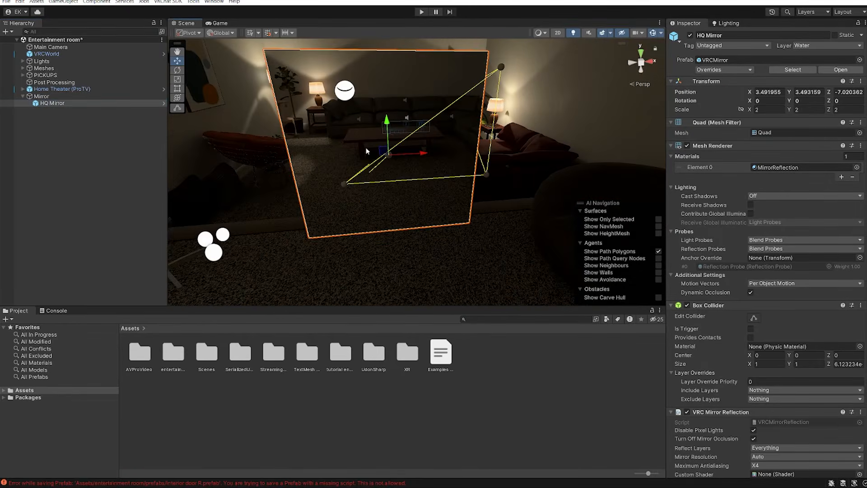
pyautogui.moveTo(421, 166); pyautogui.dragTo(393, 140, button='right')
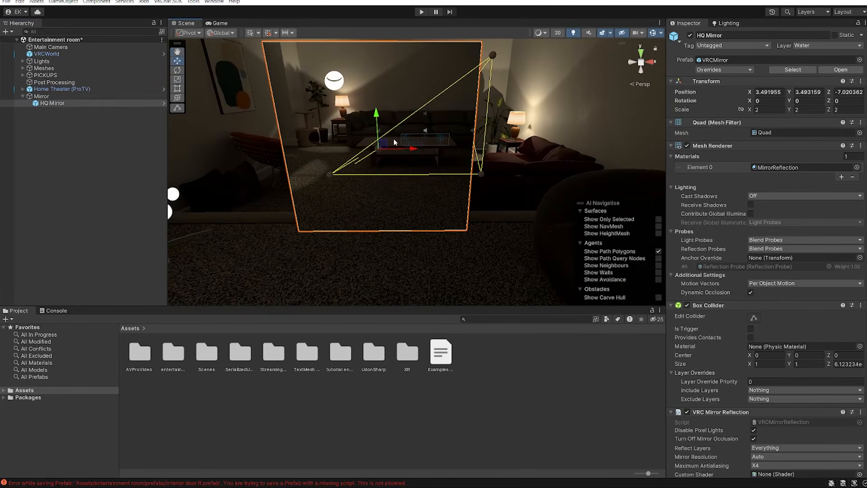
pyautogui.scroll(-3, 394, 138)
pyautogui.moveTo(437, 144); pyautogui.dragTo(426, 130)
pyautogui.press('w')
pyautogui.scroll(-3, 439, 110)
pyautogui.press('r')
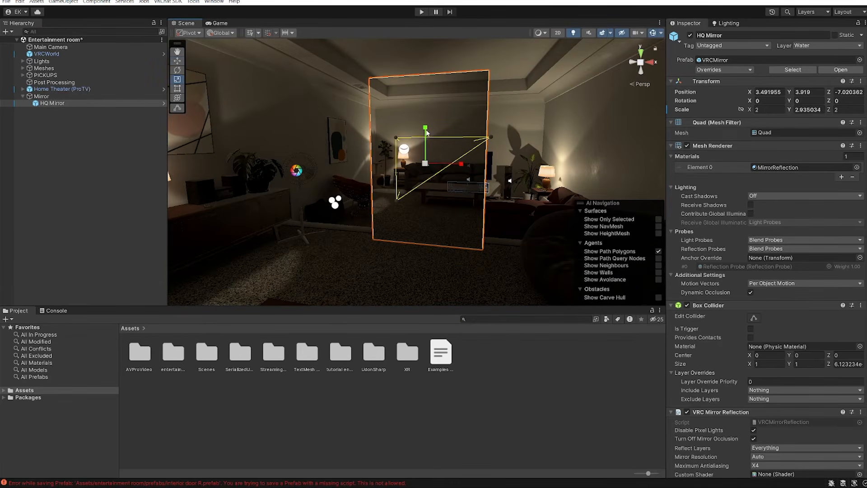
pyautogui.moveTo(461, 164); pyautogui.dragTo(533, 168)
# Step: Nudge the HQ Mirror sideways to X 3.484 and check how it fits across the room
pyautogui.press('w')
pyautogui.moveTo(376, 141); pyautogui.dragTo(438, 156, button='right')
pyautogui.press('s')
pyautogui.press('a')
pyautogui.moveTo(426, 143); pyautogui.dragTo(426, 144)
pyautogui.moveTo(427, 144); pyautogui.dragTo(518, 139, button='right')
pyautogui.press('d')
pyautogui.press('a')
pyautogui.moveTo(401, 129); pyautogui.dragTo(430, 152, button='right')
pyautogui.press('a')
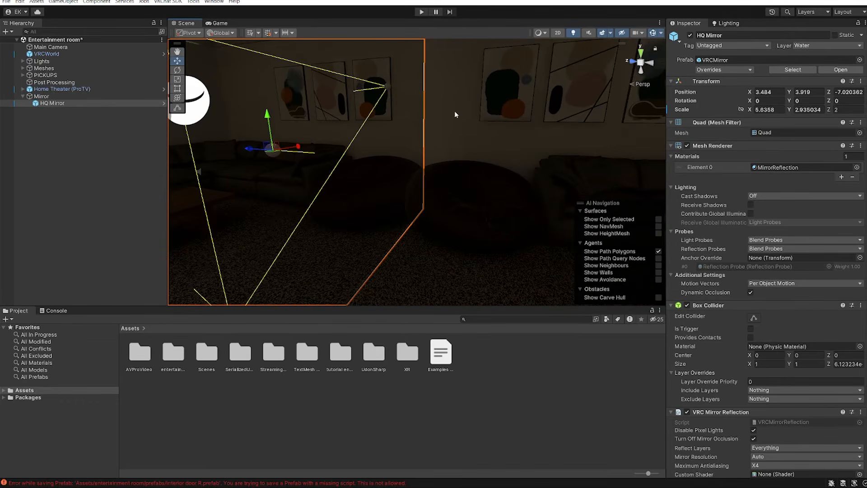
# Step: Examine the HQ Mirror's Reflect Layers options, switching StereoLeft off and back on
pyautogui.doubleClick(52, 103)
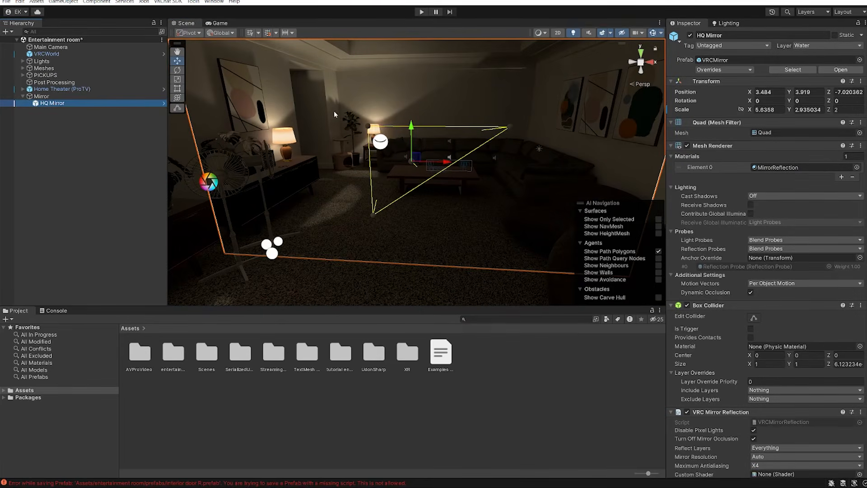
pyautogui.scroll(-3, 755, 131)
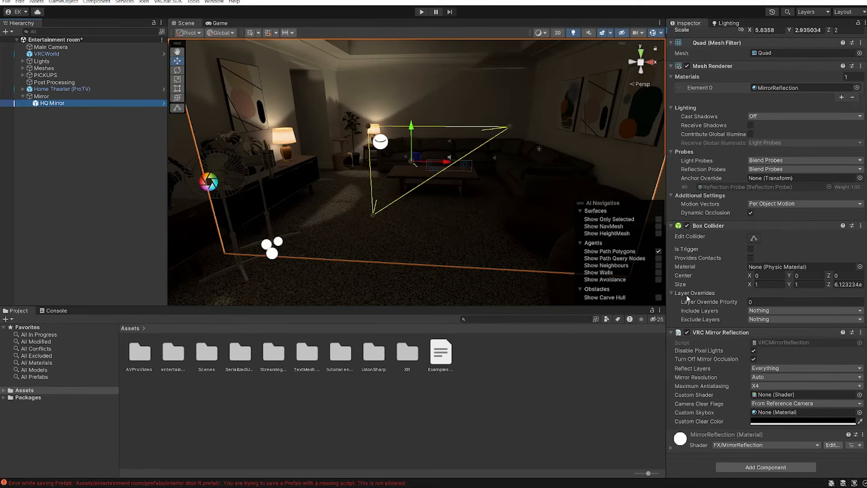
pyautogui.click(771, 368)
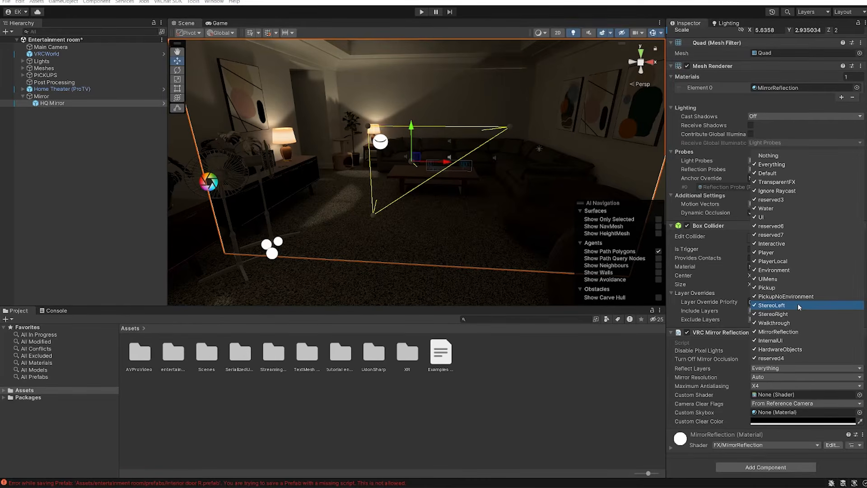
pyautogui.click(774, 307)
pyautogui.click(772, 307)
pyautogui.click(508, 397)
# Step: Check the layer assigned to beanbag 2, and reselect the HQ Mirror to view its VRC Mirror Reflection settings
pyautogui.moveTo(479, 208); pyautogui.dragTo(497, 216, button='right')
pyautogui.click(460, 201)
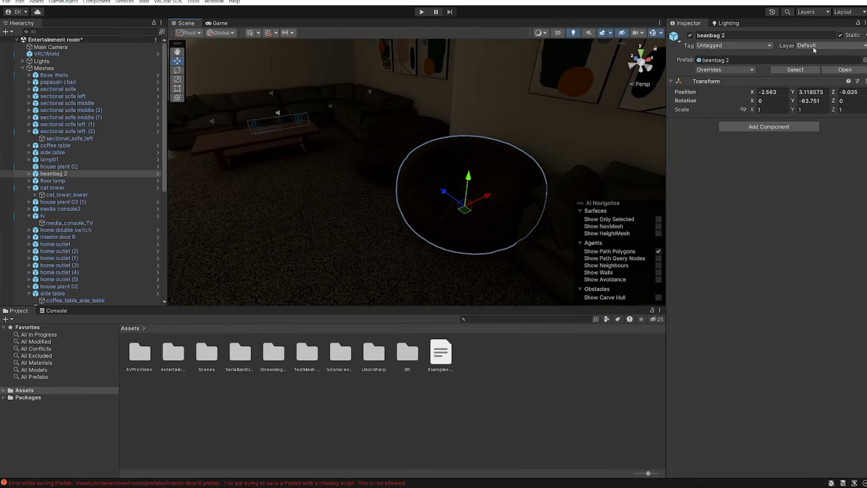
pyautogui.click(365, 175)
pyautogui.moveTo(365, 174); pyautogui.dragTo(331, 171, button='right')
pyautogui.scroll(-4, 724, 266)
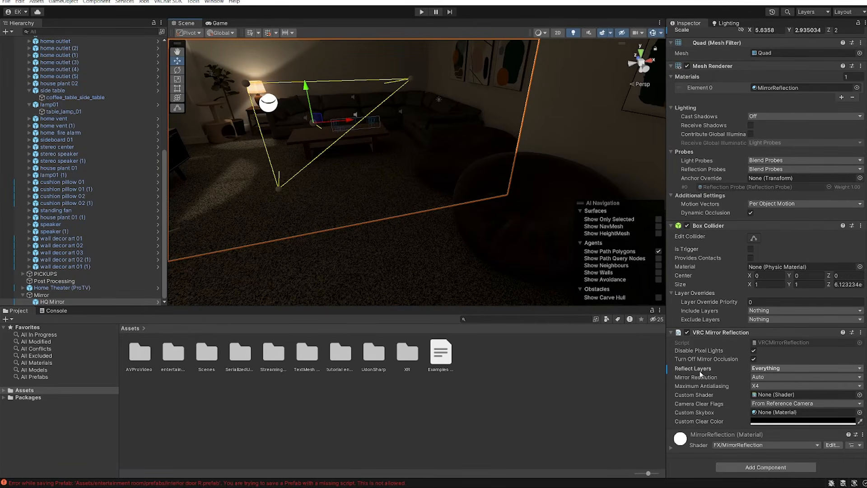
# Step: Check the HQ Mirror's enabled Reflect Layers and inspect its reflection of the room from different angles
pyautogui.click(767, 368)
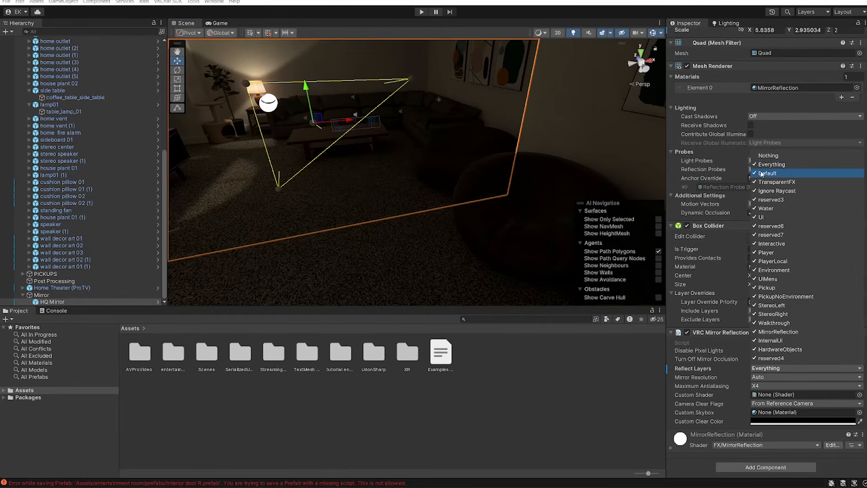
pyautogui.moveTo(451, 180); pyautogui.dragTo(768, 181, button='right')
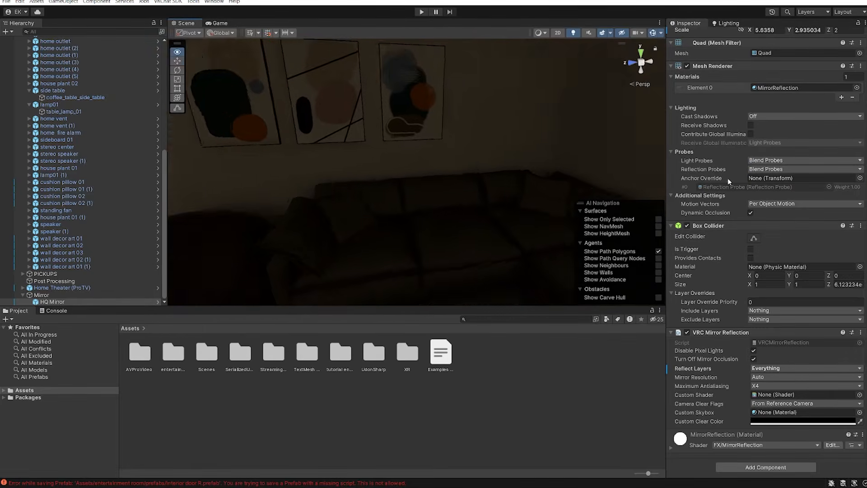
pyautogui.moveTo(505, 184); pyautogui.dragTo(306, 193, button='right')
pyautogui.moveTo(409, 198); pyautogui.dragTo(318, 202, button='right')
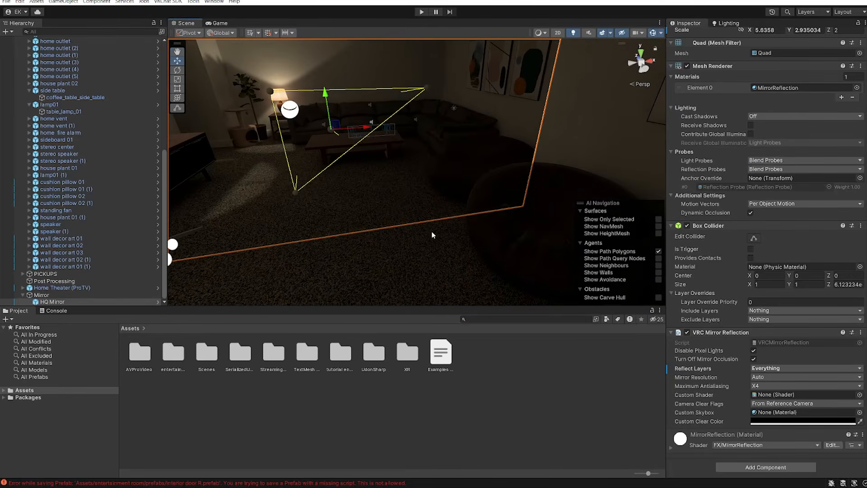
pyautogui.moveTo(426, 234); pyautogui.dragTo(497, 253, button='right')
# Step: Set the HQ Mirror's Reflect Layers to Nothing and inspect the mirror surface
pyautogui.click(805, 368)
pyautogui.click(790, 157)
pyautogui.moveTo(445, 203)
pyautogui.mouseDown(button='right')
pyautogui.moveTo(327, 196)
pyautogui.moveTo(445, 216)
pyautogui.mouseUp(button='right')
pyautogui.scroll(3, 445, 216)
pyautogui.moveTo(445, 216); pyautogui.dragTo(445, 189, button='middle')
pyautogui.click(794, 368)
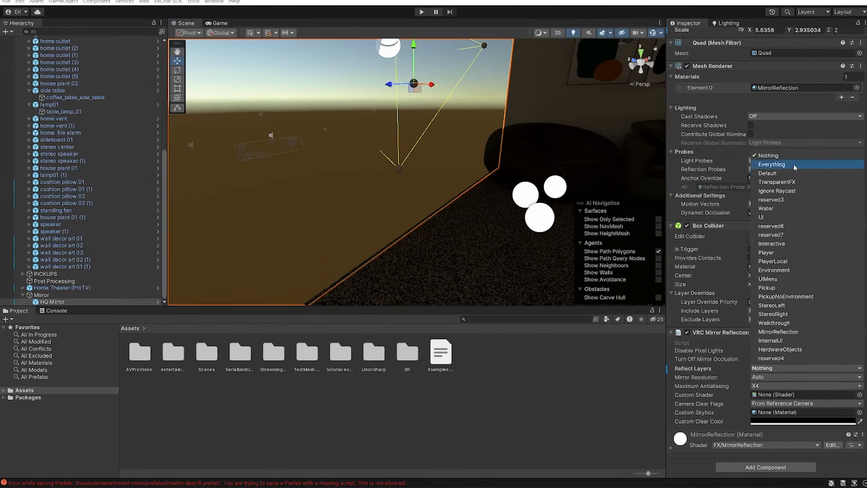
pyautogui.click(793, 173)
pyautogui.moveTo(346, 135)
pyautogui.mouseDown(button='right')
pyautogui.moveTo(458, 112)
pyautogui.moveTo(441, 135)
pyautogui.moveTo(505, 138)
pyautogui.moveTo(534, 130)
pyautogui.moveTo(550, 105)
pyautogui.mouseUp(button='right')
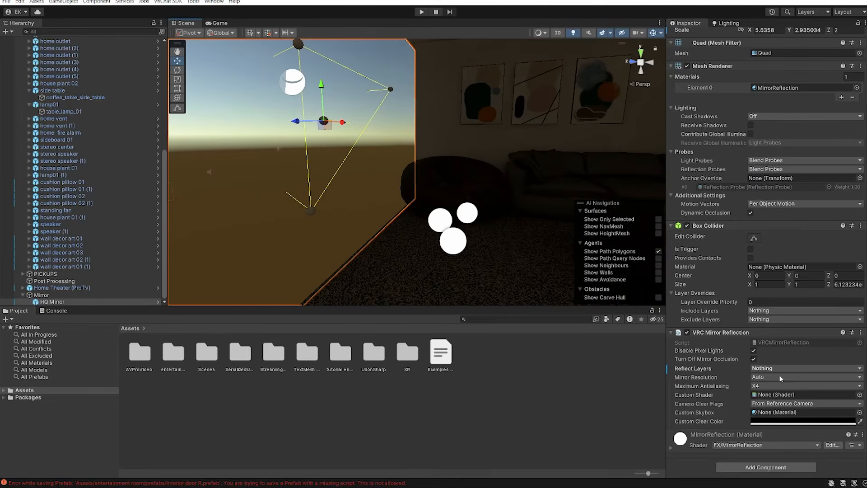
# Step: Enable the MirrorReflection, PlayerLocal, Player and Default layers in the HQ Mirror's Reflect Layers
pyautogui.click(772, 369)
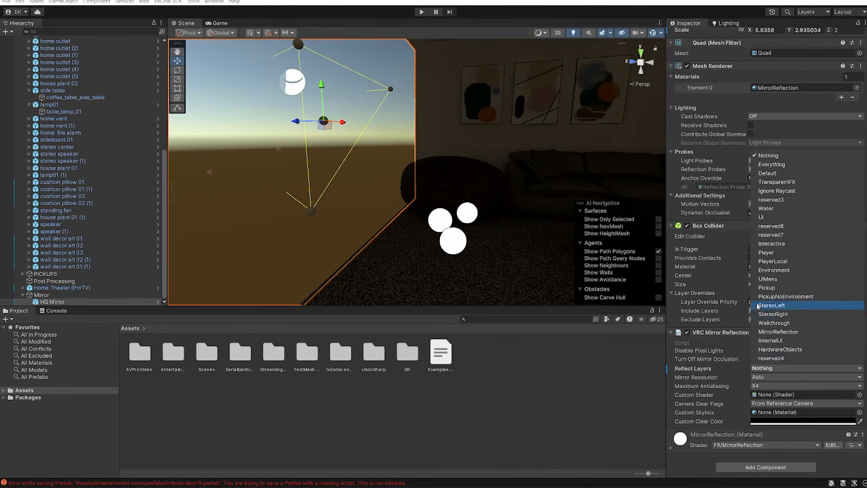
pyautogui.click(778, 333)
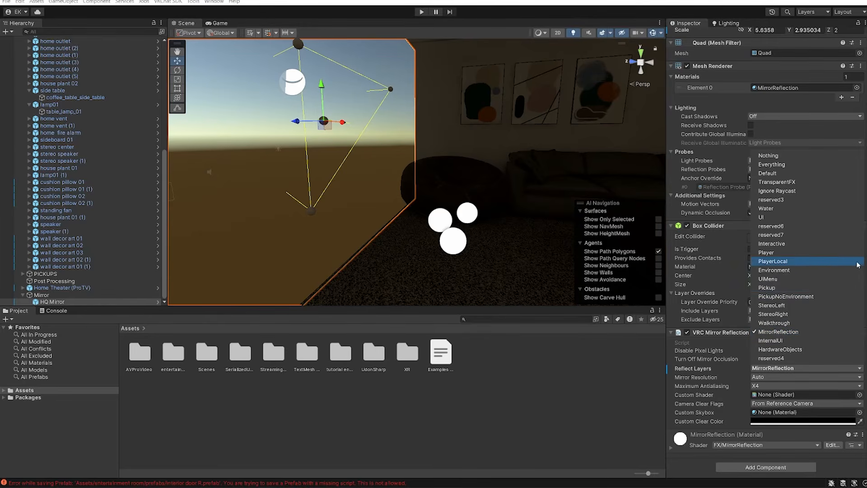
pyautogui.click(782, 262)
pyautogui.click(780, 254)
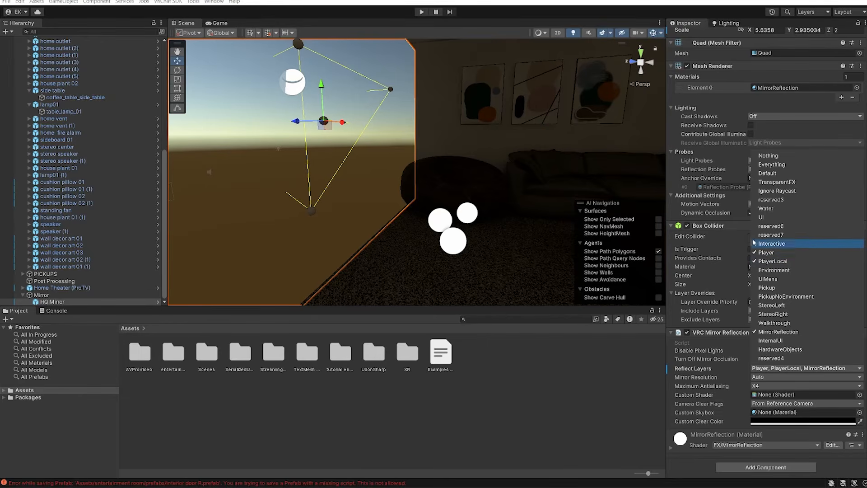
pyautogui.click(765, 174)
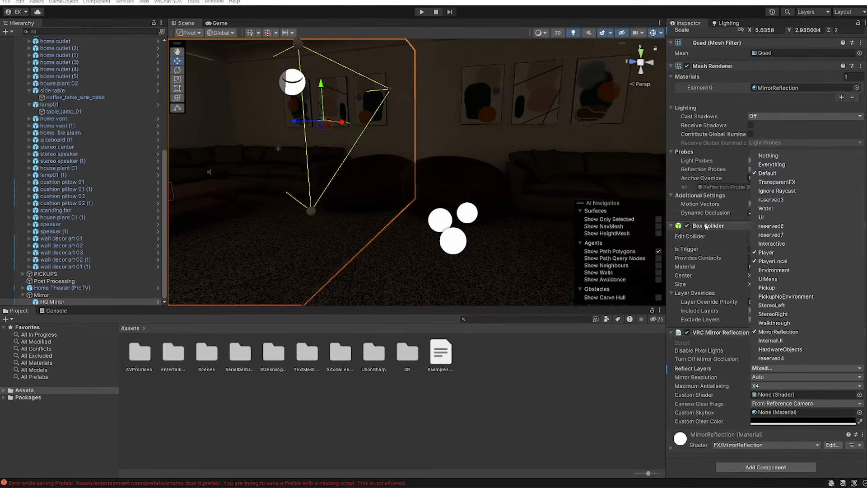
# Step: Inspect the stereo remote's stereo_system_remote child object to check which layer it is assigned to
pyautogui.moveTo(538, 237); pyautogui.dragTo(383, 213, button='right')
pyautogui.click(384, 213)
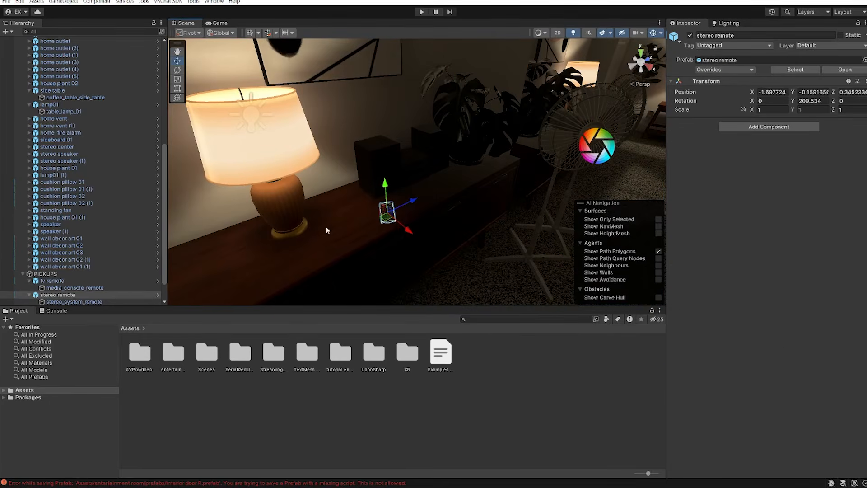
pyautogui.click(66, 301)
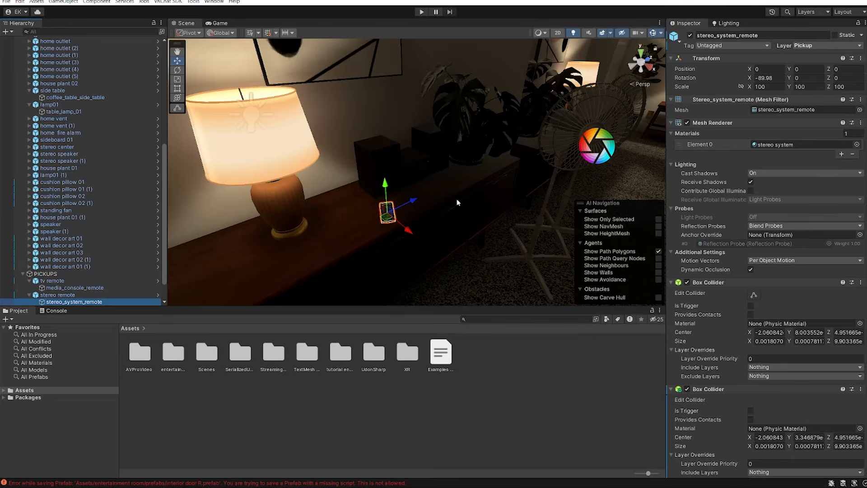
pyautogui.moveTo(368, 233); pyautogui.dragTo(509, 228, button='right')
# Step: Add the Pickup, PickupNoEnvironment and HardwareObjects layers to the HQ Mirror's Reflect Layers
pyautogui.click(424, 188)
pyautogui.moveTo(424, 187); pyautogui.dragTo(226, 204, button='right')
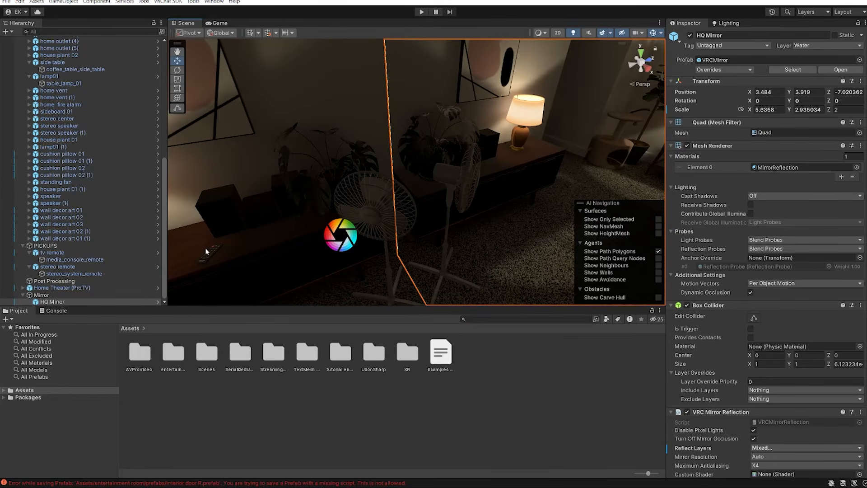
pyautogui.moveTo(204, 252); pyautogui.dragTo(508, 108, button='right')
pyautogui.scroll(-4, 796, 312)
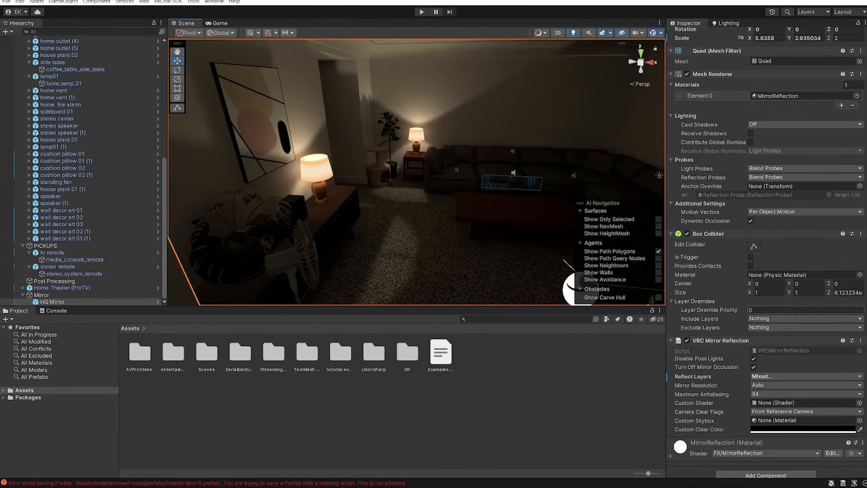
pyautogui.click(770, 378)
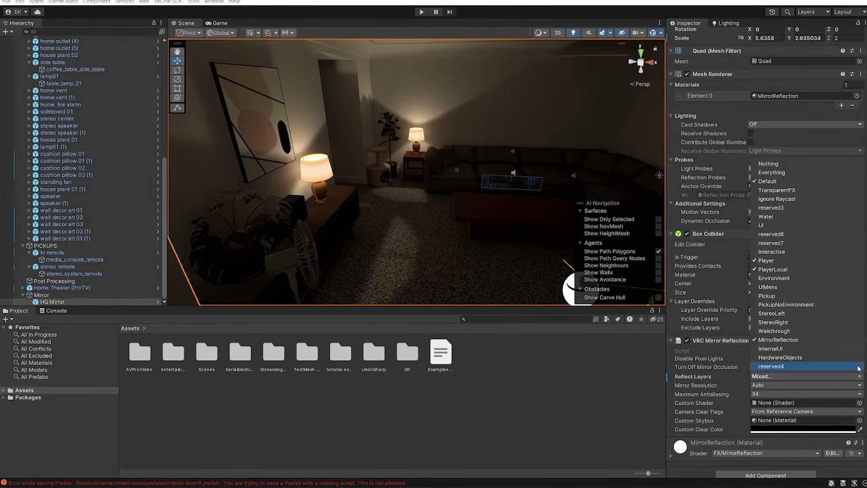
pyautogui.click(782, 297)
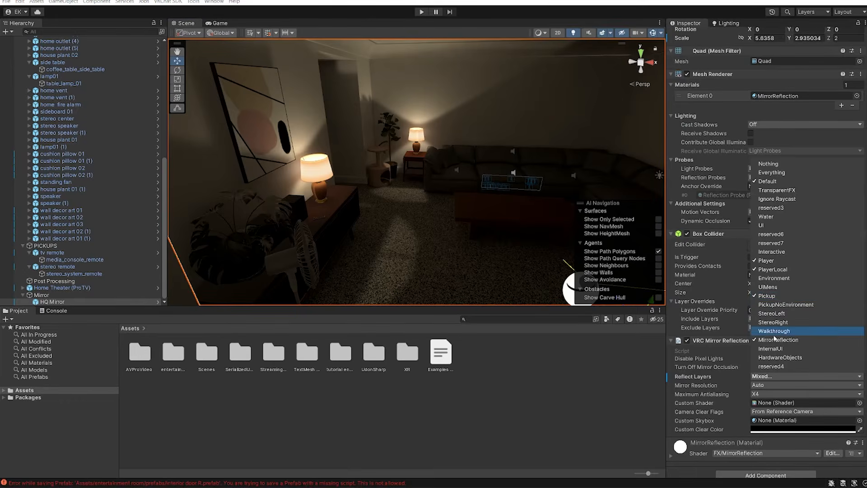
pyautogui.press('s')
pyautogui.moveTo(507, 265); pyautogui.dragTo(407, 237, button='right')
# Step: Duplicate the HQ Mirror under the Mirror parent and rename the copy LQ Mirror
pyautogui.click(83, 296)
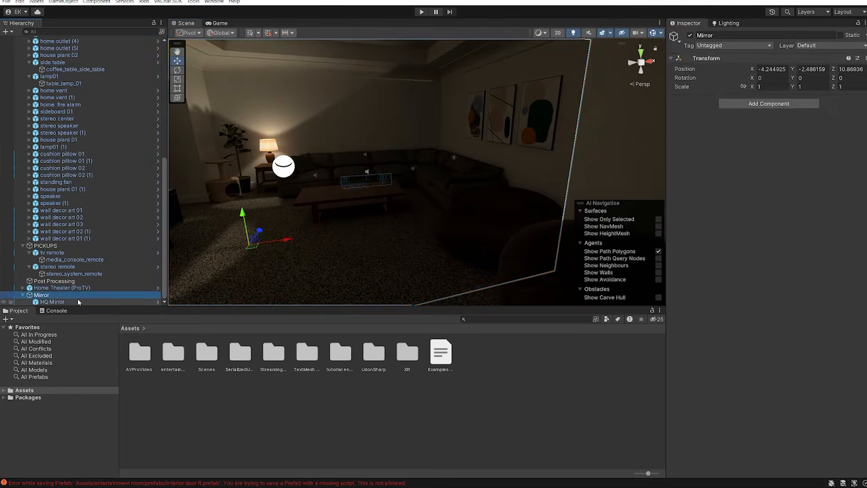
pyautogui.click(87, 301)
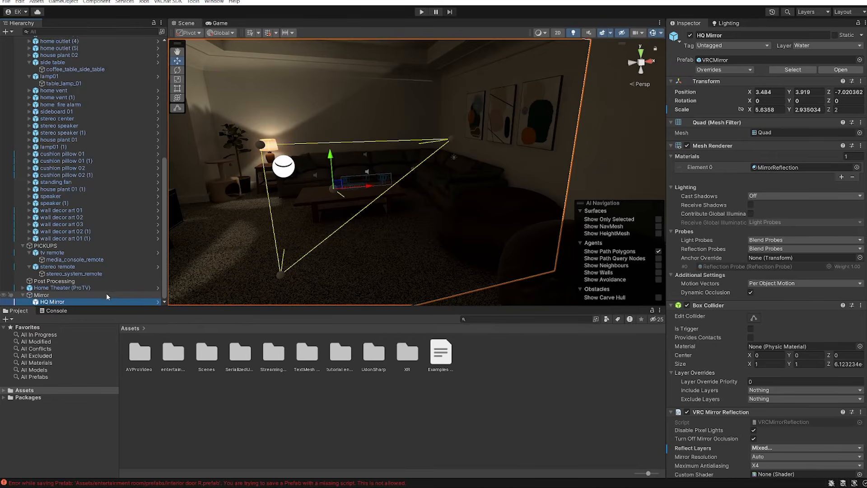
pyautogui.hotkey('ctrl', 'd')
pyautogui.press('F2')
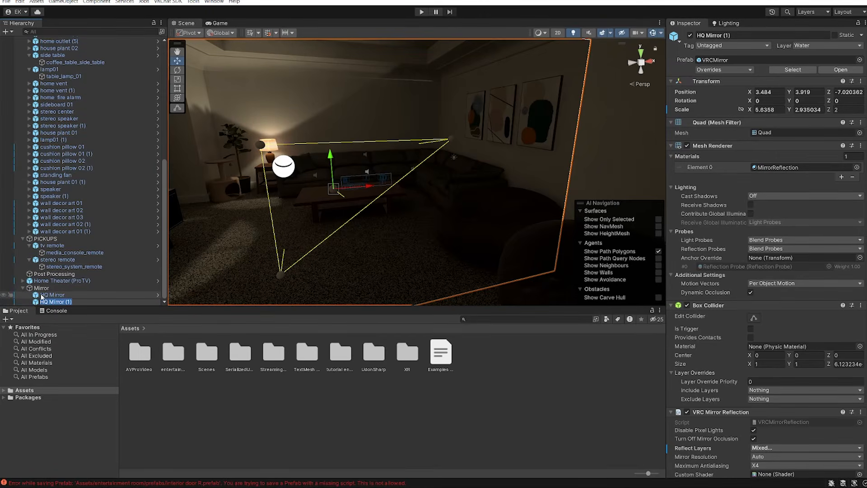
pyautogui.write('LQ Mirror')
pyautogui.press('Return')
# Step: Remove the Default, Pickup and PickupNoEnvironment layers from the LQ Mirror's Reflect Layers
pyautogui.scroll(-3, 767, 407)
pyautogui.click(806, 368)
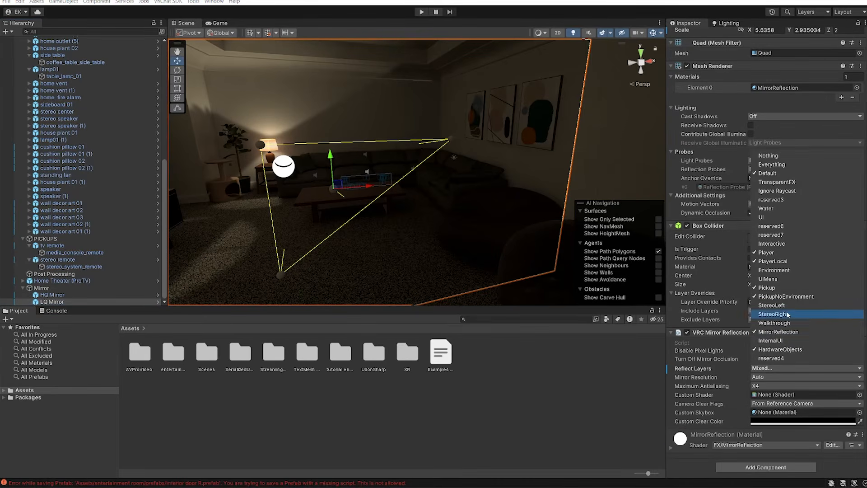
pyautogui.click(770, 174)
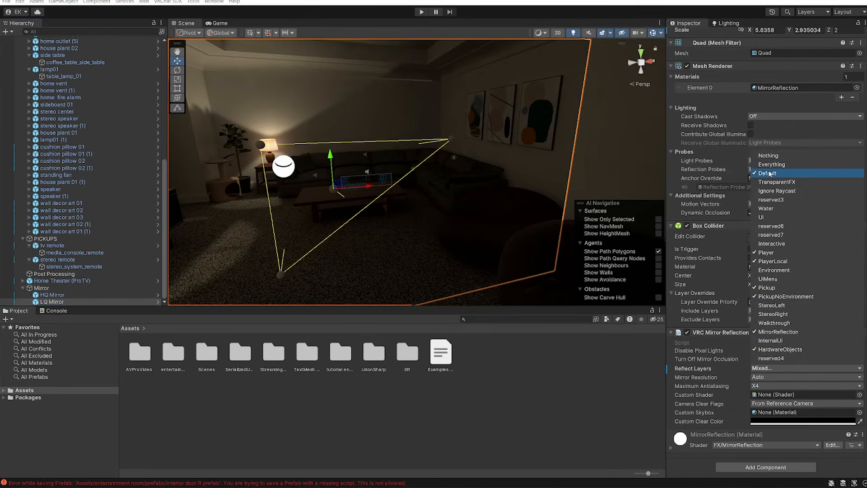
pyautogui.click(767, 287)
pyautogui.click(786, 297)
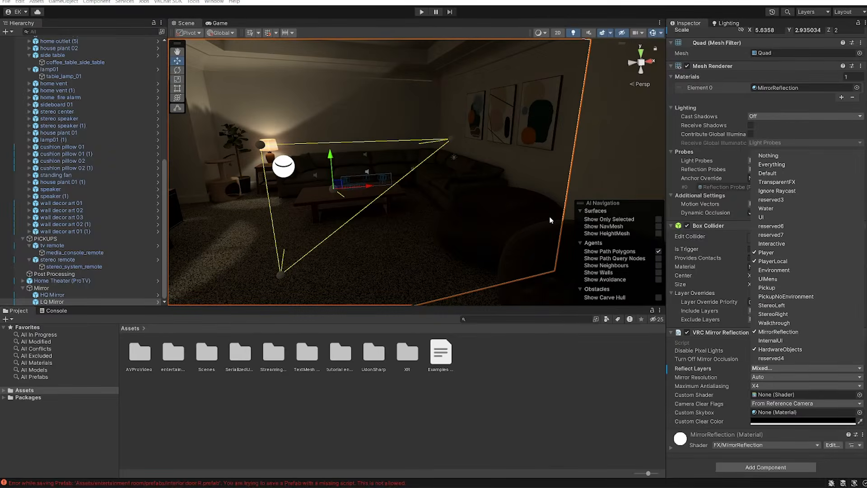
pyautogui.moveTo(460, 221); pyautogui.dragTo(441, 269, button='right')
pyautogui.press('f')
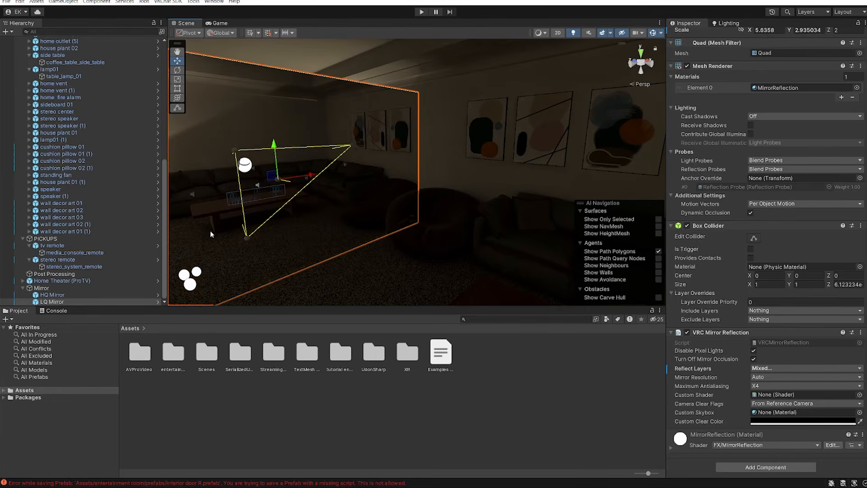
# Step: Deactivate the HQ Mirror and LQ Mirror objects together and look over the room without them
pyautogui.scroll(3, 717, 215)
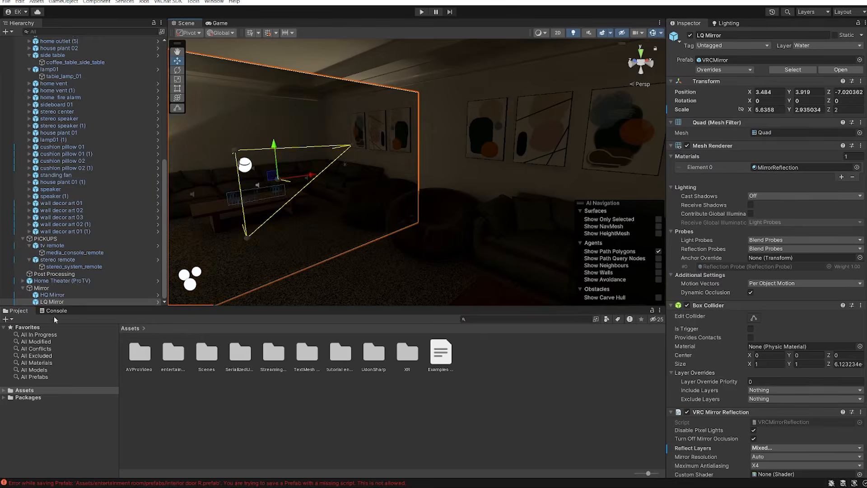
pyautogui.keyDown('ctrl'); pyautogui.click(44, 295); pyautogui.keyUp('ctrl')
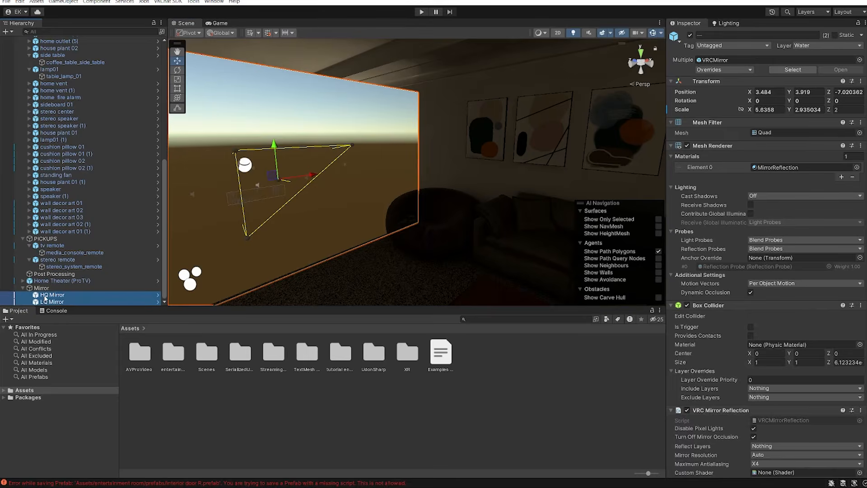
pyautogui.click(46, 296)
pyautogui.keyDown('ctrl'); pyautogui.click(53, 302); pyautogui.keyUp('ctrl')
pyautogui.click(690, 37)
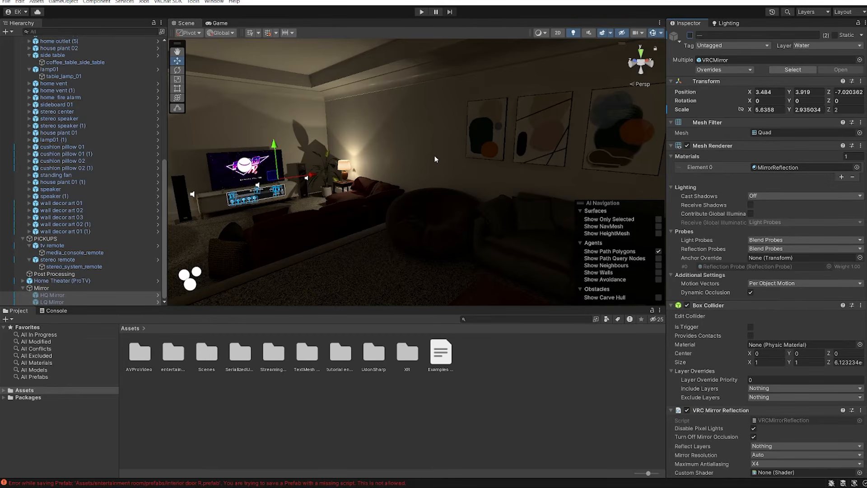
pyautogui.click(690, 36)
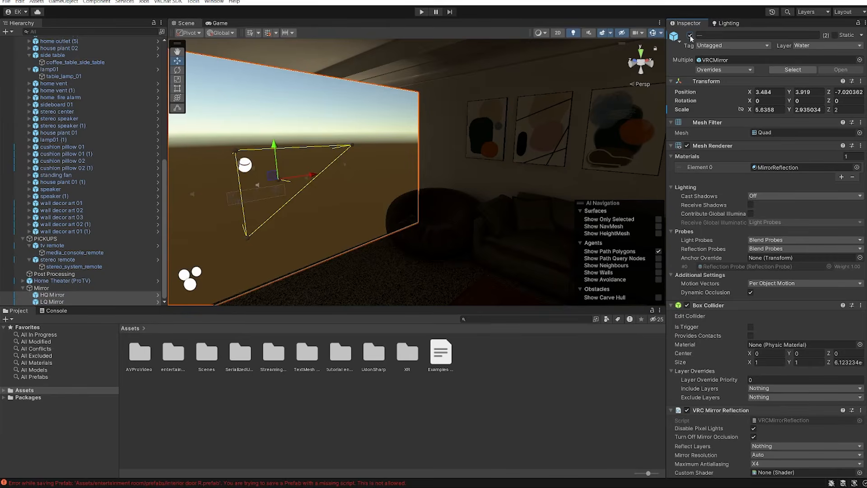
pyautogui.click(690, 36)
pyautogui.moveTo(221, 264); pyautogui.dragTo(184, 264, button='right')
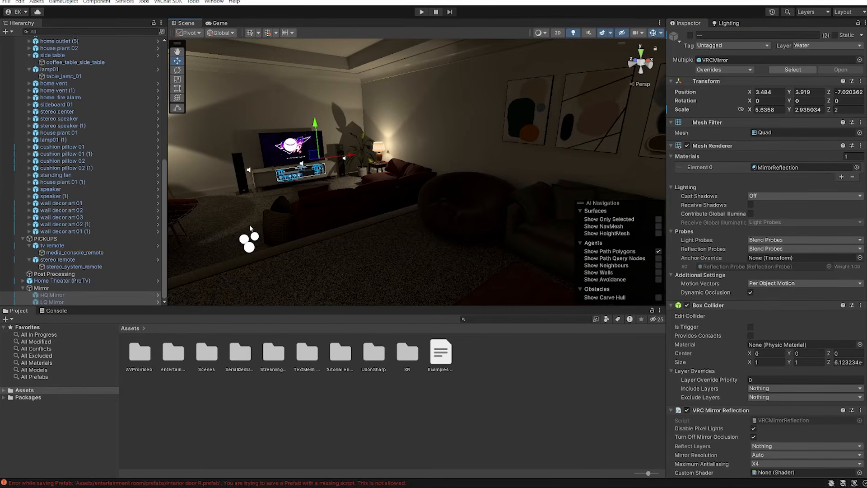
pyautogui.moveTo(251, 228); pyautogui.dragTo(383, 248, button='right')
pyautogui.moveTo(311, 252)
pyautogui.mouseDown(button='right')
pyautogui.moveTo(286, 253)
pyautogui.moveTo(320, 252)
pyautogui.mouseUp(button='right')
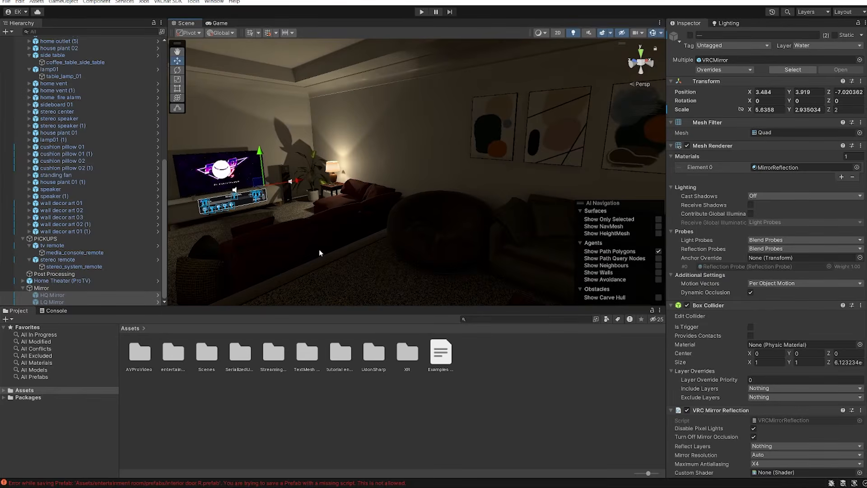
# Step: Add a UI Canvas as a child of the Mirror object
pyautogui.click(43, 288)
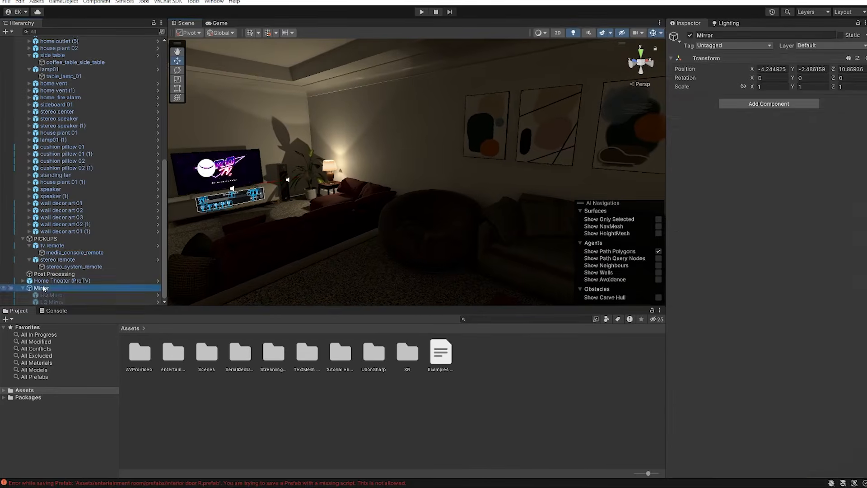
pyautogui.rightClick(55, 286)
pyautogui.click(38, 289)
pyautogui.rightClick(50, 288)
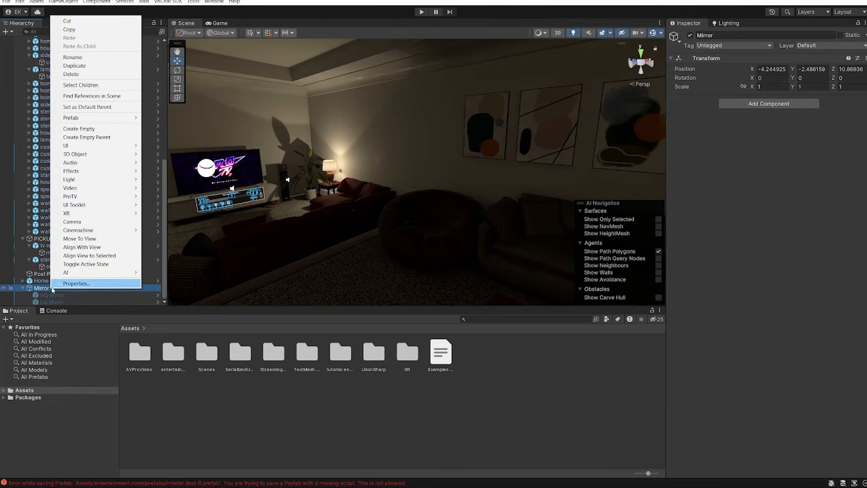
pyautogui.moveTo(88, 145)
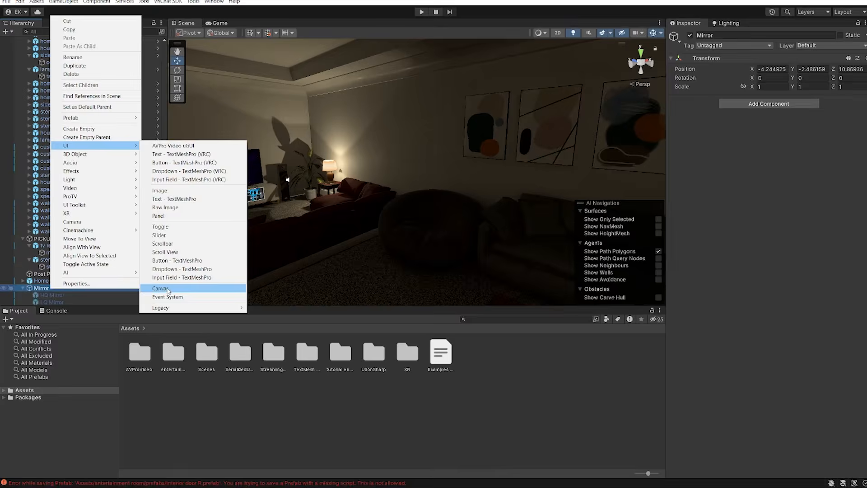
pyautogui.click(167, 288)
# Step: Locate the new canvas relative to the room and rename it Mirror Canvas
pyautogui.scroll(-10, 251, 218)
pyautogui.moveTo(296, 203); pyautogui.dragTo(372, 244, button='middle')
pyautogui.moveTo(371, 243); pyautogui.dragTo(408, 244, button='right')
pyautogui.moveTo(408, 244); pyautogui.dragTo(367, 244, button='middle')
pyautogui.scroll(8, 366, 217)
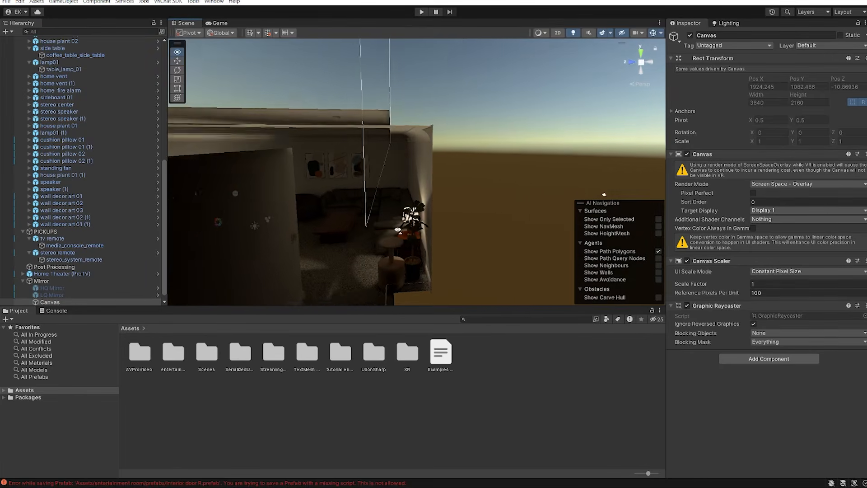
pyautogui.moveTo(367, 214)
pyautogui.mouseDown(button='right')
pyautogui.moveTo(339, 232)
pyautogui.moveTo(368, 230)
pyautogui.mouseUp(button='right')
pyautogui.click(82, 301)
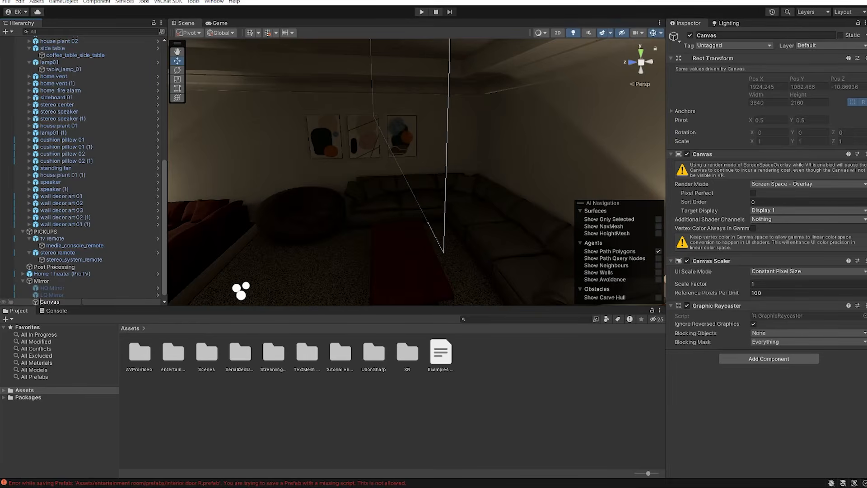
pyautogui.write('Mirror')
pyautogui.press('Return')
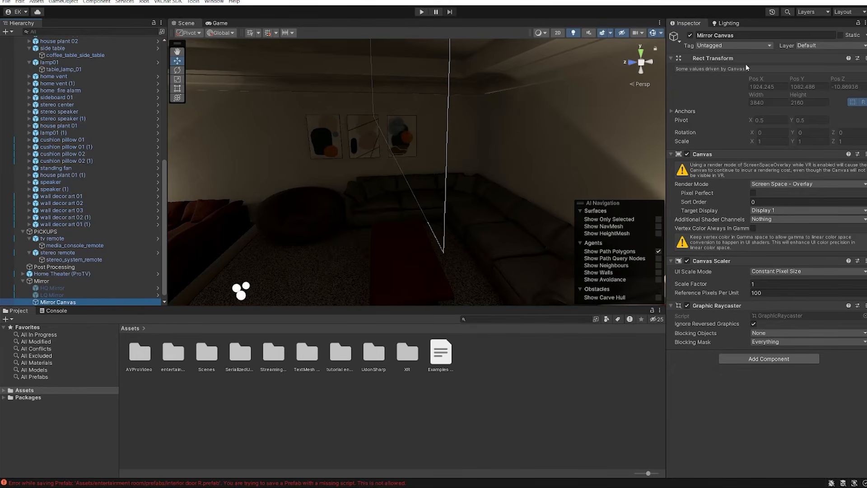
# Step: Set the Mirror Canvas render mode to World Space and its X, Y and Z position to 0
pyautogui.click(795, 183)
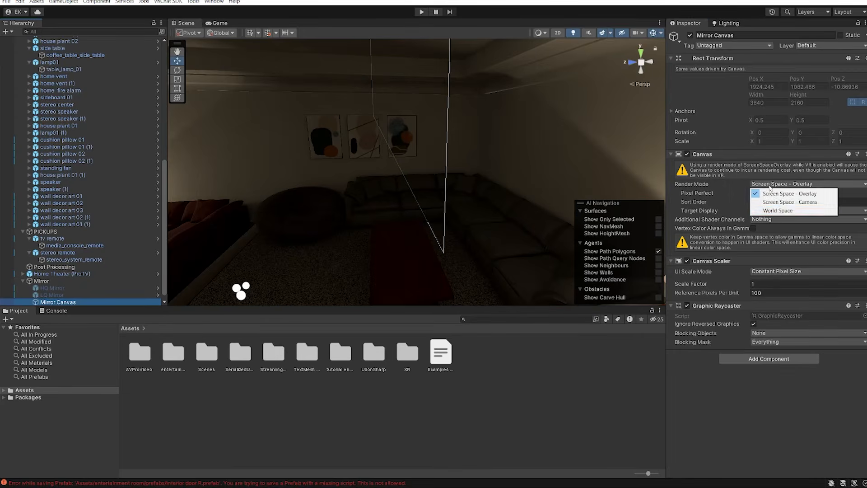
pyautogui.click(772, 209)
pyautogui.click(765, 78)
pyautogui.write('0')
pyautogui.press('Tab')
pyautogui.write('0')
pyautogui.press('Tab')
pyautogui.write('0')
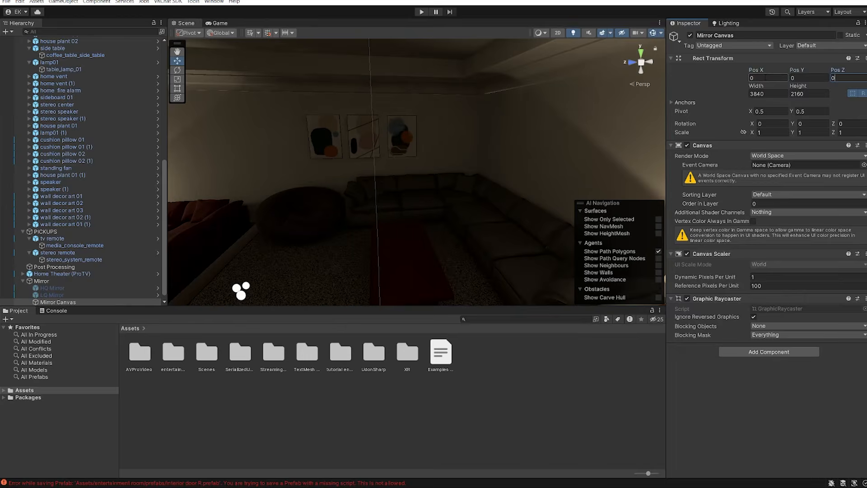
# Step: Set the Mirror Canvas width and height to 1000
pyautogui.press('Tab')
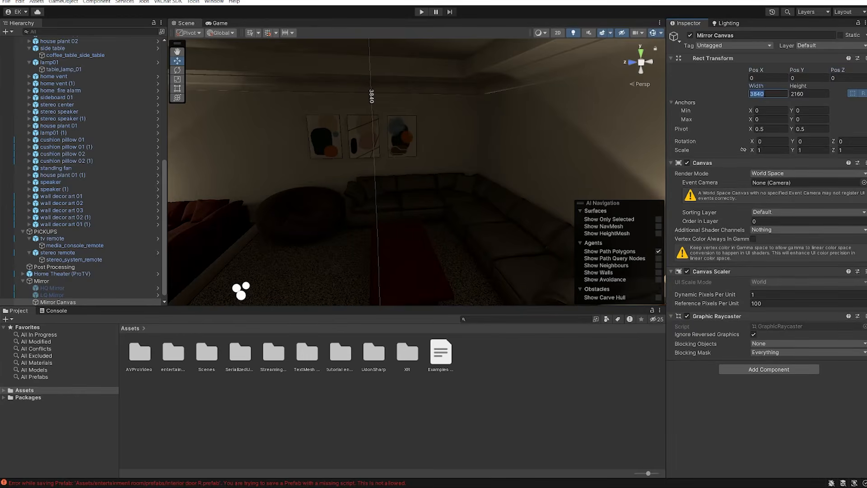
pyautogui.write('1000')
pyautogui.press('Tab')
pyautogui.write('1000')
# Step: Scale the Mirror Canvas to 0.001 on the X, Y and Z axes
pyautogui.press('Tab')
pyautogui.press('Tab')
pyautogui.press('Tab')
pyautogui.press('Tab')
pyautogui.press('Tab')
pyautogui.press('Tab')
pyautogui.press('Tab')
pyautogui.press('Tab')
pyautogui.press('Tab')
pyautogui.press('Tab')
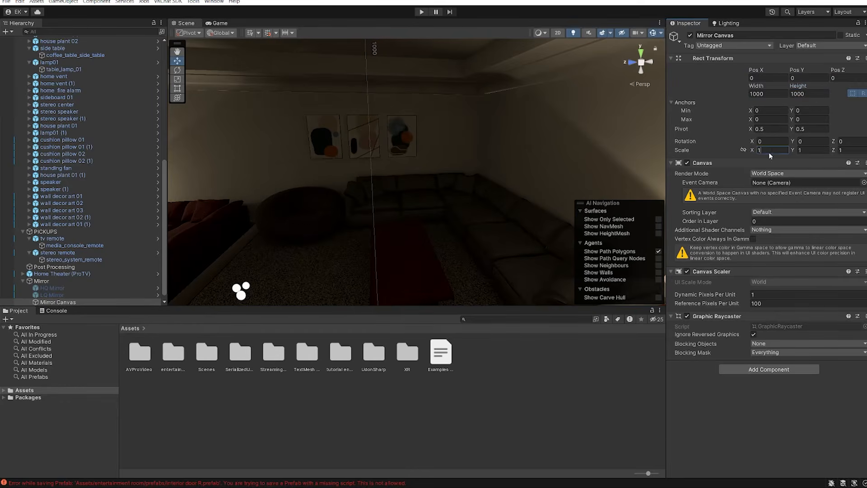
pyautogui.write('0.001')
pyautogui.press('Tab')
pyautogui.write('.001')
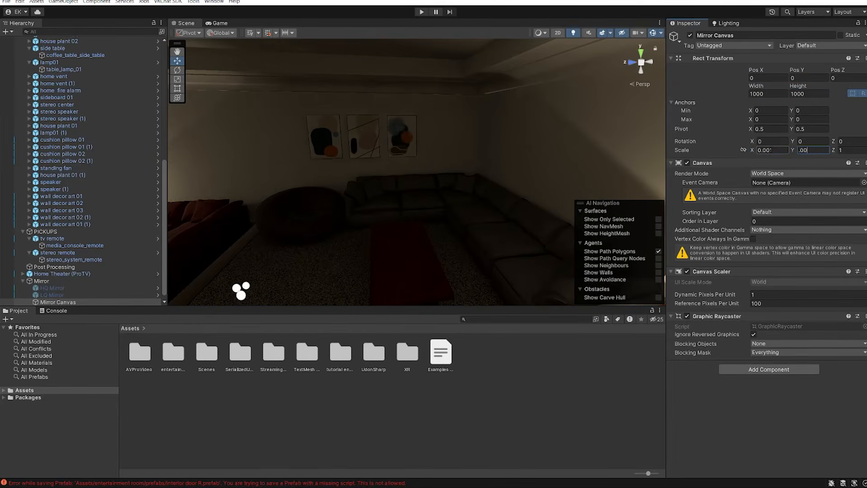
pyautogui.press('Tab')
pyautogui.write('.001')
pyautogui.press('Return')
pyautogui.moveTo(414, 219); pyautogui.dragTo(397, 174, button='right')
pyautogui.scroll(4, 463, 205)
pyautogui.scroll(-3, 424, 181)
pyautogui.moveTo(429, 183); pyautogui.dragTo(399, 253)
pyautogui.hotkey('ctrl', 'z')
pyautogui.hotkey('ctrl', 'z')
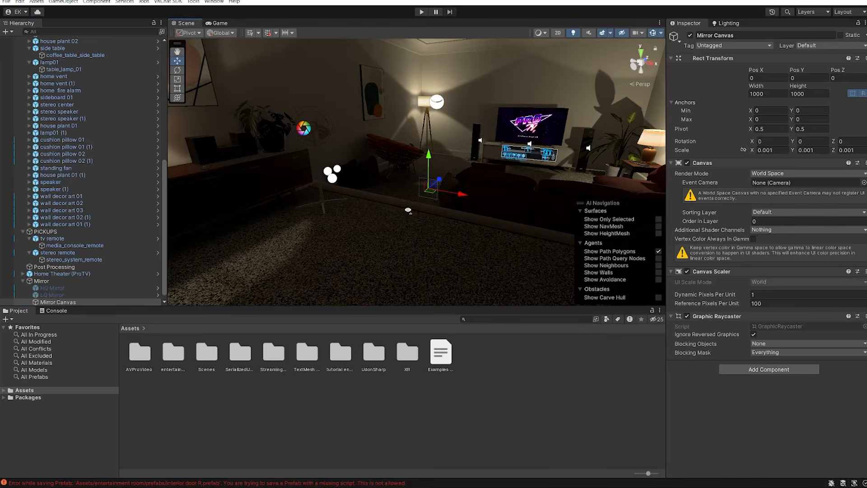
# Step: Move the Mirror Canvas into the open area behind the sofa, to about X 3.158, Y 3.399, Z -7.521
pyautogui.press('f')
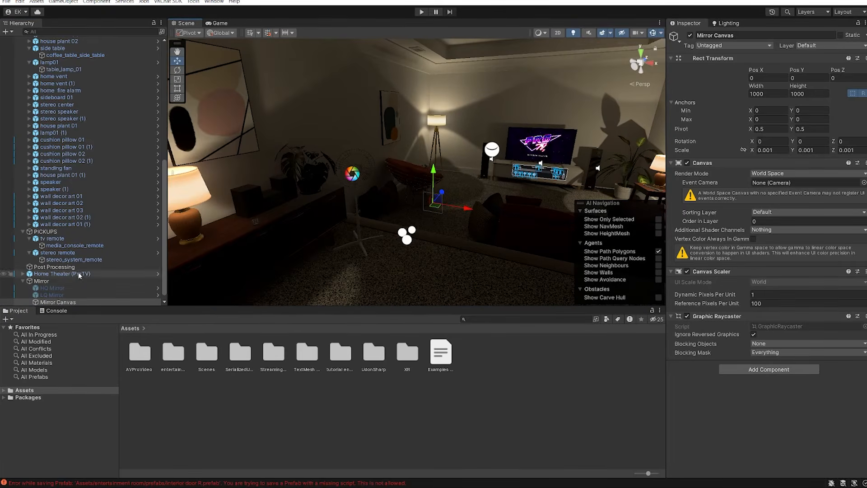
pyautogui.scroll(3, 436, 241)
pyautogui.scroll(-3, 436, 241)
pyautogui.moveTo(472, 220); pyautogui.dragTo(455, 223, button='middle')
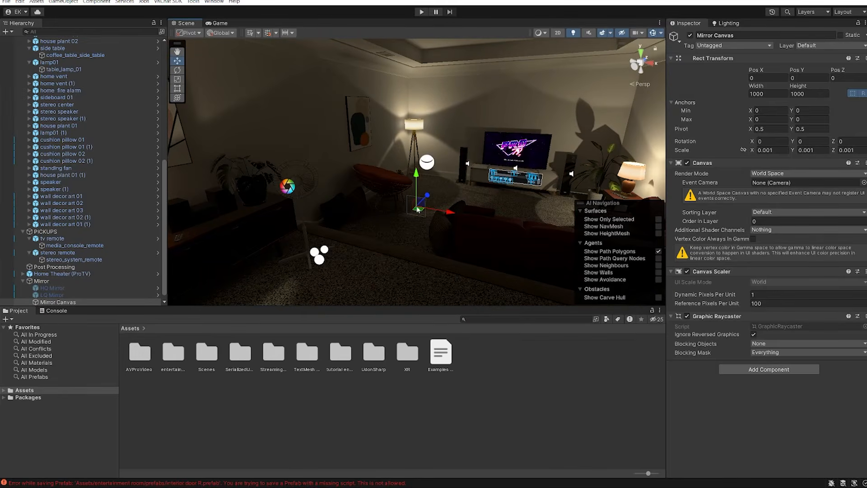
pyautogui.moveTo(419, 209); pyautogui.dragTo(413, 272)
pyautogui.scroll(-3, 346, 232)
pyautogui.moveTo(414, 243); pyautogui.dragTo(414, 184)
pyautogui.moveTo(422, 225); pyautogui.dragTo(467, 229, button='right')
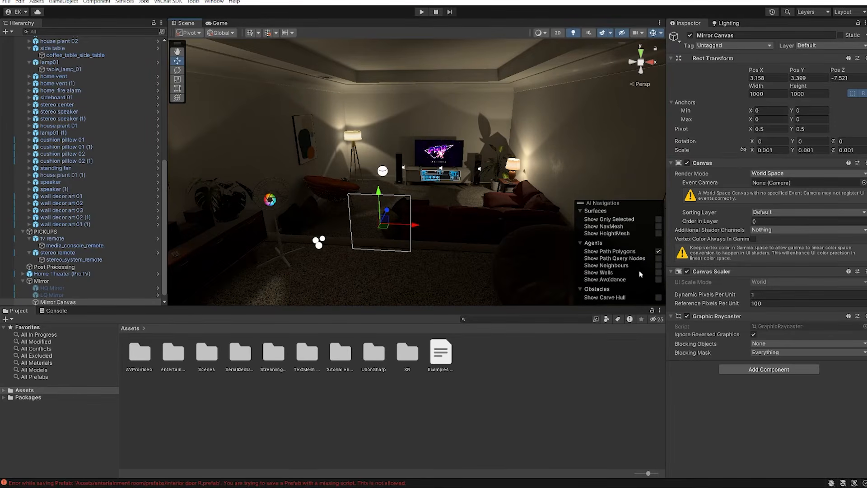
# Step: Add a VRC UI Shape component to the Mirror Canvas
pyautogui.click(740, 367)
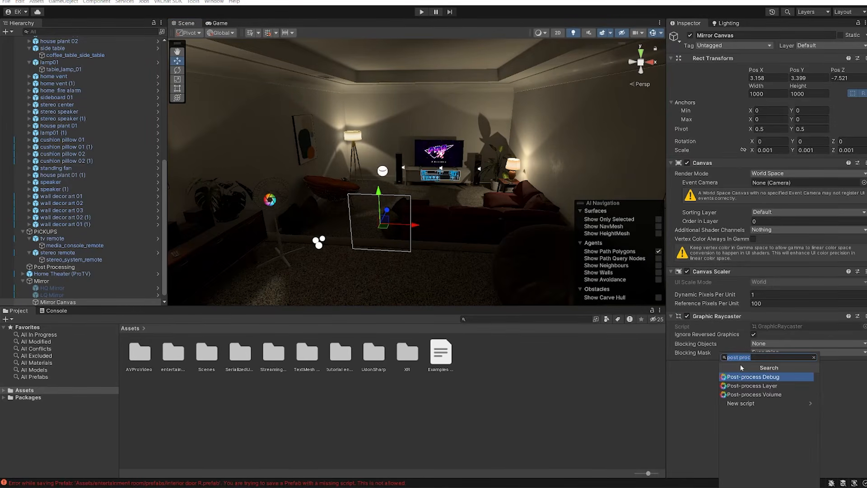
pyautogui.write('vr')
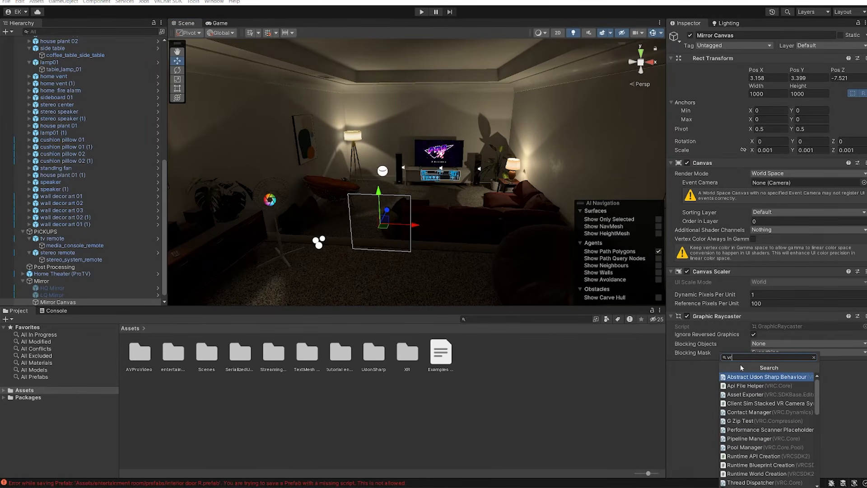
pyautogui.write('c ui')
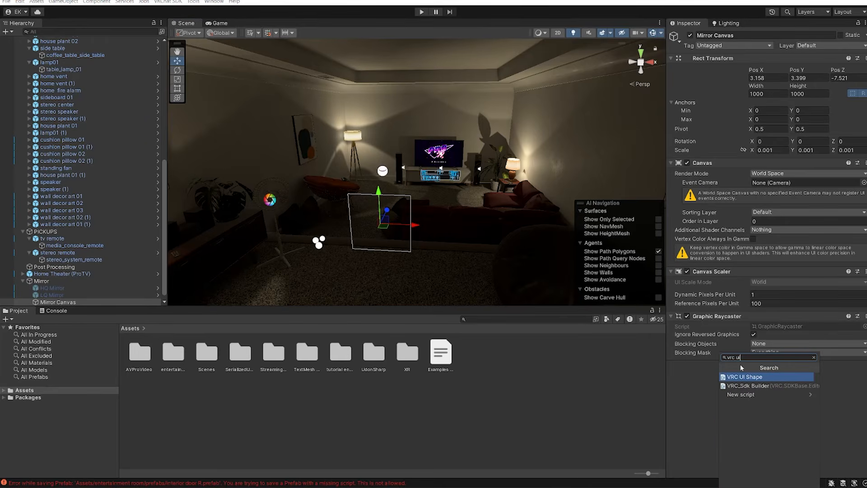
pyautogui.click(739, 375)
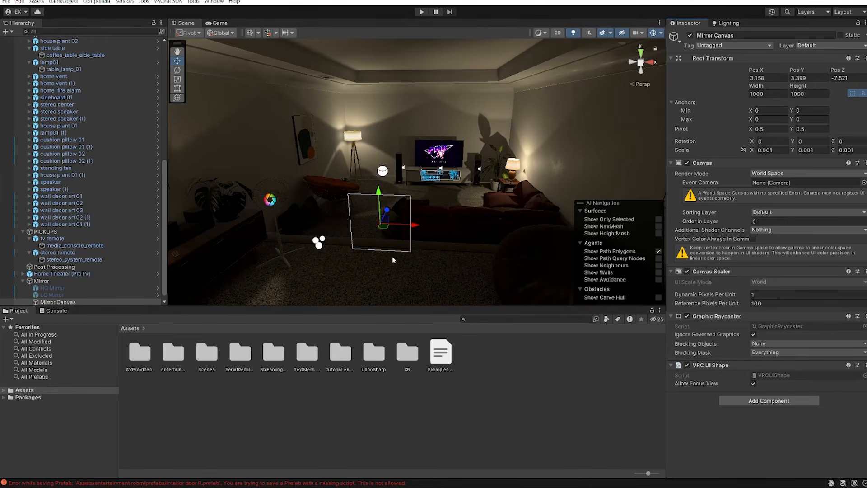
# Step: Add a UI Toggle as a child of the Mirror Canvas and bring it into closer view
pyautogui.scroll(4, 397, 226)
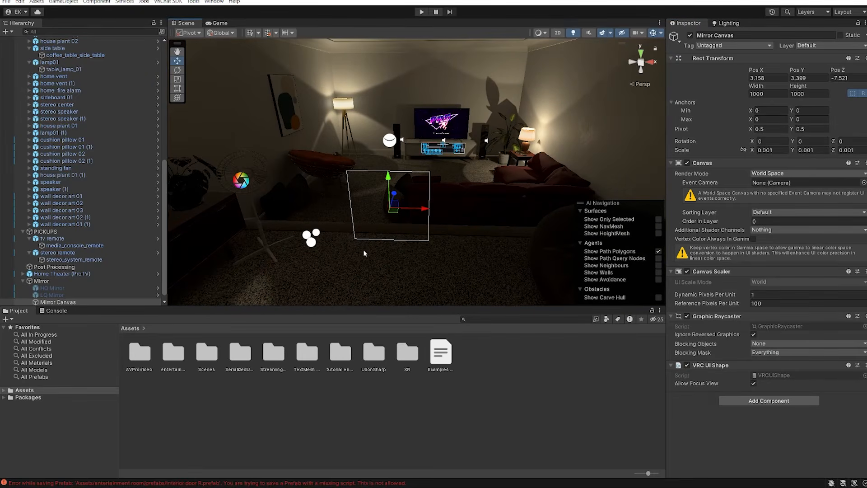
pyautogui.scroll(-1, 59, 269)
pyautogui.rightClick(54, 295)
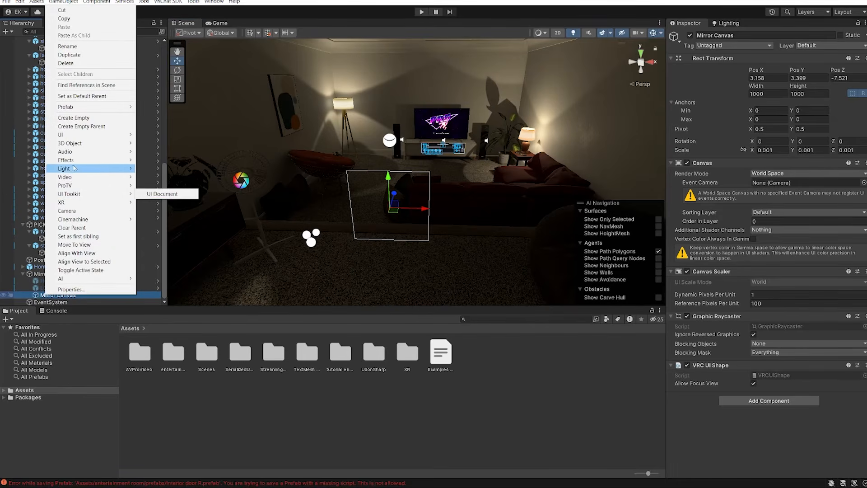
pyautogui.moveTo(77, 136)
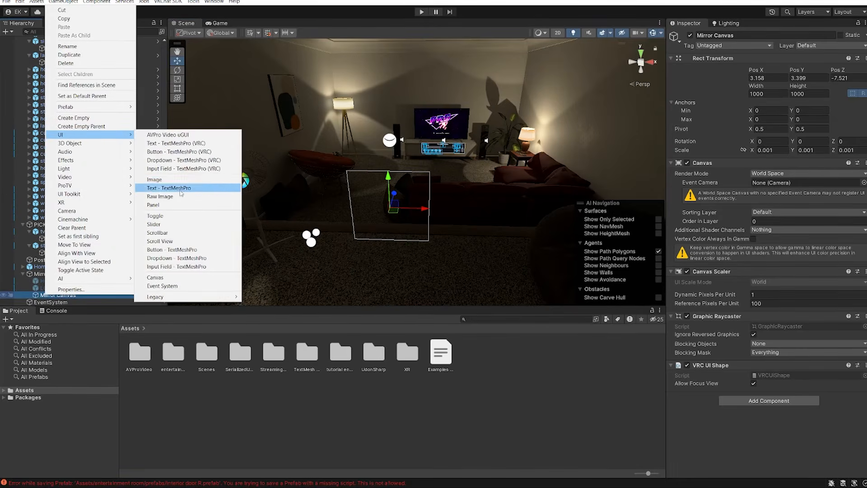
pyautogui.click(175, 215)
pyautogui.moveTo(362, 199)
pyautogui.mouseDown(button='right')
pyautogui.moveTo(334, 275)
pyautogui.moveTo(358, 192)
pyautogui.moveTo(352, 208)
pyautogui.mouseUp(button='right')
pyautogui.press('w')
pyautogui.scroll(-2, 49, 294)
# Step: Expand the Toggle's child objects in the hierarchy and set the Toggle's Navigation to None
pyautogui.click(36, 296)
pyautogui.scroll(-2, 62, 293)
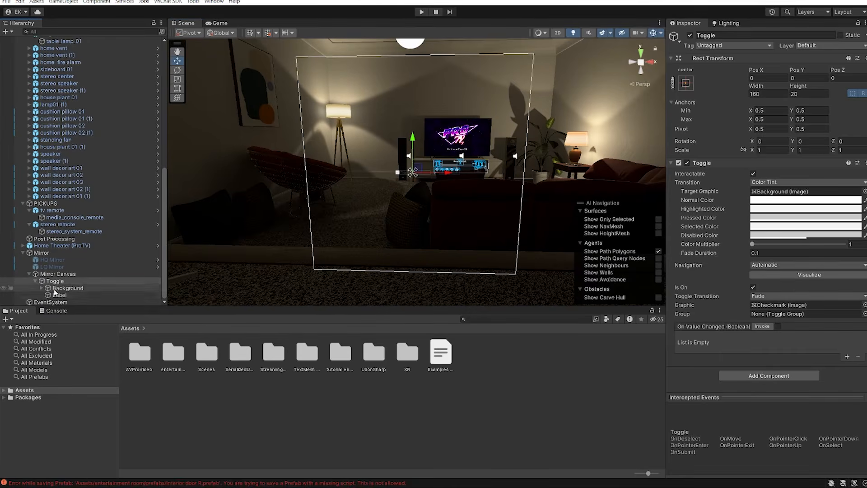
pyautogui.click(54, 288)
pyautogui.click(42, 288)
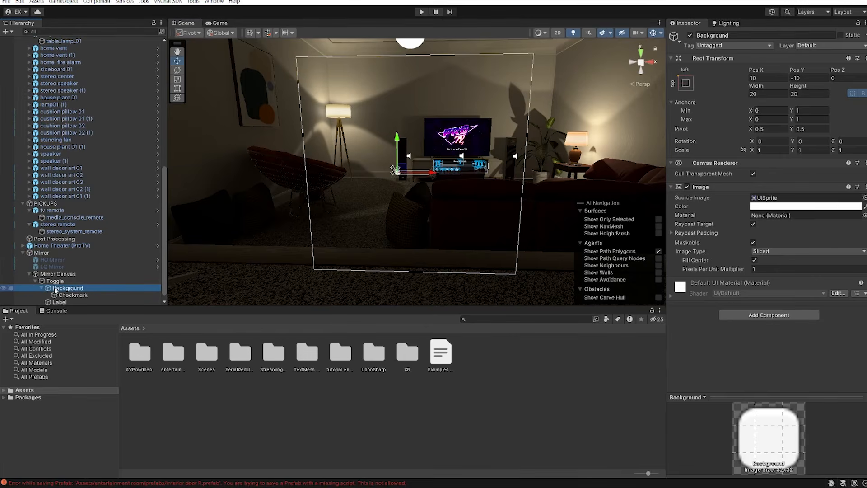
pyautogui.click(55, 281)
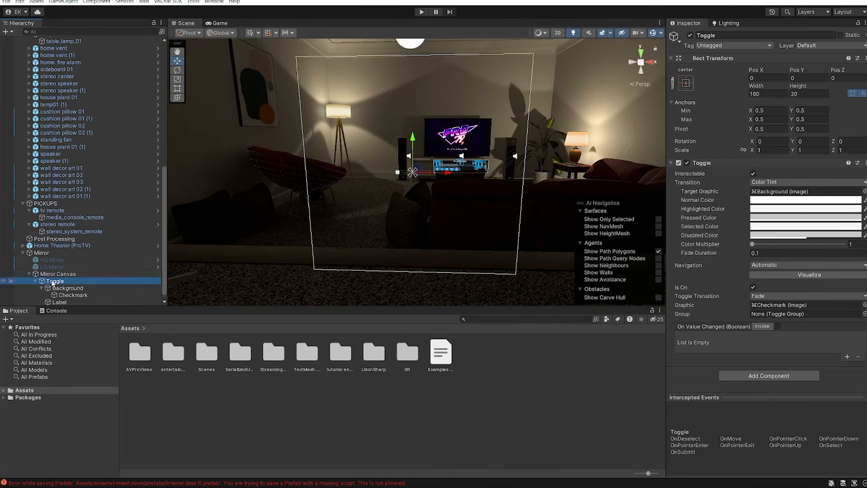
pyautogui.scroll(-1, 82, 282)
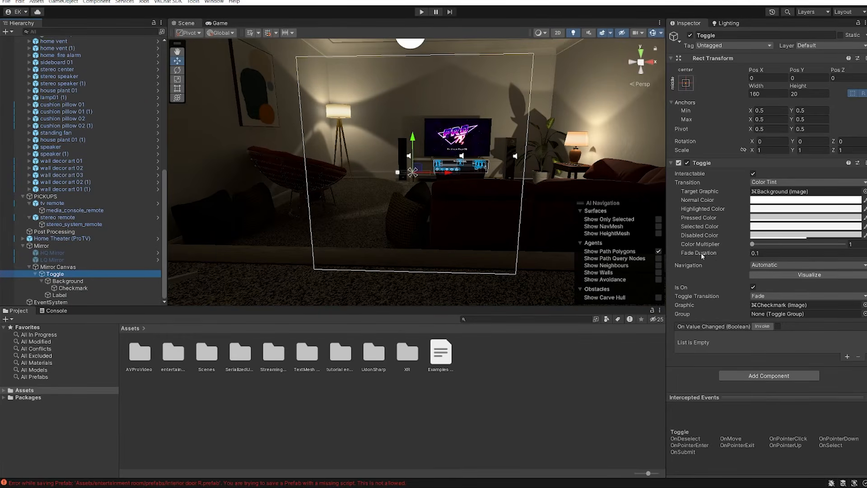
pyautogui.click(775, 266)
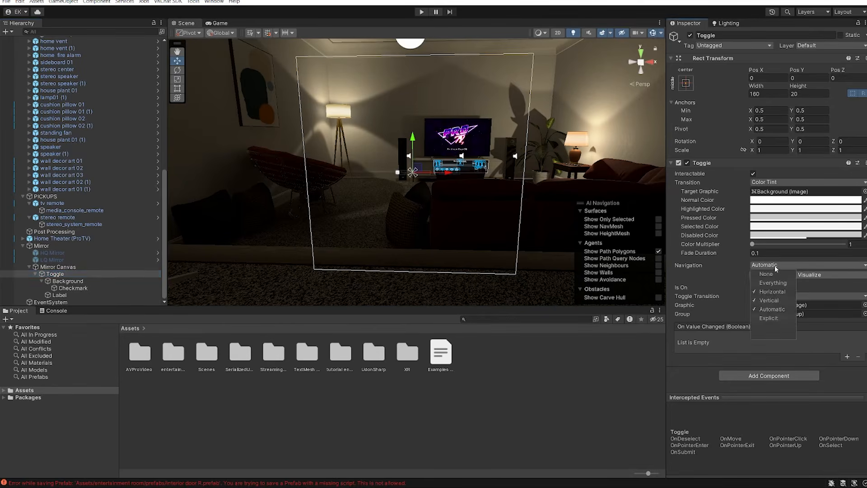
pyautogui.click(773, 273)
pyautogui.click(719, 265)
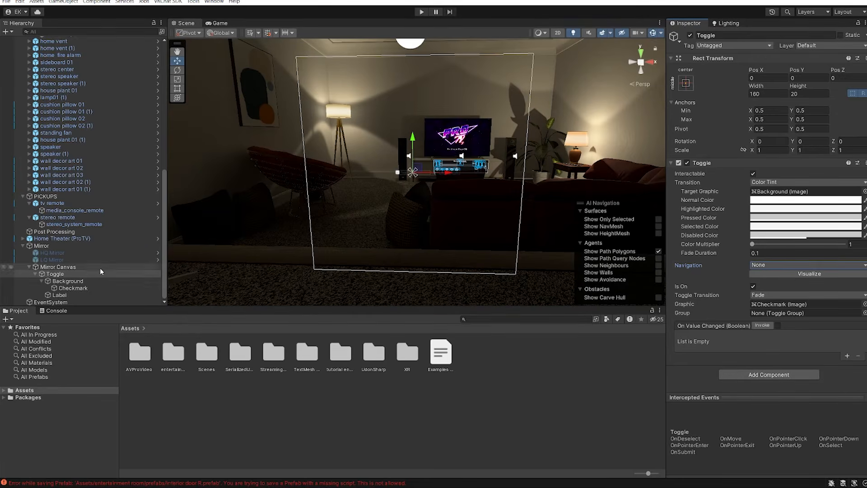
# Step: Set the X and Y position of the Toggle's Background to 0
pyautogui.click(99, 281)
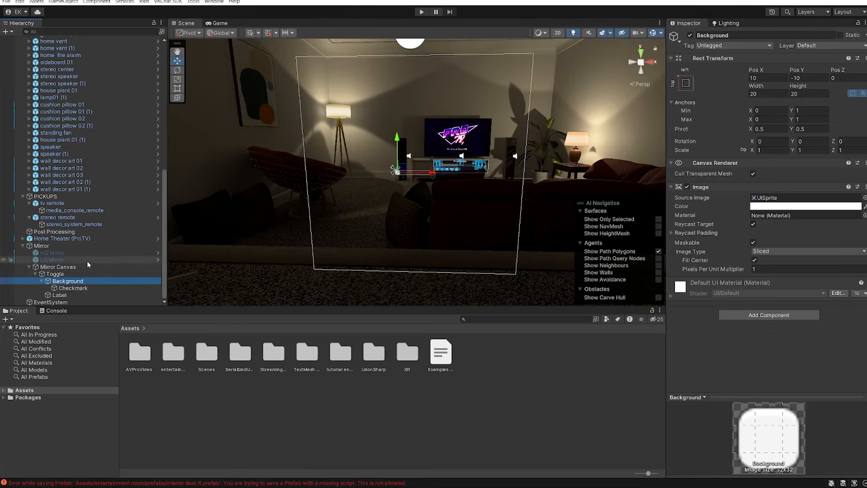
pyautogui.press('f')
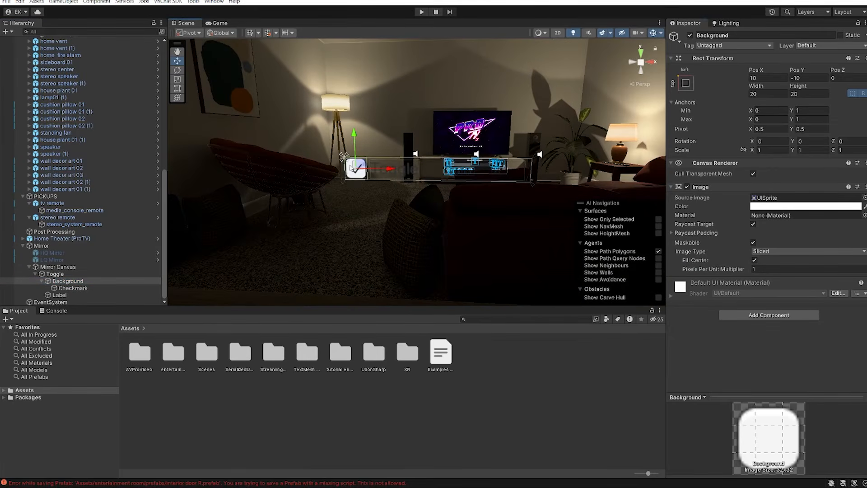
pyautogui.scroll(-5, 607, 76)
pyautogui.click(779, 79)
pyautogui.write('0')
pyautogui.press('Tab')
pyautogui.write('0')
# Step: Resize the Toggle's Background to a width of 500 and a height of 100
pyautogui.click(759, 93)
pyautogui.press('BackSpace')
pyautogui.press('BackSpace')
pyautogui.write('100')
pyautogui.press('Tab')
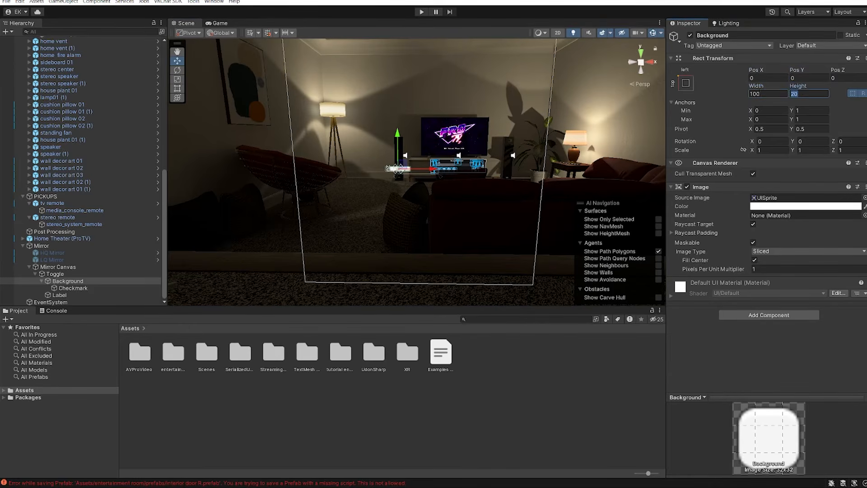
pyautogui.hotkey('shift', 'Tab')
pyautogui.write('500')
pyautogui.press('Tab')
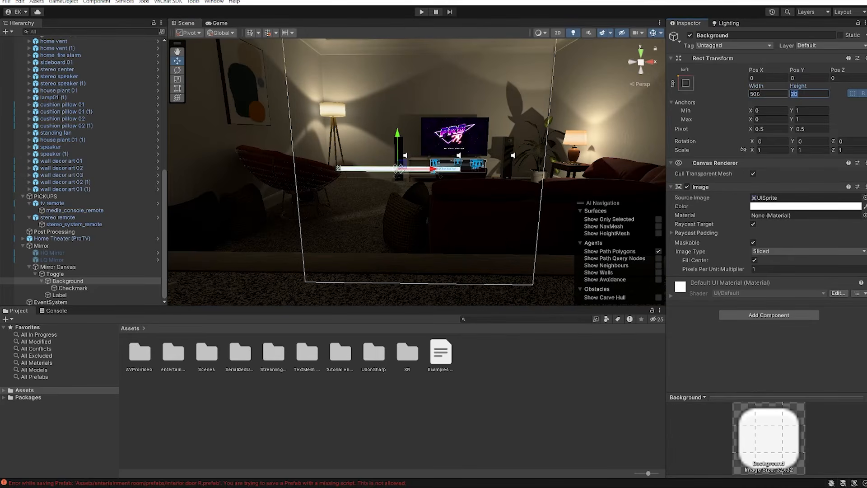
pyautogui.write('100')
# Step: Anchor the Toggle's Background to the middle center of its parent
pyautogui.click(54, 273)
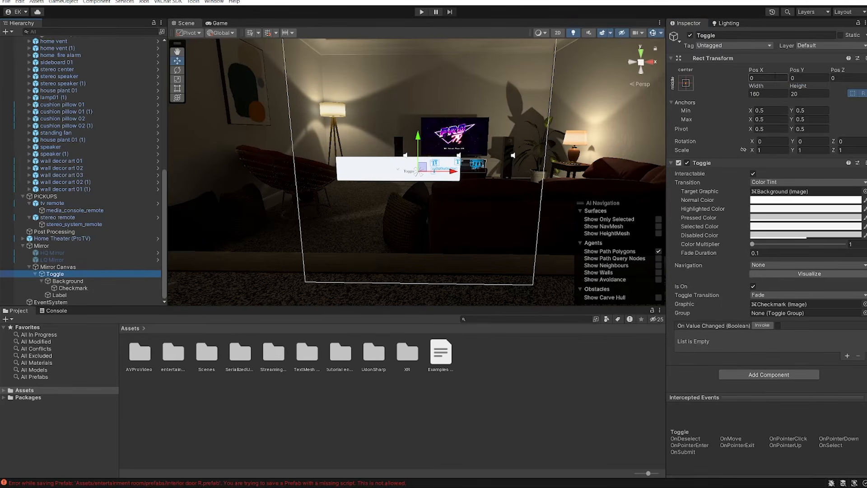
pyautogui.moveTo(547, 170); pyautogui.dragTo(546, 172, button='right')
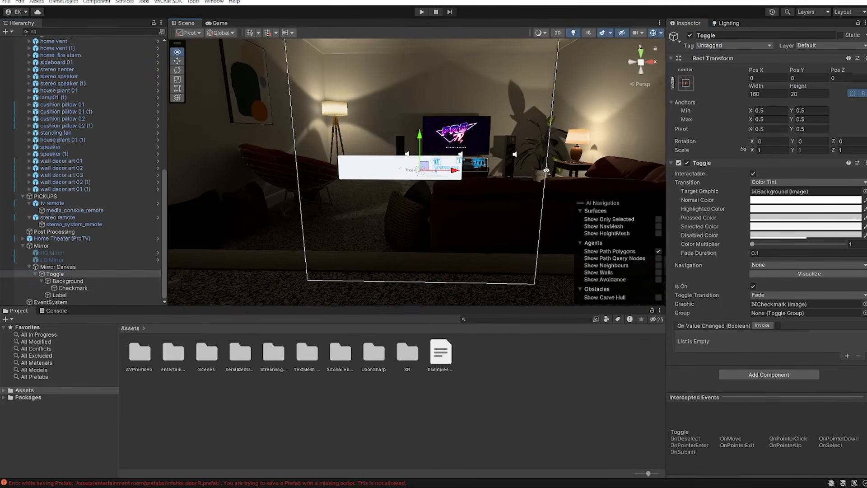
pyautogui.click(126, 281)
pyautogui.click(686, 83)
pyautogui.click(739, 171)
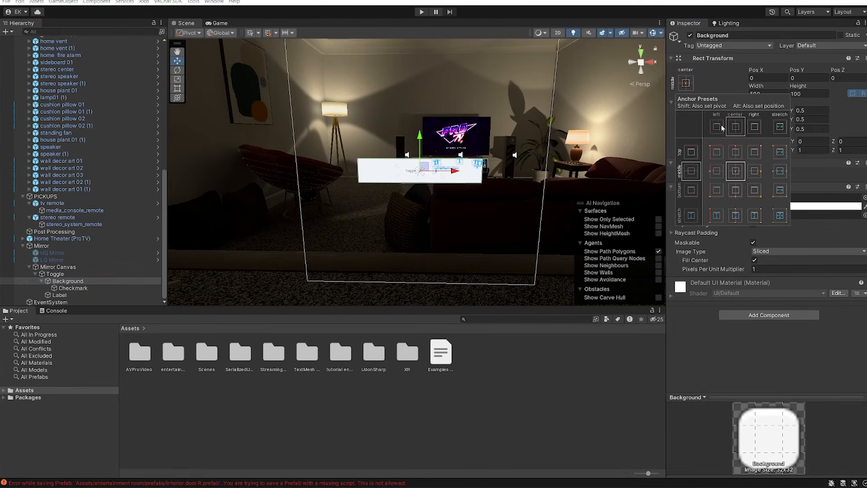
pyautogui.click(752, 79)
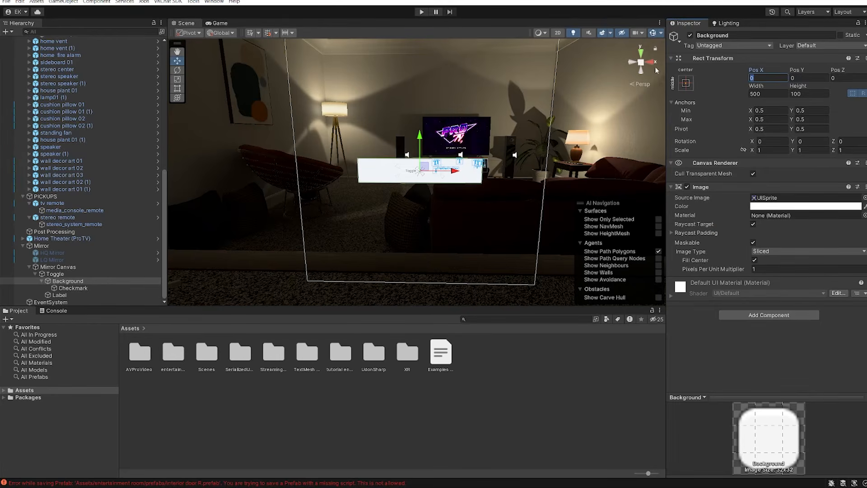
# Step: Resize the Toggle's Checkmark to a width of 500 and a height of 100
pyautogui.click(72, 288)
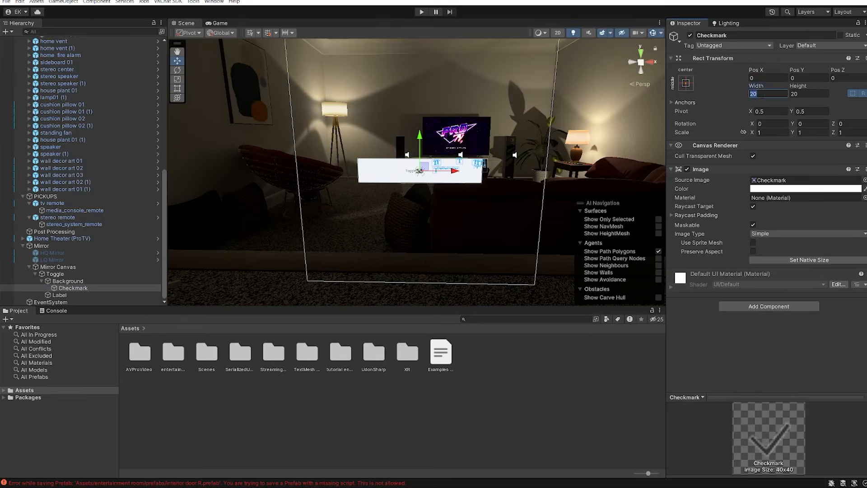
pyautogui.doubleClick(85, 289)
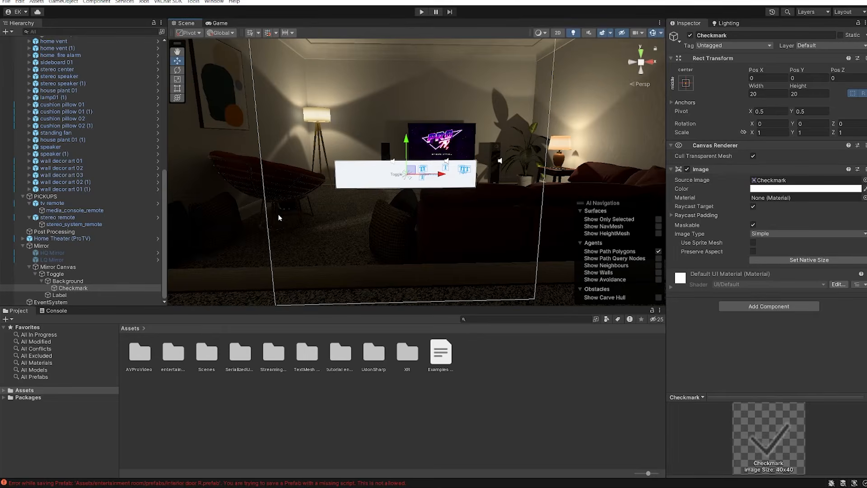
pyautogui.scroll(-5, 279, 218)
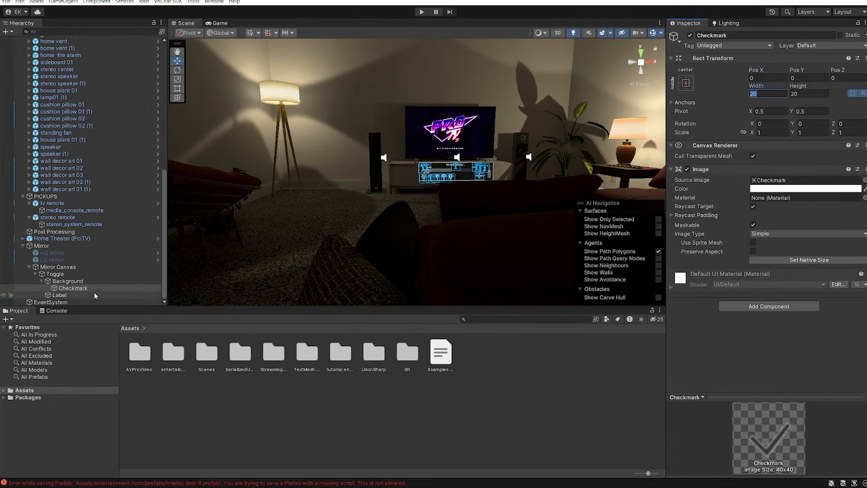
pyautogui.click(92, 281)
pyautogui.click(85, 295)
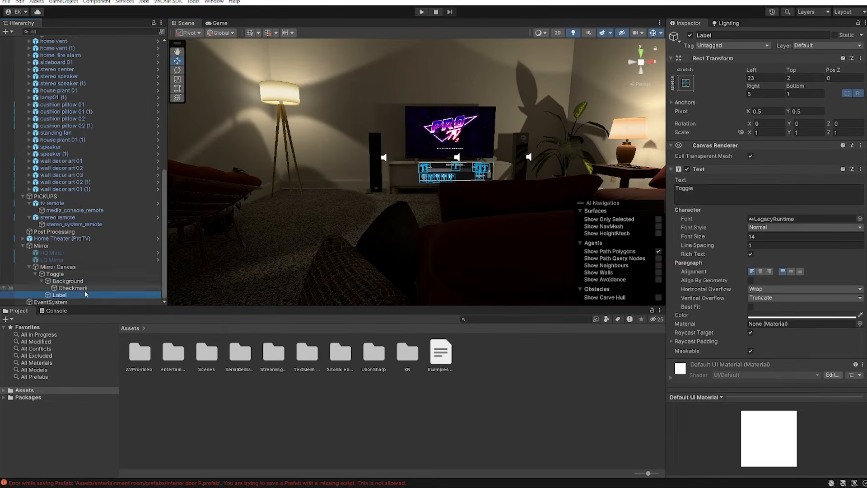
pyautogui.click(72, 288)
pyautogui.click(755, 94)
pyautogui.write('500')
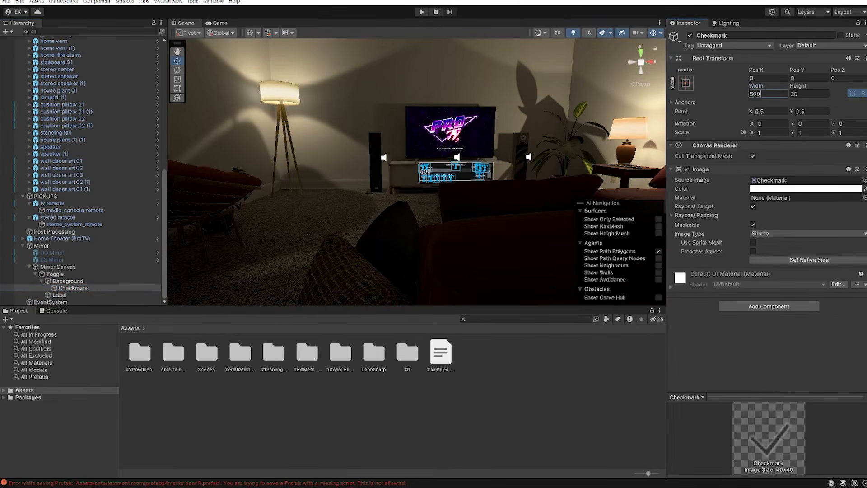
pyautogui.press('Tab')
pyautogui.write('100')
pyautogui.press('Return')
pyautogui.press('f')
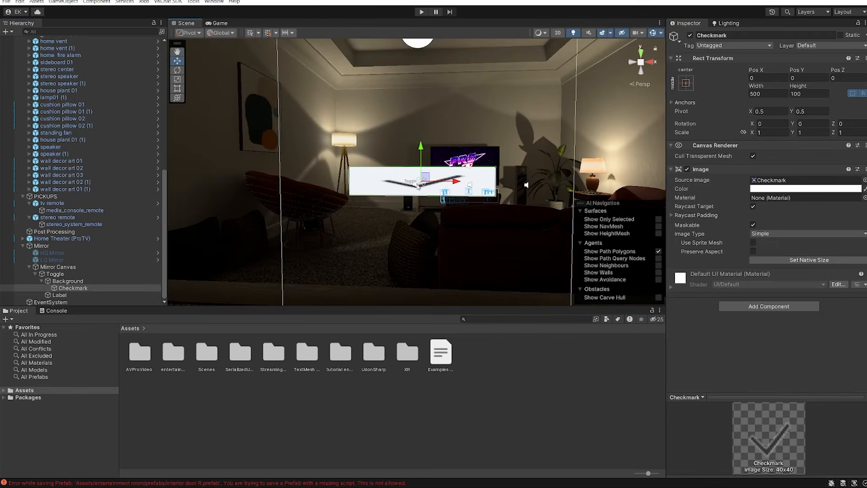
pyautogui.click(864, 179)
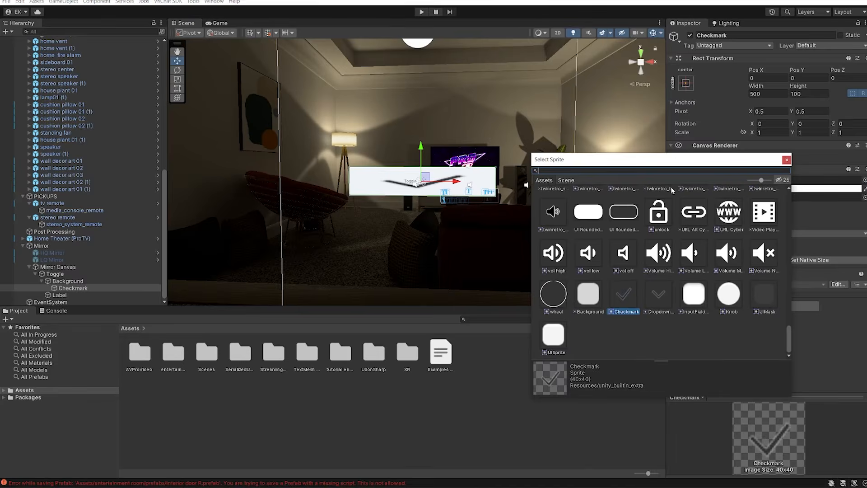
pyautogui.scroll(5, 640, 250)
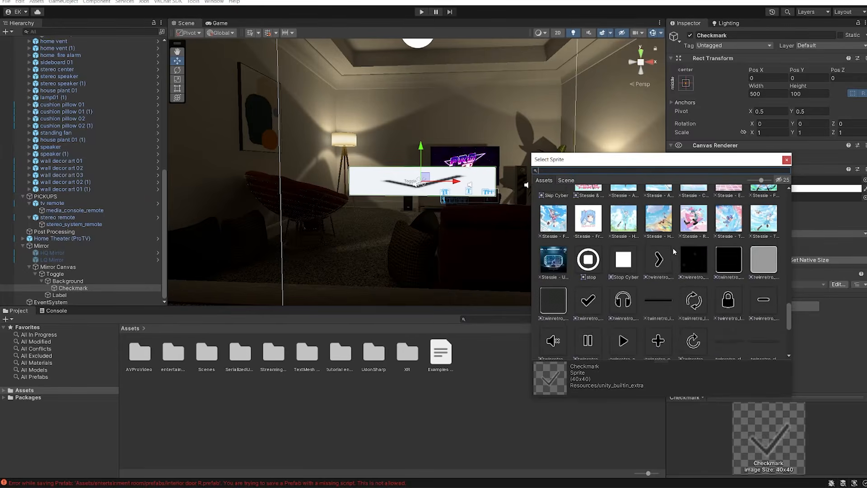
pyautogui.scroll(6, 665, 245)
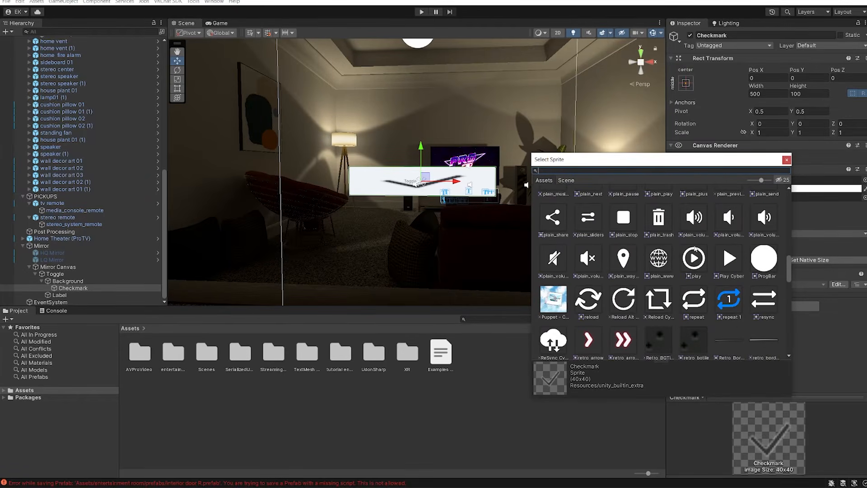
pyautogui.moveTo(788, 267); pyautogui.dragTo(765, 349)
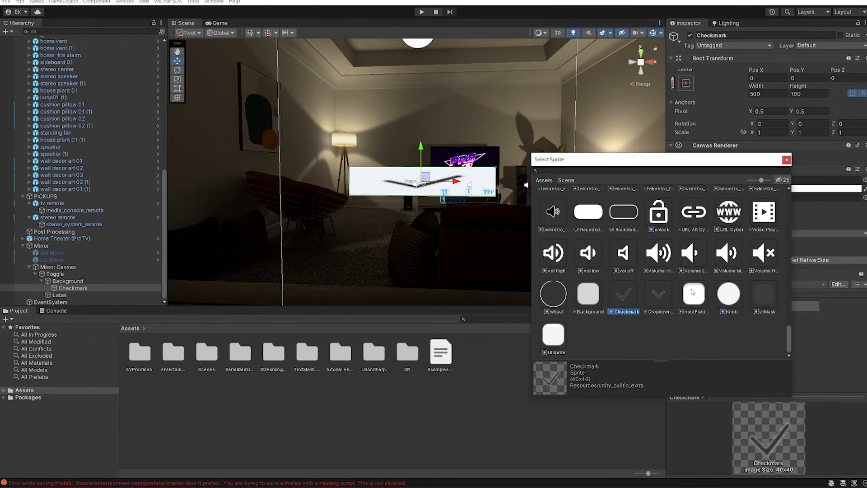
# Step: Give the Background the UI Rounded Fill source image and a Pixels Per Unit Multiplier of 0.3
pyautogui.click(64, 280)
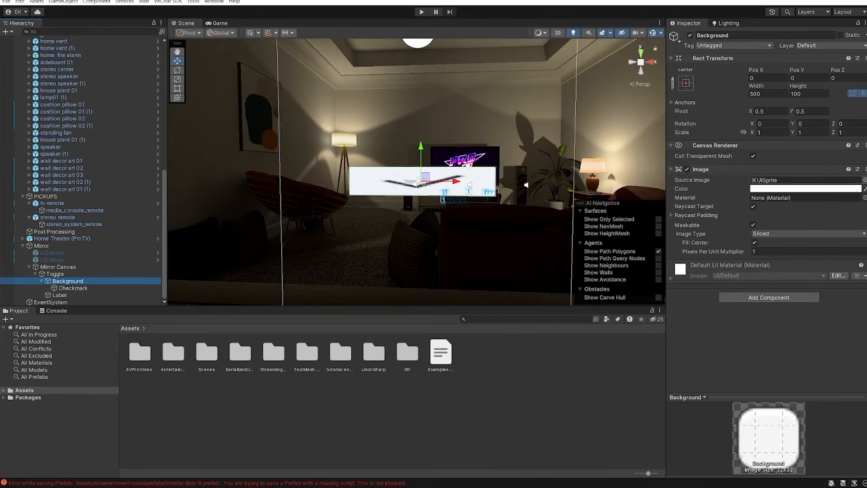
pyautogui.click(865, 180)
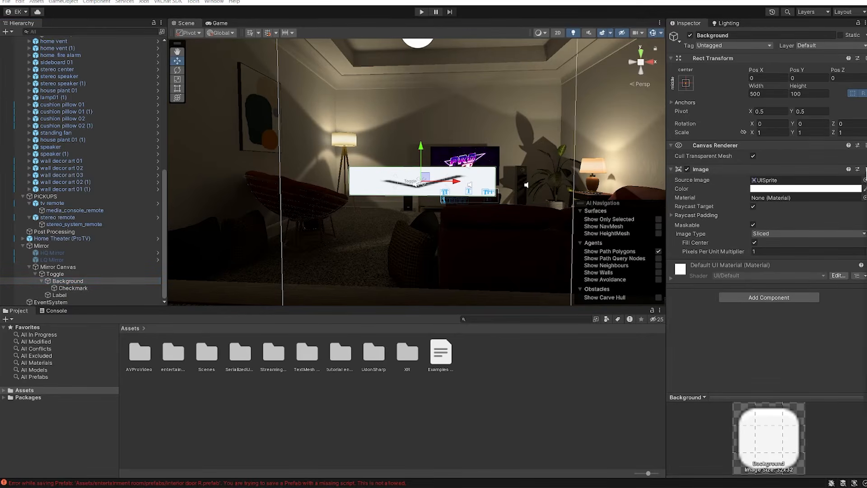
pyautogui.scroll(6, 525, 158)
pyautogui.scroll(-6, 511, 151)
pyautogui.scroll(4, 510, 151)
pyautogui.scroll(-4, 515, 158)
pyautogui.moveTo(515, 159); pyautogui.dragTo(438, 169, button='middle')
pyautogui.moveTo(746, 252)
pyautogui.mouseDown()
pyautogui.moveTo(756, 252)
pyautogui.moveTo(738, 252)
pyautogui.mouseUp()
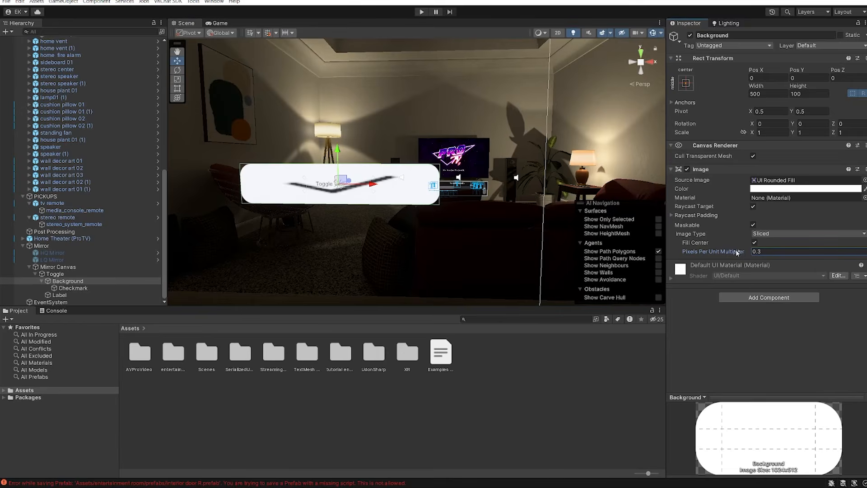
# Step: Give the Checkmark the UI Rounded Outline Fill source image, a dark color and a Pixels Per Unit Multiplier of 0.3
pyautogui.click(72, 288)
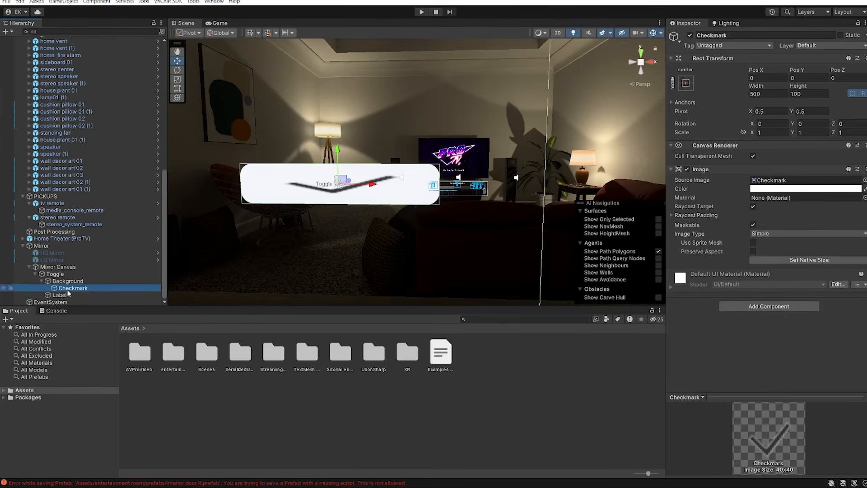
pyautogui.click(865, 167)
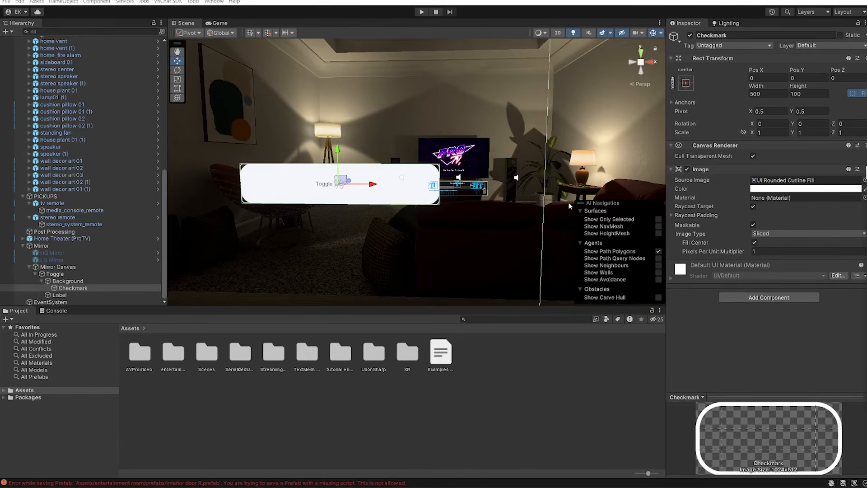
pyautogui.click(811, 189)
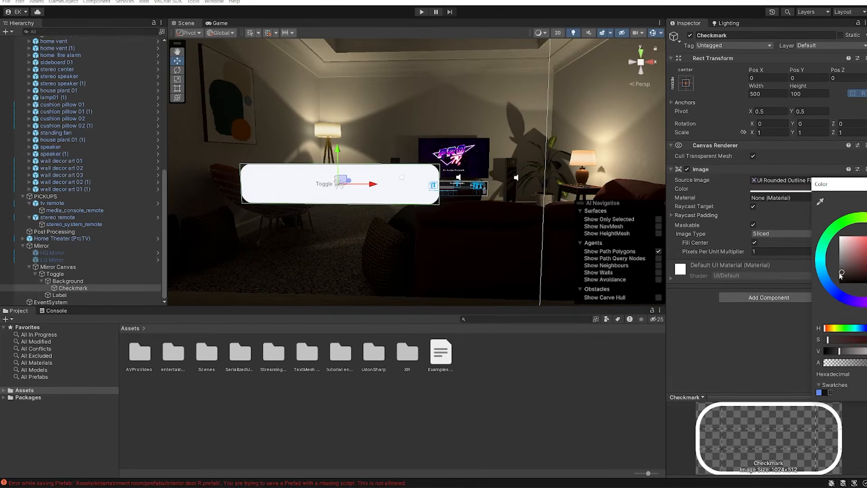
pyautogui.click(760, 251)
pyautogui.write('.3')
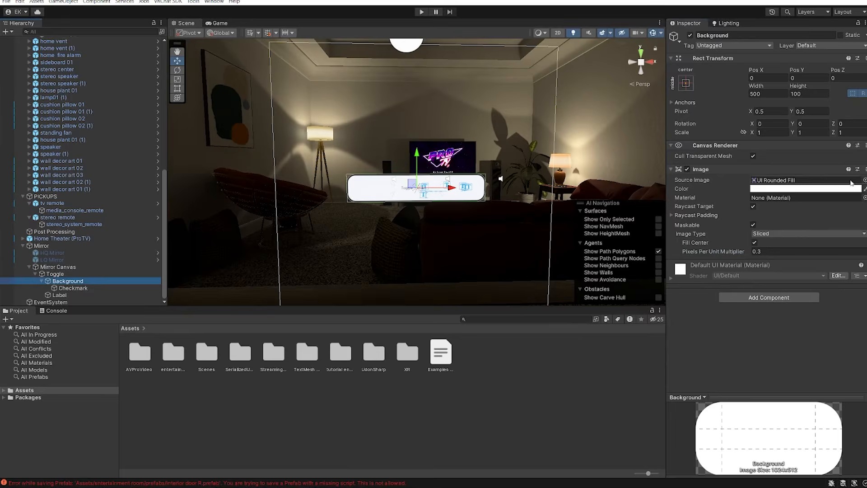
# Step: Set the Background image's color to grey and the Checkmark image's color to white
pyautogui.click(800, 190)
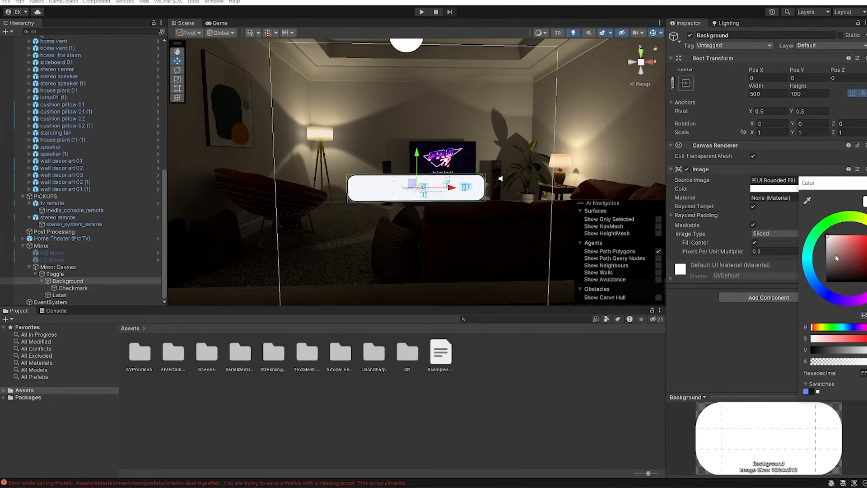
pyautogui.moveTo(838, 258); pyautogui.dragTo(827, 256)
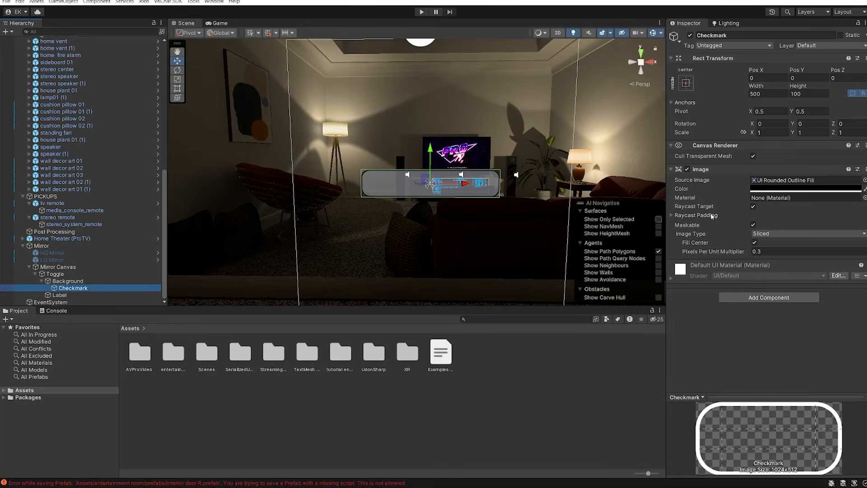
pyautogui.click(768, 188)
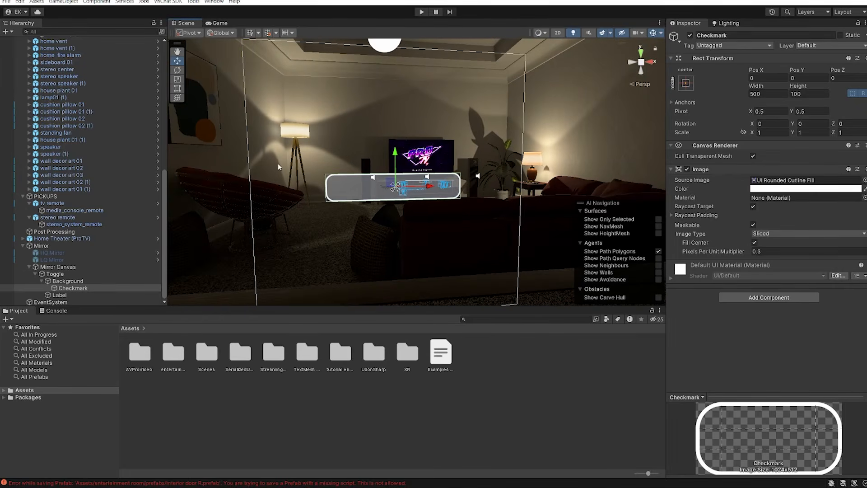
# Step: Change the Toggle's Label text to HQ MIRROR with a font size of 19
pyautogui.click(58, 294)
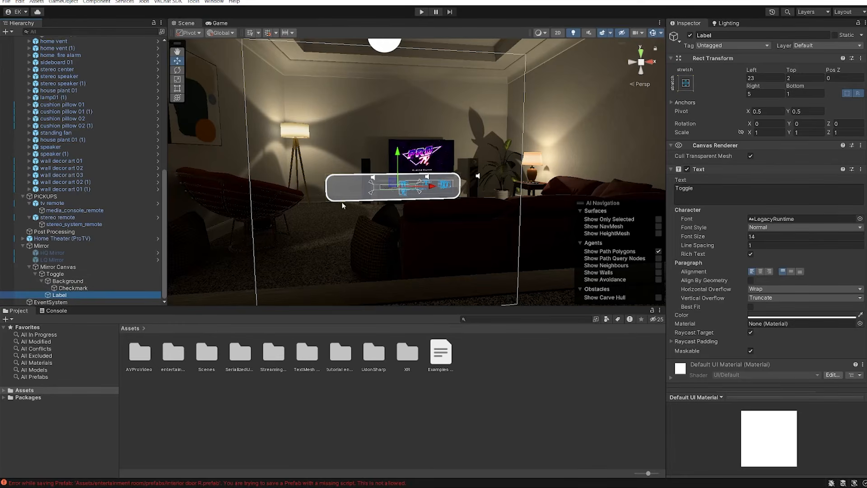
pyautogui.press('f')
pyautogui.click(761, 194)
pyautogui.write('HQ MIRROR')
pyautogui.click(753, 236)
pyautogui.write('28')
pyautogui.press('BackSpace')
pyautogui.press('BackSpace')
pyautogui.write('19')
# Step: Adjust the Label's offsets to about 12.5 left, 2.3 top, -14.3 right and -20.4 bottom
pyautogui.click(765, 78)
pyautogui.write('0')
pyautogui.press('Tab')
pyautogui.write('0')
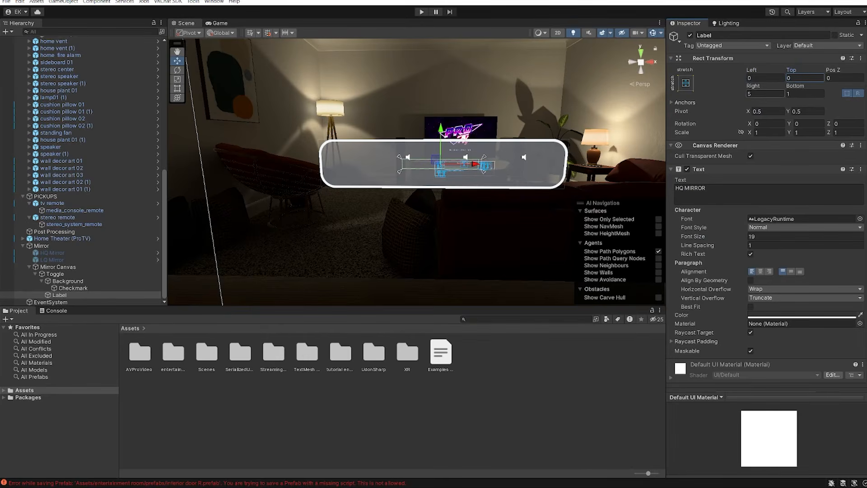
pyautogui.moveTo(750, 86); pyautogui.dragTo(467, 64)
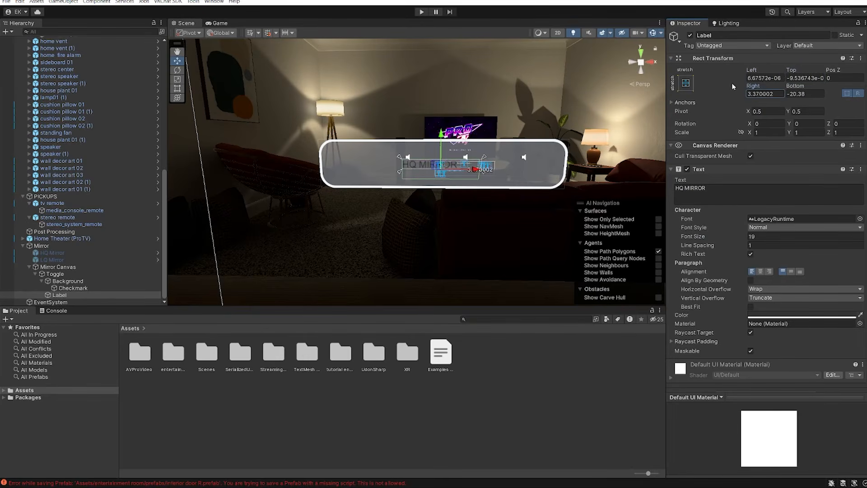
pyautogui.moveTo(752, 70); pyautogui.dragTo(533, 66)
pyautogui.moveTo(659, 64); pyautogui.dragTo(853, 68)
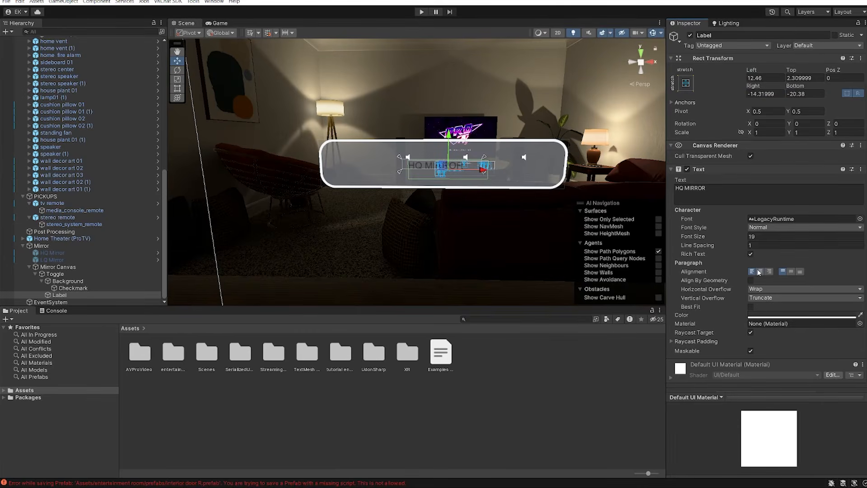
# Step: Center the Label's text horizontally and vertically, and adjust its offsets to about 9.1 left and -20.6 top
pyautogui.click(759, 271)
pyautogui.click(791, 272)
pyautogui.moveTo(751, 70); pyautogui.dragTo(682, 94)
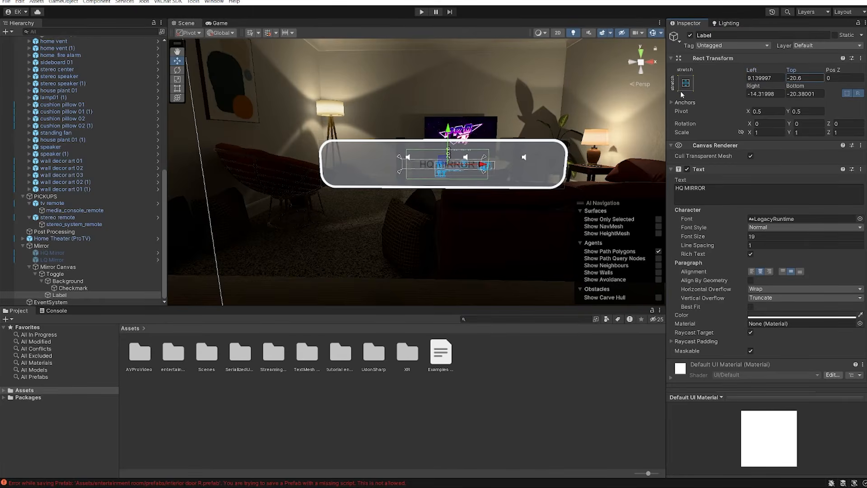
# Step: Change the Label's font to Roboto-Bold and its font size to 38
pyautogui.click(860, 218)
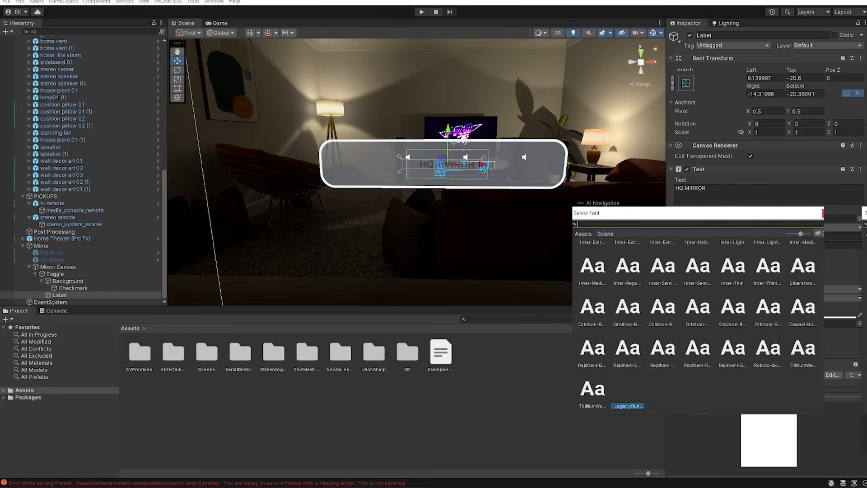
pyautogui.click(768, 355)
pyautogui.doubleClick(776, 352)
pyautogui.click(753, 236)
pyautogui.write('34')
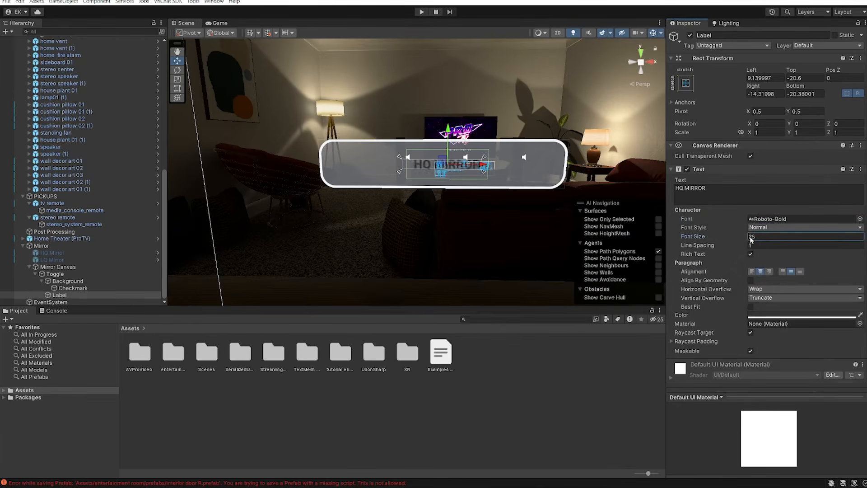
pyautogui.press('BackSpace')
pyautogui.write('8')
pyautogui.press('Return')
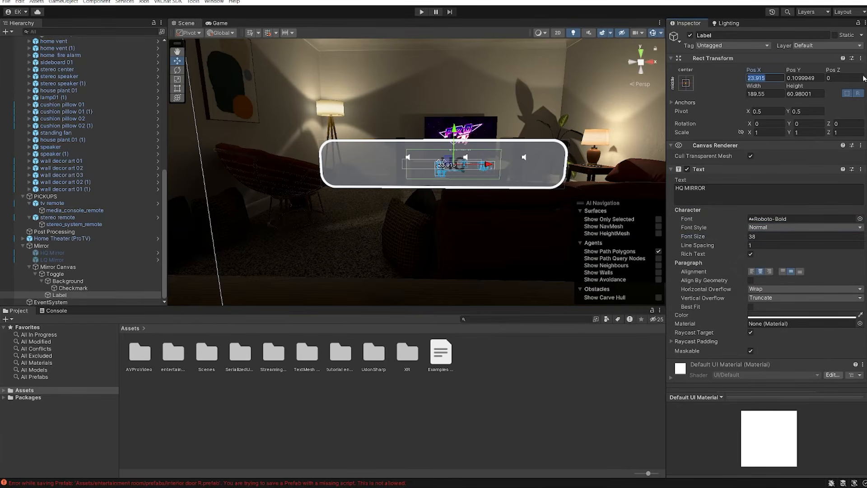
# Step: Anchor the Label to the middle center of its parent and set its X and Y position to 0
pyautogui.click(685, 83)
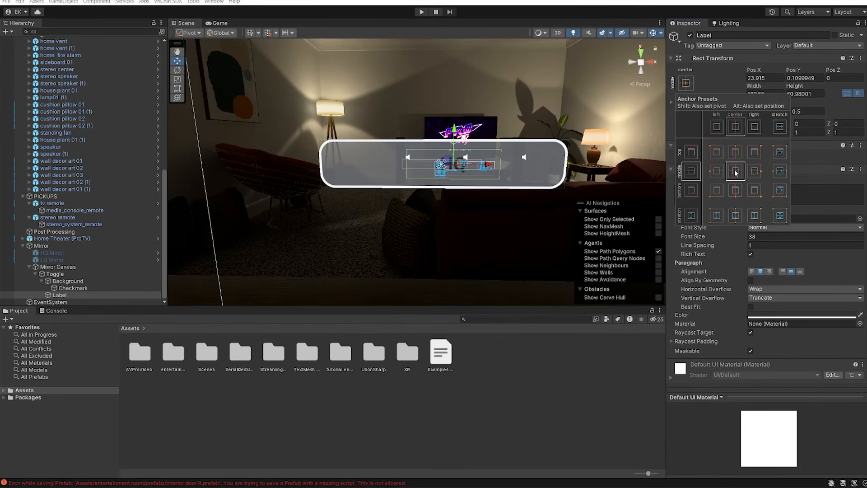
pyautogui.click(758, 78)
pyautogui.write('0')
pyautogui.press('Tab')
pyautogui.write('0')
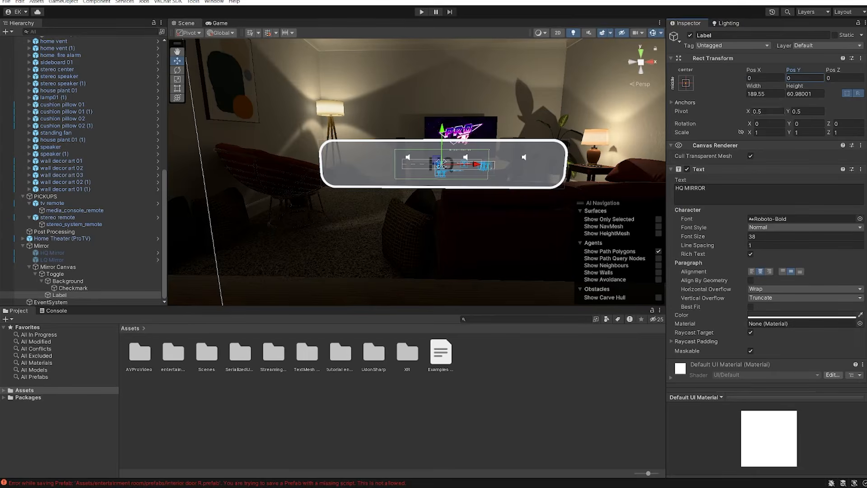
# Step: Widen the Label to 500 so that HQ MIRROR fits on one line
pyautogui.click(756, 87)
pyautogui.moveTo(756, 87); pyautogui.dragTo(795, 87)
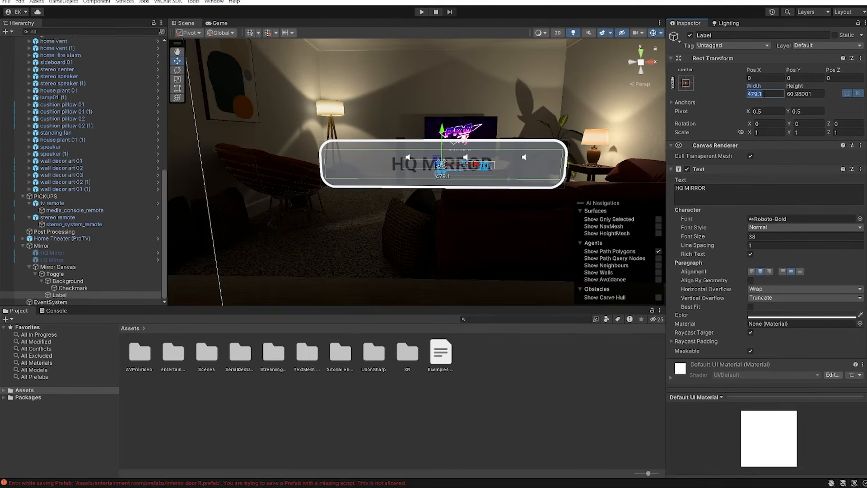
pyautogui.write('500')
pyautogui.scroll(-4, 271, 233)
pyautogui.moveTo(267, 238); pyautogui.dragTo(304, 236, button='right')
pyautogui.scroll(4, 426, 196)
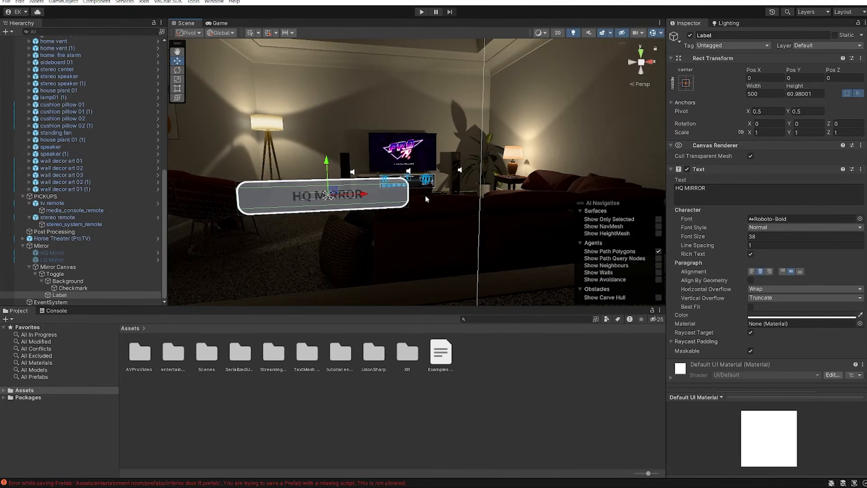
pyautogui.moveTo(425, 197); pyautogui.dragTo(376, 210, button='right')
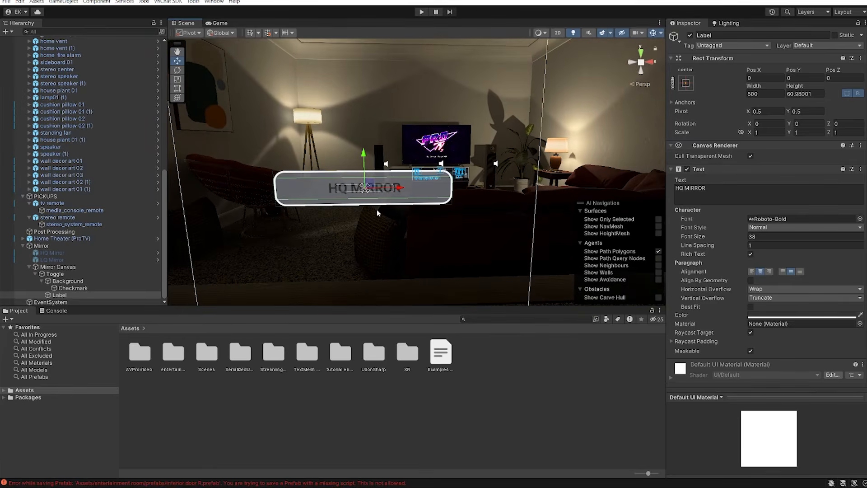
# Step: Set the Label's text color to white
pyautogui.click(58, 288)
pyautogui.moveTo(307, 219); pyautogui.dragTo(389, 211, button='right')
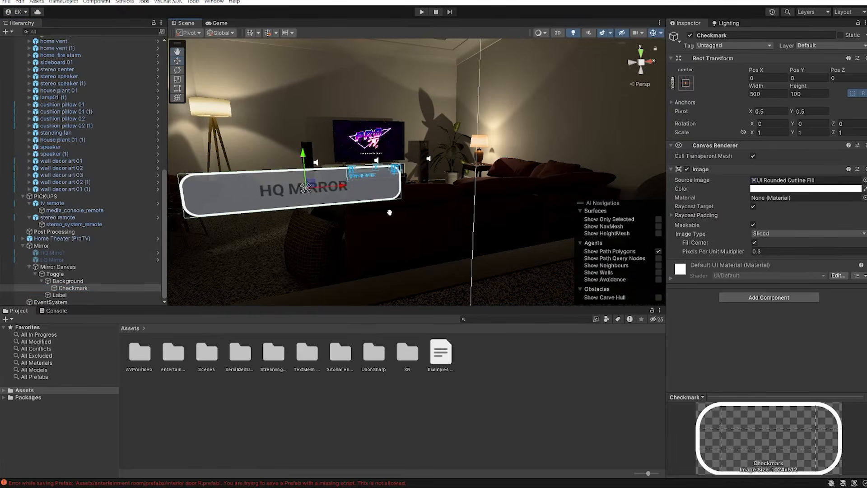
pyautogui.click(59, 295)
pyautogui.click(784, 315)
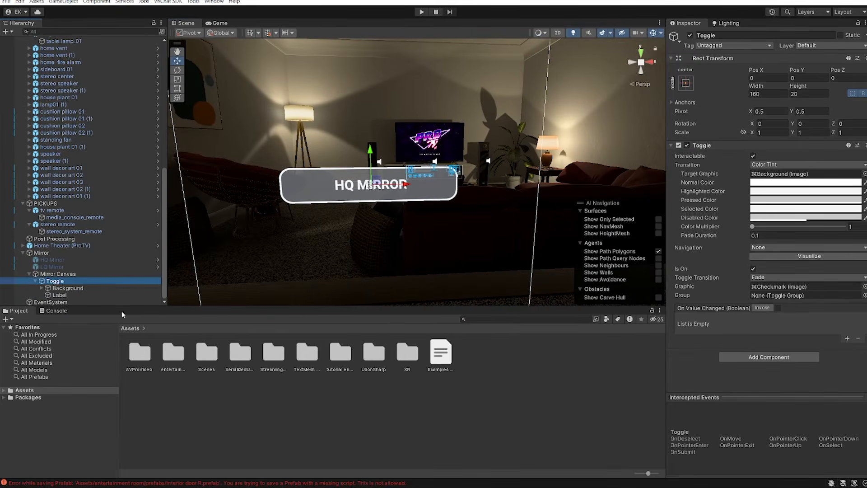
# Step: Rename the Toggle under Mirror Canvas as HQ Toggle
pyautogui.press('F2')
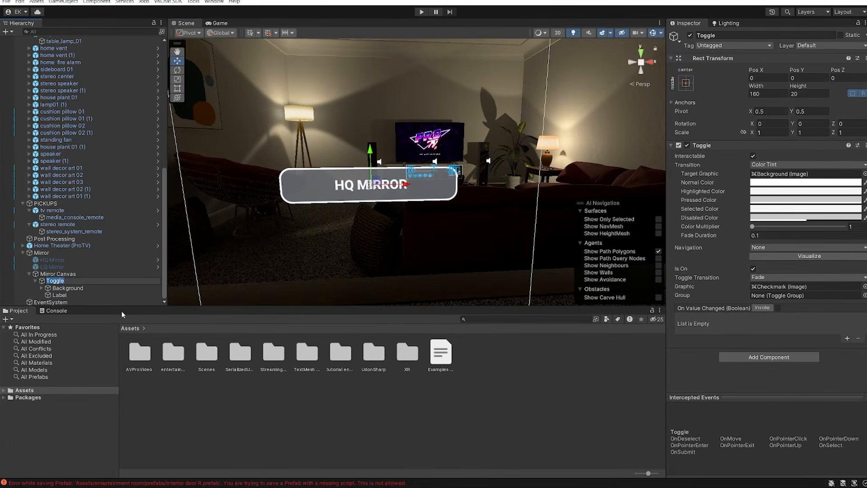
pyautogui.write('HQ Toggle')
pyautogui.press('Return')
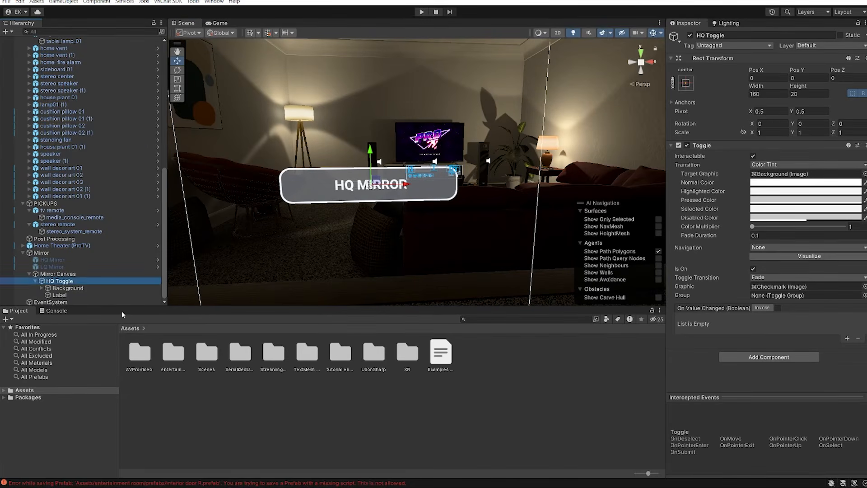
# Step: Duplicate HQ Toggle, name the copy LQ Toggle, and move it below the original to a Y position of about -127
pyautogui.hotkey('ctrl', 'd')
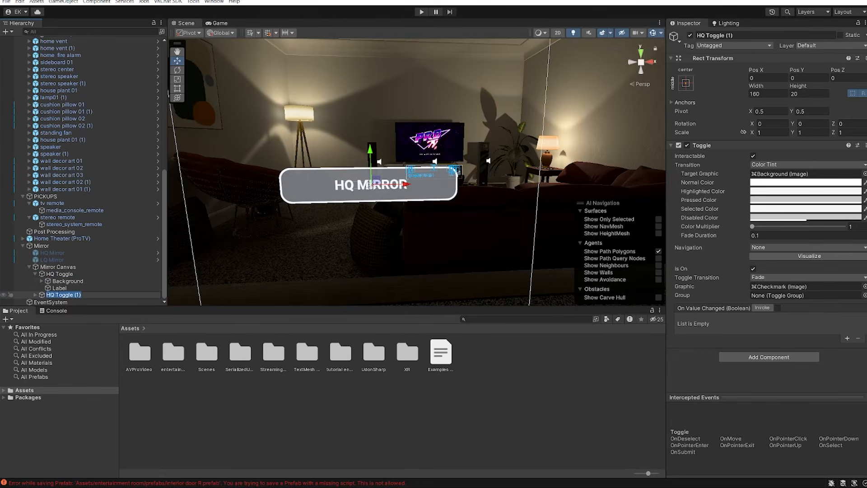
pyautogui.write('LQ To')
pyautogui.press('Return')
pyautogui.moveTo(370, 153); pyautogui.dragTo(361, 197)
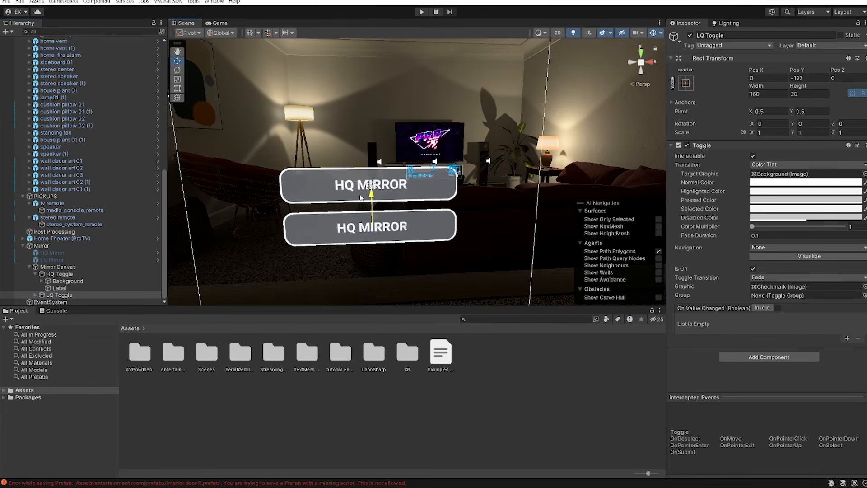
# Step: Change the text of LQ Toggle's Label to LQ MIRROR
pyautogui.click(35, 294)
pyautogui.scroll(-1, 36, 296)
pyautogui.click(53, 295)
pyautogui.click(677, 192)
pyautogui.write('LL')
pyautogui.press('BackSpace')
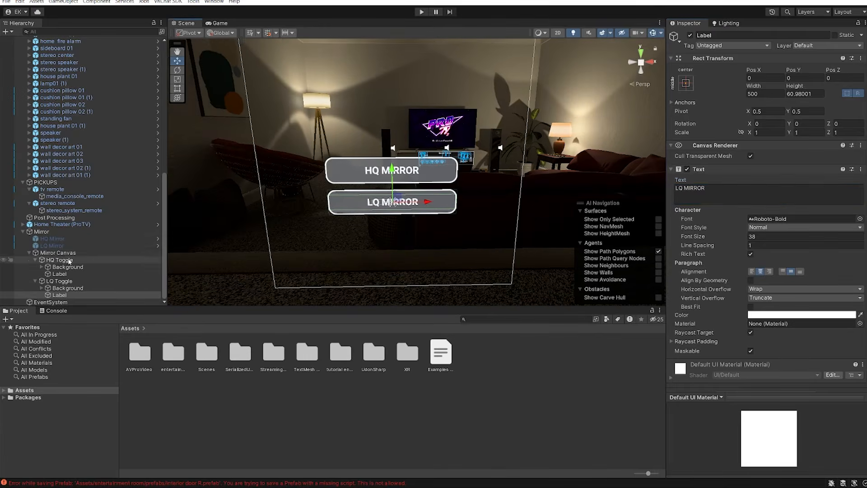
# Step: Add a Toggle Group component to Mirror Canvas and enable Allow Switch Off
pyautogui.click(85, 260)
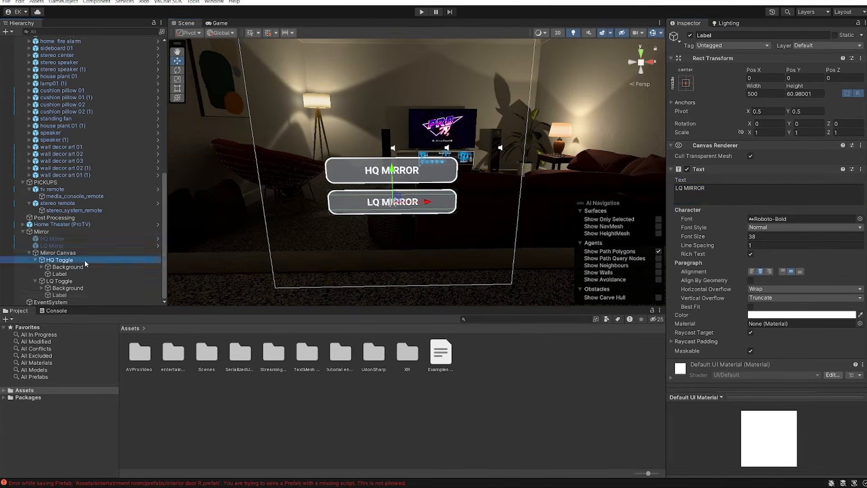
pyautogui.click(34, 280)
pyautogui.click(35, 274)
pyautogui.click(45, 279)
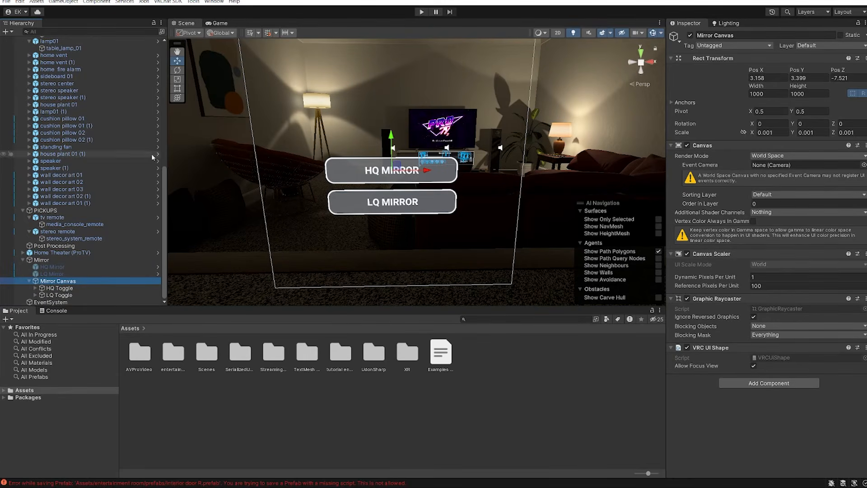
pyautogui.press('Down')
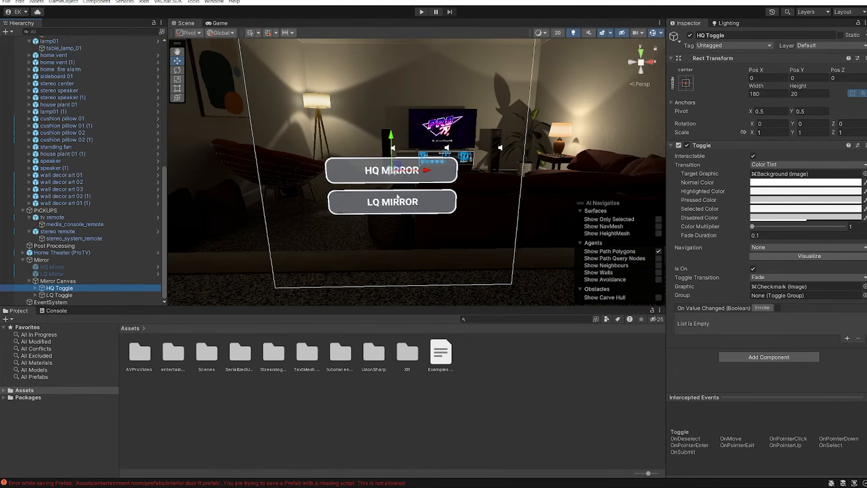
pyautogui.click(58, 281)
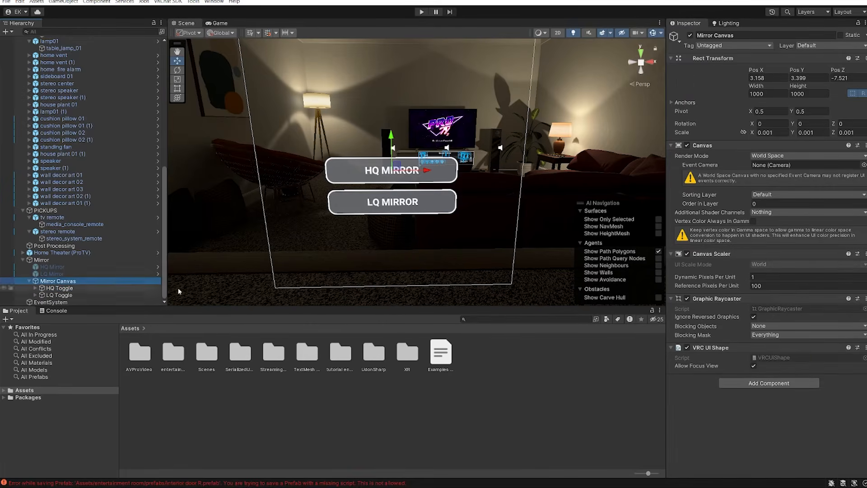
pyautogui.click(787, 381)
pyautogui.write('toggle')
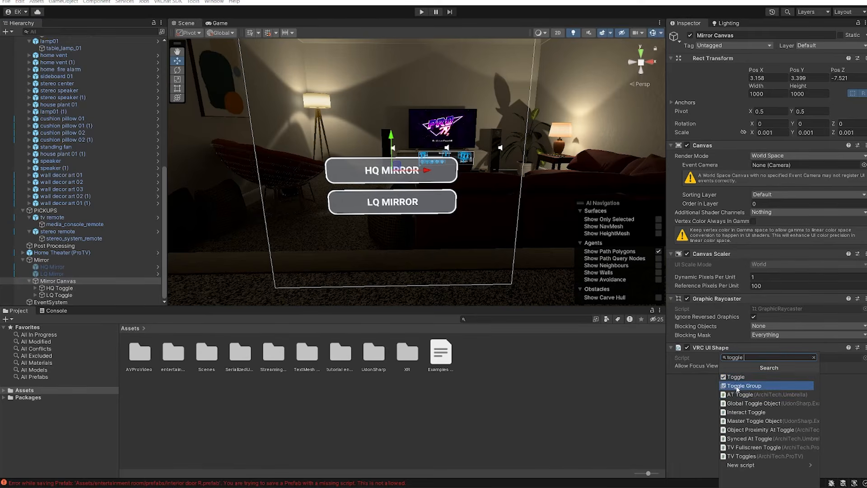
pyautogui.click(737, 386)
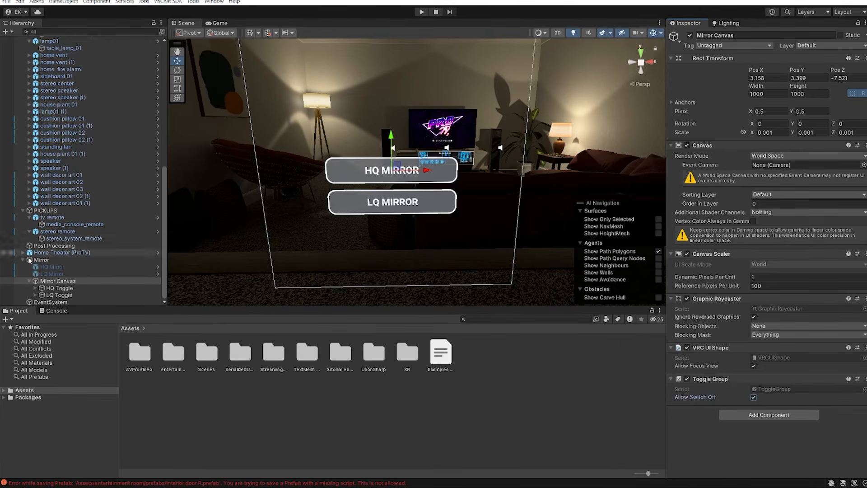
# Step: Assign Mirror Canvas as the toggle group of both HQ Toggle and LQ Toggle
pyautogui.click(65, 289)
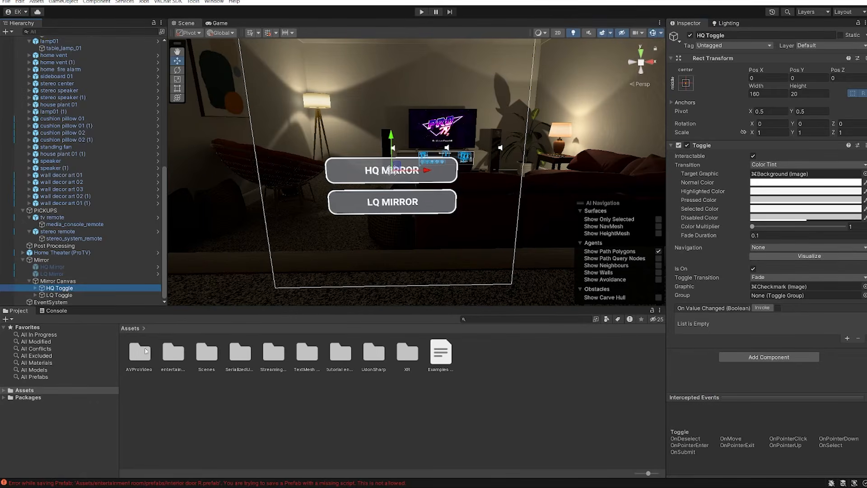
pyautogui.click(59, 295)
pyautogui.click(59, 288)
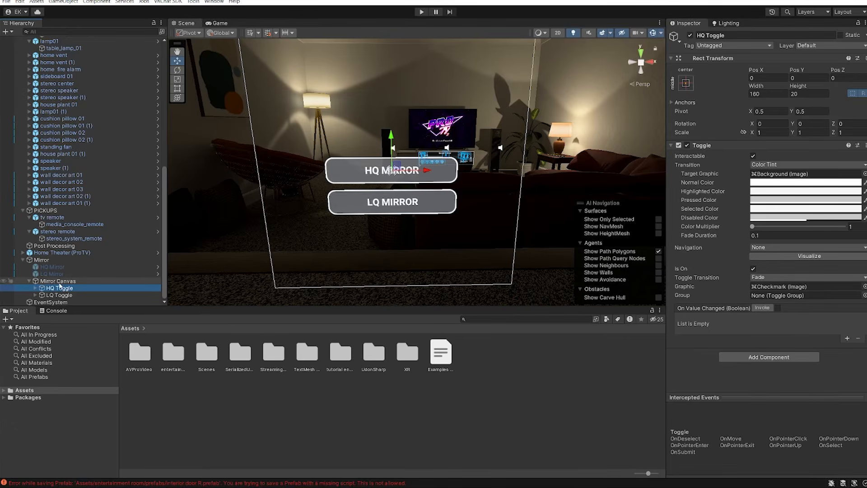
pyautogui.click(41, 283)
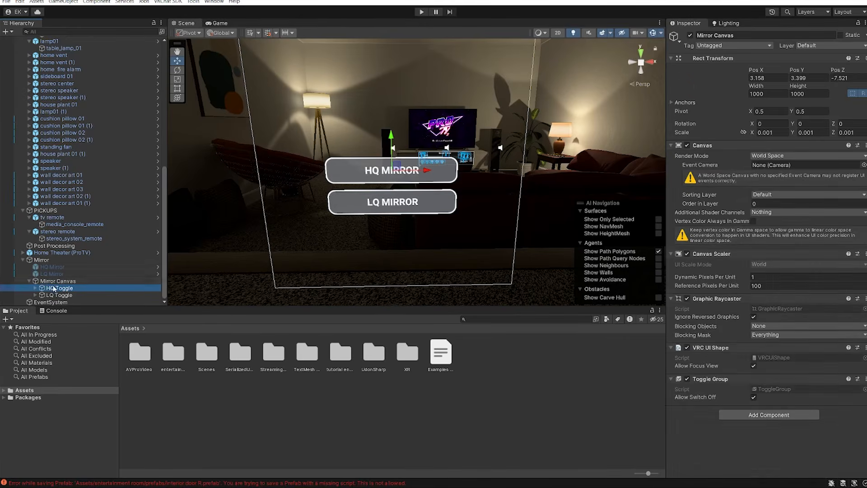
pyautogui.click(48, 288)
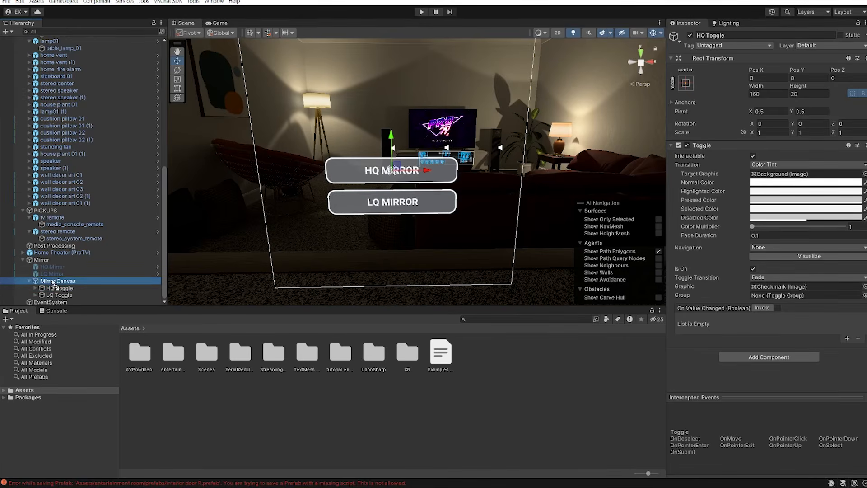
pyautogui.moveTo(434, 280); pyautogui.dragTo(766, 298)
pyautogui.click(63, 295)
pyautogui.moveTo(56, 281); pyautogui.dragTo(804, 295)
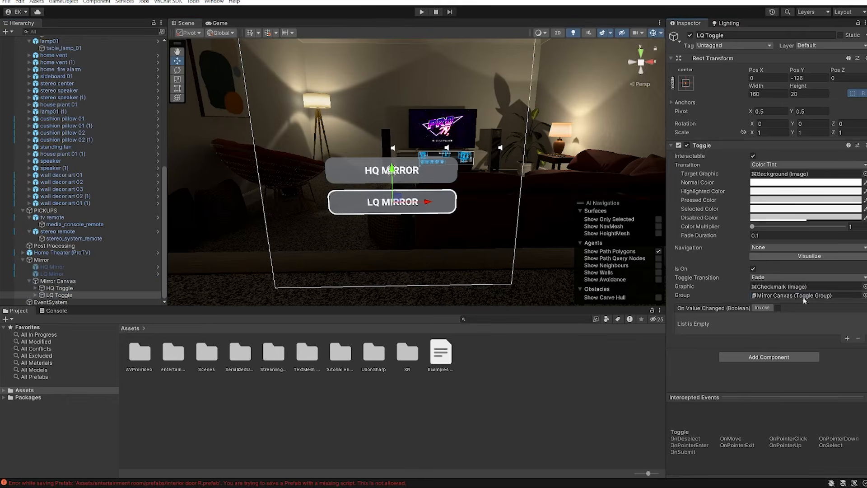
pyautogui.click(57, 280)
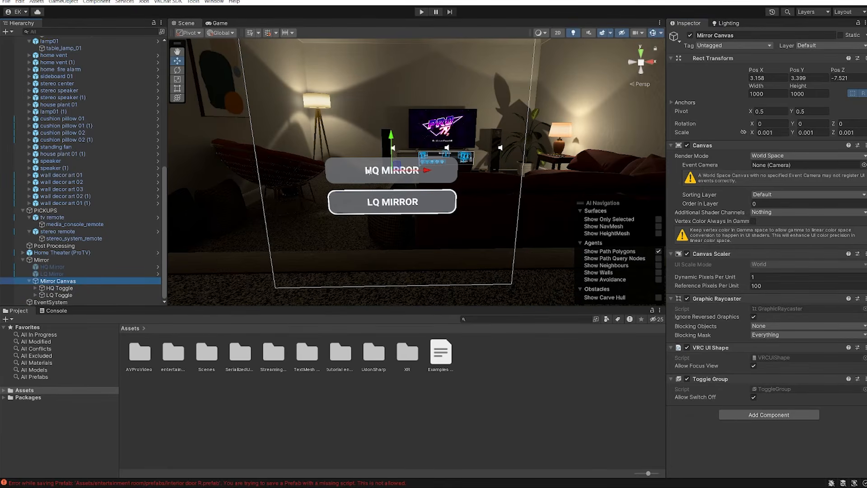
# Step: Check the toggle group by switching Is On for the HQ and LQ toggles in turn, leaving both toggles off
pyautogui.click(59, 288)
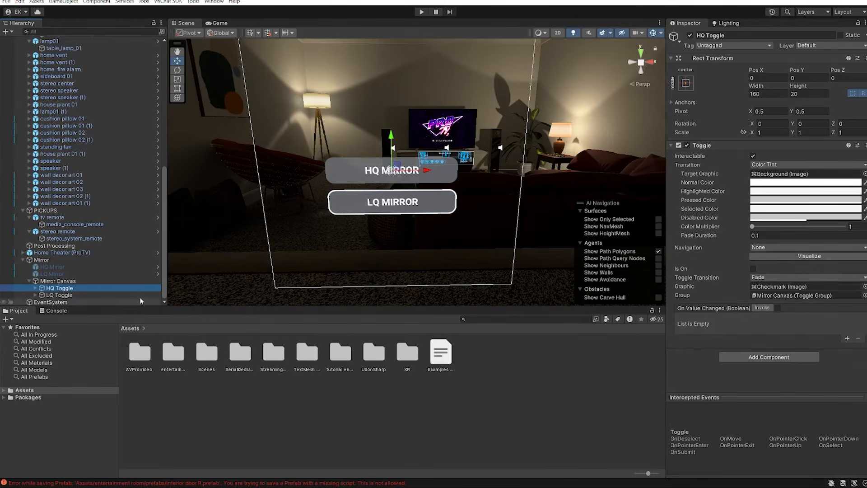
pyautogui.click(753, 270)
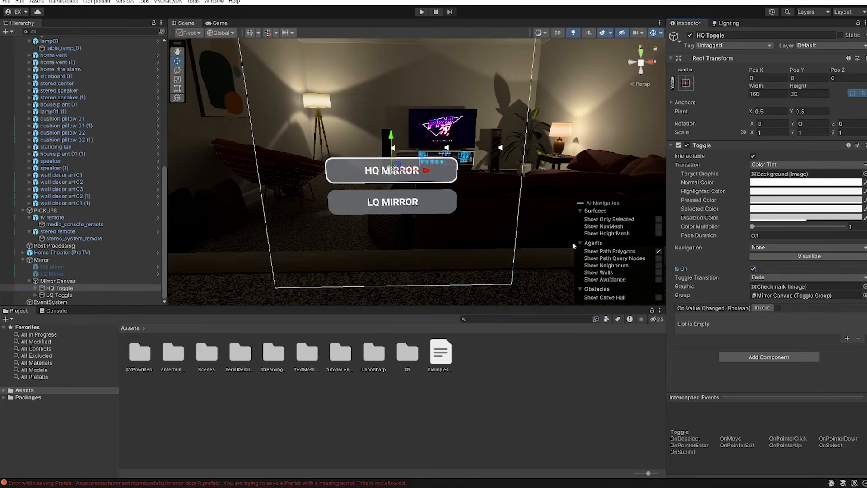
pyautogui.click(113, 303)
pyautogui.click(113, 296)
pyautogui.click(752, 268)
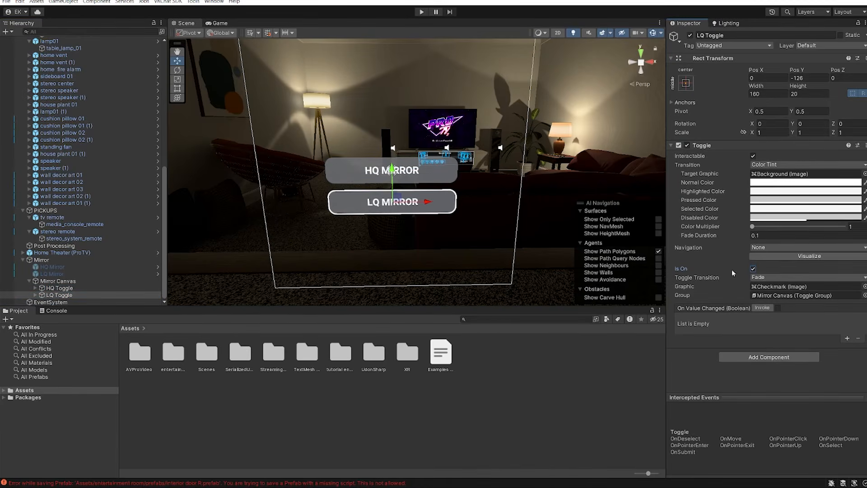
pyautogui.click(59, 289)
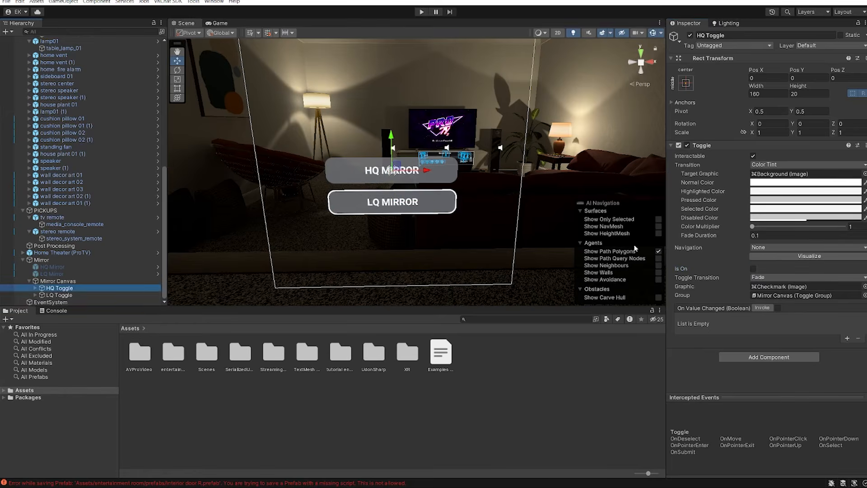
pyautogui.click(753, 268)
pyautogui.click(752, 268)
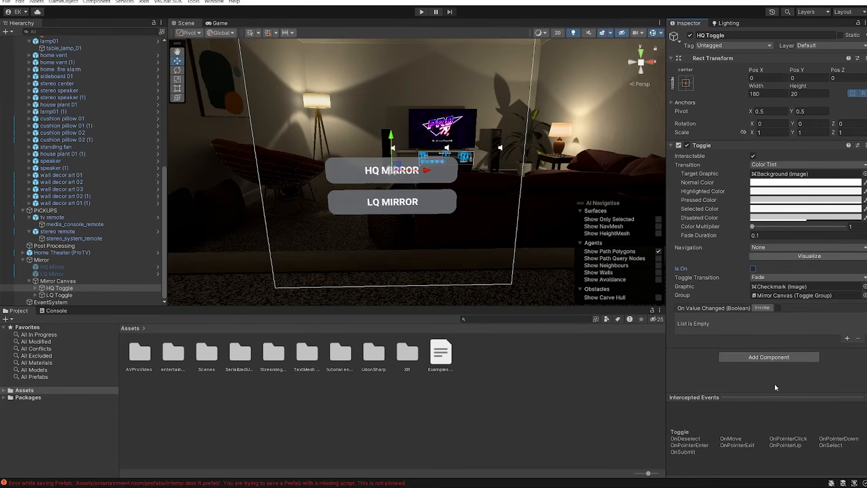
# Step: Add an On Value Changed event to HQ Toggle that targets HQ Mirror with the dynamic bool function GameObject SetActive
pyautogui.click(847, 338)
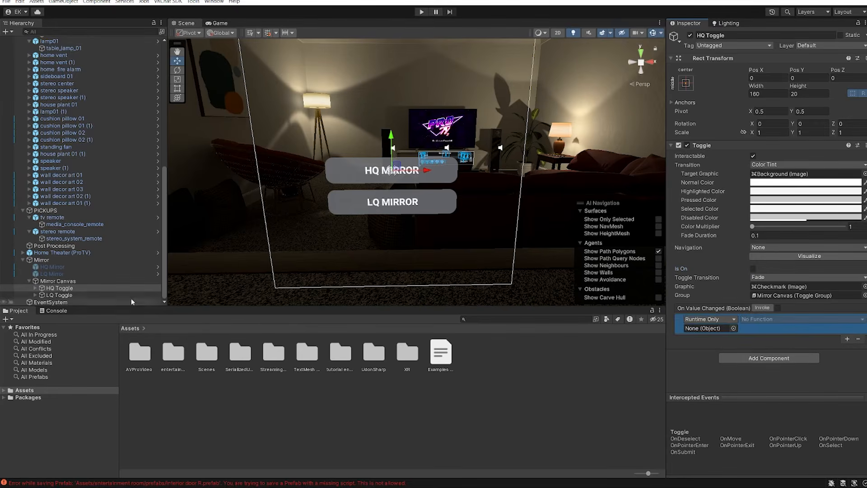
pyautogui.click(42, 267)
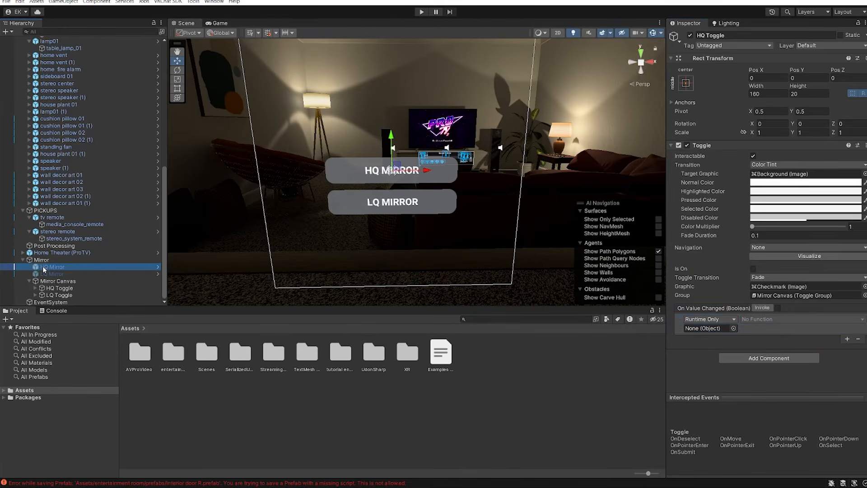
pyautogui.moveTo(43, 267); pyautogui.dragTo(707, 330)
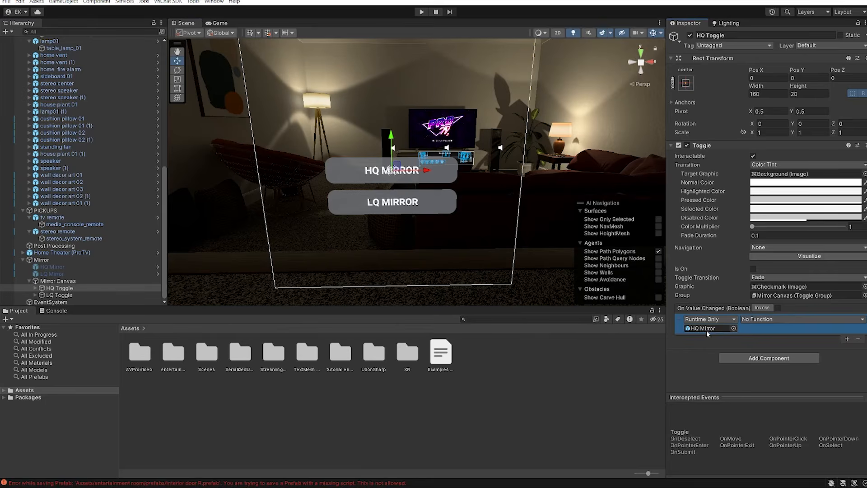
pyautogui.click(749, 321)
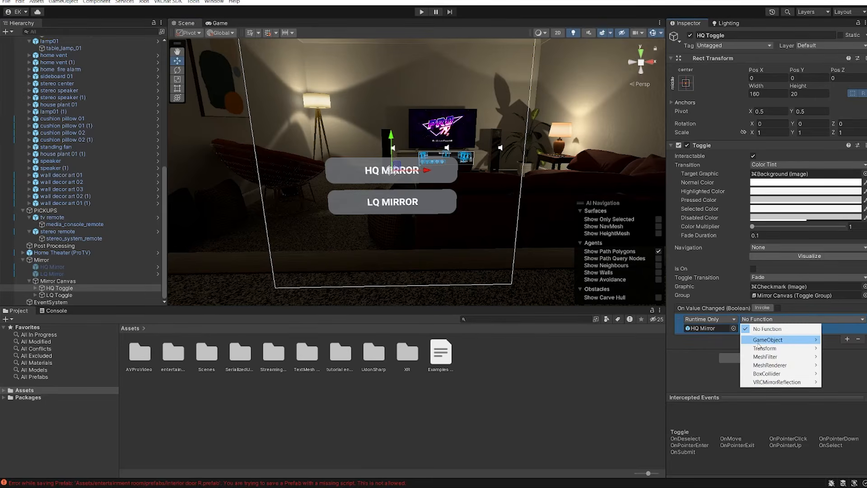
pyautogui.moveTo(762, 345)
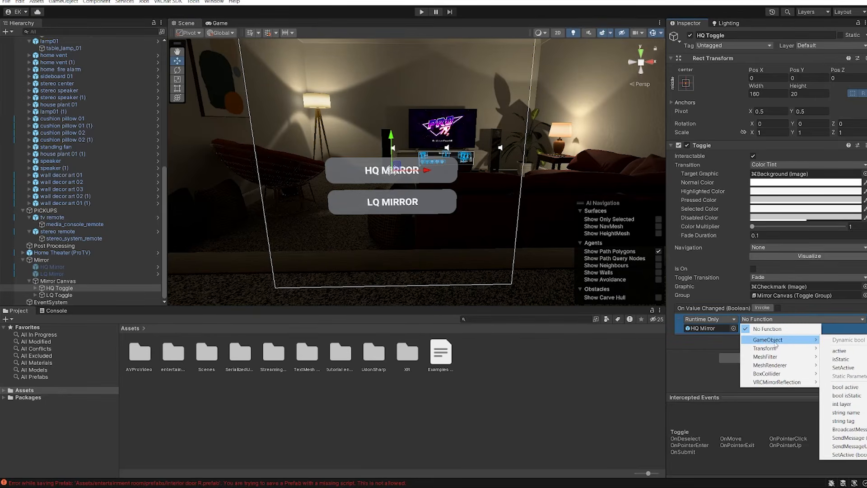
pyautogui.click(842, 368)
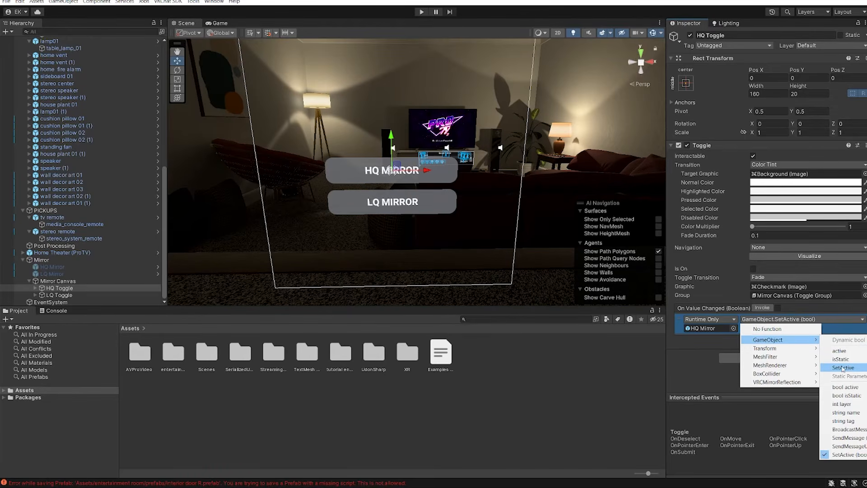
pyautogui.click(843, 370)
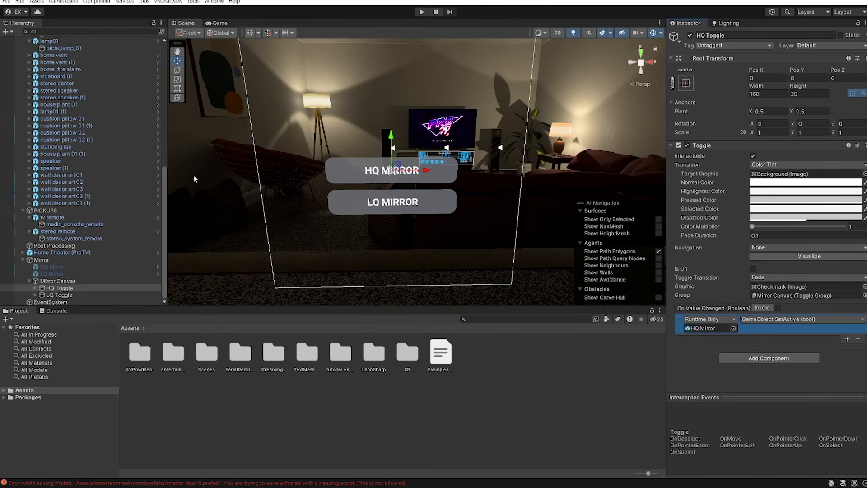
# Step: Add an On Value Changed event to LQ Toggle that targets LQ Mirror with the dynamic bool function GameObject SetActive
pyautogui.click(71, 295)
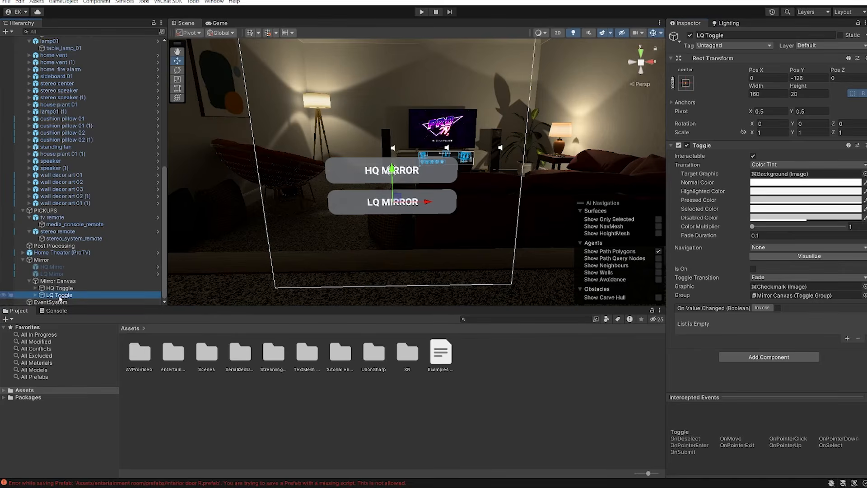
pyautogui.click(45, 274)
pyautogui.click(53, 296)
pyautogui.click(847, 339)
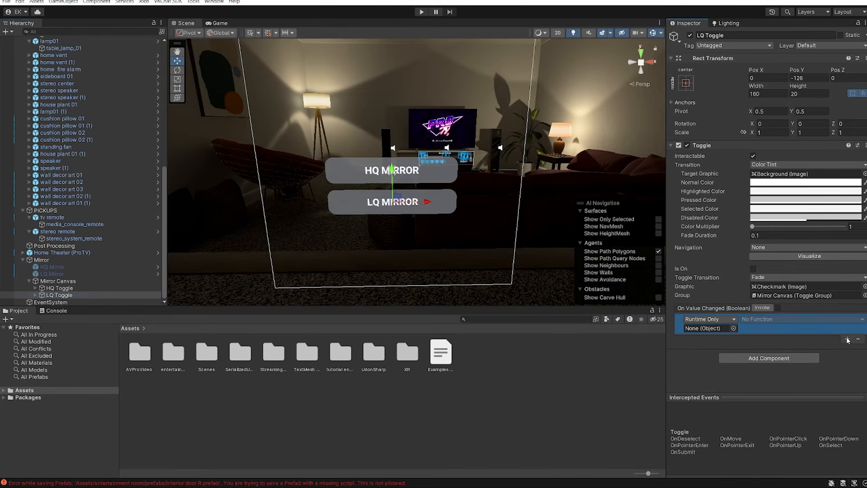
pyautogui.moveTo(48, 275); pyautogui.dragTo(718, 329)
pyautogui.click(771, 325)
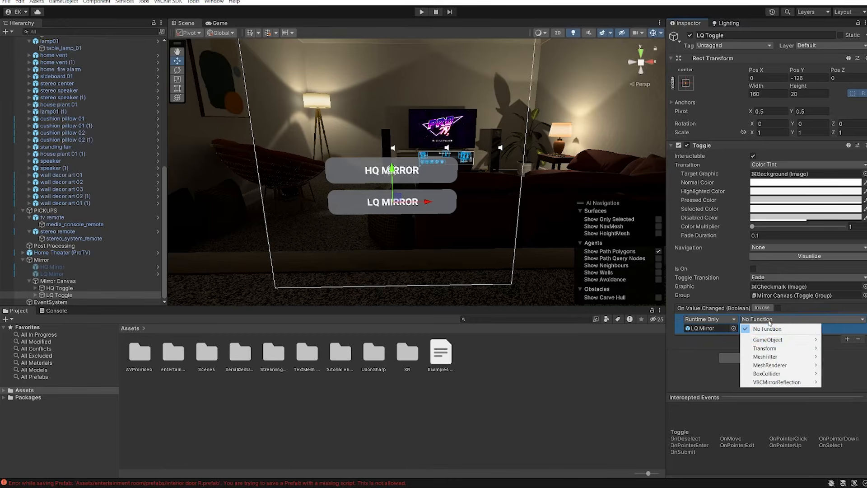
pyautogui.moveTo(767, 341)
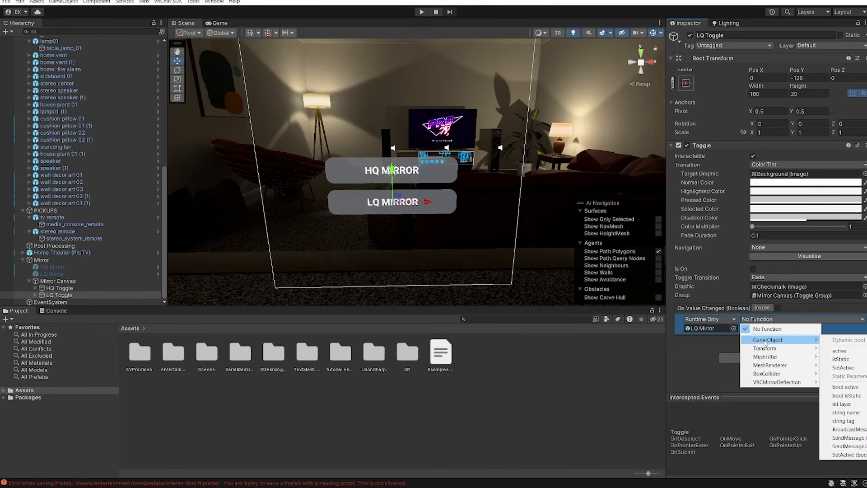
pyautogui.click(843, 367)
# Step: Move the Mirror Canvas across the room beside the wall with the art, to about X 6.901, Y 3.84, Z -7.364
pyautogui.click(58, 281)
pyautogui.moveTo(487, 174); pyautogui.dragTo(385, 157, button='right')
pyautogui.scroll(-2, 386, 136)
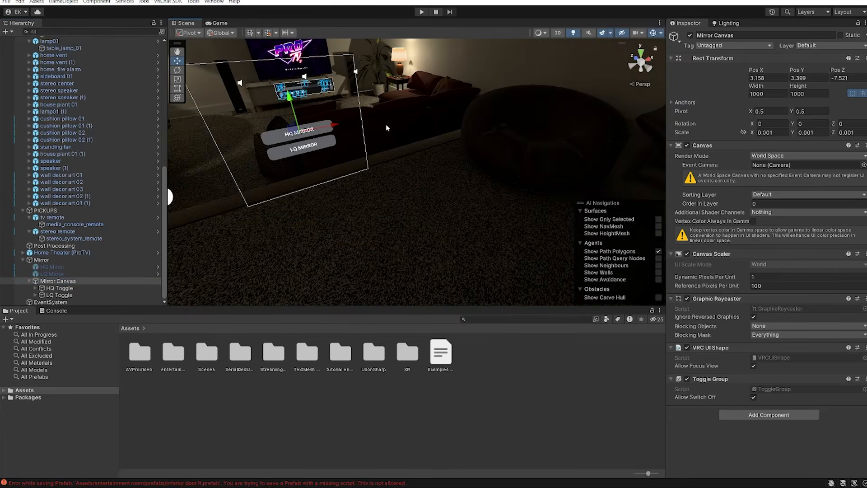
pyautogui.moveTo(387, 128); pyautogui.dragTo(358, 124, button='right')
pyautogui.scroll(-1, 358, 123)
pyautogui.moveTo(539, 156); pyautogui.dragTo(455, 116, button='right')
pyautogui.scroll(-2, 455, 116)
pyautogui.moveTo(432, 206); pyautogui.dragTo(618, 221, button='right')
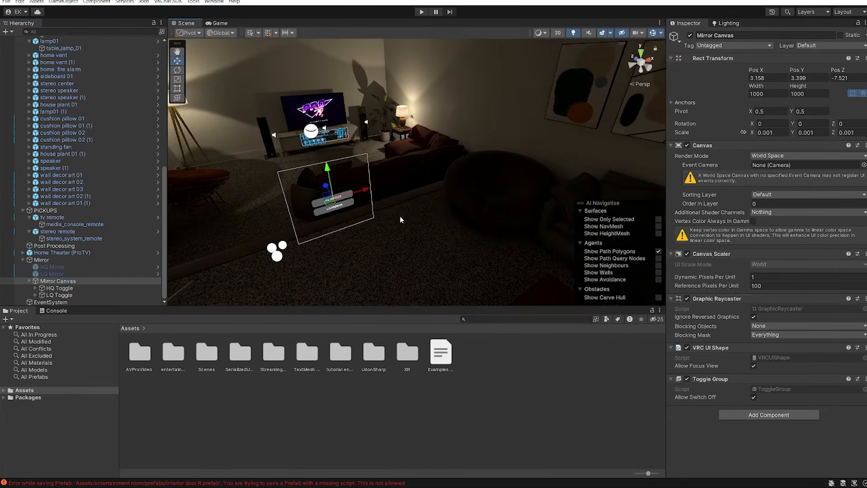
pyautogui.moveTo(334, 207); pyautogui.dragTo(515, 144)
pyautogui.moveTo(518, 107); pyautogui.dragTo(521, 84)
pyautogui.moveTo(458, 171); pyautogui.dragTo(504, 139, button='right')
pyautogui.press('w')
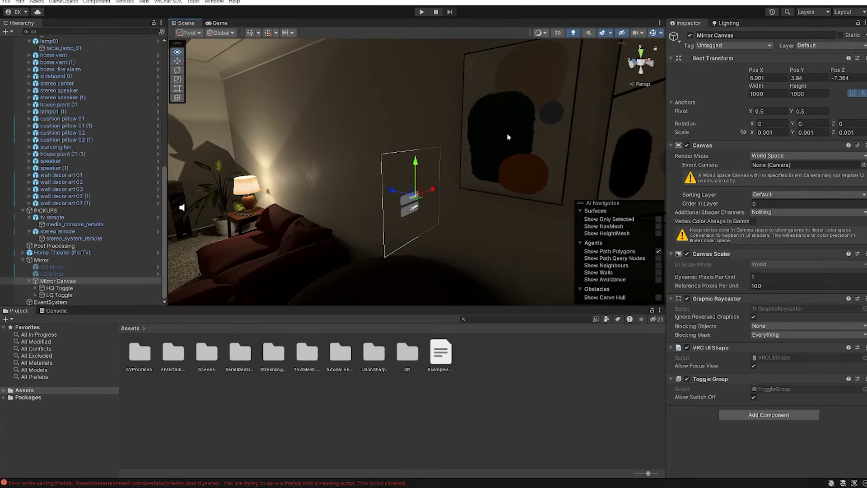
# Step: Rotate the Mirror Canvas about 90 degrees on Y and fit it against the wall at about X 6.919, Y 3.663, Z -7.644
pyautogui.press('e')
pyautogui.moveTo(417, 208); pyautogui.dragTo(332, 210)
pyautogui.press('w')
pyautogui.moveTo(432, 190); pyautogui.dragTo(431, 190)
pyautogui.moveTo(430, 190); pyautogui.dragTo(440, 190, button='right')
pyautogui.moveTo(411, 189); pyautogui.dragTo(396, 179)
pyautogui.moveTo(370, 208); pyautogui.dragTo(375, 209)
pyautogui.moveTo(456, 210); pyautogui.dragTo(504, 183, button='right')
pyautogui.press('s')
pyautogui.moveTo(391, 165); pyautogui.dragTo(413, 168)
pyautogui.moveTo(490, 184); pyautogui.dragTo(435, 191, button='right')
pyautogui.moveTo(467, 154); pyautogui.dragTo(447, 151)
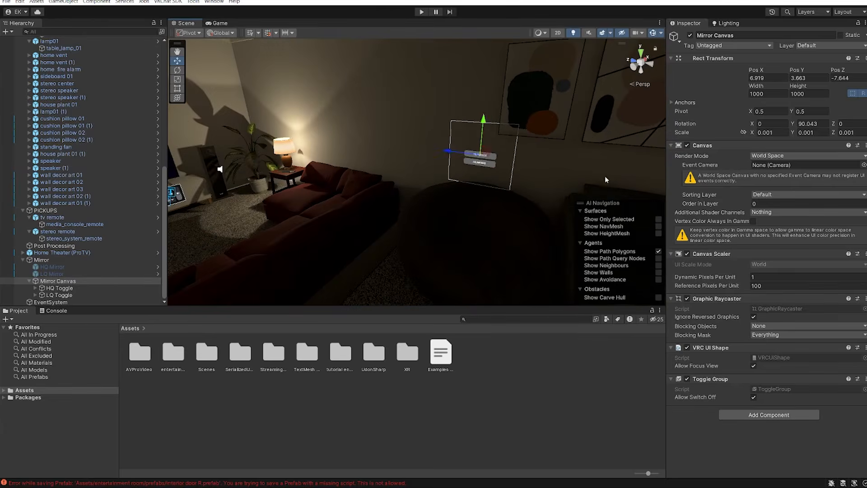
# Step: Test the scene in Play mode by switching the HQ and LQ mirrors on and off with their wall buttons, then stop playback
pyautogui.moveTo(562, 175); pyautogui.dragTo(443, 171, button='right')
pyautogui.click(422, 12)
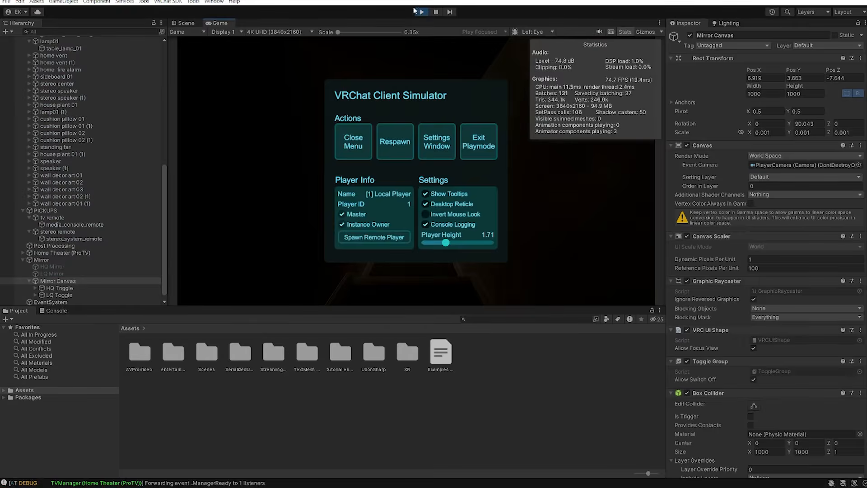
pyautogui.click(337, 155)
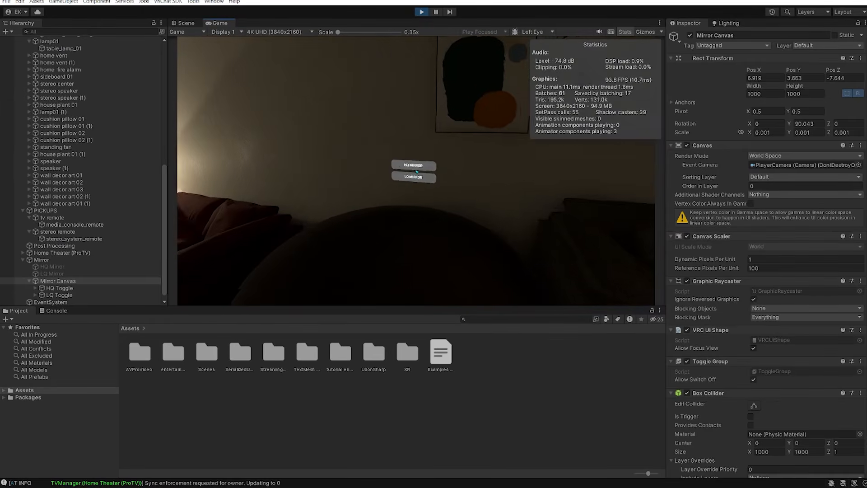
pyautogui.click(413, 172)
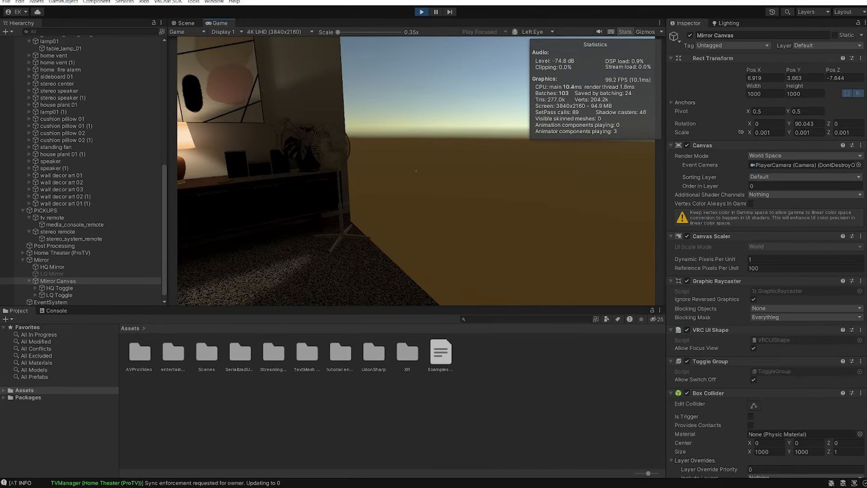
pyautogui.click(417, 171)
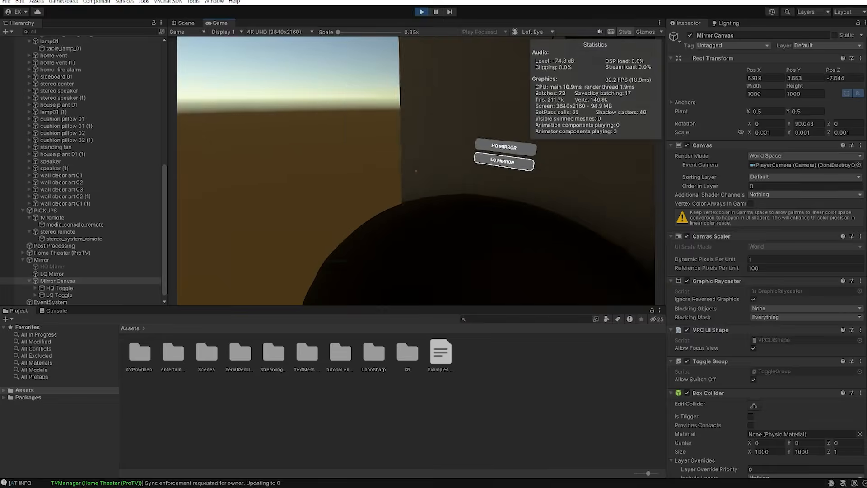
pyautogui.press('Escape')
pyautogui.click(353, 141)
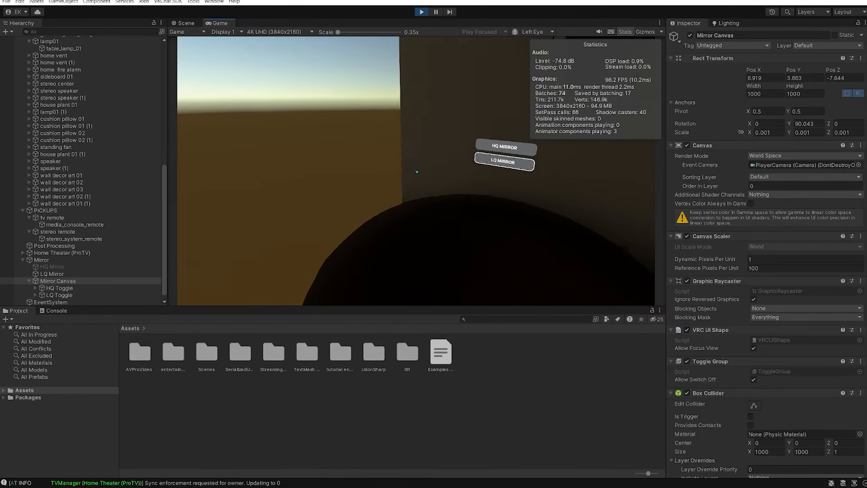
pyautogui.click(416, 171)
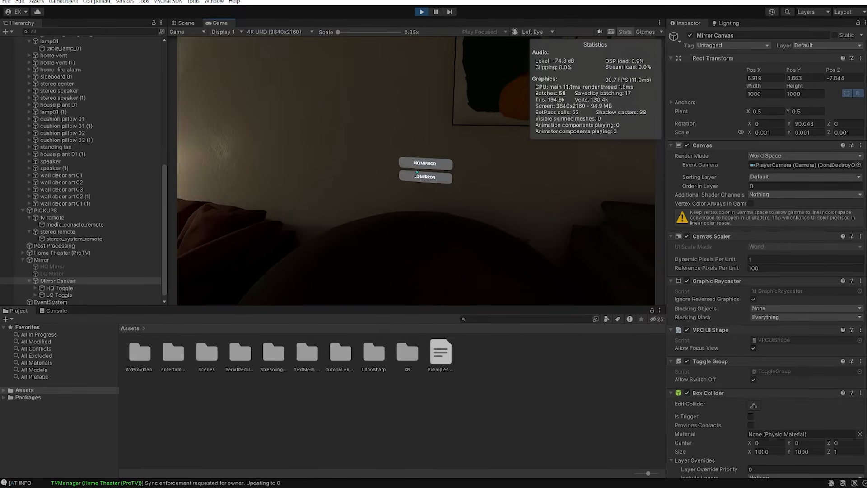
pyautogui.press('Escape')
pyautogui.click(421, 11)
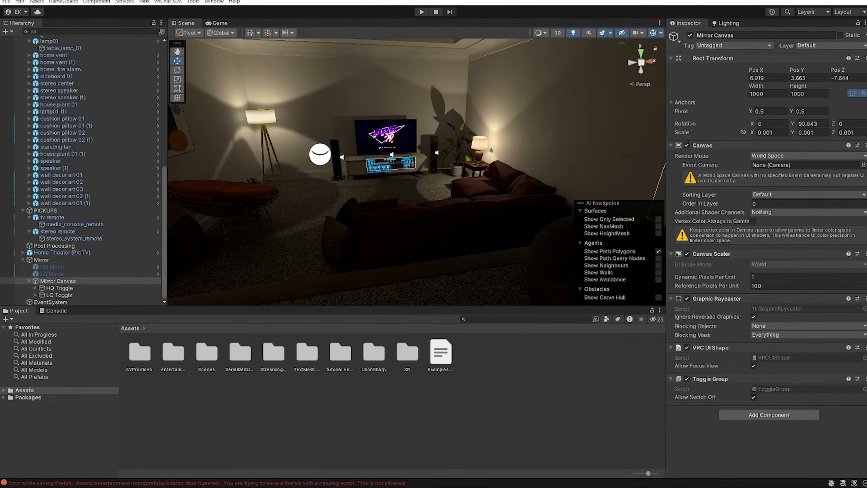
# Step: Review the VRC Mirror Reflection settings of the HQ Mirror
pyautogui.click(52, 267)
pyautogui.scroll(-3, 733, 351)
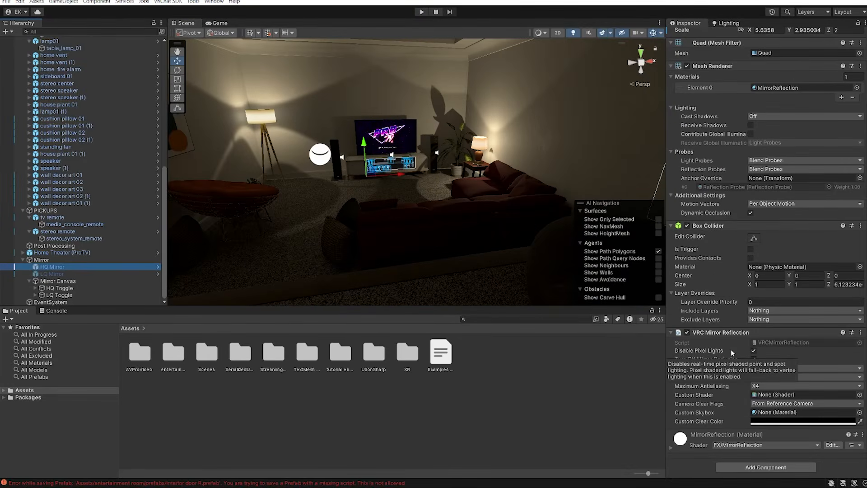
# Step: Check the latest console error, select the interior door R in the scene and open its prefab for editing
pyautogui.click(56, 310)
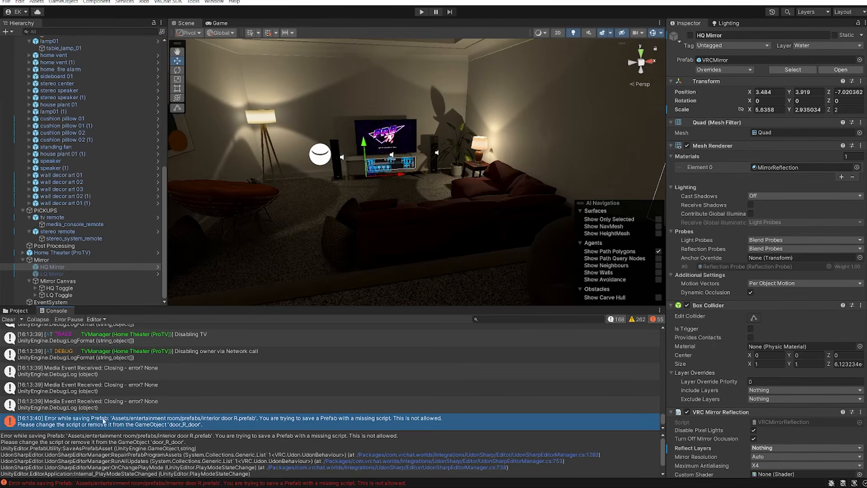
pyautogui.moveTo(376, 268); pyautogui.dragTo(453, 298, button='right')
pyautogui.press('w')
pyautogui.click(484, 199)
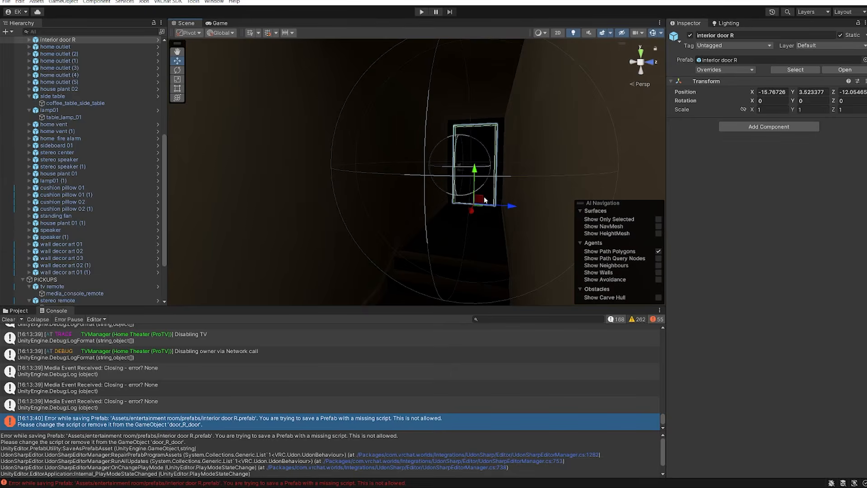
pyautogui.scroll(3, 130, 181)
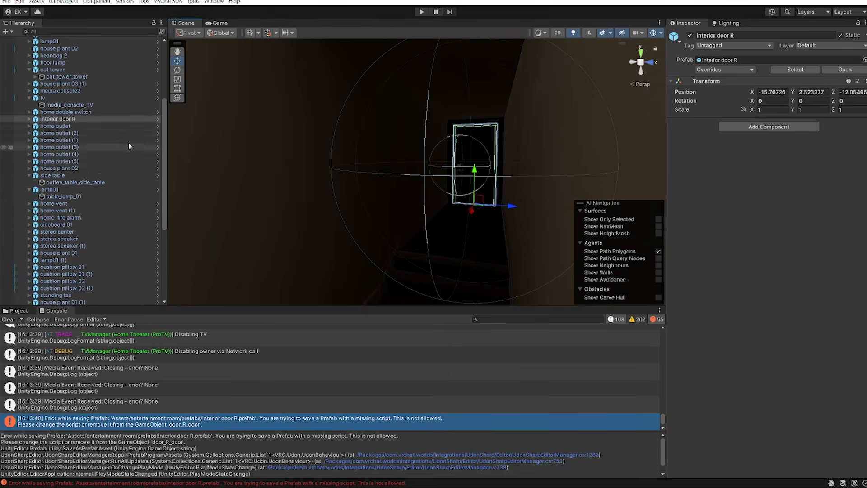
pyautogui.click(157, 119)
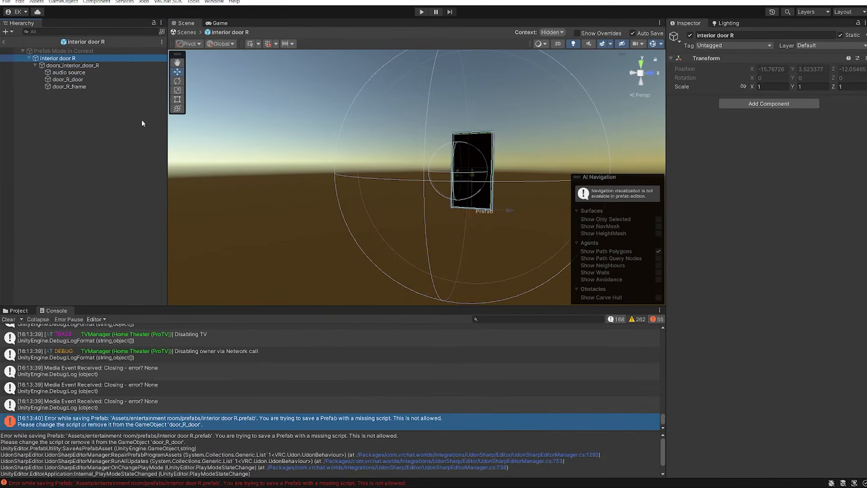
# Step: Examine the components of the prefab's audio source and door_R_door objects for the missing script
pyautogui.click(67, 72)
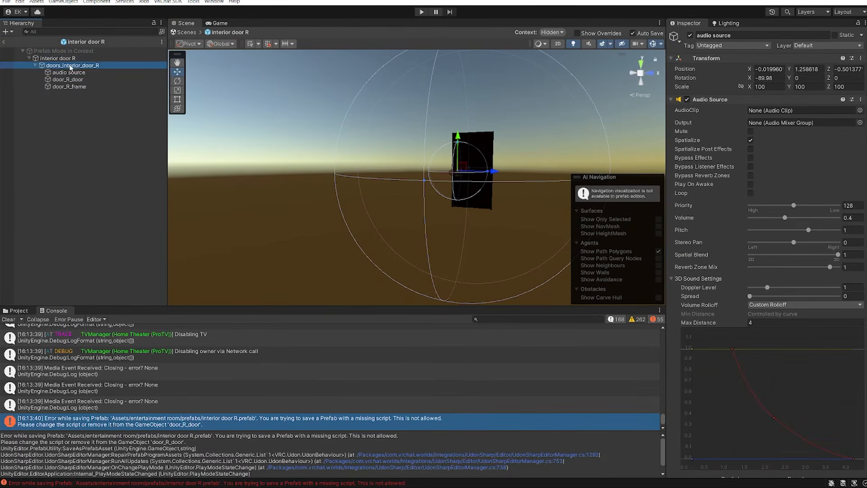
pyautogui.scroll(-5, 724, 270)
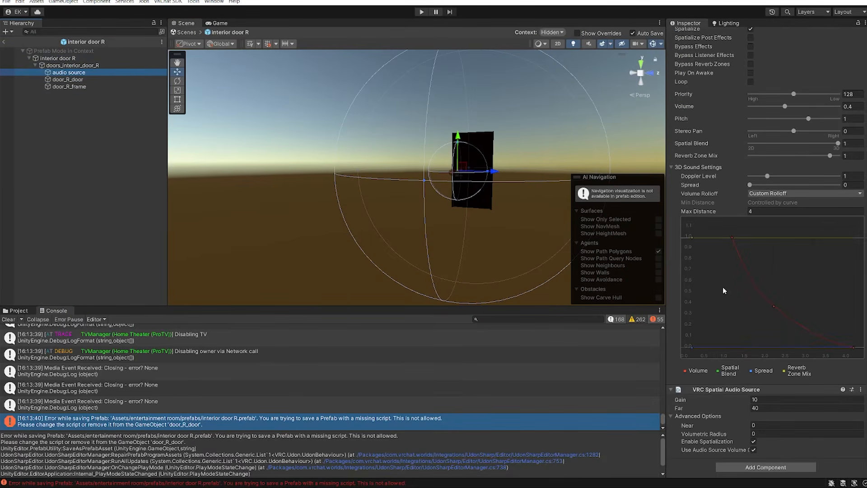
pyautogui.click(53, 79)
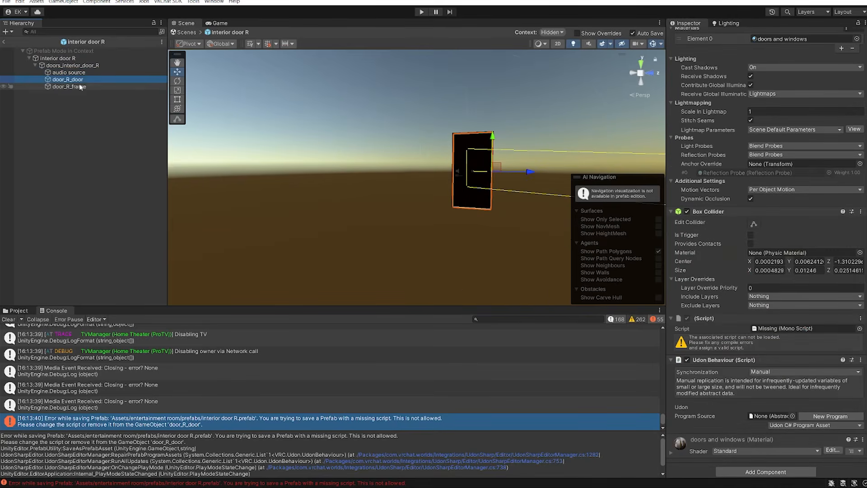
# Step: Remove the missing script component from door_R_door, exit the interior door R prefab and return to the project's asset folders
pyautogui.rightClick(708, 322)
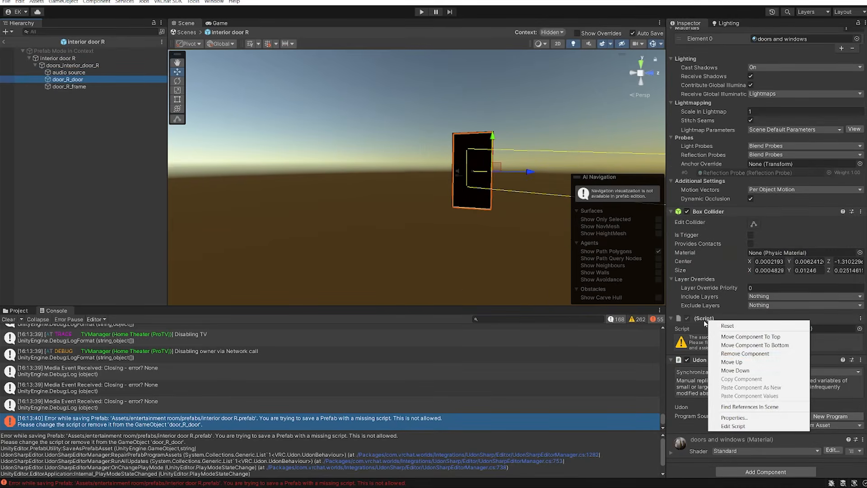
pyautogui.click(735, 355)
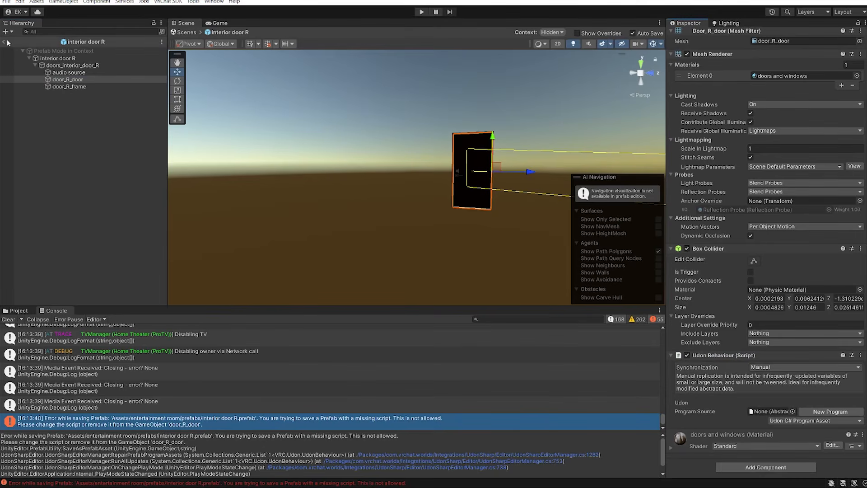
pyautogui.click(8, 42)
pyautogui.click(18, 311)
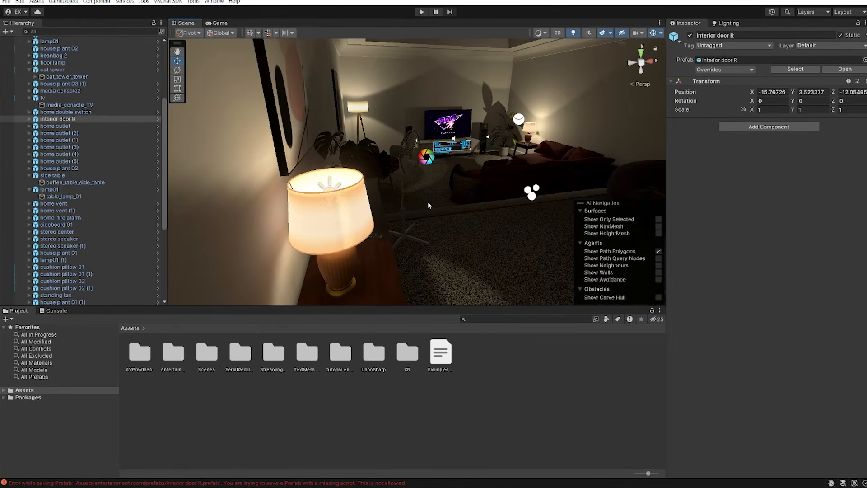
# Step: Review the Reflect Layers options of the HQ Mirror's VRC Mirror Reflection component
pyautogui.scroll(-6, 101, 229)
pyautogui.click(63, 267)
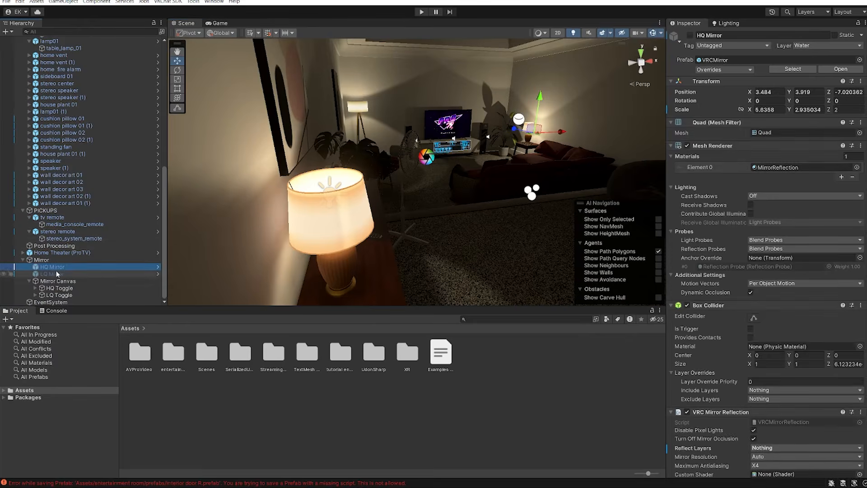
pyautogui.scroll(-1, 682, 241)
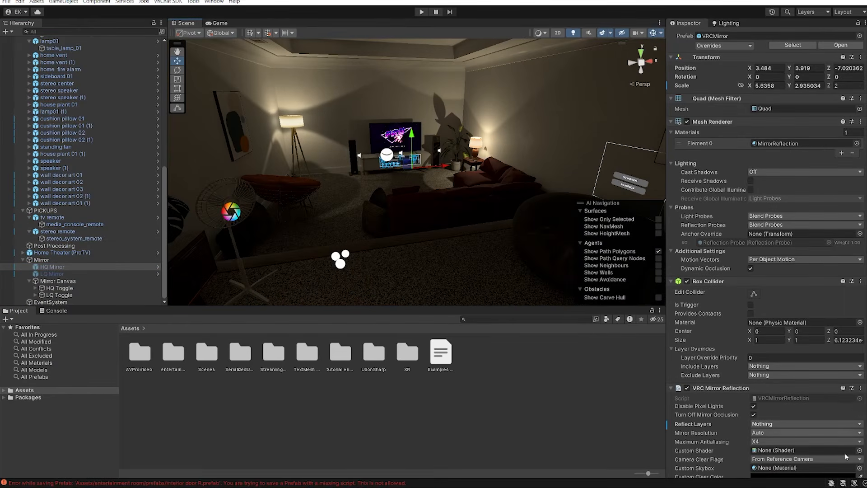
pyautogui.click(754, 424)
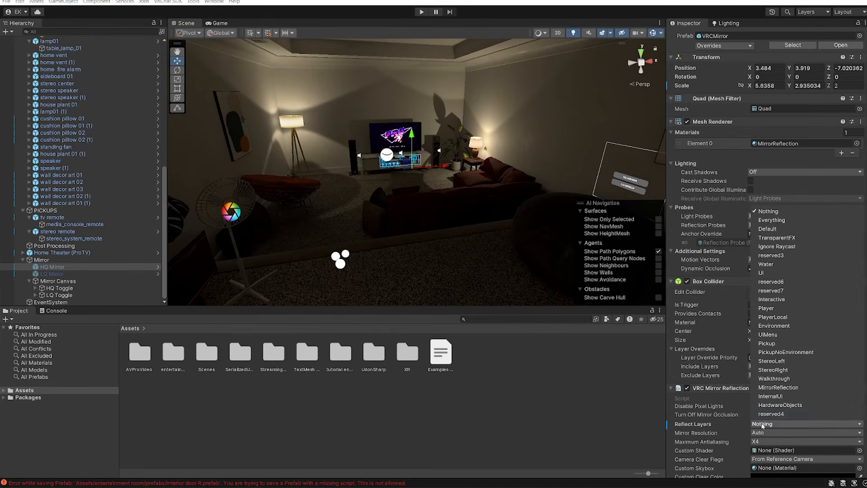
pyautogui.click(724, 421)
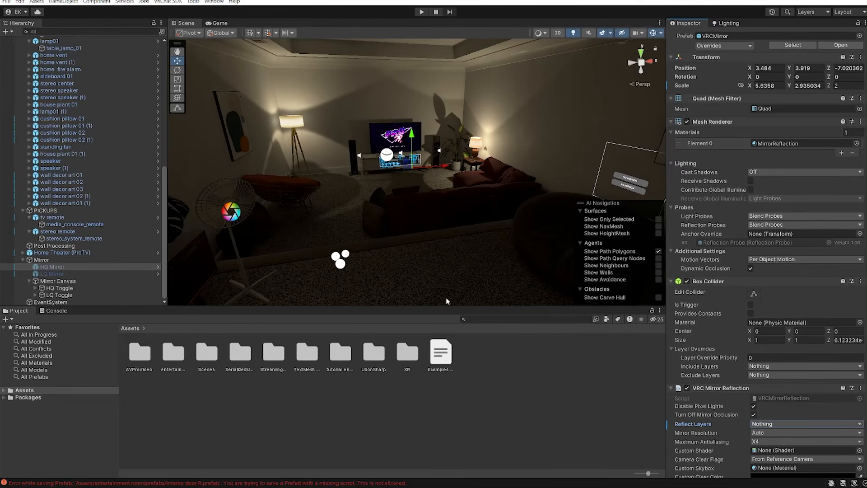
pyautogui.moveTo(424, 276); pyautogui.dragTo(252, 234, button='right')
pyautogui.moveTo(424, 195); pyautogui.dragTo(235, 173, button='right')
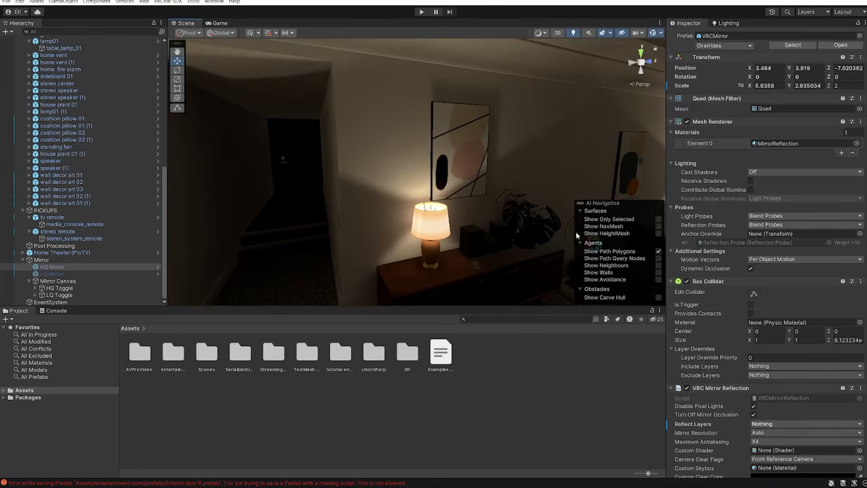
pyautogui.moveTo(569, 232); pyautogui.dragTo(686, 240, button='right')
pyautogui.moveTo(383, 204); pyautogui.dragTo(476, 210, button='right')
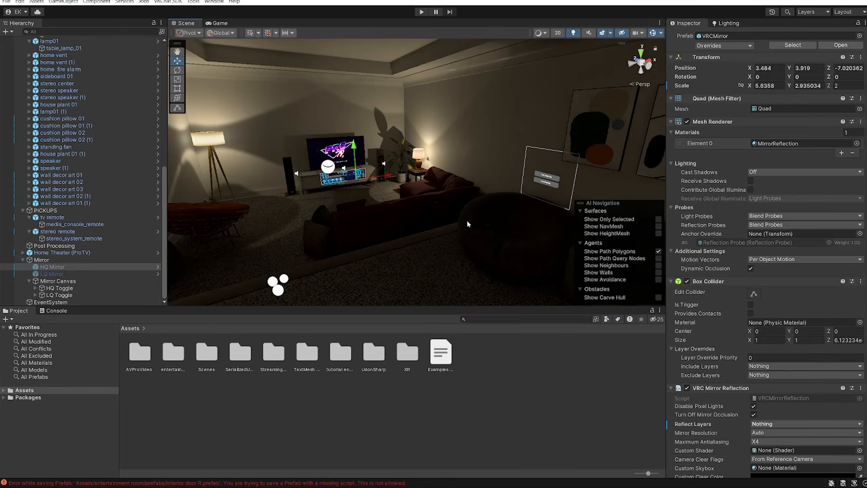
pyautogui.moveTo(567, 200); pyautogui.dragTo(466, 231, button='right')
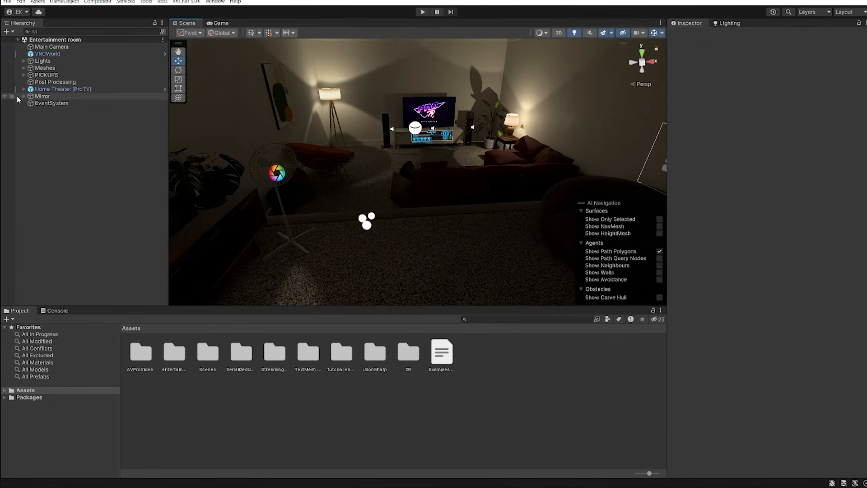
# Step: Set the HQ Mirror's Reflect Layers to Default, Player, PlayerLocal, Pickup, PickupNoEnvironment and MirrorReflection
pyautogui.click(24, 96)
pyautogui.click(52, 103)
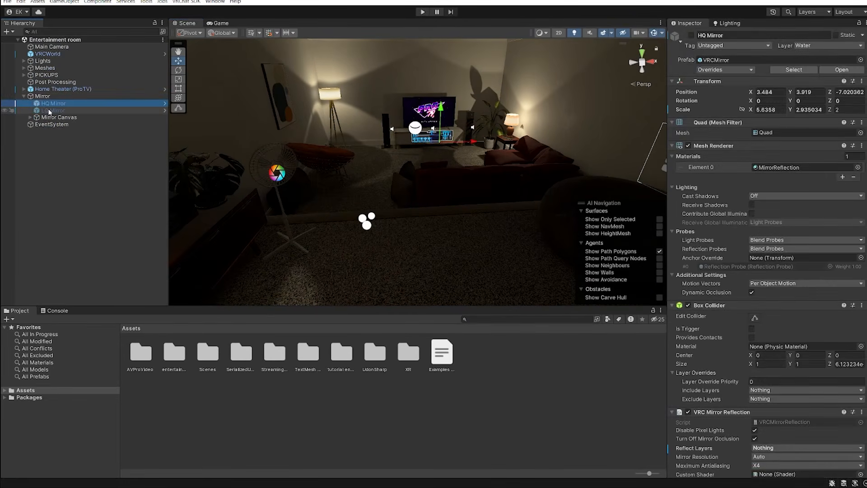
pyautogui.scroll(-3, 765, 415)
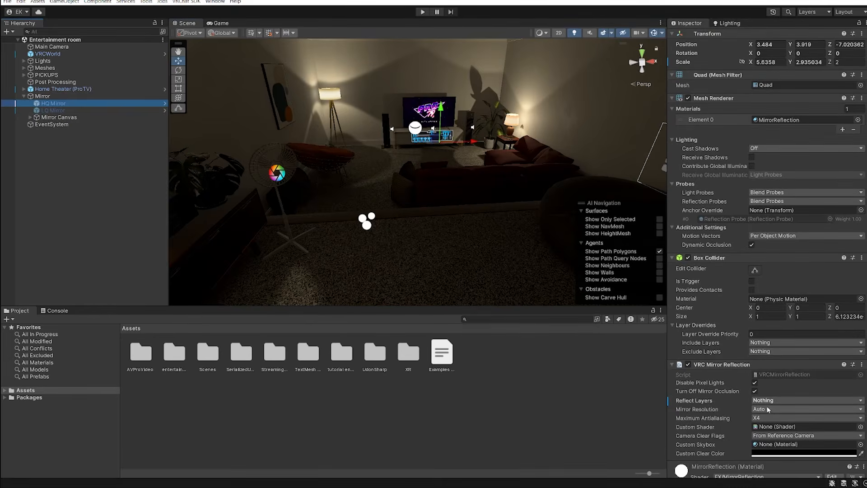
pyautogui.click(767, 401)
pyautogui.click(779, 363)
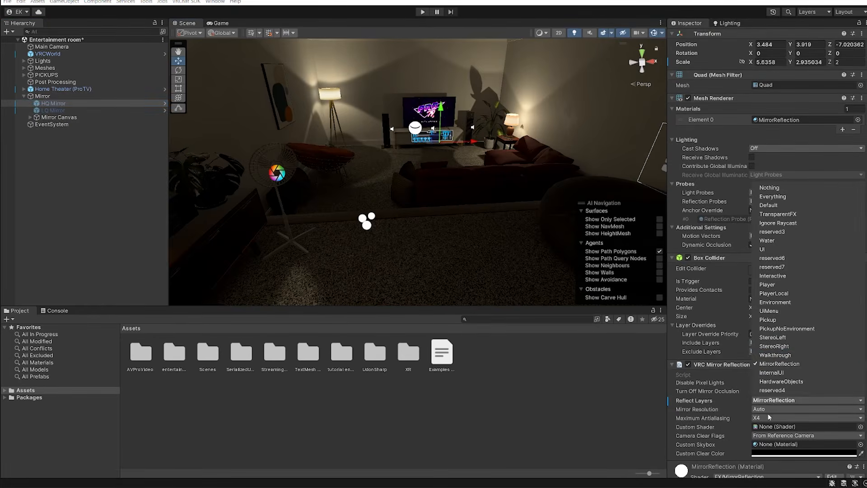
pyautogui.click(781, 328)
pyautogui.click(774, 320)
pyautogui.click(778, 293)
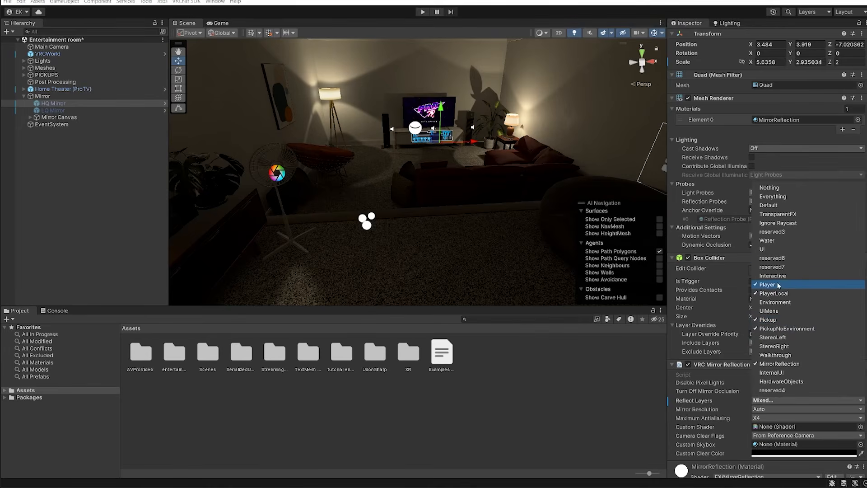
pyautogui.click(764, 207)
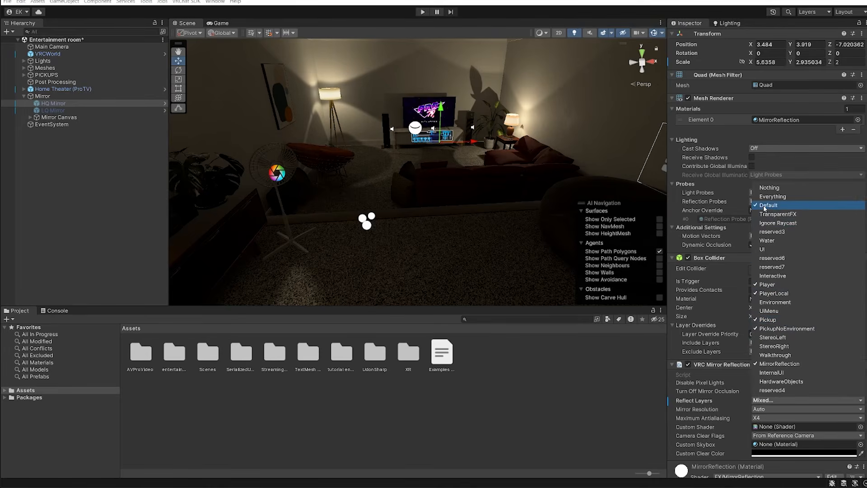
# Step: Set the LQ Mirror's Reflect Layers to Player, PlayerLocal and MirrorReflection
pyautogui.click(71, 111)
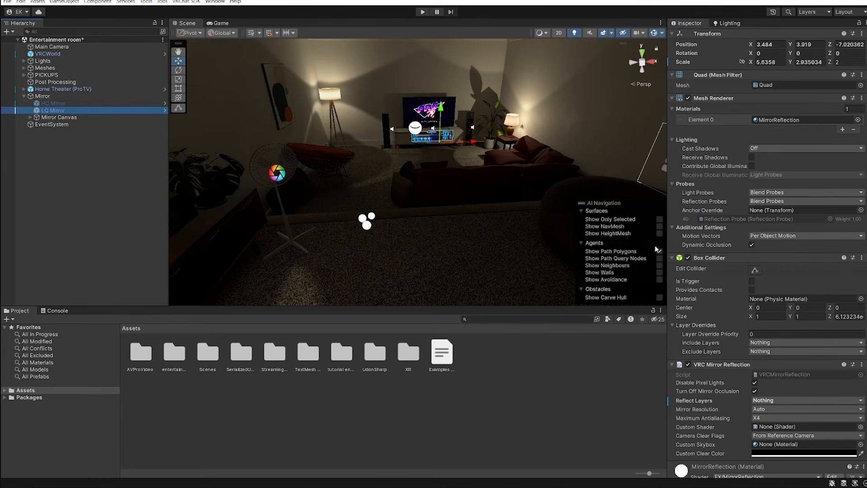
pyautogui.click(777, 400)
pyautogui.click(779, 363)
pyautogui.click(786, 294)
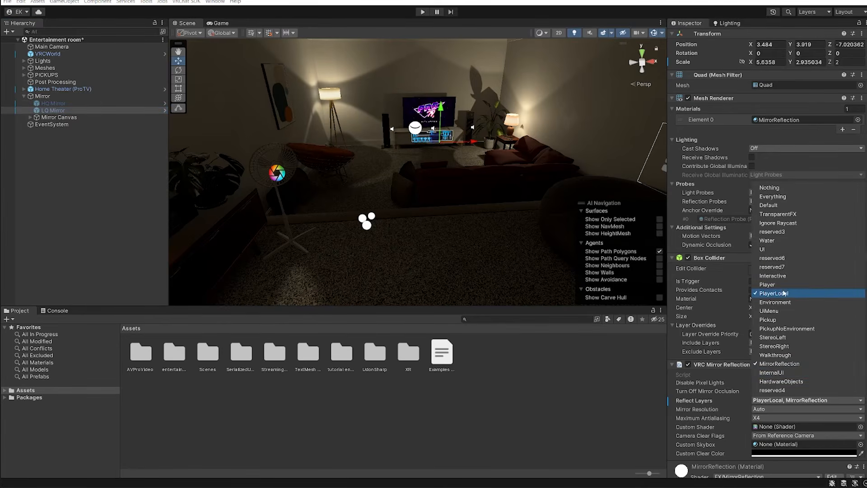
pyautogui.click(767, 284)
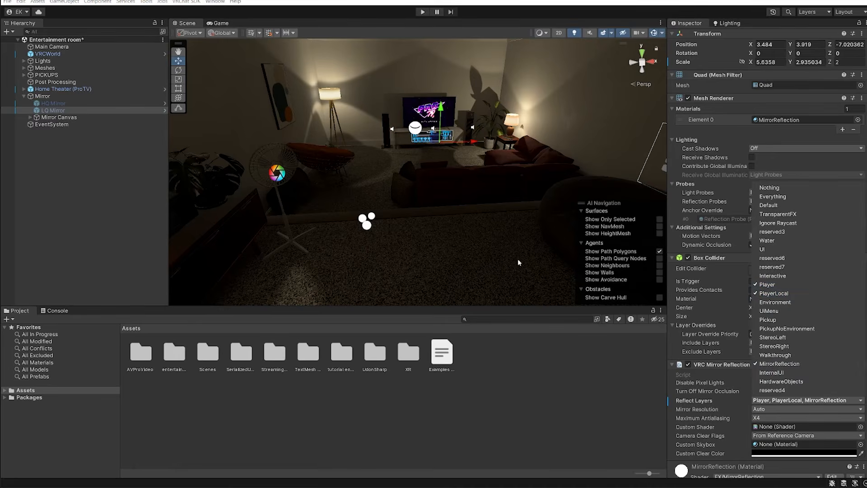
pyautogui.click(576, 262)
# Step: Test the reflections in Play mode by switching between the HQ and LQ mirrors, stop playback and collapse the Mirror group
pyautogui.moveTo(577, 262); pyautogui.dragTo(471, 221, button='middle')
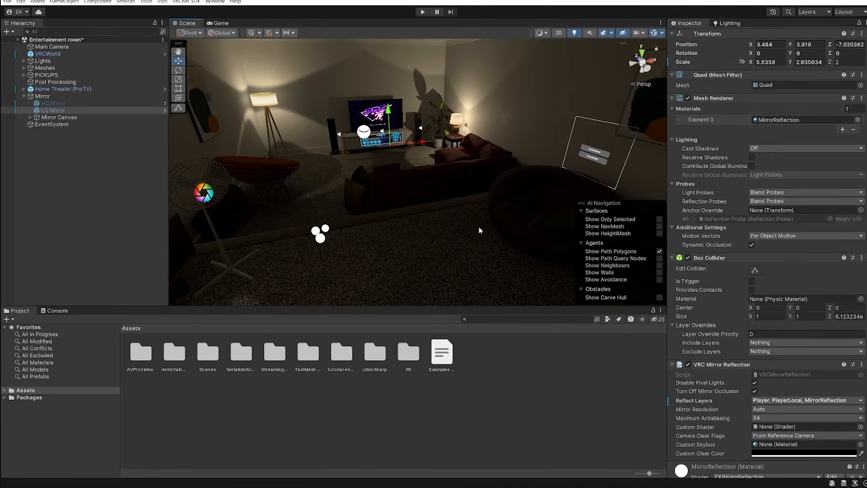
pyautogui.click(422, 12)
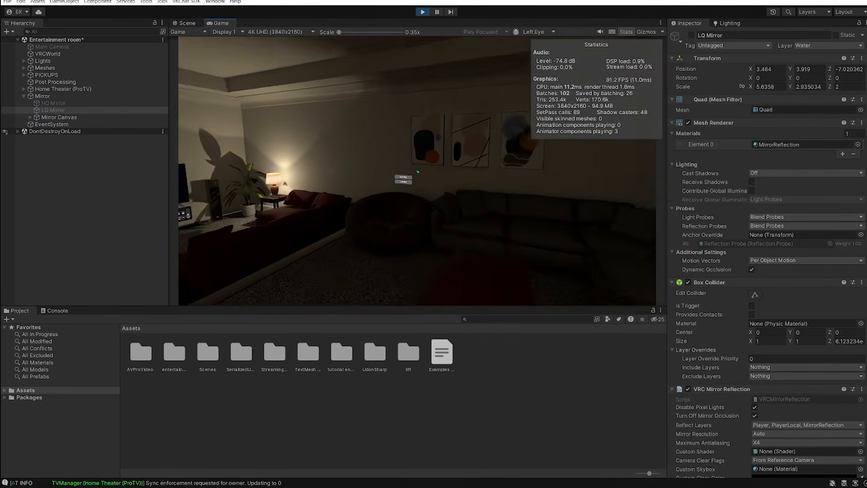
pyautogui.press('w')
pyautogui.click(417, 171)
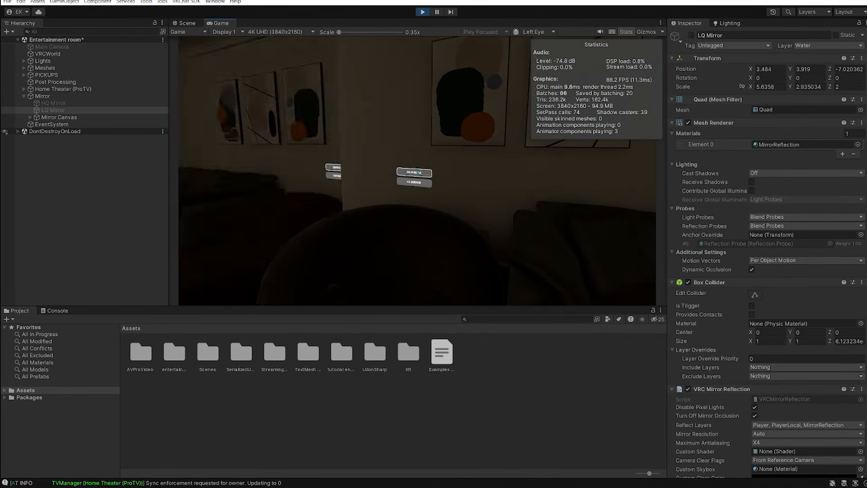
pyautogui.press('w')
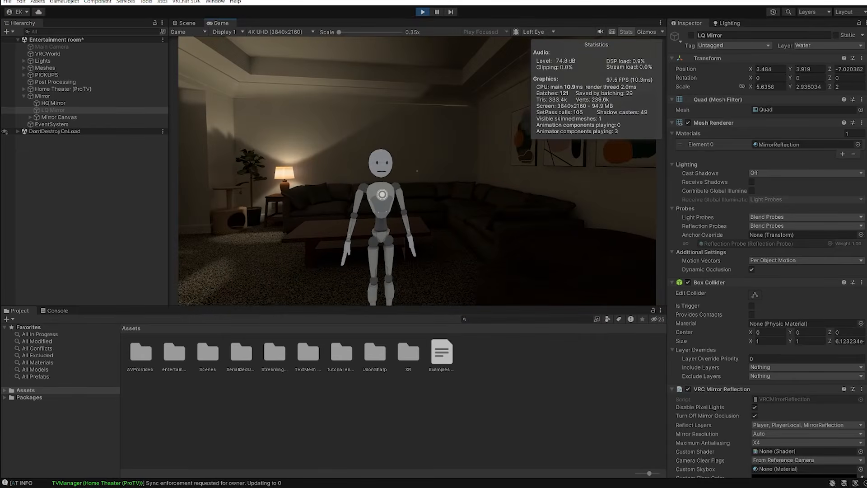
pyautogui.press('w')
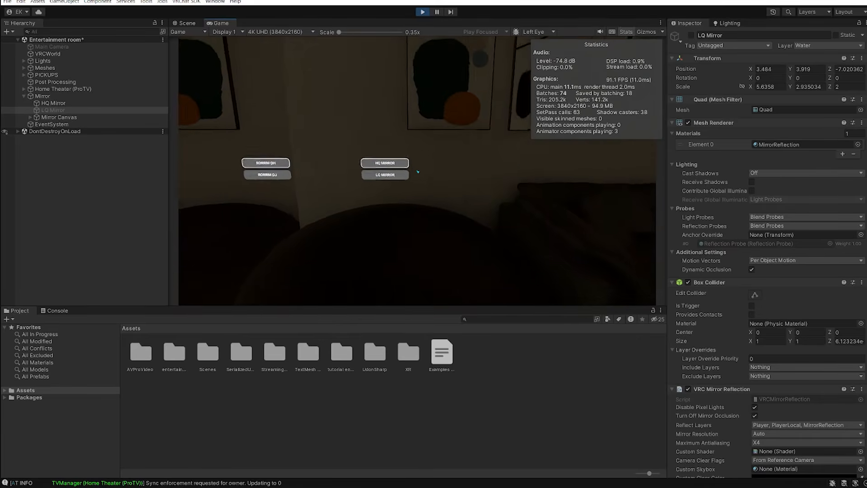
pyautogui.click(417, 171)
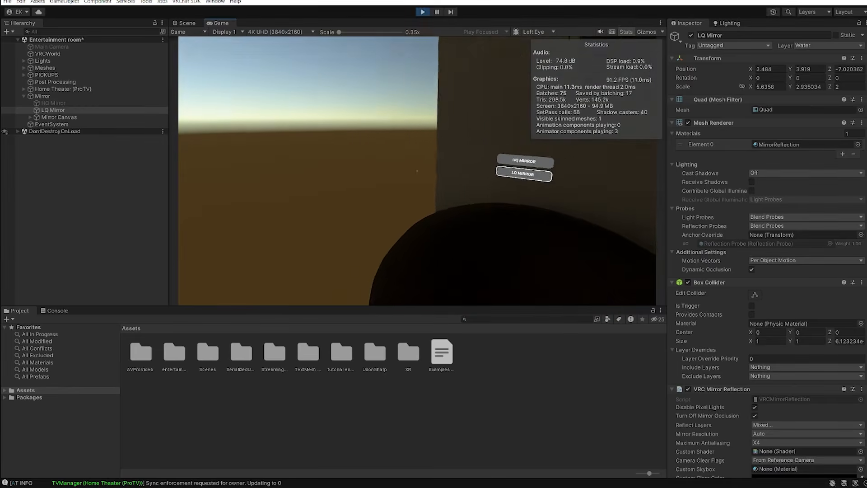
pyautogui.click(417, 170)
pyautogui.press('Escape')
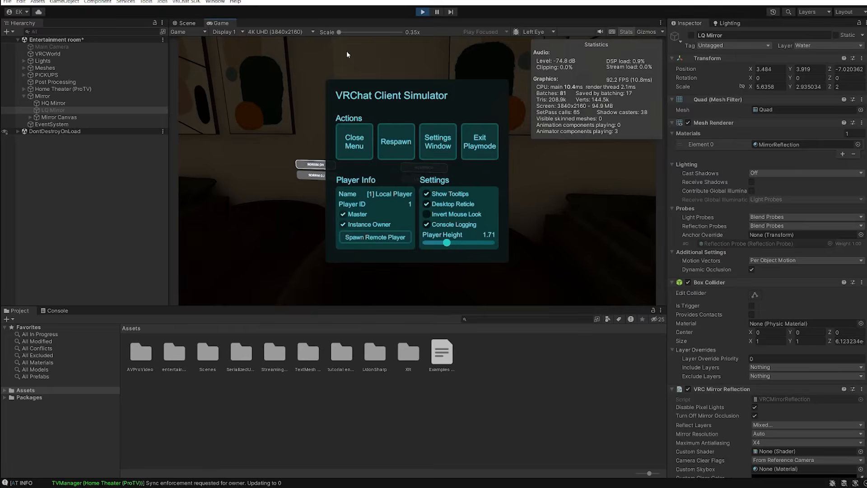
pyautogui.click(423, 11)
pyautogui.moveTo(467, 128)
pyautogui.mouseDown(button='right')
pyautogui.moveTo(418, 119)
pyautogui.moveTo(456, 117)
pyautogui.mouseUp(button='right')
pyautogui.click(24, 96)
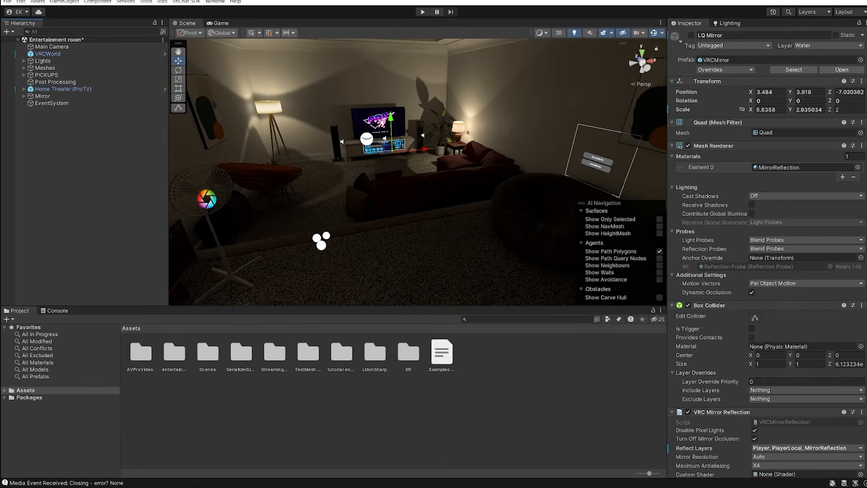
# Step: Add a trial Particle System to the room scene, look at its effect and delete it again
pyautogui.moveTo(200, 78); pyautogui.dragTo(444, 82, button='right')
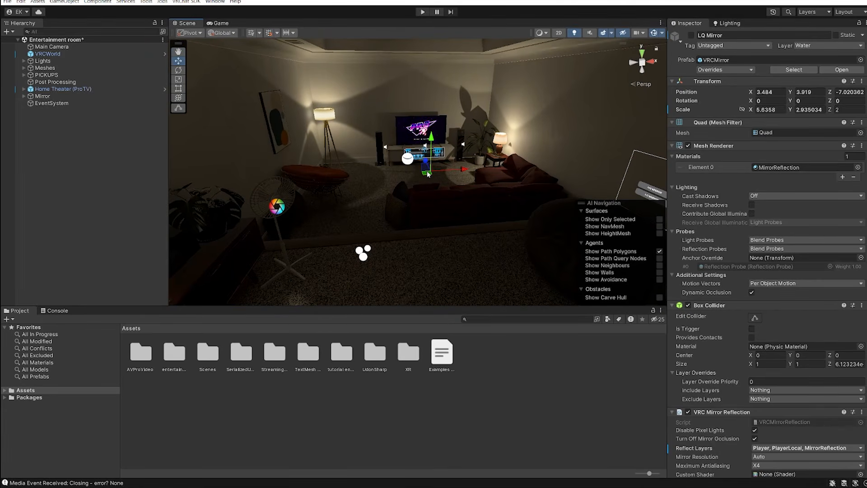
pyautogui.moveTo(428, 175); pyautogui.dragTo(434, 130, button='right')
pyautogui.scroll(-6, 370, 107)
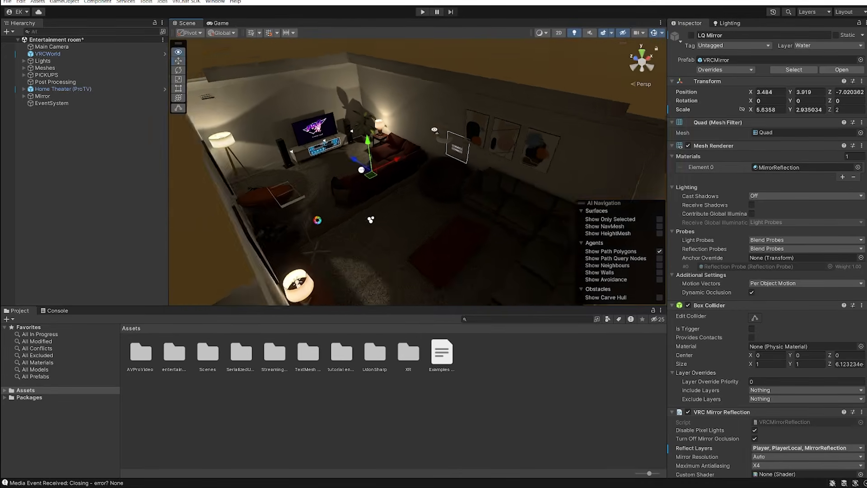
pyautogui.scroll(-2, 434, 130)
pyautogui.rightClick(93, 165)
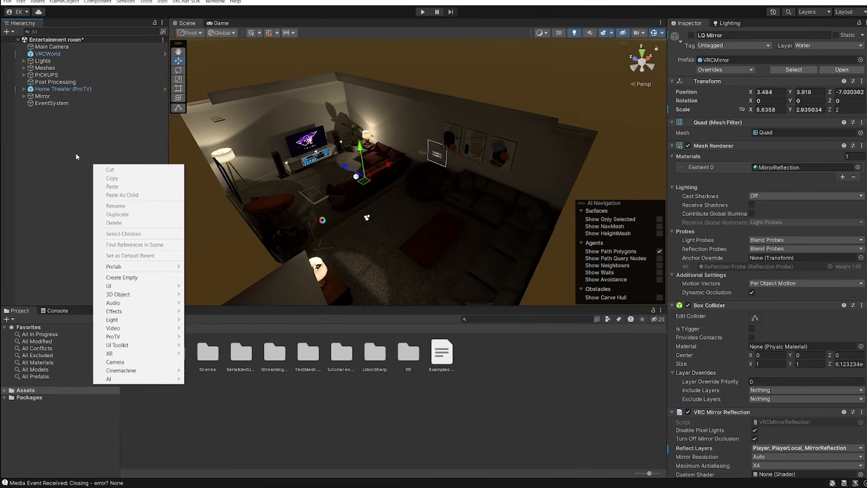
pyautogui.moveTo(161, 312)
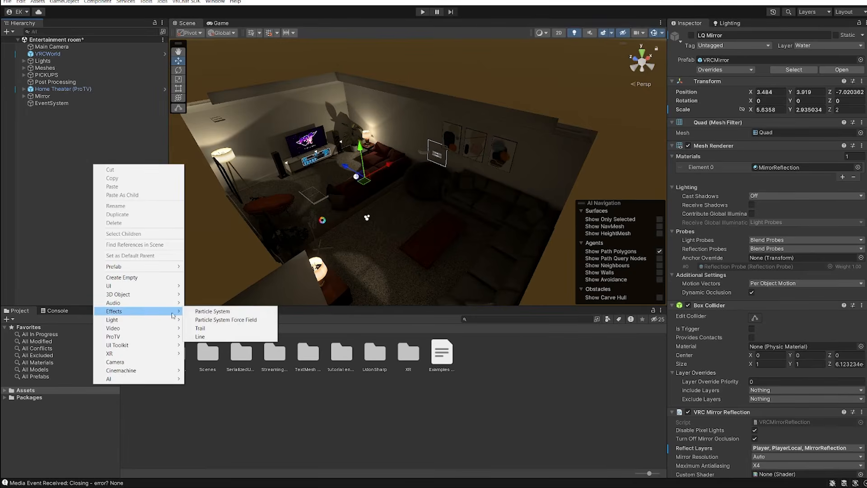
pyautogui.click(209, 313)
pyautogui.moveTo(425, 178); pyautogui.dragTo(399, 194)
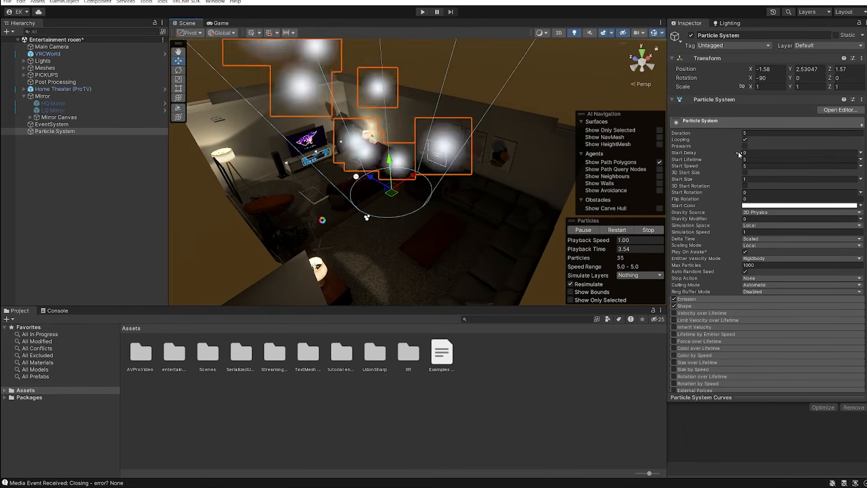
pyautogui.moveTo(428, 244); pyautogui.dragTo(408, 249, button='right')
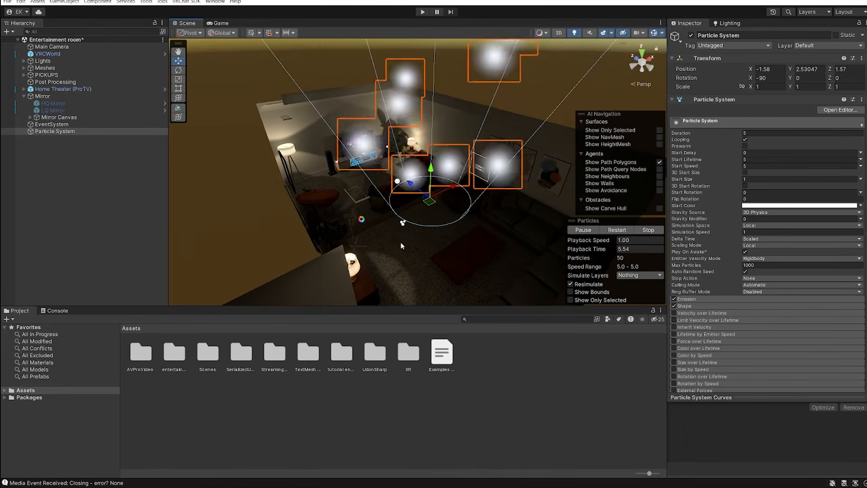
pyautogui.press('Delete')
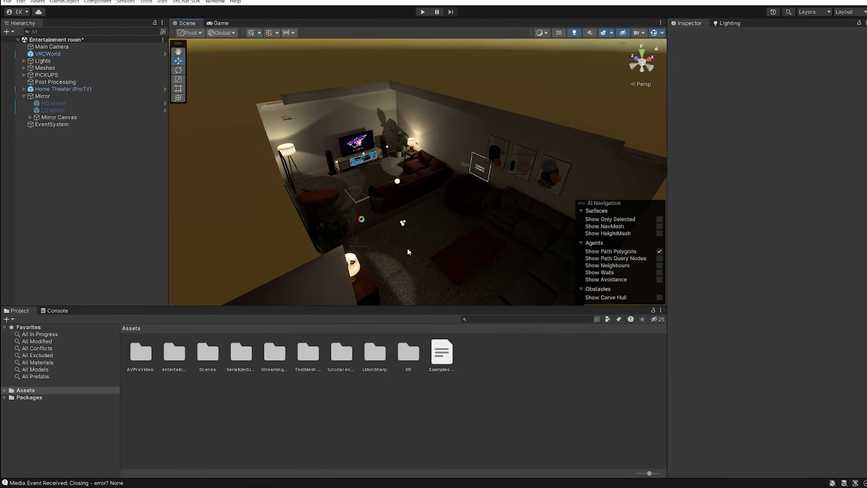
pyautogui.click(24, 96)
pyautogui.moveTo(501, 306); pyautogui.dragTo(500, 308)
pyautogui.moveTo(289, 185); pyautogui.dragTo(262, 175, button='right')
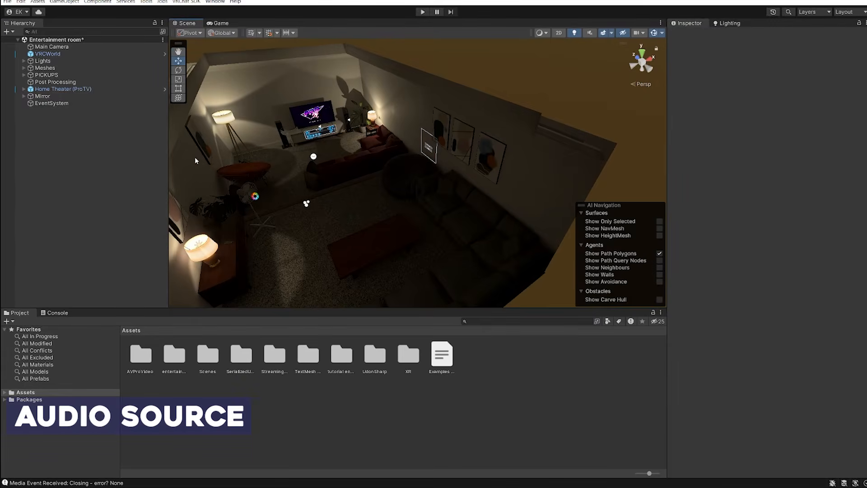
pyautogui.keyDown('alt'); pyautogui.moveTo(397, 181); pyautogui.dragTo(349, 202); pyautogui.keyUp('alt')
pyautogui.scroll(5, 348, 201)
pyautogui.moveTo(349, 202); pyautogui.dragTo(351, 166, button='right')
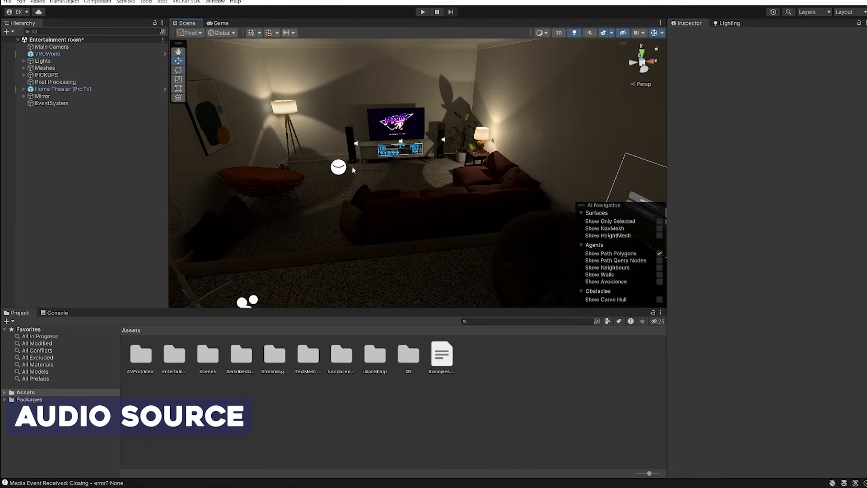
# Step: Create a folder named sfx inside the tutorial entertainment room assets folder and open it
pyautogui.moveTo(407, 196); pyautogui.dragTo(198, 198, button='right')
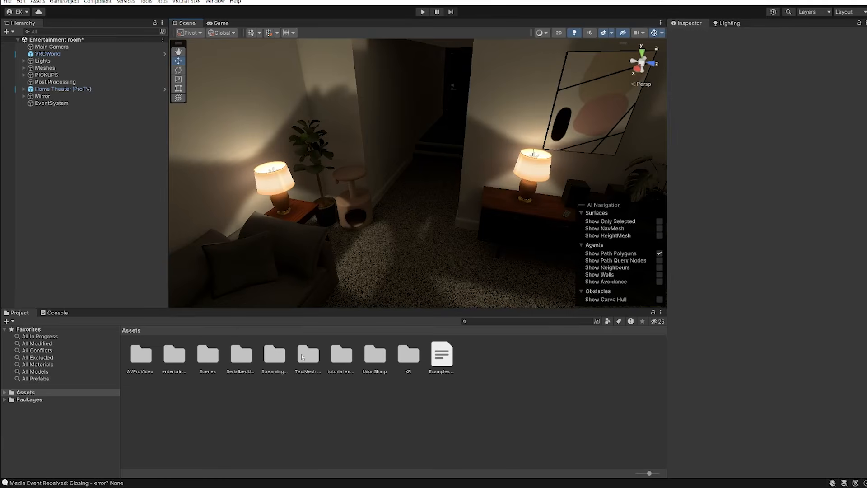
pyautogui.doubleClick(338, 361)
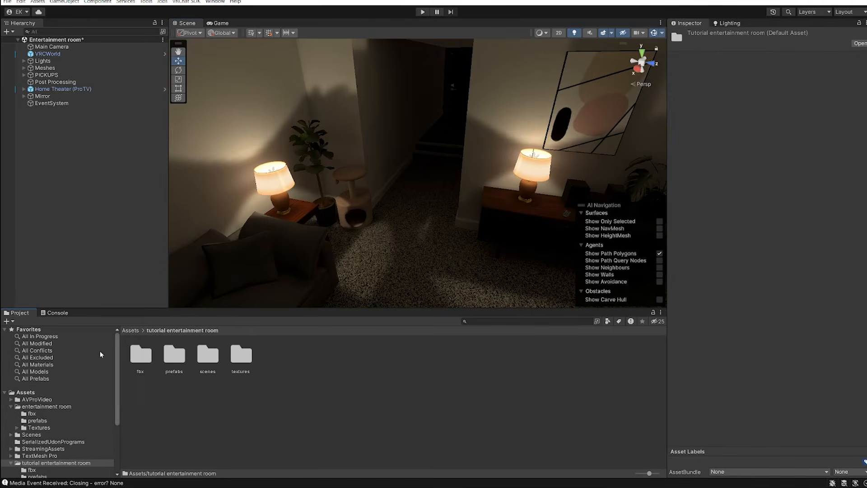
pyautogui.rightClick(312, 370)
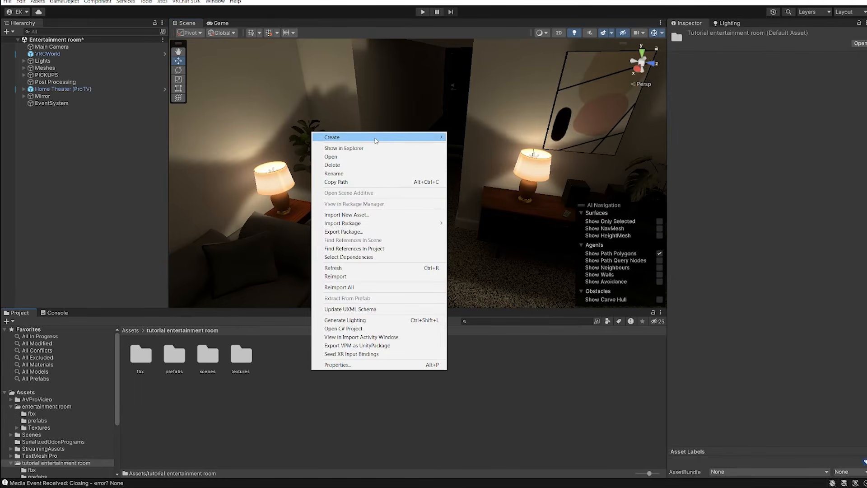
pyautogui.moveTo(375, 138)
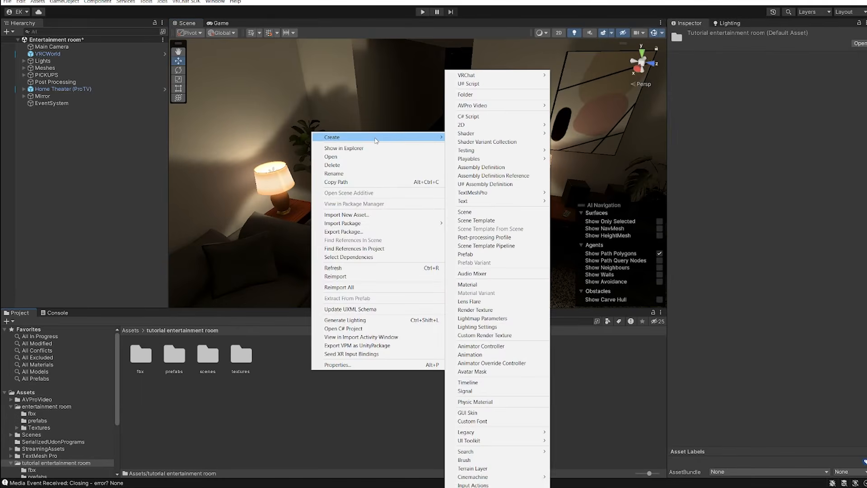
pyautogui.click(466, 95)
pyautogui.write('sfx')
pyautogui.press('Return')
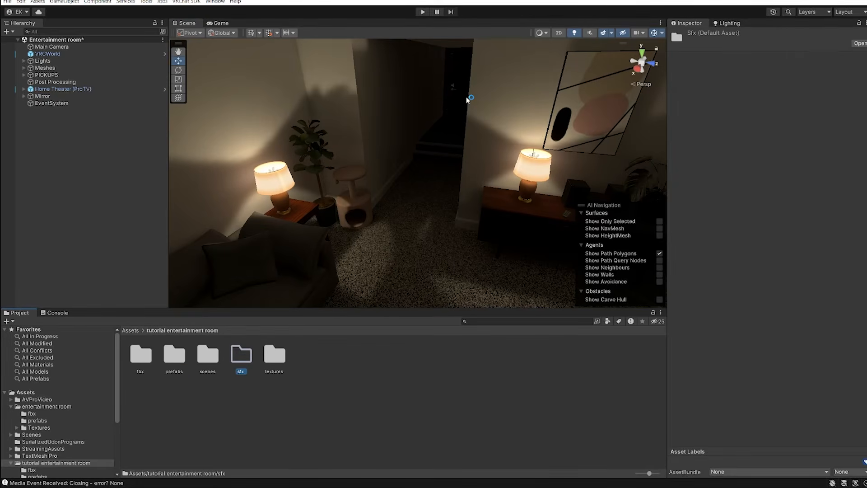
pyautogui.doubleClick(242, 361)
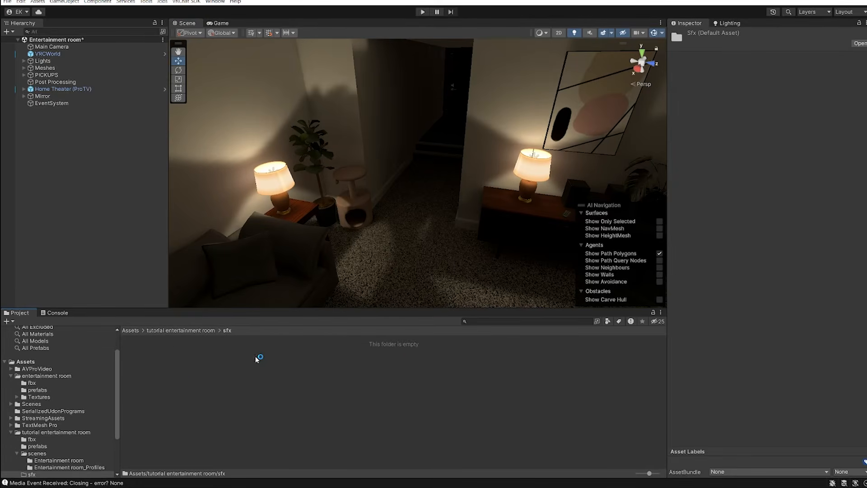
# Step: Import roomtone.wav from the sfx folder in File Explorer into the project's new sfx folder
pyautogui.hotkey('alt', 'Tab')
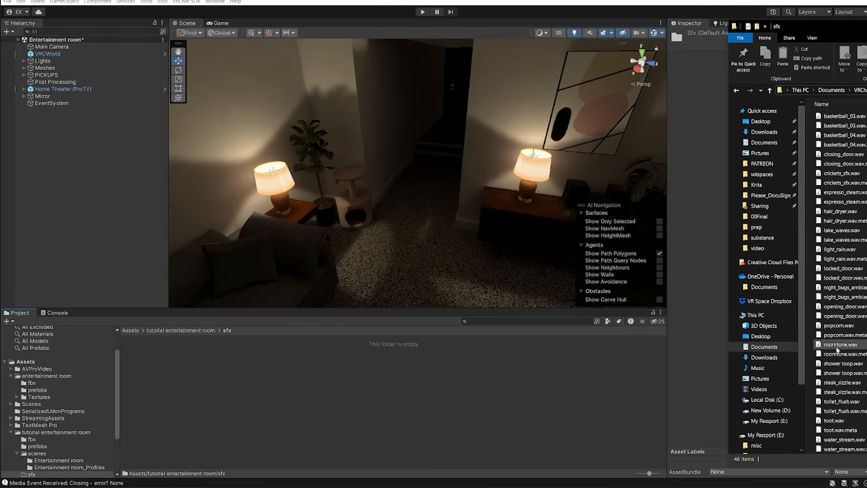
pyautogui.moveTo(836, 345); pyautogui.dragTo(474, 362)
pyautogui.click(473, 357)
# Step: Try adding an empty Audio Source object to the scene and assigning the roomtone clip to it
pyautogui.moveTo(418, 272); pyautogui.dragTo(540, 221, button='right')
pyautogui.moveTo(540, 235); pyautogui.dragTo(458, 237, button='middle')
pyautogui.scroll(2, 459, 237)
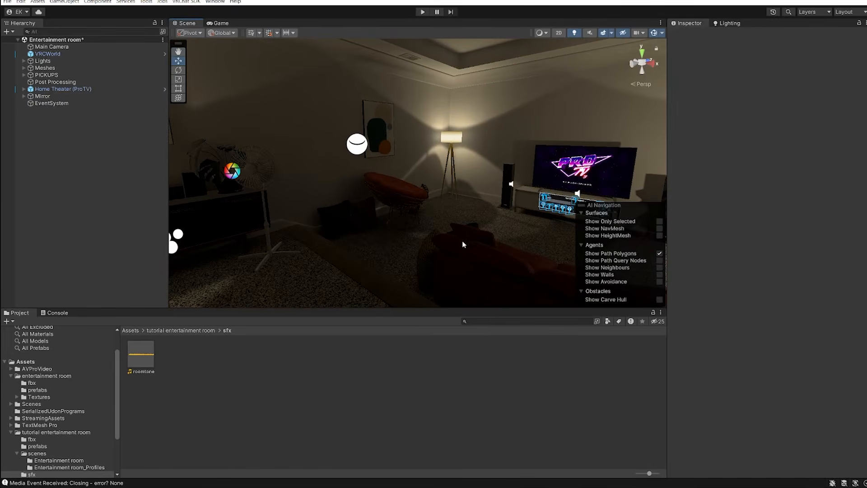
pyautogui.moveTo(406, 241); pyautogui.dragTo(431, 256, button='right')
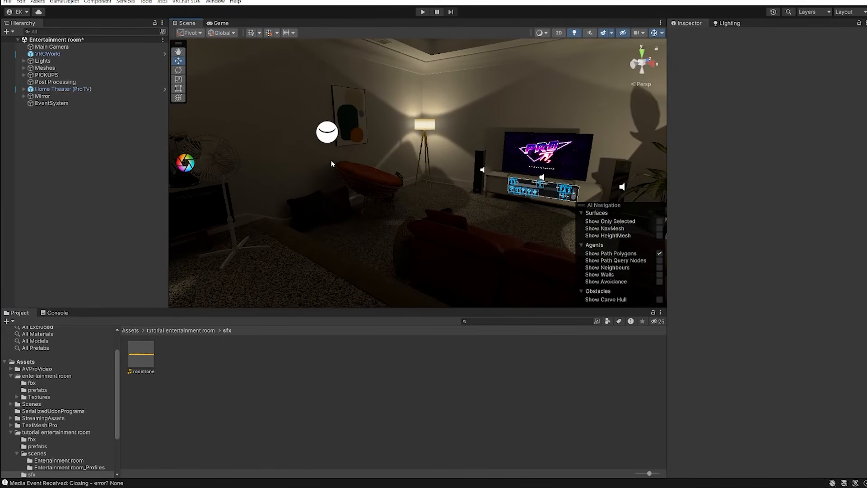
pyautogui.moveTo(318, 229); pyautogui.dragTo(357, 234, button='right')
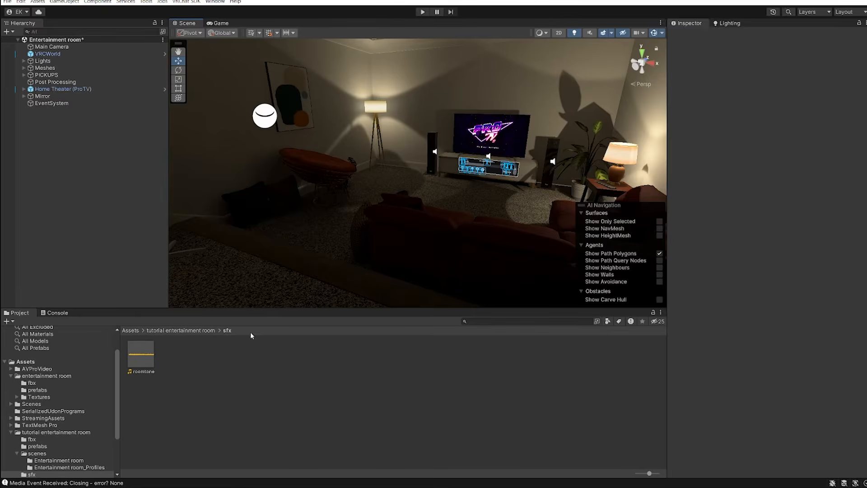
pyautogui.rightClick(69, 177)
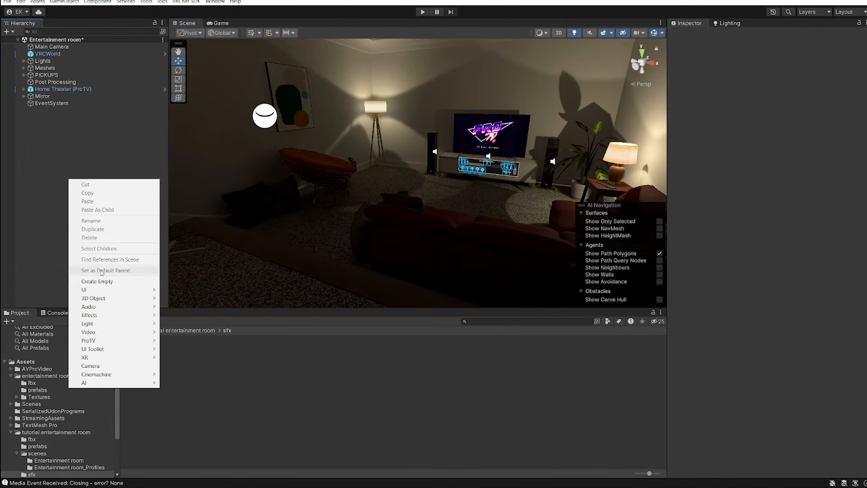
pyautogui.moveTo(90, 307)
pyautogui.click(181, 306)
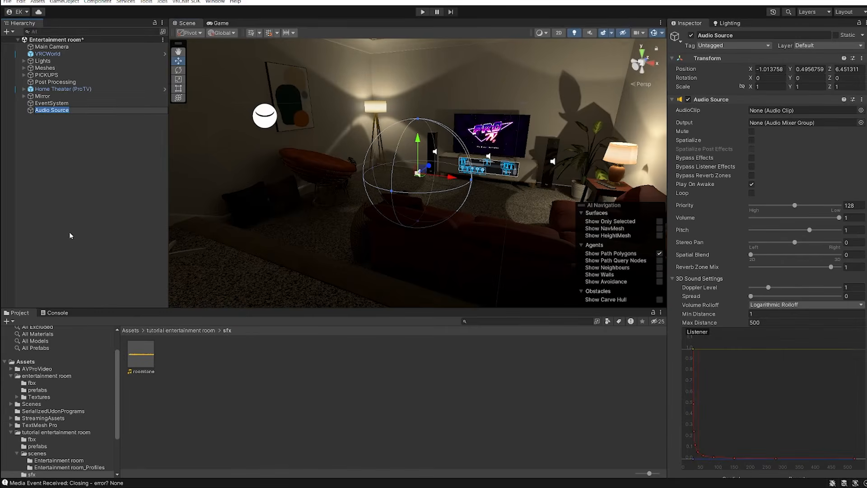
pyautogui.moveTo(134, 349); pyautogui.dragTo(787, 116)
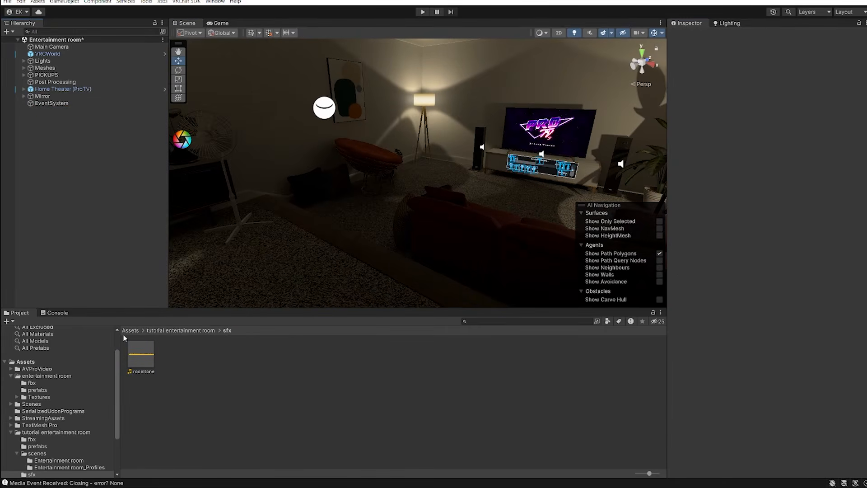
# Step: Place the roomtone clip in the scene hierarchy as an audio source, with Spatial Blend at 0 and Loop enabled
pyautogui.moveTo(141, 357); pyautogui.dragTo(56, 202)
pyautogui.moveTo(304, 219); pyautogui.dragTo(392, 209, button='right')
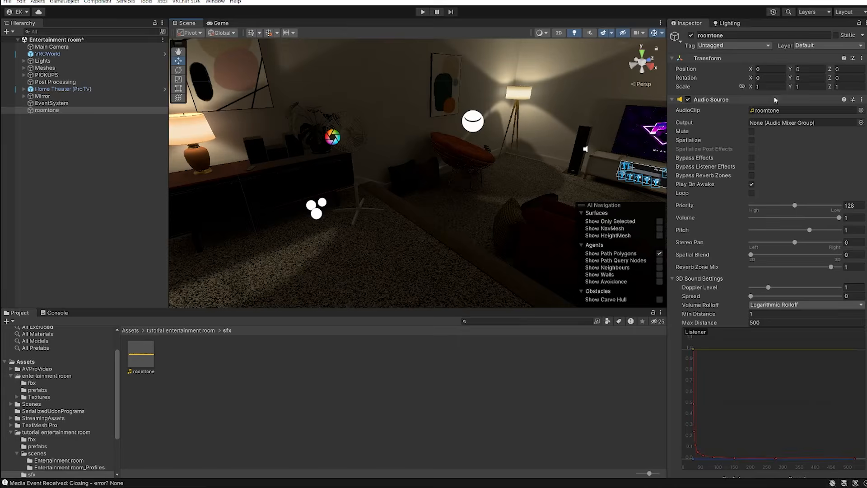
pyautogui.moveTo(751, 254)
pyautogui.mouseDown()
pyautogui.moveTo(771, 255)
pyautogui.moveTo(742, 251)
pyautogui.mouseUp()
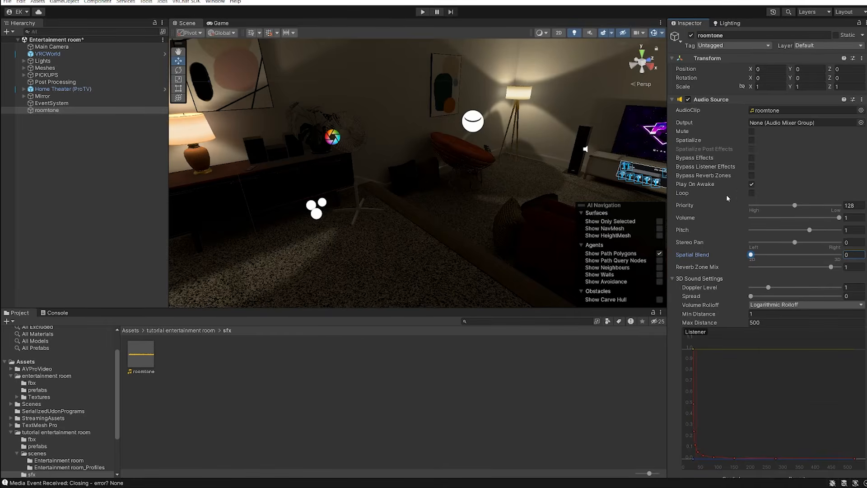
pyautogui.click(751, 193)
pyautogui.scroll(-2, 744, 226)
pyautogui.click(735, 276)
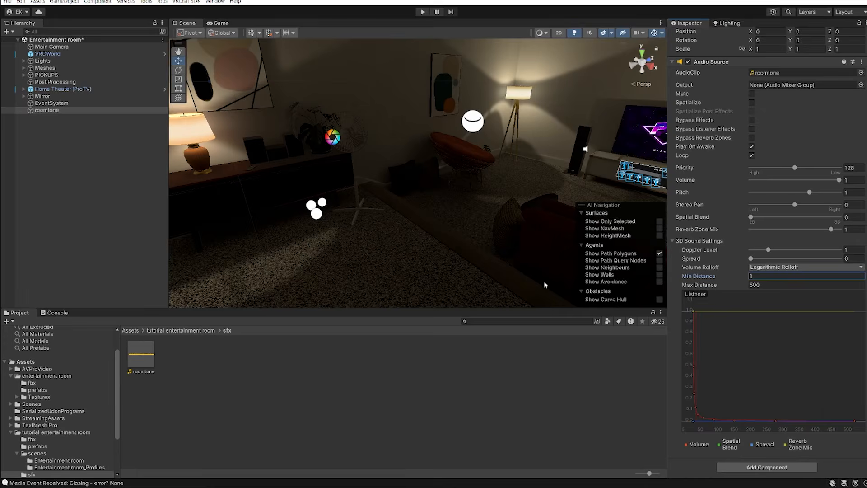
# Step: Add a VRC Spatial Audio Source component to the roomtone object, look over its settings and remove it again
pyautogui.moveTo(387, 176); pyautogui.dragTo(443, 170, button='right')
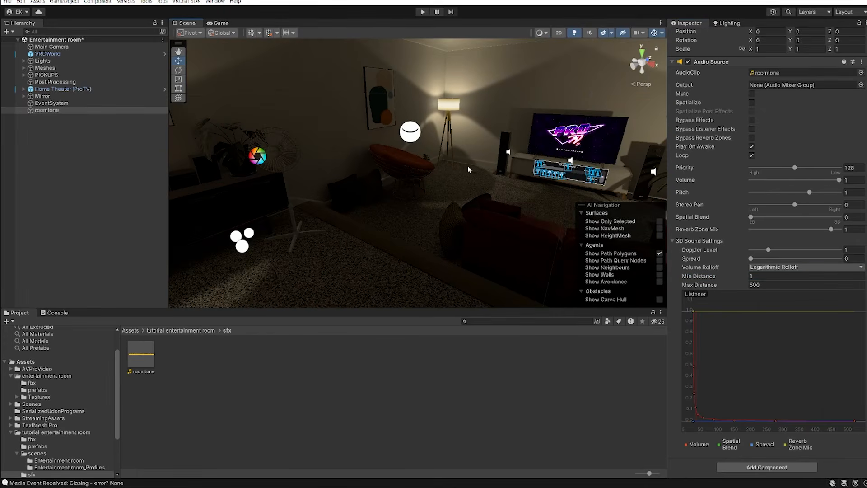
pyautogui.click(778, 472)
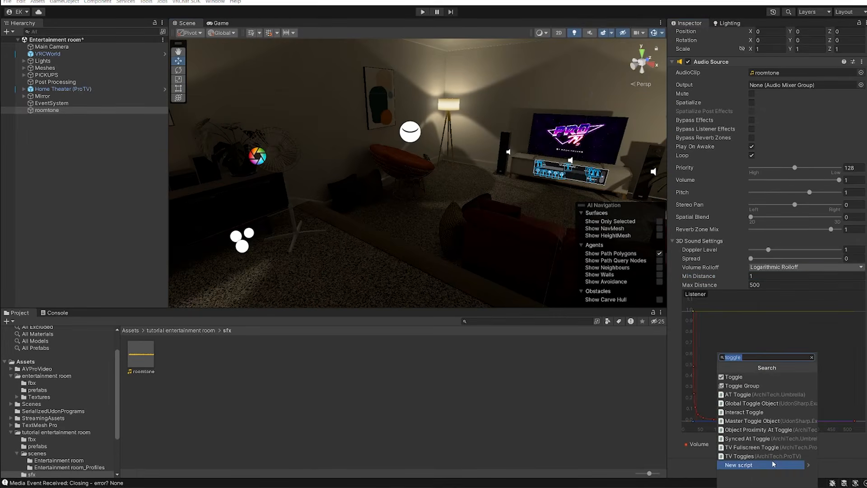
pyautogui.write('vrc')
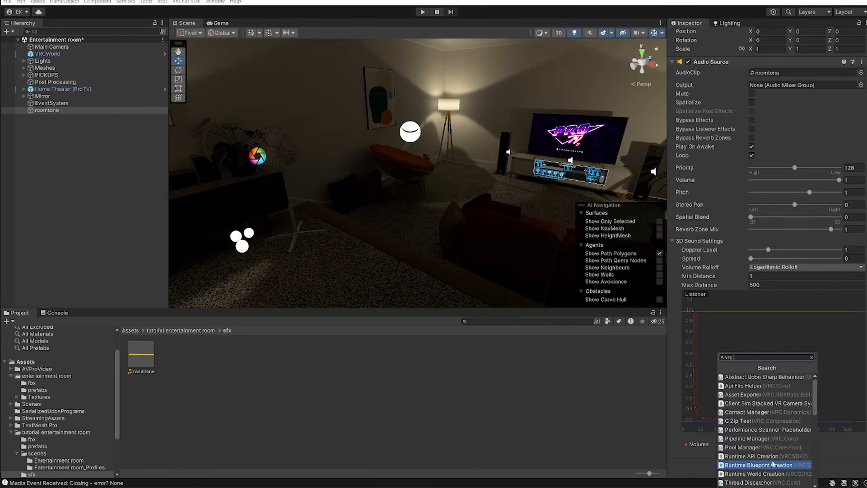
pyautogui.write(' audio')
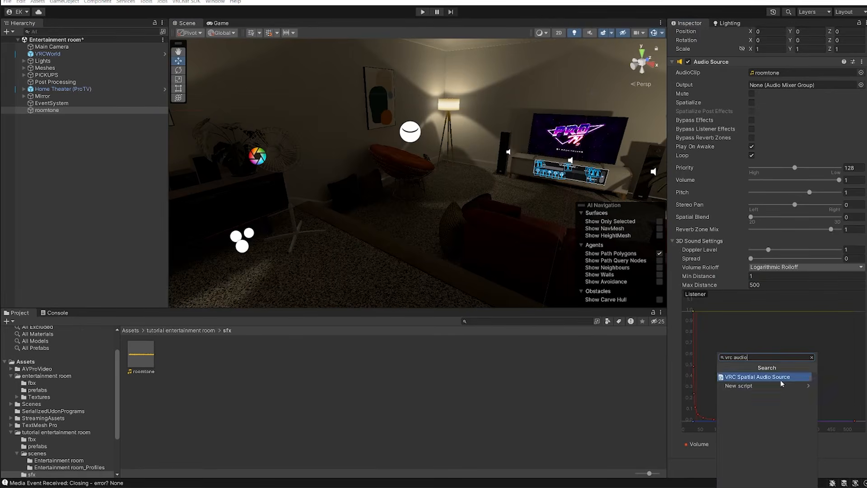
pyautogui.click(781, 378)
pyautogui.scroll(-3, 778, 366)
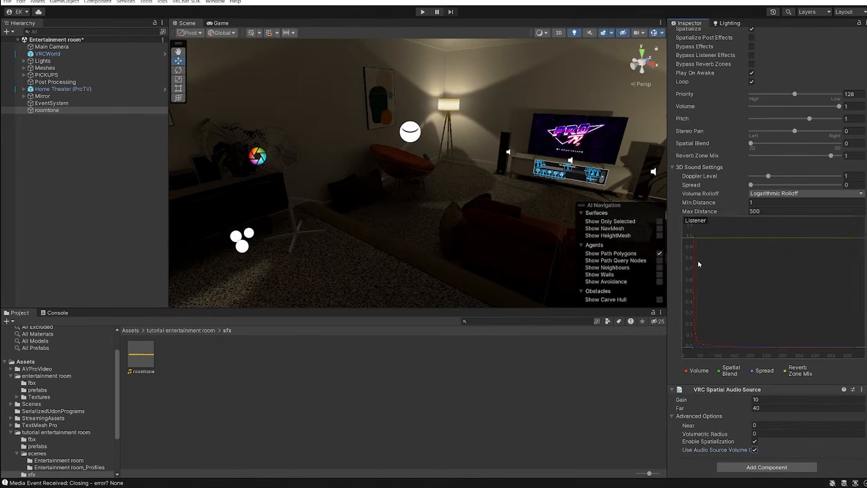
pyautogui.scroll(3, 785, 188)
pyautogui.scroll(1, 708, 267)
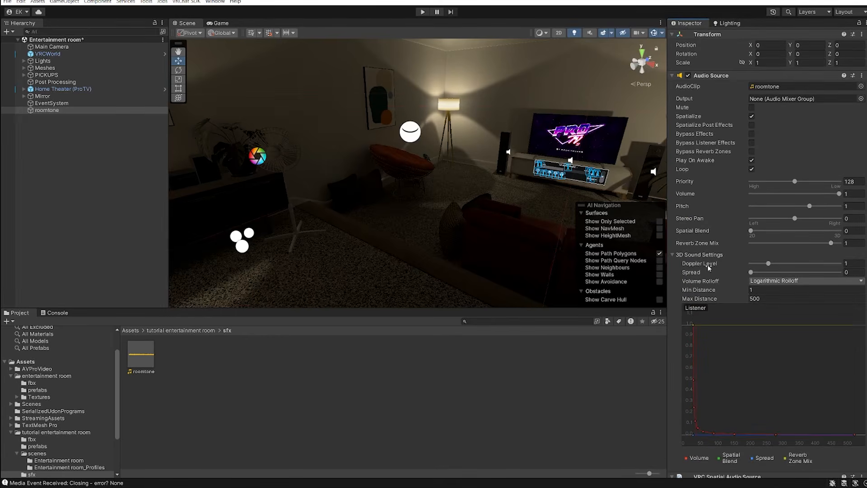
pyautogui.scroll(-3, 709, 267)
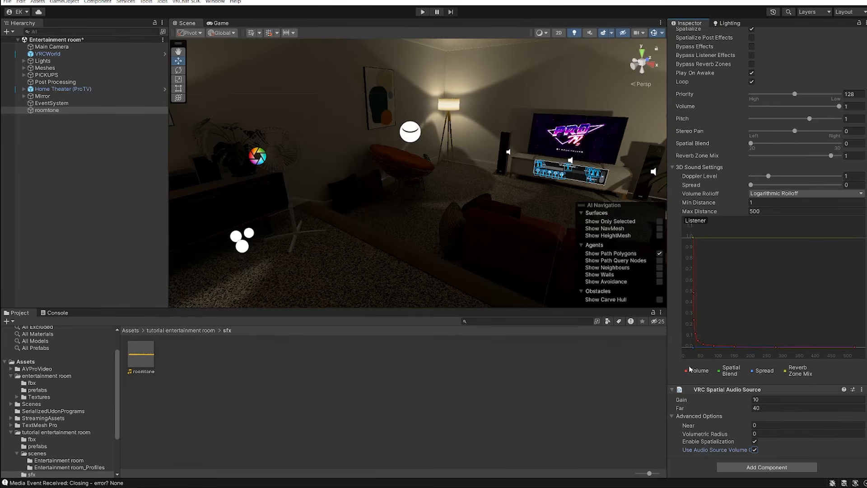
pyautogui.rightClick(702, 390)
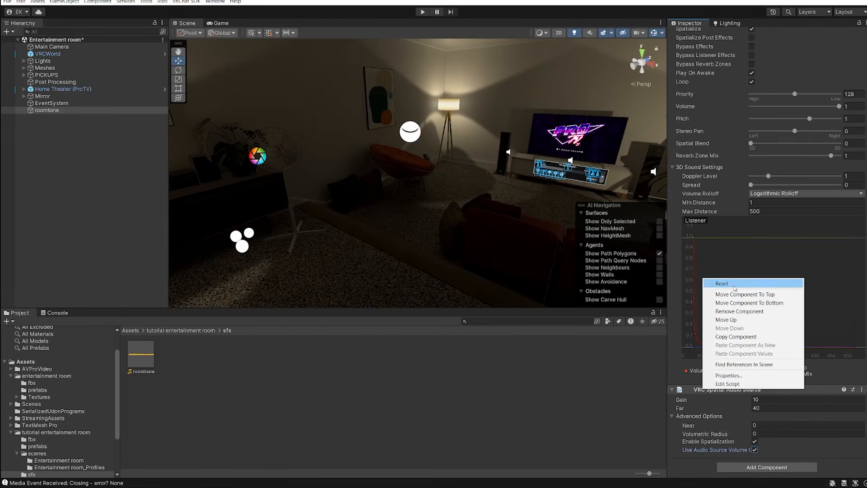
pyautogui.click(740, 311)
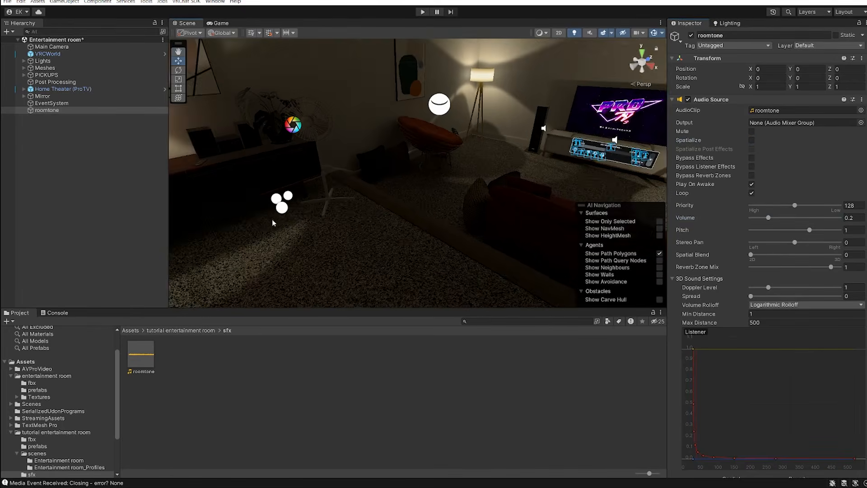
# Step: Start Play mode and dismiss the simulator menu to listen to the room tone, then bring the menu back
pyautogui.click(423, 11)
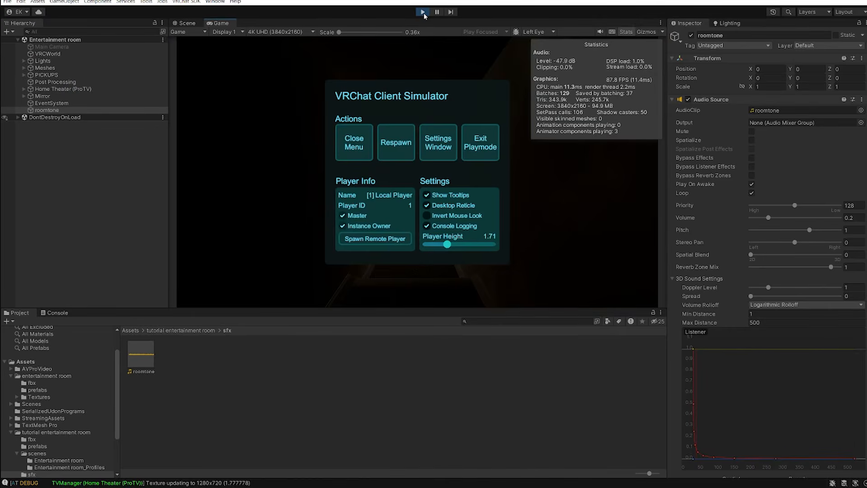
pyautogui.click(354, 142)
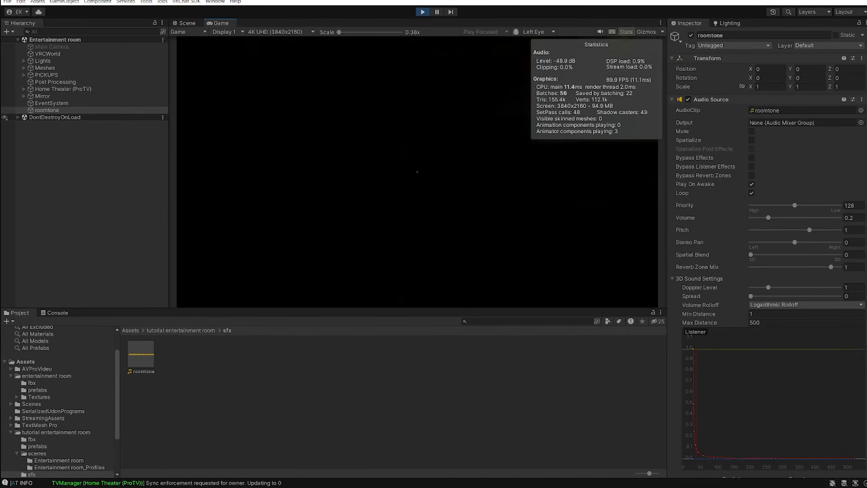
pyautogui.press('Escape')
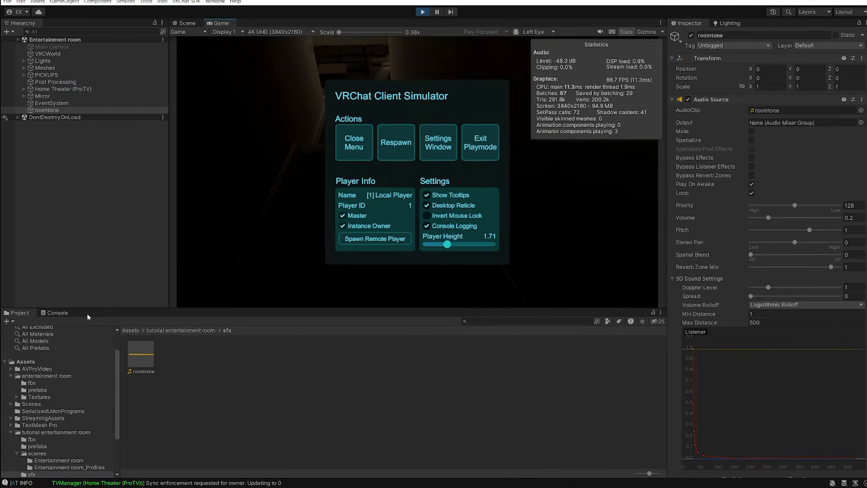
# Step: Look at the console messages, then open the VRChat SDK control panel and close it again
pyautogui.click(58, 312)
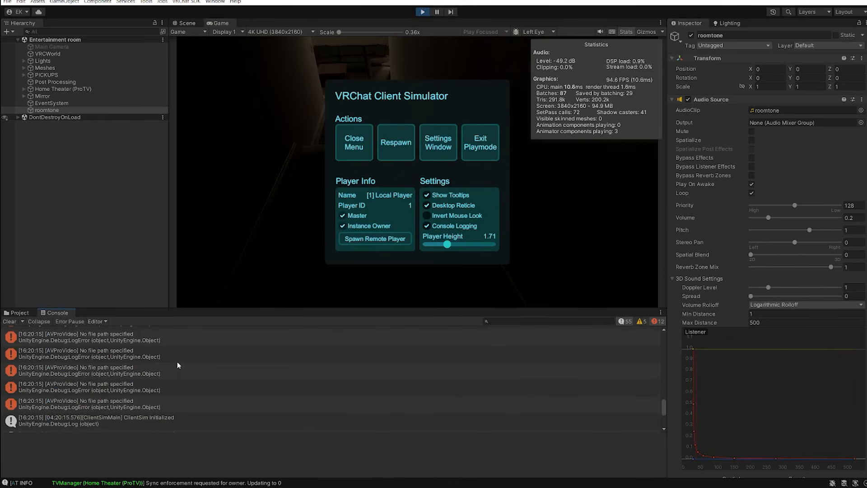
pyautogui.click(20, 313)
pyautogui.click(186, 2)
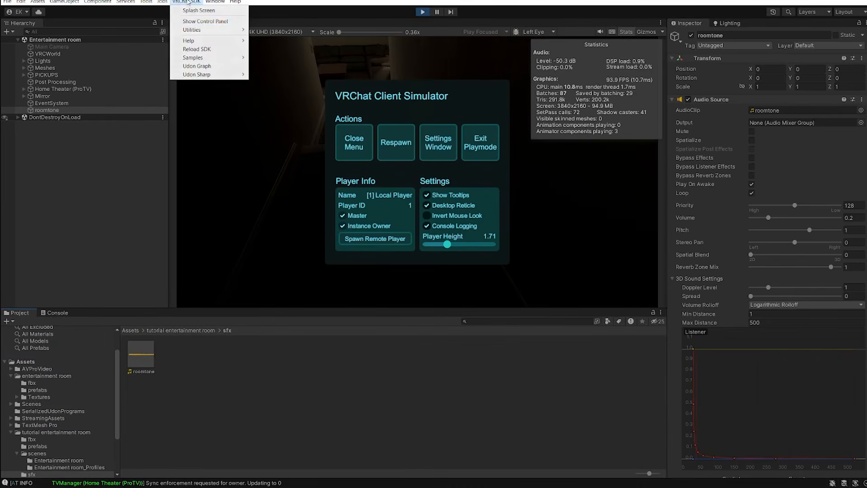
pyautogui.click(201, 21)
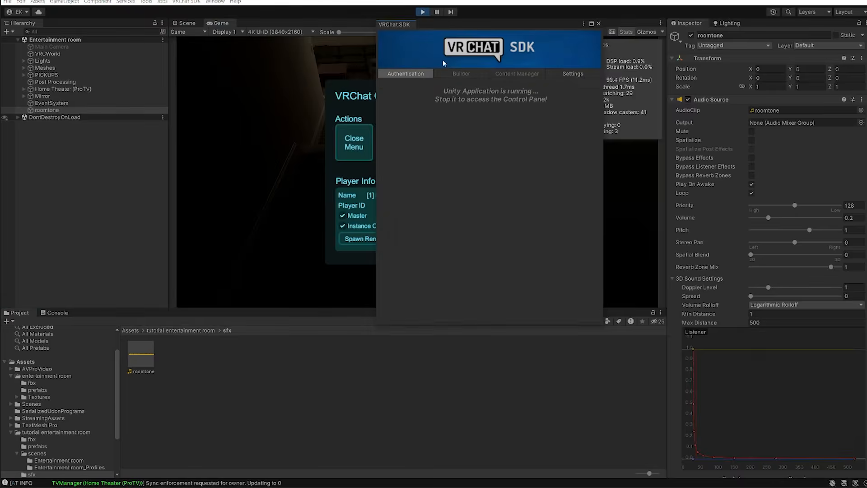
pyautogui.click(598, 23)
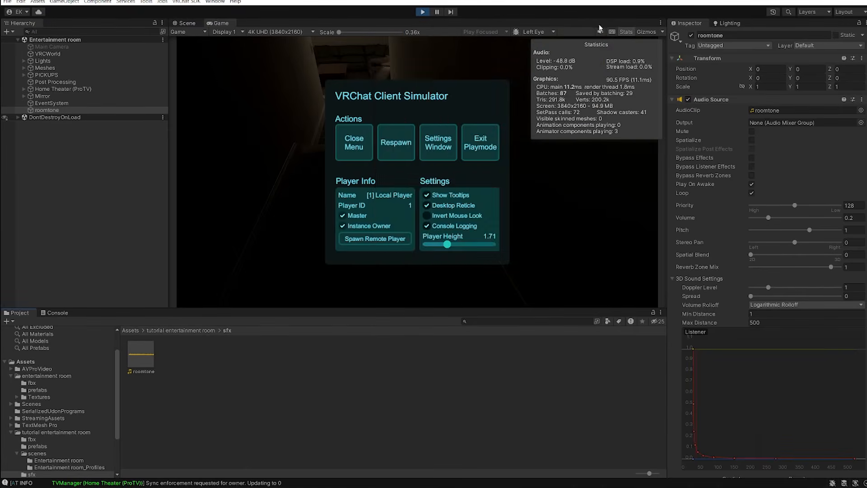
# Step: Walk into the living room in Play mode to hear how the room tone sounds across the space
pyautogui.click(354, 142)
pyautogui.press('w')
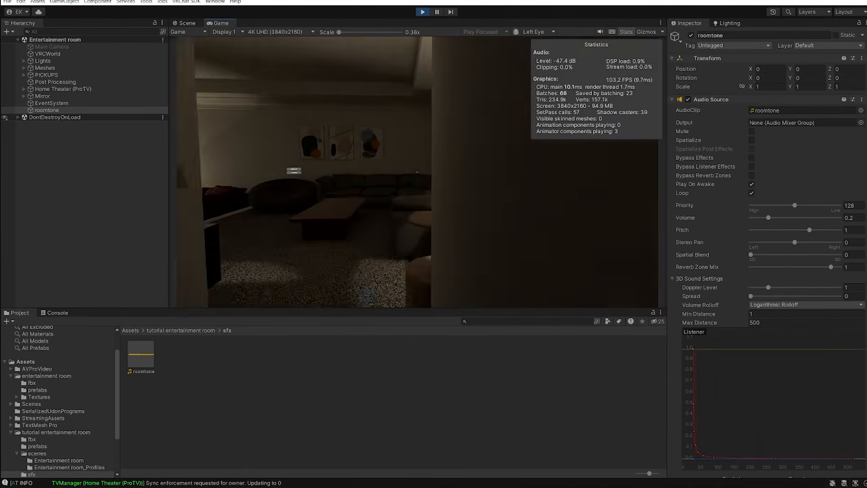
pyautogui.press('Escape')
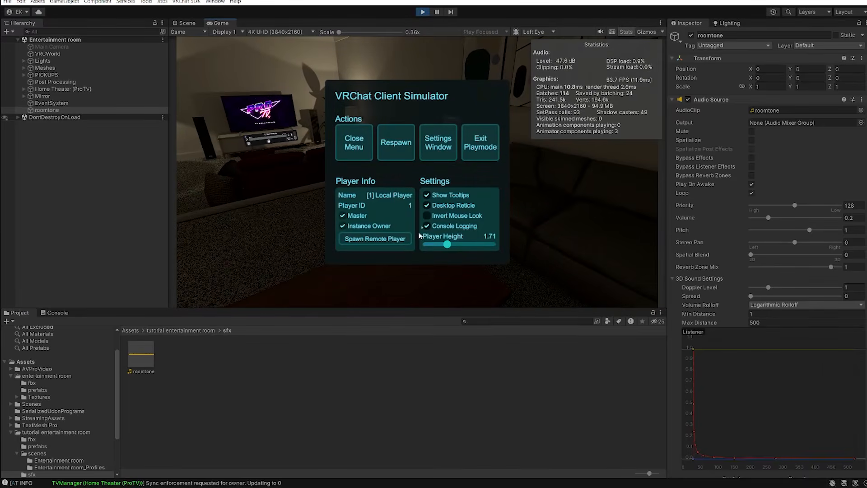
pyautogui.press('Escape')
pyautogui.press('w')
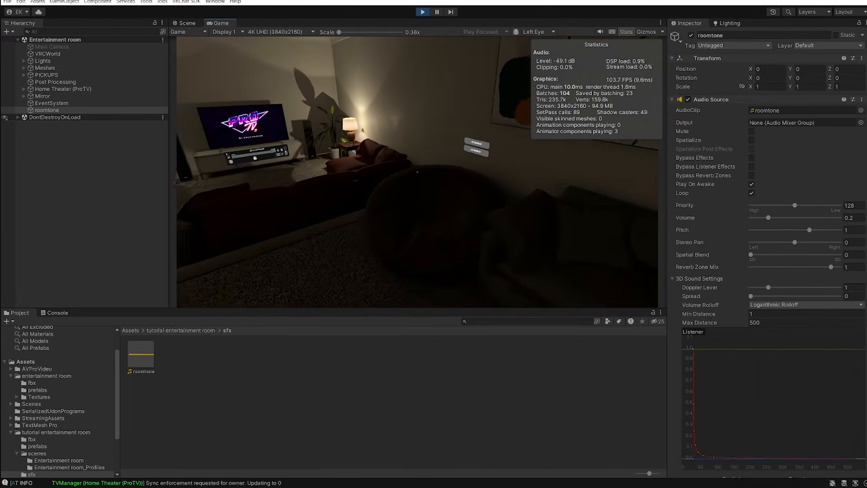
# Step: Walk past the couches, TV and plants to listen to the room tone, and exit Play mode
pyautogui.press('w')
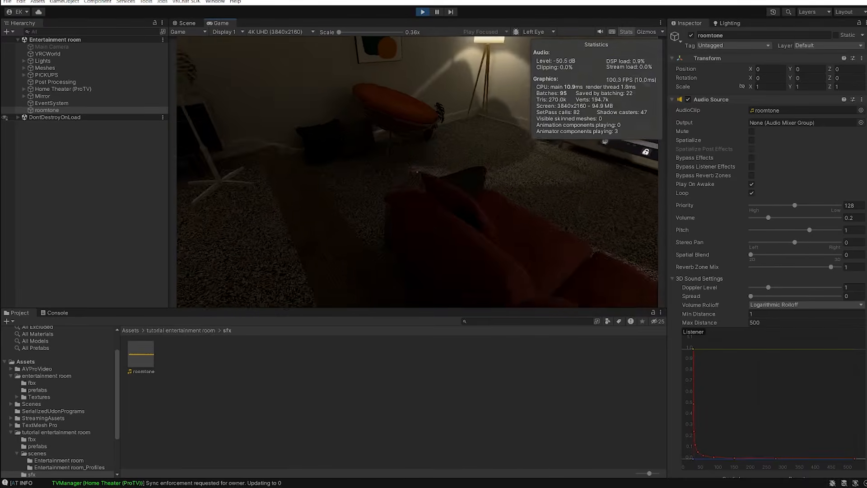
pyautogui.press('w')
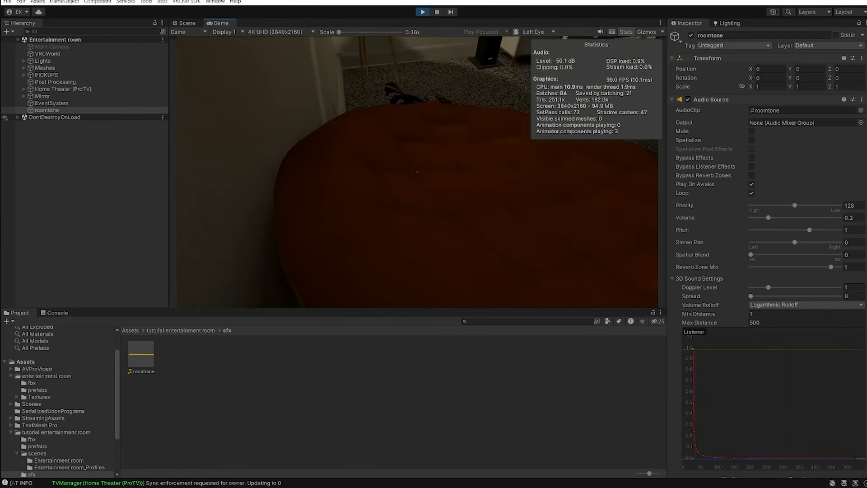
pyautogui.press('w')
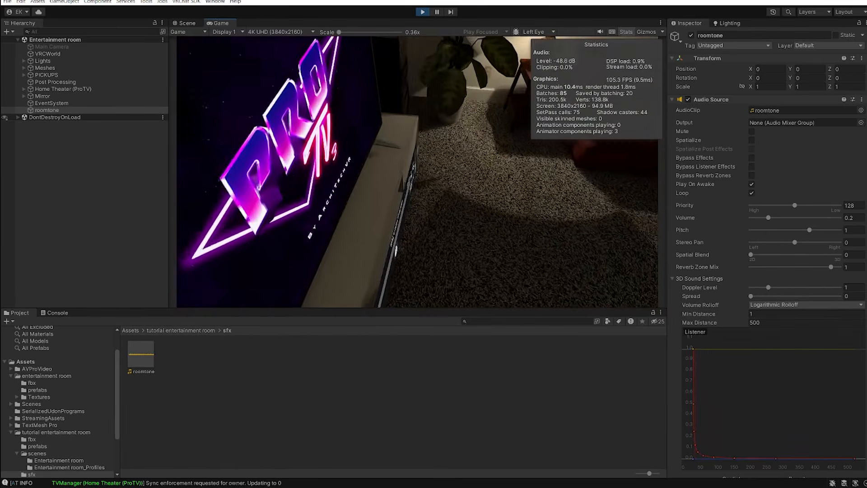
pyautogui.press('w')
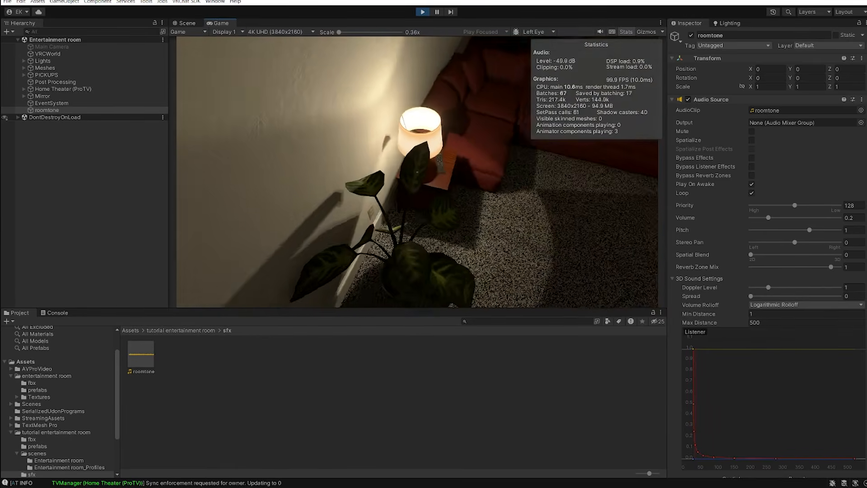
pyautogui.press('w')
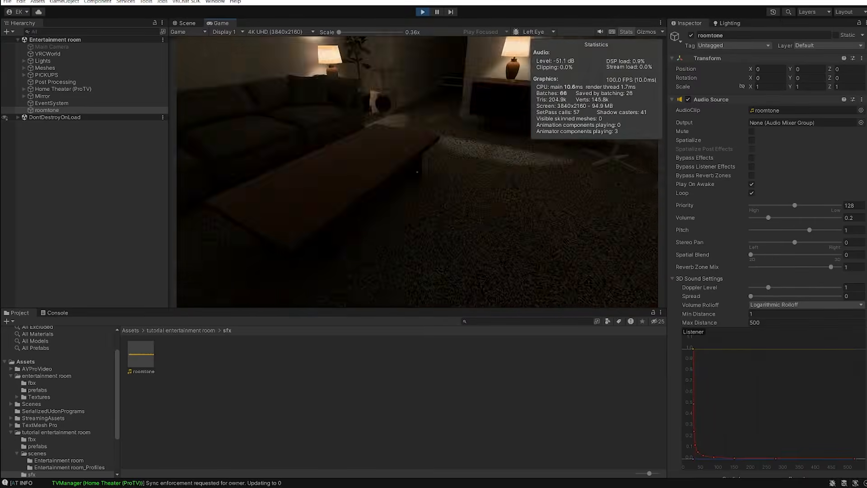
pyautogui.press('Escape')
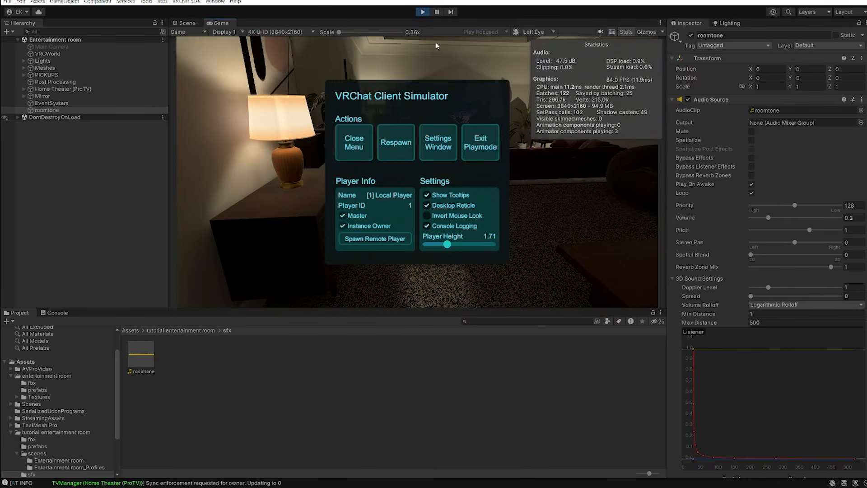
pyautogui.click(422, 11)
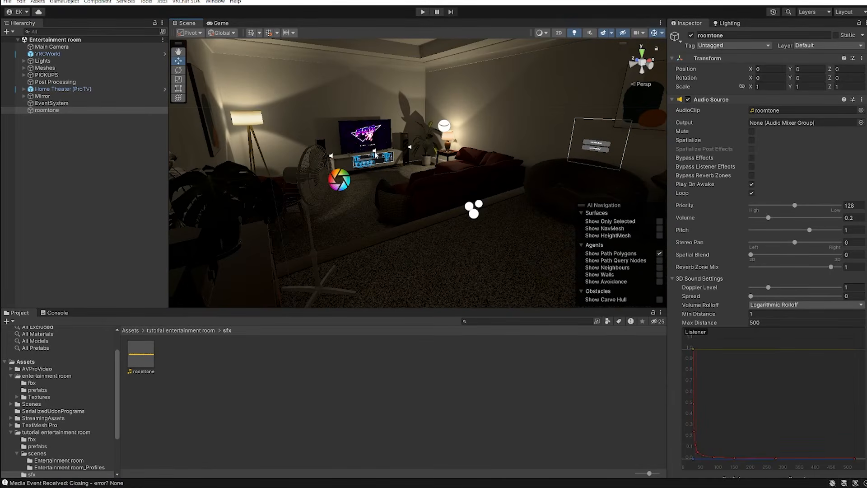
# Step: Look through the hallway and living room in the scene and open the environment lighting settings
pyautogui.moveTo(572, 152); pyautogui.dragTo(424, 226, button='middle')
pyautogui.scroll(2, 391, 202)
pyautogui.moveTo(397, 198); pyautogui.dragTo(357, 178, button='right')
pyautogui.click(198, 331)
pyautogui.moveTo(364, 216); pyautogui.dragTo(283, 242, button='right')
pyautogui.press('w')
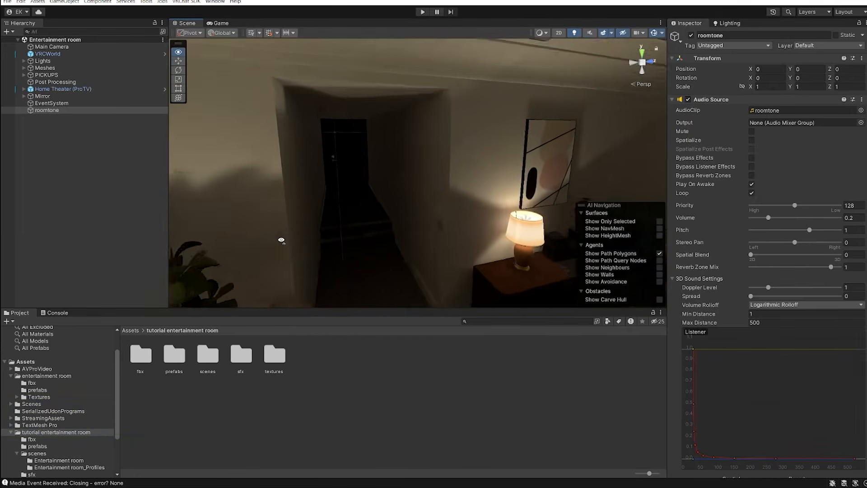
pyautogui.press('f')
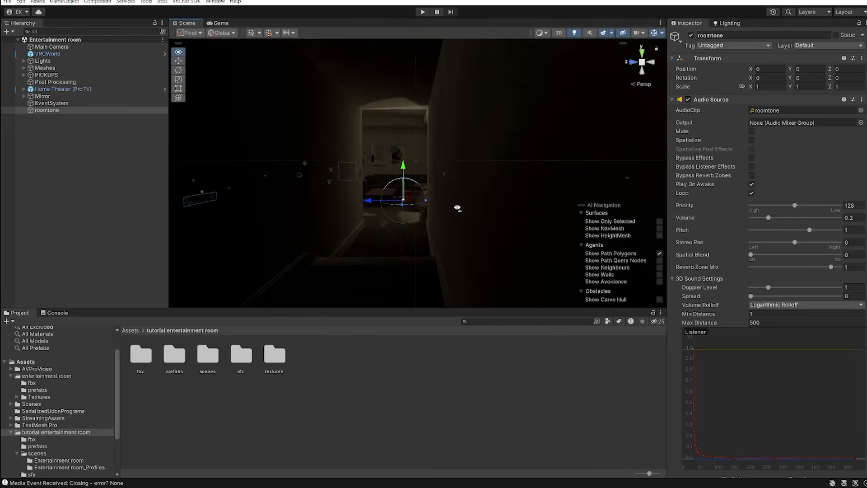
pyautogui.click(727, 24)
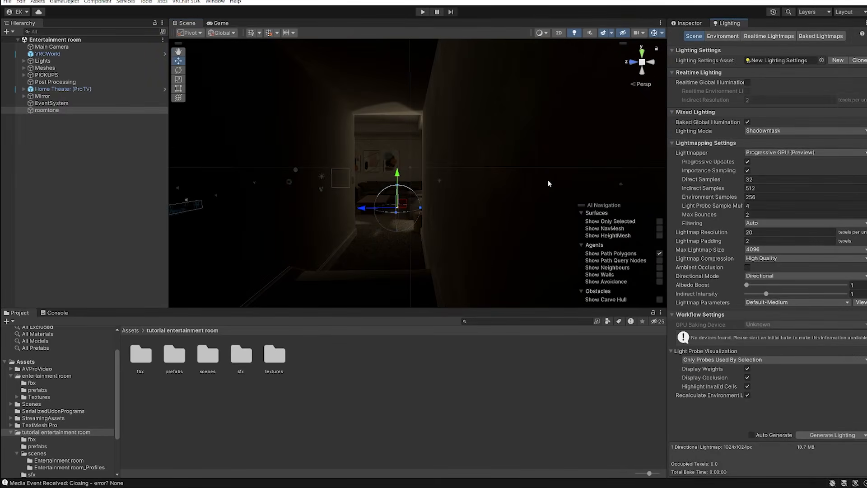
pyautogui.click(741, 37)
pyautogui.moveTo(397, 136); pyautogui.dragTo(329, 173, button='right')
pyautogui.press('w')
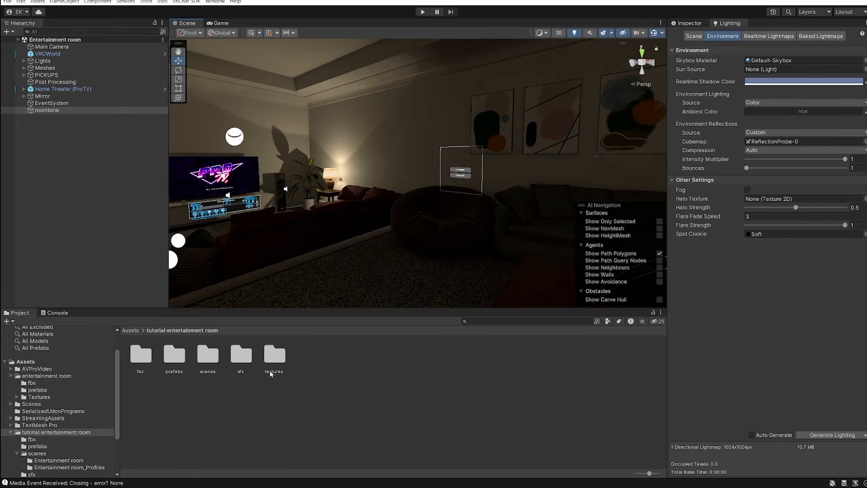
# Step: Create a folder named skybox inside the textures folder and open it
pyautogui.doubleClick(273, 356)
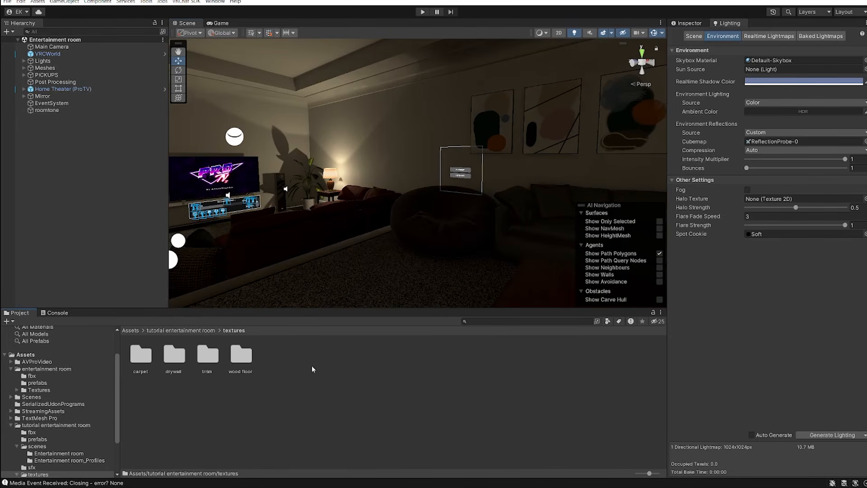
pyautogui.rightClick(312, 369)
pyautogui.moveTo(344, 133)
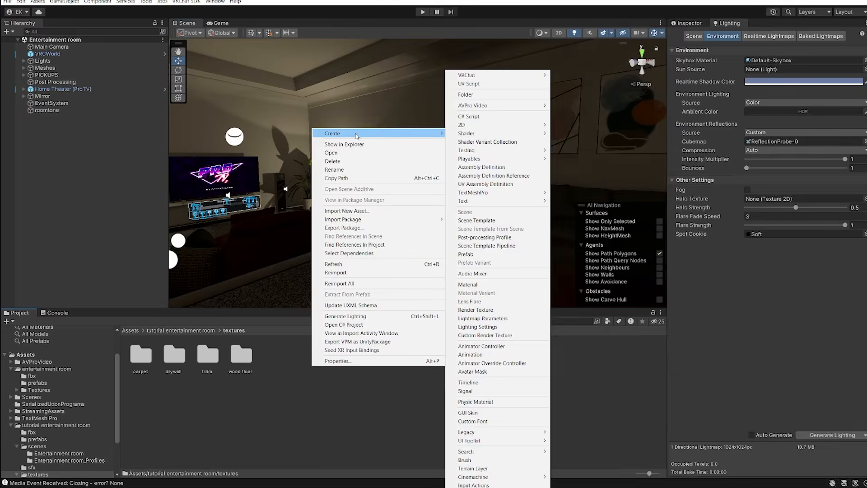
pyautogui.click(485, 96)
pyautogui.write('skybox')
pyautogui.press('Return')
pyautogui.press('Return')
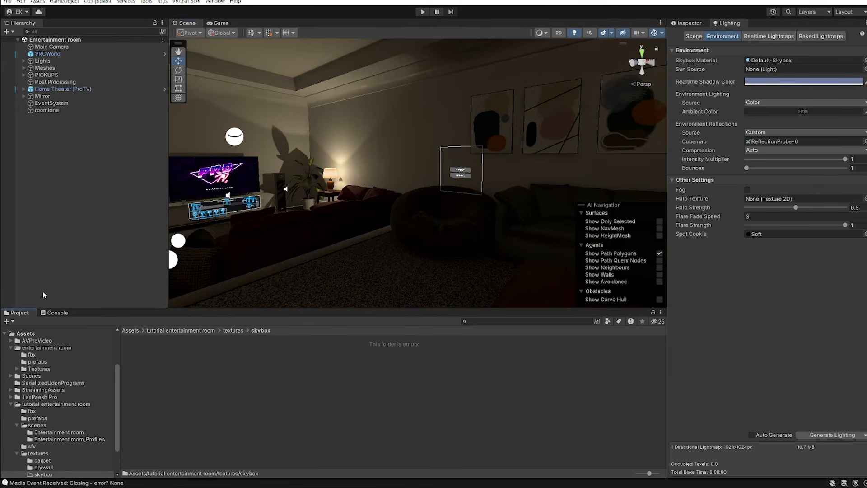
# Step: Import skybox_stars_blank.png from File Explorer into the skybox folder and create a new material there
pyautogui.hotkey('alt', 'Tab')
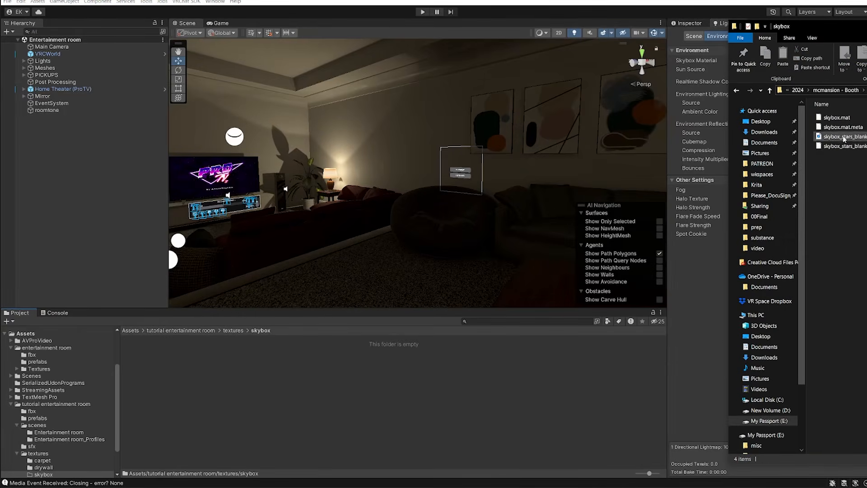
pyautogui.click(843, 136)
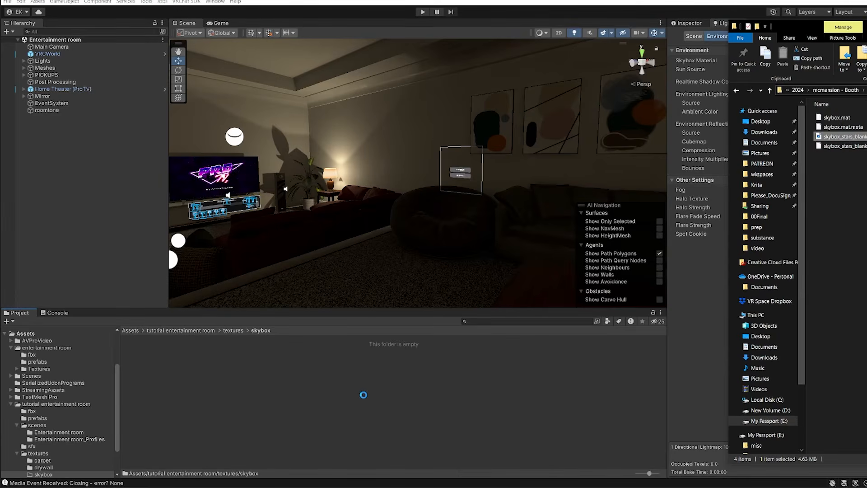
pyautogui.click(132, 352)
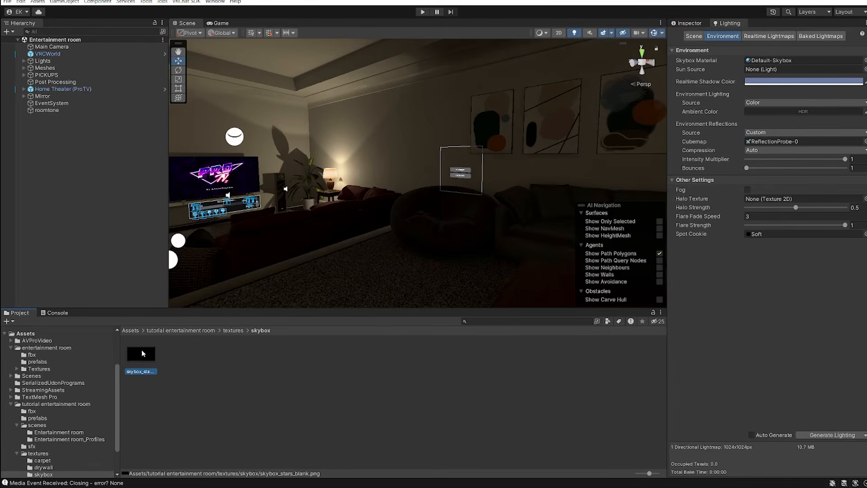
pyautogui.rightClick(215, 364)
pyautogui.moveTo(261, 127)
pyautogui.click(364, 285)
# Step: Assign the skybox_stars_blank texture to the new material's Albedo map
pyautogui.scroll(-6, 449, 223)
pyautogui.moveTo(449, 223); pyautogui.dragTo(636, 148, button='right')
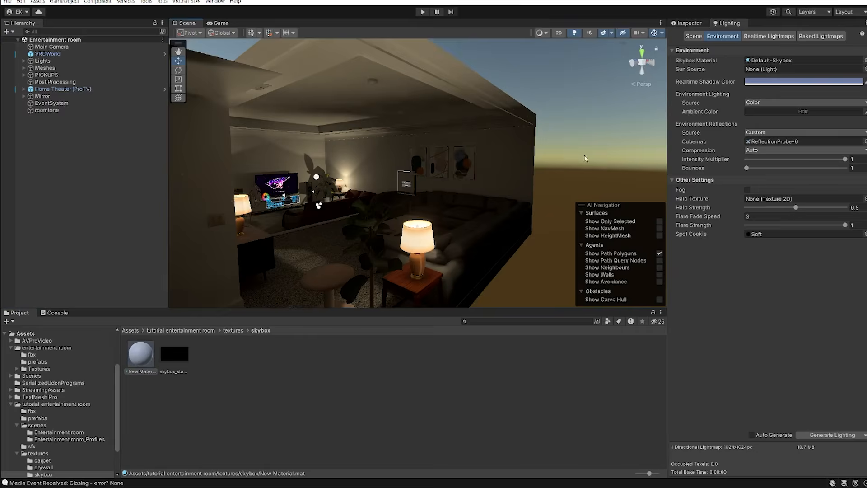
pyautogui.moveTo(460, 125); pyautogui.dragTo(512, 128, button='right')
pyautogui.moveTo(513, 128); pyautogui.dragTo(474, 199, button='middle')
pyautogui.moveTo(474, 199); pyautogui.dragTo(490, 198, button='right')
pyautogui.scroll(-2, 489, 198)
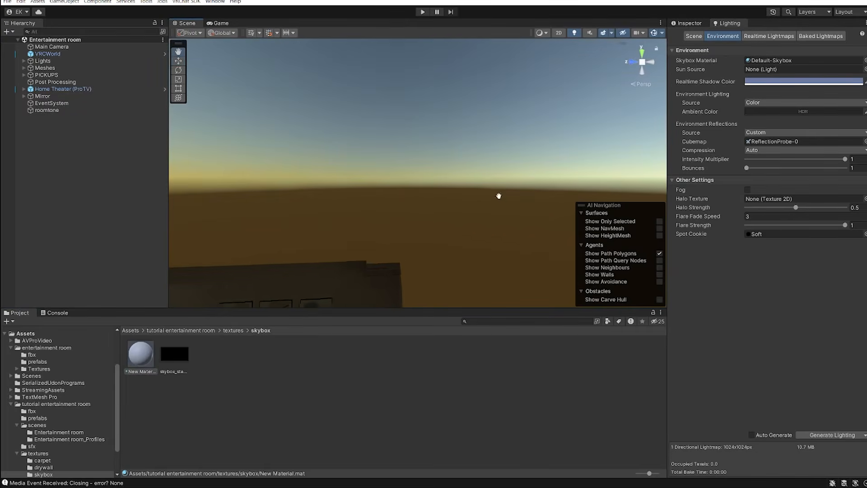
pyautogui.moveTo(167, 361); pyautogui.dragTo(700, 272)
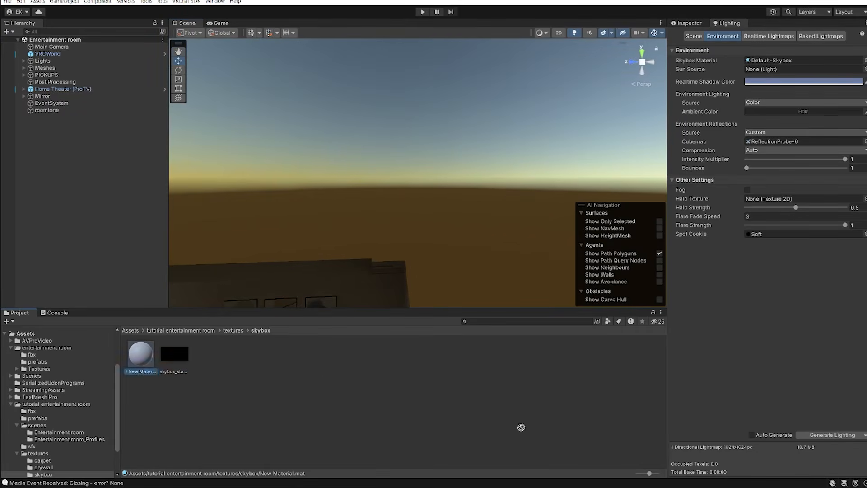
pyautogui.click(687, 23)
pyautogui.moveTo(164, 357); pyautogui.dragTo(265, 395)
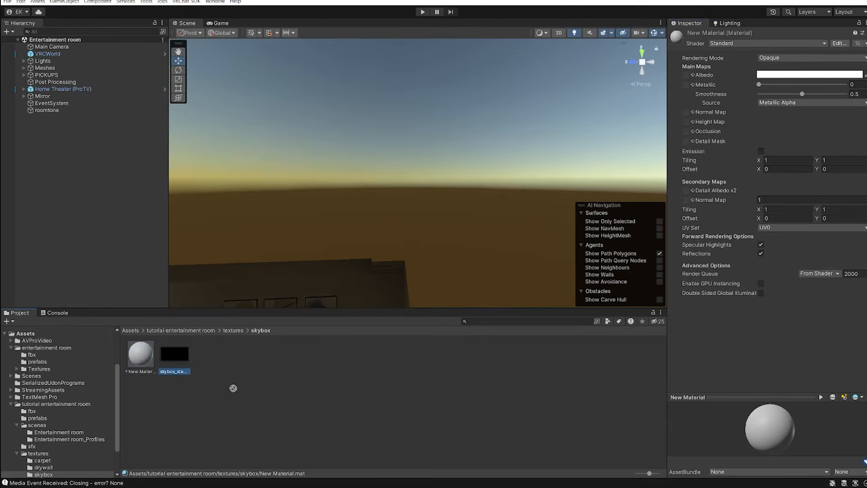
pyautogui.moveTo(146, 379); pyautogui.dragTo(744, 260)
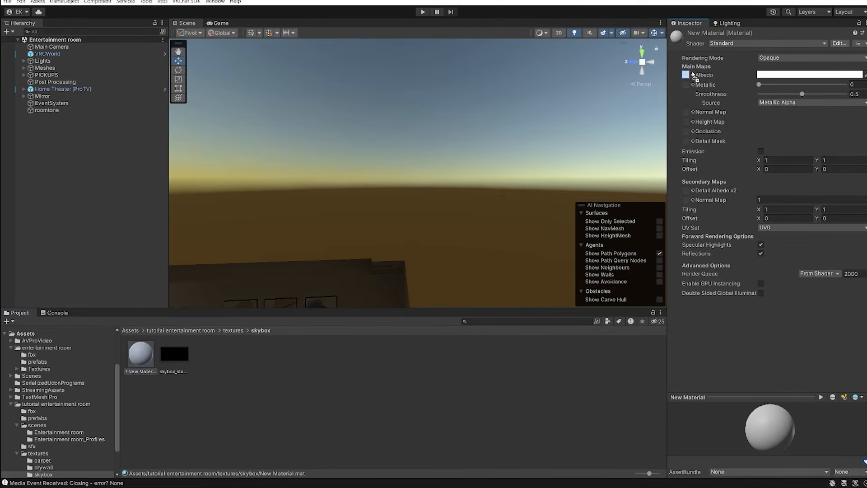
pyautogui.moveTo(693, 74); pyautogui.dragTo(693, 75)
# Step: Set the new material's shader to Skybox/Panoramic and apply the material to the scene's sky
pyautogui.click(733, 44)
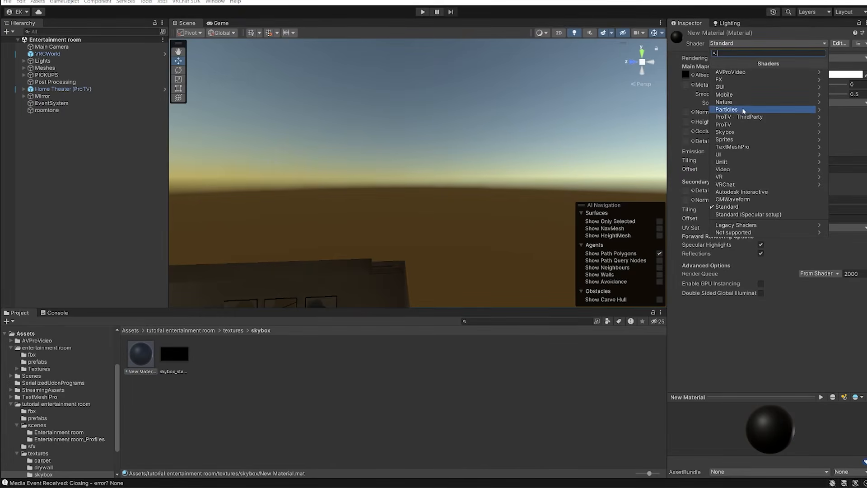
pyautogui.click(730, 133)
pyautogui.click(744, 86)
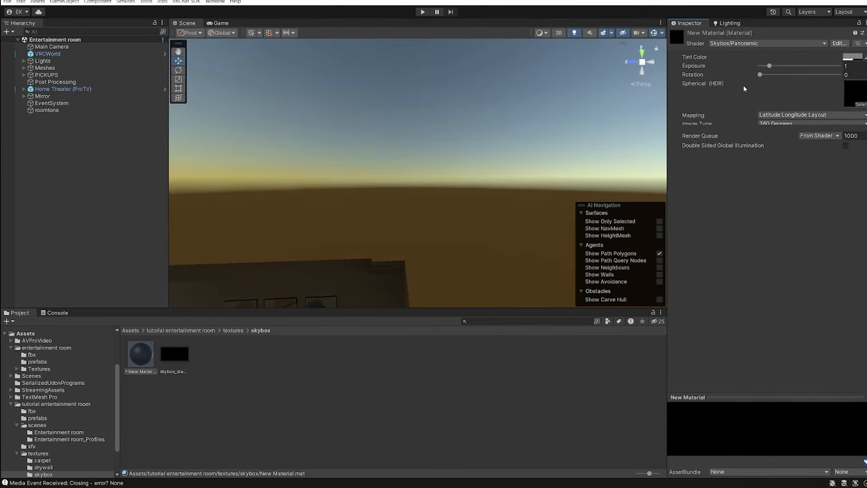
pyautogui.moveTo(166, 359); pyautogui.dragTo(491, 167)
pyautogui.moveTo(490, 165); pyautogui.dragTo(386, 226, button='right')
pyautogui.scroll(-1, 385, 226)
# Step: Set the skybox_stars_blank texture's max size to 4096 and apply the import settings
pyautogui.click(180, 359)
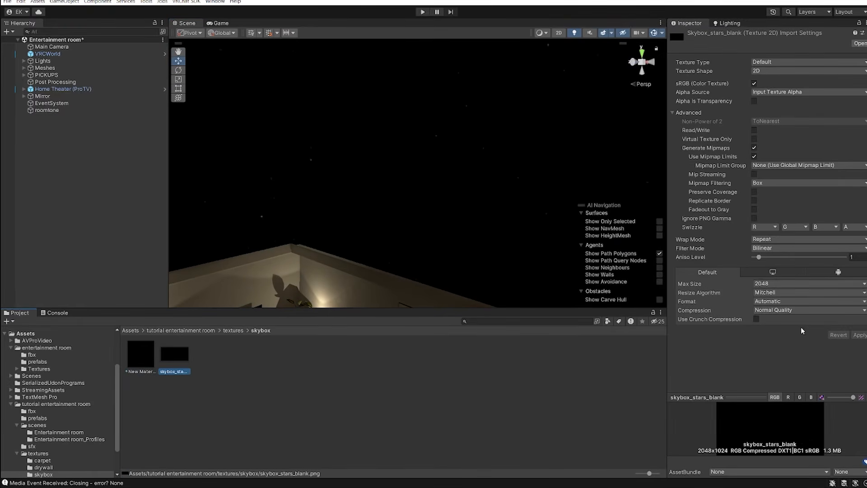
pyautogui.click(760, 283)
pyautogui.click(770, 351)
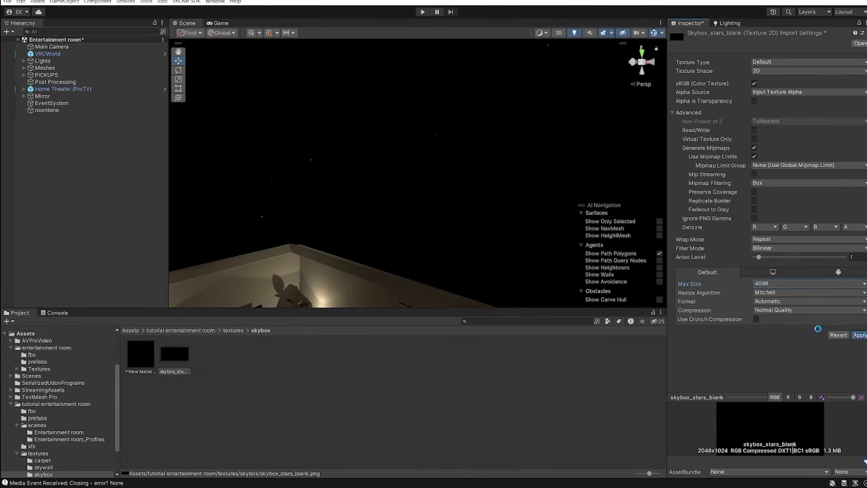
# Step: Examine the starry skybox and the room from outside and inside
pyautogui.moveTo(443, 277); pyautogui.dragTo(532, 230, button='right')
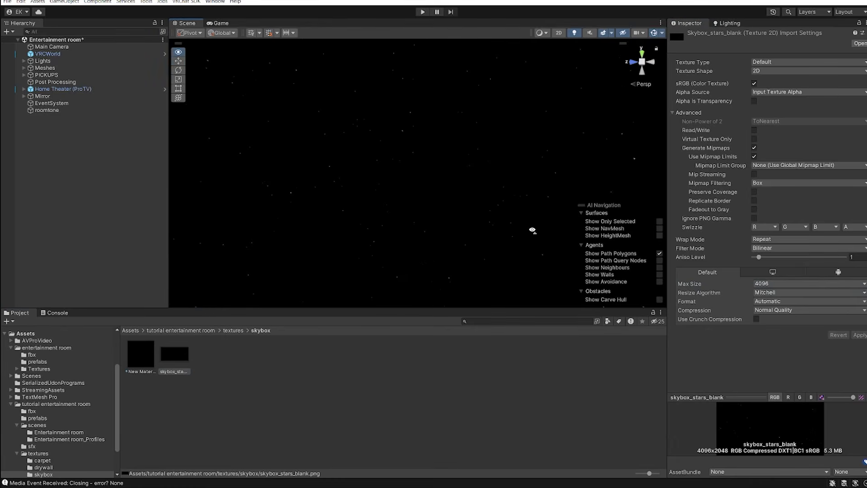
pyautogui.moveTo(521, 244); pyautogui.dragTo(496, 176, button='middle')
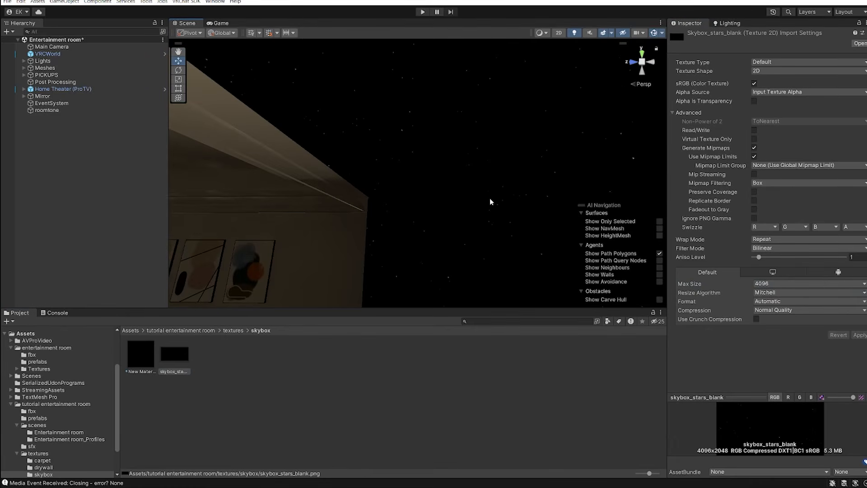
pyautogui.scroll(-5, 489, 200)
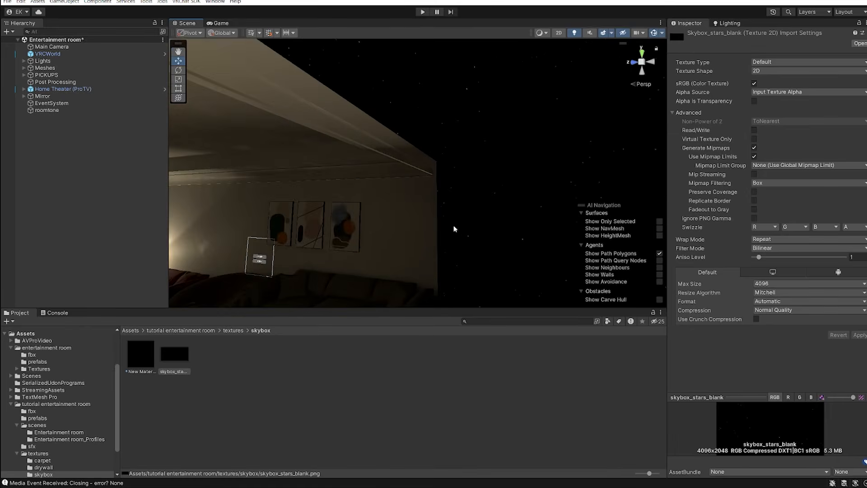
pyautogui.moveTo(455, 227); pyautogui.dragTo(453, 252, button='middle')
pyautogui.keyDown('alt'); pyautogui.moveTo(453, 252); pyautogui.dragTo(393, 244); pyautogui.keyUp('alt')
pyautogui.moveTo(393, 248); pyautogui.dragTo(369, 215, button='middle')
pyautogui.scroll(2, 369, 215)
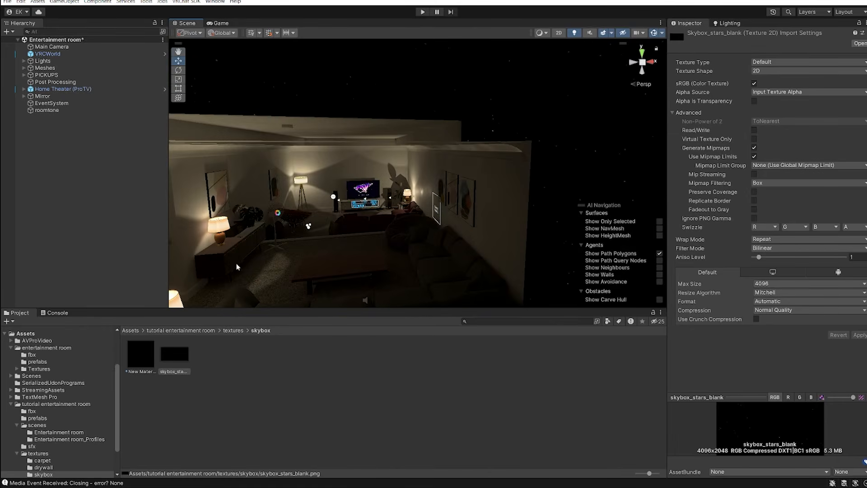
pyautogui.moveTo(236, 266); pyautogui.dragTo(419, 275, button='middle')
pyautogui.scroll(3, 418, 275)
pyautogui.keyDown('alt'); pyautogui.moveTo(418, 275); pyautogui.dragTo(276, 179); pyautogui.keyUp('alt')
pyautogui.keyDown('alt'); pyautogui.moveTo(431, 232); pyautogui.dragTo(258, 330); pyautogui.keyUp('alt')
pyautogui.click(770, 285)
pyautogui.click(418, 252)
pyautogui.keyDown('alt'); pyautogui.moveTo(418, 252); pyautogui.dragTo(458, 255); pyautogui.keyUp('alt')
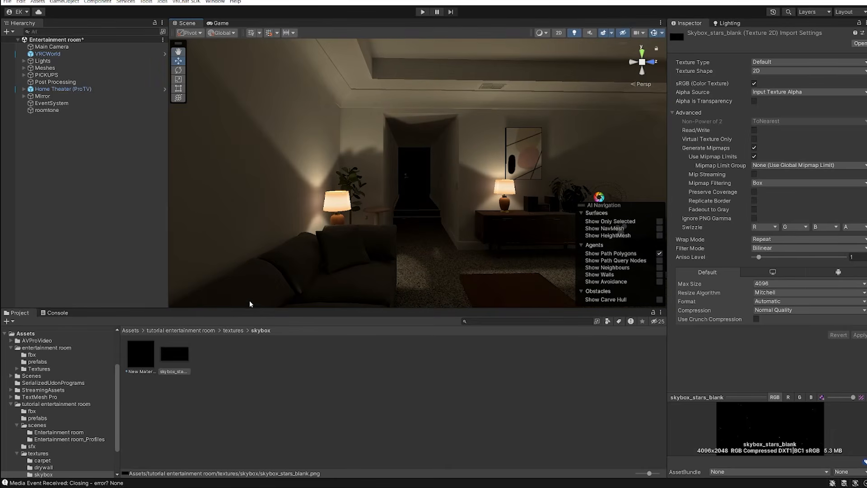
# Step: Set the skybox_stars_blank texture's max size to 2048 and apply the import settings
pyautogui.click(769, 286)
pyautogui.click(774, 343)
pyautogui.click(859, 334)
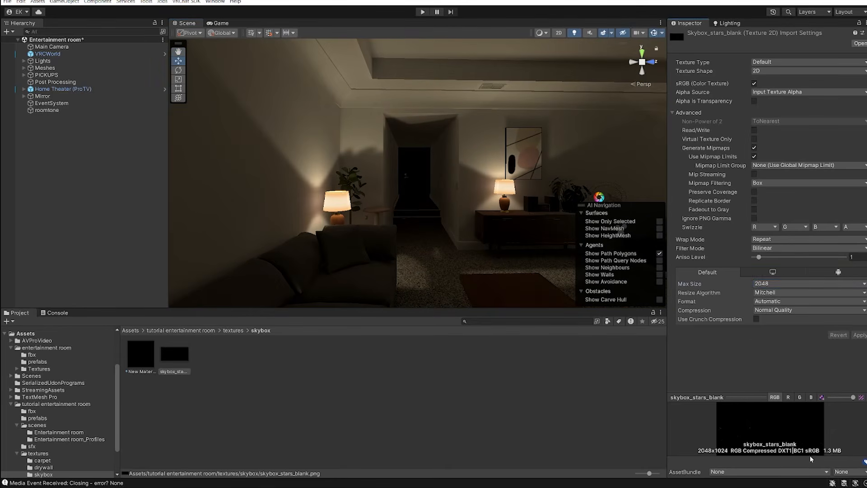
# Step: Inspect the living room's lighting and carpet up close and select the floor mesh
pyautogui.keyDown('alt'); pyautogui.moveTo(354, 182); pyautogui.dragTo(367, 225); pyautogui.keyUp('alt')
pyautogui.moveTo(366, 225); pyautogui.dragTo(413, 262, button='middle')
pyautogui.moveTo(412, 261); pyautogui.dragTo(366, 207, button='right')
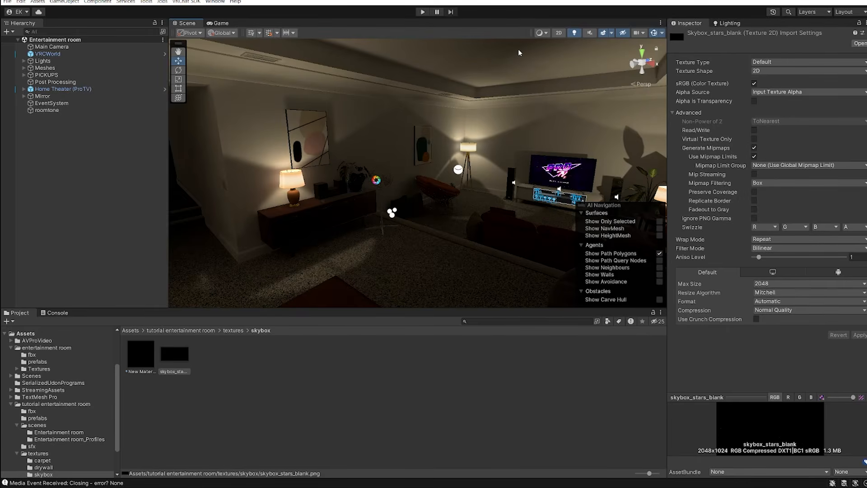
pyautogui.moveTo(500, 47)
pyautogui.keyDown('alt'); pyautogui.mouseDown()
pyautogui.moveTo(560, 131)
pyautogui.moveTo(355, 150)
pyautogui.moveTo(581, 139)
pyautogui.mouseUp(); pyautogui.keyUp('alt')
pyautogui.moveTo(440, 144)
pyautogui.keyDown('alt'); pyautogui.mouseDown()
pyautogui.moveTo(613, 150)
pyautogui.moveTo(358, 148)
pyautogui.moveTo(456, 108)
pyautogui.moveTo(324, 37)
pyautogui.mouseUp(); pyautogui.keyUp('alt')
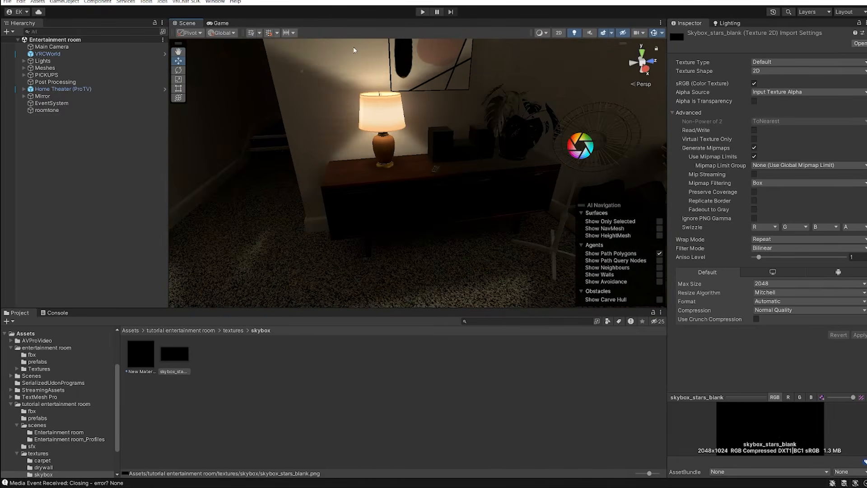
pyautogui.keyDown('alt'); pyautogui.moveTo(337, 75); pyautogui.dragTo(464, 149); pyautogui.keyUp('alt')
pyautogui.click(464, 149)
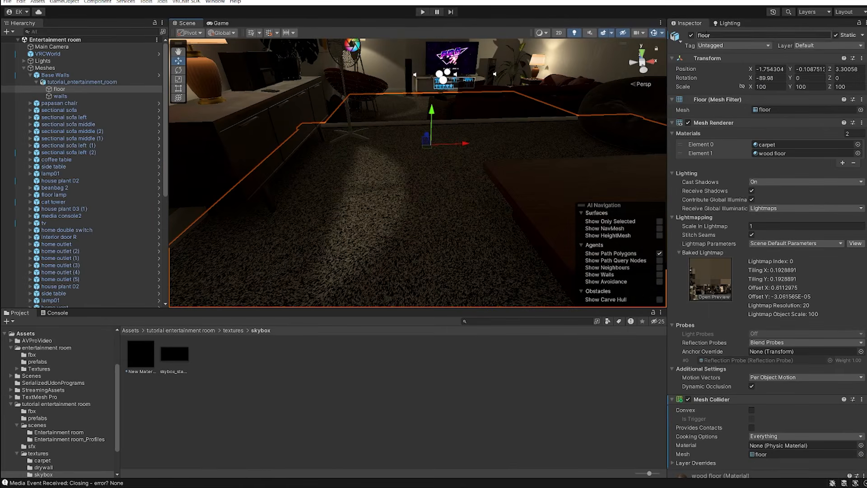
# Step: Review the floor mesh's renderer settings and materials, deselect it, and view the living room carpet from a wider angle
pyautogui.scroll(-3, 720, 88)
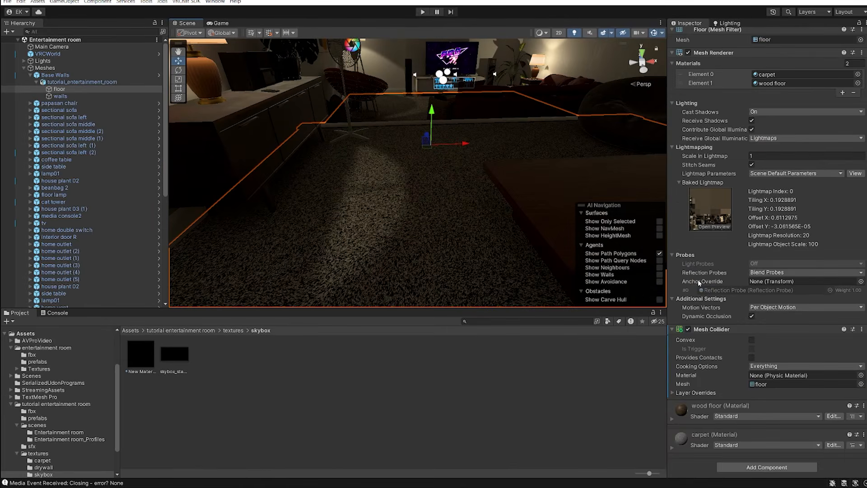
pyautogui.moveTo(368, 243); pyautogui.dragTo(408, 212, button='right')
pyautogui.moveTo(408, 213); pyautogui.dragTo(428, 221, button='middle')
pyautogui.click(443, 397)
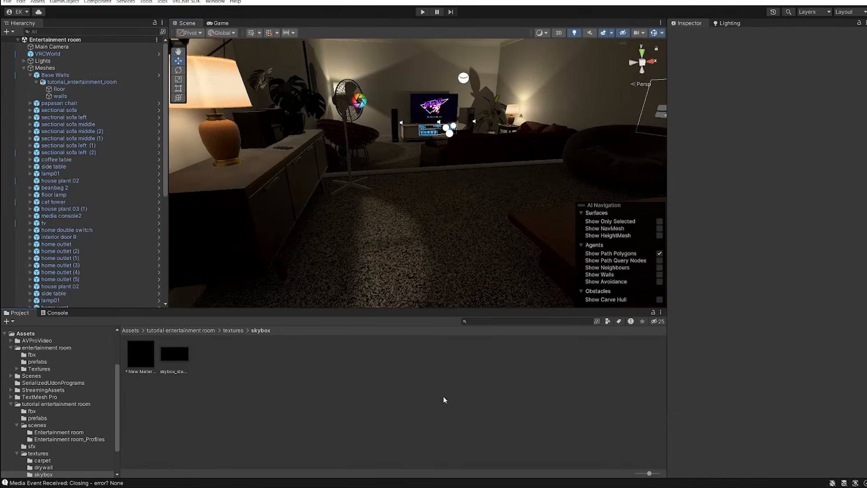
pyautogui.moveTo(406, 271); pyautogui.dragTo(464, 260, button='right')
pyautogui.moveTo(464, 259)
pyautogui.mouseDown(button='middle')
pyautogui.moveTo(472, 254)
pyautogui.moveTo(471, 260)
pyautogui.mouseUp(button='middle')
pyautogui.scroll(2, 472, 261)
# Step: Play-test the world to examine the living room carpet at player height, and exit play mode
pyautogui.click(422, 11)
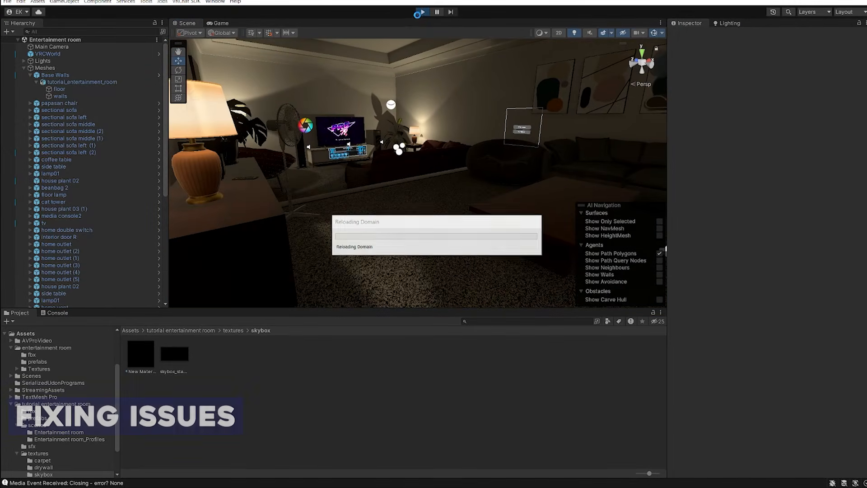
pyautogui.moveTo(0, 71)
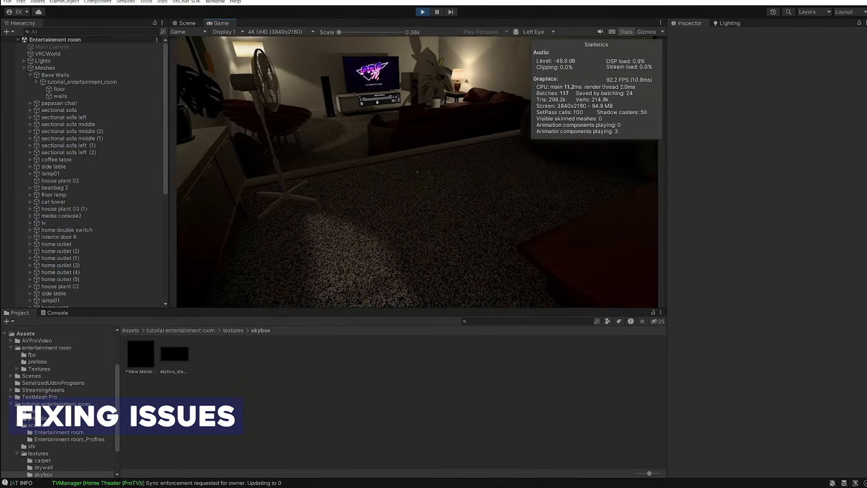
pyautogui.press('Escape')
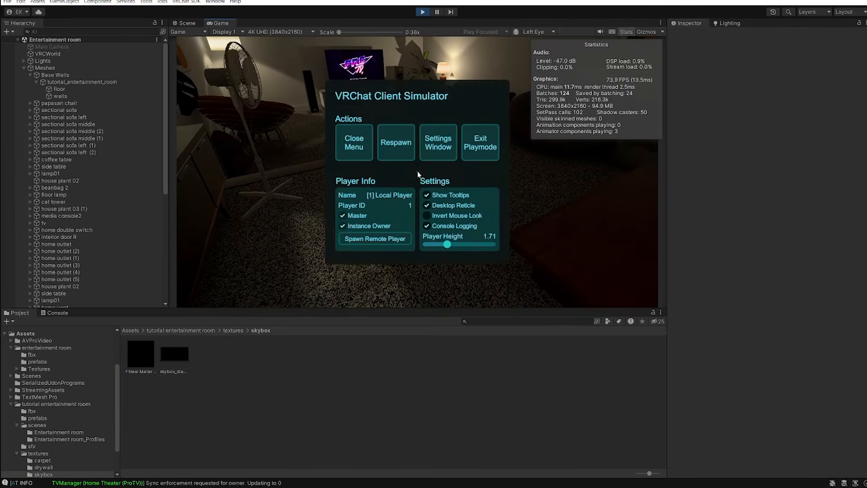
pyautogui.click(422, 14)
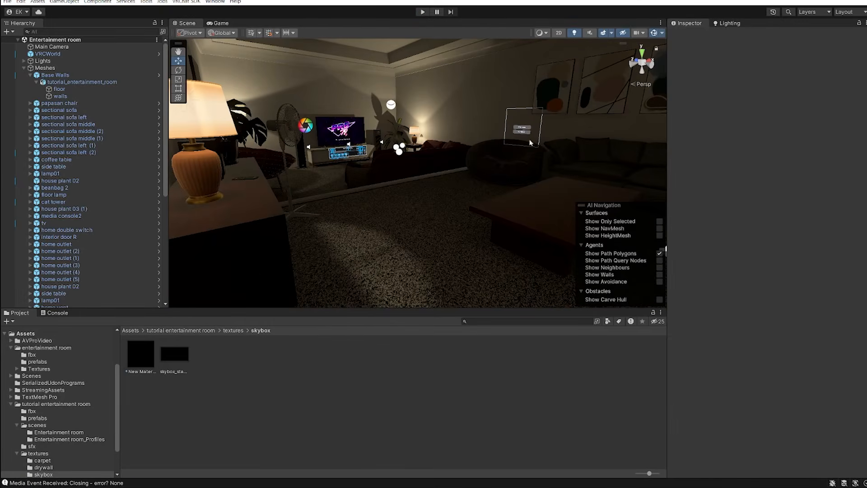
# Step: Expand the carpet material on the floor mesh and locate its plane_carpet_Normal texture in the project assets
pyautogui.click(356, 256)
pyautogui.scroll(-5, 692, 286)
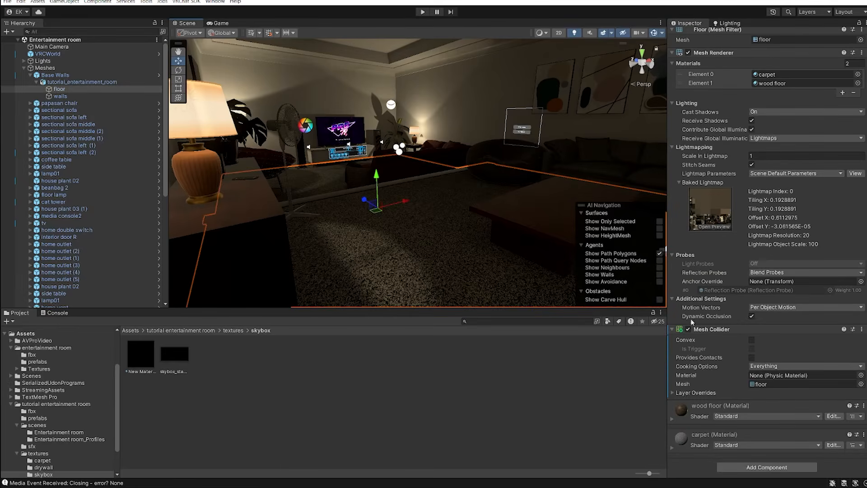
pyautogui.click(697, 432)
pyautogui.scroll(-5, 708, 430)
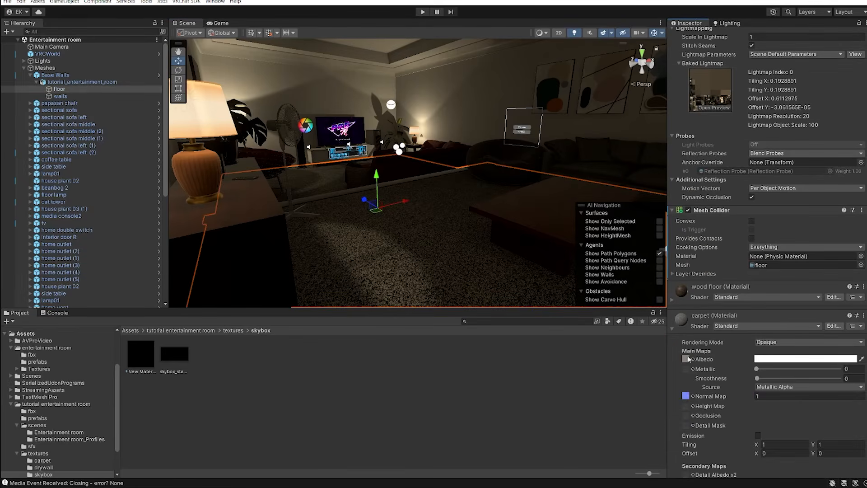
pyautogui.click(686, 358)
pyautogui.click(686, 396)
pyautogui.scroll(-5, 764, 345)
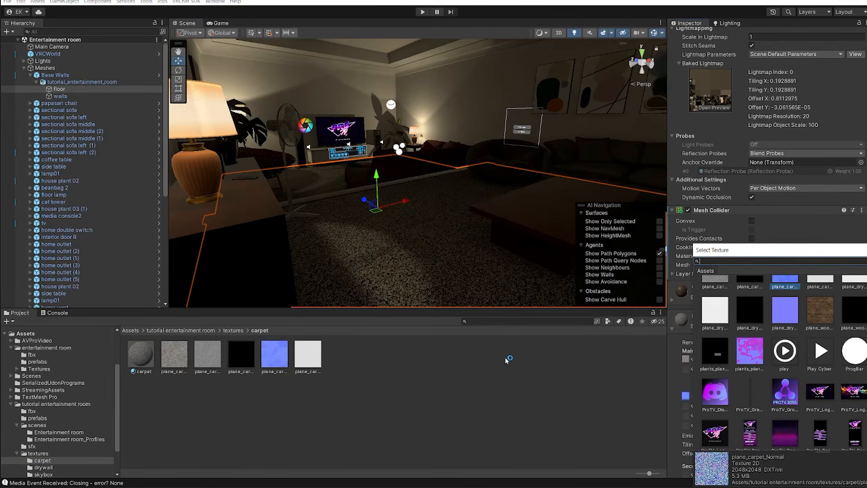
pyautogui.doubleClick(273, 358)
# Step: Set the plane_carpet_Normal texture's max size to 1024 and apply the import settings
pyautogui.click(321, 4)
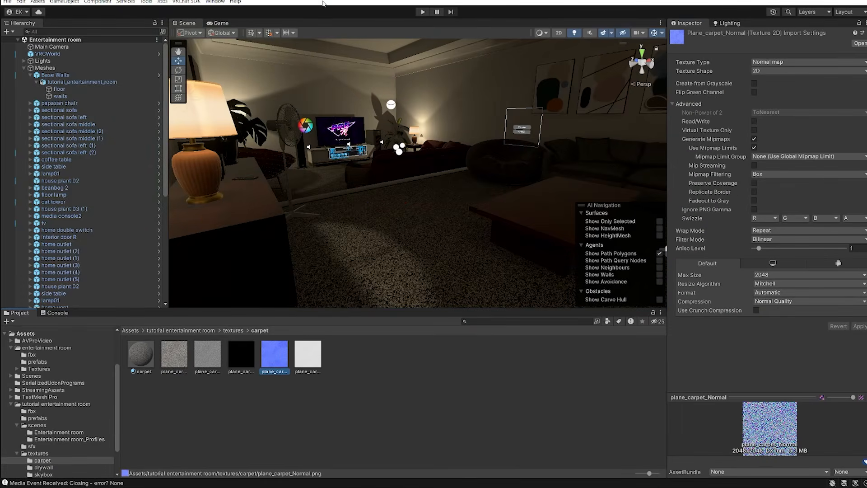
pyautogui.scroll(3, 449, 220)
pyautogui.click(794, 275)
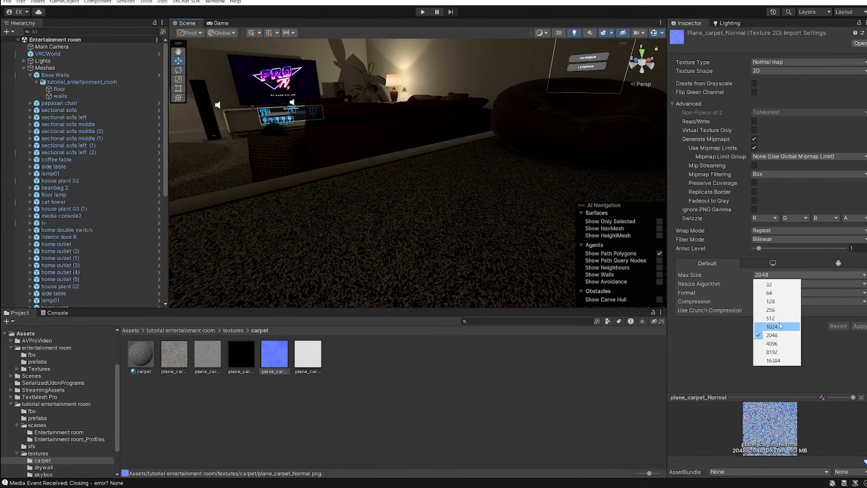
pyautogui.click(778, 327)
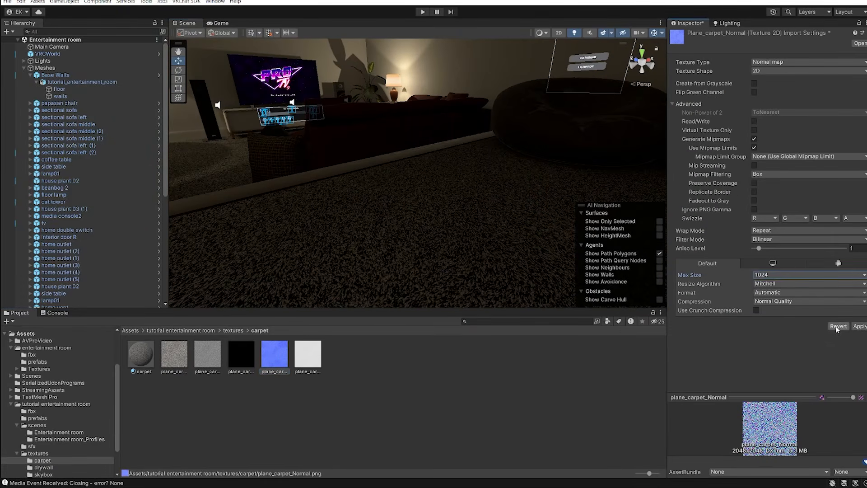
pyautogui.click(859, 326)
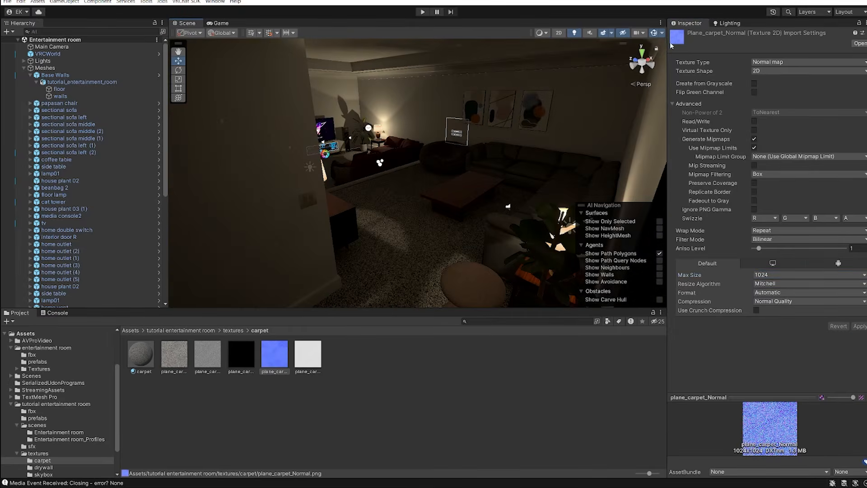
# Step: Play-test the world and walk around the living room to check the carpet with the resized normal texture
pyautogui.click(730, 23)
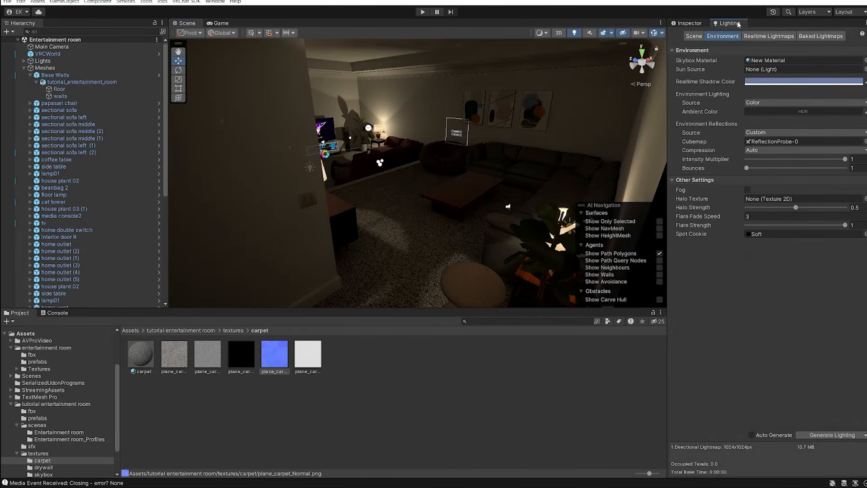
pyautogui.click(423, 12)
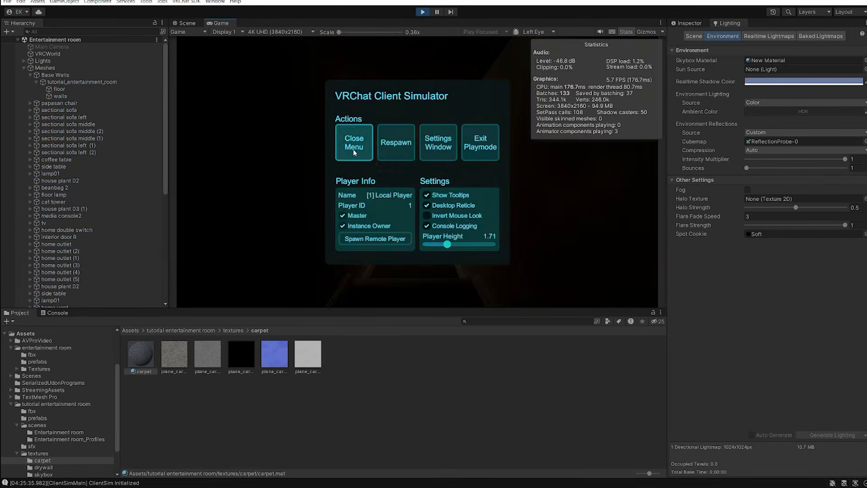
pyautogui.click(352, 145)
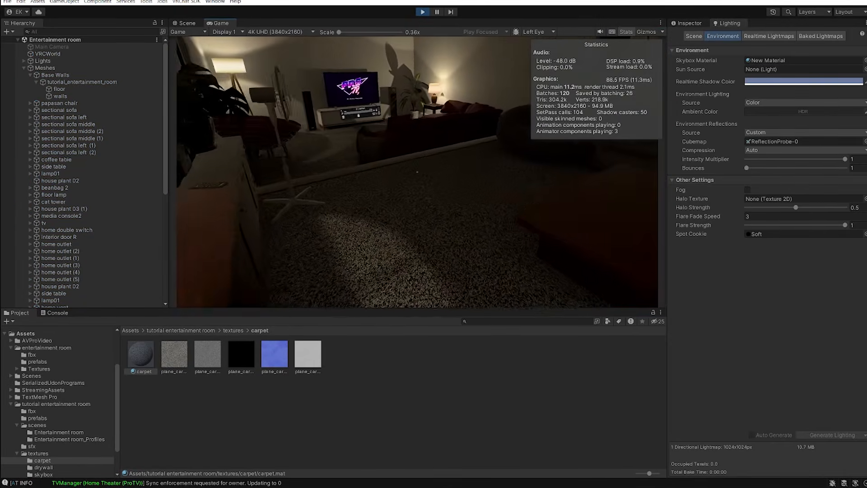
pyautogui.press('s')
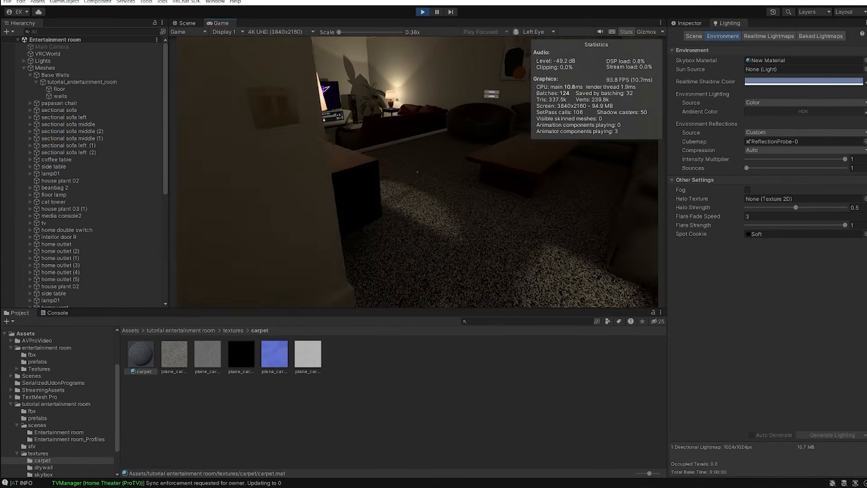
pyautogui.press('w')
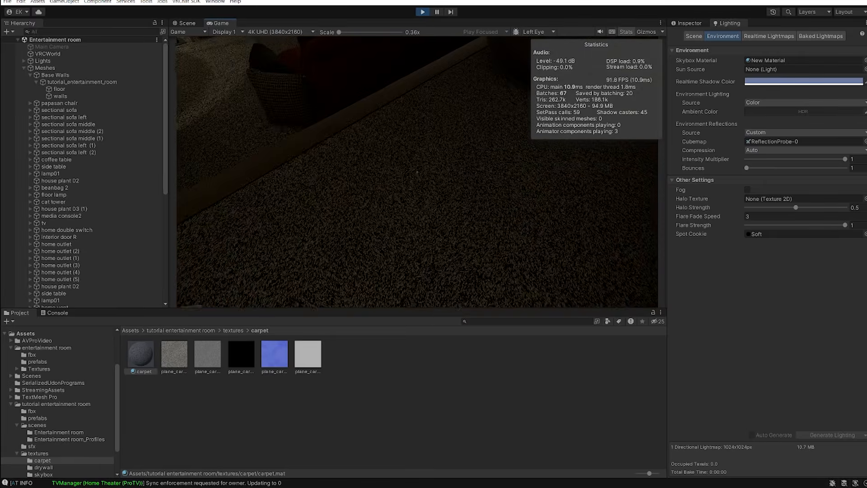
pyautogui.press('Escape')
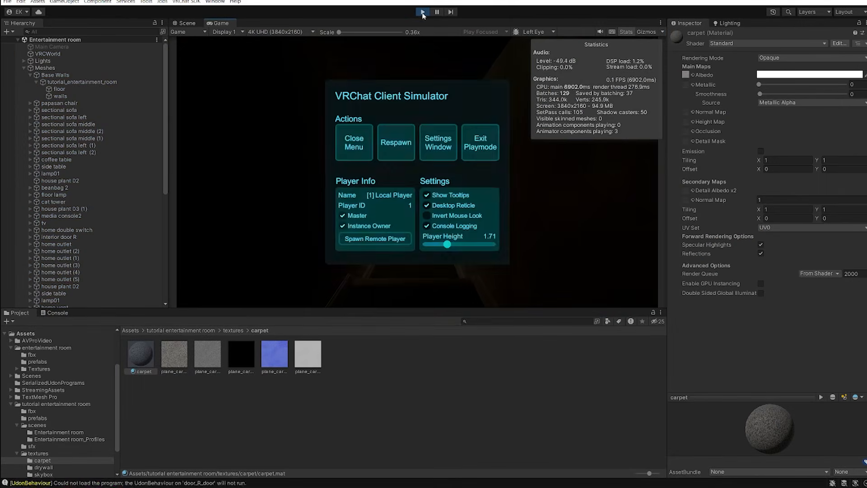
# Step: Play-test the world to check the carpet without a normal map, and exit play mode
pyautogui.click(354, 142)
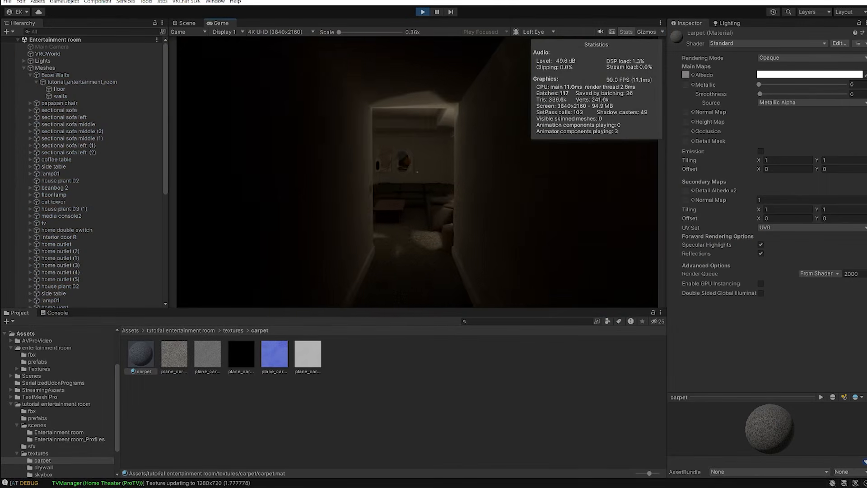
pyautogui.press('w')
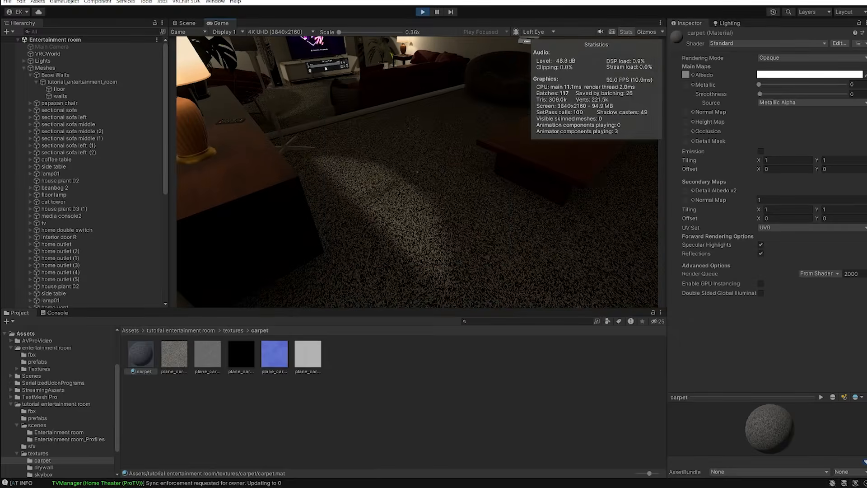
pyautogui.press('Escape')
pyautogui.click(480, 142)
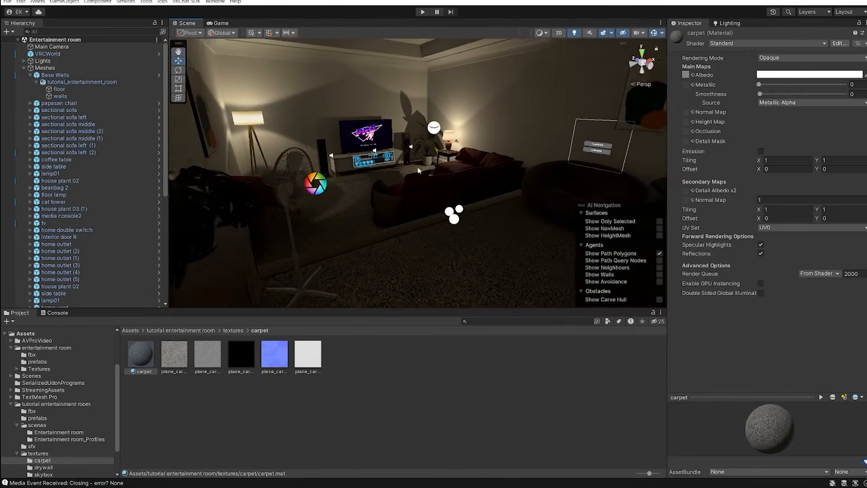
# Step: Compare the carpet's height and base color textures and assign plane_carpet_Height as the carpet material's albedo
pyautogui.click(170, 354)
pyautogui.click(209, 350)
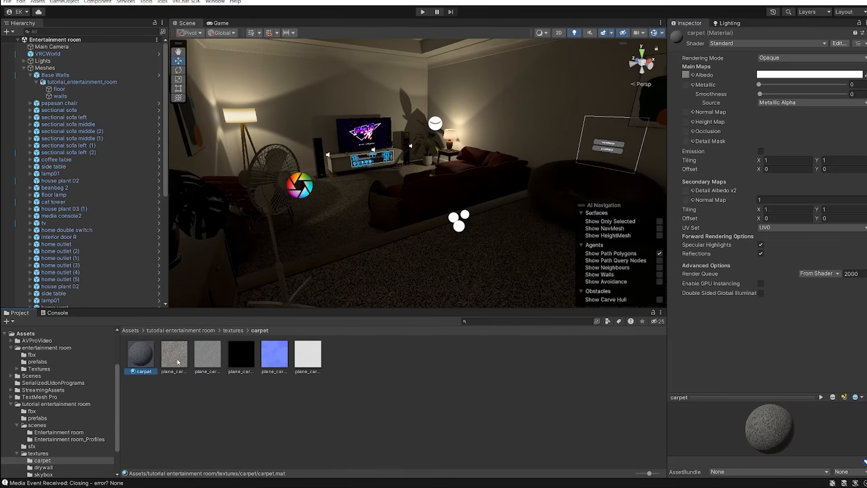
pyautogui.click(194, 360)
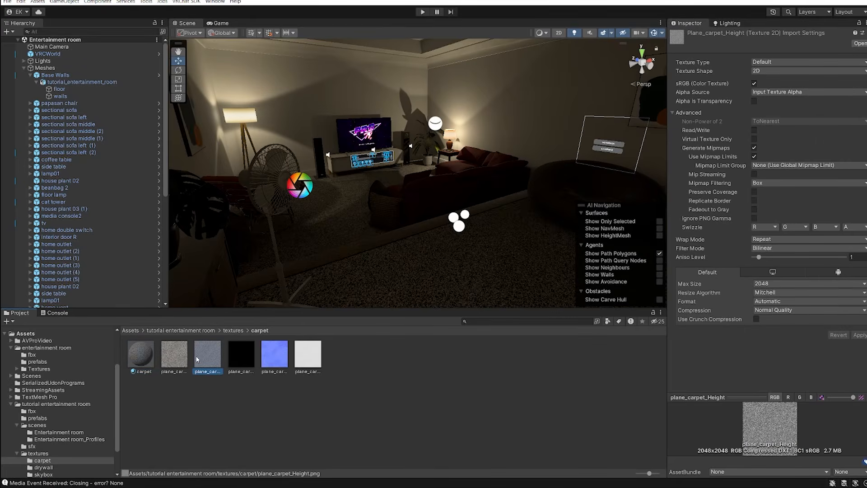
pyautogui.click(174, 354)
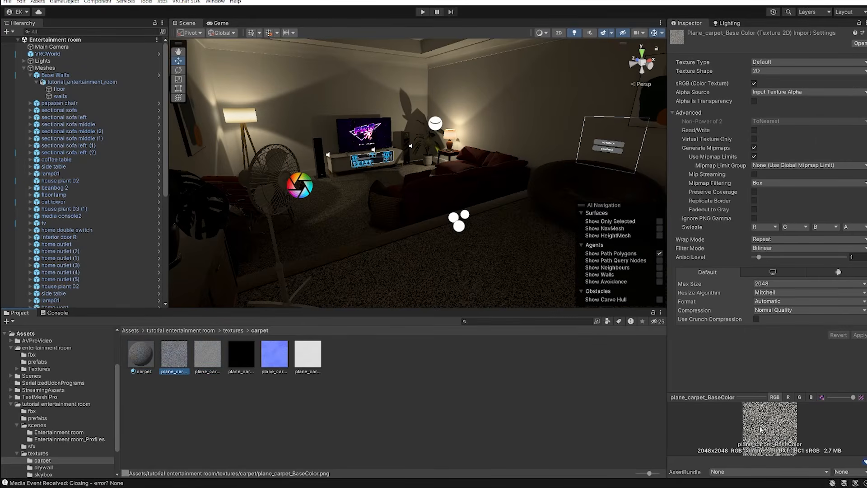
pyautogui.click(145, 356)
pyautogui.moveTo(197, 354); pyautogui.dragTo(688, 76)
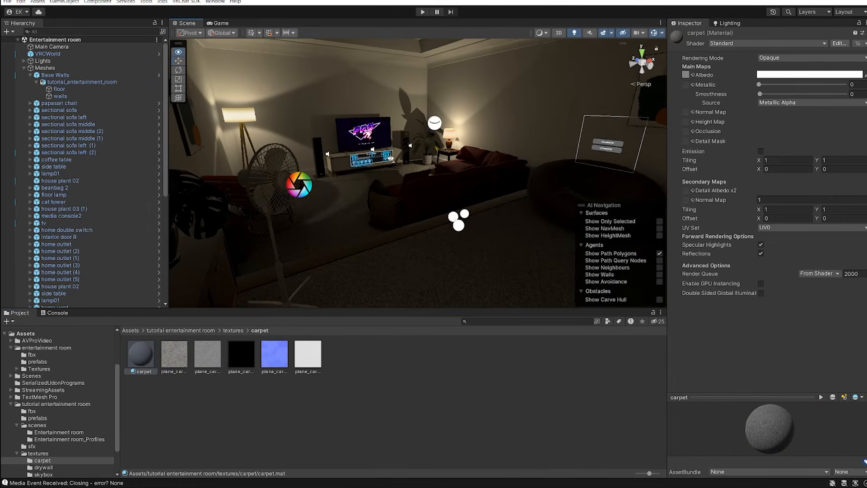
# Step: Assign plane_carpet_Normal as the carpet material's normal map and plane_carpet_Height as its height map
pyautogui.moveTo(386, 146); pyautogui.dragTo(454, 227, button='right')
pyautogui.scroll(5, 450, 228)
pyautogui.moveTo(513, 244); pyautogui.dragTo(698, 104)
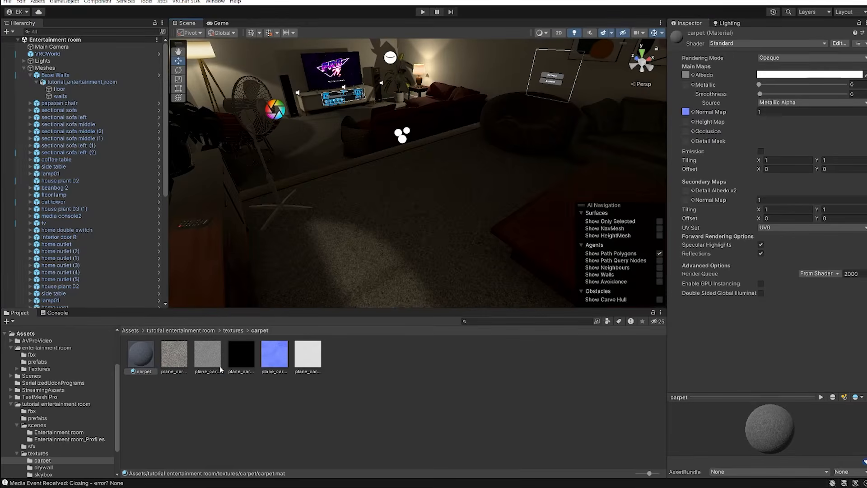
pyautogui.moveTo(216, 363); pyautogui.dragTo(686, 121)
pyautogui.moveTo(519, 167); pyautogui.dragTo(495, 217, button='right')
pyautogui.scroll(5, 495, 217)
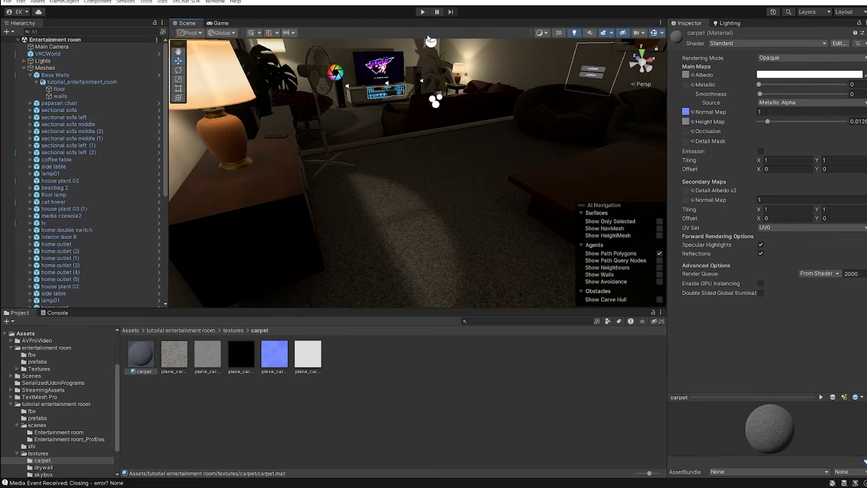
# Step: Play-test the world, walk around the sofas to examine the reworked carpet under the lamp light, and exit play mode
pyautogui.click(426, 15)
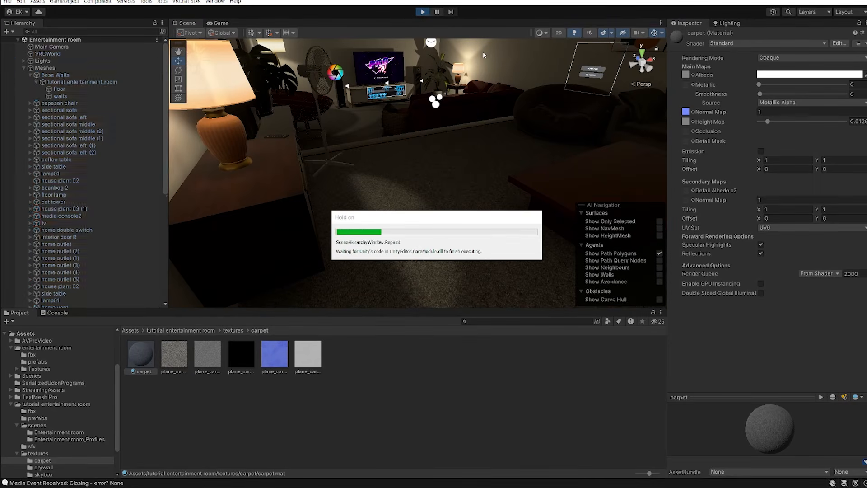
pyautogui.click(354, 142)
pyautogui.press('w')
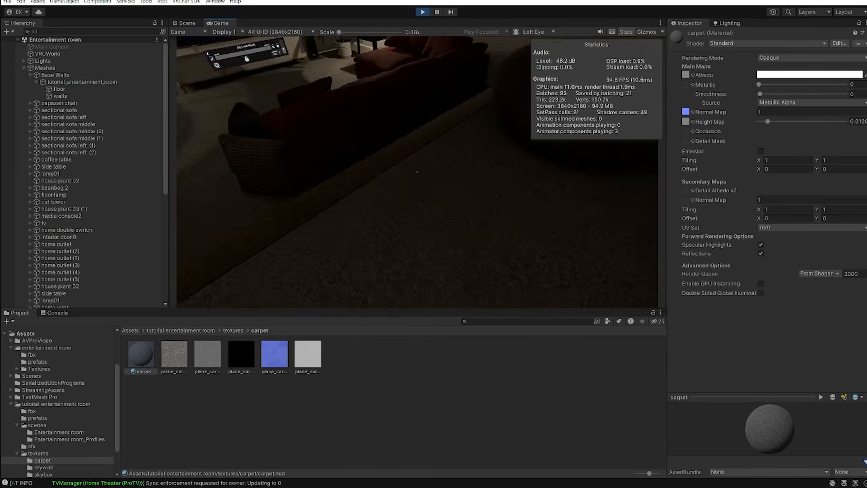
pyautogui.press('w')
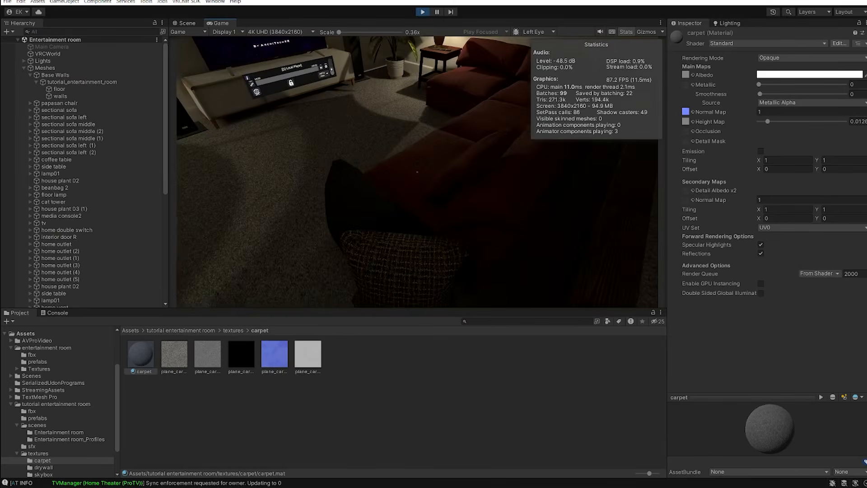
pyautogui.press('w')
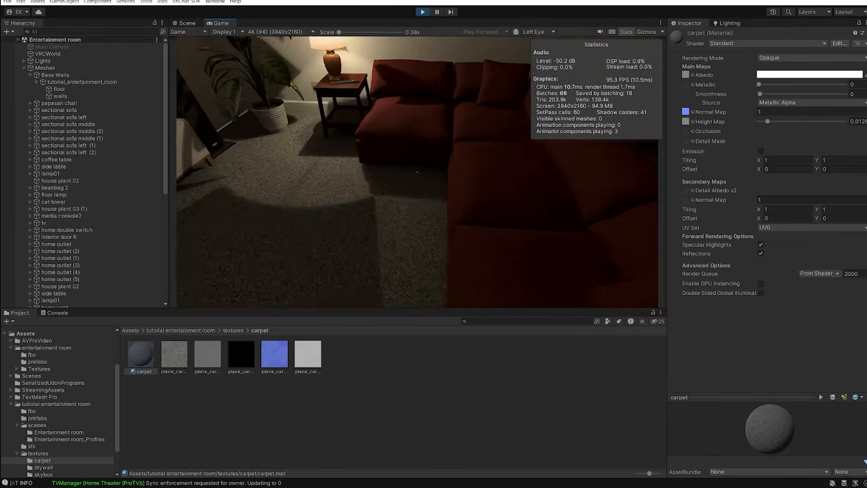
pyautogui.press('w')
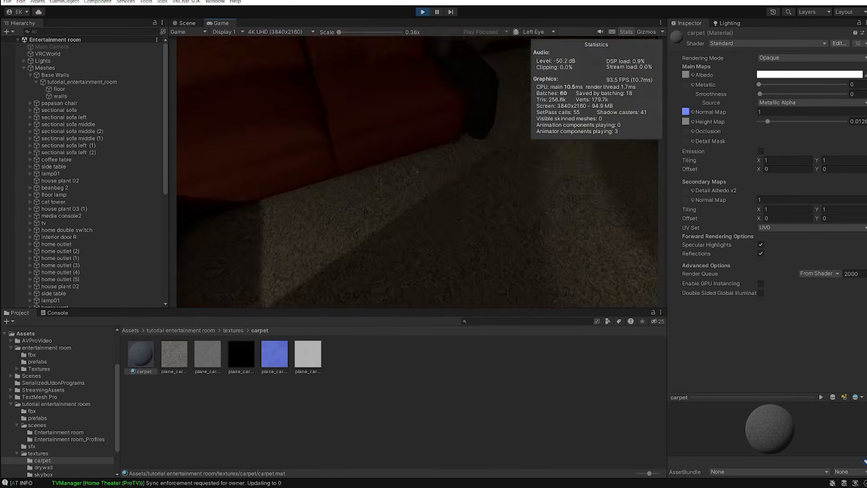
pyautogui.press('w')
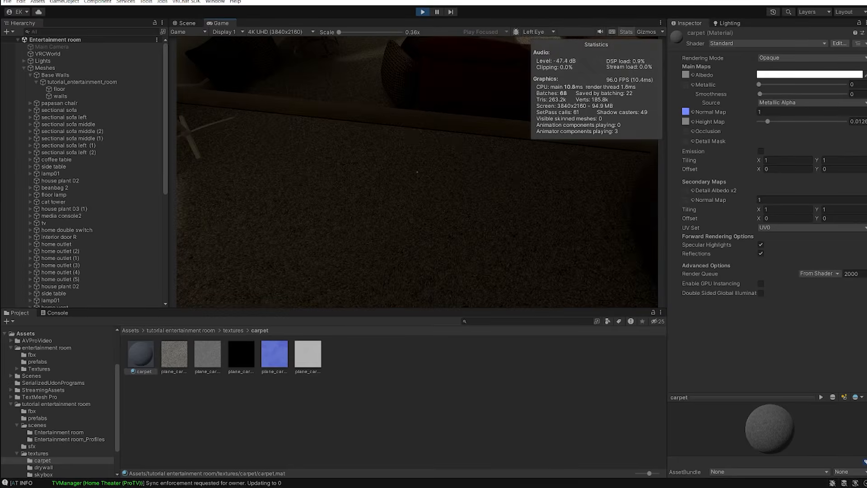
pyautogui.press('Escape')
pyautogui.hotkey('ctrl', 'p')
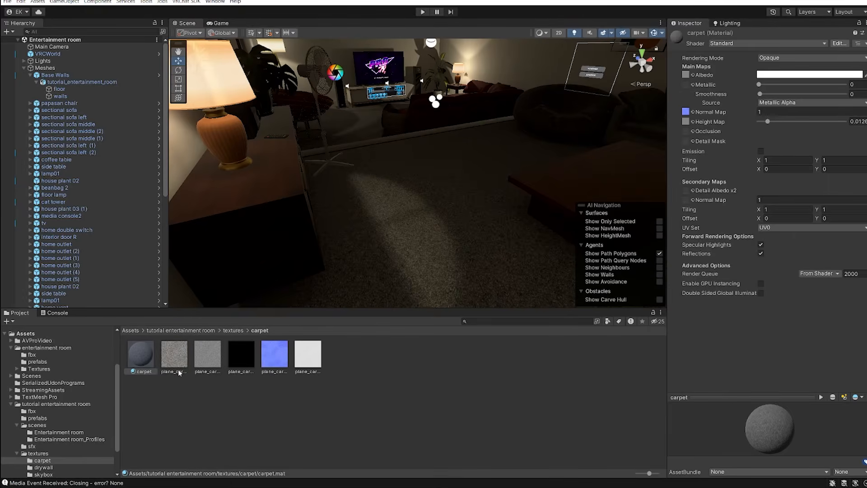
# Step: Preview the plane_carpet_Height texture, look over the carpet in the room, and collapse the Base Walls object
pyautogui.click(207, 354)
pyautogui.moveTo(246, 294); pyautogui.dragTo(204, 249, button='right')
pyautogui.click(30, 76)
pyautogui.click(30, 76)
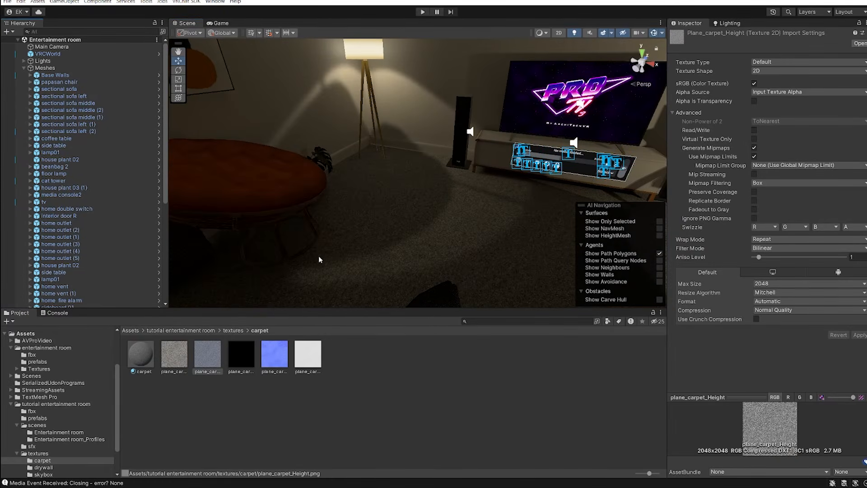
# Step: Try a slightly darker grey albedo tint on the carpet material, and return the tint to white (FFFFFF)
pyautogui.click(140, 358)
pyautogui.moveTo(411, 279); pyautogui.dragTo(476, 162, button='right')
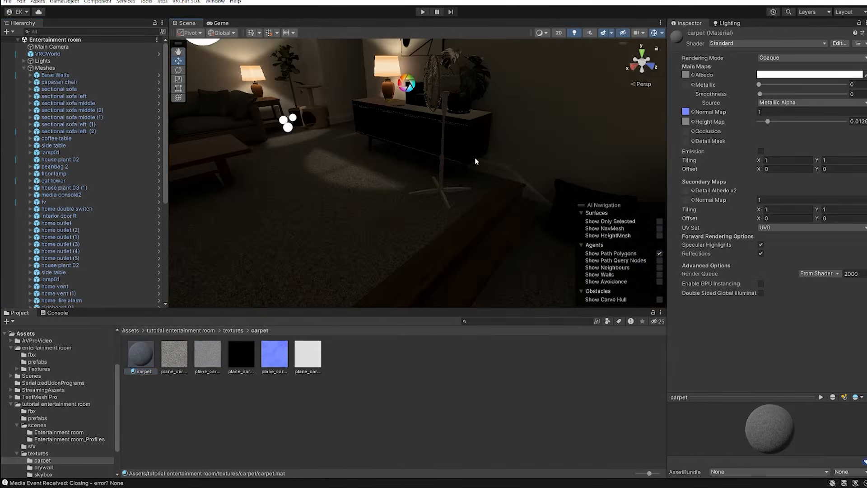
pyautogui.click(800, 76)
pyautogui.moveTo(822, 119); pyautogui.dragTo(821, 134)
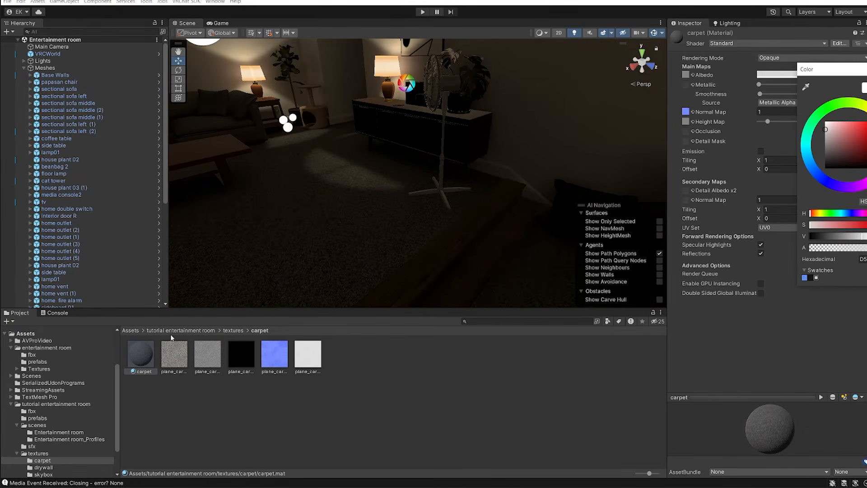
pyautogui.click(130, 358)
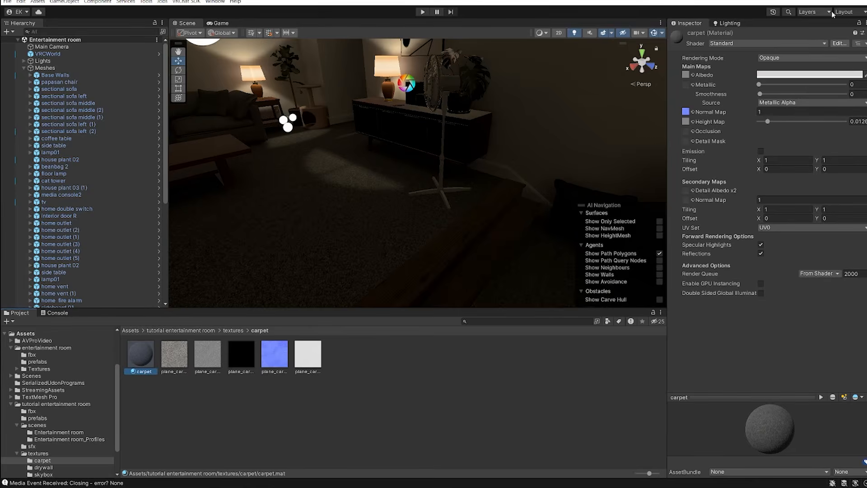
pyautogui.click(773, 75)
pyautogui.moveTo(801, 129)
pyautogui.mouseDown()
pyautogui.moveTo(780, 126)
pyautogui.moveTo(774, 103)
pyautogui.mouseUp()
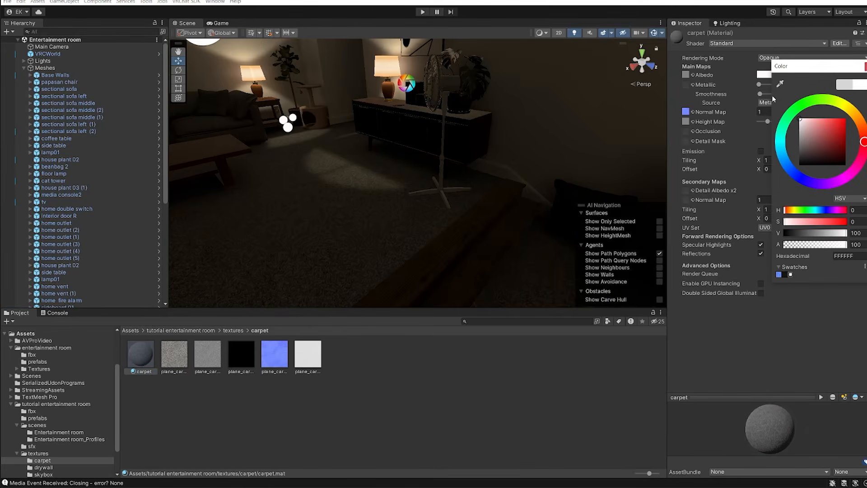
# Step: Preview the plane_carpet_BaseColor texture, and set the carpet material's albedo tint to light grey E6E6E6
pyautogui.click(175, 356)
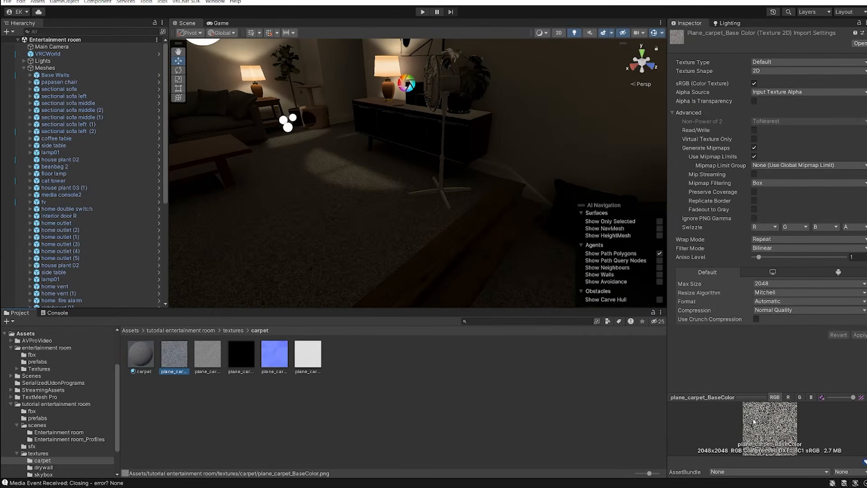
pyautogui.moveTo(560, 231); pyautogui.dragTo(465, 229, button='right')
pyautogui.scroll(3, 617, 125)
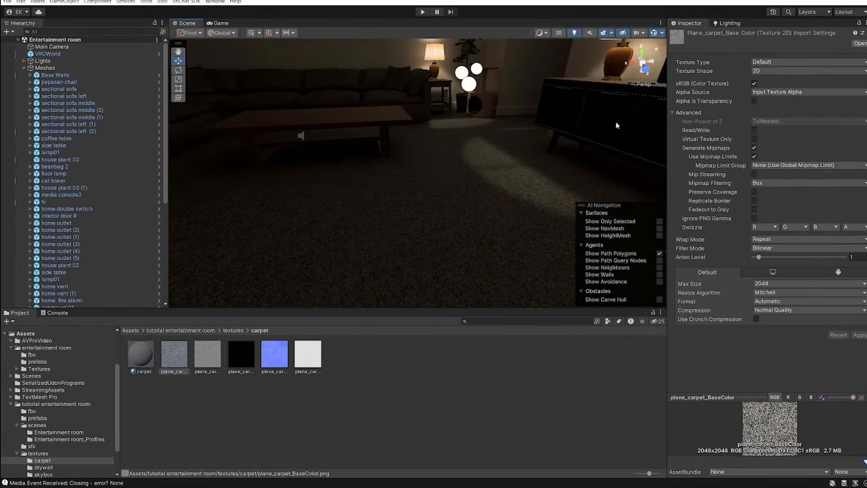
pyautogui.click(155, 358)
pyautogui.click(757, 75)
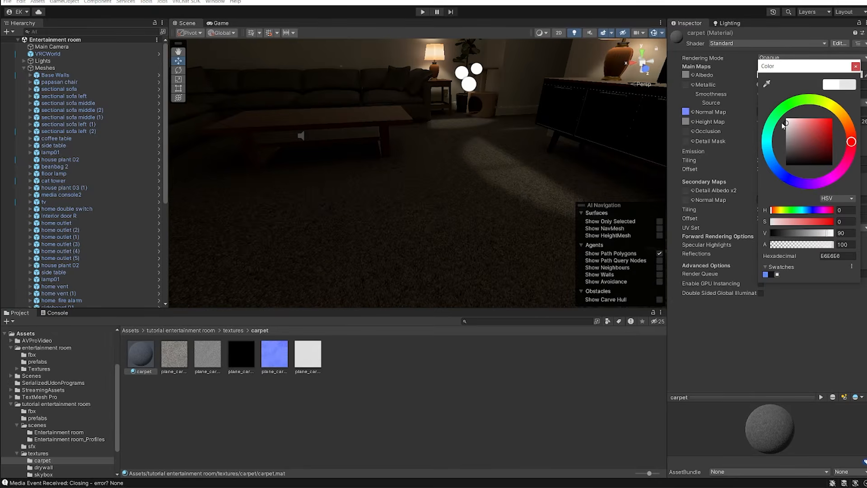
pyautogui.moveTo(519, 149); pyautogui.dragTo(550, 118, button='right')
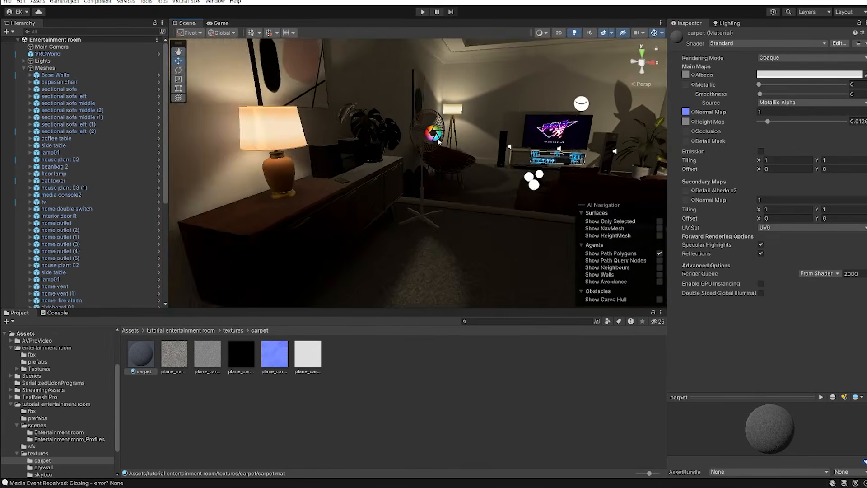
# Step: Select the room's walls and try a warm tan albedo color on their drywall material
pyautogui.moveTo(551, 119); pyautogui.dragTo(483, 179, button='middle')
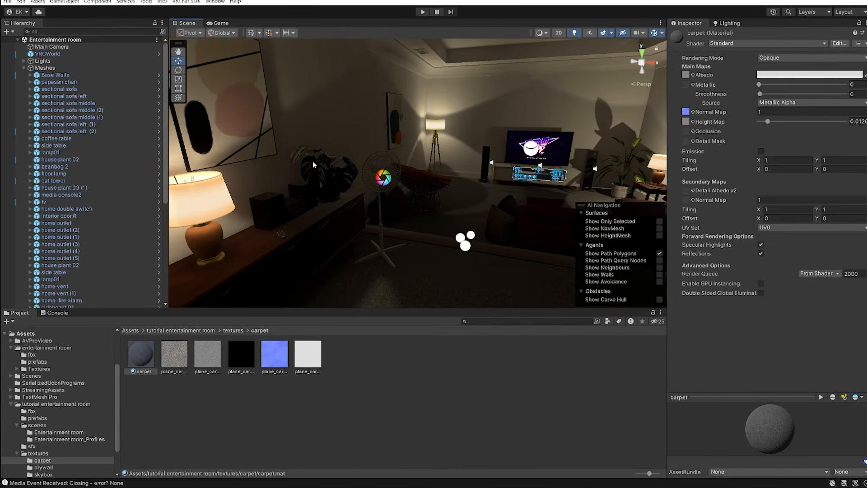
pyautogui.click(328, 120)
pyautogui.click(327, 120)
pyautogui.scroll(-4, 708, 274)
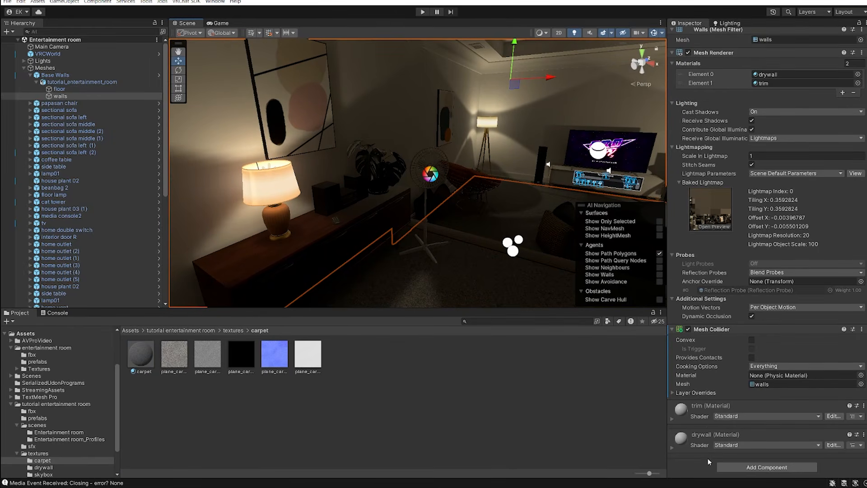
pyautogui.click(699, 448)
pyautogui.scroll(-3, 745, 406)
pyautogui.click(786, 383)
pyautogui.moveTo(865, 304); pyautogui.dragTo(864, 334)
pyautogui.moveTo(204, 244); pyautogui.dragTo(506, 258, button='right')
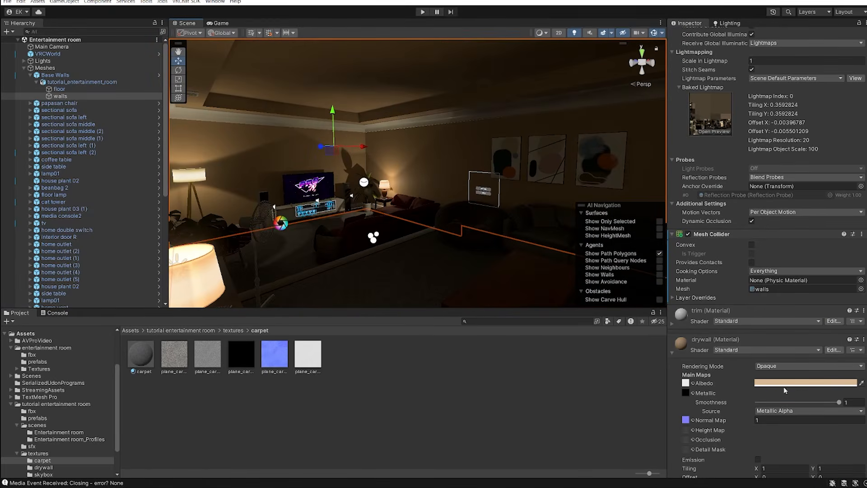
# Step: Try a dark red albedo color on the walls' drywall material and view the room
pyautogui.click(788, 383)
pyautogui.moveTo(818, 331); pyautogui.dragTo(807, 323)
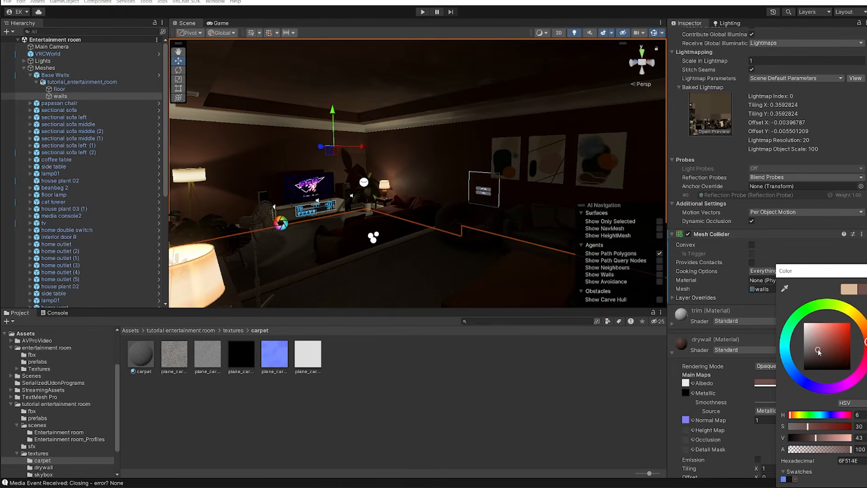
pyautogui.moveTo(818, 351); pyautogui.dragTo(825, 349)
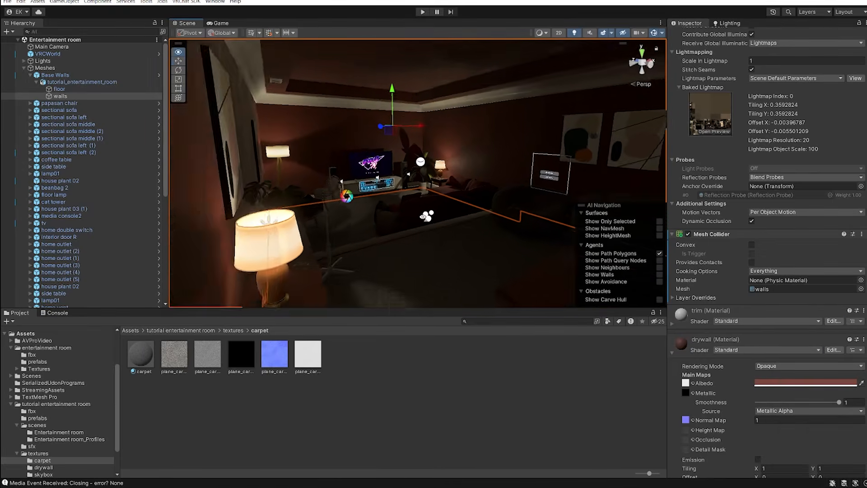
pyautogui.moveTo(366, 210); pyautogui.dragTo(318, 210, button='right')
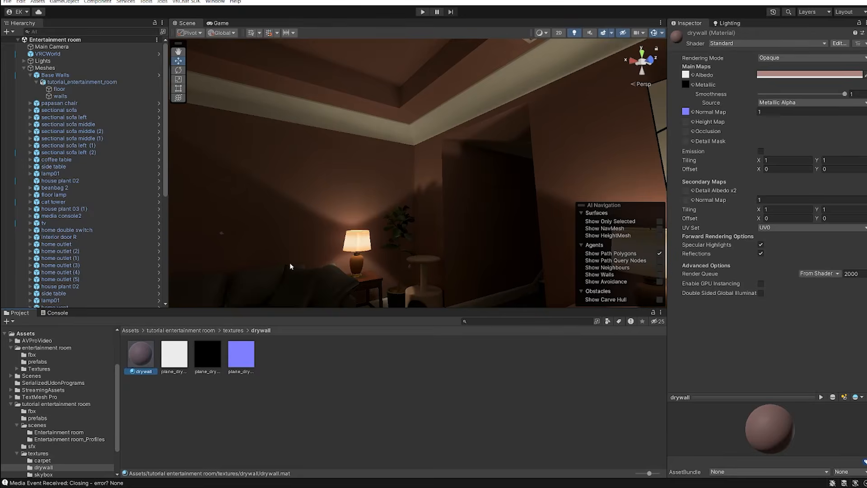
# Step: Return the drywall material's albedo color to white and look over the room
pyautogui.click(812, 75)
pyautogui.click(860, 101)
pyautogui.moveTo(850, 134)
pyautogui.mouseDown()
pyautogui.moveTo(861, 142)
pyautogui.moveTo(842, 106)
pyautogui.mouseUp()
pyautogui.click(866, 113)
pyautogui.moveTo(420, 168); pyautogui.dragTo(587, 158, button='right')
pyautogui.click(372, 276)
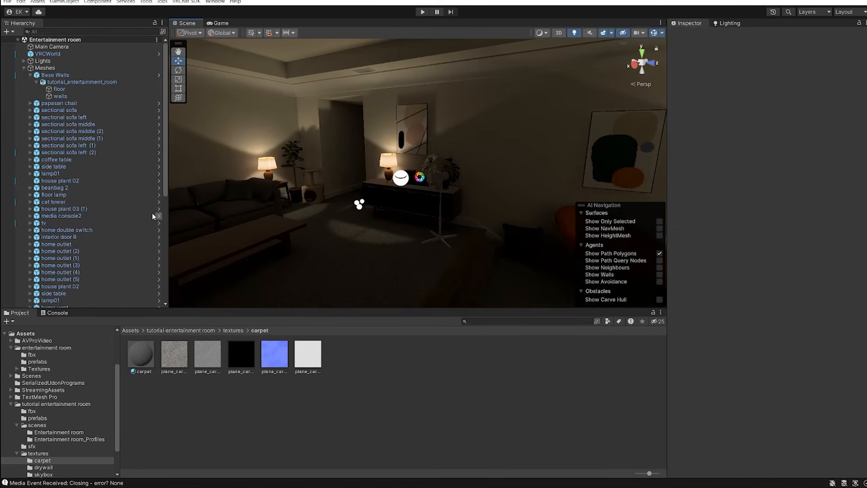
# Step: Collapse the Meshes group, select VRCWorld, and open the VRChat SDK control panel on its world builder page
pyautogui.click(30, 75)
pyautogui.click(24, 67)
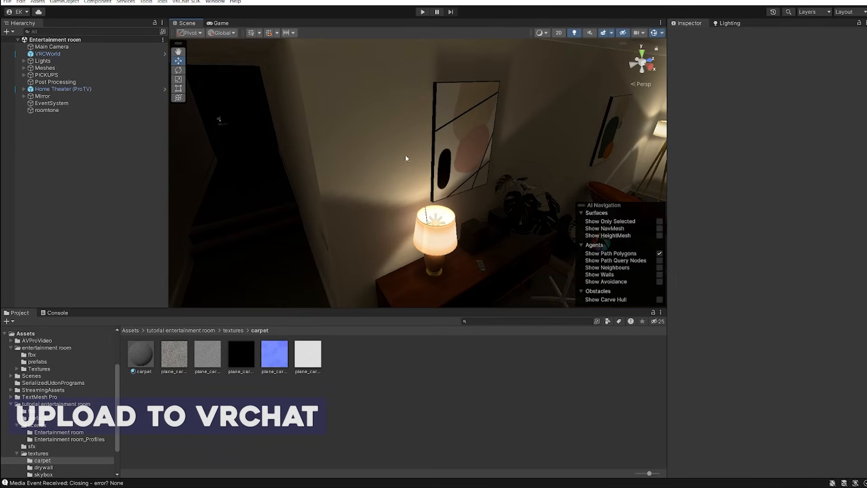
pyautogui.click(73, 54)
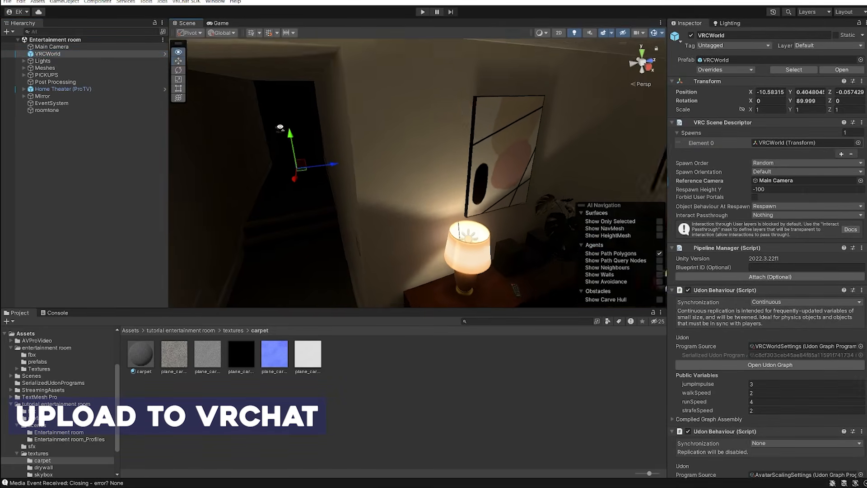
pyautogui.click(186, 1)
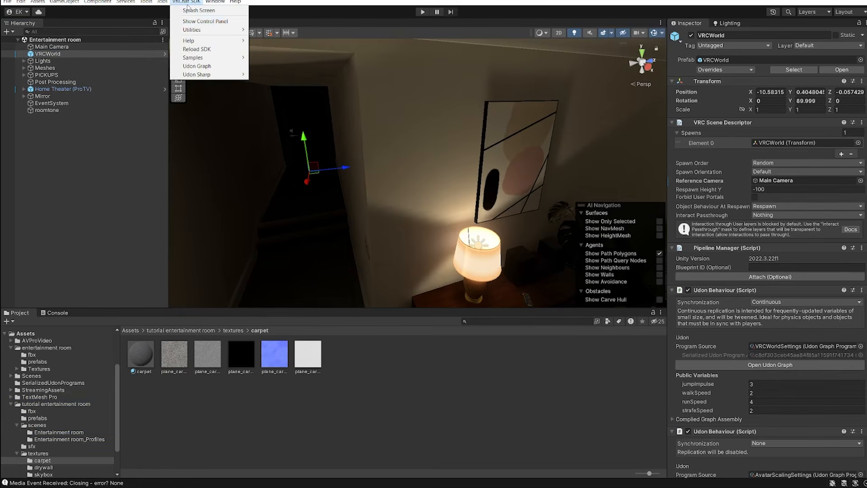
pyautogui.click(180, 2)
pyautogui.click(183, 2)
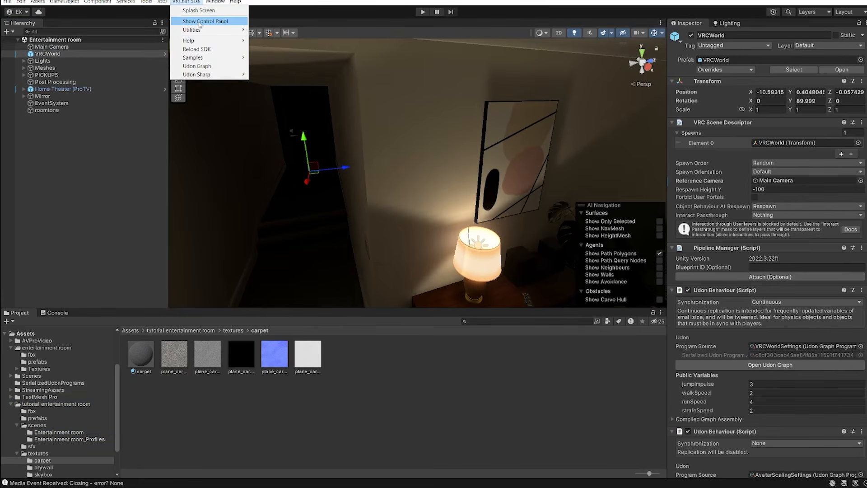
pyautogui.click(199, 22)
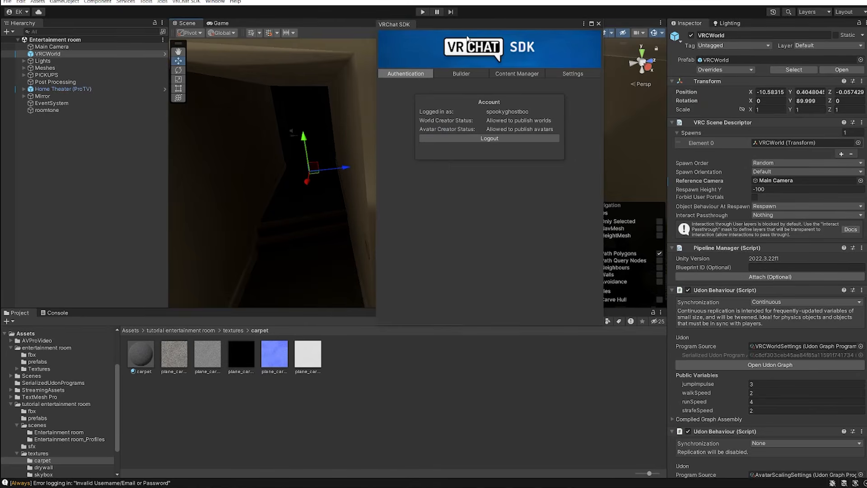
pyautogui.click(453, 73)
pyautogui.moveTo(478, 26); pyautogui.dragTo(431, 23)
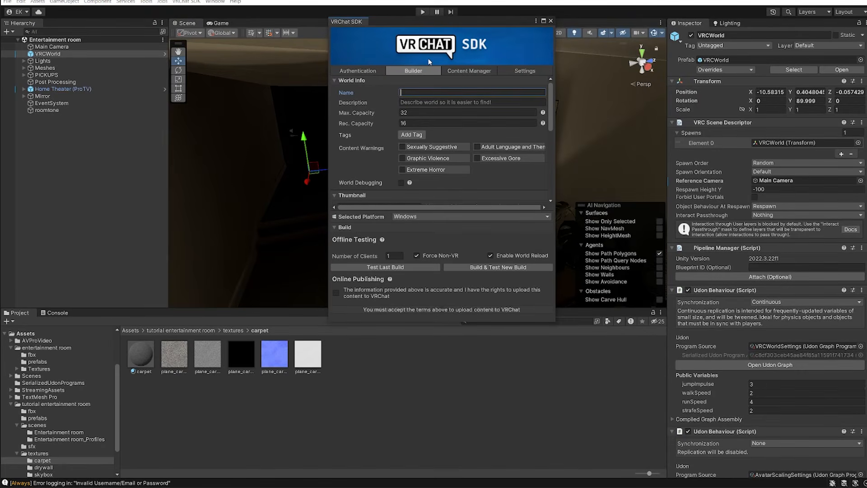
# Step: Name the world "Tutorial Entertainment Room", enter "description" as its description, and set maximum capacity to 80 and recommended capacity to 12
pyautogui.write('Tutorial Entertainment Room')
pyautogui.press('Tab')
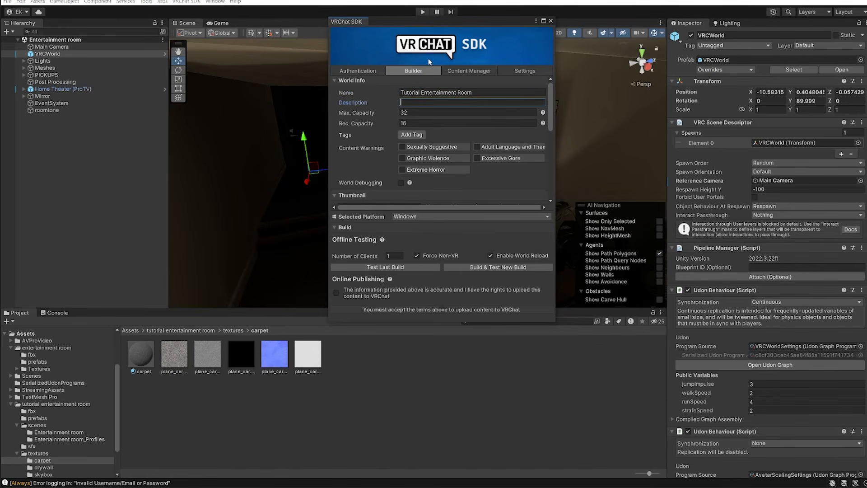
pyautogui.click(413, 111)
pyautogui.doubleClick(410, 112)
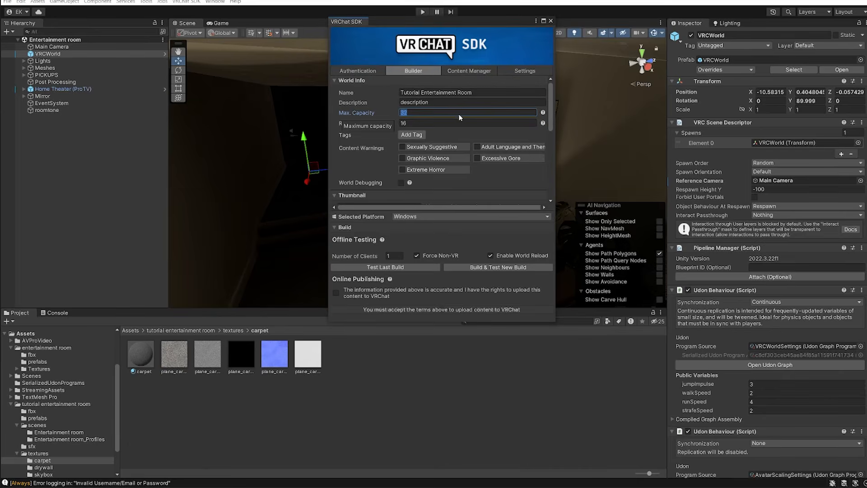
pyautogui.write('80')
pyautogui.press('Tab')
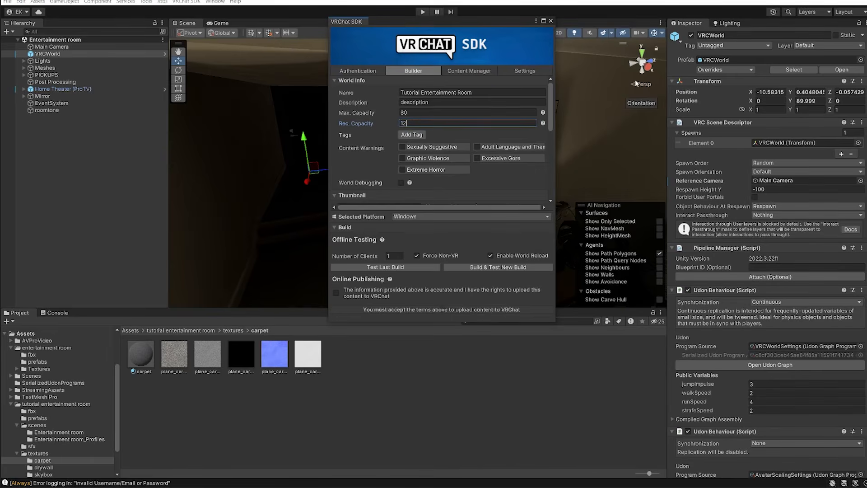
pyautogui.click(367, 102)
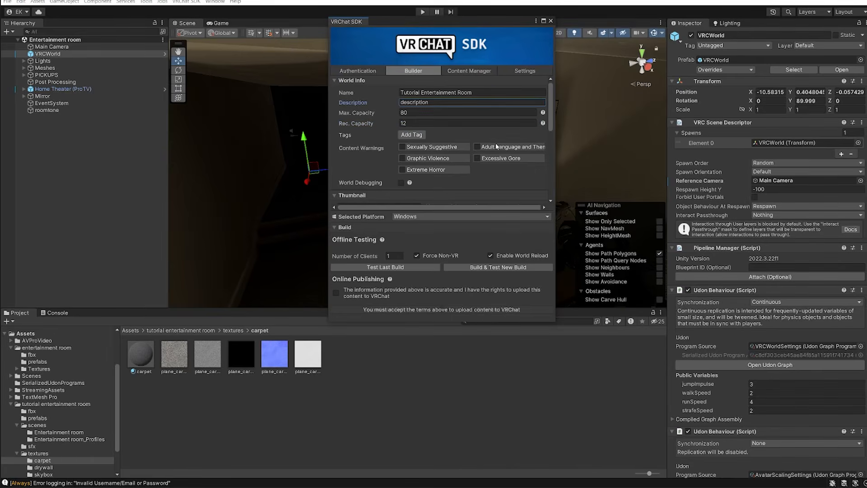
# Step: Frame the TV area in the scene view and capture it as the world's thumbnail with post-processing enabled
pyautogui.scroll(-1, 367, 170)
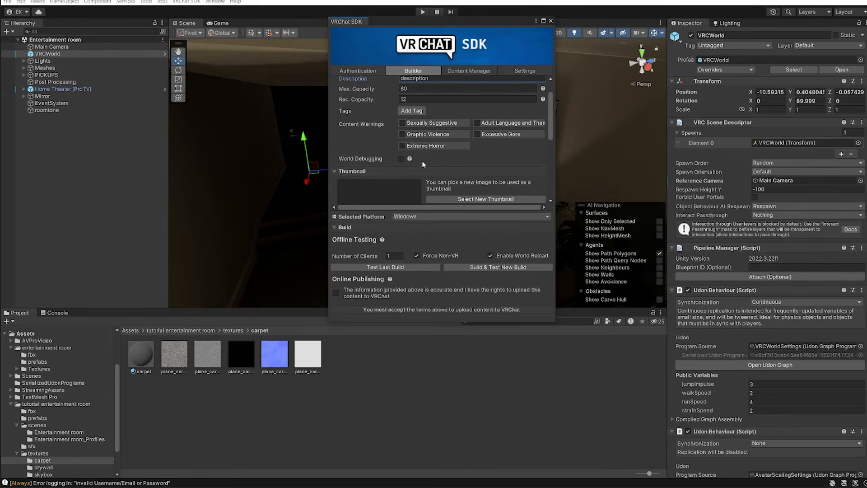
pyautogui.scroll(-3, 421, 161)
pyautogui.moveTo(265, 95); pyautogui.dragTo(266, 95, button='right')
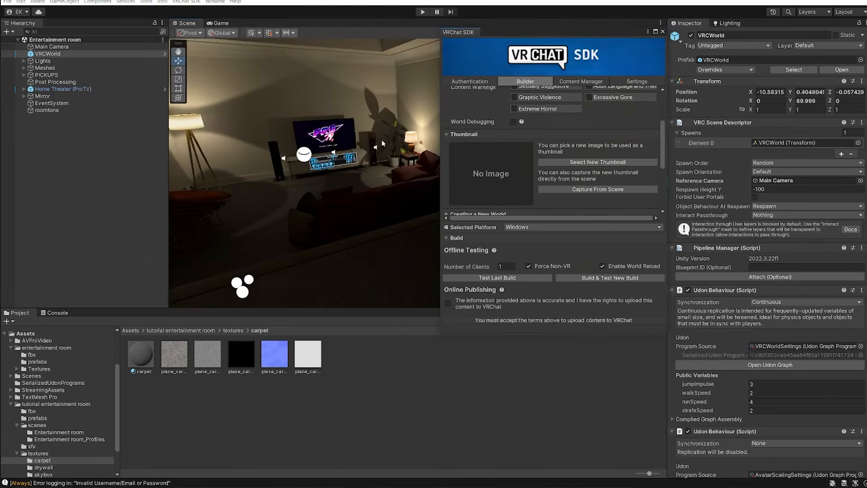
pyautogui.moveTo(382, 143)
pyautogui.mouseDown(button='right')
pyautogui.moveTo(368, 145)
pyautogui.moveTo(395, 149)
pyautogui.mouseUp(button='right')
pyautogui.scroll(-2, 583, 140)
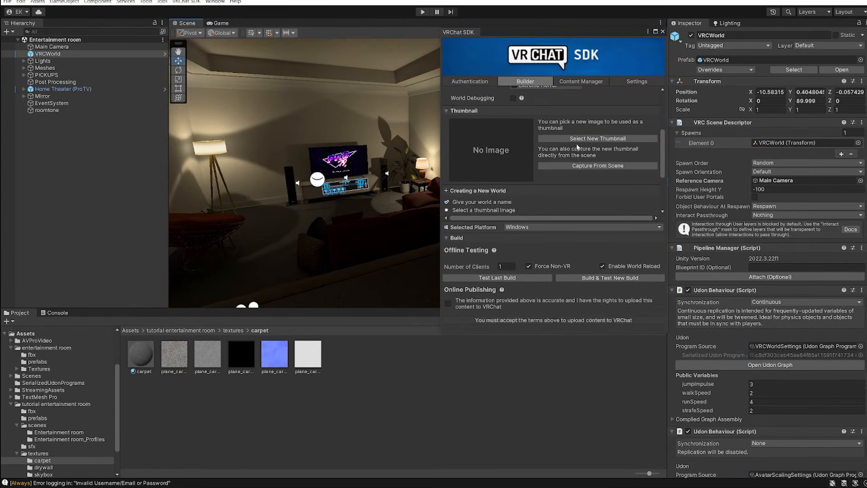
pyautogui.click(584, 140)
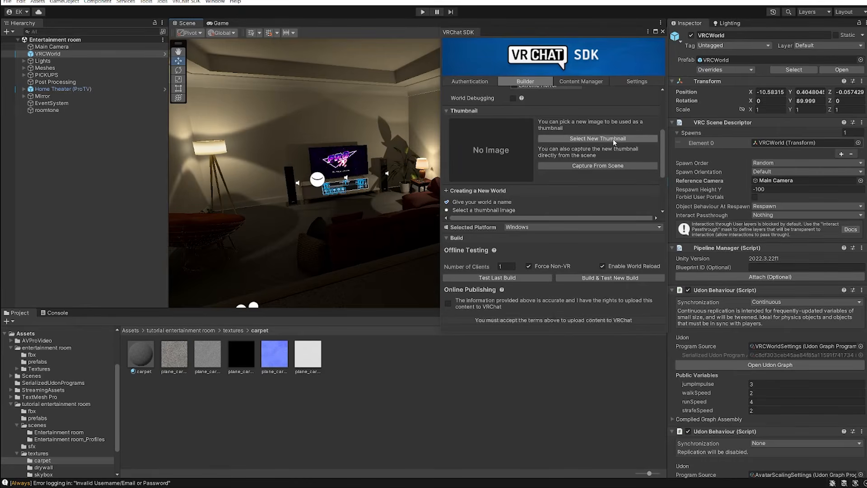
pyautogui.click(575, 165)
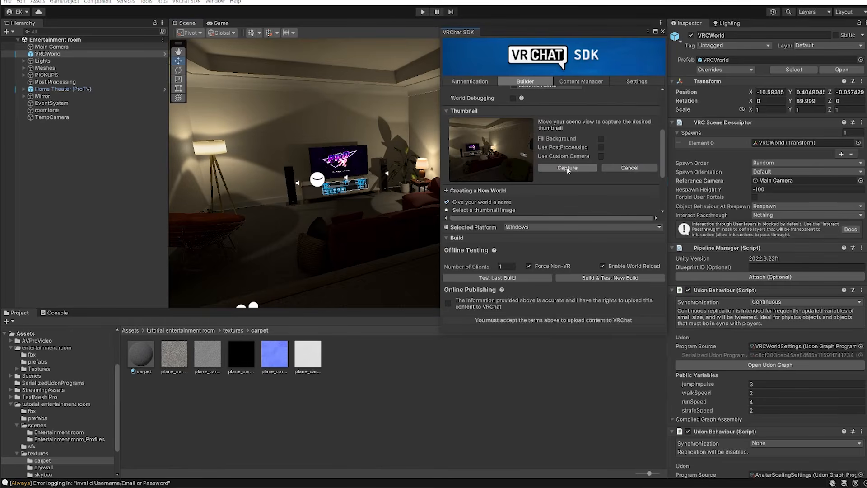
pyautogui.click(600, 148)
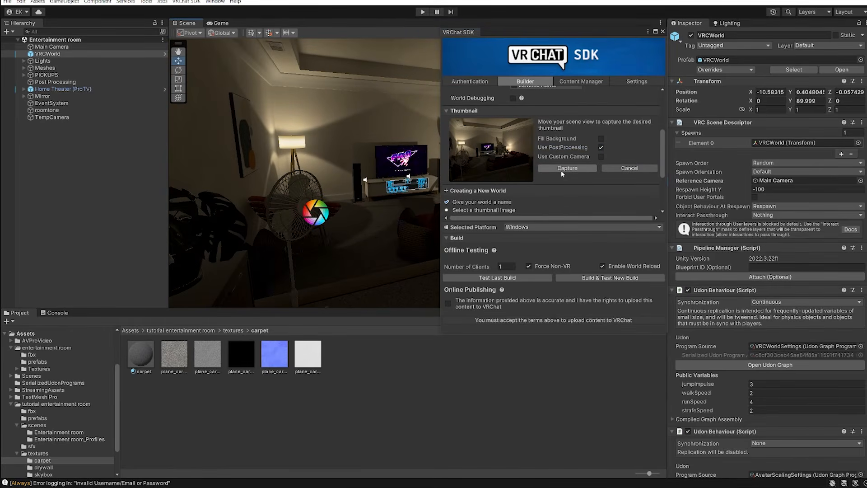
pyautogui.click(561, 170)
# Step: Review the world's validation messages and accept the content accuracy and upload rights statement for online publishing
pyautogui.scroll(-2, 540, 164)
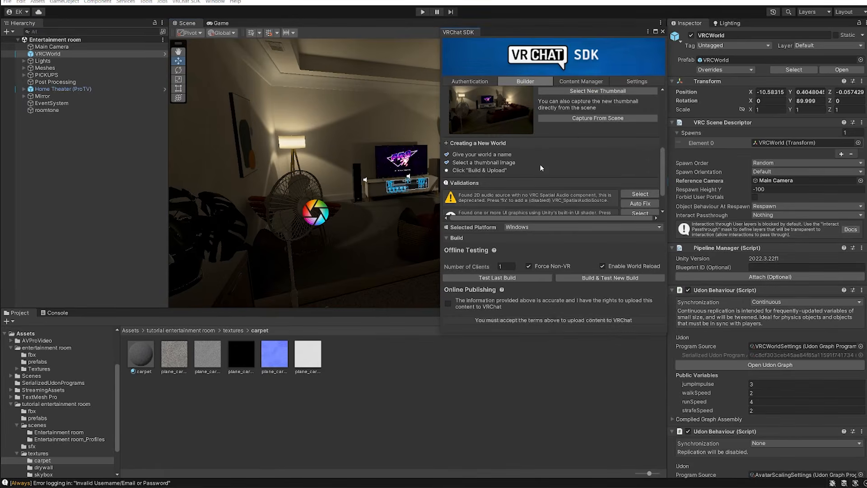
pyautogui.scroll(-2, 564, 180)
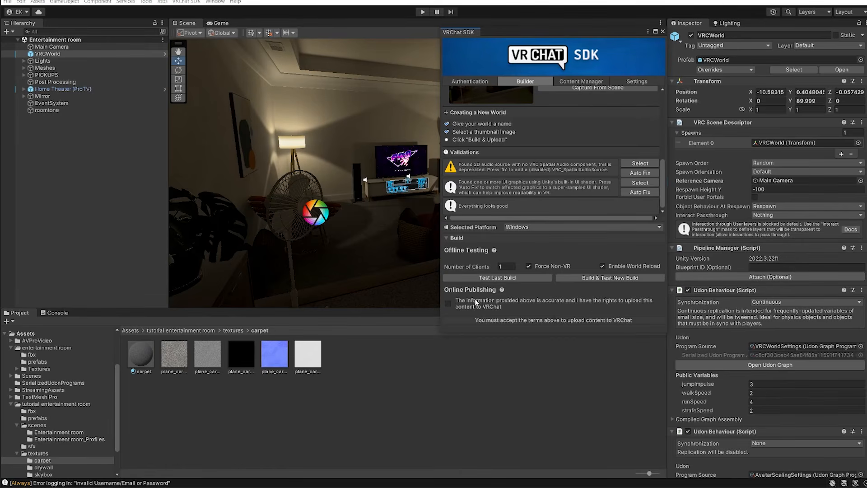
pyautogui.click(447, 304)
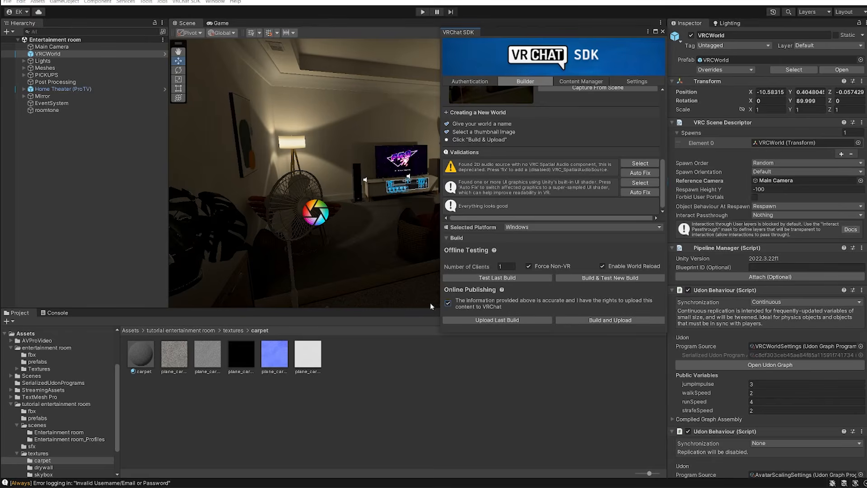
# Step: Build and upload the world to VRChat, dismiss the upload notice, and review the builder's visibility and validation sections
pyautogui.click(618, 322)
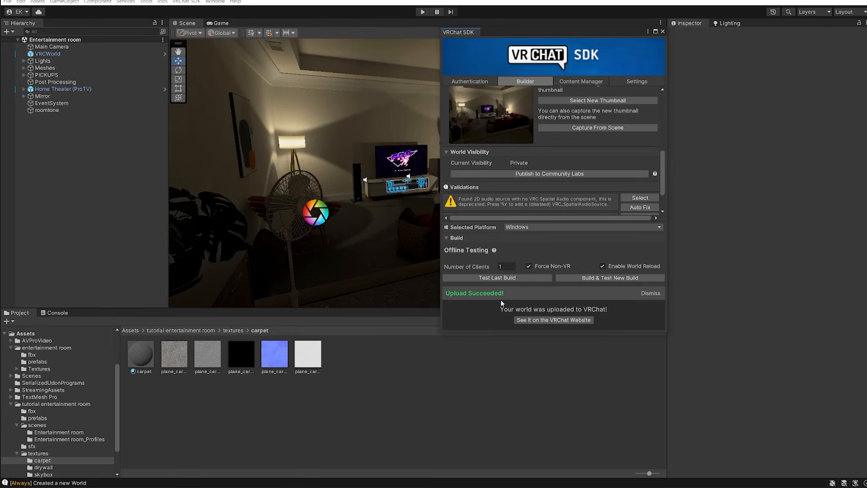
pyautogui.click(650, 294)
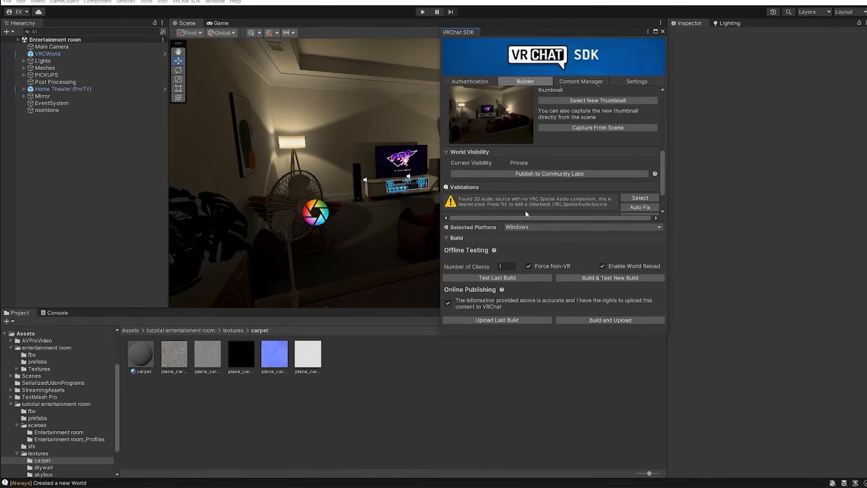
pyautogui.scroll(-2, 510, 208)
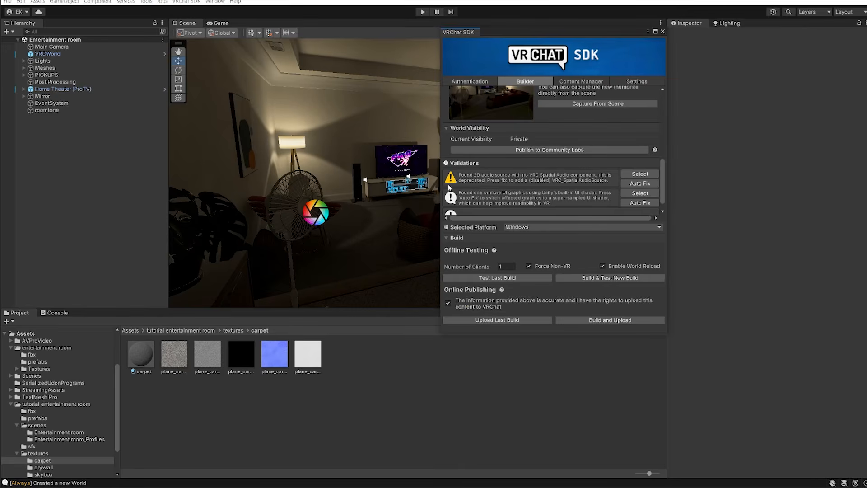
pyautogui.scroll(2, 449, 186)
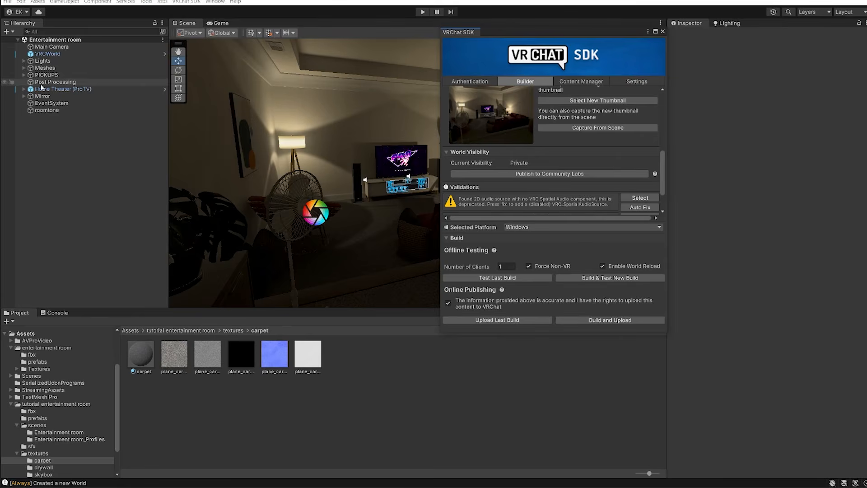
# Step: Select VRCWorld and inspect the blueprint ID assigned in its Pipeline Manager component
pyautogui.click(50, 54)
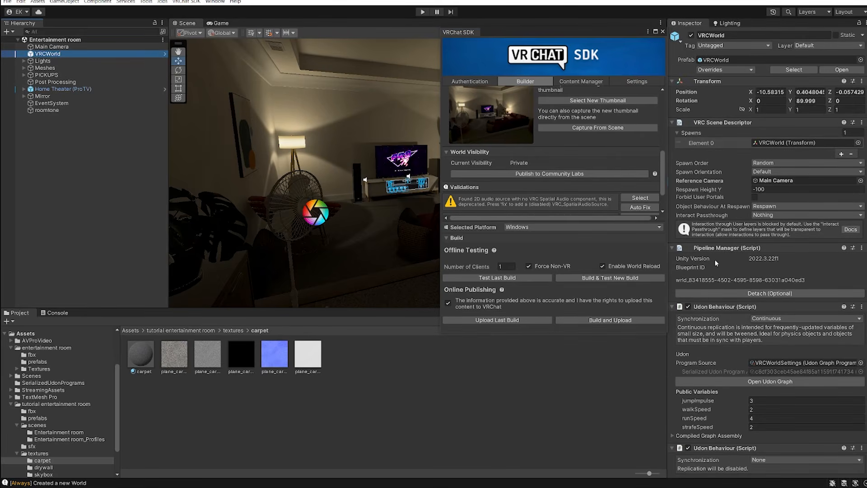
pyautogui.moveTo(812, 280)
pyautogui.mouseDown()
pyautogui.moveTo(718, 285)
pyautogui.moveTo(818, 278)
pyautogui.mouseUp()
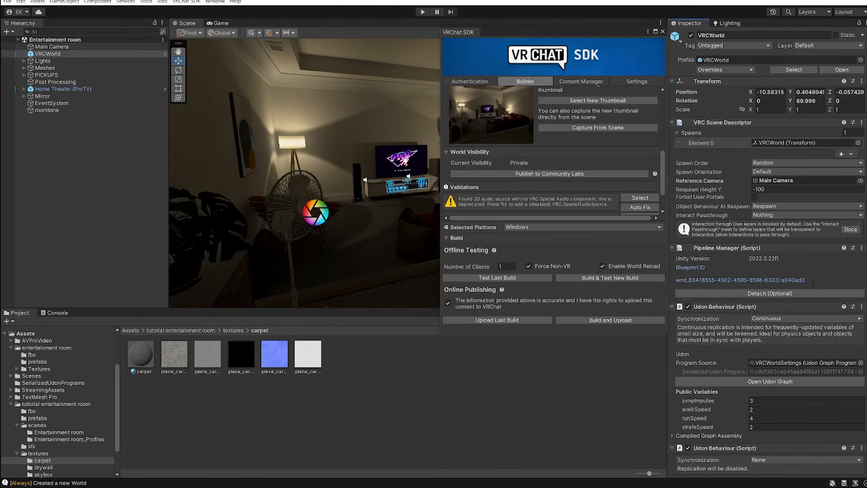
pyautogui.moveTo(810, 280); pyautogui.dragTo(667, 278)
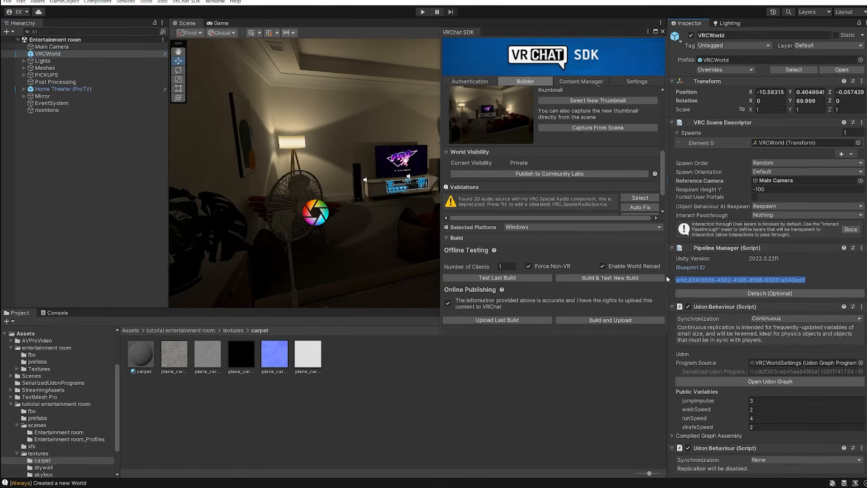
pyautogui.click(786, 280)
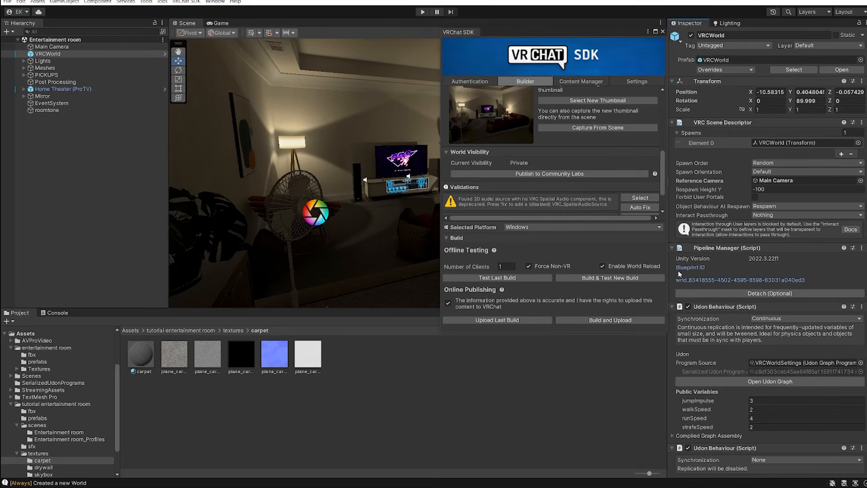
# Step: Browse the uploaded worlds in the SDK's content manager, and return to the world information in the builder
pyautogui.click(568, 83)
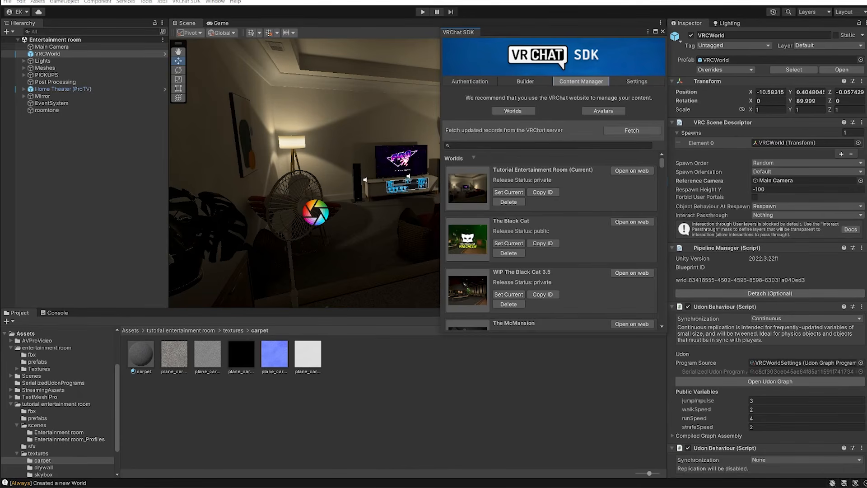
pyautogui.scroll(-3, 575, 219)
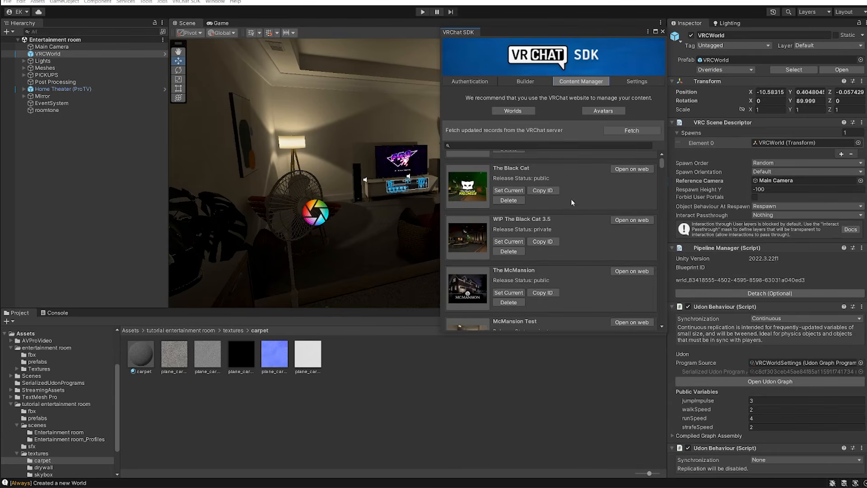
pyautogui.scroll(3, 574, 214)
pyautogui.click(533, 82)
pyautogui.scroll(2, 549, 93)
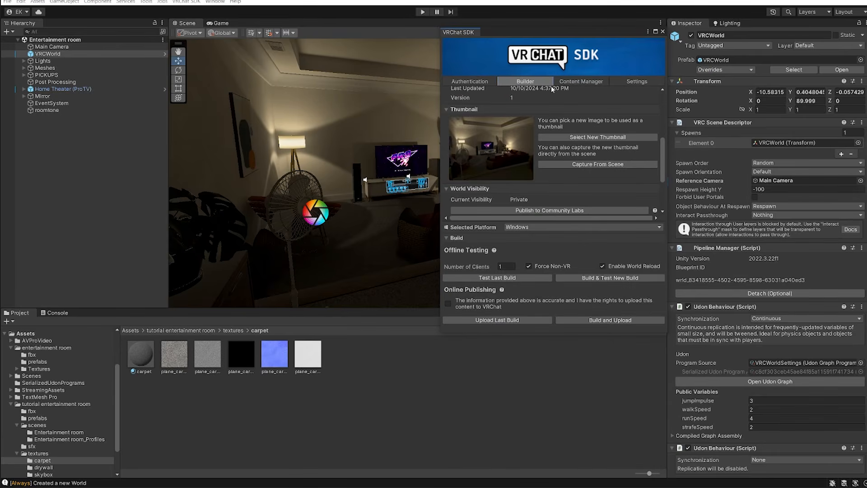
pyautogui.scroll(10, 551, 85)
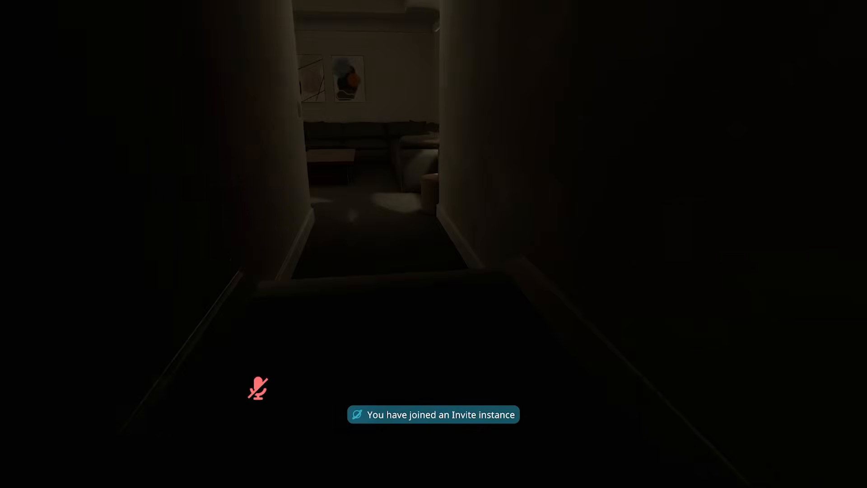
# Step: Switch to VRChat and walk through the uploaded room, examining the TV controls and picking up the remote from the side table
pyautogui.press('w')
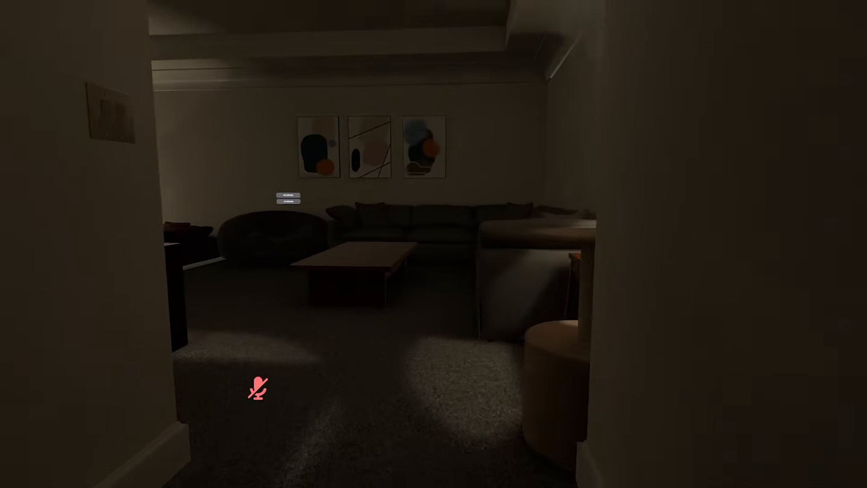
pyautogui.press('w')
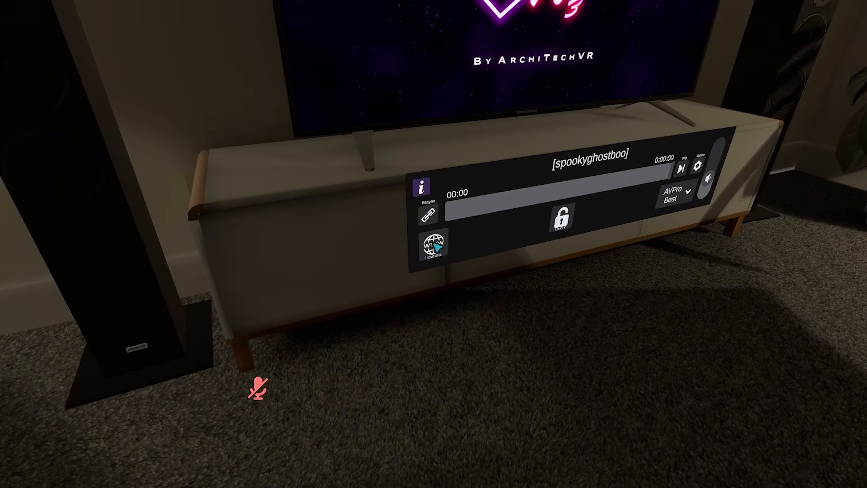
pyautogui.press('w')
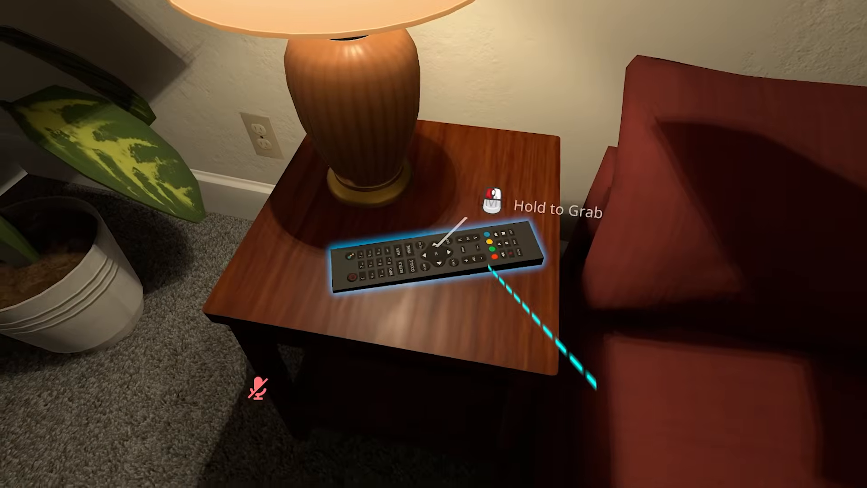
pyautogui.click(433, 244)
pyautogui.press('w')
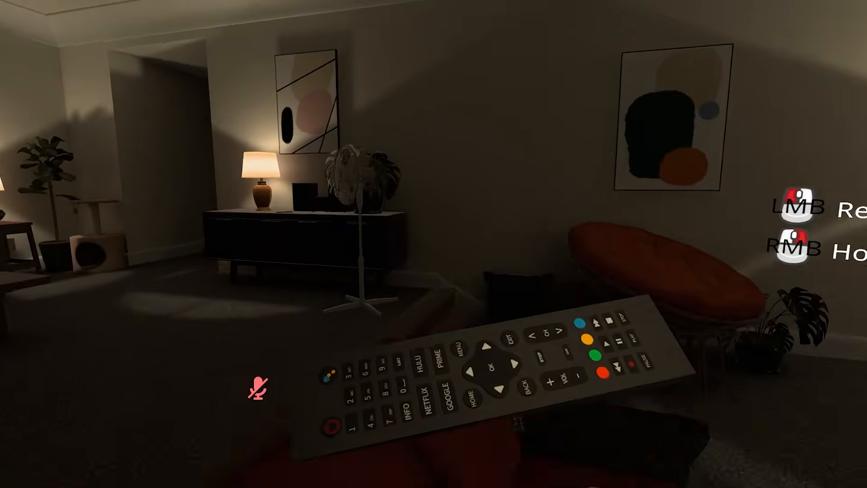
pyautogui.press('w')
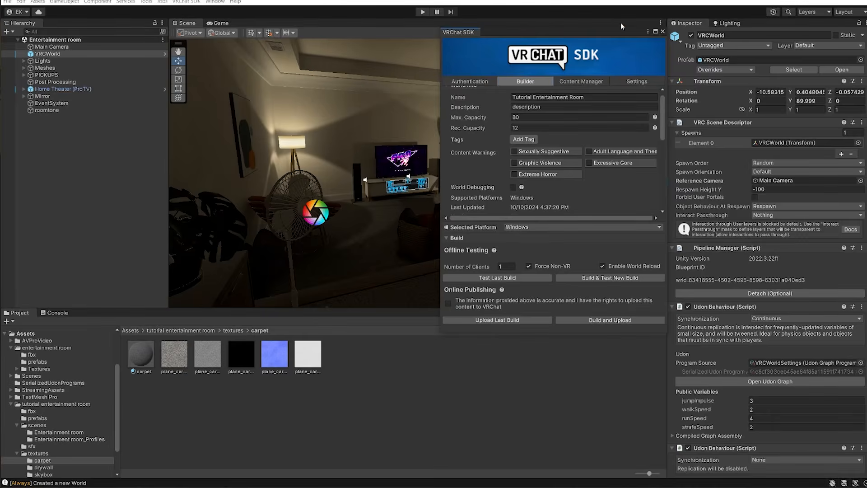
# Step: Close the VRChat SDK panel and disable the Box Collider on both HQ Mirror and LQ Mirror in the Mirror group
pyautogui.click(662, 31)
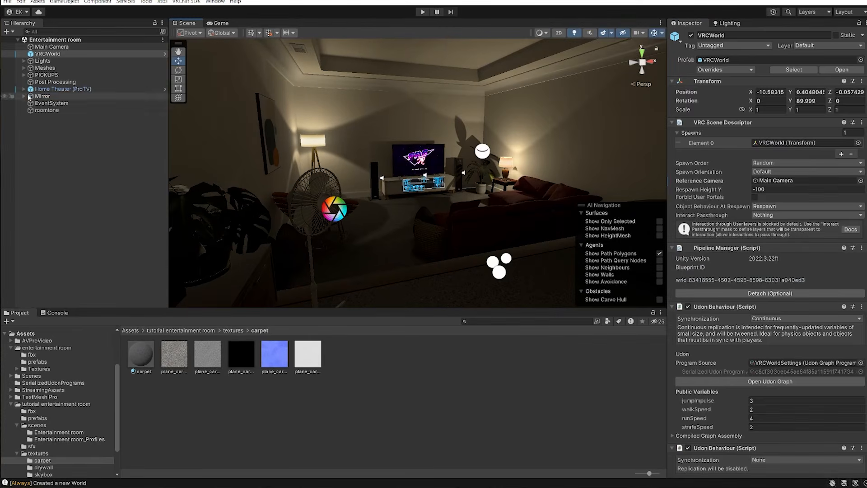
pyautogui.click(30, 96)
pyautogui.click(24, 96)
pyautogui.click(47, 103)
pyautogui.keyDown('shift'); pyautogui.click(41, 111); pyautogui.keyUp('shift')
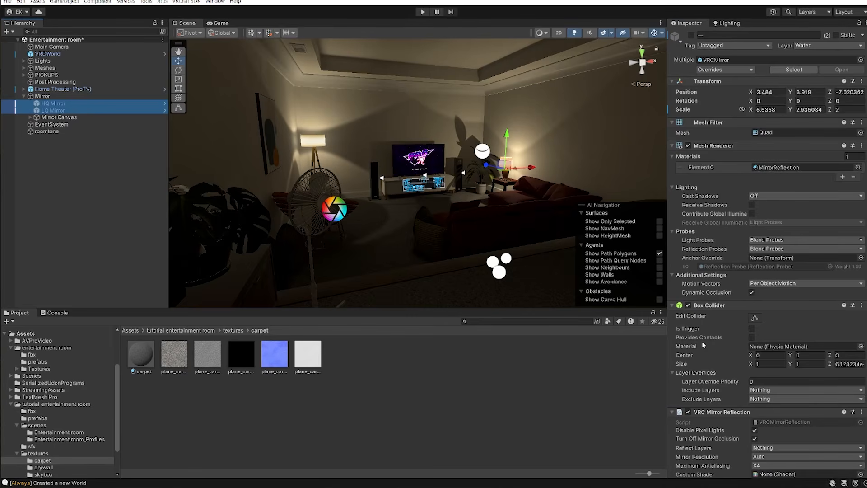
pyautogui.click(688, 306)
pyautogui.moveTo(537, 277); pyautogui.dragTo(483, 275, button='right')
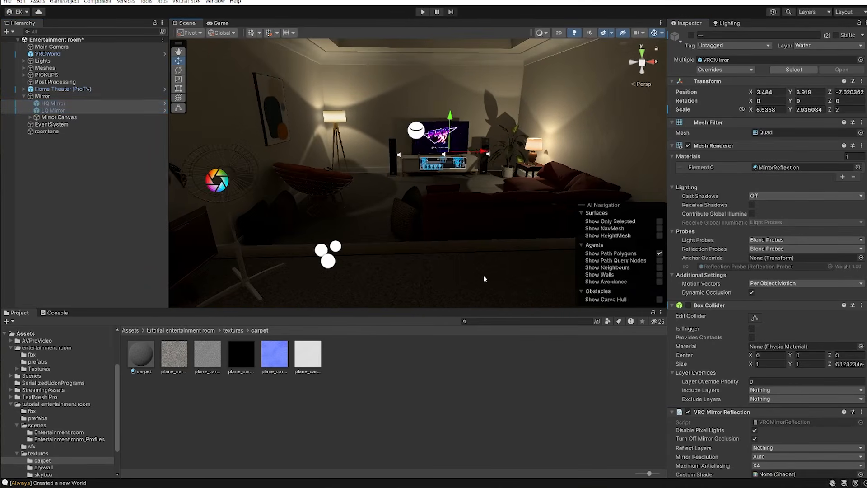
pyautogui.click(688, 305)
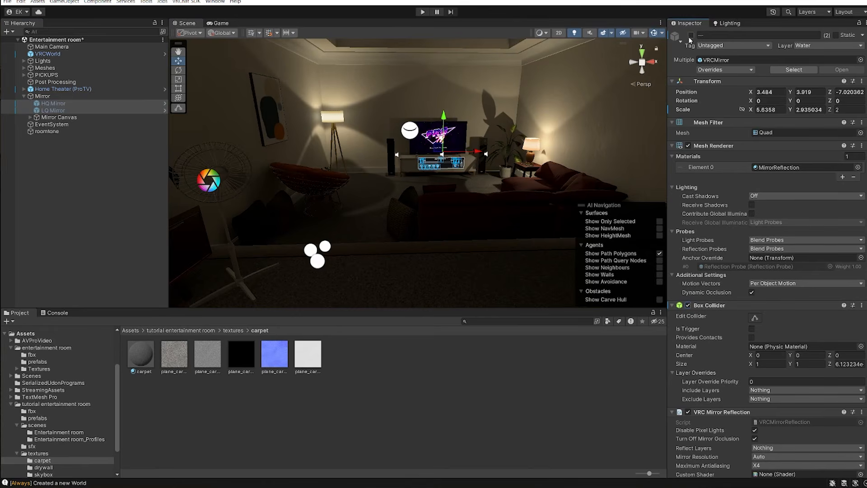
pyautogui.click(688, 305)
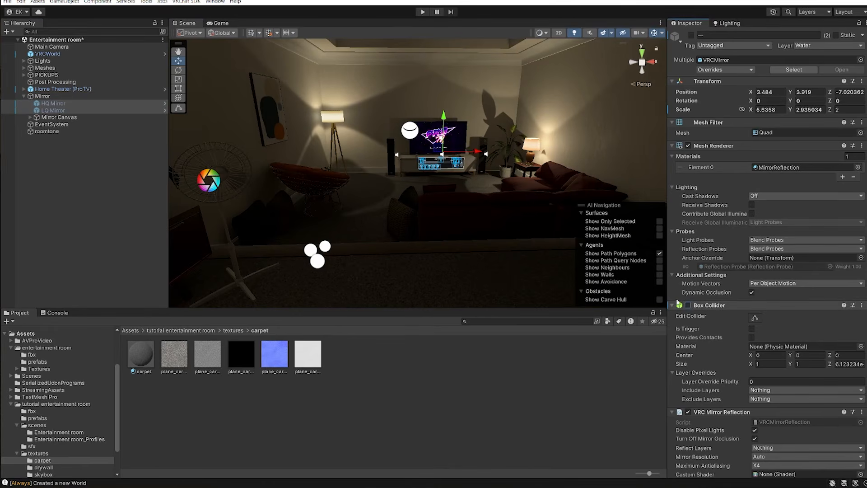
pyautogui.moveTo(475, 222); pyautogui.dragTo(465, 222, button='right')
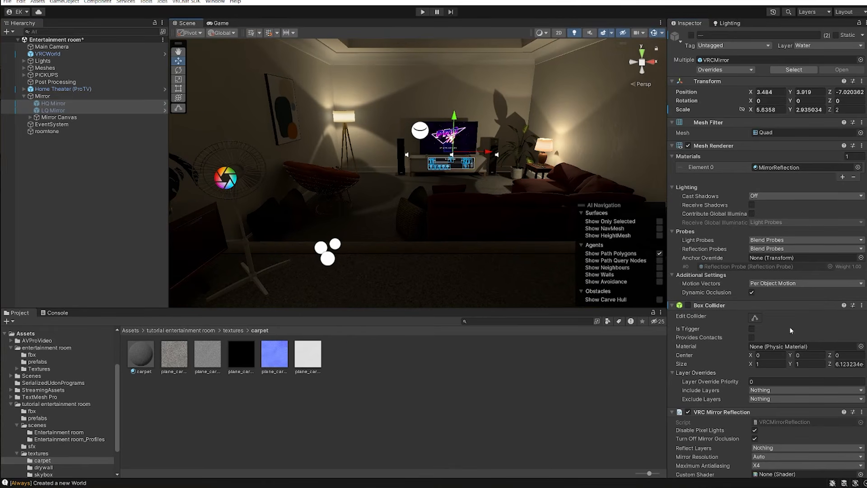
# Step: Hide the scene gizmos and turn off Static on the standing fan's fan_standing_fan_blades.001 mesh
pyautogui.press('w')
pyautogui.moveTo(440, 221)
pyautogui.mouseDown(button='right')
pyautogui.moveTo(452, 221)
pyautogui.moveTo(438, 224)
pyautogui.mouseUp(button='right')
pyautogui.moveTo(319, 193); pyautogui.dragTo(209, 110, button='right')
pyautogui.press('w')
pyautogui.click(521, 170)
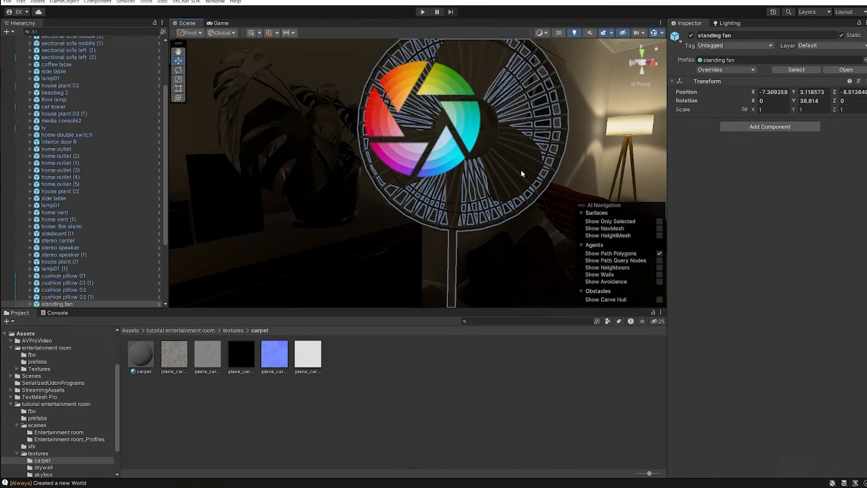
pyautogui.click(521, 170)
pyautogui.click(655, 35)
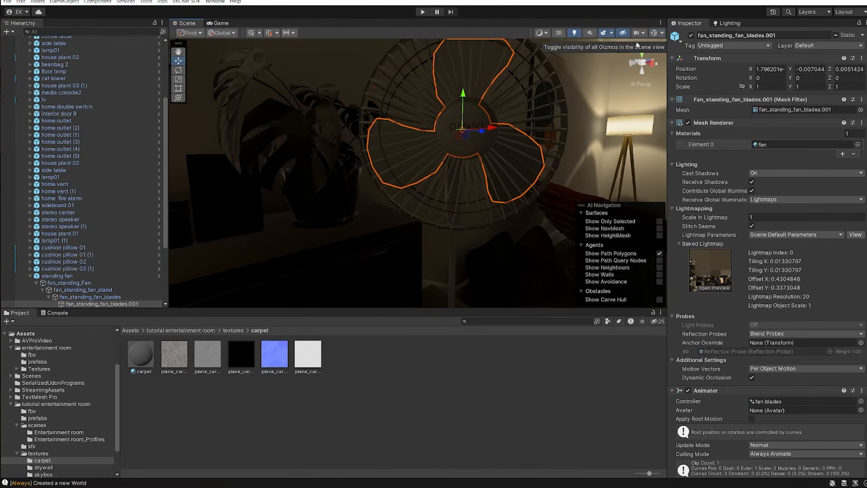
pyautogui.moveTo(476, 124); pyautogui.dragTo(456, 127, button='right')
pyautogui.press('w')
pyautogui.press('f')
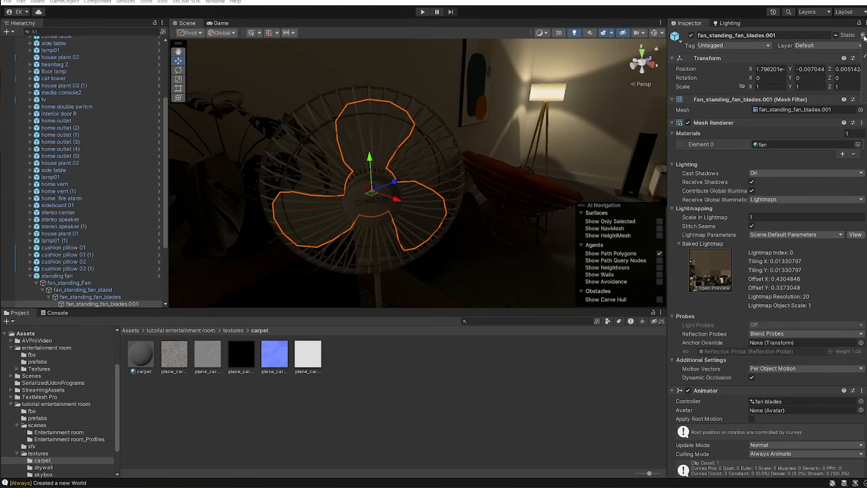
pyautogui.click(862, 35)
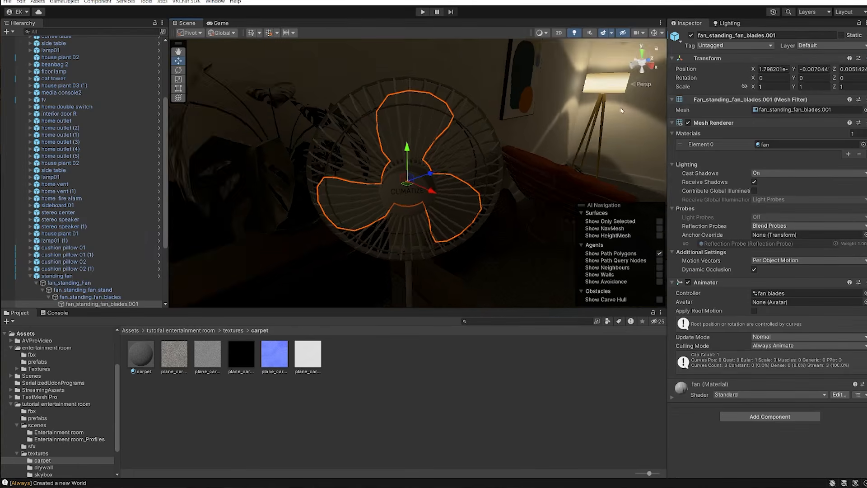
# Step: Regenerate the scene's baked lighting from the lighting settings
pyautogui.click(728, 23)
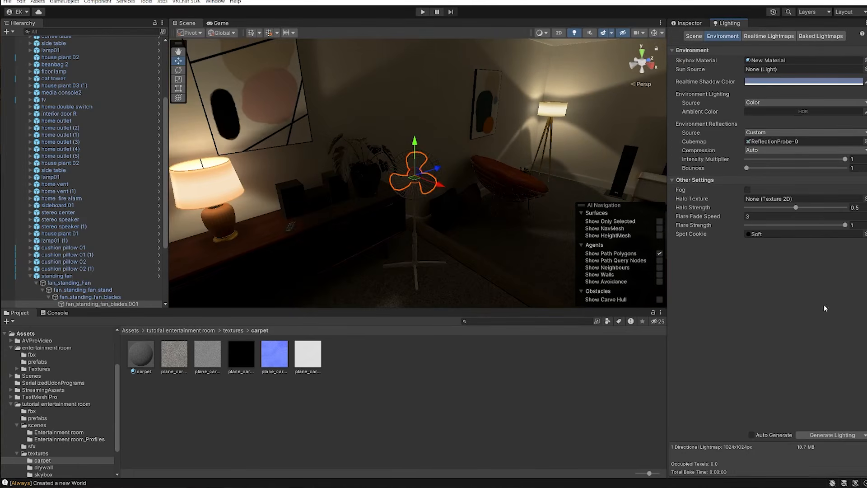
pyautogui.click(833, 435)
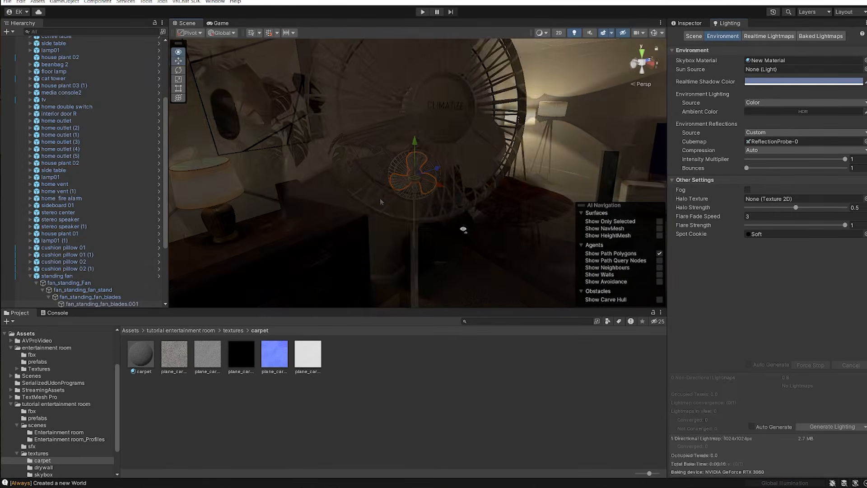
pyautogui.moveTo(464, 229); pyautogui.dragTo(467, 242, button='right')
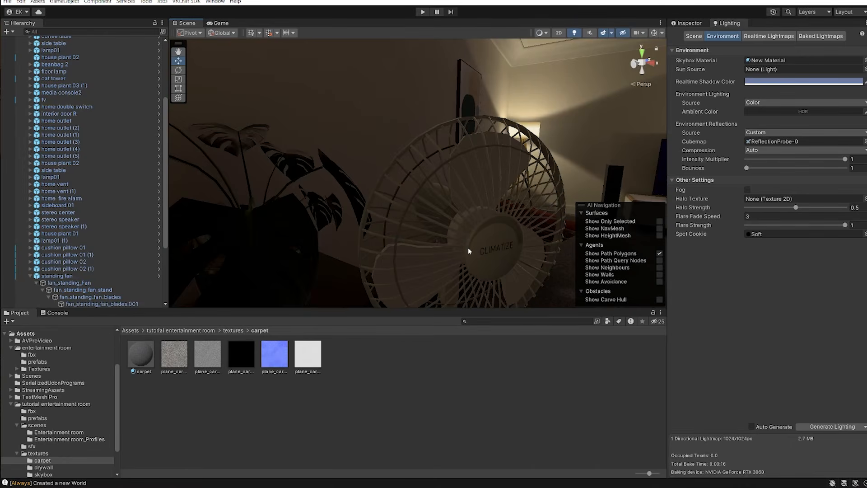
# Step: Inspect the standing fan's blades after the light bake, check the scene in play mode, and exit play mode
pyautogui.click(419, 261)
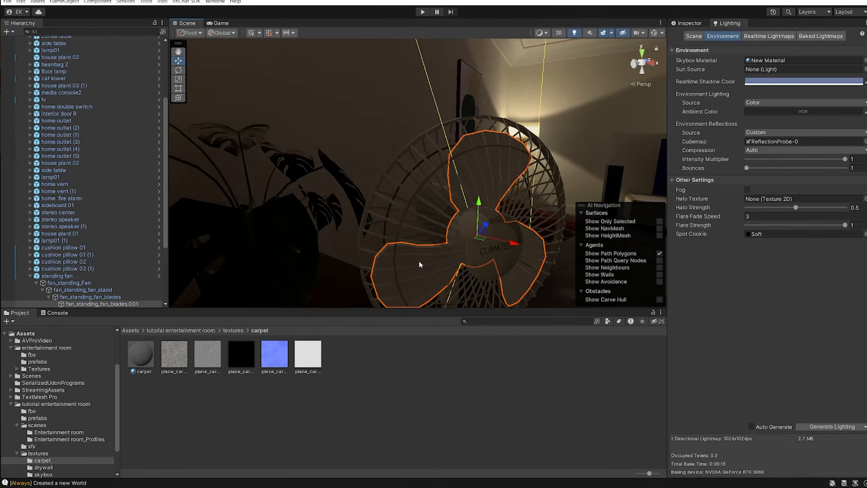
pyautogui.moveTo(477, 253); pyautogui.dragTo(533, 298, button='right')
pyautogui.click(452, 271)
pyautogui.moveTo(444, 271); pyautogui.dragTo(474, 245, button='right')
pyautogui.moveTo(323, 231); pyautogui.dragTo(389, 179, button='right')
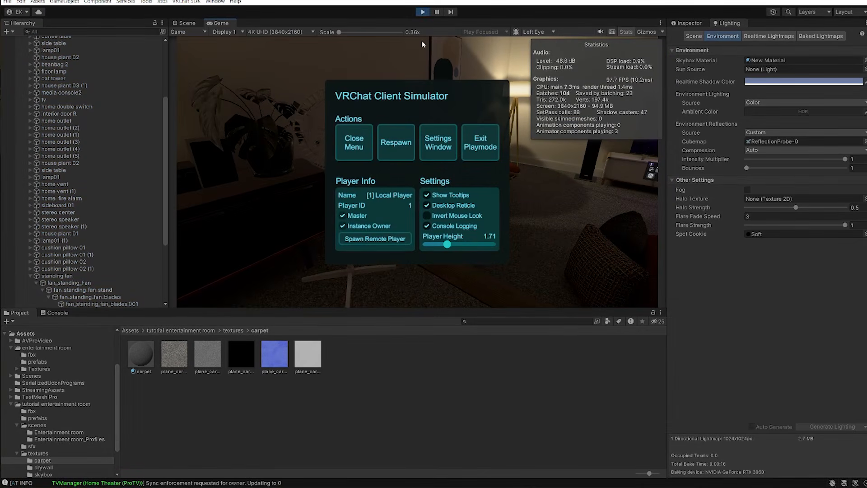
pyautogui.click(423, 12)
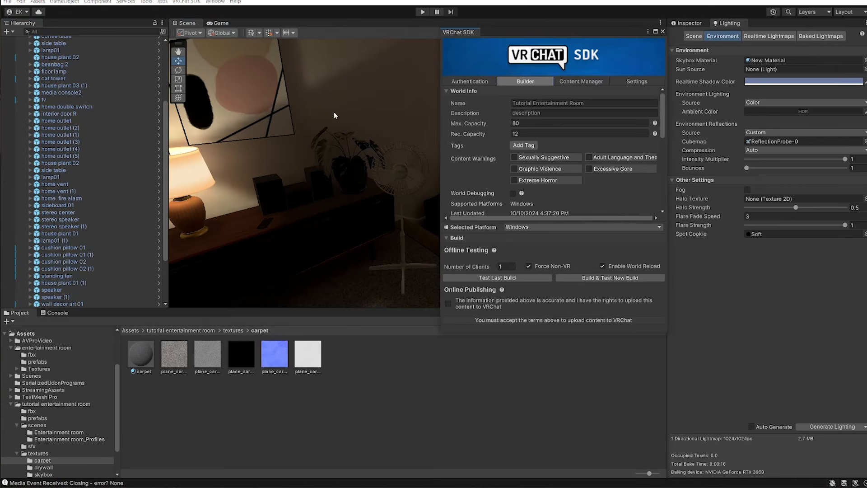
# Step: Accept the content rights statement for online publishing and review the world's thumbnail and visibility in the SDK builder
pyautogui.click(186, 2)
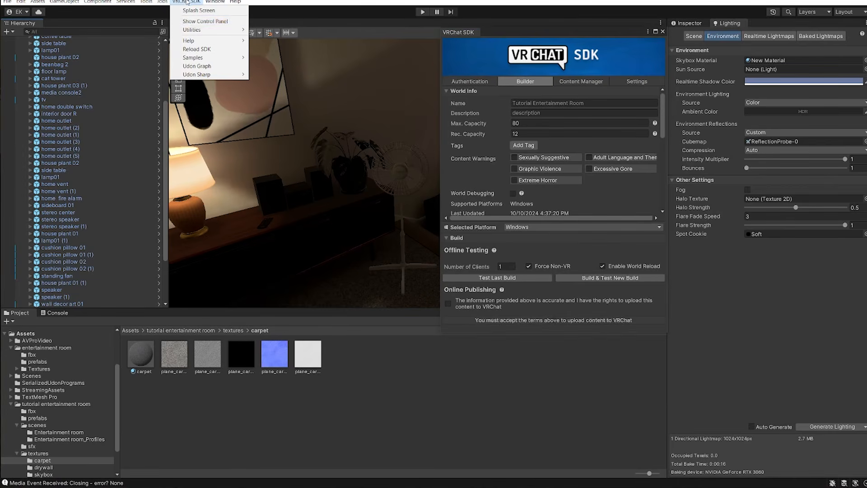
pyautogui.click(447, 303)
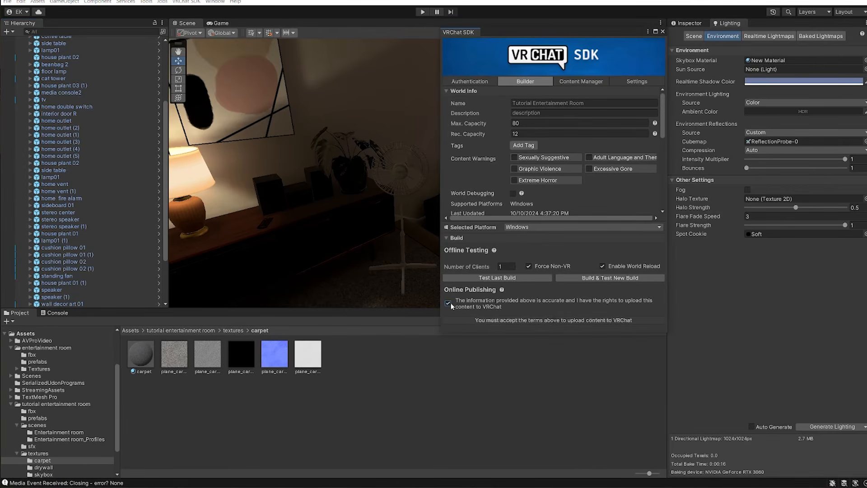
pyautogui.scroll(-3, 502, 145)
pyautogui.scroll(3, 502, 145)
pyautogui.click(515, 112)
pyautogui.scroll(-5, 501, 161)
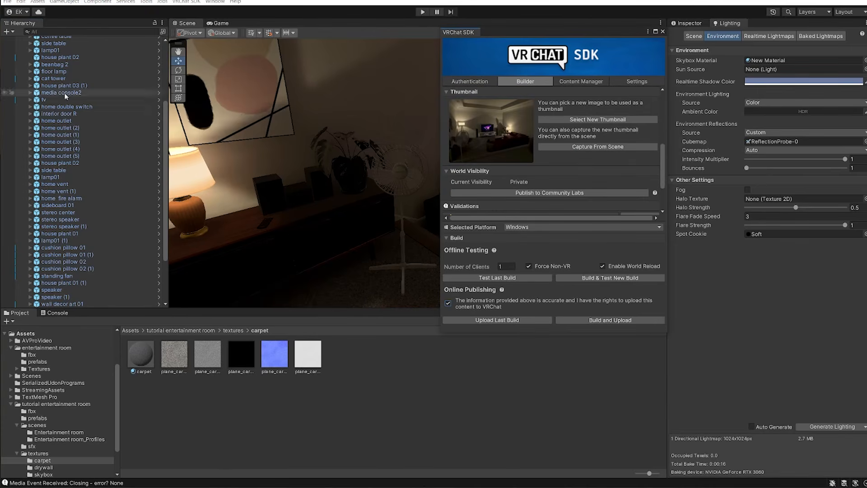
# Step: Inspect the scene descriptor and pipeline settings of the VRCWorld object
pyautogui.scroll(5, 111, 145)
pyautogui.click(51, 47)
pyautogui.click(699, 24)
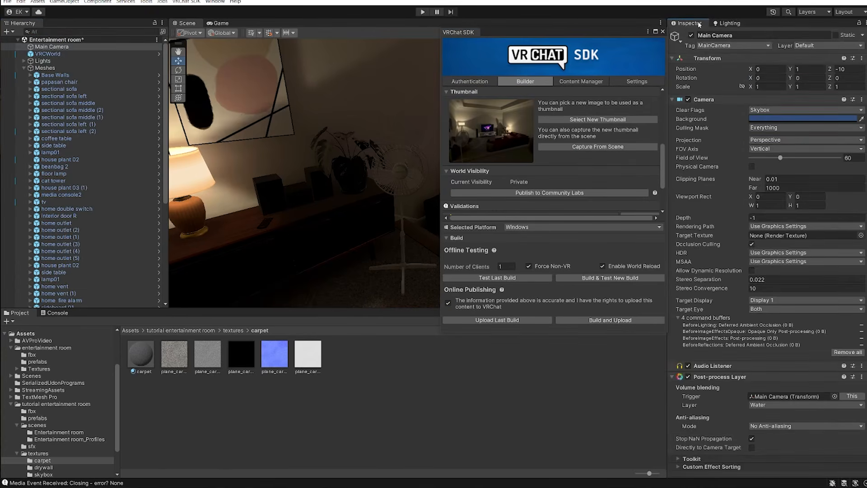
pyautogui.click(48, 53)
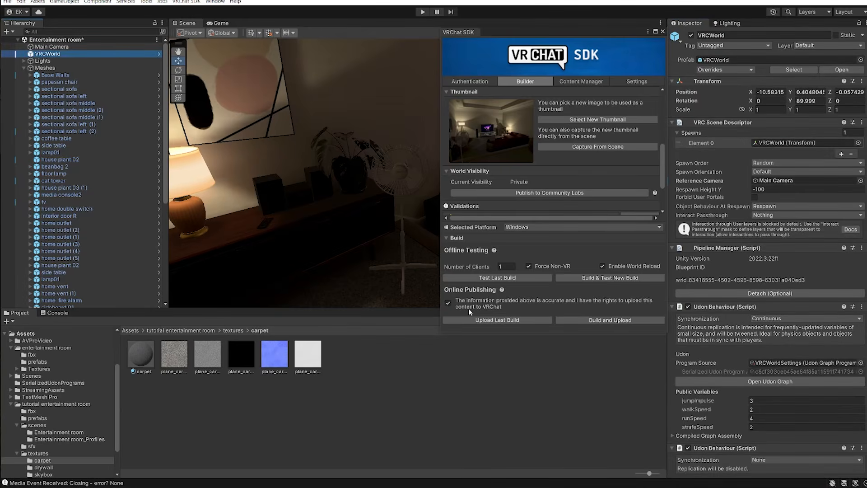
# Step: Build and upload the world to VRChat, then dismiss the upload message and close the SDK panel
pyautogui.click(610, 322)
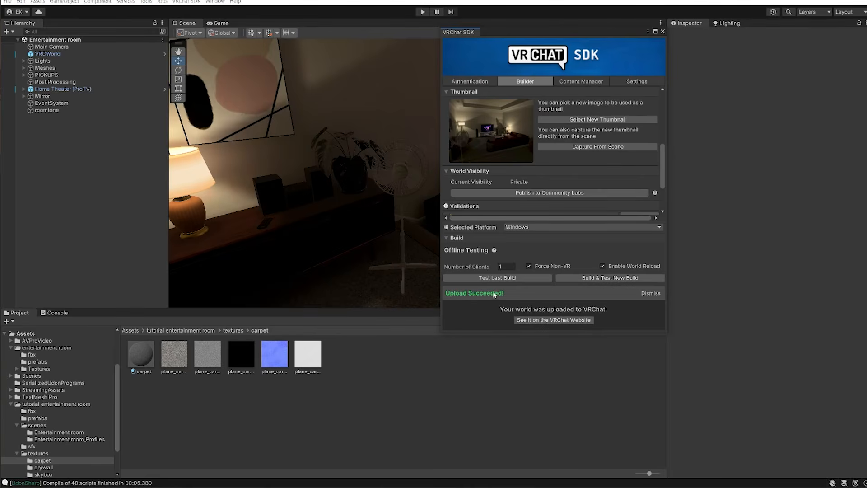
pyautogui.click(651, 293)
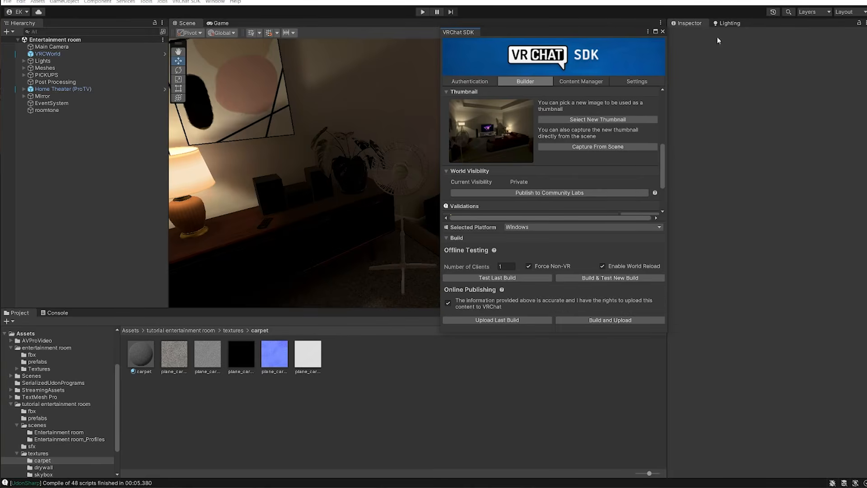
pyautogui.click(662, 31)
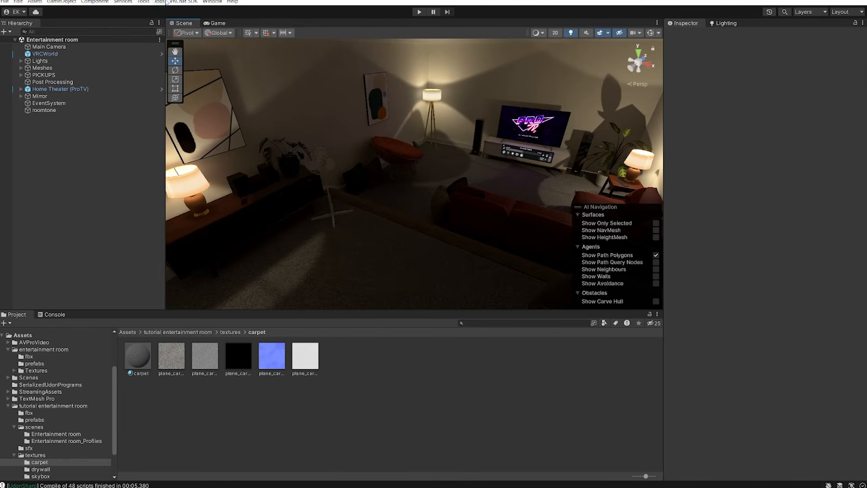
# Step: Switch the project's build platform to Android and close the build settings
pyautogui.moveTo(313, 145)
pyautogui.mouseDown(button='right')
pyautogui.moveTo(285, 121)
pyautogui.moveTo(358, 128)
pyautogui.moveTo(350, 141)
pyautogui.mouseUp(button='right')
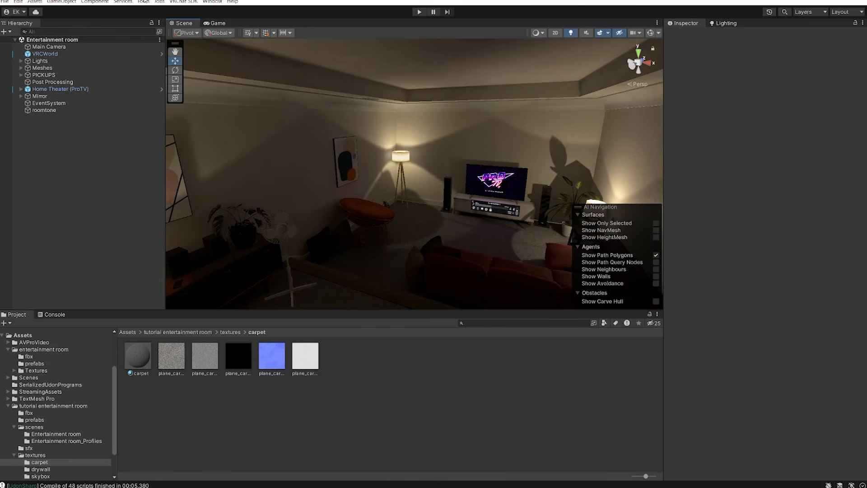
pyautogui.click(5, 3)
pyautogui.click(55, 94)
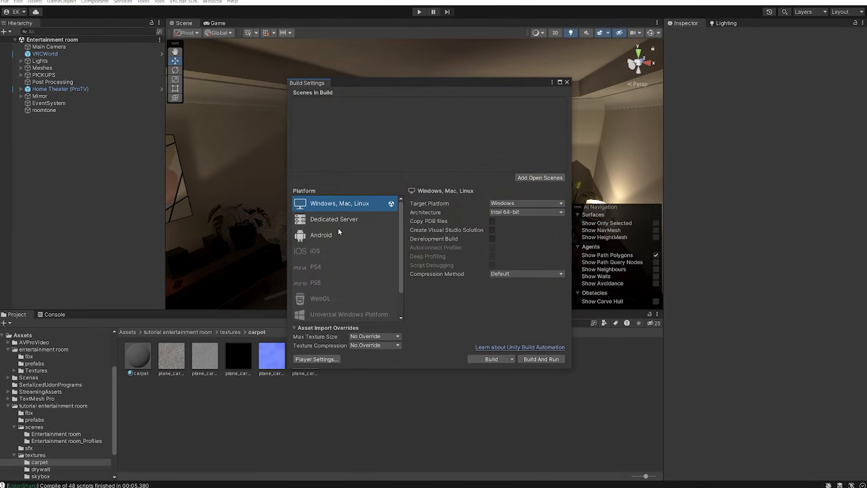
pyautogui.click(322, 238)
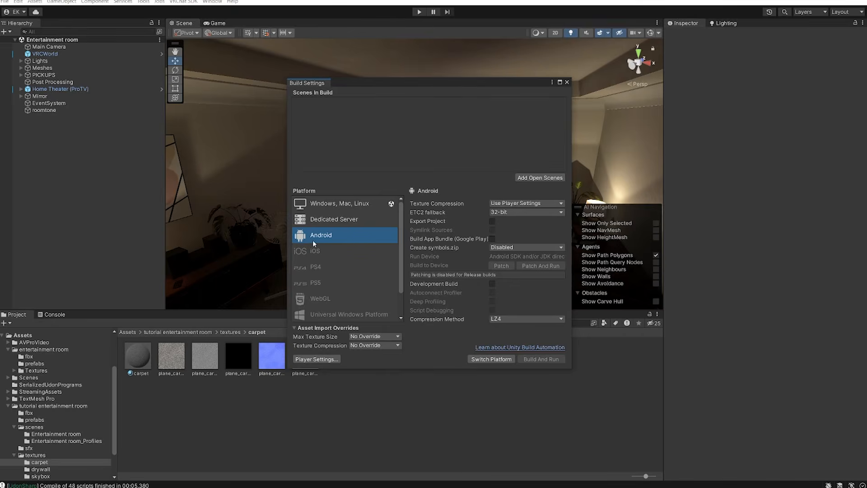
pyautogui.click(321, 252)
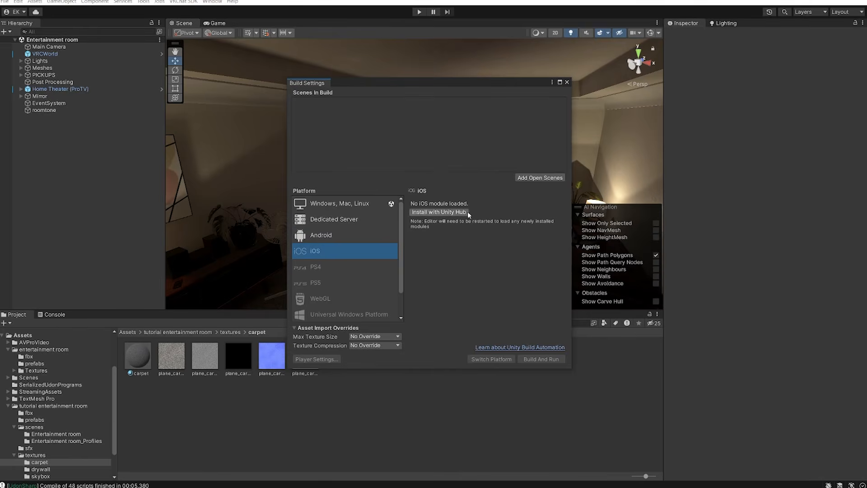
pyautogui.click(330, 236)
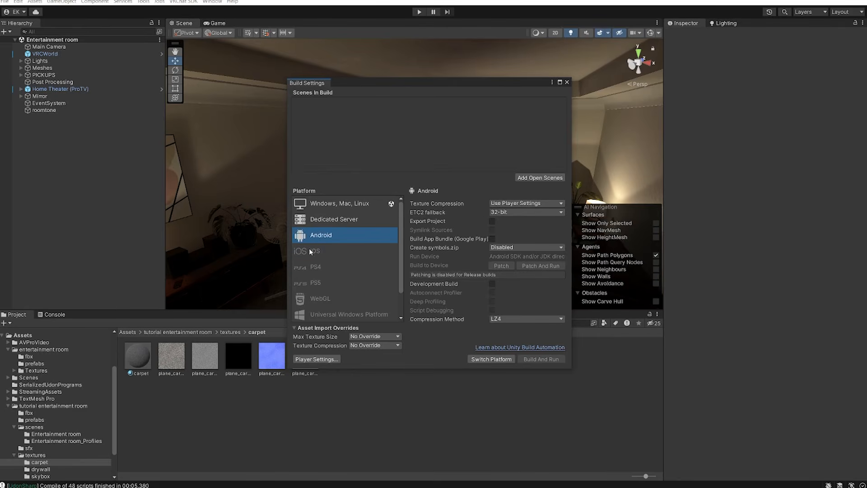
pyautogui.click(311, 251)
pyautogui.click(331, 236)
pyautogui.click(489, 359)
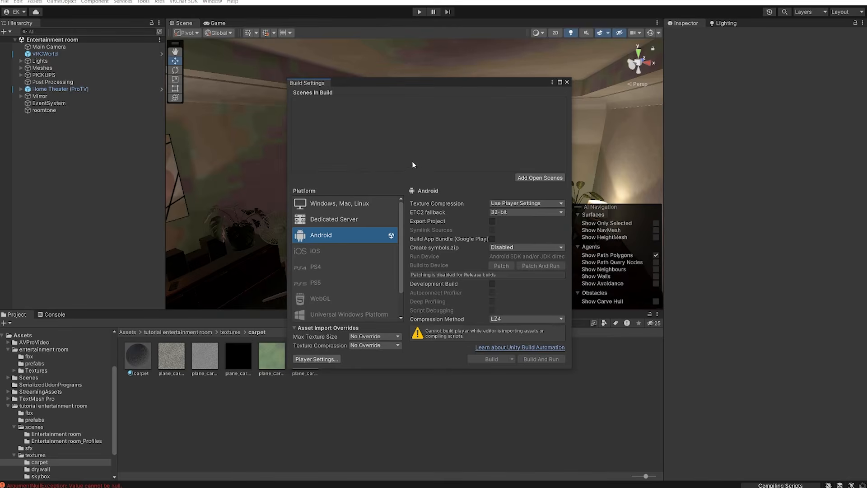
pyautogui.click(566, 81)
# Step: Look over the room's lighting and select both Lightmap-0 textures in the Entertainment room folder under scenes
pyautogui.moveTo(424, 228); pyautogui.dragTo(274, 228, button='right')
pyautogui.moveTo(477, 204); pyautogui.dragTo(423, 225, button='right')
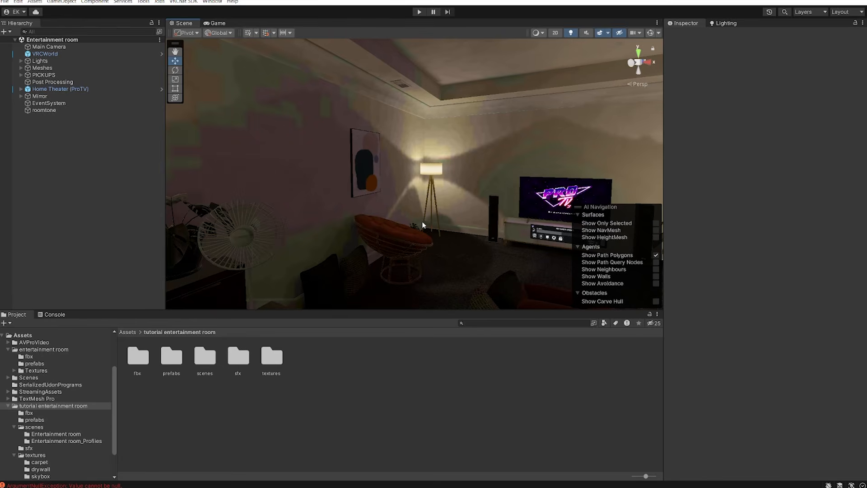
pyautogui.moveTo(422, 225)
pyautogui.mouseDown(button='right')
pyautogui.moveTo(360, 231)
pyautogui.moveTo(363, 242)
pyautogui.moveTo(241, 249)
pyautogui.moveTo(337, 255)
pyautogui.moveTo(333, 245)
pyautogui.moveTo(360, 257)
pyautogui.moveTo(280, 236)
pyautogui.moveTo(384, 239)
pyautogui.mouseUp(button='right')
pyautogui.scroll(5, 339, 242)
pyautogui.moveTo(275, 255)
pyautogui.mouseDown(button='right')
pyautogui.moveTo(413, 260)
pyautogui.moveTo(325, 261)
pyautogui.moveTo(286, 248)
pyautogui.moveTo(323, 243)
pyautogui.mouseUp(button='right')
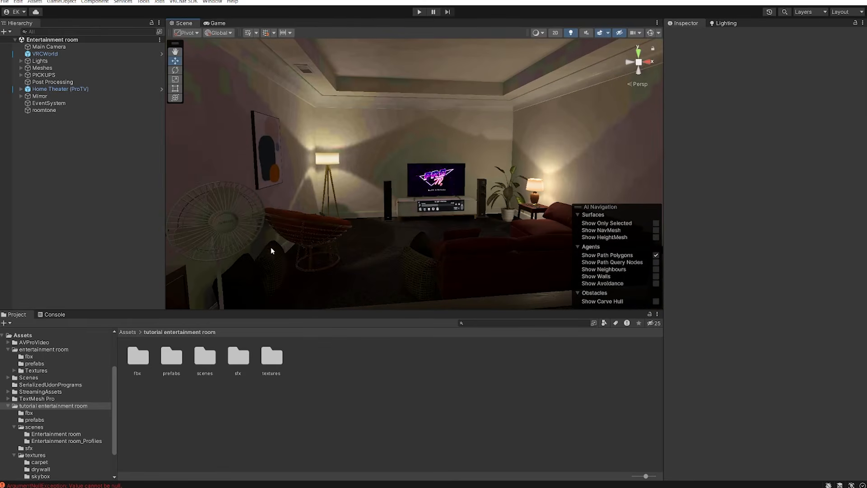
pyautogui.doubleClick(202, 352)
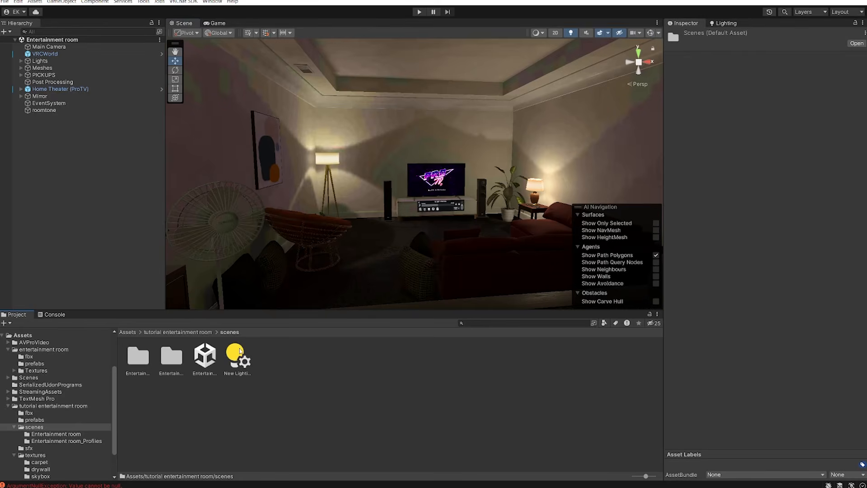
pyautogui.doubleClick(172, 357)
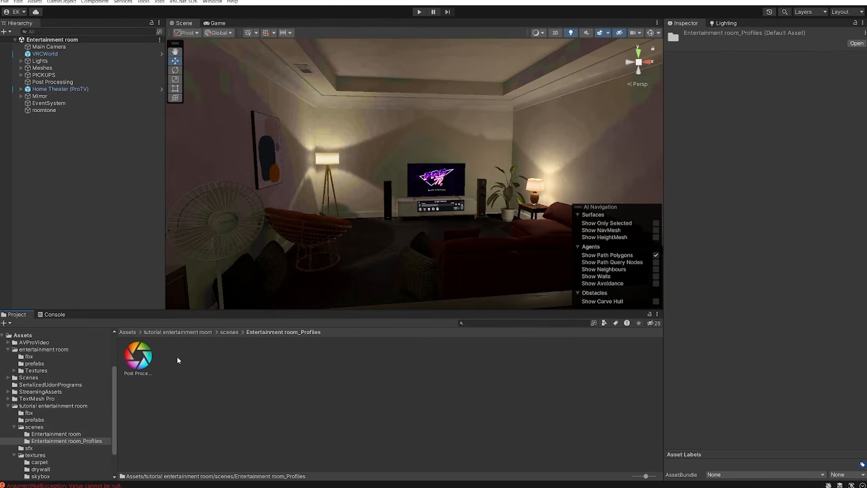
pyautogui.click(228, 332)
pyautogui.doubleClick(136, 356)
pyautogui.click(174, 358)
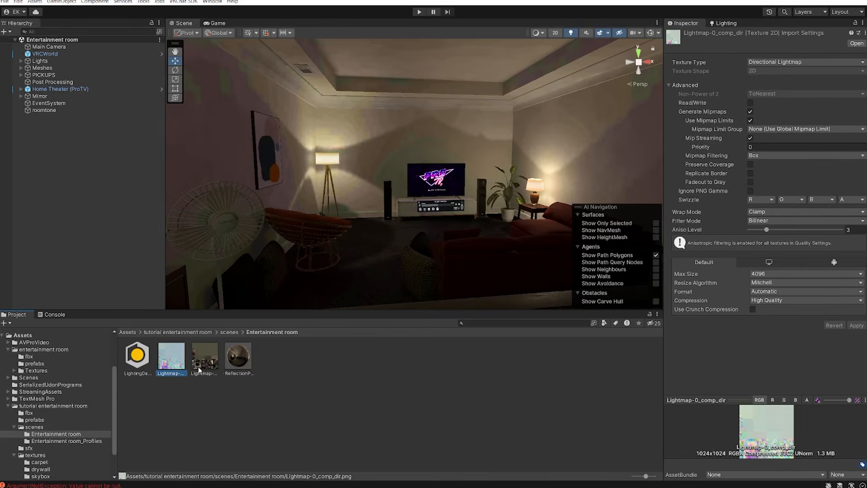
pyautogui.moveTo(470, 258); pyautogui.dragTo(378, 253, button='right')
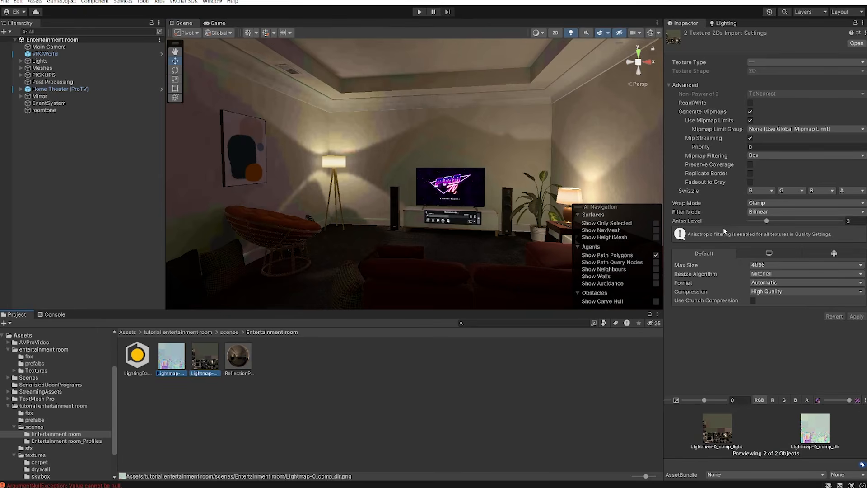
# Step: Override both lightmaps for Android with max size 4096 and format RGB(A) Compressed ASTC 4x4 block, and apply the import settings
pyautogui.click(833, 253)
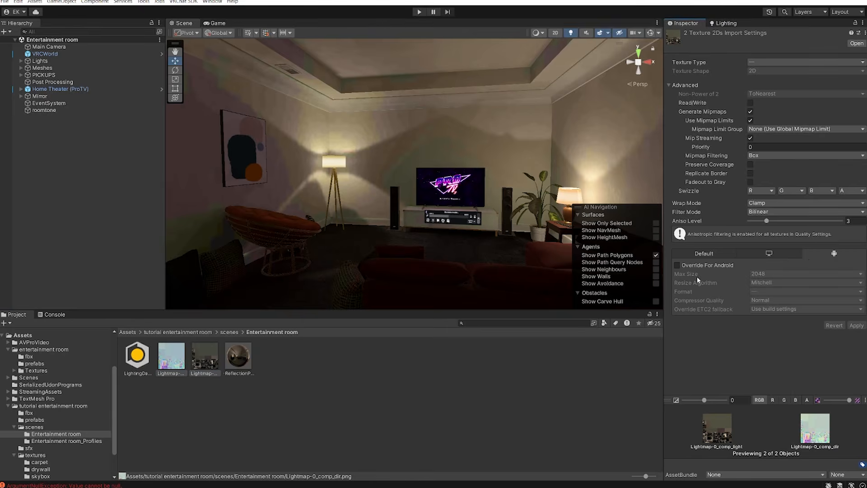
pyautogui.click(676, 266)
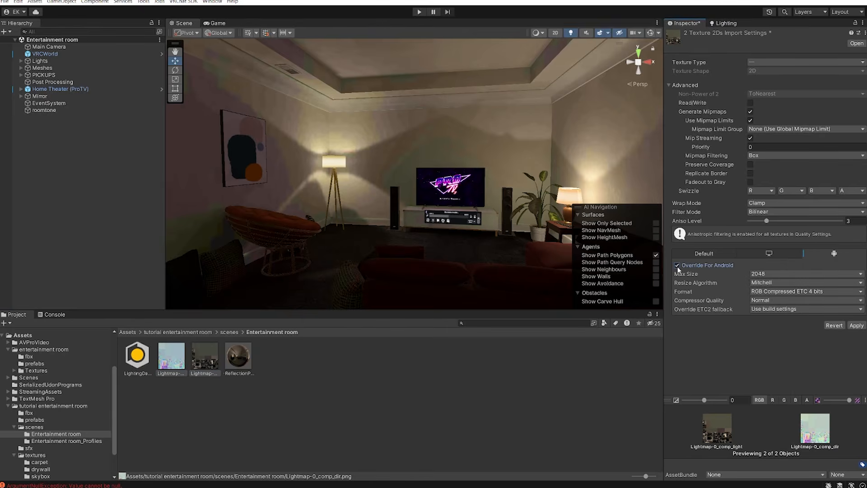
pyautogui.click(763, 274)
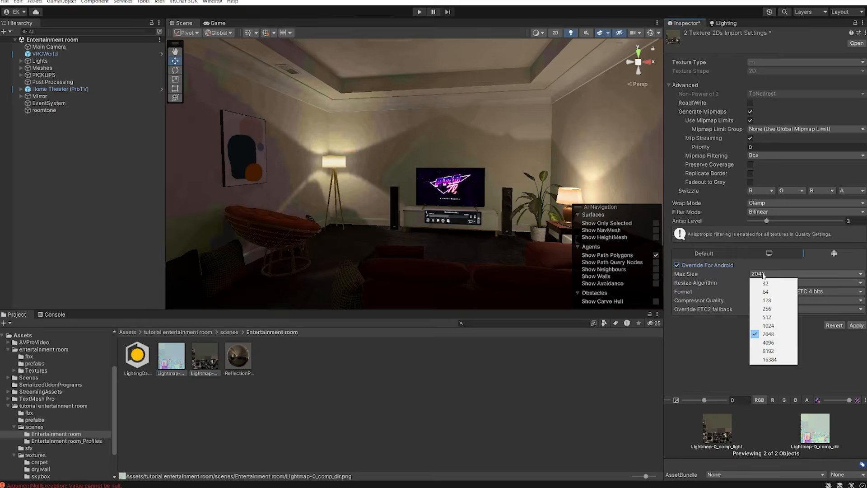
pyautogui.click(775, 343)
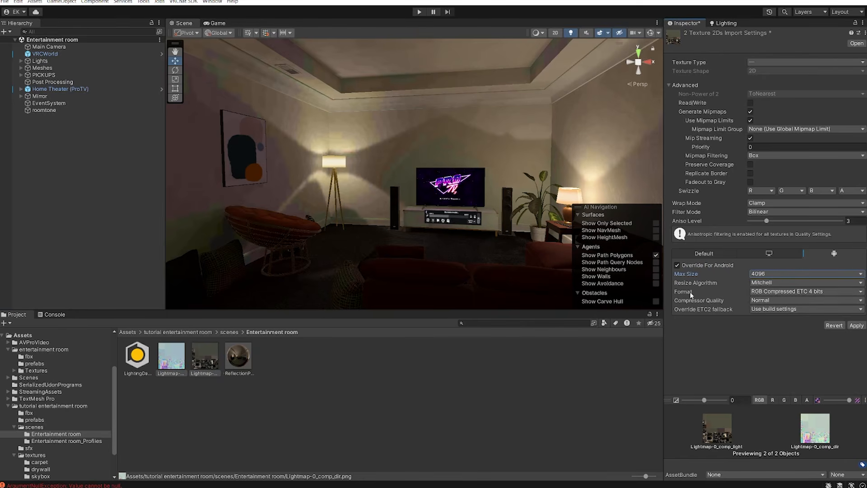
pyautogui.click(769, 292)
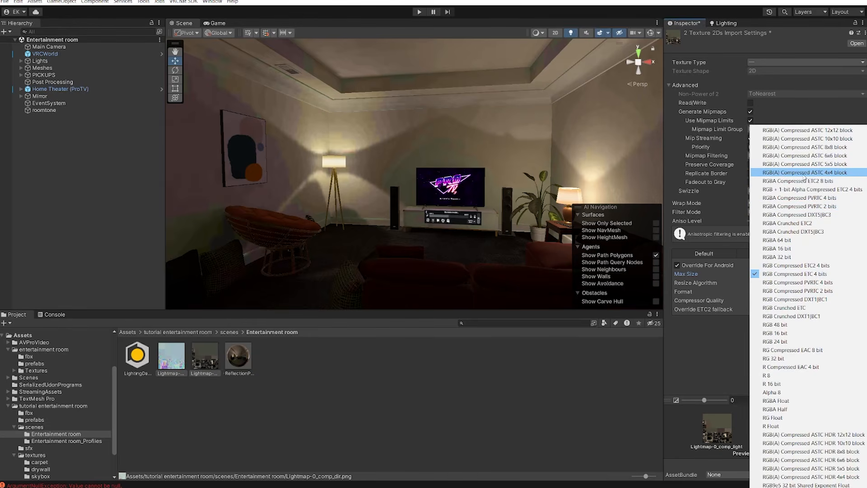
pyautogui.click(837, 175)
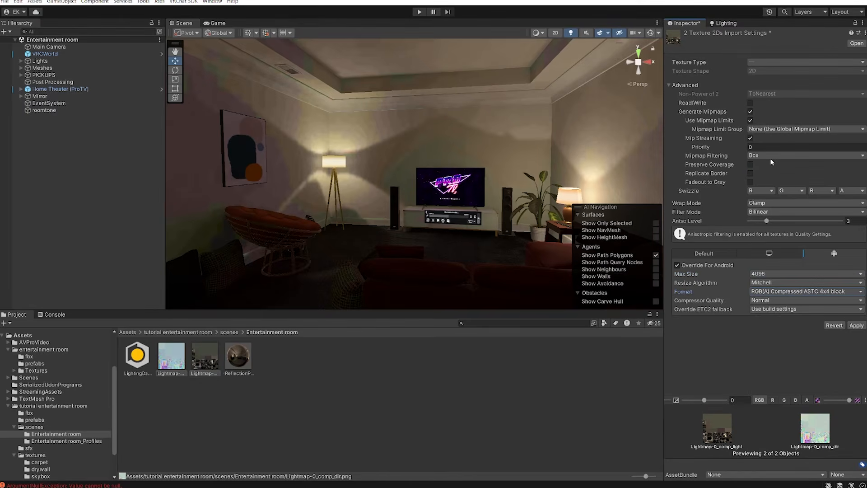
pyautogui.click(856, 325)
# Step: Check the recompressed lighting in the scene, walk through the room in play mode to test the mirror, and exit play mode
pyautogui.moveTo(542, 240); pyautogui.dragTo(637, 270, button='right')
pyautogui.moveTo(576, 261); pyautogui.dragTo(440, 89, button='right')
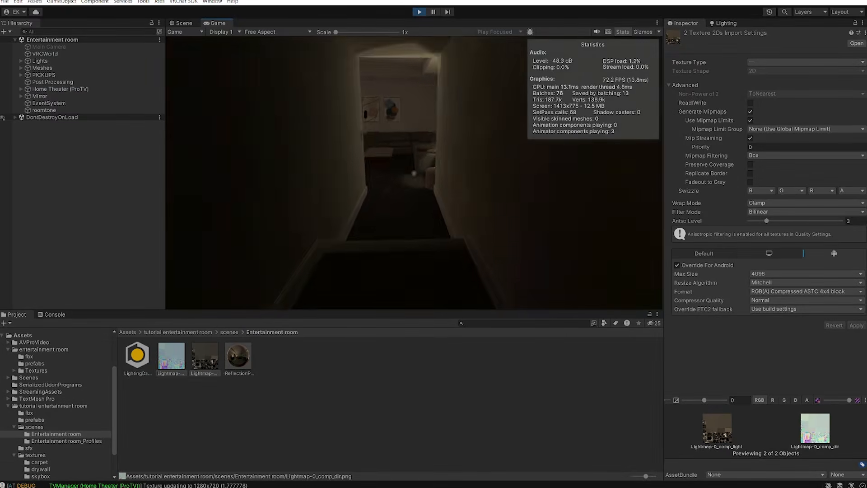
pyautogui.press('w')
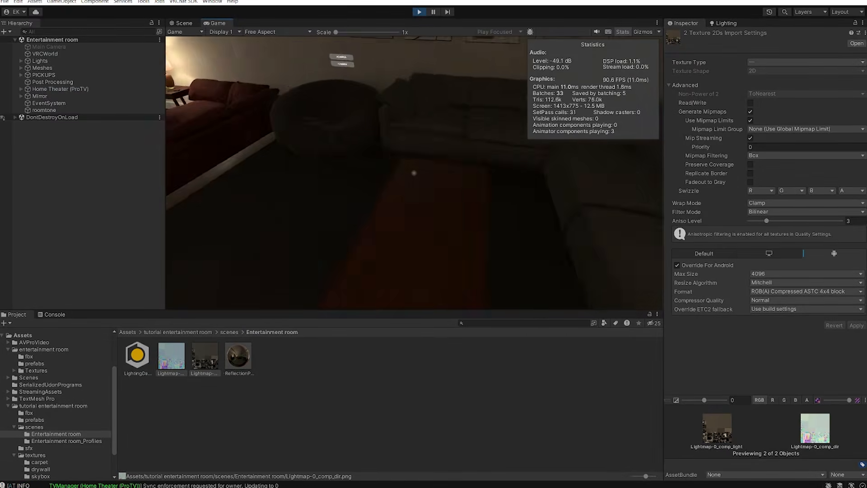
pyautogui.press('w')
pyautogui.click(414, 173)
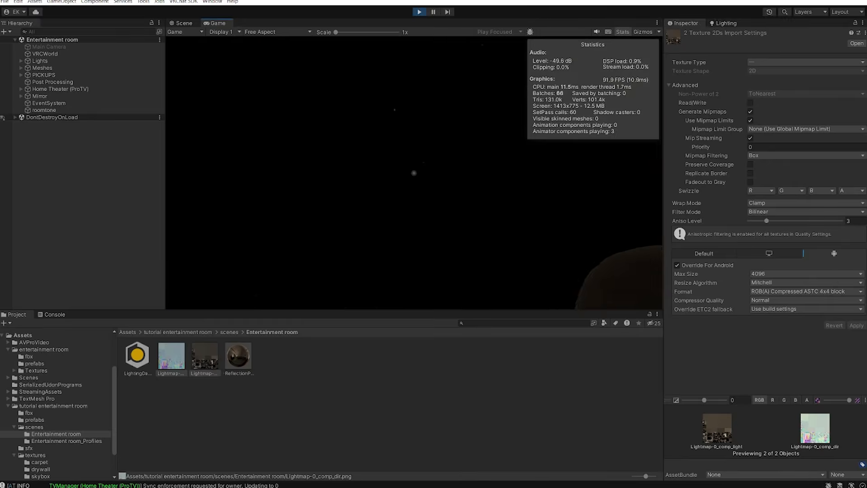
pyautogui.press('Escape')
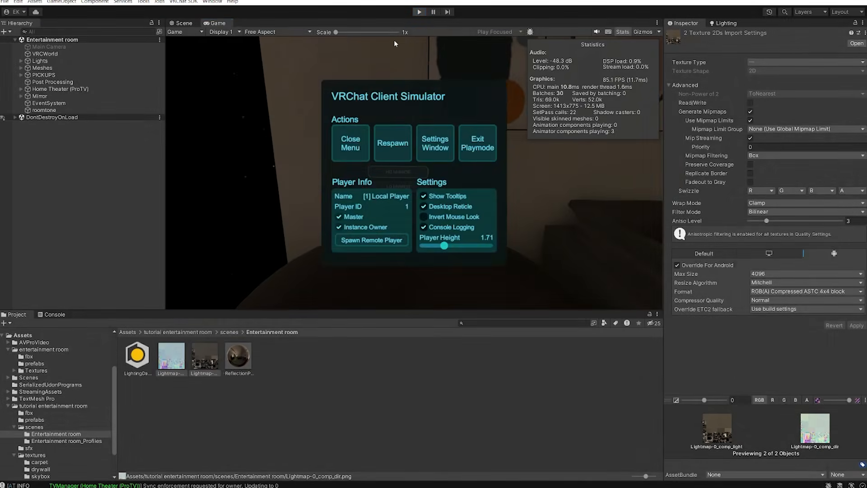
pyautogui.click(419, 12)
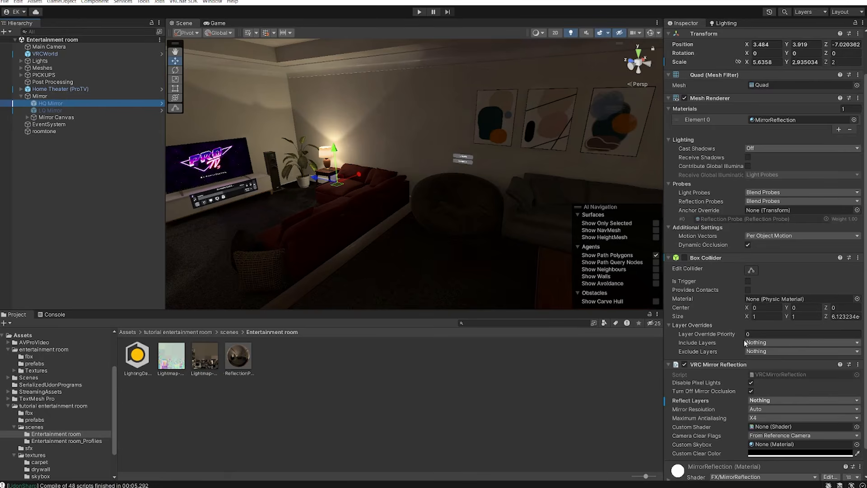
# Step: Check the LQ Mirror's component settings and inspect the TV and media console up close in the scene
pyautogui.click(75, 110)
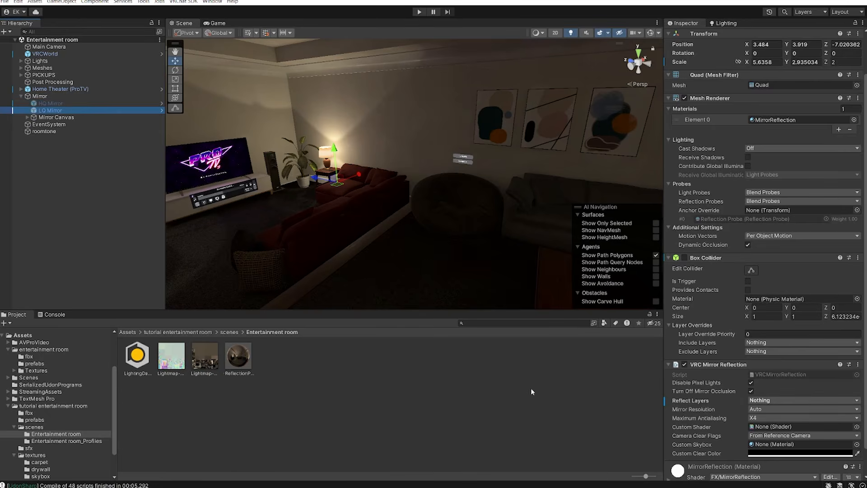
pyautogui.moveTo(511, 310); pyautogui.dragTo(510, 303)
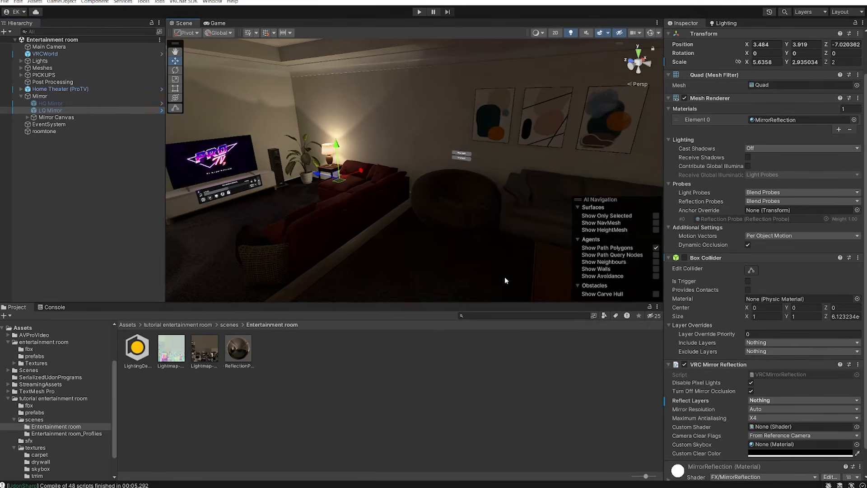
pyautogui.moveTo(515, 269)
pyautogui.mouseDown(button='right')
pyautogui.moveTo(385, 283)
pyautogui.moveTo(395, 283)
pyautogui.moveTo(367, 230)
pyautogui.moveTo(482, 249)
pyautogui.moveTo(356, 246)
pyautogui.moveTo(415, 253)
pyautogui.moveTo(266, 259)
pyautogui.moveTo(341, 231)
pyautogui.moveTo(429, 269)
pyautogui.moveTo(399, 233)
pyautogui.mouseUp(button='right')
pyautogui.scroll(-5, 340, 236)
pyautogui.scroll(4, 399, 234)
pyautogui.scroll(-3, 399, 236)
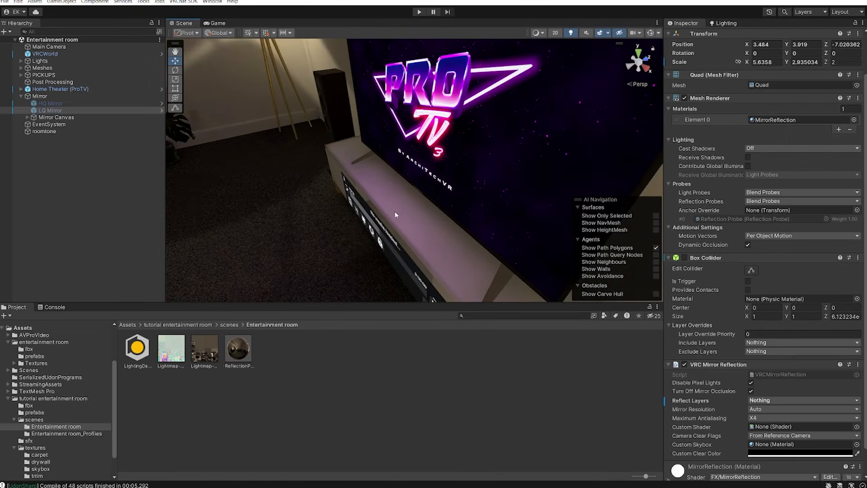
pyautogui.scroll(4, 394, 222)
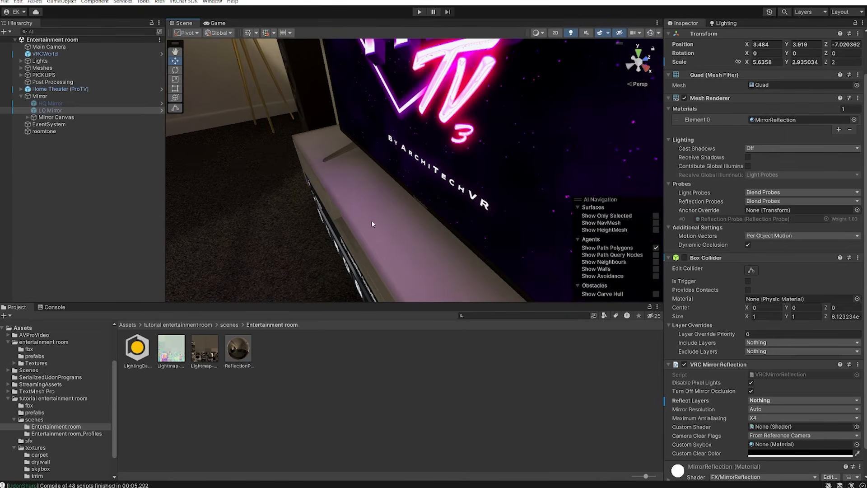
# Step: Inspect the lighting on the media console and TV up close, select the HQ Mirror, and look around the room
pyautogui.moveTo(371, 220); pyautogui.dragTo(364, 205, button='right')
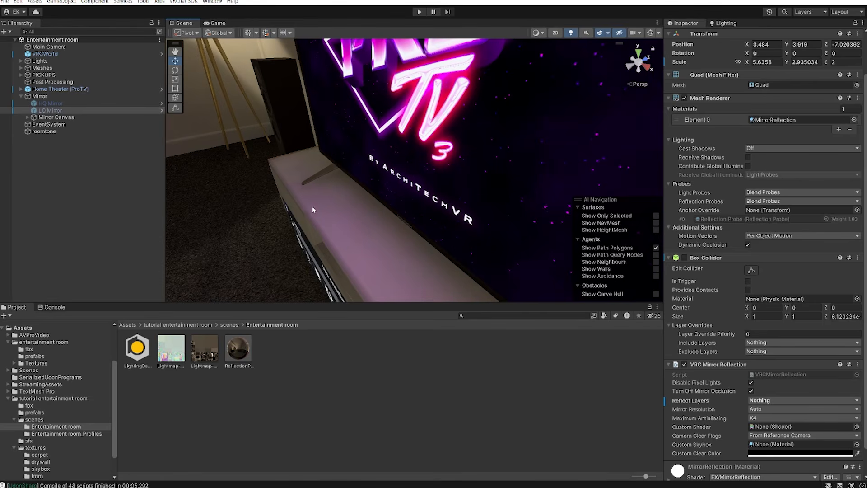
pyautogui.moveTo(278, 238); pyautogui.dragTo(360, 274, button='right')
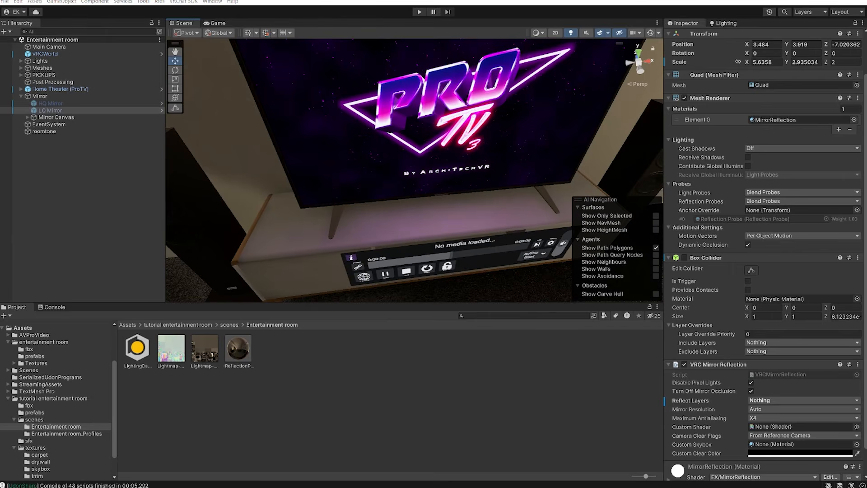
pyautogui.moveTo(232, 137); pyautogui.dragTo(317, 219, button='right')
pyautogui.click(64, 104)
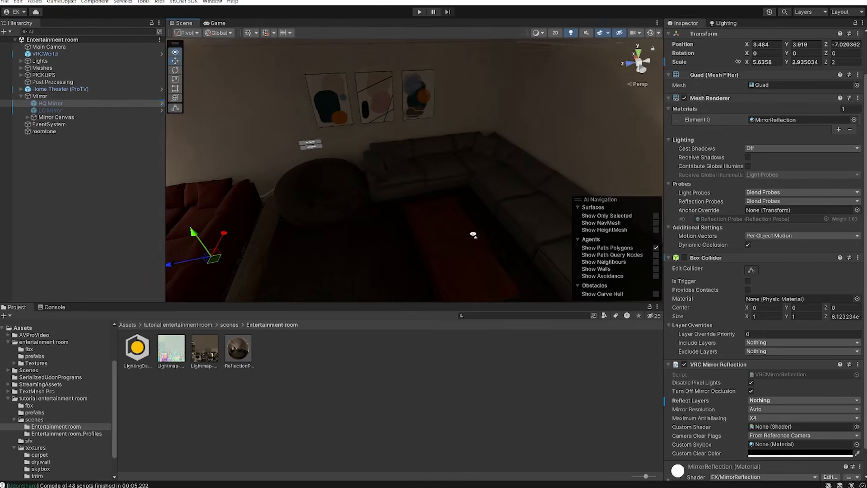
pyautogui.moveTo(474, 233); pyautogui.dragTo(413, 246, button='right')
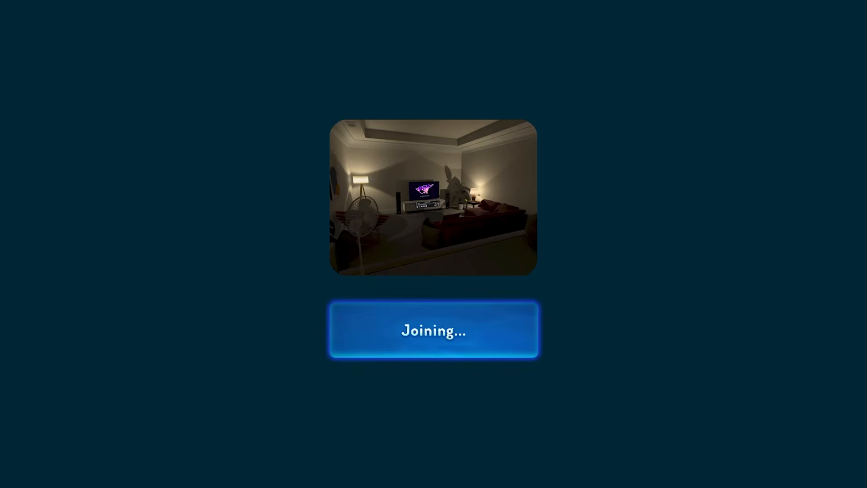
# Step: Join the uploaded world in VRChat and walk through the room to check the lamps, fan, furniture and TV console
pyautogui.press('w')
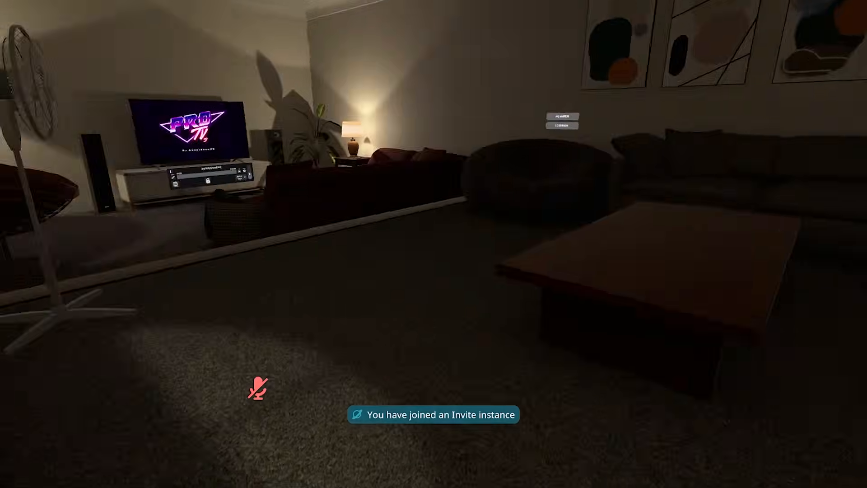
pyautogui.press('w')
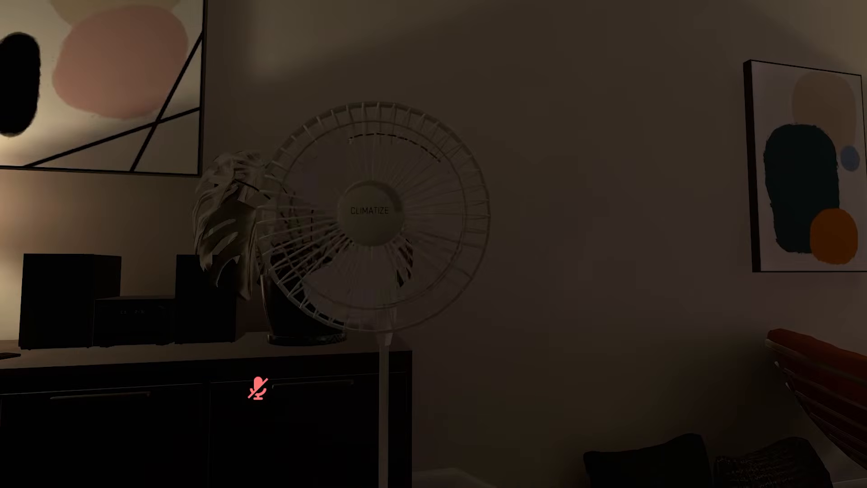
pyautogui.press('w')
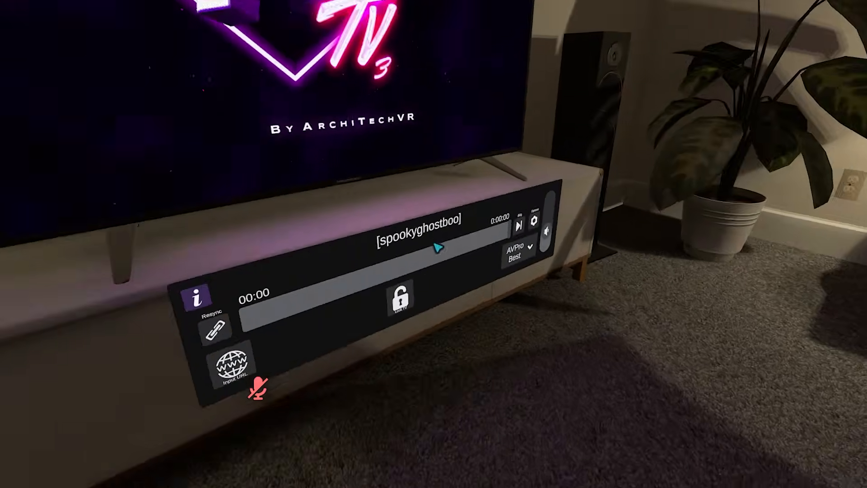
pyautogui.press('s')
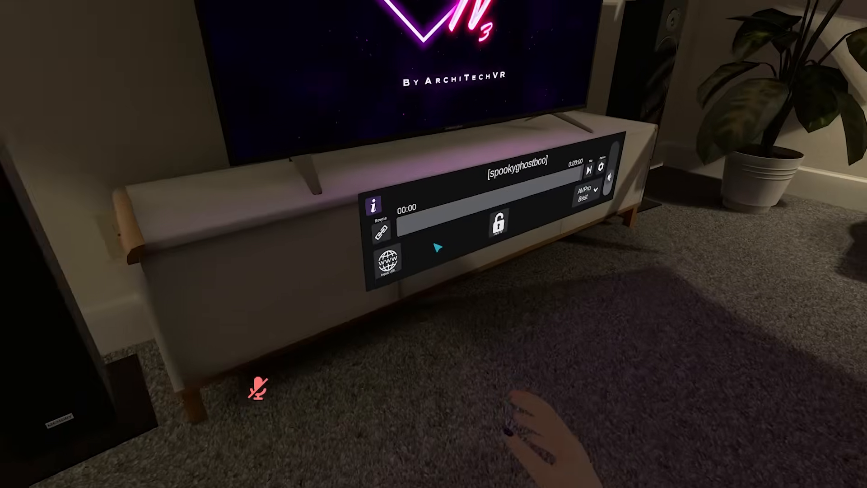
pyautogui.press('w')
pyautogui.press('s')
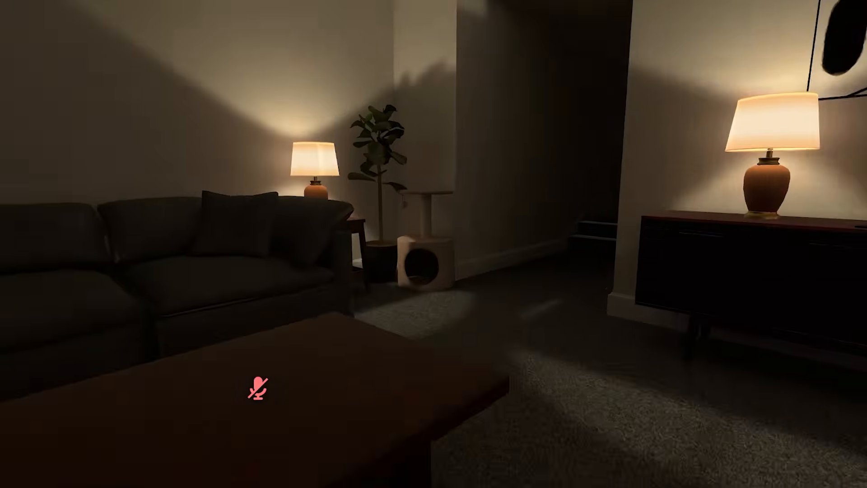
pyautogui.press('r')
pyautogui.press('r')
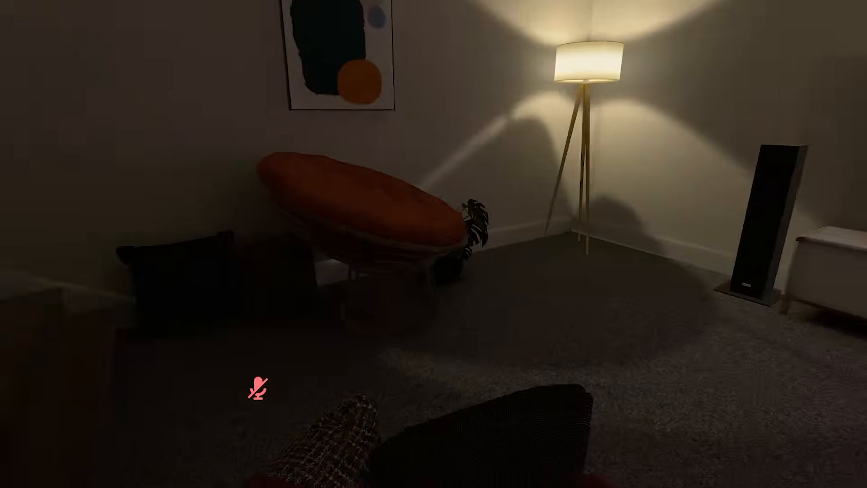
# Step: Test the HQ Mirror and LQ Mirror toggles on the wall in the VRChat world
pyautogui.press('Escape')
pyautogui.press('Escape')
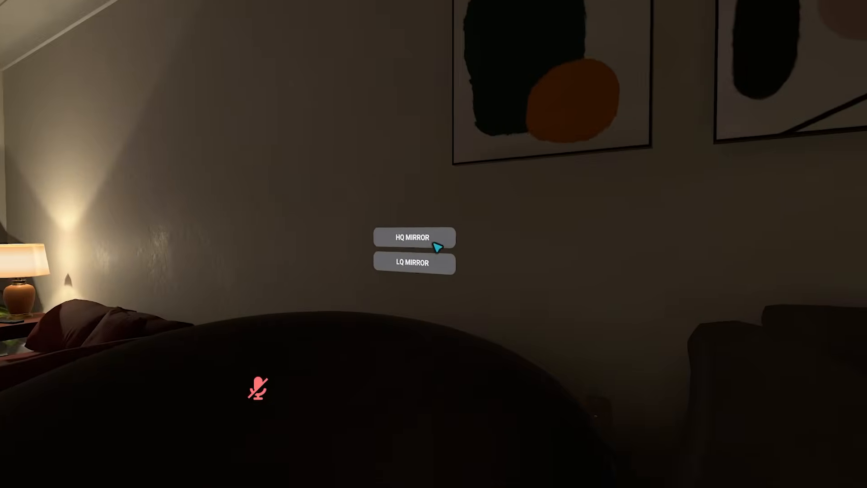
pyautogui.click(434, 244)
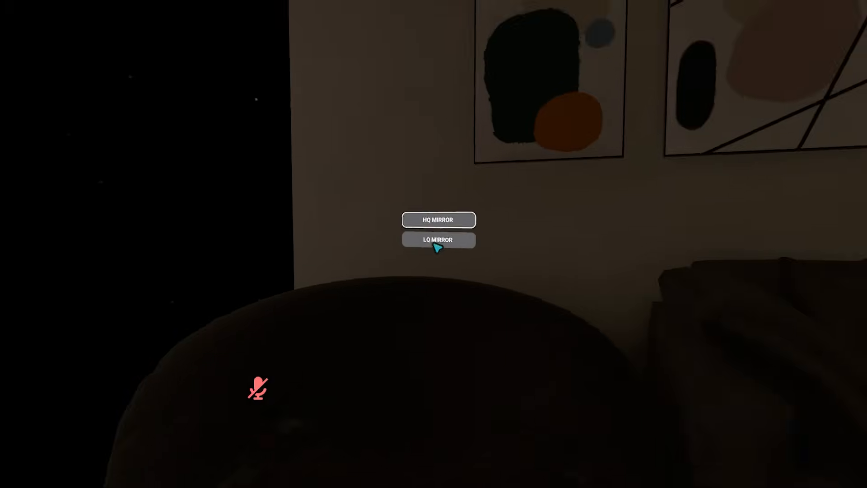
pyautogui.click(433, 243)
pyautogui.press('w')
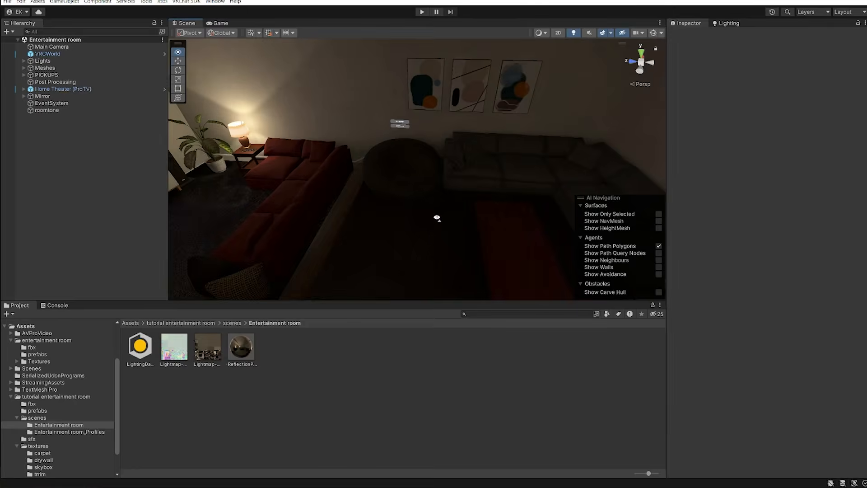
# Step: Set the HQ Mirror's Reflect Layers in Unity to MirrorReflection, PickupNoEnvironment, Pickup, Player and PlayerLocal
pyautogui.moveTo(437, 218); pyautogui.dragTo(322, 182, button='right')
pyautogui.moveTo(437, 212); pyautogui.dragTo(349, 187, button='right')
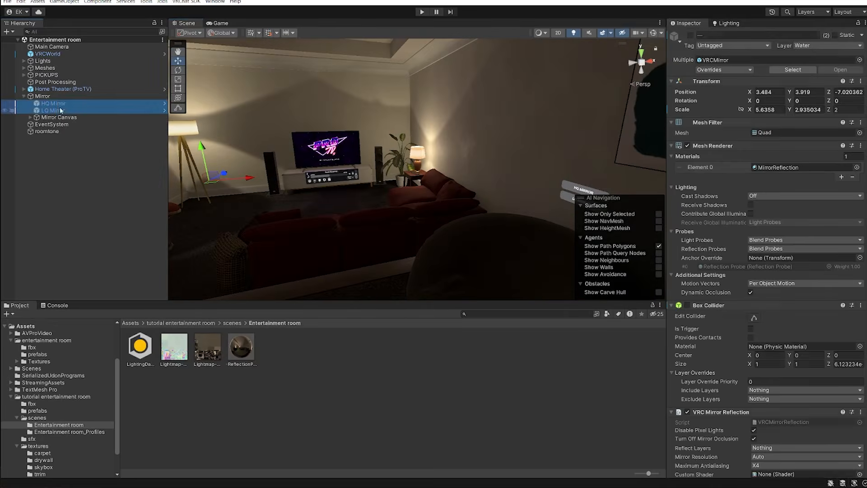
pyautogui.scroll(-3, 766, 343)
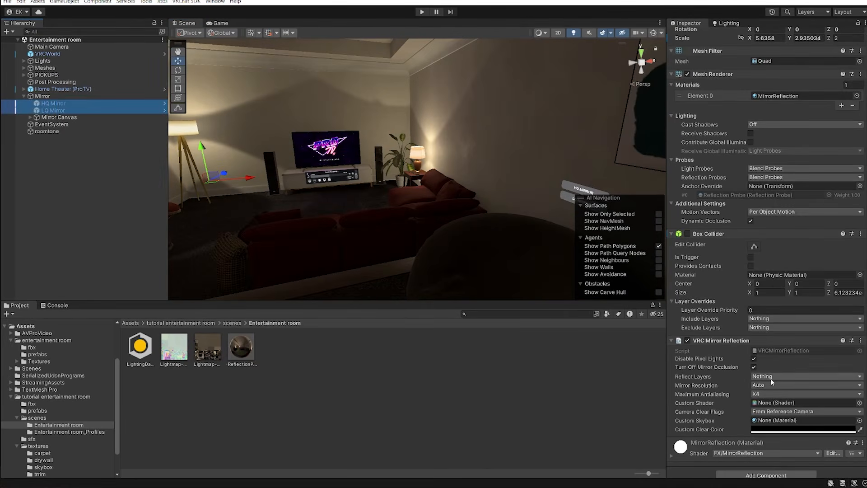
pyautogui.click(770, 379)
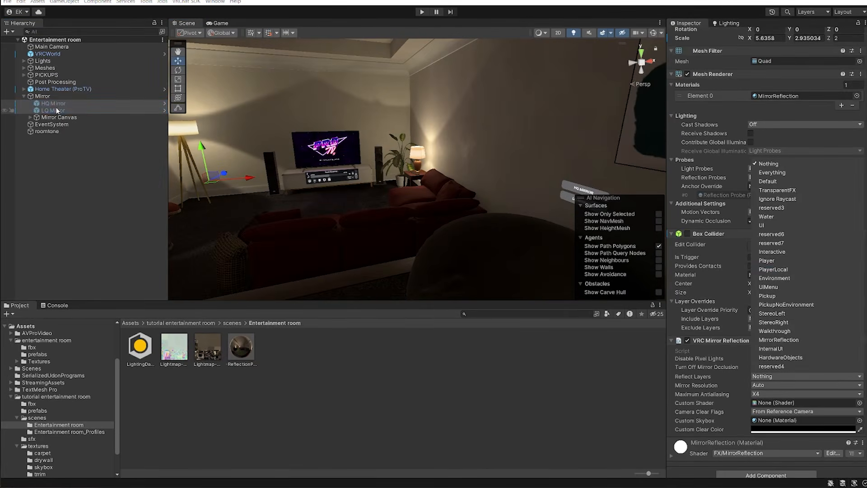
pyautogui.click(53, 103)
pyautogui.click(771, 376)
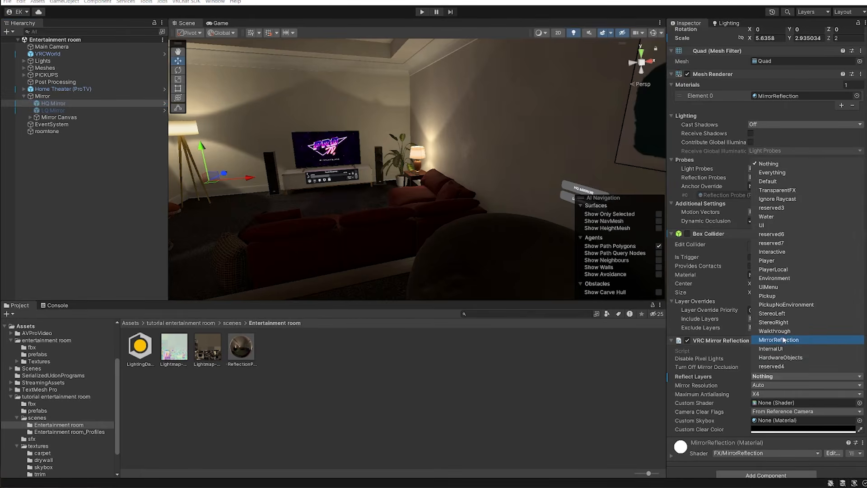
pyautogui.click(783, 340)
pyautogui.click(781, 304)
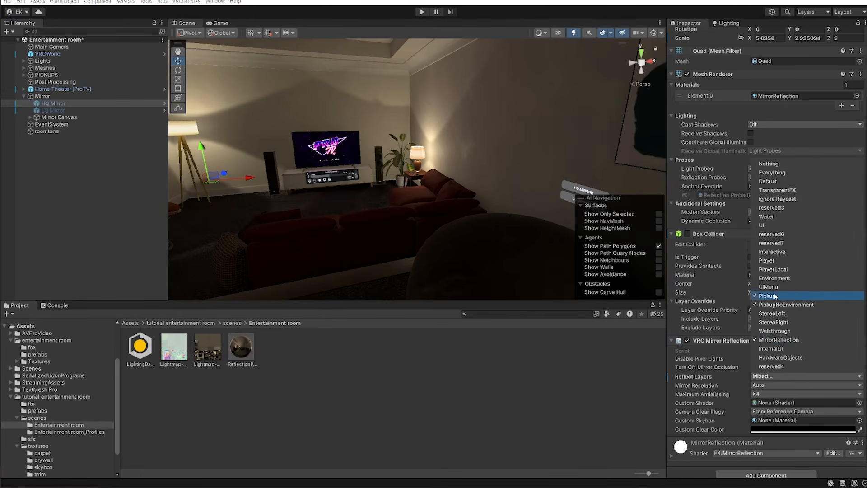
pyautogui.click(775, 296)
pyautogui.click(767, 261)
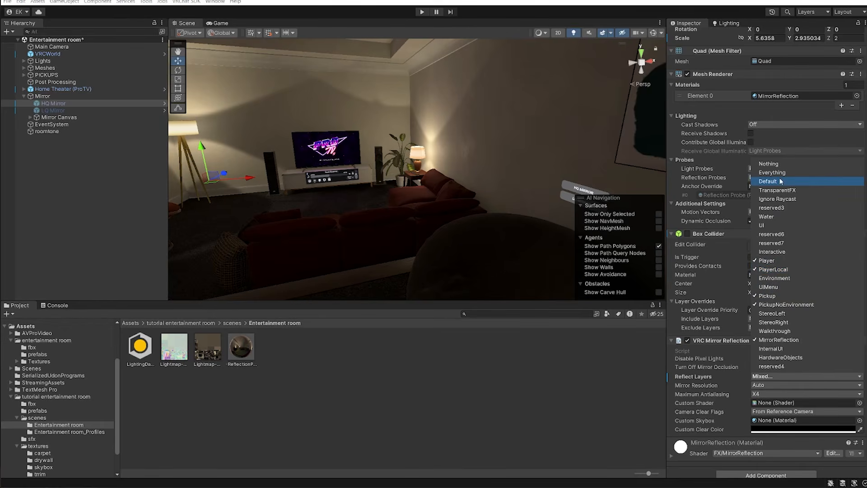
# Step: Set the LQ Mirror's Reflect Layers to MirrorReflection, Player and PlayerLocal
pyautogui.click(47, 111)
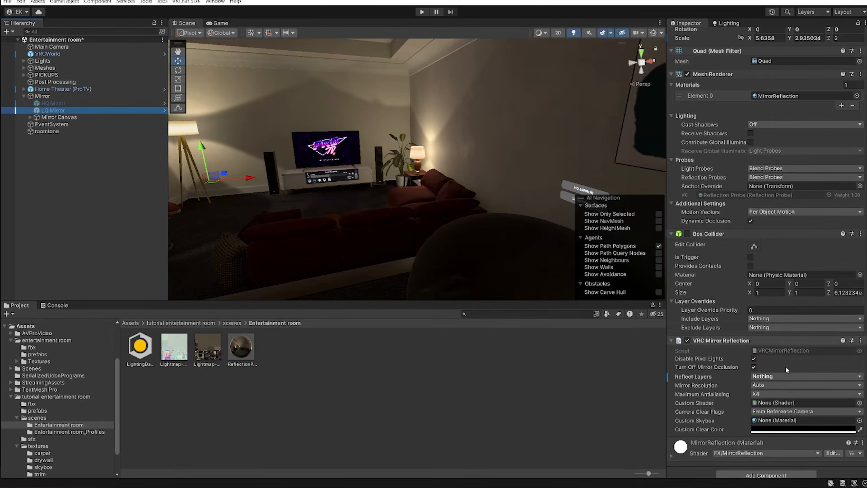
pyautogui.click(770, 375)
pyautogui.click(778, 340)
pyautogui.click(767, 260)
pyautogui.click(772, 269)
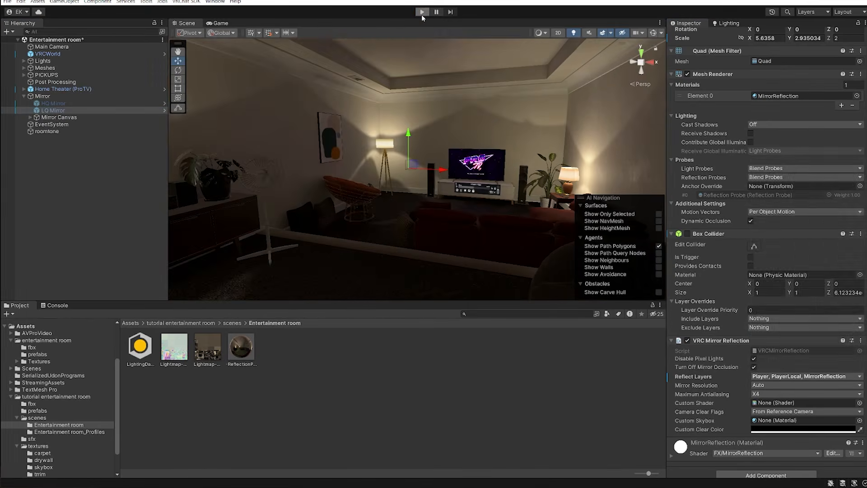
# Step: Run play mode to test the mirror's reflection, and exit play mode
pyautogui.click(421, 12)
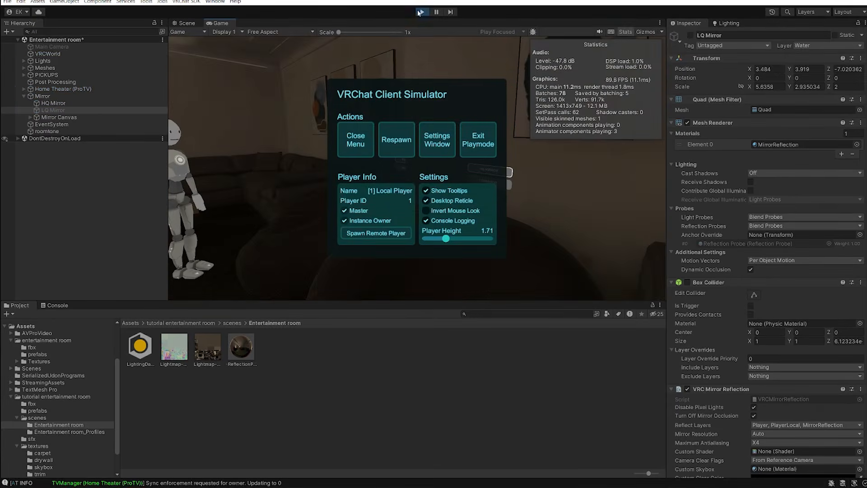
pyautogui.click(420, 12)
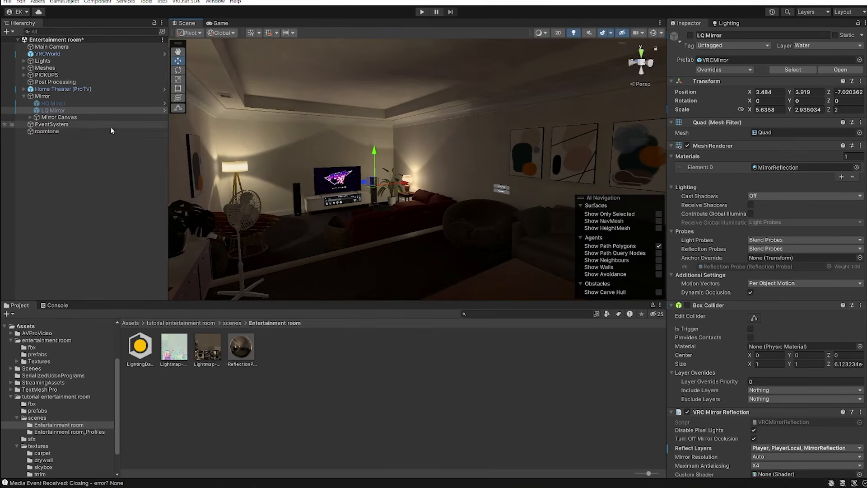
pyautogui.moveTo(343, 132); pyautogui.dragTo(306, 132, button='right')
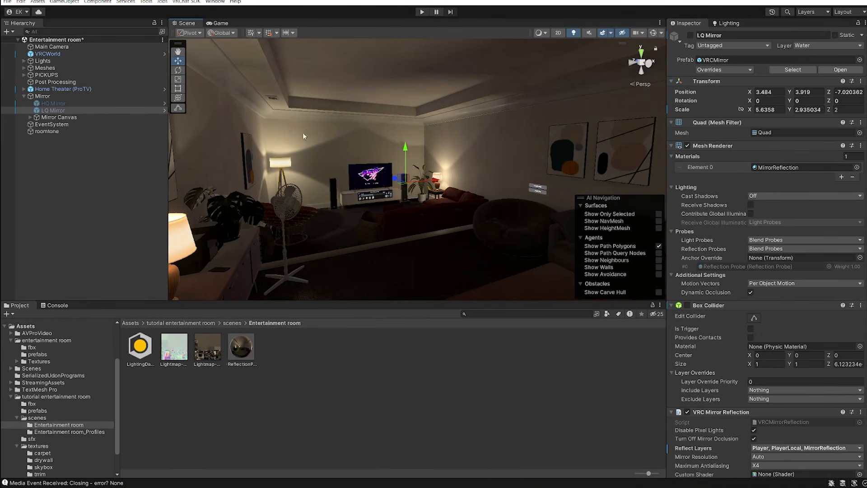
# Step: Toggle the Post Processing object on and off to compare the room's look, and leave it disabled
pyautogui.click(24, 96)
pyautogui.click(54, 81)
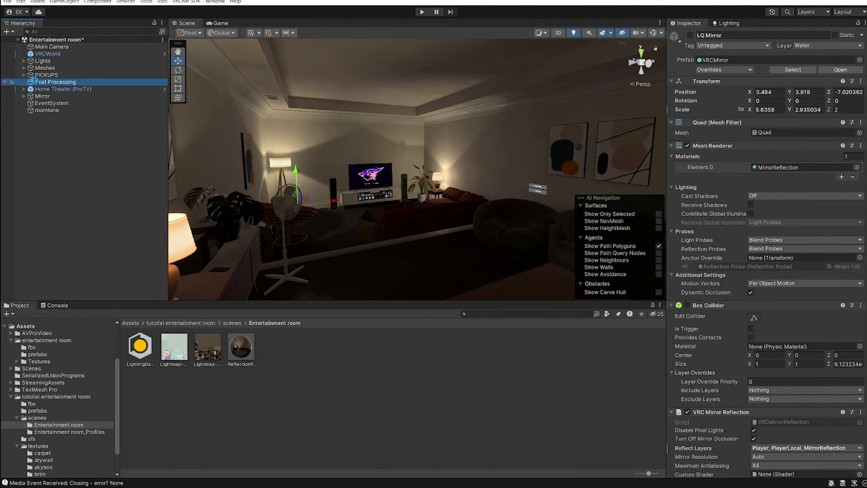
pyautogui.click(690, 35)
pyautogui.click(690, 35)
pyautogui.click(691, 35)
pyautogui.click(690, 35)
pyautogui.click(690, 35)
pyautogui.click(691, 35)
pyautogui.click(690, 36)
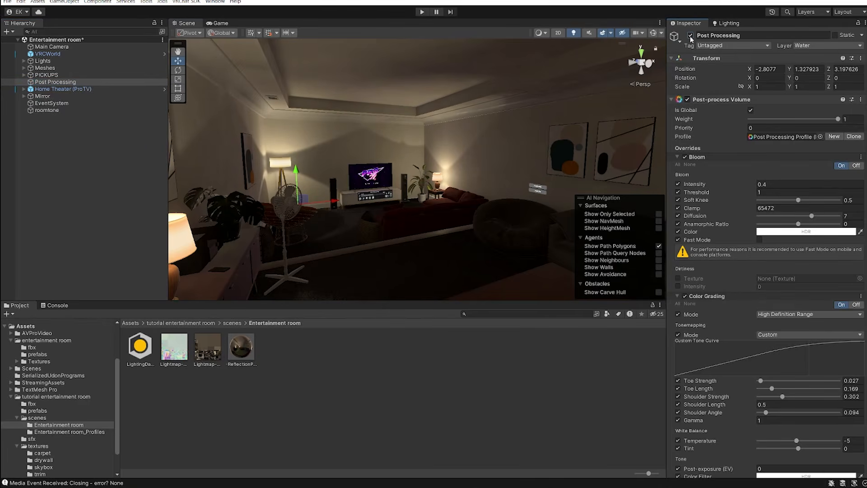
pyautogui.click(691, 35)
pyautogui.click(690, 36)
pyautogui.click(690, 36)
pyautogui.scroll(-3, 451, 113)
pyautogui.moveTo(436, 108); pyautogui.dragTo(470, 98, button='middle')
pyautogui.scroll(3, 430, 106)
# Step: Open the VRChat SDK builder, confirm the content rights statement, and build and upload the world for Android
pyautogui.click(7, 2)
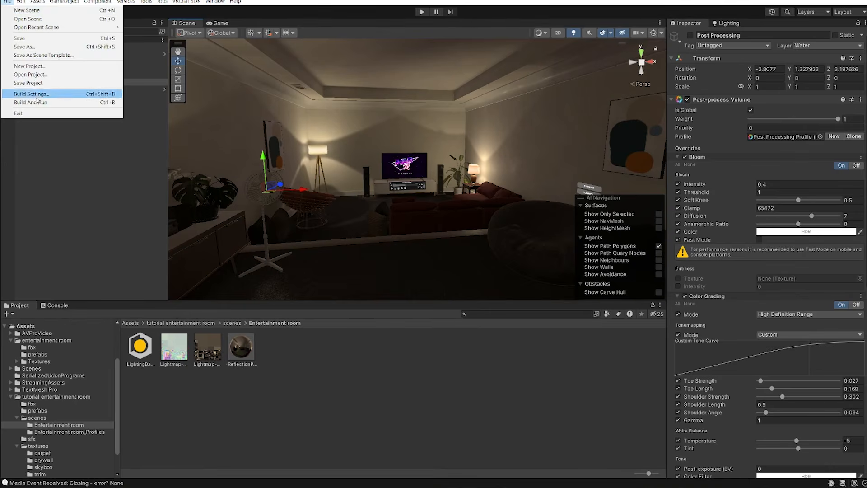
pyautogui.moveTo(186, 2)
pyautogui.click(193, 21)
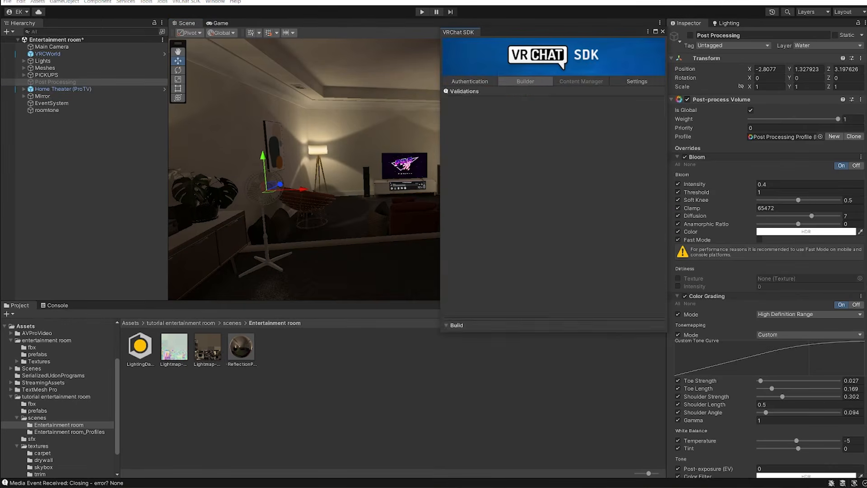
pyautogui.click(519, 82)
pyautogui.click(448, 303)
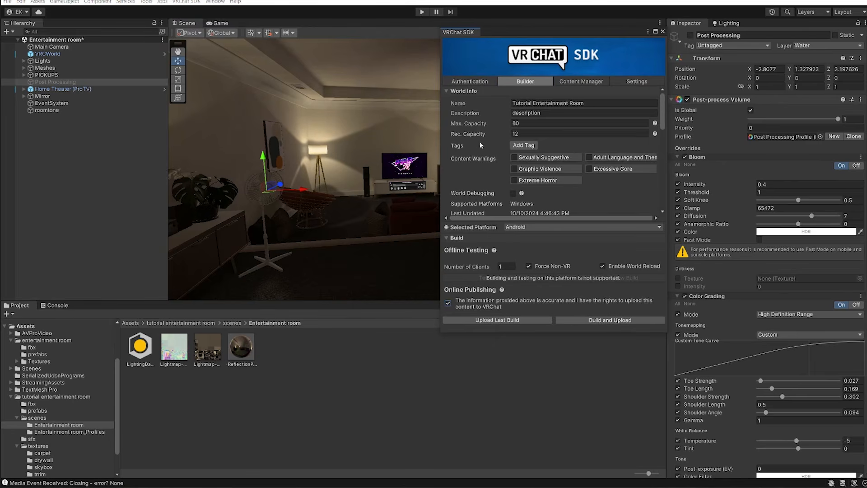
pyautogui.scroll(-5, 484, 139)
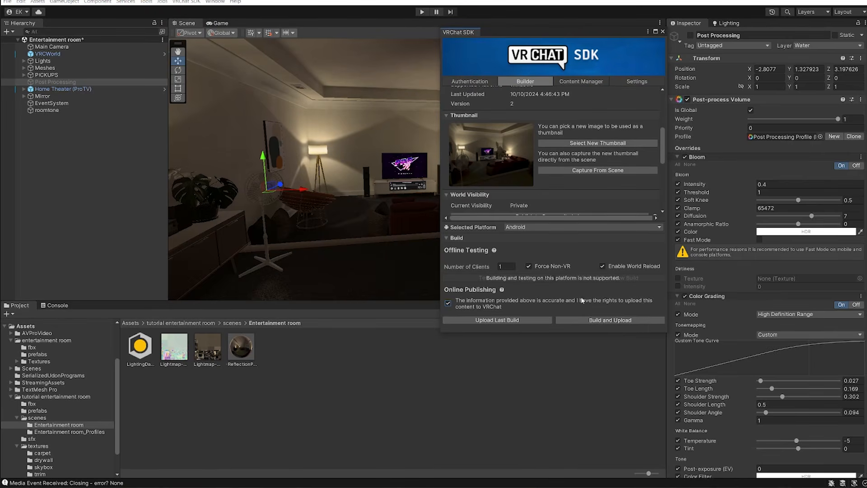
pyautogui.click(607, 320)
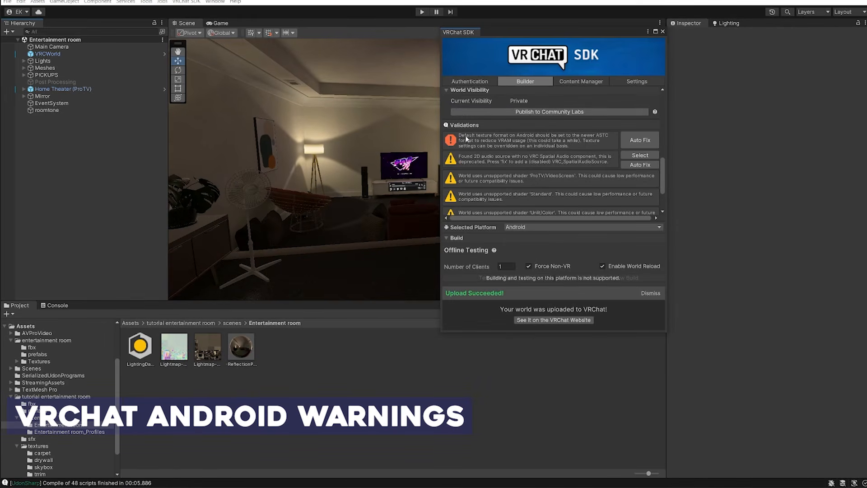
# Step: Enlarge the VRChat SDK window, review the Android validation warnings, and look over the room in the scene
pyautogui.scroll(3, 466, 139)
pyautogui.scroll(-4, 527, 141)
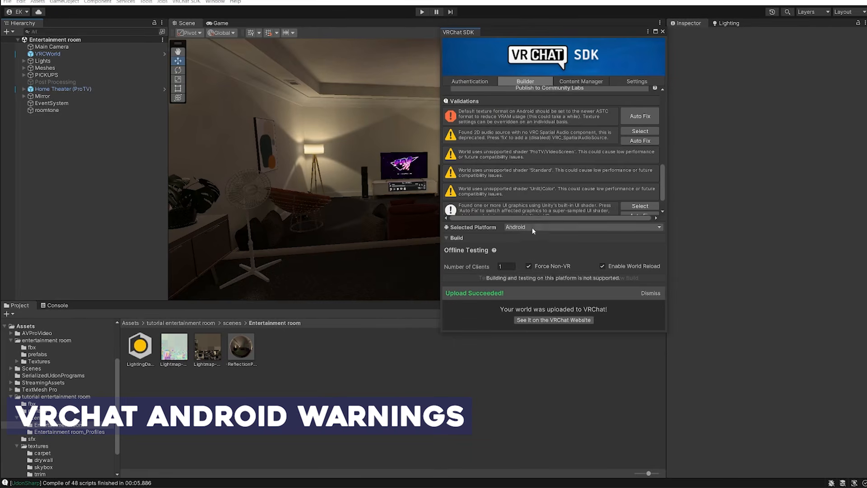
pyautogui.moveTo(643, 332); pyautogui.dragTo(639, 423)
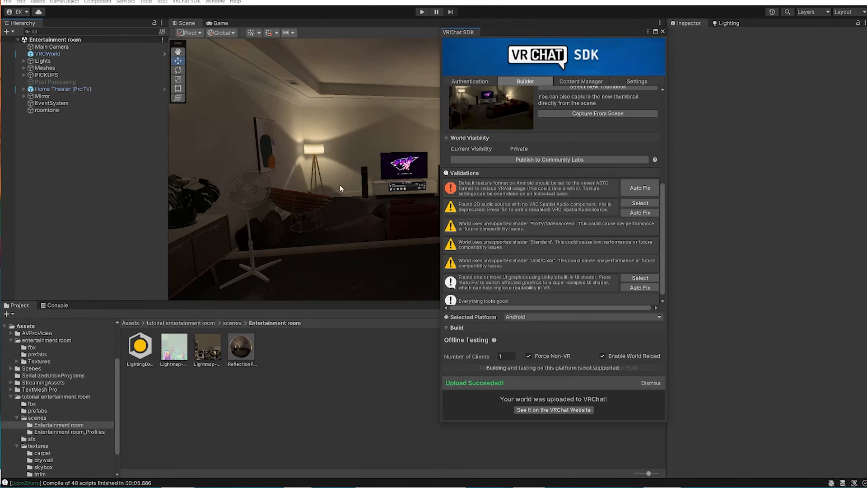
pyautogui.moveTo(326, 189); pyautogui.dragTo(412, 206, button='right')
pyautogui.moveTo(318, 197); pyautogui.dragTo(356, 221, button='middle')
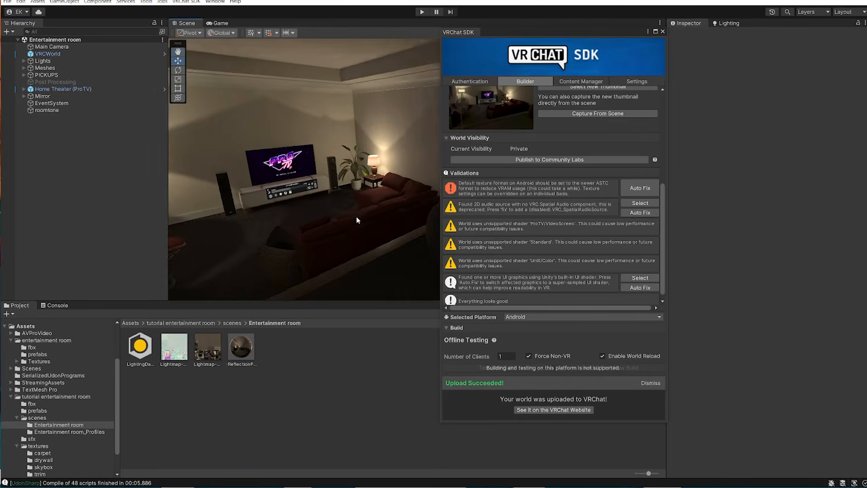
pyautogui.moveTo(356, 220); pyautogui.dragTo(325, 231, button='right')
pyautogui.scroll(3, 325, 231)
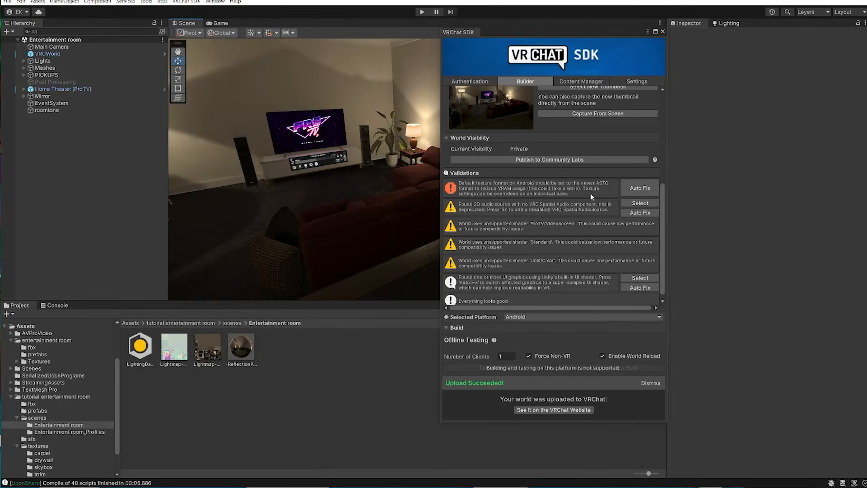
# Step: Check the import settings of the three trim textures, and select the 2D audio source flagged in the validation warnings
pyautogui.click(188, 324)
pyautogui.doubleClick(274, 348)
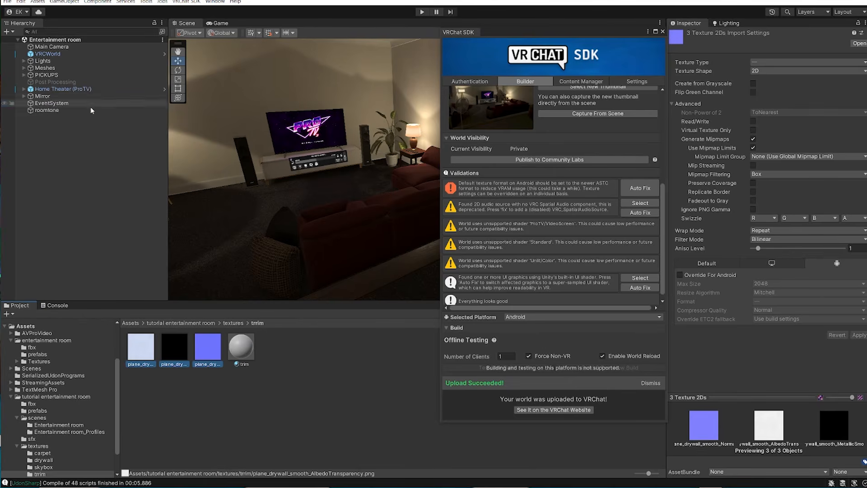
pyautogui.click(640, 203)
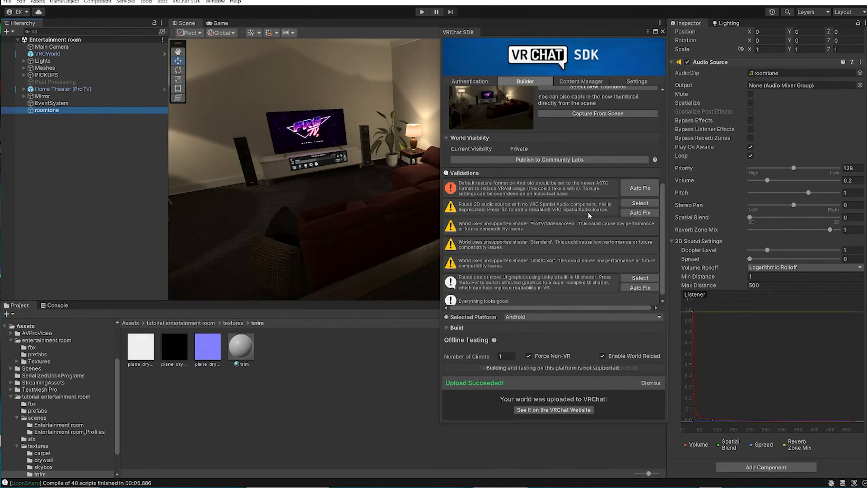
pyautogui.click(640, 203)
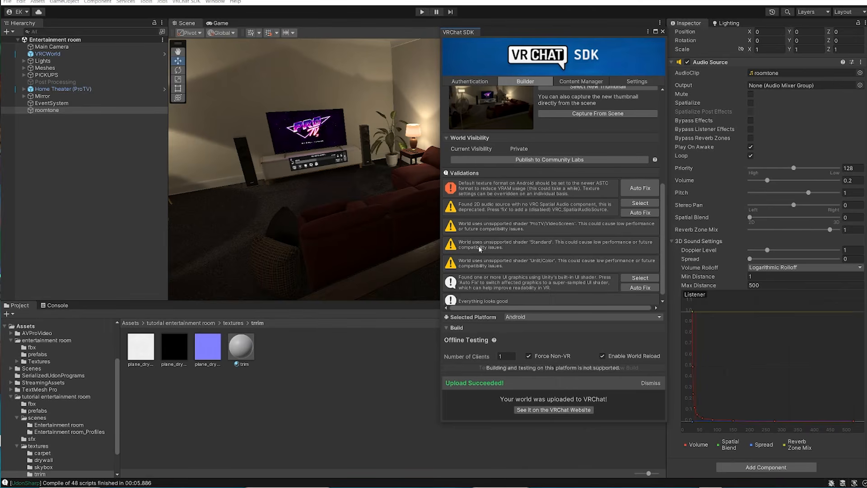
# Step: Change the shader of the material in the carpet texture folder to VRChat/Mobile/Standard Lite
pyautogui.click(241, 323)
pyautogui.doubleClick(140, 347)
pyautogui.click(141, 349)
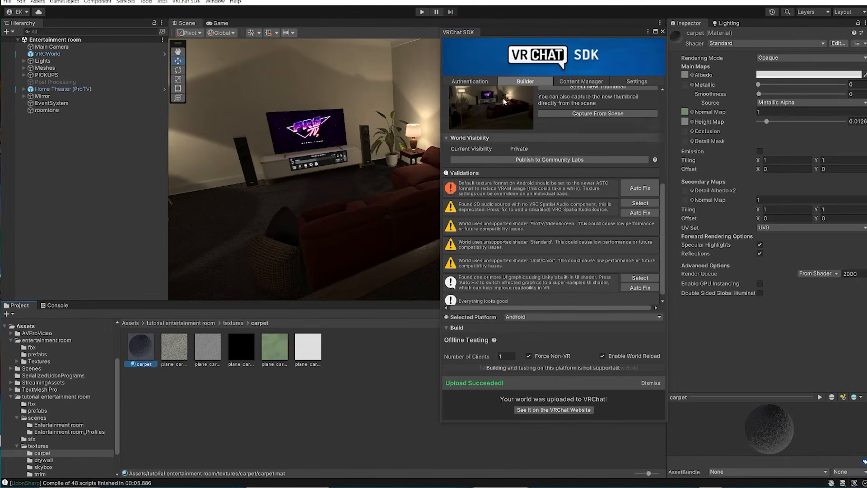
pyautogui.click(731, 43)
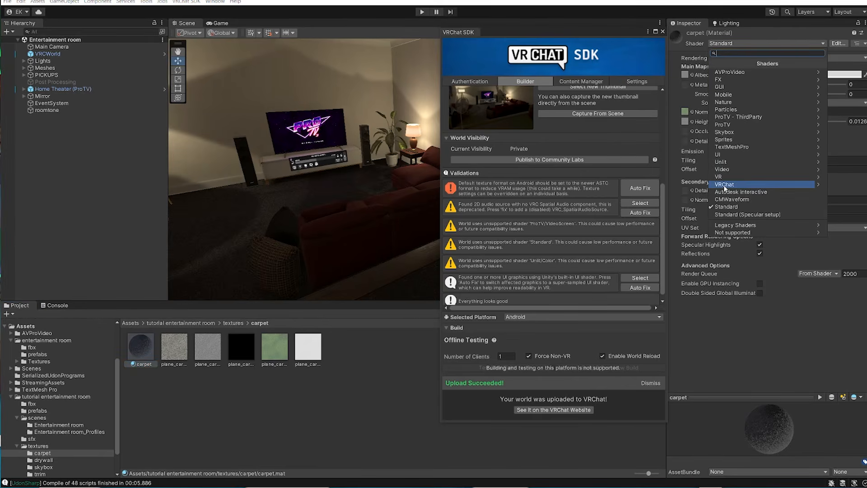
pyautogui.click(724, 185)
pyautogui.click(748, 80)
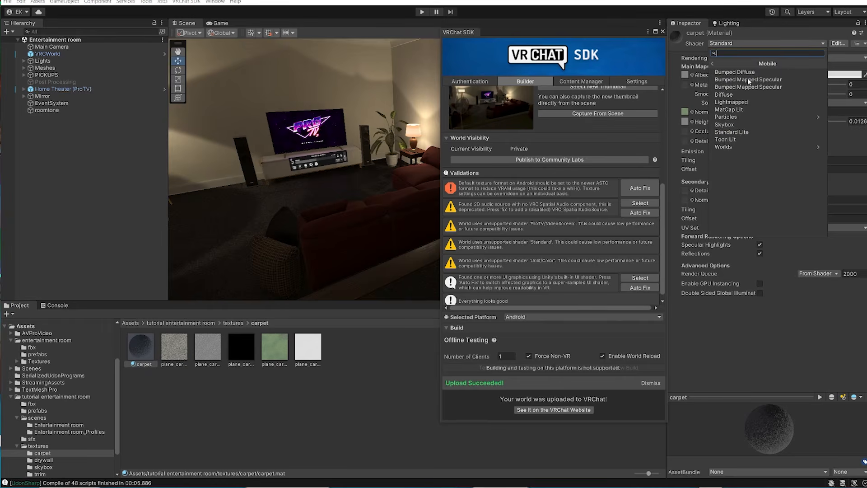
pyautogui.click(734, 132)
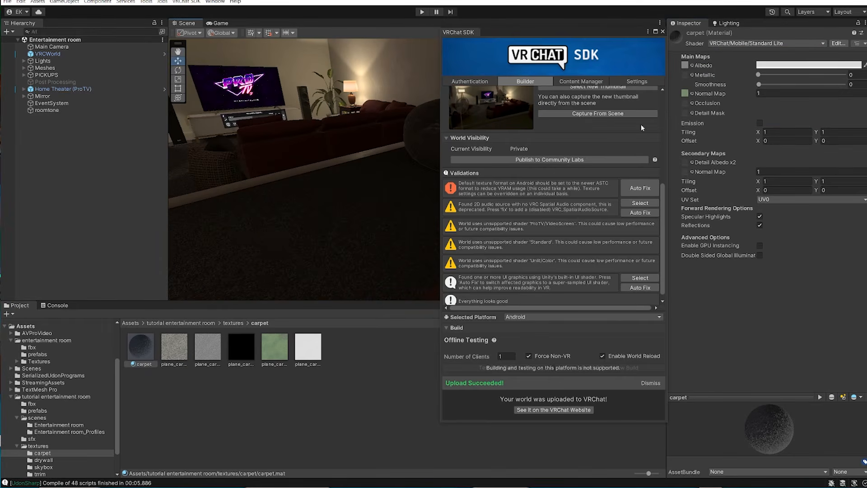
# Step: Set the carpet material's shader back to Standard and look over the room
pyautogui.click(234, 322)
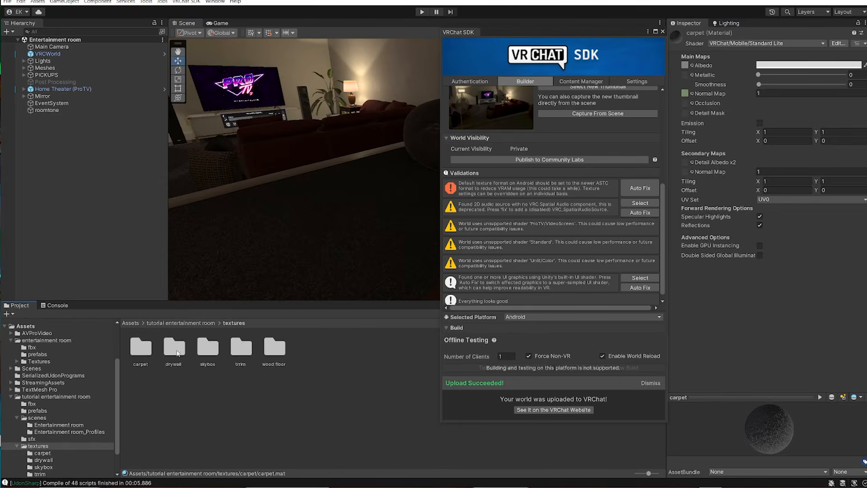
pyautogui.doubleClick(135, 347)
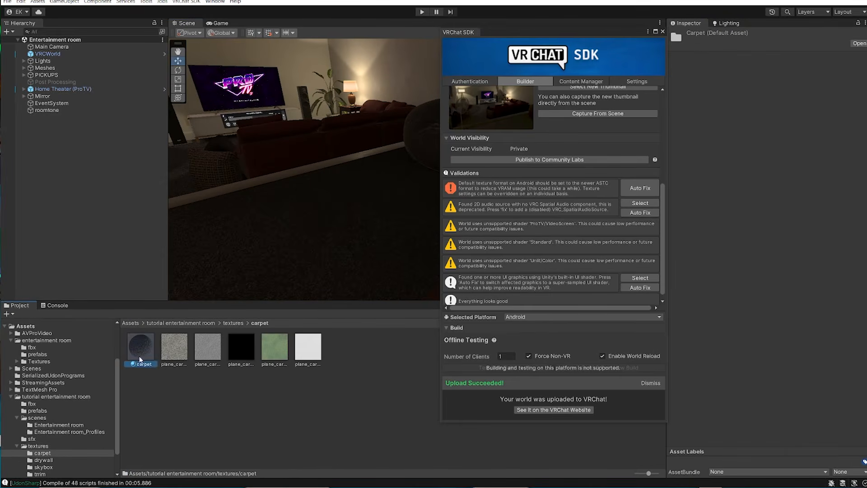
pyautogui.click(140, 358)
pyautogui.click(721, 44)
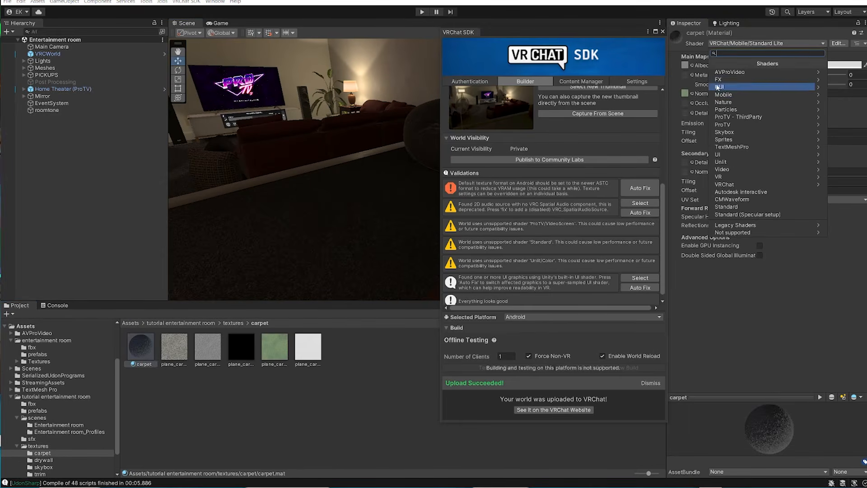
pyautogui.click(727, 206)
pyautogui.moveTo(423, 166); pyautogui.dragTo(378, 240, button='right')
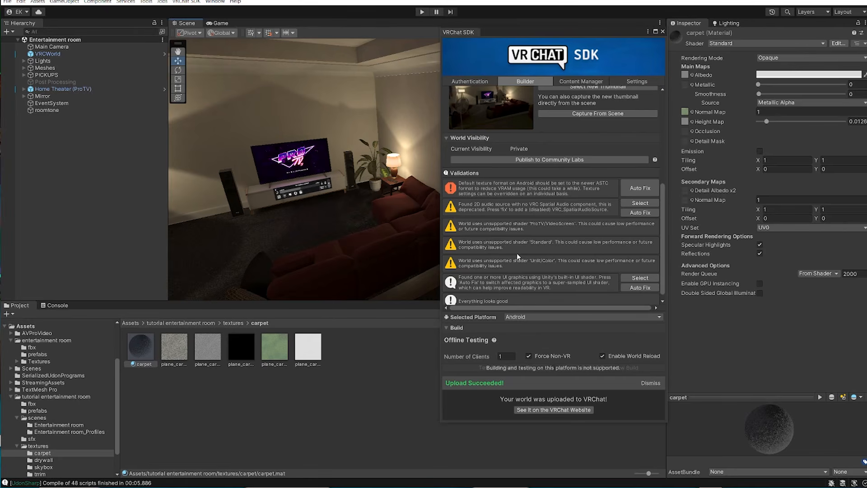
# Step: Apply the automatic fixes for the UI graphics shader notice and the default Android texture format warning in the VRChat SDK validations
pyautogui.scroll(-1, 562, 261)
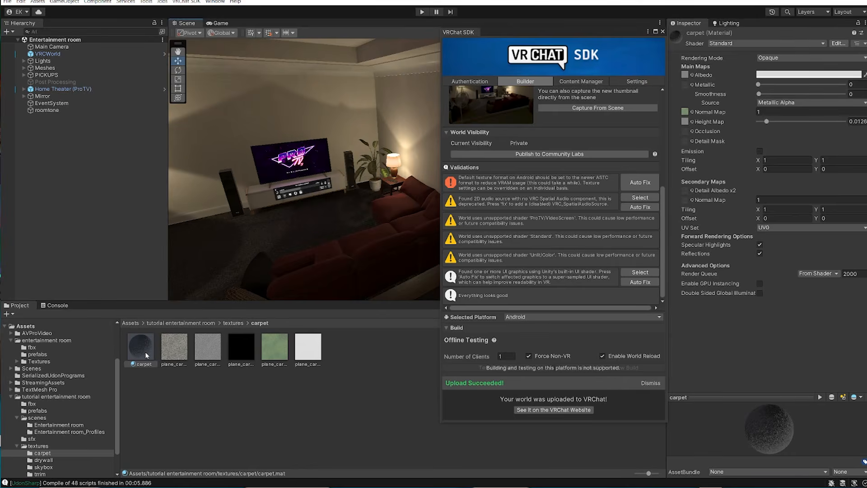
pyautogui.moveTo(281, 198); pyautogui.dragTo(251, 280, button='right')
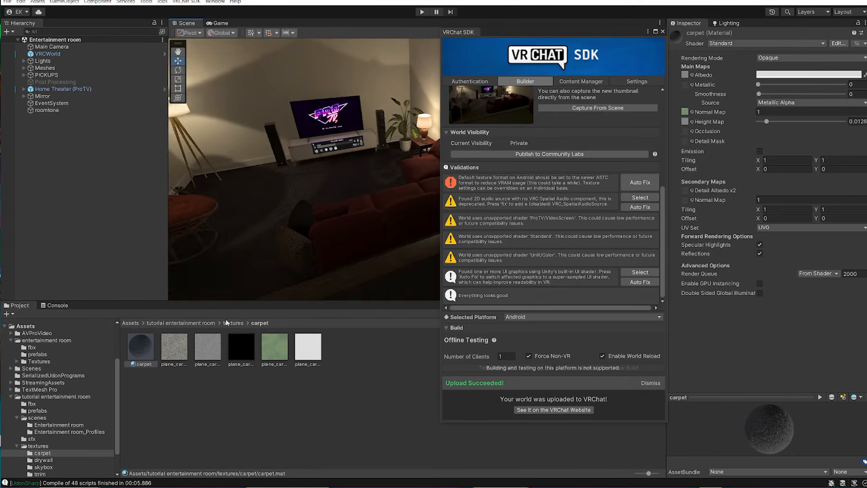
pyautogui.moveTo(315, 242); pyautogui.dragTo(345, 236, button='right')
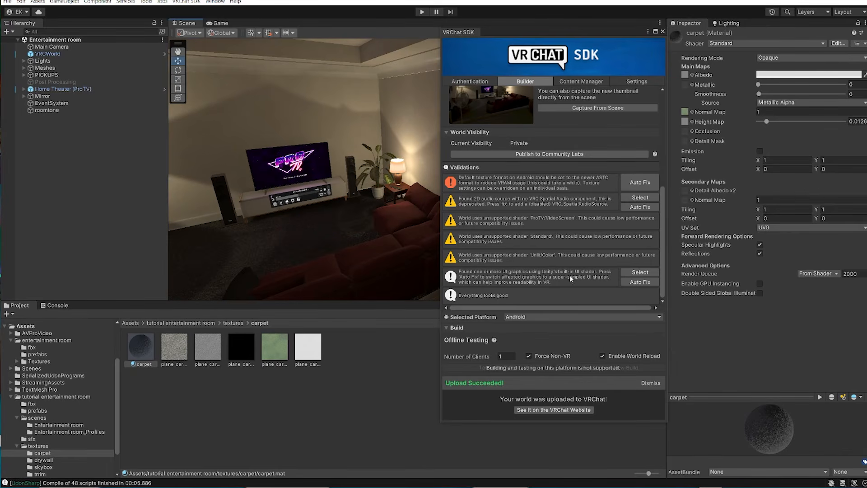
pyautogui.moveTo(300, 198); pyautogui.dragTo(370, 203, button='right')
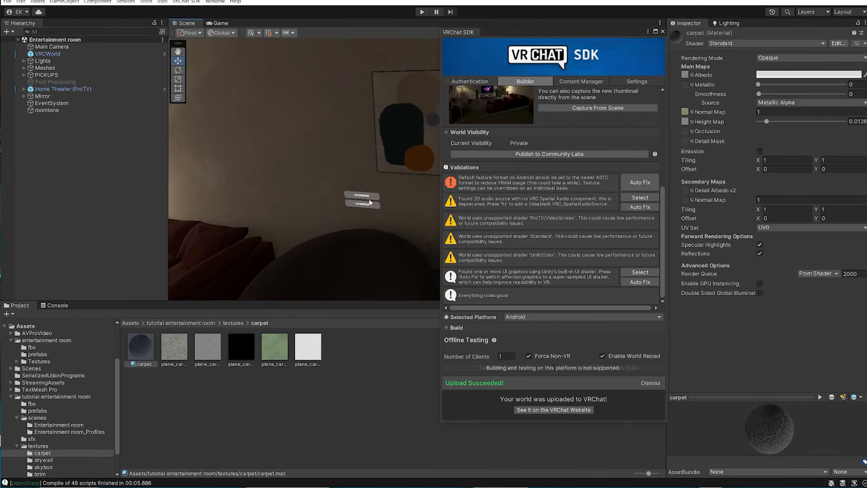
pyautogui.click(640, 282)
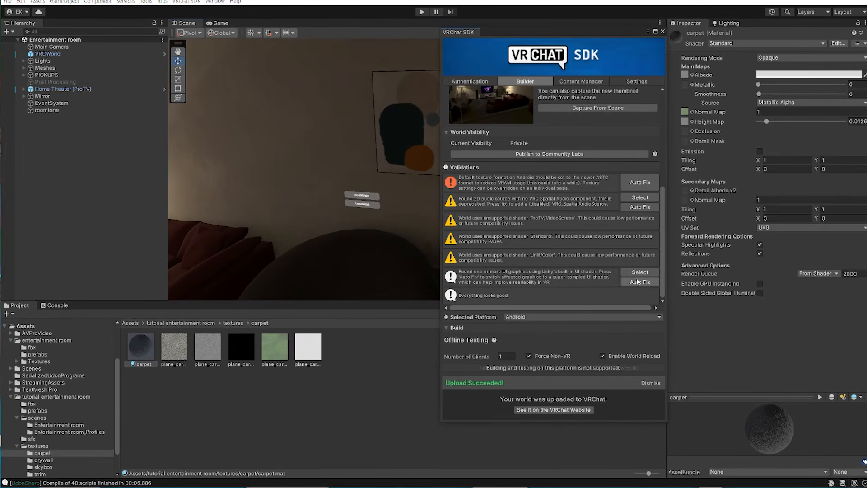
pyautogui.scroll(-1, 350, 232)
pyautogui.scroll(5, 309, 246)
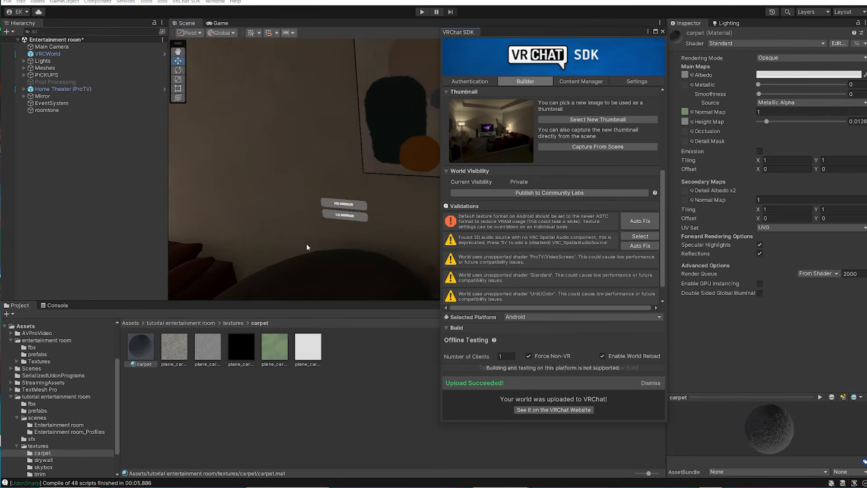
pyautogui.moveTo(400, 261); pyautogui.dragTo(370, 229, button='right')
pyautogui.scroll(-1, 584, 288)
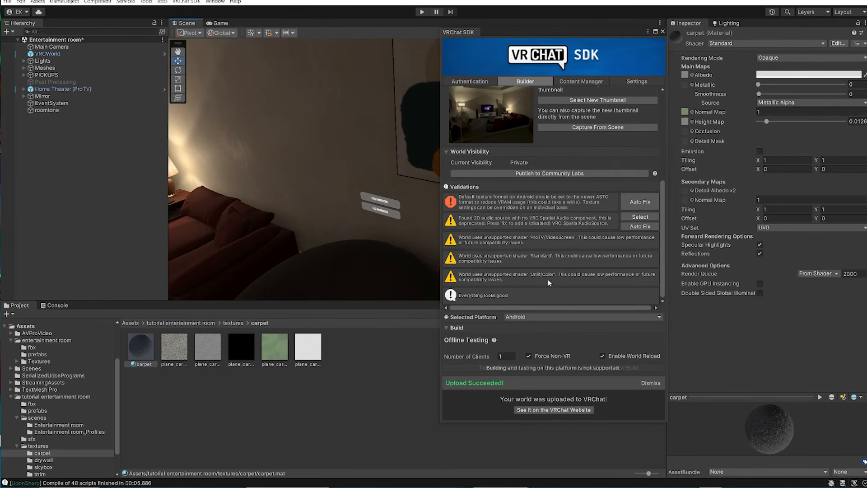
pyautogui.click(635, 202)
pyautogui.moveTo(355, 222); pyautogui.dragTo(332, 232, button='right')
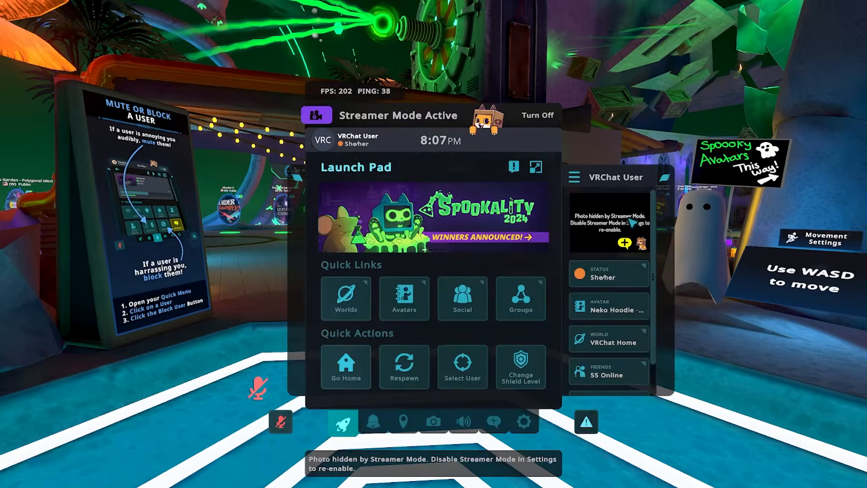
# Step: Switch to VRChat, show the uploaded worlds, and join the tutorial entertainment world
pyautogui.press('Escape')
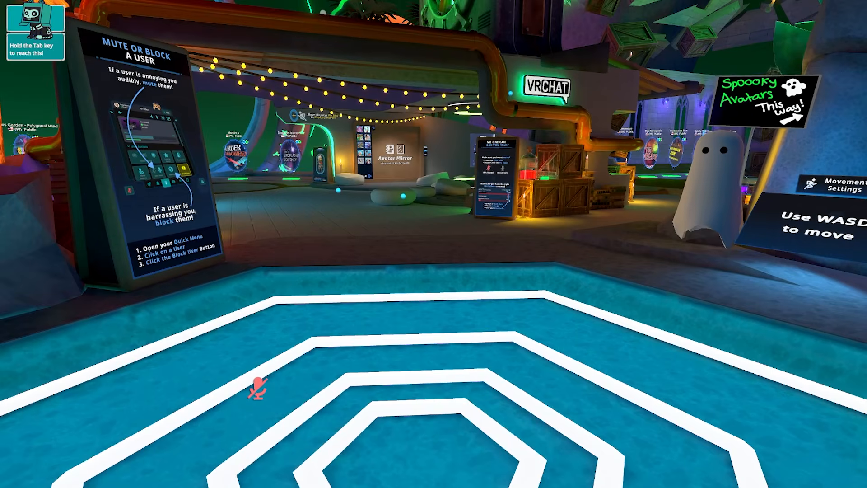
pyautogui.press('Escape')
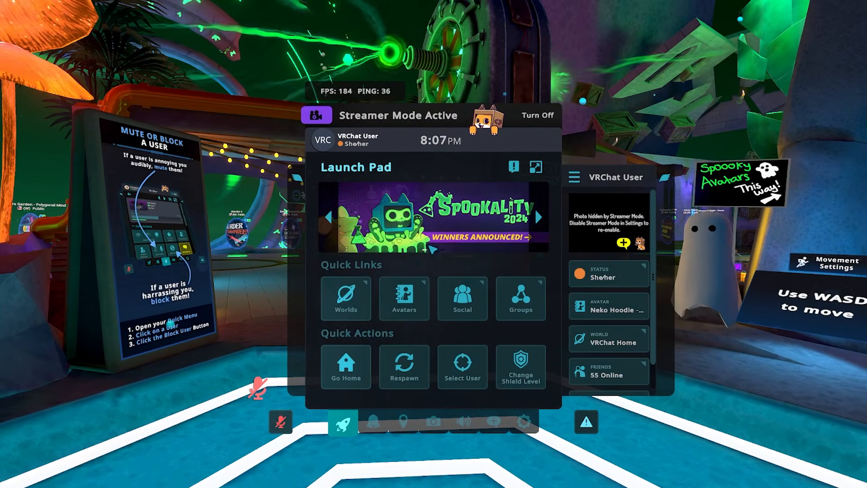
pyautogui.click(357, 294)
pyautogui.click(227, 161)
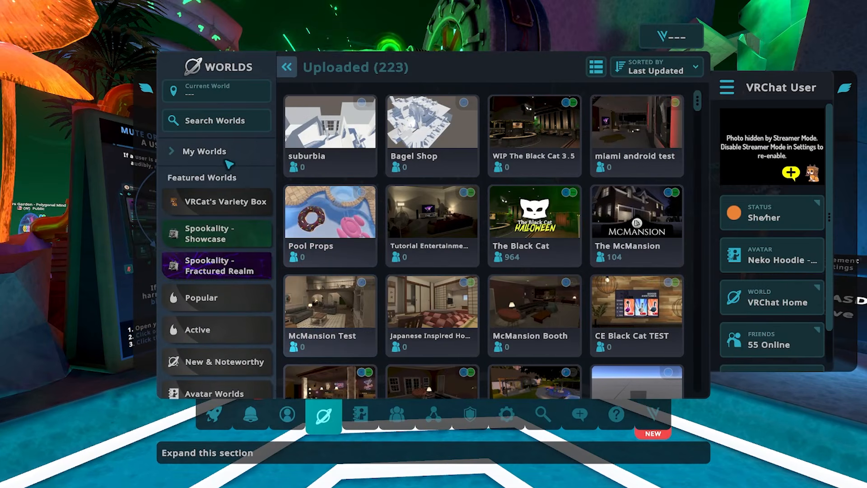
pyautogui.click(200, 154)
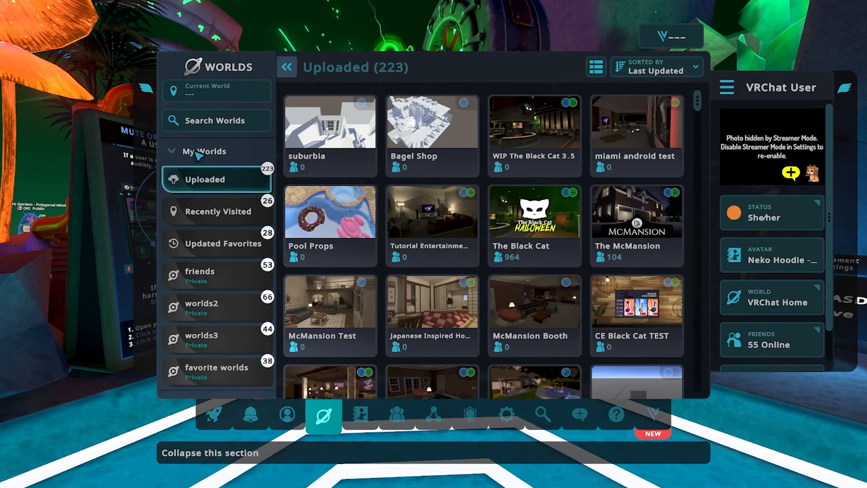
pyautogui.click(424, 223)
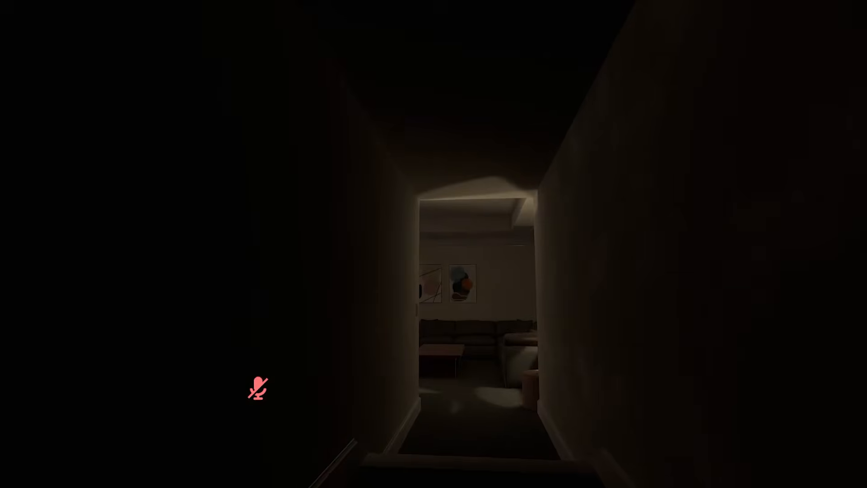
# Step: Walk from the hallway to the mirror controls in the uploaded room and test the HQ mirror toggle
pyautogui.press('w')
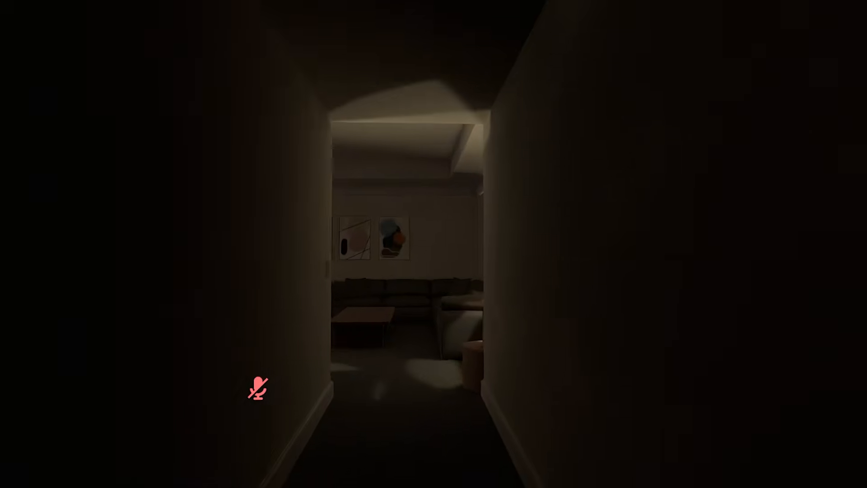
pyautogui.press('w')
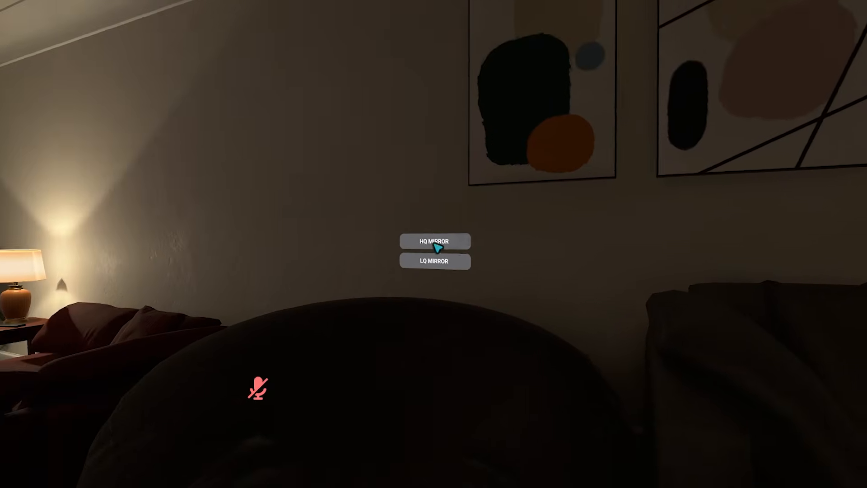
pyautogui.click(434, 242)
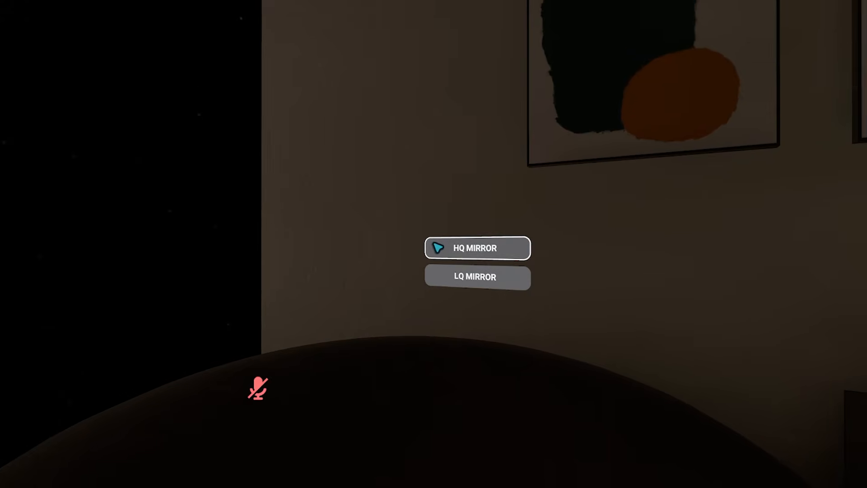
pyautogui.click(438, 247)
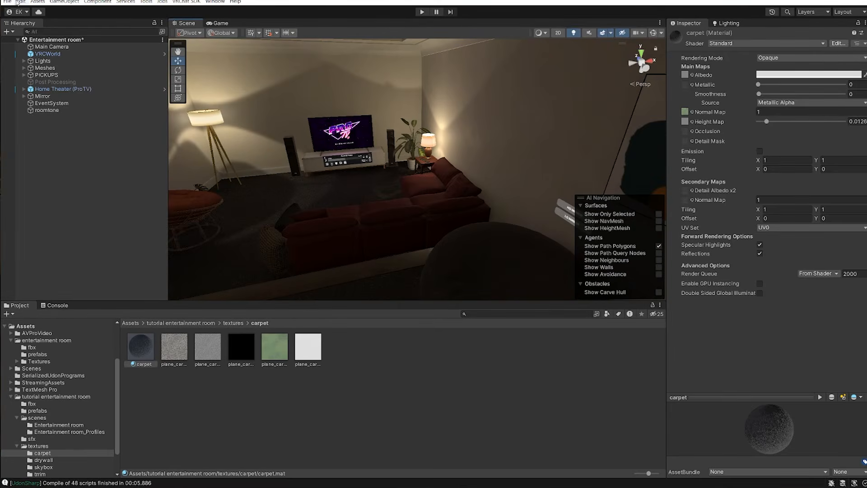
# Step: Switch Unity's build platform from Android to Windows, Mac, Linux and look over the room
pyautogui.click(7, 2)
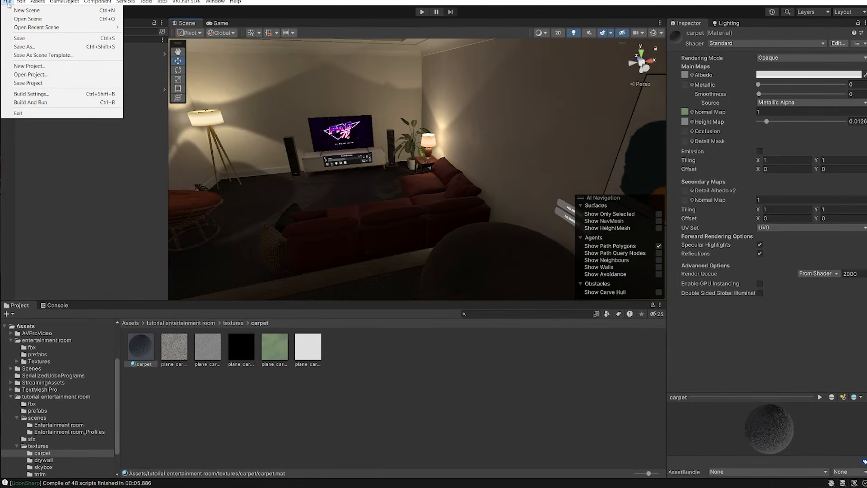
pyautogui.click(32, 94)
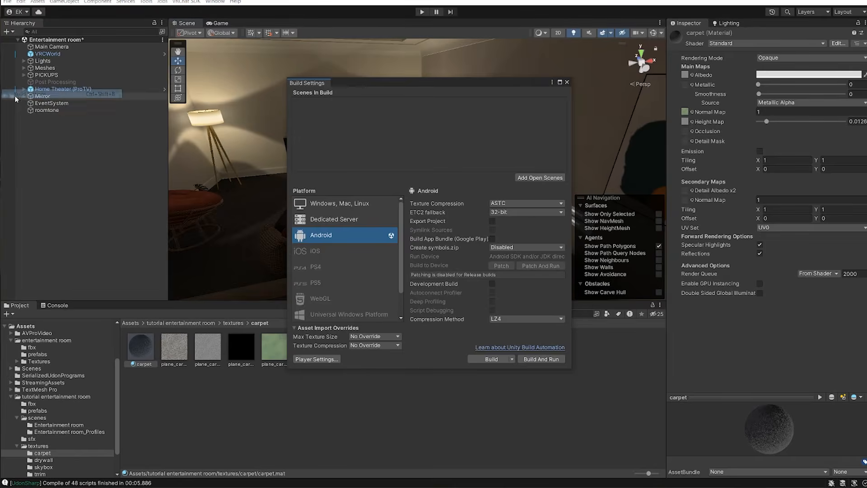
pyautogui.click(334, 207)
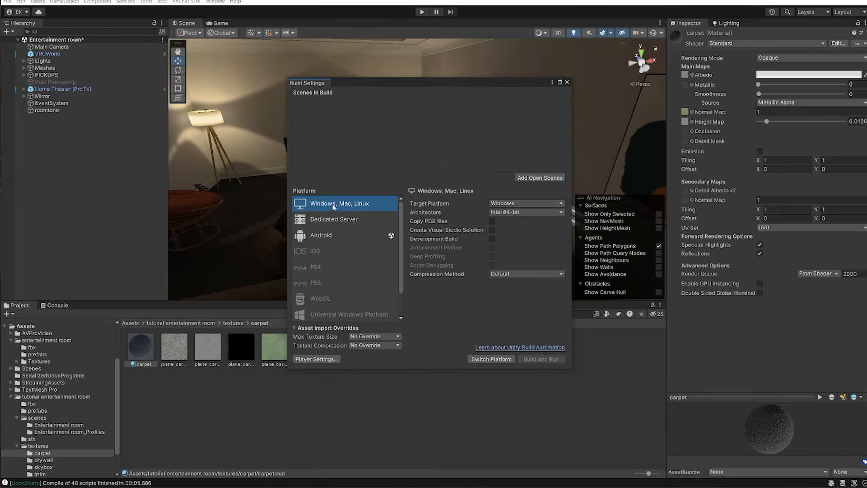
pyautogui.click(489, 360)
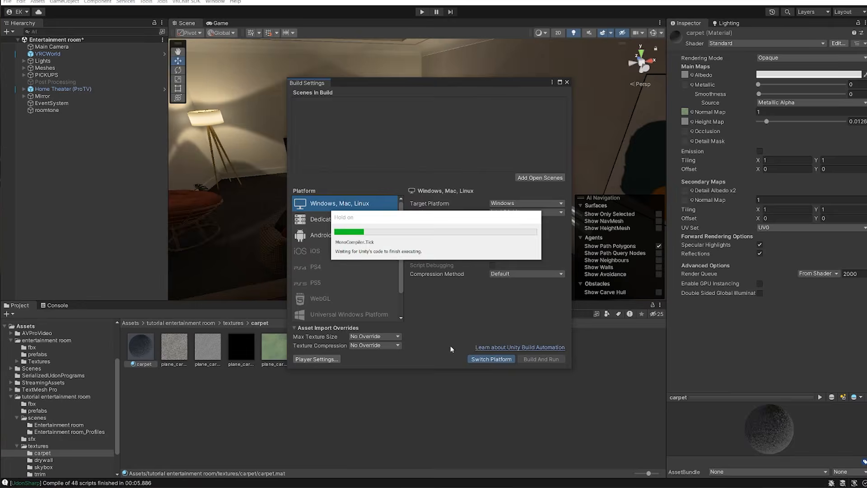
pyautogui.moveTo(312, 159); pyautogui.dragTo(451, 182, button='right')
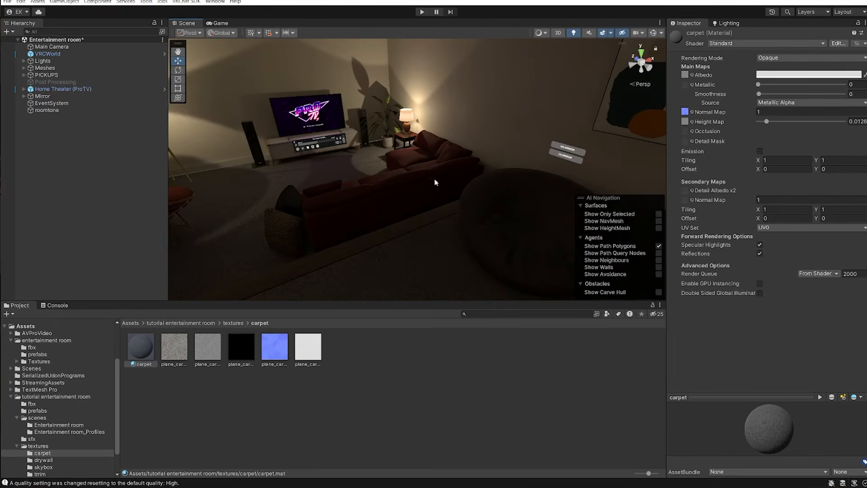
# Step: Compare the Reflect Layers selections of the HQ Mirror and LQ Mirror objects in the Mirror group
pyautogui.click(234, 139)
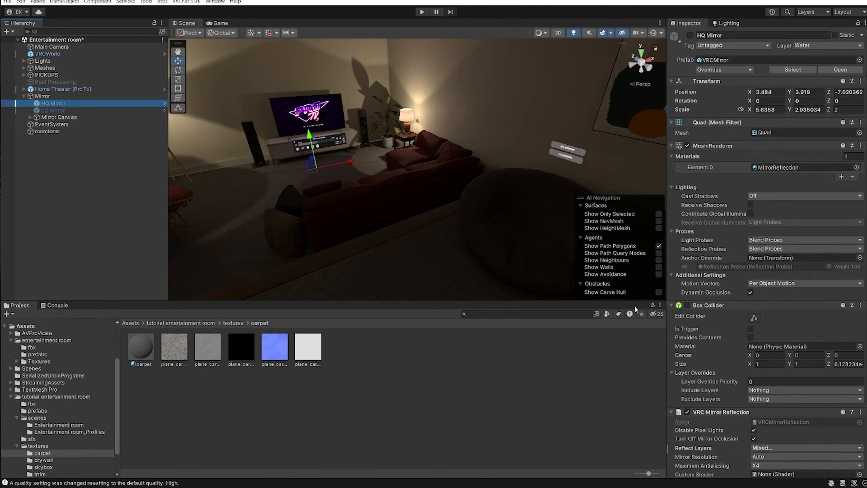
pyautogui.scroll(-1, 732, 390)
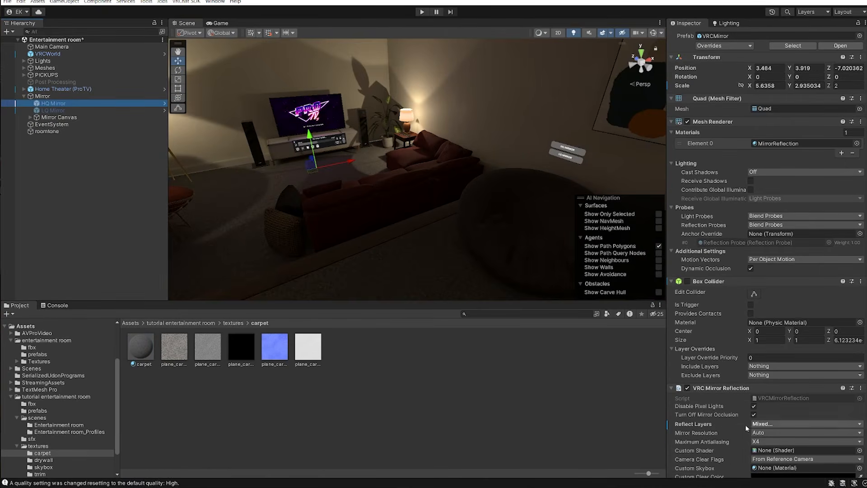
pyautogui.click(783, 425)
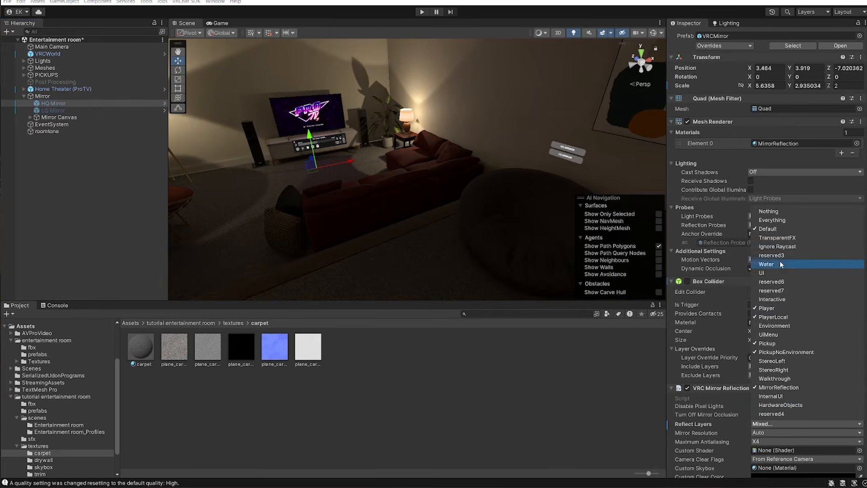
pyautogui.click(54, 110)
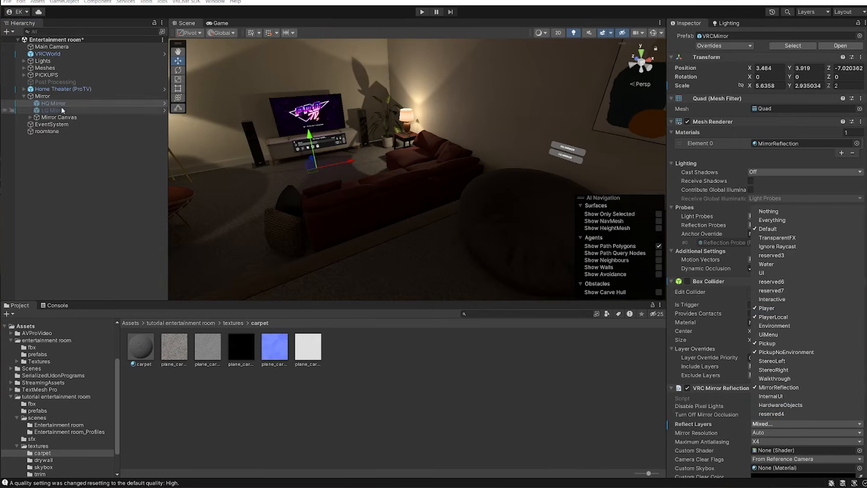
pyautogui.click(762, 425)
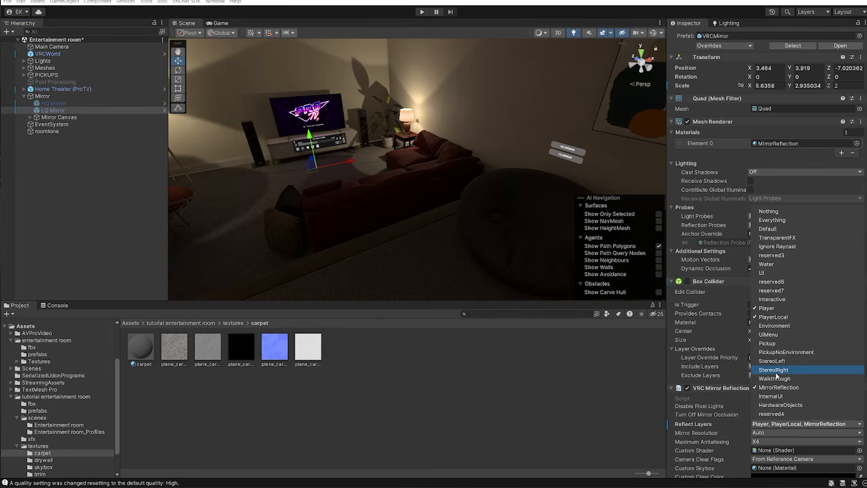
# Step: Run the room in play mode, inspect the HQ Mirror's properties, and stop play mode
pyautogui.moveTo(530, 233); pyautogui.dragTo(505, 263, button='right')
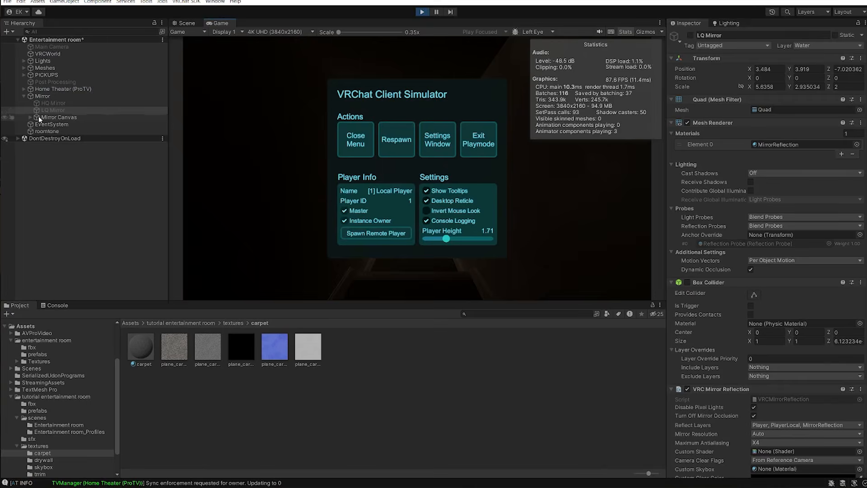
pyautogui.click(52, 104)
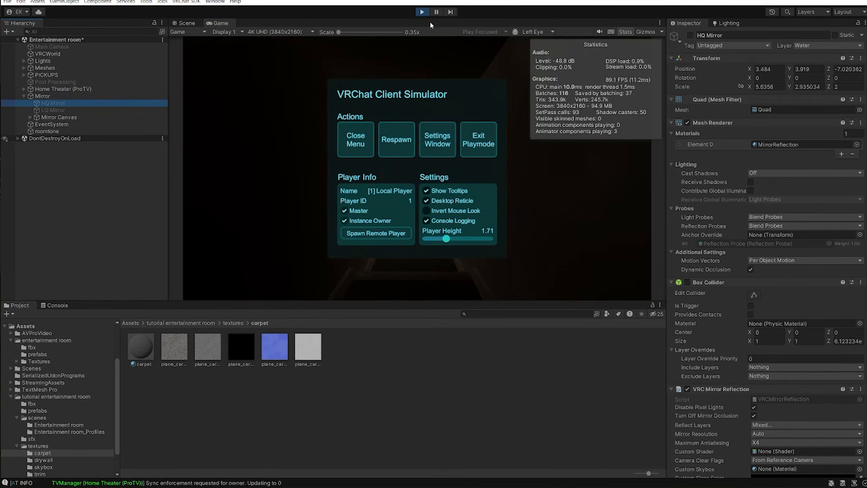
pyautogui.click(422, 12)
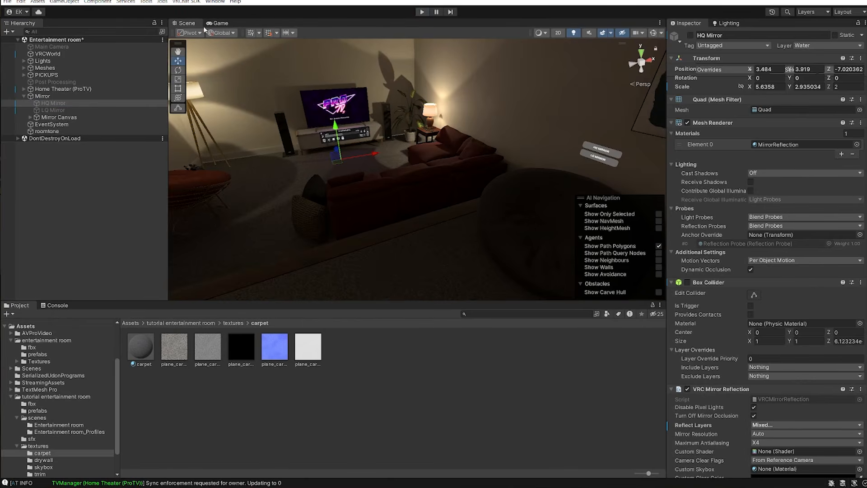
# Step: Show the VRChat SDK control panel, accept the content rights statement, and build and upload the world for Windows
pyautogui.click(199, 2)
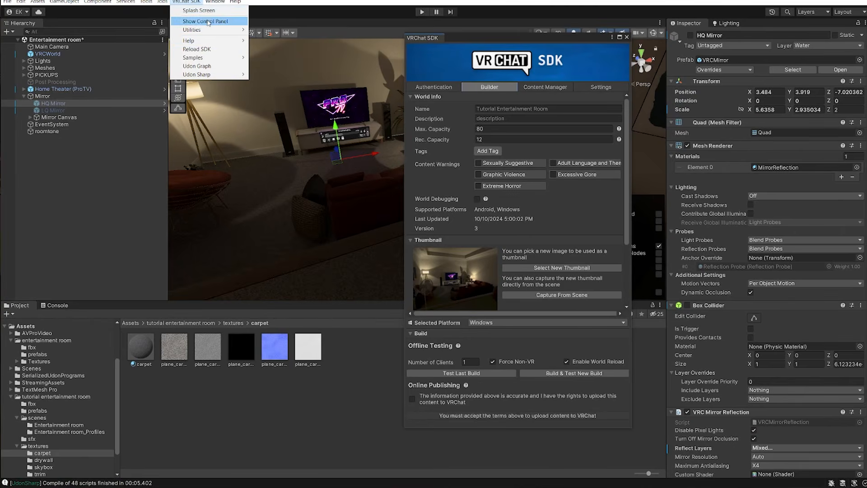
pyautogui.click(417, 409)
pyautogui.click(411, 398)
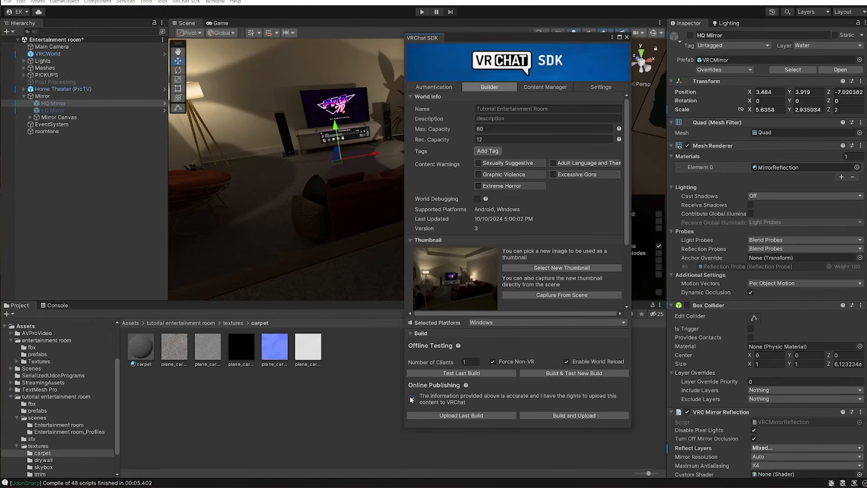
pyautogui.click(573, 415)
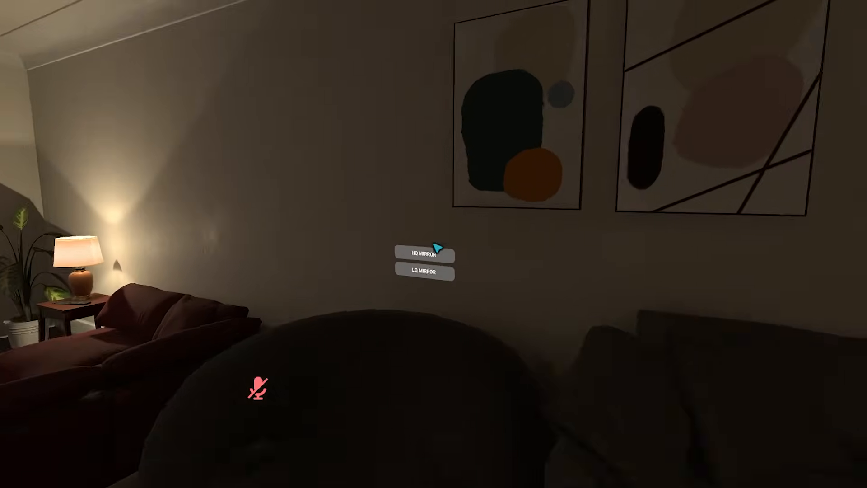
# Step: Switch to VRChat and test the HQ mirror toggle on the wall of the uploaded room
pyautogui.click(436, 249)
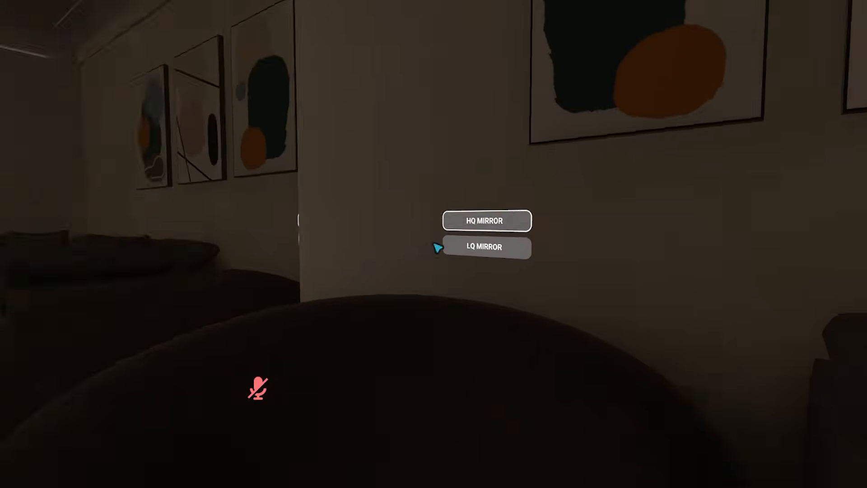